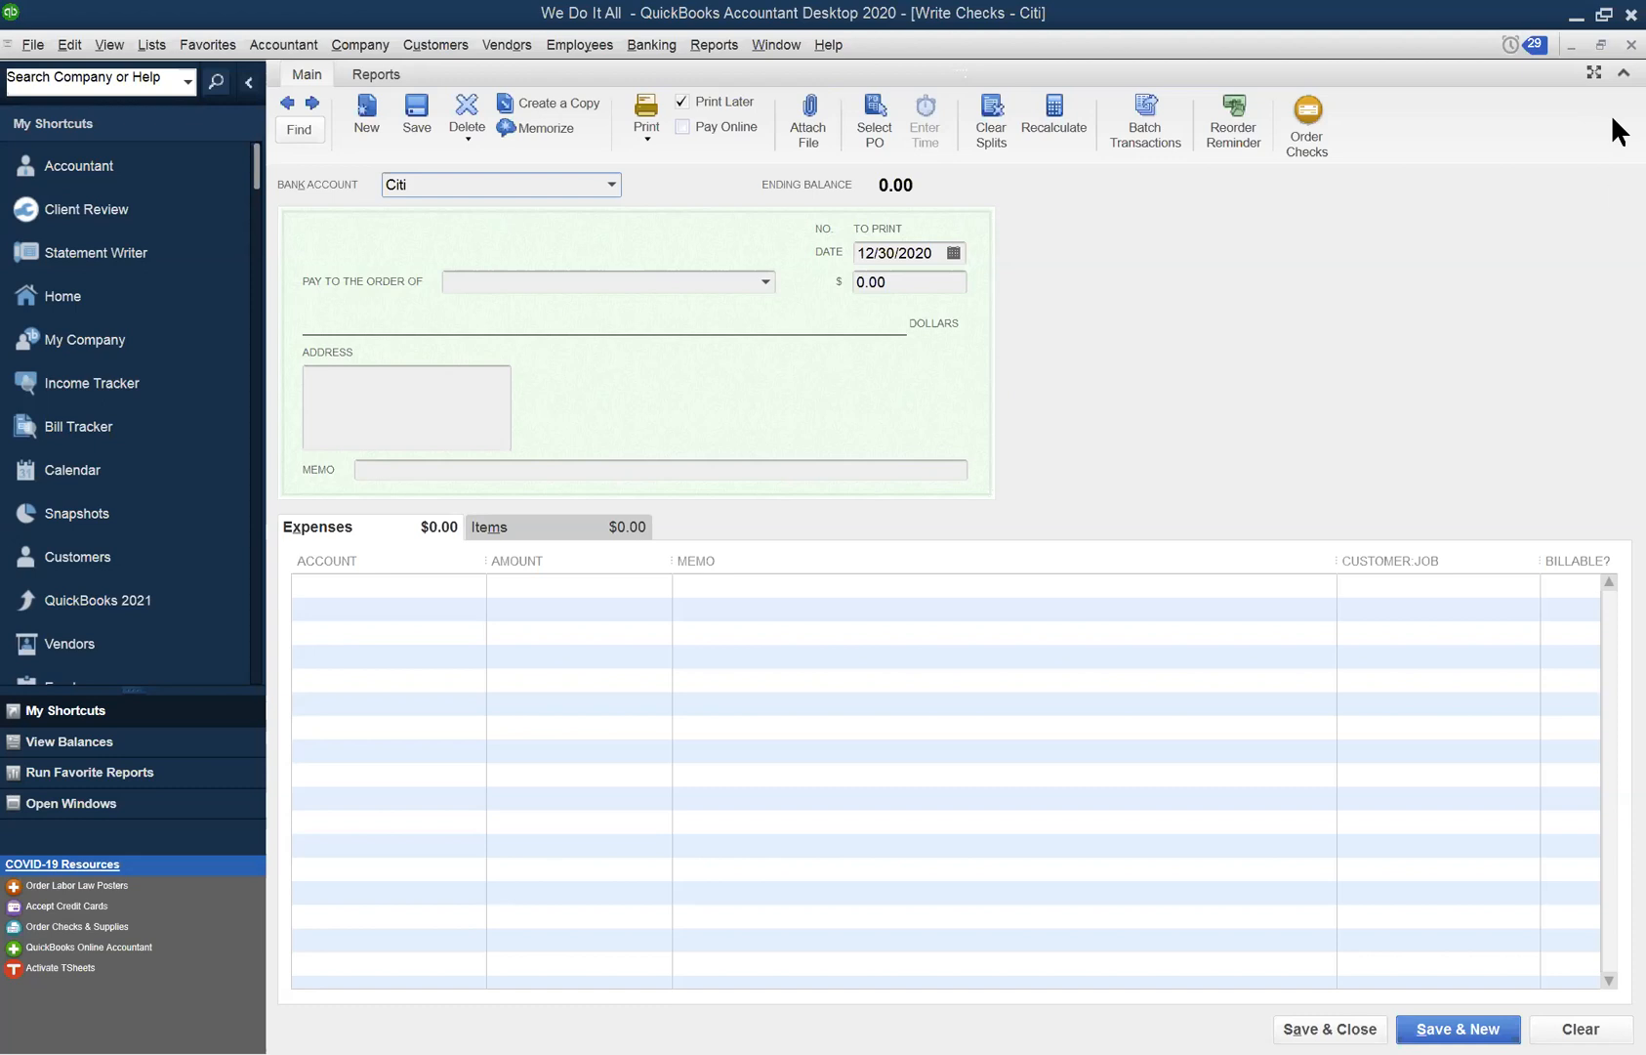
# - Bring the Balance Sheet to the front from the More Windows list and scroll to equity
pyautogui.click(781, 44)
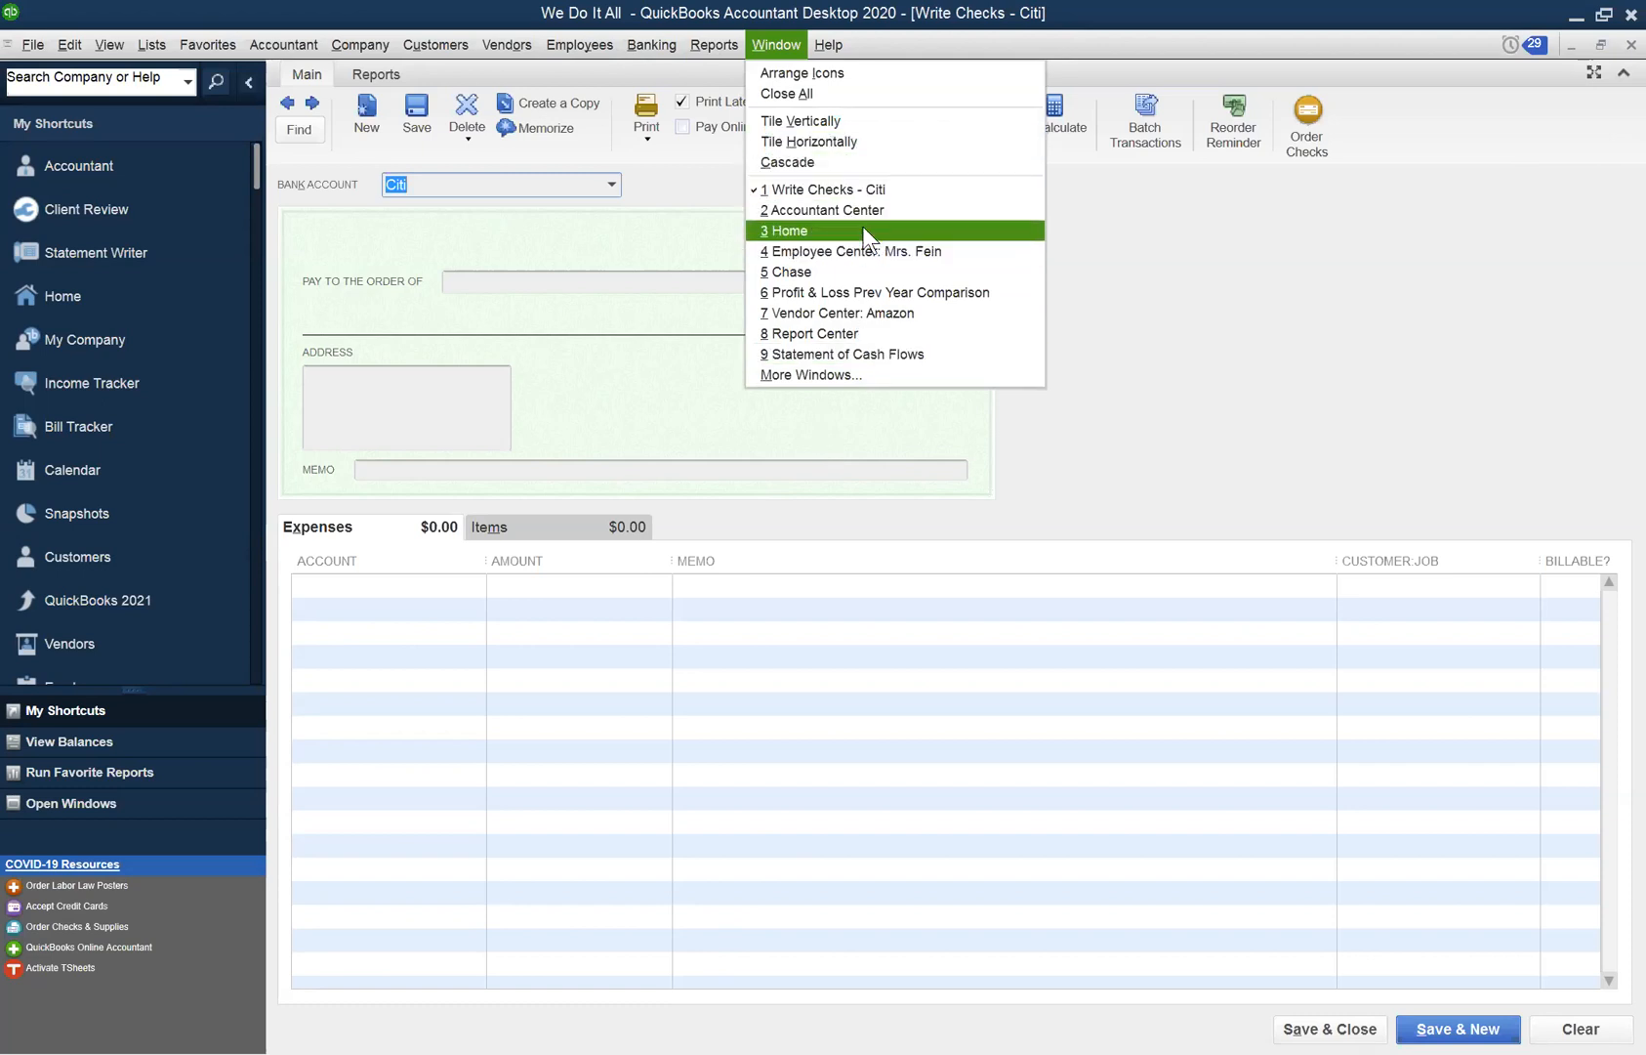
pyautogui.click(873, 370)
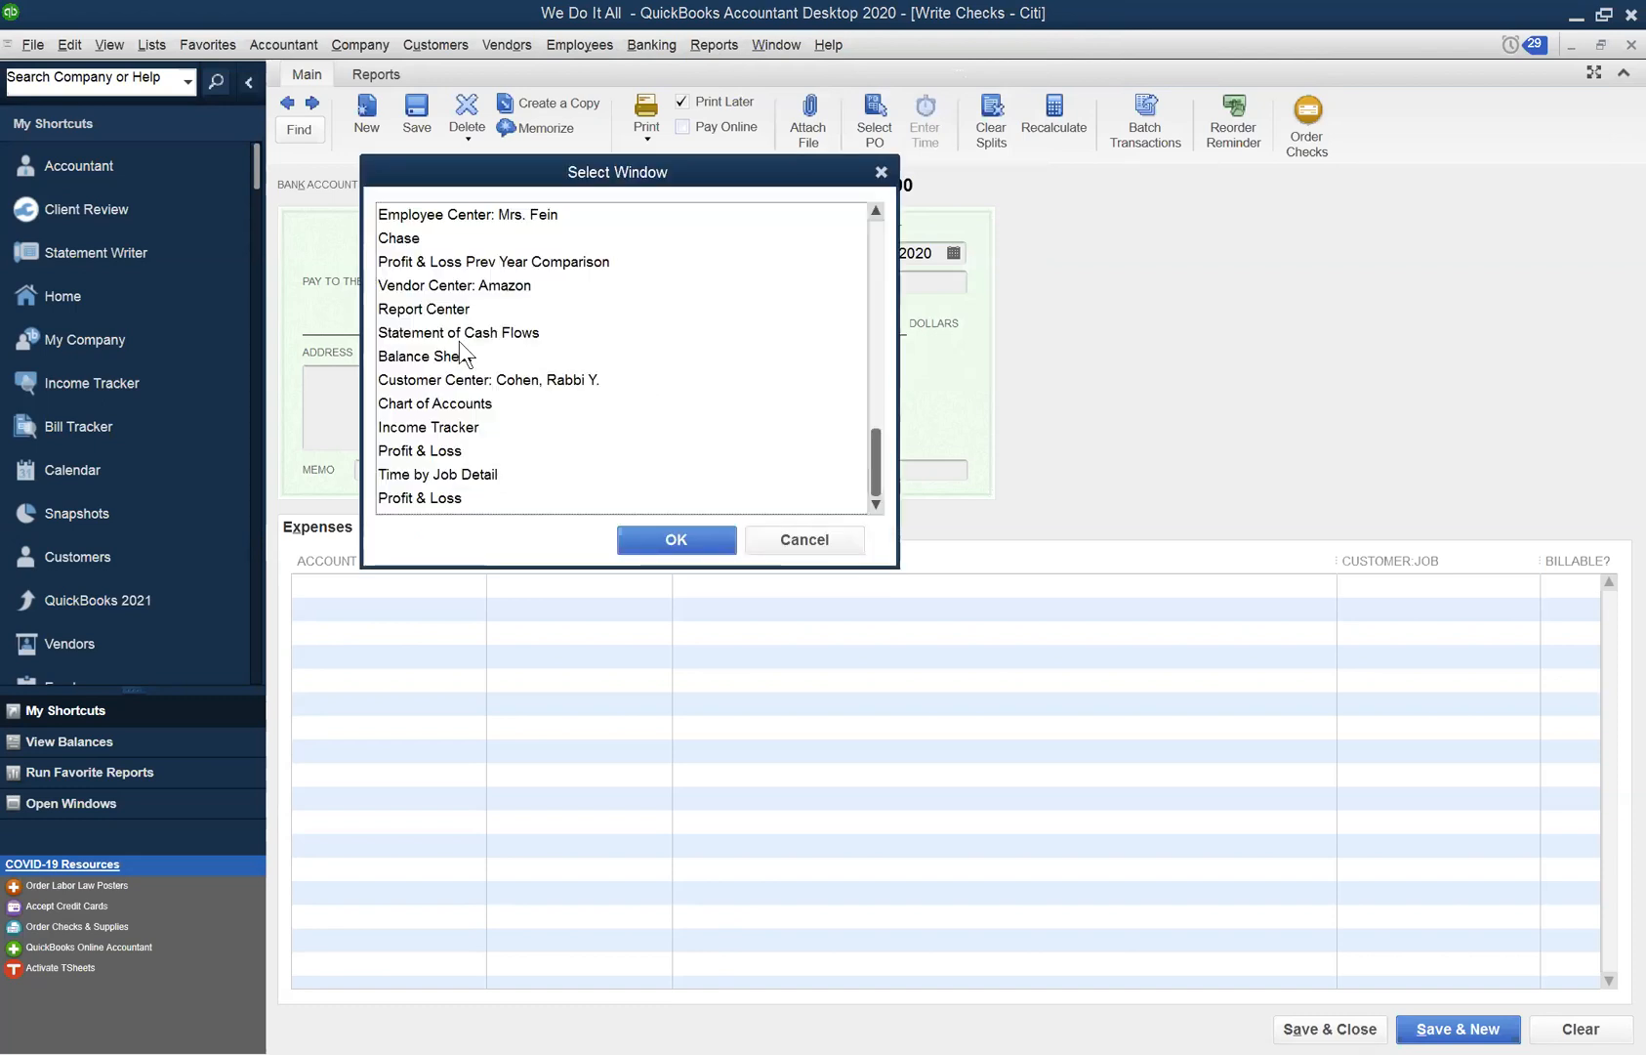
pyautogui.click(461, 354)
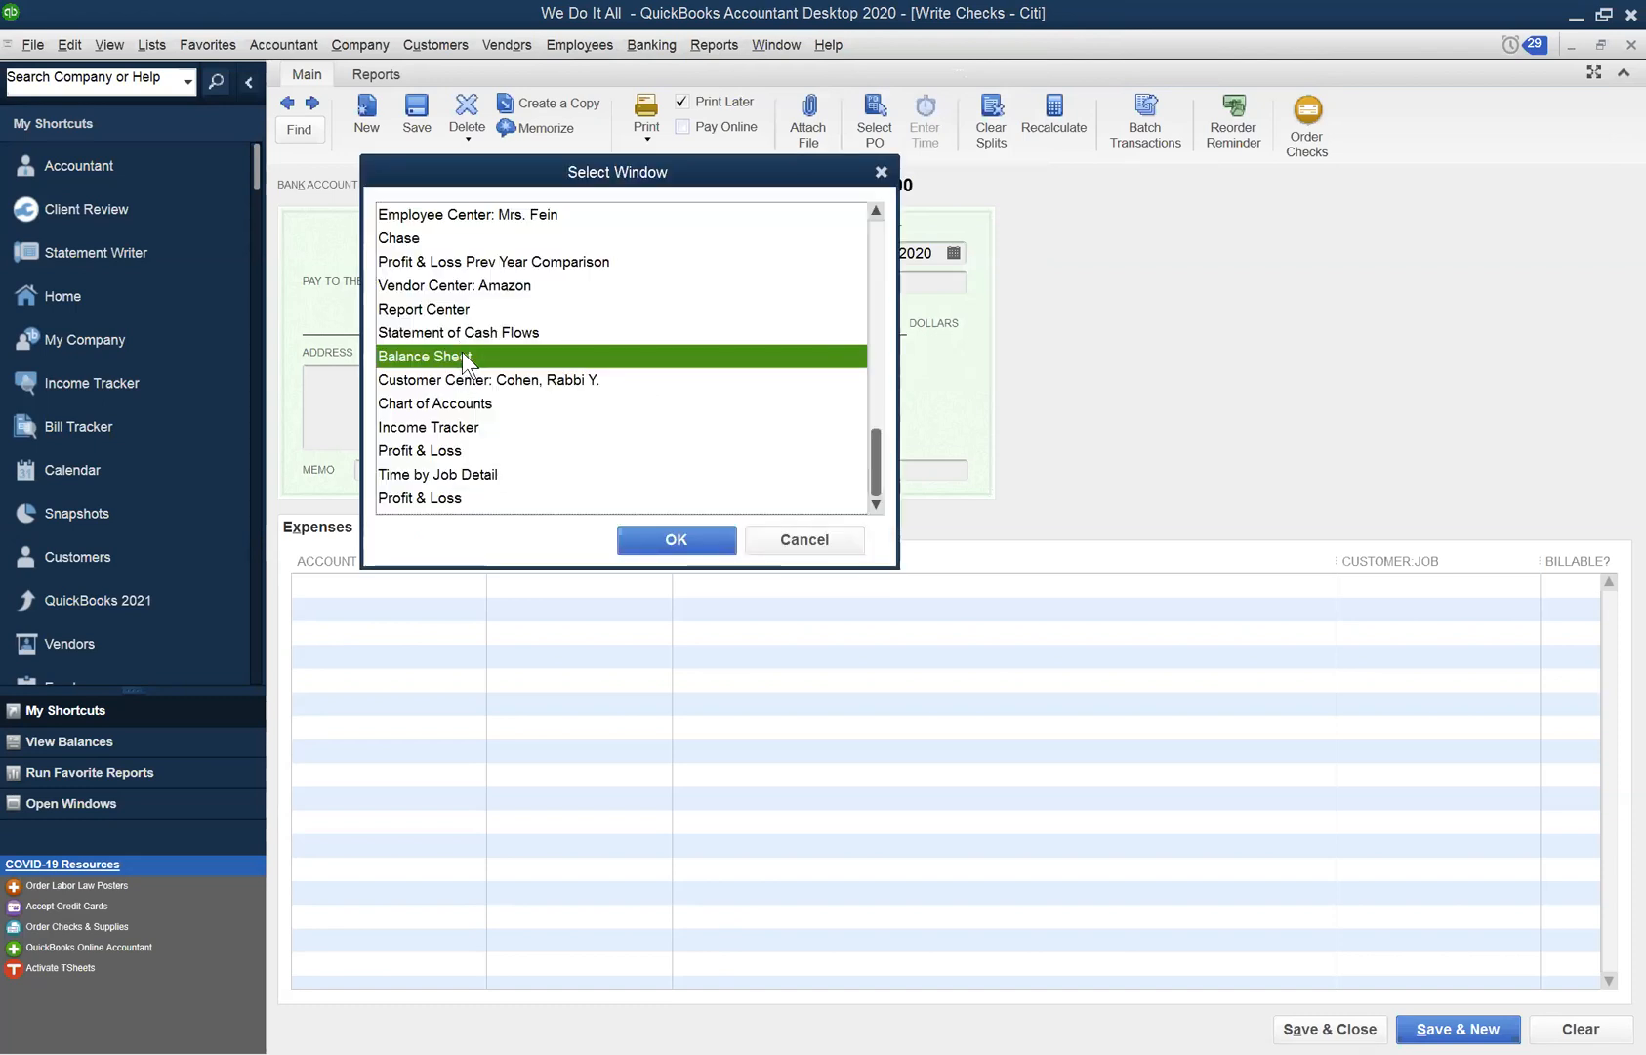
pyautogui.click(690, 538)
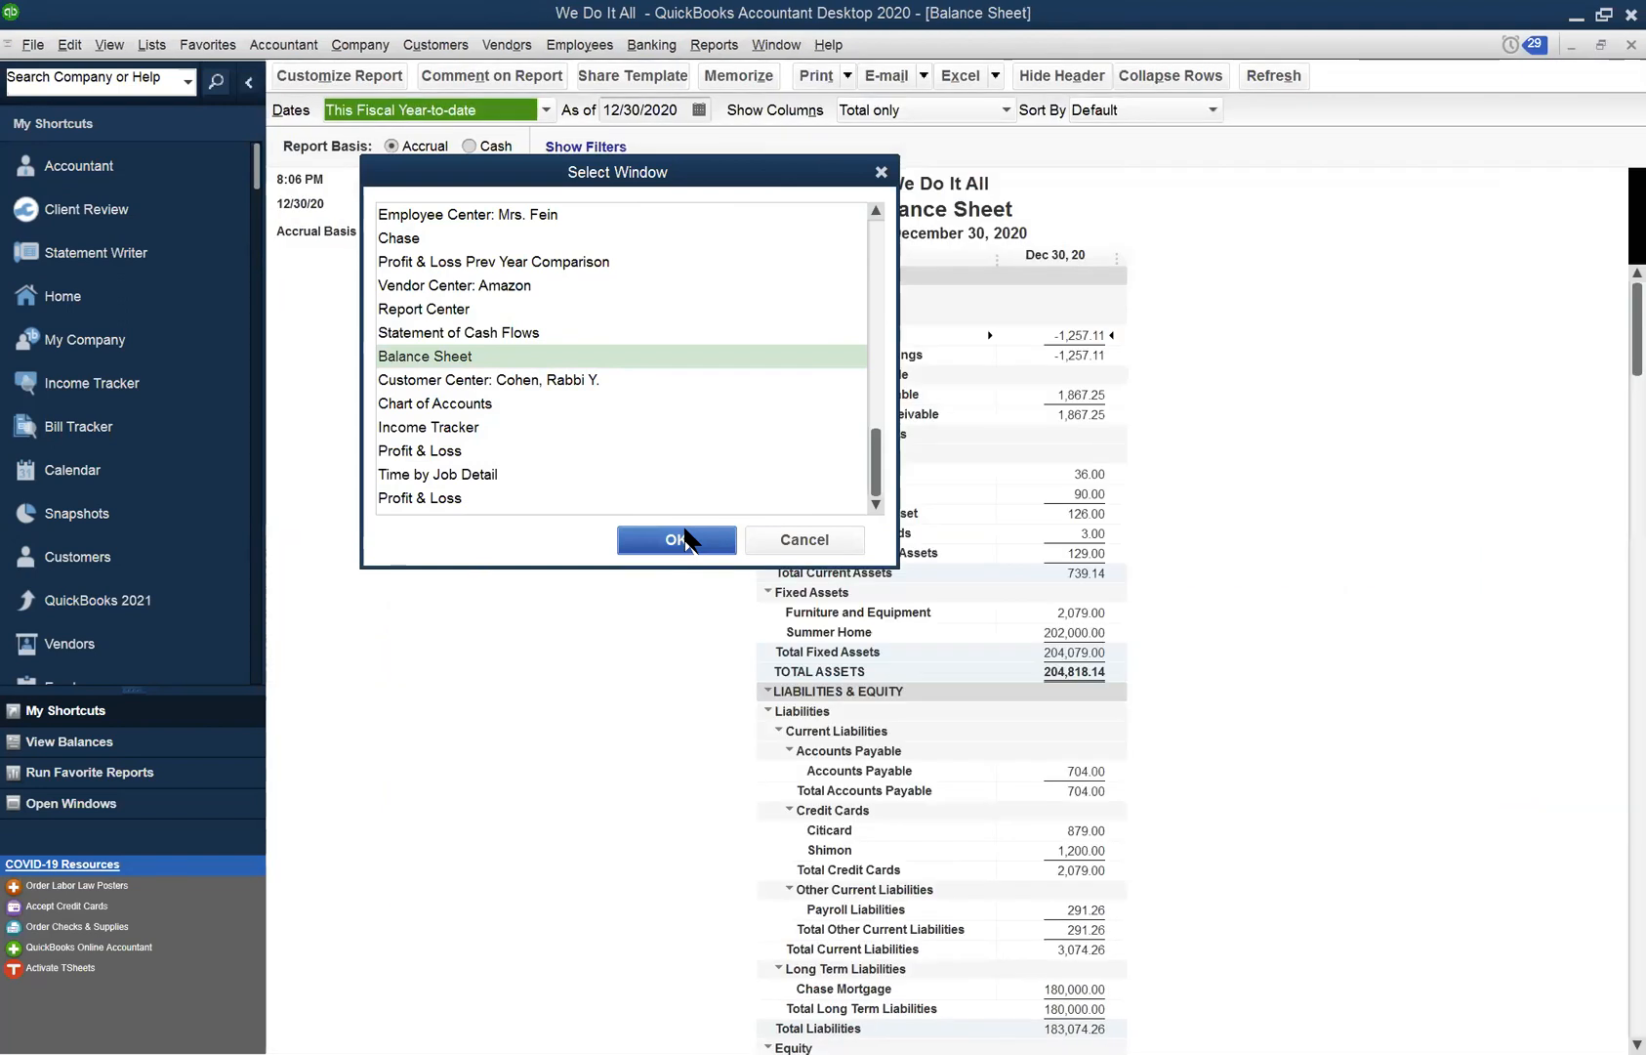
pyautogui.scroll(-3, 863, 964)
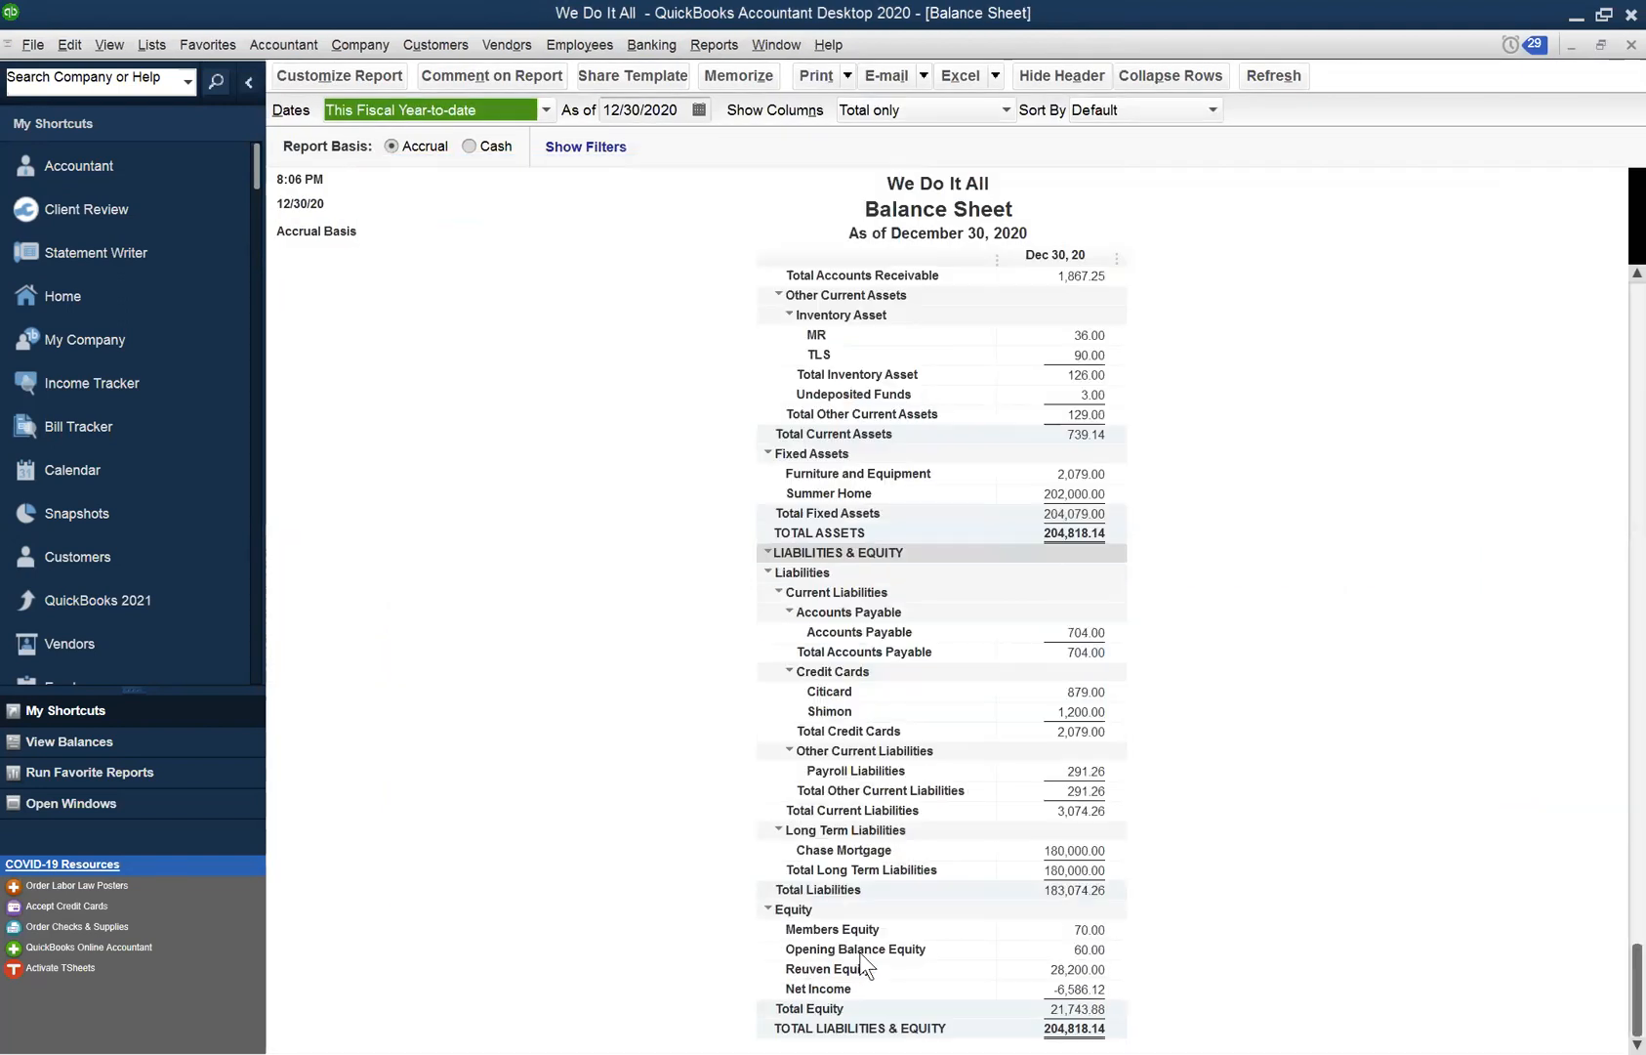
# - QuickZoom the 28,200.00 equity balance, then drill into its 27,700.00 journal transaction
pyautogui.click(1084, 970)
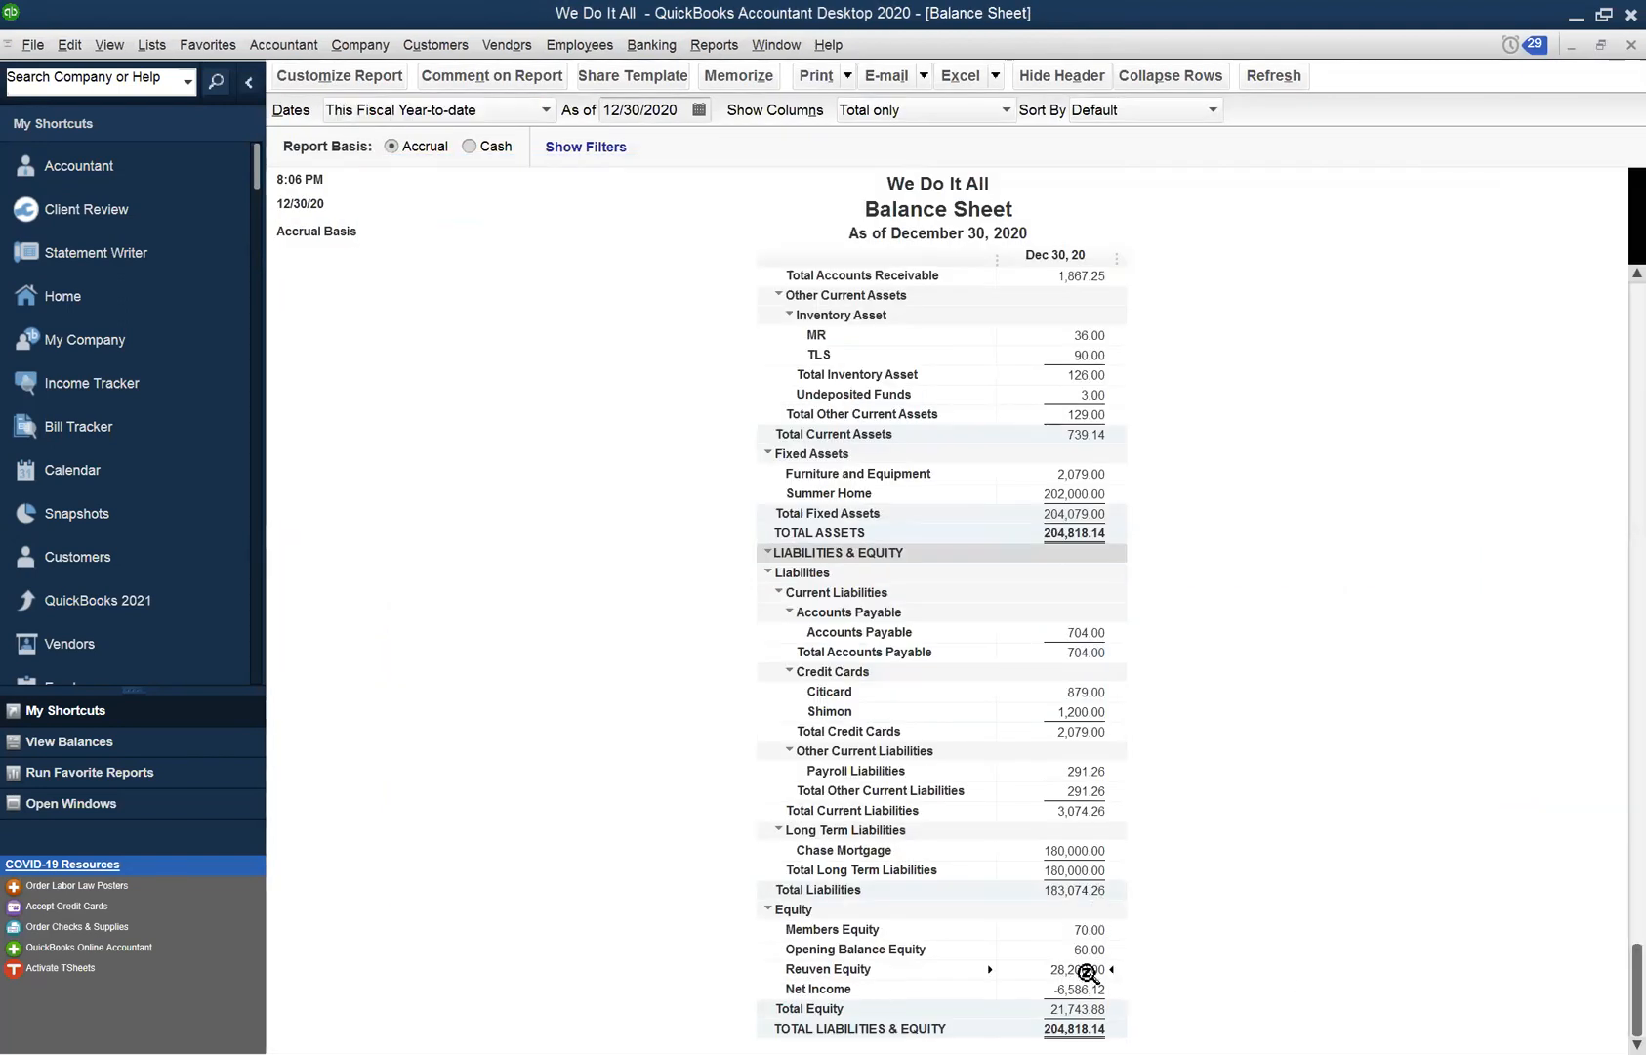
pyautogui.doubleClick(1070, 969)
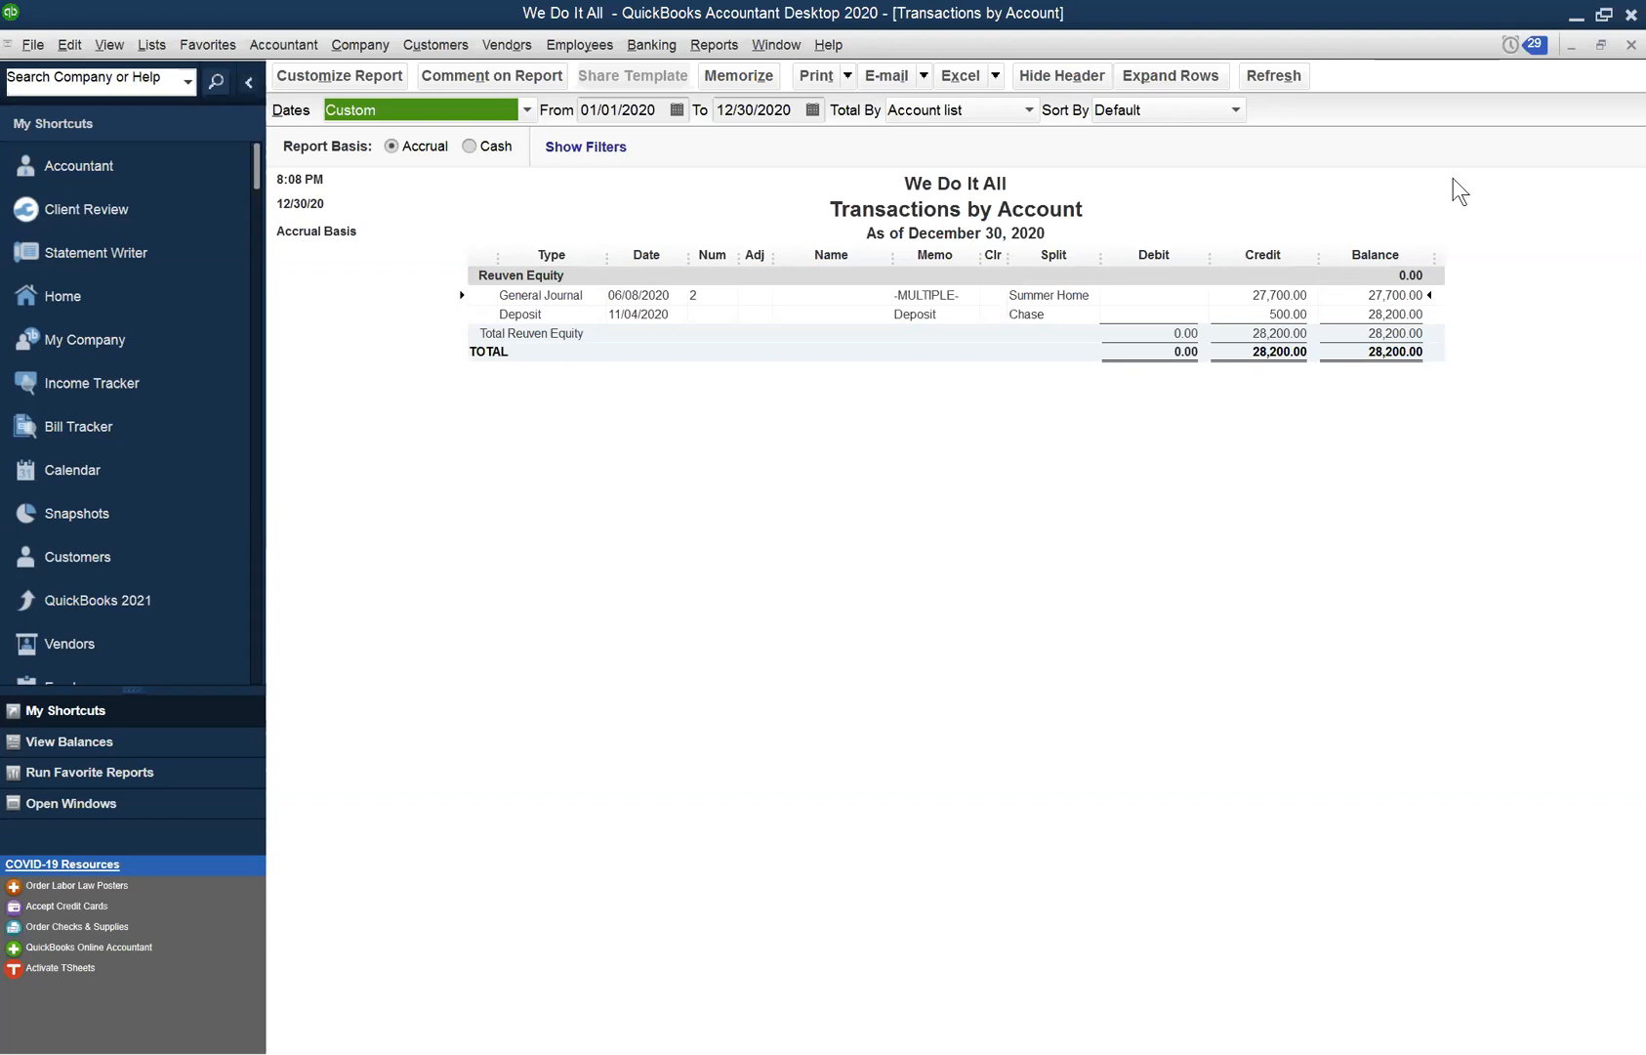
pyautogui.doubleClick(1282, 296)
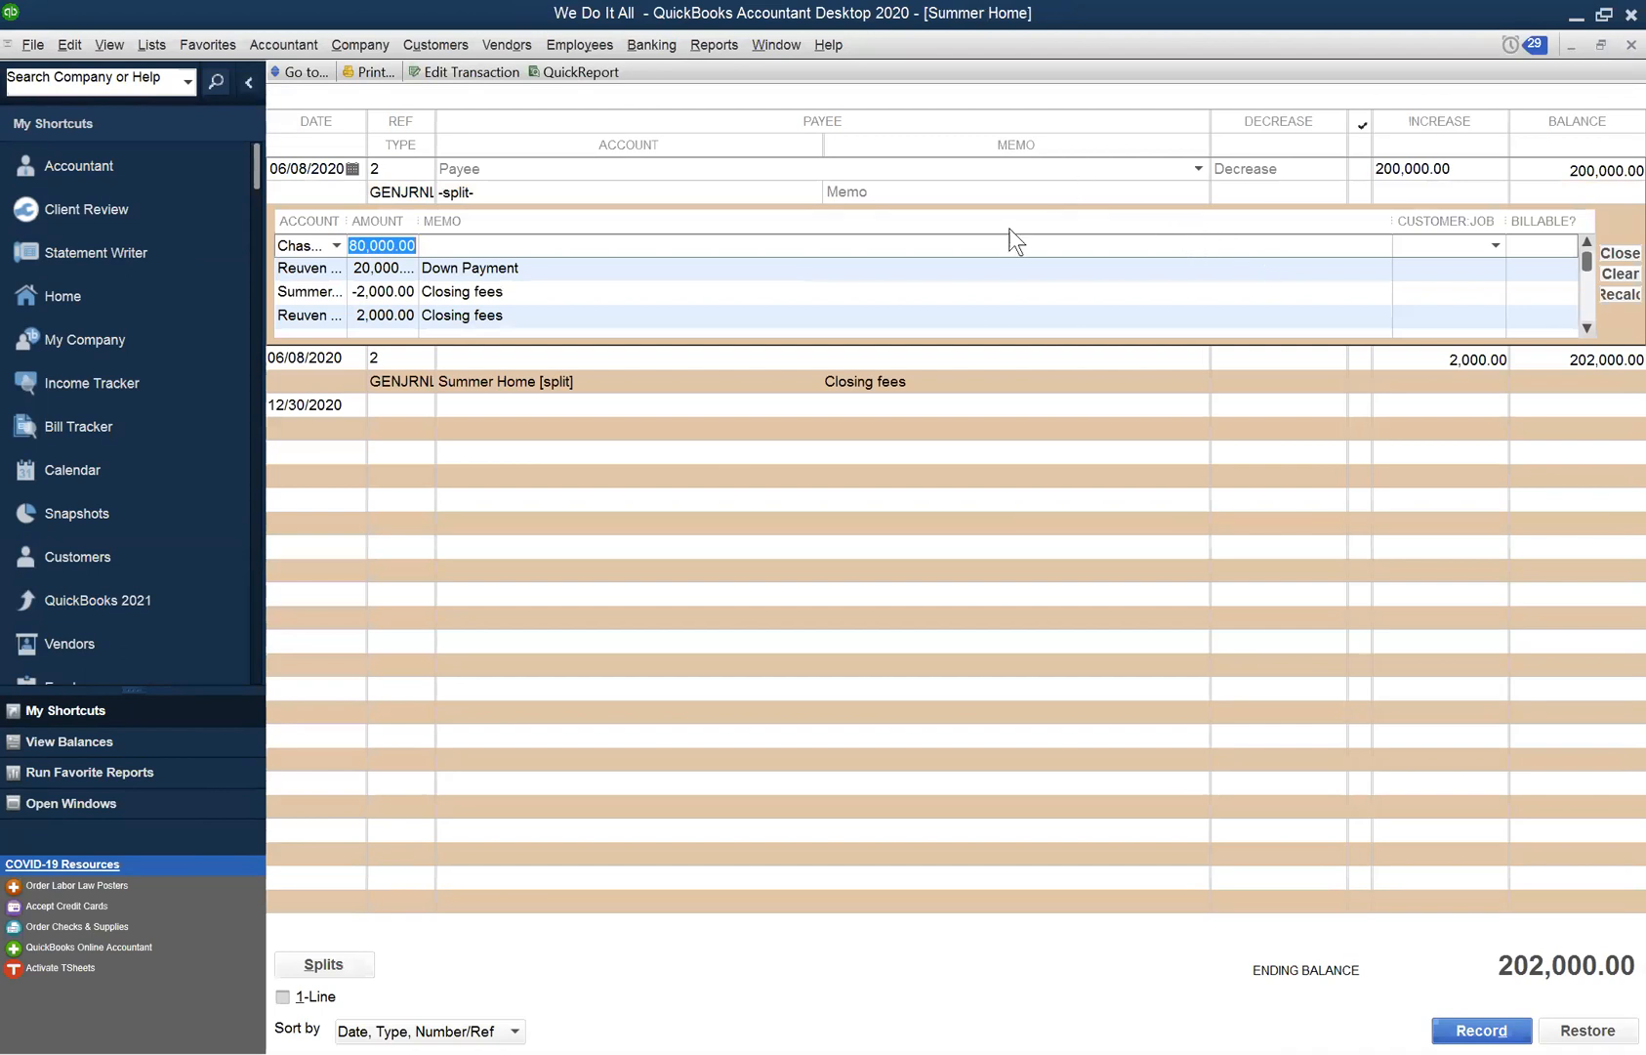
# - View the full general journal entry, dismiss the numbering notice, then close it and the Summer Home register
pyautogui.click(1063, 195)
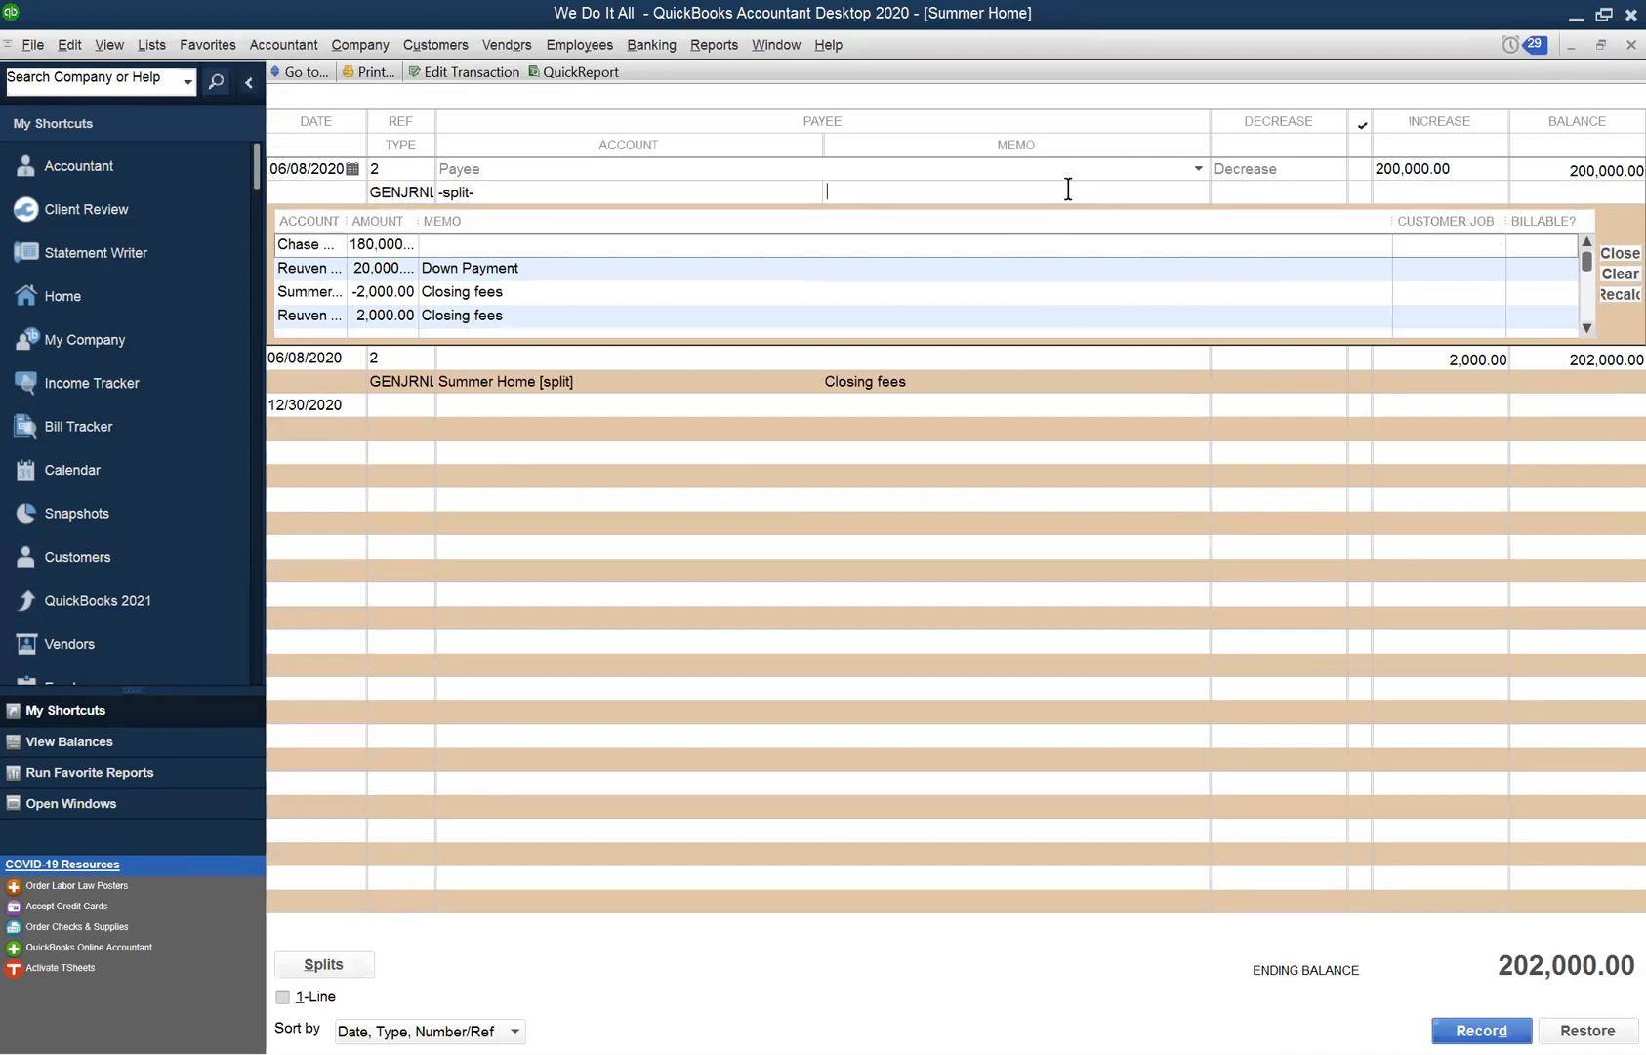
pyautogui.click(1080, 178)
pyautogui.doubleClick(1080, 180)
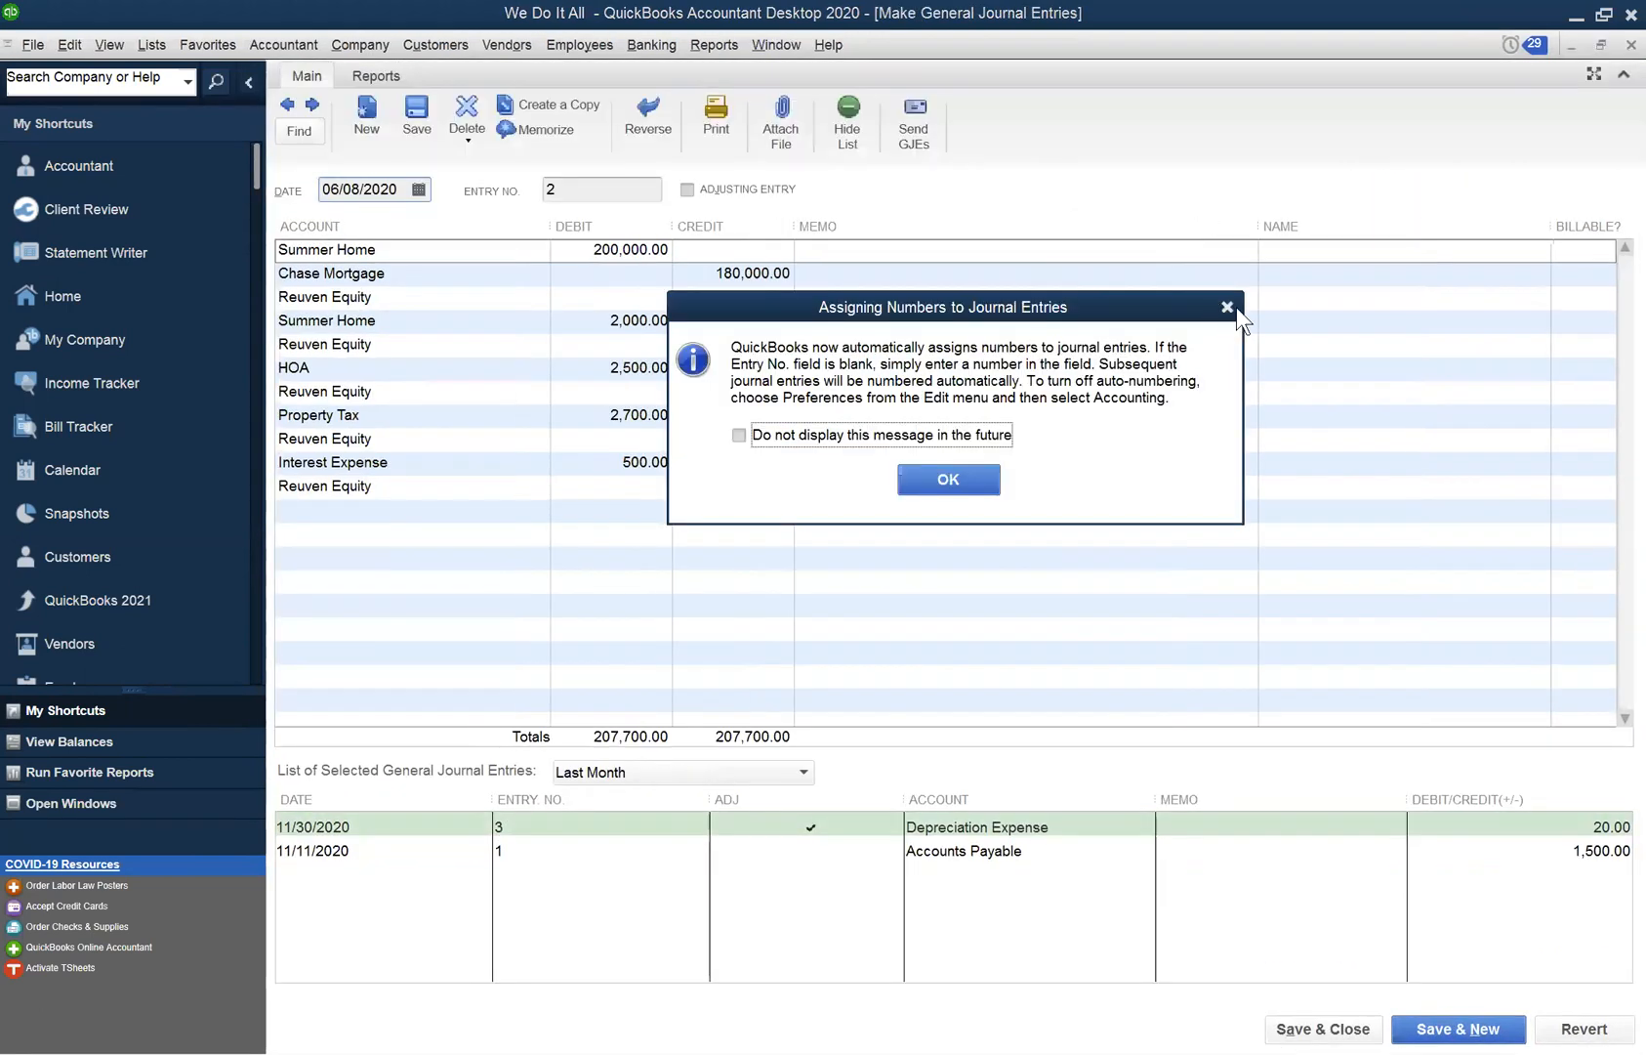
pyautogui.click(1232, 307)
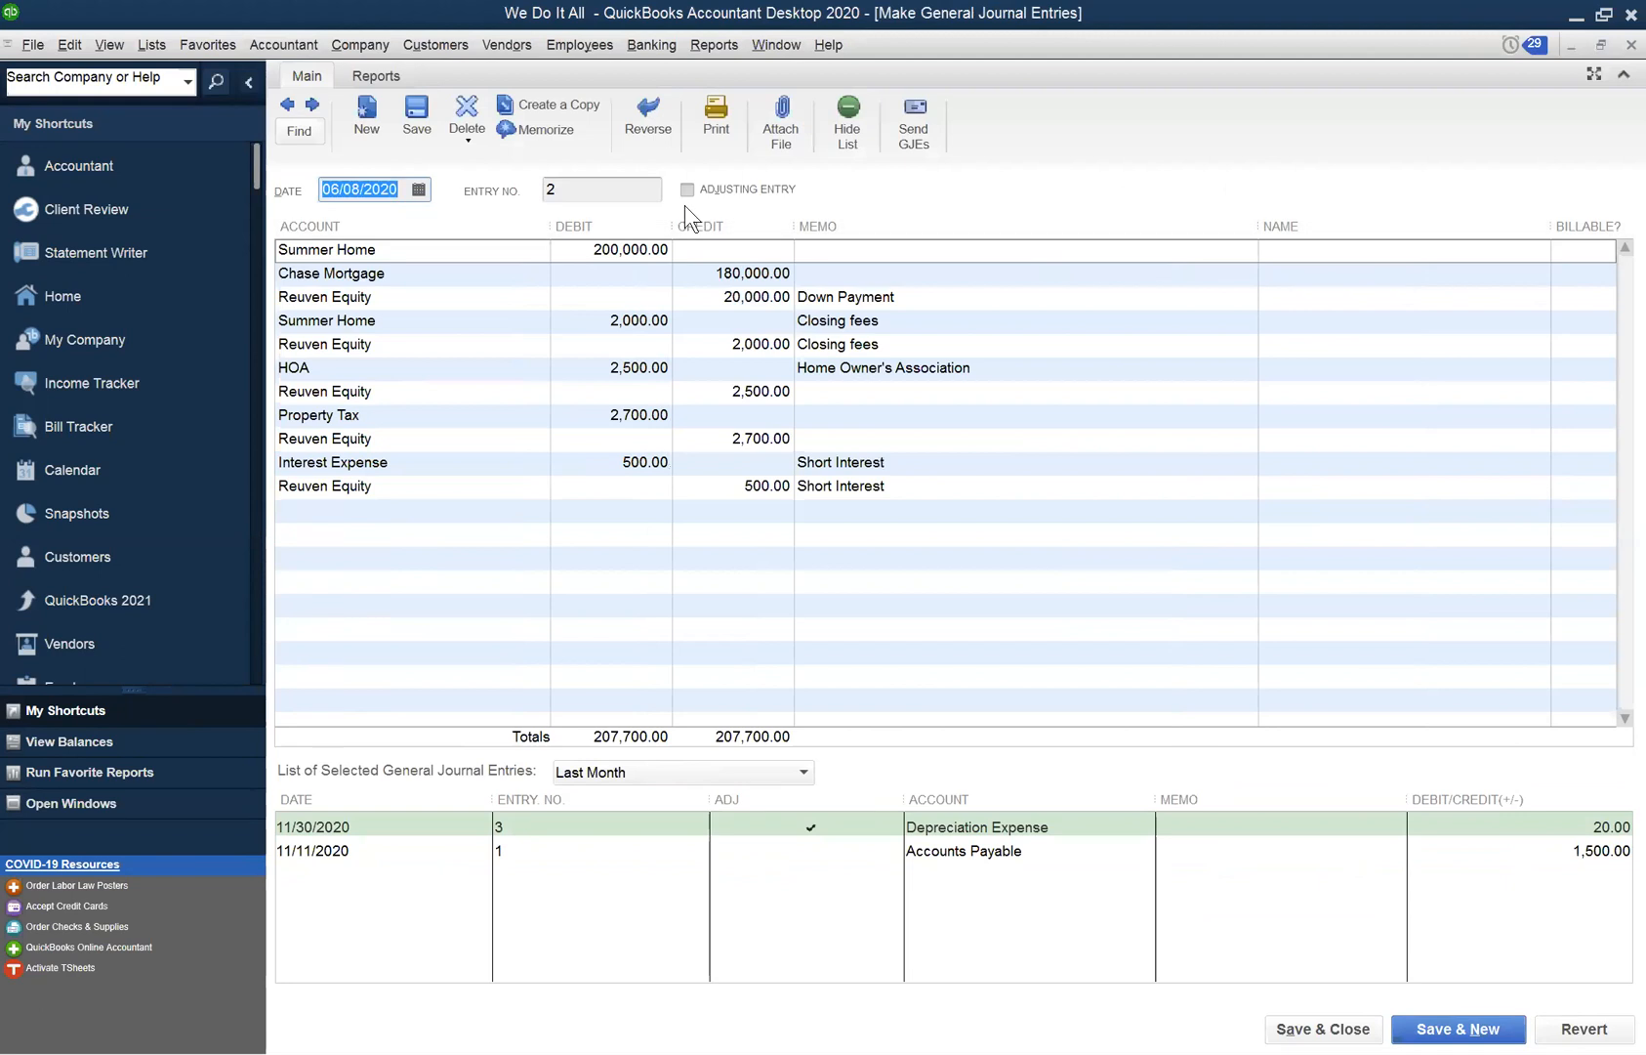
pyautogui.click(1613, 44)
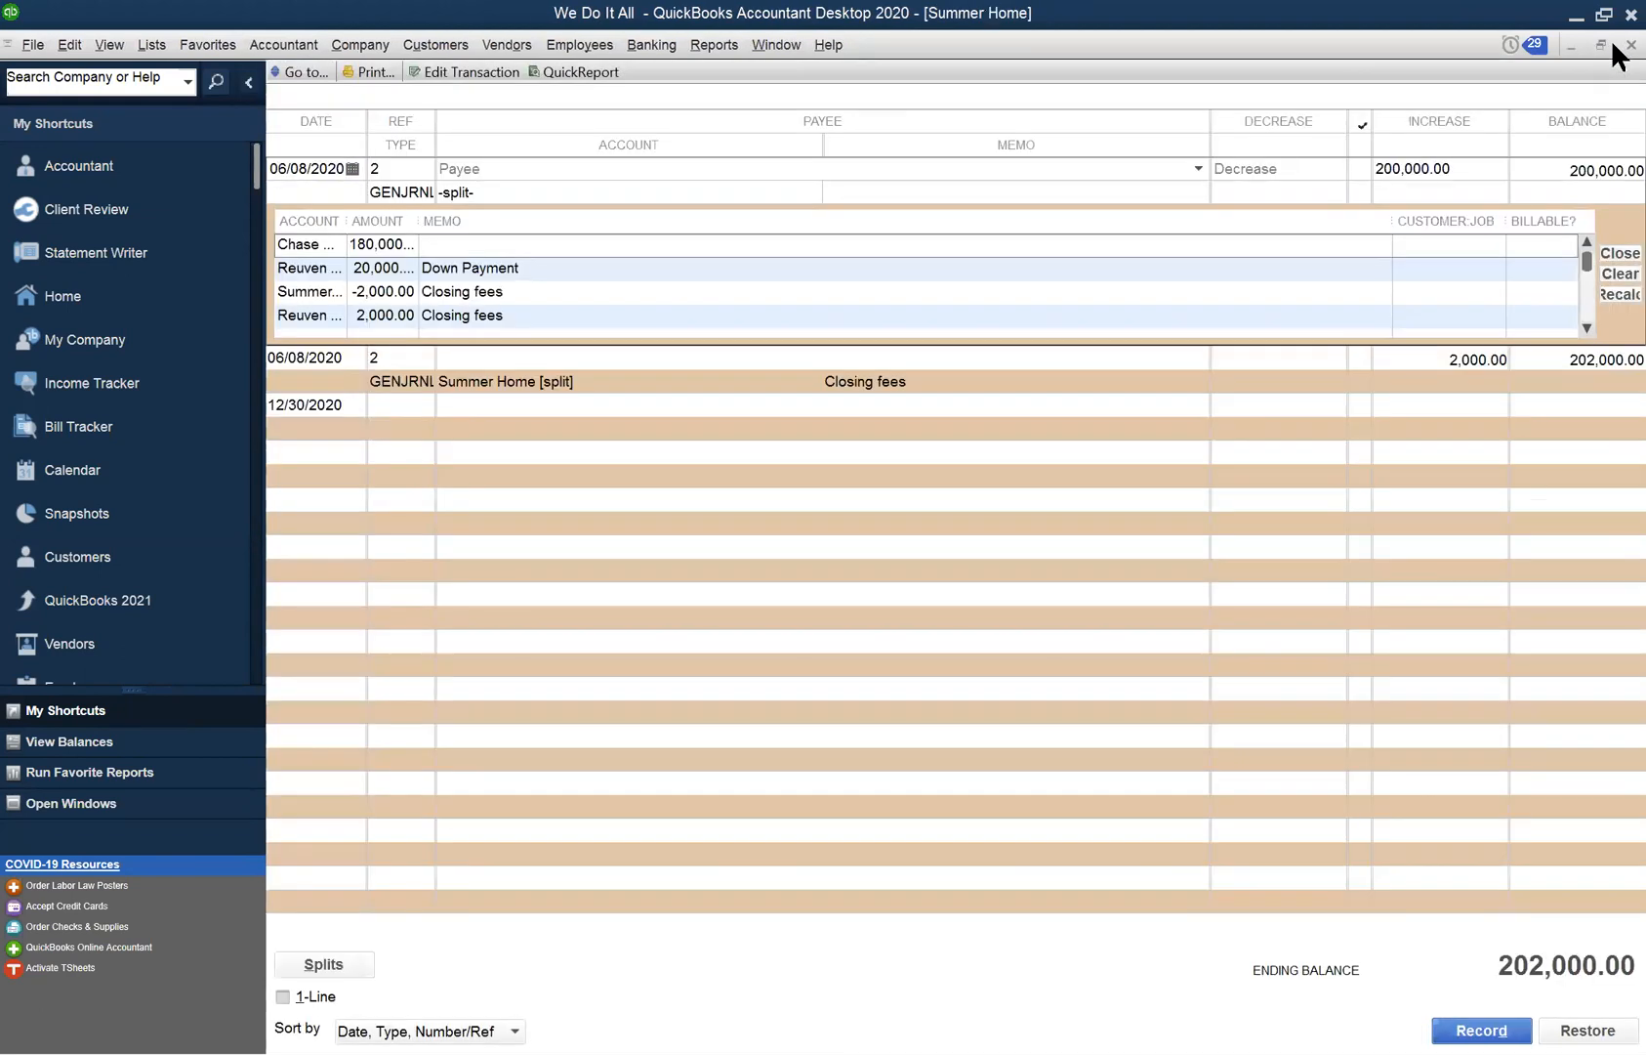
pyautogui.click(1613, 43)
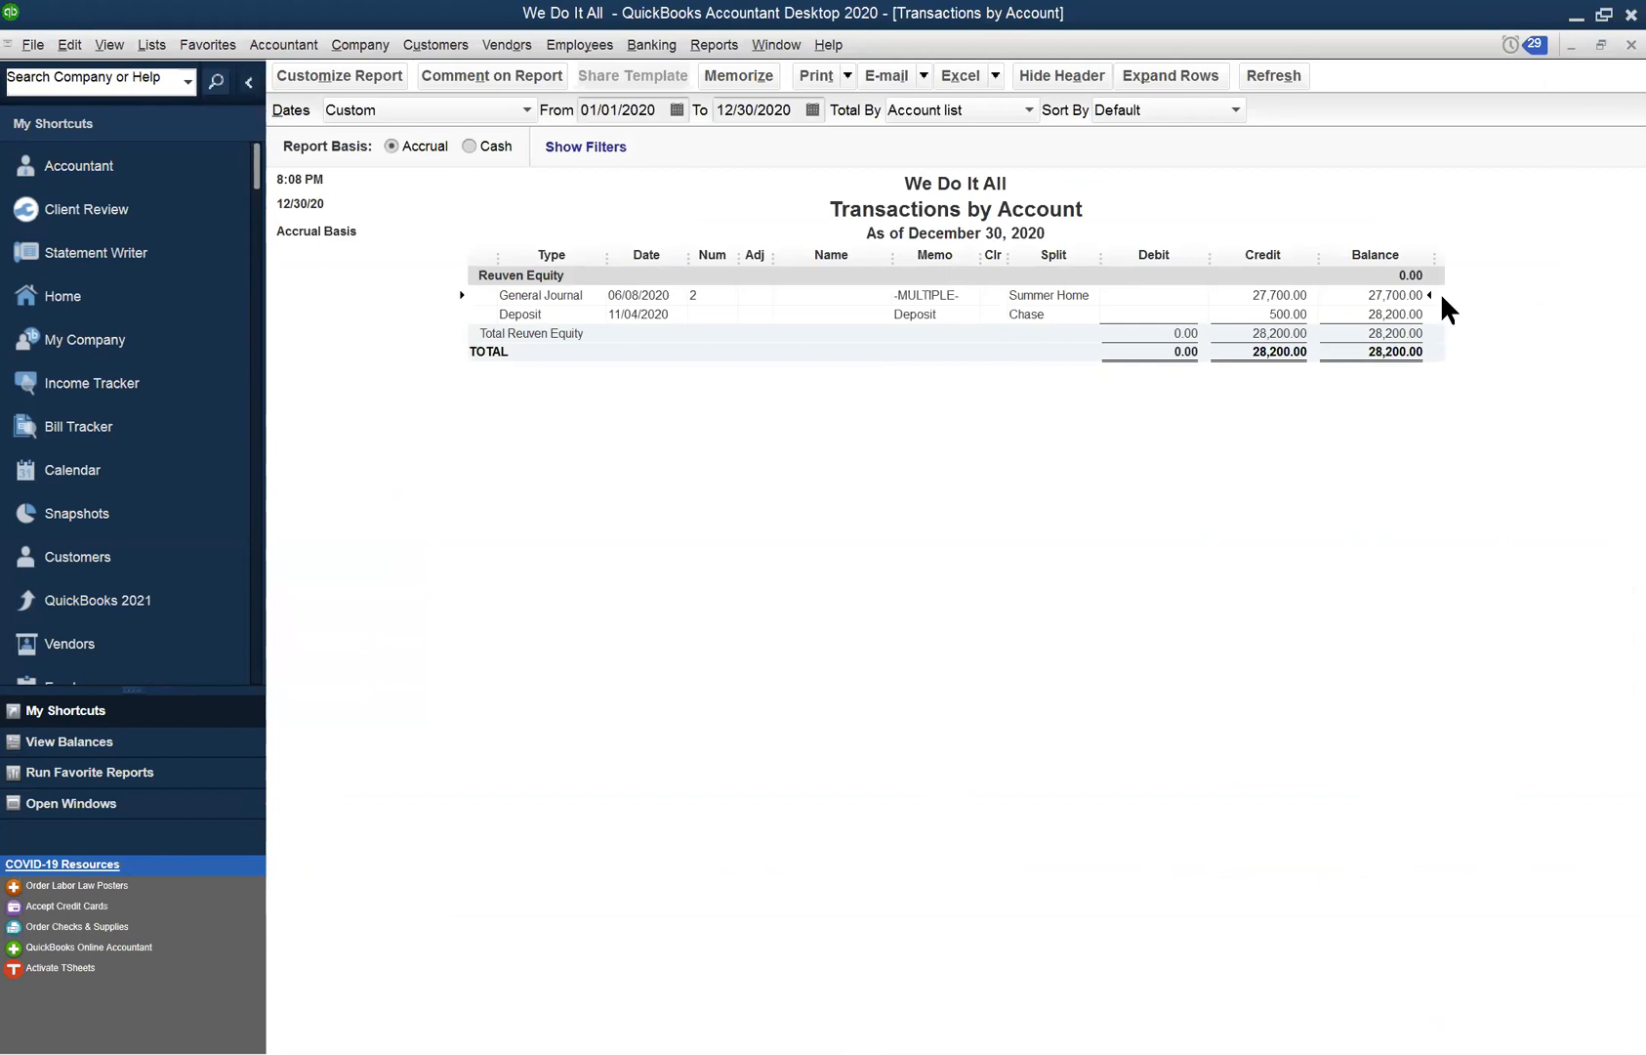
# - View the transaction as a Transaction Journal, collapse the side panel, then close the journal
pyautogui.hotkey('ctrl', 'y')
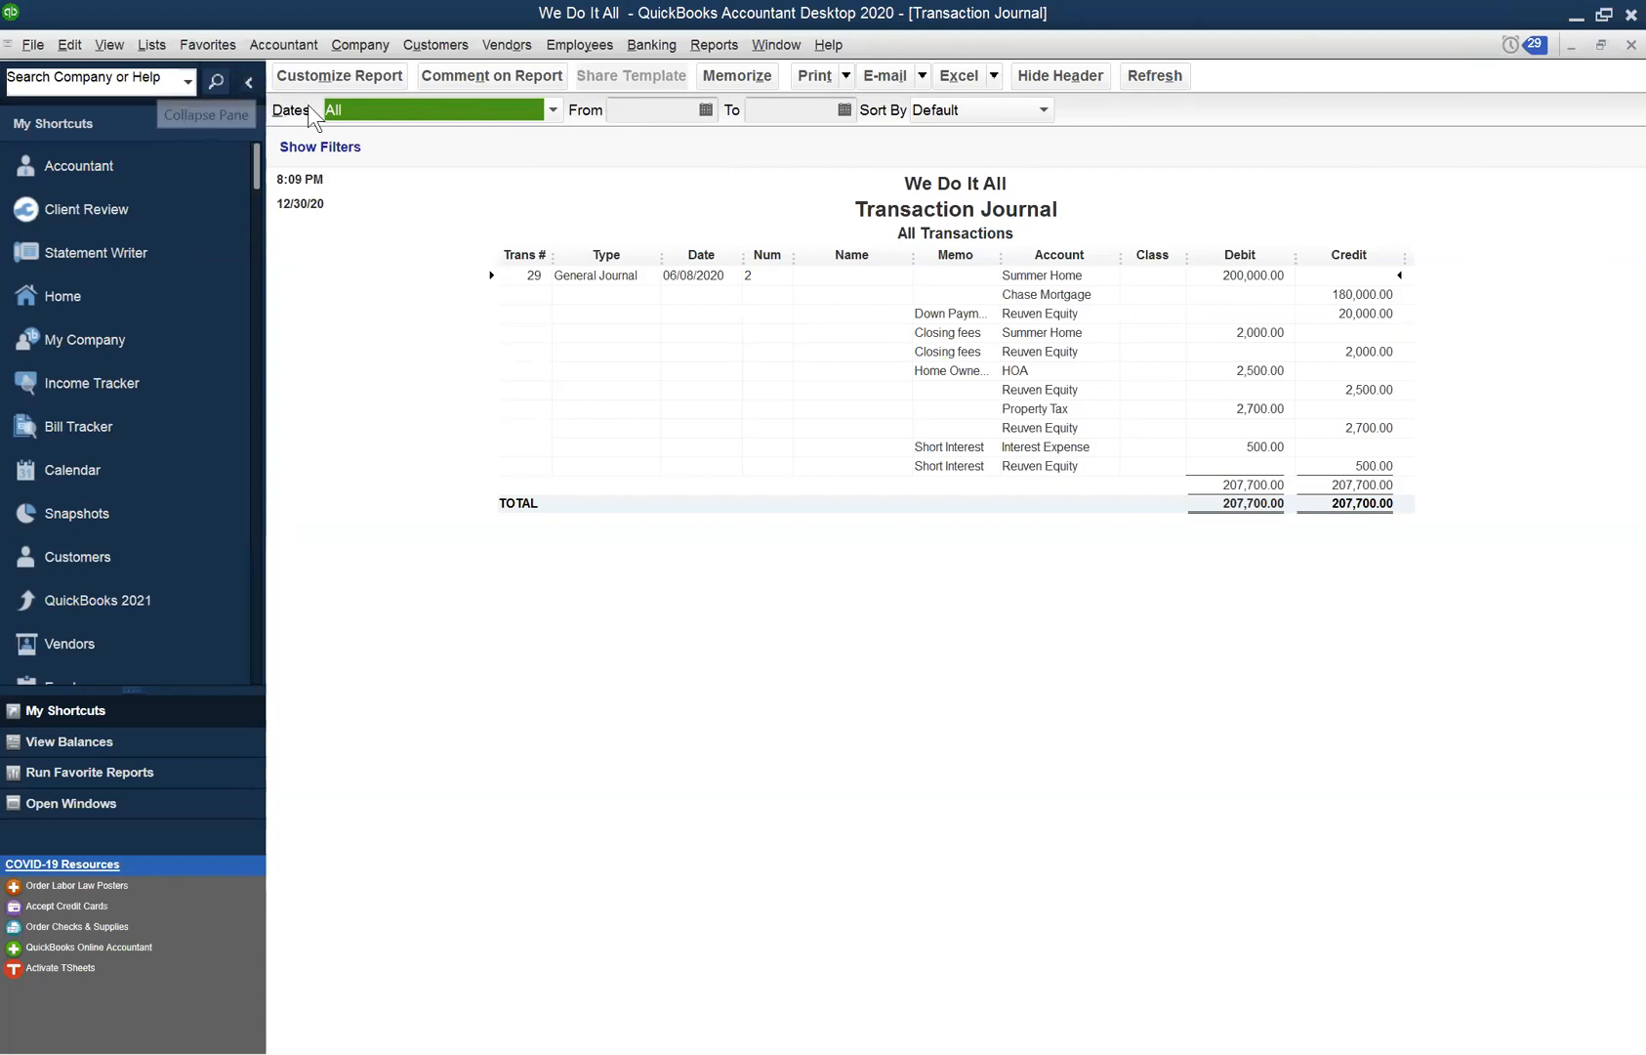
pyautogui.click(247, 80)
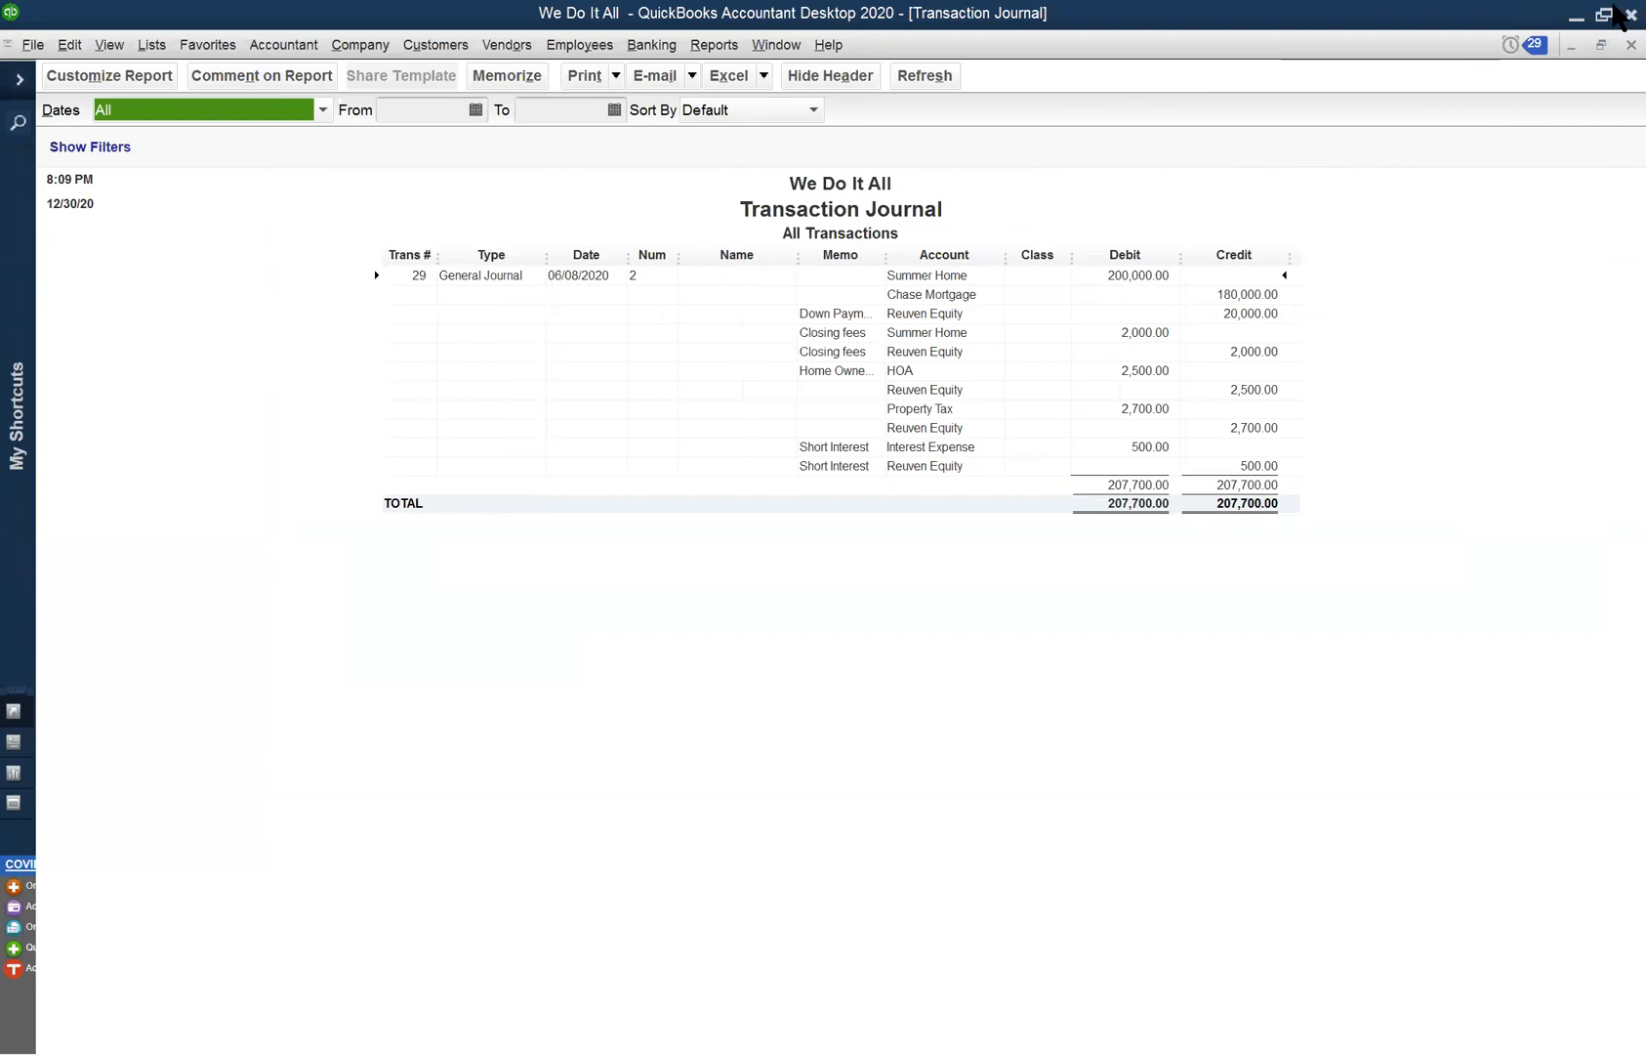
pyautogui.click(1613, 49)
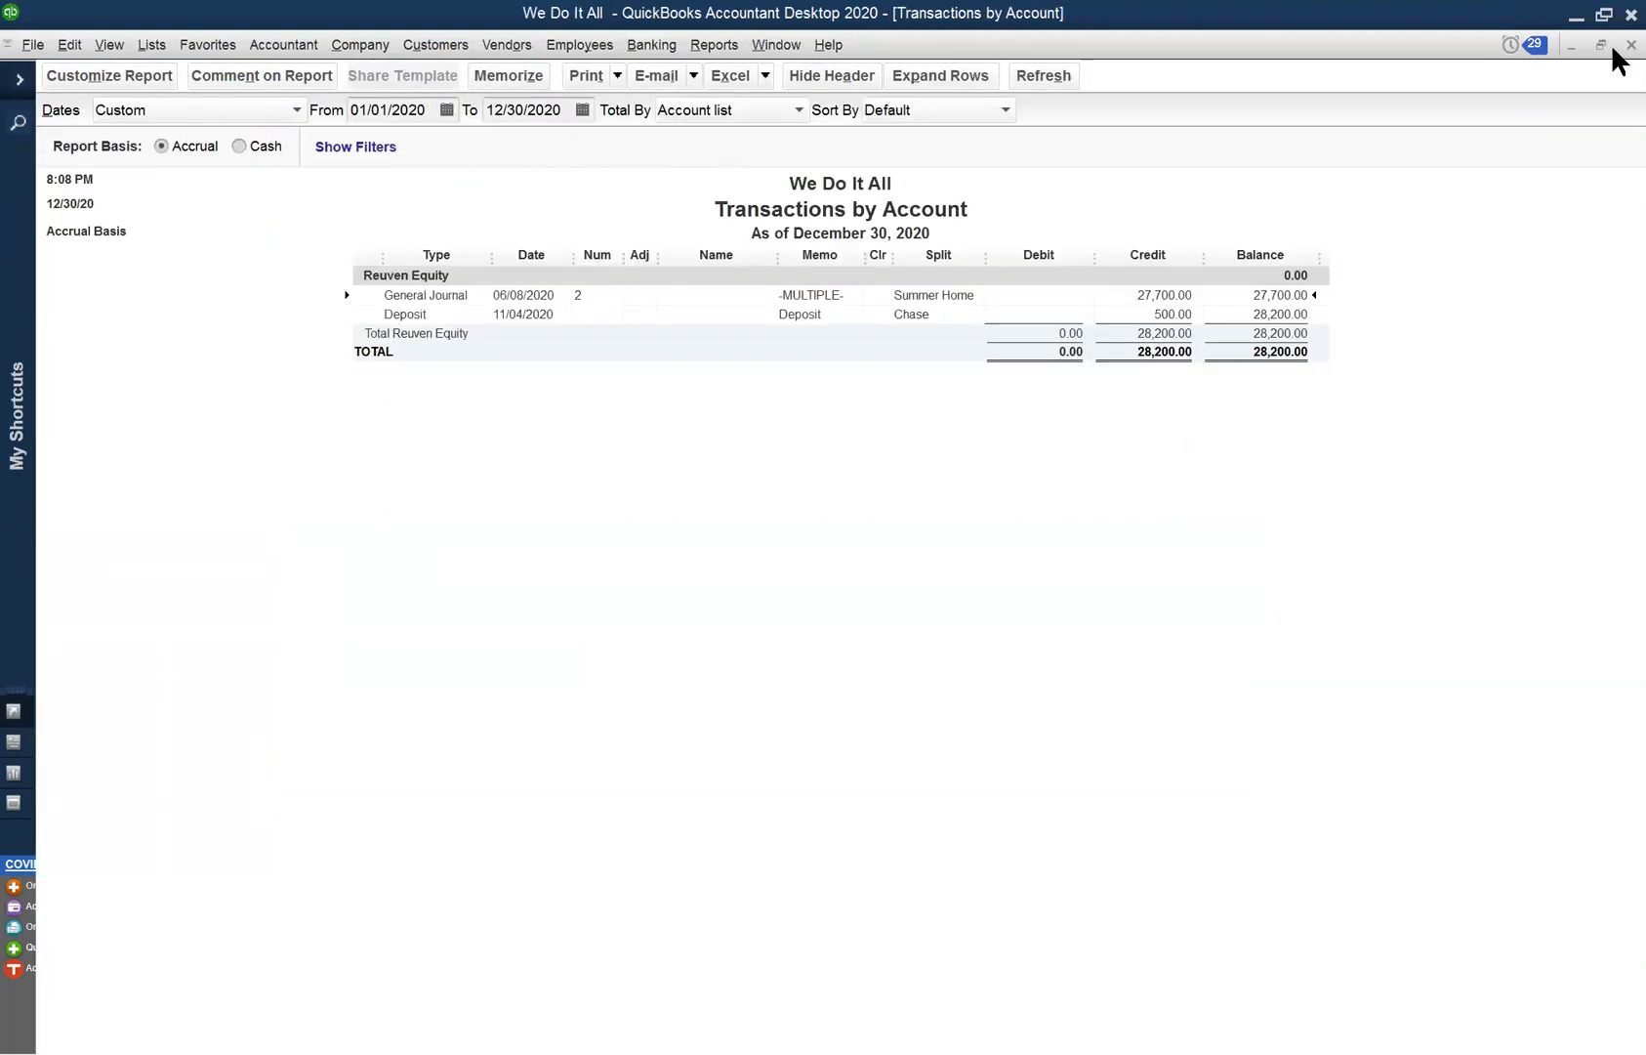
# - Close the equity Transactions by Account report and maximize the Balance Sheet
pyautogui.click(1608, 44)
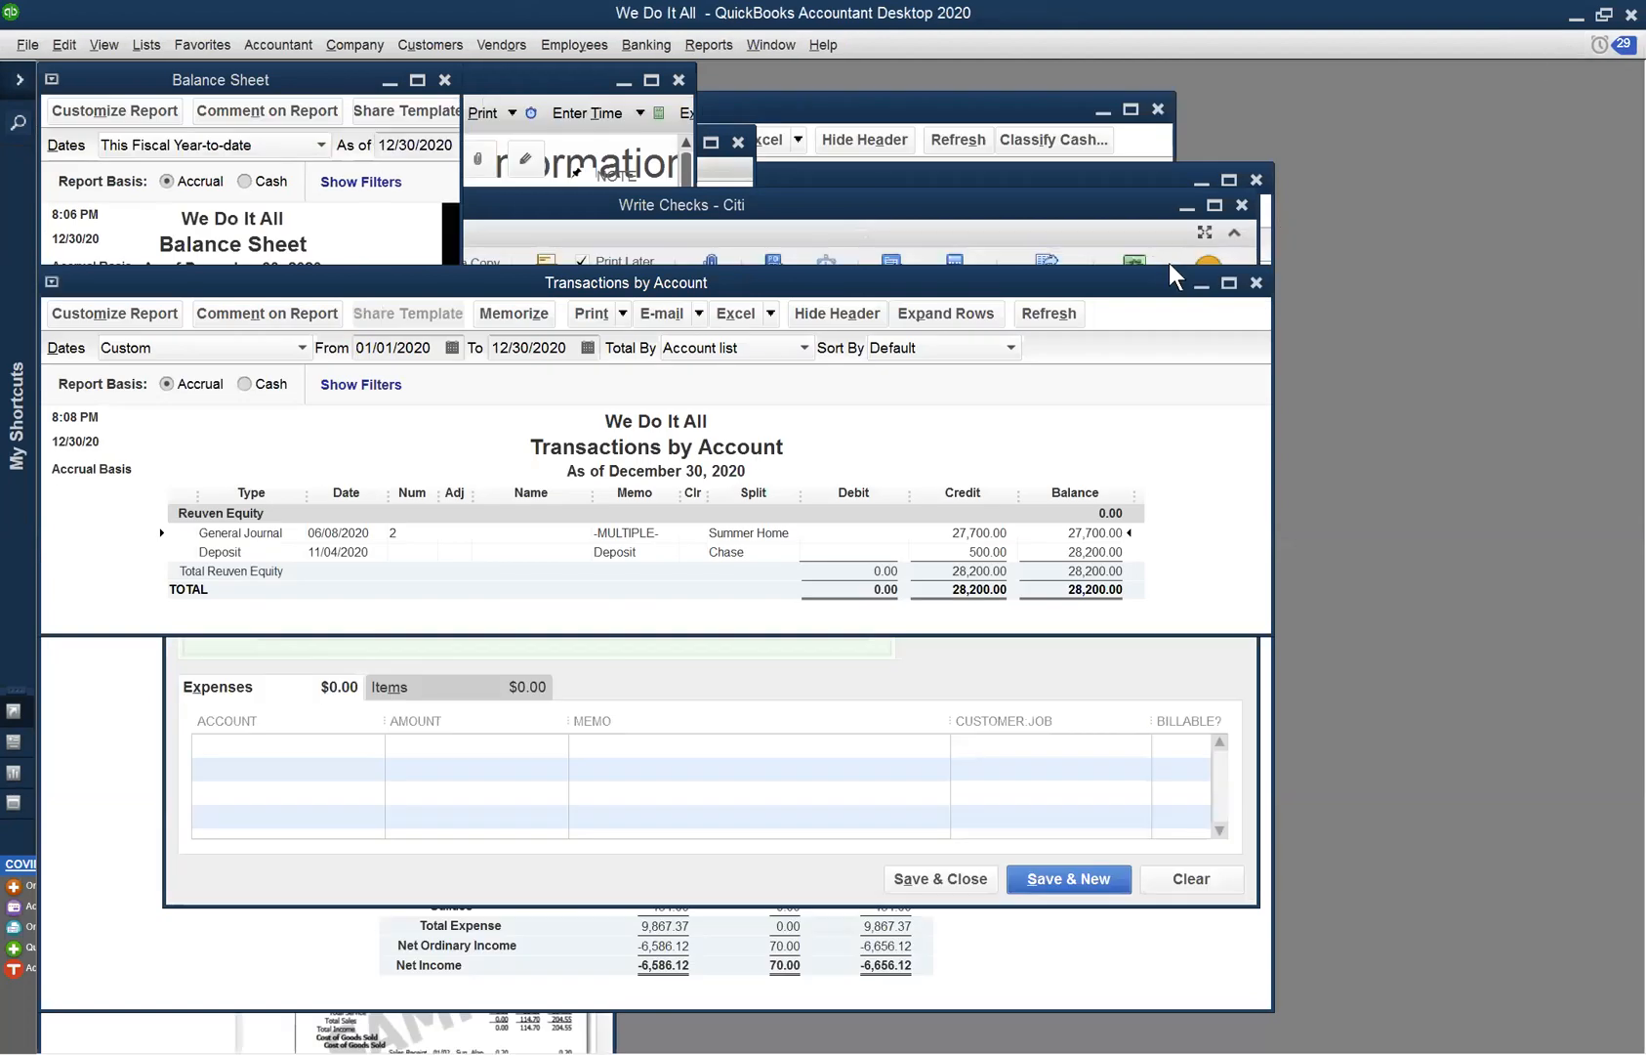
pyautogui.click(1255, 283)
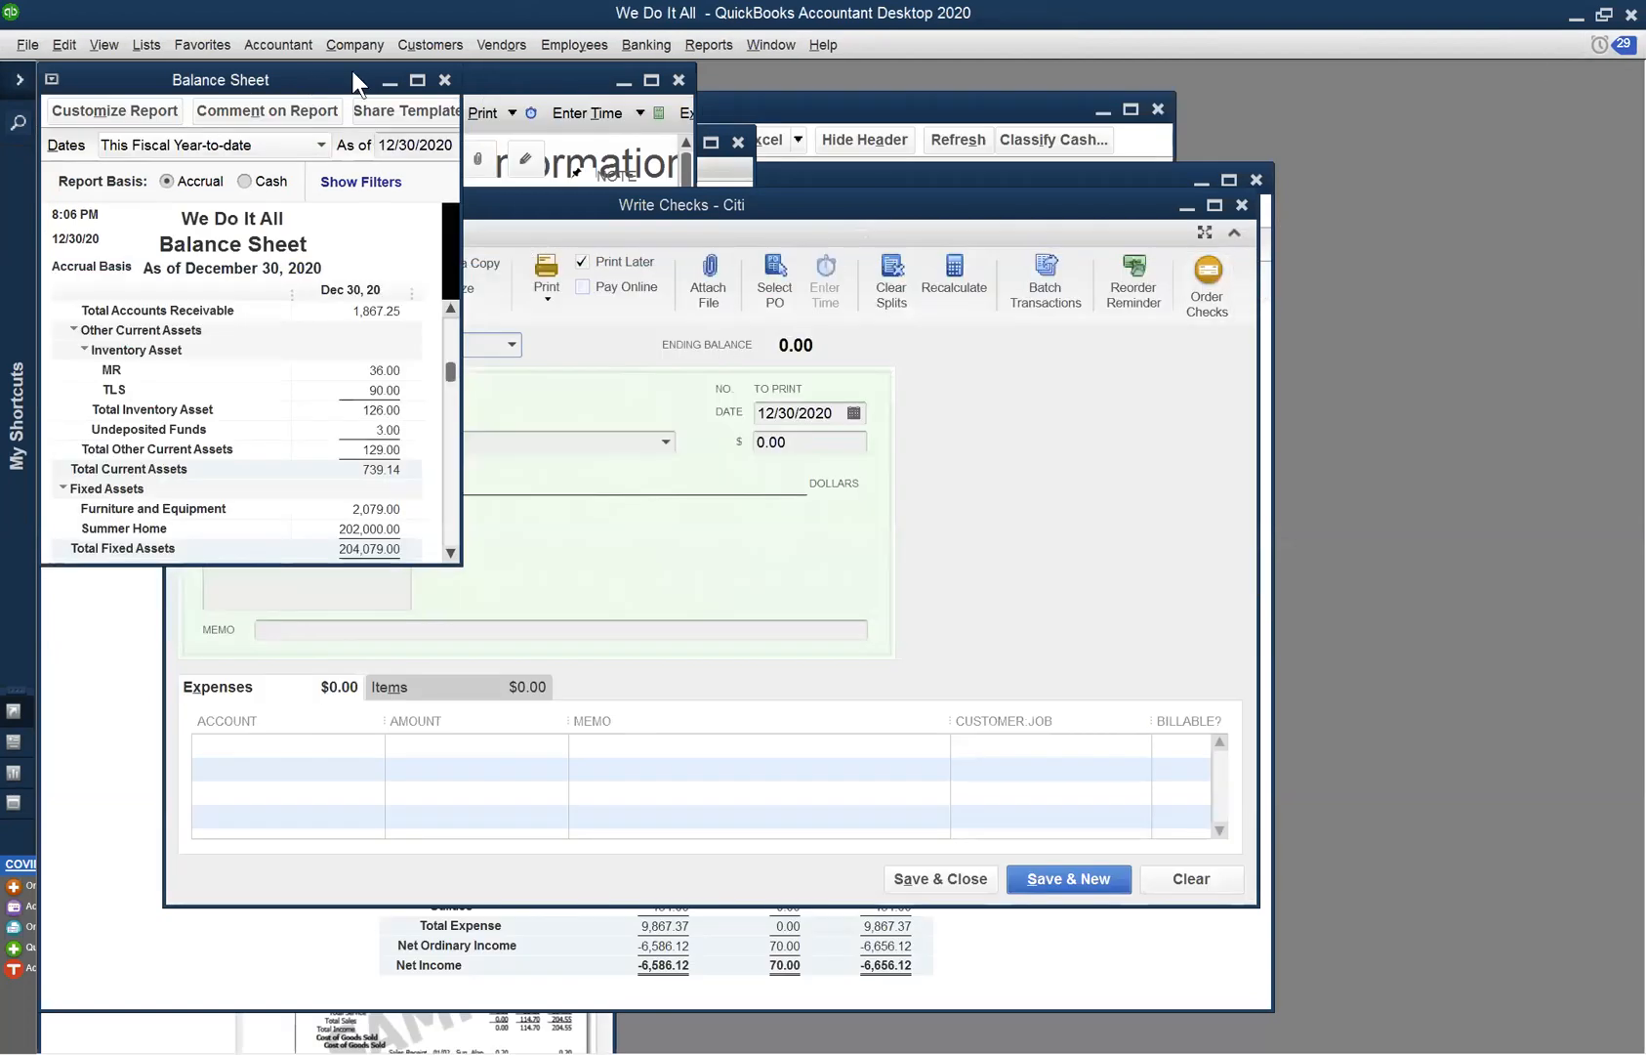
pyautogui.click(415, 81)
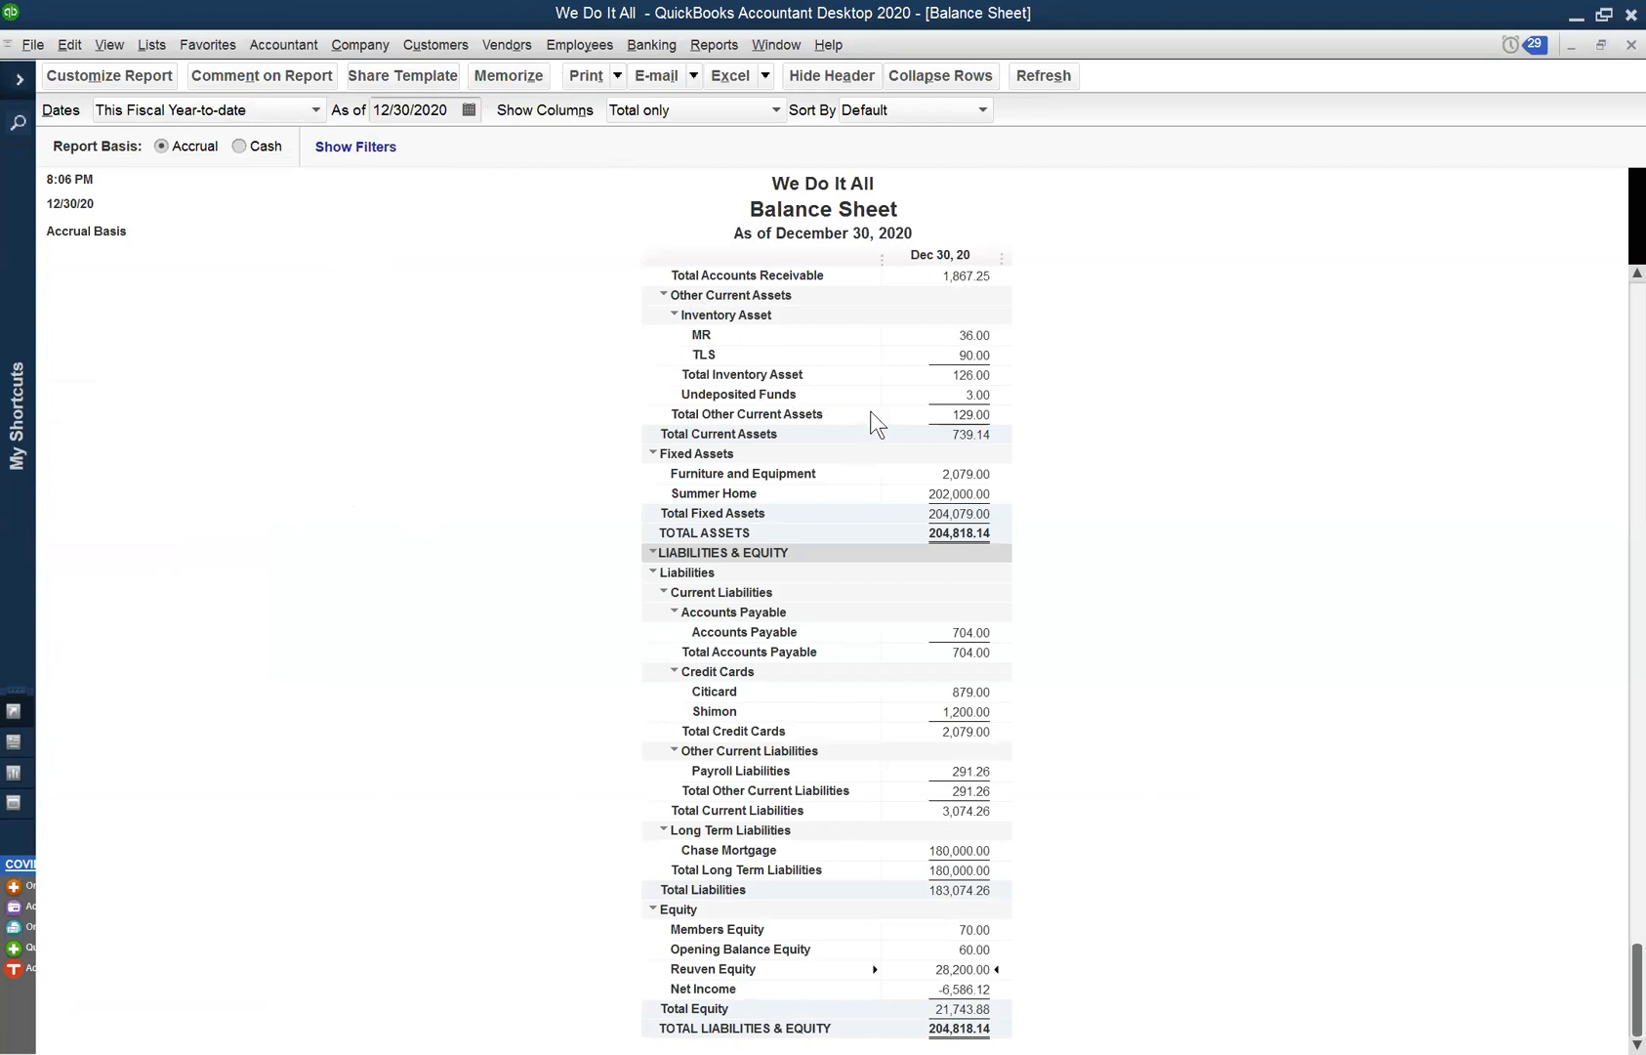
# - Review the payments and invoices behind the 1,867.25 Accounts Receivable balance, then close that detail
pyautogui.scroll(3, 872, 413)
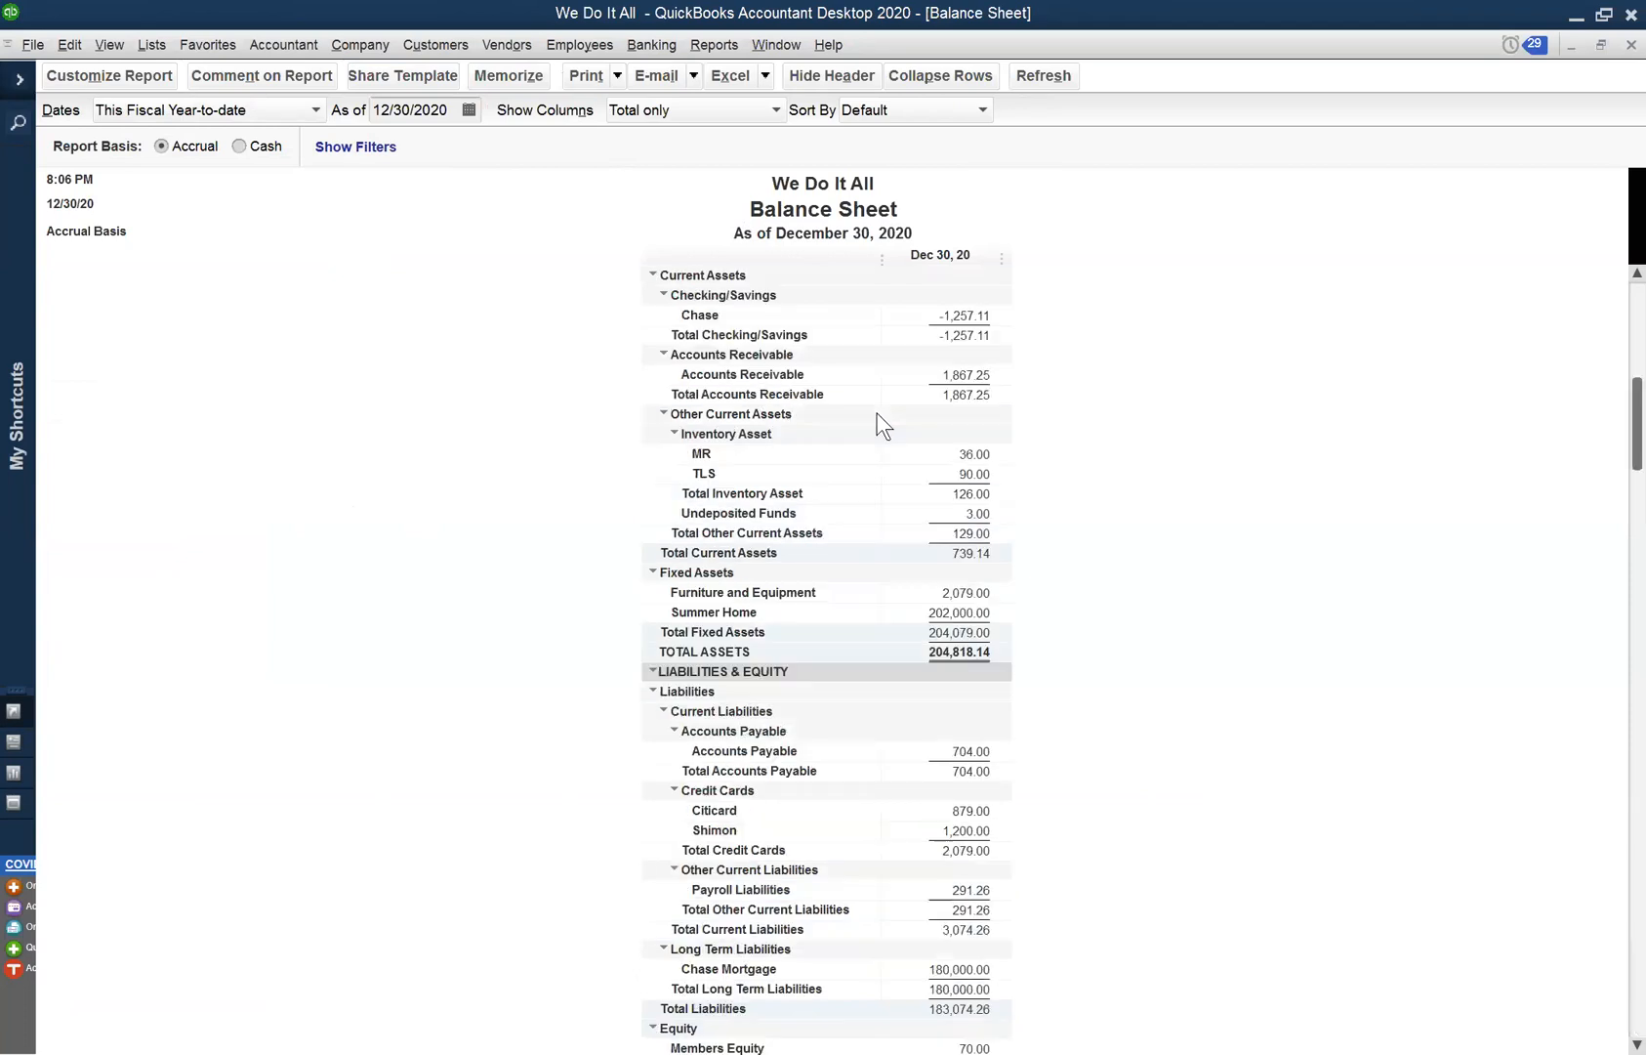
pyautogui.doubleClick(980, 393)
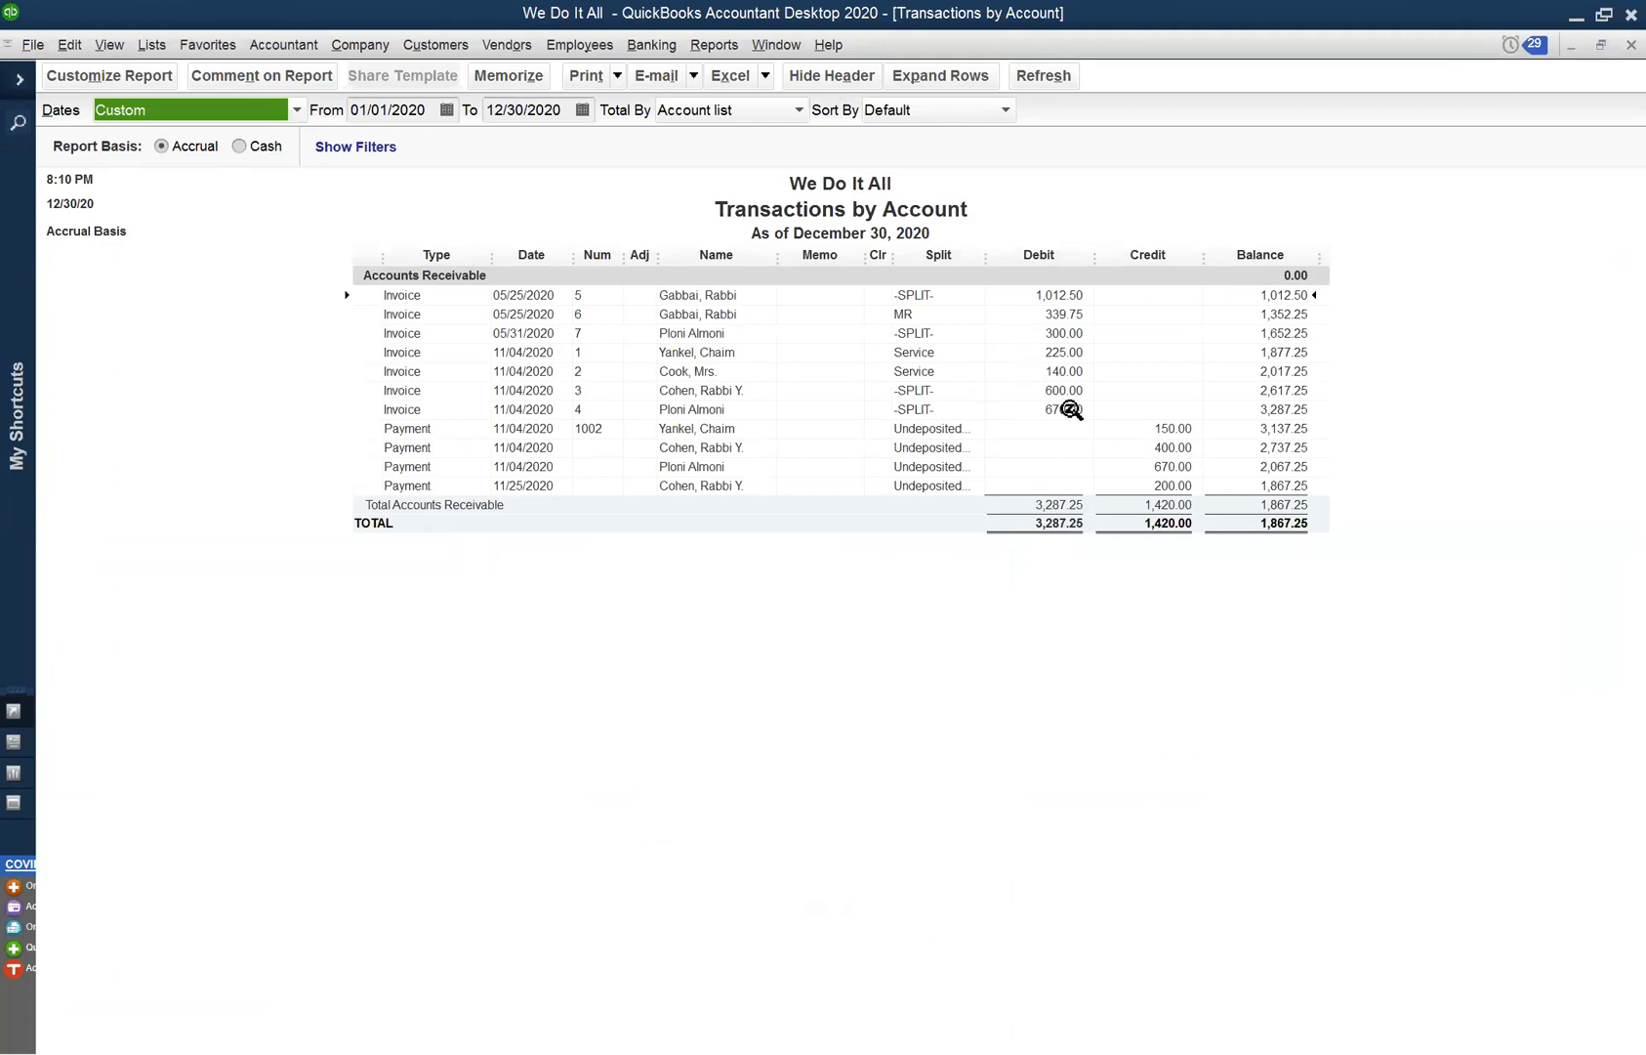
pyautogui.click(1180, 466)
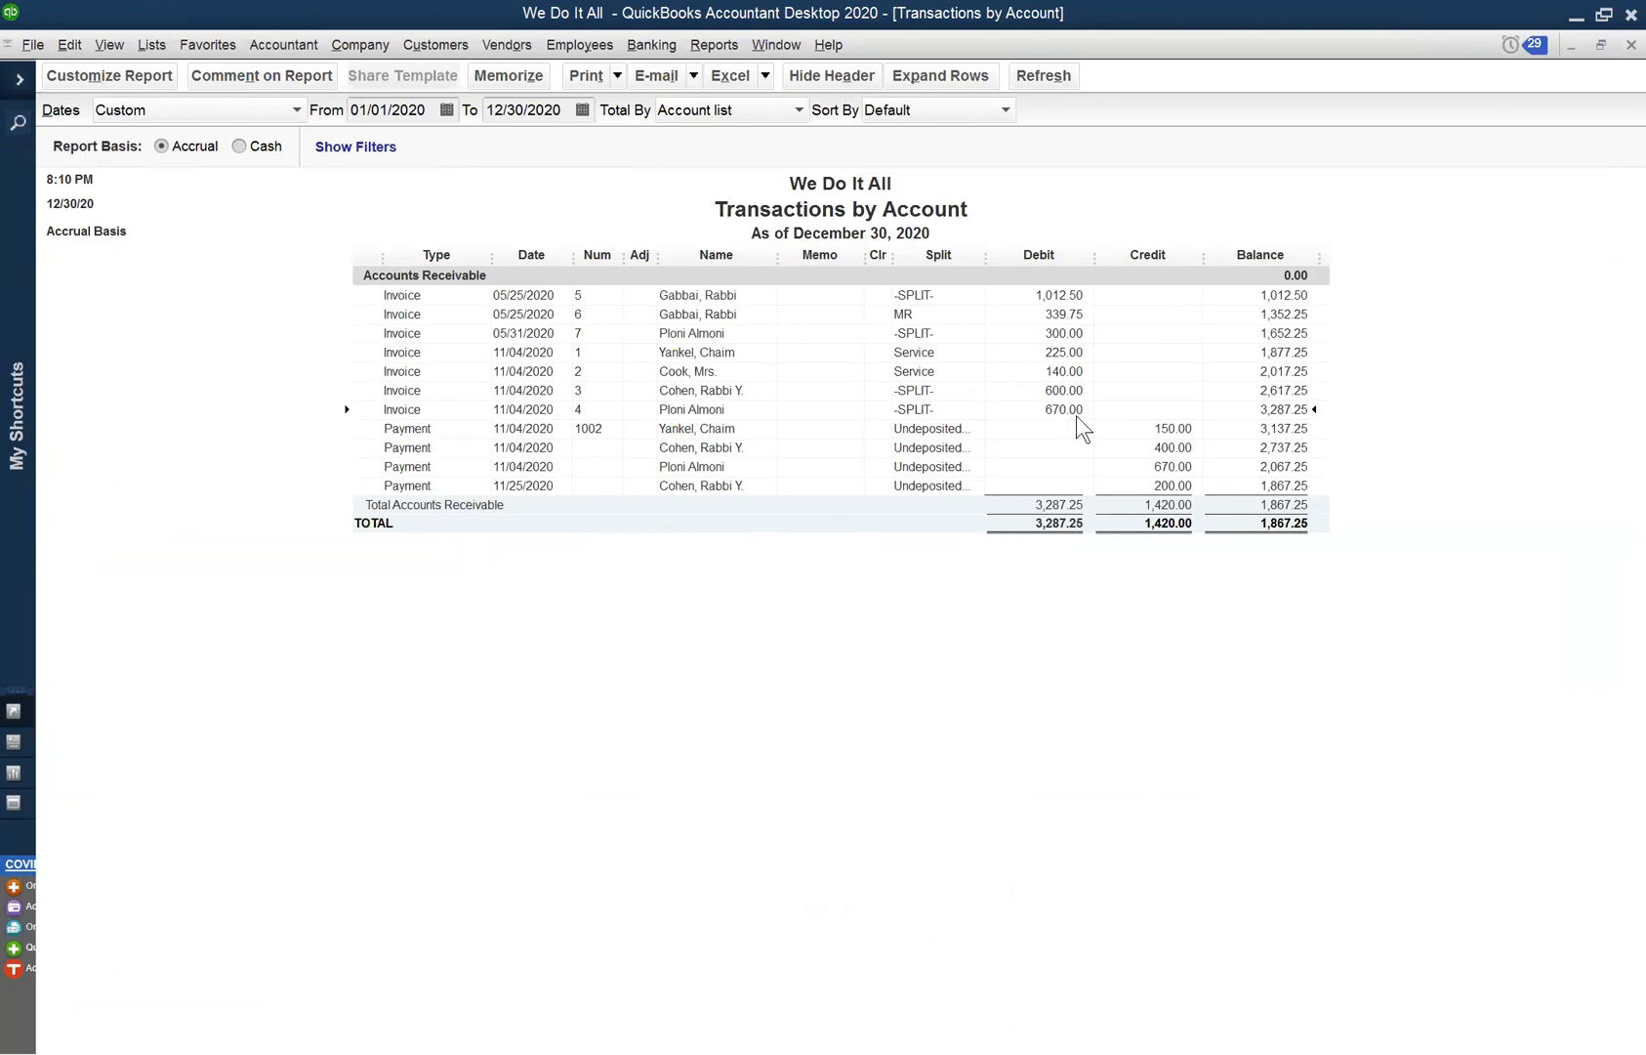
pyautogui.click(1165, 481)
pyautogui.click(1063, 335)
pyautogui.click(1623, 45)
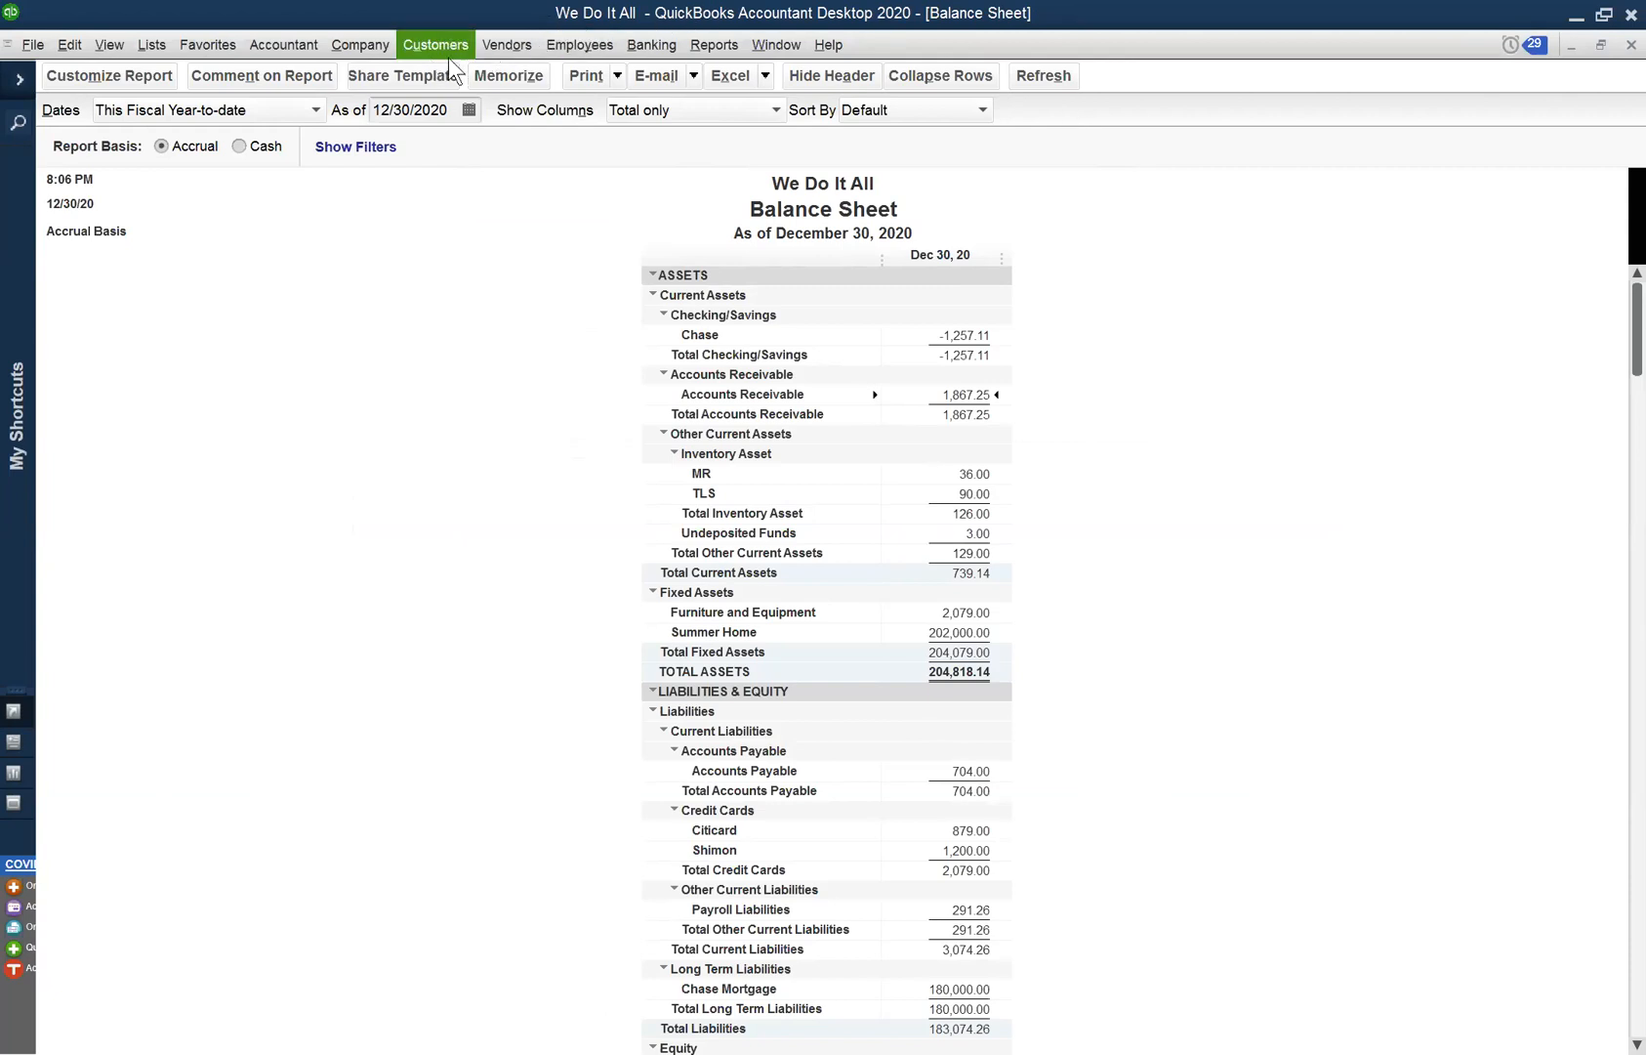
# - Run Customers & Receivables > Customer Balance Summary and select the 300.00 customer balance
pyautogui.click(707, 48)
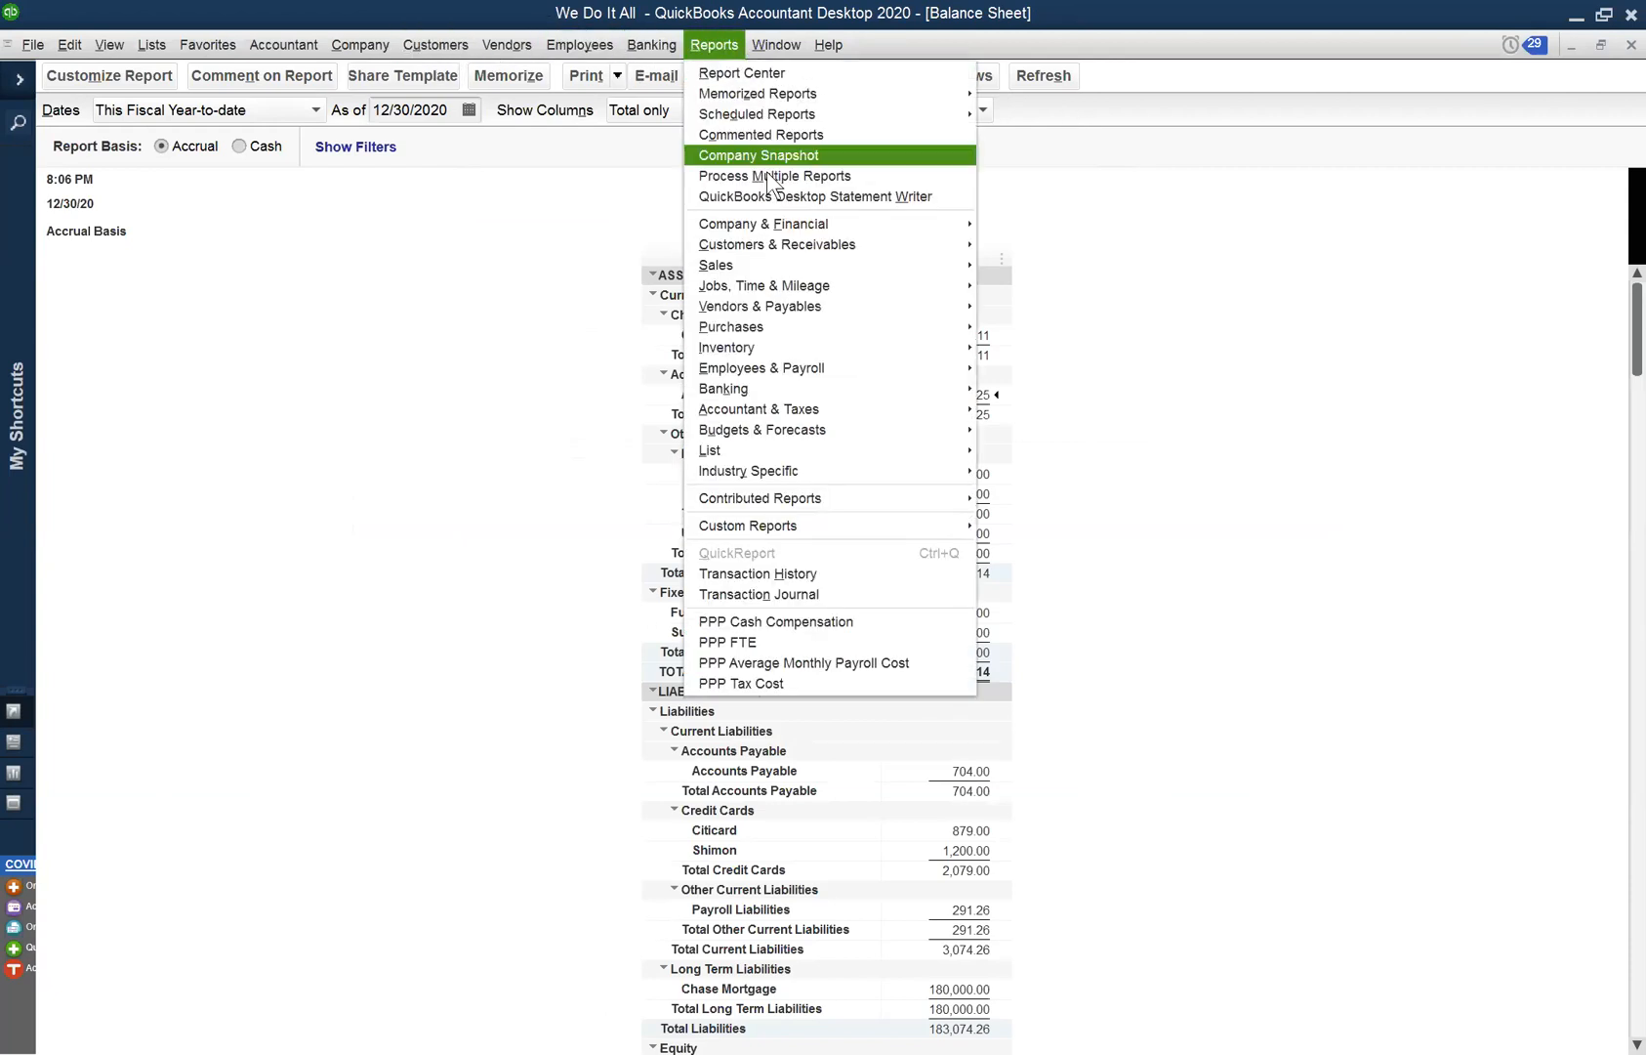
pyautogui.moveTo(786, 242)
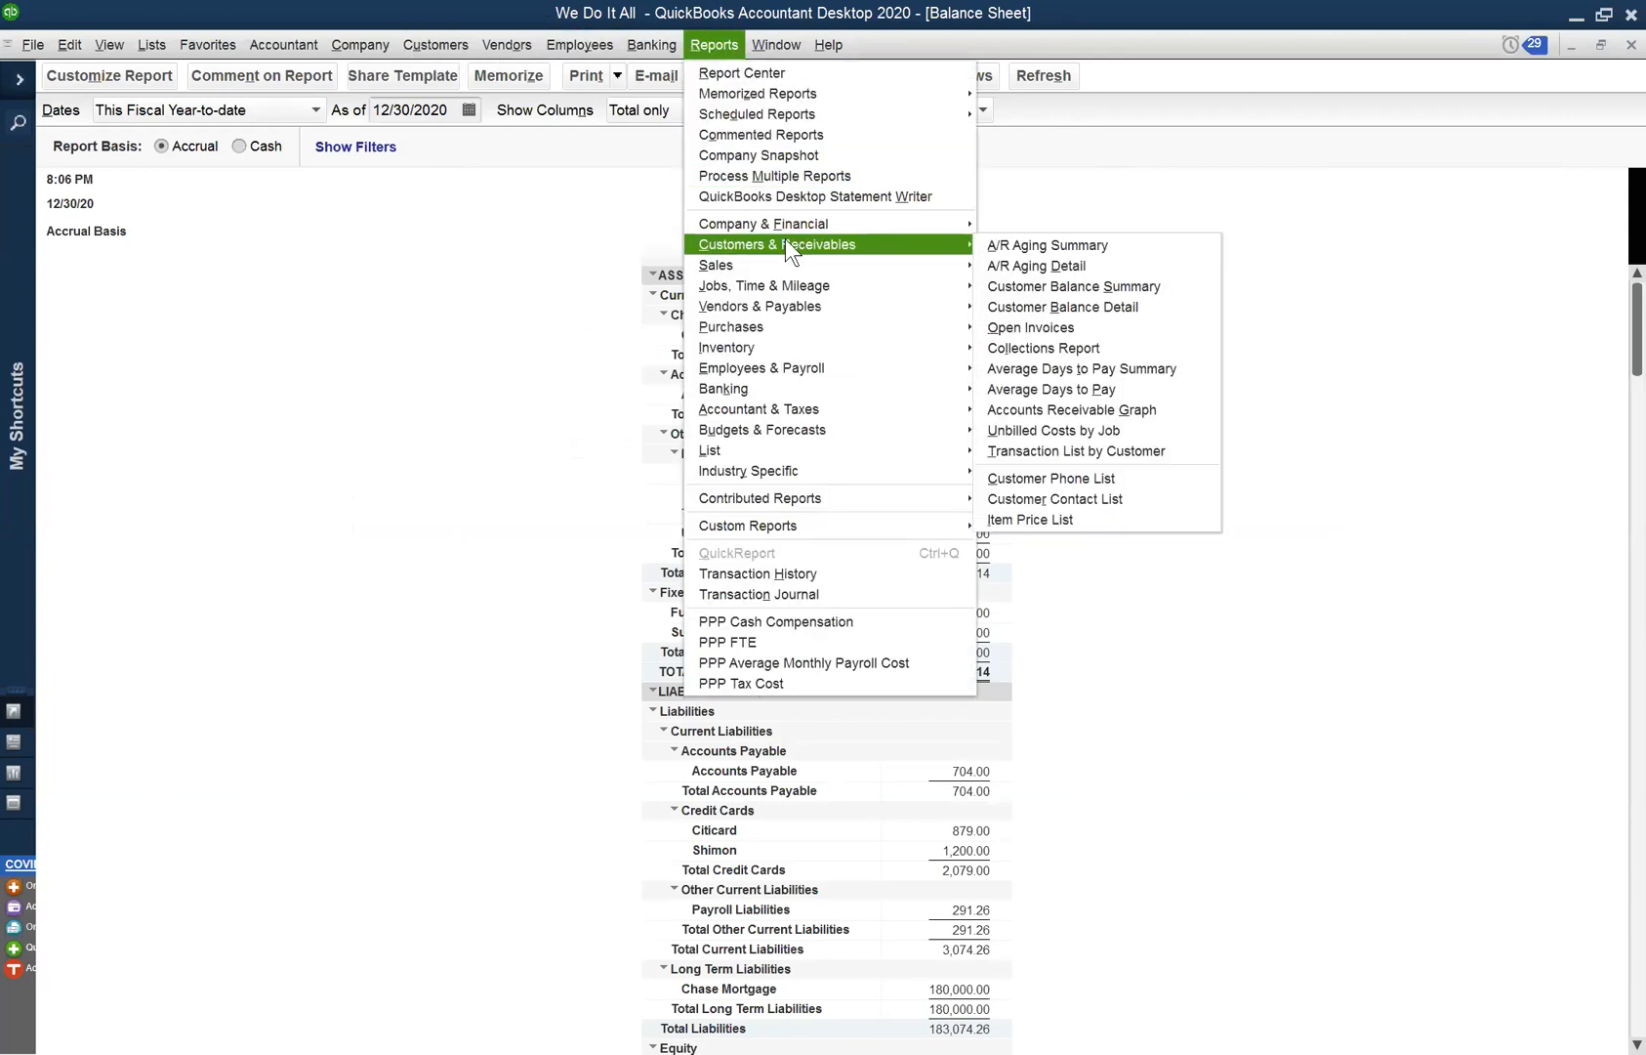
pyautogui.click(1090, 283)
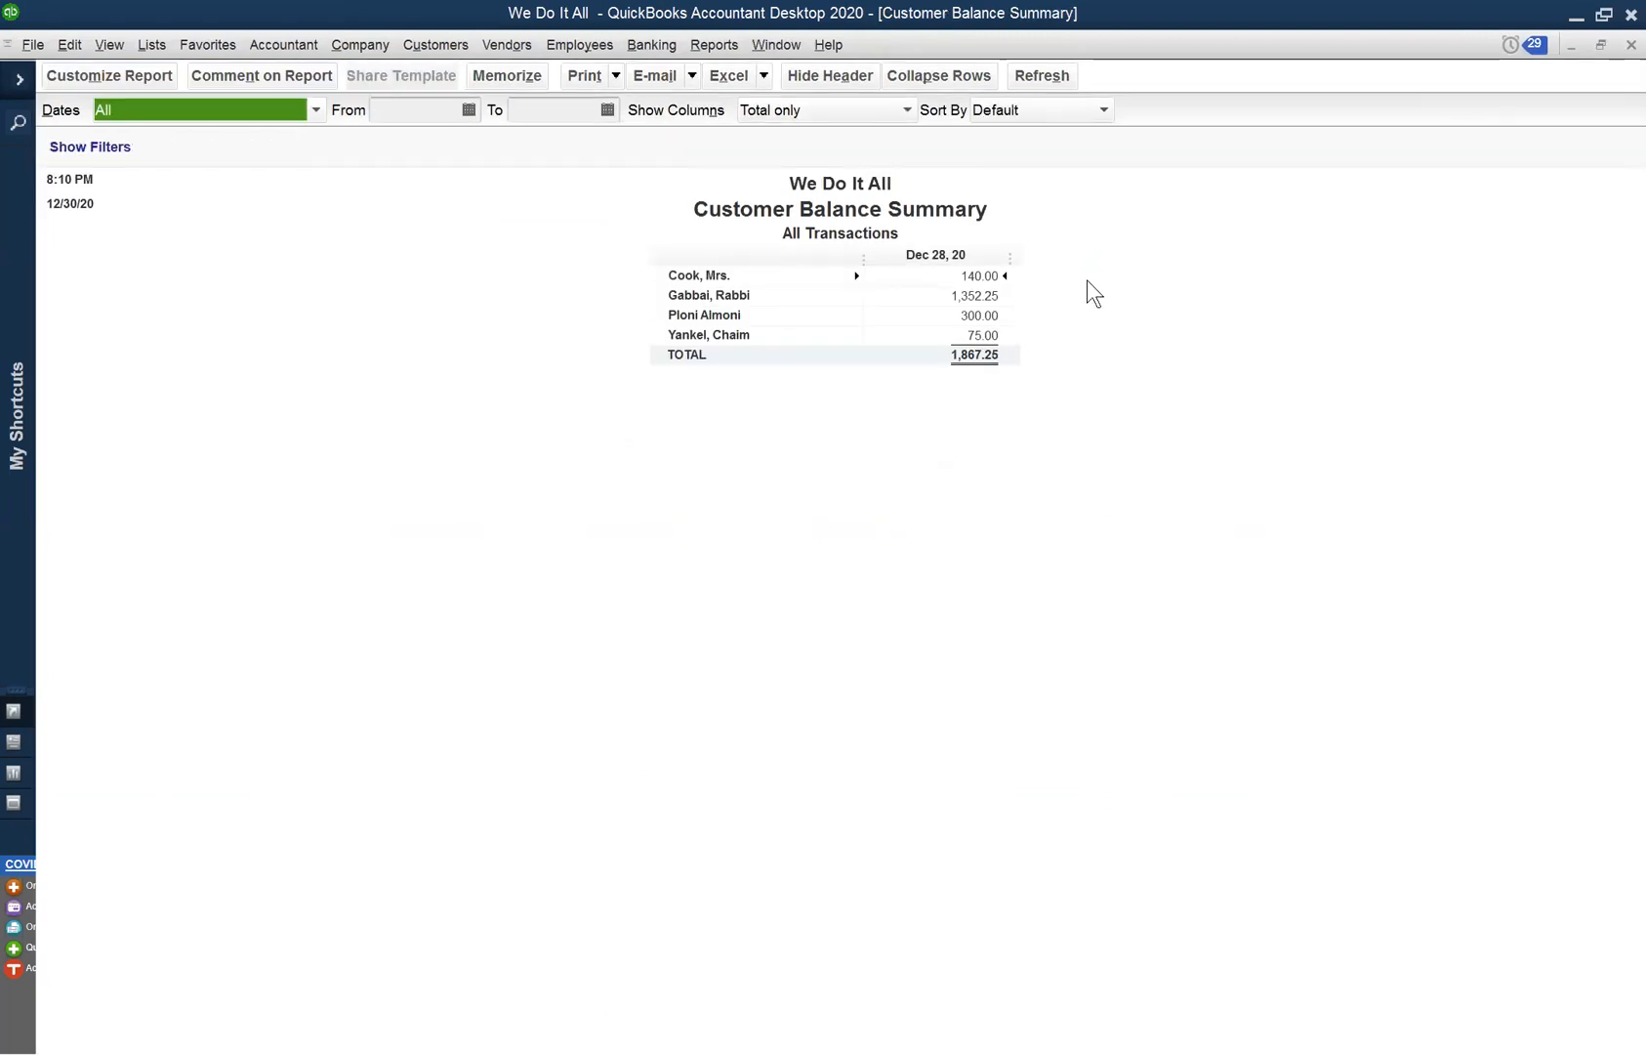
pyautogui.click(987, 316)
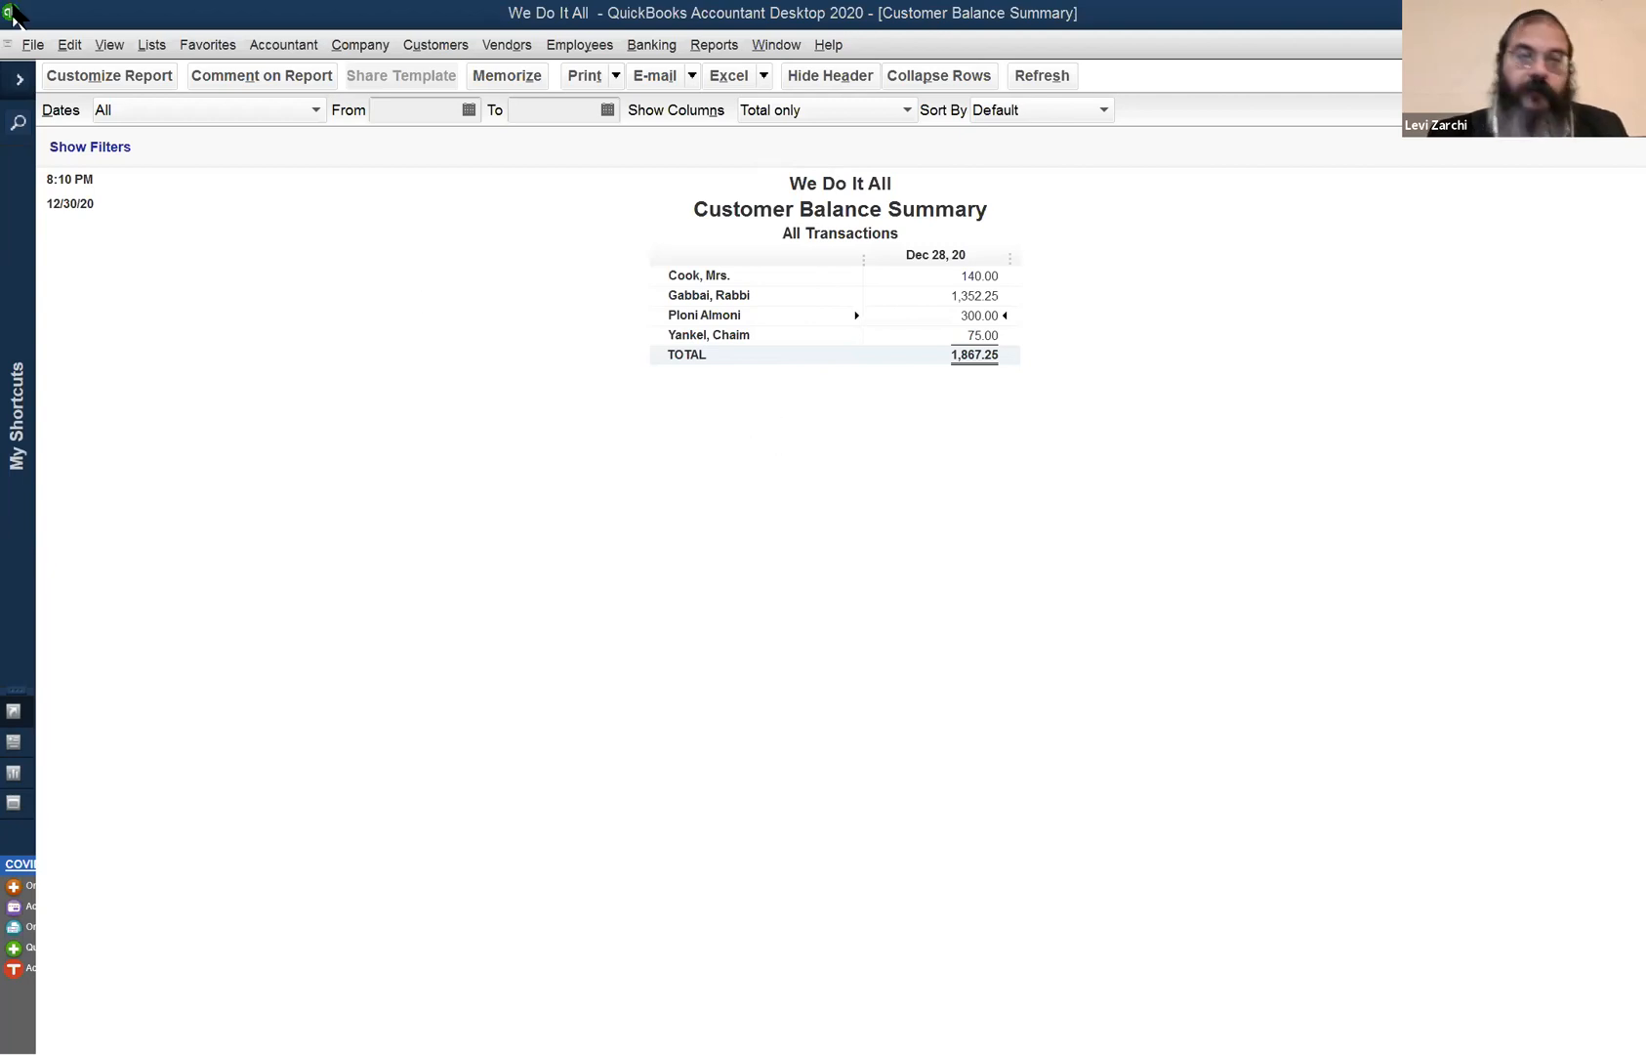
# - Start a received payment for the customer, apply it to invoice 7, keeping auto-calculation on
pyautogui.click(376, 48)
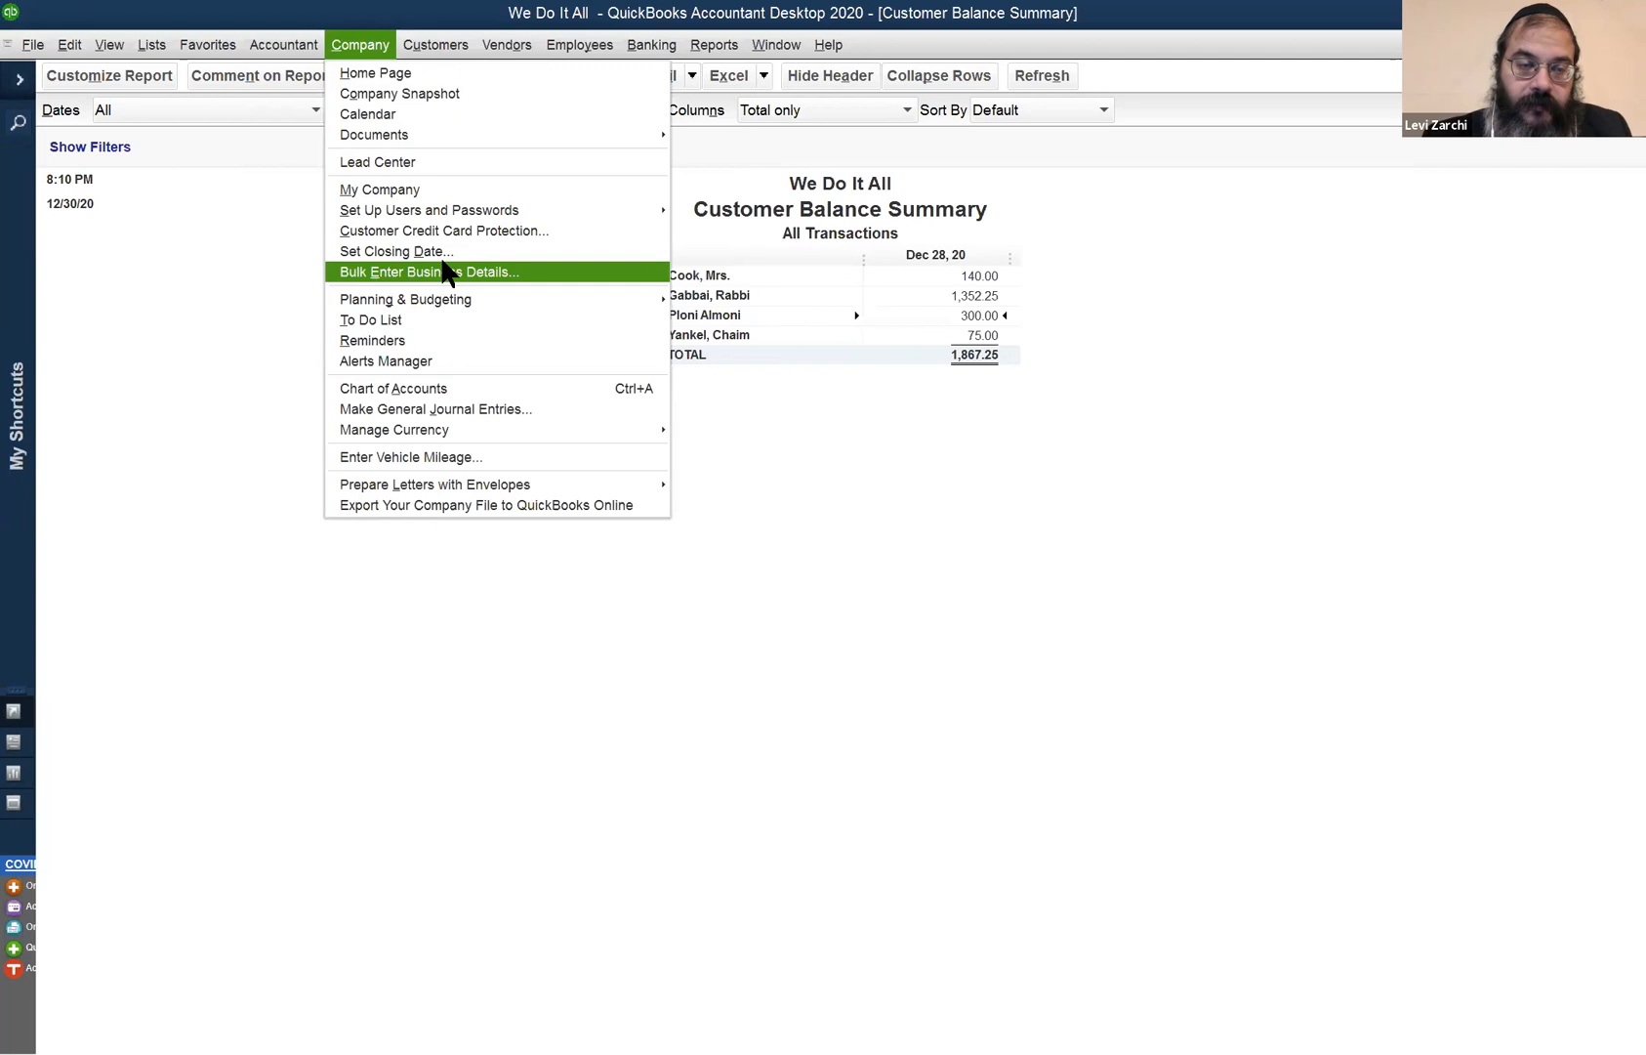
pyautogui.moveTo(435, 44)
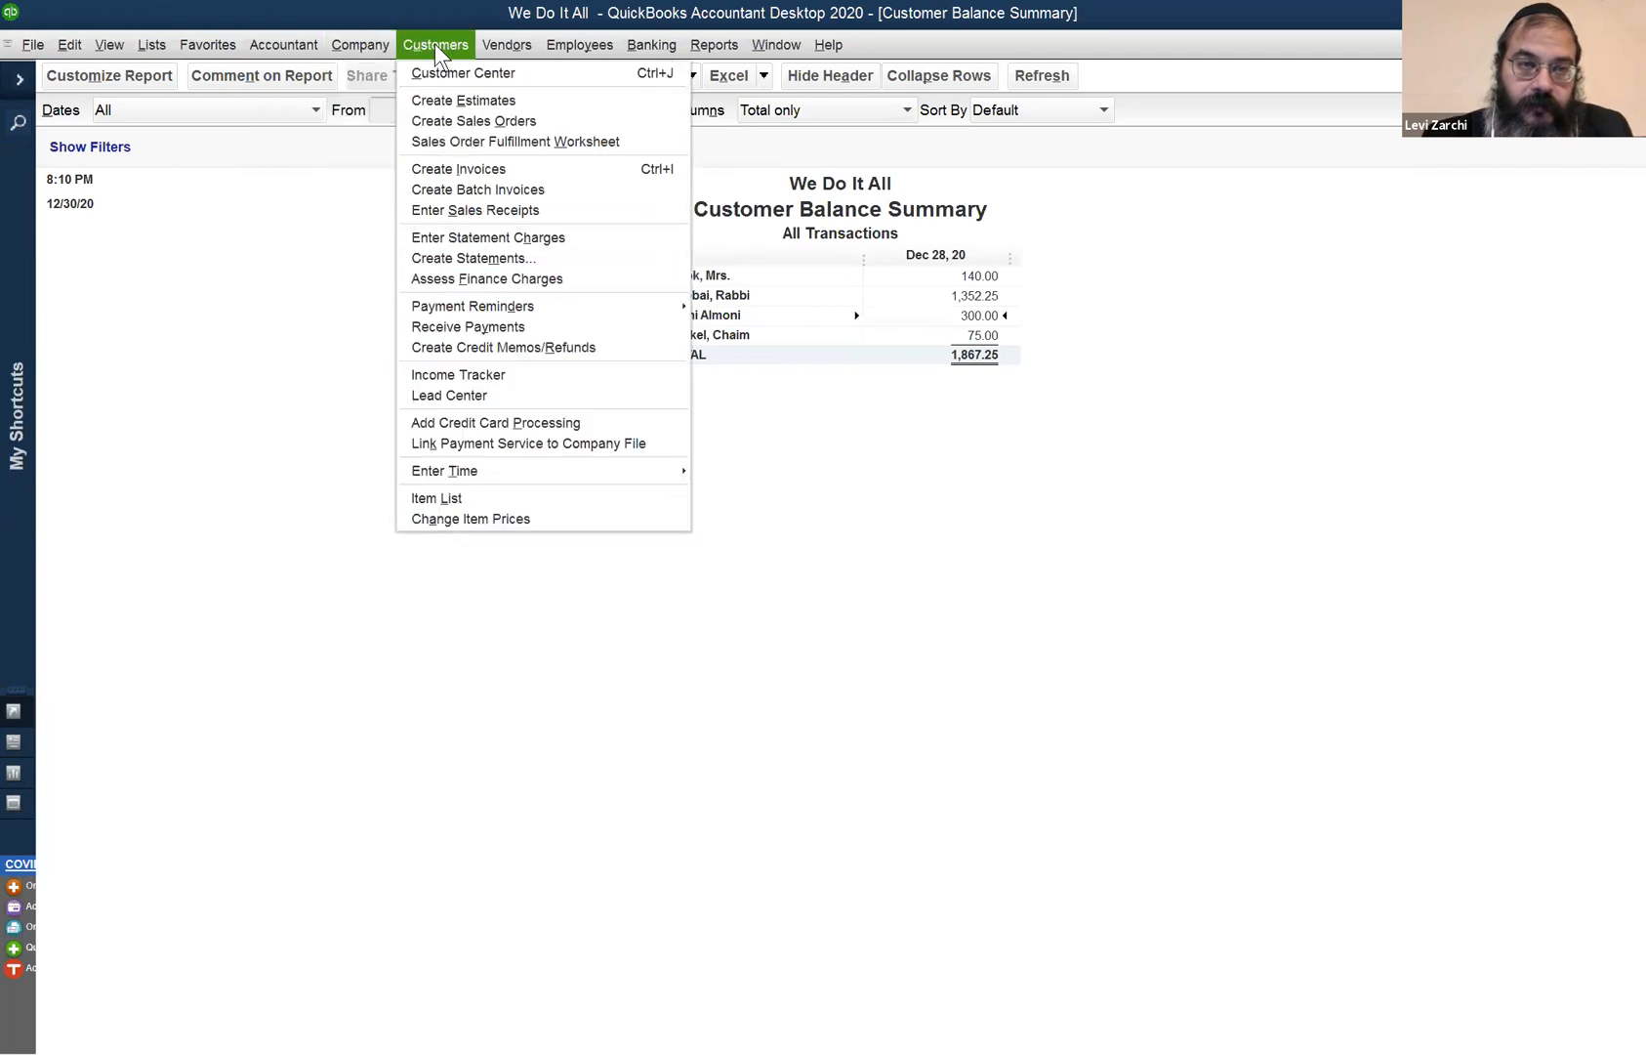
pyautogui.click(485, 324)
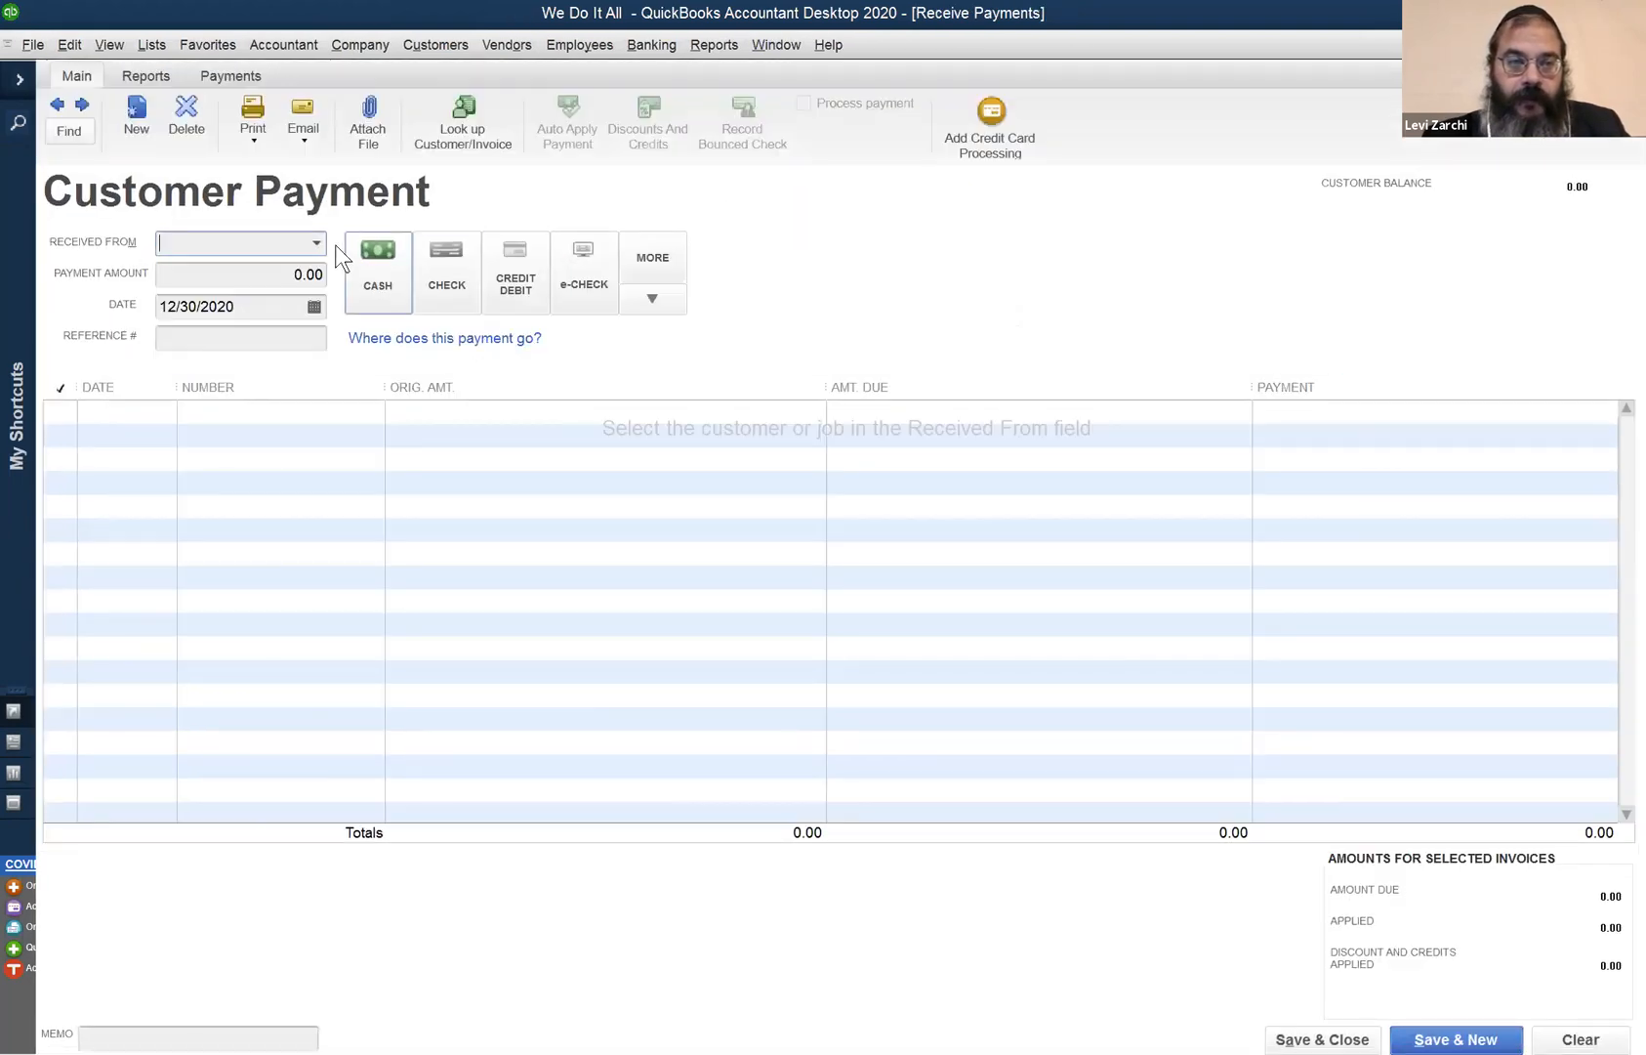
pyautogui.click(316, 245)
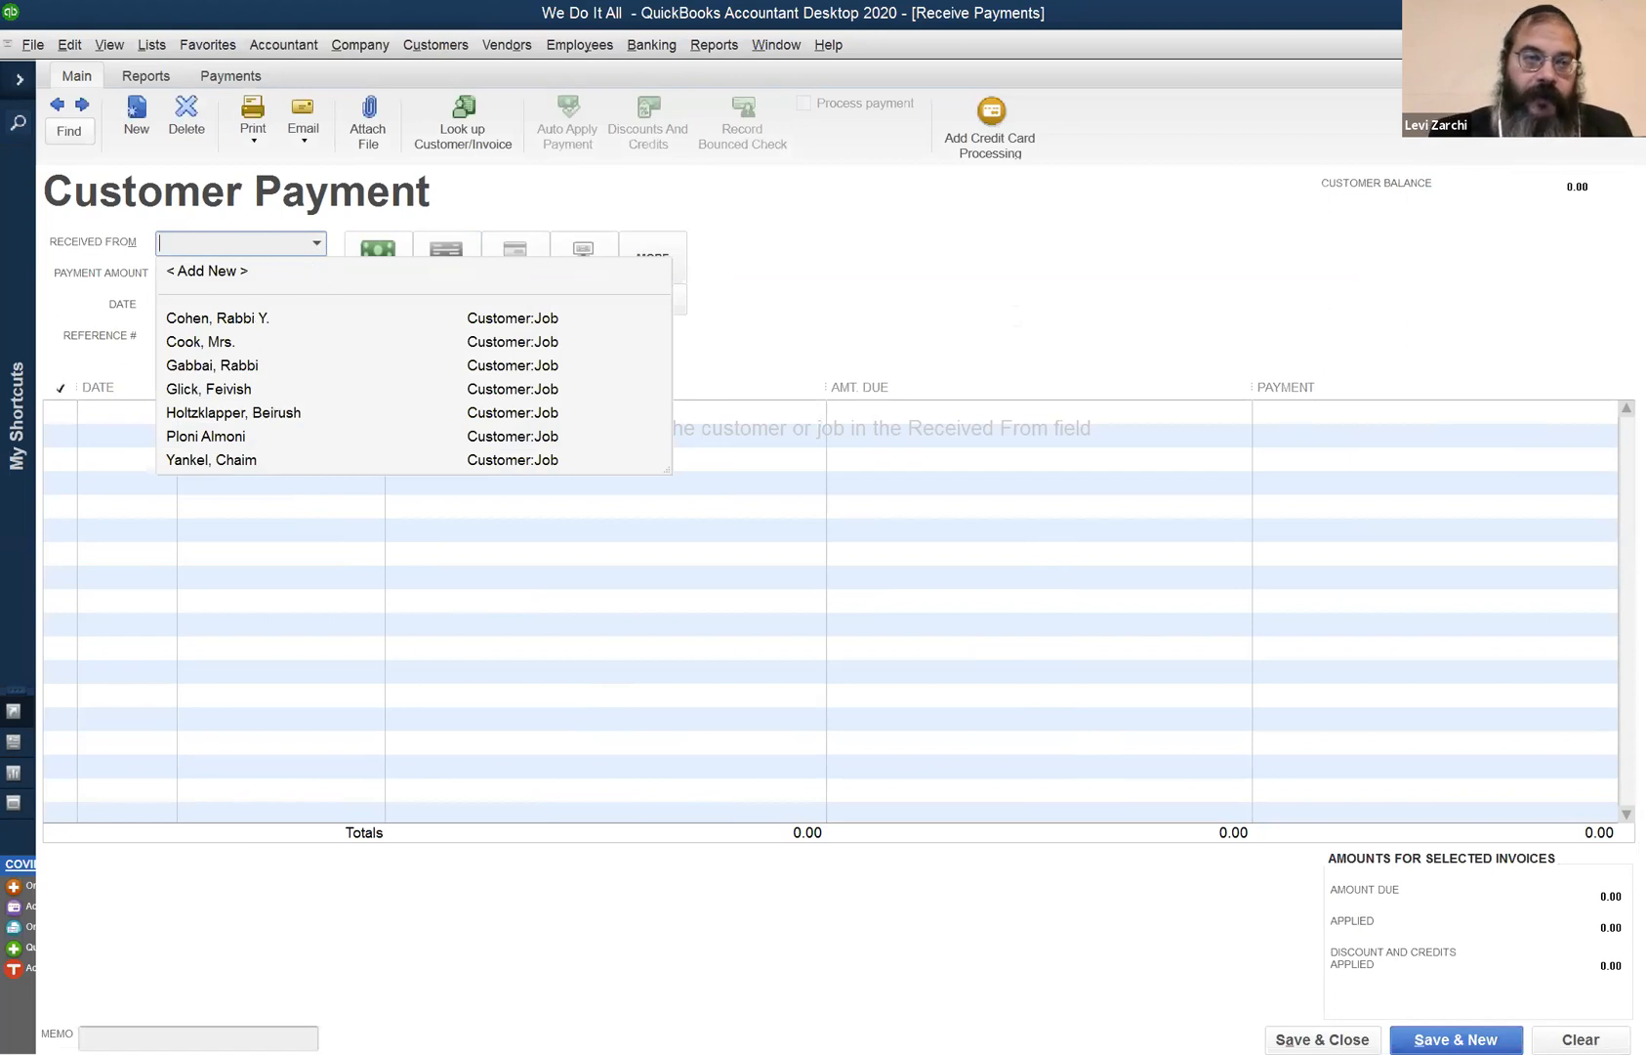
pyautogui.write('Ploni Almoni')
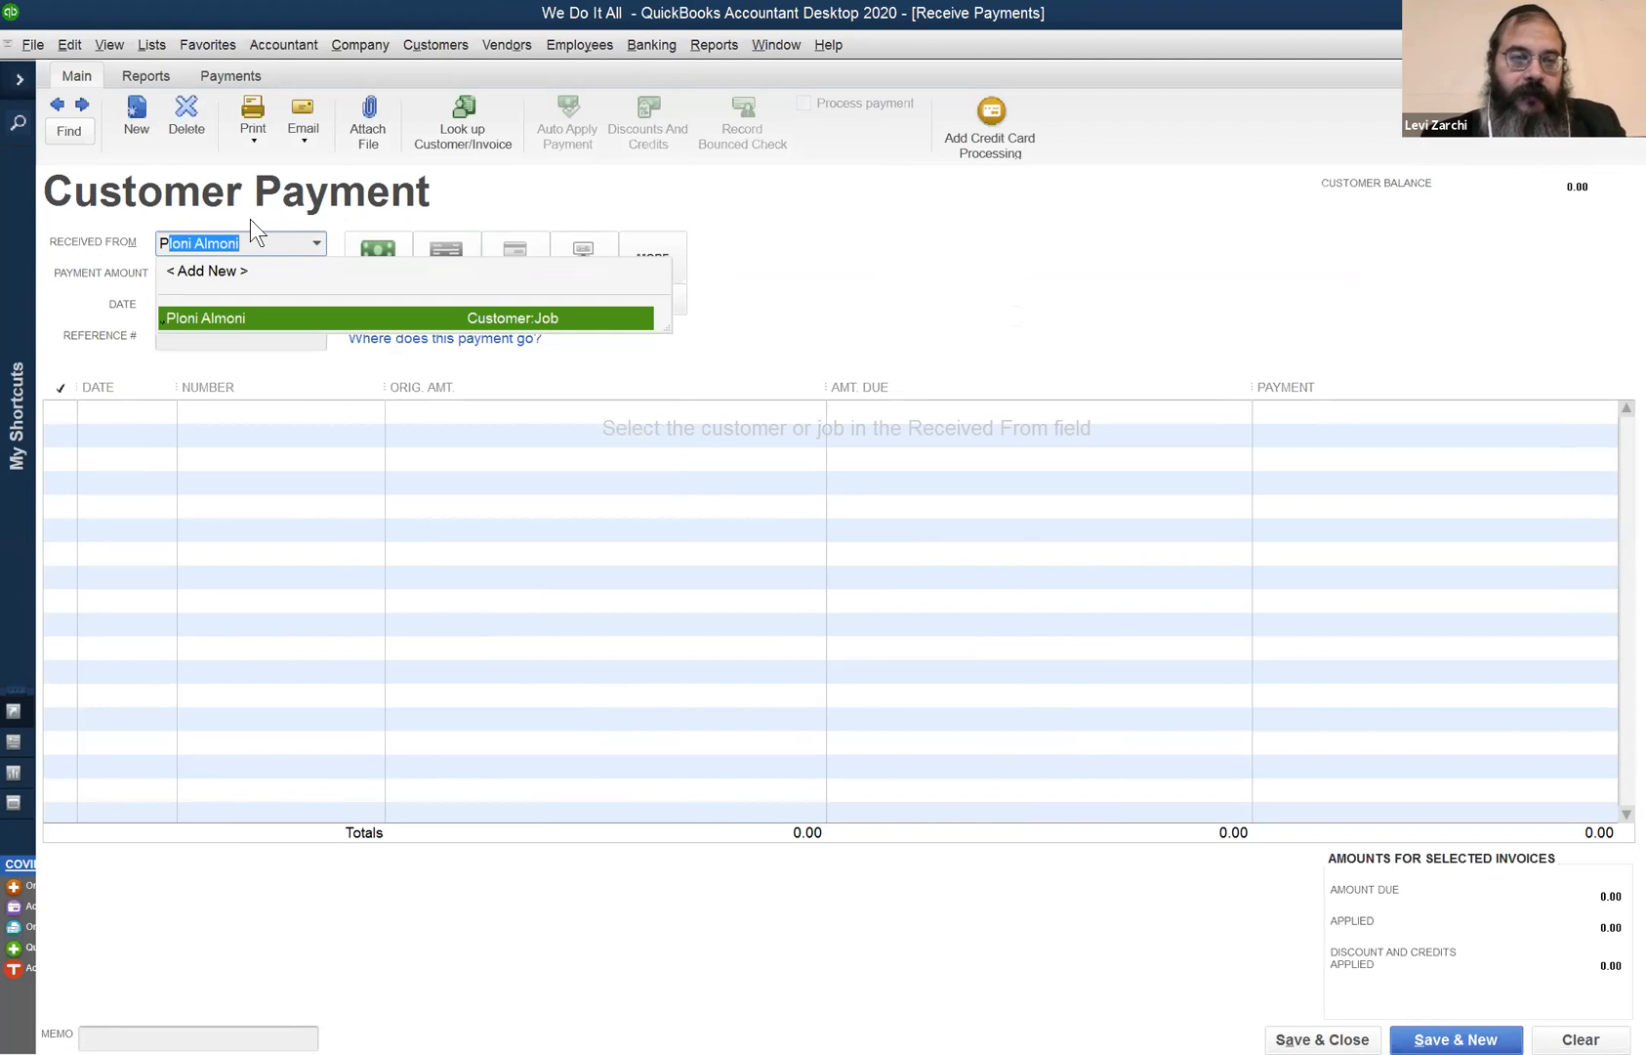
pyautogui.press('Tab')
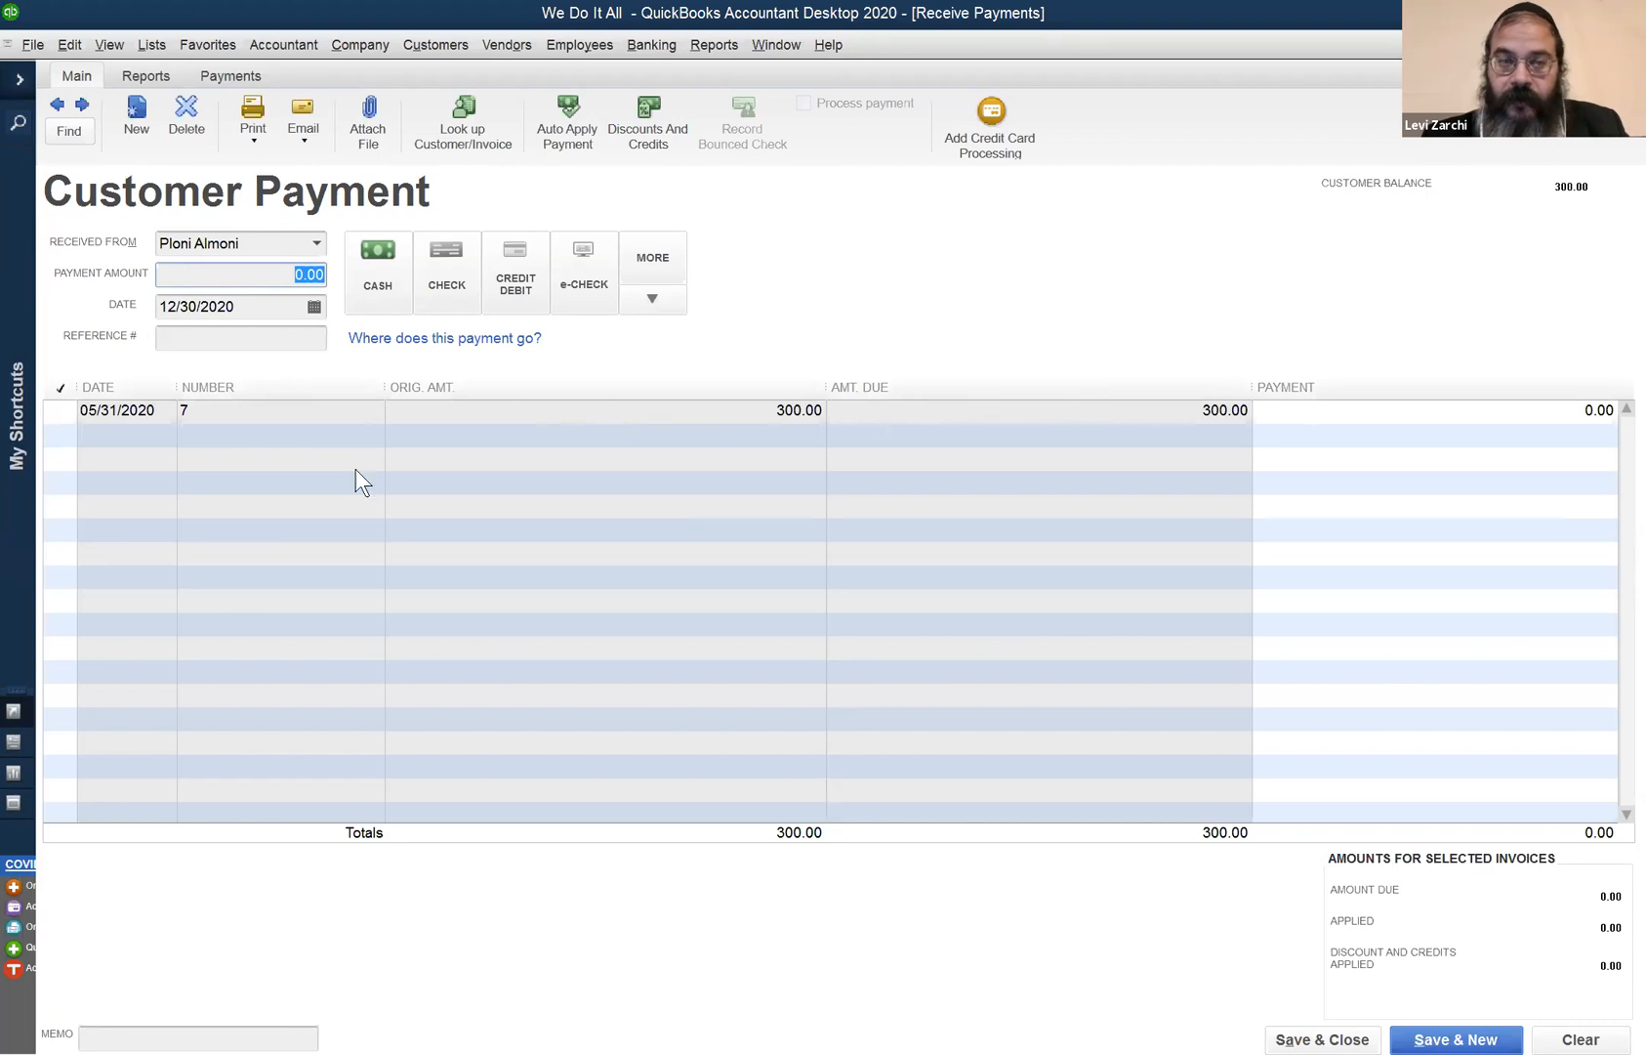
pyautogui.click(59, 412)
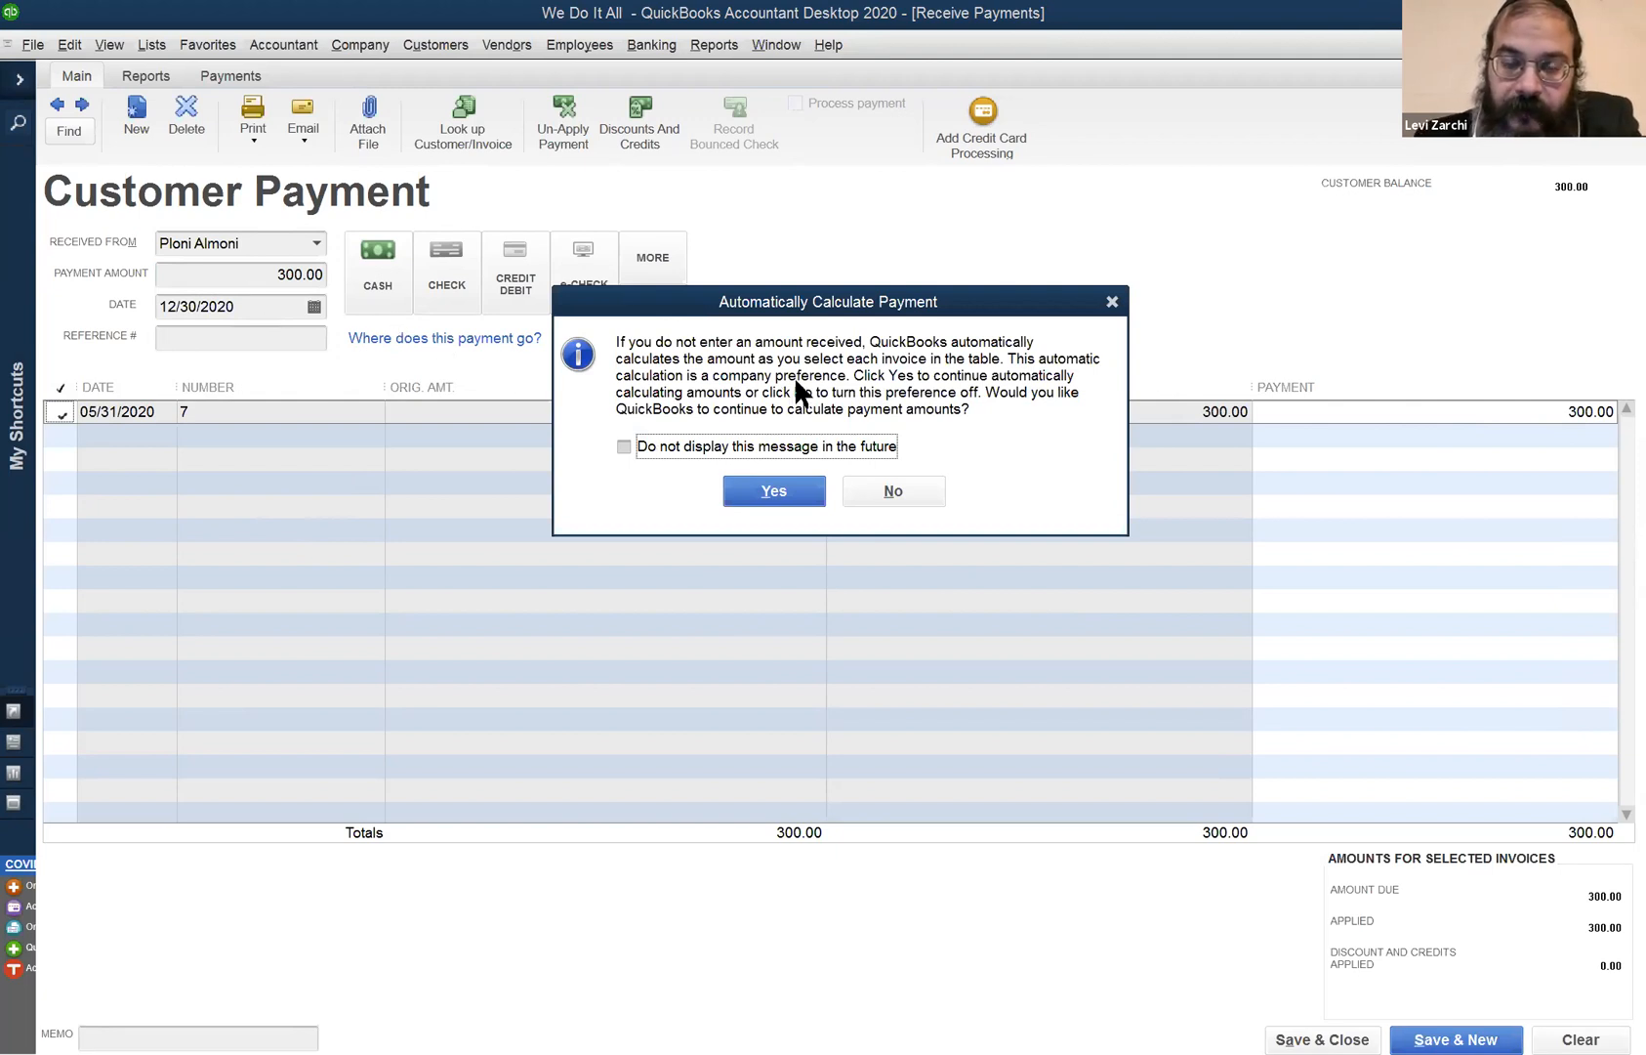
pyautogui.click(788, 439)
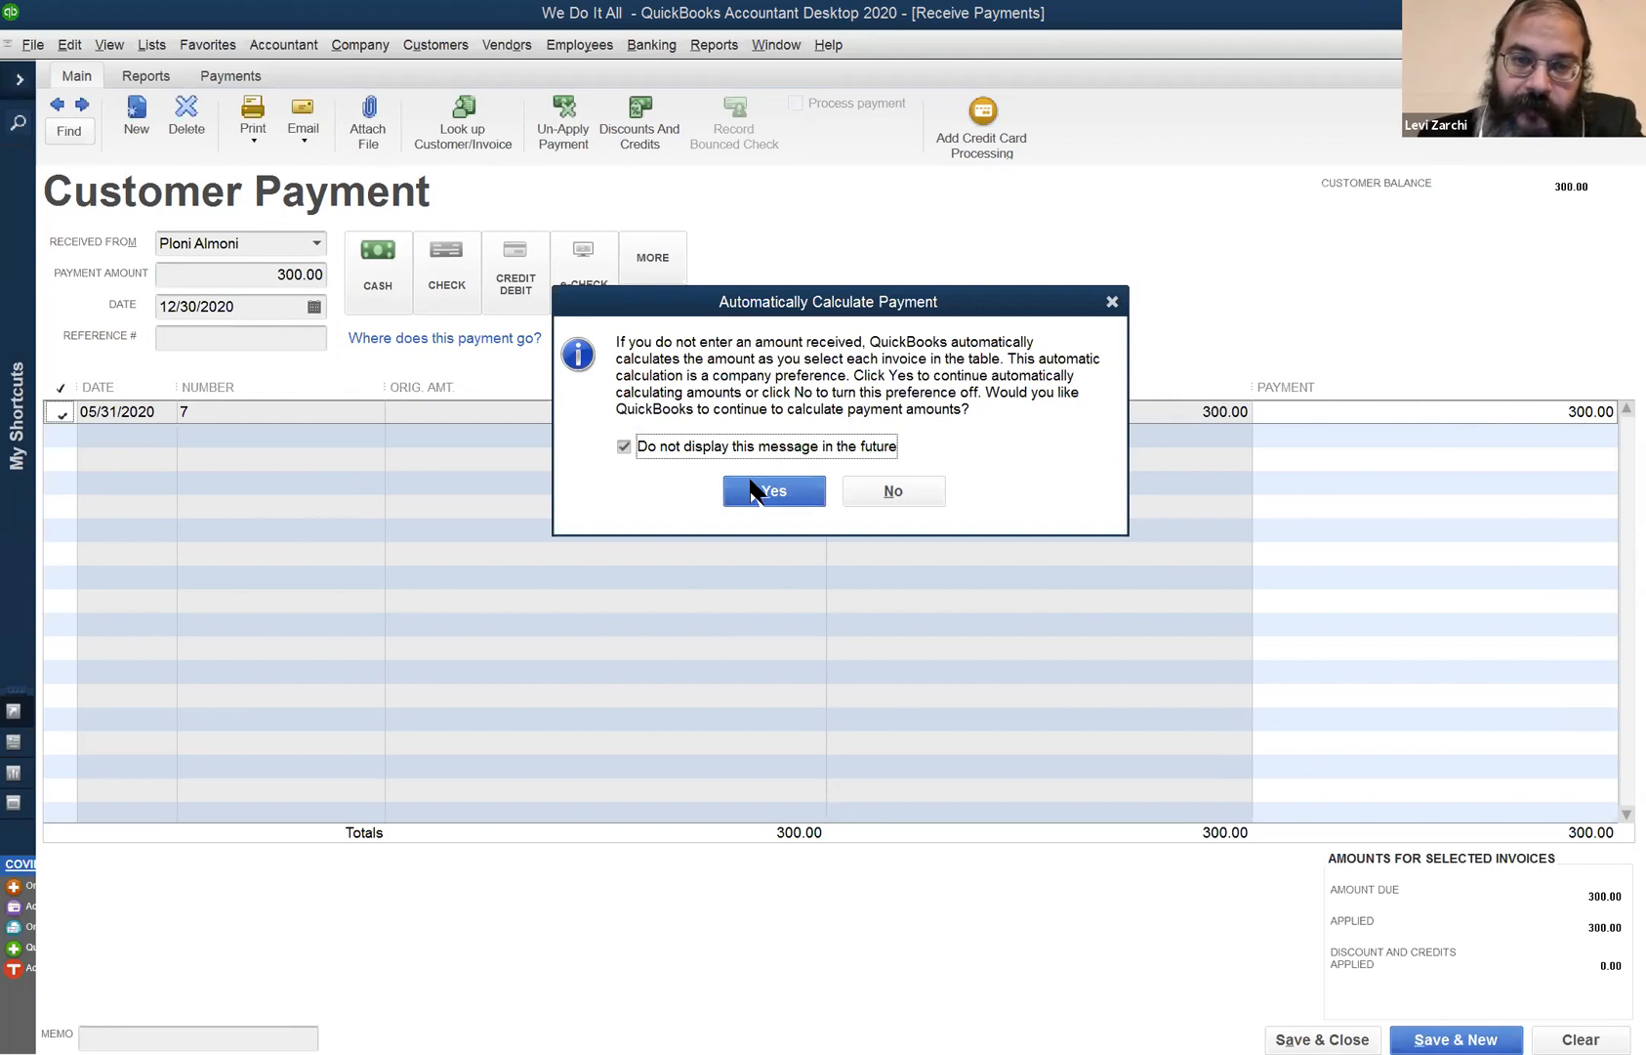
pyautogui.click(750, 489)
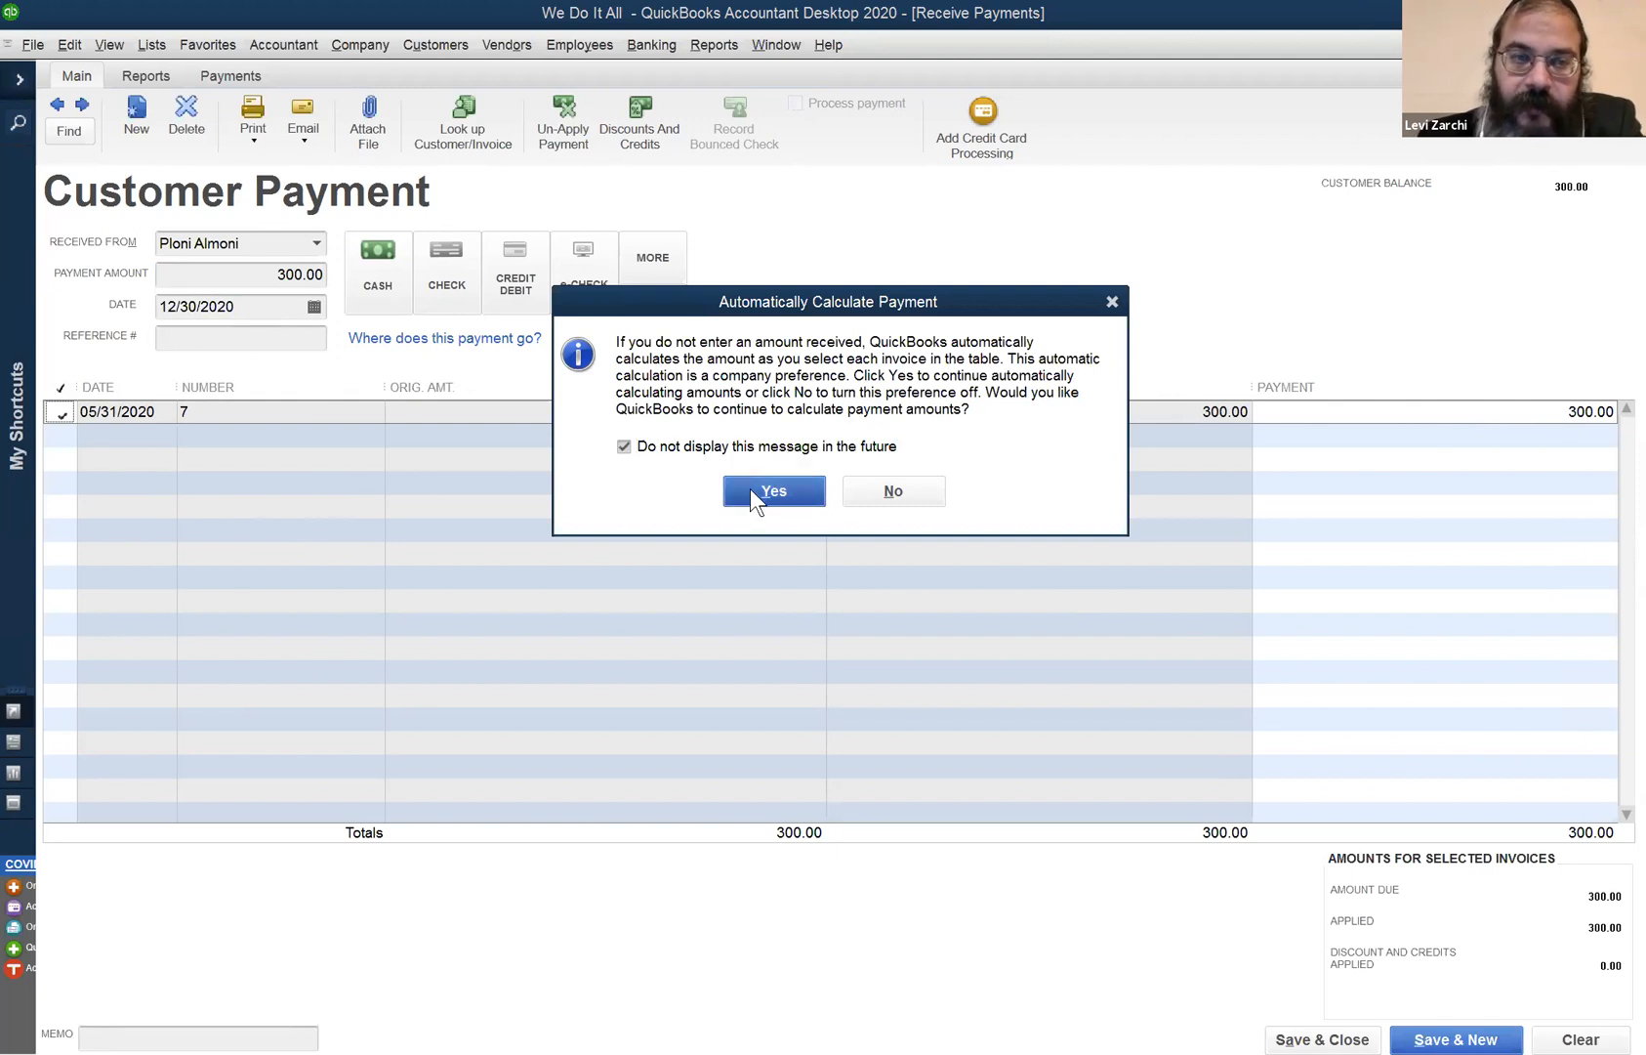
# - Set the payment amount to 1,000.00, save, and leave the 700.00 overpayment as credit
pyautogui.click(273, 281)
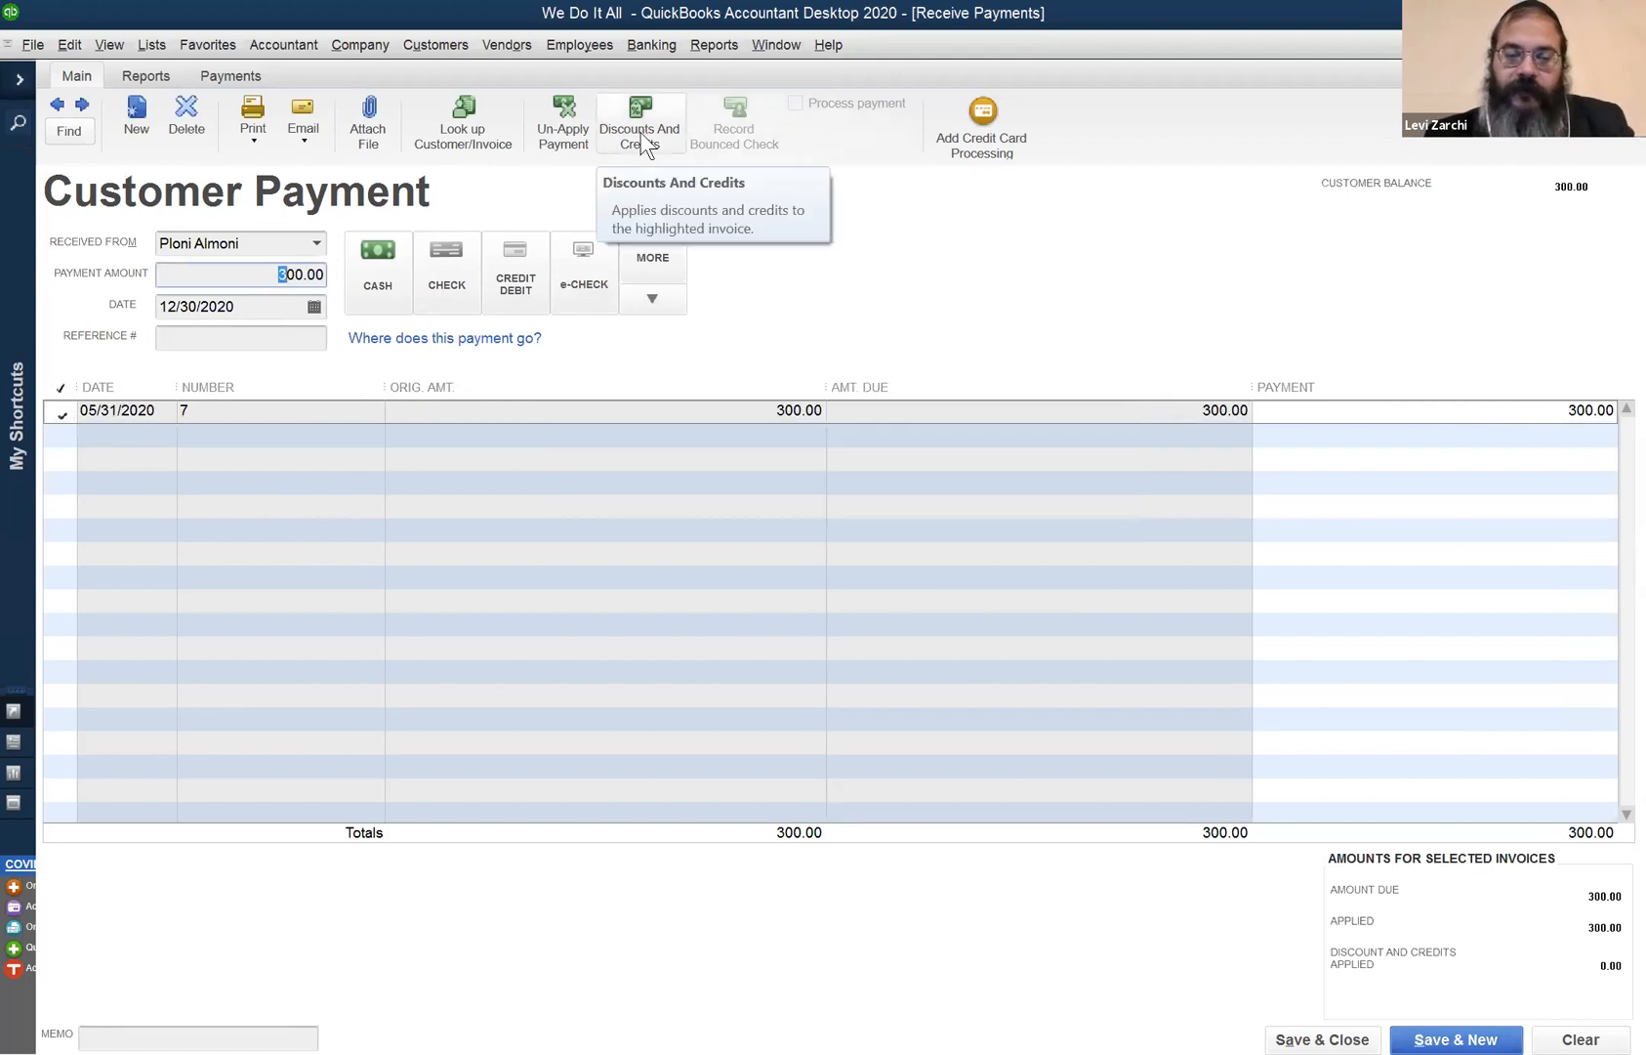
pyautogui.write('10')
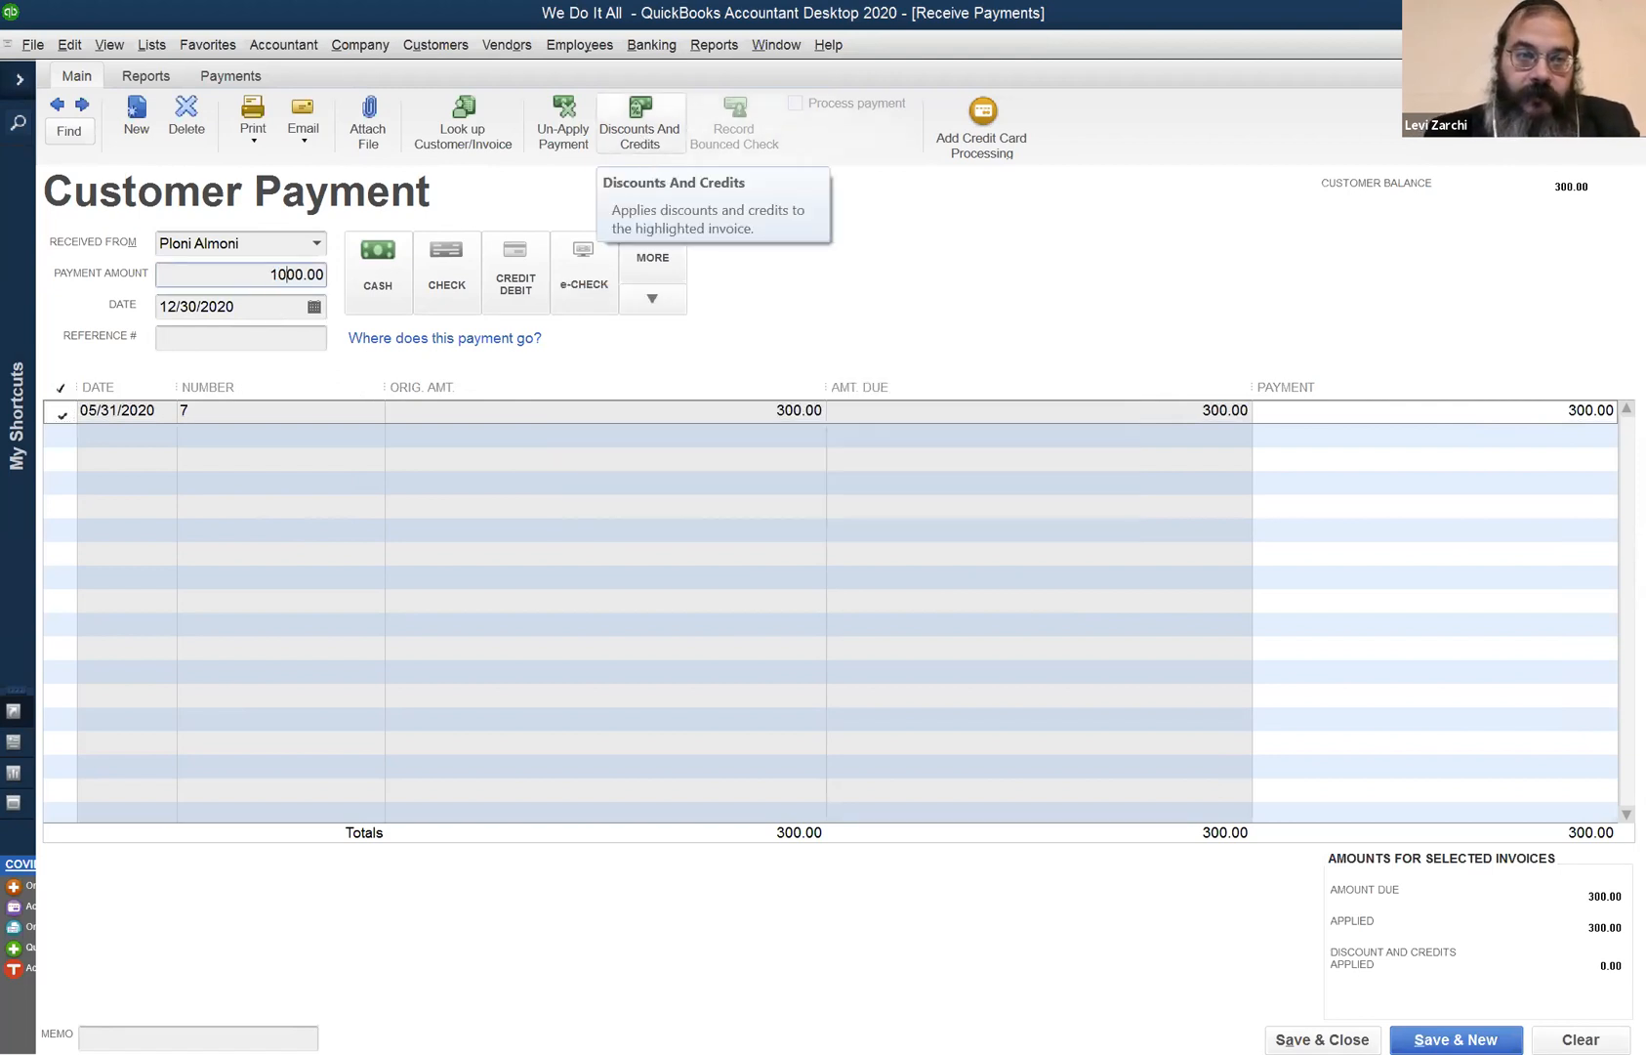
pyautogui.press('Tab')
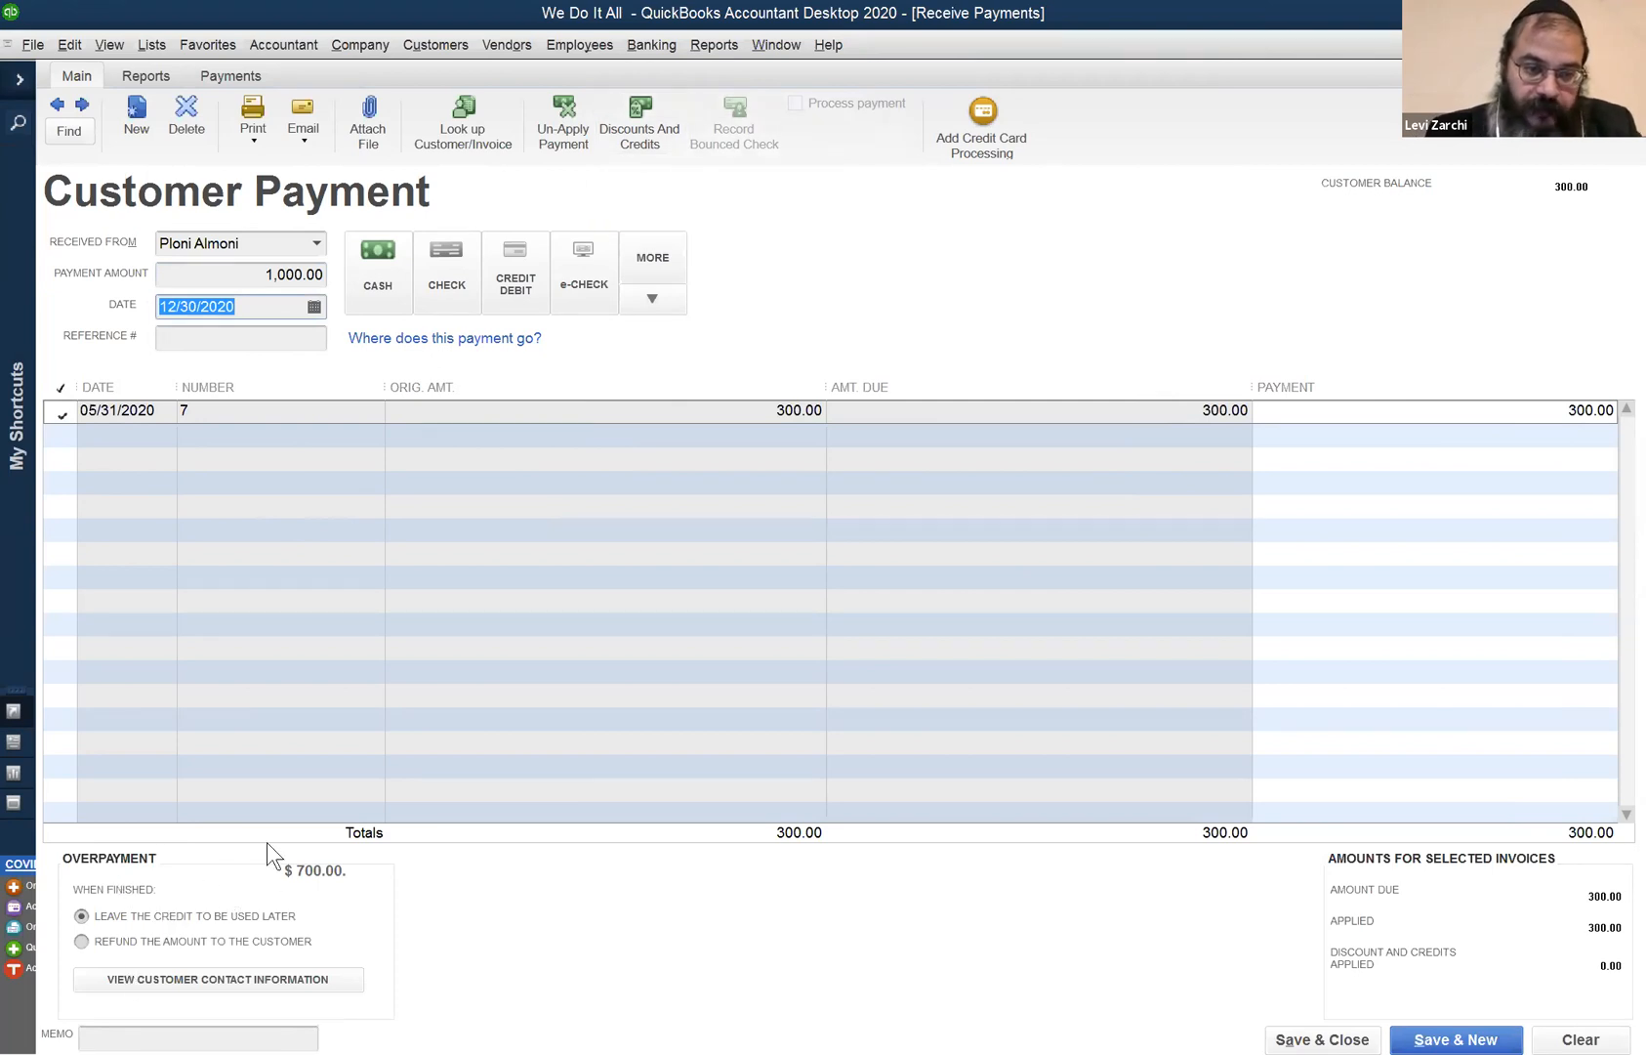
pyautogui.doubleClick(236, 281)
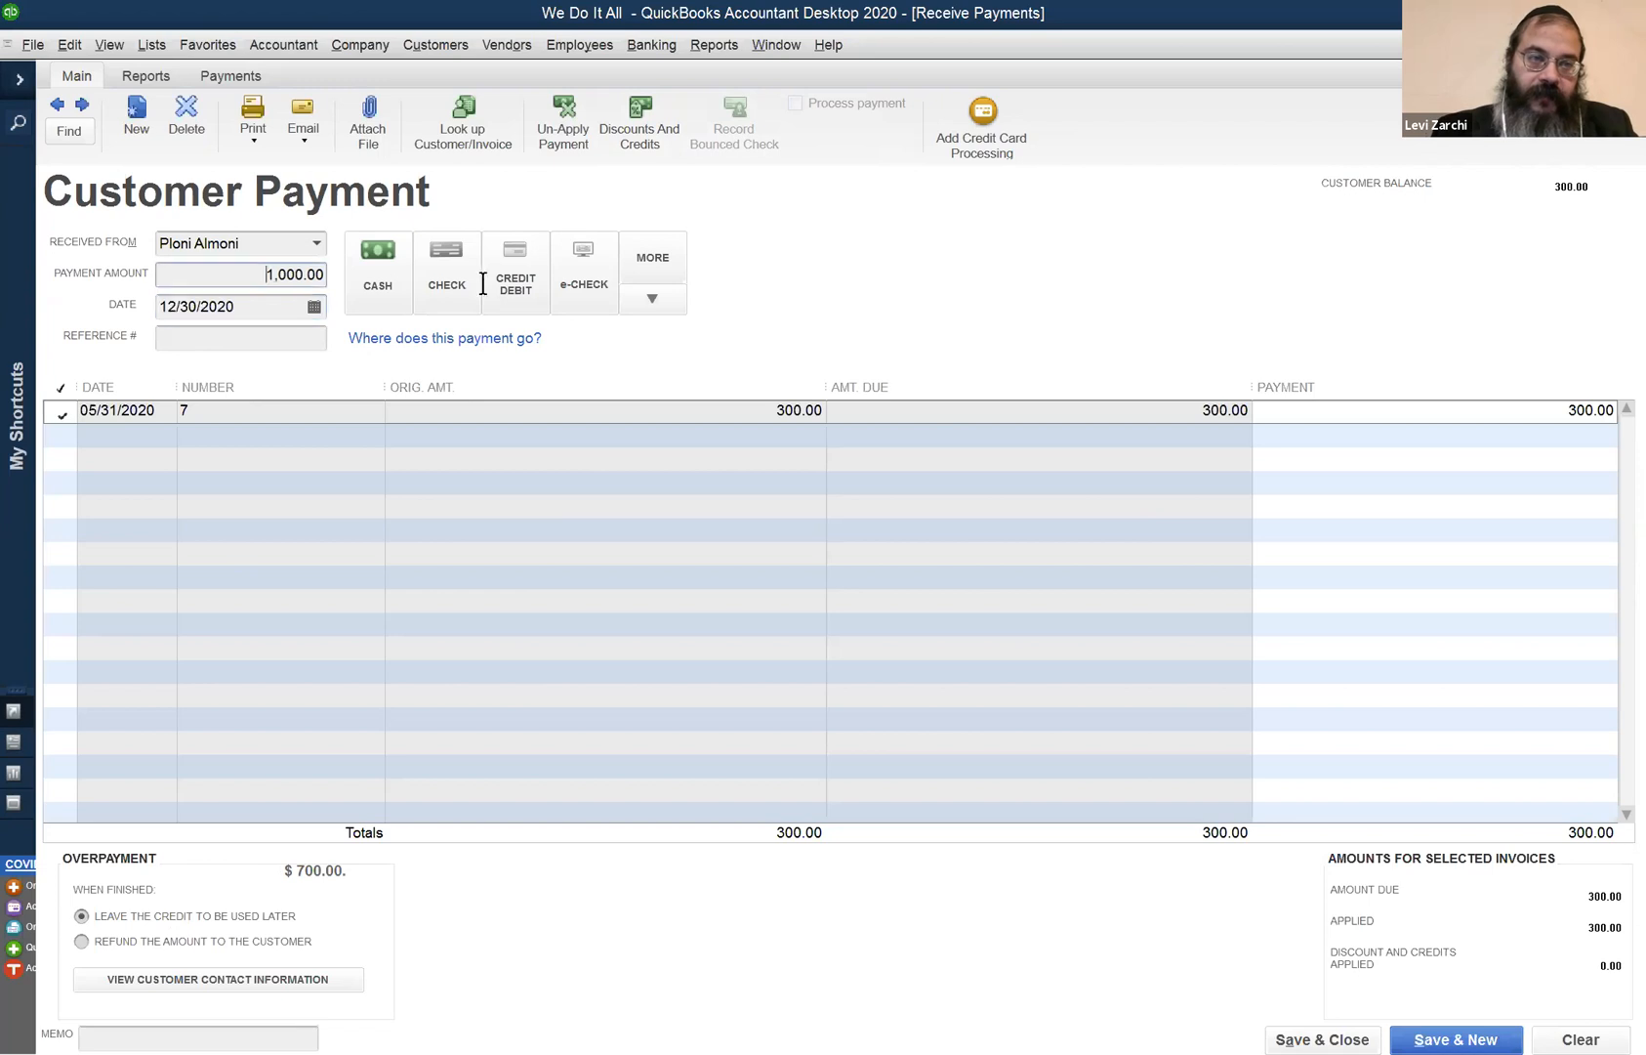
pyautogui.write('200')
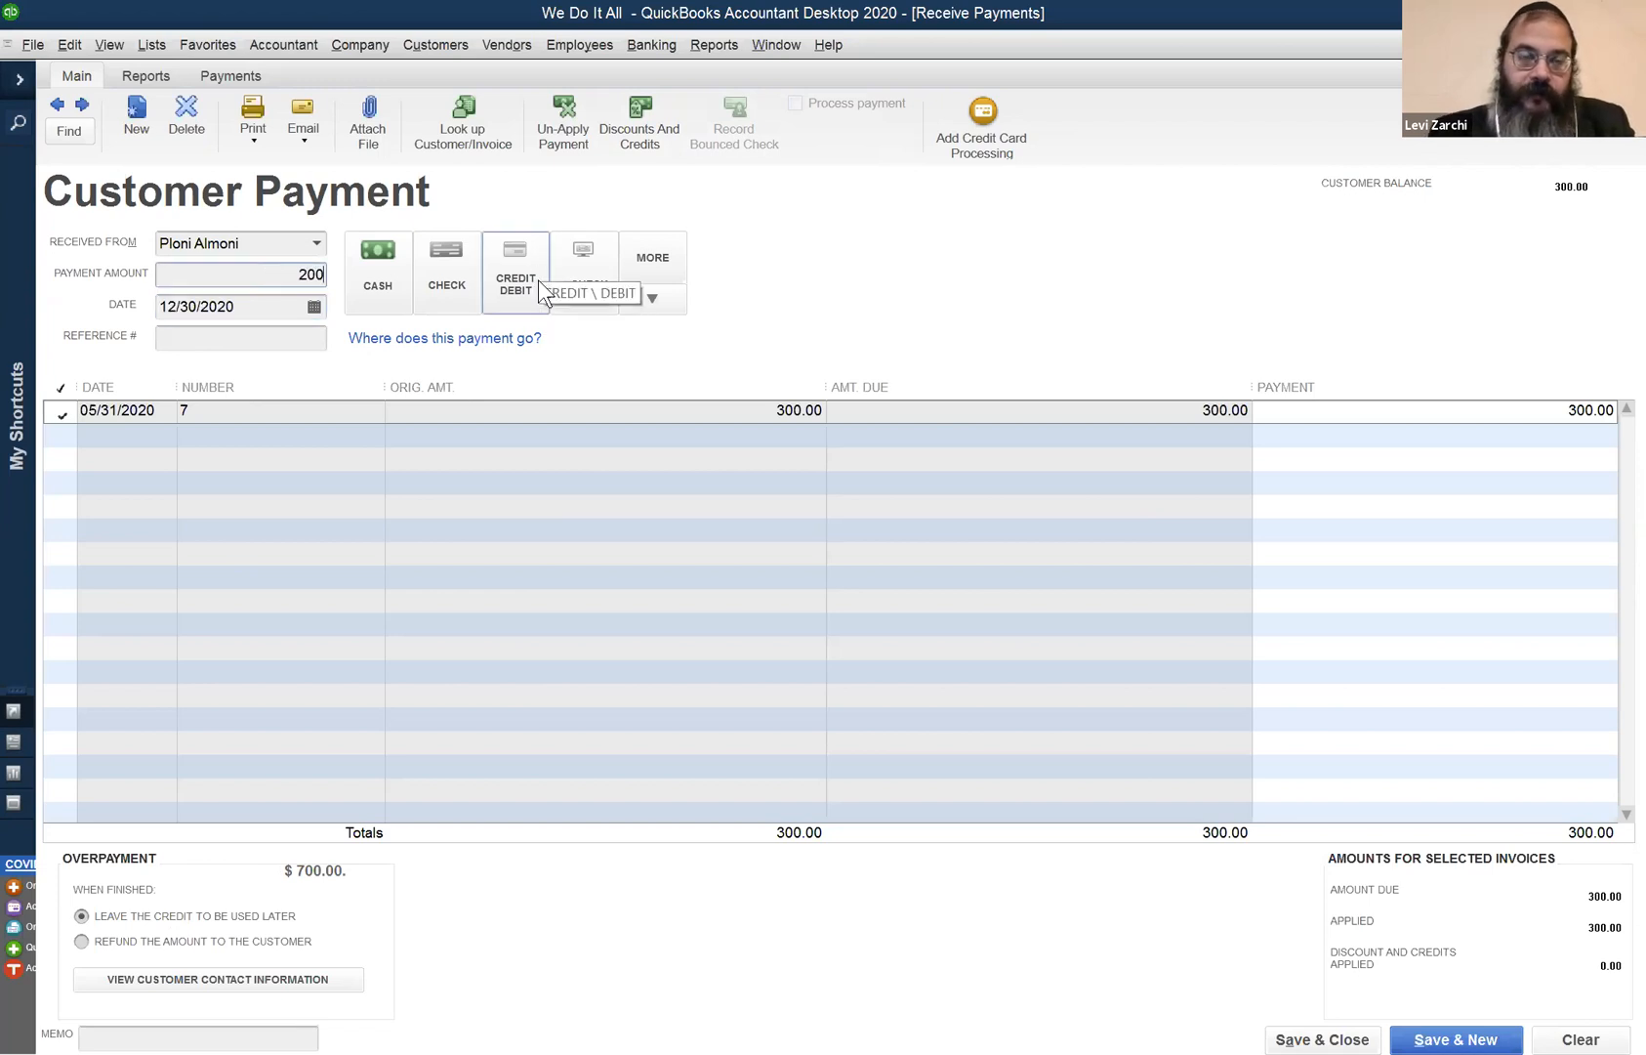
pyautogui.press('Tab')
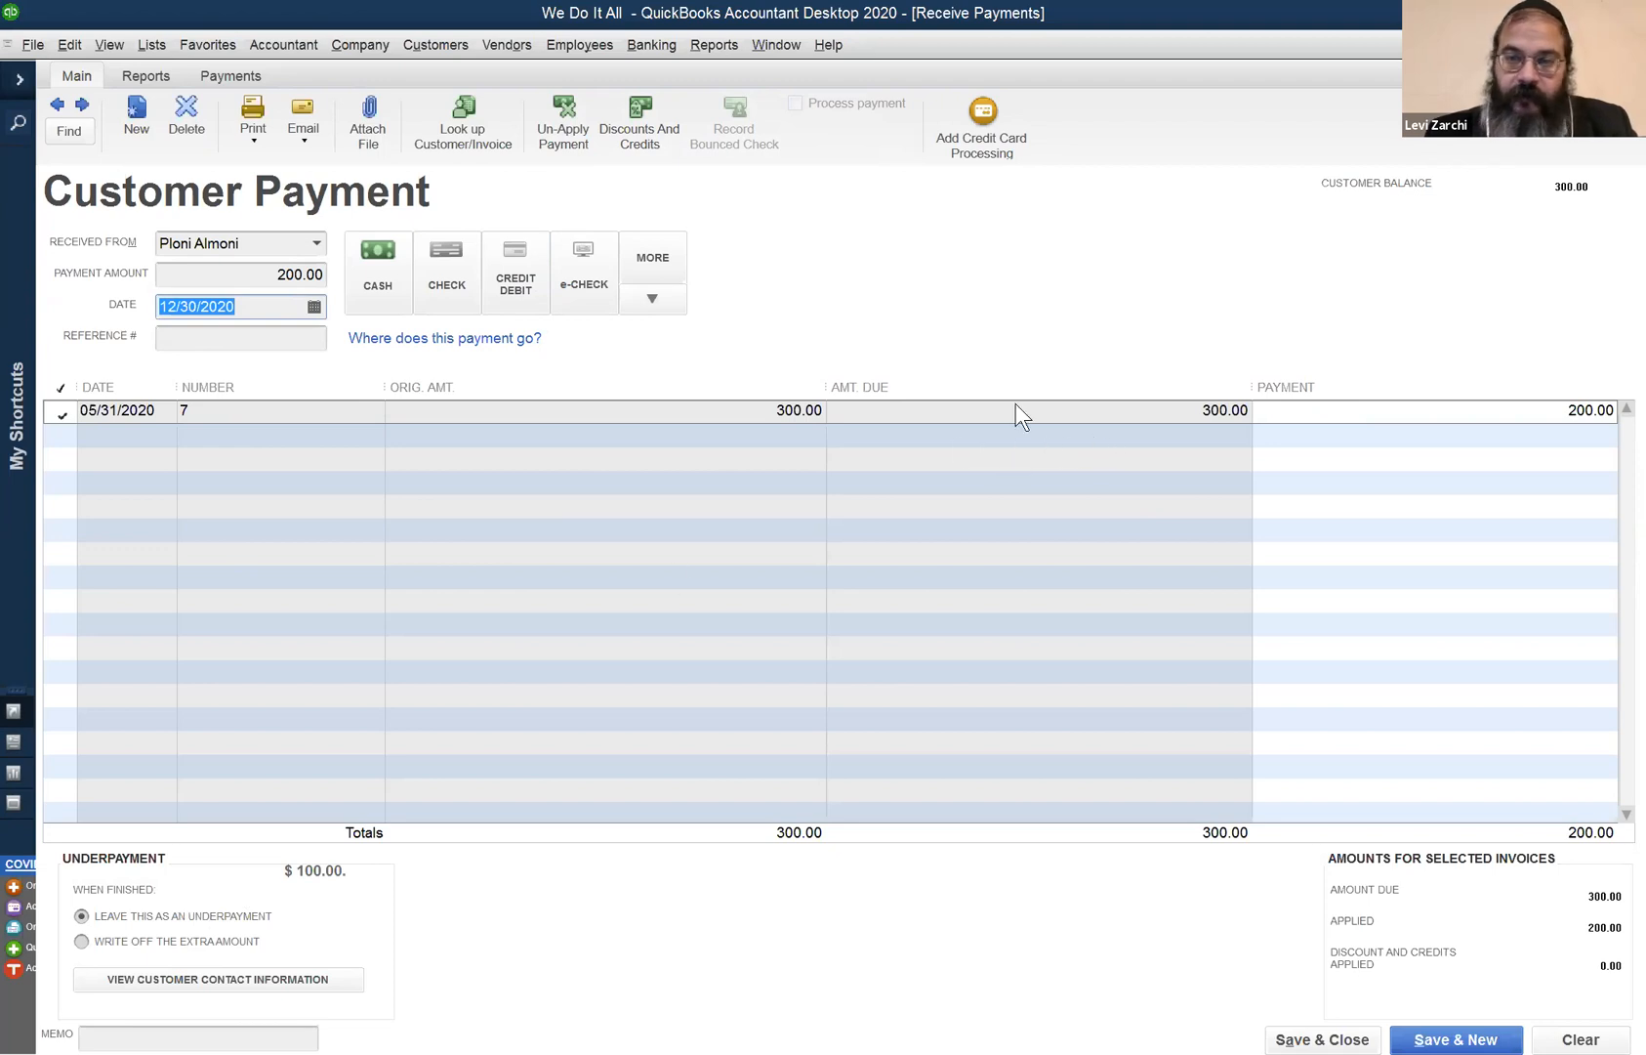
pyautogui.click(235, 274)
pyautogui.write('1000')
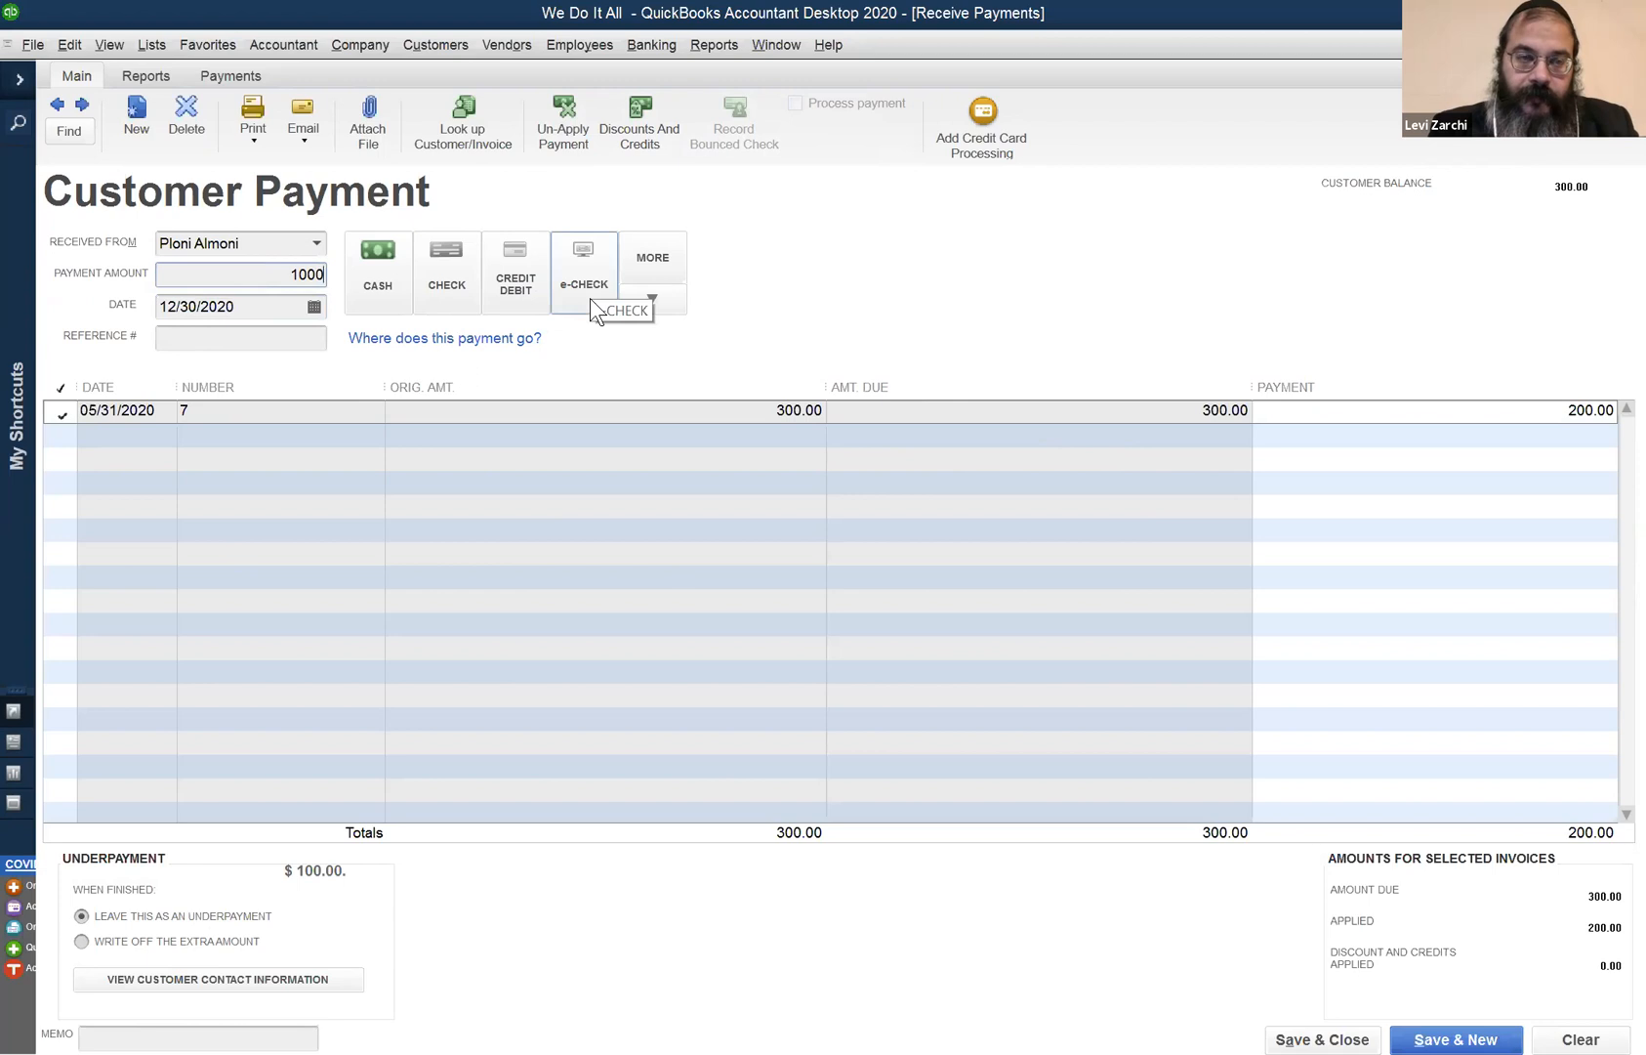
pyautogui.press('Tab')
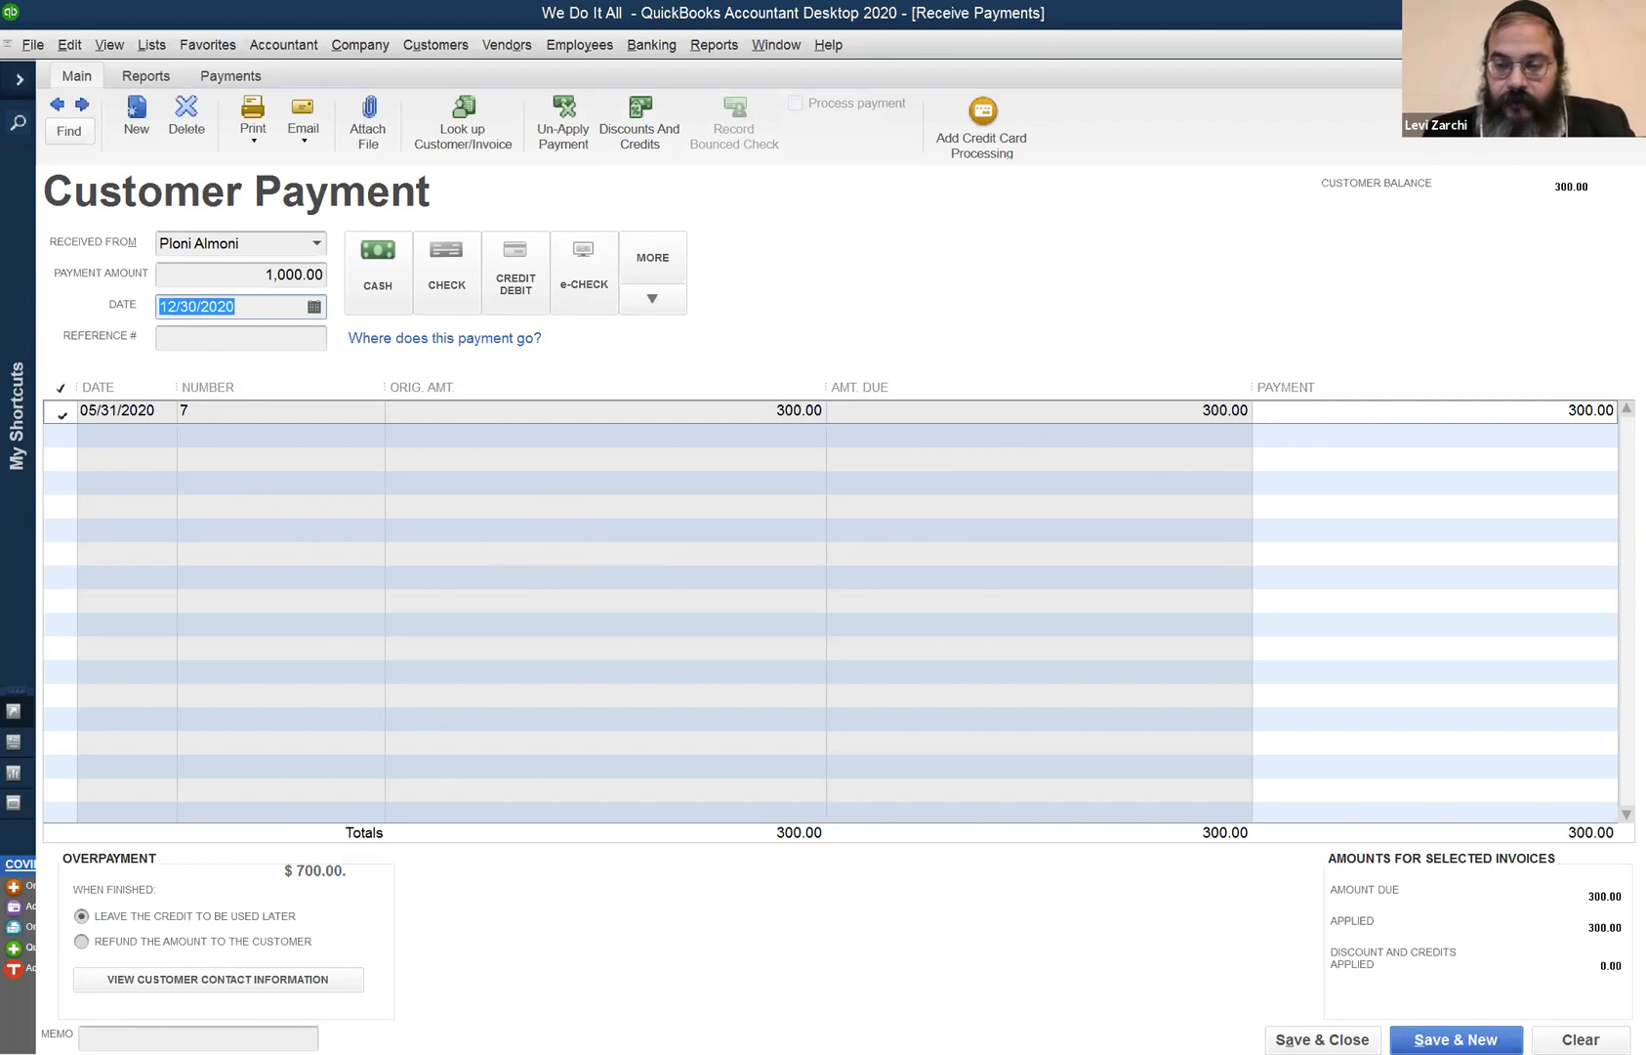
pyautogui.click(1323, 1039)
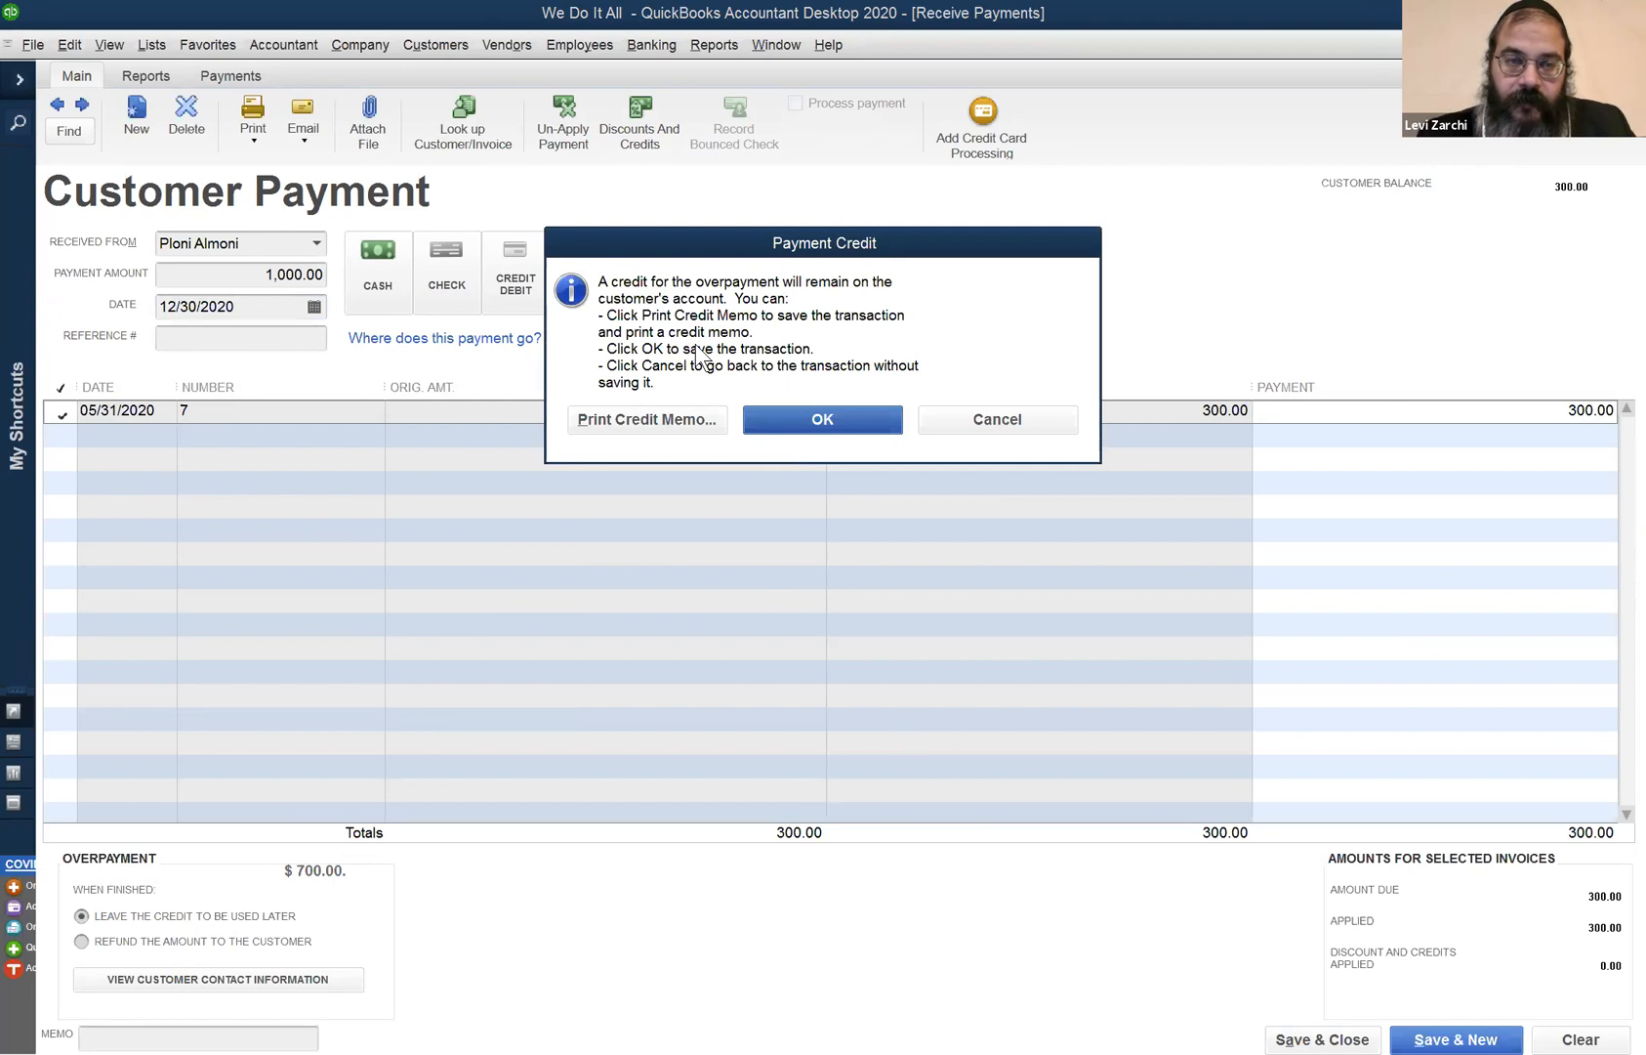
pyautogui.click(803, 419)
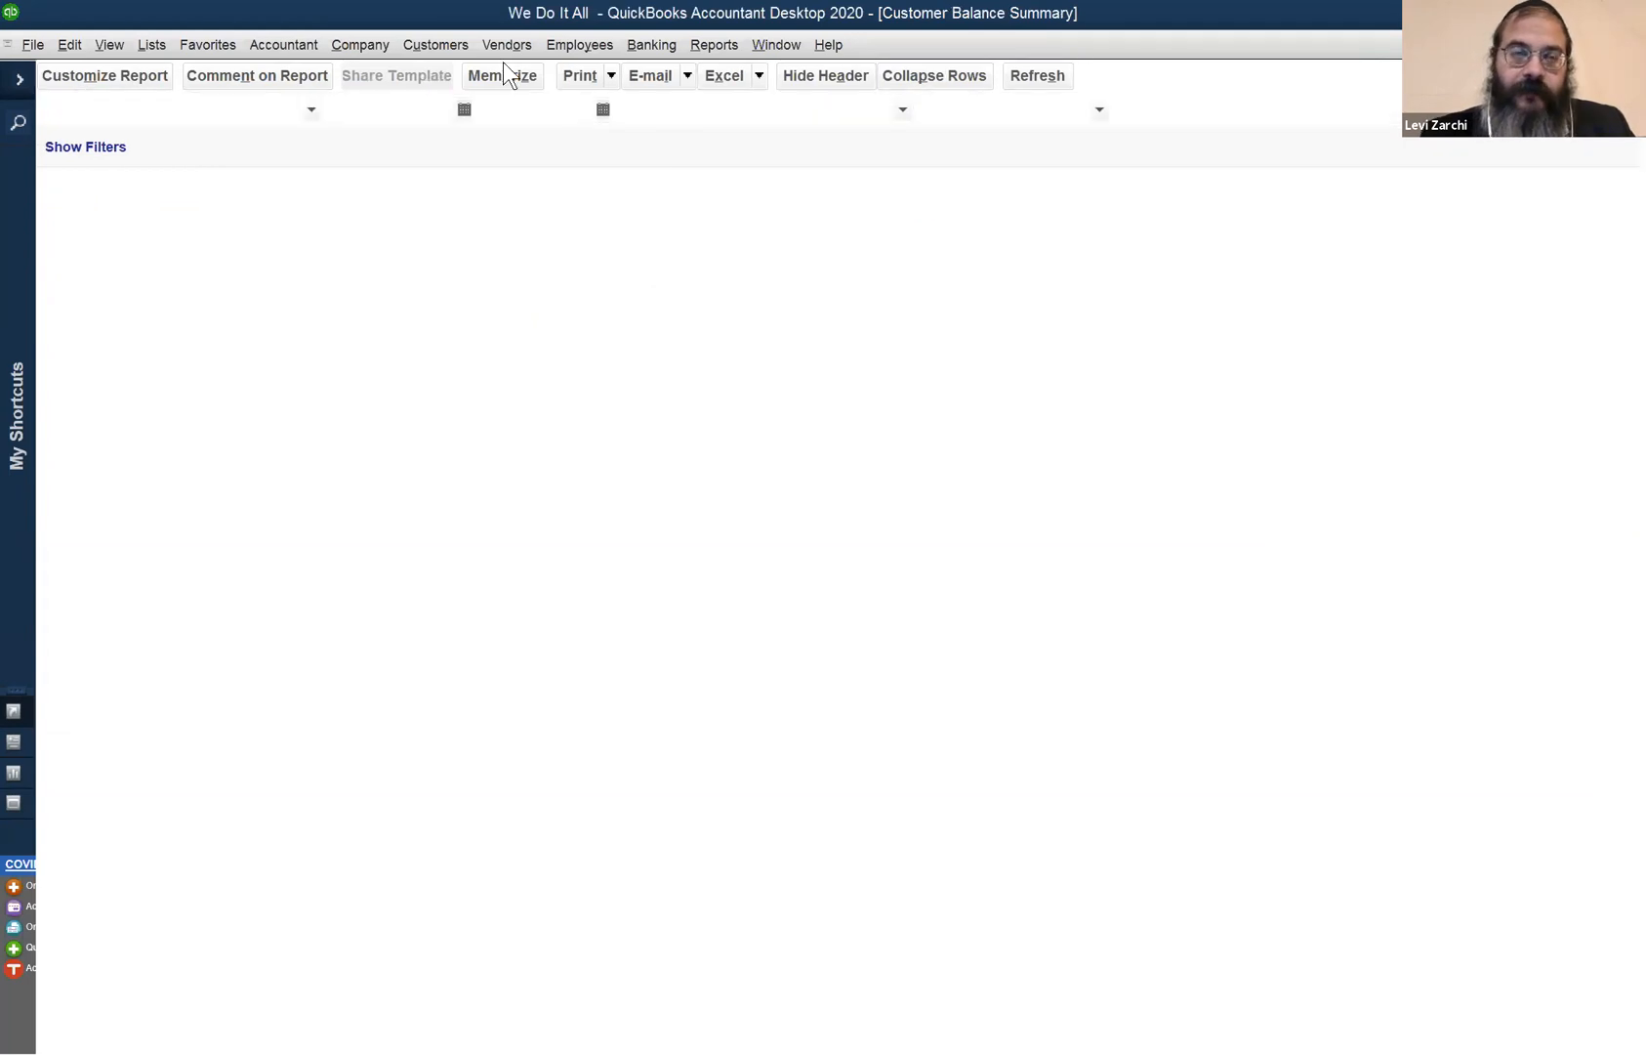
# - Open the Customer Center and select the paying customer to see the -700.00 balance
pyautogui.click(436, 45)
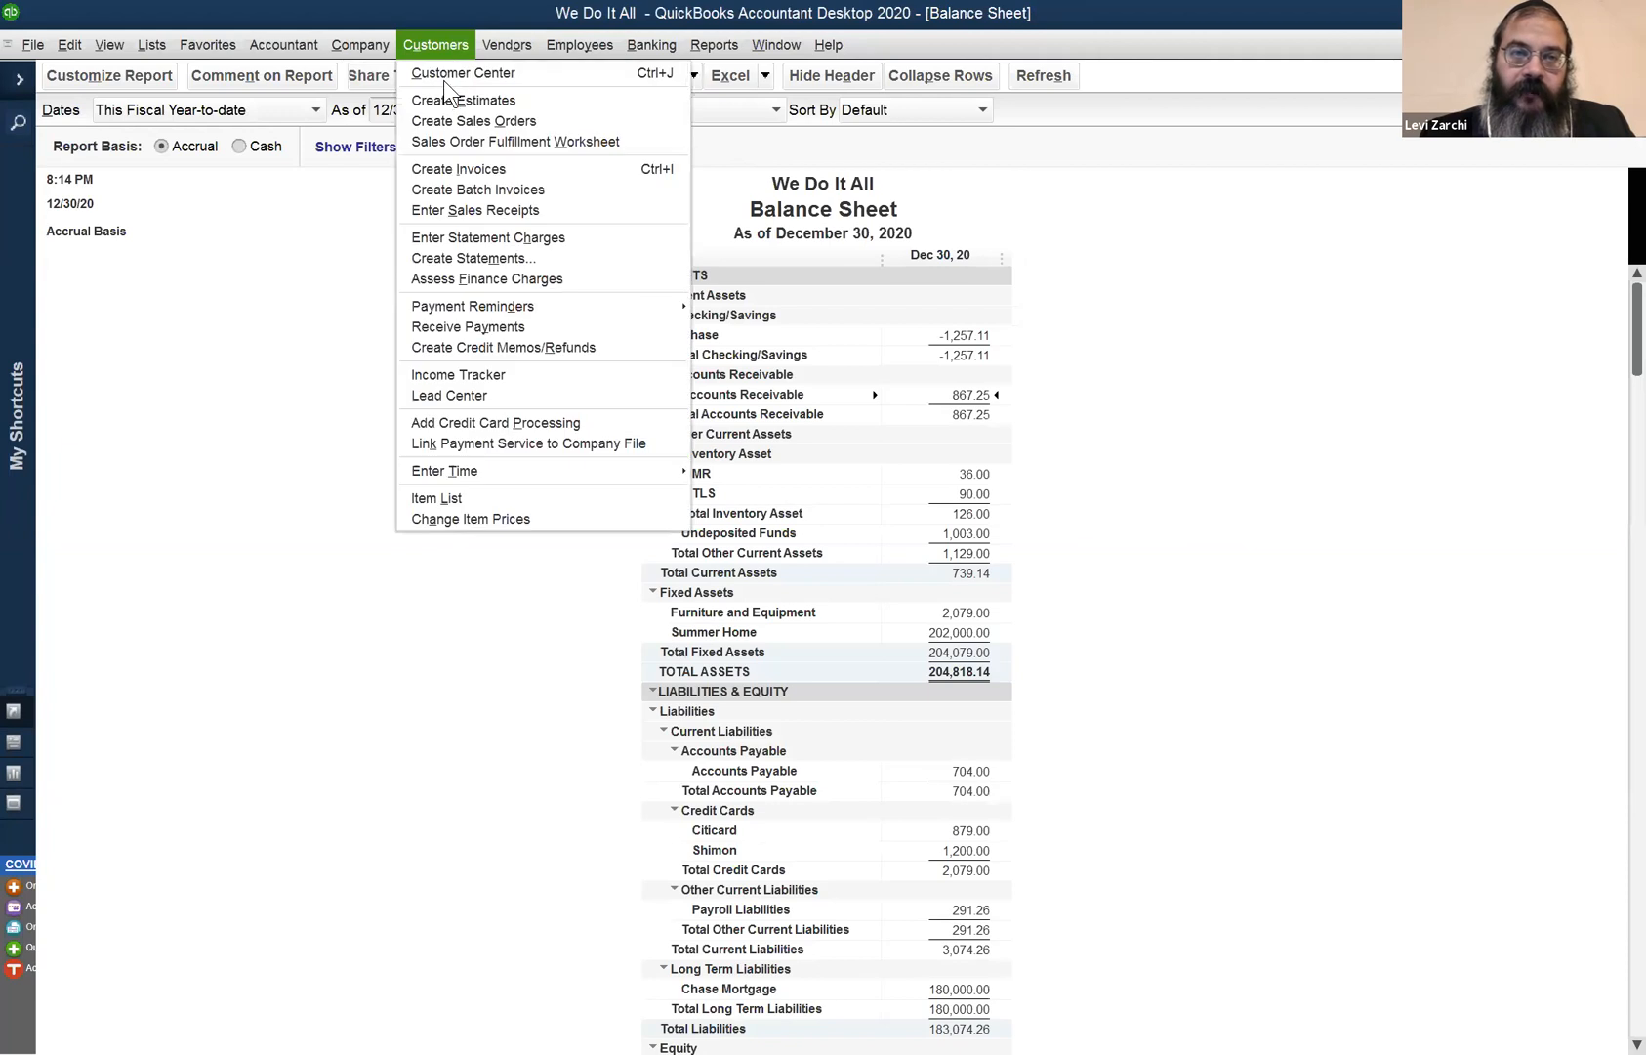
pyautogui.click(443, 78)
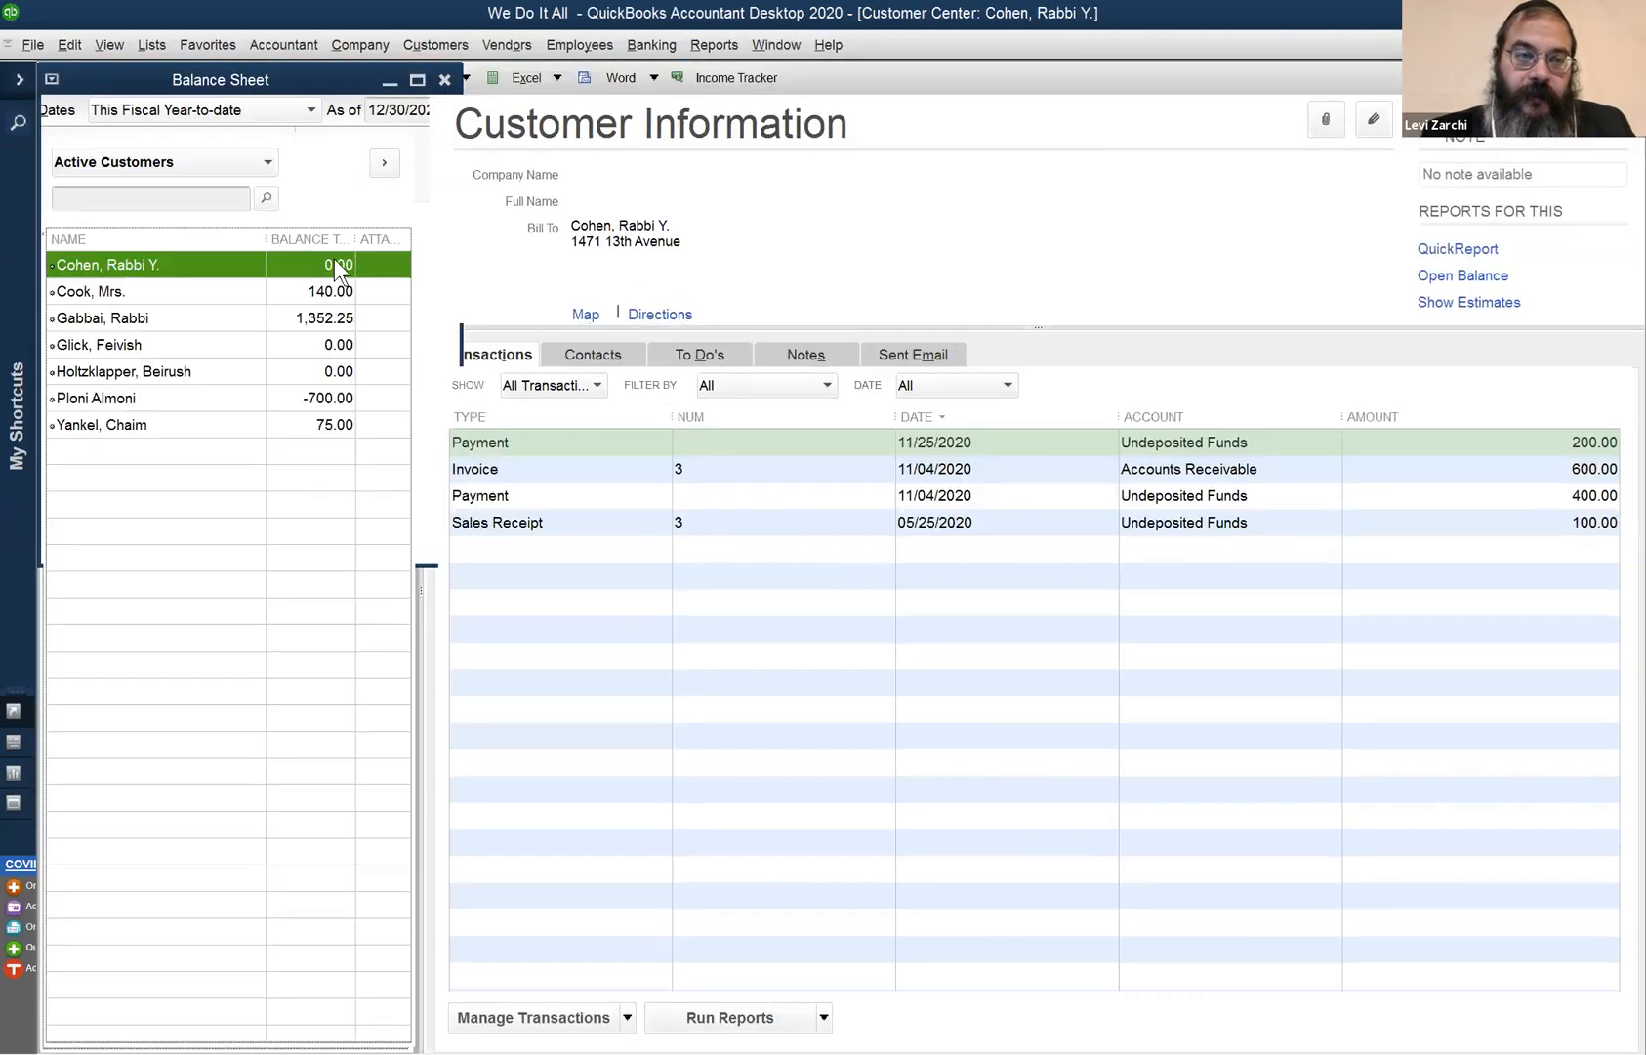
pyautogui.click(305, 399)
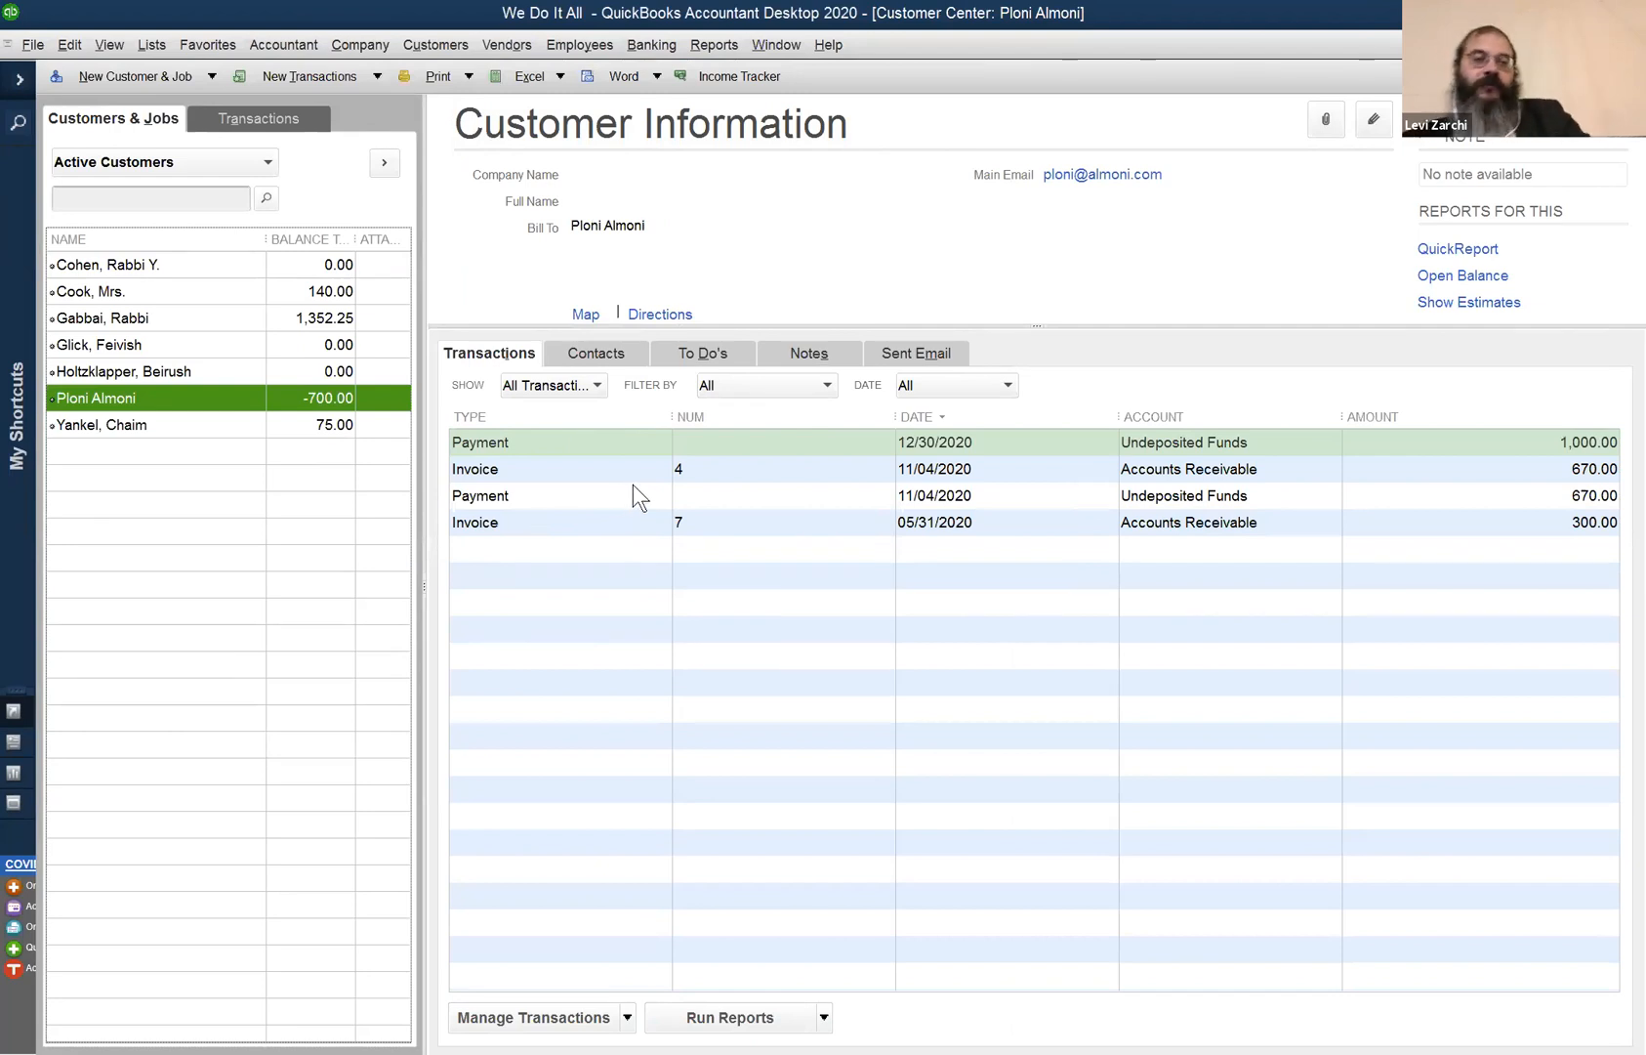
# - Cascade the open windows and bring the Balance Sheet report to the front
pyautogui.click(760, 44)
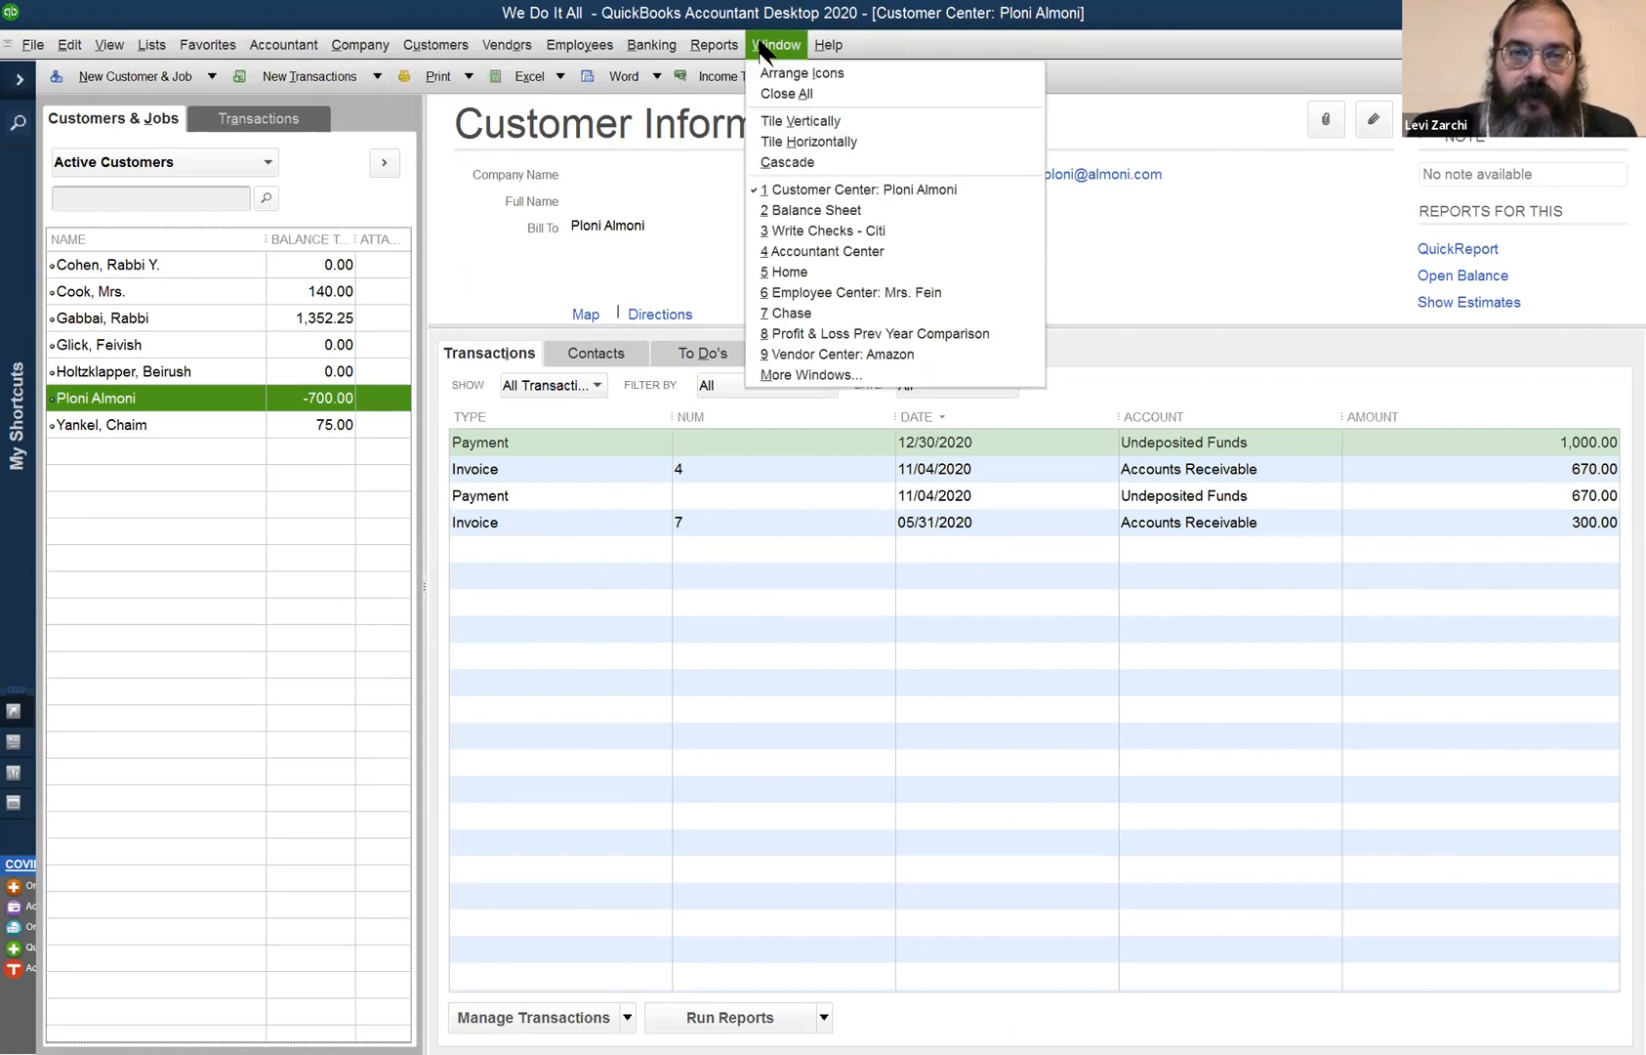
pyautogui.press('c')
pyautogui.click(820, 197)
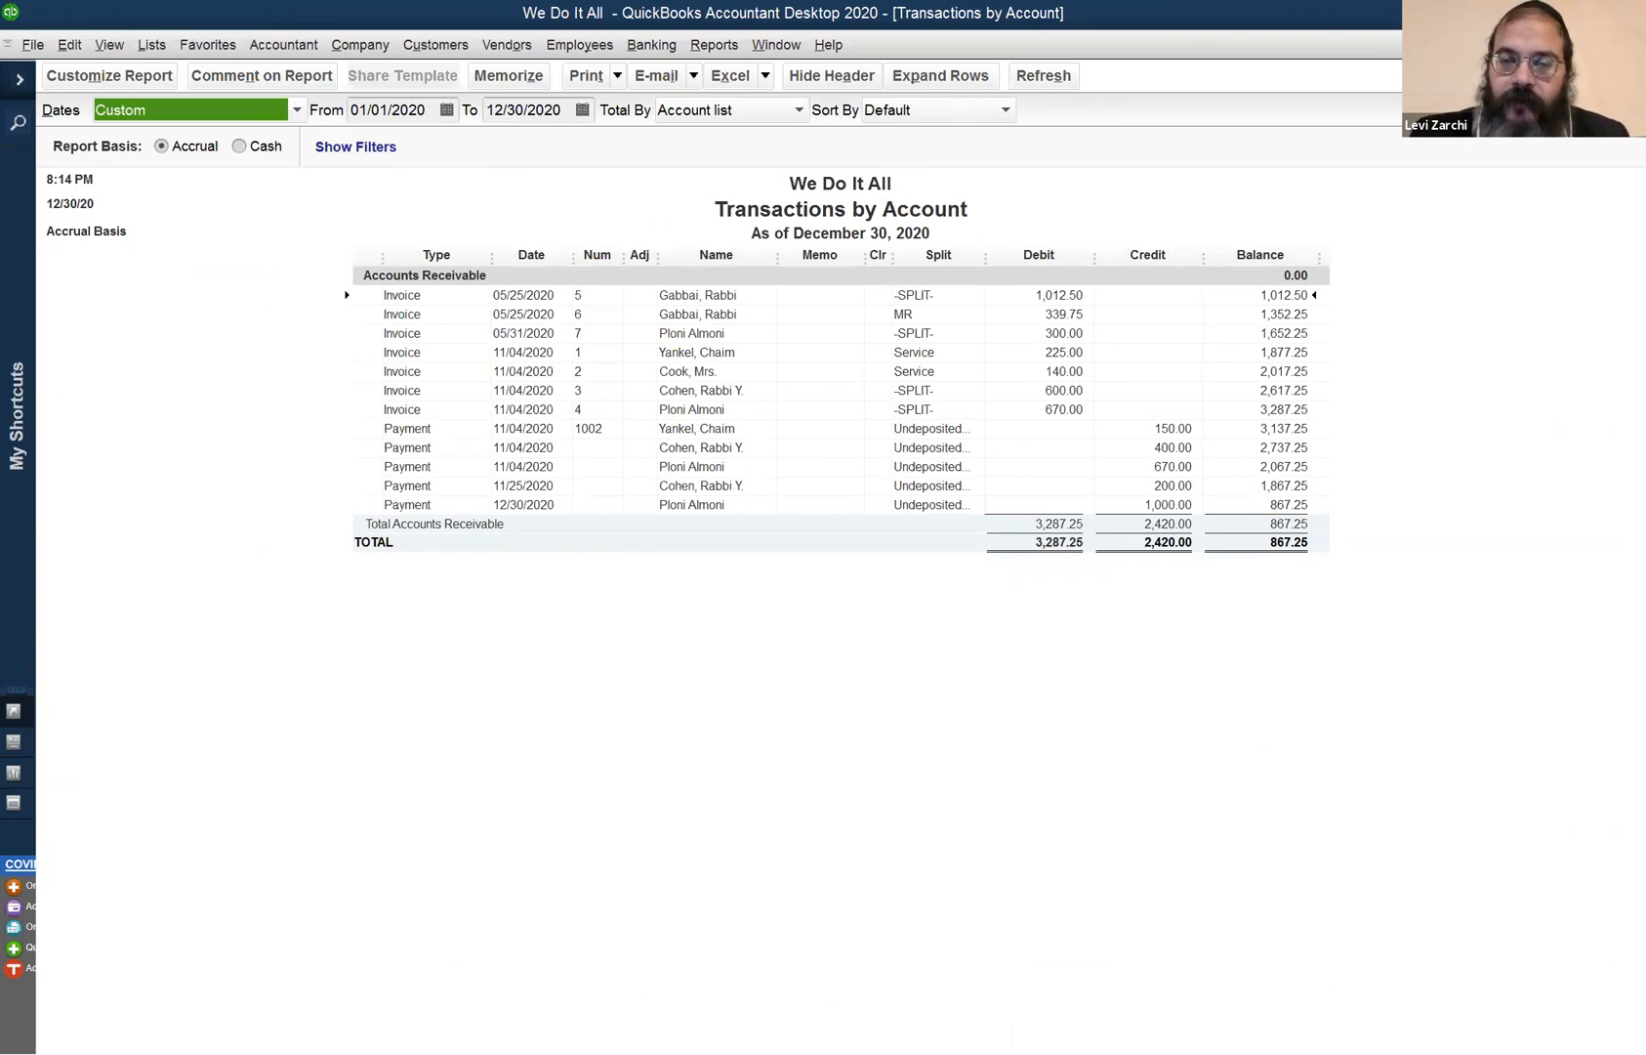
# - Close the Accounts Receivable detail to return to the Balance Sheet showing 867.25
pyautogui.press('Escape')
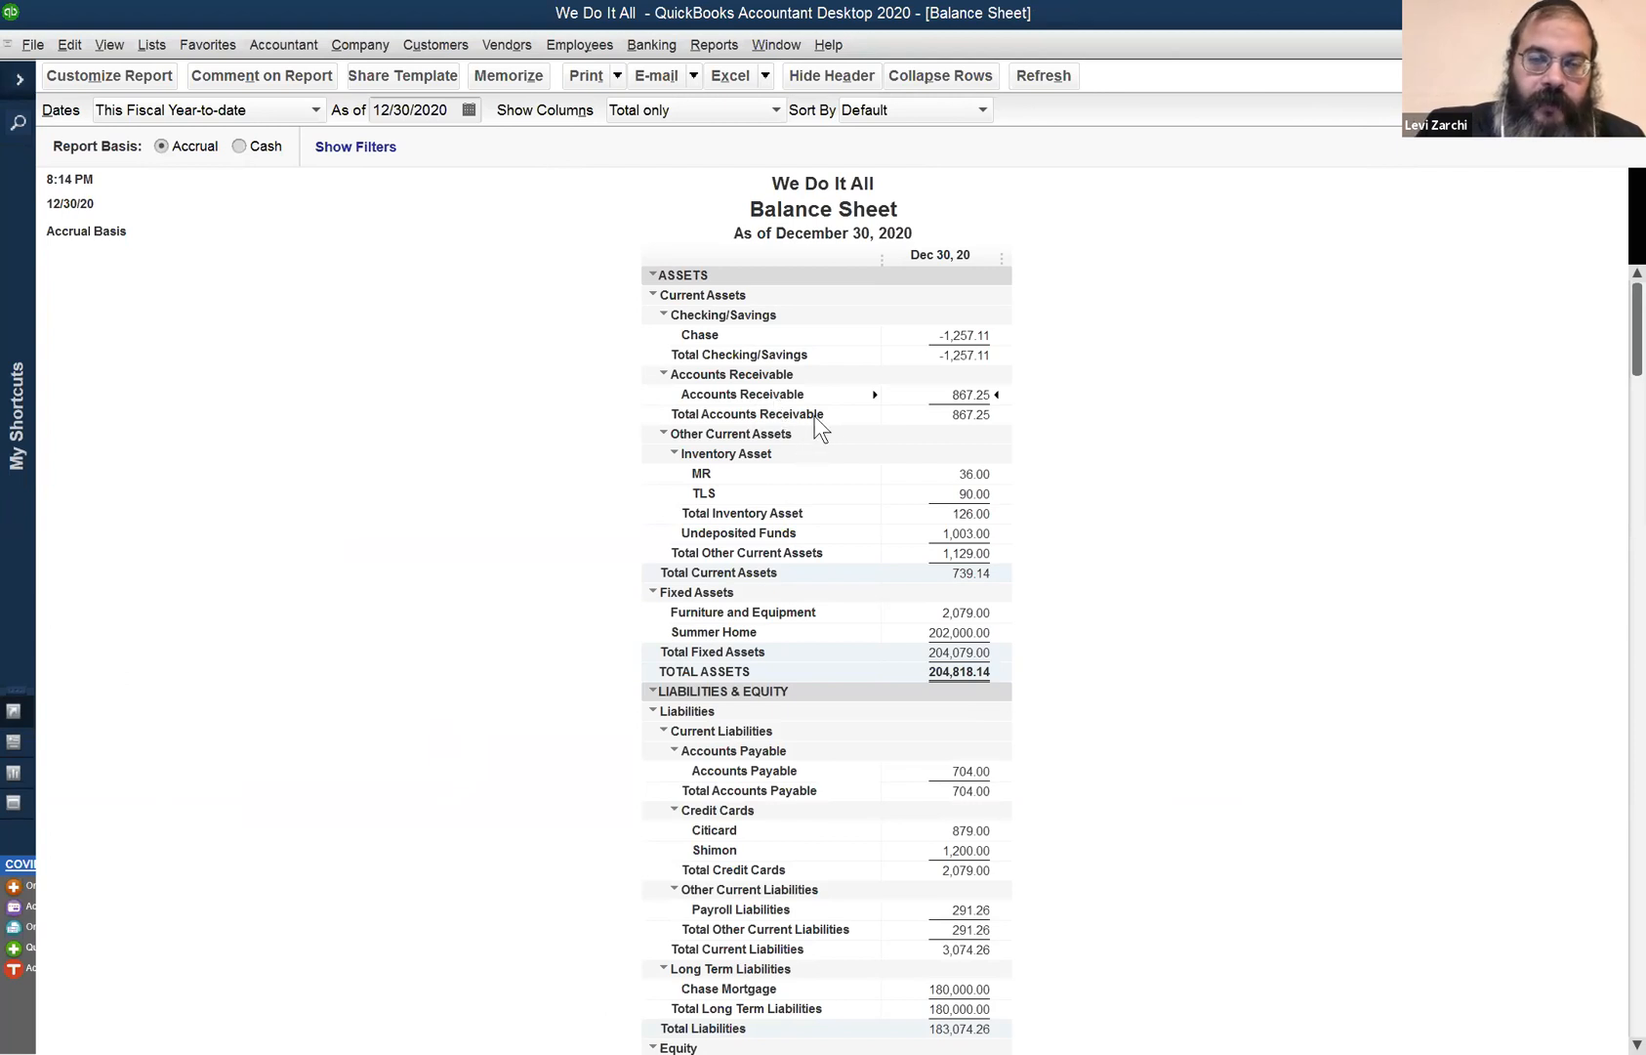
pyautogui.click(775, 46)
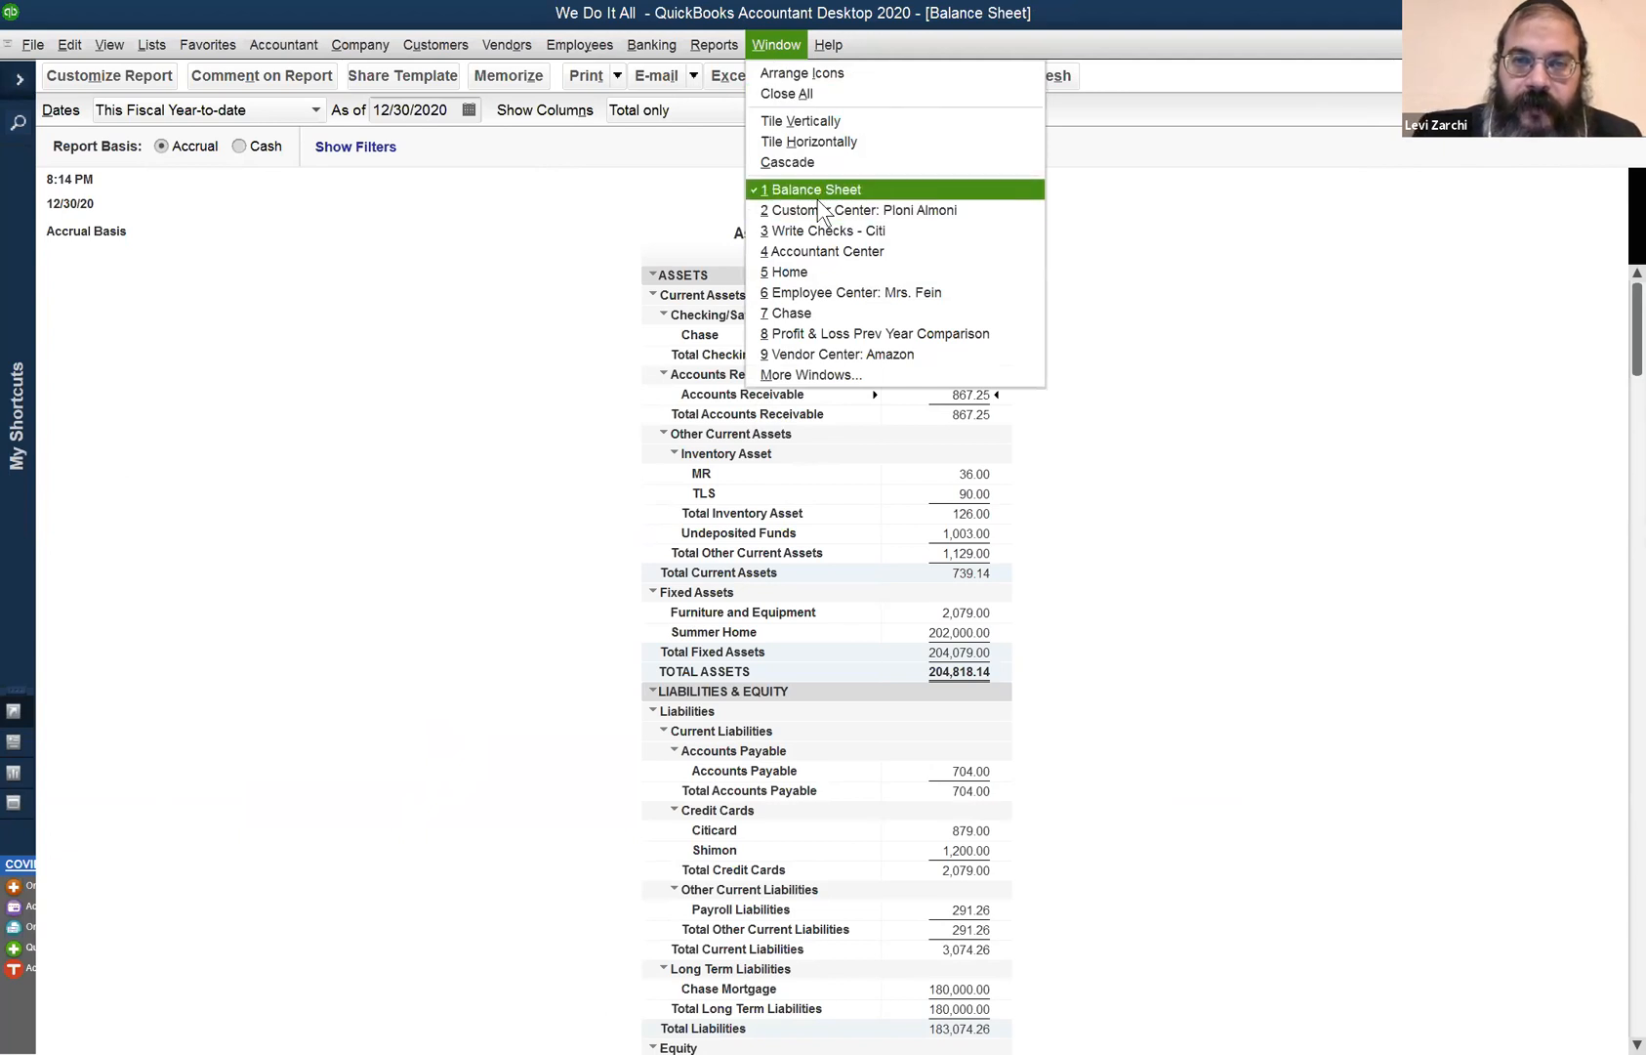
pyautogui.moveTo(714, 45)
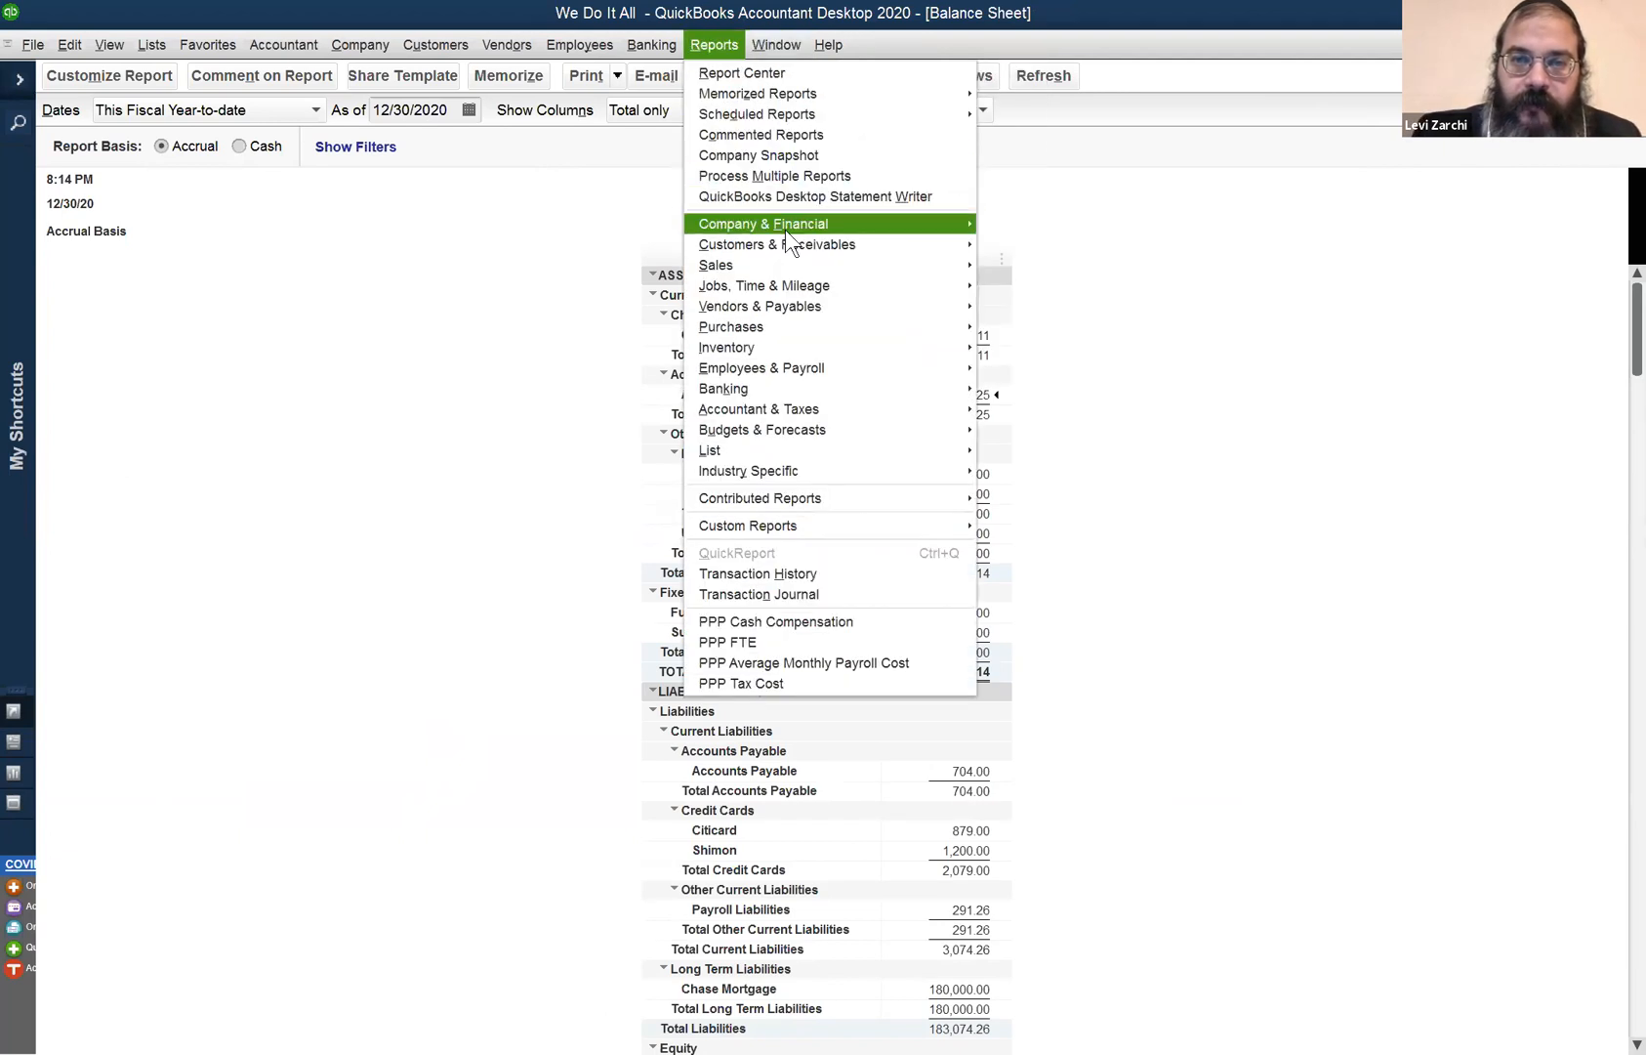
pyautogui.moveTo(779, 244)
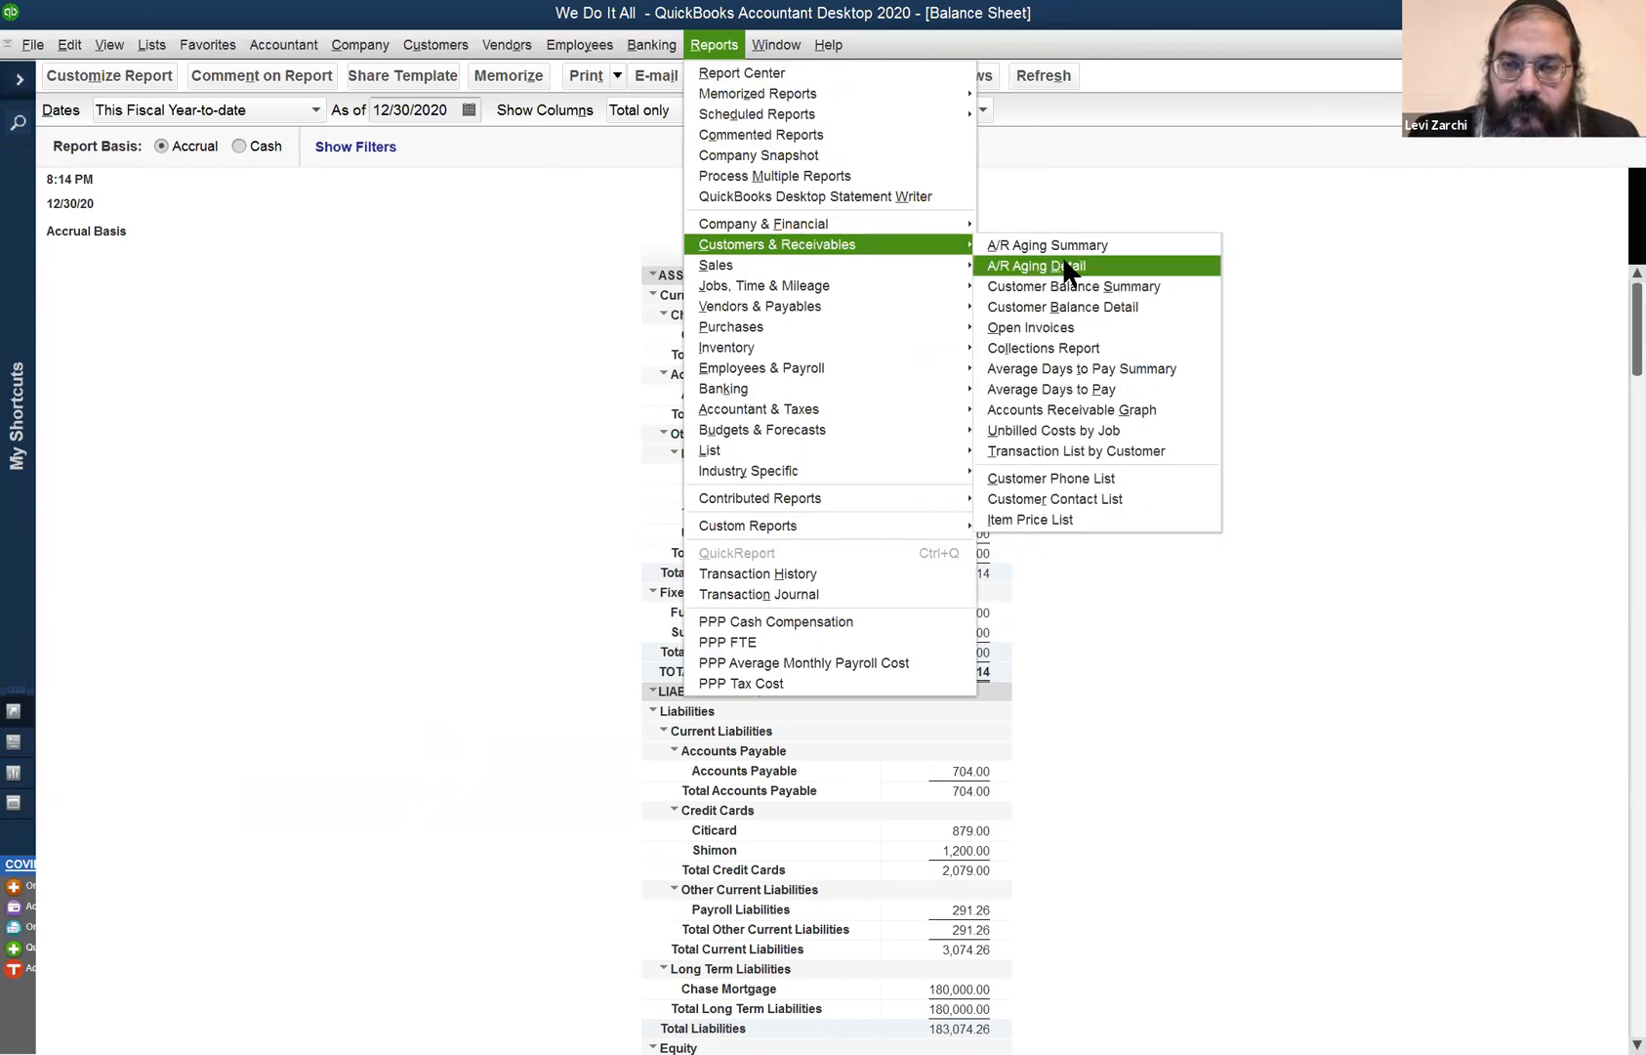
pyautogui.click(1084, 287)
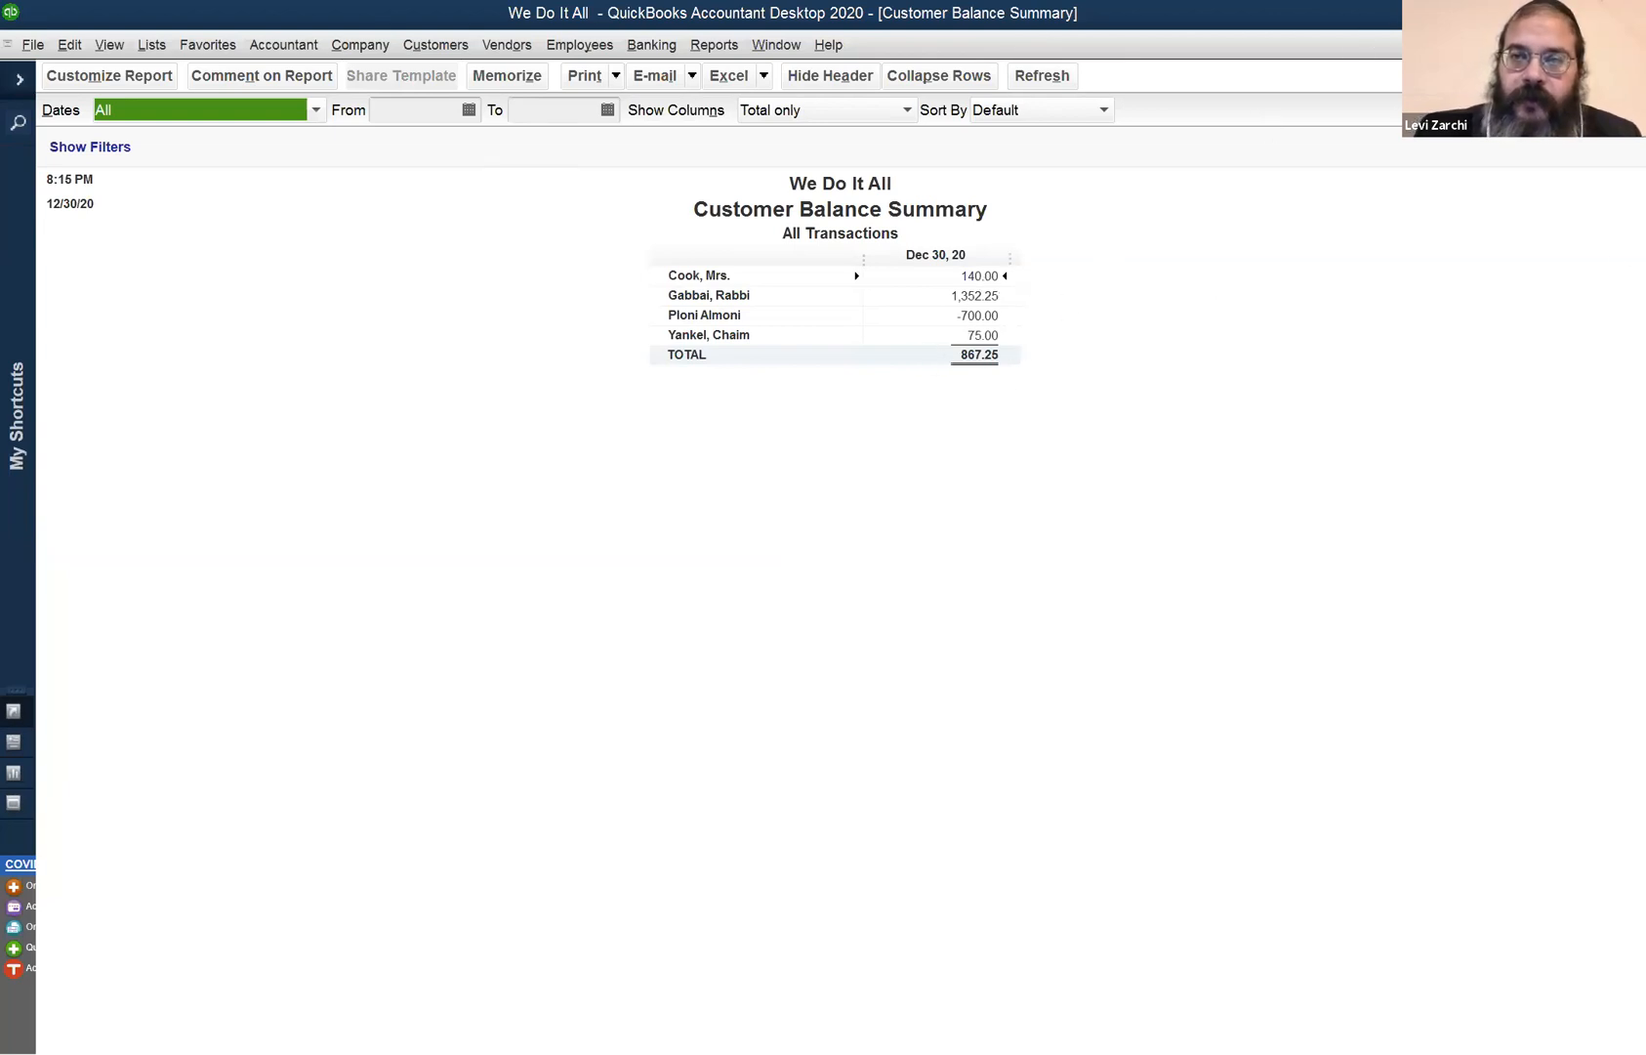
pyautogui.click(1634, 45)
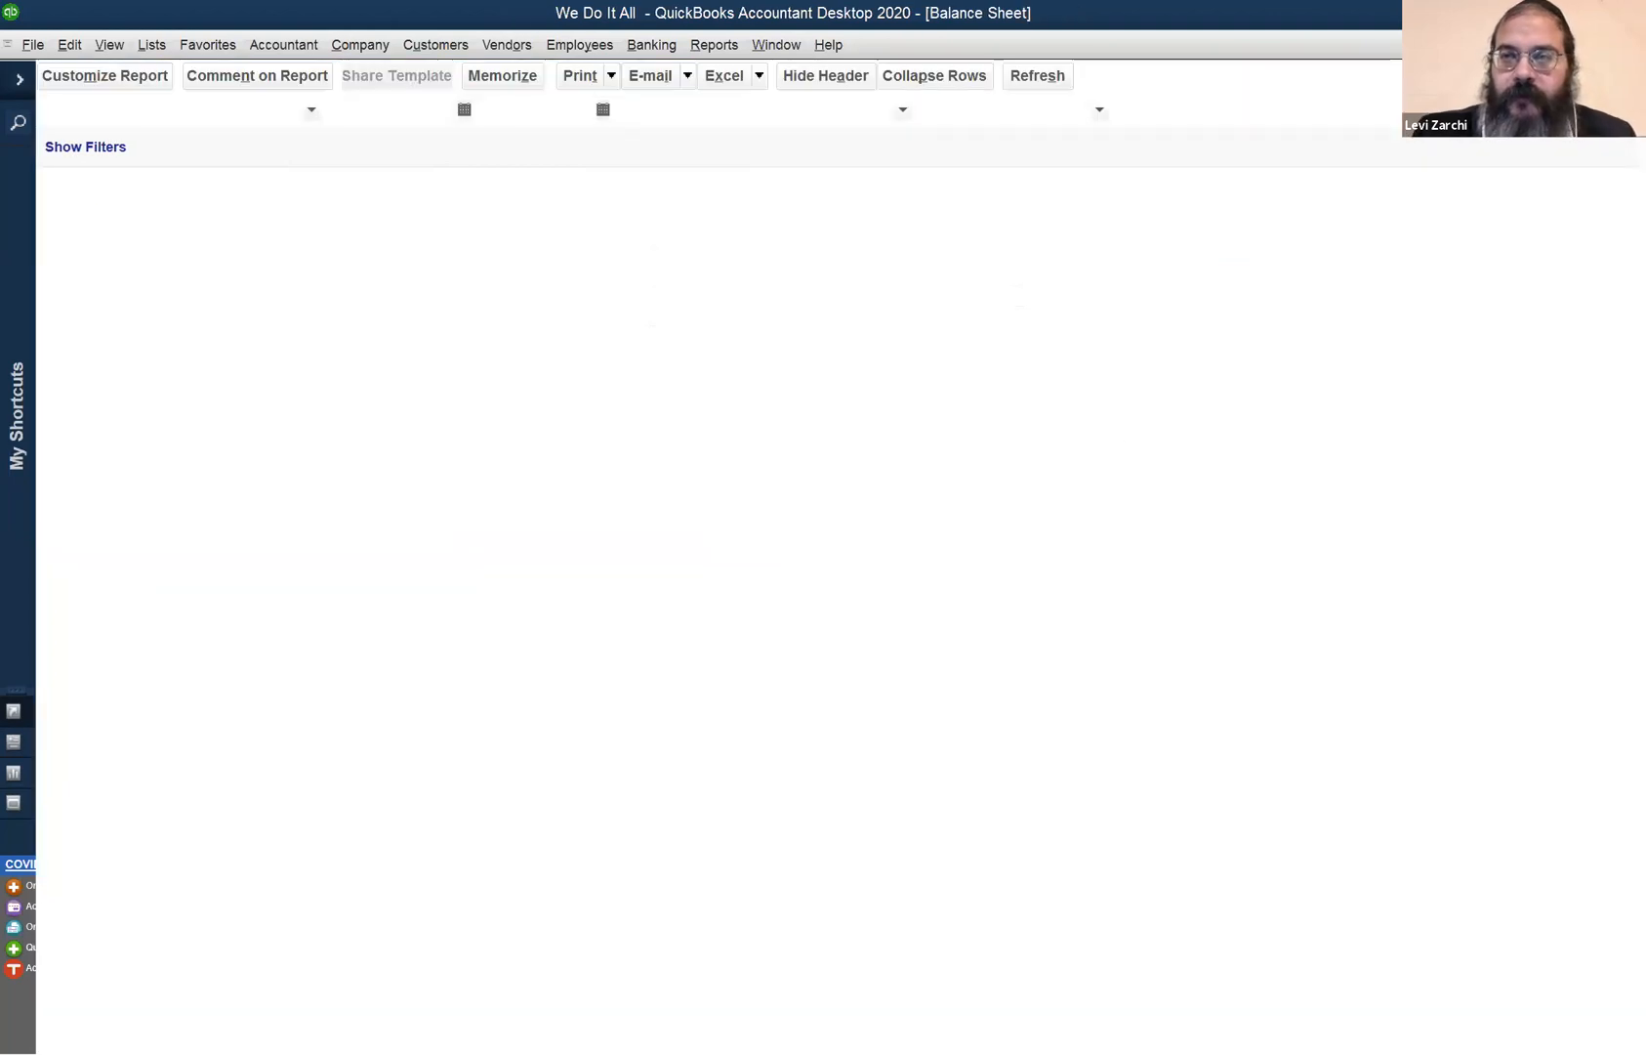
# - Open a new general journal entry number 4 and dismiss the journal numbering notice
pyautogui.click(415, 44)
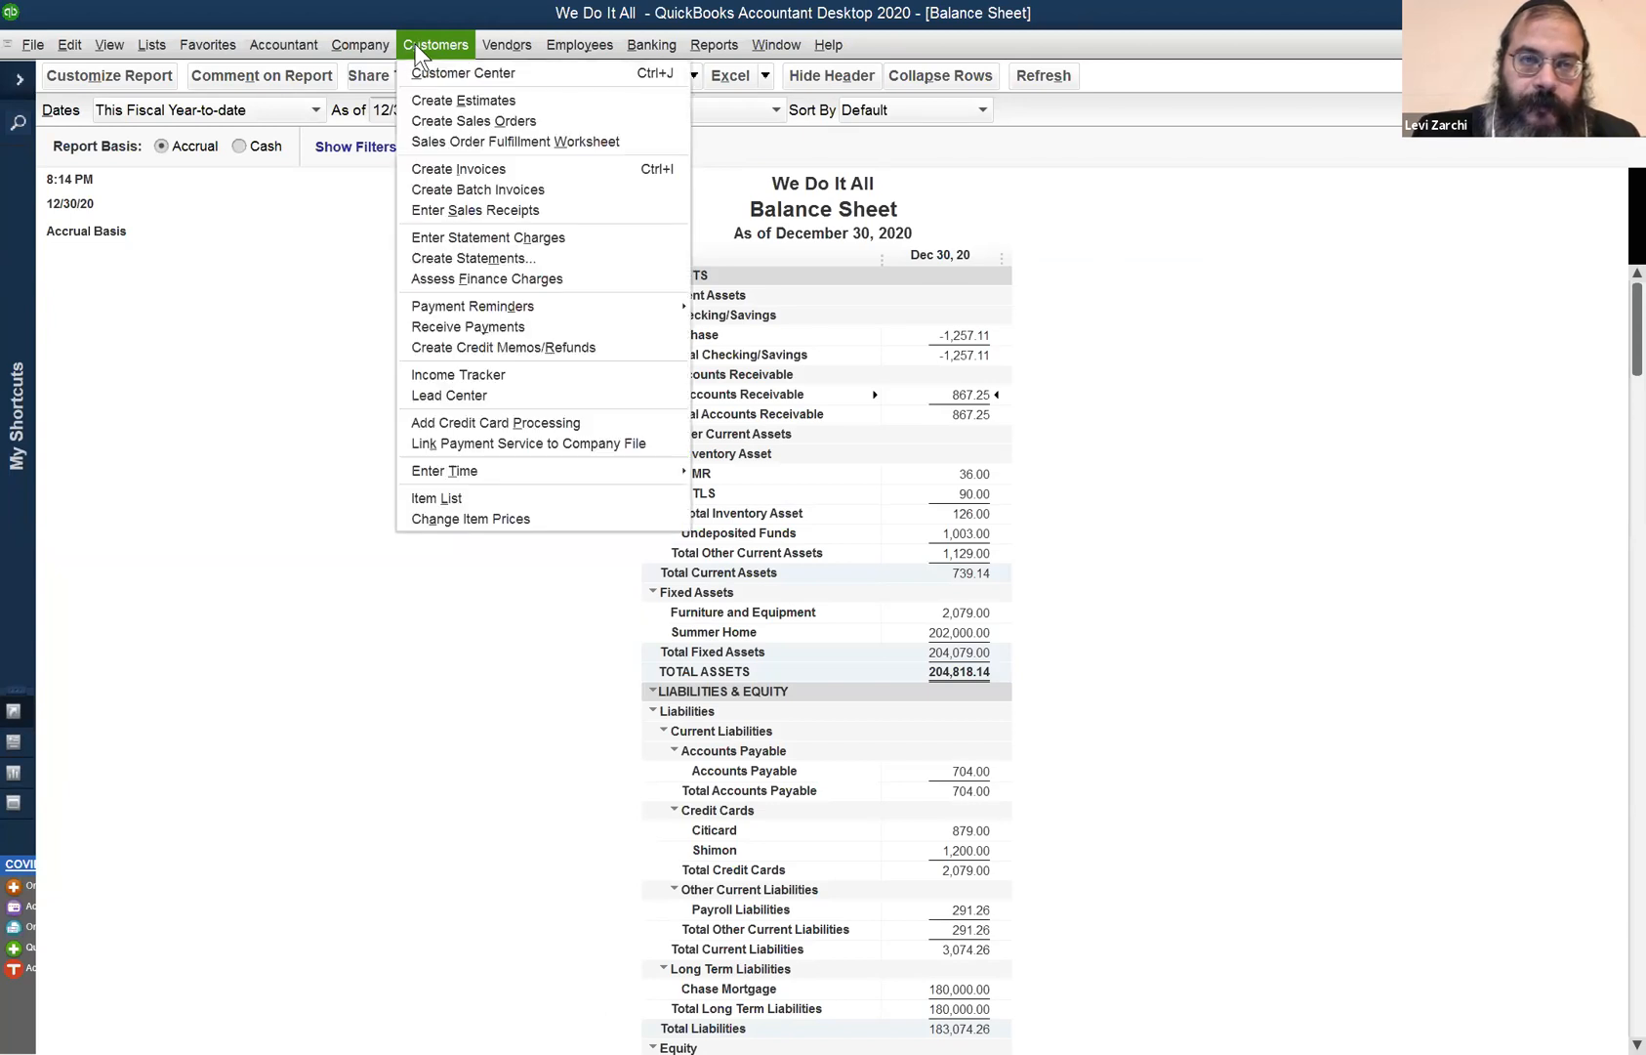
pyautogui.click(489, 40)
pyautogui.click(360, 44)
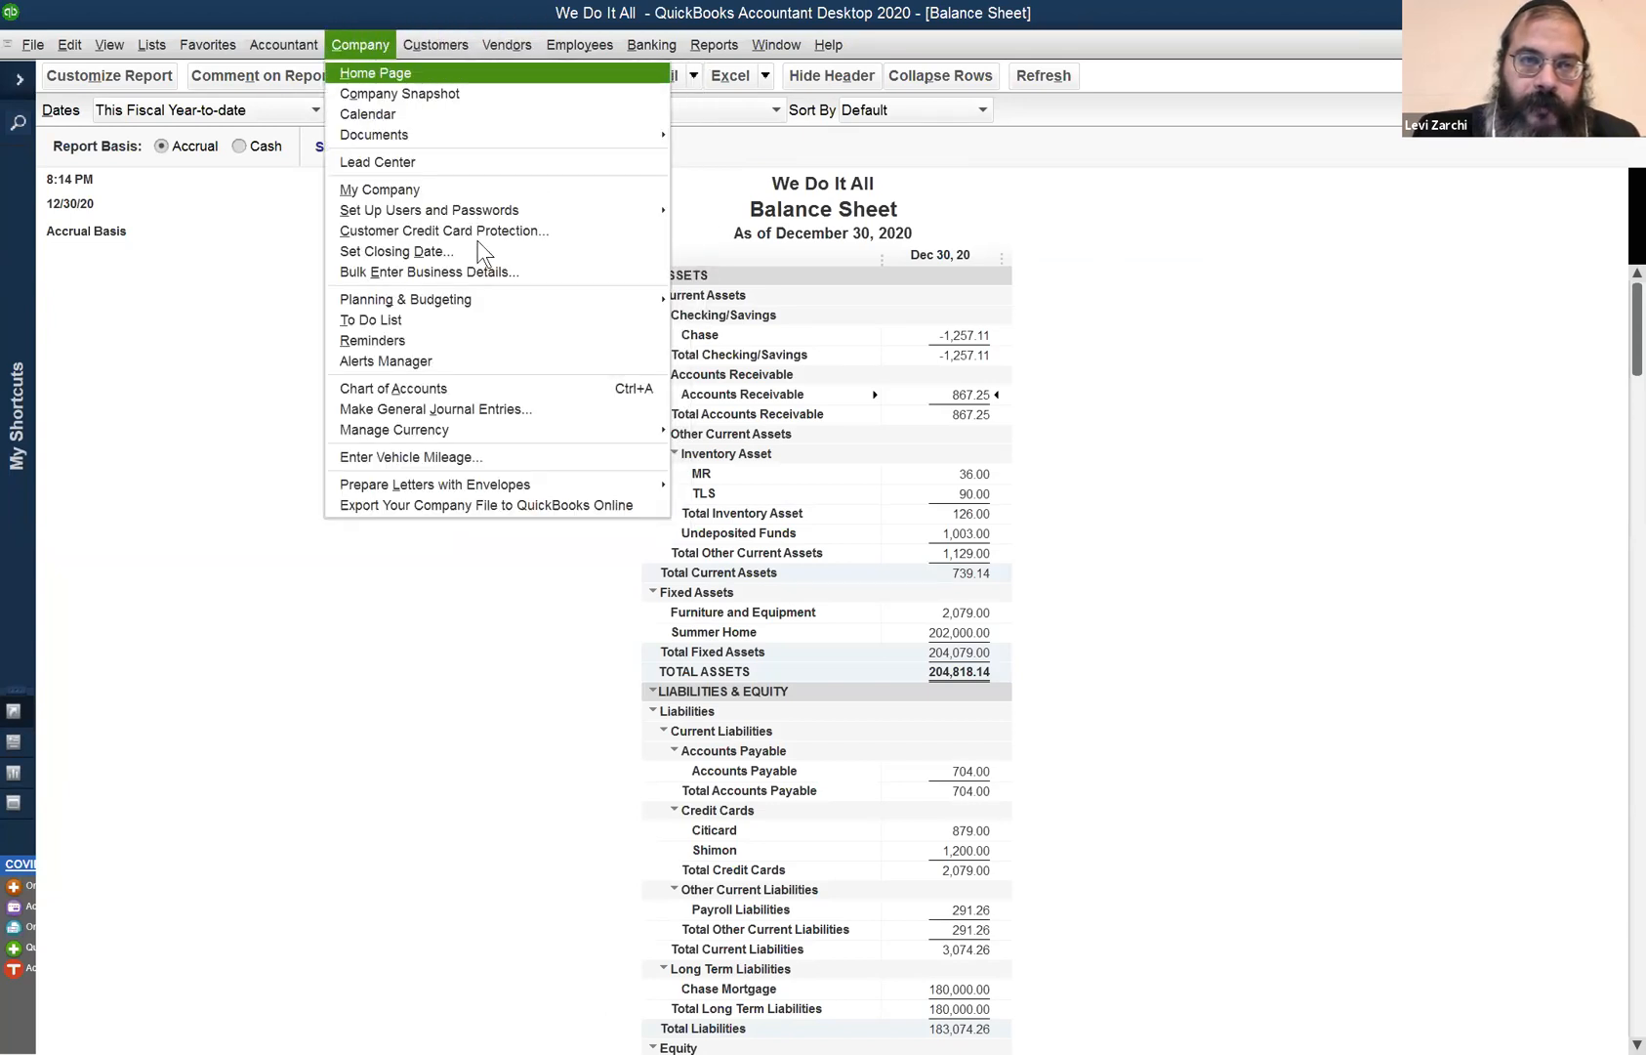
pyautogui.click(514, 414)
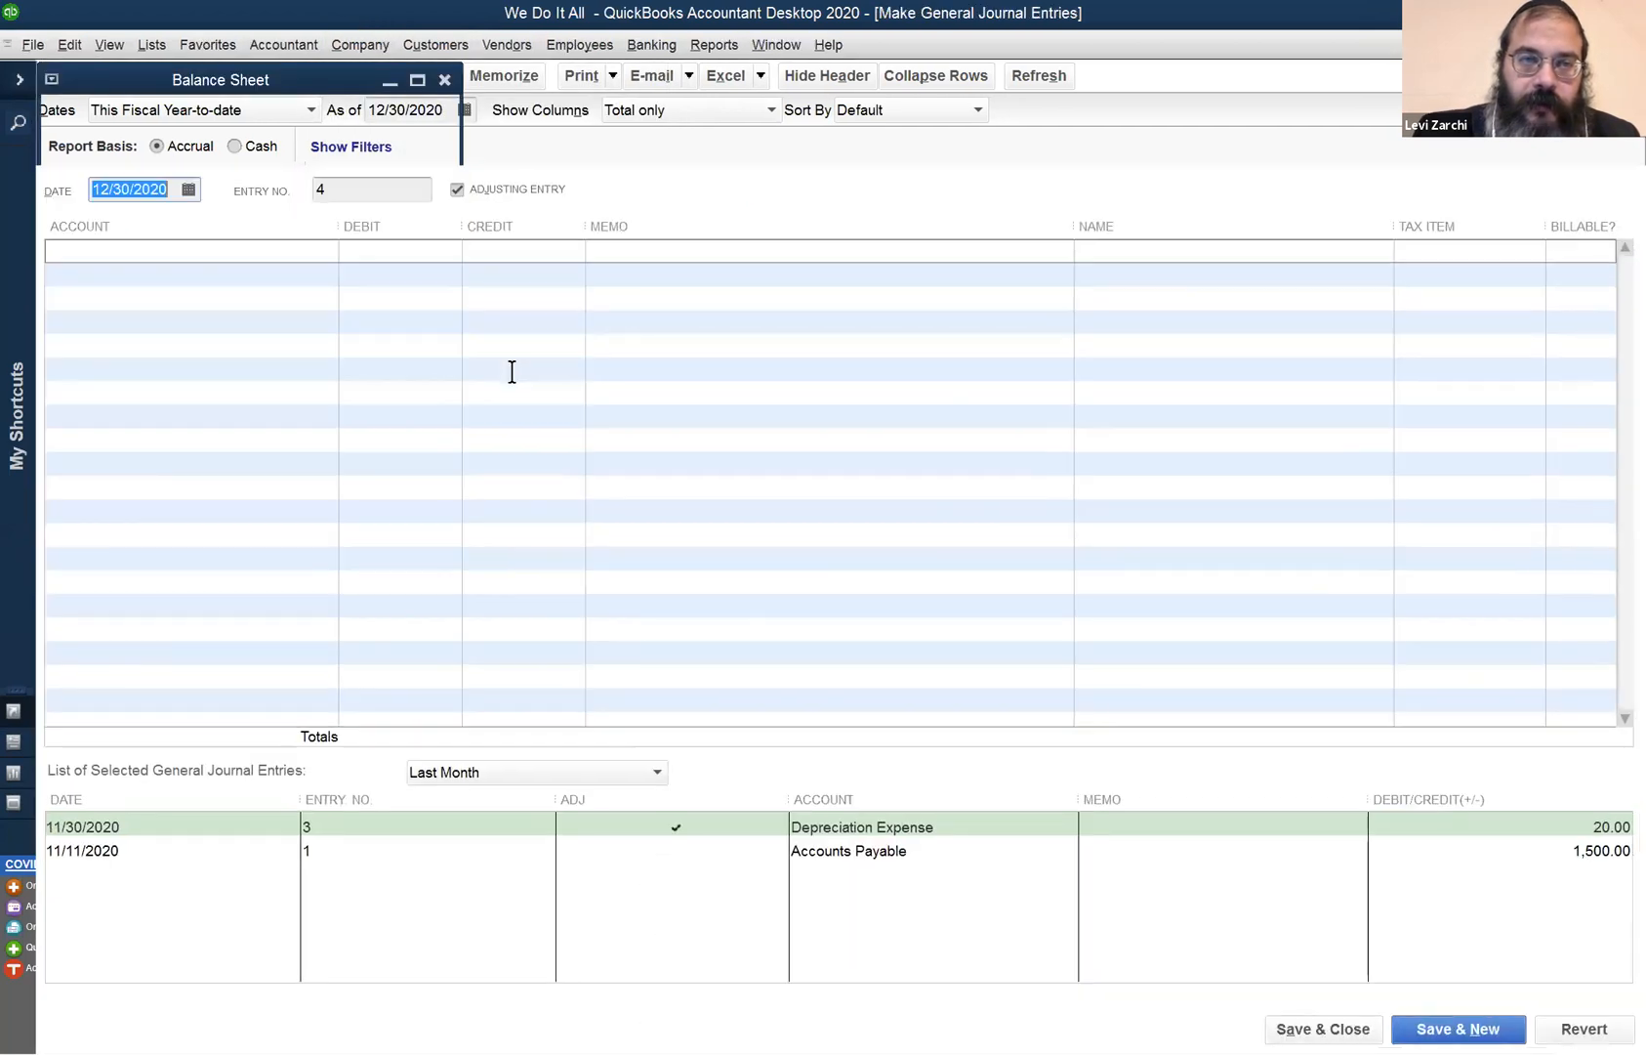
pyautogui.click(798, 472)
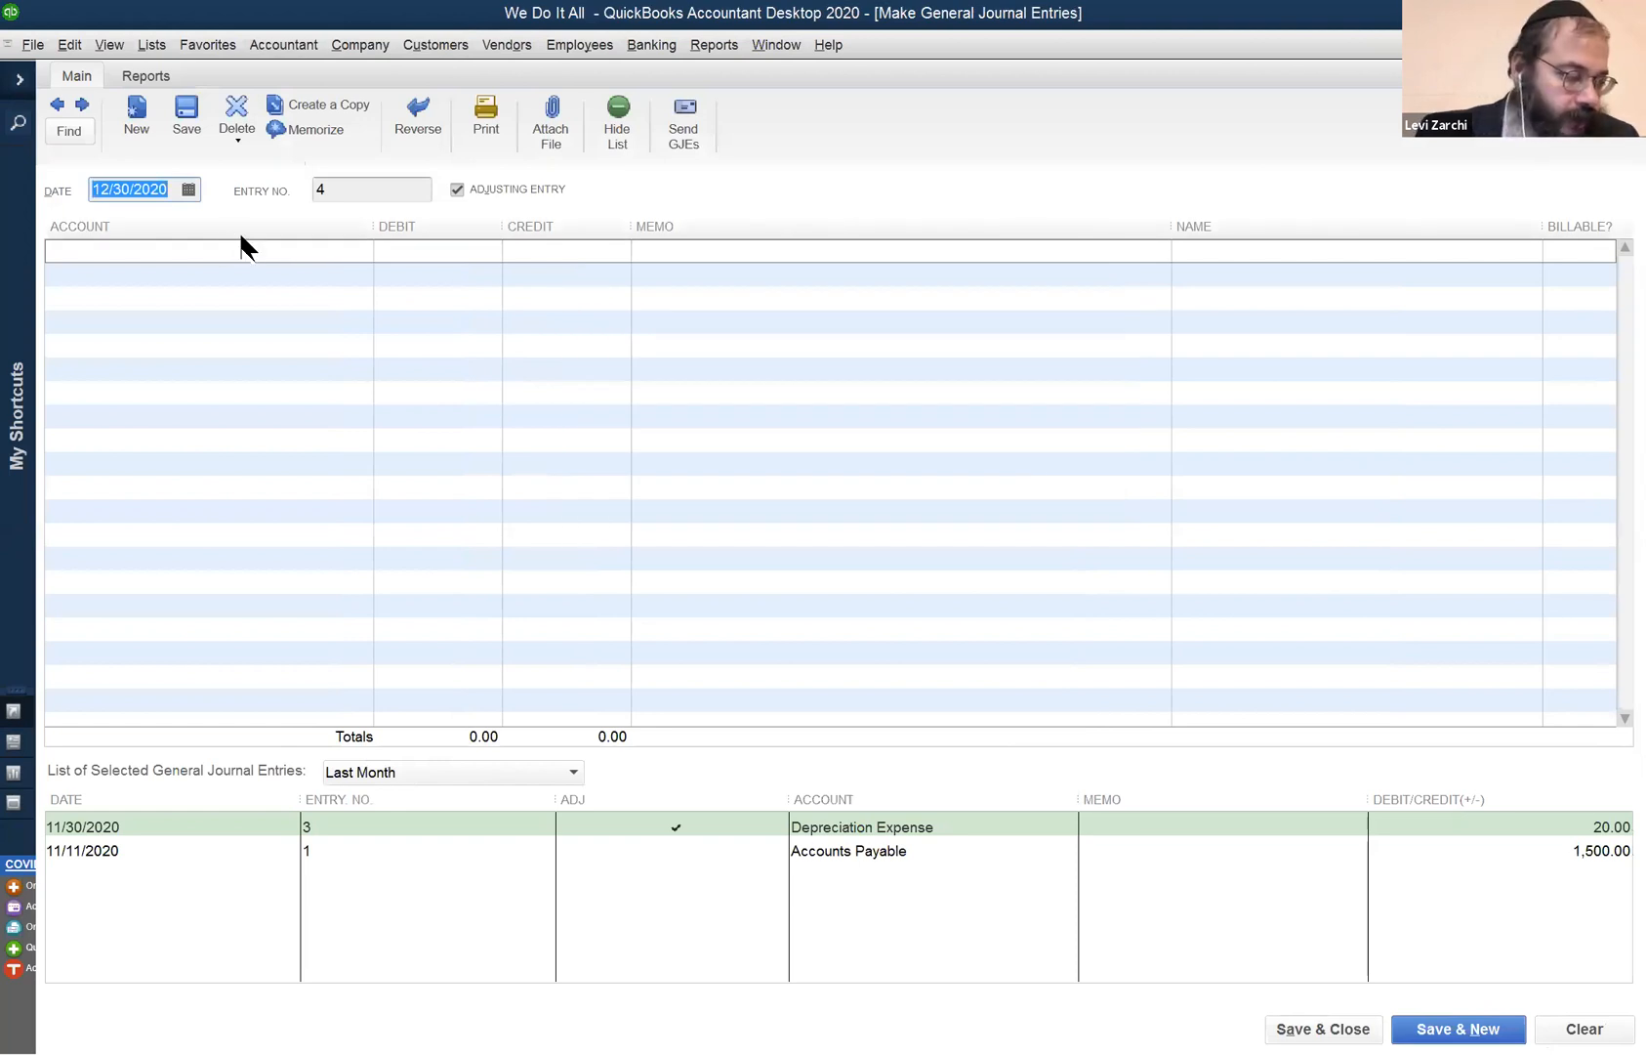
pyautogui.click(410, 33)
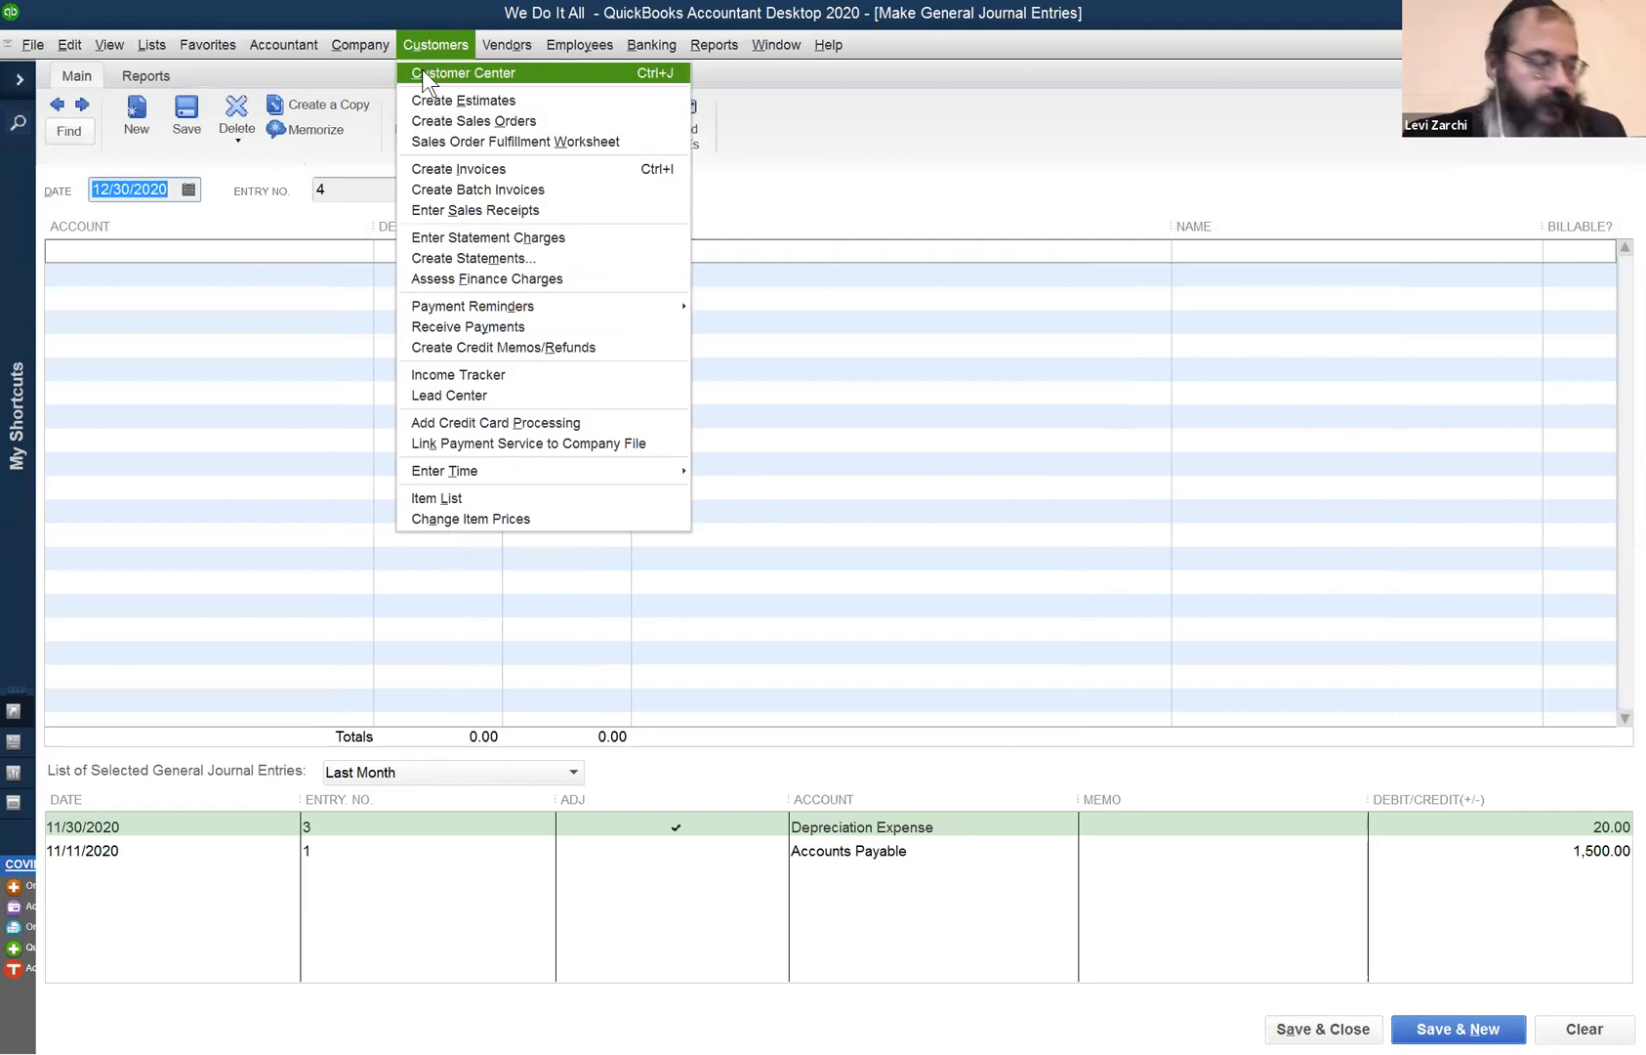
# - Redate the customer's 1,000.00 payment to 06/09/2020 as an e-Check and confirm the change
pyautogui.click(427, 72)
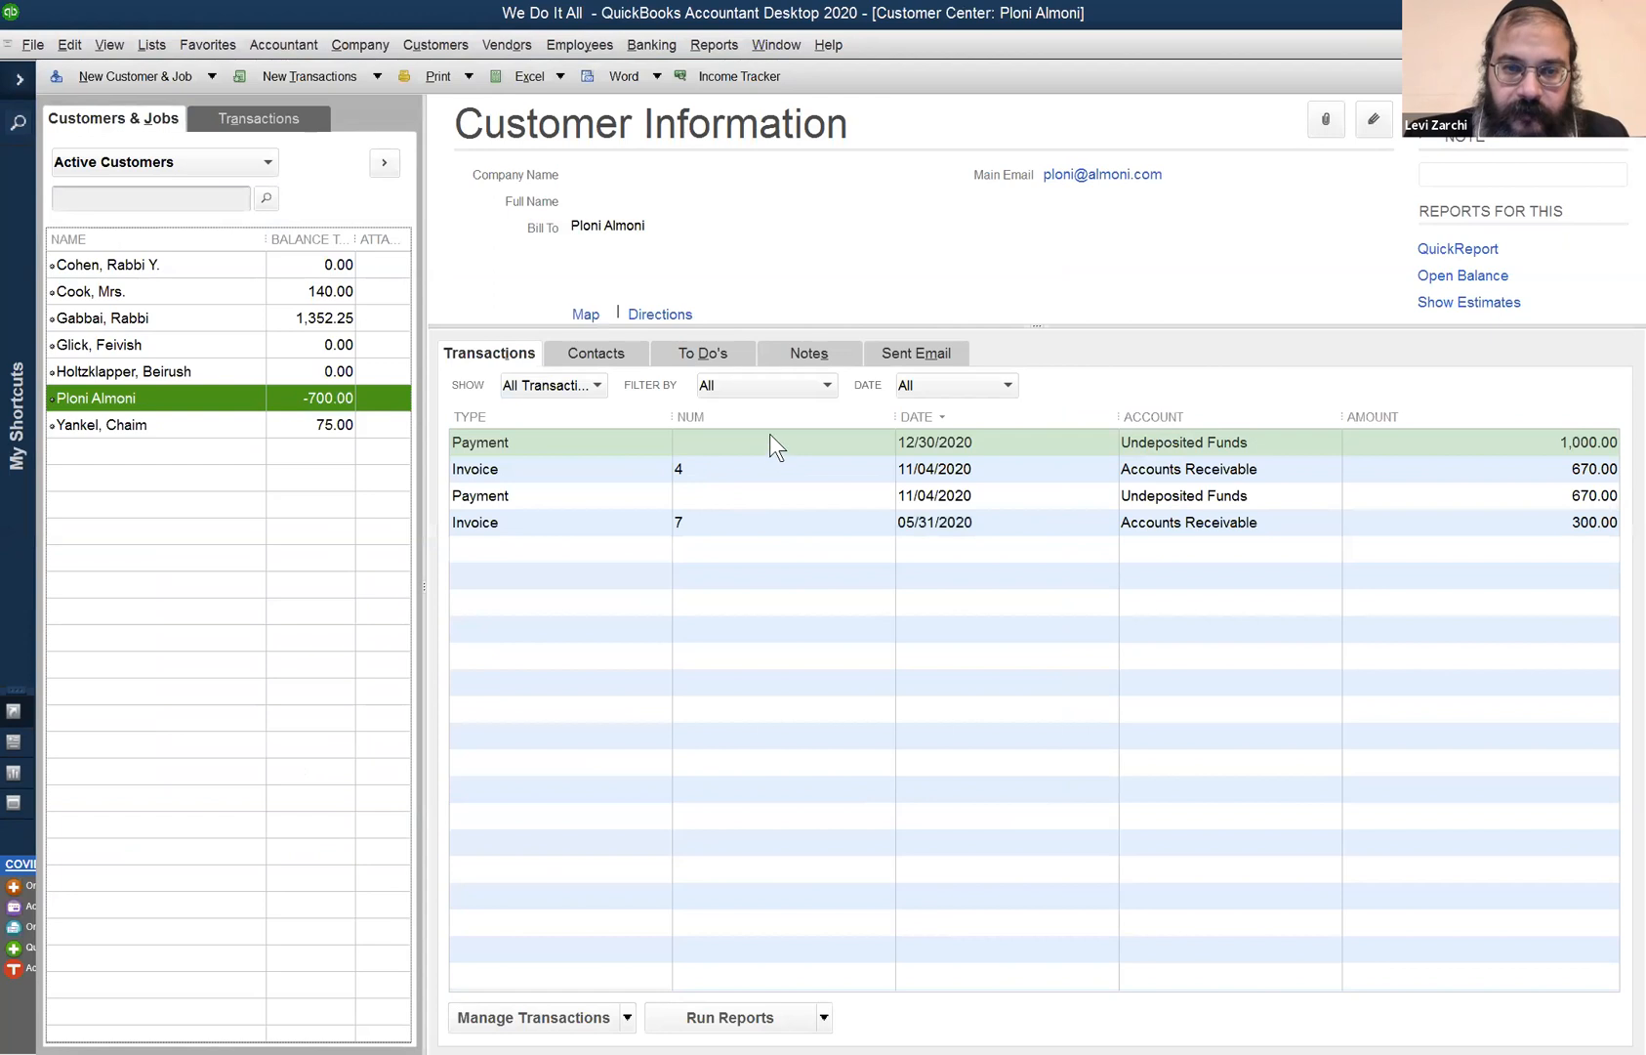
pyautogui.doubleClick(769, 439)
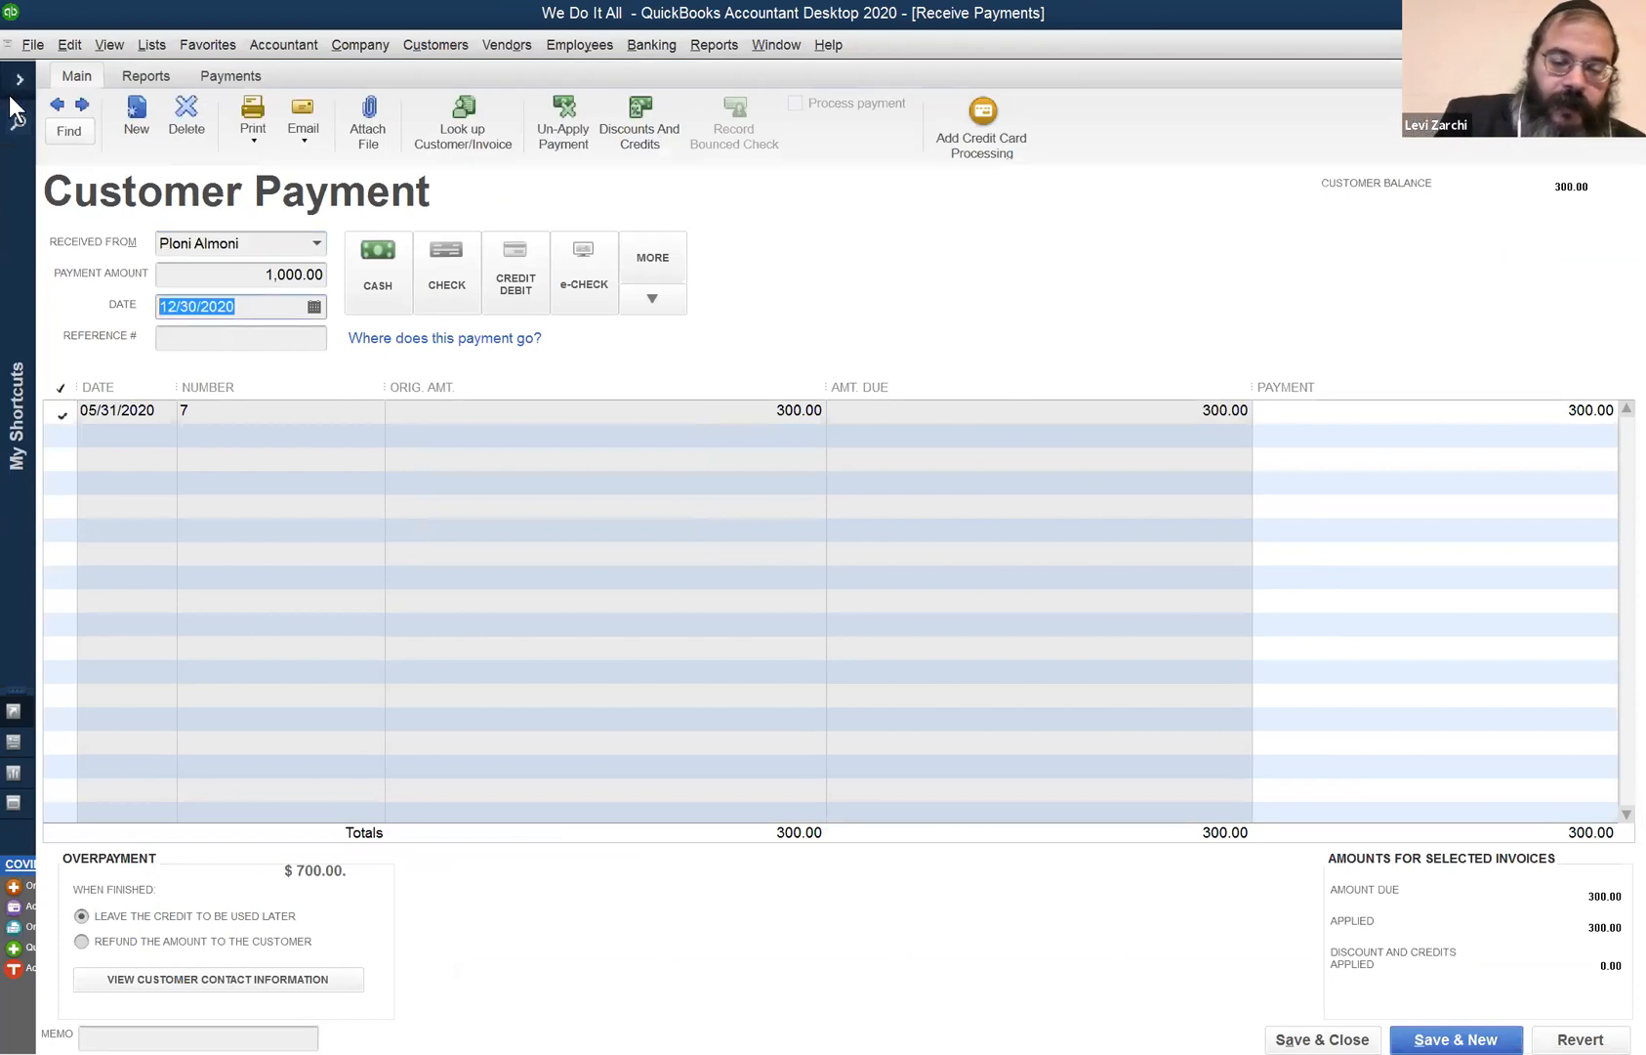
pyautogui.write('06/')
pyautogui.write('09')
pyautogui.press('Tab')
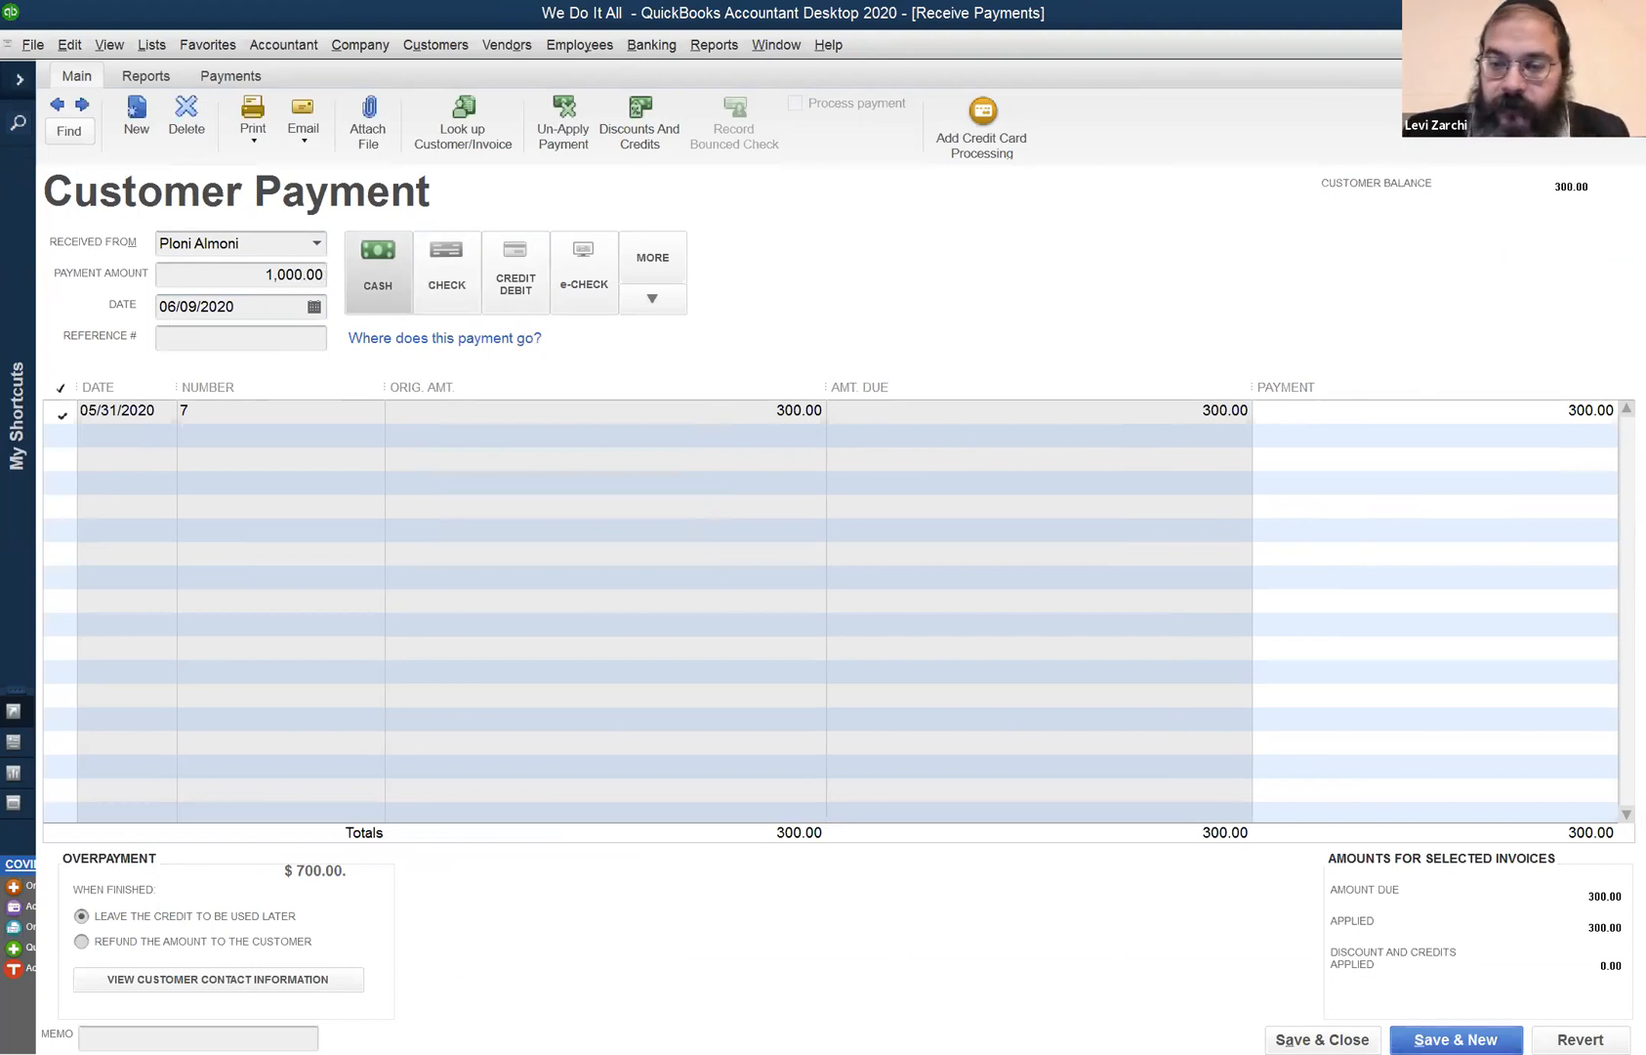
pyautogui.click(610, 276)
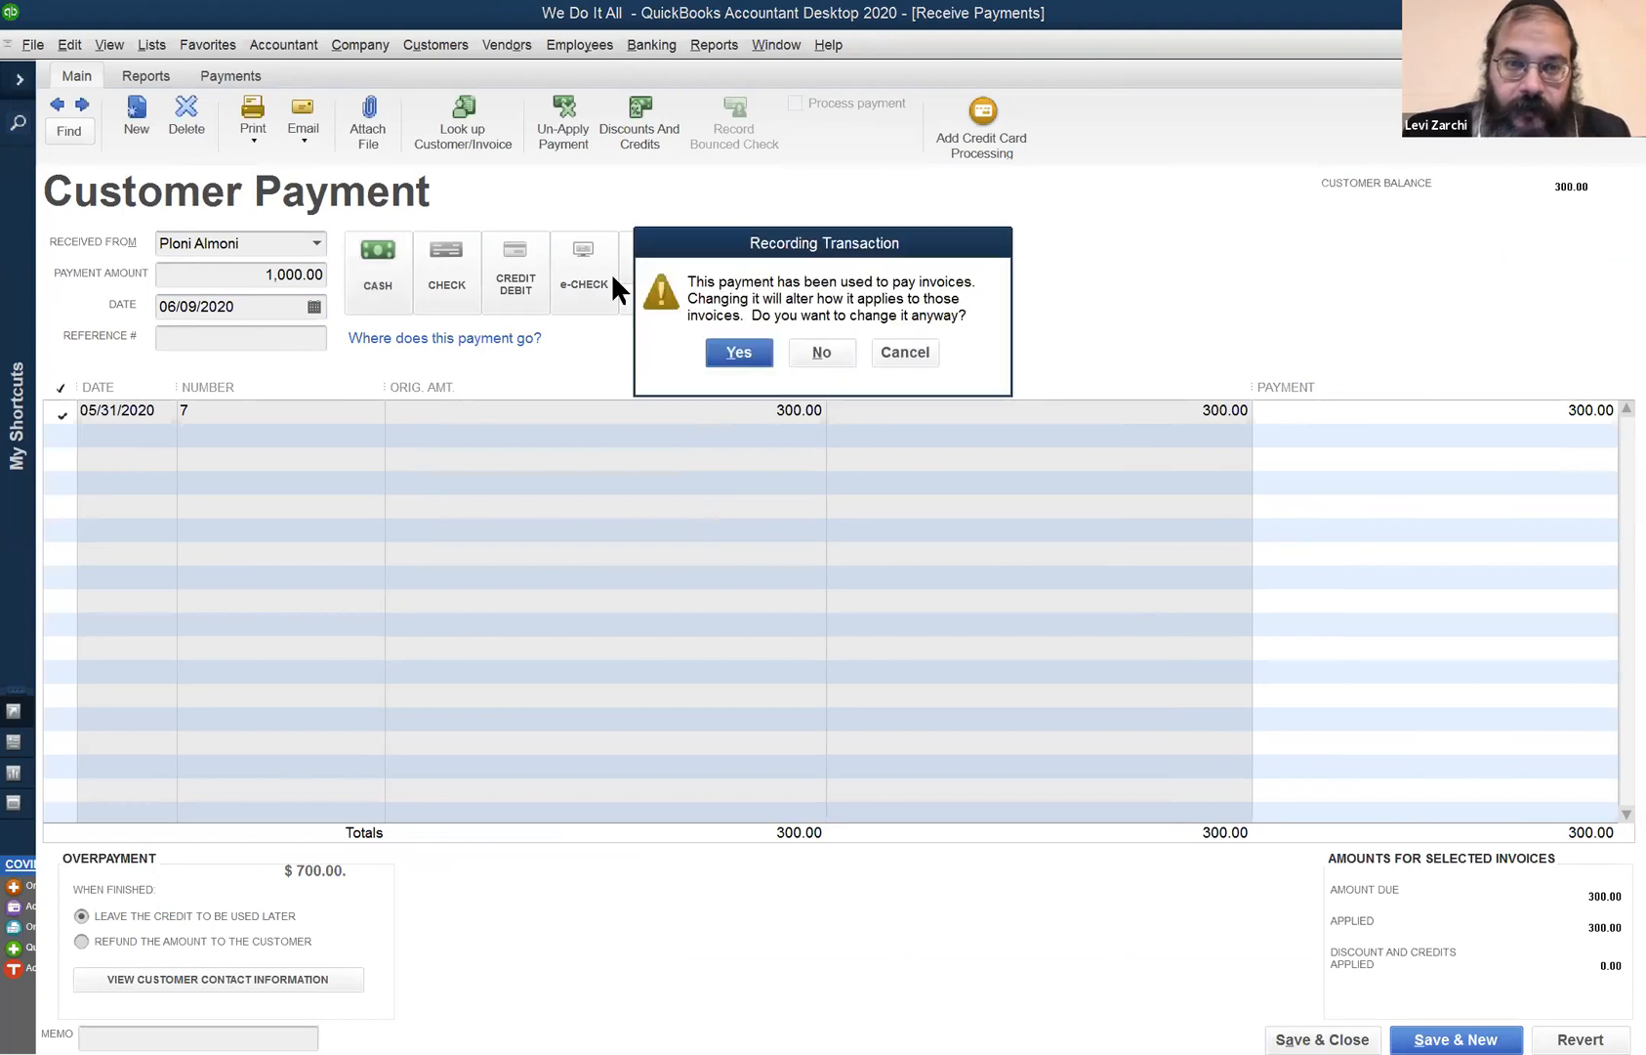
pyautogui.click(709, 354)
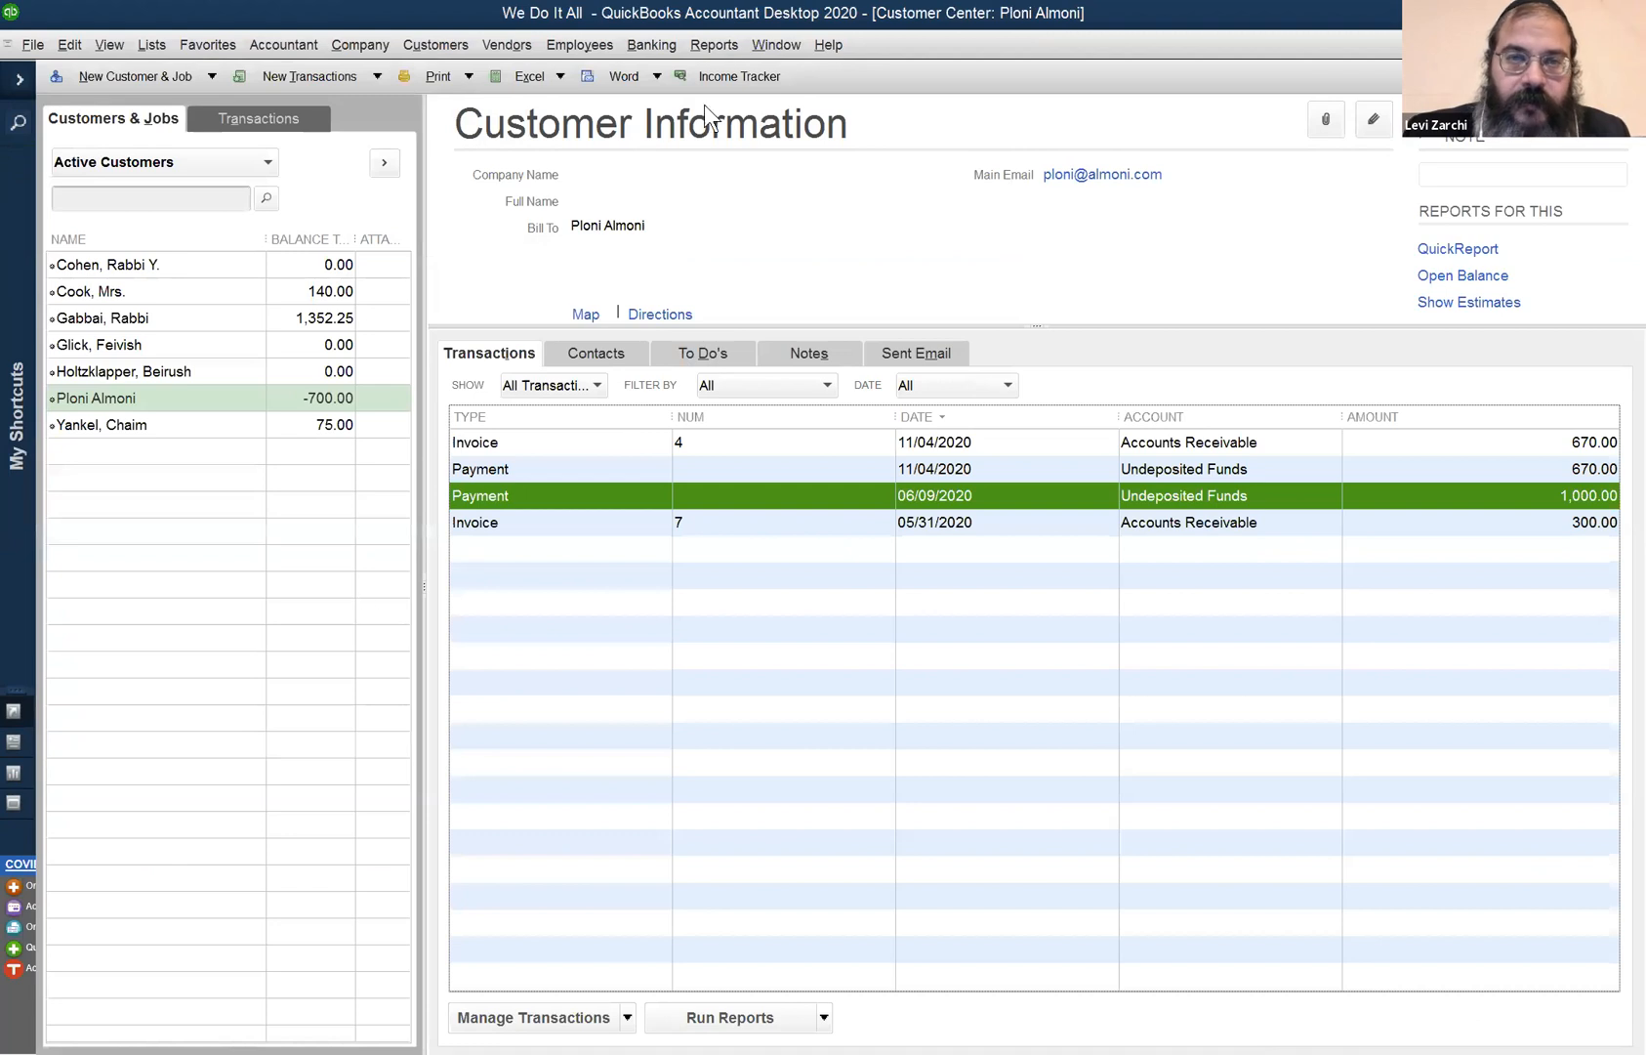
pyautogui.click(777, 45)
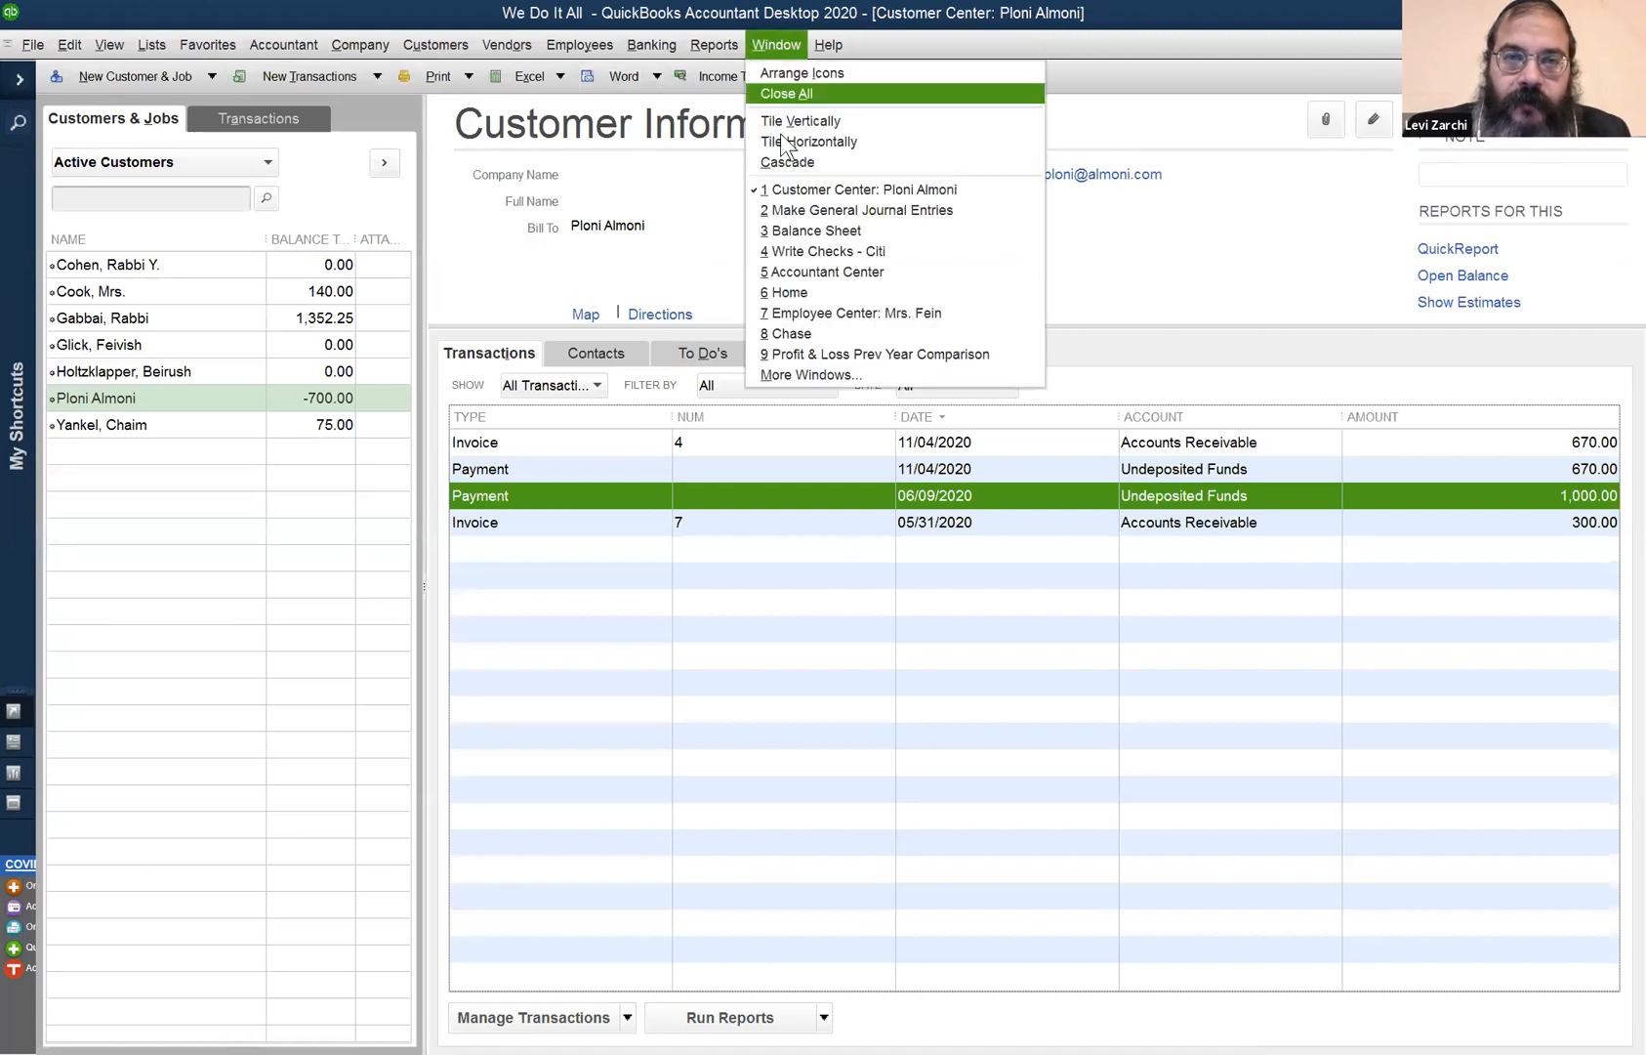
# - Date the general journal entry 06/09/2020 and make it a non-adjusting entry
pyautogui.click(792, 210)
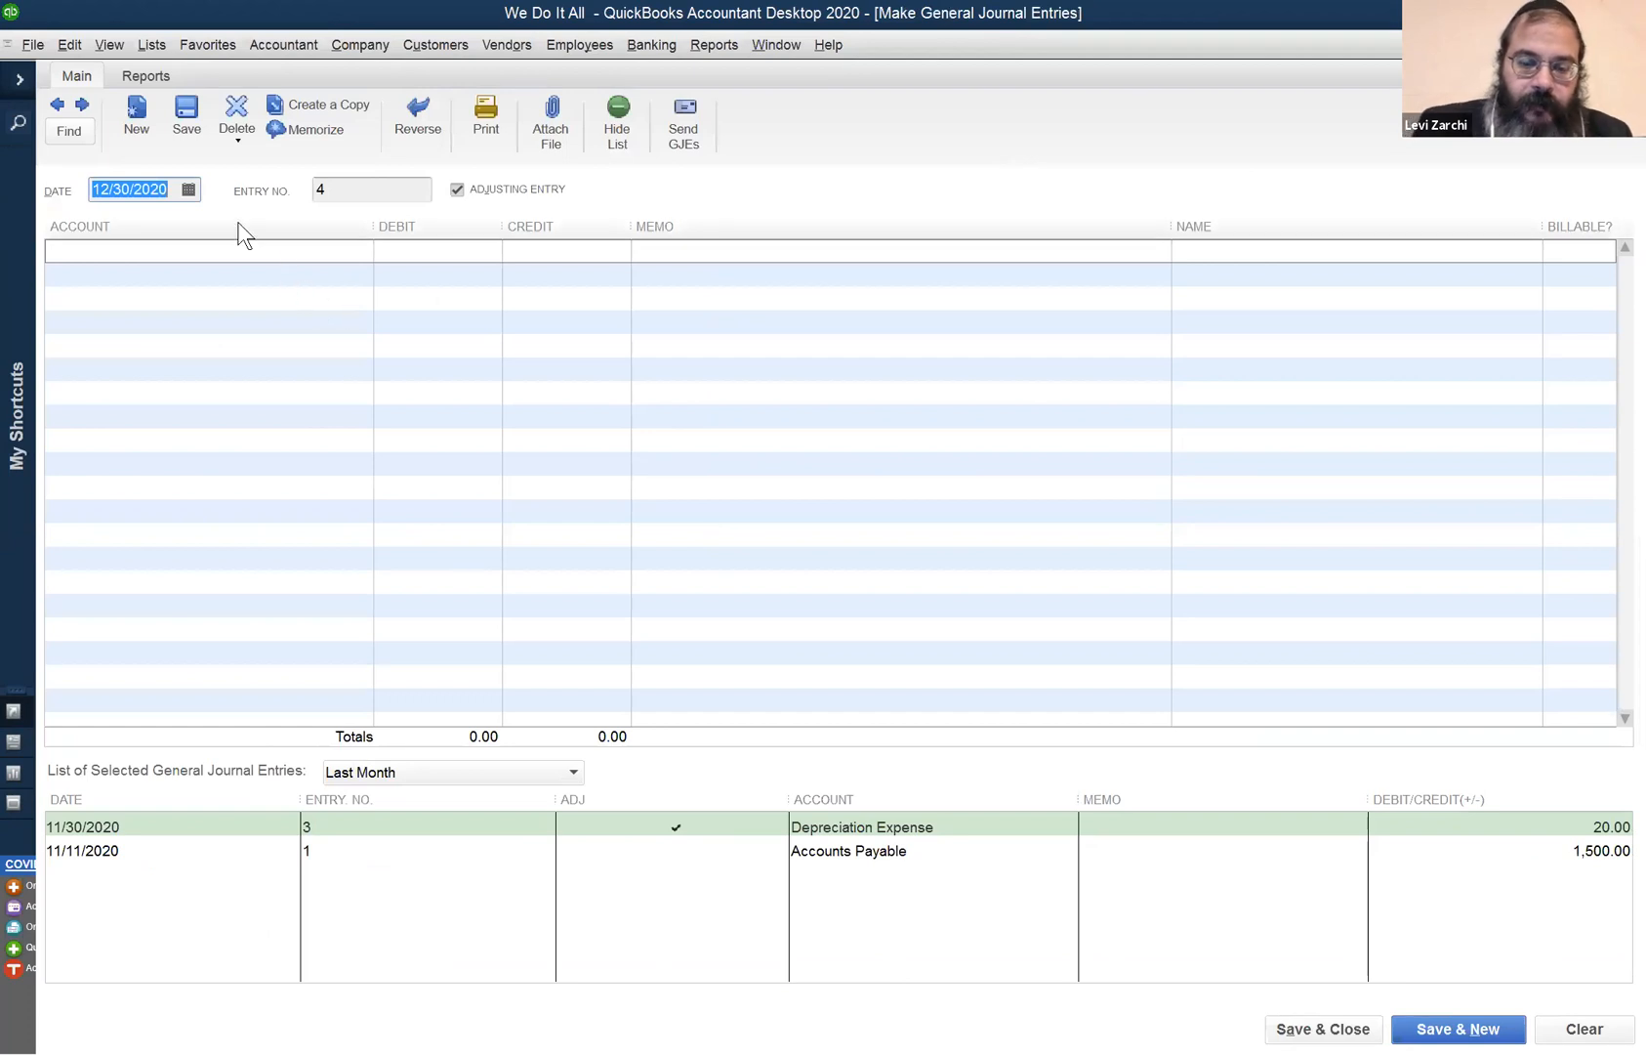
pyautogui.write('0609')
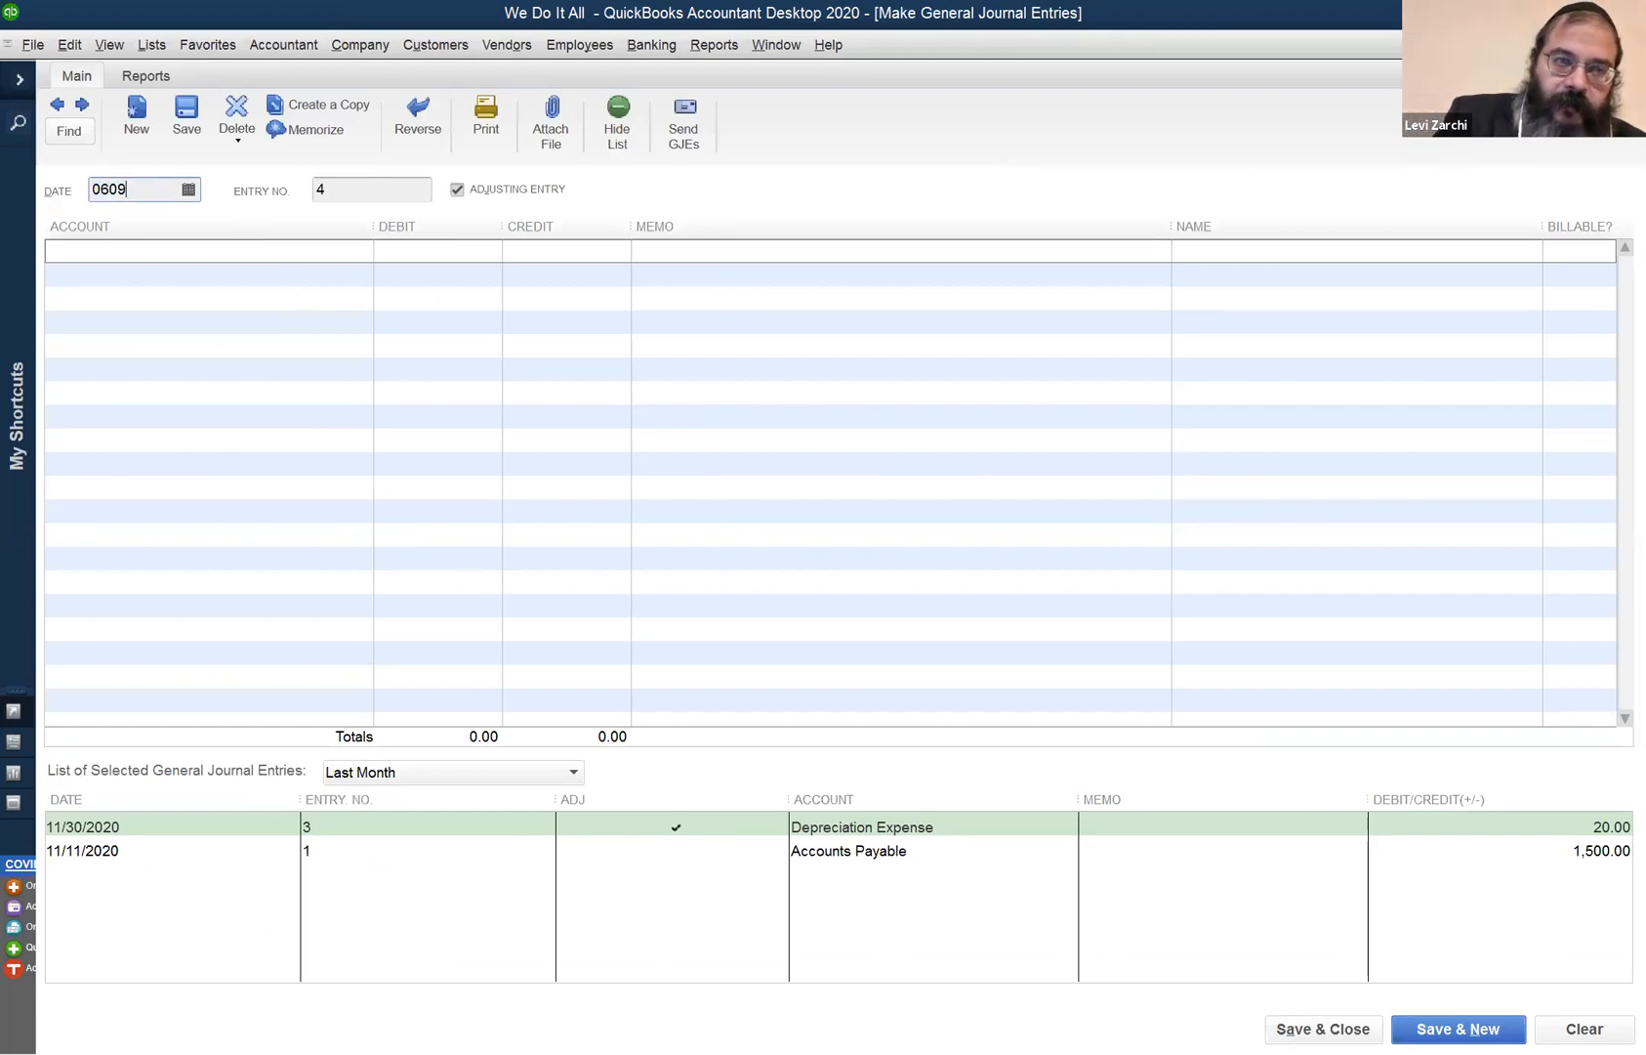
pyautogui.press('Tab')
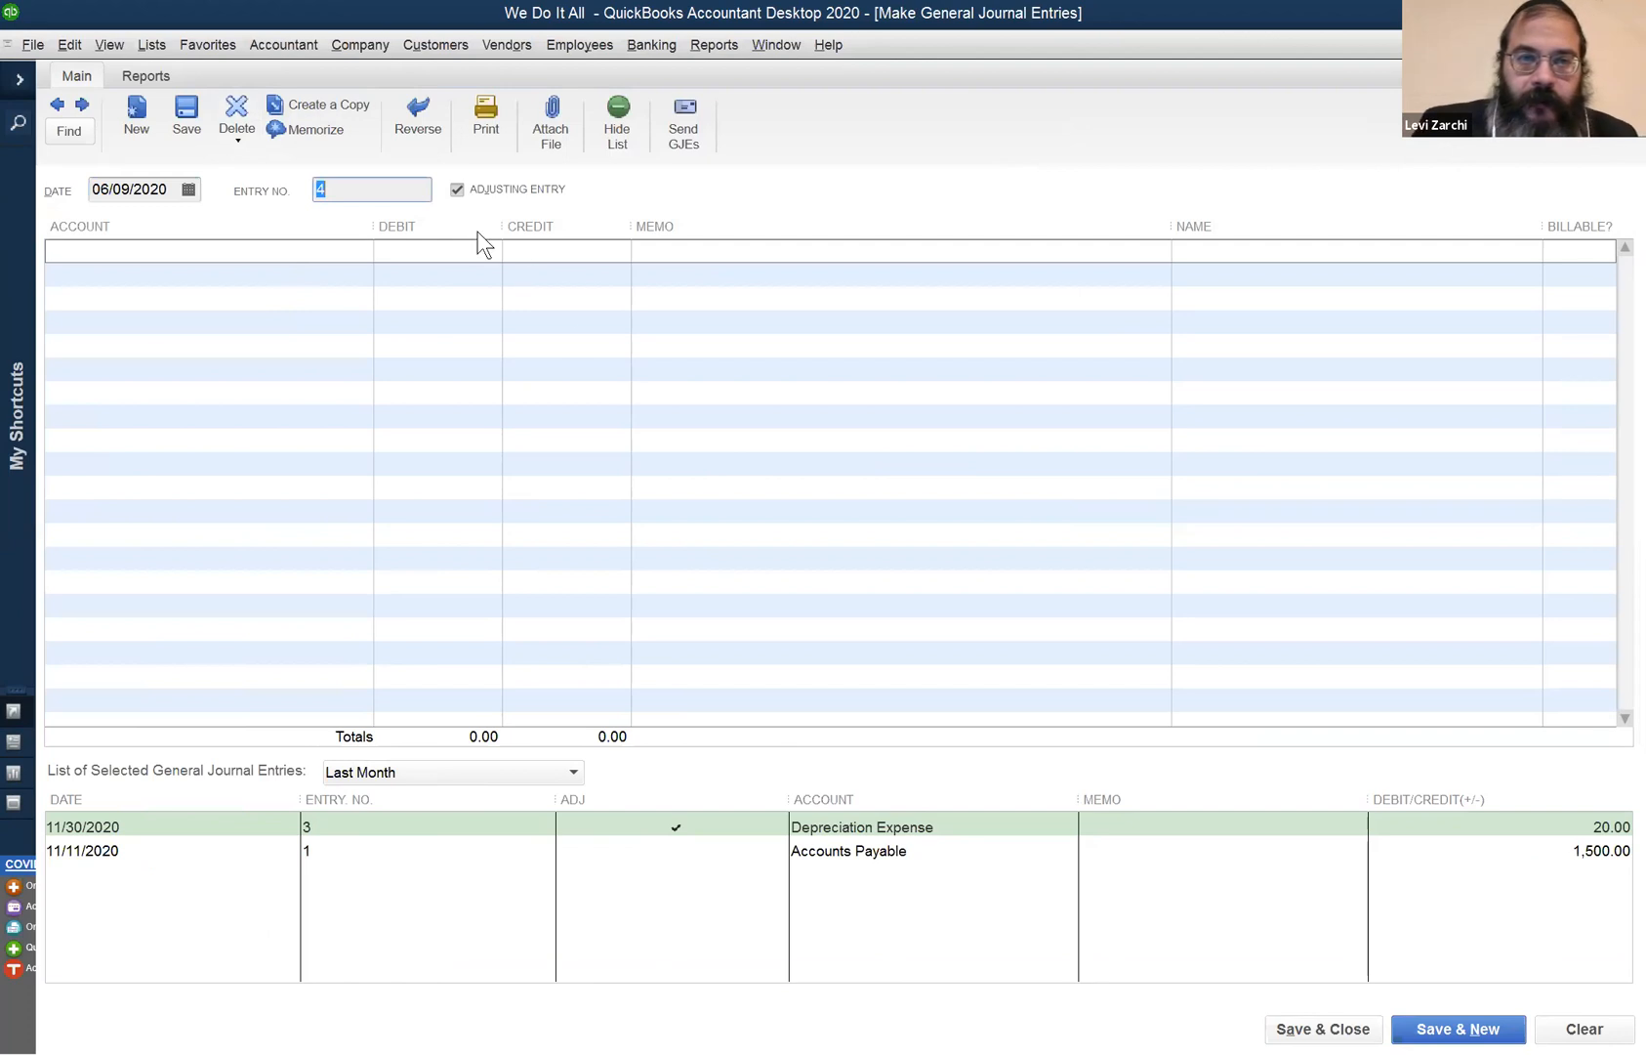
pyautogui.click(457, 189)
# - Debit Accounts Receivable 700.00 on the first line, naming the customer
pyautogui.click(308, 268)
pyautogui.click(311, 248)
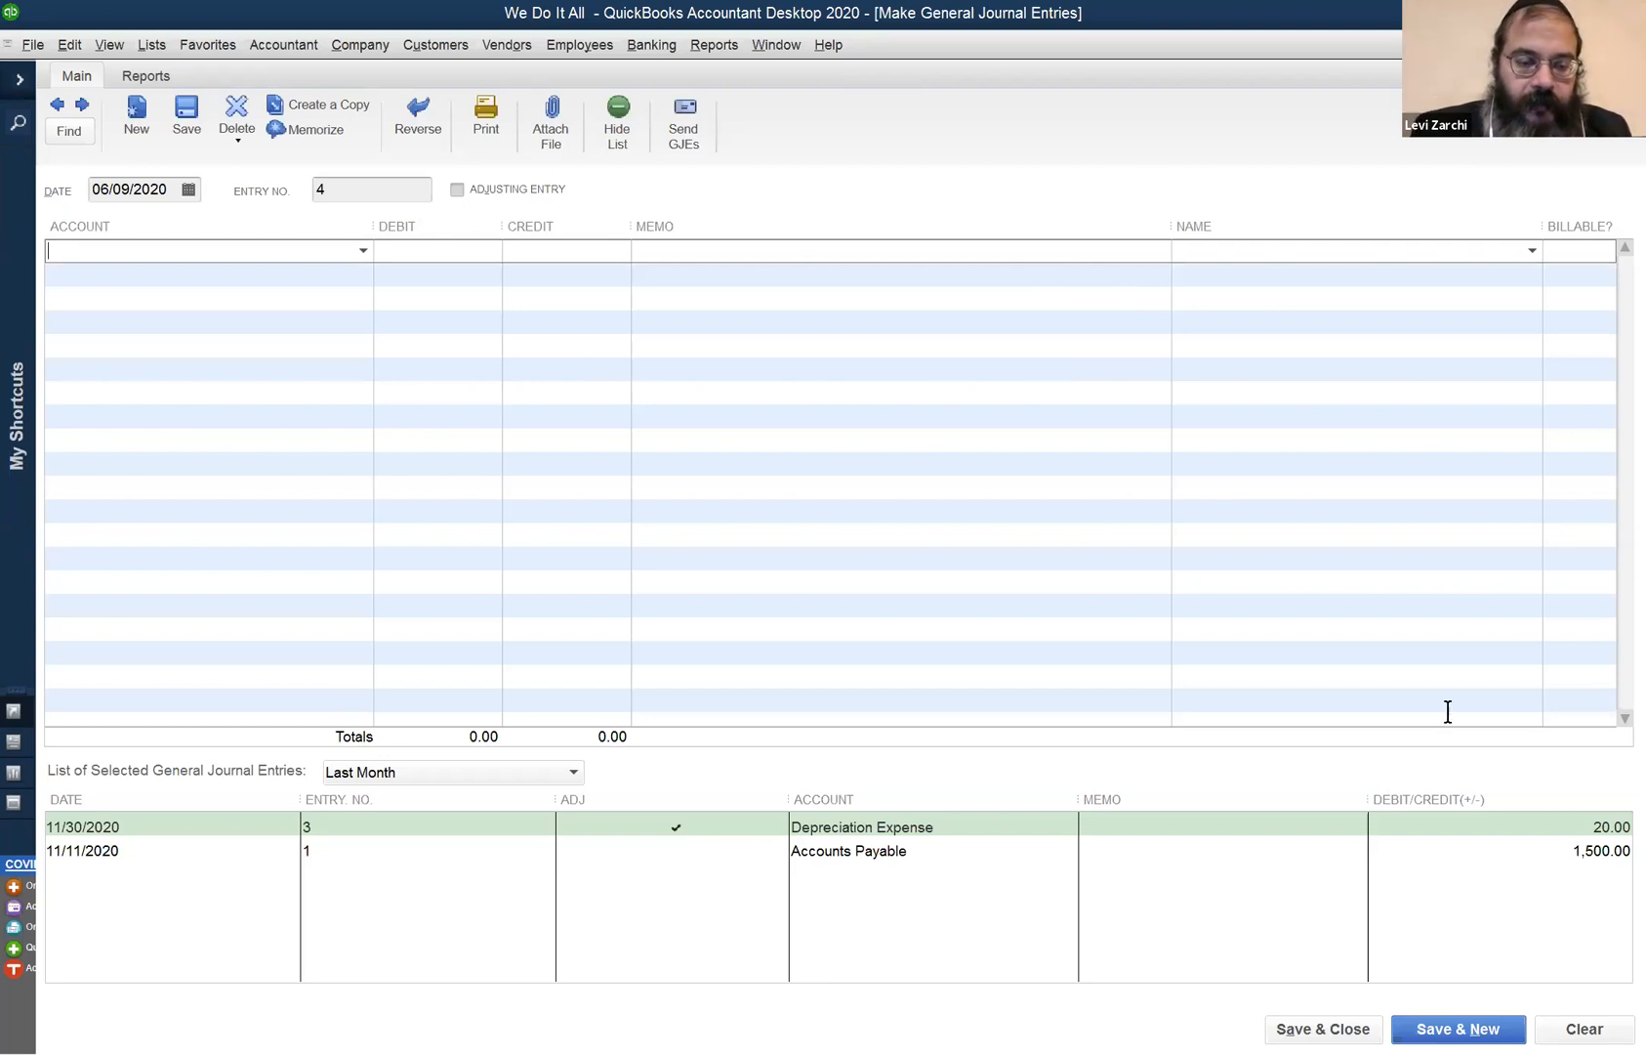
pyautogui.write('Ac')
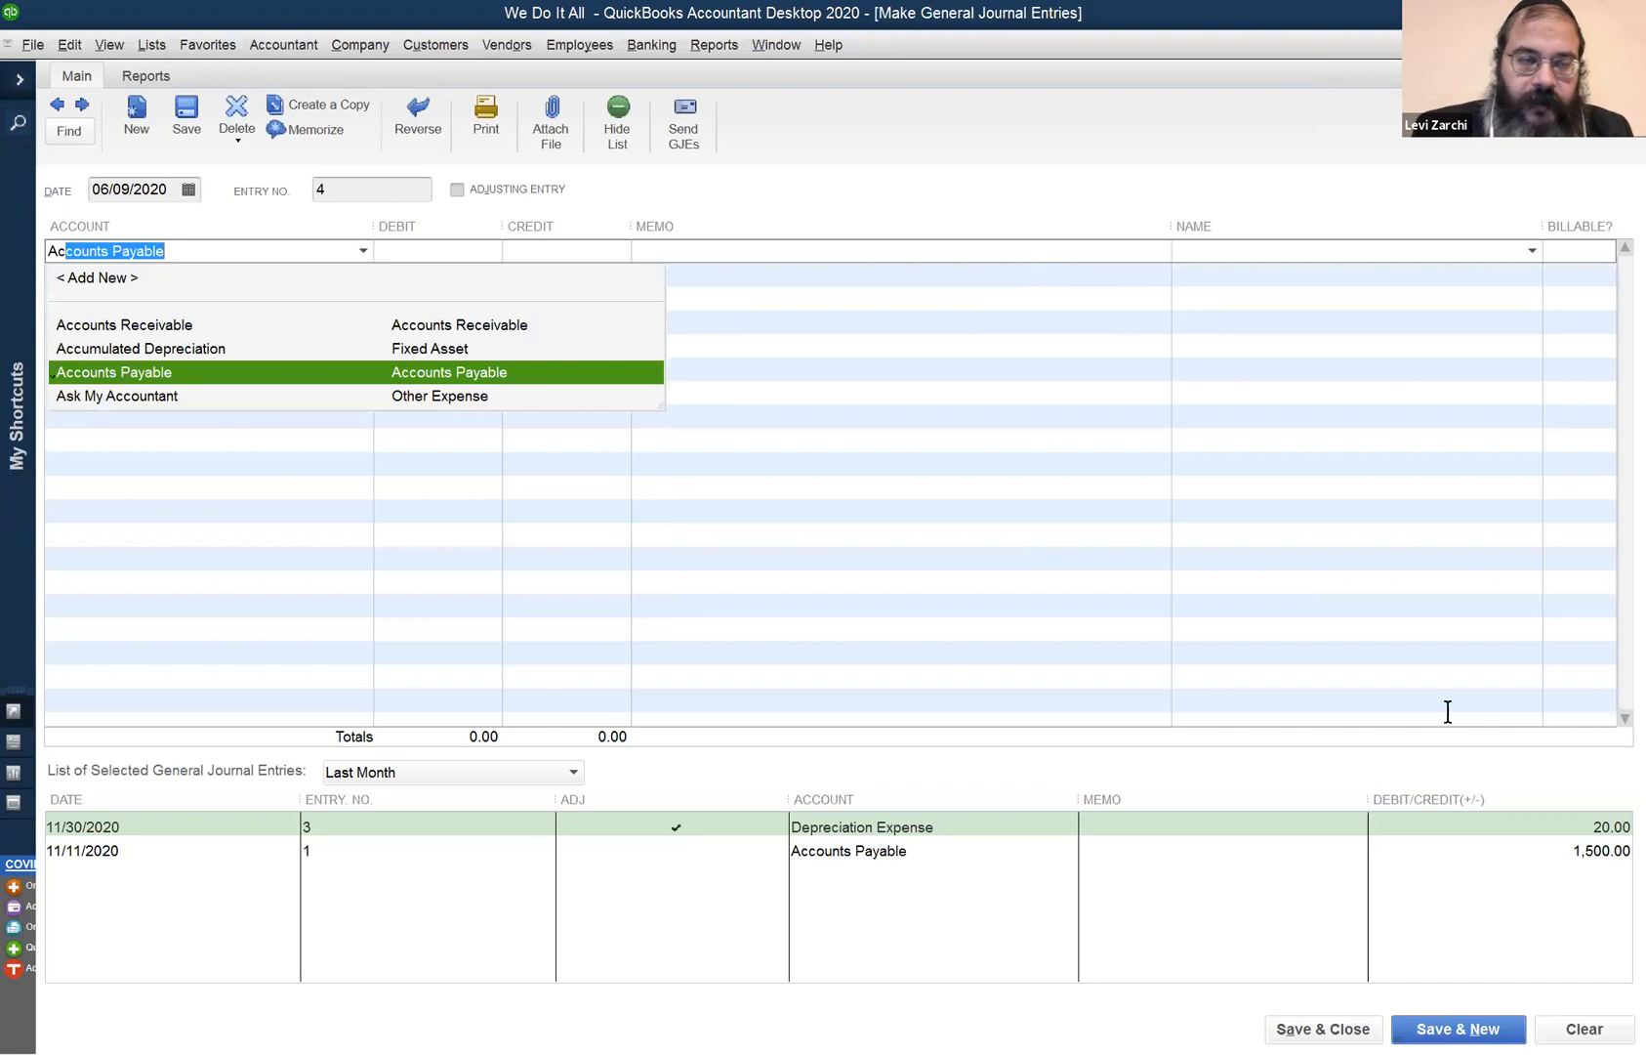
pyautogui.press('BackSpace')
pyautogui.press('BackSpace')
pyautogui.press('BackSpace')
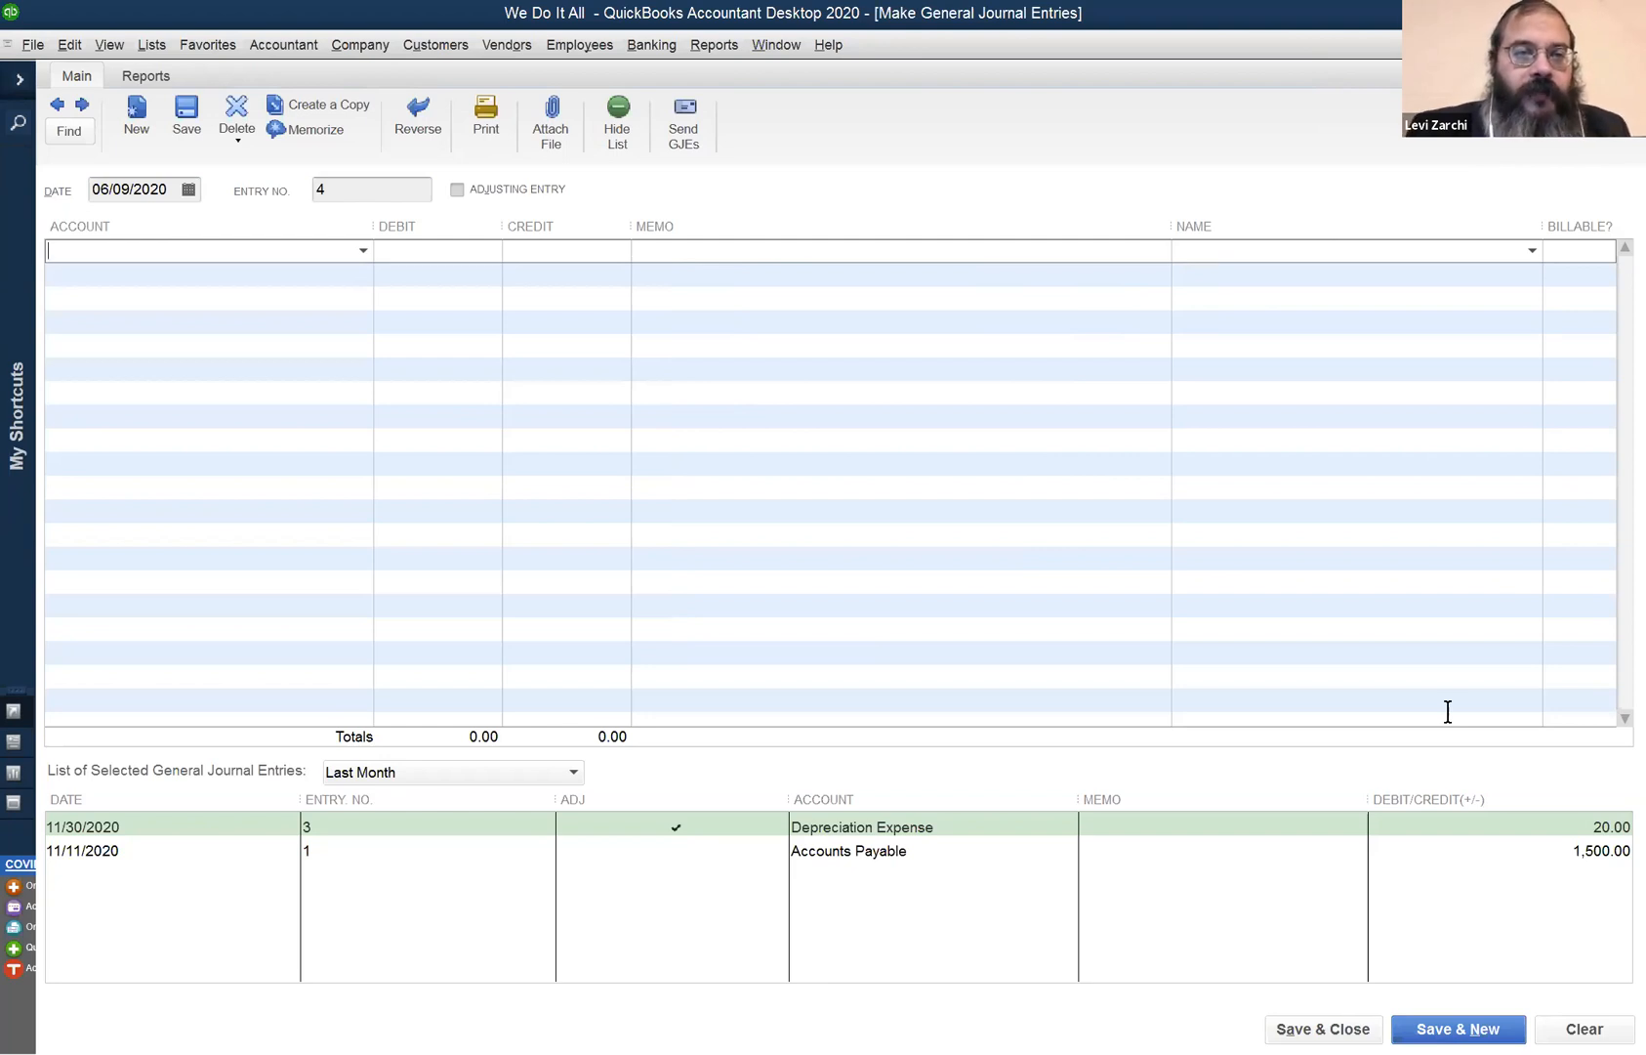
pyautogui.write('A')
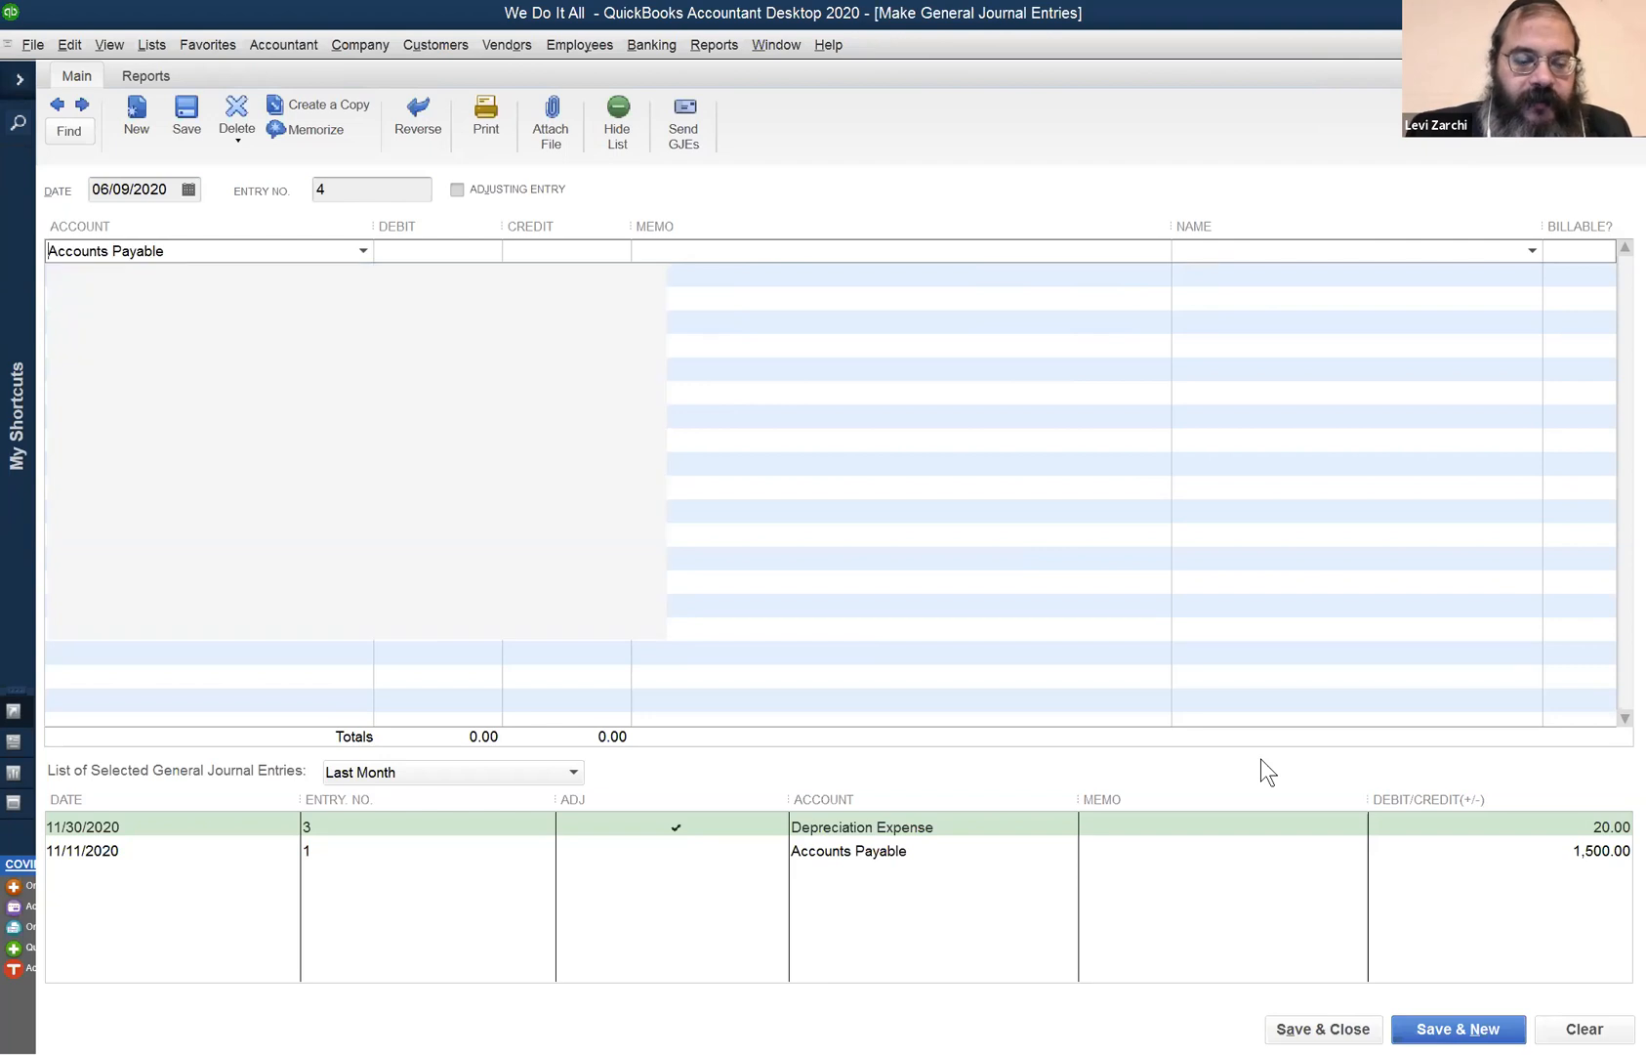
pyautogui.write('c')
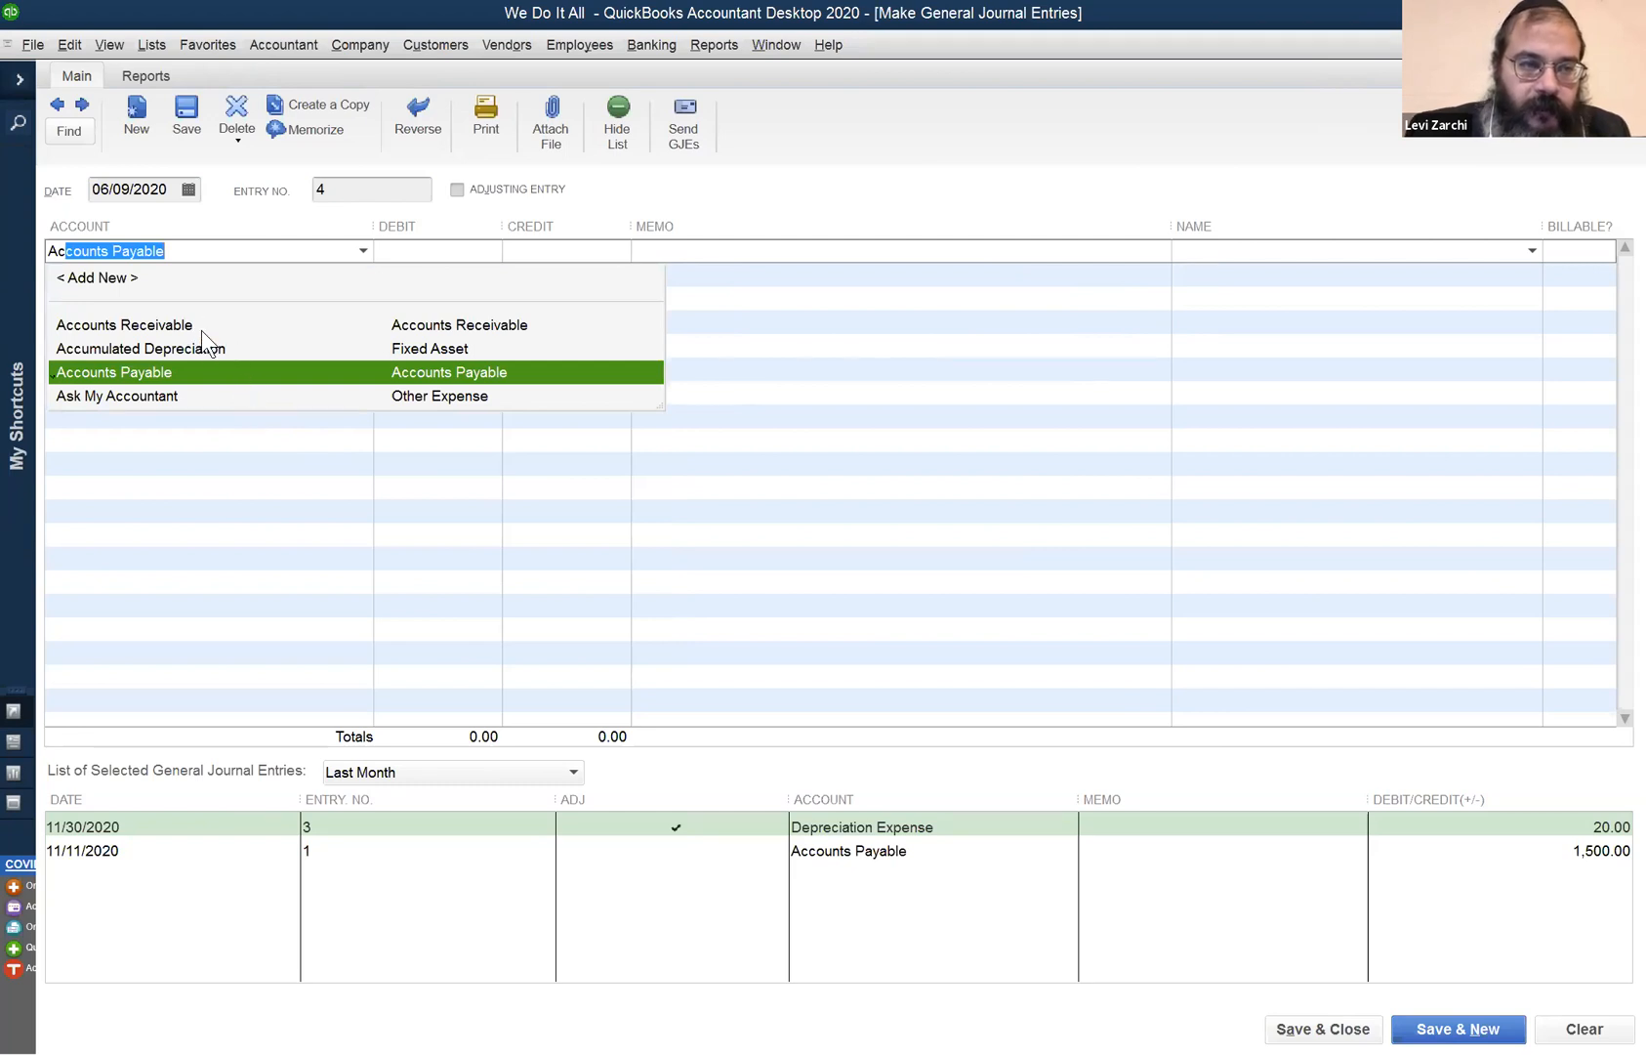
pyautogui.click(244, 322)
pyautogui.click(467, 250)
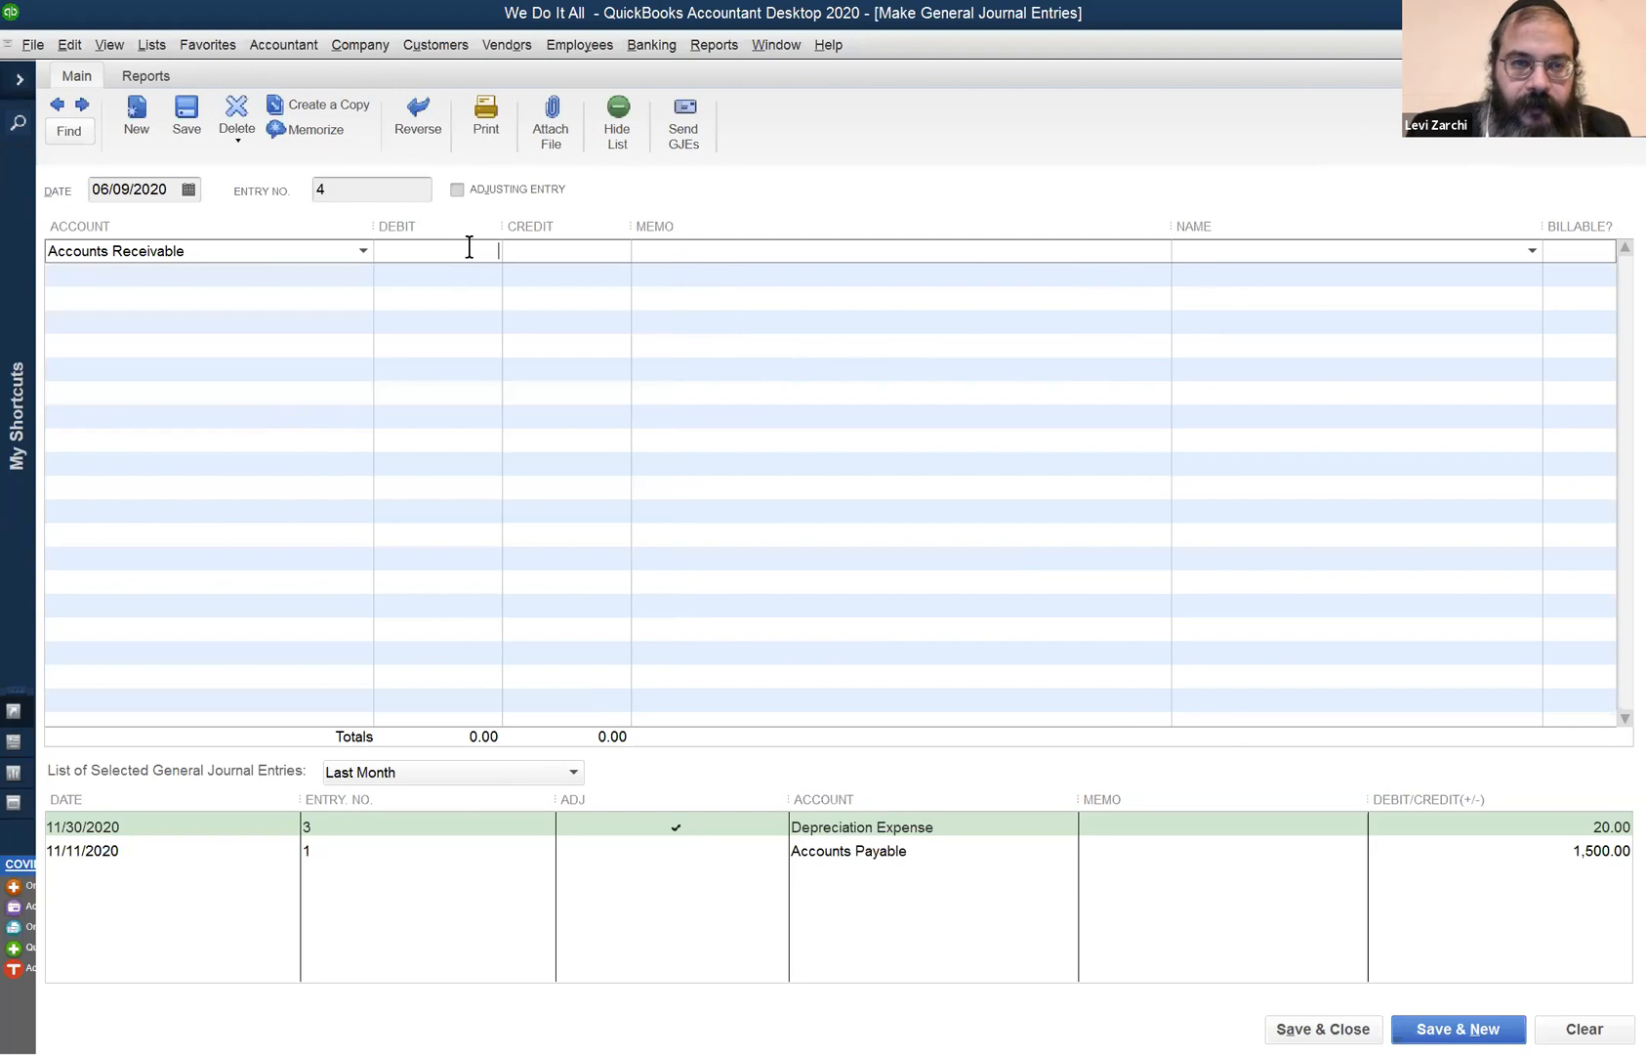
pyautogui.write('700')
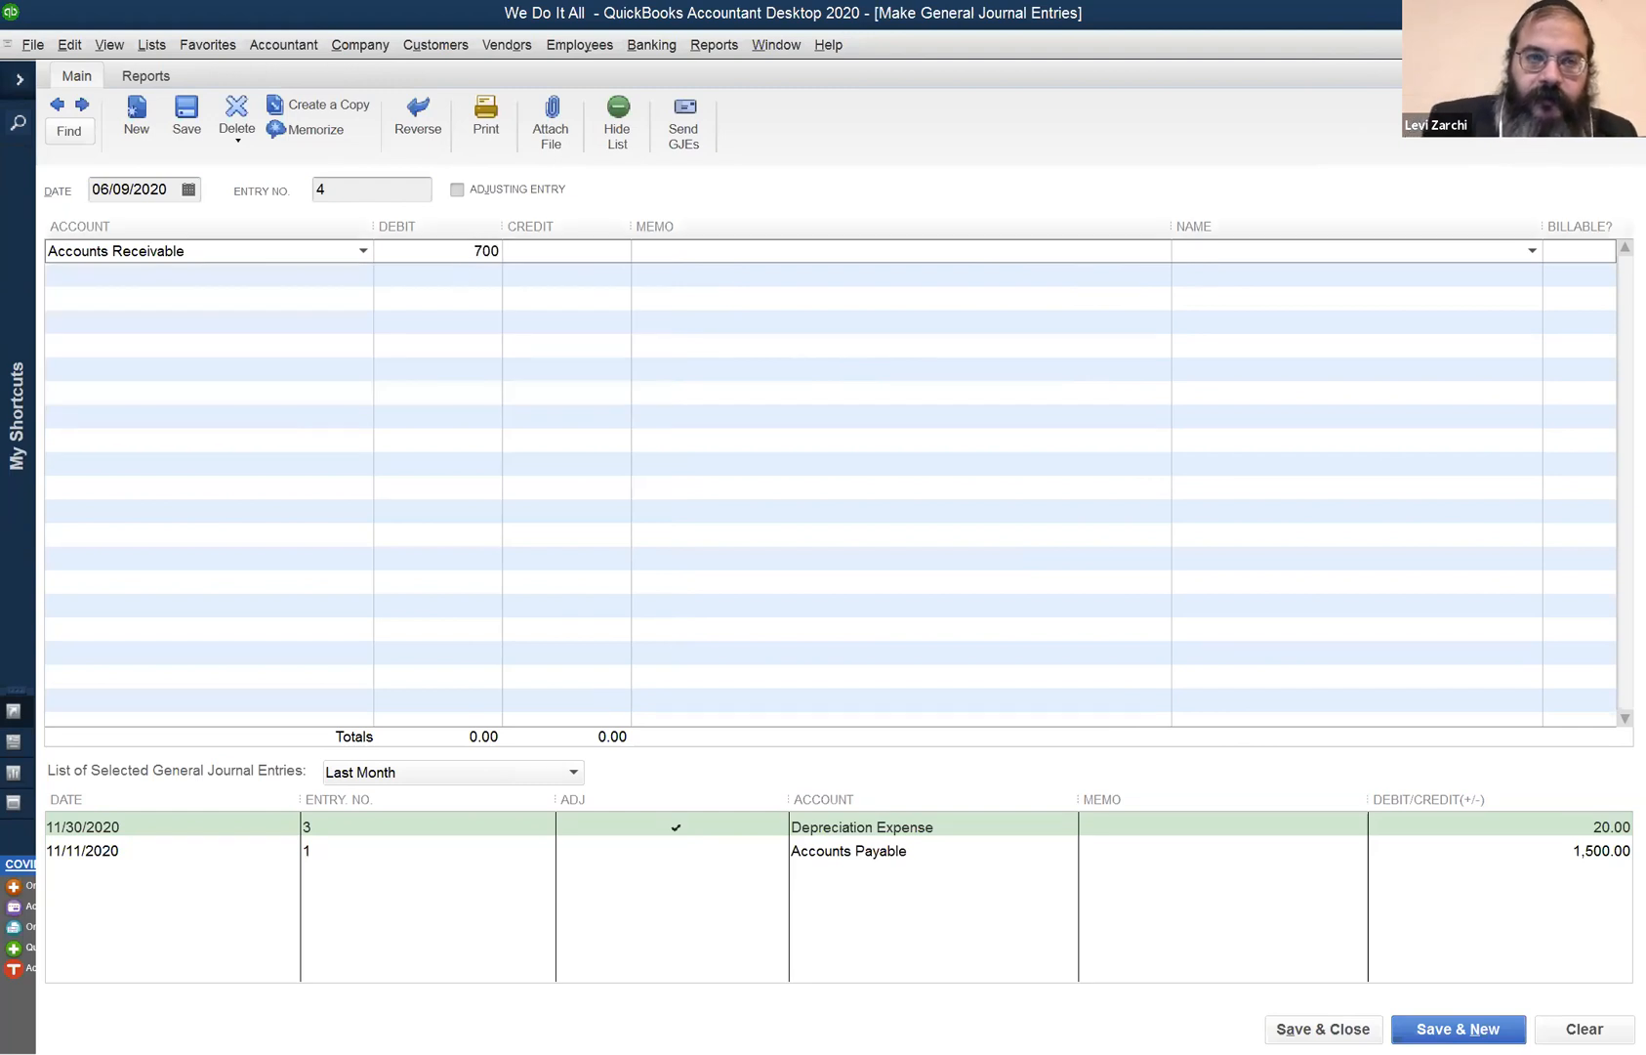
pyautogui.click(1415, 248)
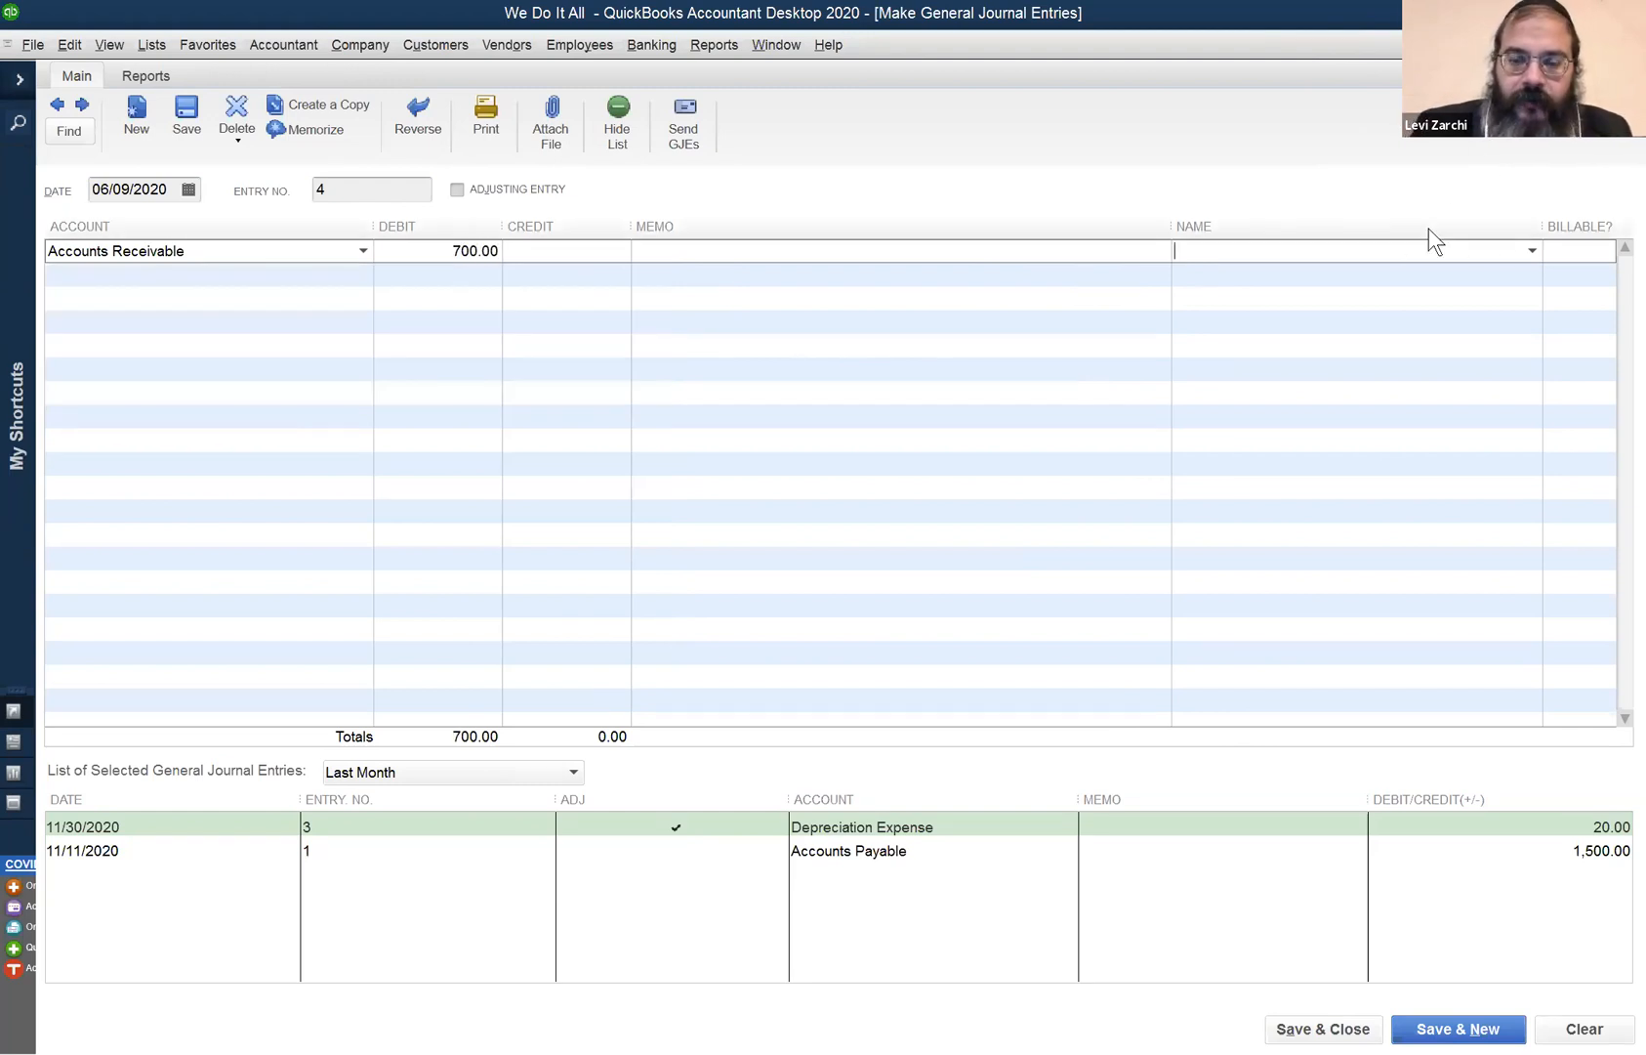
pyautogui.write('Ploni Almoni')
pyautogui.press('Tab')
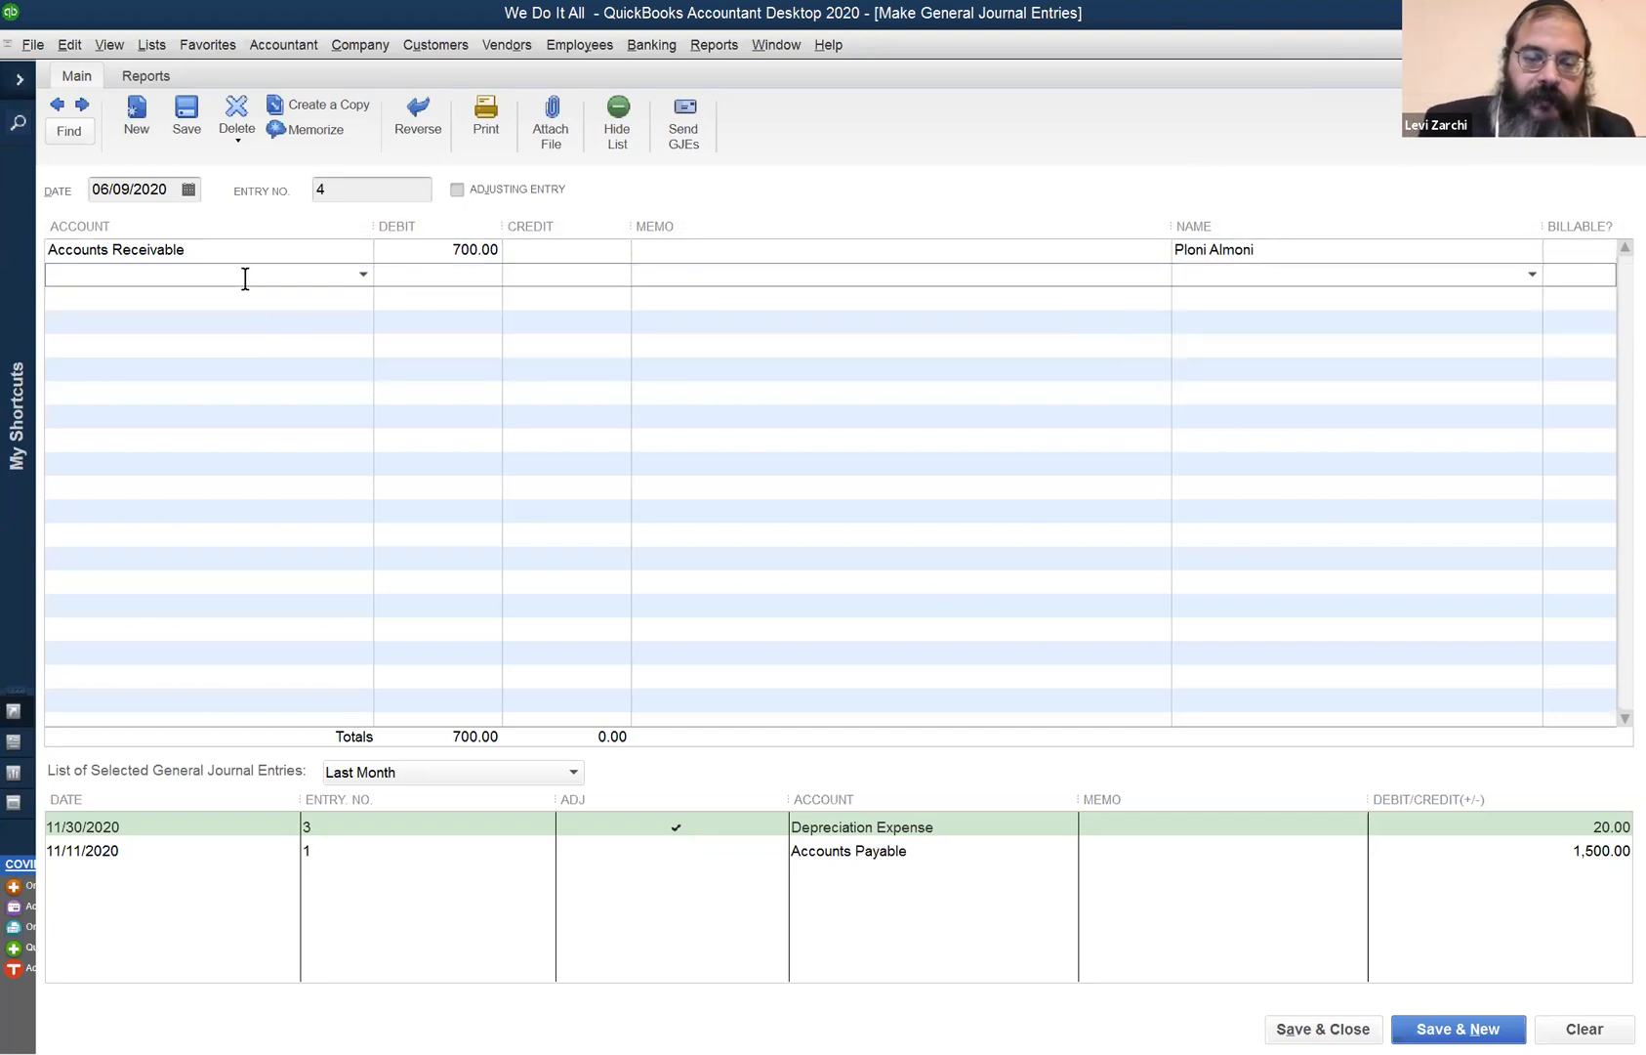
# - Enter Unearned Revenue as the second line's account and agree to set it up
pyautogui.write('U')
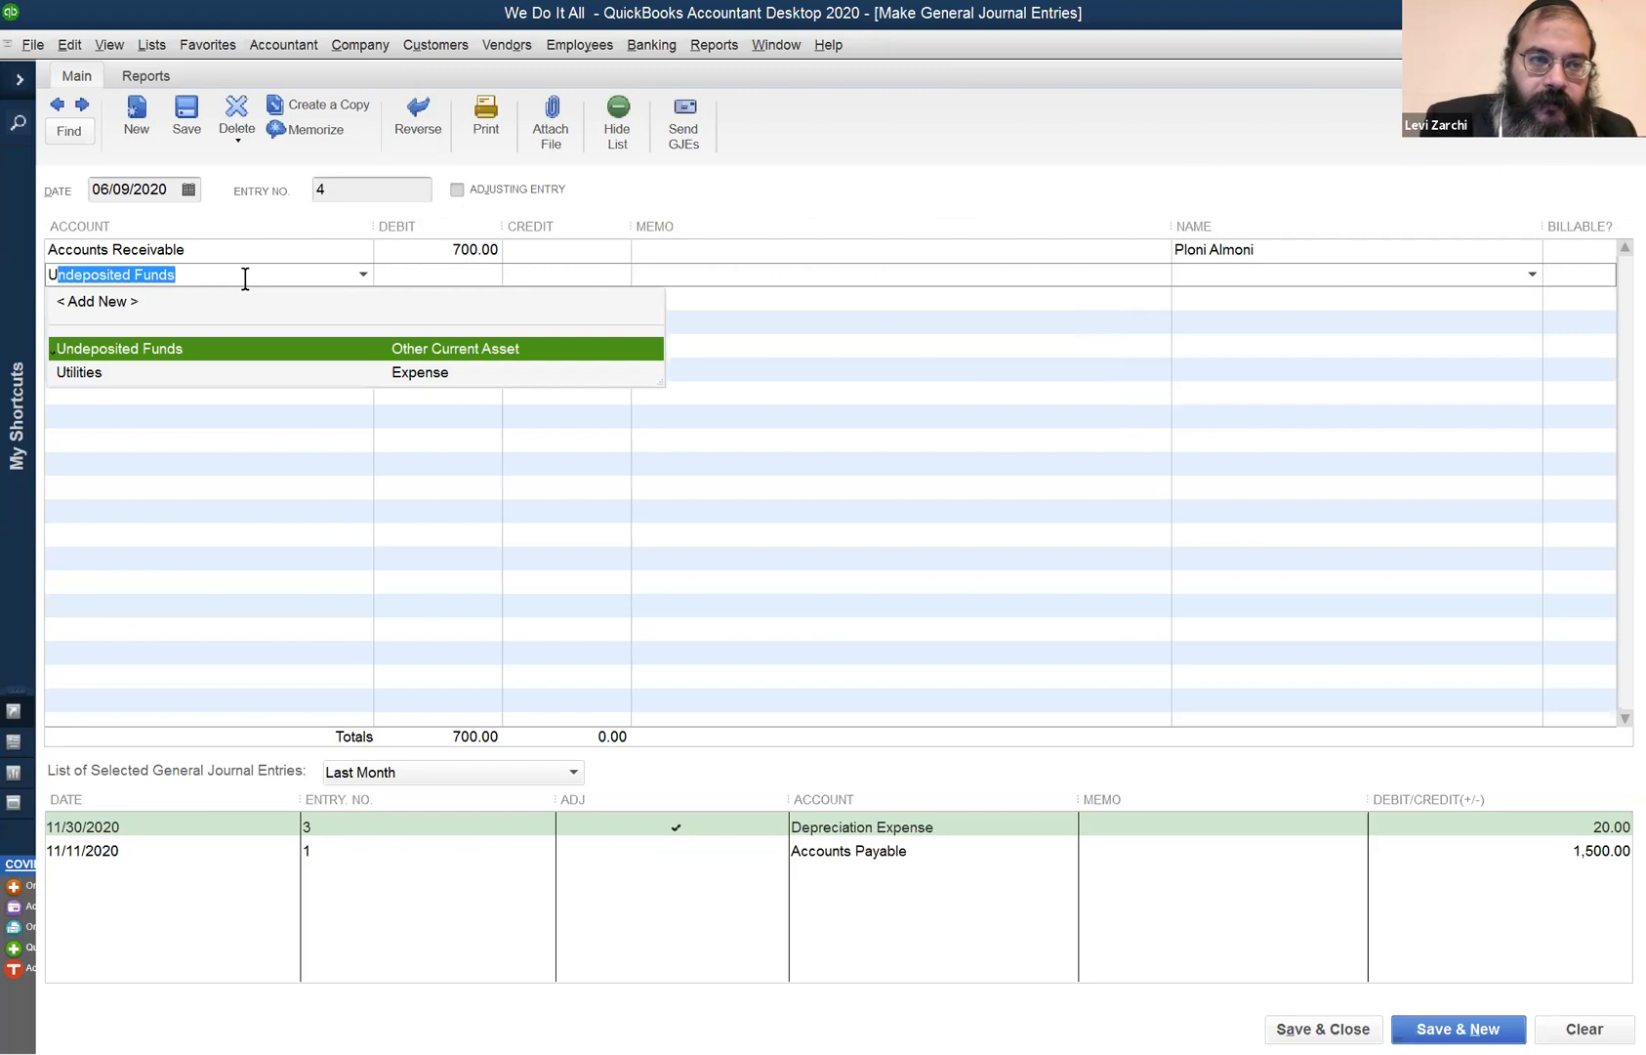
pyautogui.write('nearne')
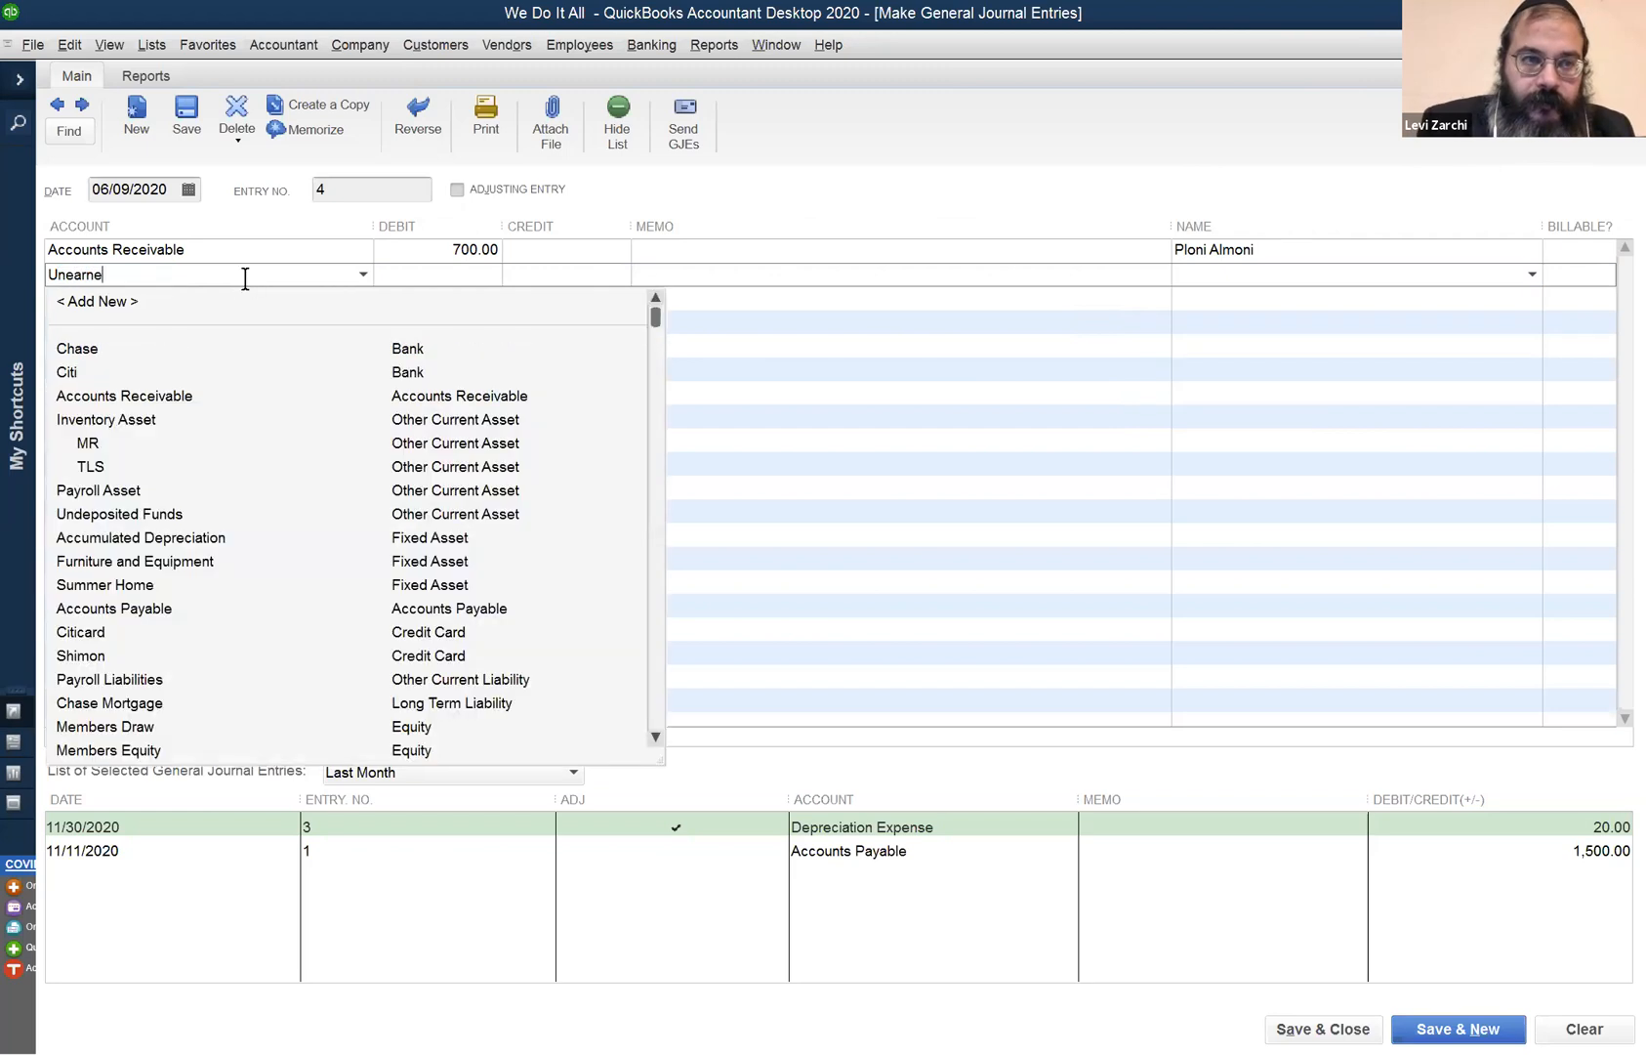
pyautogui.write('d Revenue')
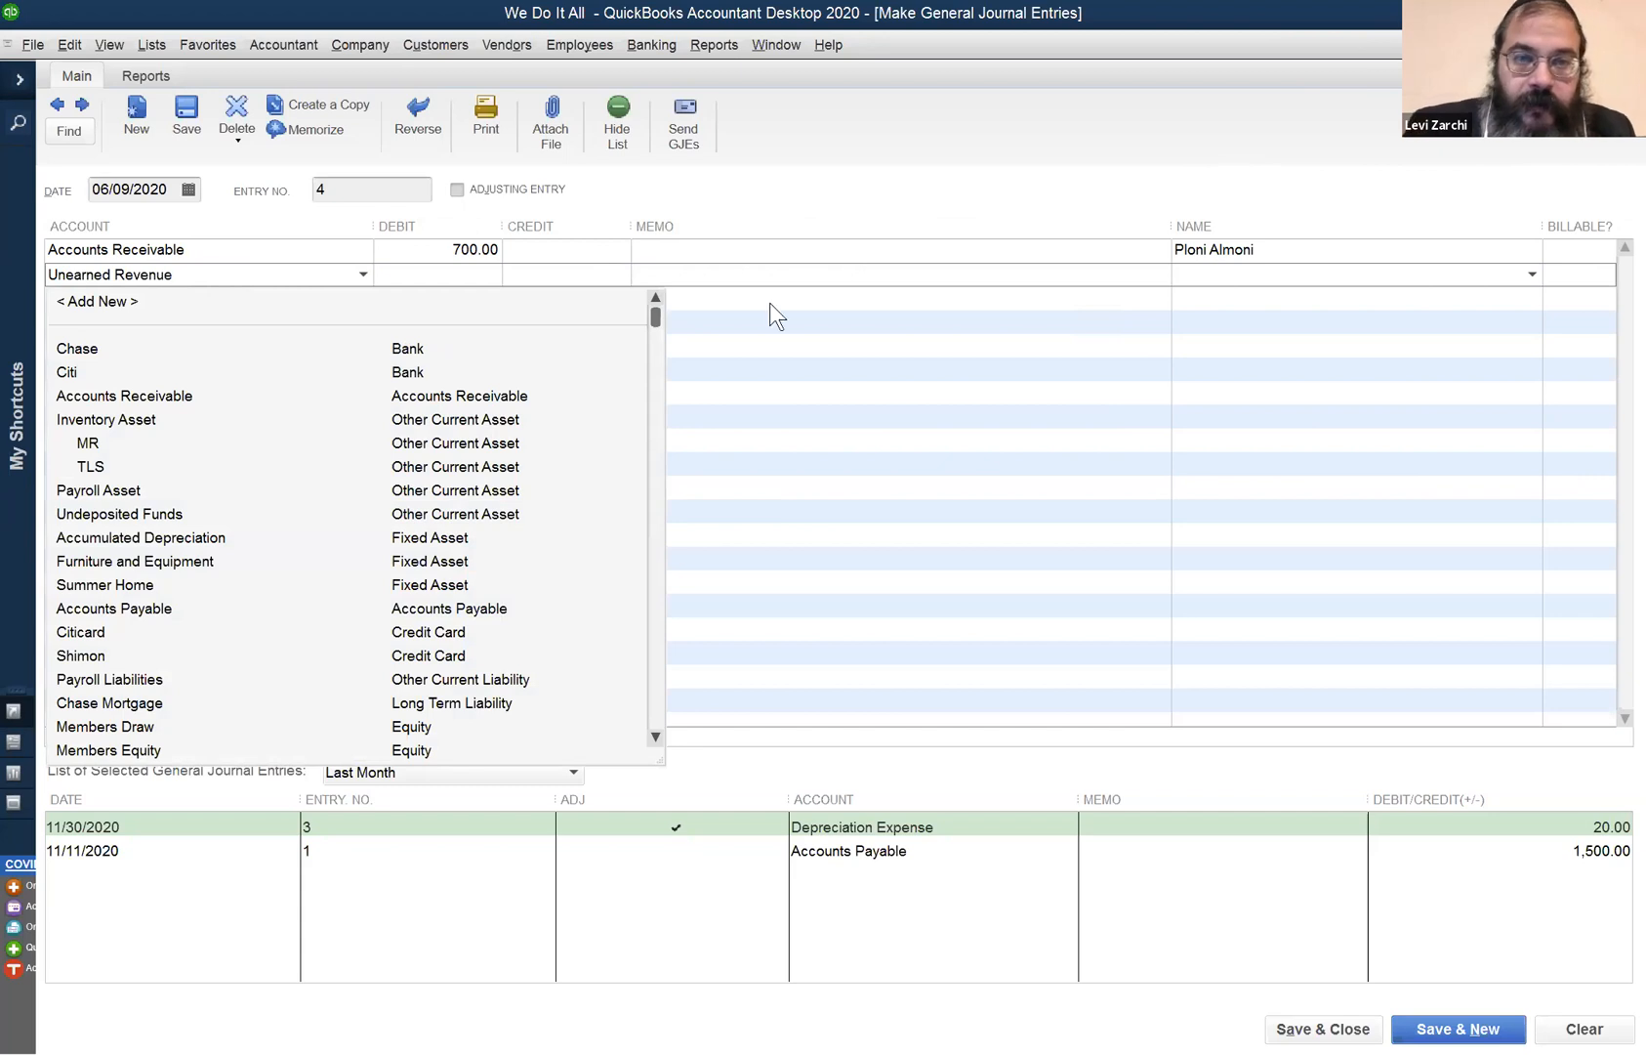
pyautogui.press('Tab')
pyautogui.click(775, 310)
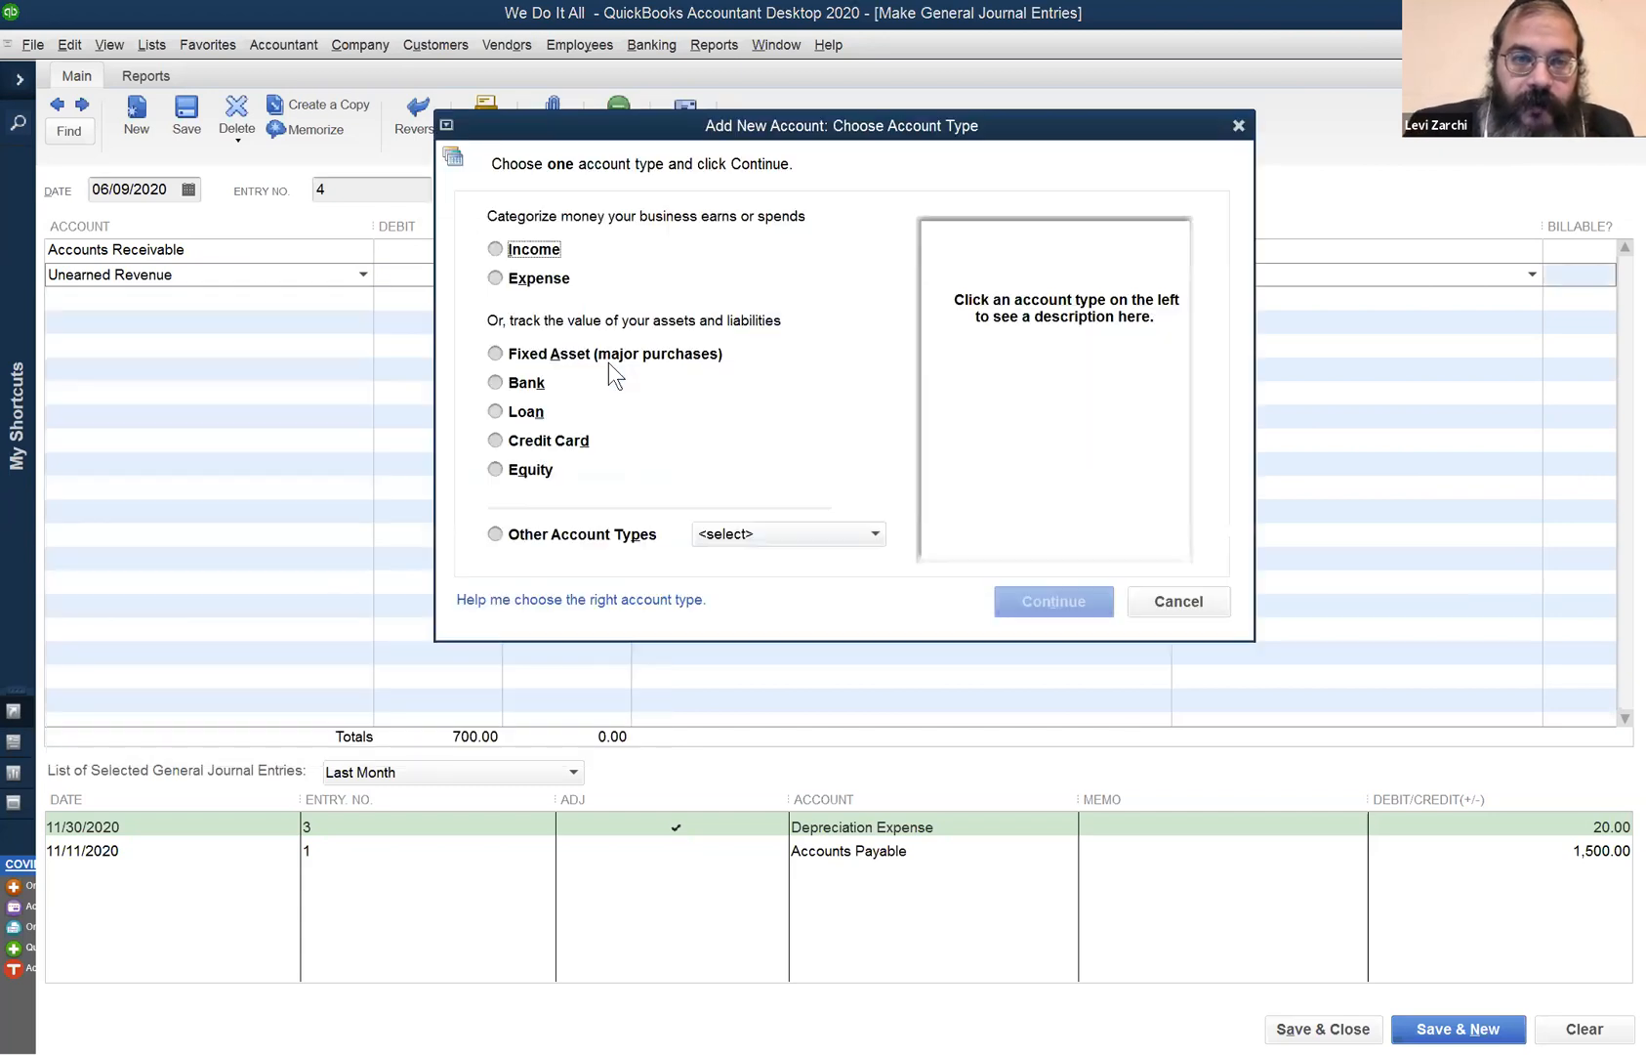
# - Save Unearned Revenue as a new Other Current Liability account for the second line
pyautogui.click(760, 536)
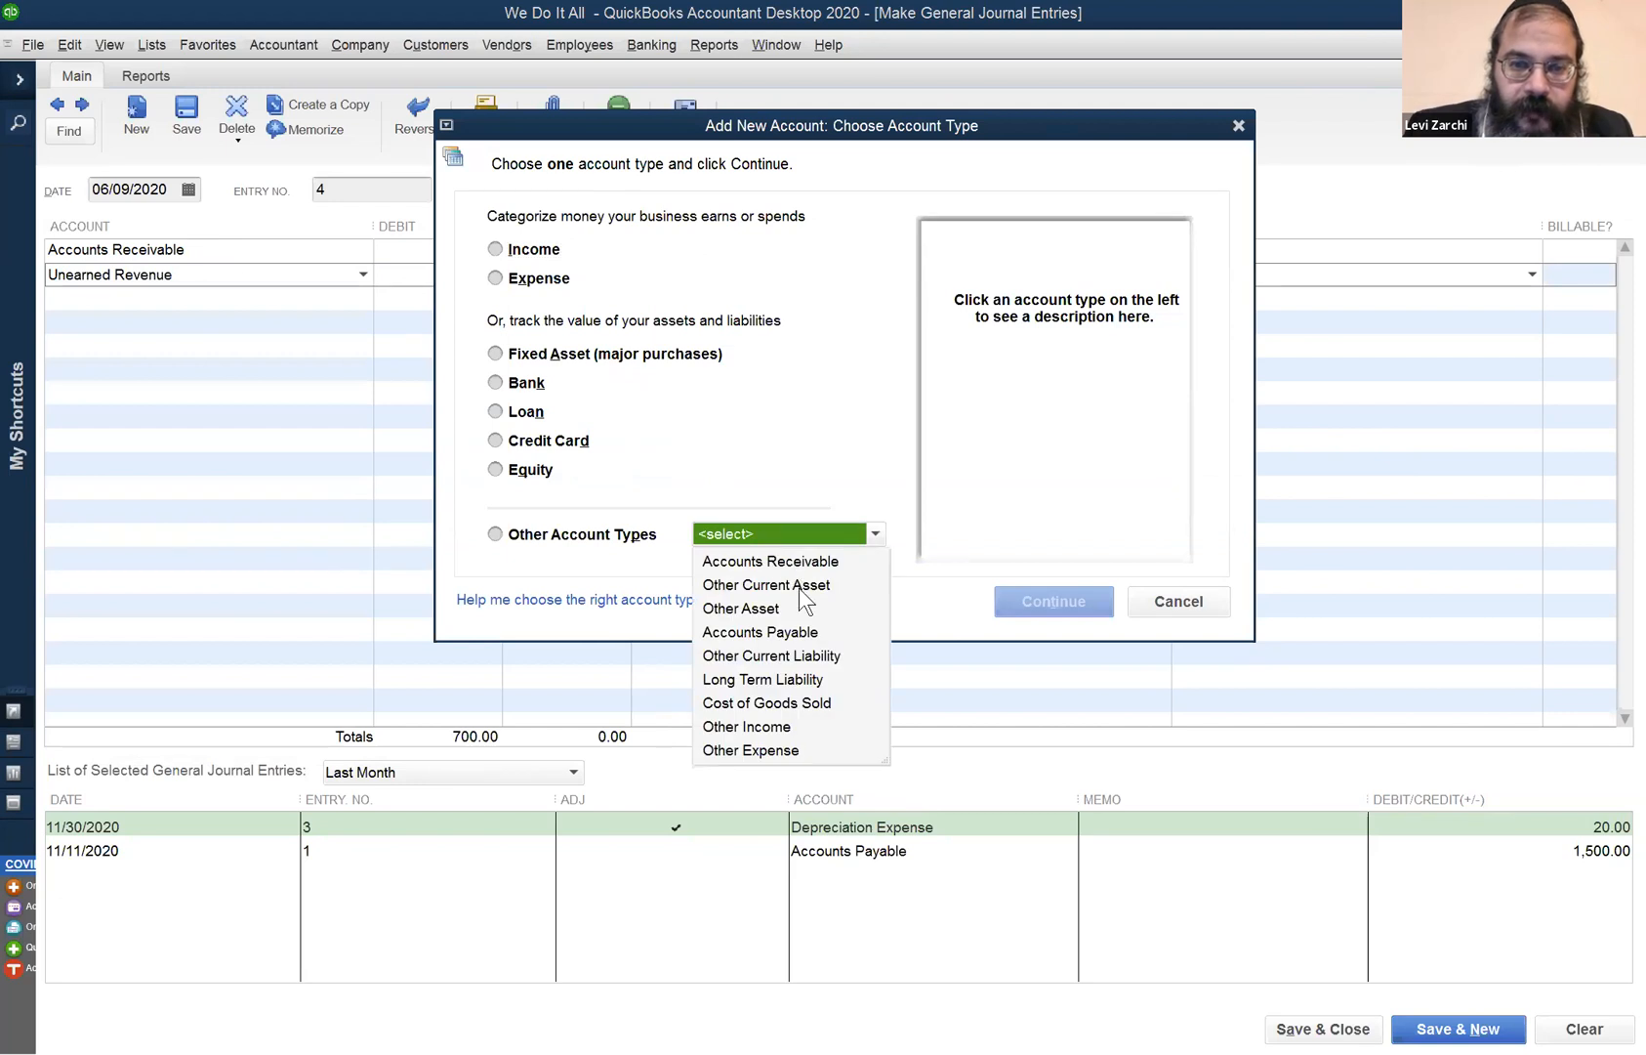
pyautogui.click(781, 655)
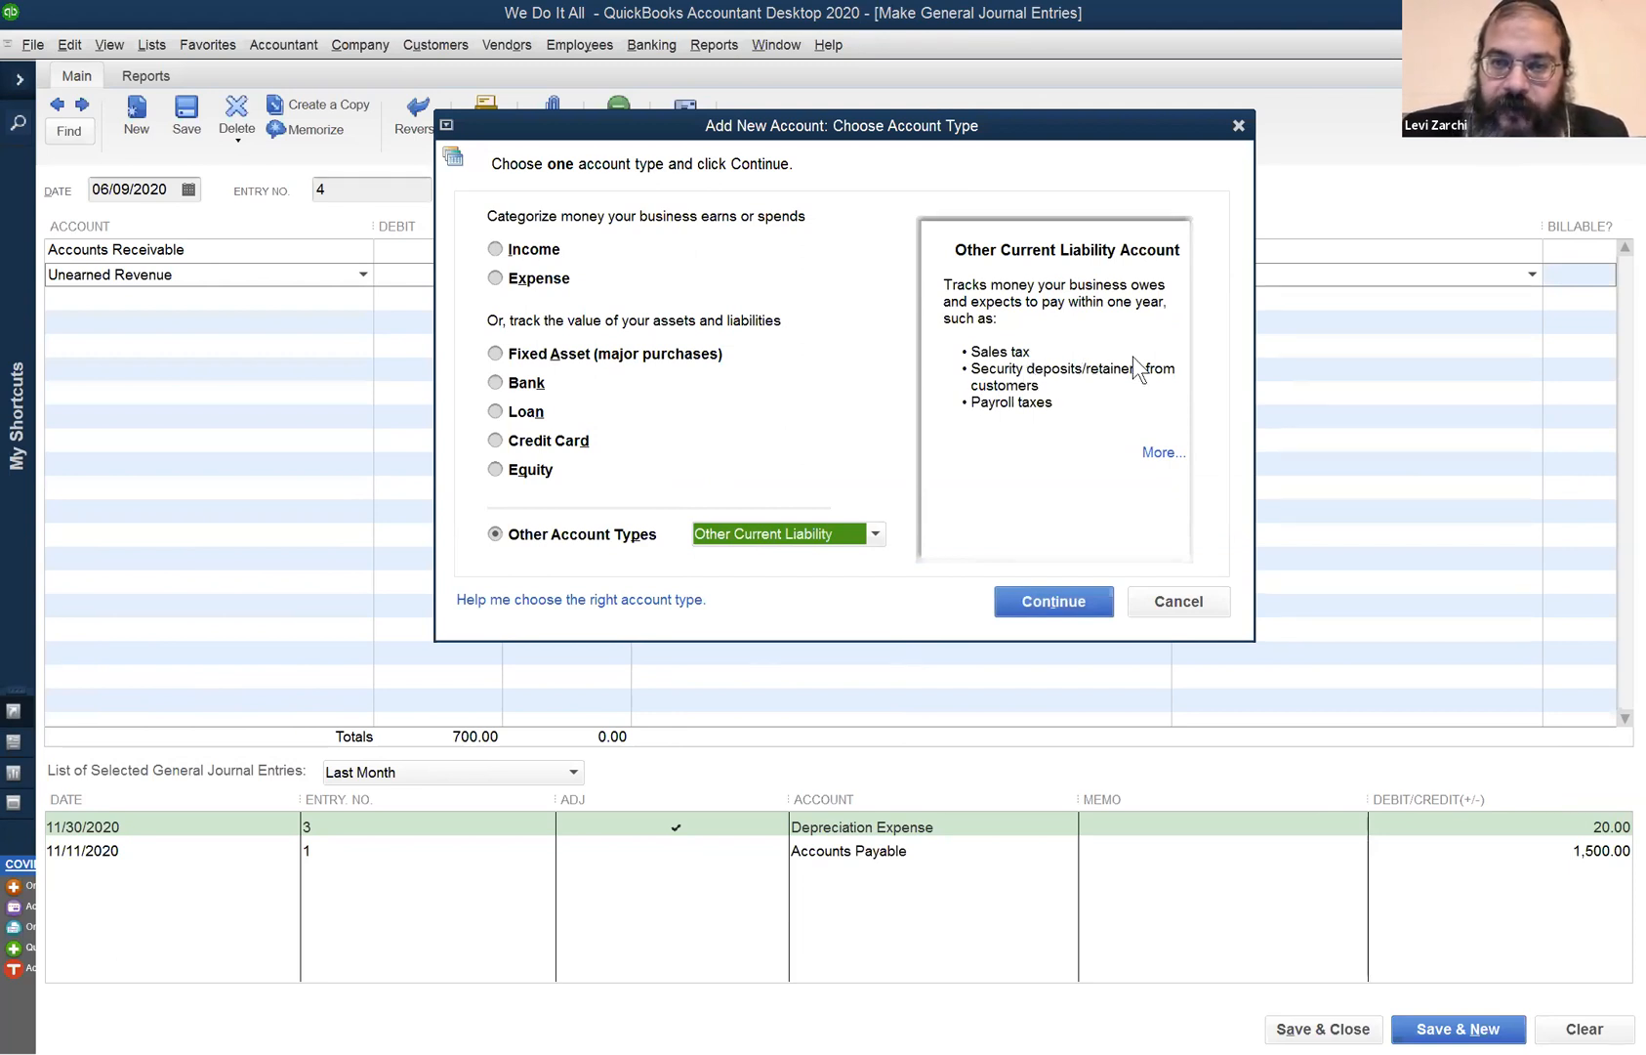
pyautogui.click(1067, 594)
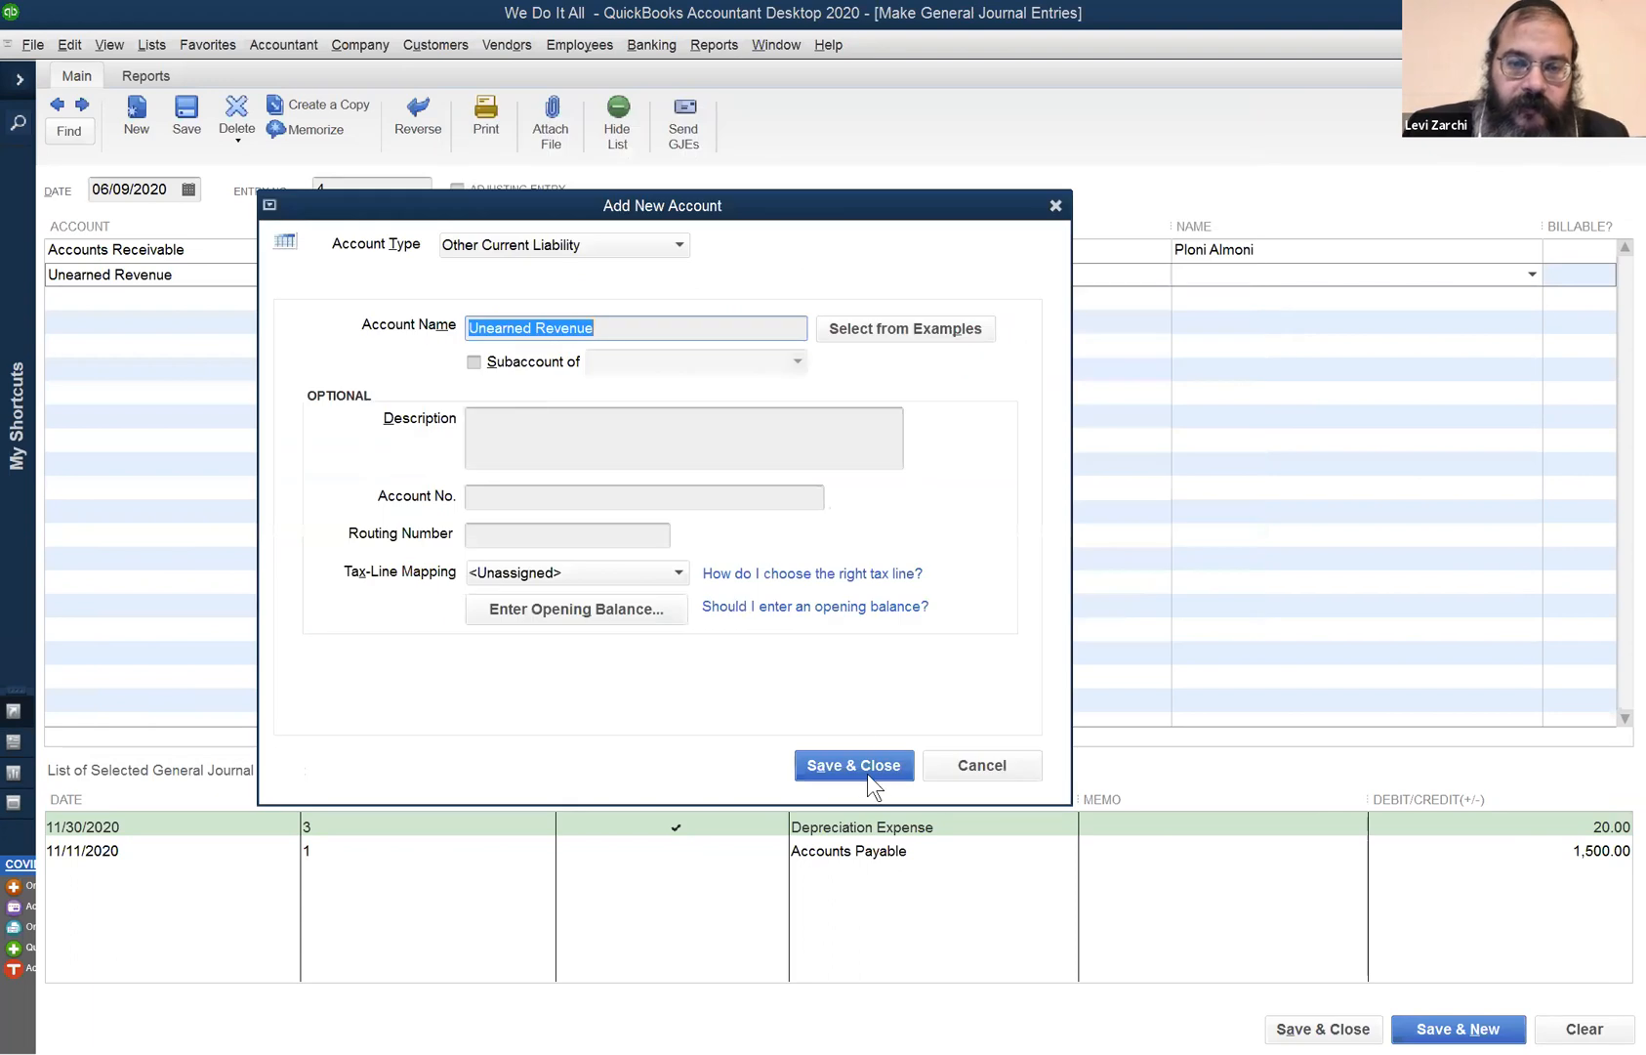
pyautogui.click(864, 764)
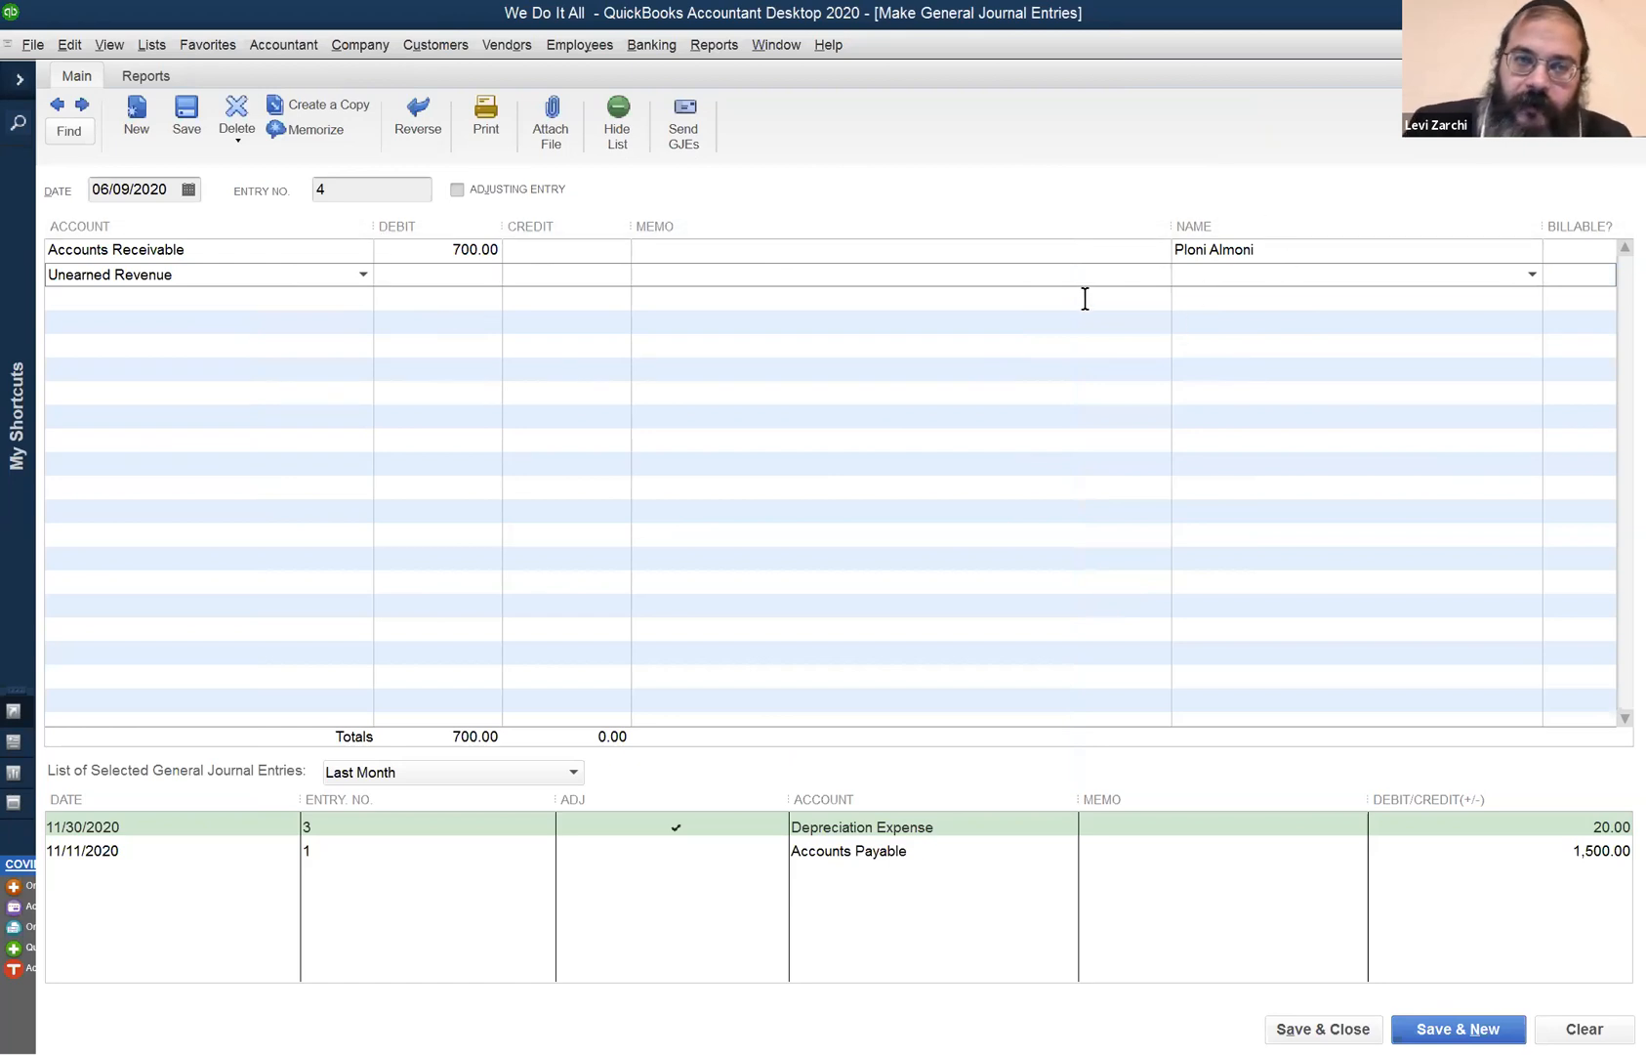
pyautogui.click(585, 268)
# - Credit Unearned Revenue 700.00 for the customer and save journal entry 4
pyautogui.write('700')
pyautogui.press('Tab')
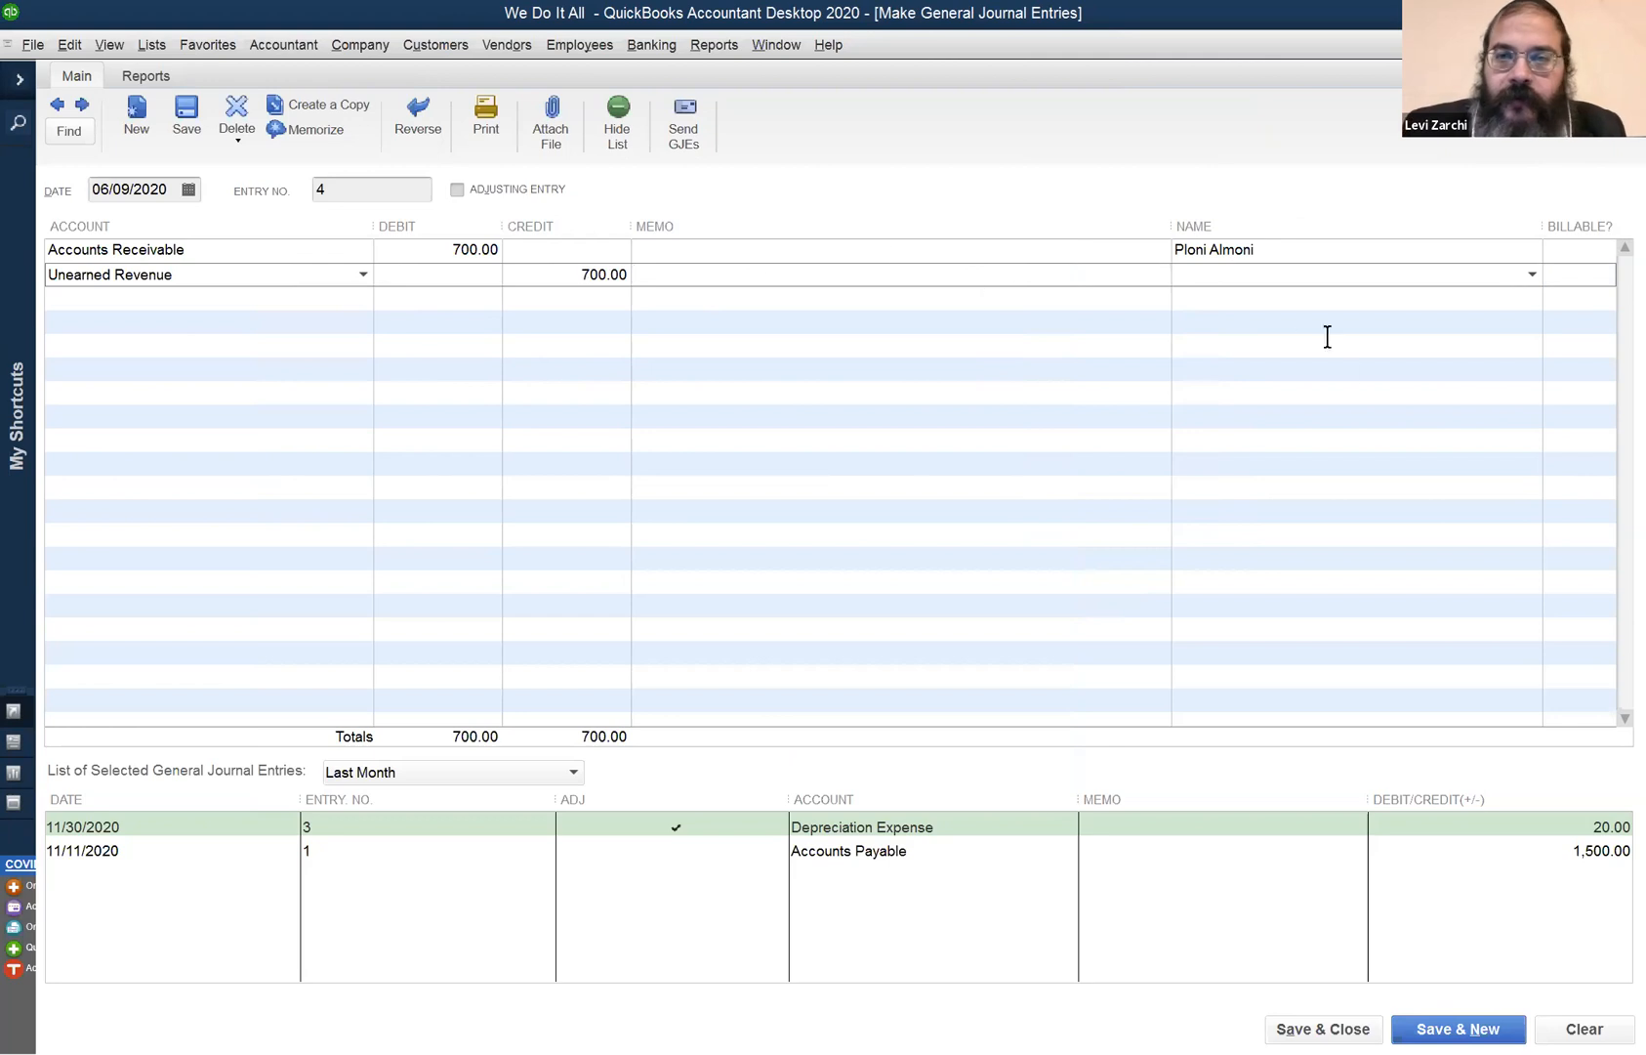
pyautogui.click(1269, 274)
pyautogui.write('pl')
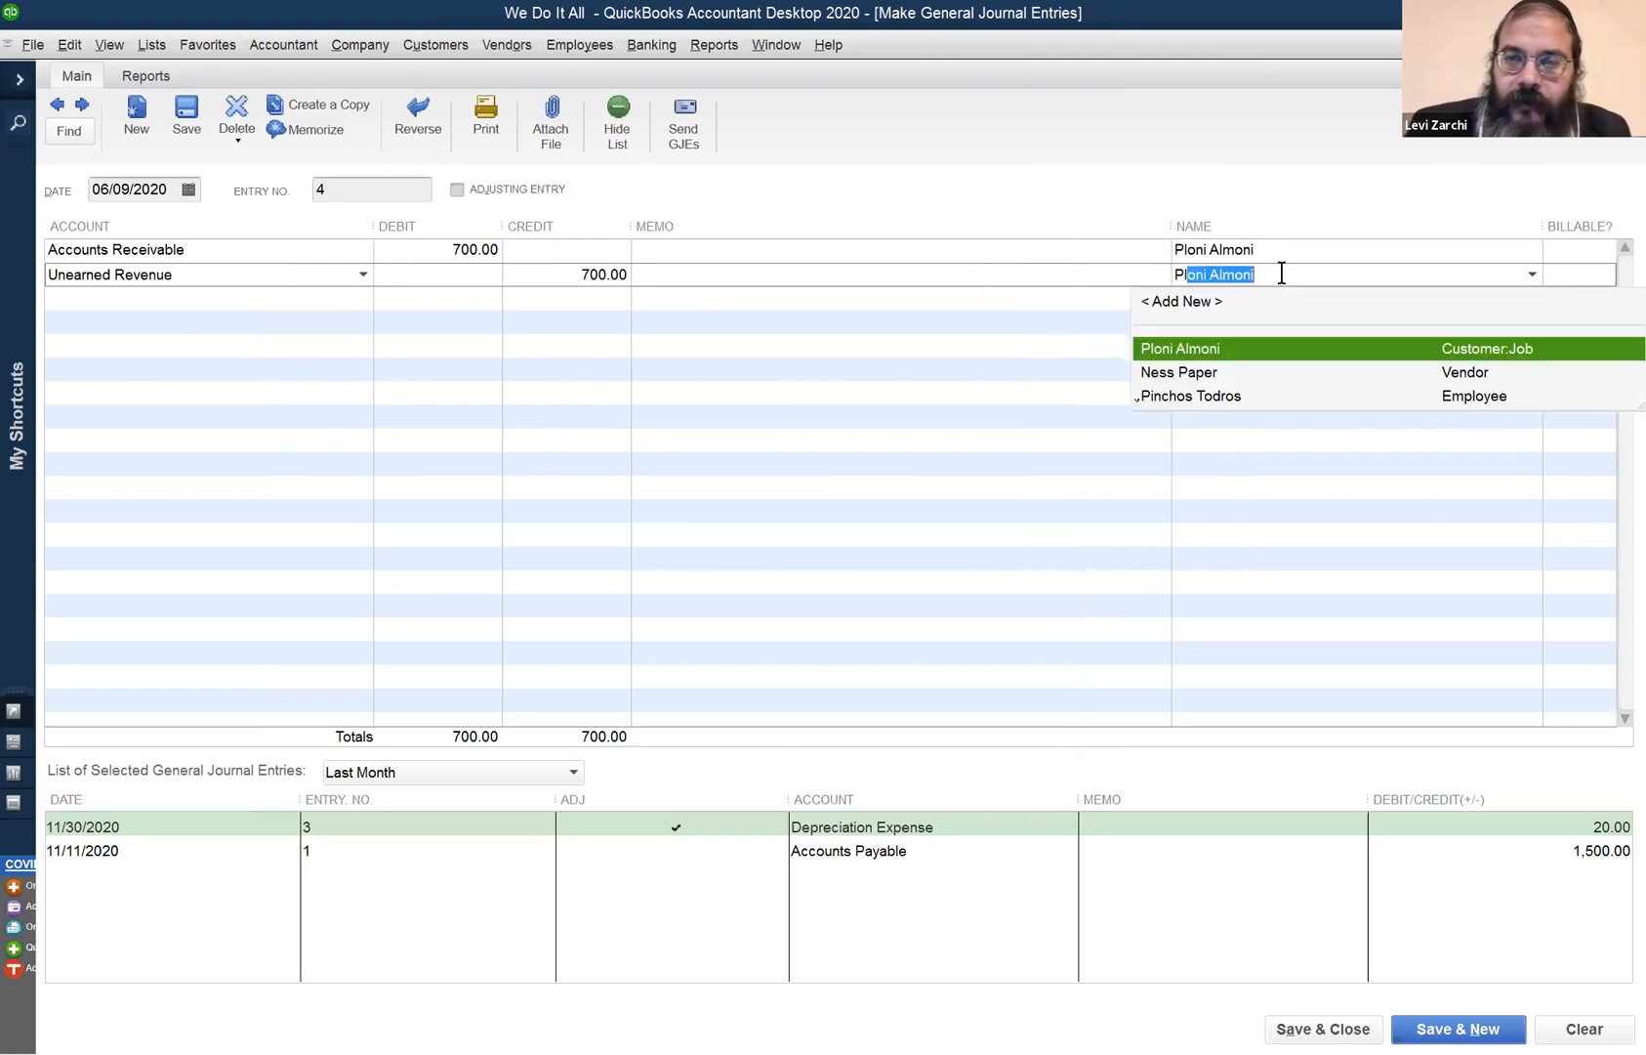
pyautogui.click(1299, 295)
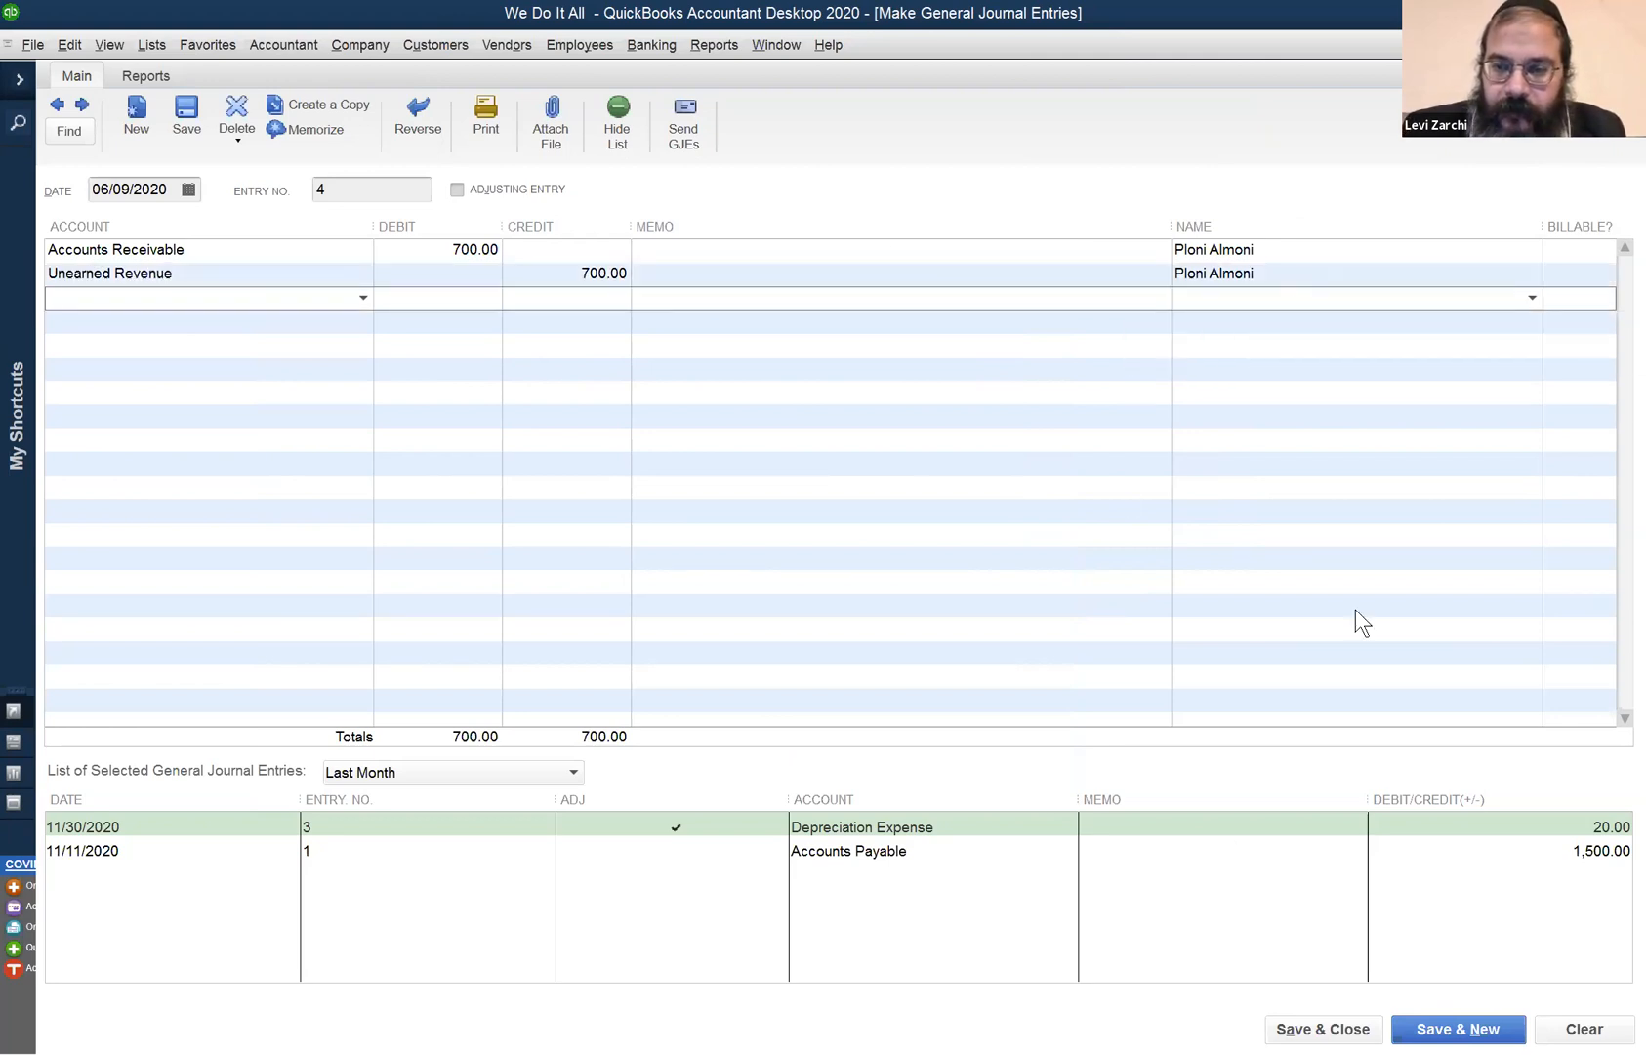
pyautogui.click(1323, 1029)
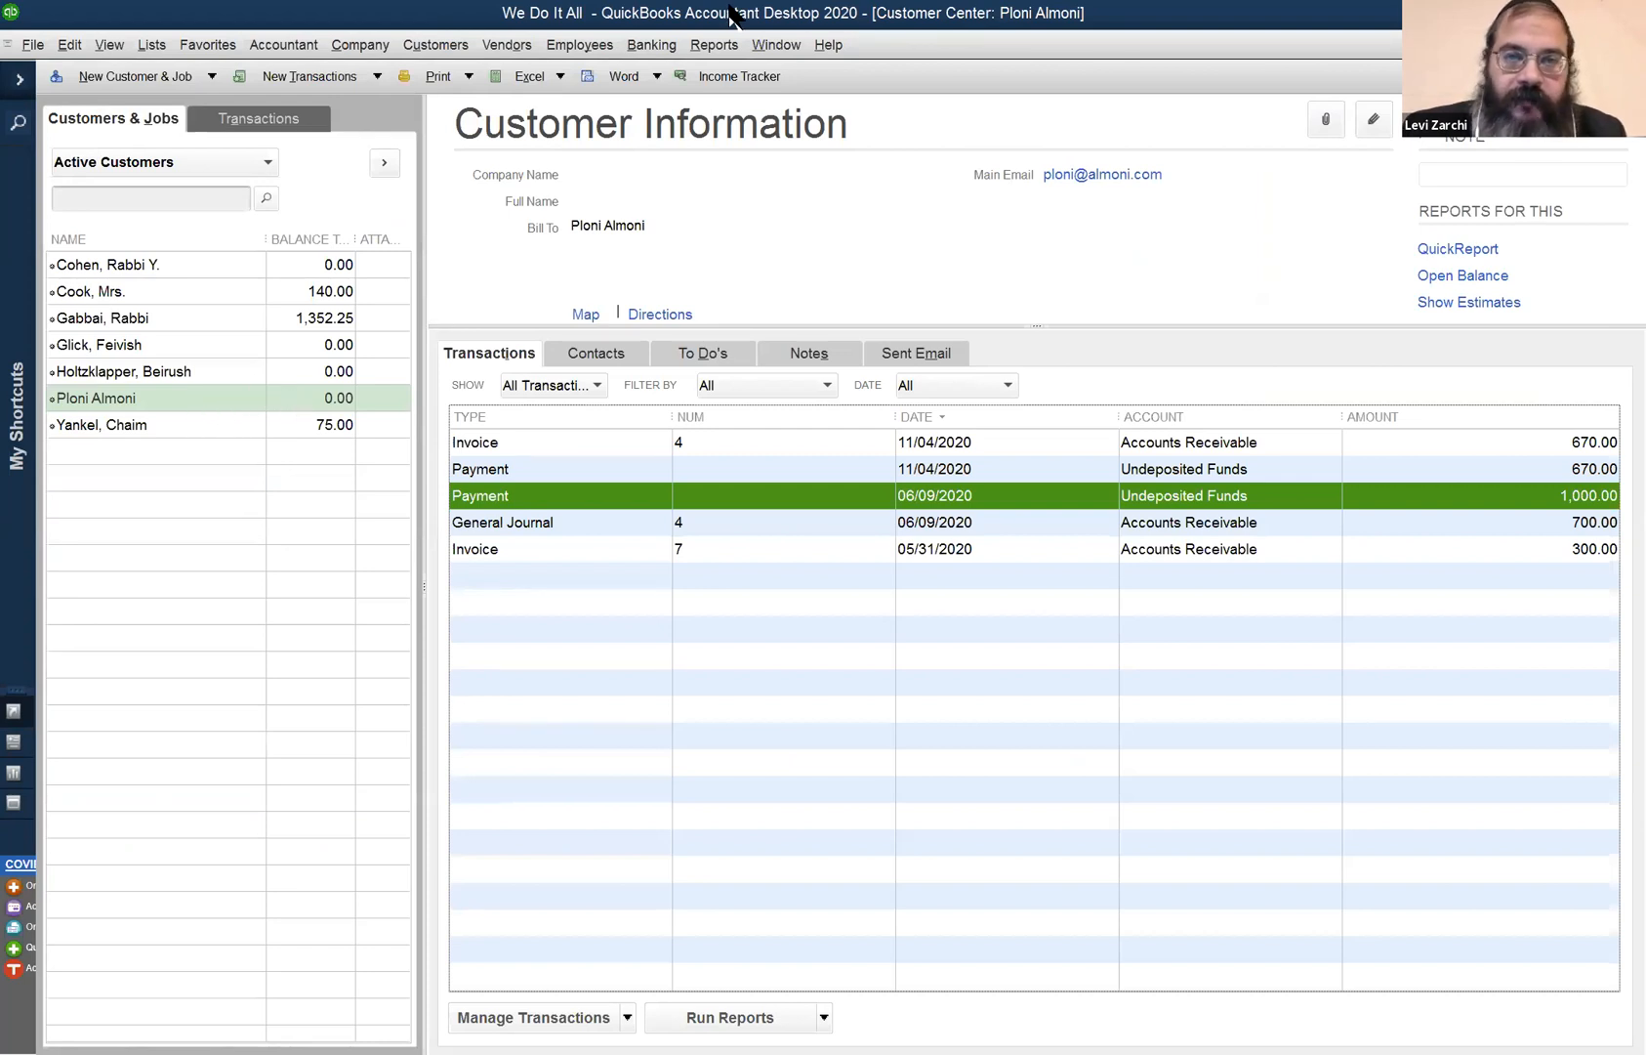
# - Bring up the Balance Sheet and refresh it with the updated totals
pyautogui.click(759, 39)
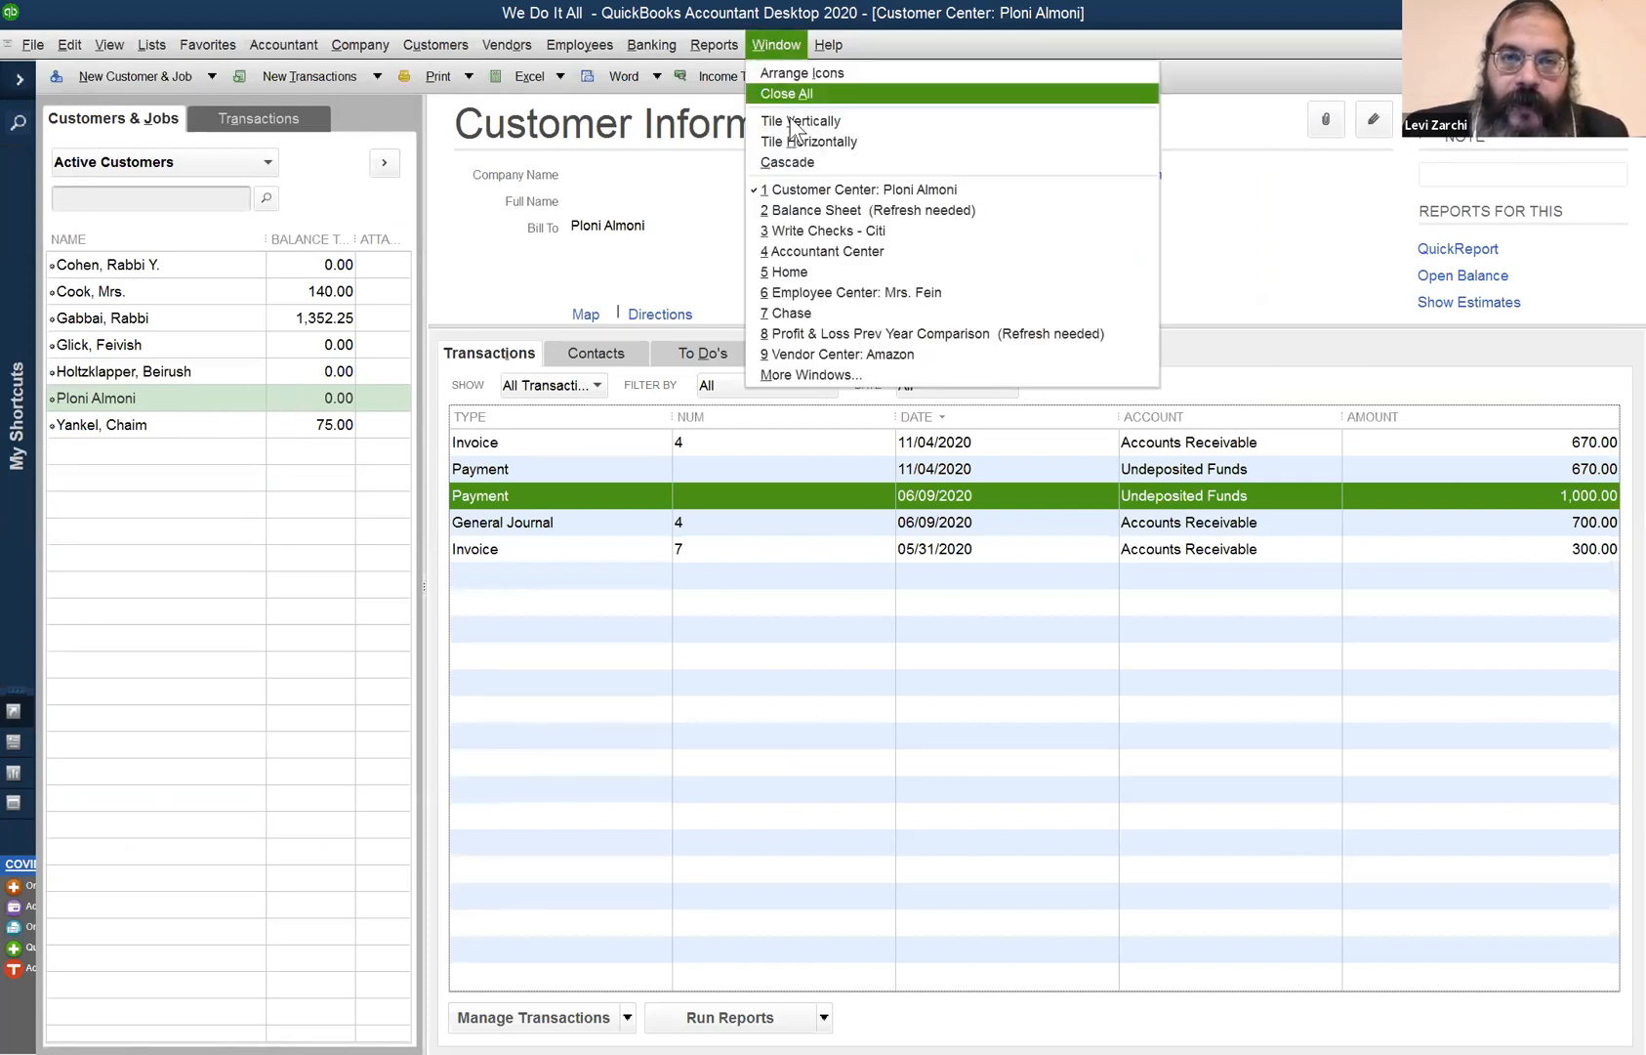
pyautogui.click(815, 211)
pyautogui.click(167, 257)
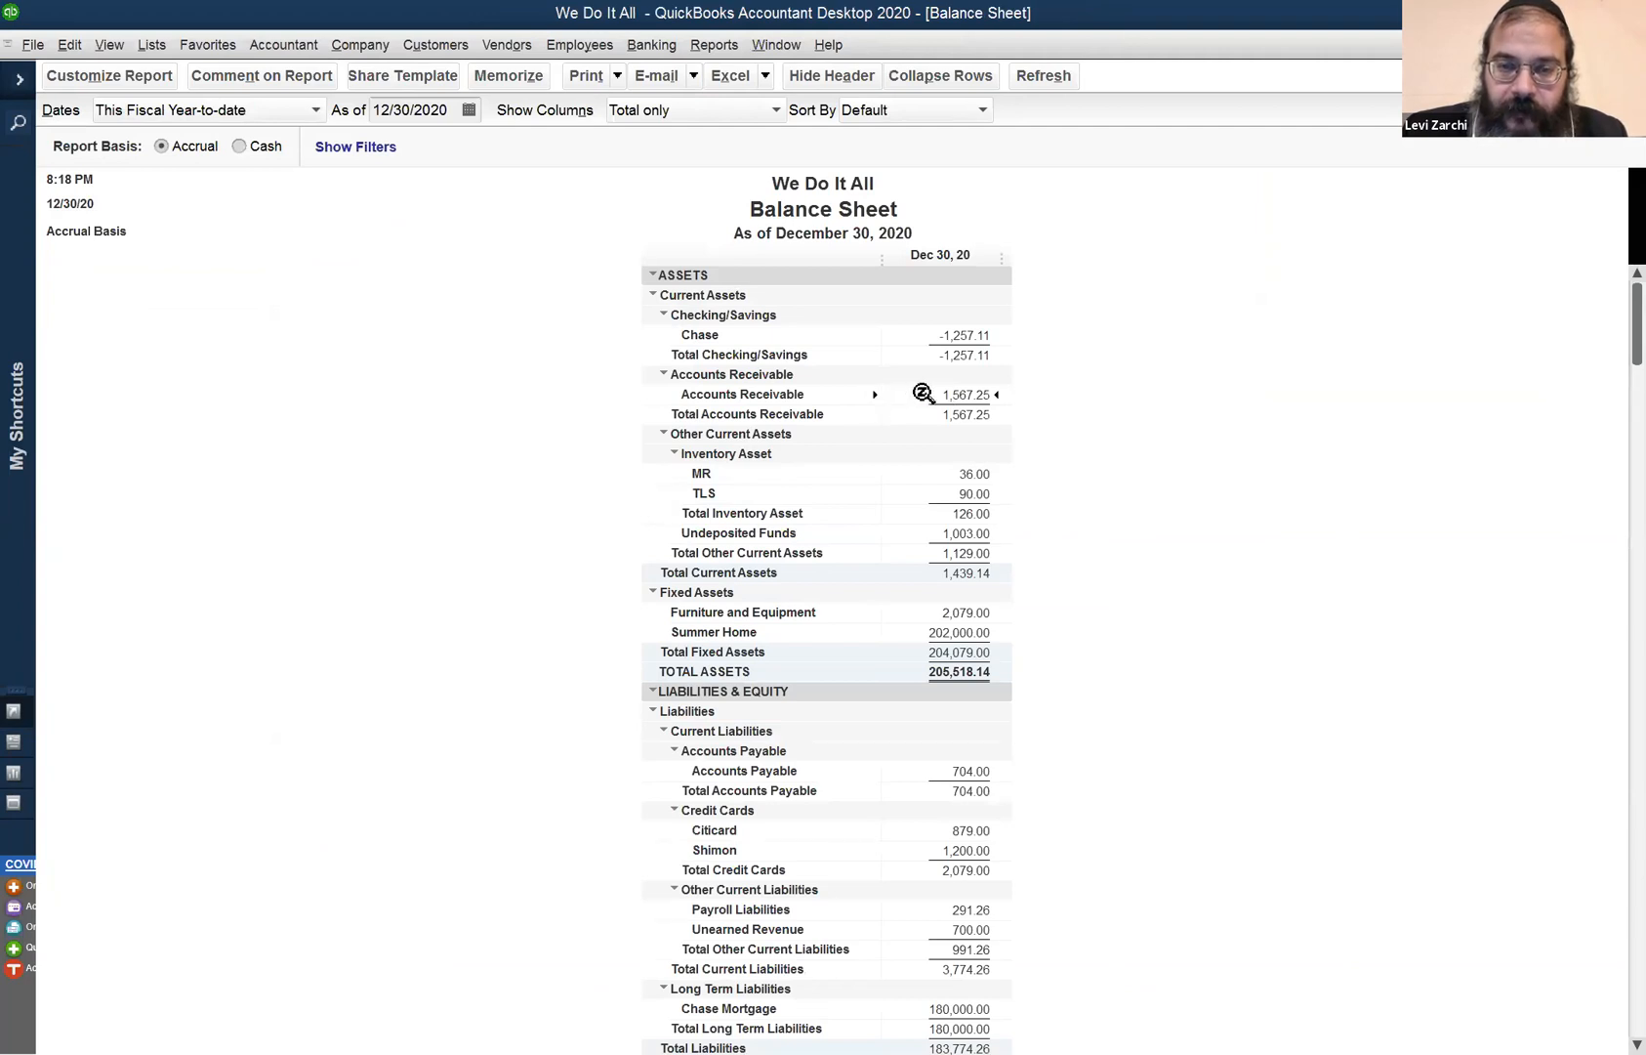
pyautogui.scroll(-2, 918, 441)
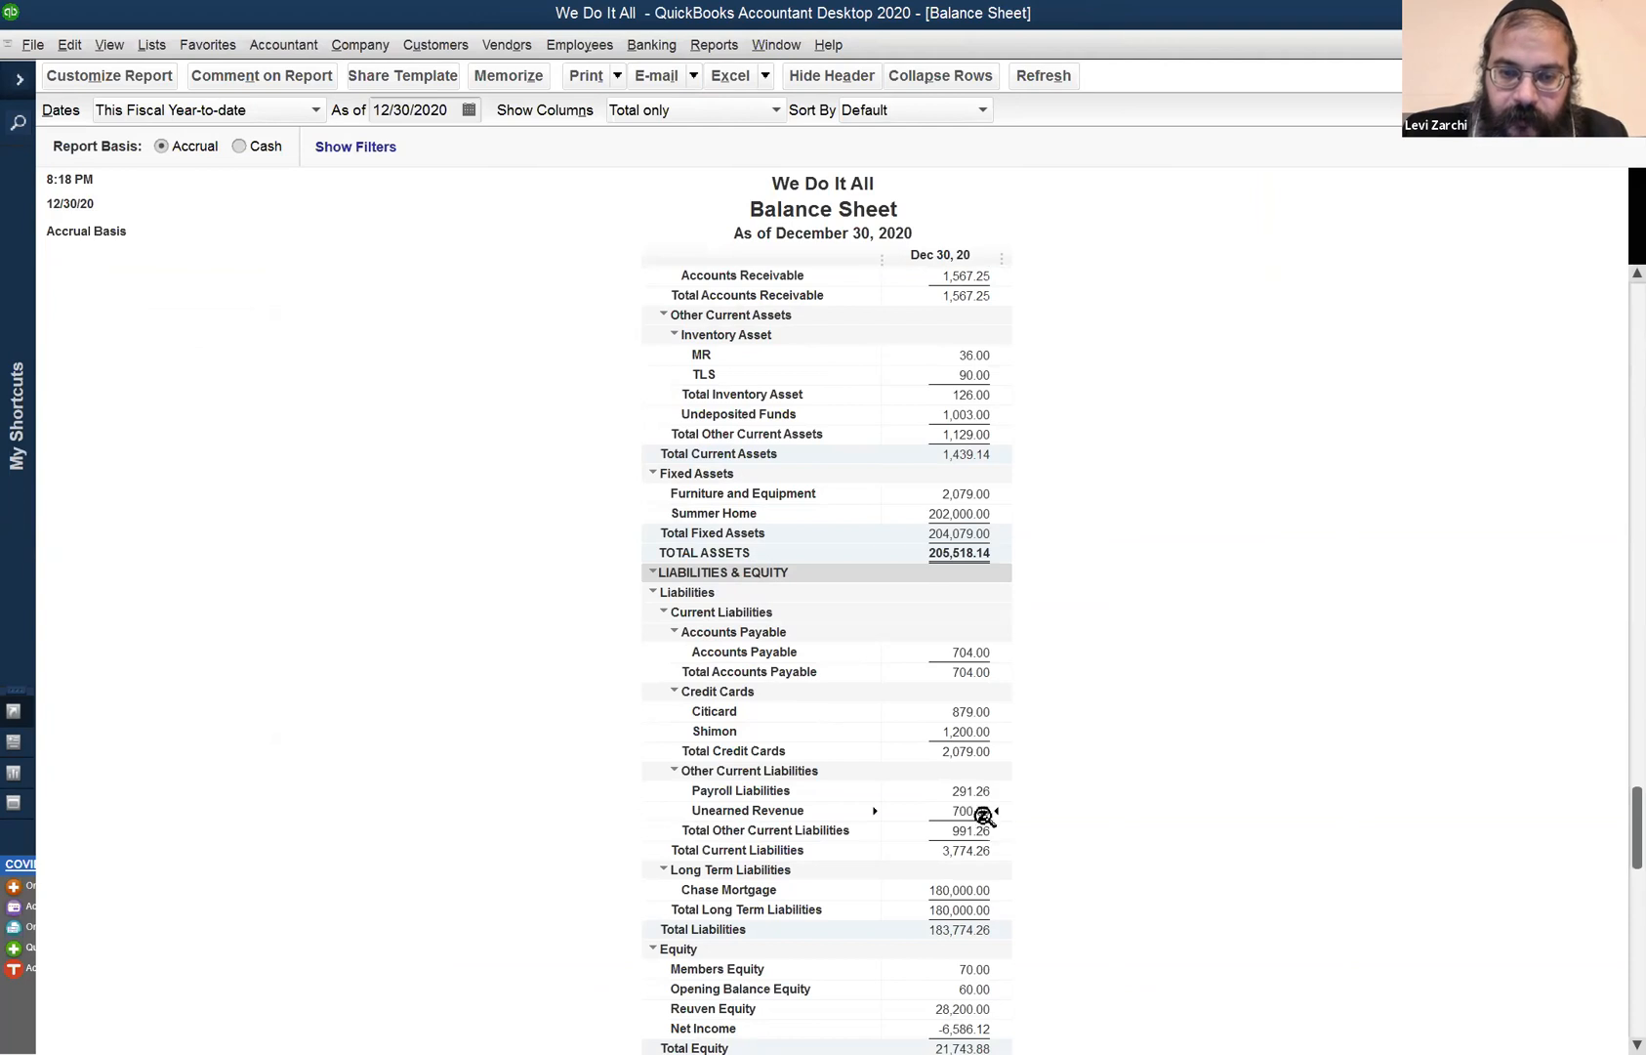
pyautogui.doubleClick(977, 810)
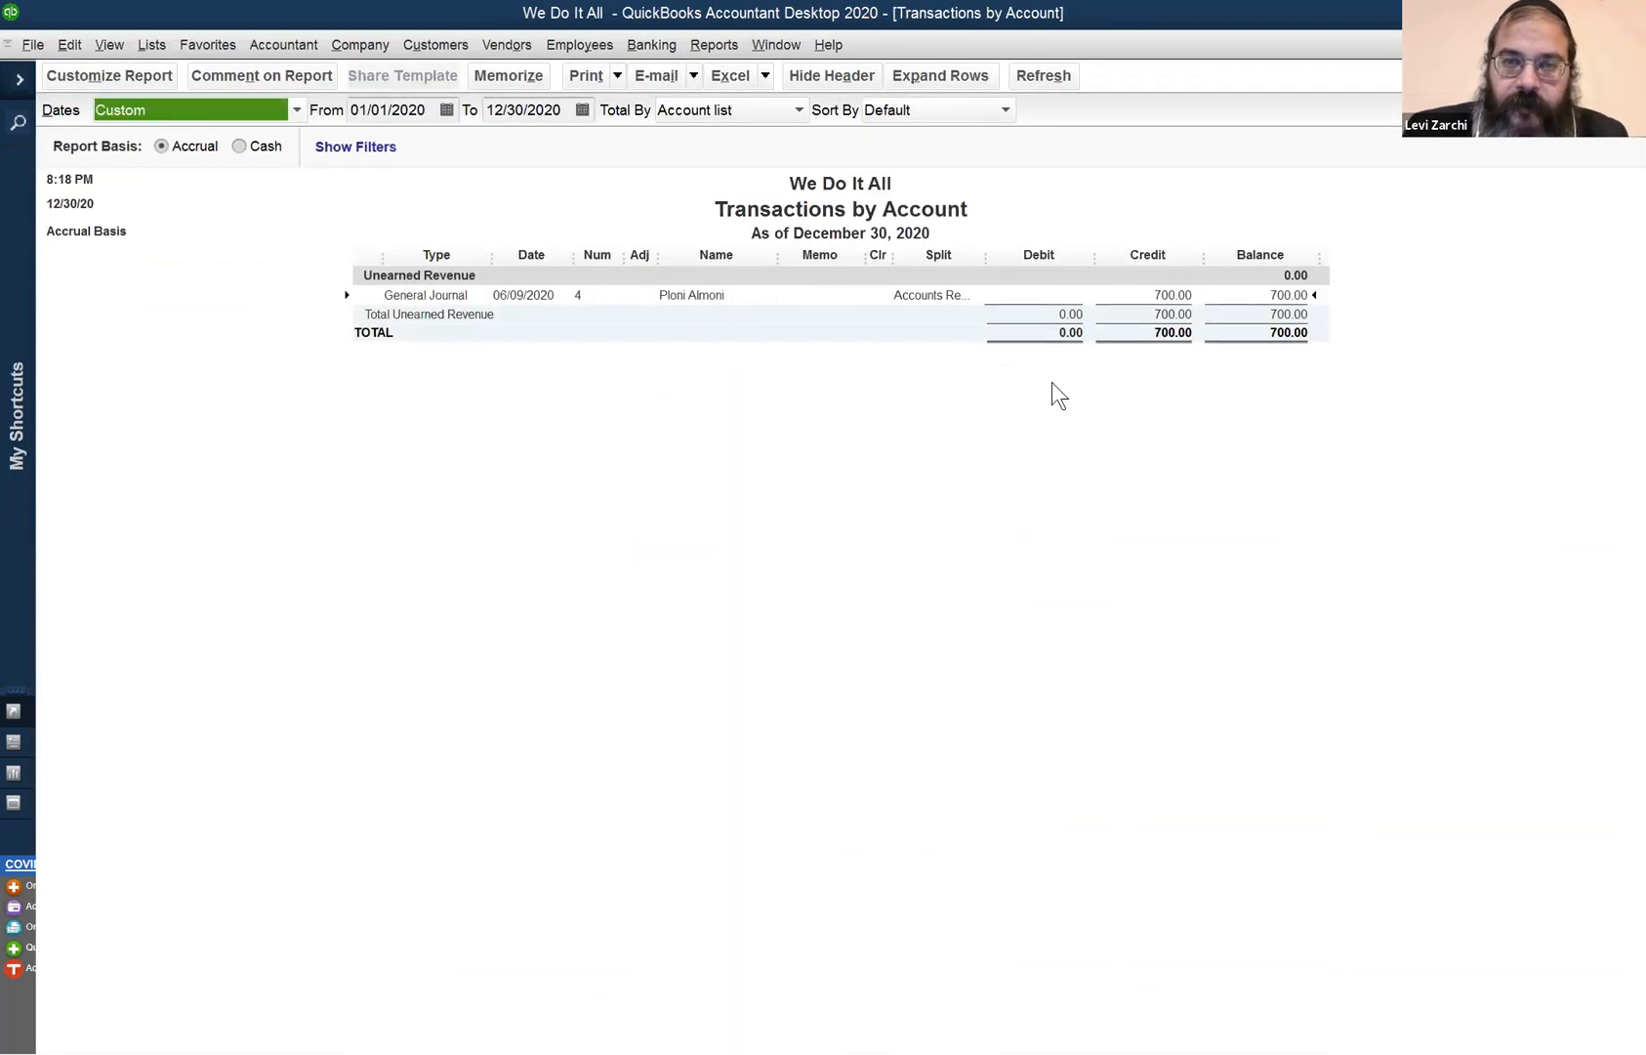
pyautogui.click(1632, 45)
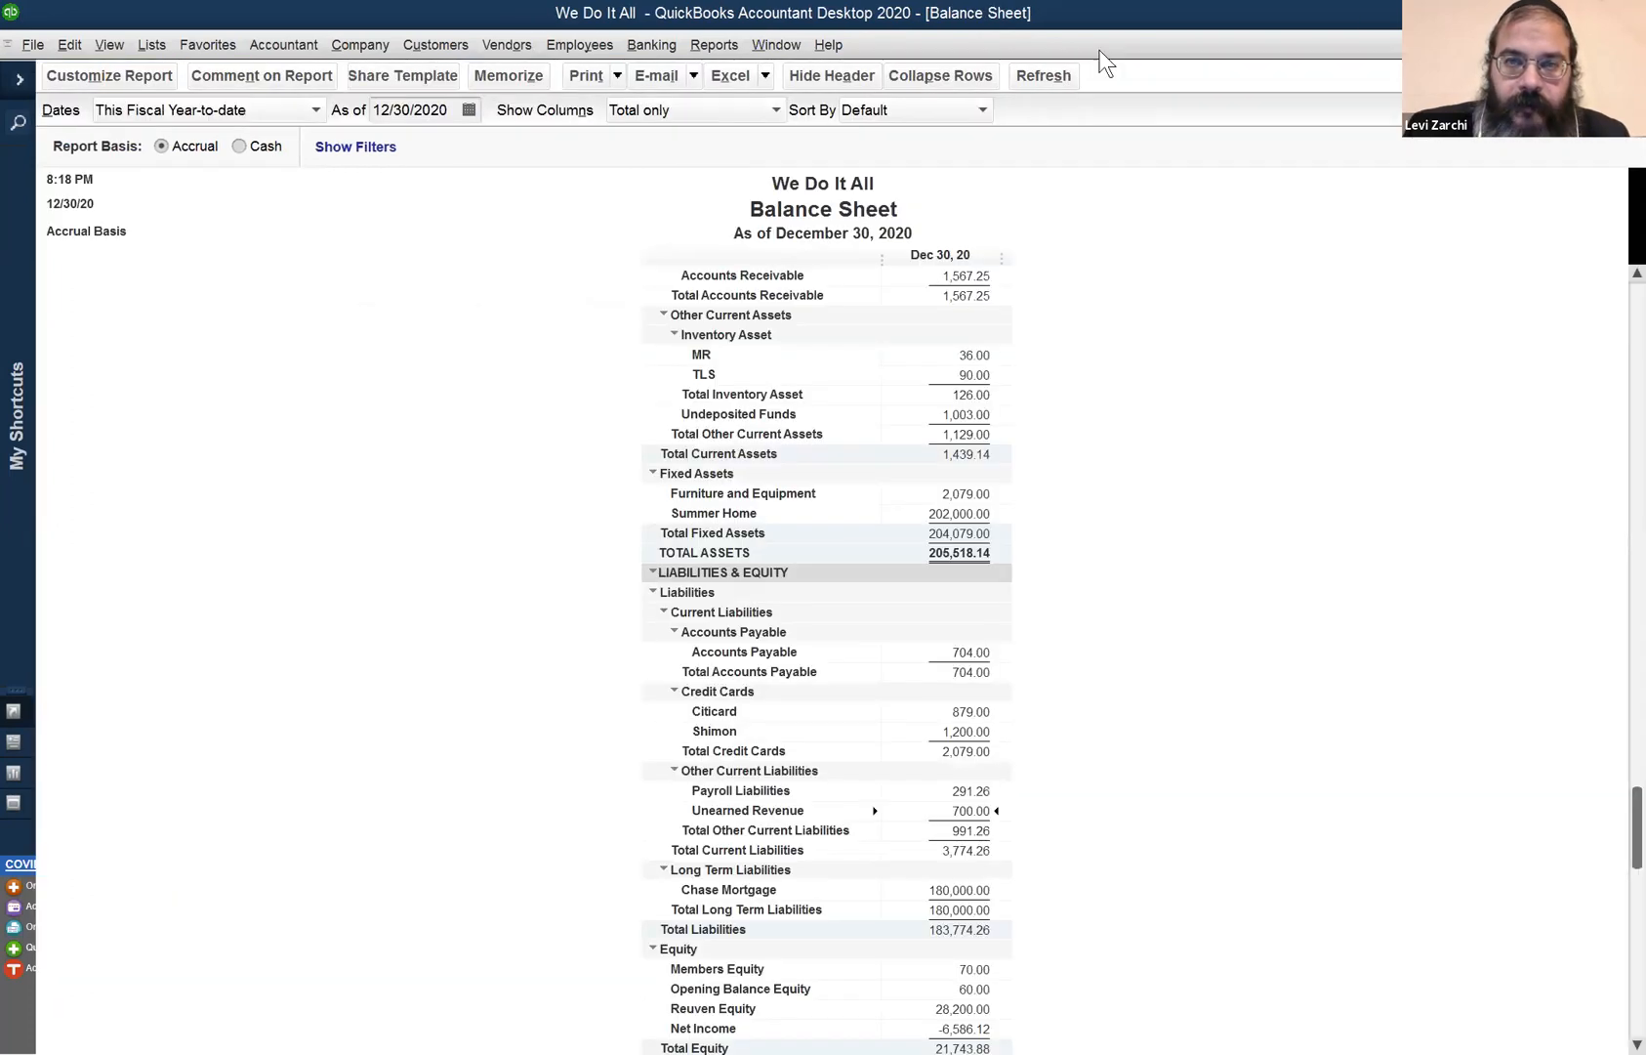
pyautogui.click(404, 39)
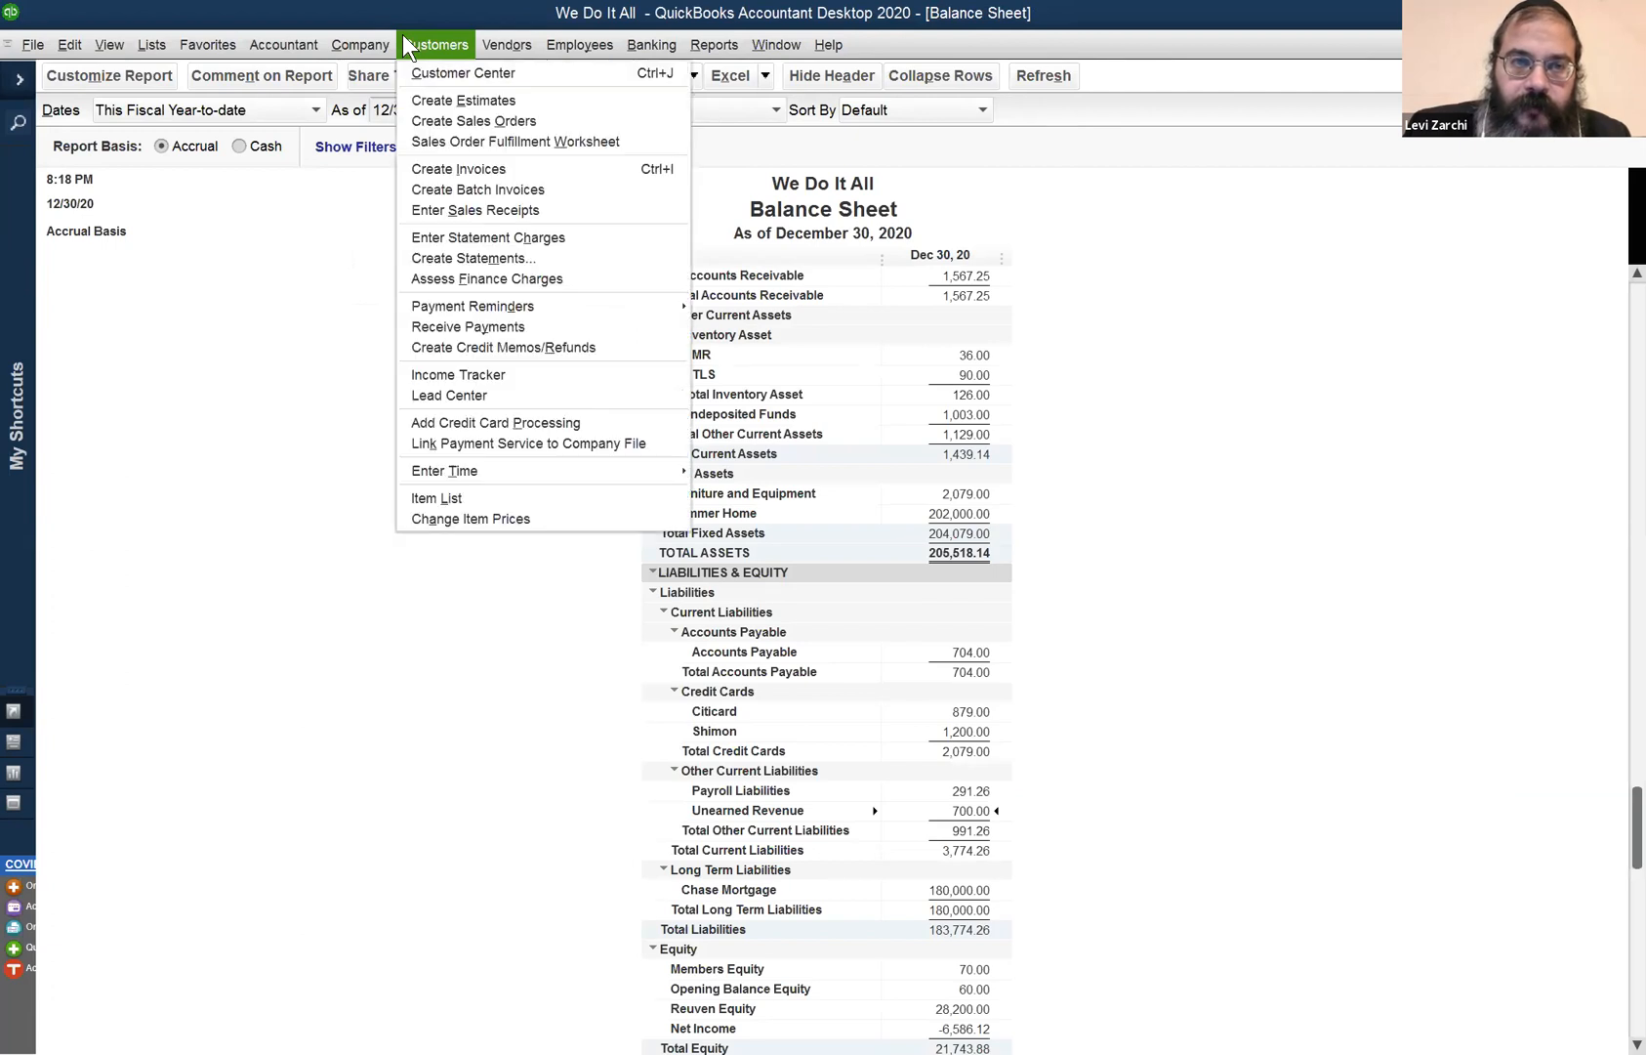
pyautogui.moveTo(360, 45)
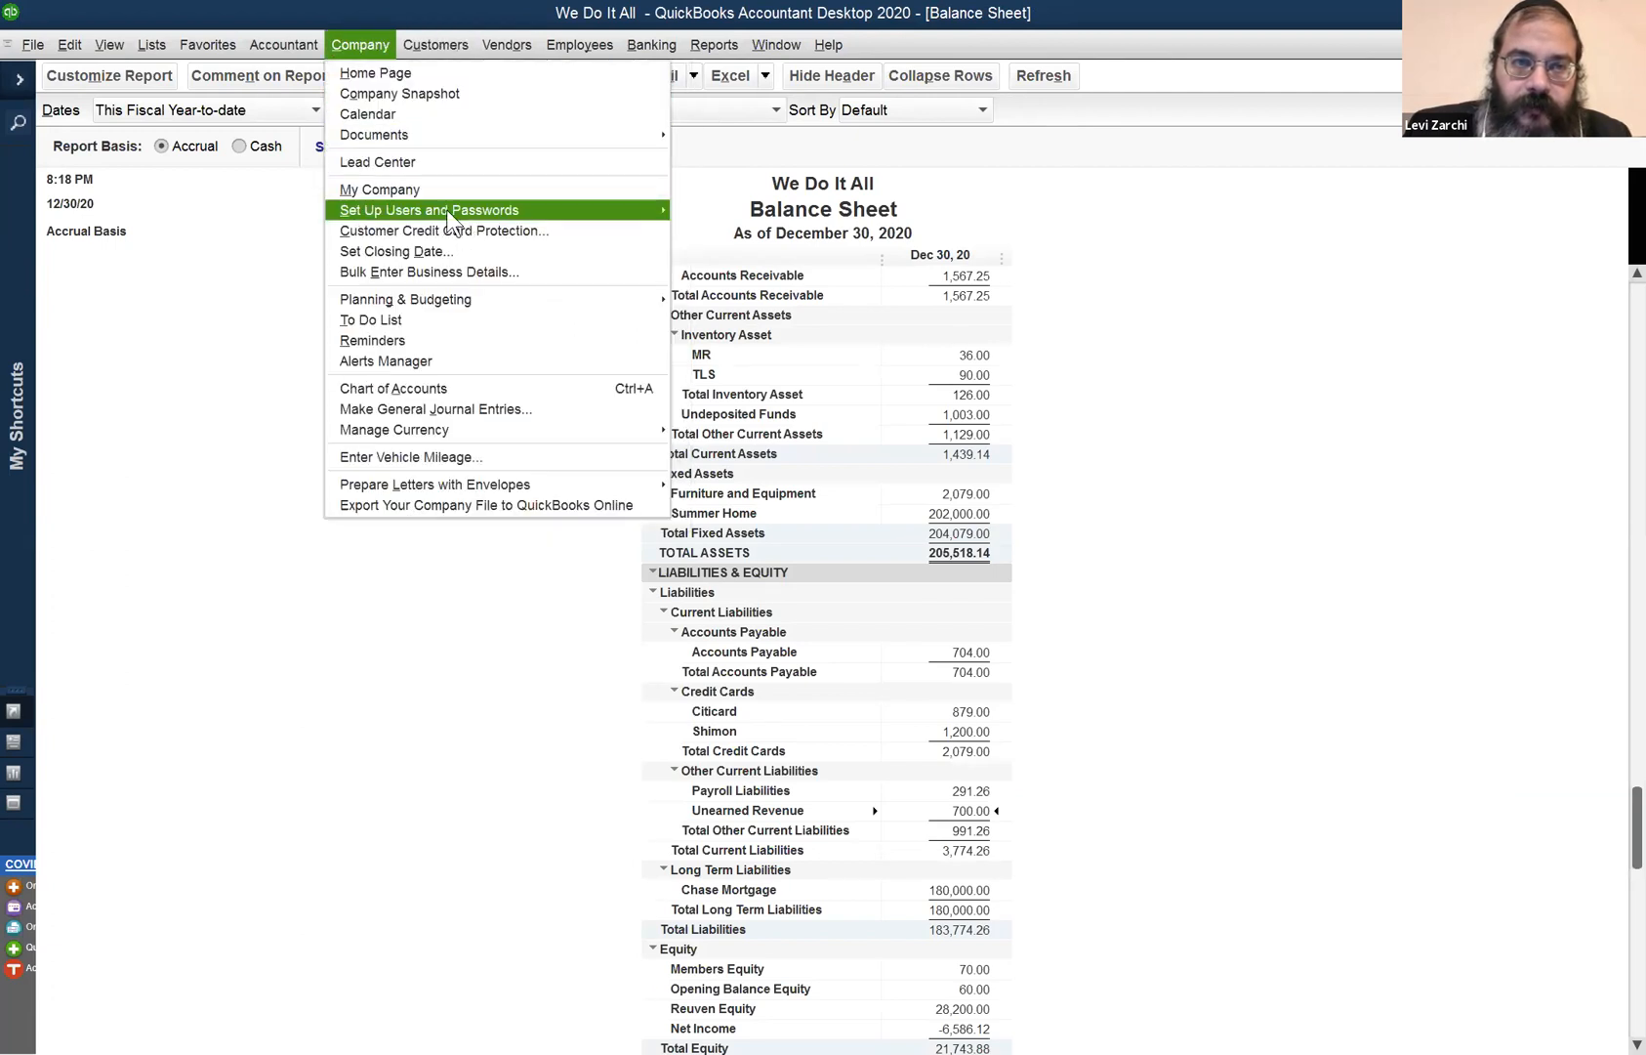
pyautogui.click(1076, 443)
pyautogui.scroll(1, 912, 337)
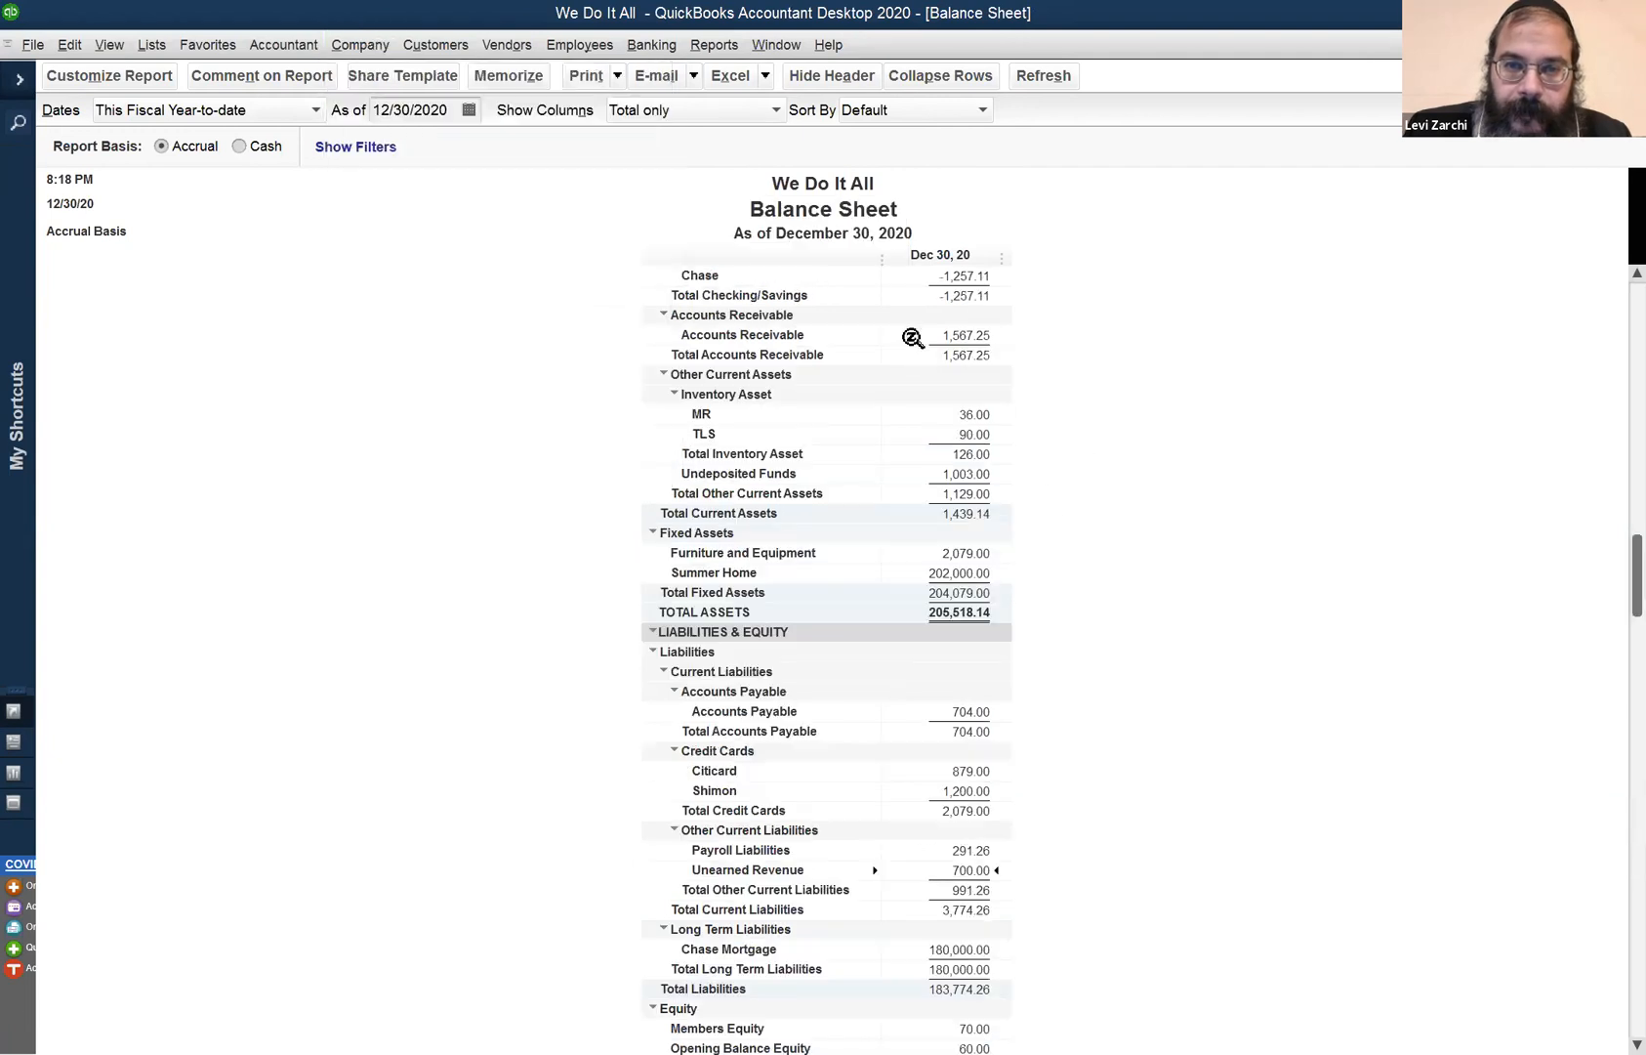
pyautogui.scroll(1, 912, 337)
pyautogui.scroll(-3, 936, 441)
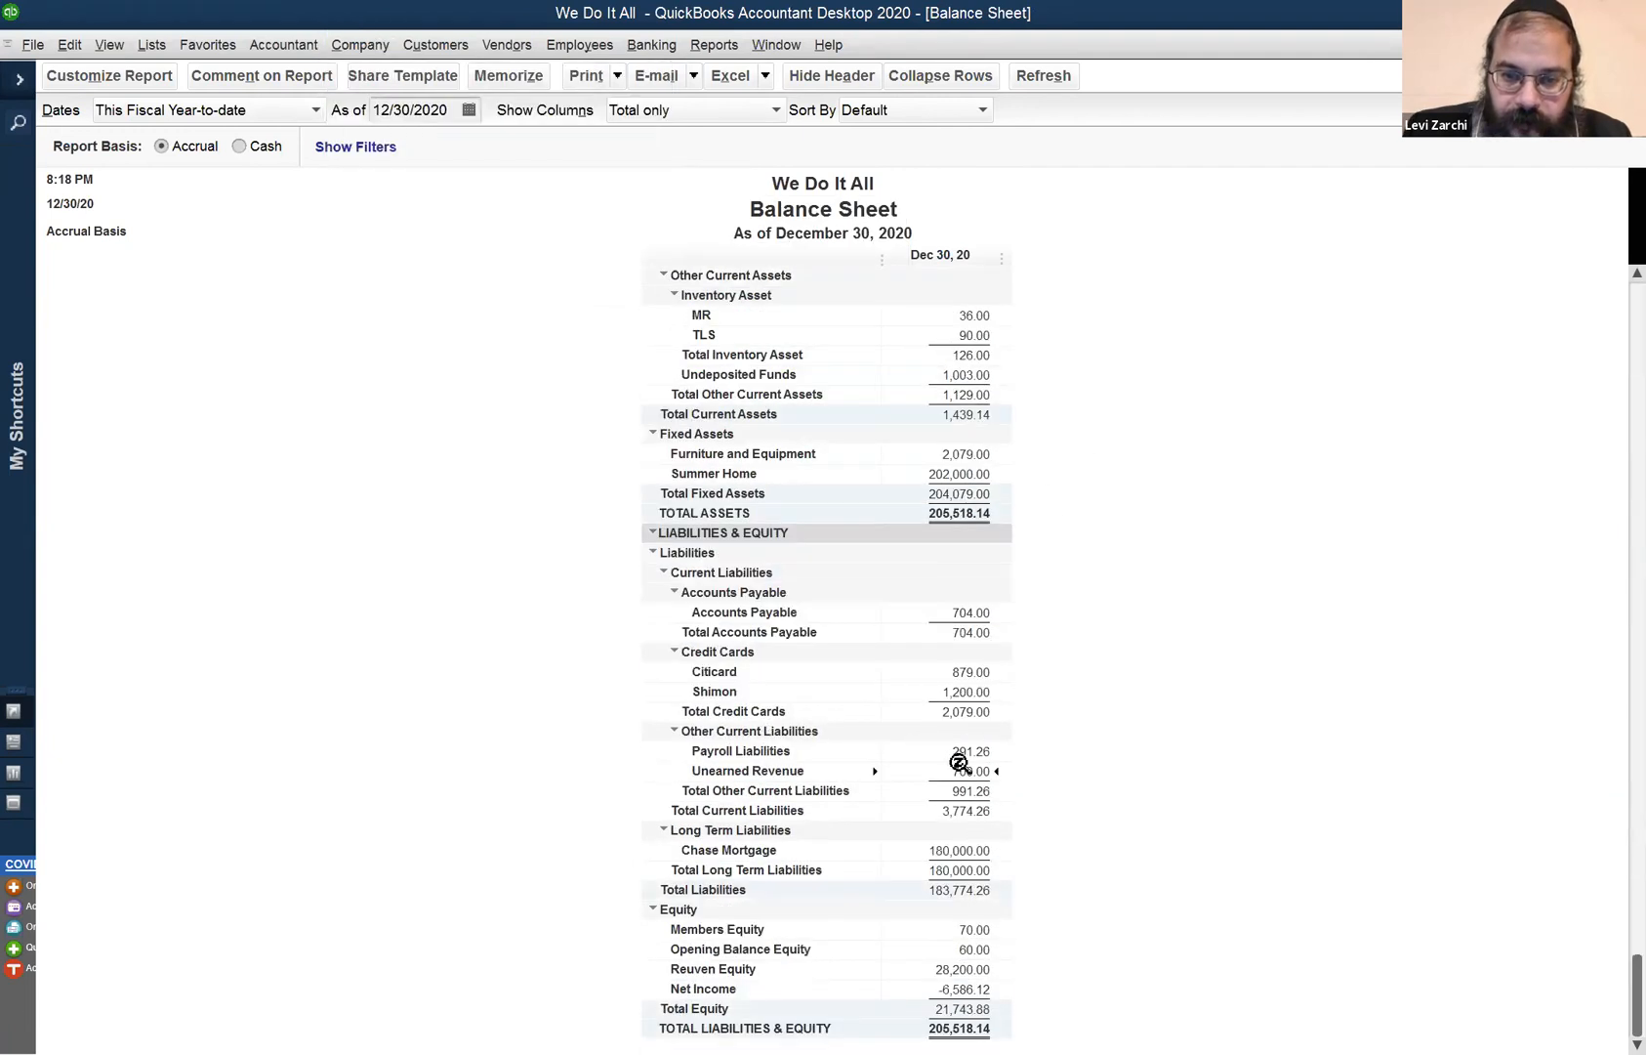
pyautogui.doubleClick(961, 768)
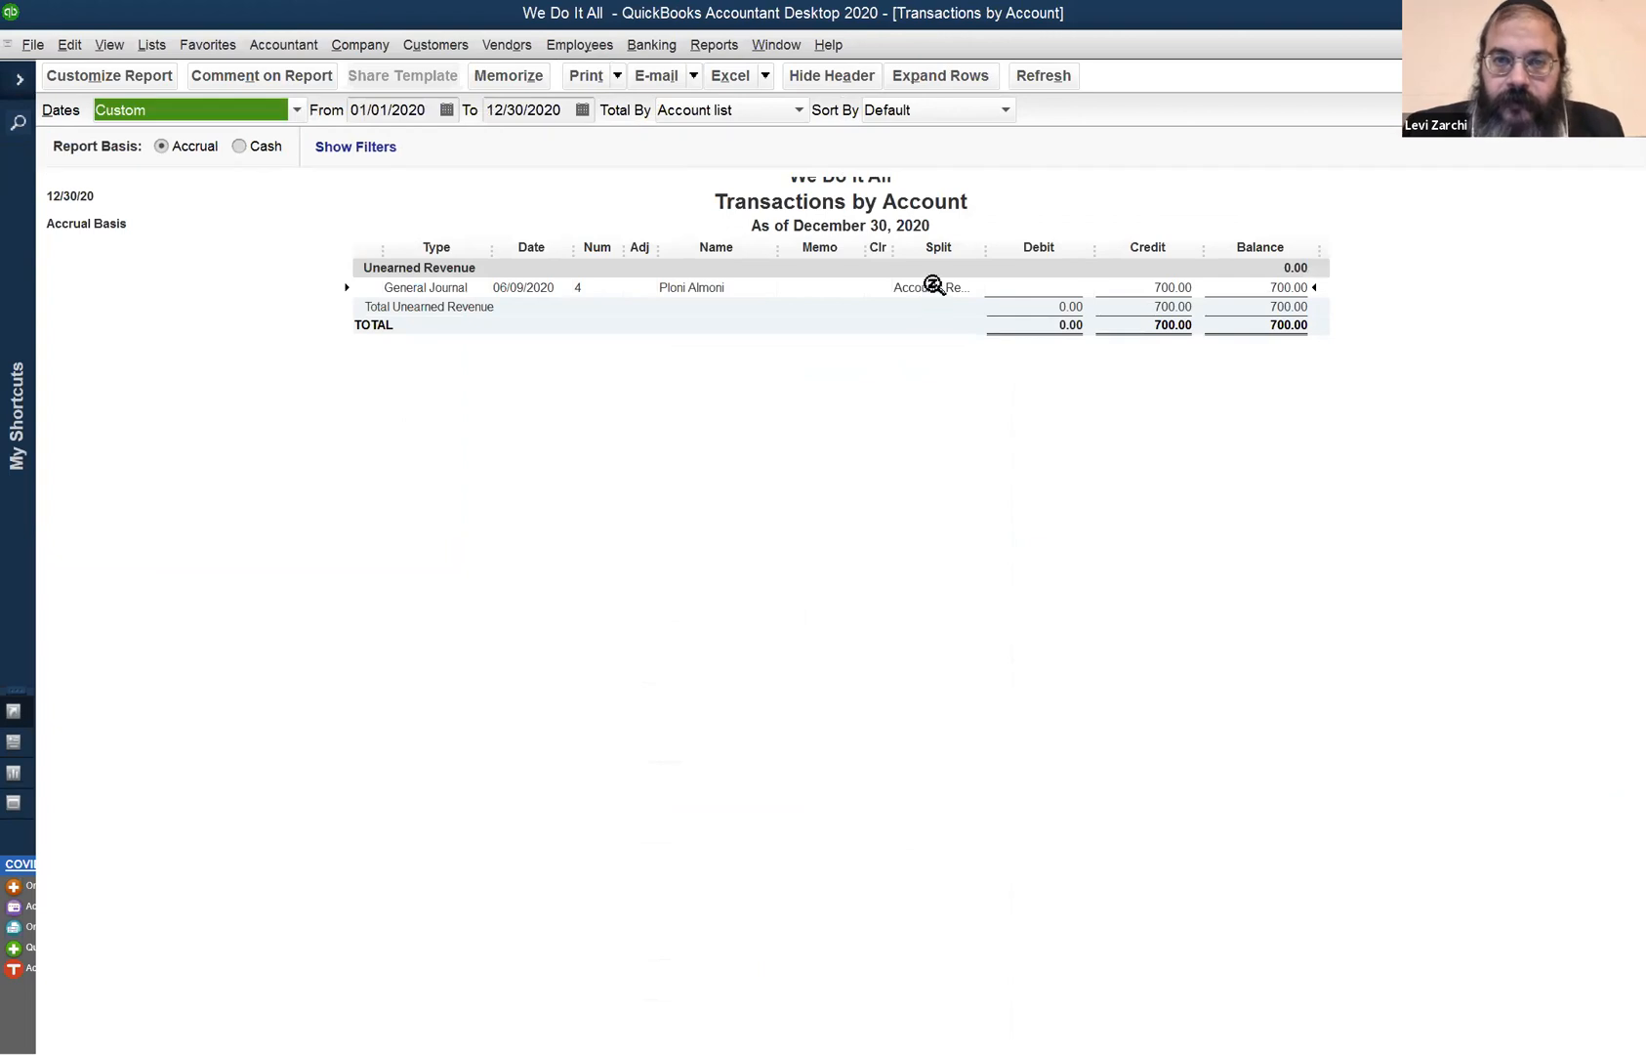
pyautogui.doubleClick(921, 285)
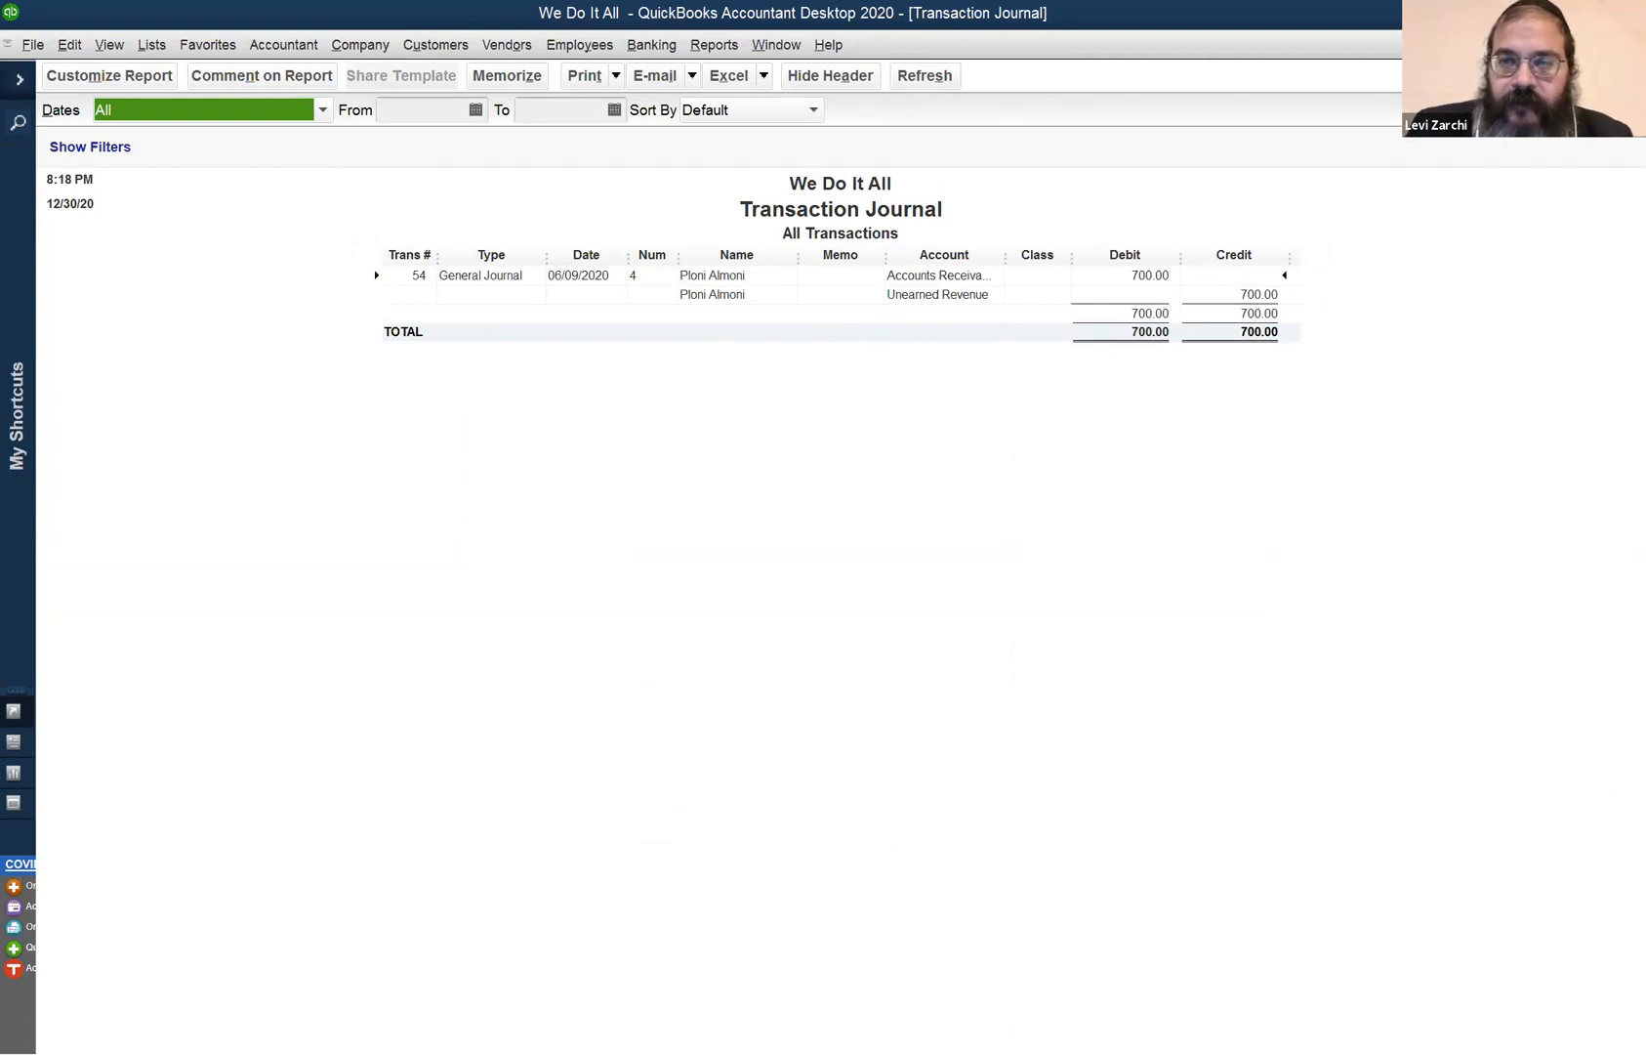
pyautogui.press('Escape')
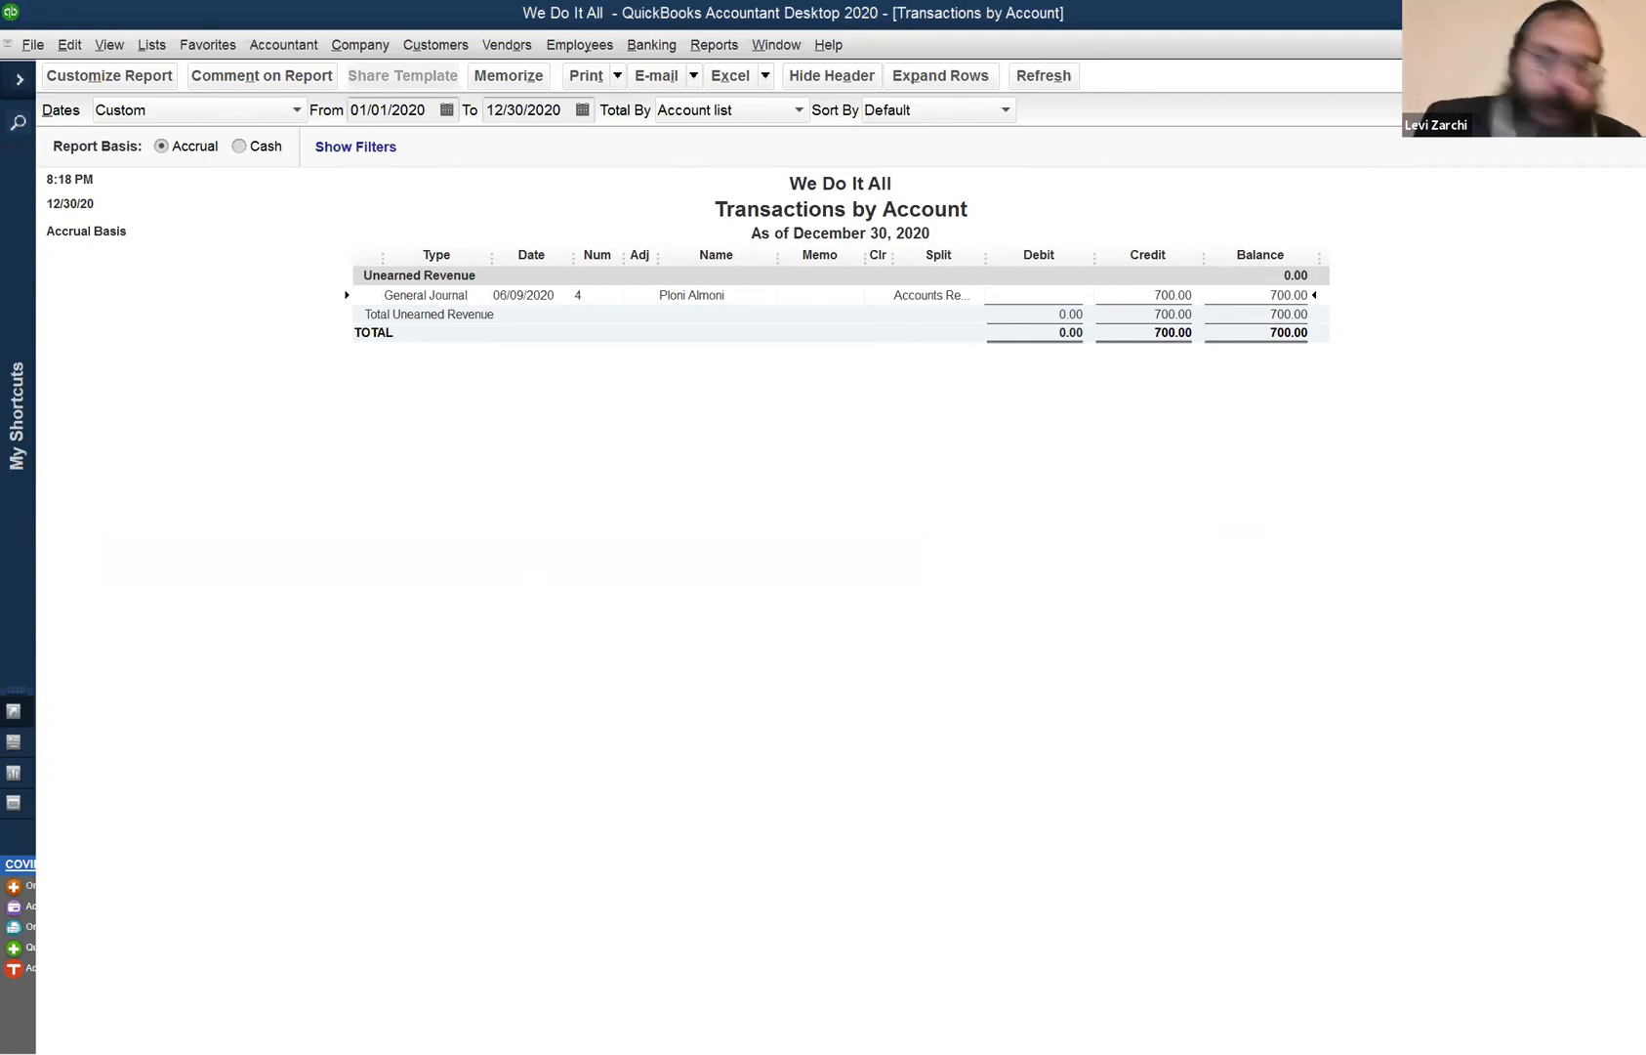
pyautogui.press('Escape')
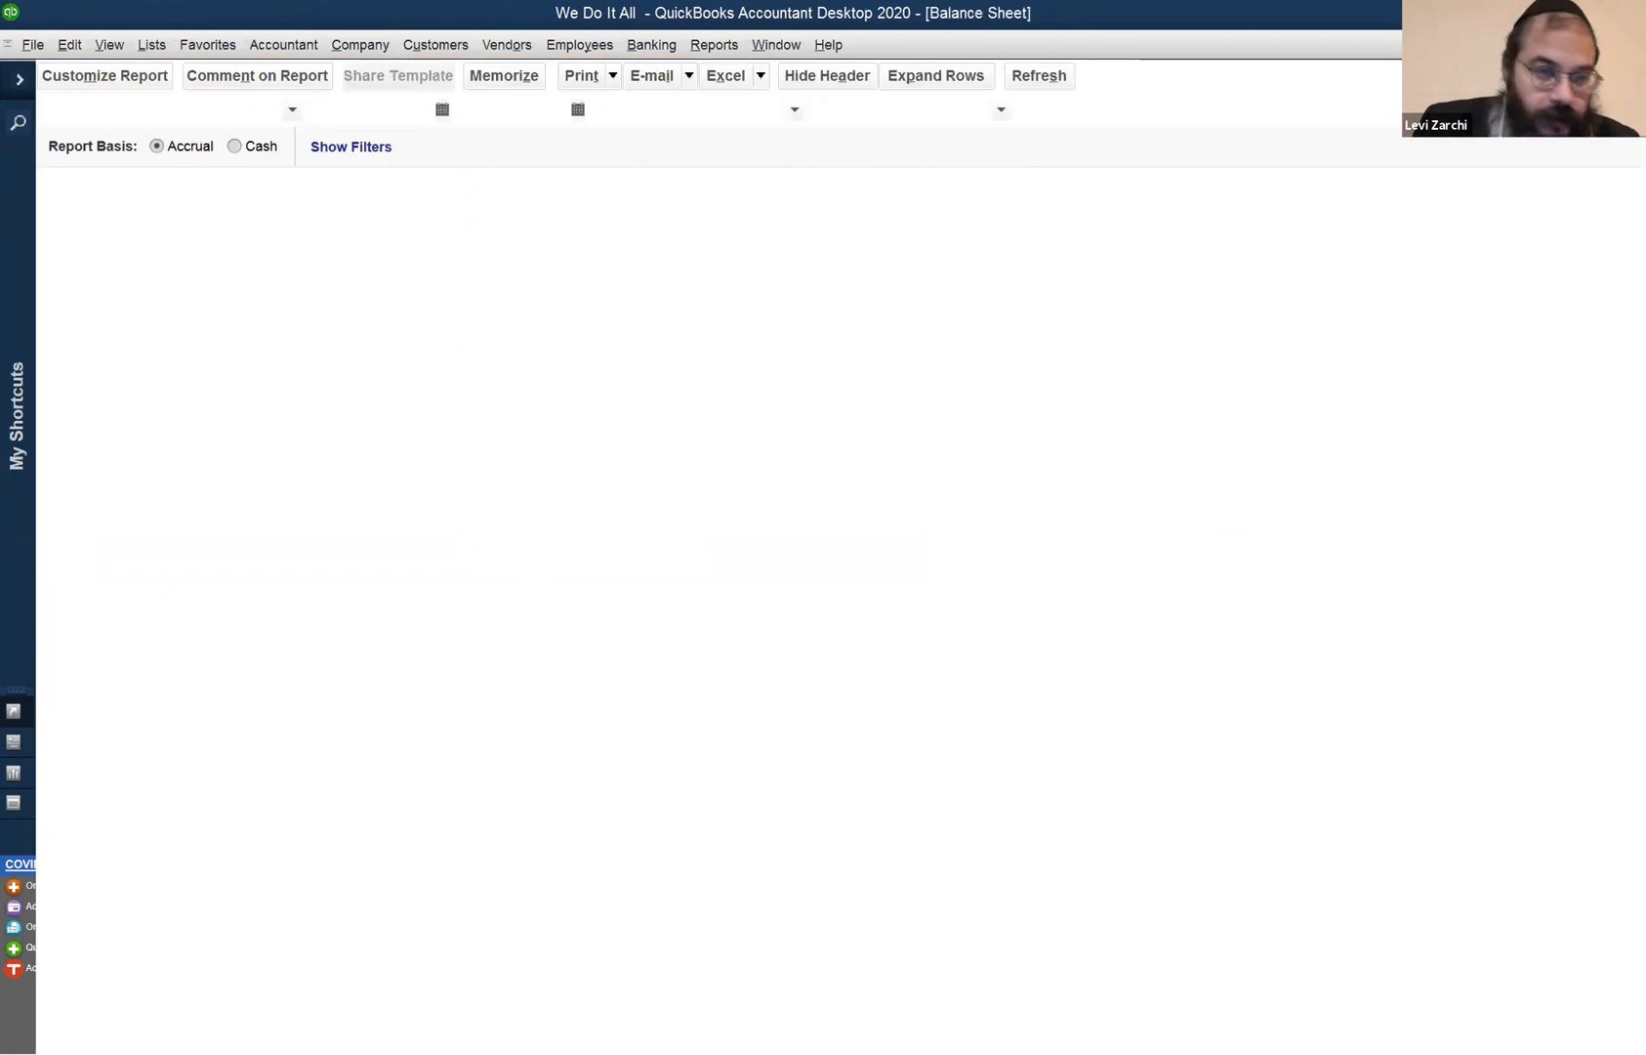
pyautogui.click(528, 46)
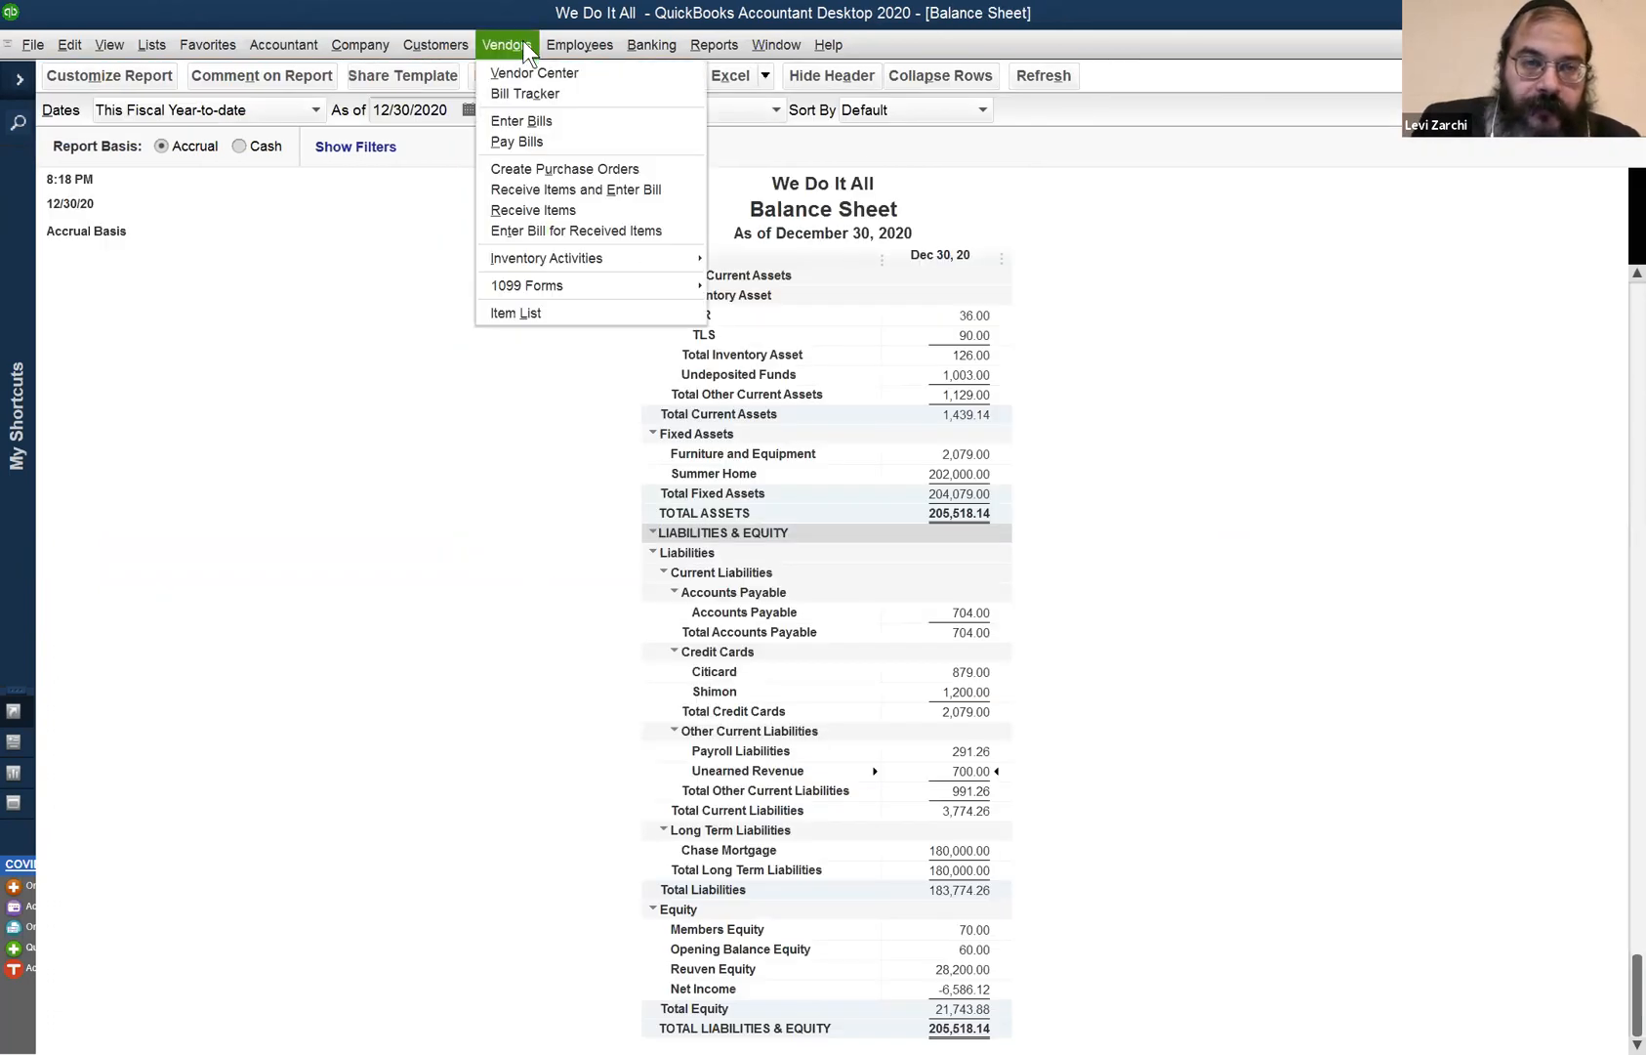
pyautogui.click(549, 144)
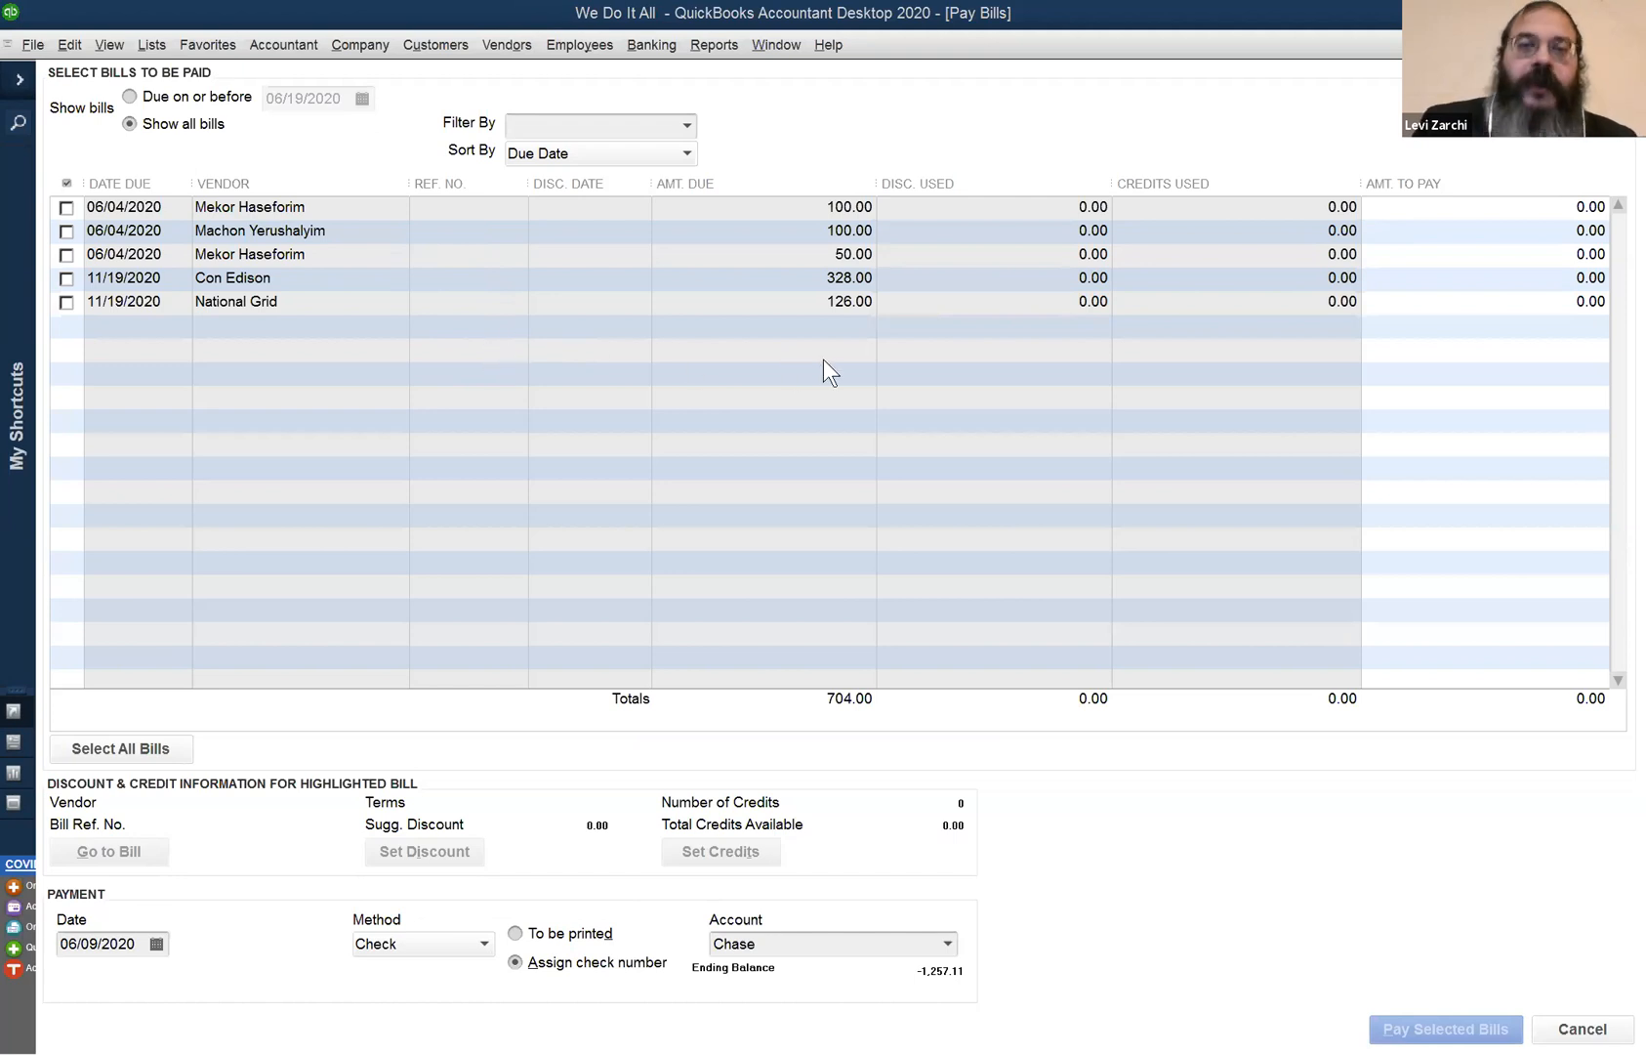
pyautogui.click(66, 302)
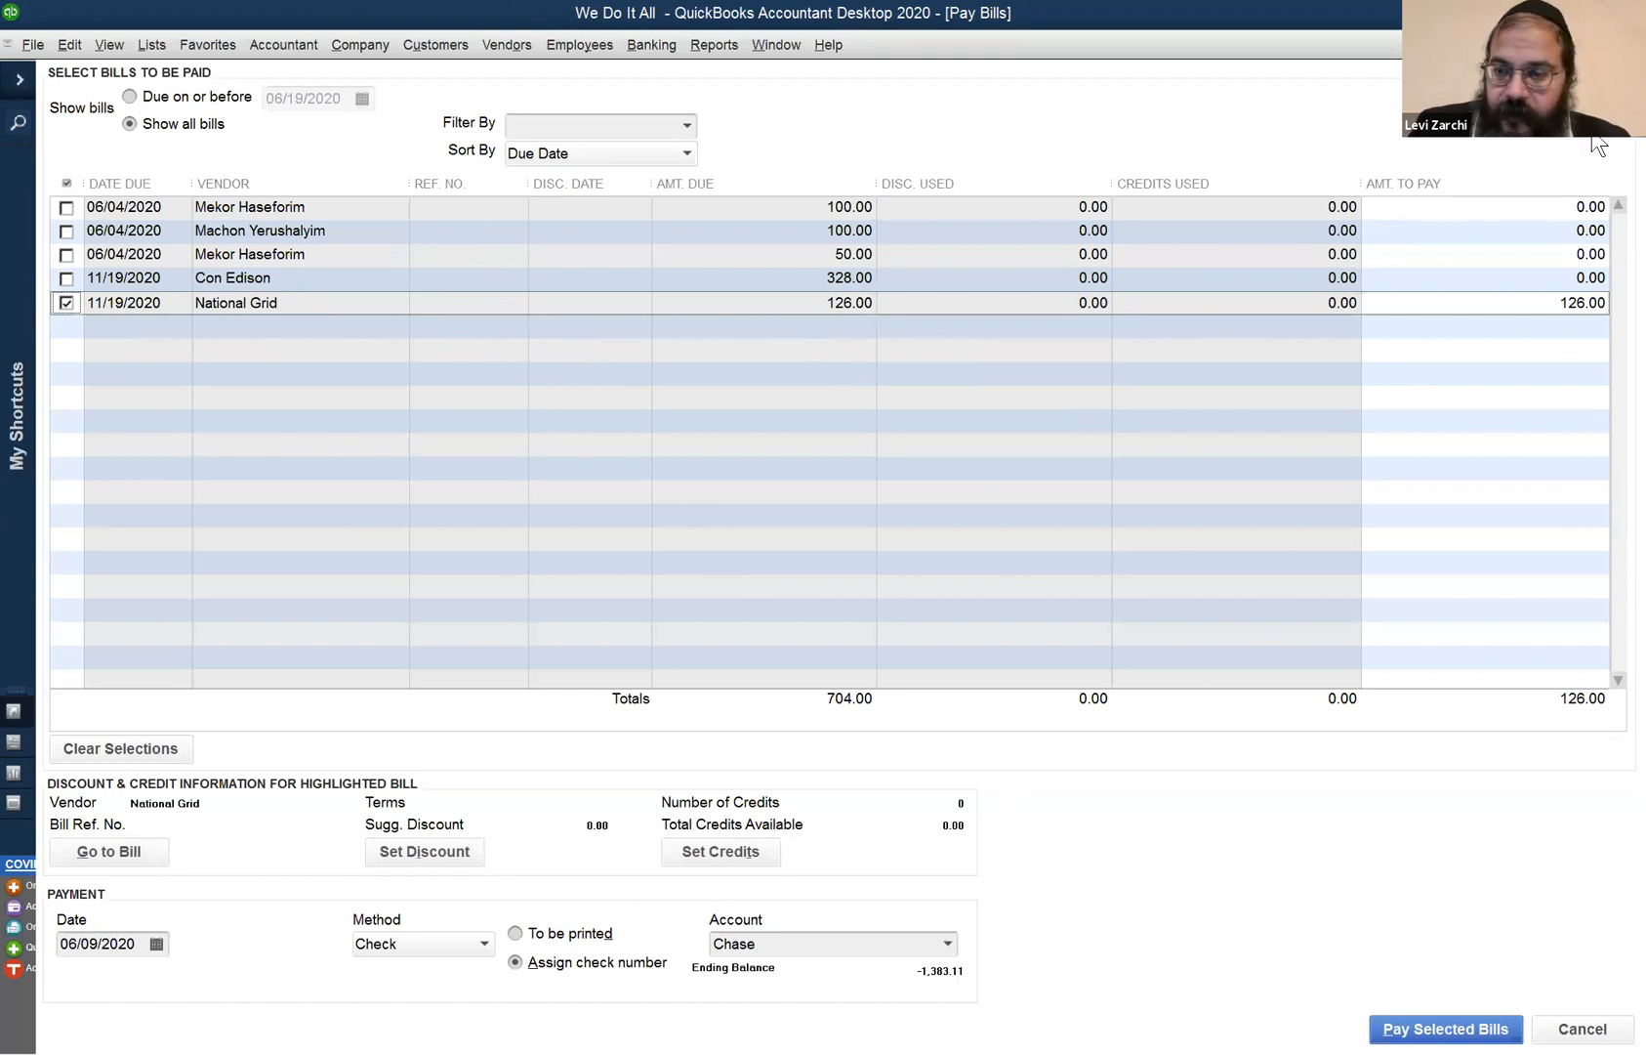
pyautogui.click(1574, 1028)
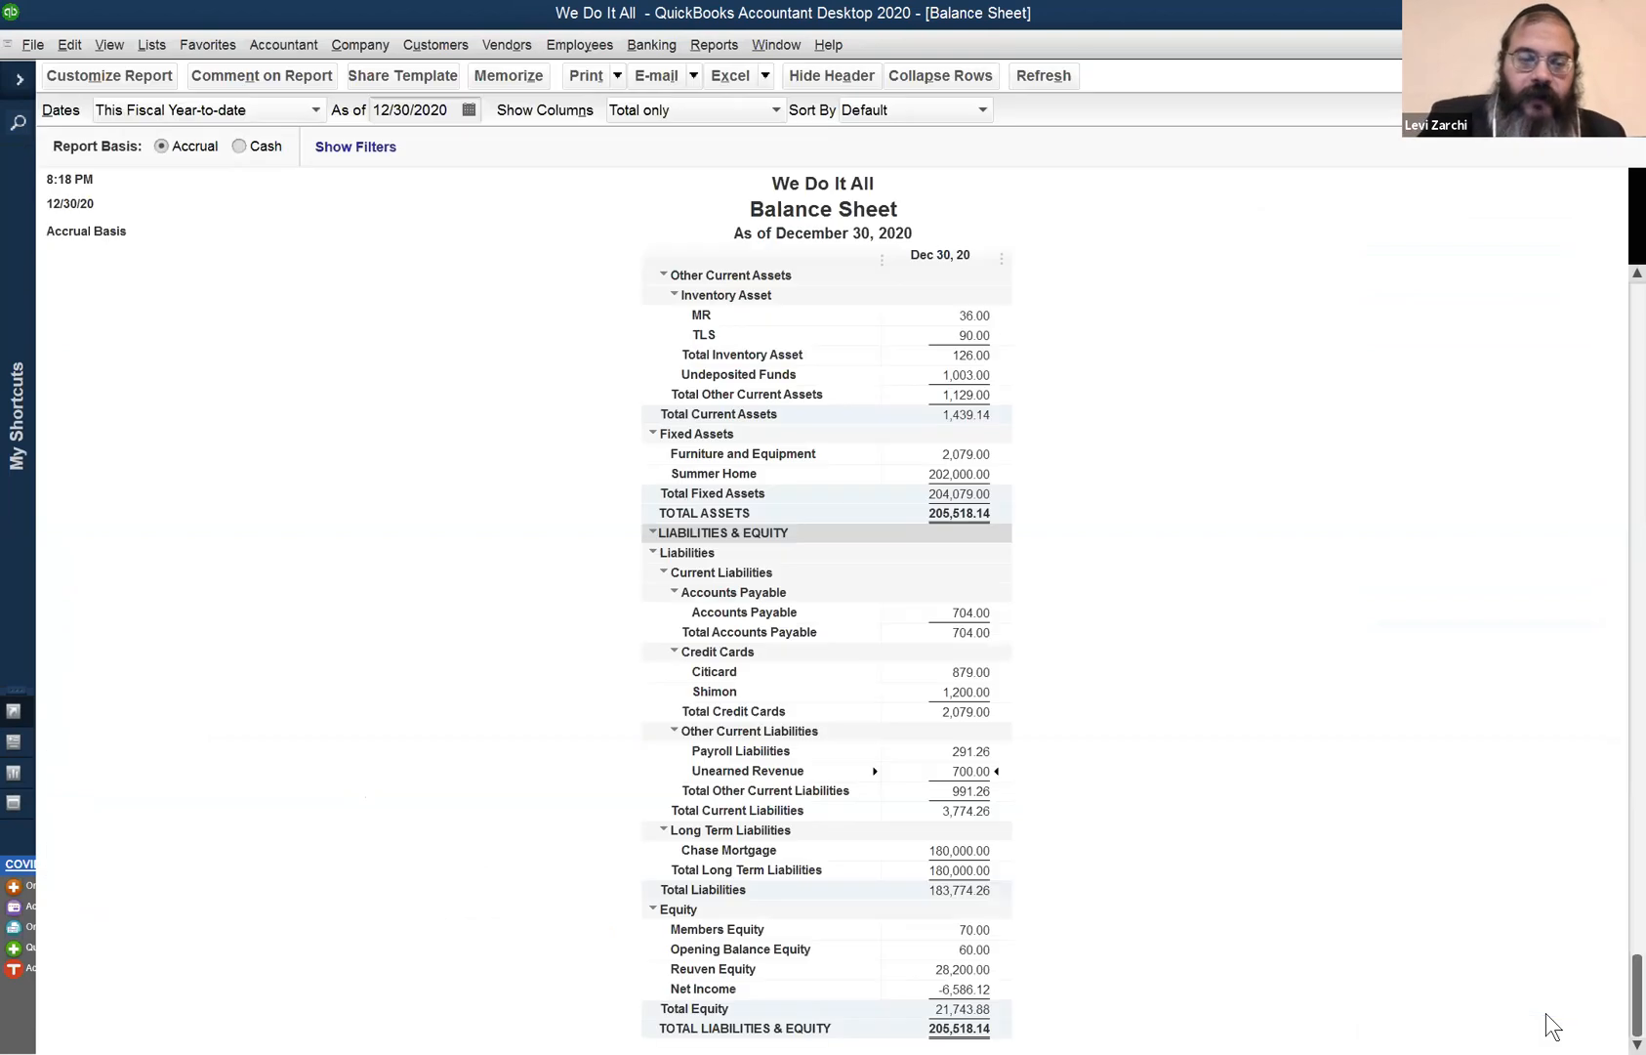
# - Write a new 126.00 check to National Grid instead of paying its bill
pyautogui.hotkey('ctrl', 'w')
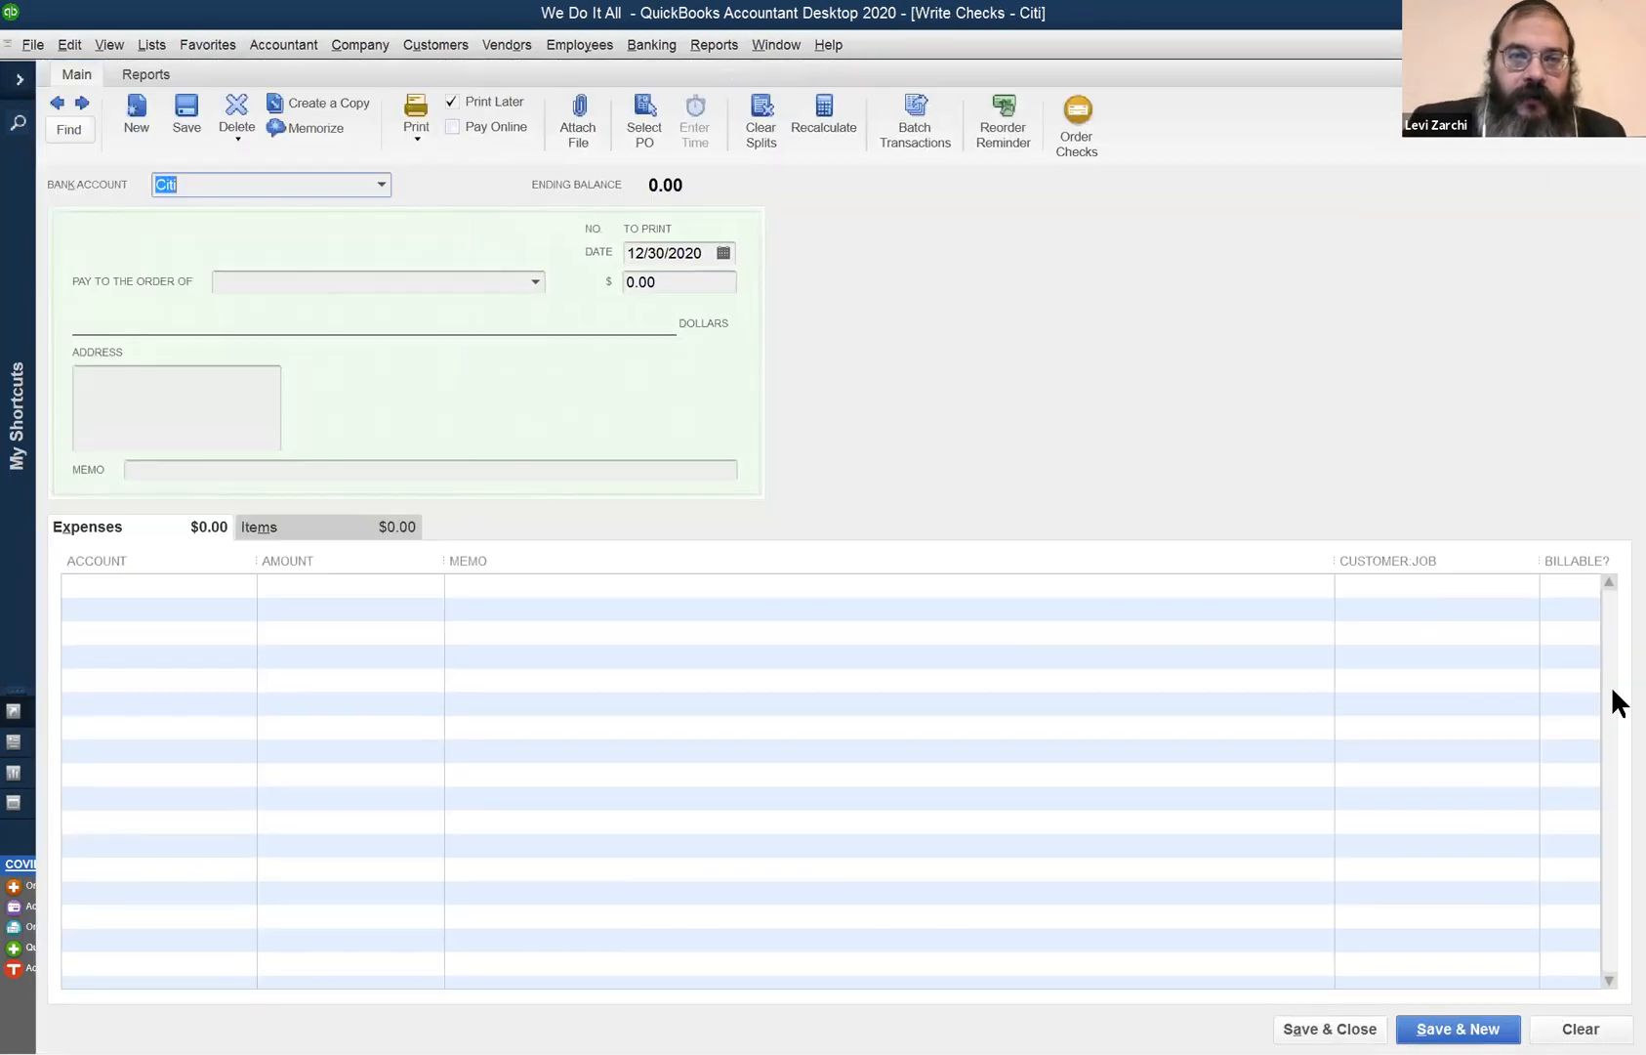
pyautogui.click(425, 282)
pyautogui.write('Na')
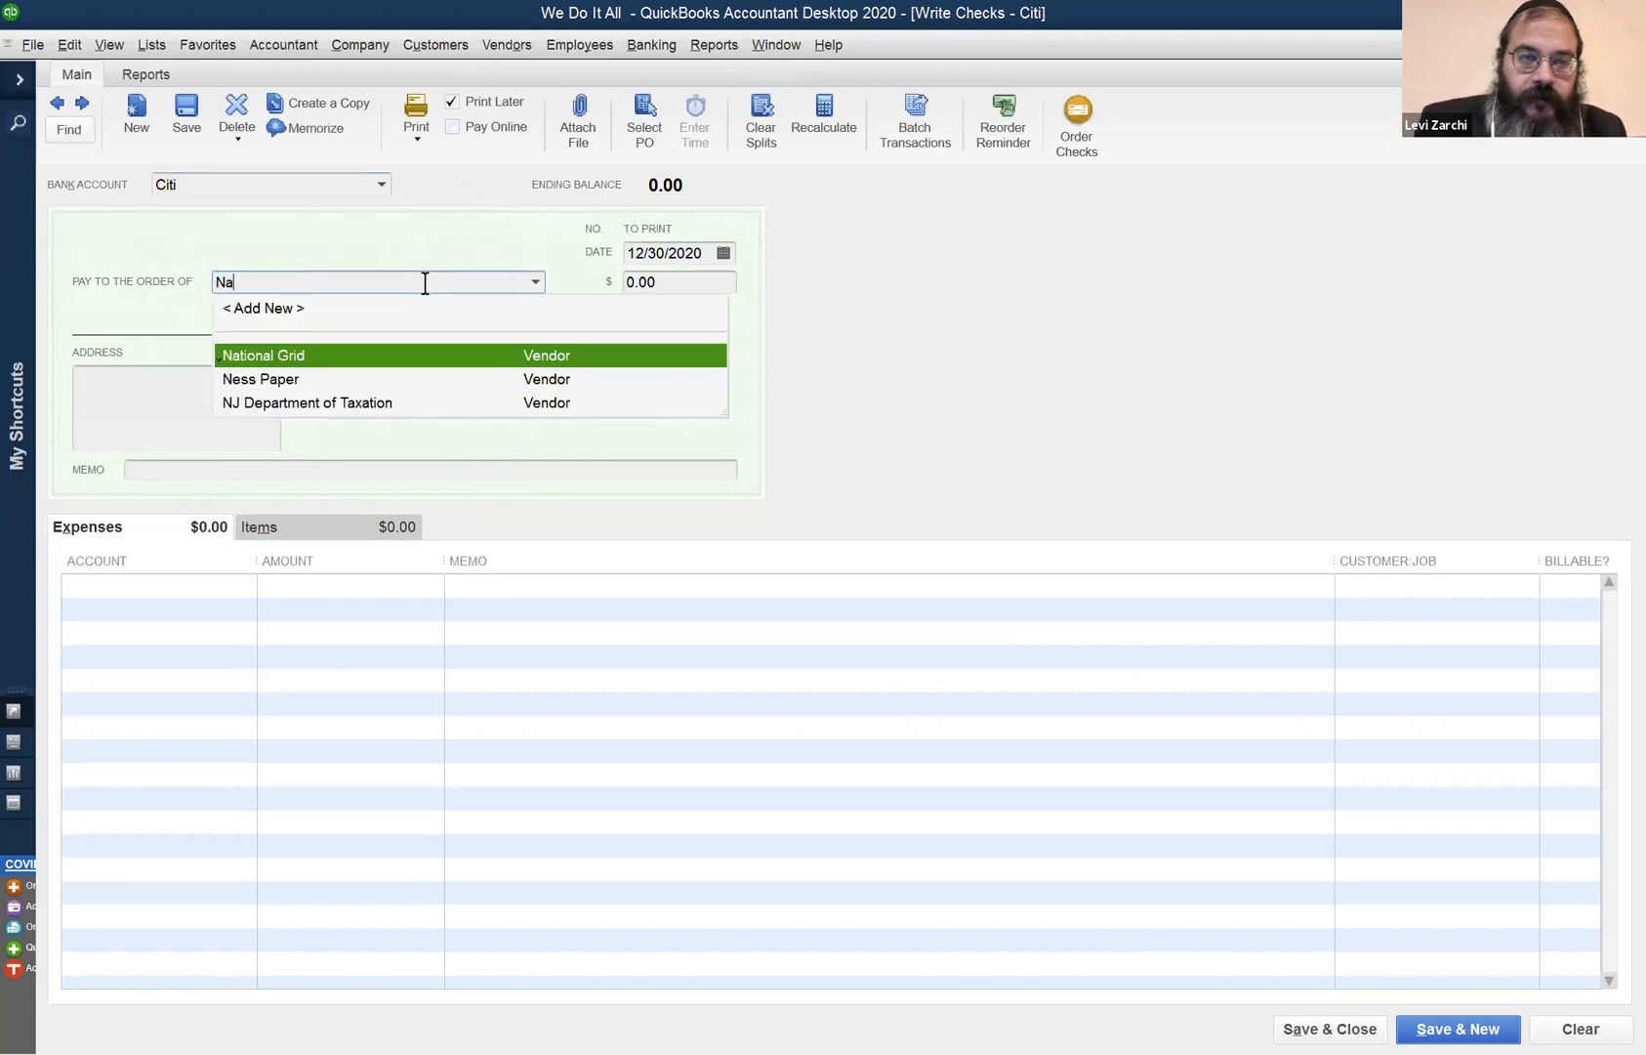
pyautogui.press('Tab')
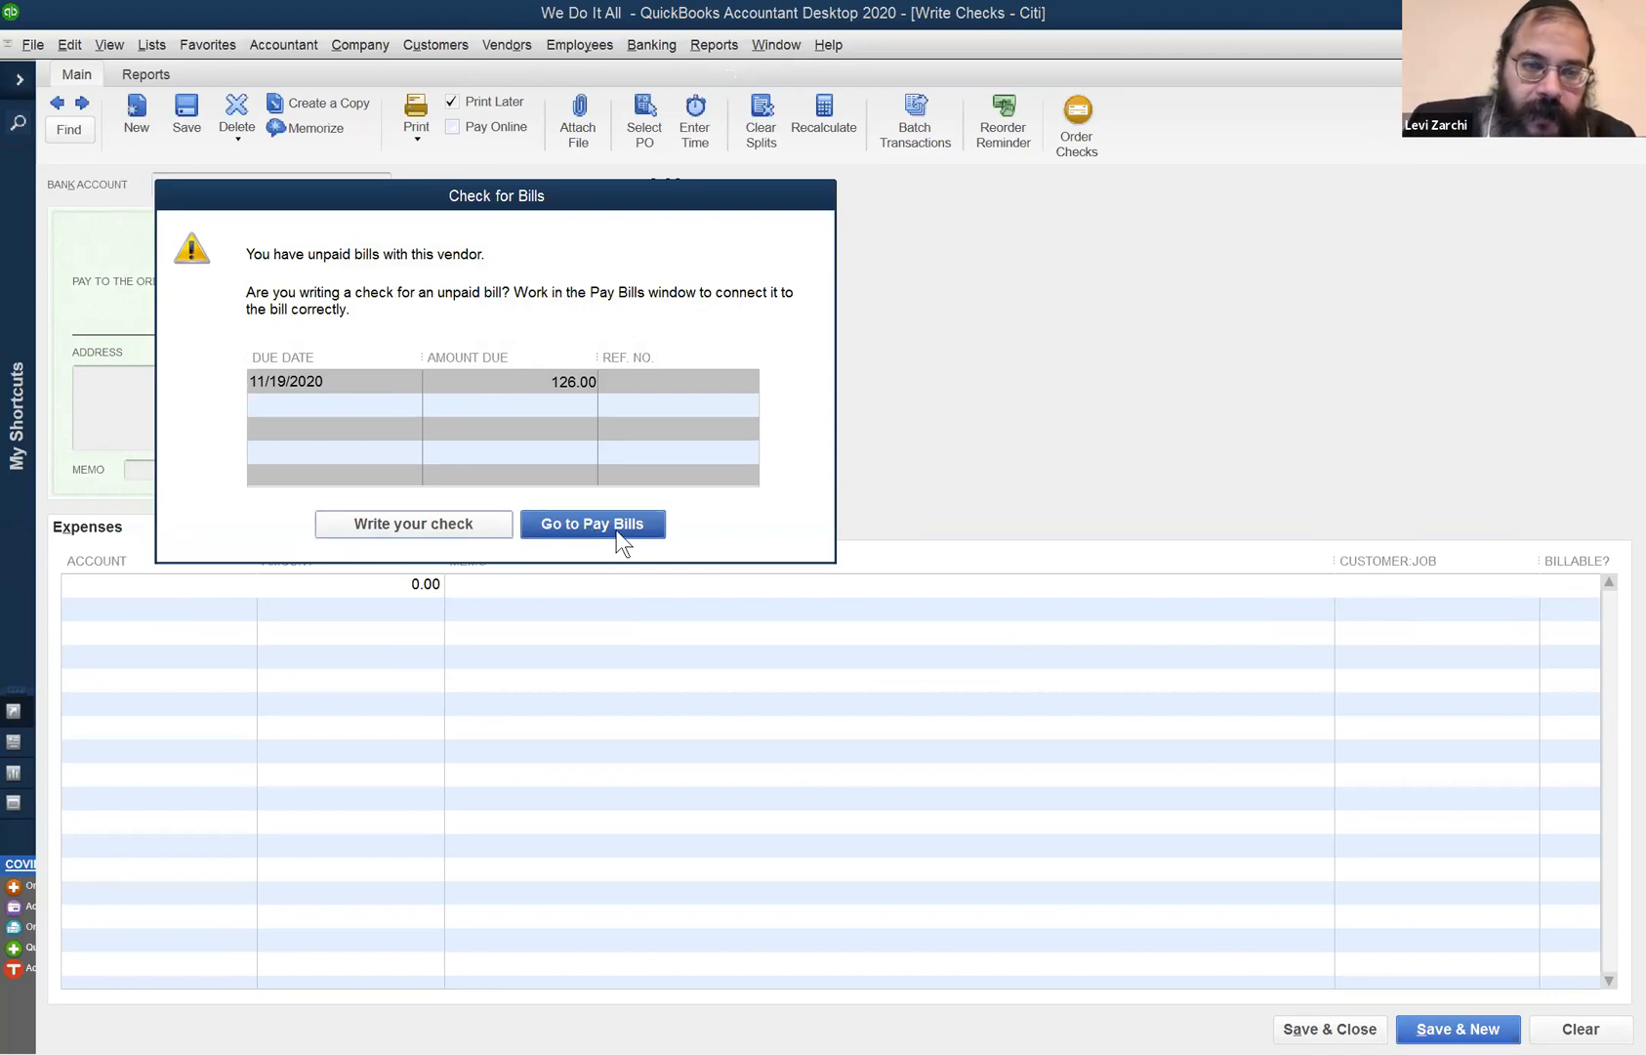
pyautogui.click(403, 524)
pyautogui.write('126')
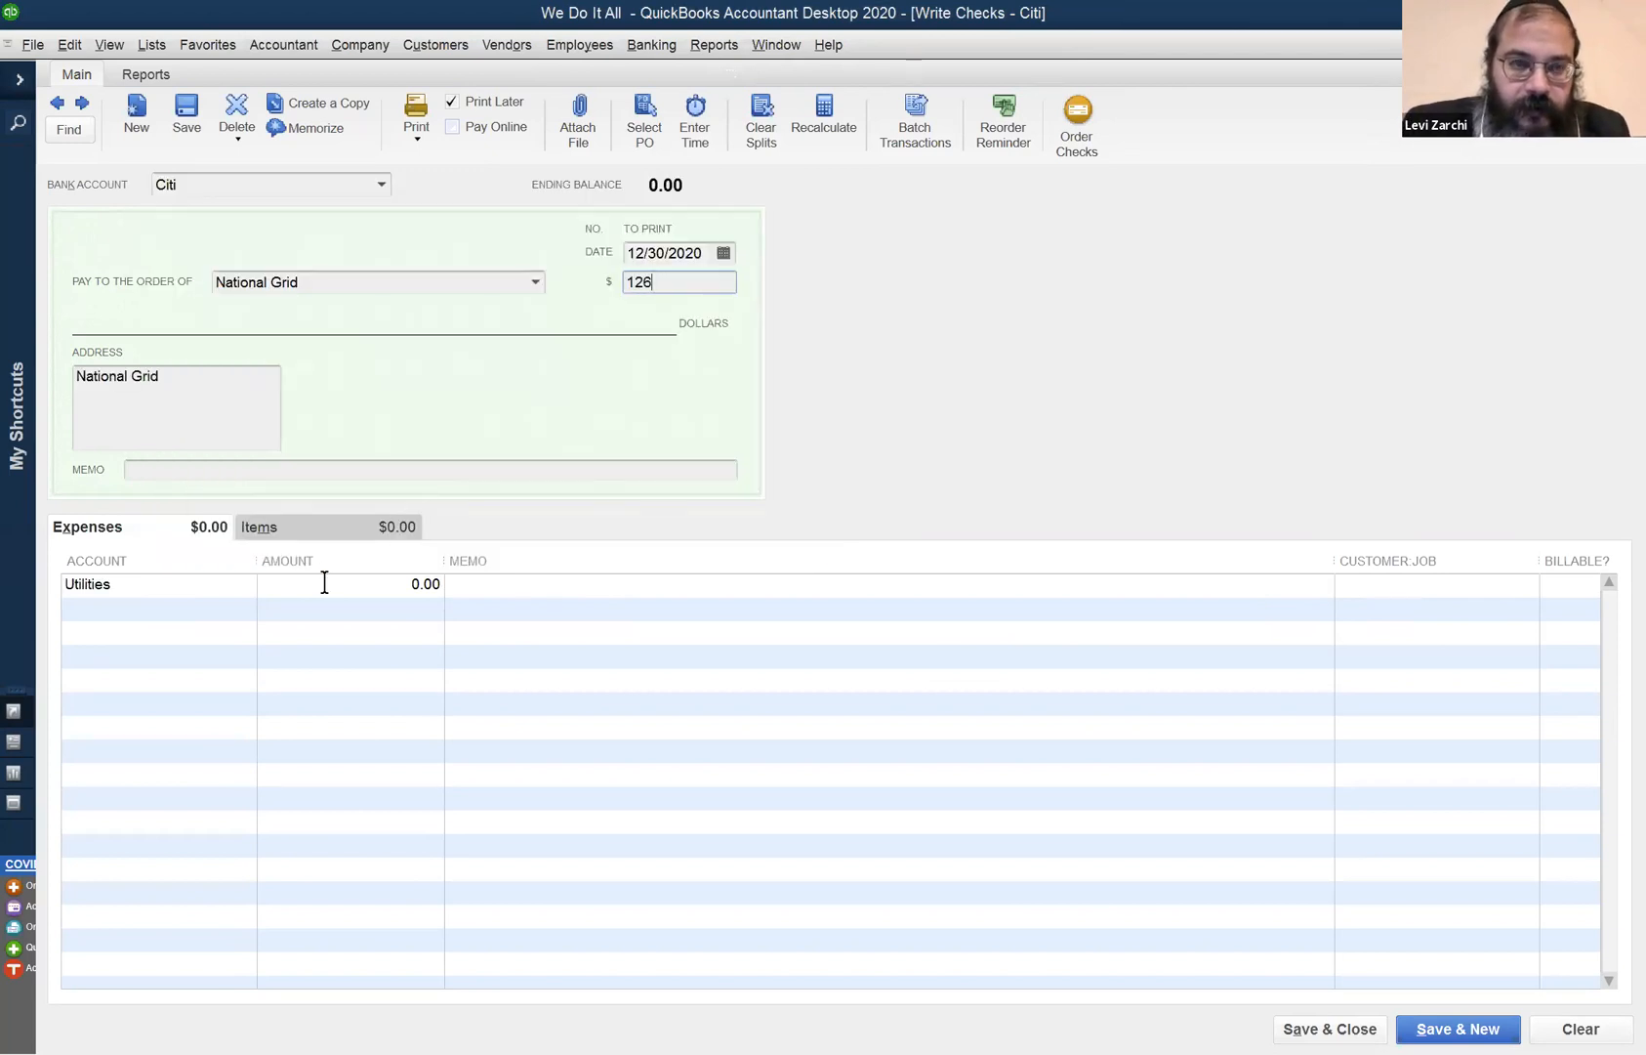
pyautogui.press('Tab')
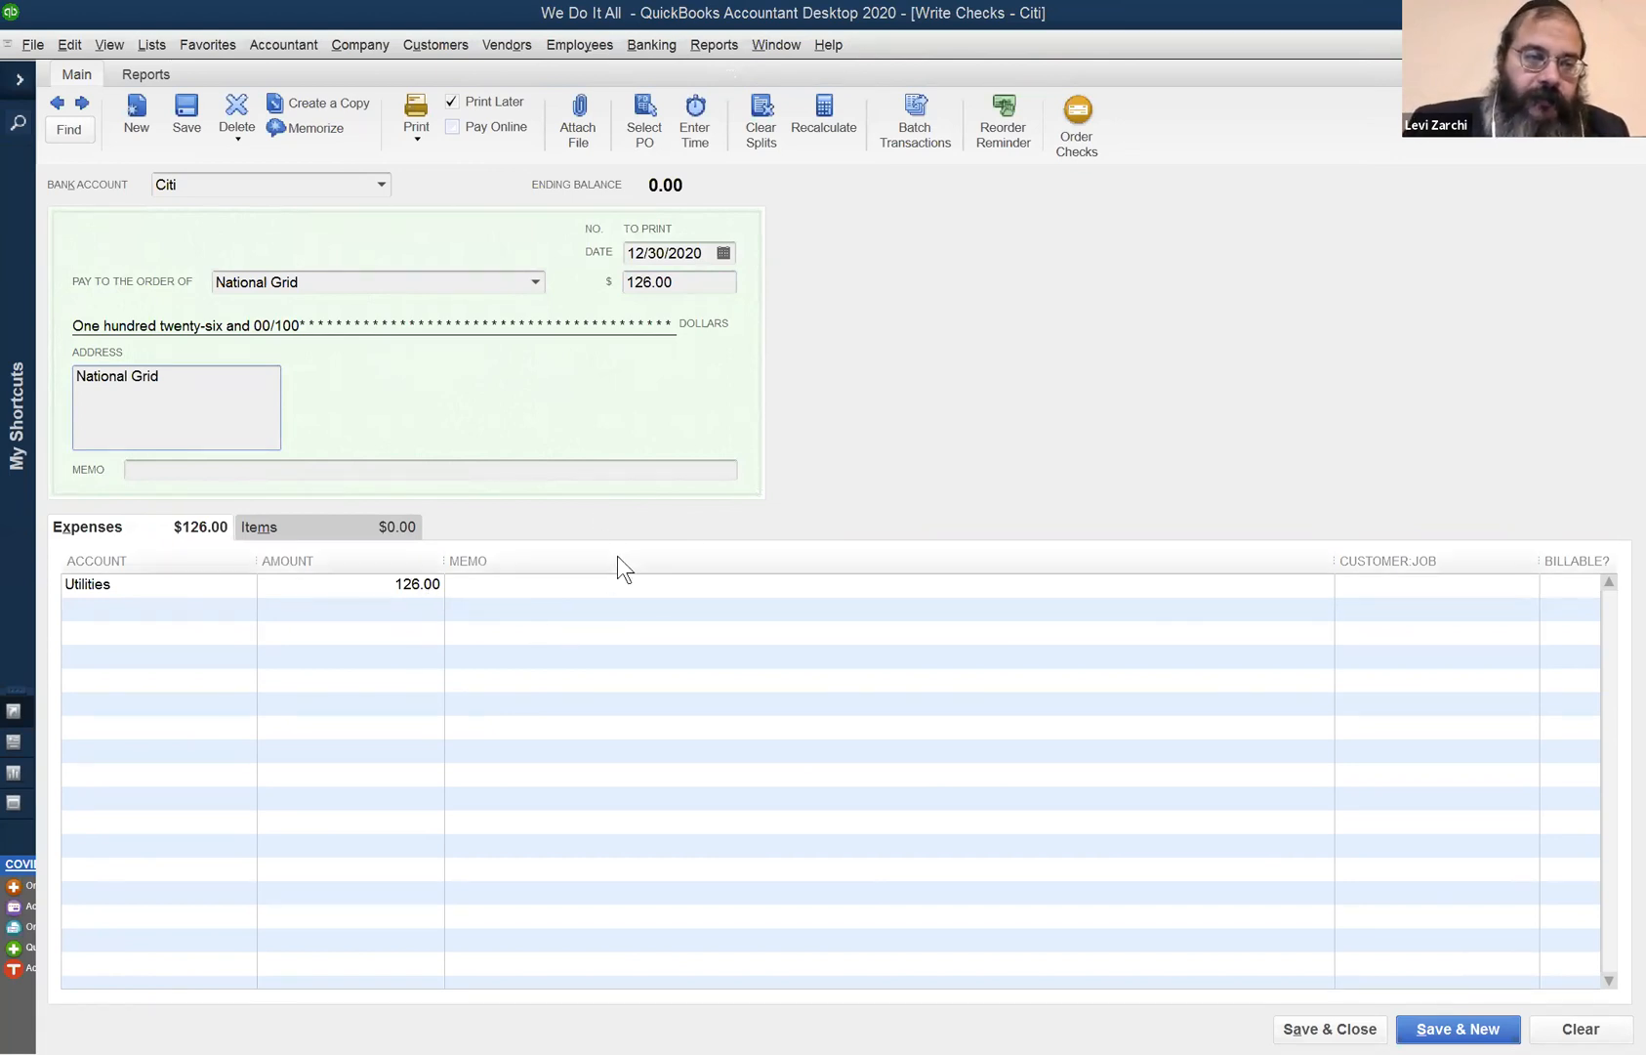
# - Change the check's expense line from Utilities to Accounts Payable
pyautogui.click(198, 584)
pyautogui.write('Accounts Payable')
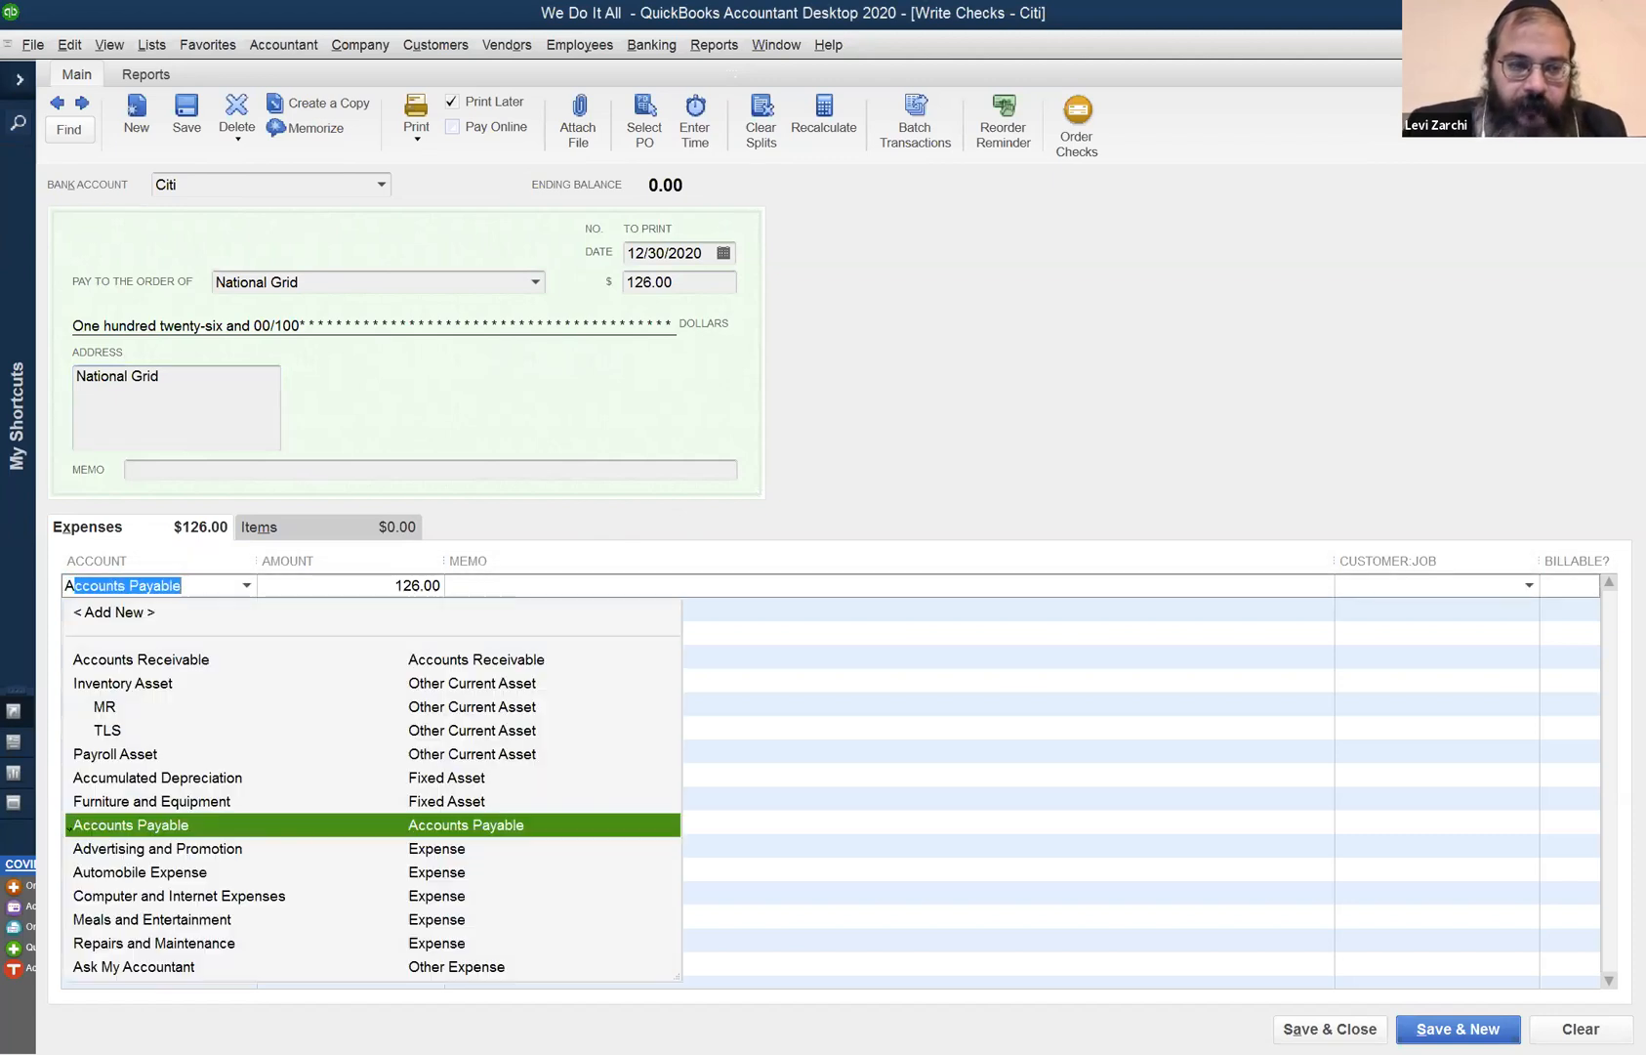
pyautogui.press('Tab')
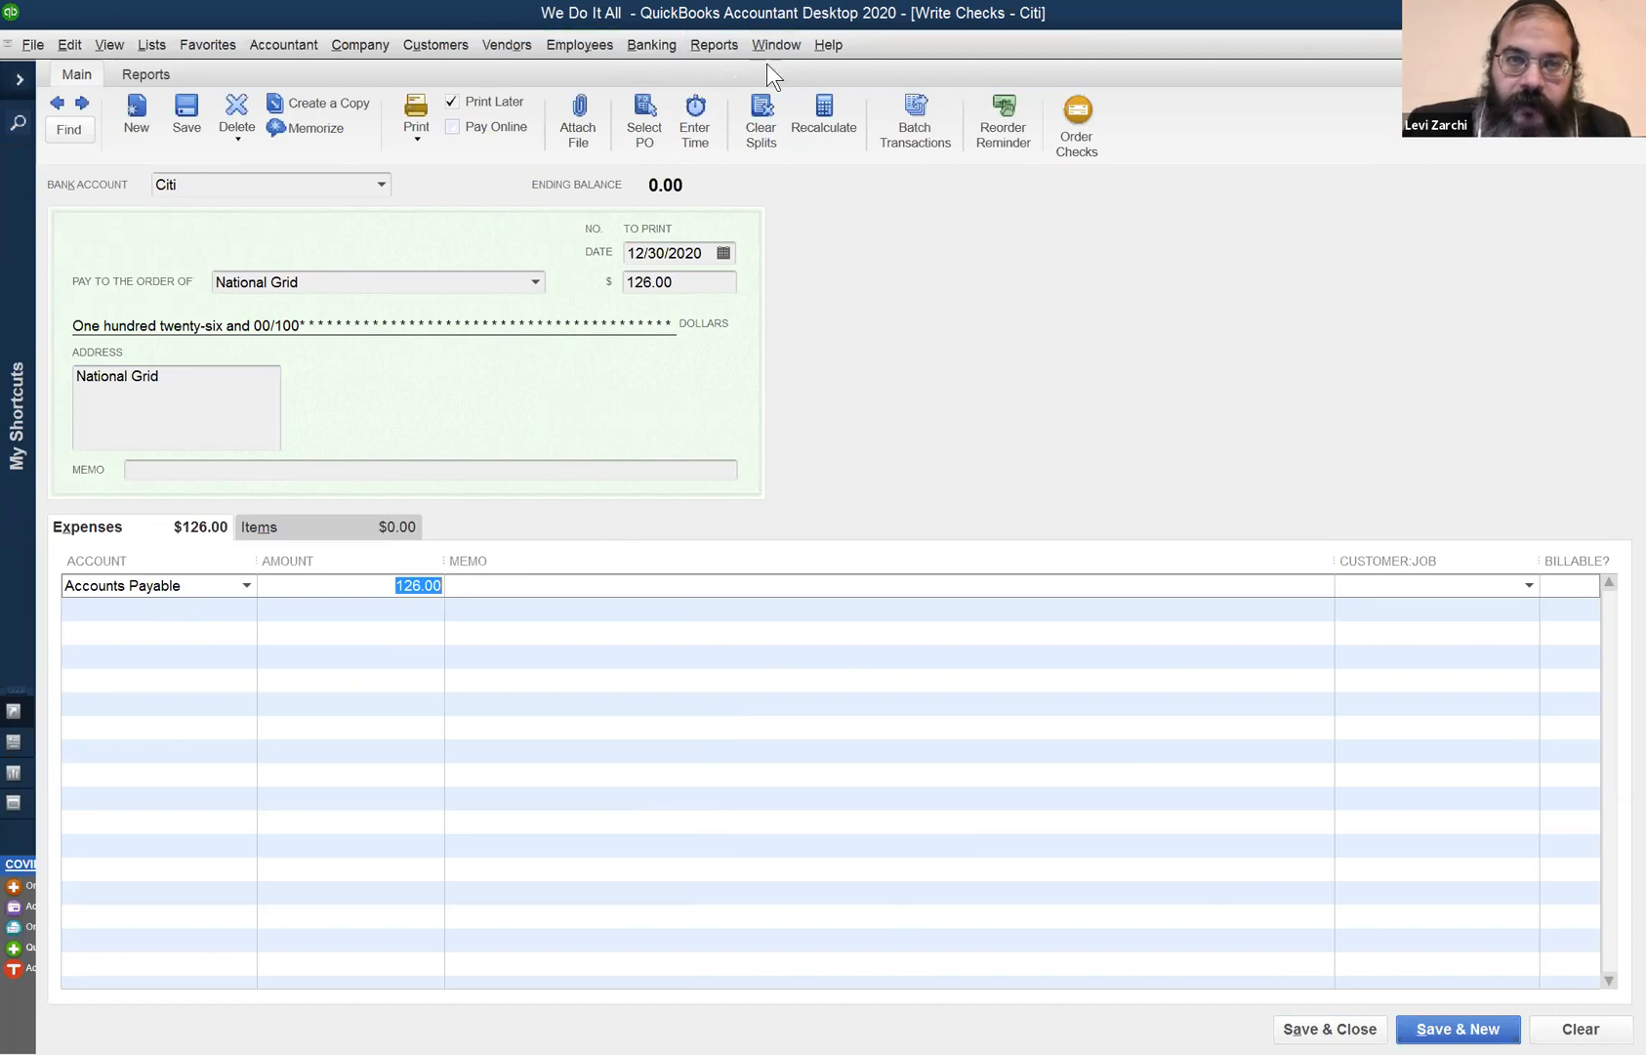
pyautogui.click(519, 45)
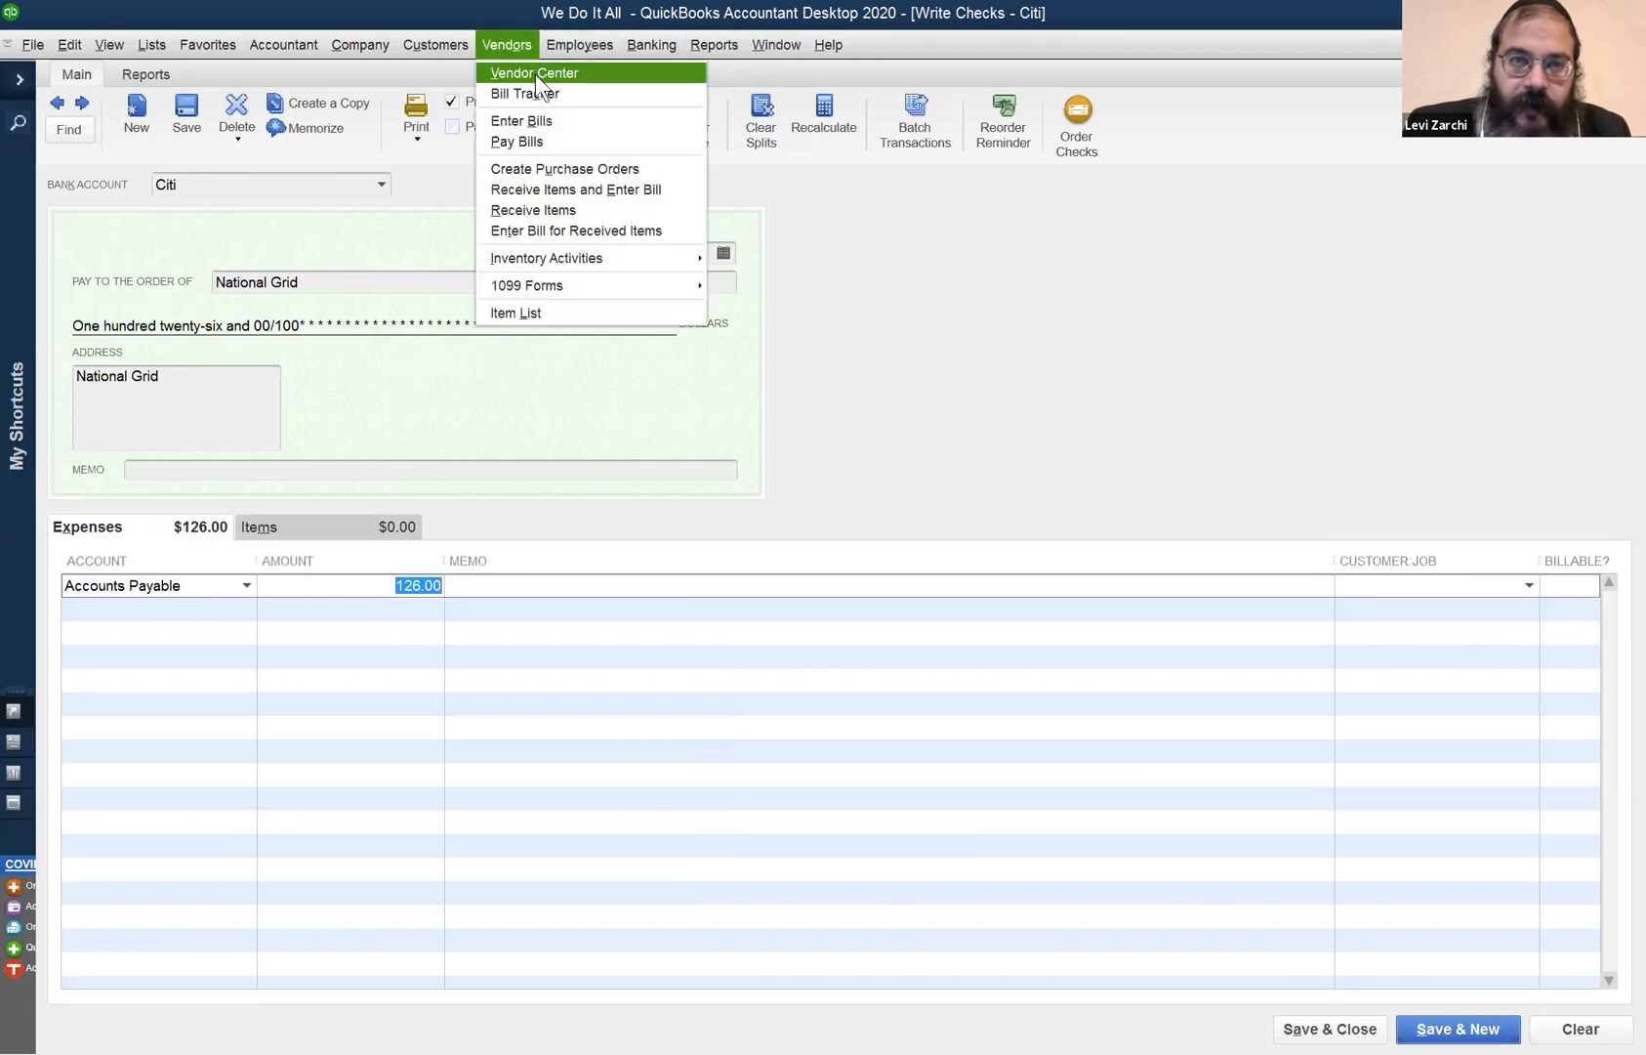
# - Review National Grid's open bill in the Vendor Center, then save the 126.00 Citi check
pyautogui.click(536, 74)
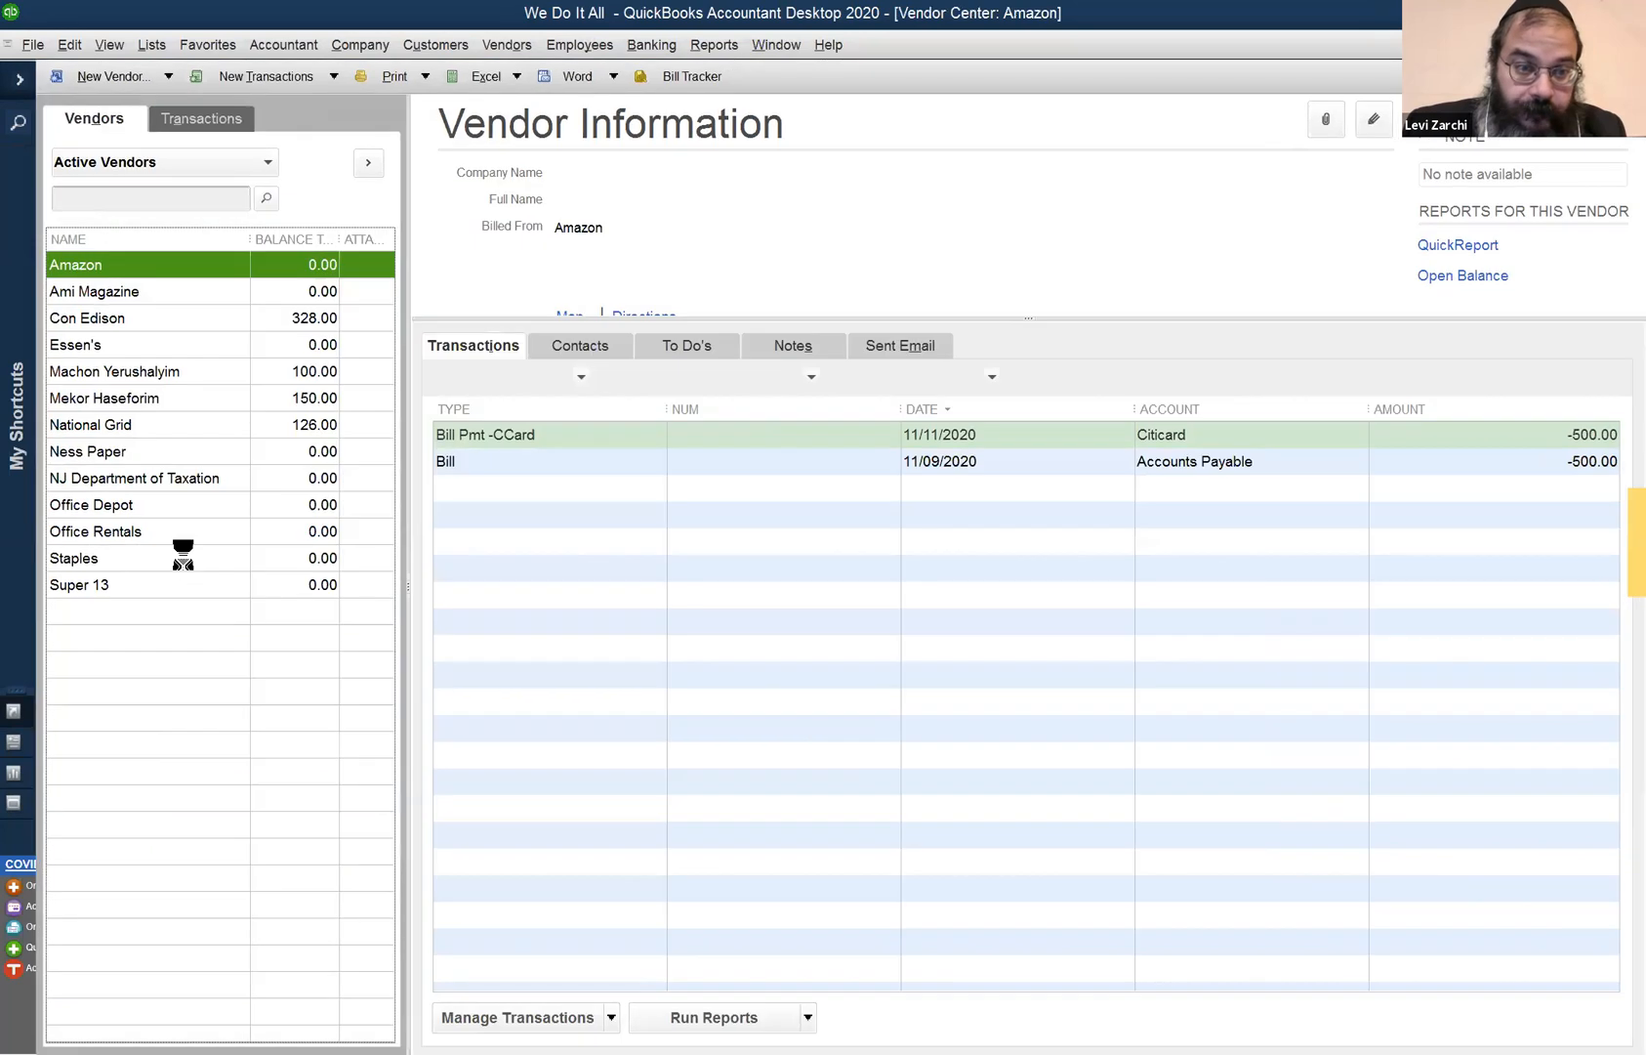
pyautogui.click(168, 426)
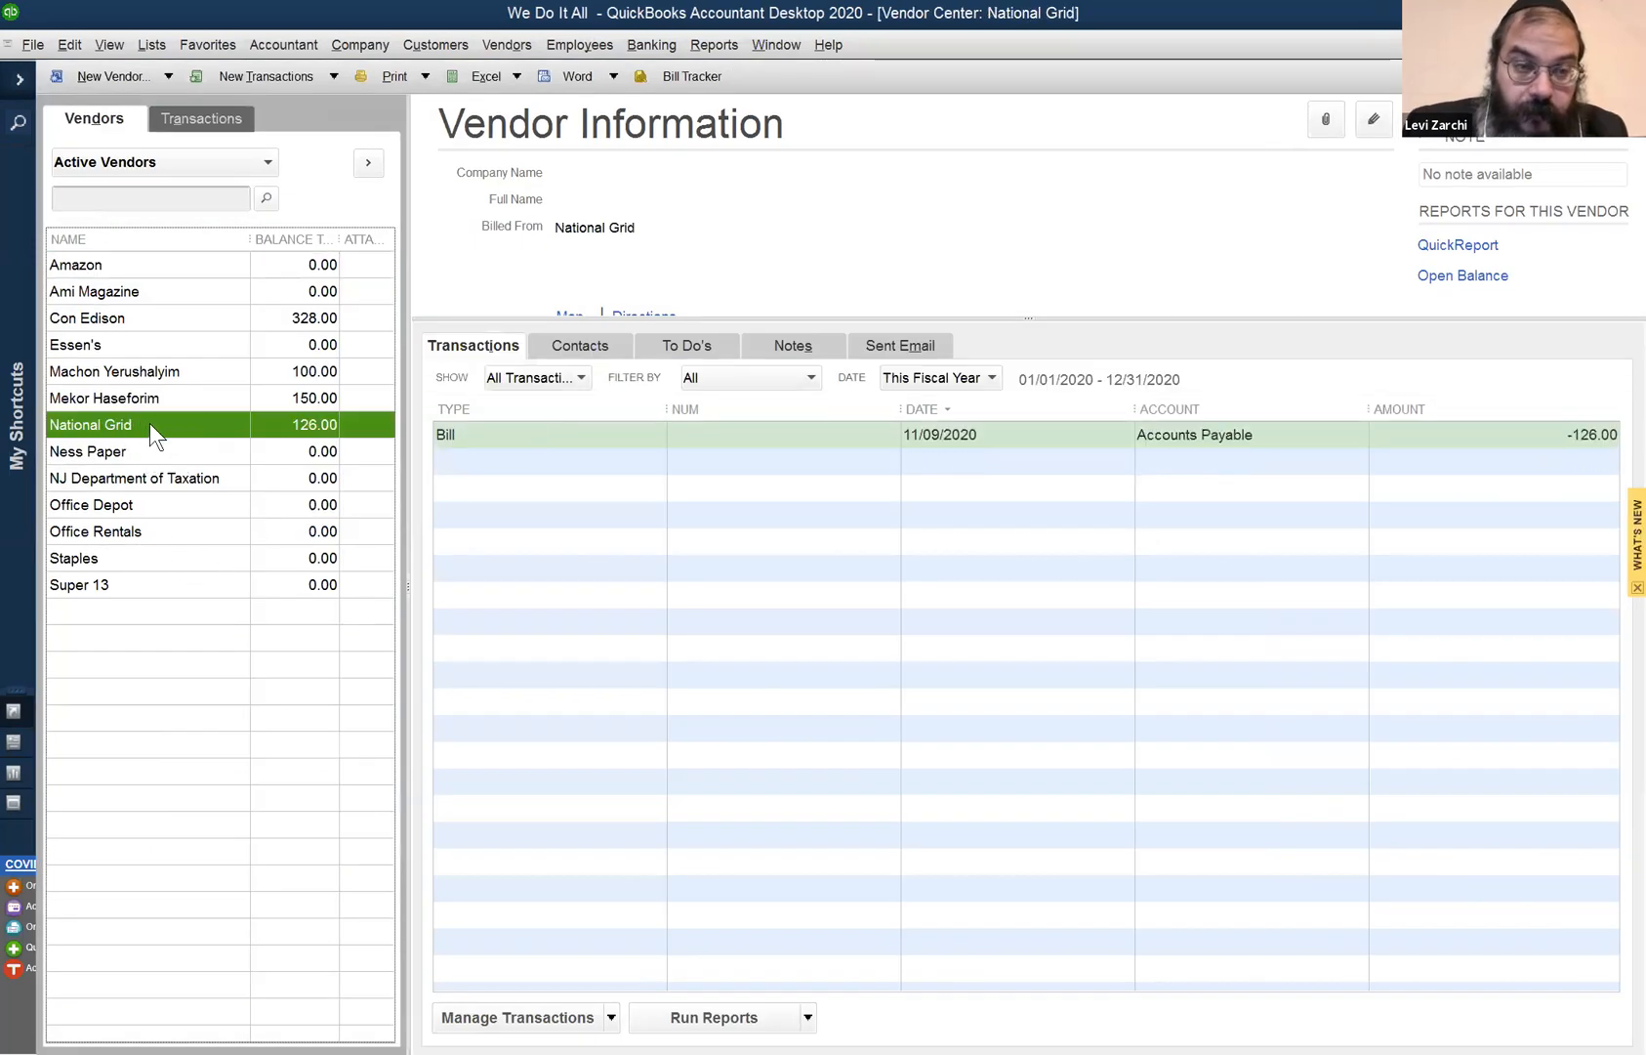
pyautogui.click(781, 45)
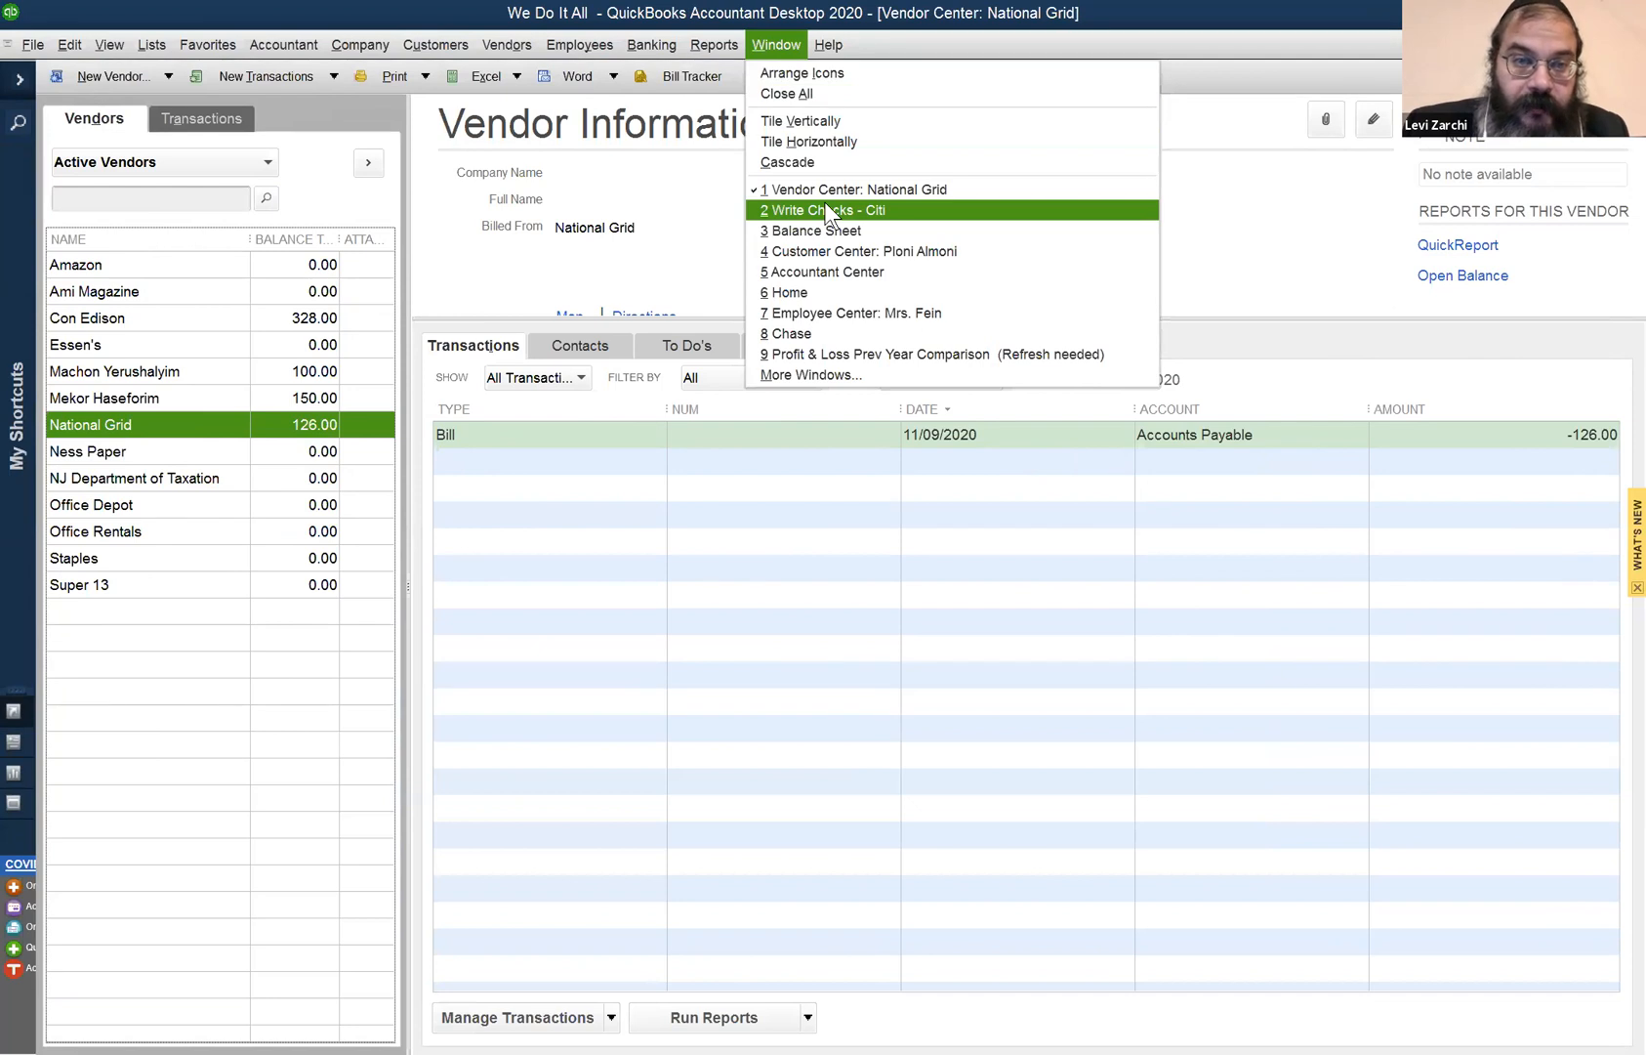
pyautogui.click(826, 210)
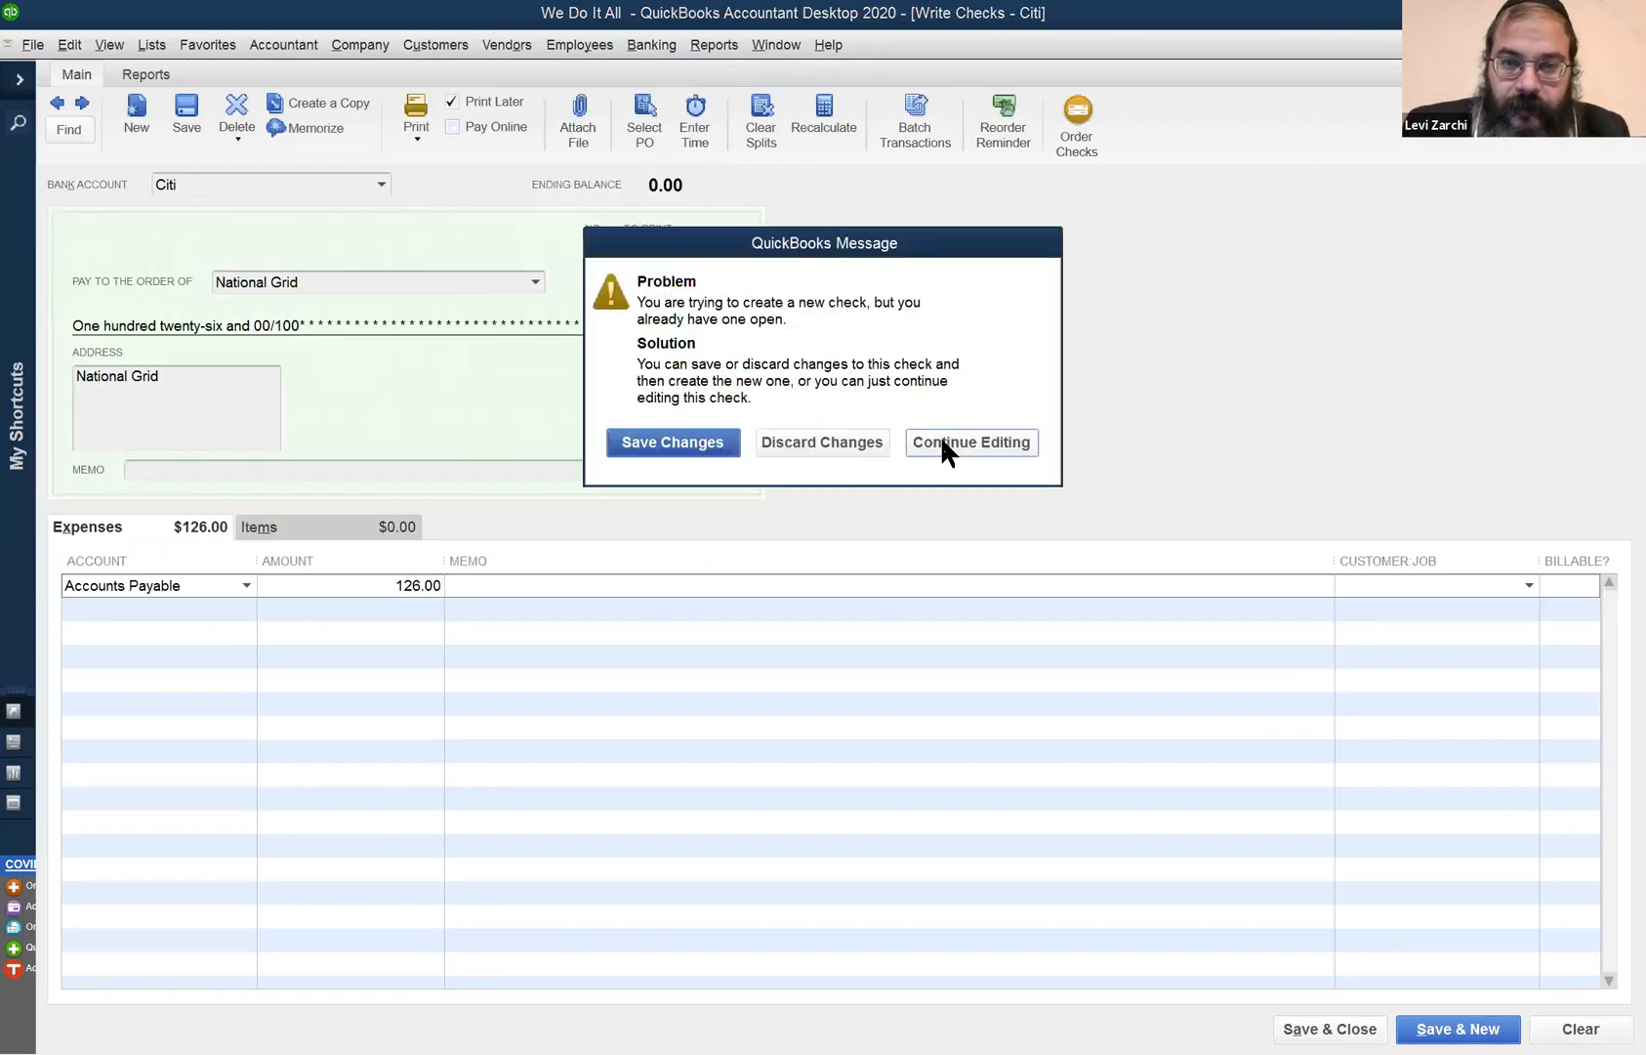
pyautogui.click(959, 442)
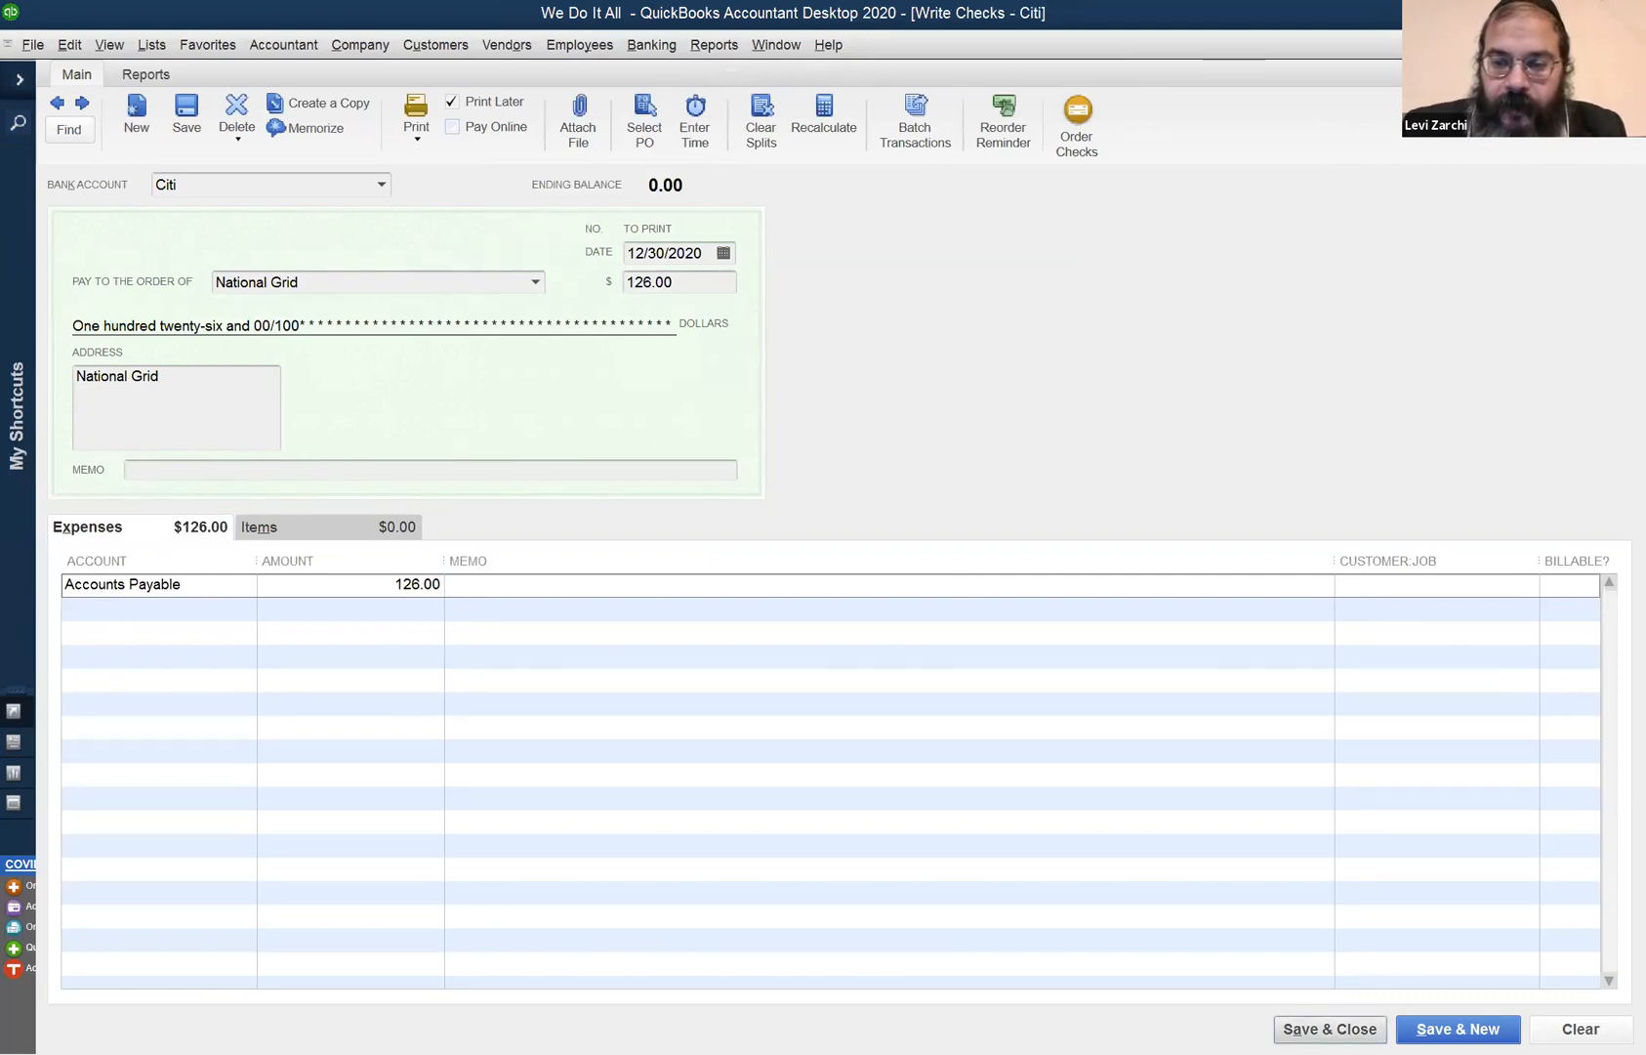
pyautogui.press('Return')
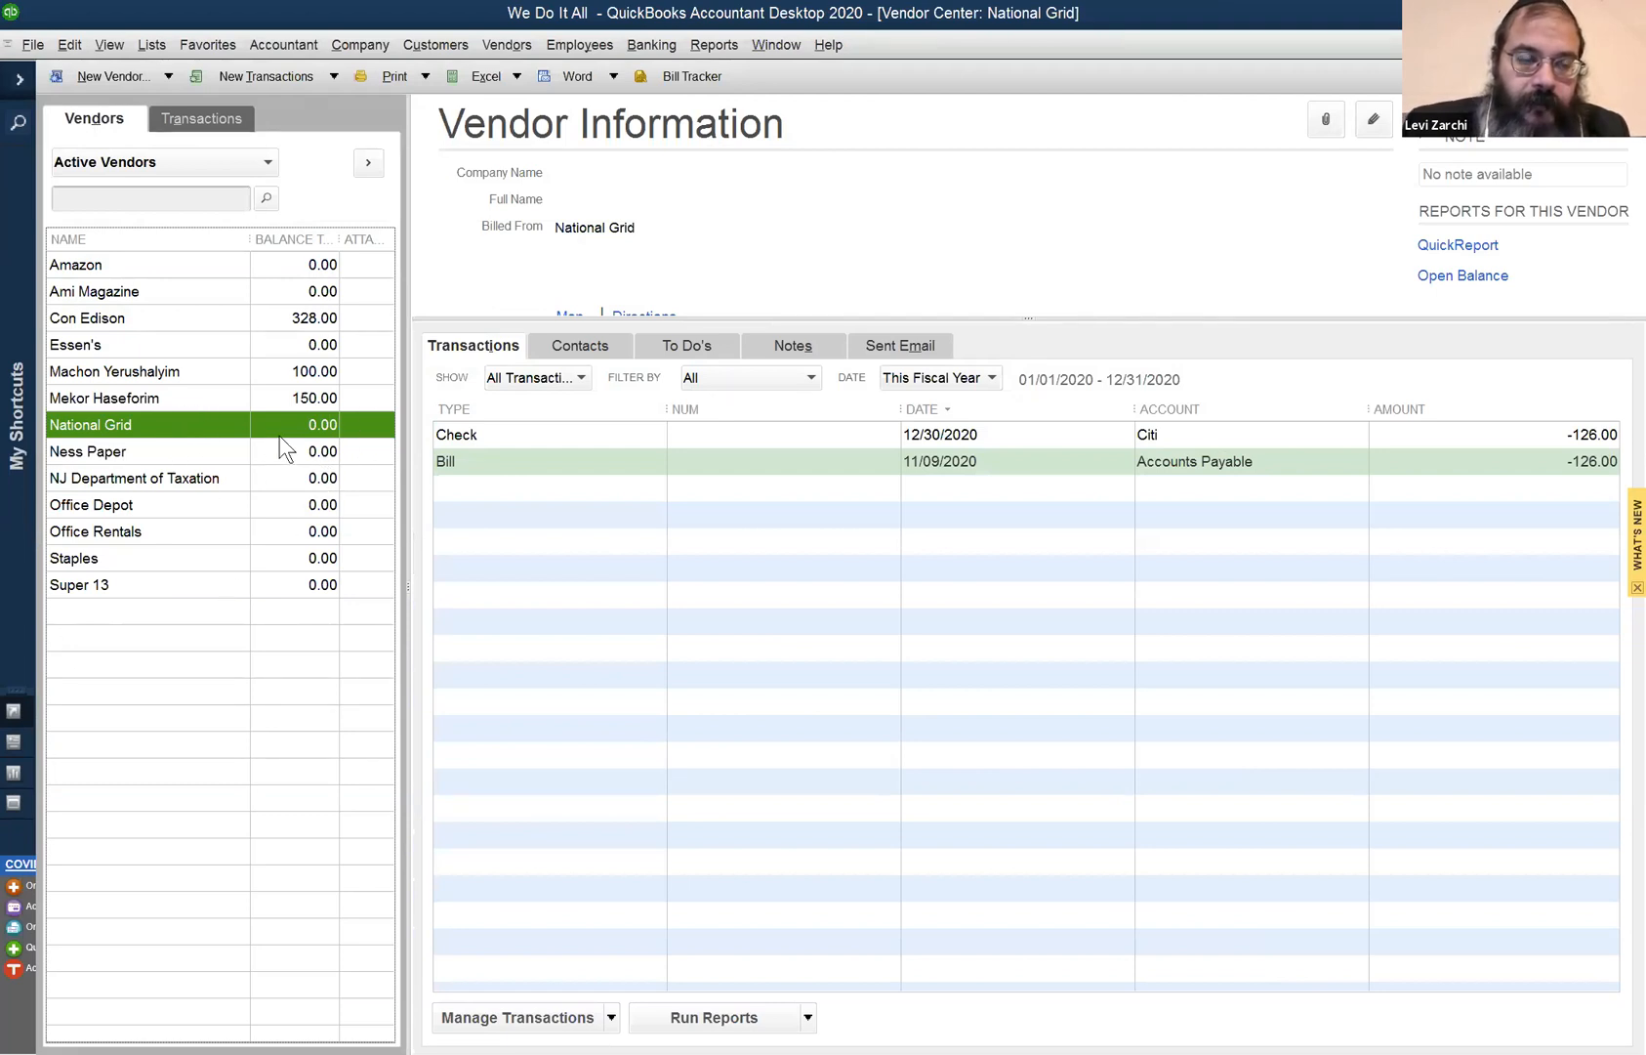
pyautogui.click(776, 45)
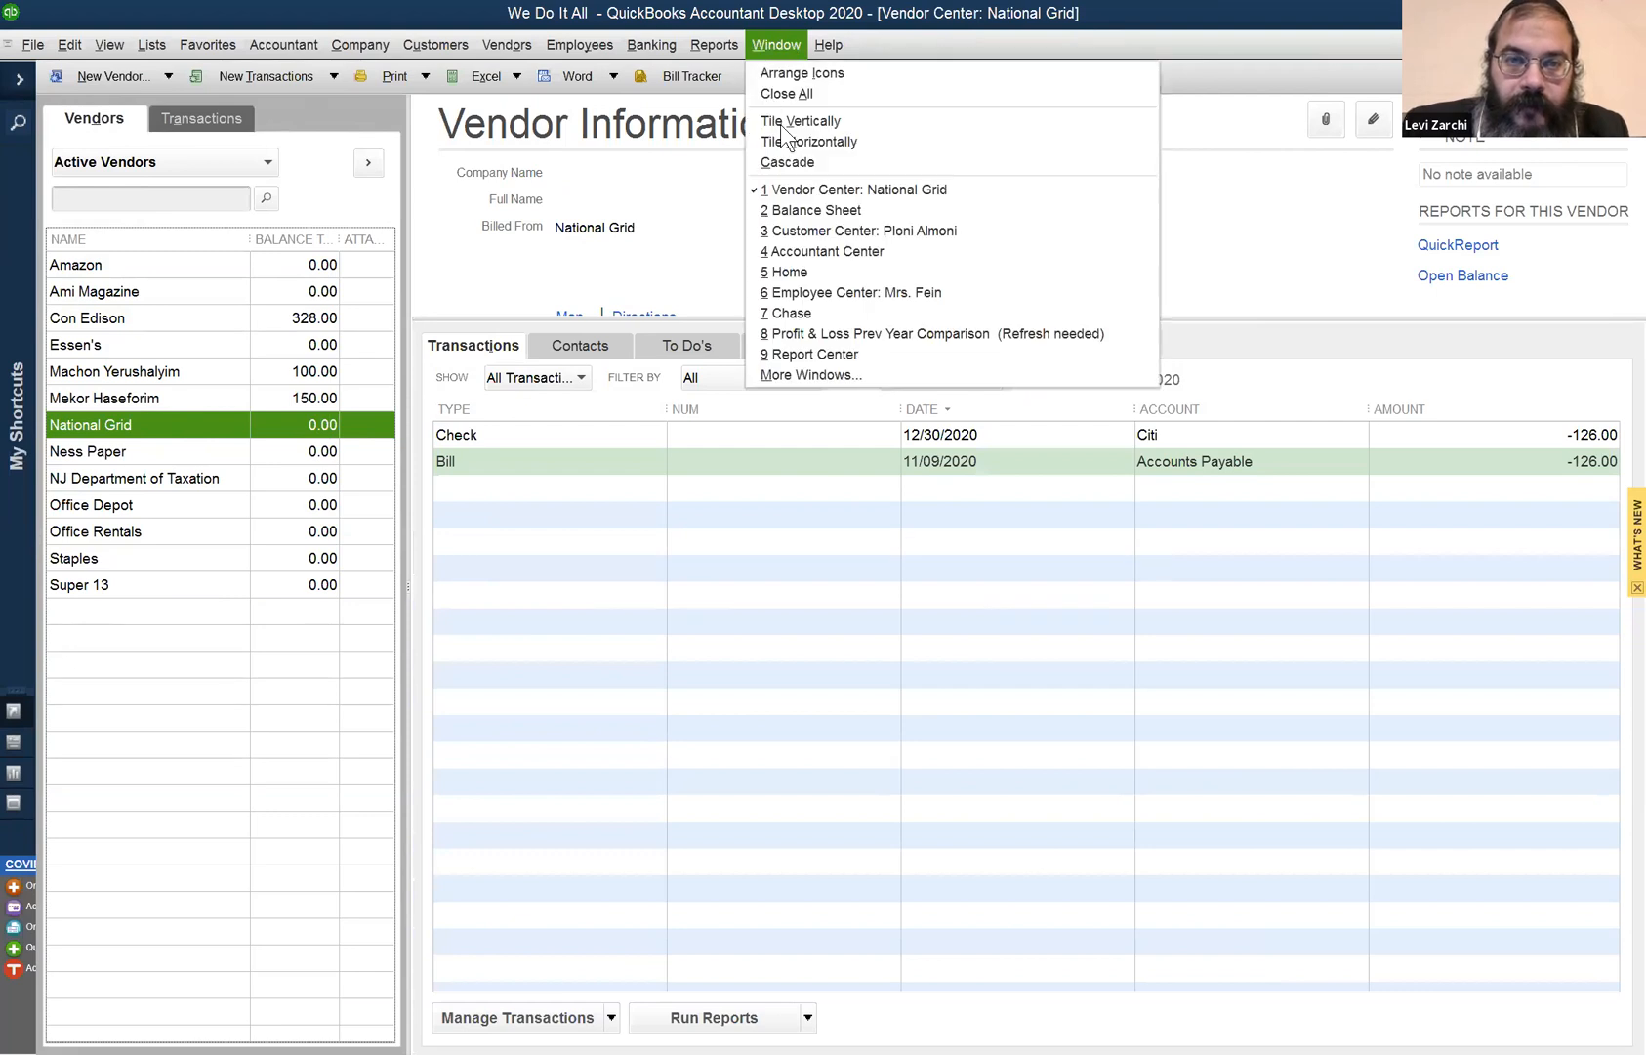
# - QuickZoom into Accounts Payable 578.00 on the Balance Sheet, then open Pay Bills
pyautogui.click(837, 215)
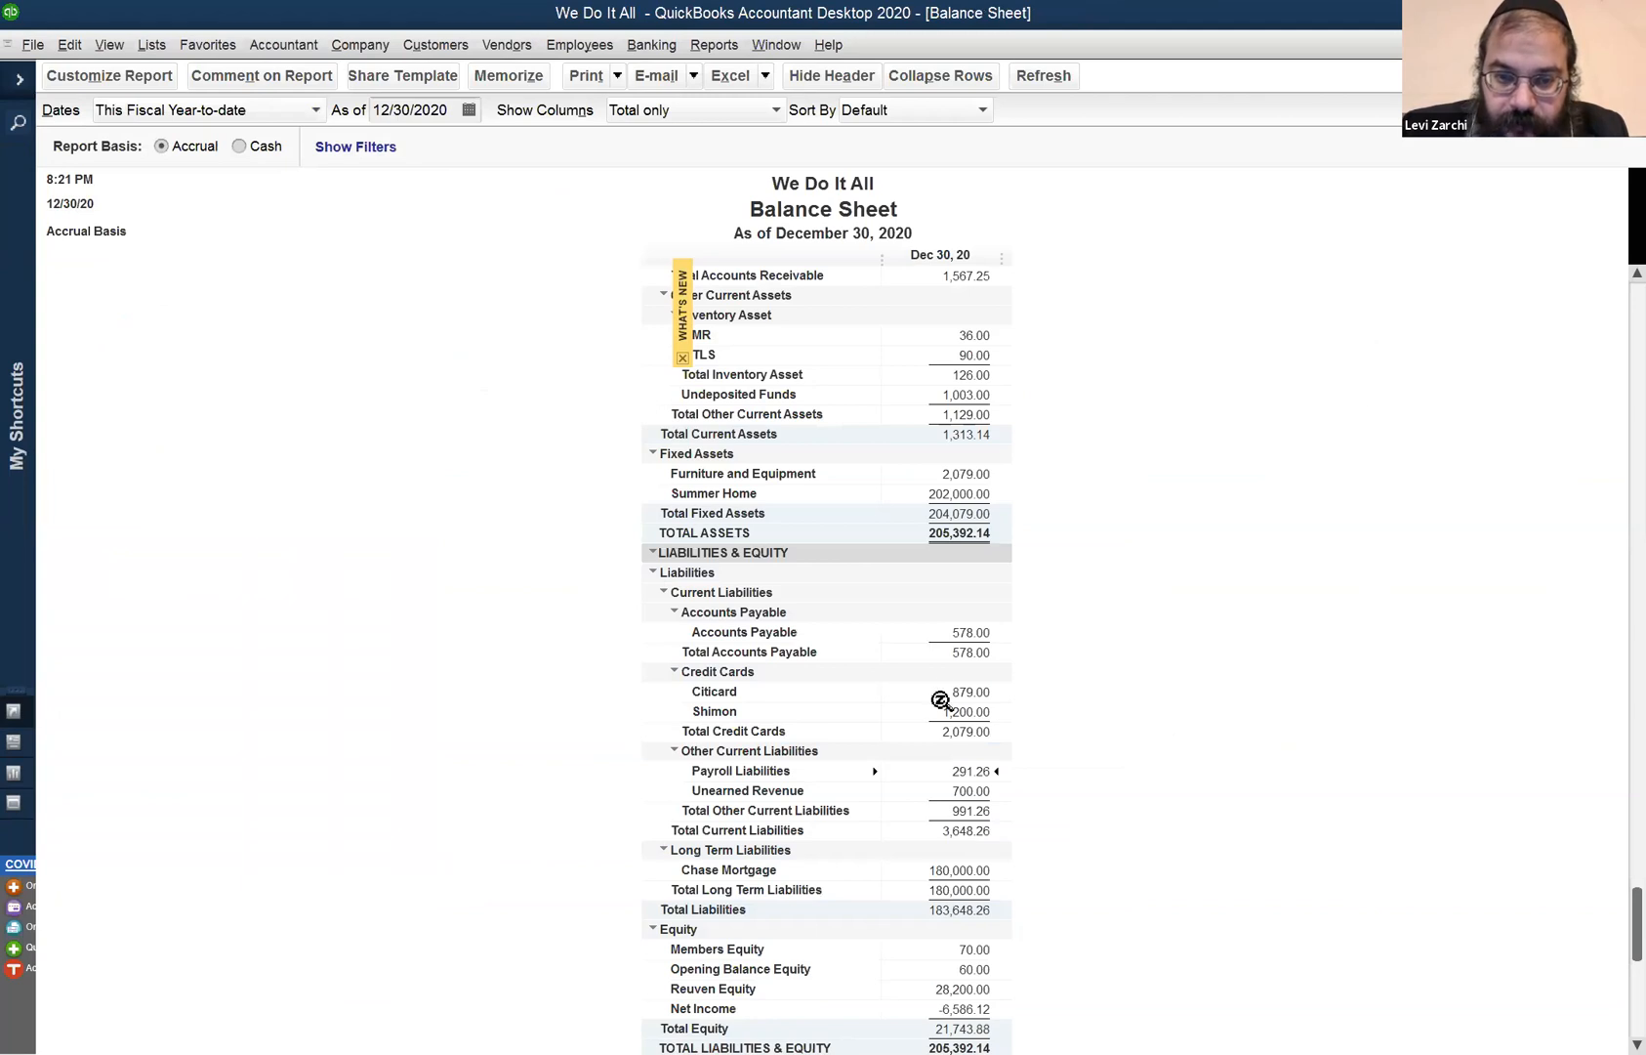
pyautogui.doubleClick(978, 633)
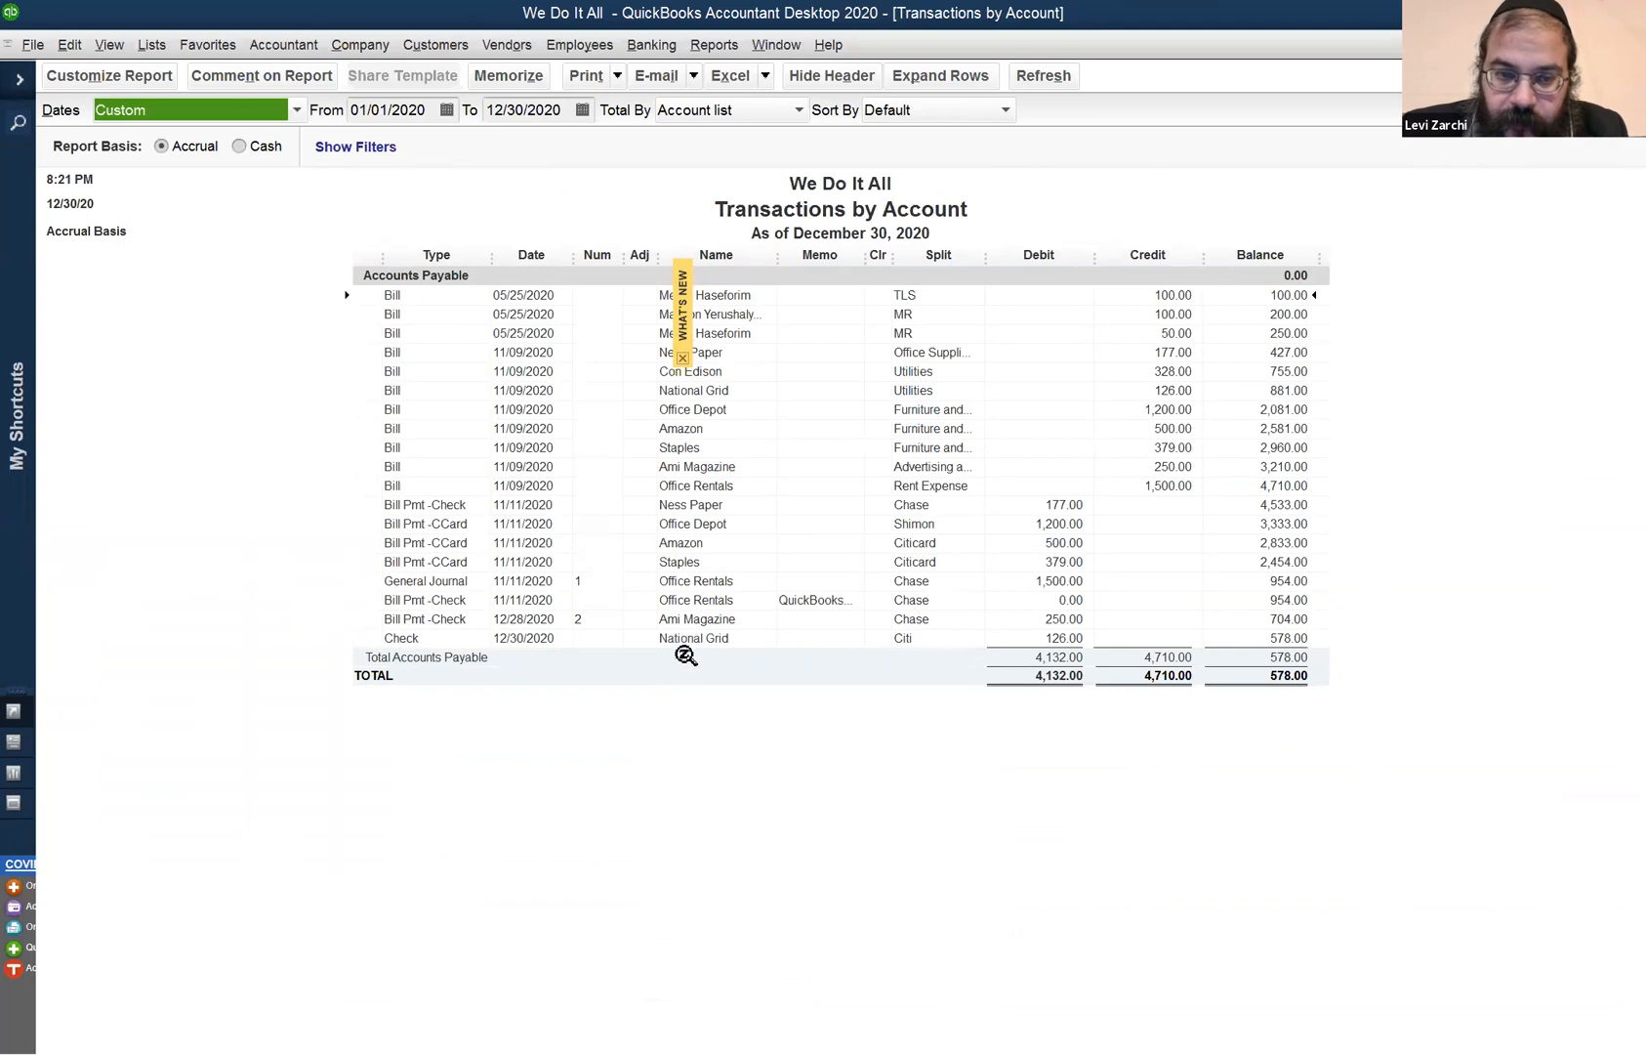
pyautogui.click(1019, 652)
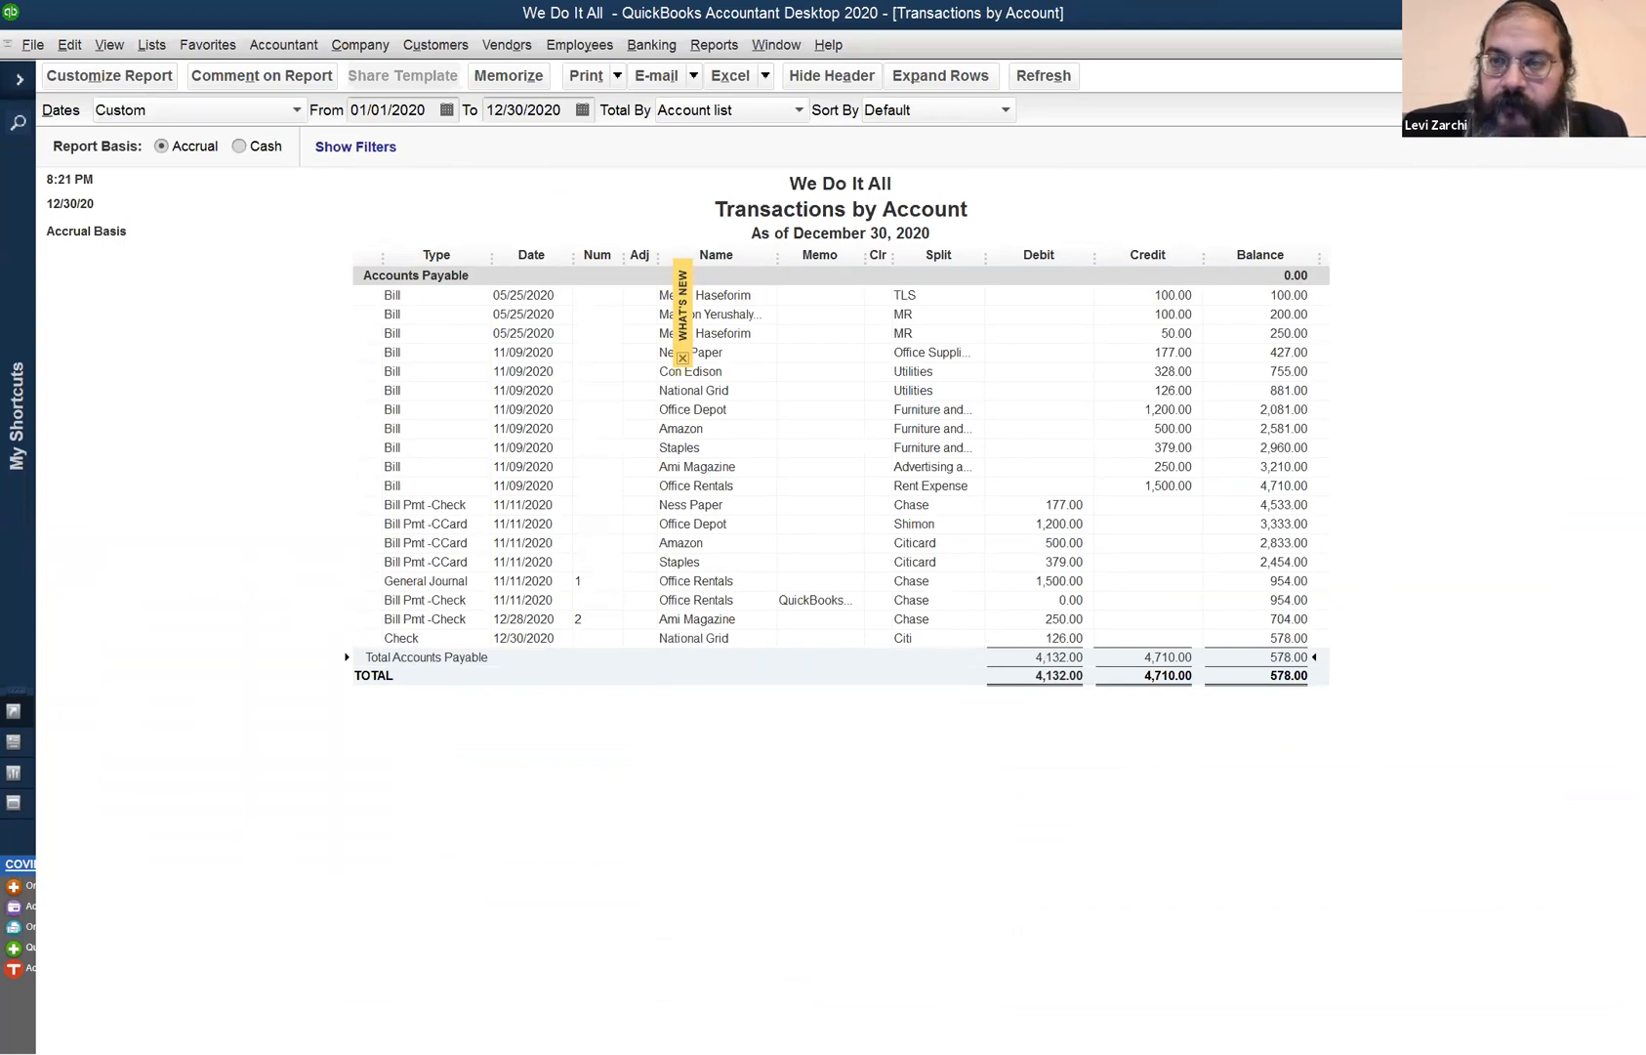
pyautogui.press('Escape')
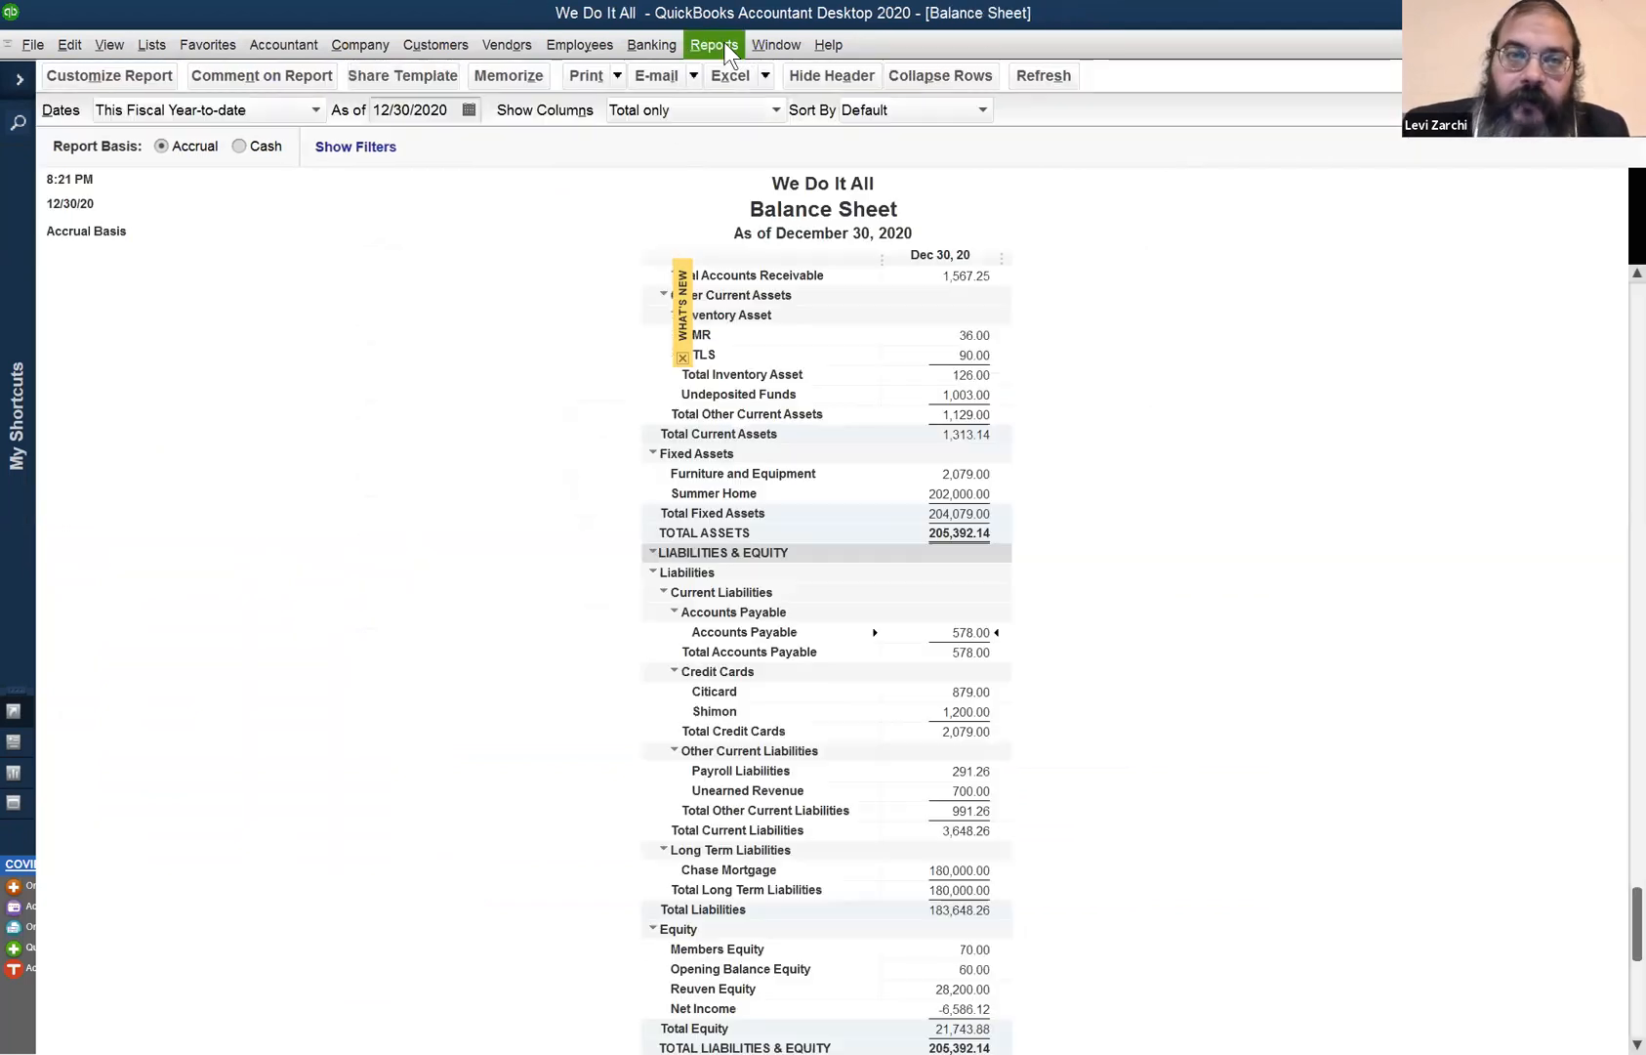
pyautogui.click(518, 45)
pyautogui.click(523, 142)
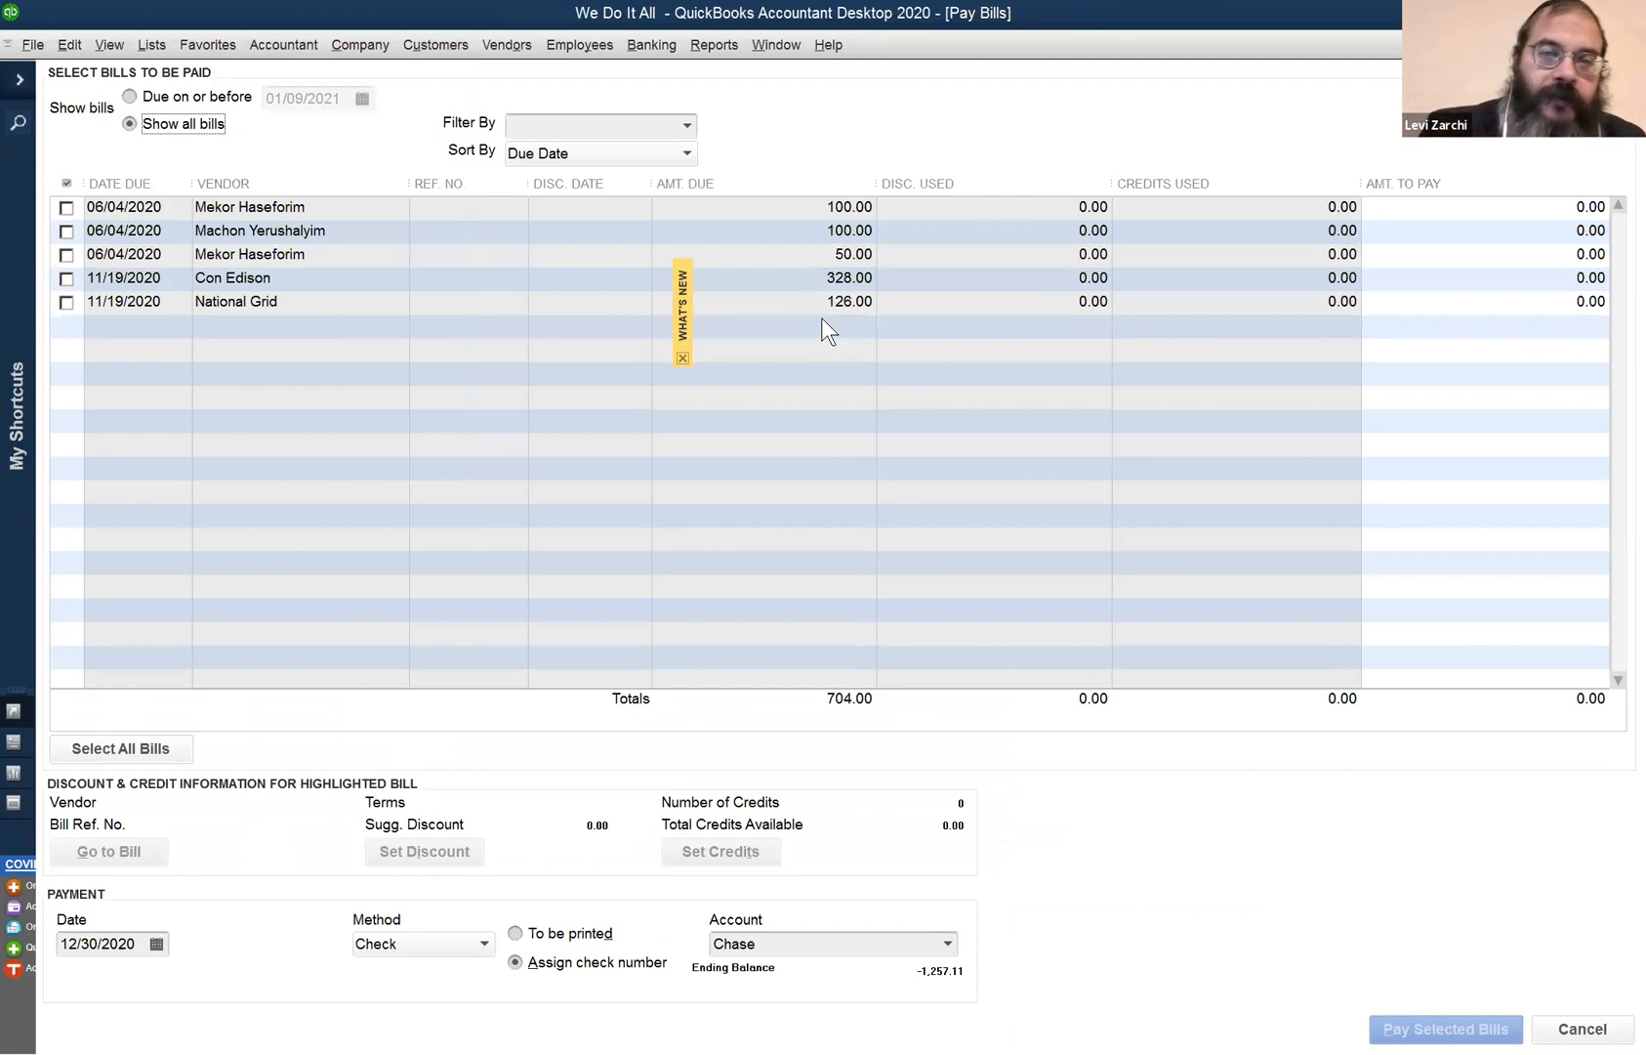
# - Look up National Grid's vendor record, then tick its 126.00 bill in Pay Bills
pyautogui.click(518, 48)
pyautogui.click(524, 69)
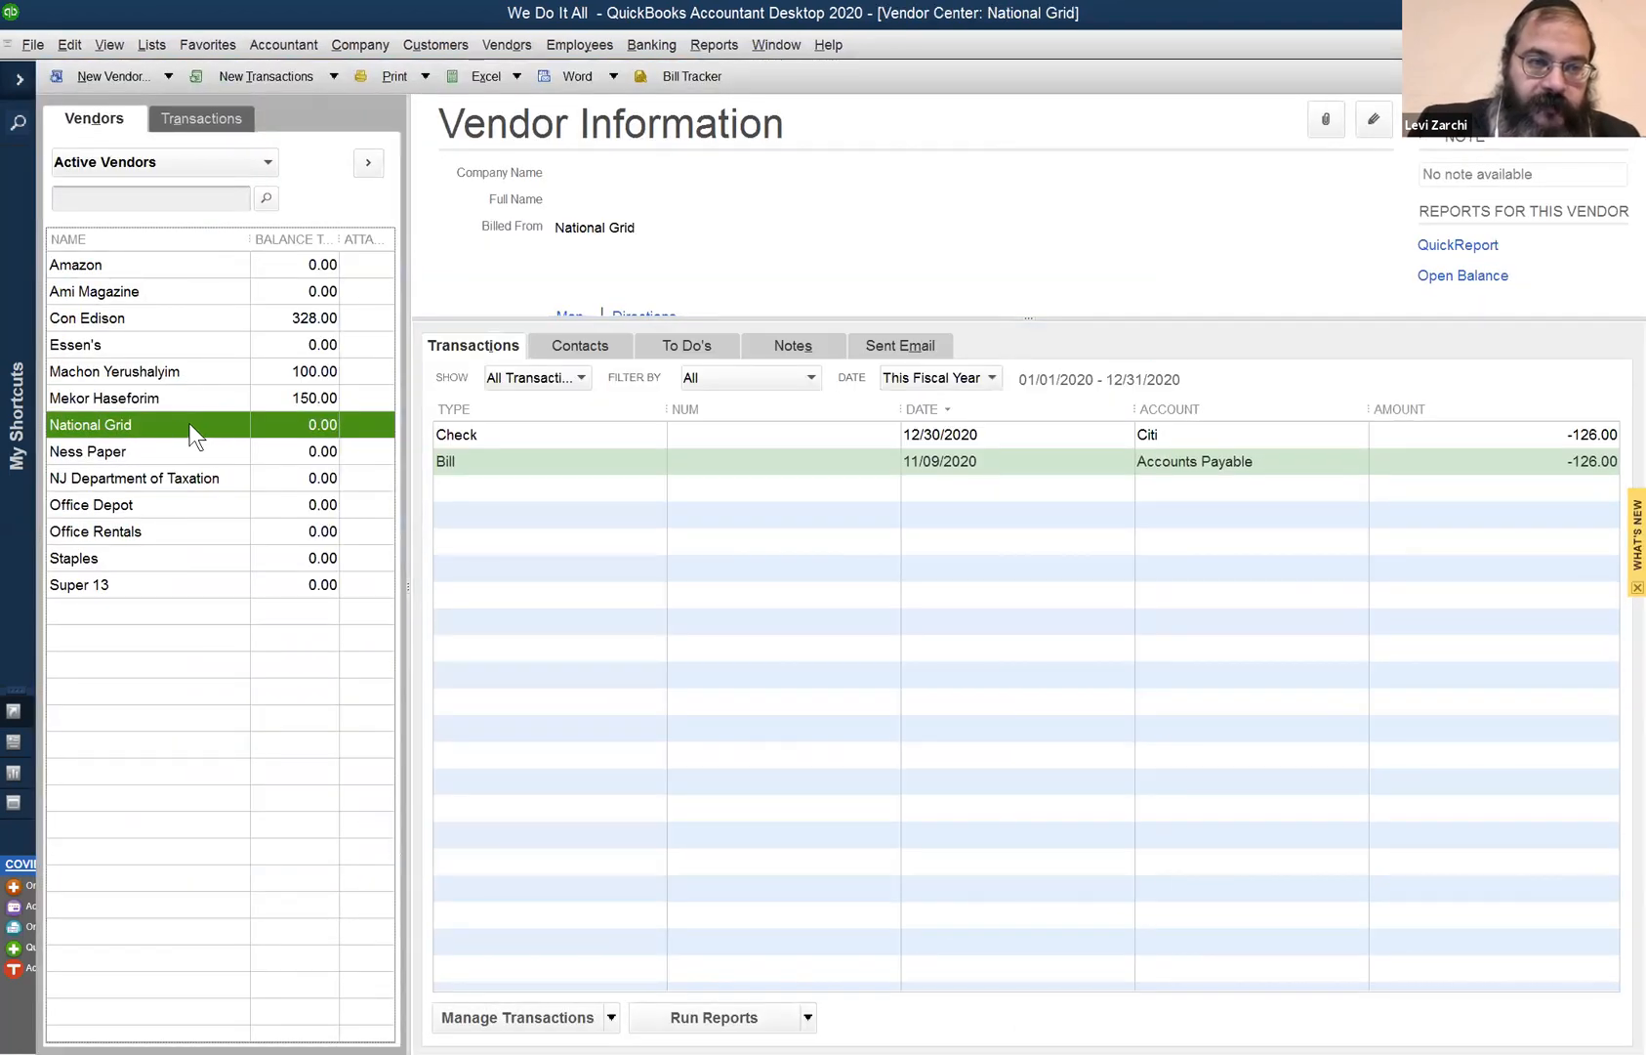
pyautogui.click(777, 45)
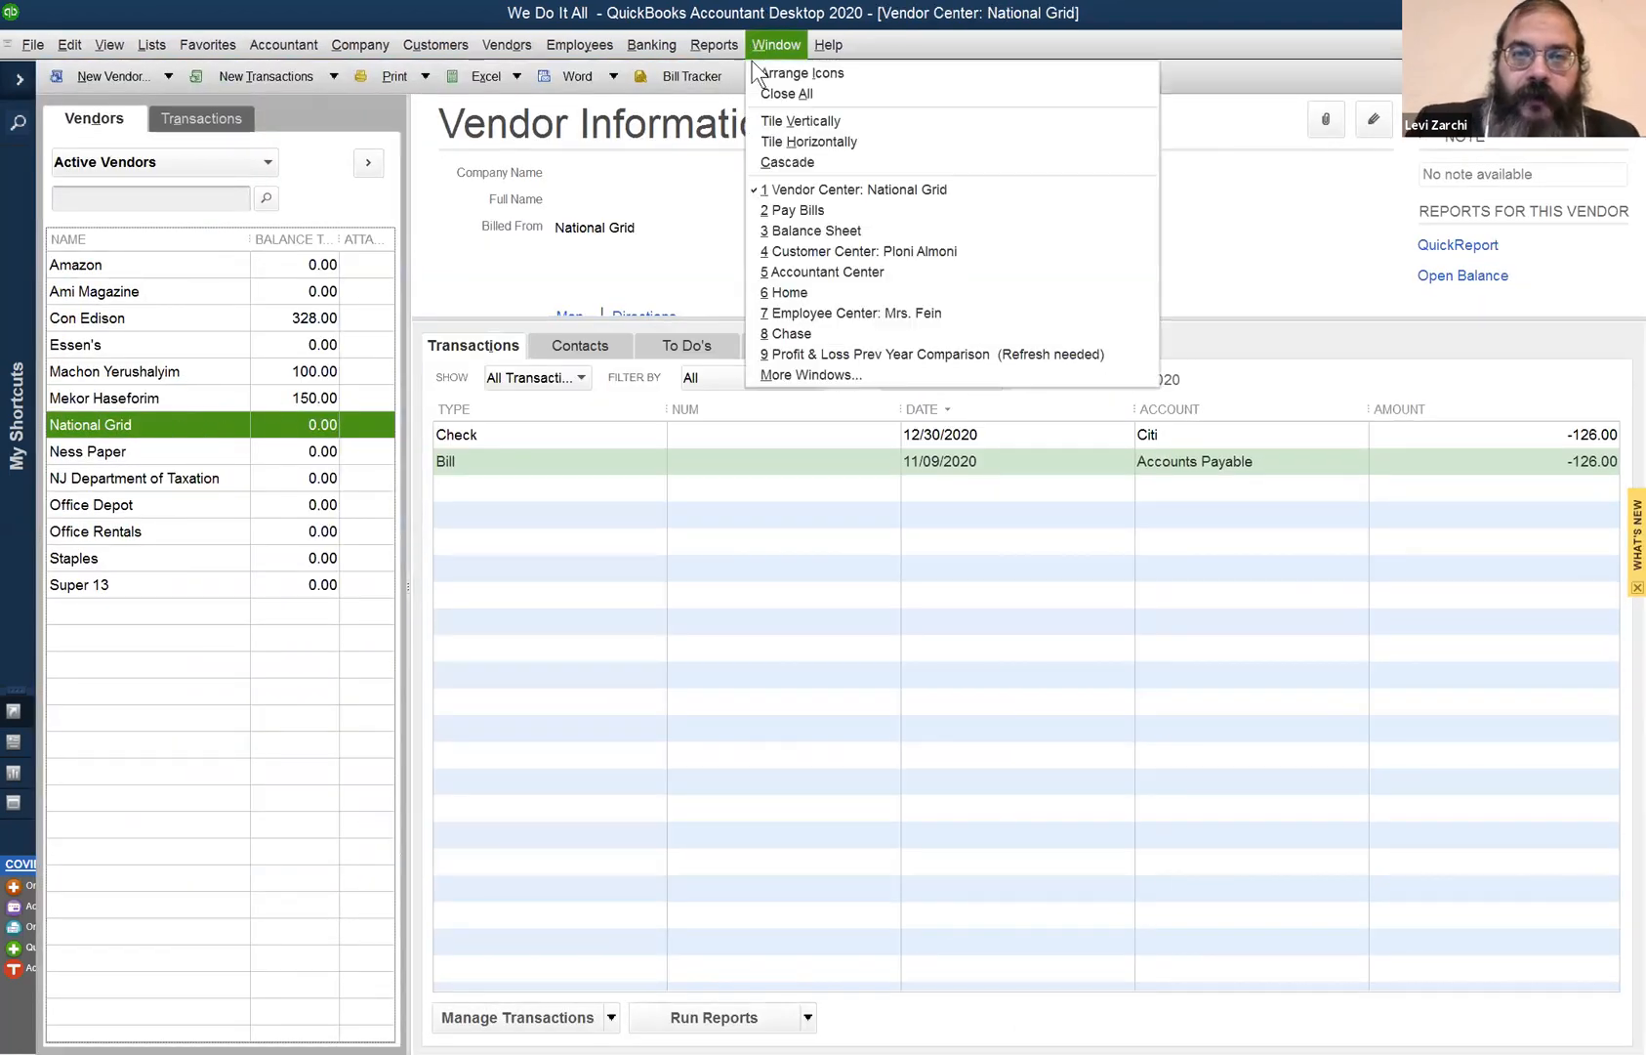
pyautogui.click(784, 223)
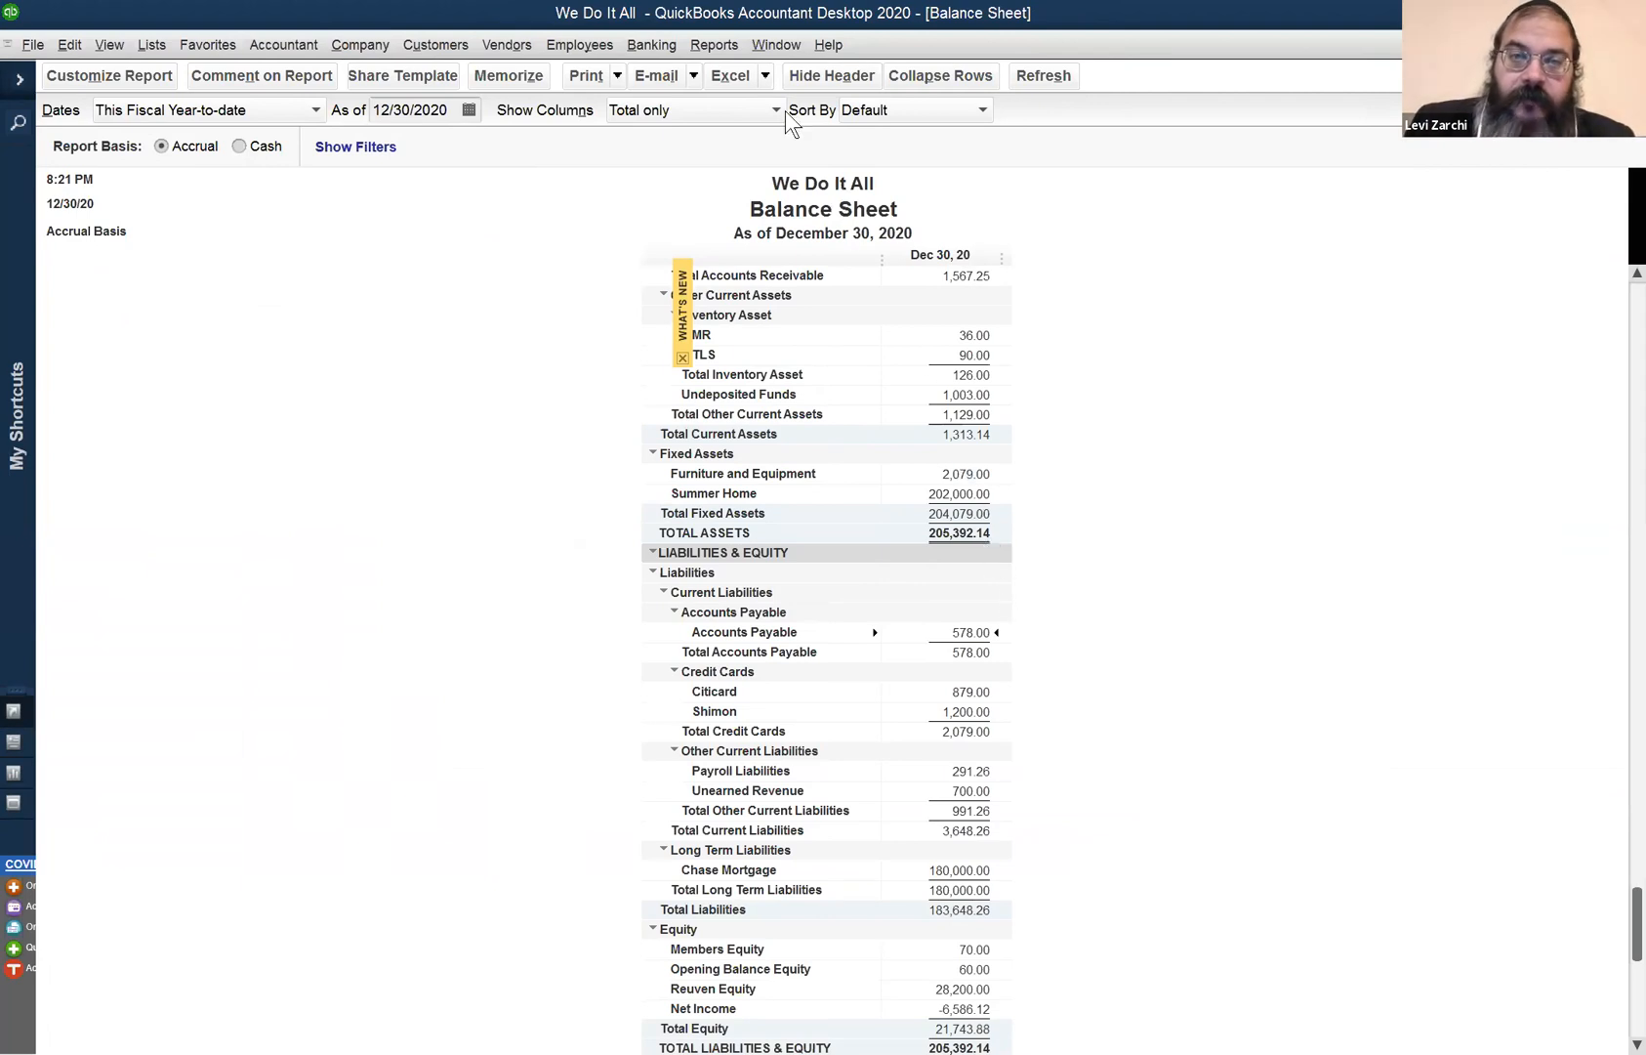
pyautogui.click(778, 45)
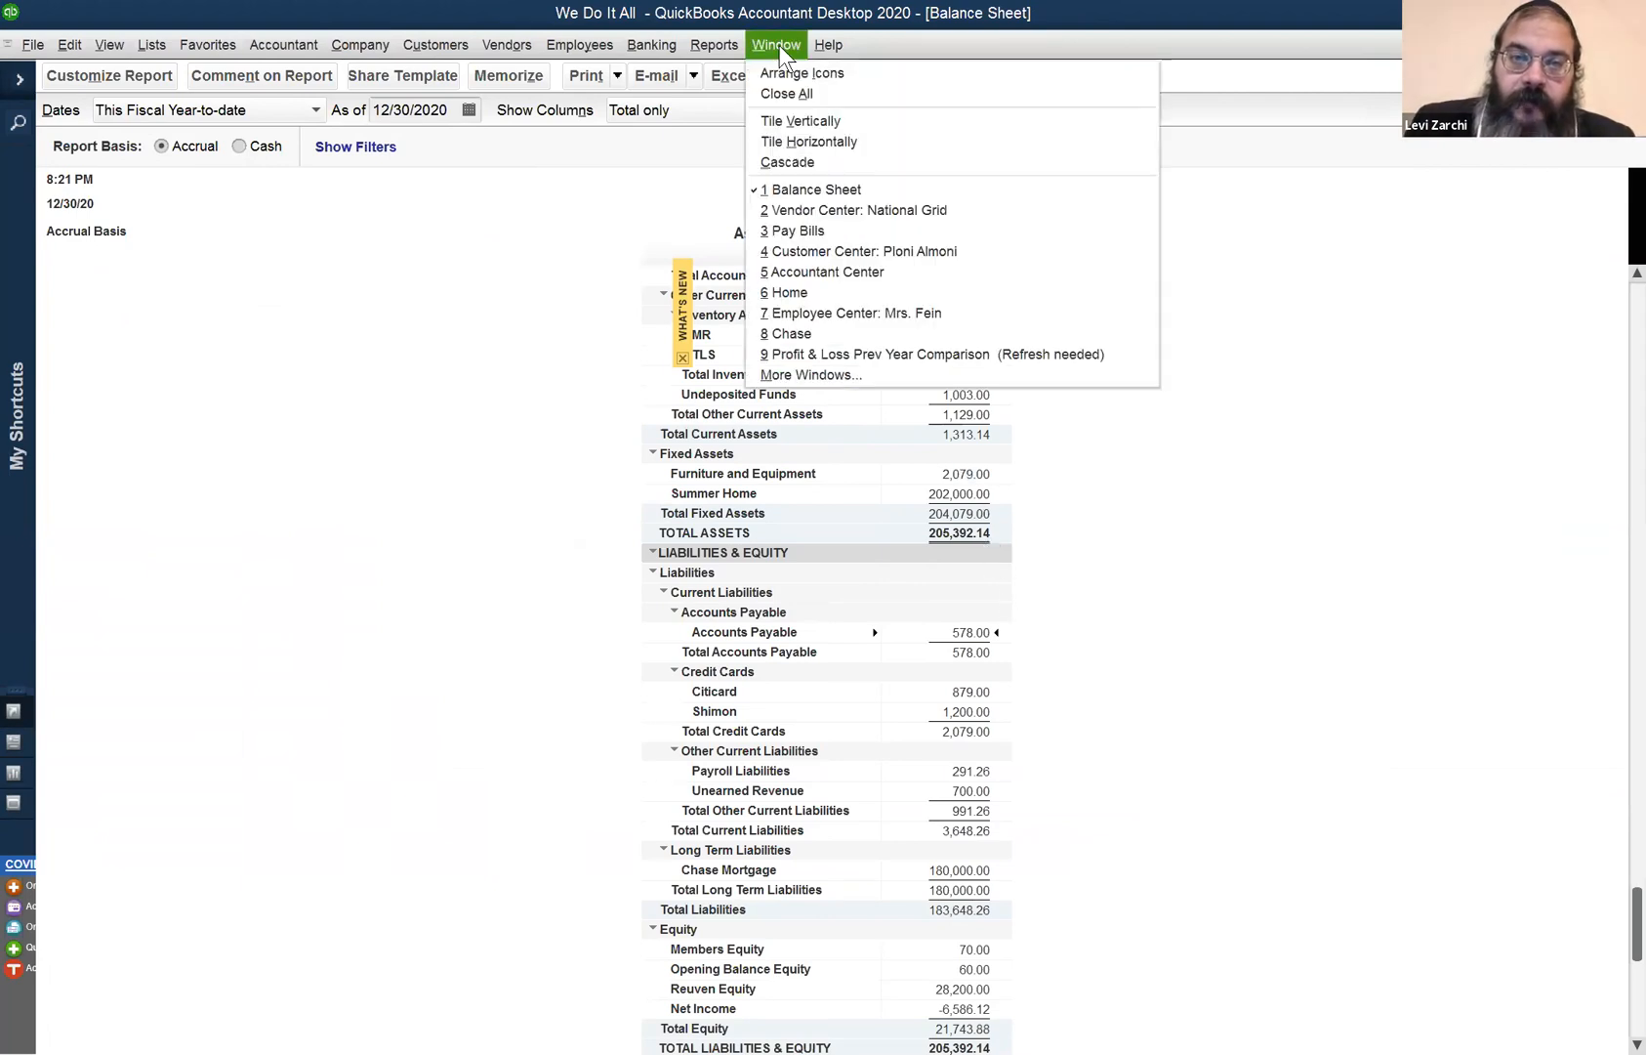
pyautogui.click(815, 231)
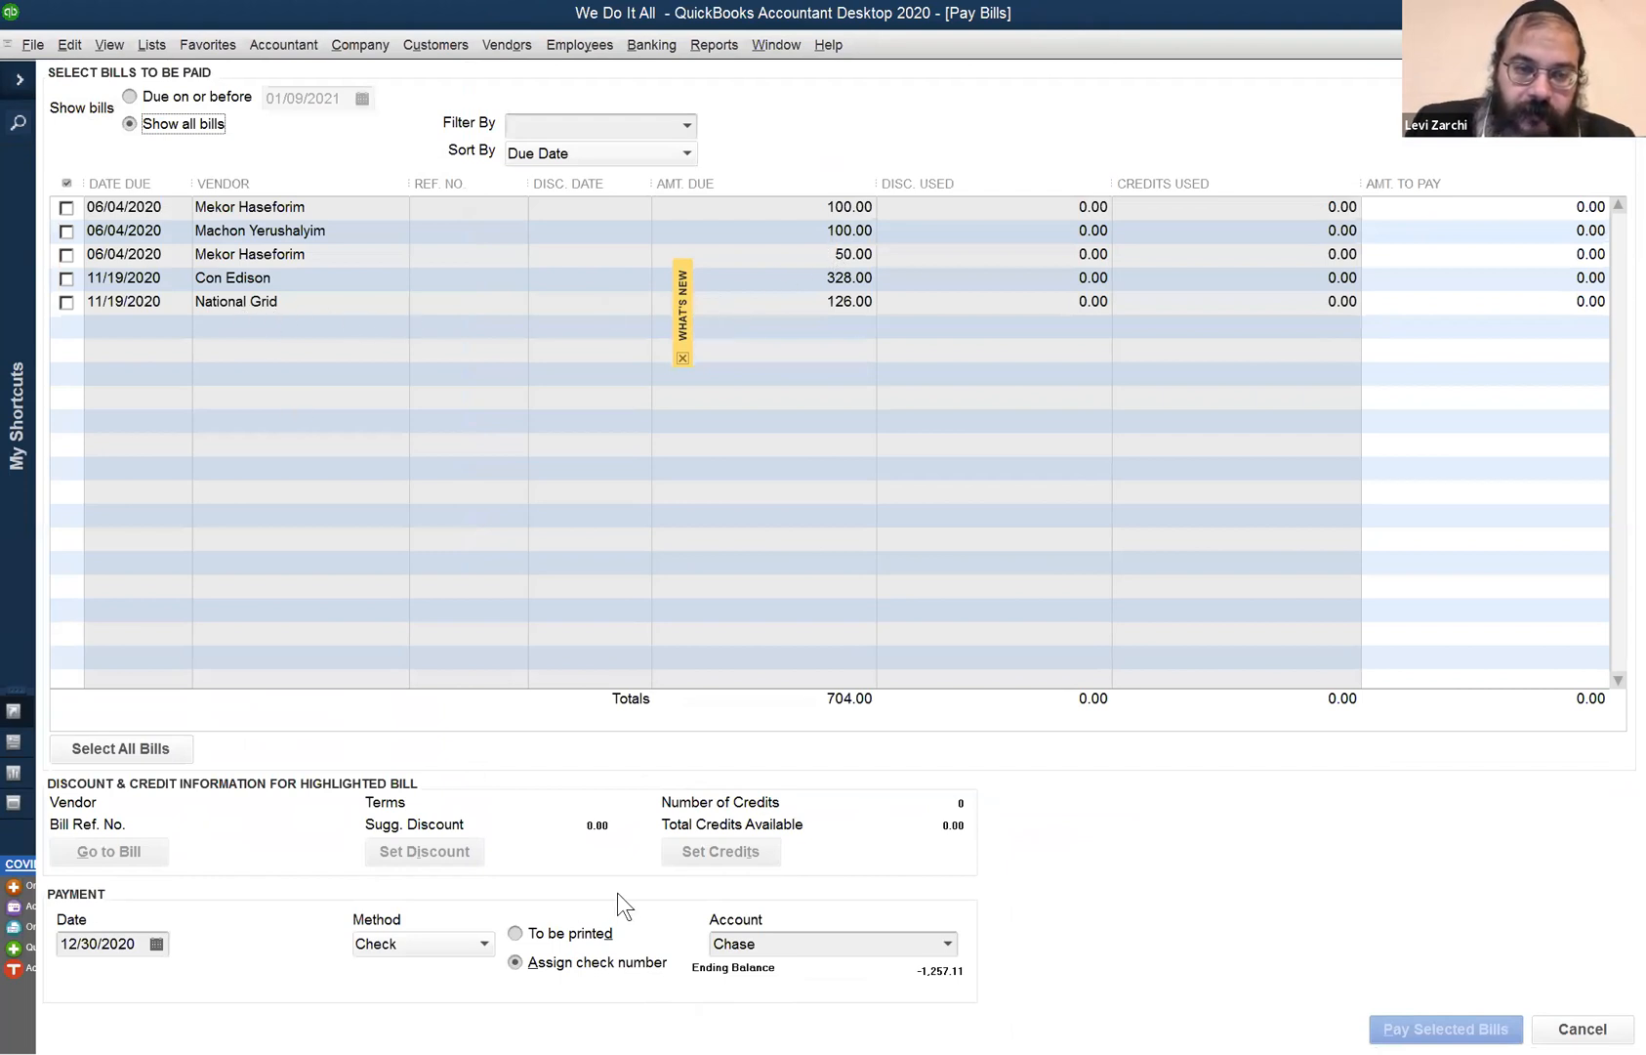
pyautogui.click(67, 302)
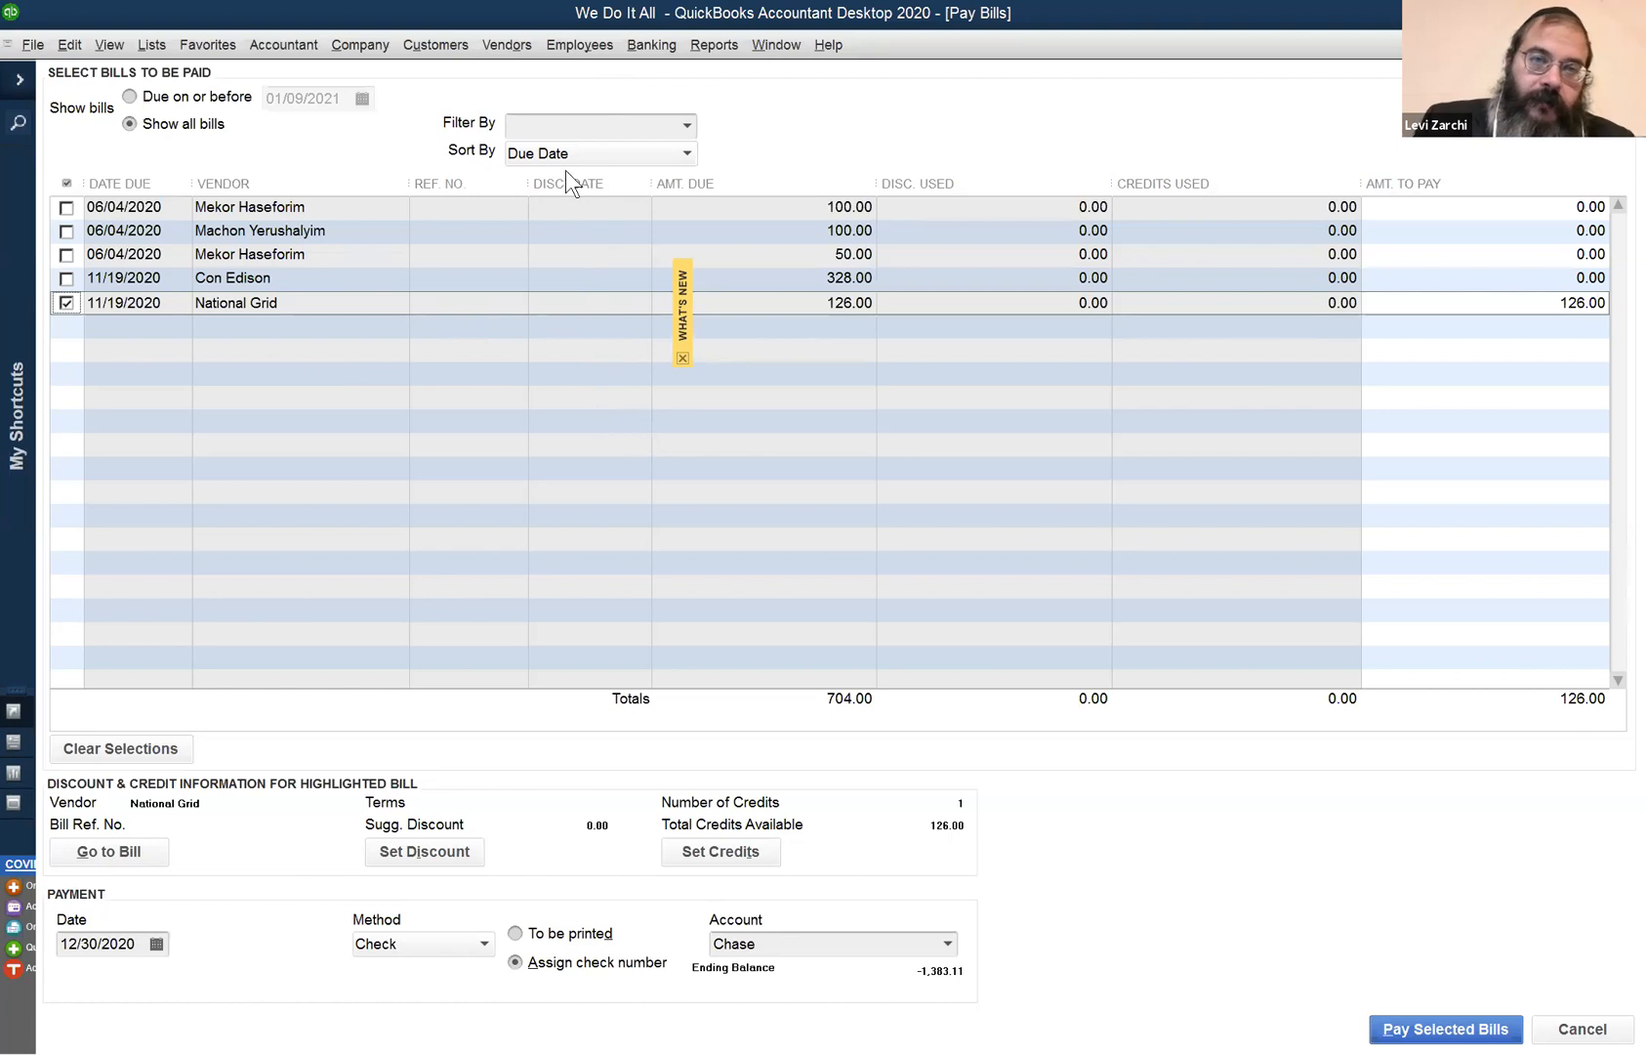
# - Return to the National Grid record in the Vendor Center
pyautogui.click(518, 46)
pyautogui.click(524, 74)
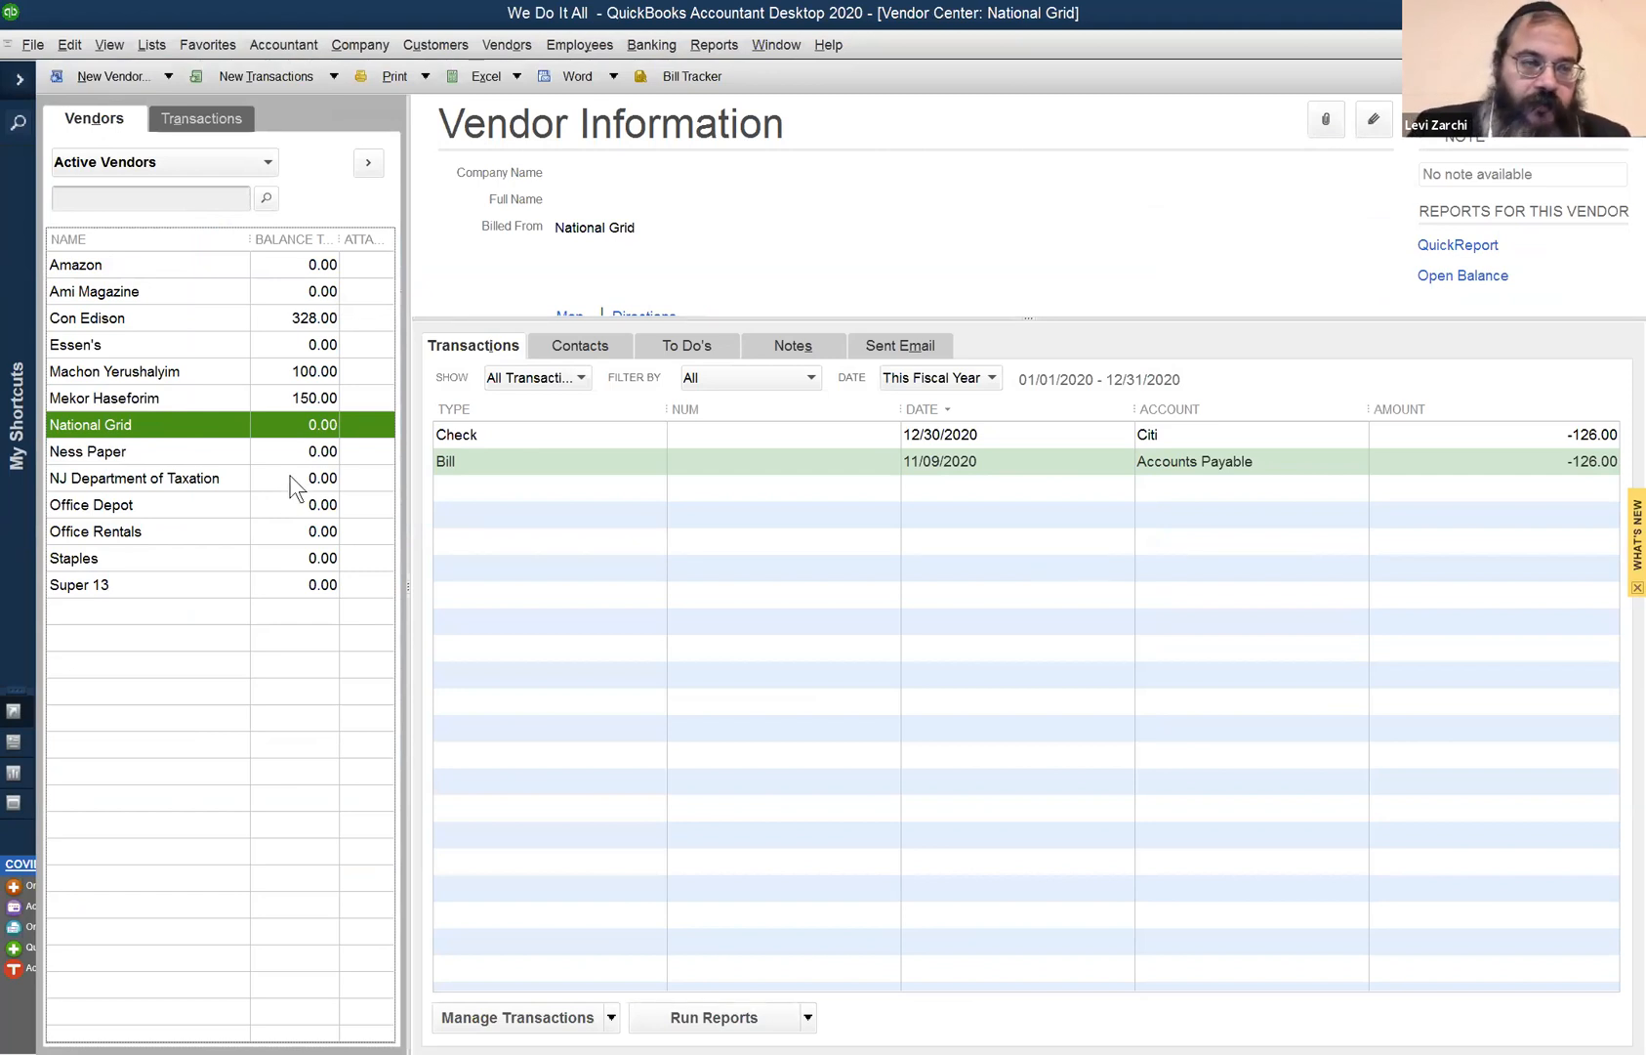
pyautogui.click(779, 40)
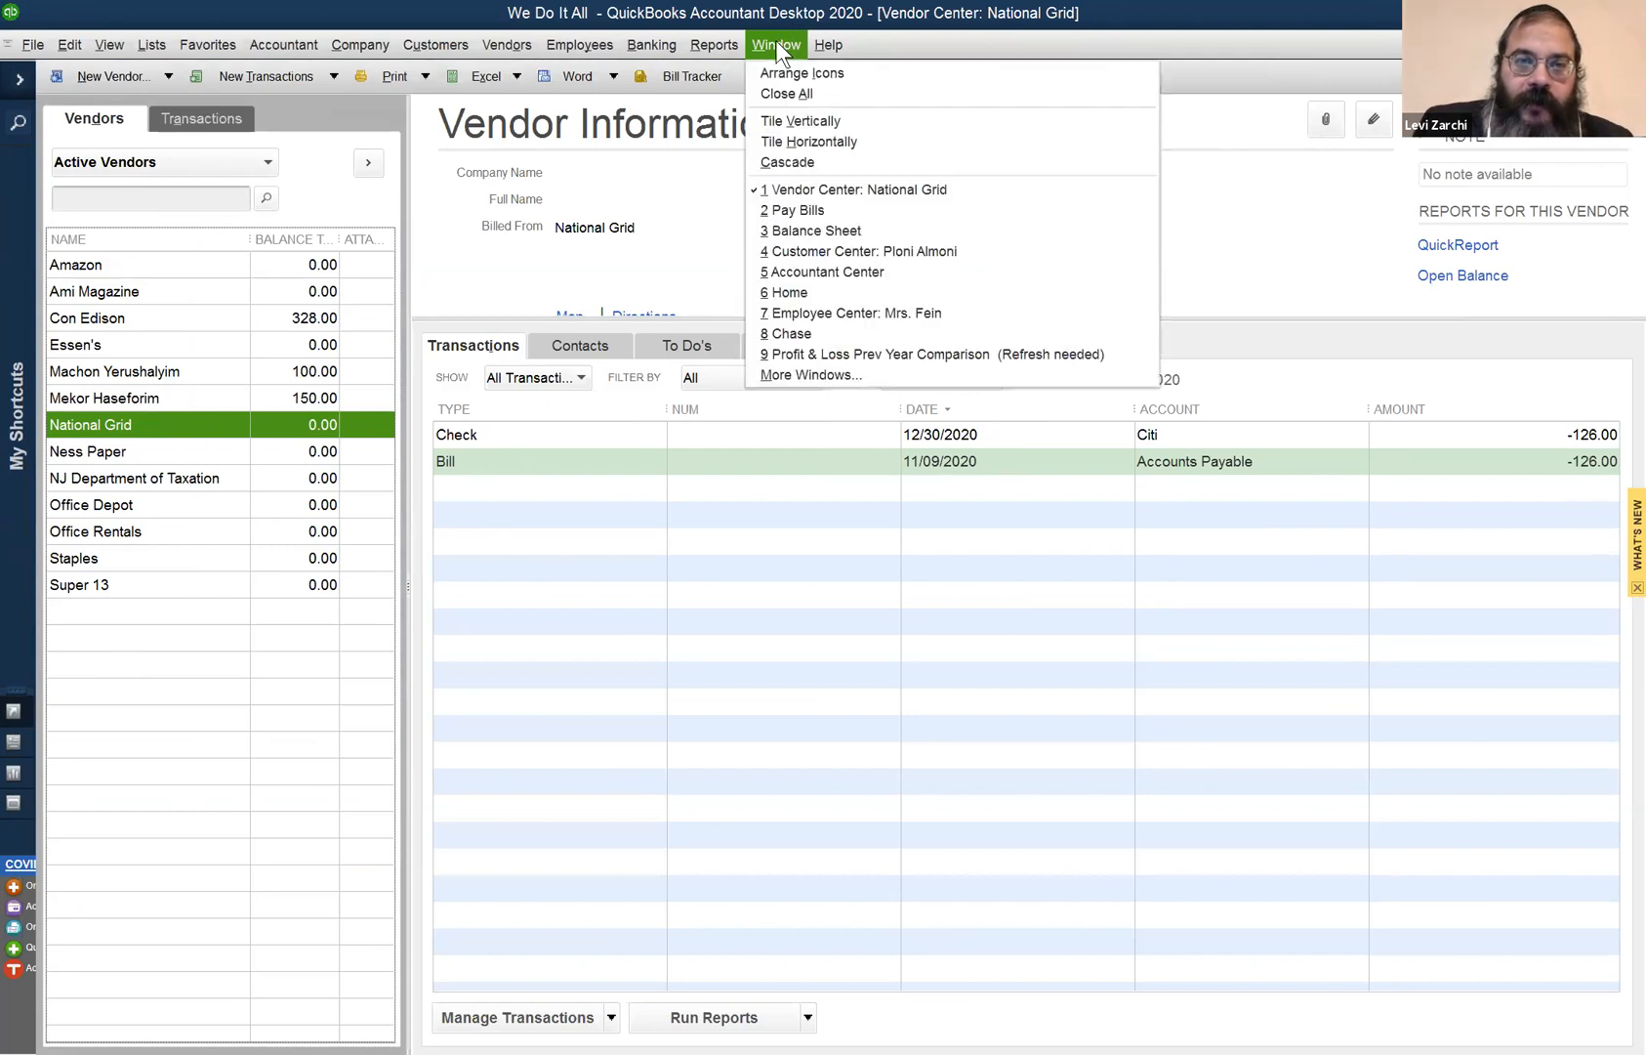
pyautogui.click(851, 17)
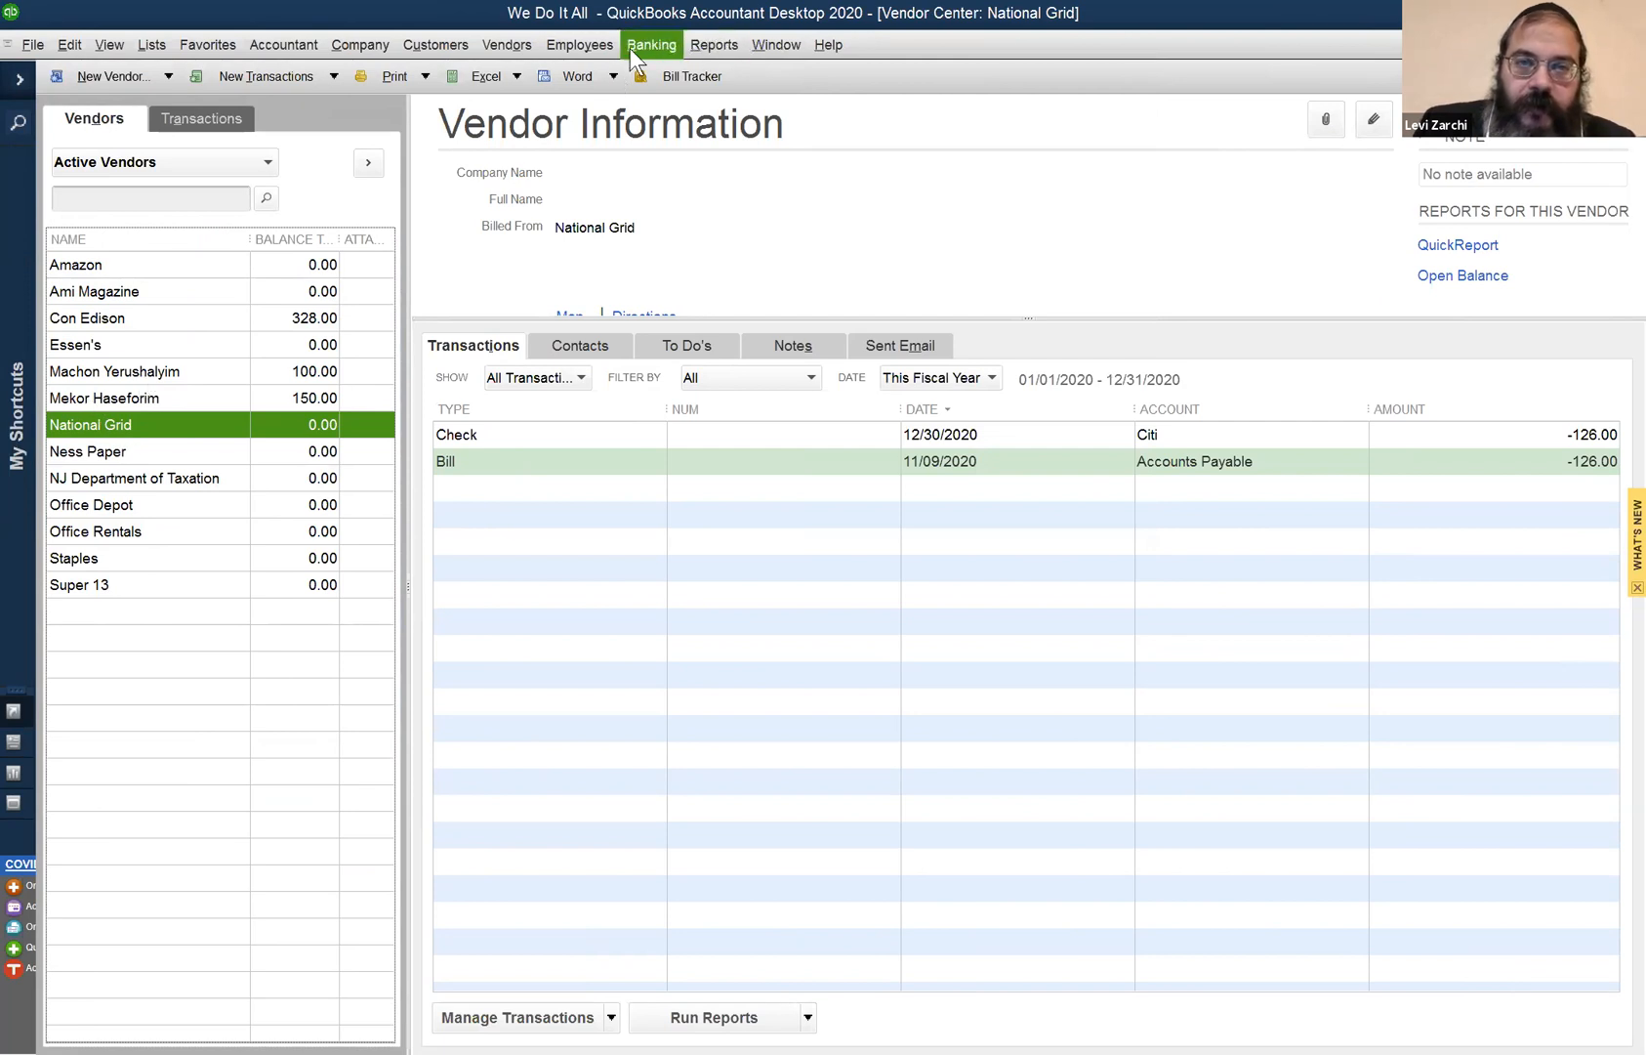
pyautogui.click(507, 45)
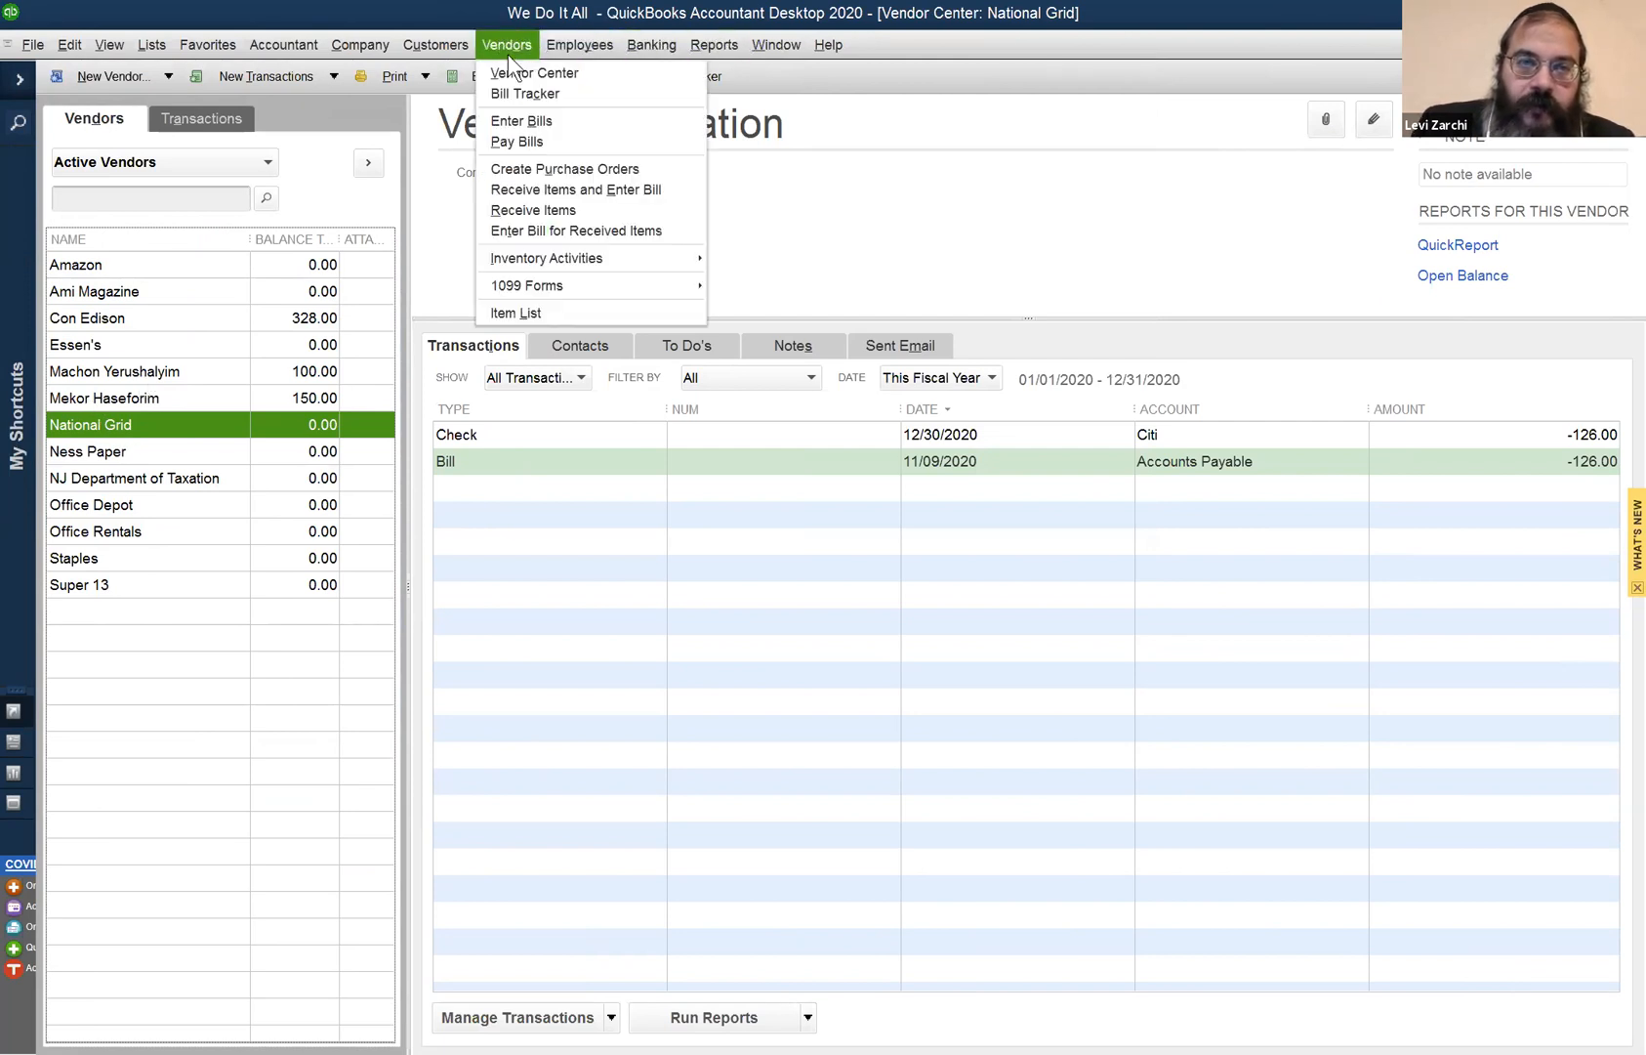
# - Apply the 126.00 credit to National Grid's bill and pay it as a 0.00 Chase payment
pyautogui.click(538, 143)
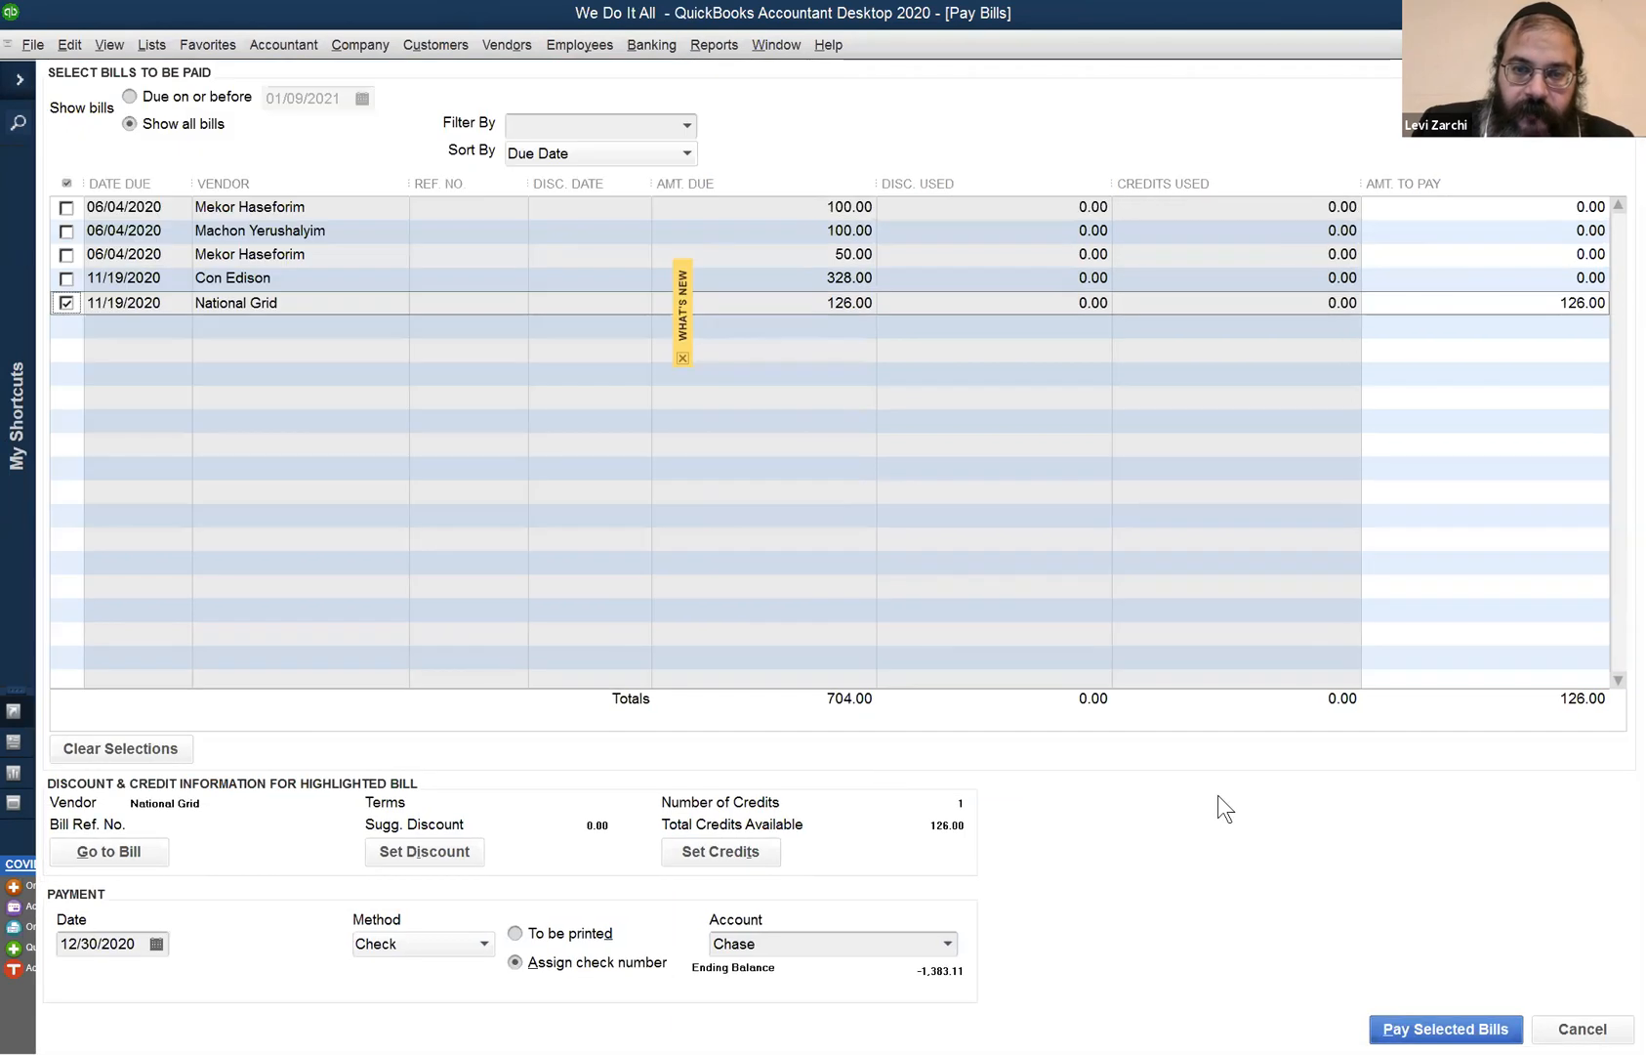
pyautogui.click(728, 852)
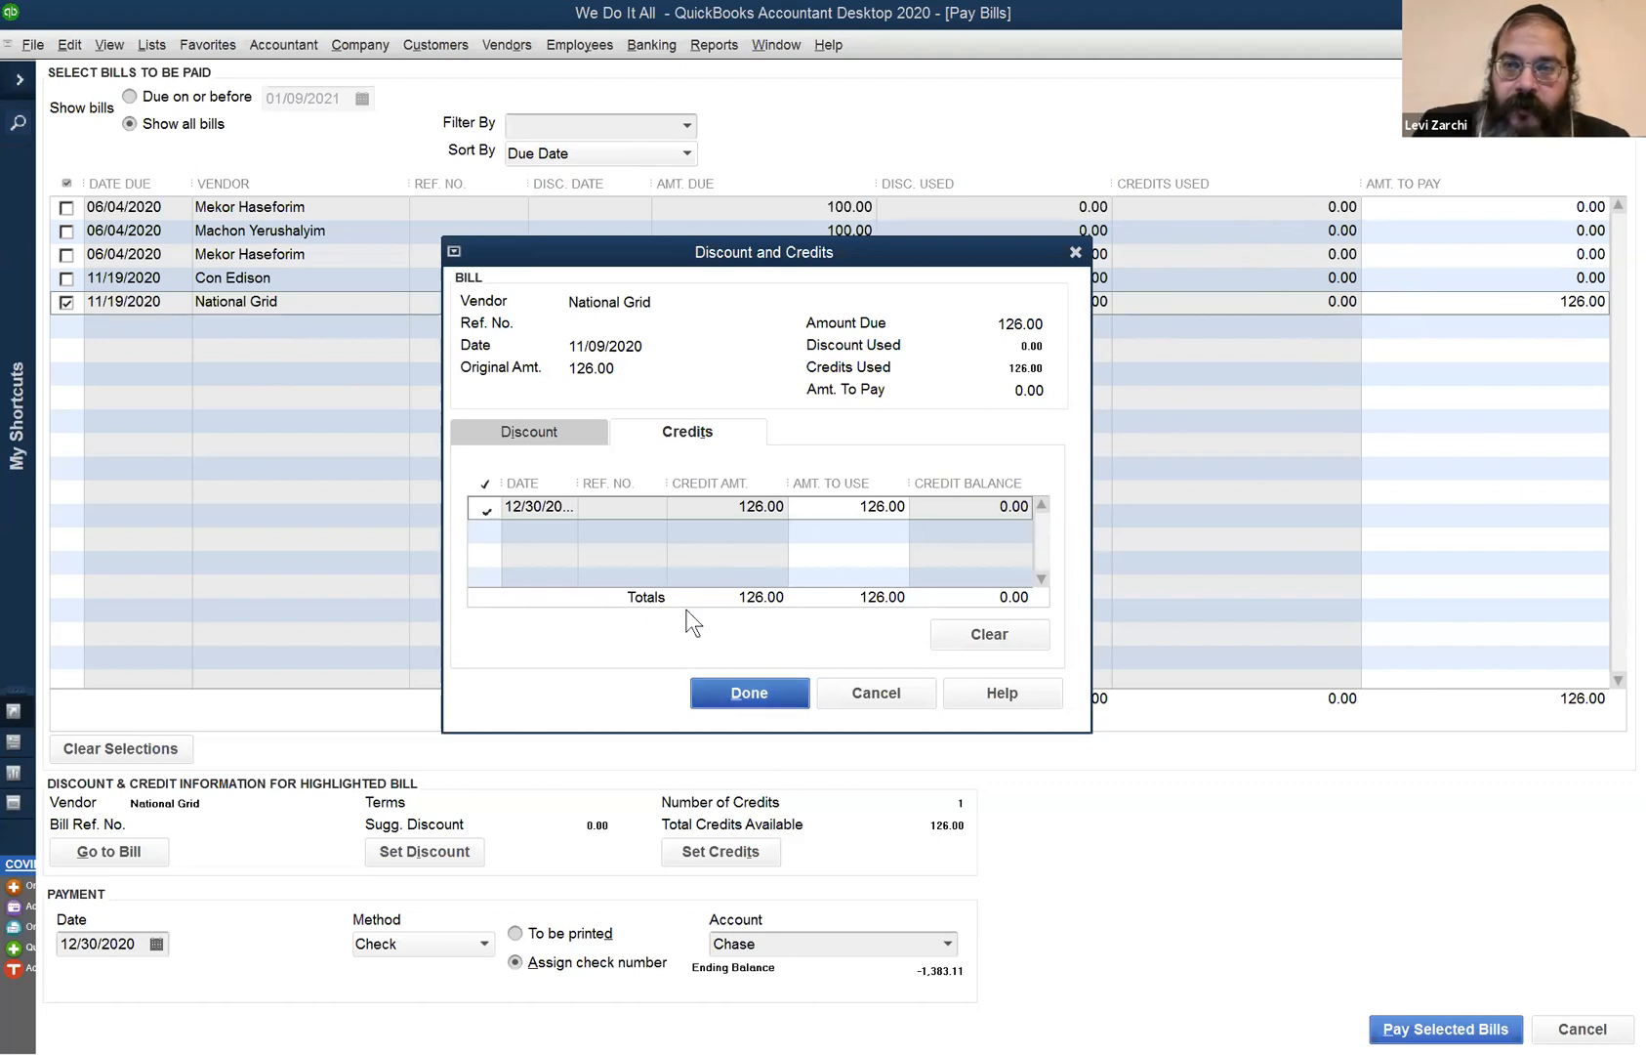
pyautogui.press('Return')
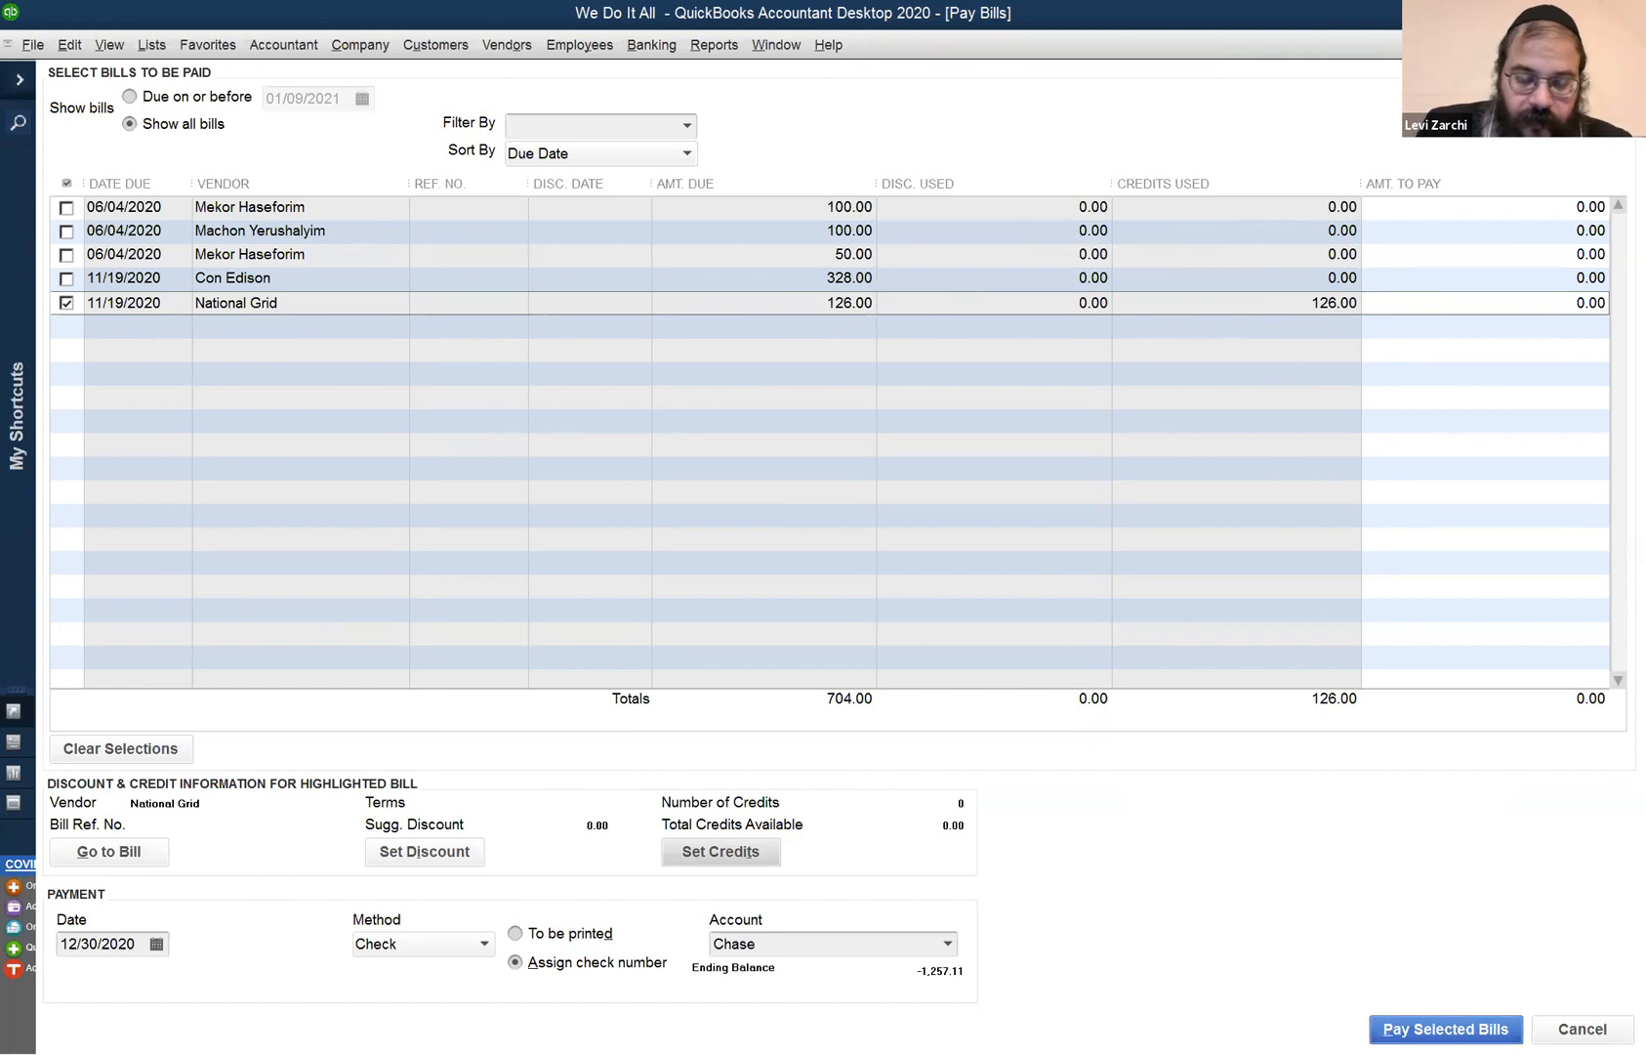
pyautogui.click(1394, 1025)
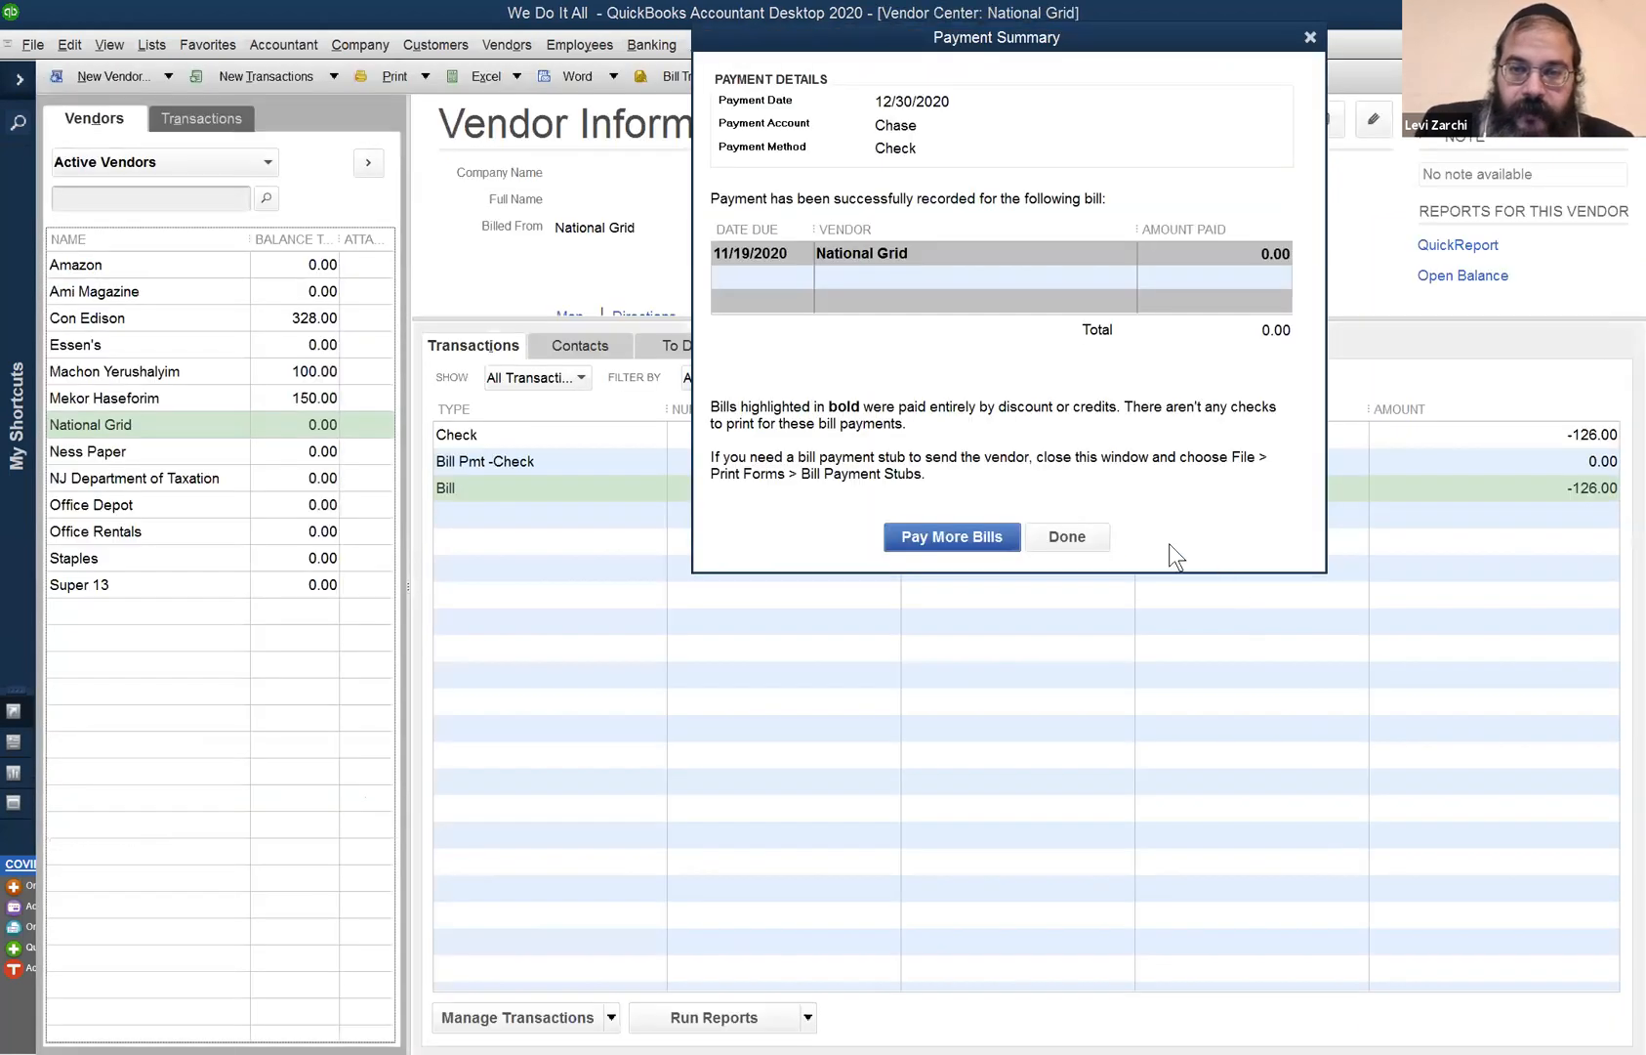
pyautogui.click(1078, 543)
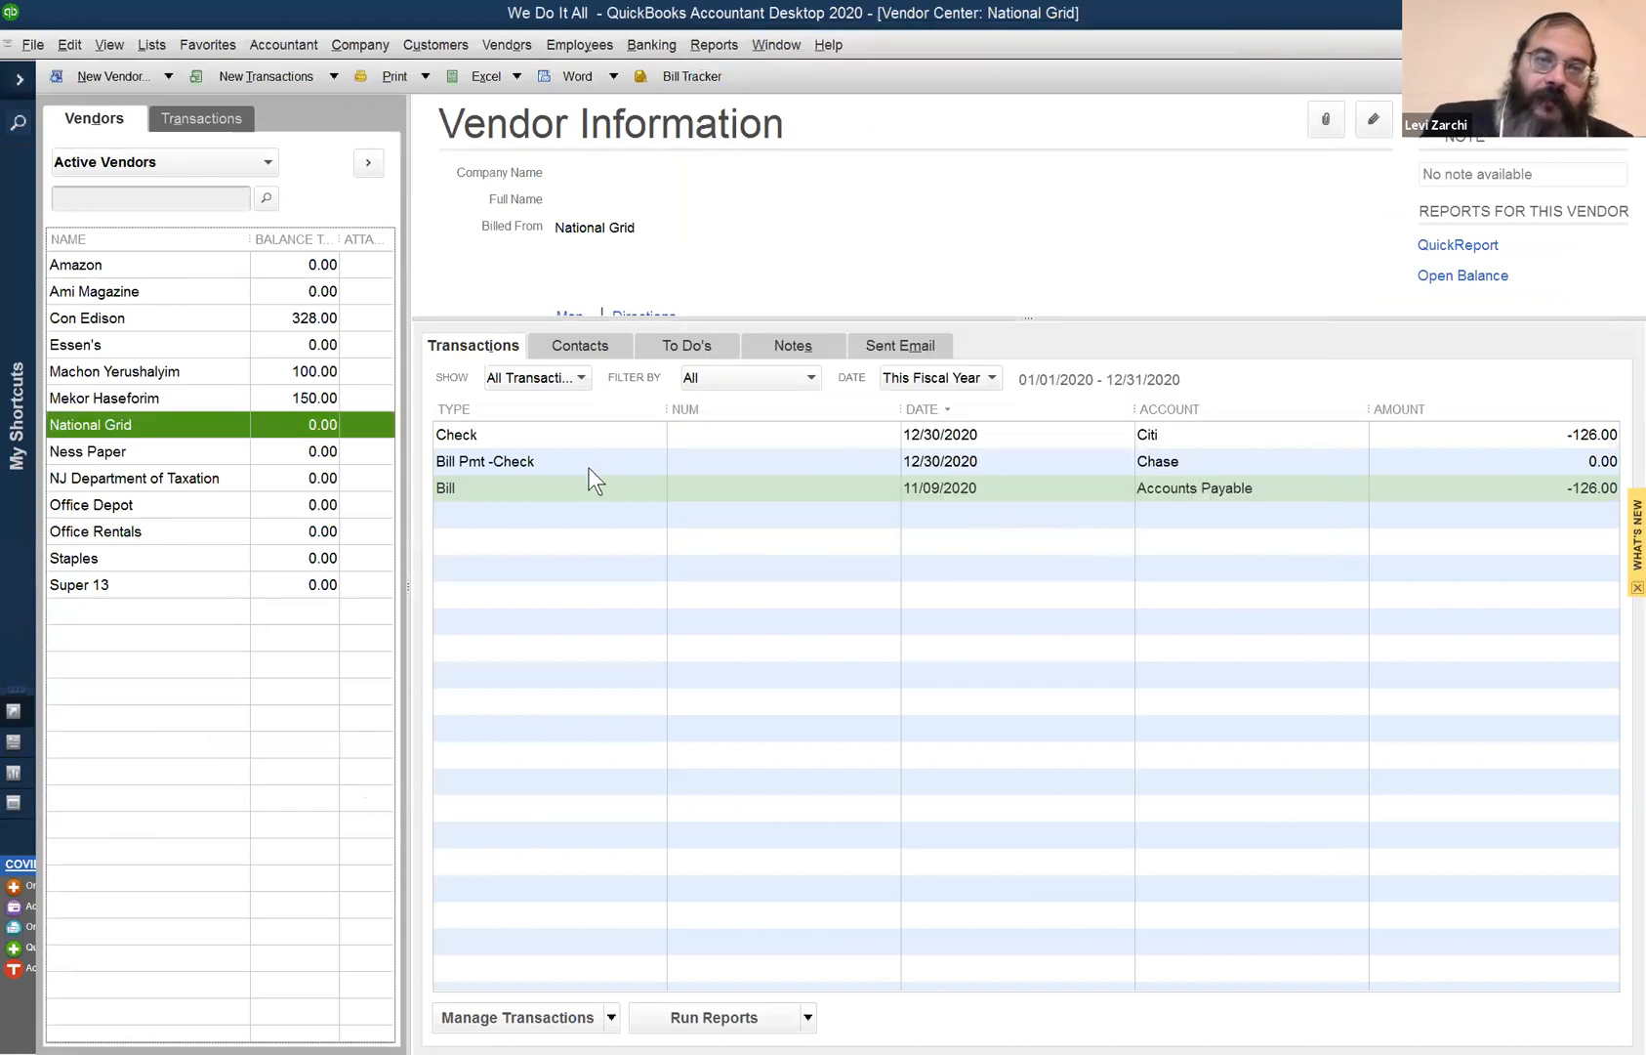
# - Open the Customer Center to see the customer's 0.00 balance and general journal 4 for 700.00
pyautogui.click(457, 46)
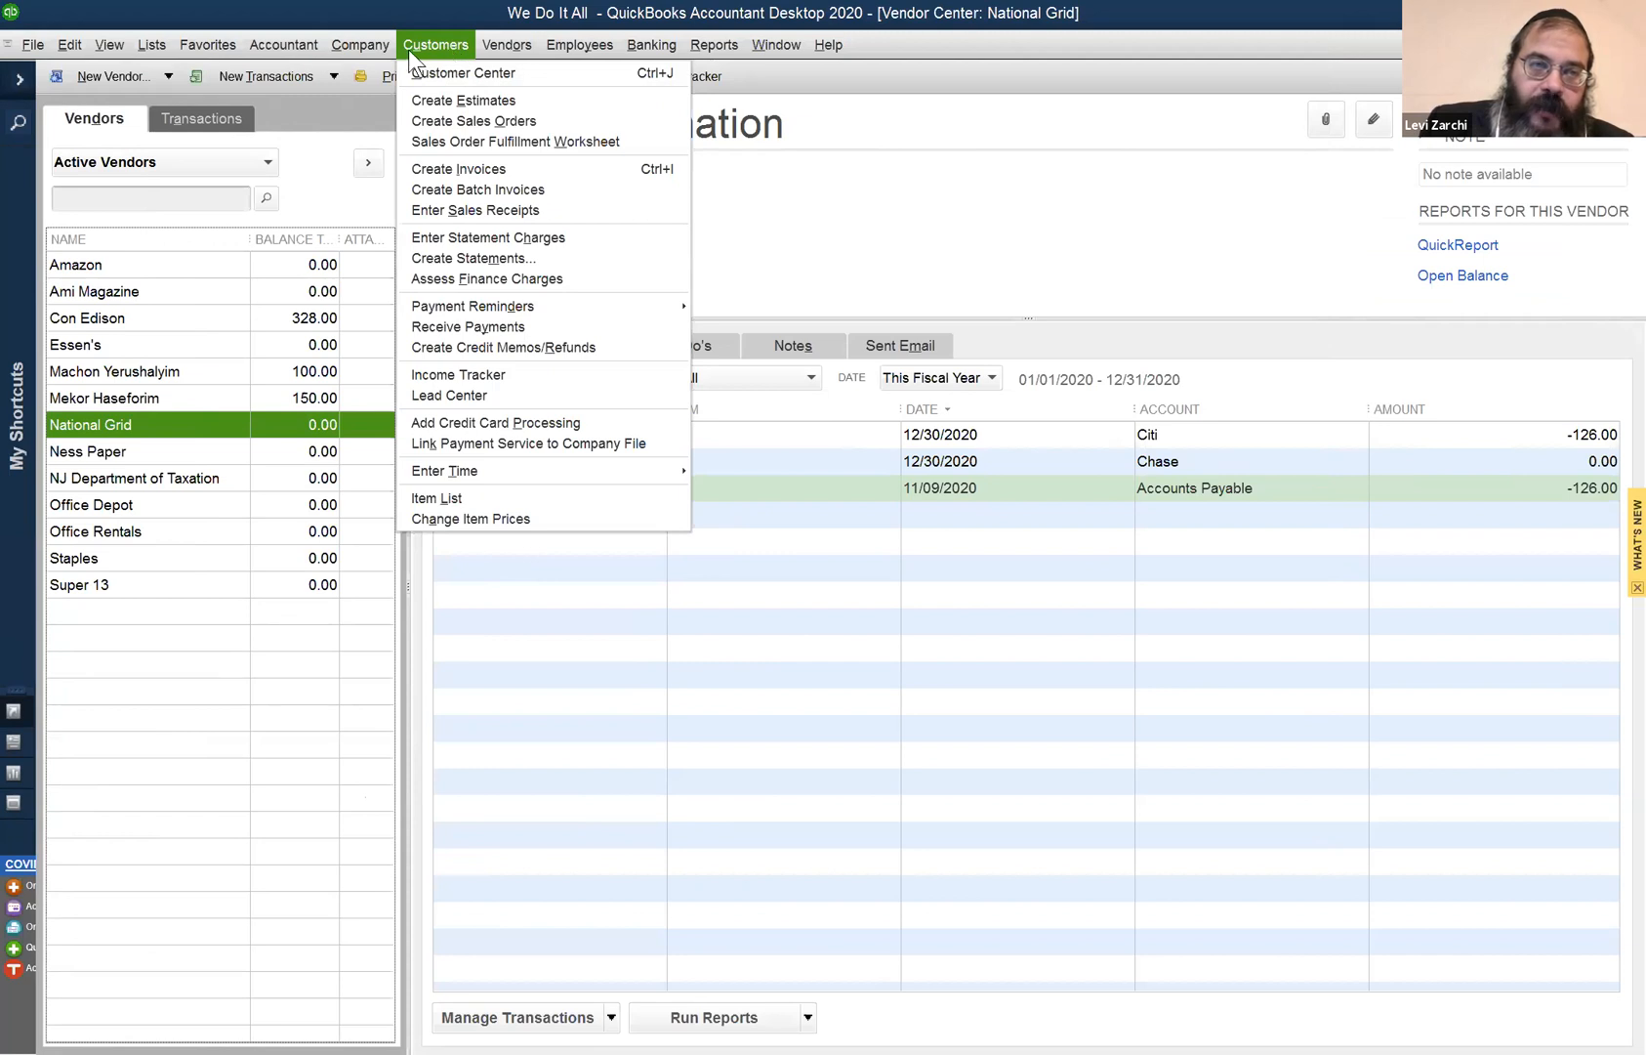
pyautogui.click(433, 72)
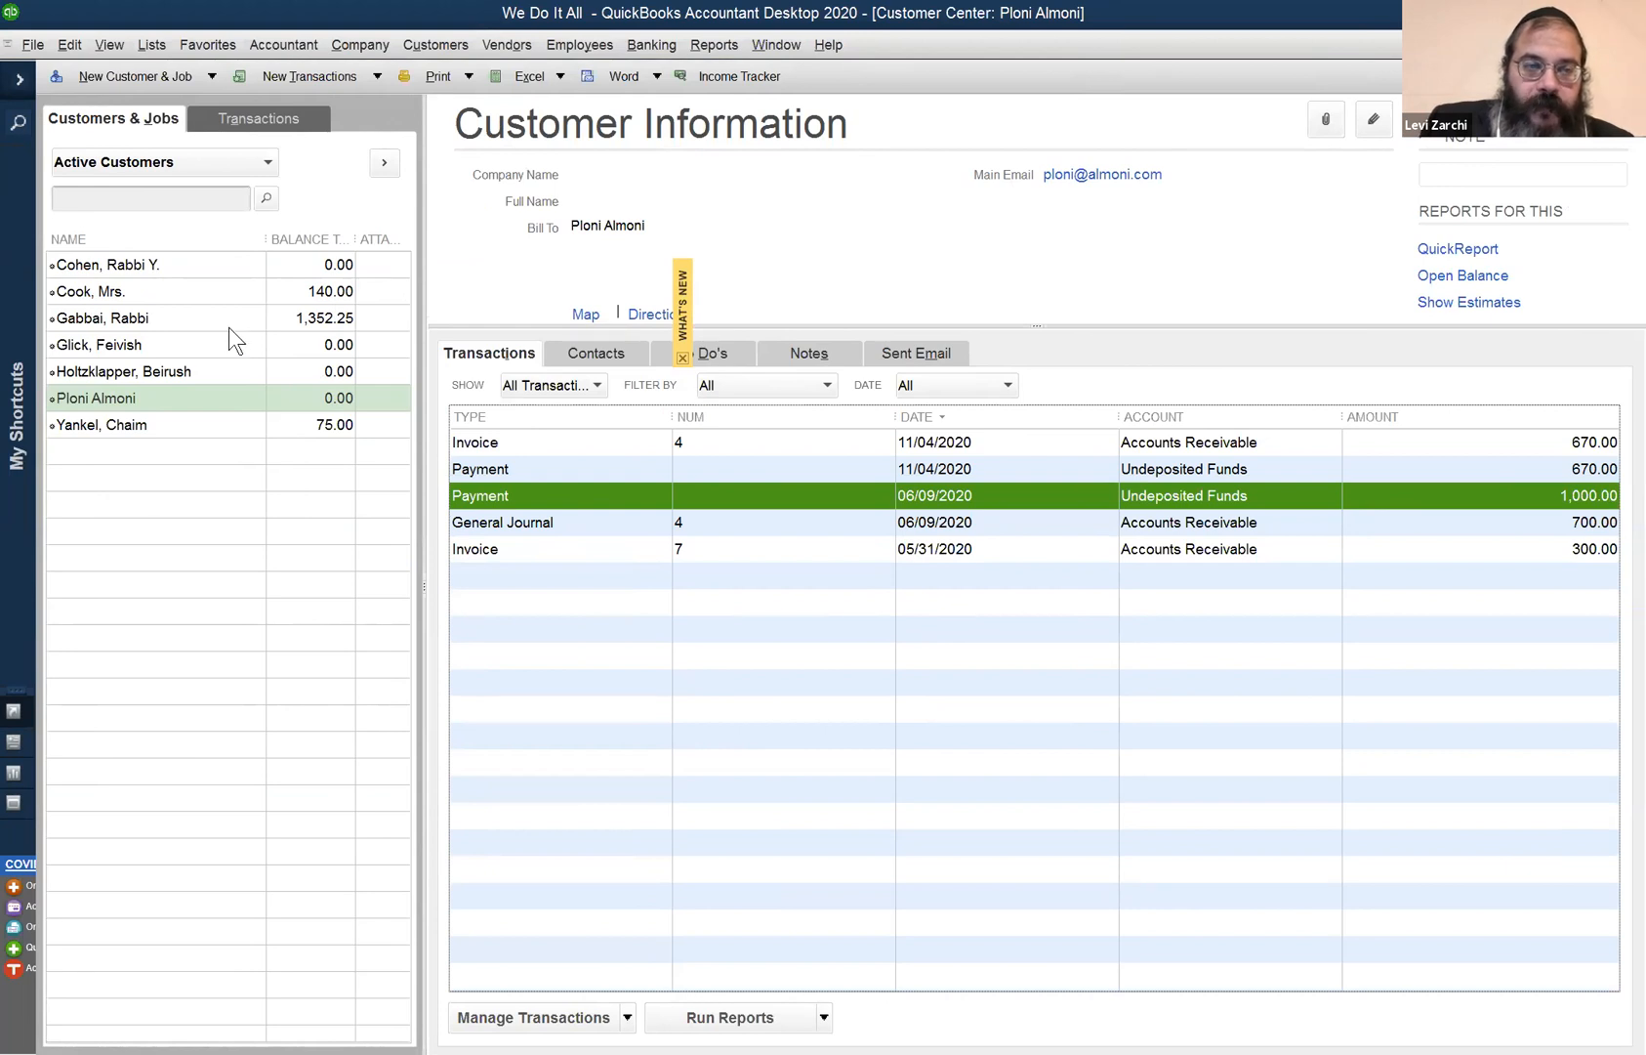
pyautogui.click(375, 49)
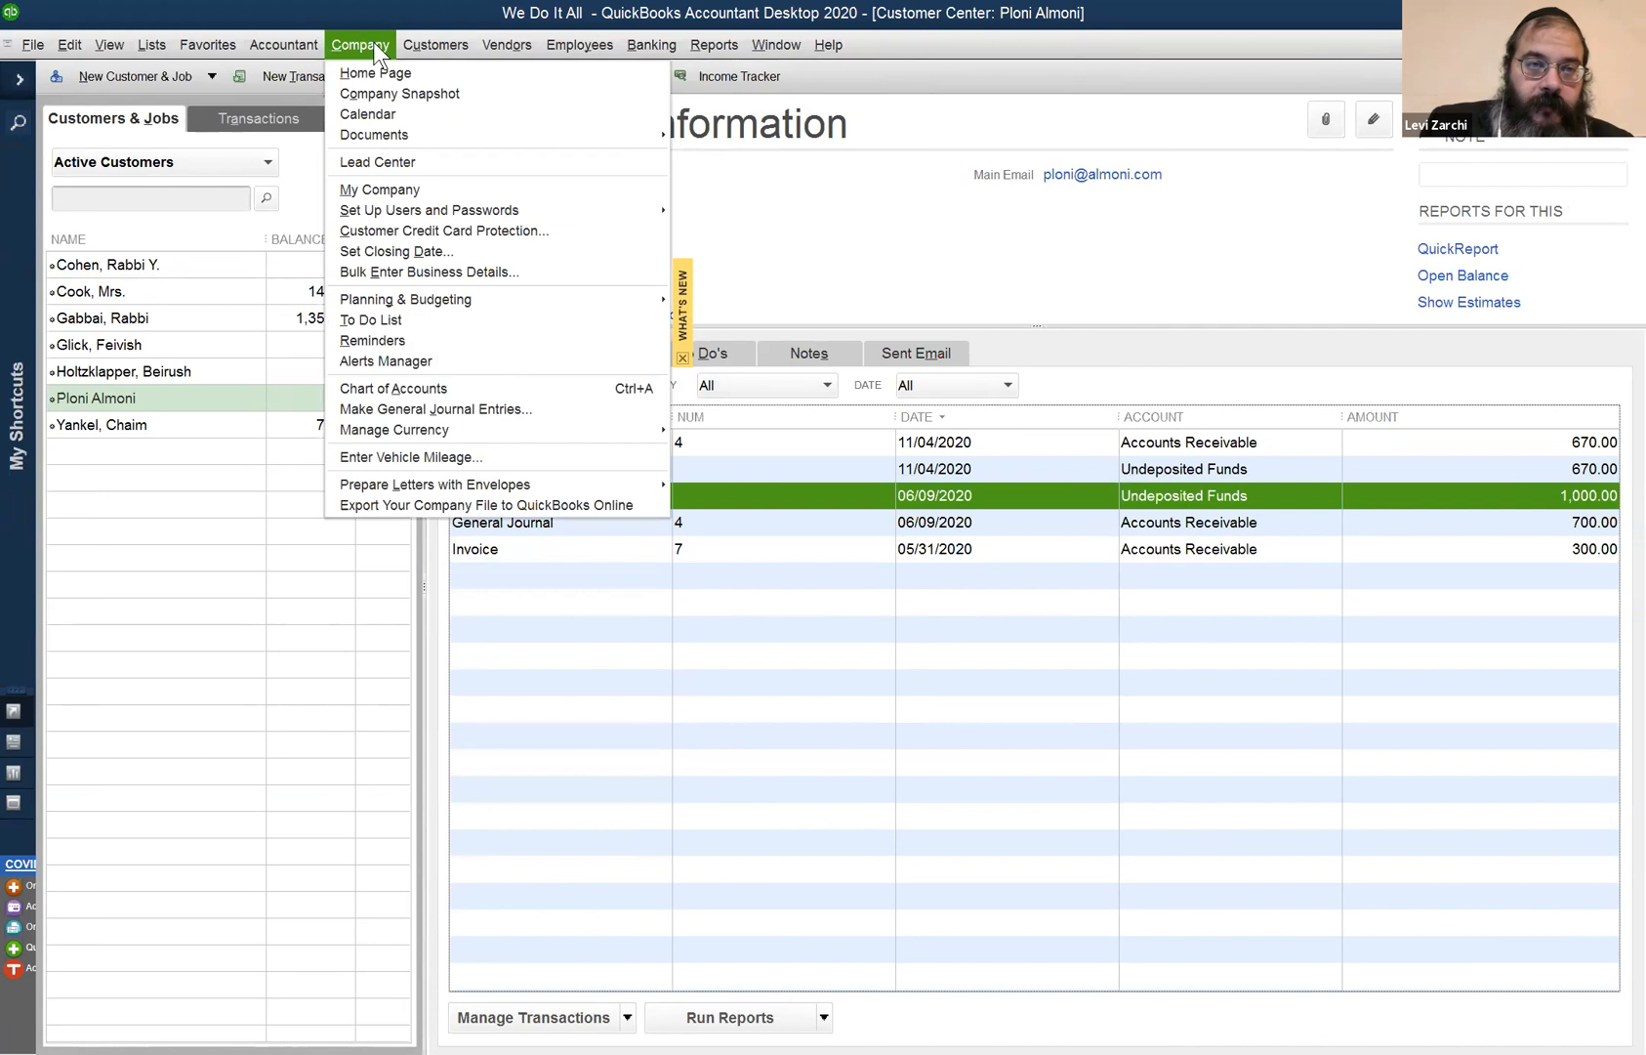
pyautogui.moveTo(406, 43)
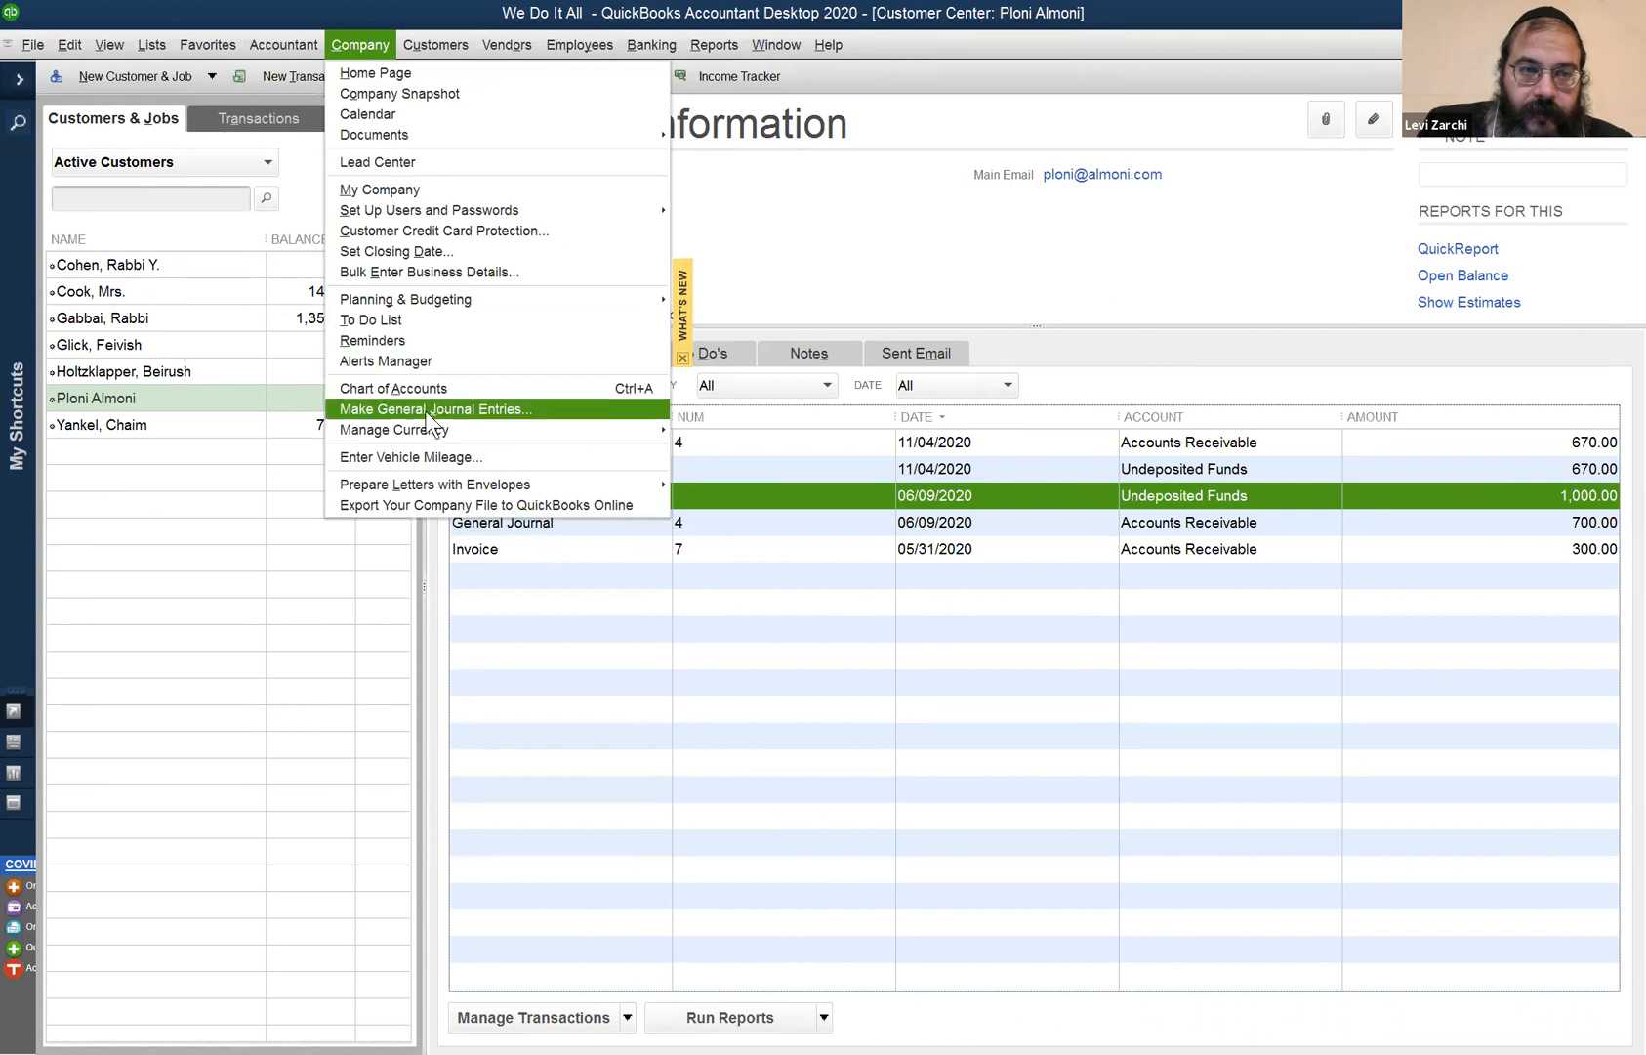
# - Start a new journal entry crediting Accounts Receivable 140.00 for the customer
pyautogui.click(426, 410)
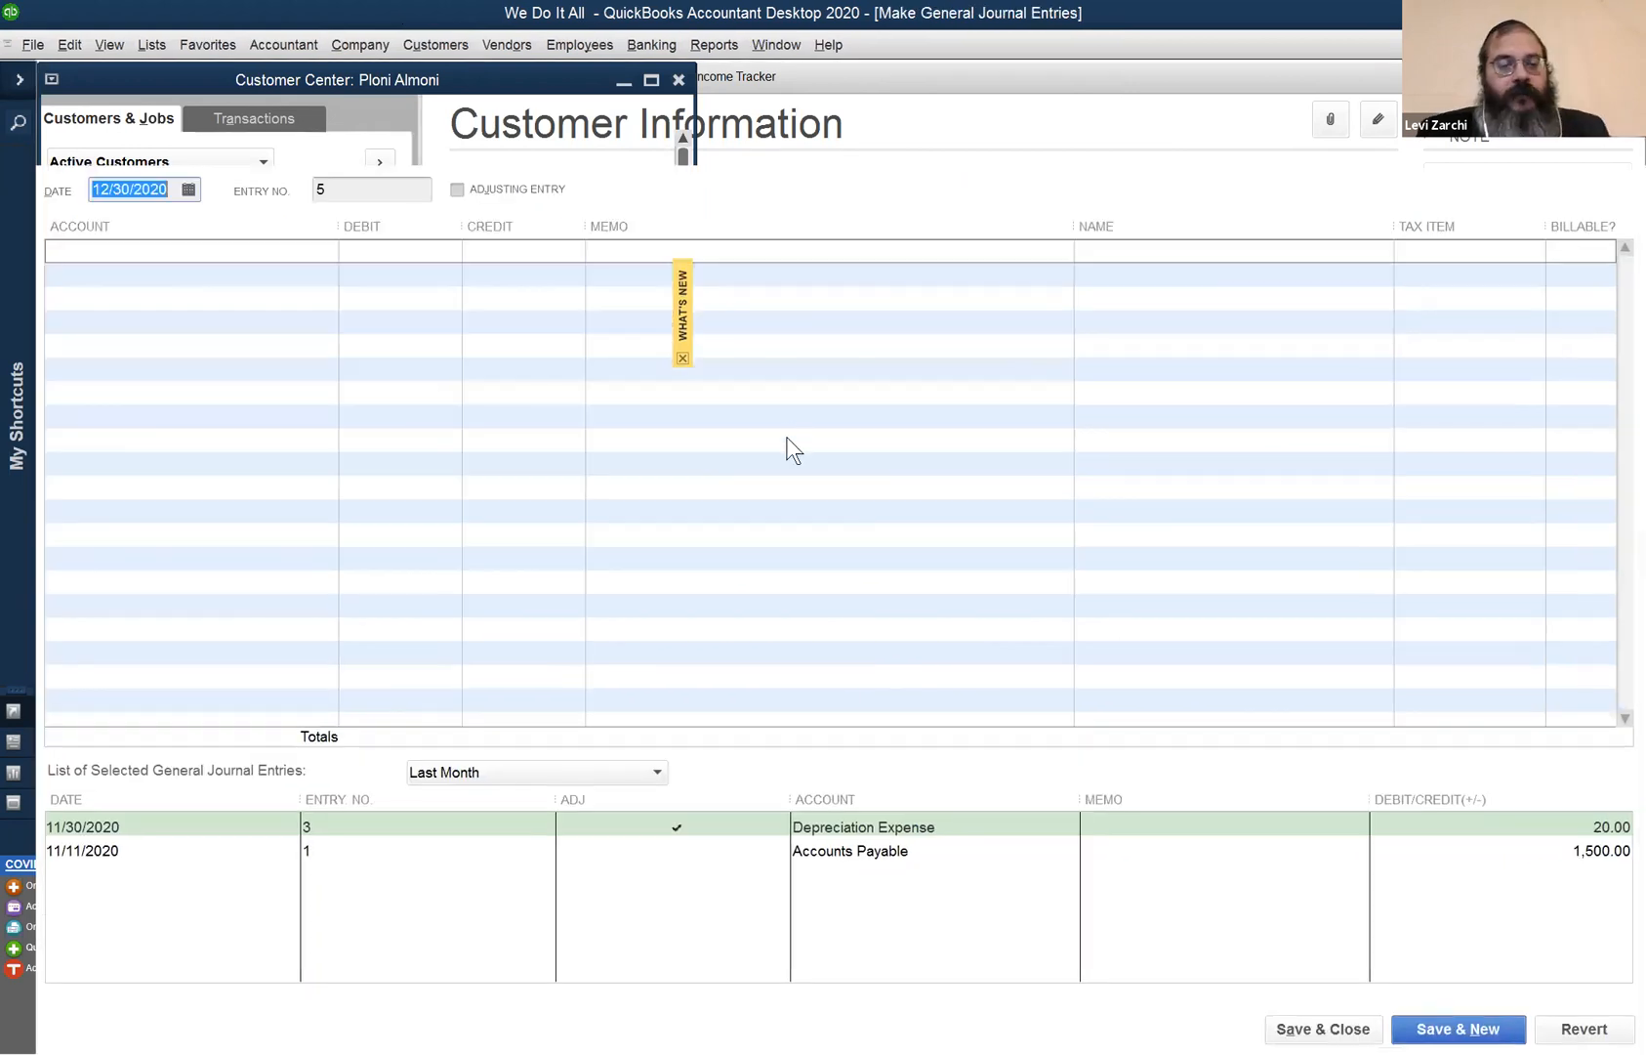
pyautogui.click(357, 245)
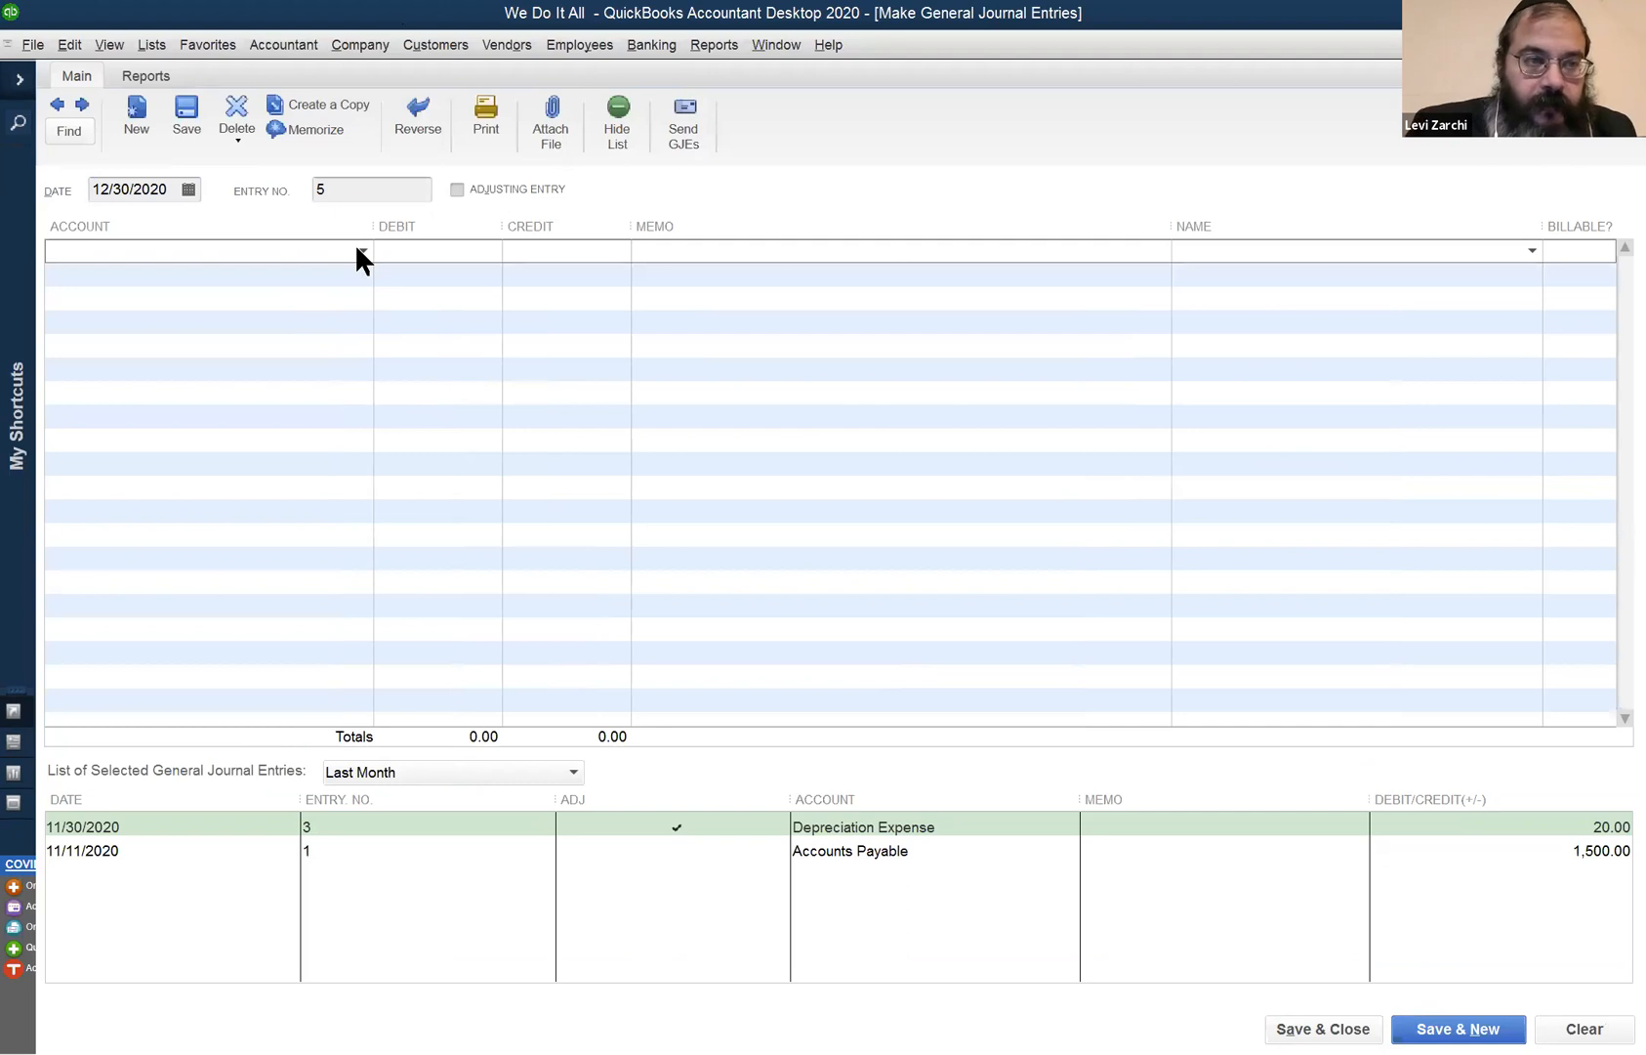
pyautogui.write('Accounts Payable')
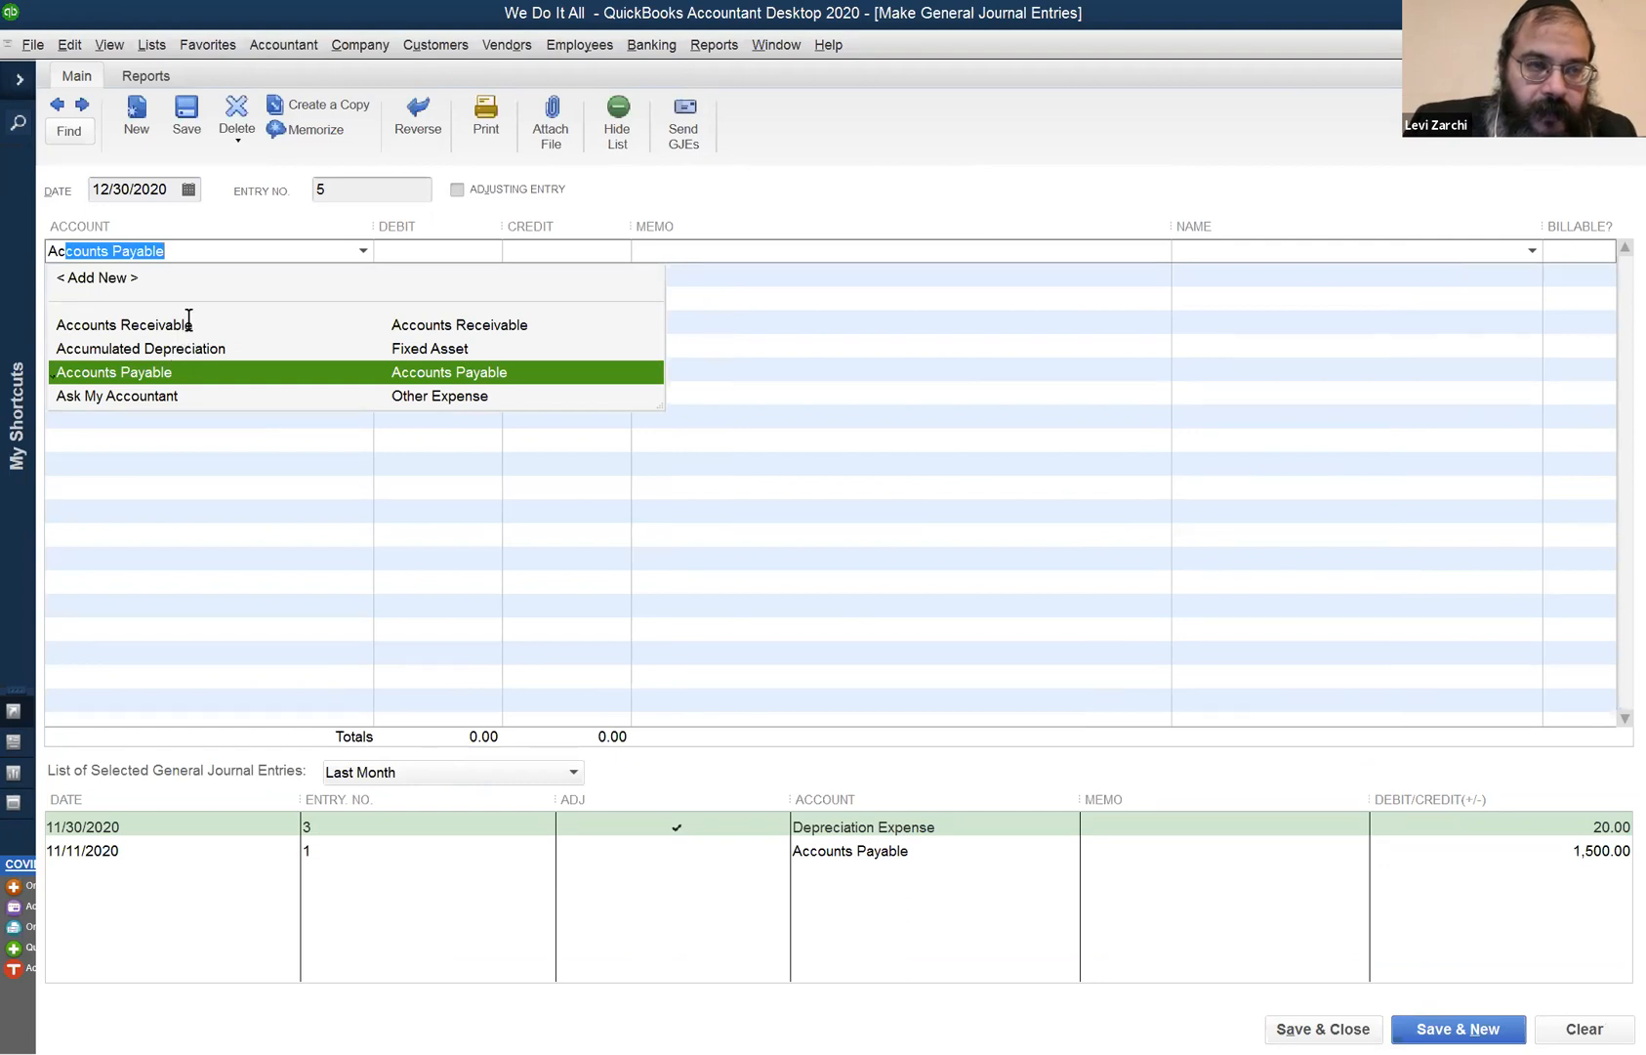
pyautogui.click(570, 251)
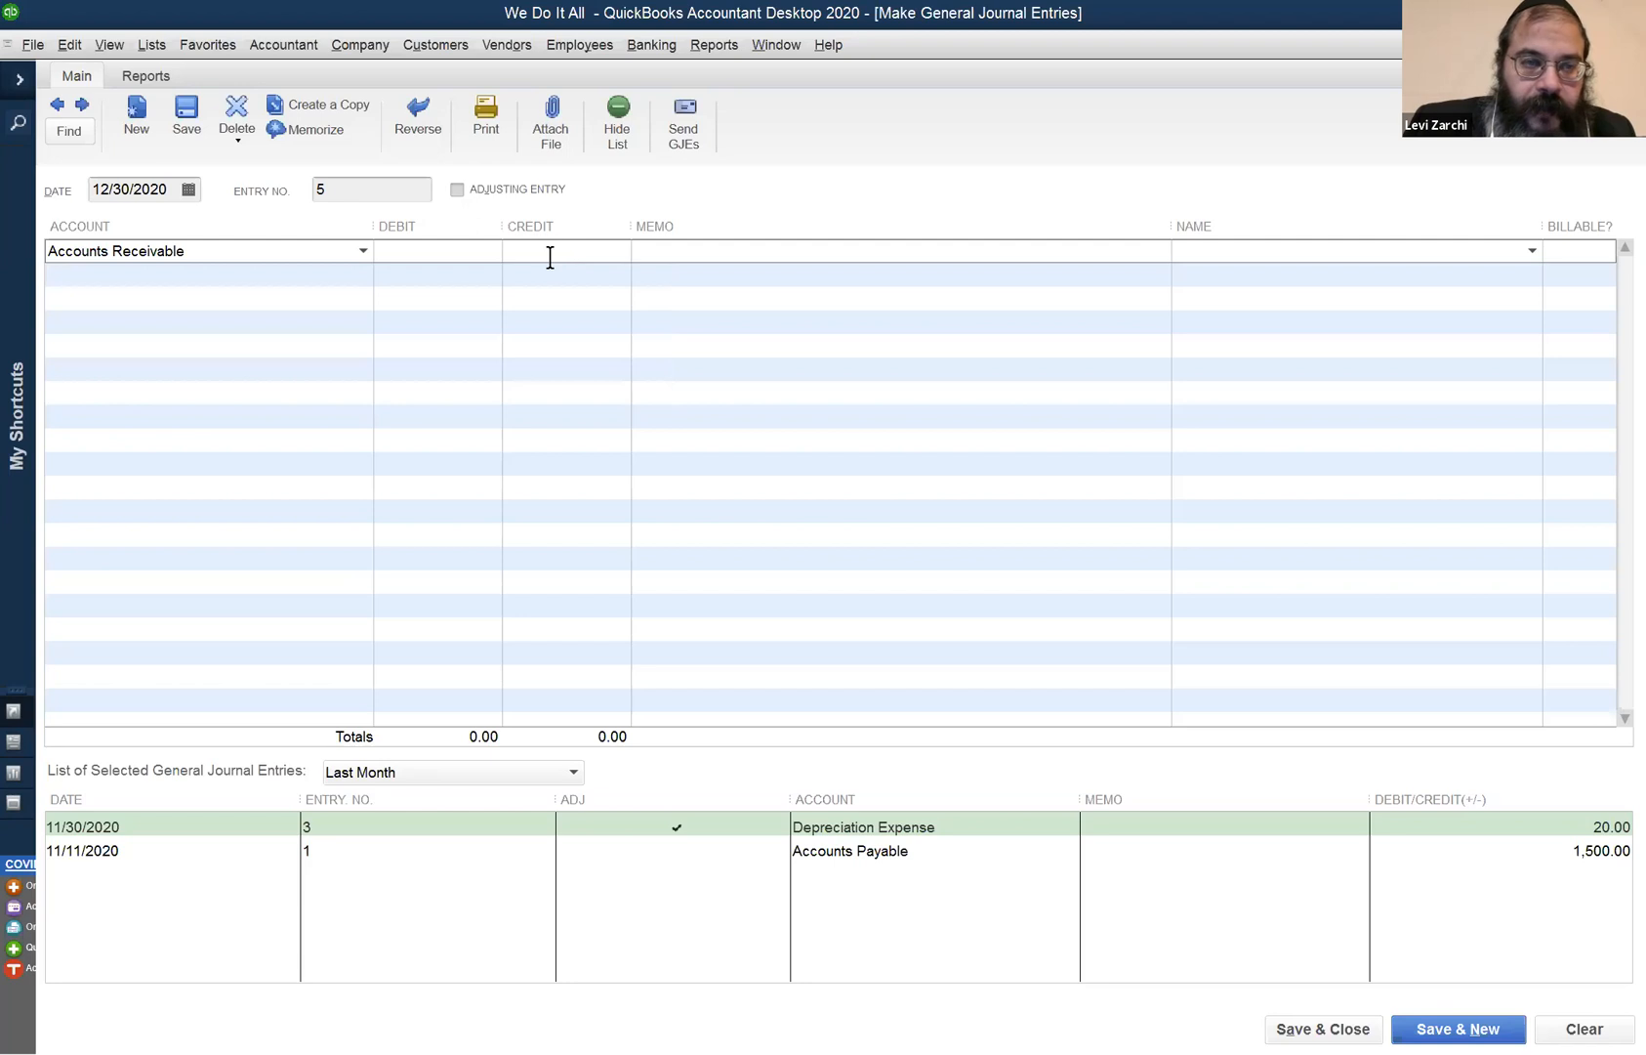
pyautogui.write('140')
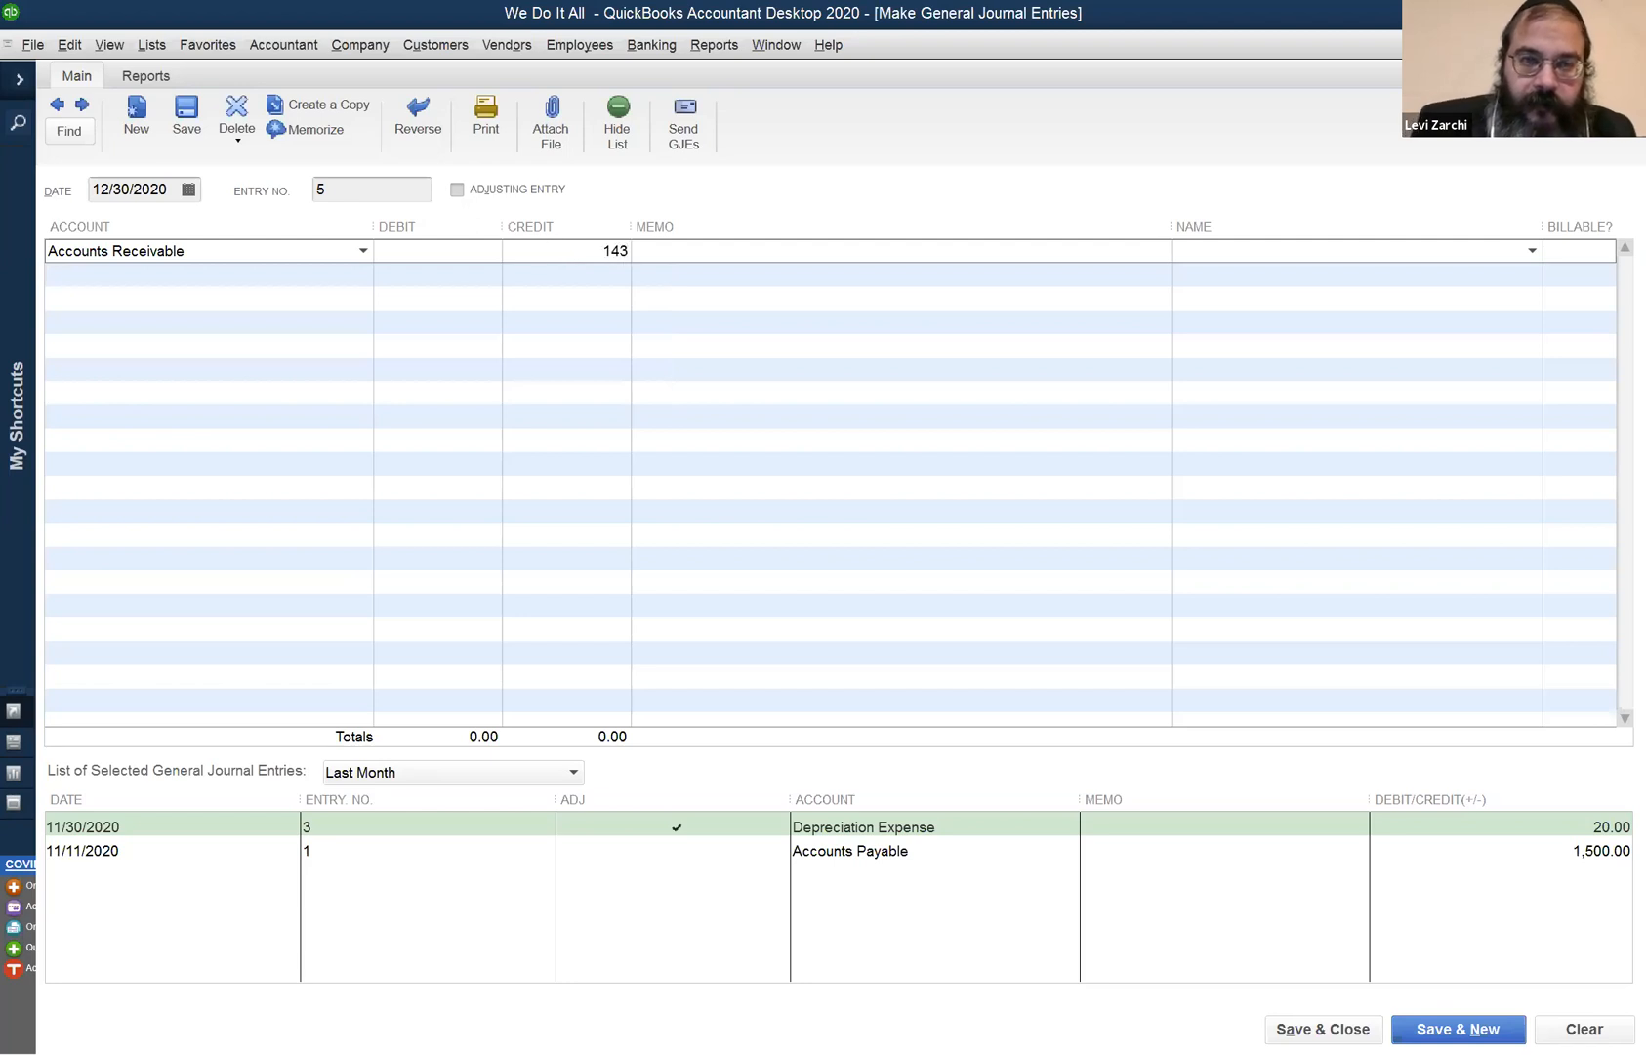
pyautogui.click(1226, 262)
pyautogui.click(1220, 247)
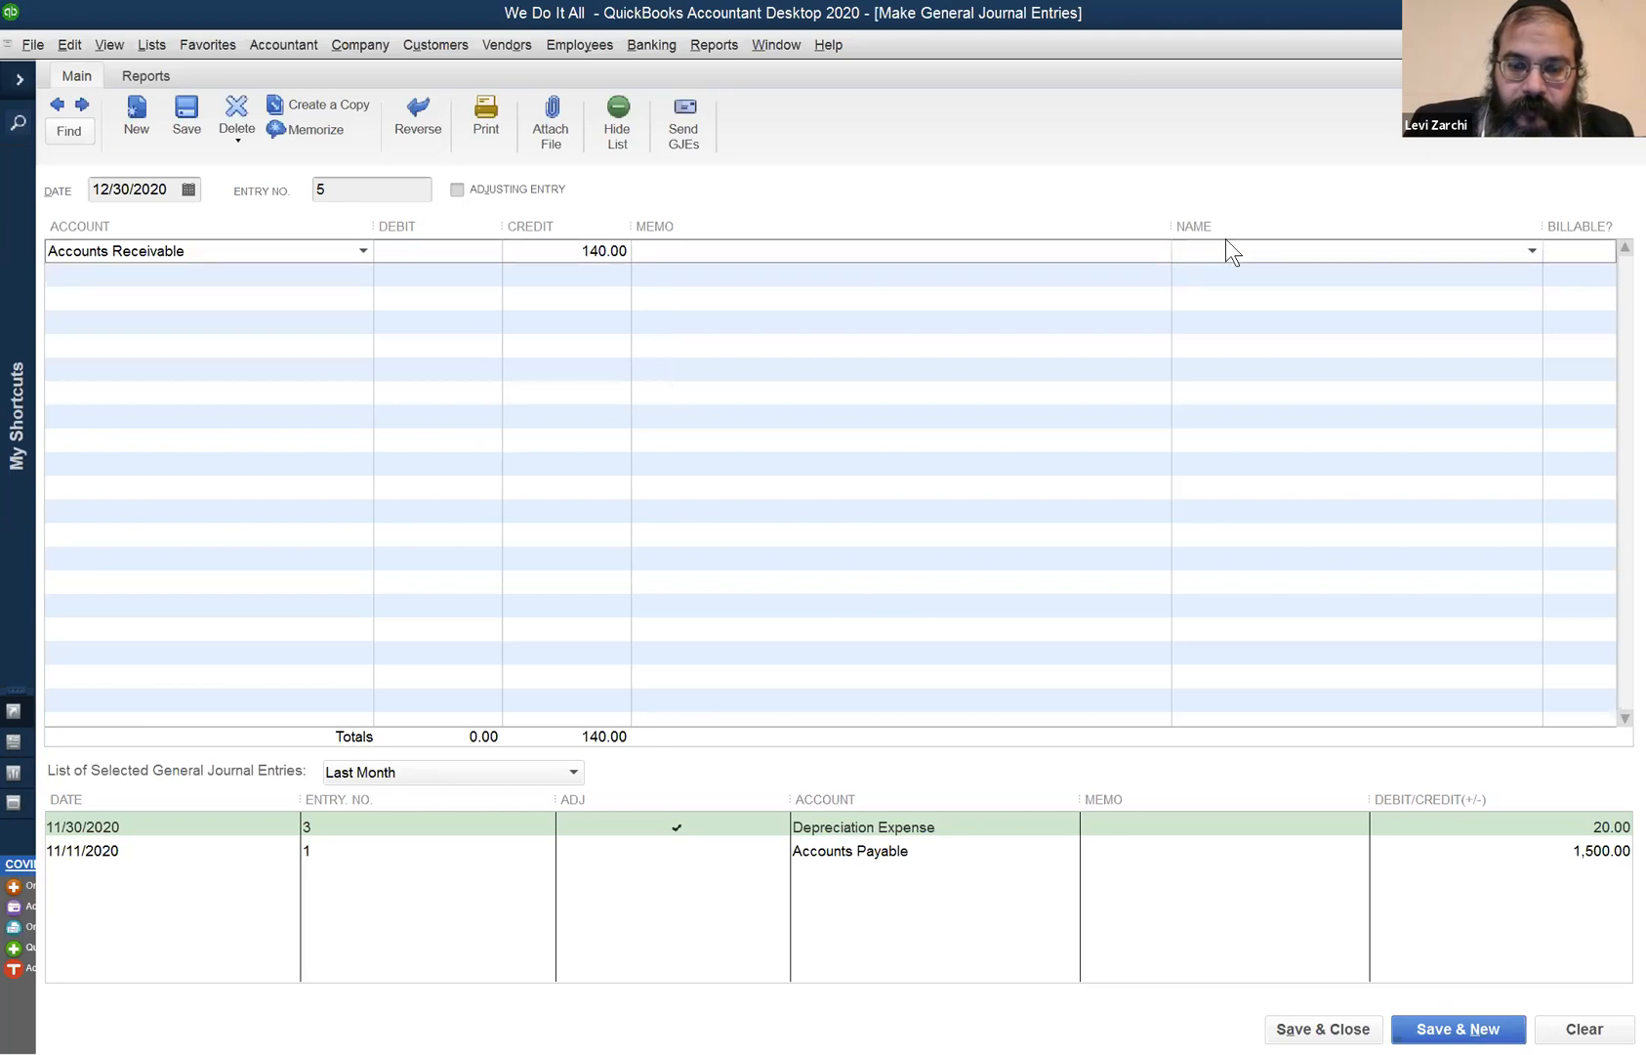
pyautogui.write('Mrs. Fein')
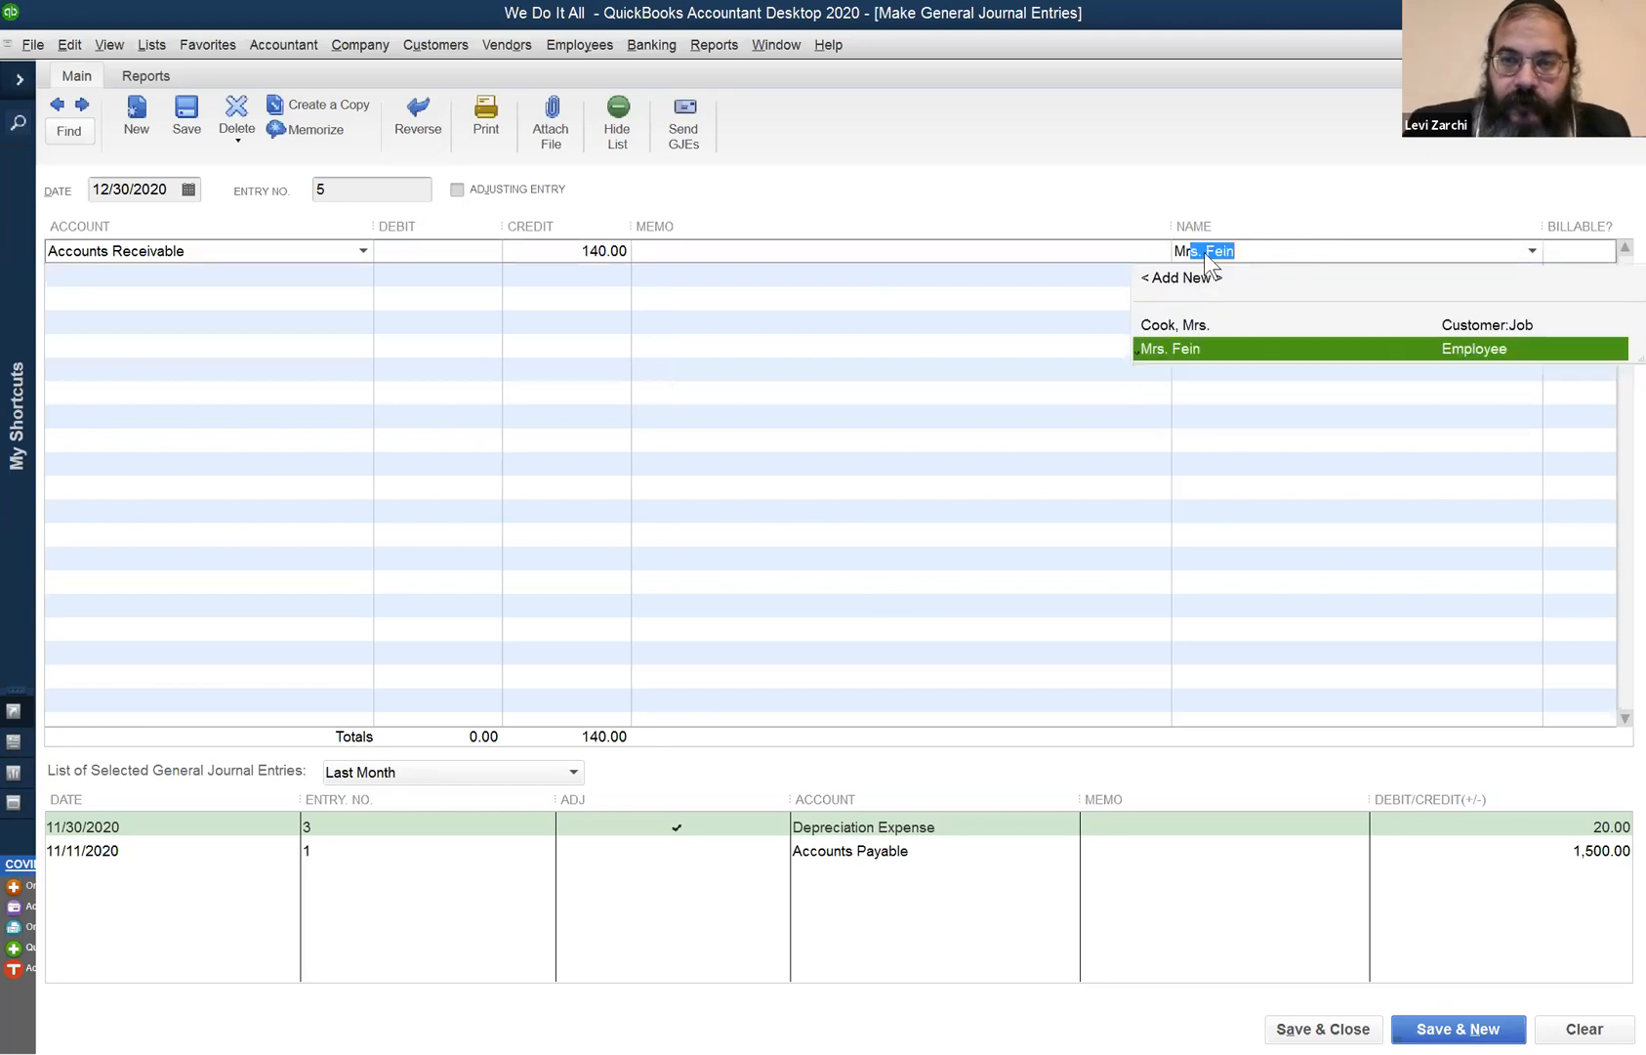
pyautogui.click(1175, 324)
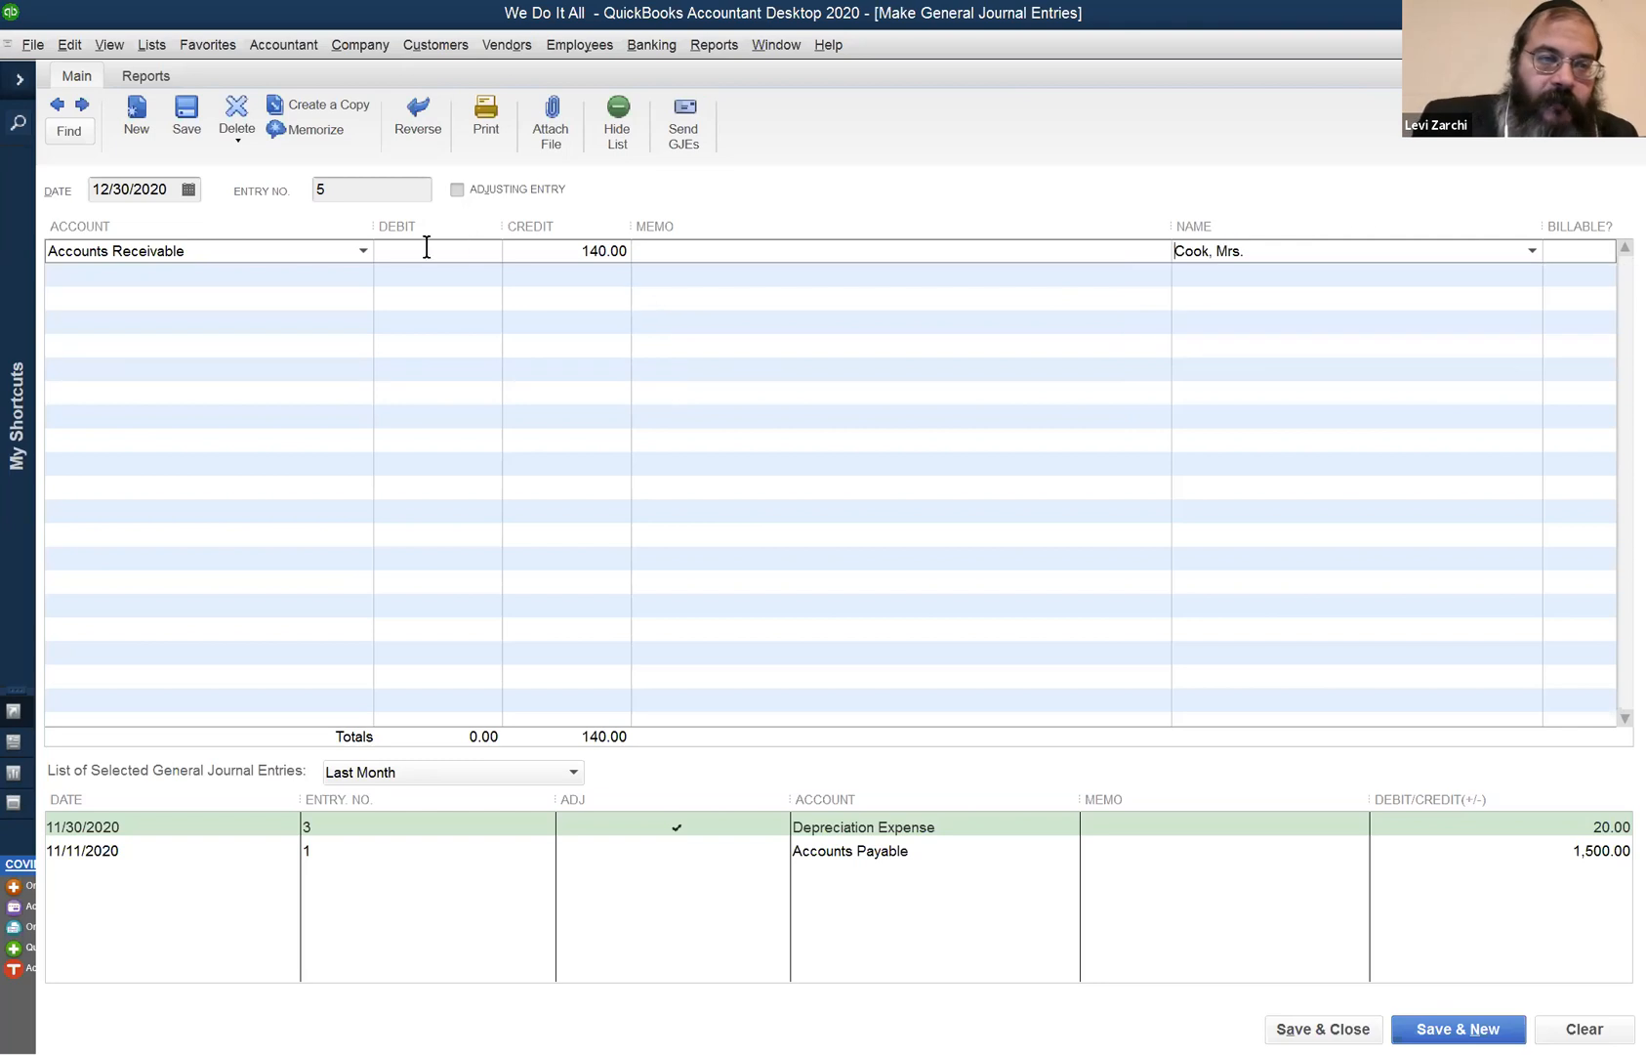
# - Debit Chase 140.00 on the second line and save journal entry 5
pyautogui.click(294, 271)
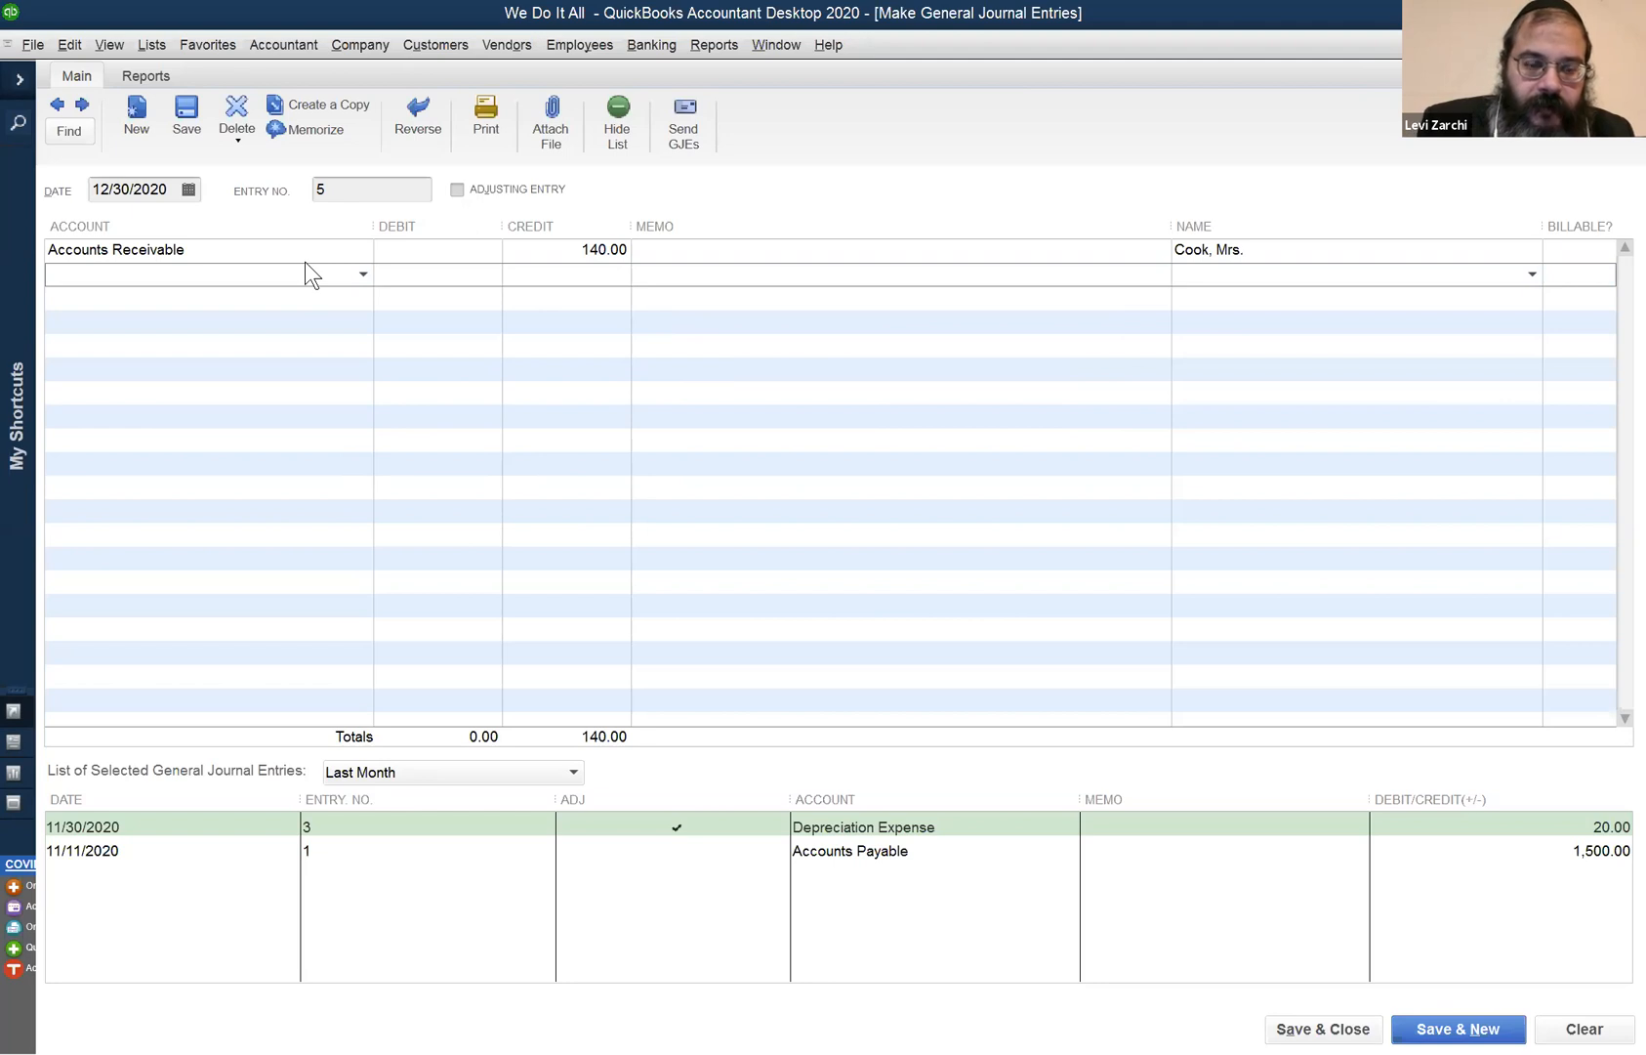
pyautogui.write('Undeposited Funds')
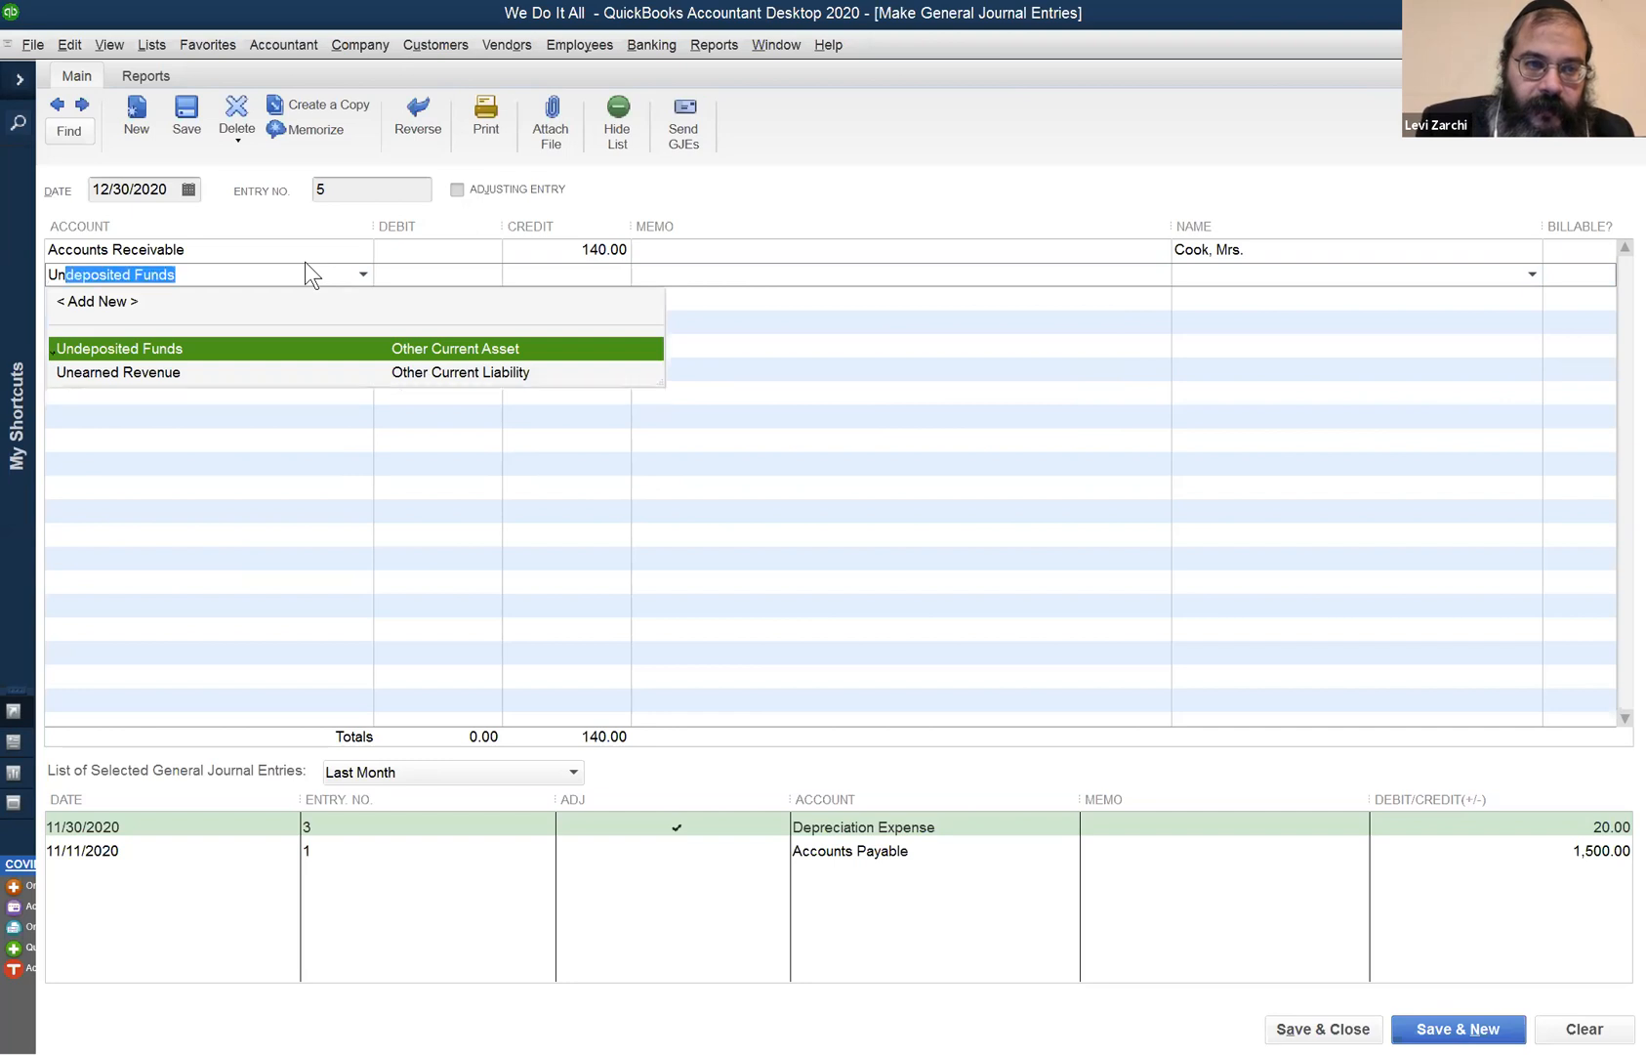
pyautogui.press('Tab')
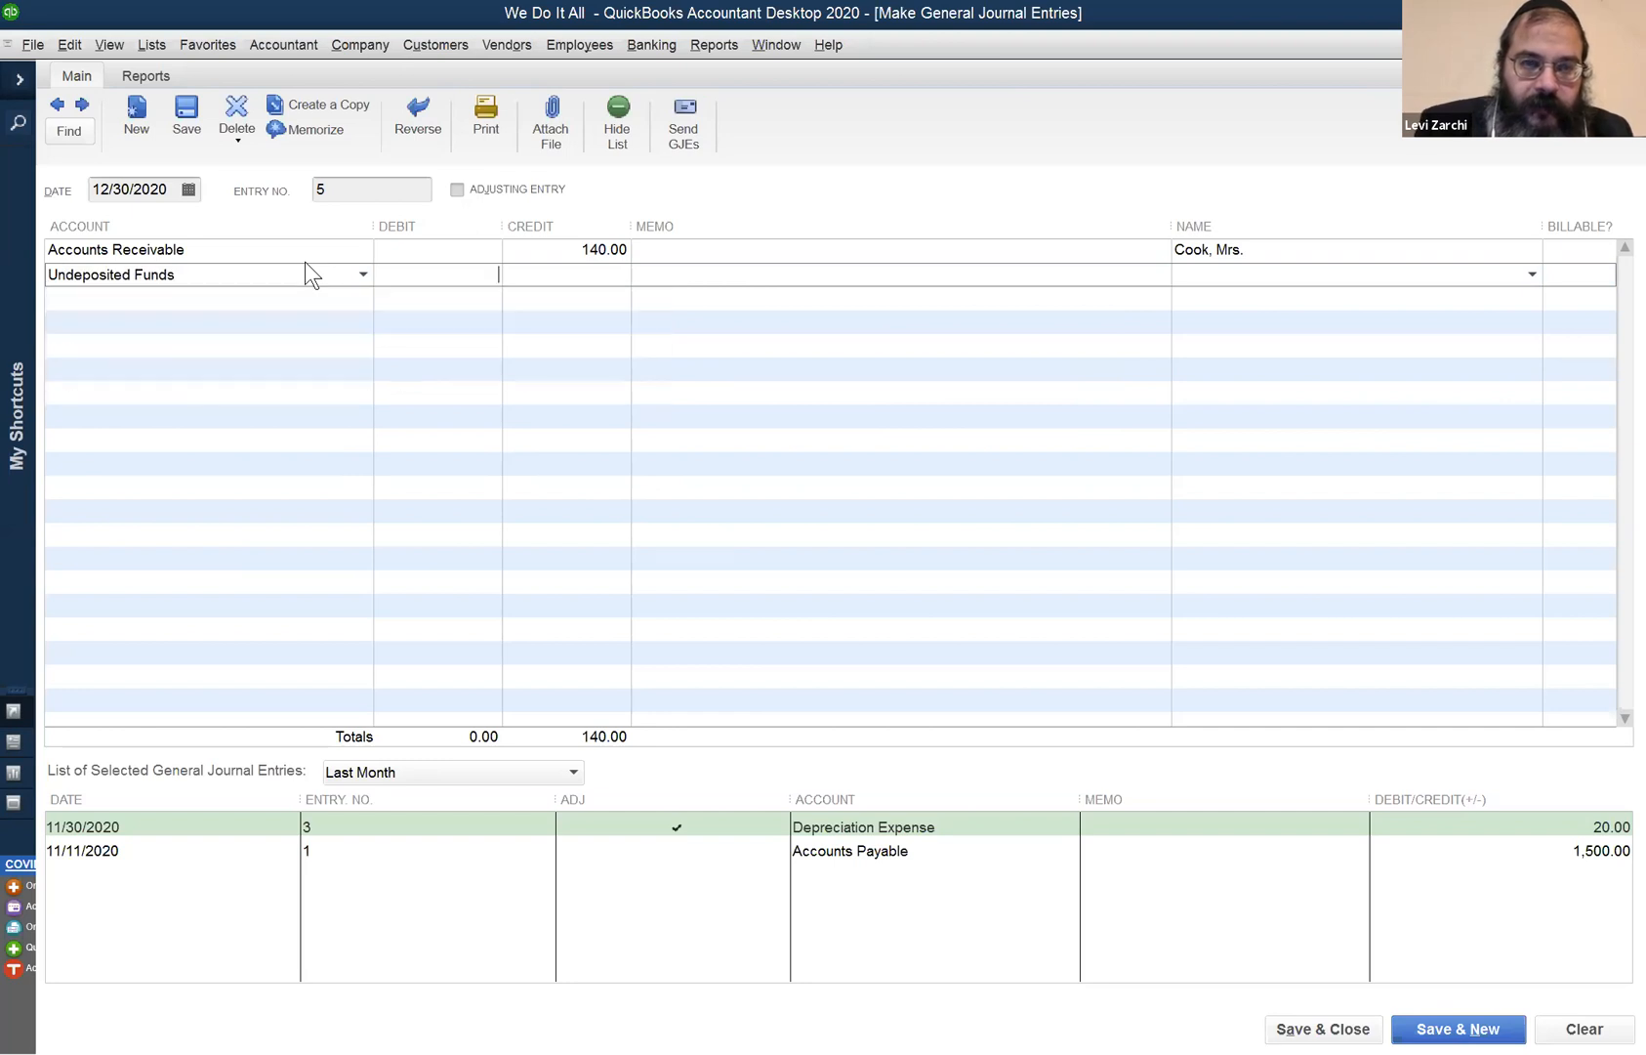
pyautogui.write('140')
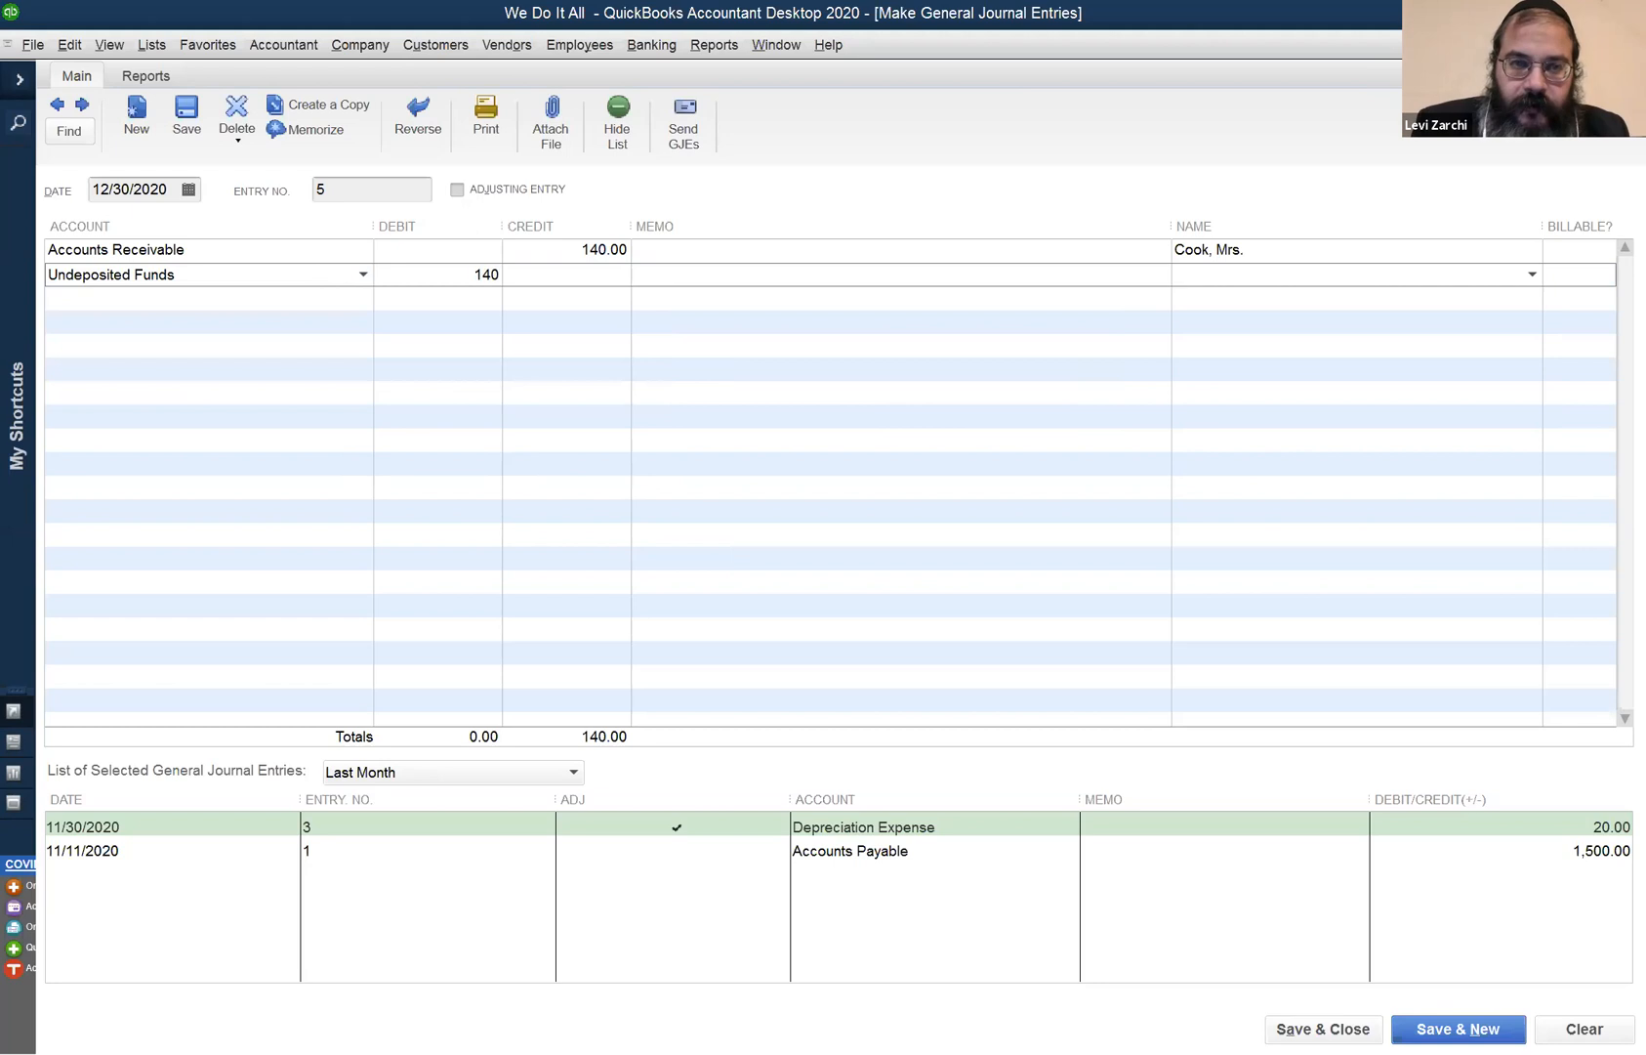
pyautogui.press('Tab')
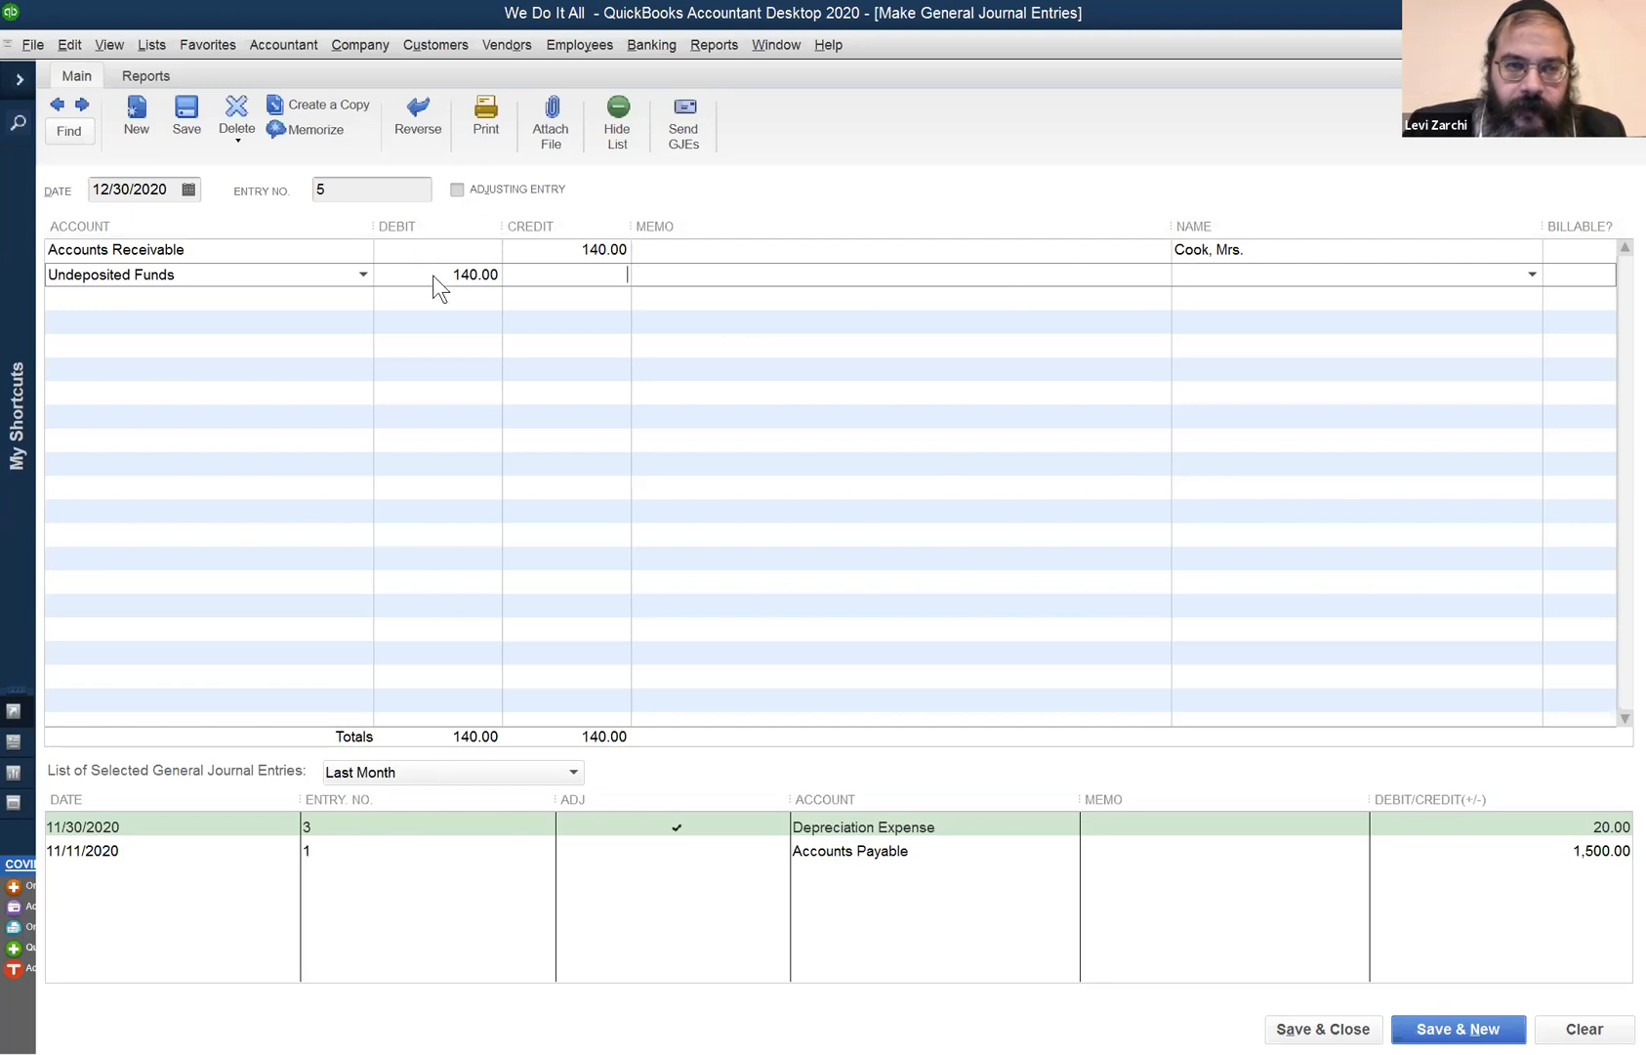
pyautogui.click(339, 283)
pyautogui.scroll(1, 235, 352)
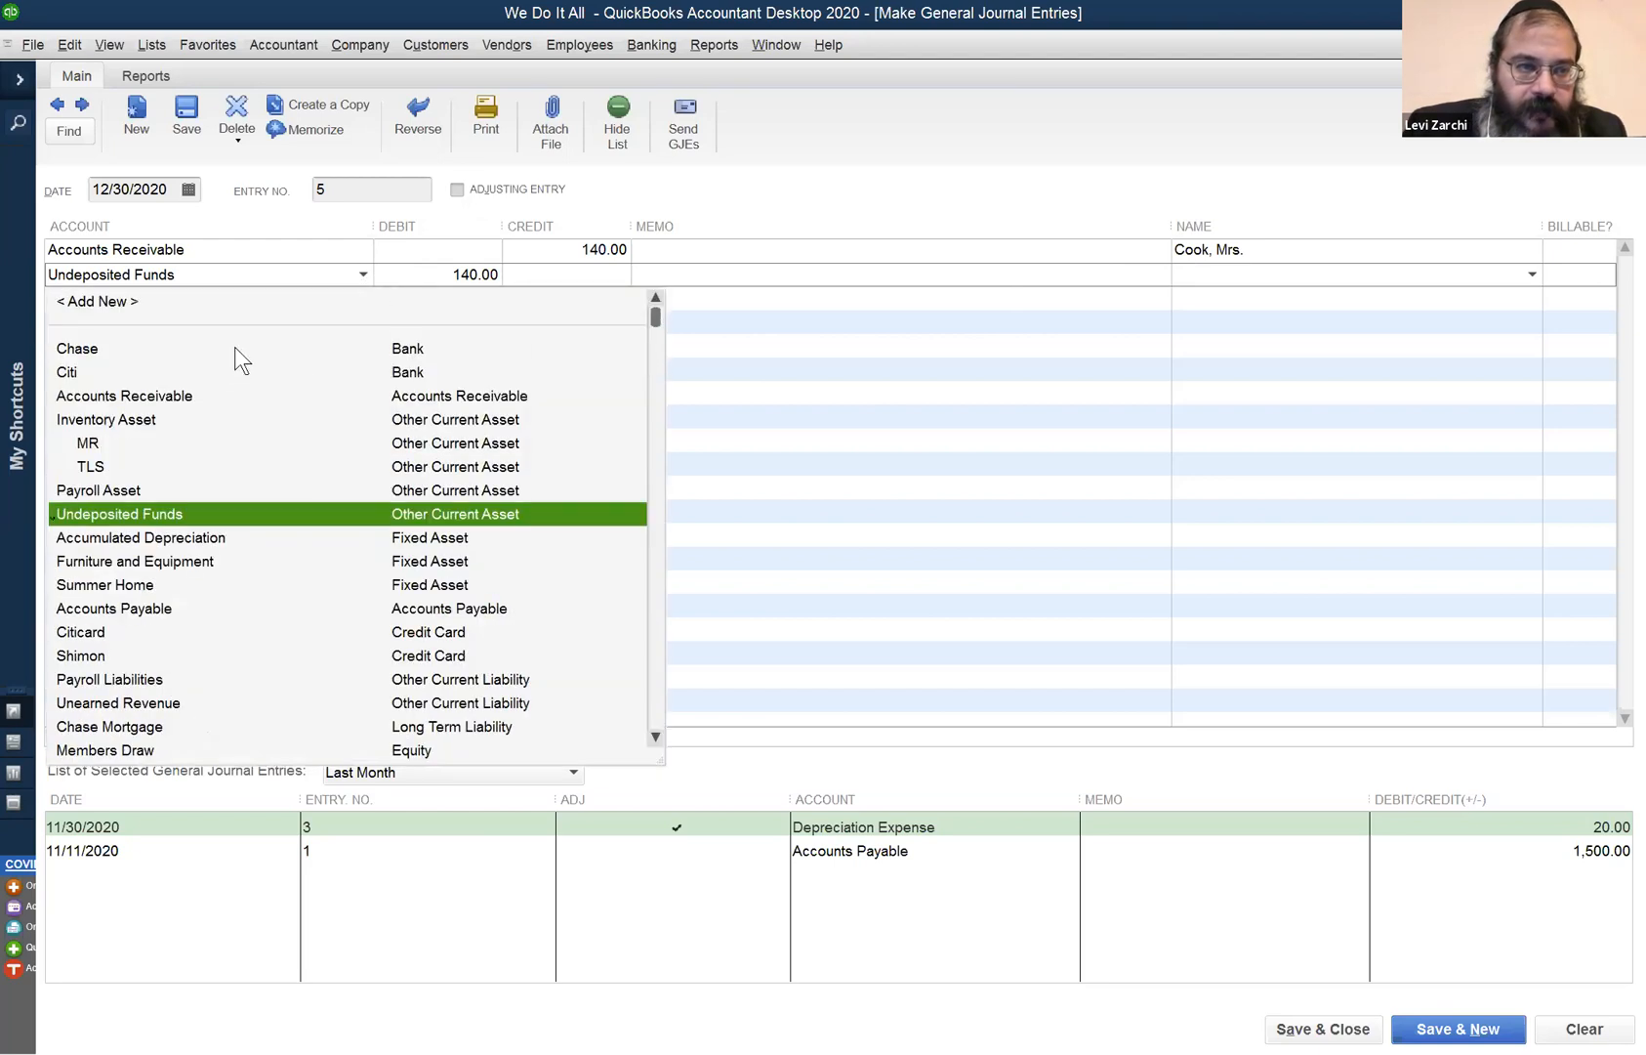
pyautogui.click(234, 348)
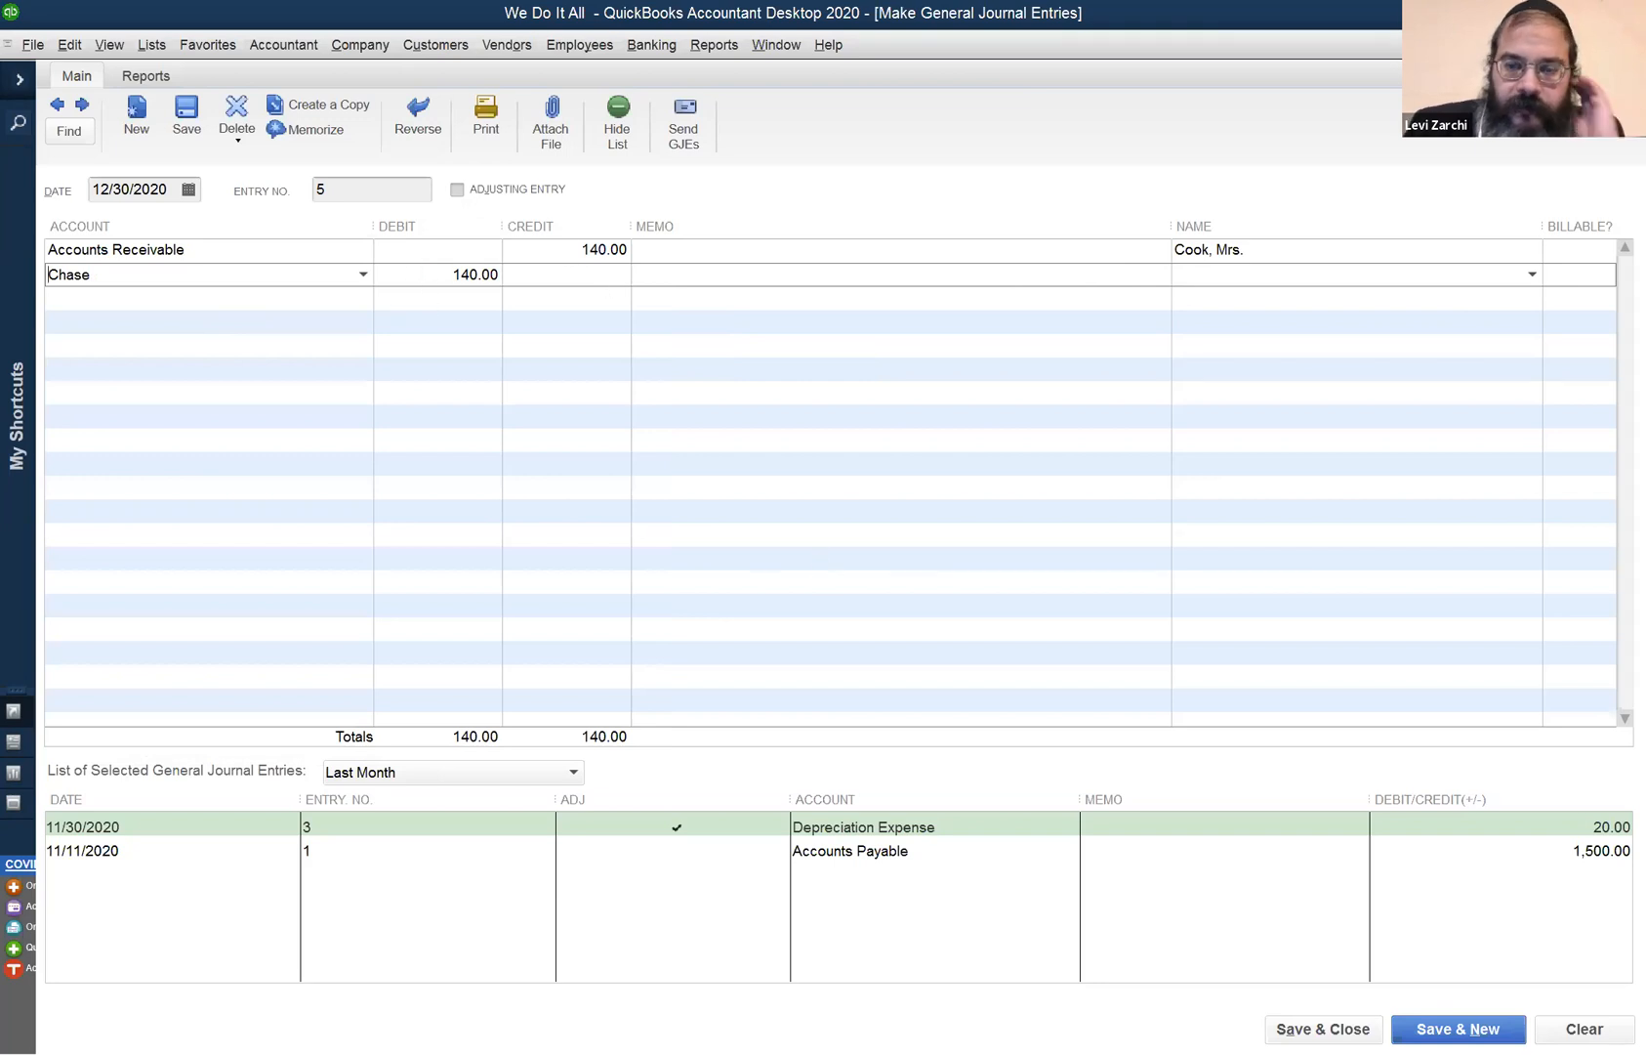
pyautogui.click(1309, 1028)
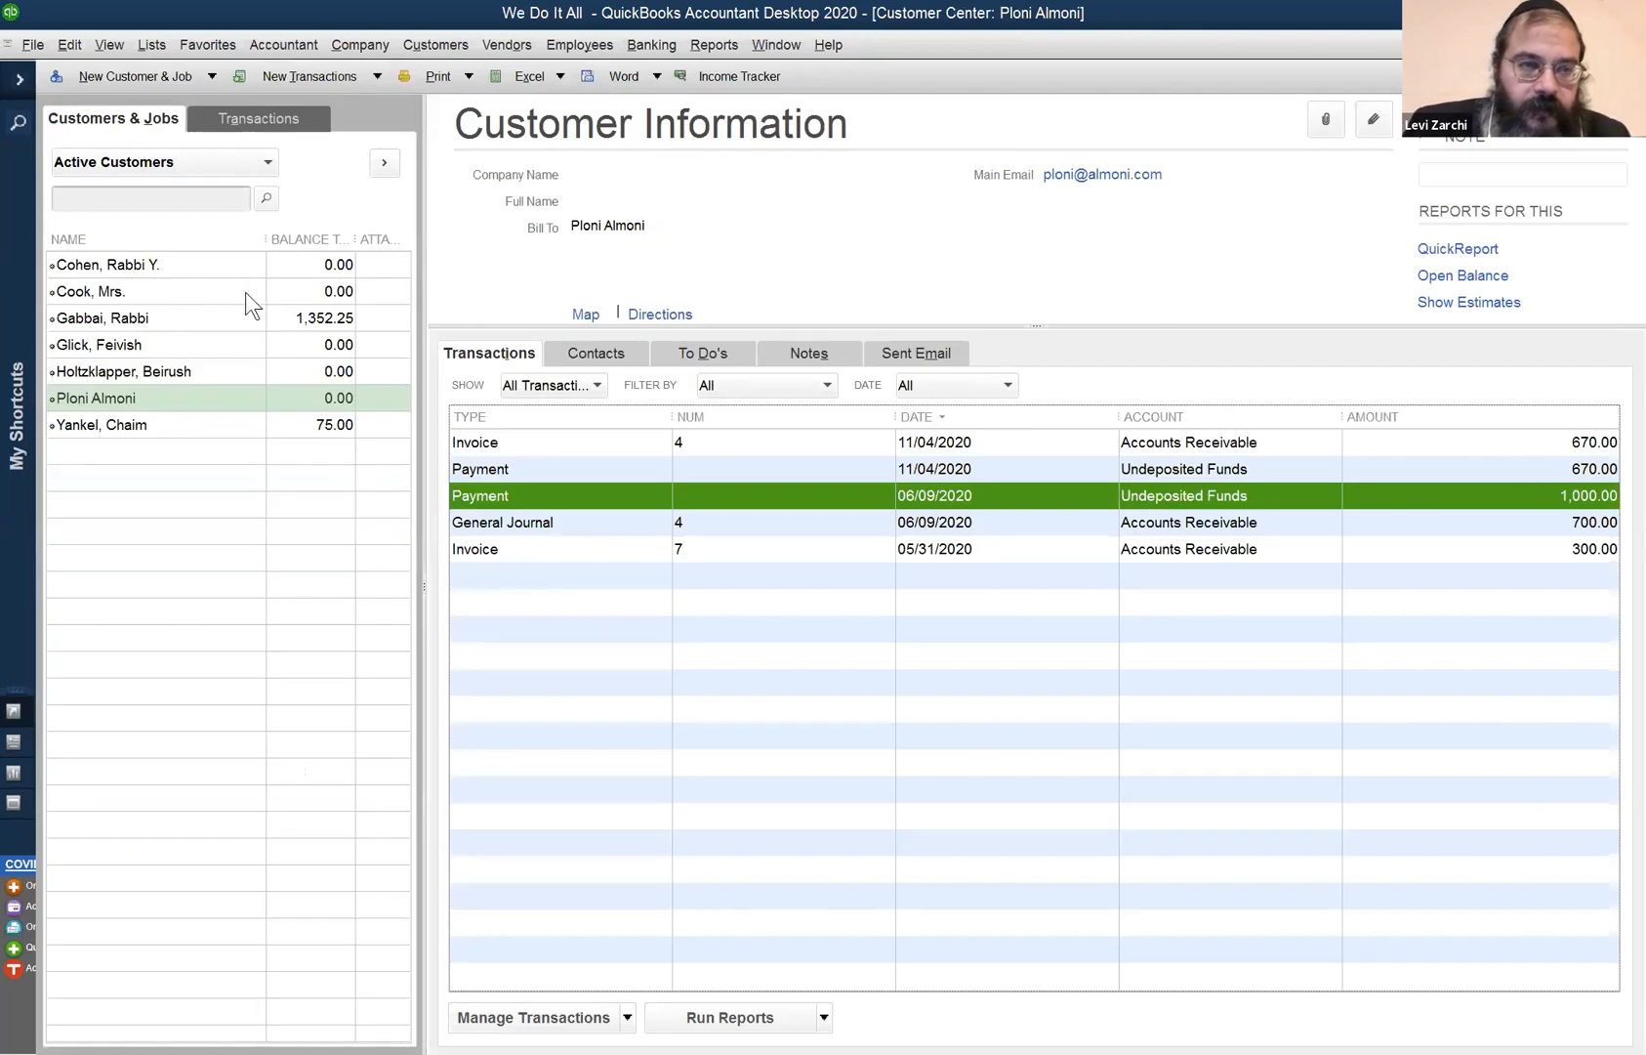
# - Open the Customer Balance Summary report showing 1,427.25 outstanding, then close it
pyautogui.rightClick(176, 289)
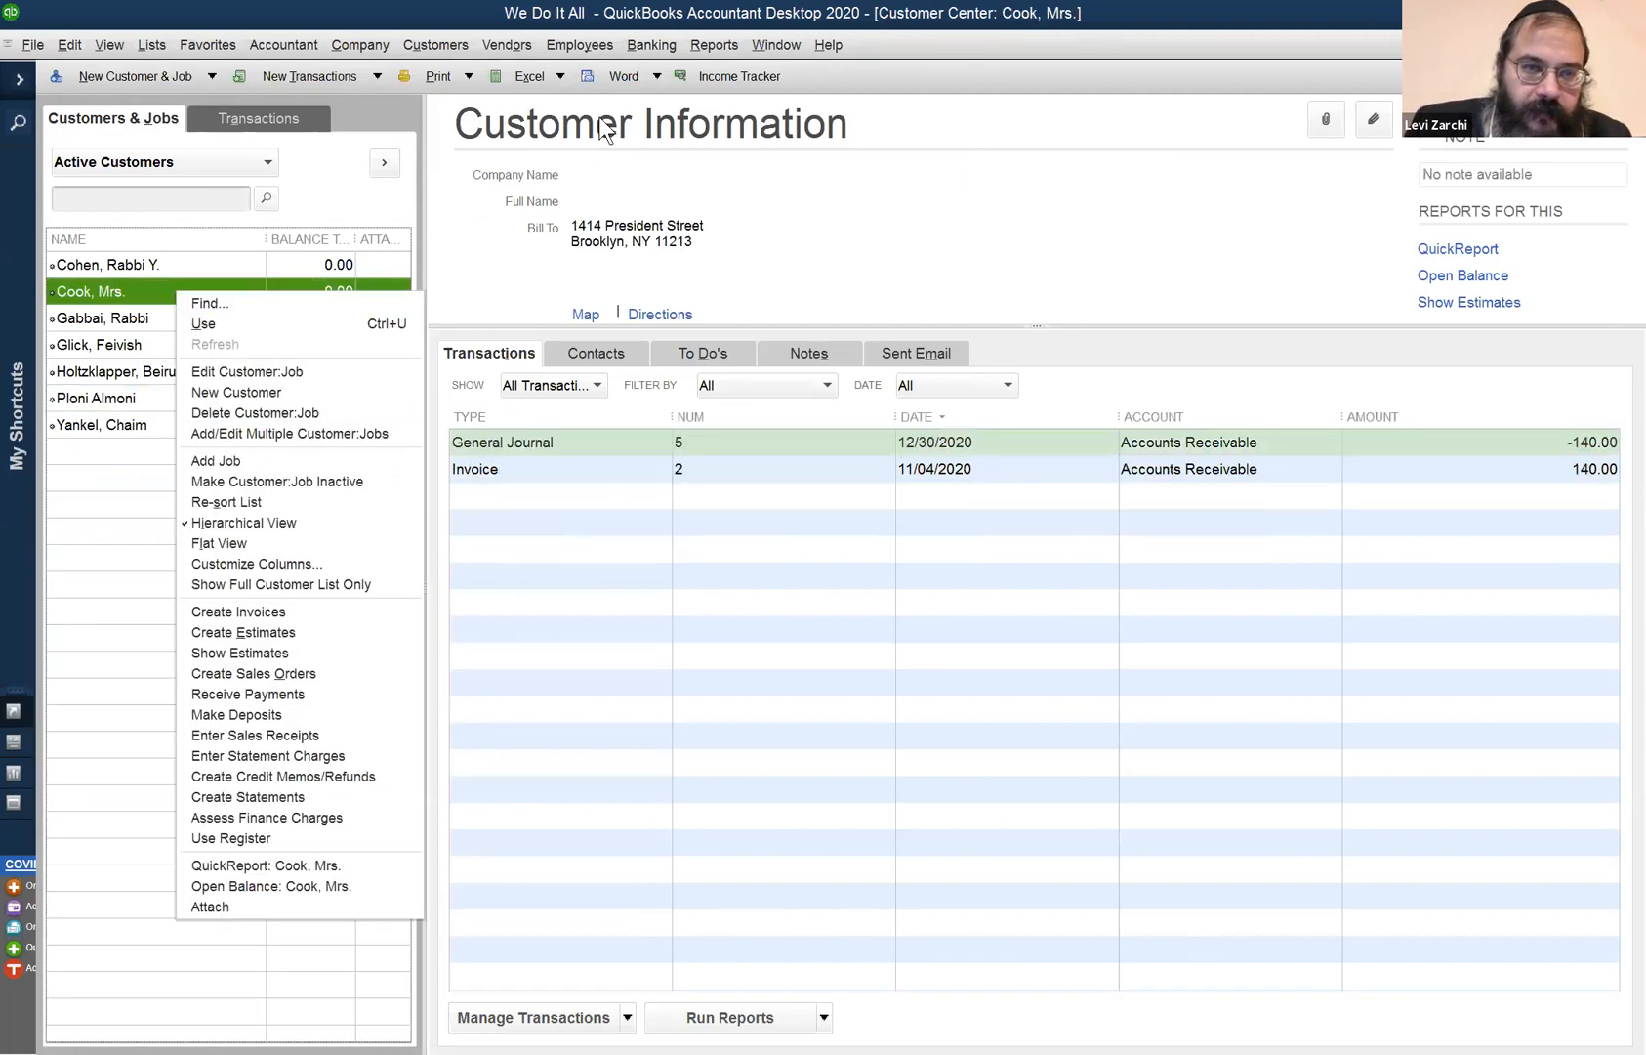
pyautogui.click(769, 45)
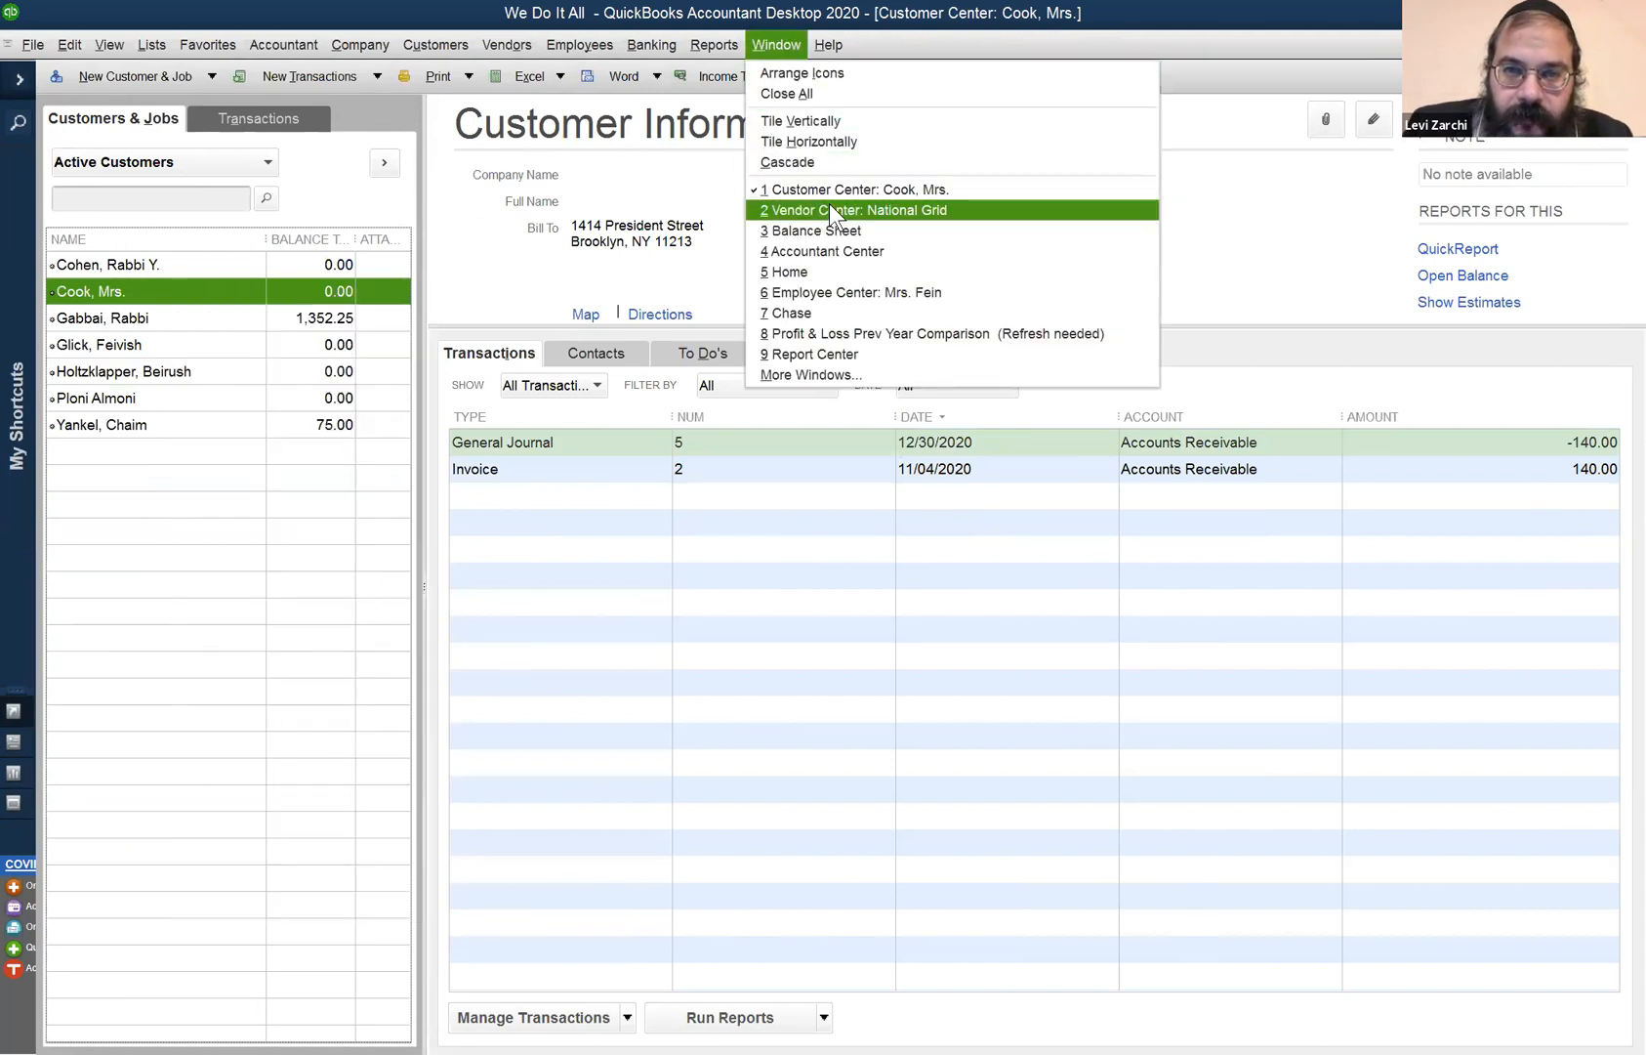
pyautogui.moveTo(810, 242)
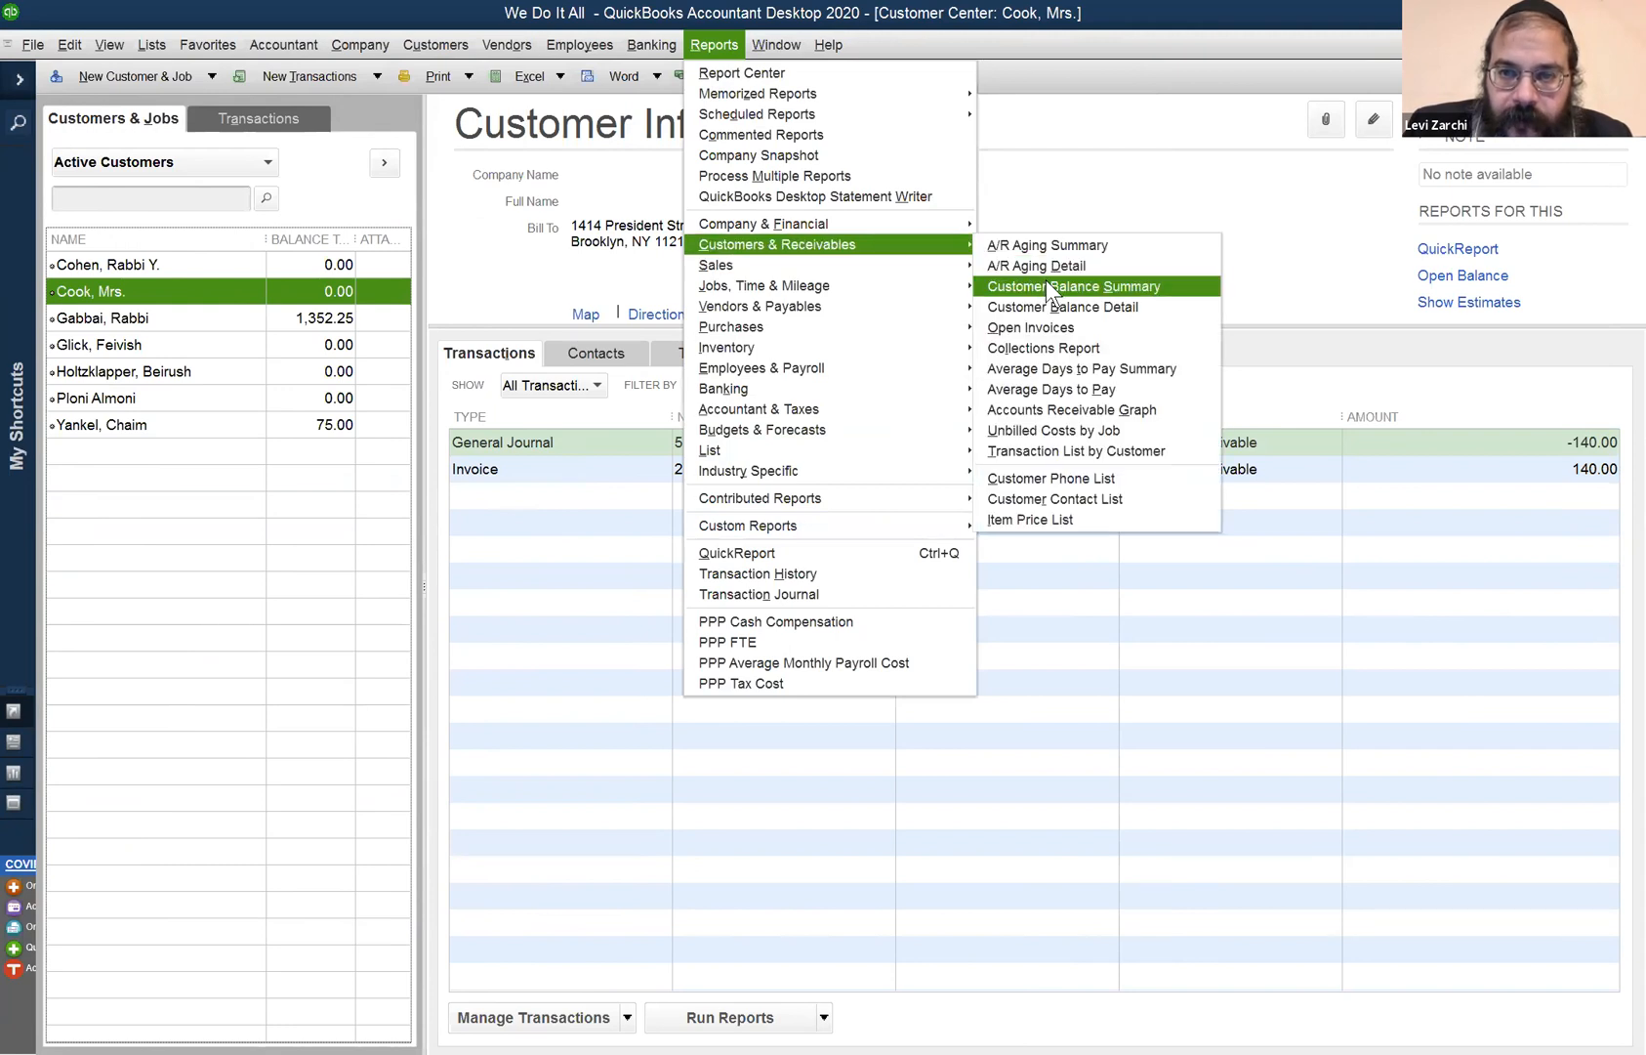
pyautogui.click(1047, 283)
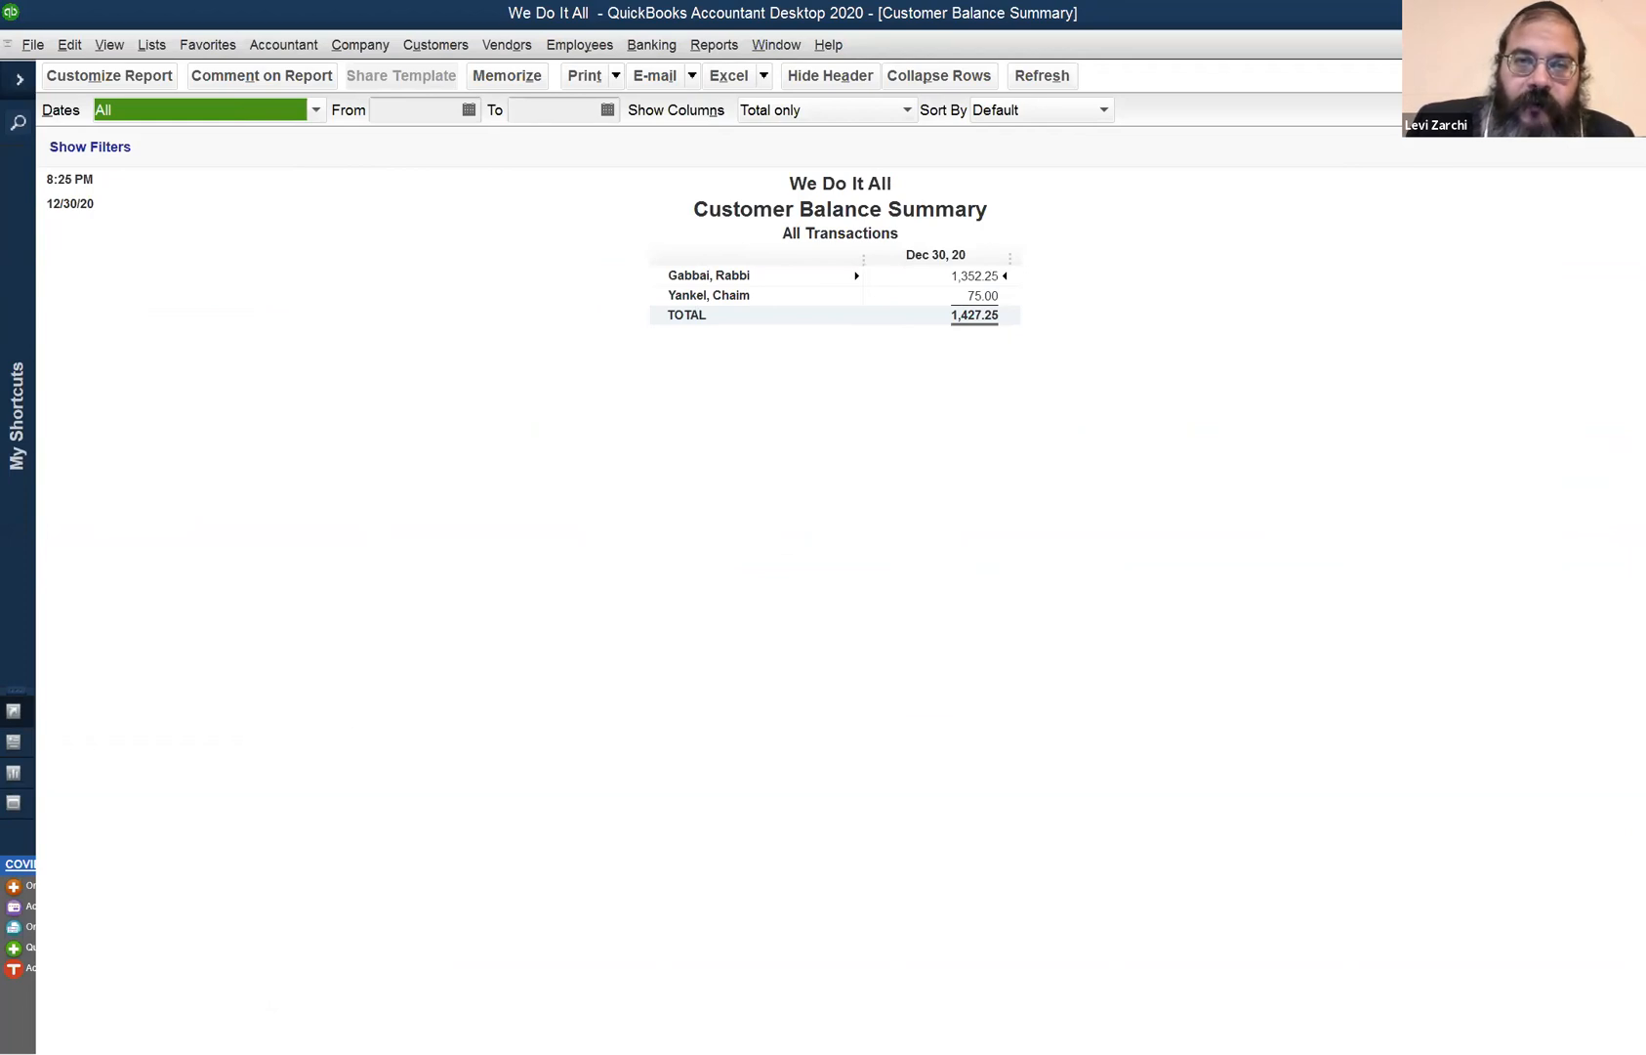
pyautogui.click(1631, 45)
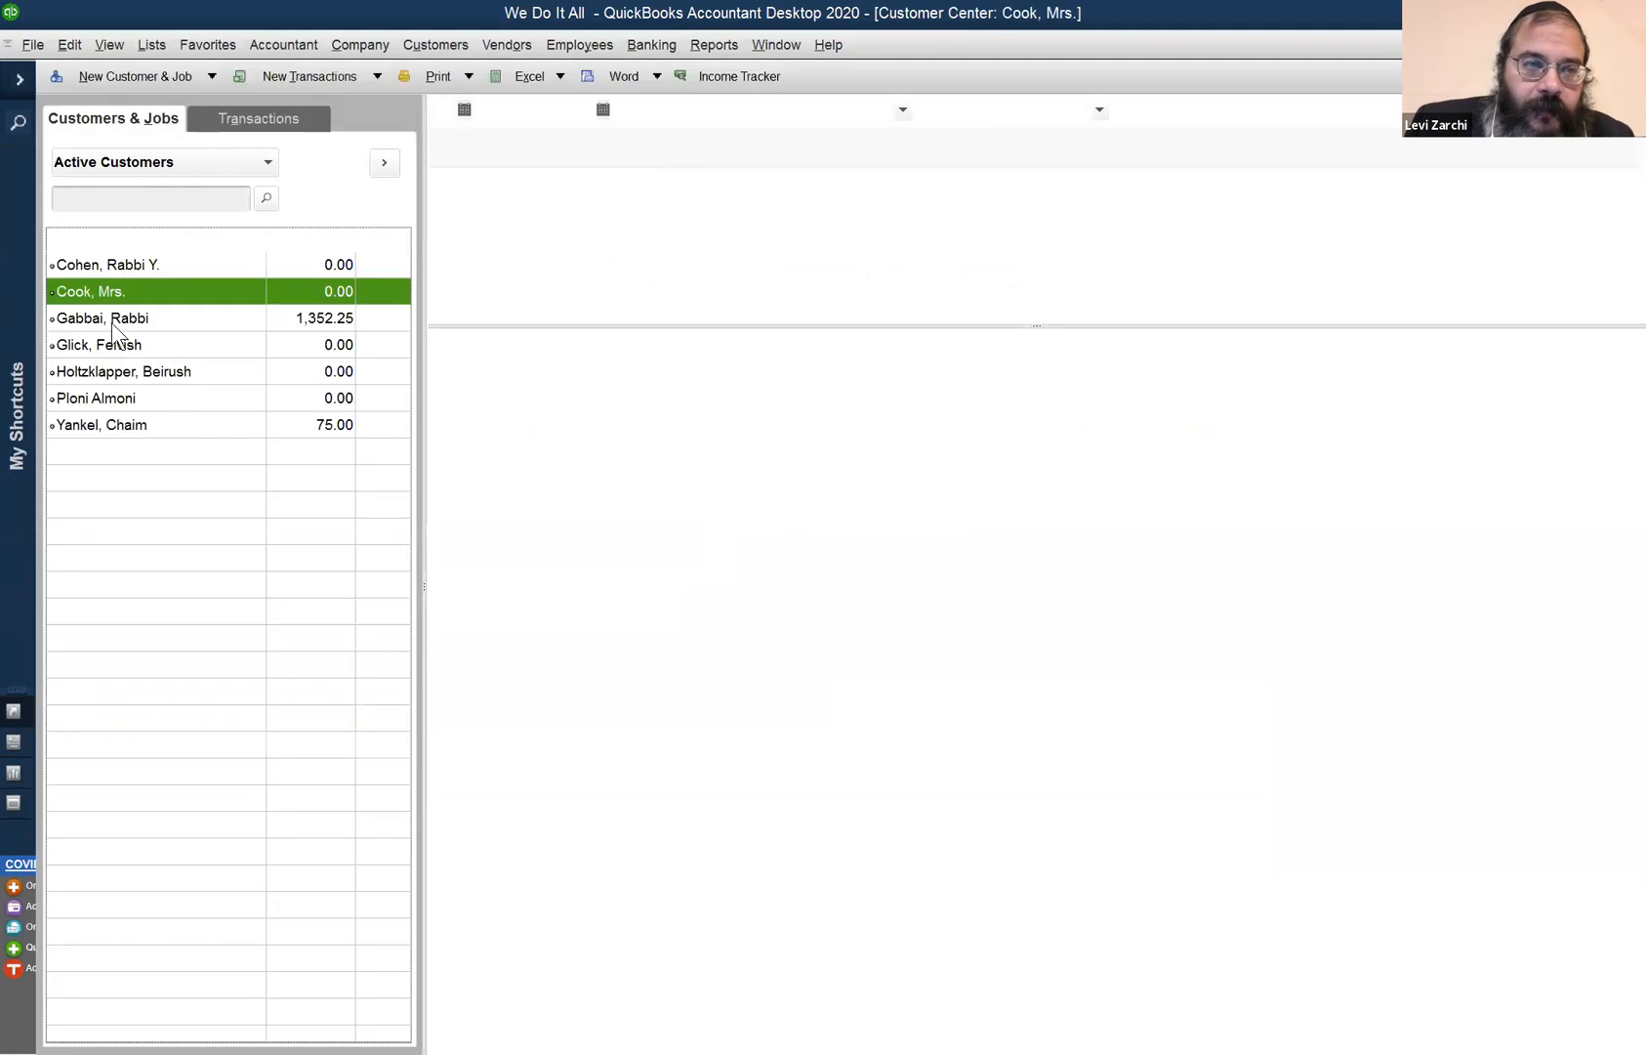
# - Receive a payment applying the customer's 12/30 140.00 credit to the 11/04/2020 invoice, and save it
pyautogui.rightClick(107, 291)
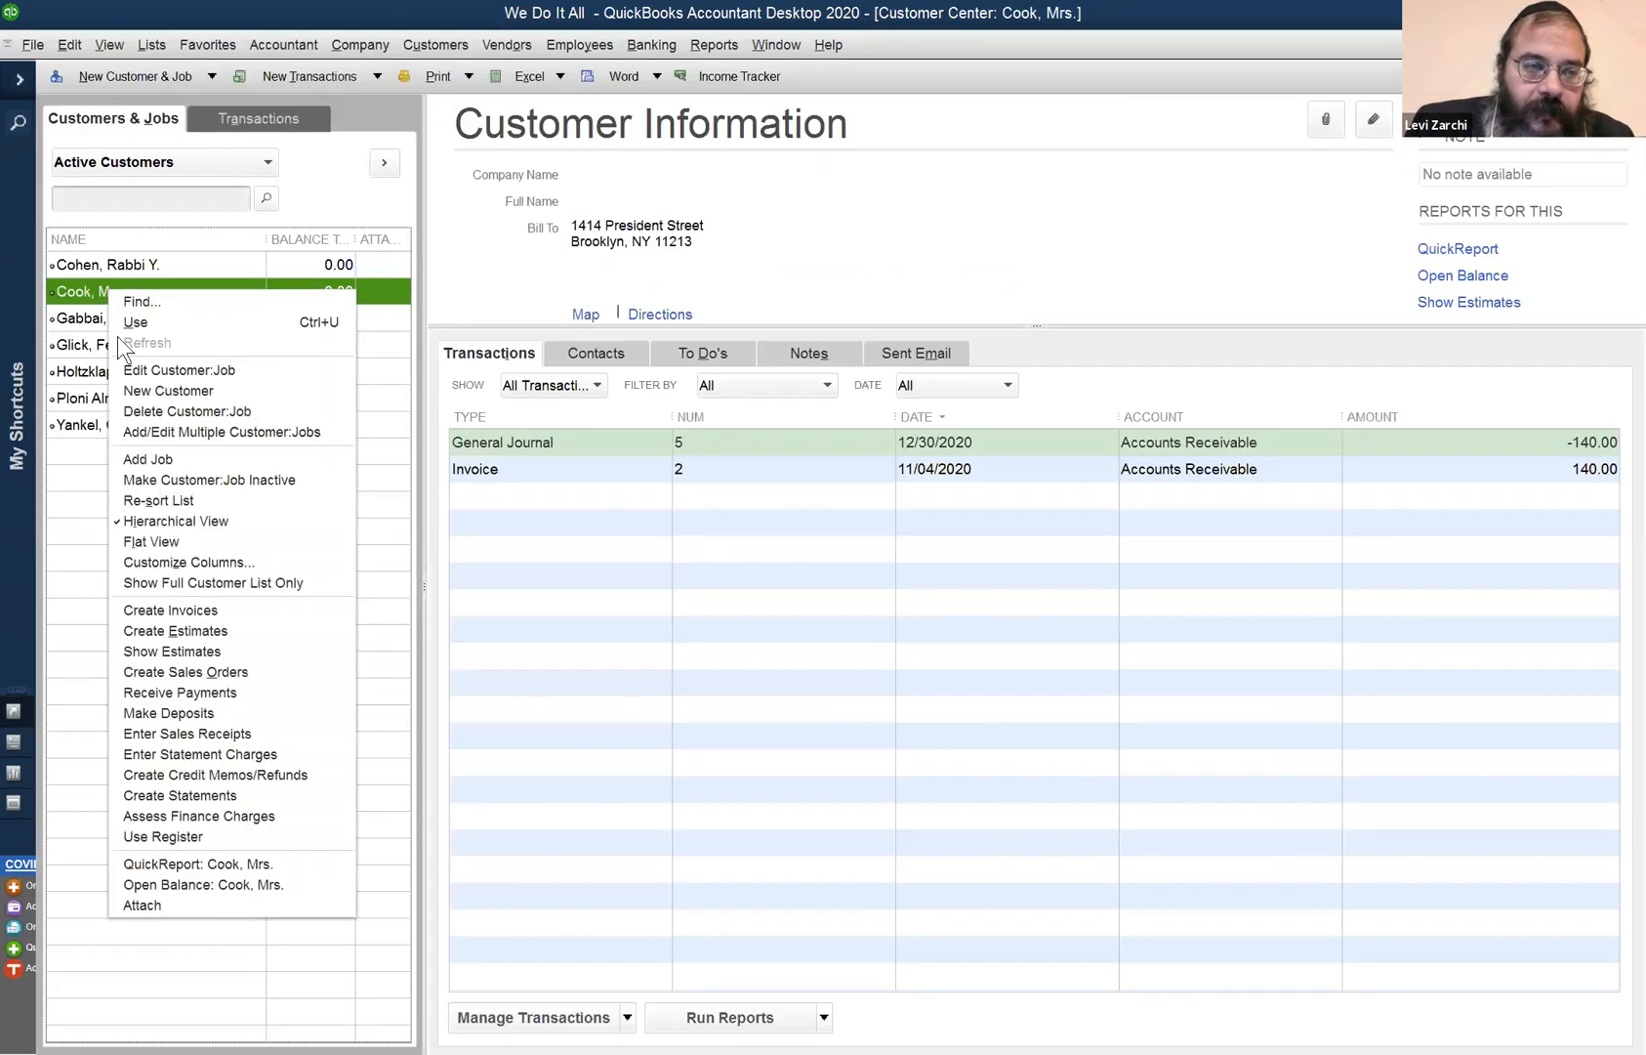
pyautogui.click(208, 689)
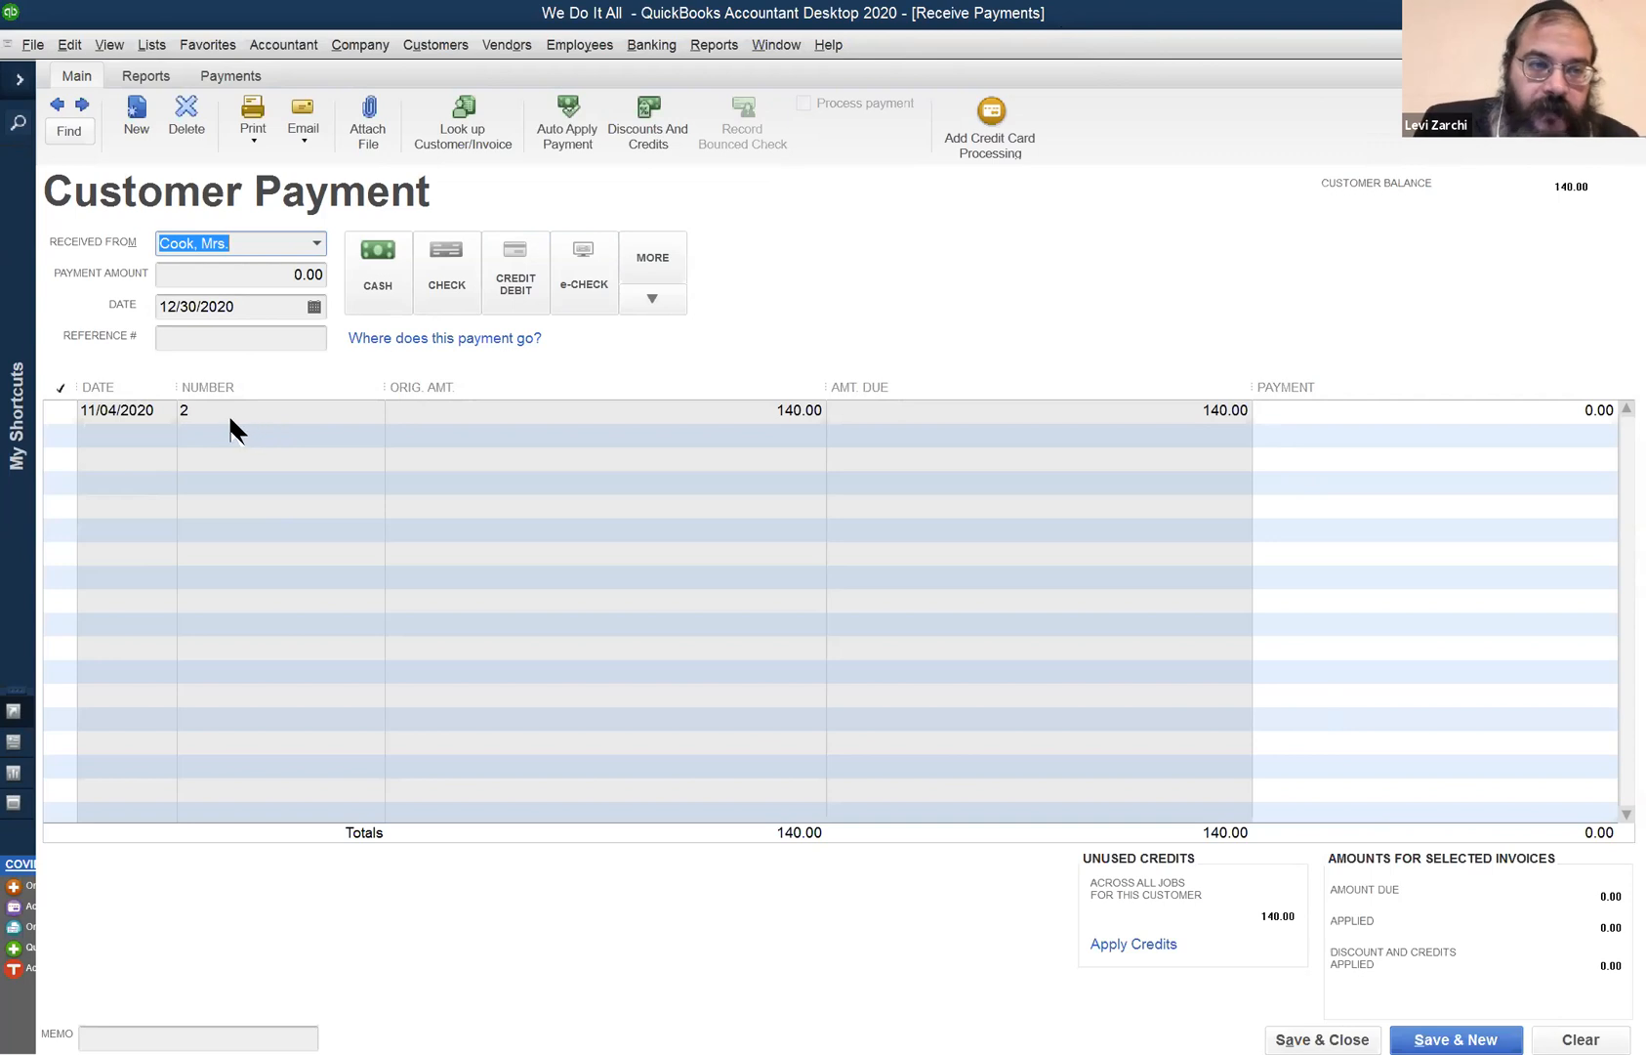
pyautogui.click(63, 412)
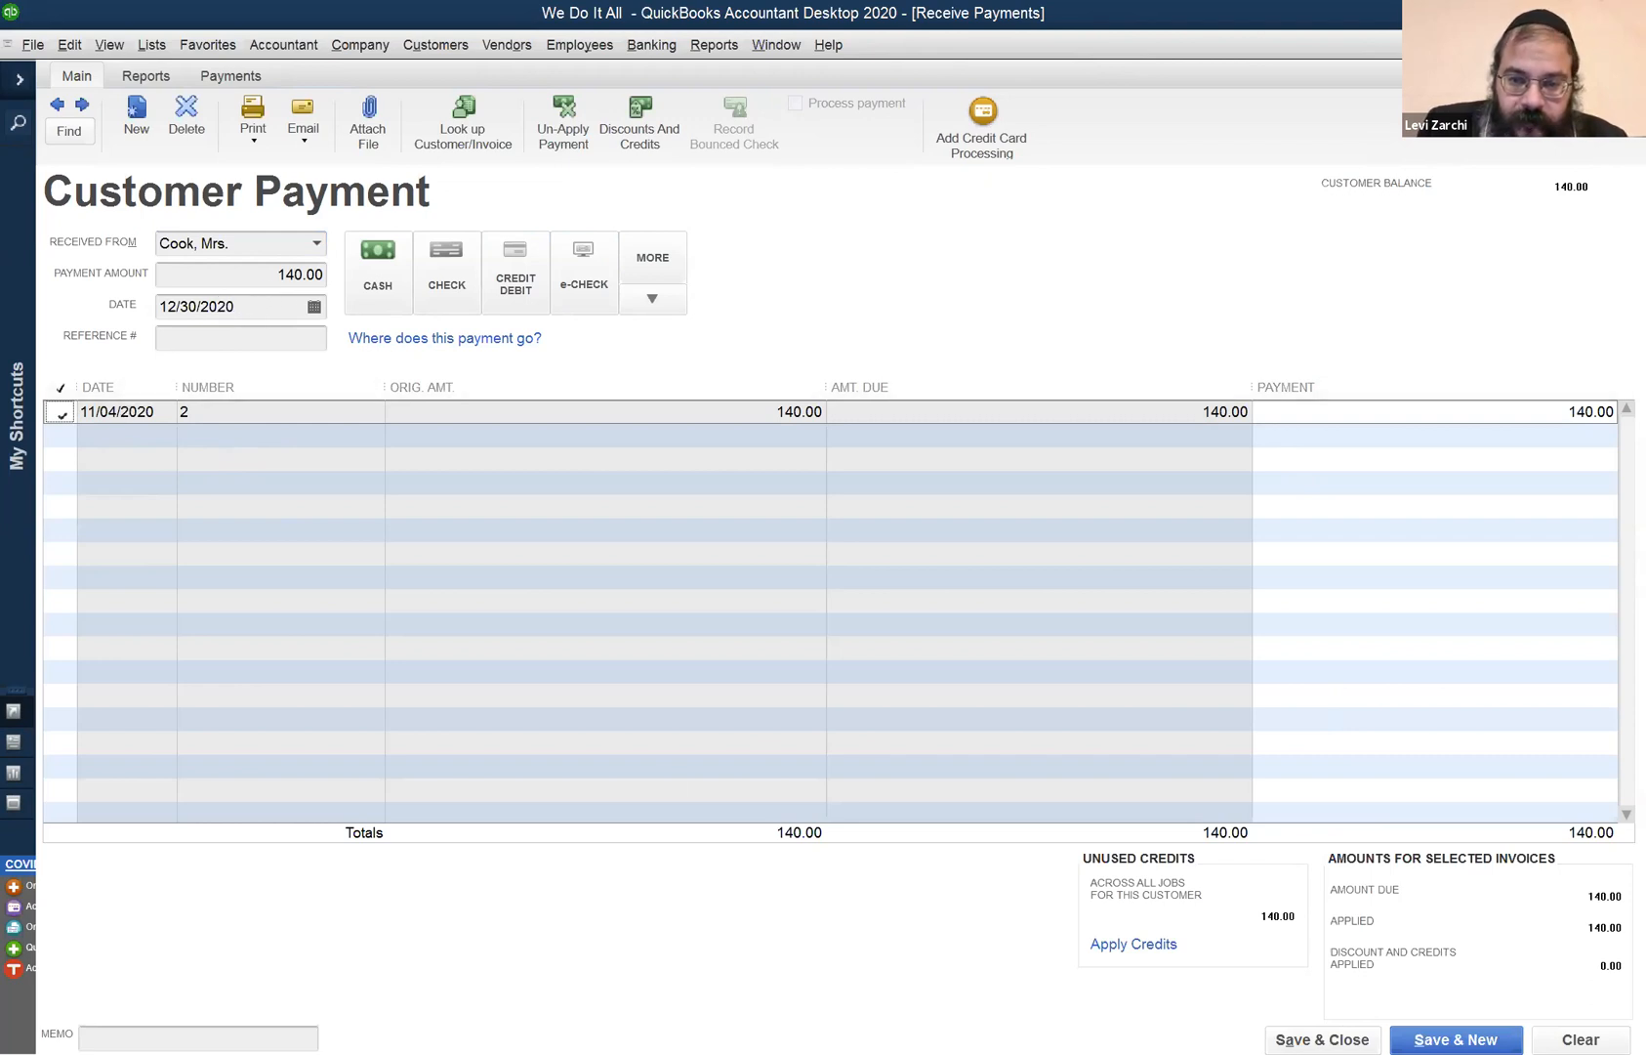
pyautogui.click(1133, 944)
pyautogui.click(475, 502)
pyautogui.click(473, 503)
pyautogui.click(743, 868)
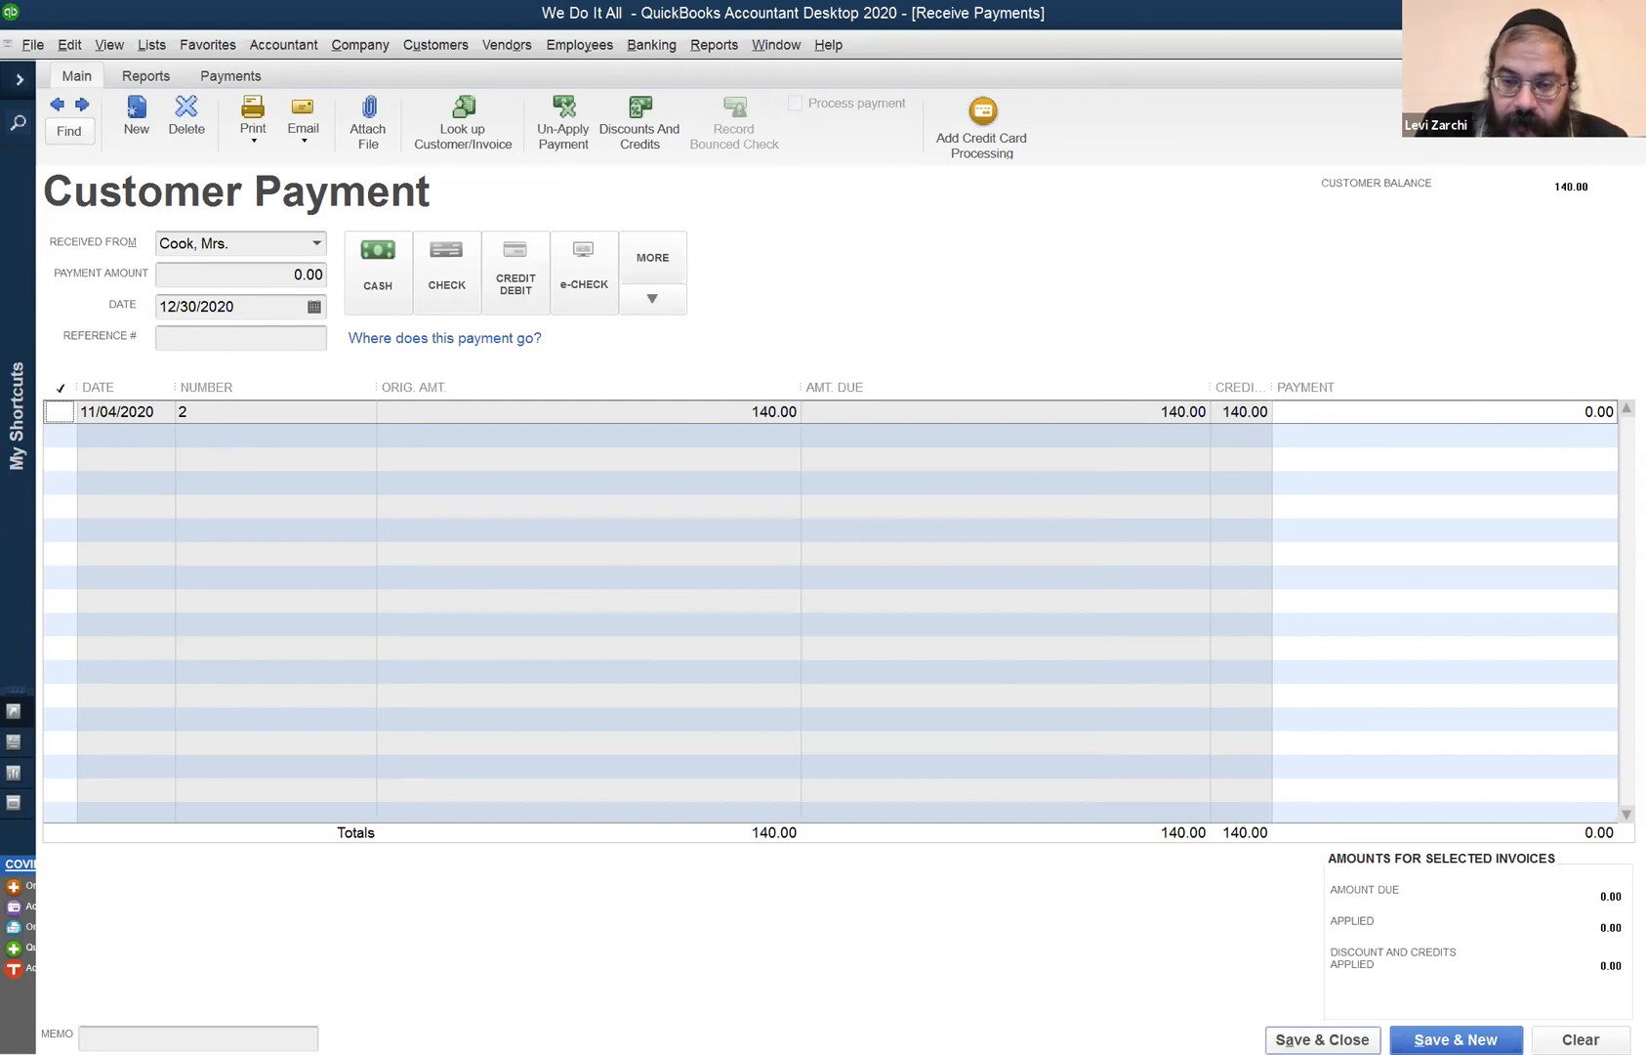
pyautogui.click(1322, 1040)
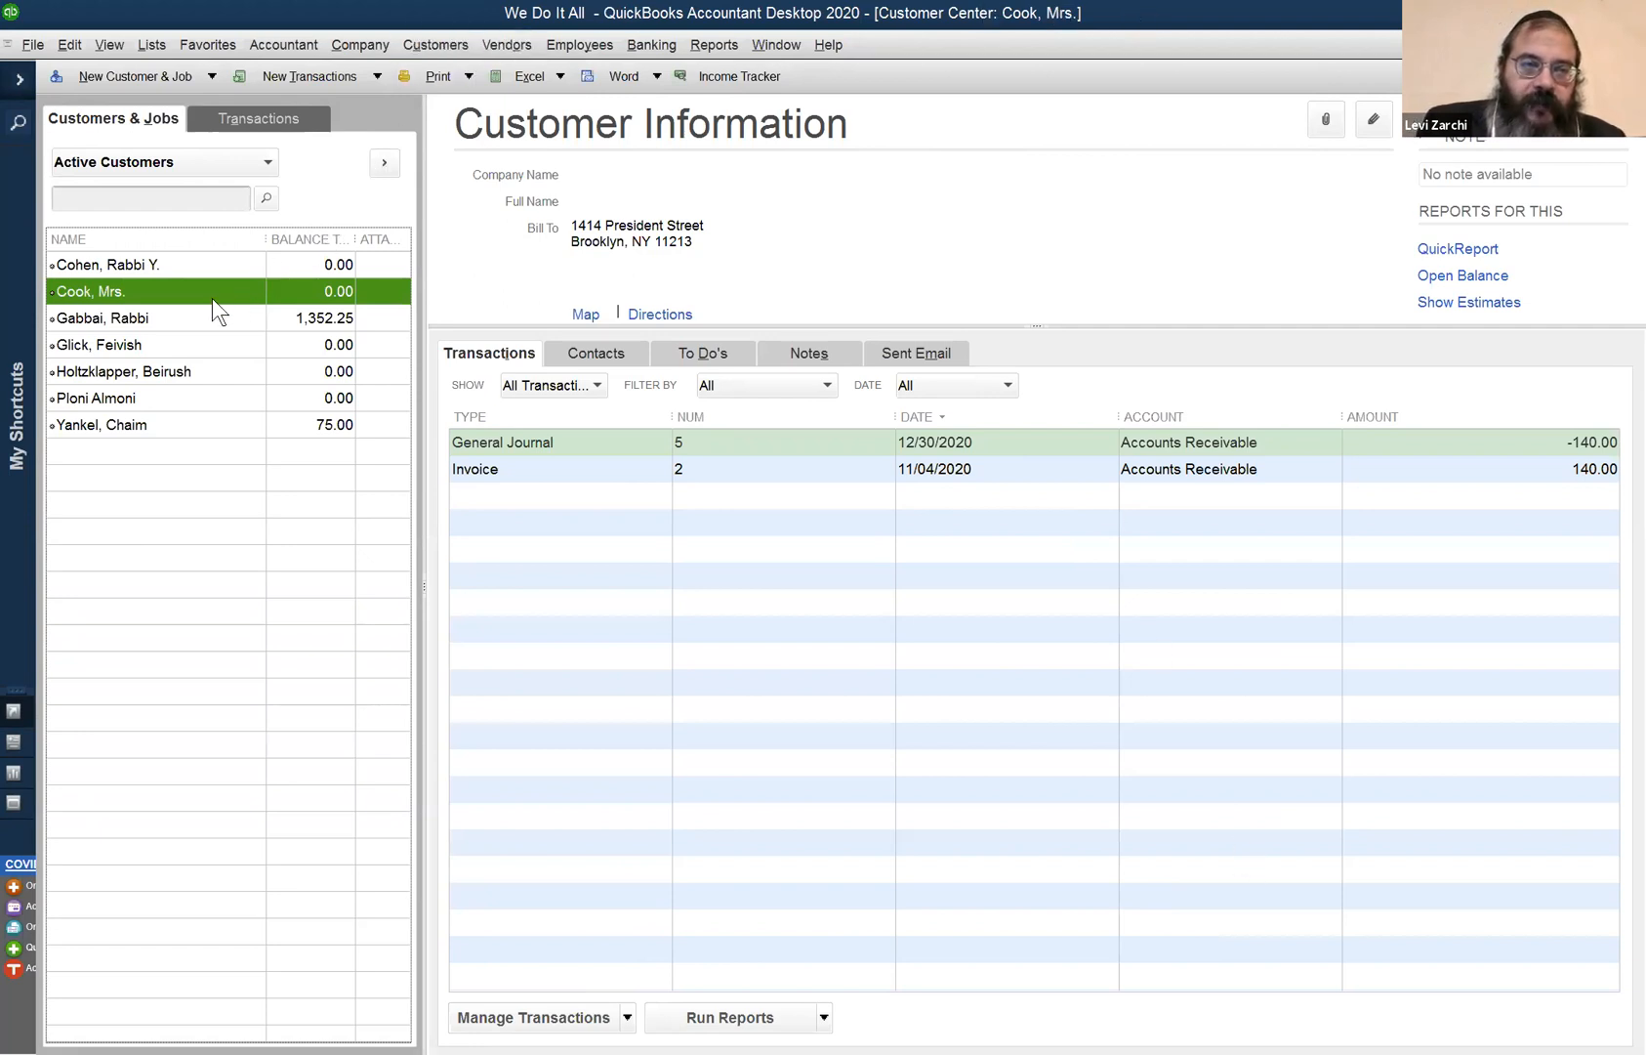
pyautogui.rightClick(169, 429)
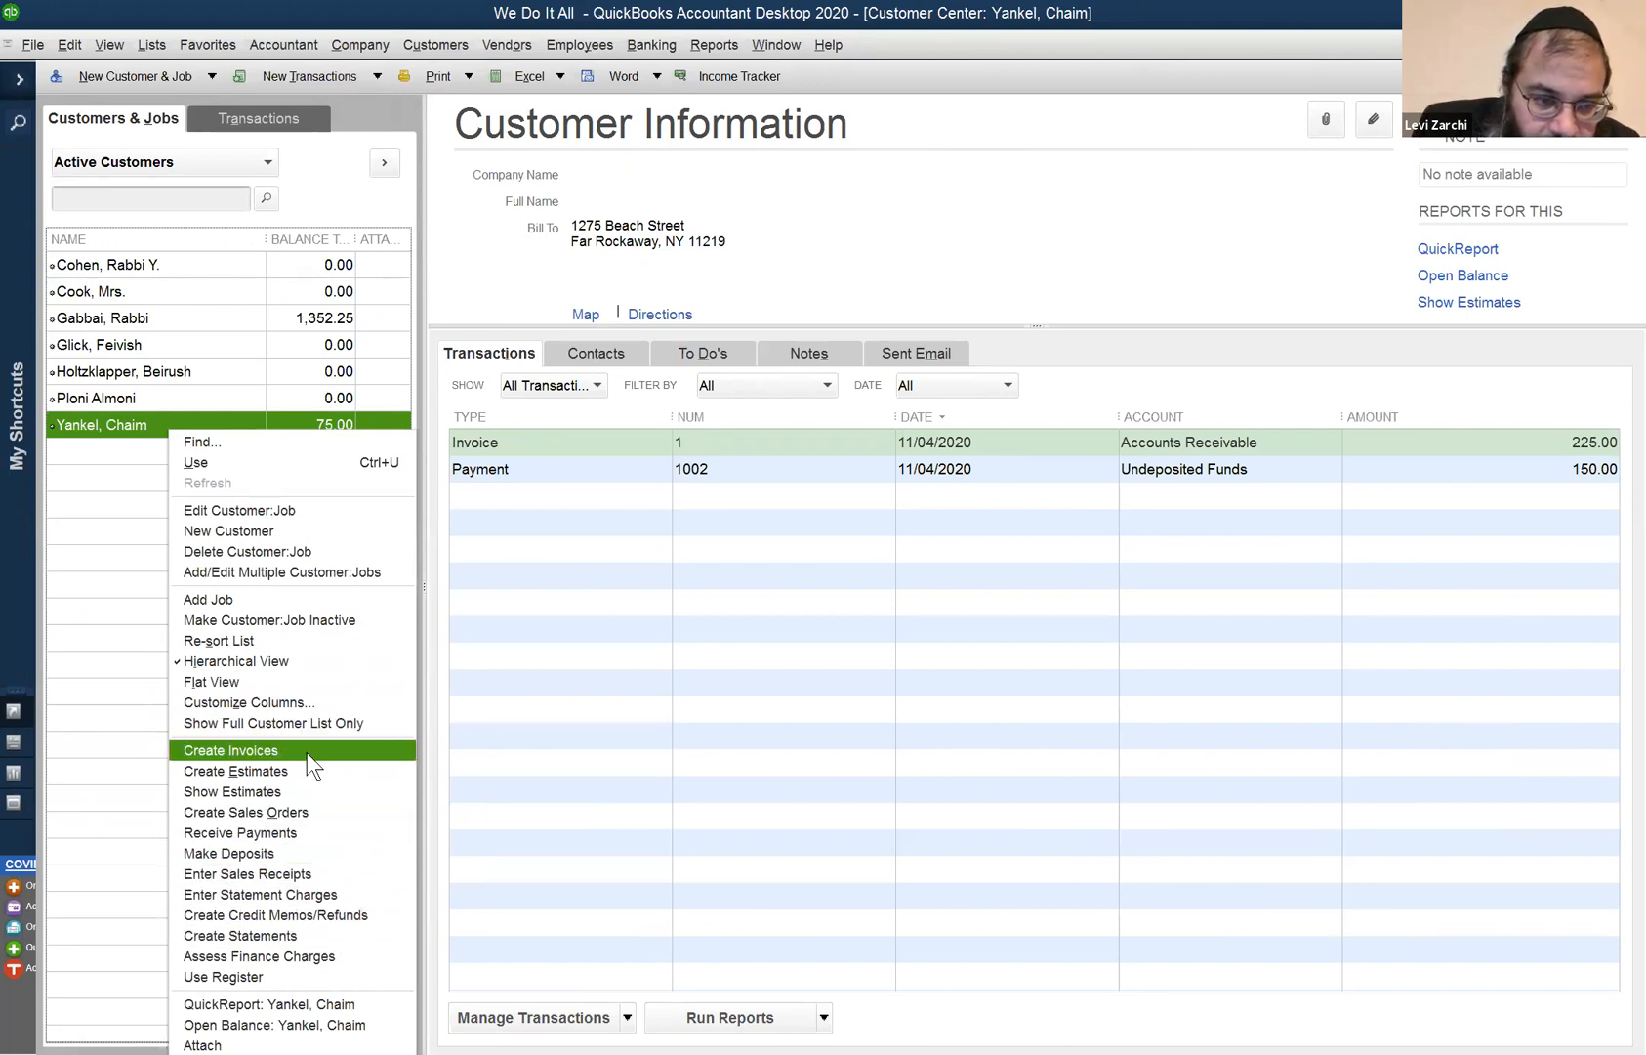
pyautogui.click(321, 915)
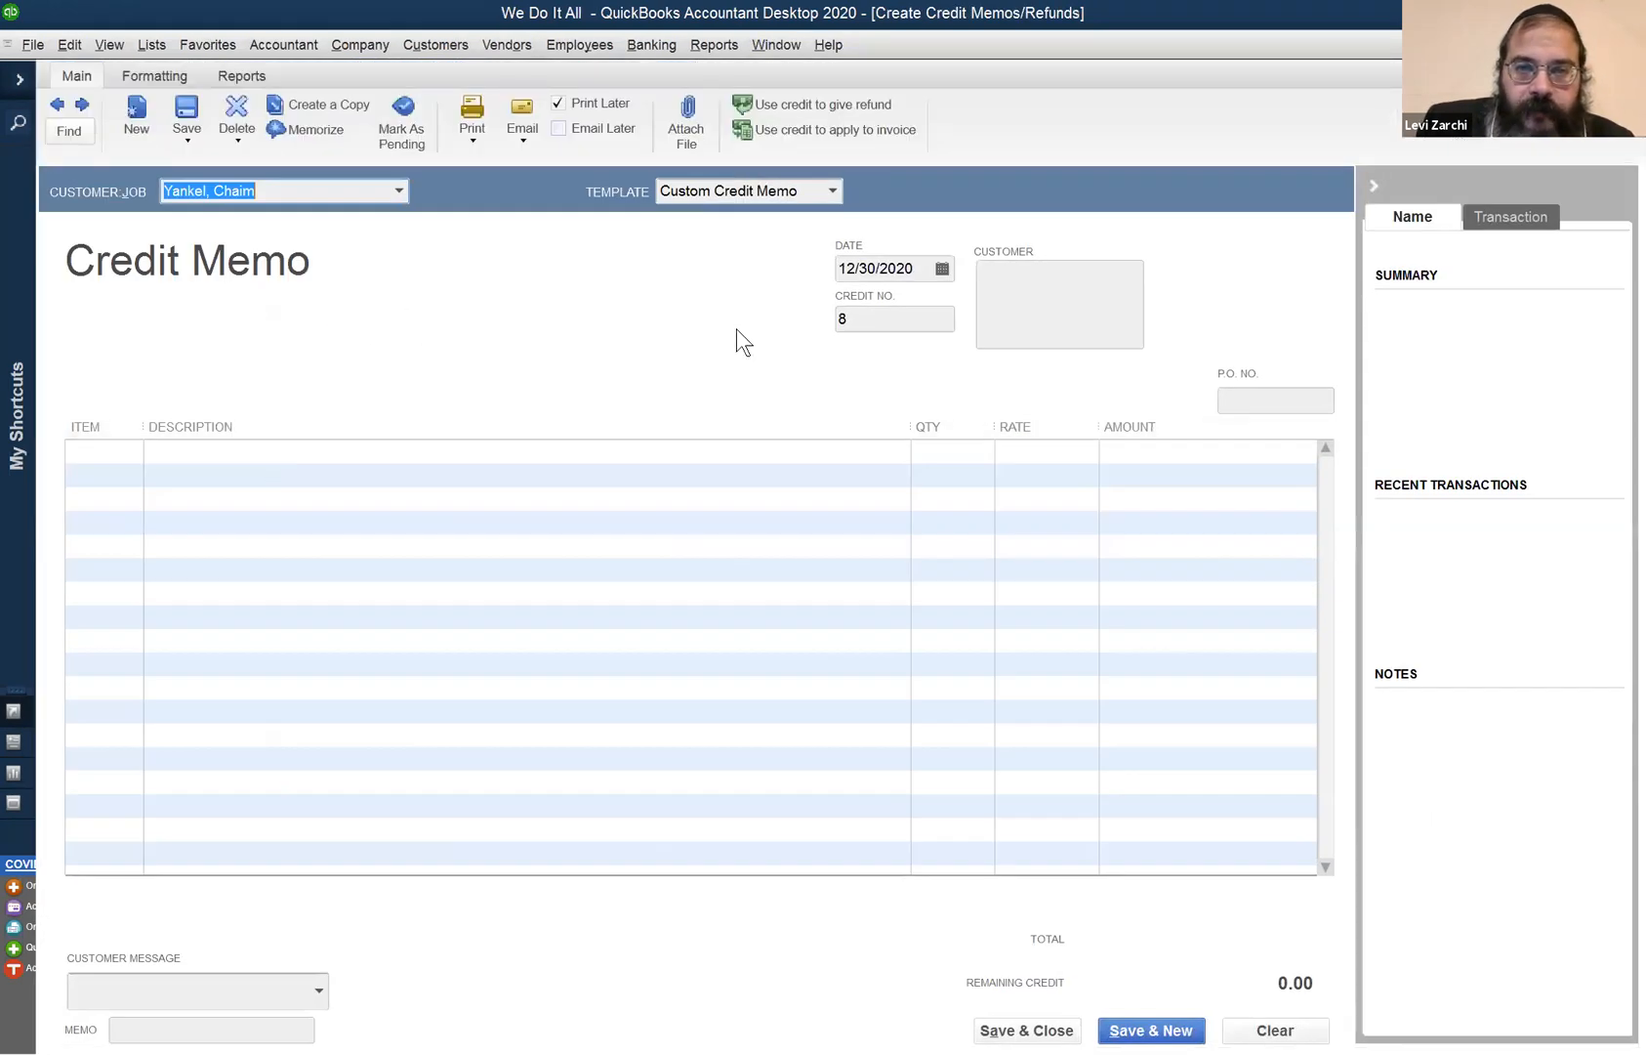
pyautogui.click(115, 454)
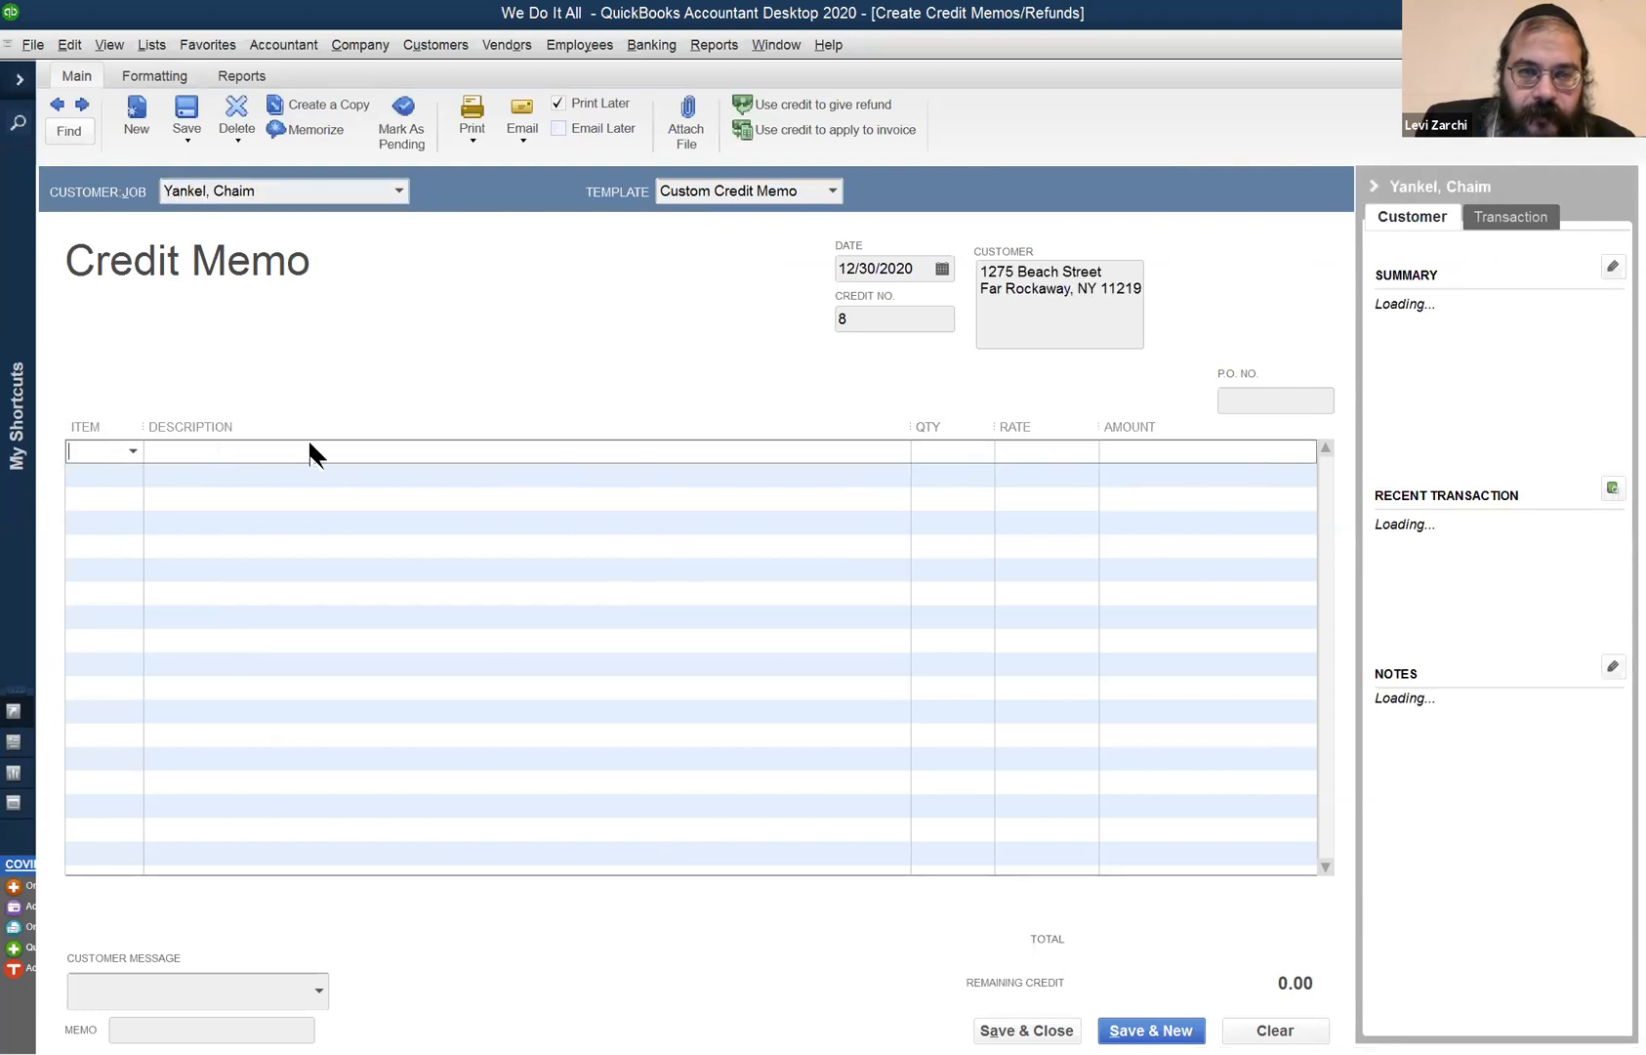
pyautogui.click(973, 451)
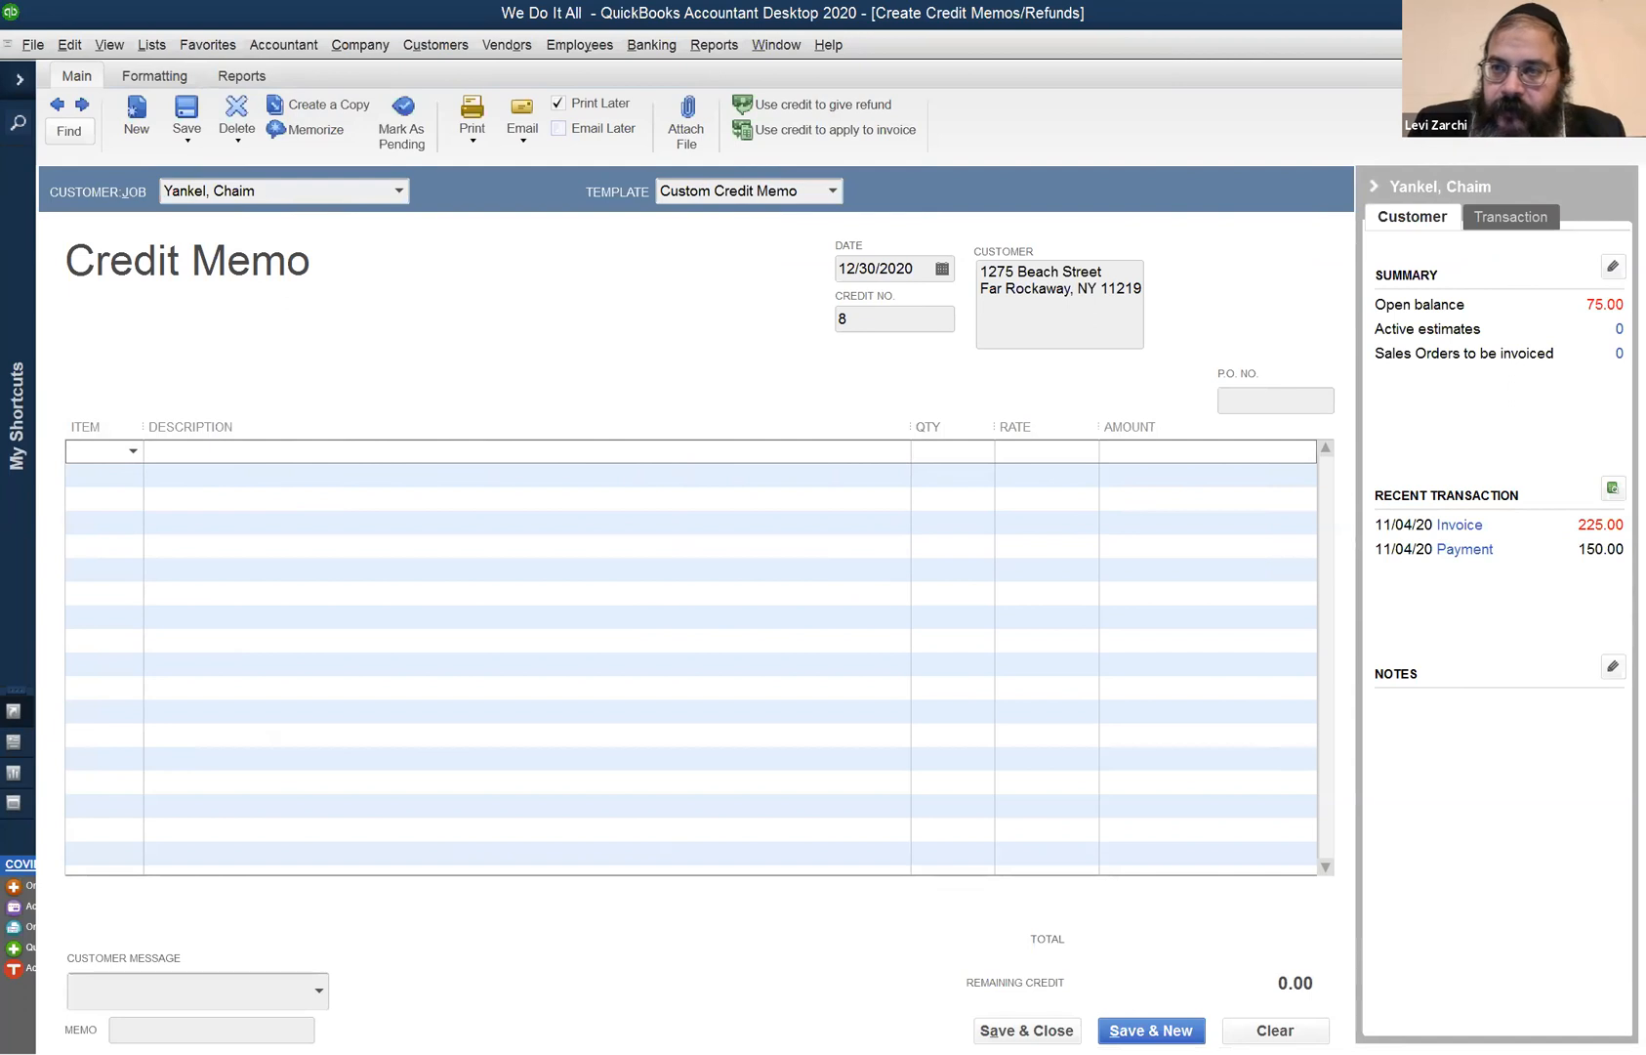
pyautogui.press('Escape')
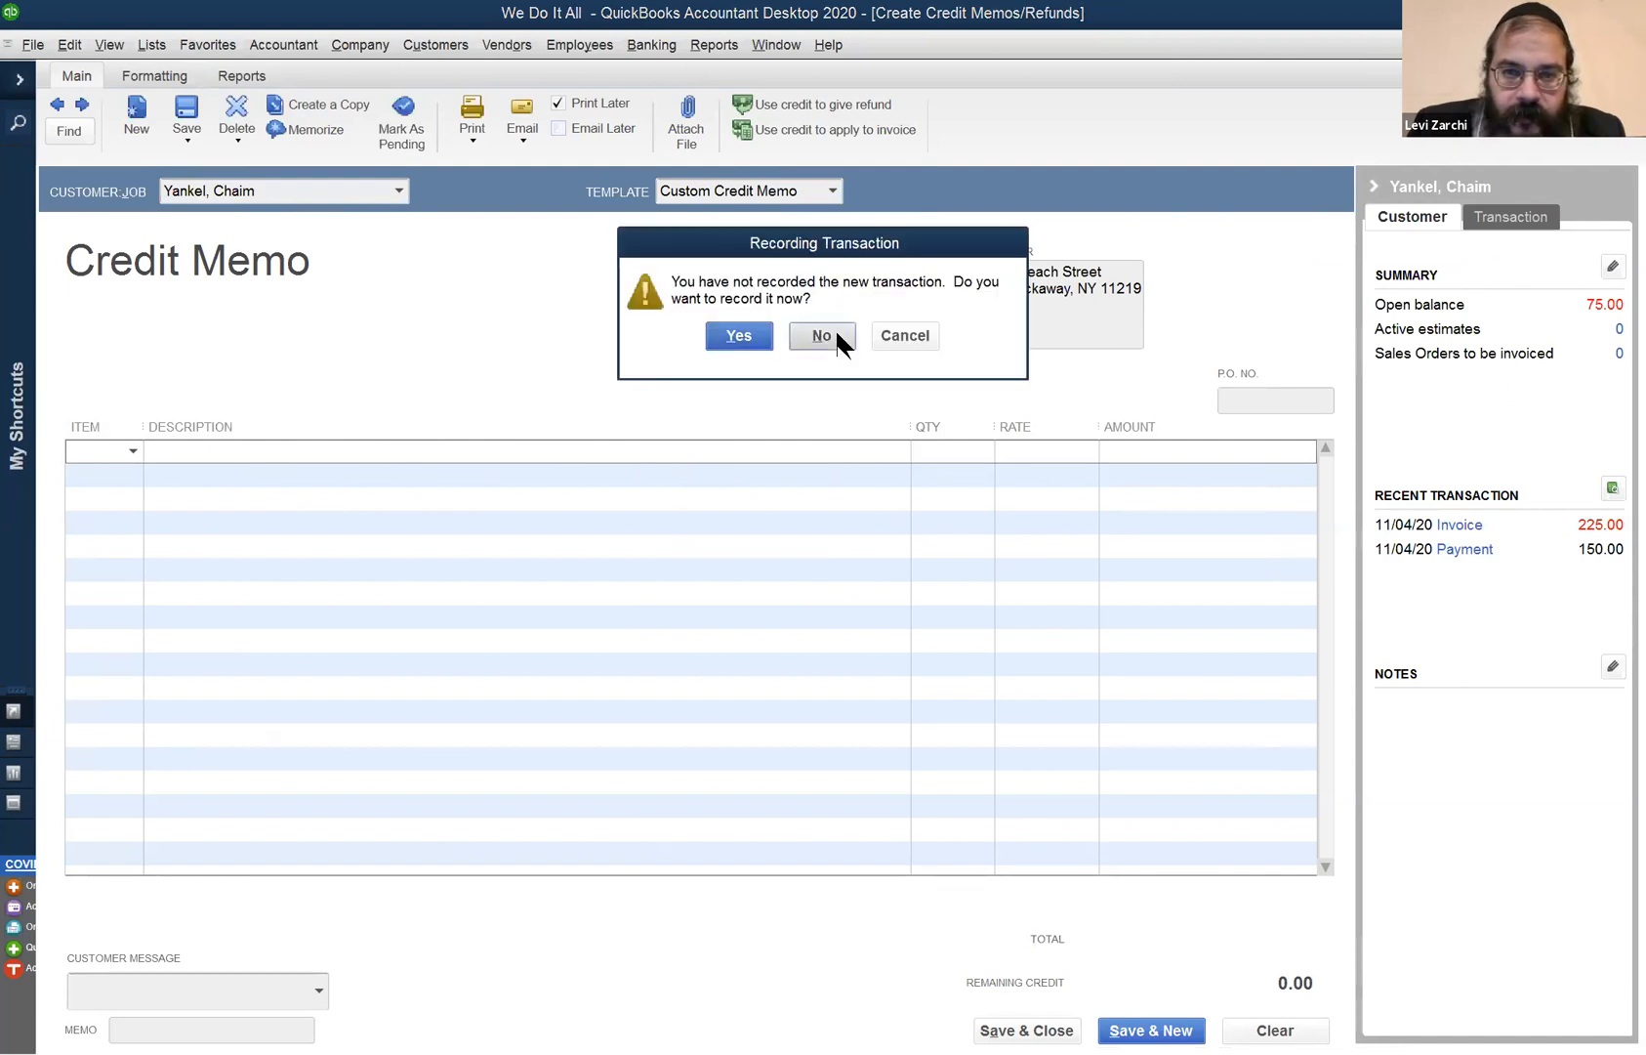
pyautogui.click(821, 336)
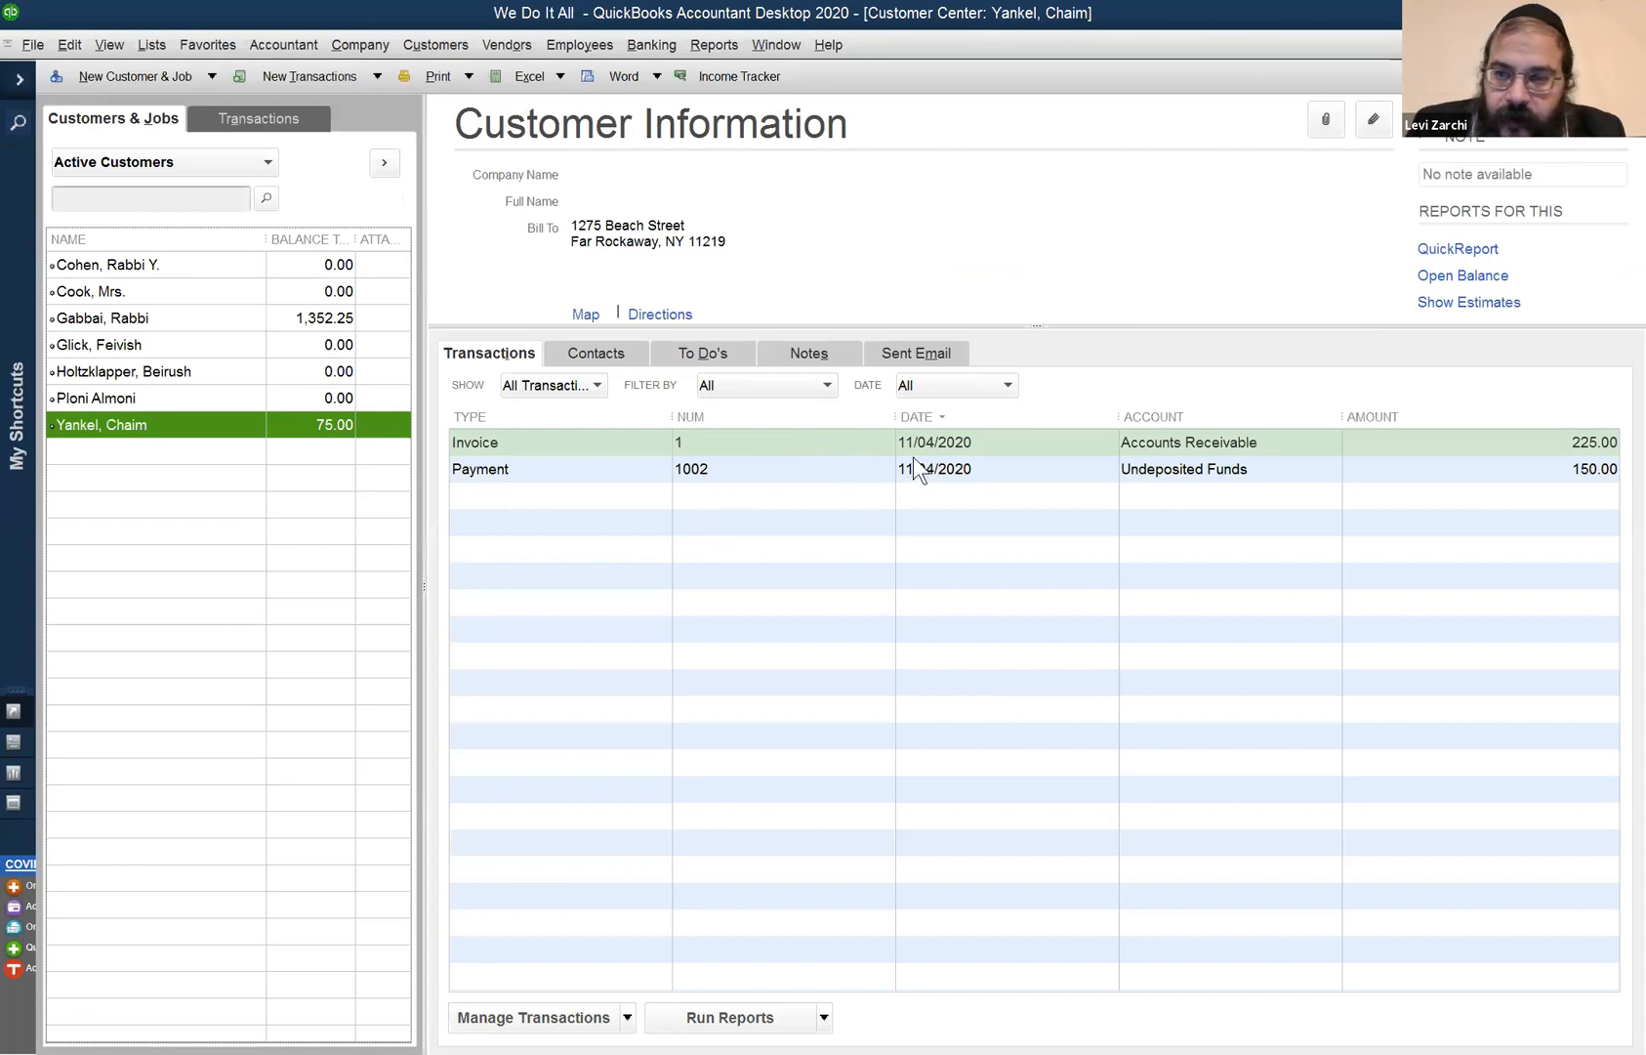
pyautogui.doubleClick(982, 470)
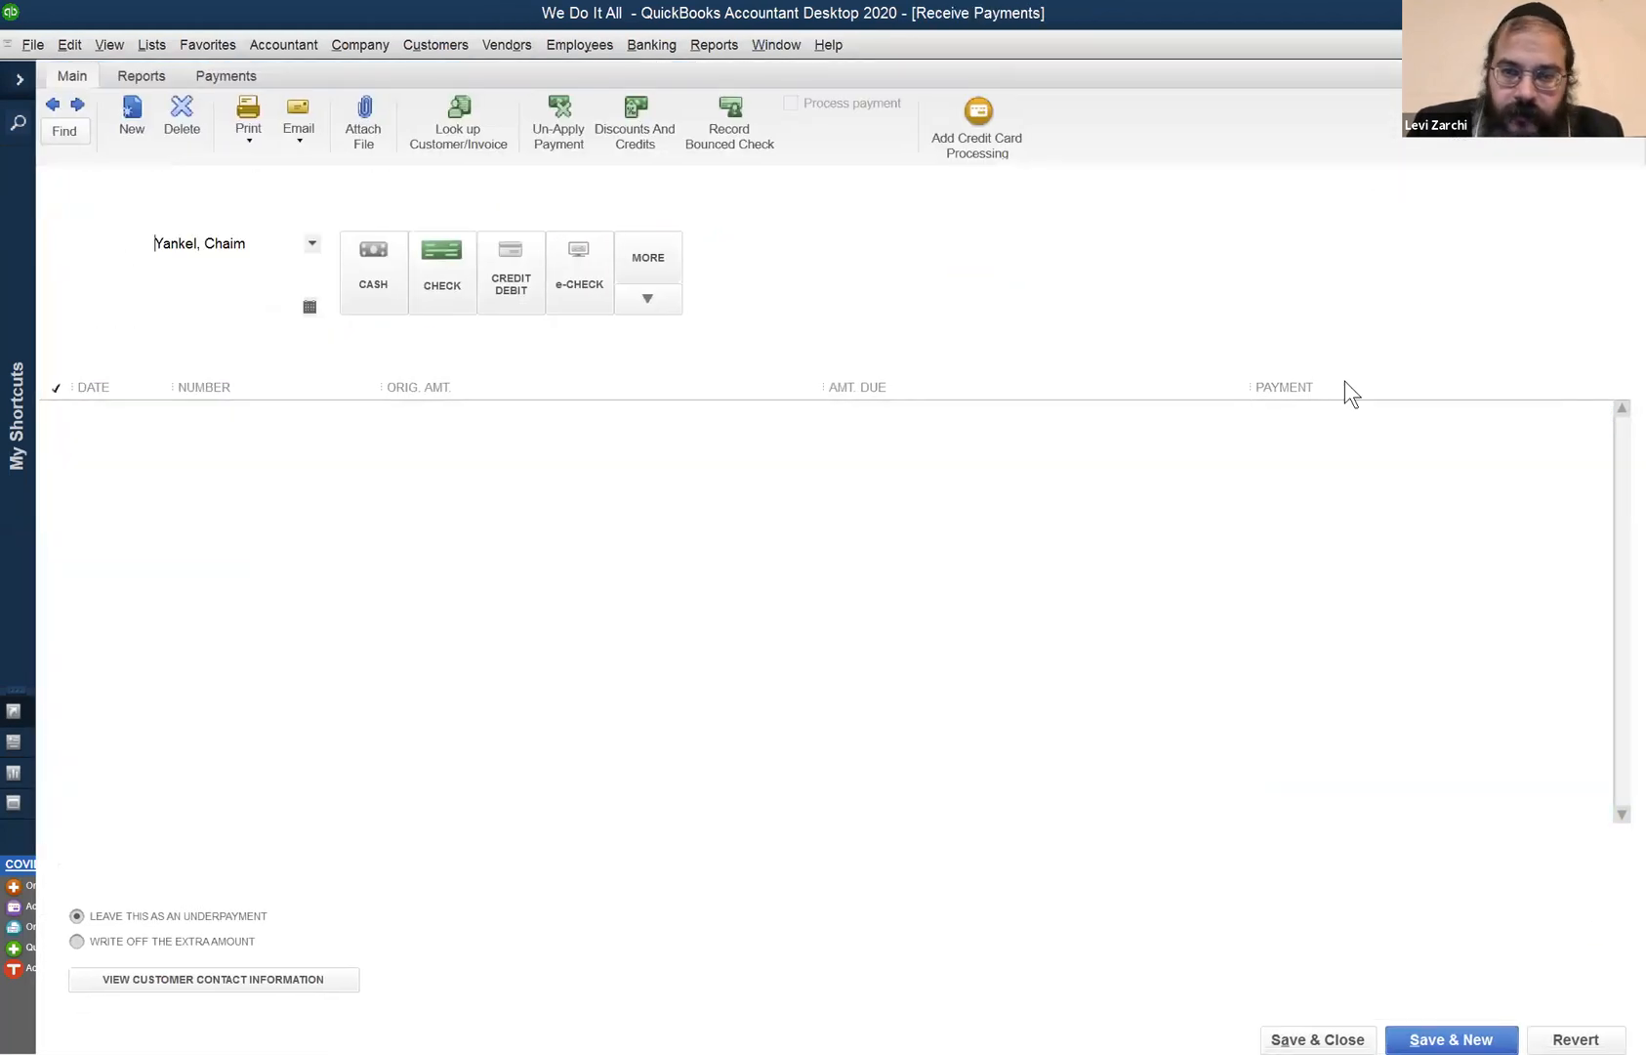
pyautogui.press('Escape')
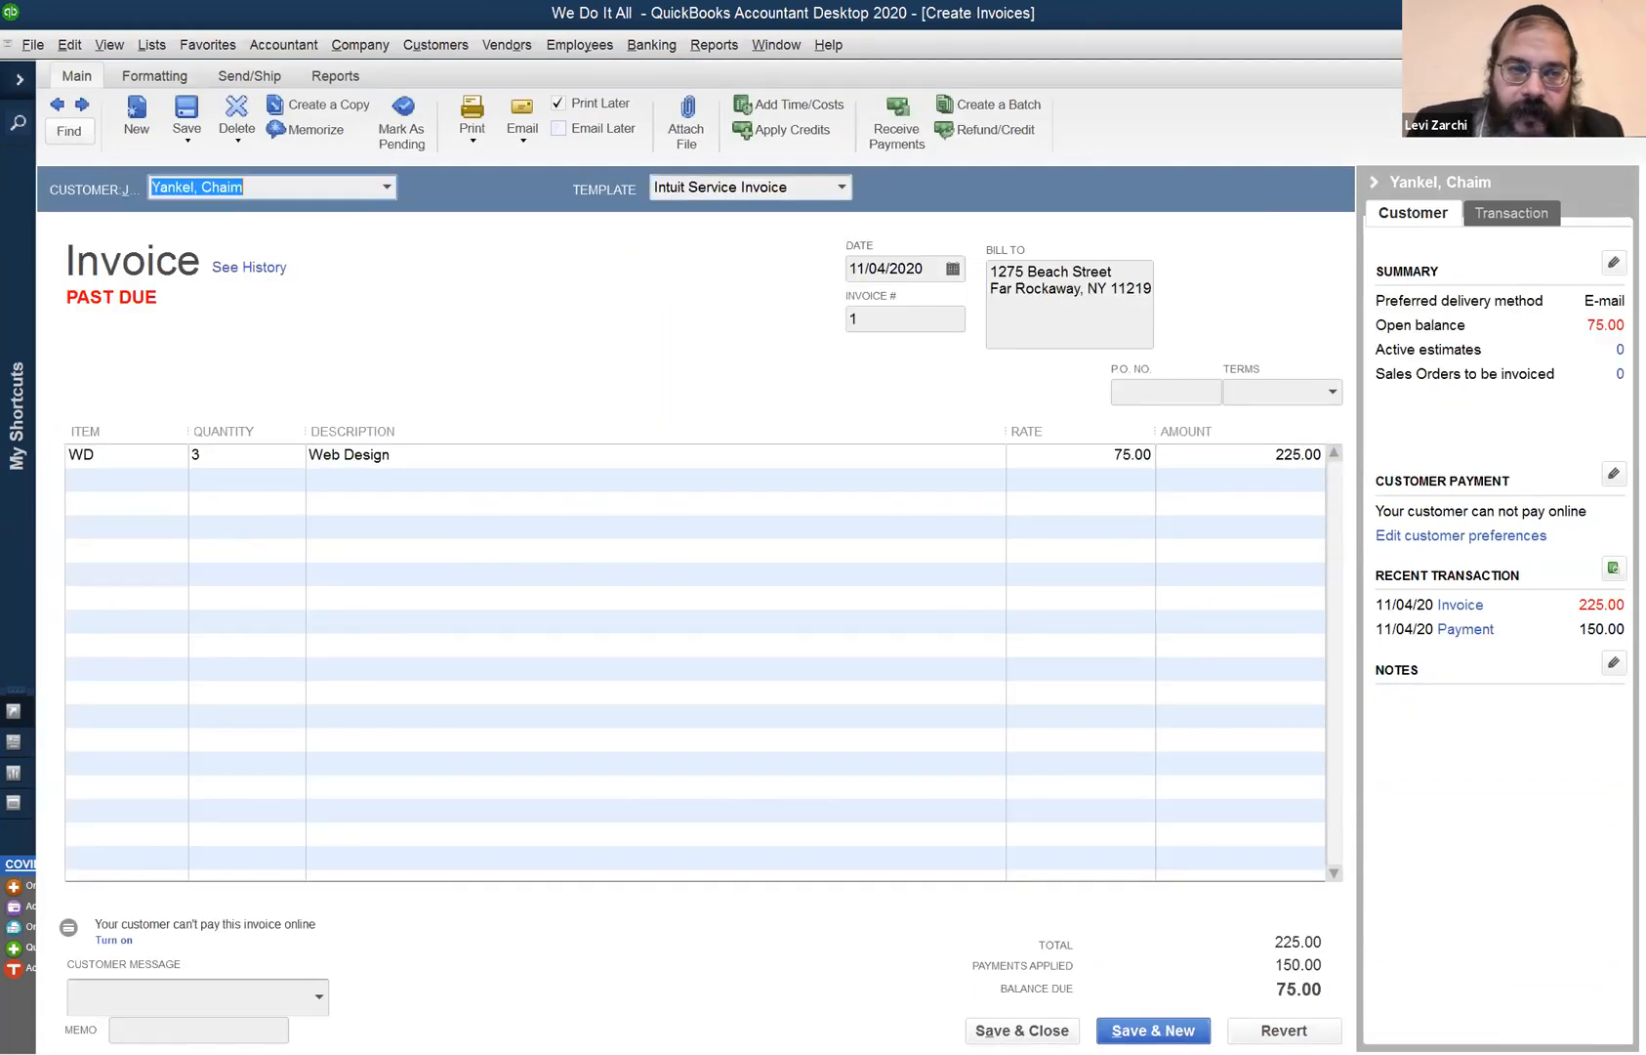
pyautogui.click(1632, 45)
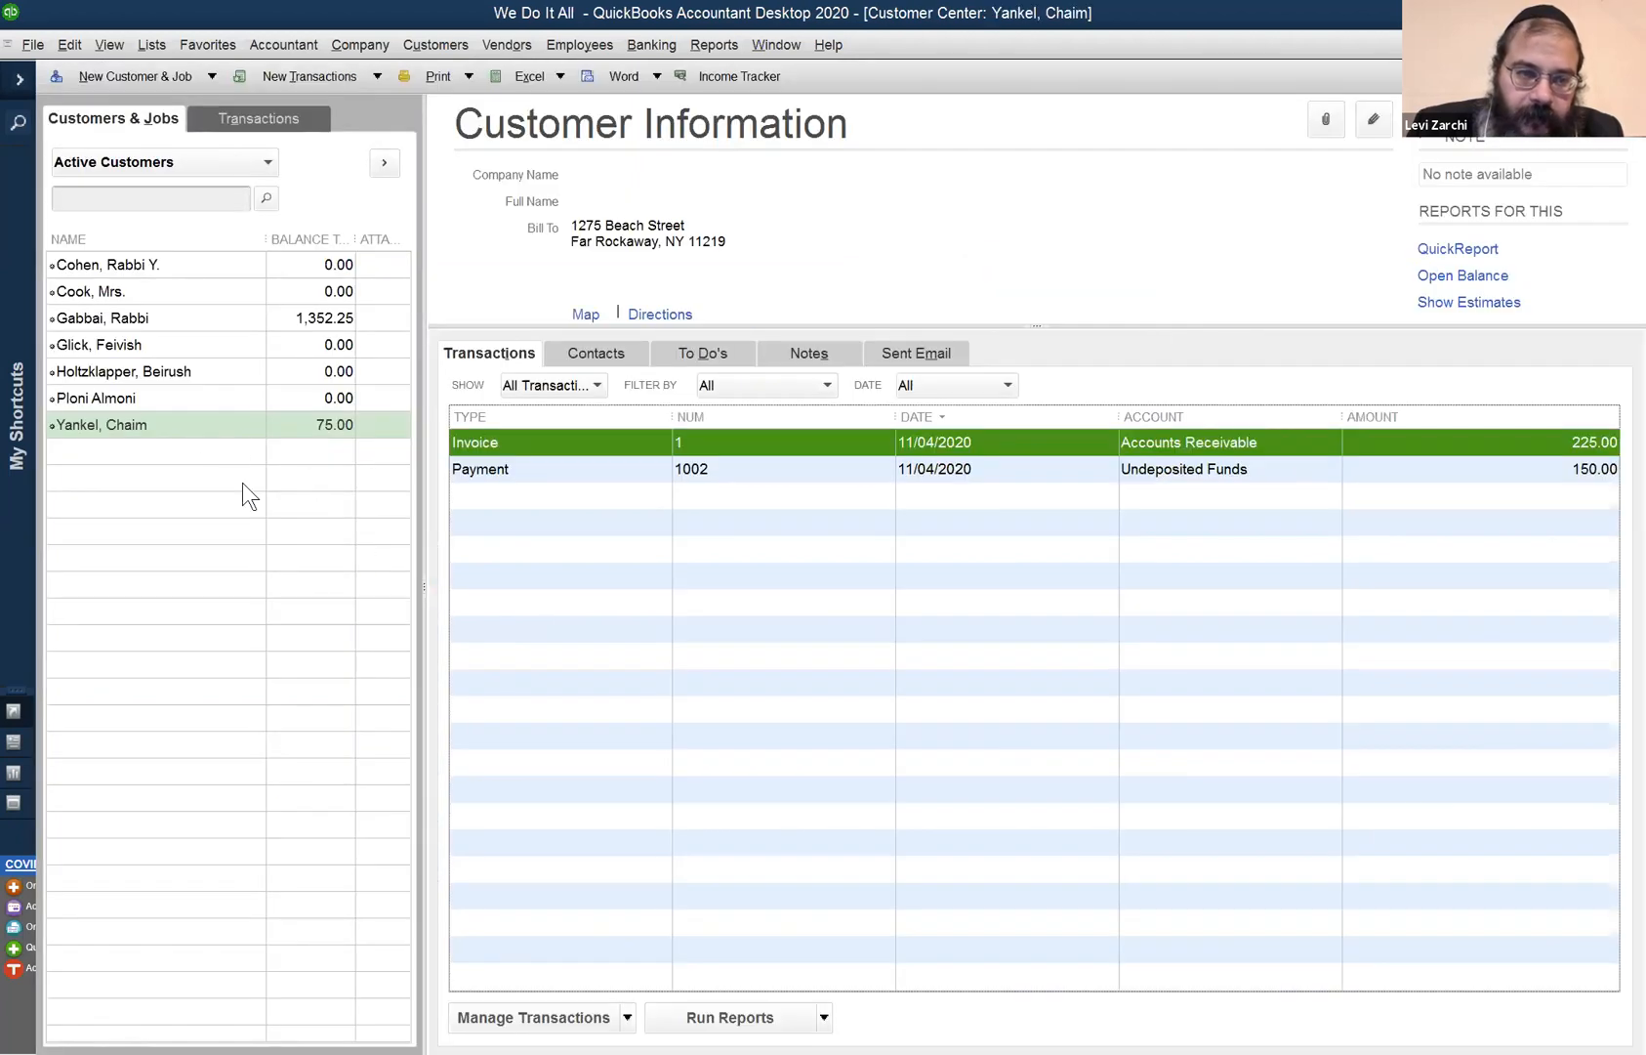
# - Create and save a 75.00 credit memo for the customer with item WD Web Design, quantity 1
pyautogui.rightClick(199, 425)
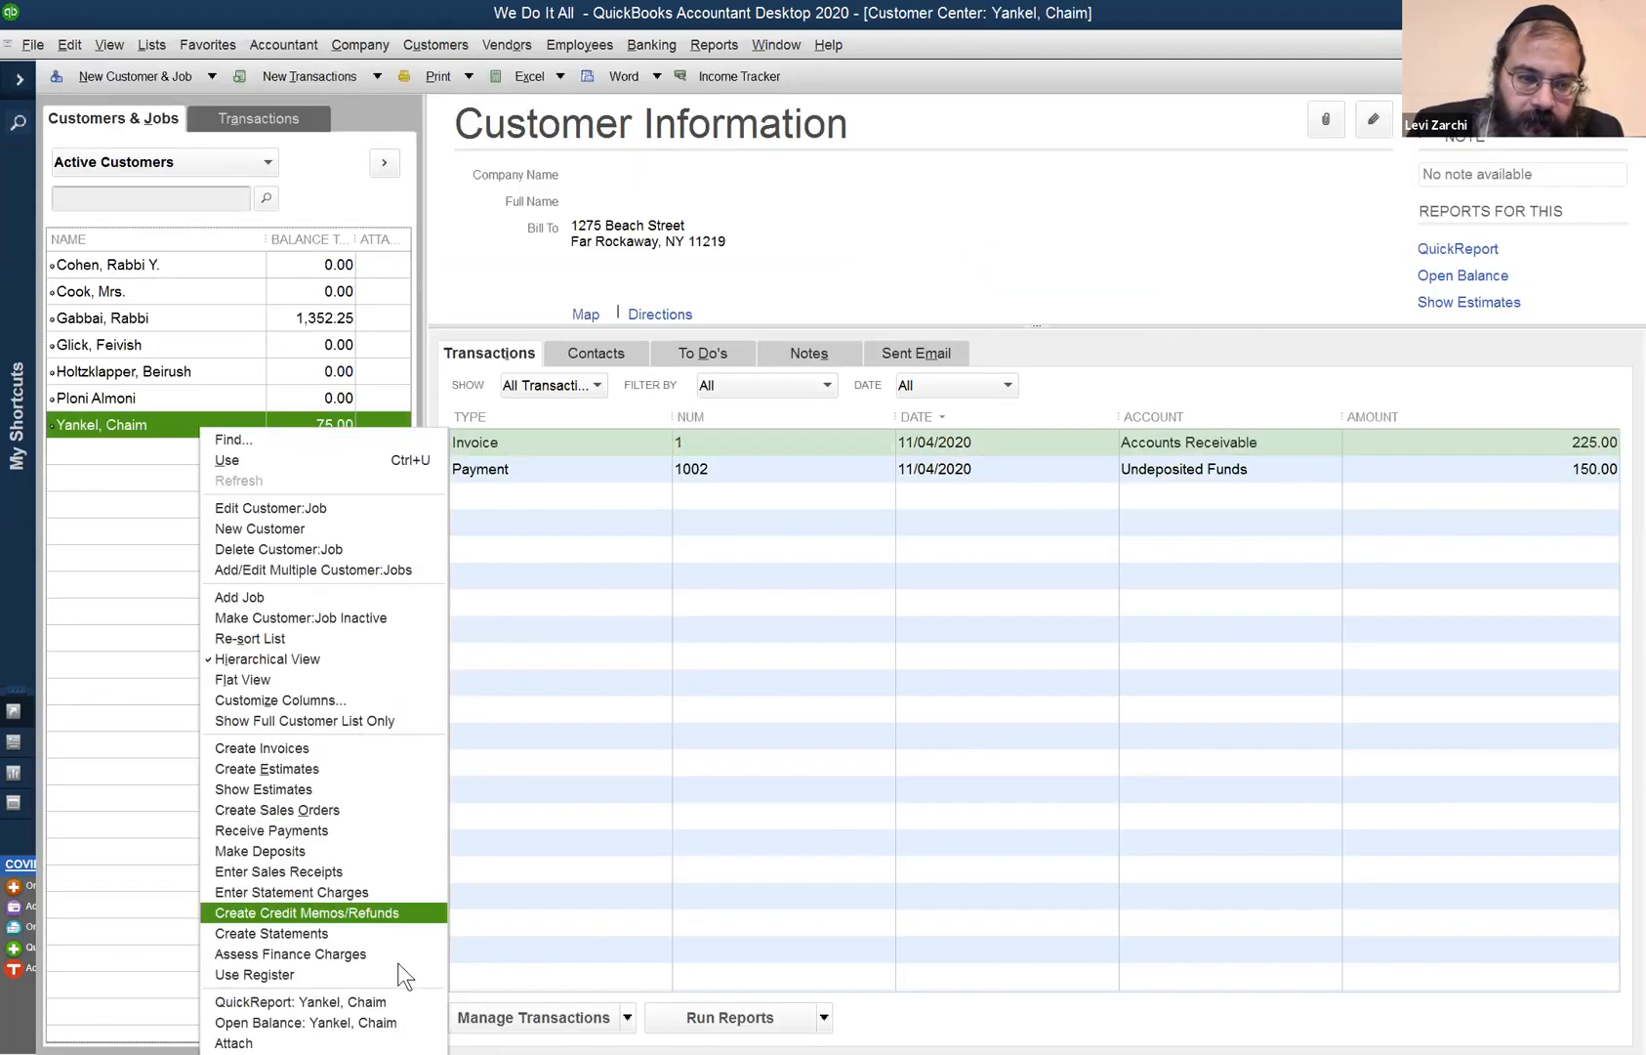
pyautogui.click(391, 912)
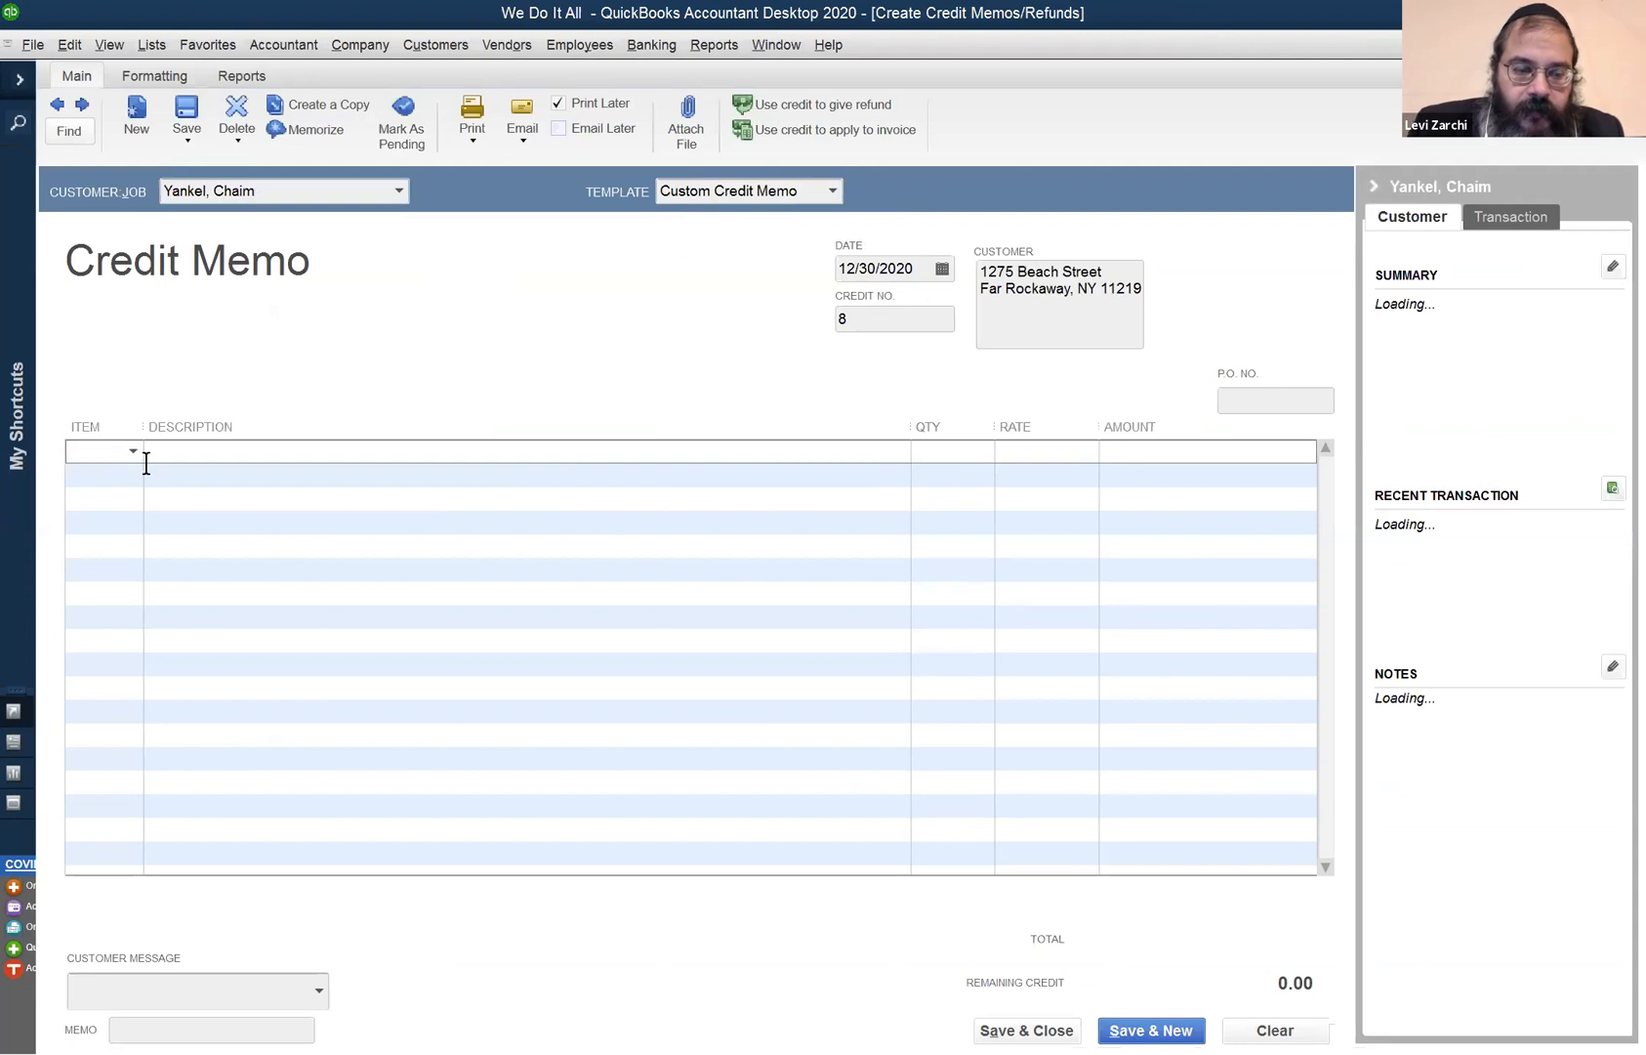
pyautogui.write('WD')
pyautogui.press('Tab')
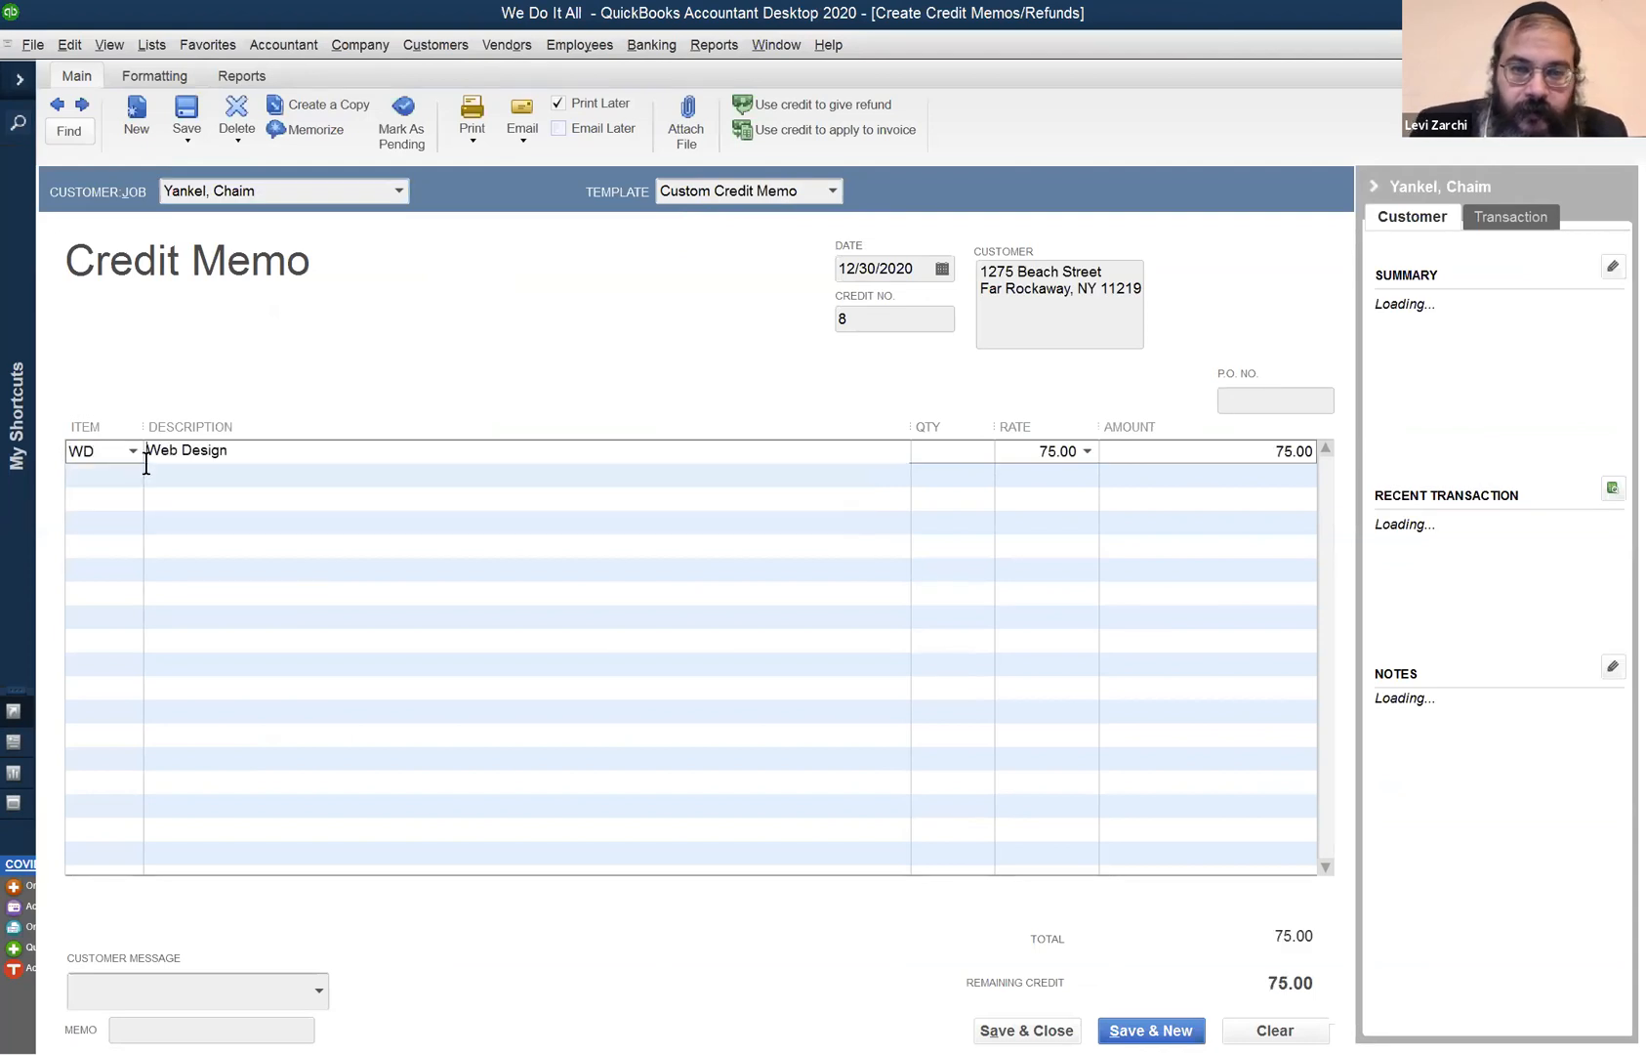
pyautogui.press('Tab')
pyautogui.write('1')
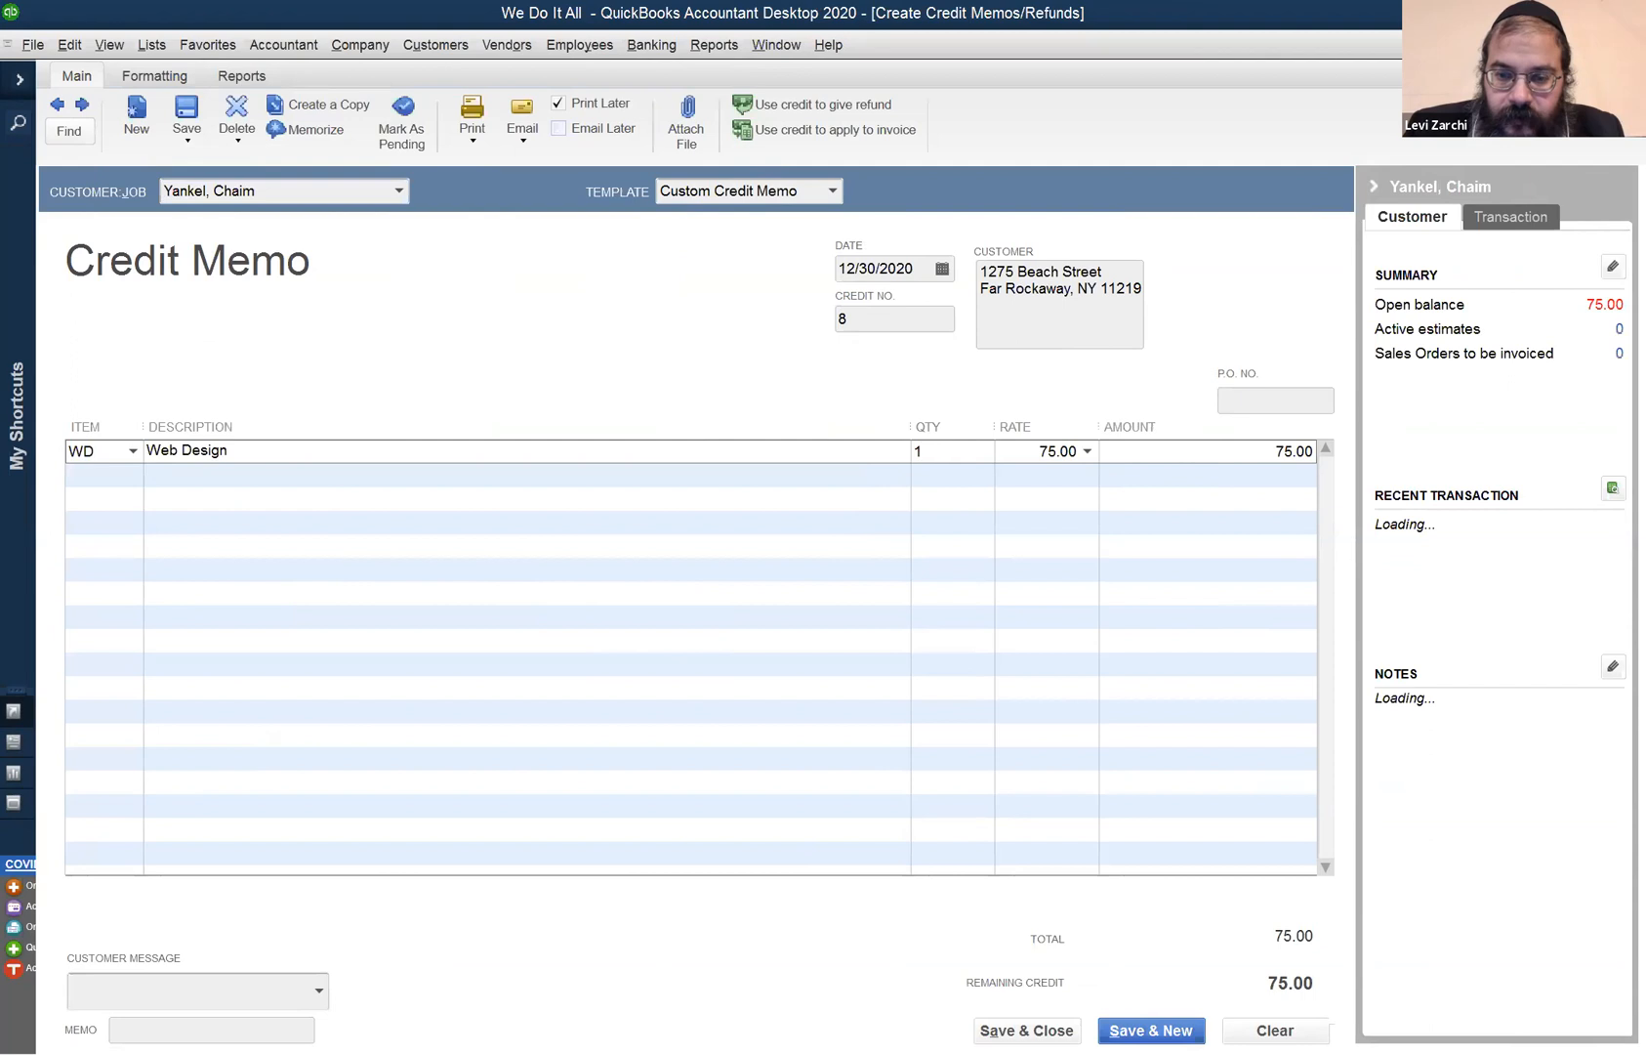
pyautogui.press('Tab')
pyautogui.click(1033, 1029)
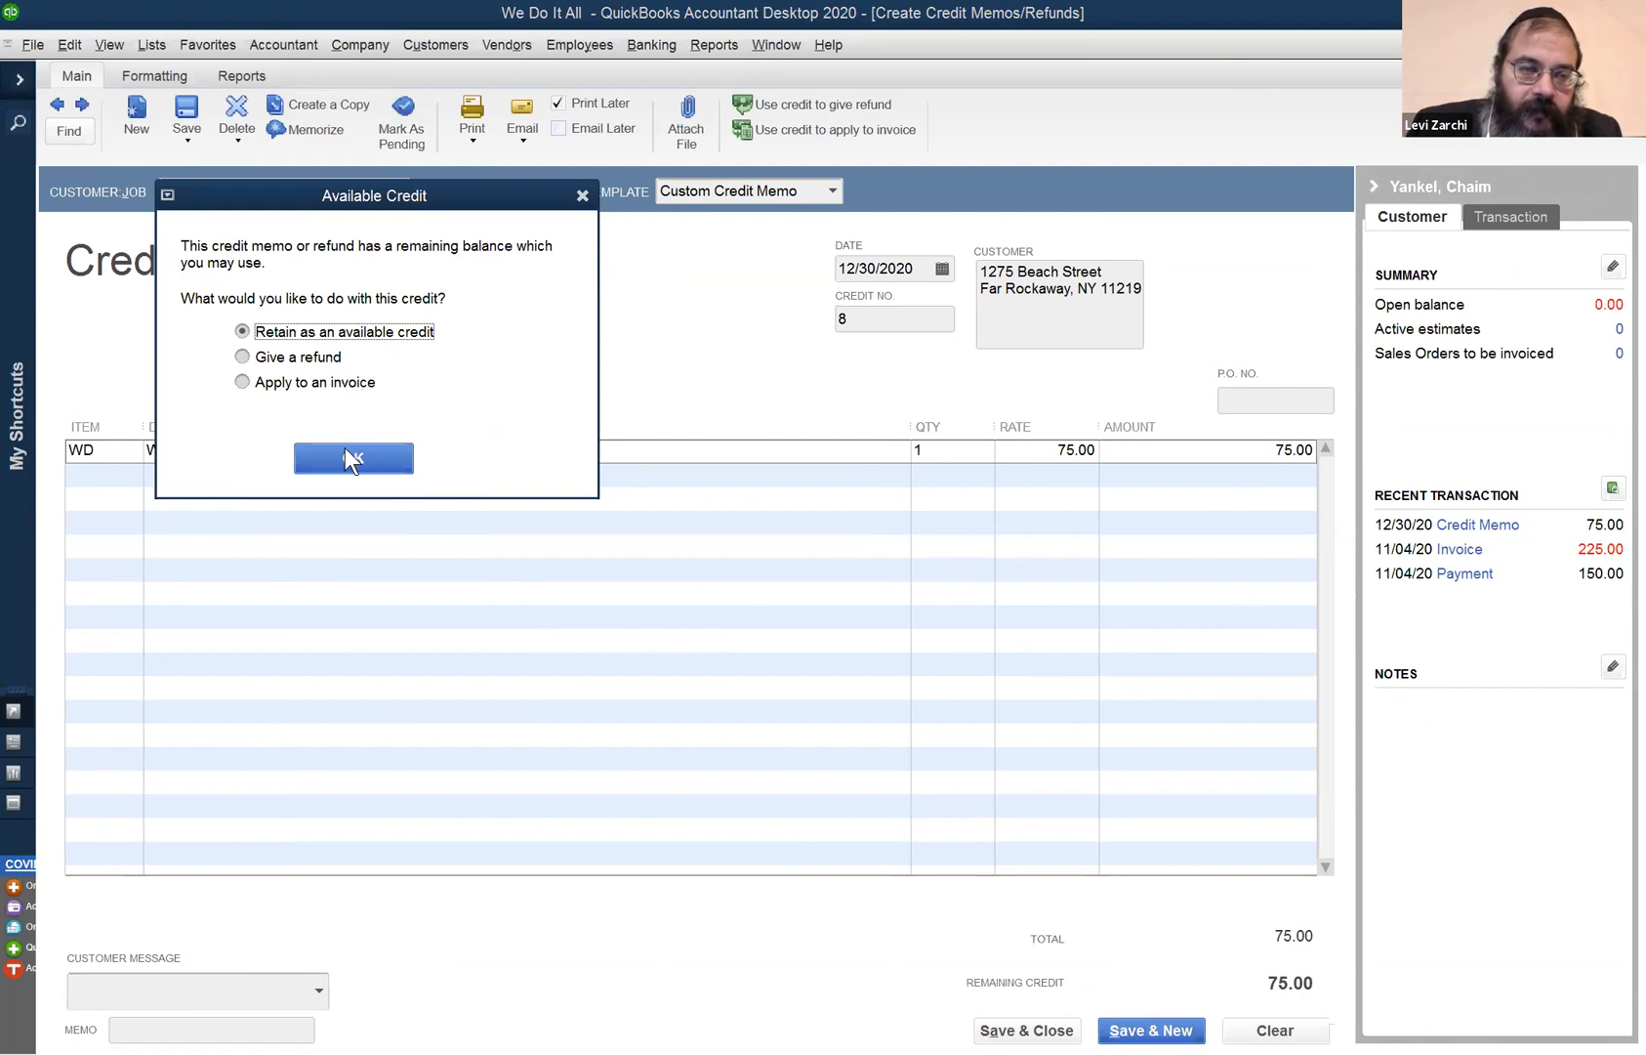
# - Choose Apply to an invoice for the credit, then close the application window
pyautogui.click(364, 384)
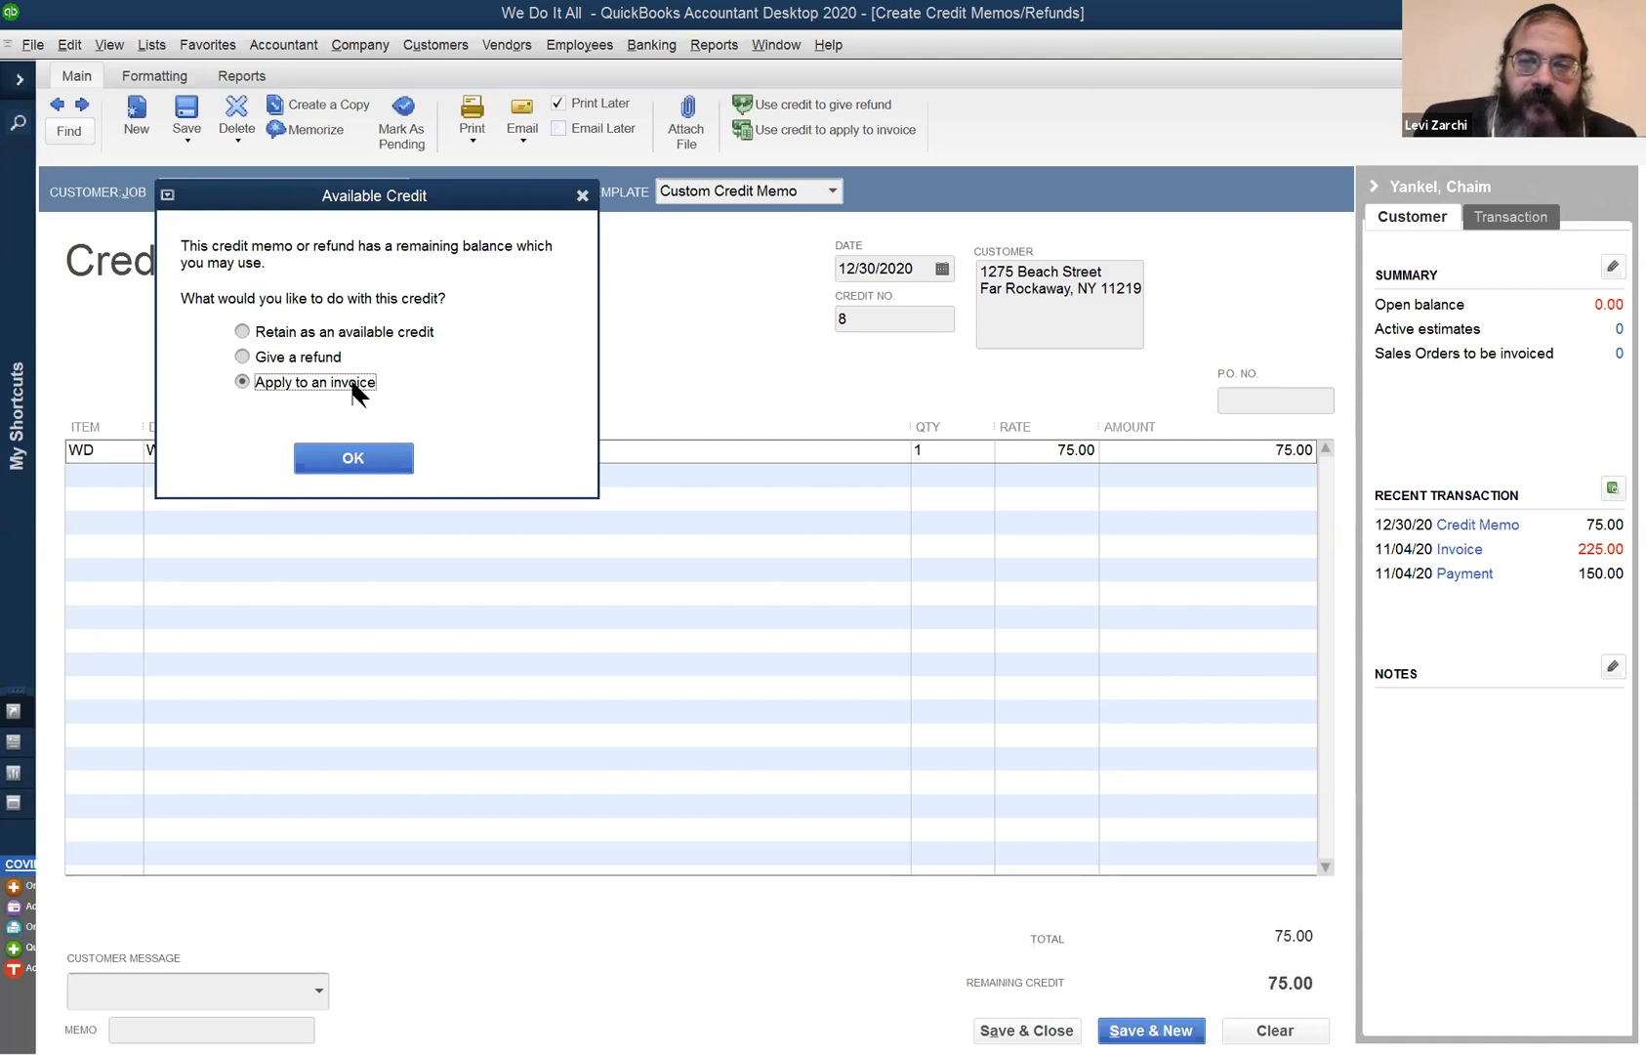
pyautogui.click(341, 458)
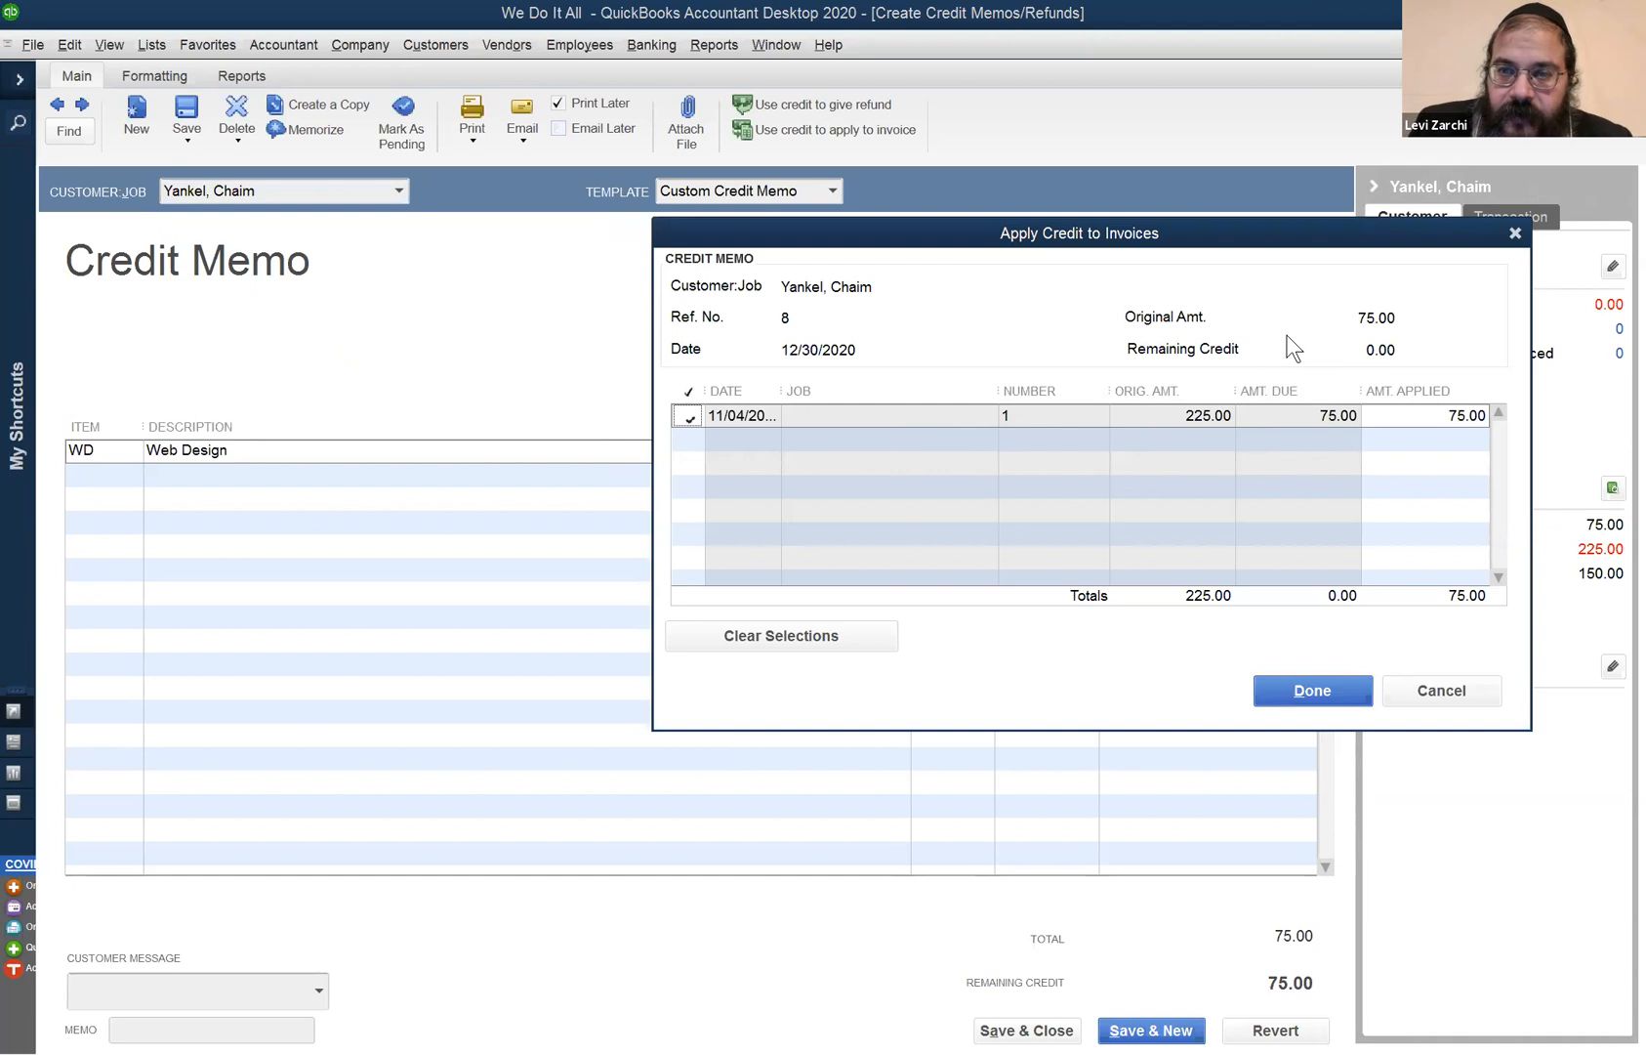
pyautogui.click(687, 418)
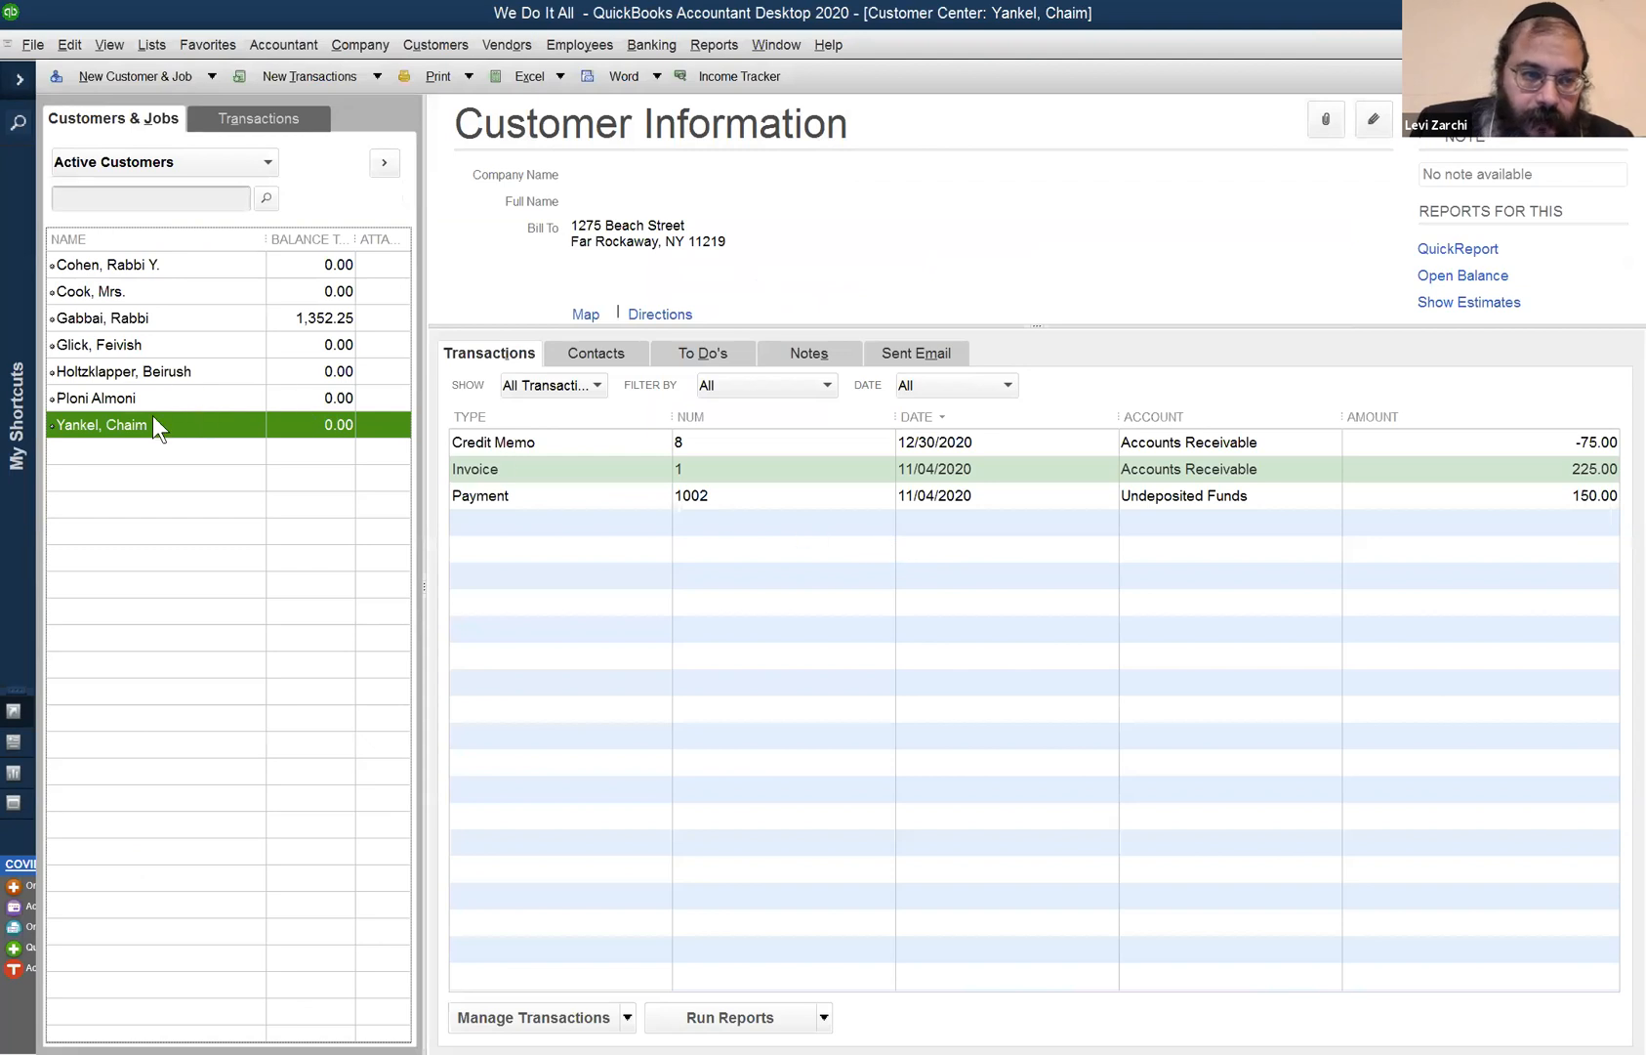
# - Start a payment for the customer and review invoice 1's 75.00 unused credit without applying it
pyautogui.rightClick(246, 423)
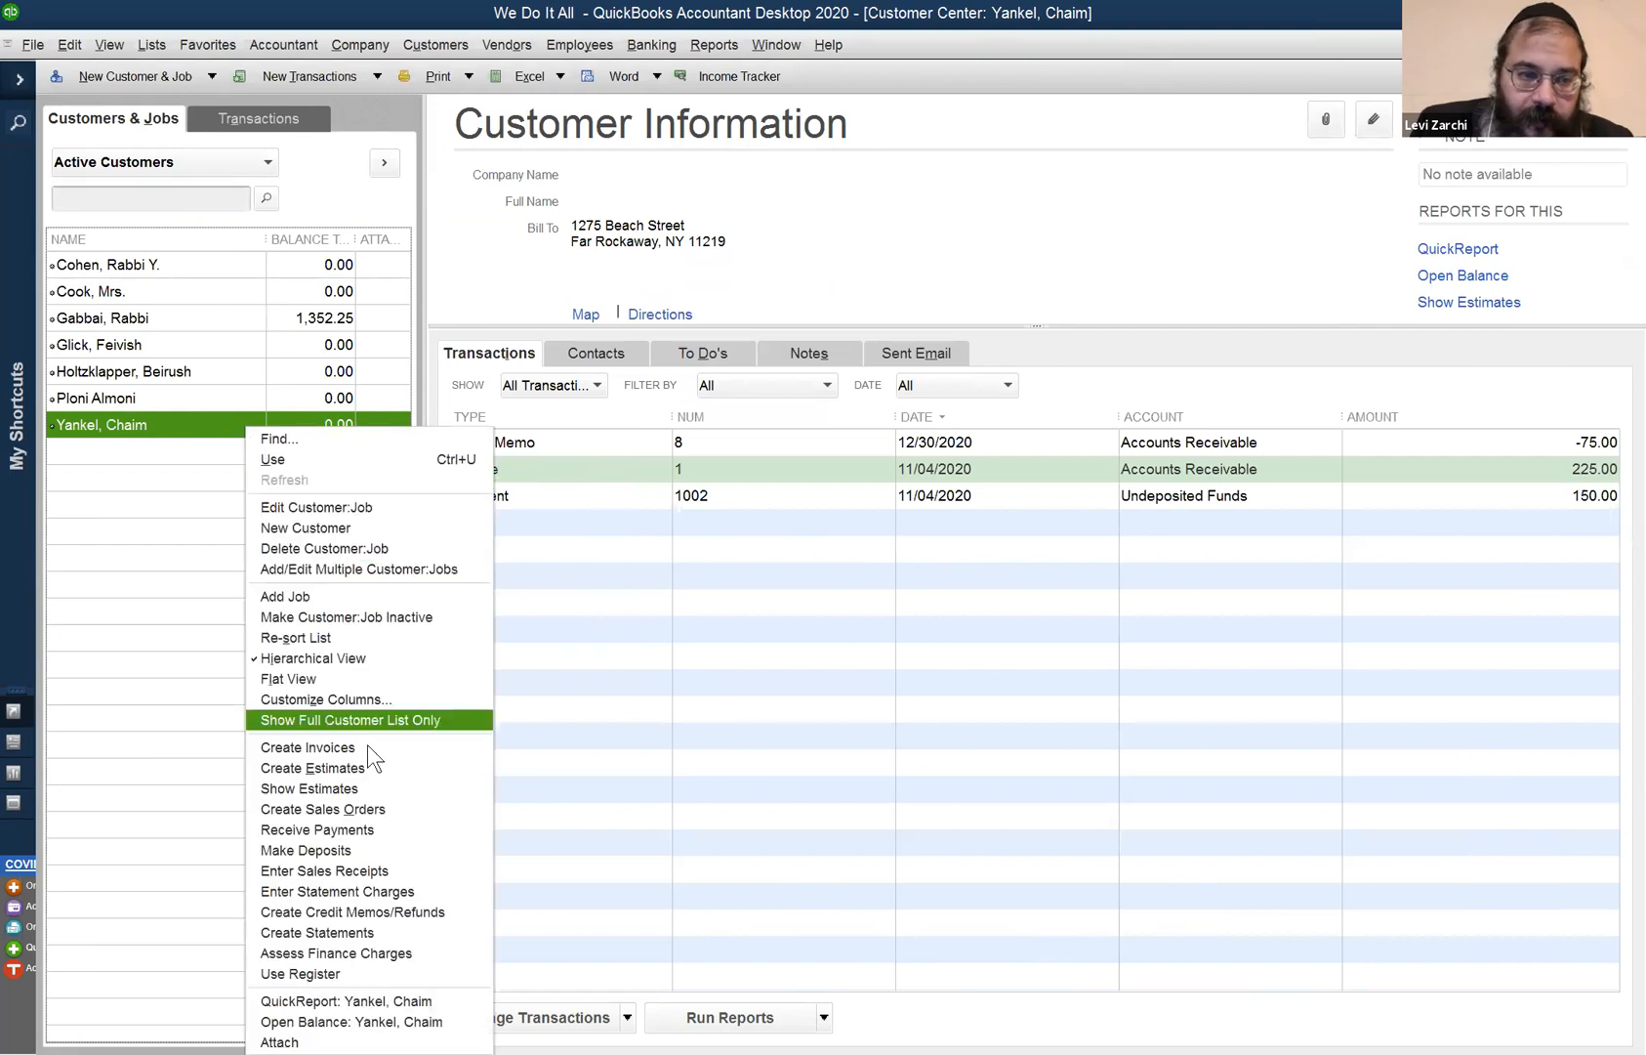
pyautogui.click(387, 831)
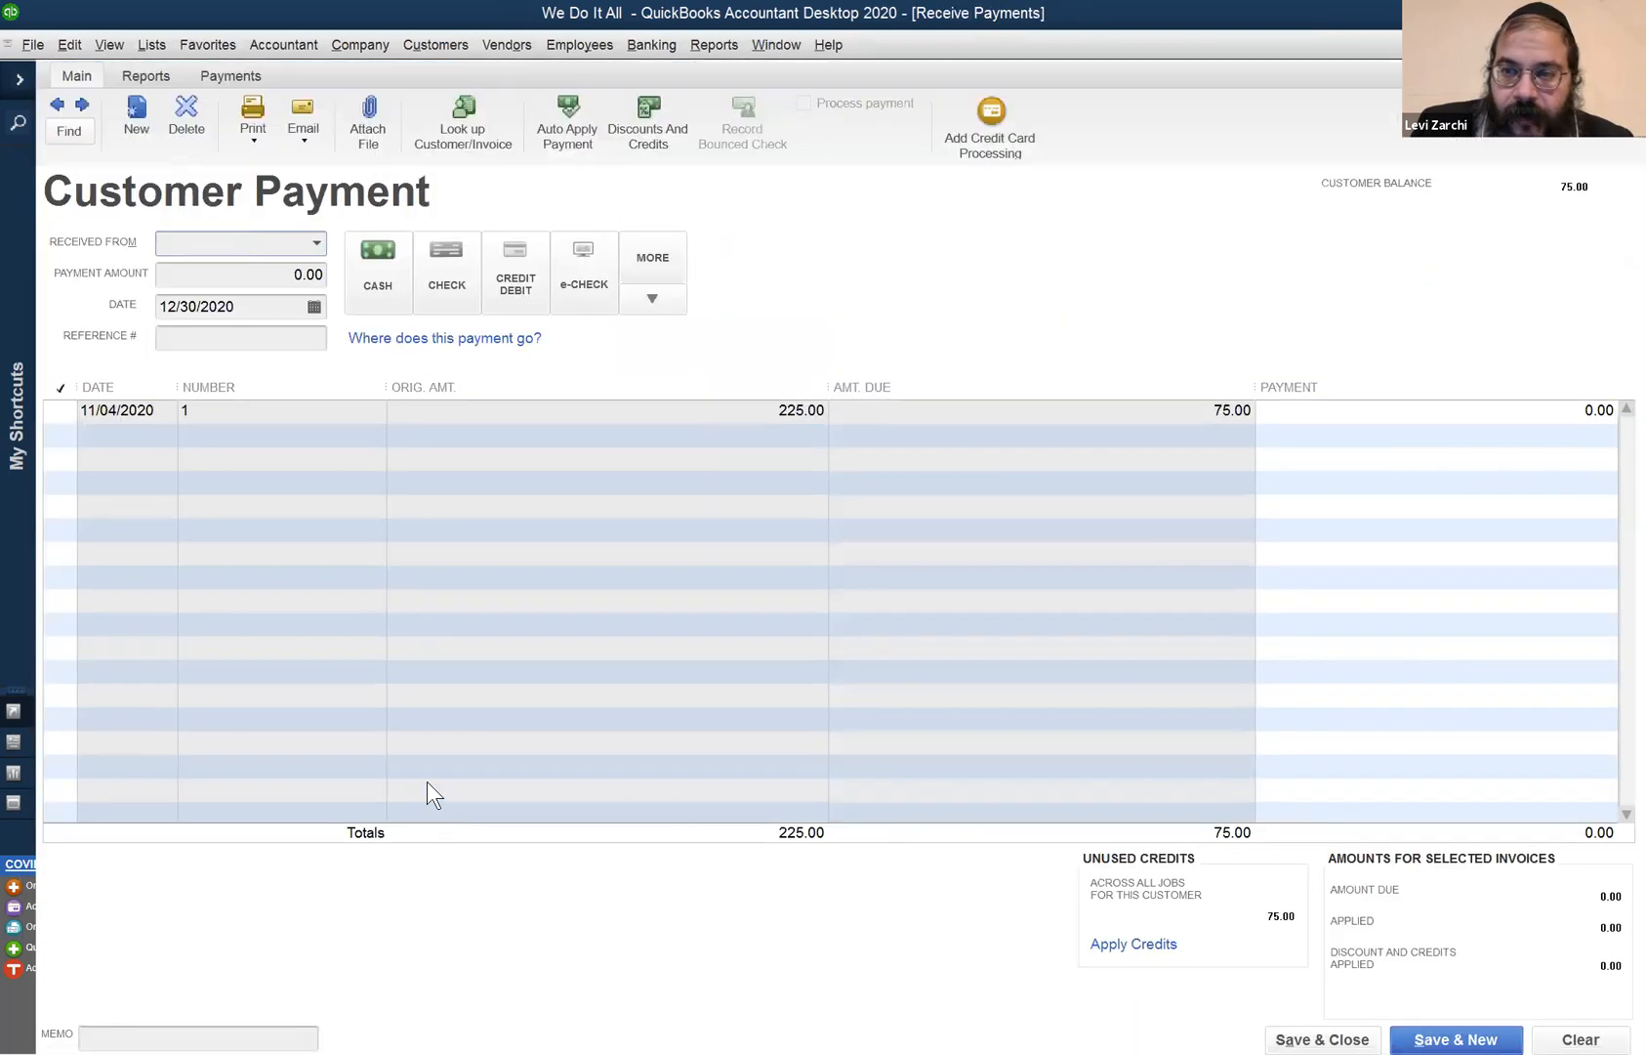
pyautogui.click(1132, 945)
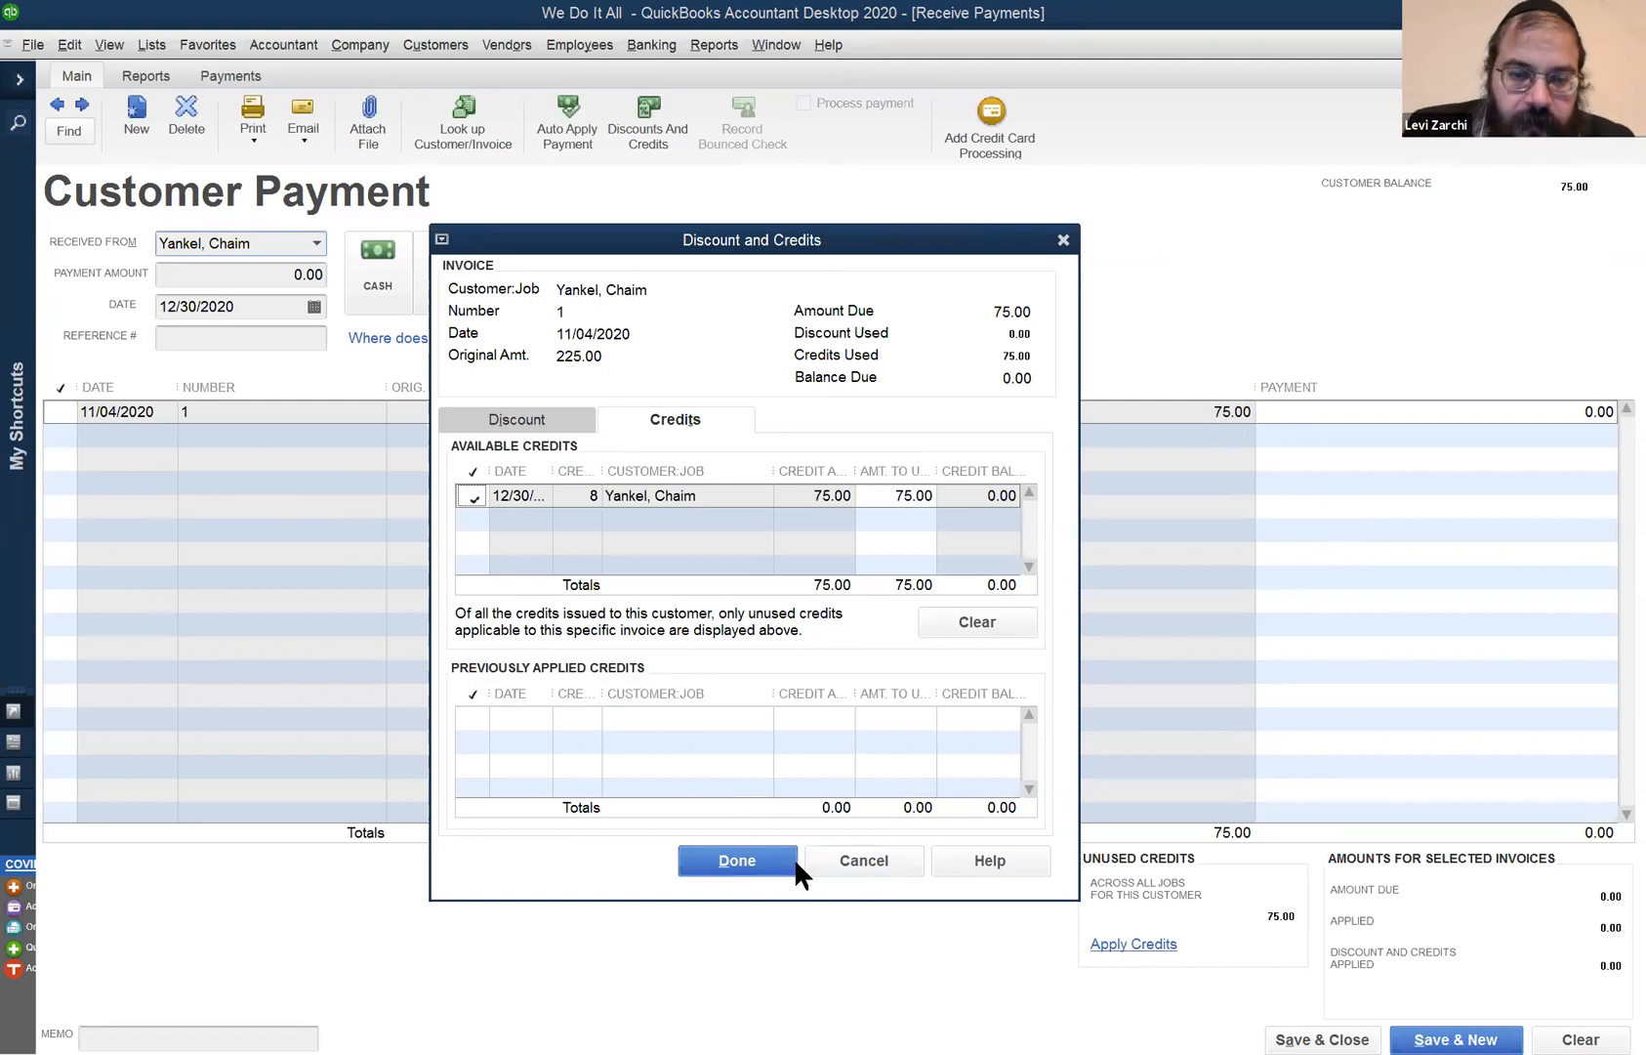
pyautogui.click(865, 861)
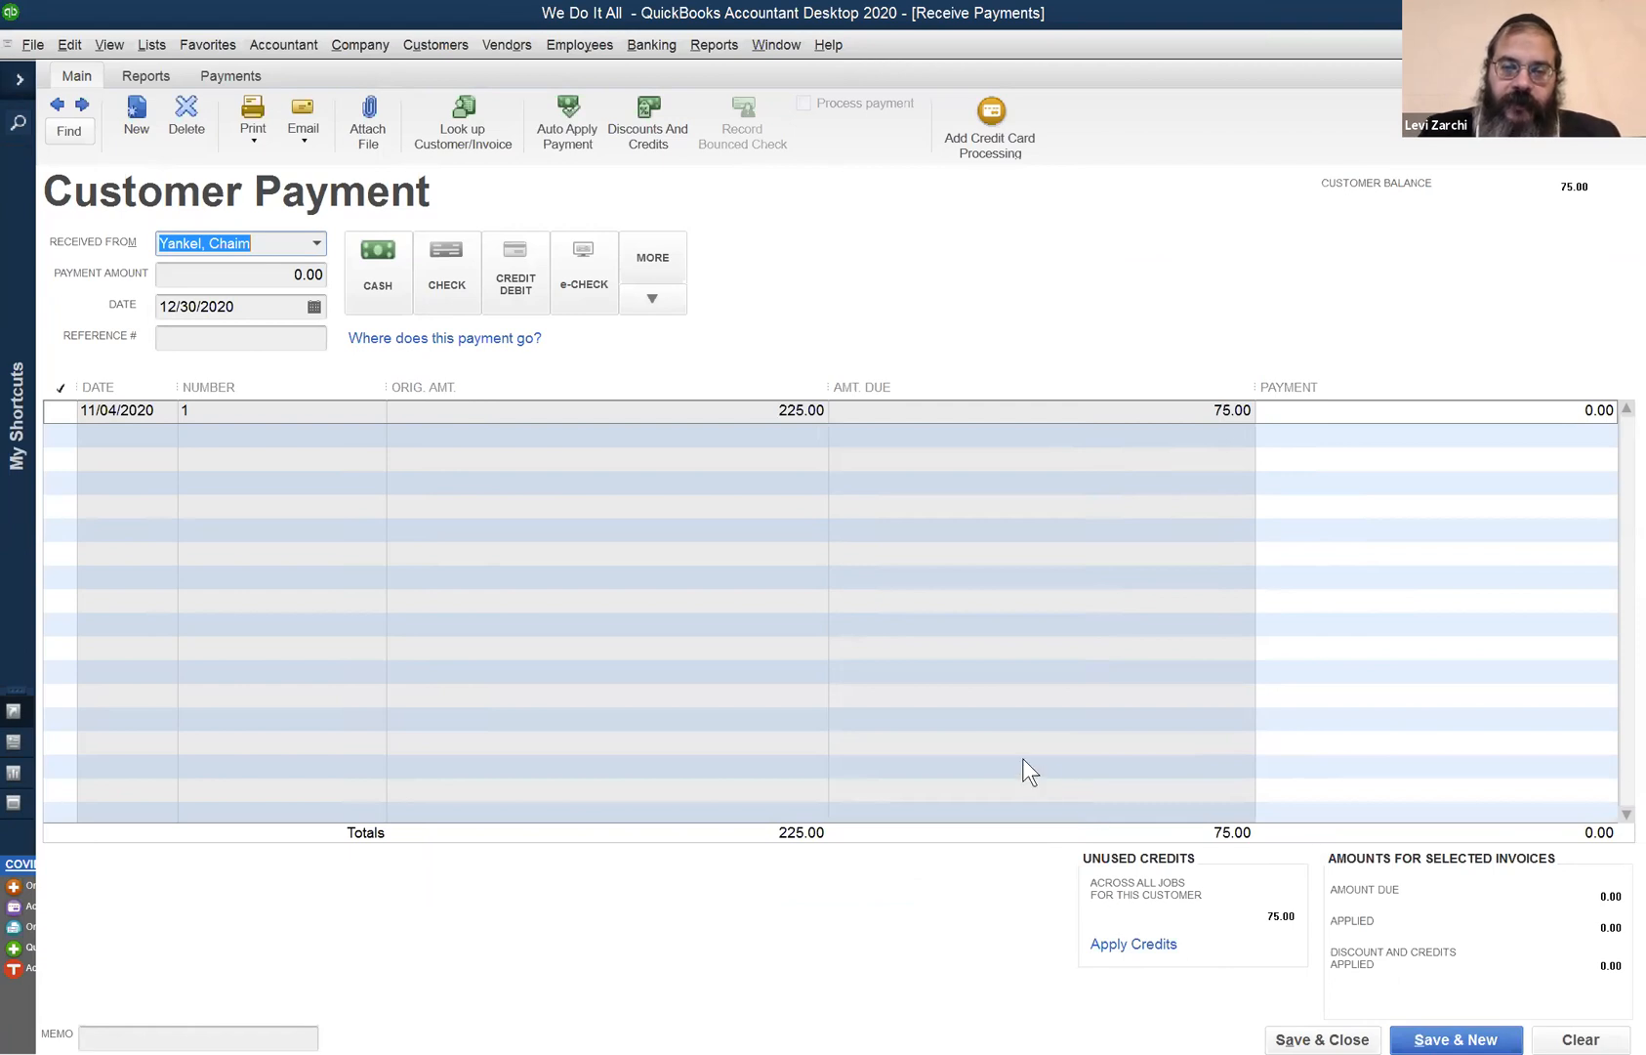
pyautogui.hotkey('alt', 'Tab')
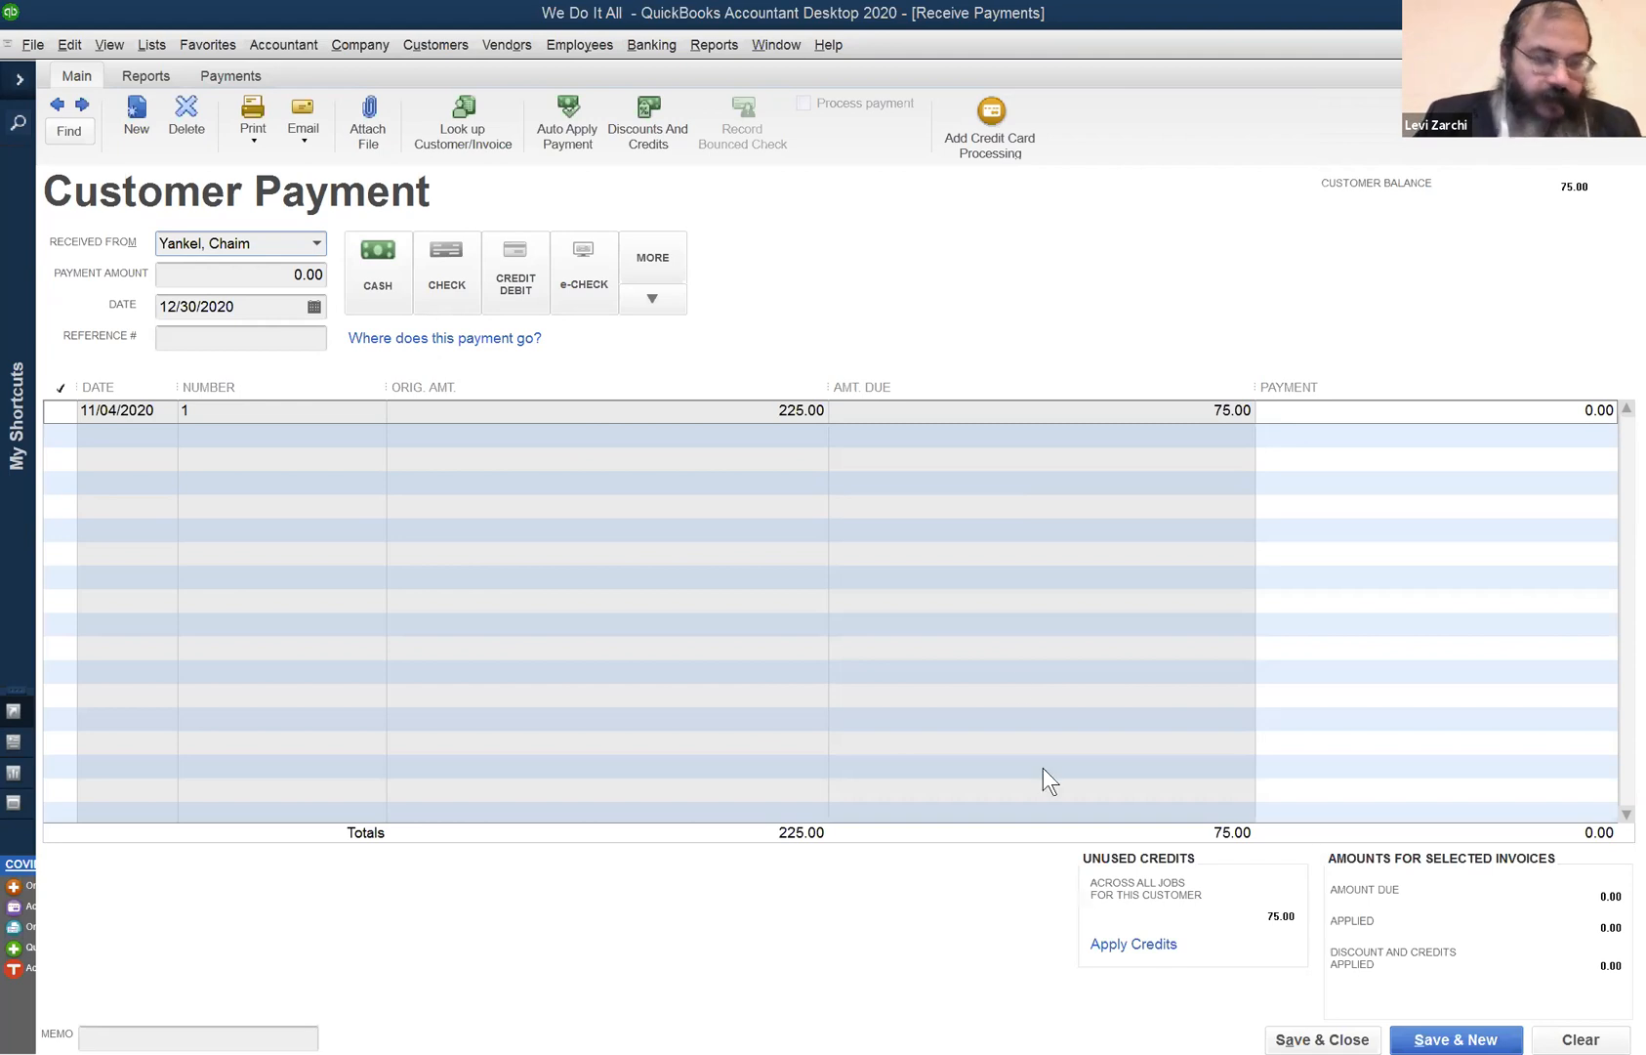
# - Start a Make Deposits to Chase listing the 3.00 and 1,000.00 undeposited payments
pyautogui.click(661, 55)
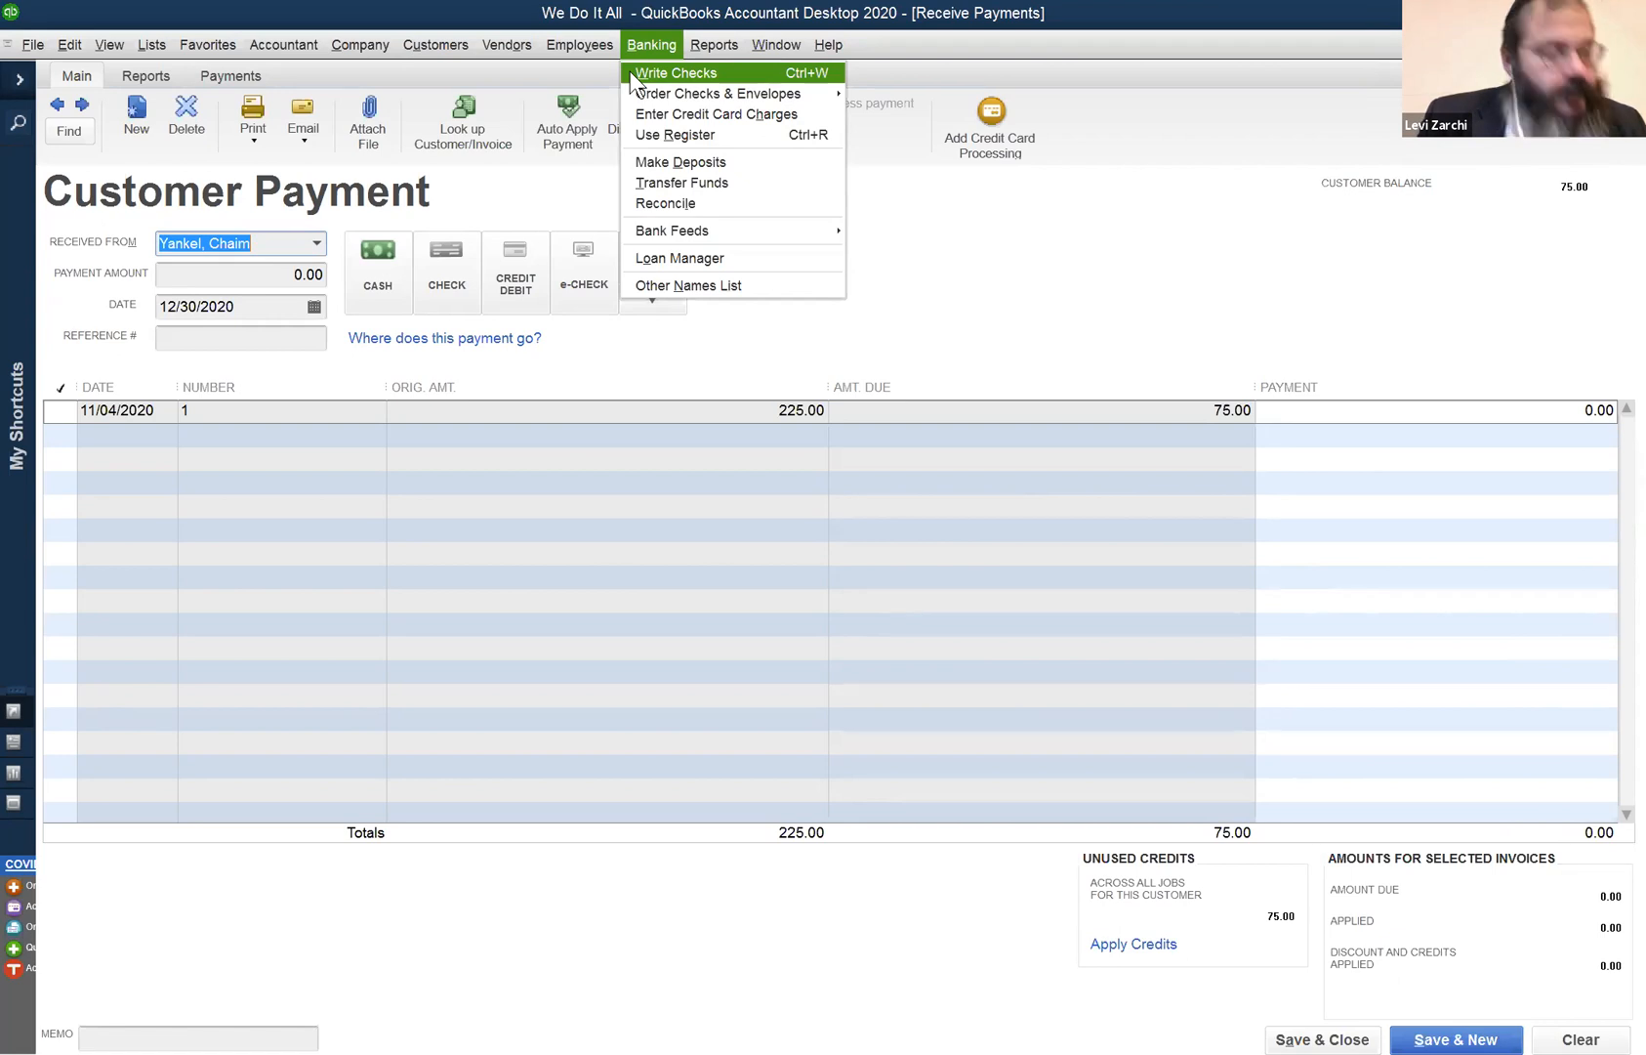
pyautogui.moveTo(777, 43)
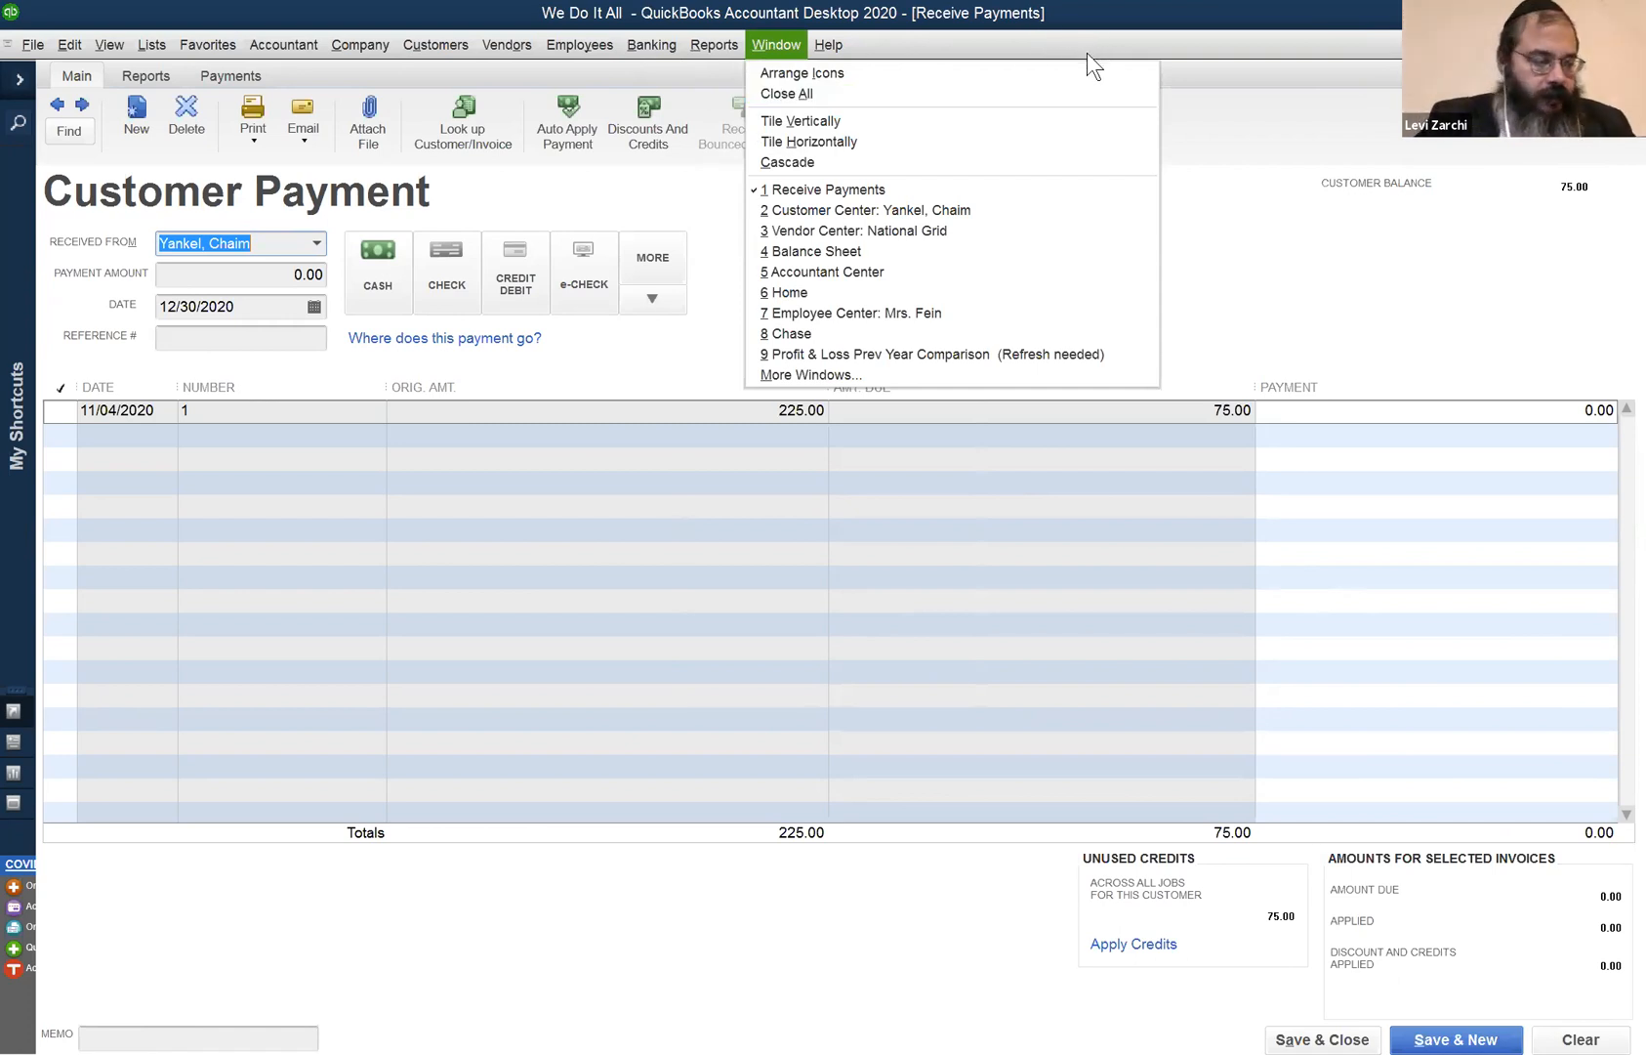
pyautogui.moveTo(651, 44)
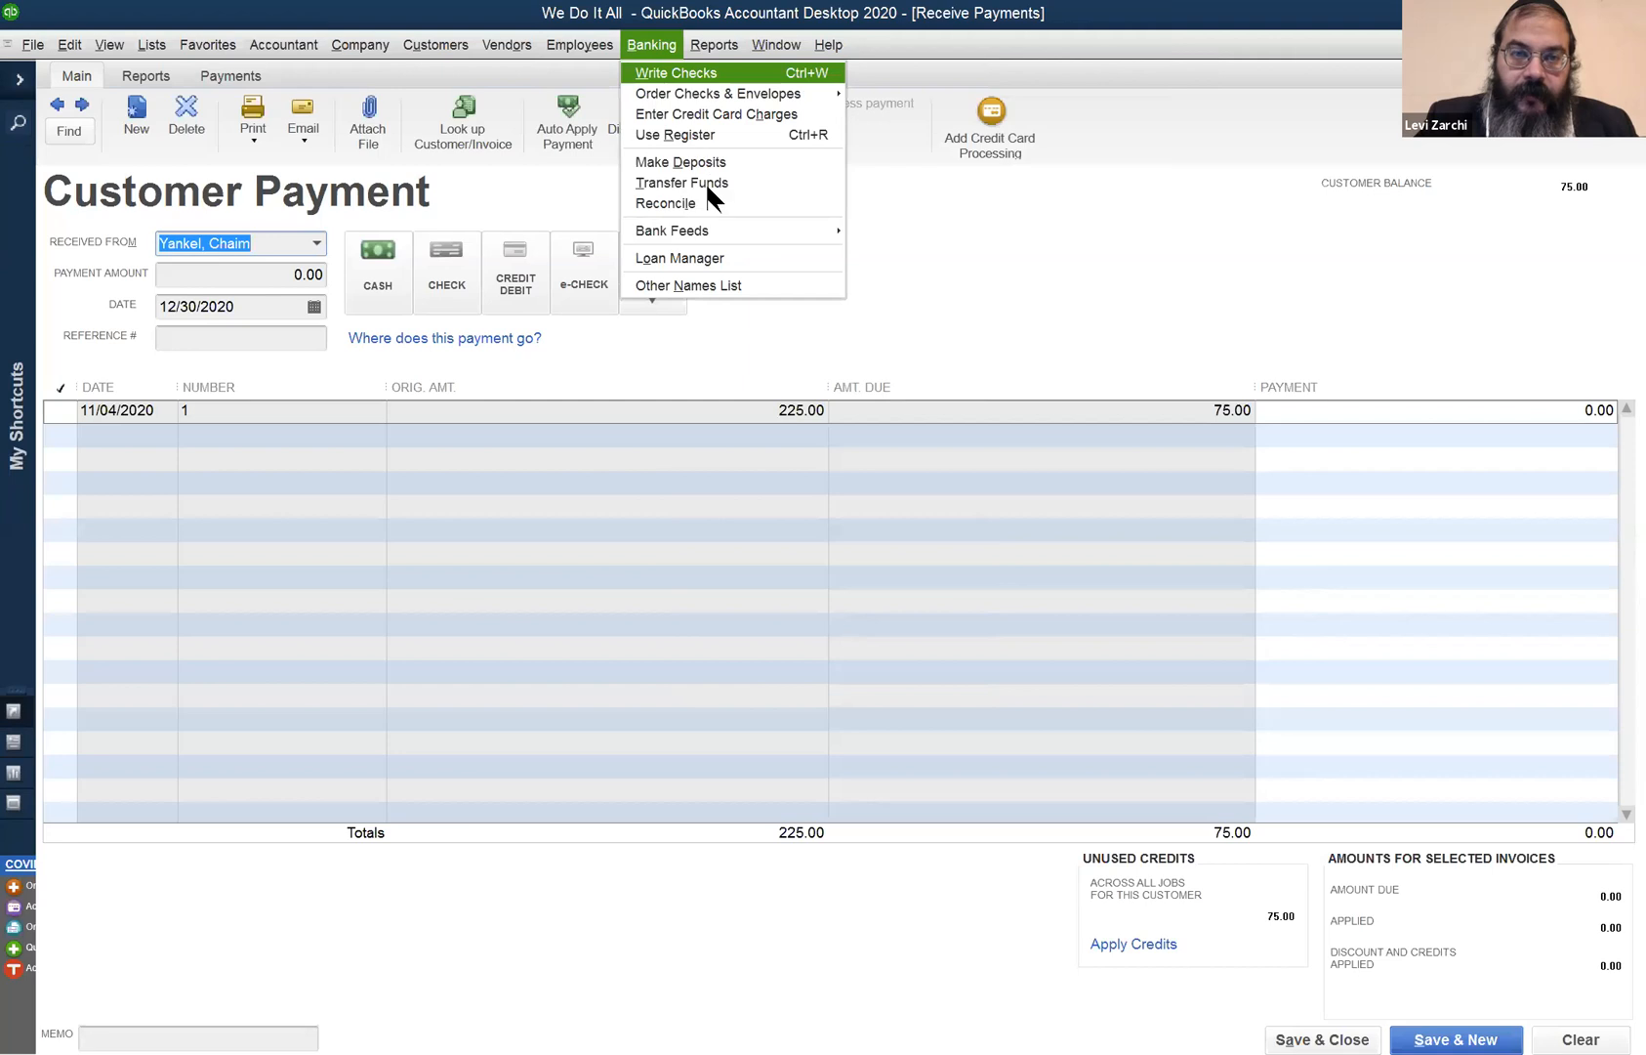
pyautogui.click(710, 162)
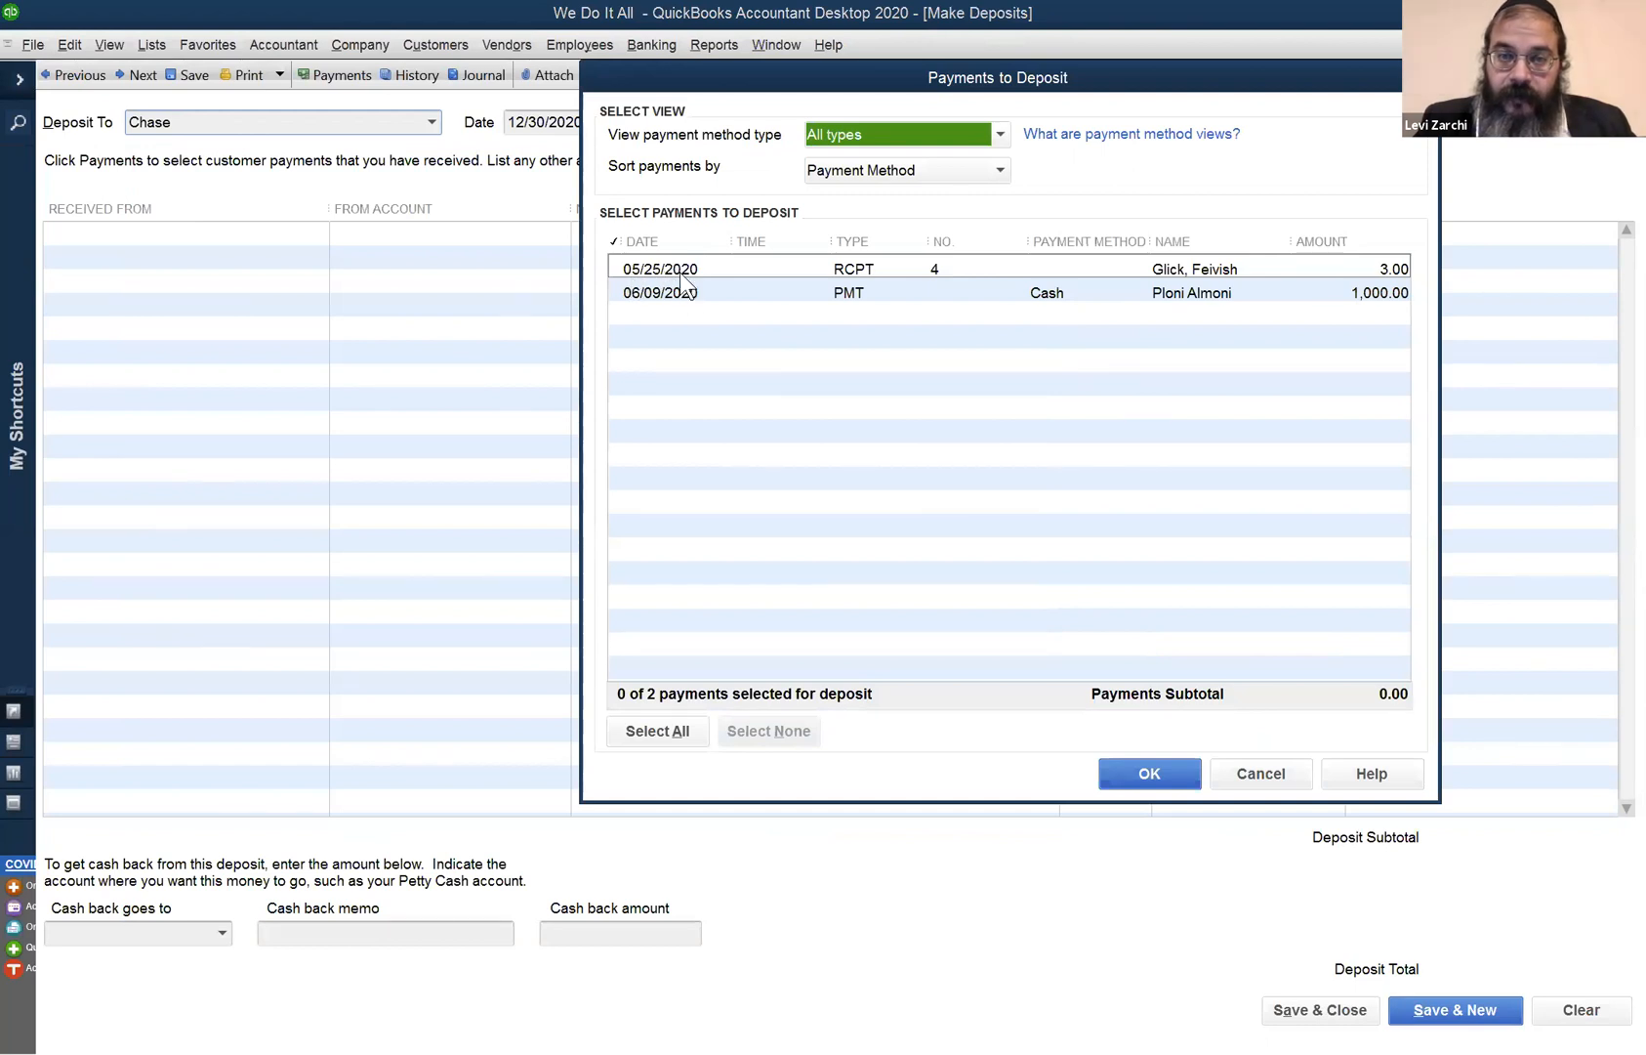
# - Deposit the 3.00 receipt to Chase dated 05/26/2020 and save
pyautogui.click(693, 268)
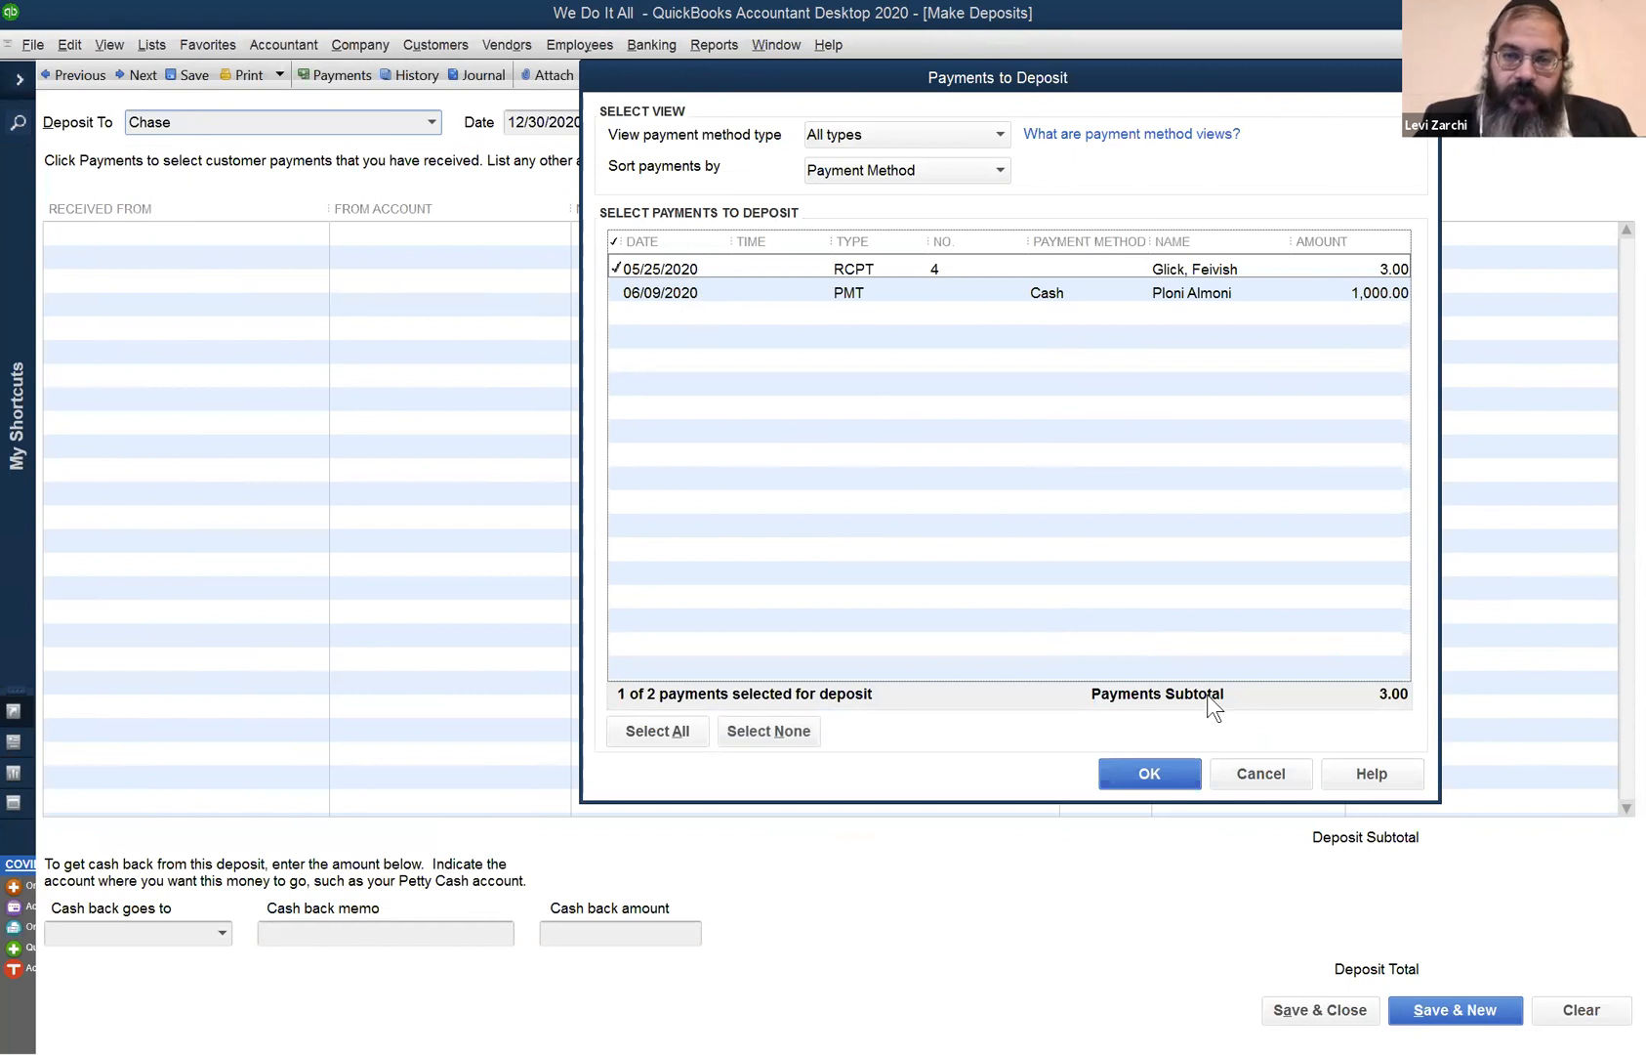
pyautogui.click(1172, 768)
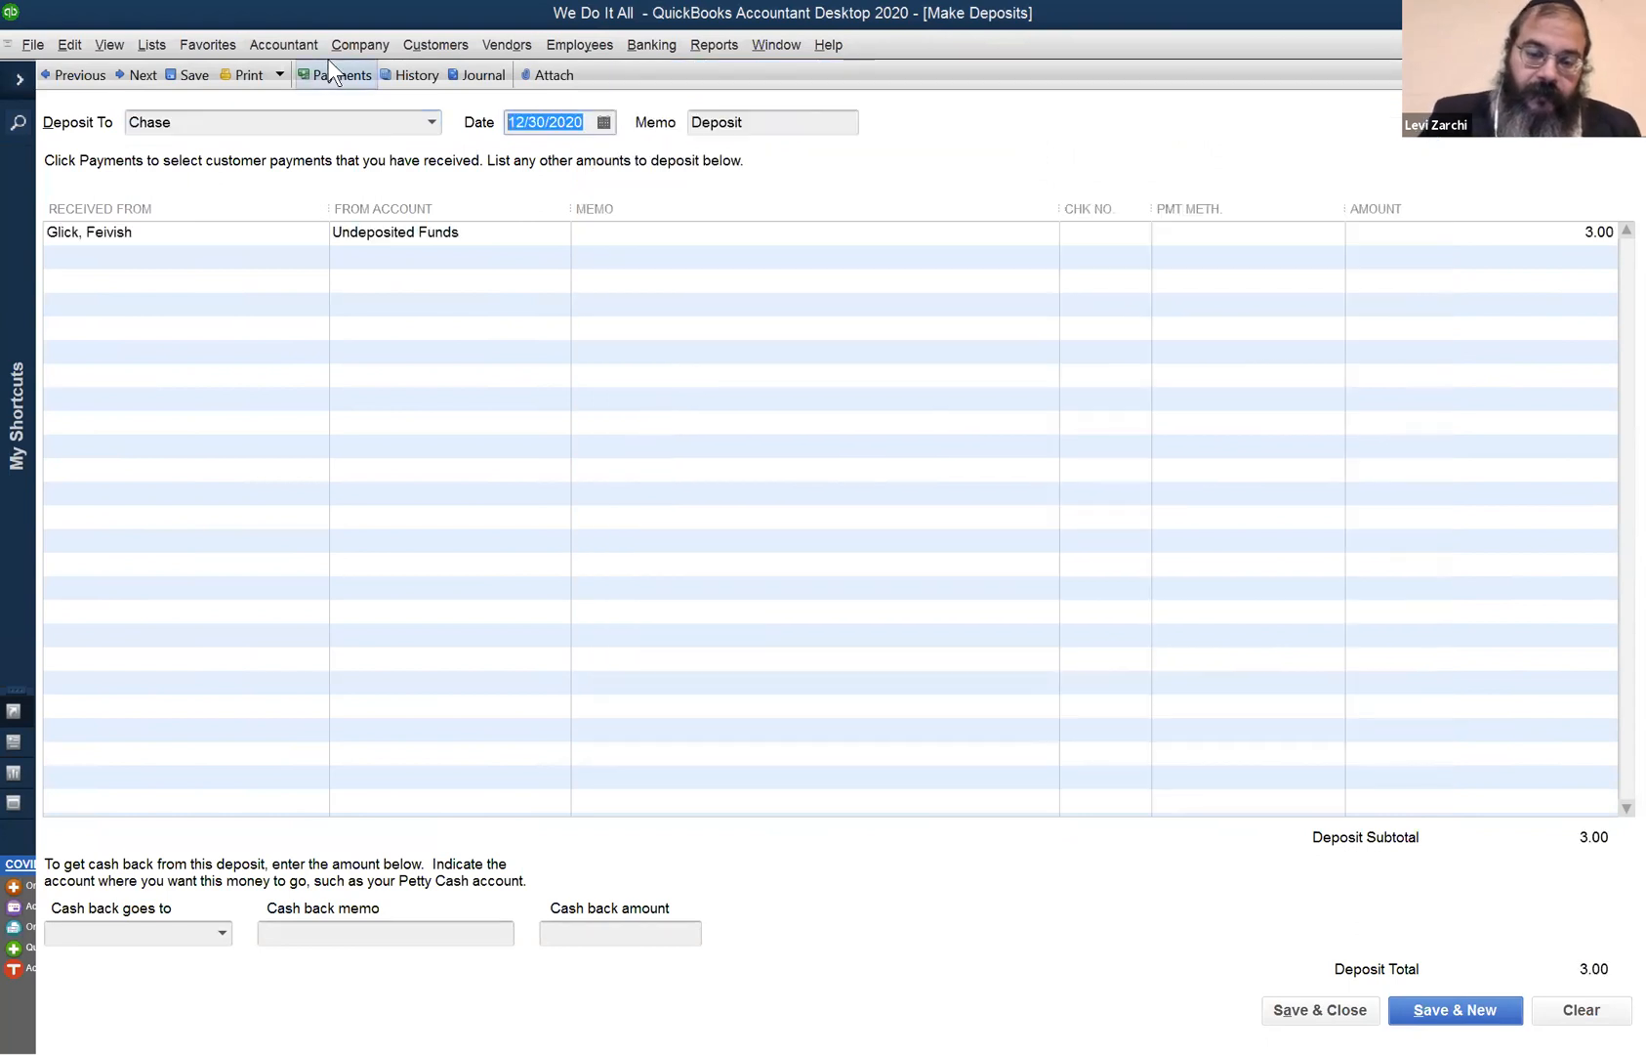
pyautogui.write('0526')
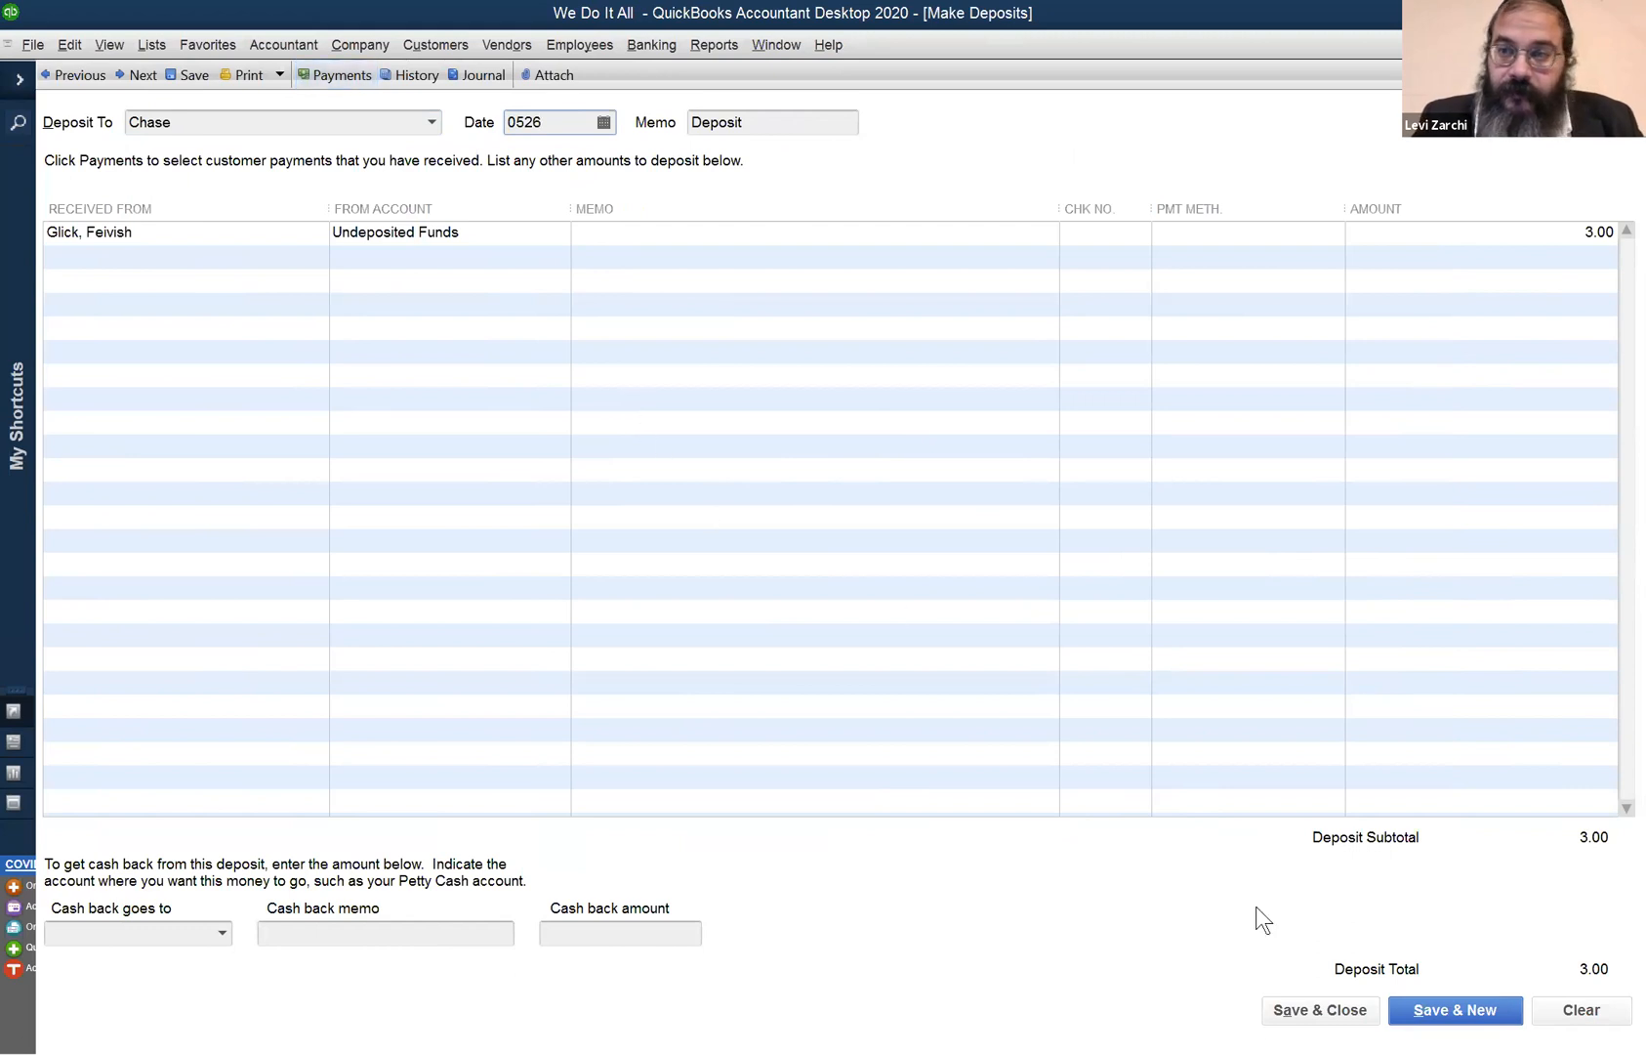
pyautogui.click(1447, 1010)
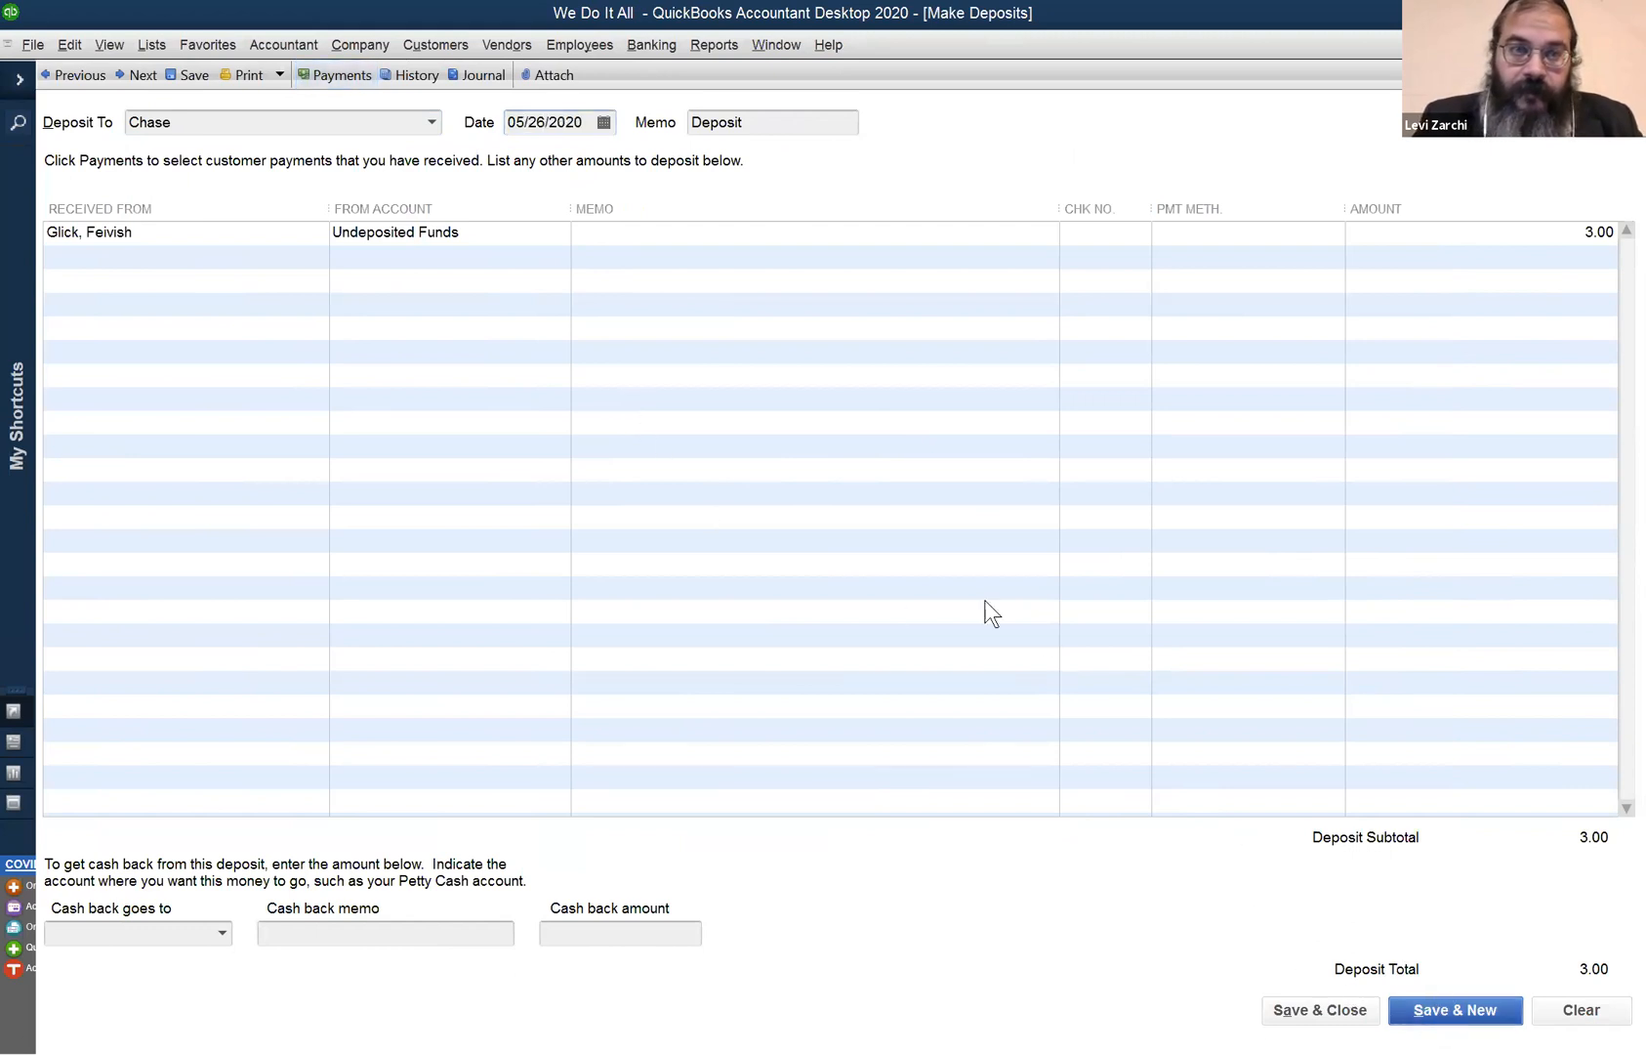
# - Deposit the 1,000.00 cash payment dated 06/10/2020 and save and close
pyautogui.click(717, 271)
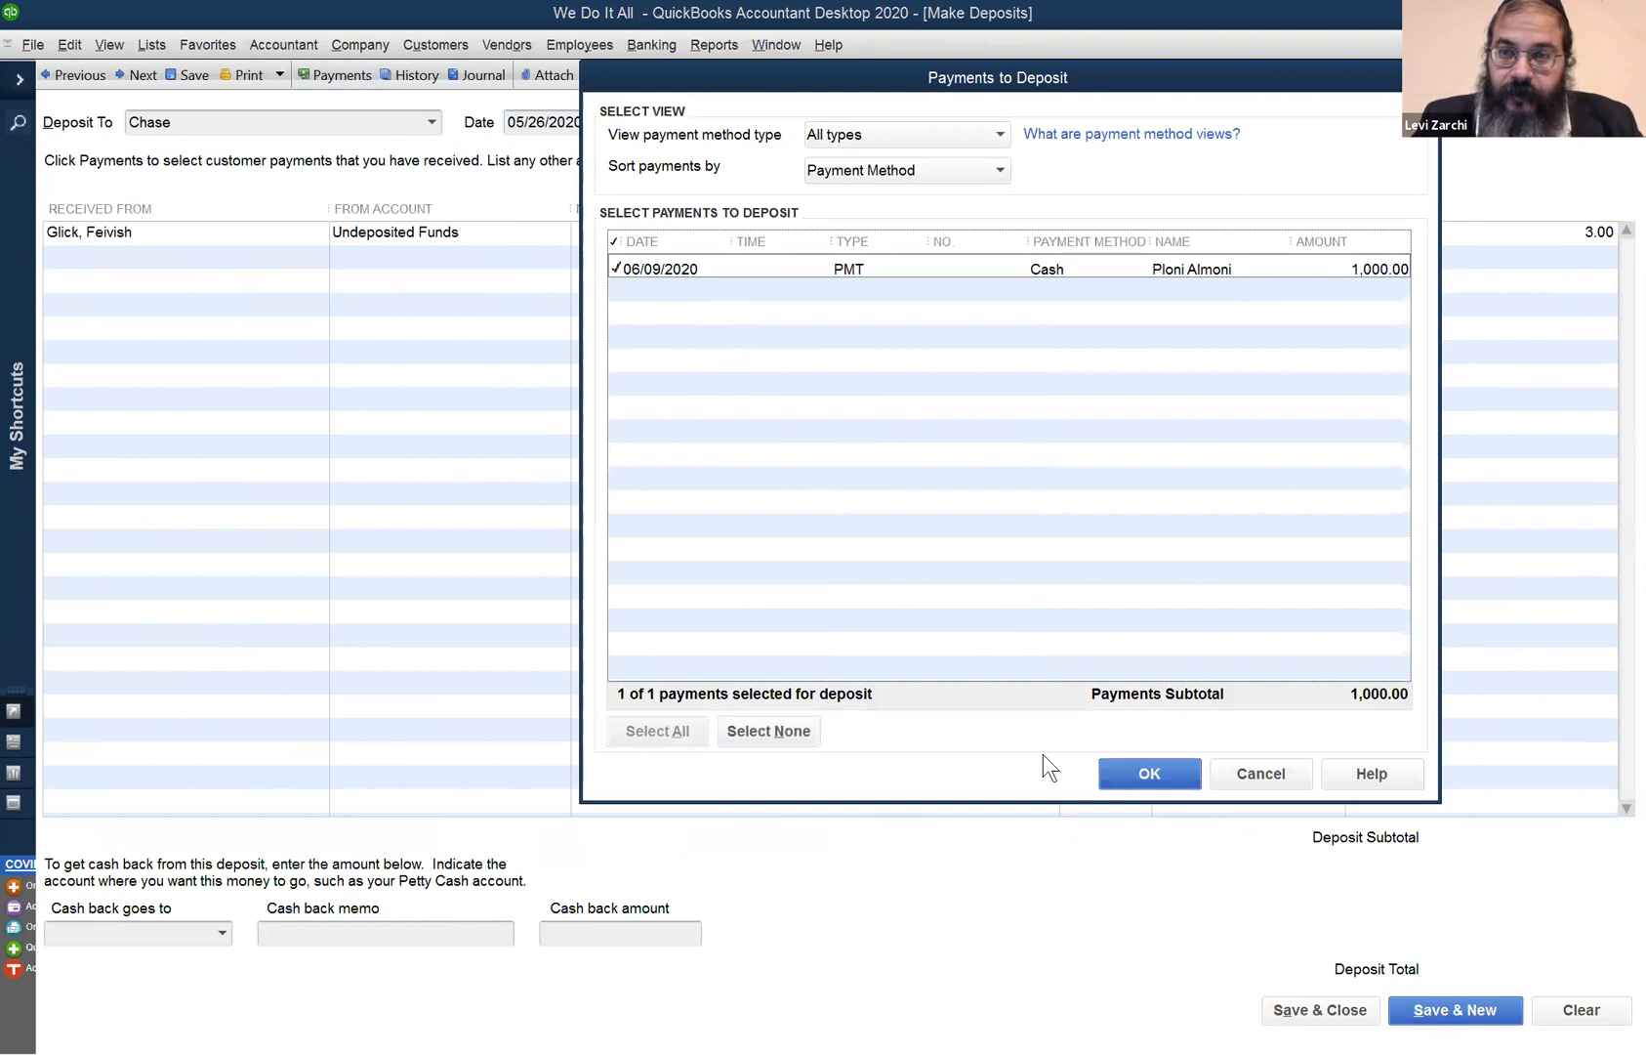
pyautogui.click(1146, 773)
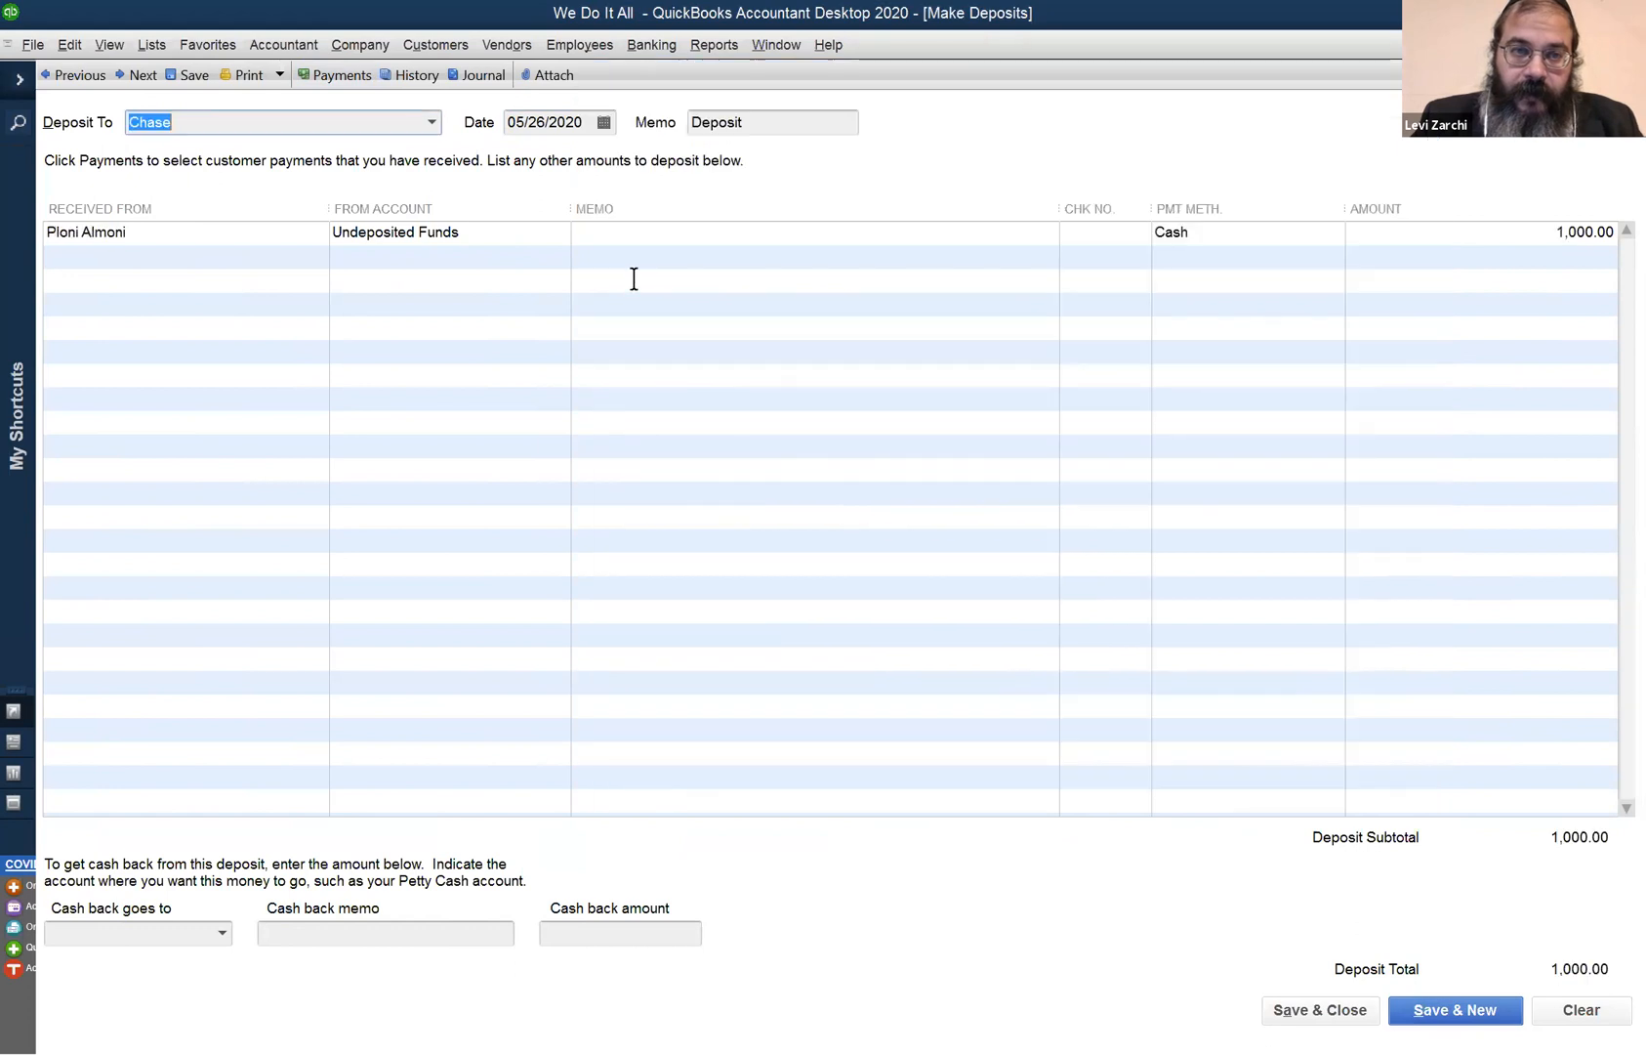
pyautogui.click(587, 122)
pyautogui.write('06/10')
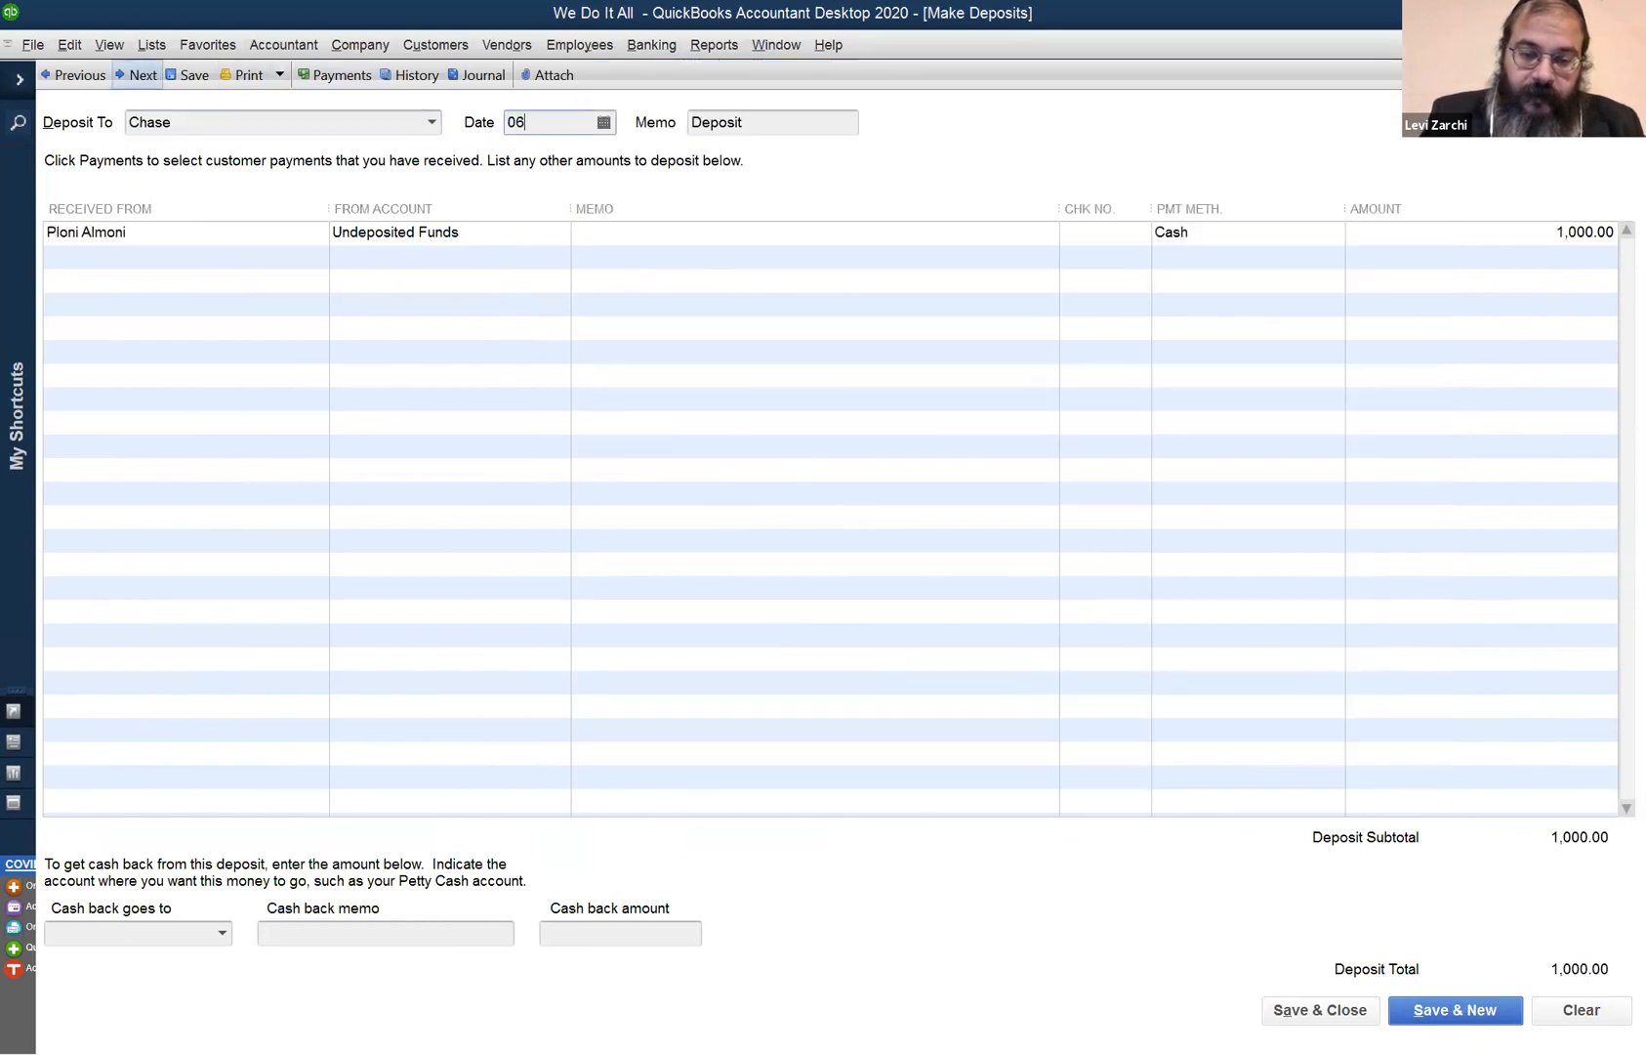
pyautogui.press('Tab')
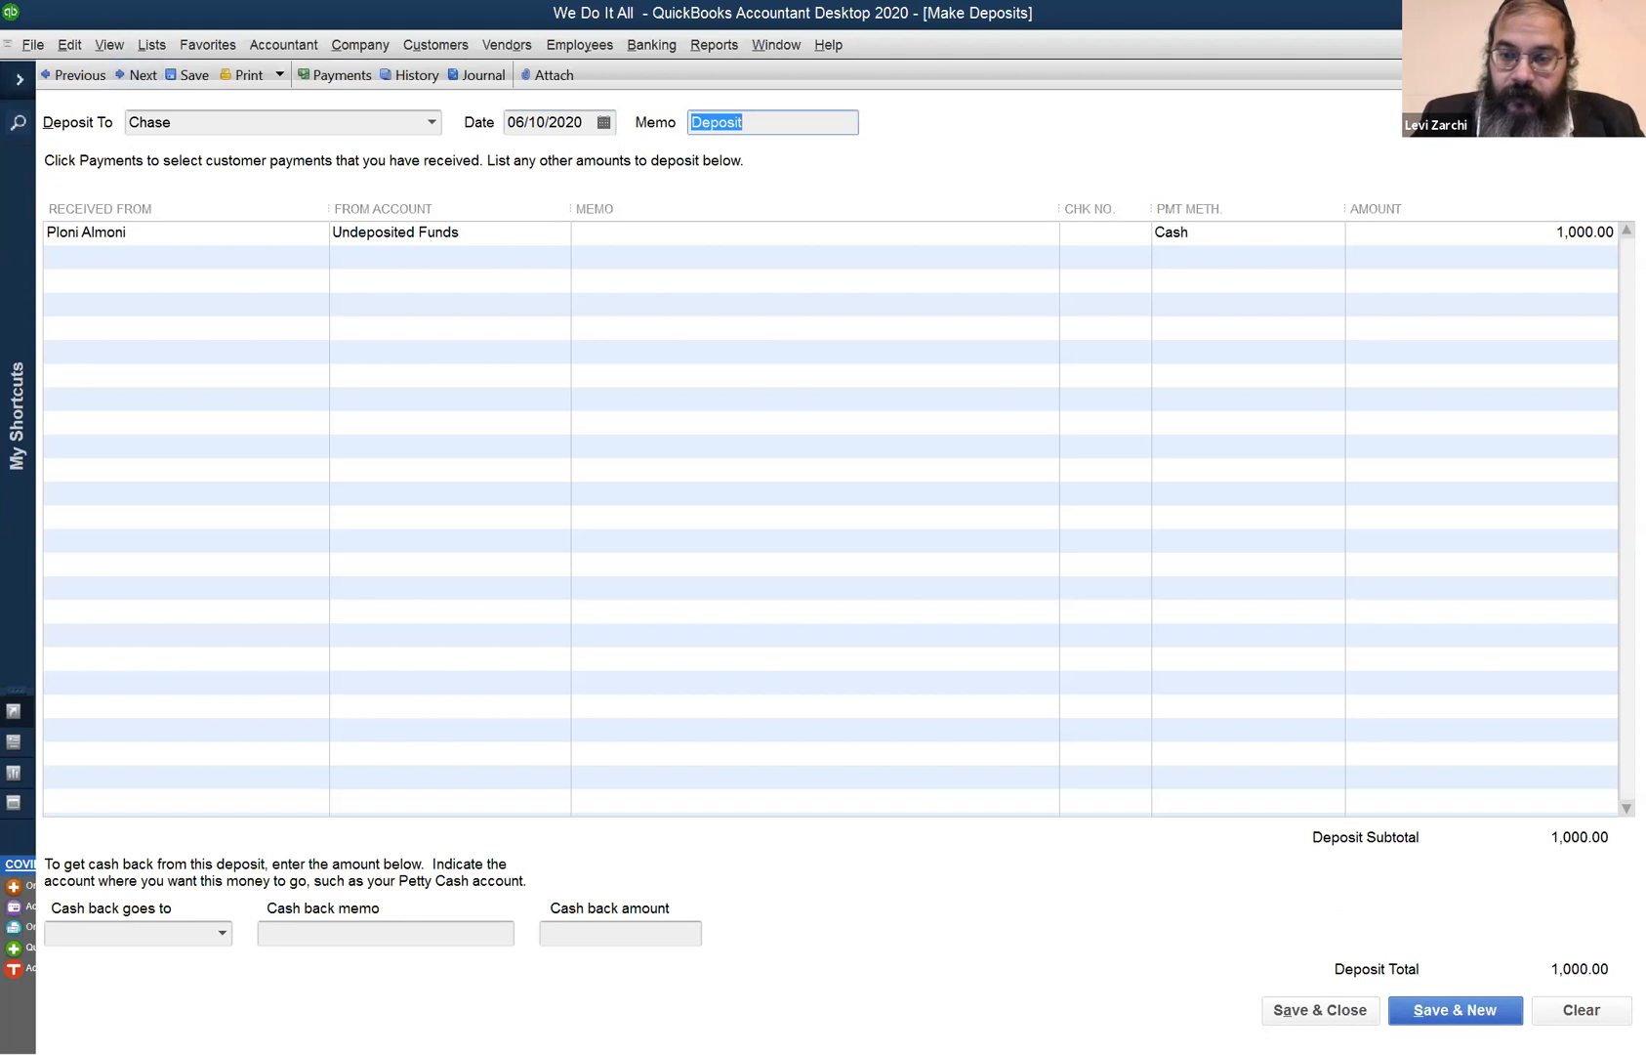
pyautogui.click(1309, 1006)
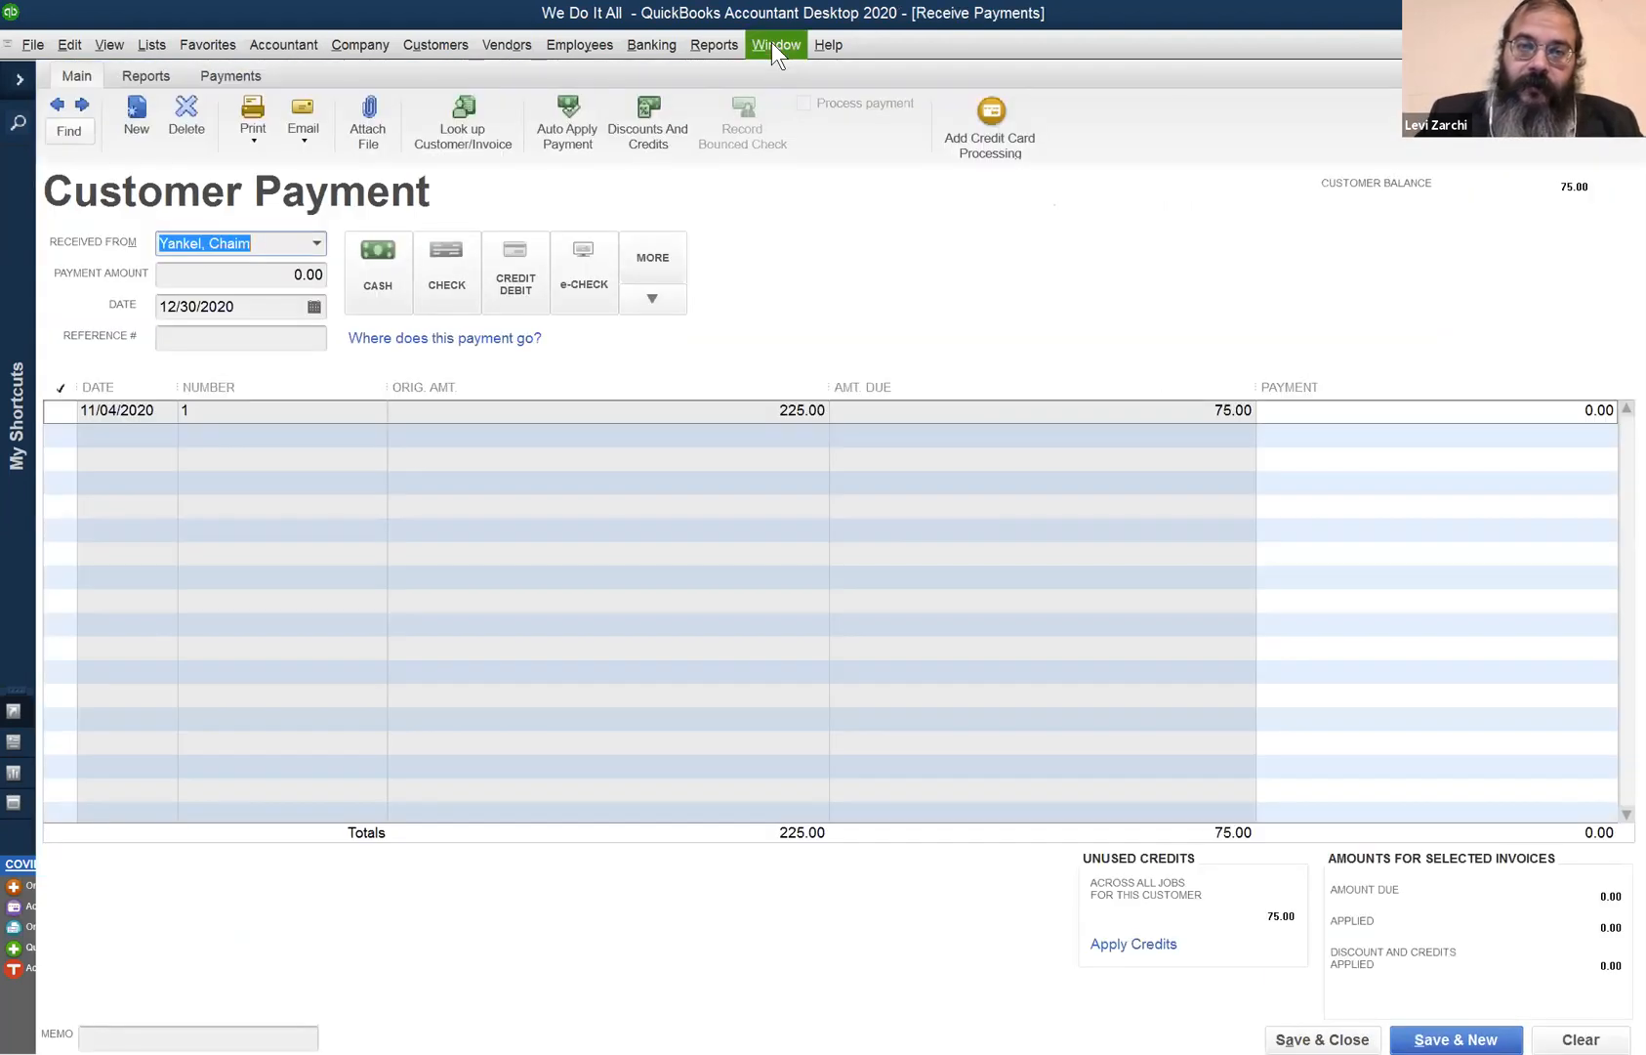
pyautogui.click(771, 44)
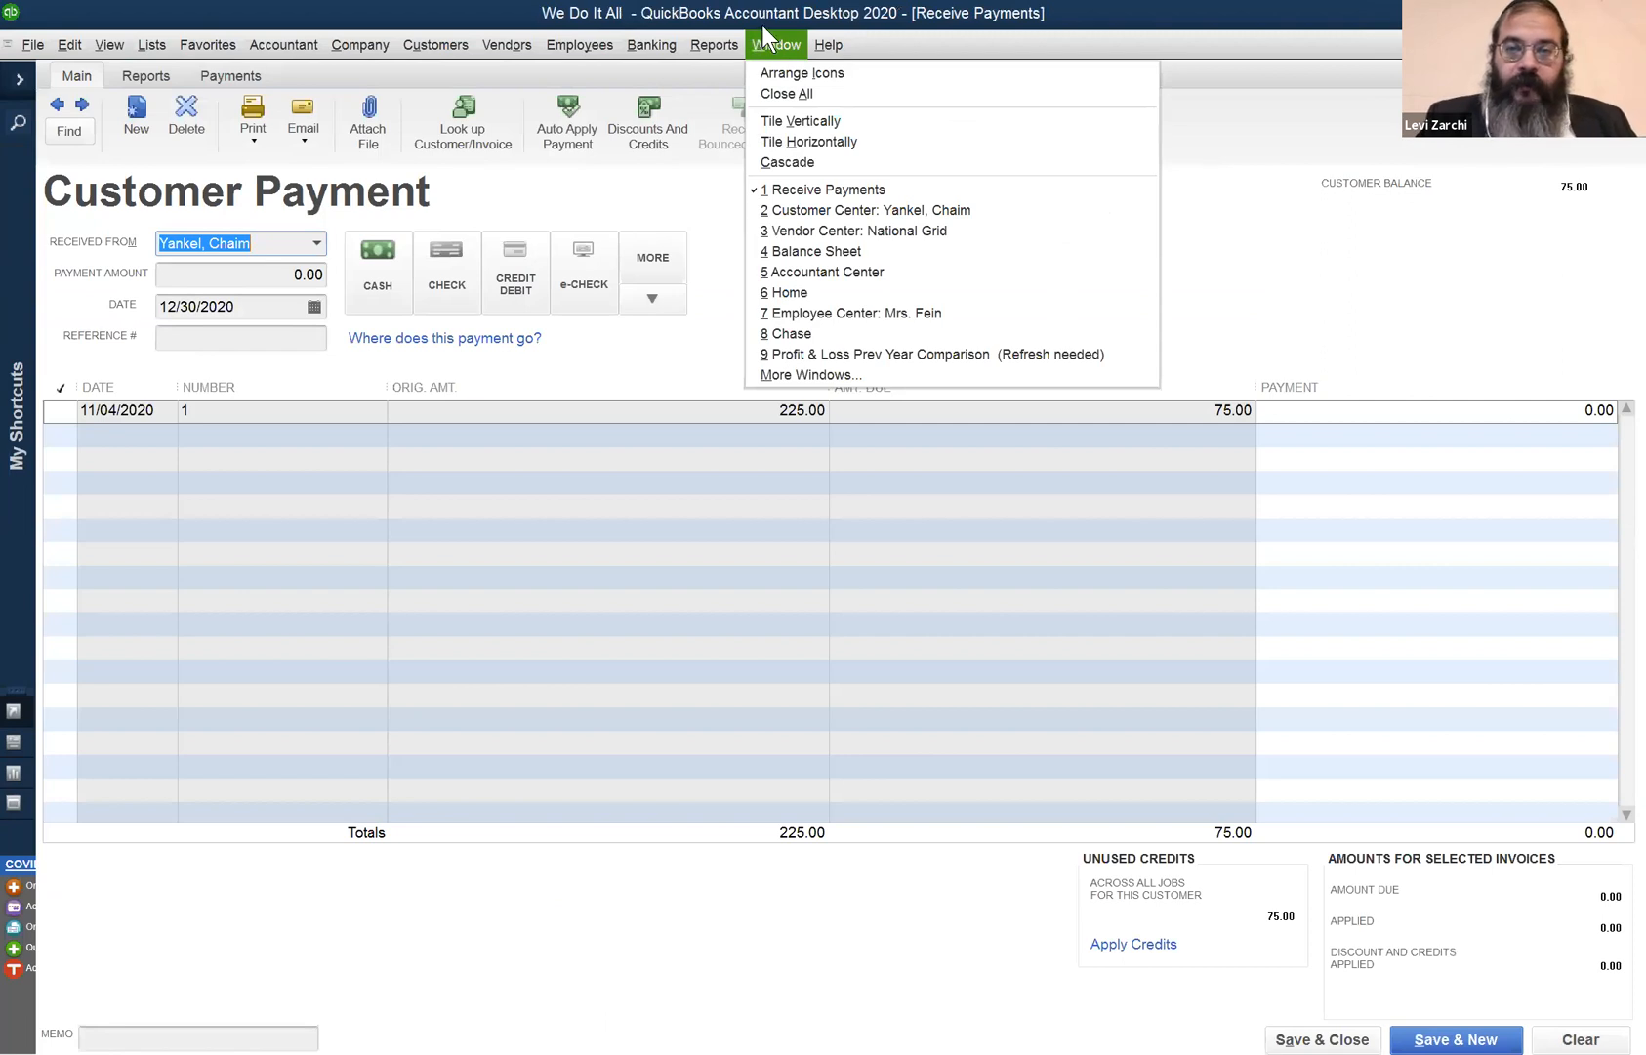
pyautogui.click(826, 328)
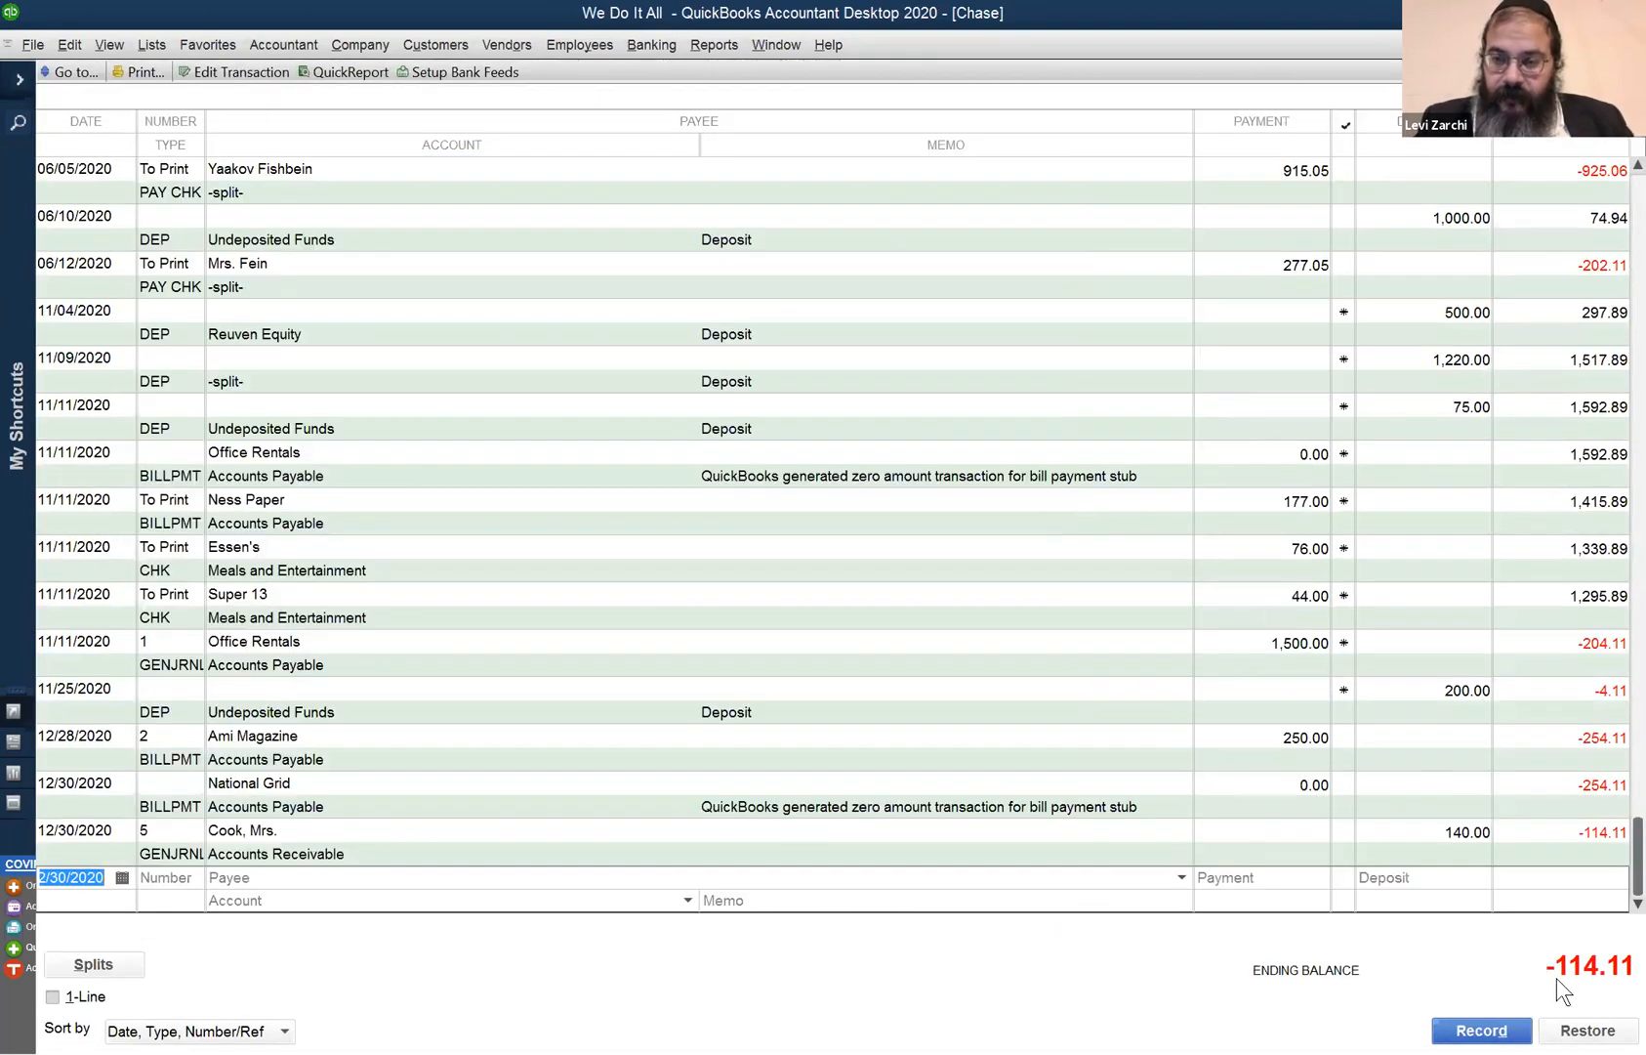
pyautogui.click(1453, 835)
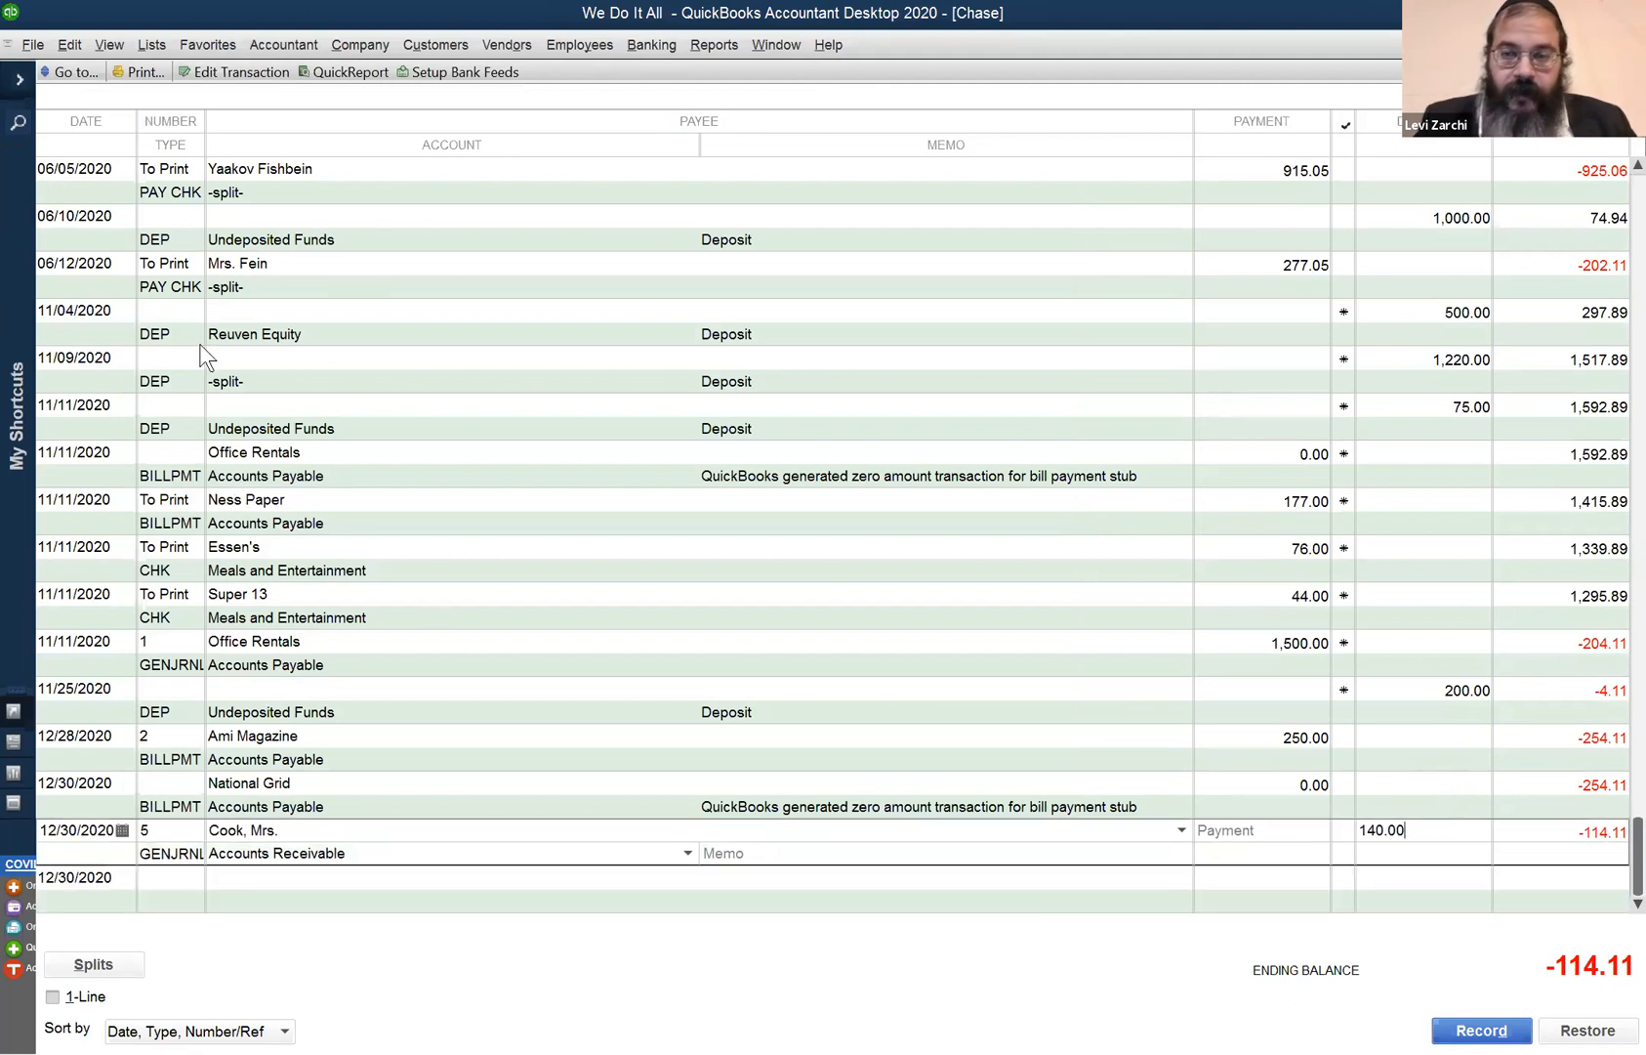
pyautogui.click(220, 502)
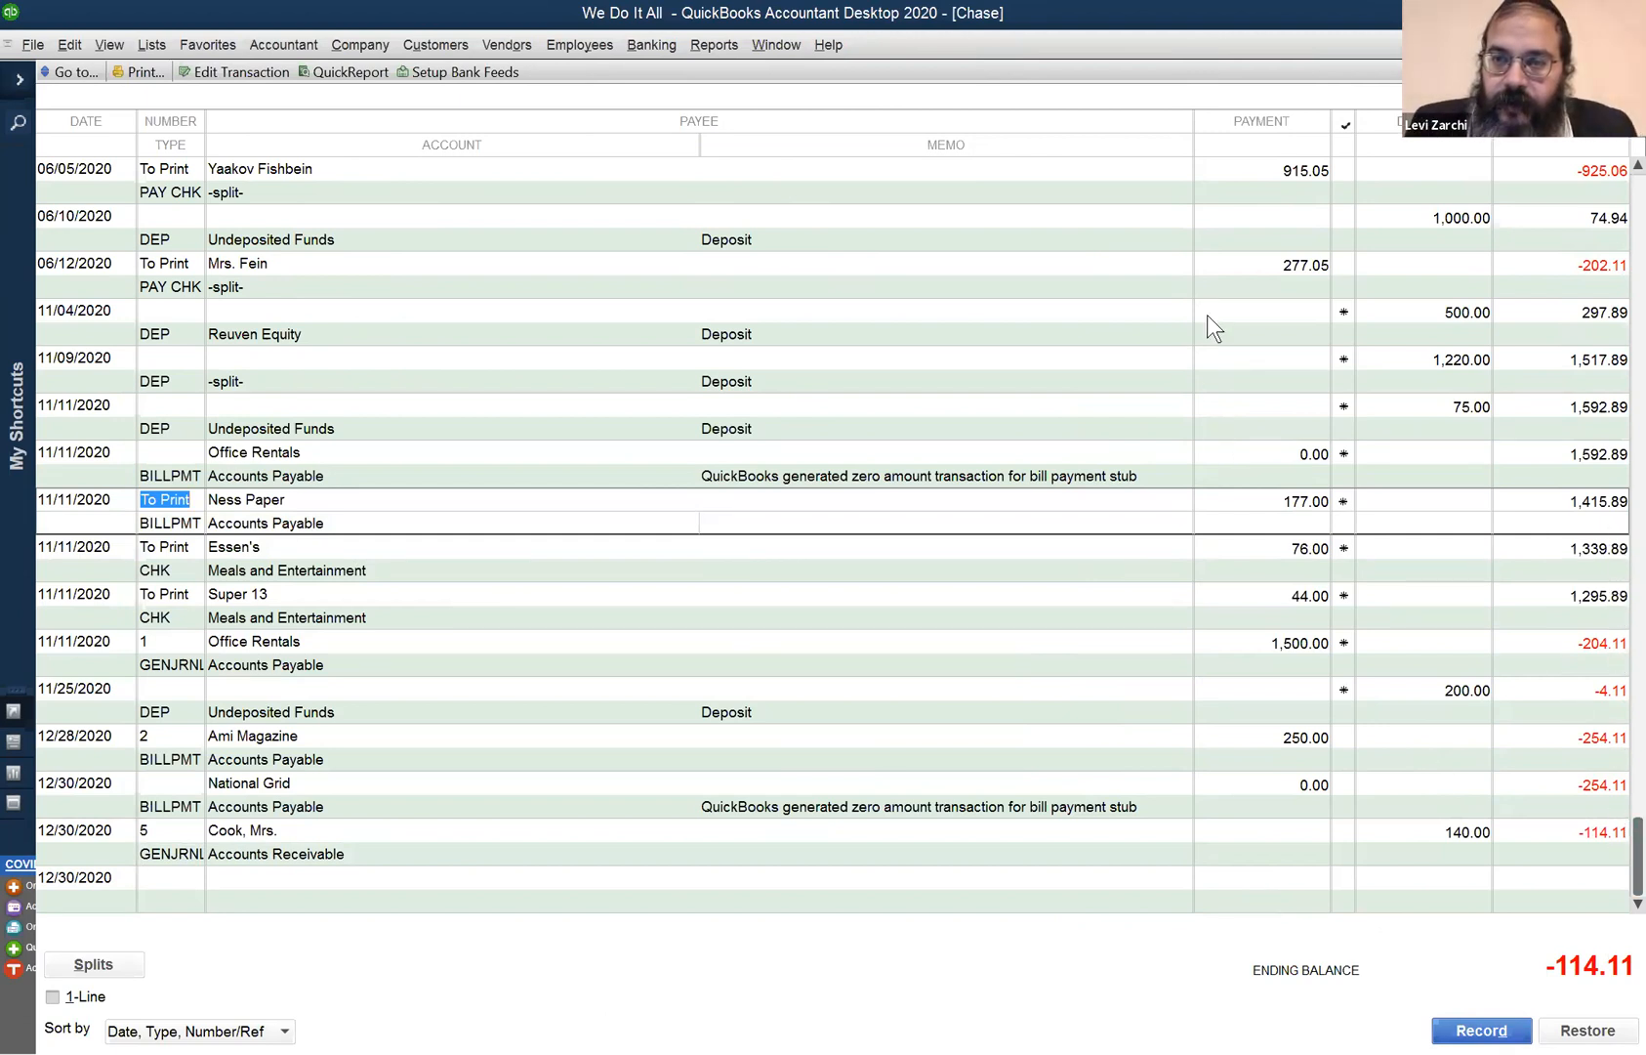
pyautogui.scroll(4, 1209, 324)
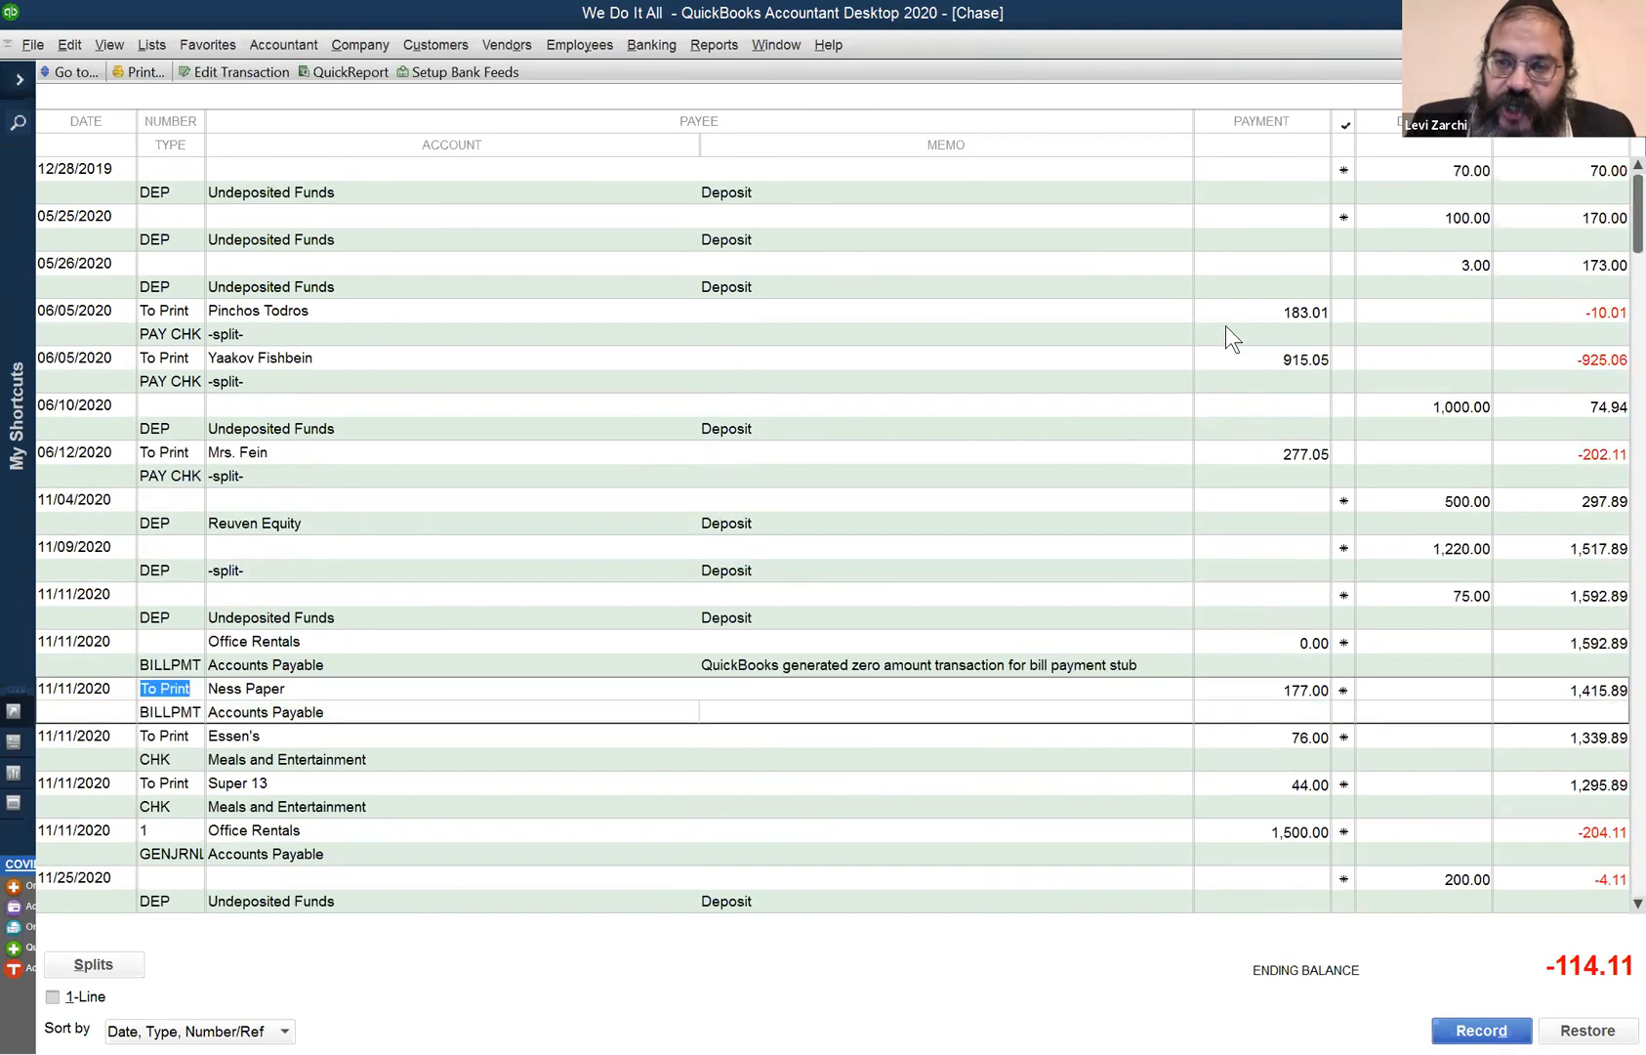
pyautogui.click(1225, 321)
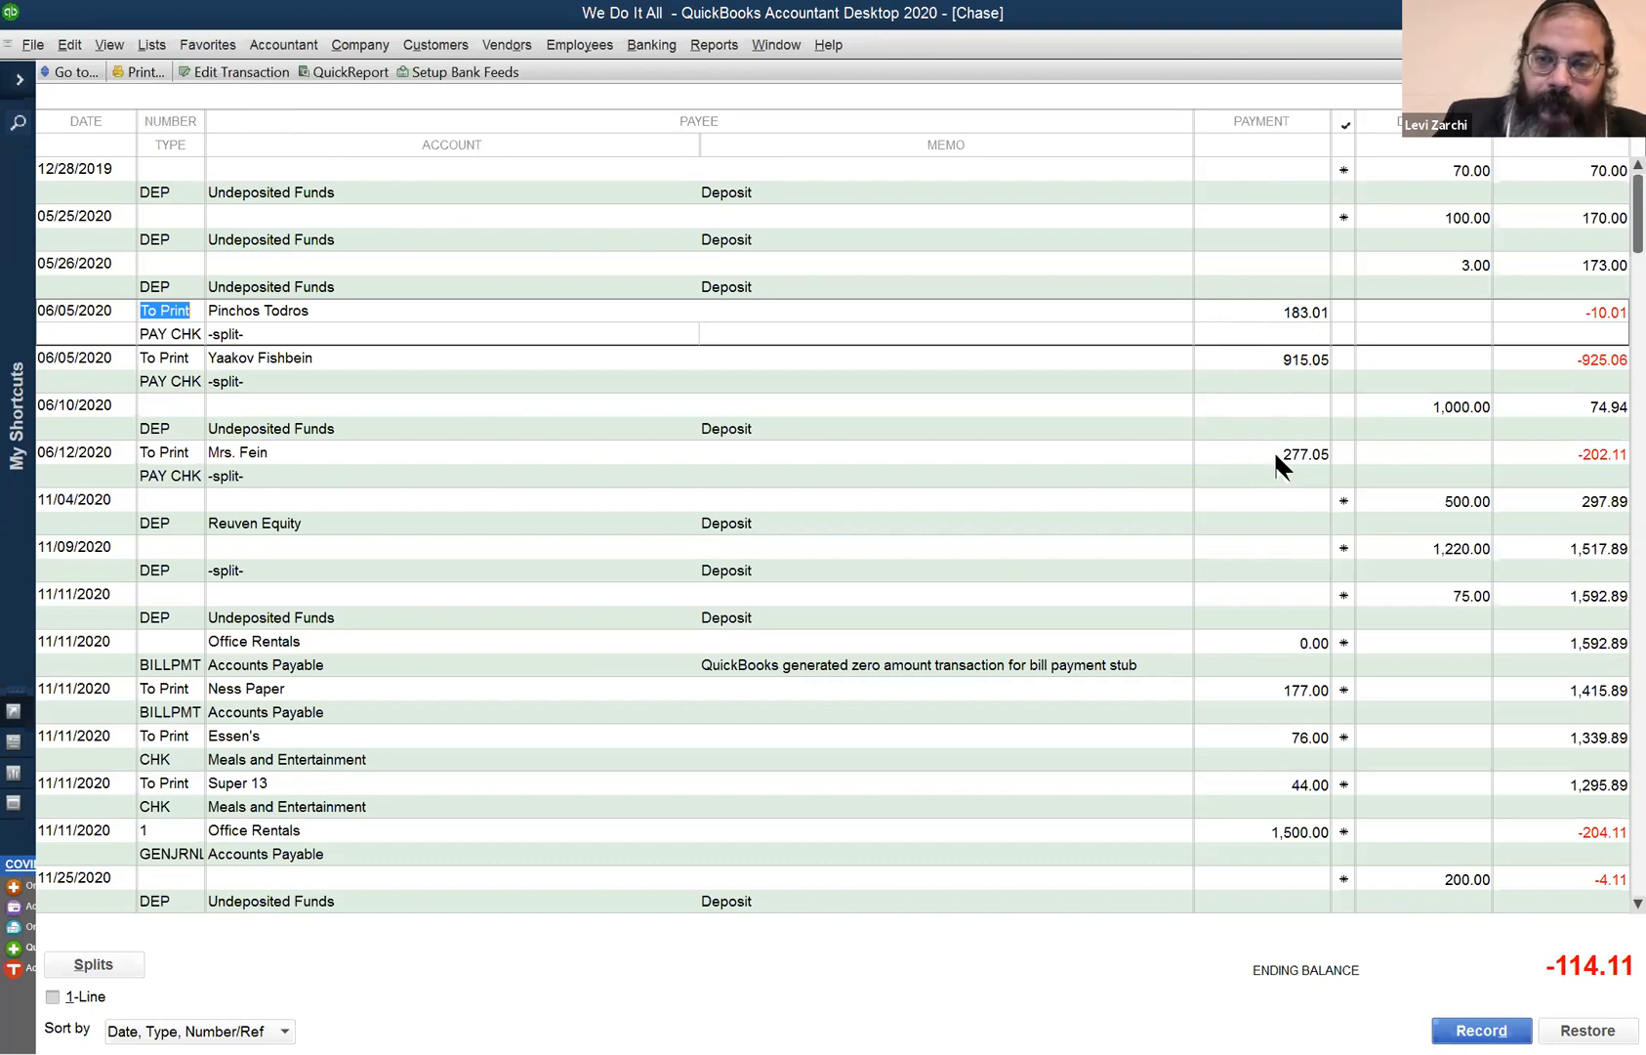
pyautogui.click(790, 48)
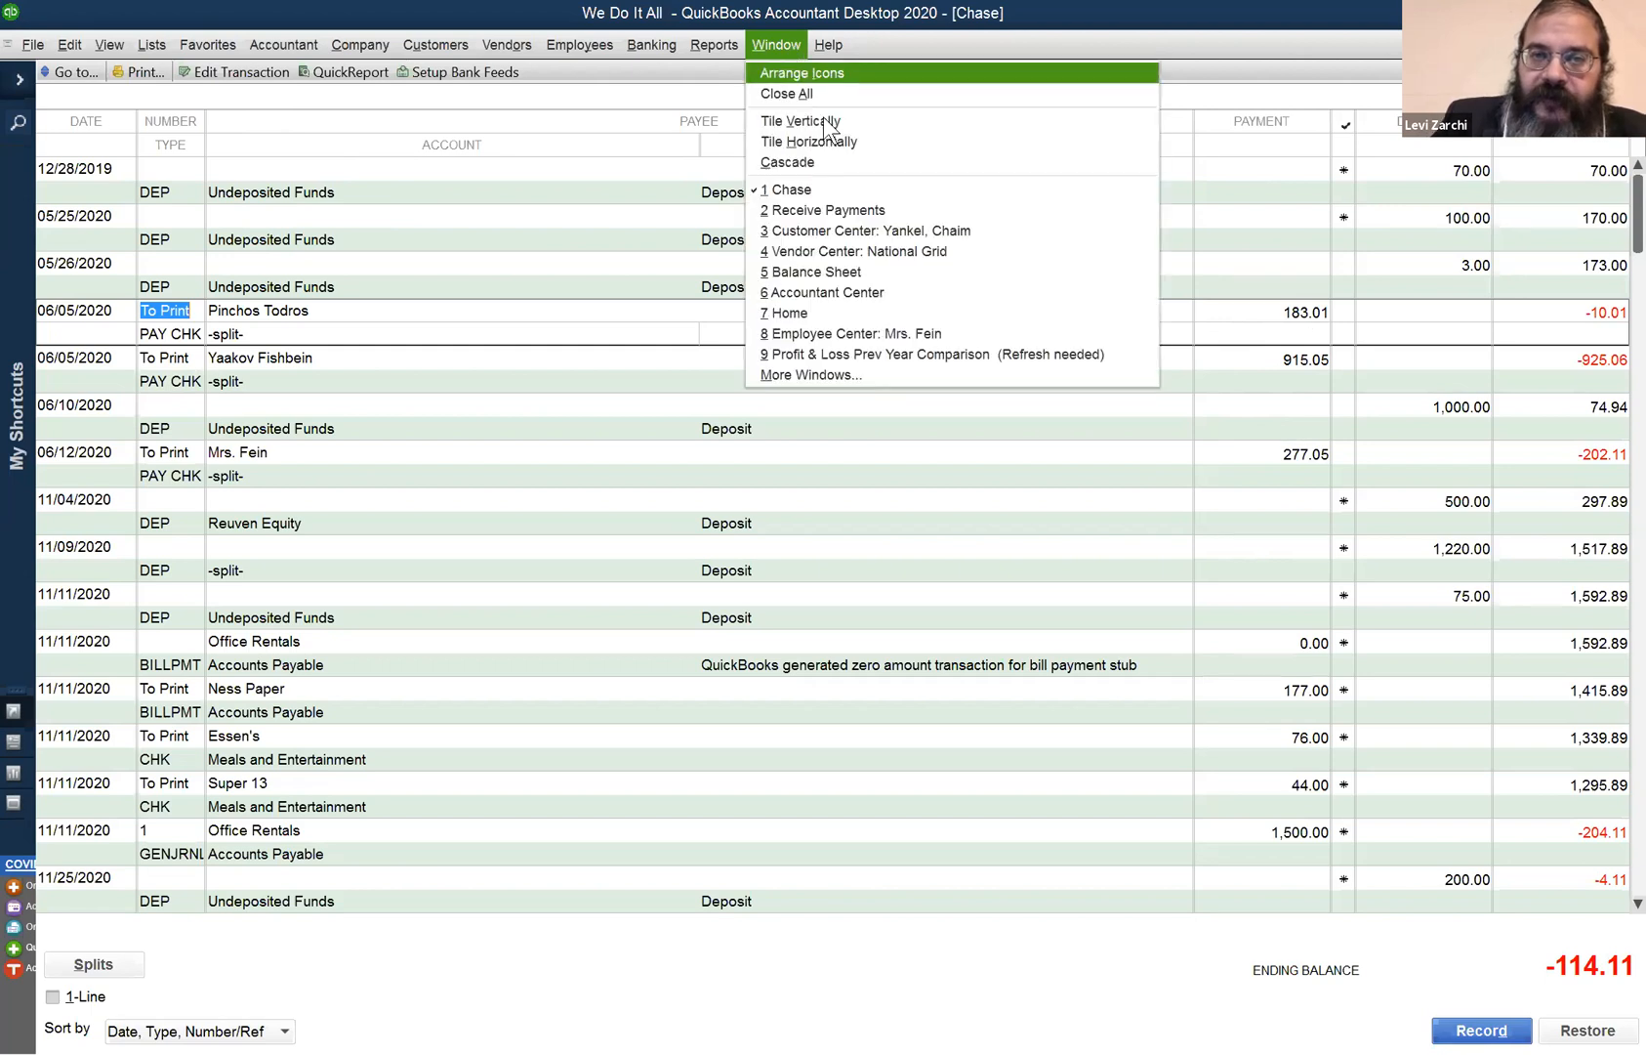
pyautogui.click(898, 272)
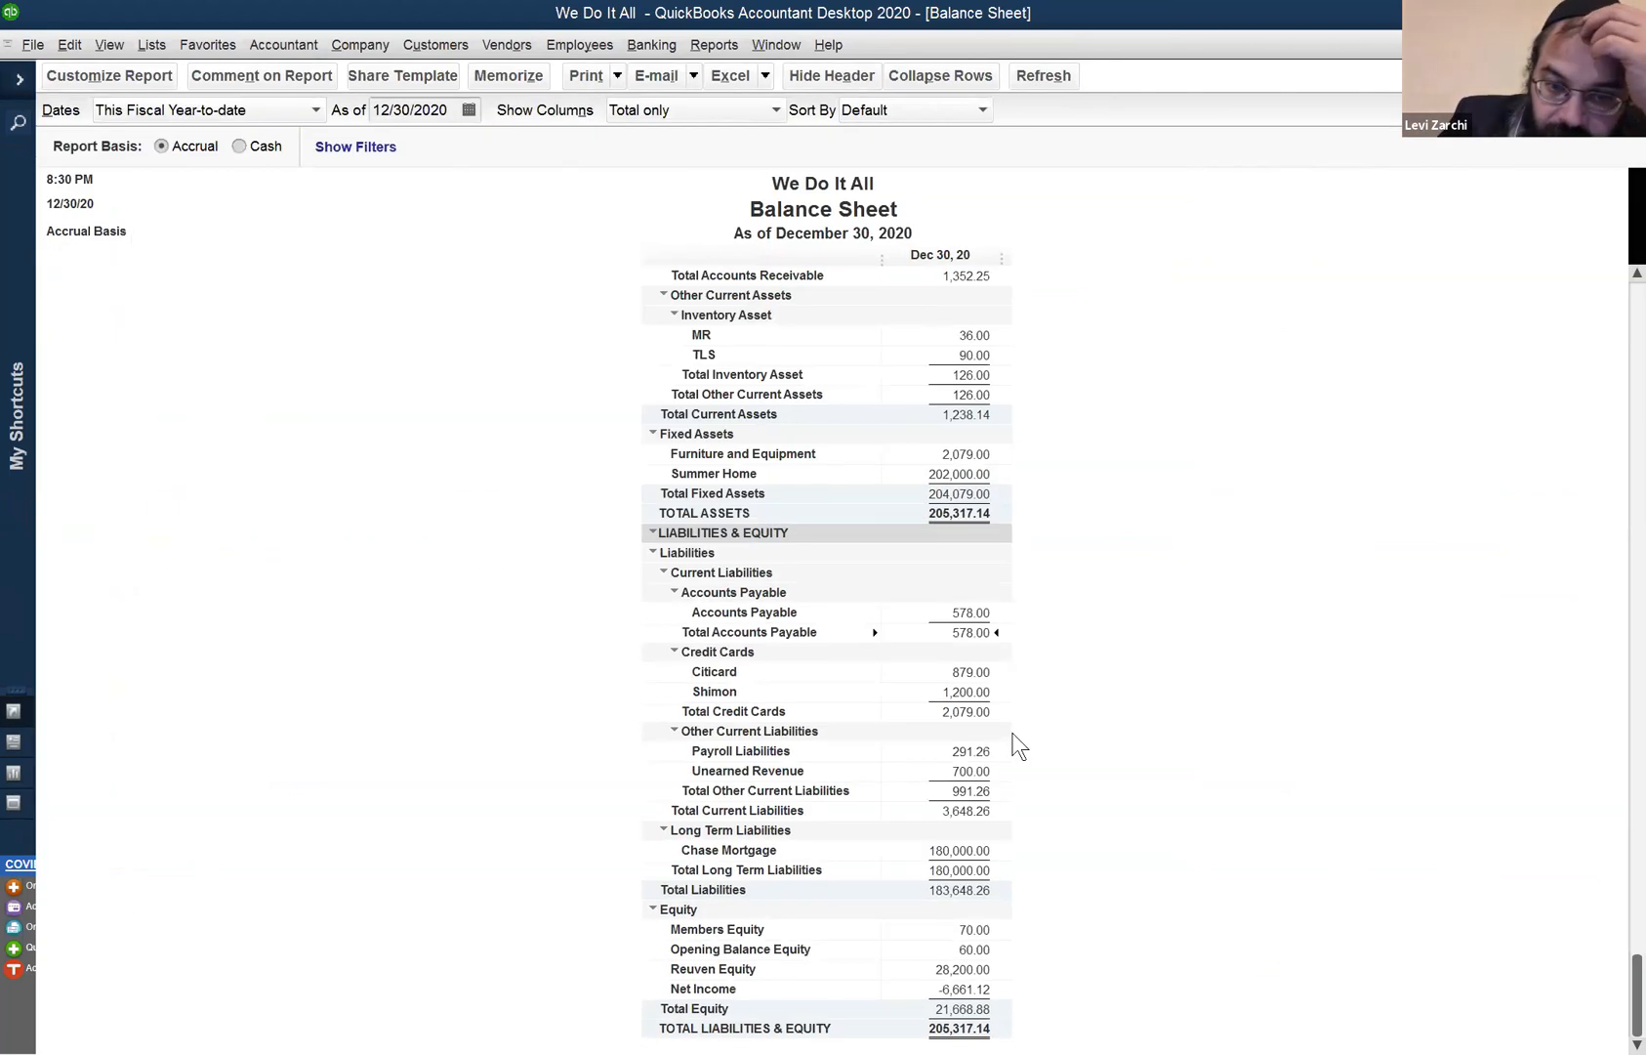
pyautogui.click(966, 754)
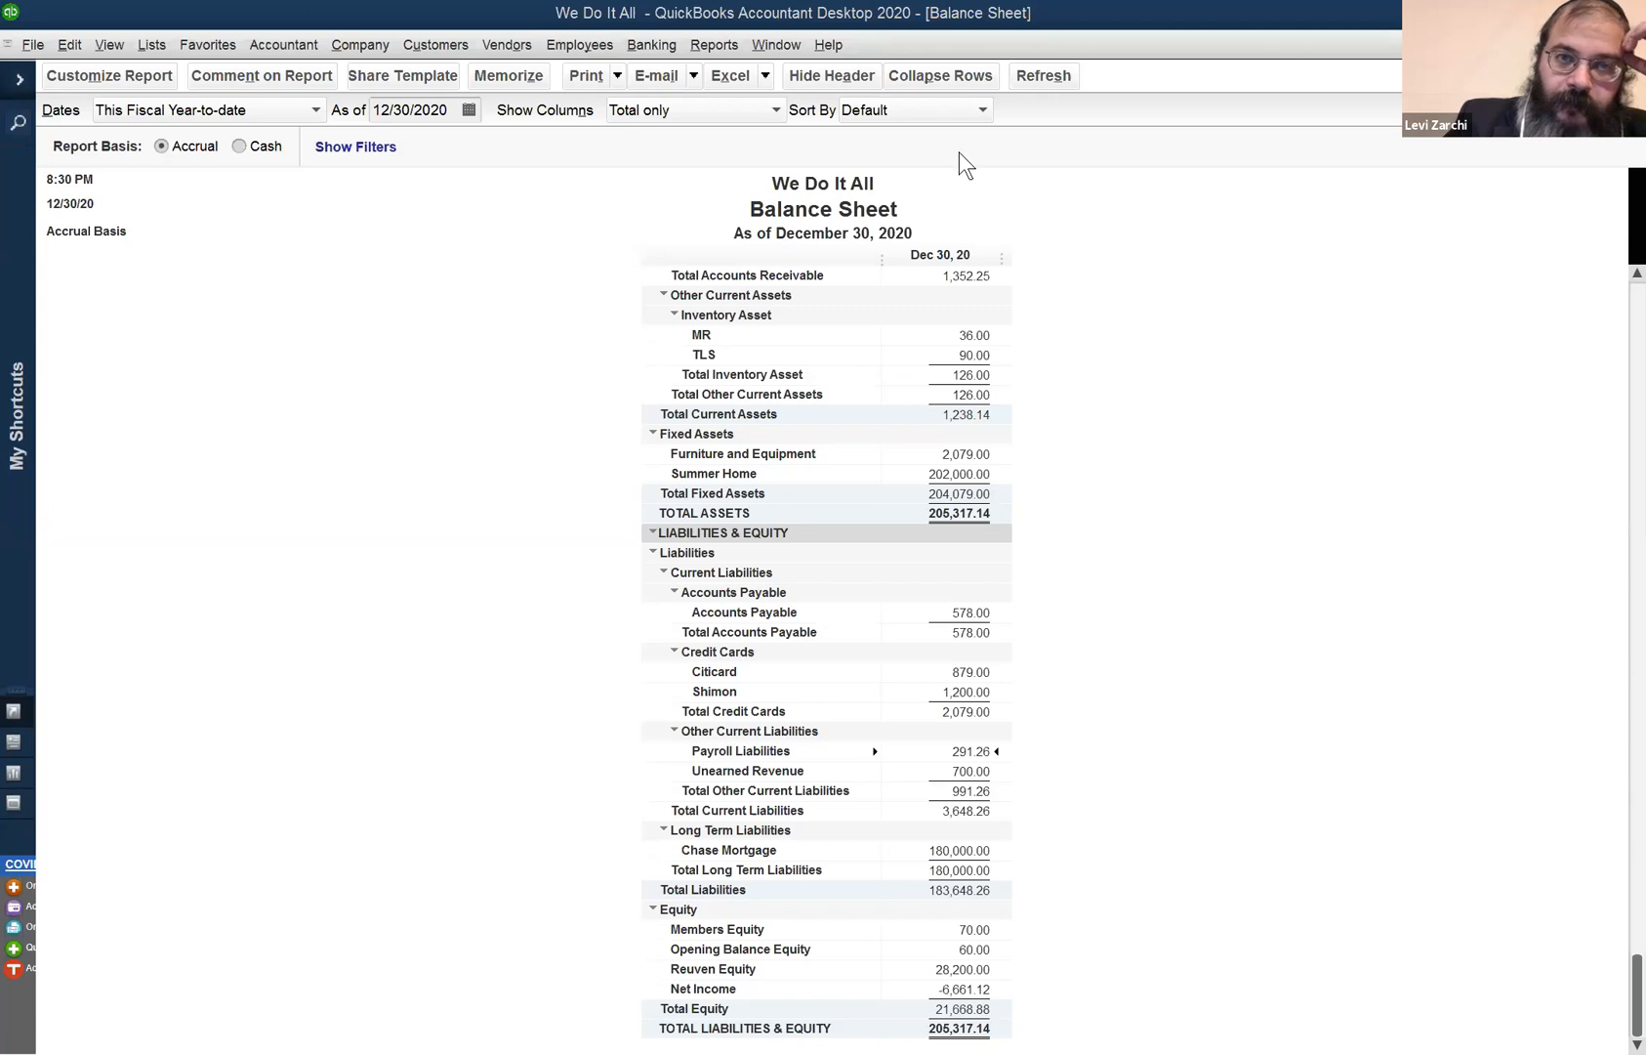
pyautogui.click(518, 46)
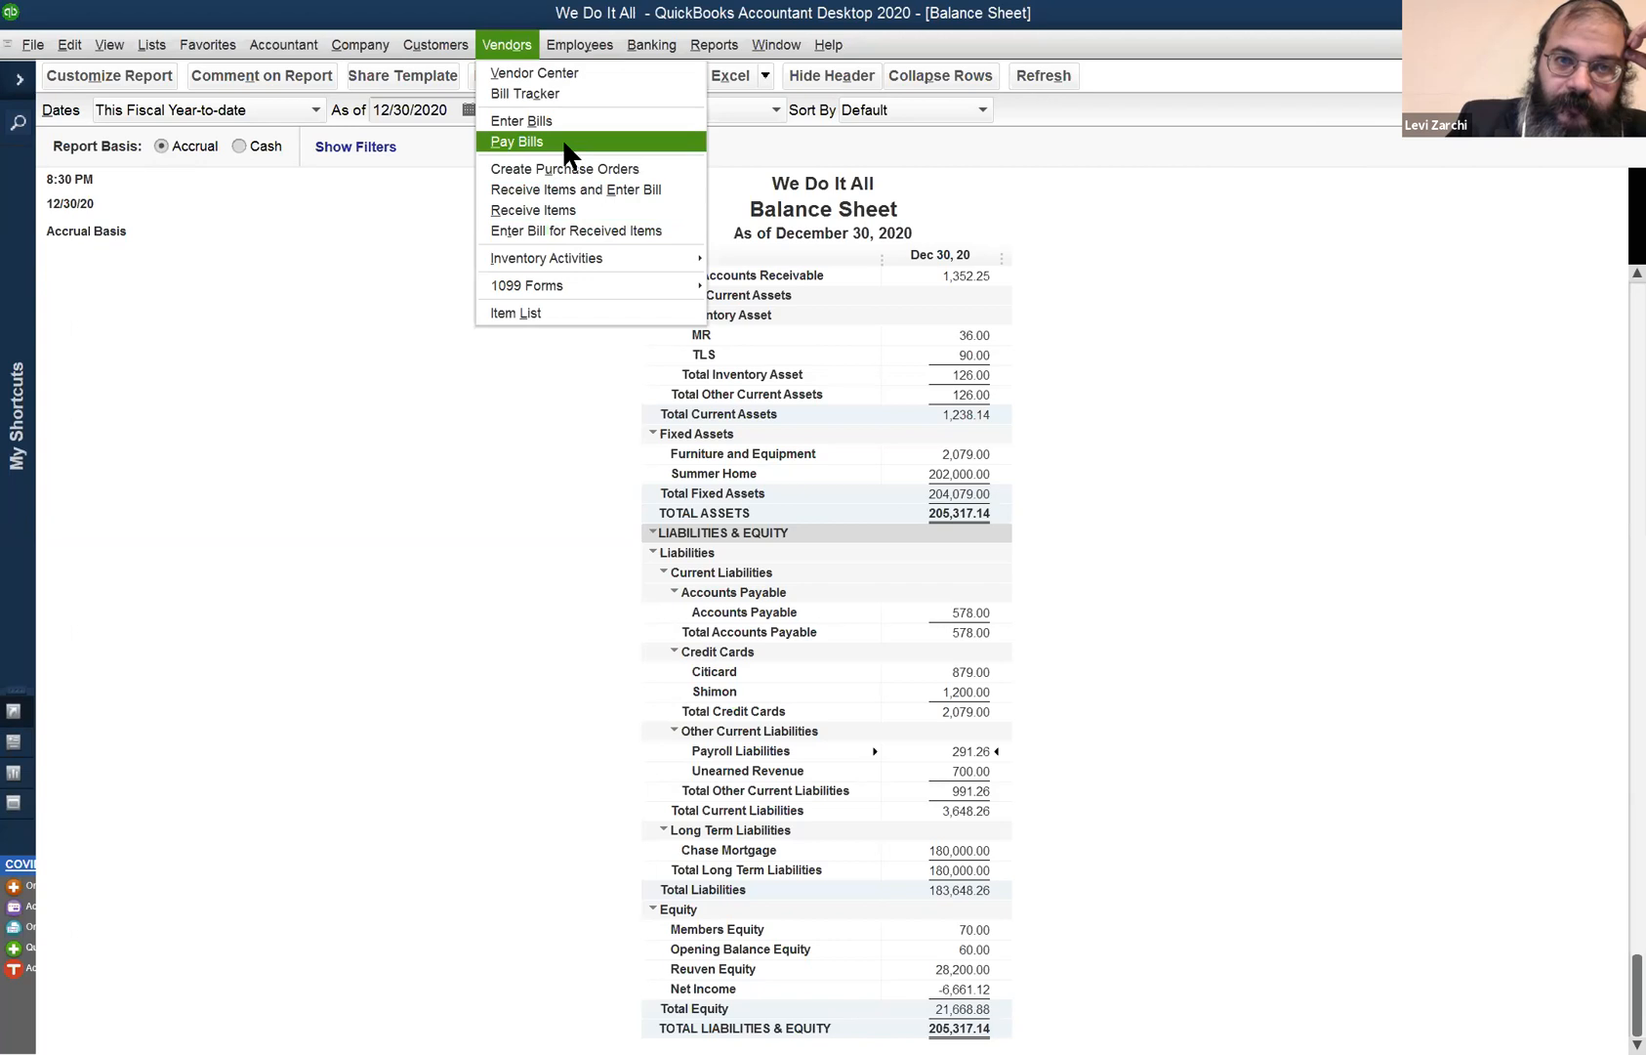
pyautogui.moveTo(446, 46)
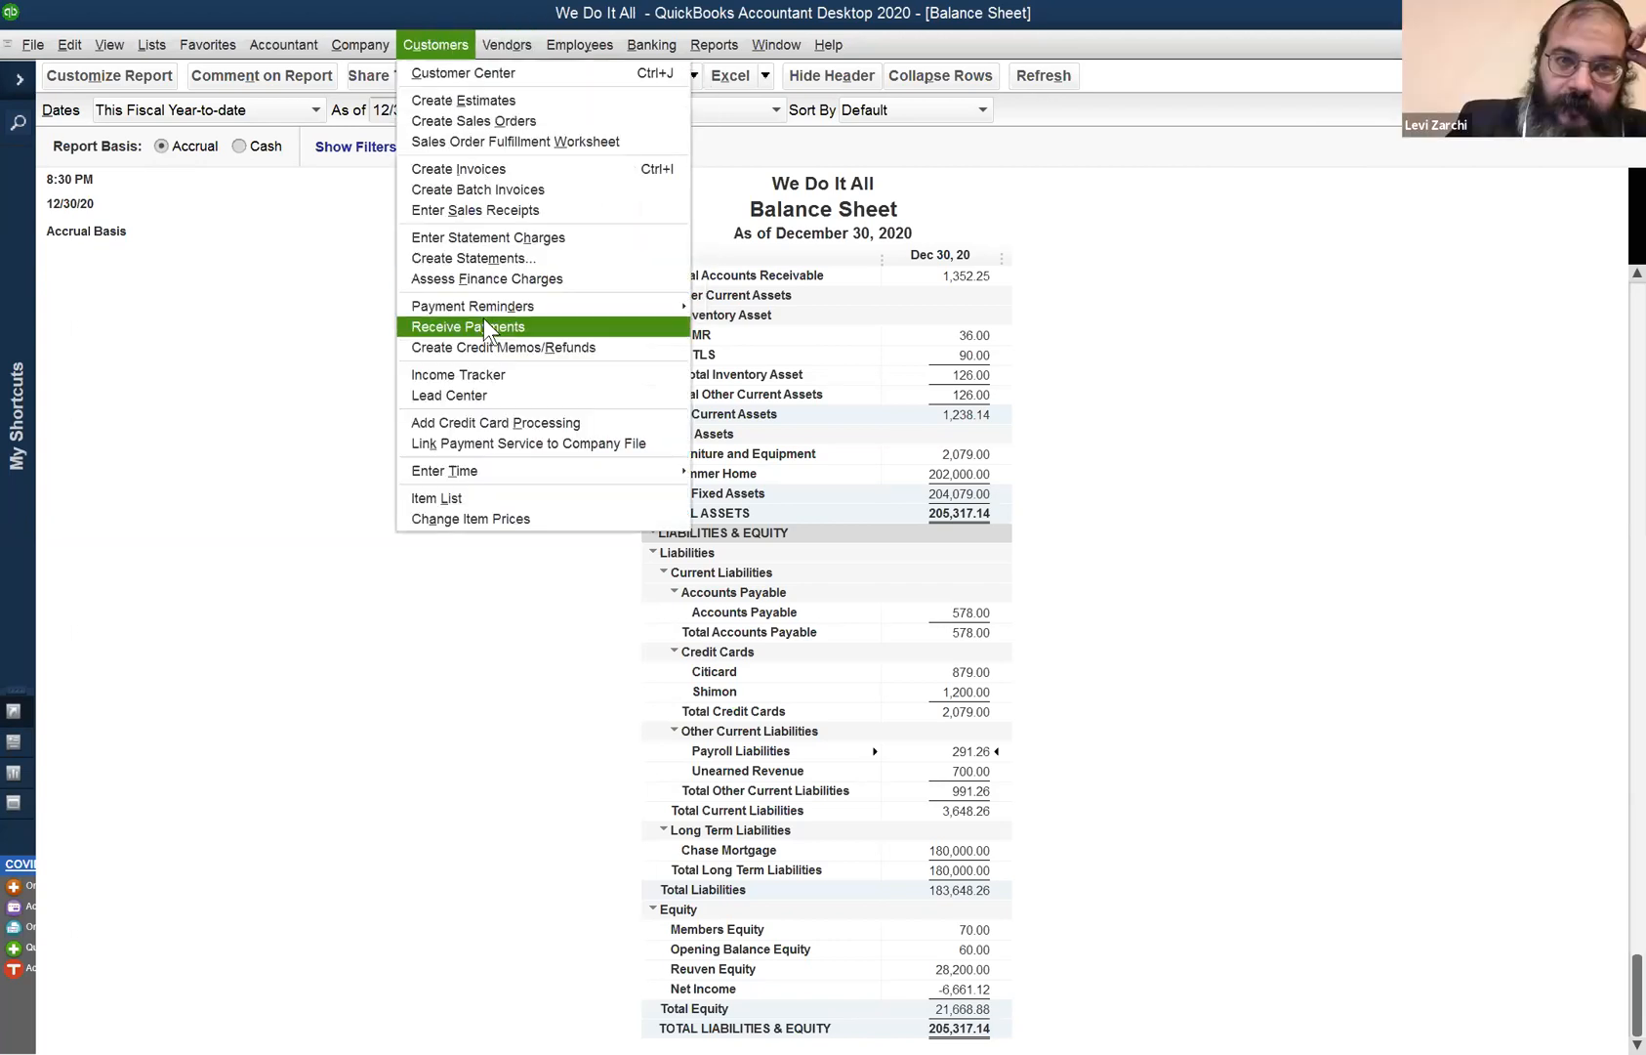
pyautogui.click(508, 45)
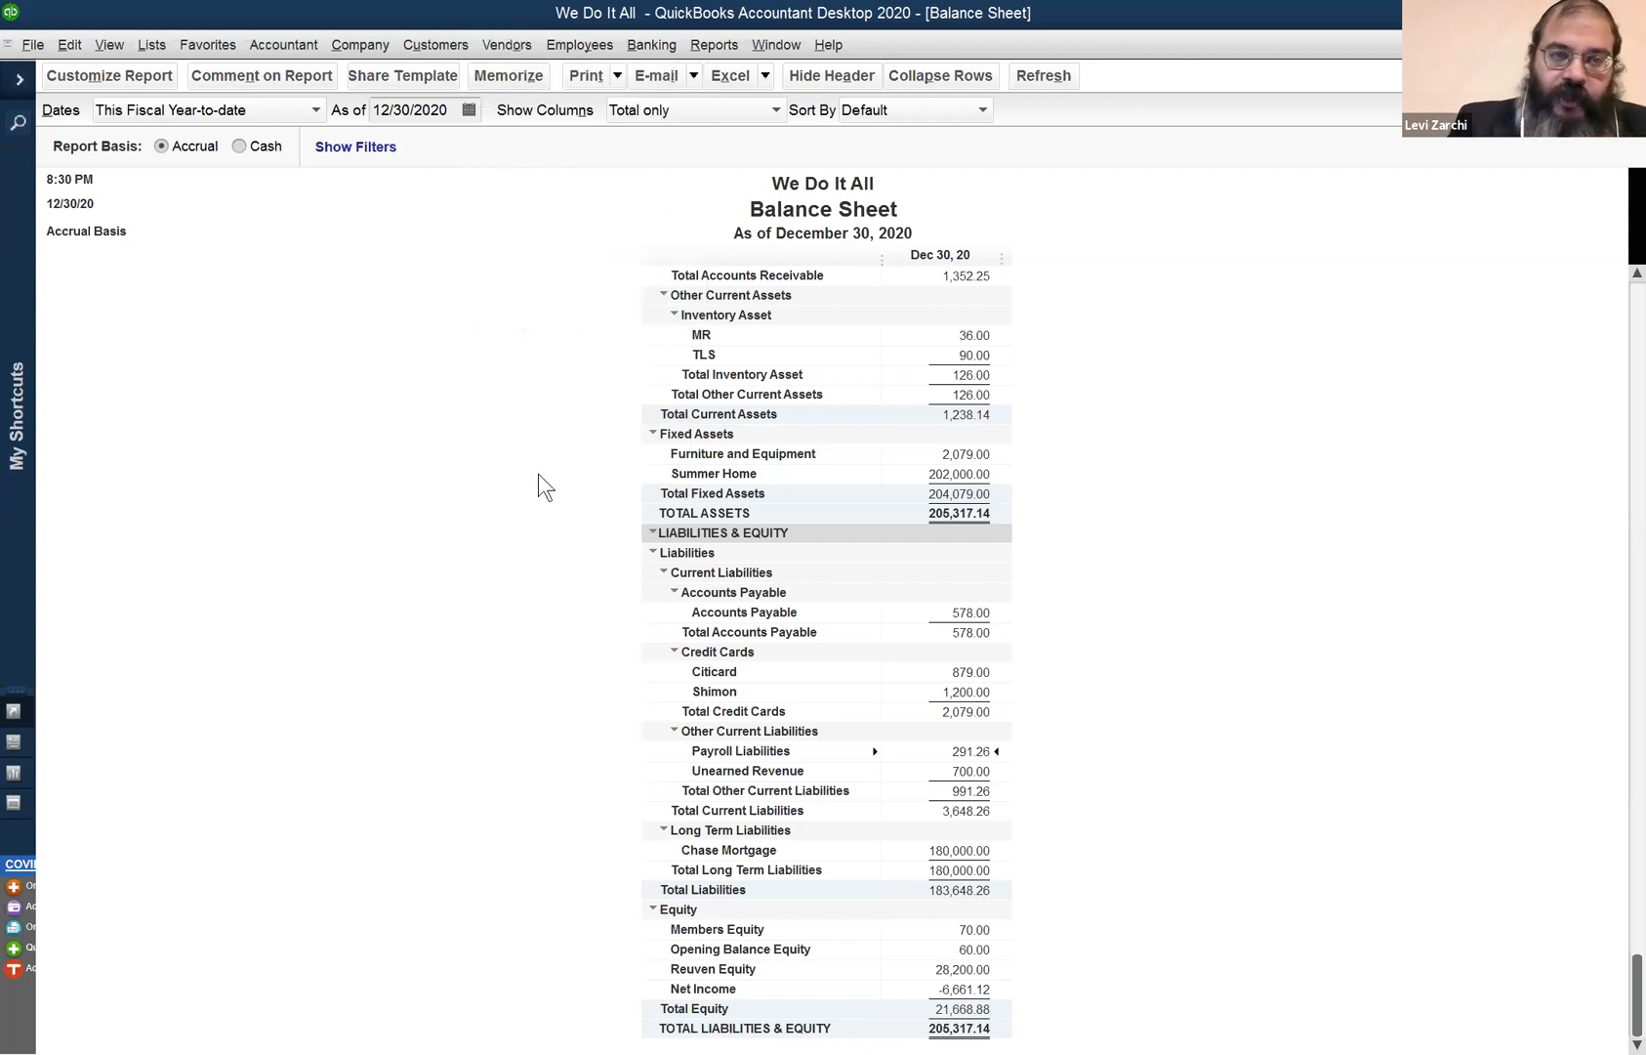
pyautogui.hotkey('ctrl', 'a')
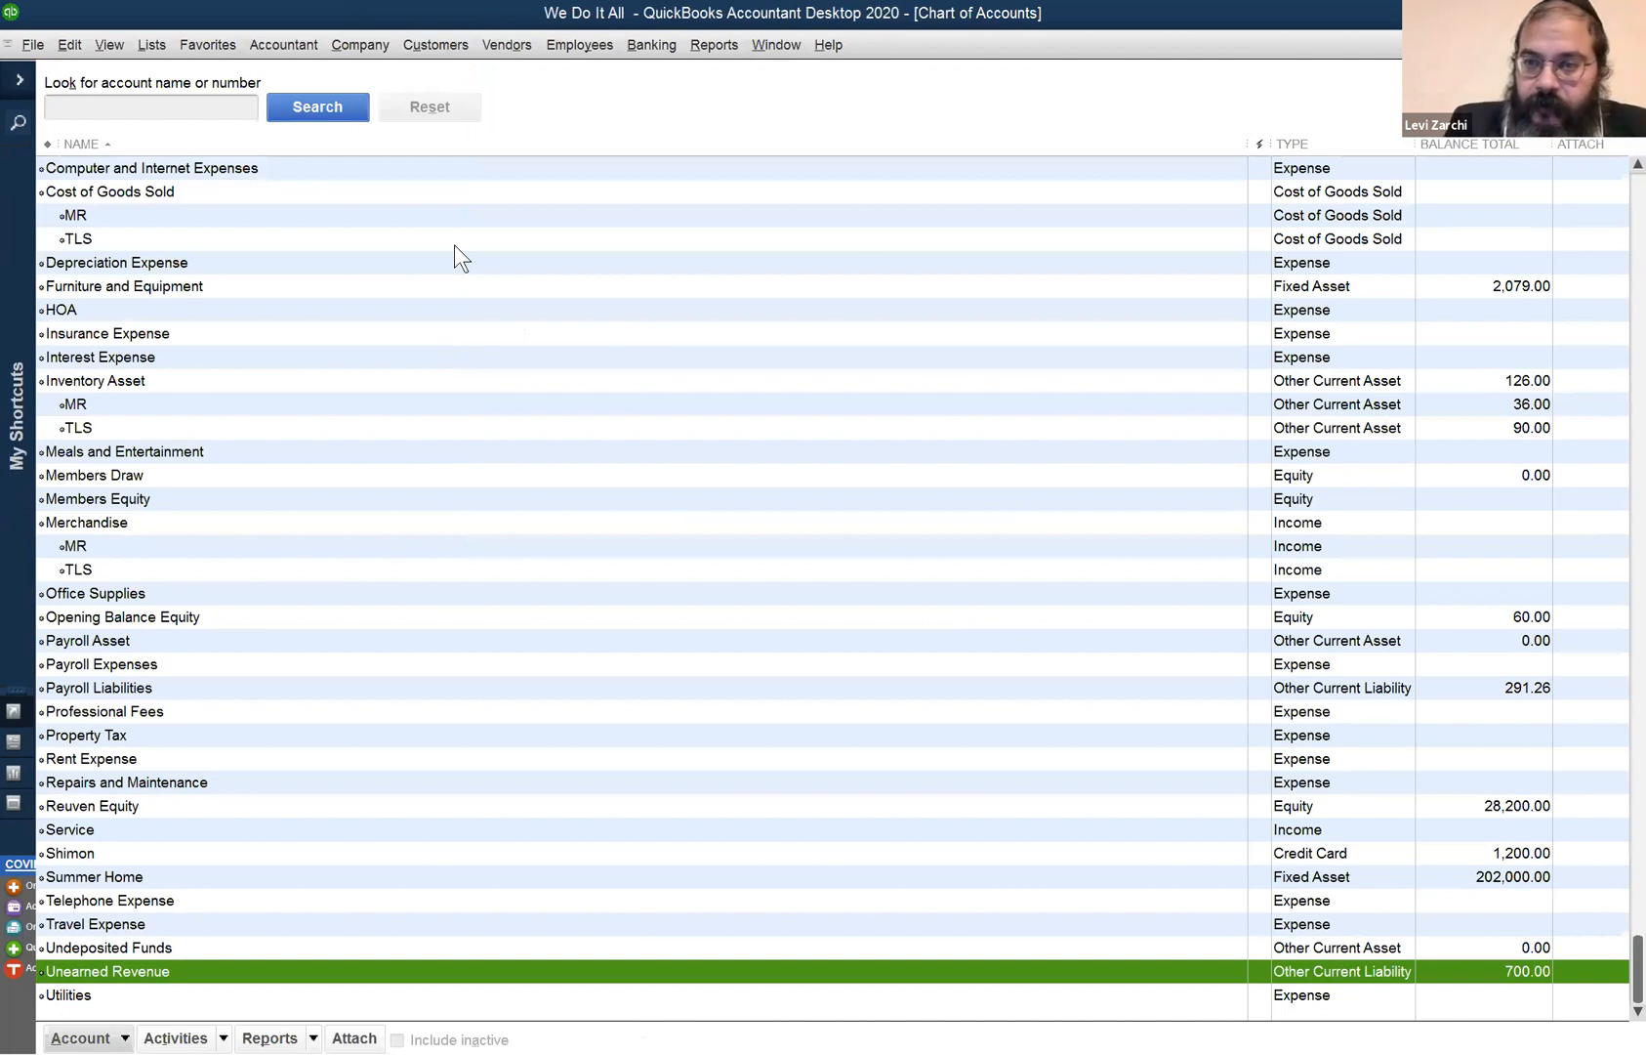
# - Open the Chart of Accounts and select Depreciation Expense and Accounts Payable
pyautogui.hotkey('ctrl', 'q')
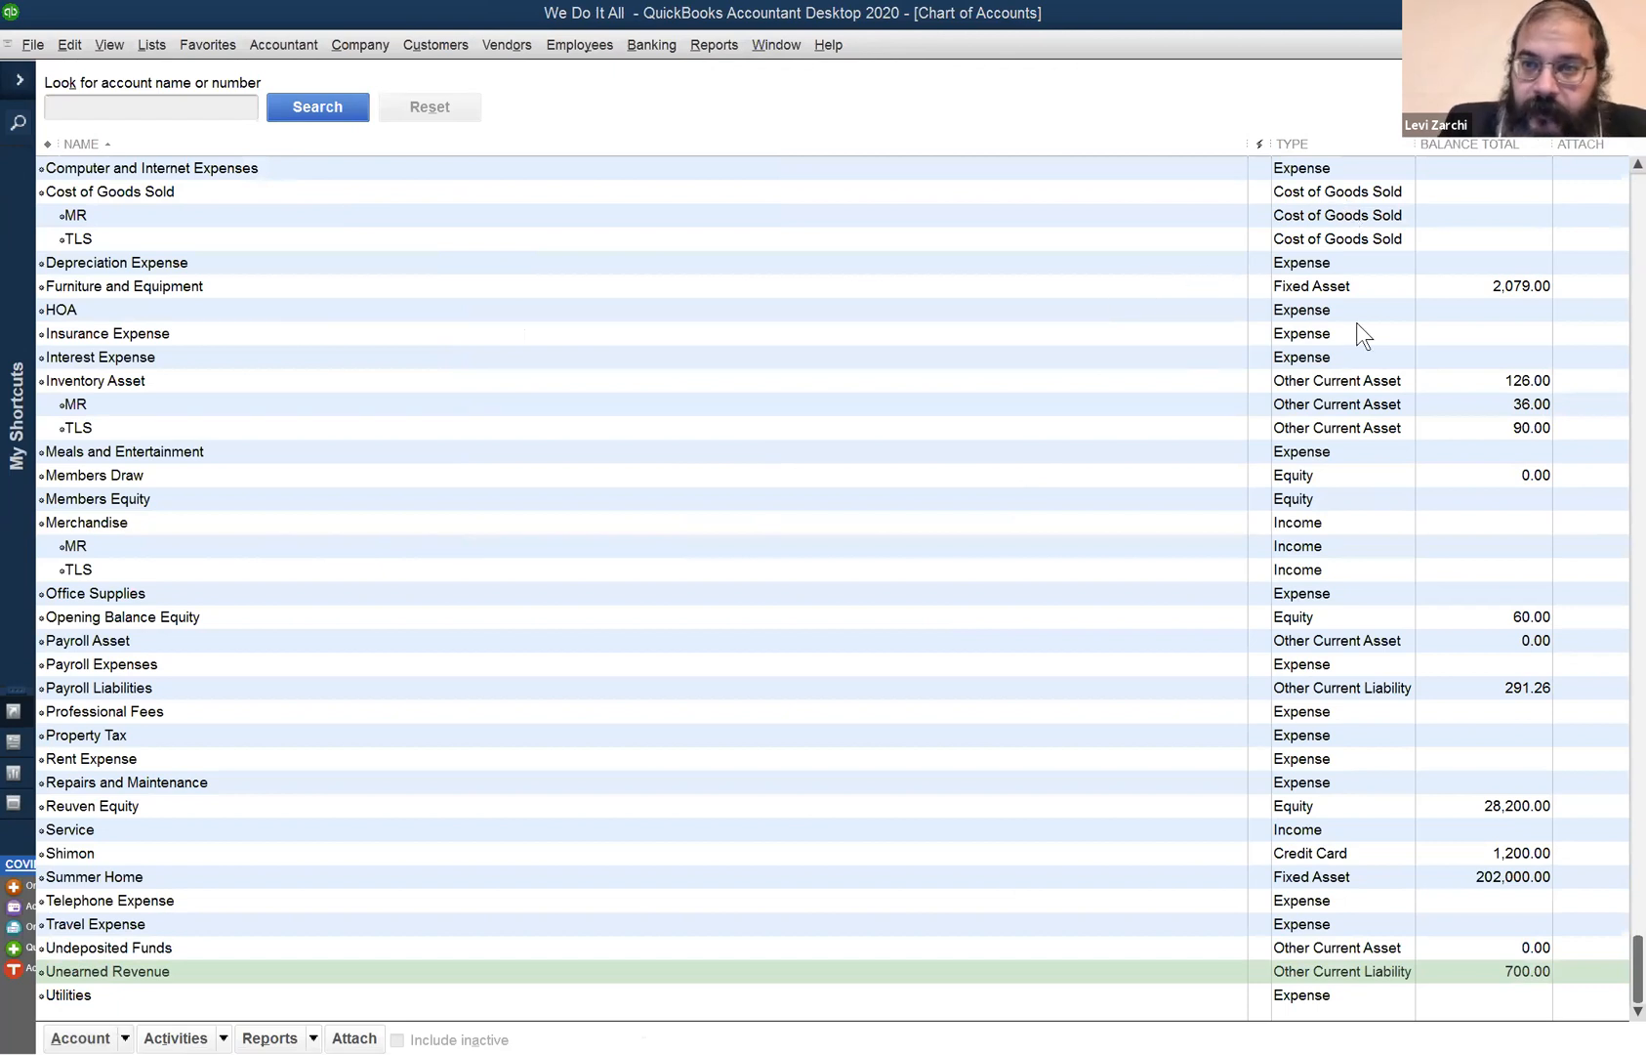
pyautogui.click(1361, 264)
pyautogui.scroll(4, 1363, 196)
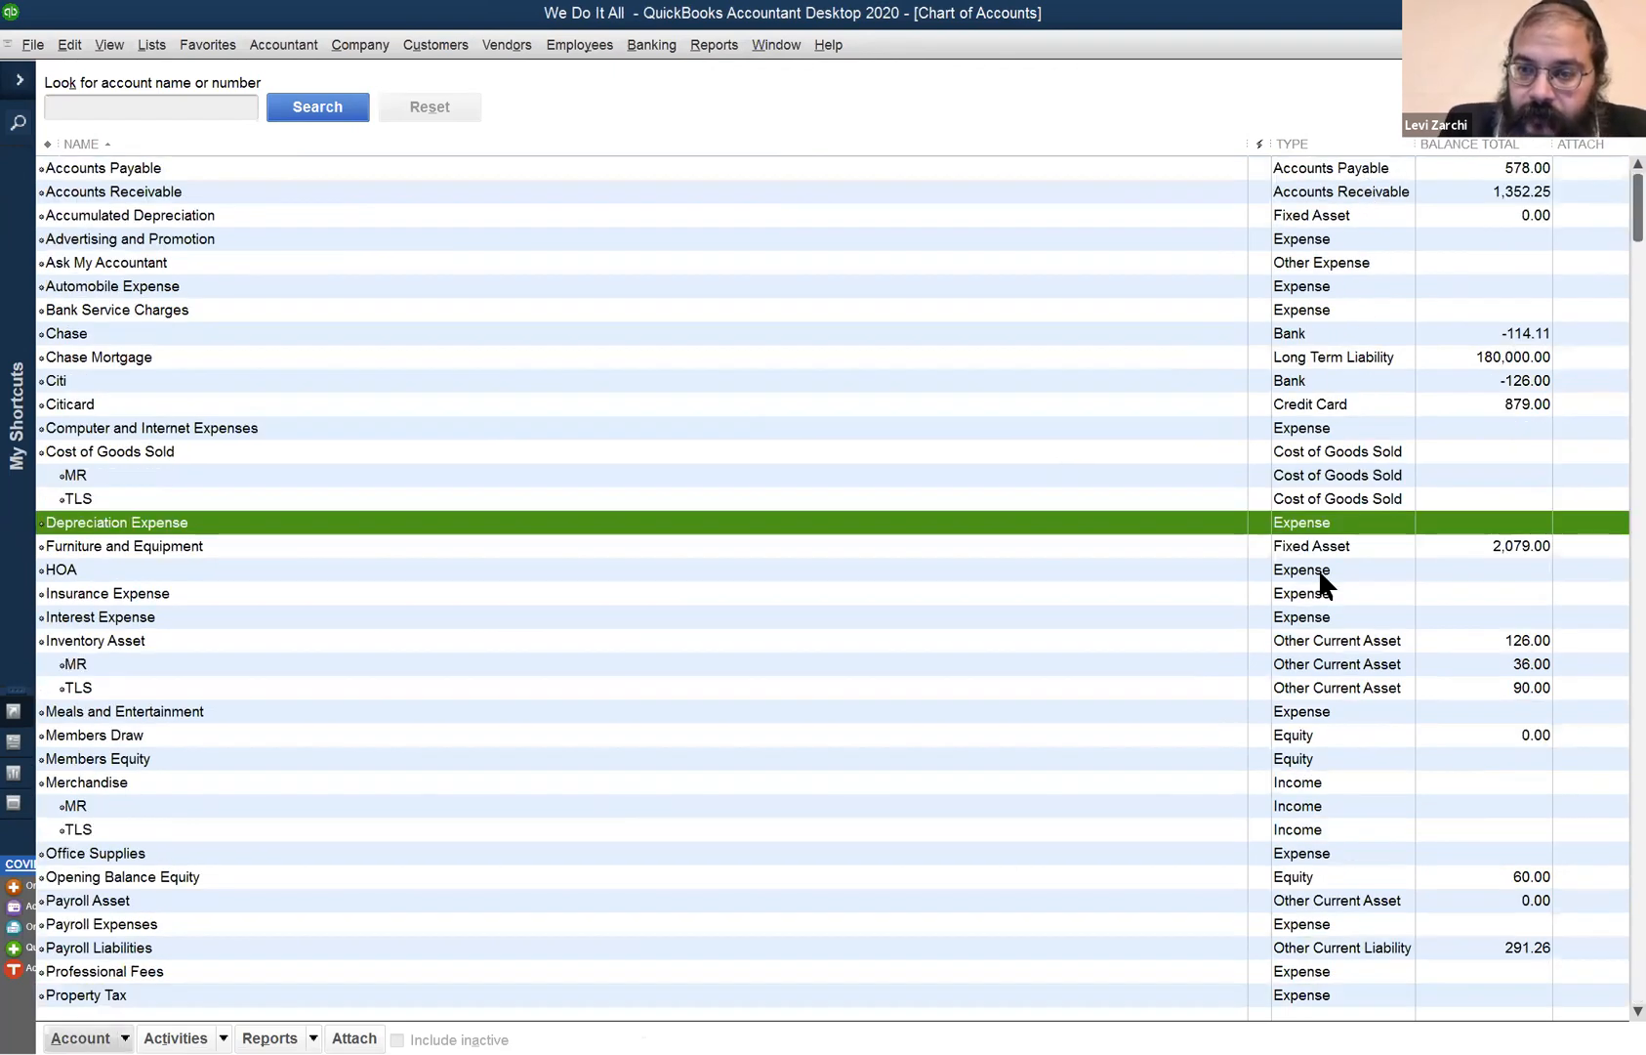
pyautogui.scroll(-4, 1320, 574)
pyautogui.scroll(3, 1315, 429)
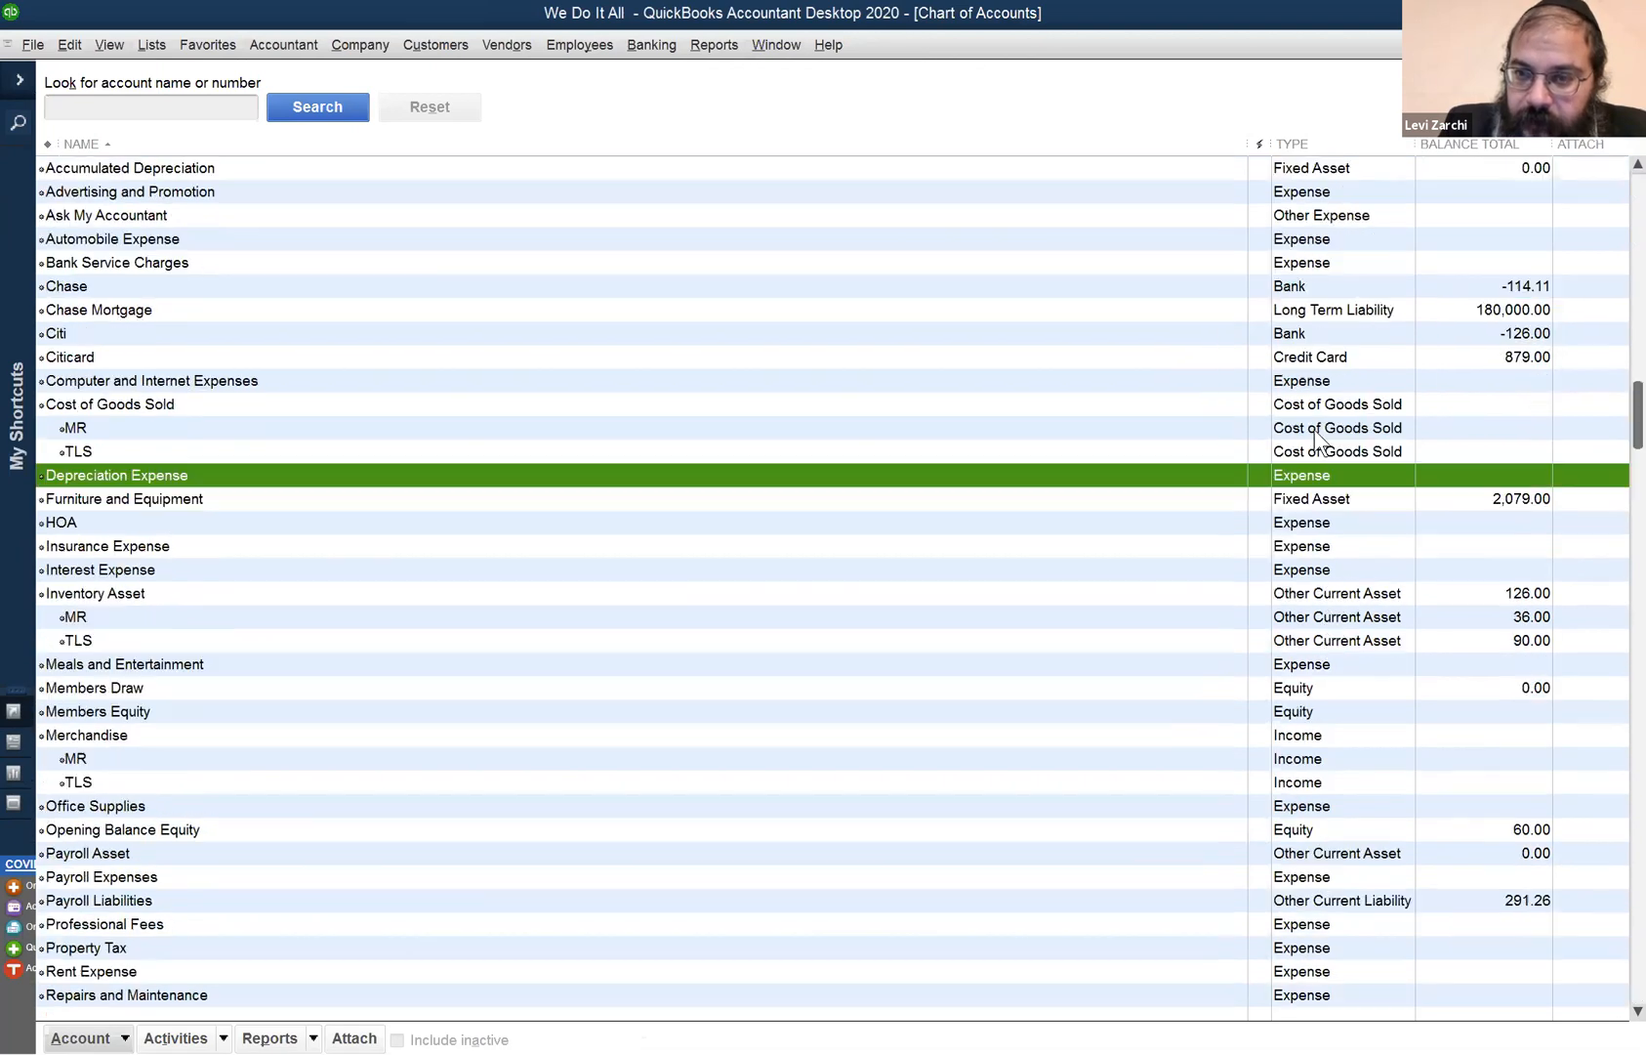
pyautogui.scroll(1, 1319, 437)
pyautogui.click(1330, 169)
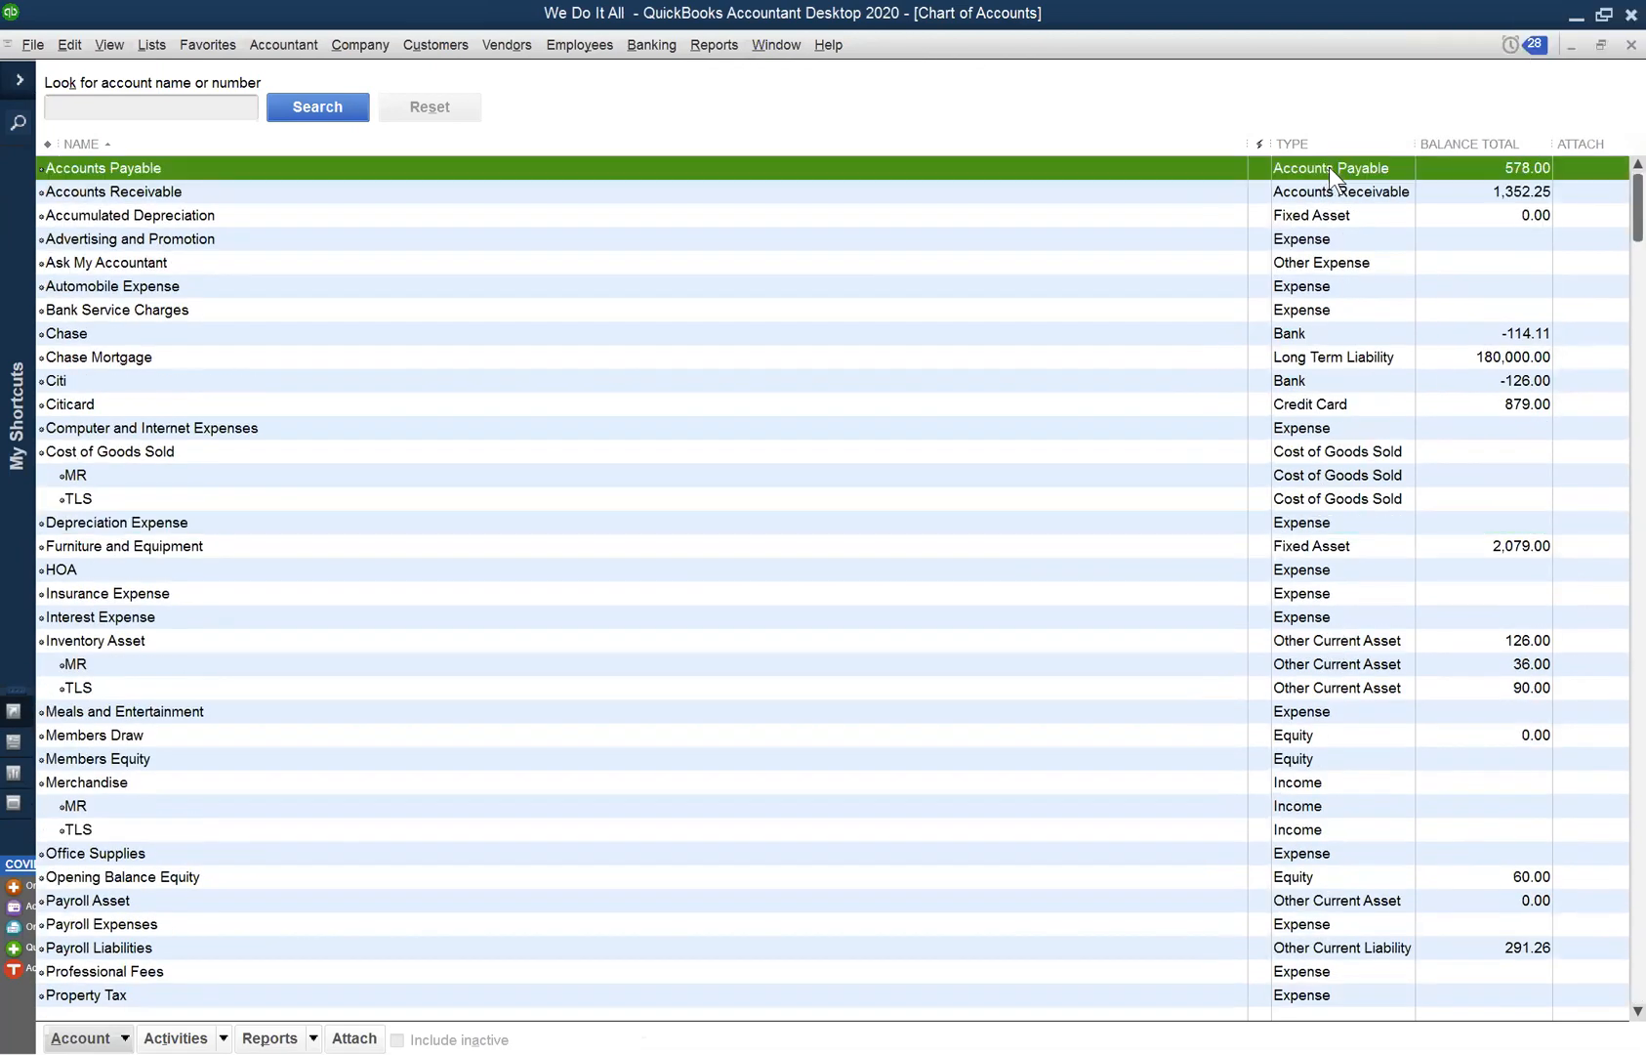
# - Check the Insurance Expense, Utilities, Accounts Payable and Accounts Receivable (1,352.25) balances
pyautogui.click(1316, 598)
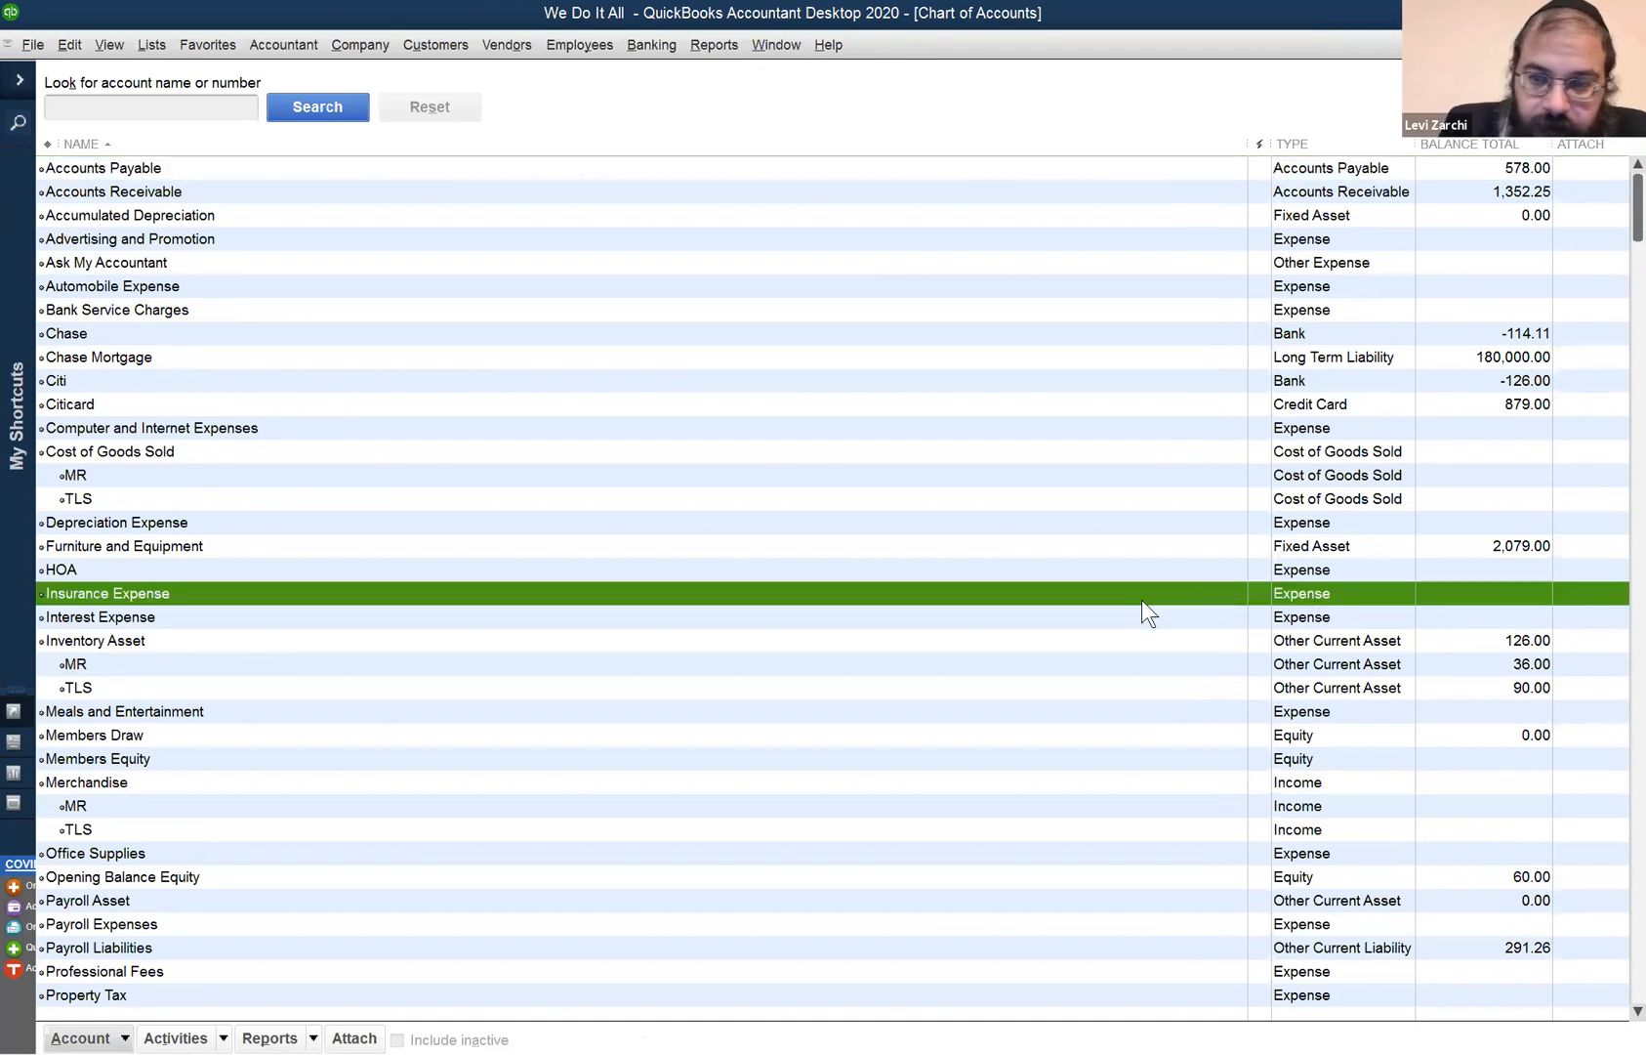
pyautogui.scroll(-3, 1141, 605)
pyautogui.scroll(-1, 439, 684)
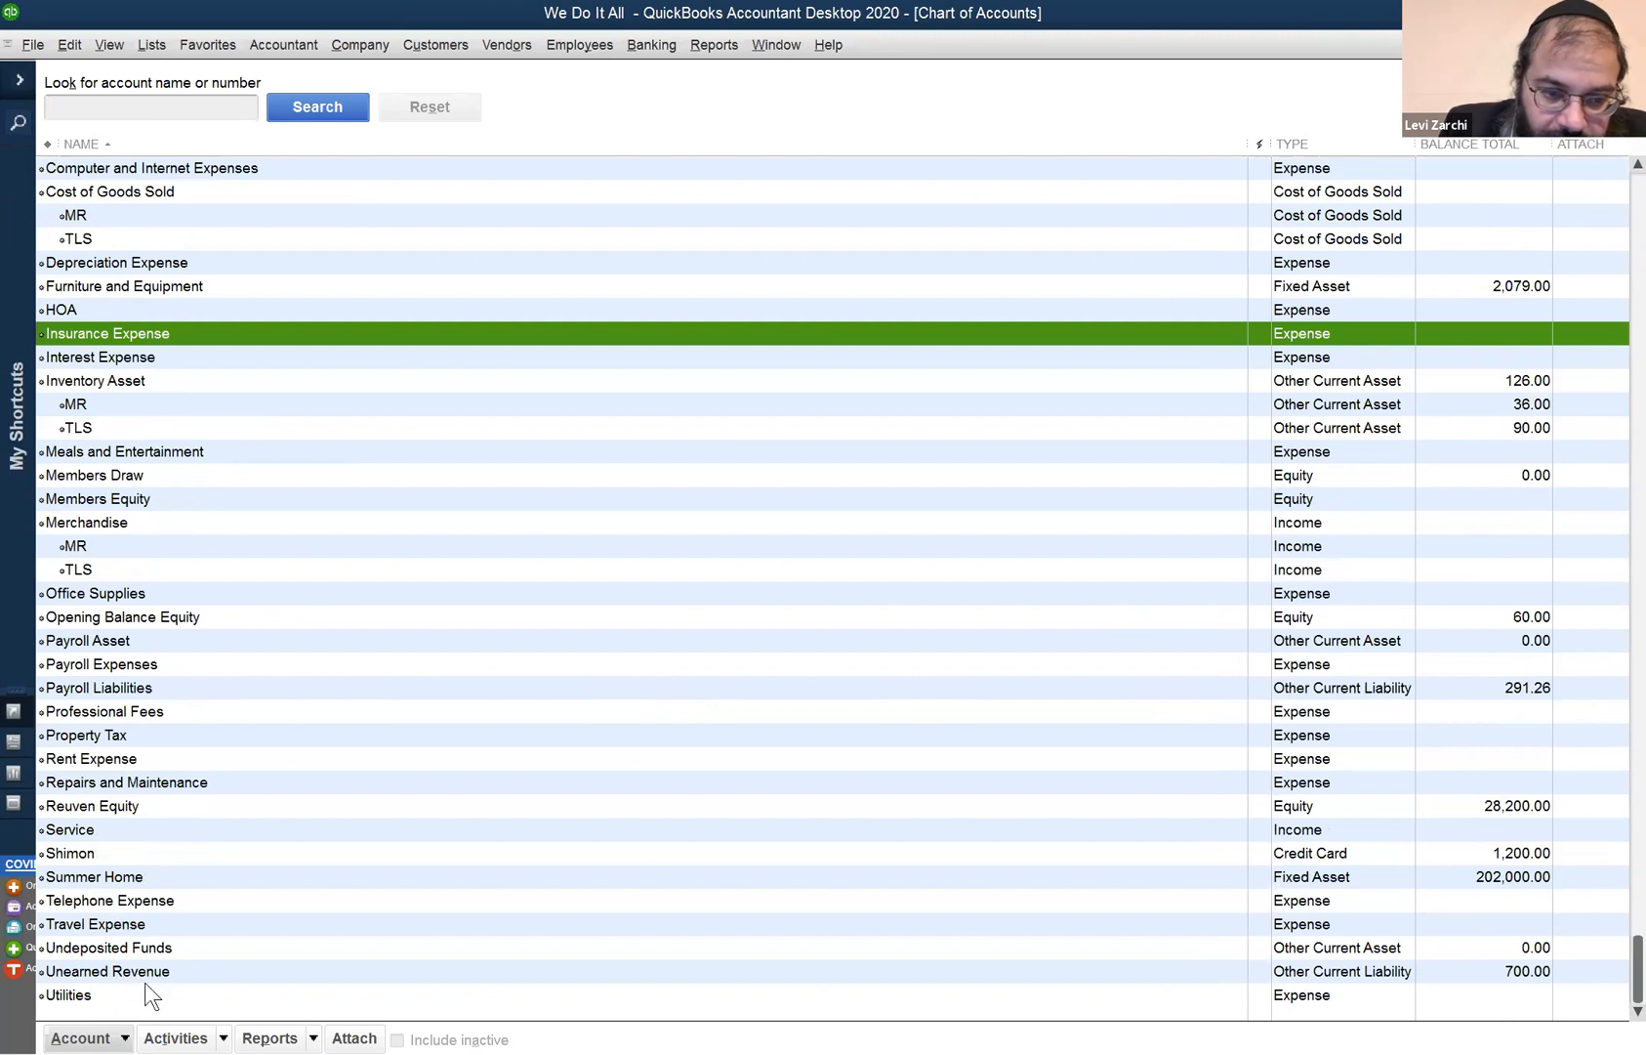
pyautogui.click(1301, 996)
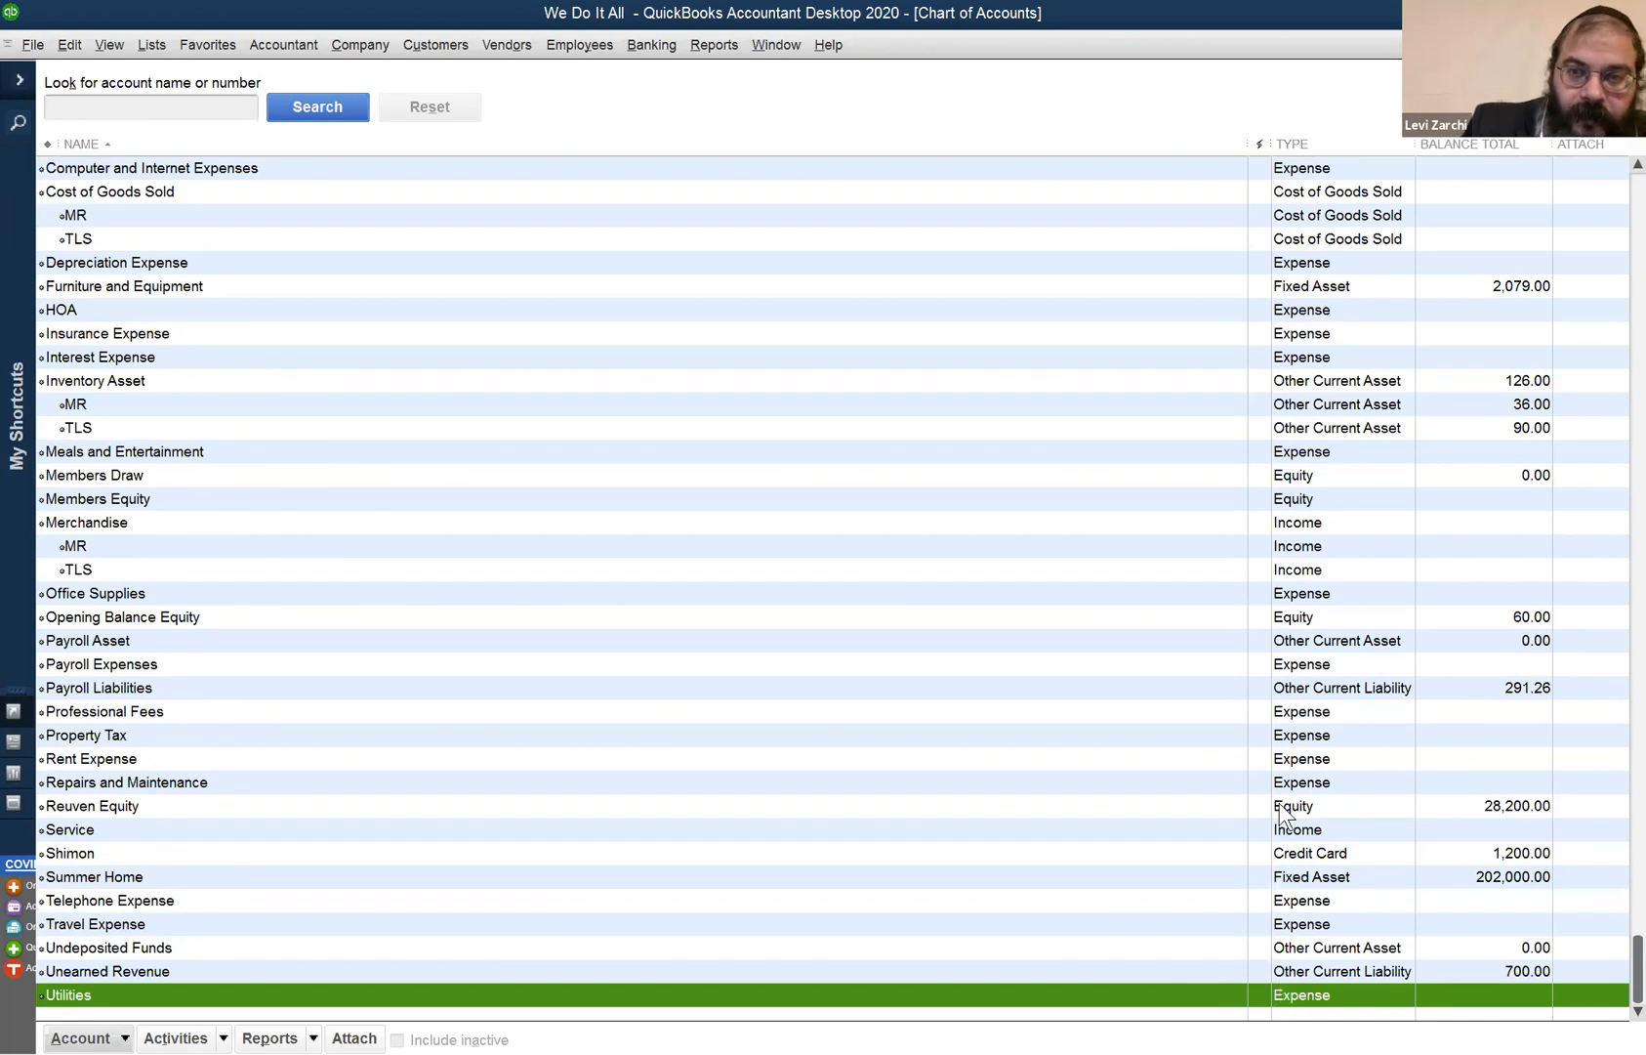
pyautogui.scroll(4, 1281, 768)
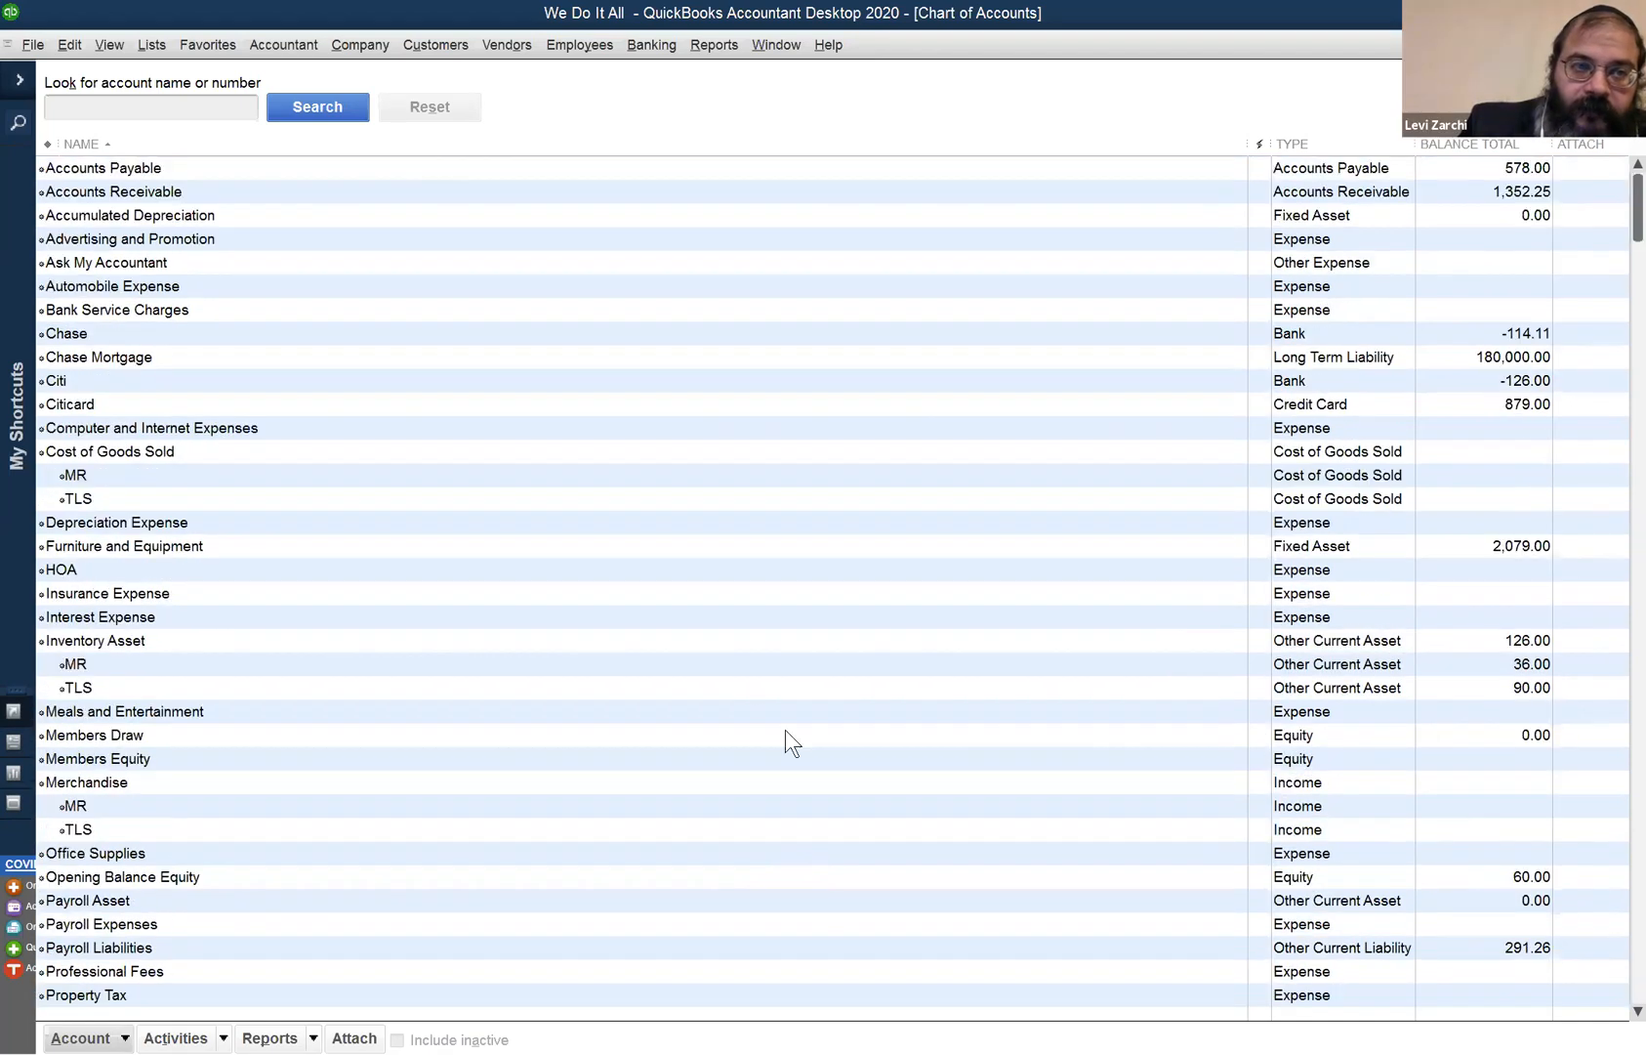
pyautogui.click(163, 167)
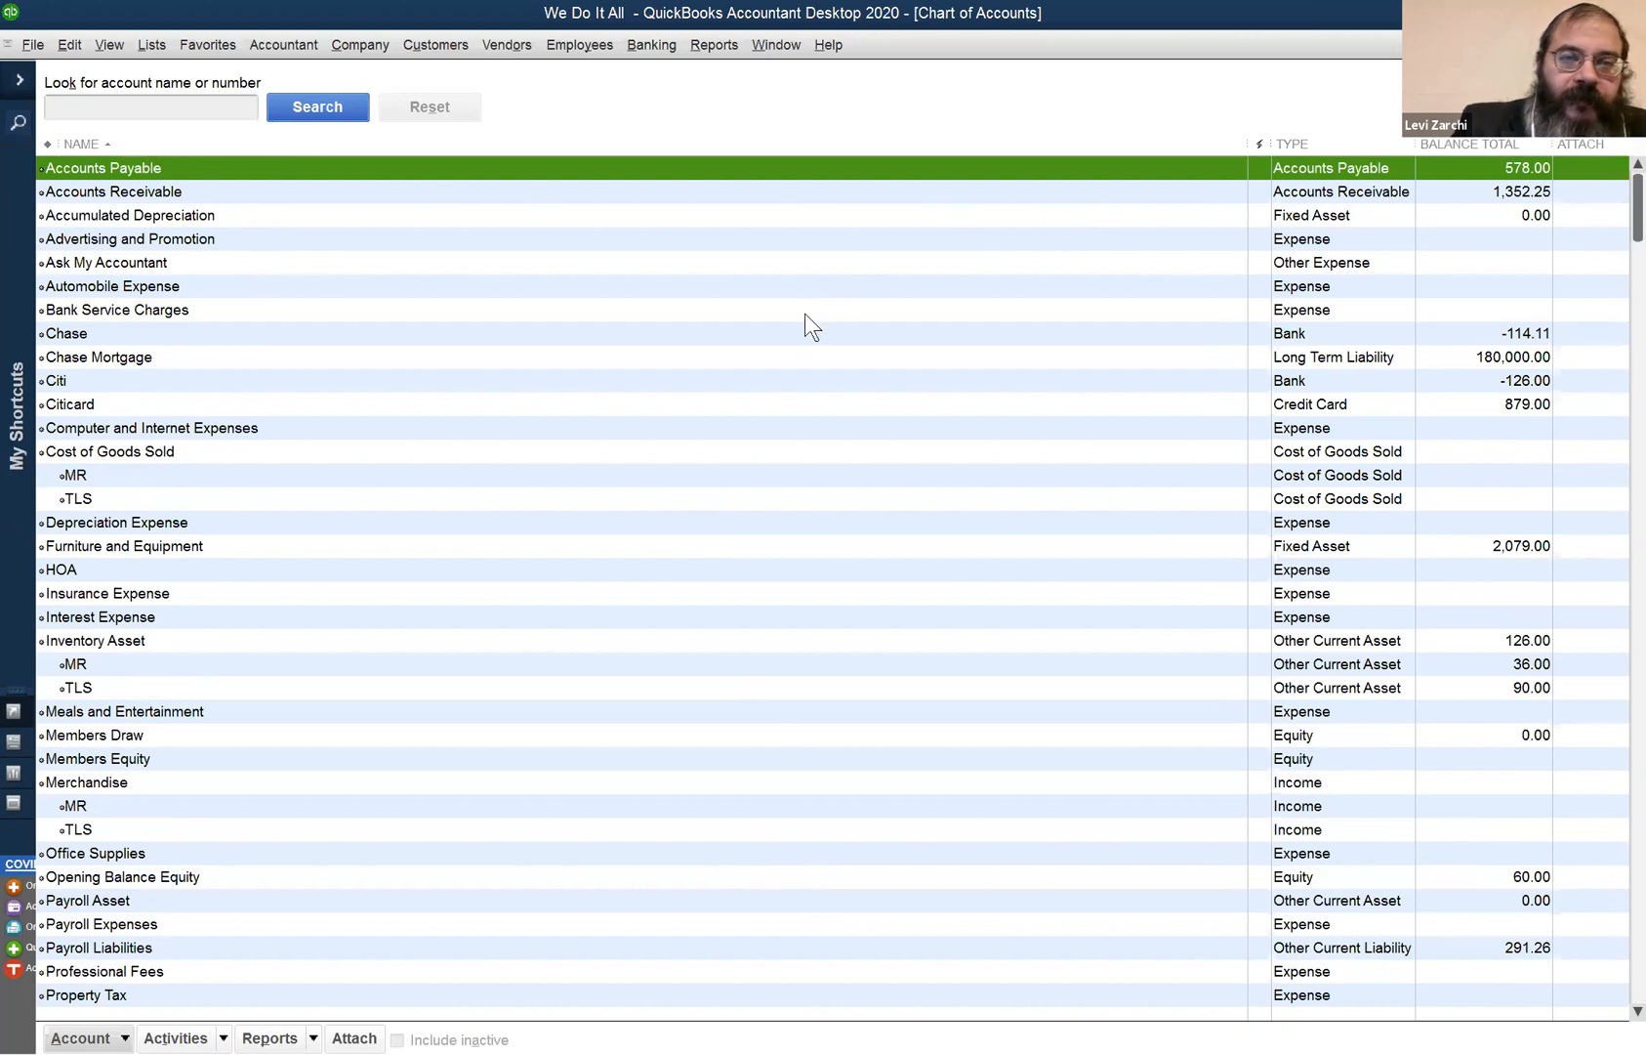
pyautogui.click(796, 192)
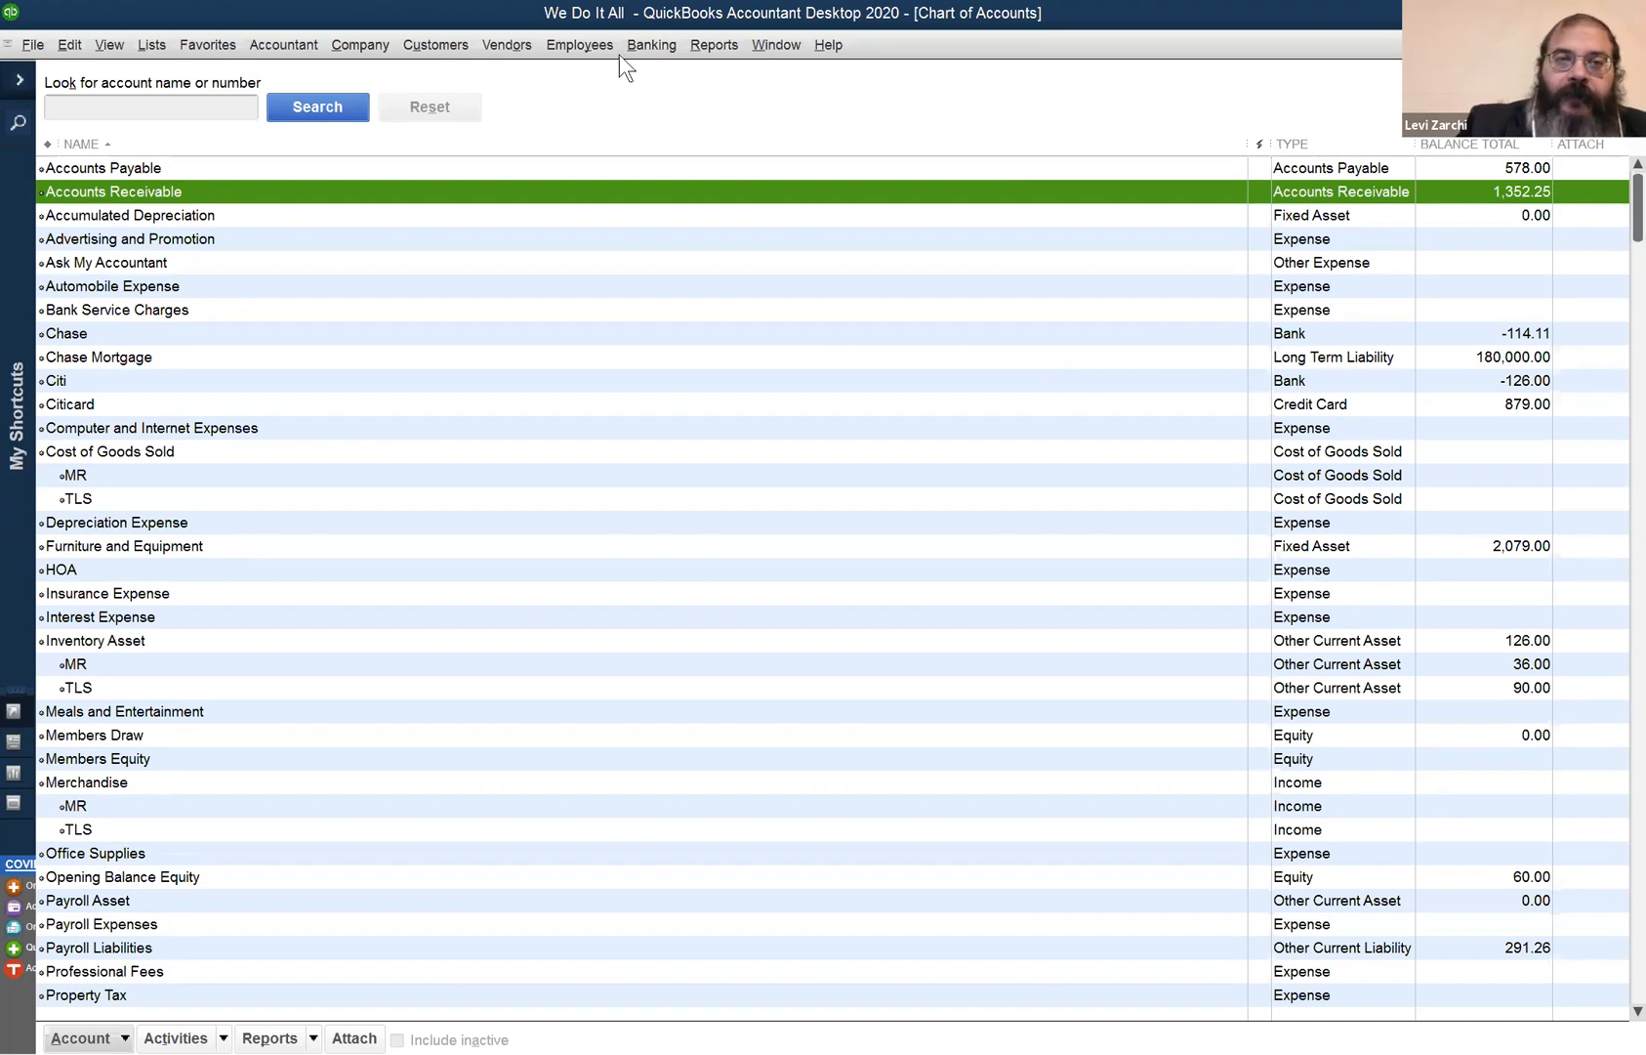
# - View National Grid in the Vendor Center, then bring up Pay Bills for the 578.00 unpaid bills
pyautogui.click(526, 39)
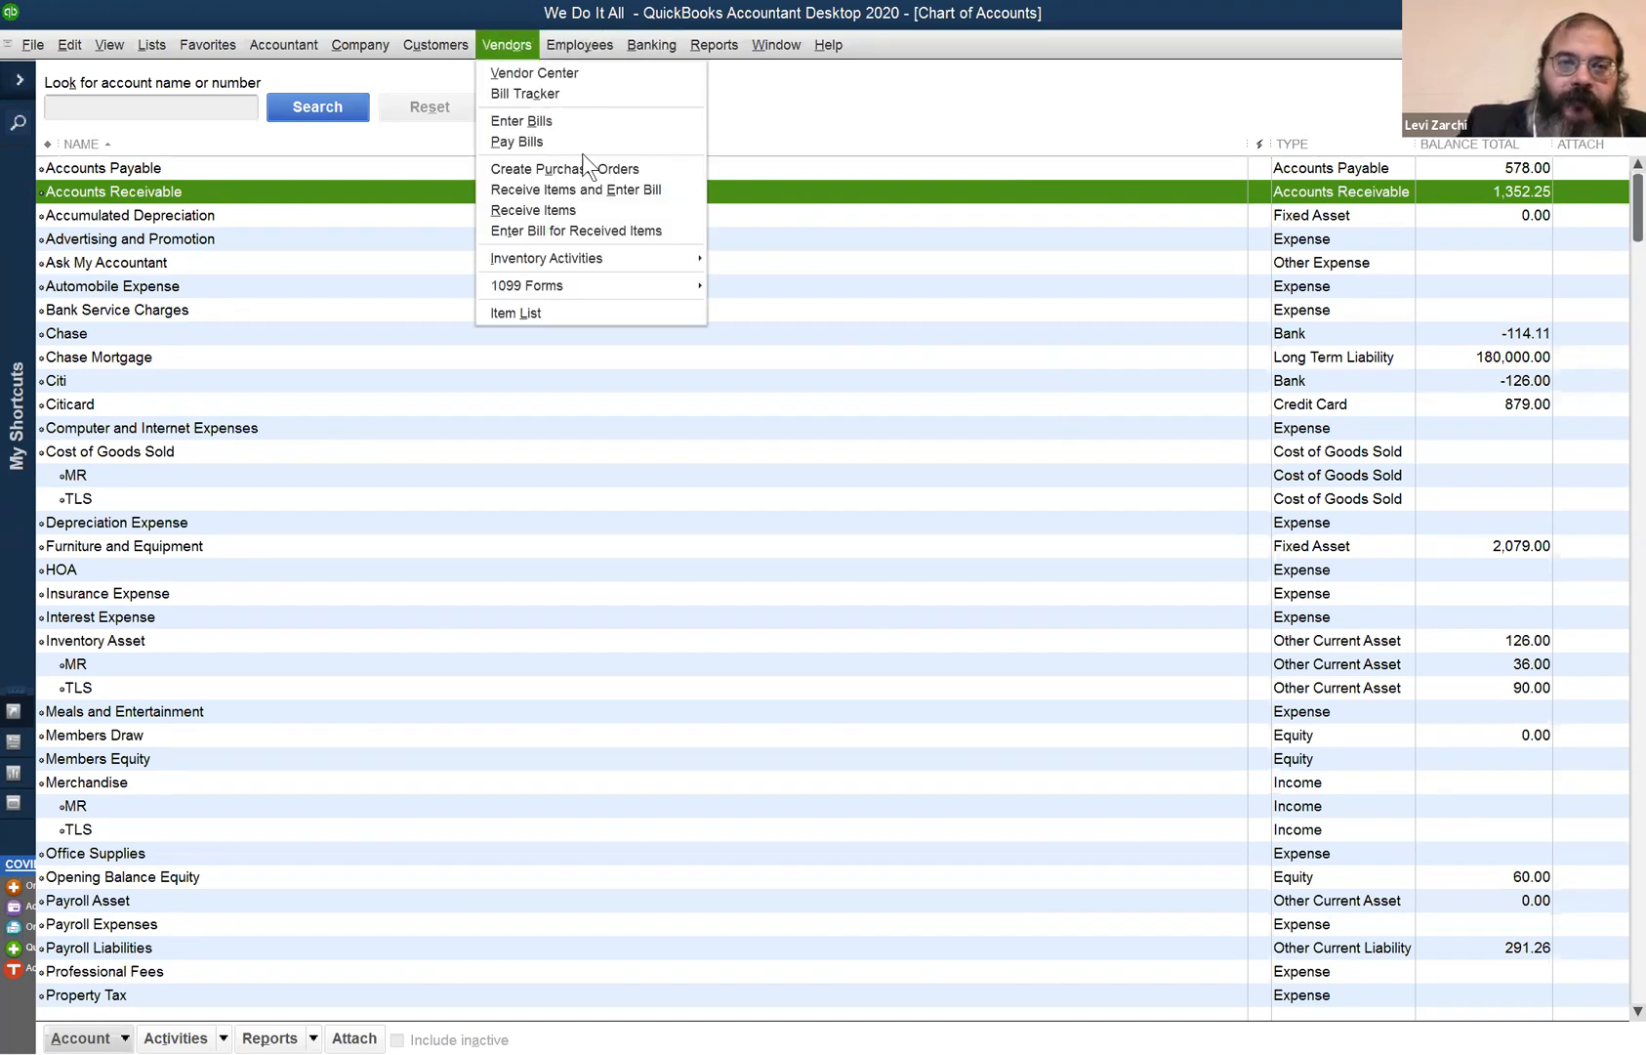
pyautogui.click(569, 73)
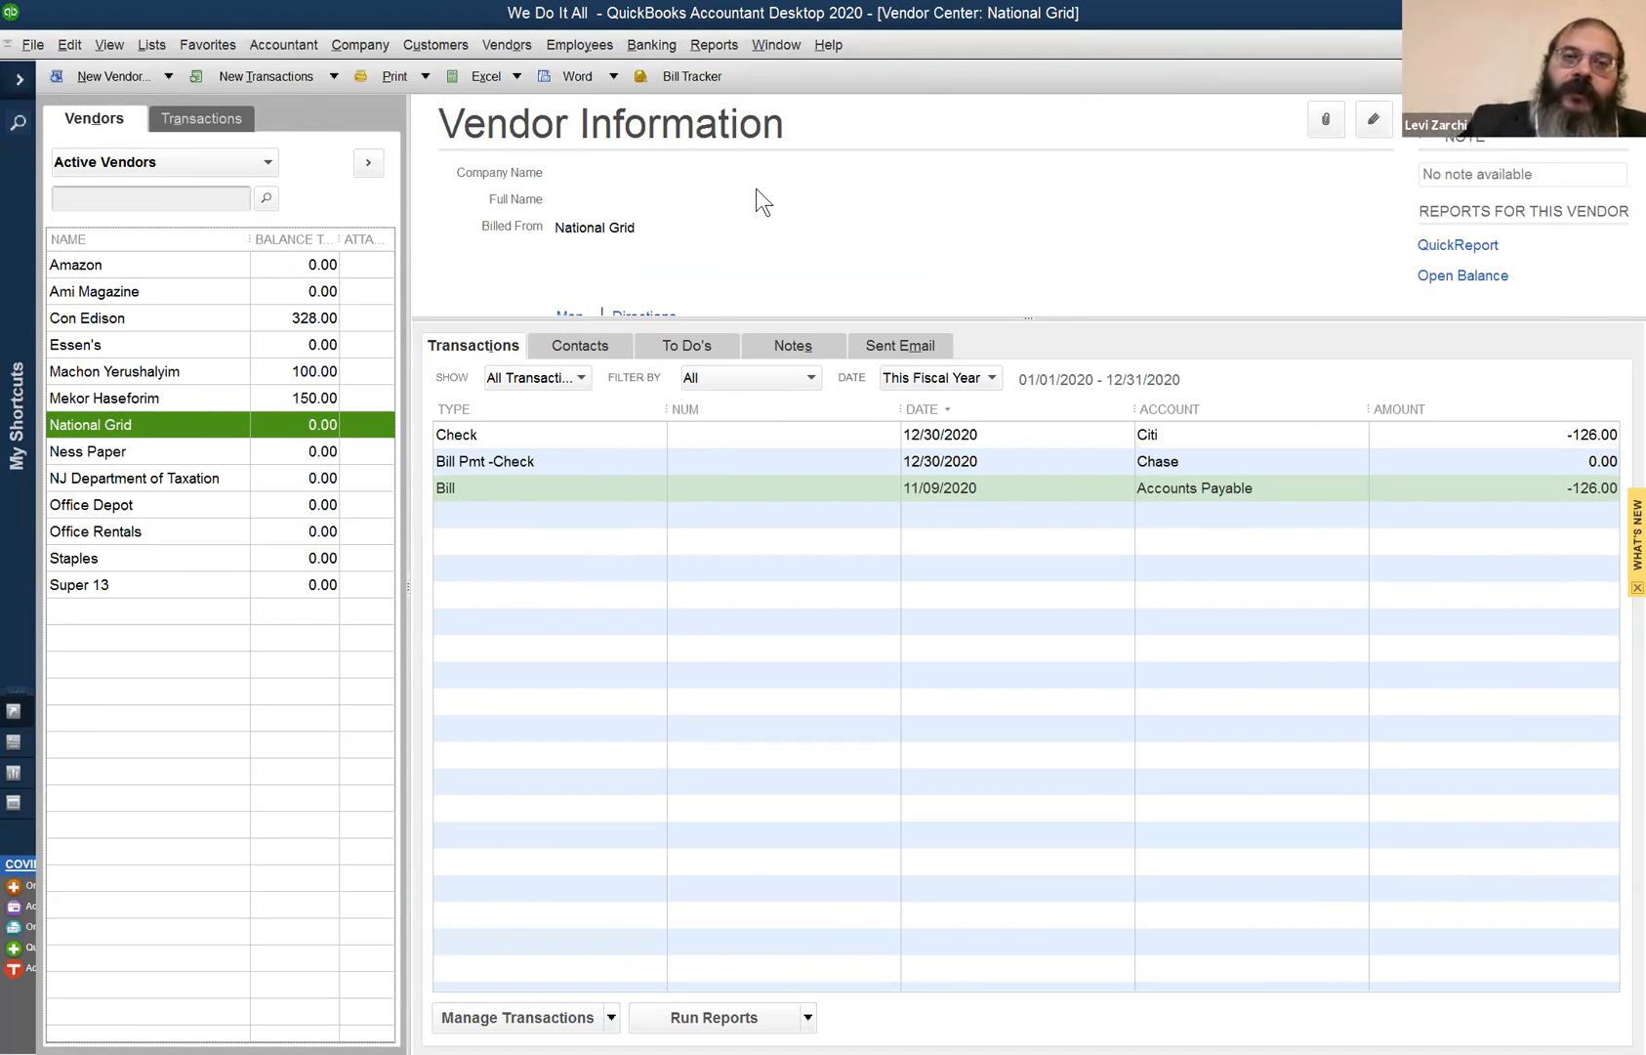
pyautogui.click(511, 44)
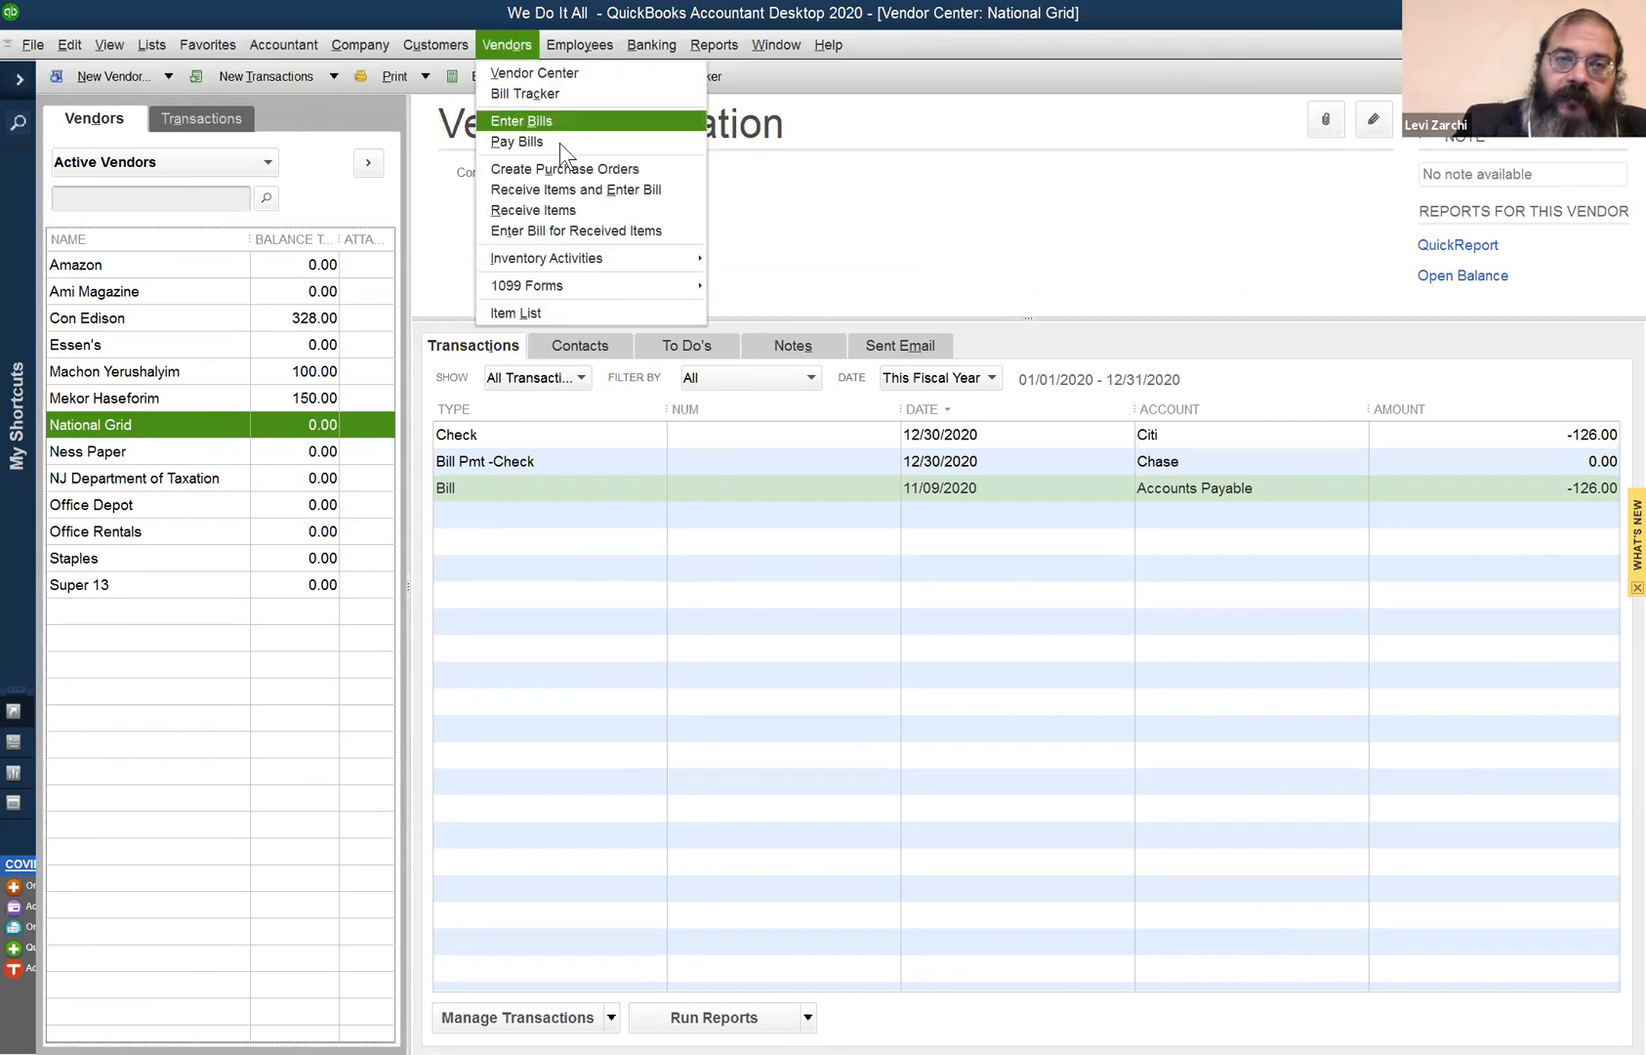
pyautogui.click(564, 142)
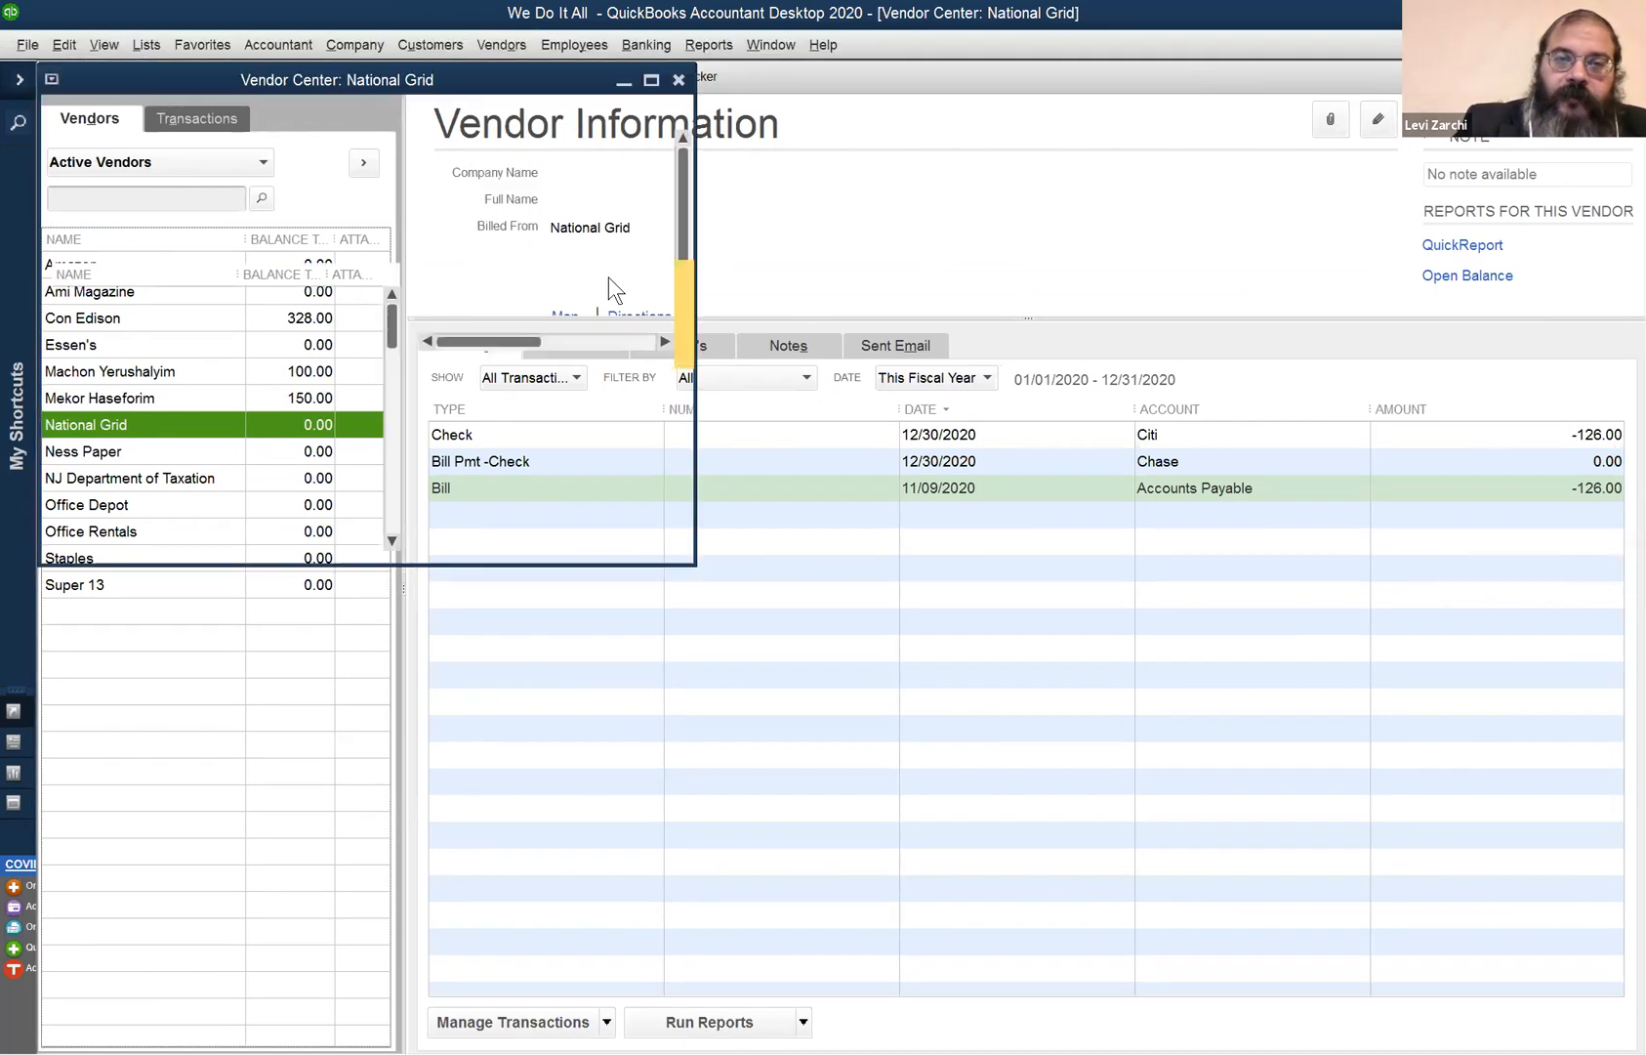
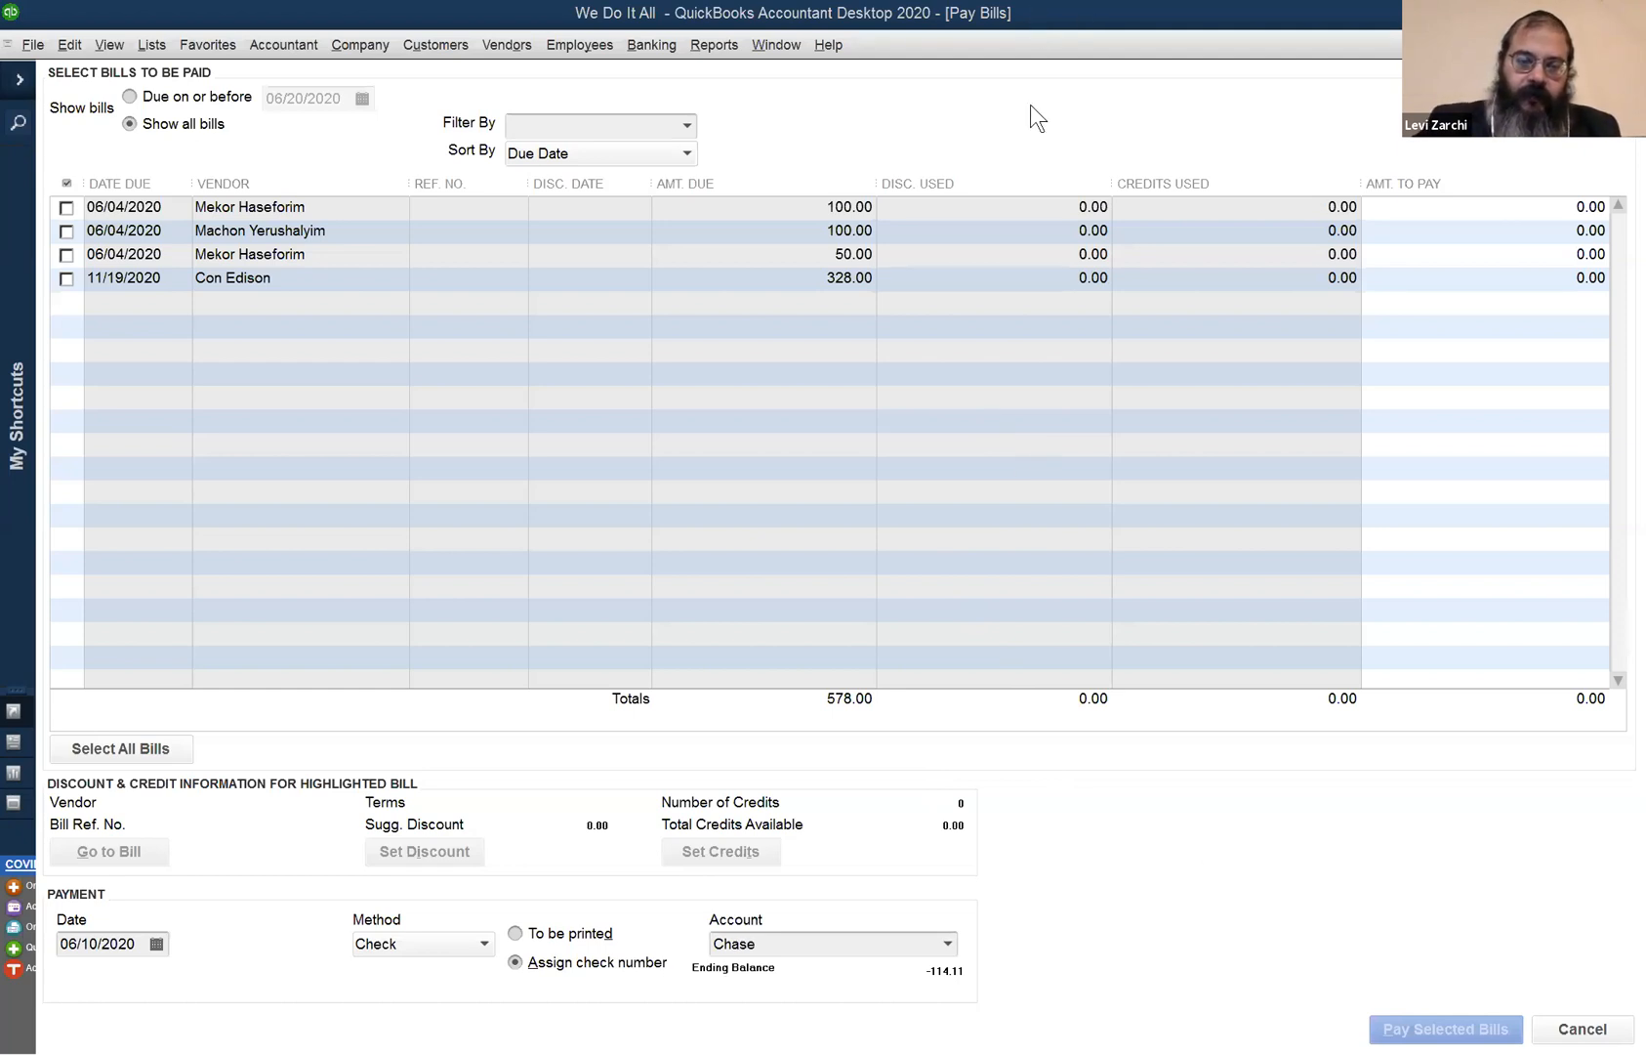
# - Close the blank Citi check and the Pay Bills window to return to National Grid's vendor record
pyautogui.hotkey('ctrl', 'w')
pyautogui.press('Escape')
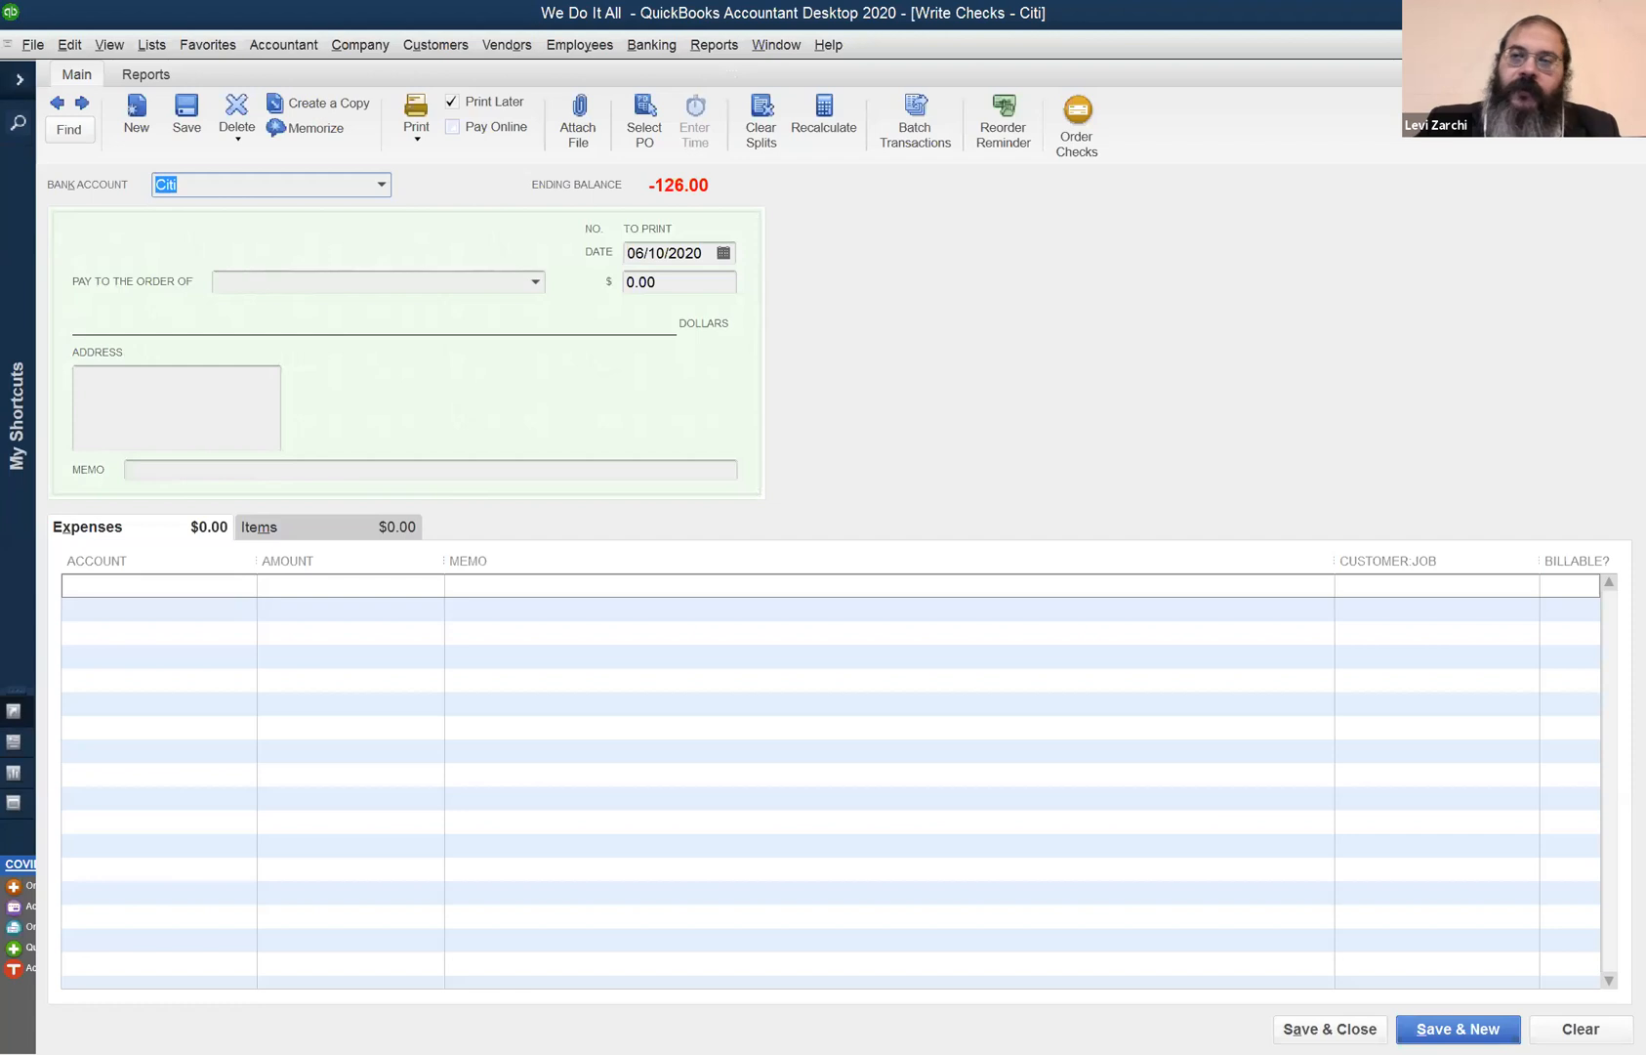
pyautogui.press('Escape')
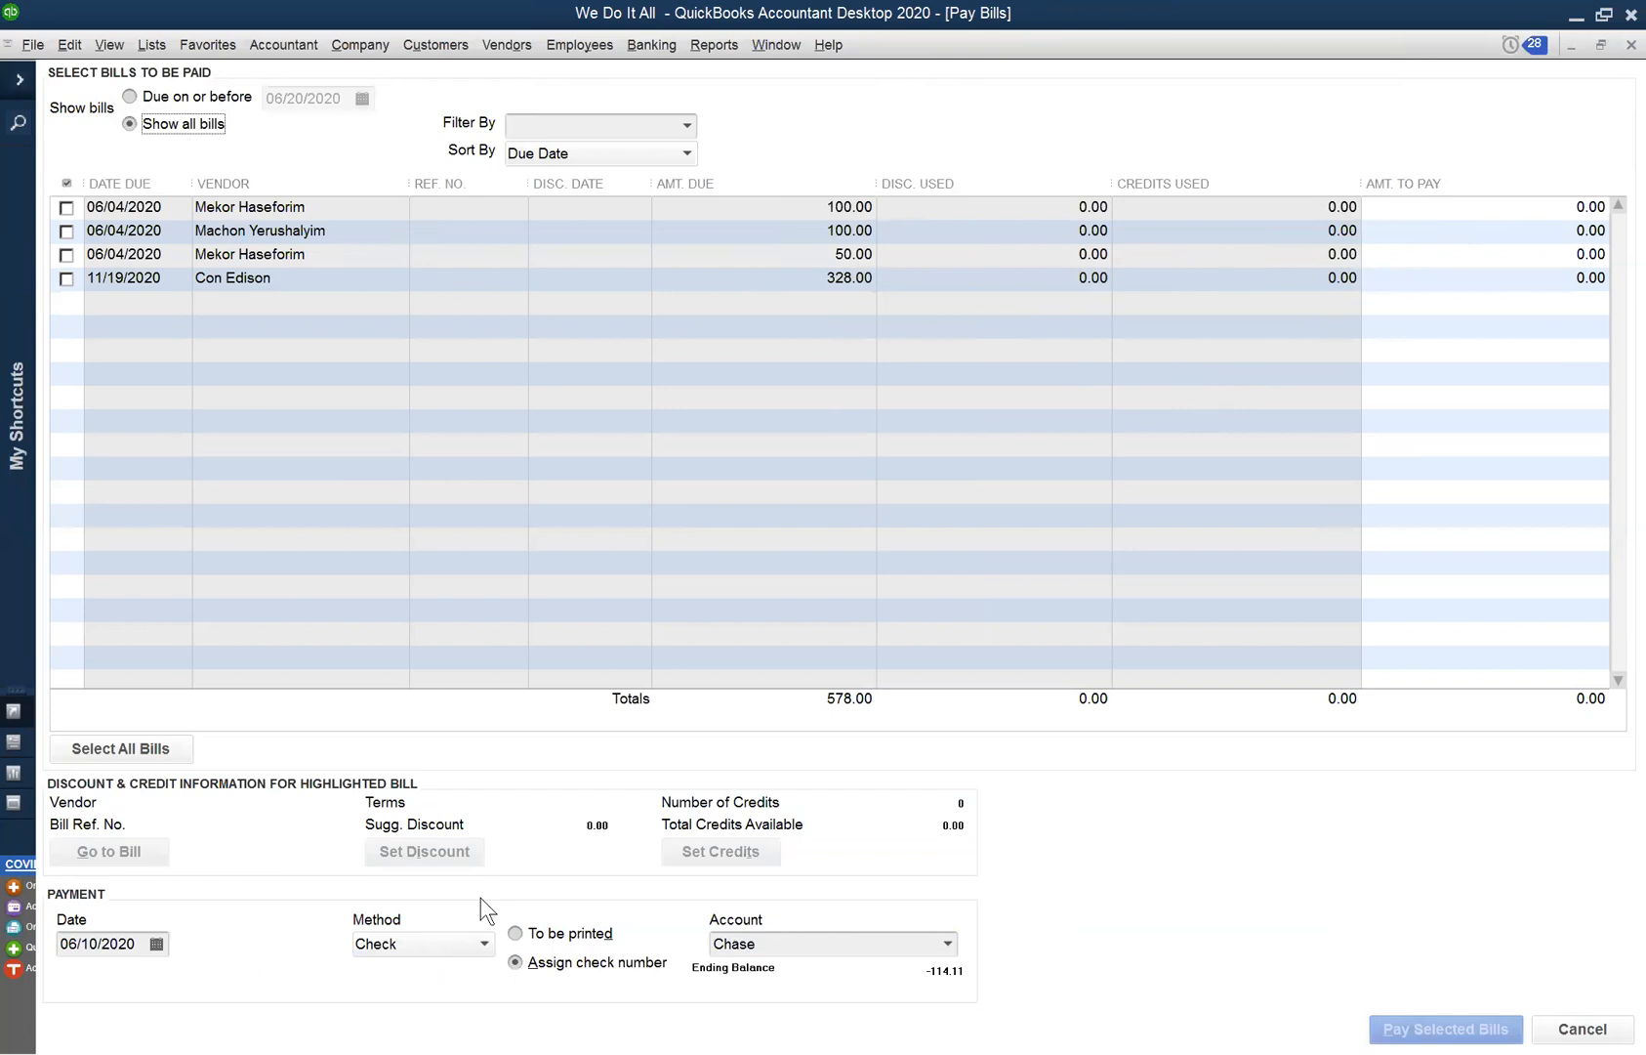
pyautogui.click(1613, 45)
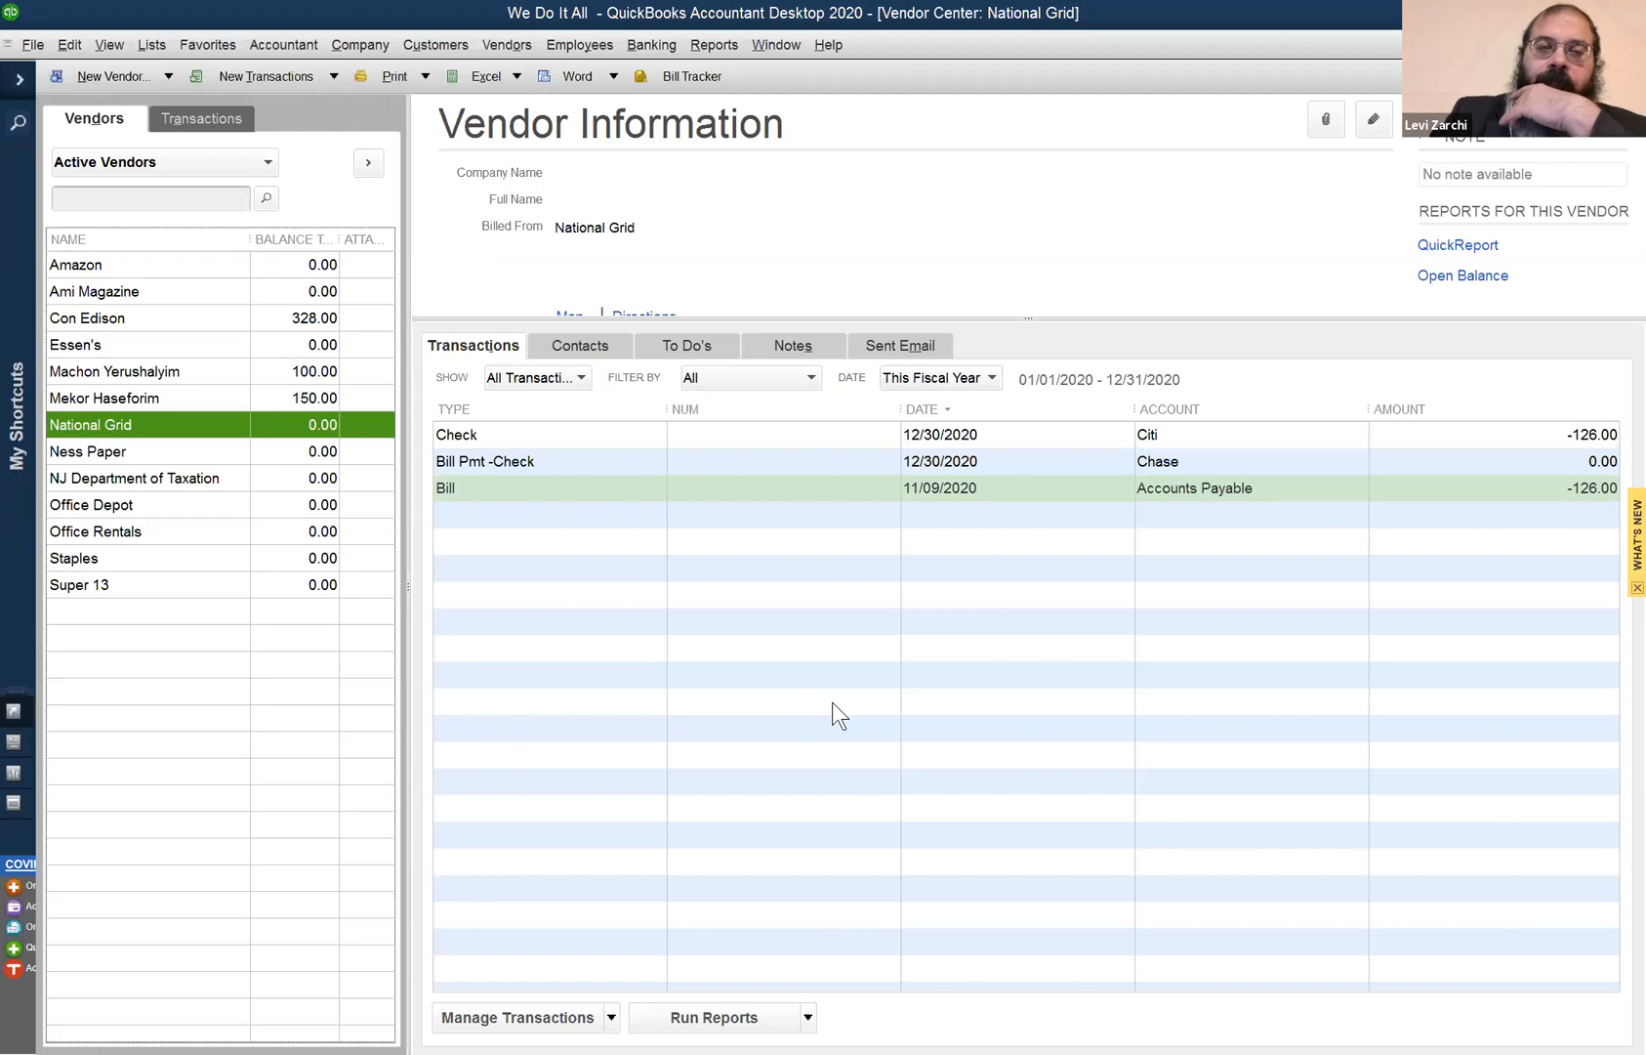
pyautogui.click(220, 406)
pyautogui.click(206, 429)
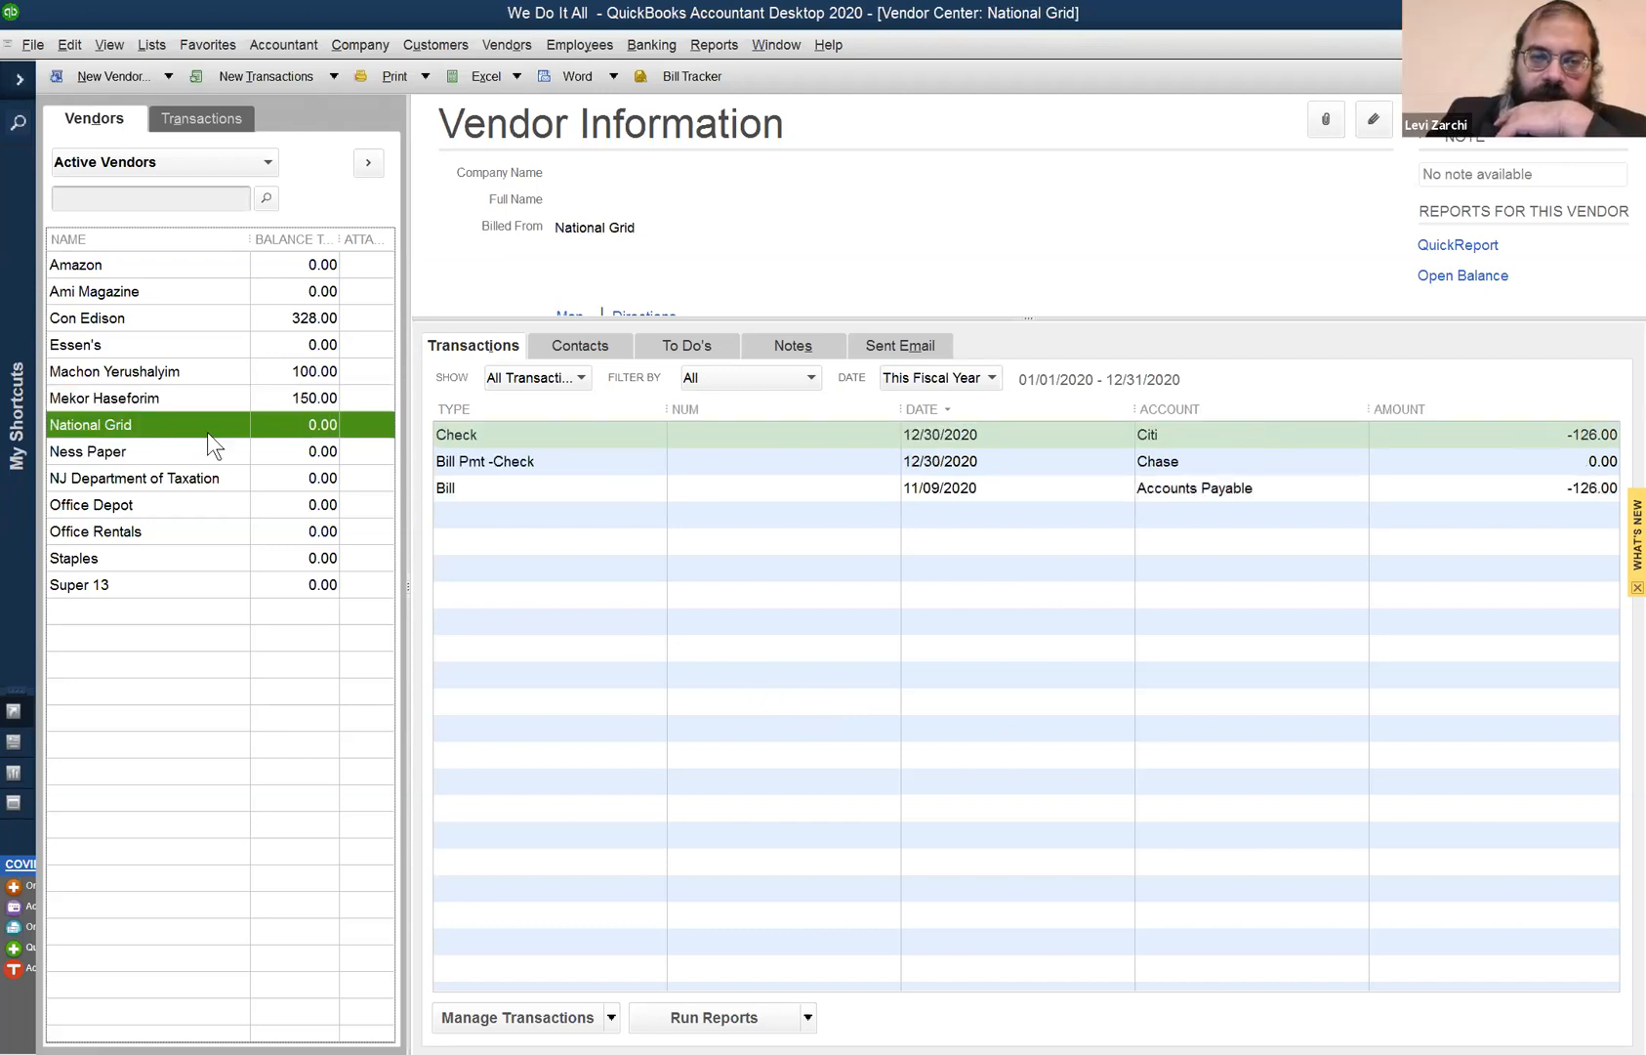
pyautogui.click(482, 491)
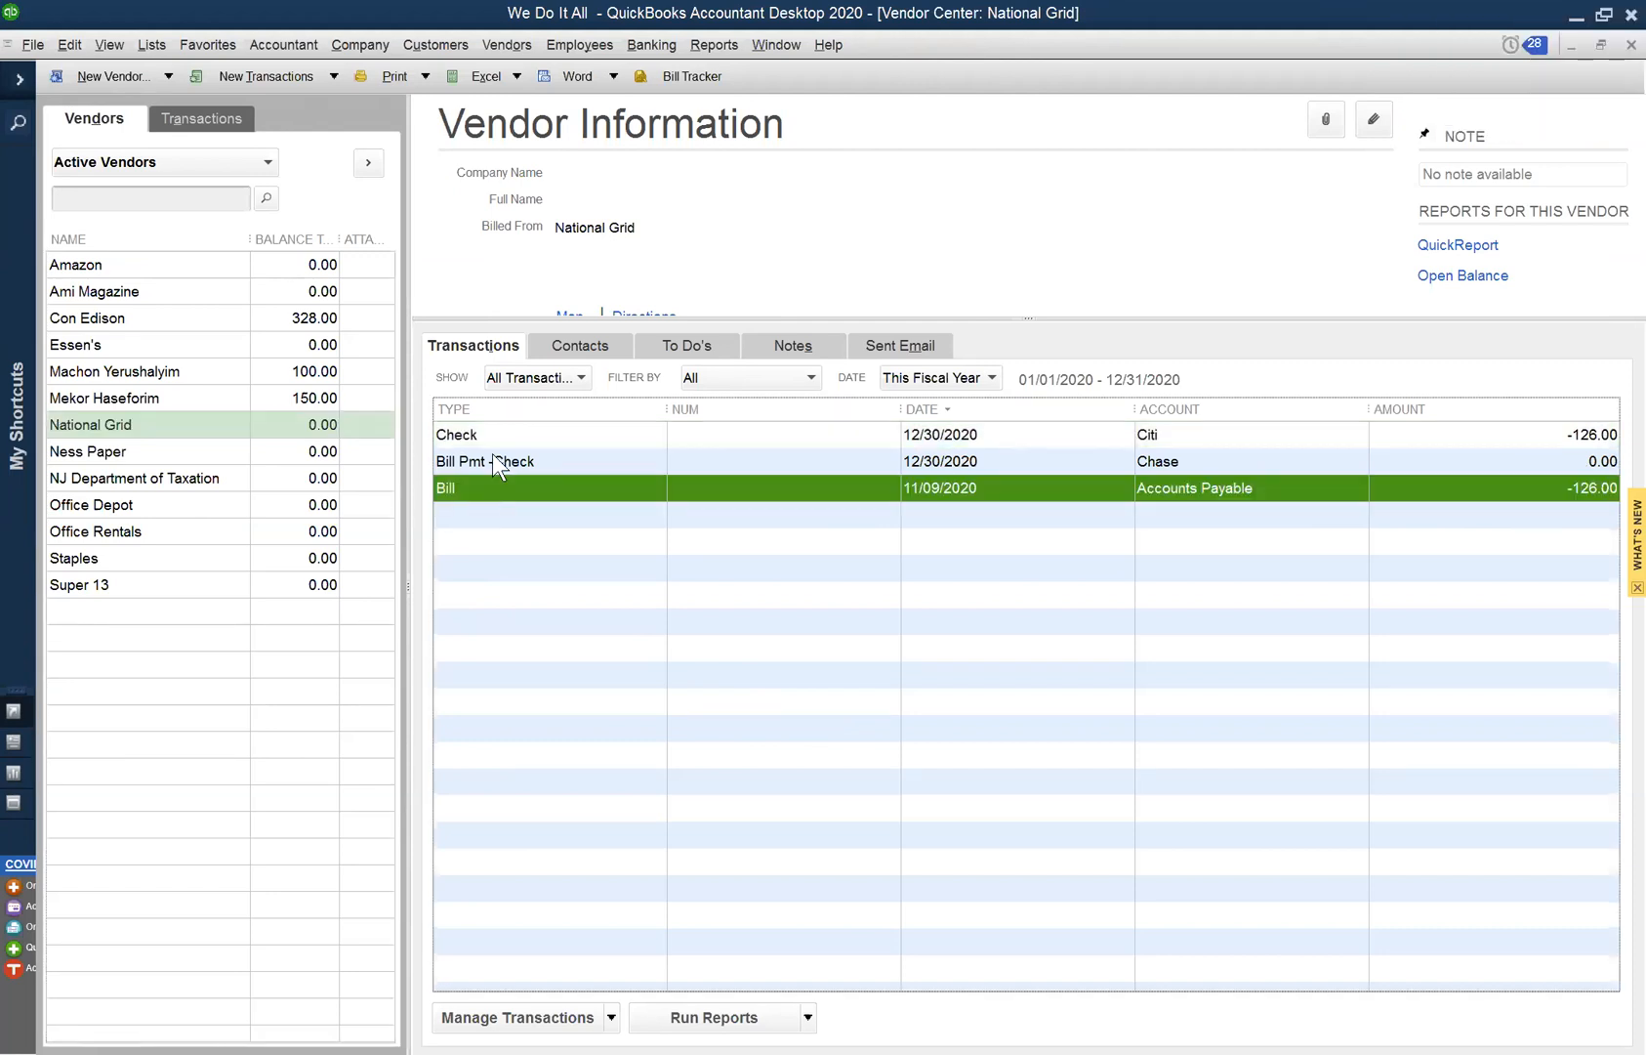
pyautogui.click(494, 463)
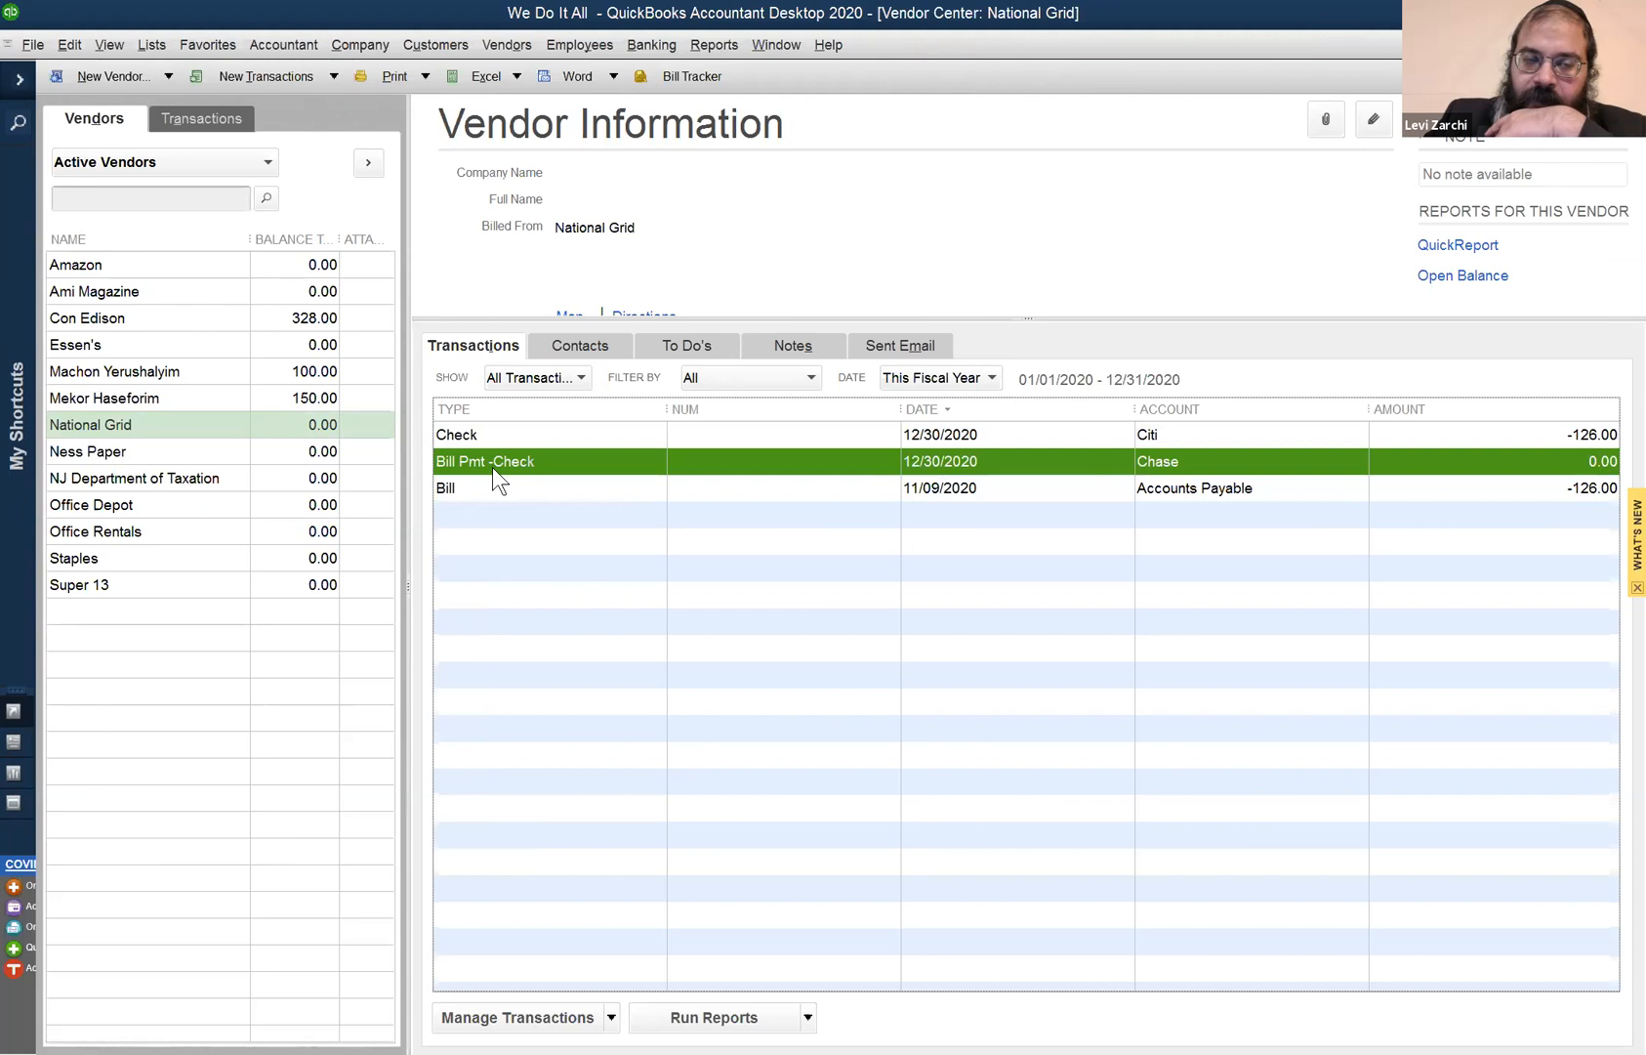
pyautogui.click(486, 489)
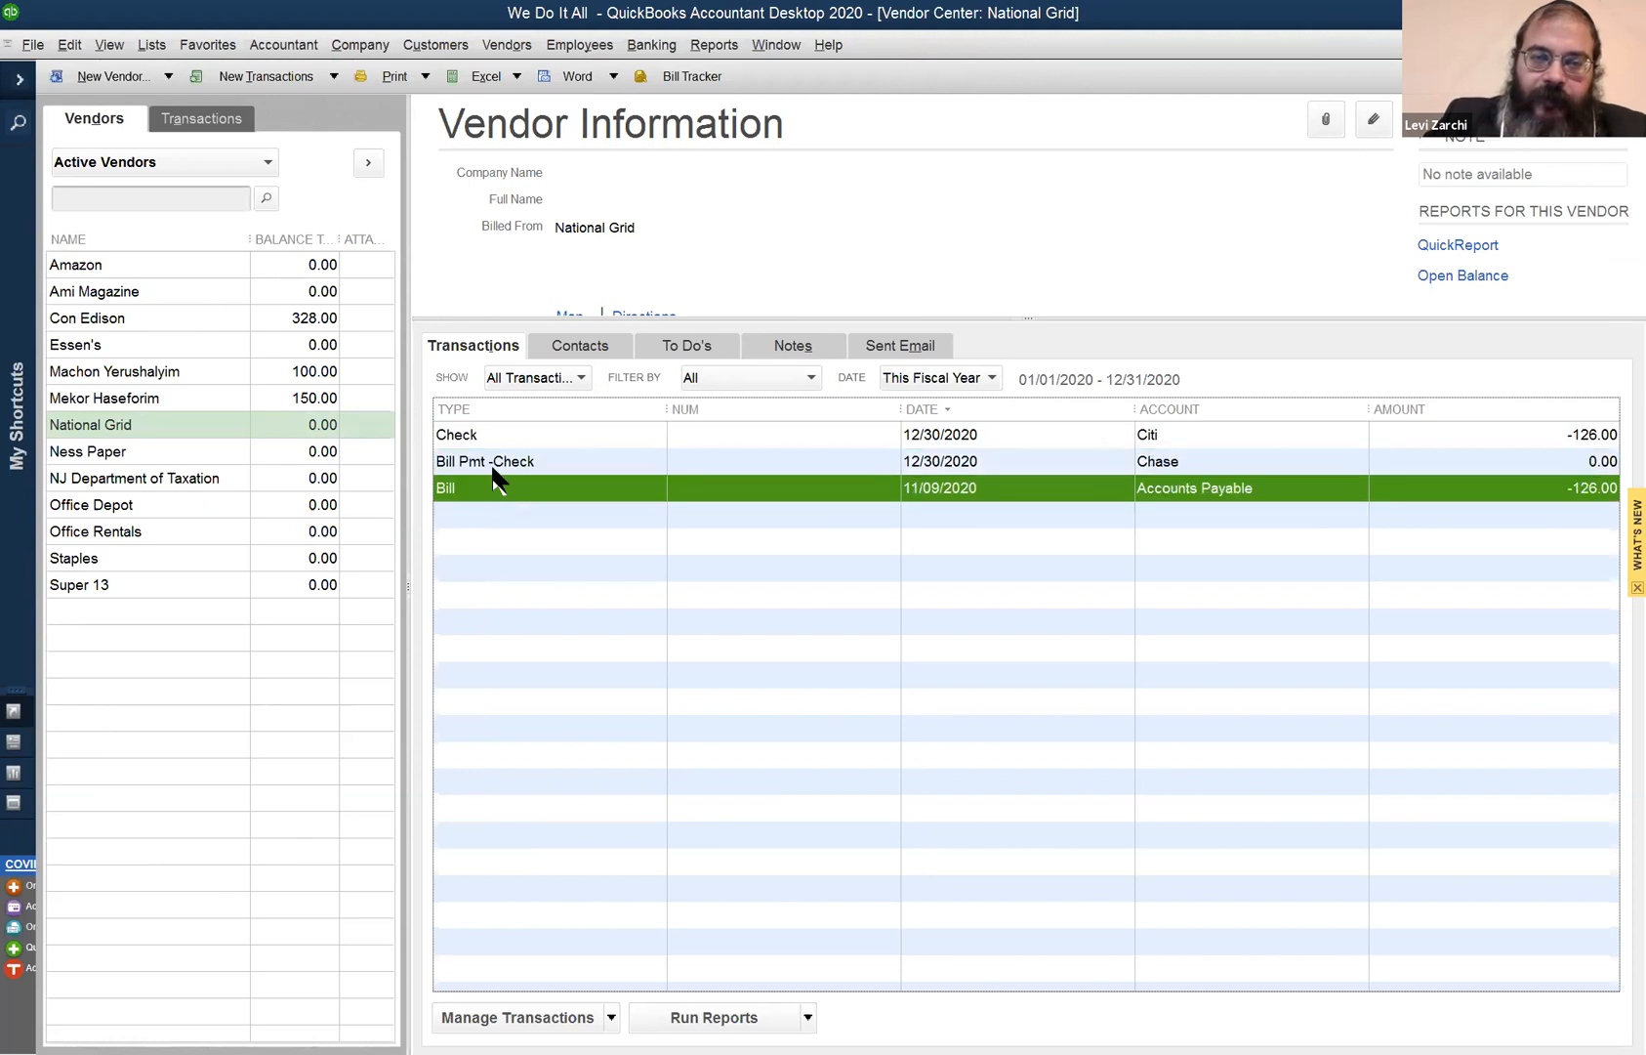
pyautogui.click(494, 467)
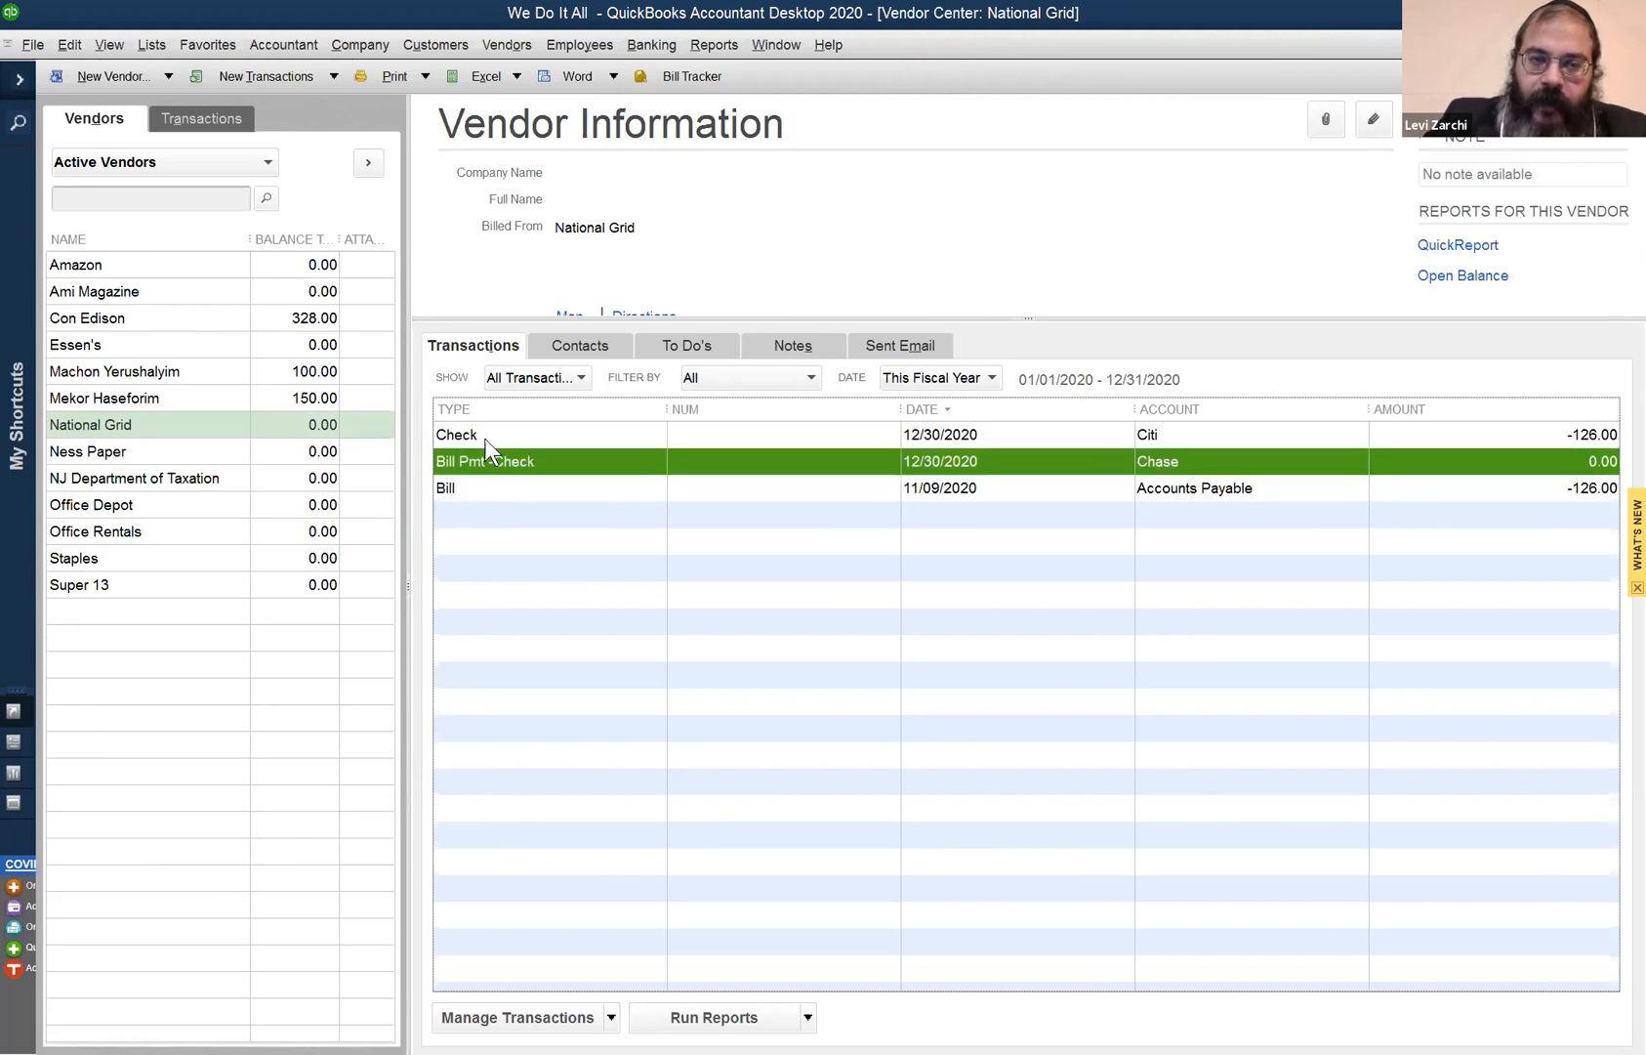
pyautogui.click(485, 439)
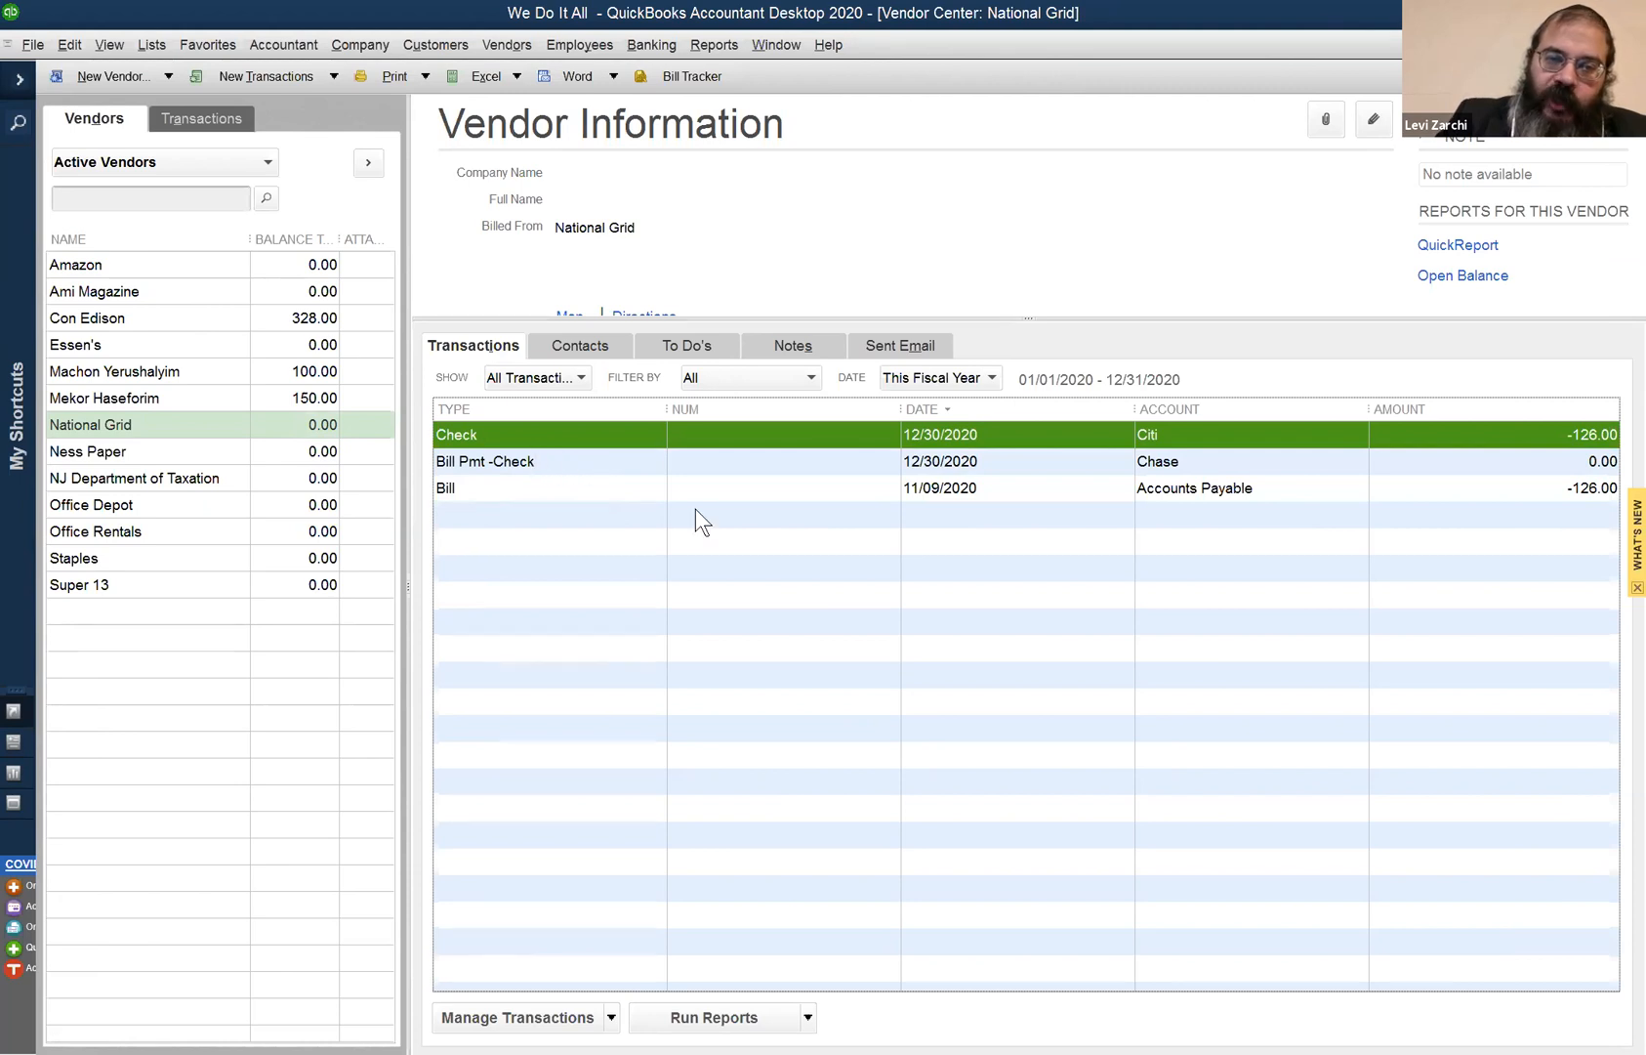
pyautogui.click(1544, 461)
pyautogui.doubleClick(1544, 459)
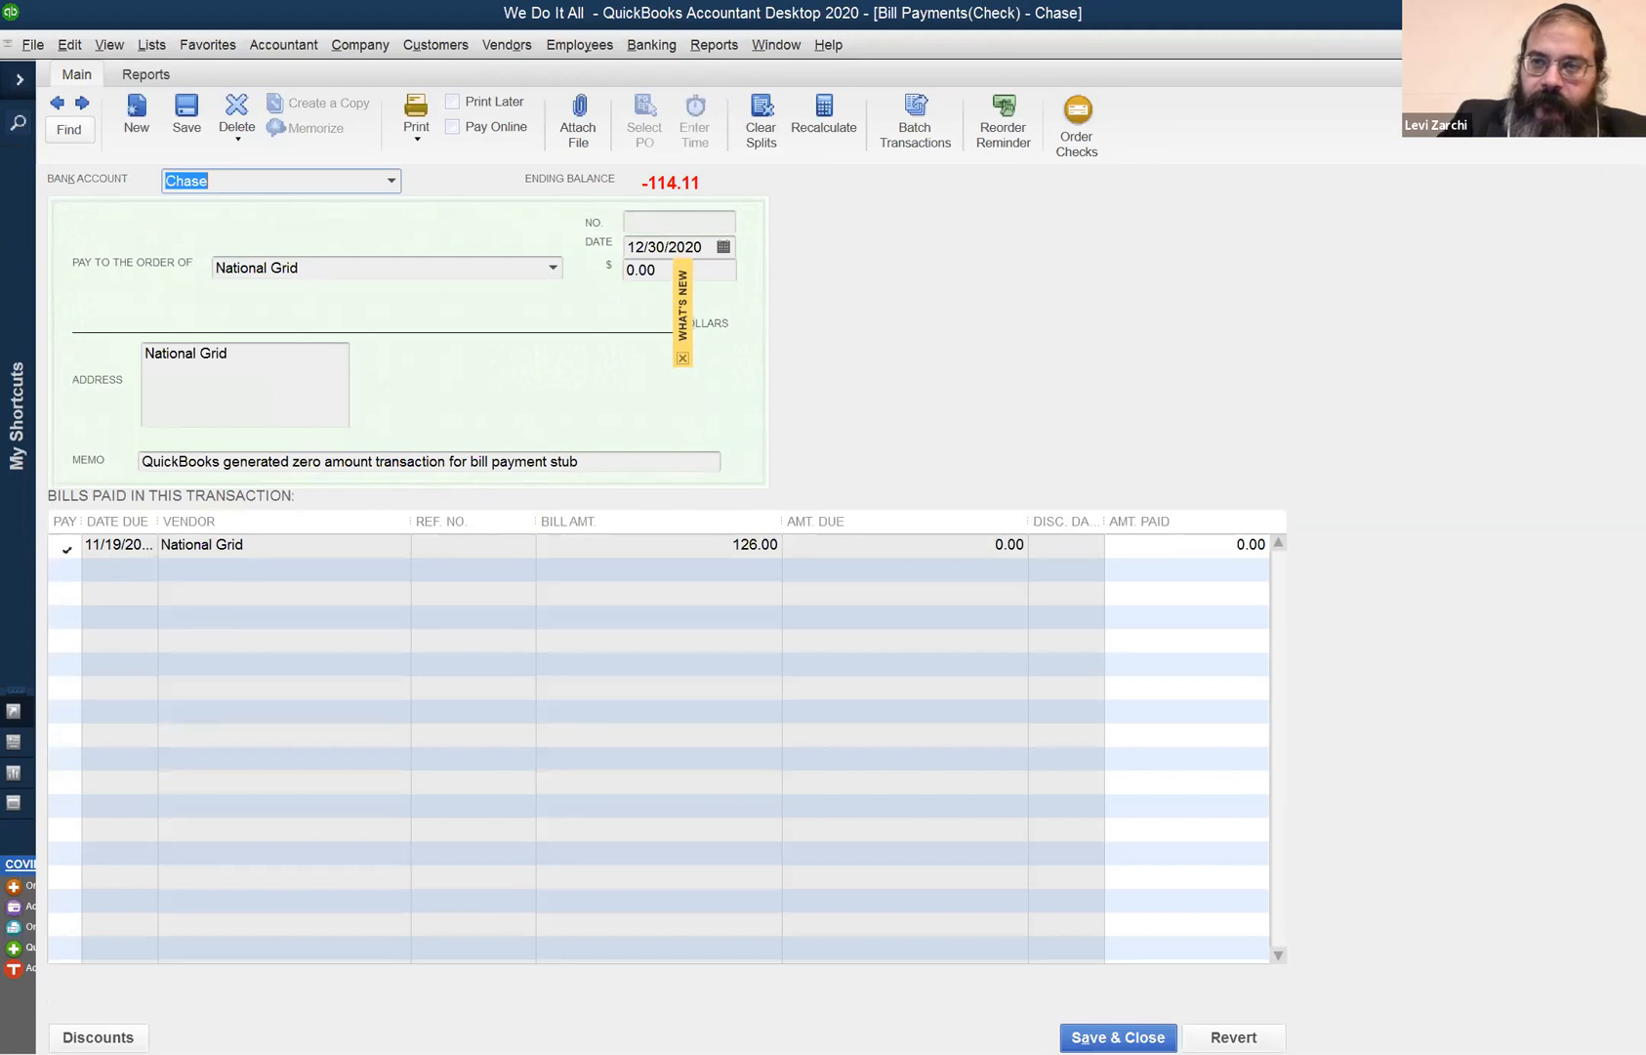
pyautogui.click(1631, 45)
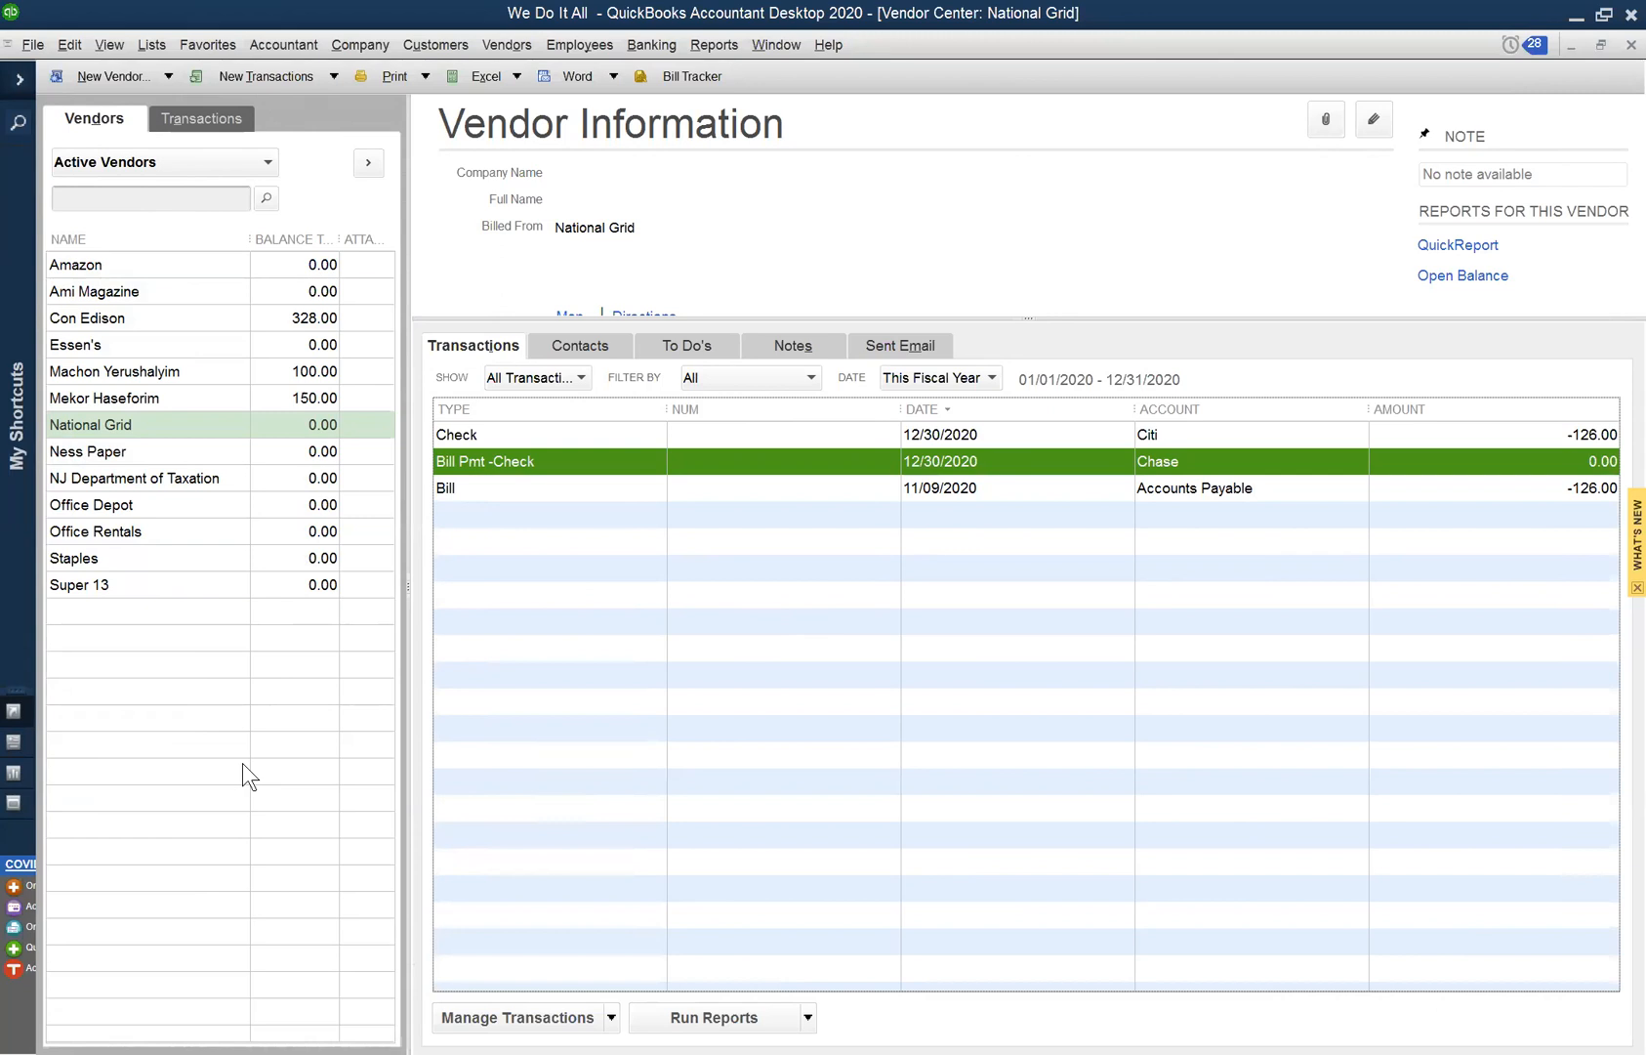
pyautogui.click(312, 427)
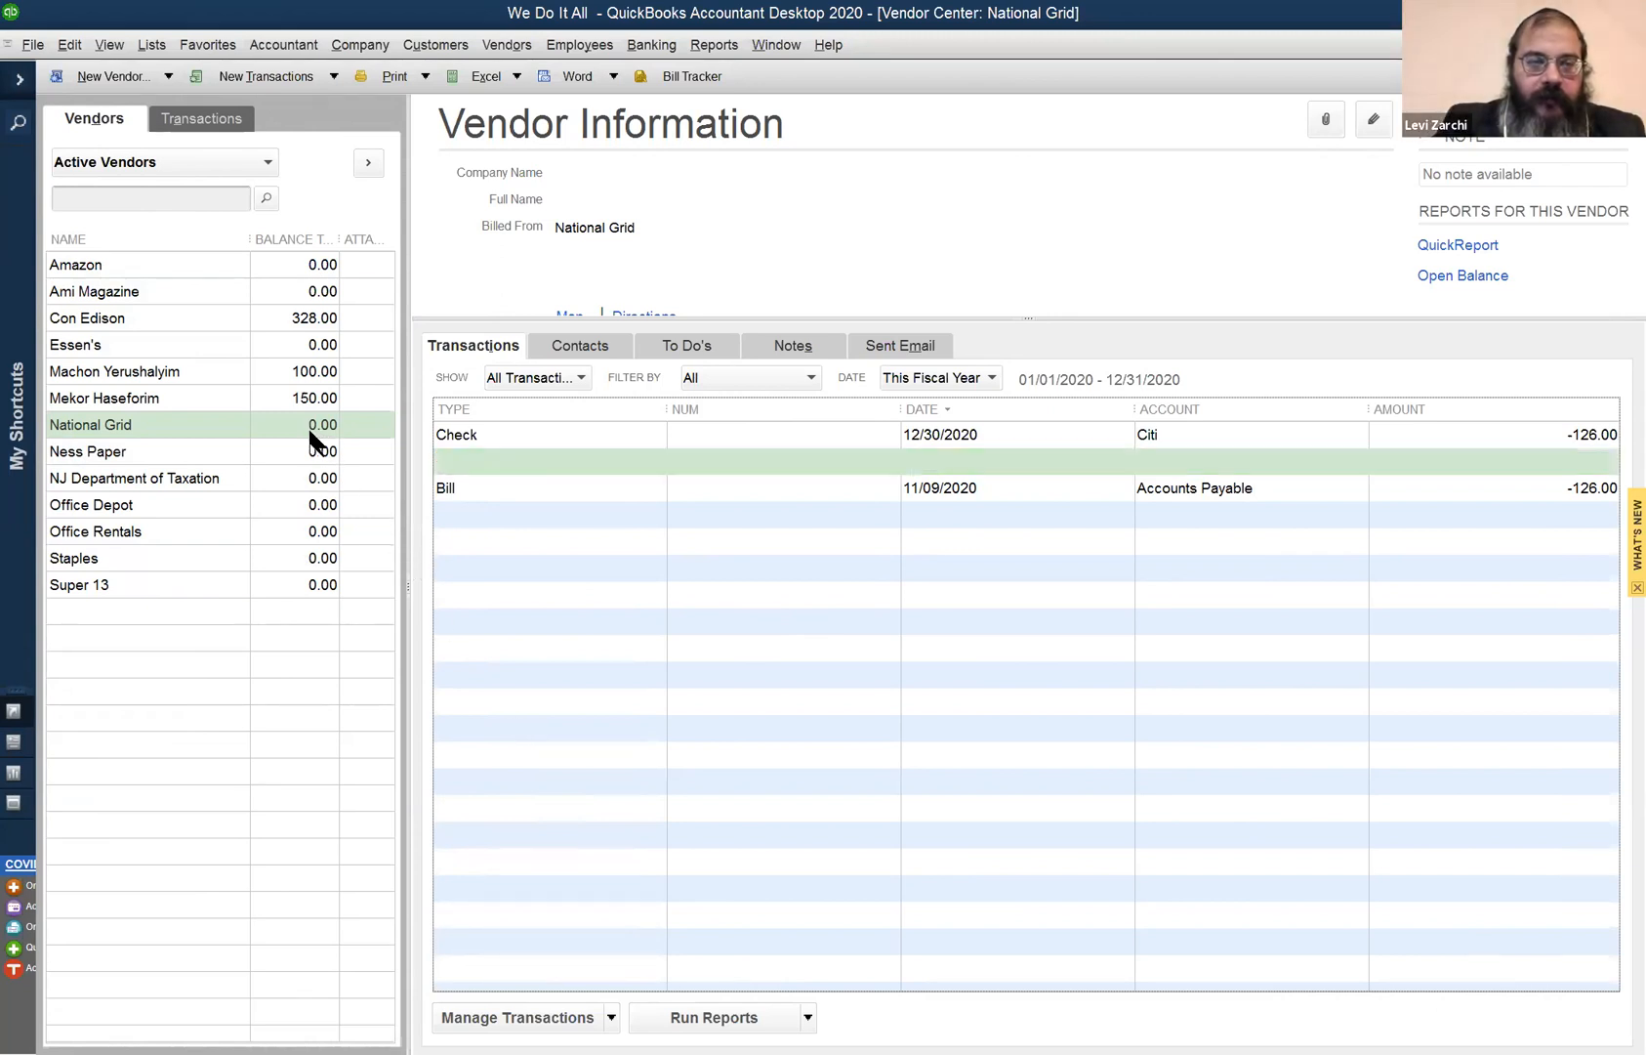
pyautogui.click(289, 453)
pyautogui.click(304, 432)
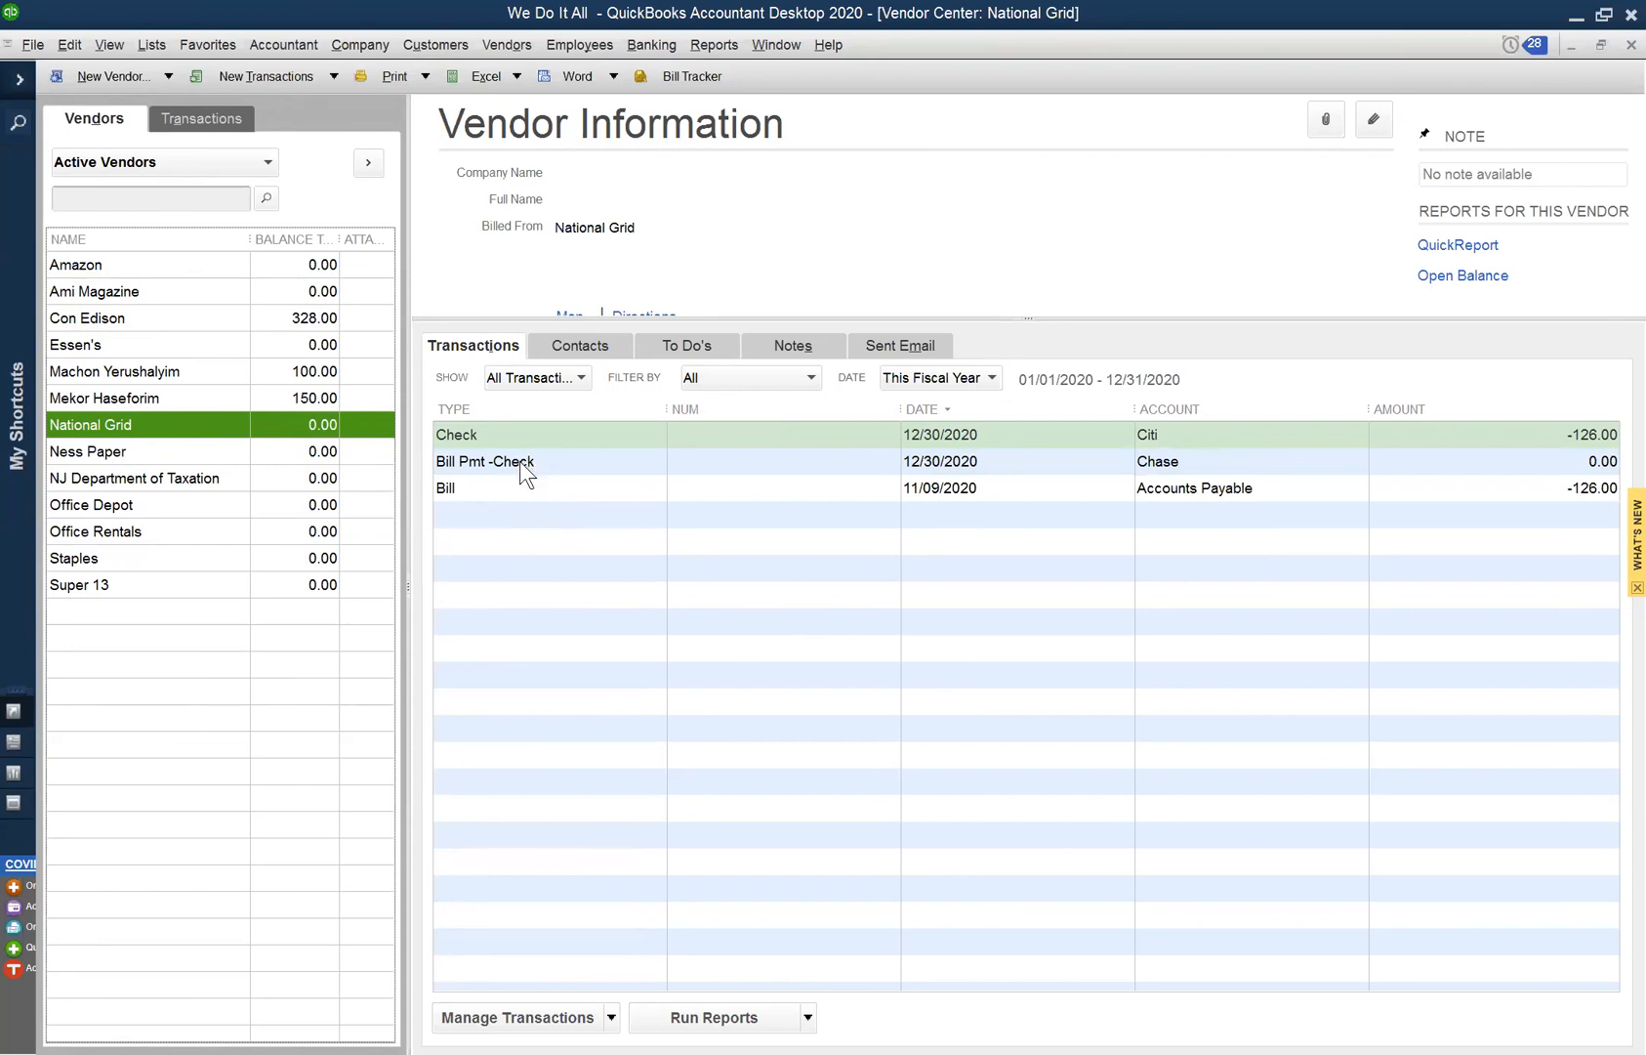
# - Select National Grid's 126.00 bill, then open the Customer Center from the Customers menu
pyautogui.click(1587, 490)
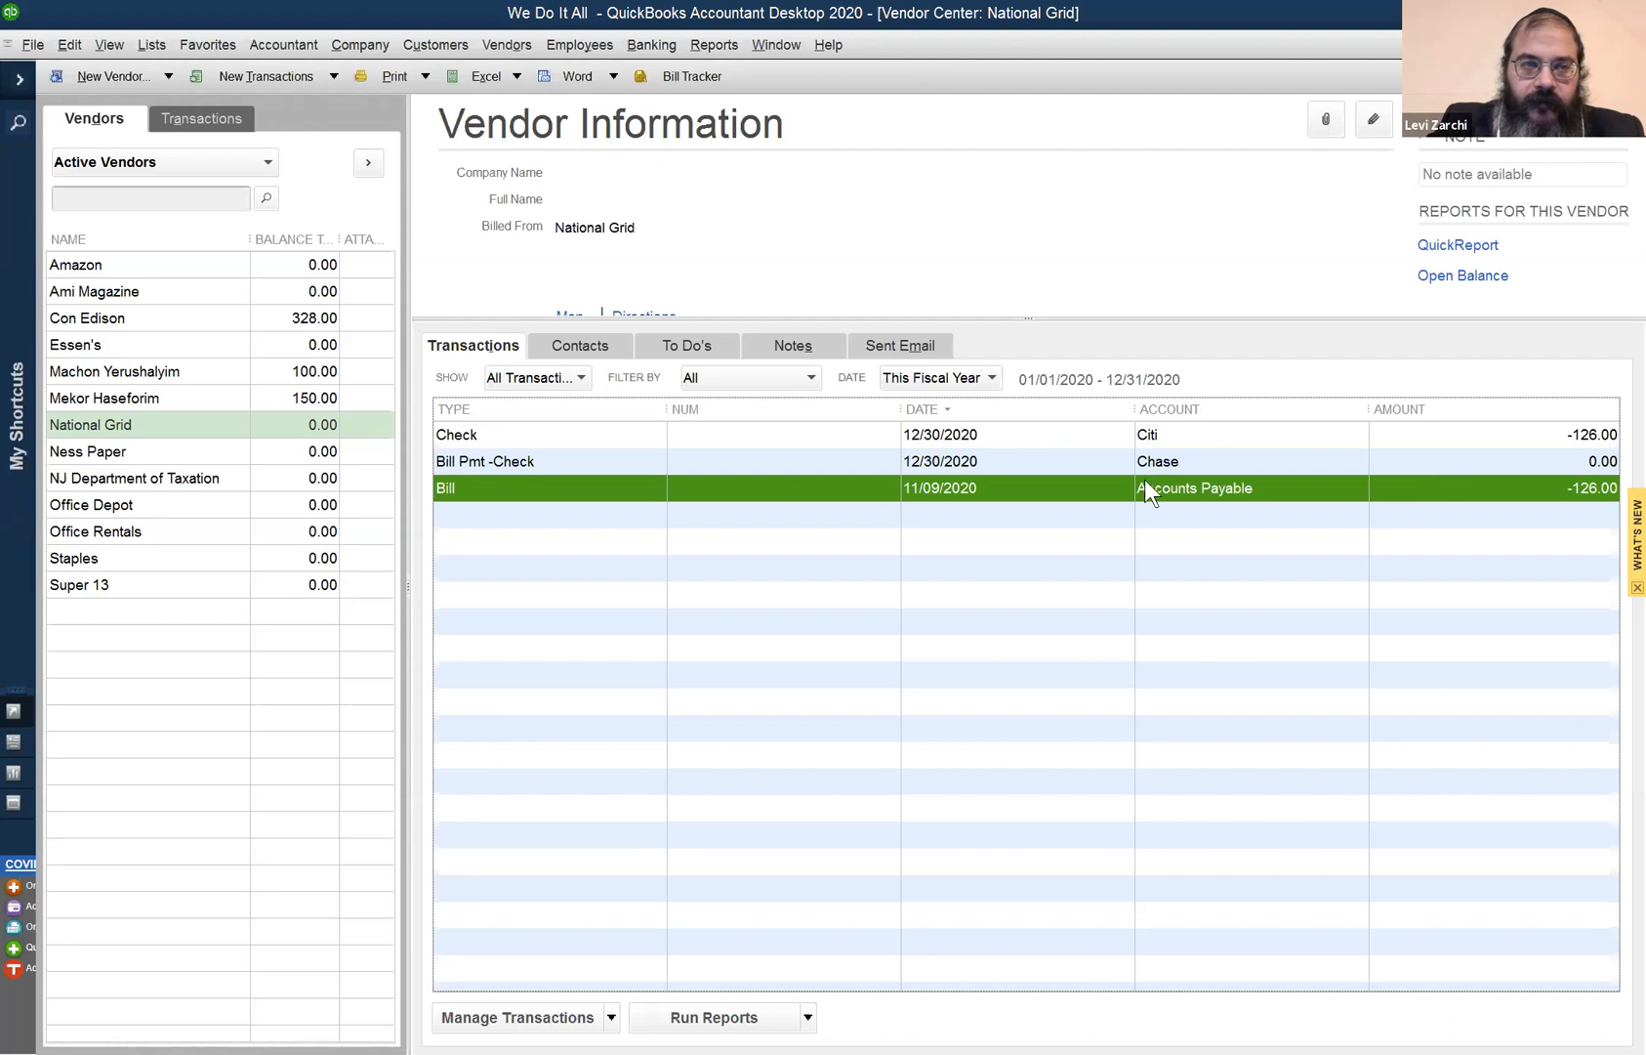
pyautogui.click(419, 45)
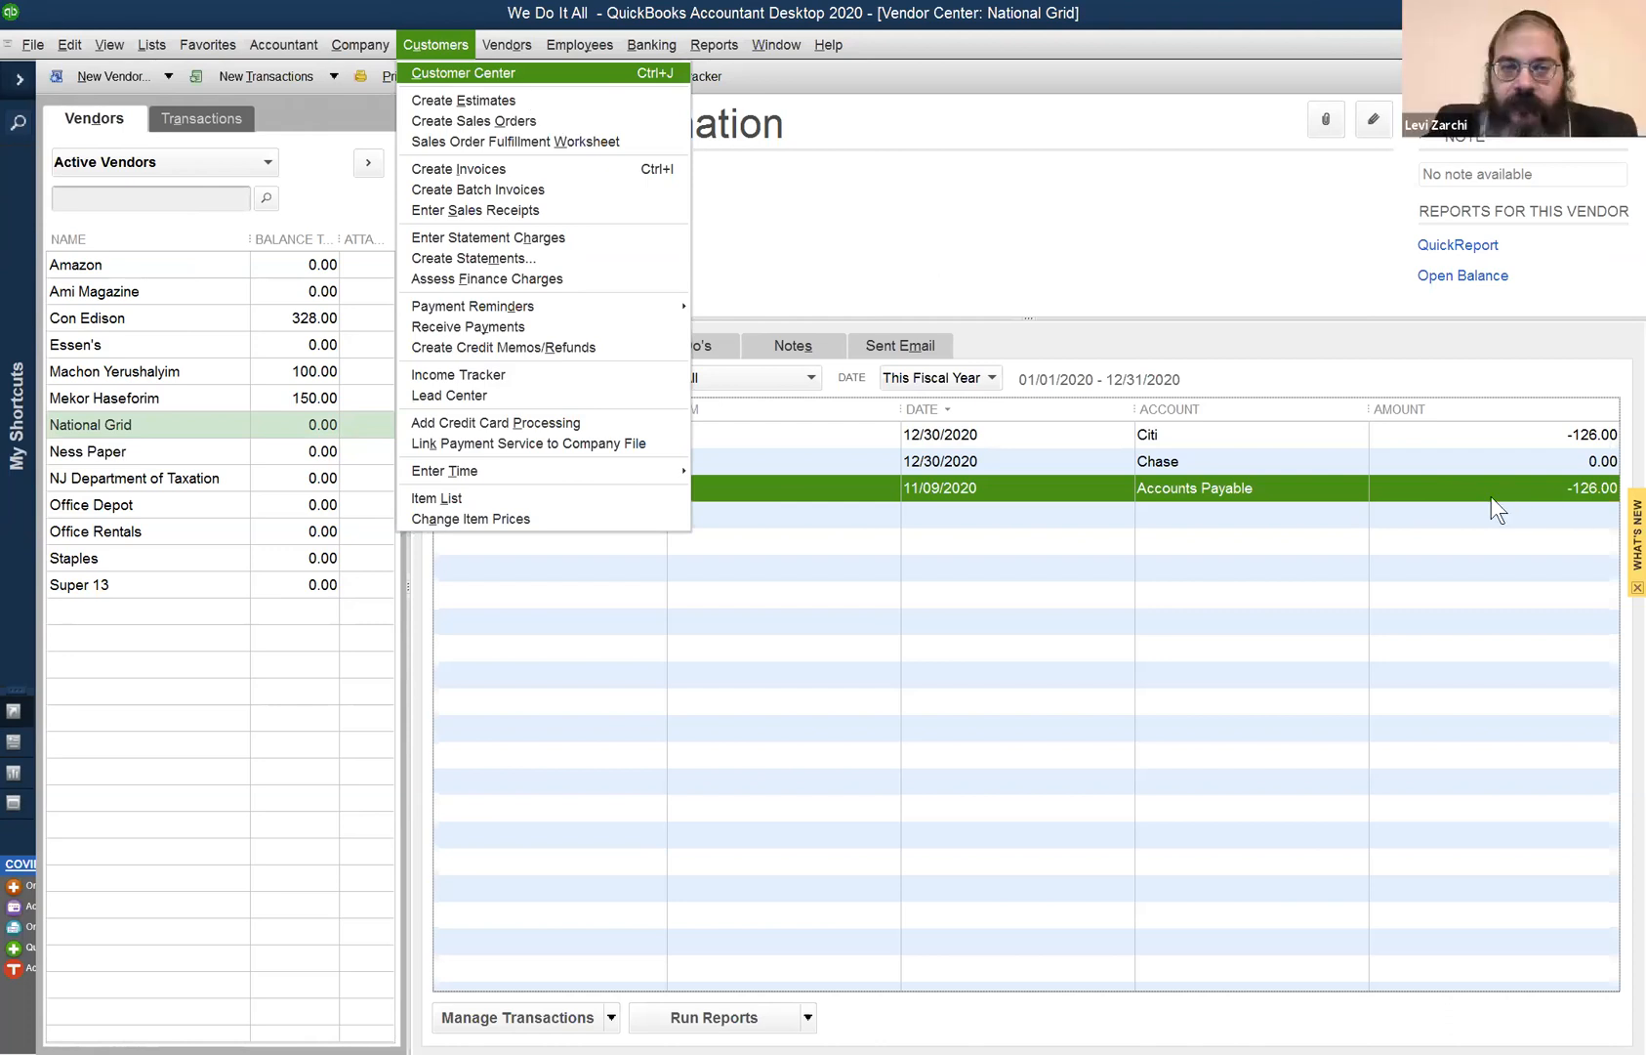
pyautogui.press('Return')
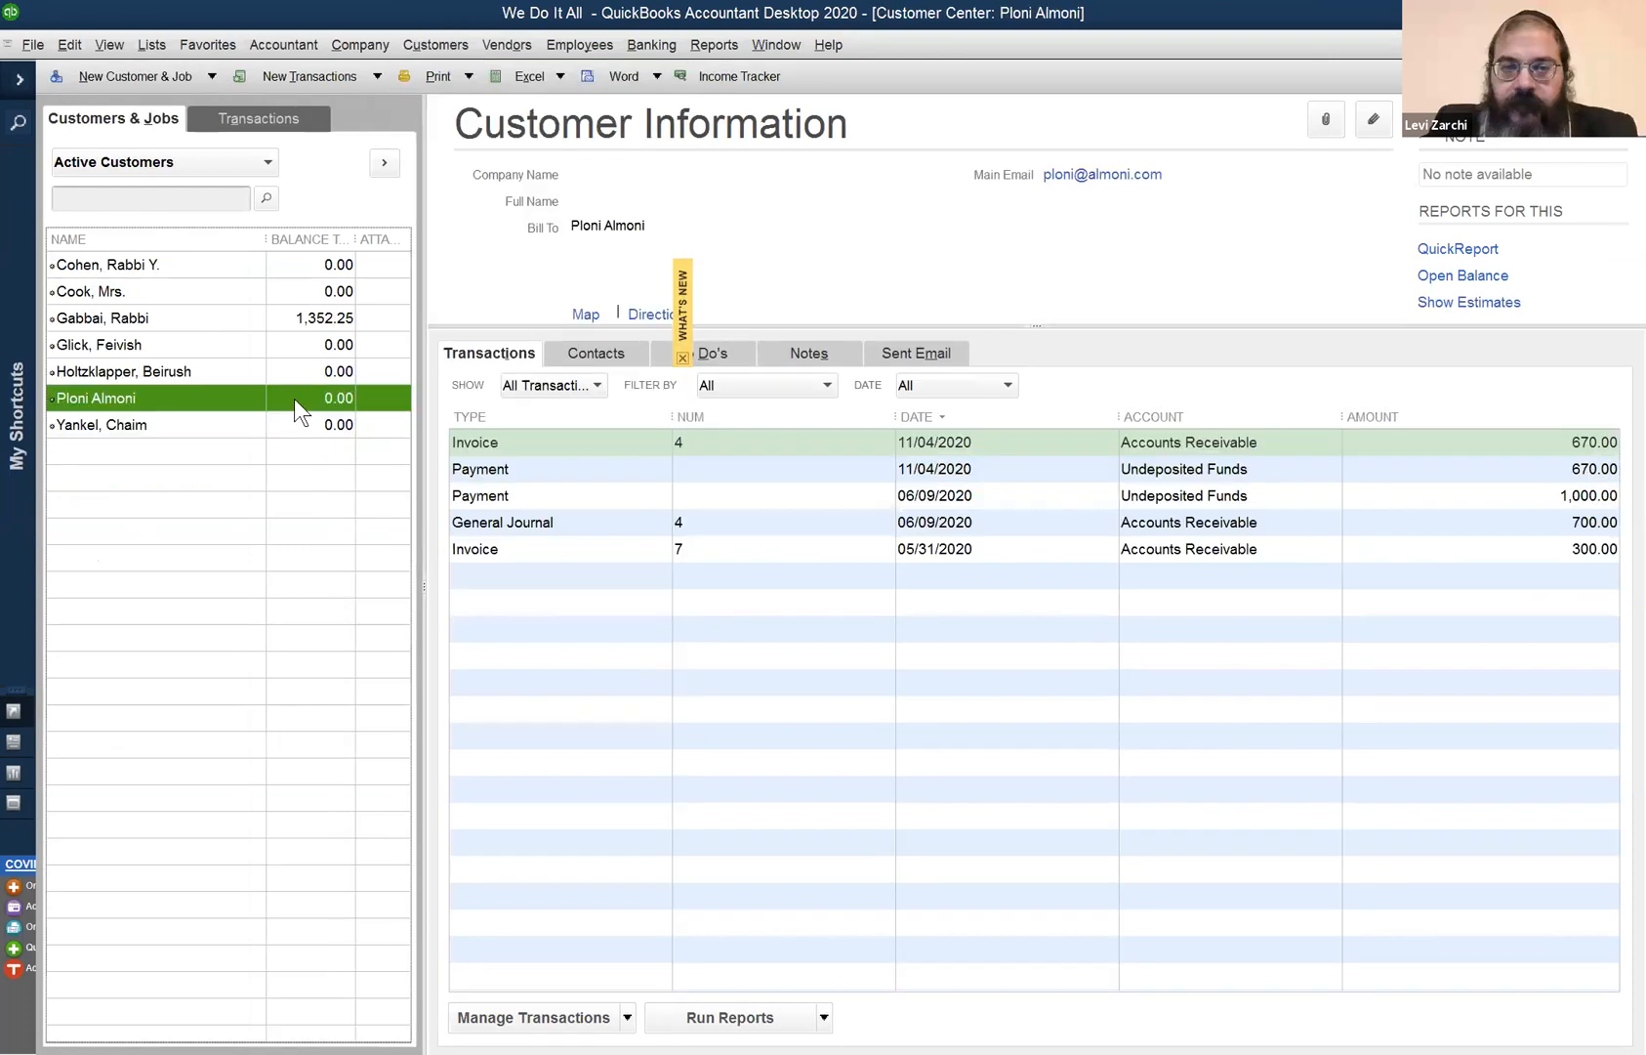
# - Close the Customer Center and select National Grid's bill payment transaction
pyautogui.press('Escape')
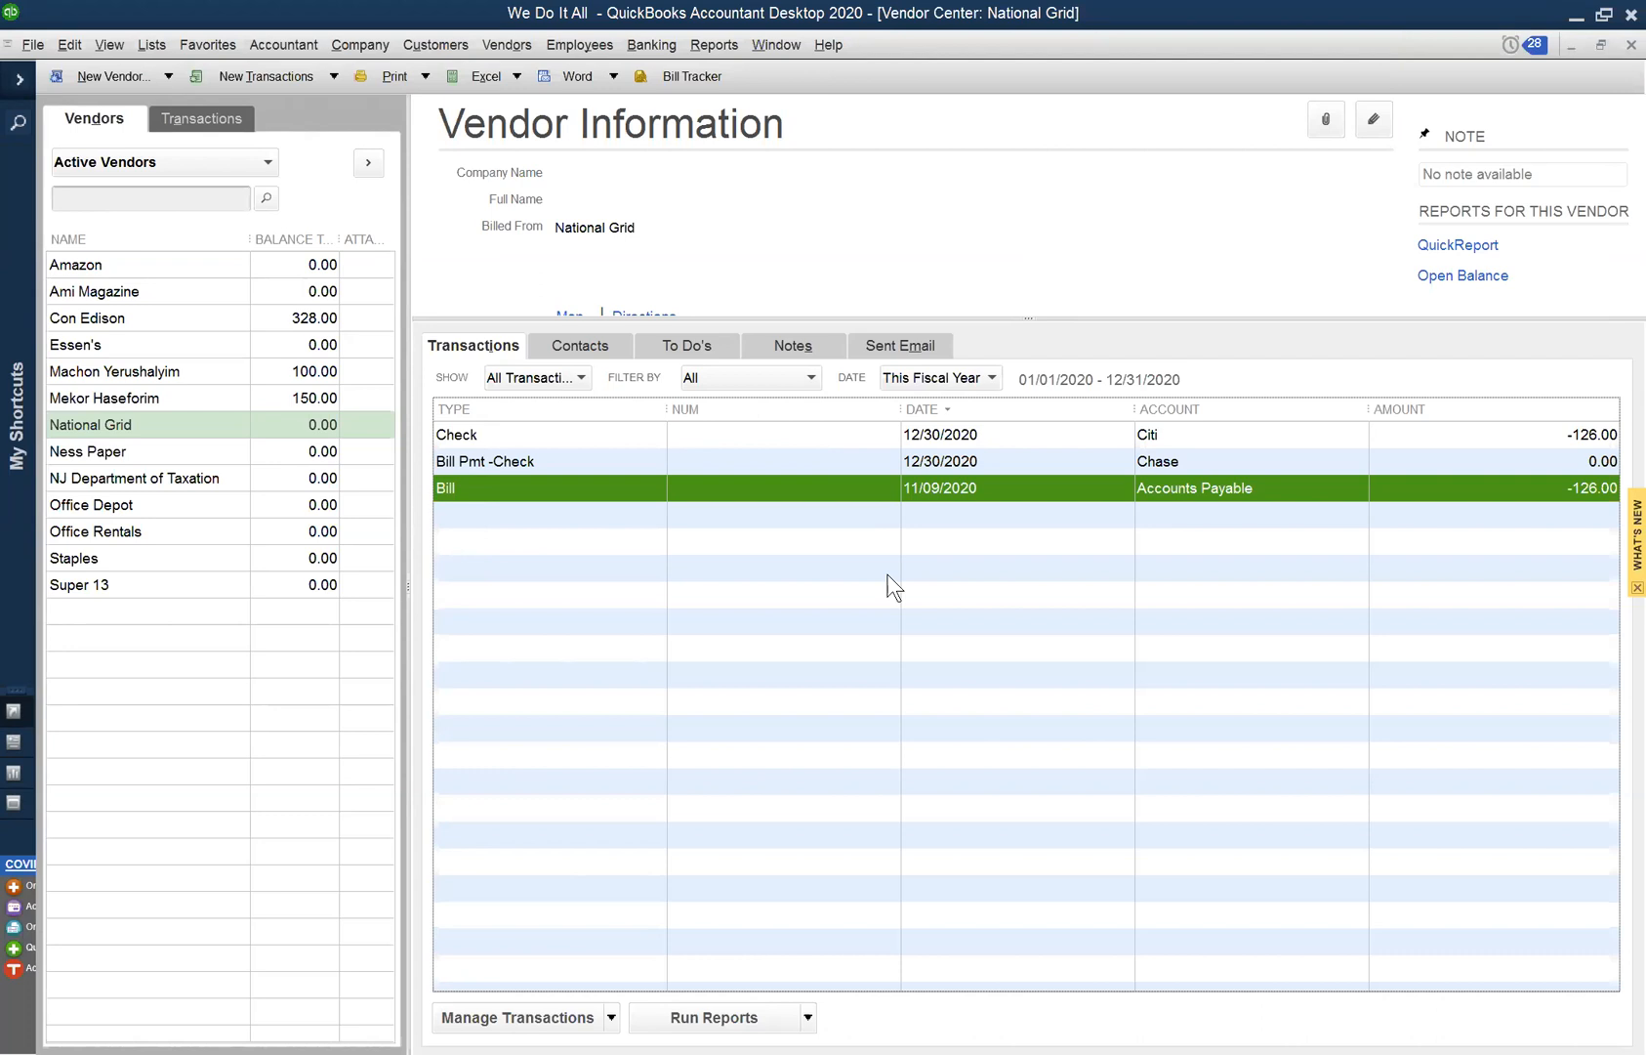
pyautogui.click(1204, 459)
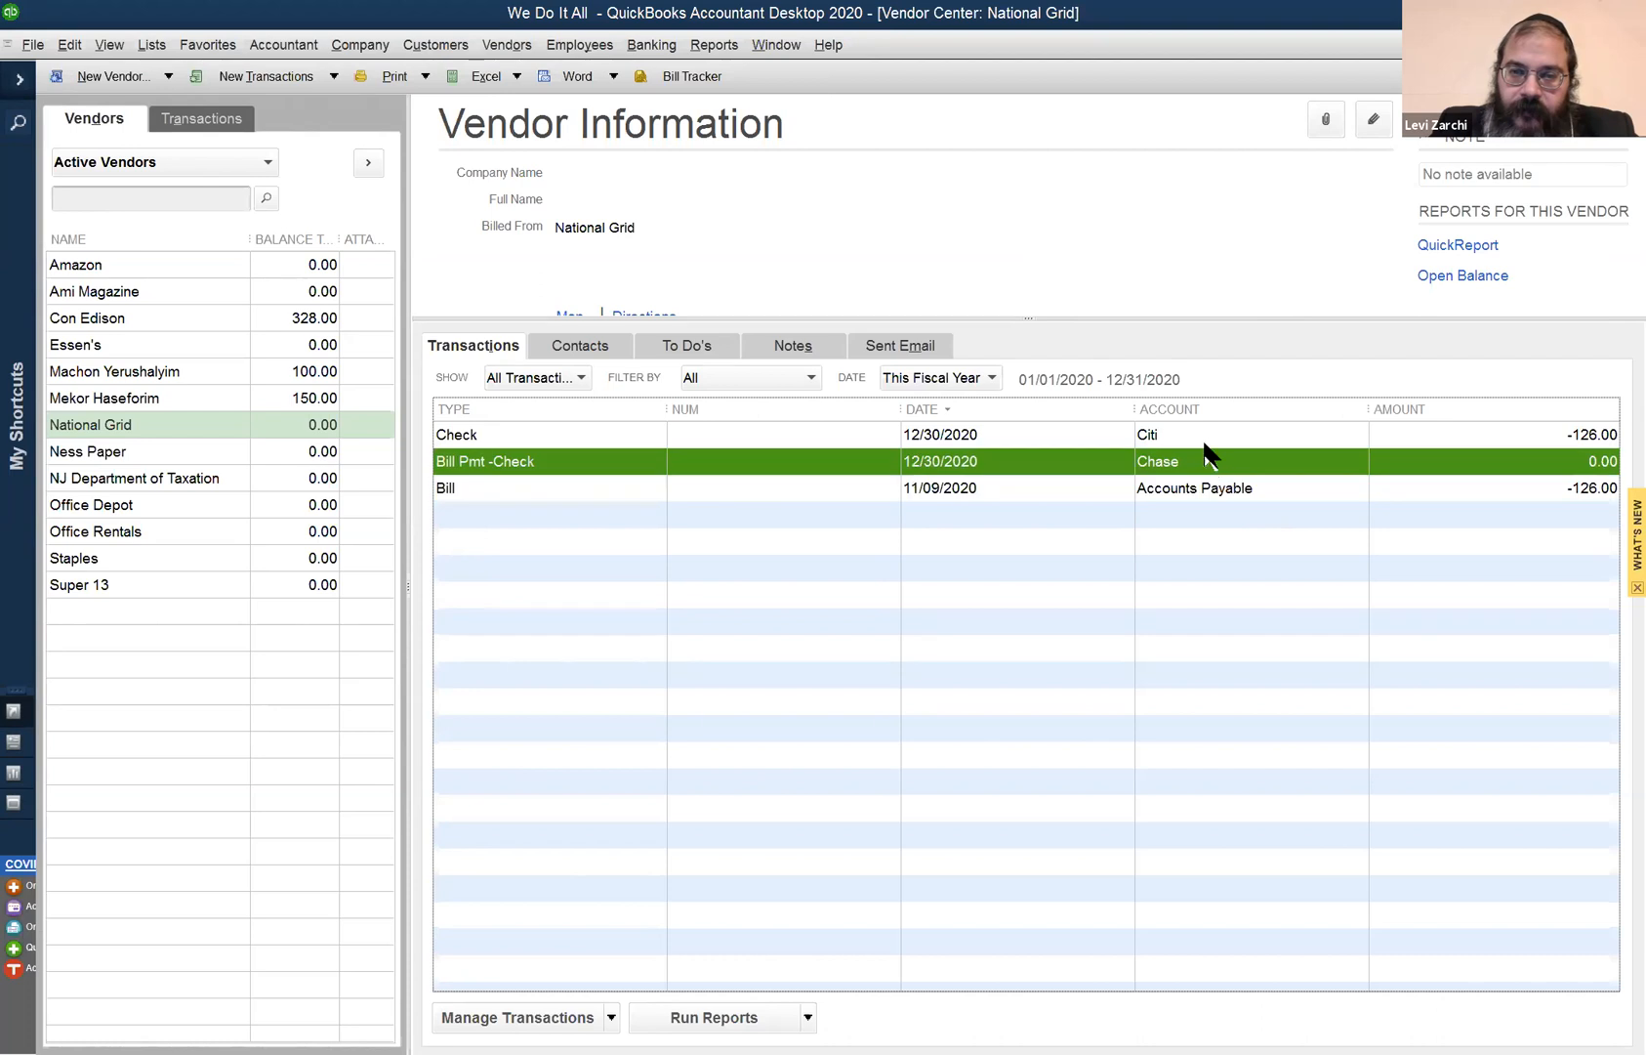
# - Open National Grid's 126.00 check, change its bank account from Citi to Chase and save
pyautogui.doubleClick(1204, 435)
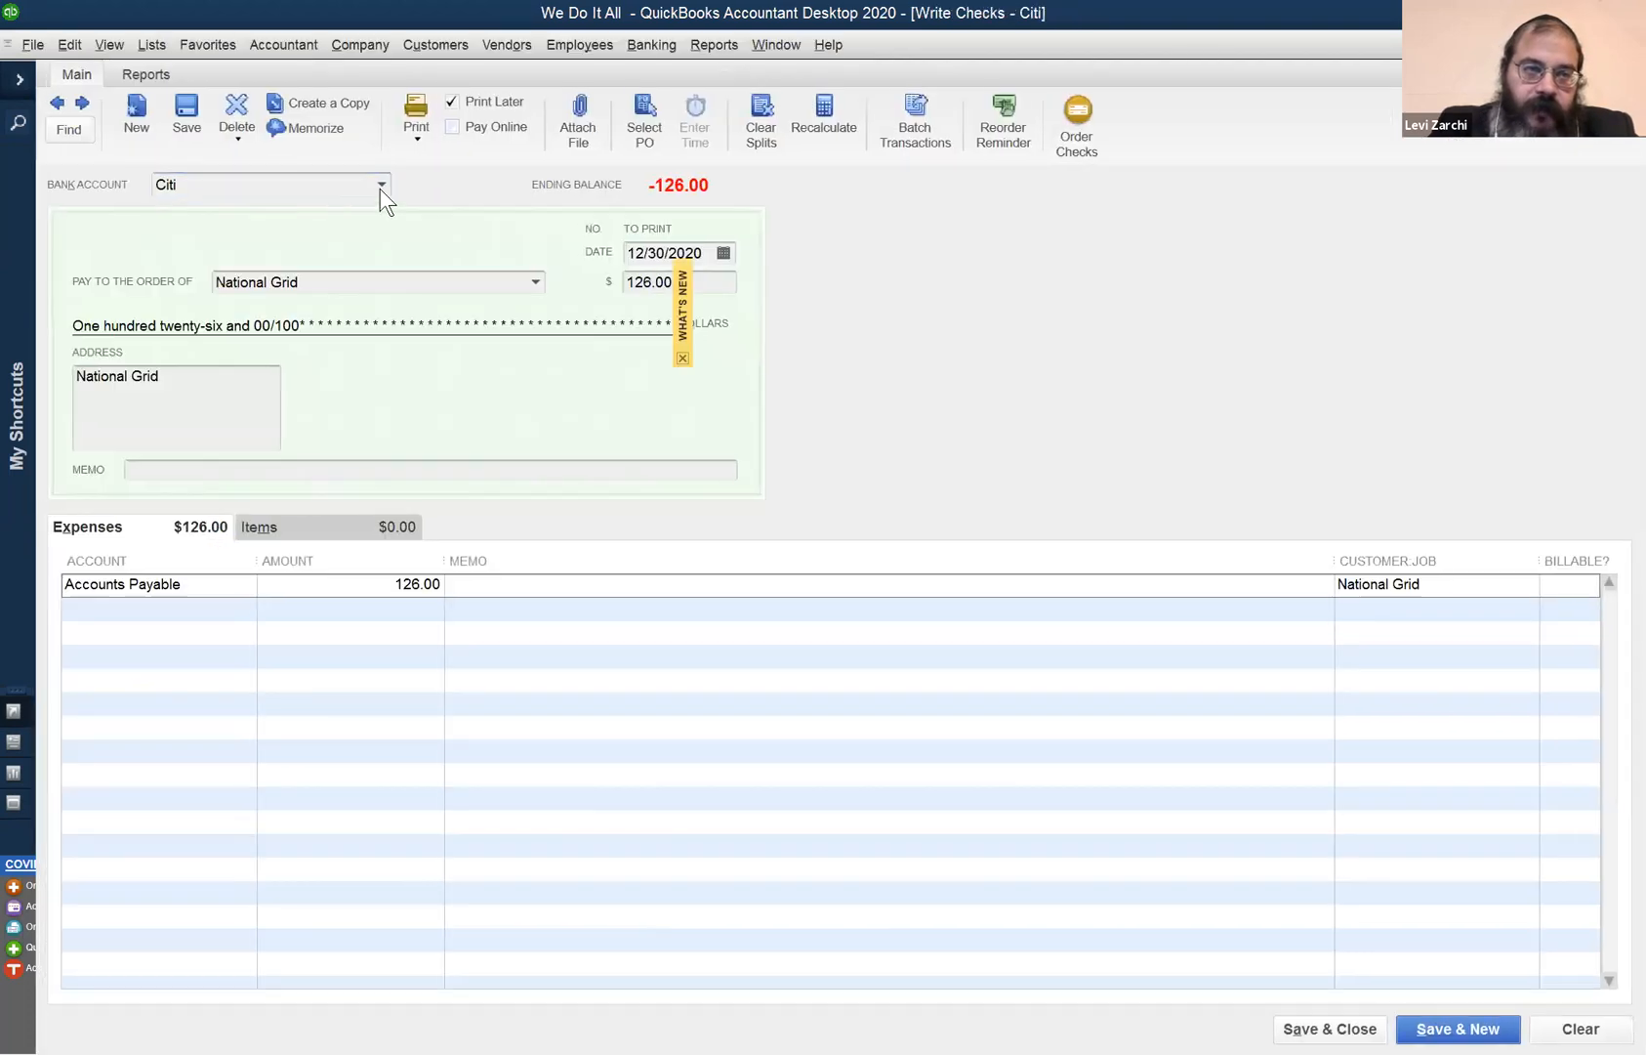
pyautogui.click(384, 183)
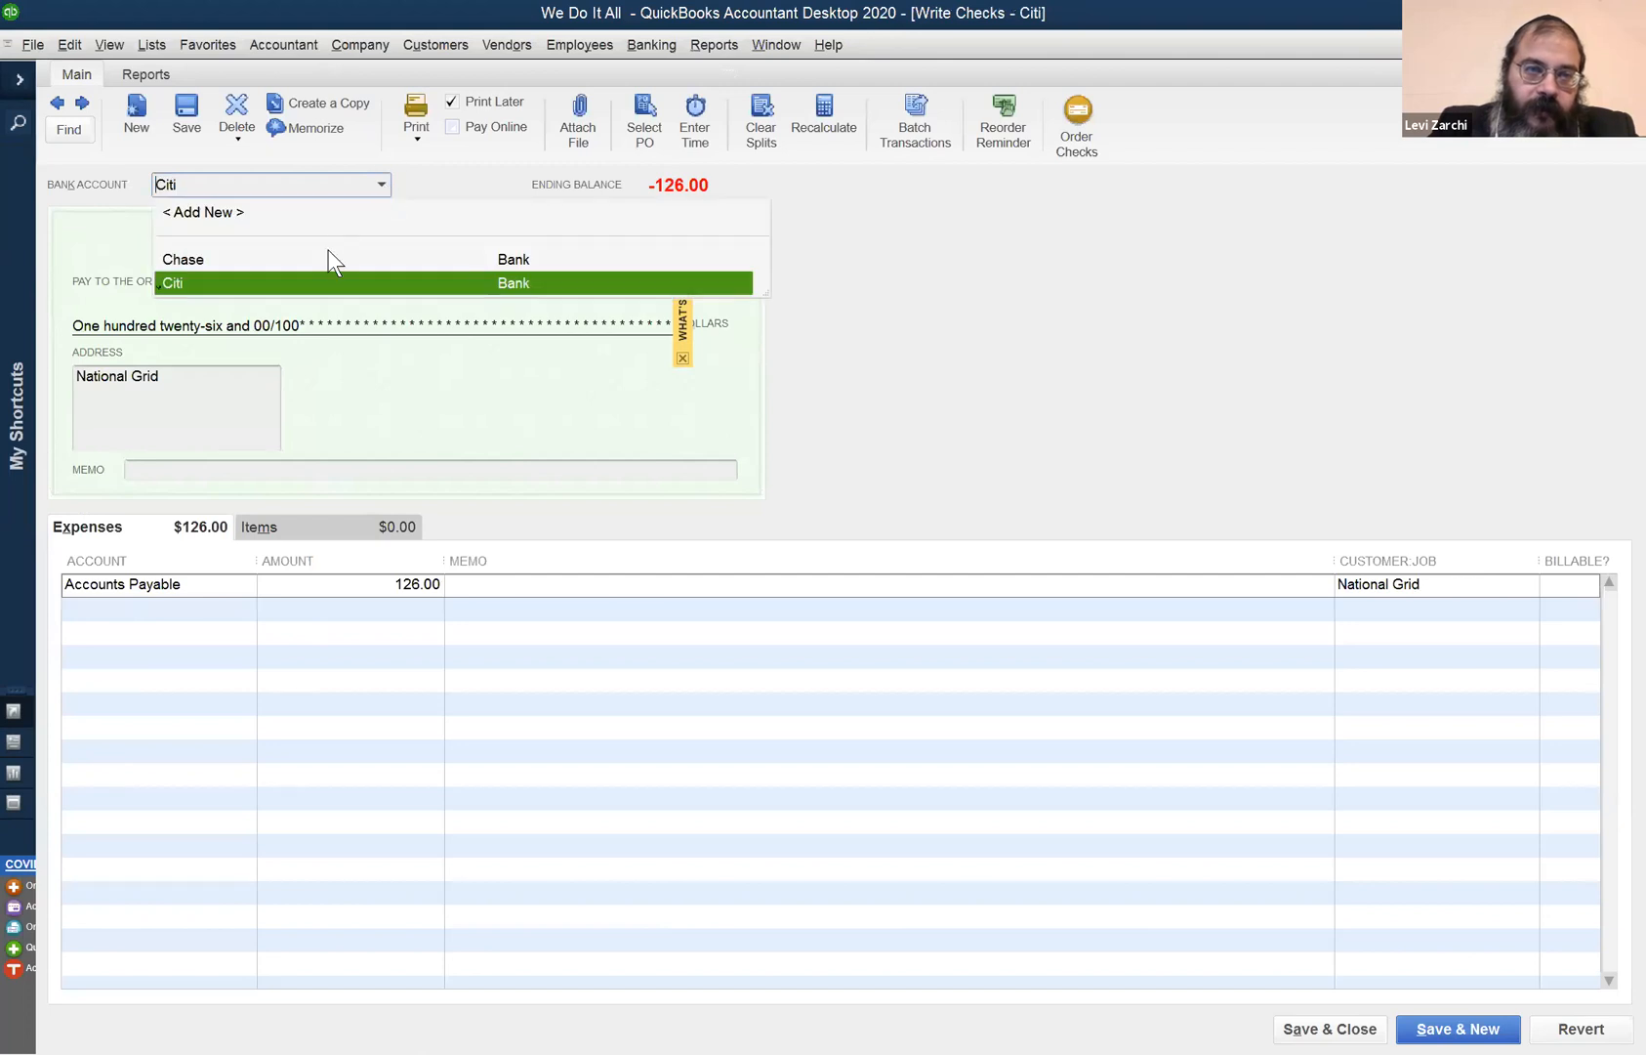
pyautogui.click(327, 252)
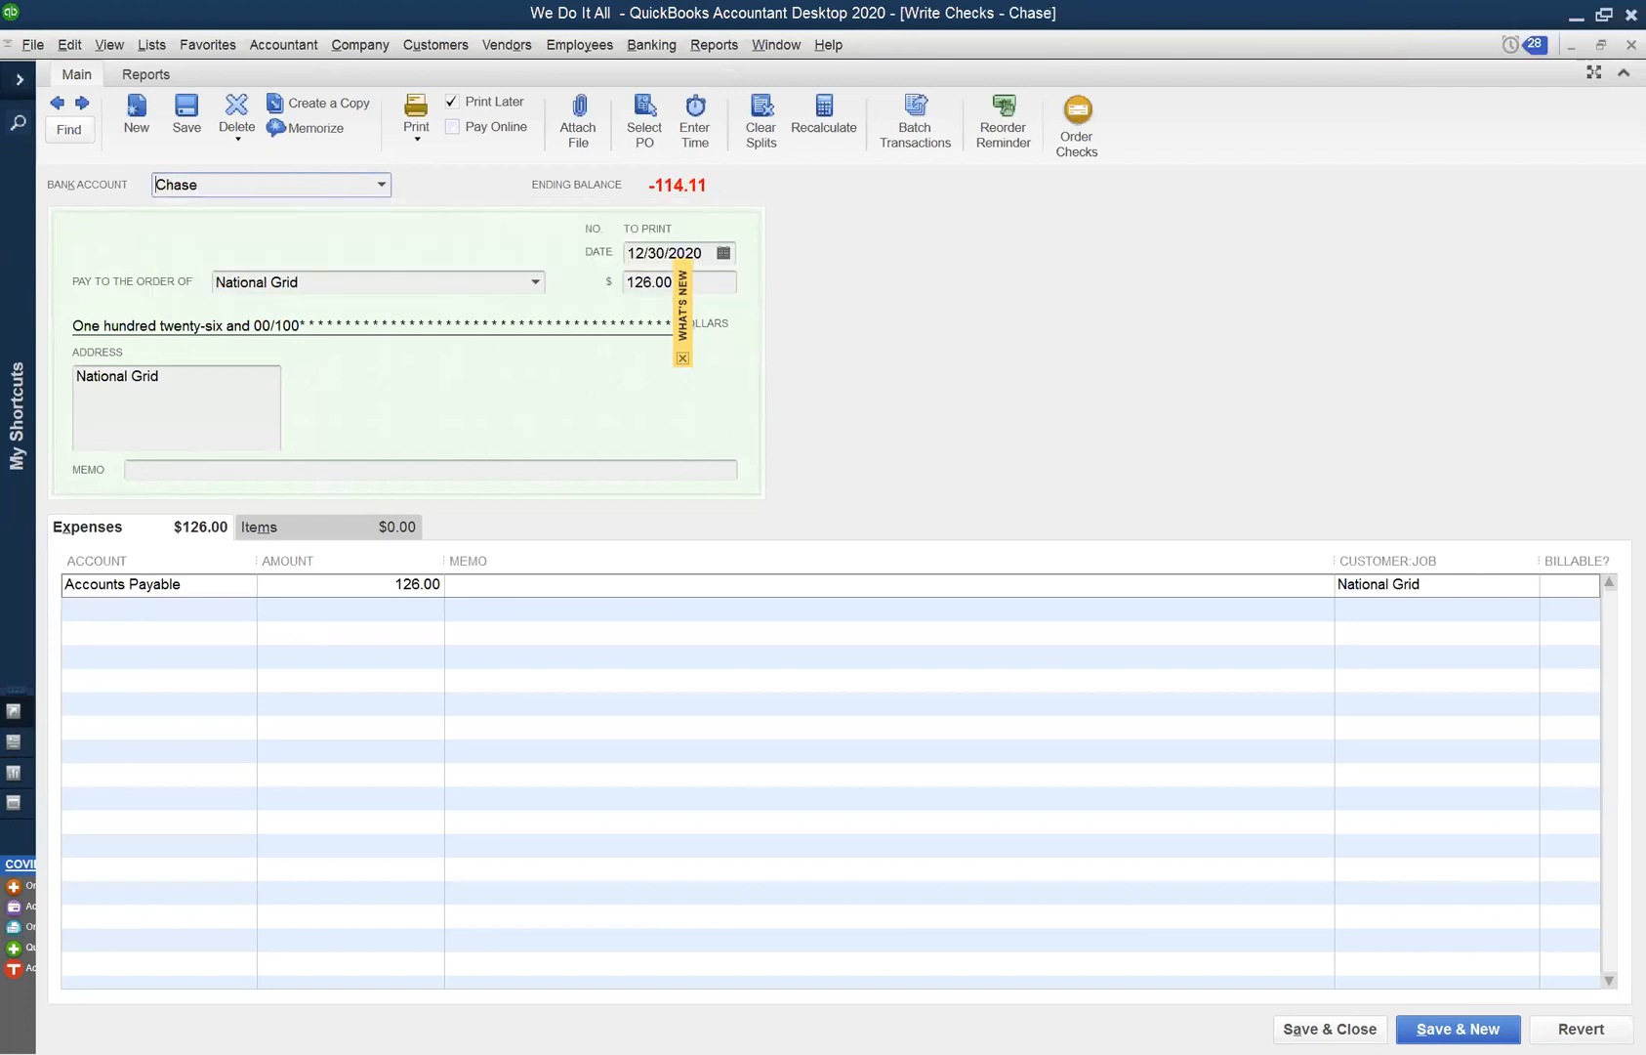
pyautogui.click(1330, 1030)
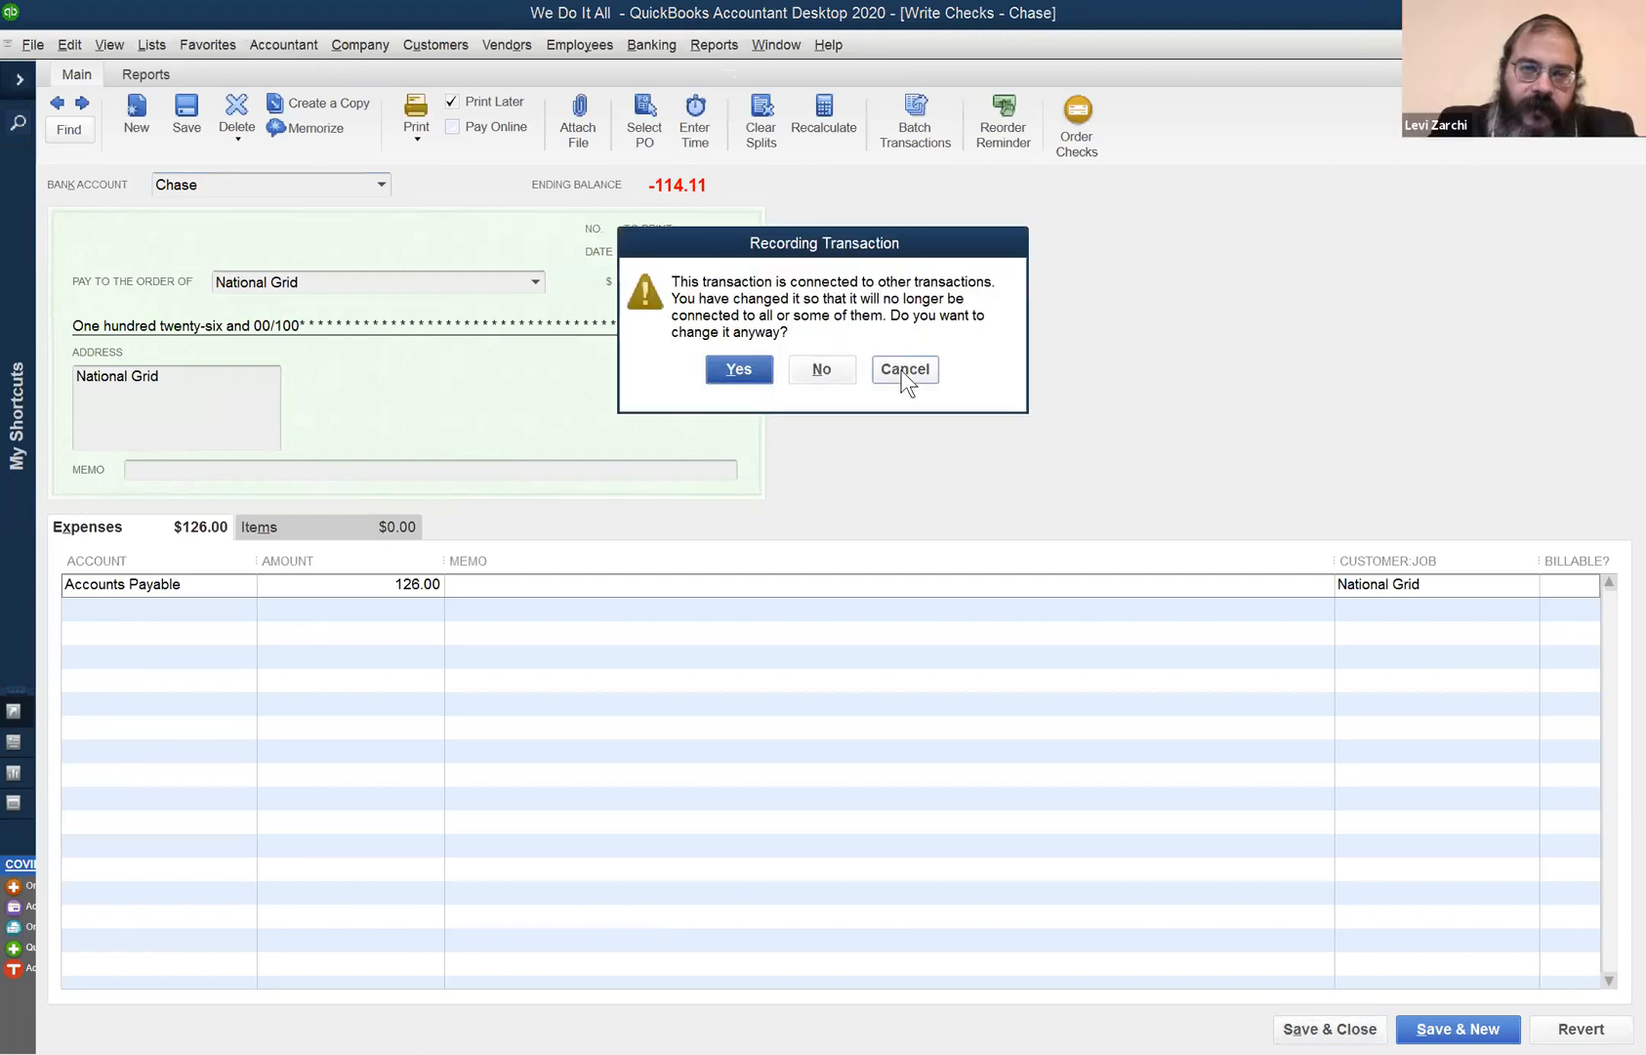
# - Cancel the save confirmation and switch the check's bank account back to Citi
pyautogui.click(904, 370)
pyautogui.click(382, 183)
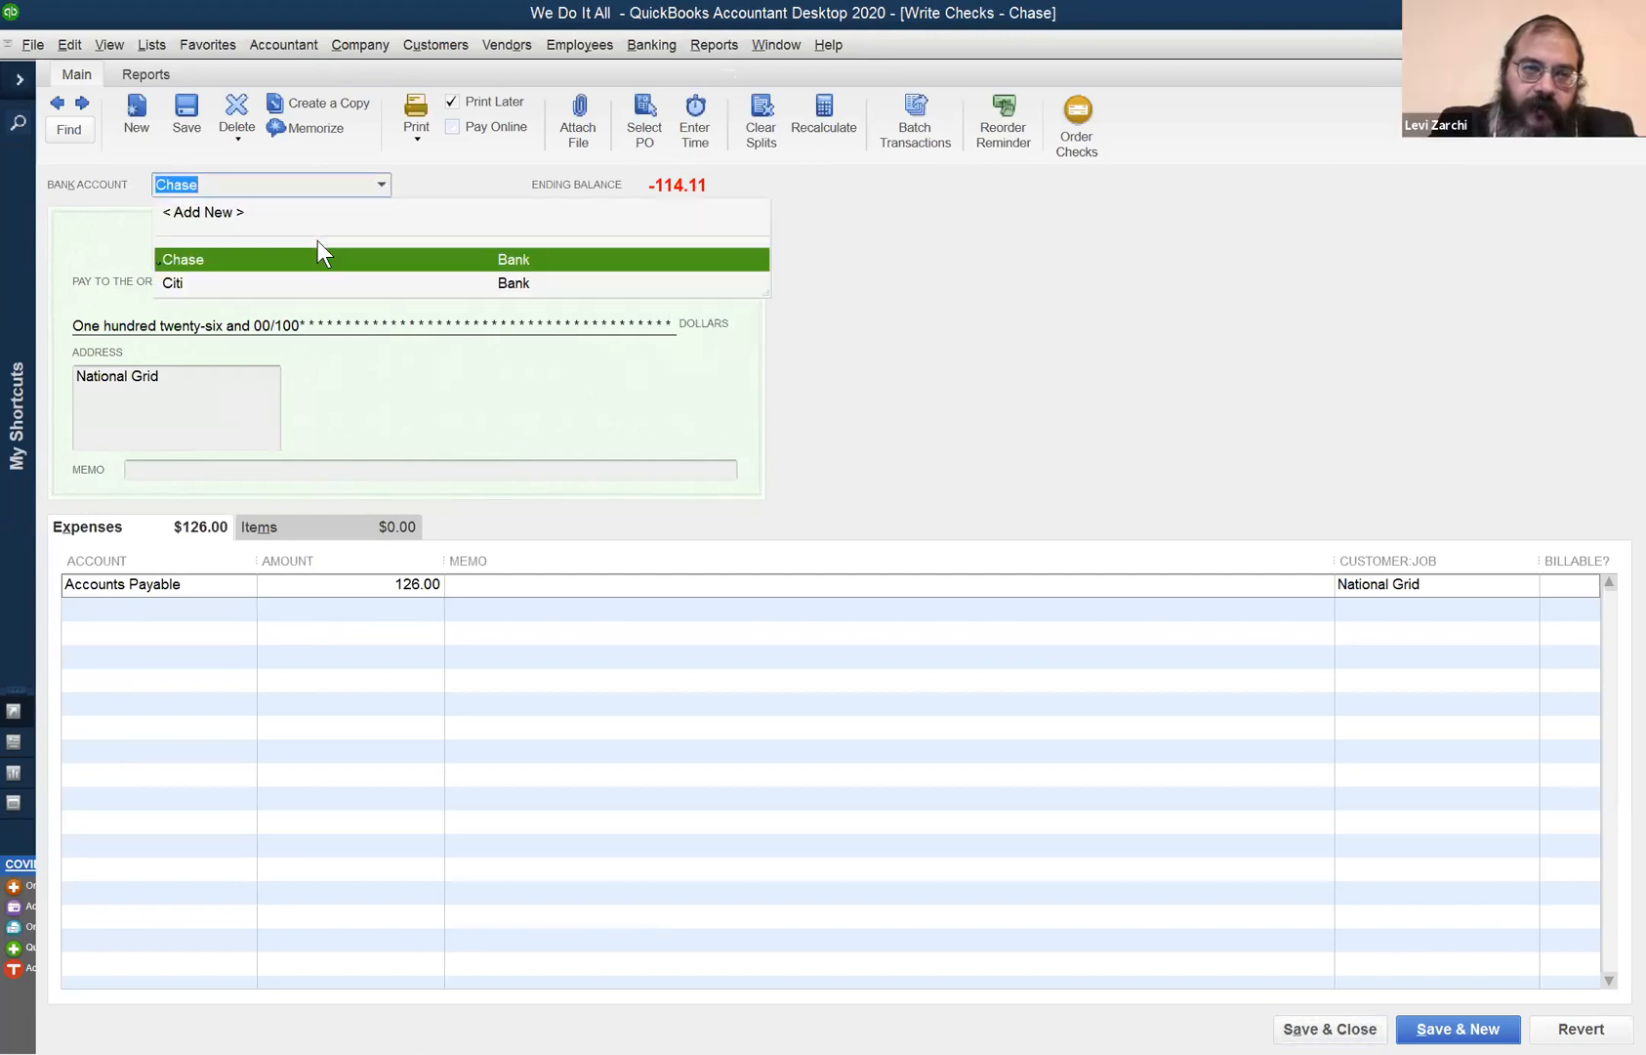
pyautogui.click(315, 281)
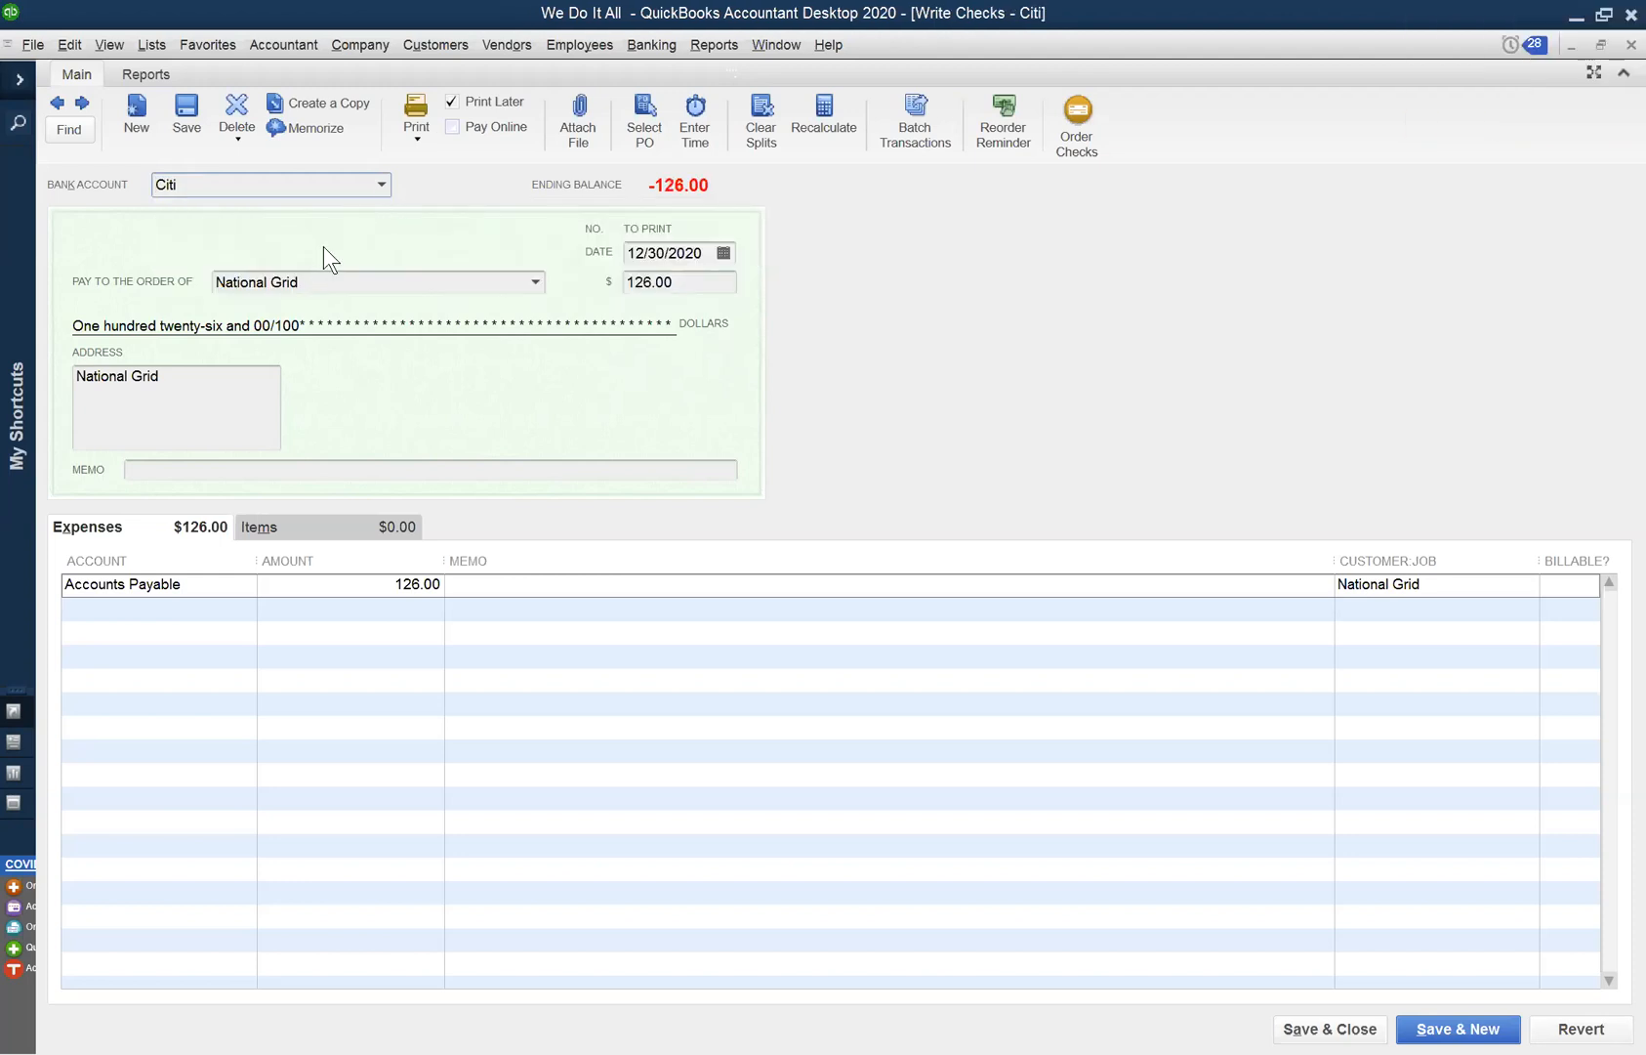
pyautogui.click(382, 185)
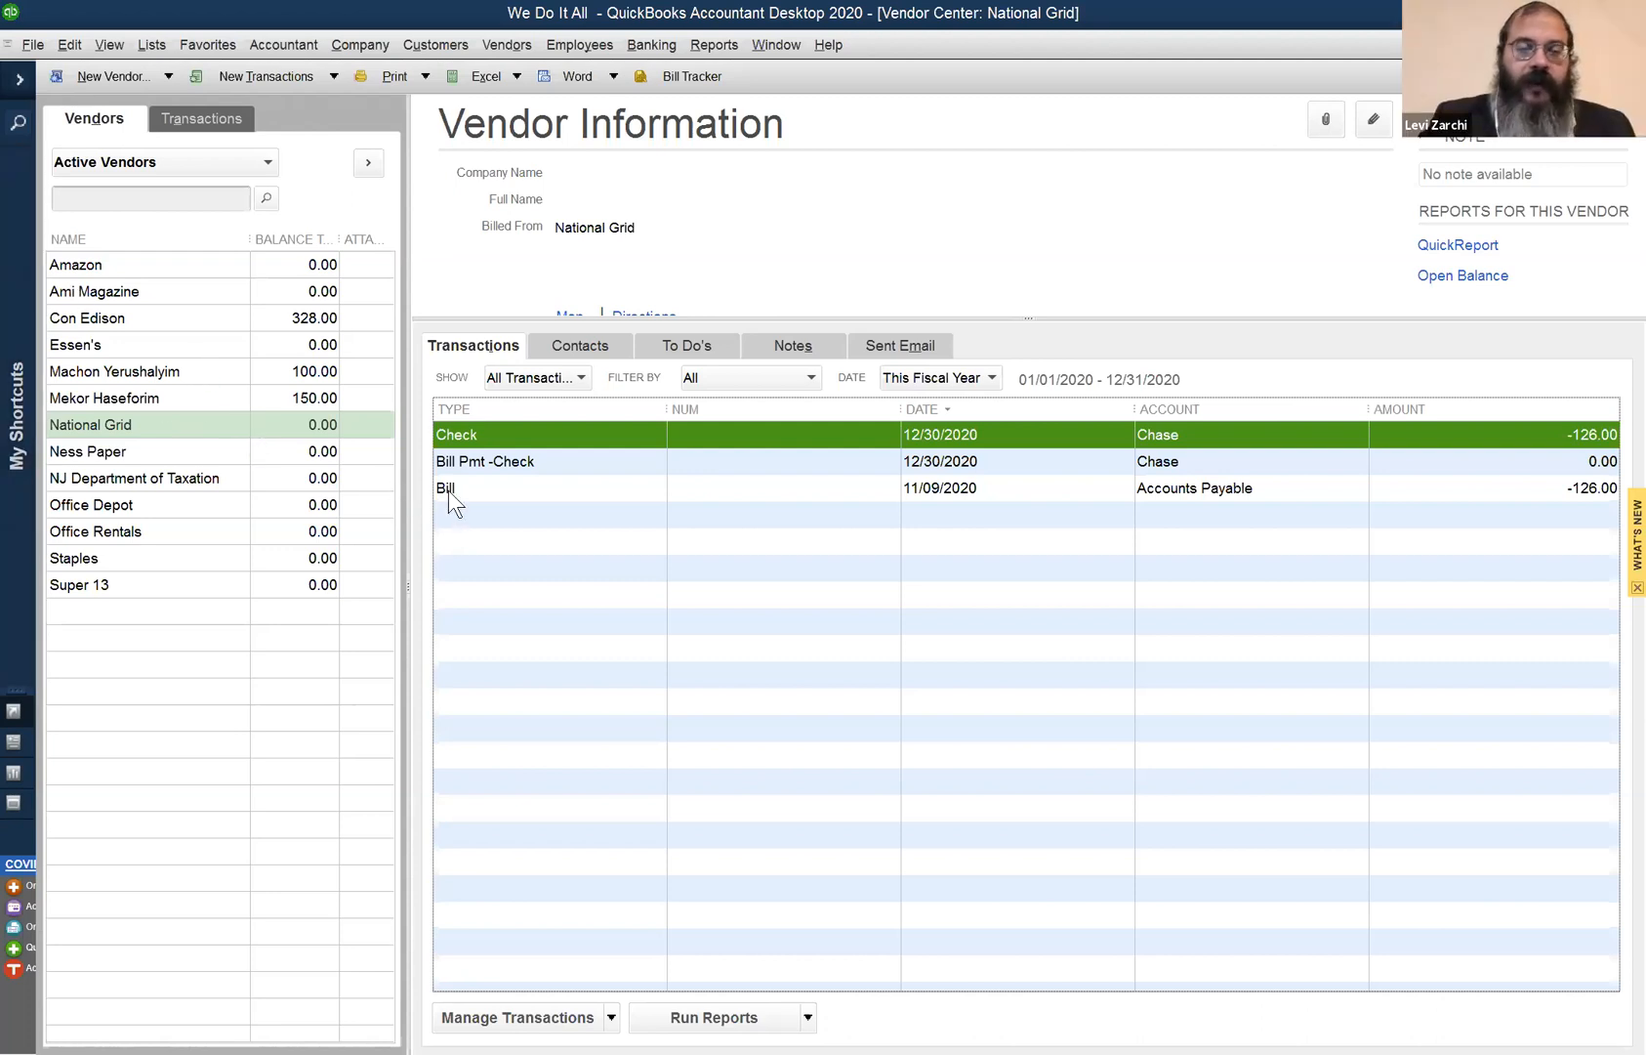
# - Pay National Grid's 126.00 bill in Pay Bills by applying its 126.00 credit
pyautogui.click(504, 45)
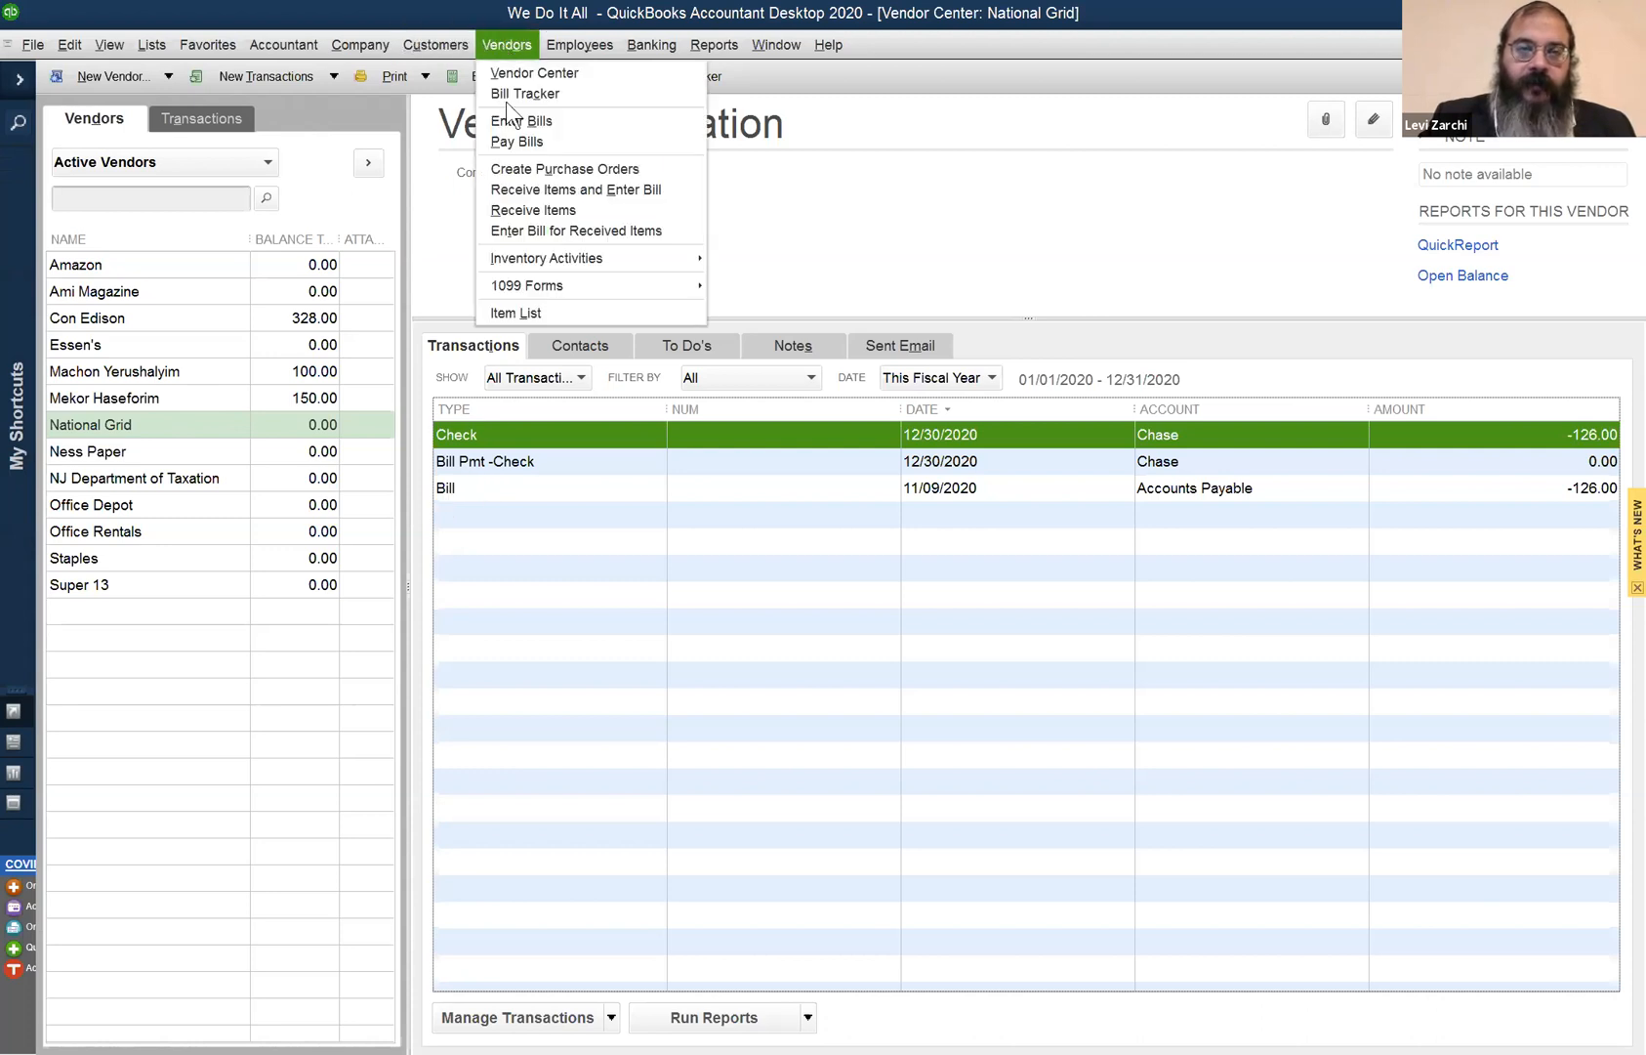
pyautogui.click(522, 144)
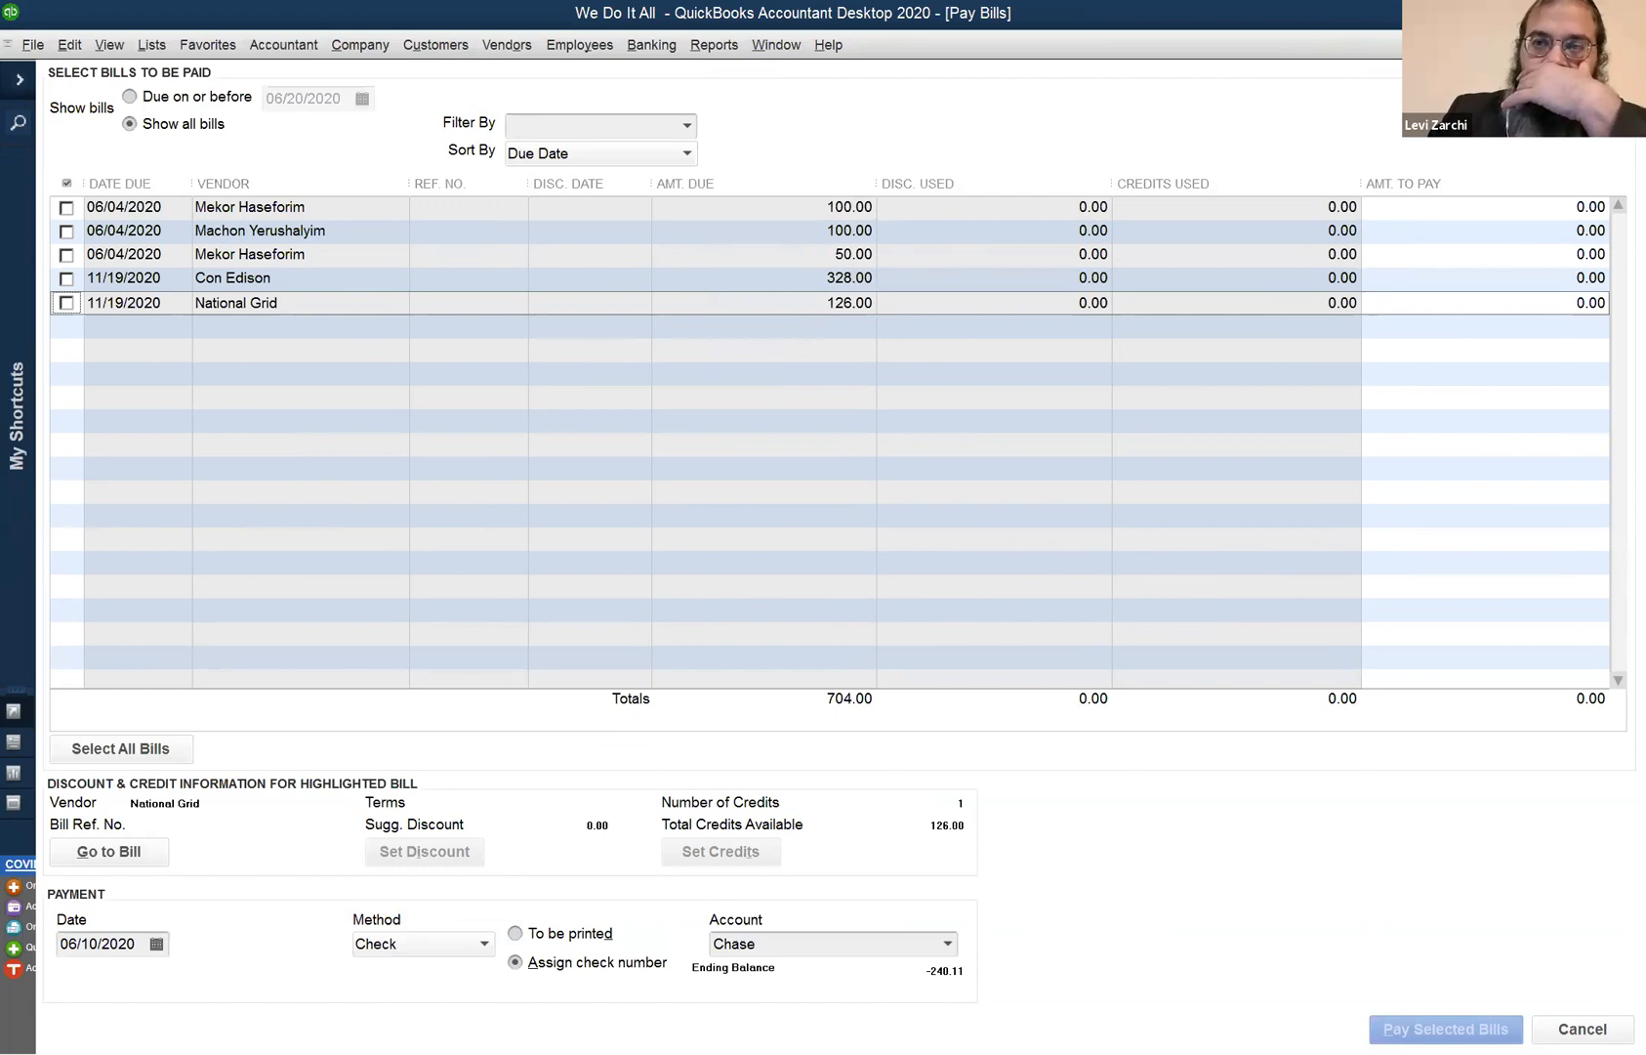
pyautogui.press('Escape')
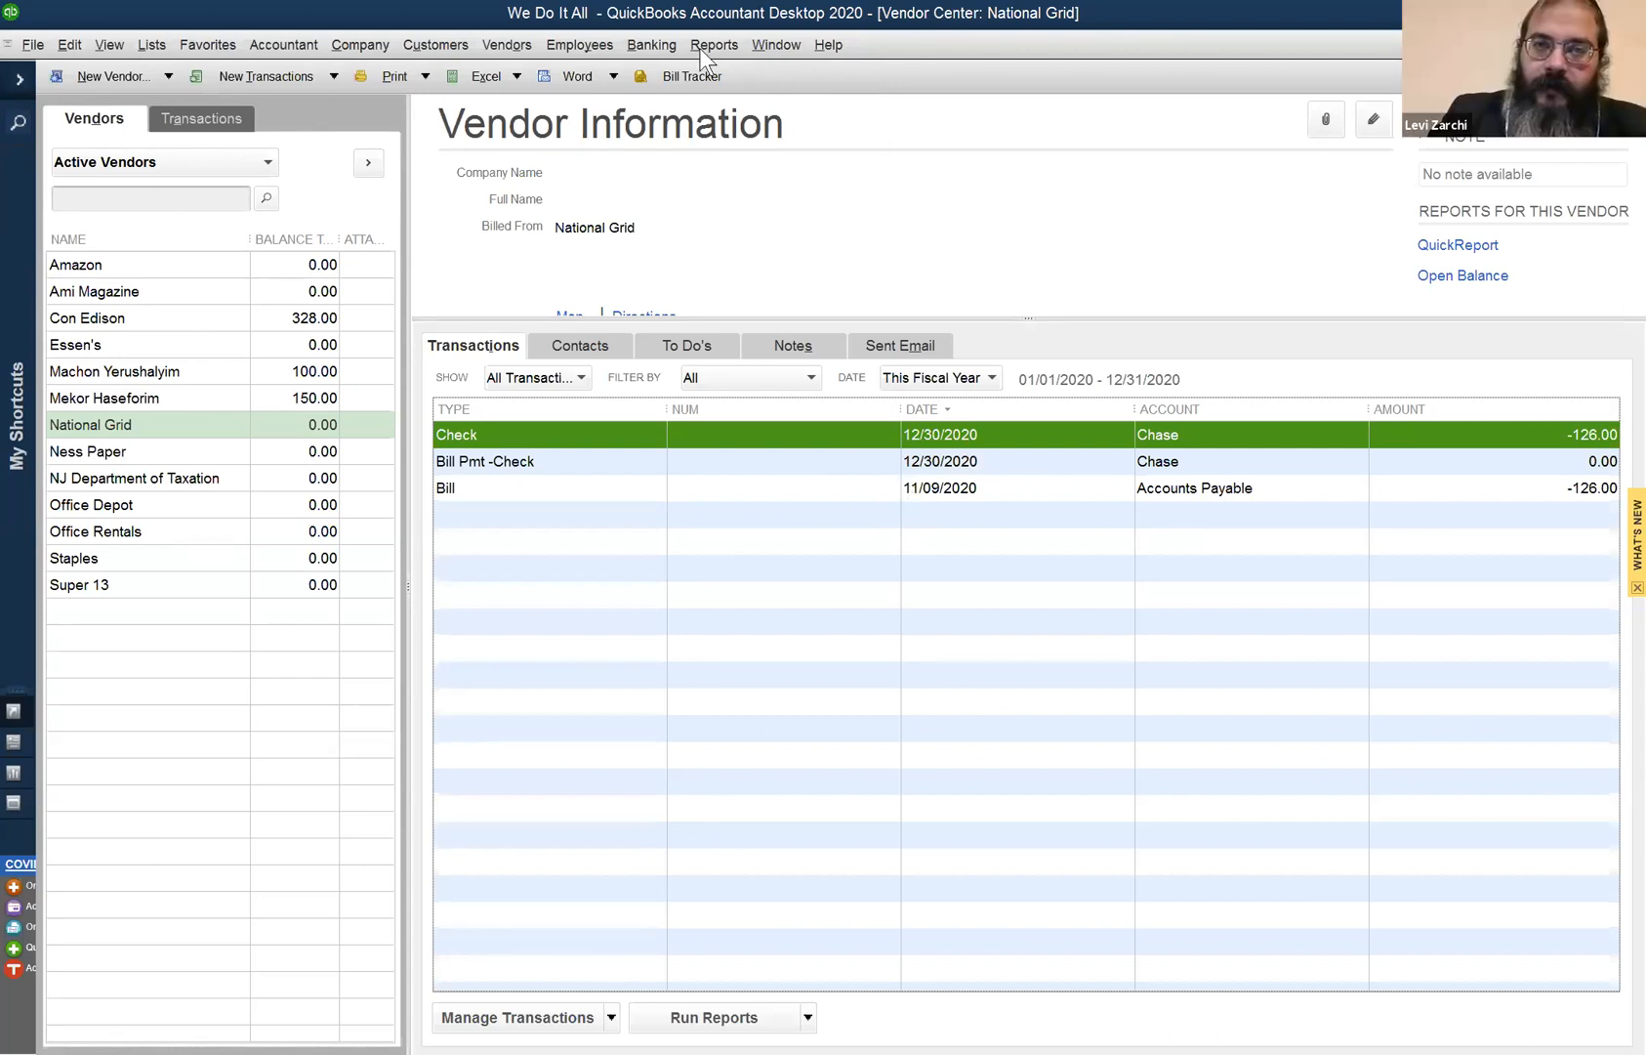
pyautogui.click(500, 39)
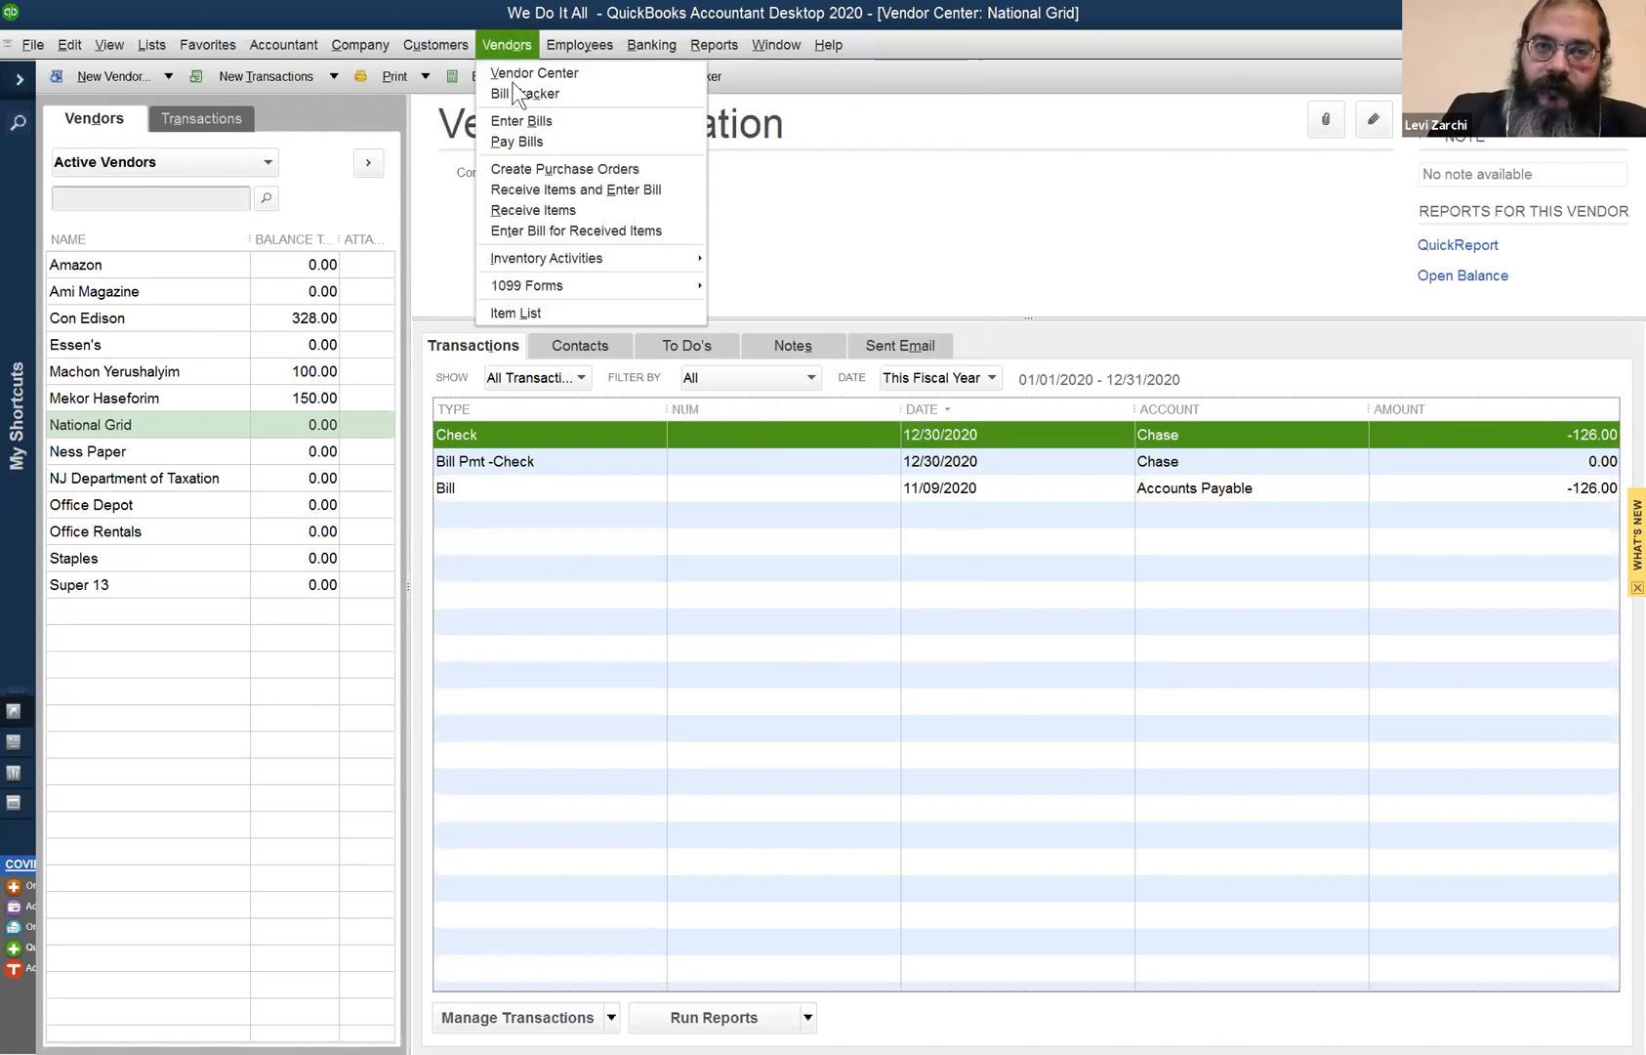
pyautogui.click(538, 145)
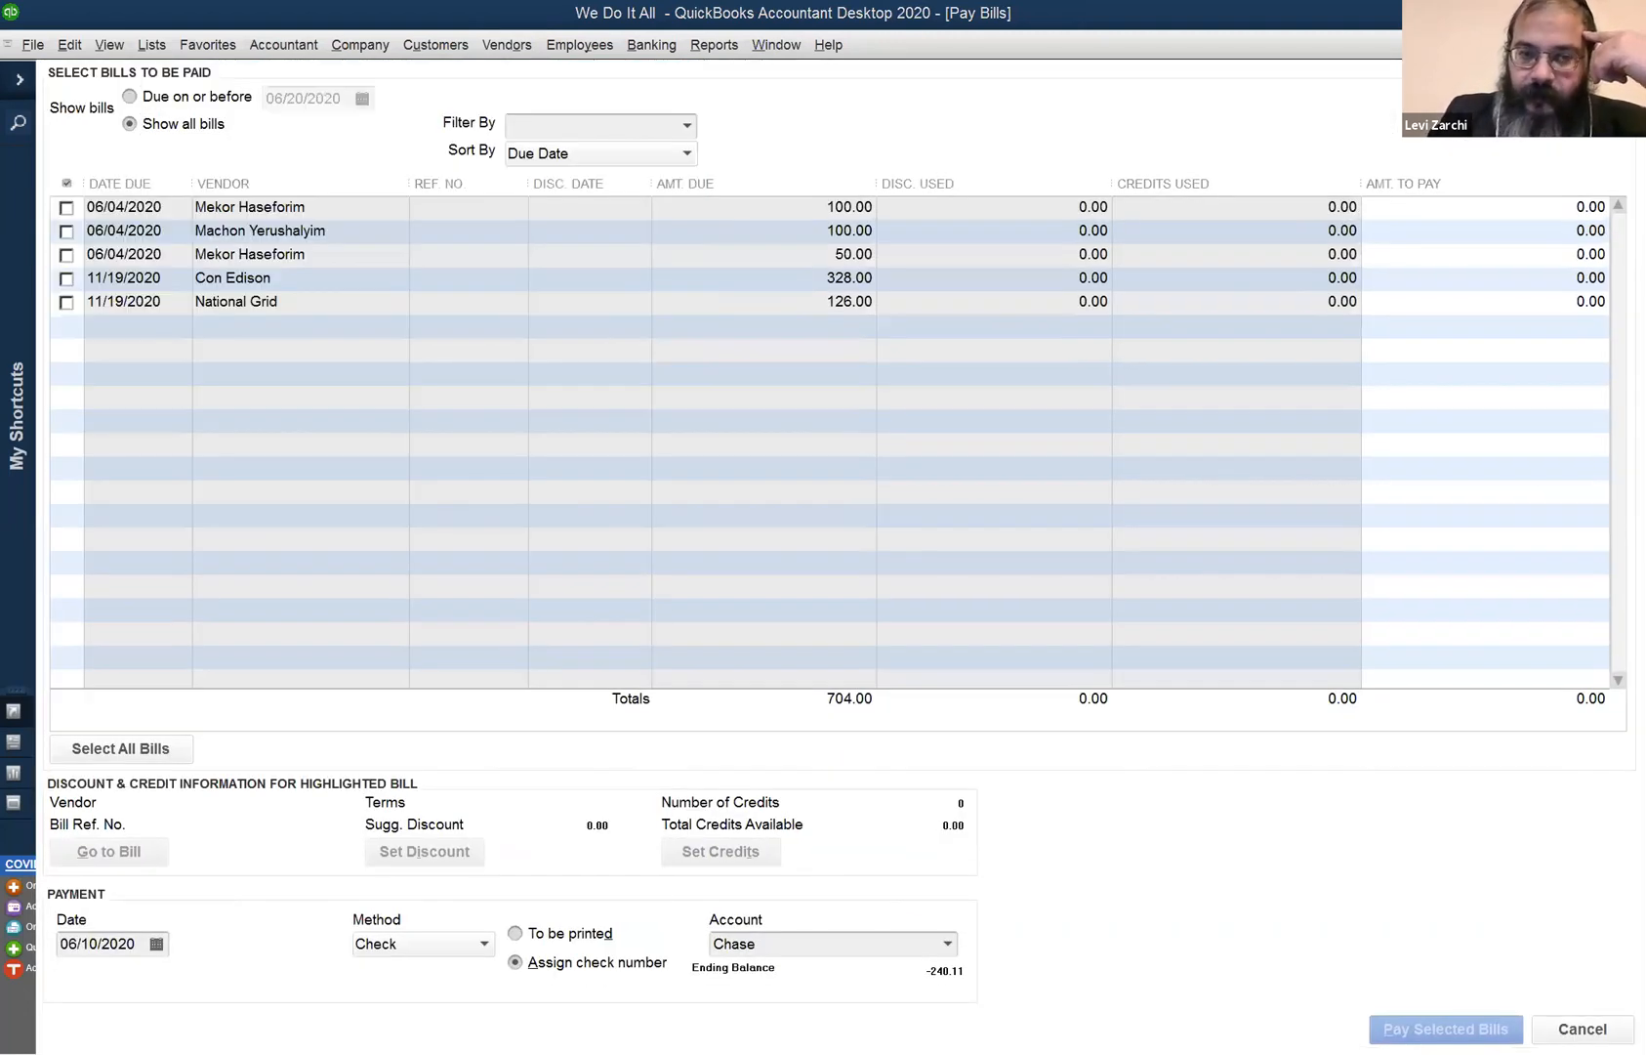
pyautogui.click(65, 301)
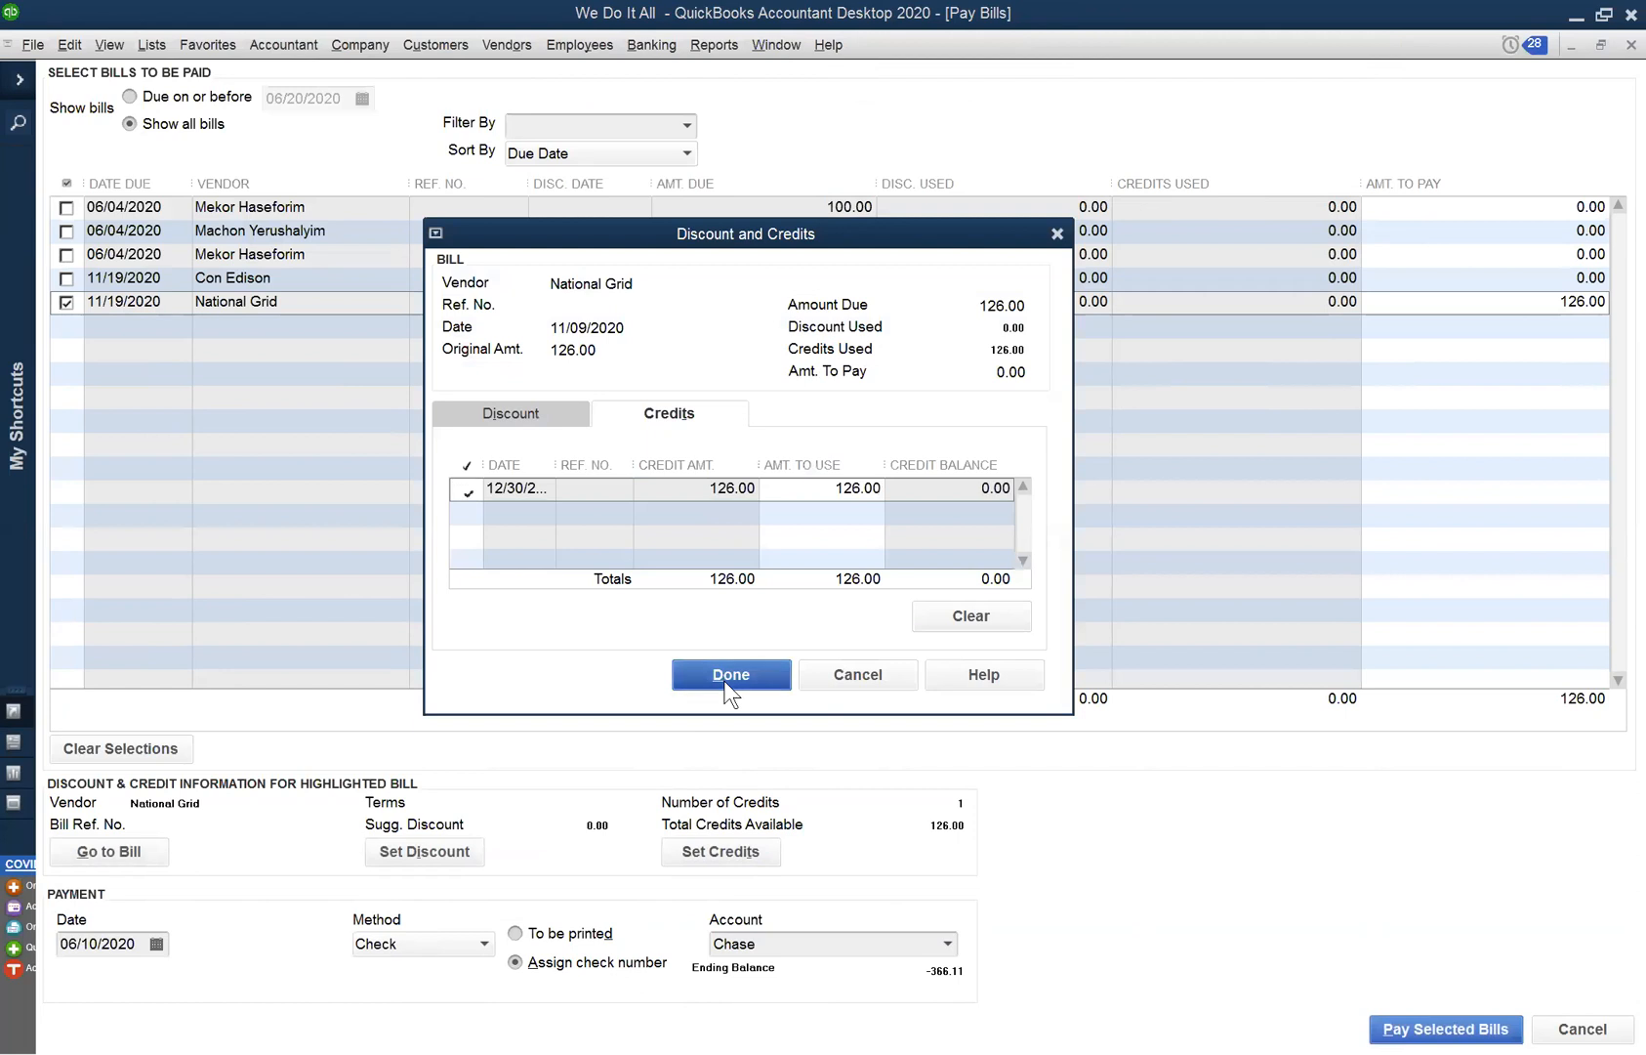
pyautogui.click(730, 677)
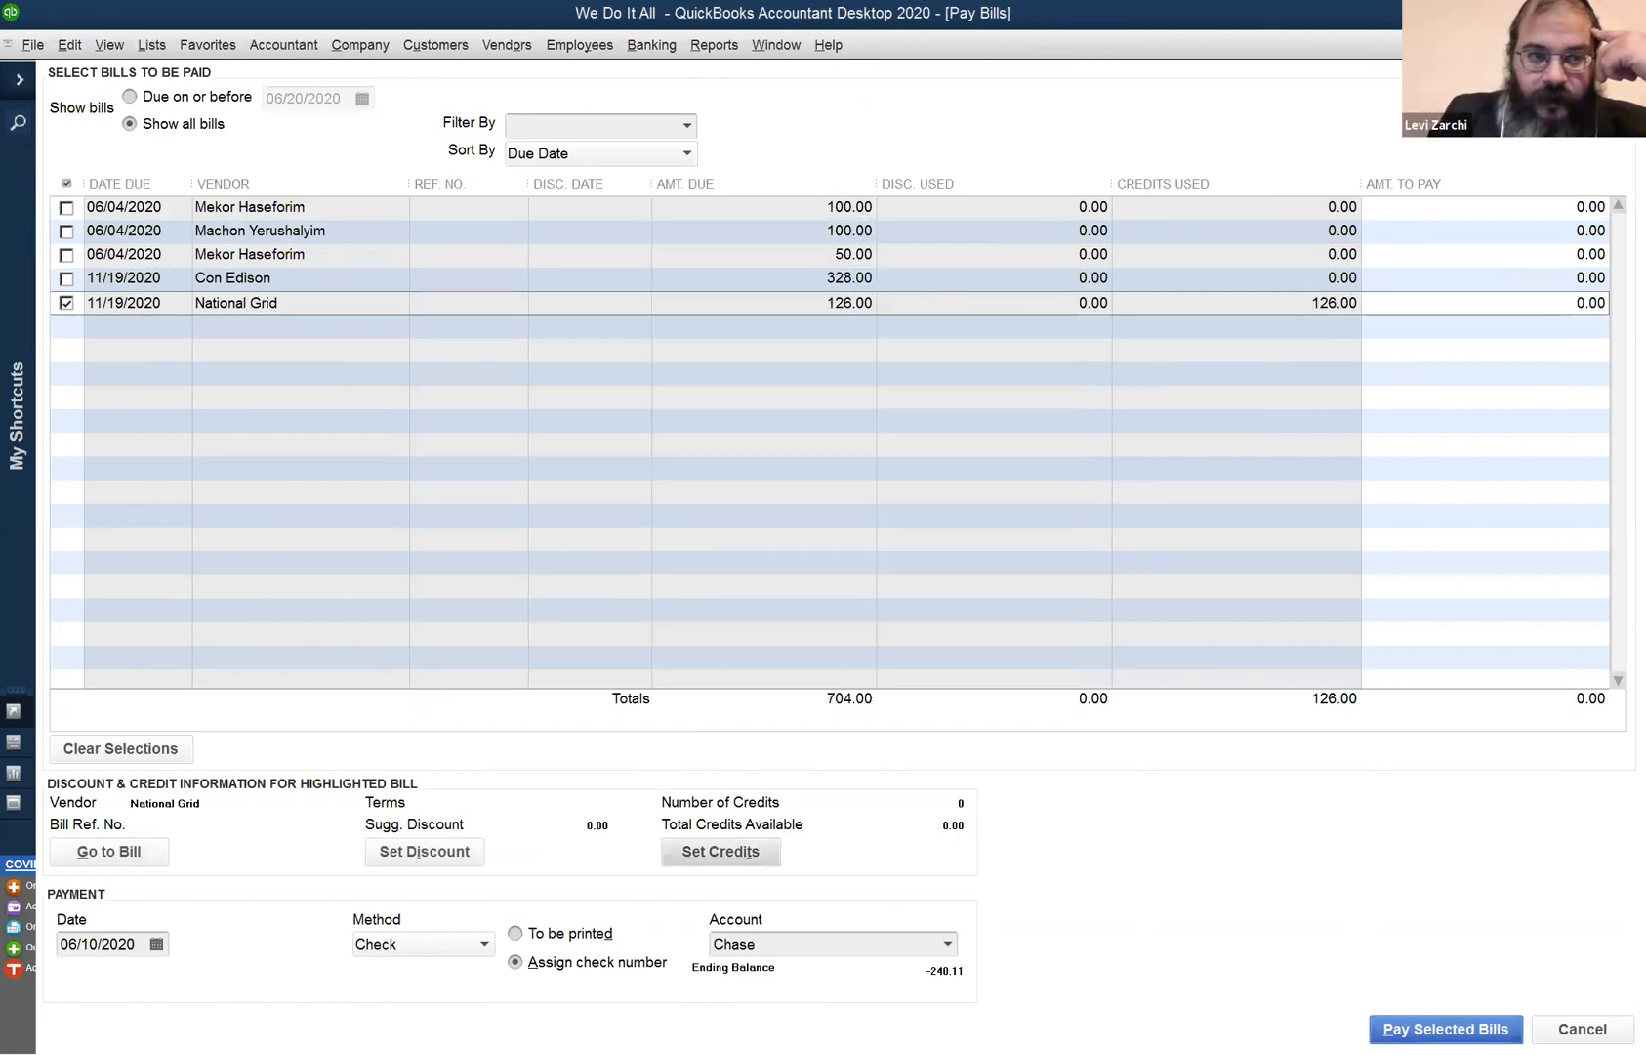
pyautogui.click(1448, 1025)
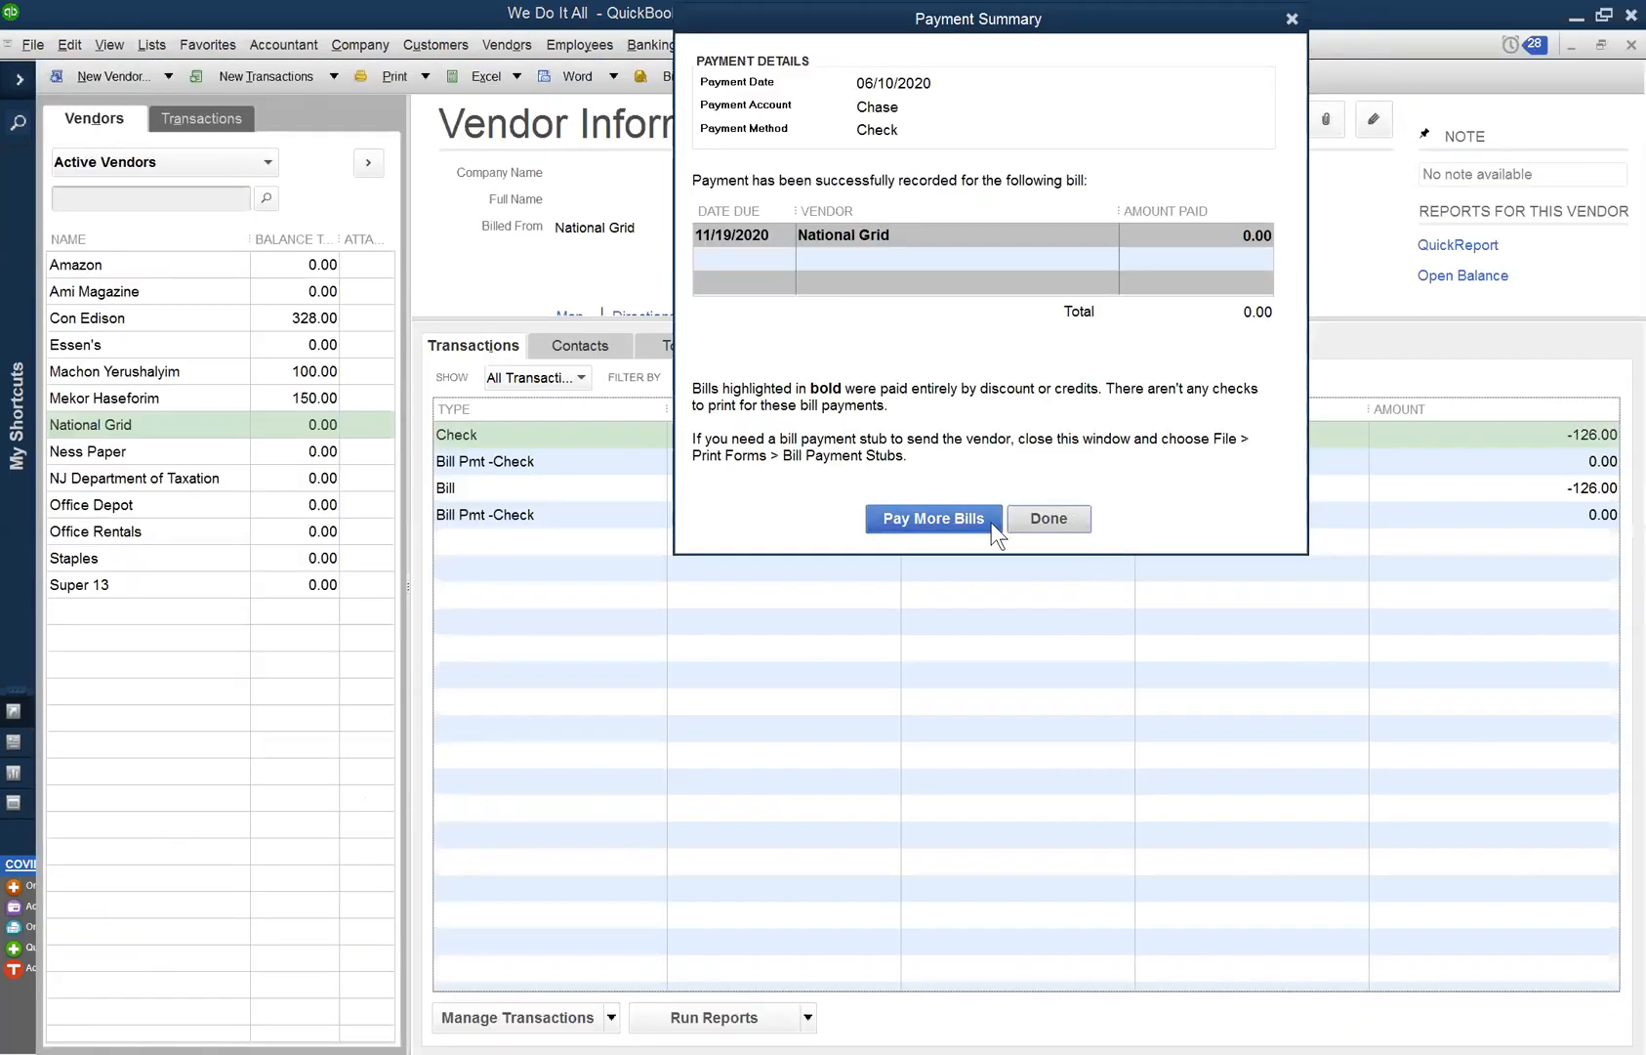
pyautogui.click(1071, 512)
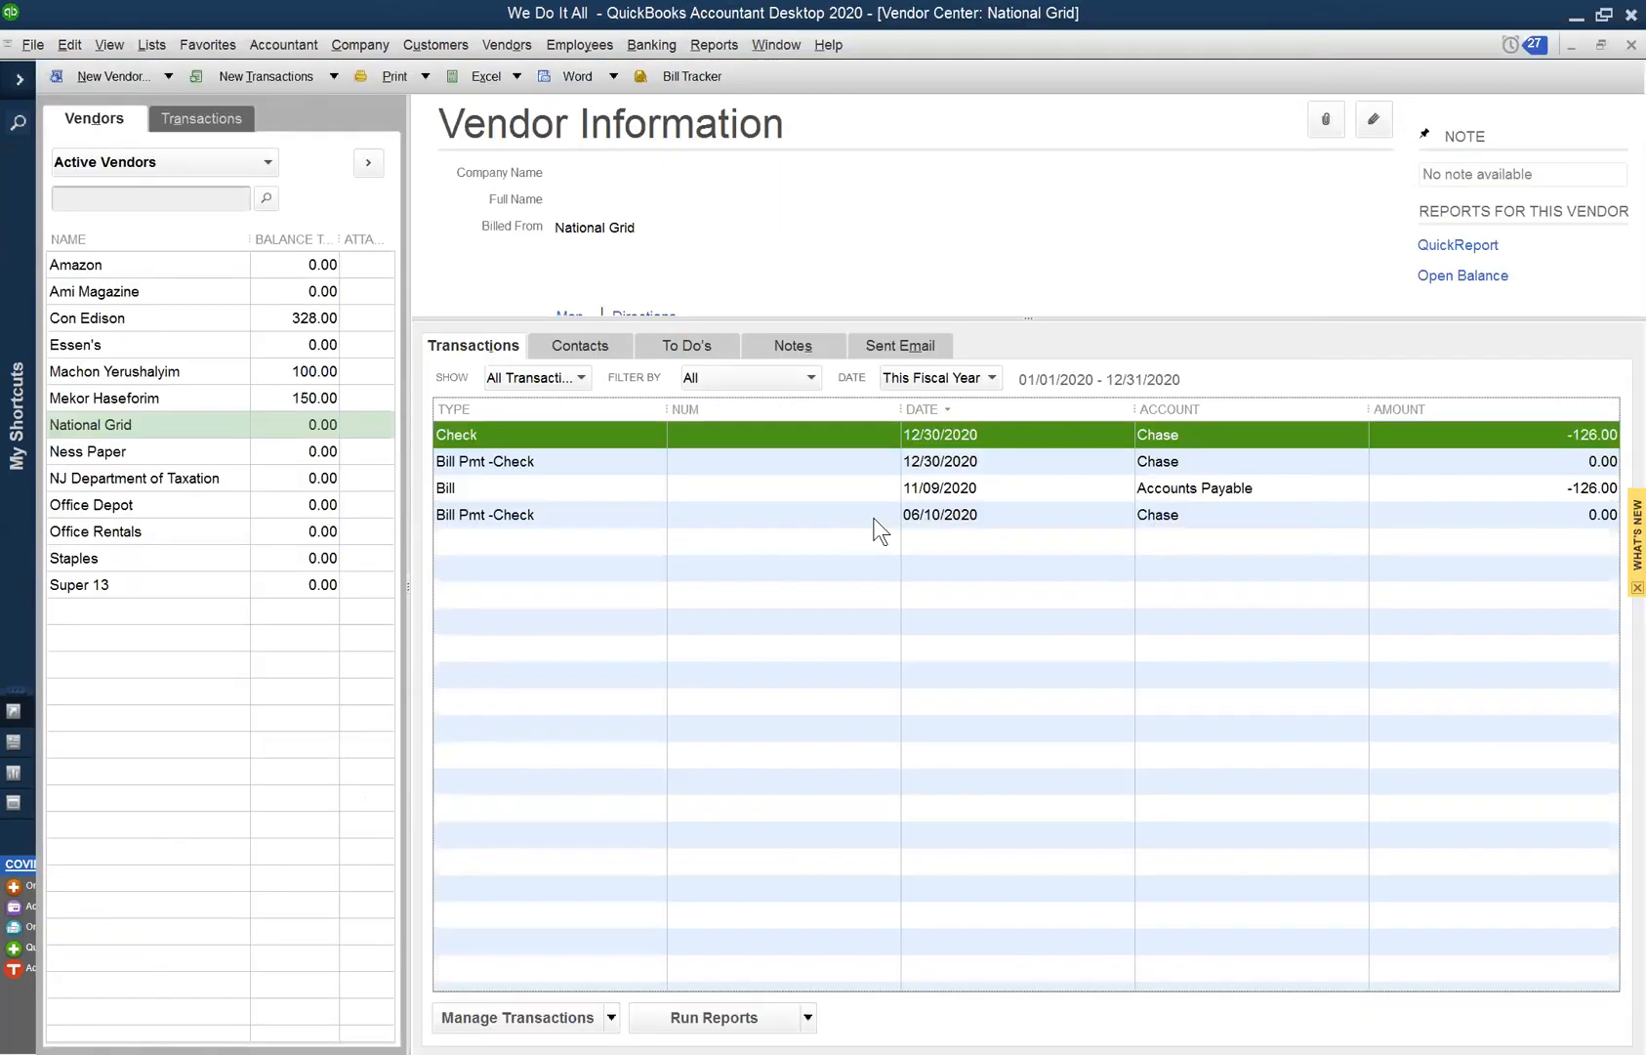
# - Close the Vendor Center and view the customer with the 75.00 credit memo
pyautogui.click(956, 461)
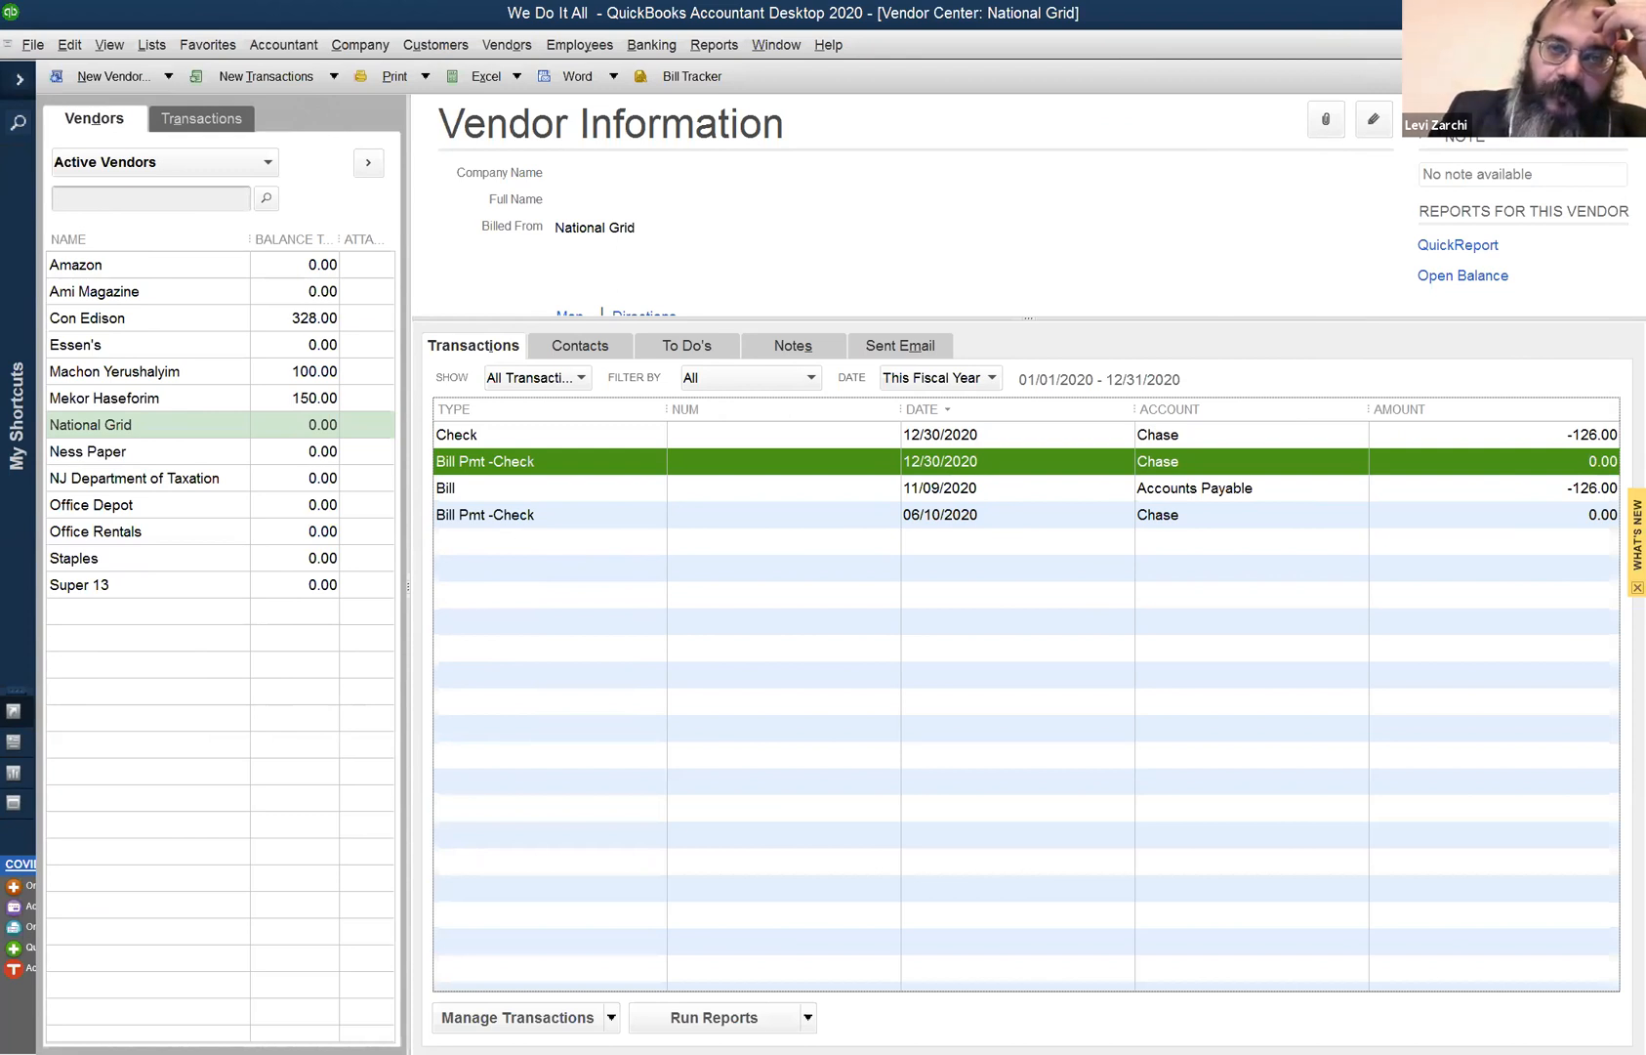
pyautogui.click(498, 44)
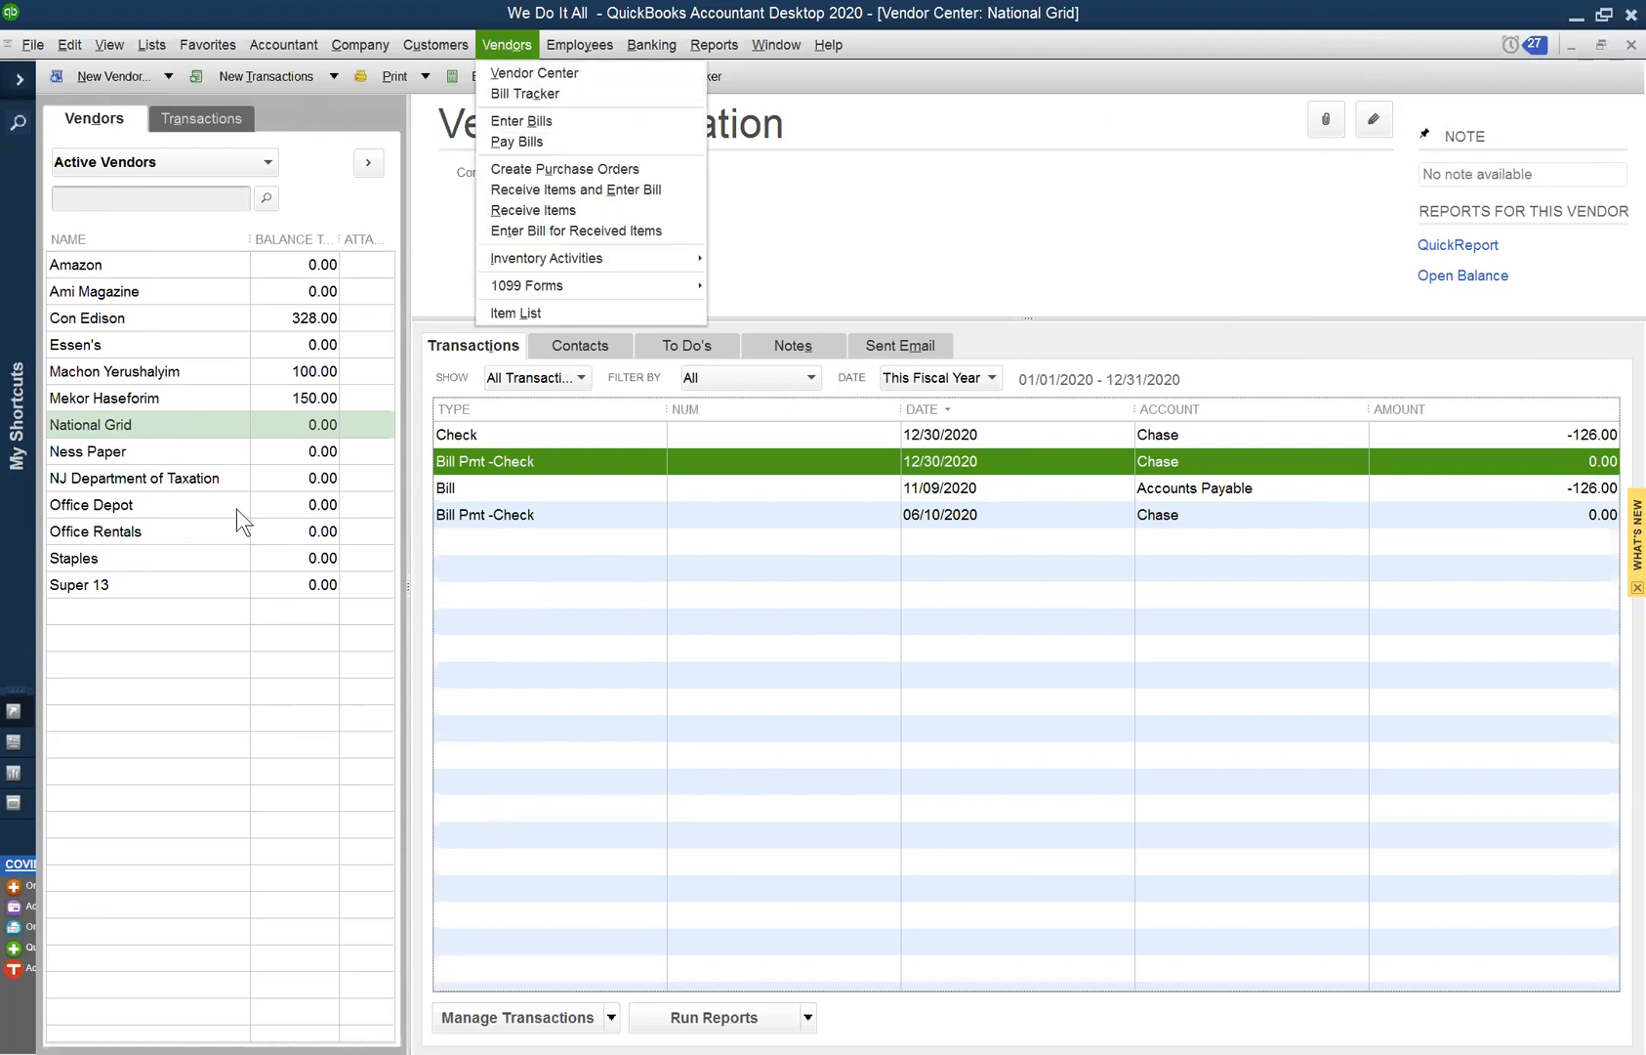
pyautogui.click(1569, 95)
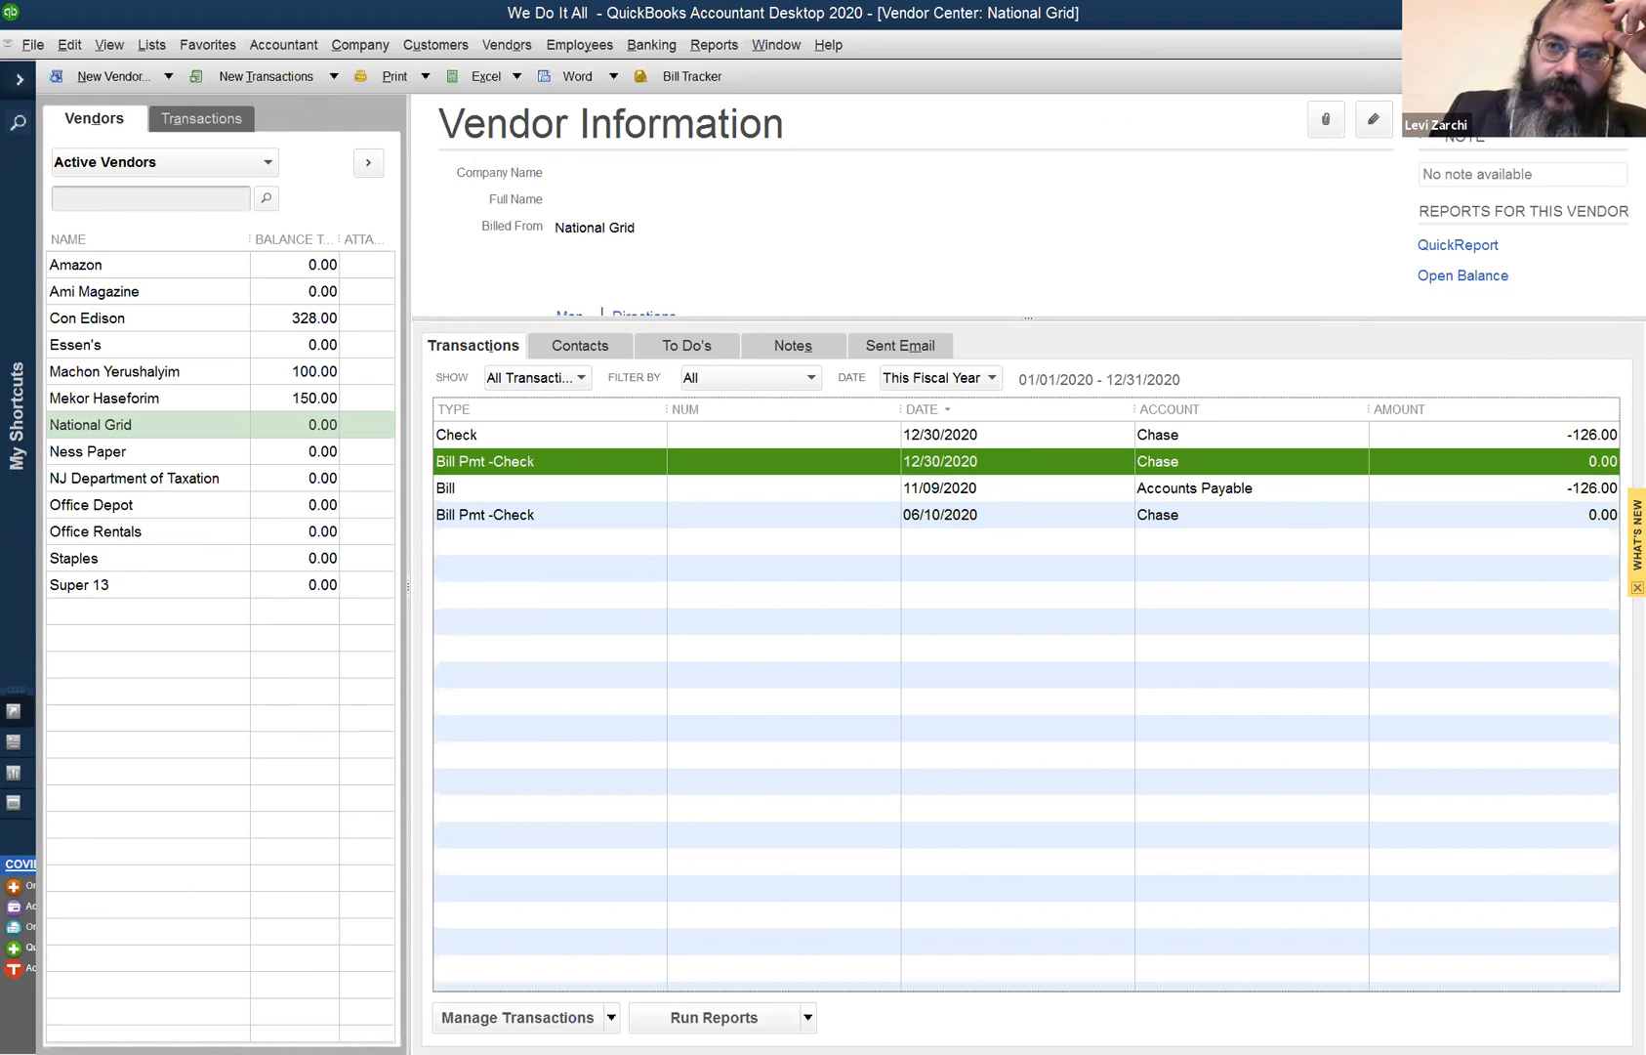
pyautogui.click(1632, 45)
pyautogui.click(228, 426)
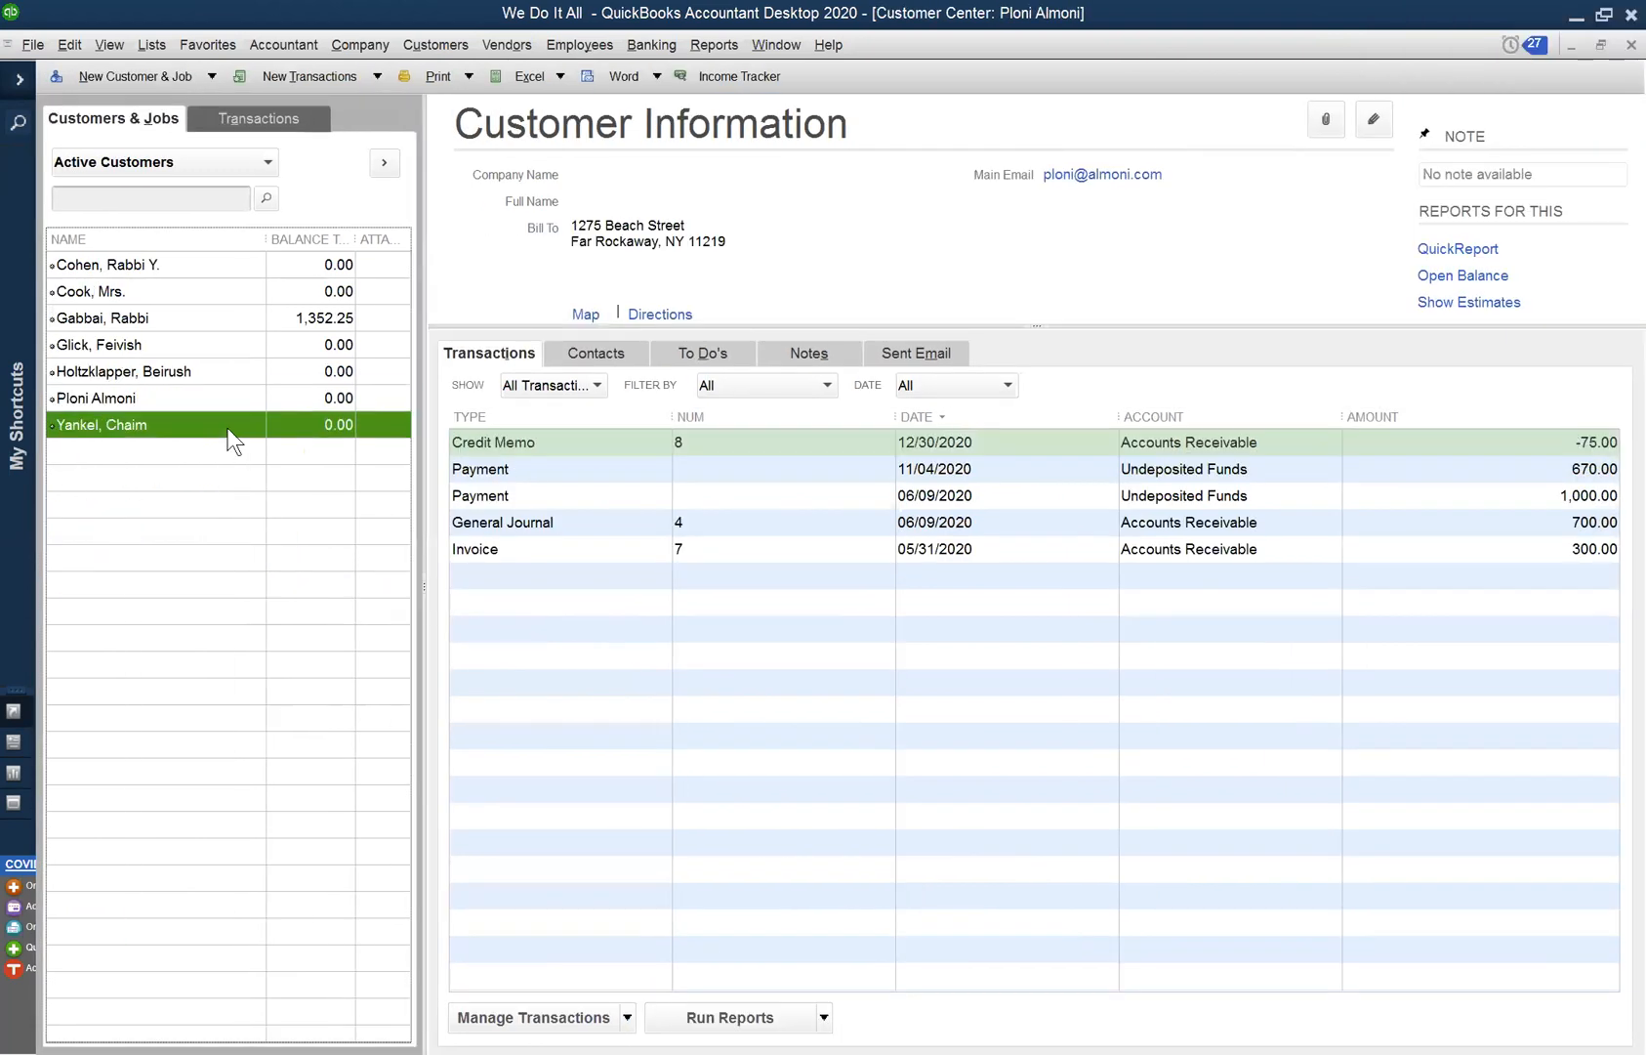
# - Browse the customers and select general journal entry 5 clearing the 140.00 invoice
pyautogui.click(198, 305)
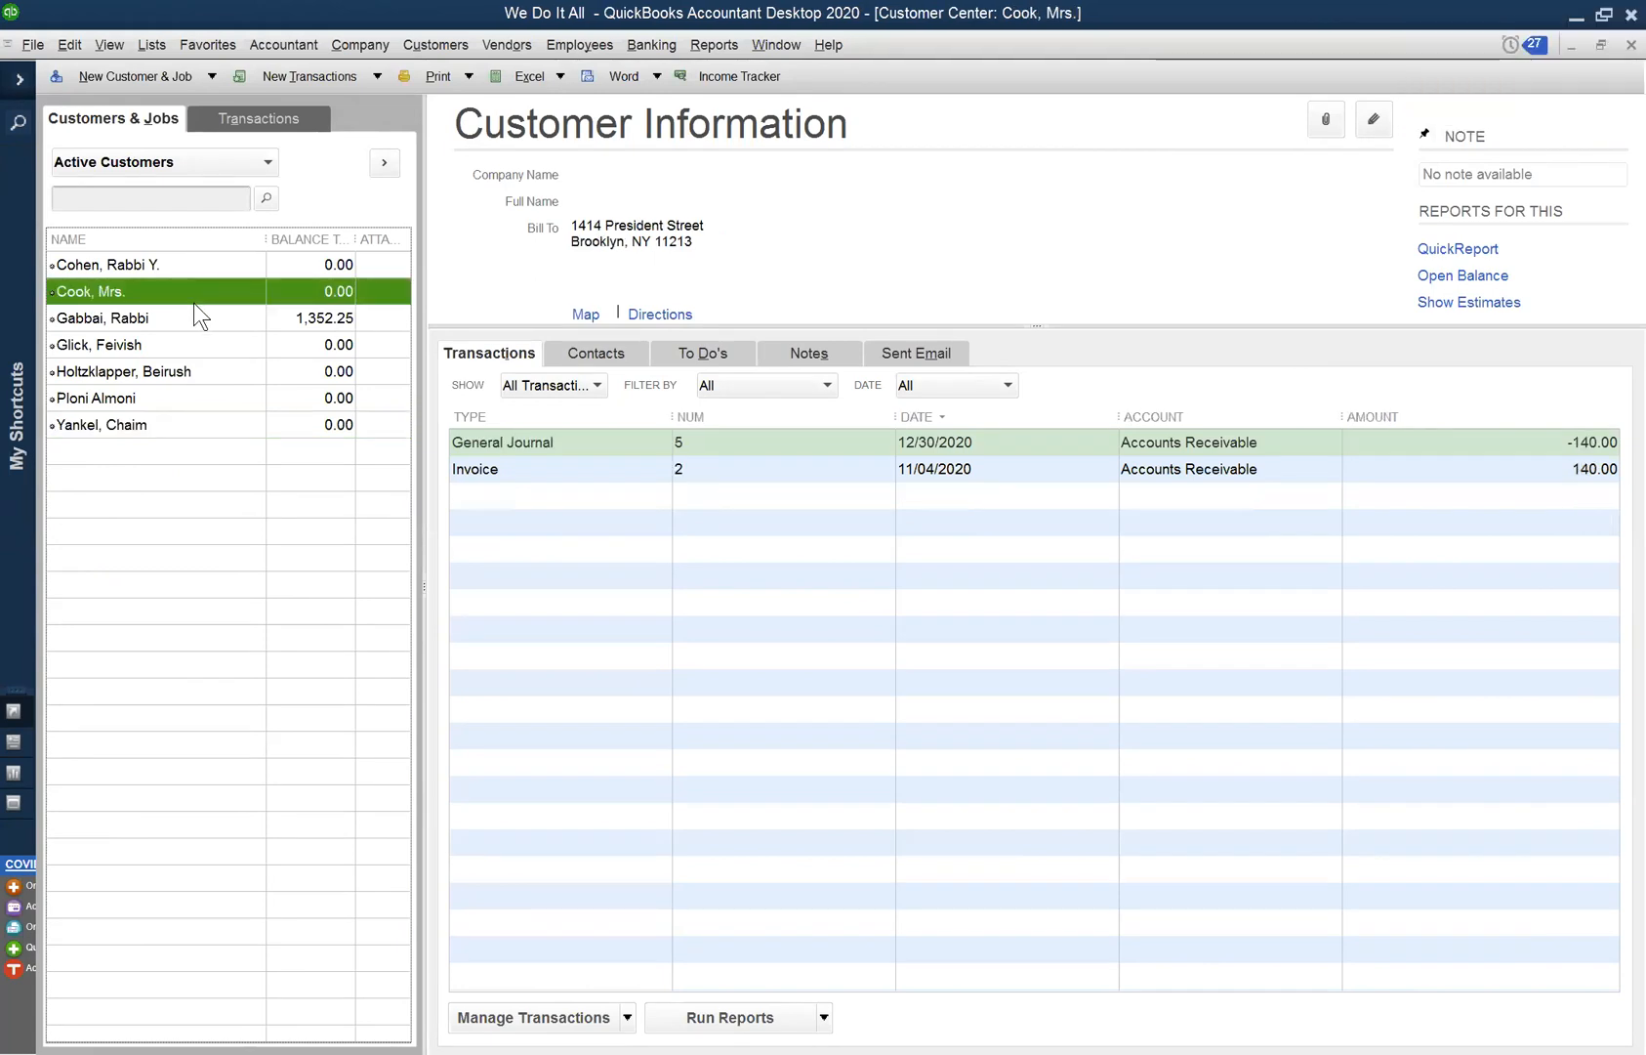
pyautogui.click(229, 430)
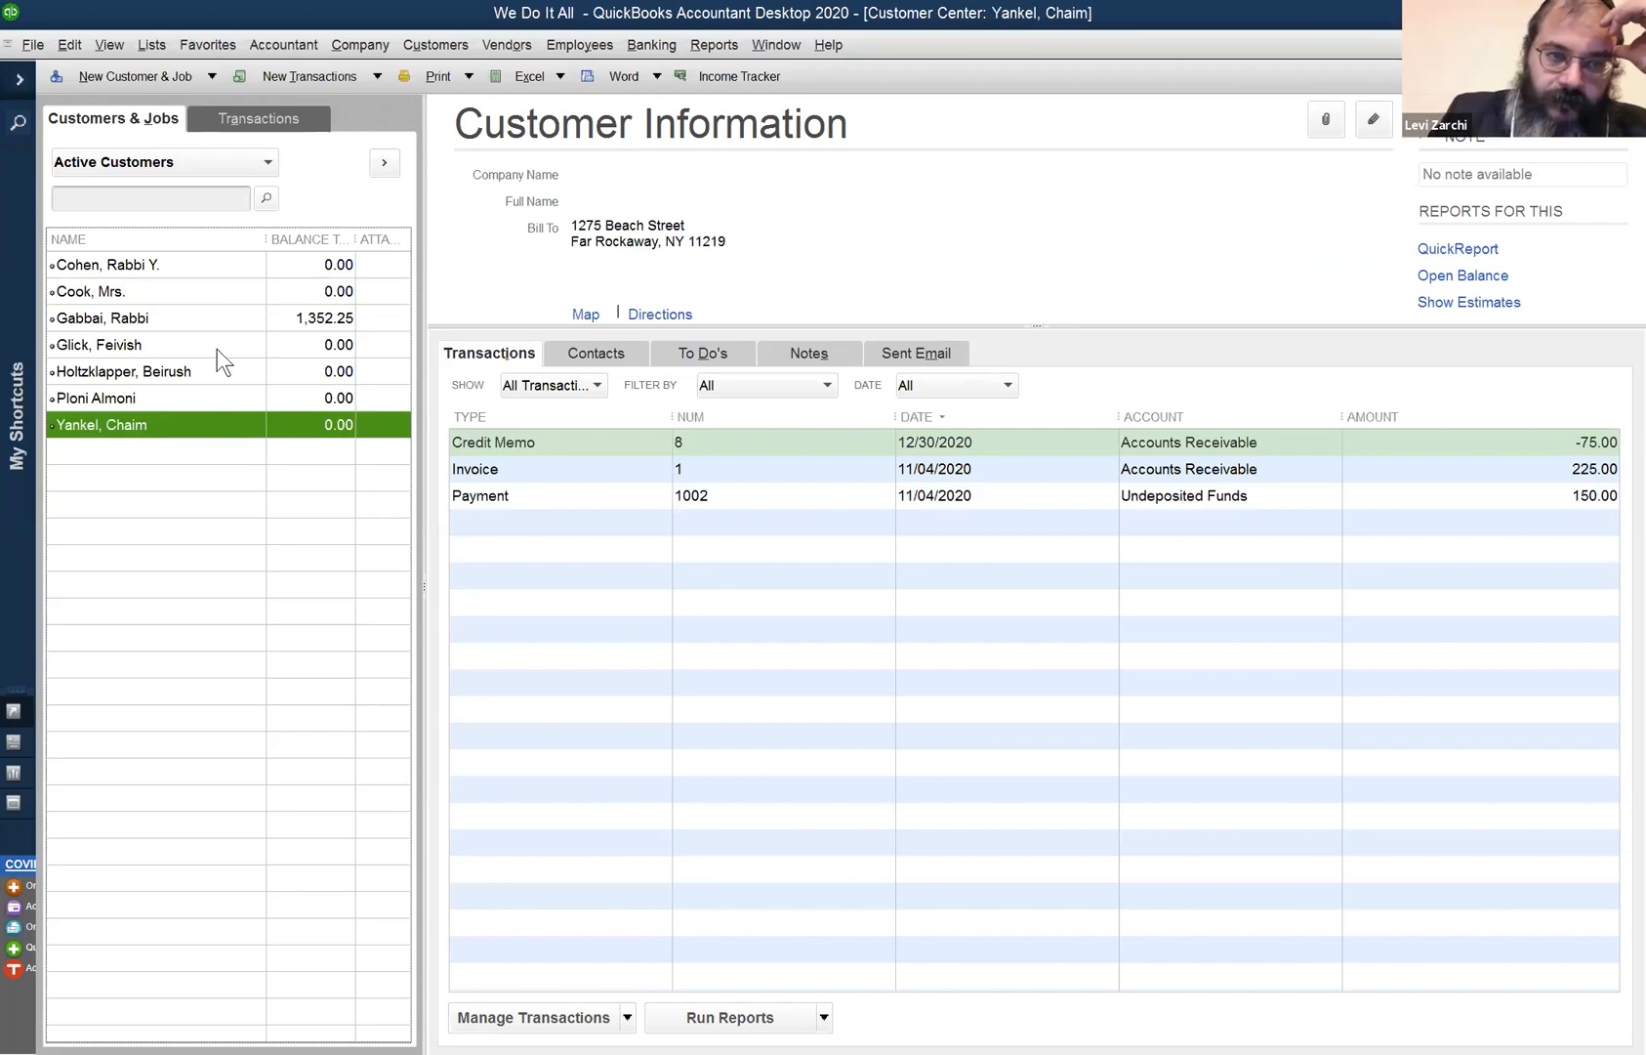
pyautogui.rightClick(210, 426)
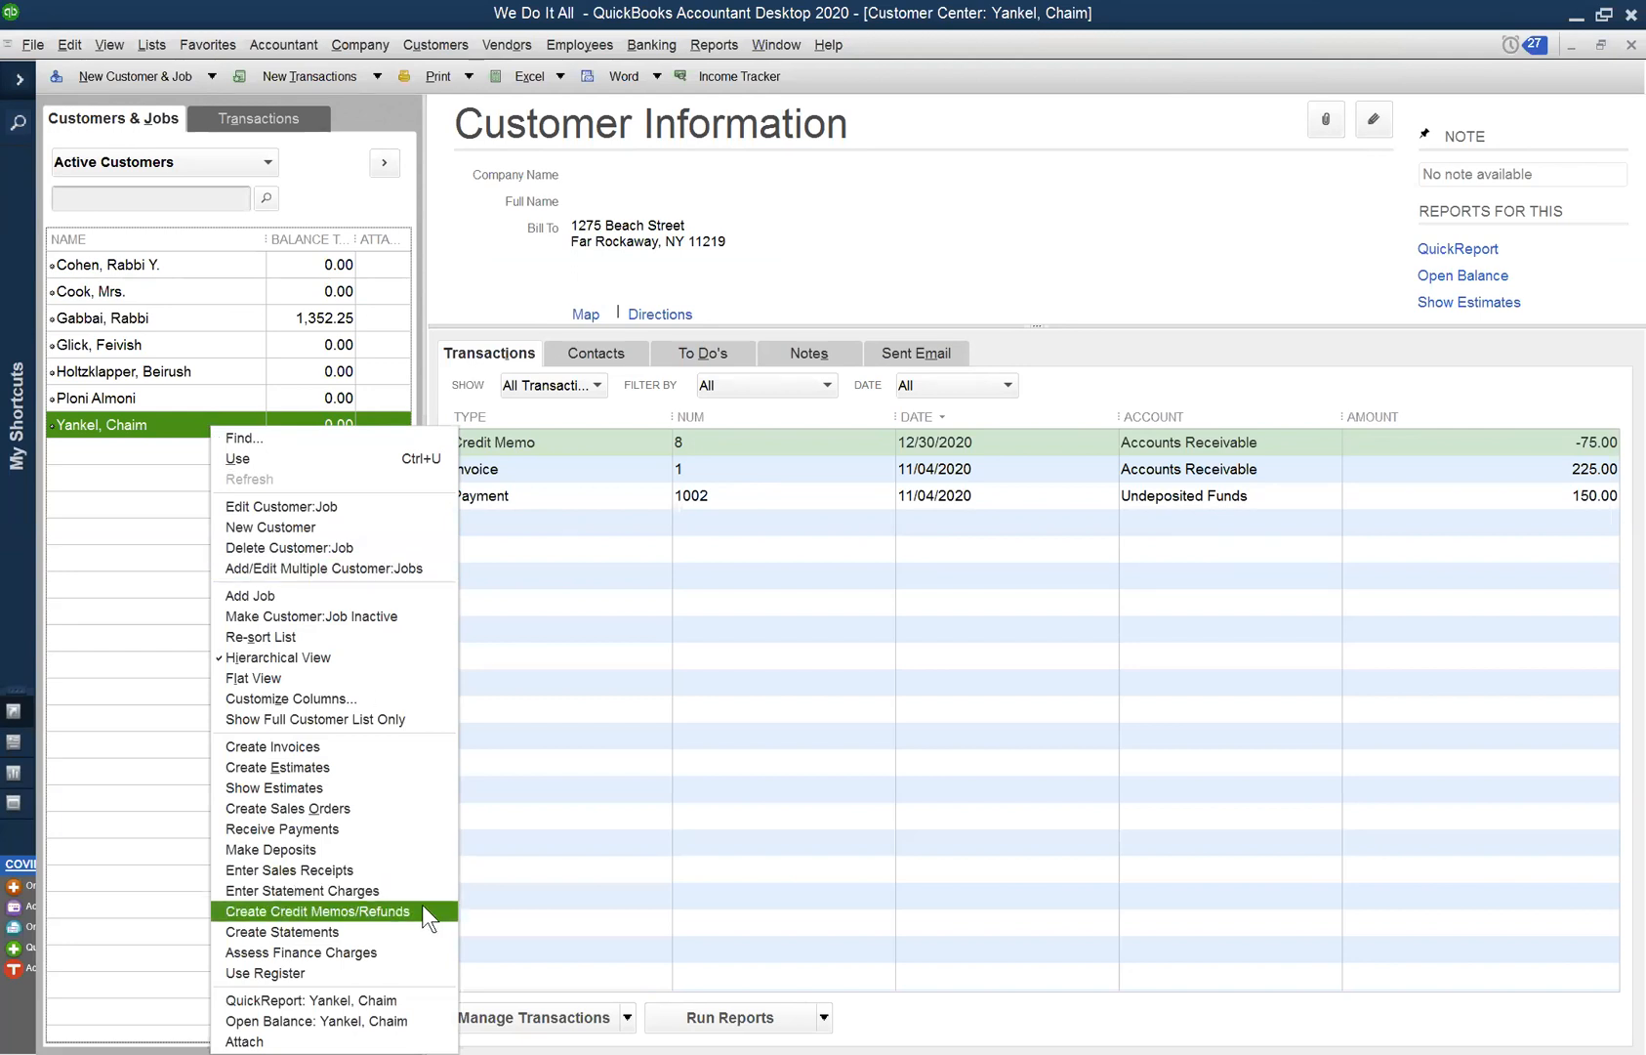
pyautogui.click(174, 290)
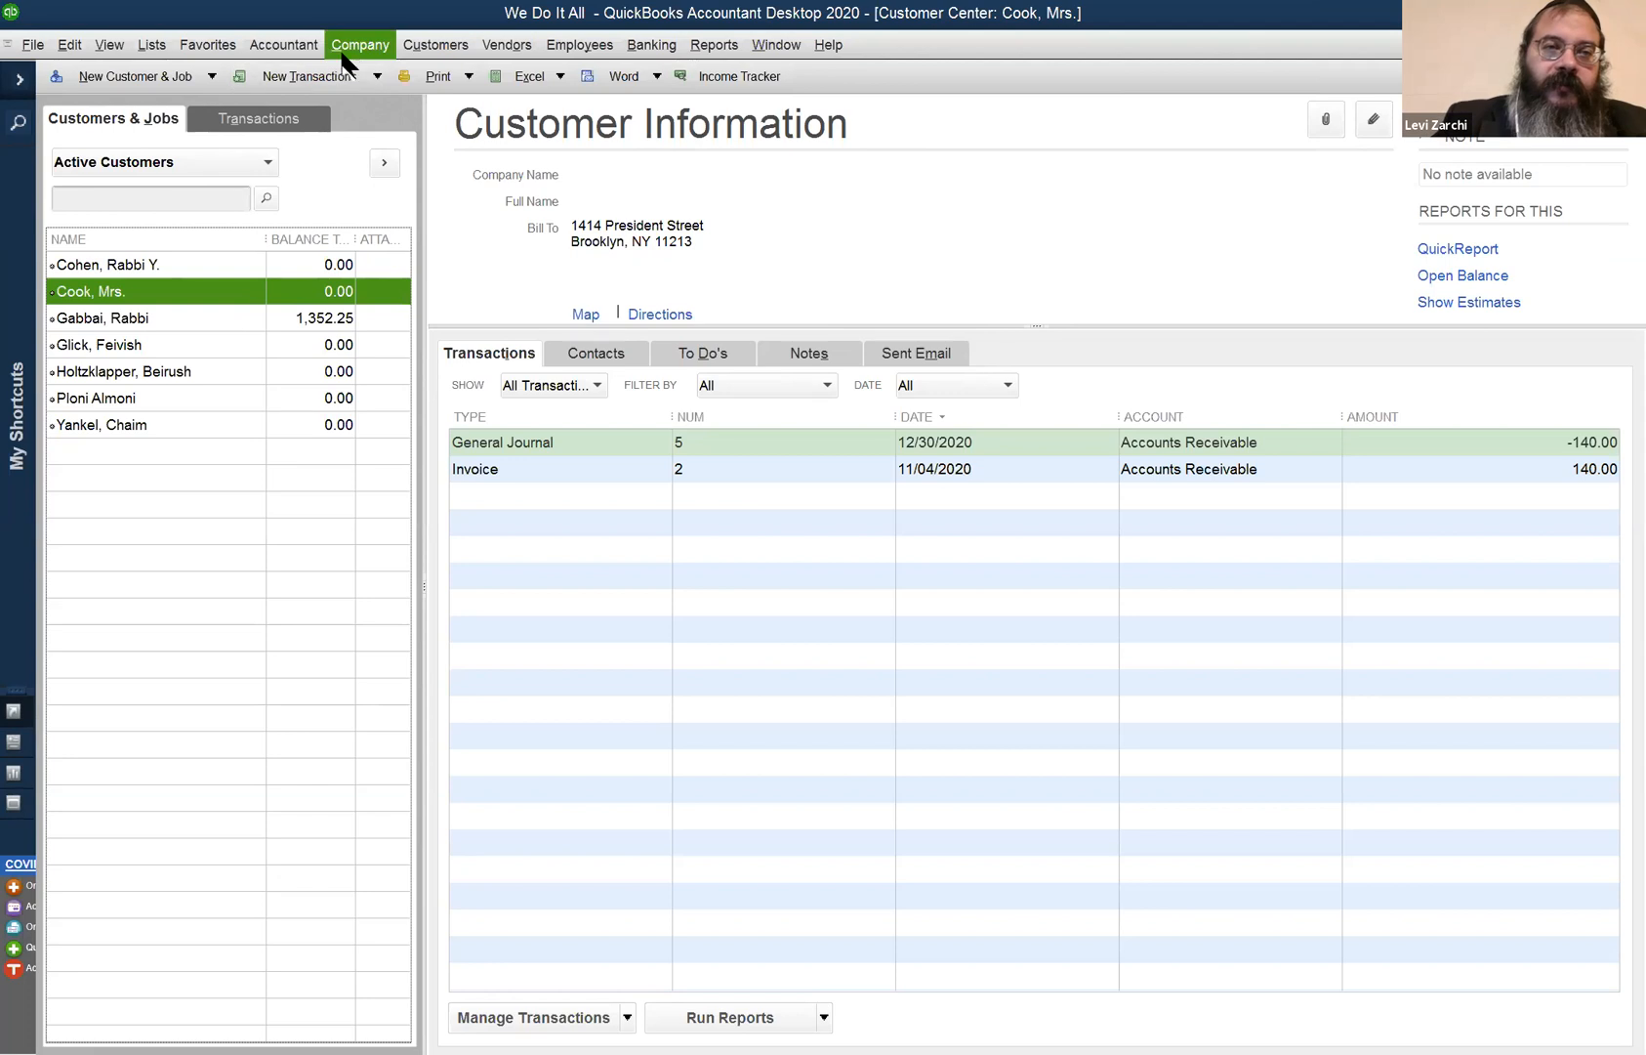
pyautogui.click(596, 439)
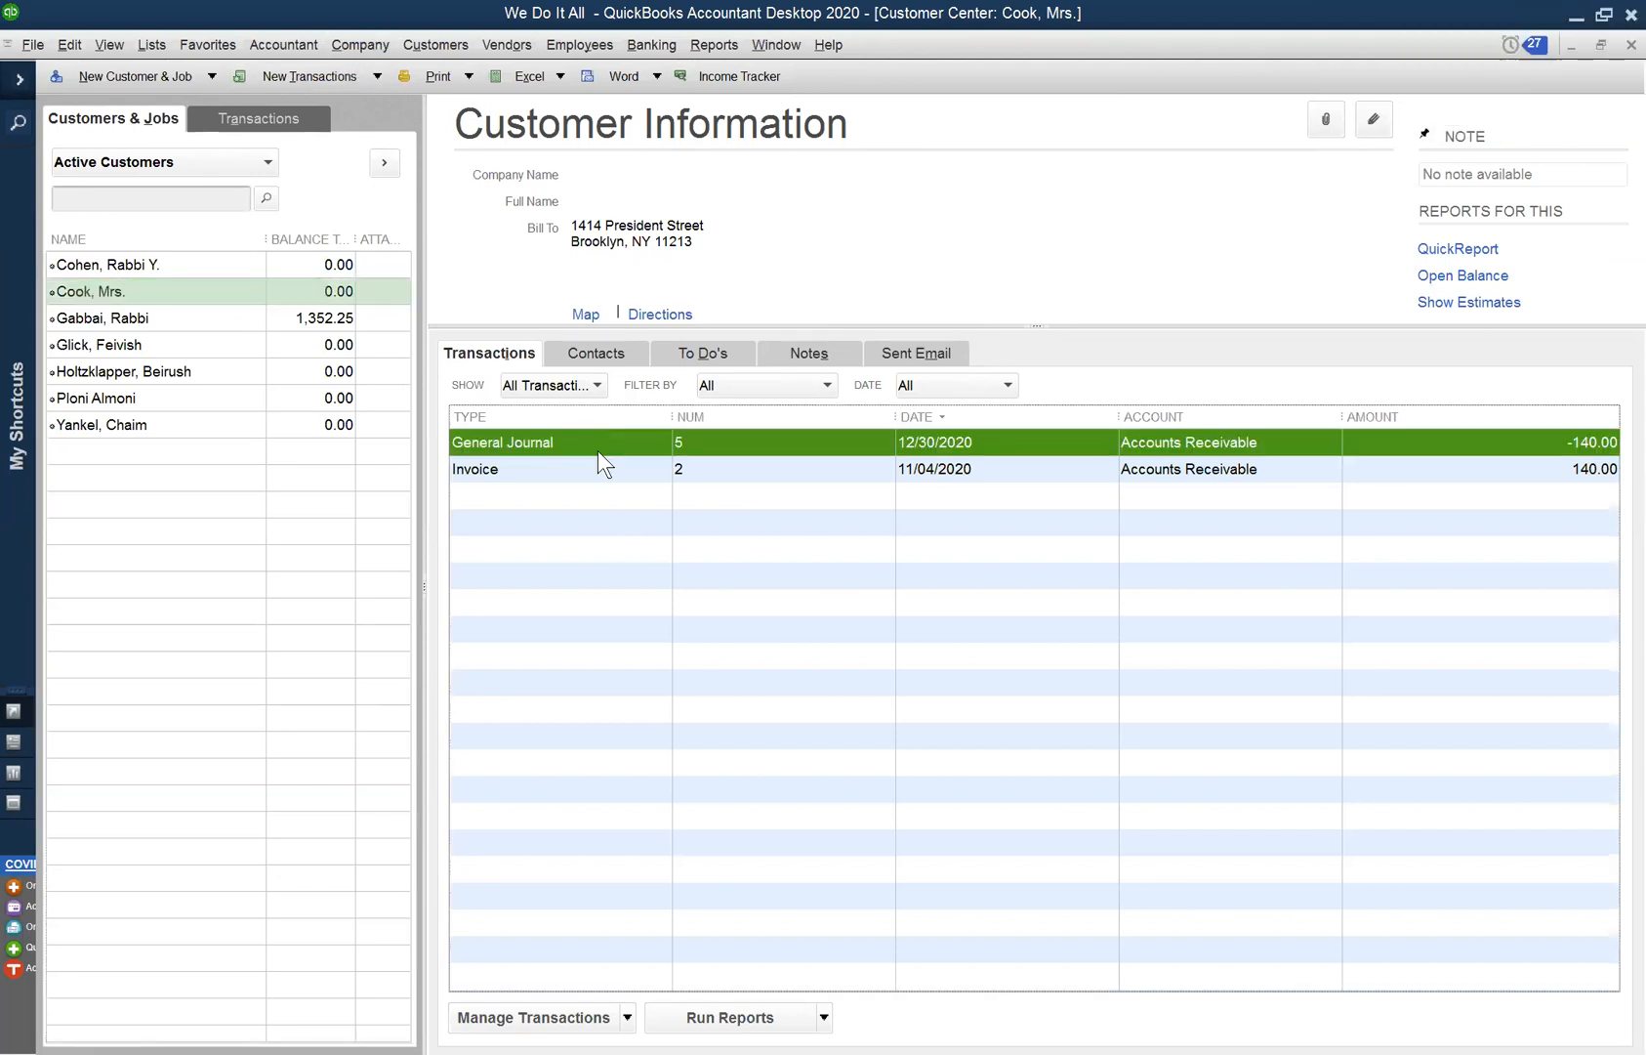
pyautogui.doubleClick(591, 439)
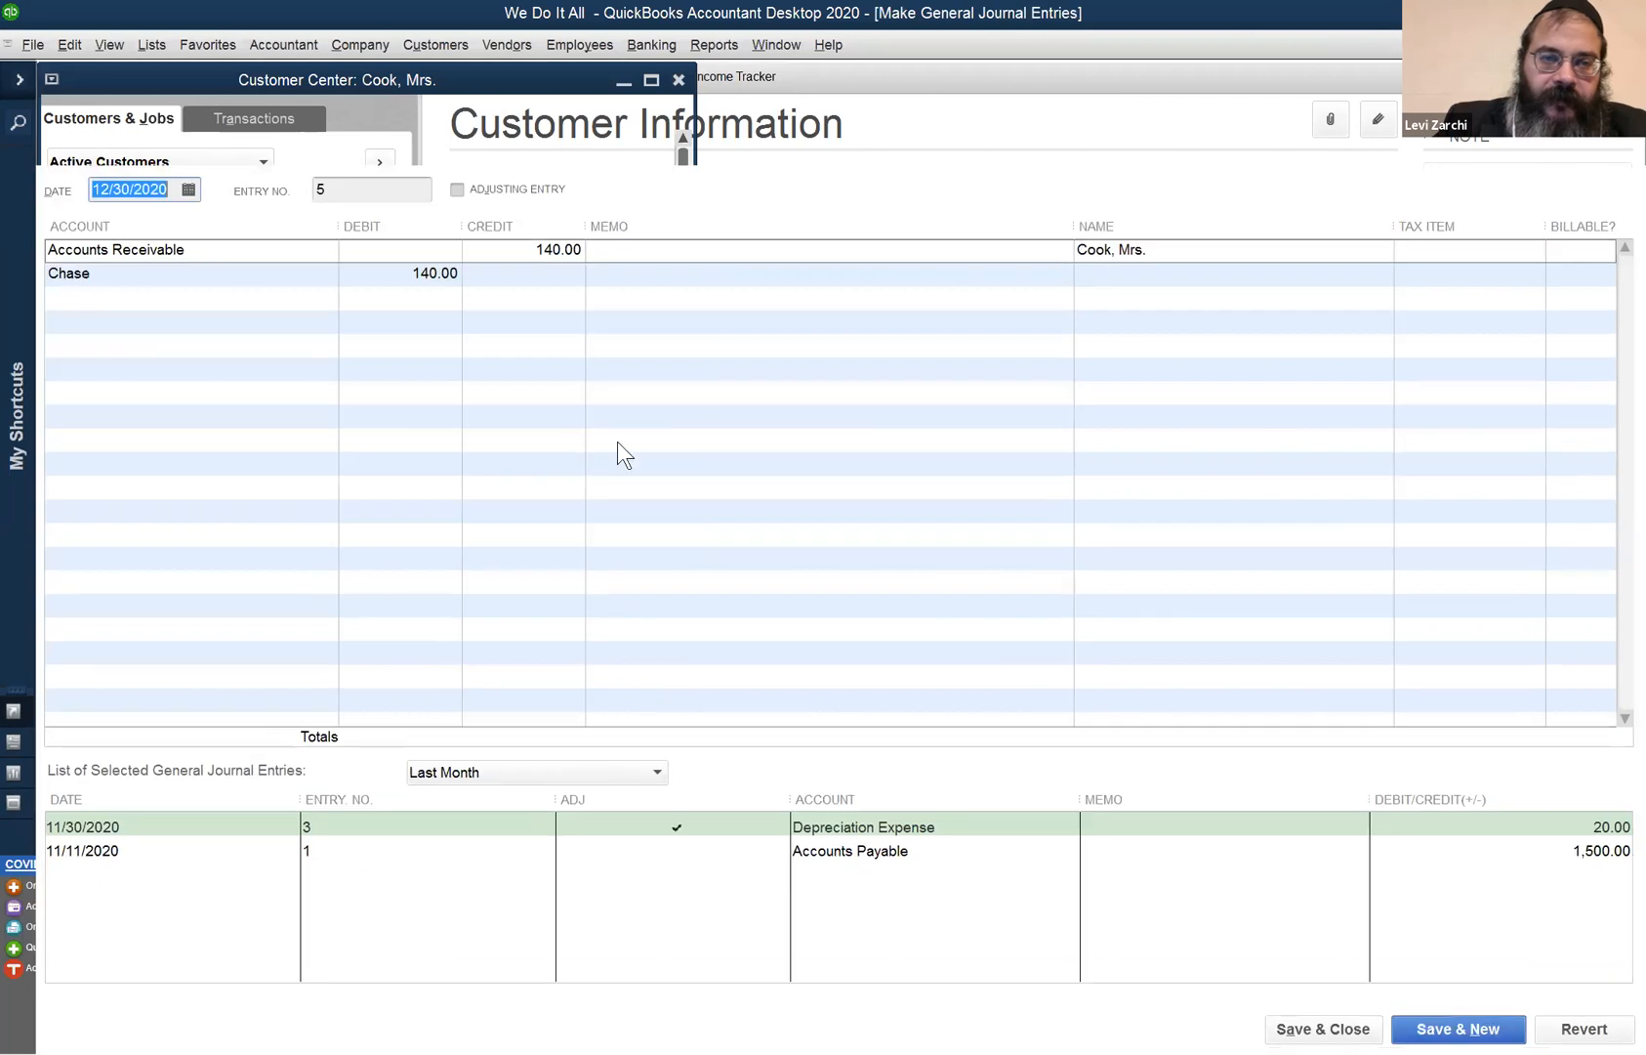
pyautogui.click(818, 475)
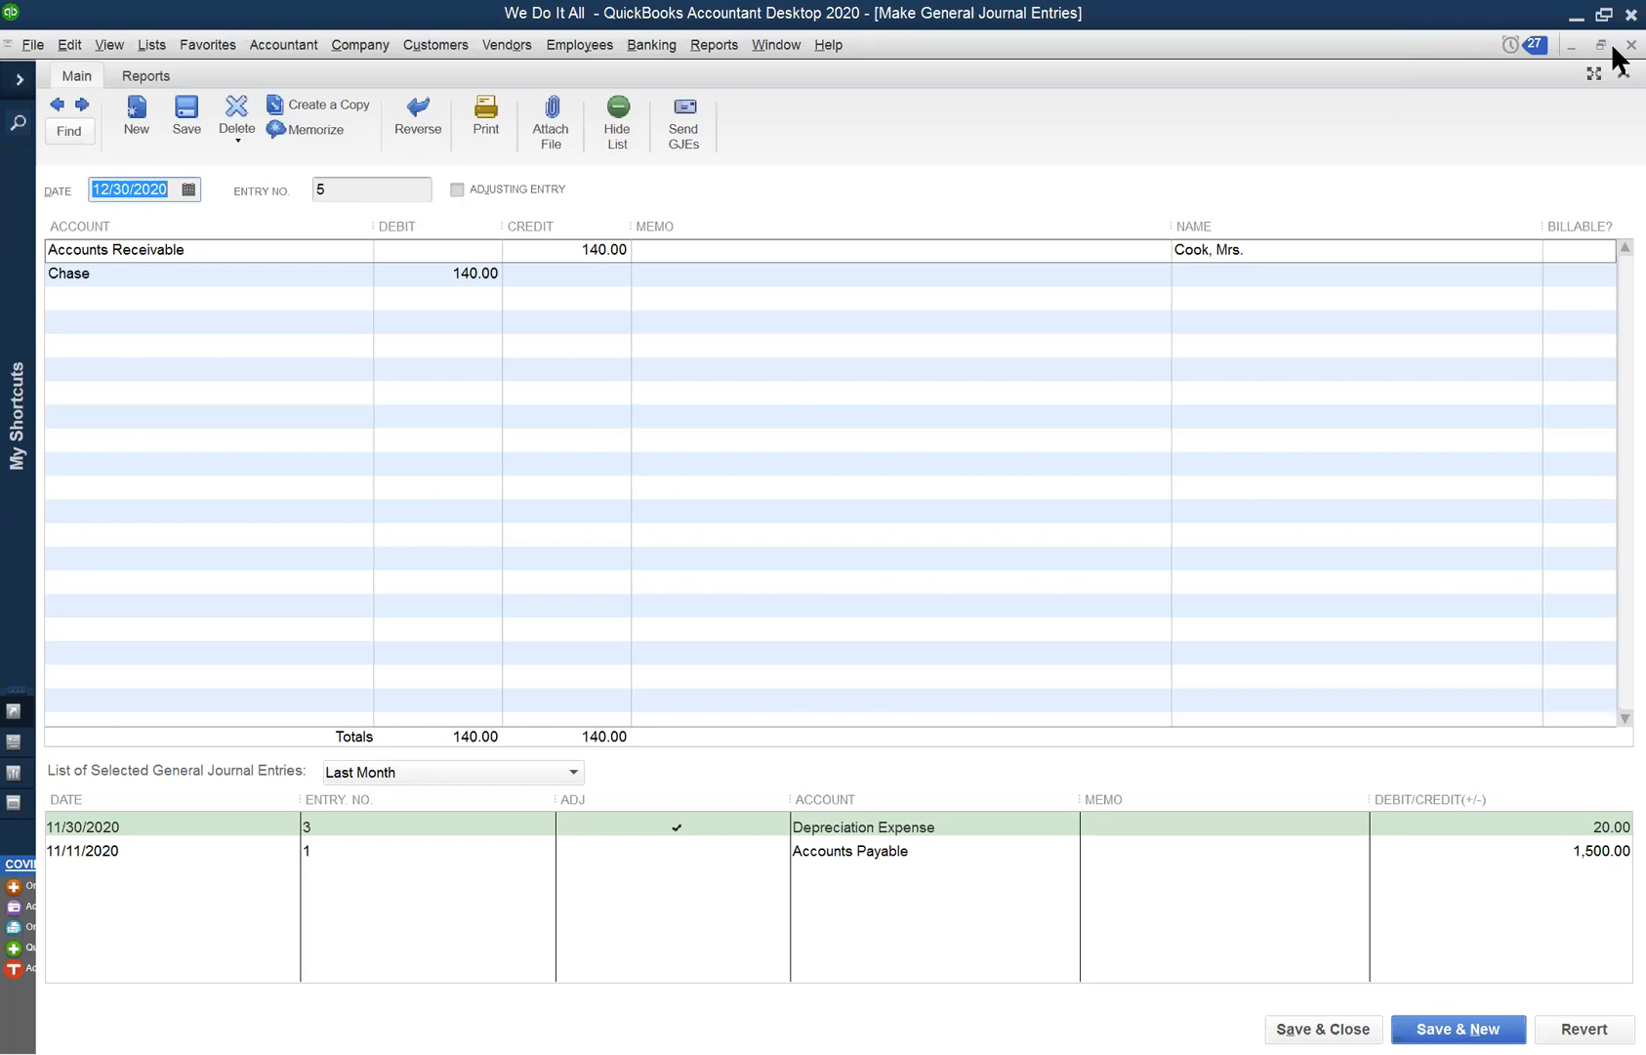
pyautogui.click(1629, 45)
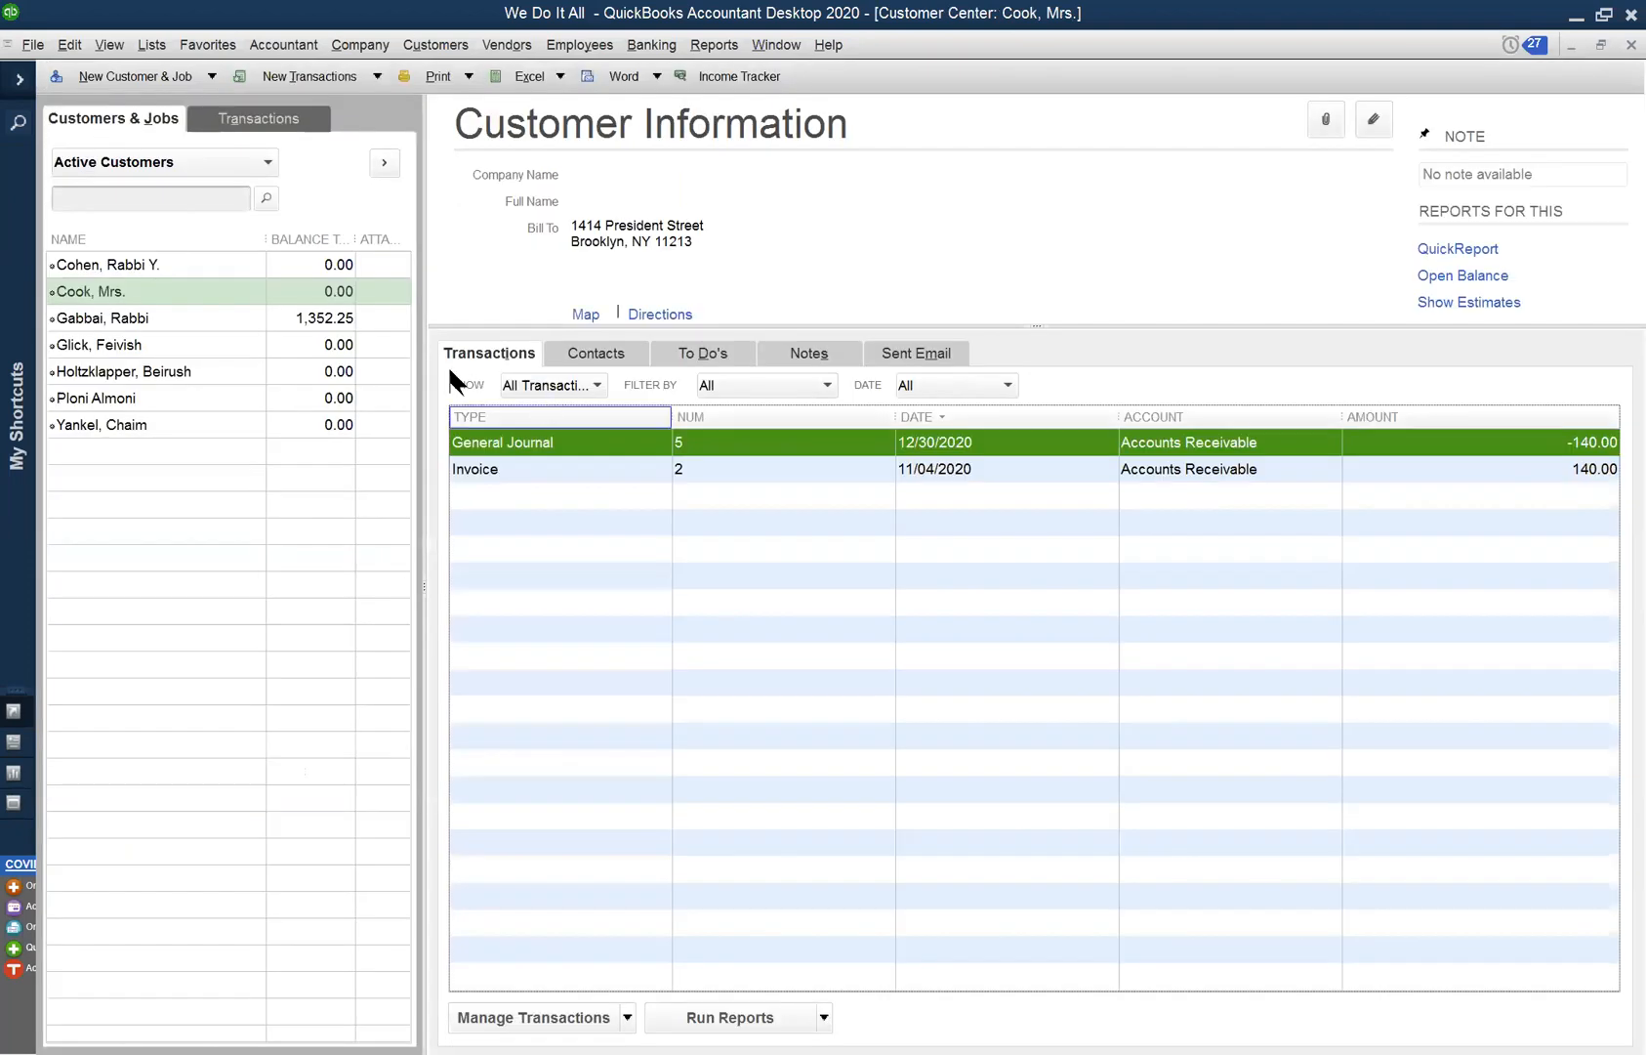
# - Discard the unsaved customer payment without recording it, then close the Customer Center
pyautogui.rightClick(210, 292)
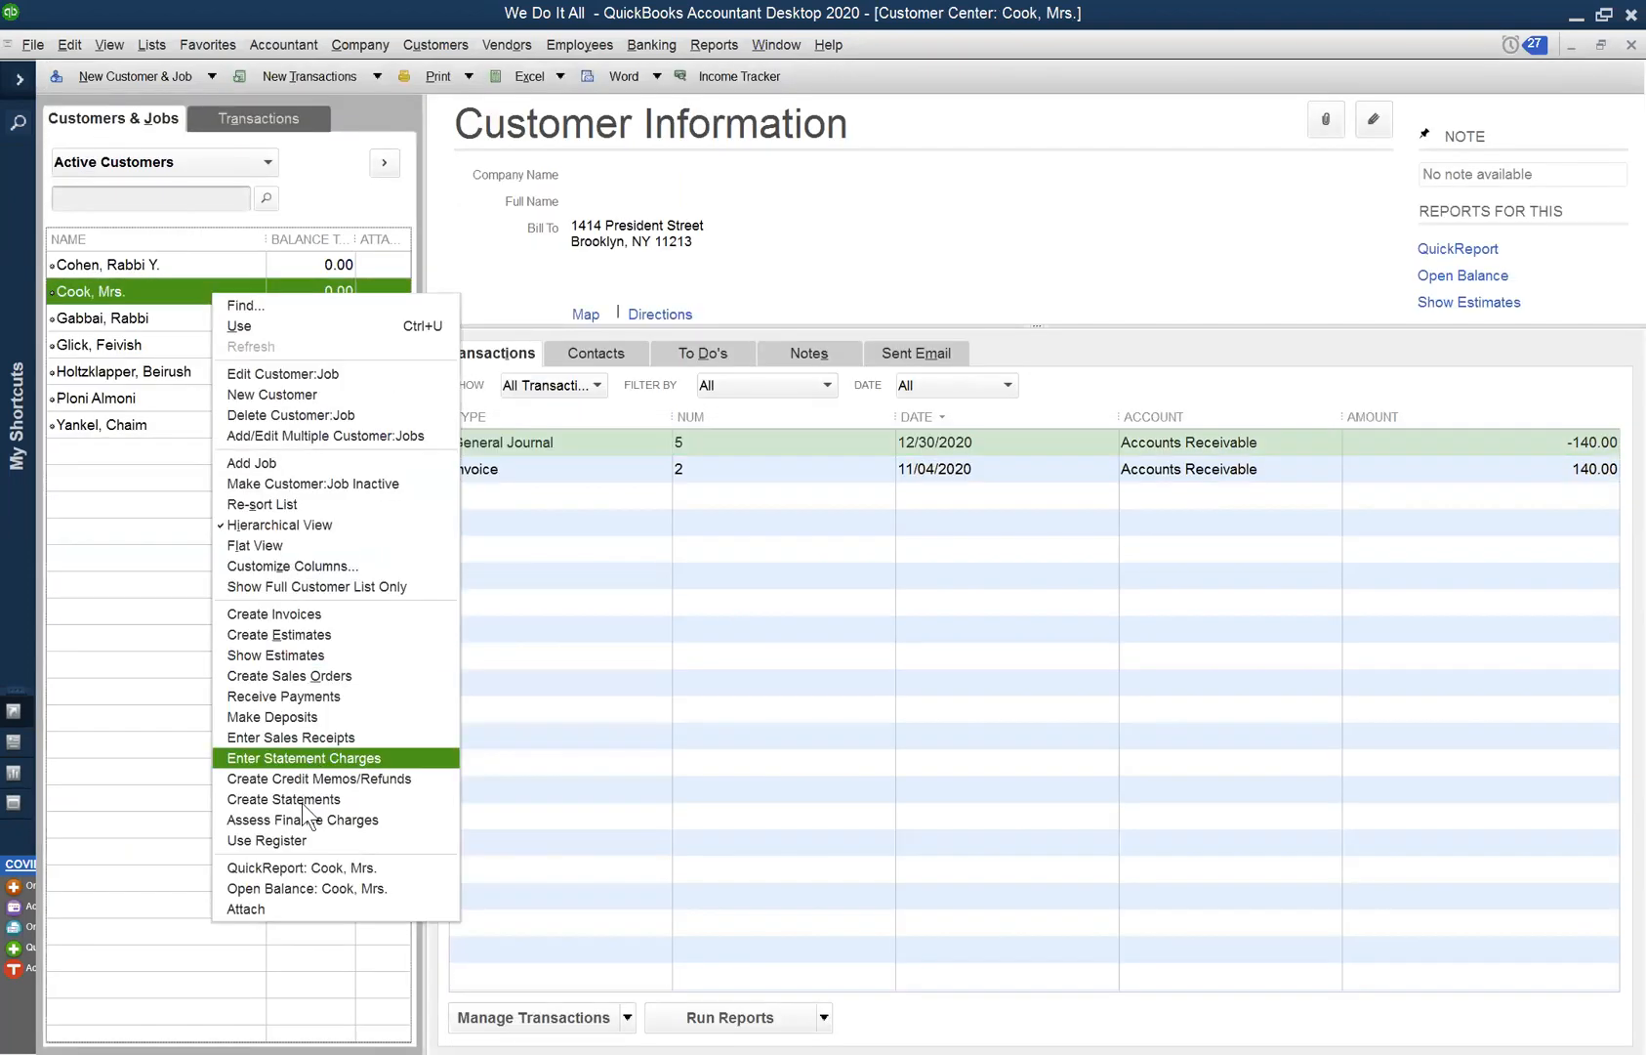
pyautogui.click(329, 696)
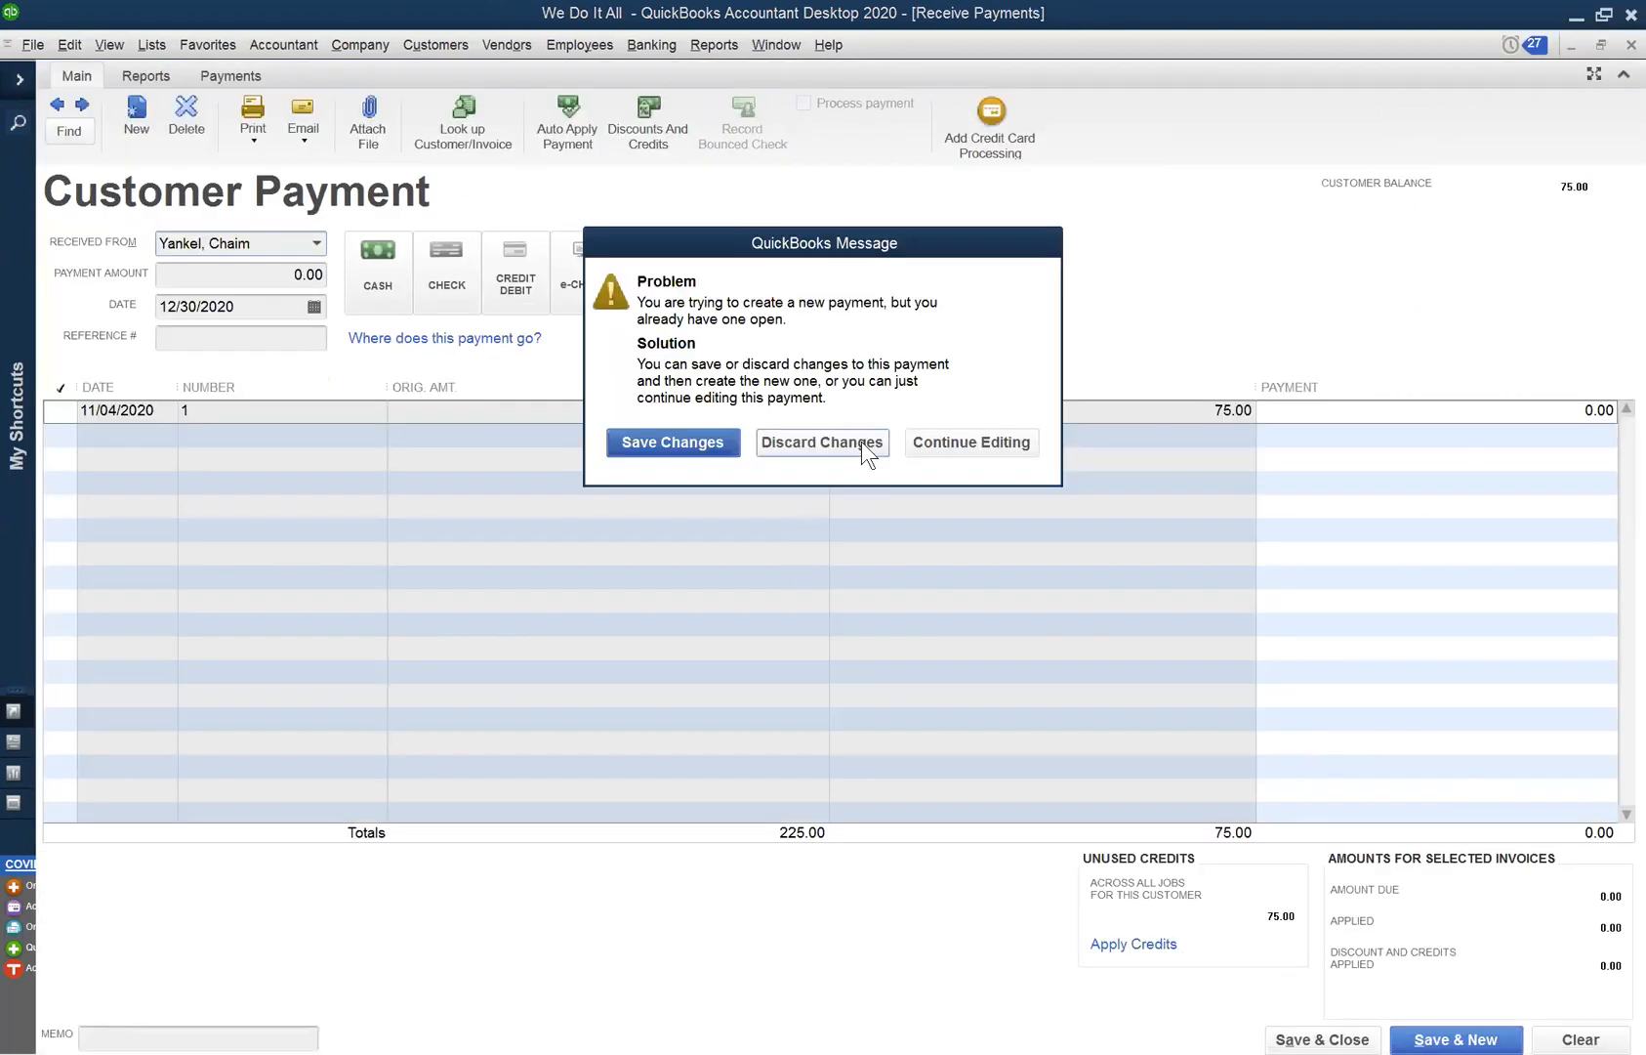
pyautogui.click(863, 442)
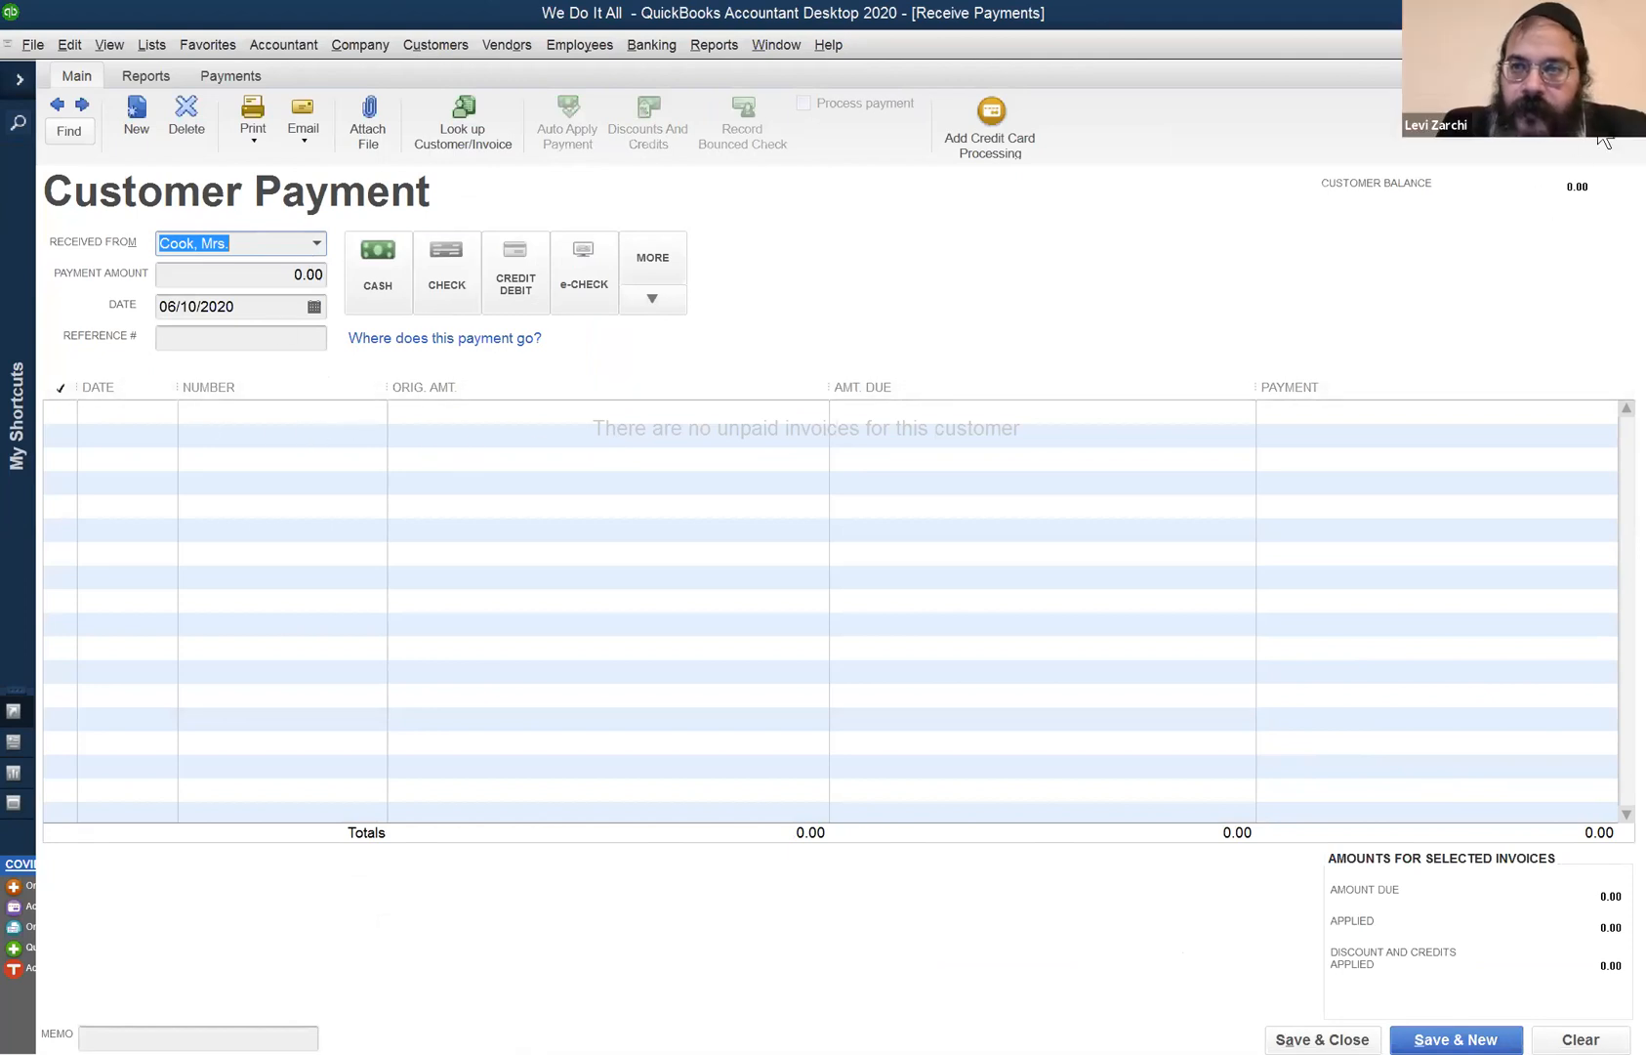
pyautogui.click(1631, 45)
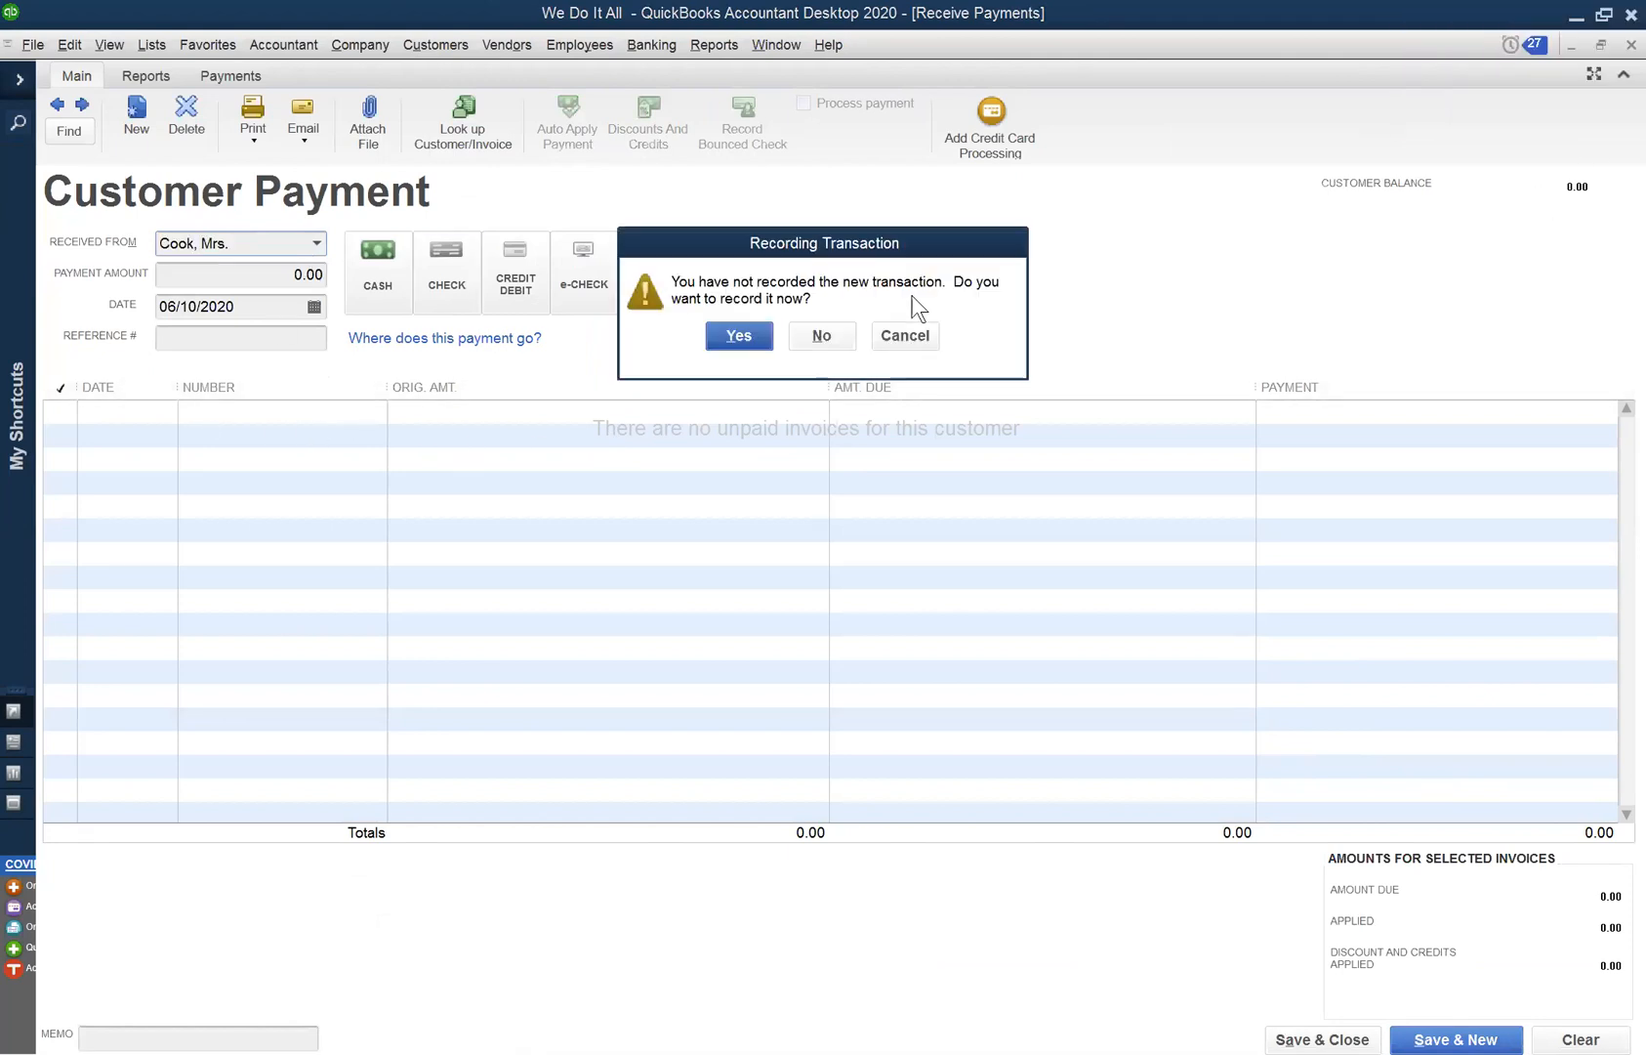
pyautogui.click(821, 345)
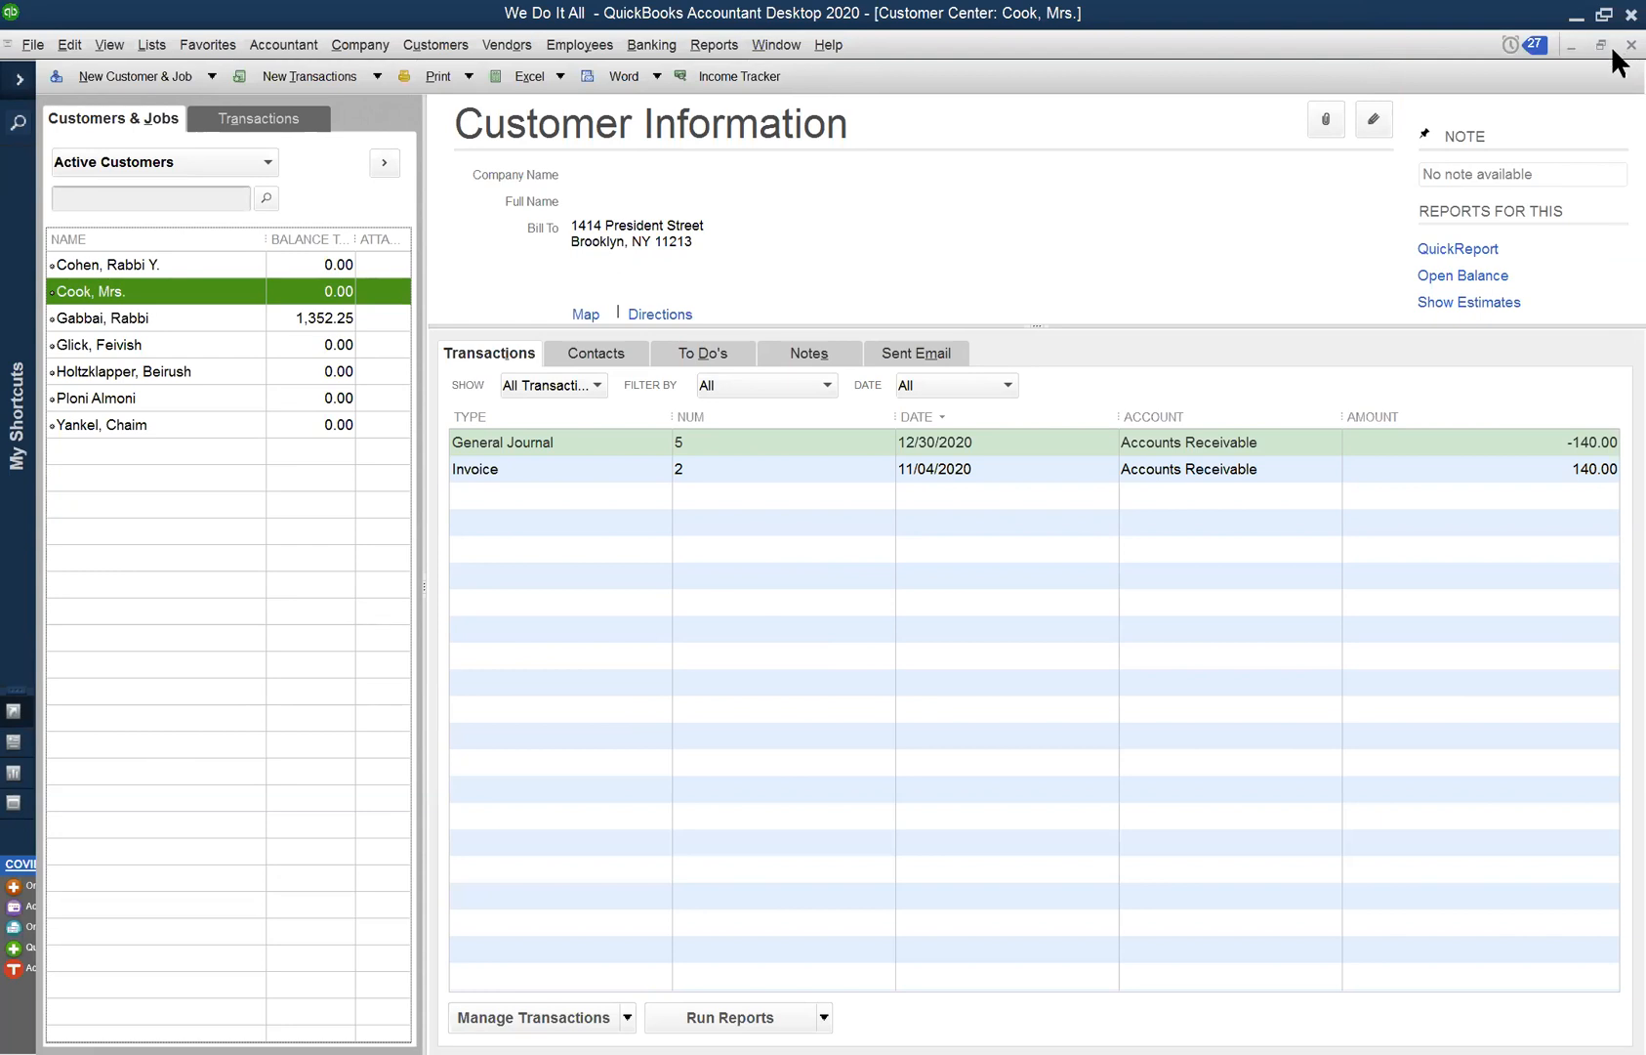
pyautogui.click(1630, 44)
pyautogui.click(795, 57)
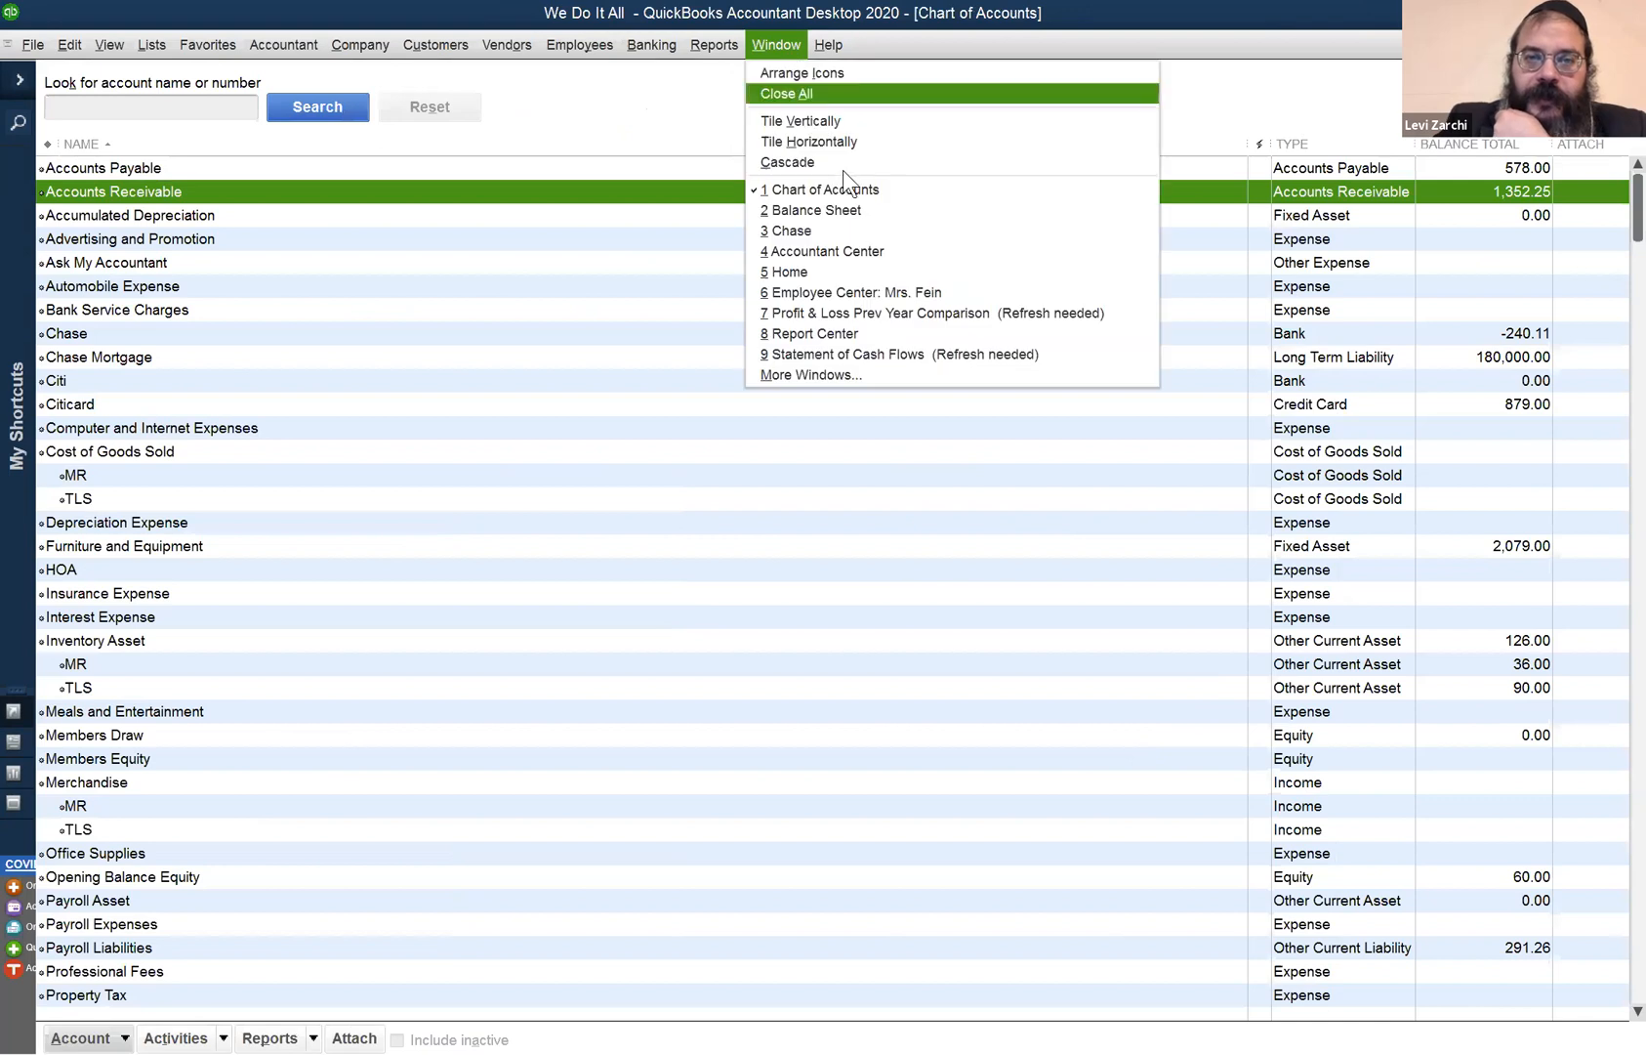
# - Bring the open Balance Sheet report to the front from the Window menu
pyautogui.click(840, 207)
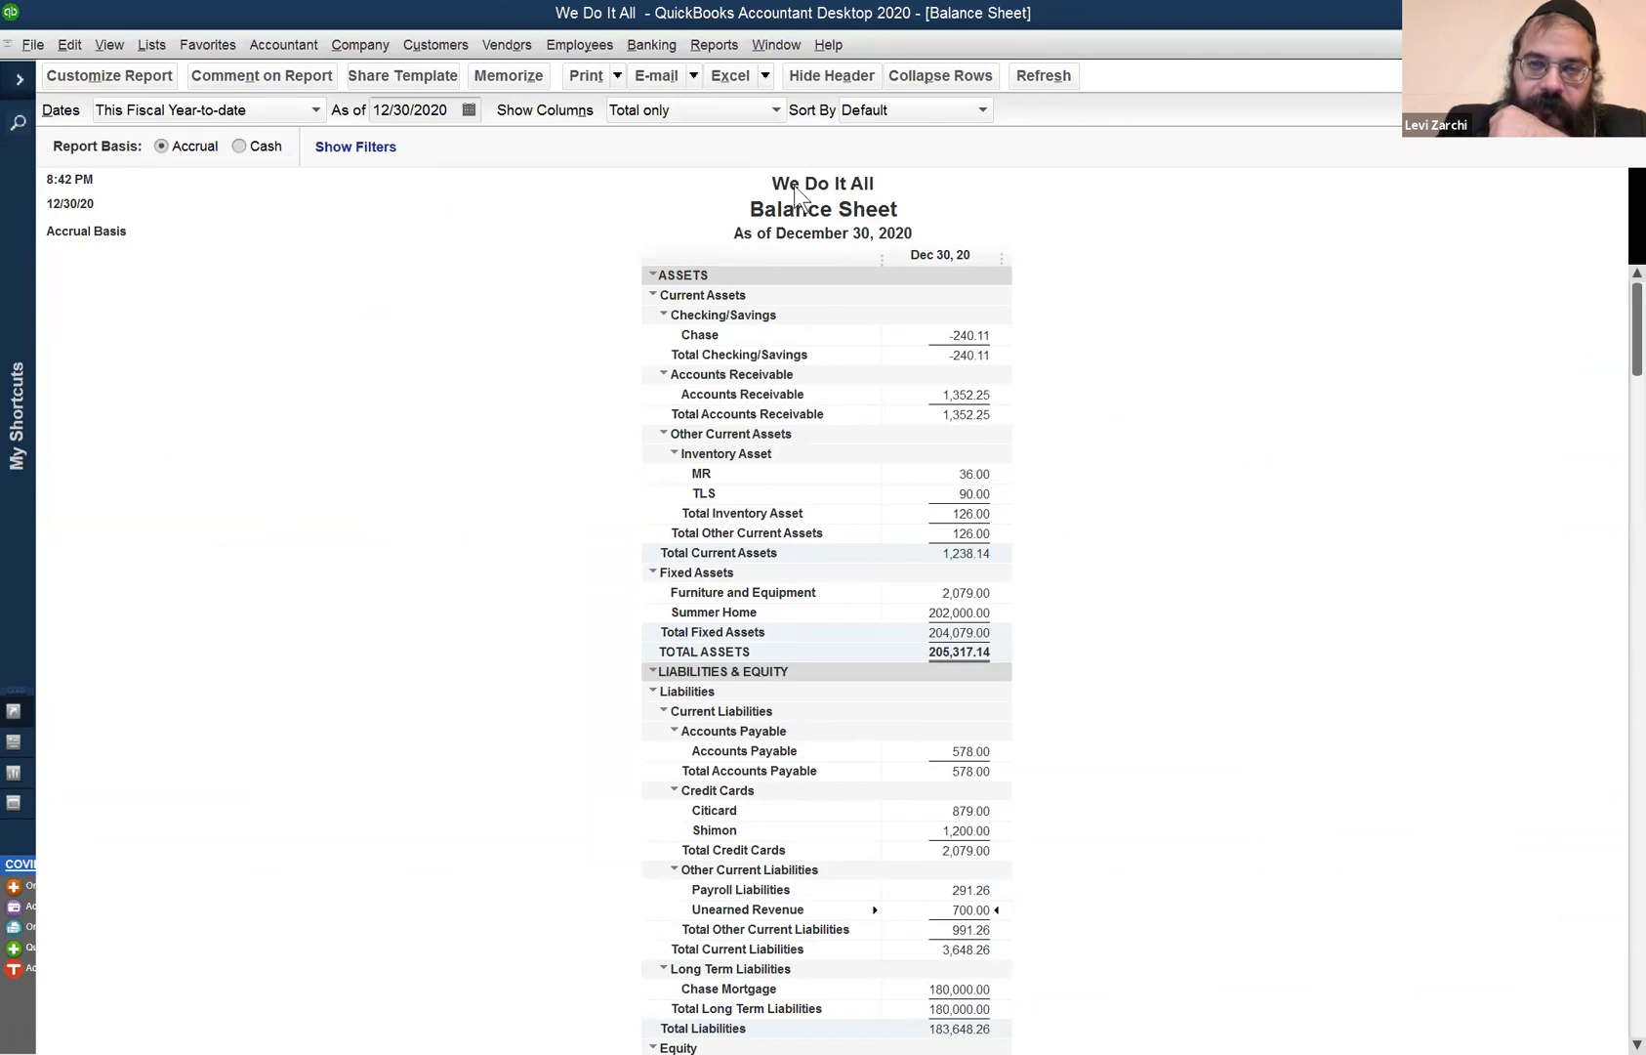
pyautogui.click(772, 46)
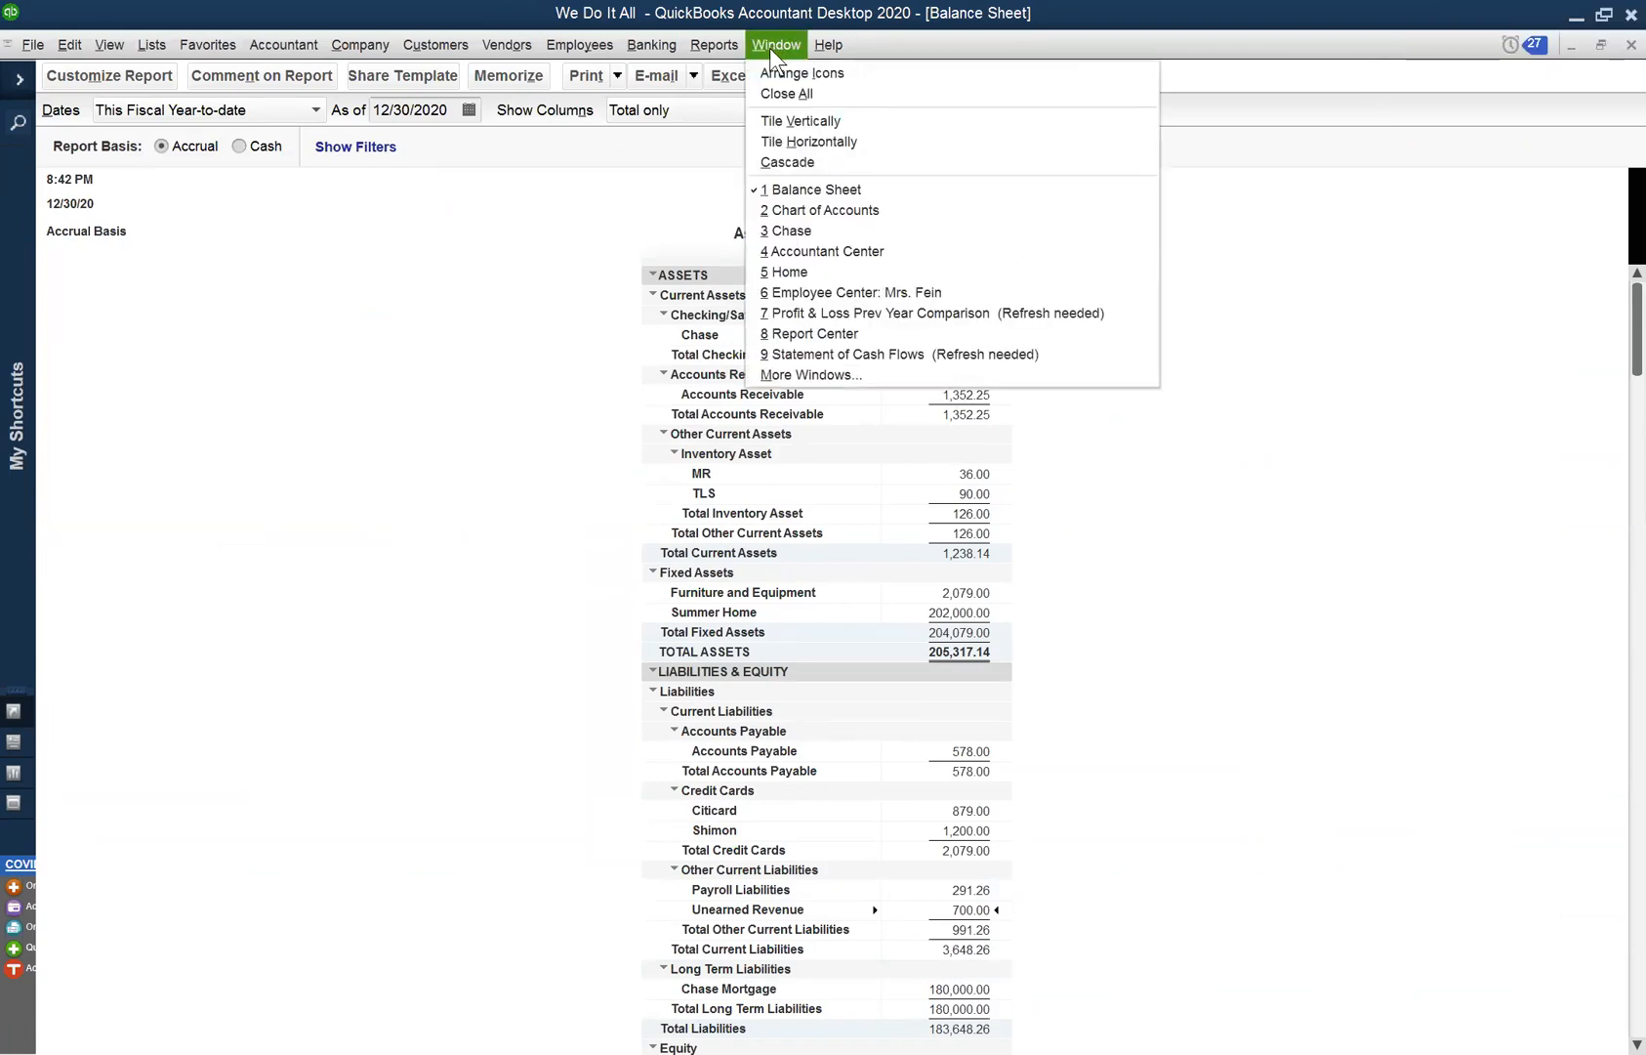
pyautogui.click(769, 48)
# - Run the Customer Balance Summary report showing one customer owing 1,352.25
pyautogui.click(714, 45)
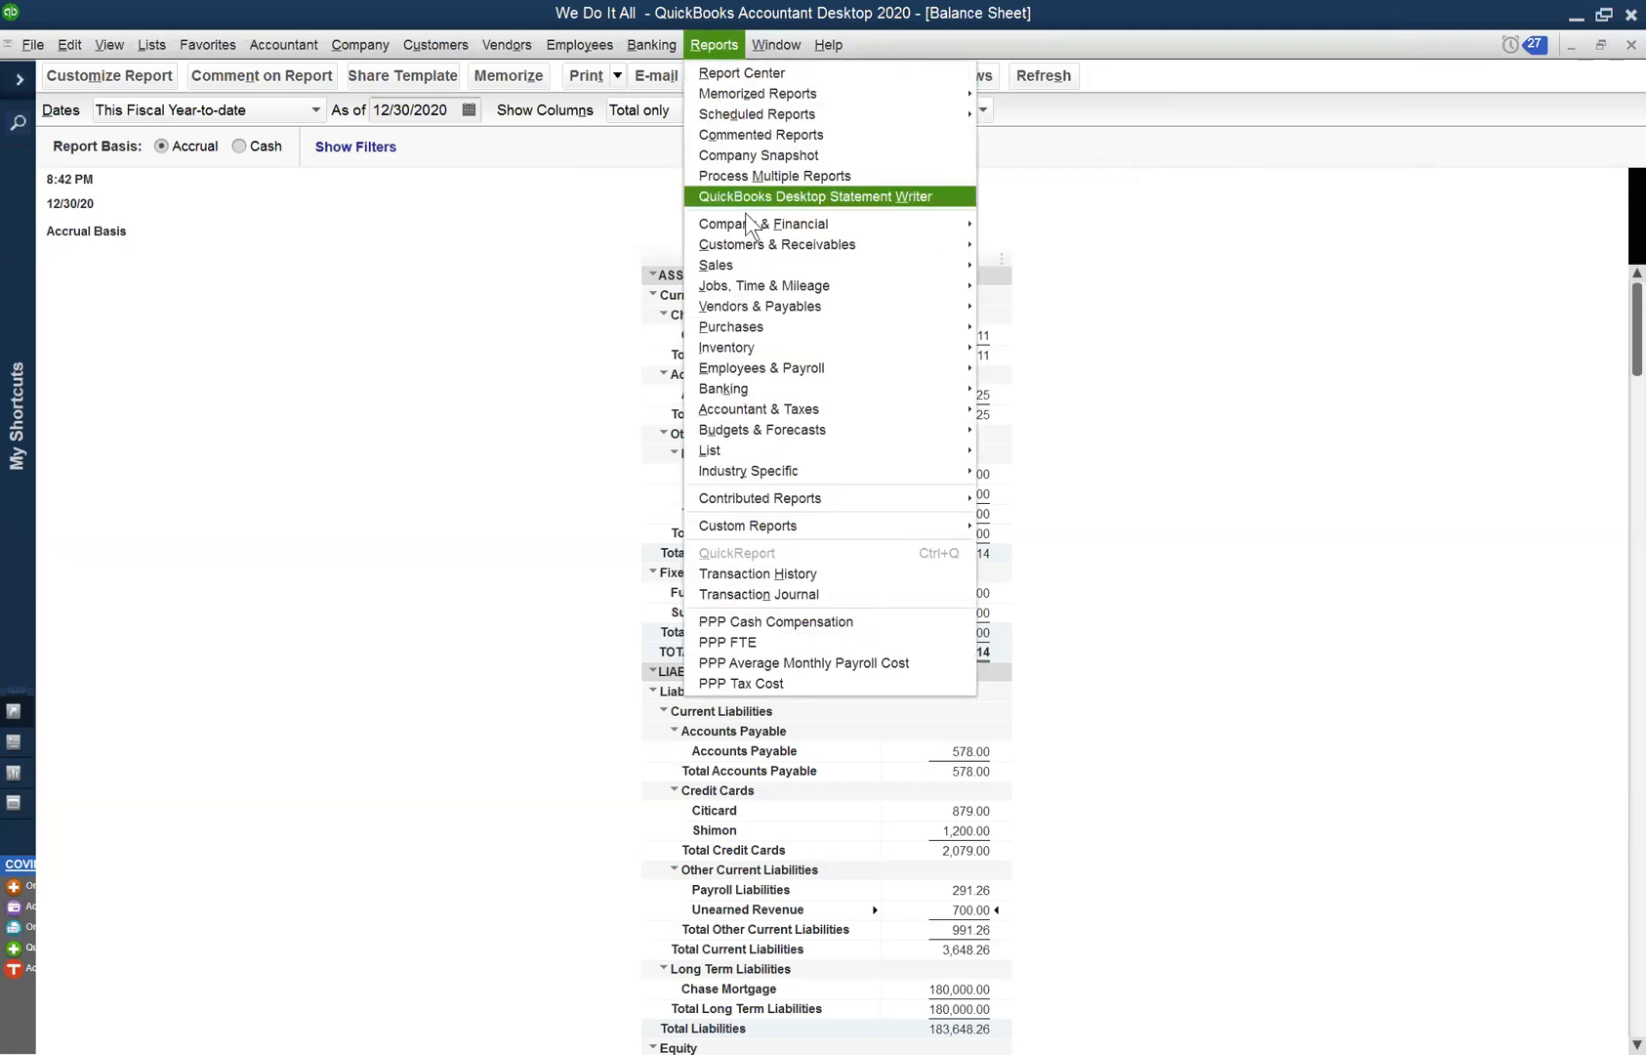
pyautogui.moveTo(790, 224)
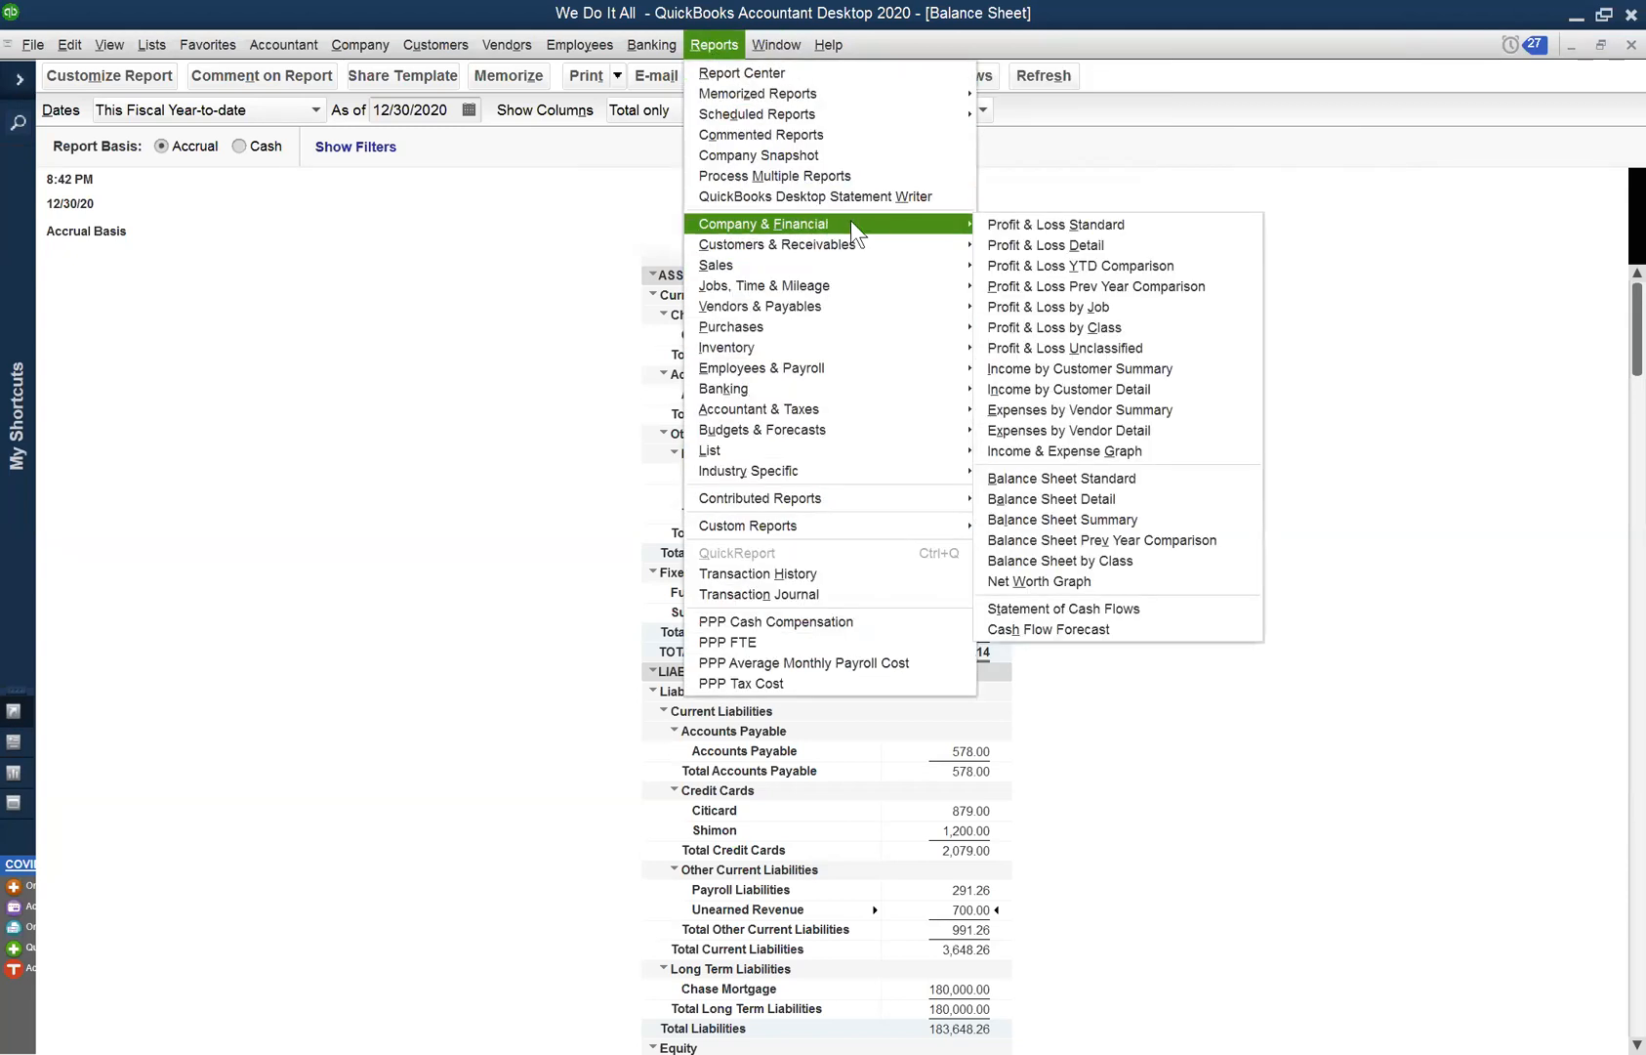
pyautogui.moveTo(942, 250)
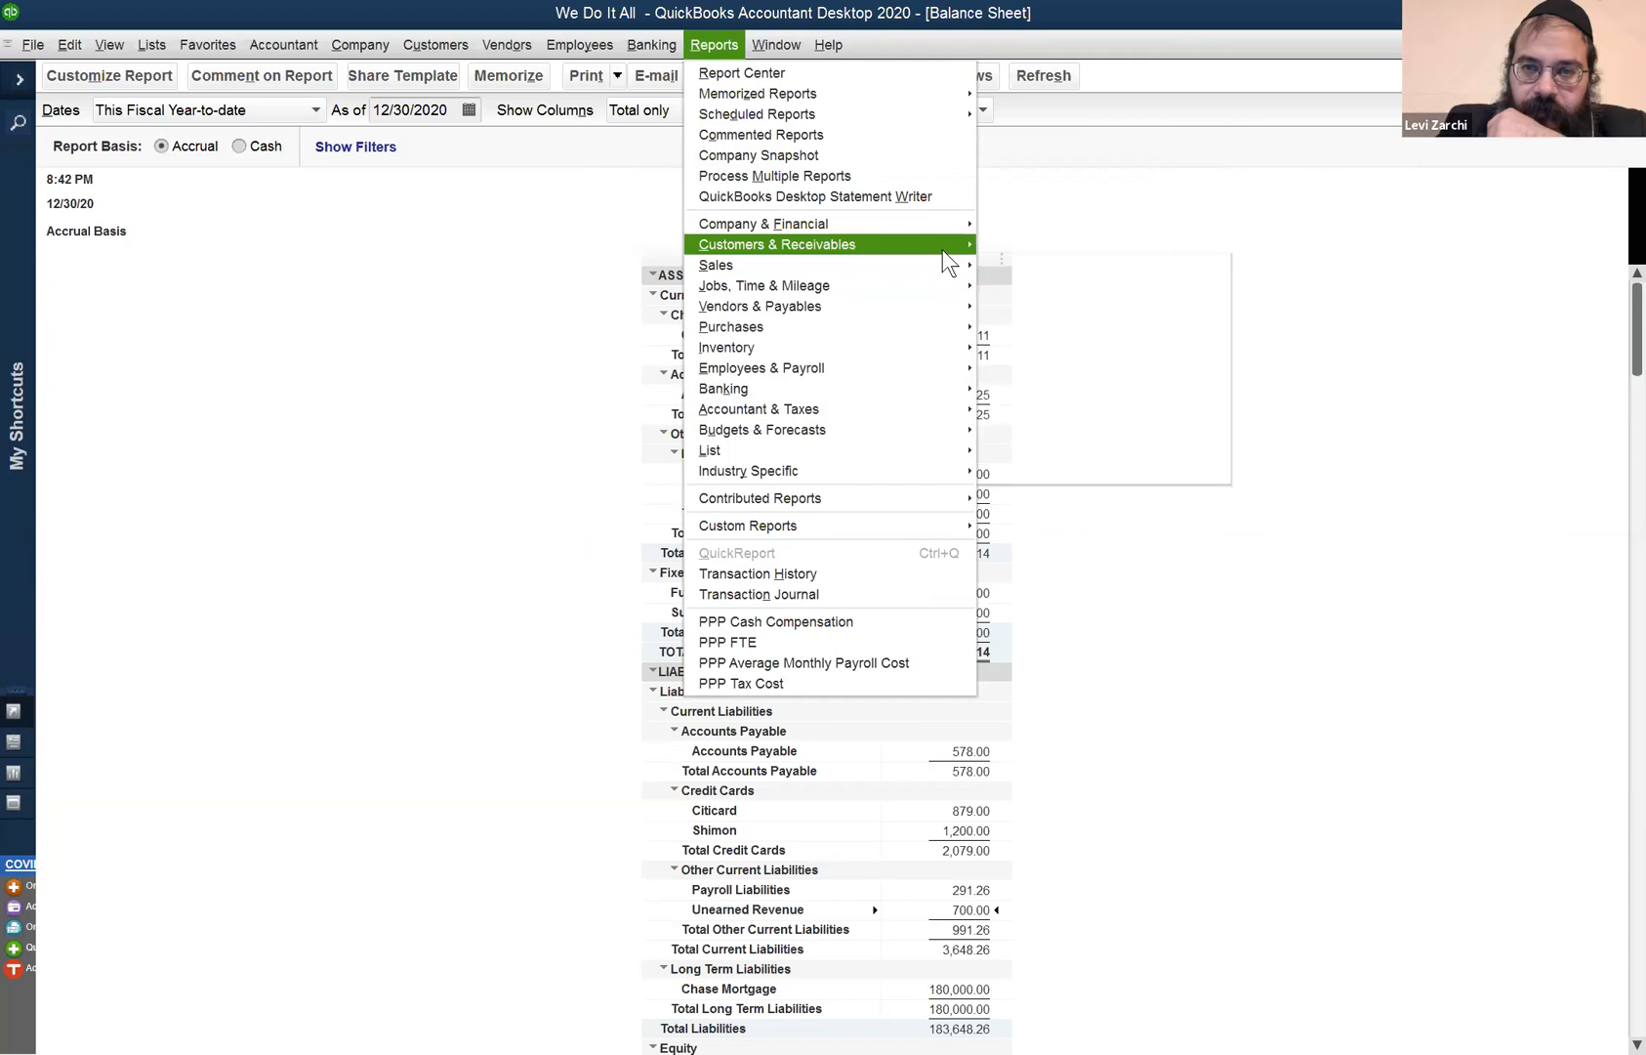
pyautogui.click(1031, 287)
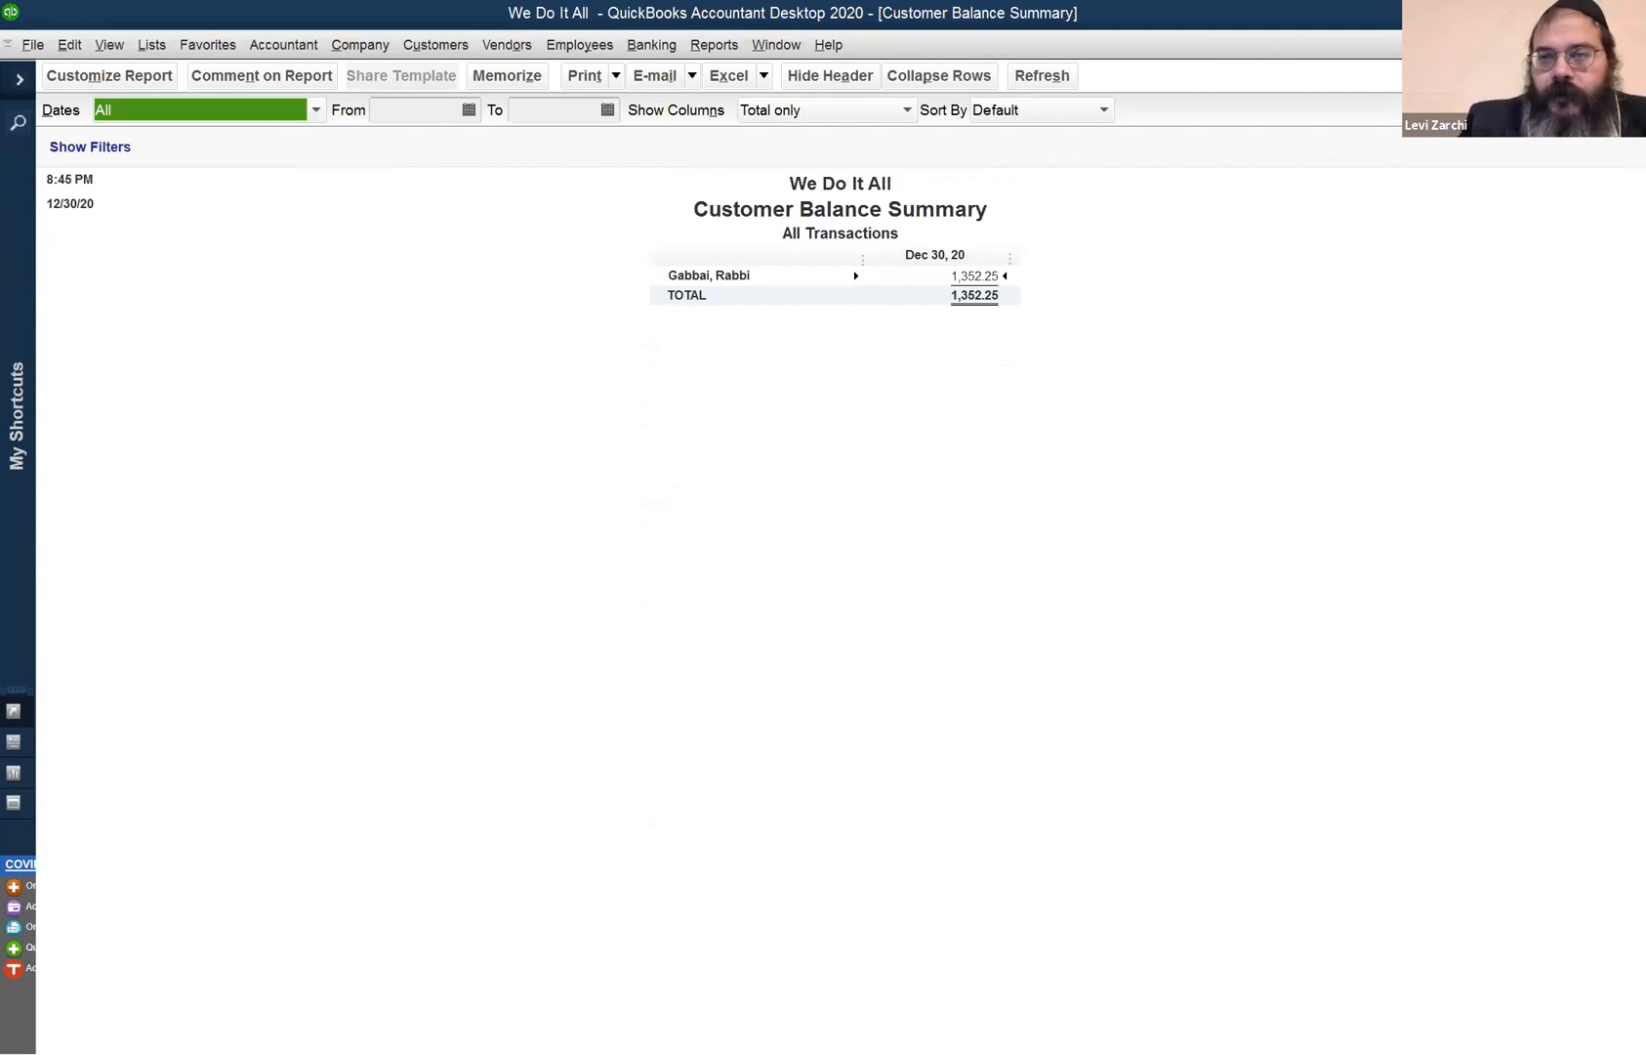
pyautogui.click(1631, 45)
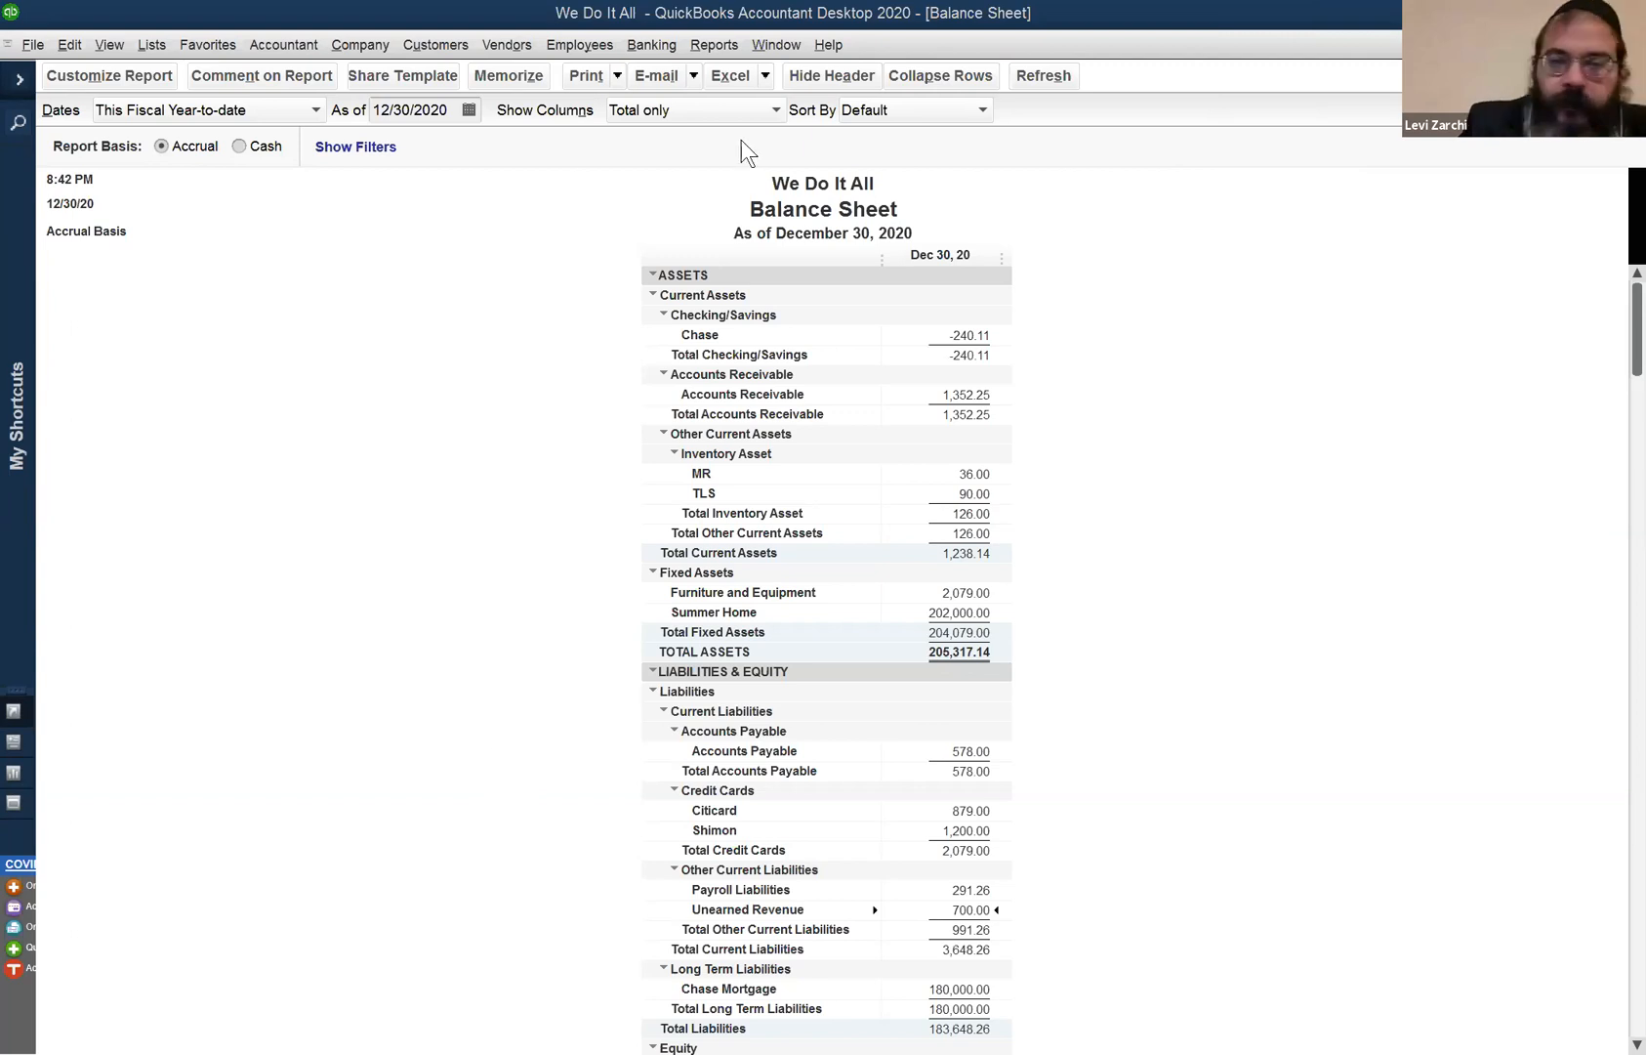
# - Open and refresh the Profit & Loss Prev Year Comparison for 01/01–12/28/2020, net income -6,586.12
pyautogui.click(789, 49)
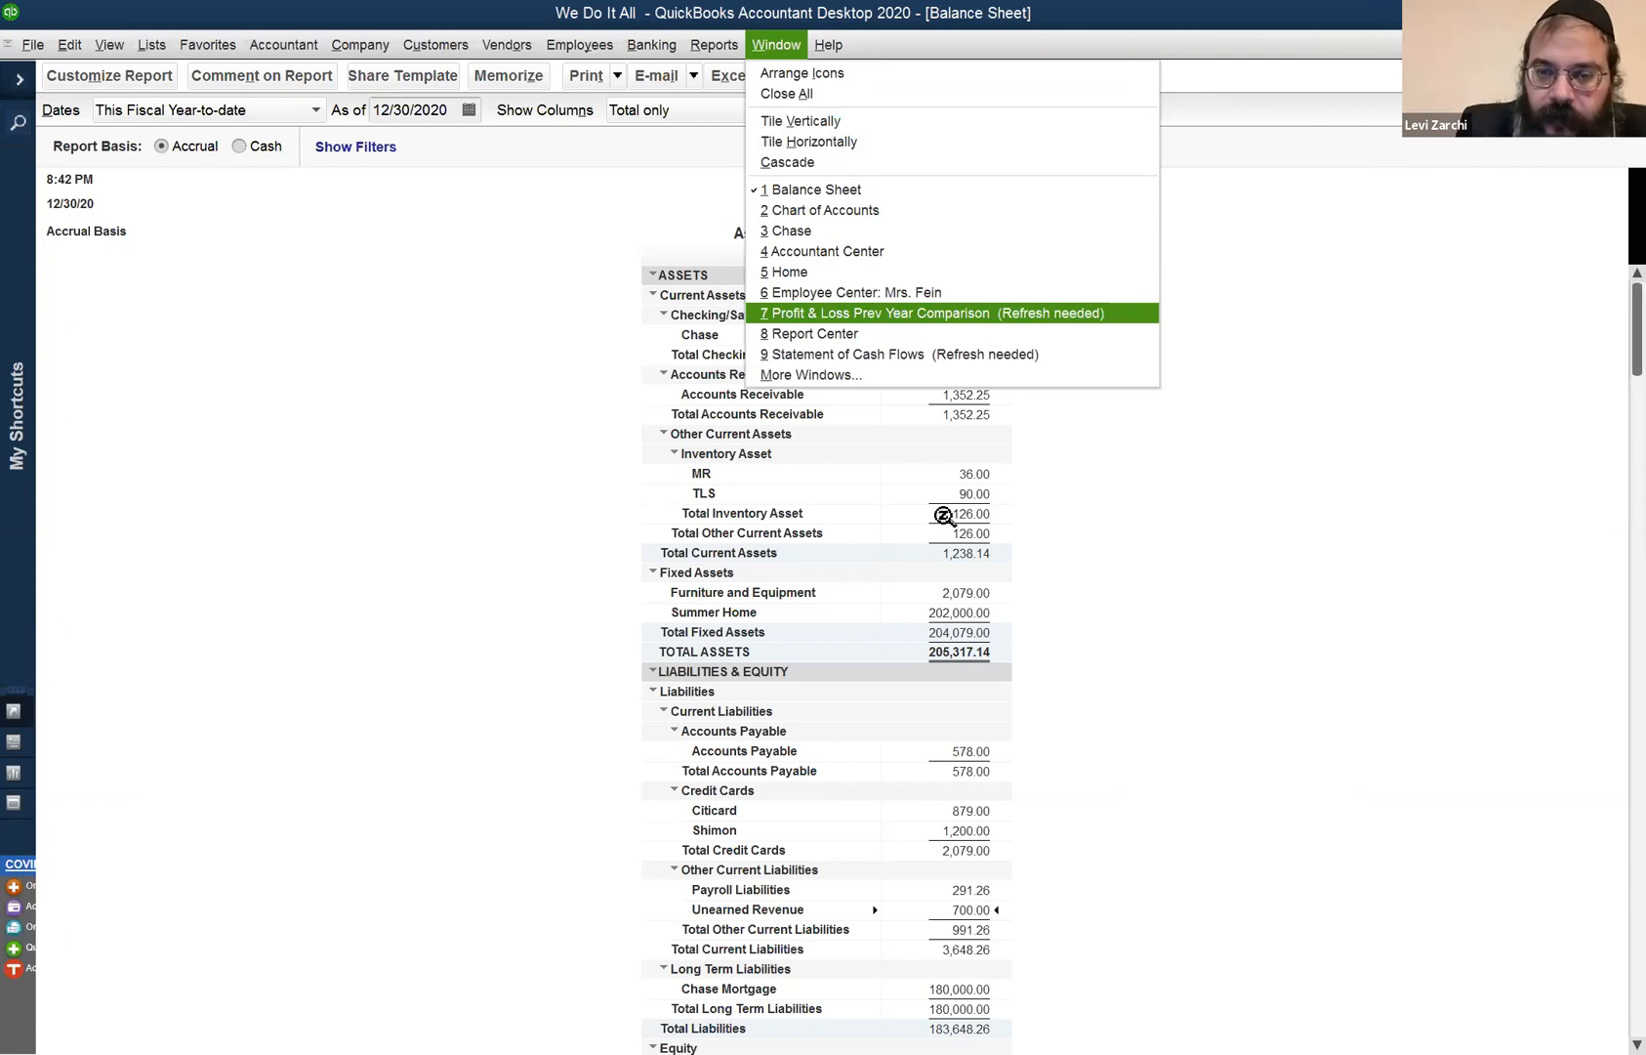
pyautogui.press('Return')
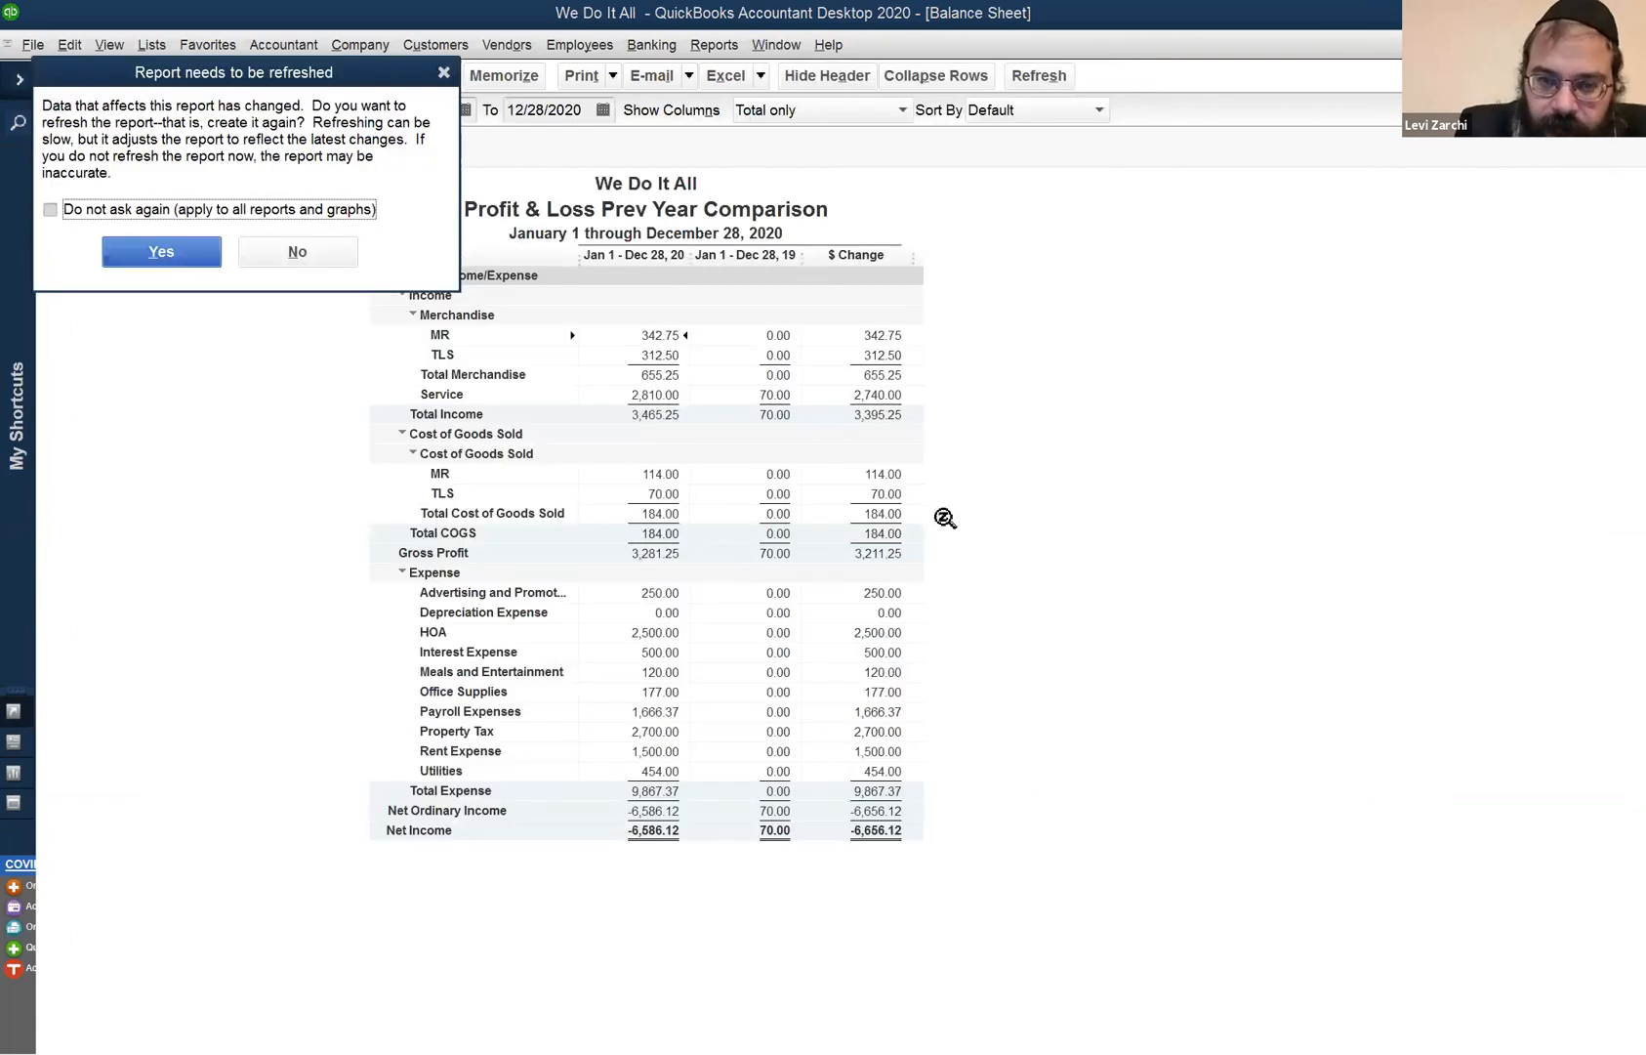
pyautogui.press('Return')
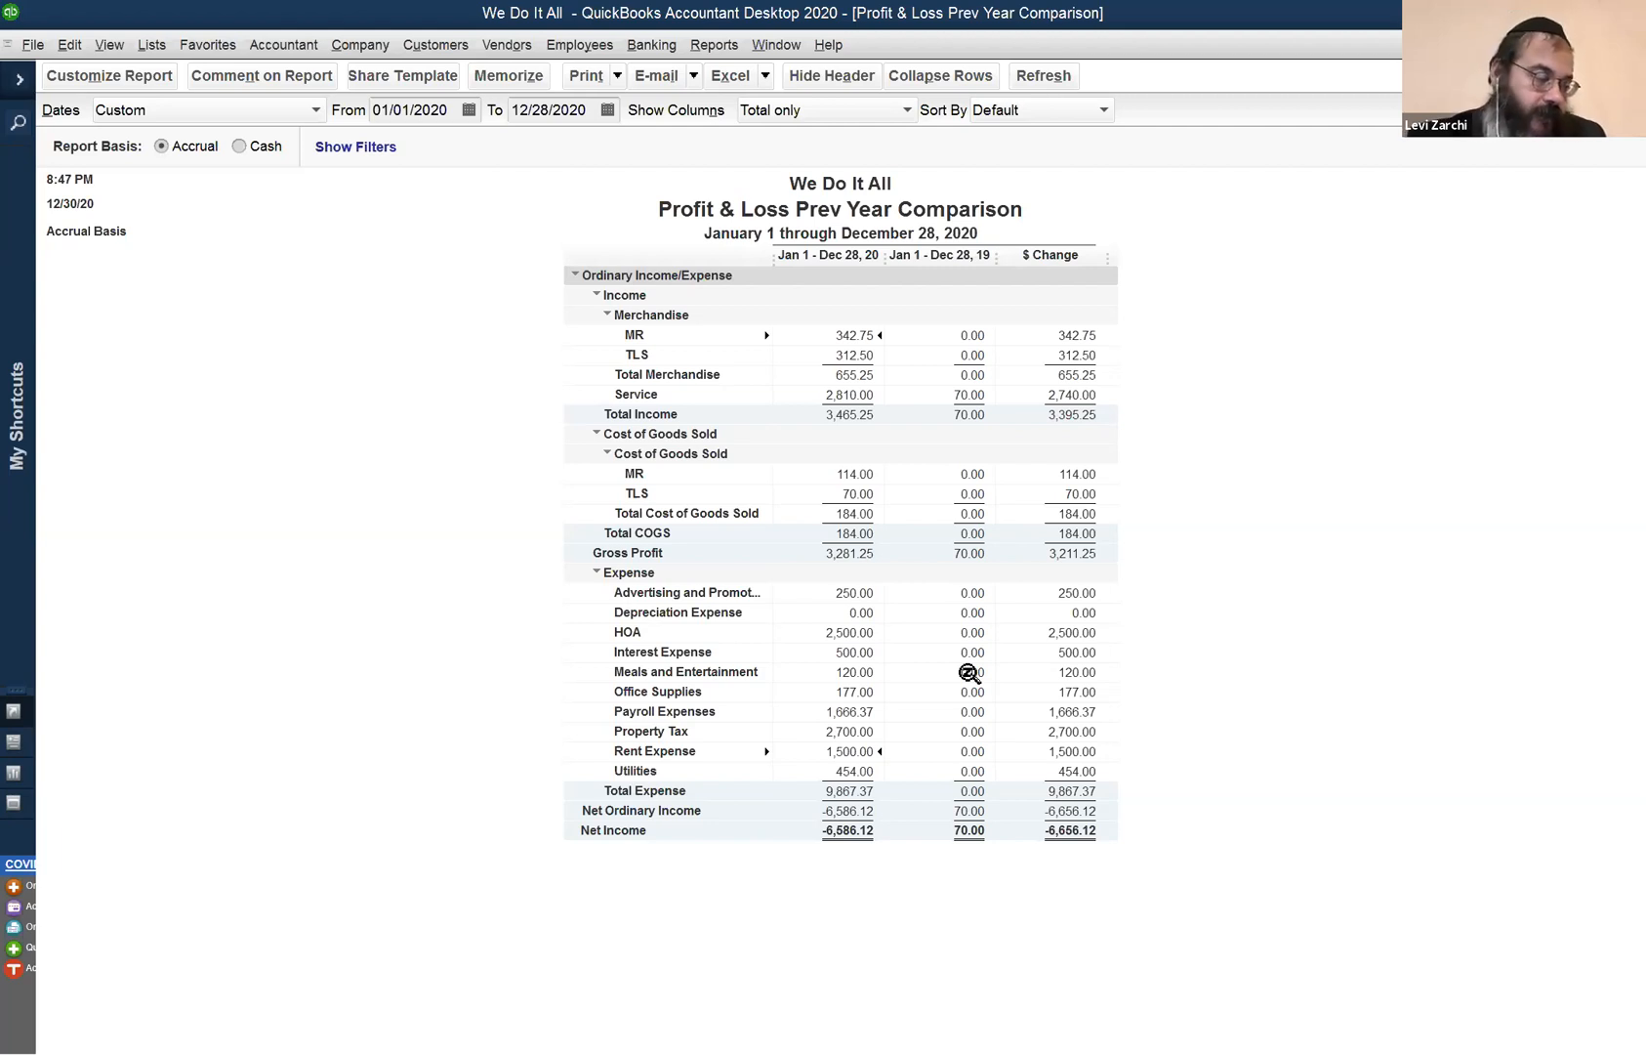
pyautogui.click(494, 39)
# - Start general journal entry 6 dated 12/31/2020, crediting Office Supplies 71.00
pyautogui.moveTo(465, 40)
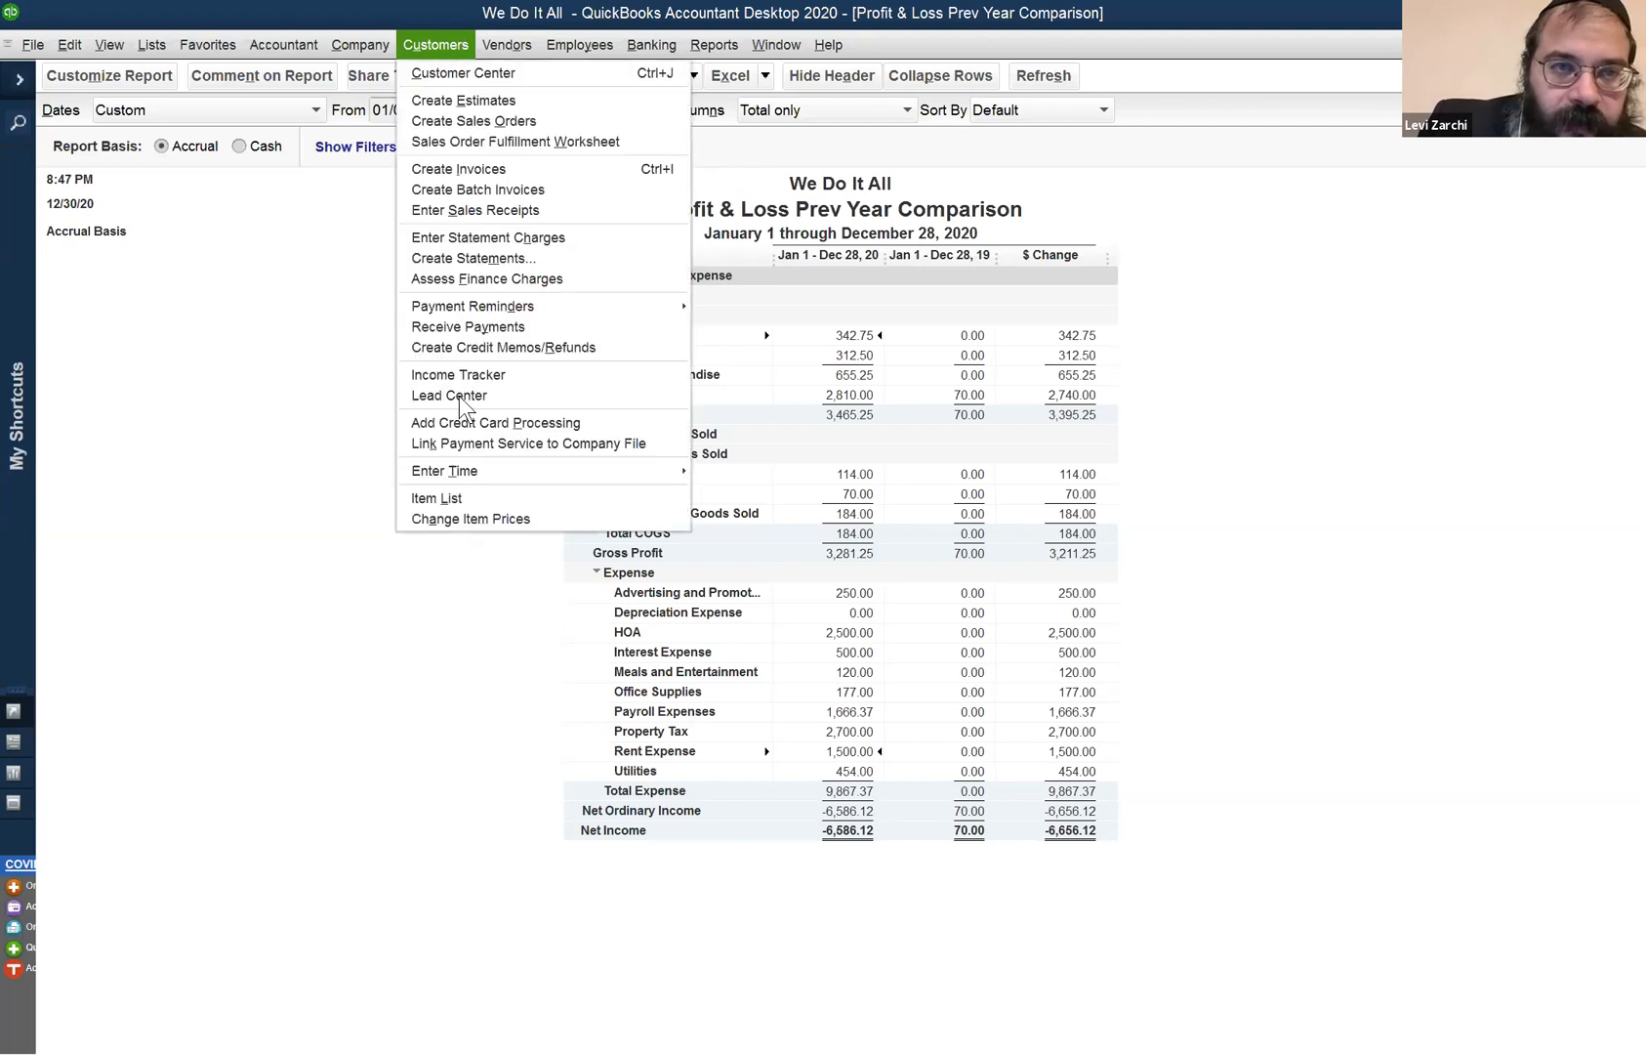
pyautogui.moveTo(360, 45)
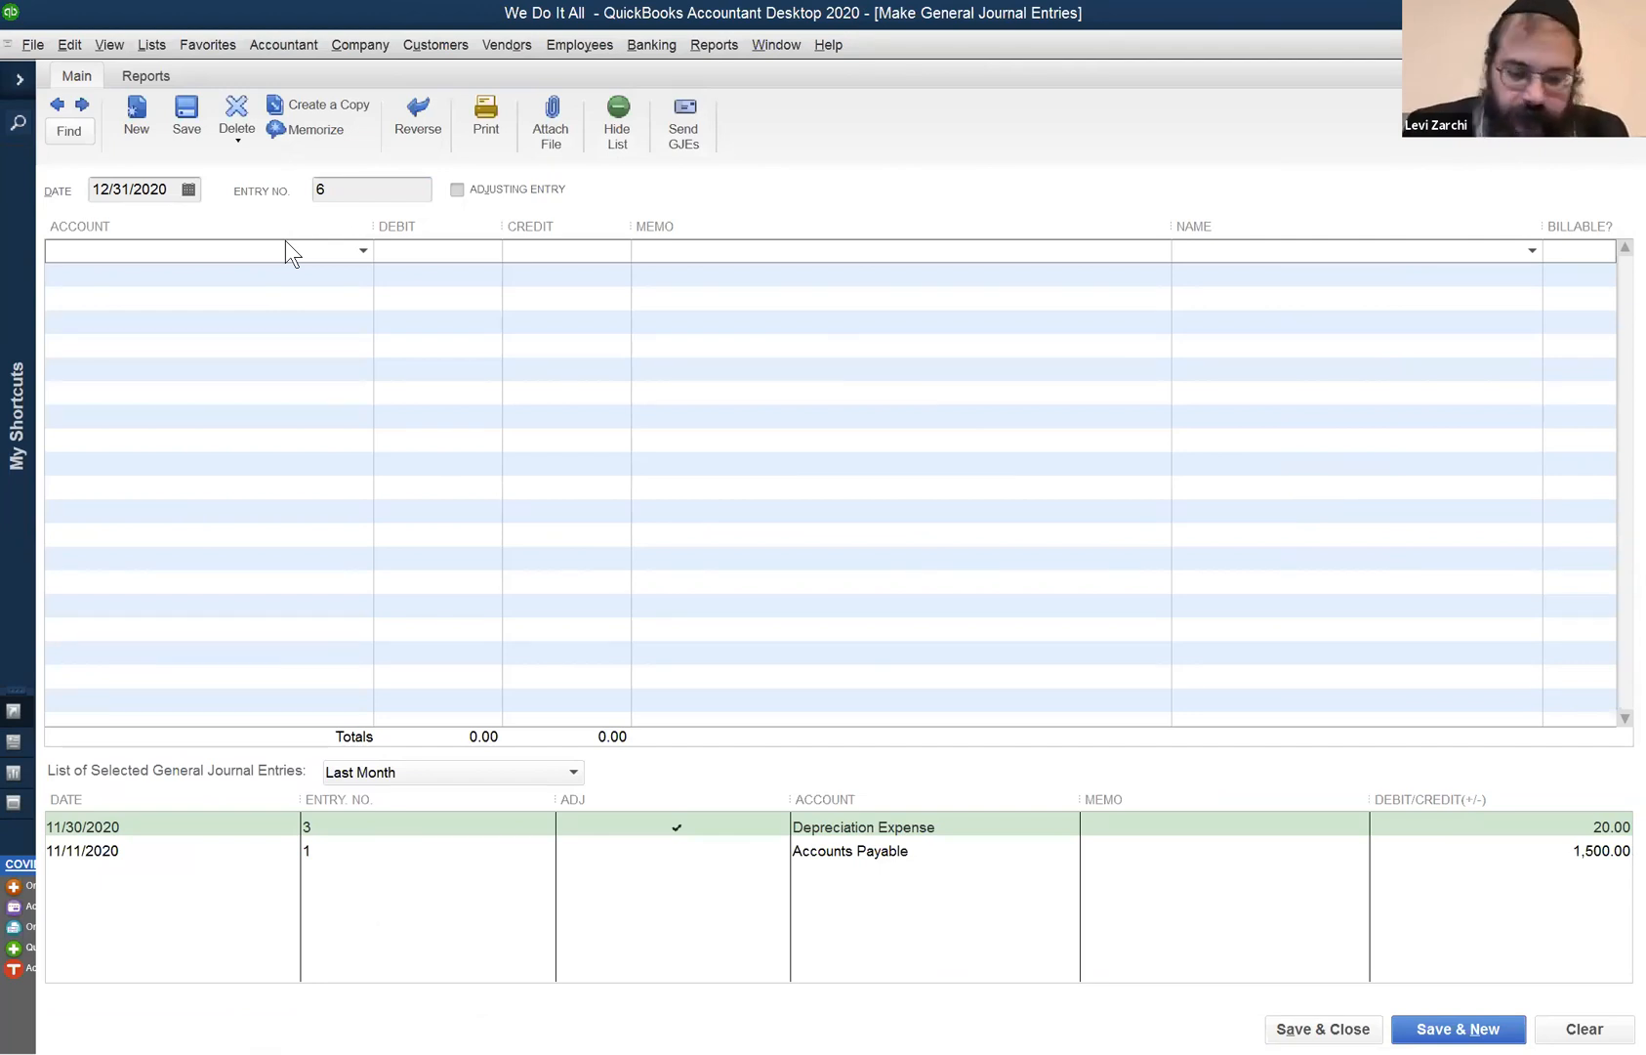
pyautogui.write('Office Supplies')
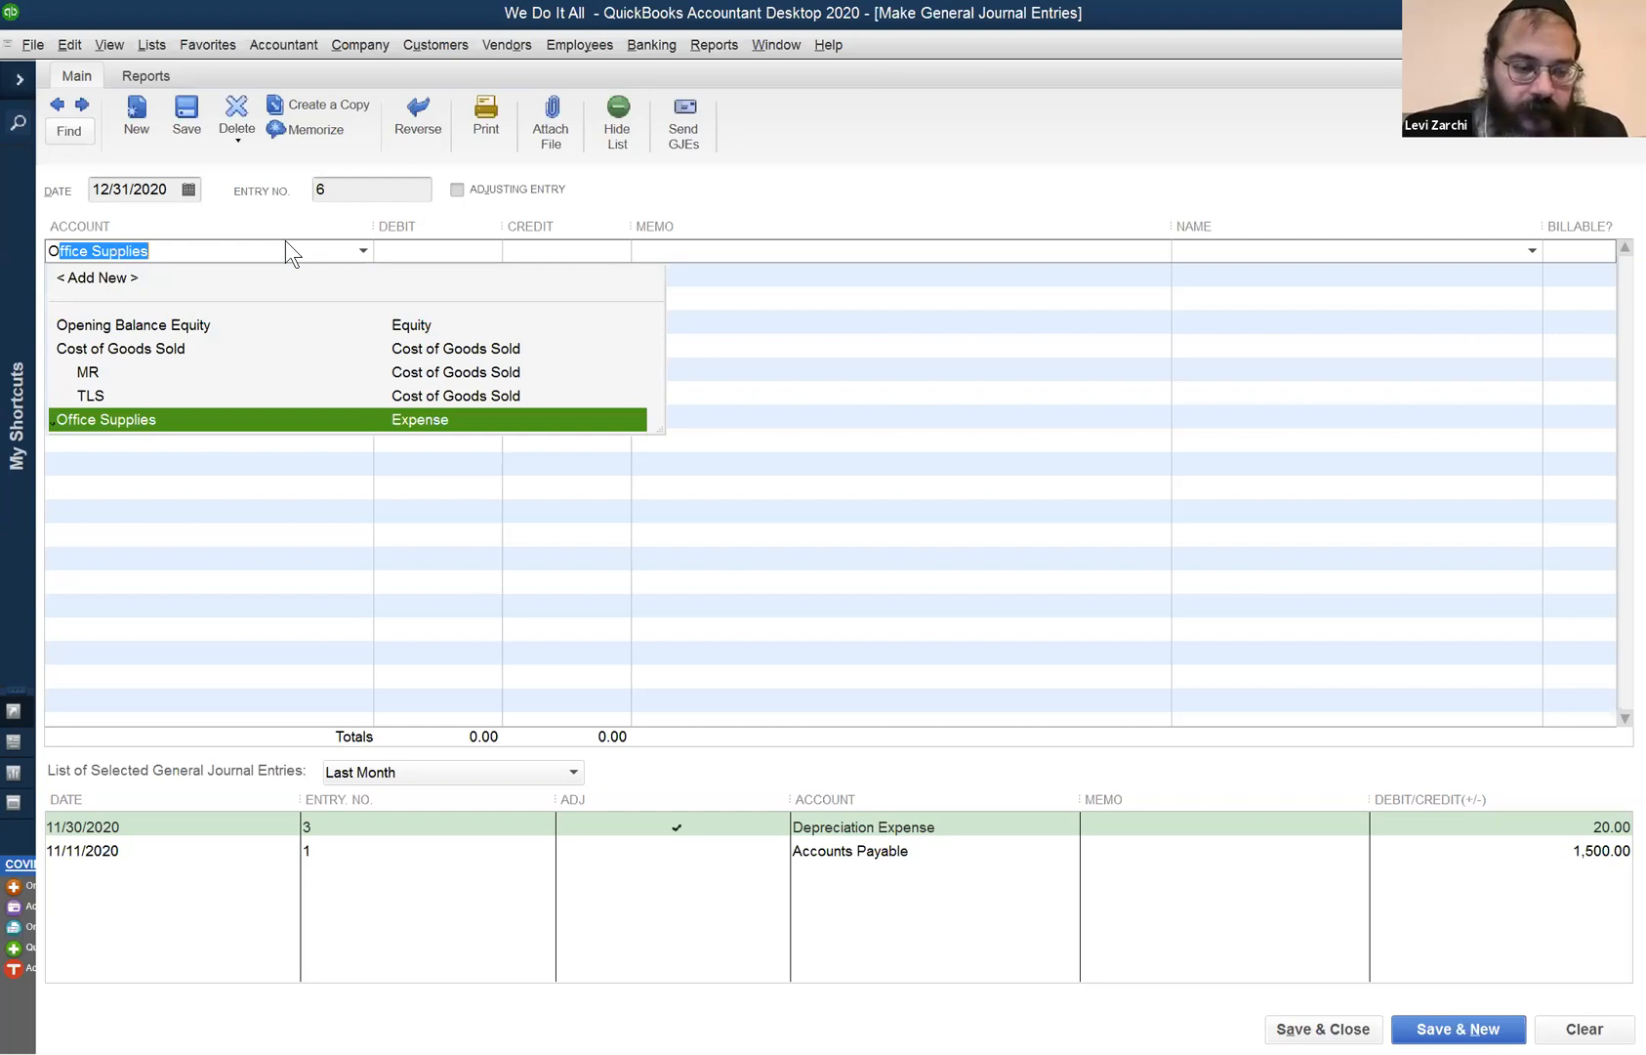
pyautogui.press('Tab')
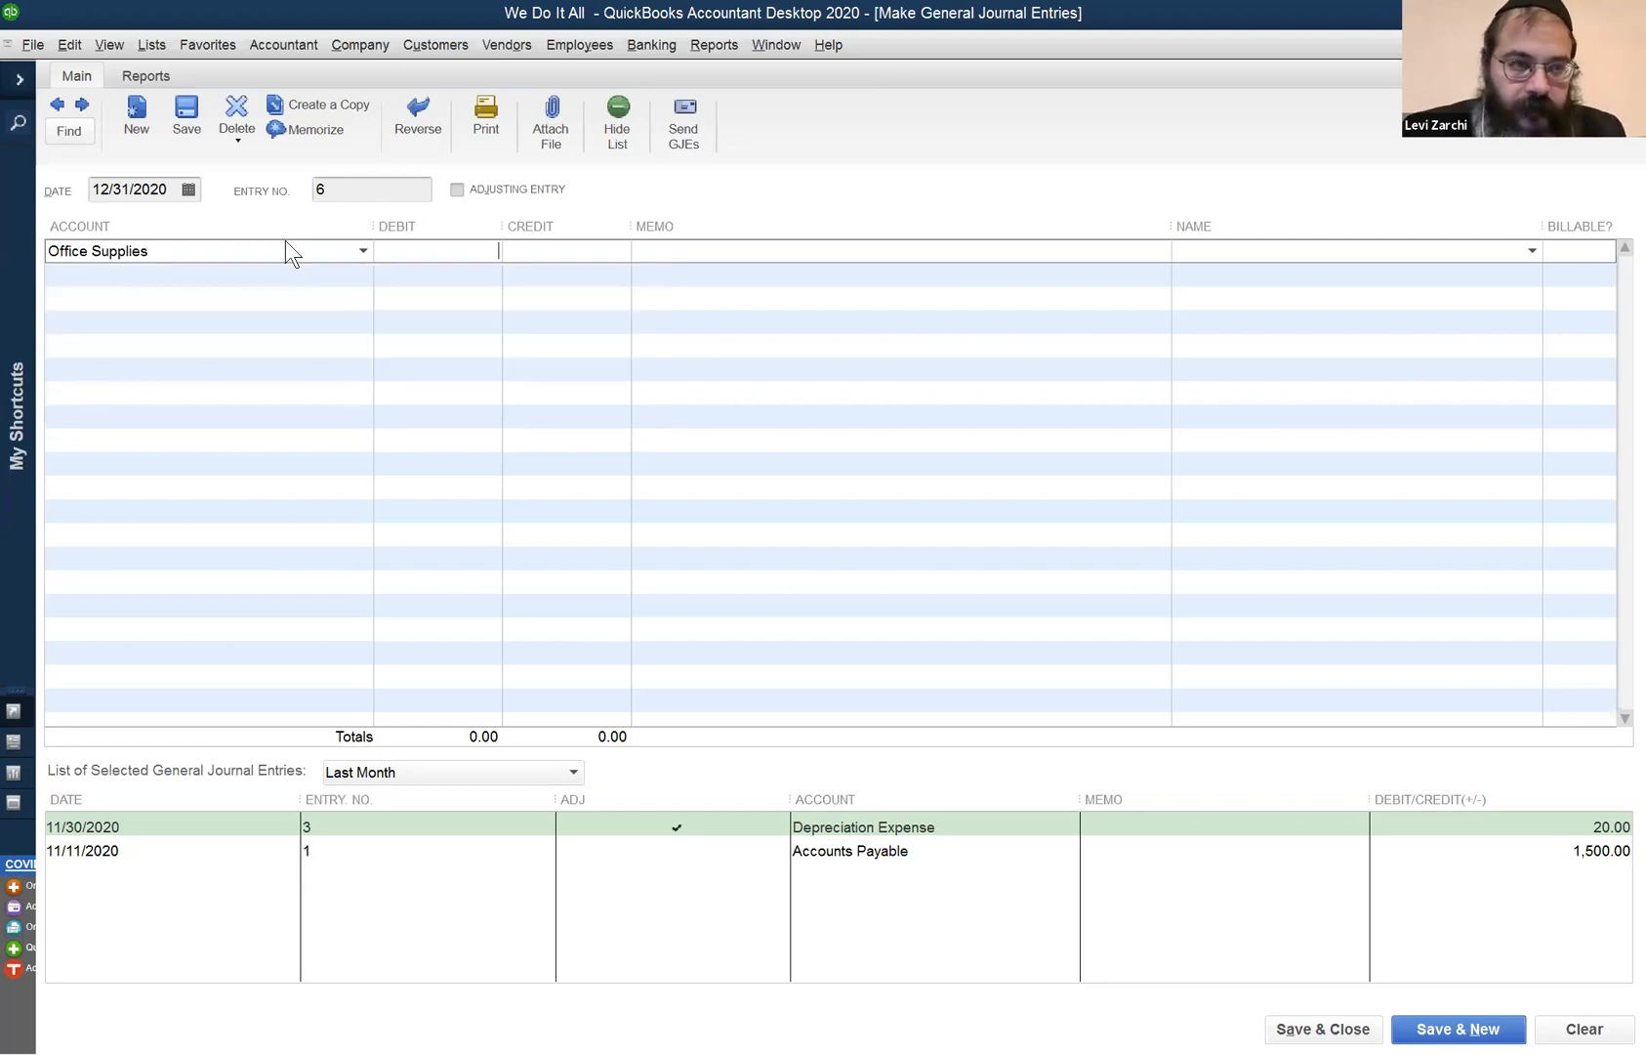
pyautogui.press('Tab')
pyautogui.write('71')
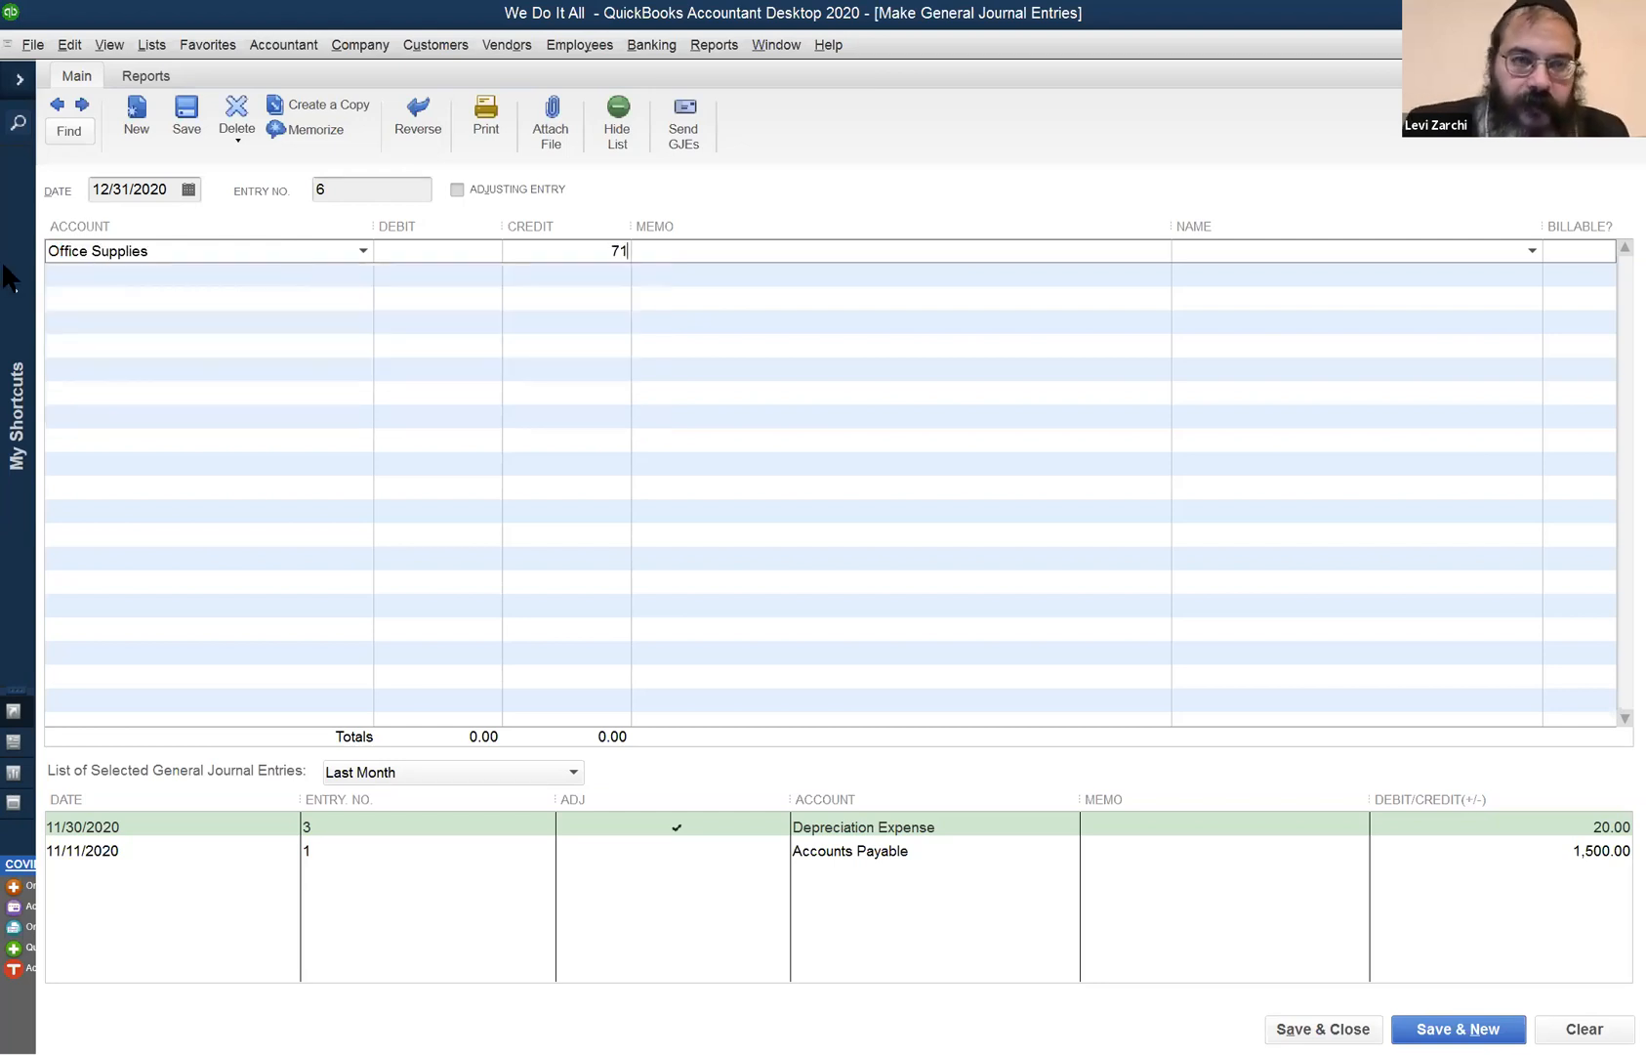
pyautogui.click(147, 276)
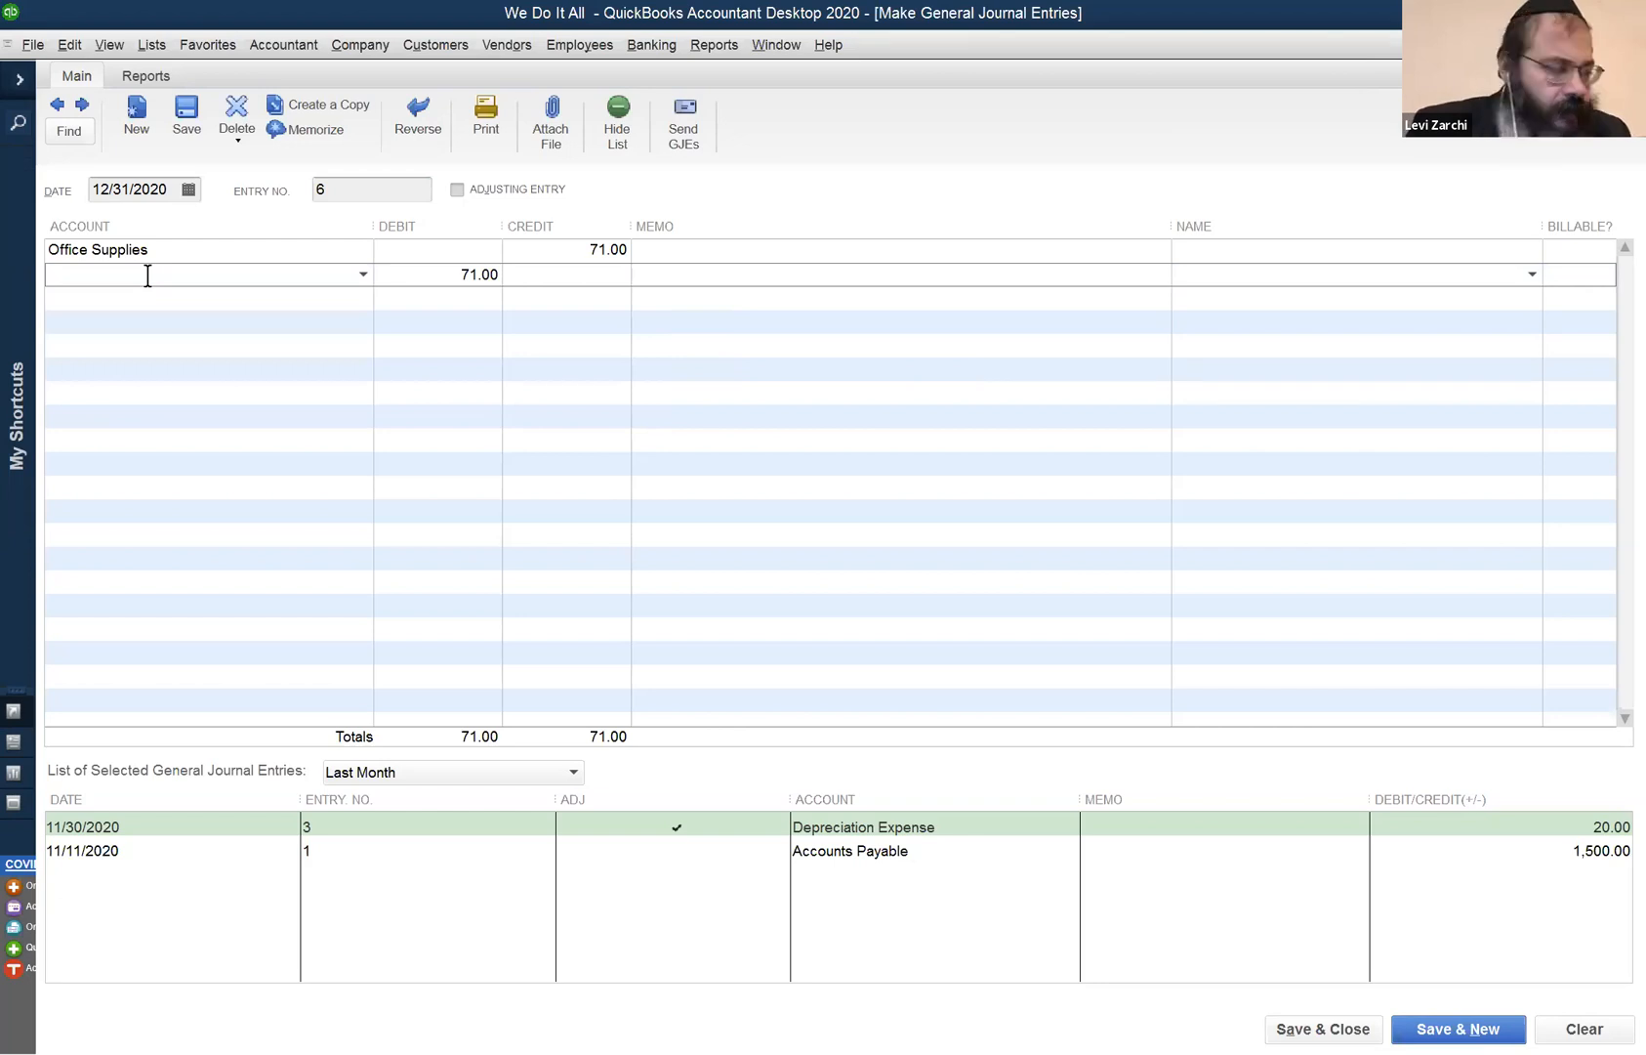
# - Add a second Office Supplies line for the balancing 71.00 debit, then bring up the Chart of Accounts
pyautogui.write('O')
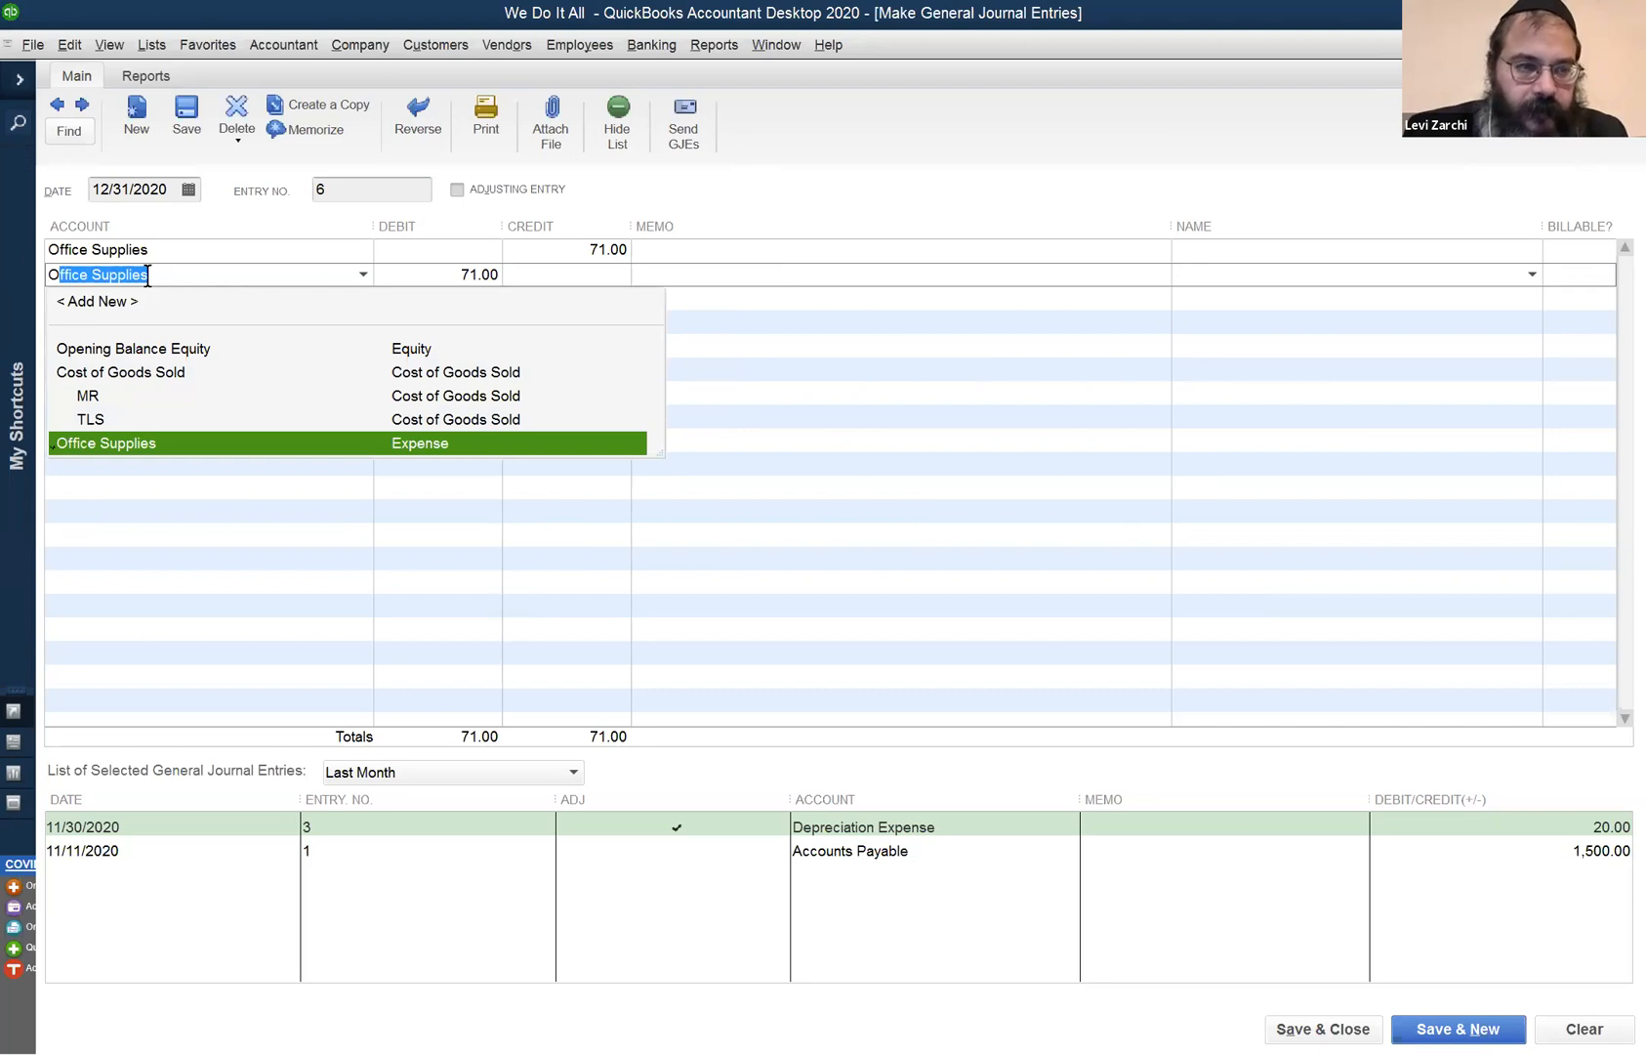
pyautogui.click(147, 274)
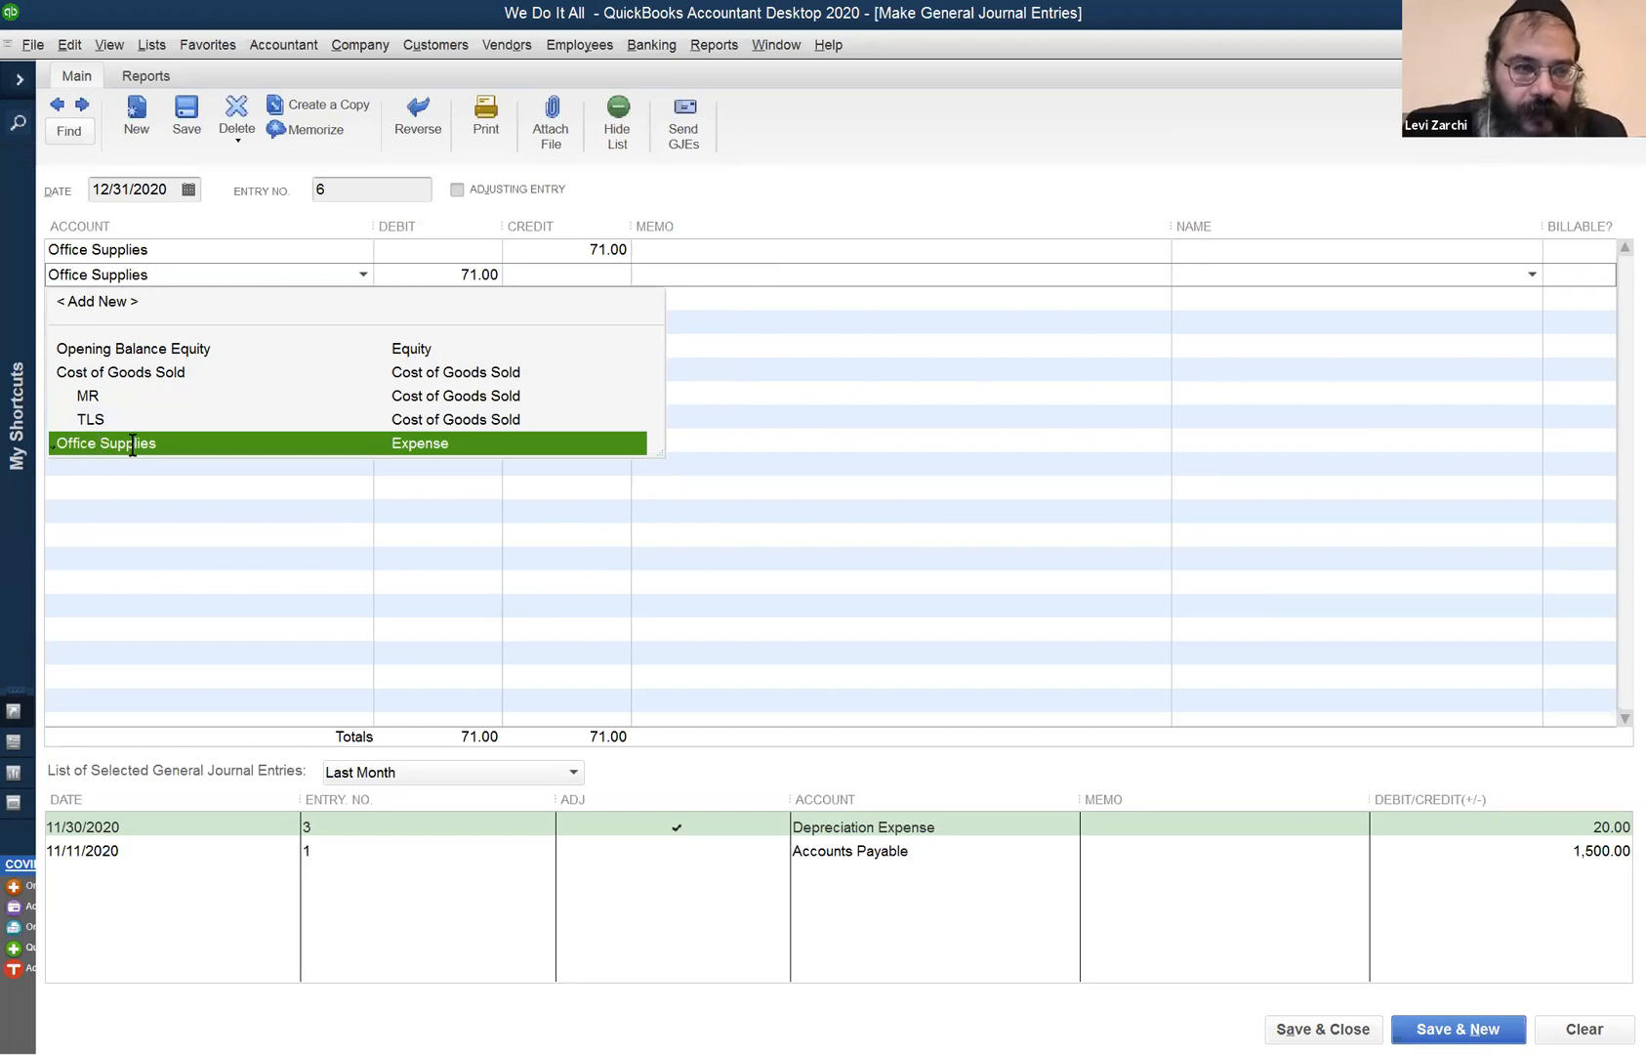
pyautogui.hotkey('ctrl', 'a')
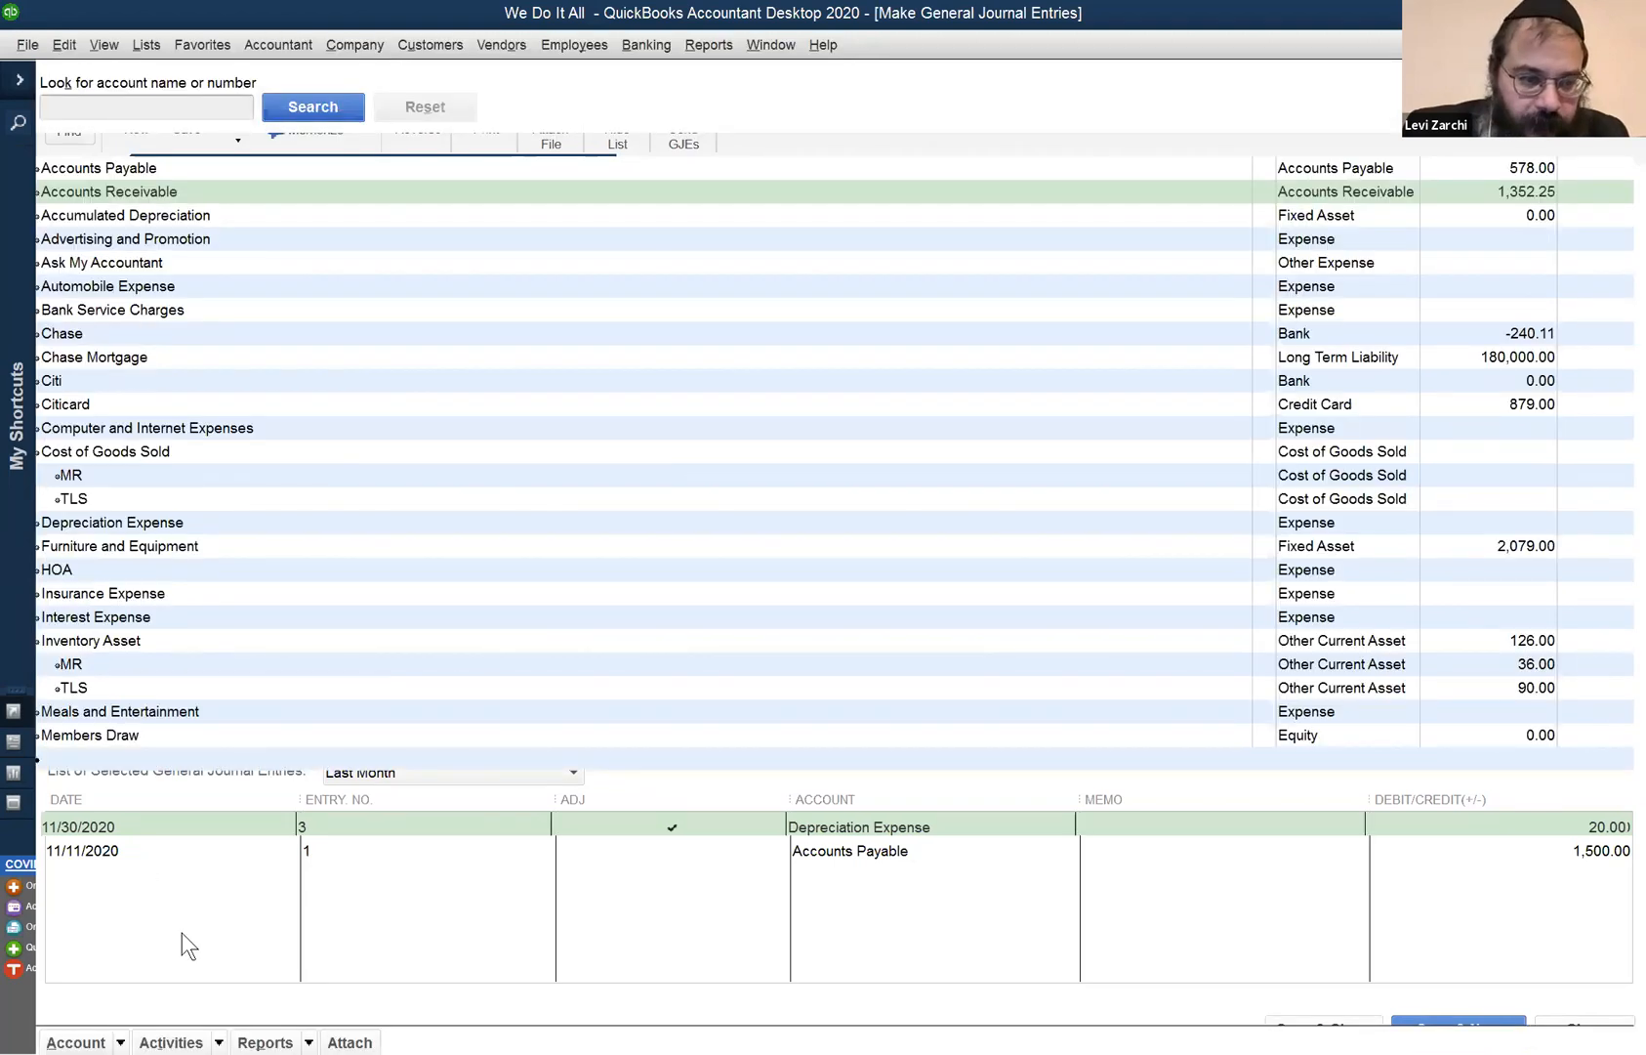
# - In the Chart of Accounts, rename the Office Supplies account to 'Office Supplies Expense'
pyautogui.scroll(-5, 182, 933)
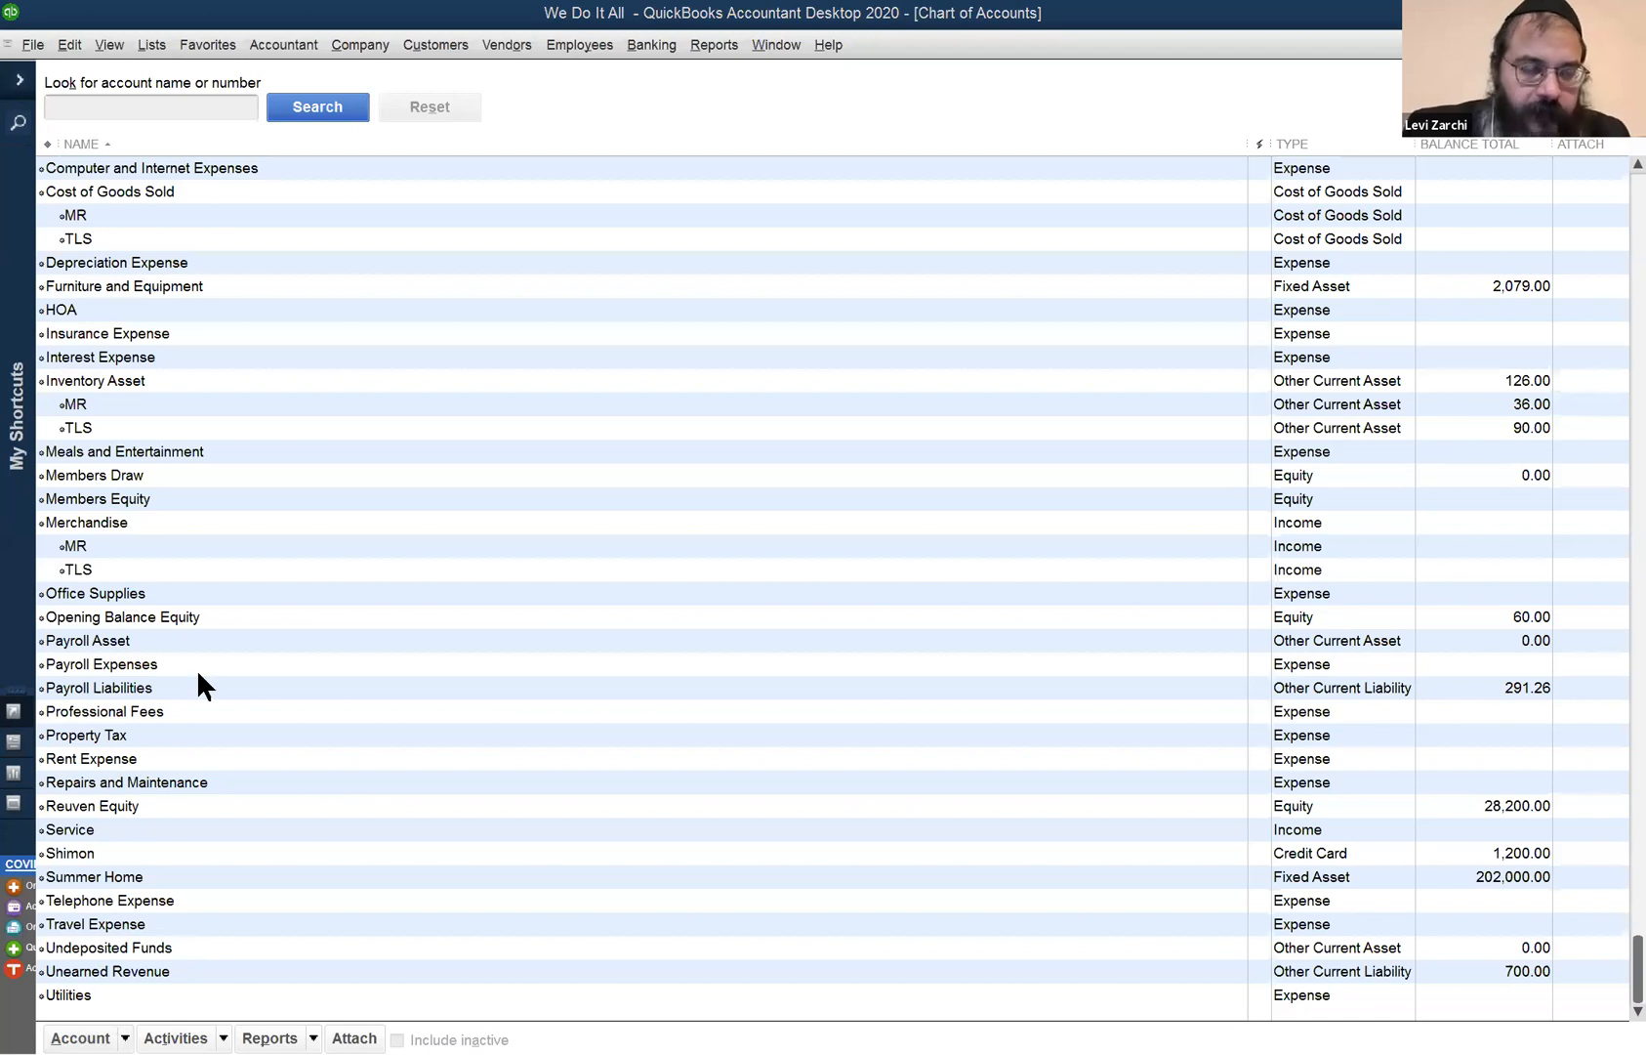
pyautogui.doubleClick(175, 593)
pyautogui.write('Expense')
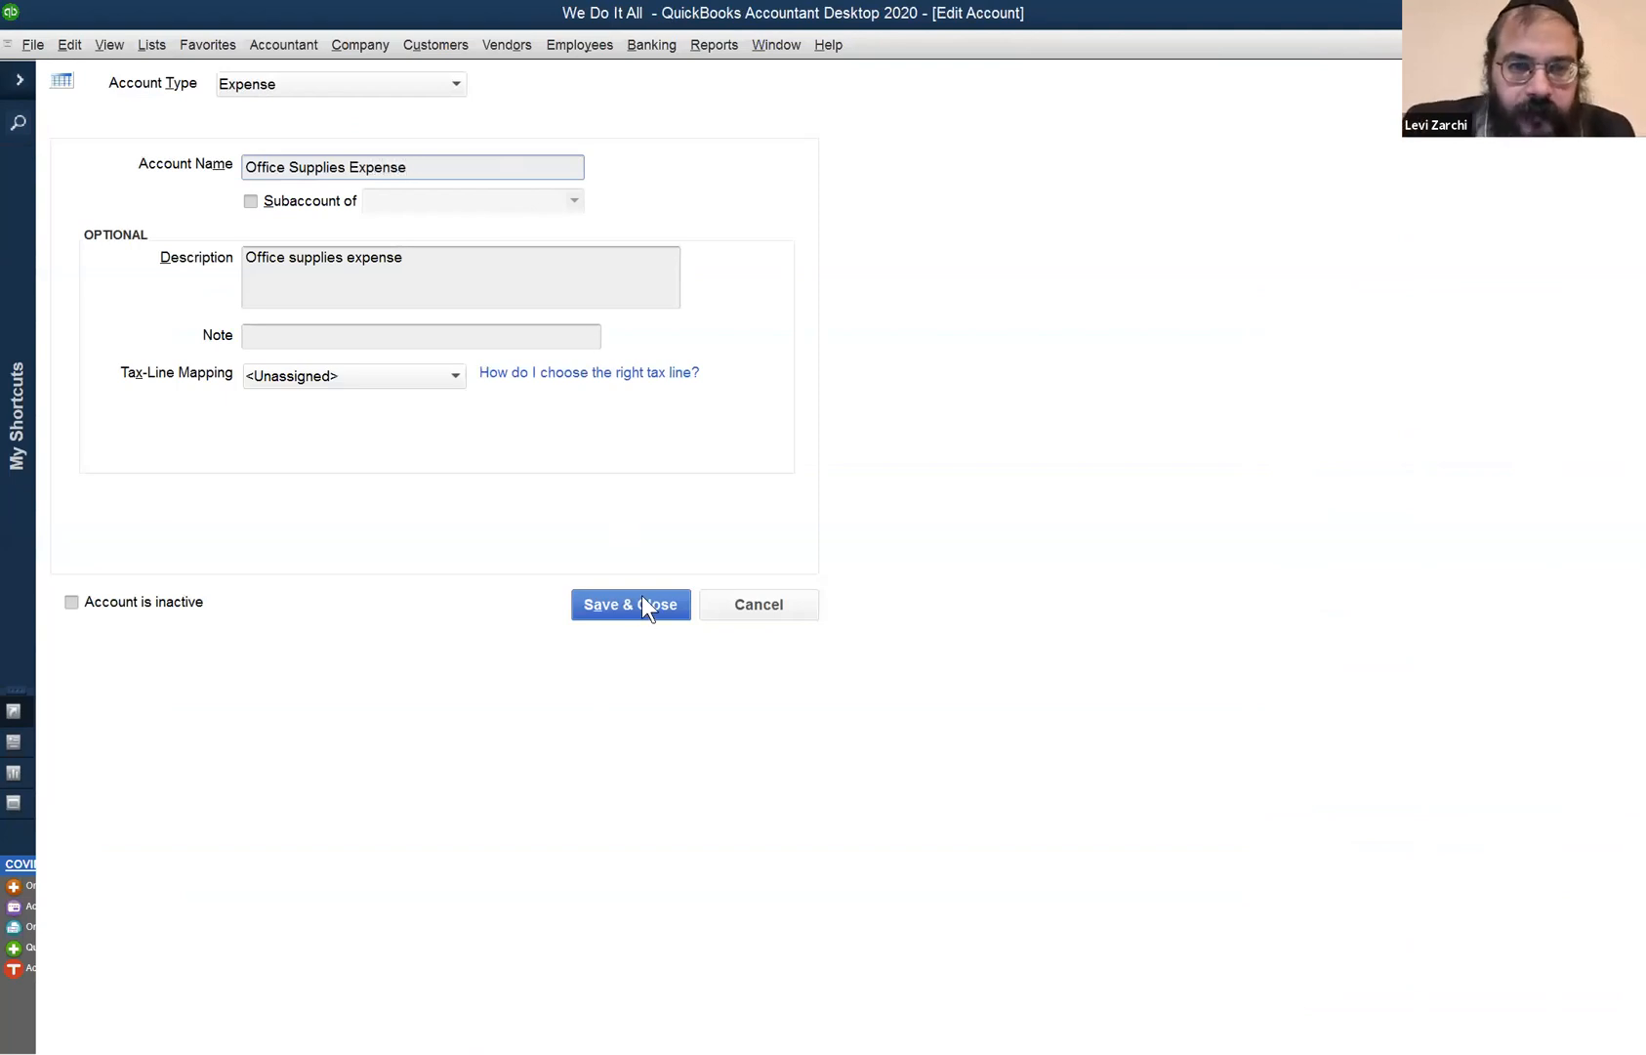
pyautogui.press('Return')
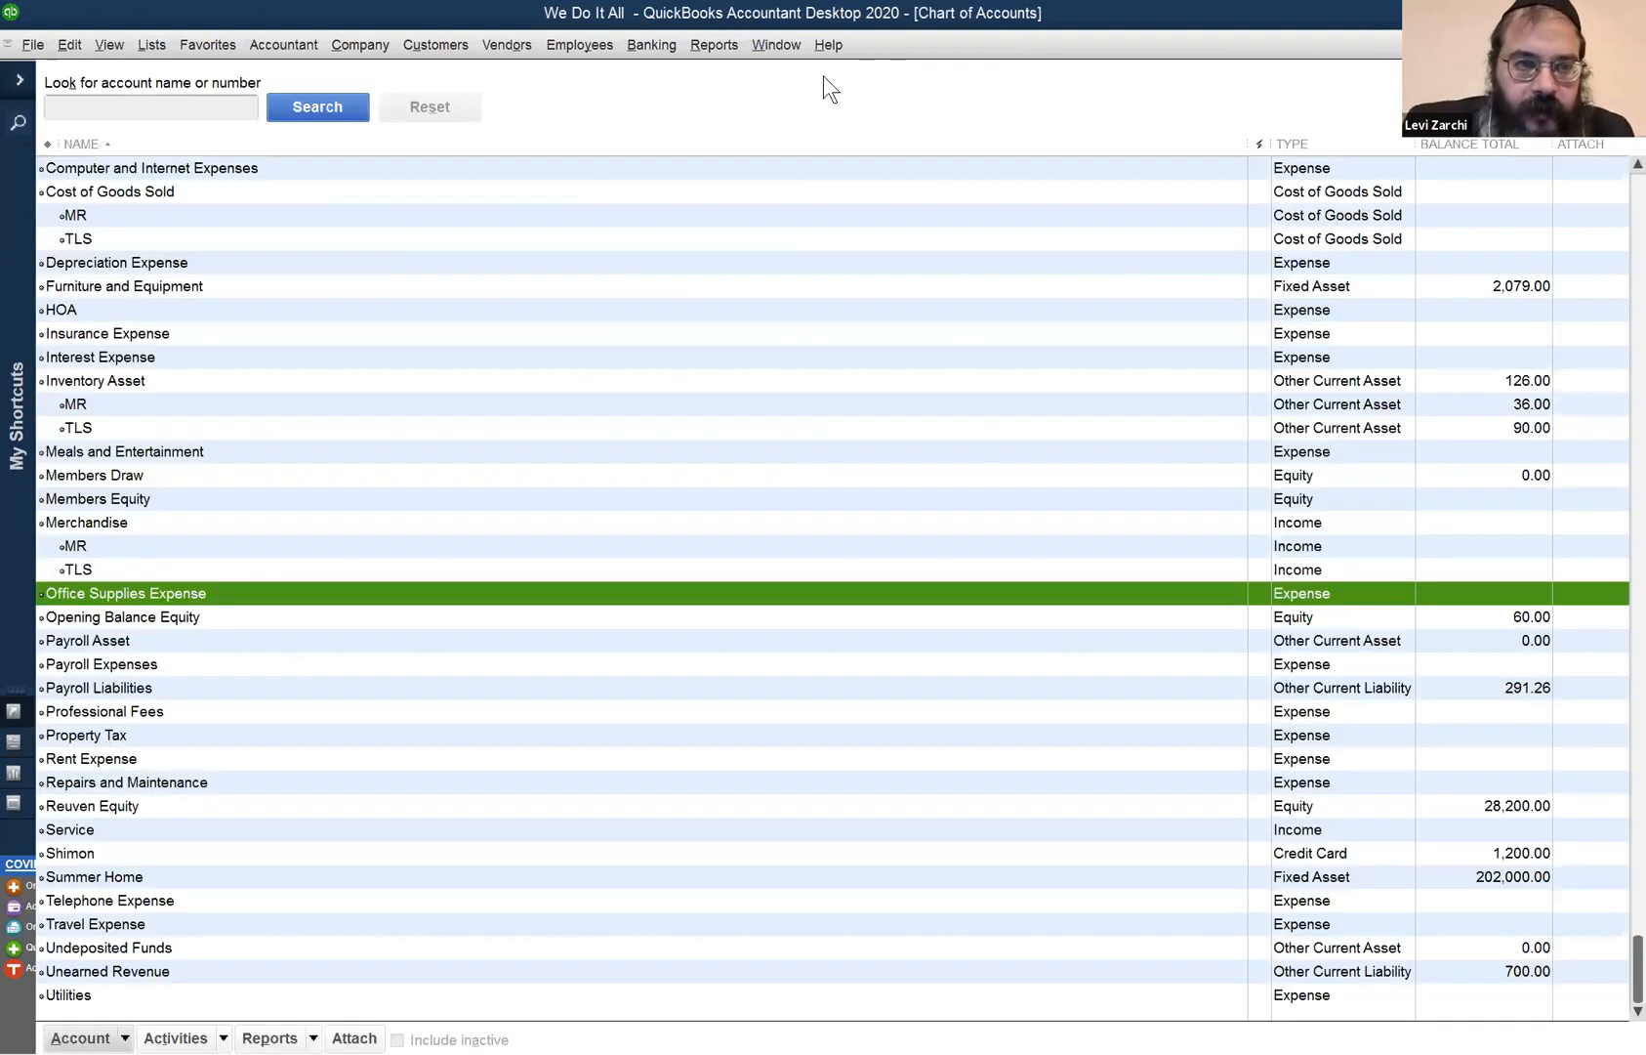
pyautogui.hotkey('alt', 'w')
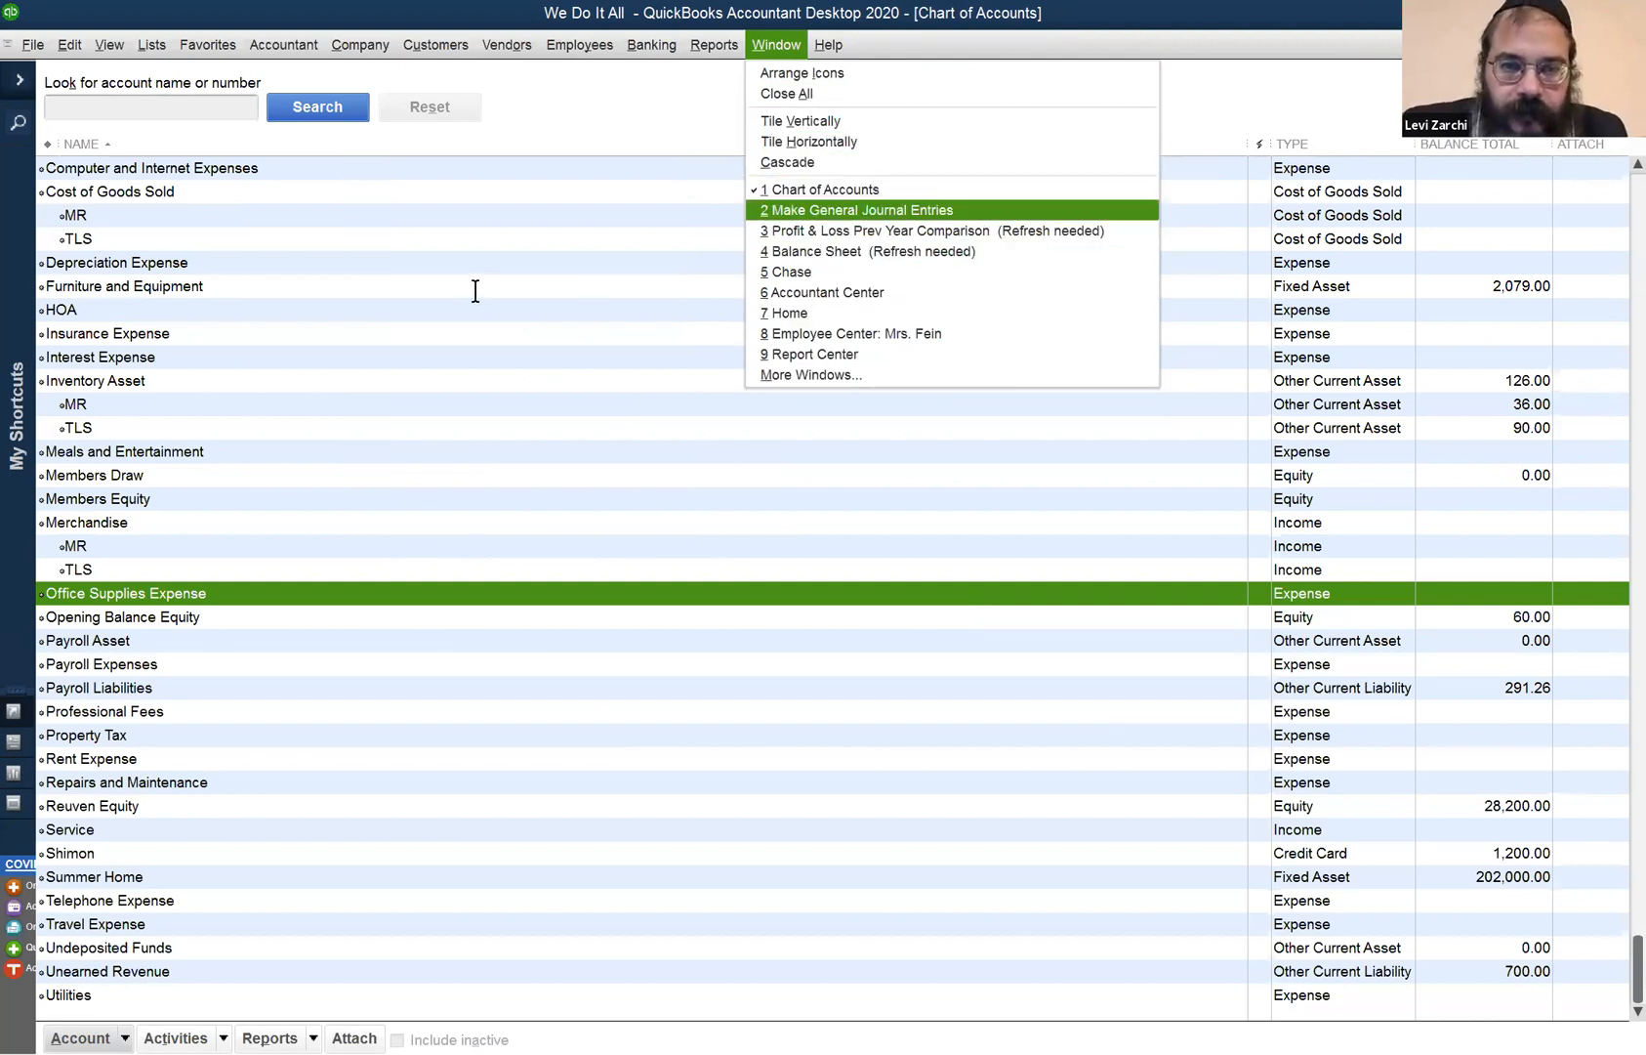
# - Set up Office Supplies as a new Other Current Asset account for line 2's 71.00 debit
pyautogui.press('Return')
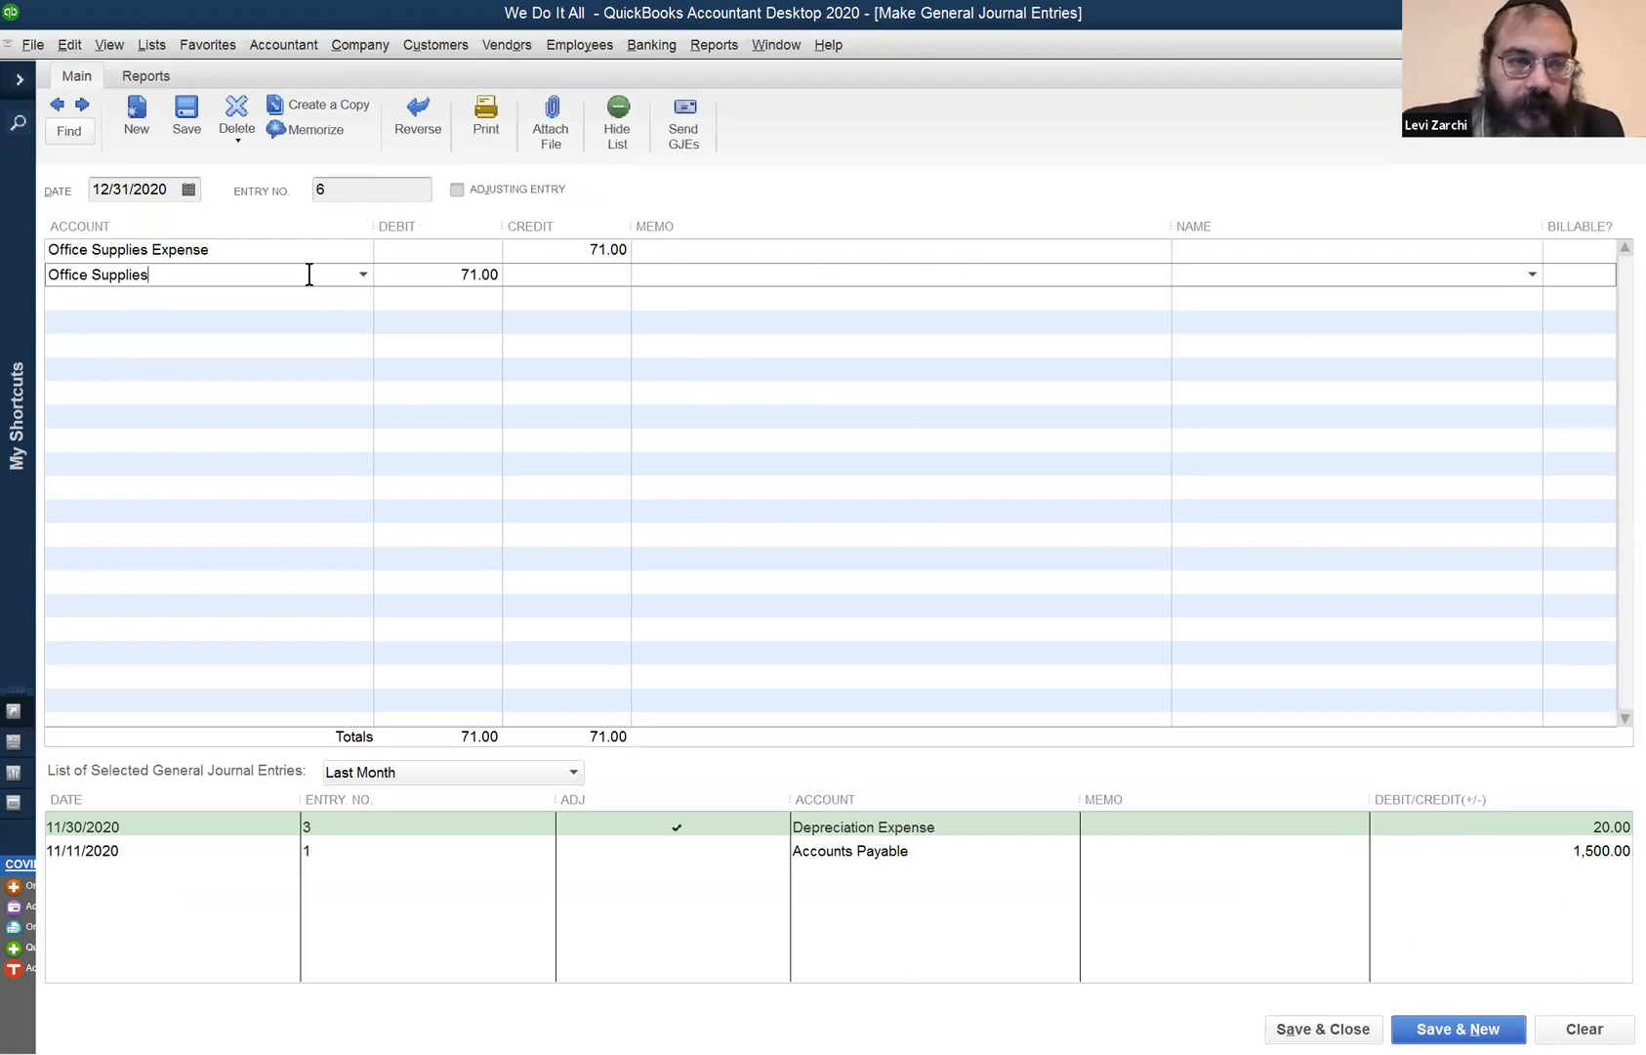
pyautogui.click(711, 310)
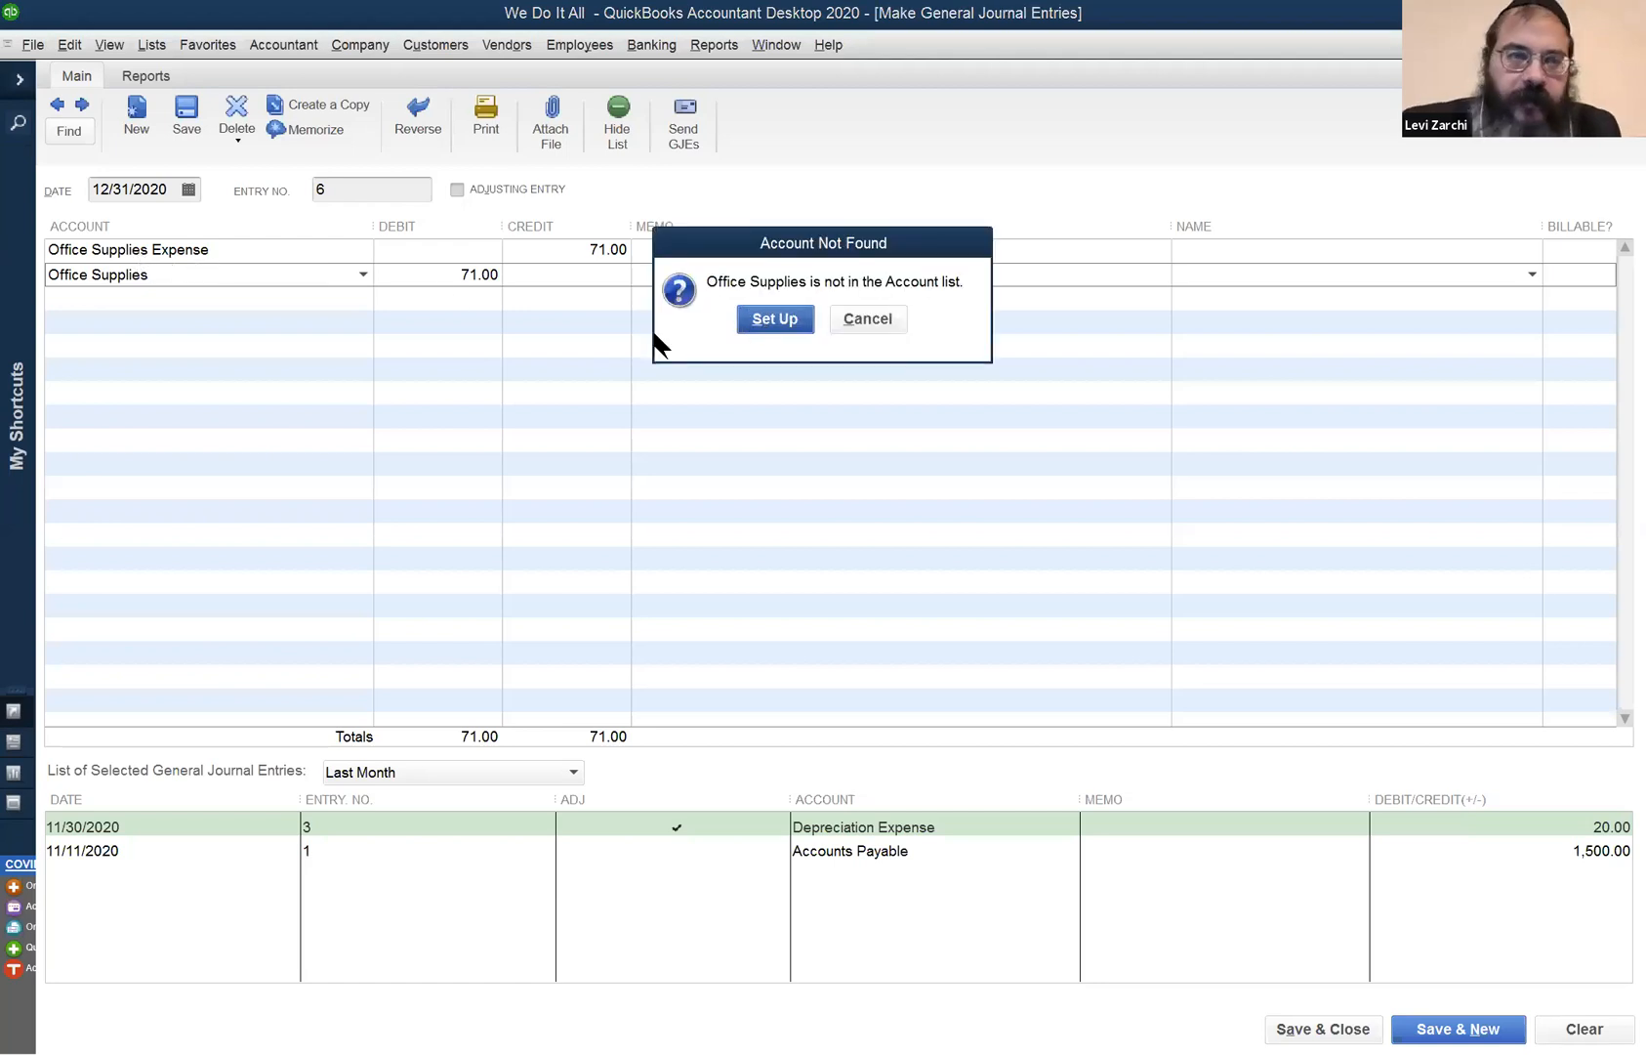
pyautogui.press('Return')
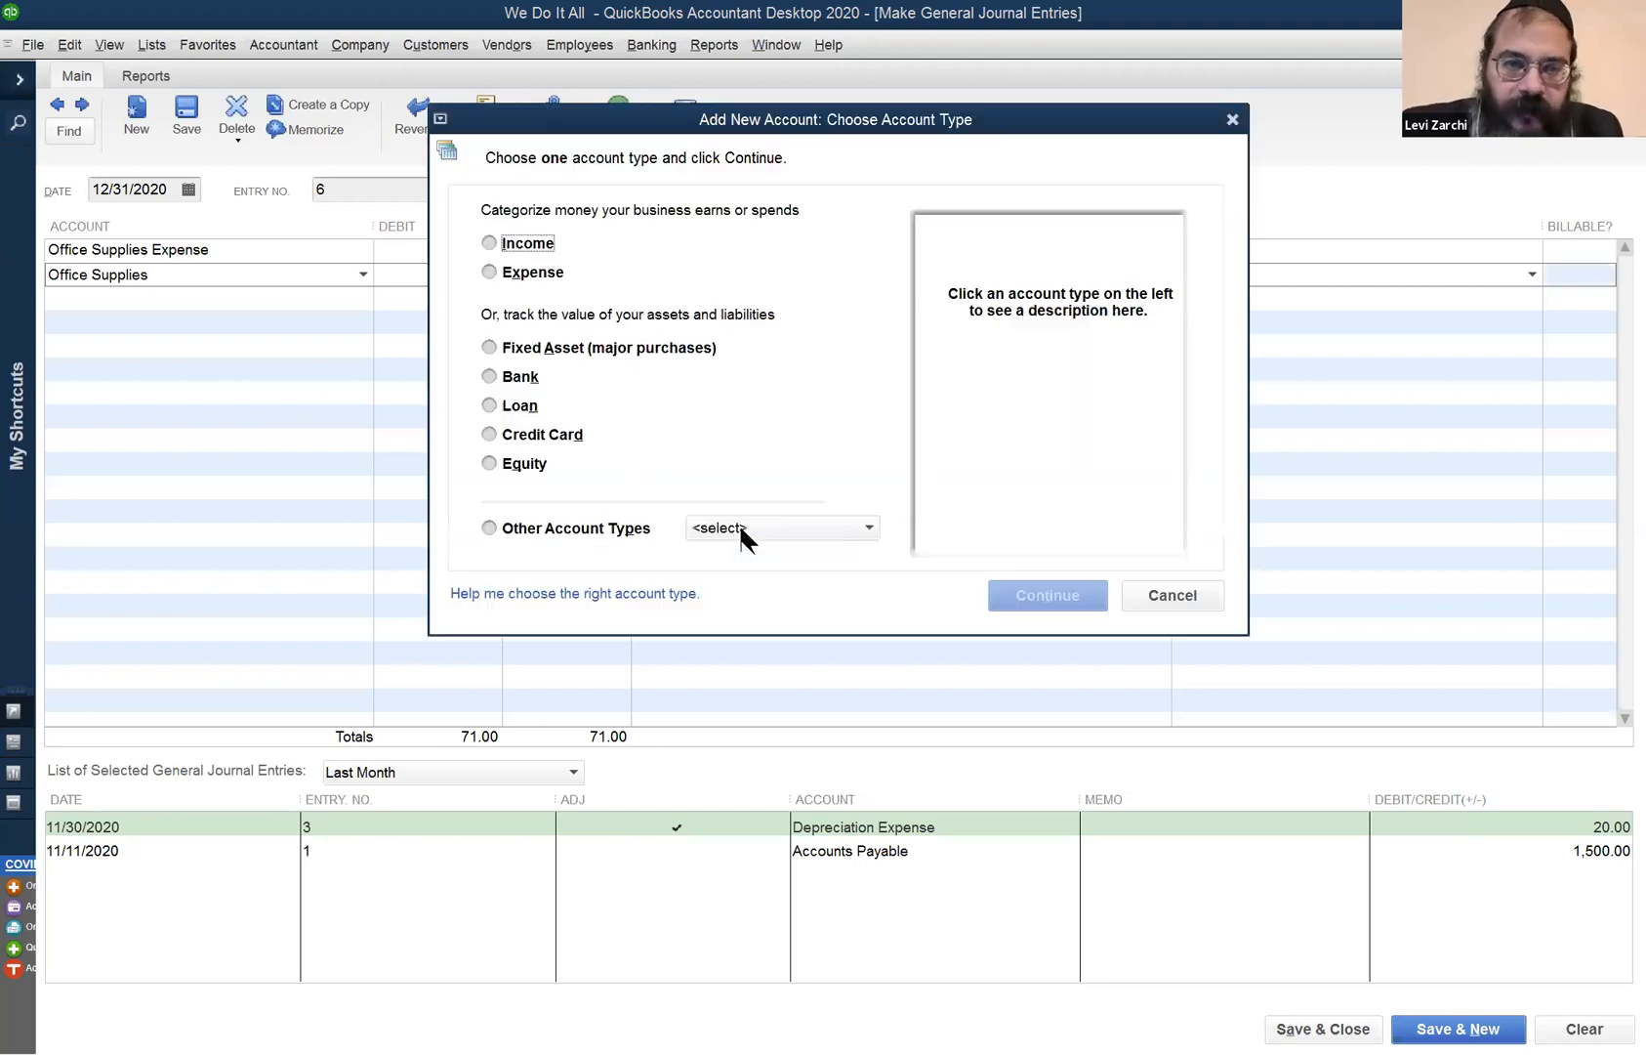
pyautogui.click(773, 527)
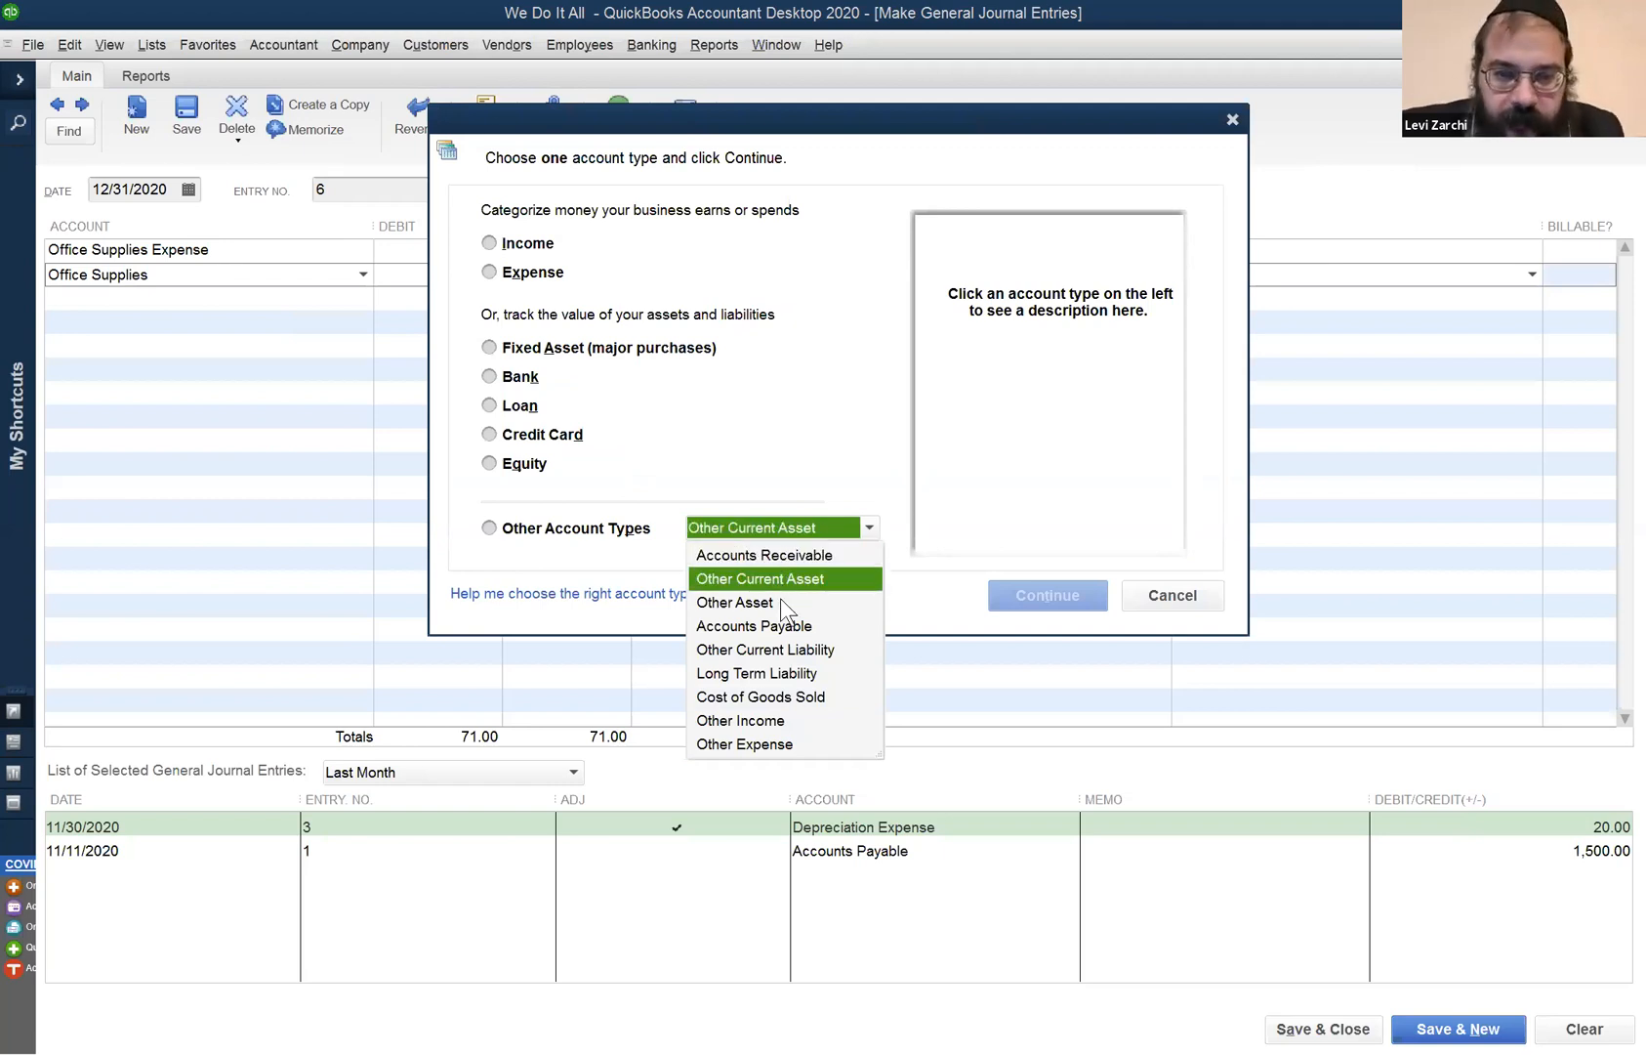
pyautogui.click(805, 580)
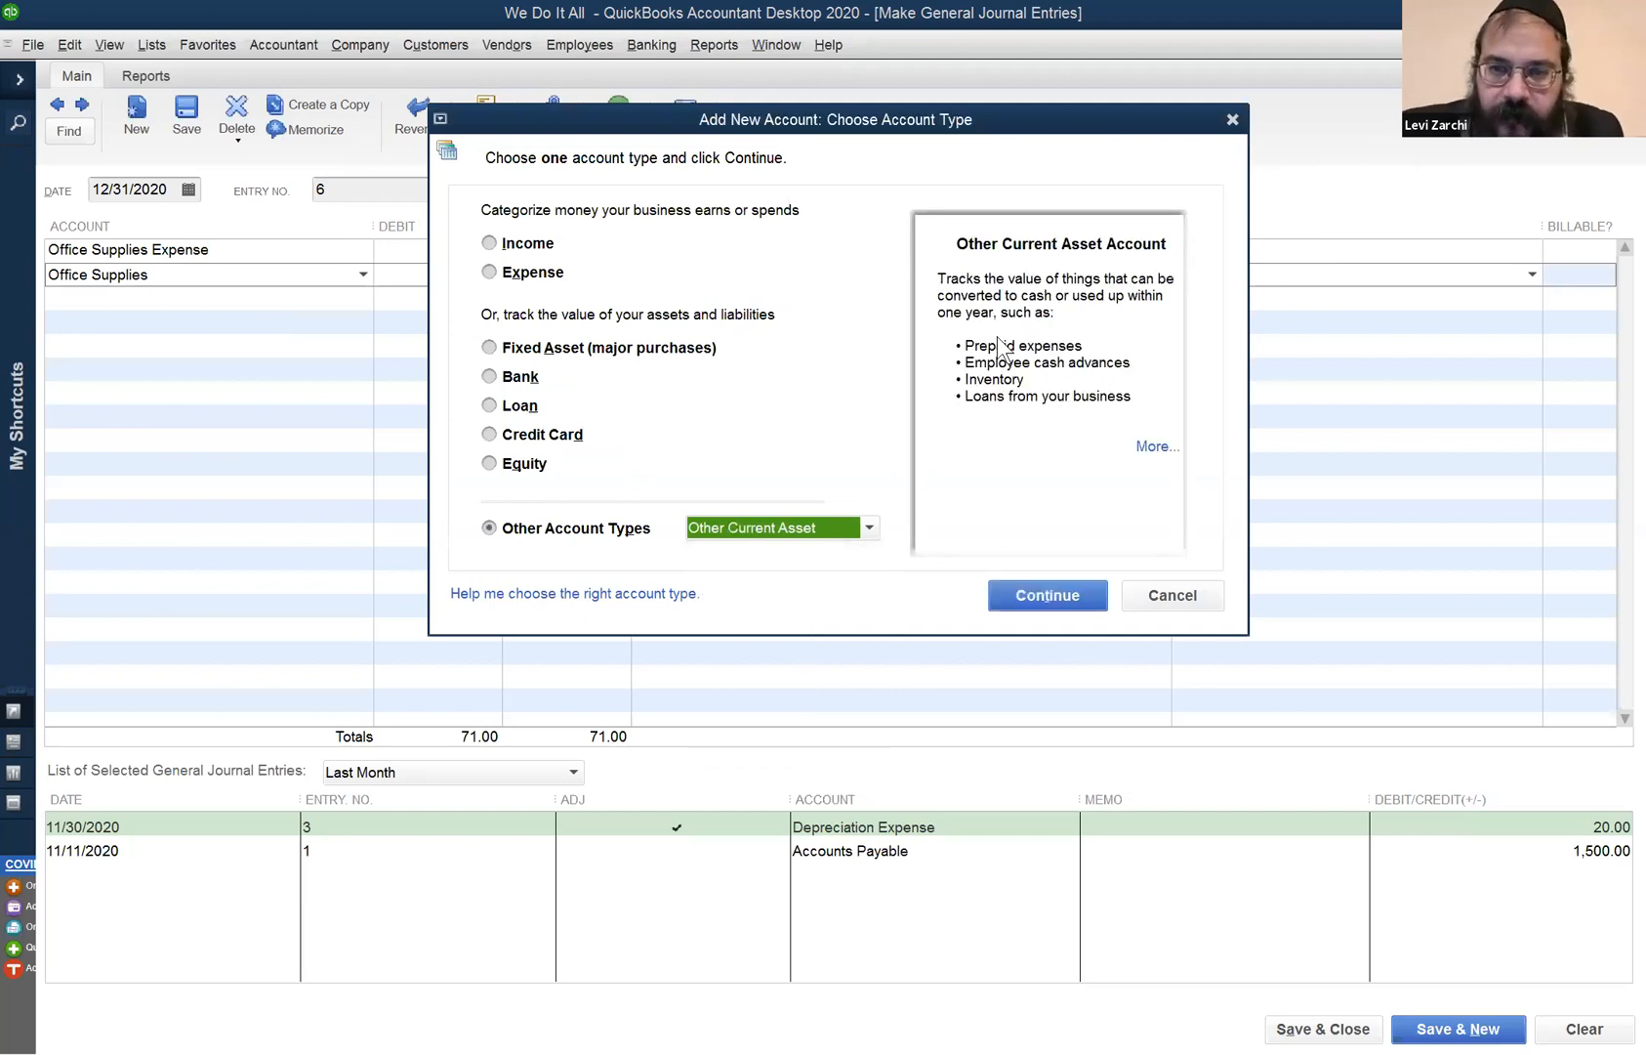
pyautogui.click(1031, 589)
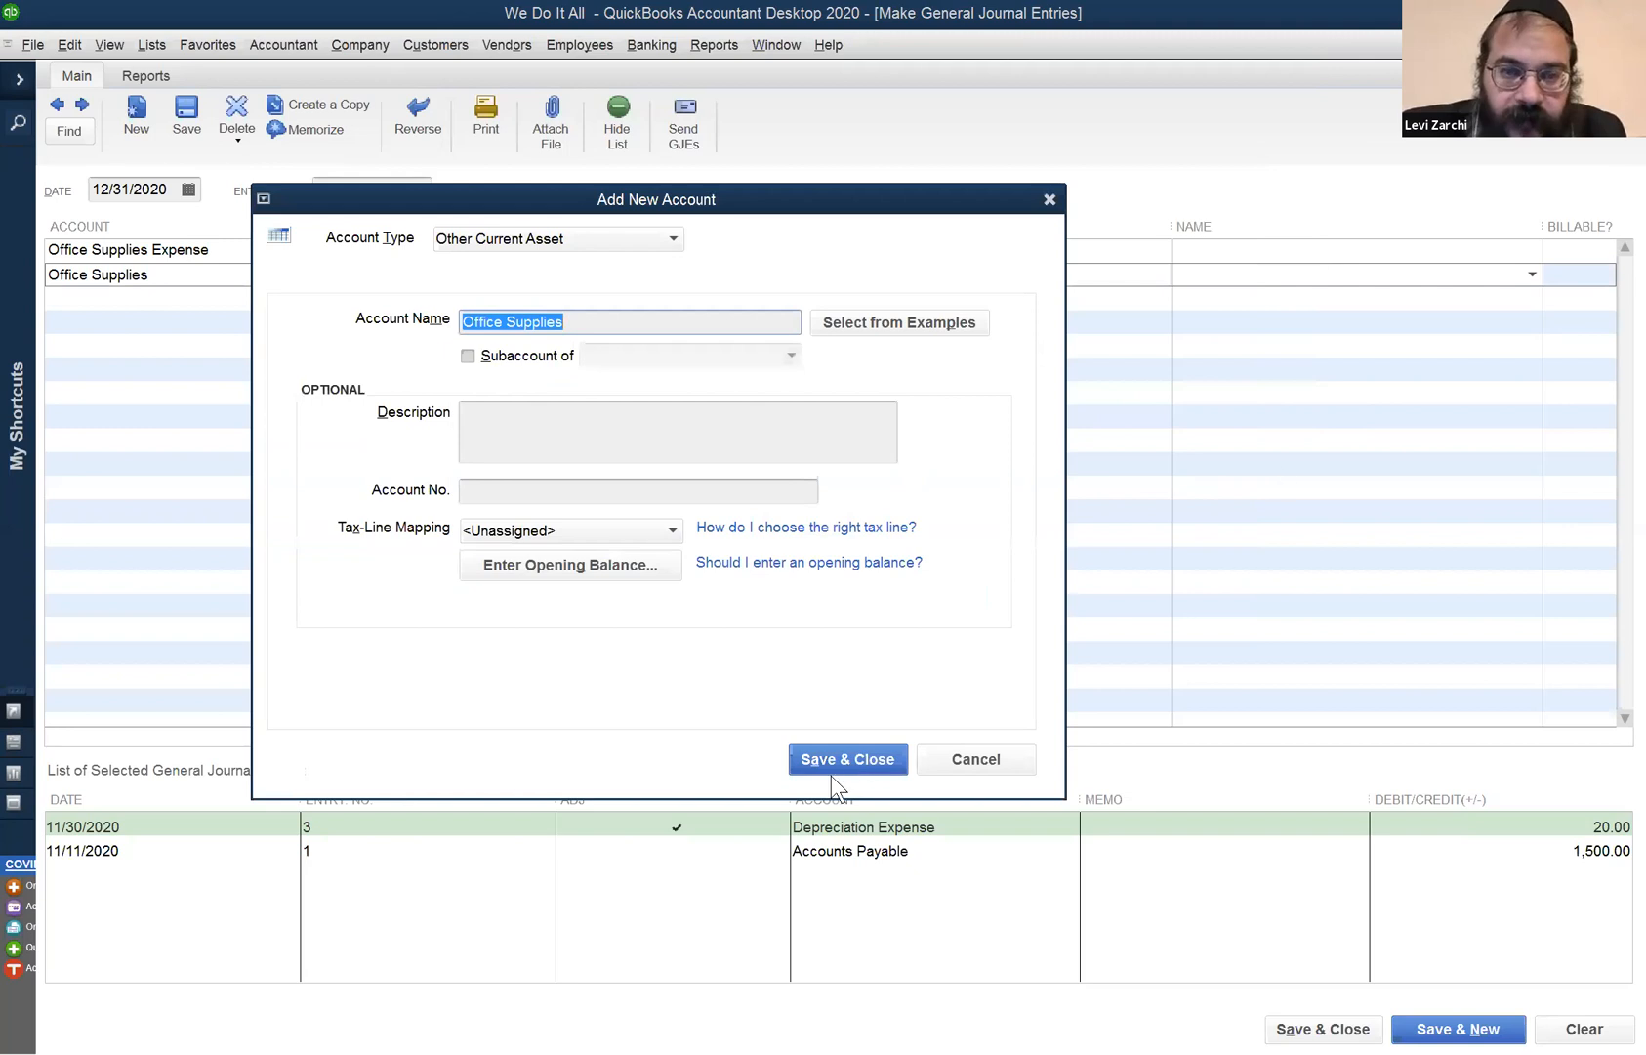
pyautogui.press('Return')
pyautogui.click(220, 300)
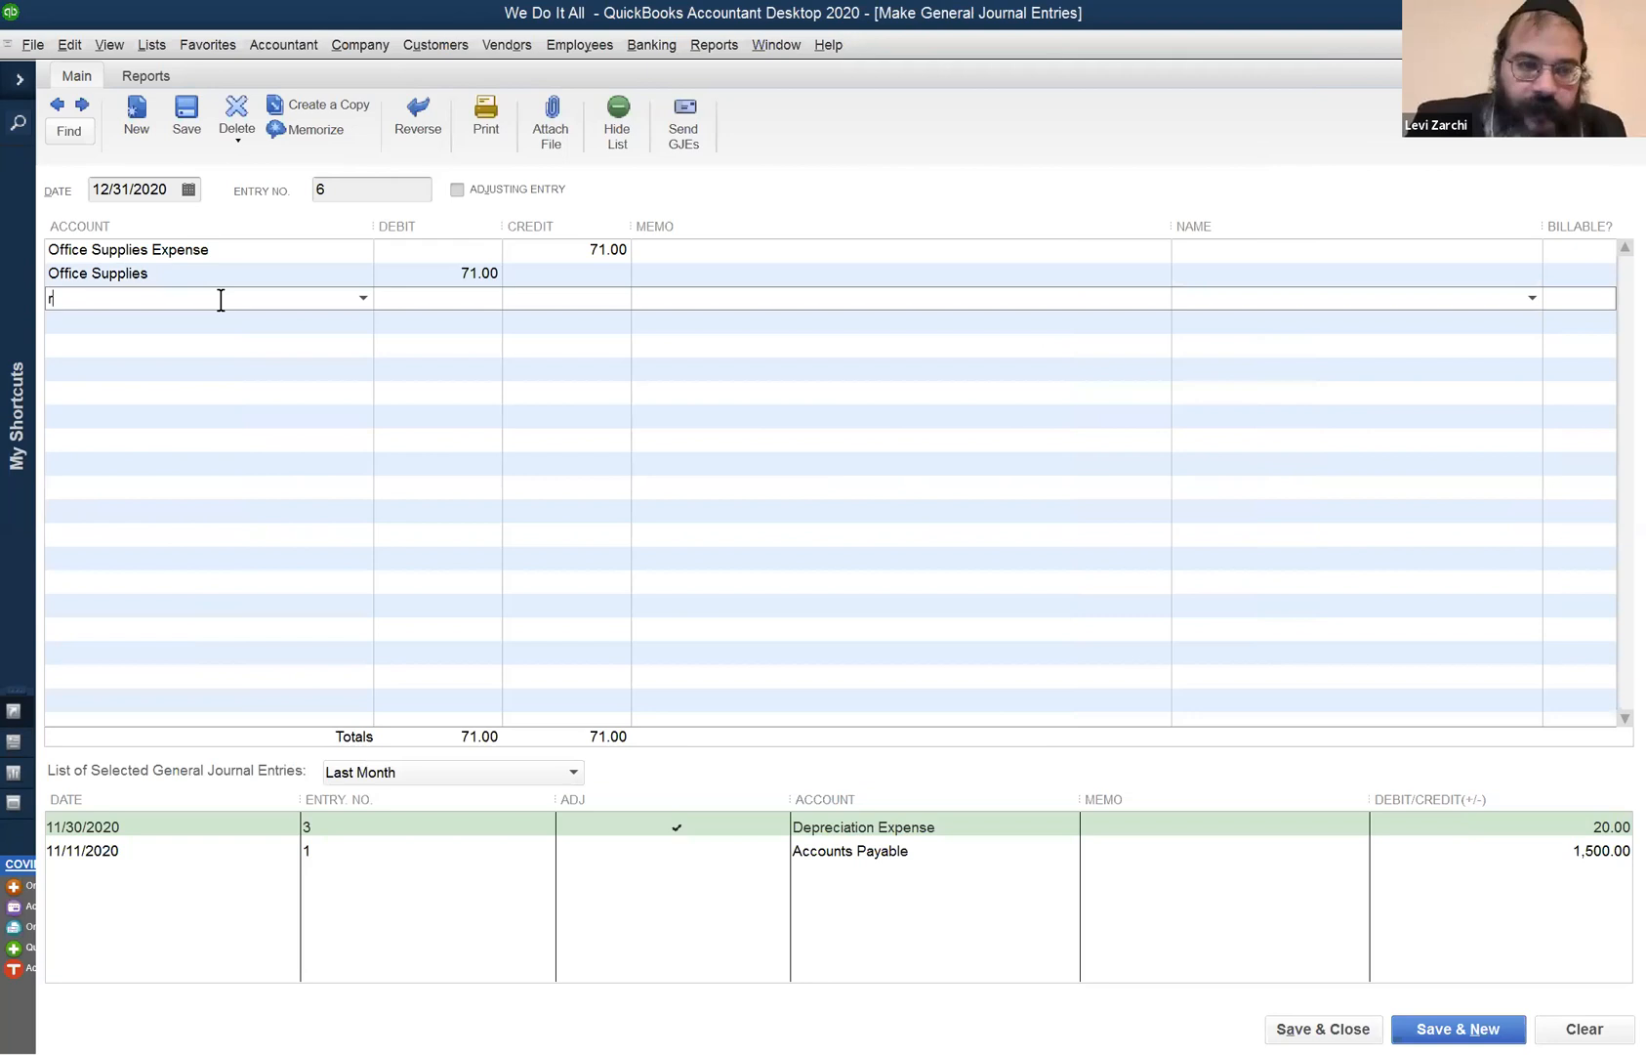
# - Add a third line crediting Rent Expense 500.00
pyautogui.write('Rent Expense')
pyautogui.press('Tab')
pyautogui.press('Tab')
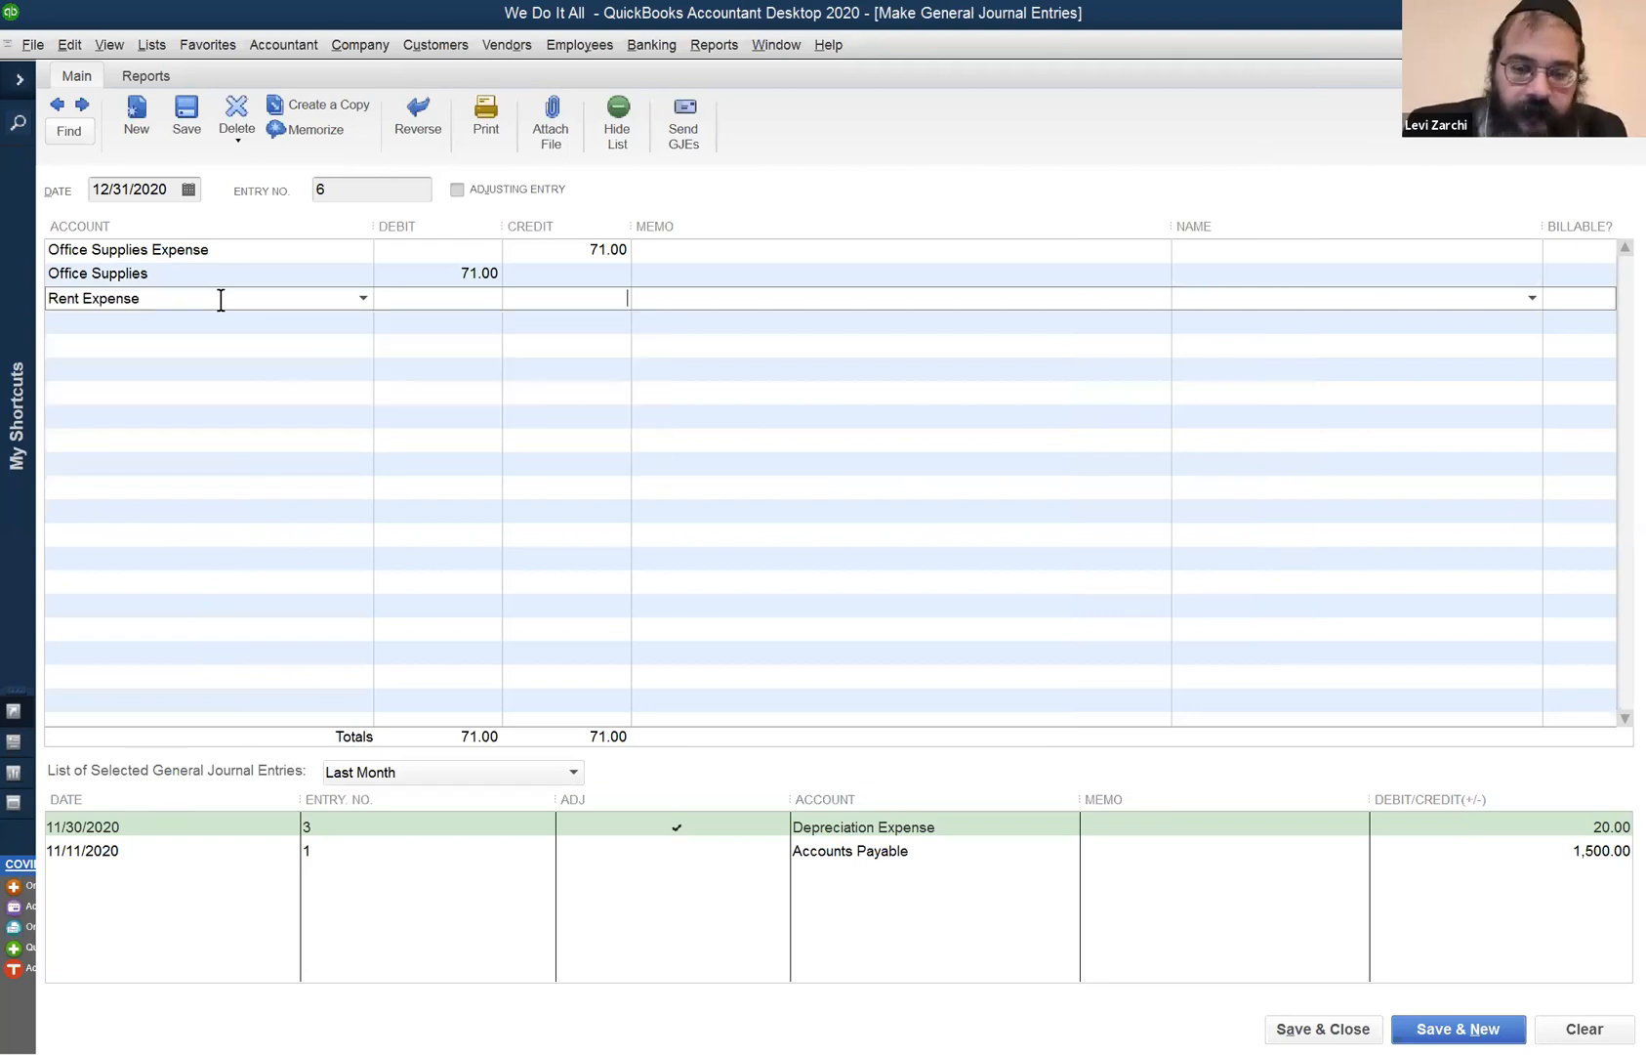
pyautogui.write('500')
pyautogui.press('Tab')
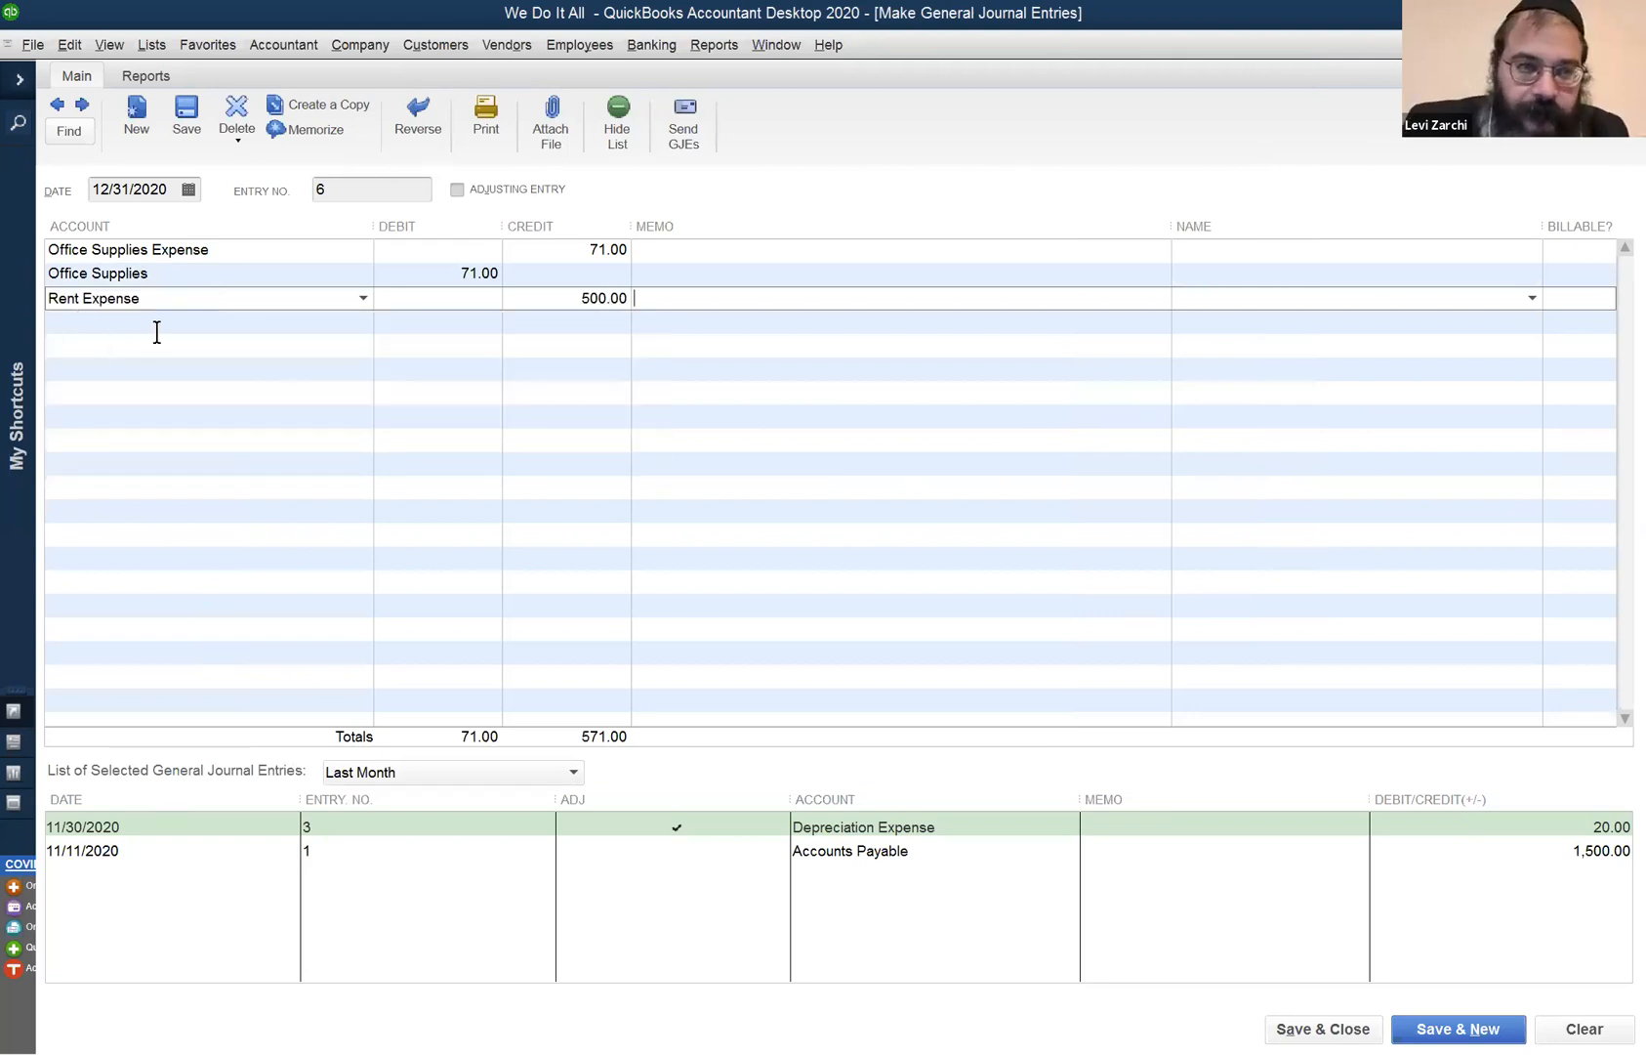
pyautogui.click(157, 332)
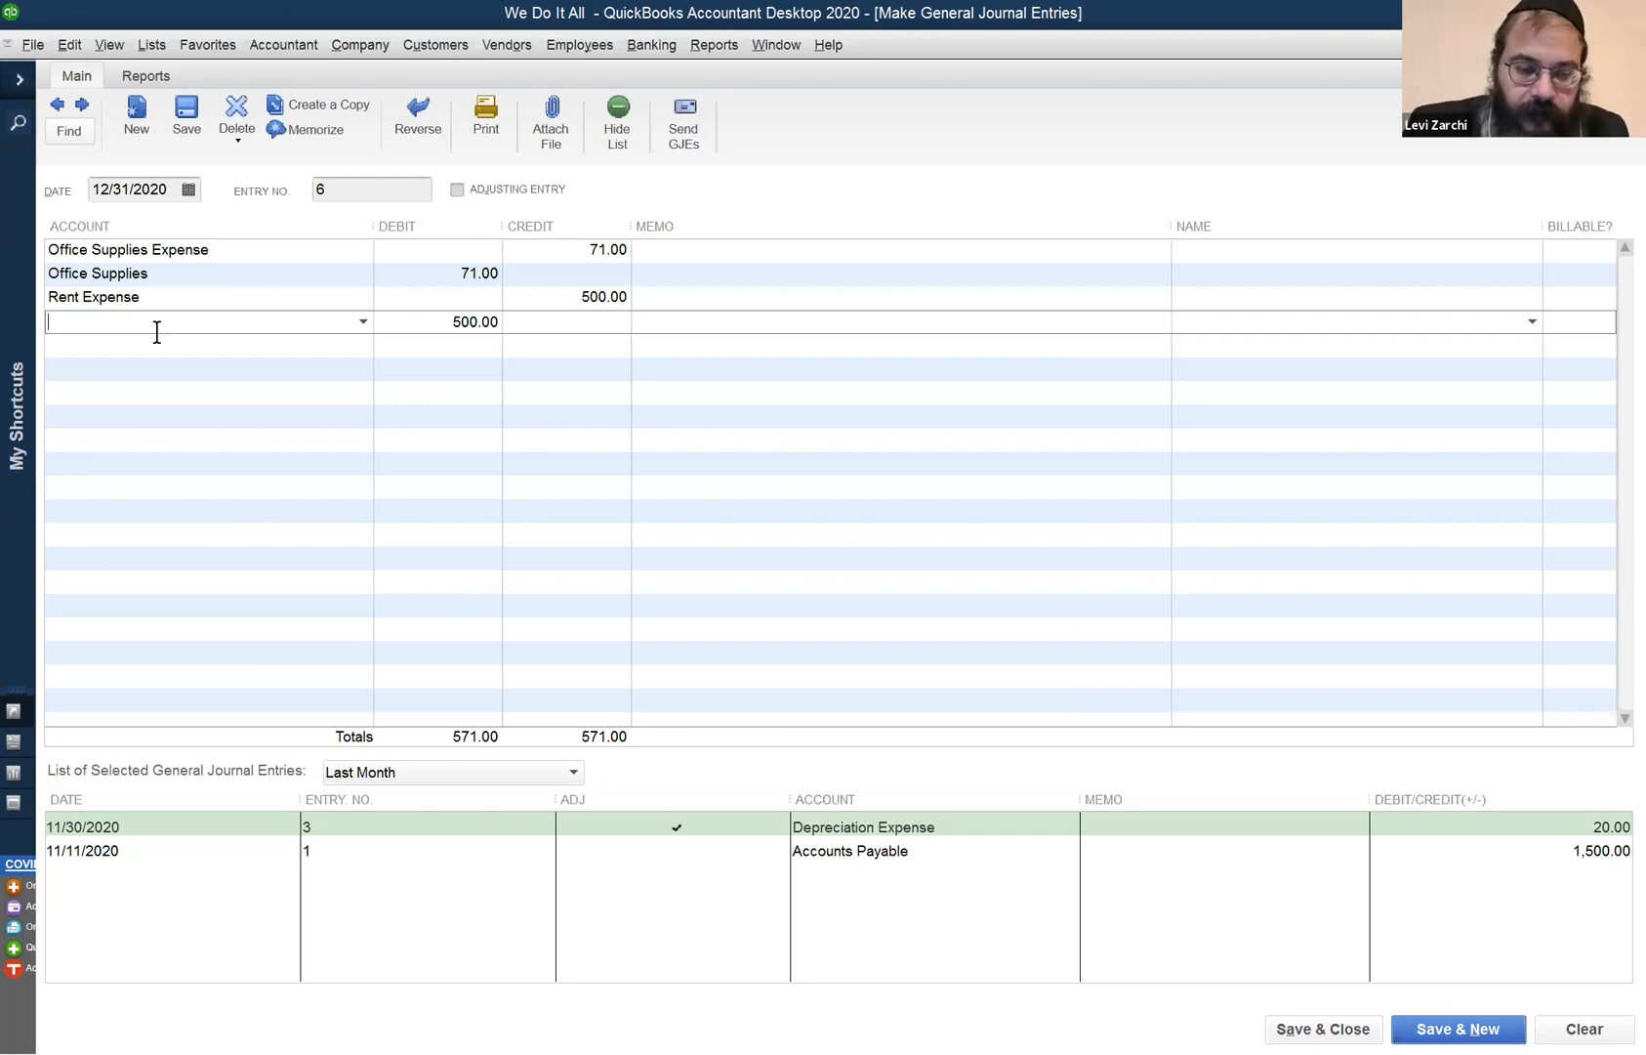
# - Debit 500.00 to Prepaid Rent, creating it as a new Other Current Asset account
pyautogui.write('Prepaid Rent')
pyautogui.press('Tab')
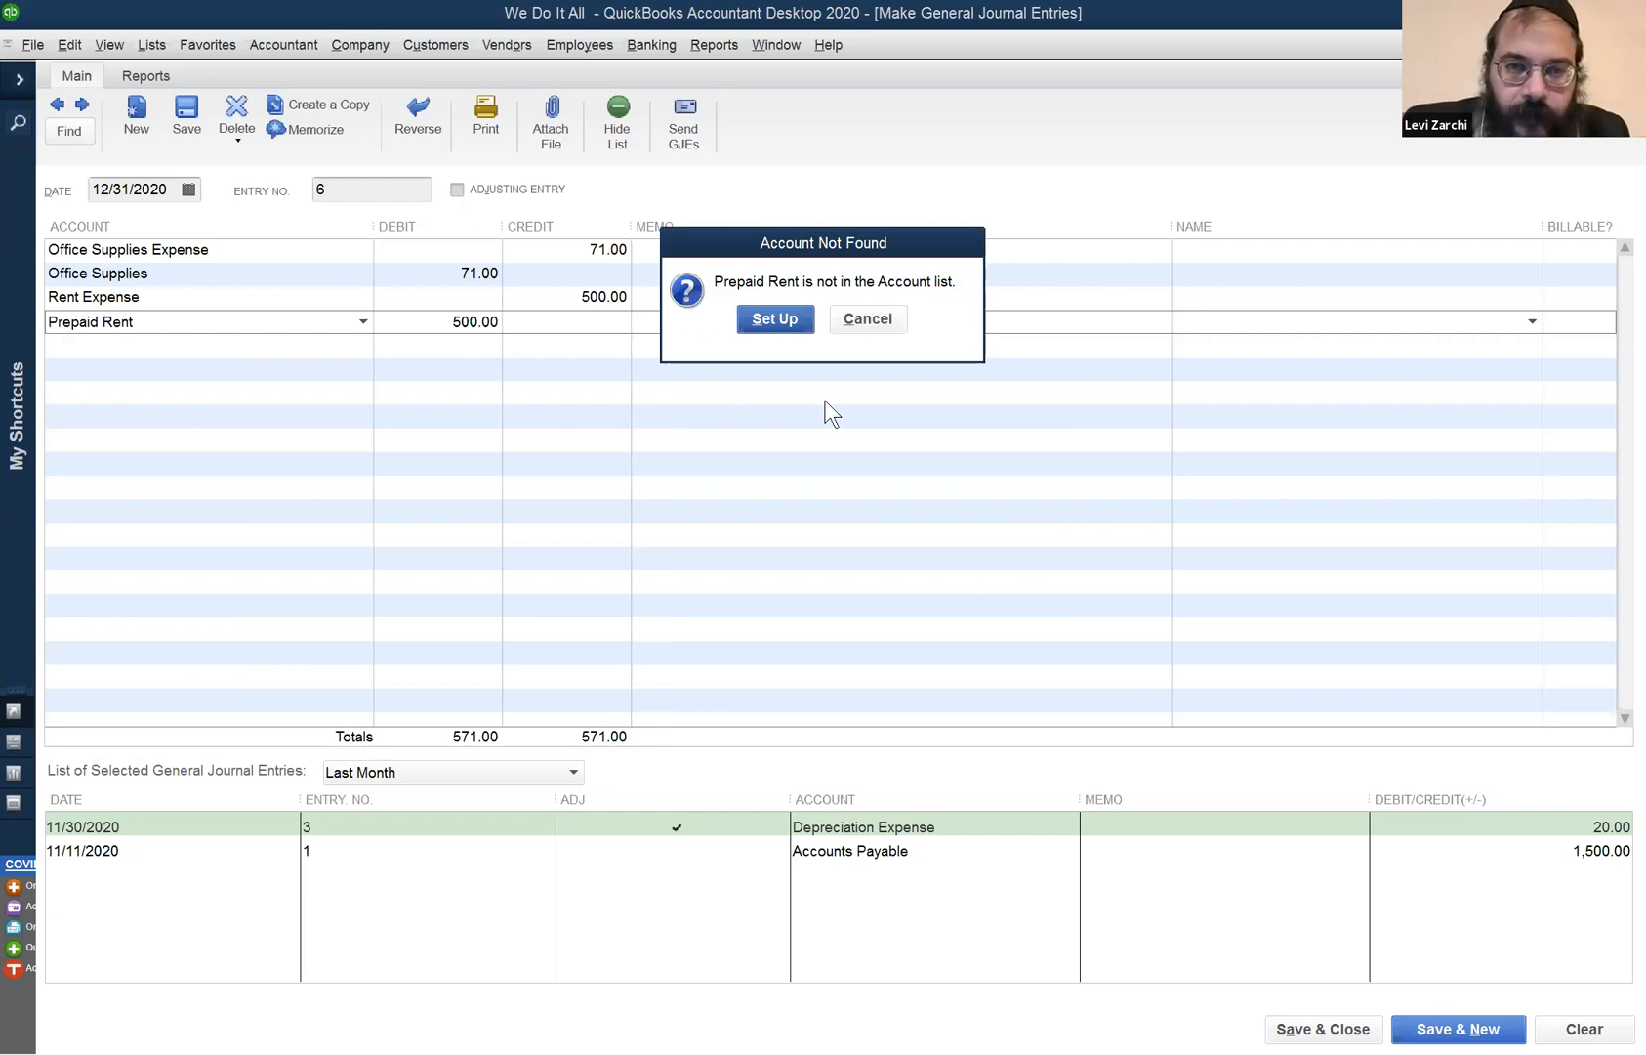
pyautogui.press('Return')
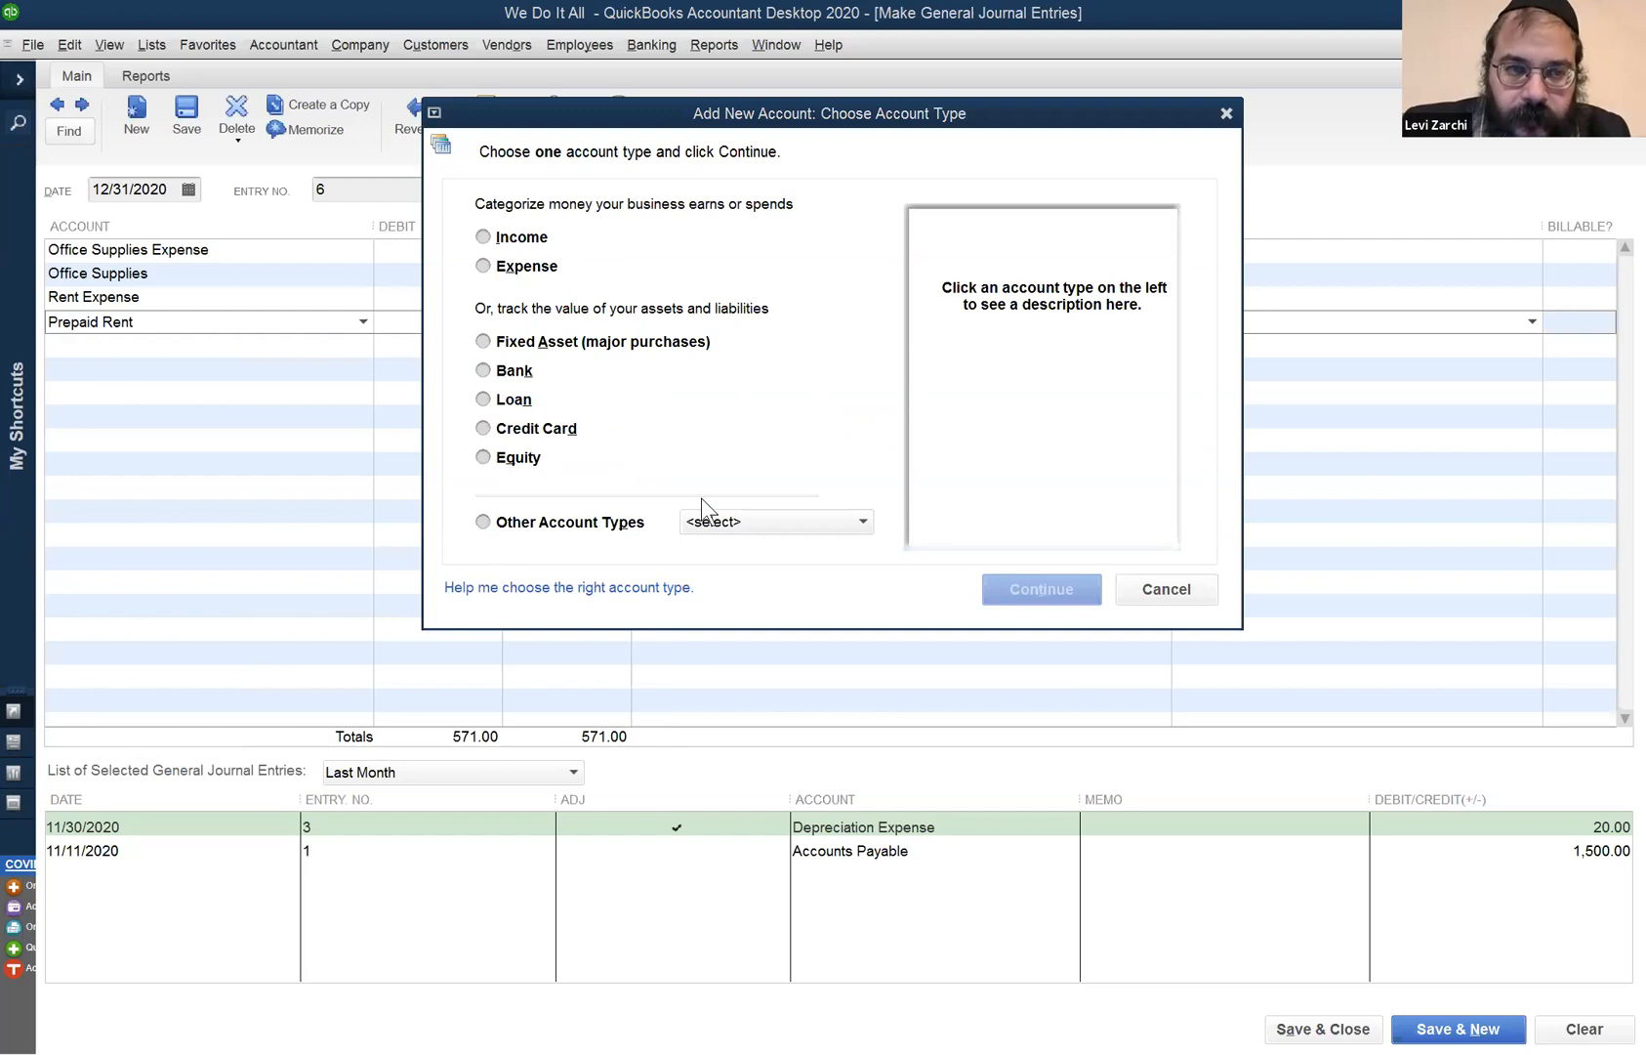
pyautogui.click(731, 520)
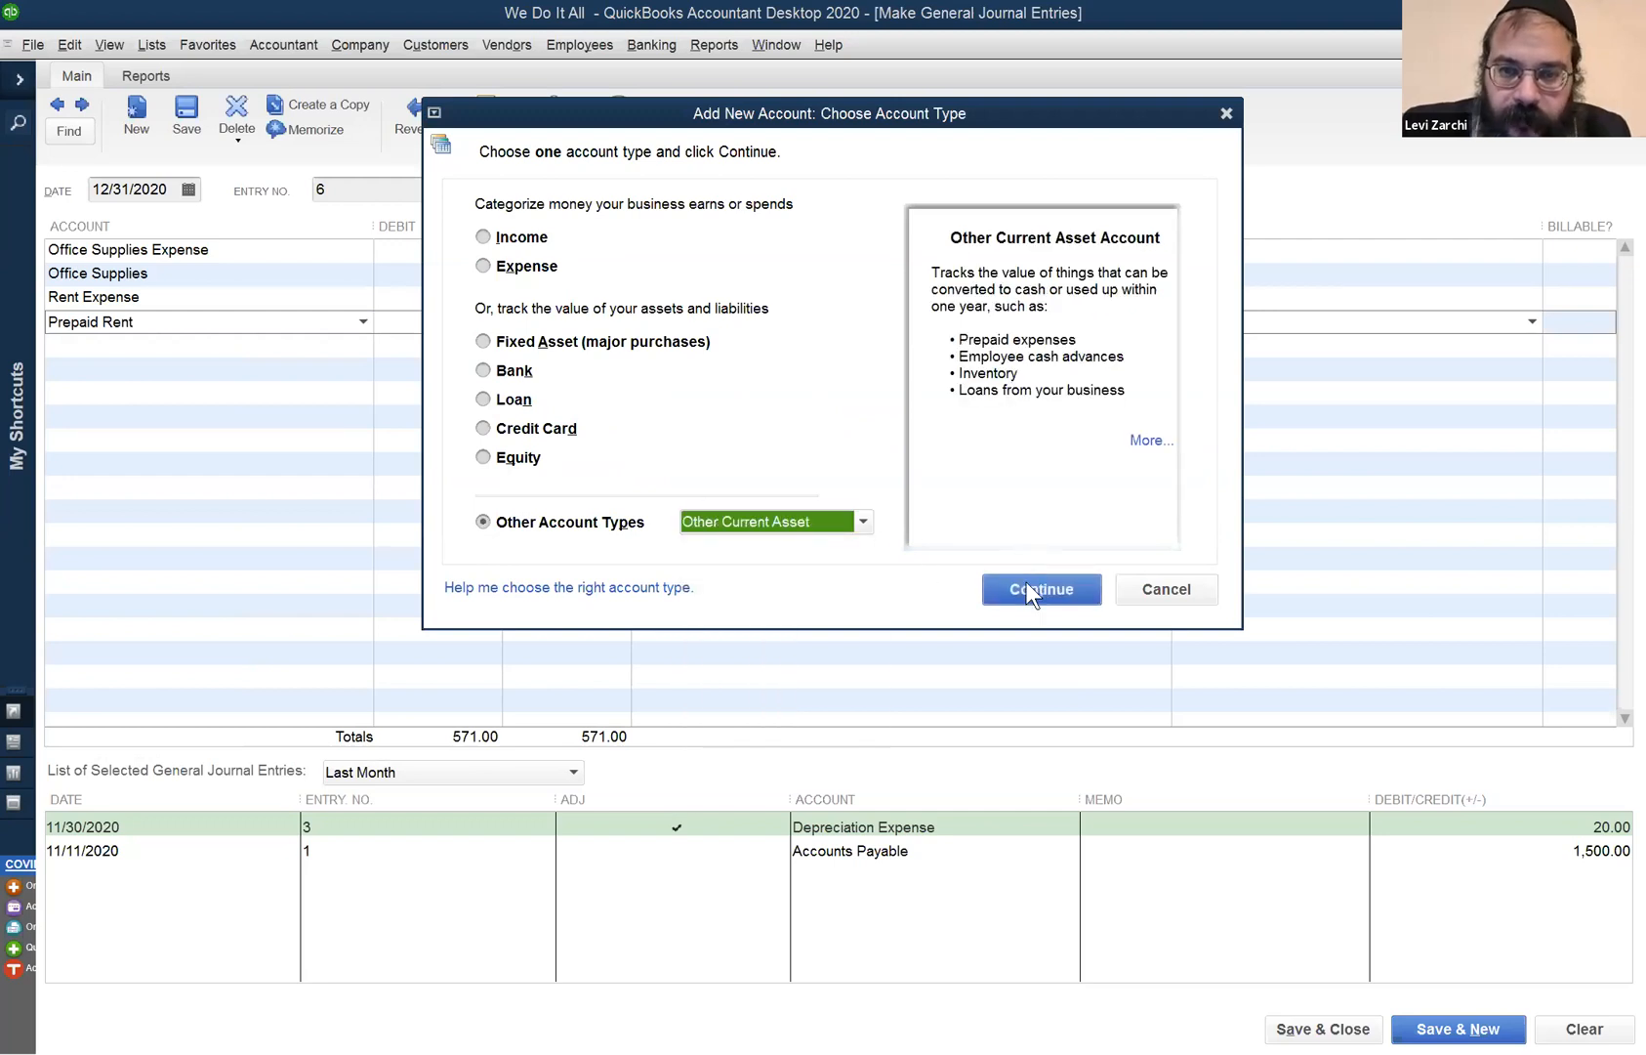
pyautogui.click(1027, 585)
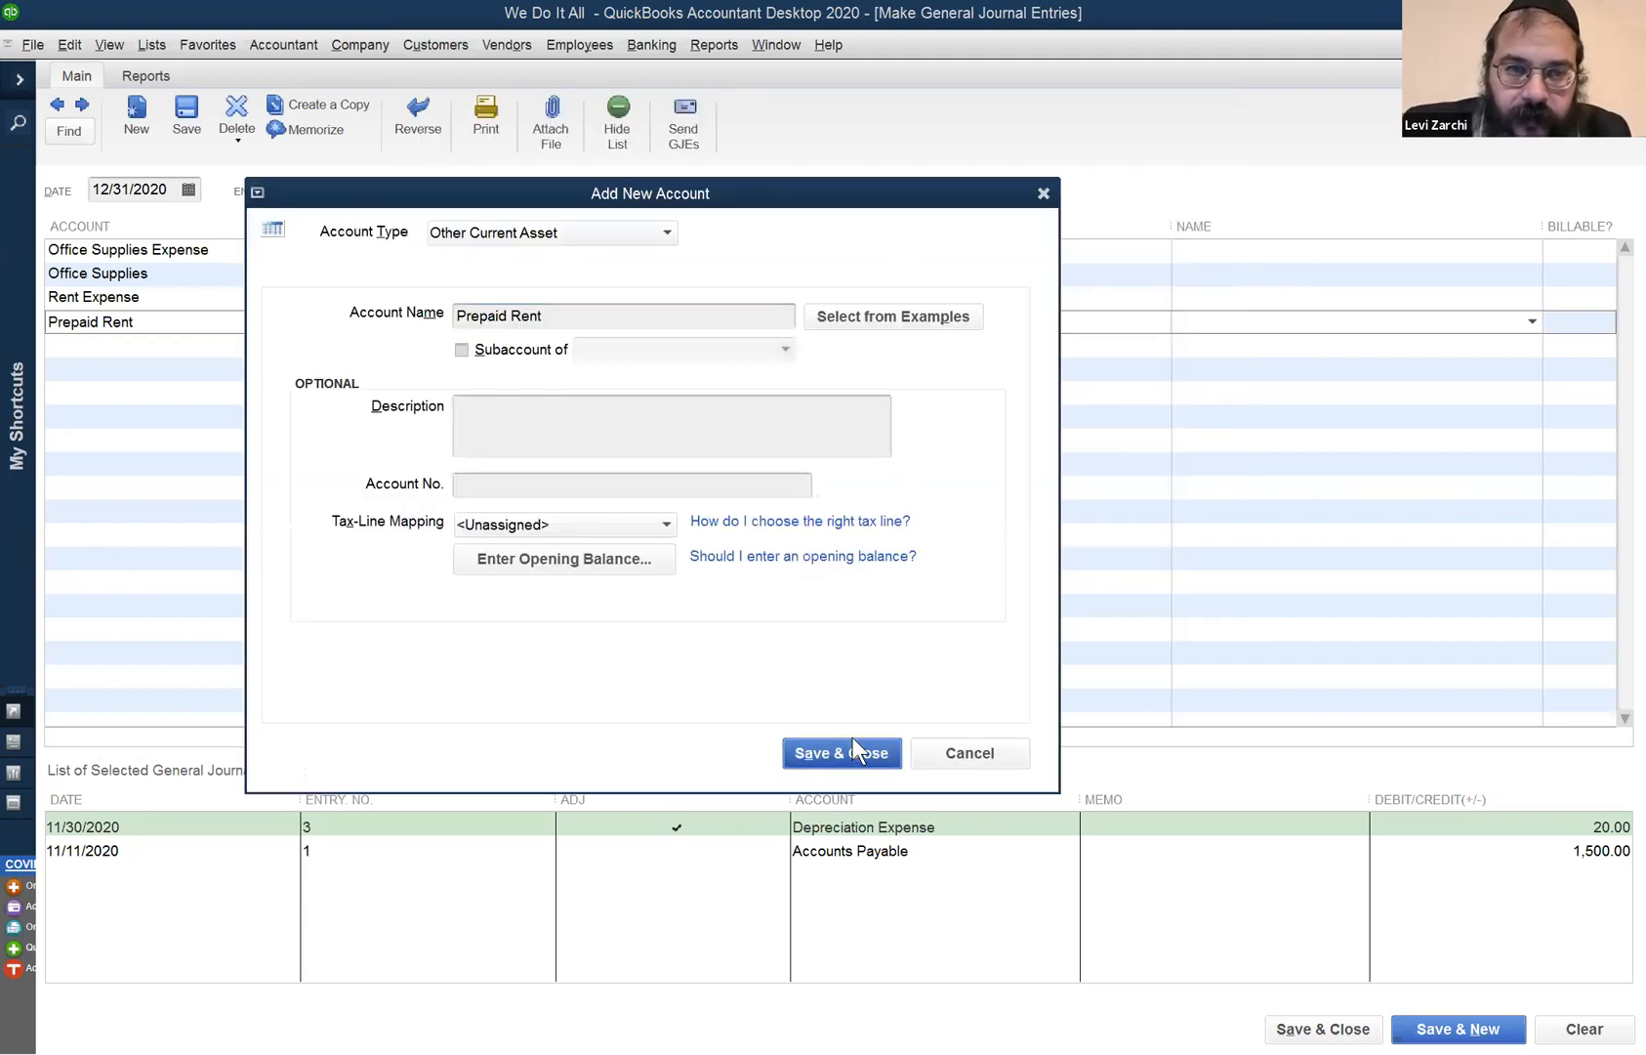
pyautogui.press('Return')
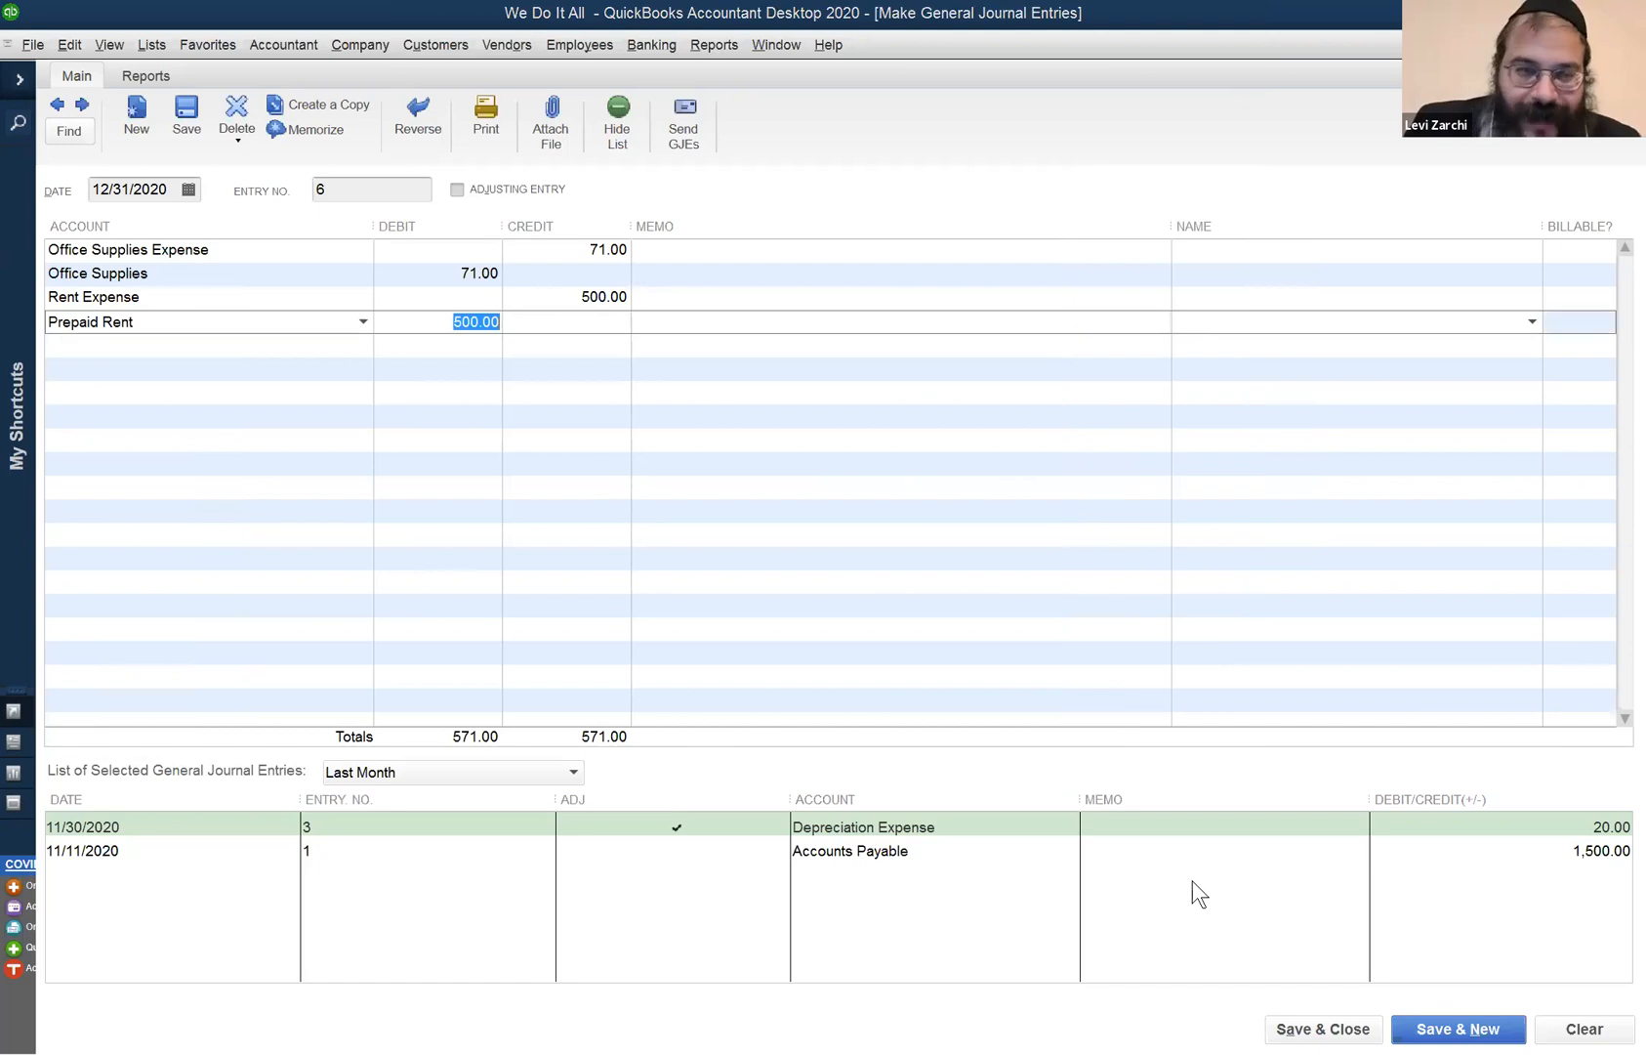
pyautogui.press('Tab')
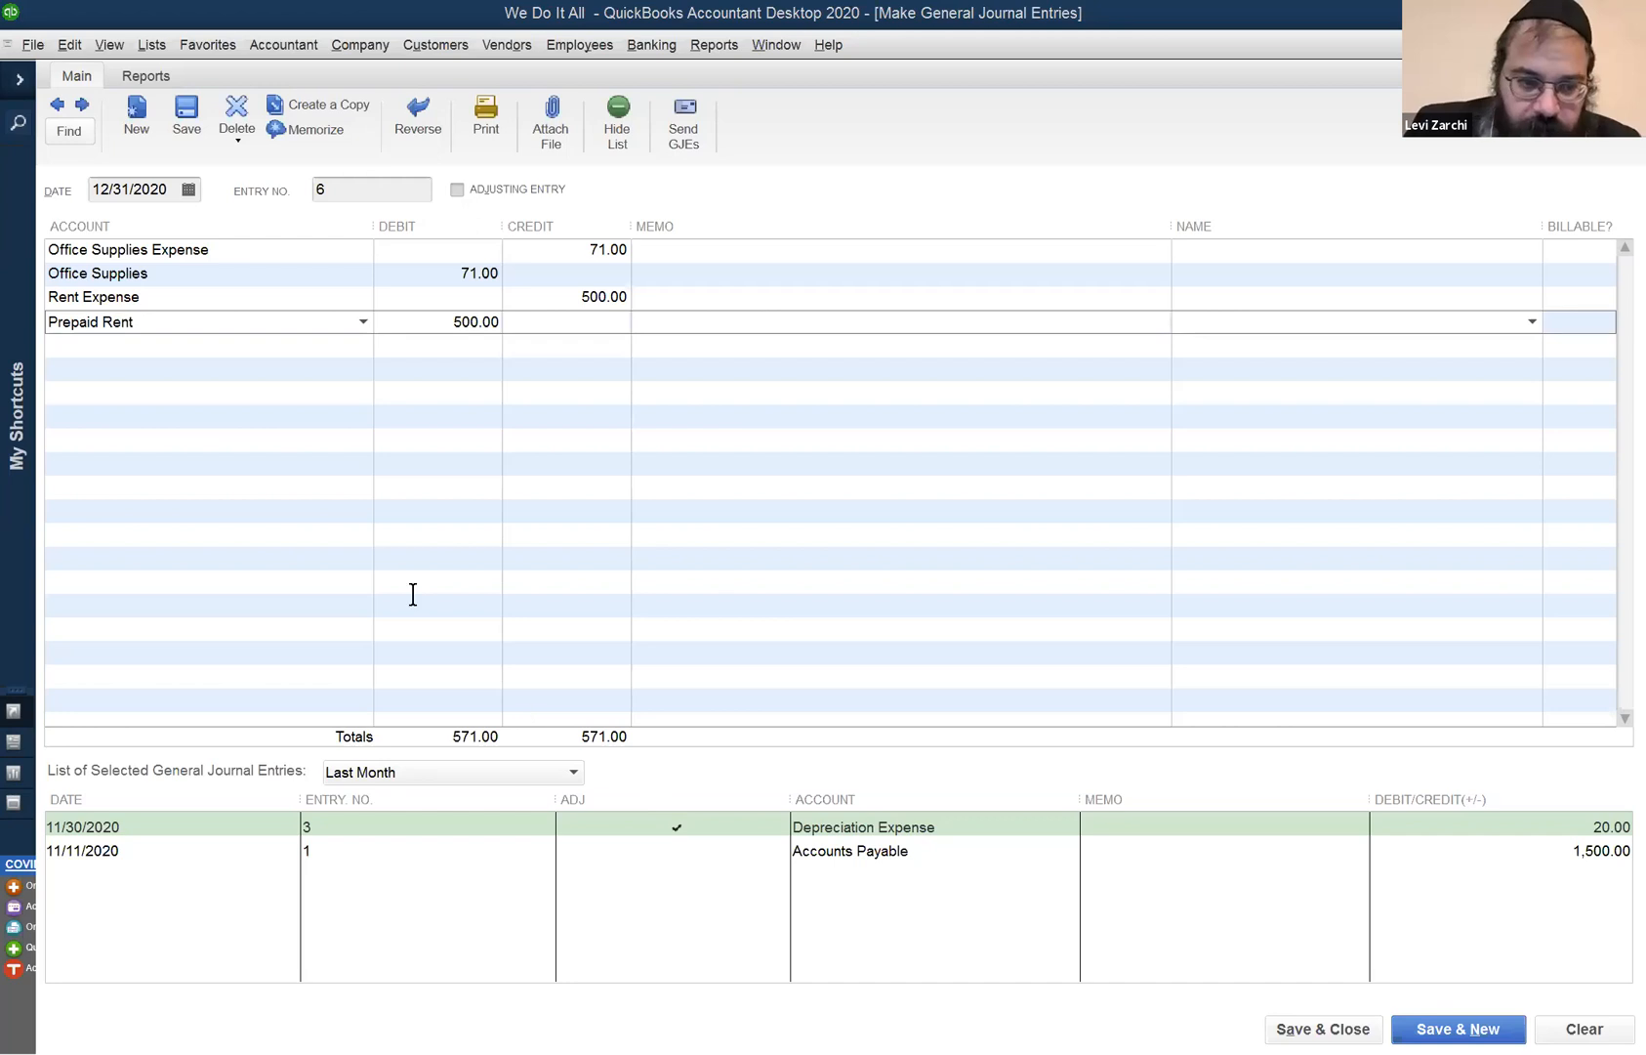
pyautogui.click(253, 348)
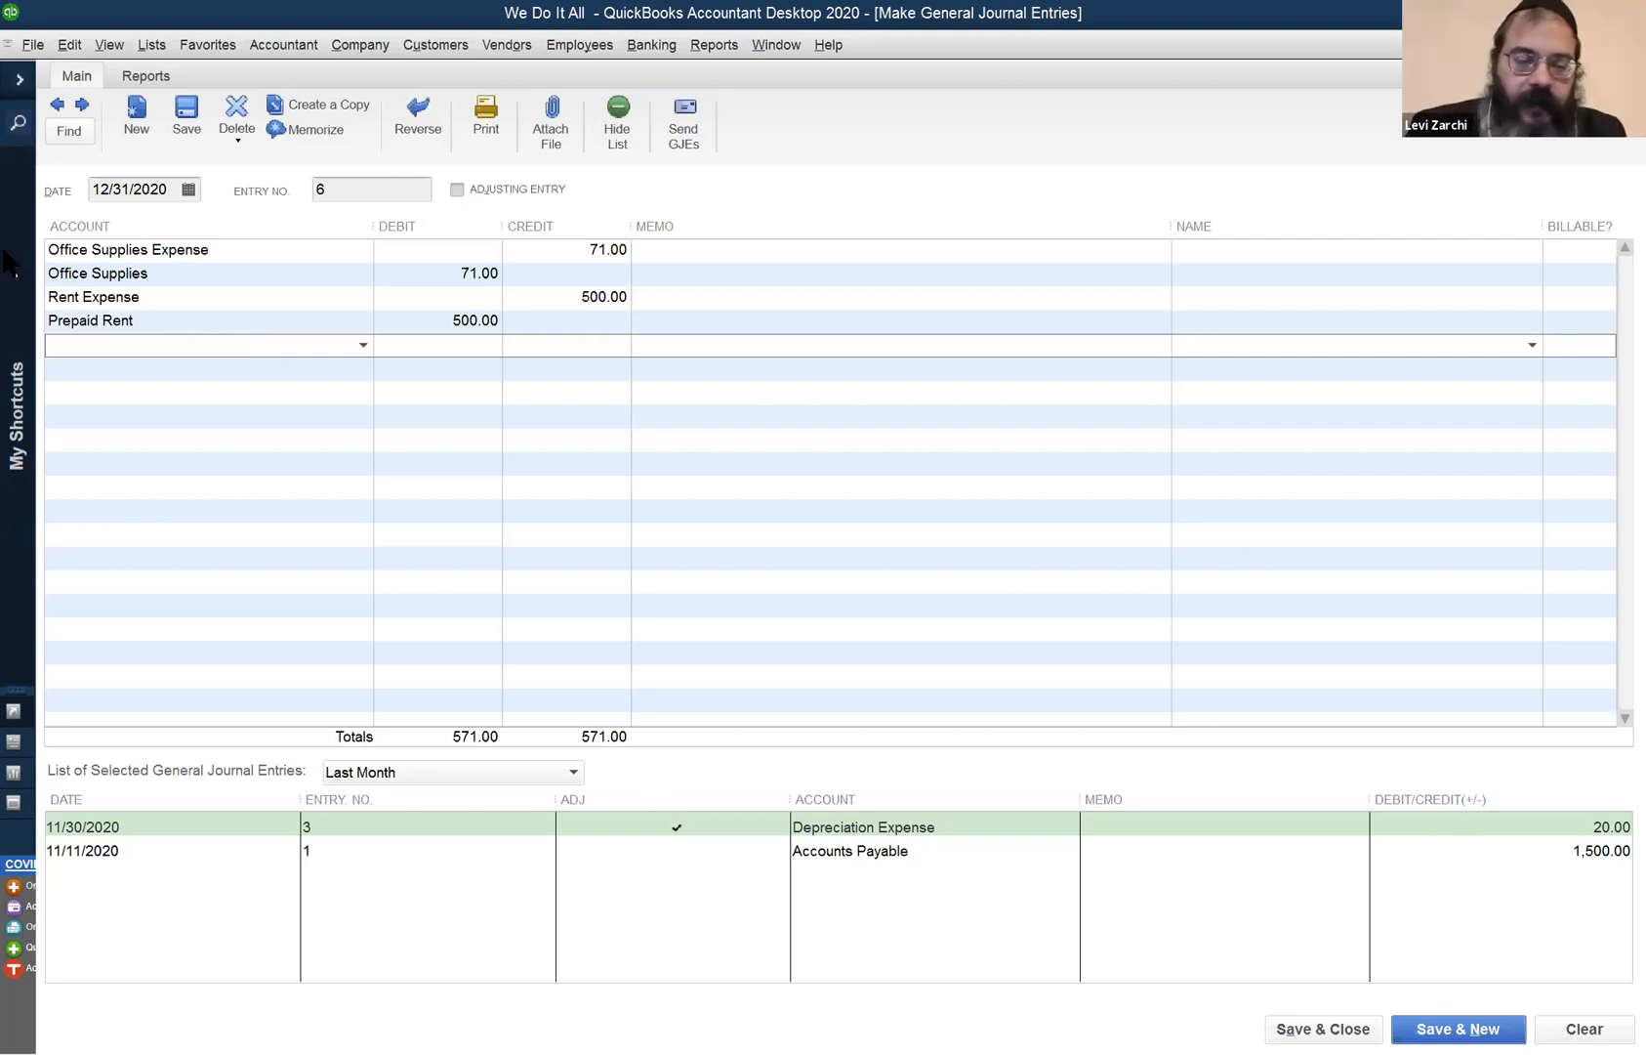
# - Add Depreciation Expense with a 40.00 amount, balanced by an Accounts Payable line of 40.00
pyautogui.write('Depreciation Expense')
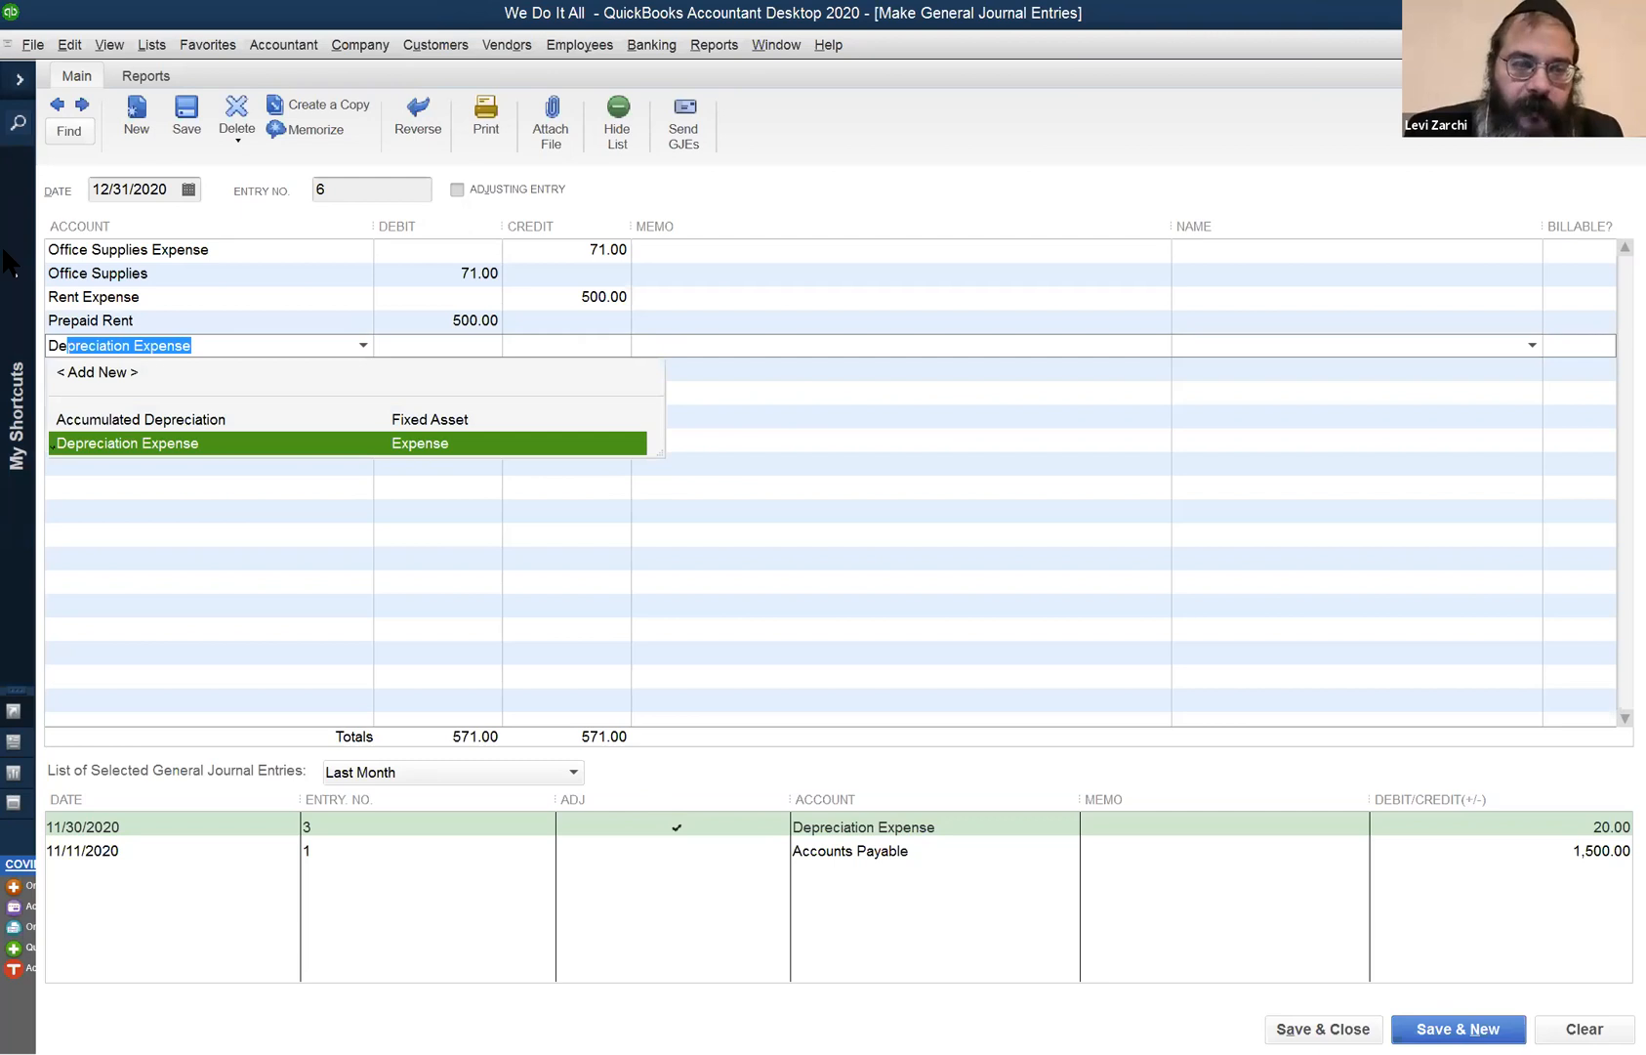
pyautogui.press('Tab')
pyautogui.press('Tab')
pyautogui.write('20')
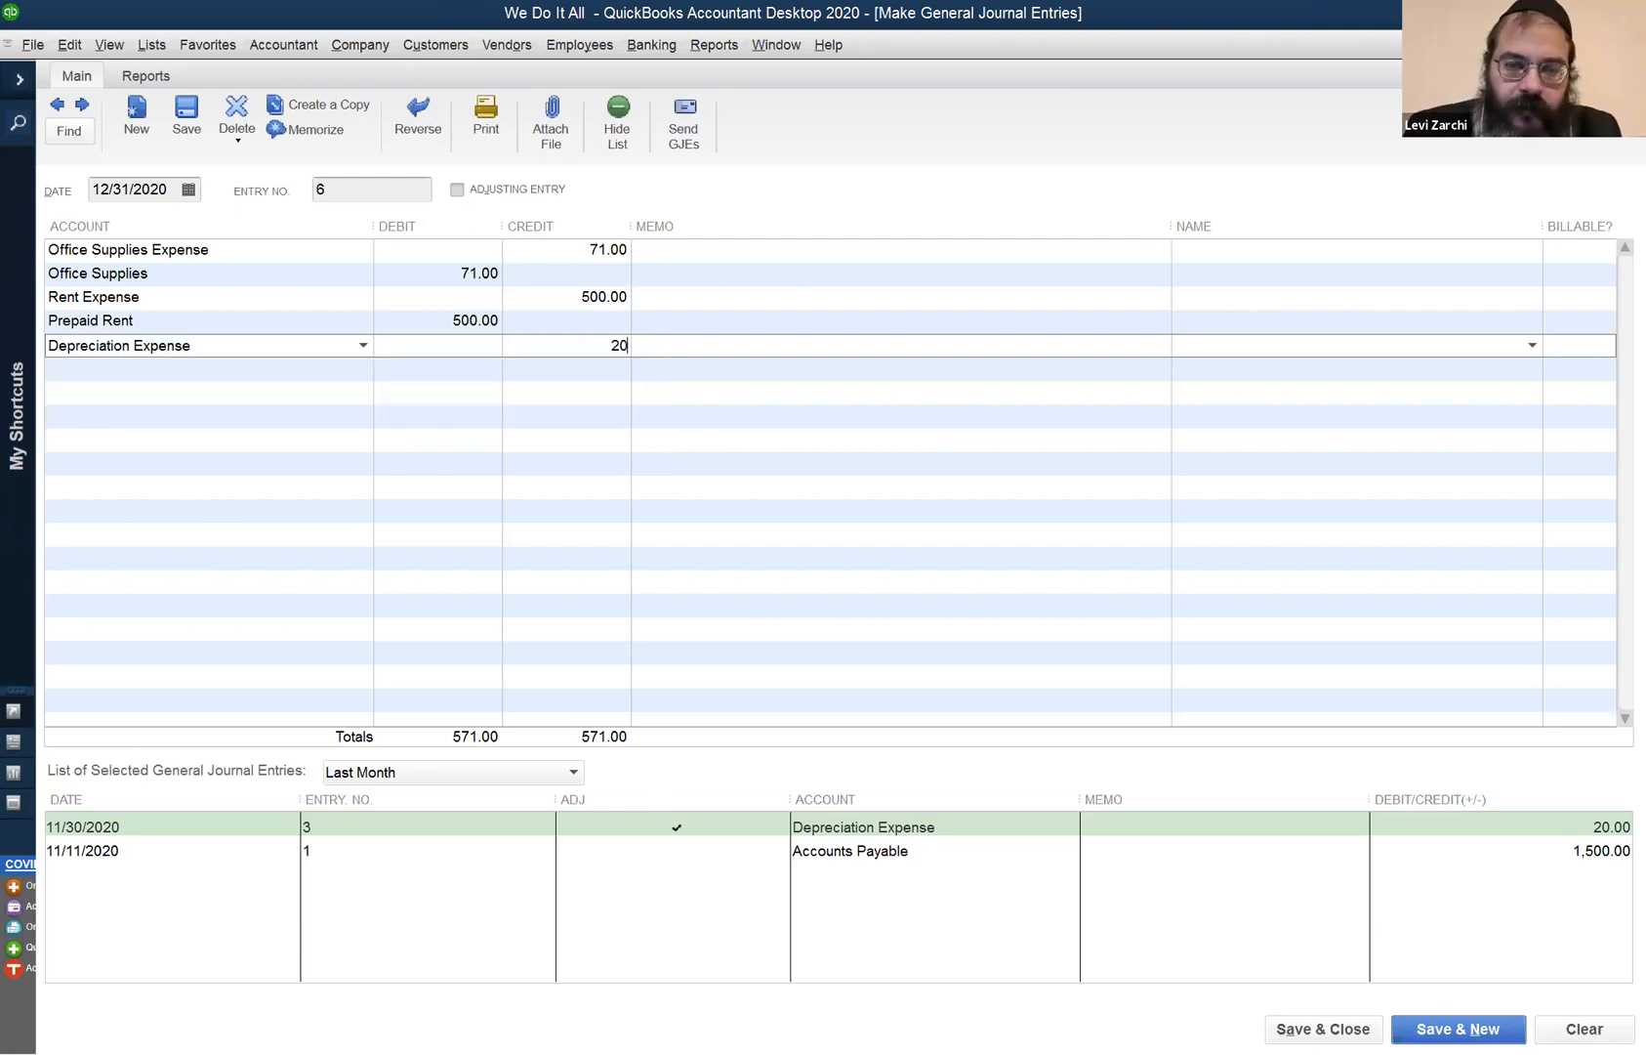
pyautogui.press('BackSpace')
pyautogui.press('BackSpace')
pyautogui.write('40')
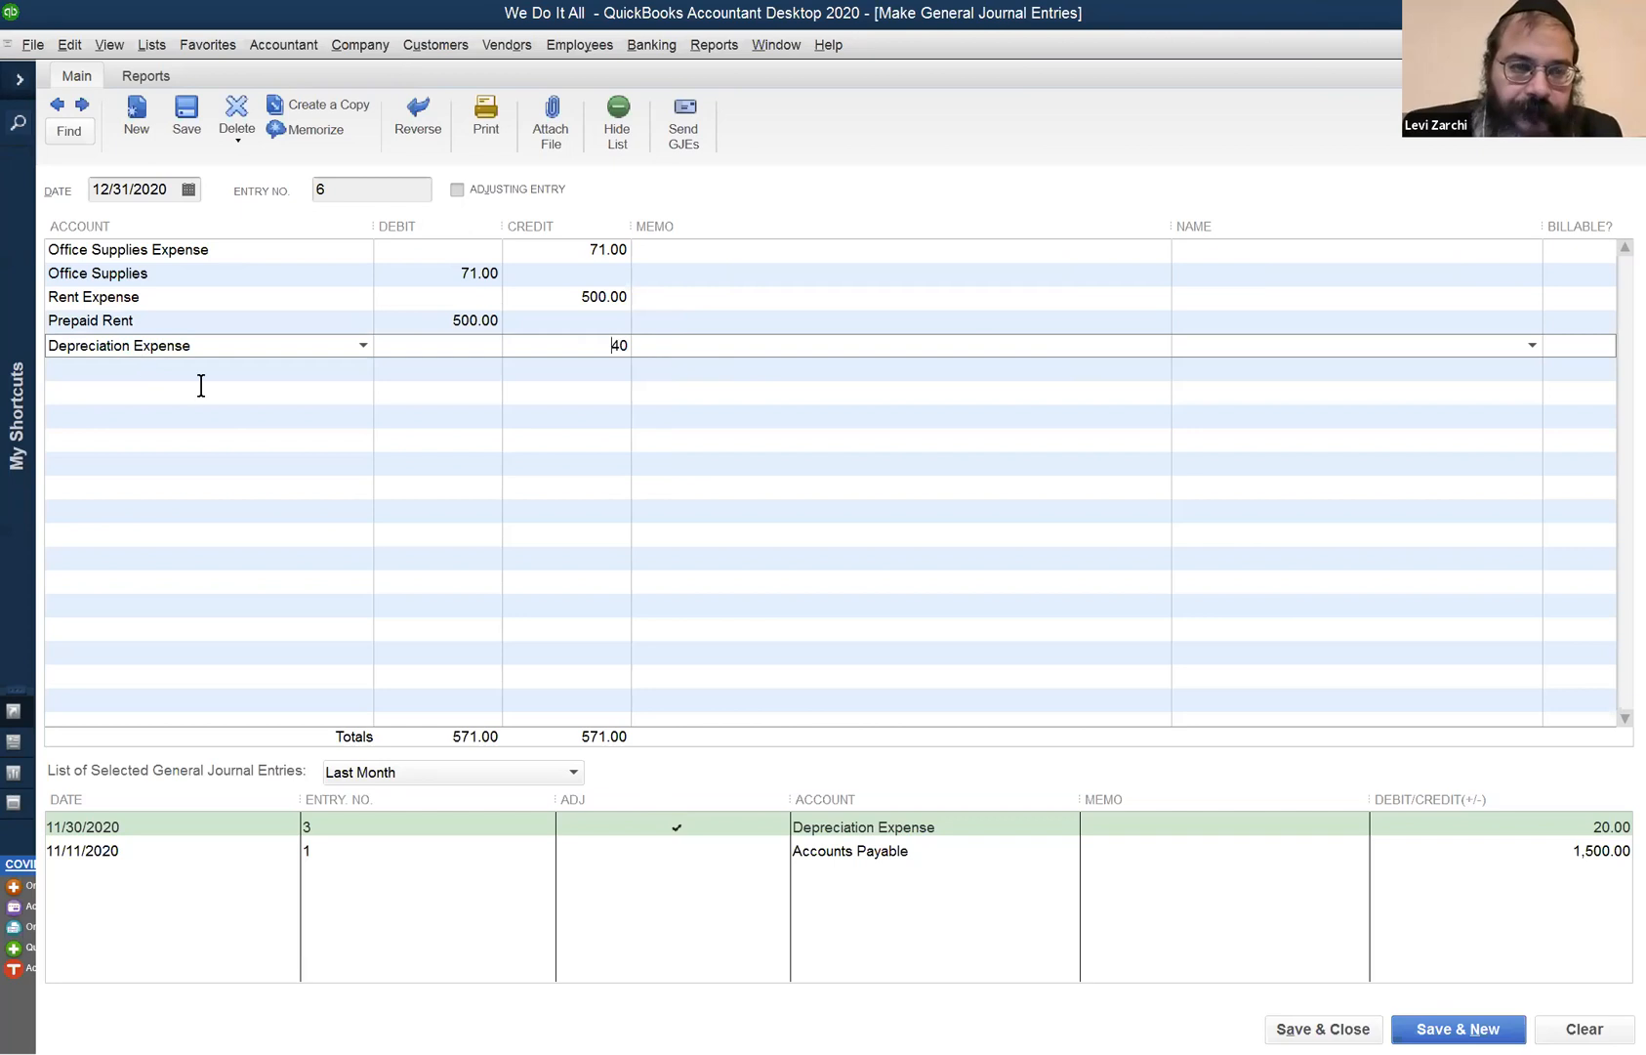
pyautogui.click(553, 586)
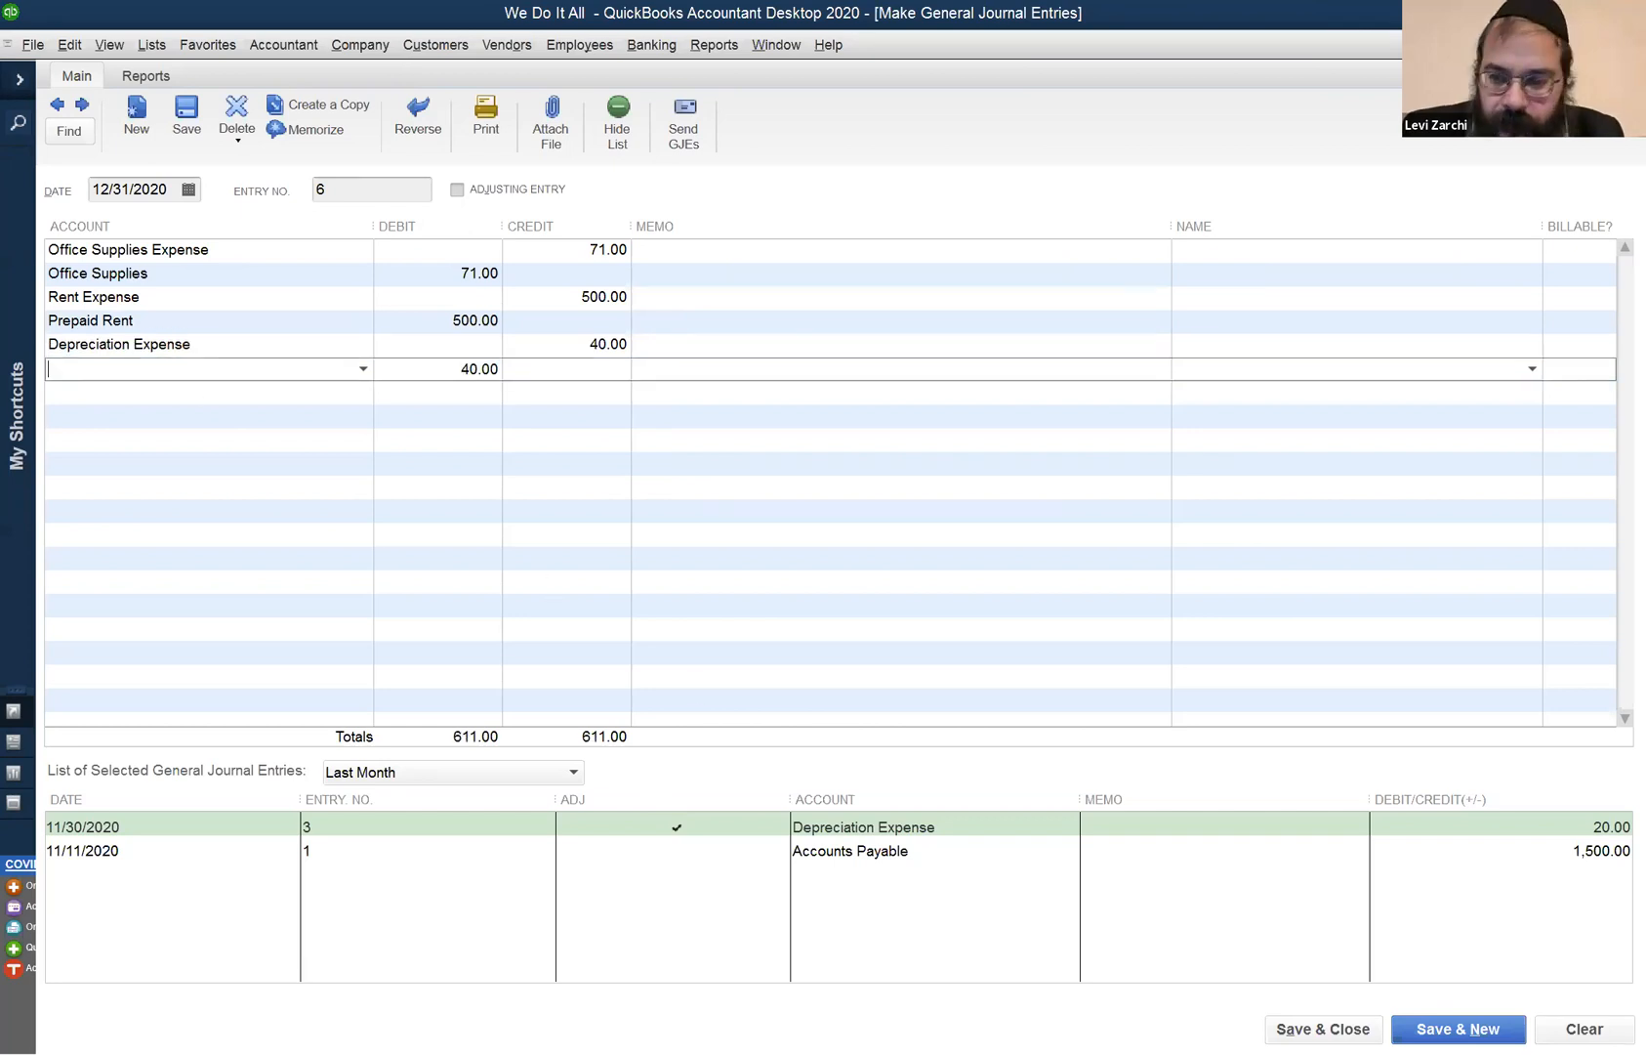
pyautogui.write('Accounts Payable')
pyautogui.press('Tab')
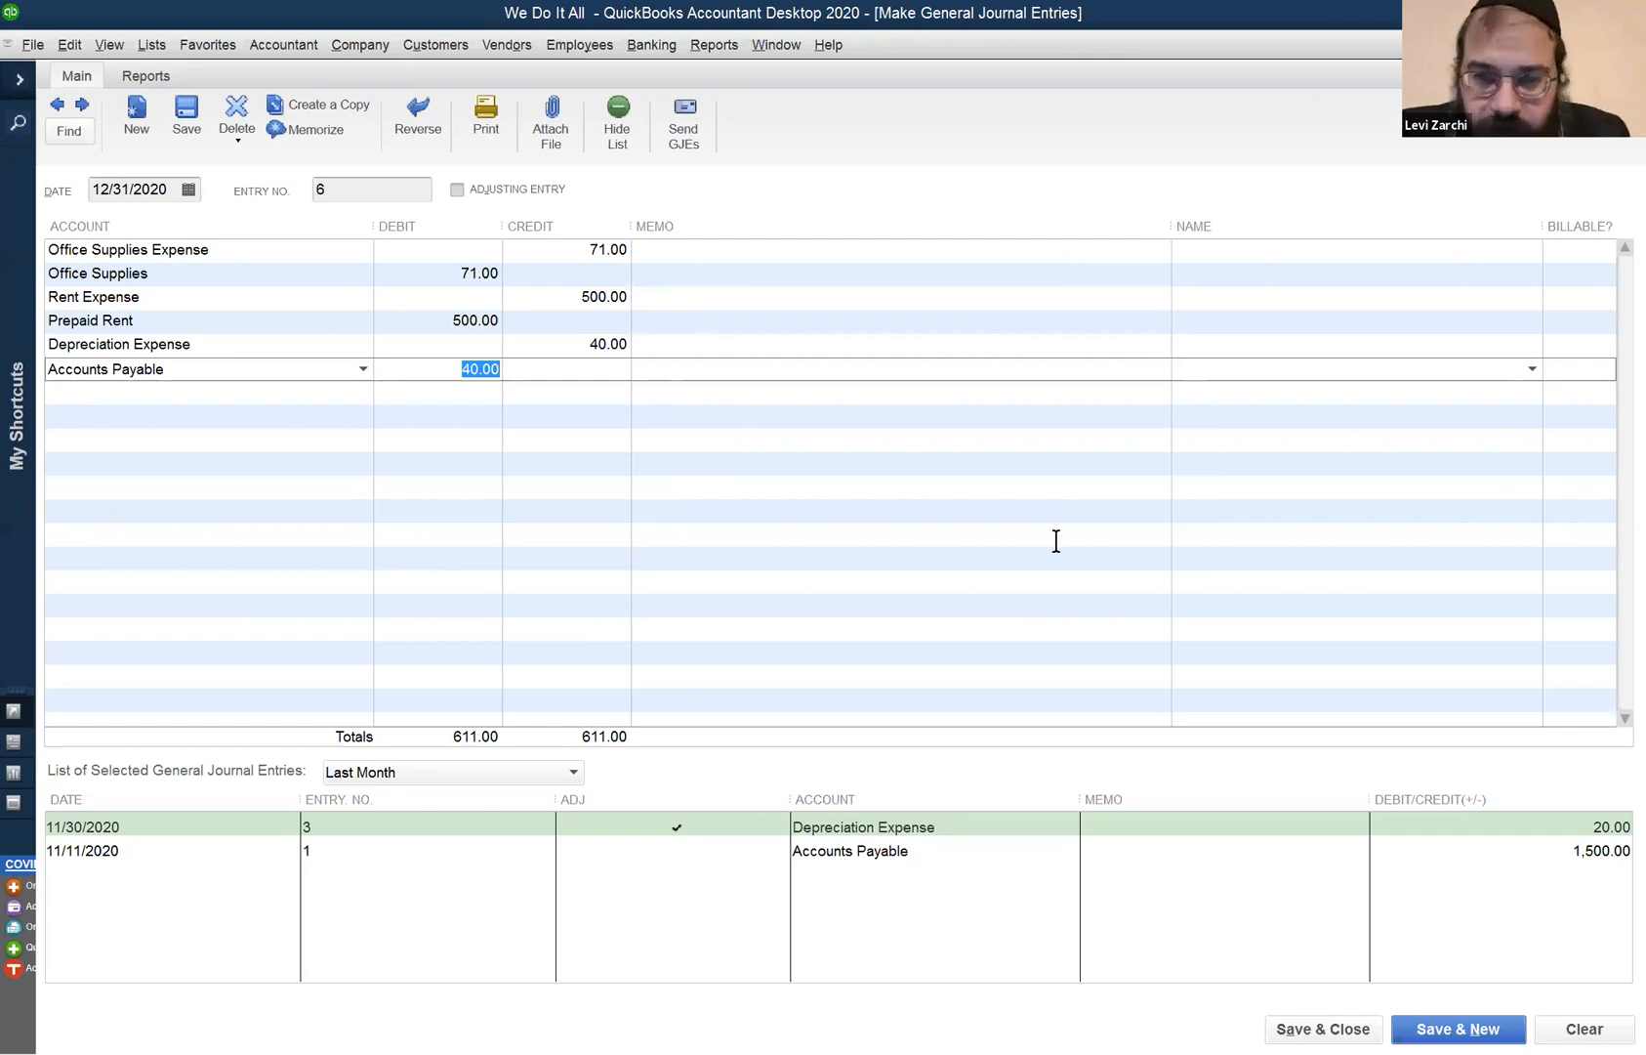
pyautogui.press('Tab')
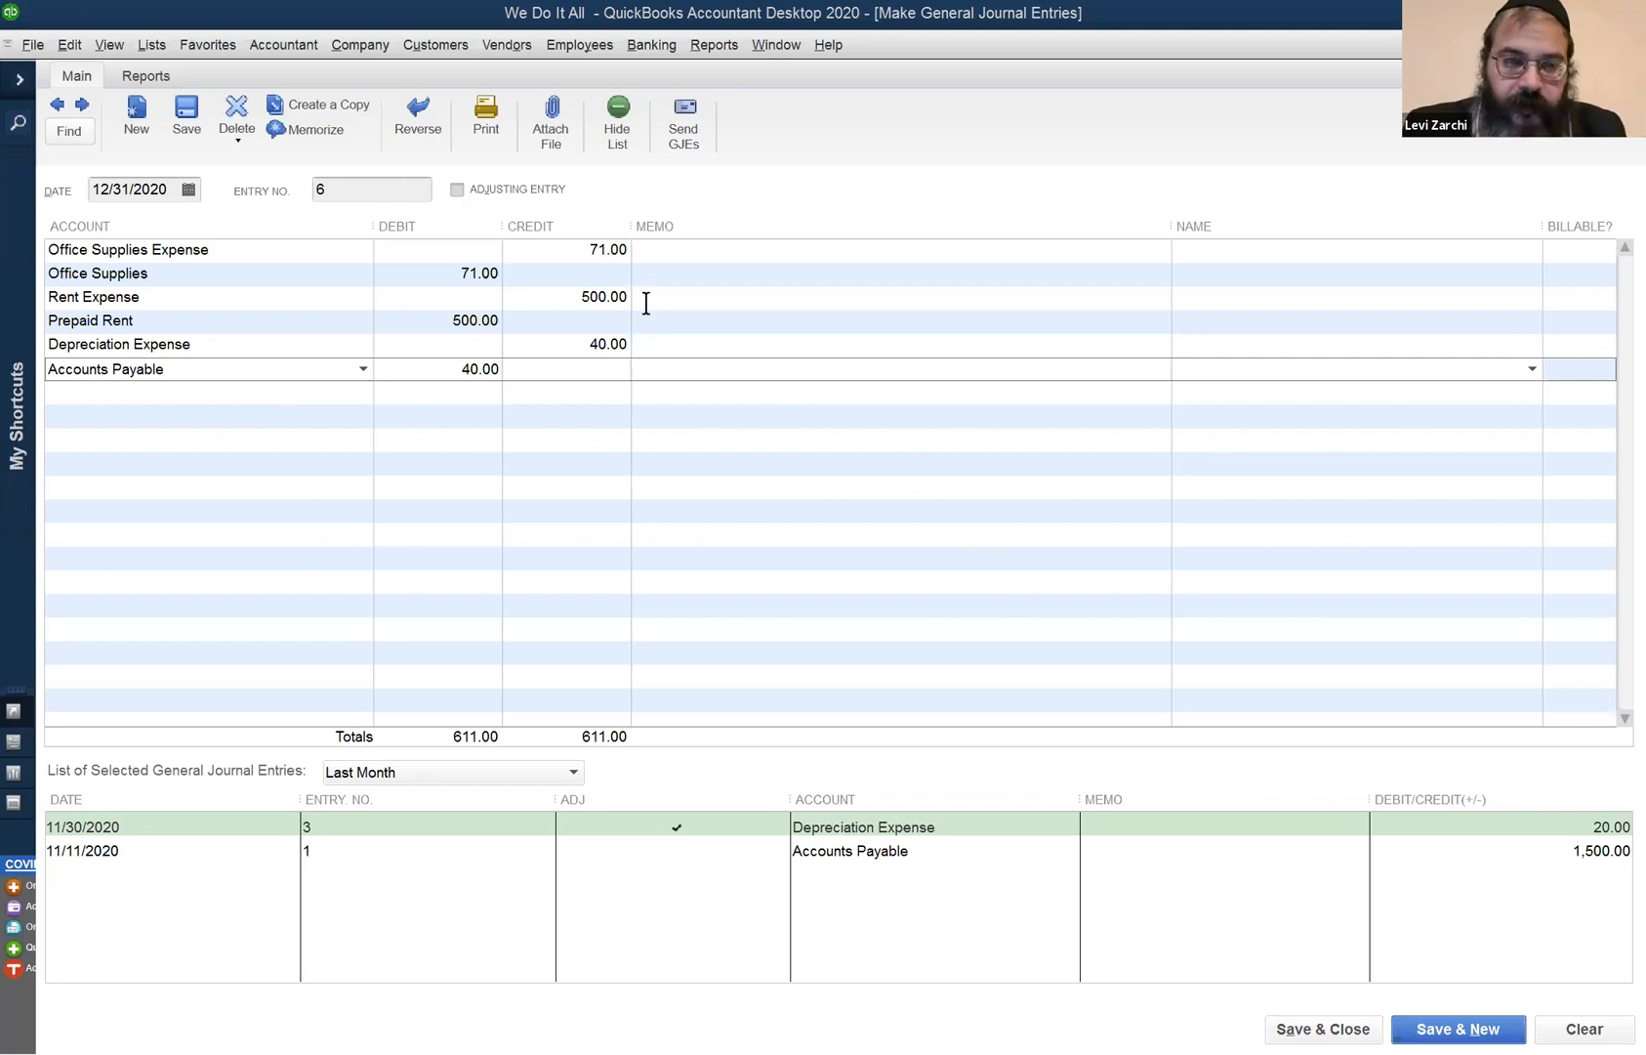
pyautogui.press('Up')
# - Move the 40.00 to Depreciation Expense's debit and replace Accounts Payable with Accumulated Depreciation
pyautogui.write('40')
pyautogui.press('Tab')
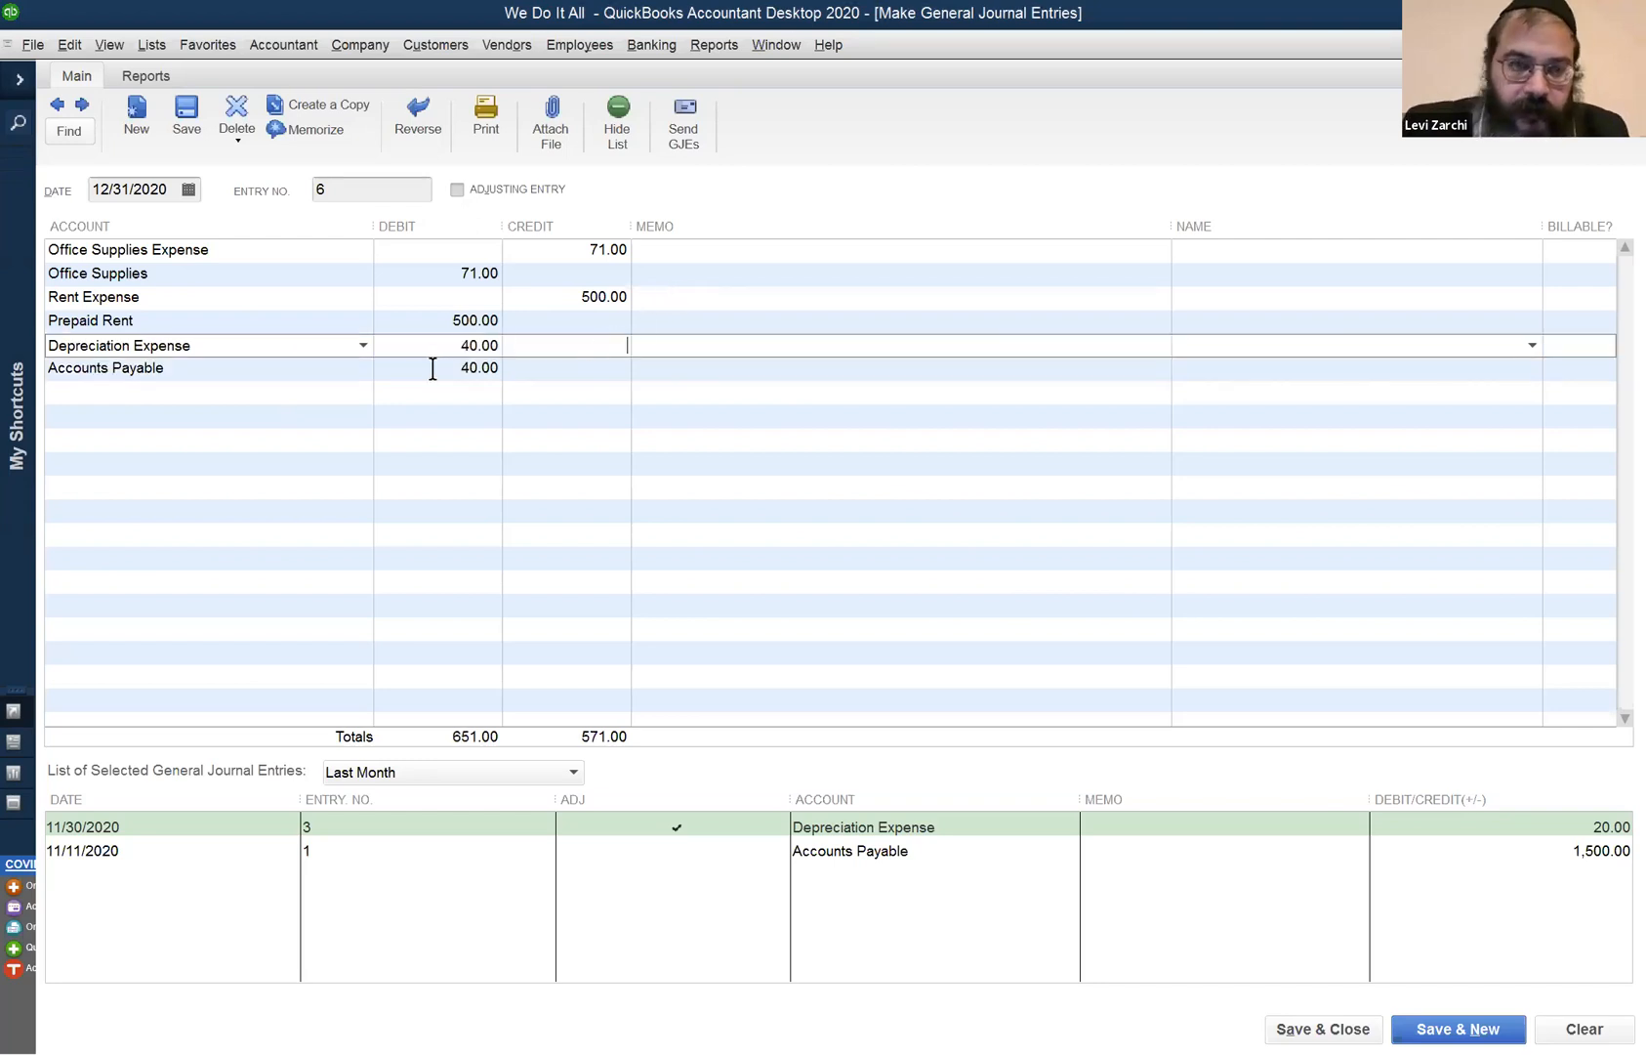
pyautogui.moveTo(358, 375); pyautogui.dragTo(17, 161)
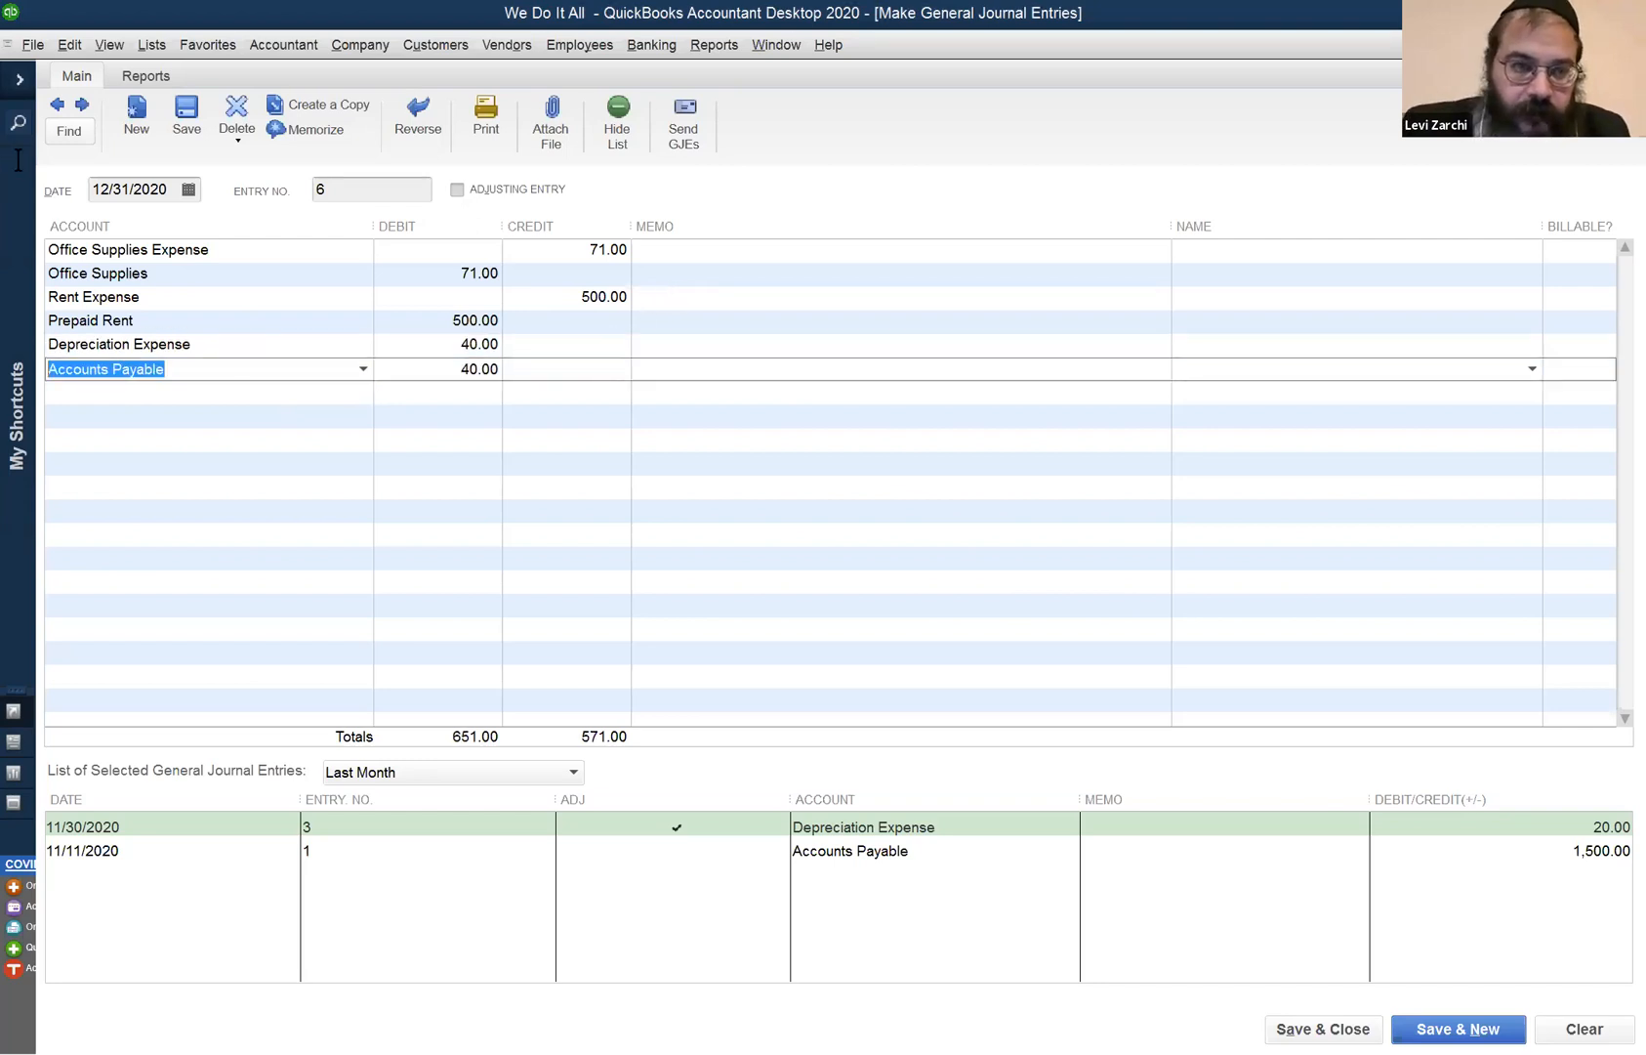
pyautogui.write('Acc')
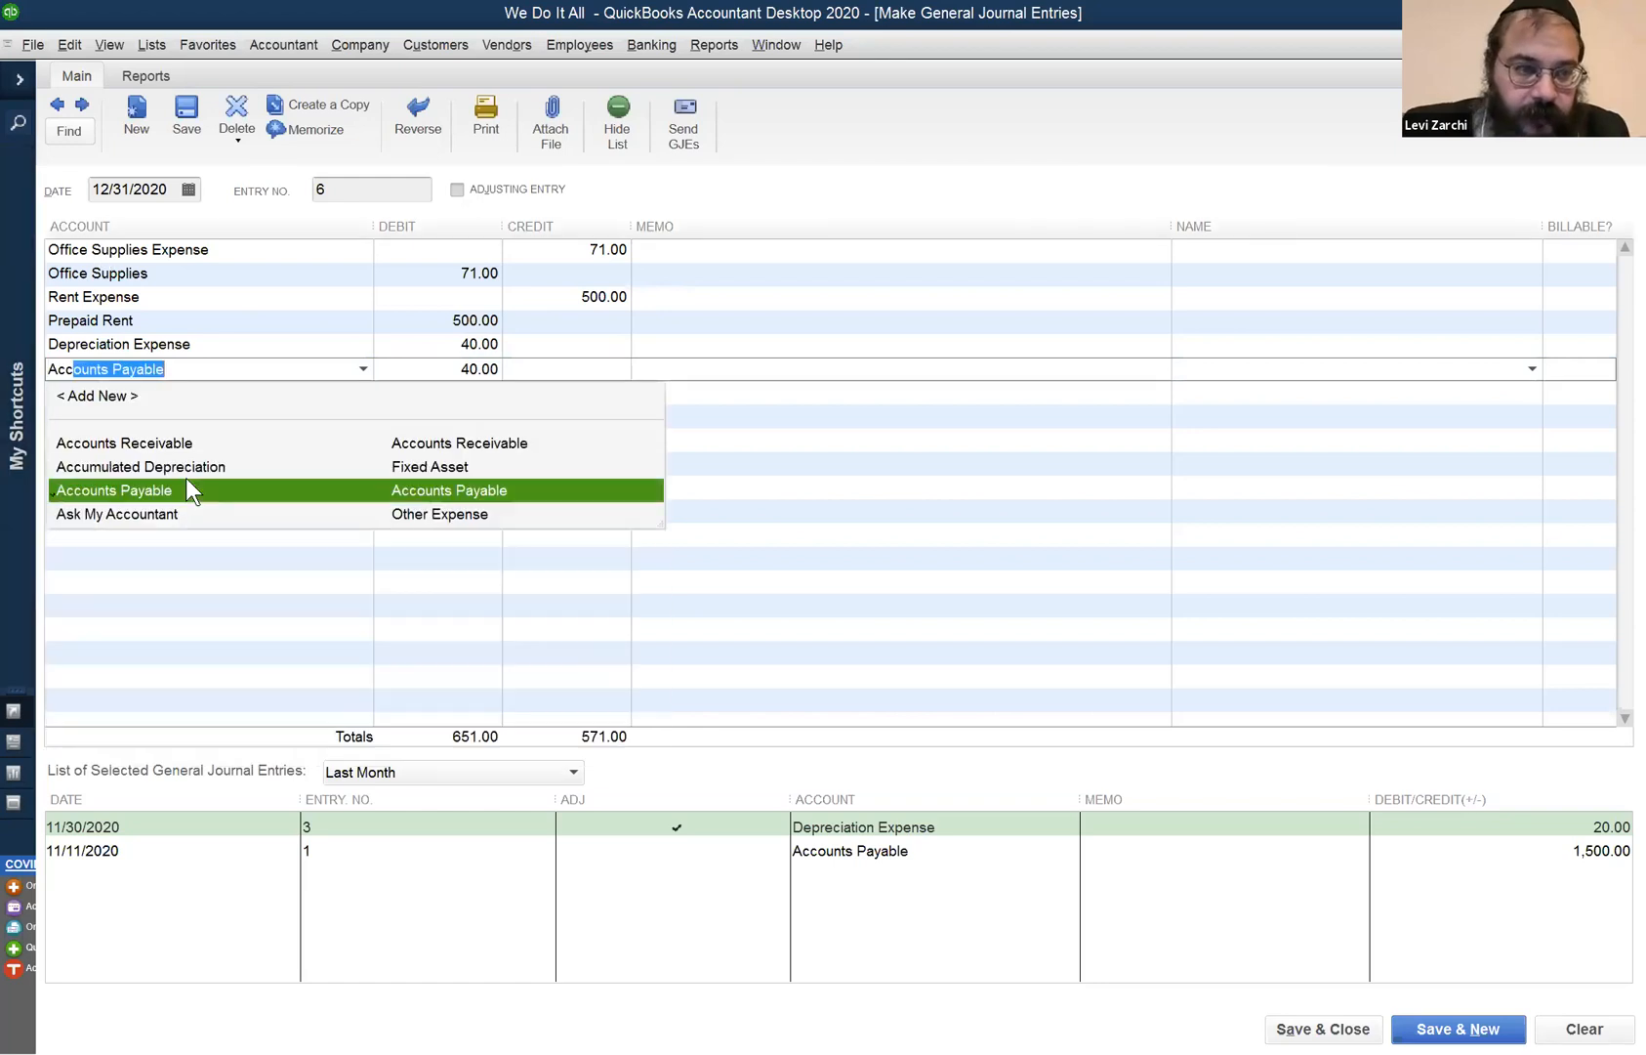
pyautogui.write('u')
pyautogui.press('Tab')
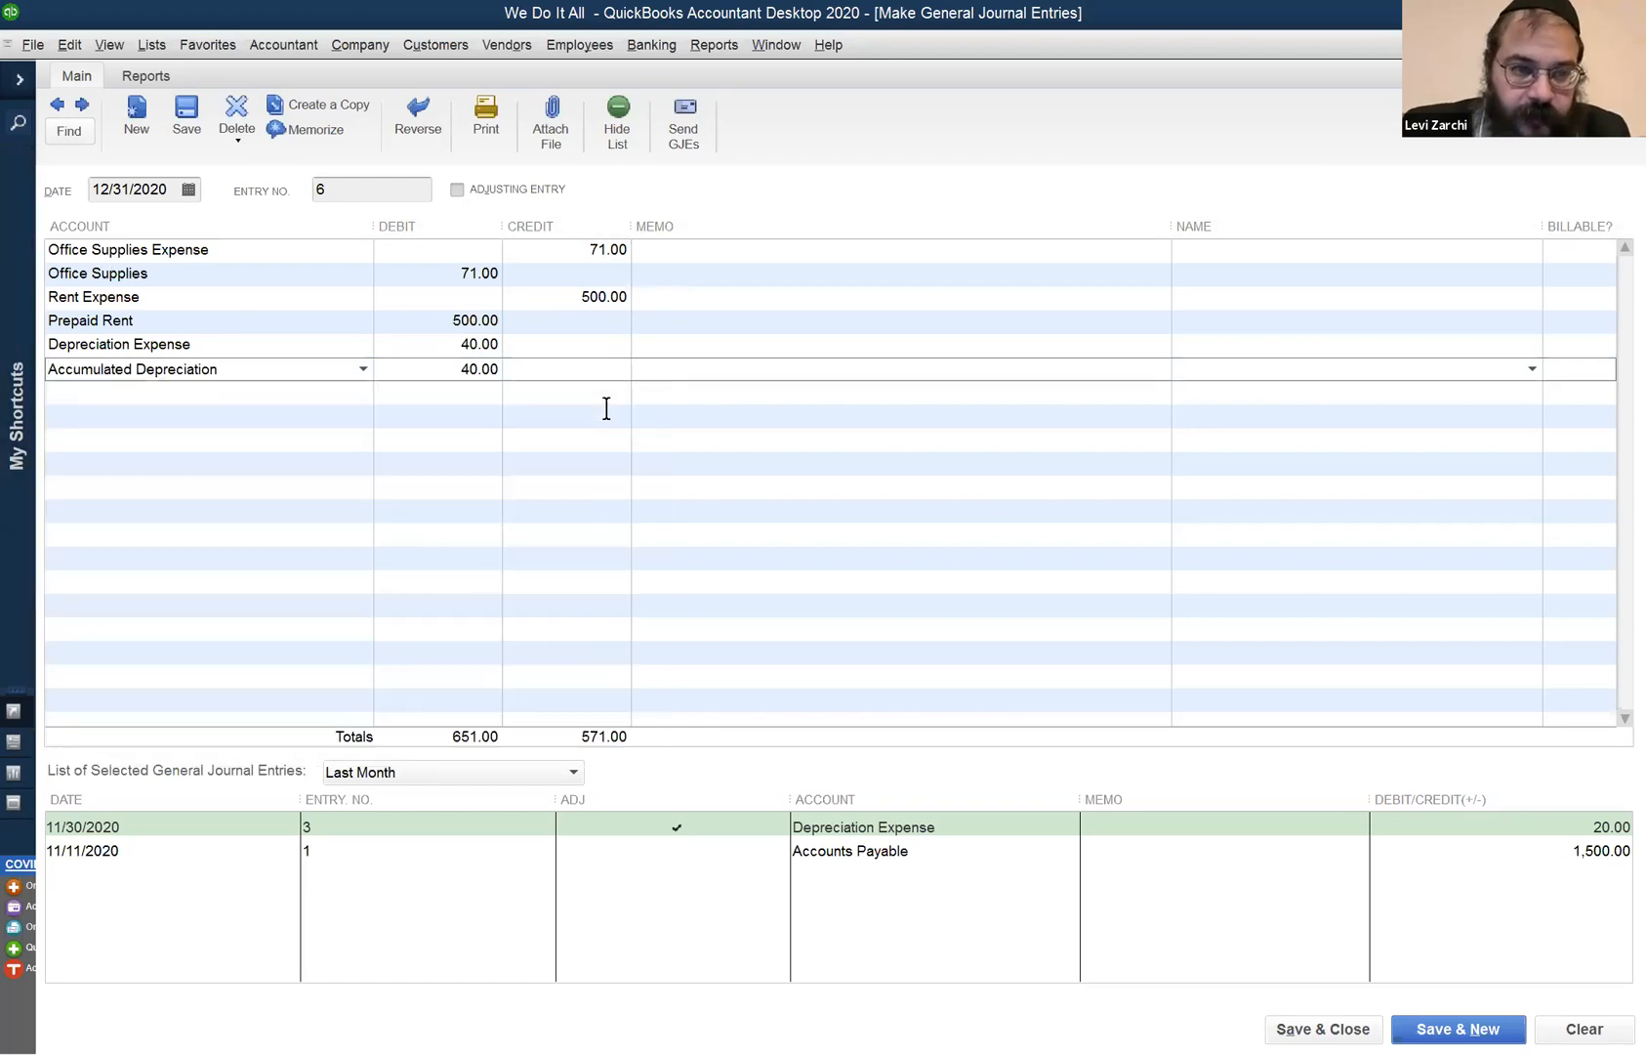
pyautogui.press('Delete')
pyautogui.press('Tab')
# - Credit Accumulated Depreciation 40.00, correcting the mistyped 400.00
pyautogui.write('400')
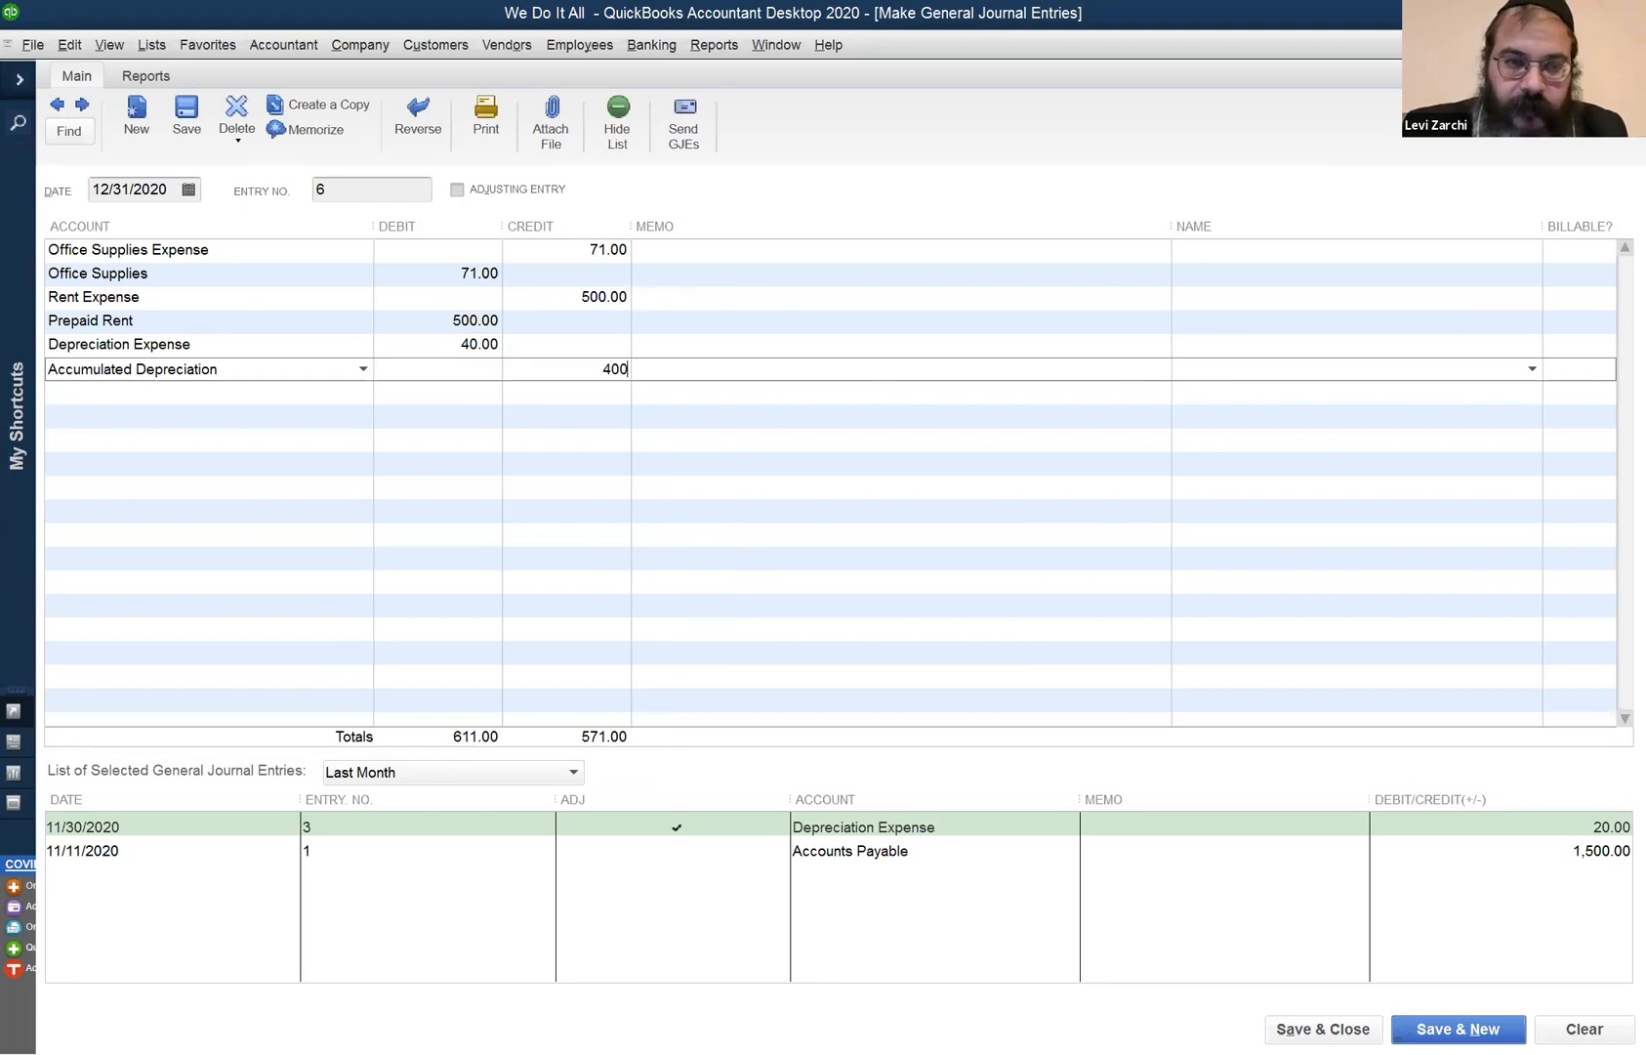
pyautogui.press('Tab')
pyautogui.click(591, 370)
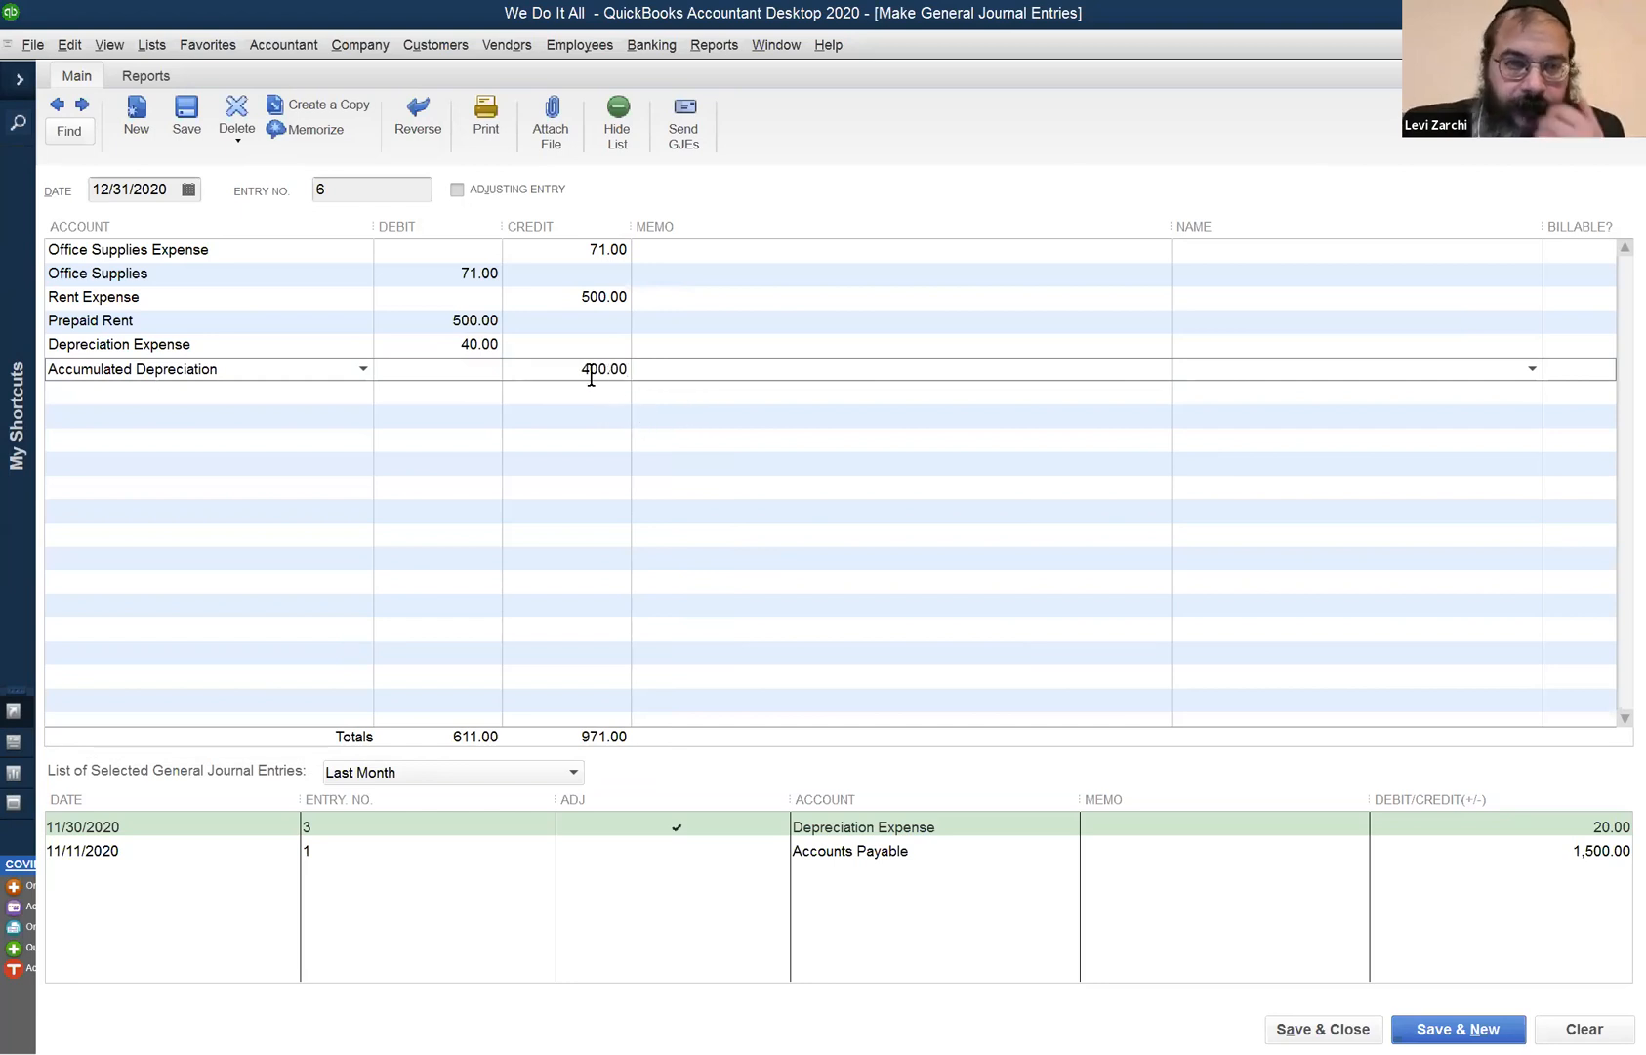
pyautogui.press('Delete')
pyautogui.press('Tab')
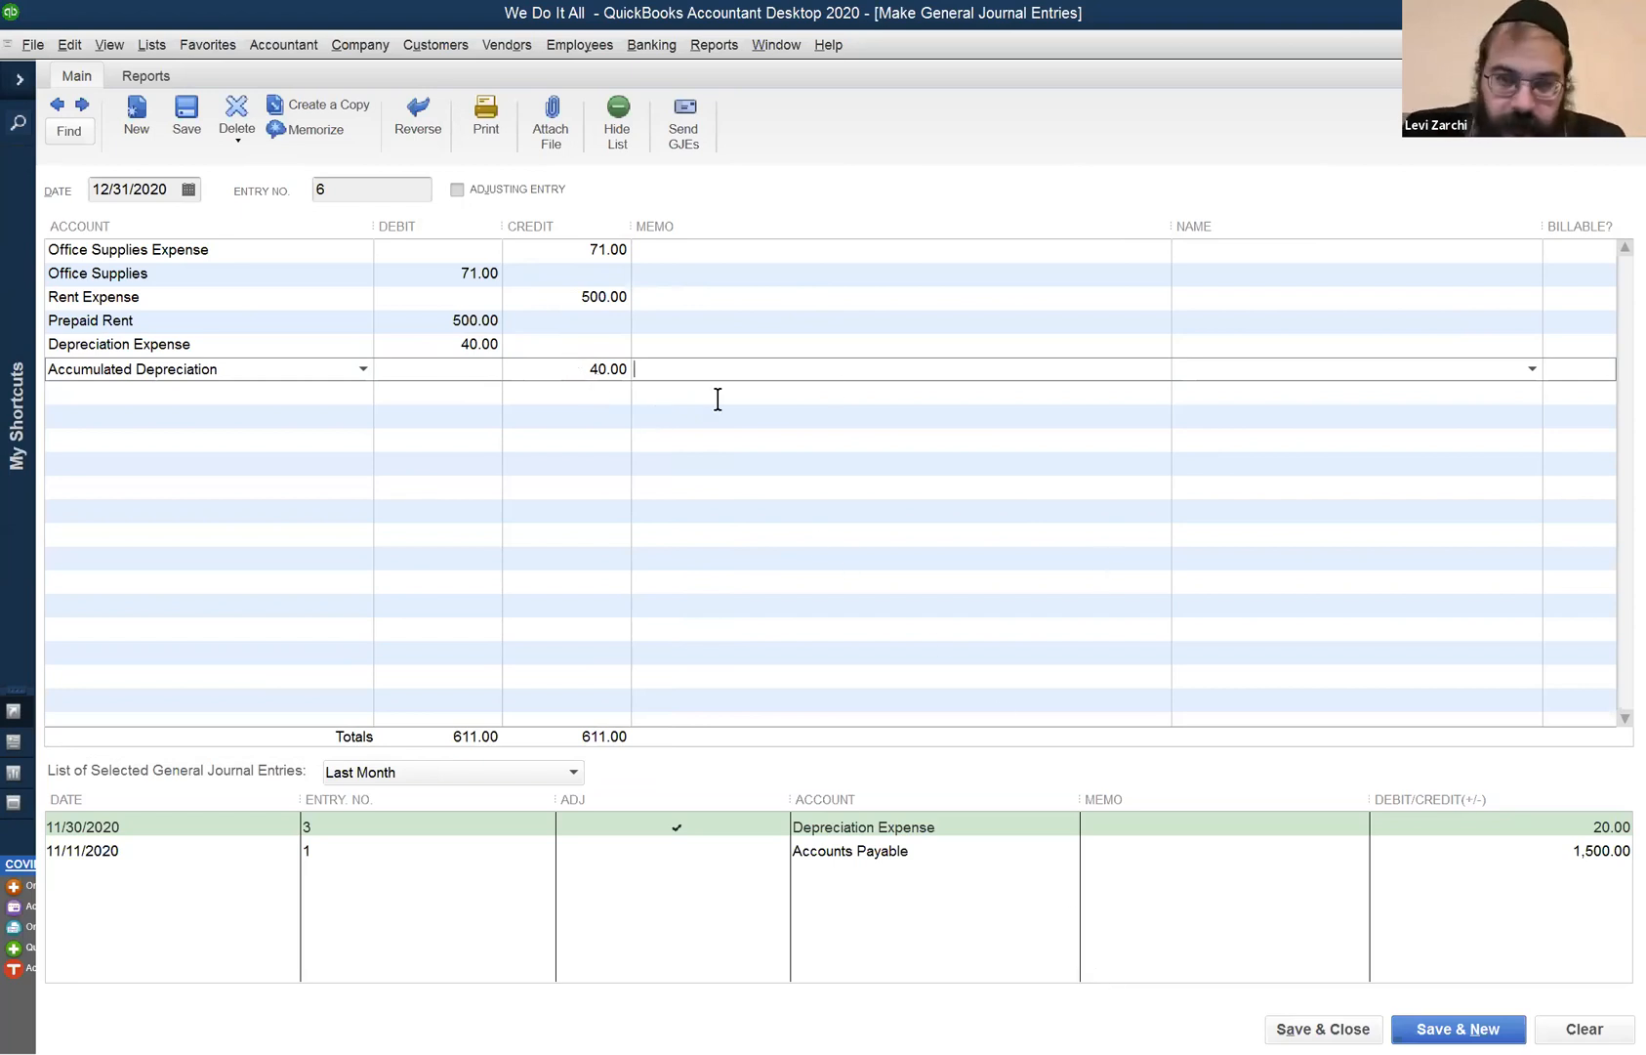
pyautogui.press('Tab')
pyautogui.press('Tab')
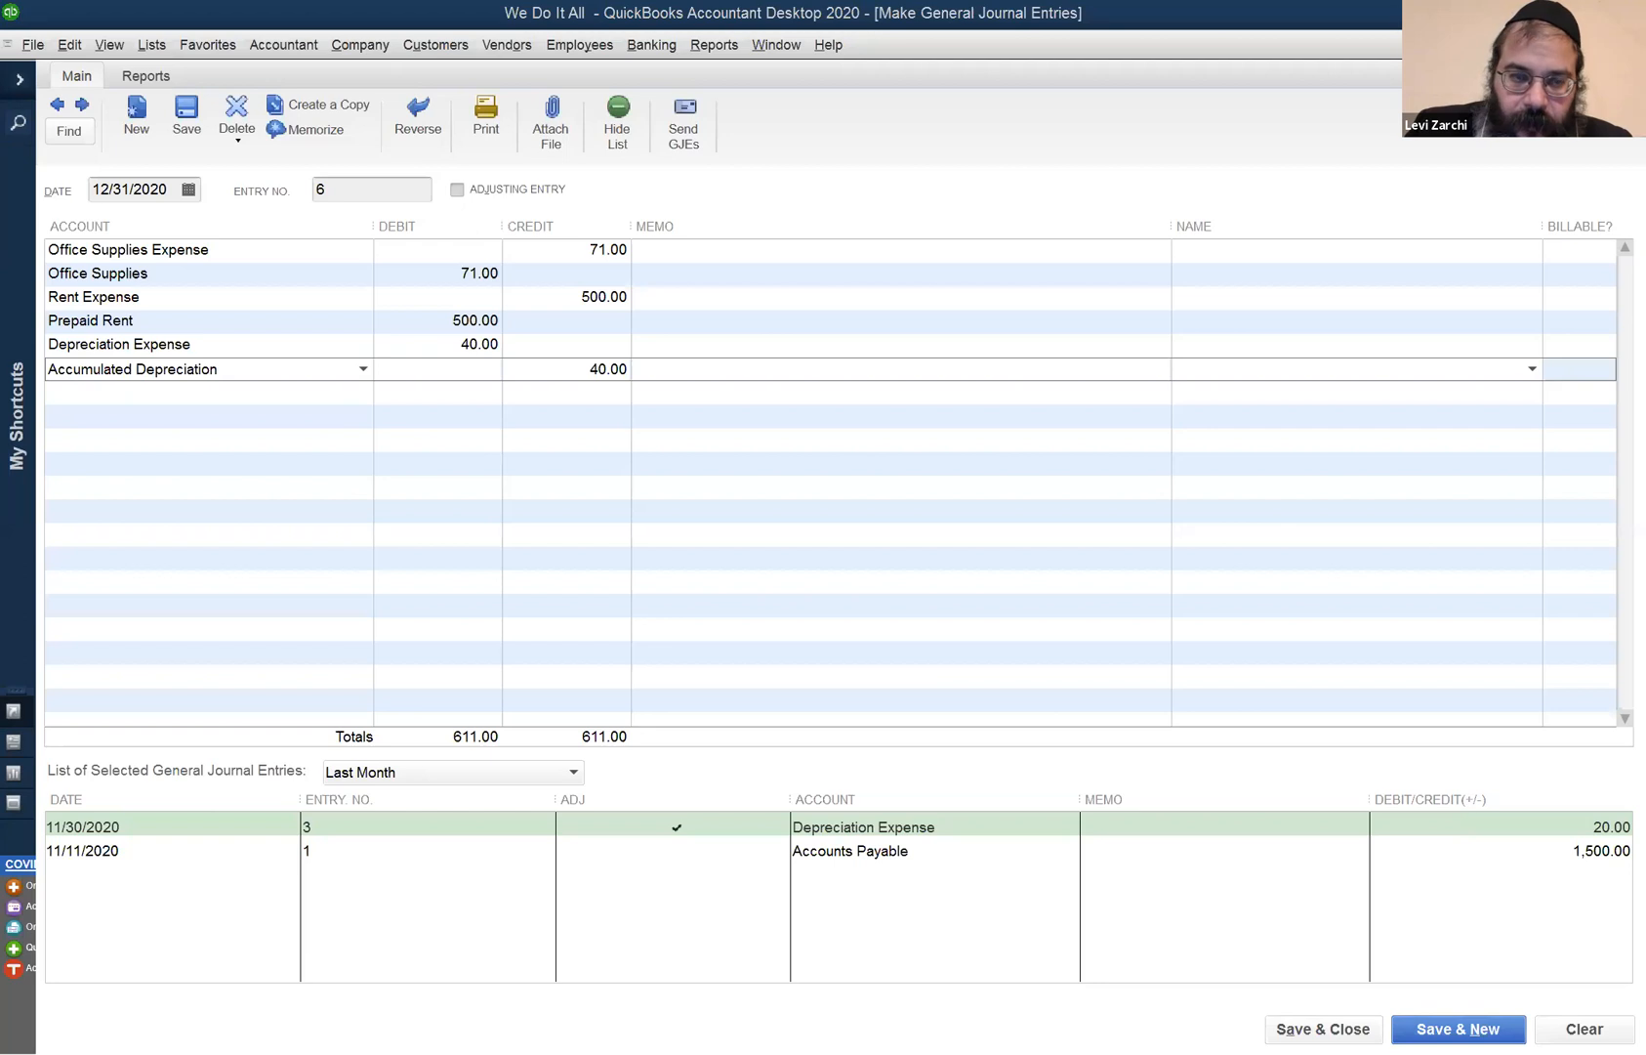
# - Save entry 6, dismiss the Tracking Fixed Assets notice, and keep 12/31/2020 for entry 7
pyautogui.click(828, 586)
pyautogui.press('Tab')
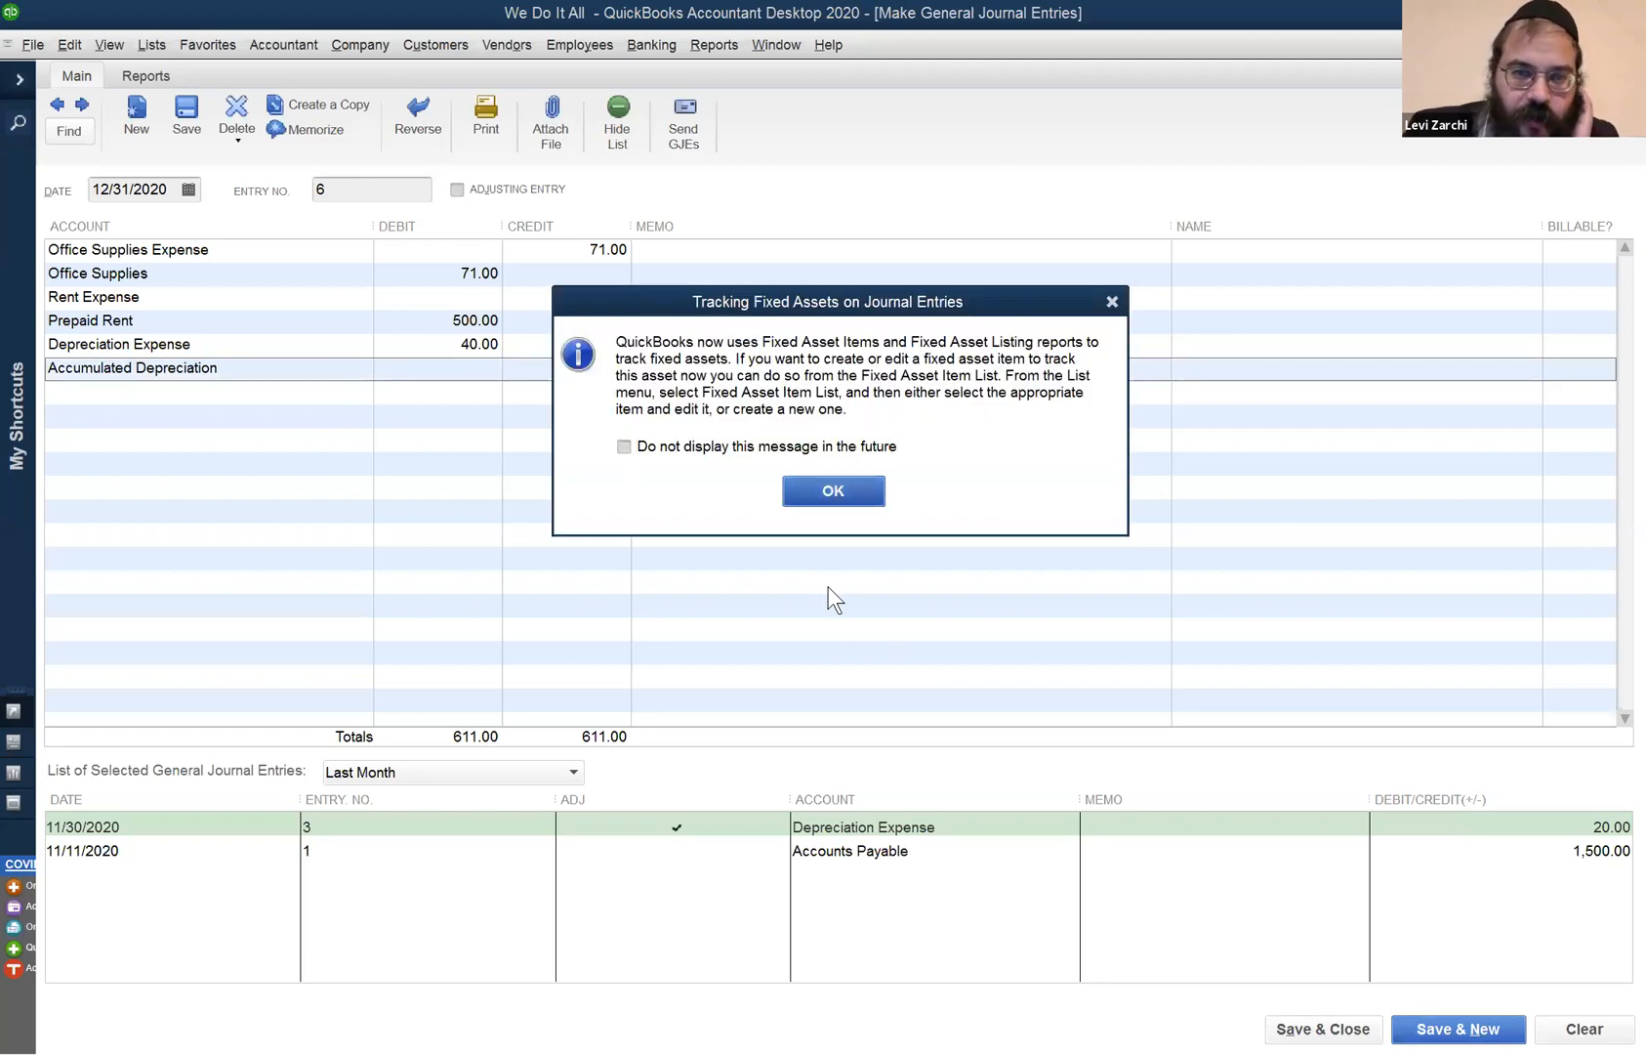
pyautogui.press('Return')
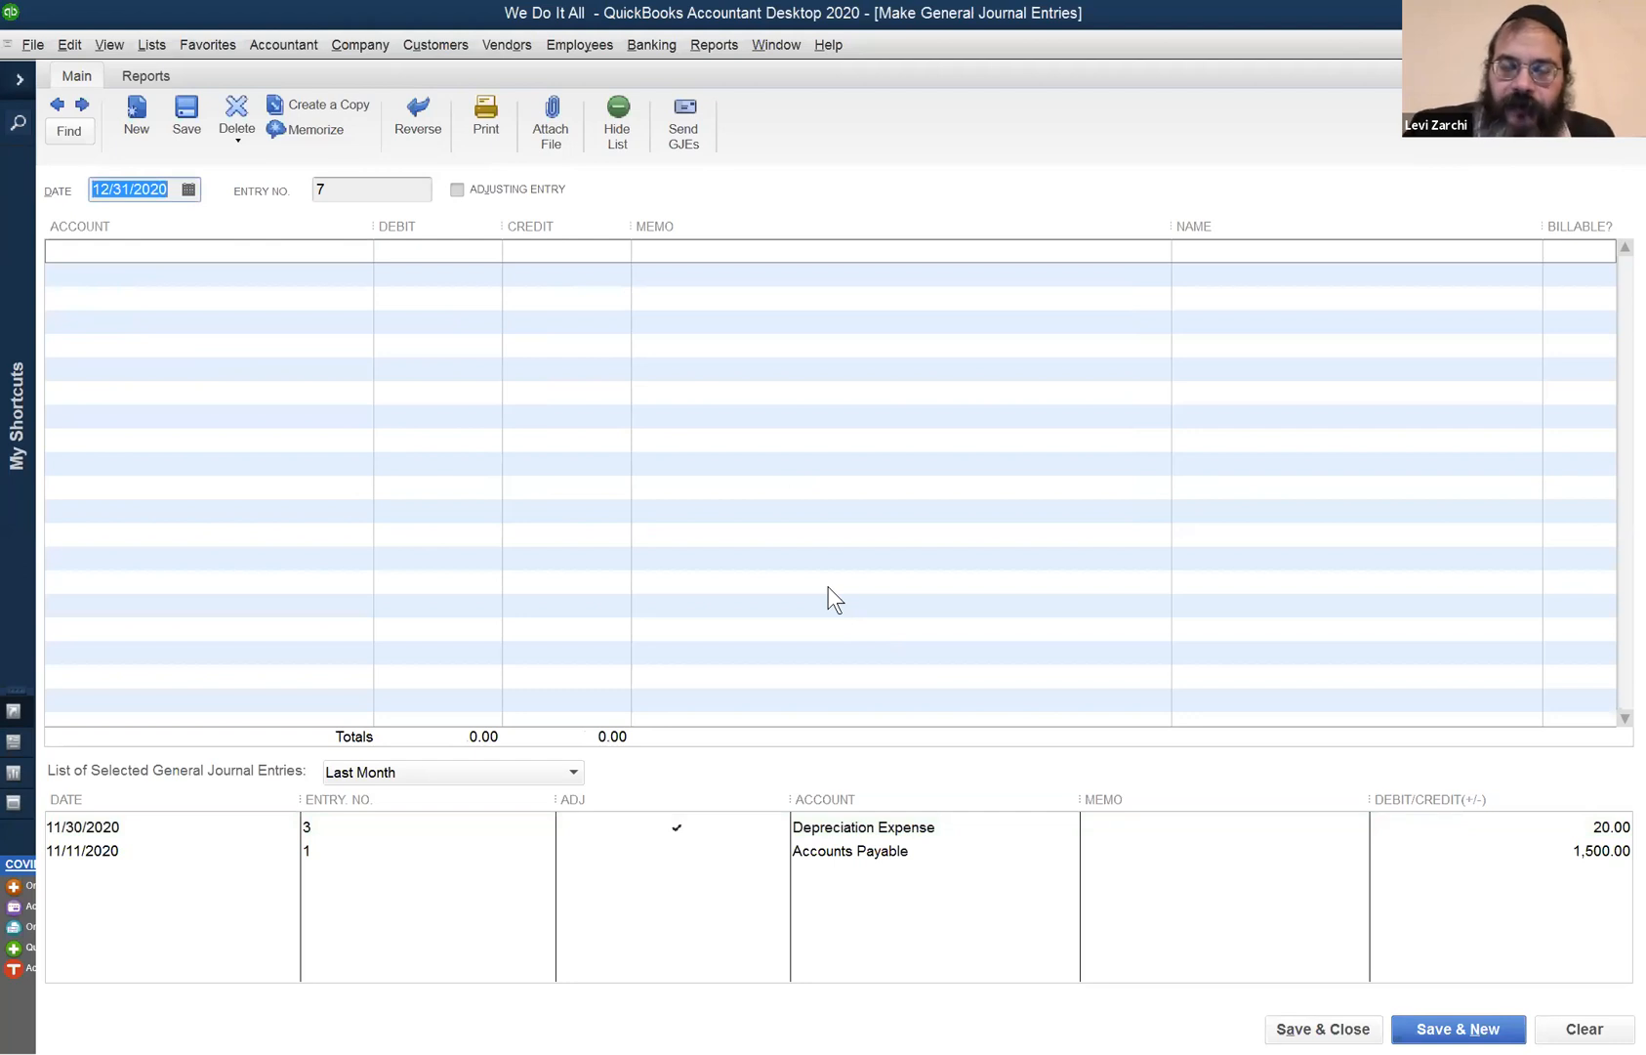
pyautogui.press('Right')
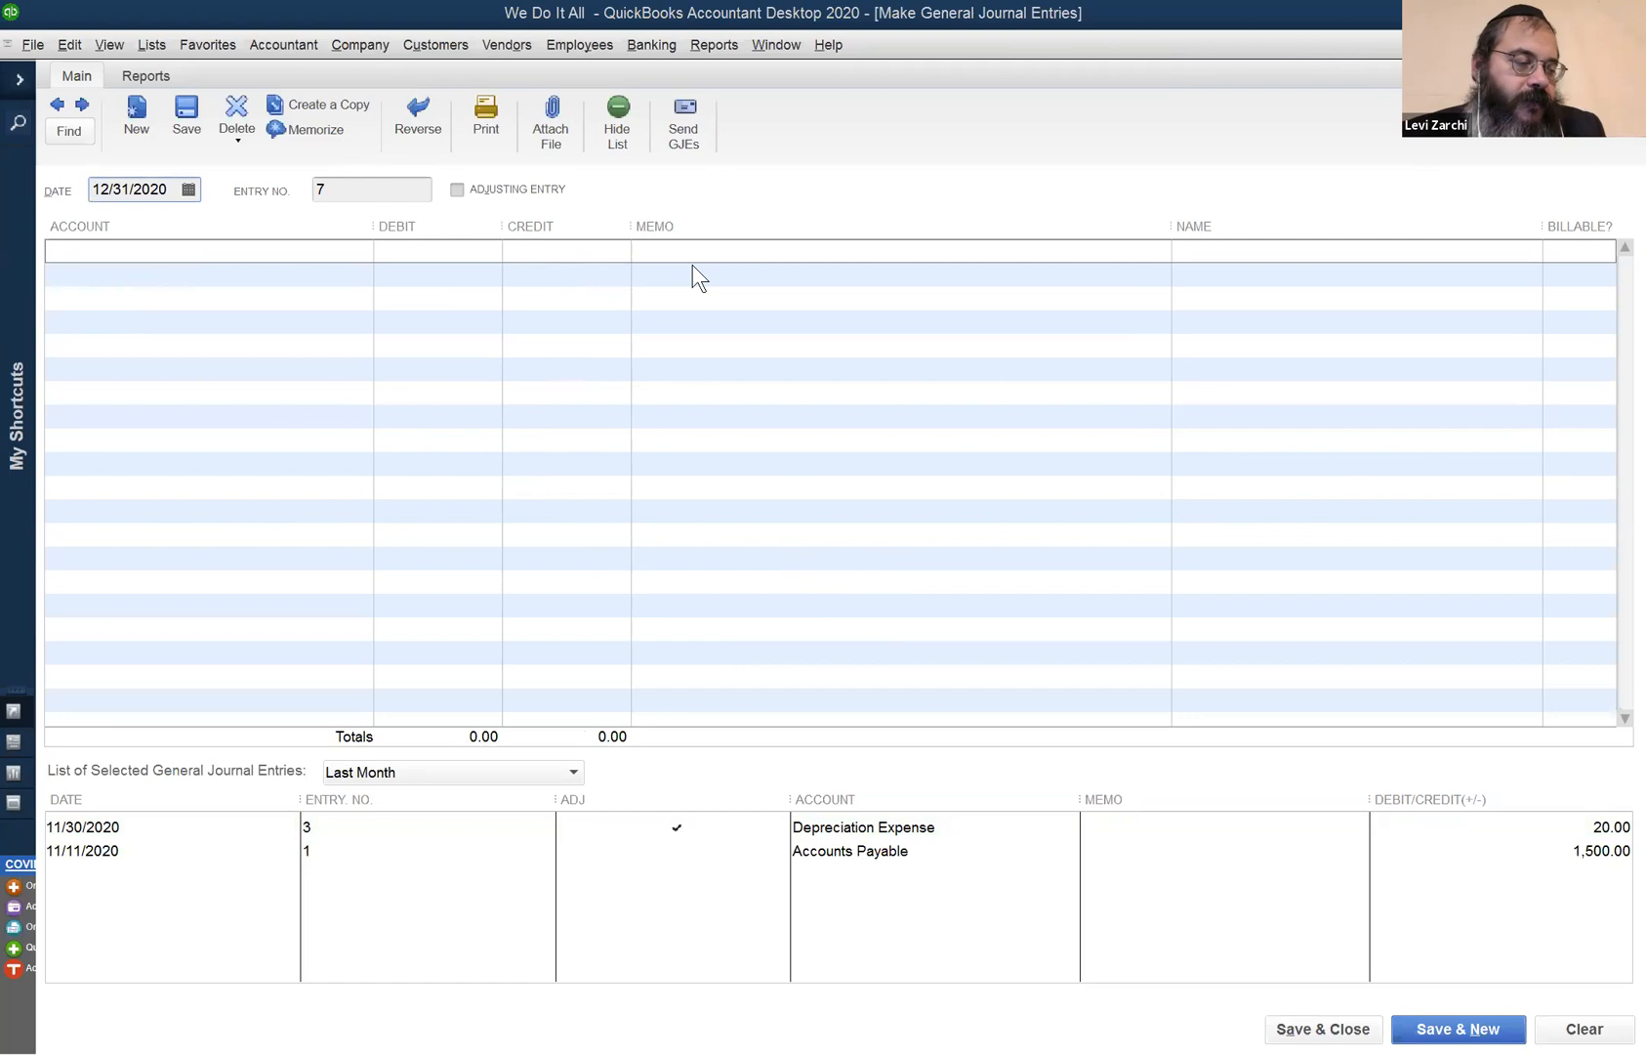
# - Start entry 7's first account, discarding the Accounts Payable suggestion
pyautogui.click(253, 255)
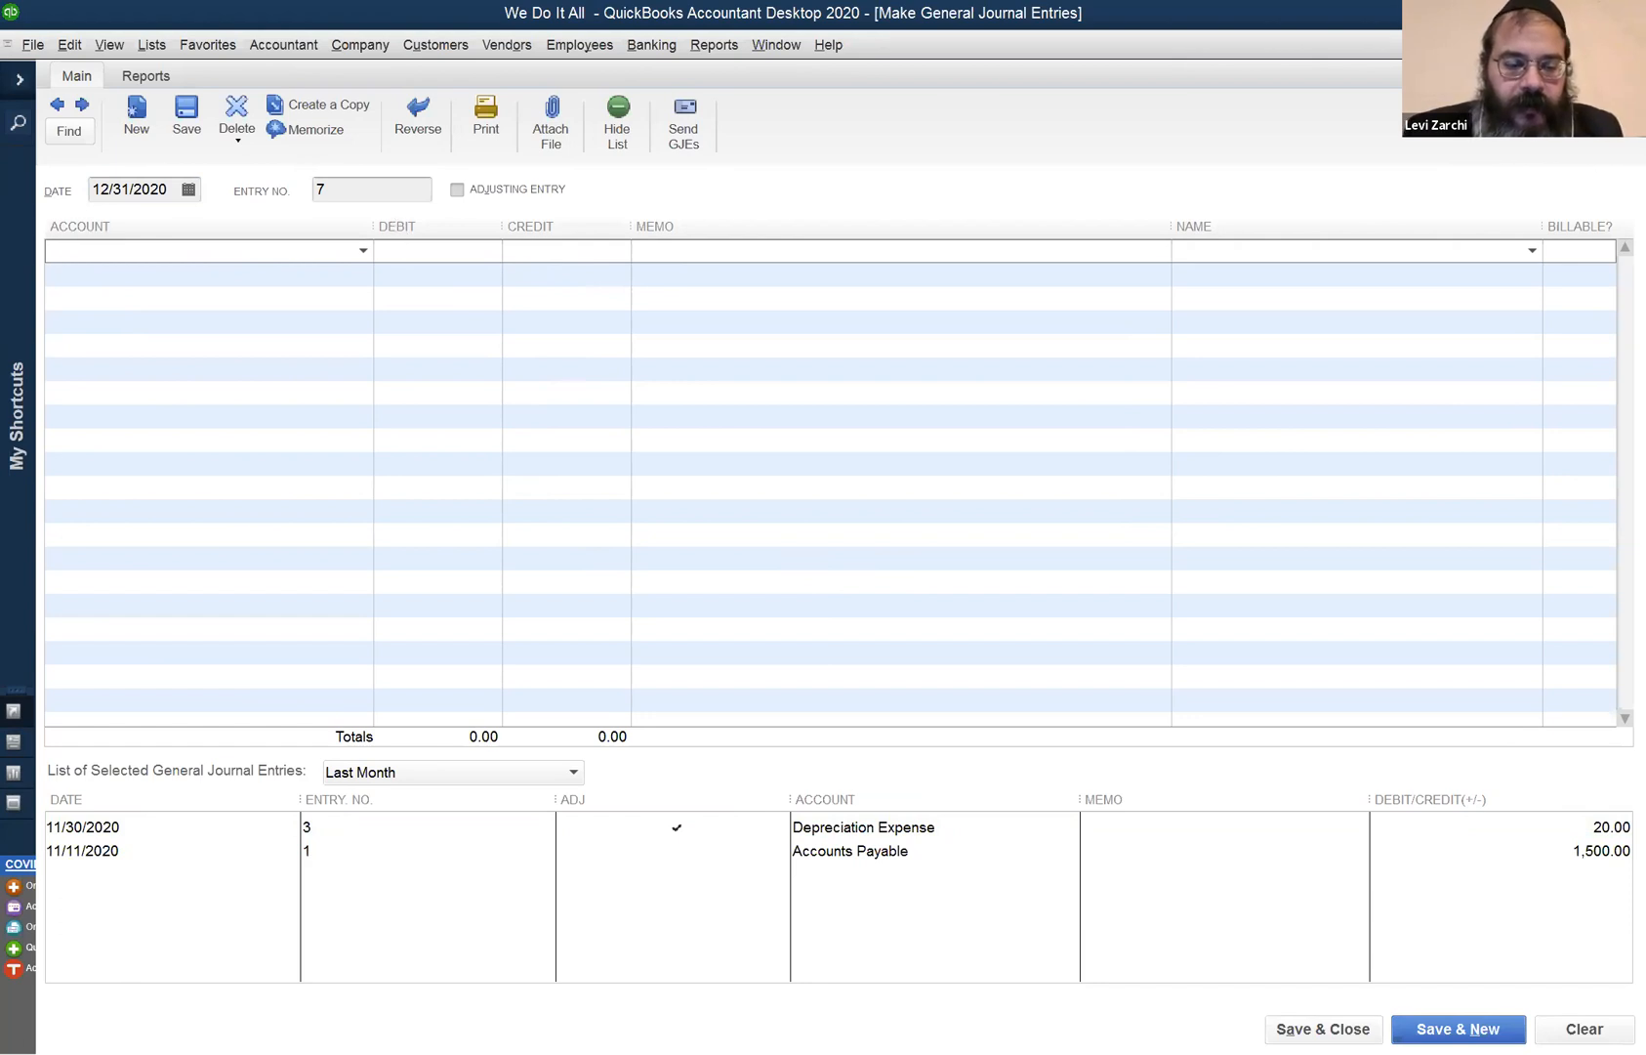
pyautogui.write('Ac')
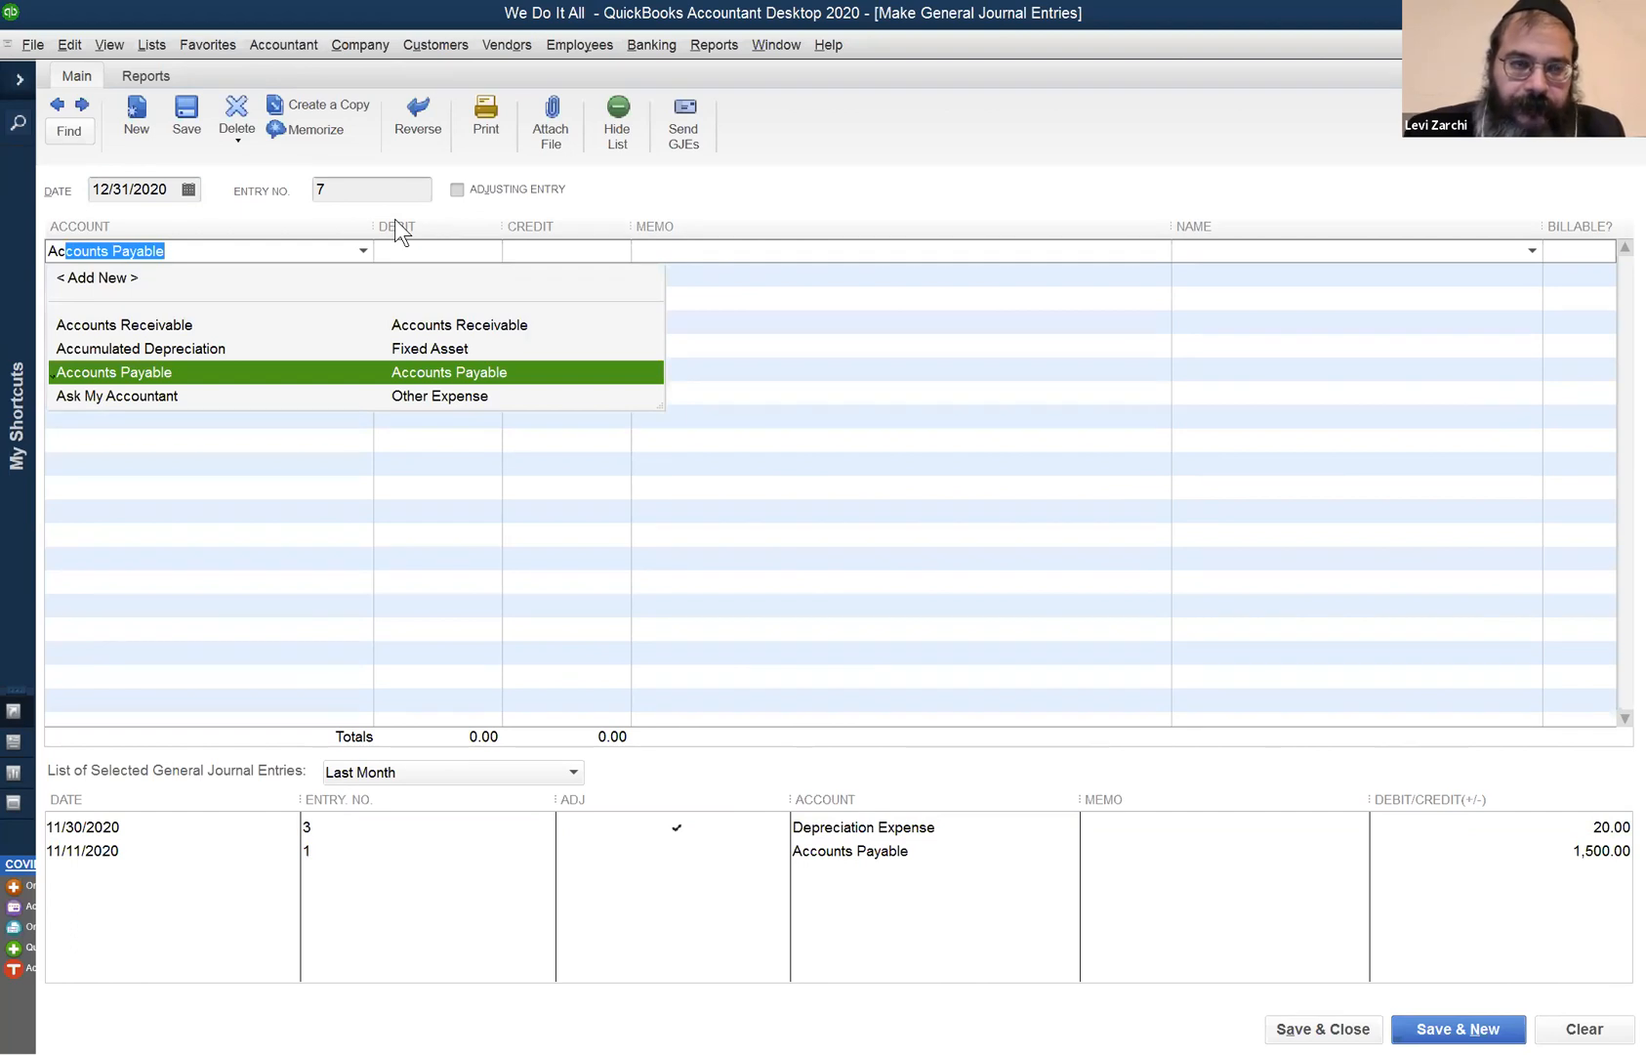
pyautogui.press('Delete')
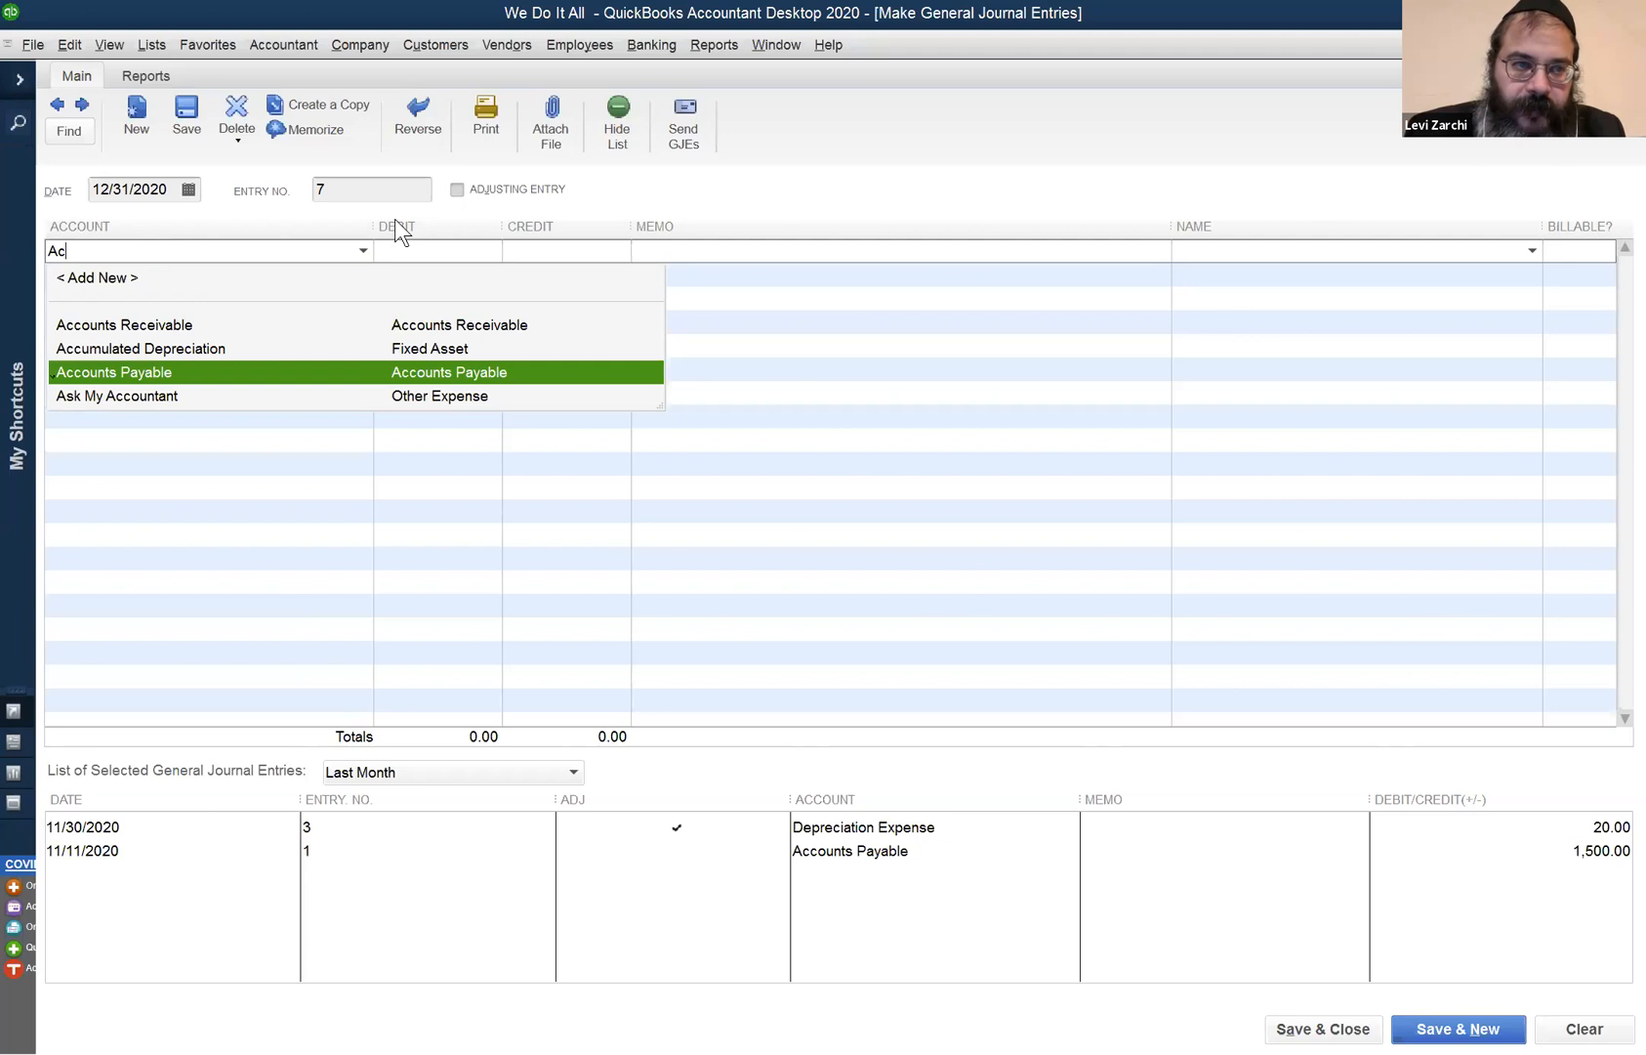
pyautogui.press('BackSpace')
pyautogui.press('BackSpace')
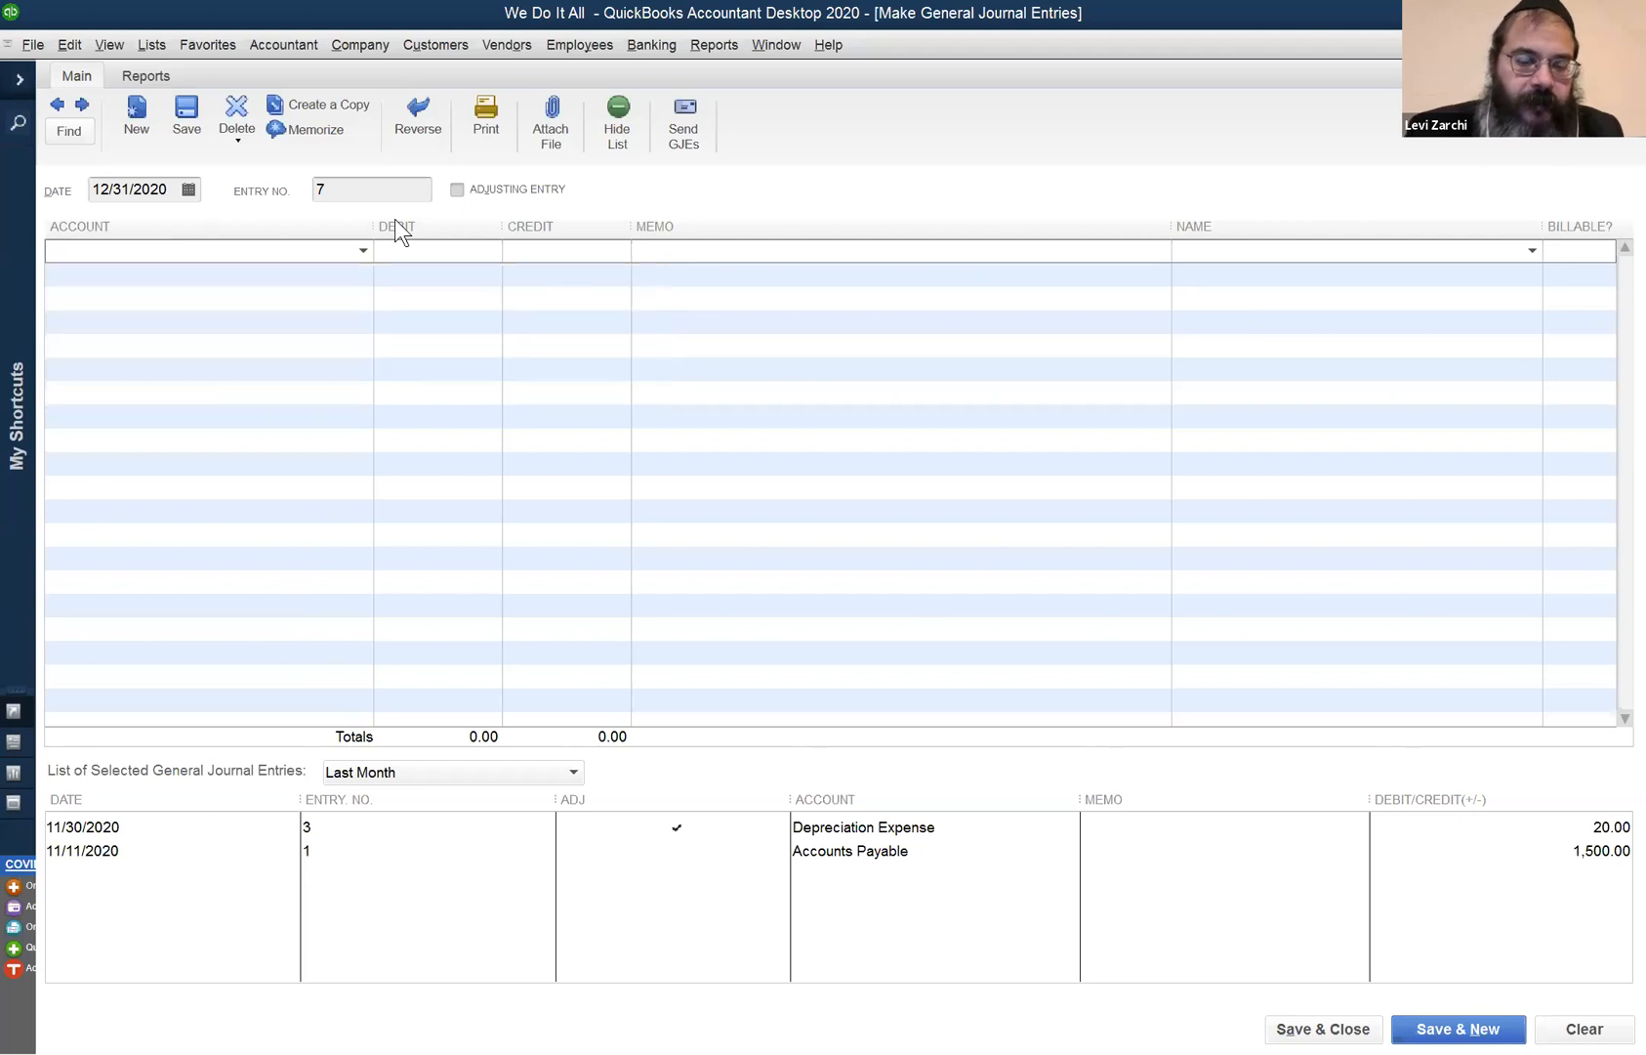
pyautogui.write('U')
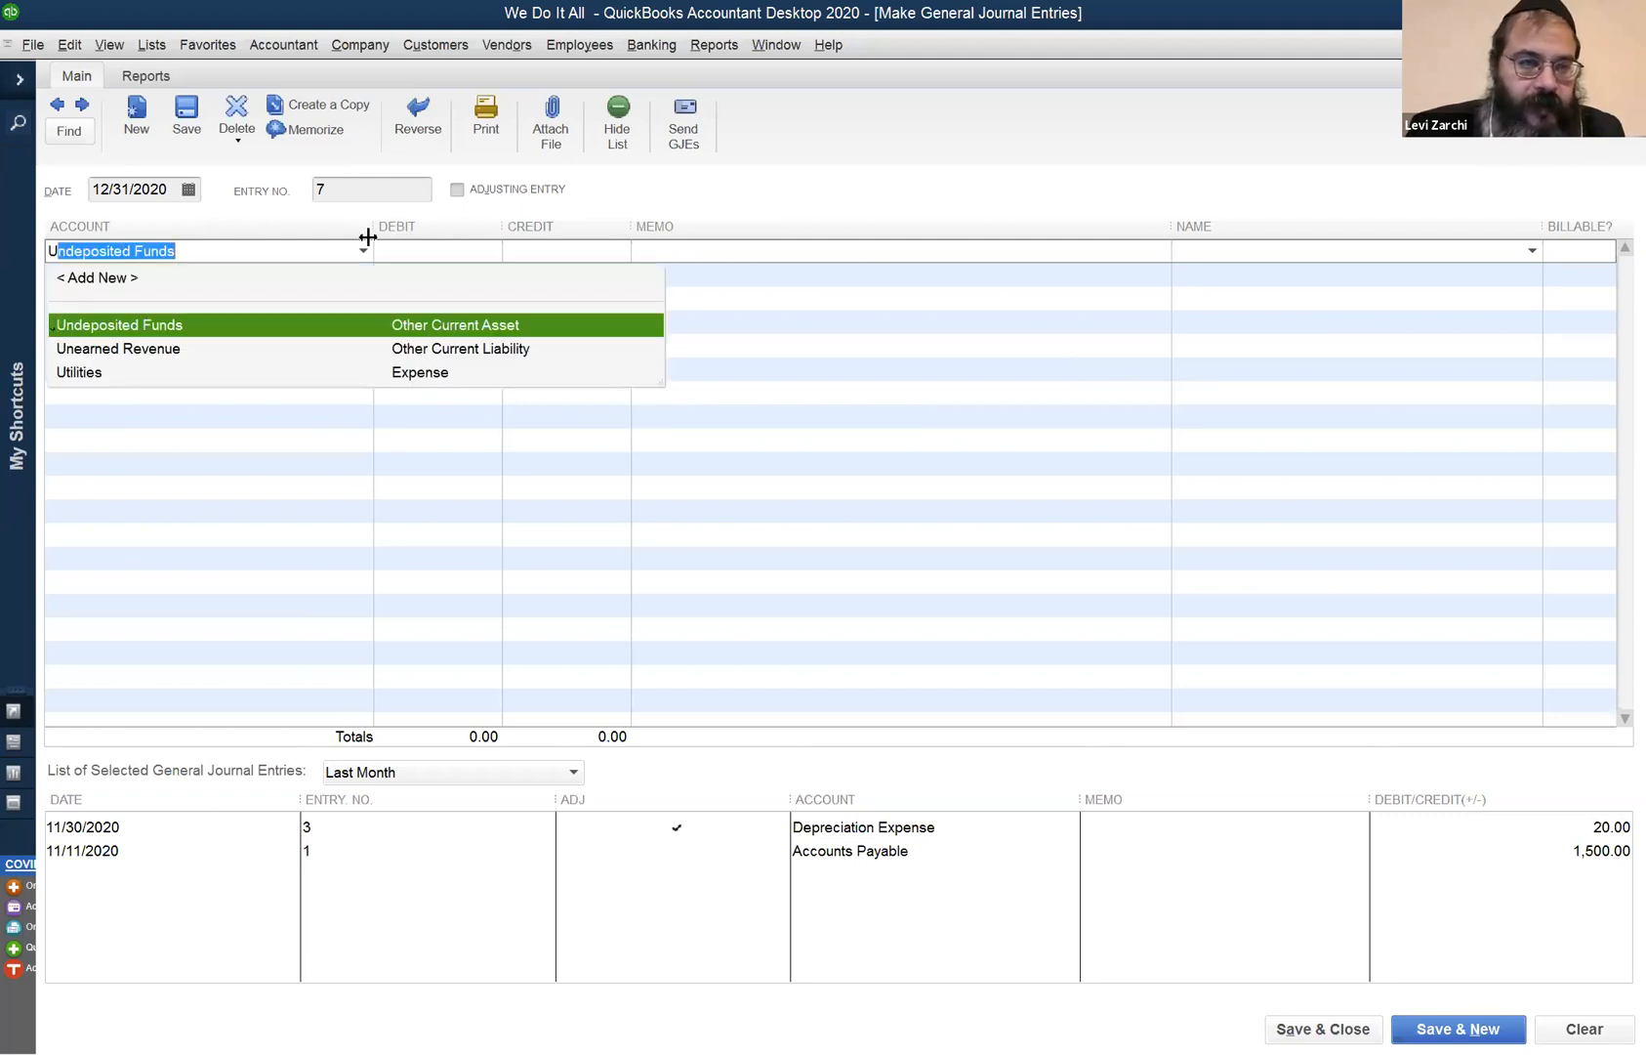
# - Debit Undeposited Funds 1,000.00 on entry 7's first line
pyautogui.press('Tab')
pyautogui.write('1000')
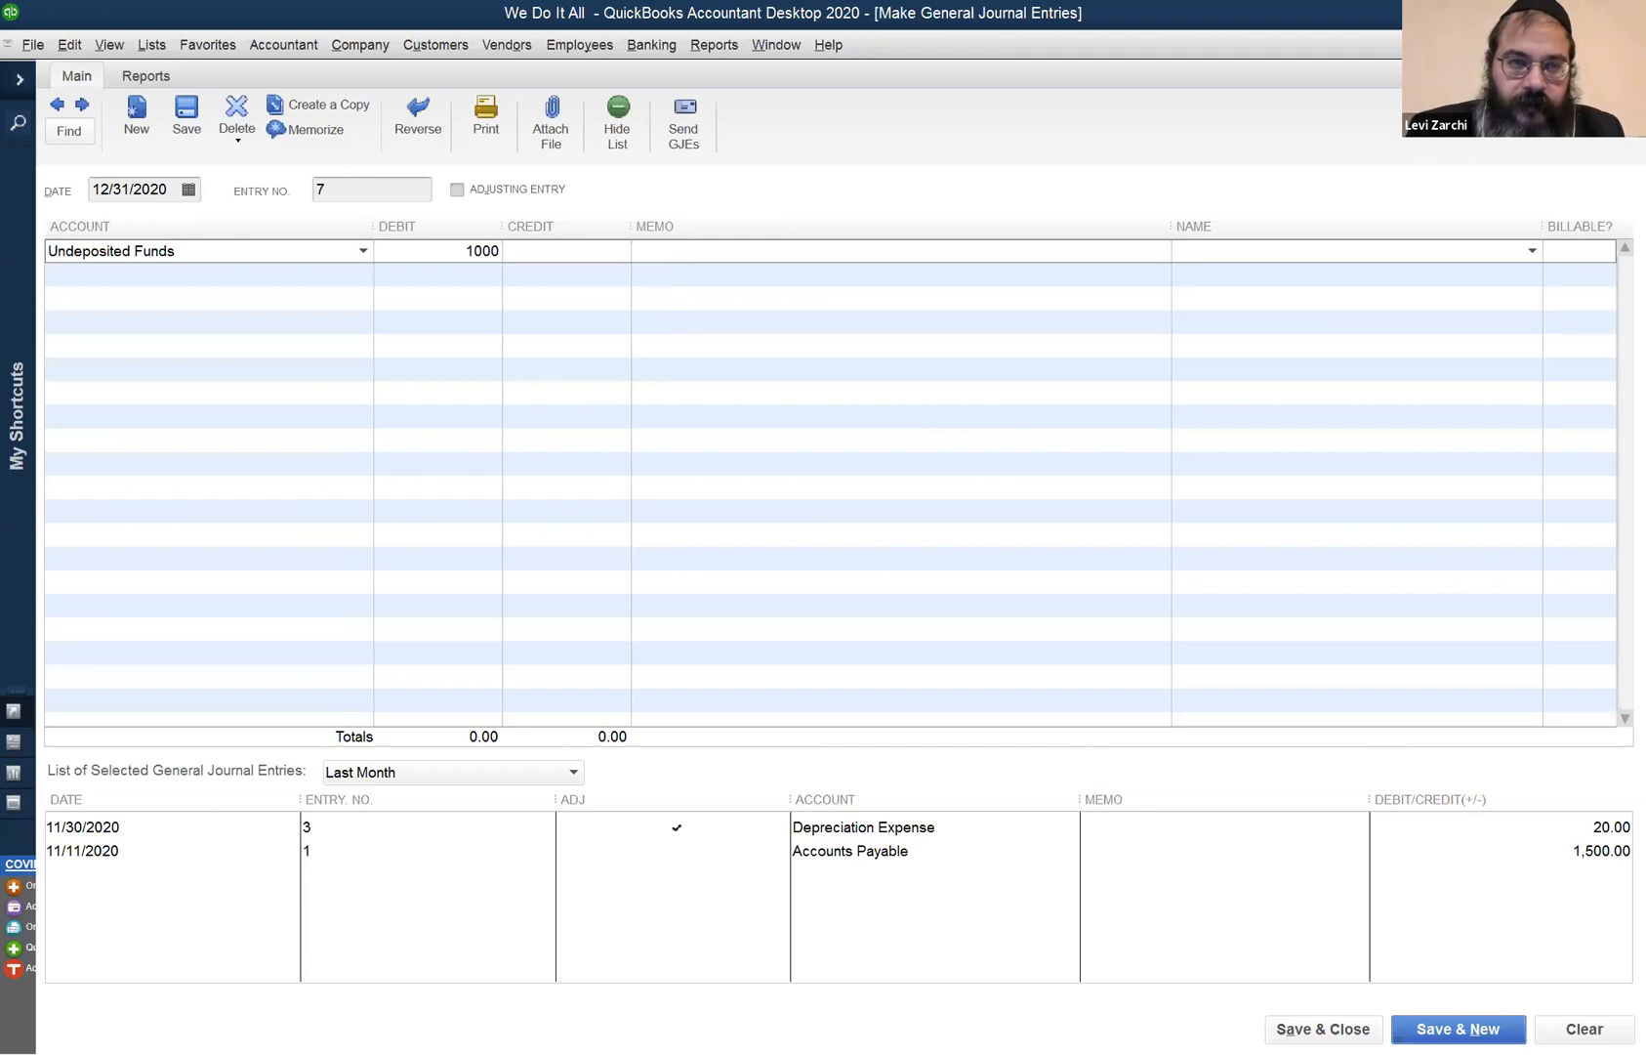
pyautogui.click(221, 275)
# - Credit Accounts Receivable 300.00 and enter the customer's name on that line
pyautogui.write('a')
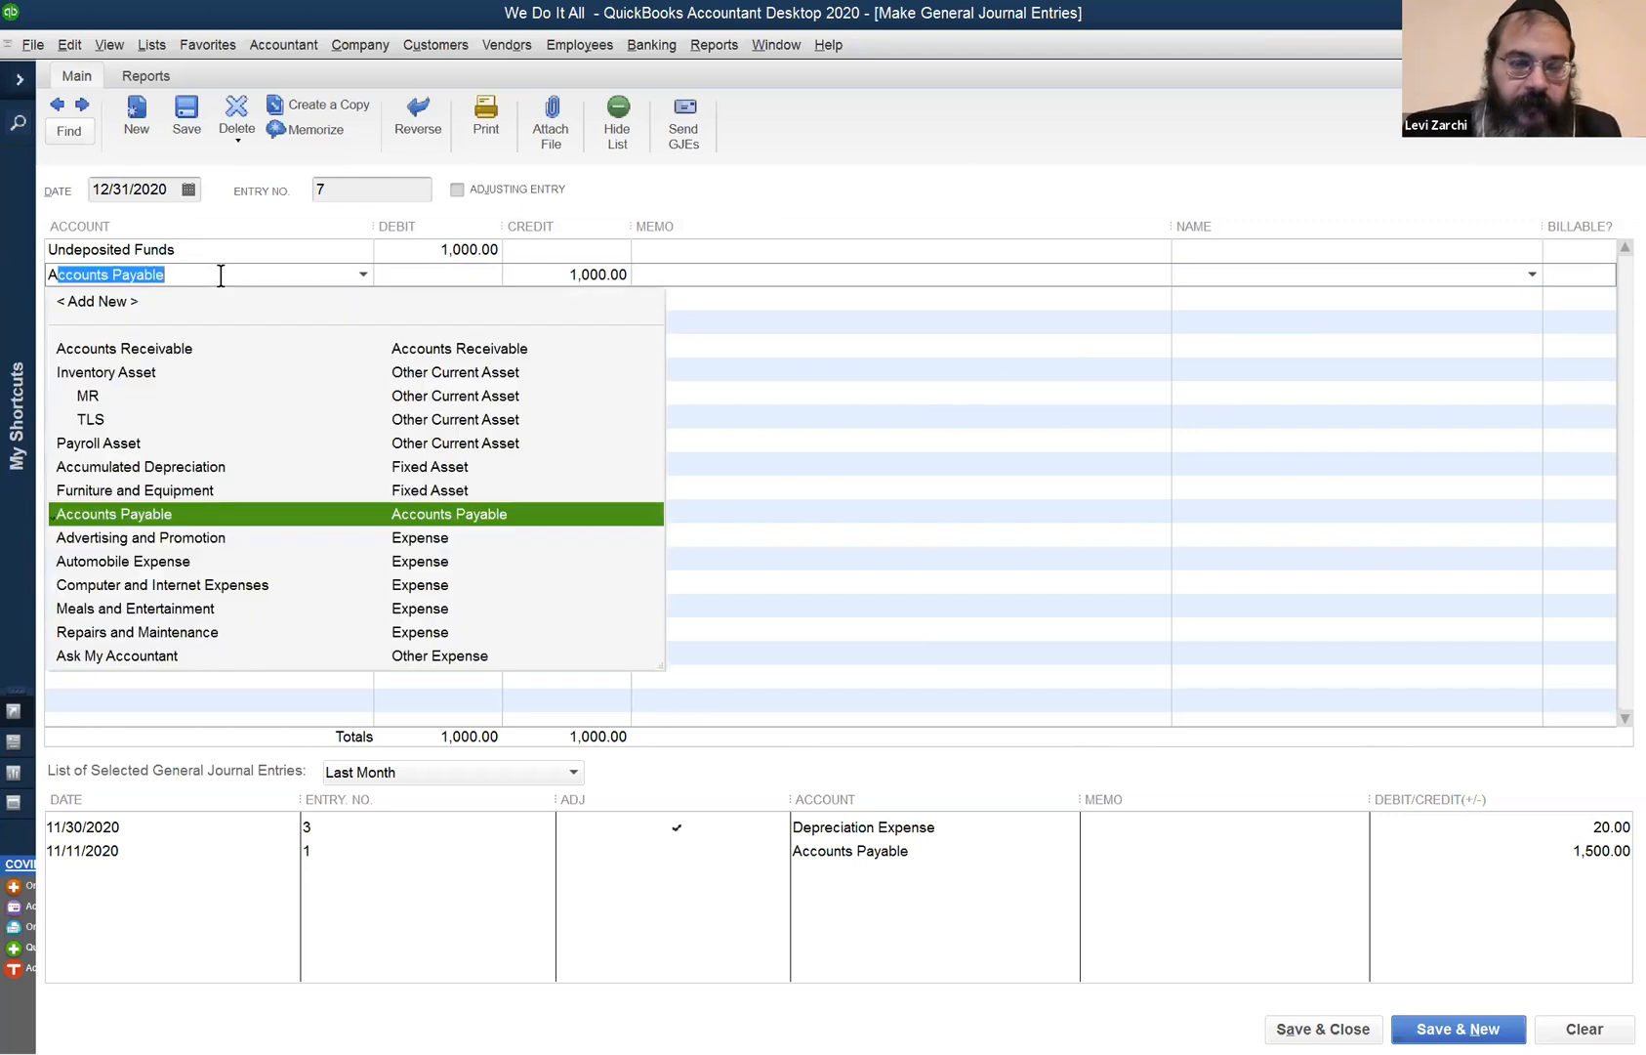
pyautogui.write('cc')
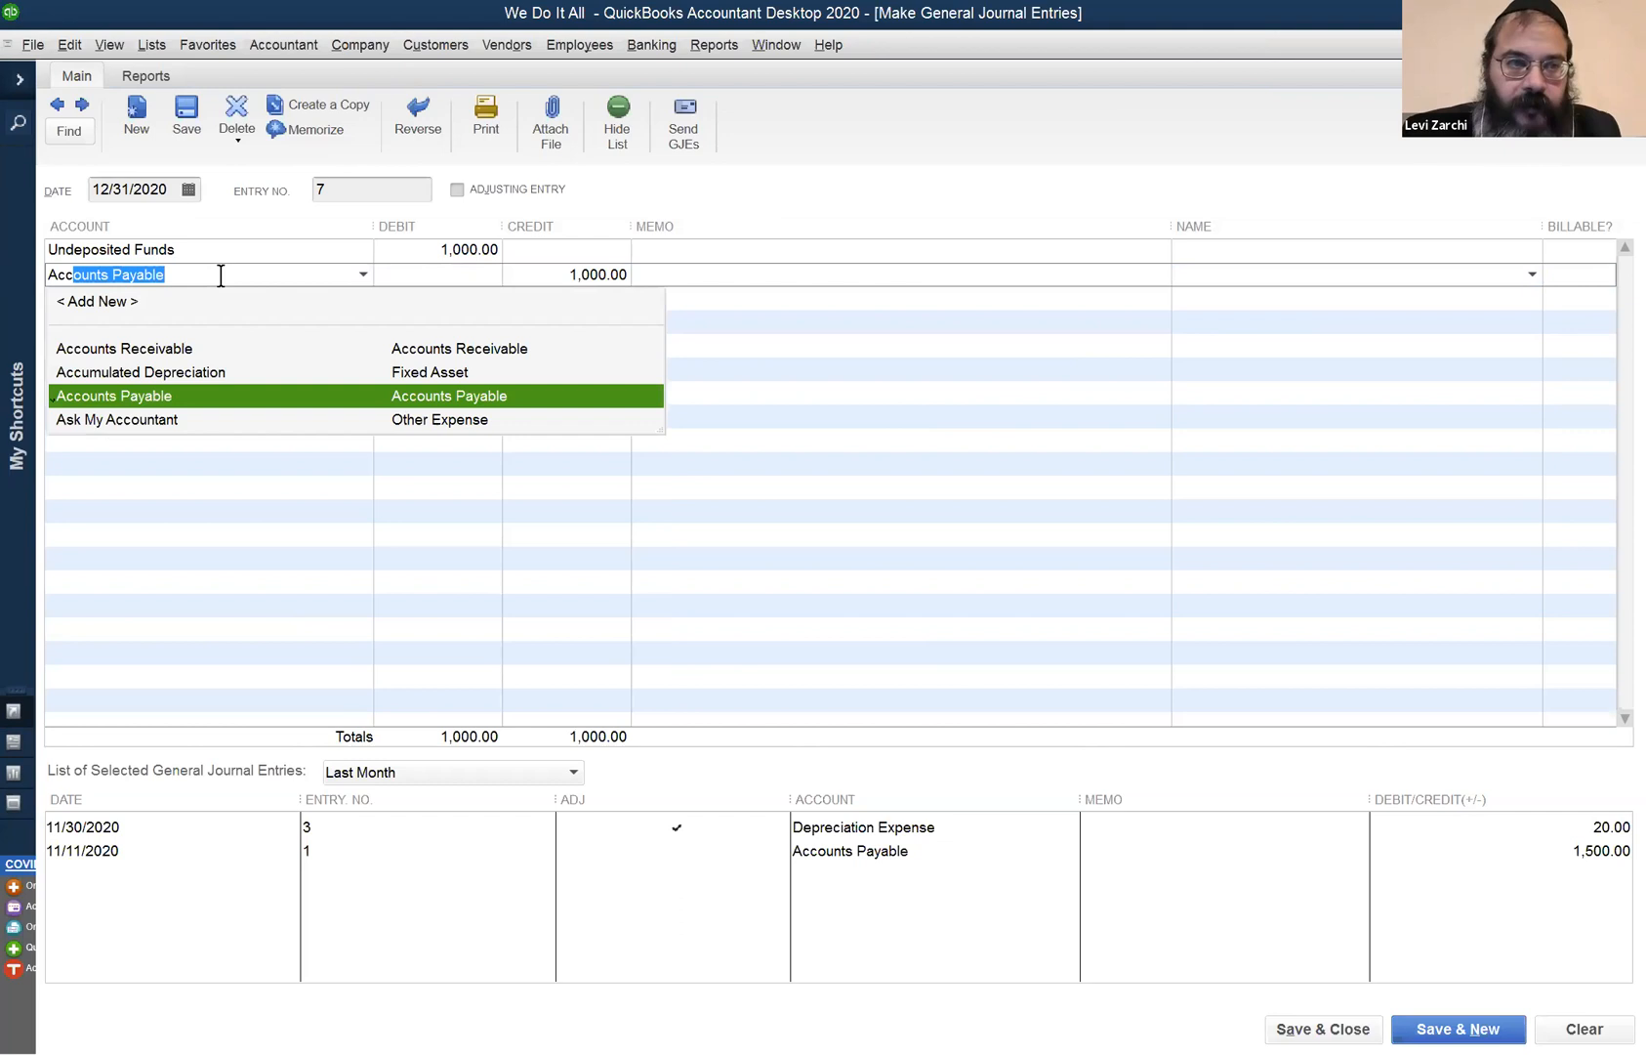
pyautogui.press('Up')
pyautogui.press('Up')
pyautogui.press('Tab')
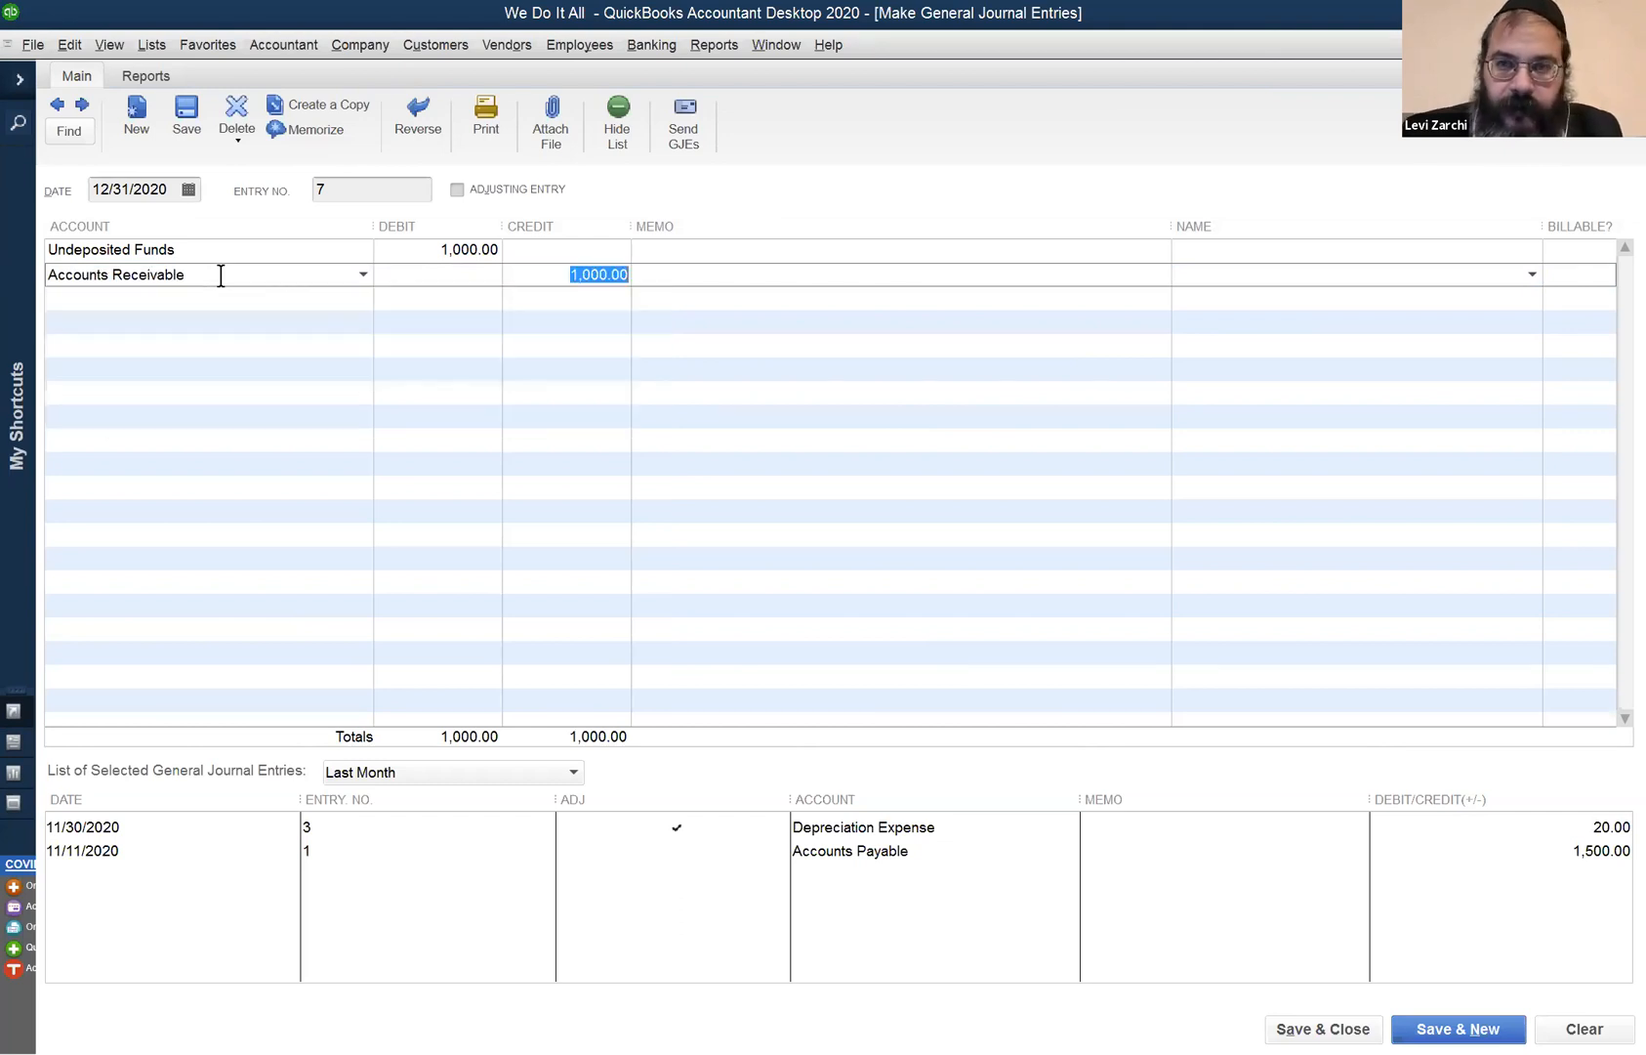
pyautogui.write('300')
pyautogui.press('Tab')
pyautogui.press('Tab')
pyautogui.write('Ploni Almoni')
pyautogui.click(89, 304)
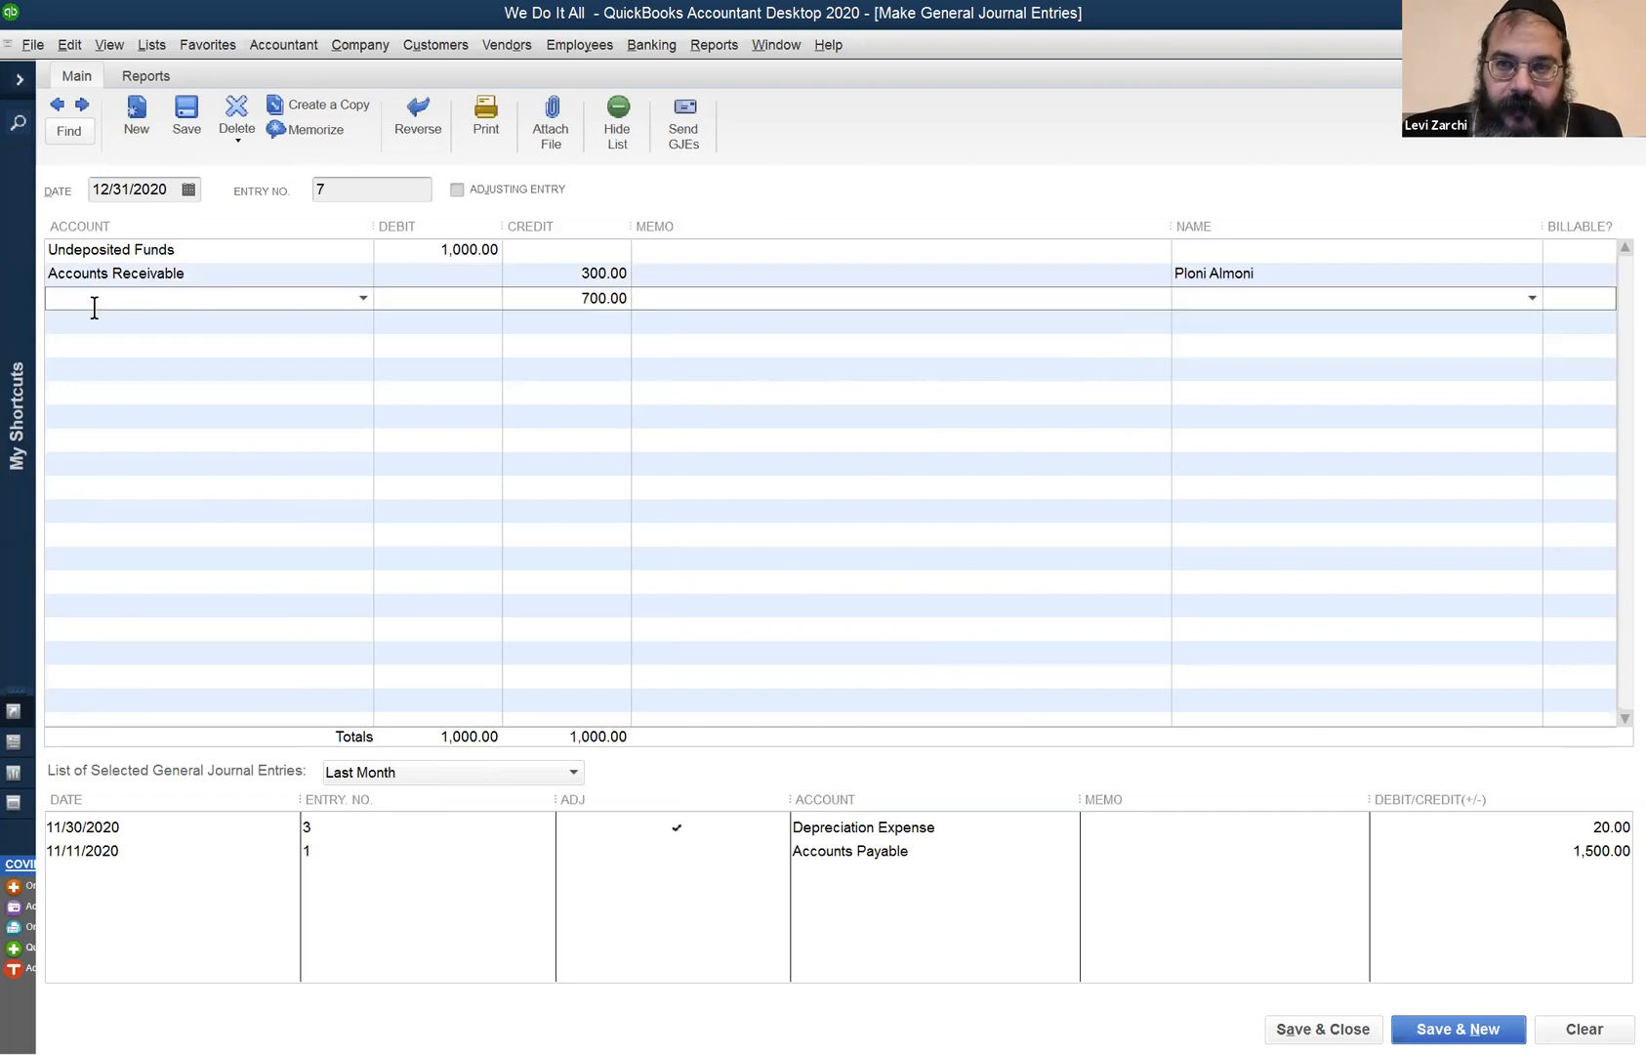
# - Credit the remaining 700.00 to Unearned Revenue
pyautogui.write('U')
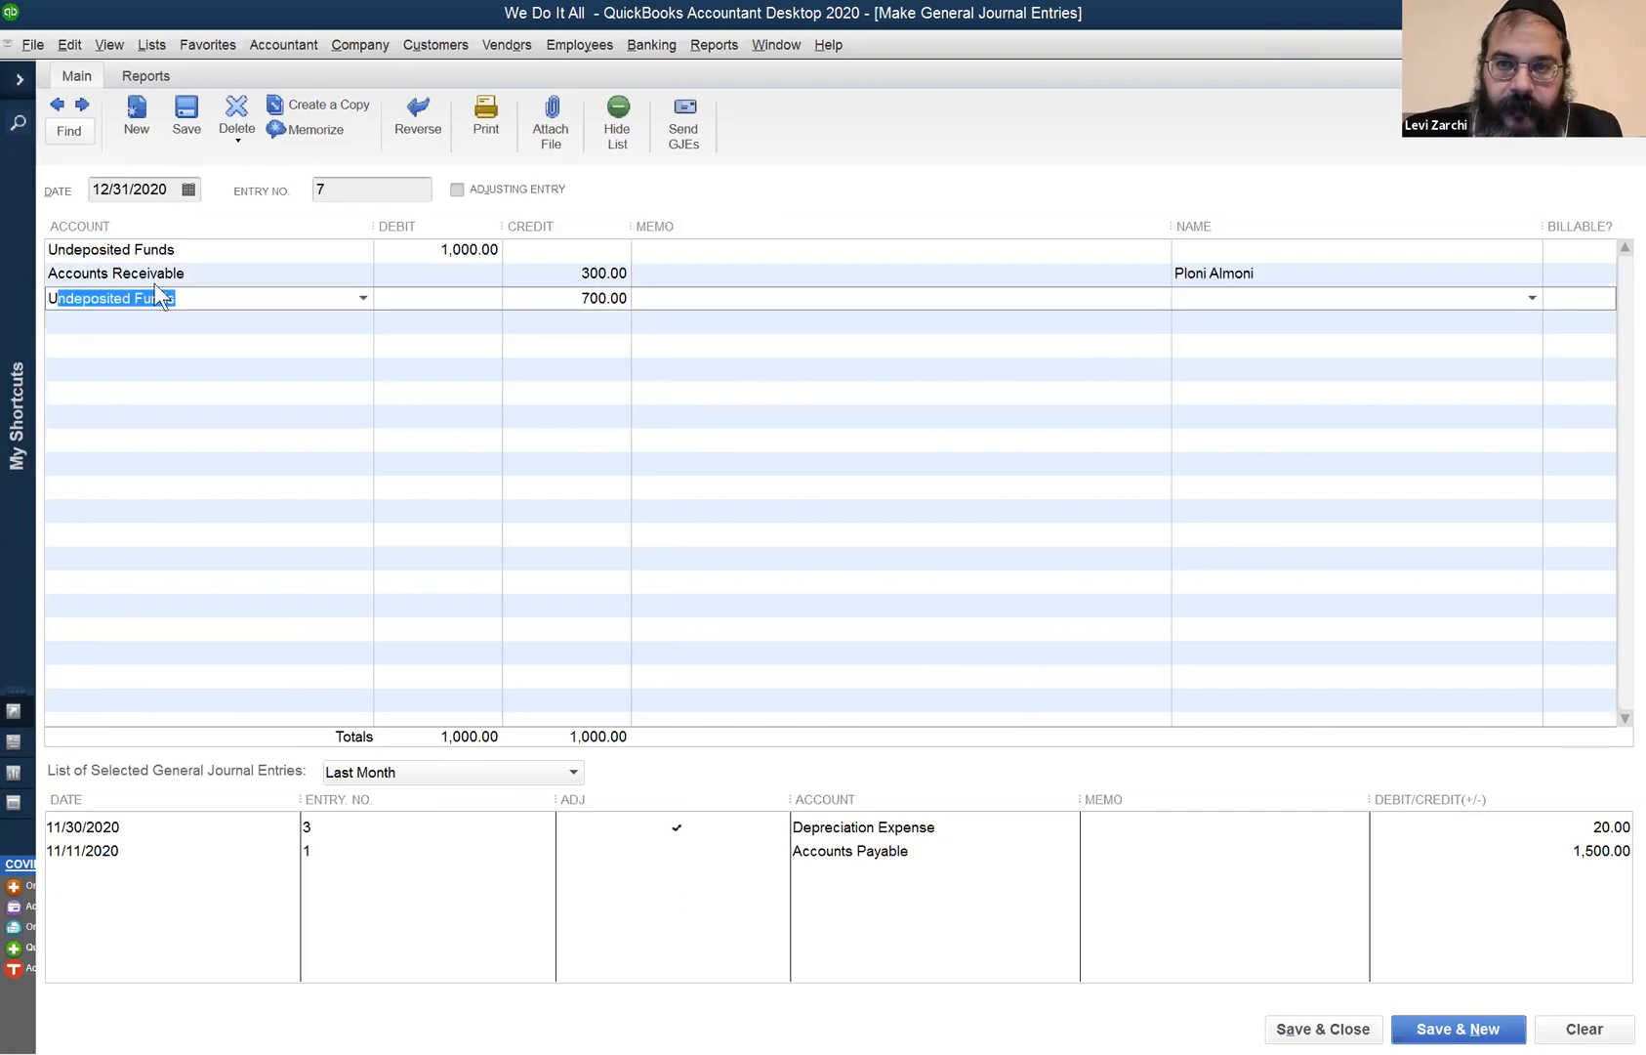
pyautogui.write('n')
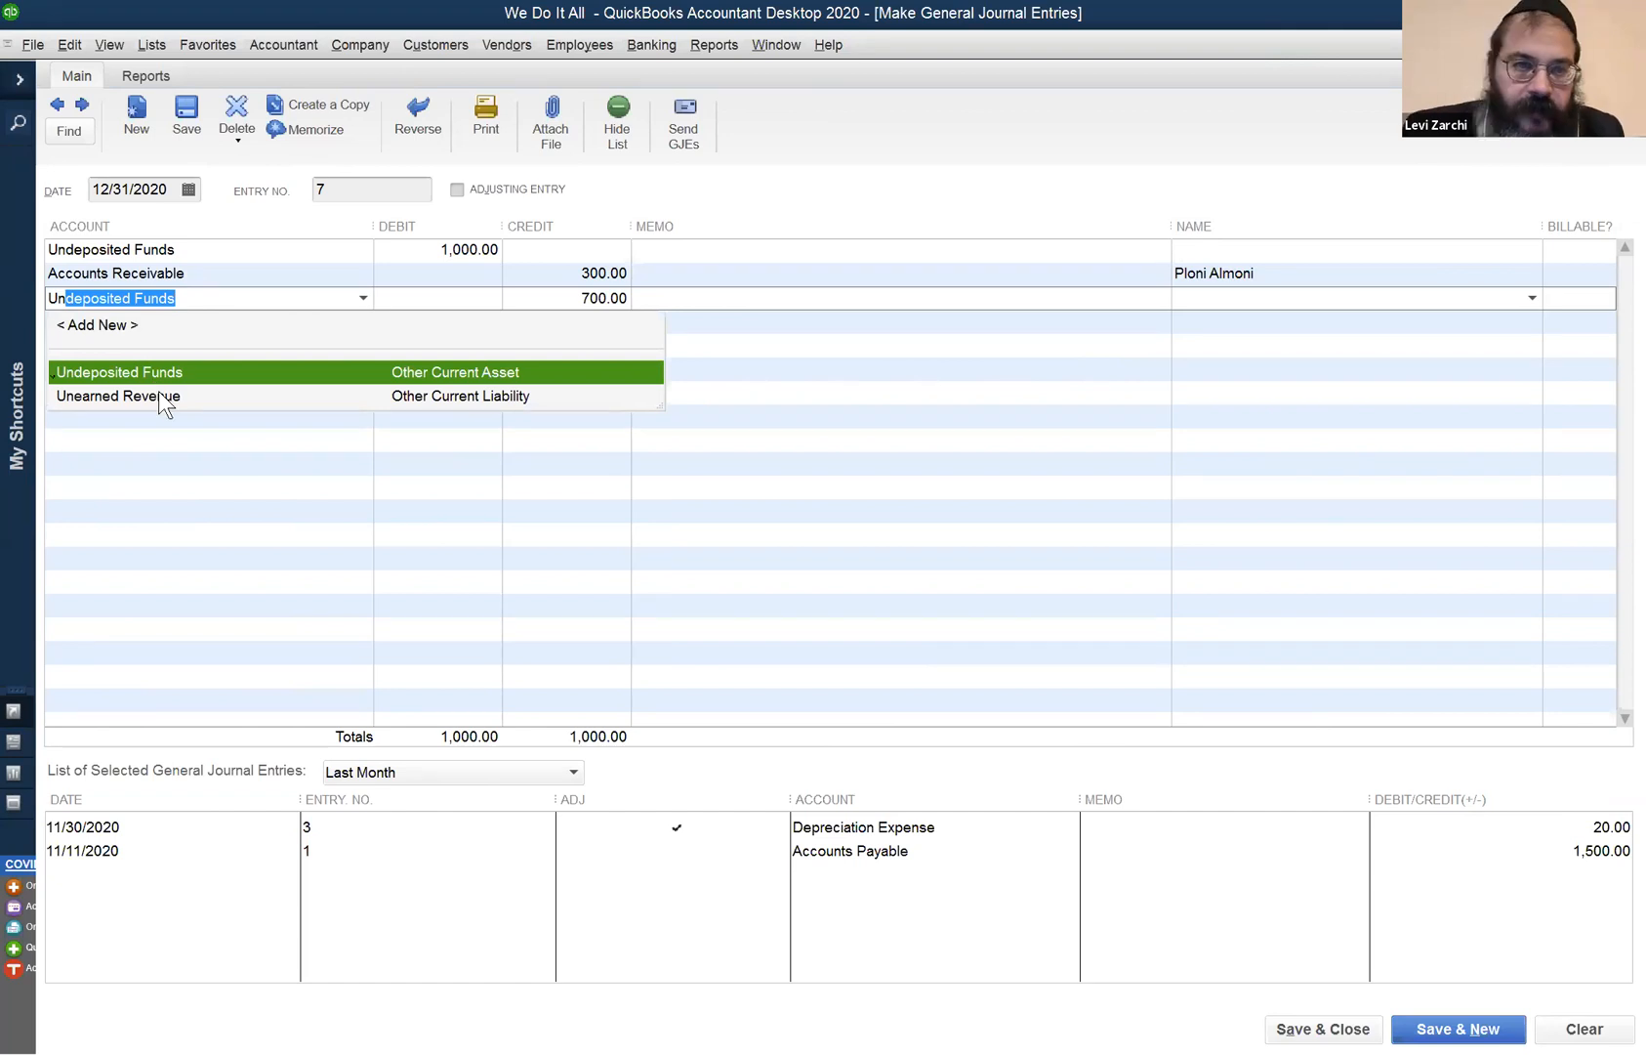
pyautogui.click(159, 392)
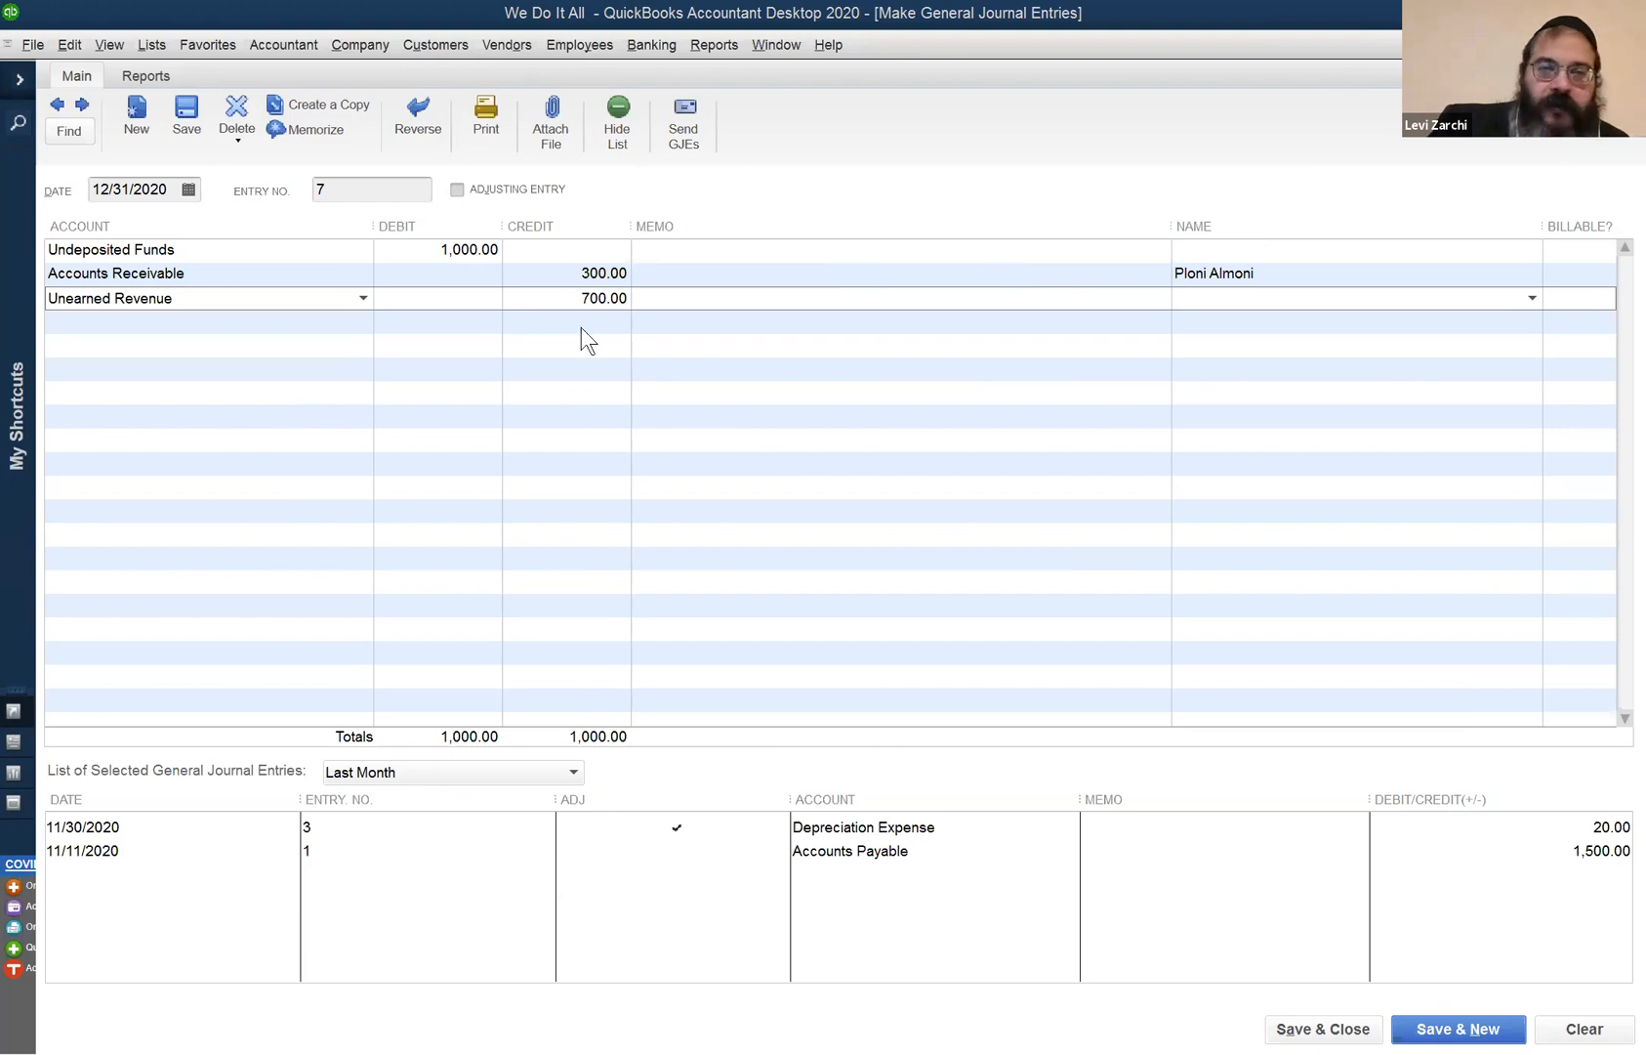
pyautogui.click(779, 46)
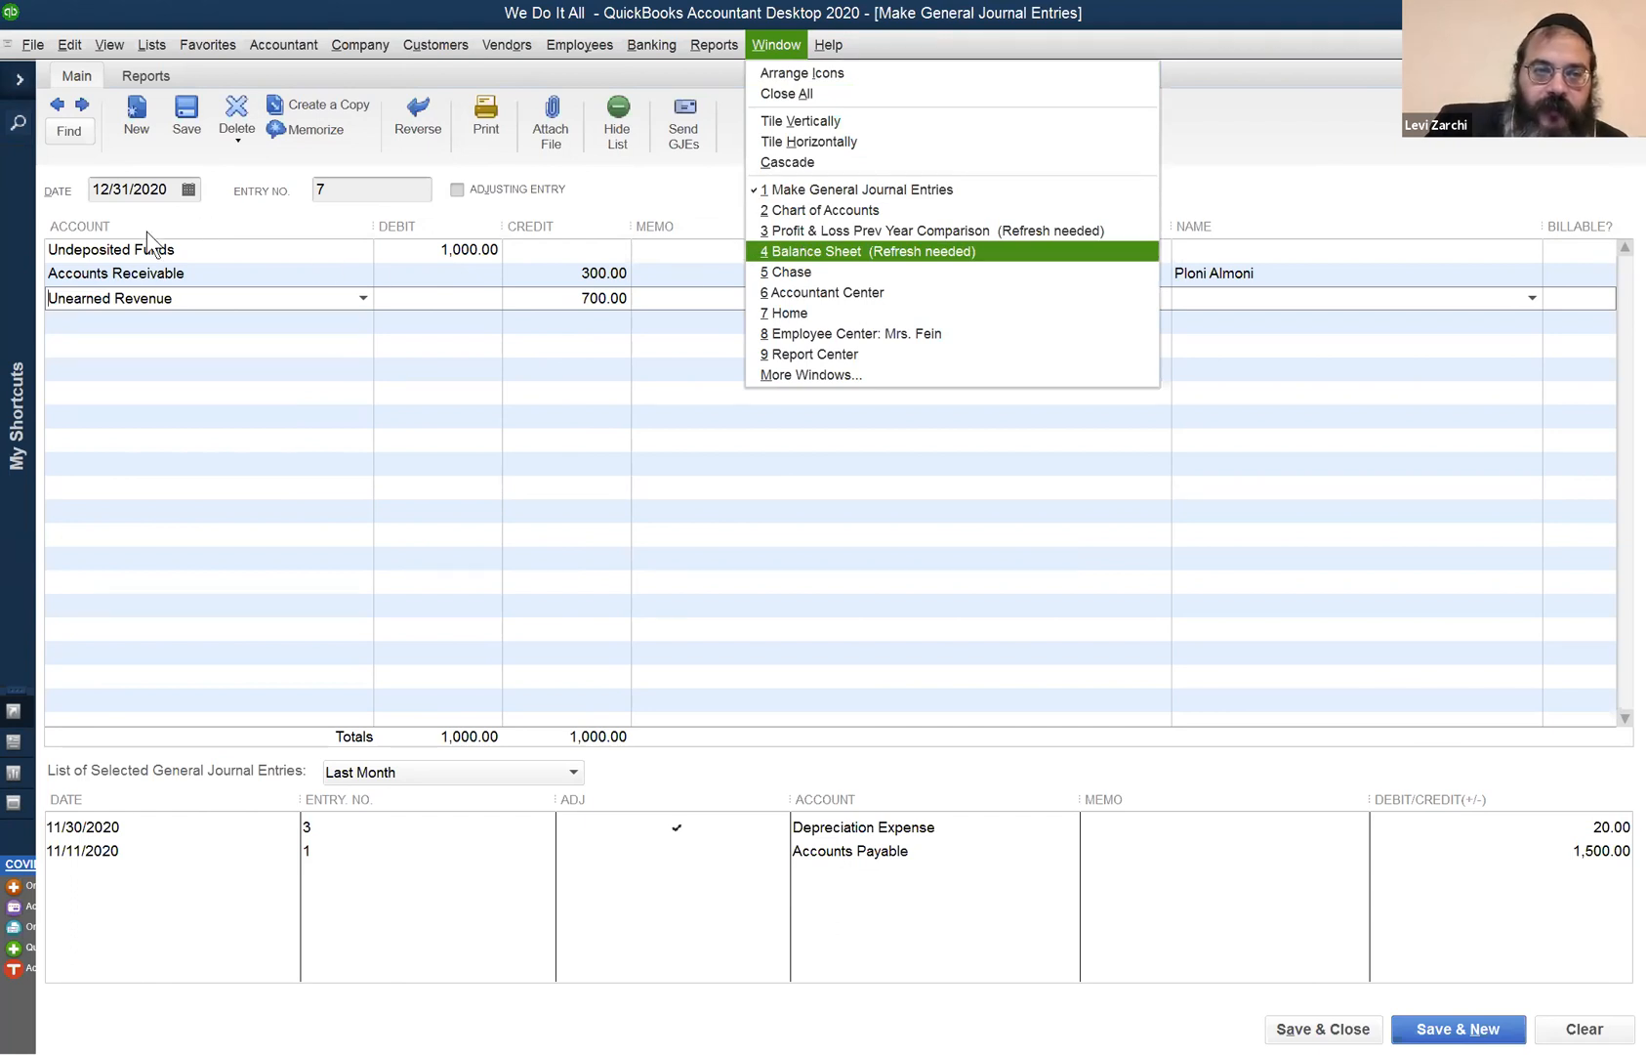
# - View the Balance Sheet, then refresh the Profit & Loss Prev Year Comparison ending 12/31/2020
pyautogui.press('Return')
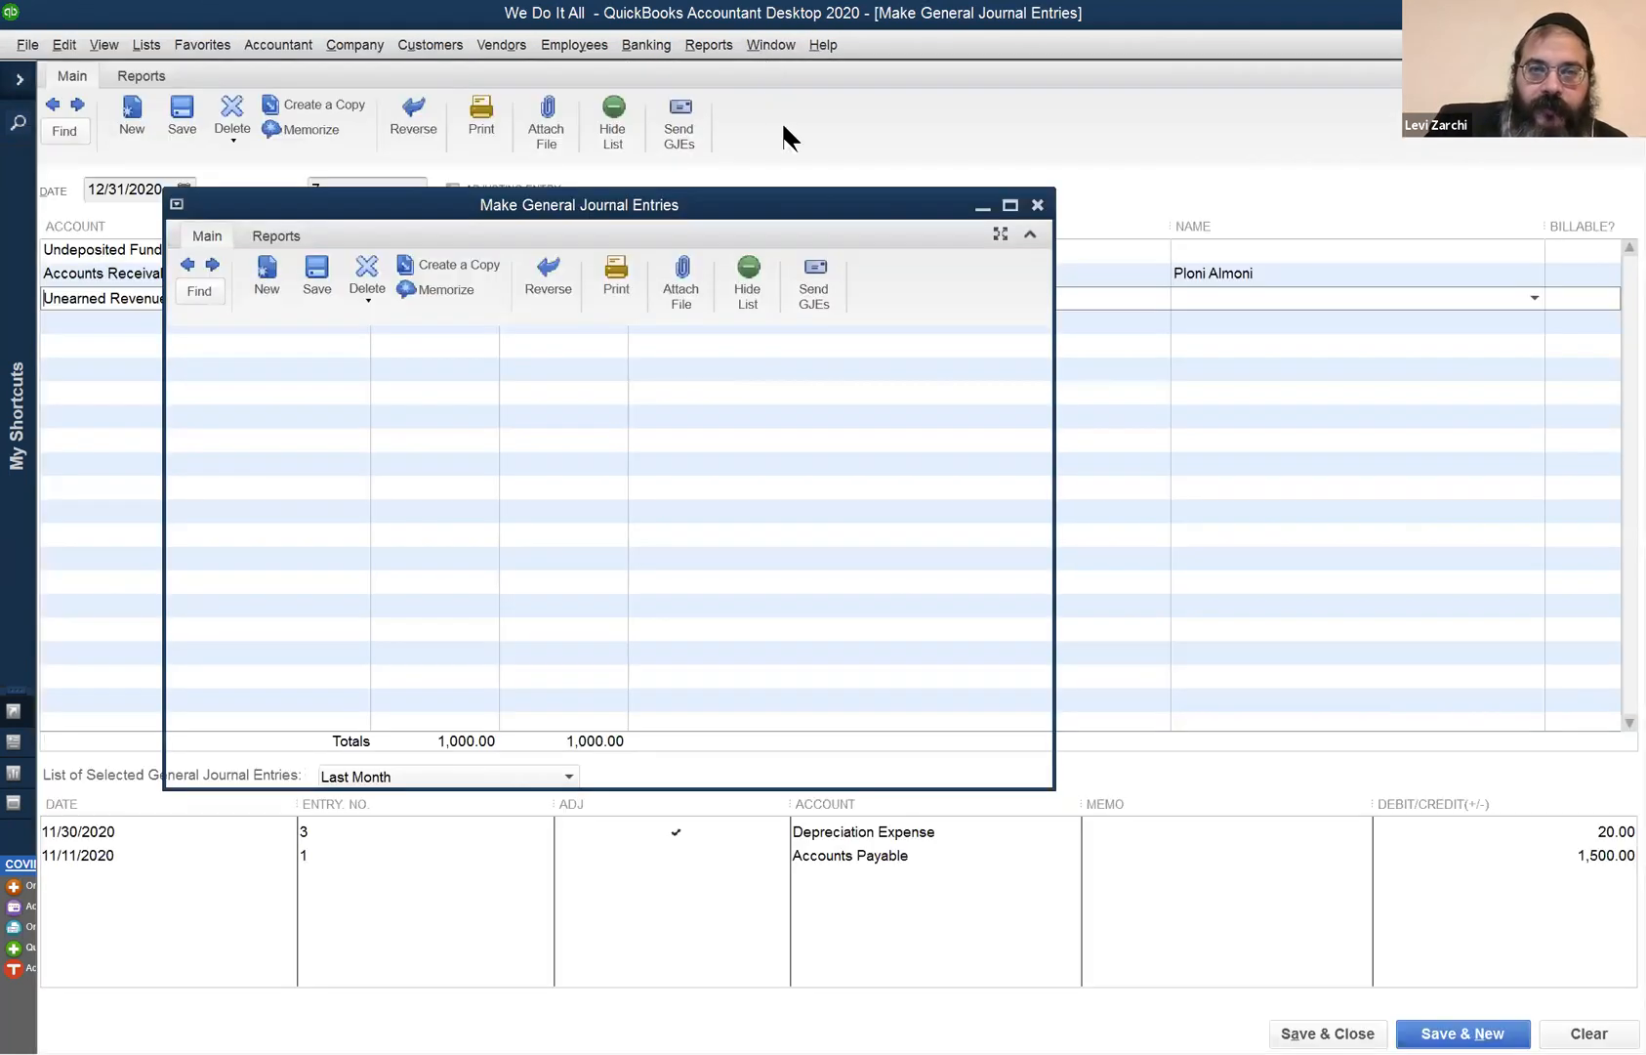
pyautogui.click(777, 45)
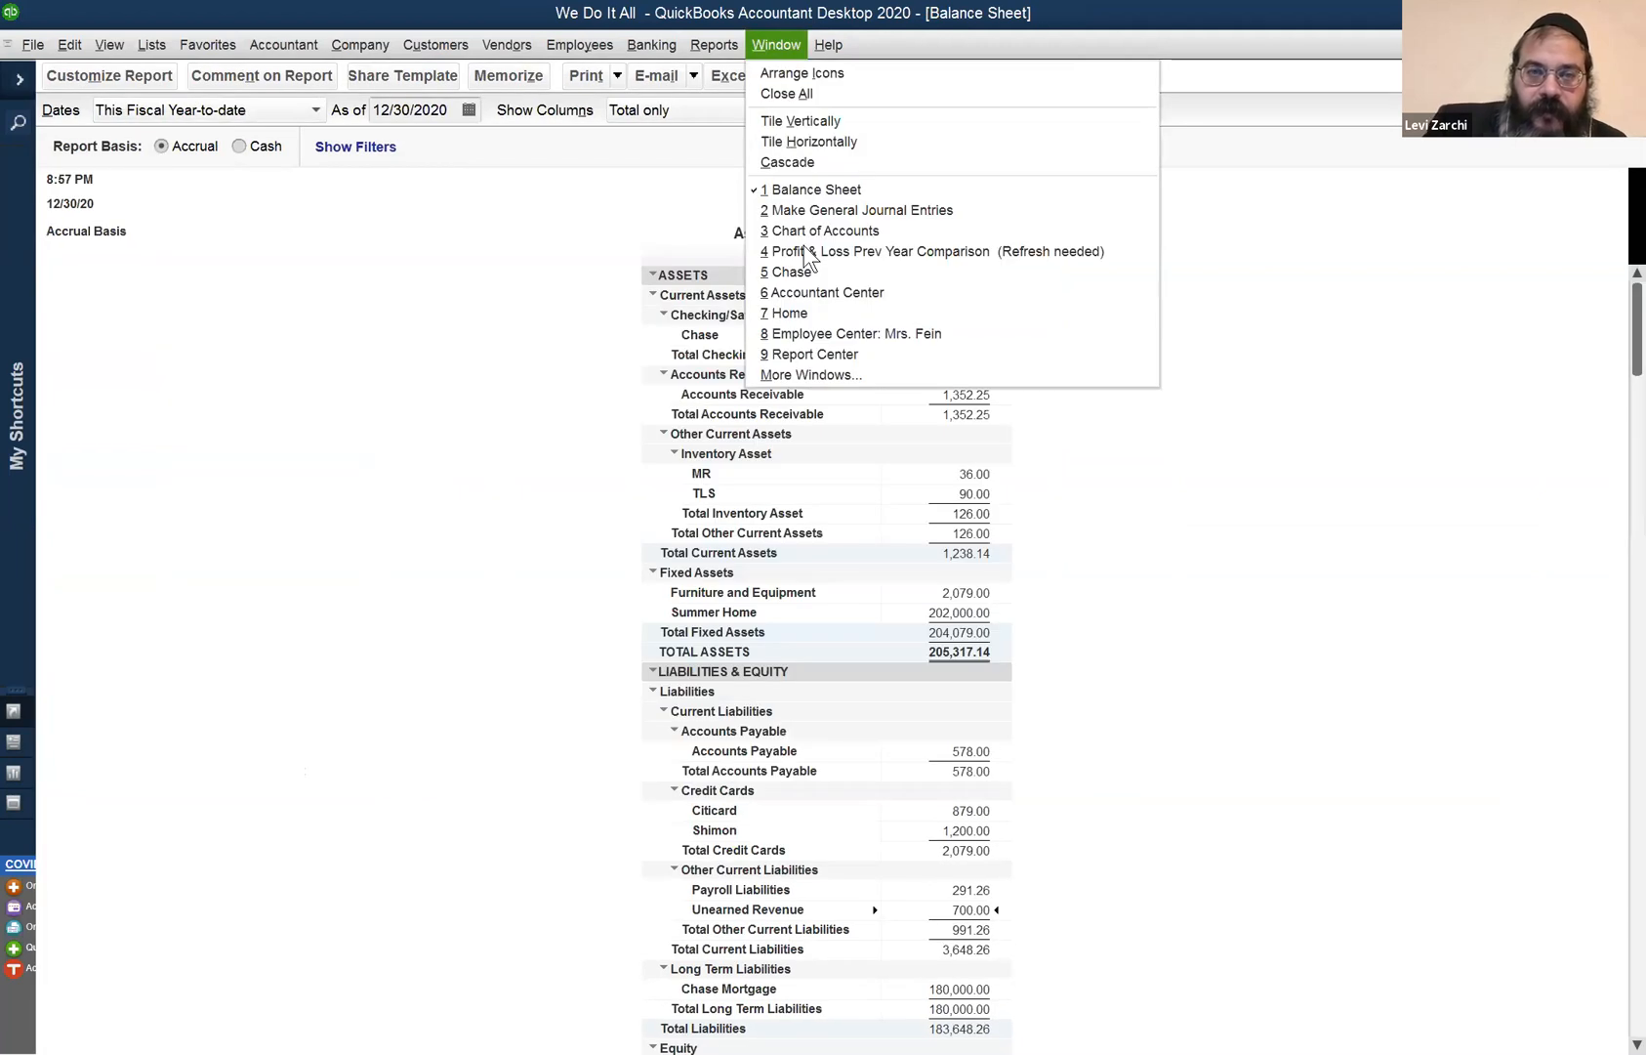
pyautogui.click(817, 190)
pyautogui.click(157, 236)
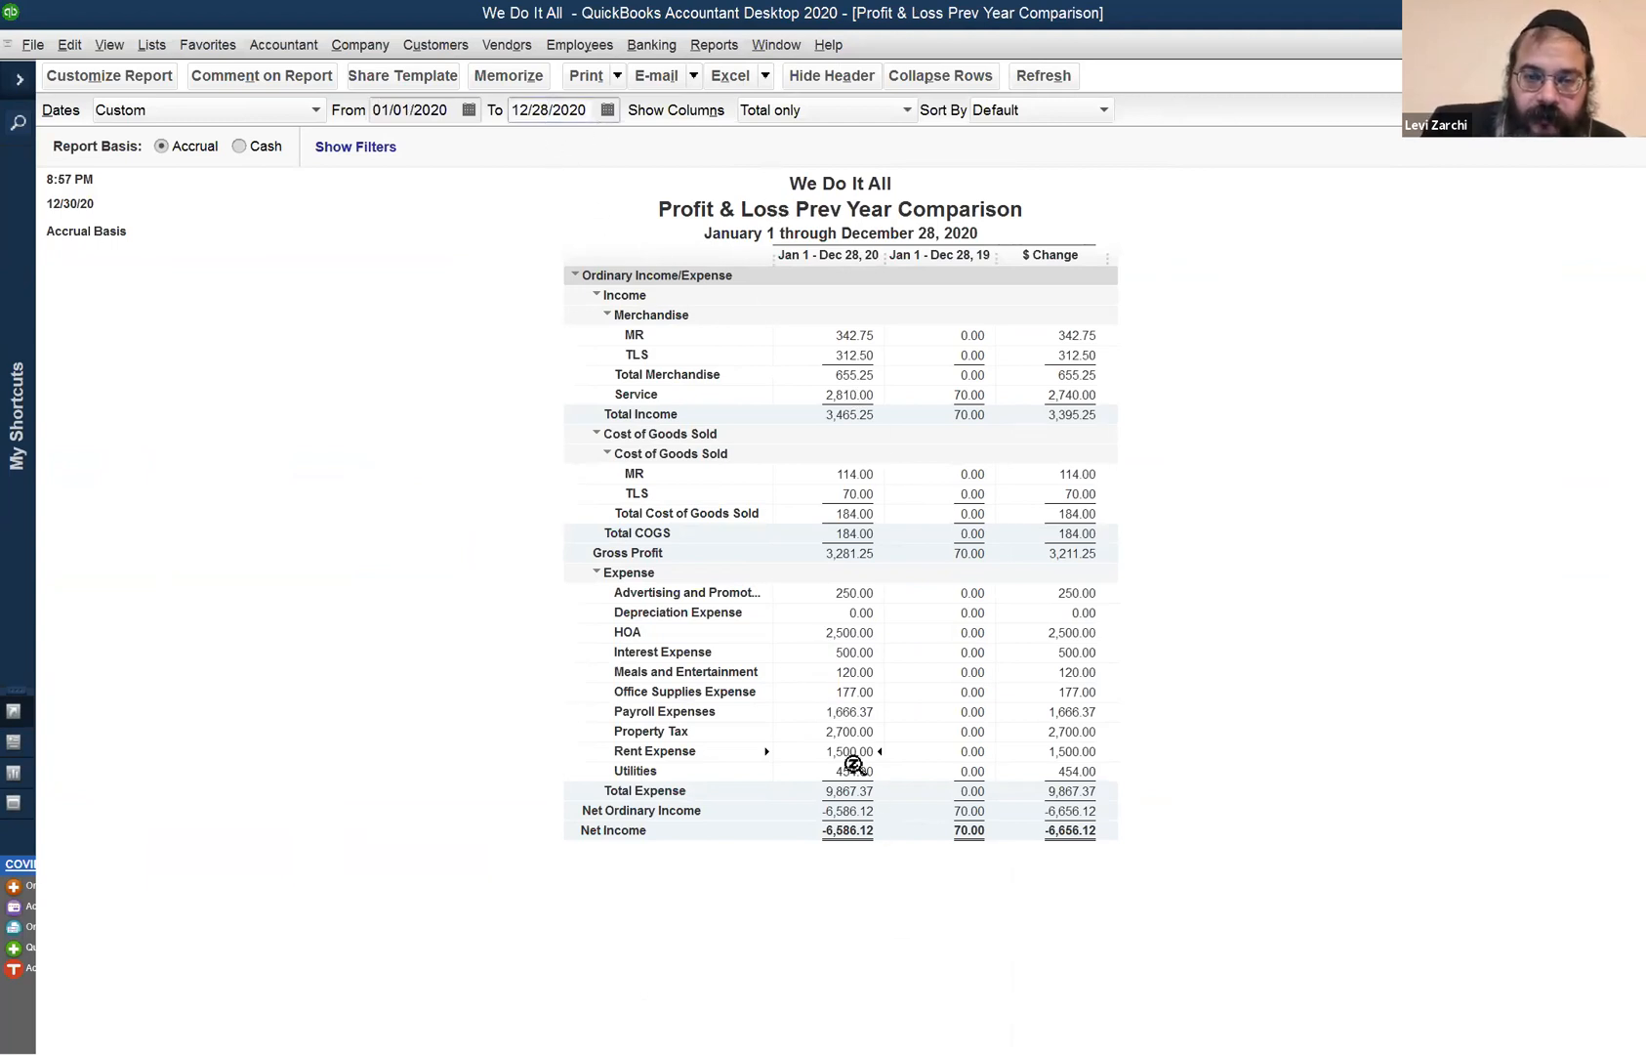
pyautogui.moveTo(539, 109); pyautogui.dragTo(554, 112)
pyautogui.press('r')
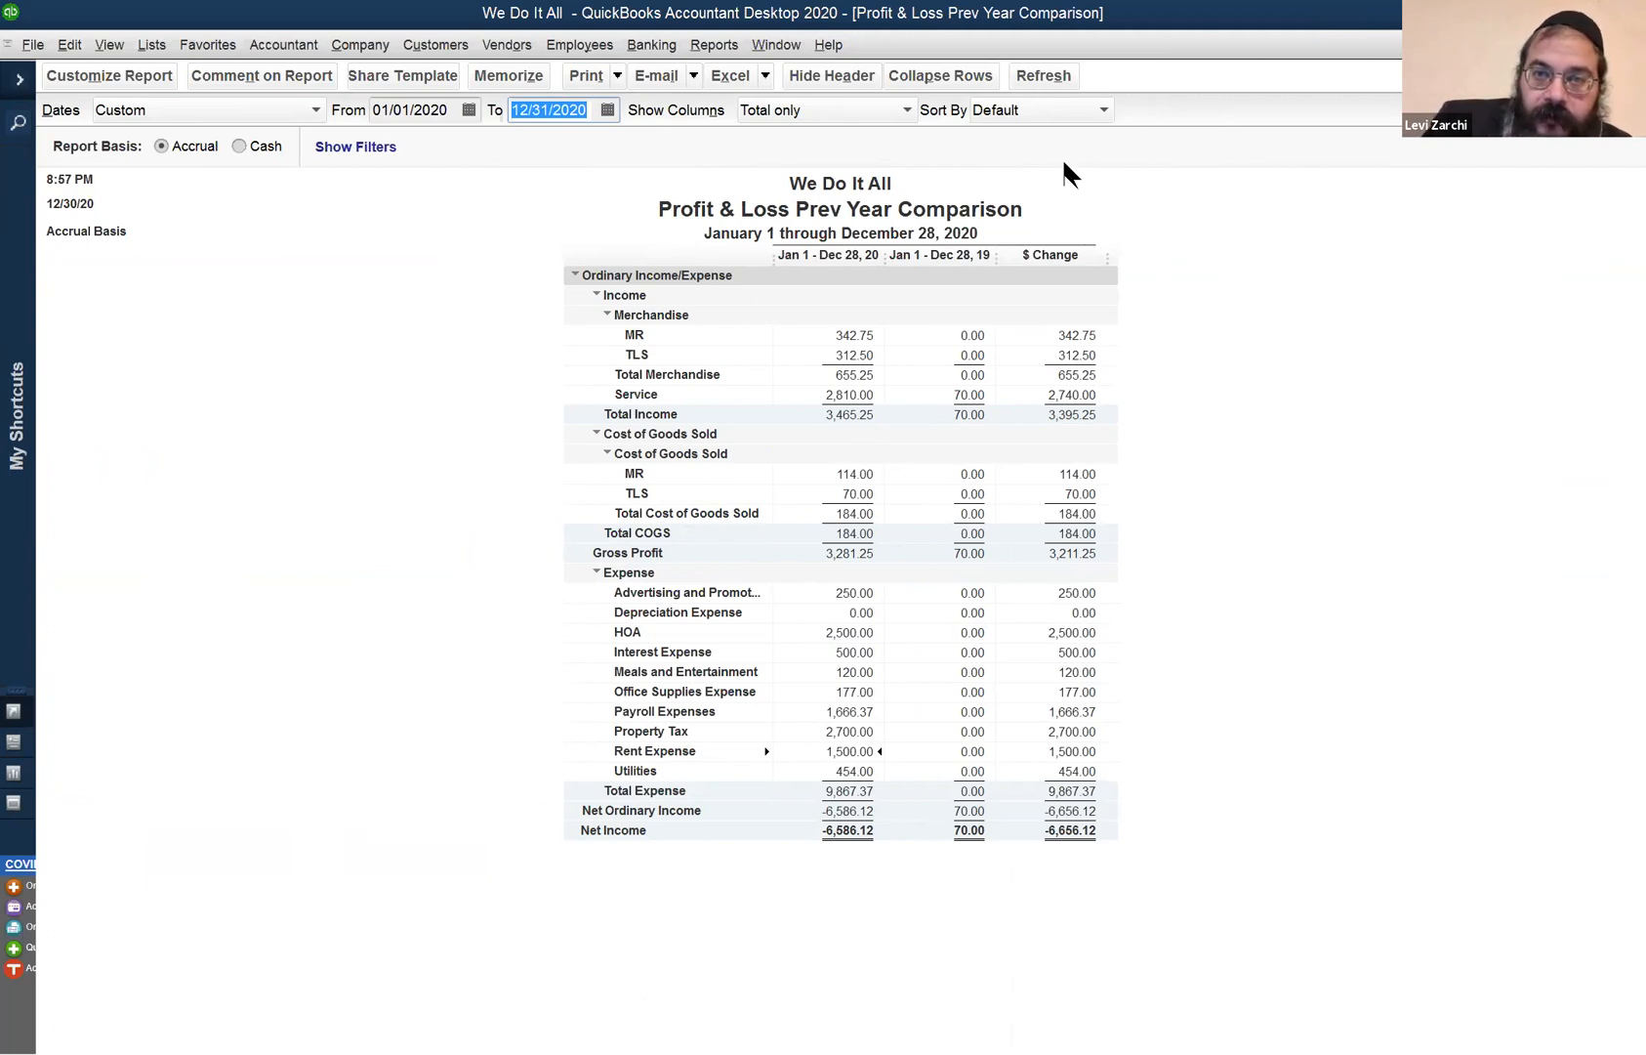
pyautogui.click(1063, 75)
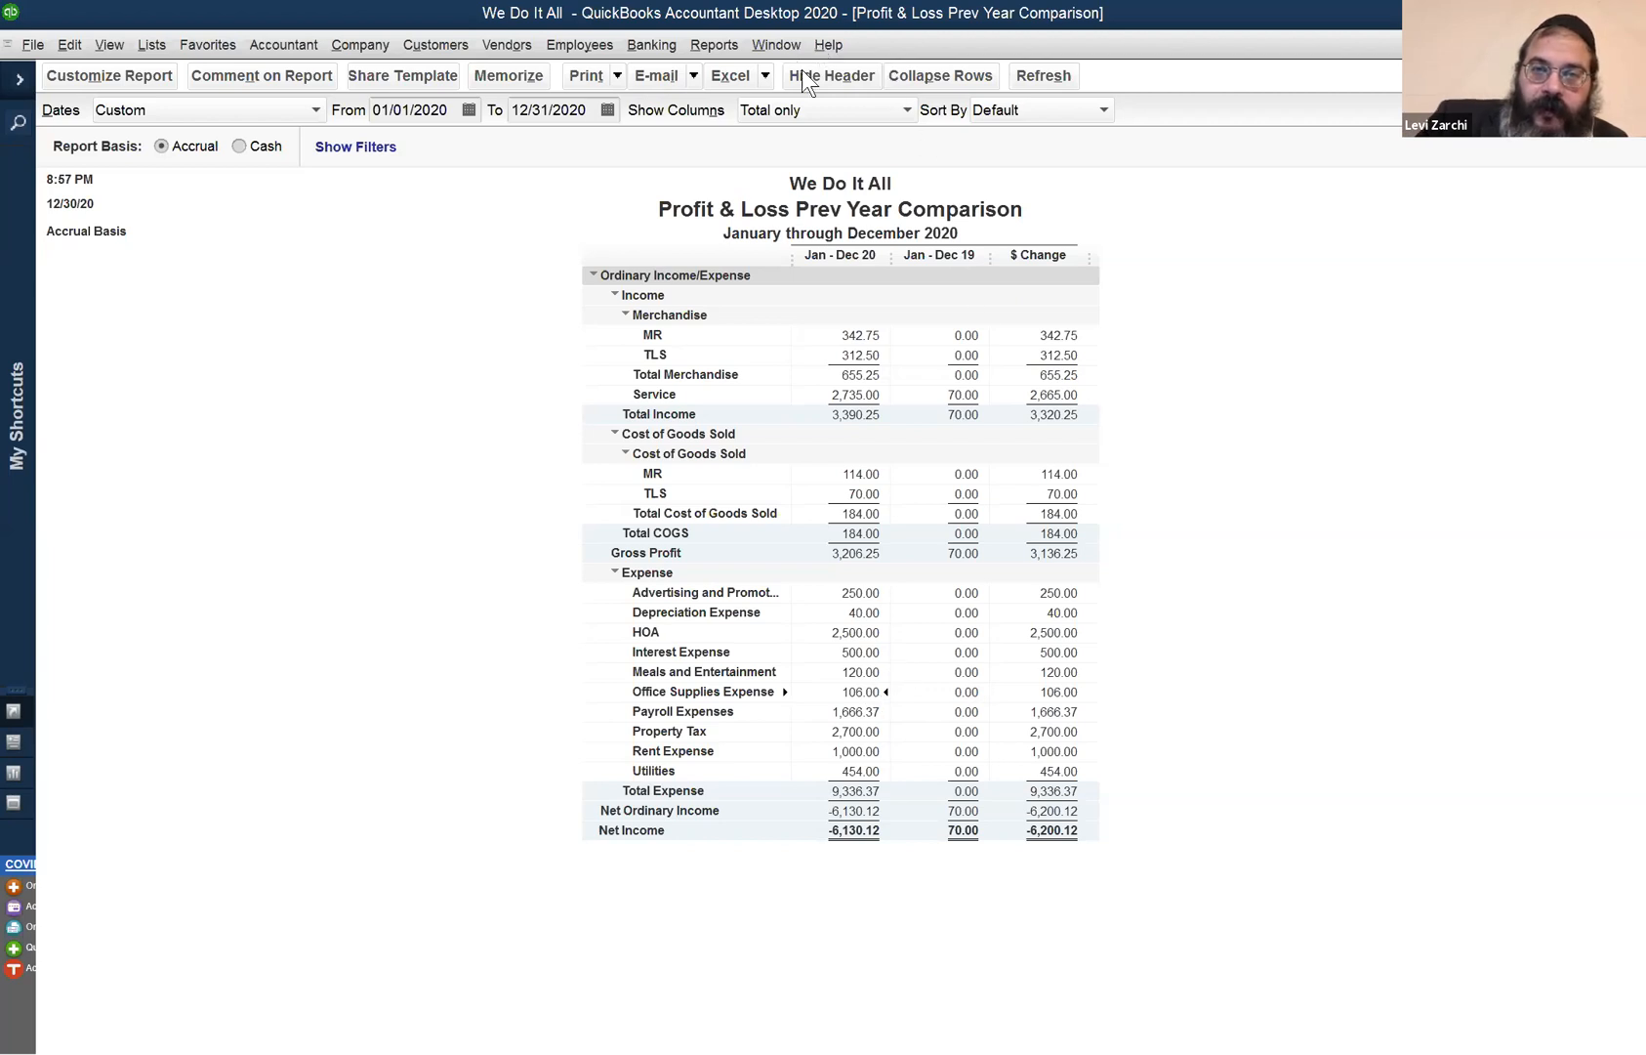
# - Review the full-year 2020 Profit & Loss comparison (total expense 9,336.37), then open the window list
pyautogui.click(781, 45)
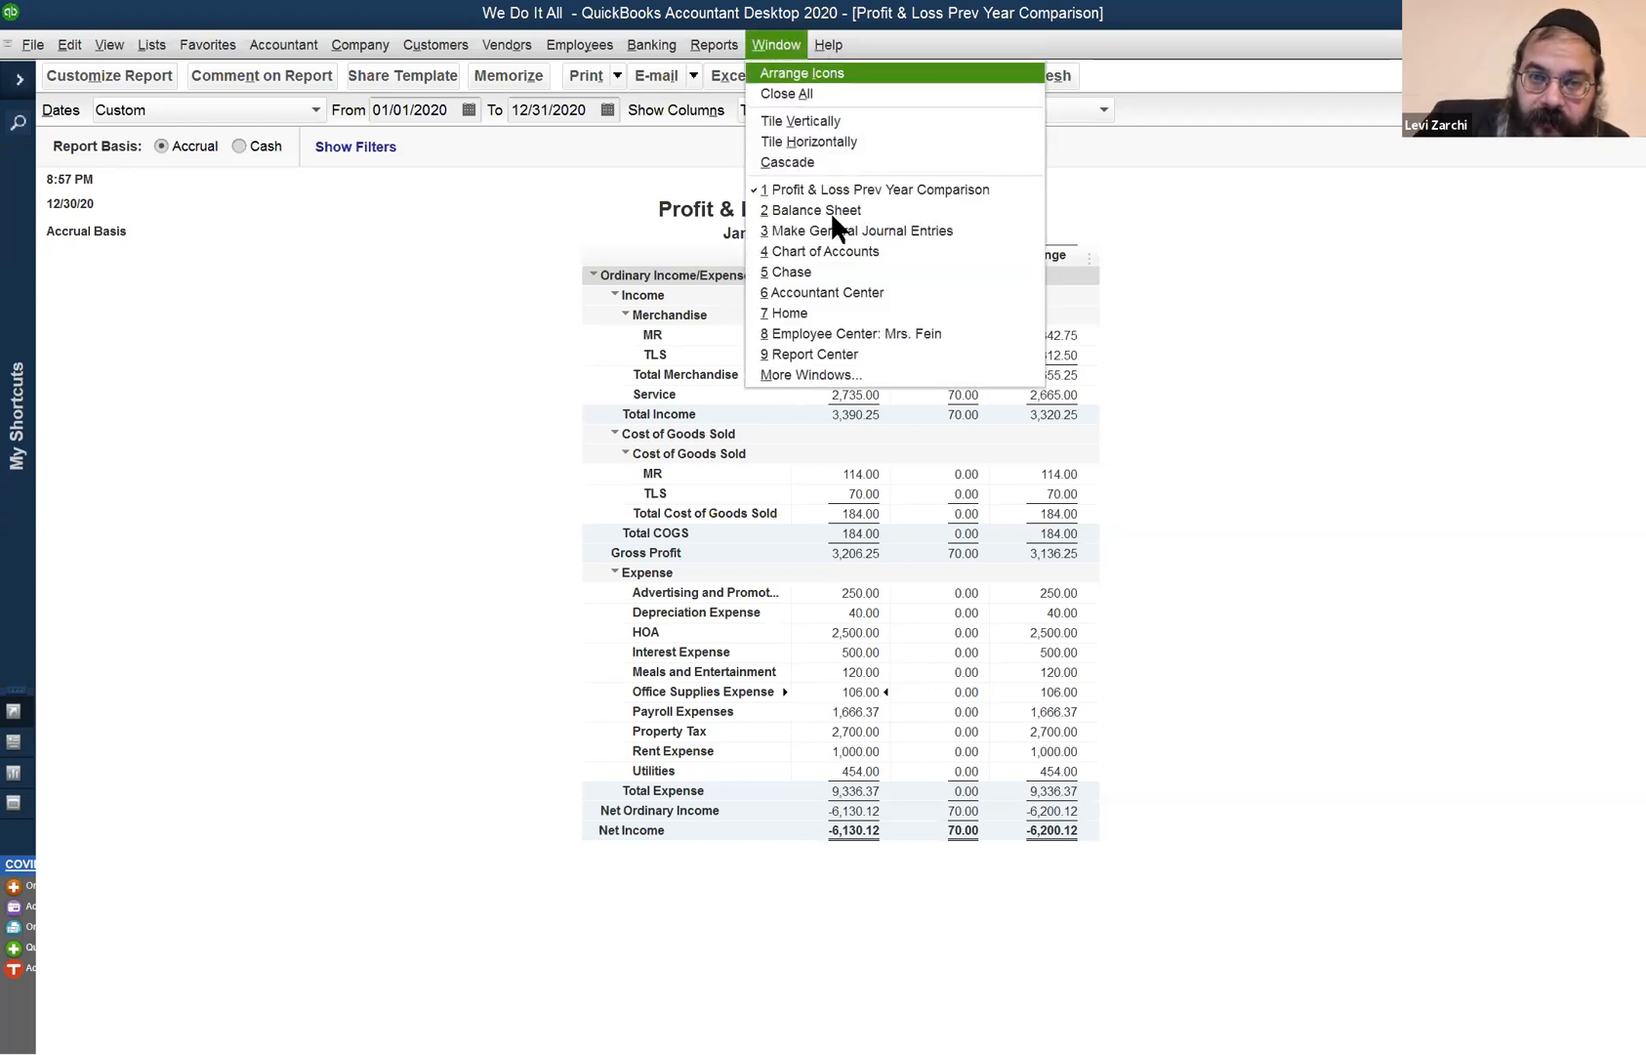
# - Switch to the Balance Sheet and set its as-of date to 12/31/2020
pyautogui.click(814, 208)
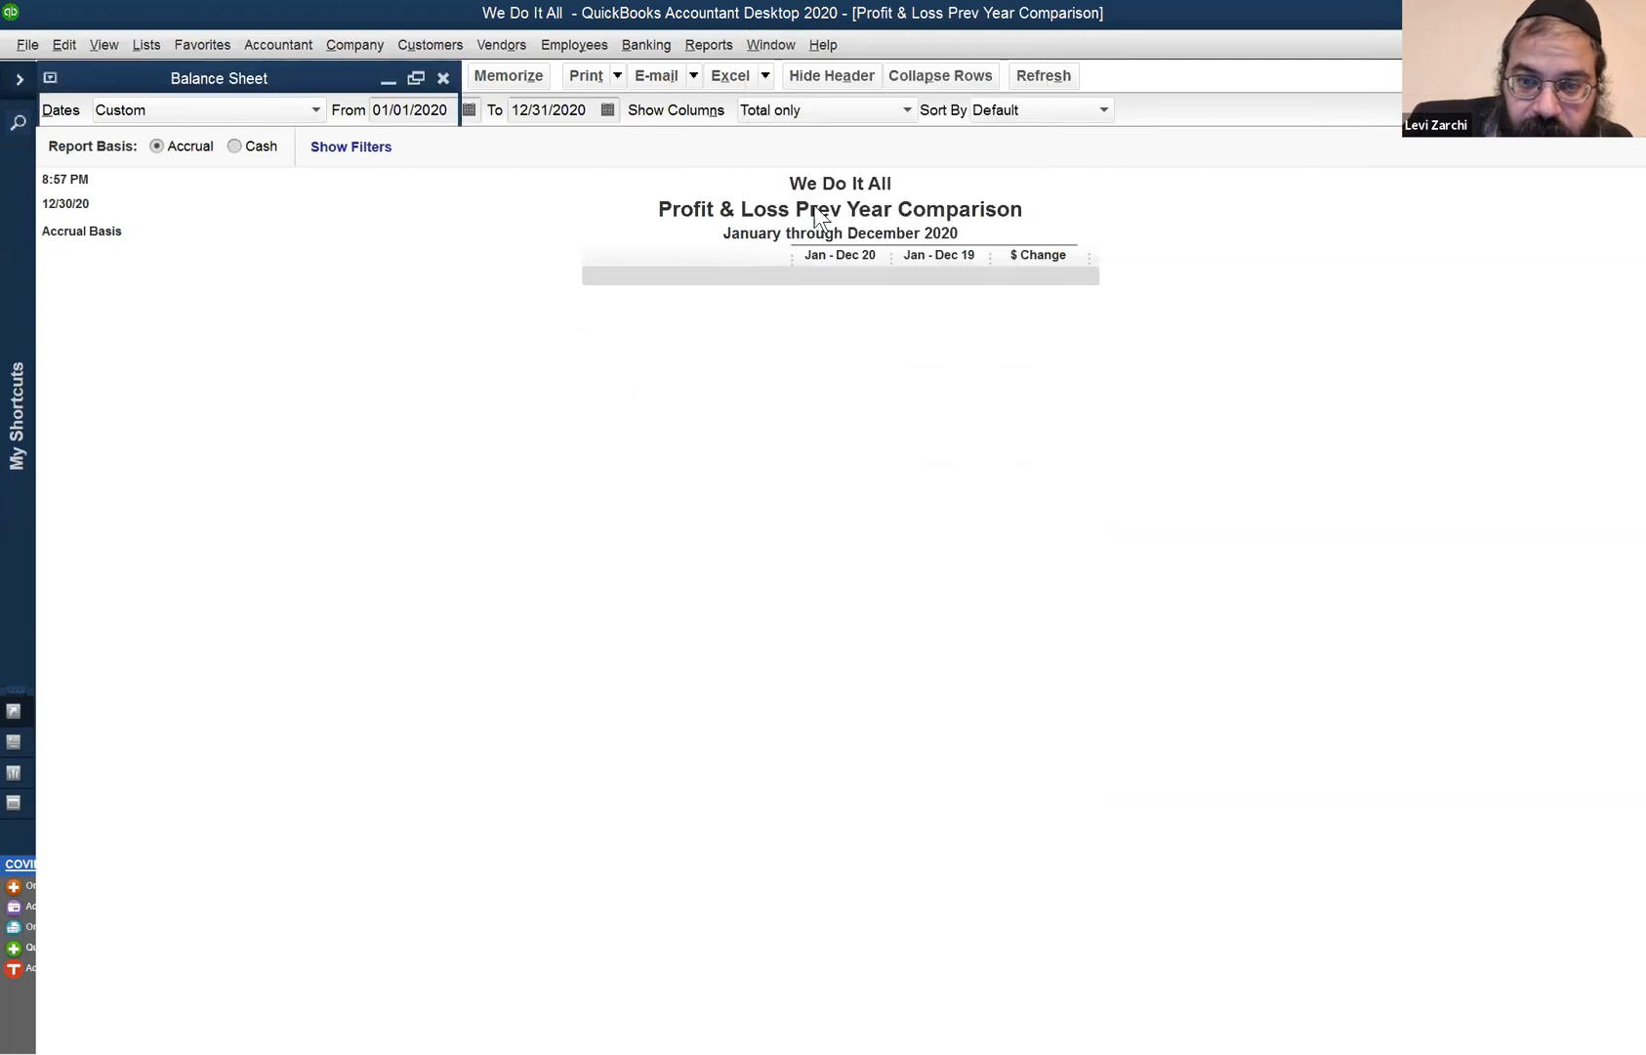
pyautogui.scroll(-3, 918, 586)
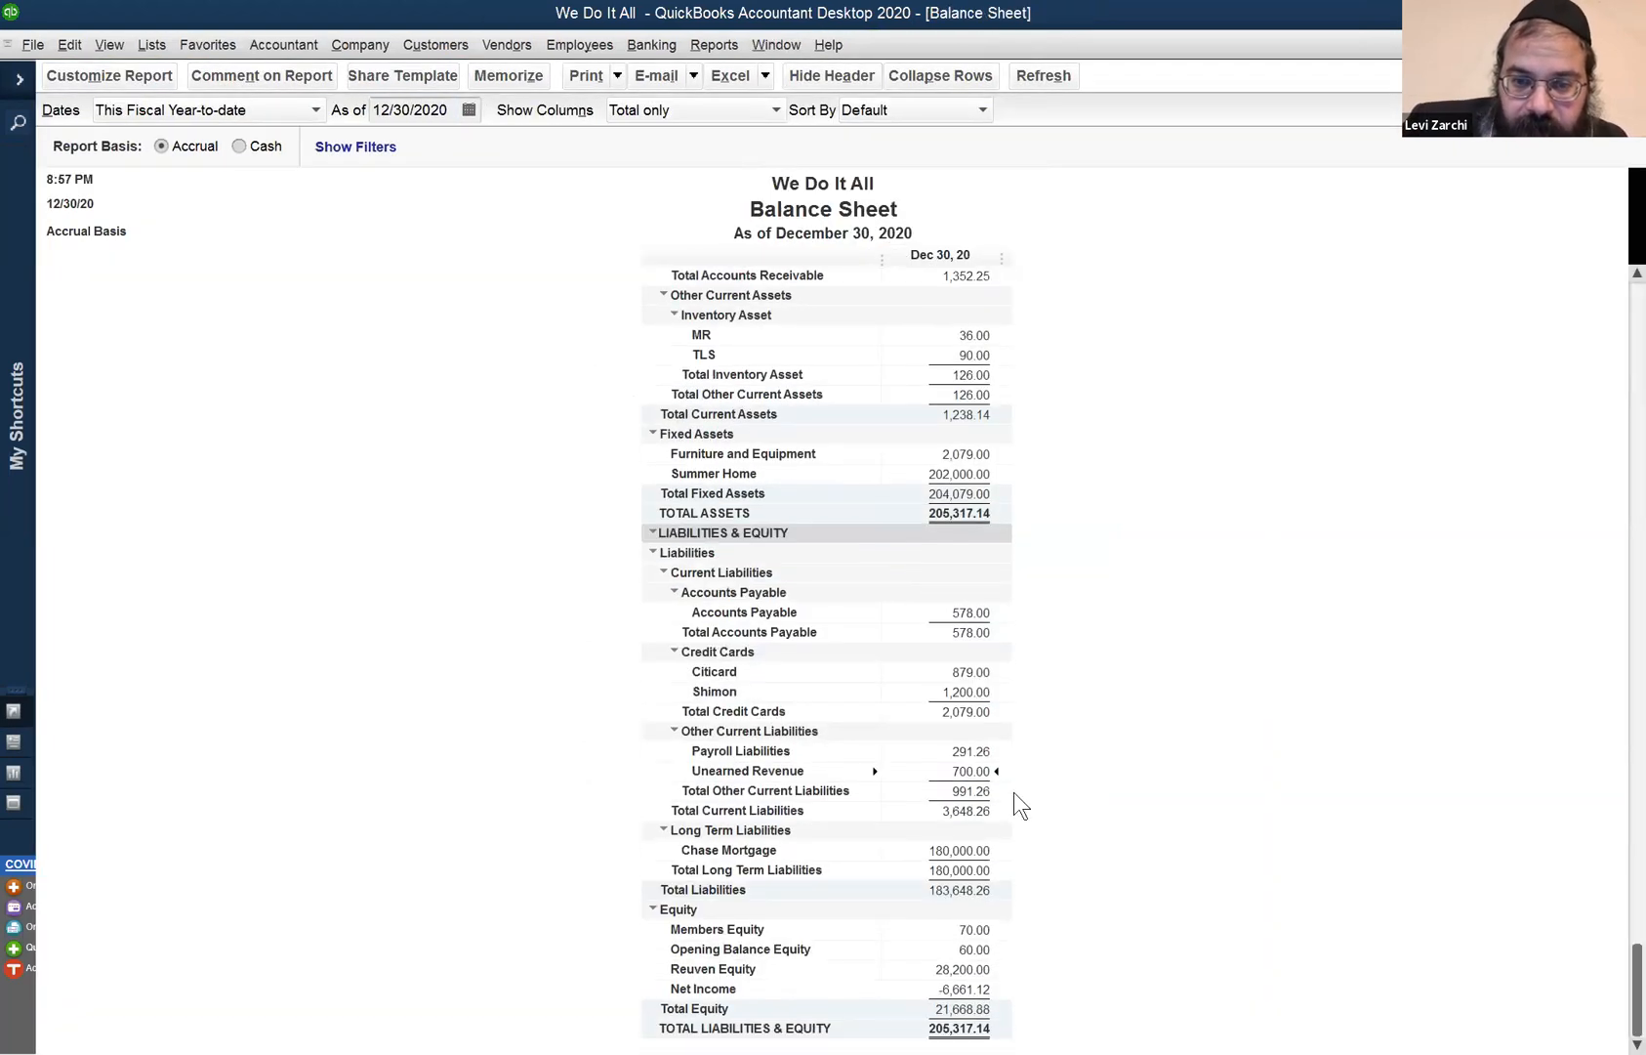
pyautogui.scroll(3, 941, 558)
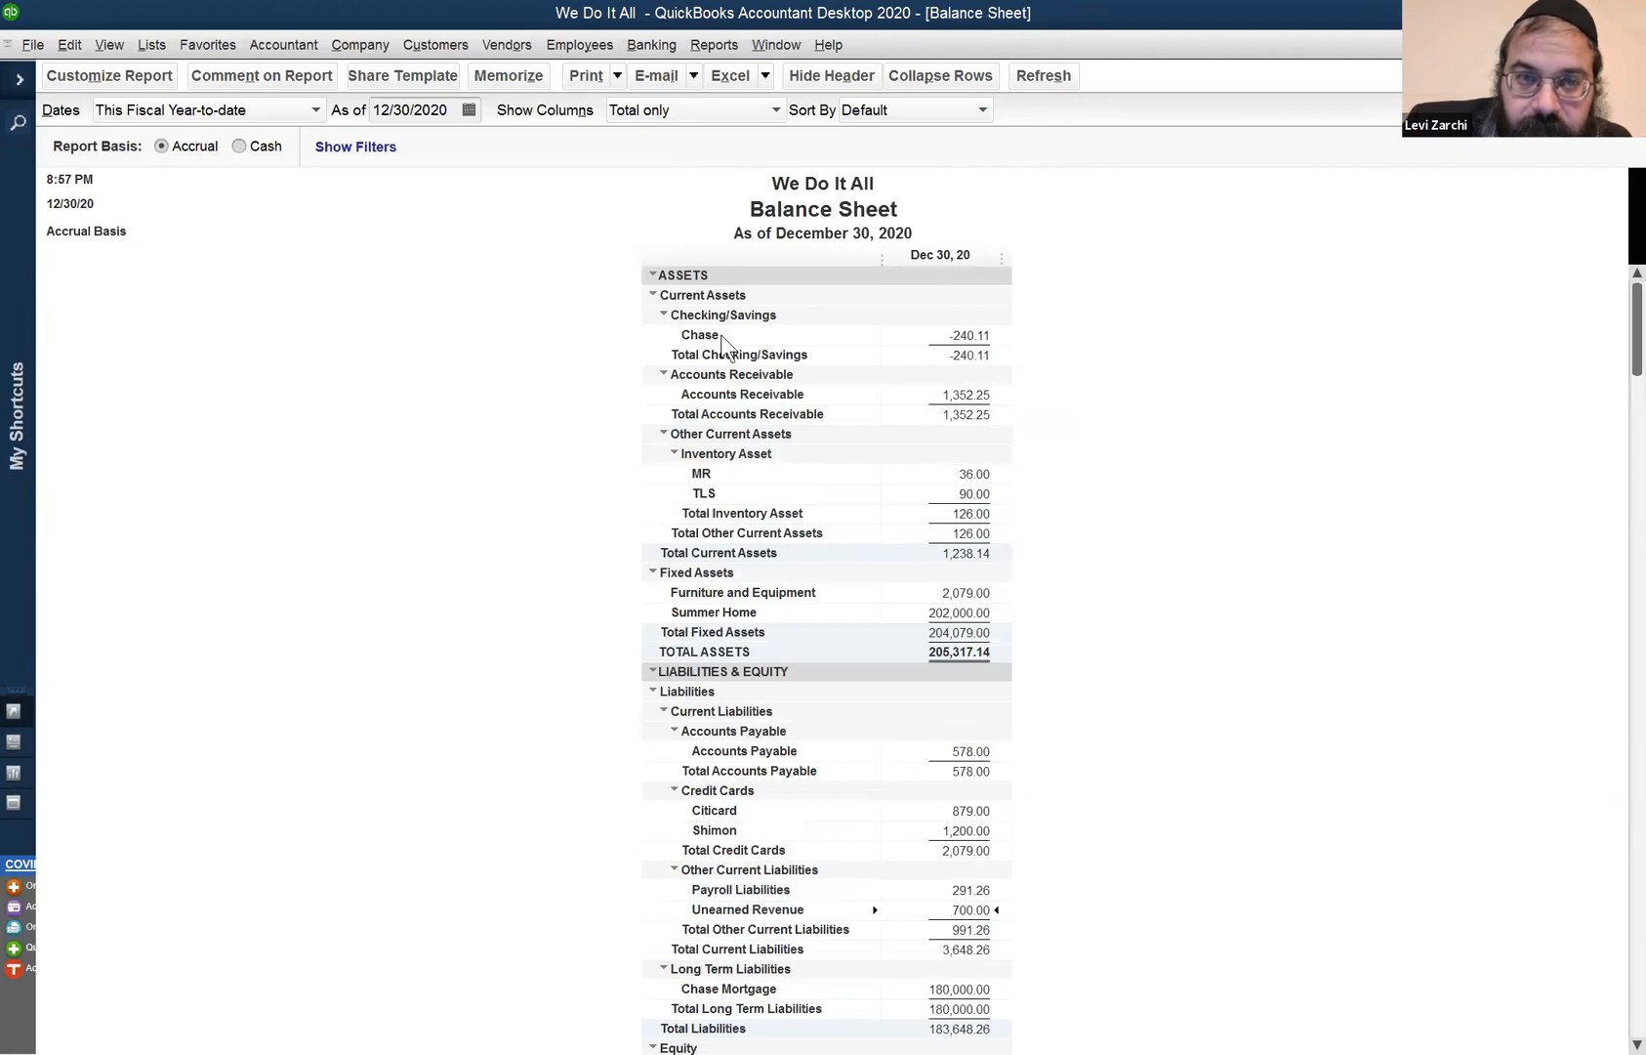
pyautogui.click(421, 109)
pyautogui.press('+')
pyautogui.press('Tab')
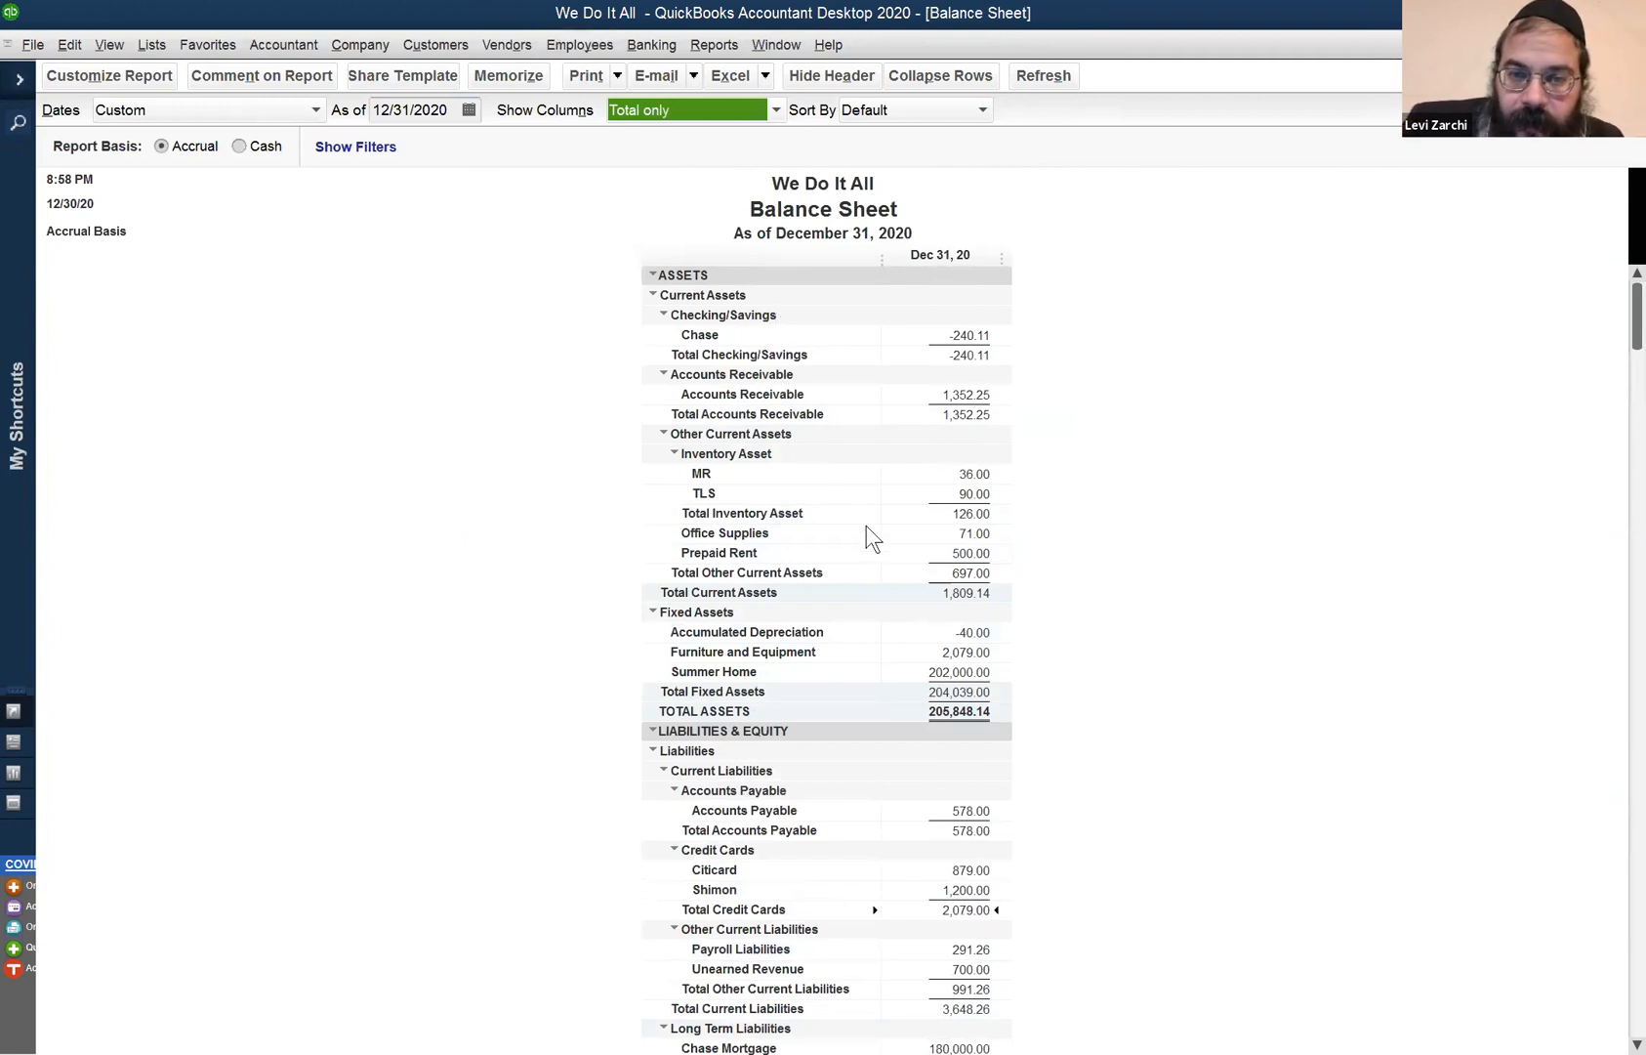
# - Check the Office Supplies 71.00 and Prepaid Rent 500.00 balances
pyautogui.click(973, 533)
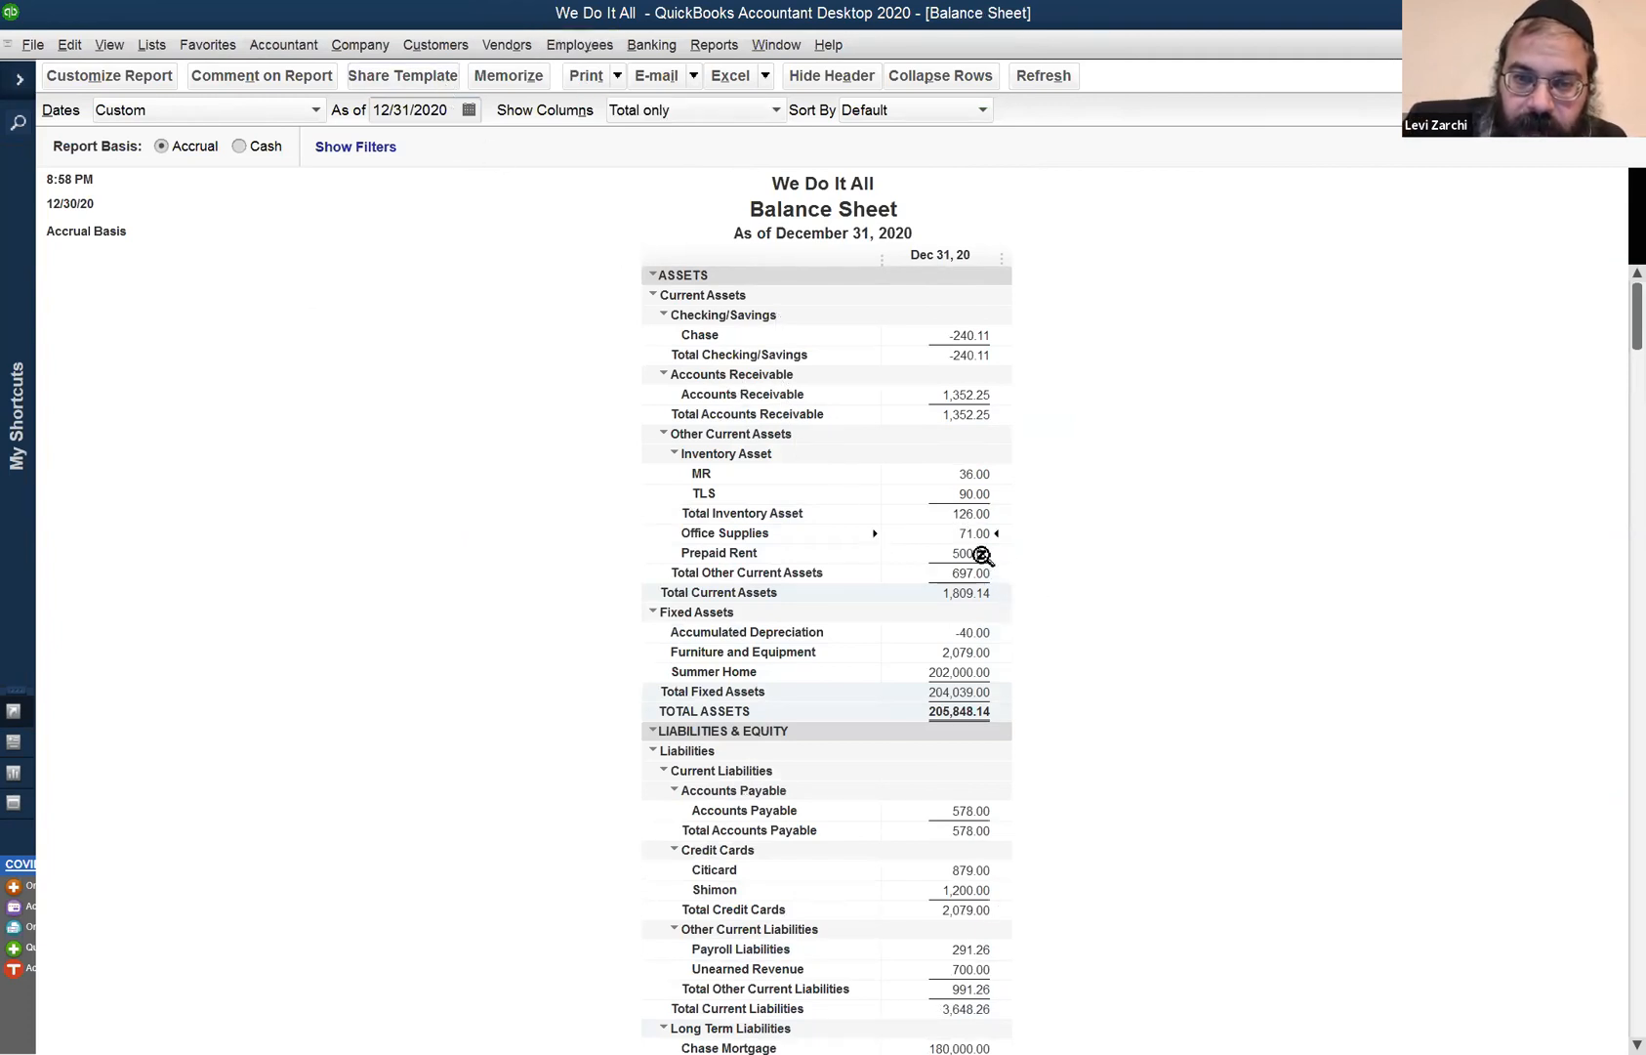
pyautogui.click(980, 554)
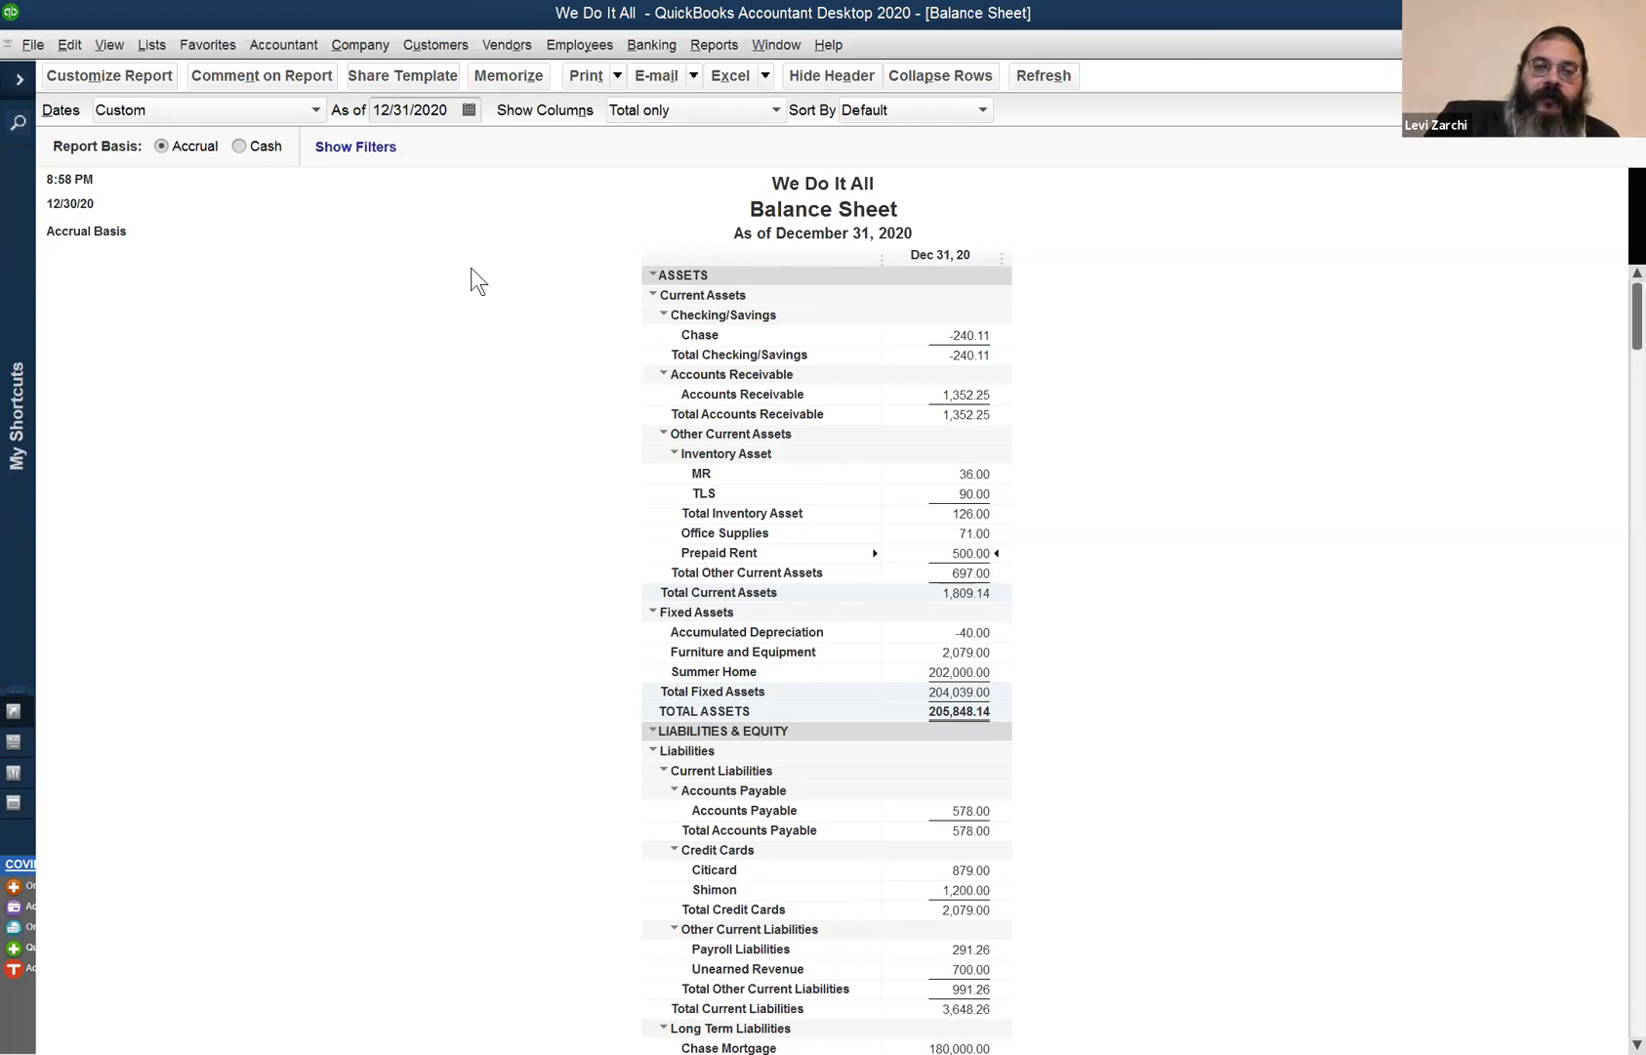
pyautogui.click(344, 49)
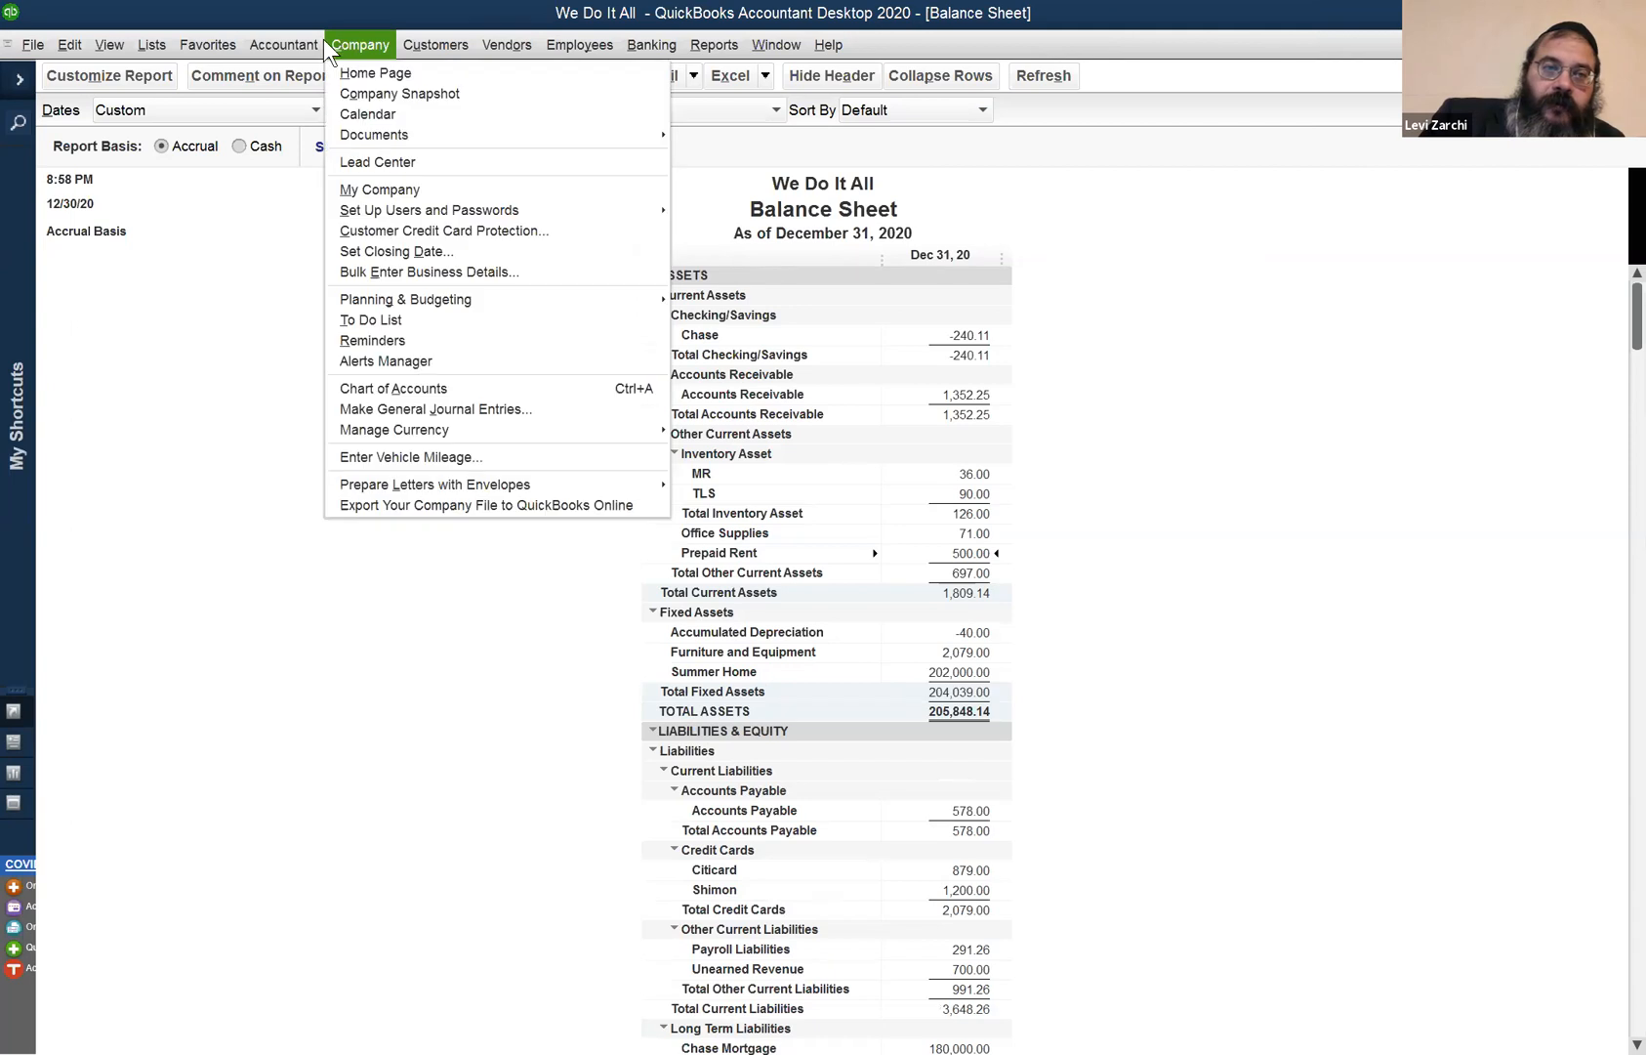
# - Choose Make General Journal Entries from the Company menu, landing on unsaved entry 7
pyautogui.moveTo(303, 48)
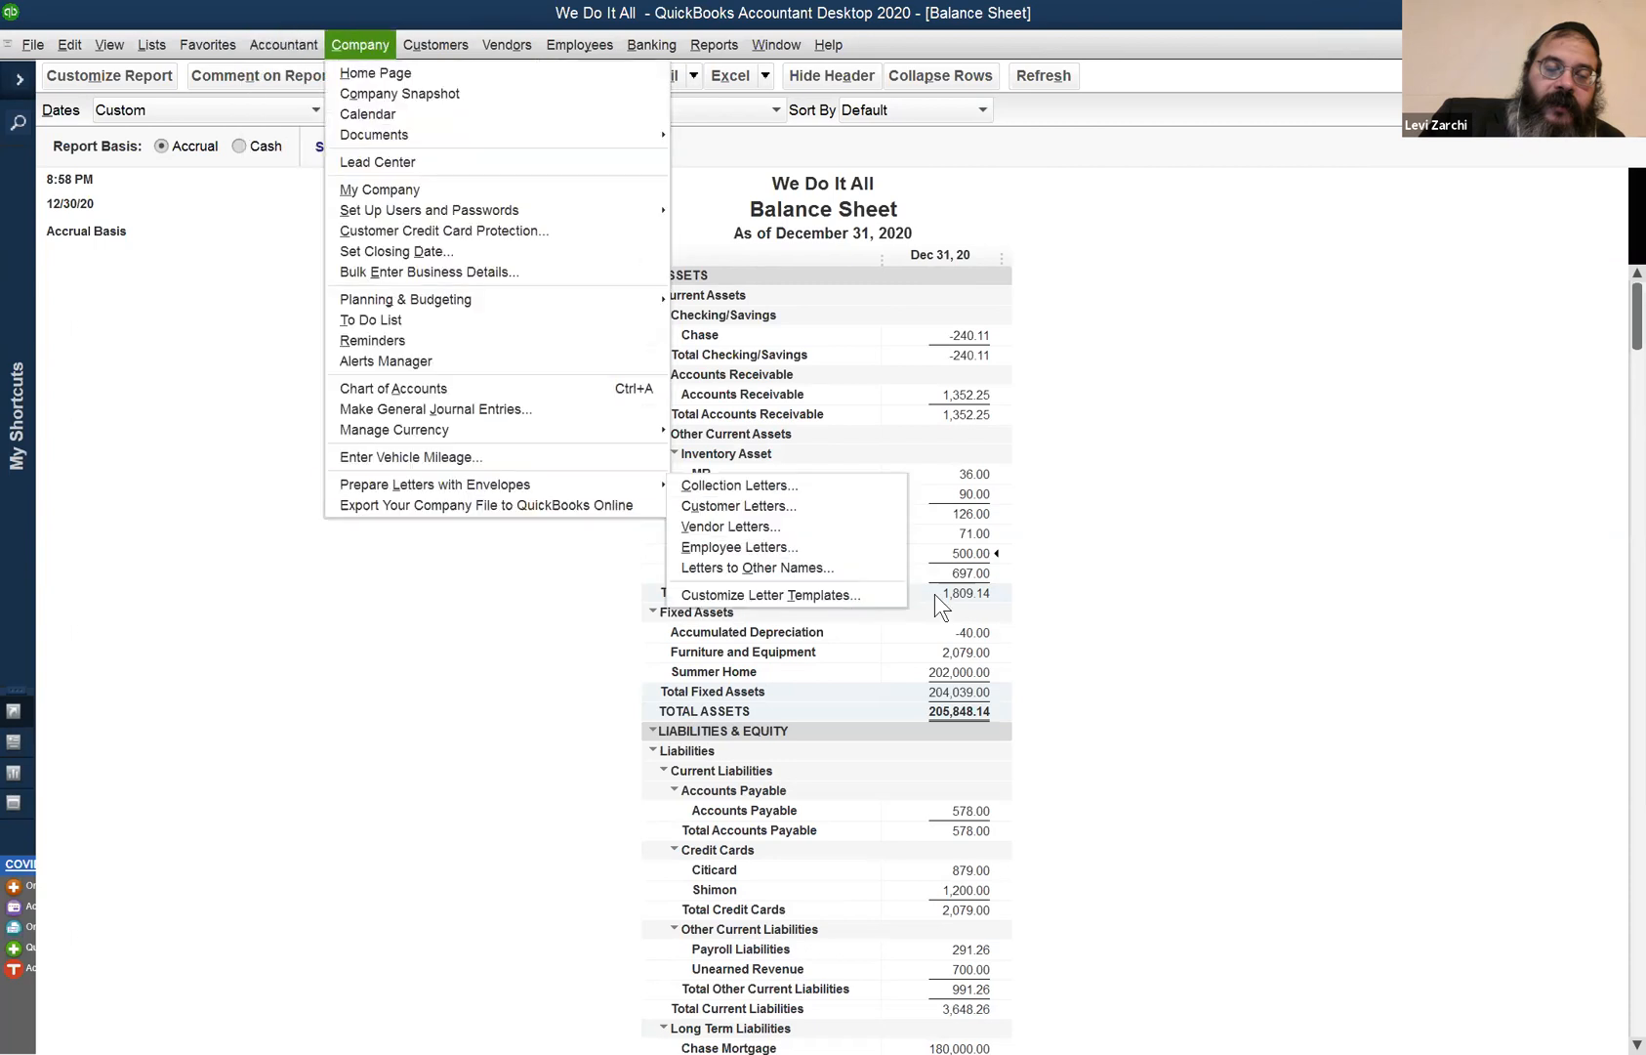
pyautogui.click(936, 595)
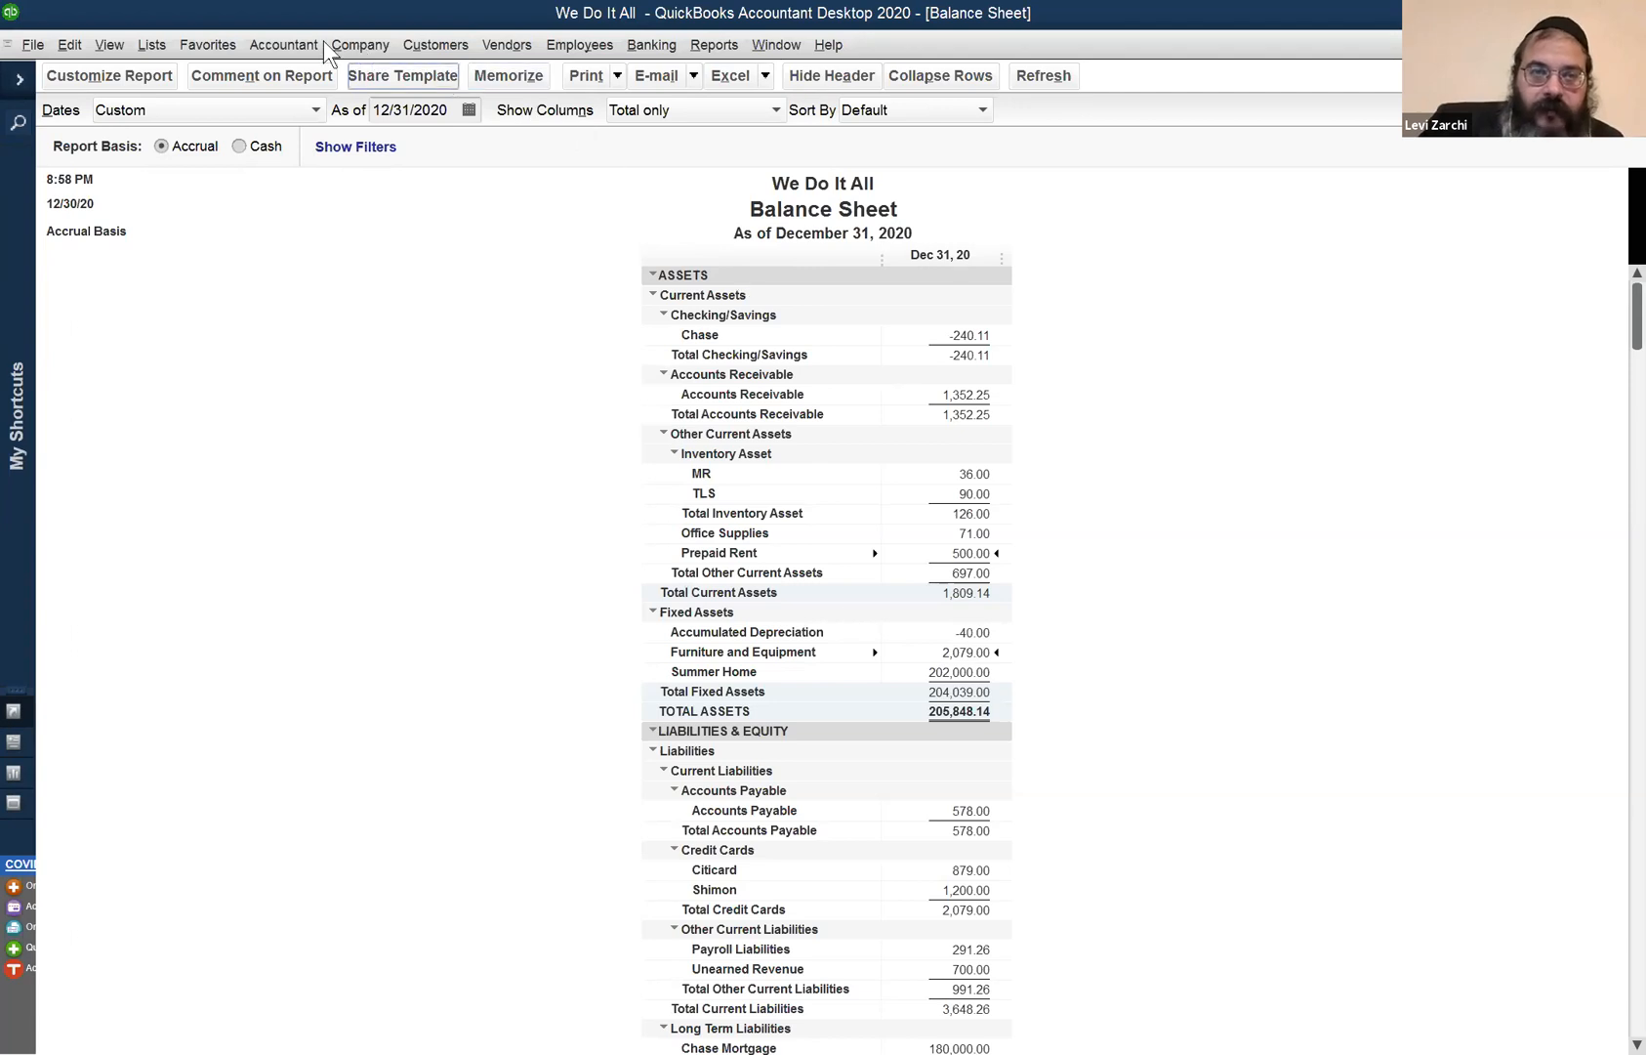
pyautogui.click(361, 45)
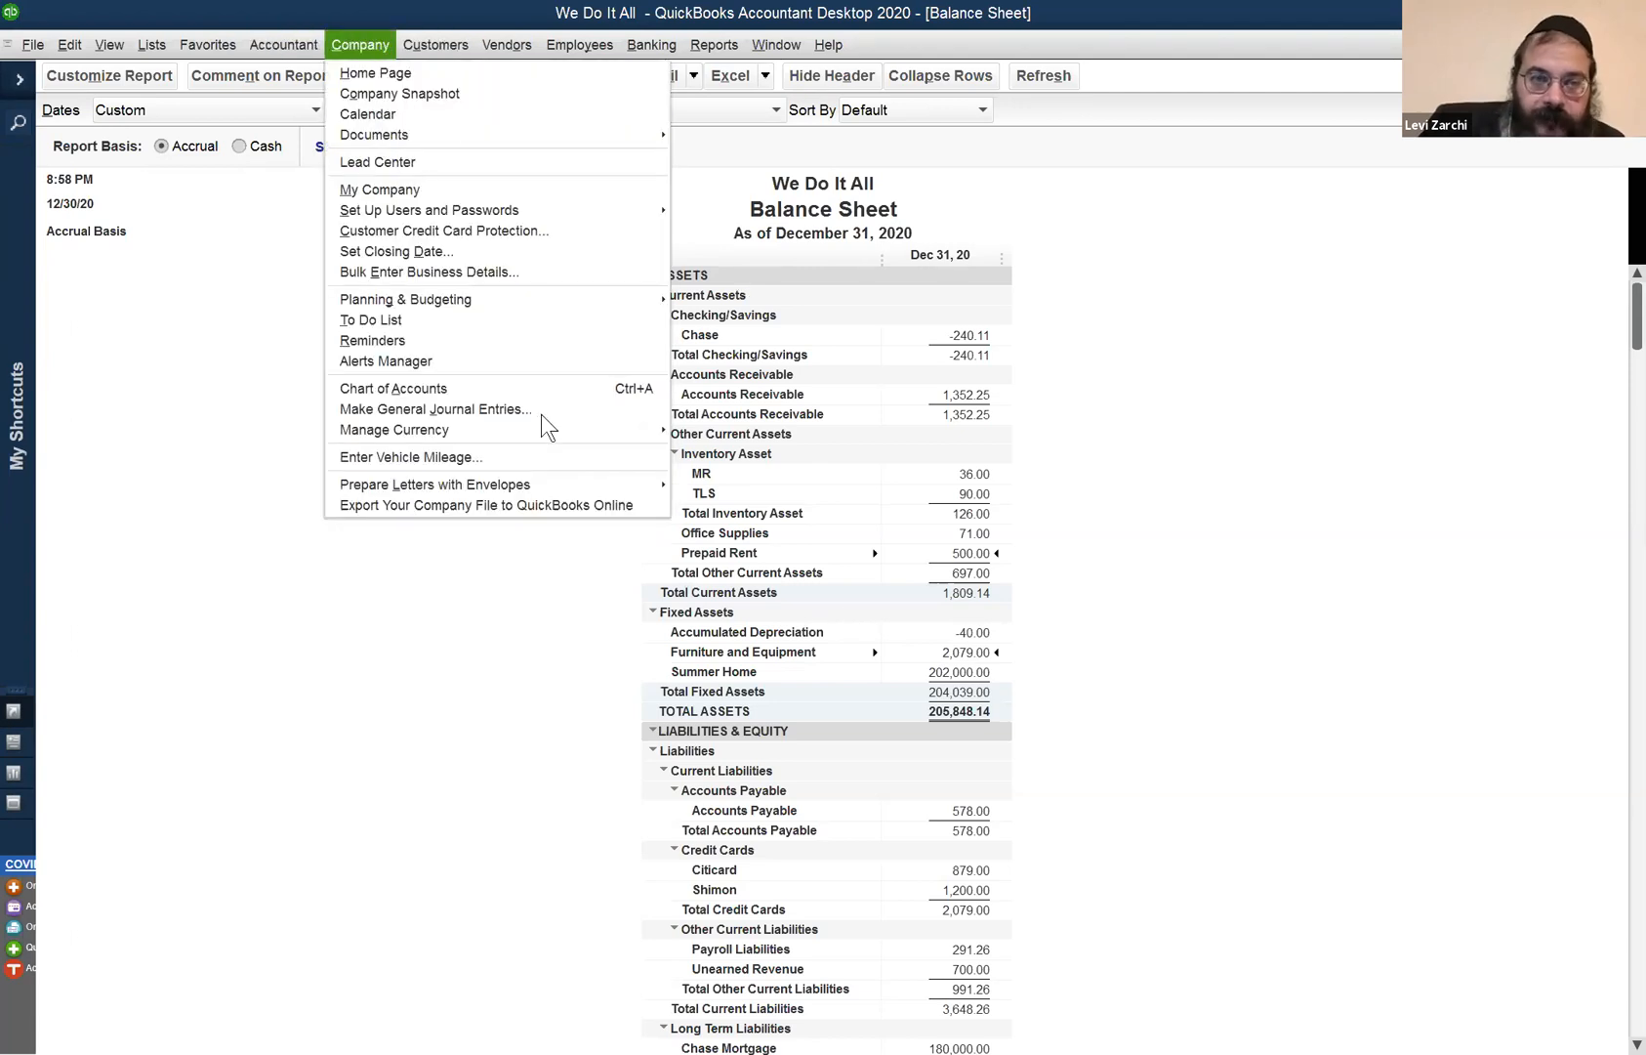
pyautogui.click(407, 409)
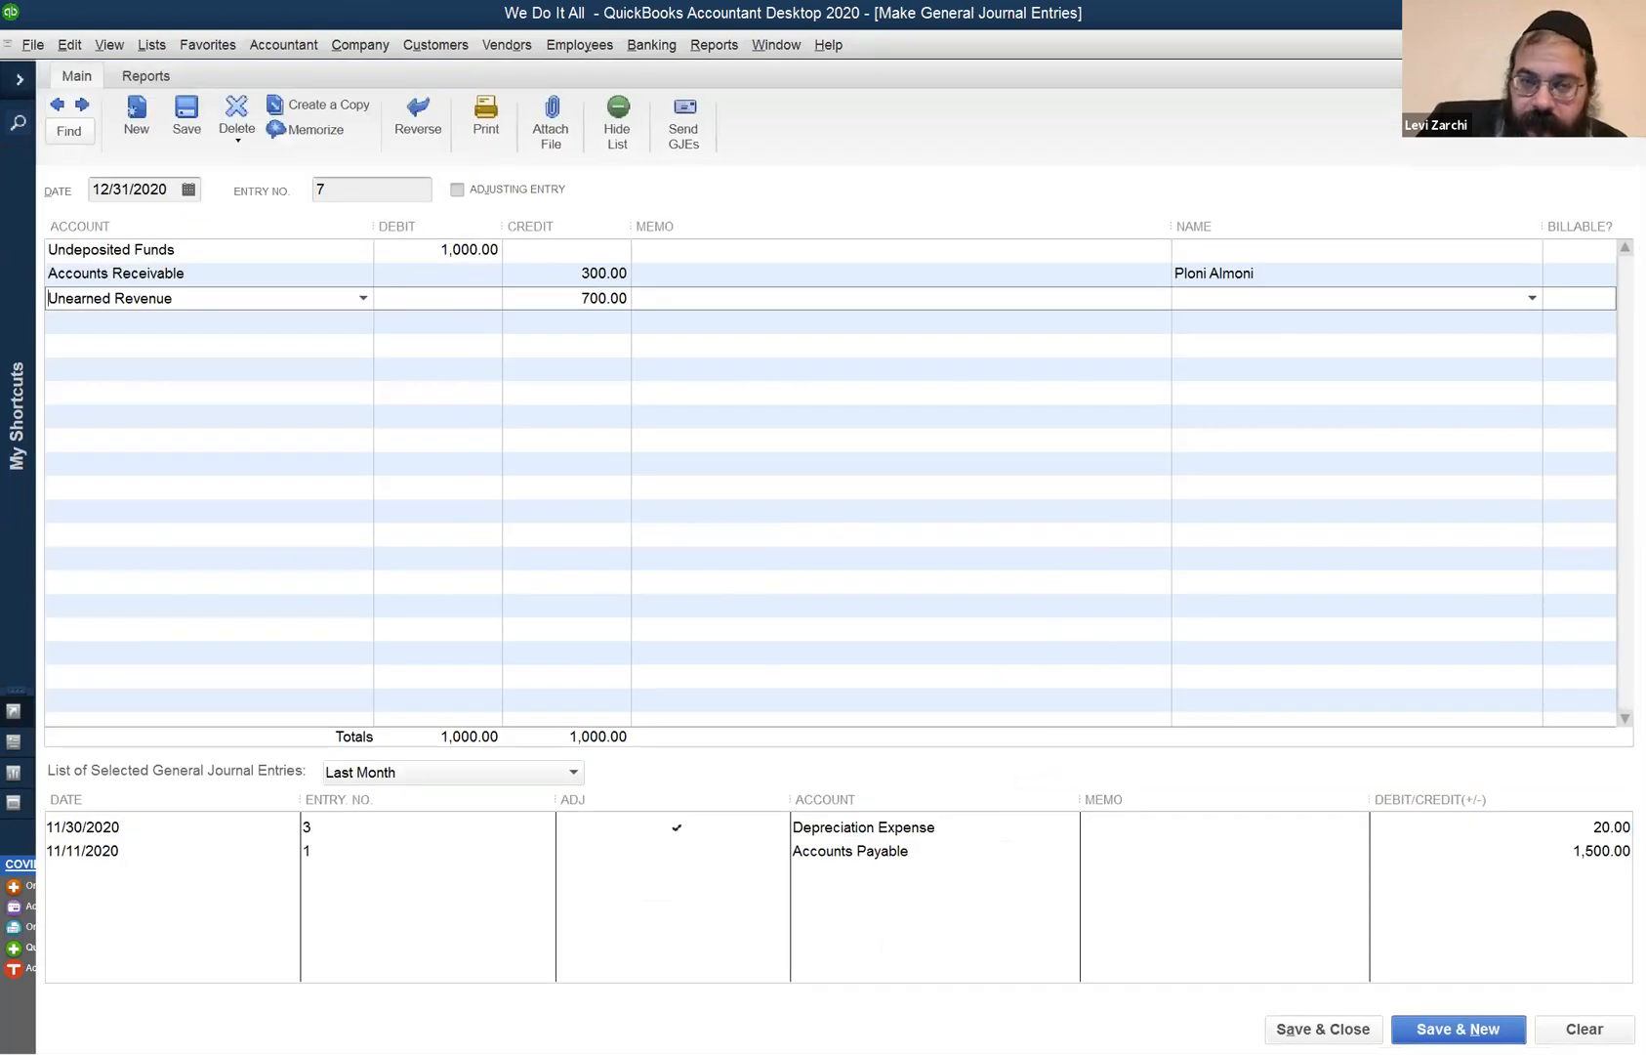
# - Reverse entry 6 as 6R dated 01/01/2021, remove both depreciation lines, and save
pyautogui.click(1582, 1028)
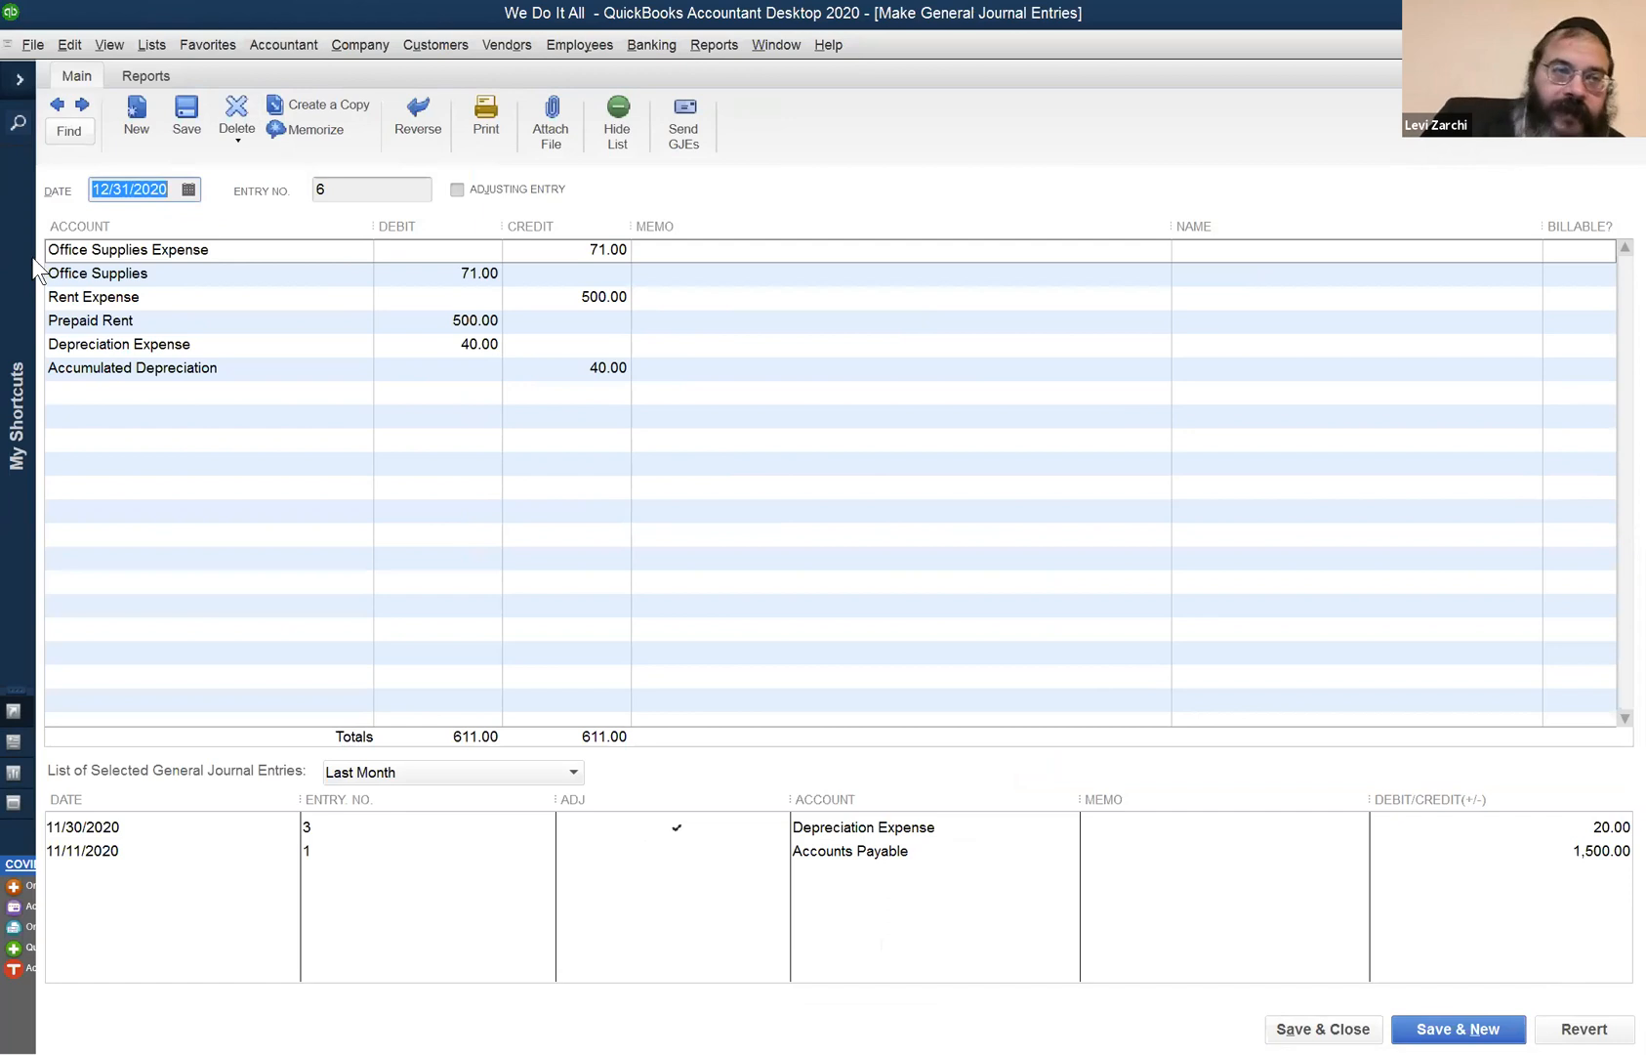
pyautogui.click(418, 119)
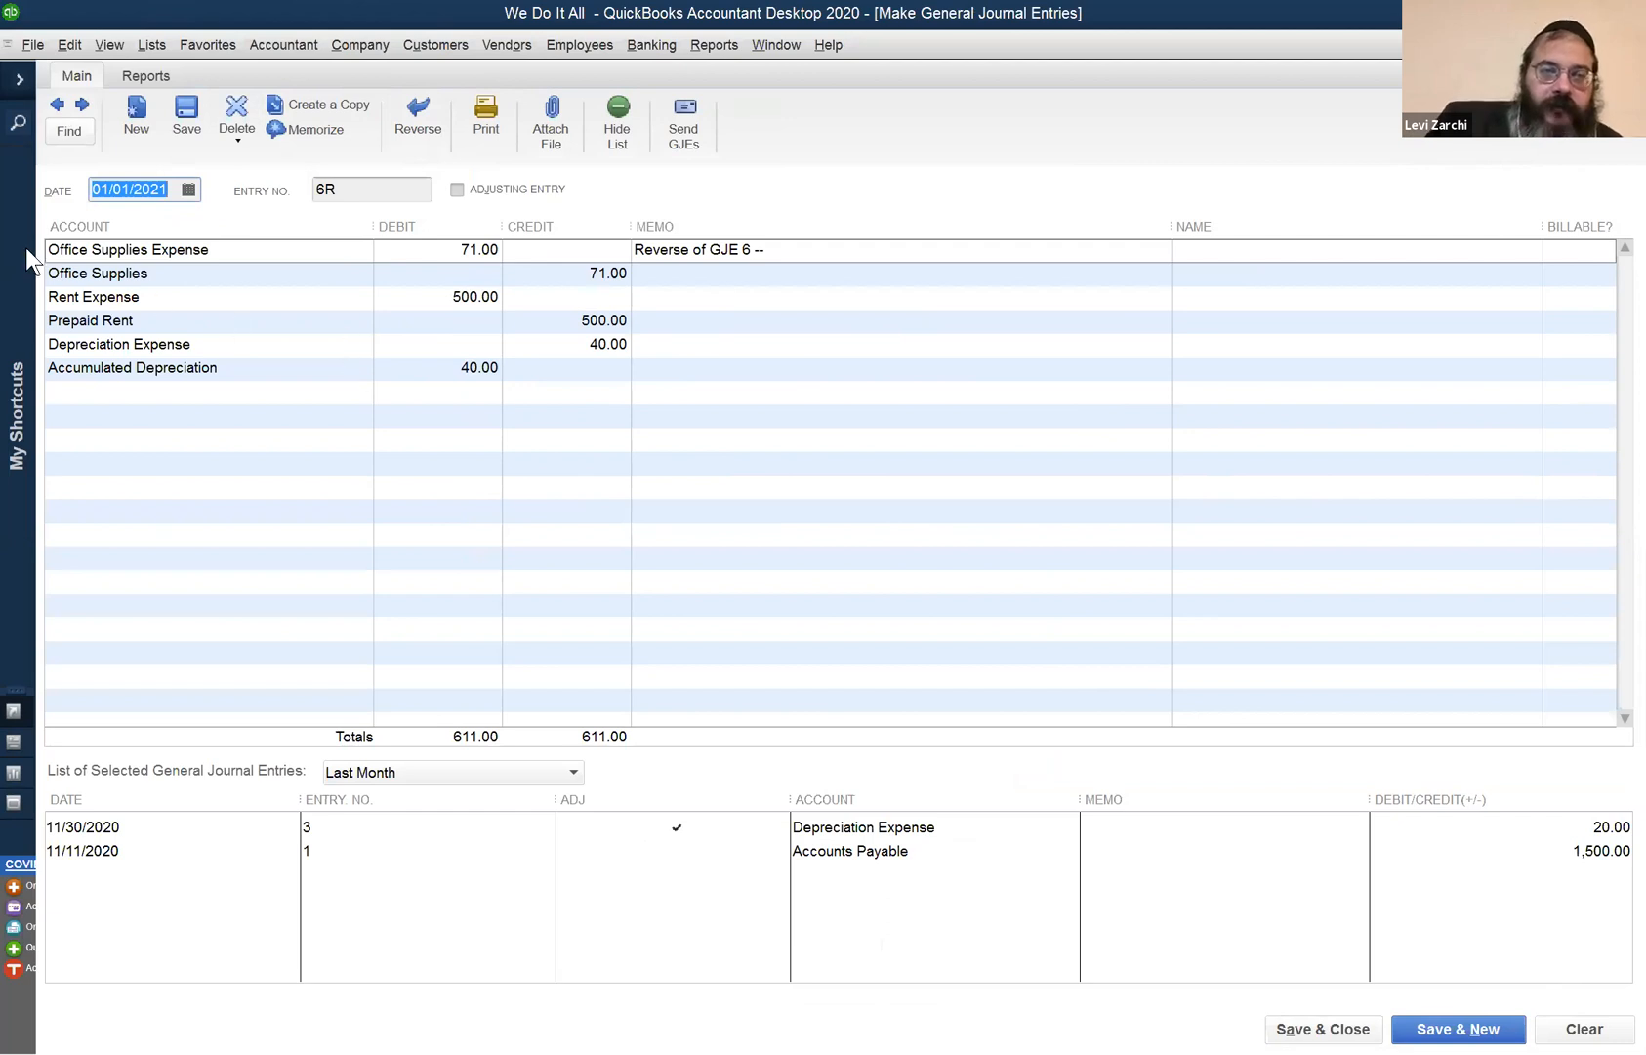
pyautogui.click(227, 346)
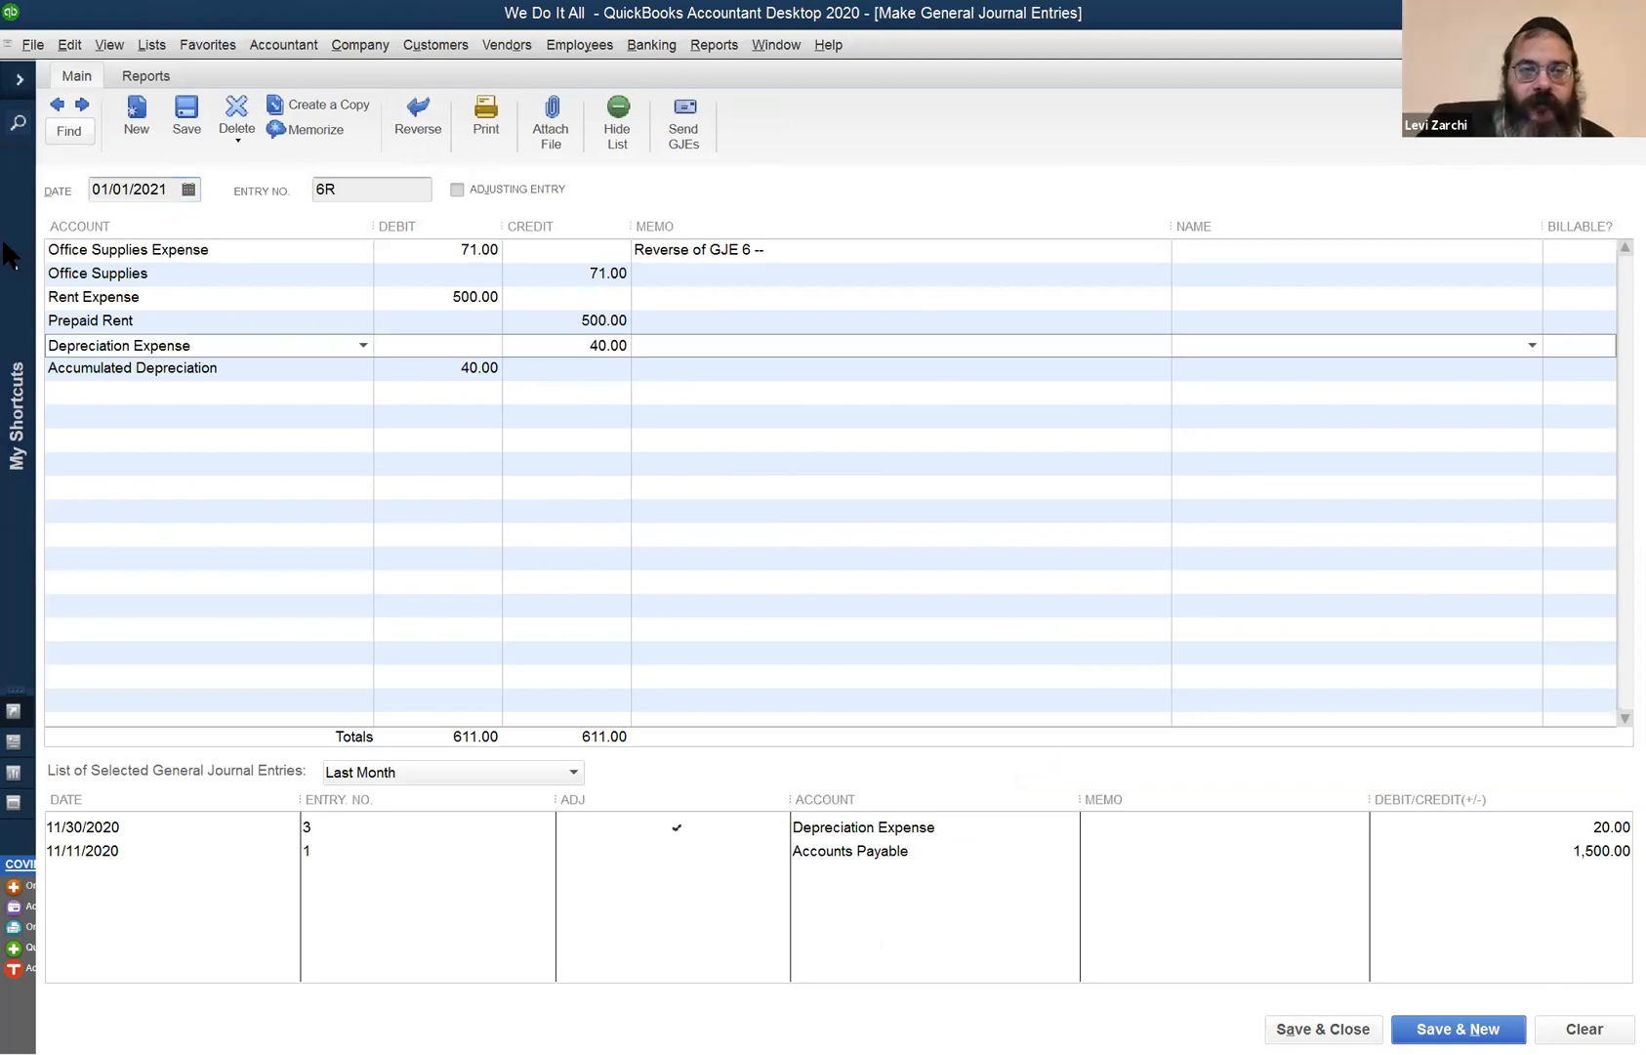
pyautogui.moveTo(227, 346); pyautogui.dragTo(3, 243)
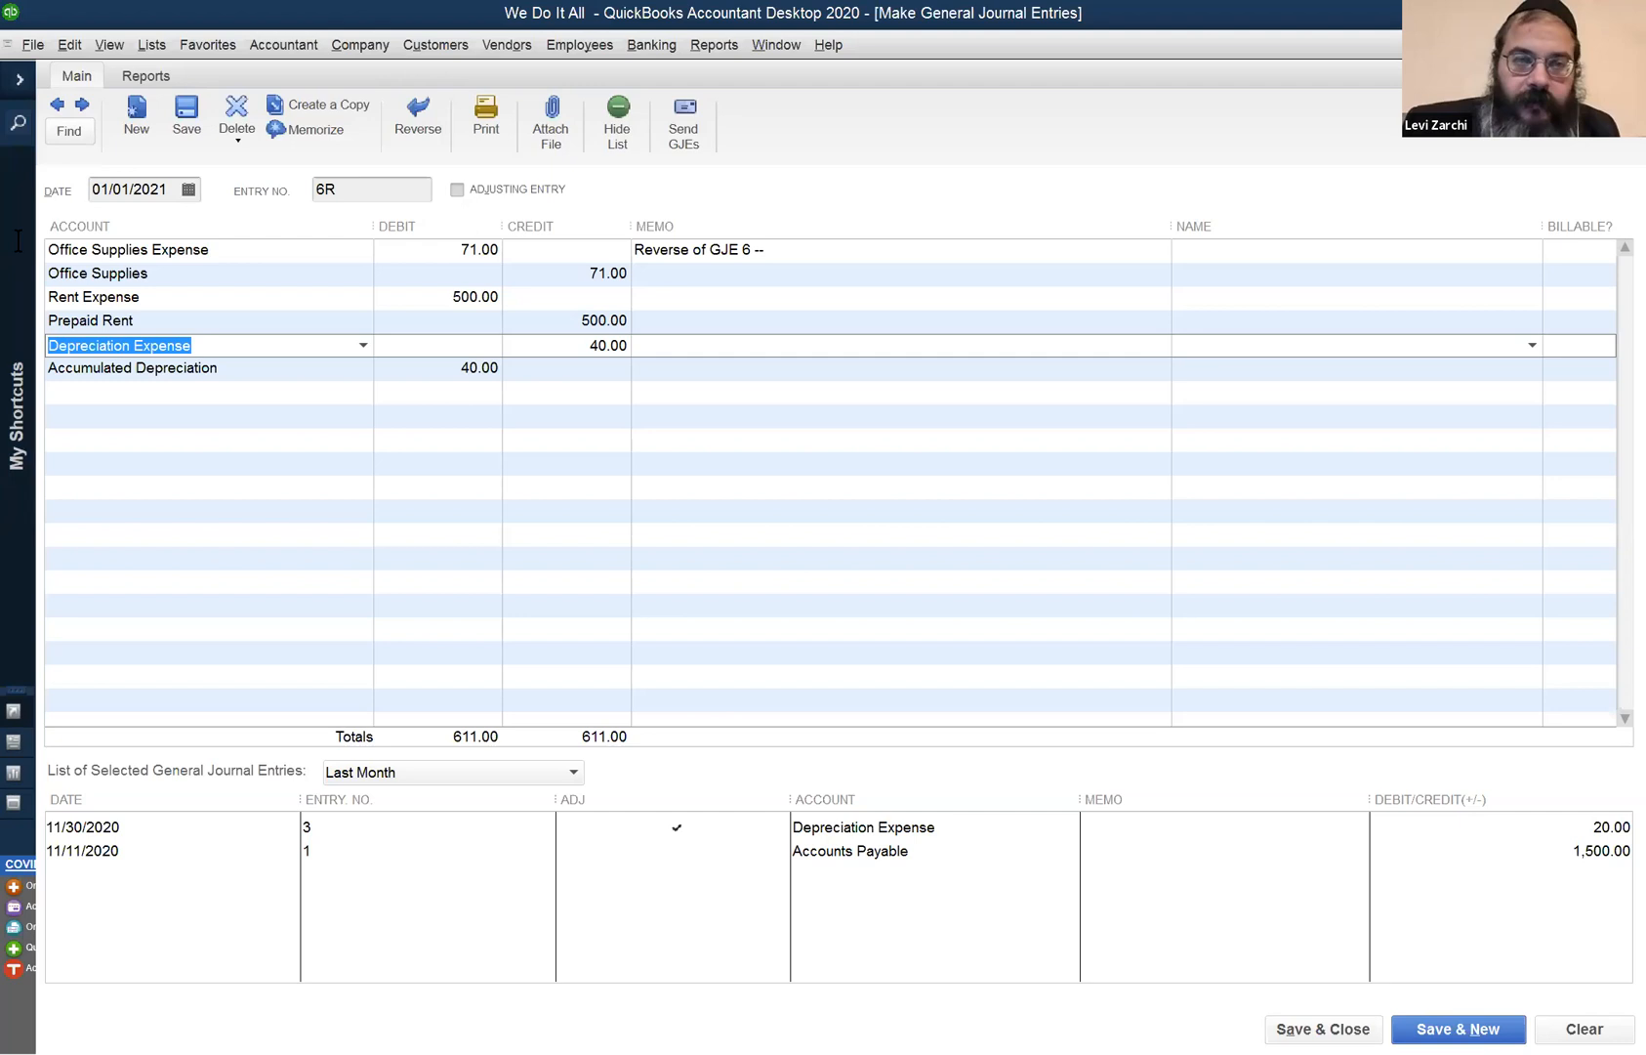
pyautogui.press('Delete')
pyautogui.press('Tab')
pyautogui.press('Tab')
pyautogui.press('Delete')
pyautogui.press('Tab')
pyautogui.press('Tab')
pyautogui.press('Tab')
pyautogui.press('Delete')
pyautogui.press('Tab')
pyautogui.press('Delete')
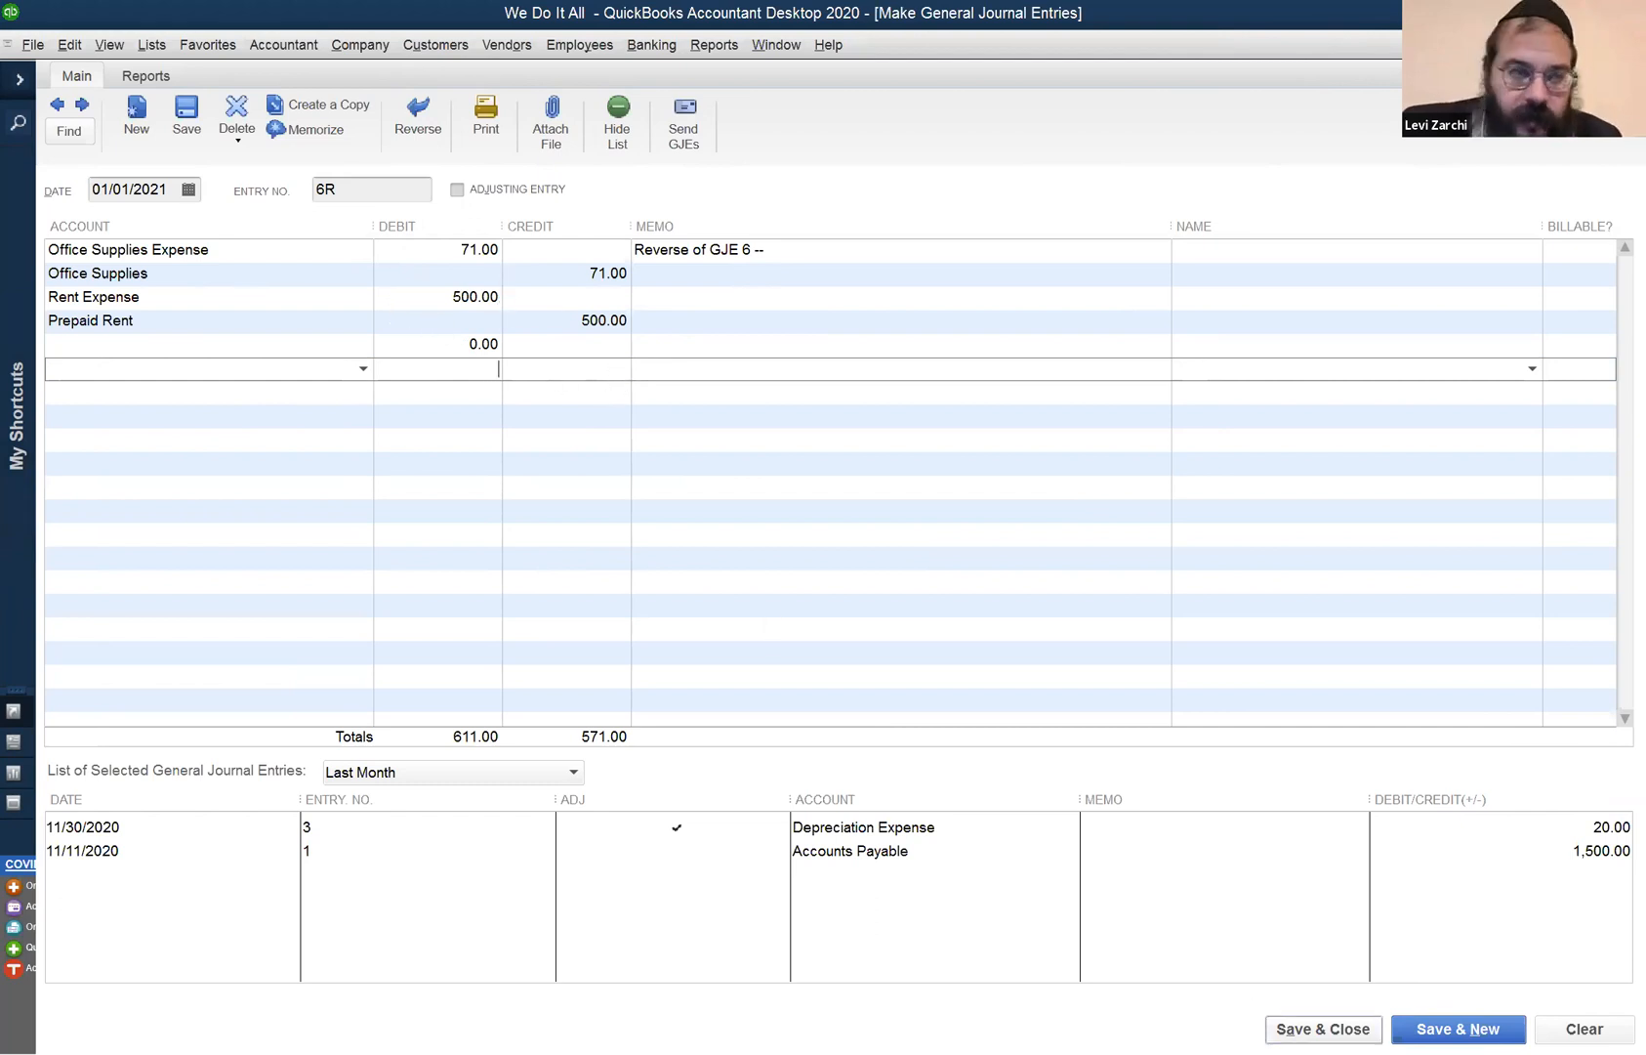
pyautogui.click(1308, 1025)
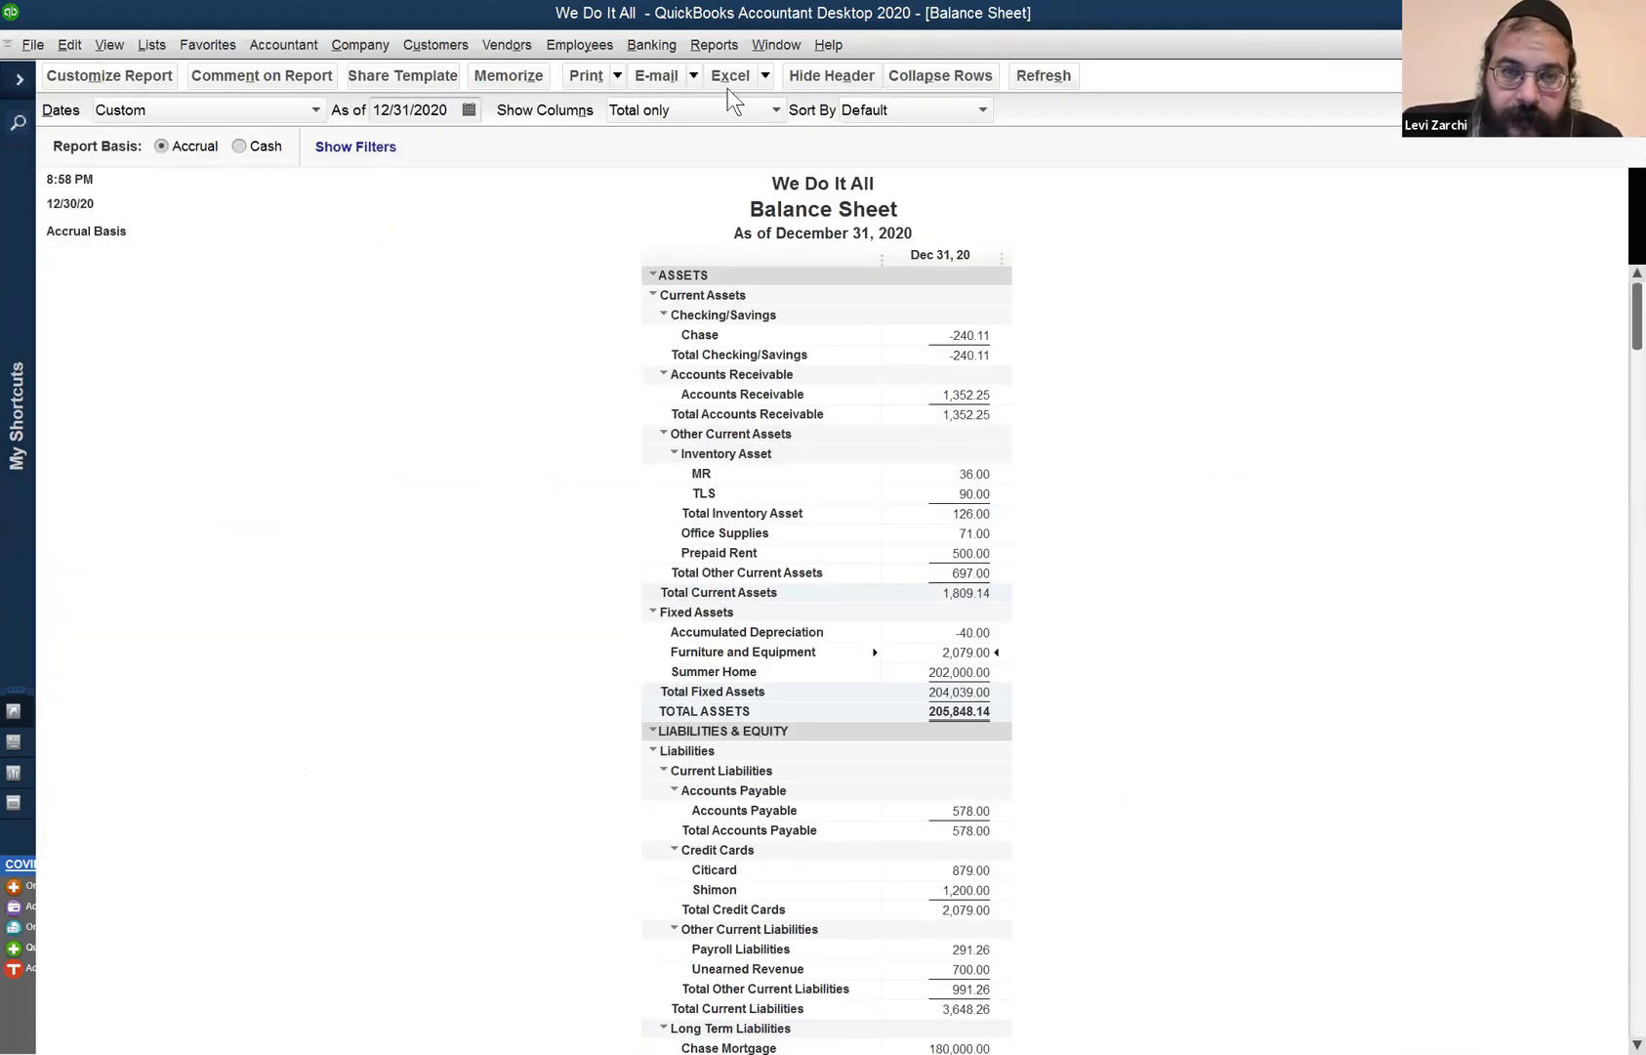
# - Run the Profit & Loss comparison through 01/01/2021; check Rent 1,500.00, Supplies 177.00, Depreciation 40.00
pyautogui.click(776, 44)
pyautogui.click(837, 211)
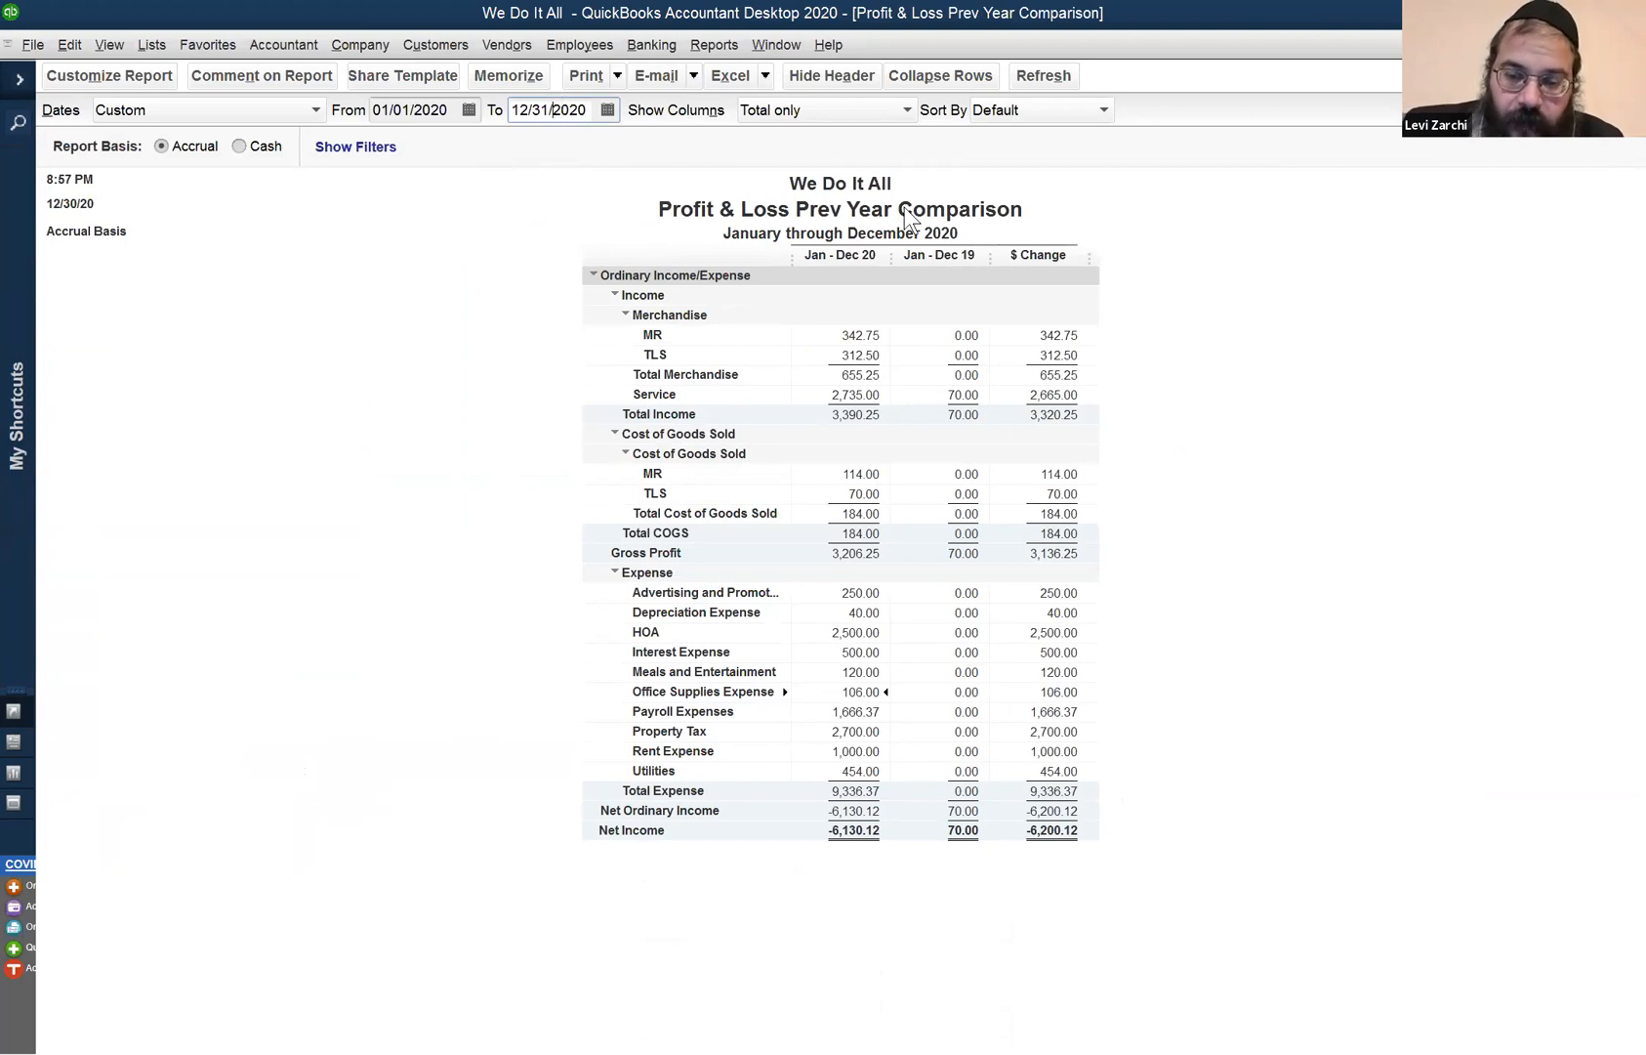
pyautogui.press('+')
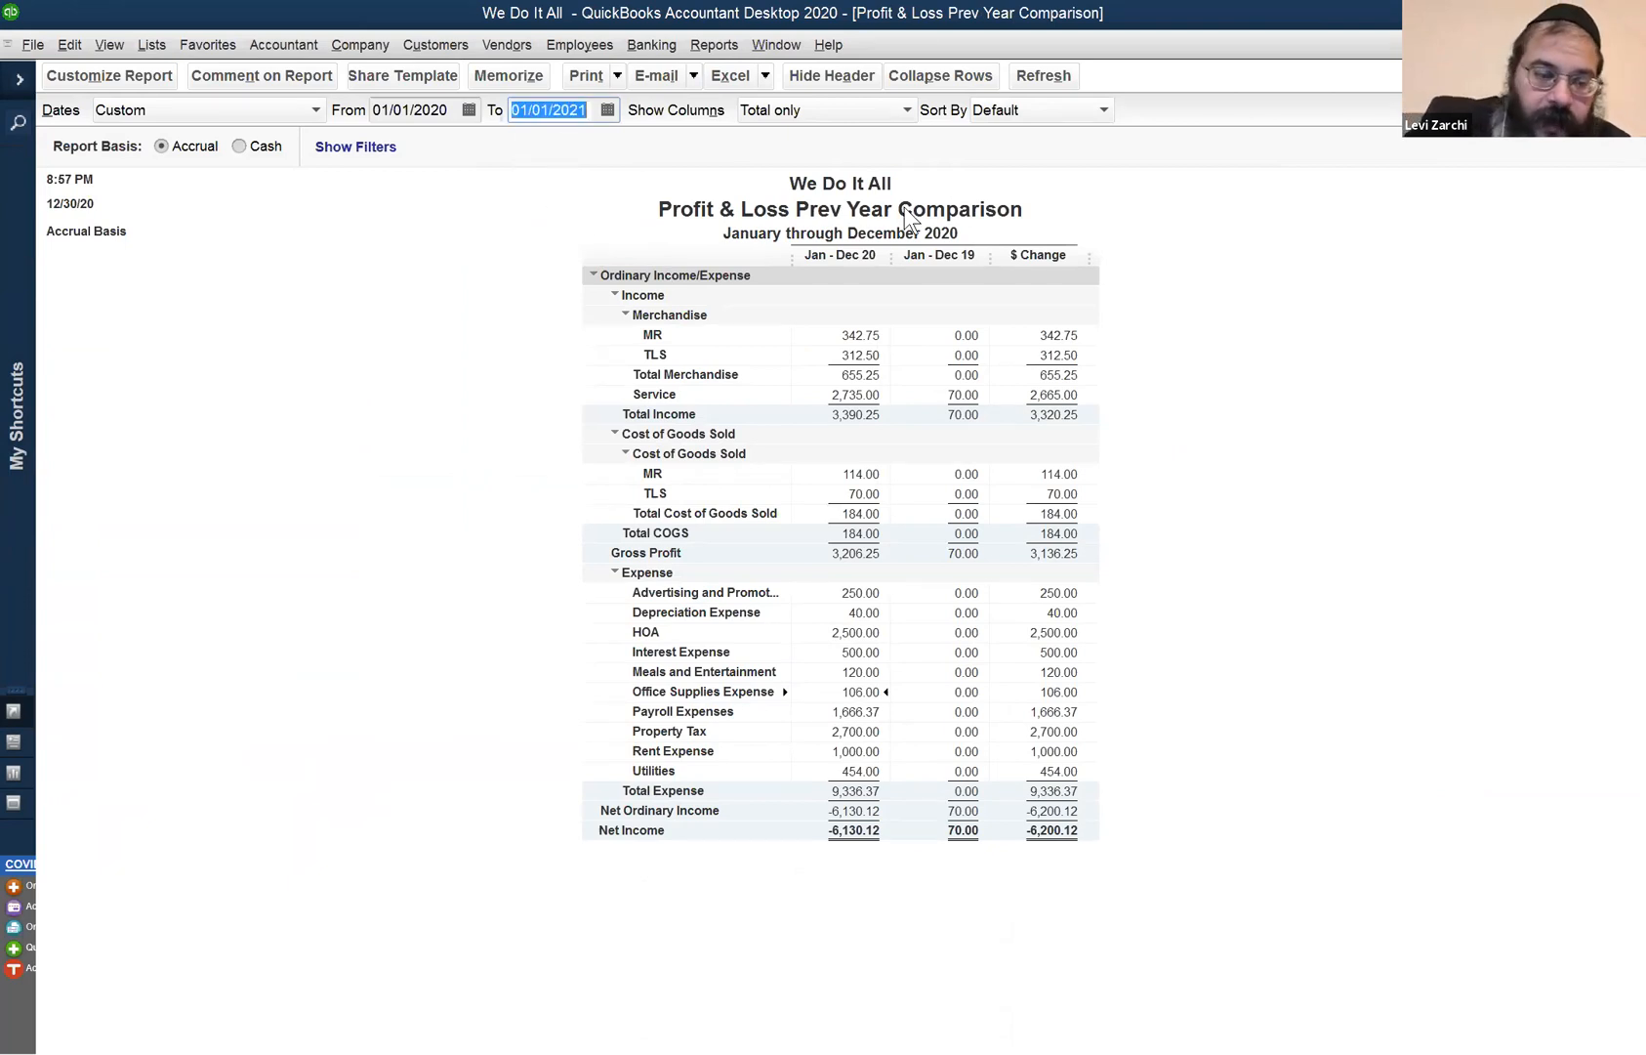
pyautogui.press('Tab')
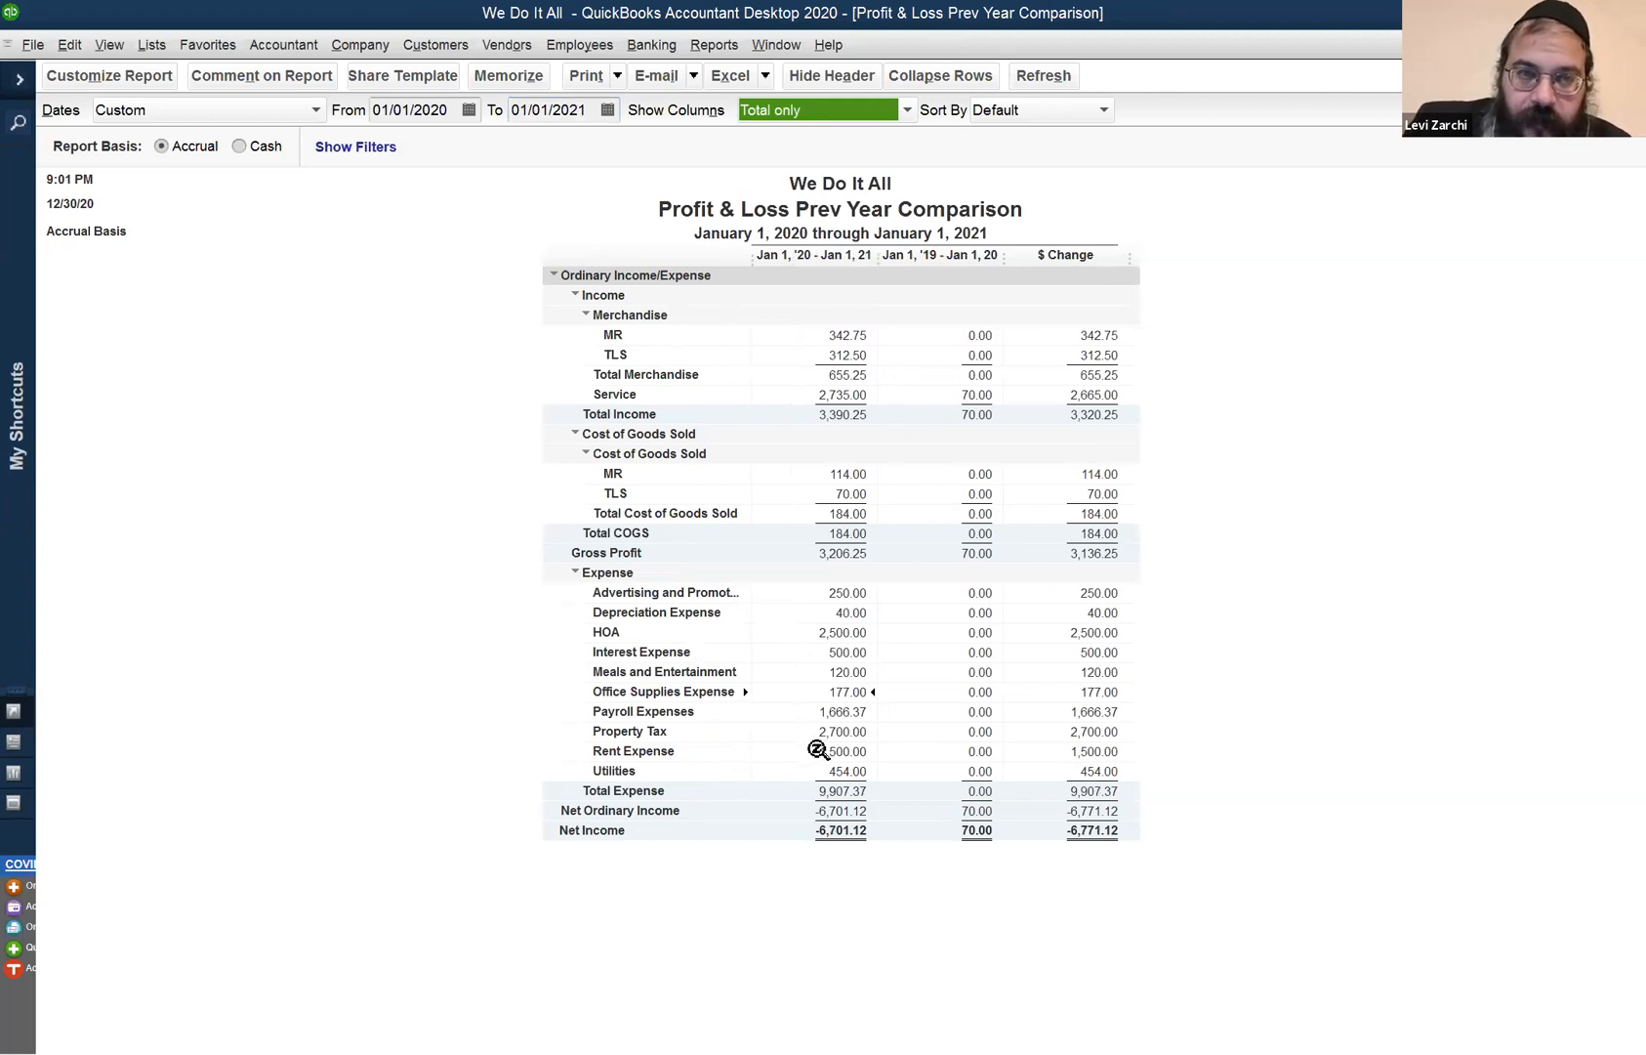
pyautogui.click(855, 748)
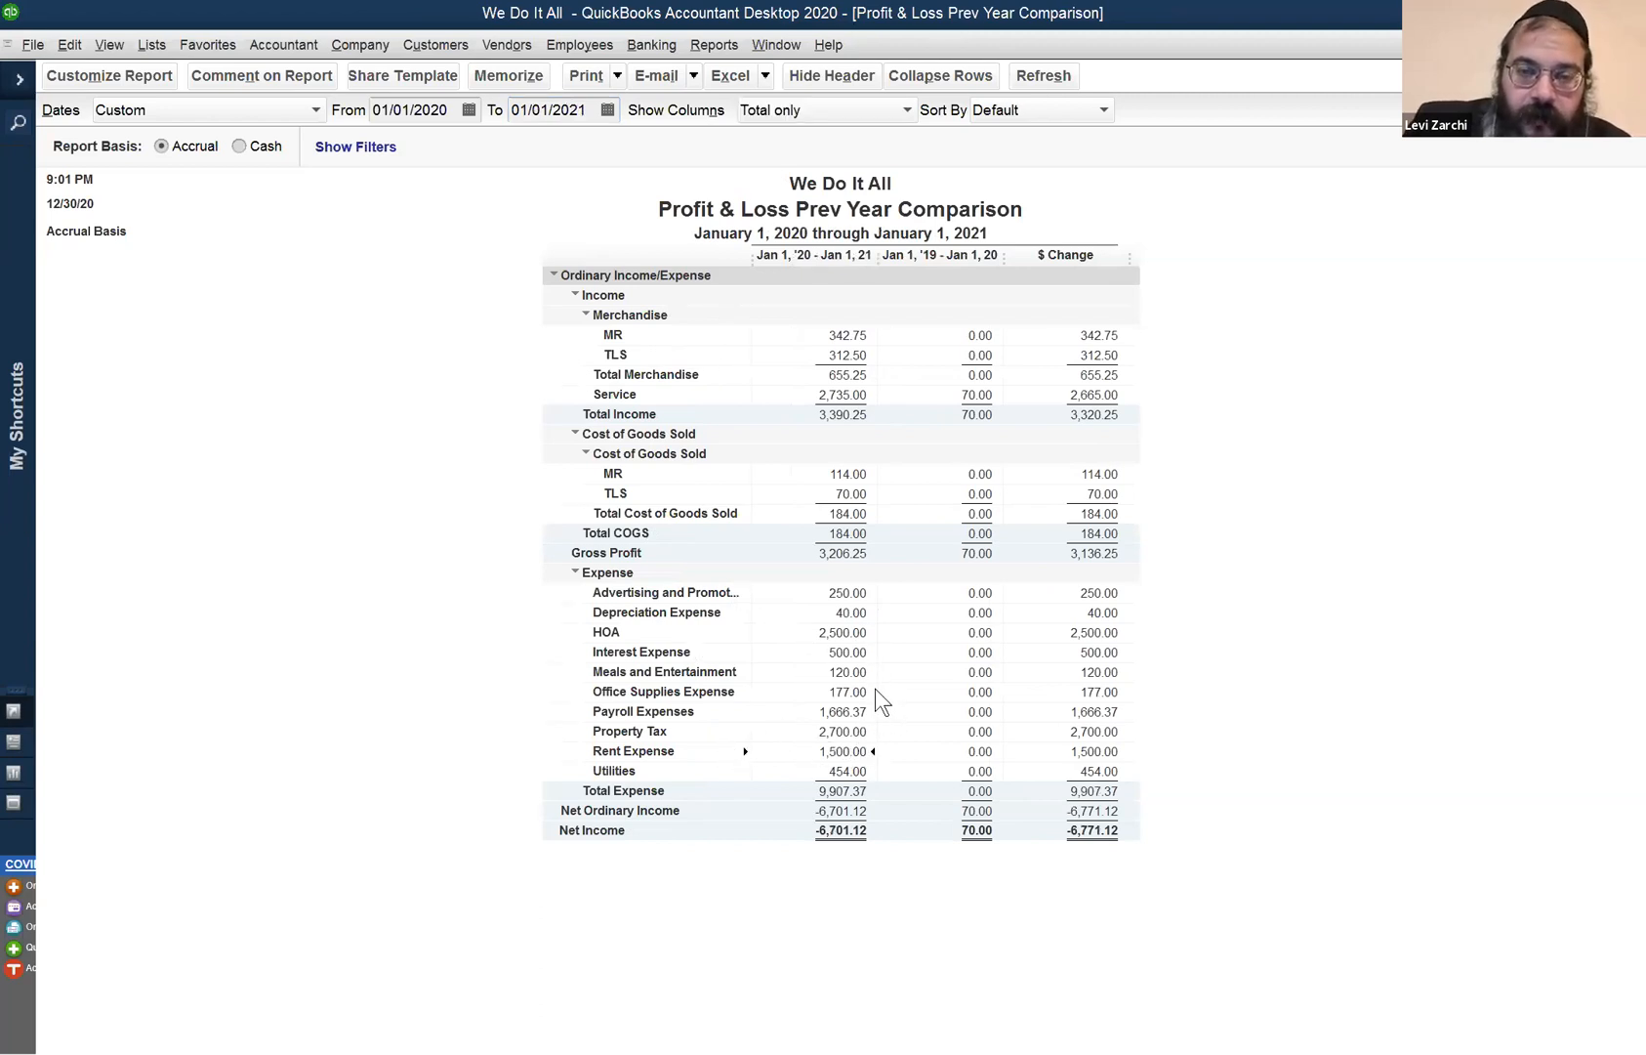
pyautogui.click(848, 685)
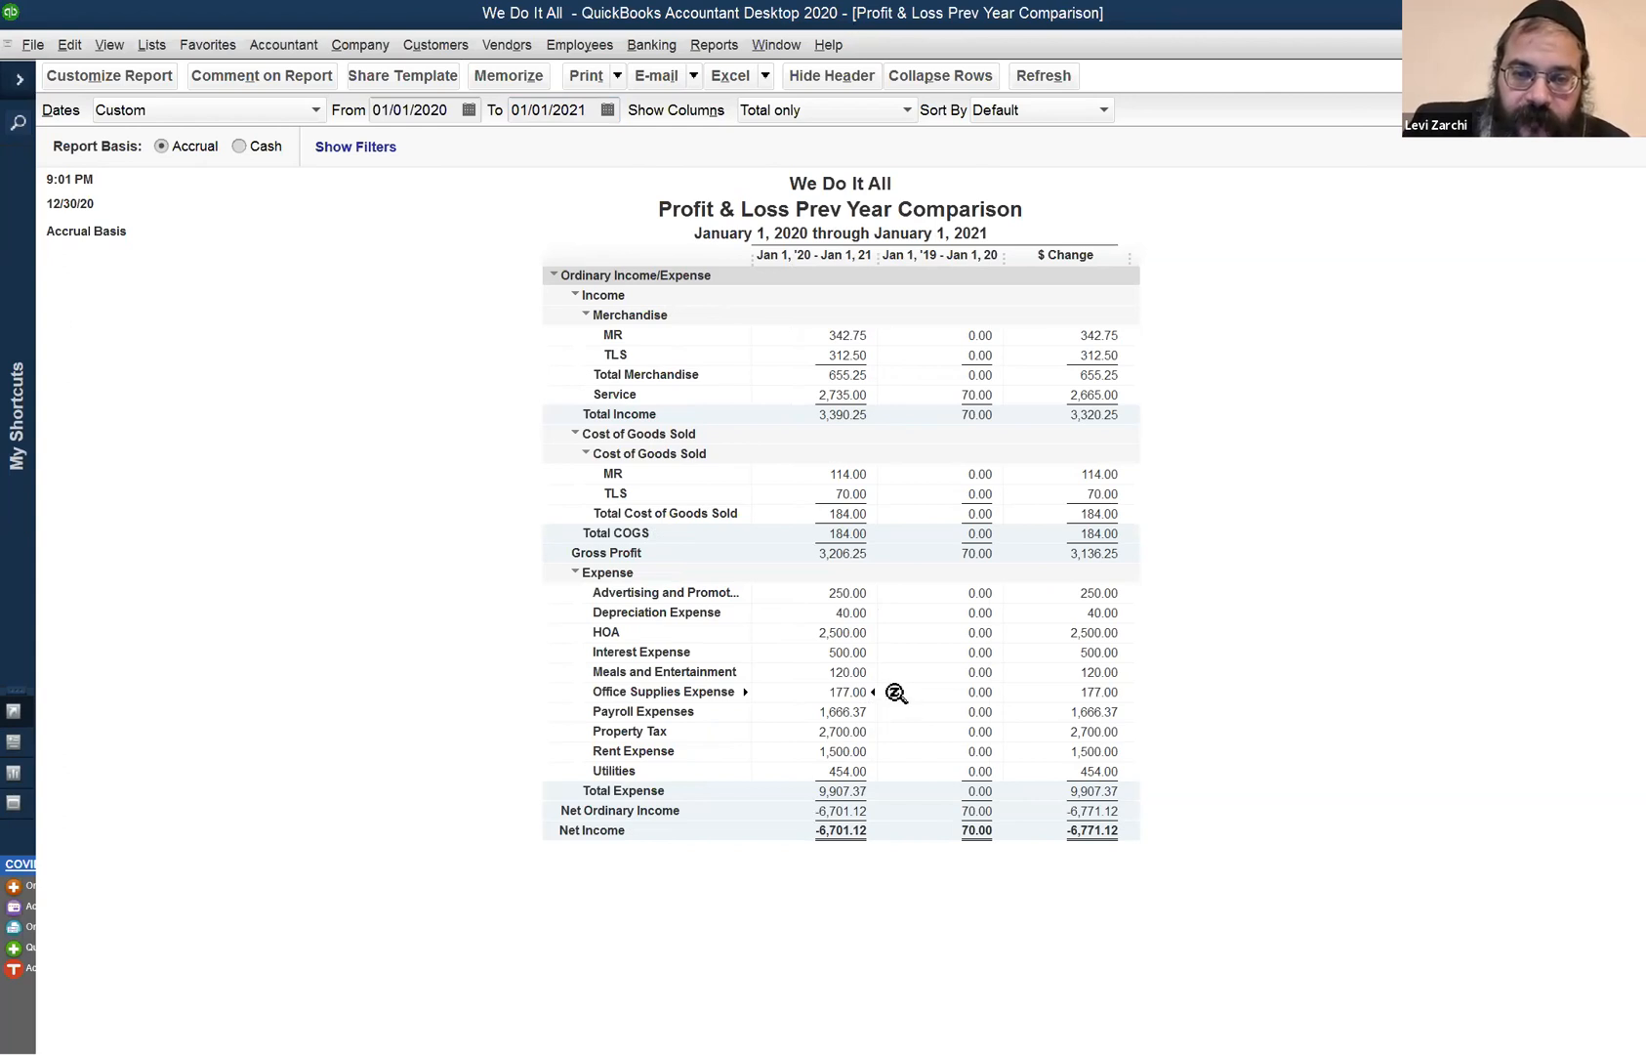
pyautogui.click(838, 623)
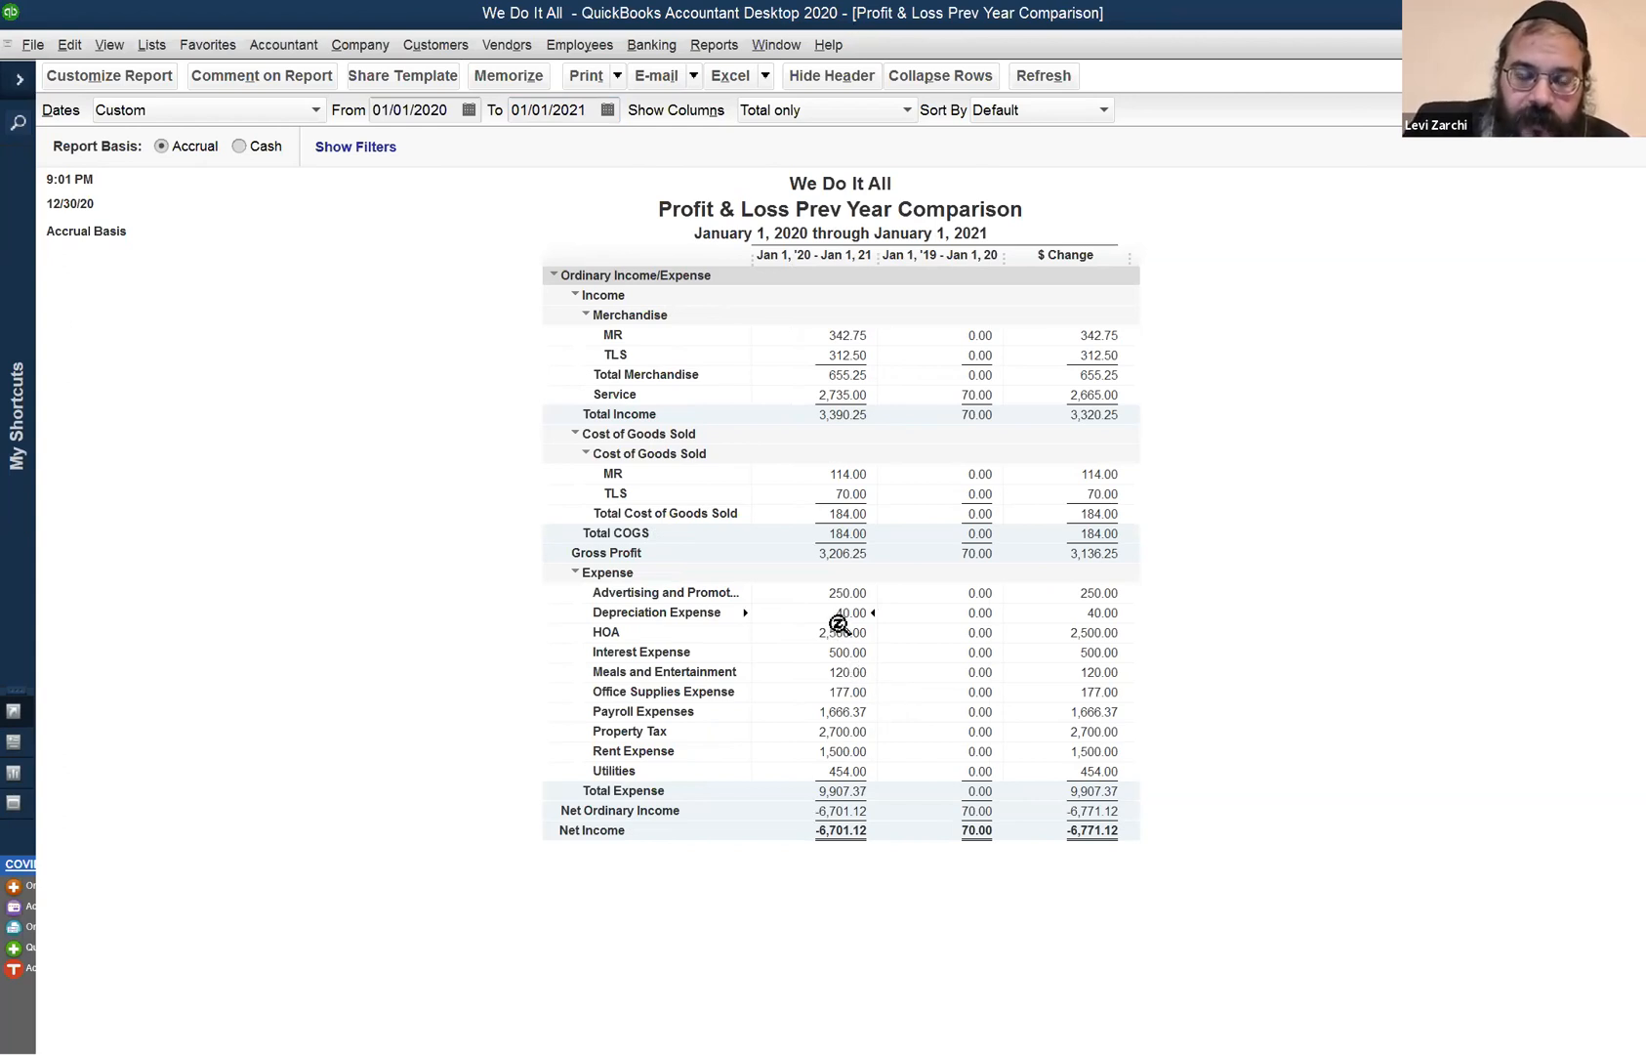
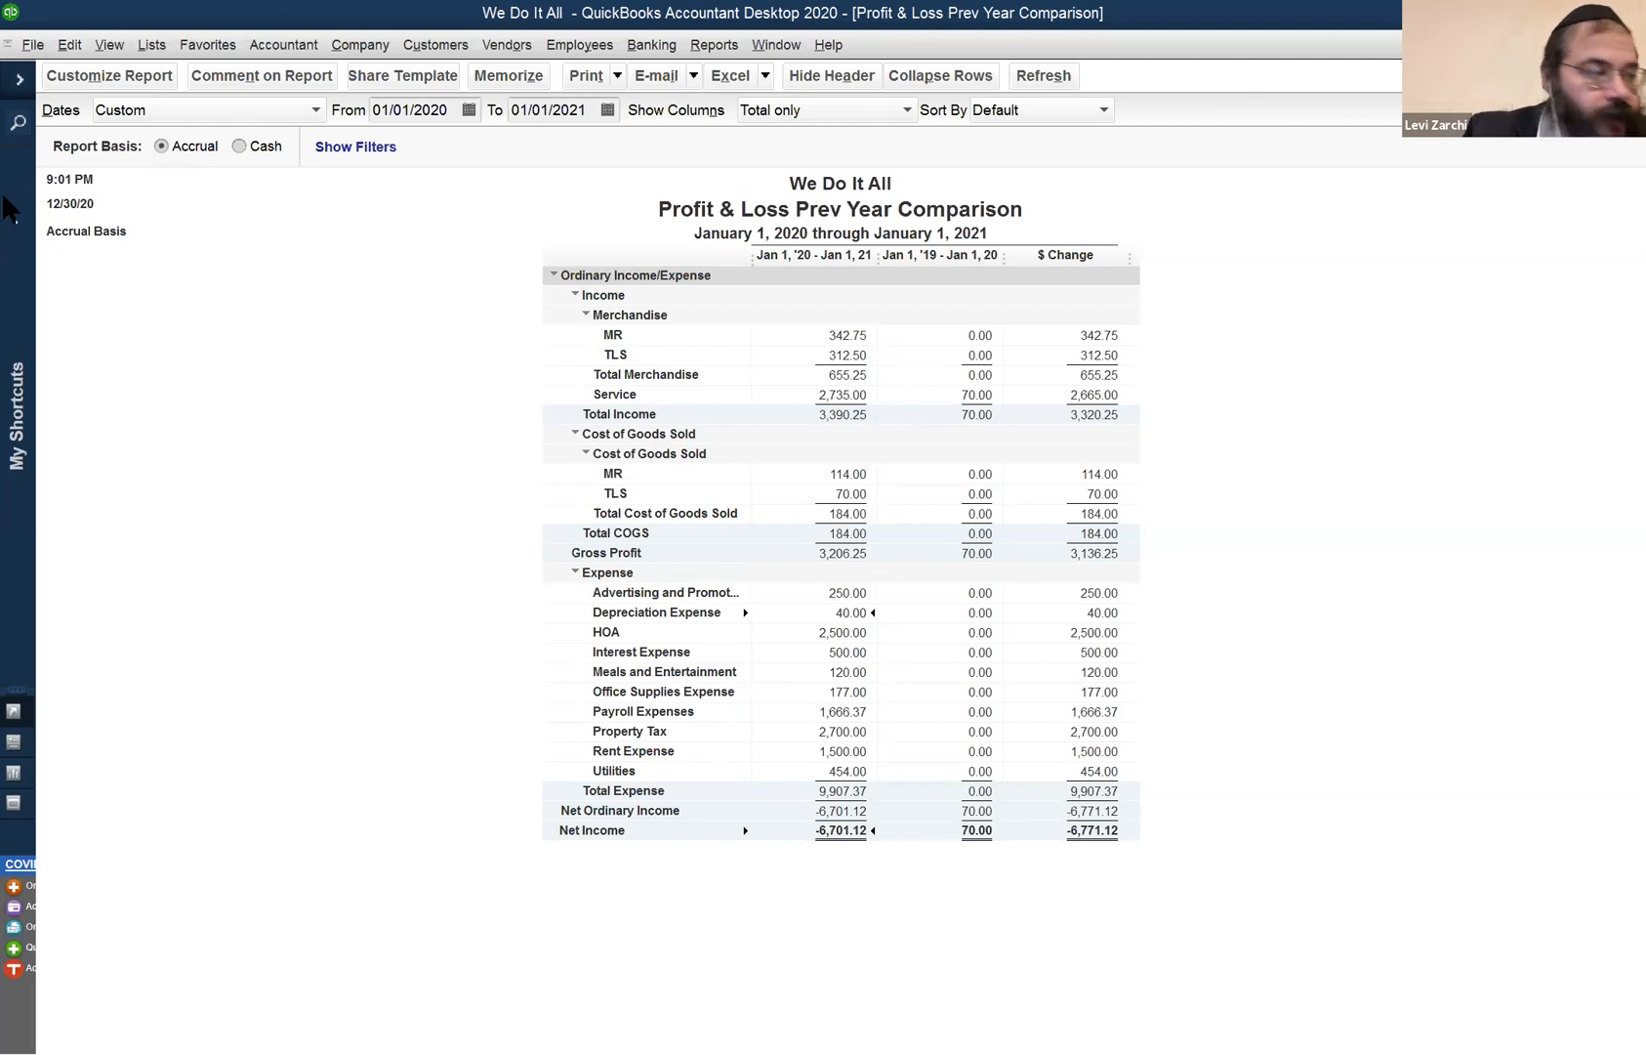
# - Browse the File and Edit menus without running a command, then close the extra report window
pyautogui.click(33, 45)
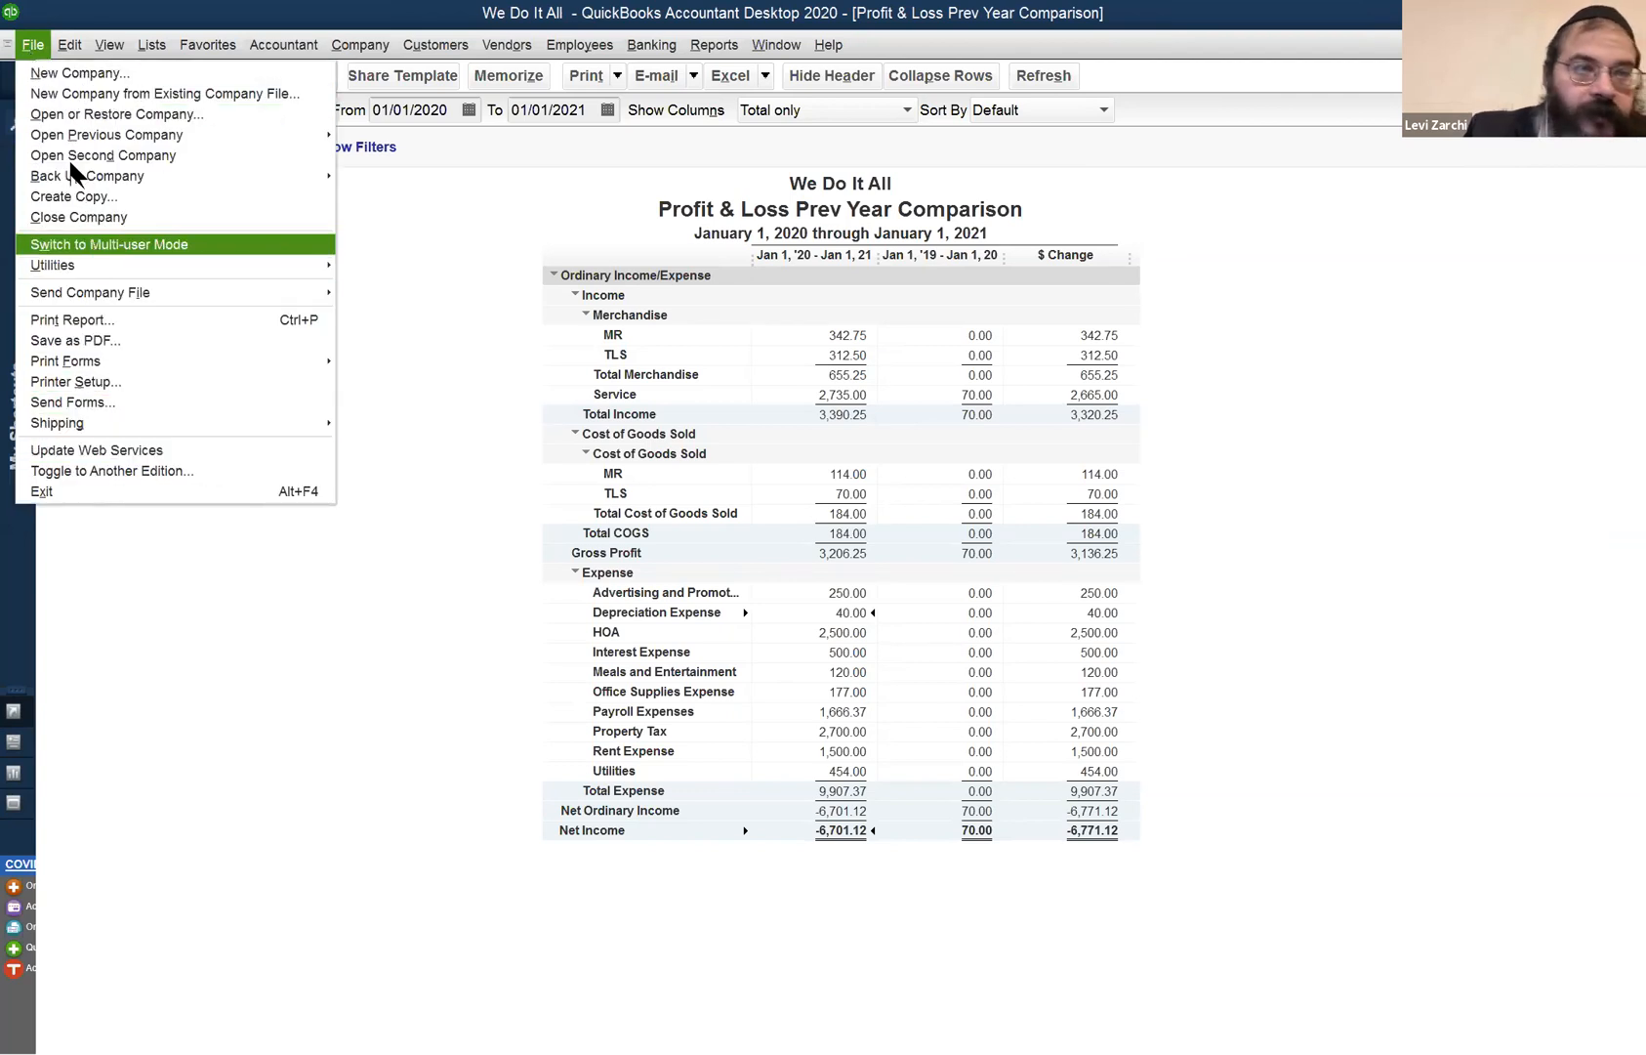
pyautogui.moveTo(70, 45)
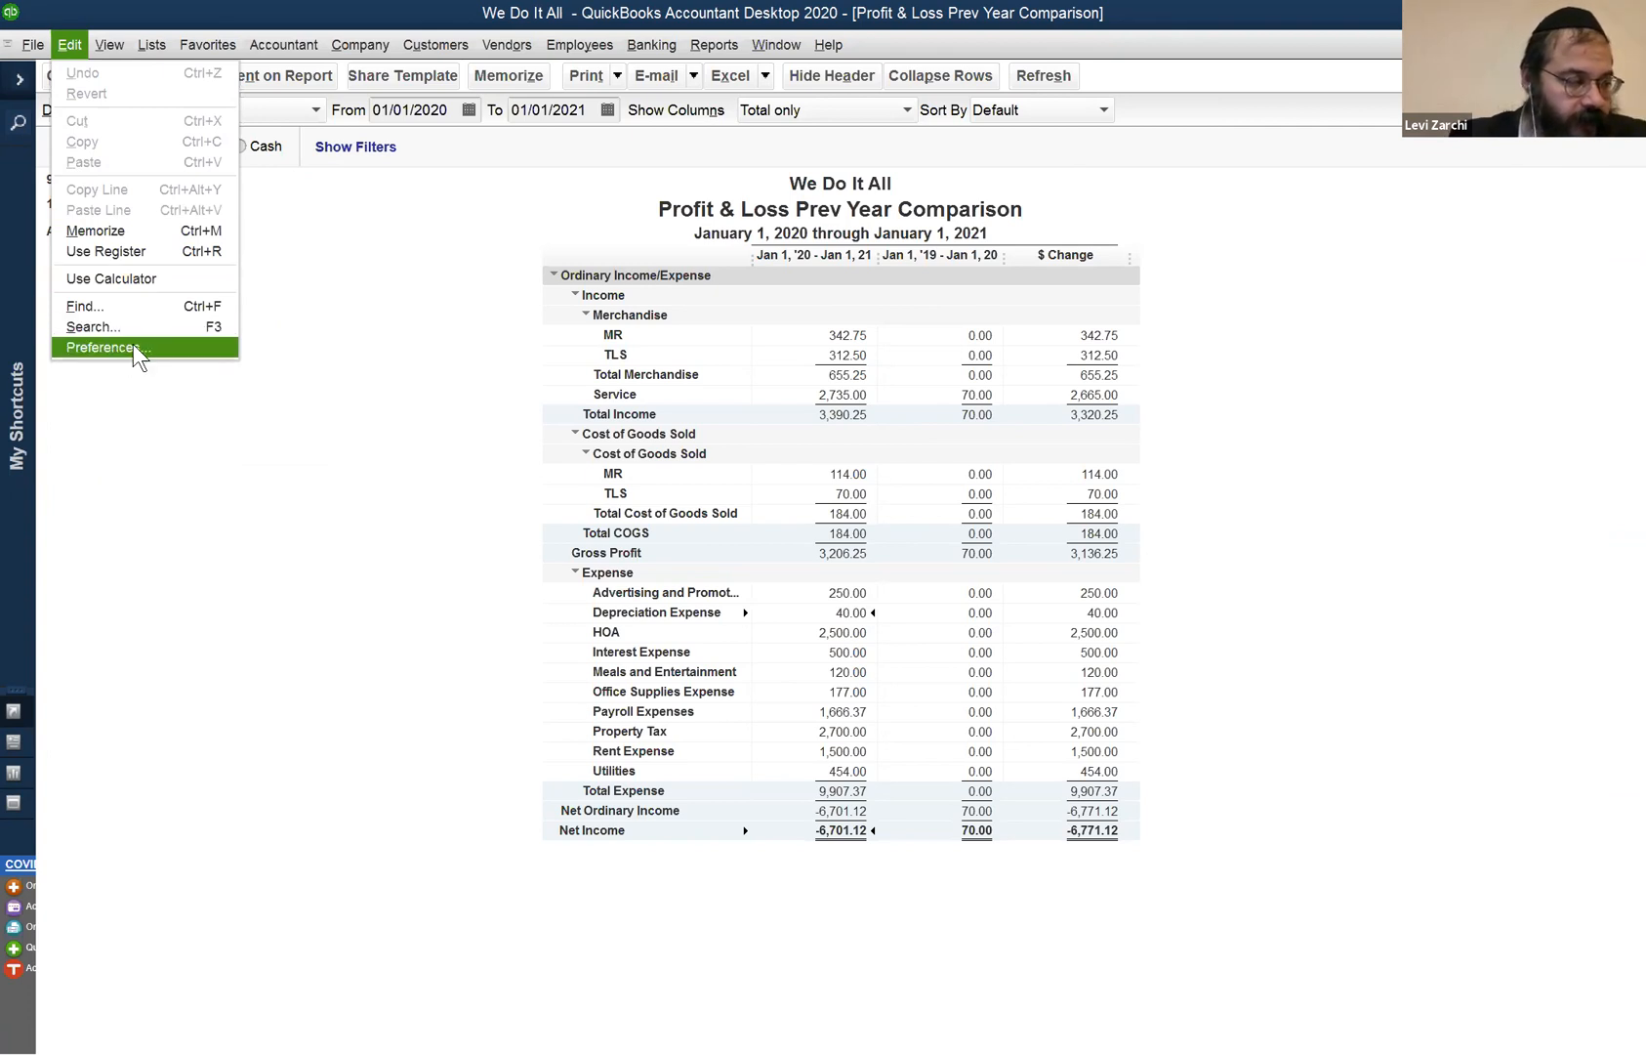
pyautogui.click(81, 51)
pyautogui.click(81, 51)
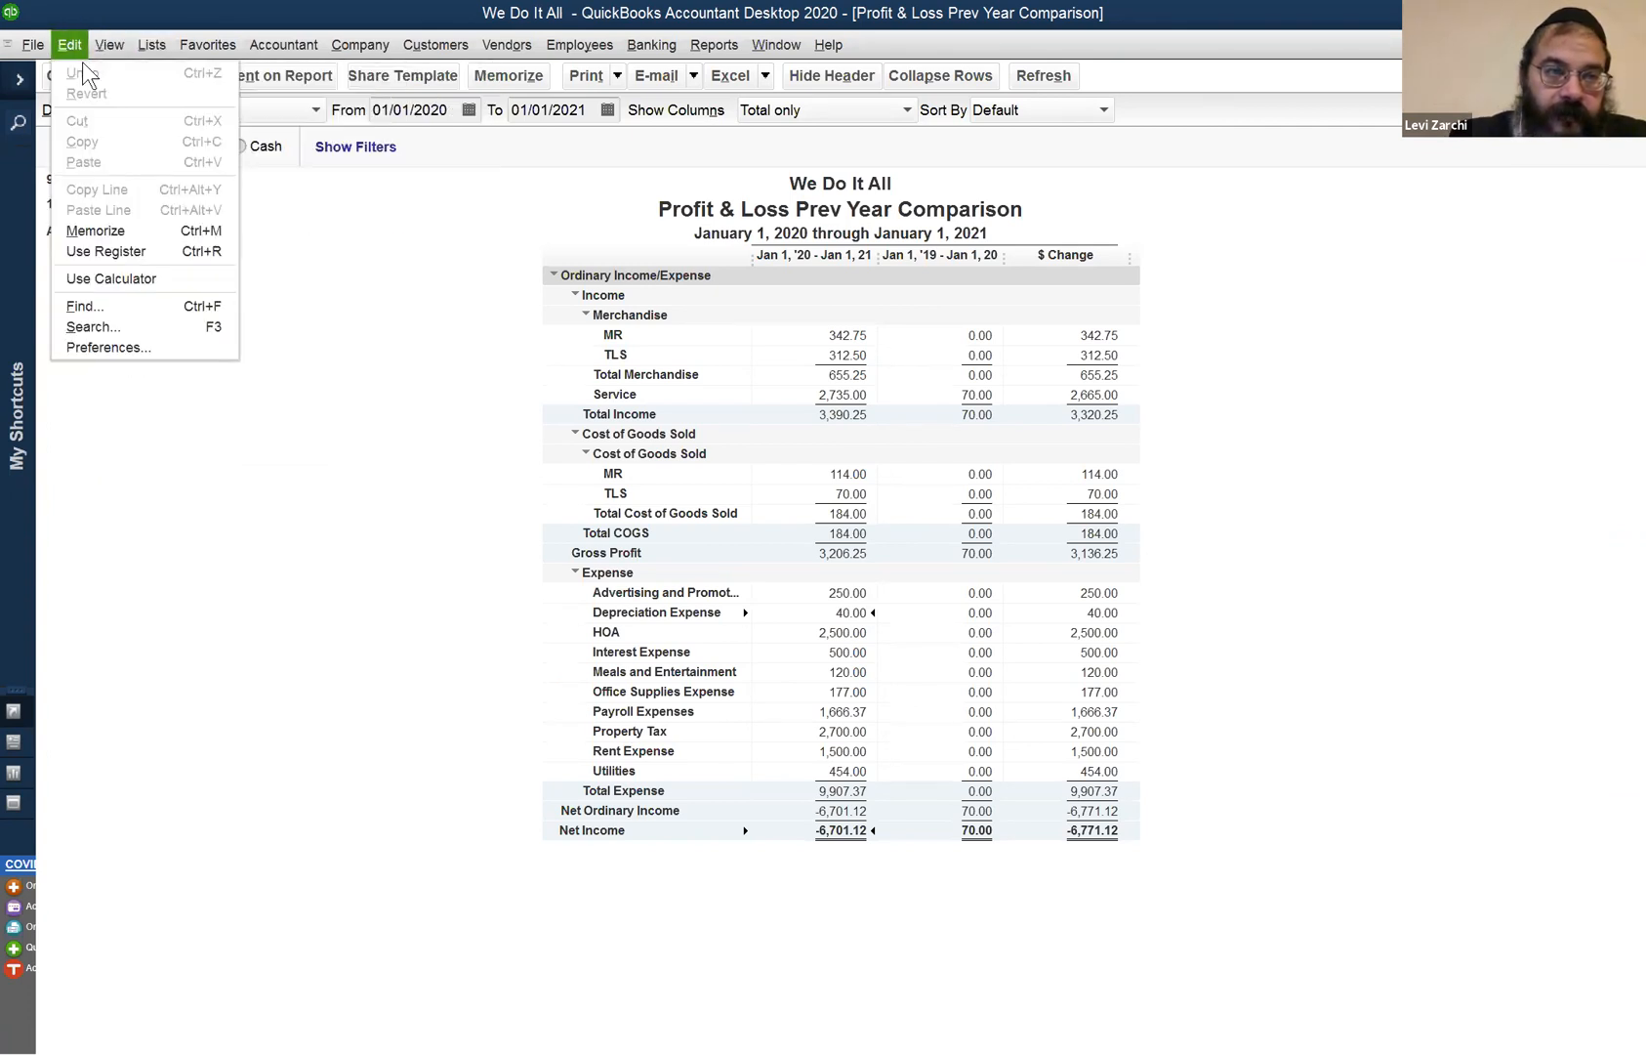
pyautogui.click(317, 391)
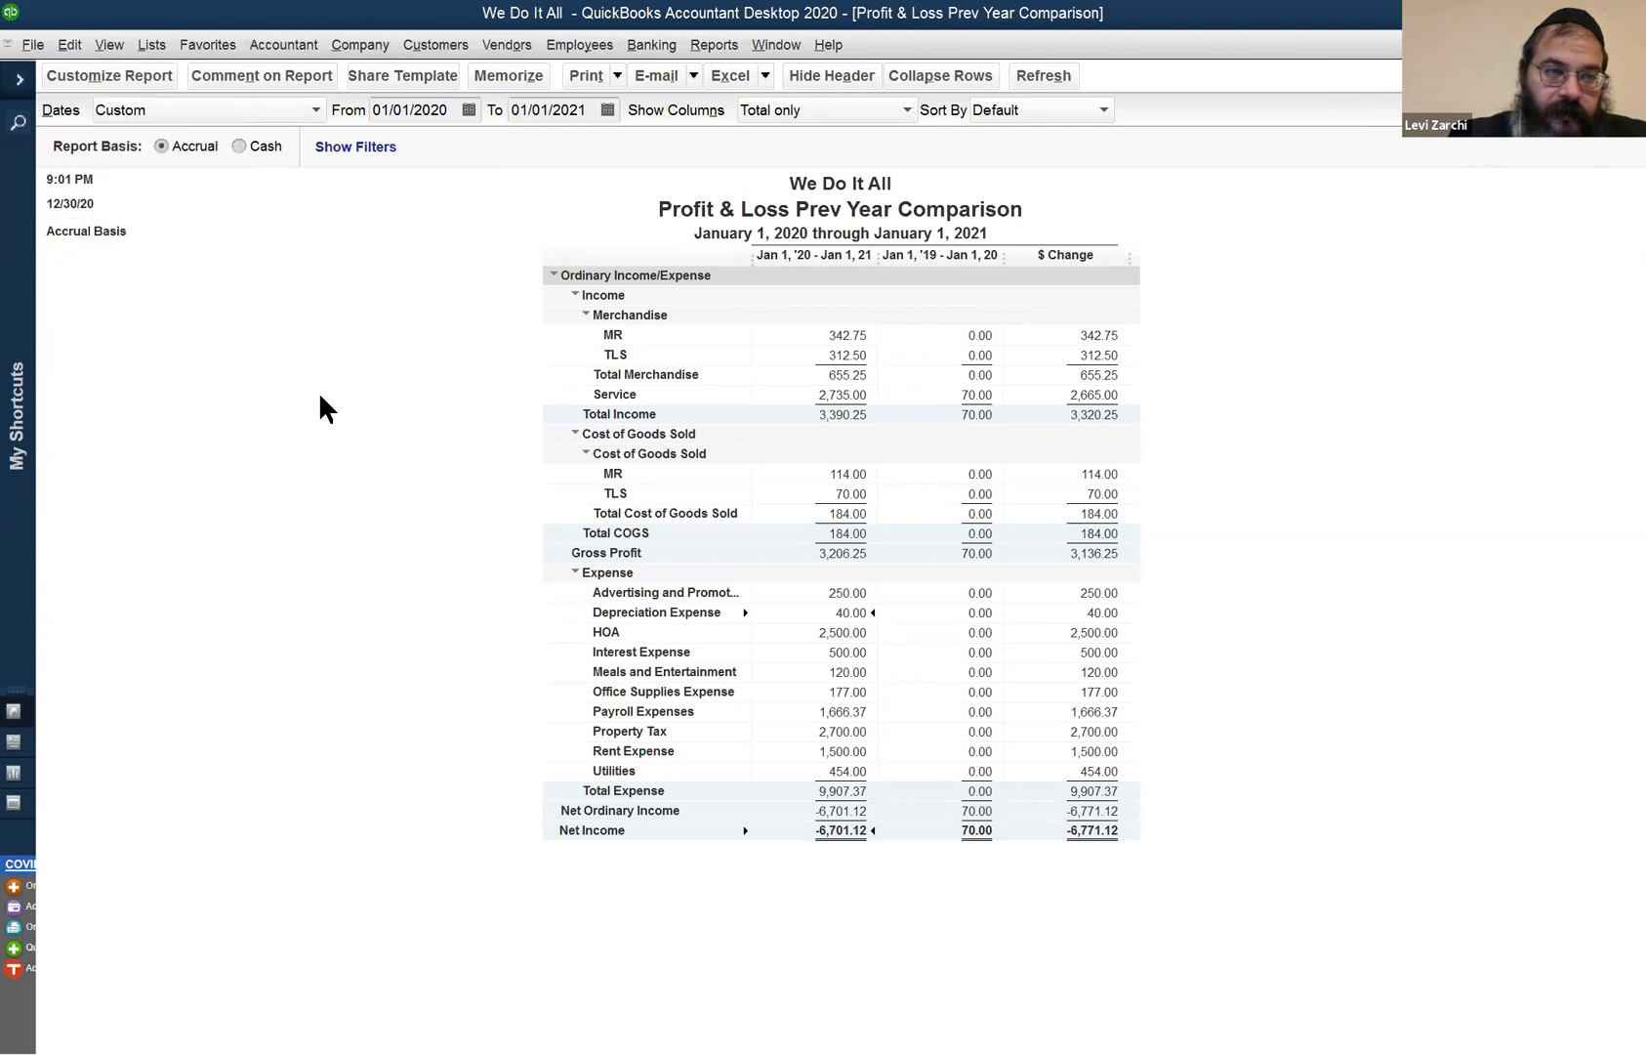
pyautogui.press('Escape')
pyautogui.press('Escape')
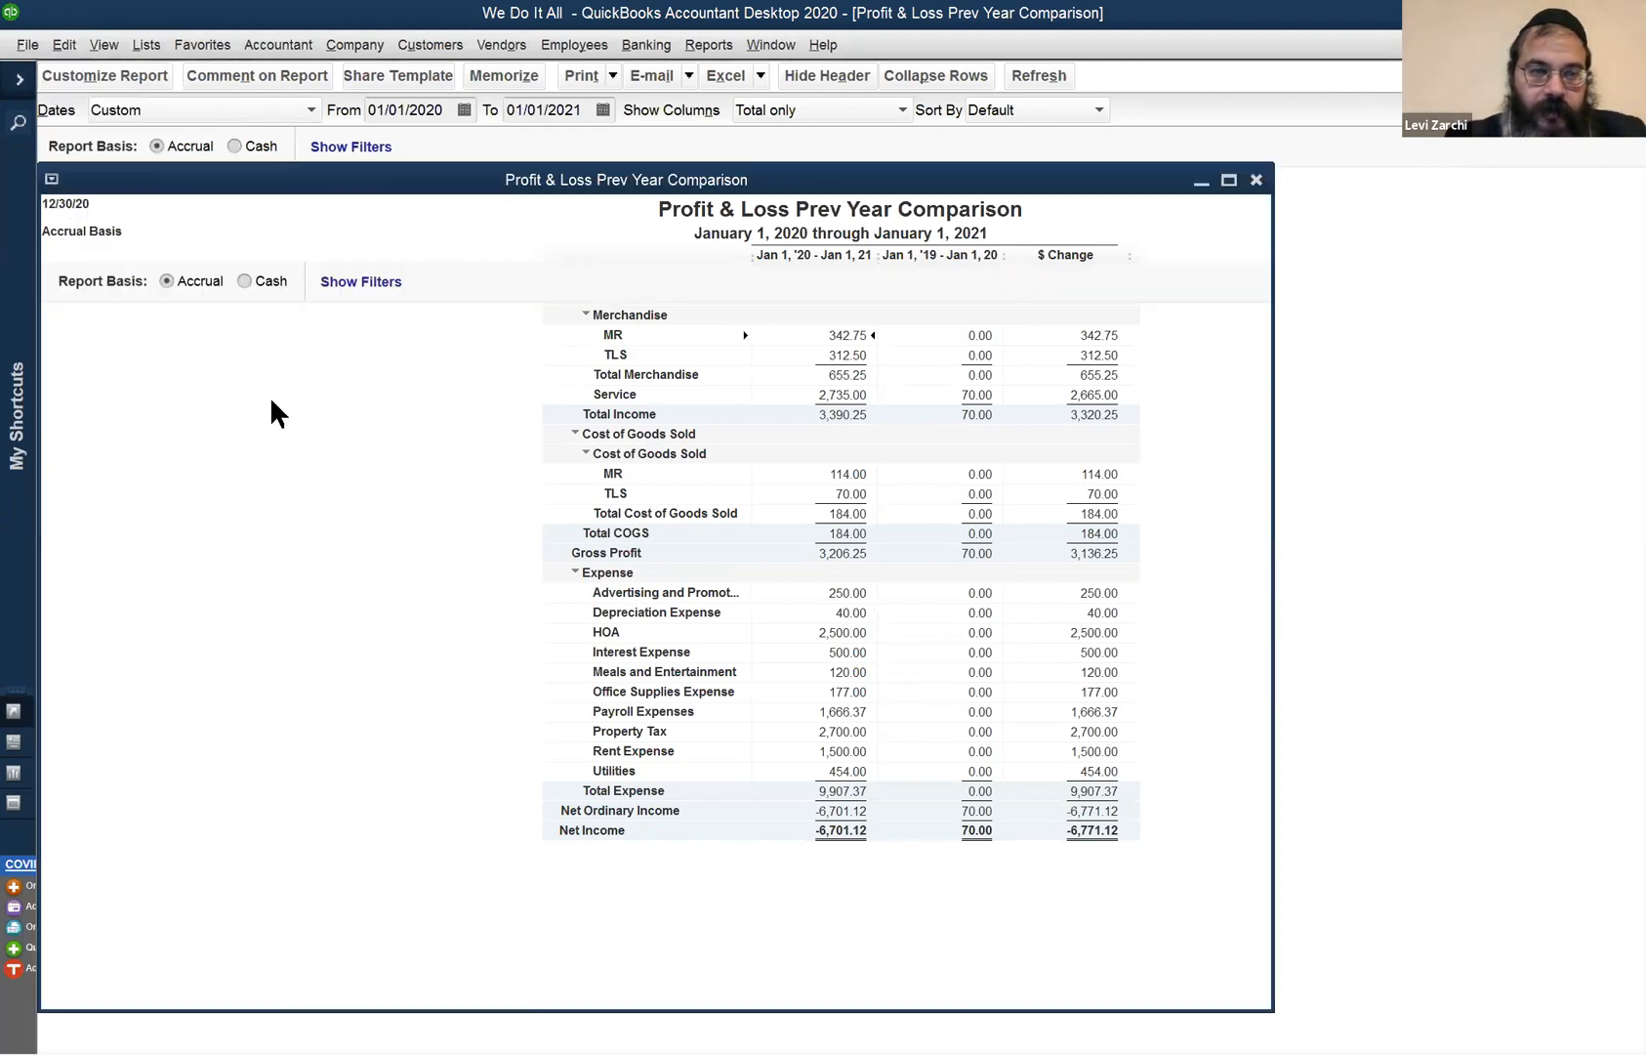
# - Close the Chart of Accounts and keep the Profit & Loss comparison open without memorizing it
pyautogui.click(110, 193)
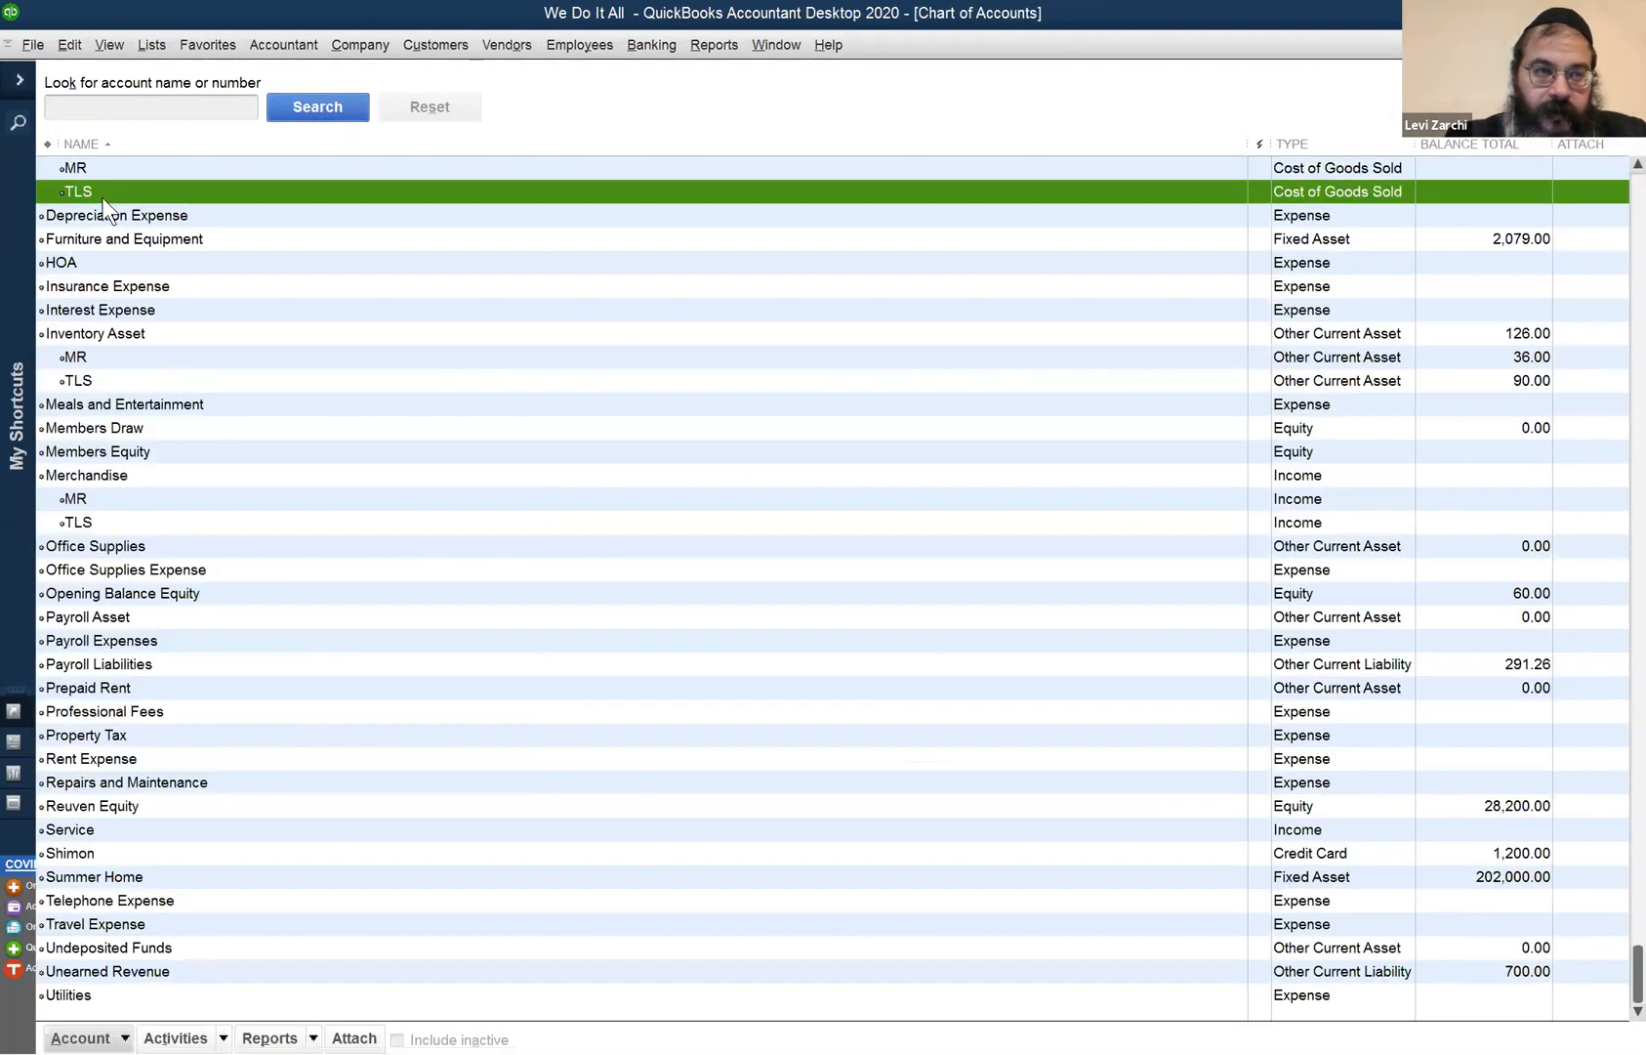
pyautogui.click(69, 45)
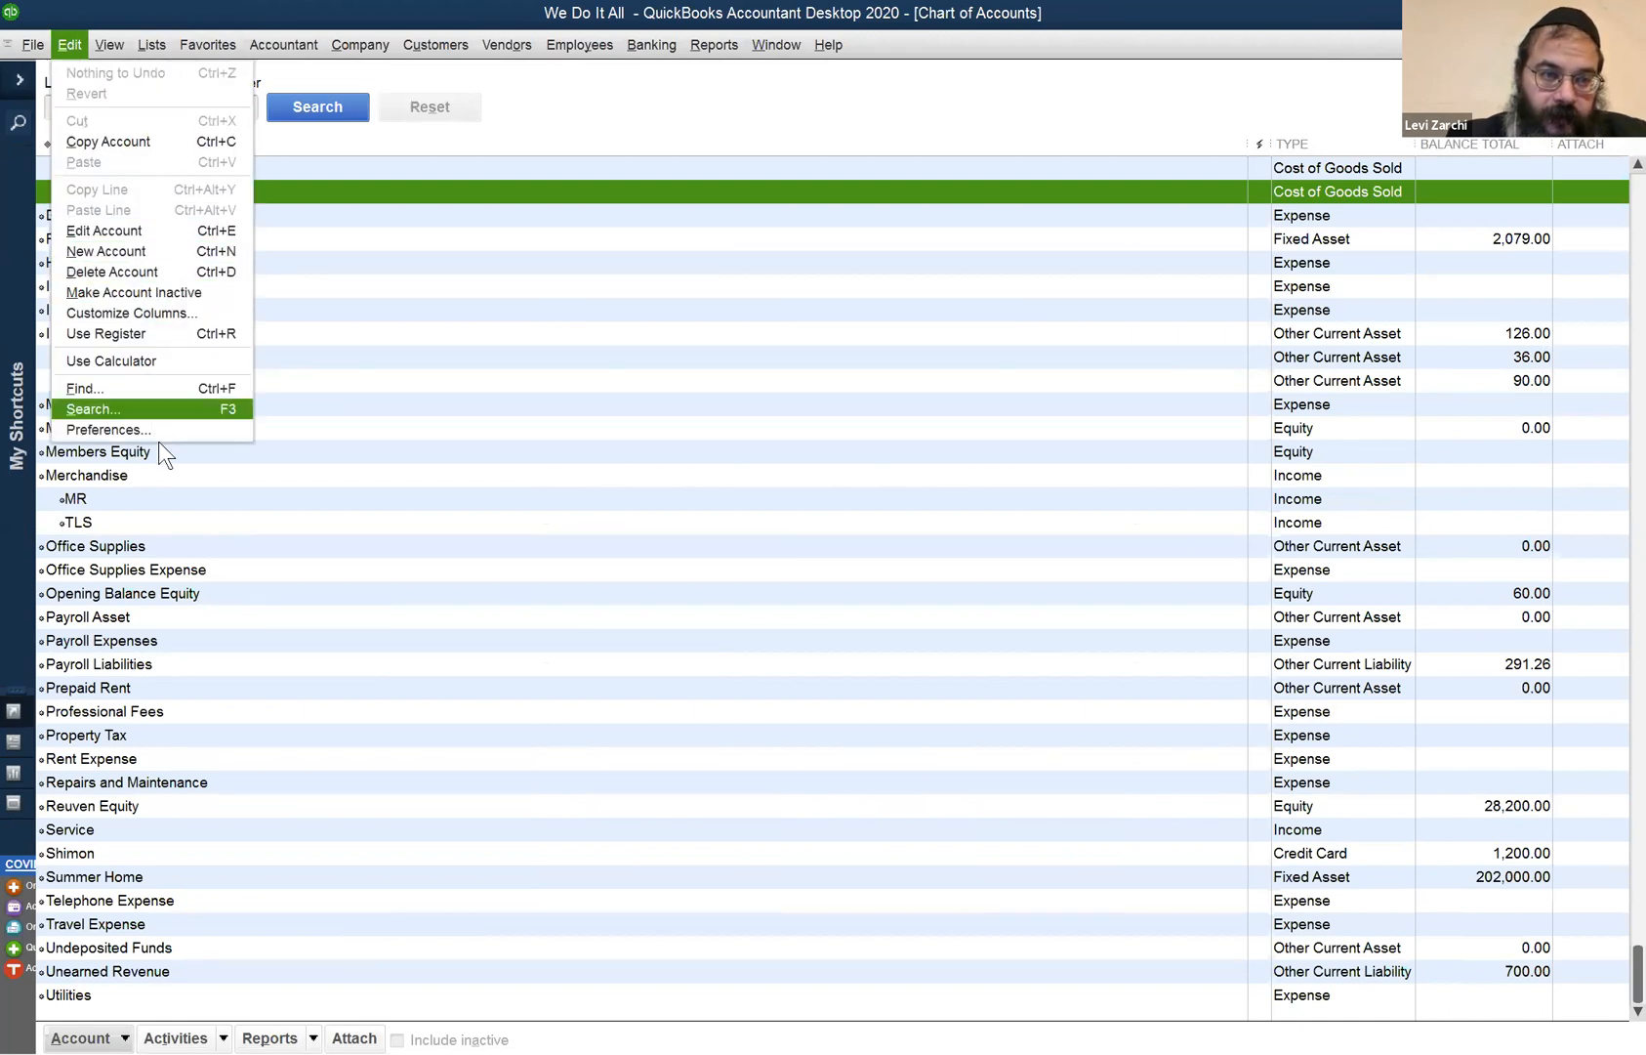
pyautogui.click(1632, 45)
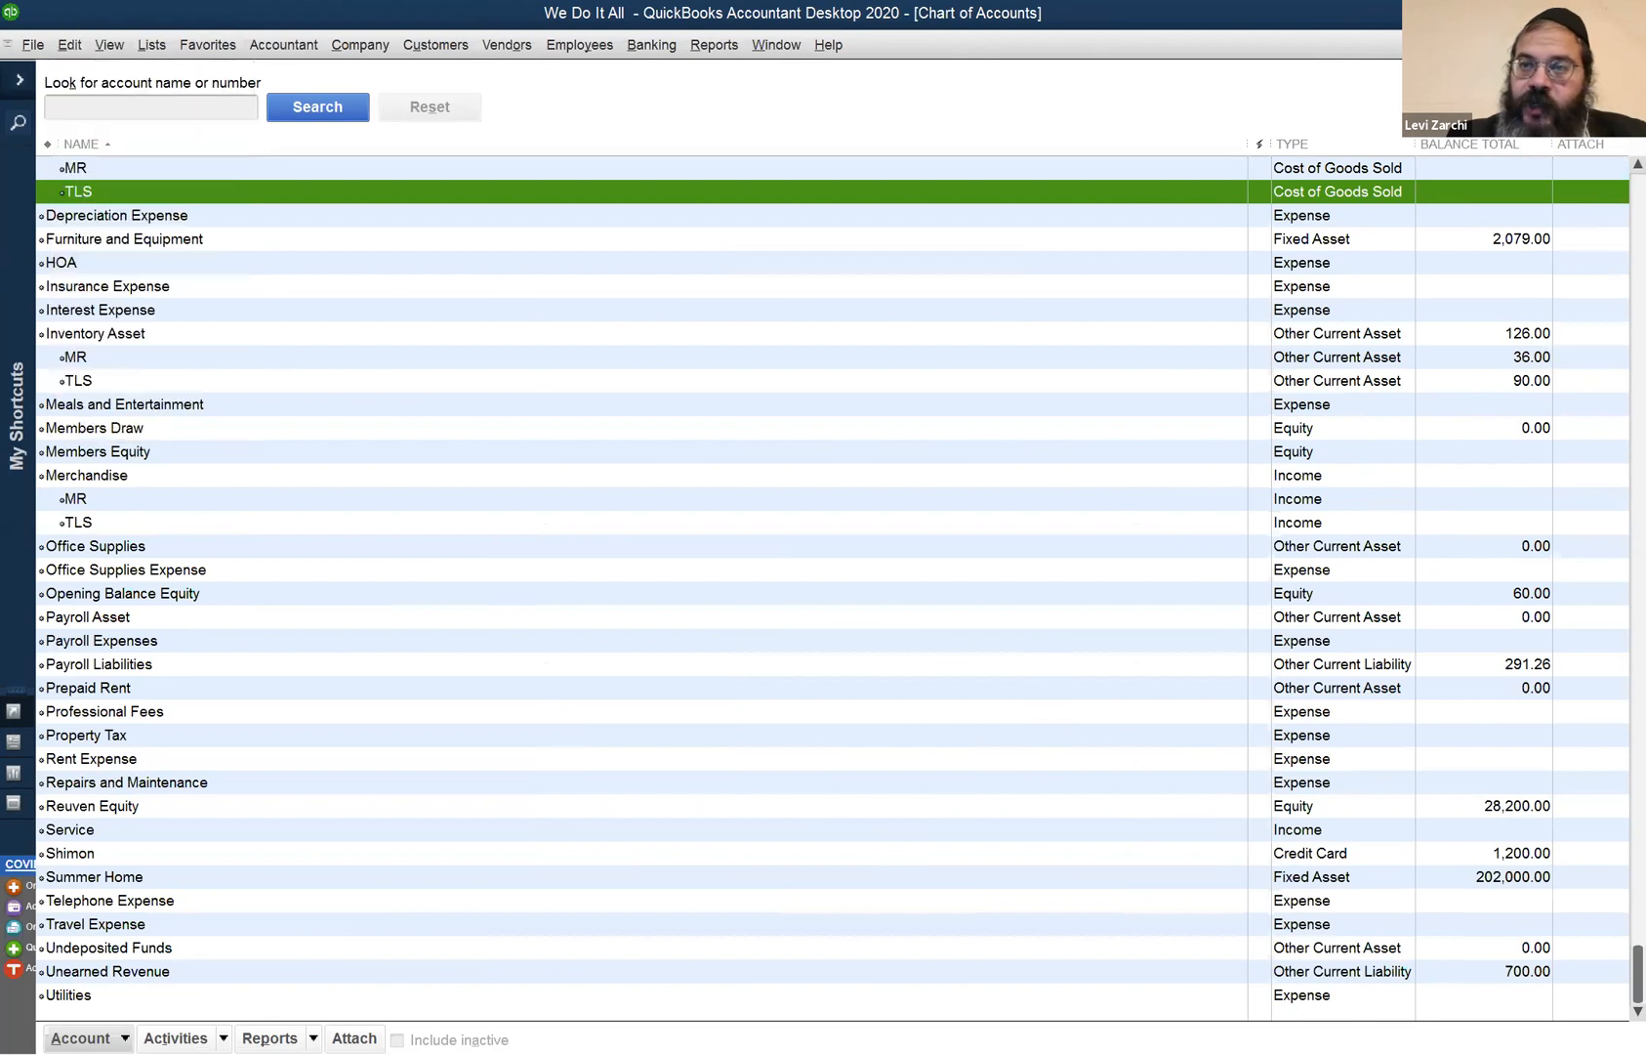
pyautogui.click(1633, 45)
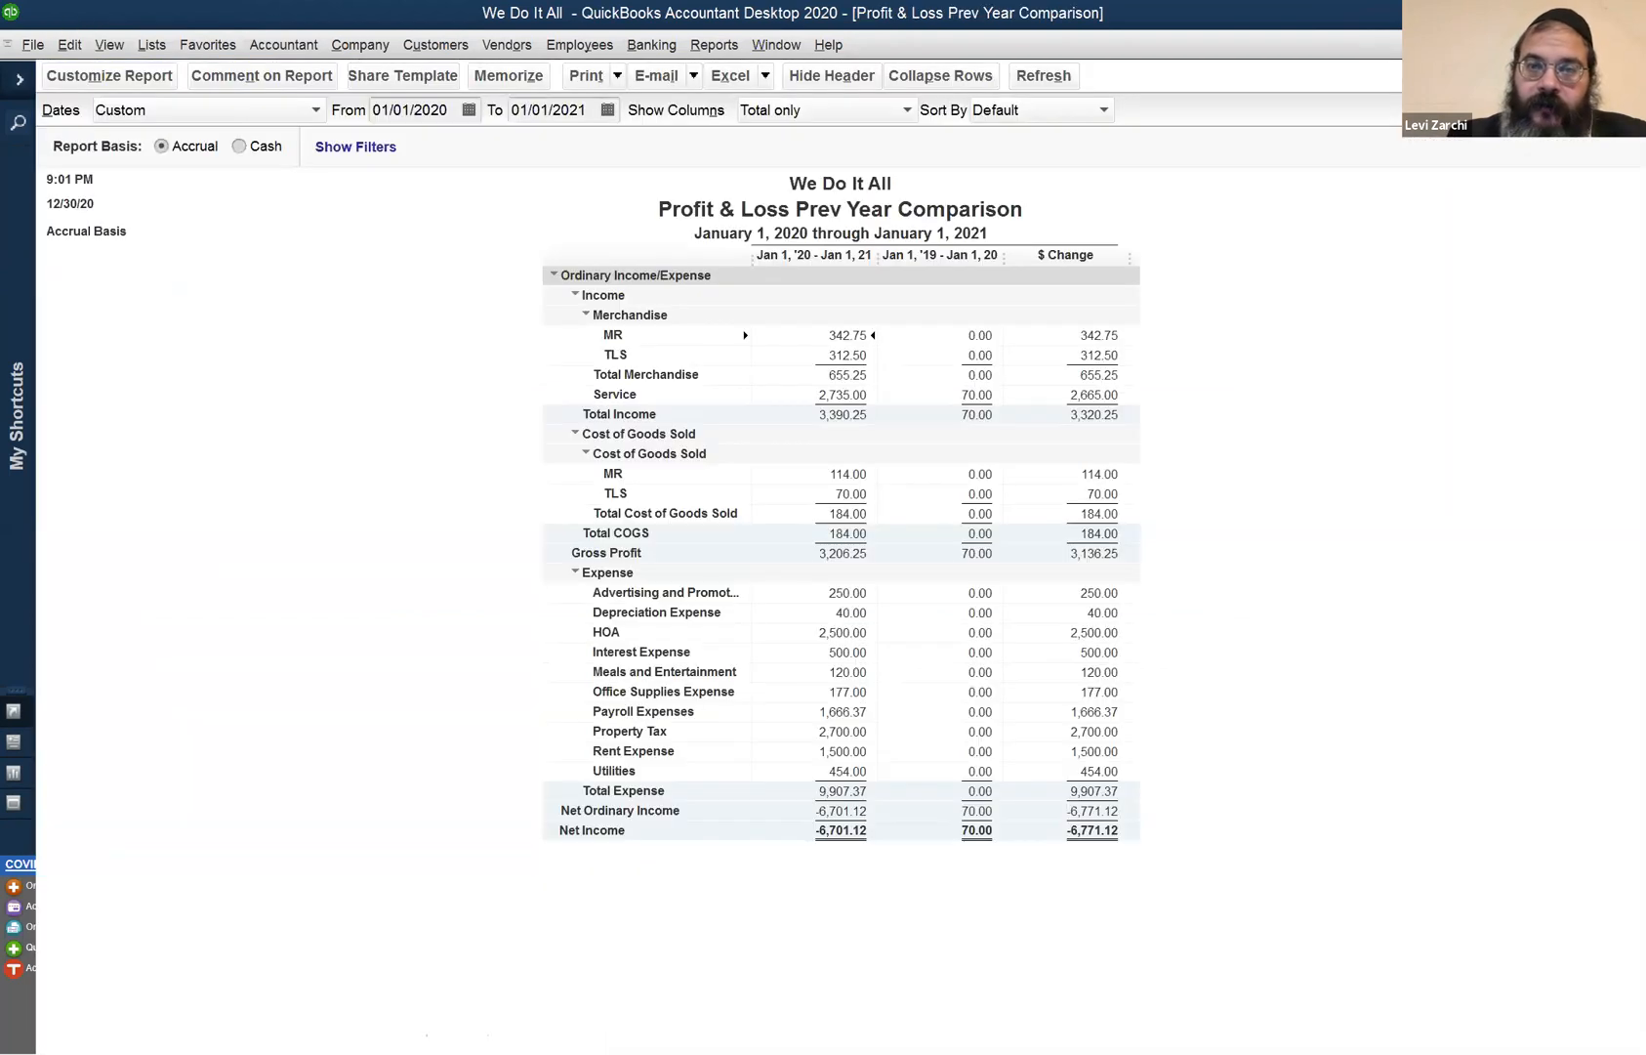
pyautogui.press('Escape')
pyautogui.click(957, 472)
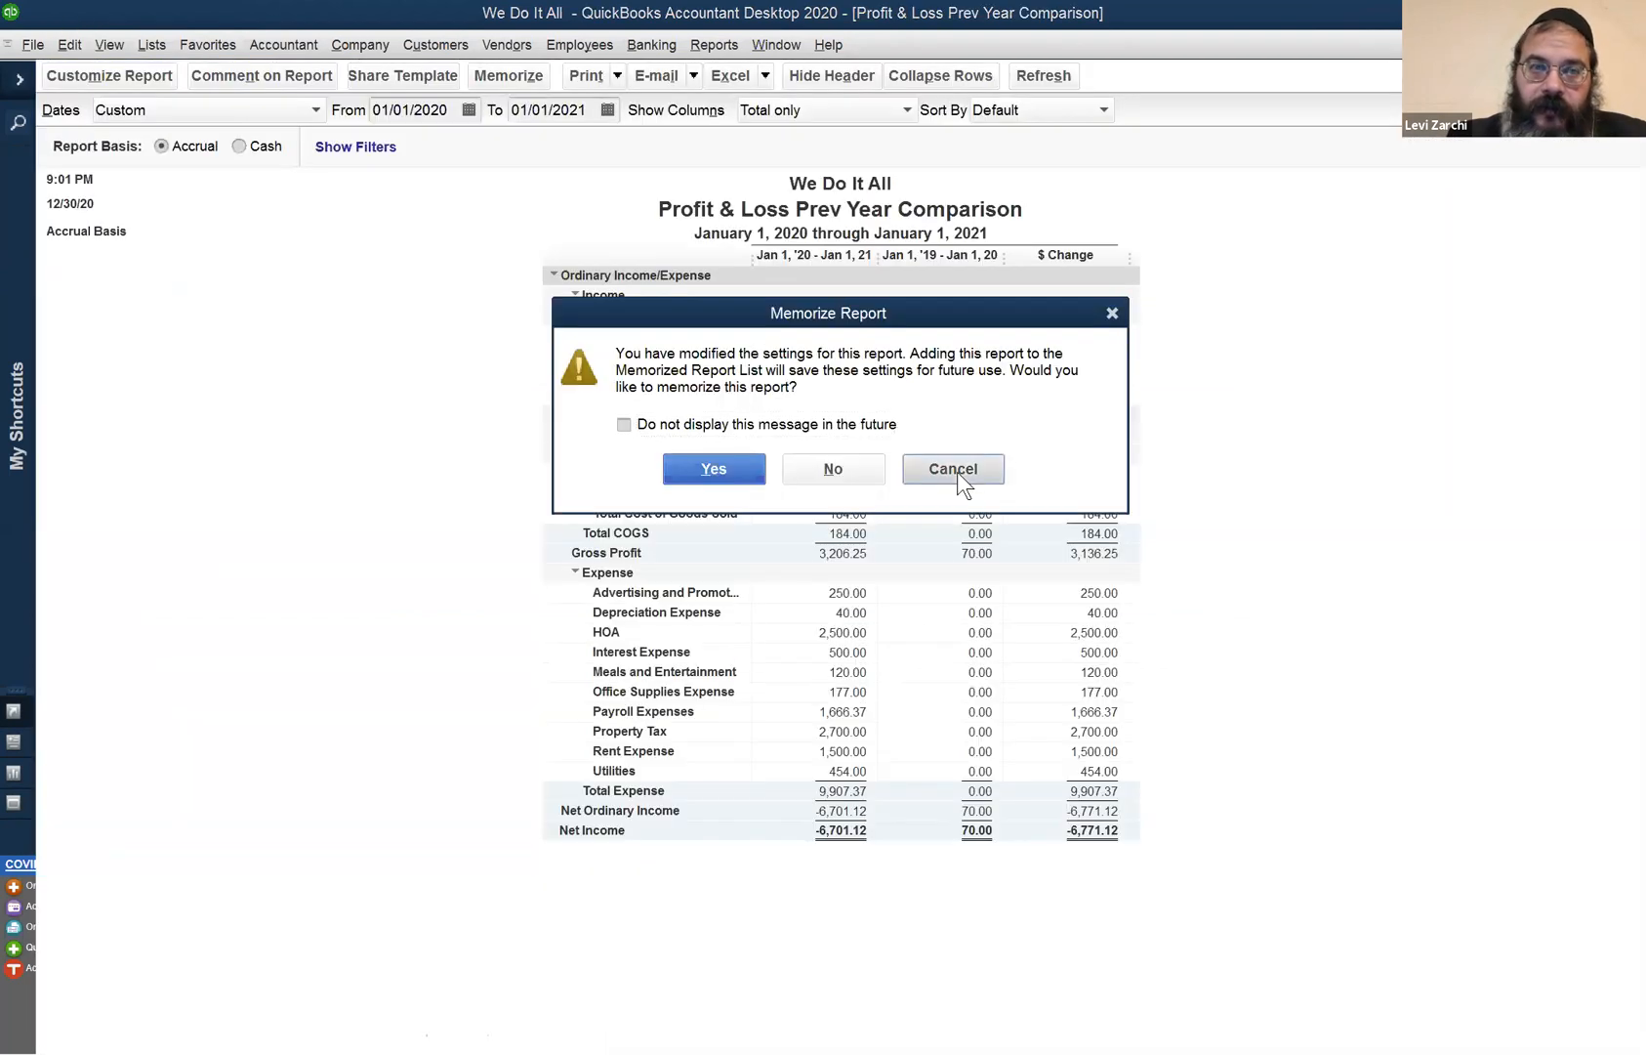
pyautogui.click(432, 45)
pyautogui.click(427, 74)
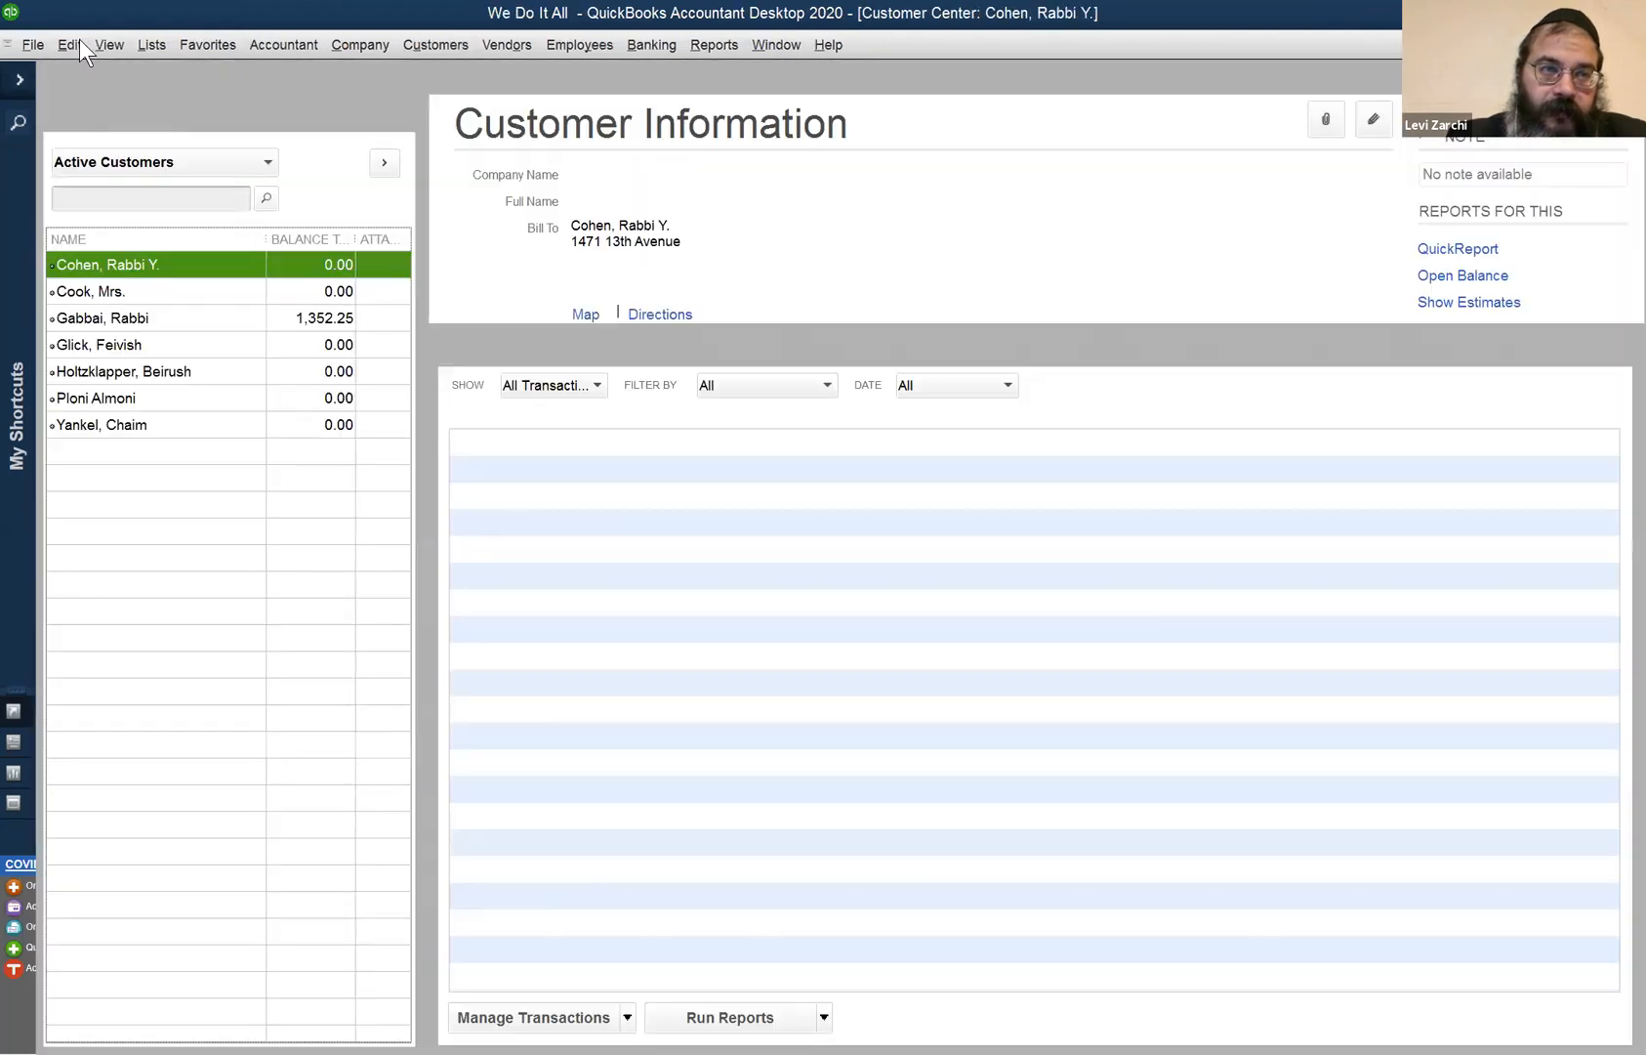
# - Browse the Customer Center's Edit and View menus, then switch to the Vendor Center
pyautogui.click(78, 39)
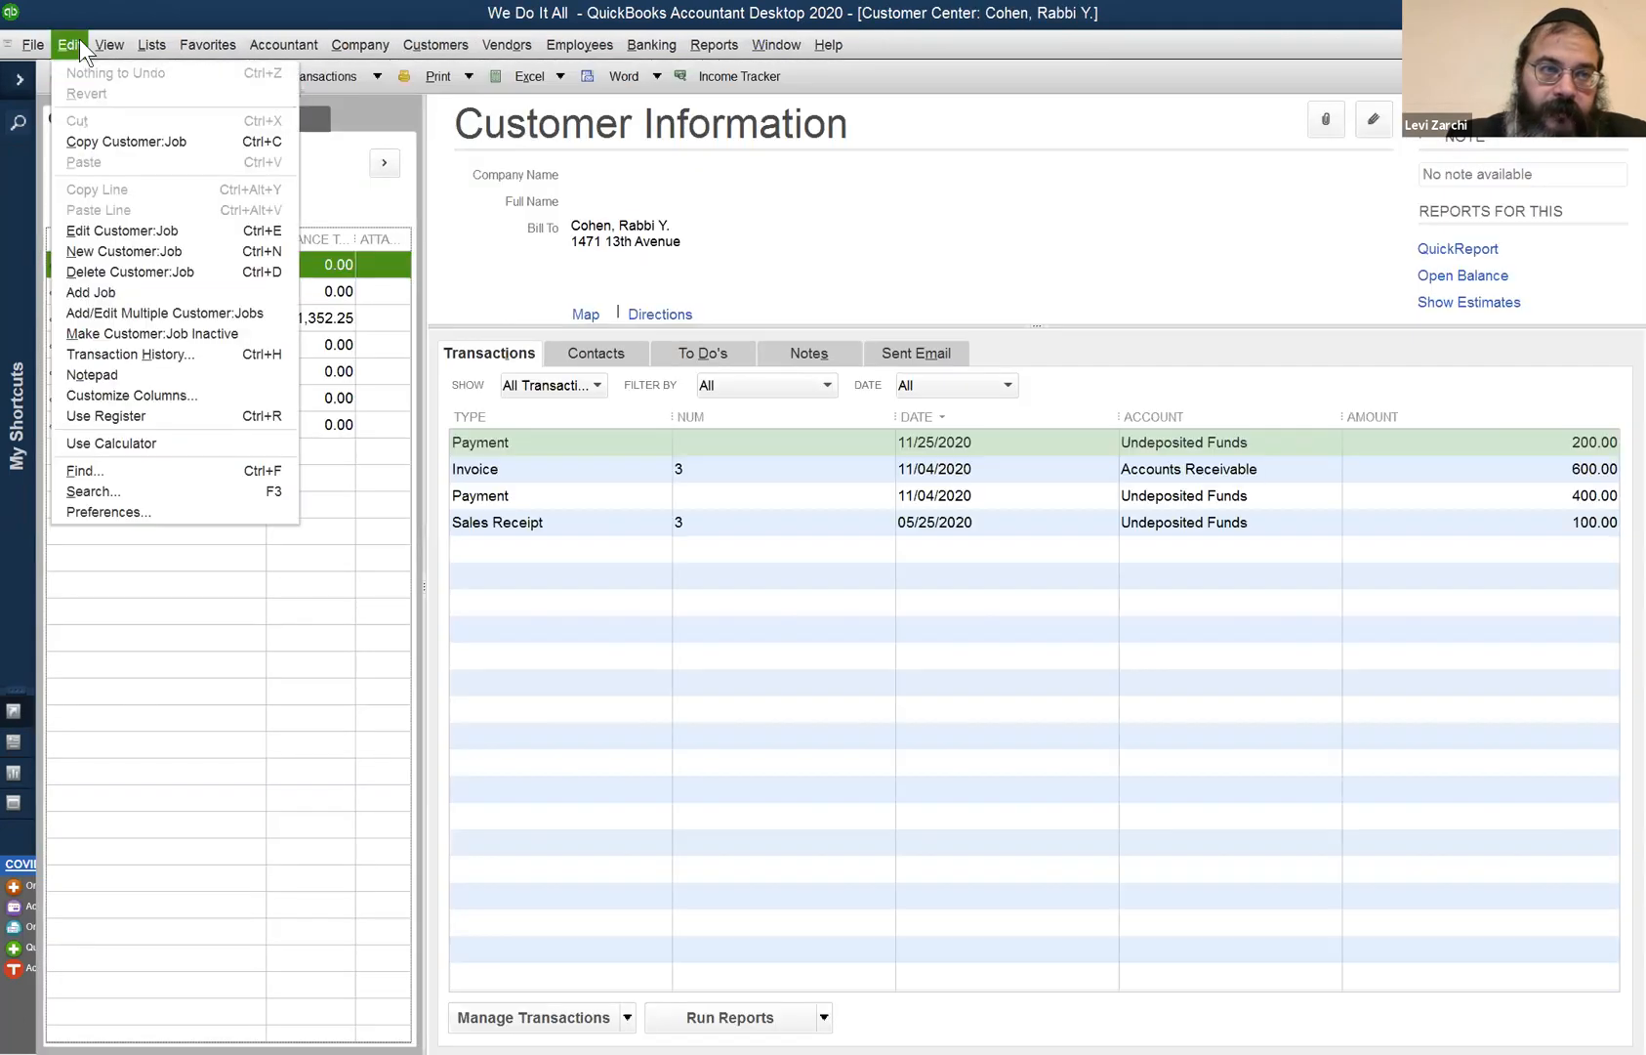
pyautogui.click(84, 40)
pyautogui.click(105, 45)
pyautogui.click(68, 45)
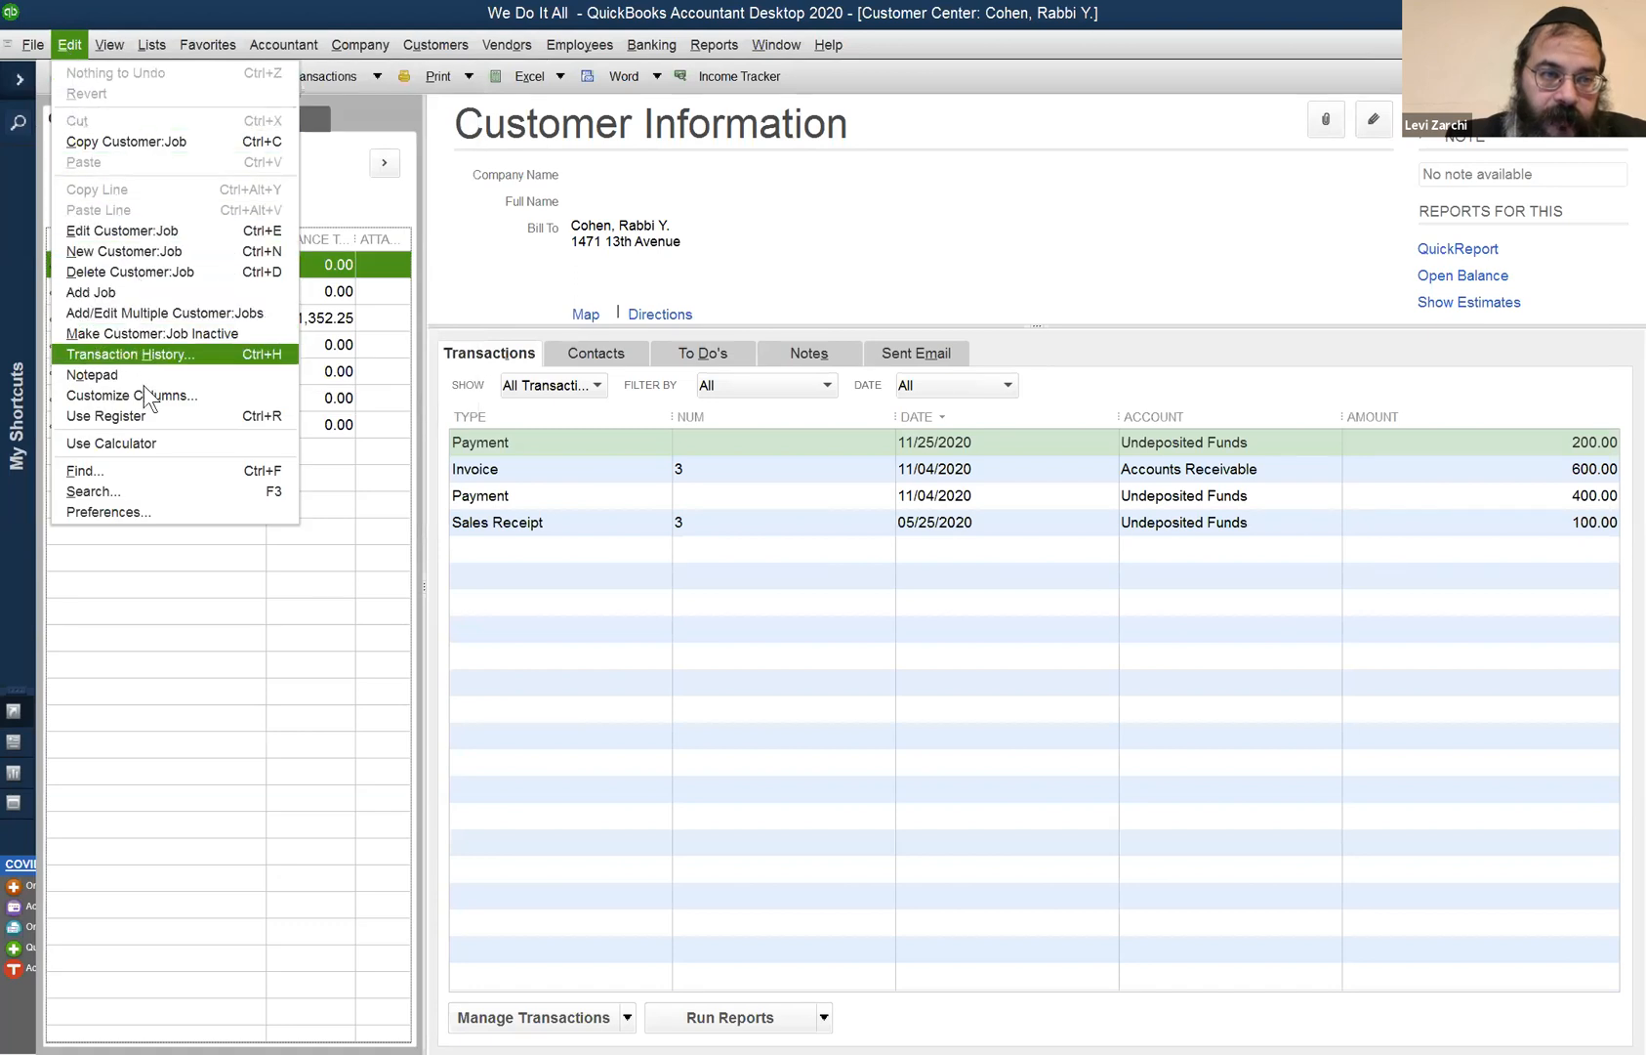
pyautogui.click(164, 43)
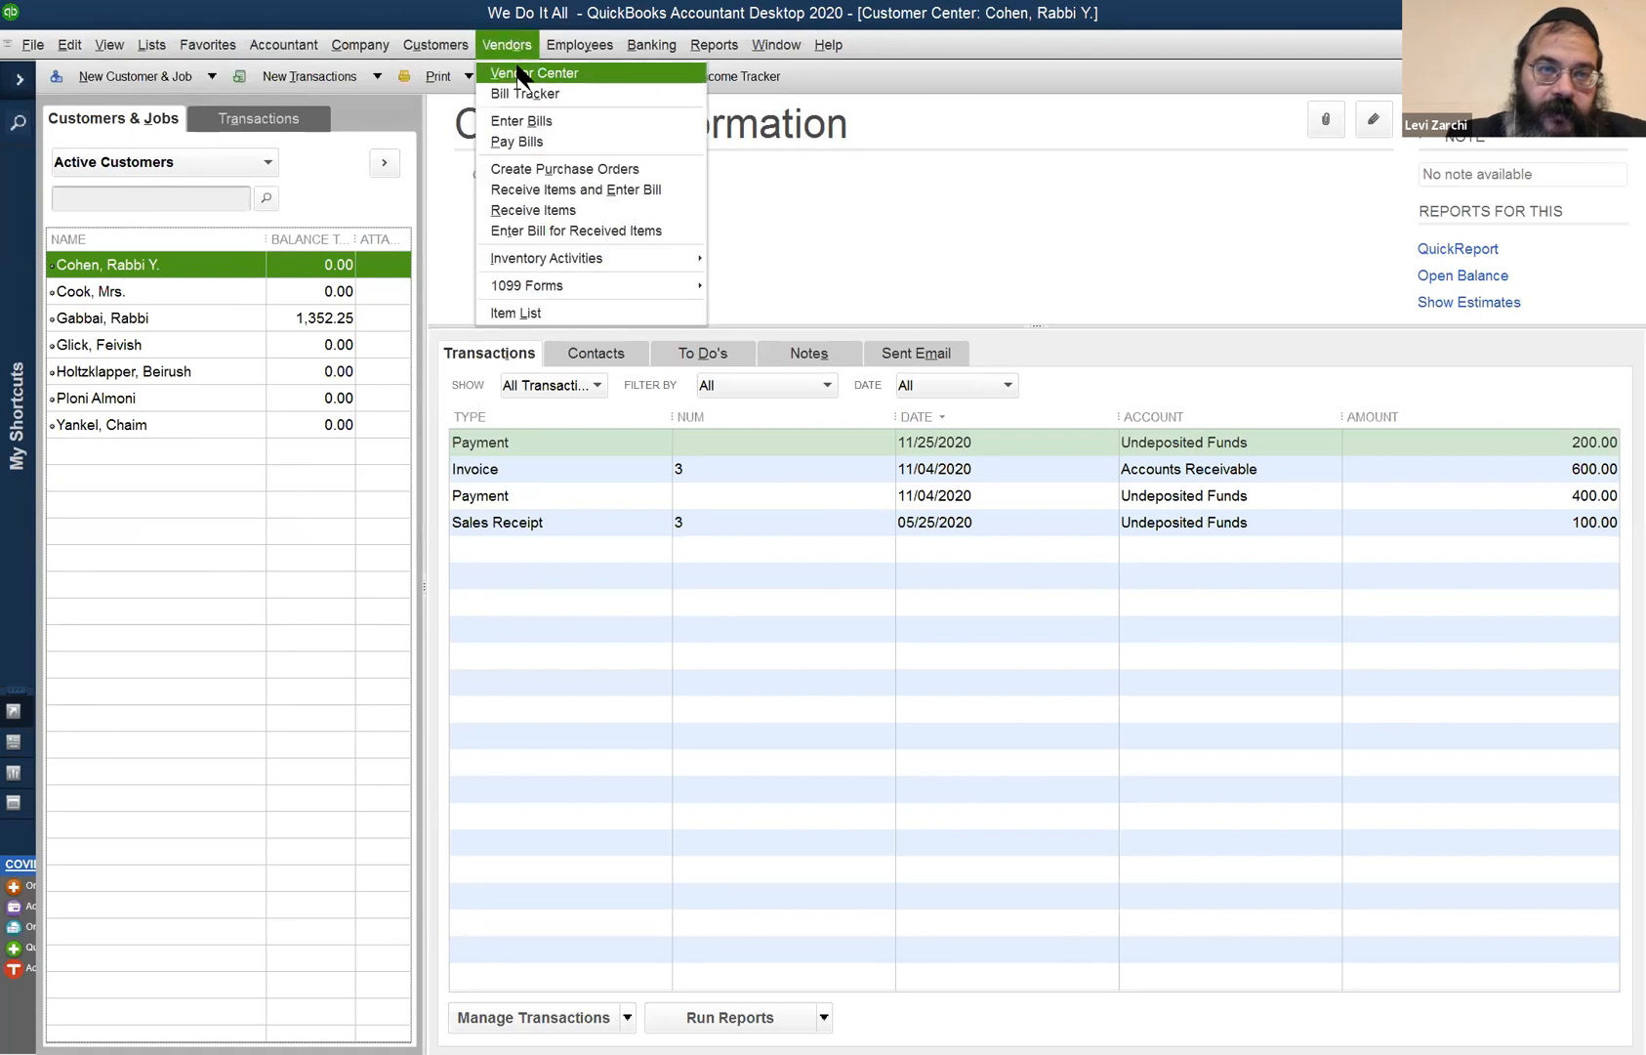
pyautogui.click(518, 73)
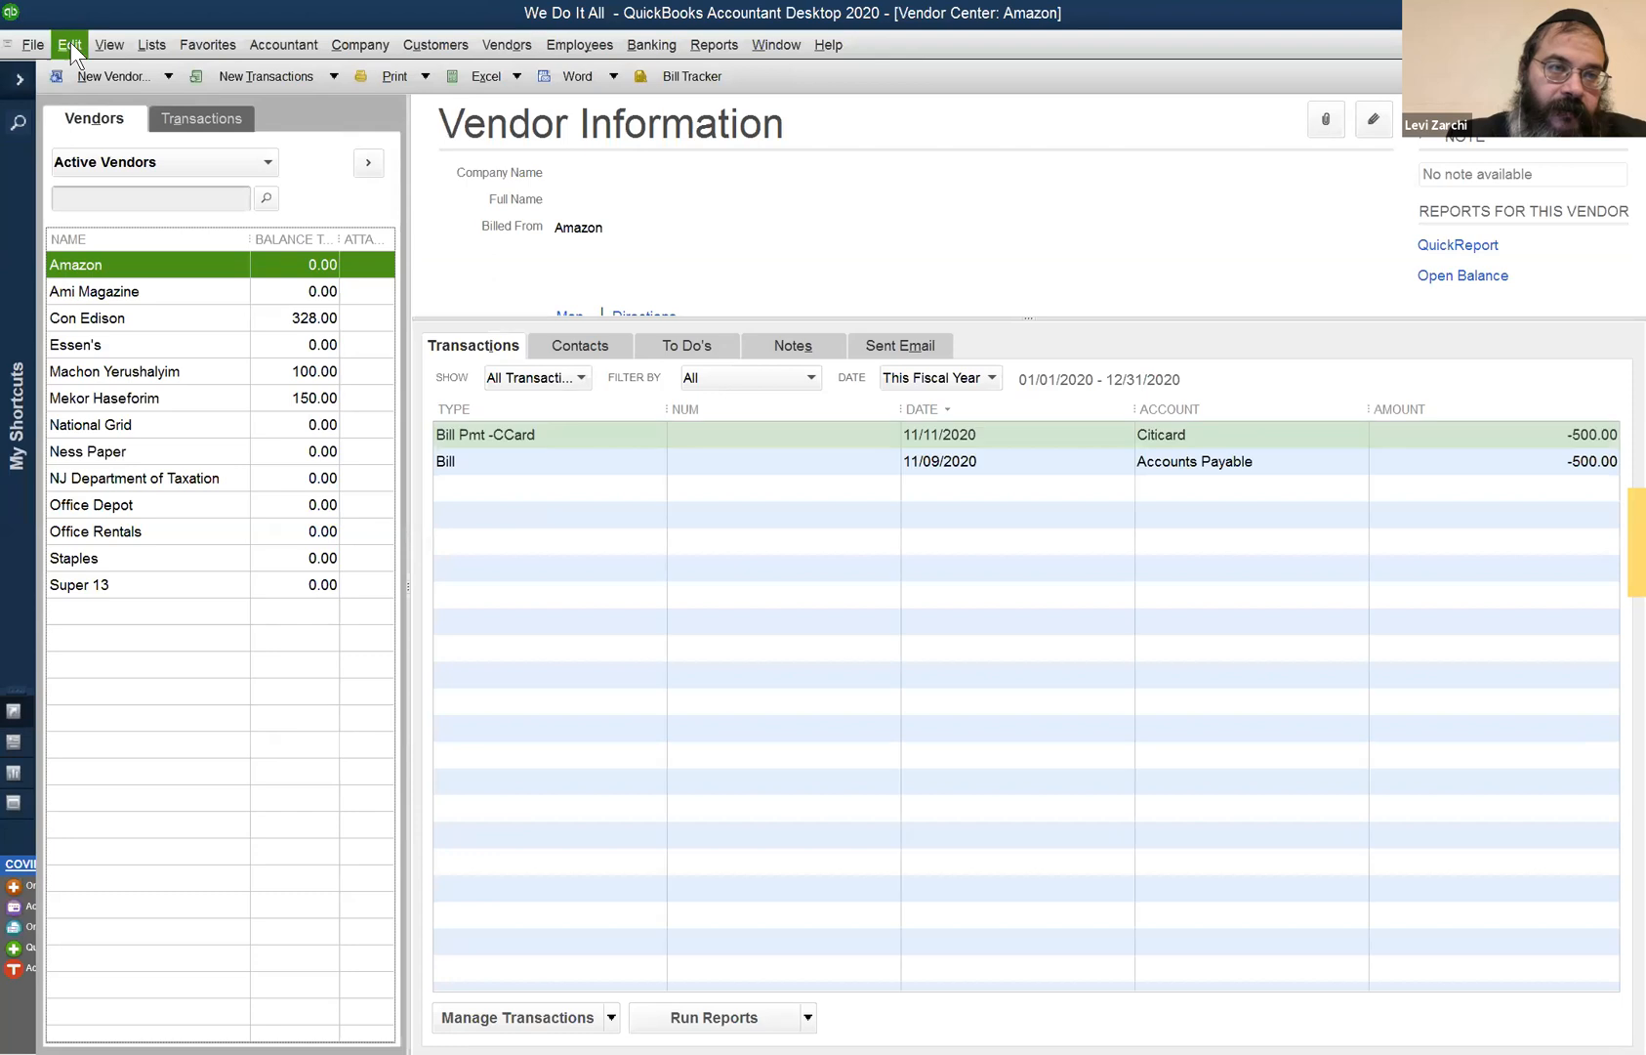
# - Explore the new-vendor and filter options and Con Edison's right-click actions in the vendor list
pyautogui.click(71, 44)
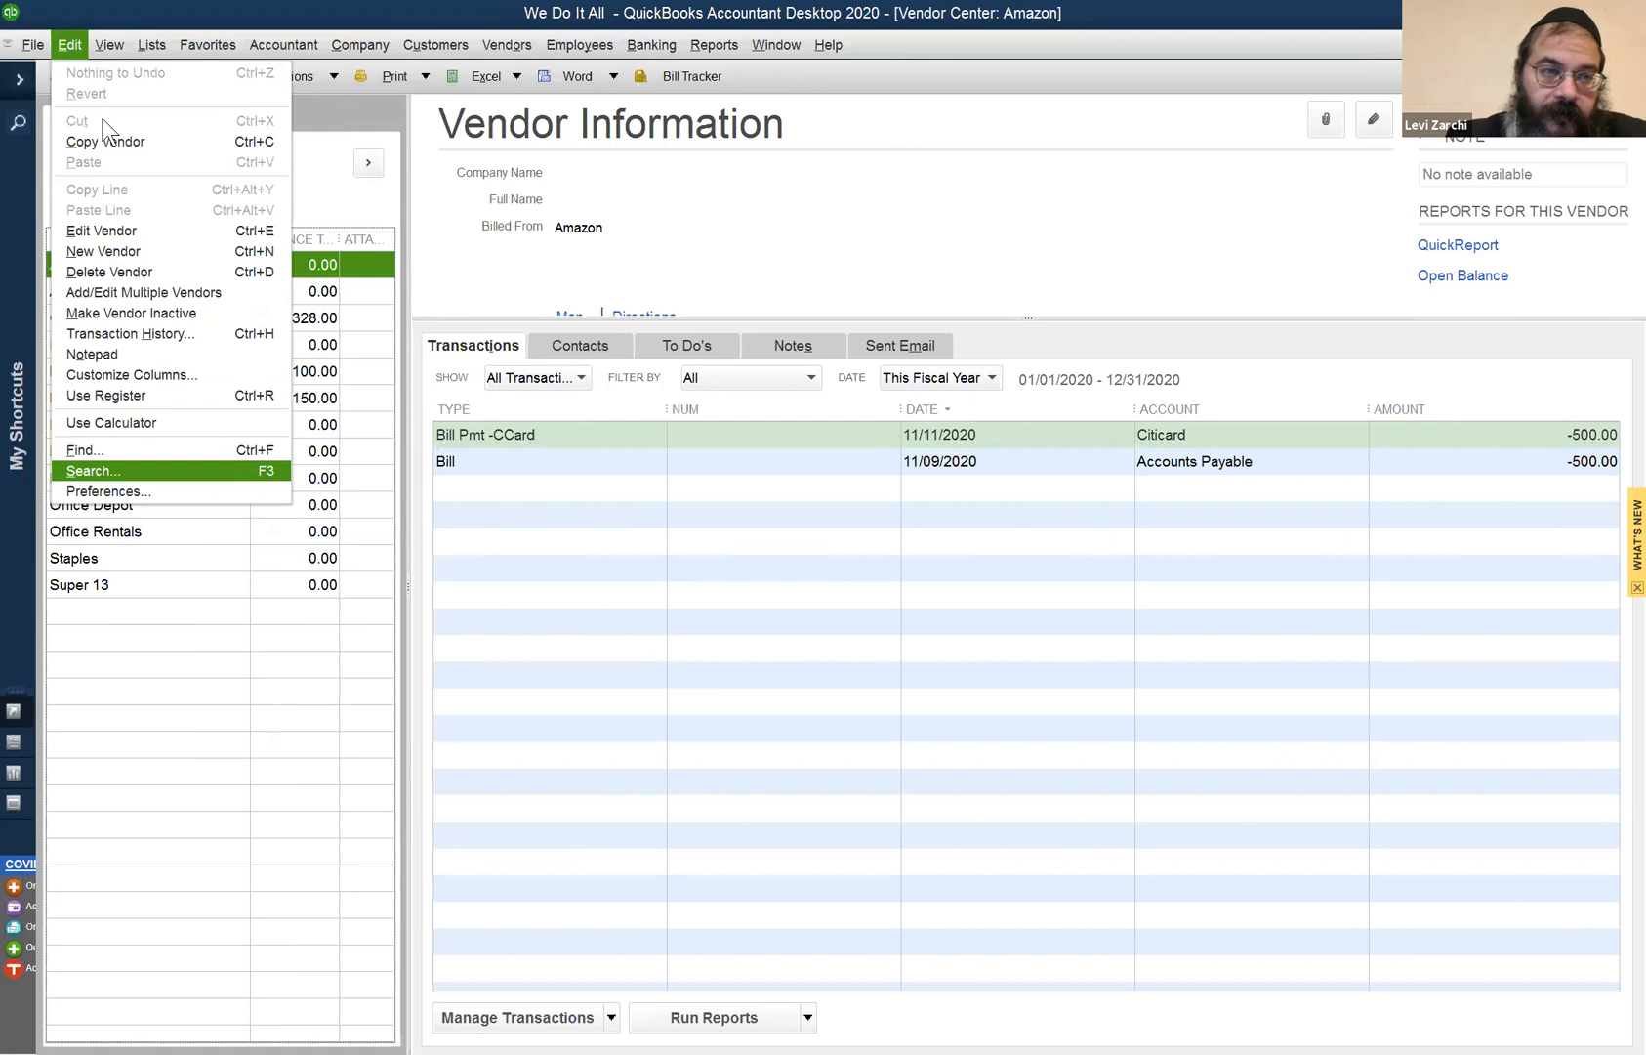
pyautogui.click(168, 74)
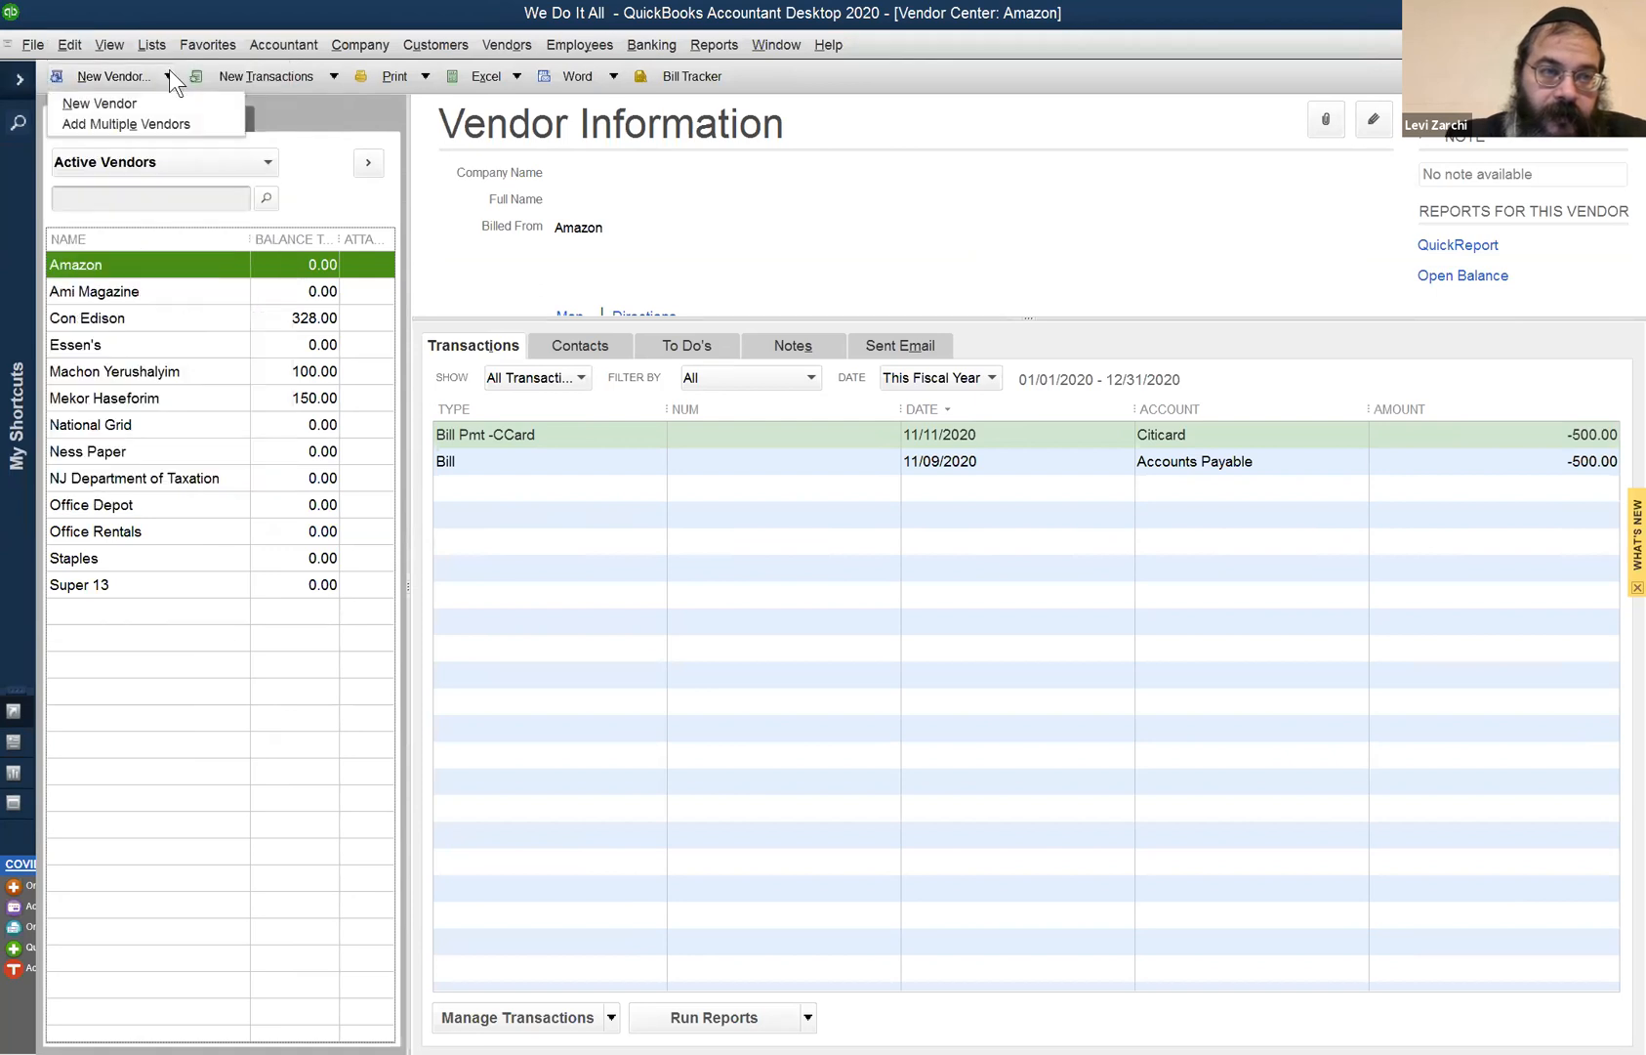
pyautogui.click(309, 145)
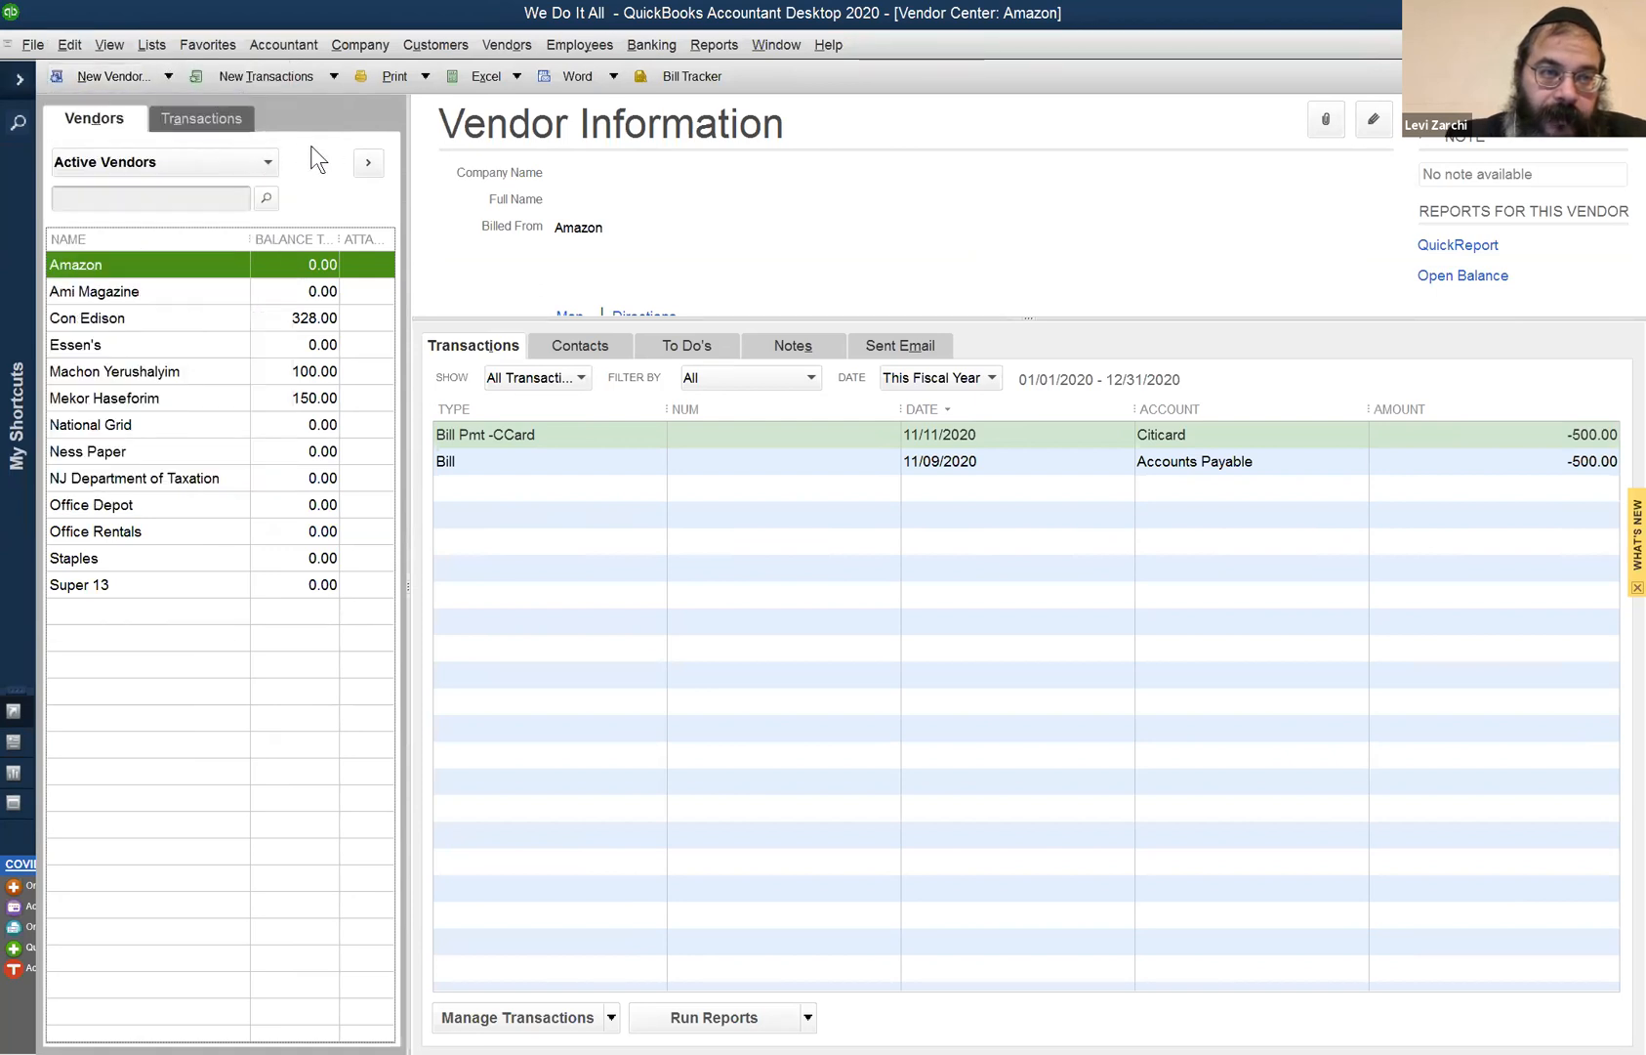
pyautogui.click(257, 165)
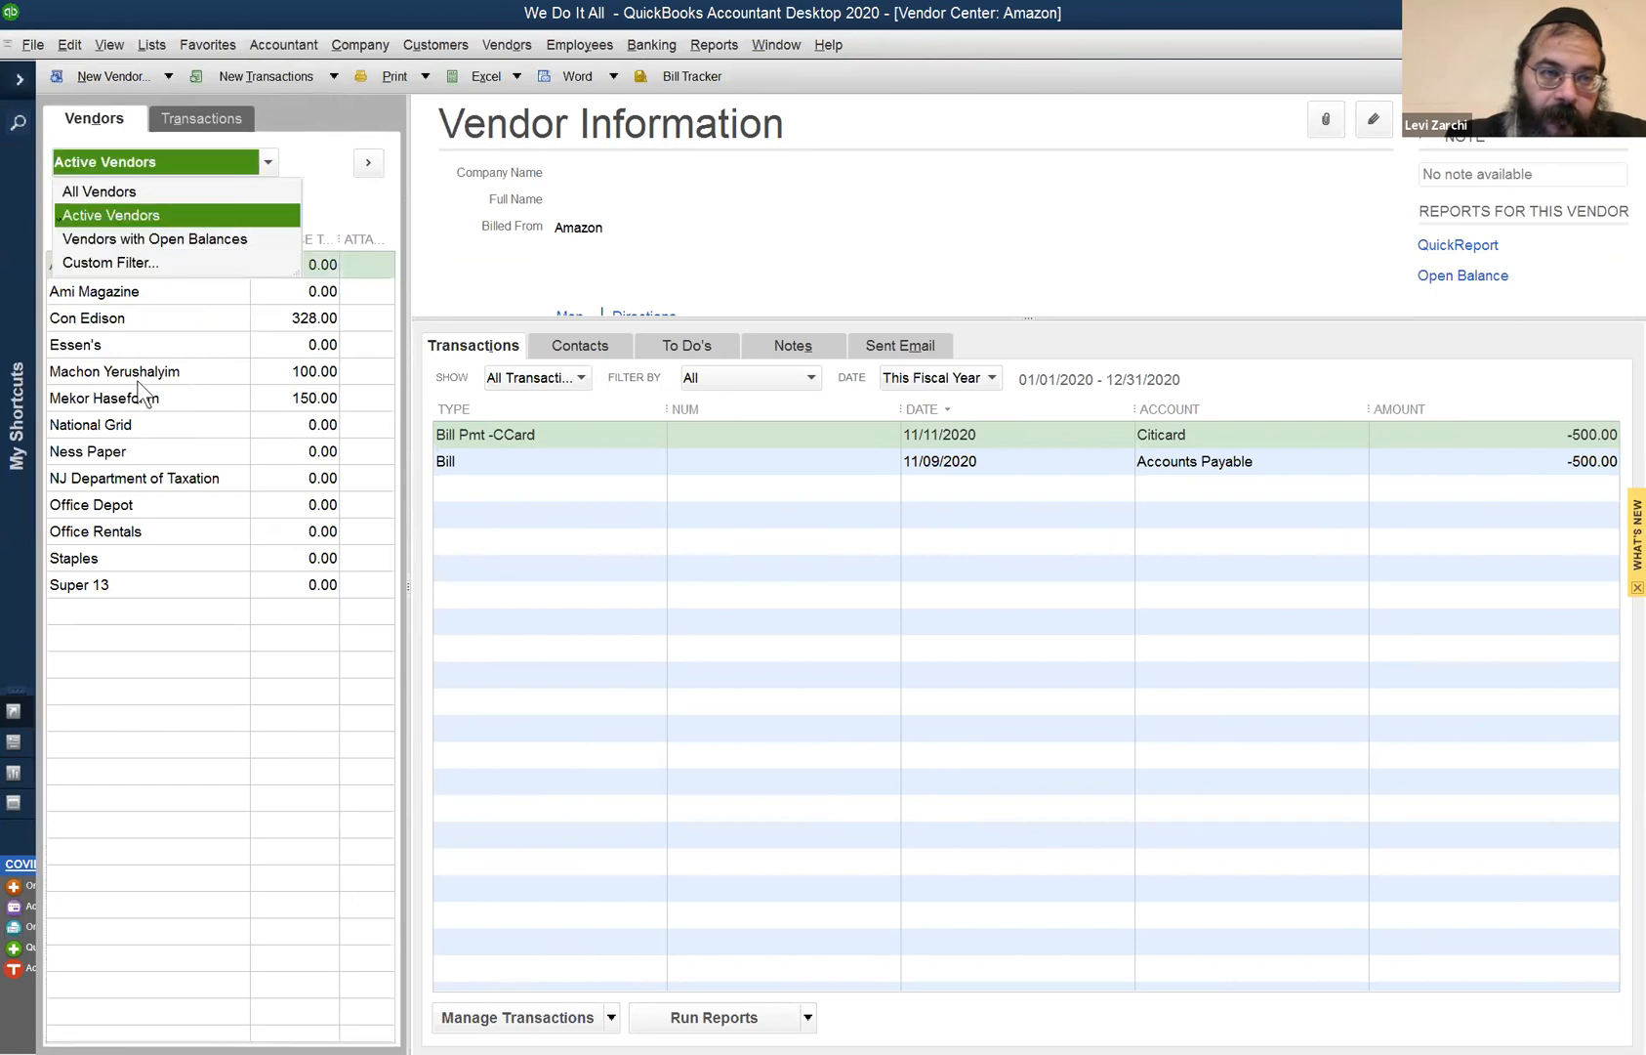
pyautogui.click(108, 377)
pyautogui.rightClick(113, 328)
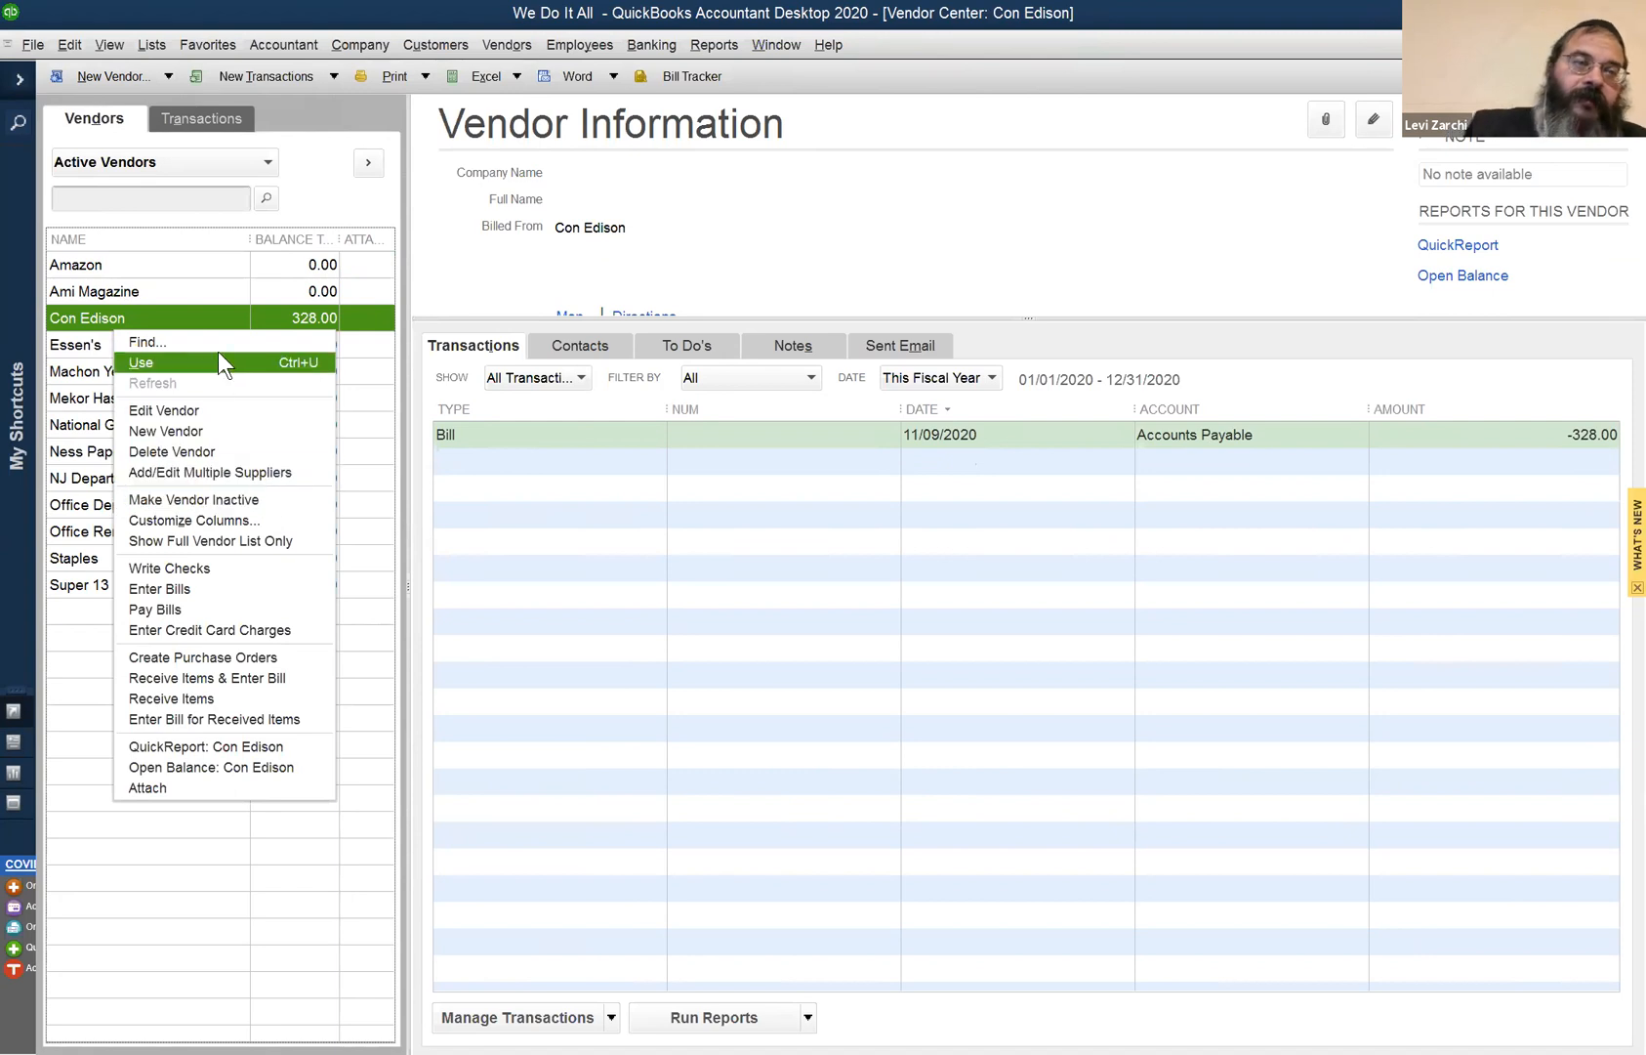
pyautogui.press('Up')
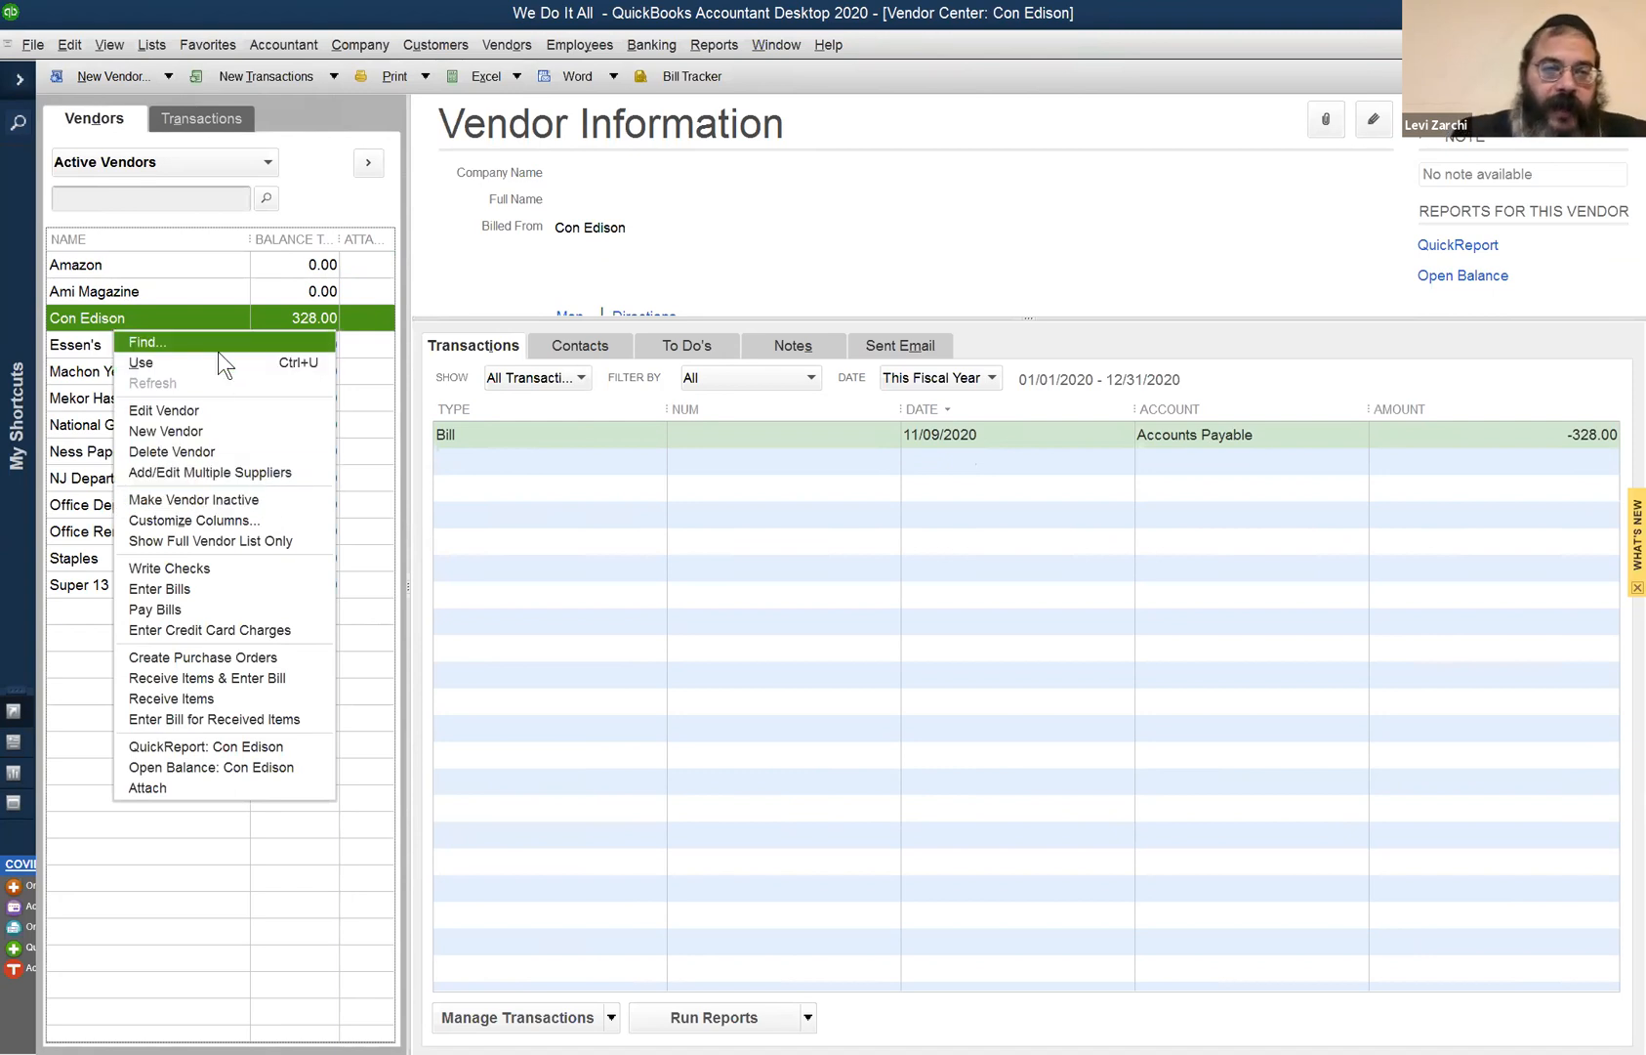
pyautogui.click(266, 166)
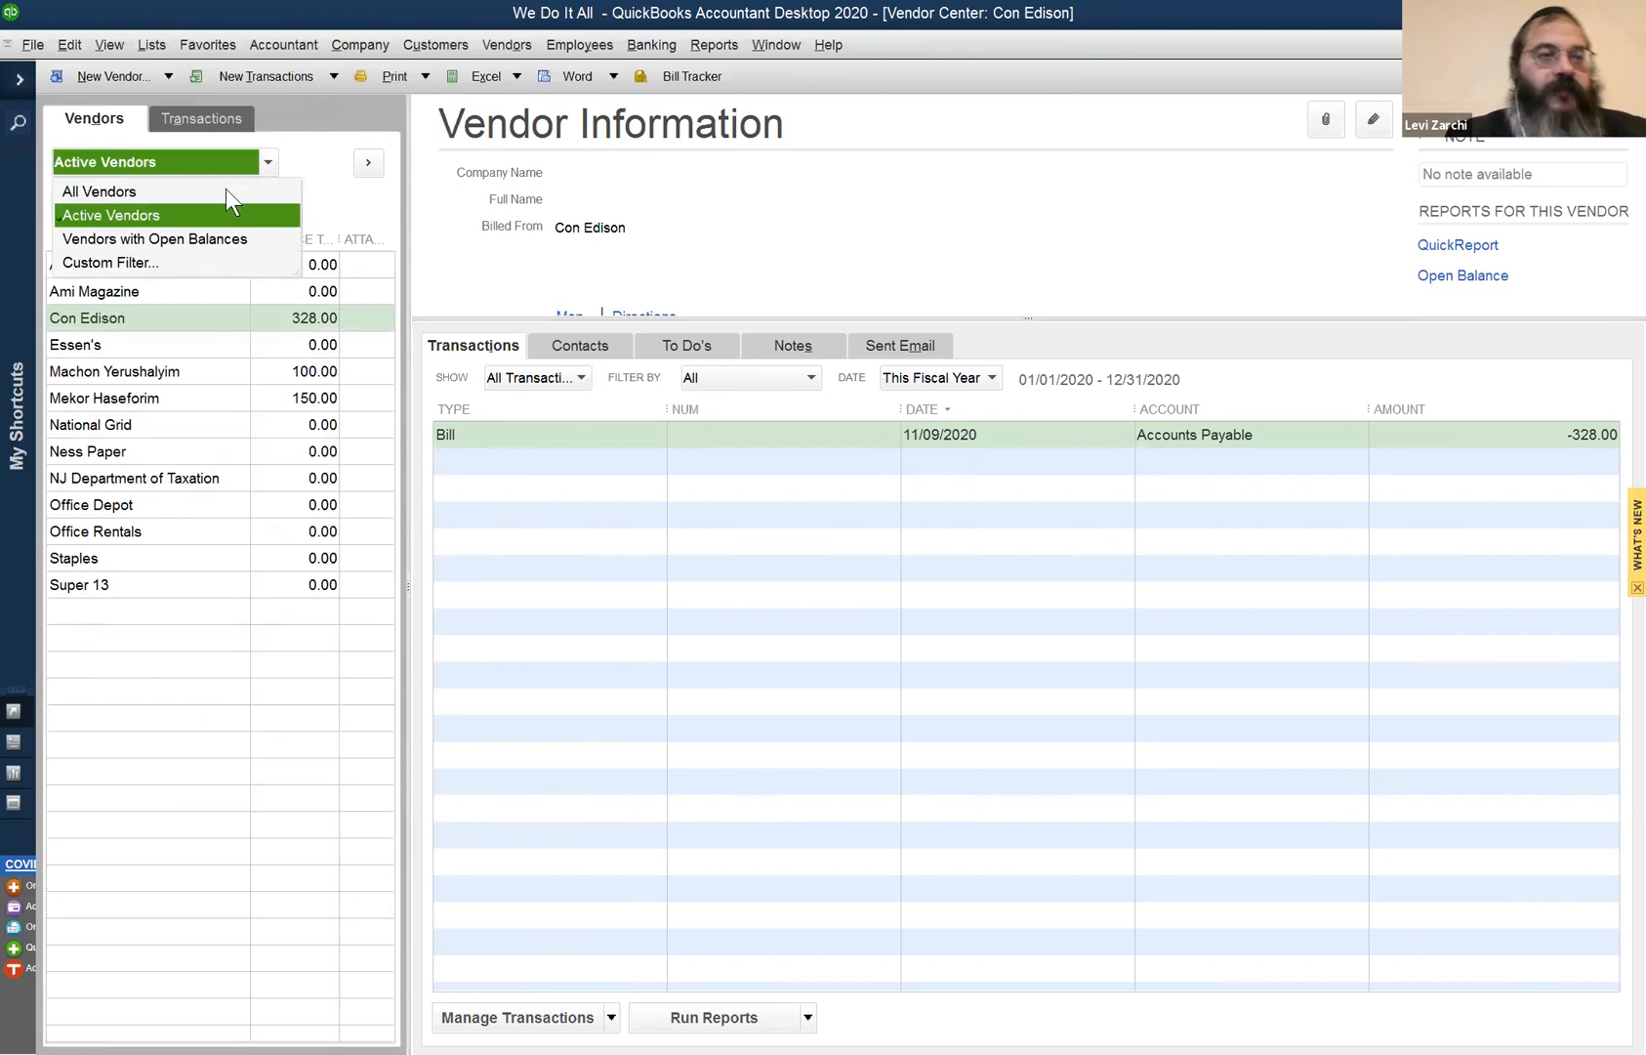
pyautogui.click(76, 44)
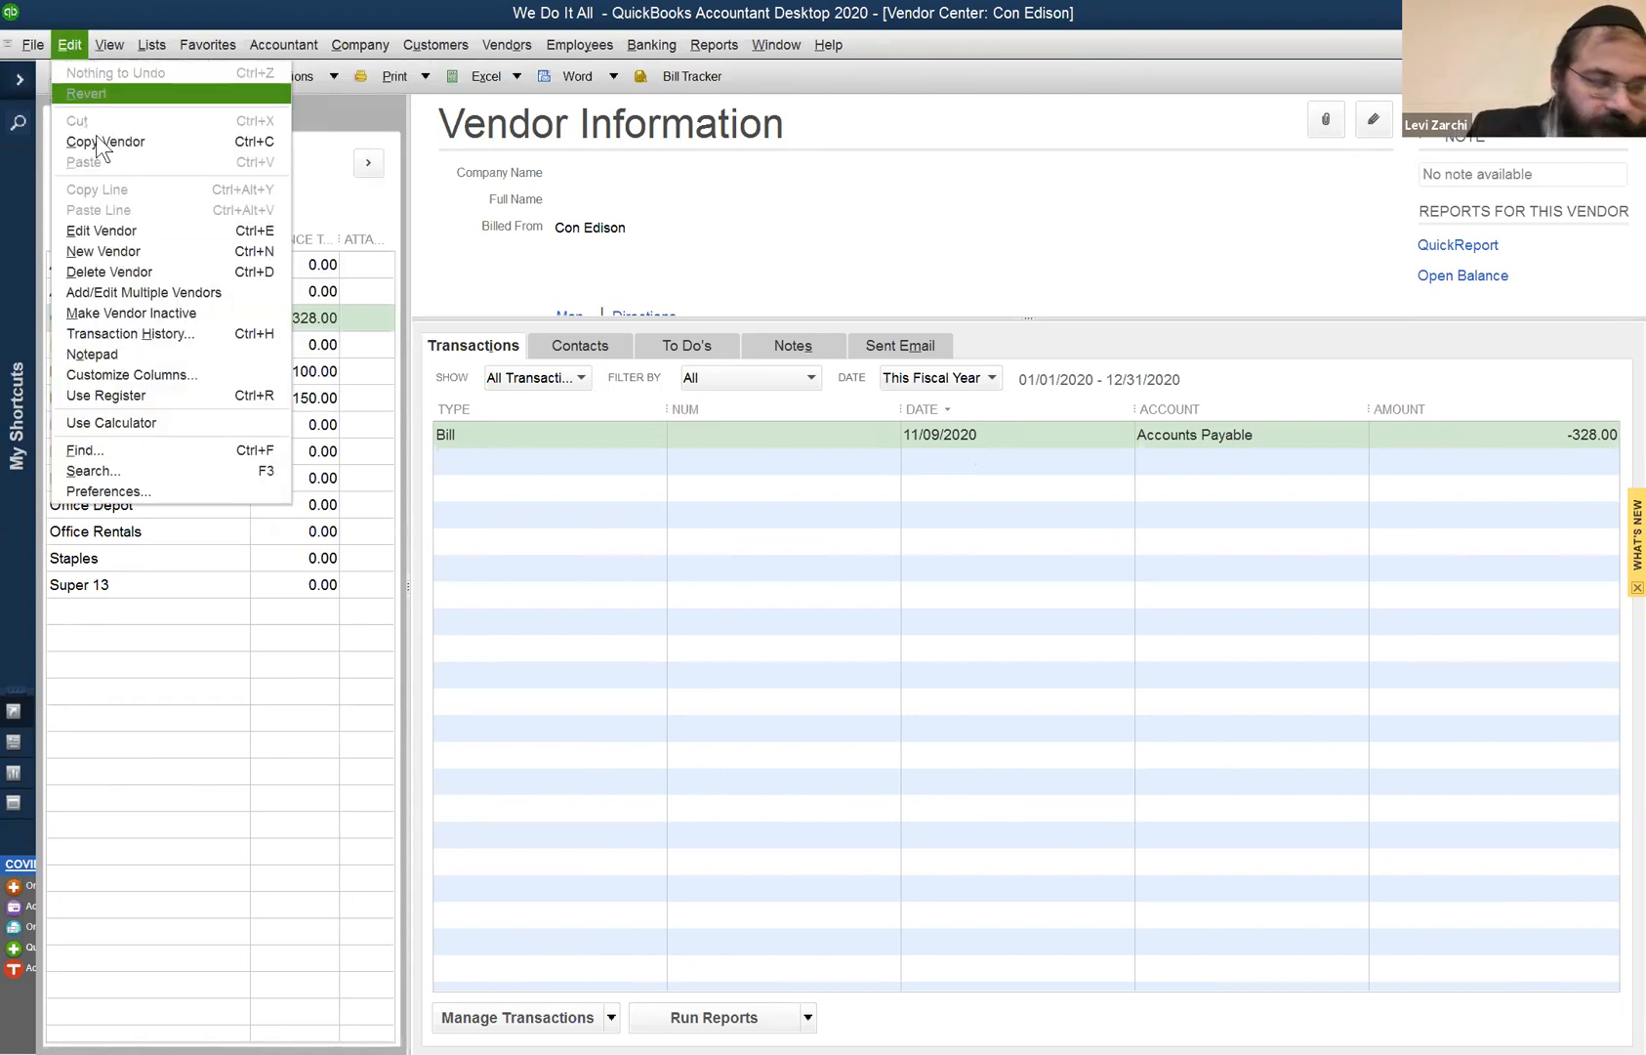
# - Check 'Warn when editing a transaction' under General and set Write Checks to Chase under Checking
pyautogui.click(122, 490)
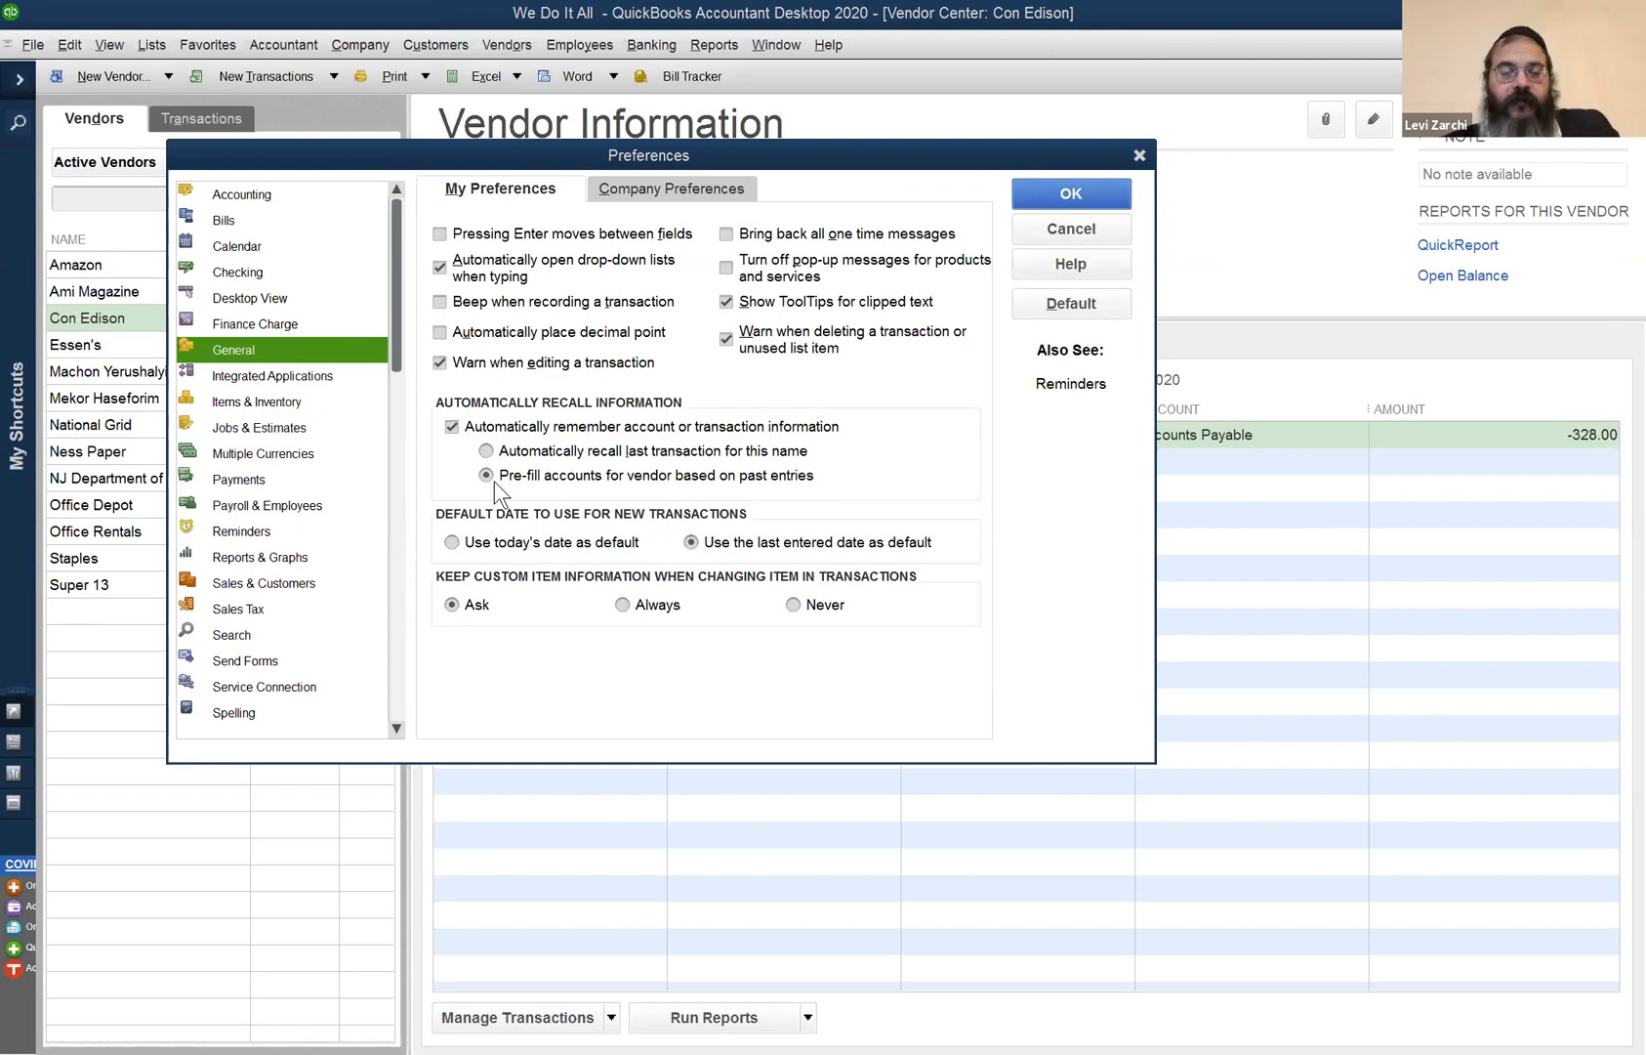
pyautogui.click(440, 362)
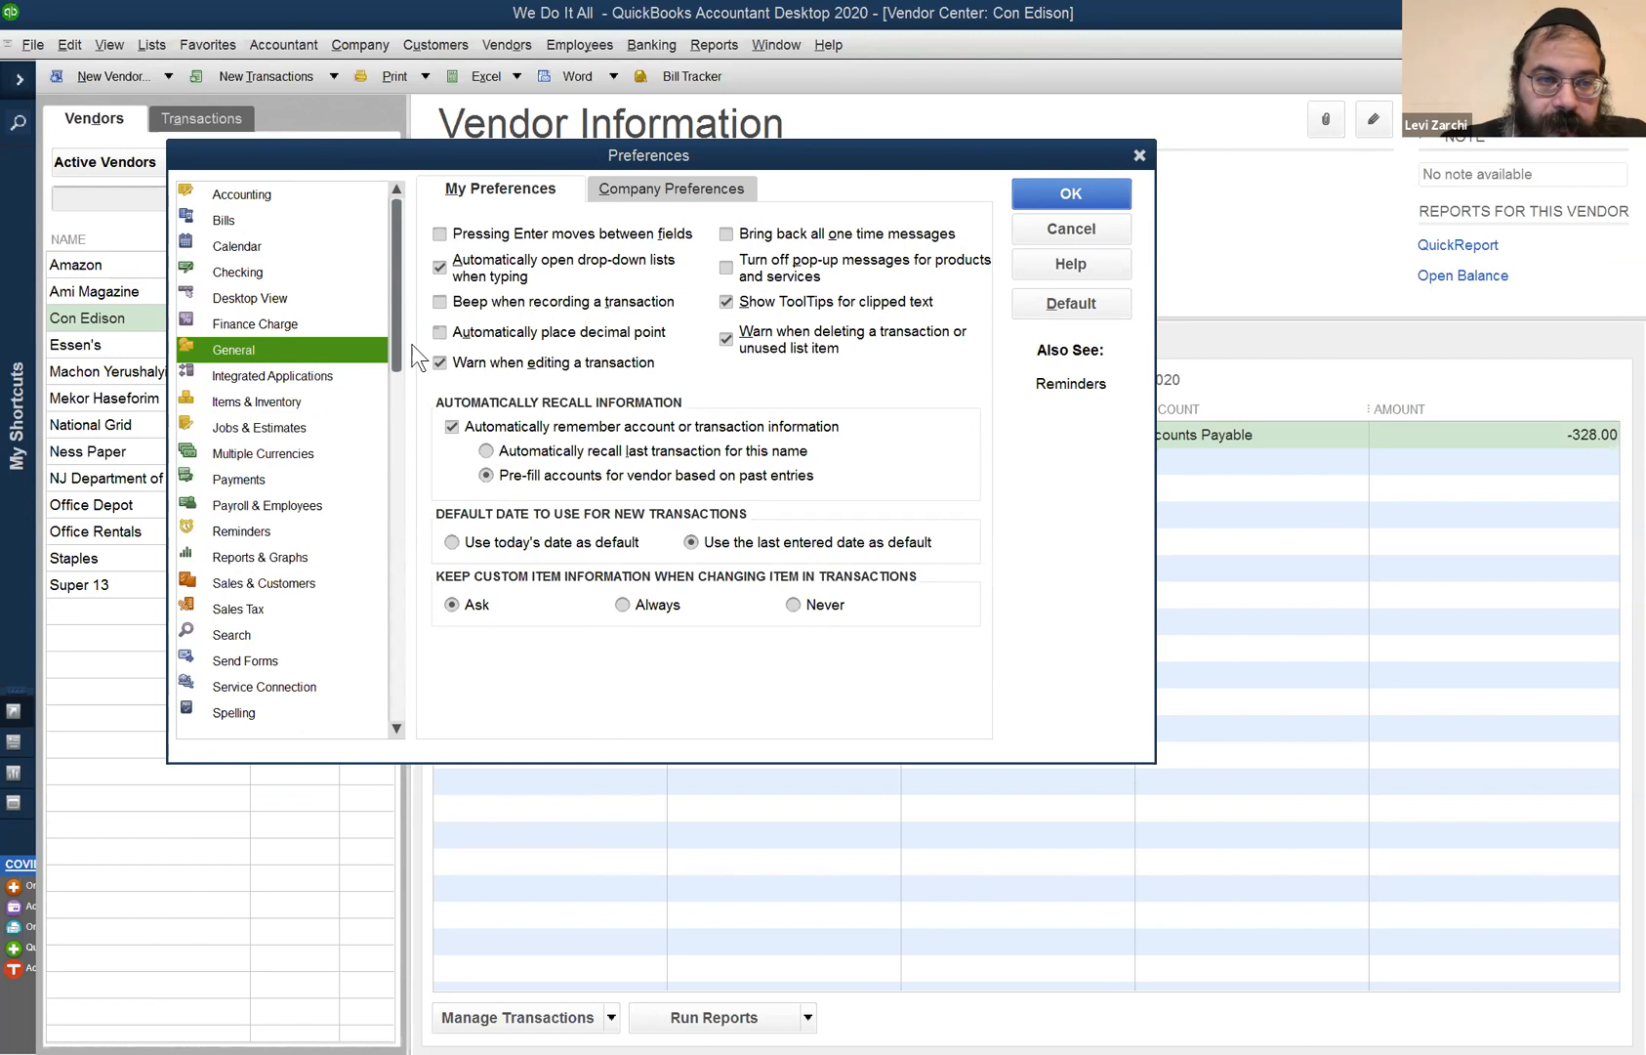
pyautogui.click(268, 219)
pyautogui.click(268, 271)
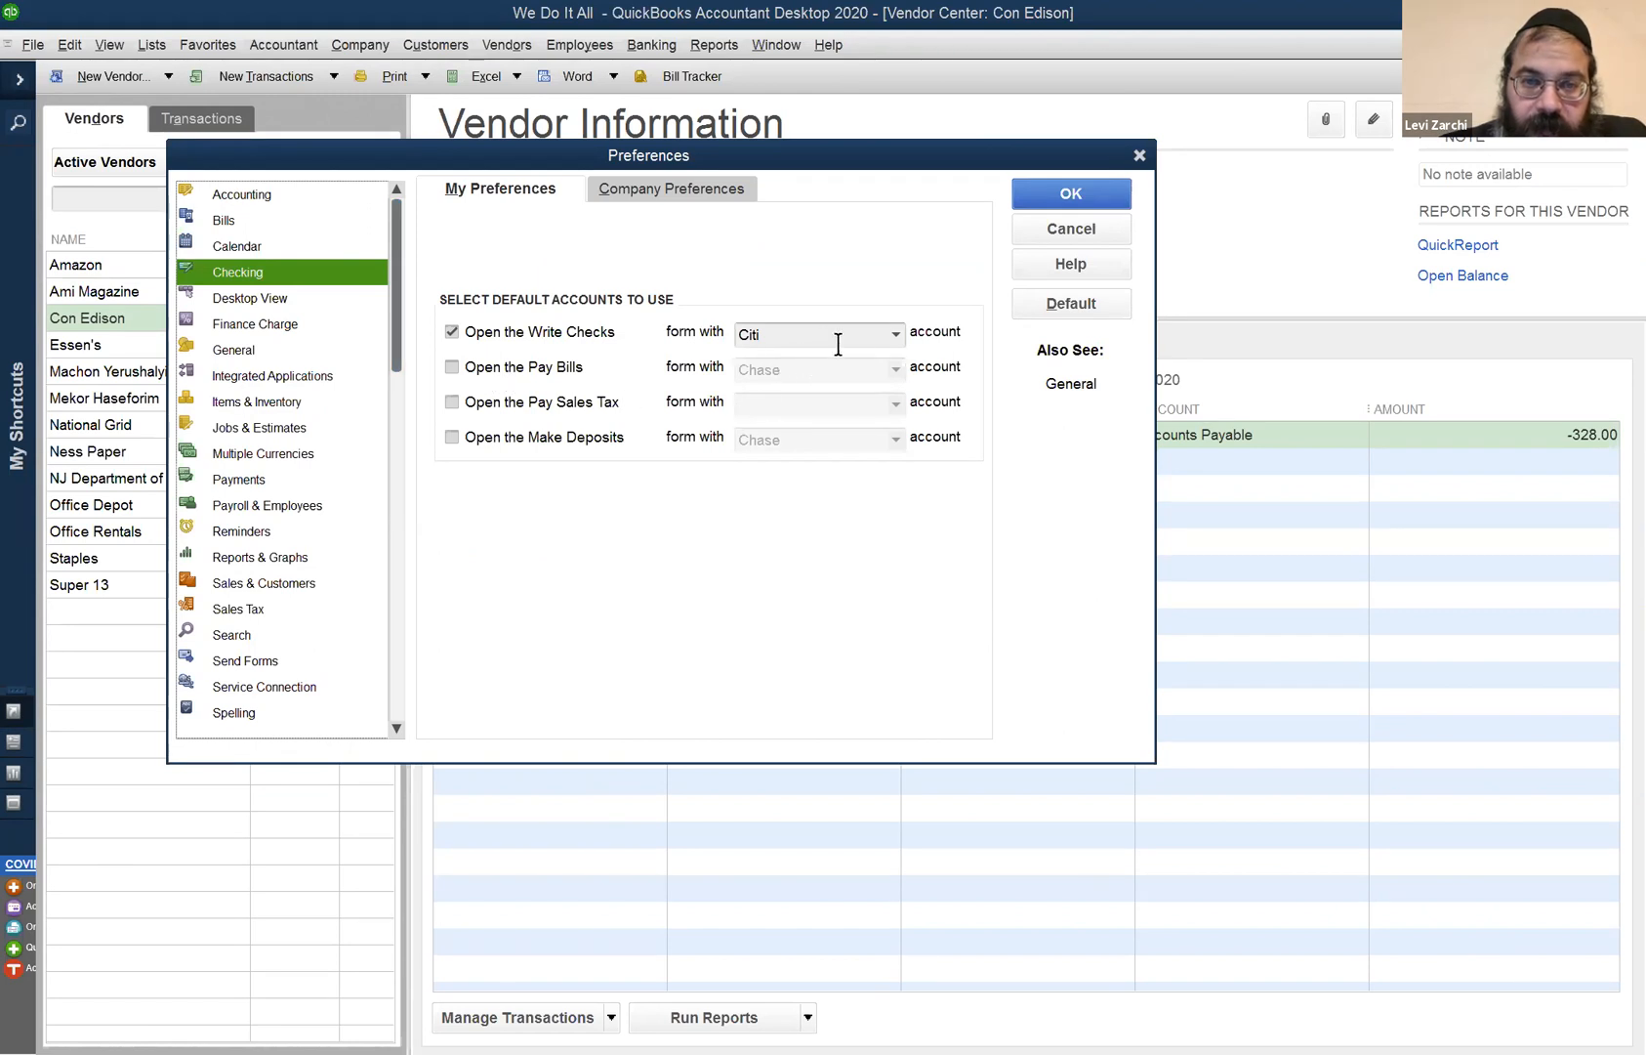
pyautogui.click(897, 334)
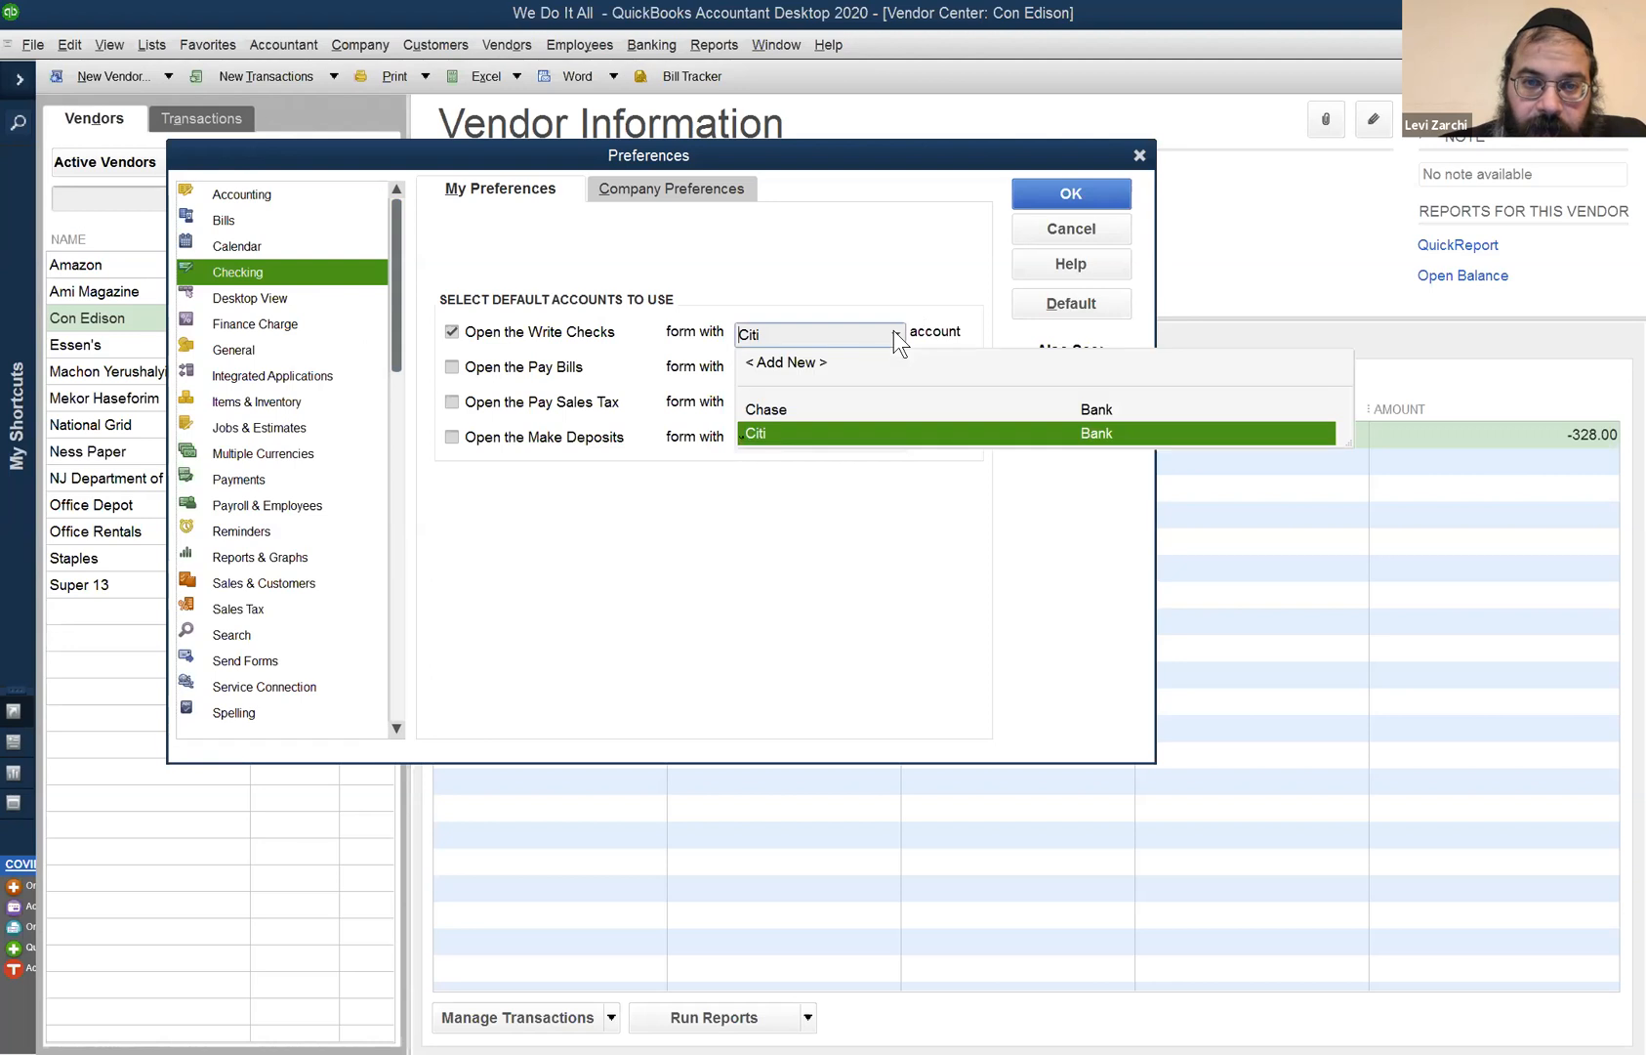
pyautogui.click(830, 405)
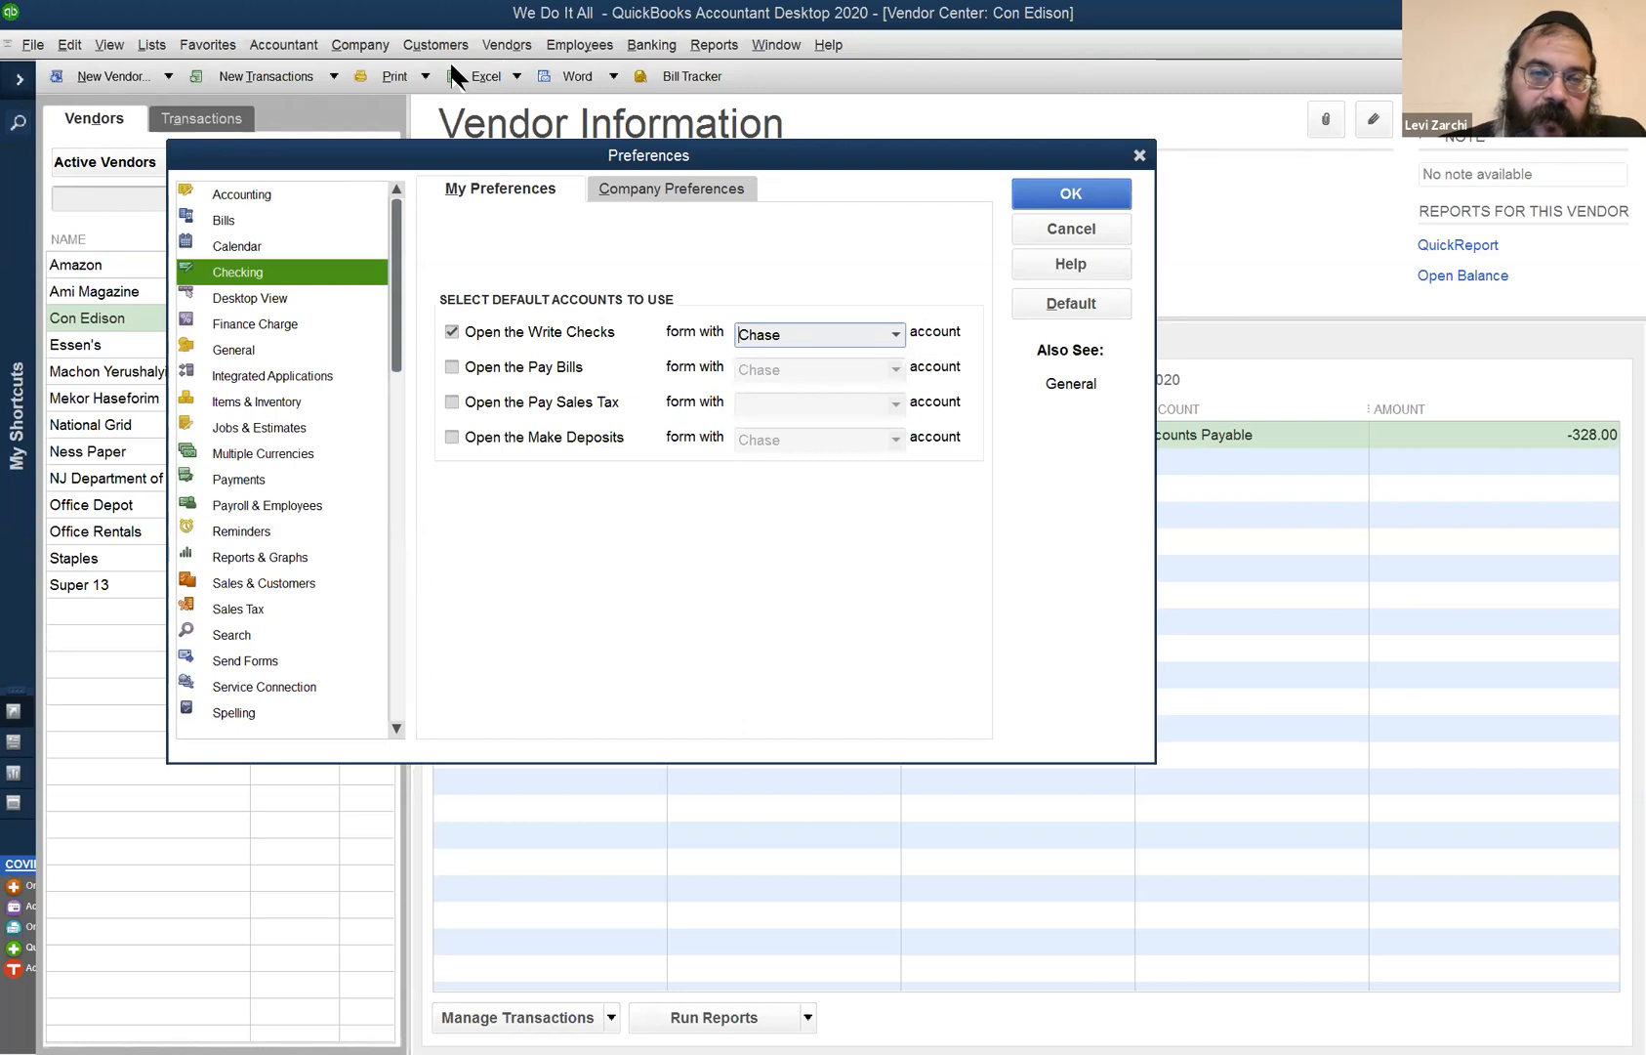
pyautogui.click(1038, 224)
pyautogui.click(507, 45)
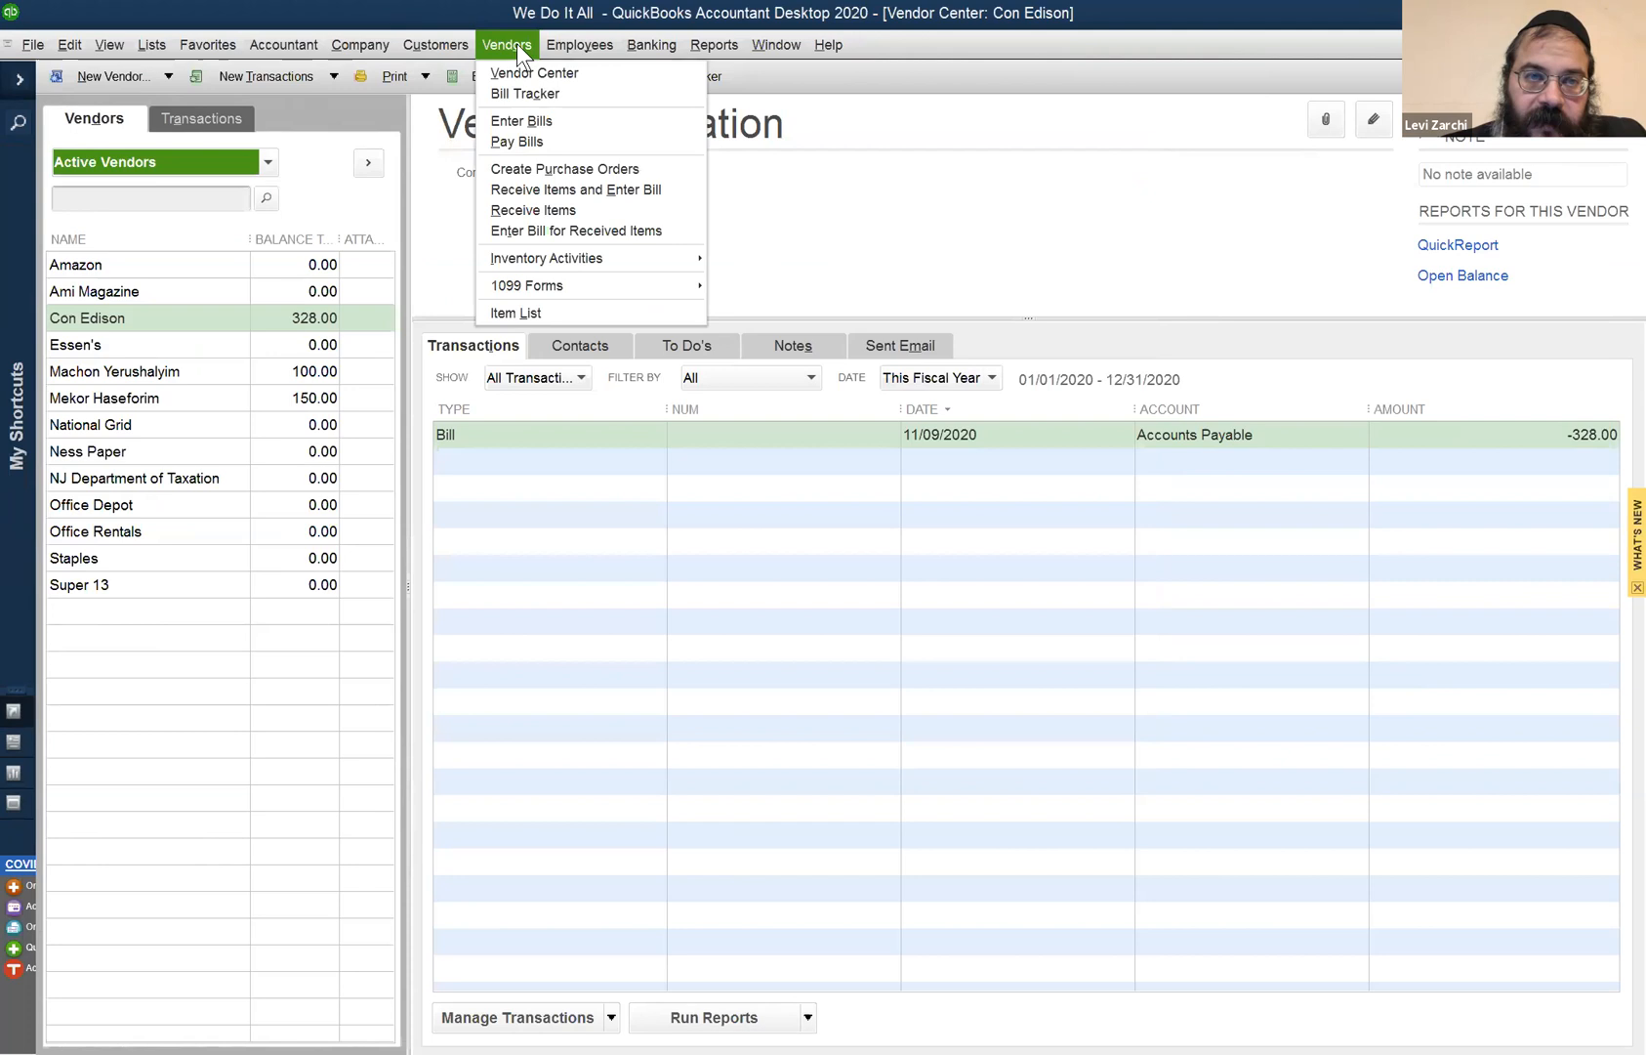
pyautogui.click(521, 146)
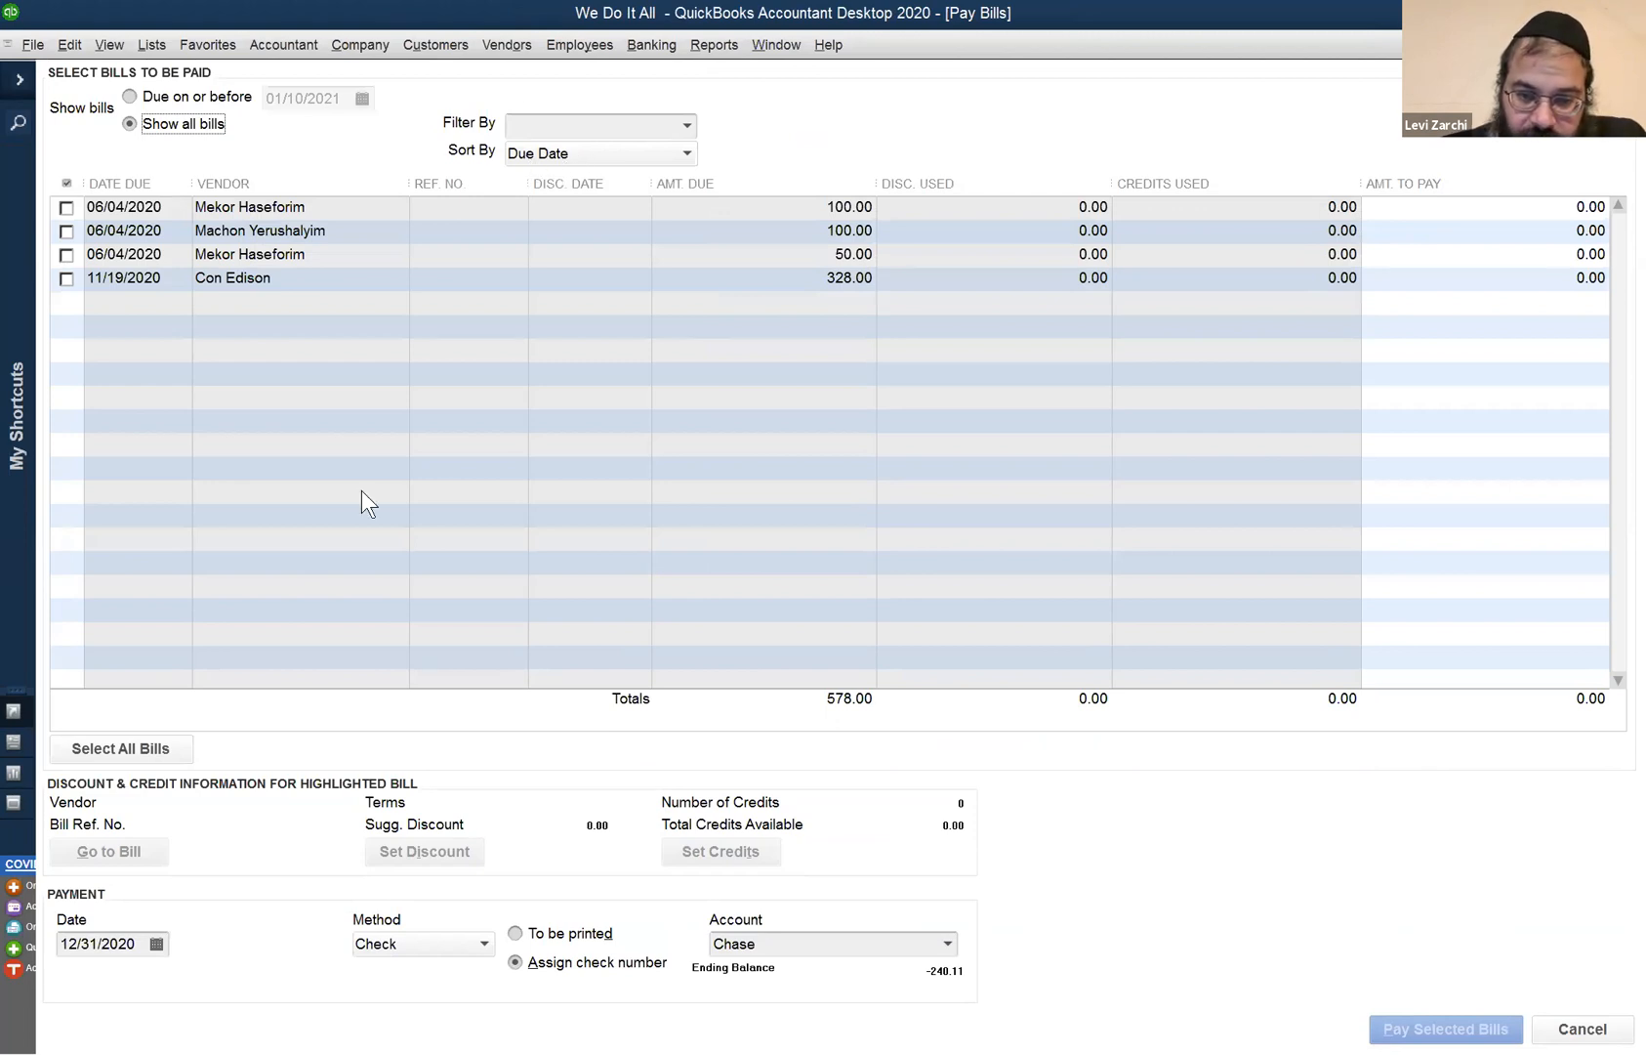
pyautogui.hotkey('alt', 'Down')
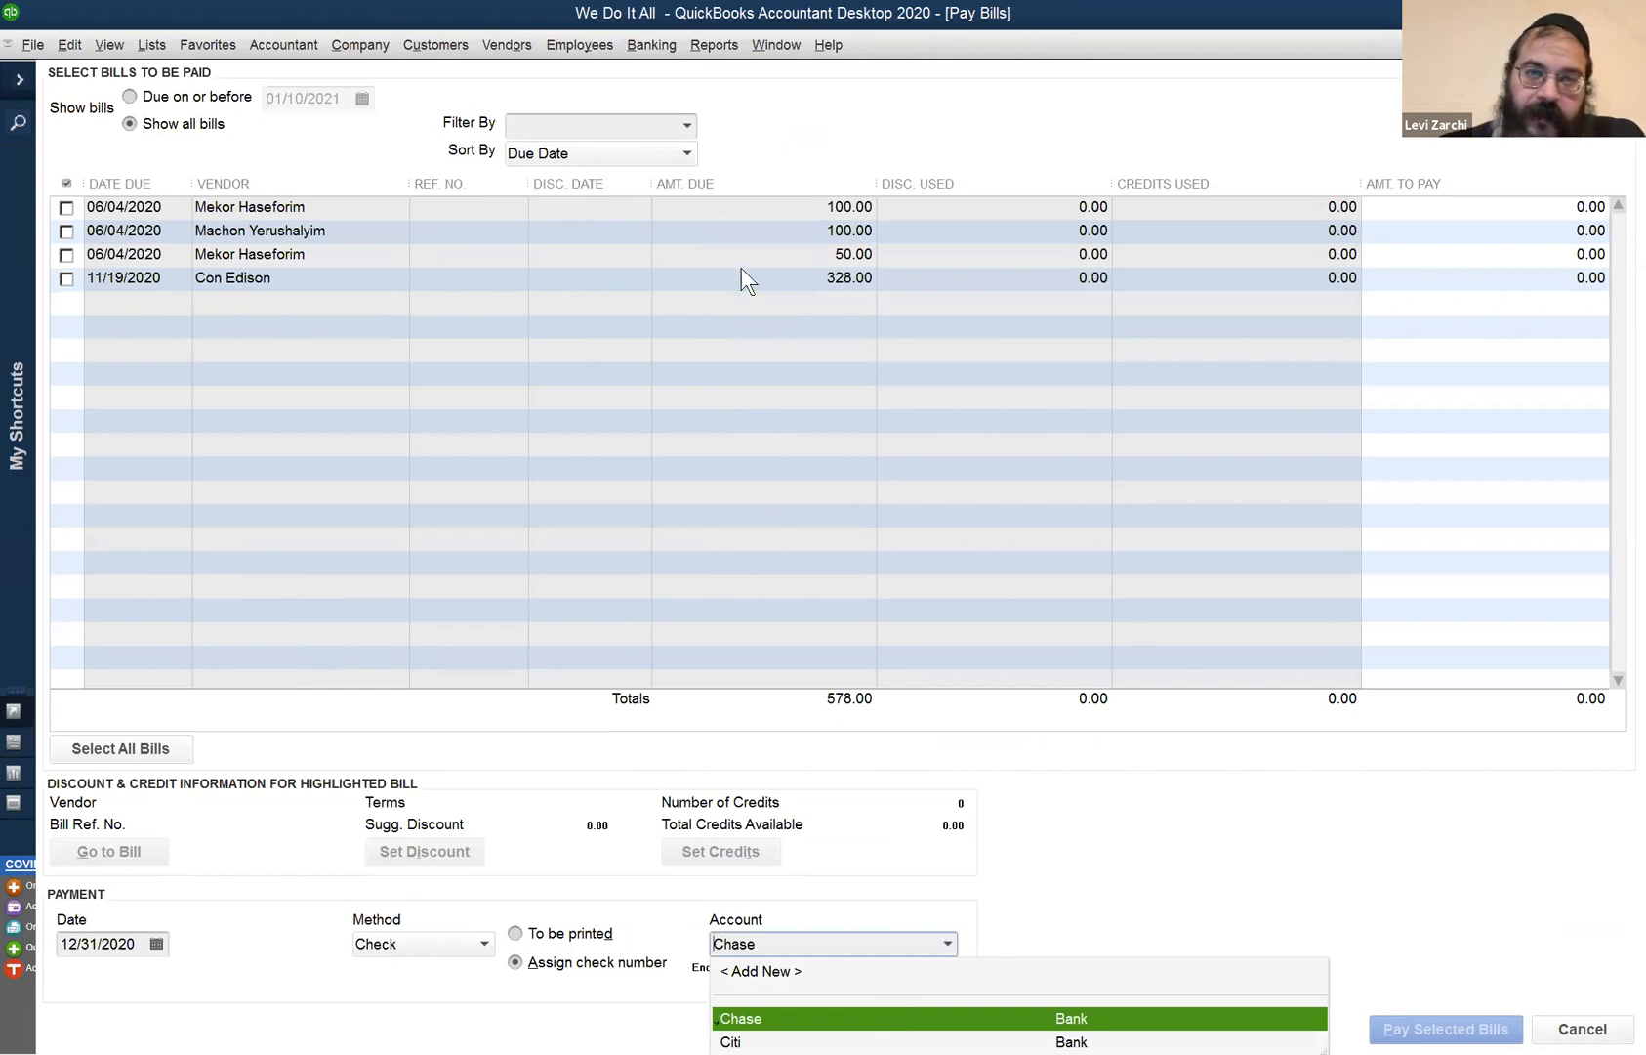
pyautogui.click(761, 46)
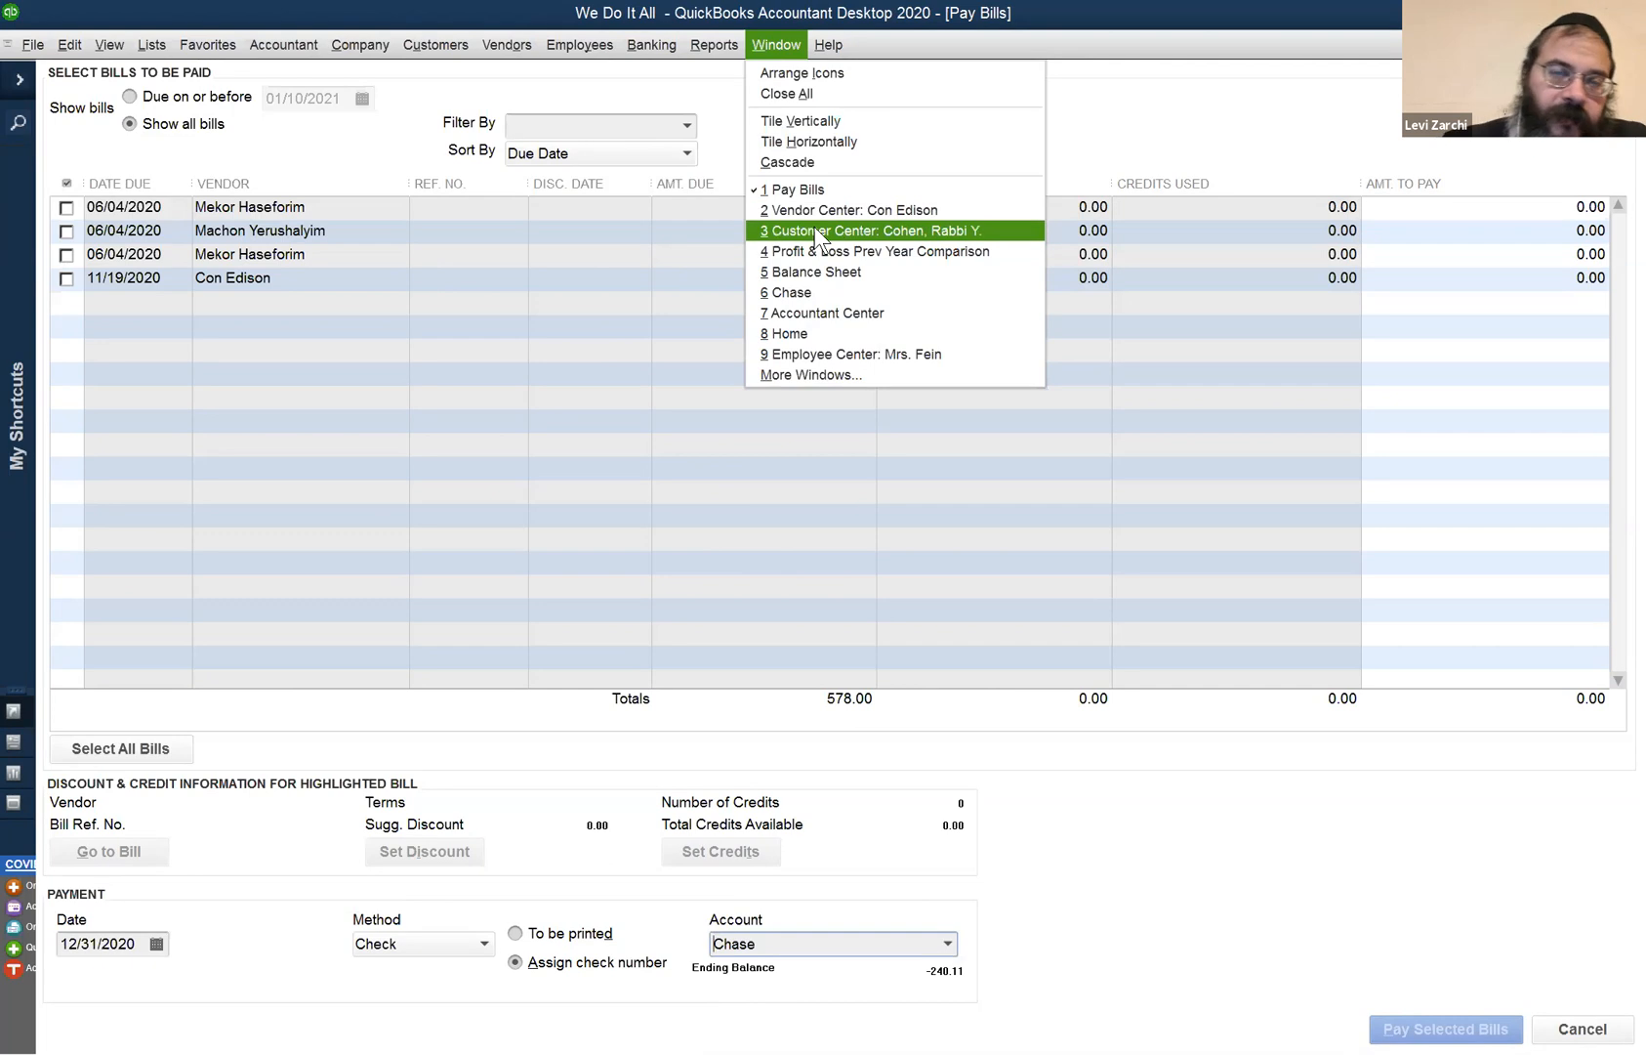
pyautogui.moveTo(86, 57)
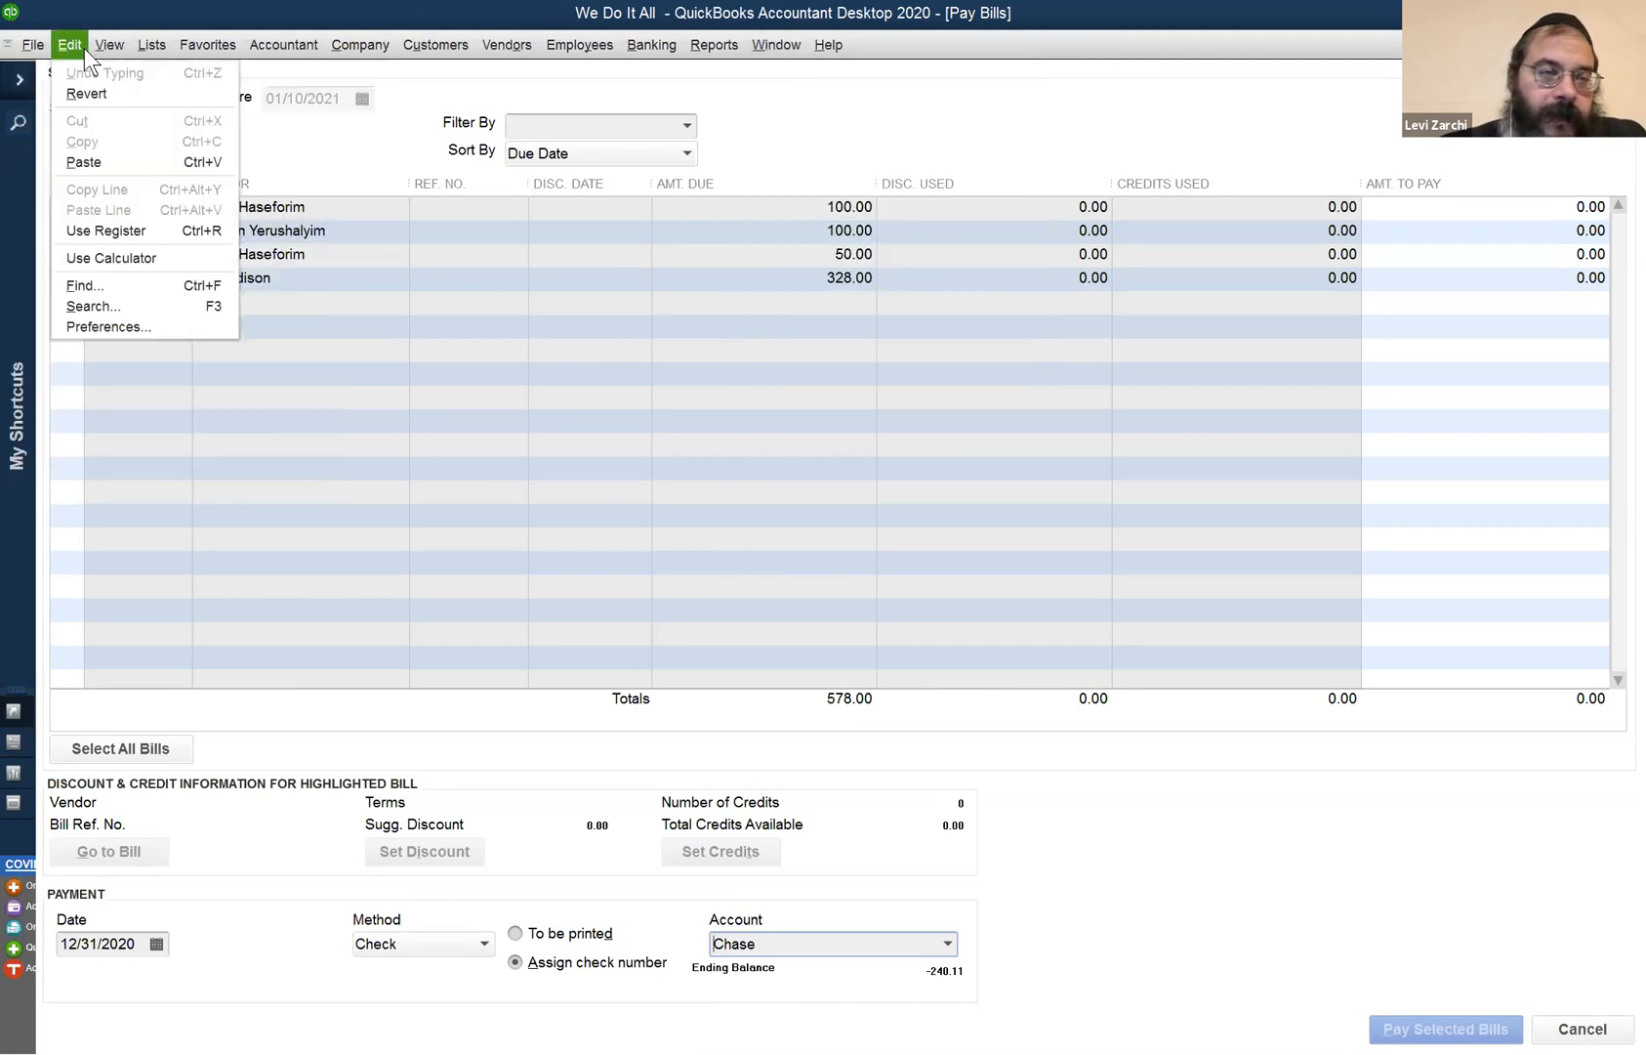
pyautogui.moveTo(775, 54)
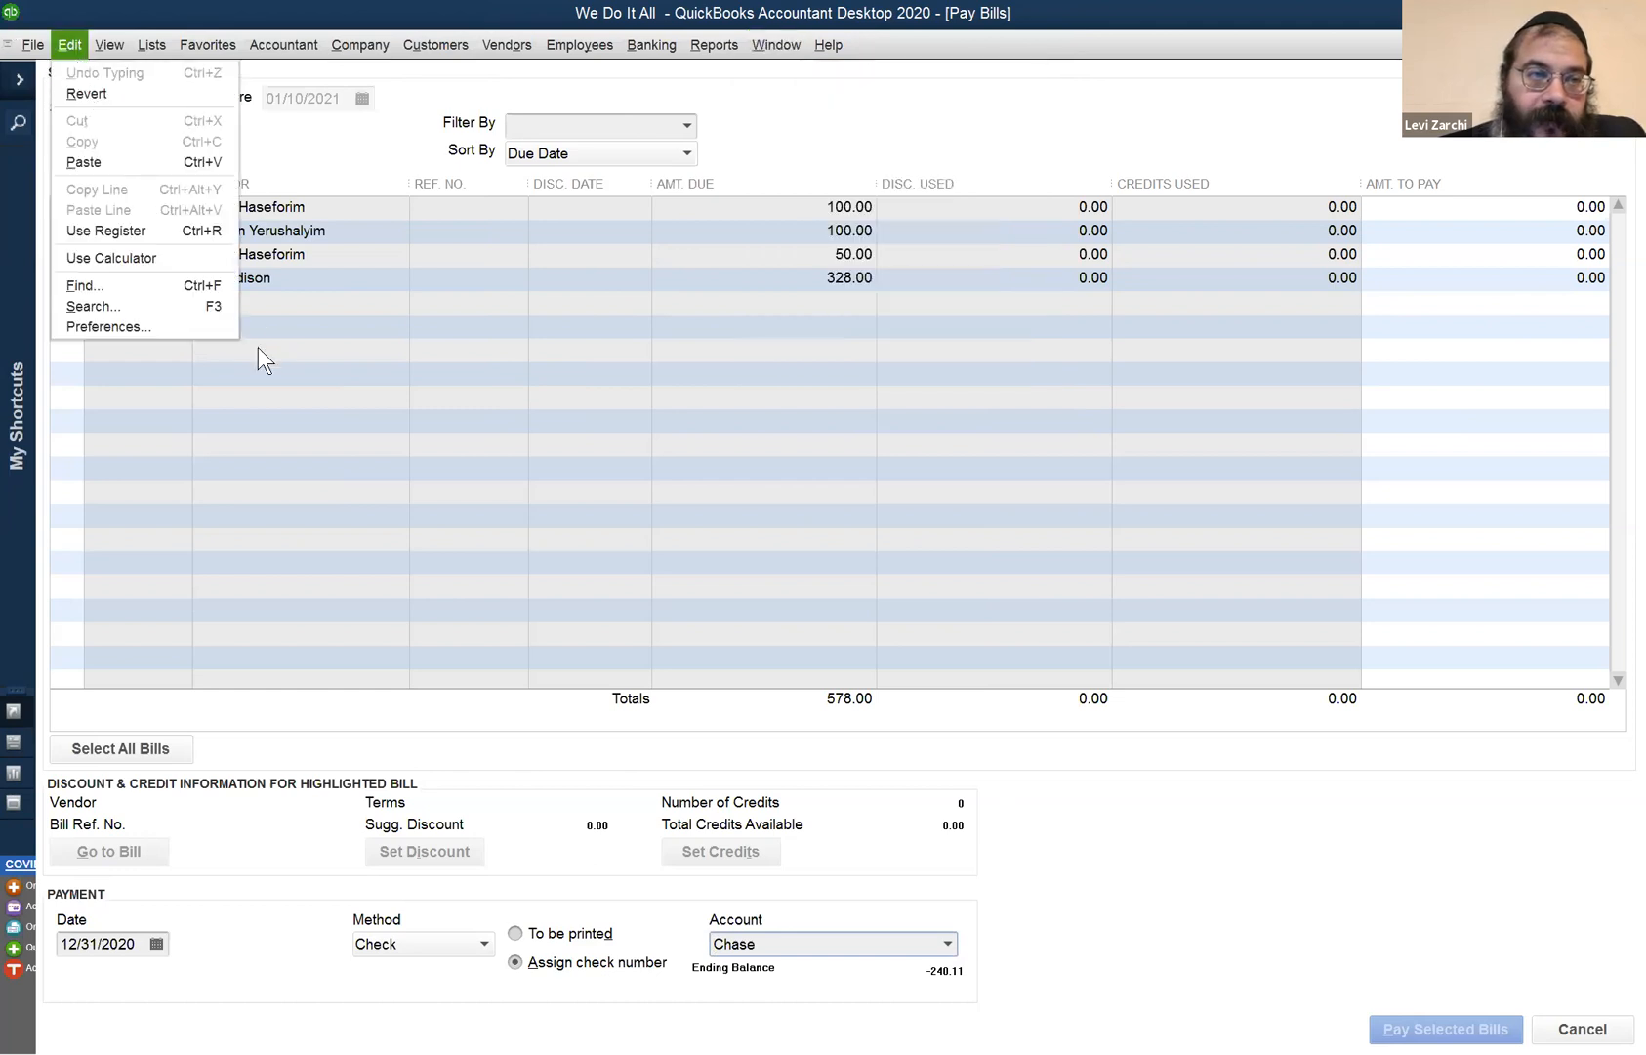
pyautogui.click(185, 329)
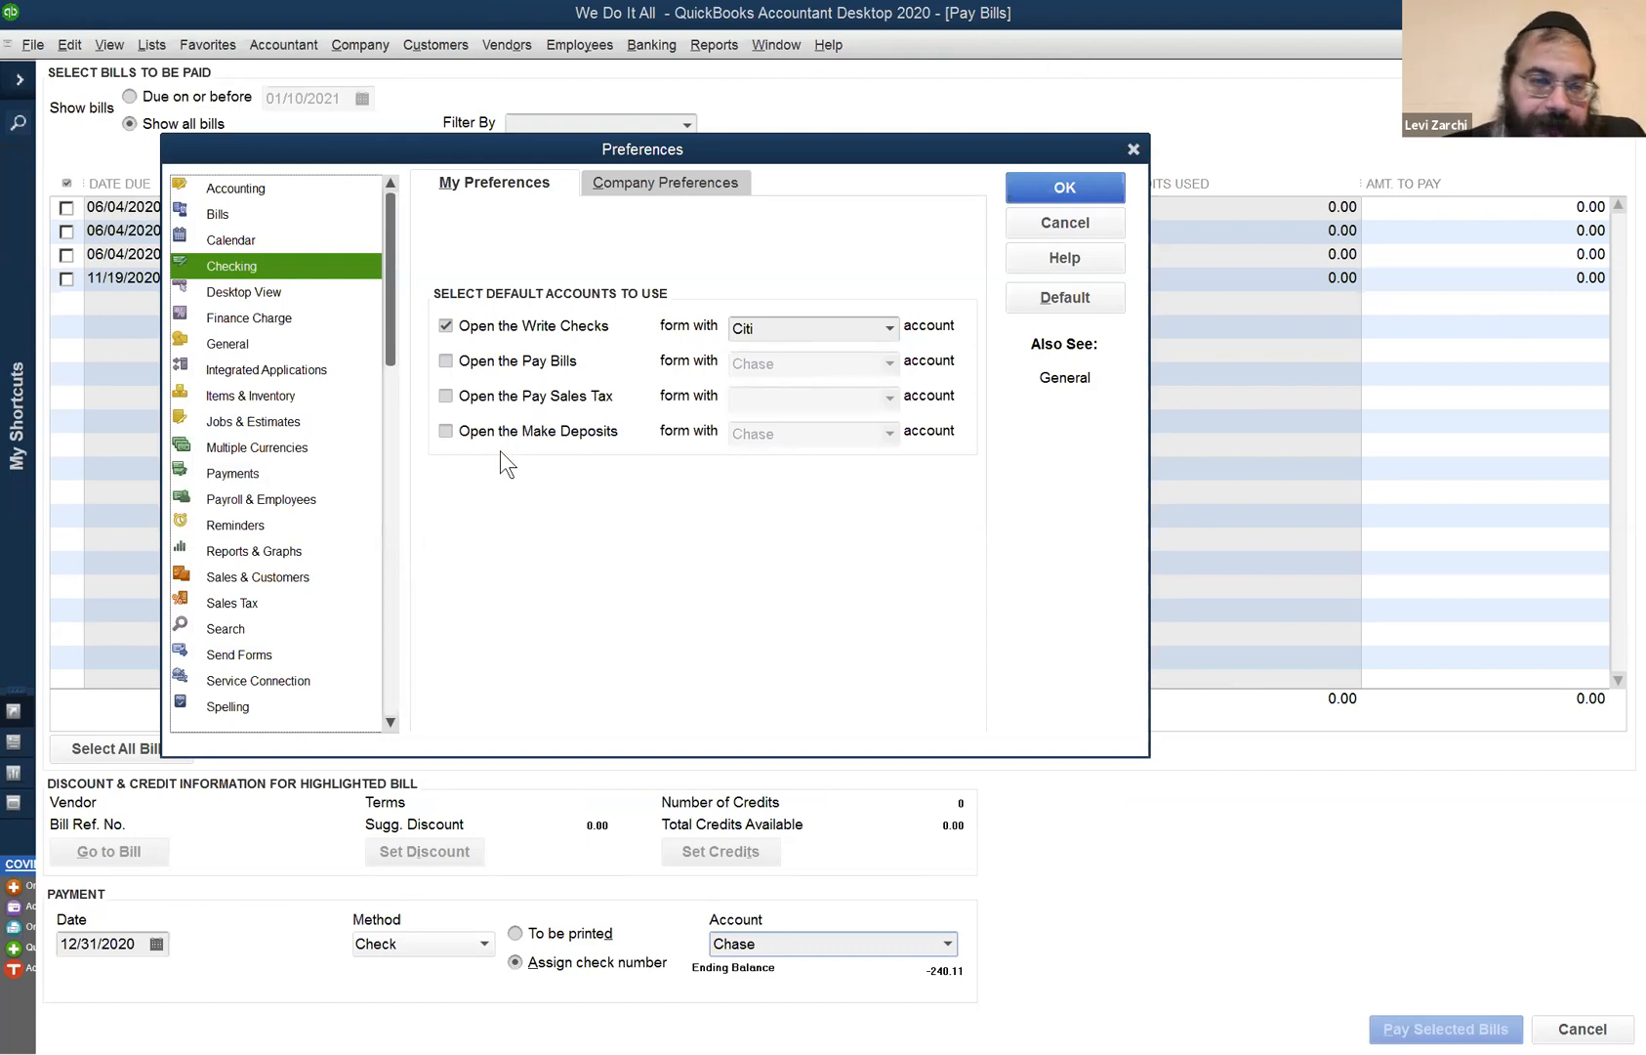
# - Review the Desktop View, Finance Charge, General, Items & Inventory and Jobs & Estimates preferences
pyautogui.click(321, 299)
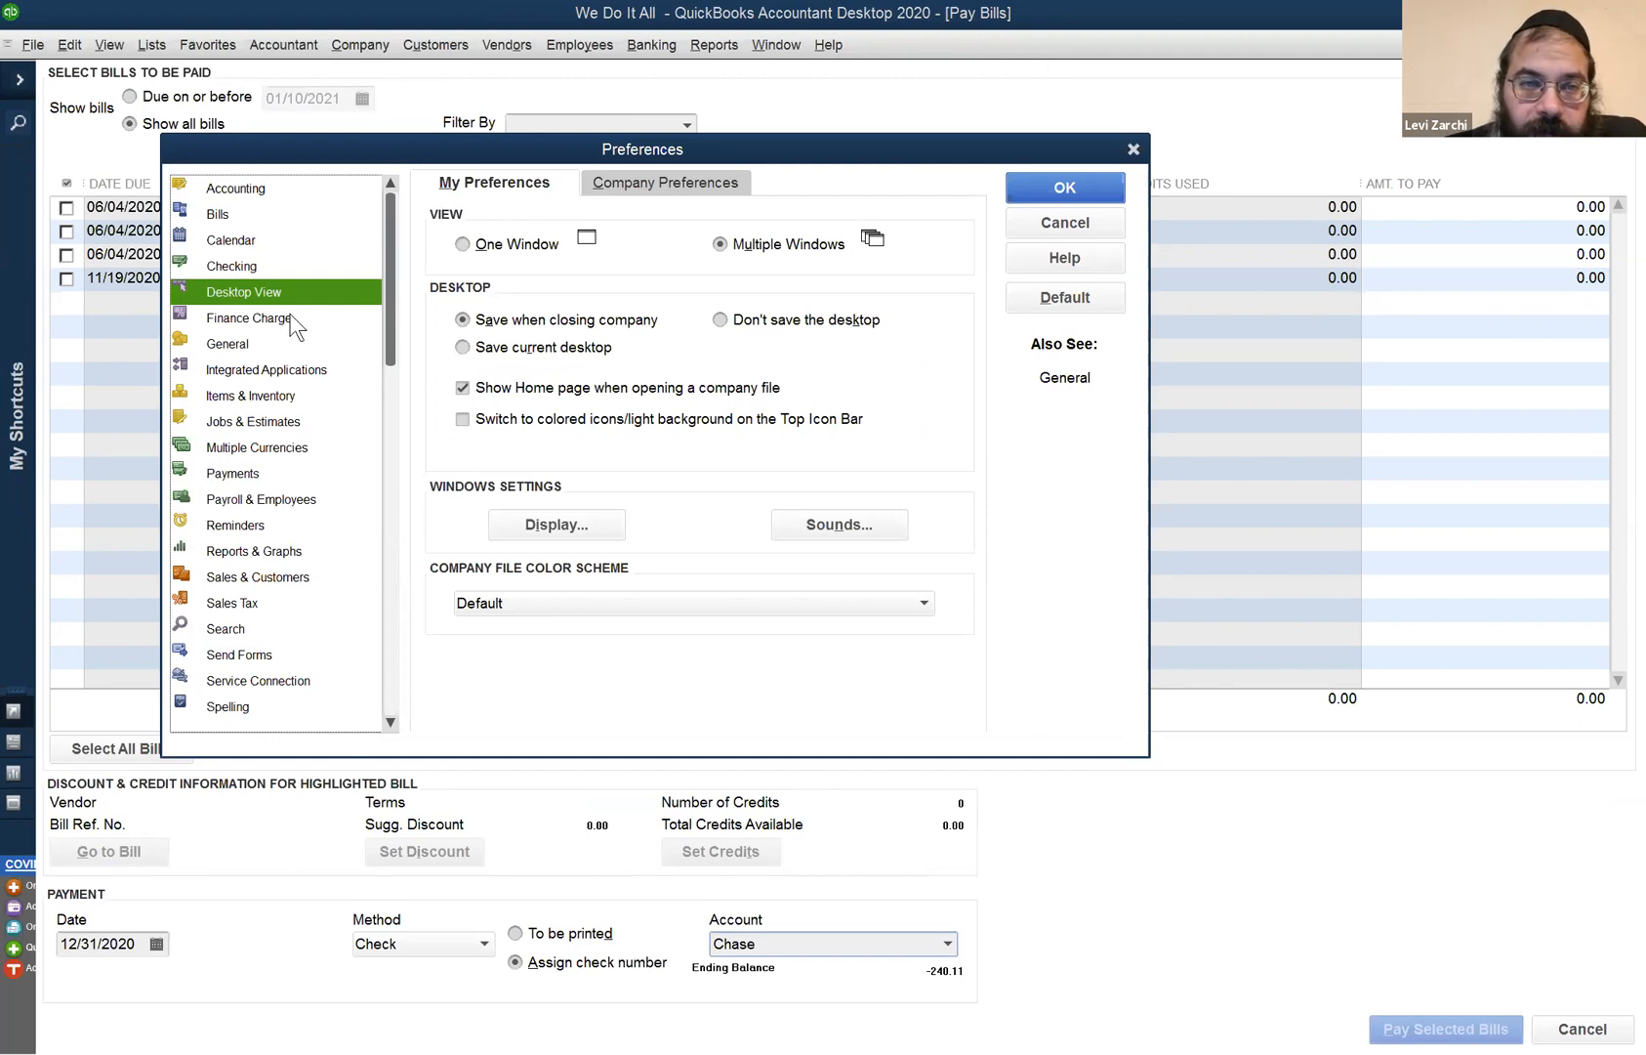
pyautogui.click(289, 316)
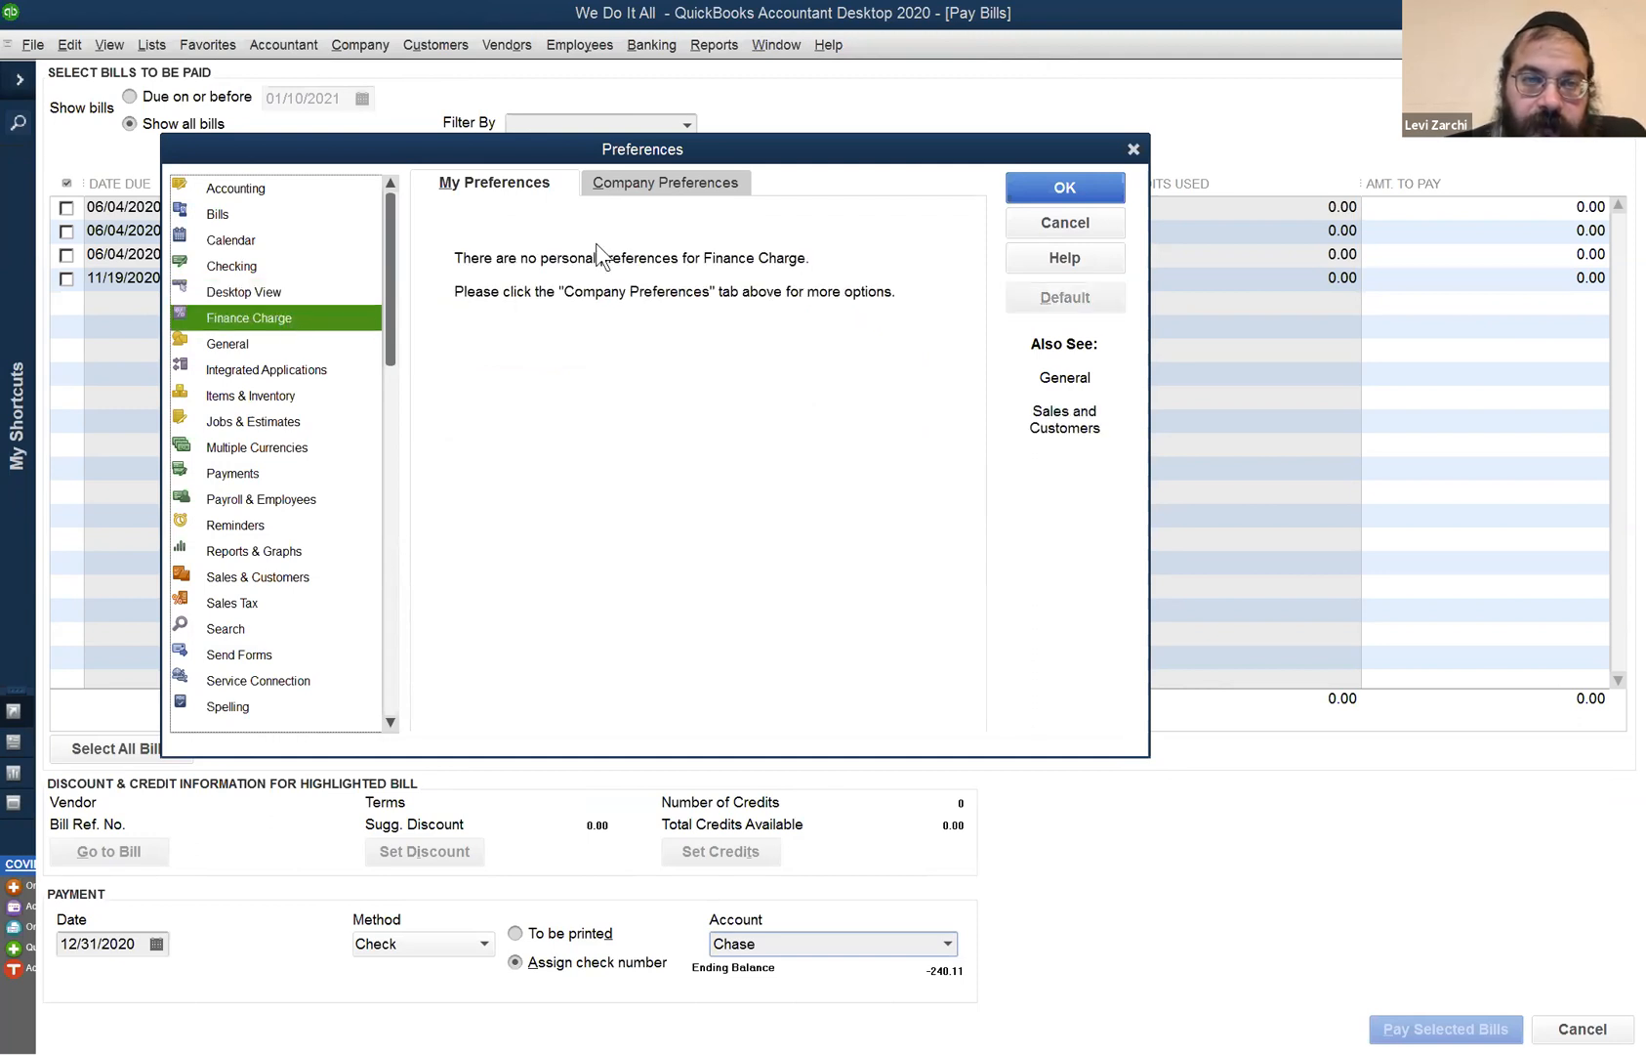
pyautogui.click(633, 181)
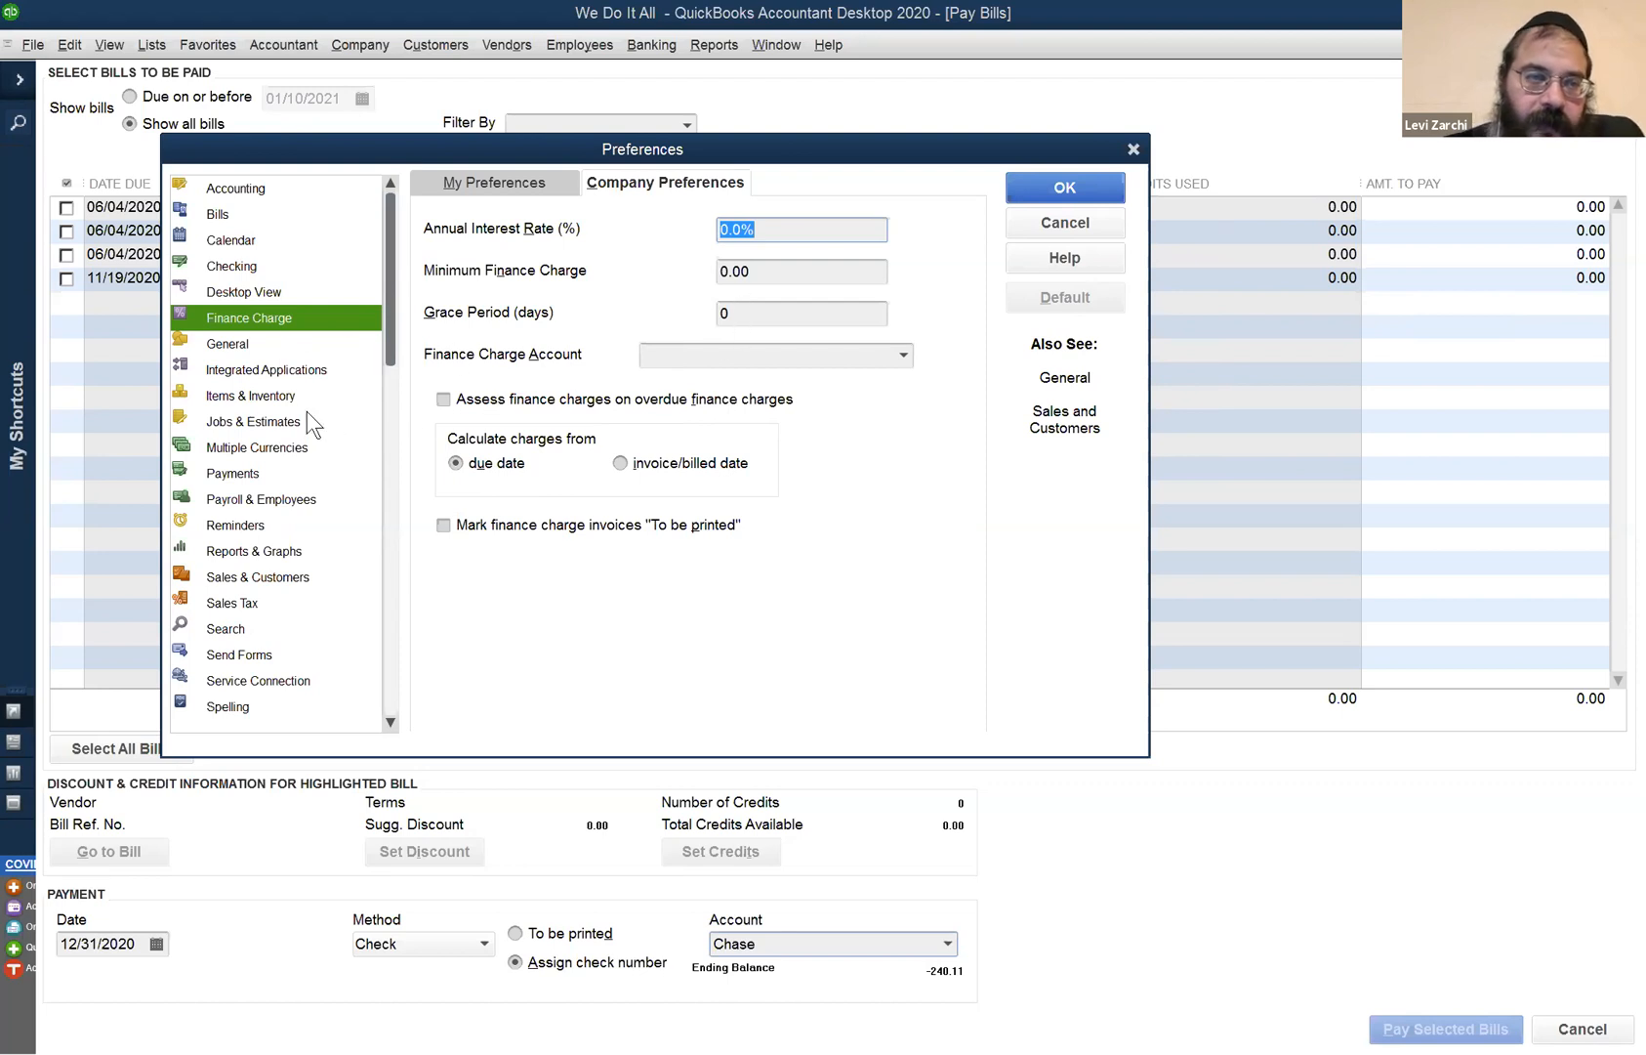
pyautogui.click(348, 351)
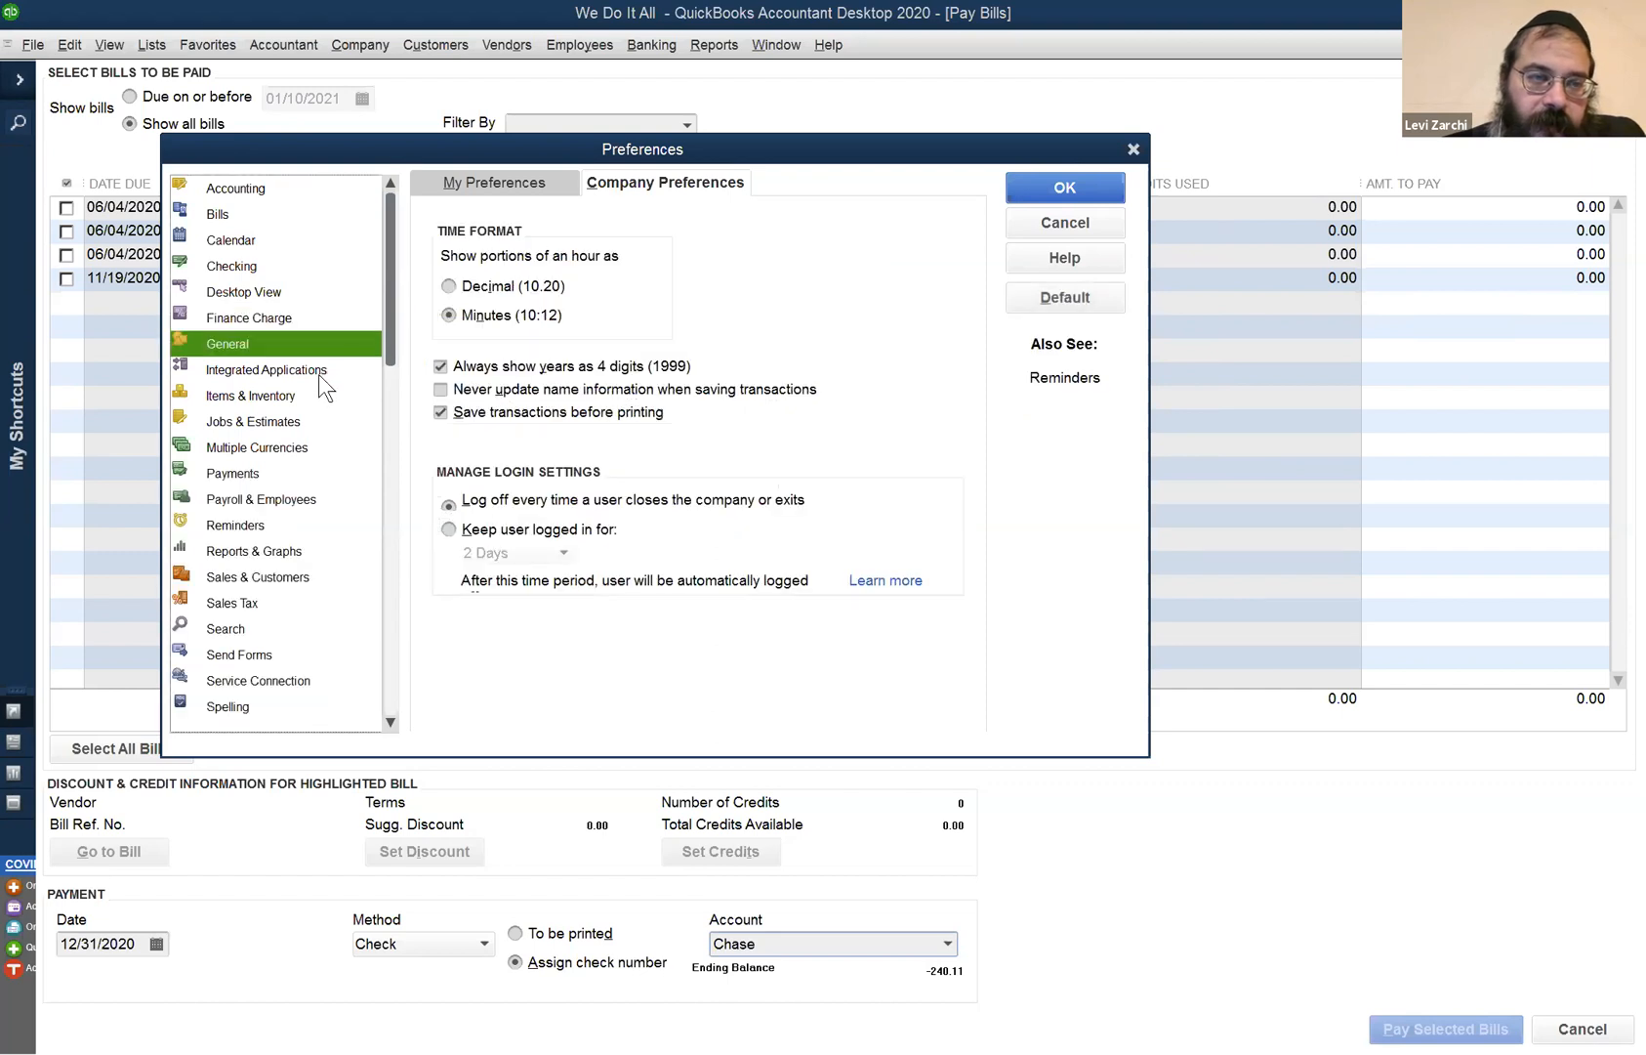
pyautogui.click(307, 392)
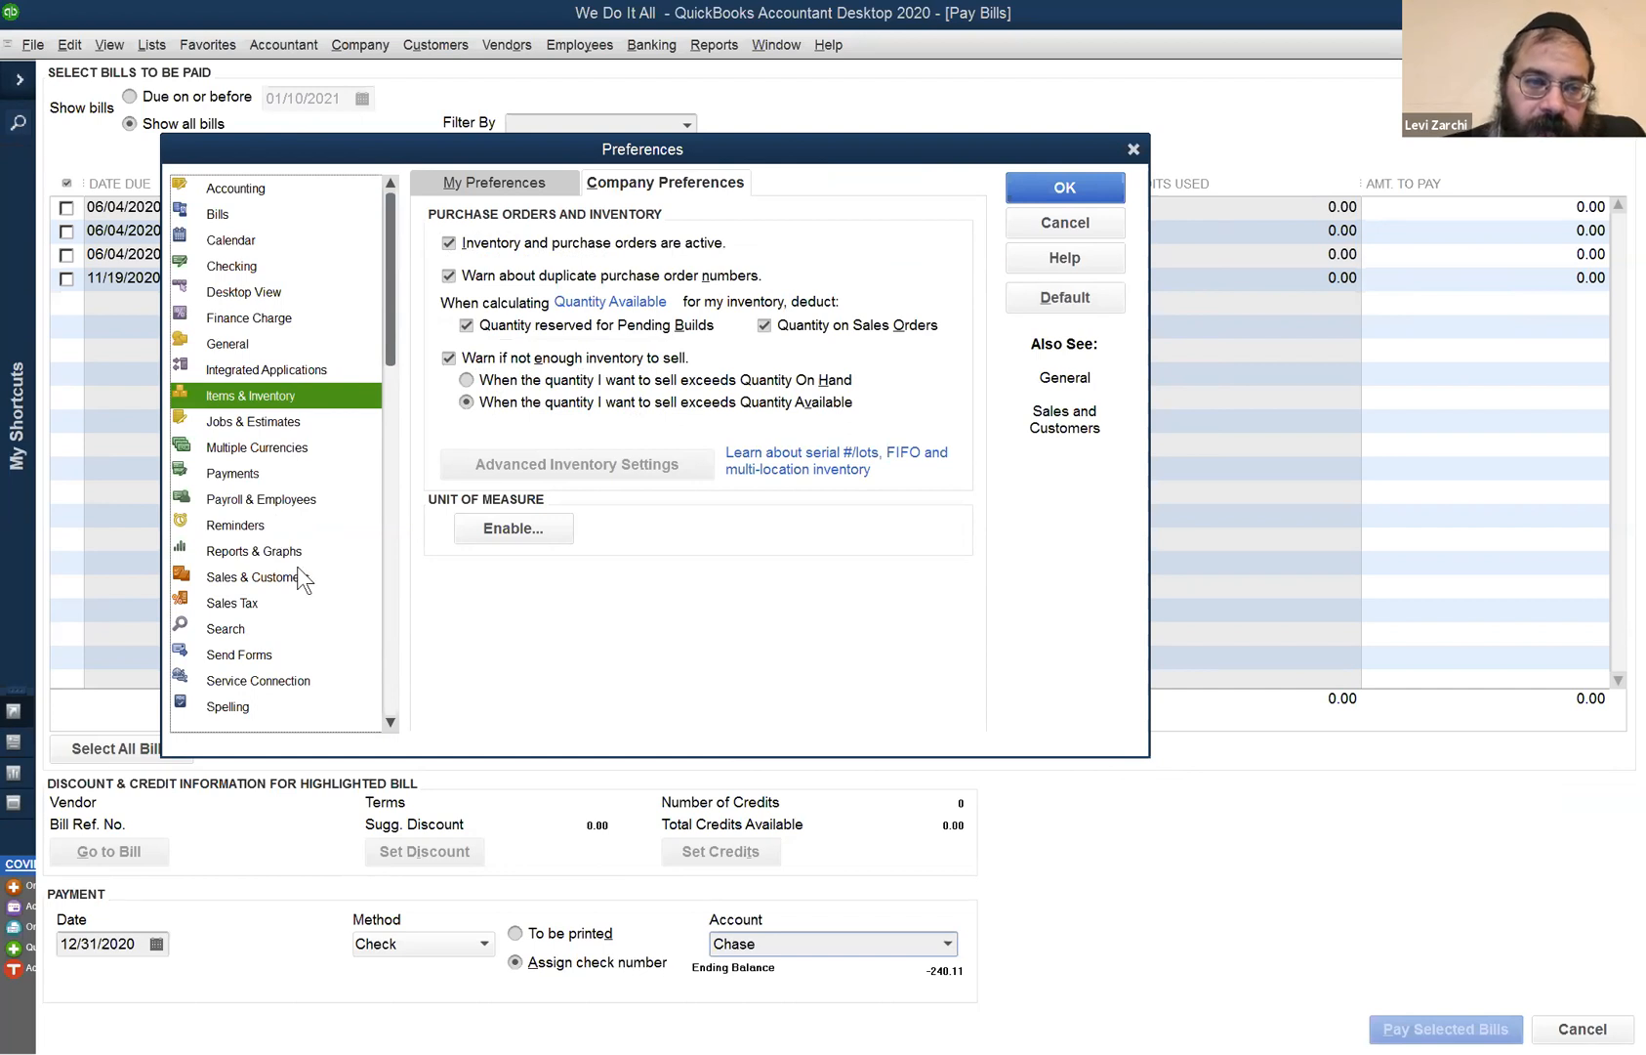
pyautogui.click(312, 430)
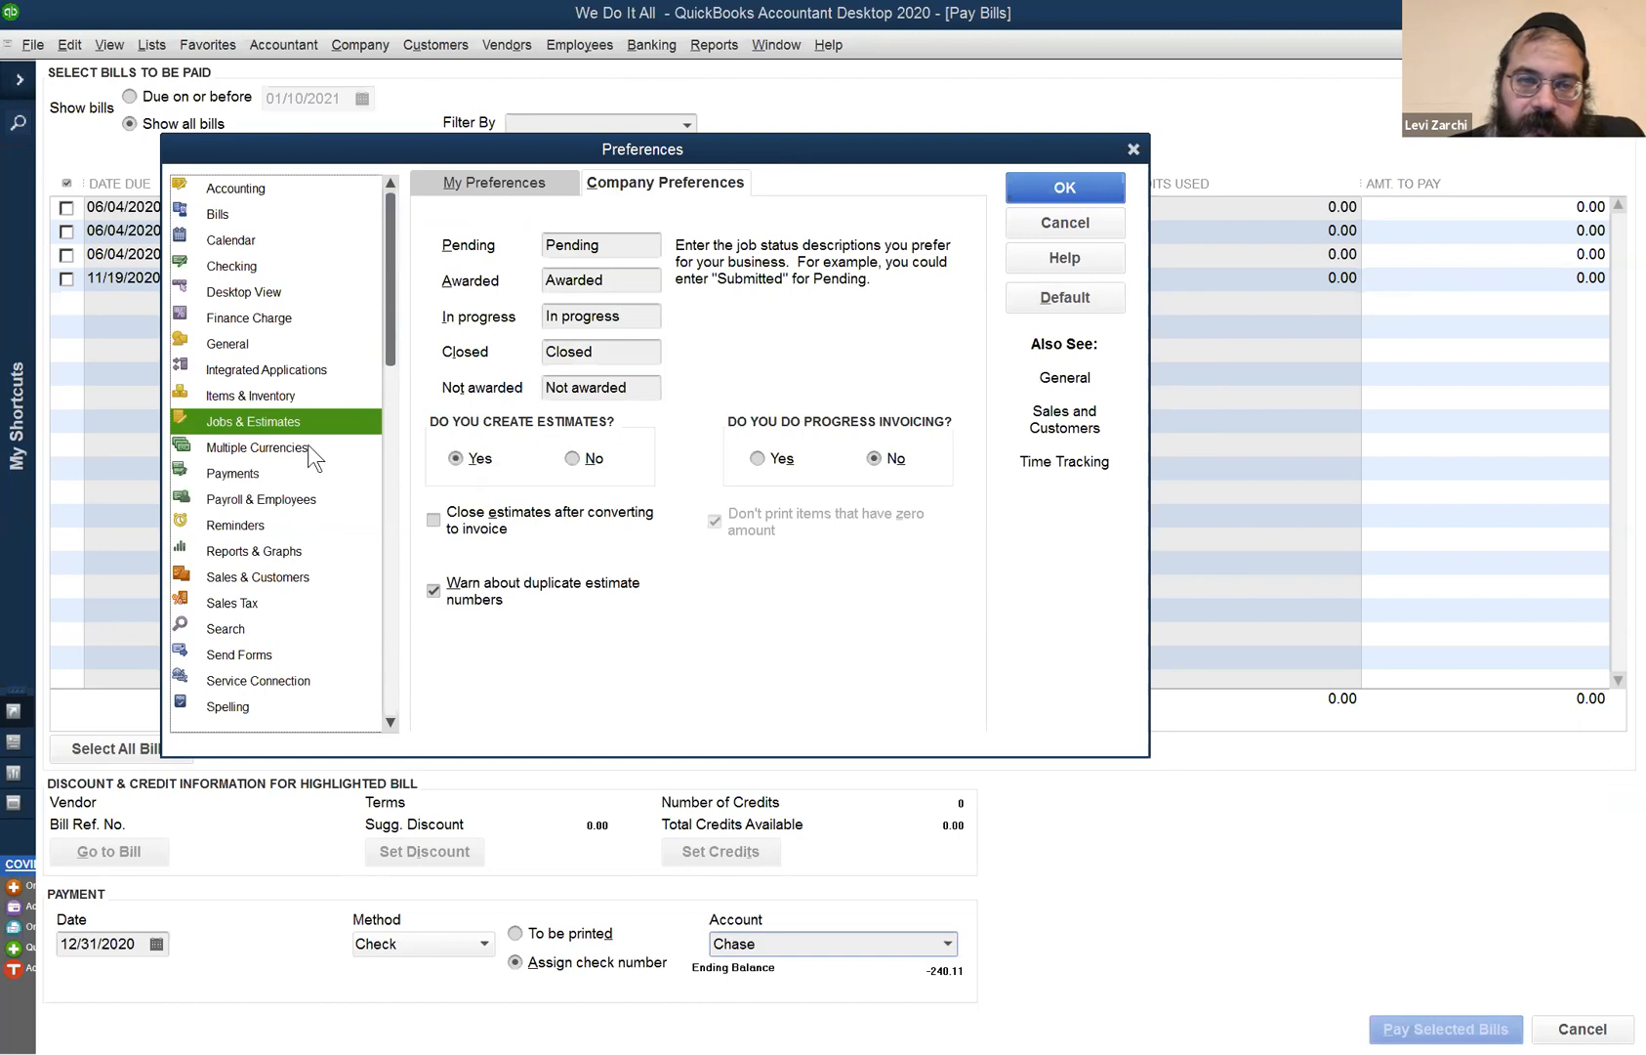
# - Decline Multiple Currencies, discard the Payments changes, and set Paychecks to Print reminder to Show Summary
pyautogui.click(307, 447)
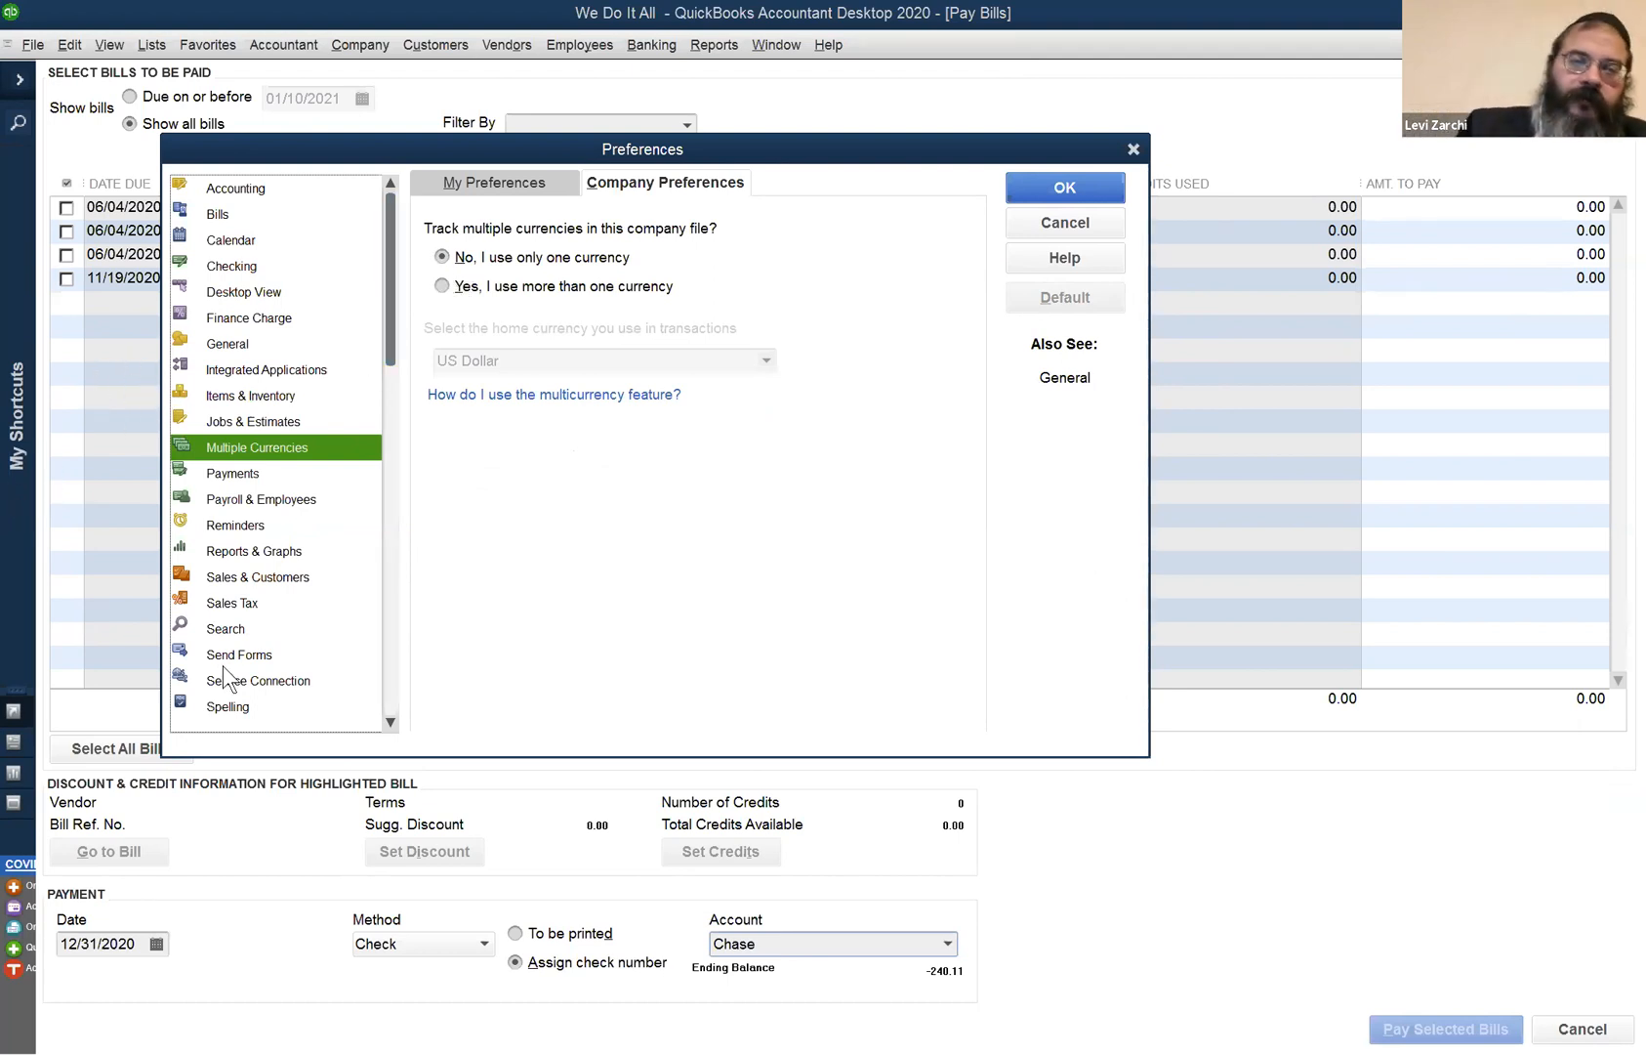
pyautogui.click(540, 290)
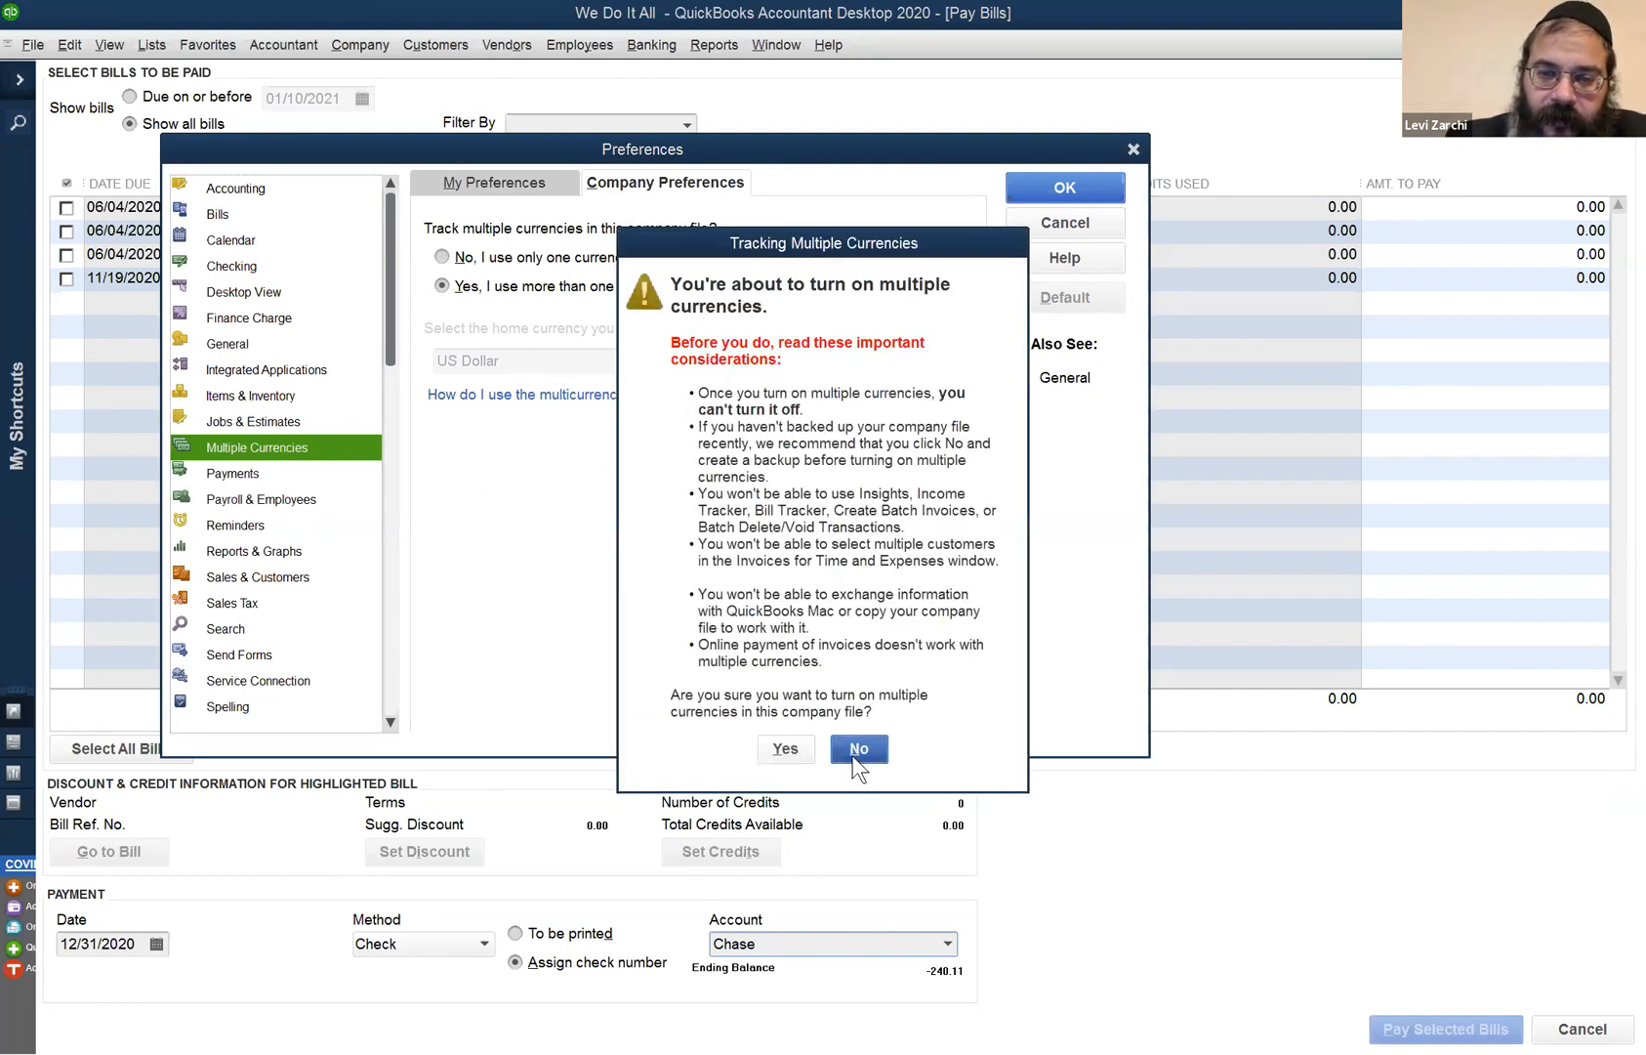
pyautogui.click(857, 754)
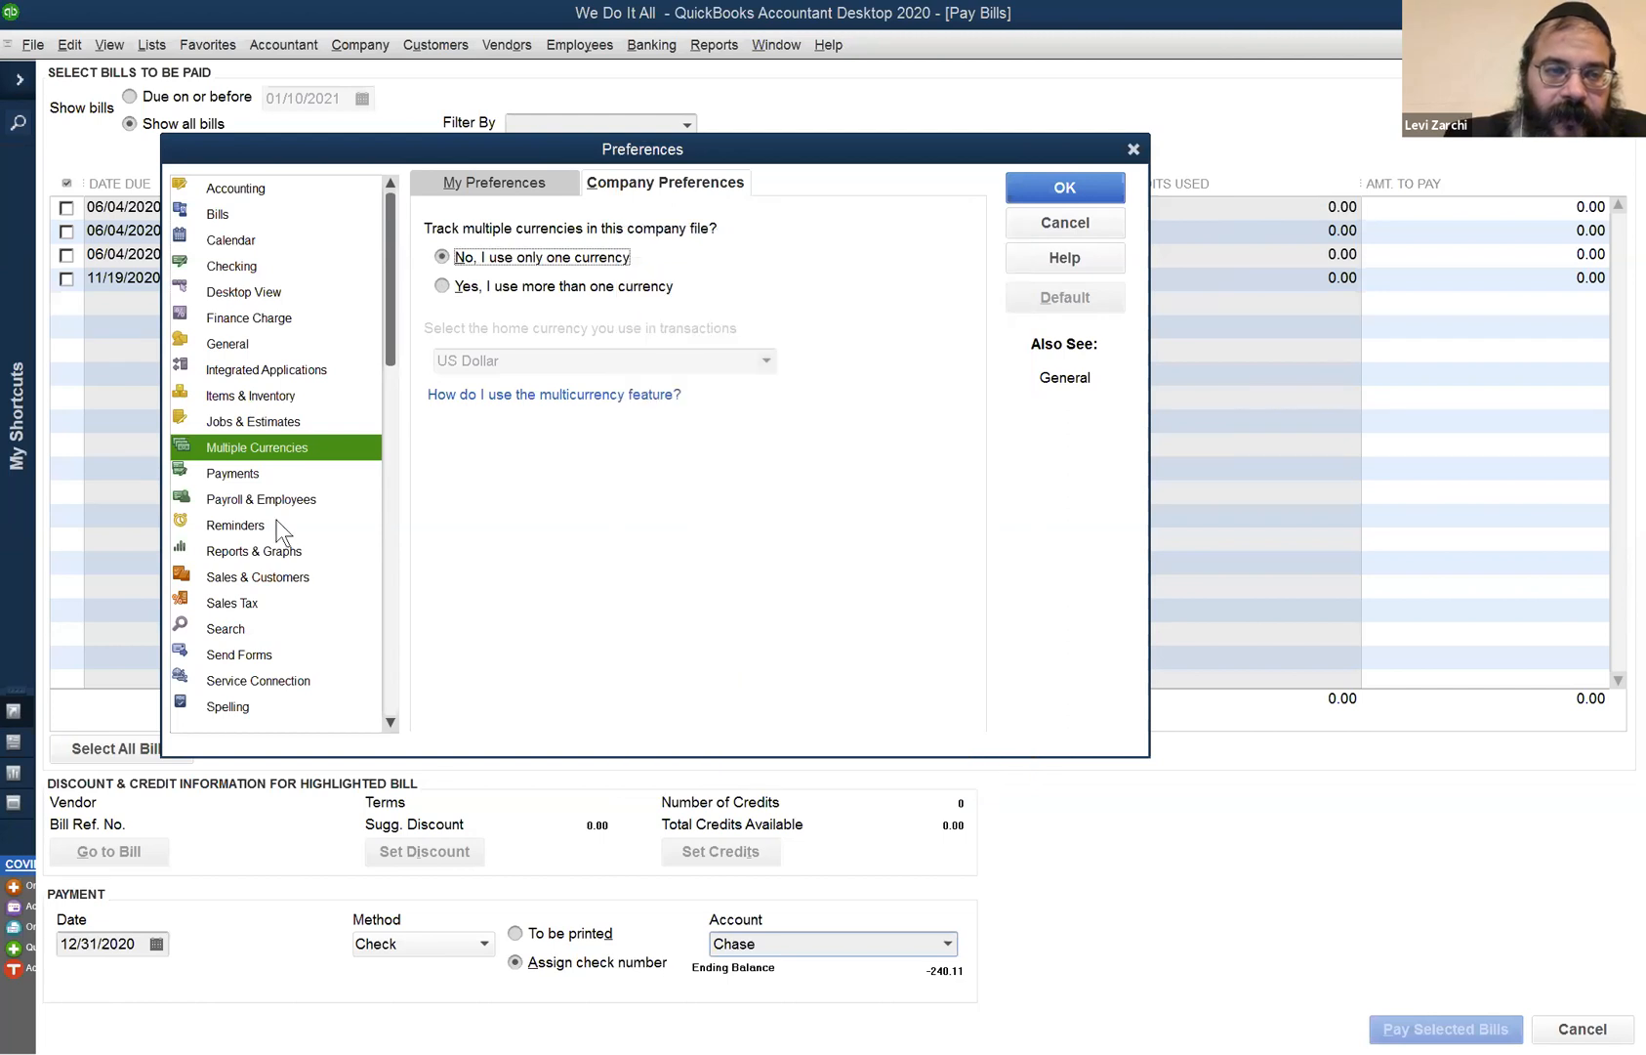
pyautogui.click(242, 475)
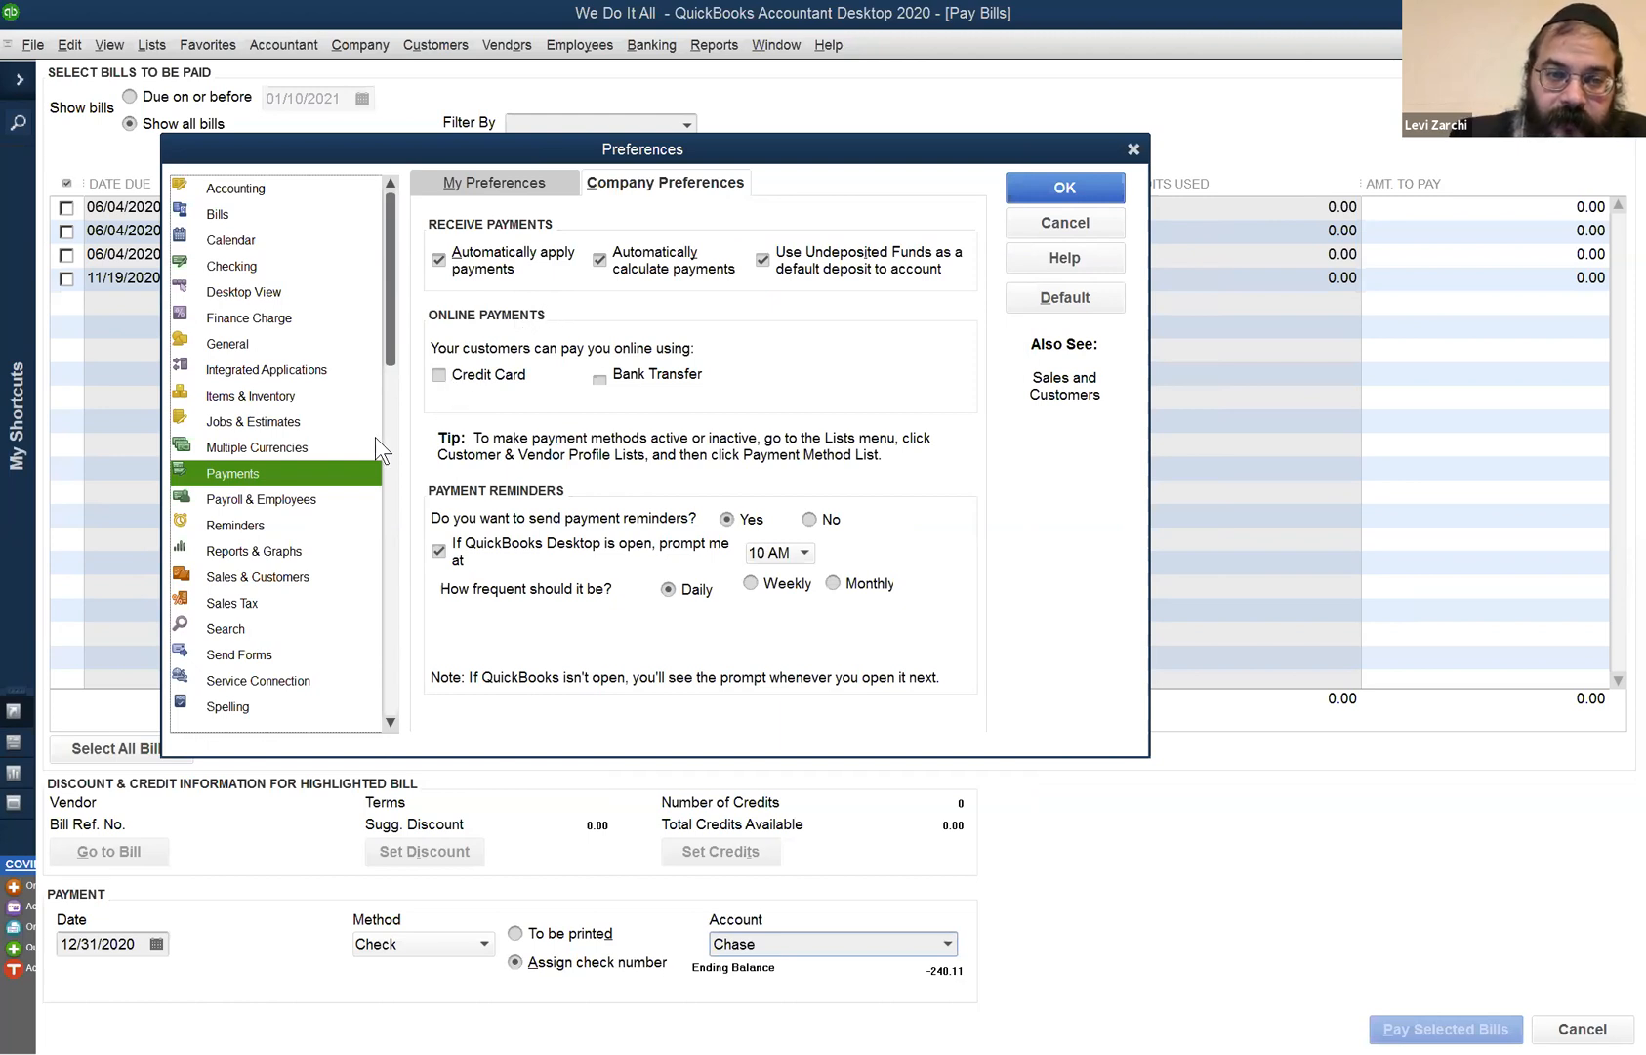
pyautogui.click(329, 491)
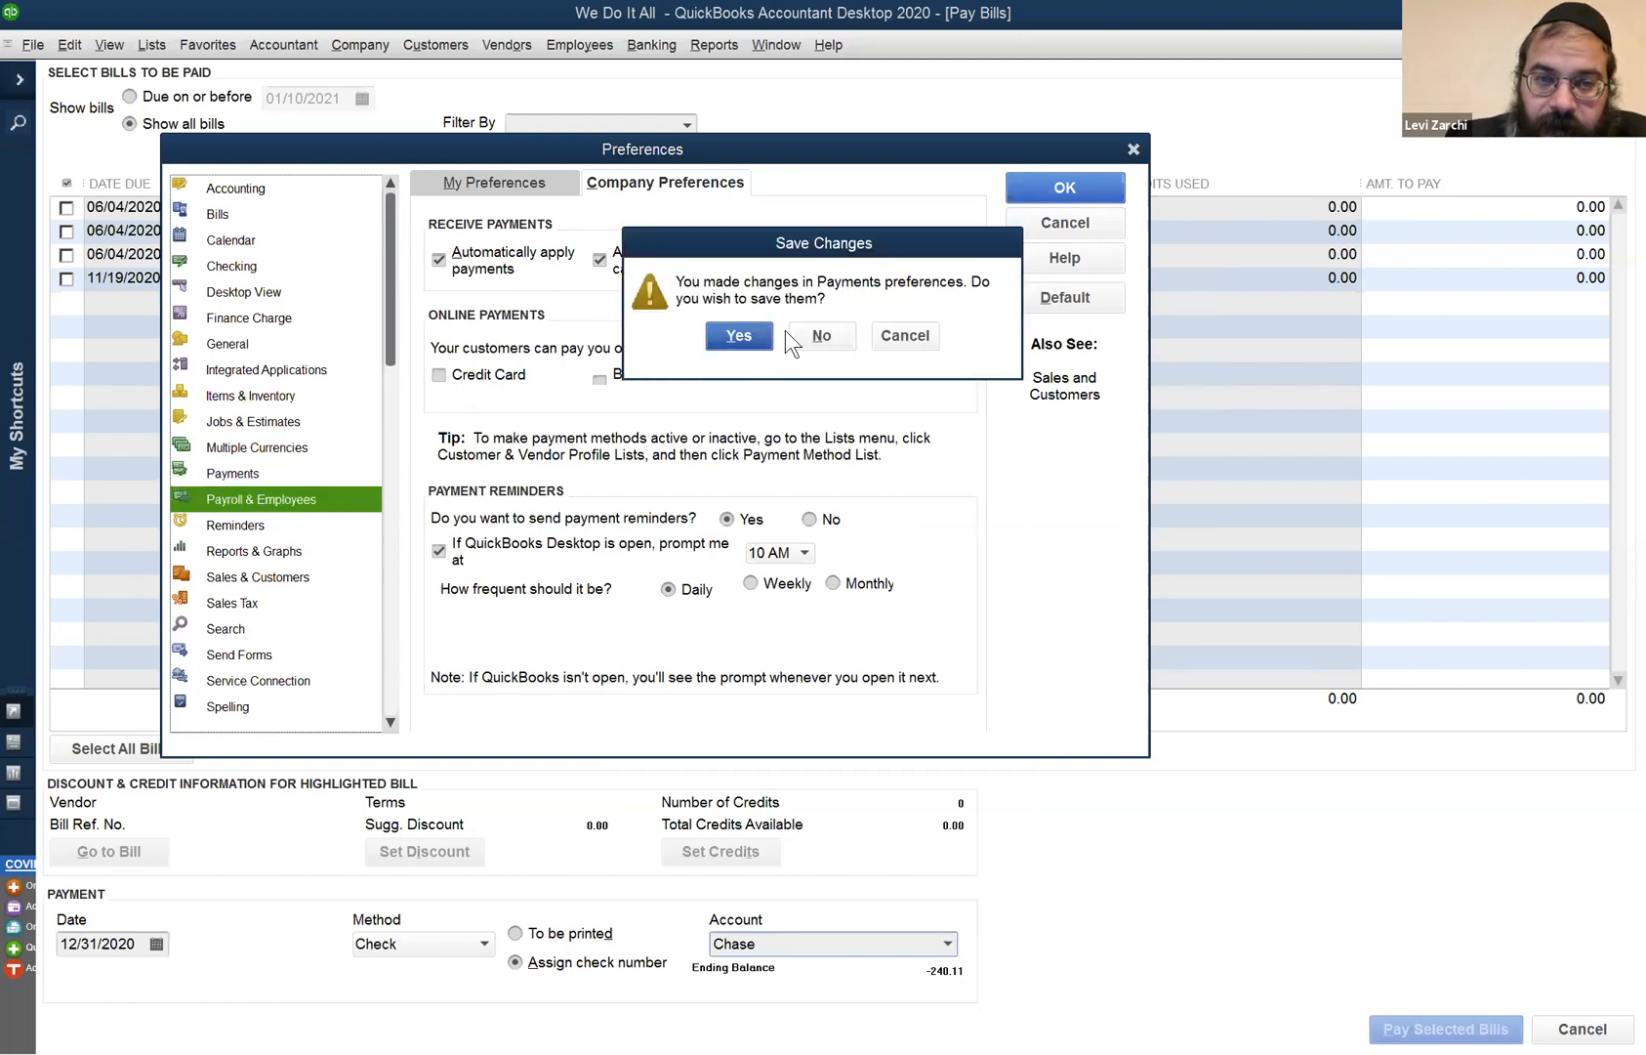
pyautogui.click(817, 335)
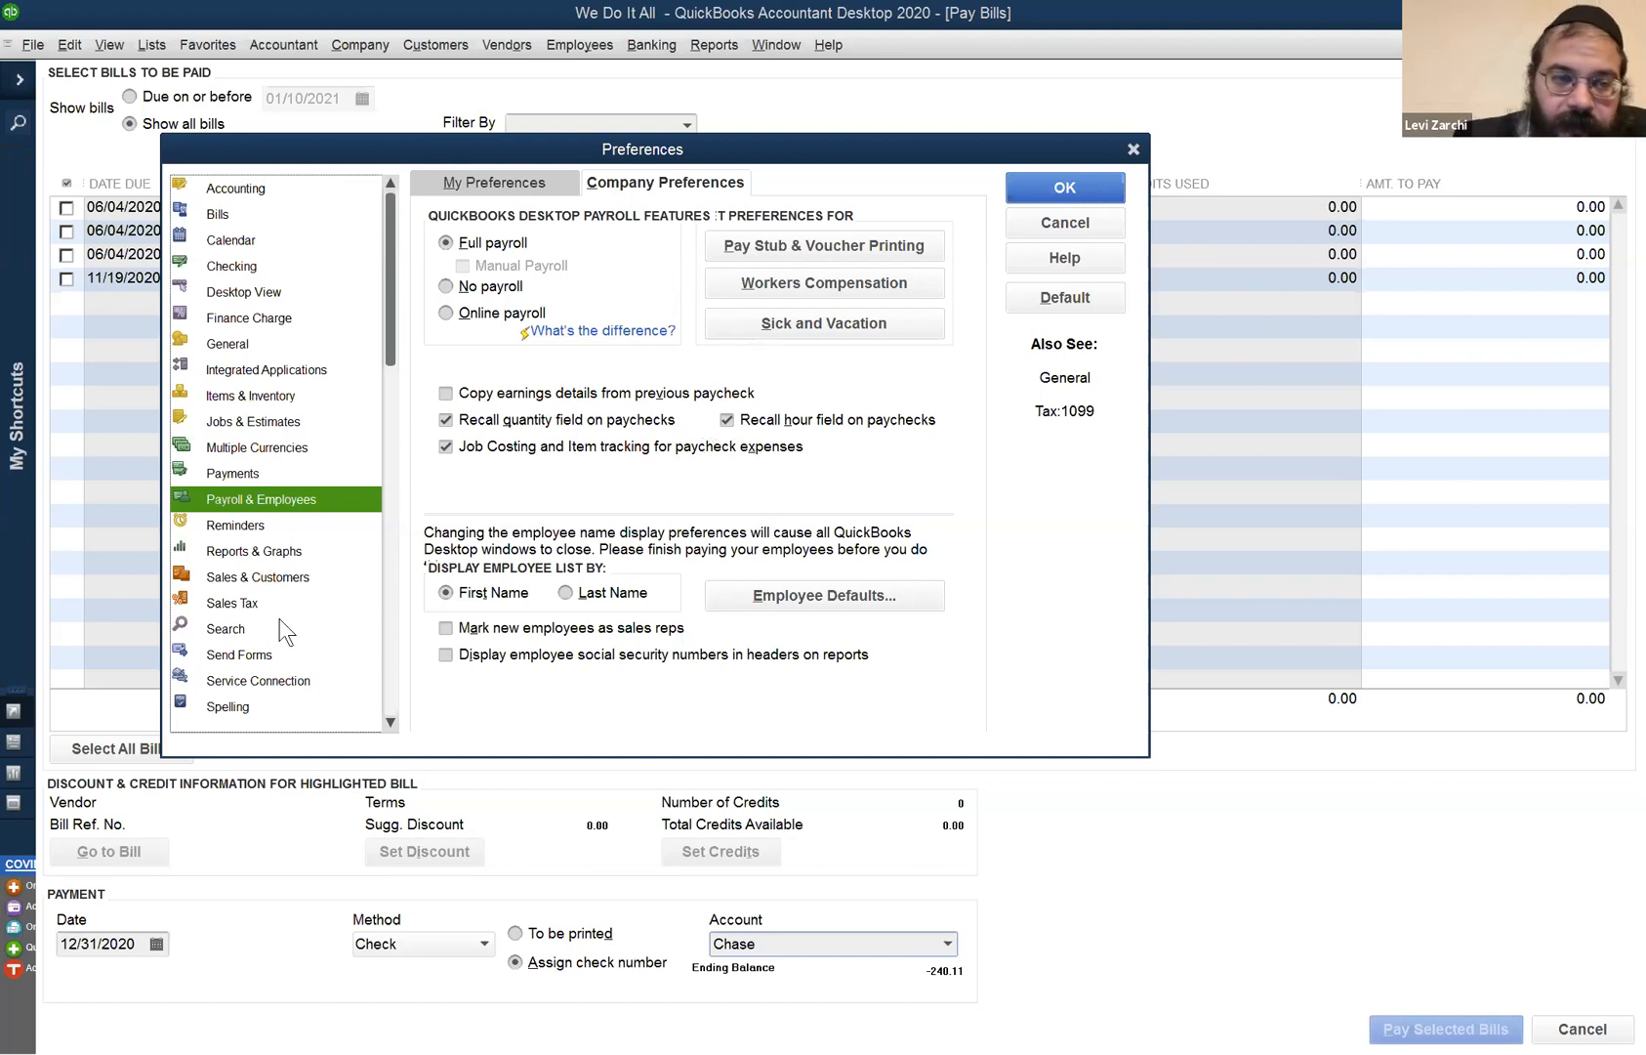
pyautogui.click(247, 527)
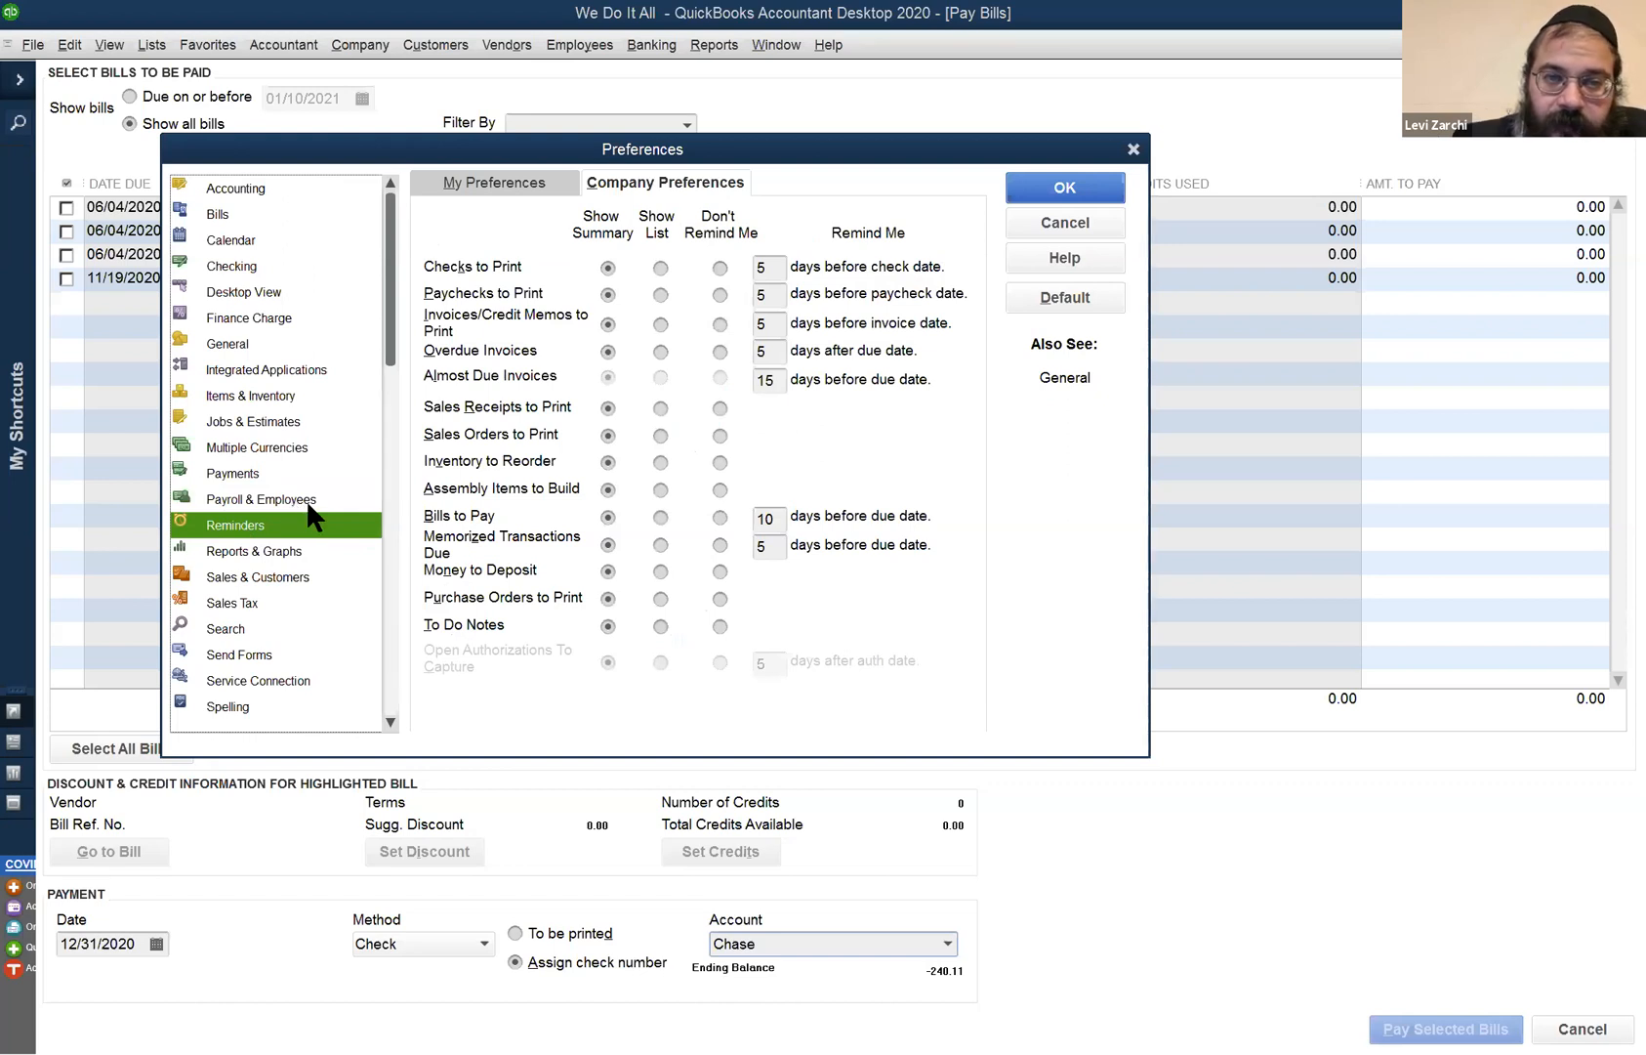
pyautogui.click(602, 292)
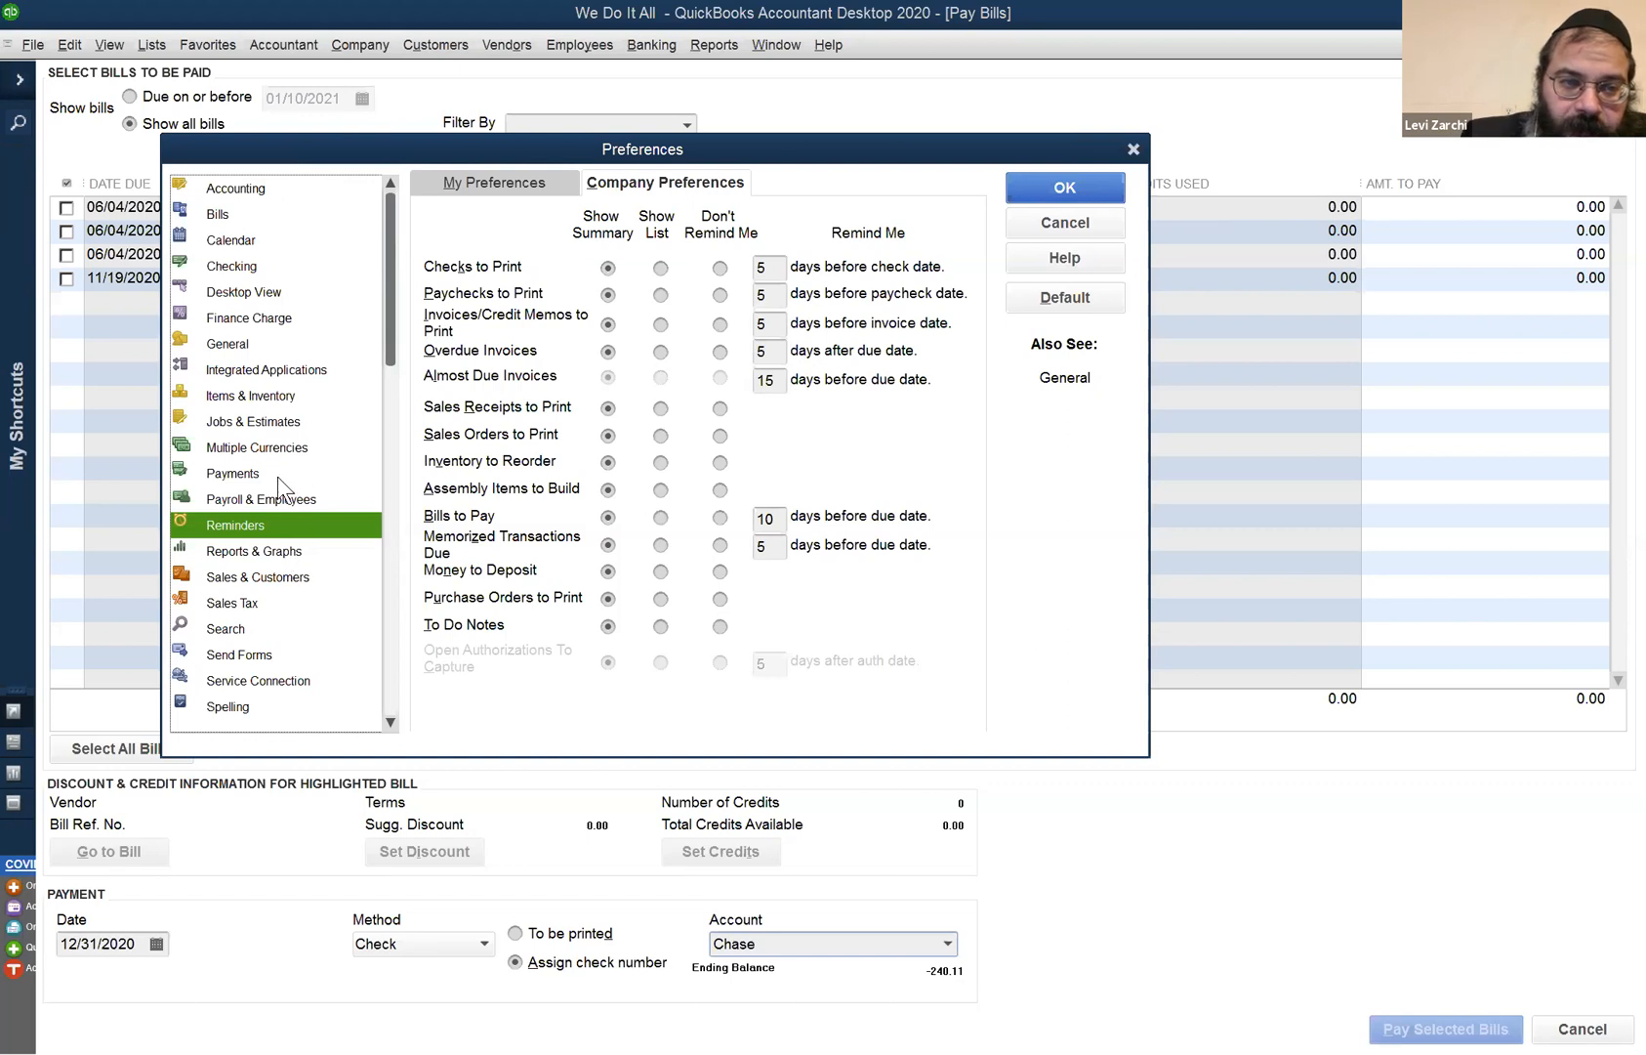
# - Look at the Reports & Graphs preferences, then cancel Preferences without saving
pyautogui.click(285, 552)
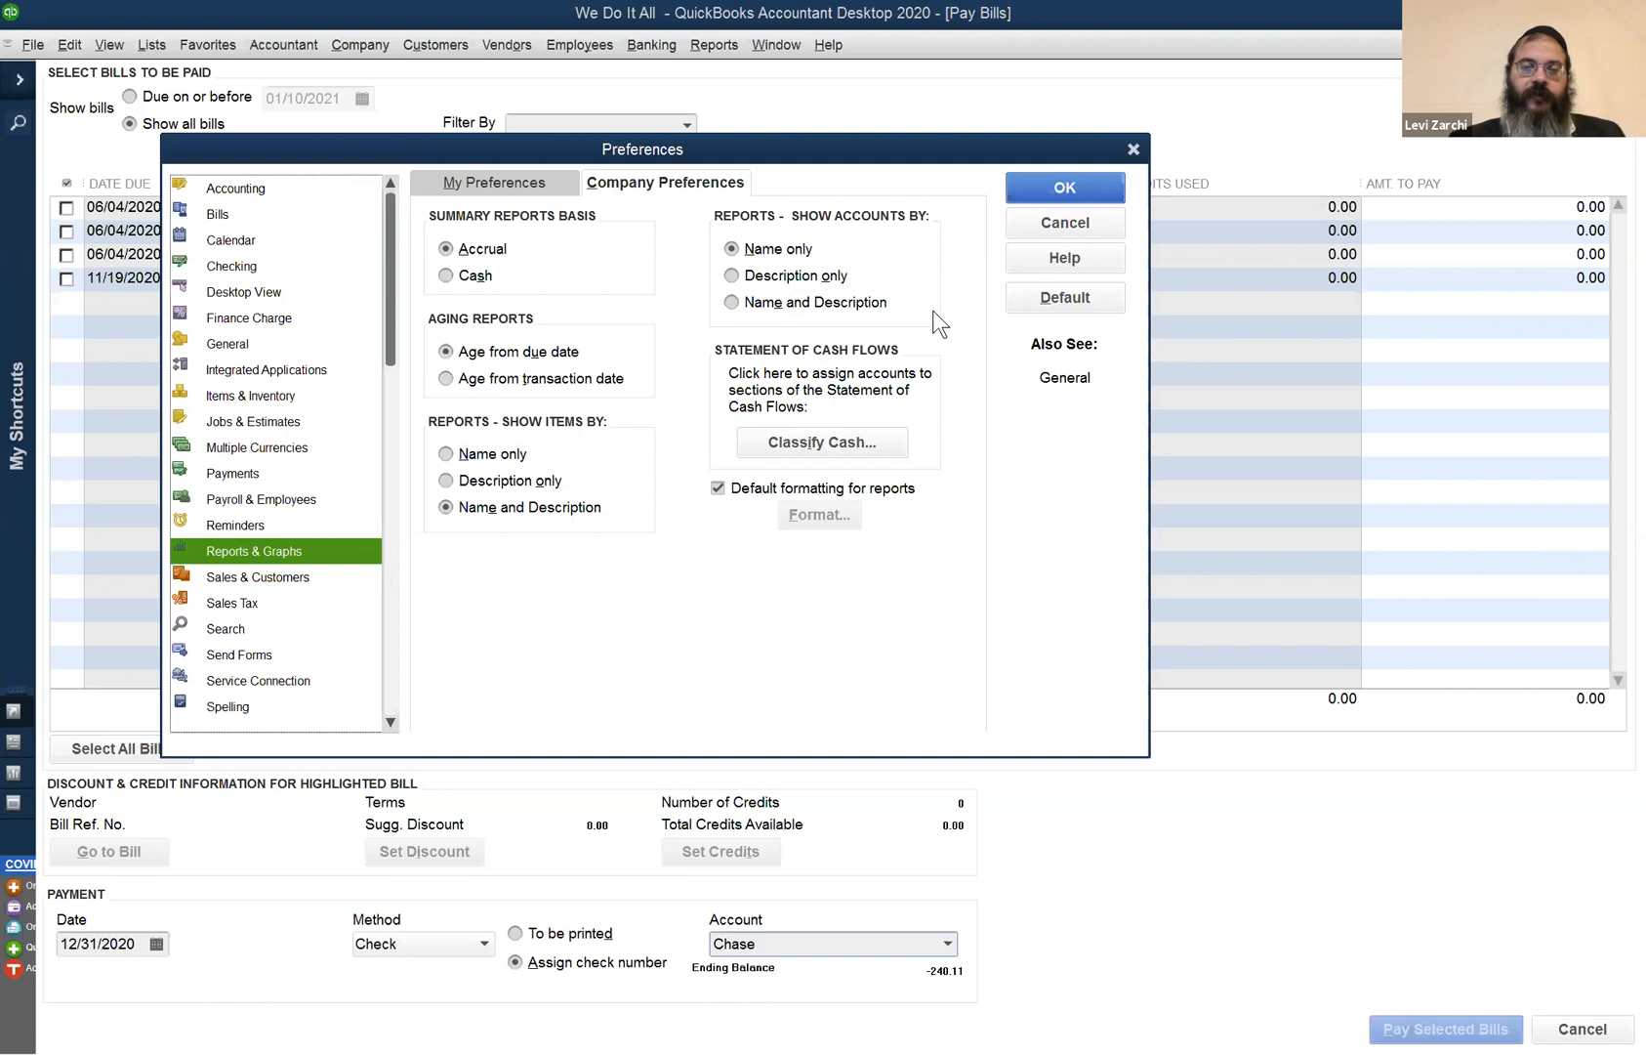
pyautogui.click(1052, 220)
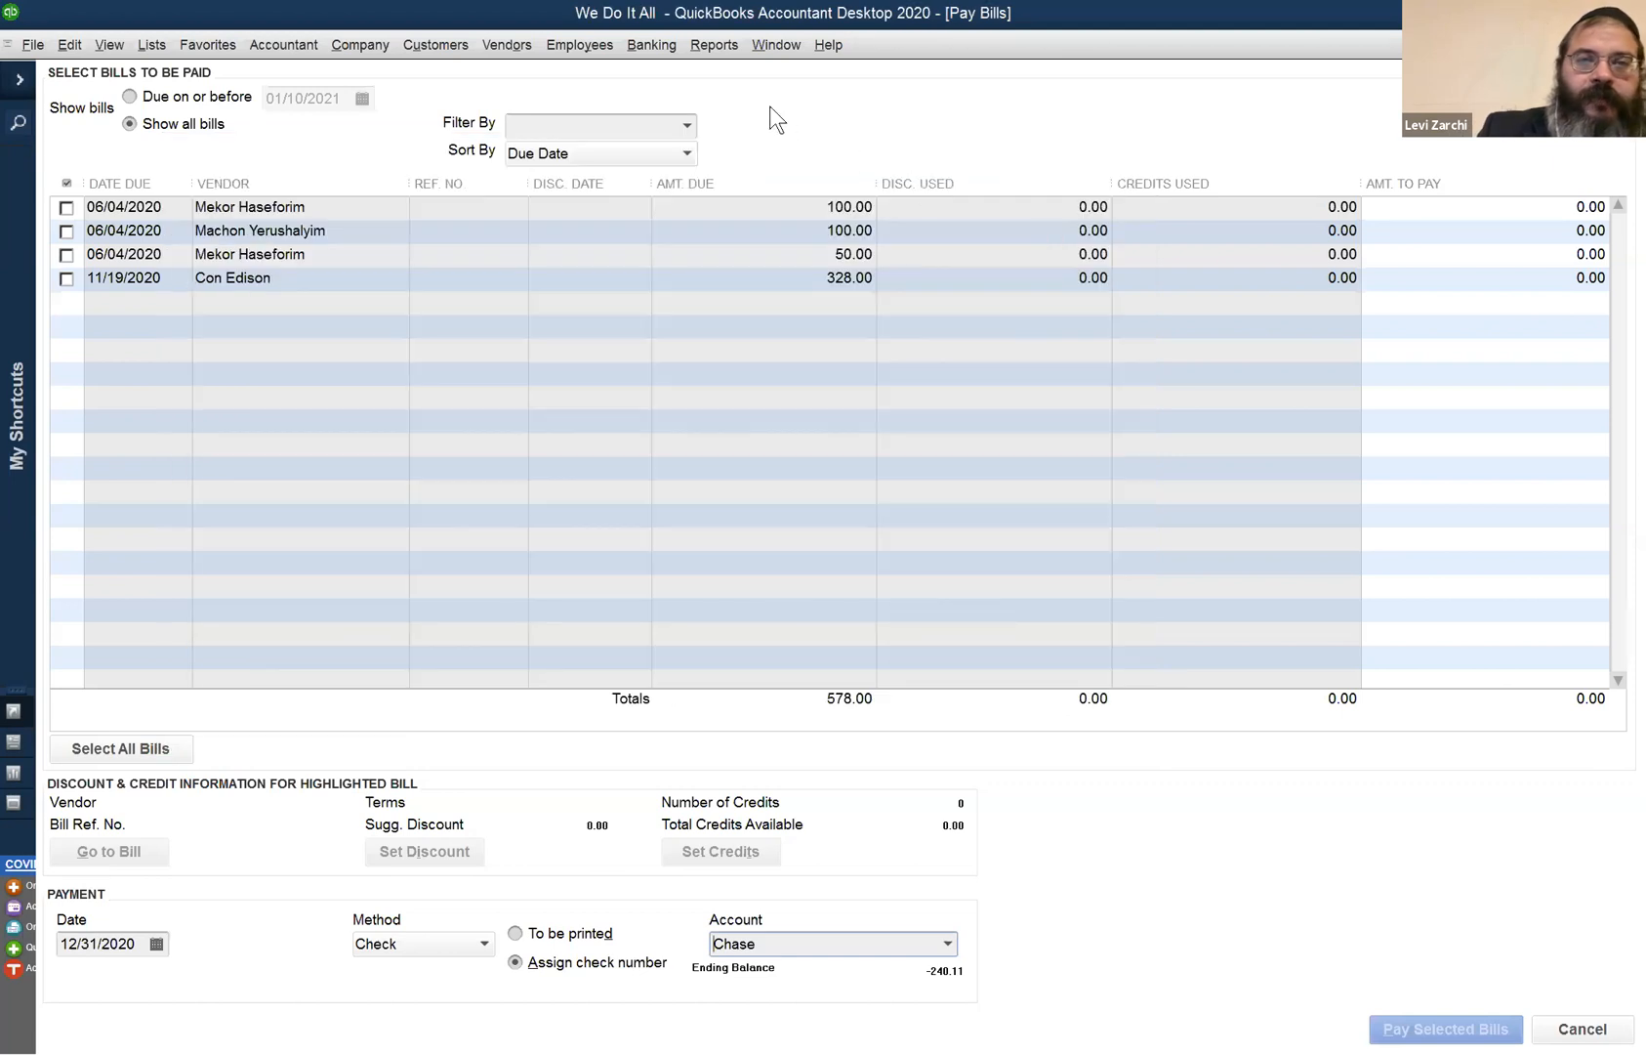
# - Browse the Reports menu, then close Pay Bills to return to Con Edison in the Vendor Center
pyautogui.click(703, 47)
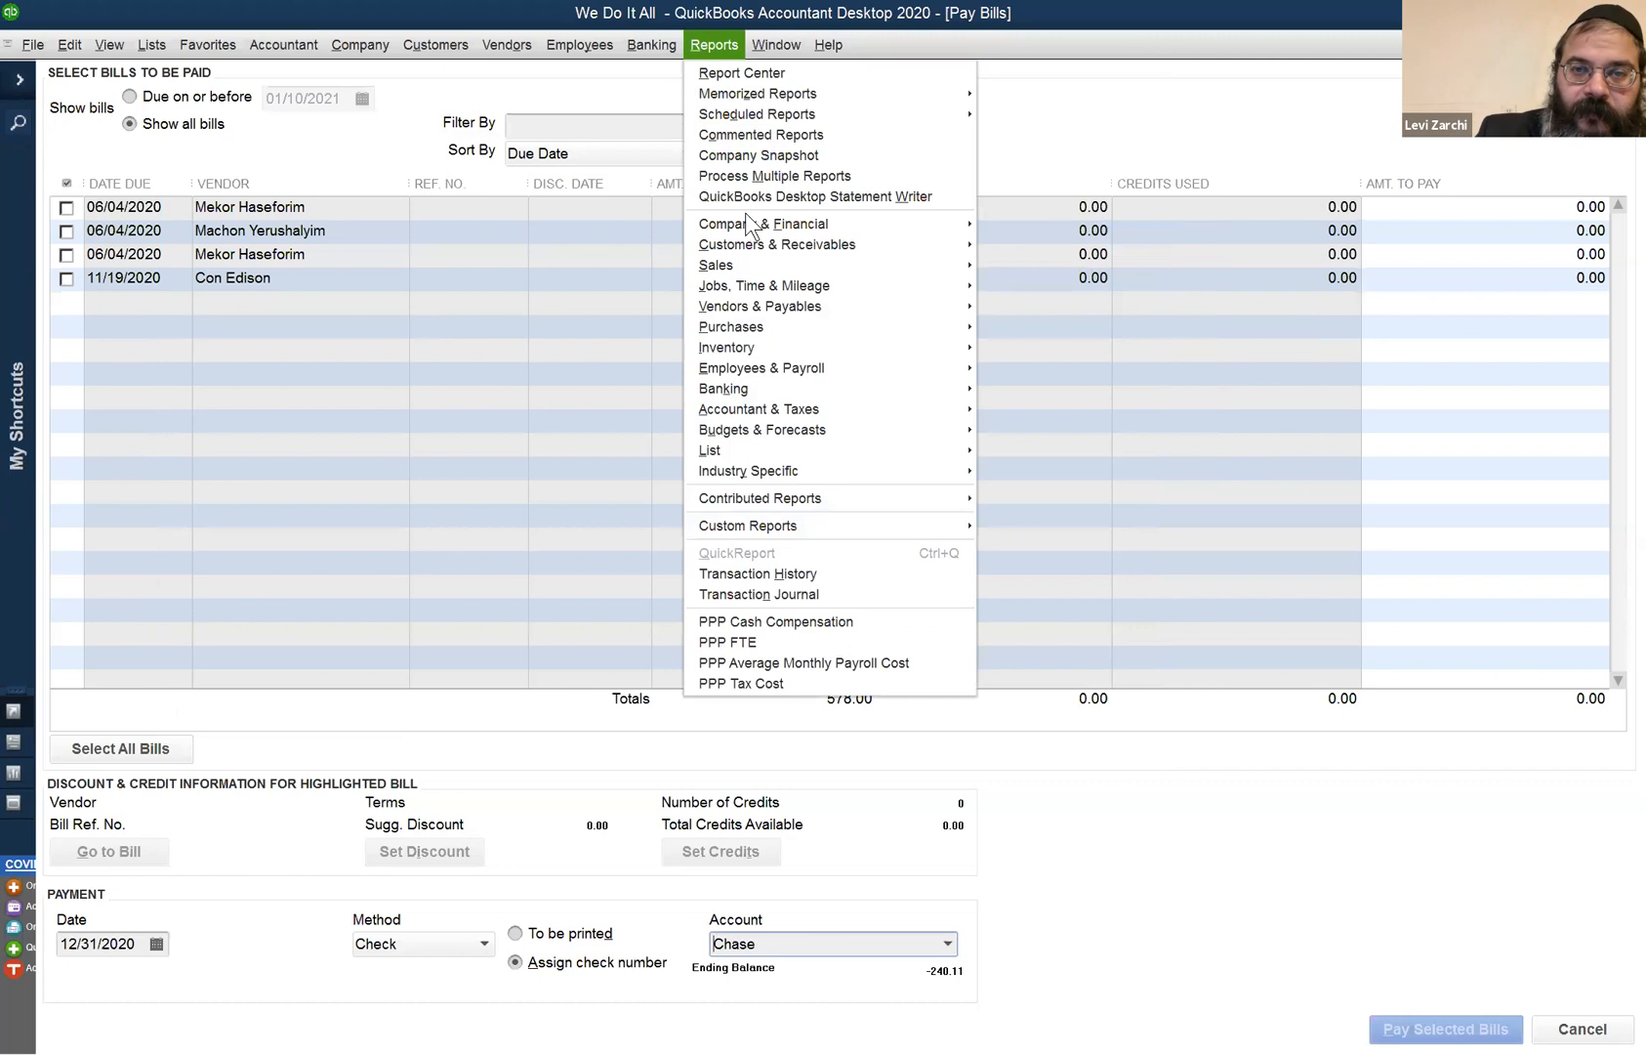
pyautogui.moveTo(746, 223)
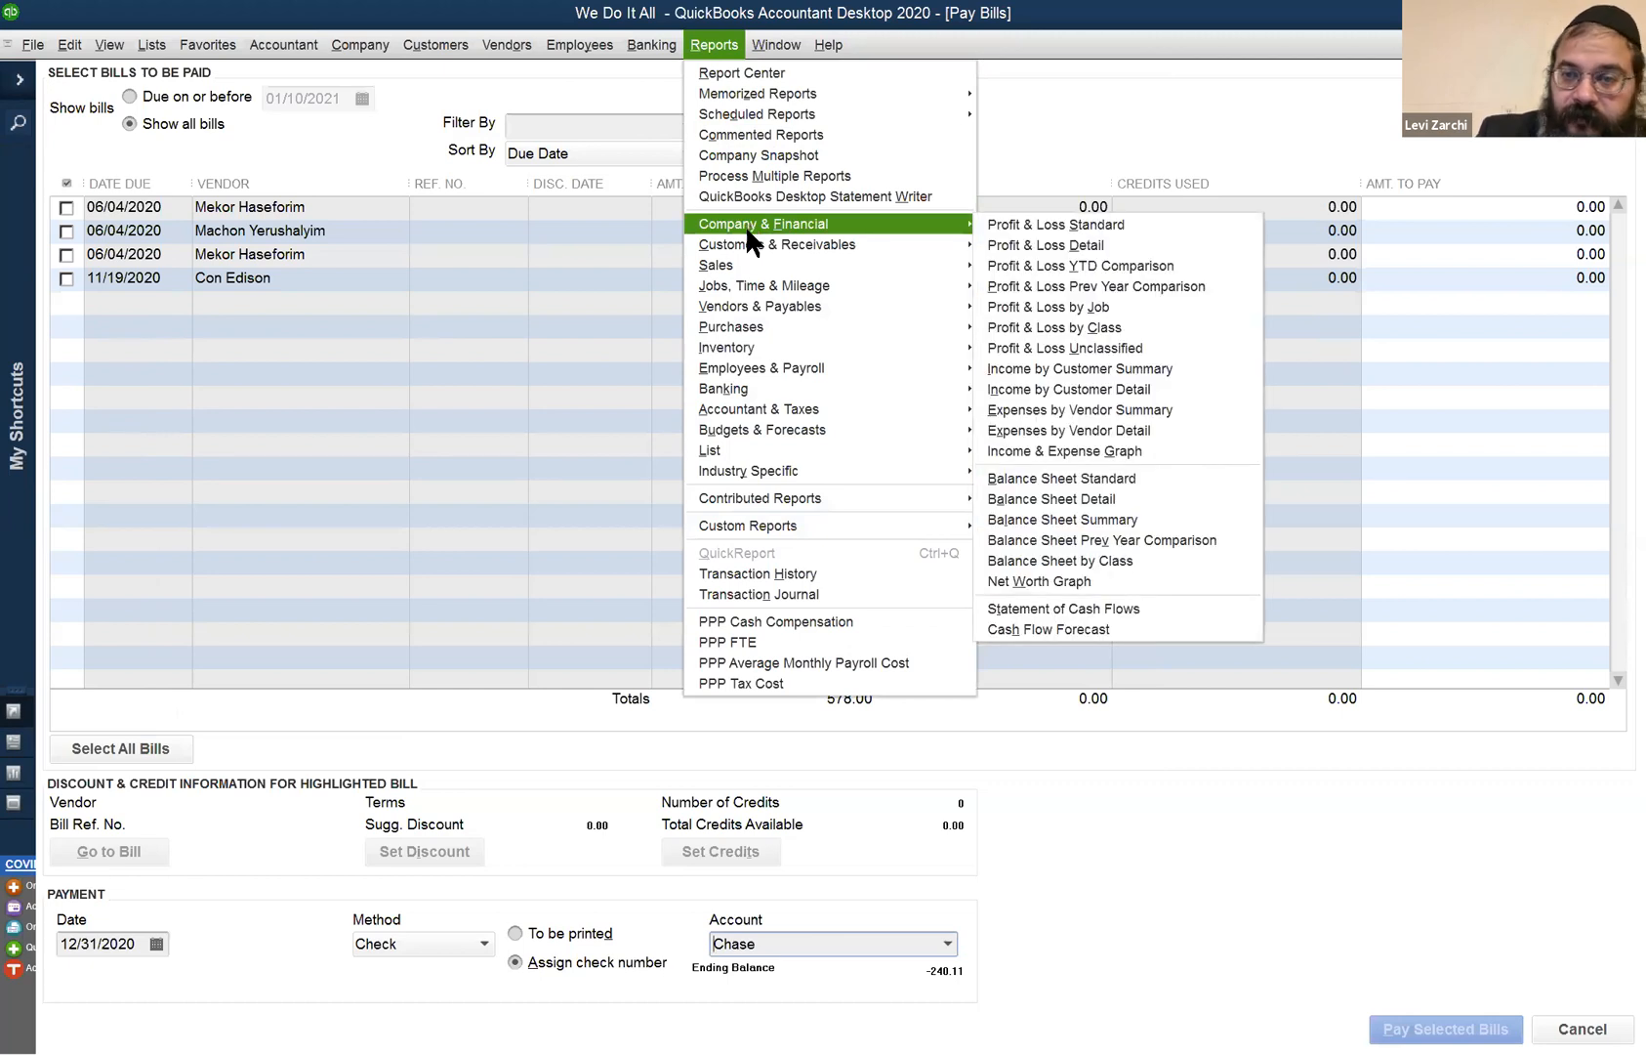
pyautogui.moveTo(748, 265)
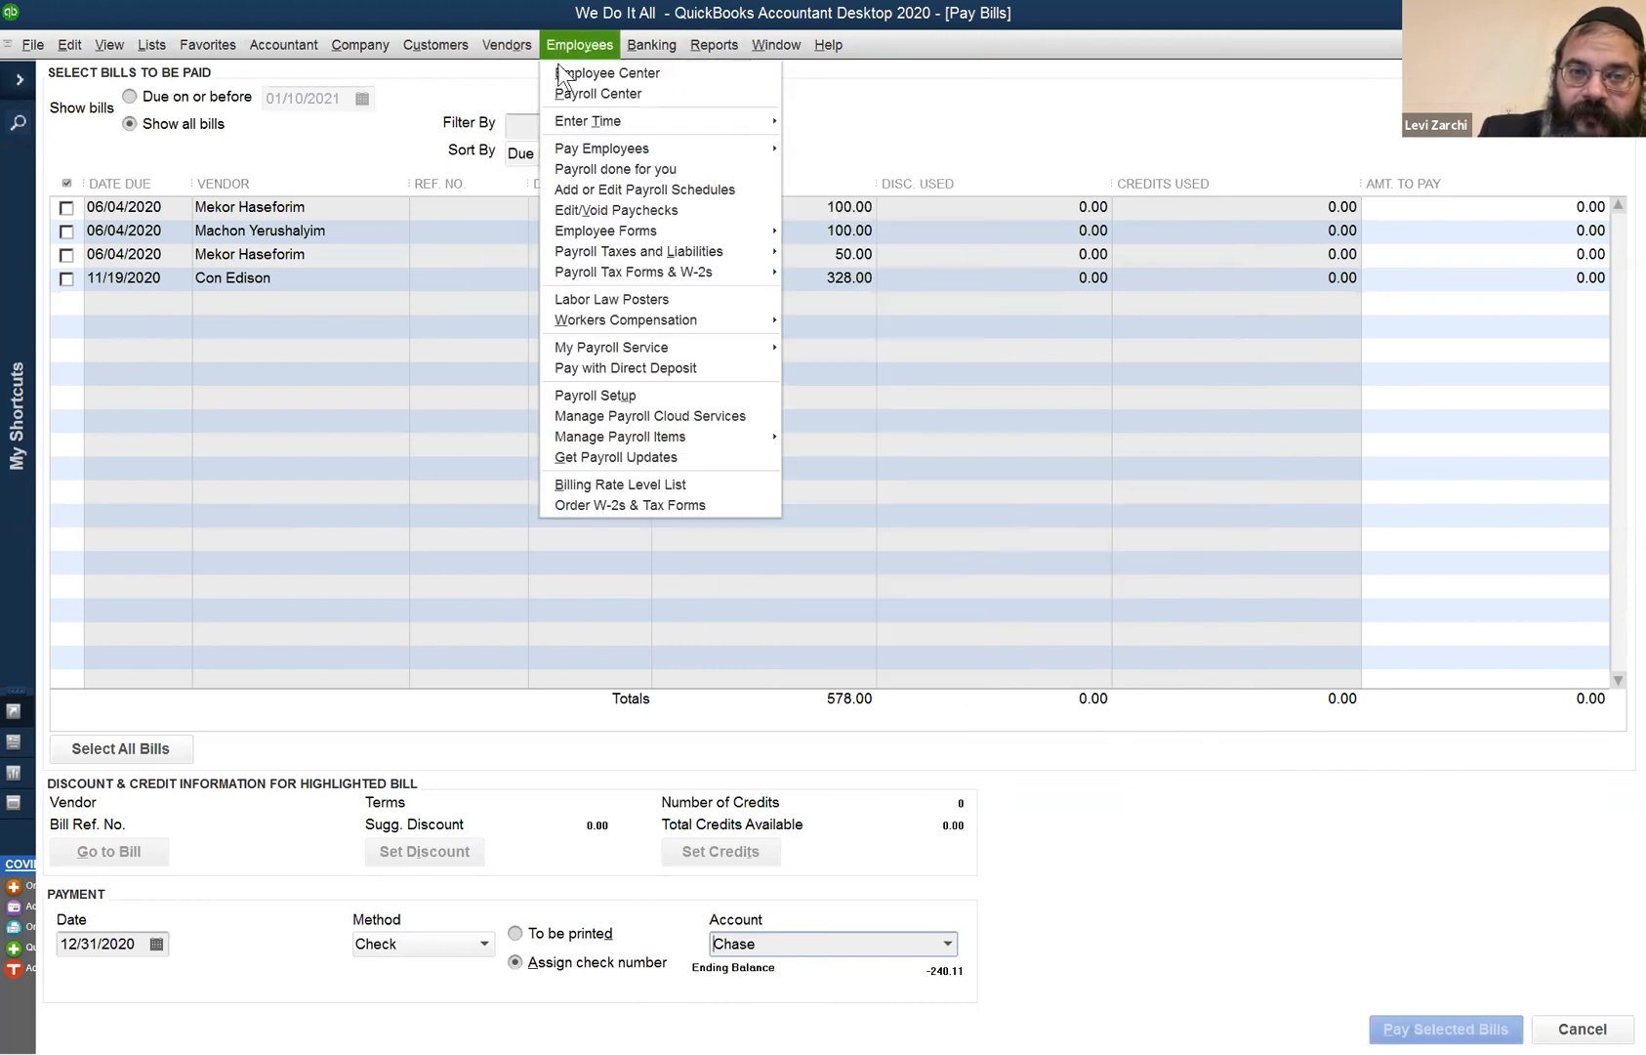
pyautogui.moveTo(587, 145)
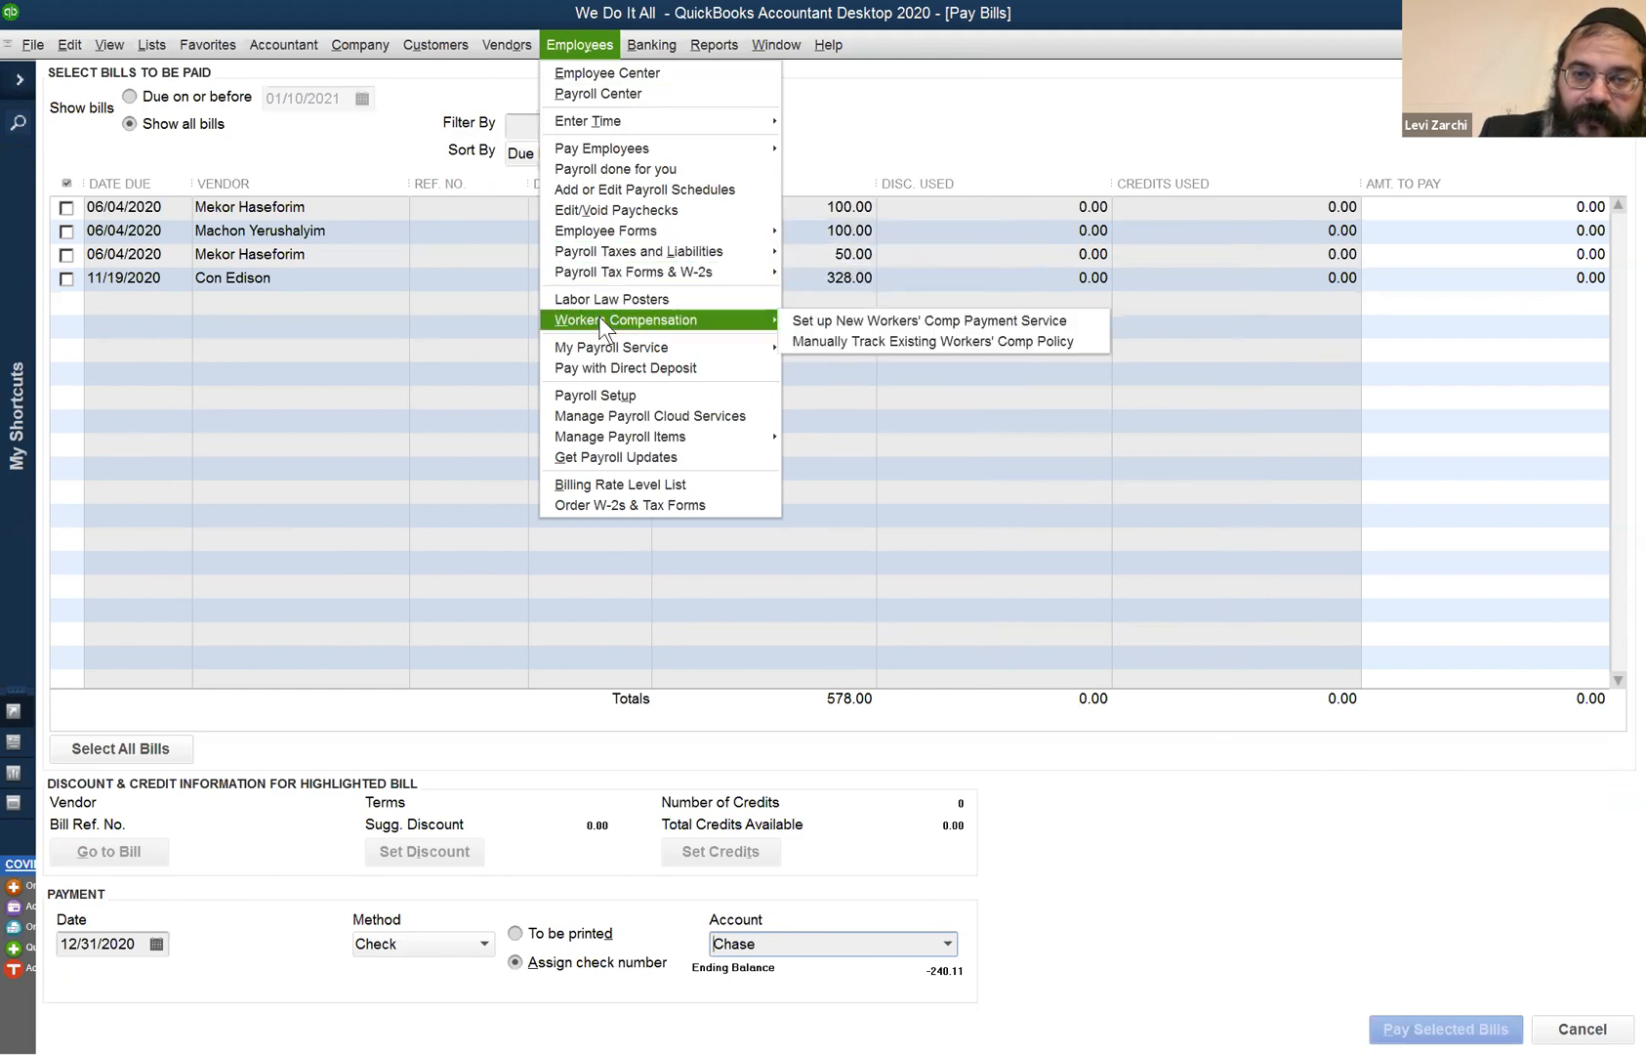
pyautogui.click(437, 8)
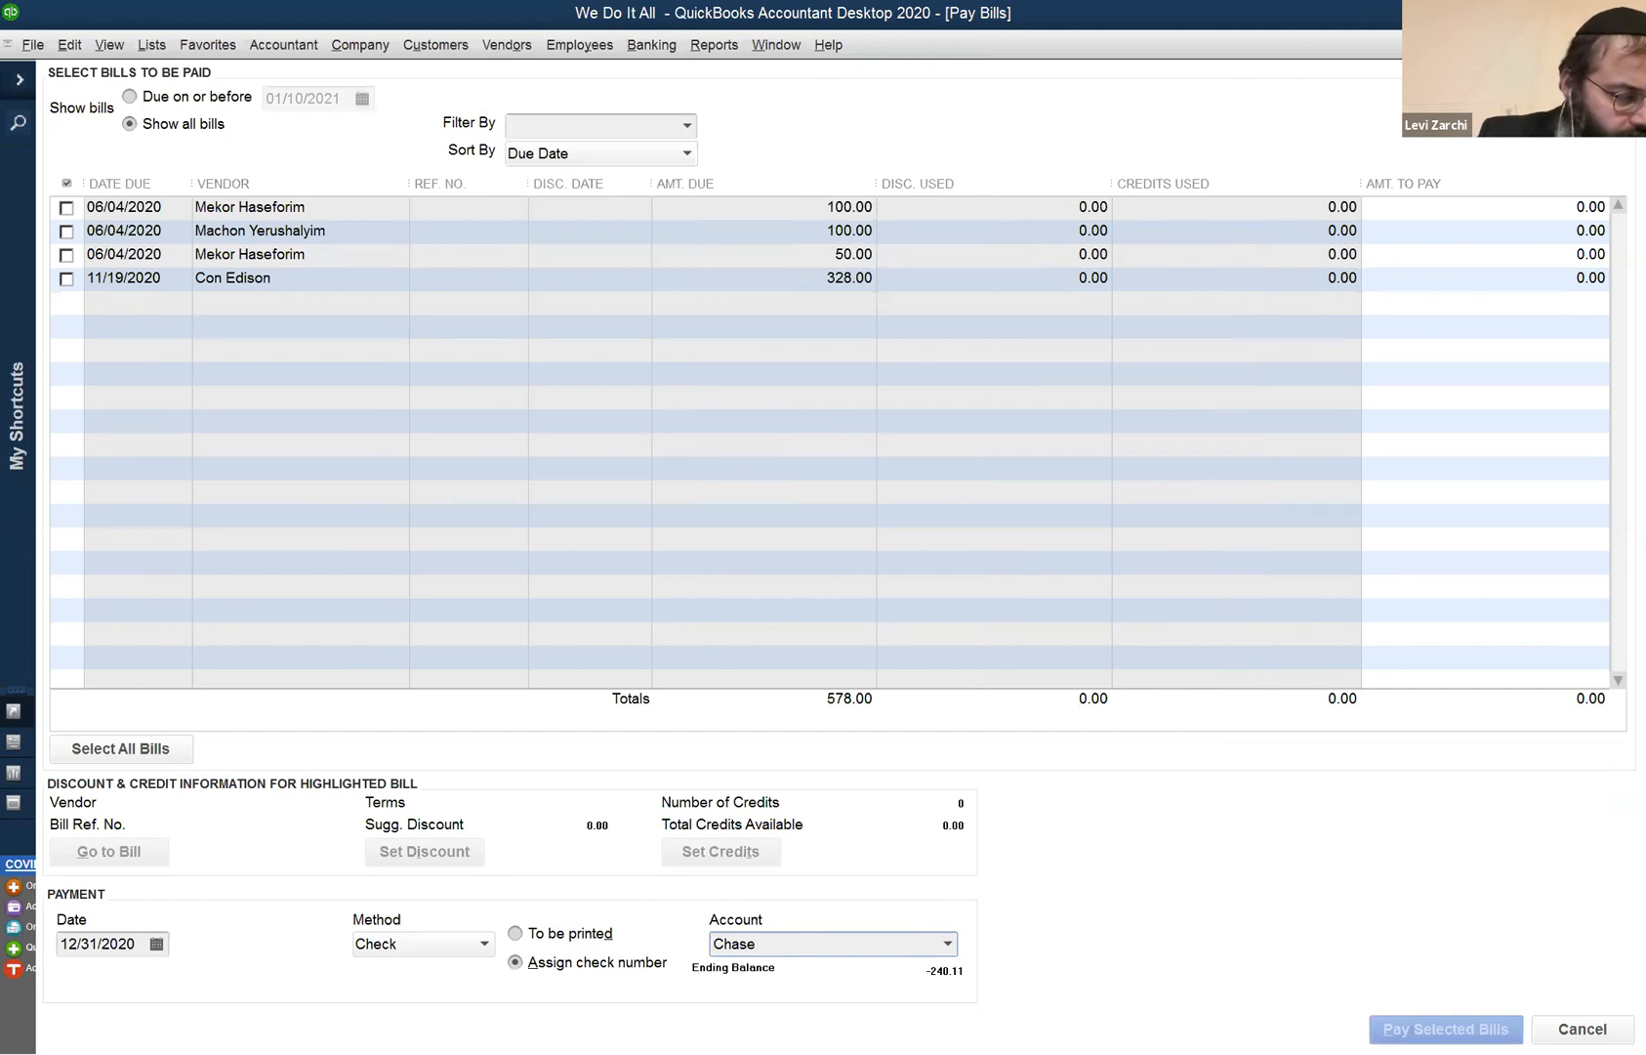
pyautogui.press('Escape')
pyautogui.click(82, 51)
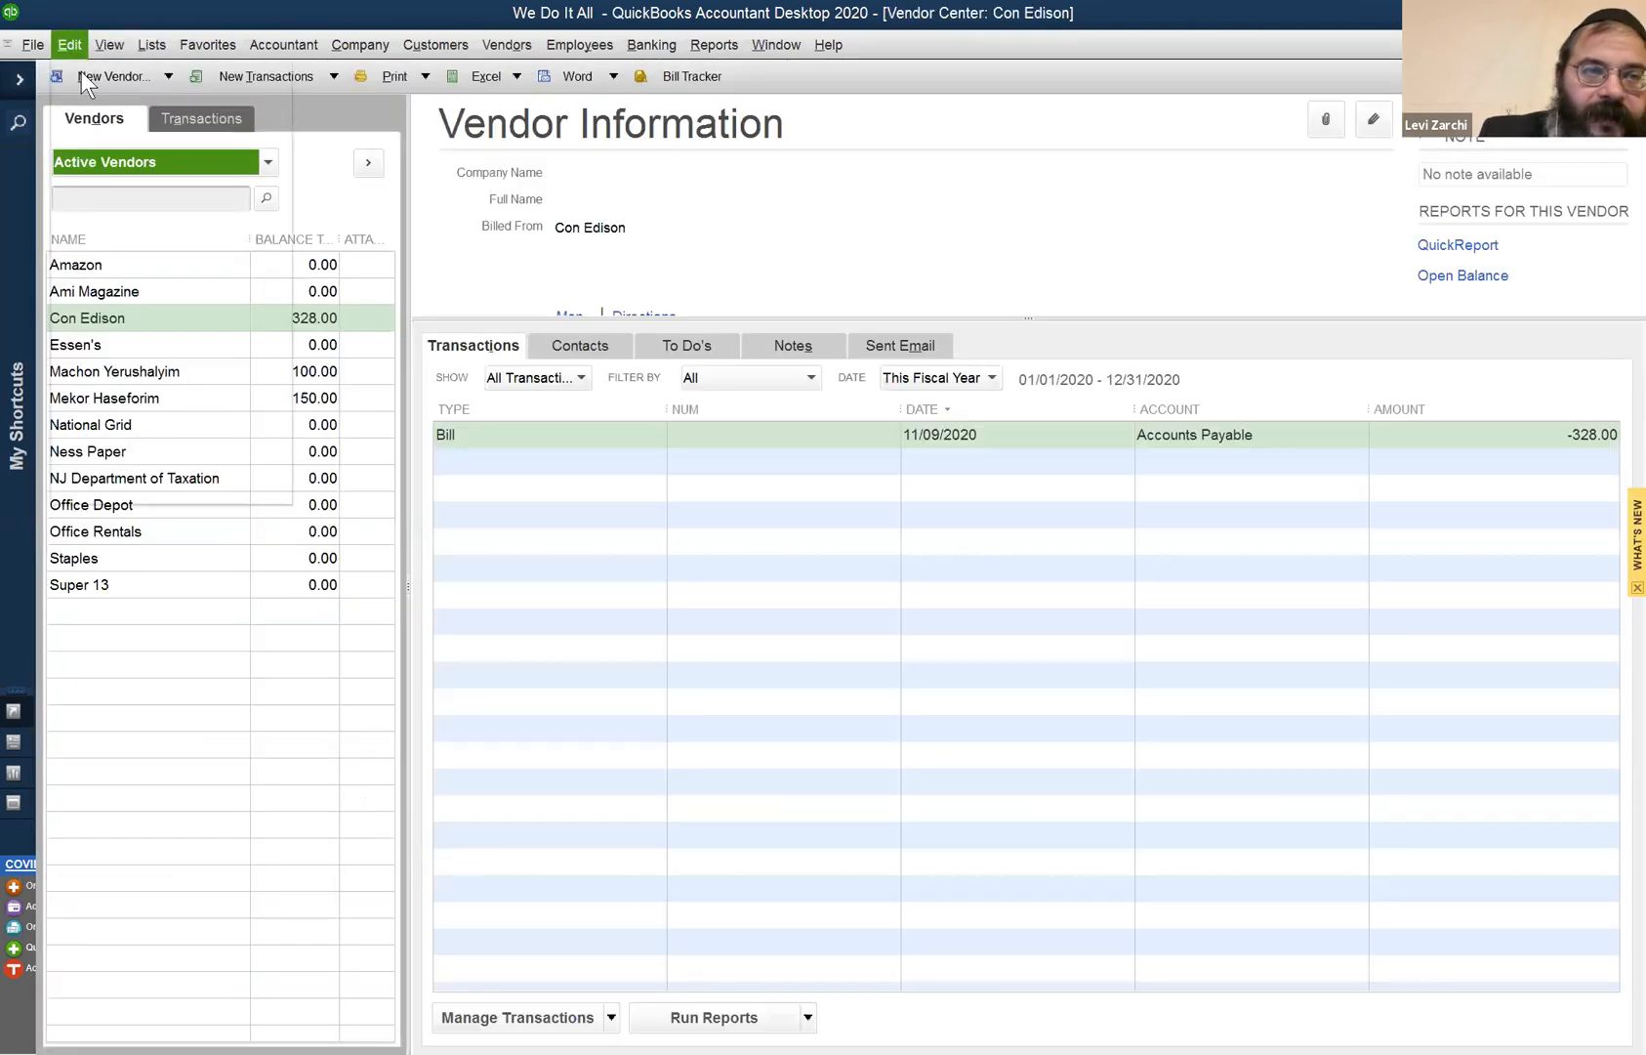
# - Review the company-wide Send Forms preferences and select the Basic Invoice e-mail template
pyautogui.click(217, 492)
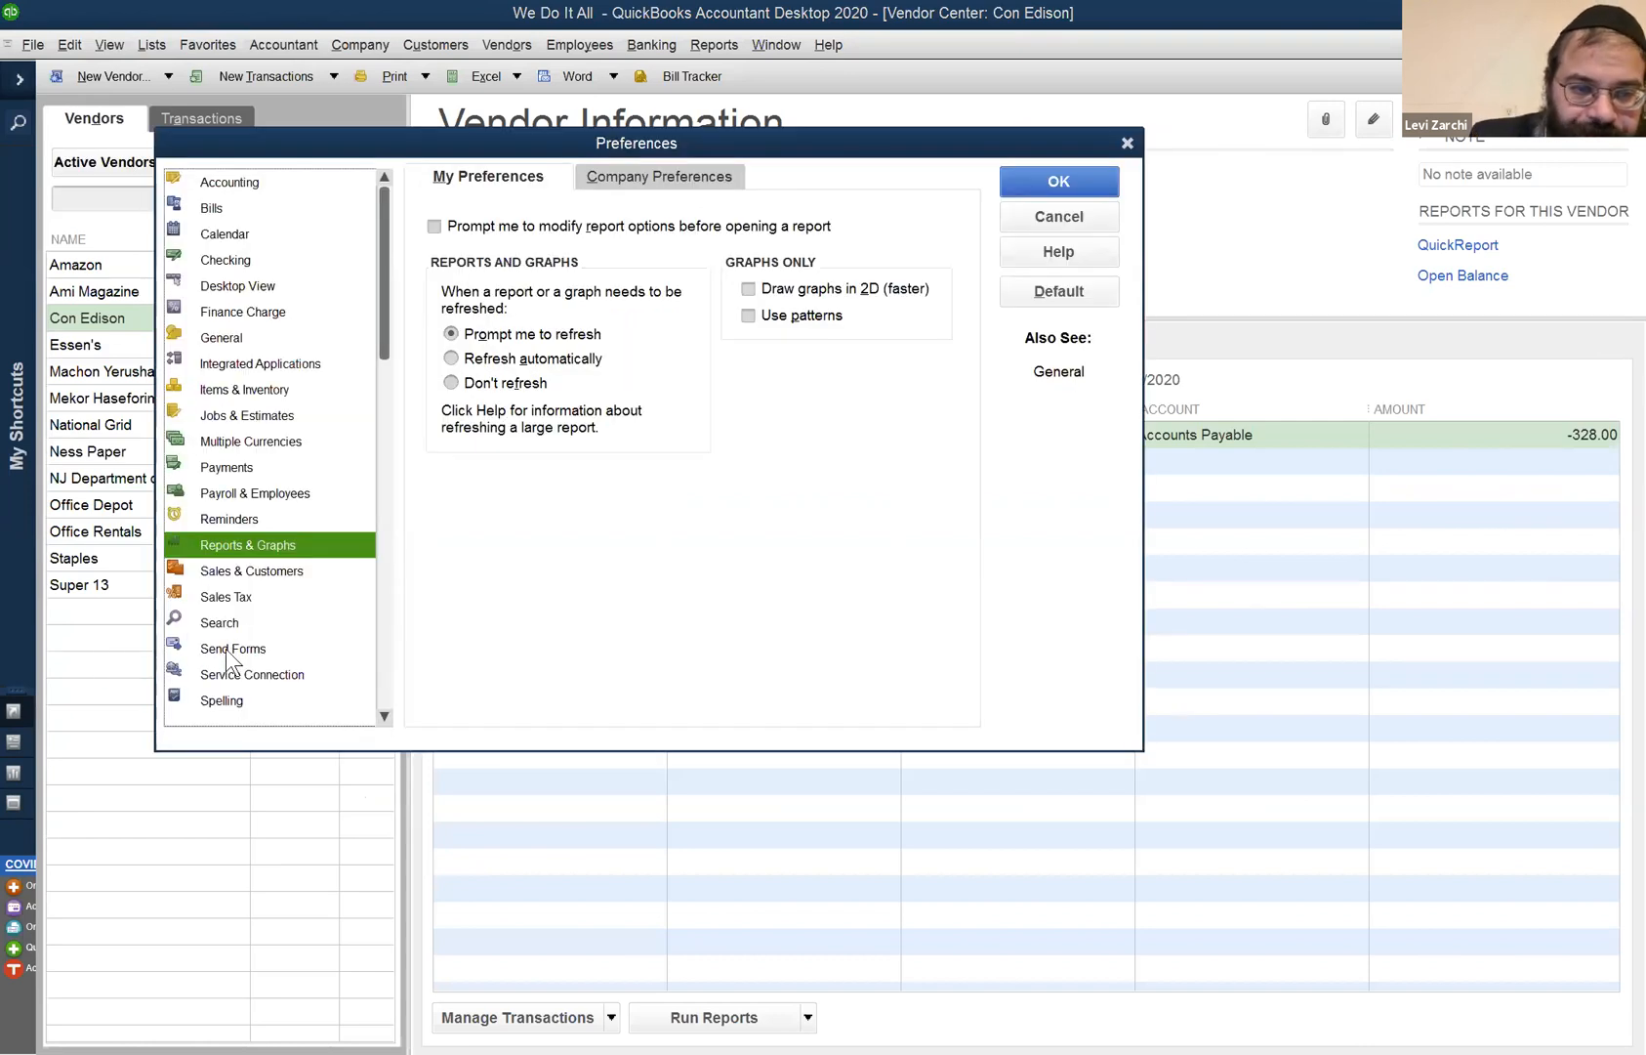
pyautogui.click(223, 650)
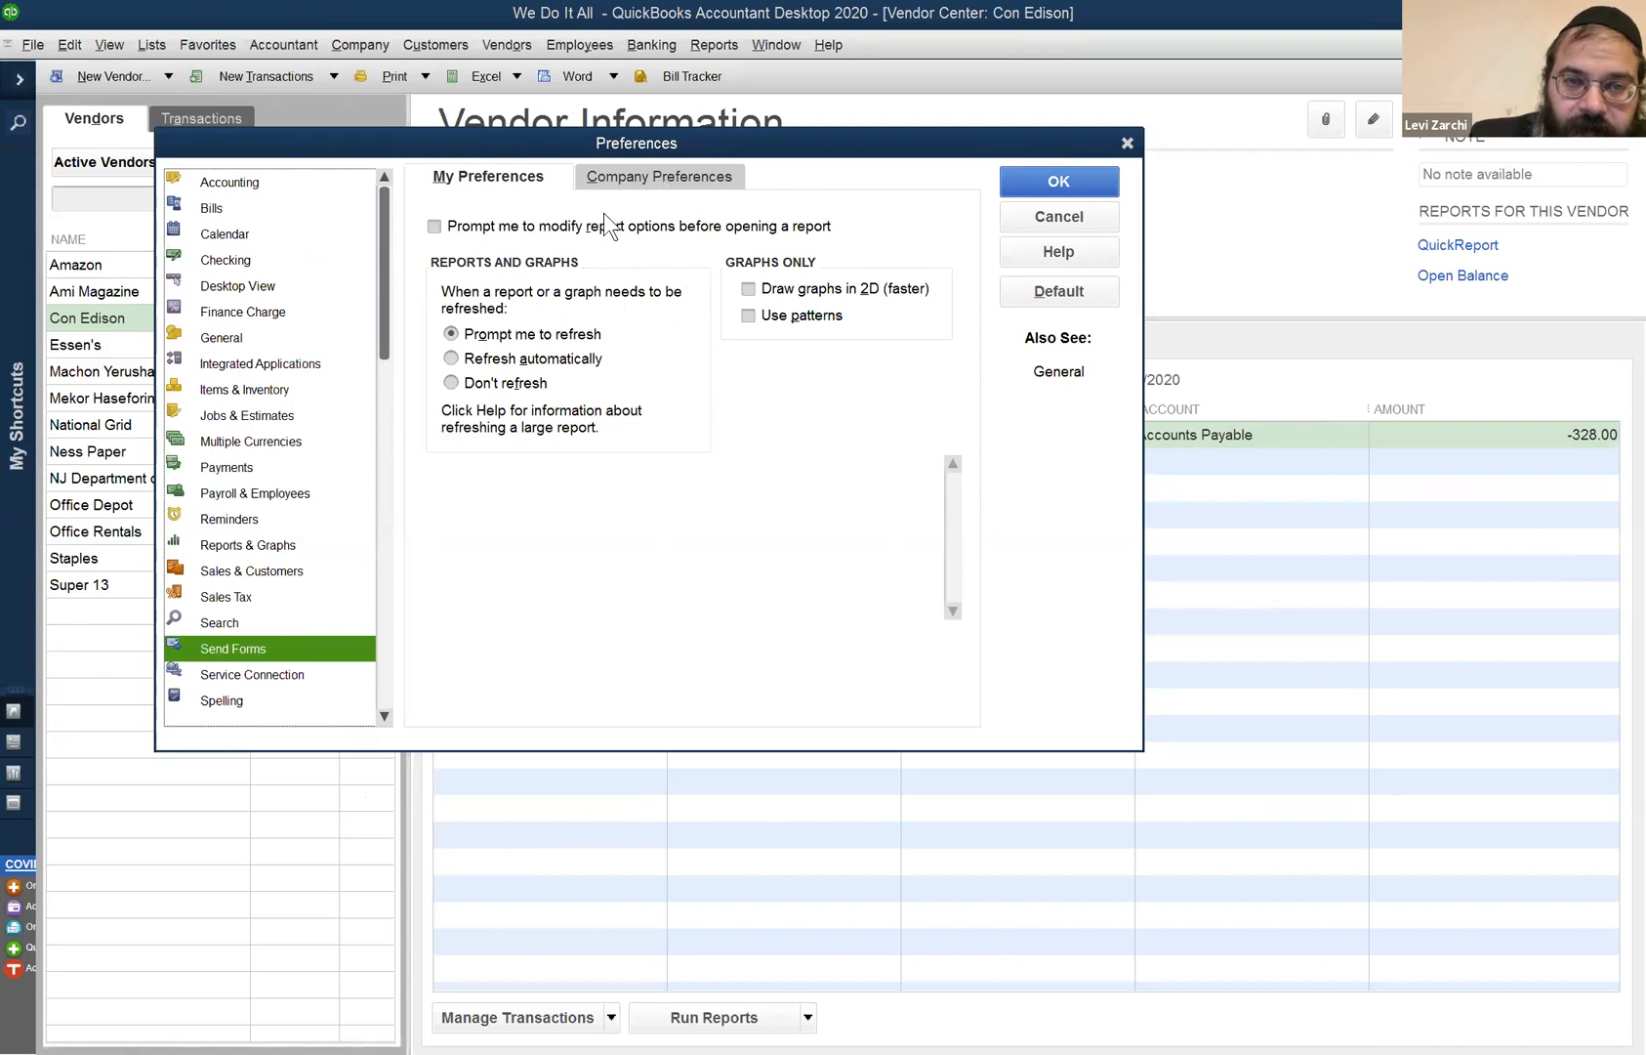
pyautogui.click(638, 176)
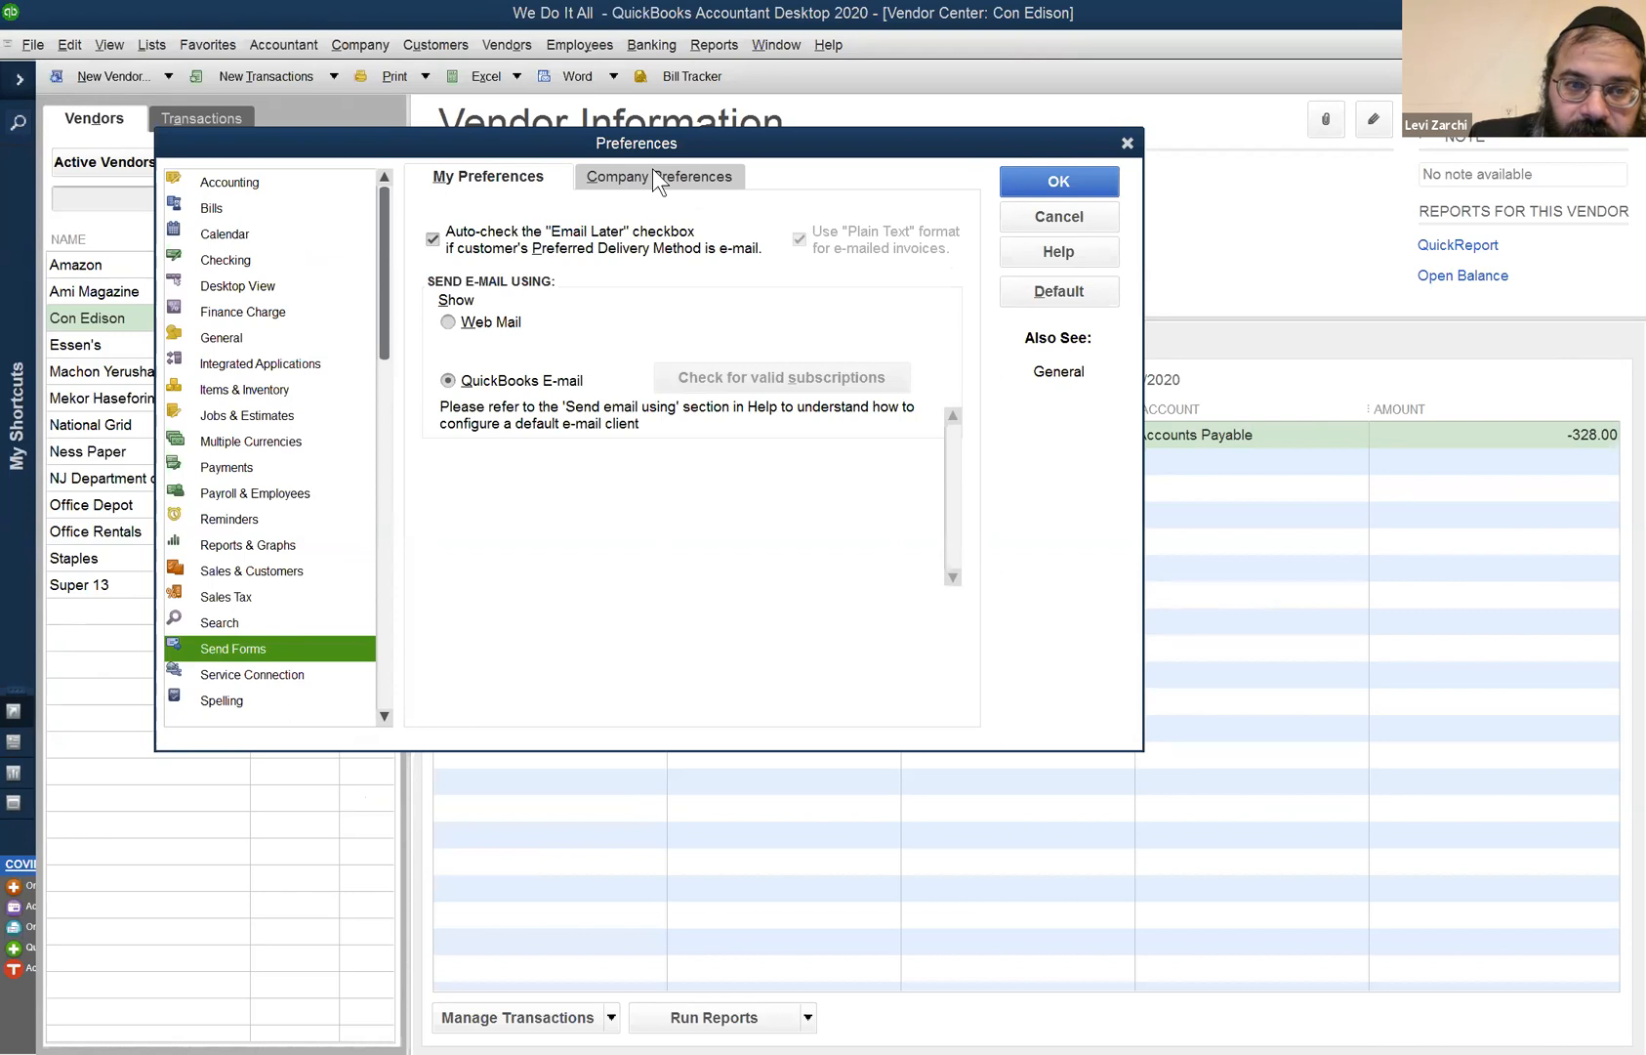
pyautogui.click(248, 624)
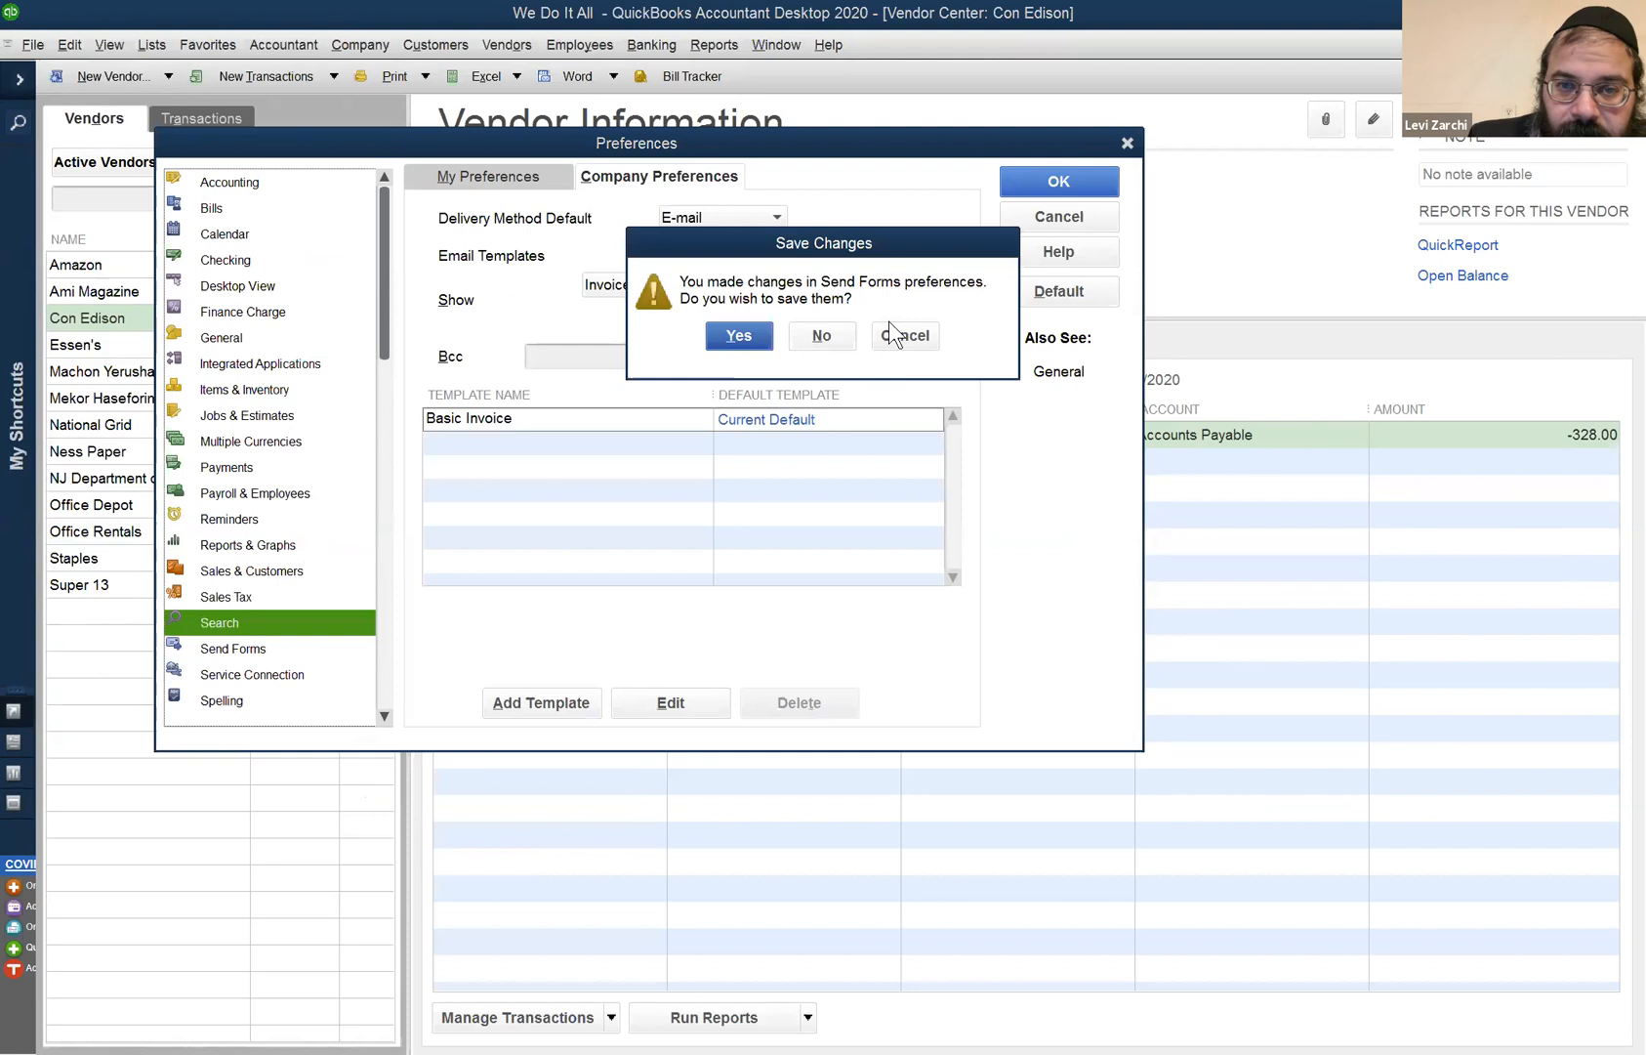
pyautogui.click(906, 336)
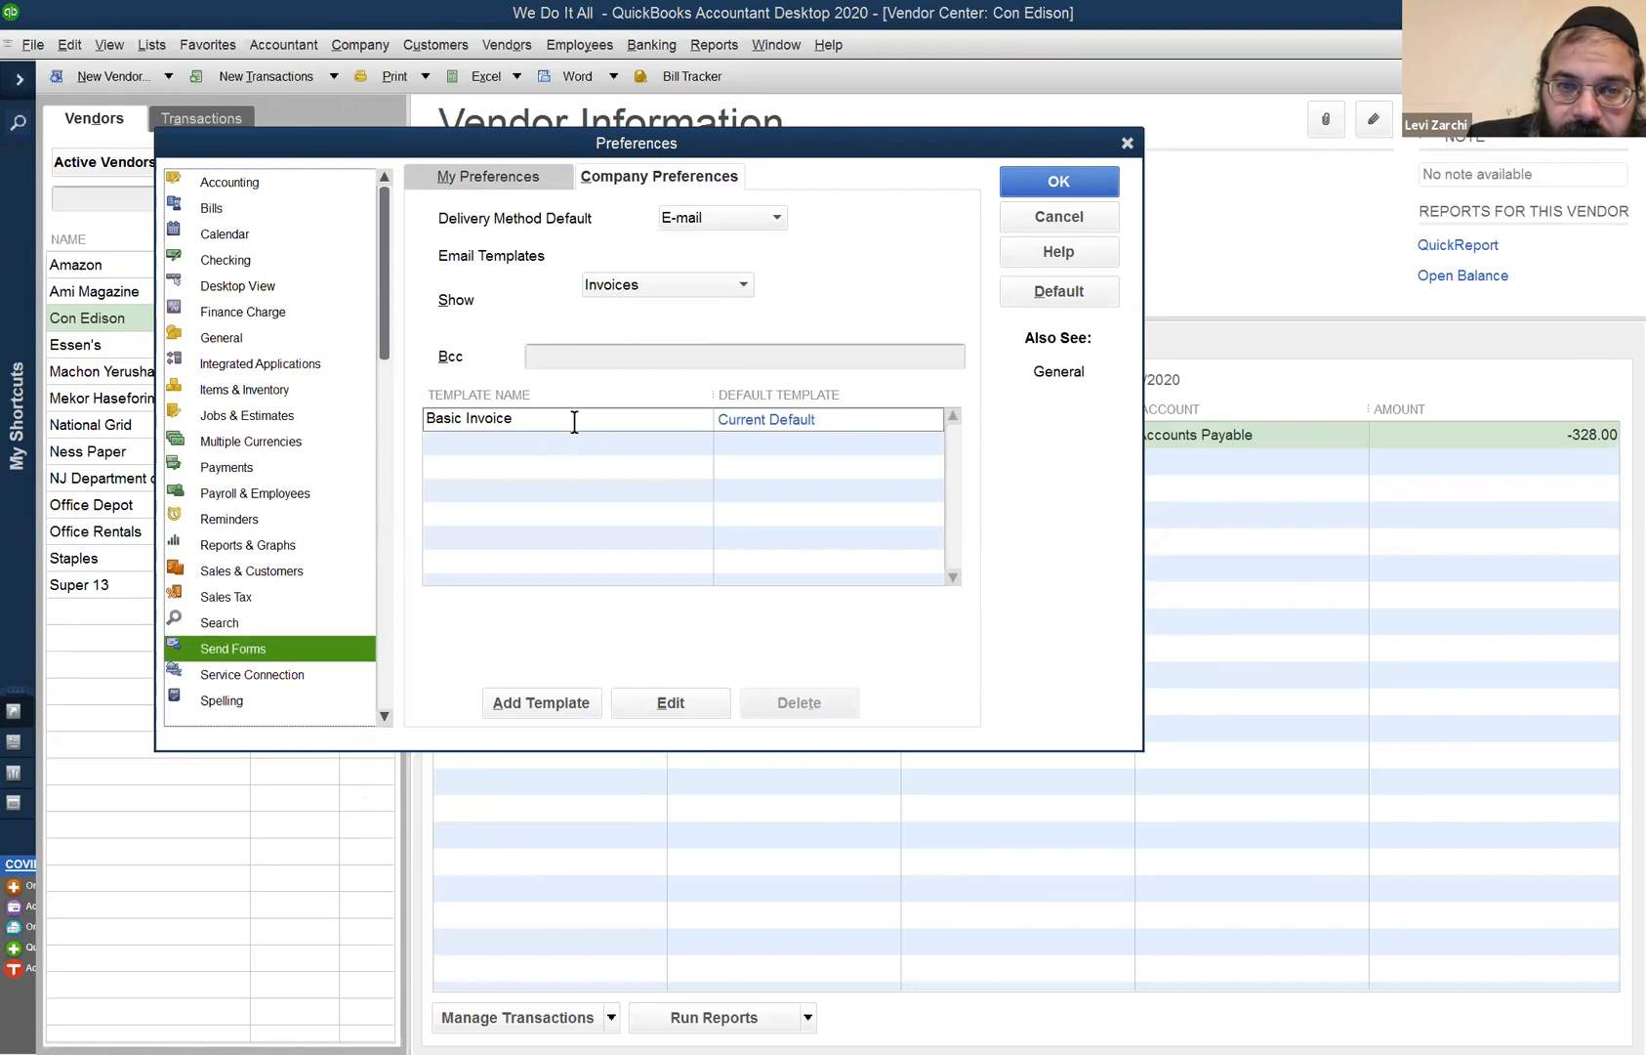
pyautogui.click(573, 421)
# - Under My Preferences, switch the e-mail option between Web Mail and QuickBooks E-mail, ending on Web Mail, then close Preferences
pyautogui.click(487, 179)
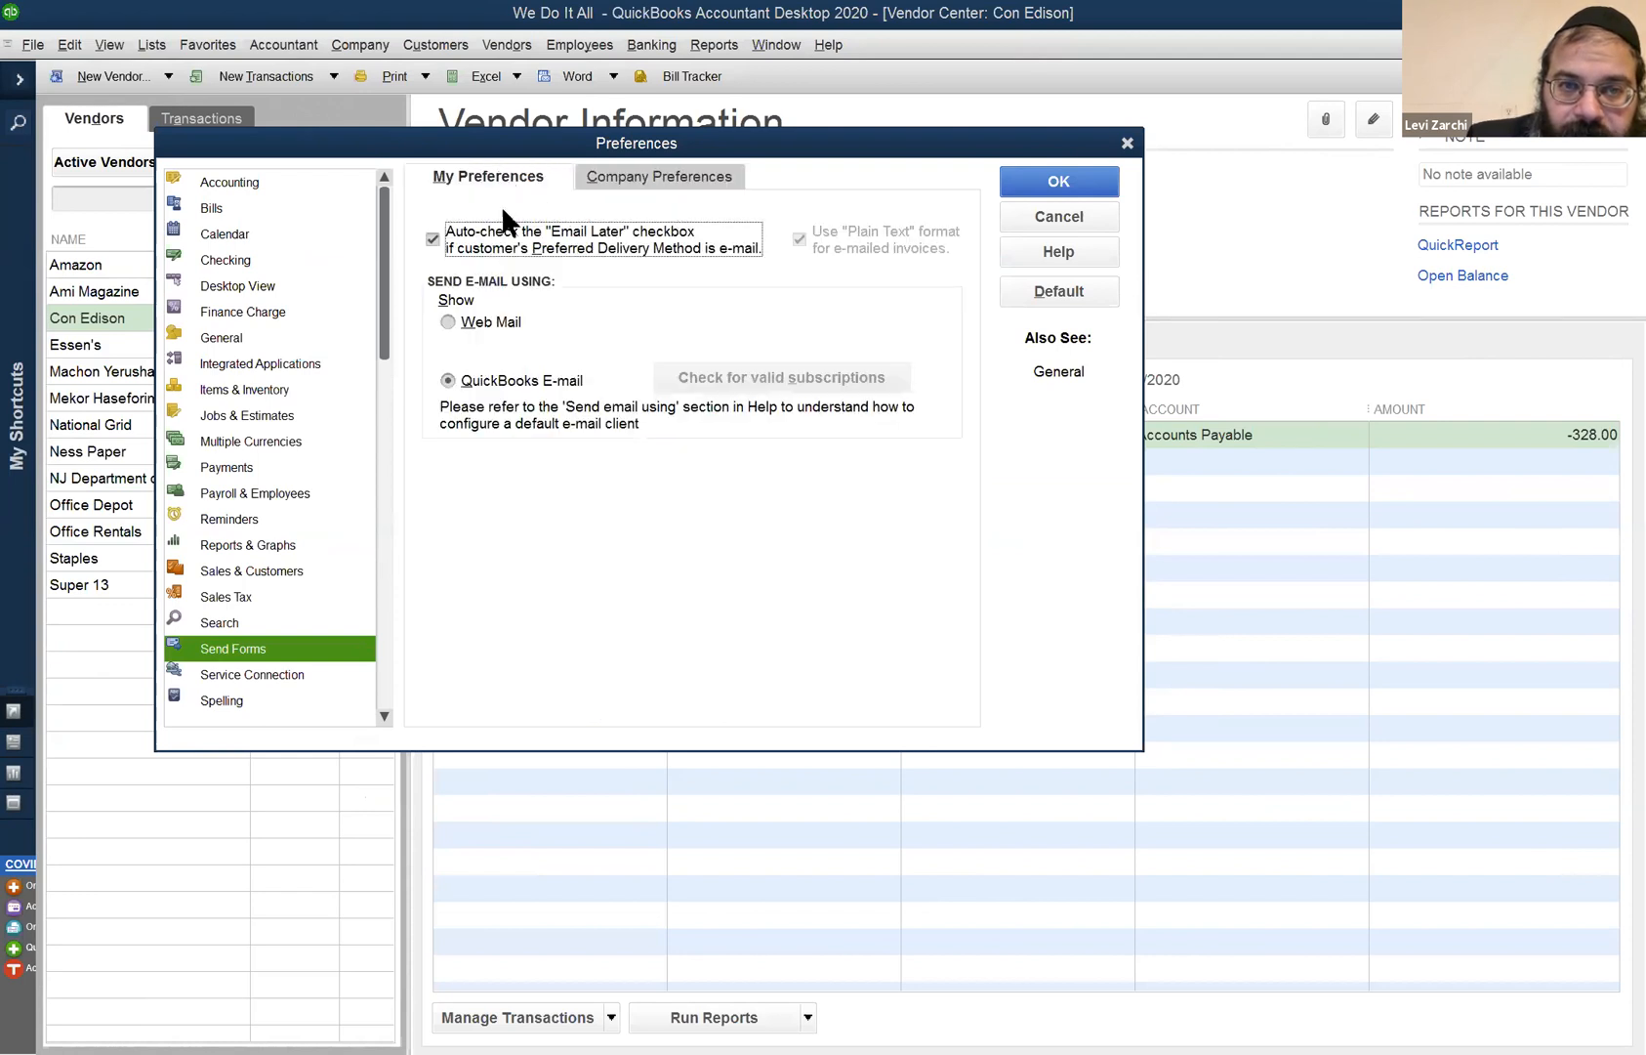
pyautogui.click(508, 331)
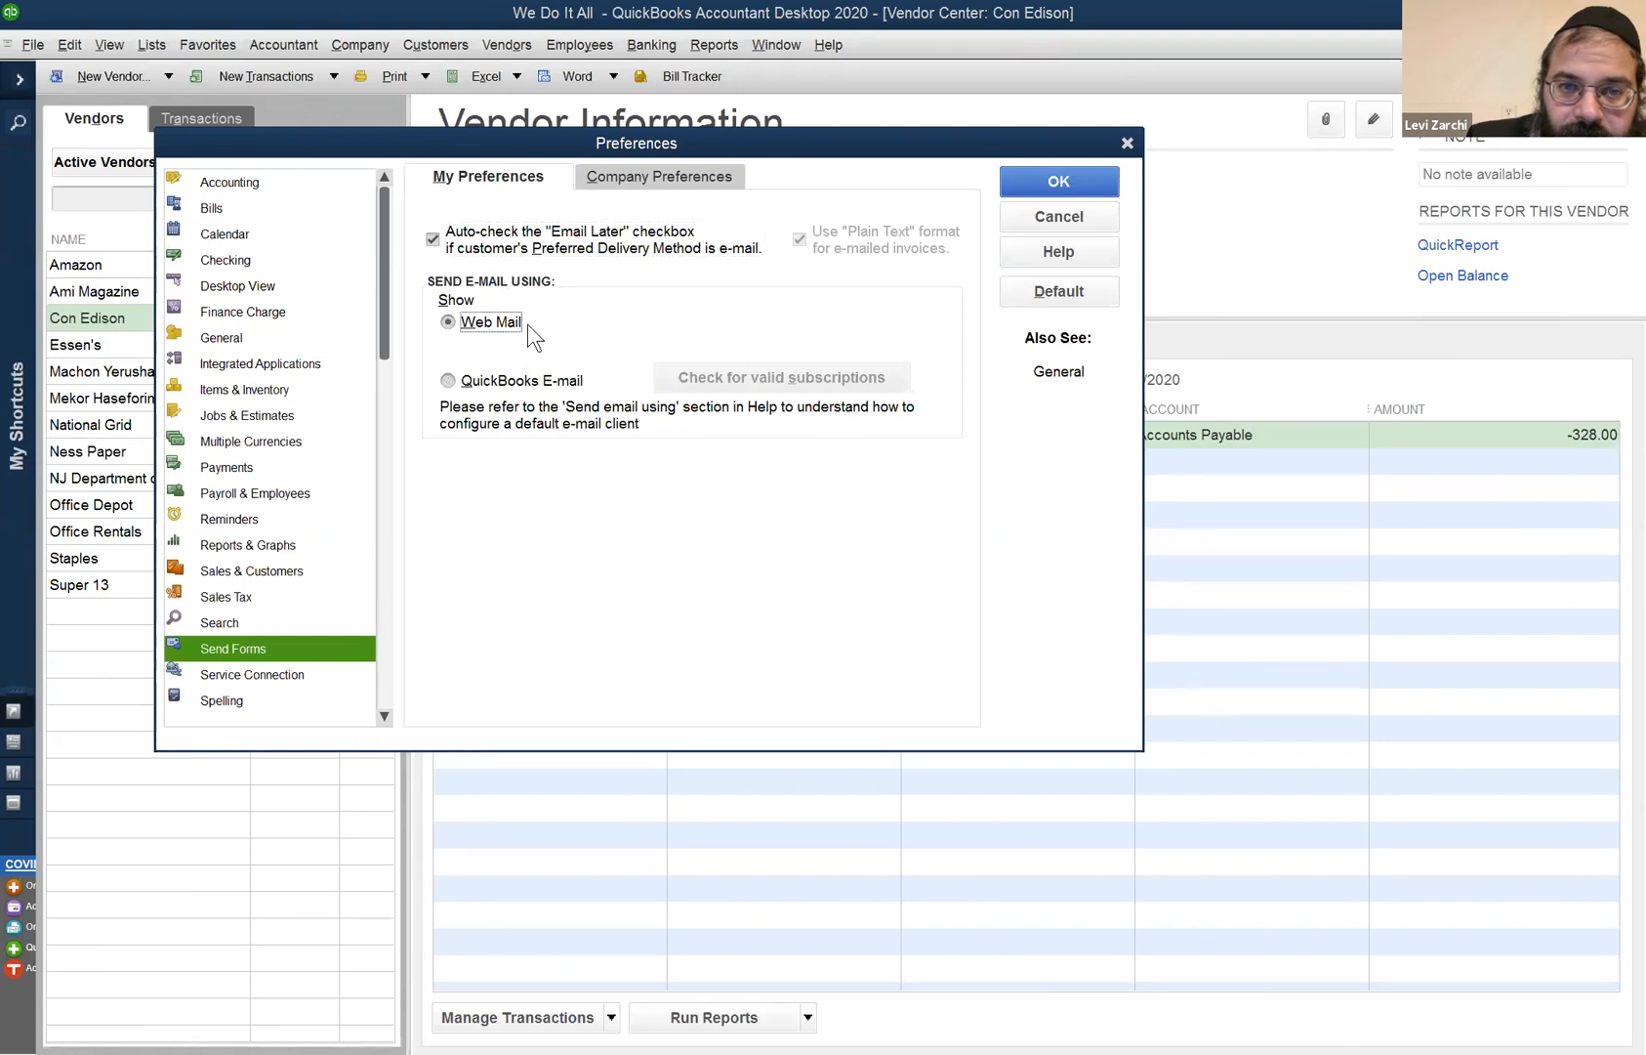
pyautogui.click(500, 380)
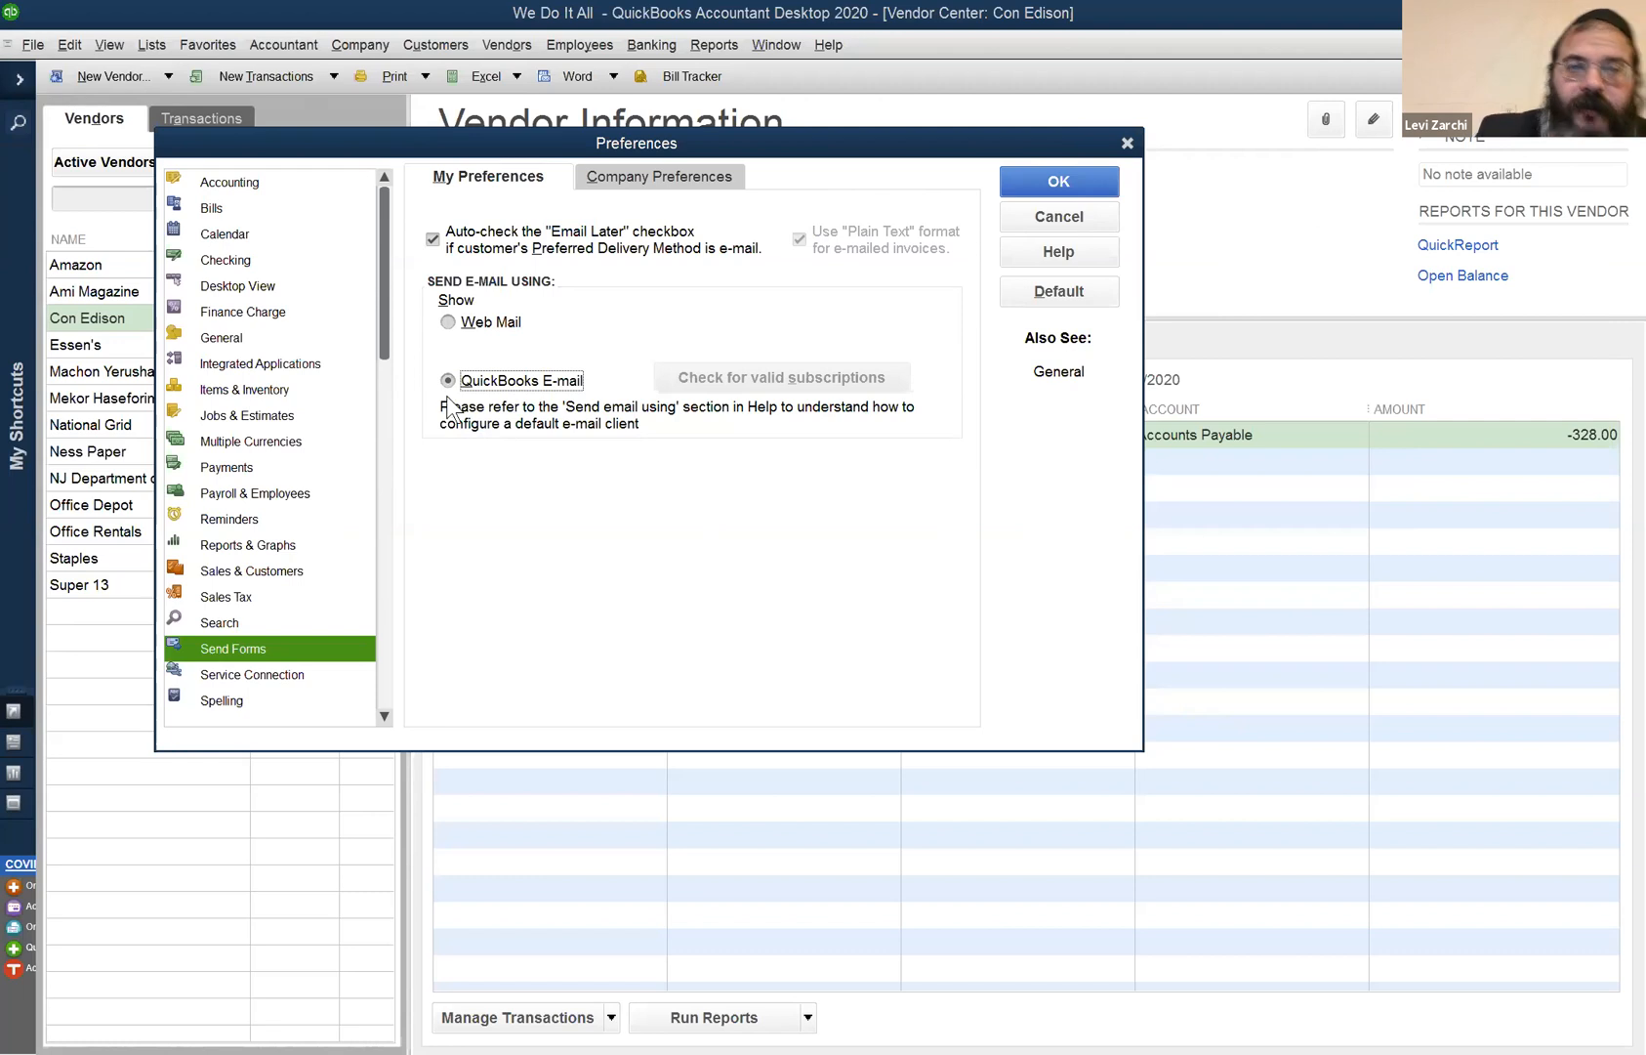
pyautogui.click(489, 336)
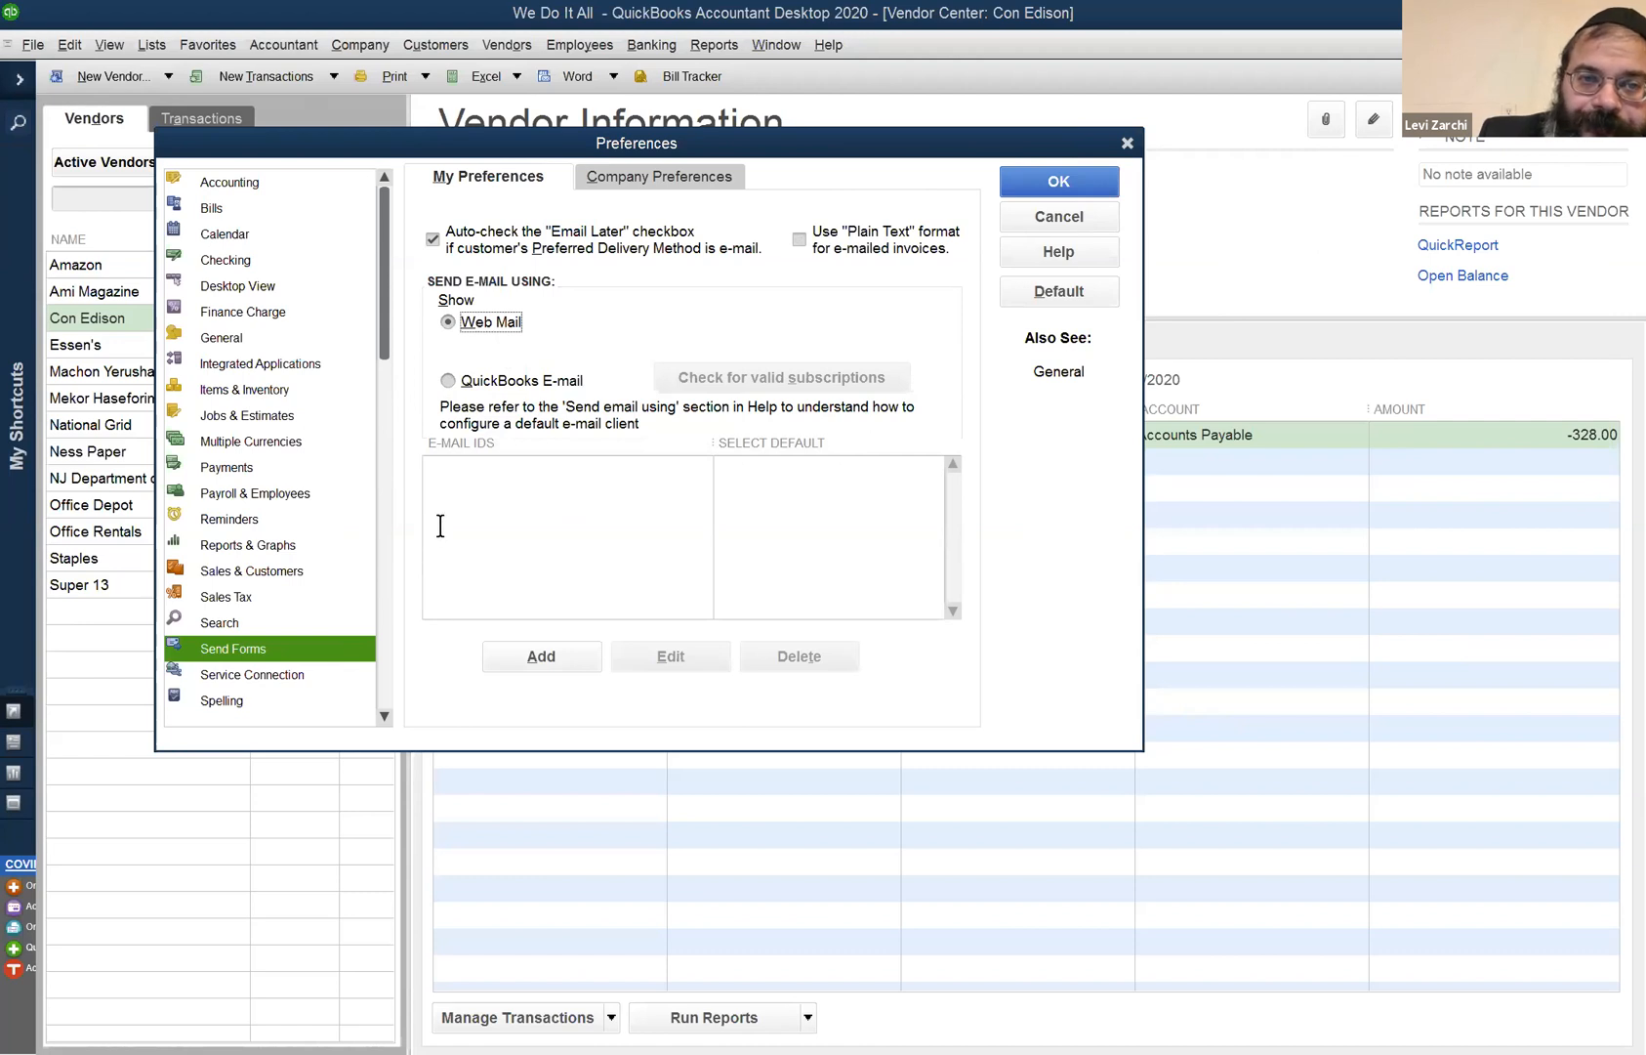
pyautogui.click(1027, 207)
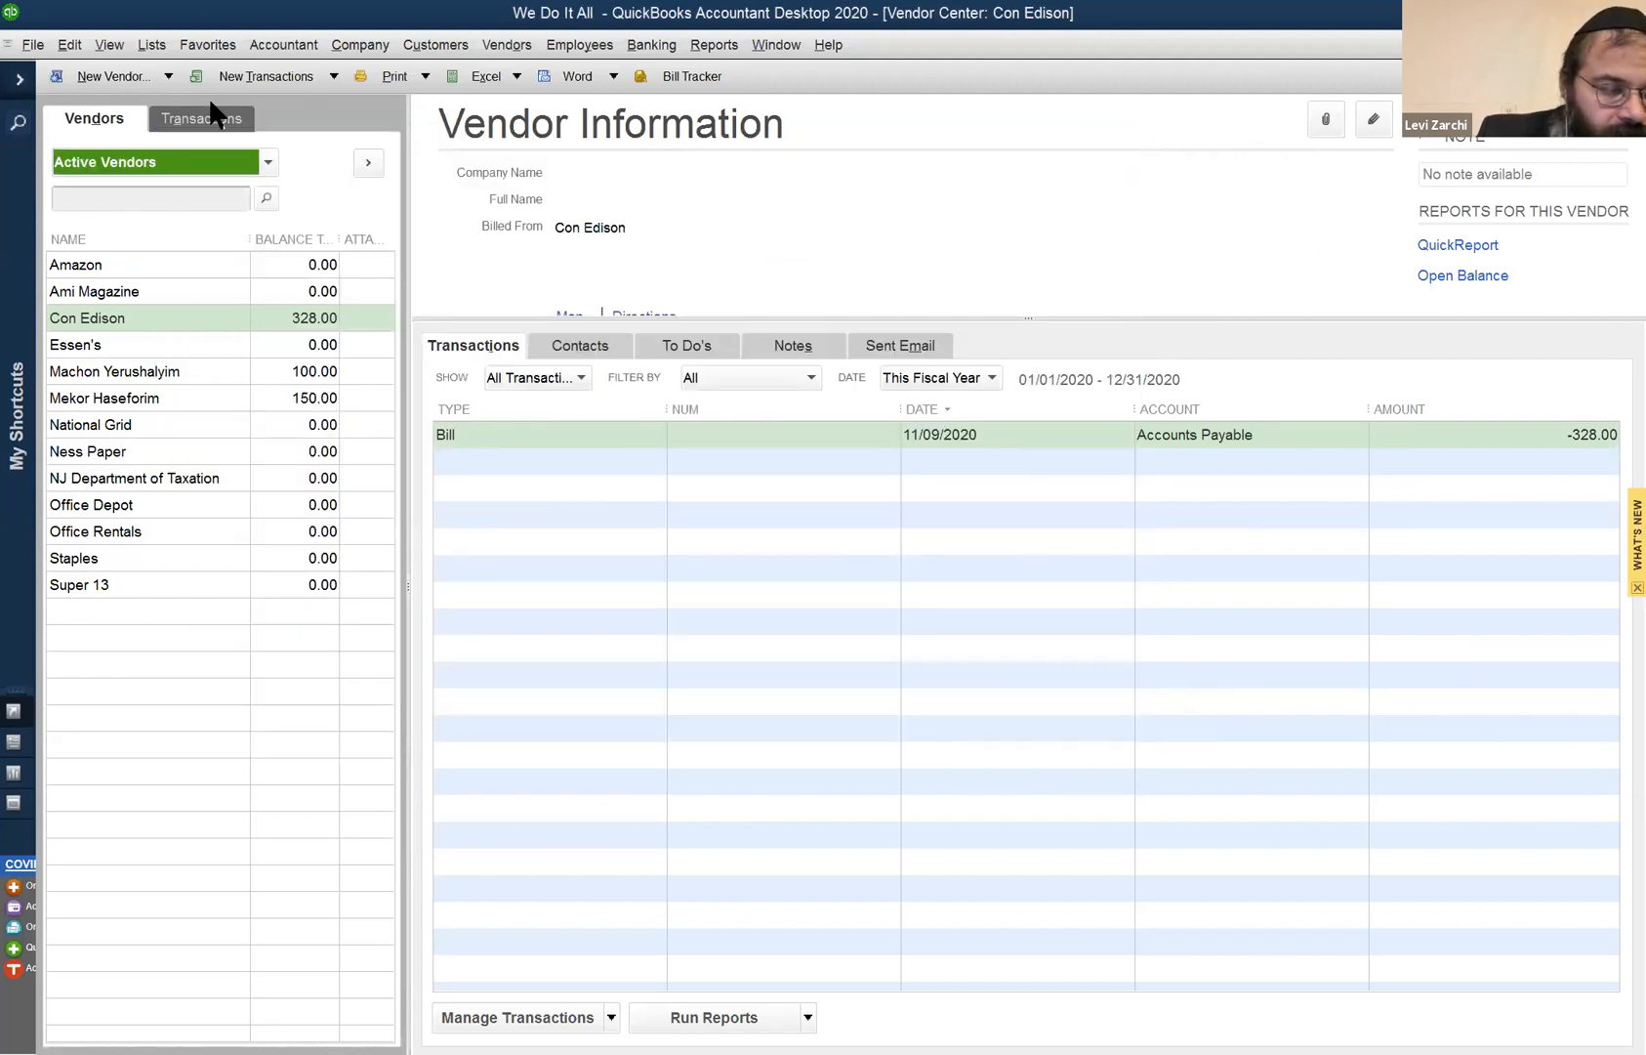
pyautogui.click(110, 45)
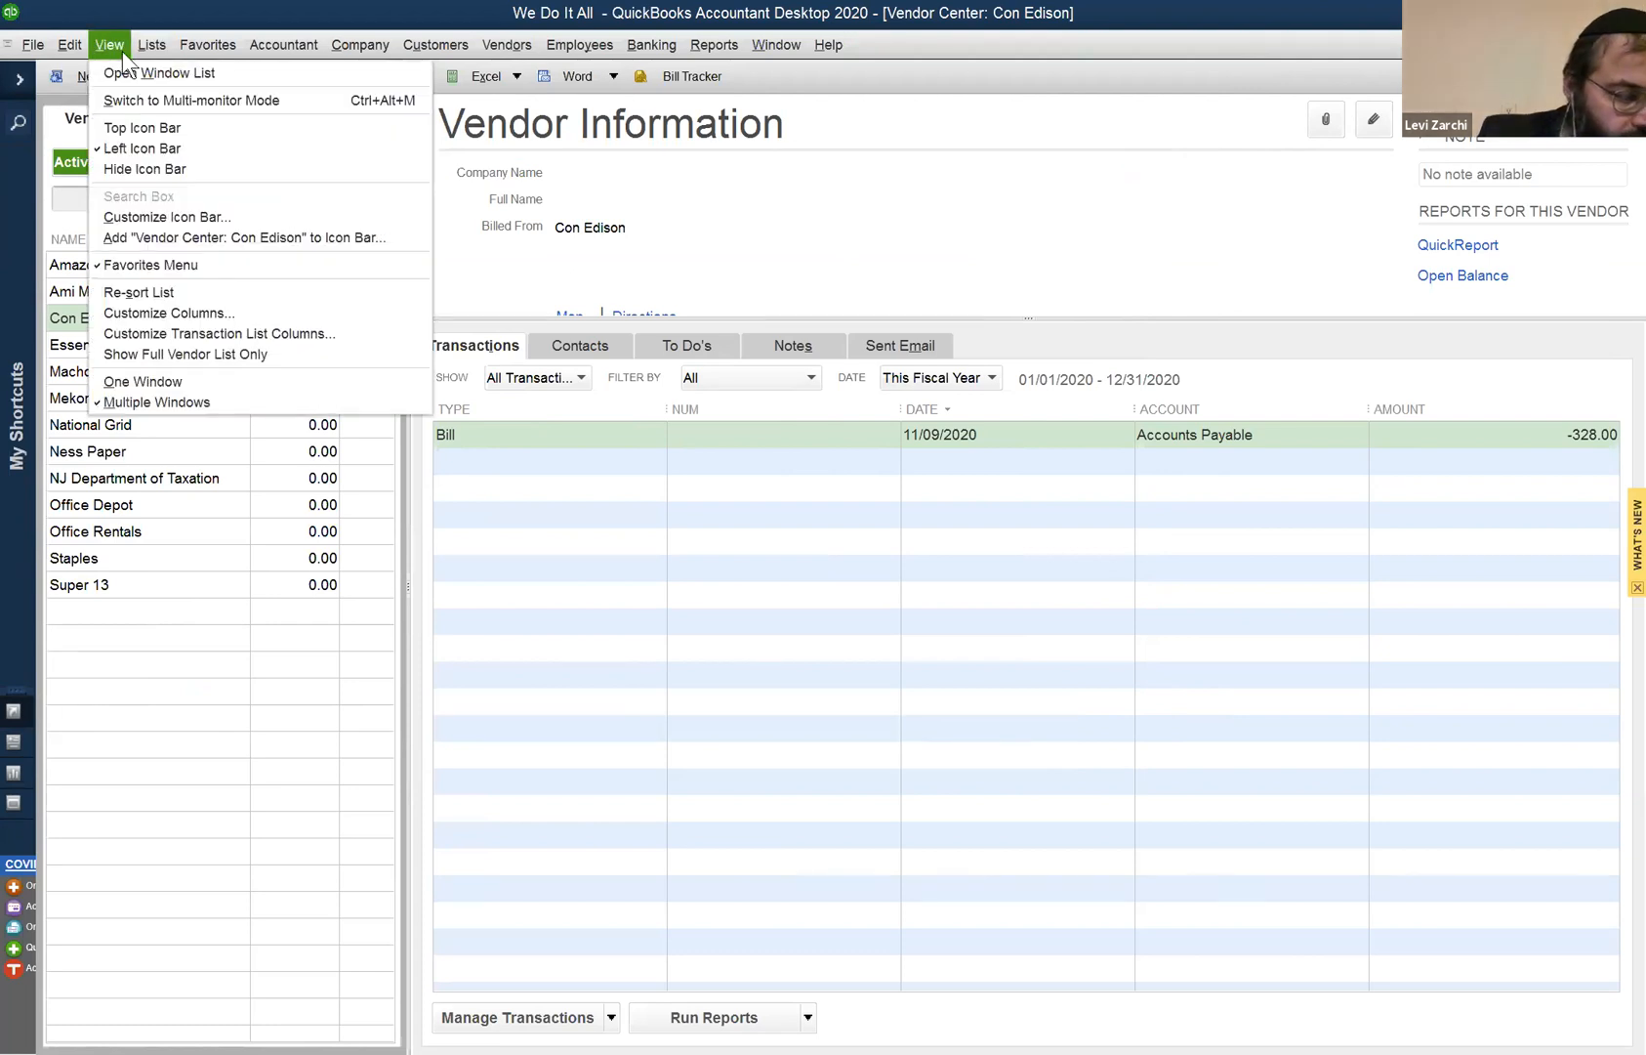
# - Switch to the Top Icon Bar, browse the Customers and Vendors menus, and open the Bill Tracker
pyautogui.click(145, 127)
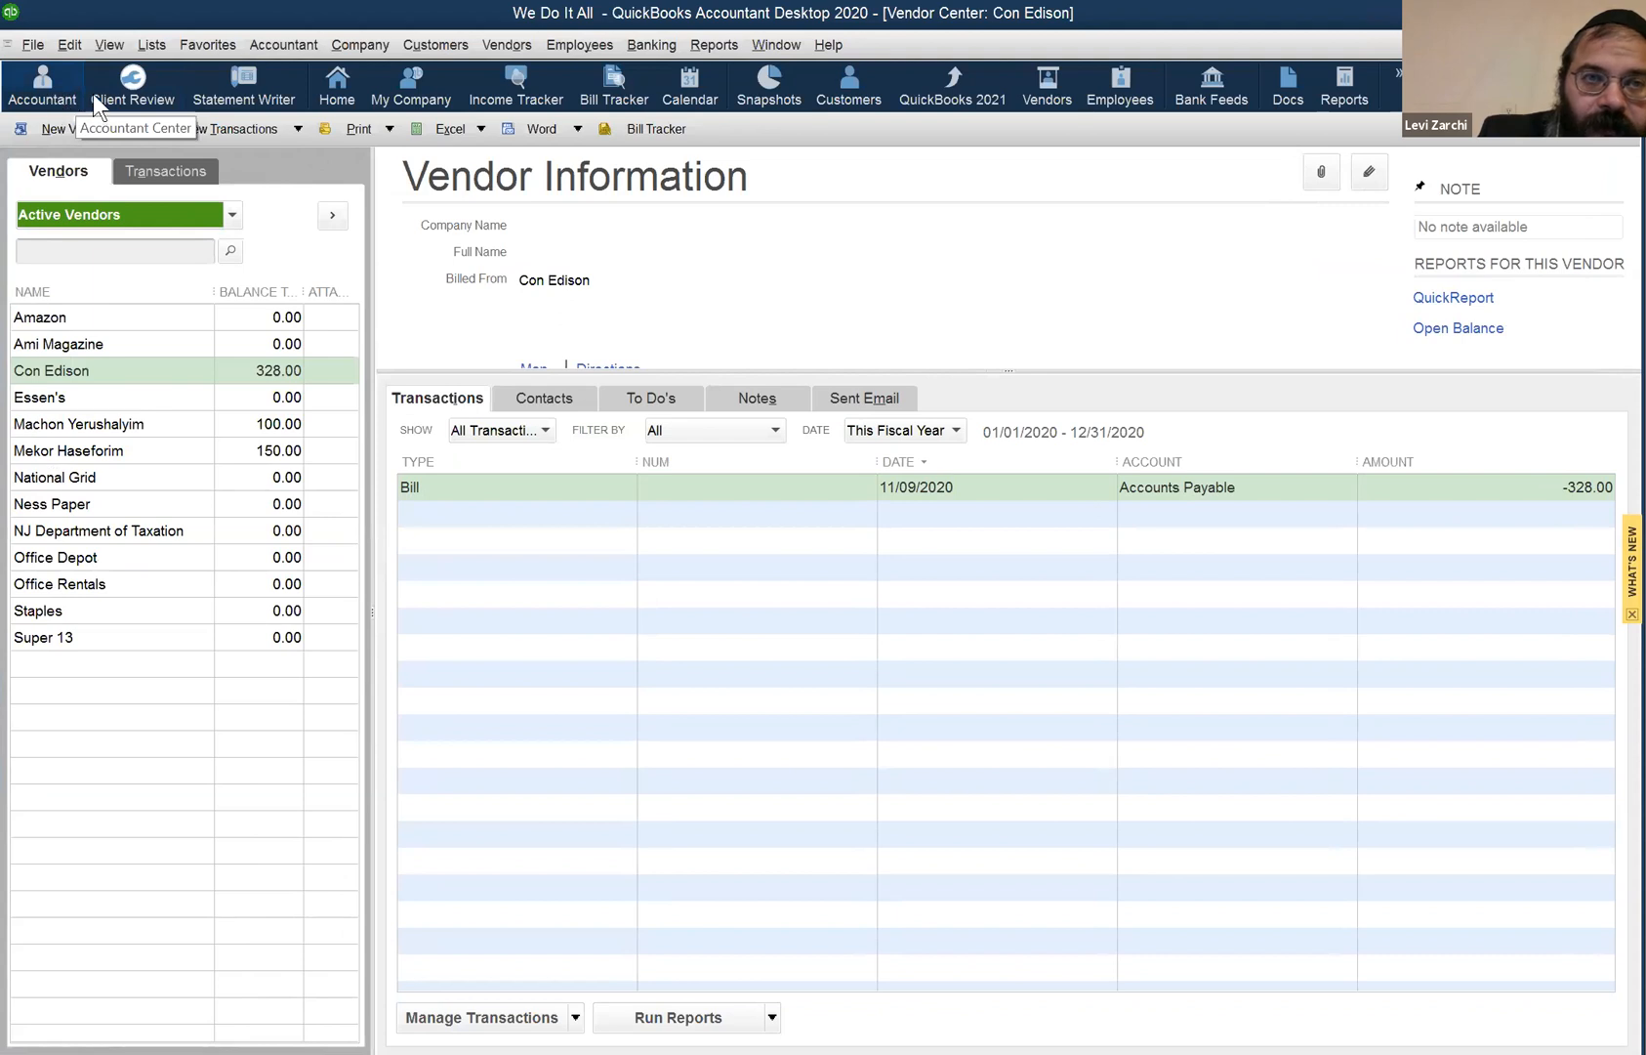
pyautogui.click(436, 44)
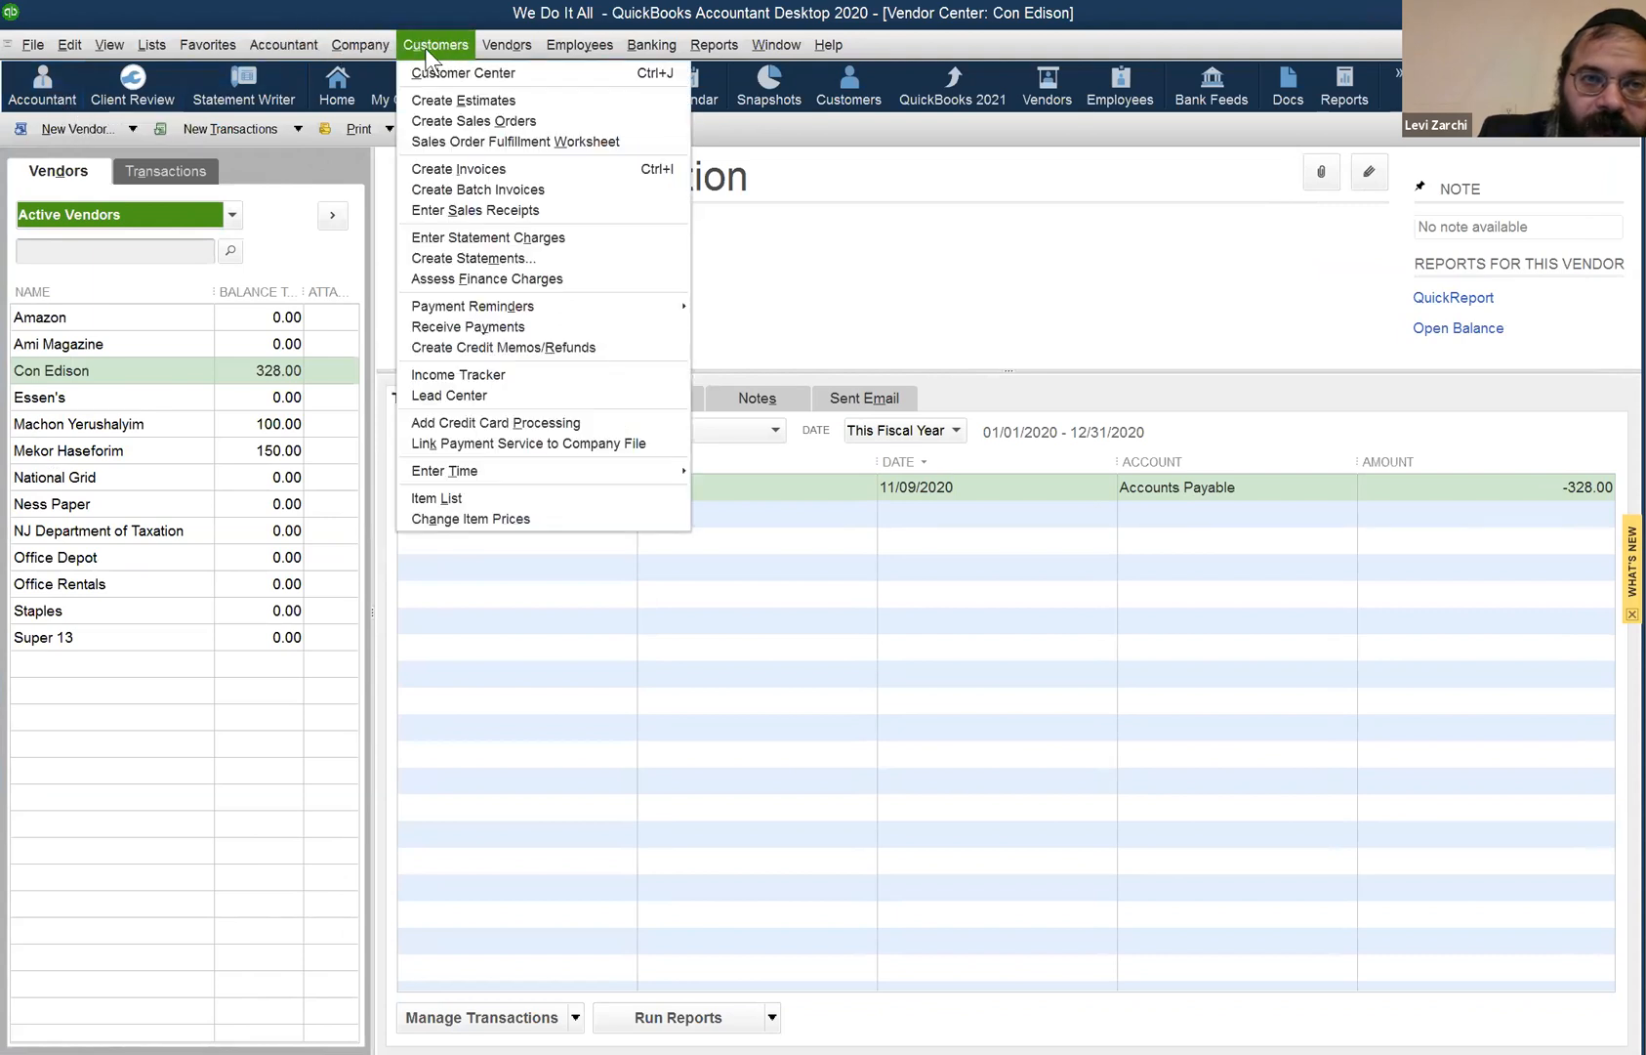
pyautogui.click(502, 43)
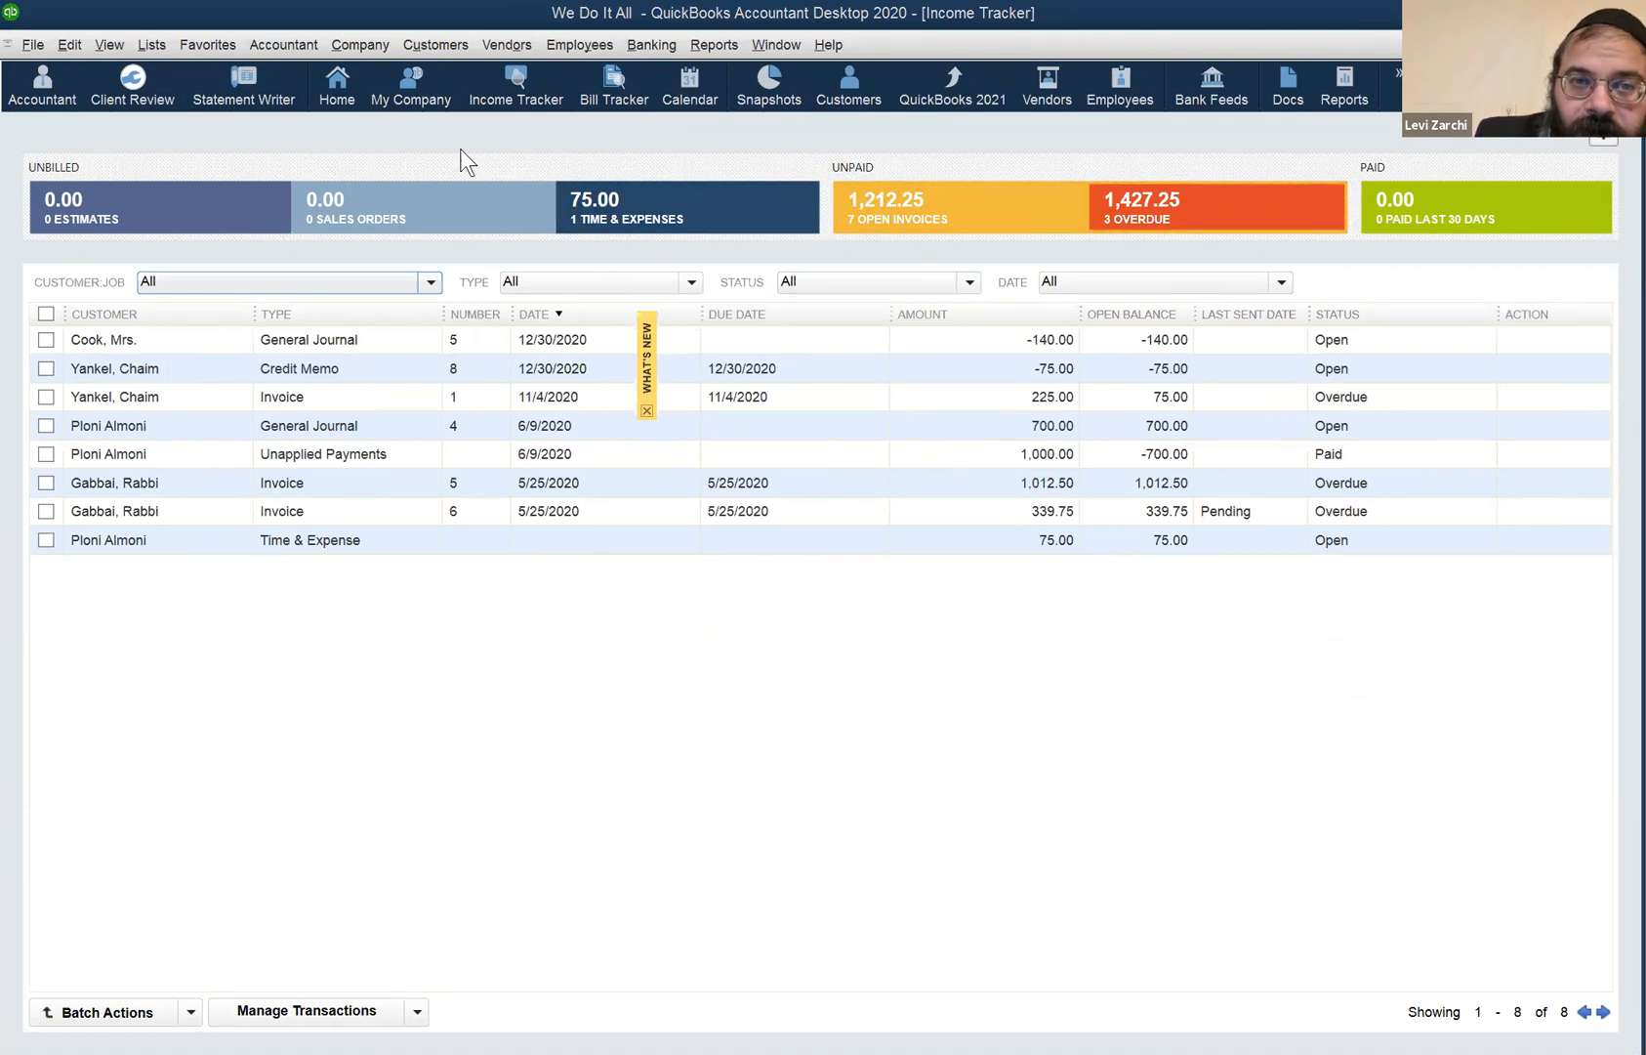
pyautogui.click(604, 91)
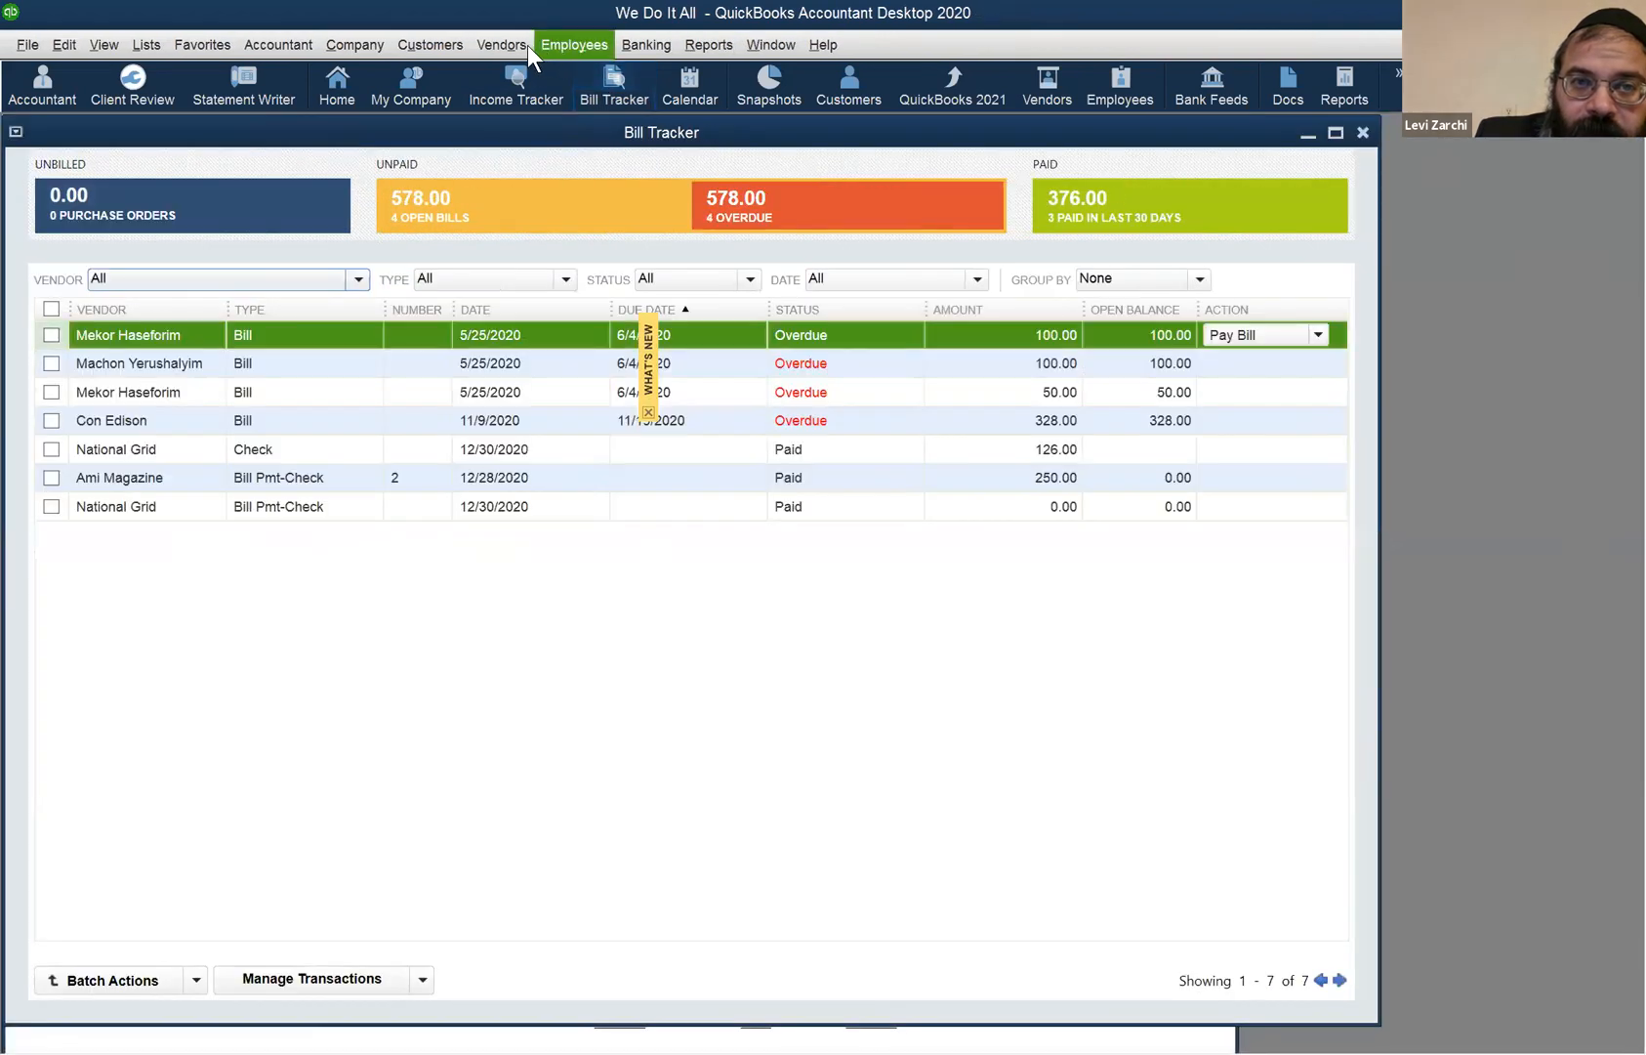
# - Browse the Vendors, Customers and Employees menus while the Bill Tracker is showing
pyautogui.click(525, 45)
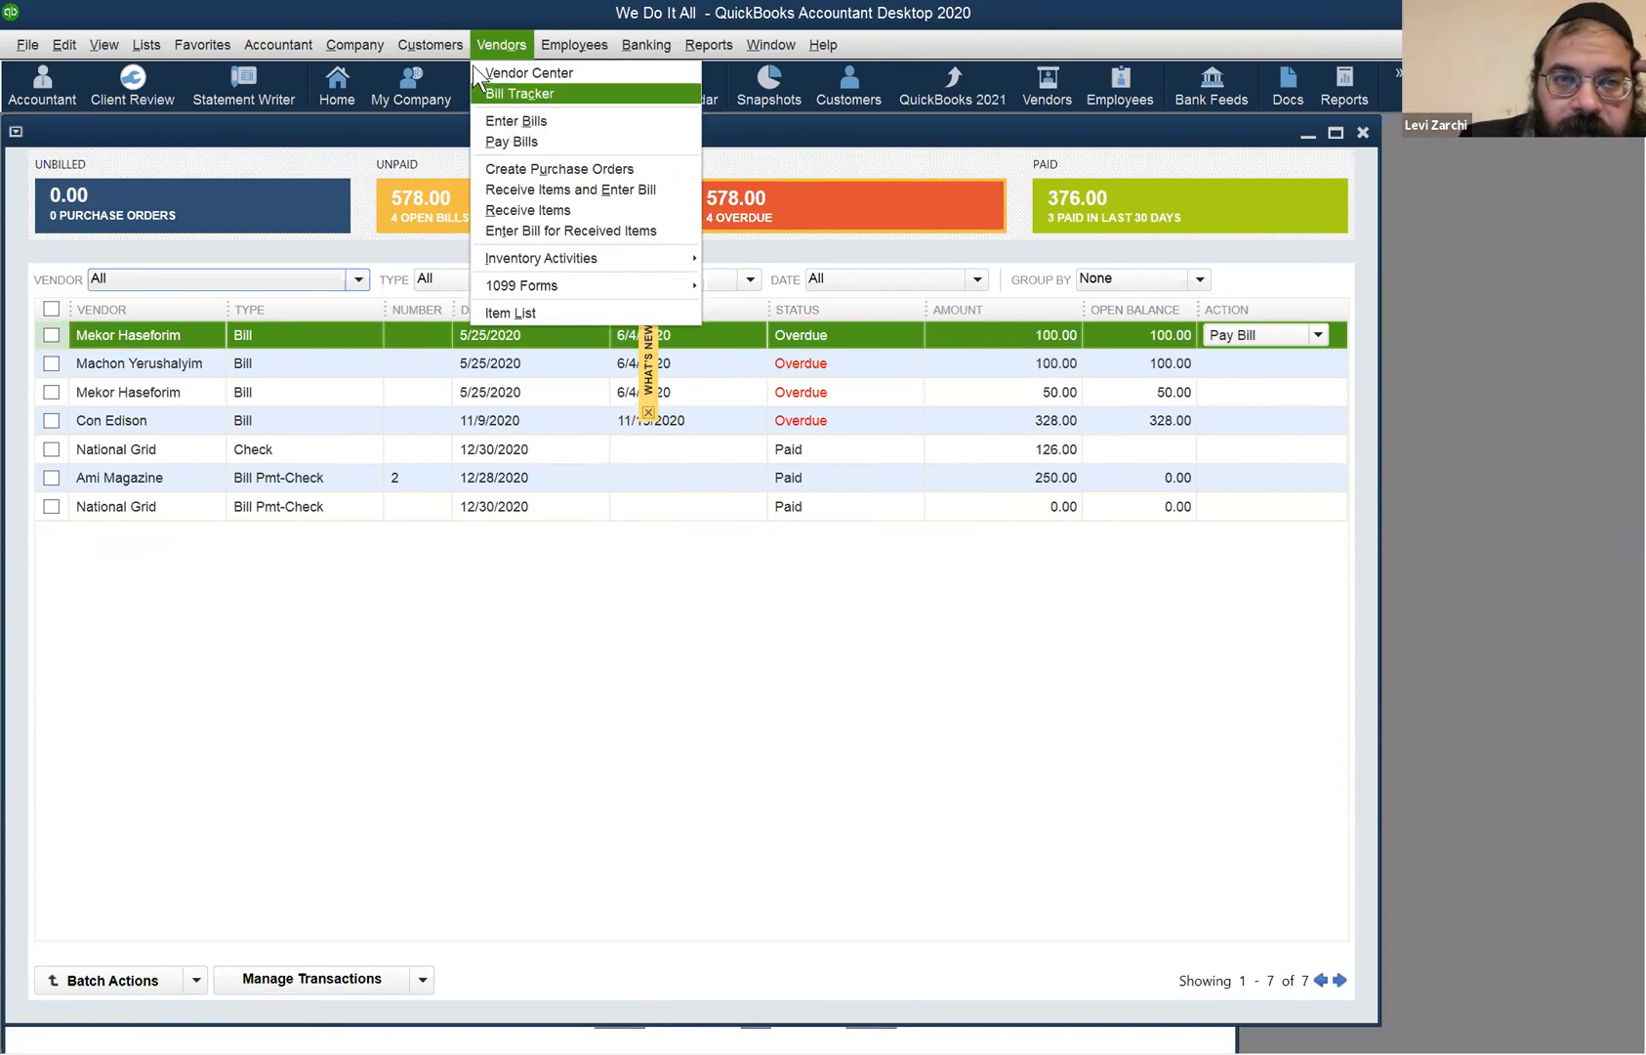
pyautogui.moveTo(439, 50)
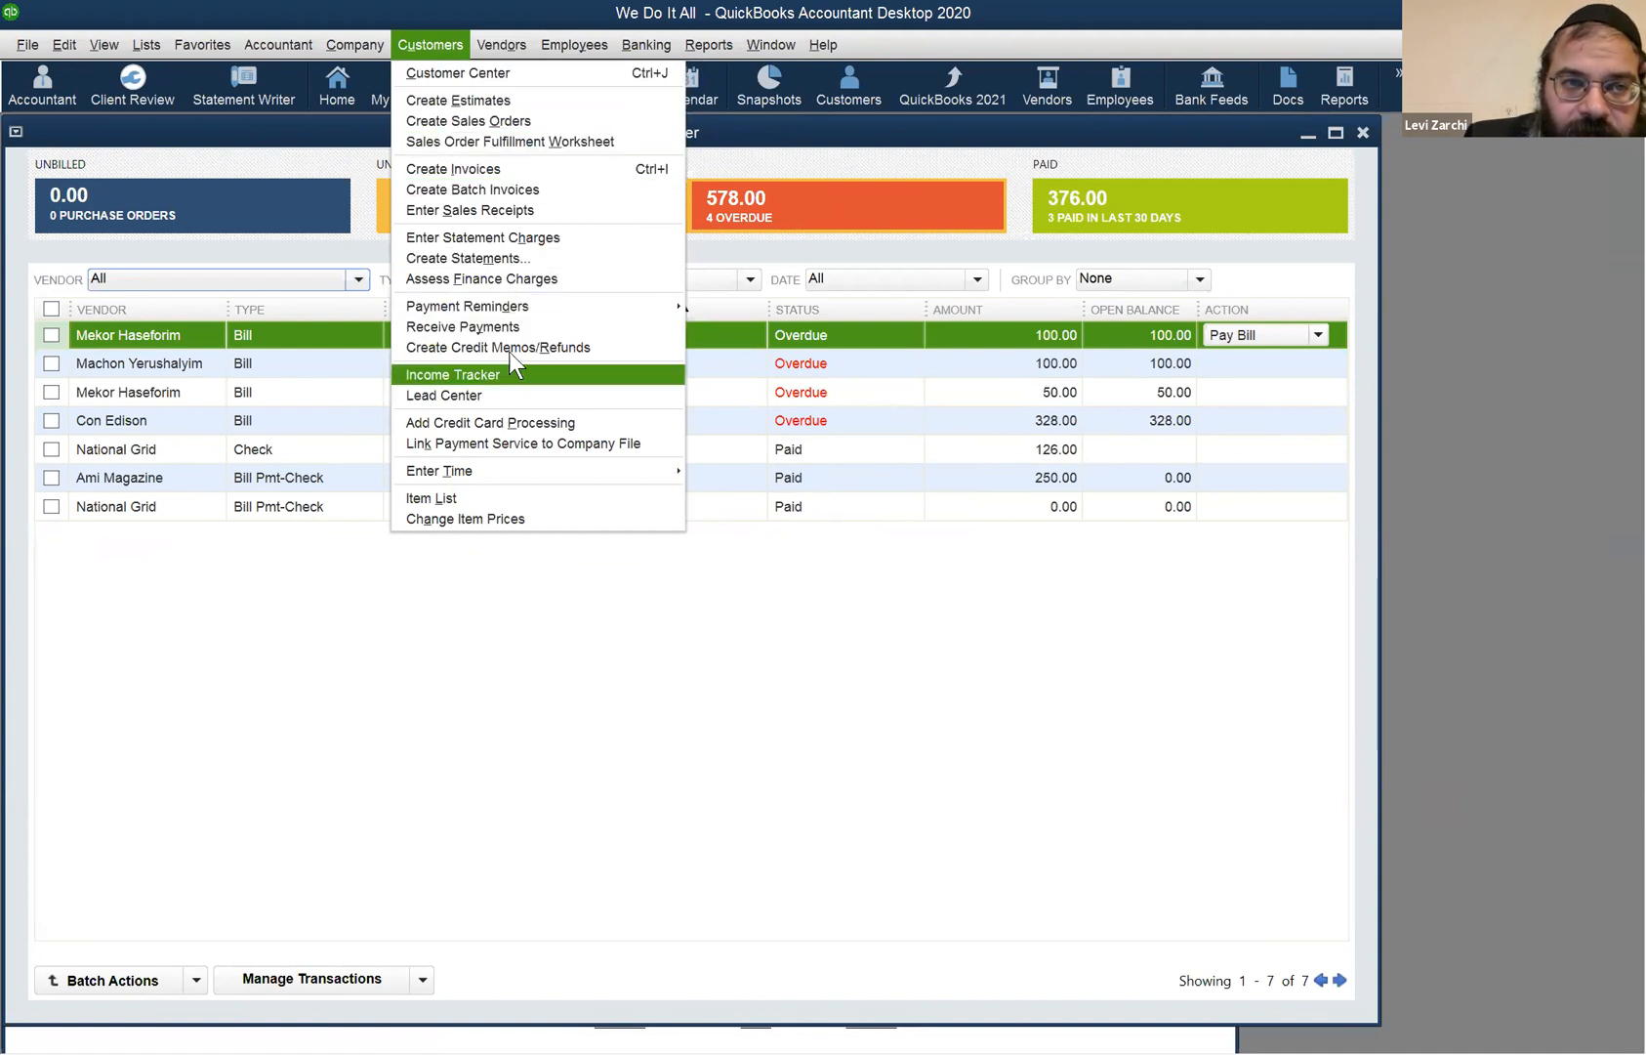
pyautogui.moveTo(553, 41)
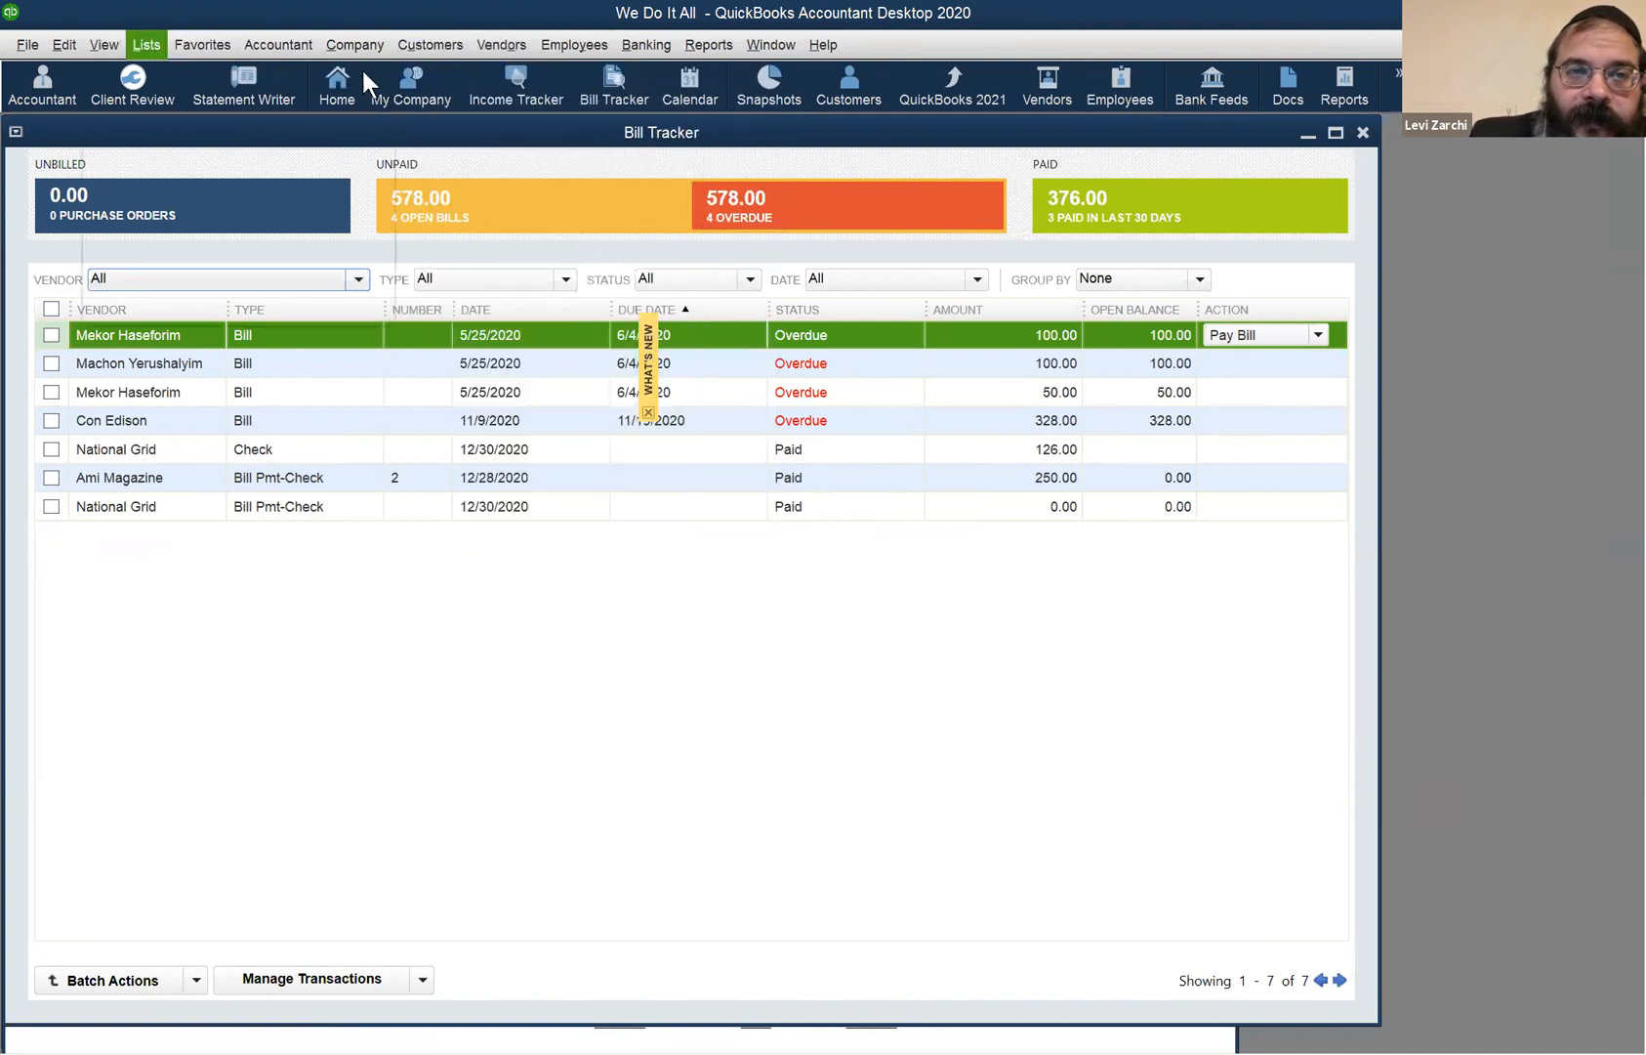
pyautogui.moveTo(498, 50)
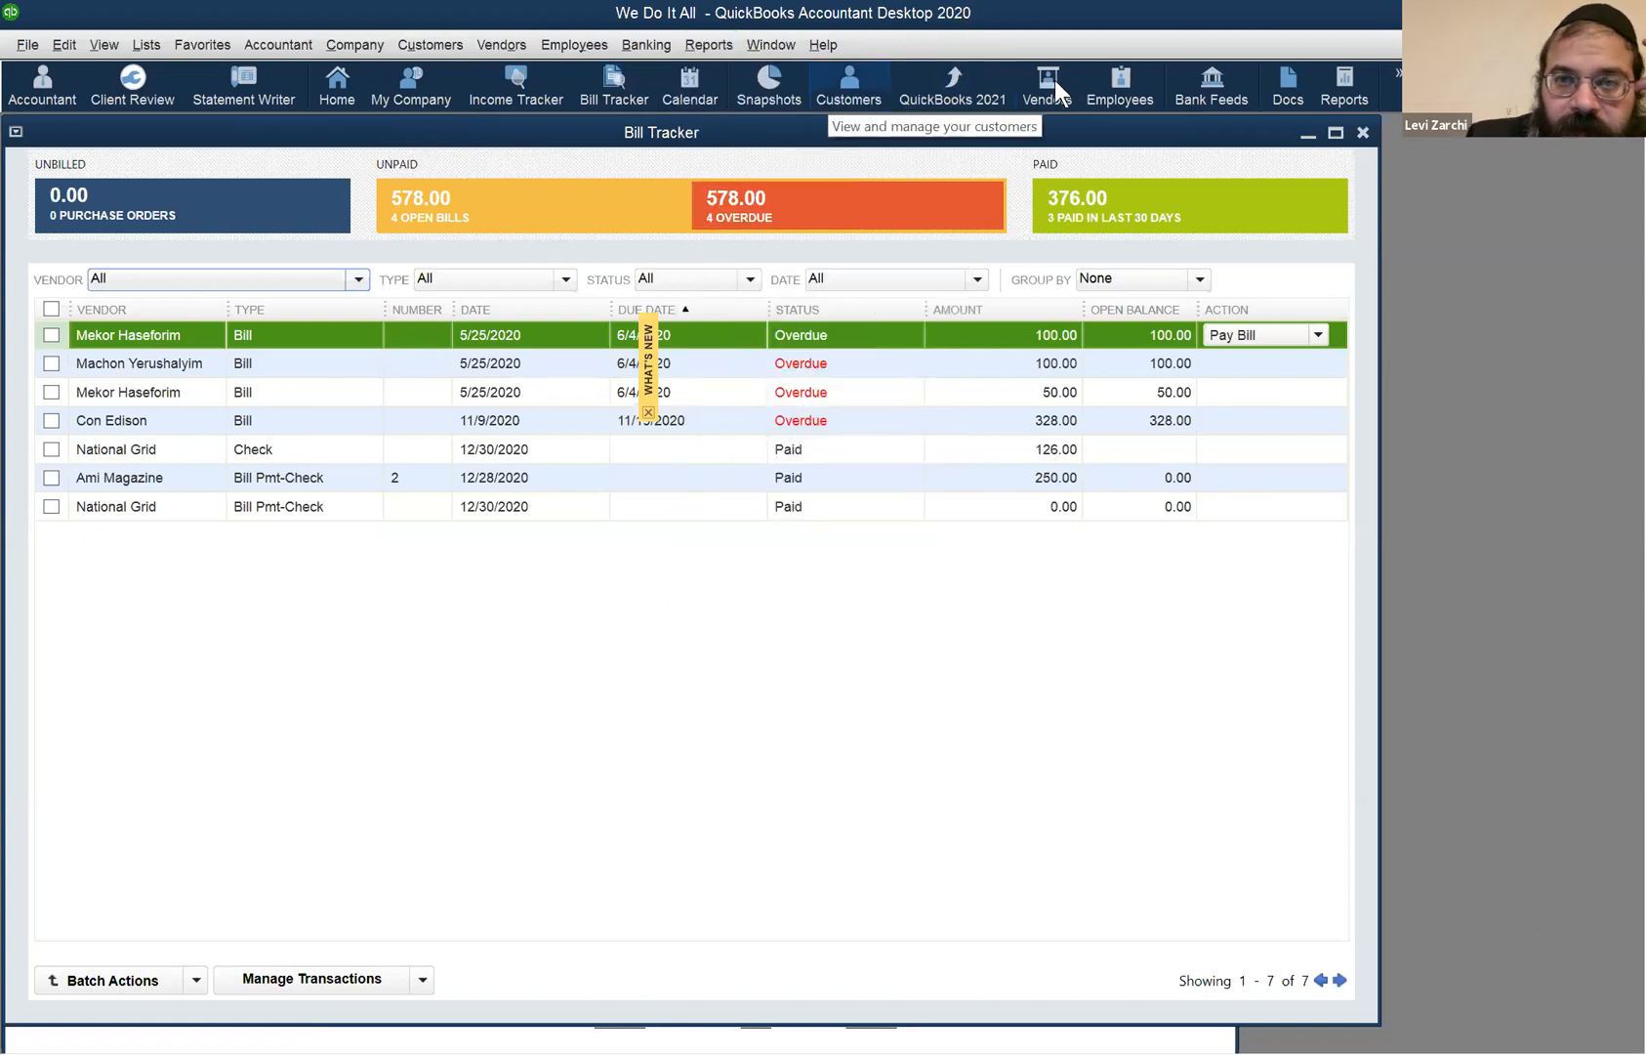
pyautogui.click(848, 86)
pyautogui.click(642, 133)
pyautogui.click(613, 133)
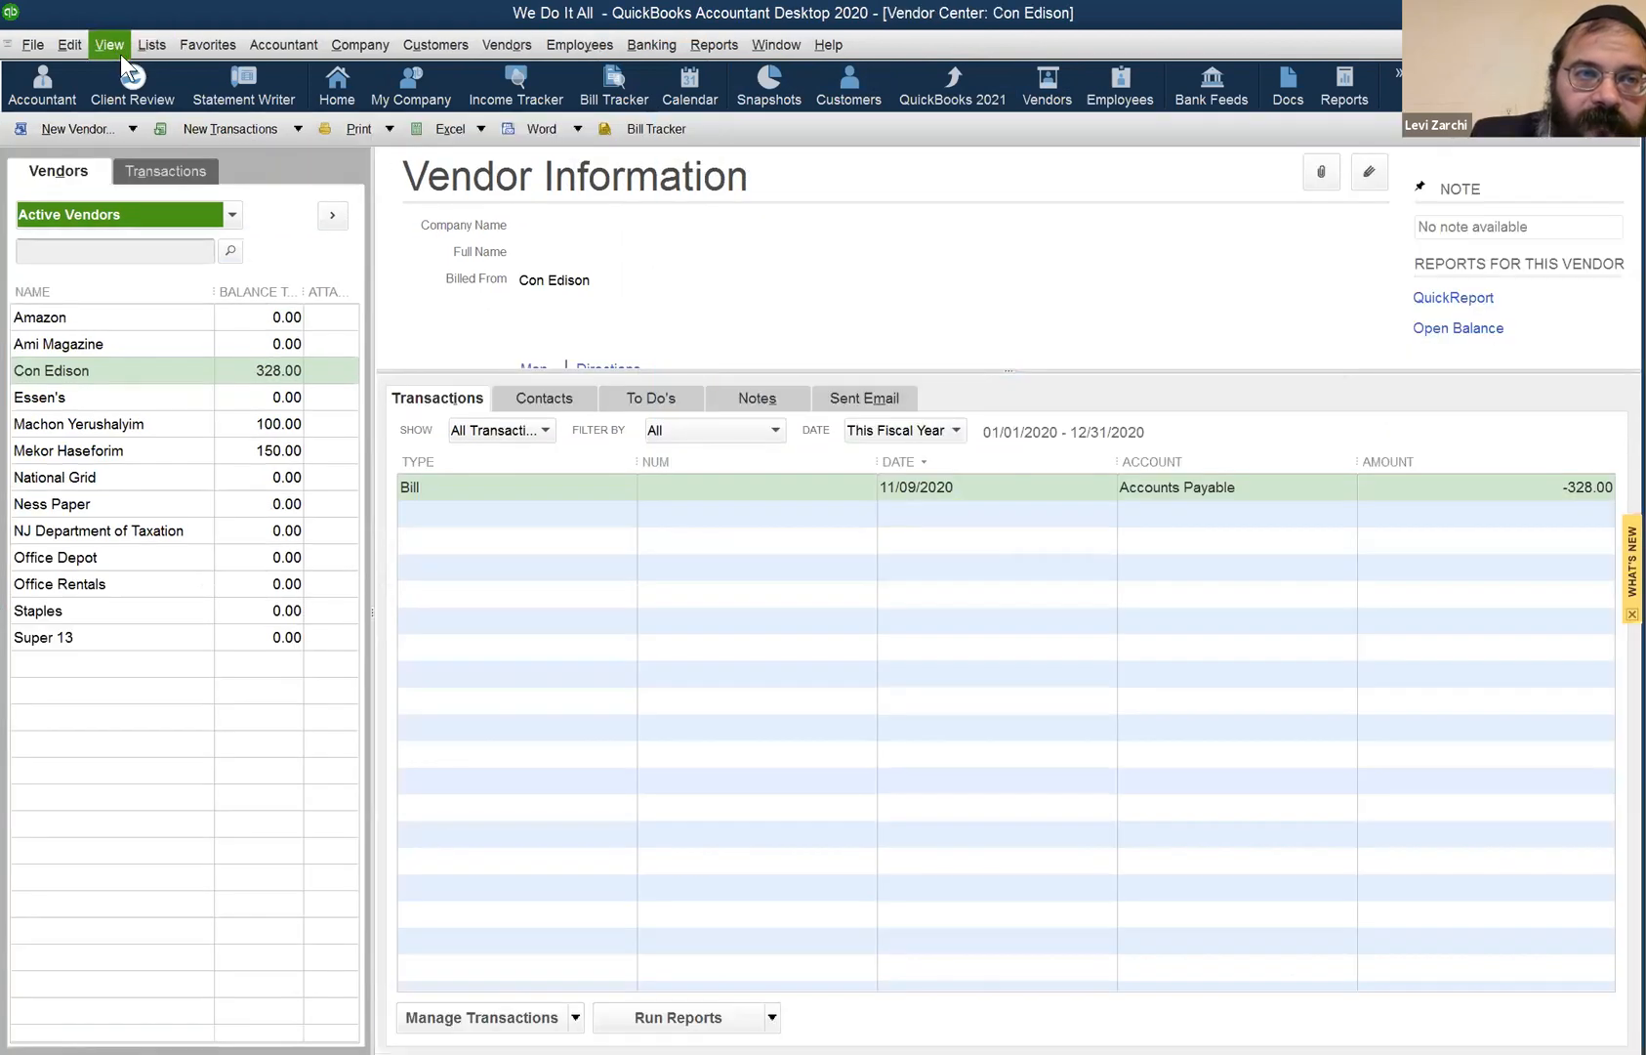
pyautogui.click(117, 49)
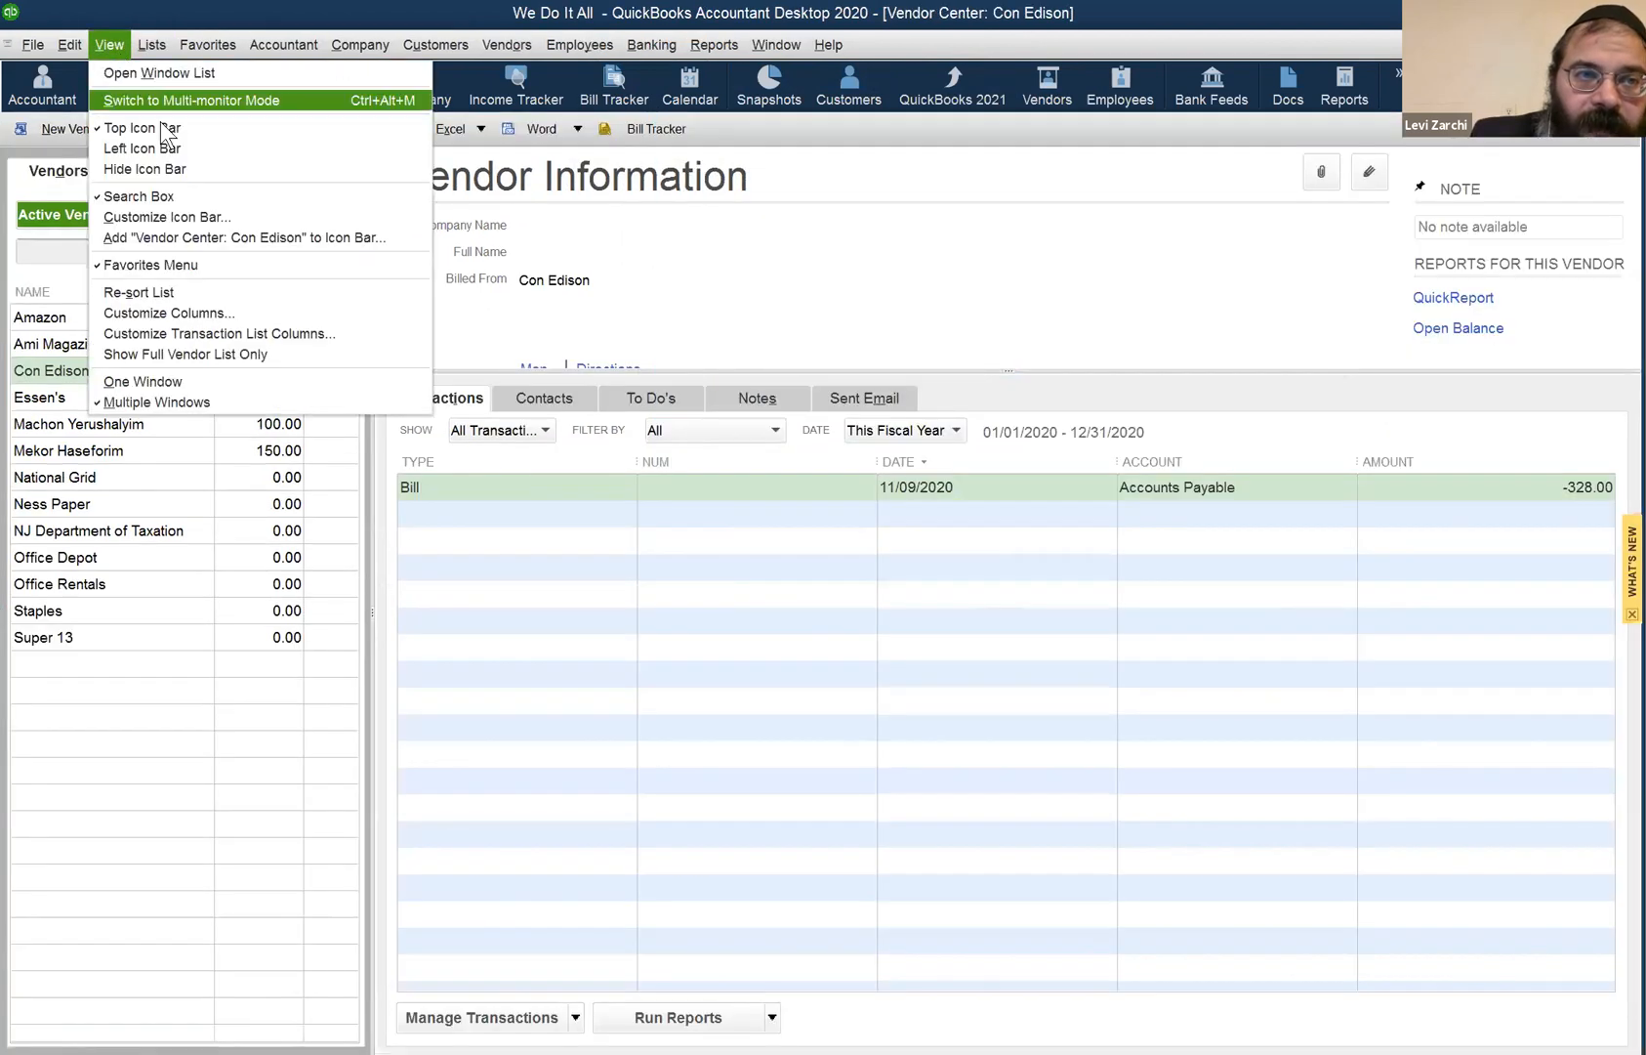
pyautogui.click(164, 133)
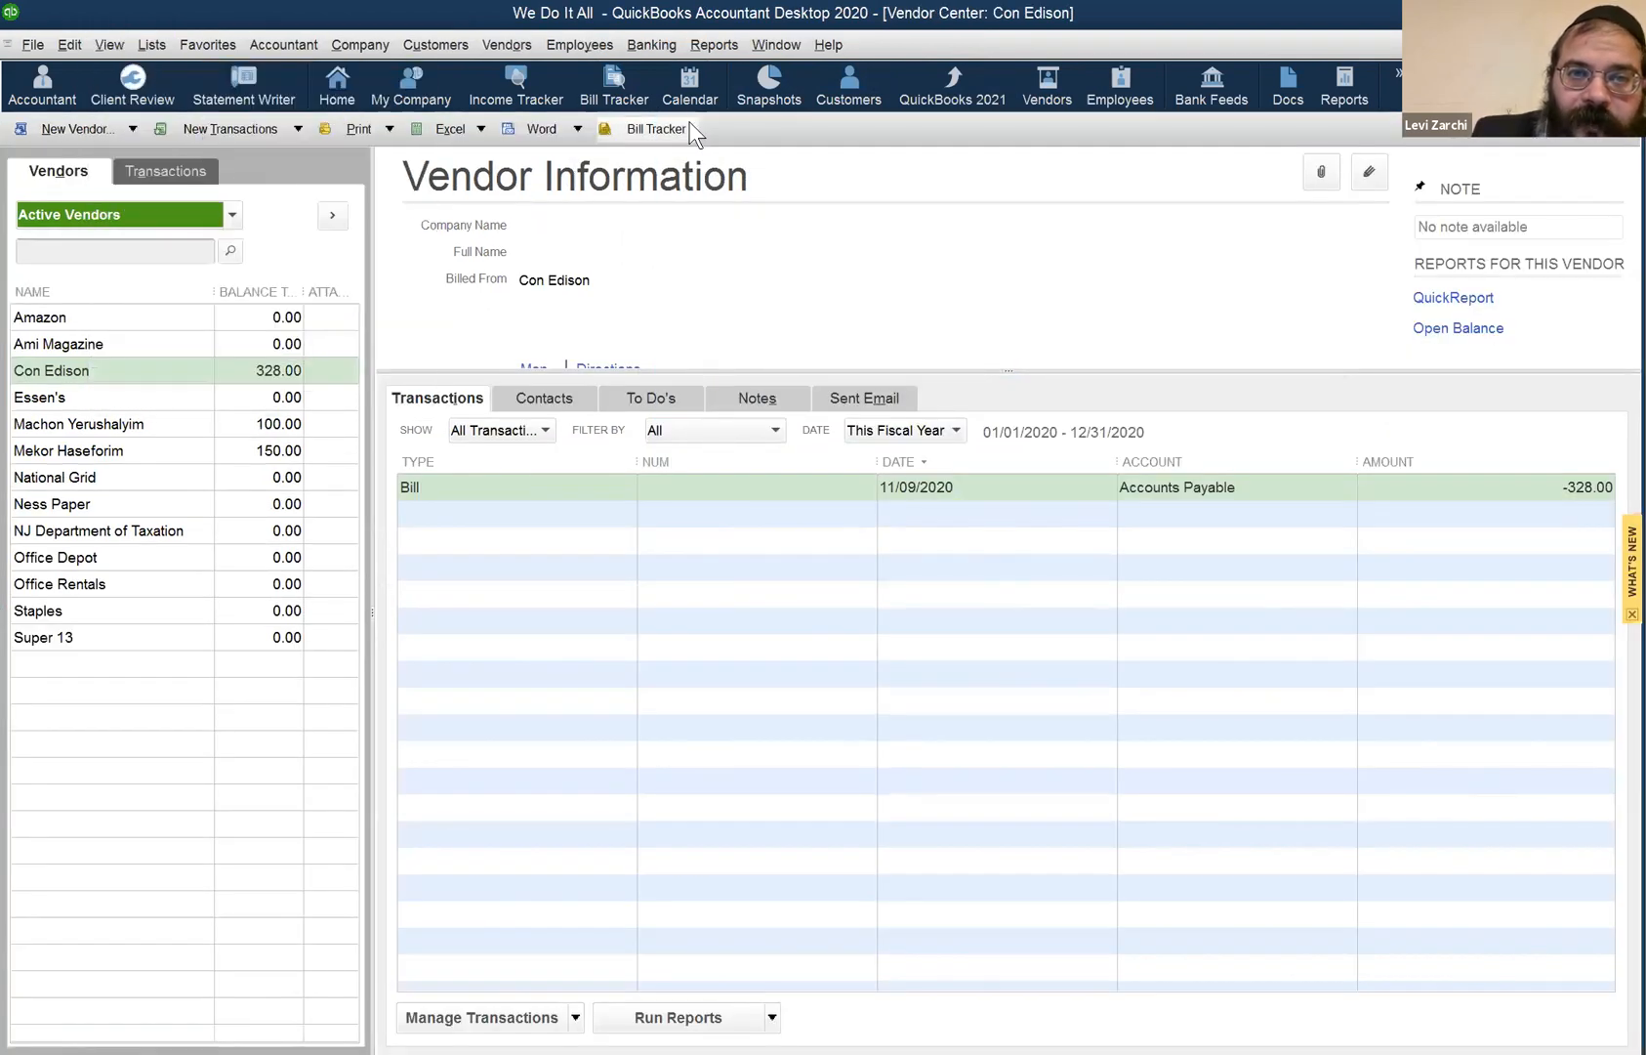
pyautogui.click(117, 44)
pyautogui.moveTo(151, 44)
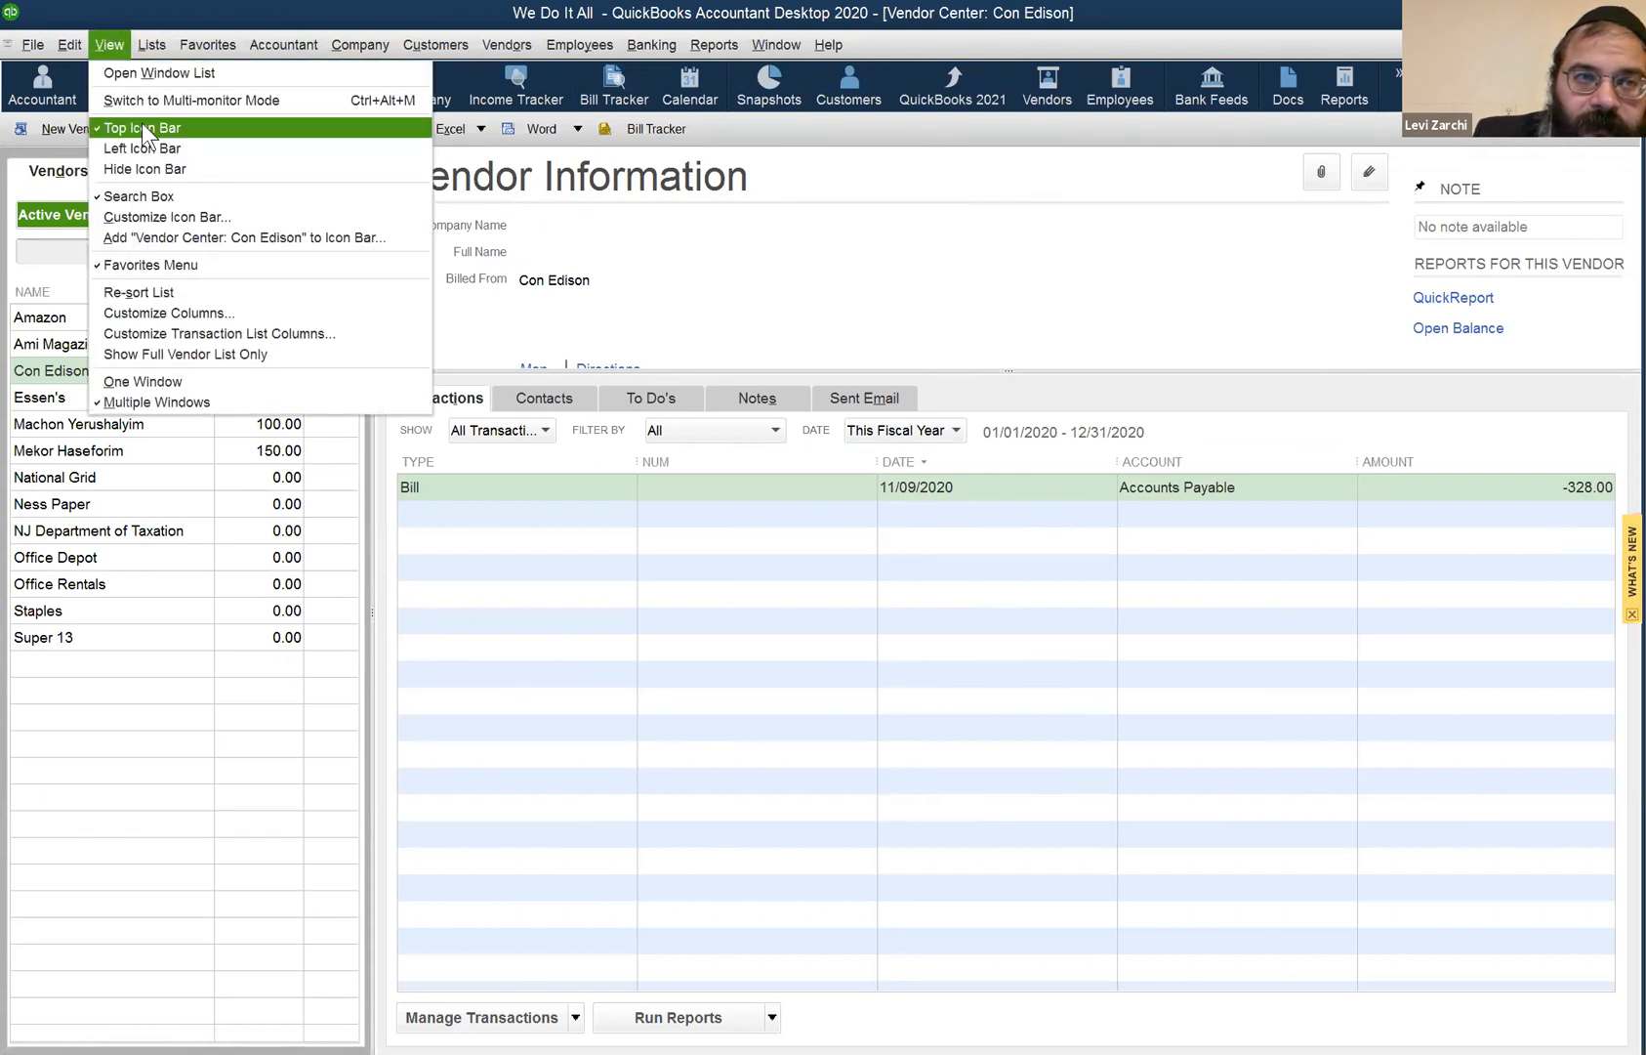
pyautogui.click(144, 127)
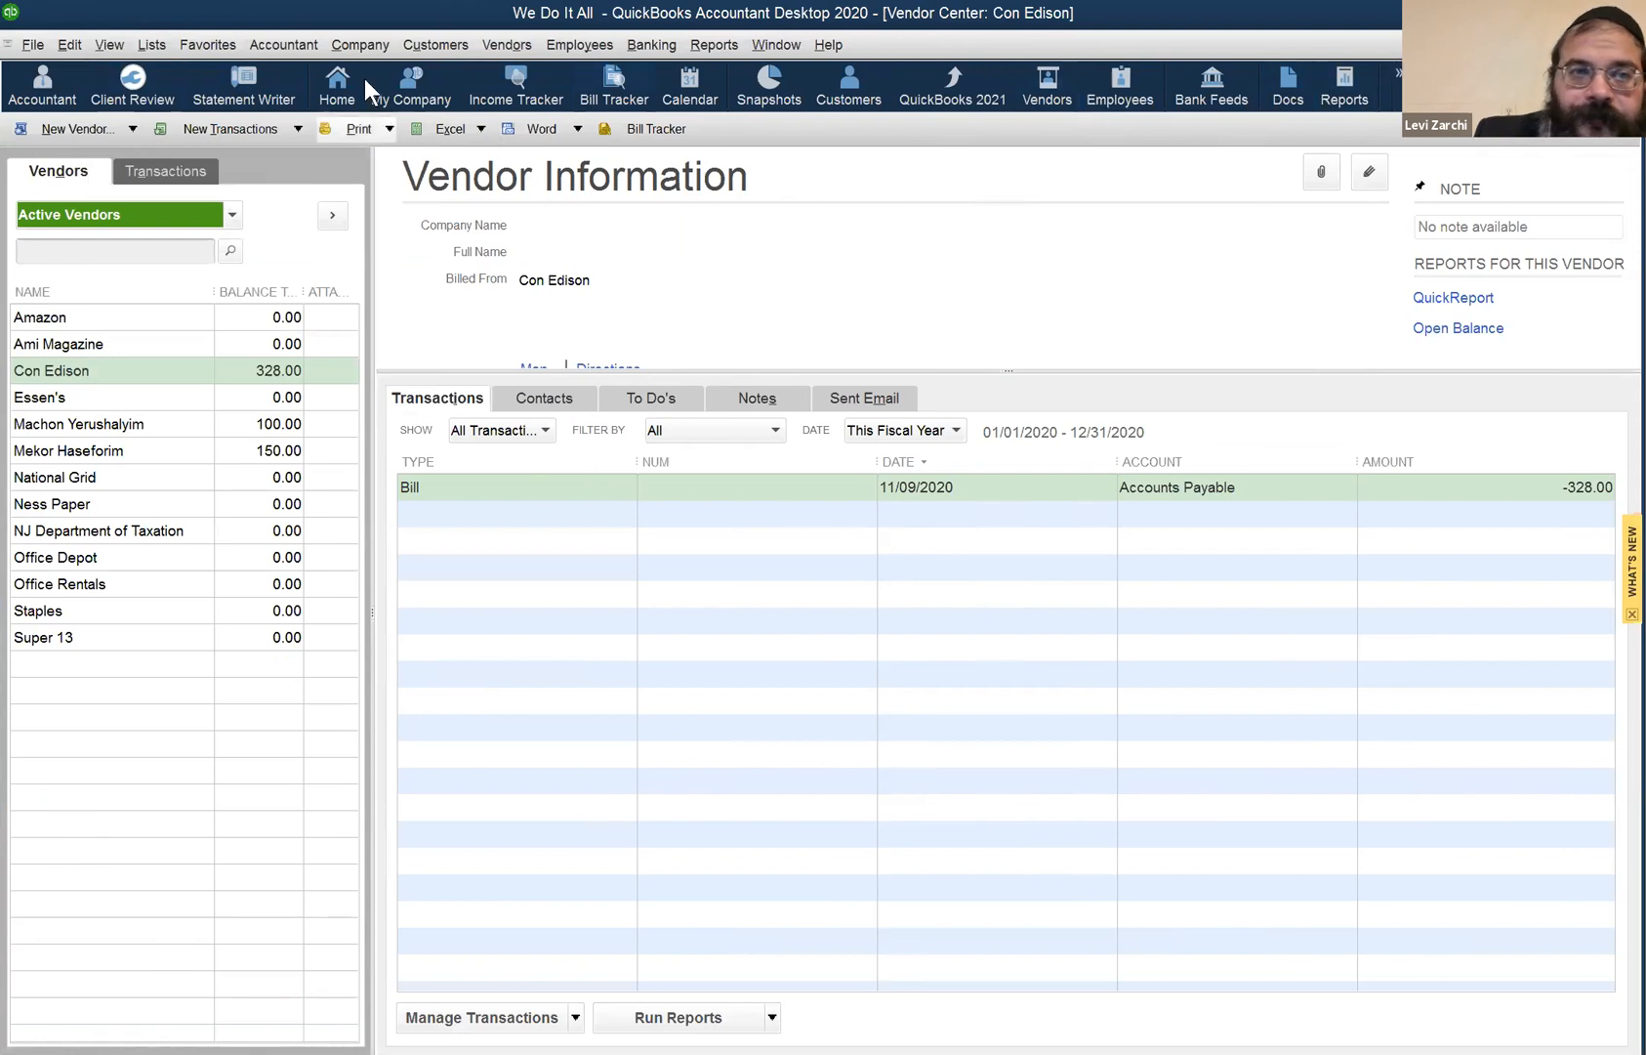
pyautogui.click(156, 45)
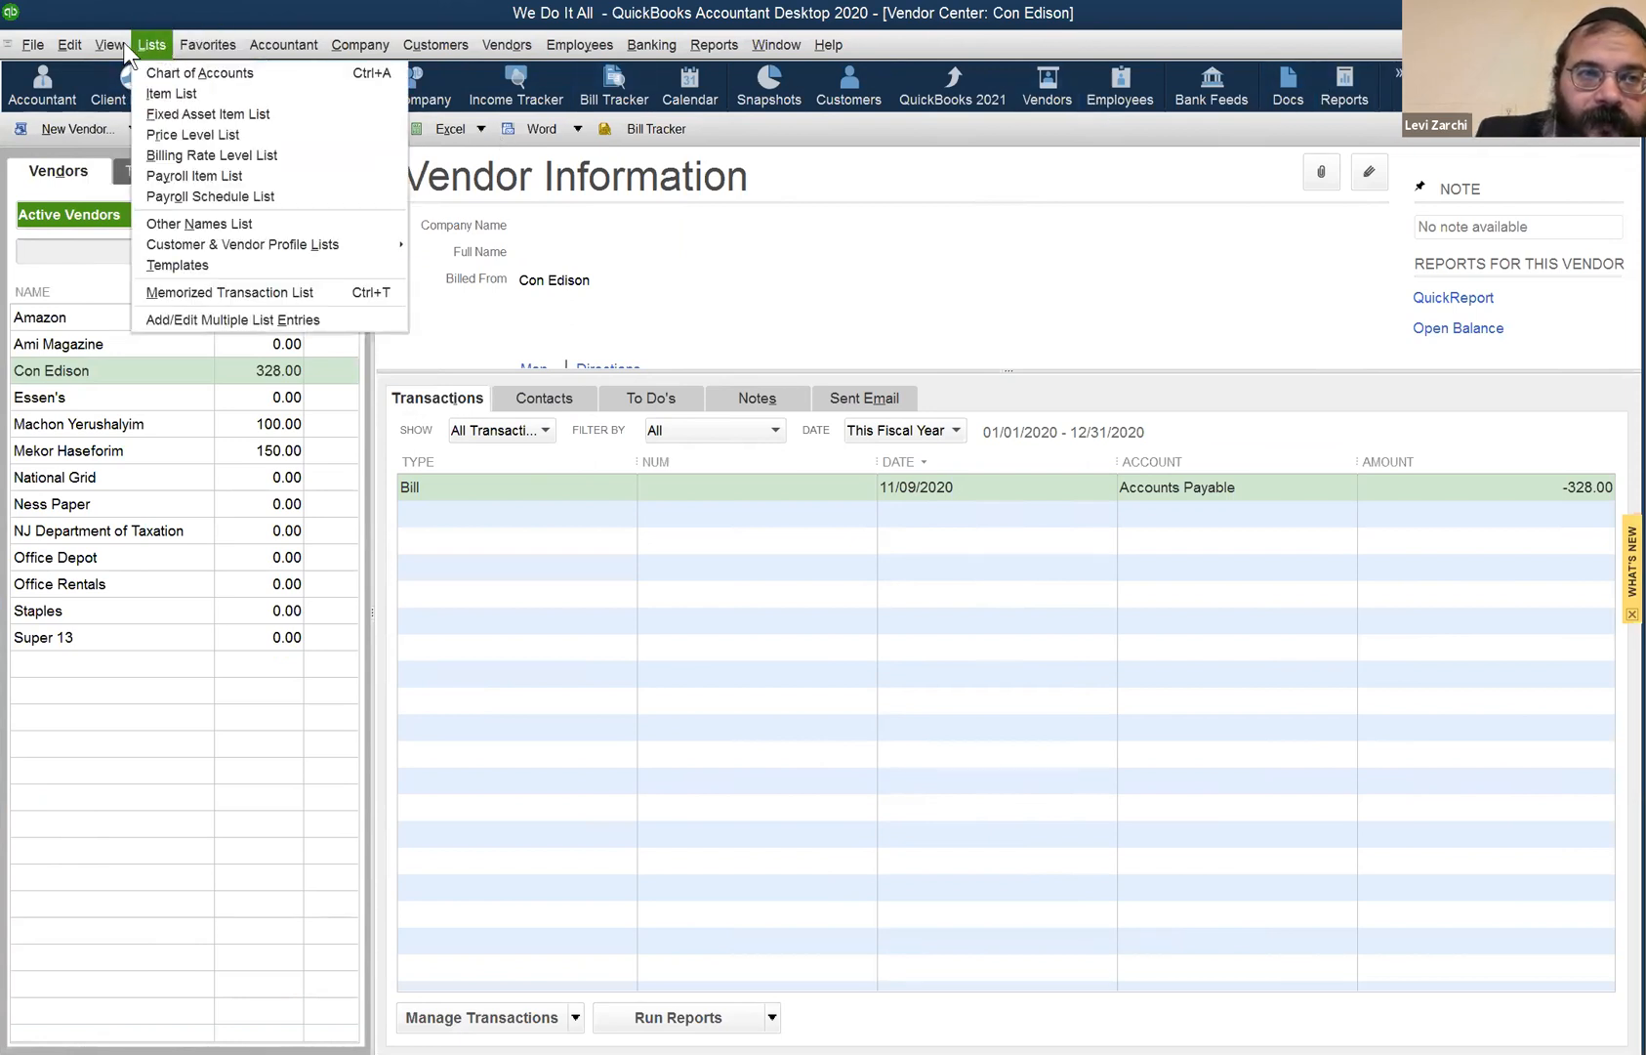
pyautogui.moveTo(109, 45)
pyautogui.click(173, 154)
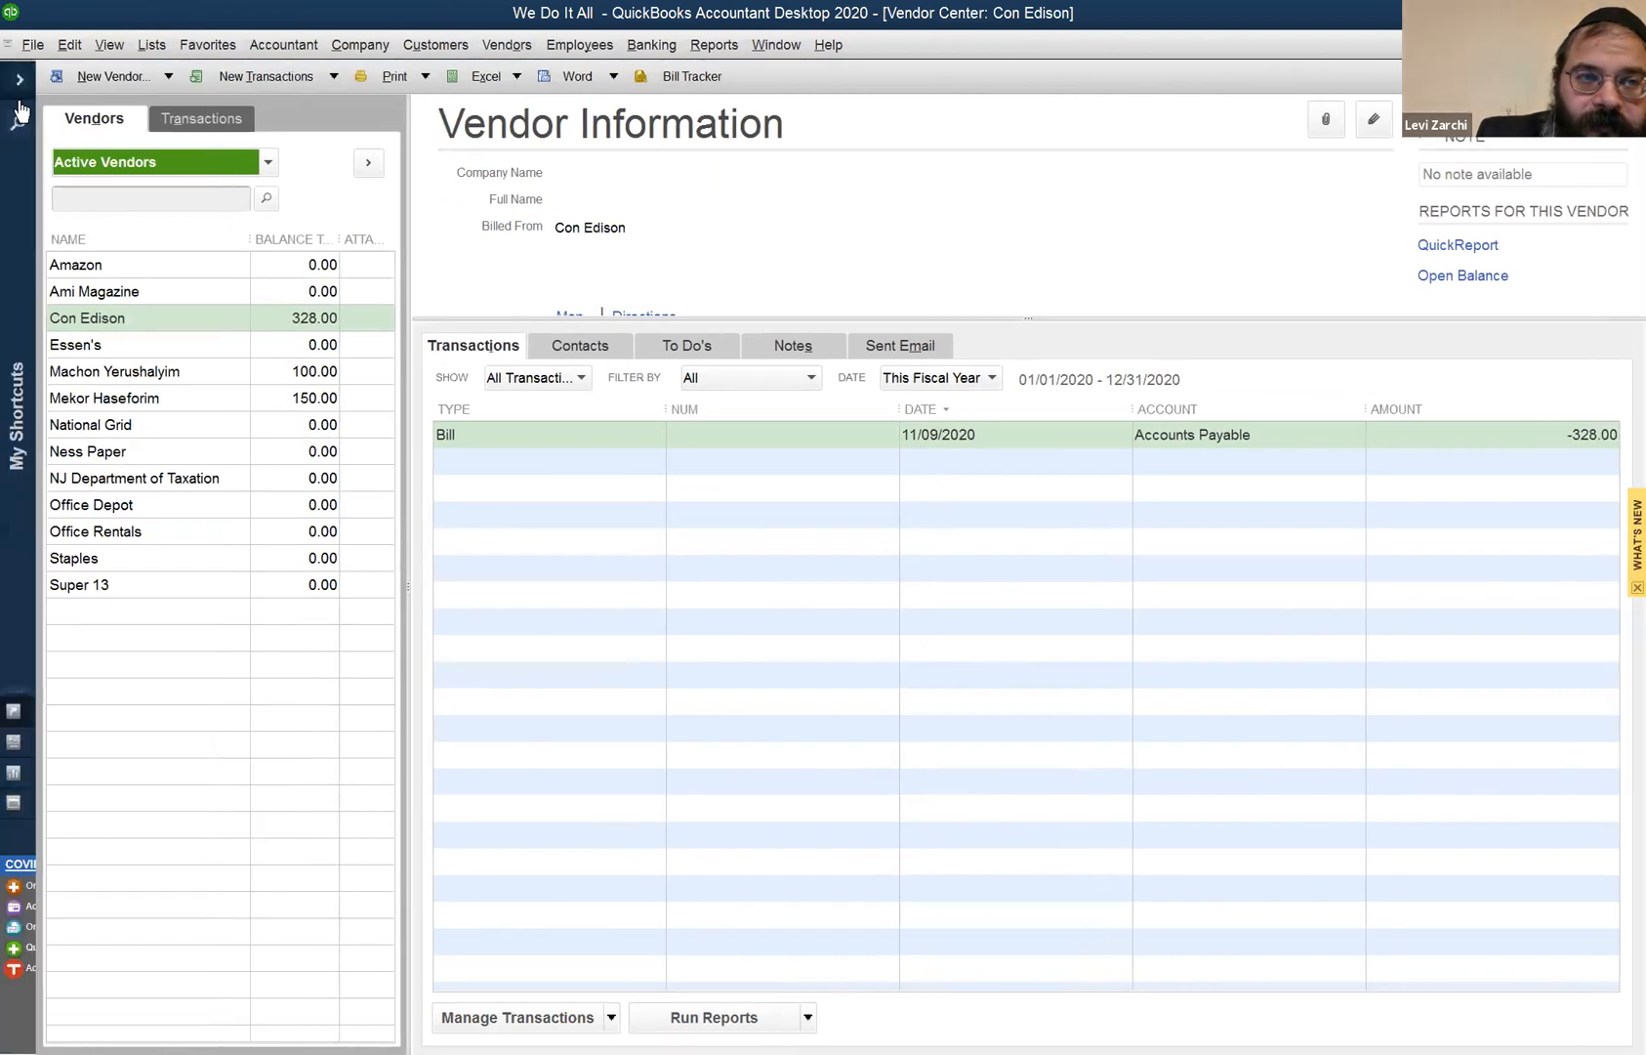
pyautogui.click(19, 79)
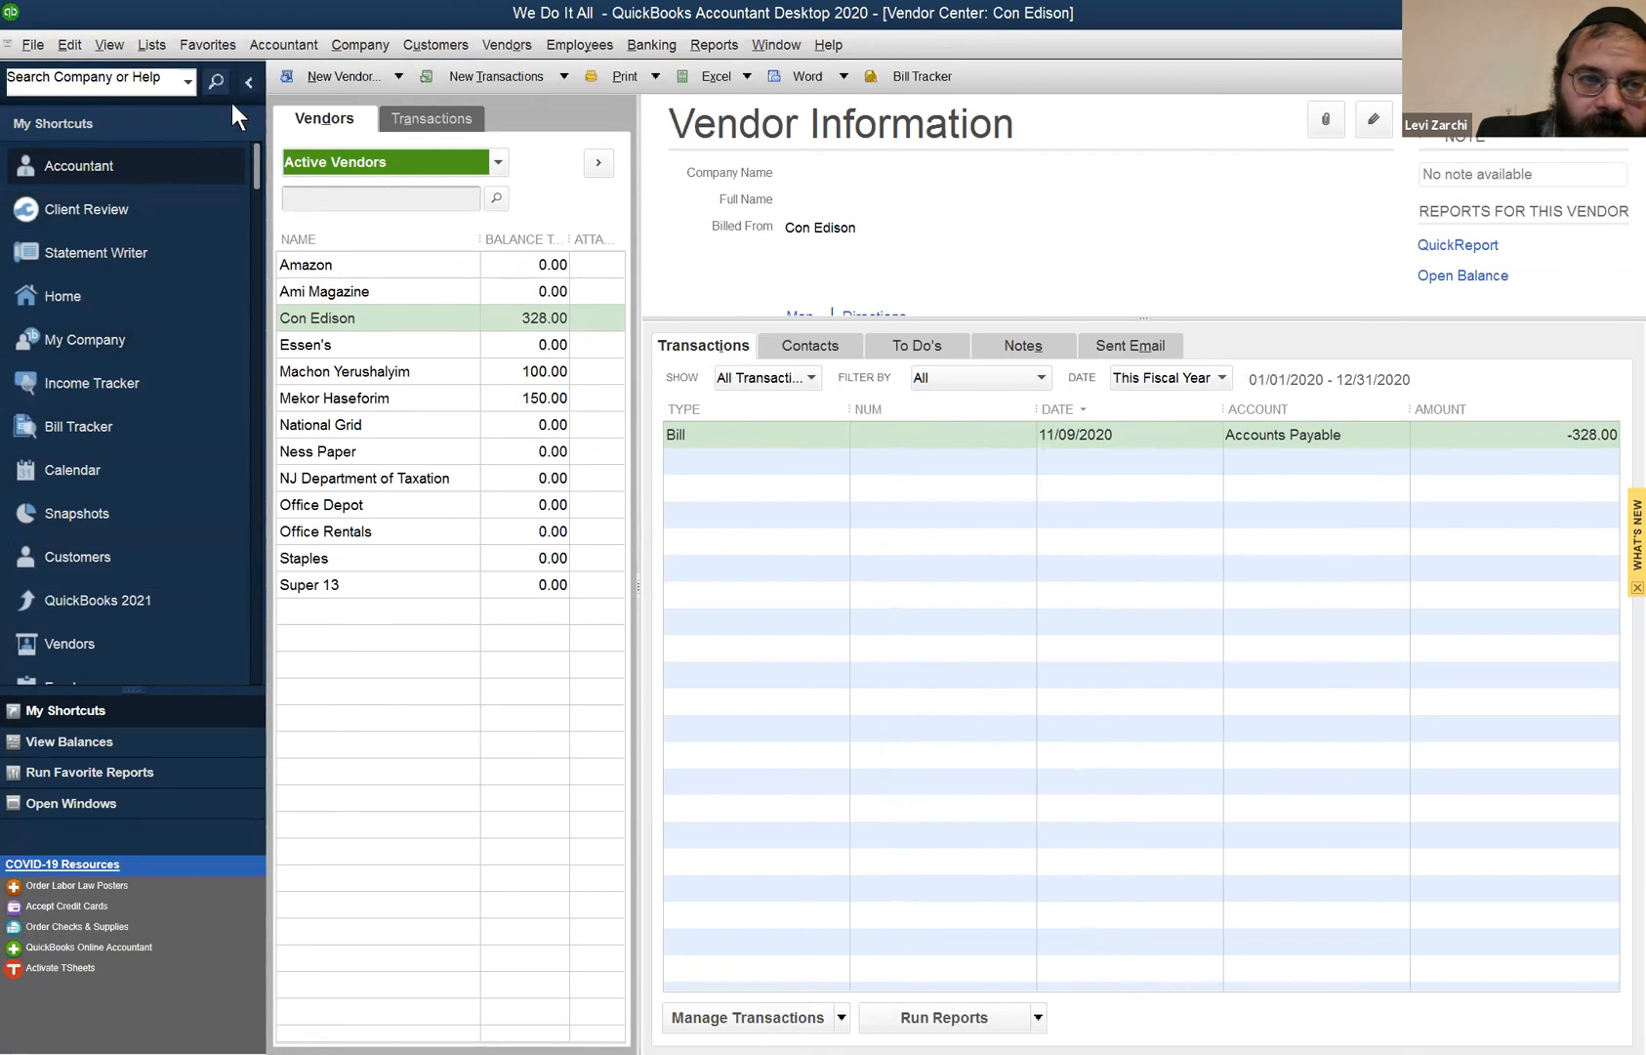
pyautogui.click(248, 82)
pyautogui.click(109, 45)
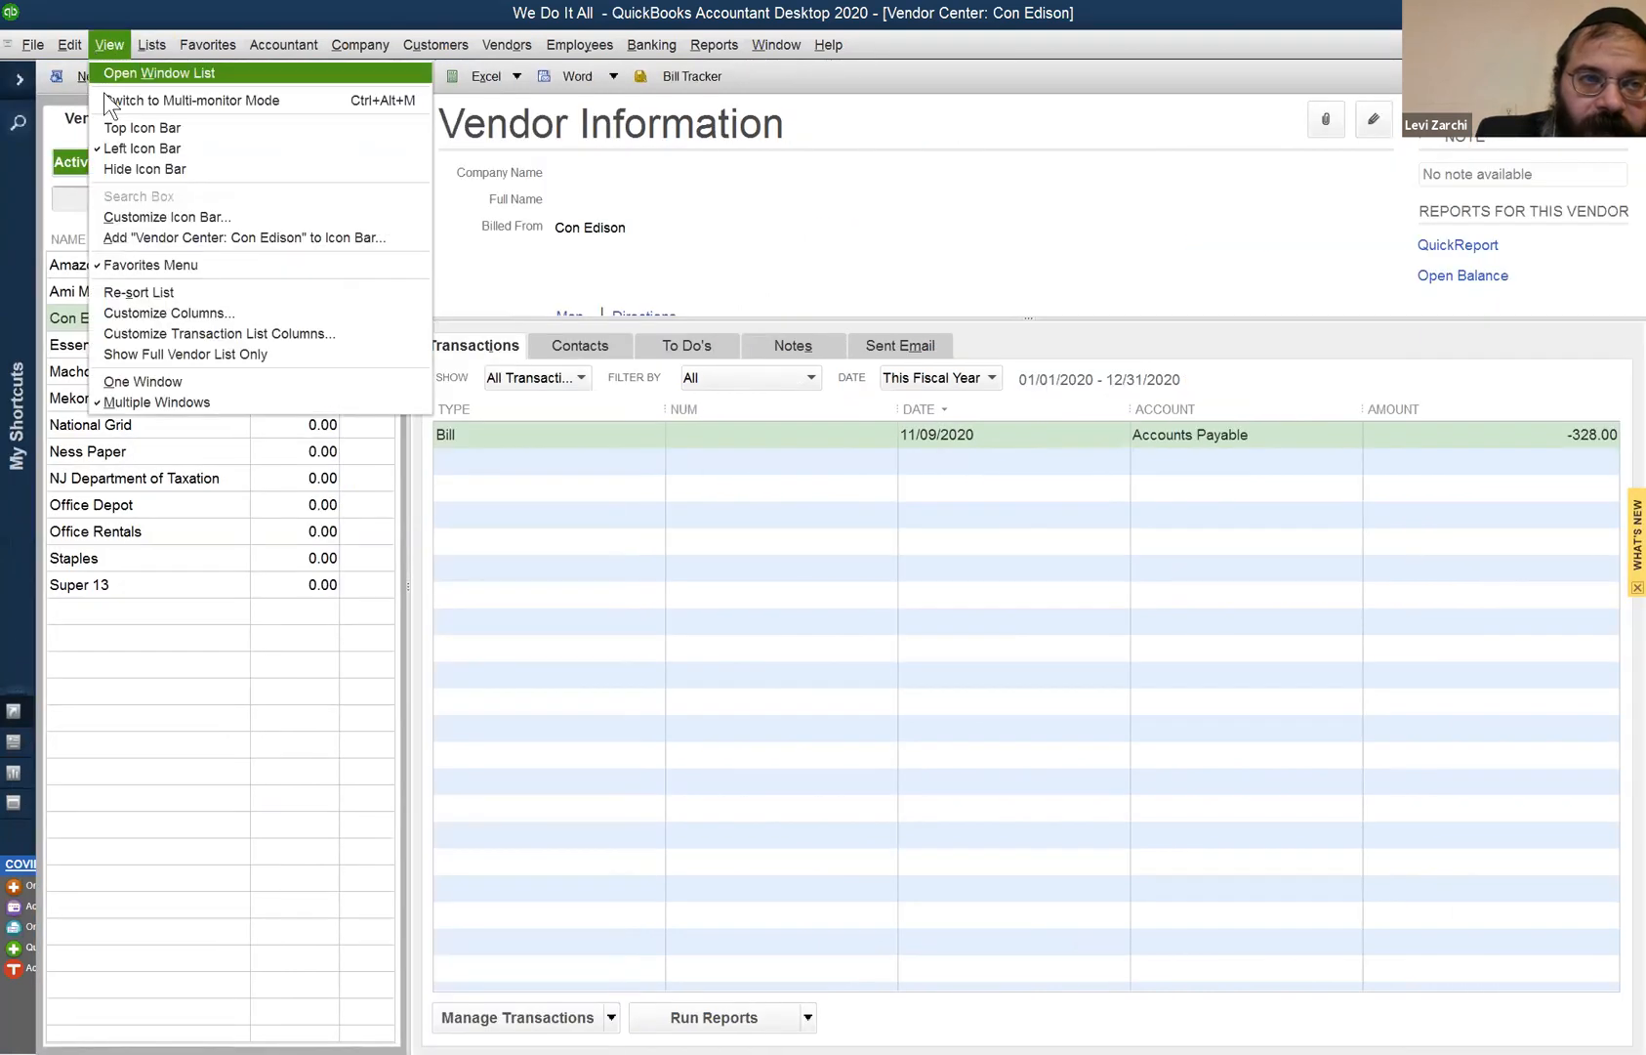
pyautogui.click(185, 146)
pyautogui.click(112, 46)
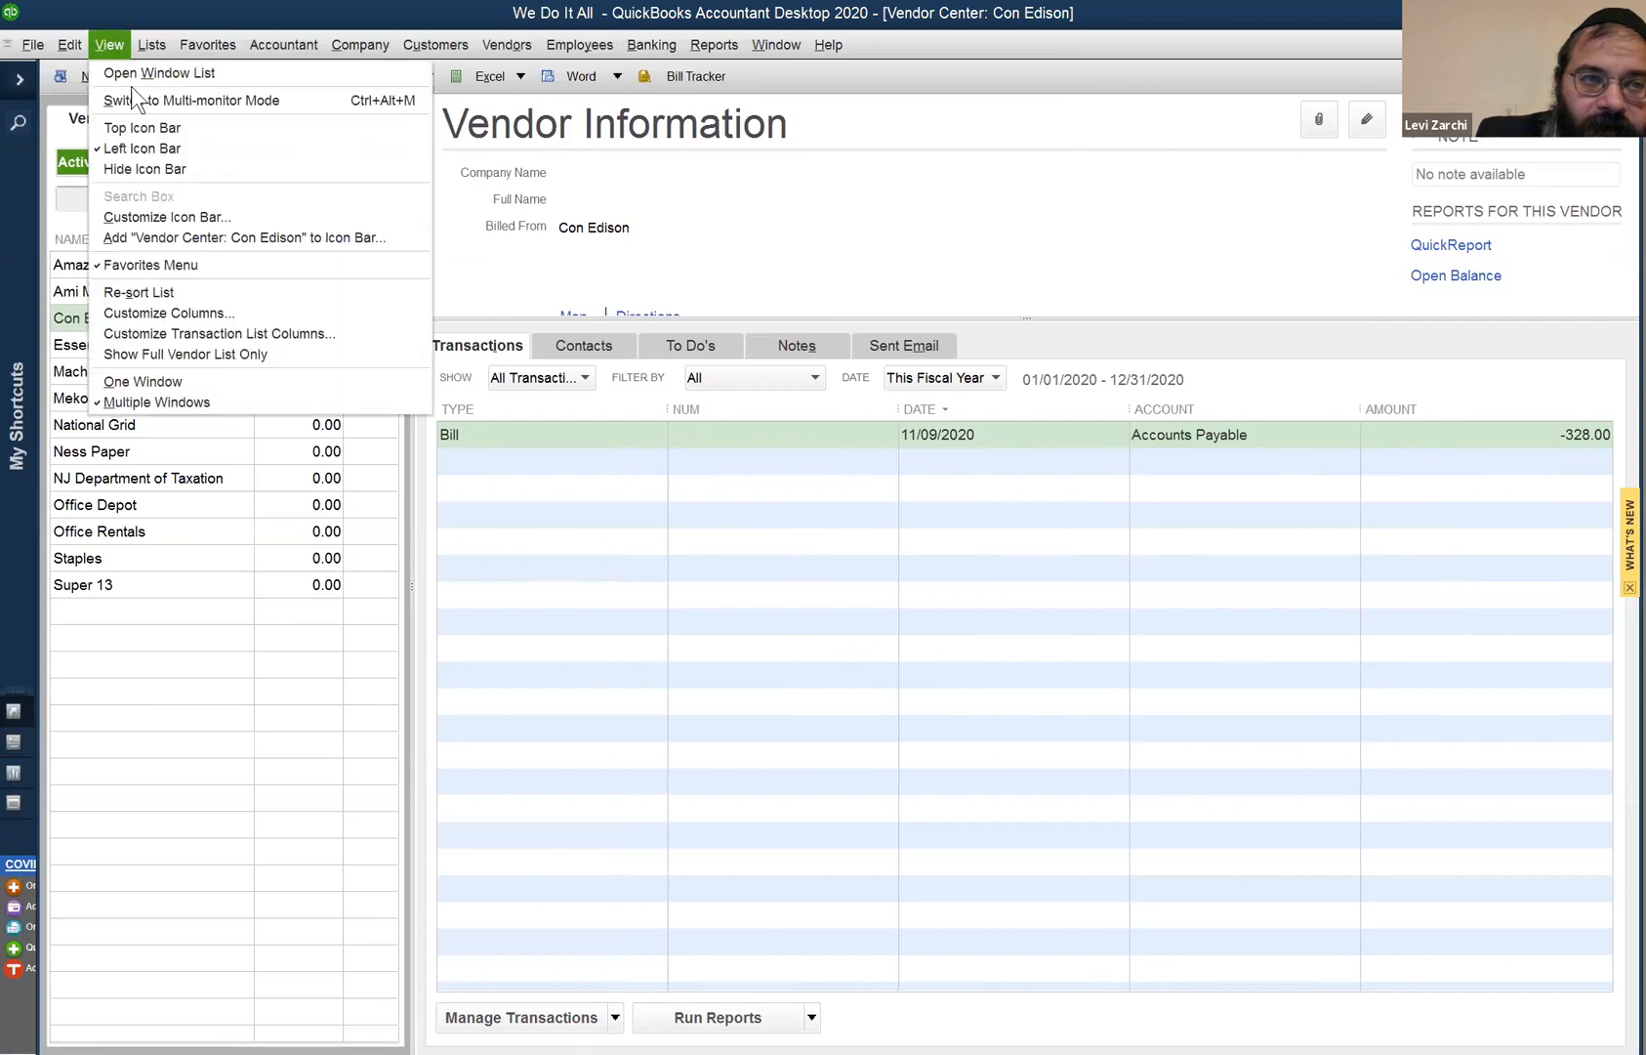
pyautogui.click(161, 166)
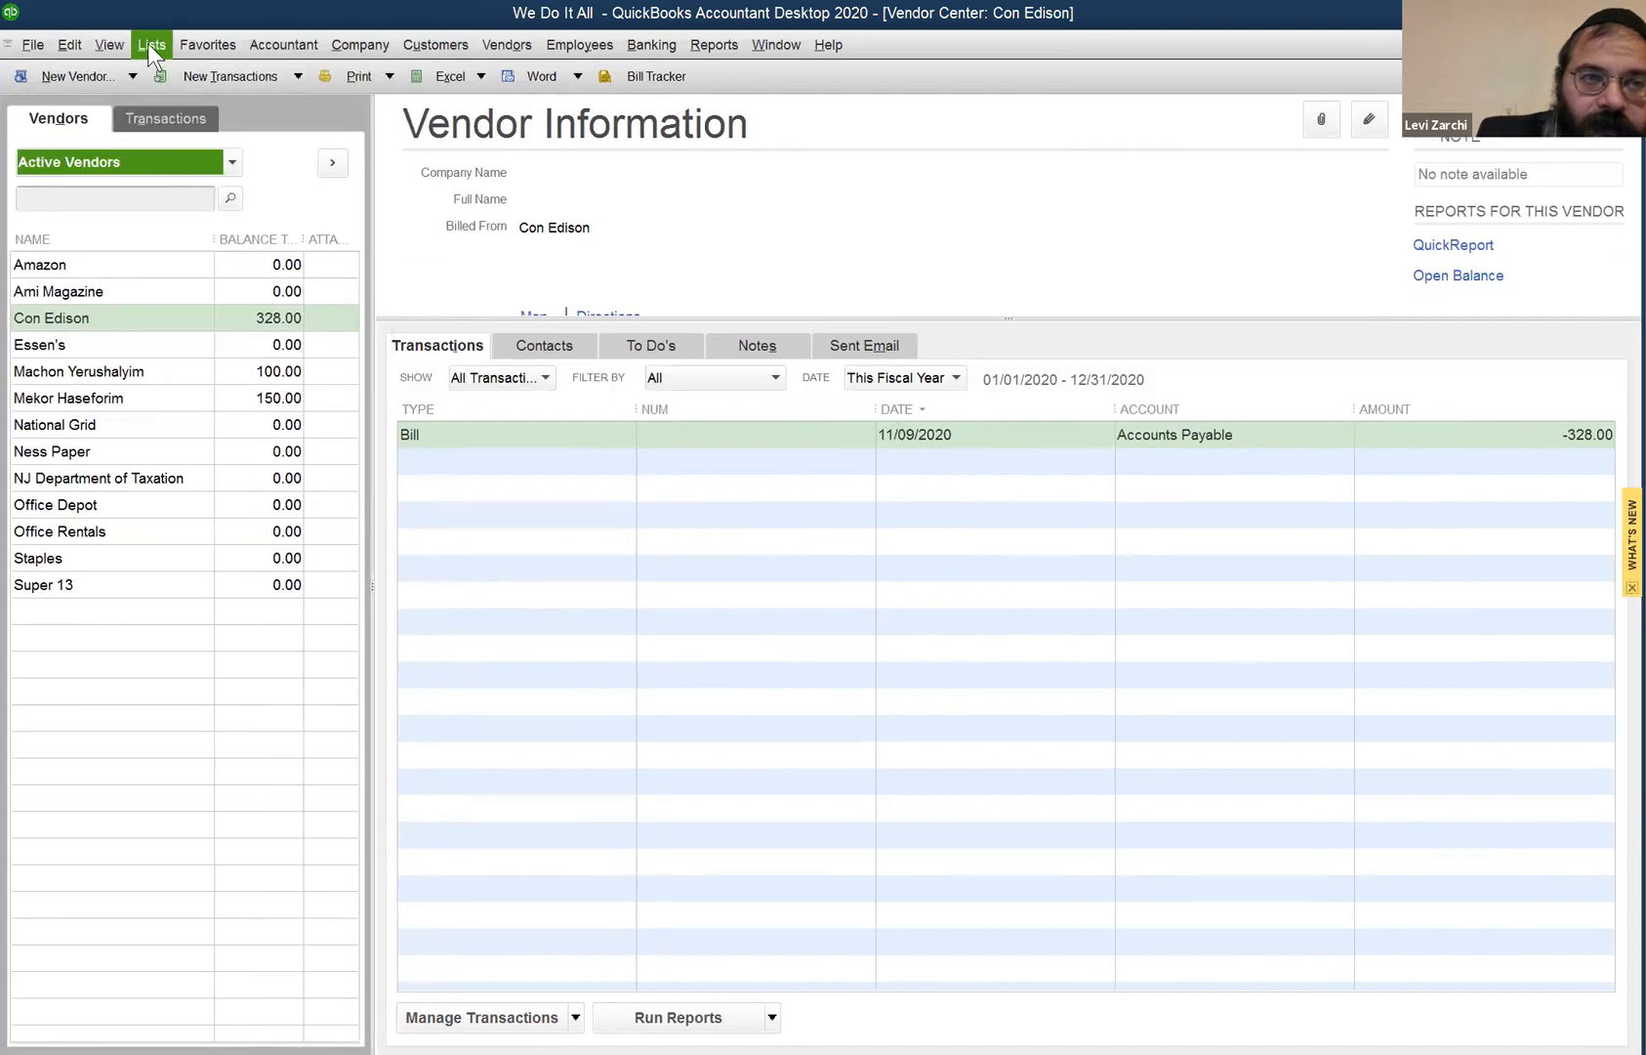
pyautogui.click(152, 50)
pyautogui.moveTo(113, 46)
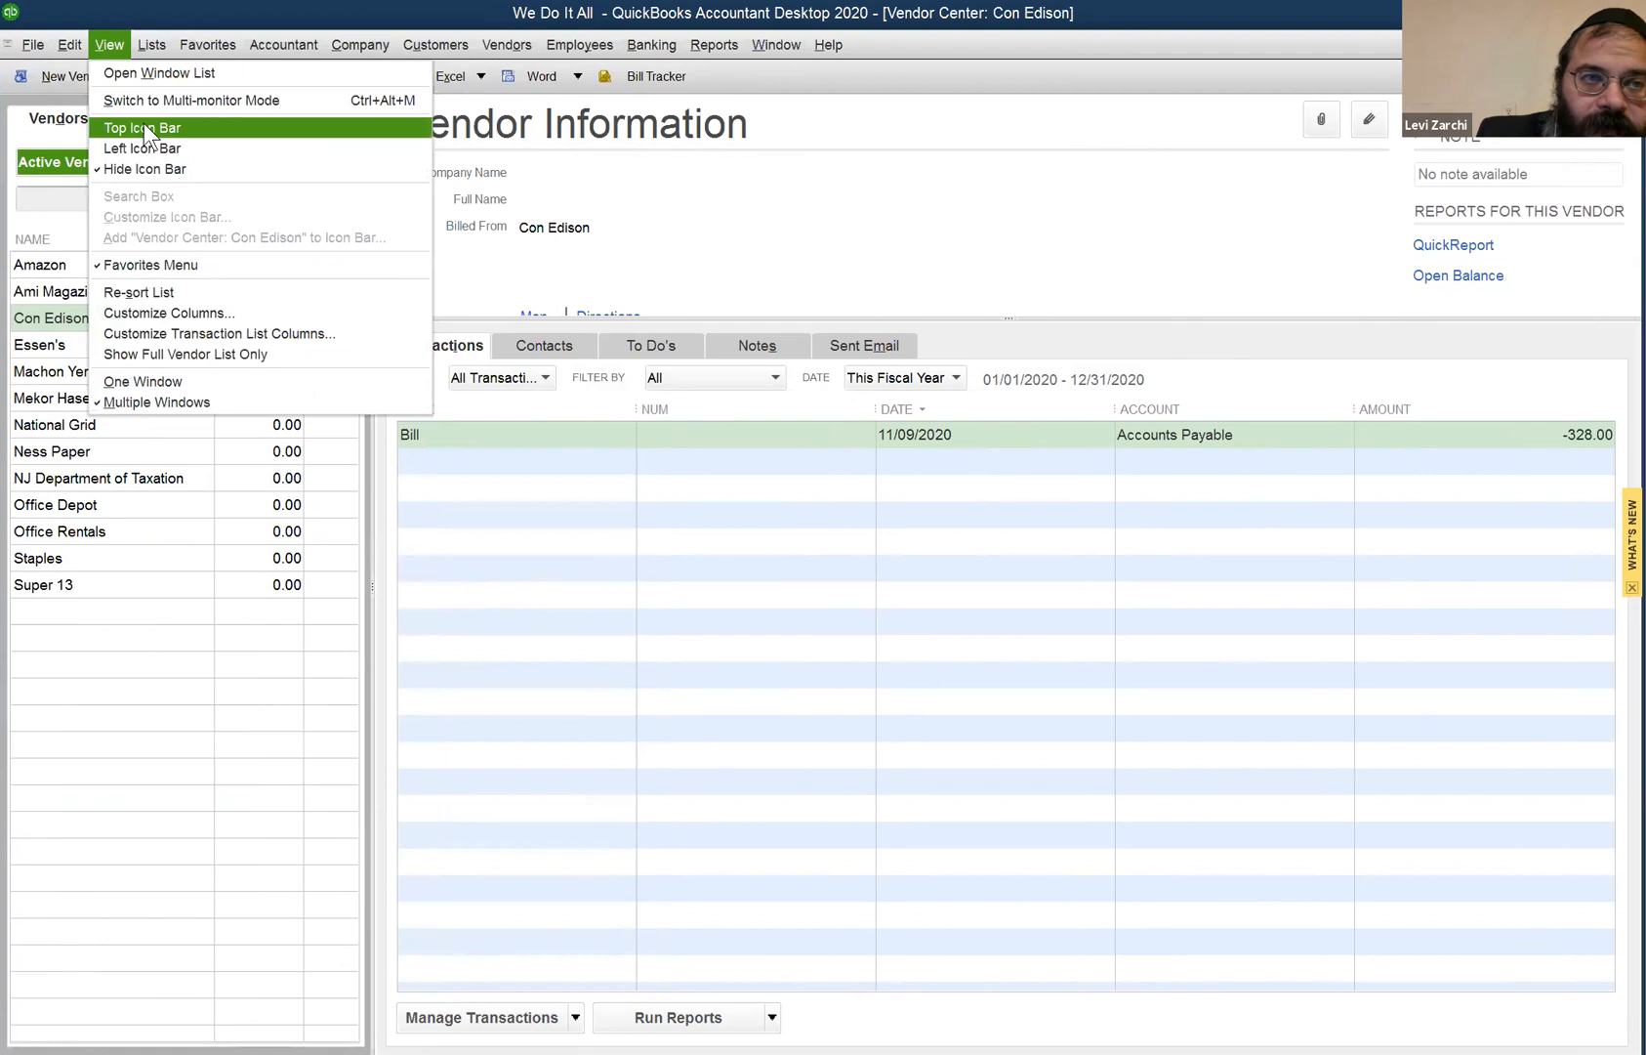
pyautogui.click(151, 129)
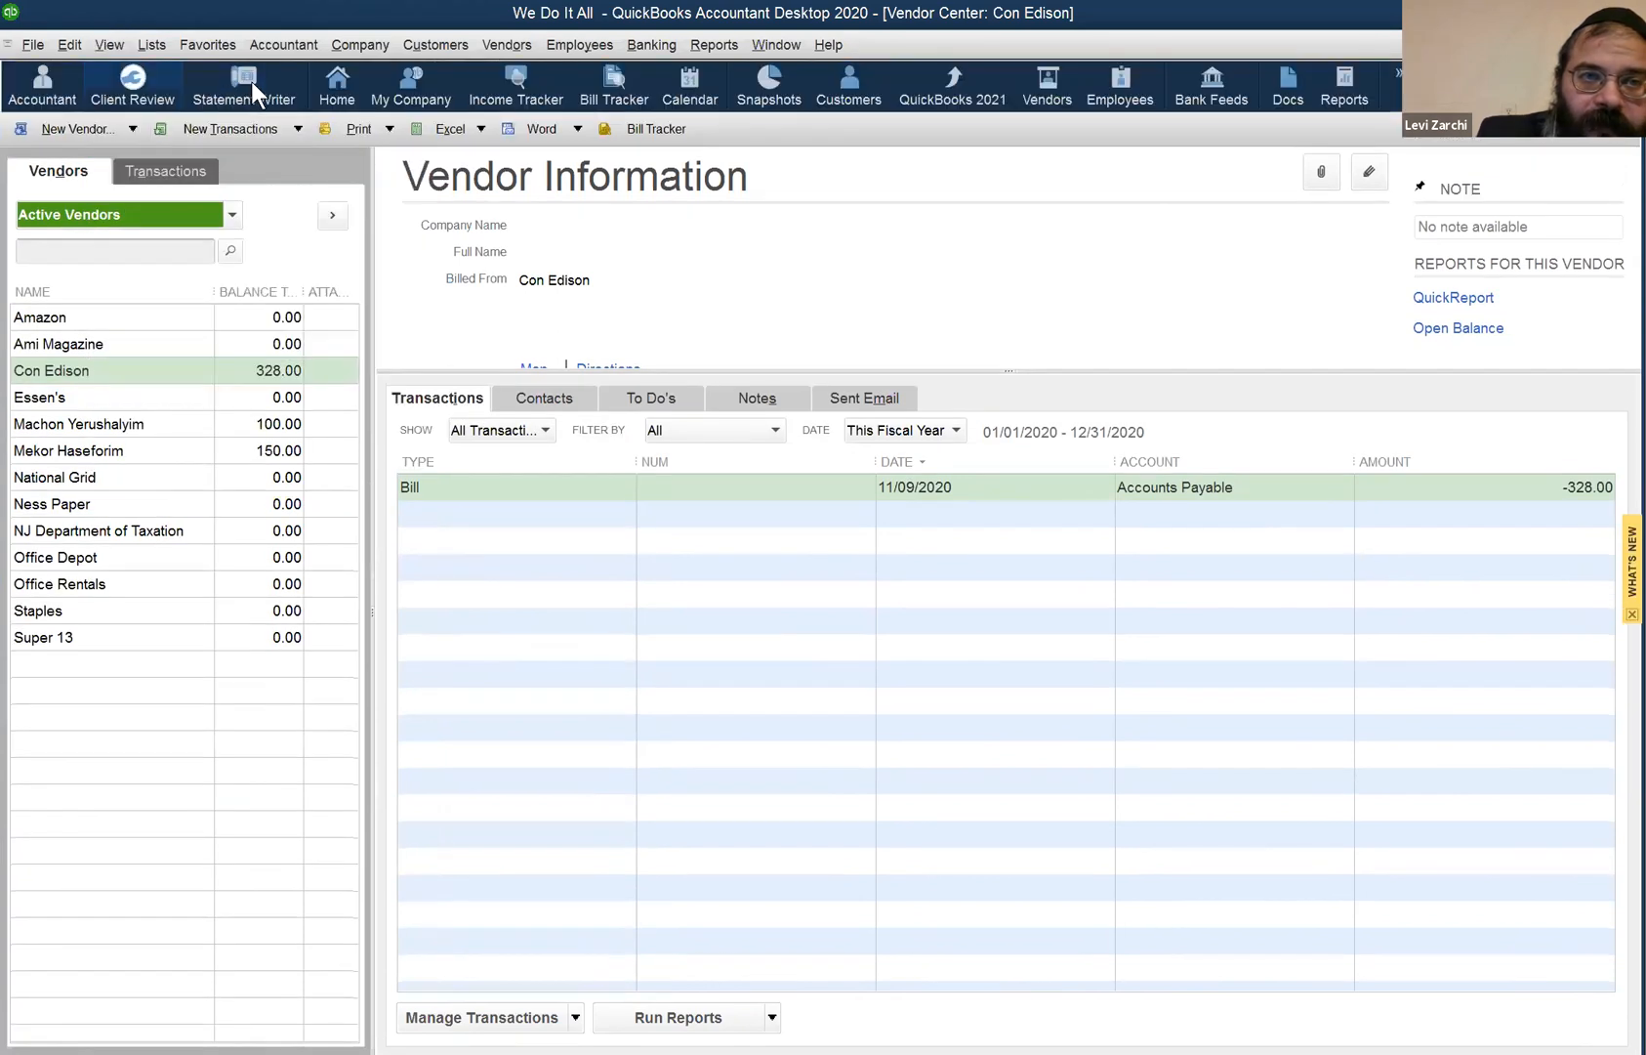
pyautogui.click(113, 44)
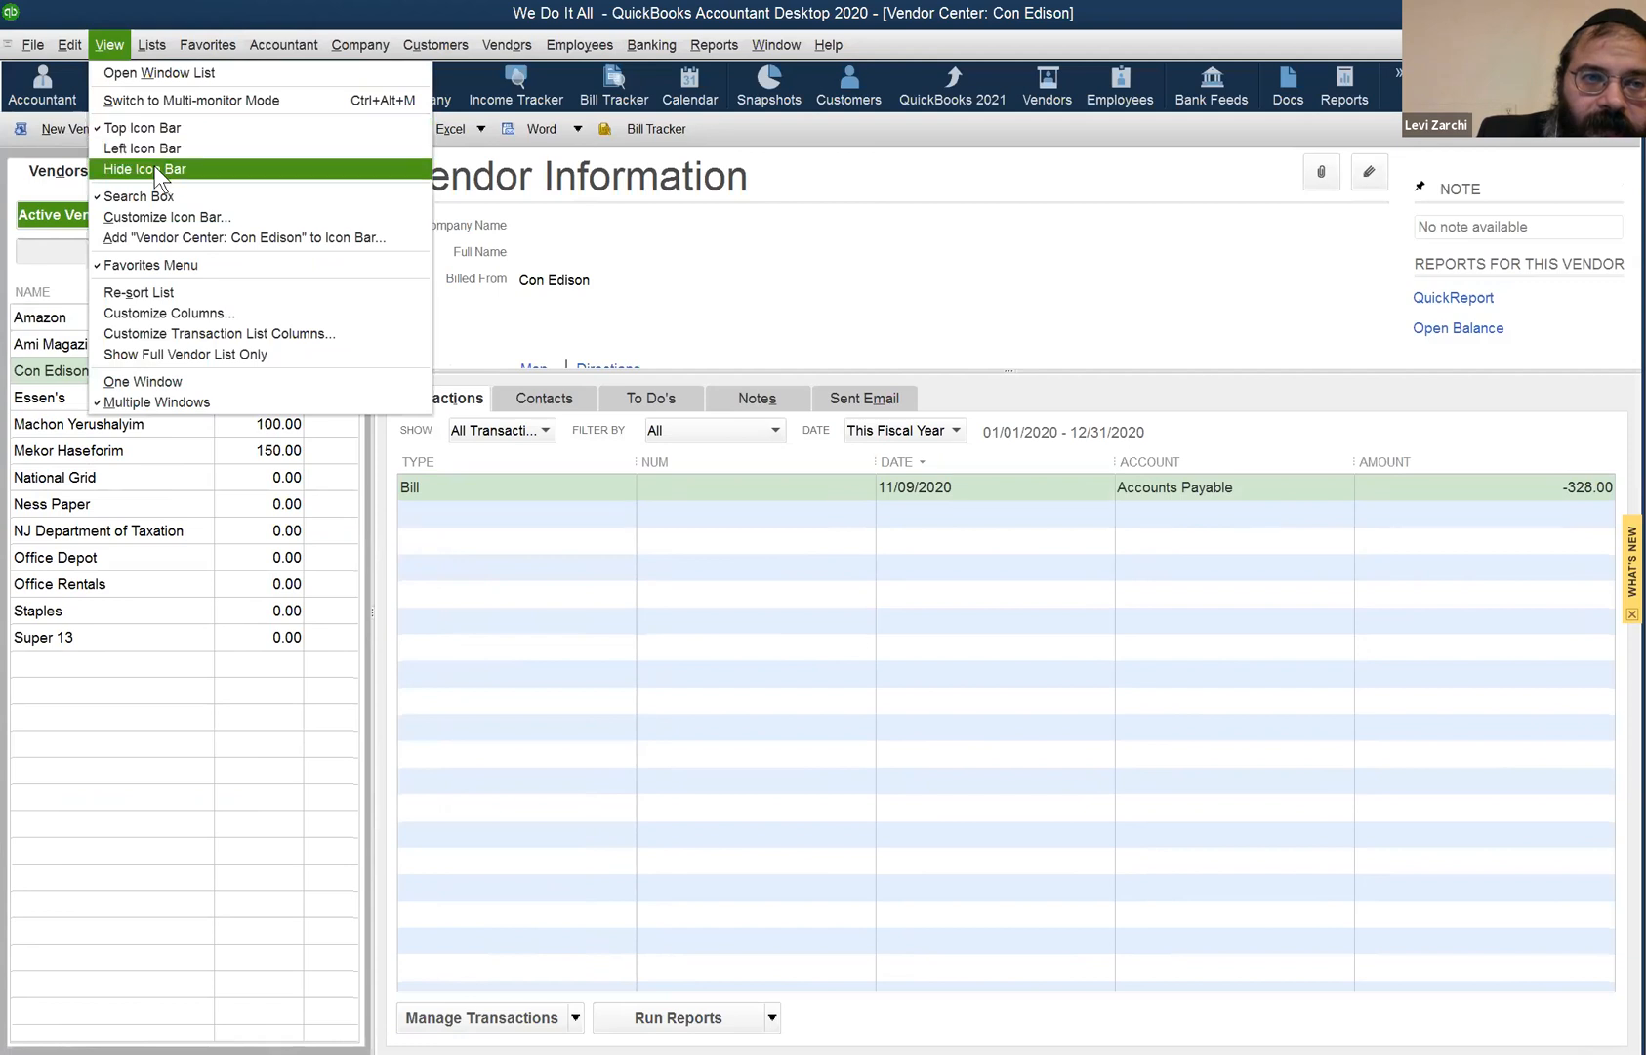
pyautogui.click(154, 168)
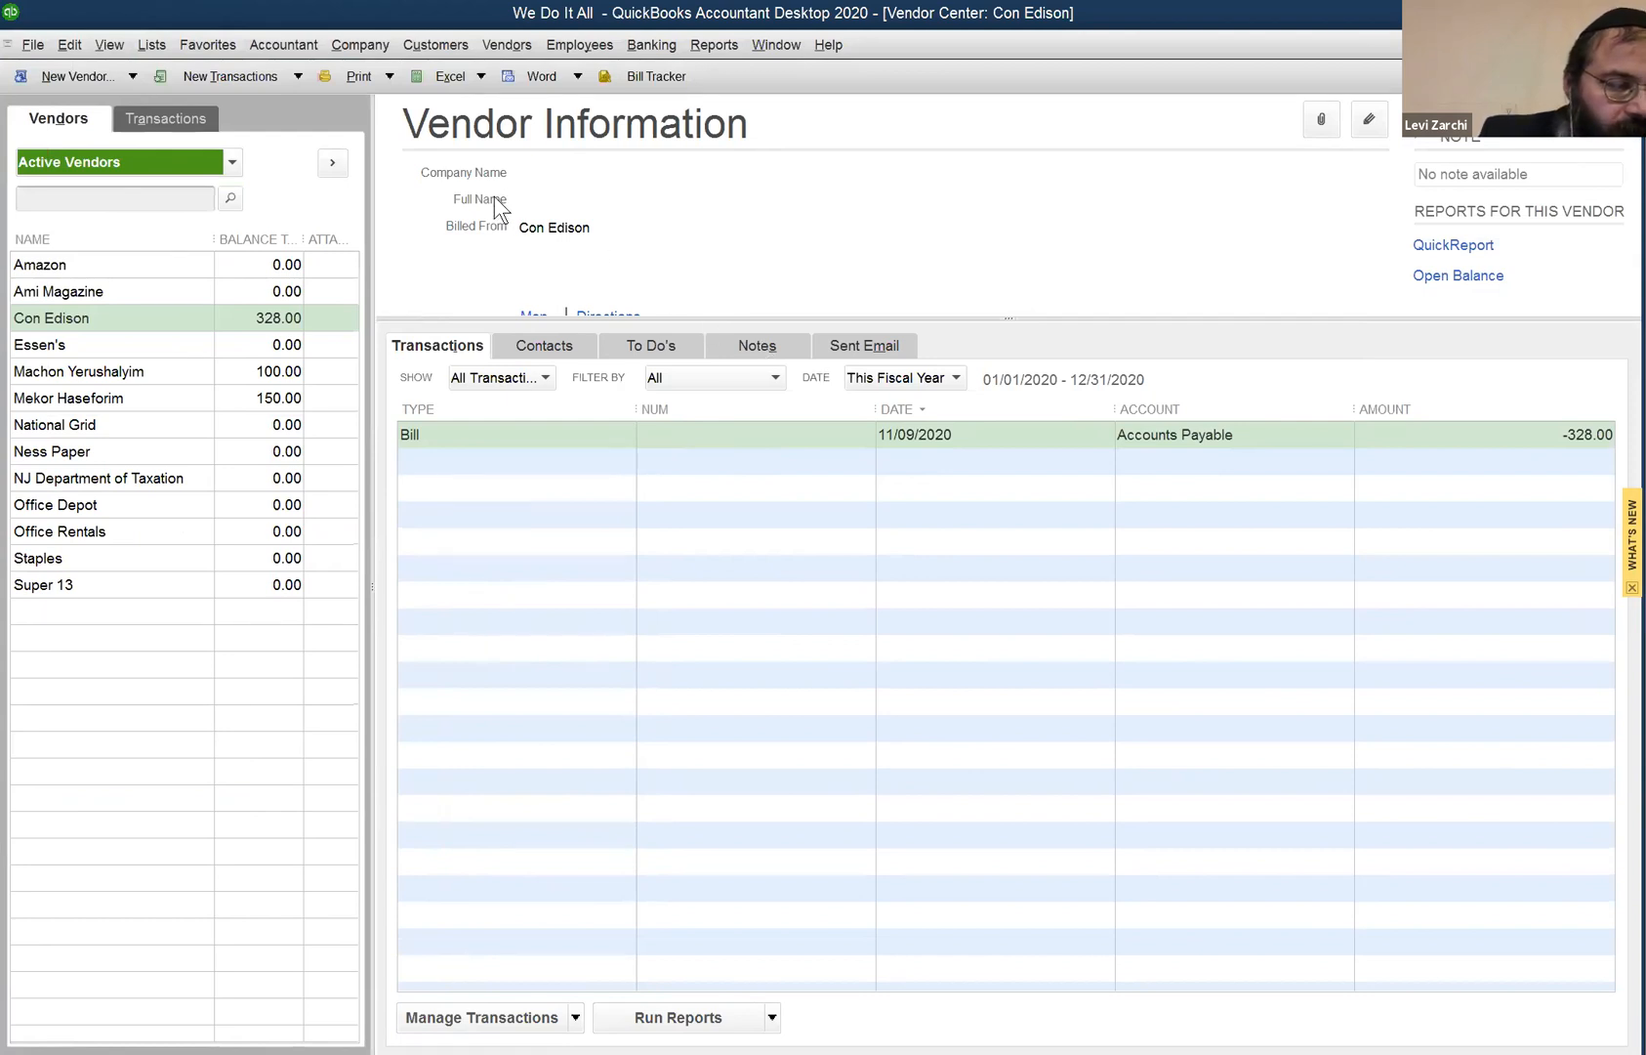
pyautogui.click(114, 44)
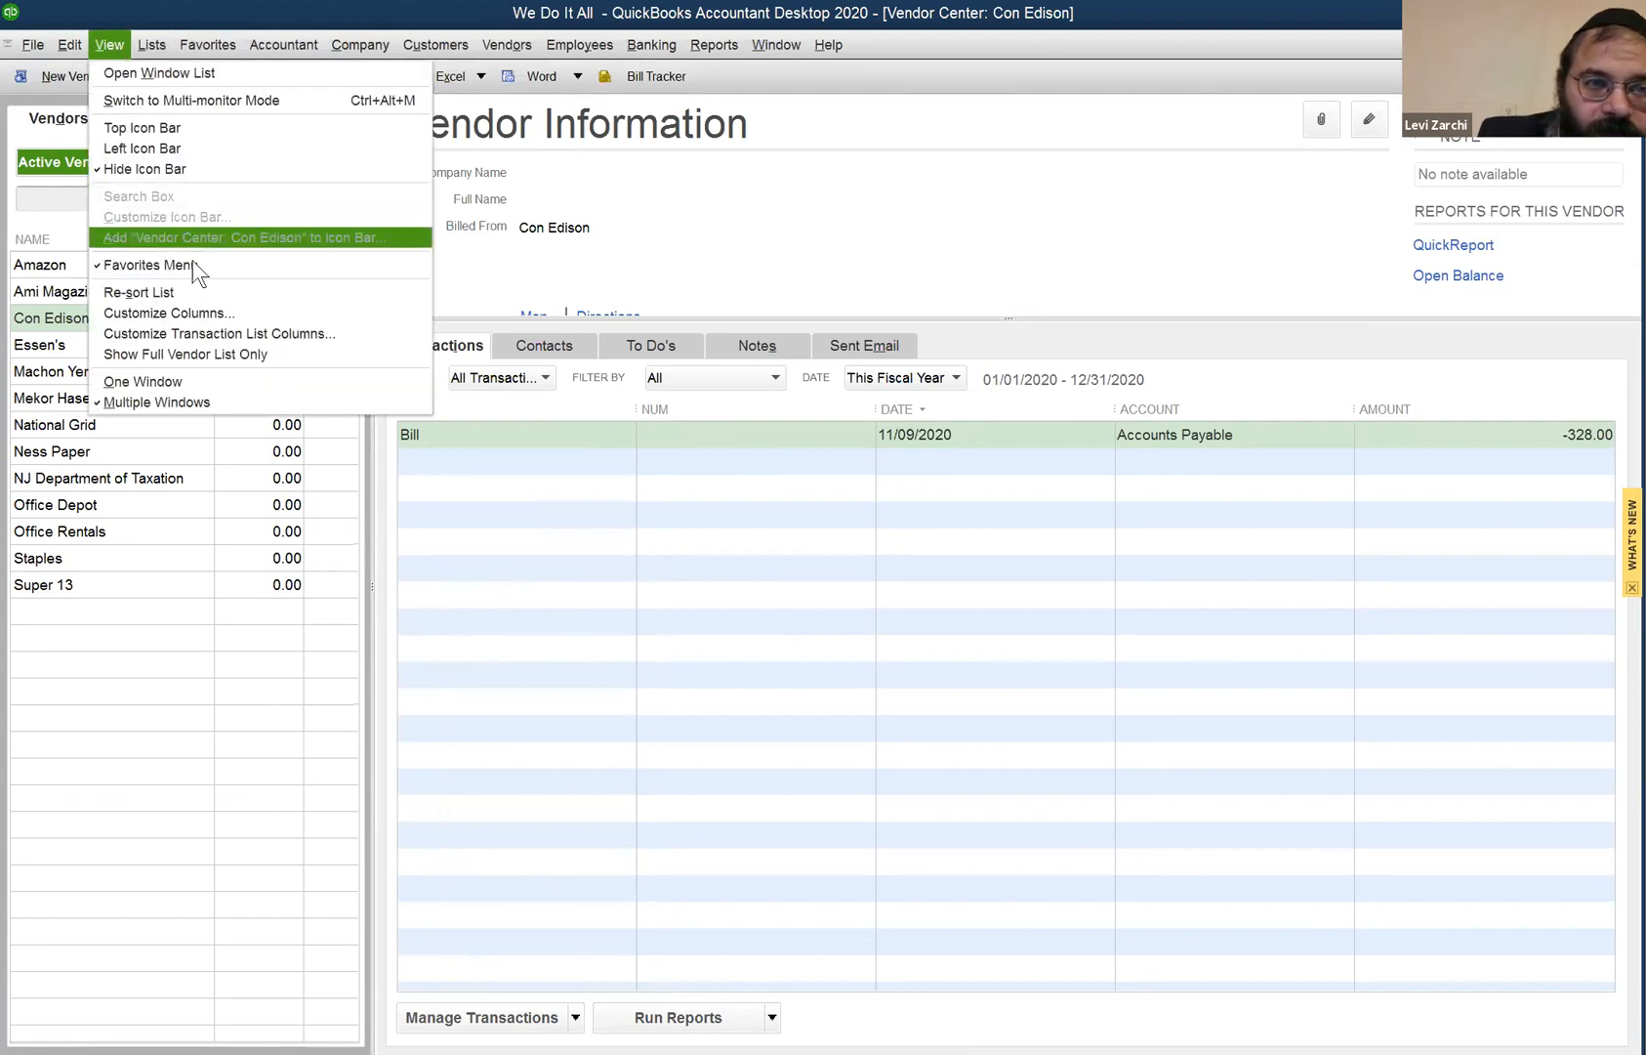
pyautogui.click(175, 127)
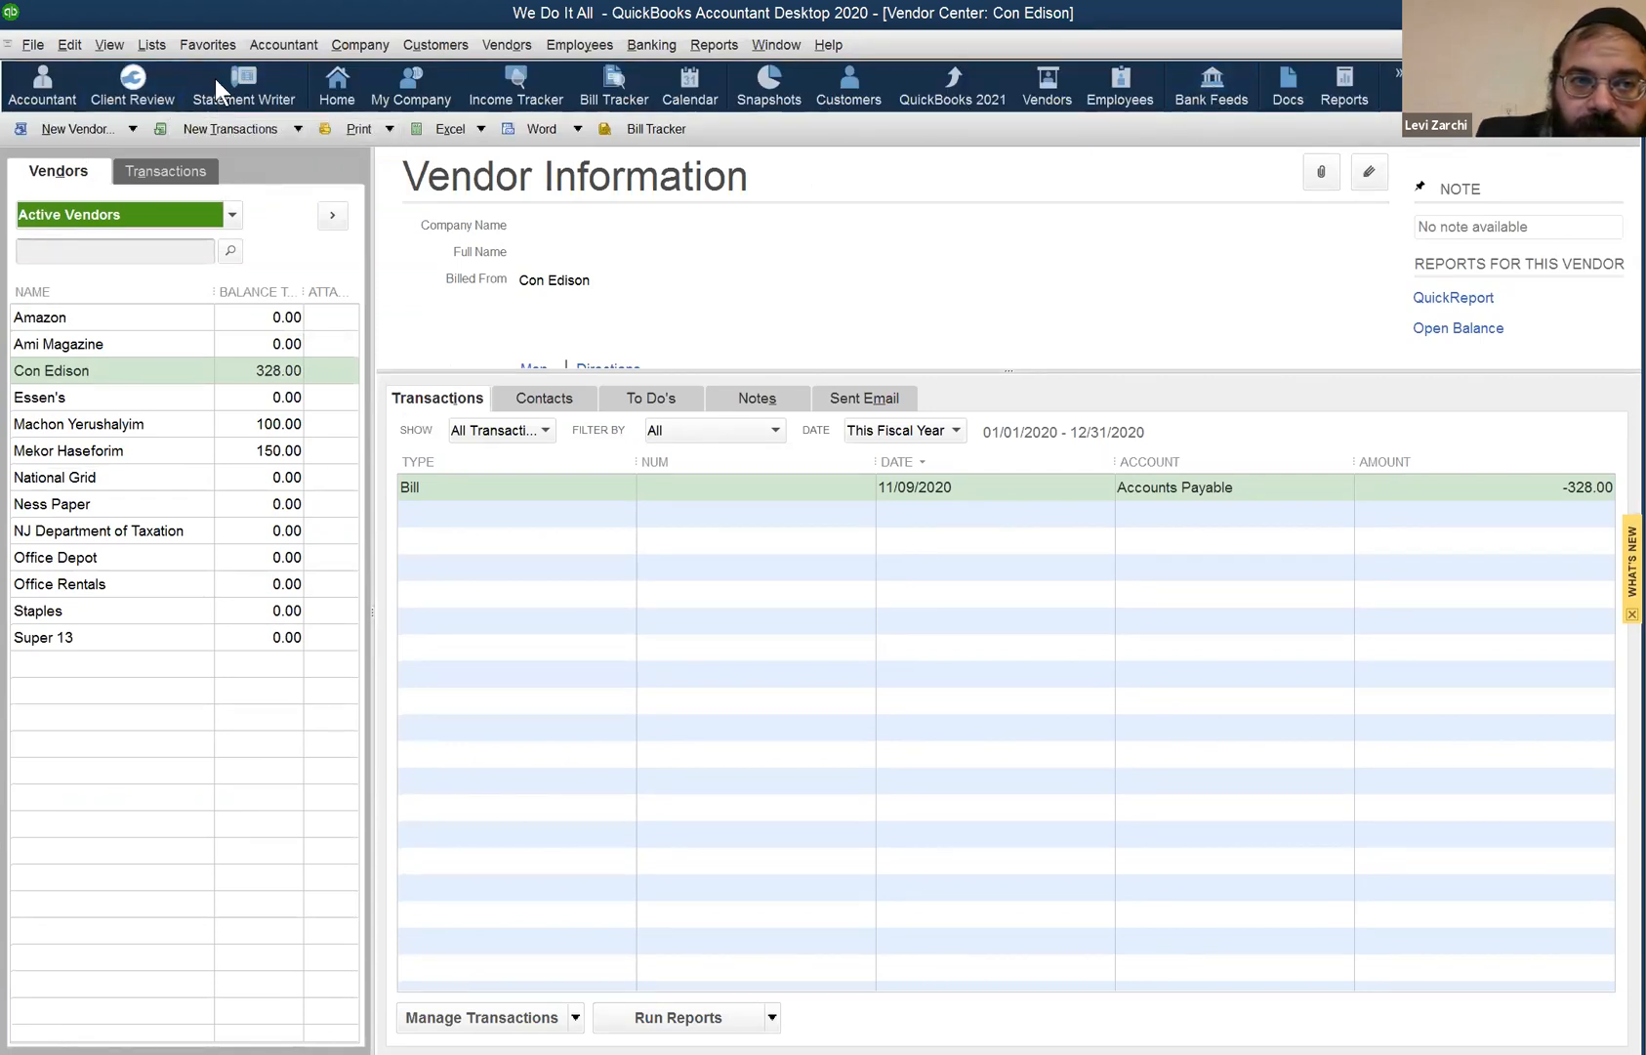
pyautogui.click(1398, 73)
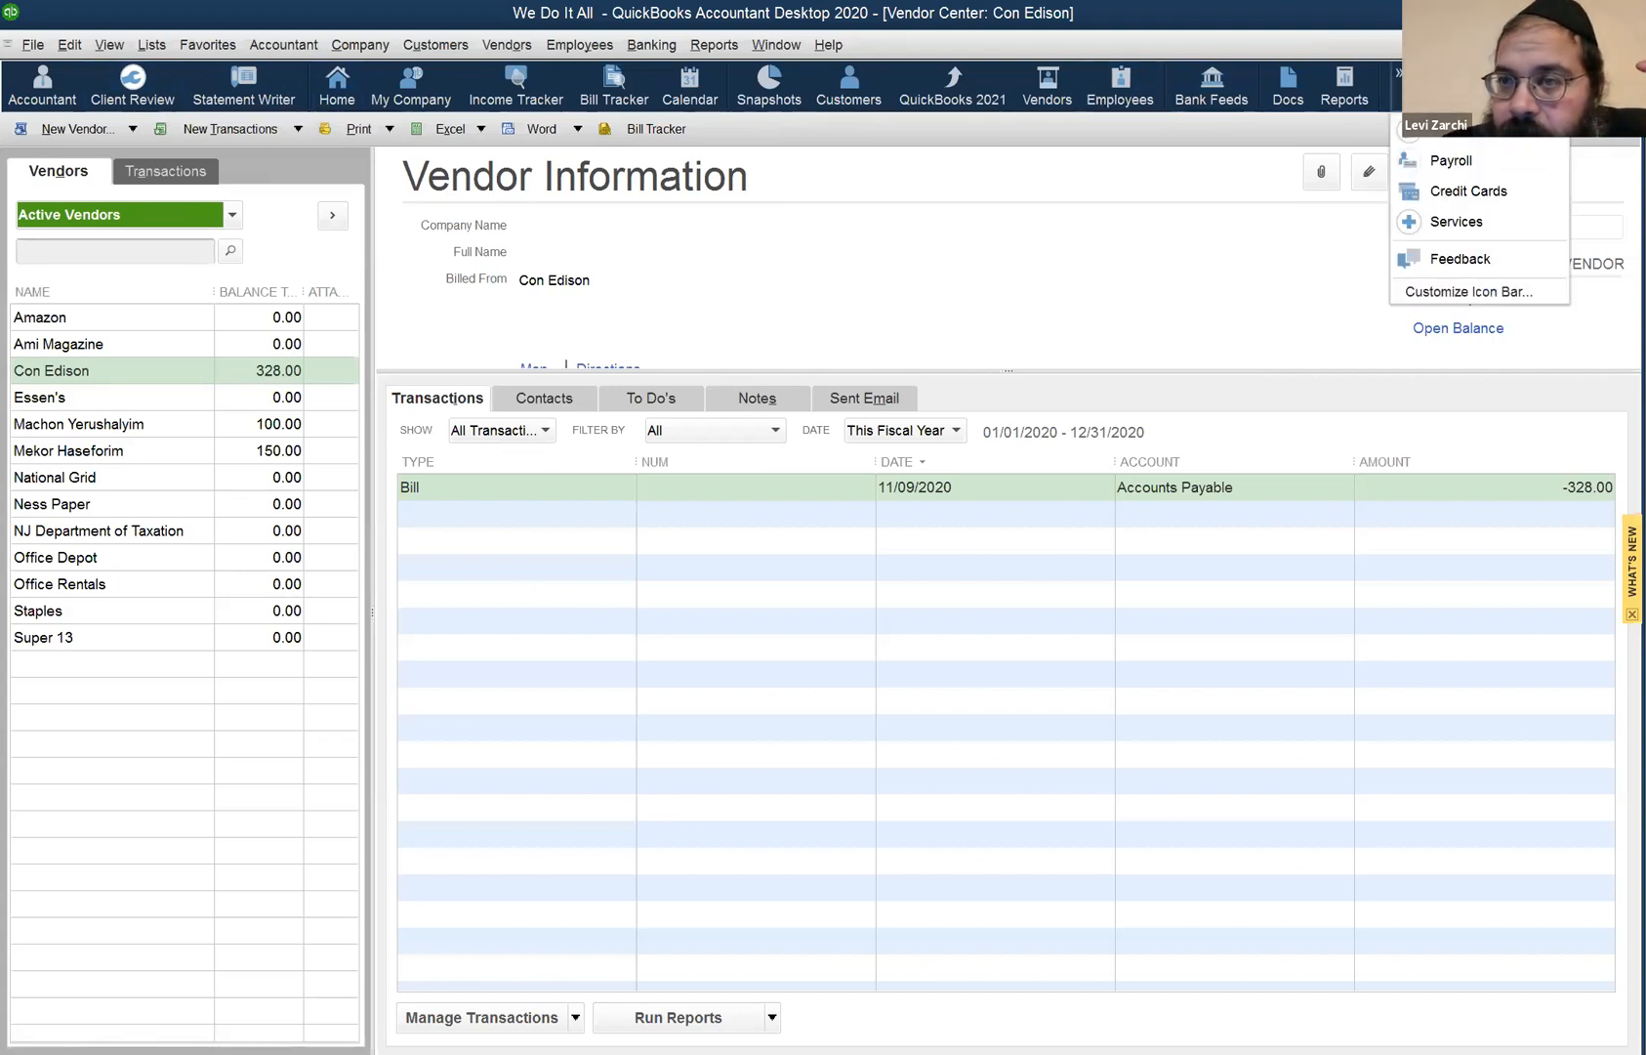
pyautogui.click(1454, 289)
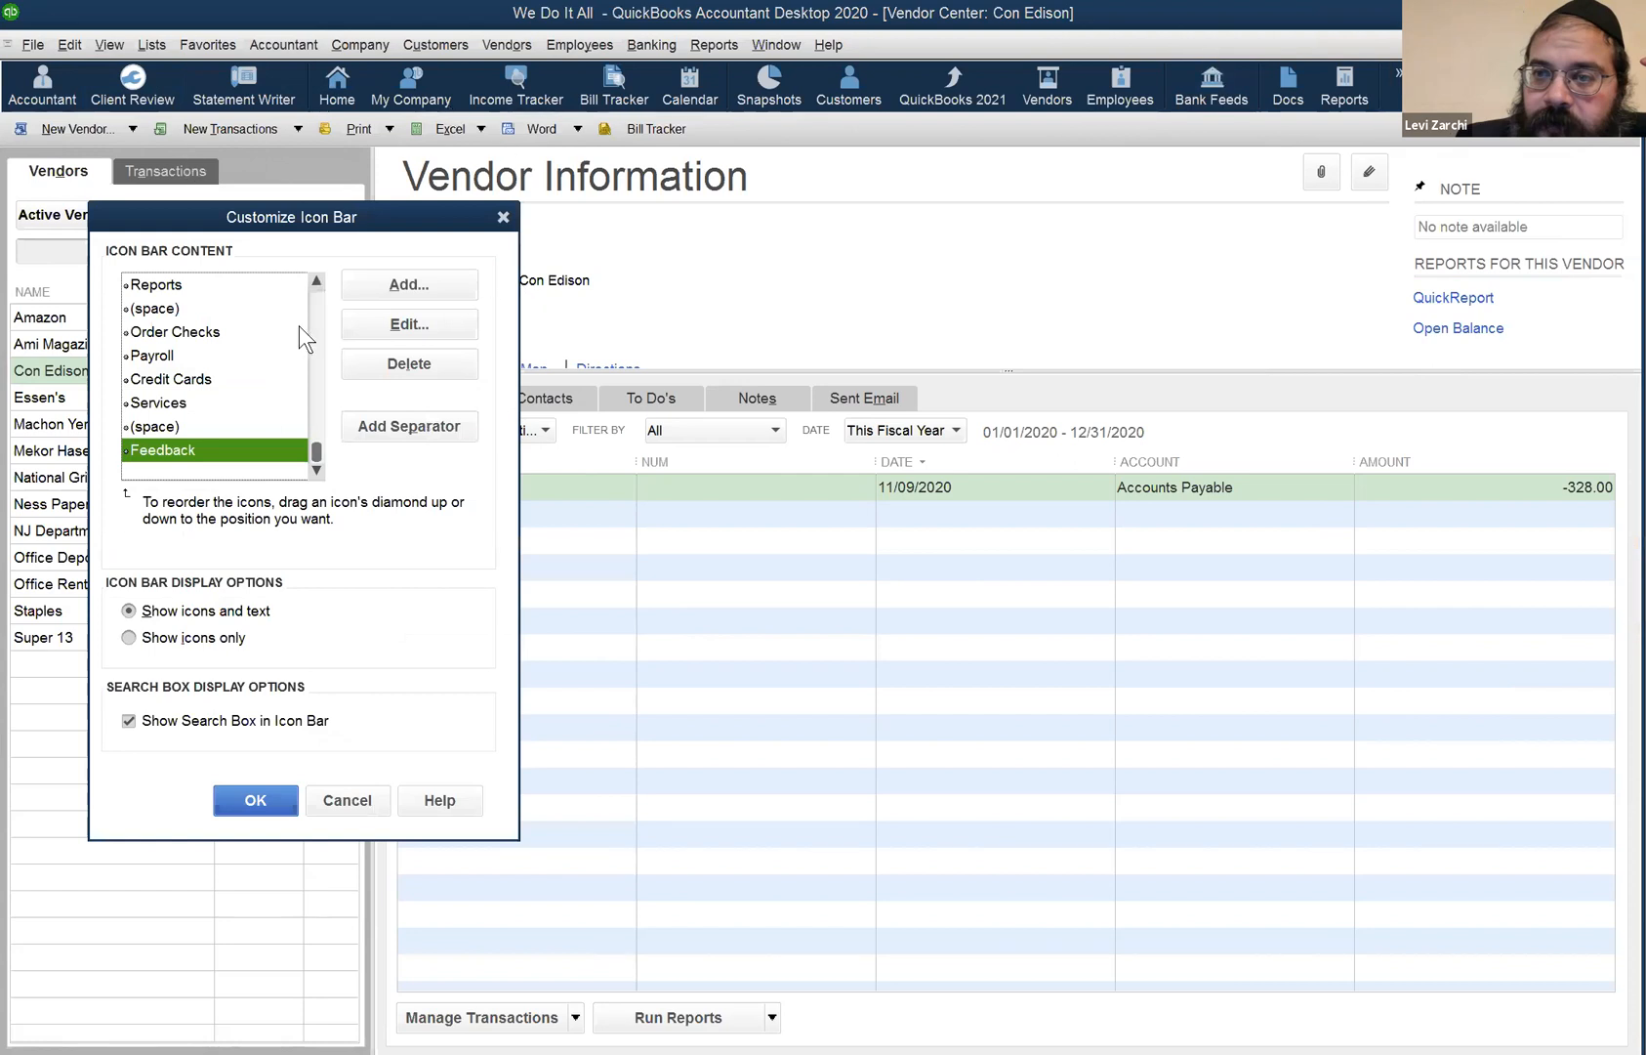
pyautogui.scroll(10, 263, 351)
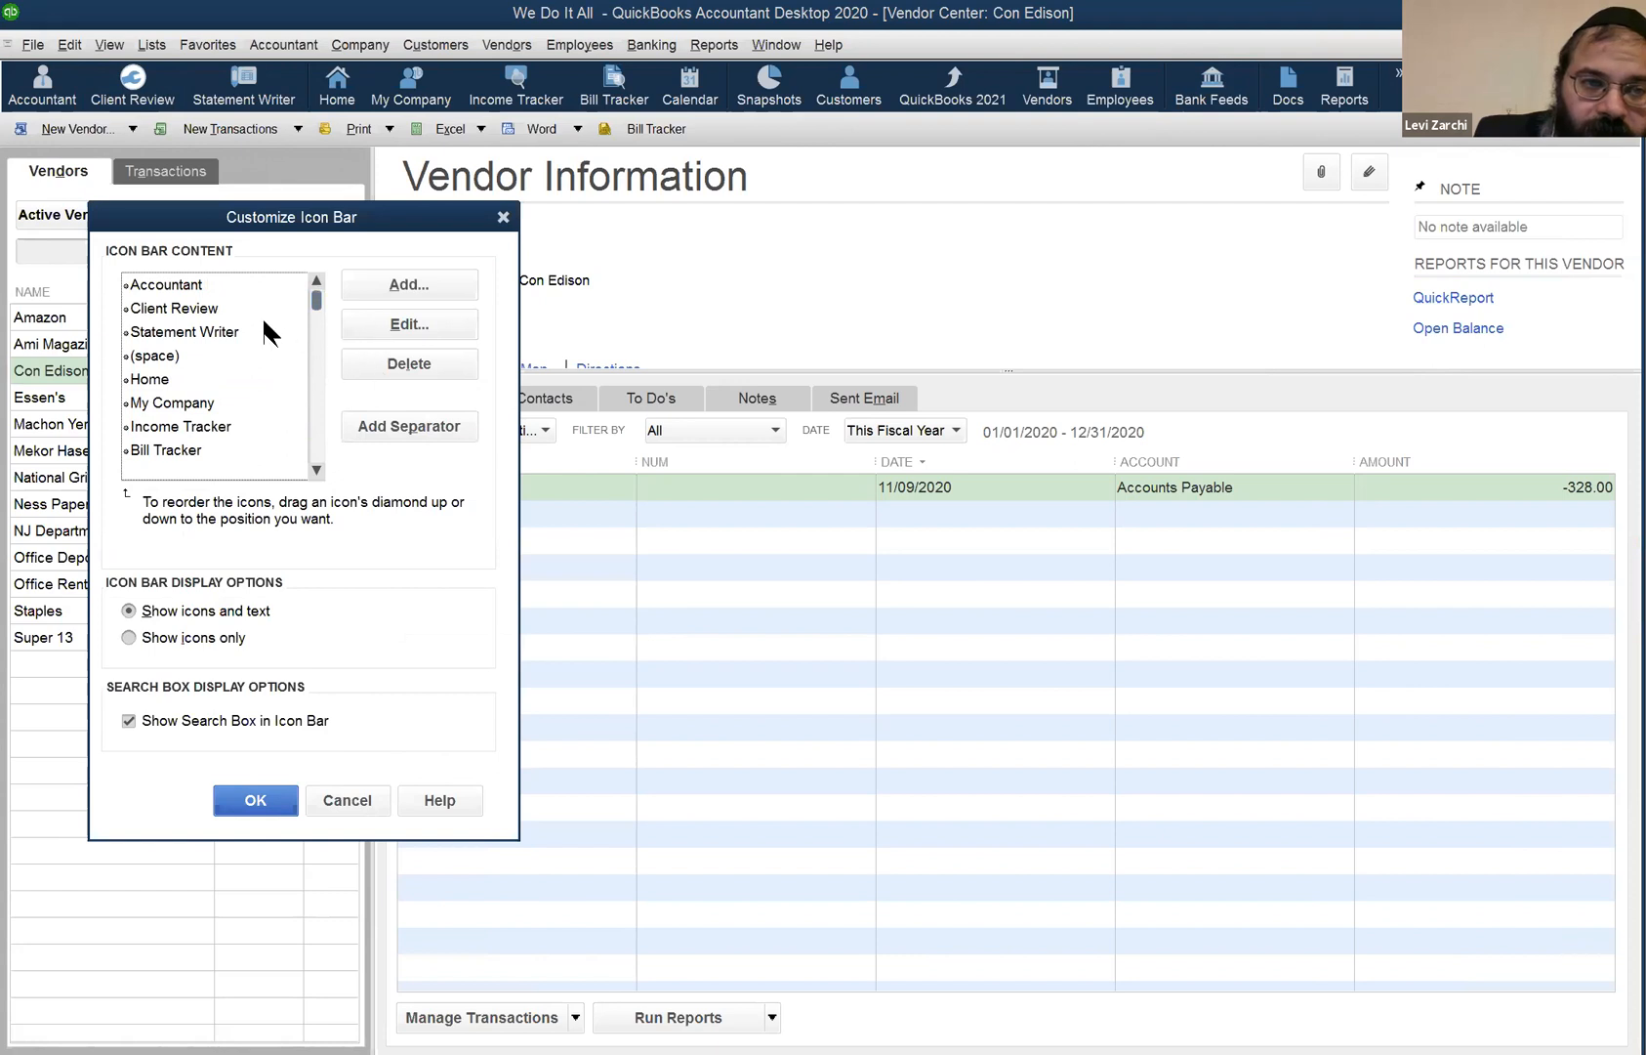
pyautogui.click(361, 794)
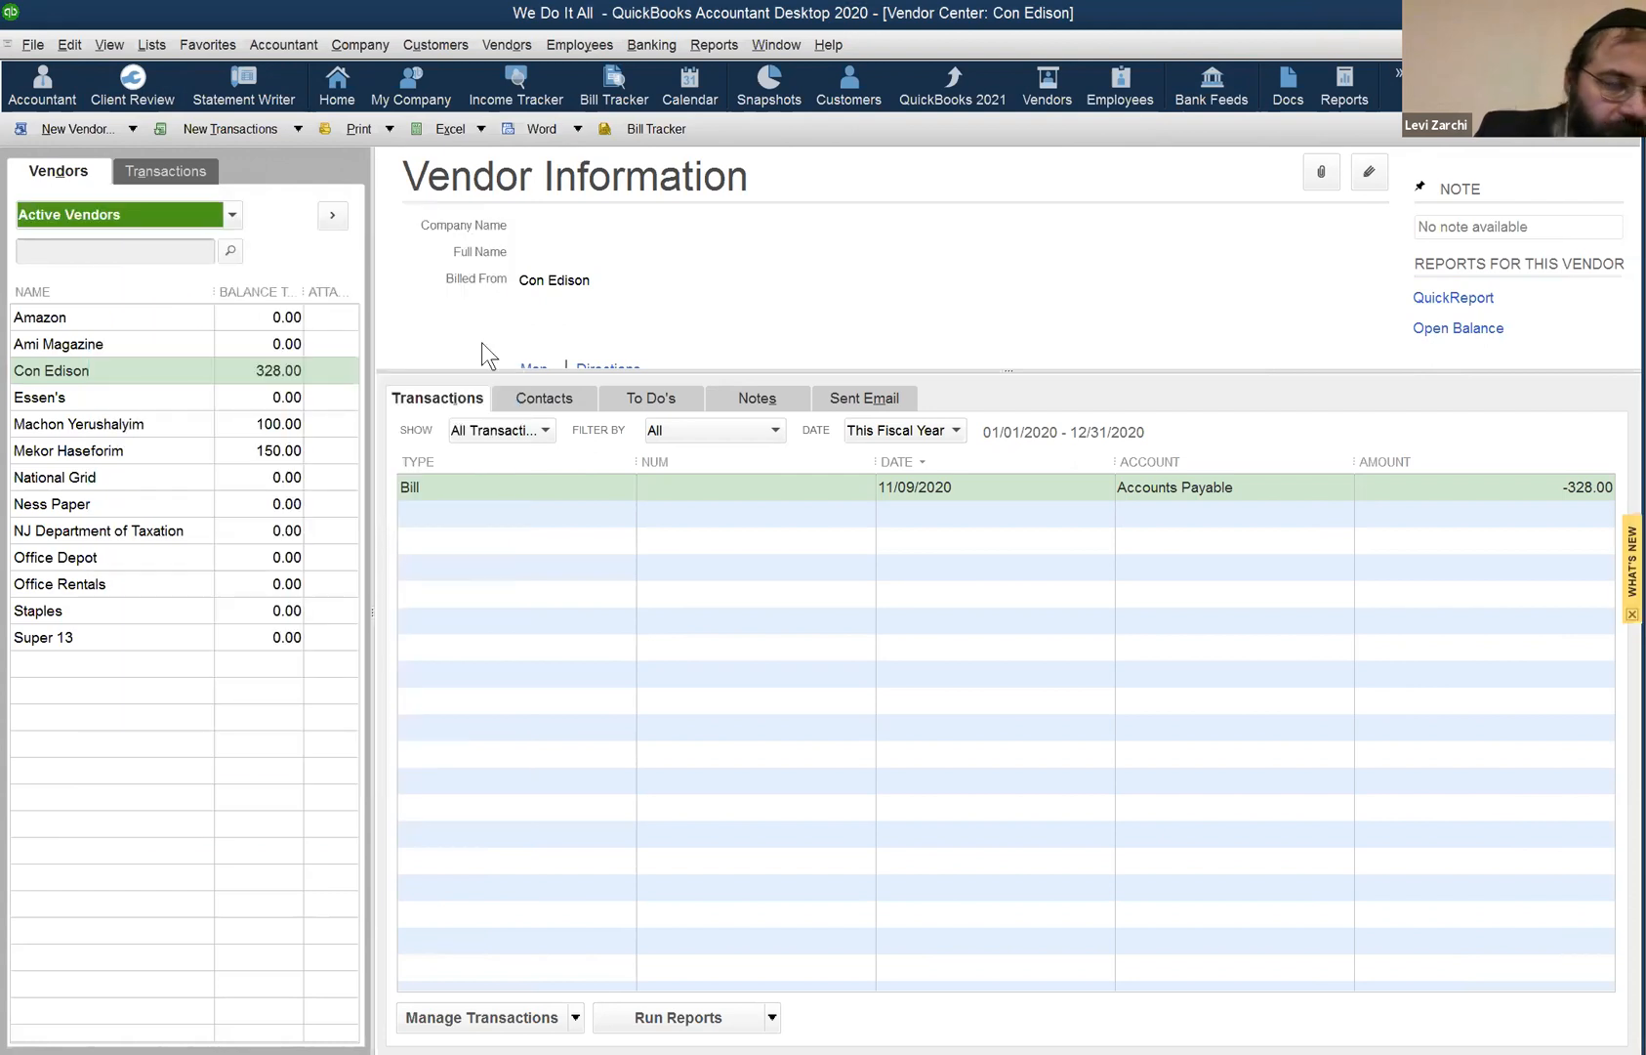
# - Check the open-window list, then close all windows without memorizing the comparison report
pyautogui.click(778, 50)
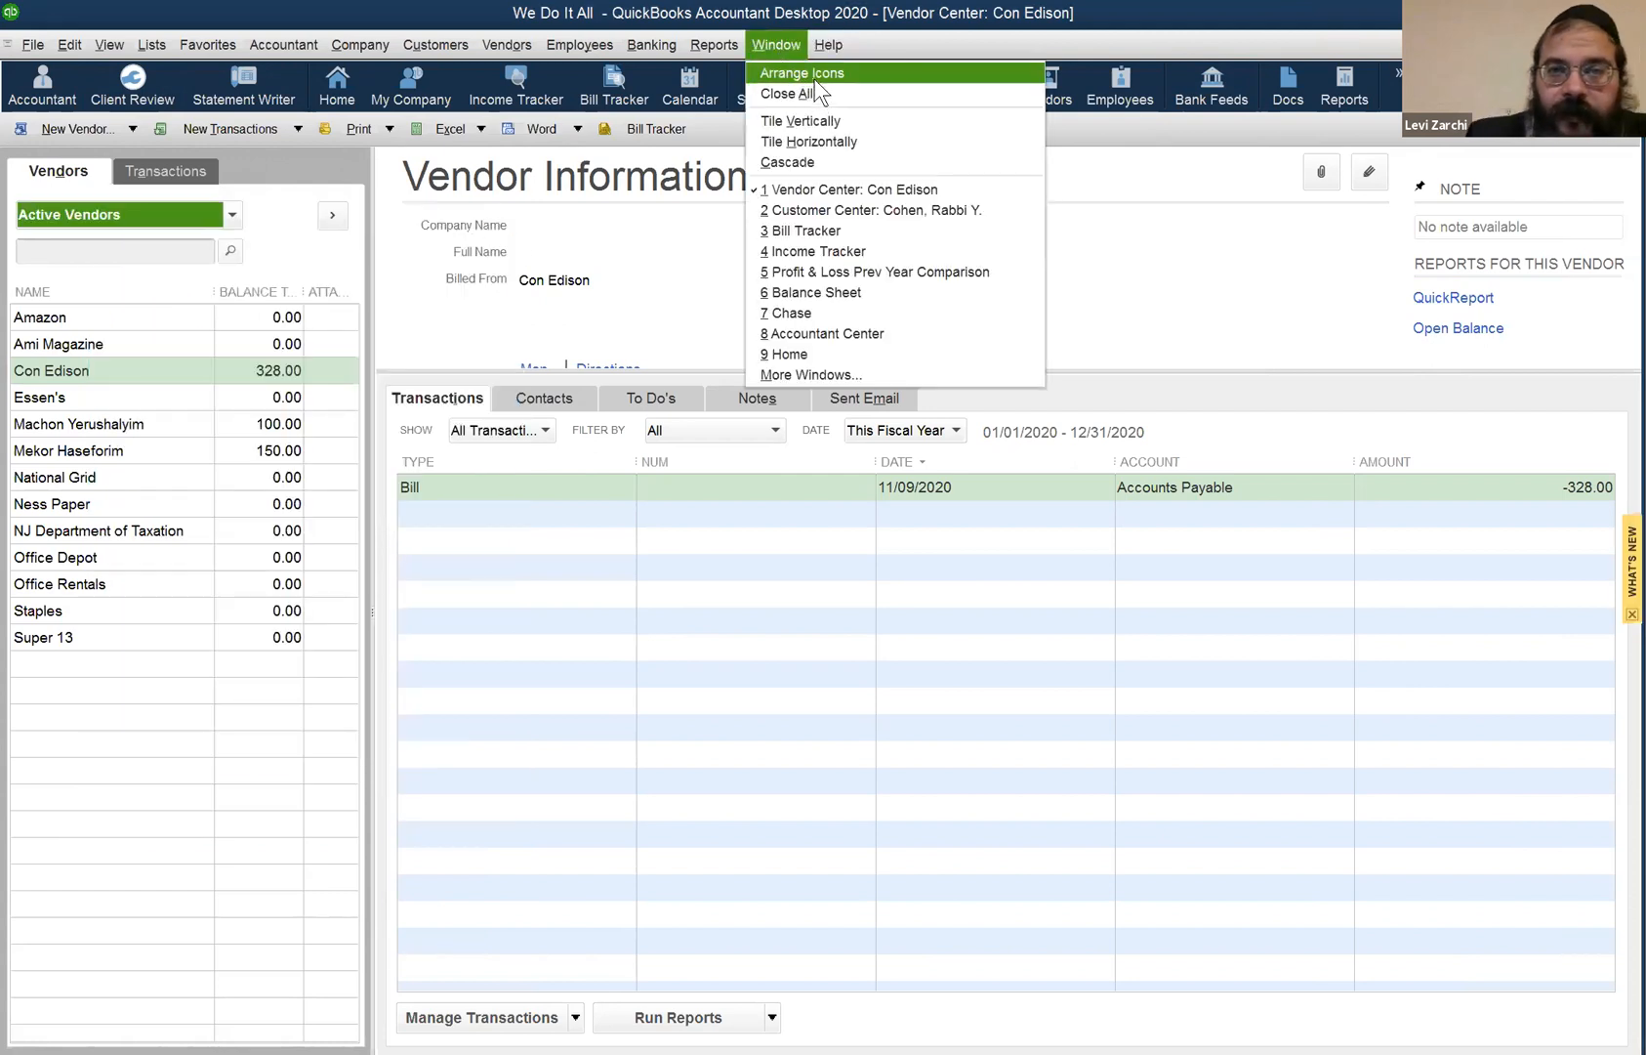
pyautogui.click(843, 380)
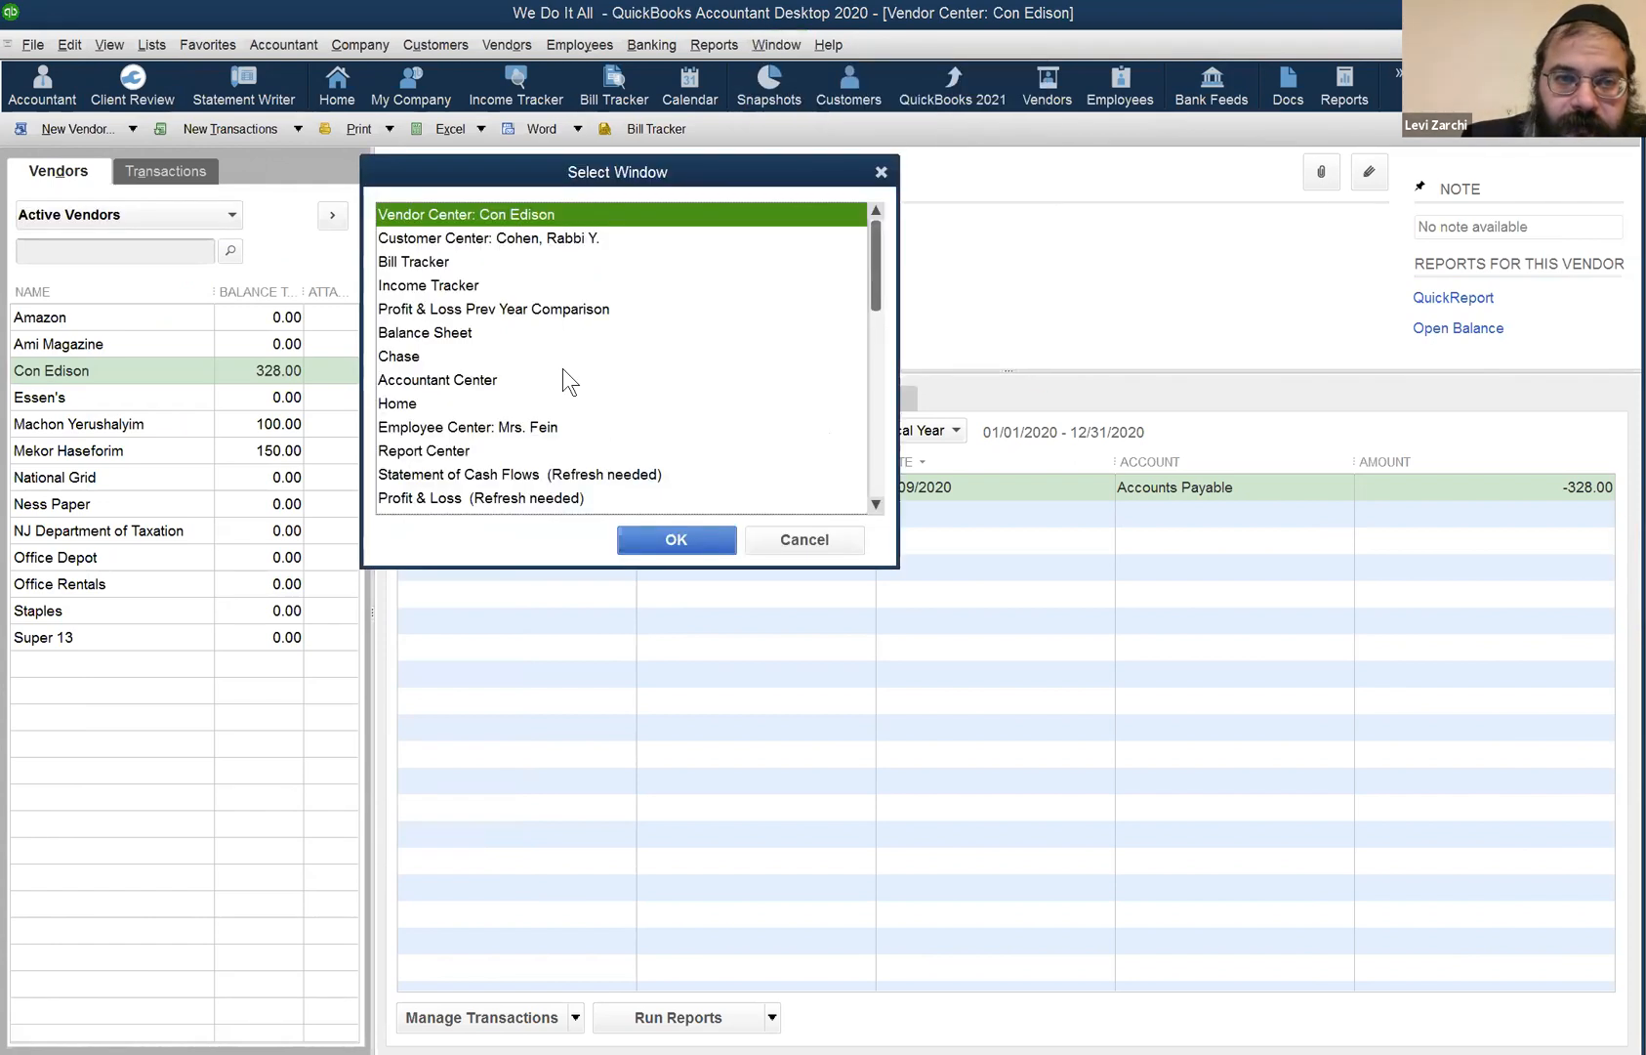
pyautogui.click(830, 545)
pyautogui.click(766, 48)
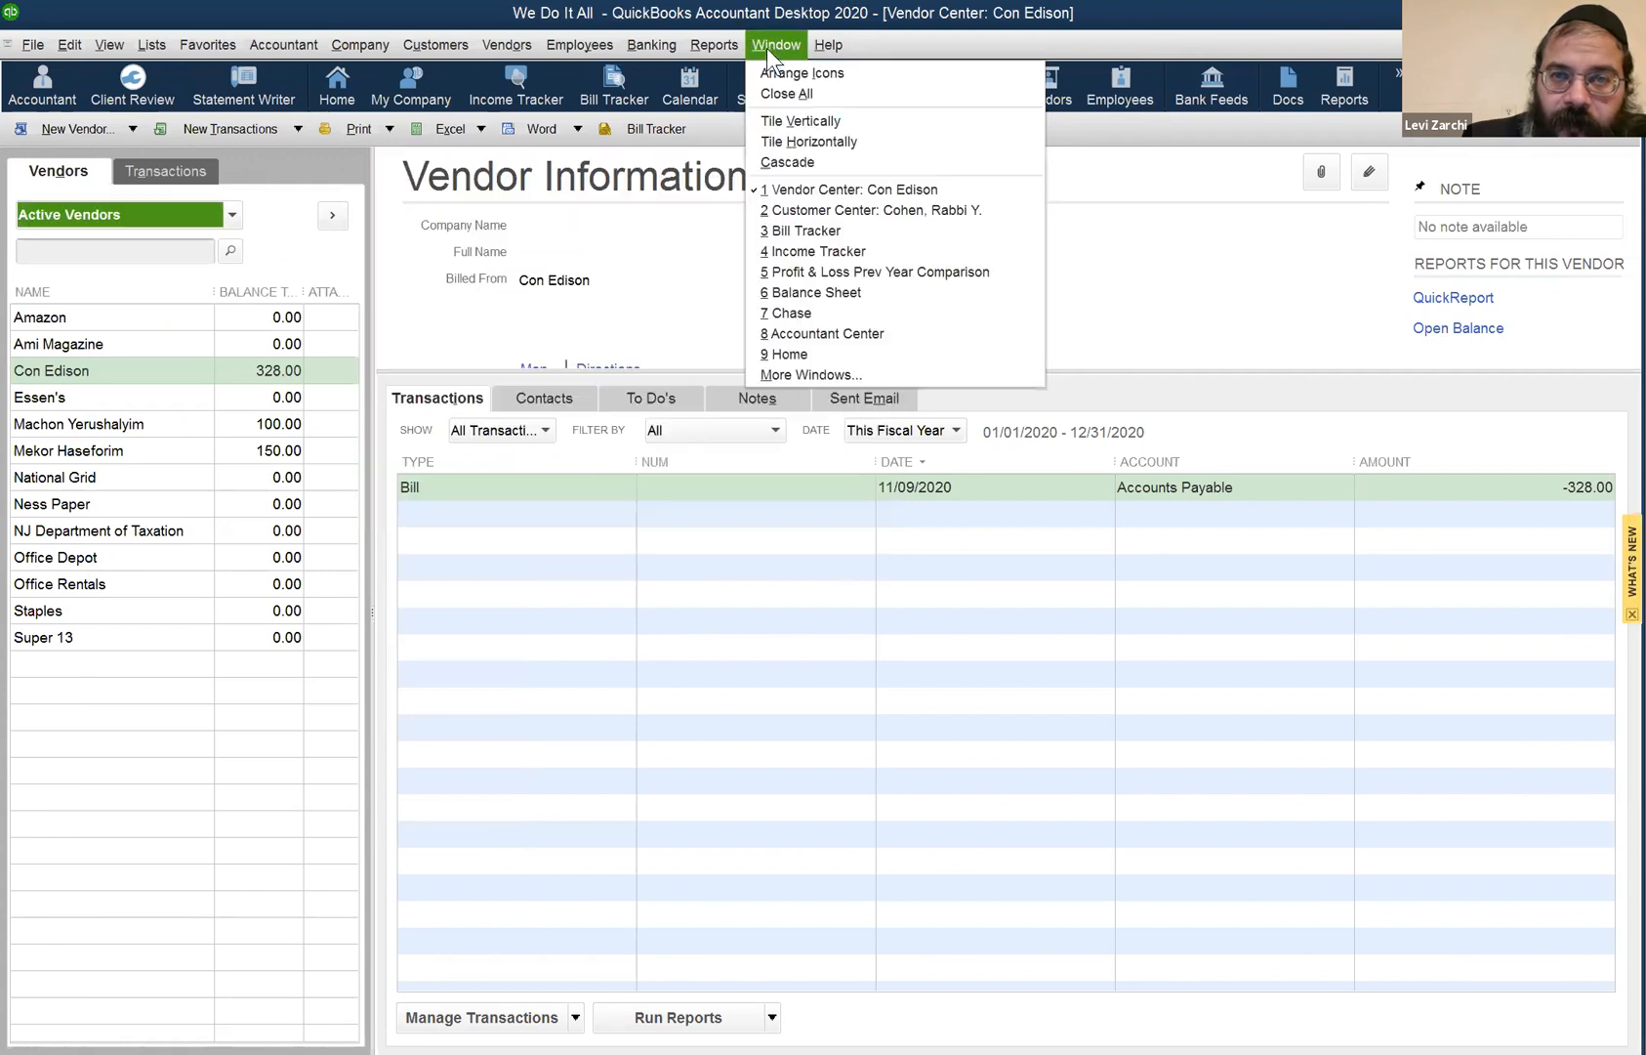
pyautogui.click(813, 96)
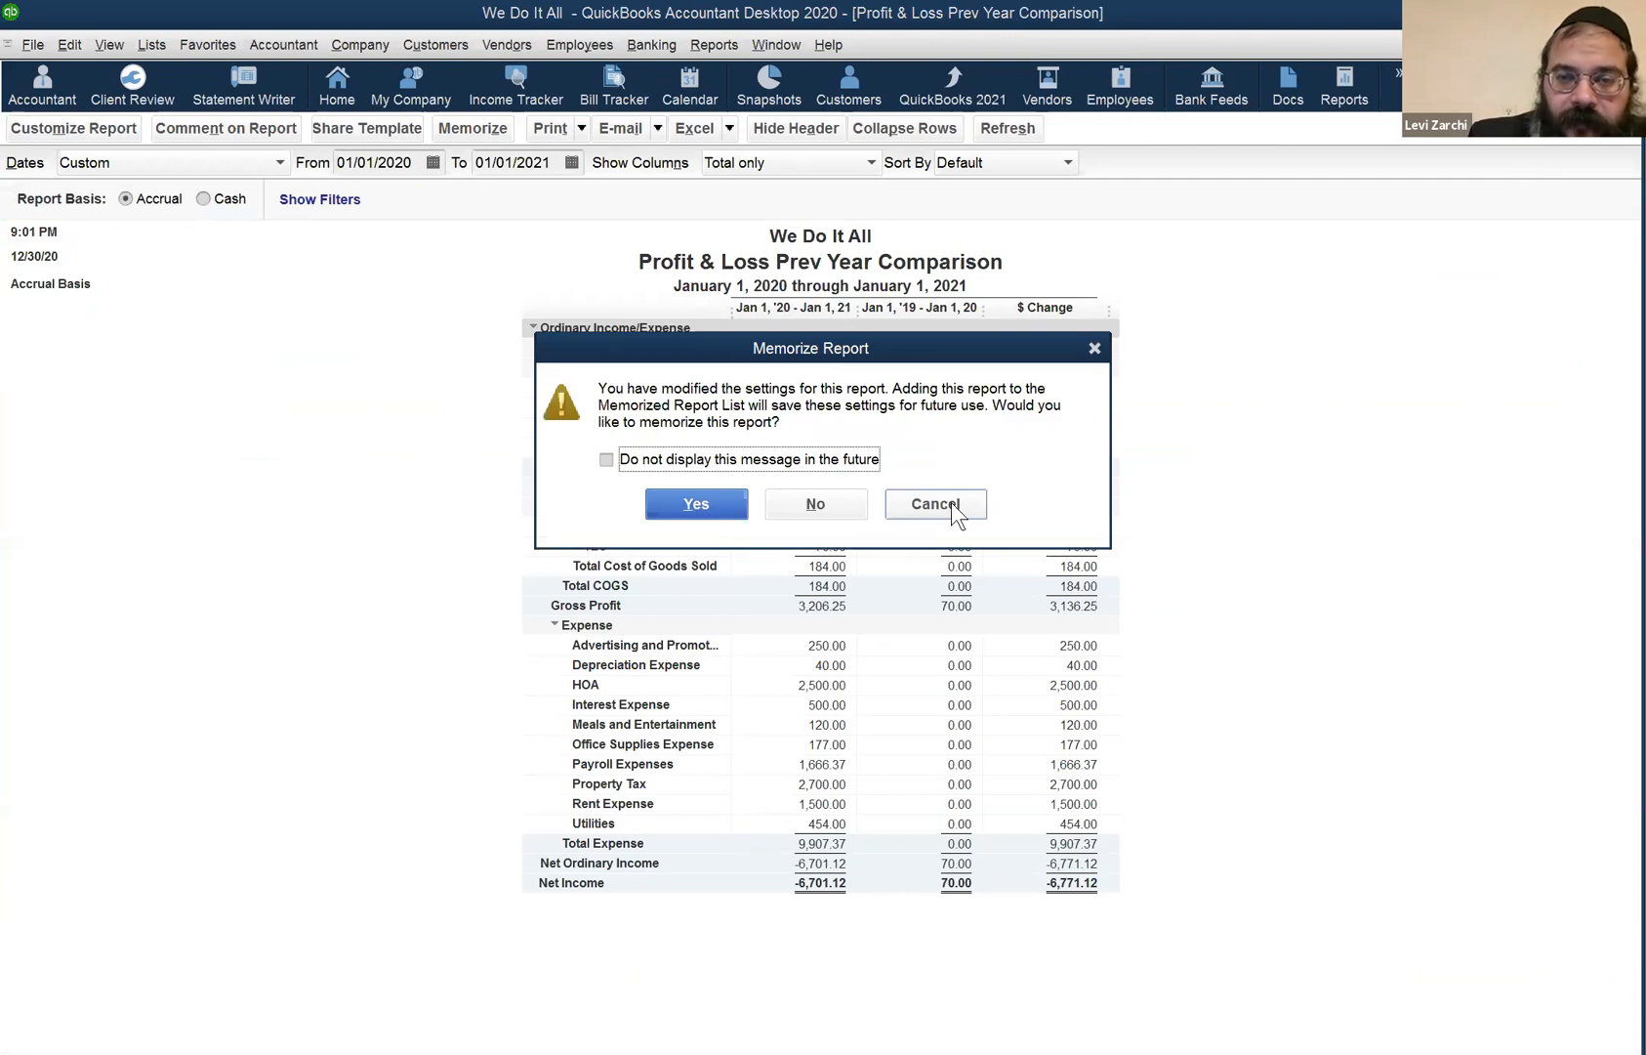
pyautogui.click(952, 506)
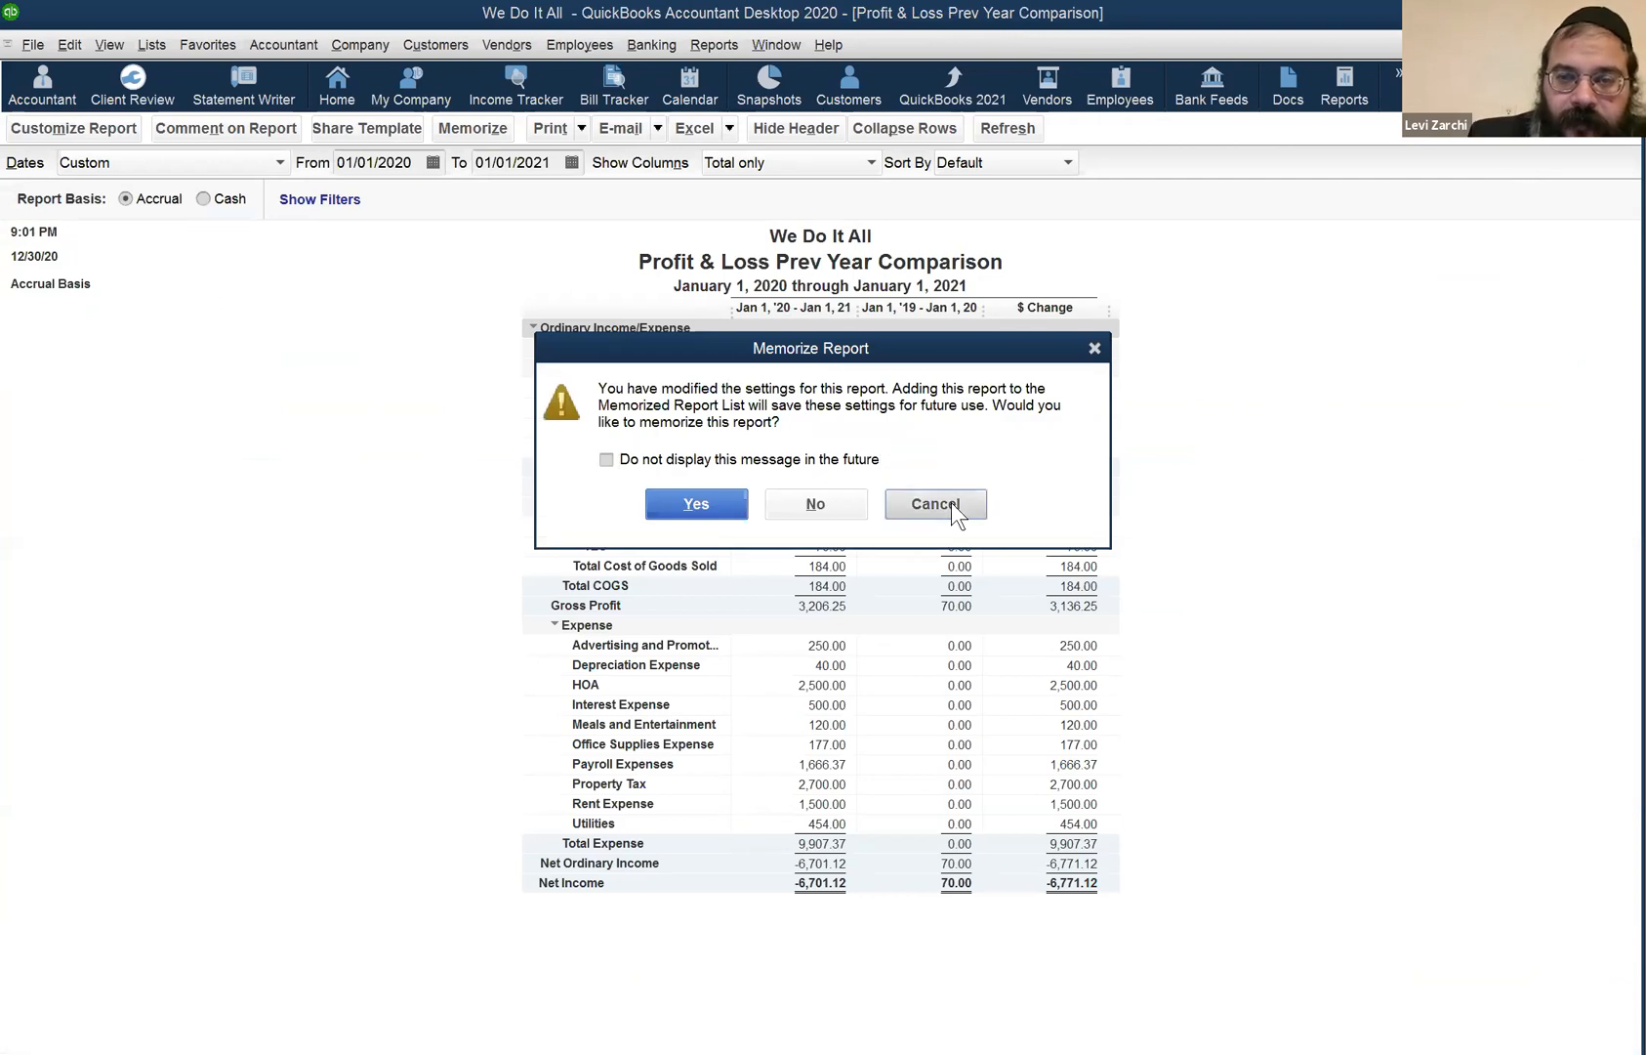
# - Bring the Profit & Loss report forward from the Window menu and refresh it
pyautogui.click(781, 46)
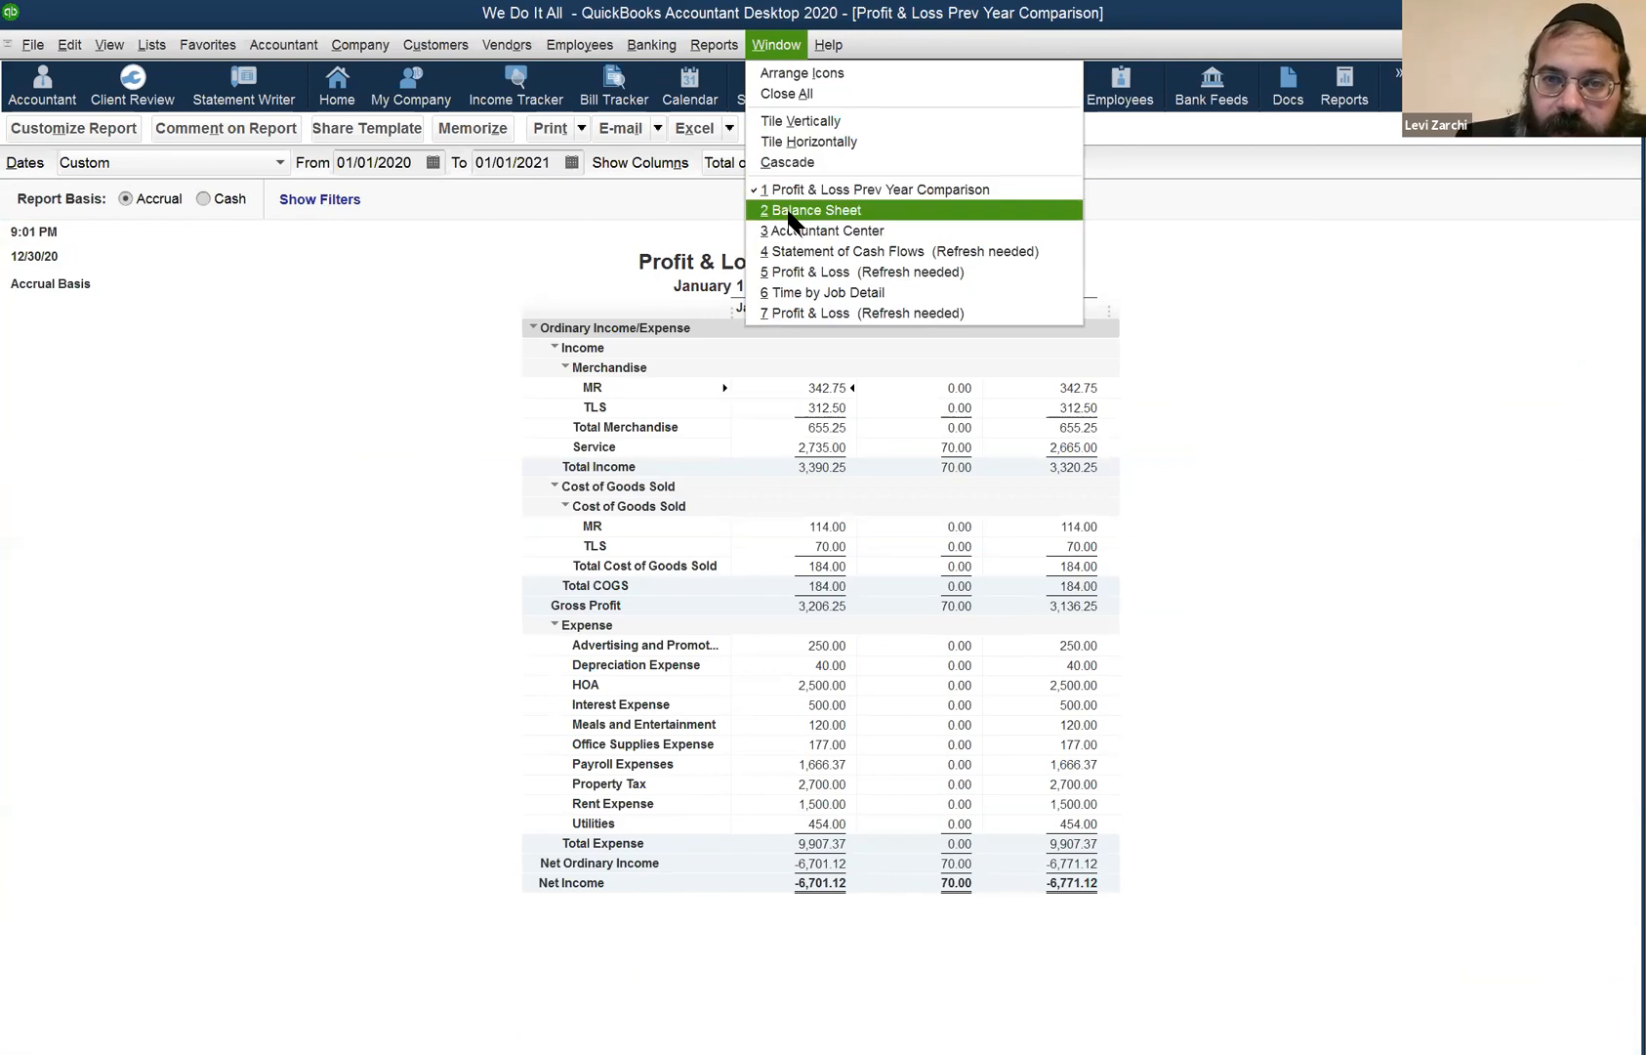
pyautogui.click(801, 313)
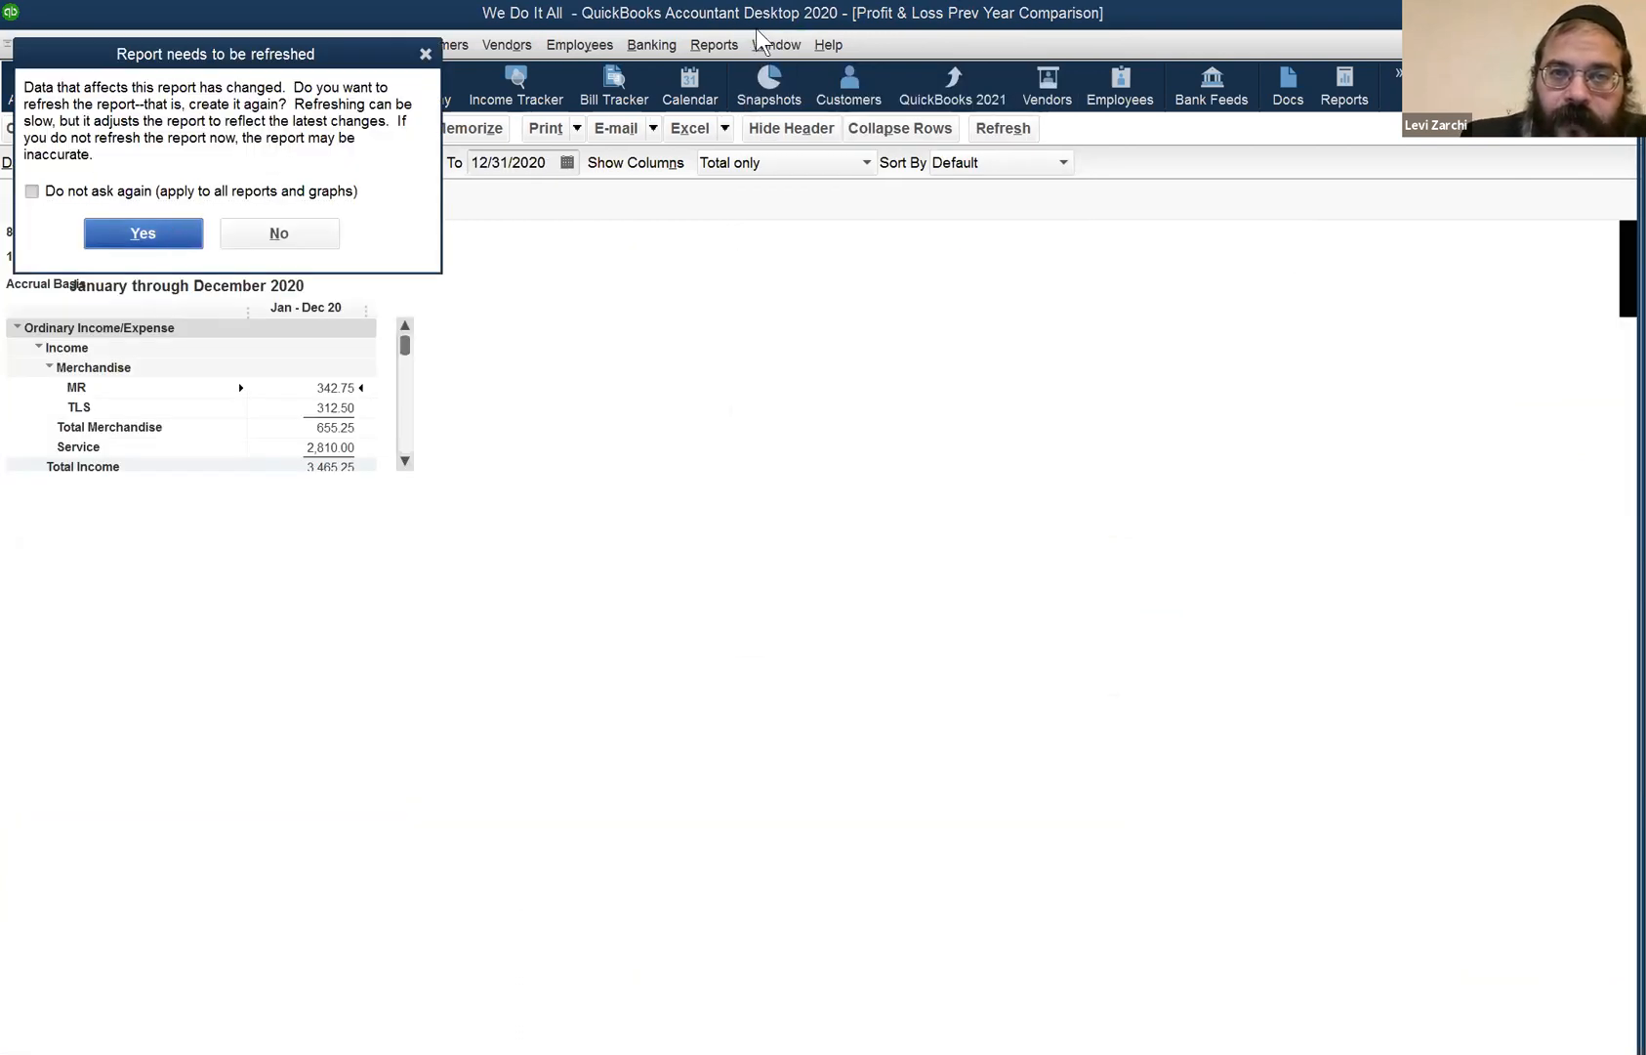
pyautogui.press('Return')
pyautogui.click(774, 57)
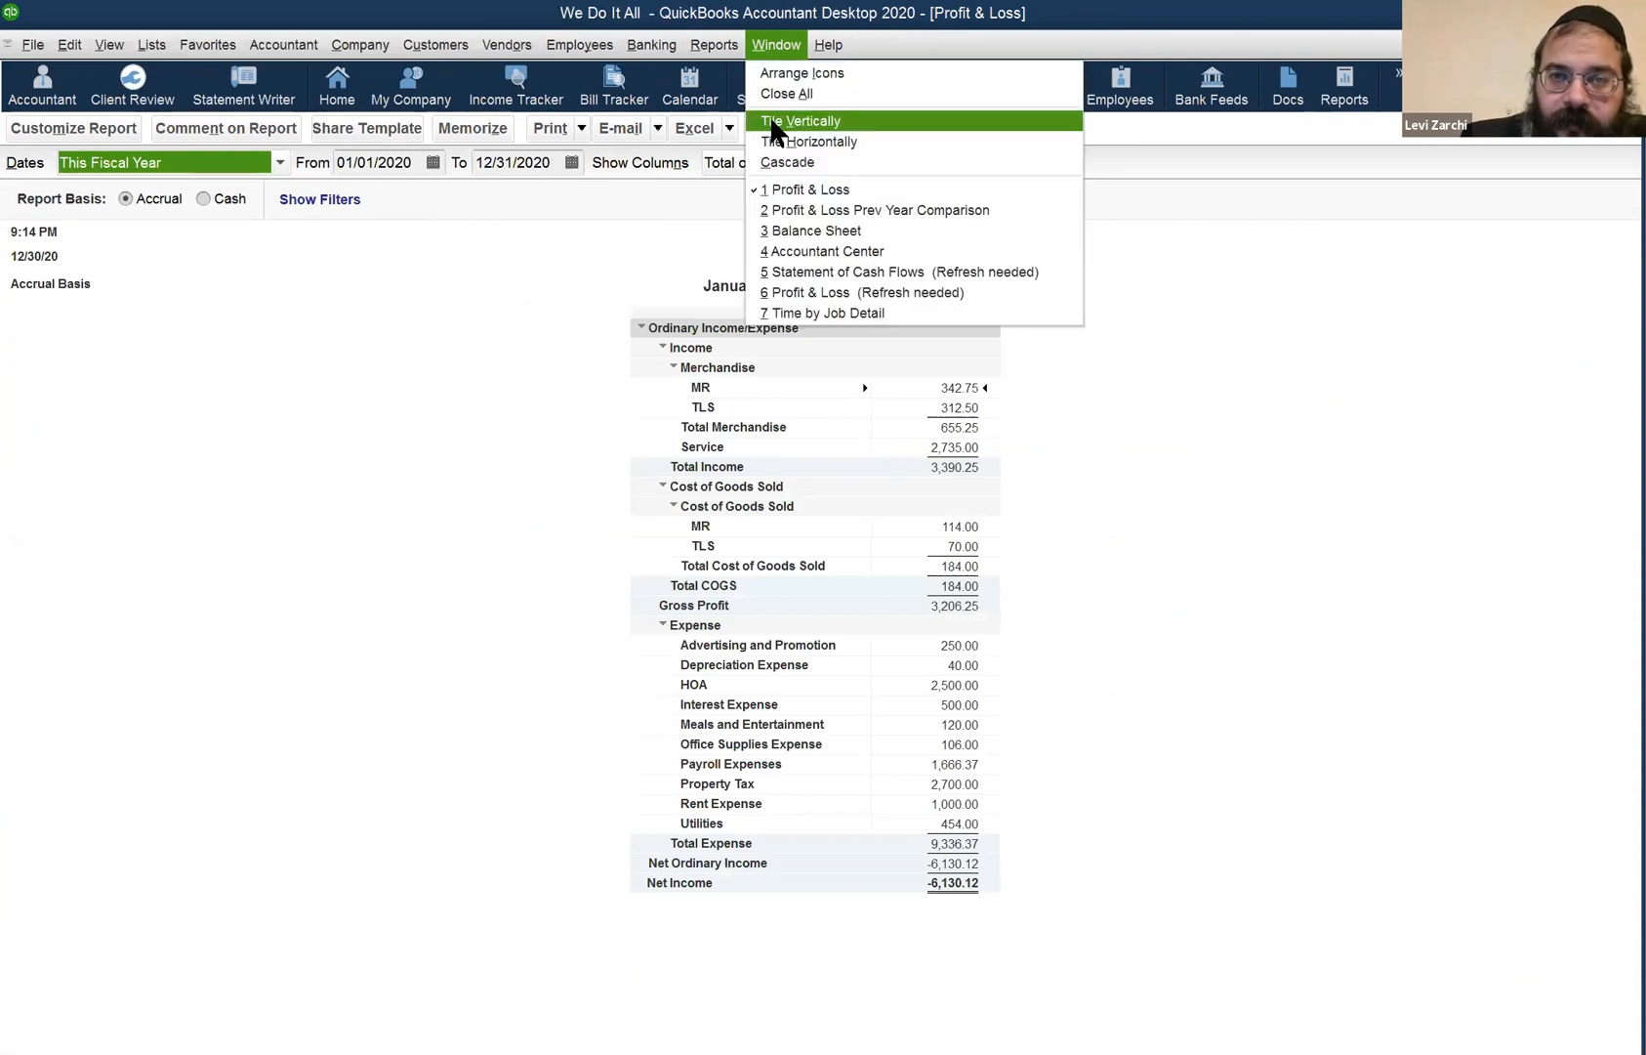
# - Tile open reports vertically then horizontally, and close the Accountant Center and Time by Job Detail
pyautogui.click(771, 121)
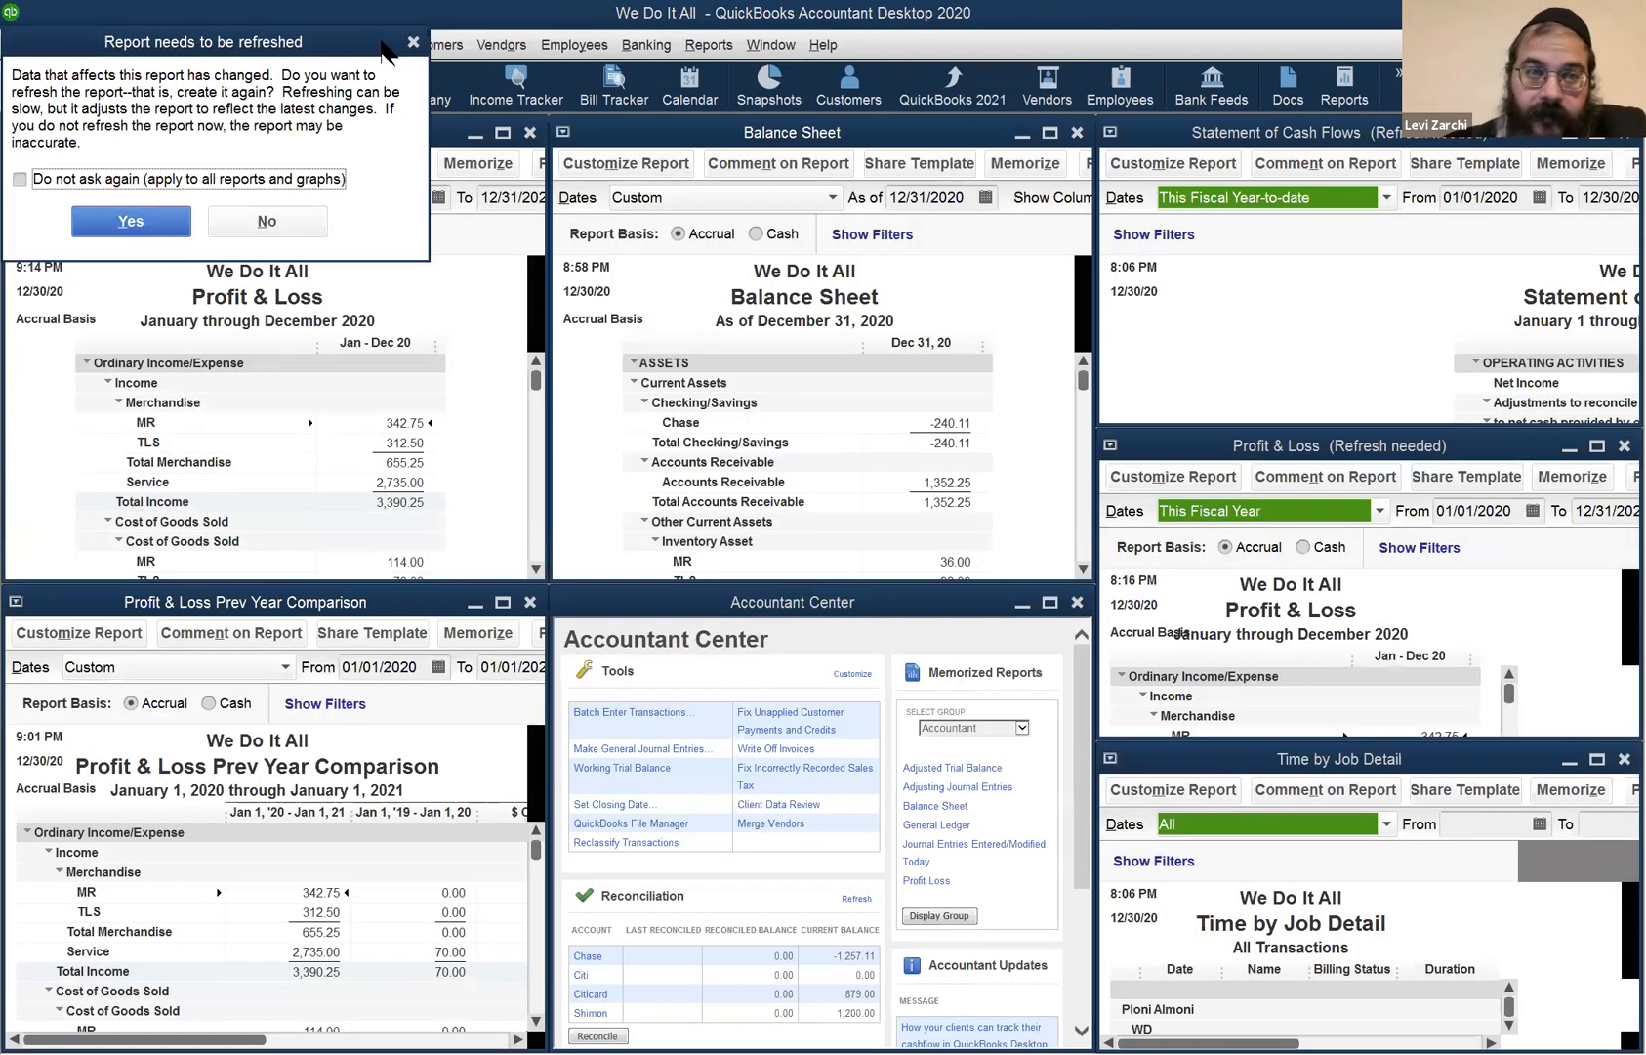
pyautogui.click(413, 42)
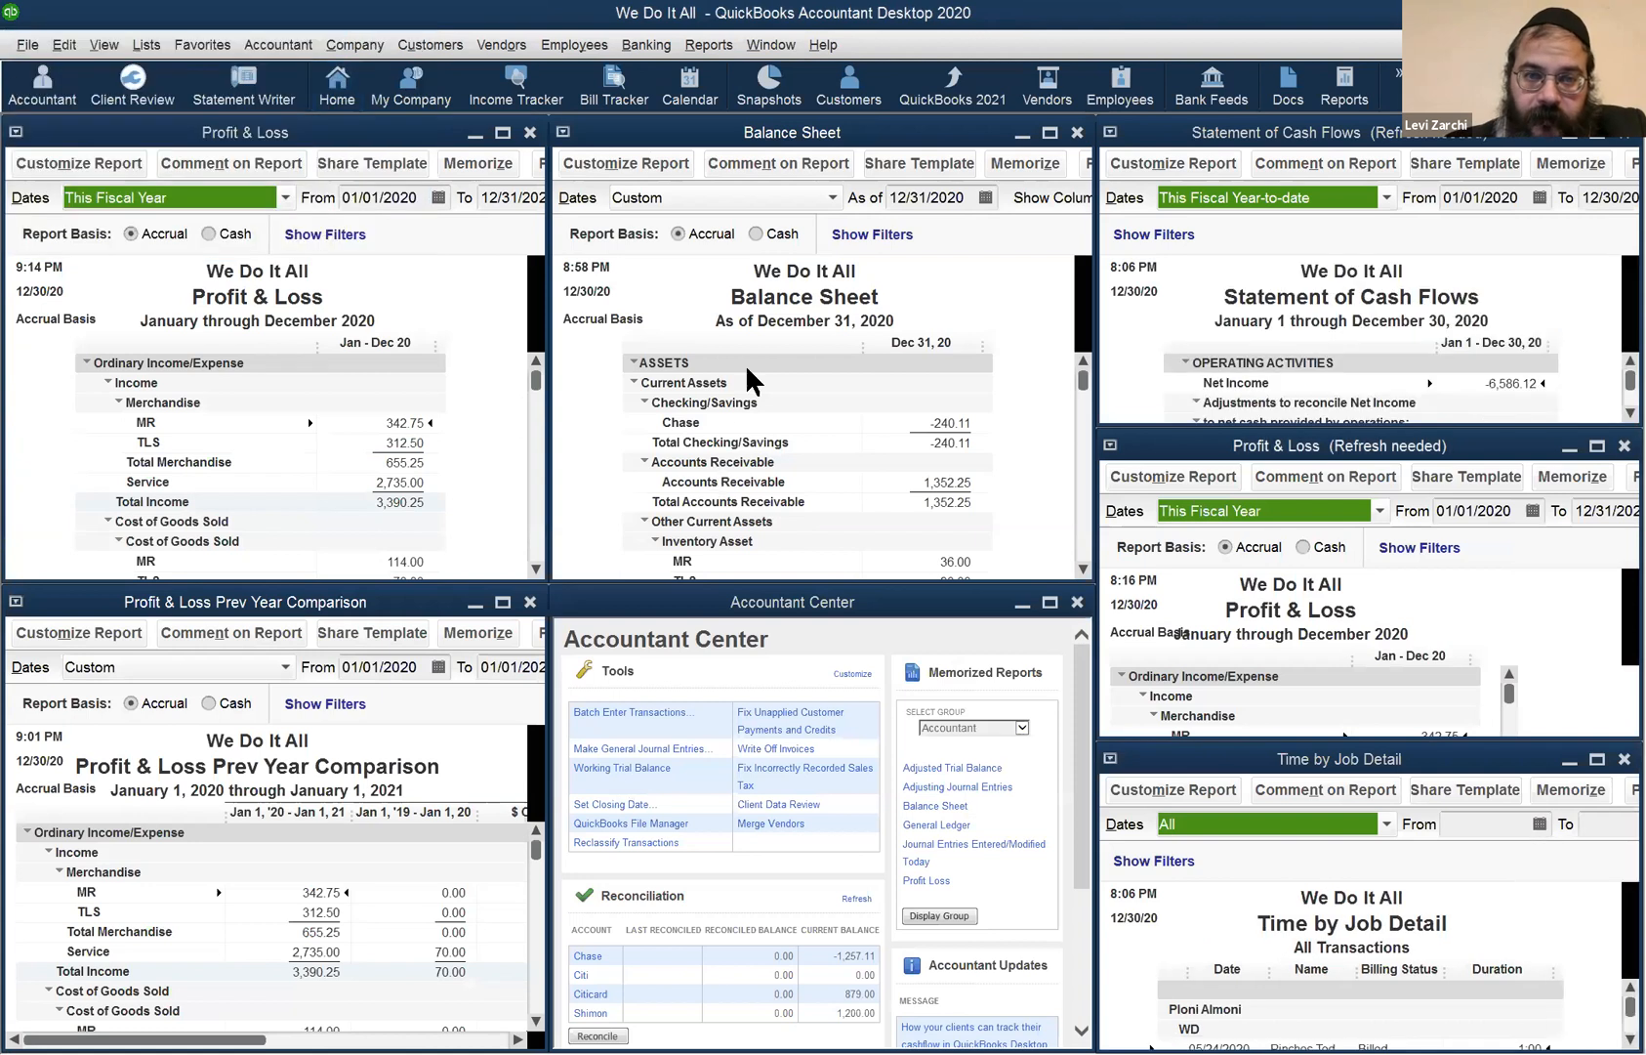
pyautogui.click(714, 56)
pyautogui.moveTo(771, 45)
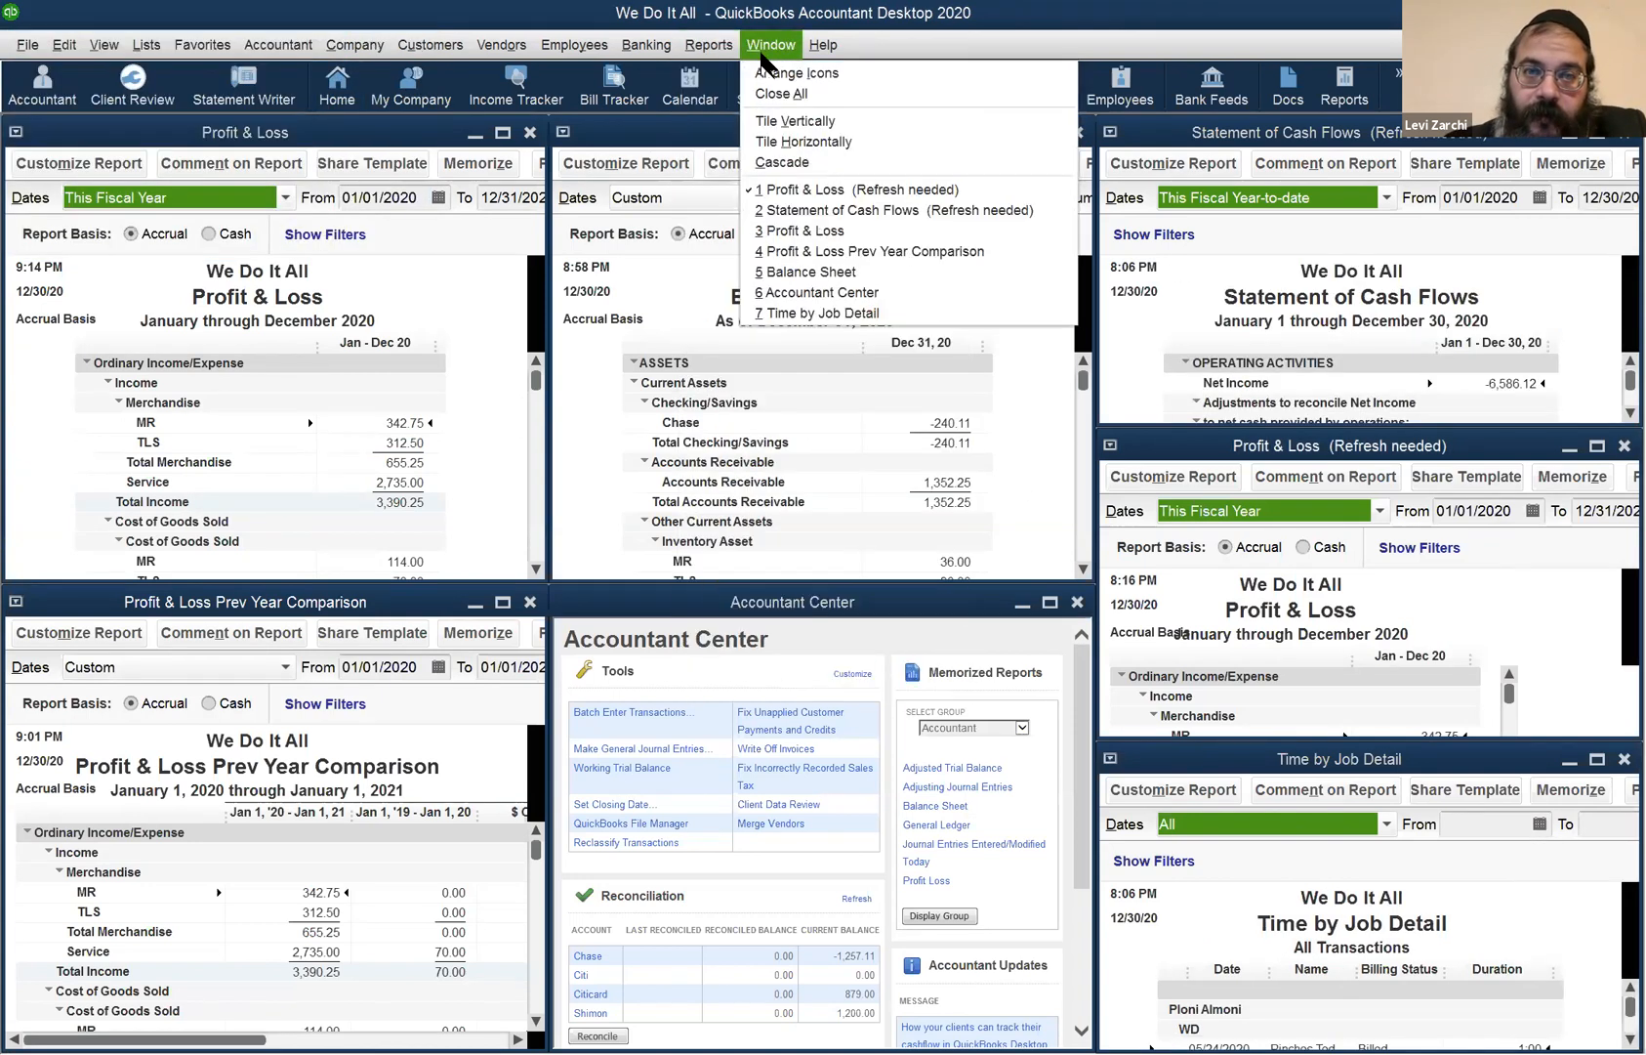
pyautogui.click(799, 141)
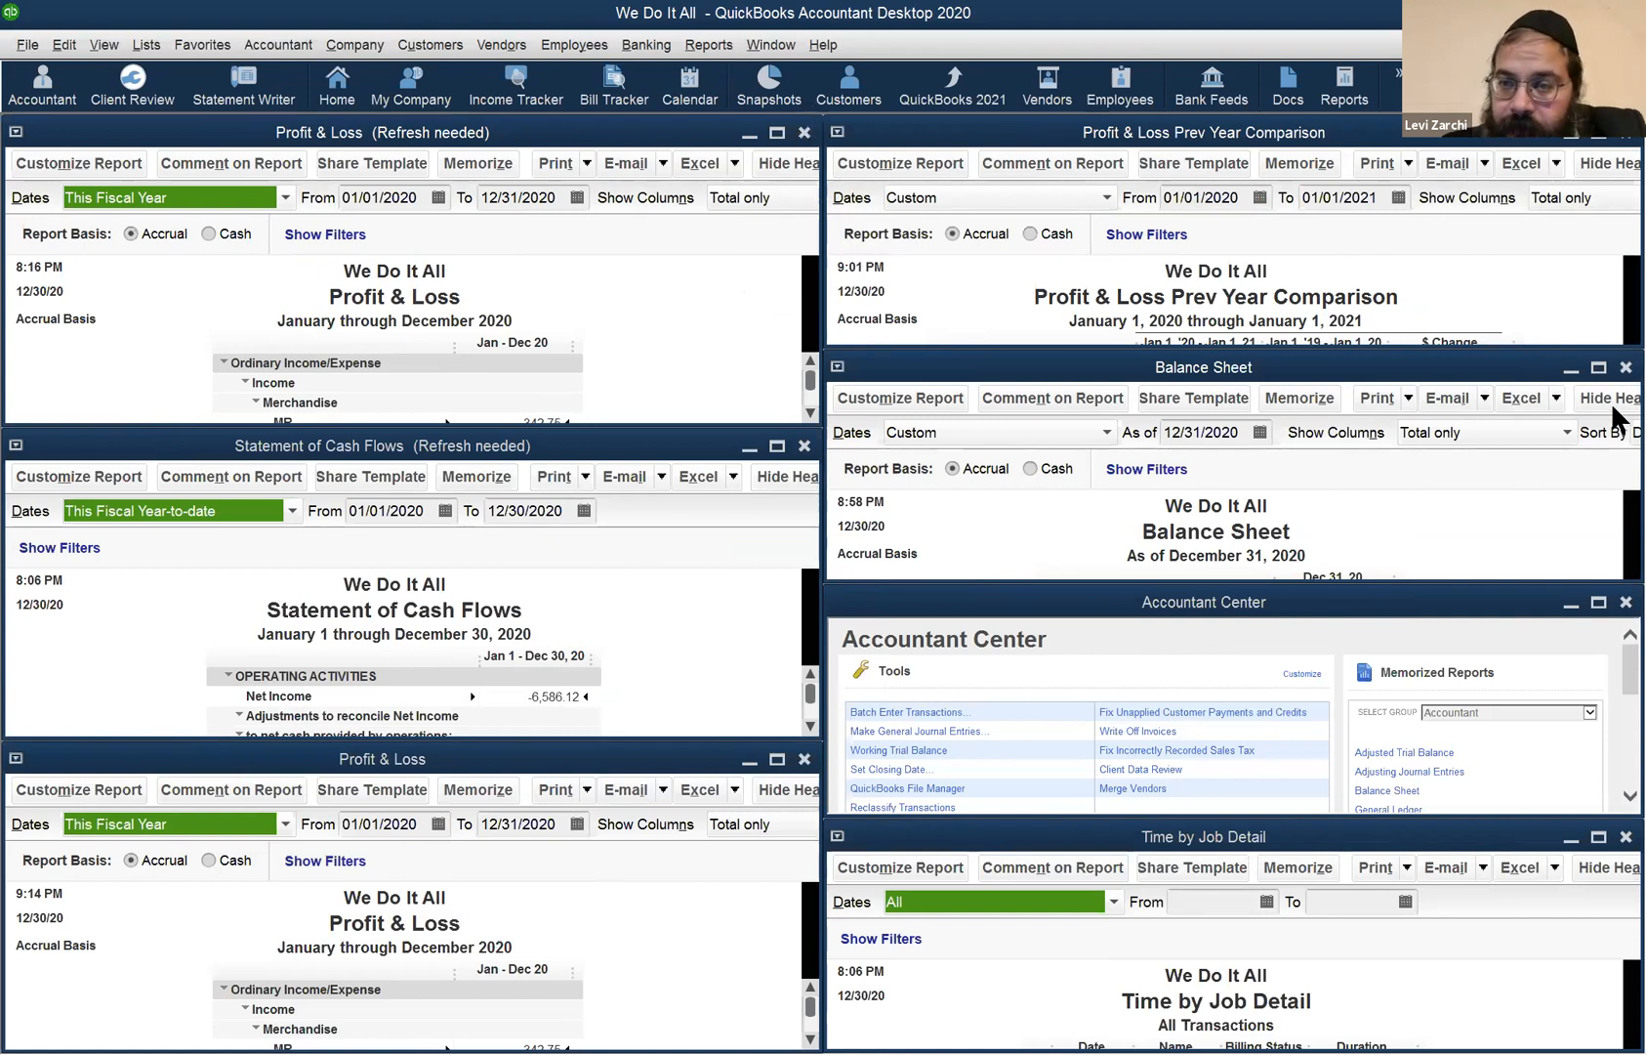
pyautogui.click(1621, 604)
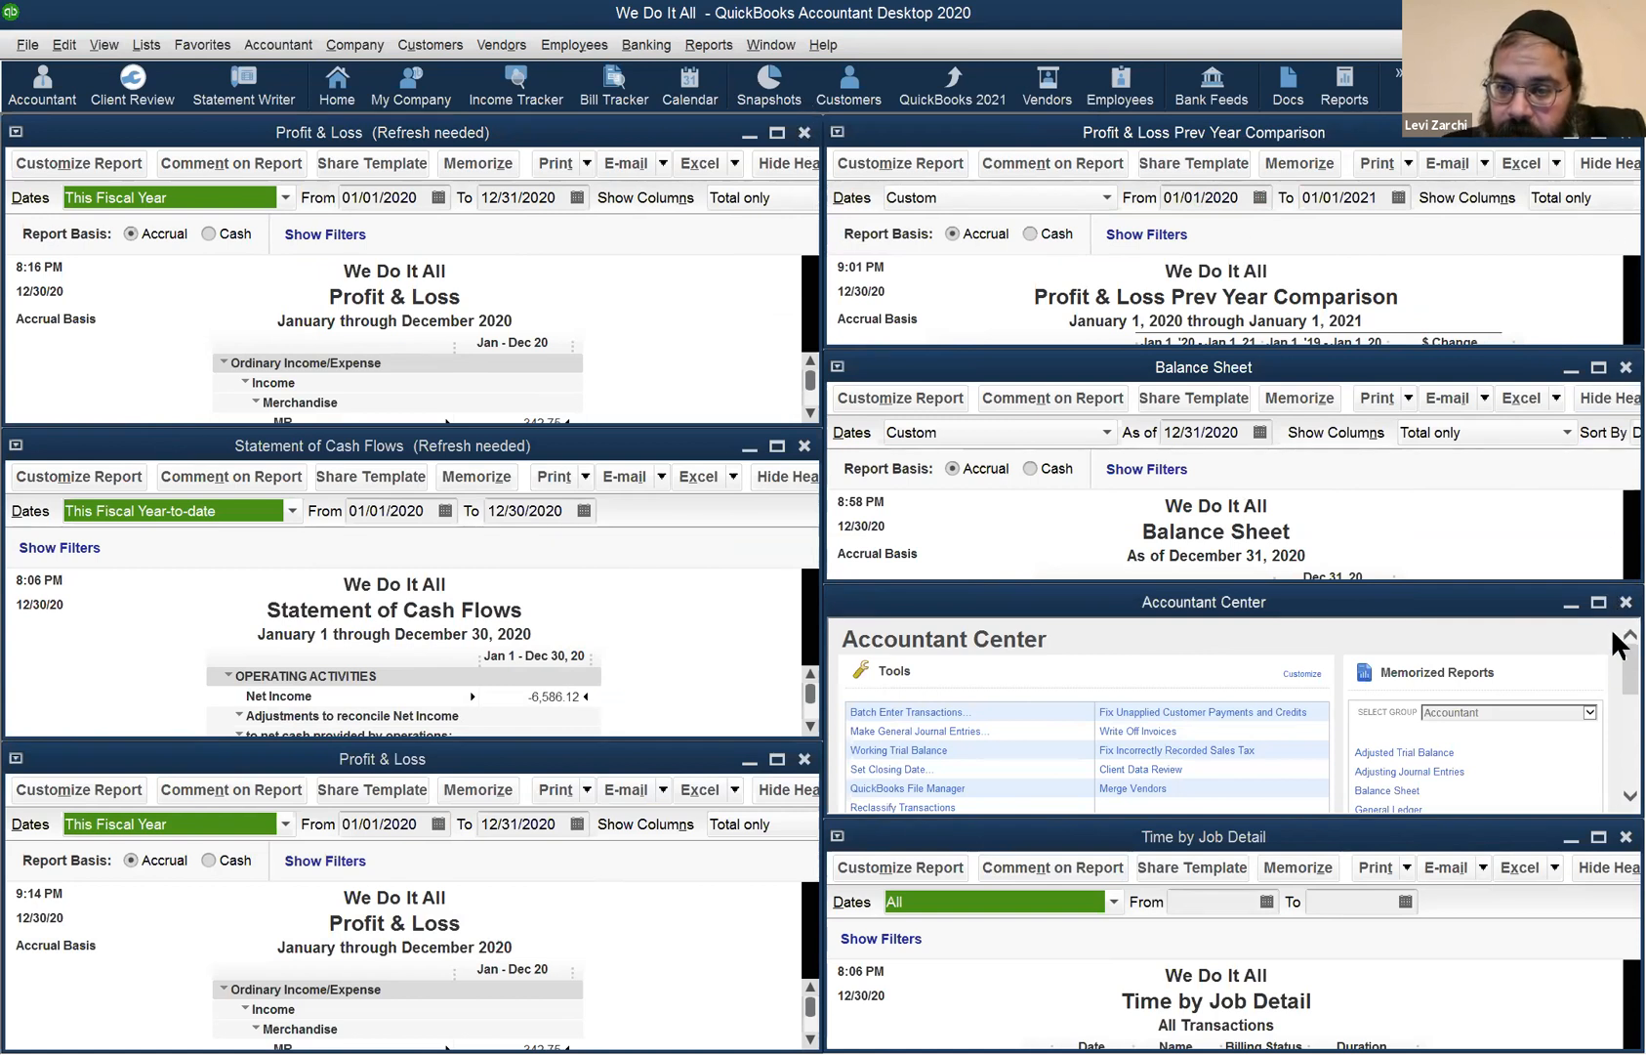
pyautogui.click(1614, 842)
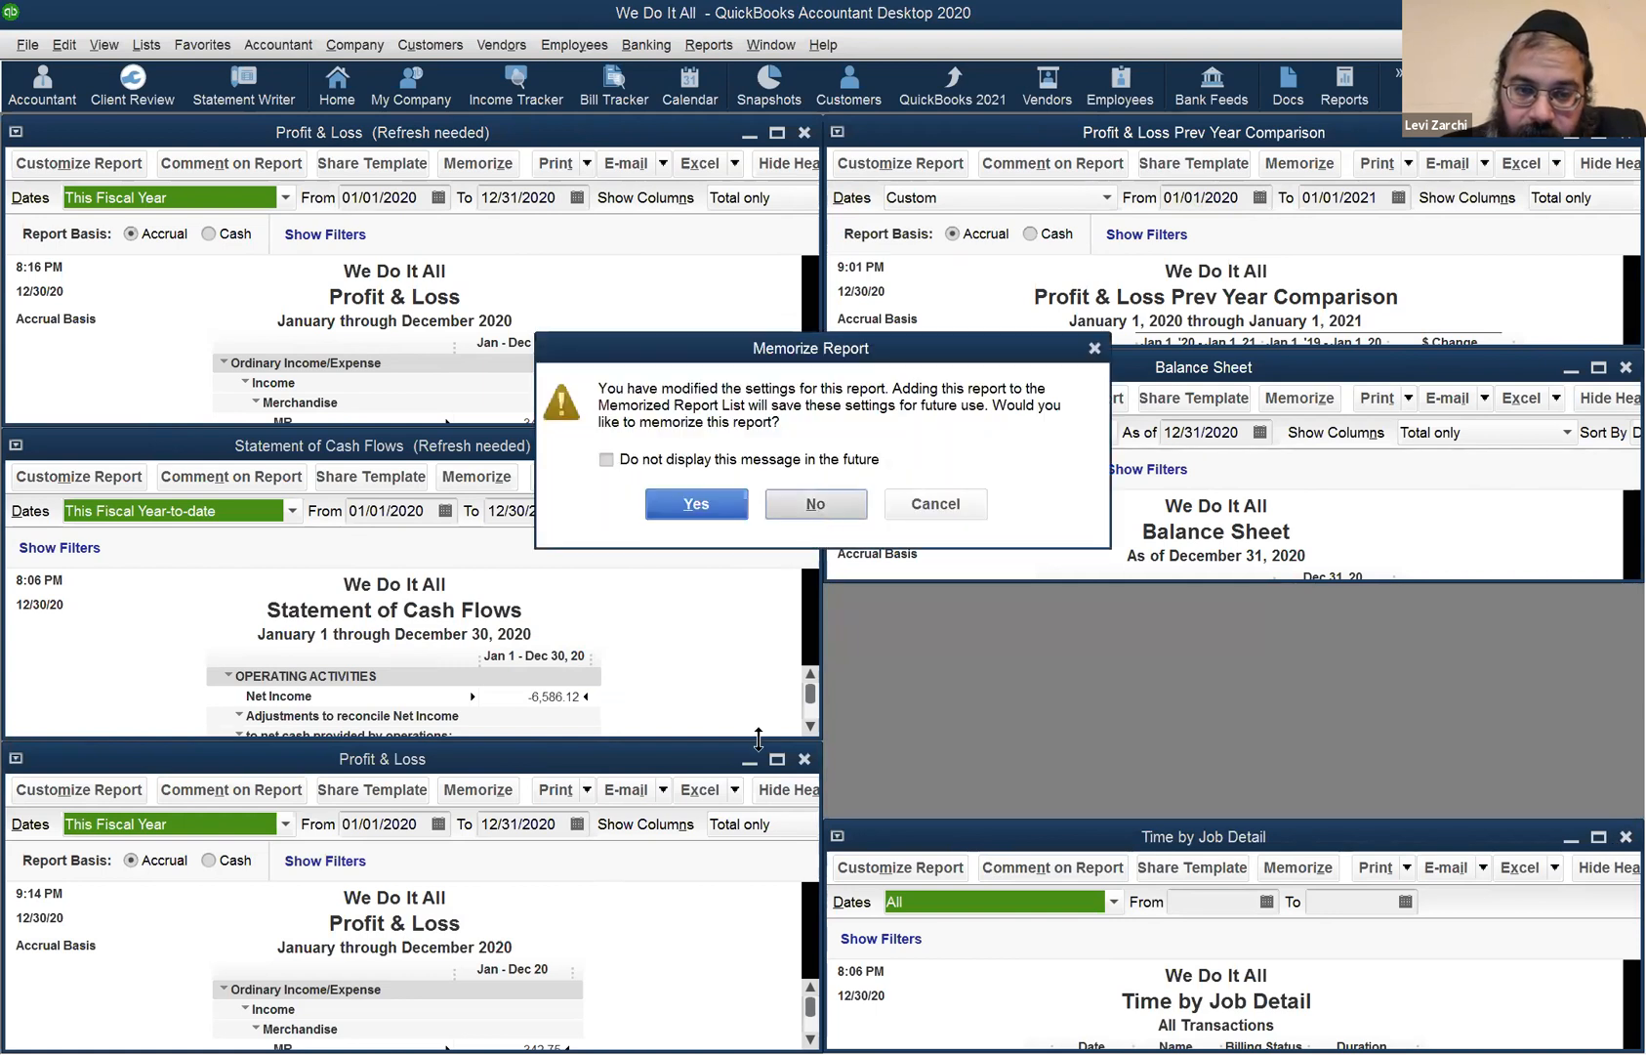
# - Close Time by Job Detail without memorizing, close the second Profit & Loss, and tile vertically
pyautogui.click(819, 511)
pyautogui.click(803, 761)
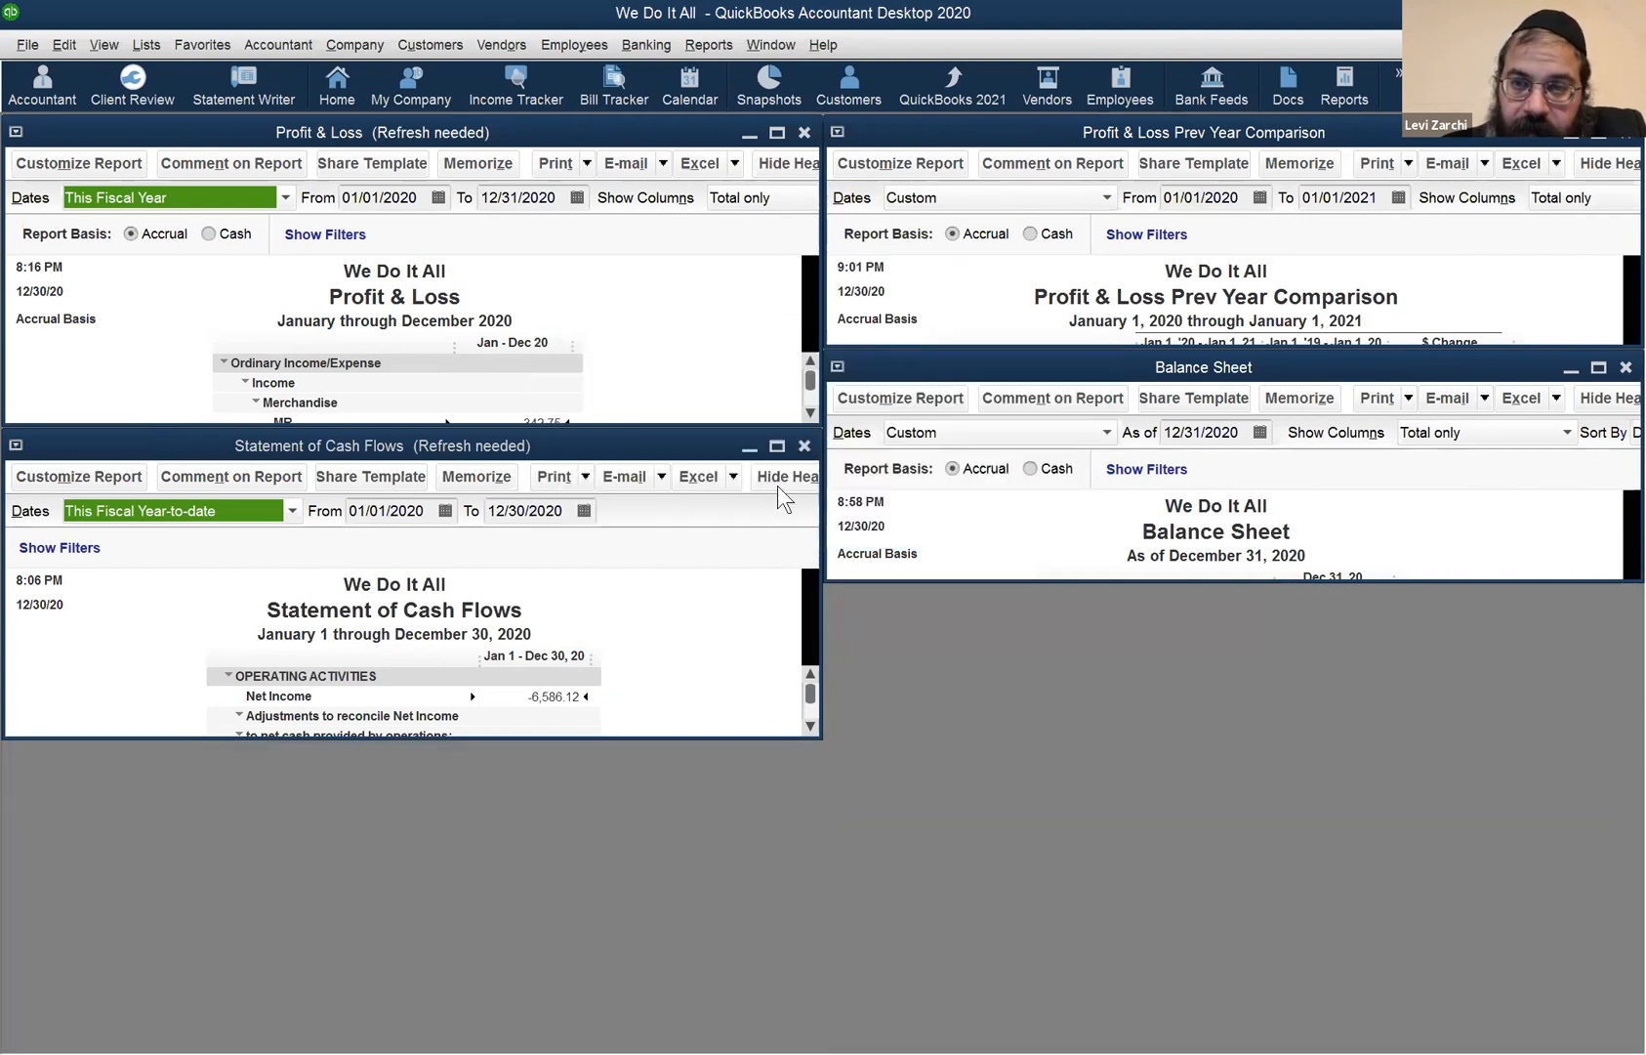
pyautogui.click(758, 49)
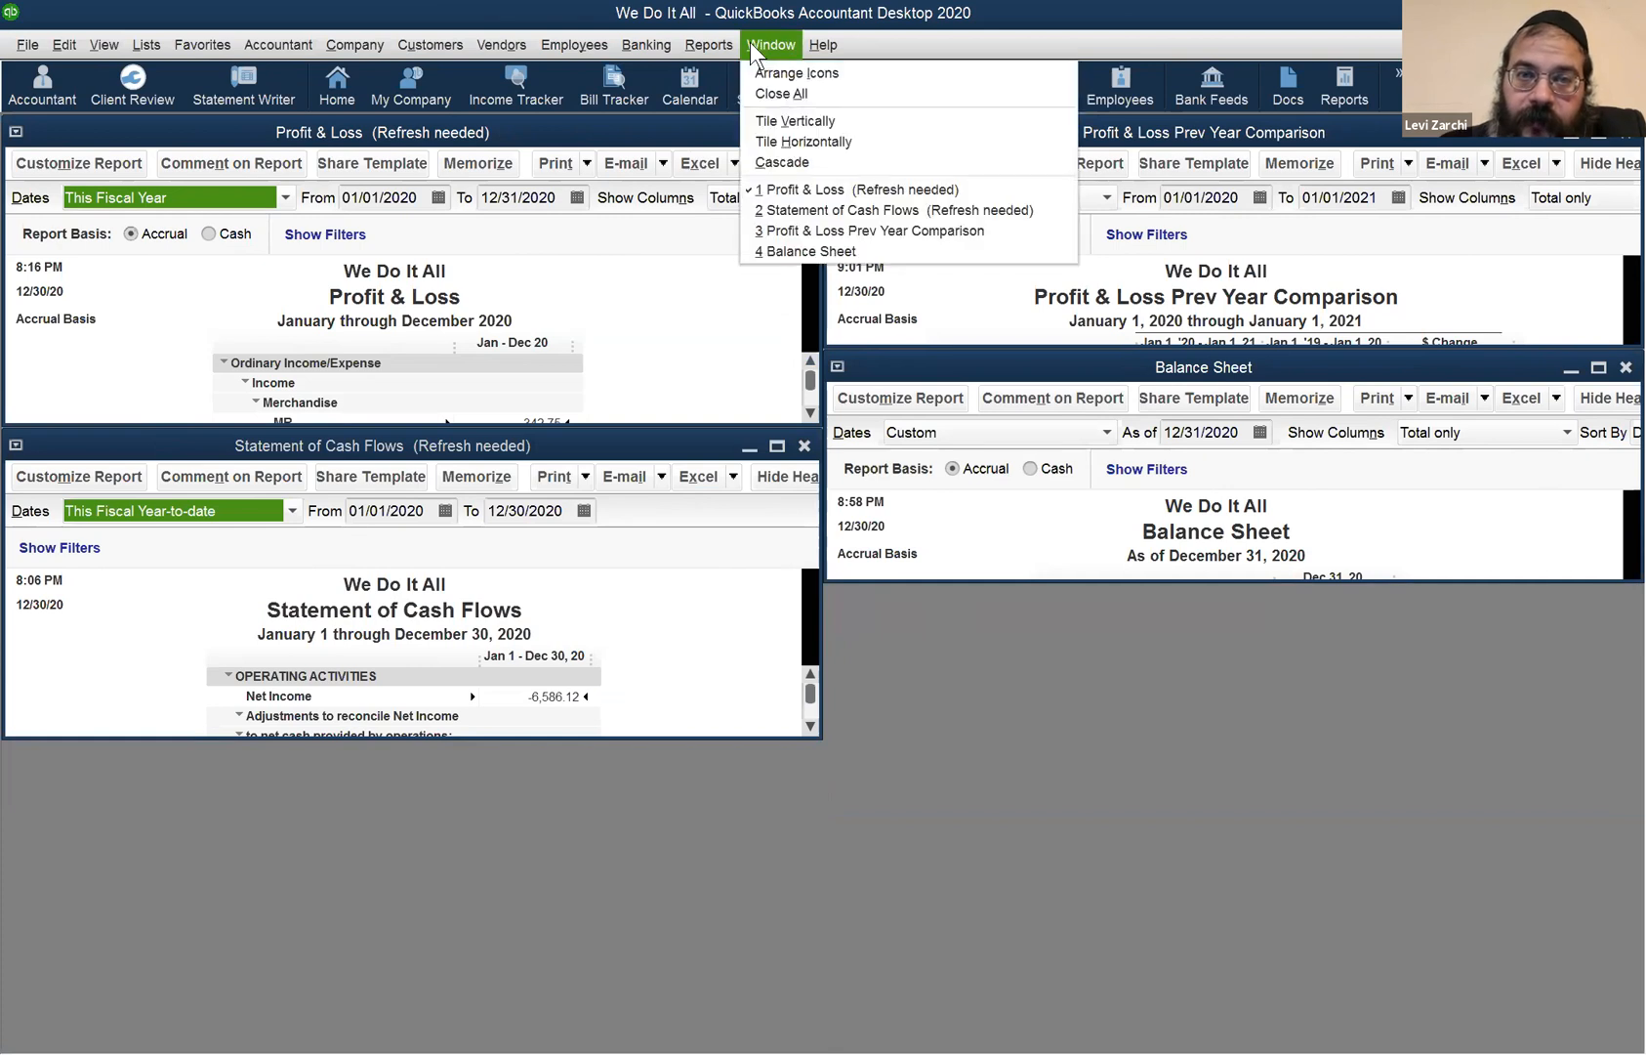
pyautogui.click(789, 119)
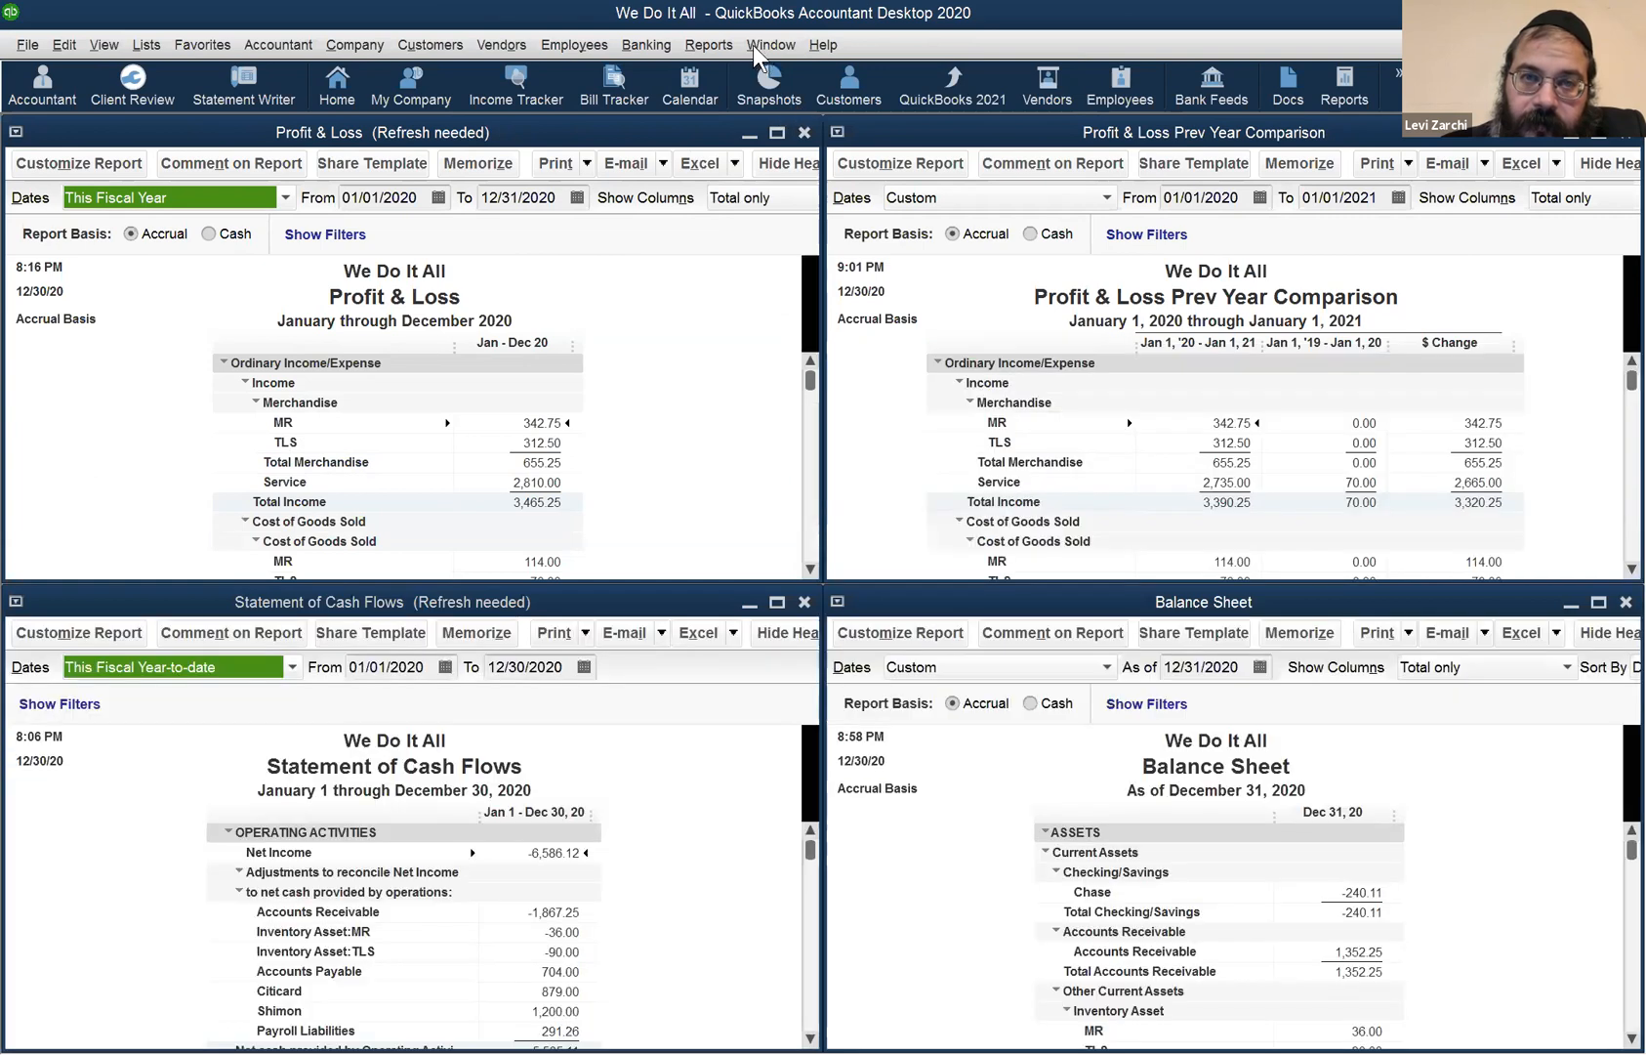
# - Retile the reports horizontally and close the refresh-needed Profit & Loss report
pyautogui.click(771, 46)
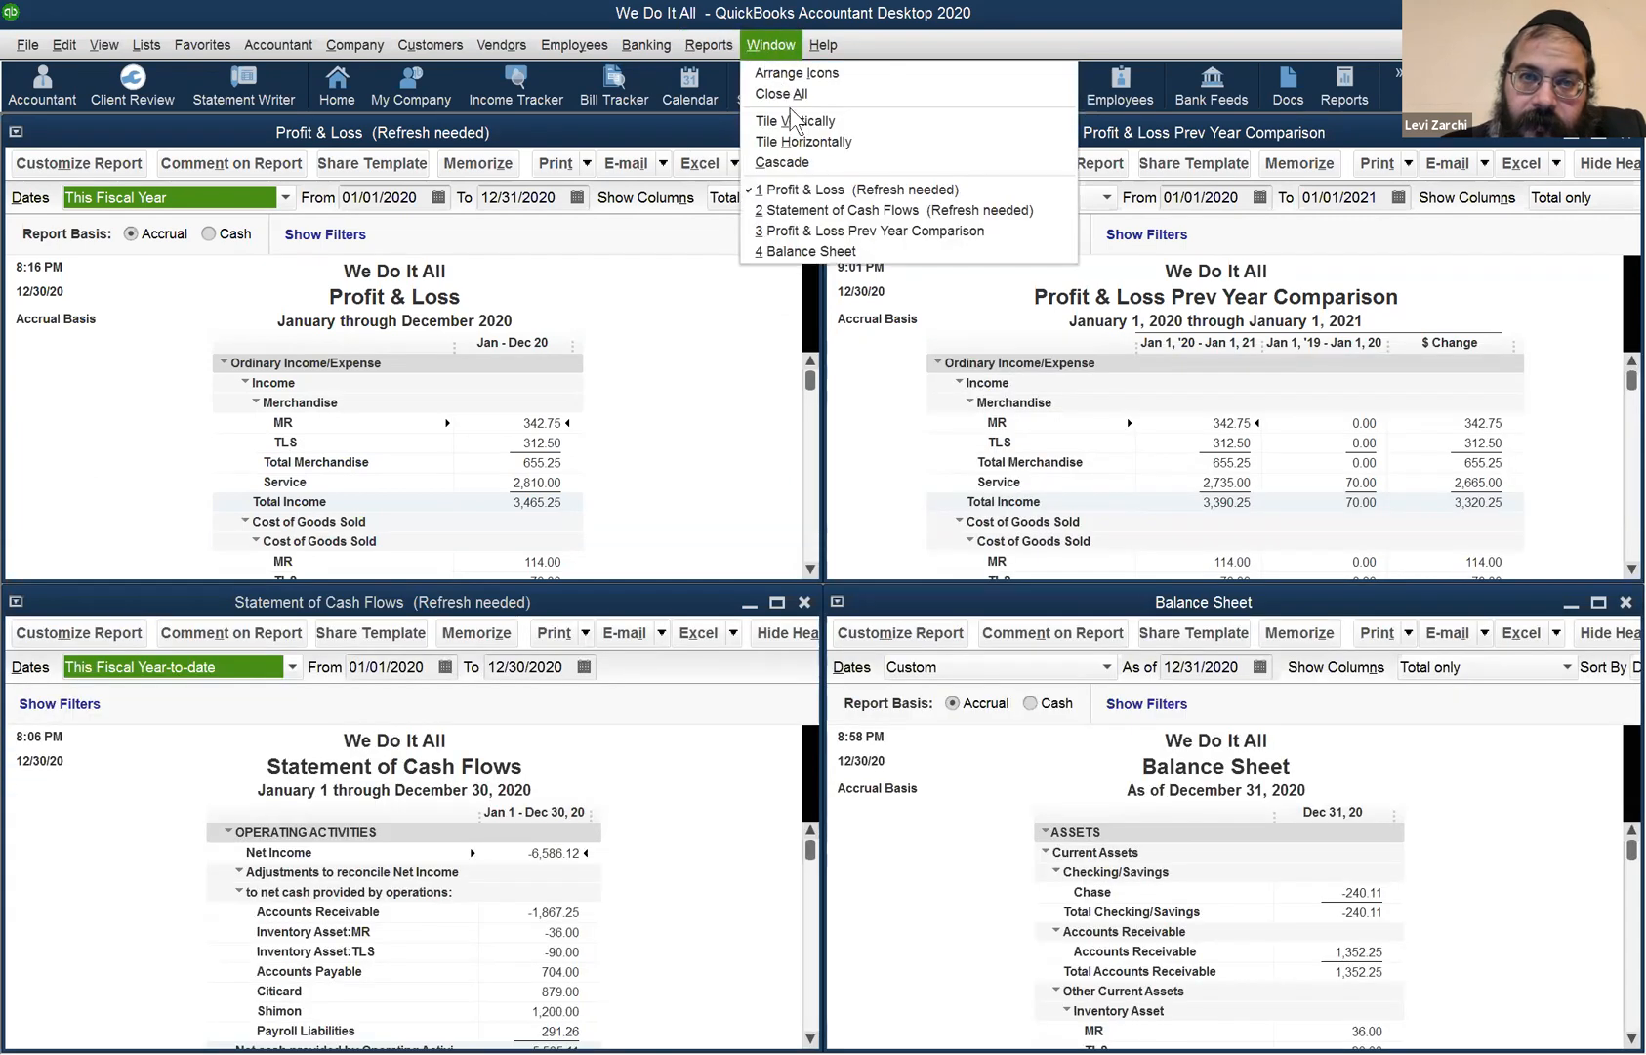
pyautogui.click(801, 143)
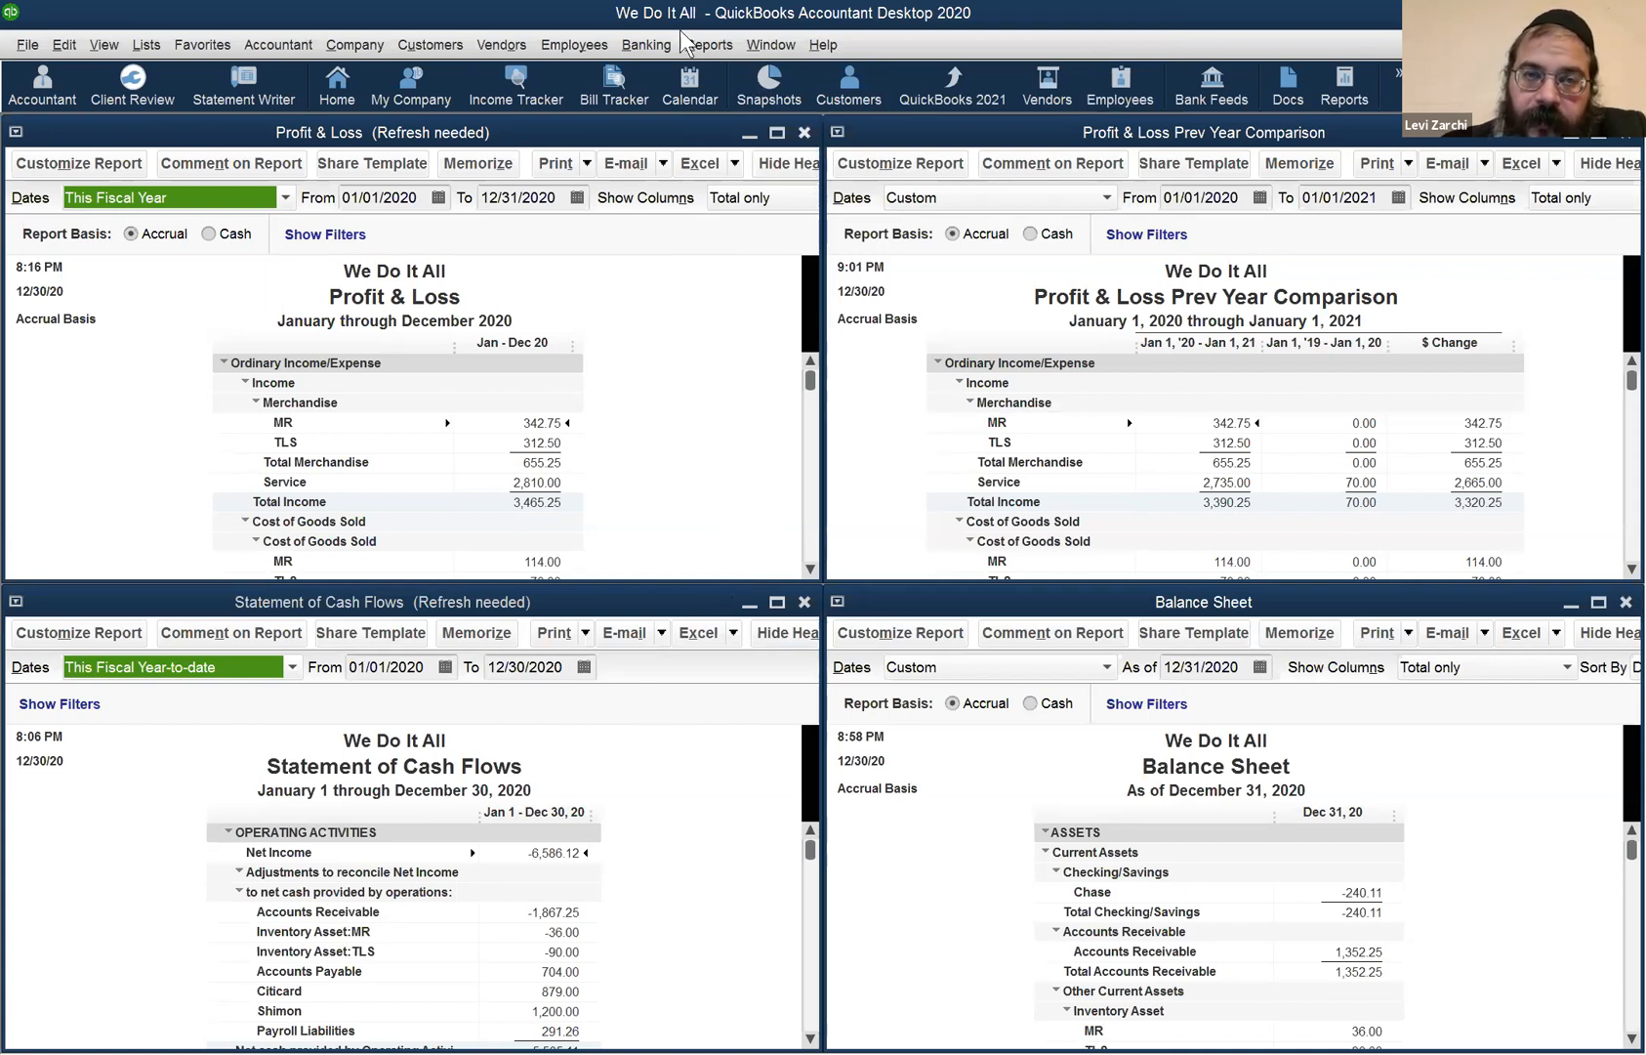
pyautogui.click(804, 132)
pyautogui.click(772, 44)
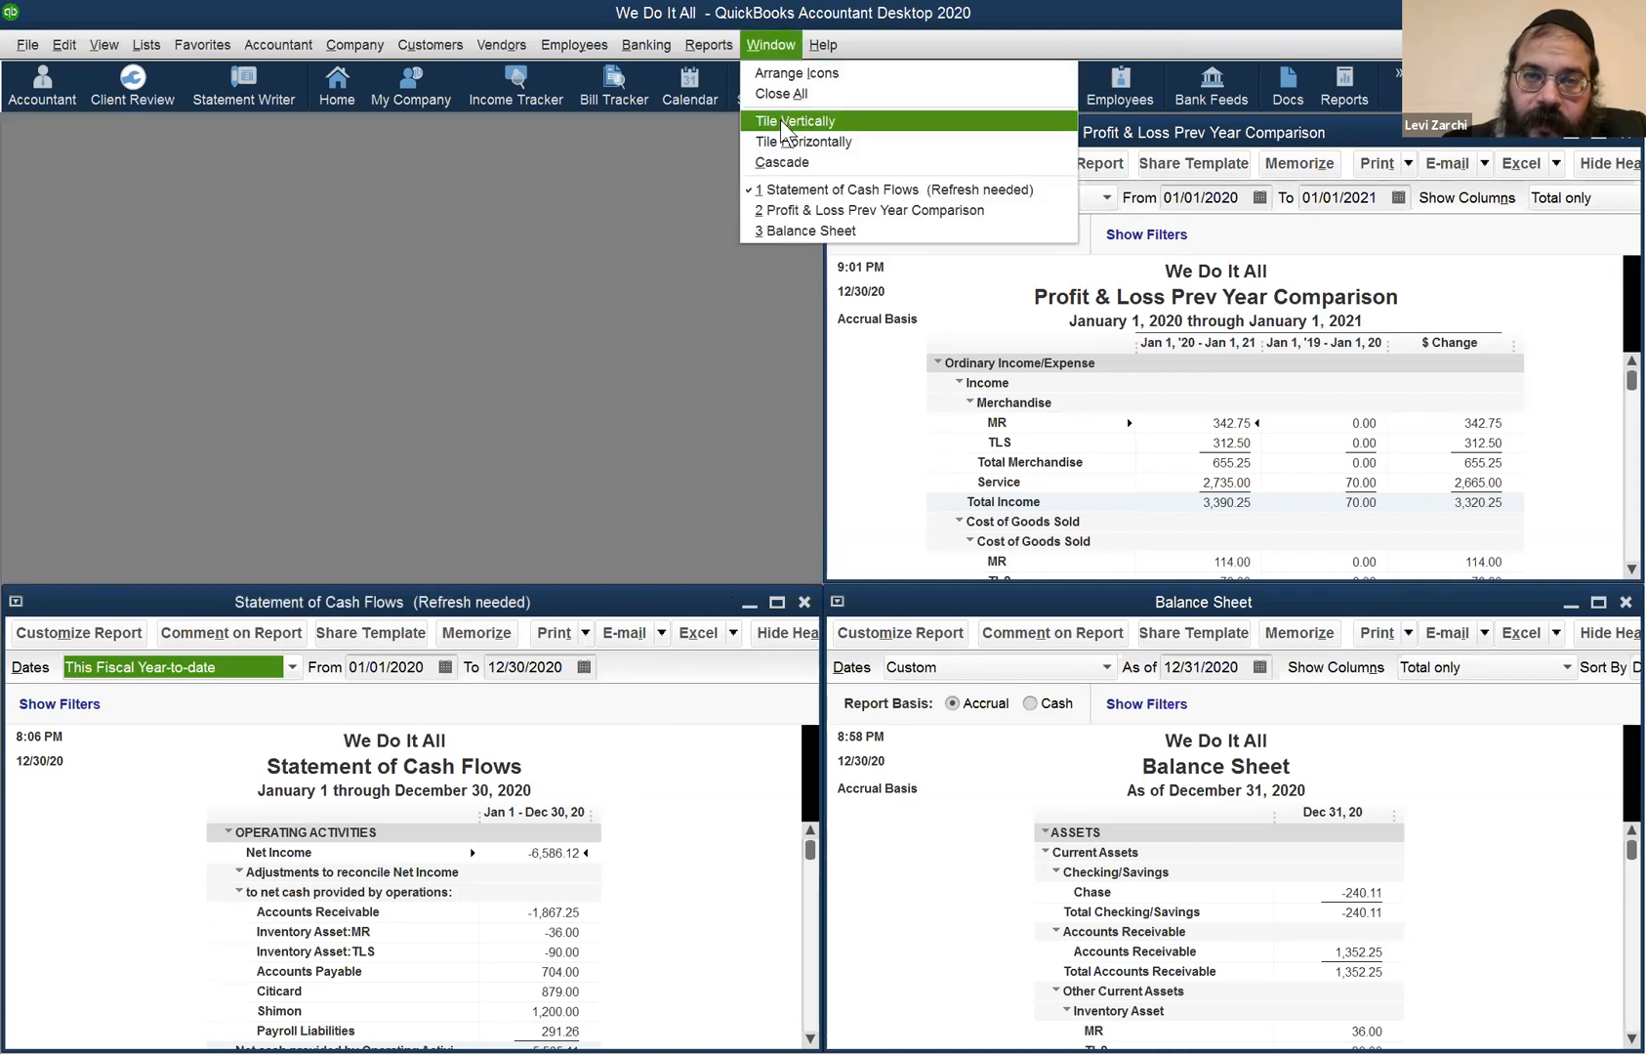
# - Tile the three remaining reports vertically, then horizontally
pyautogui.click(786, 121)
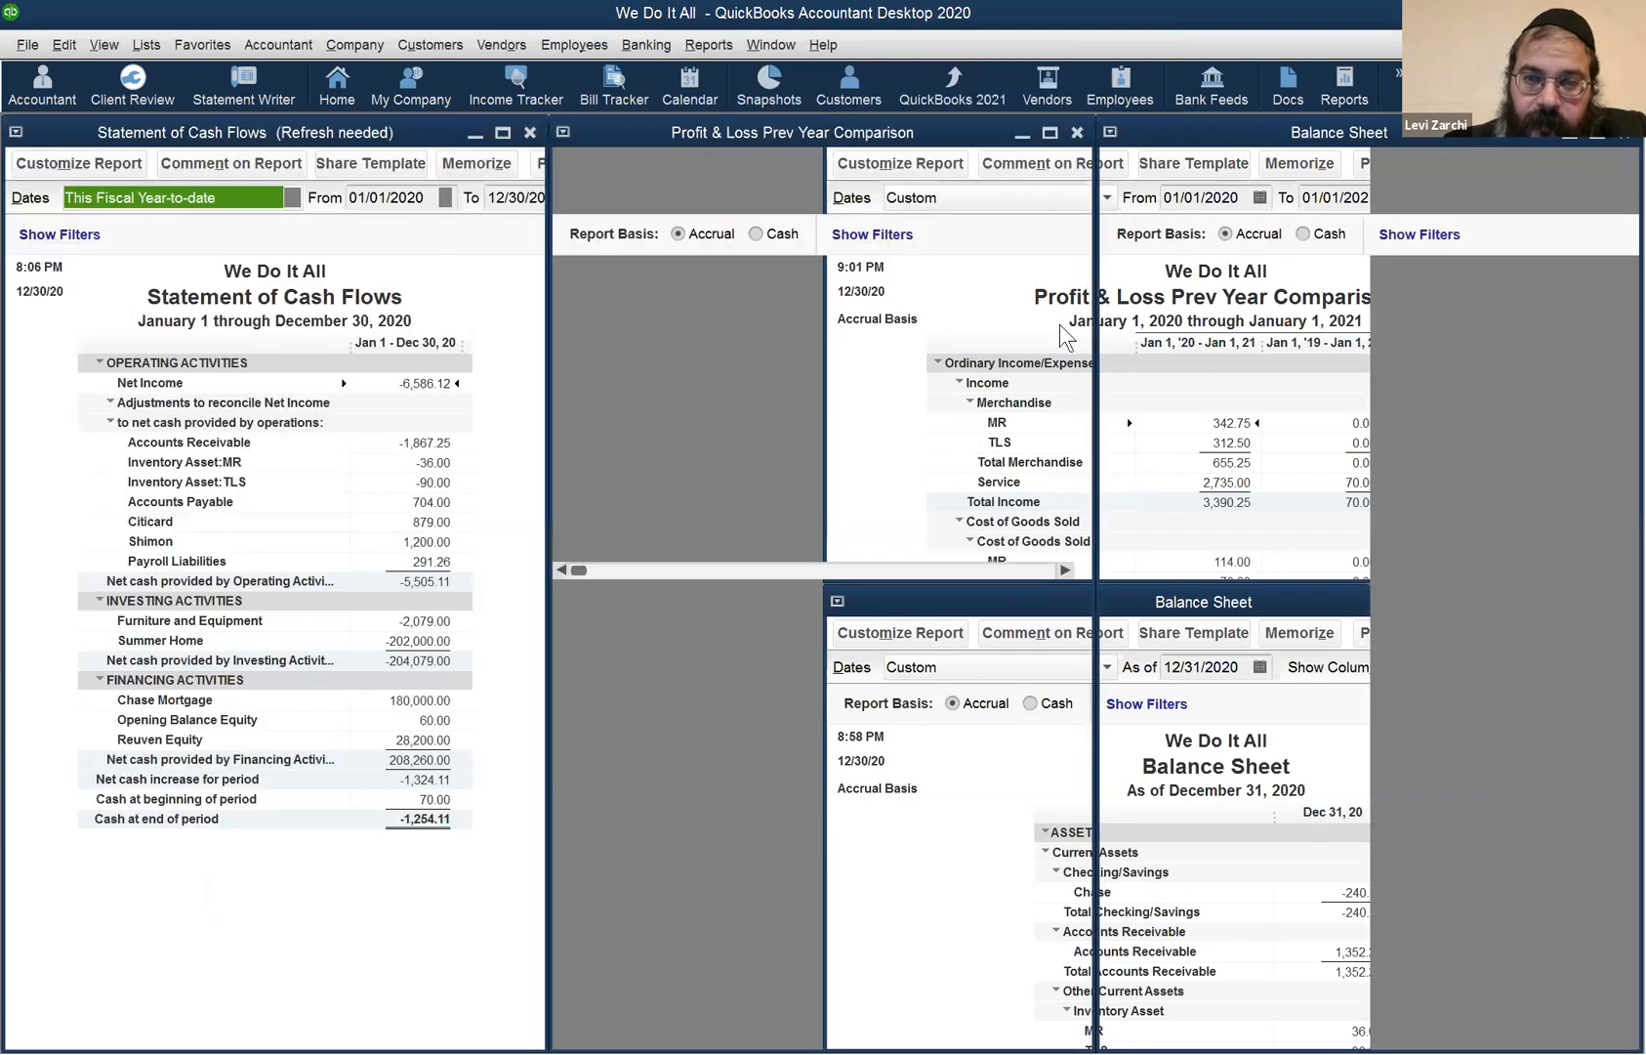
pyautogui.click(771, 44)
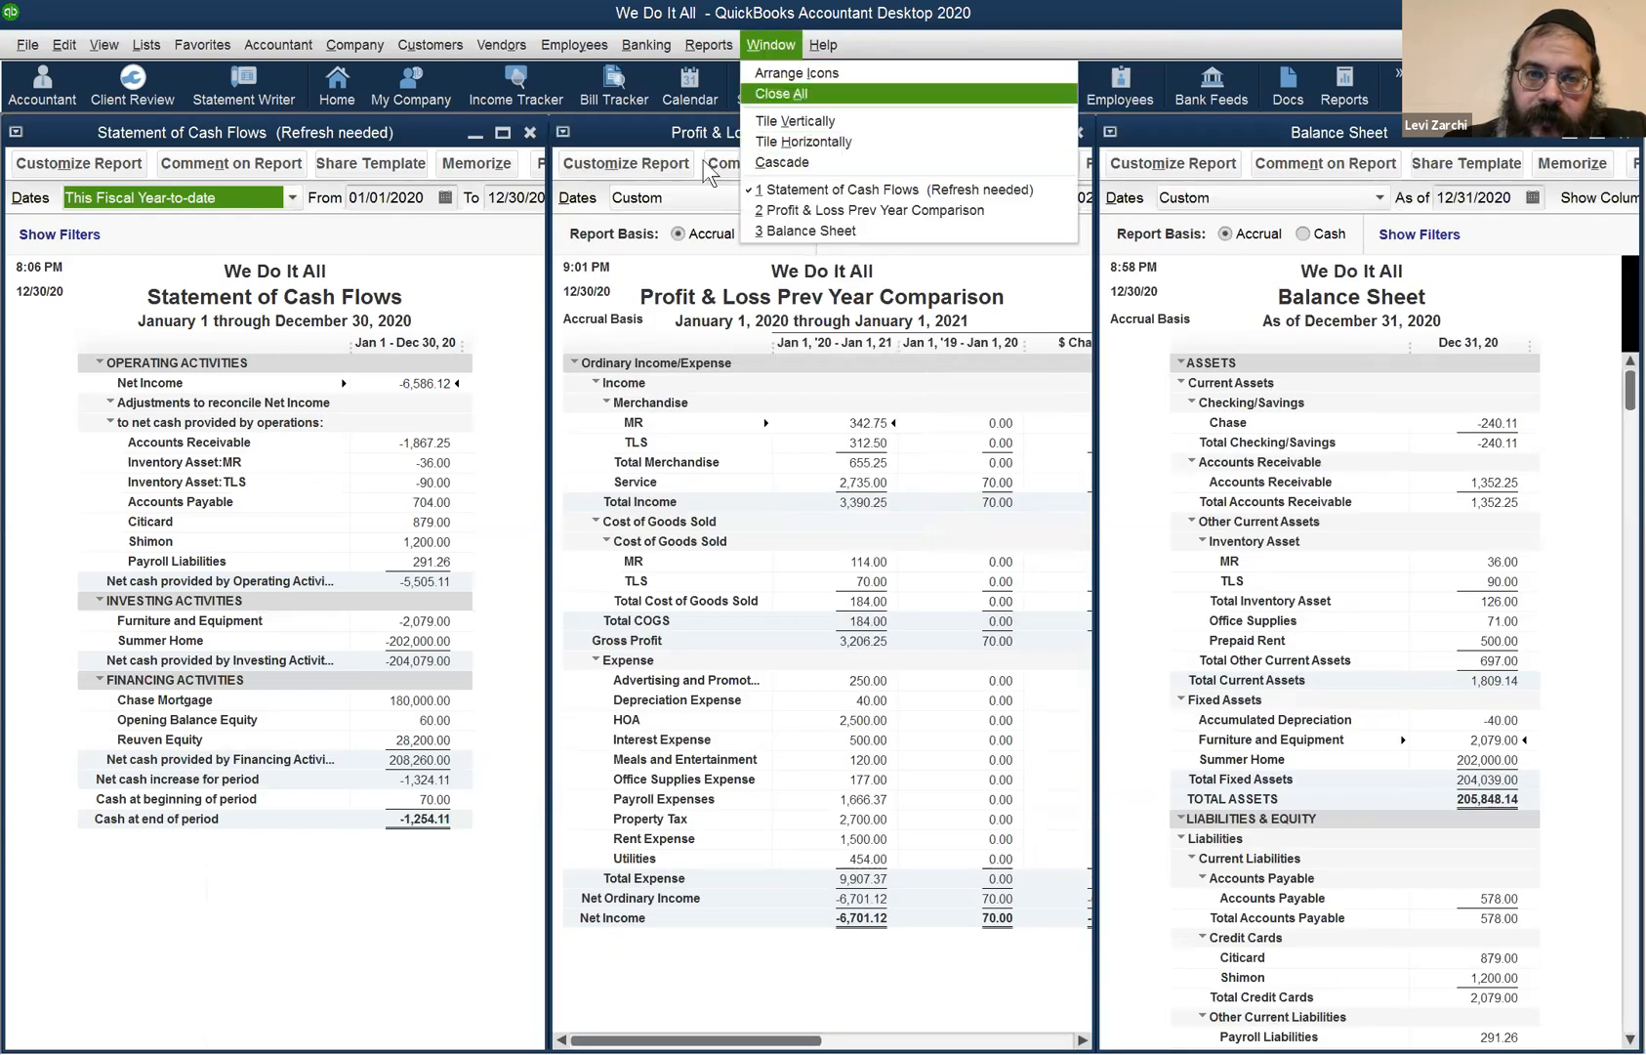
pyautogui.click(801, 142)
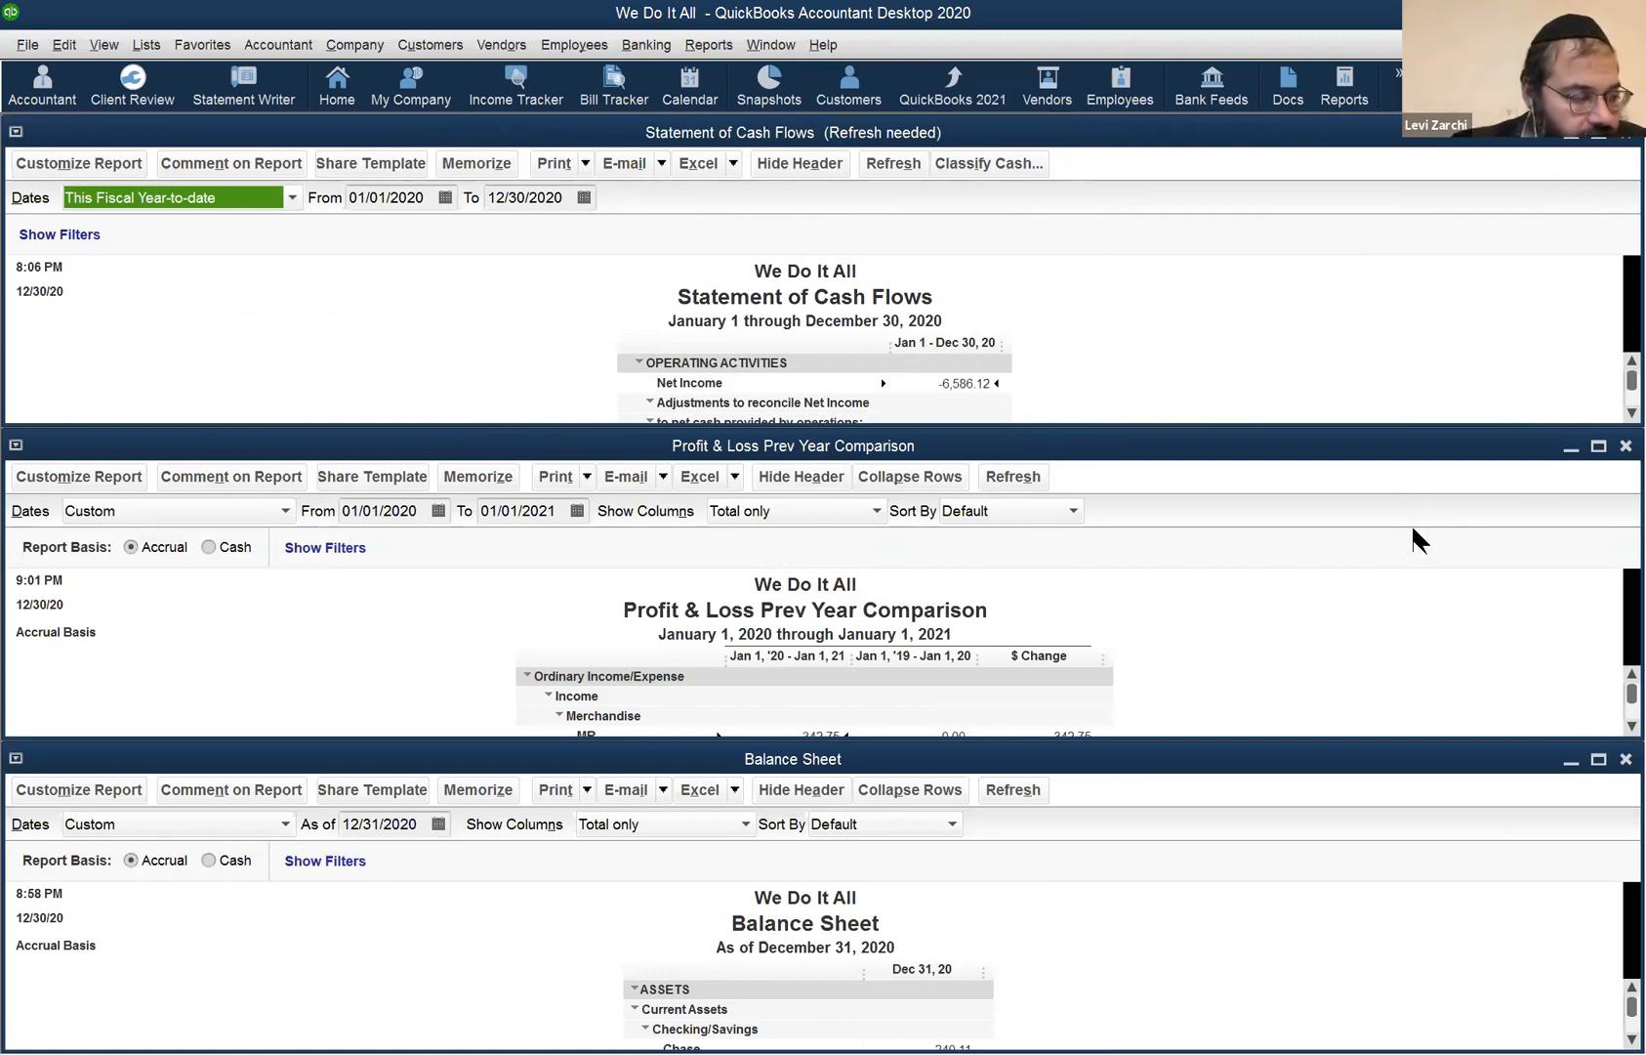
# - Cascade the three reports, nudge Statement of Cash Flows down-right, and open the Chart of Accounts
pyautogui.click(777, 44)
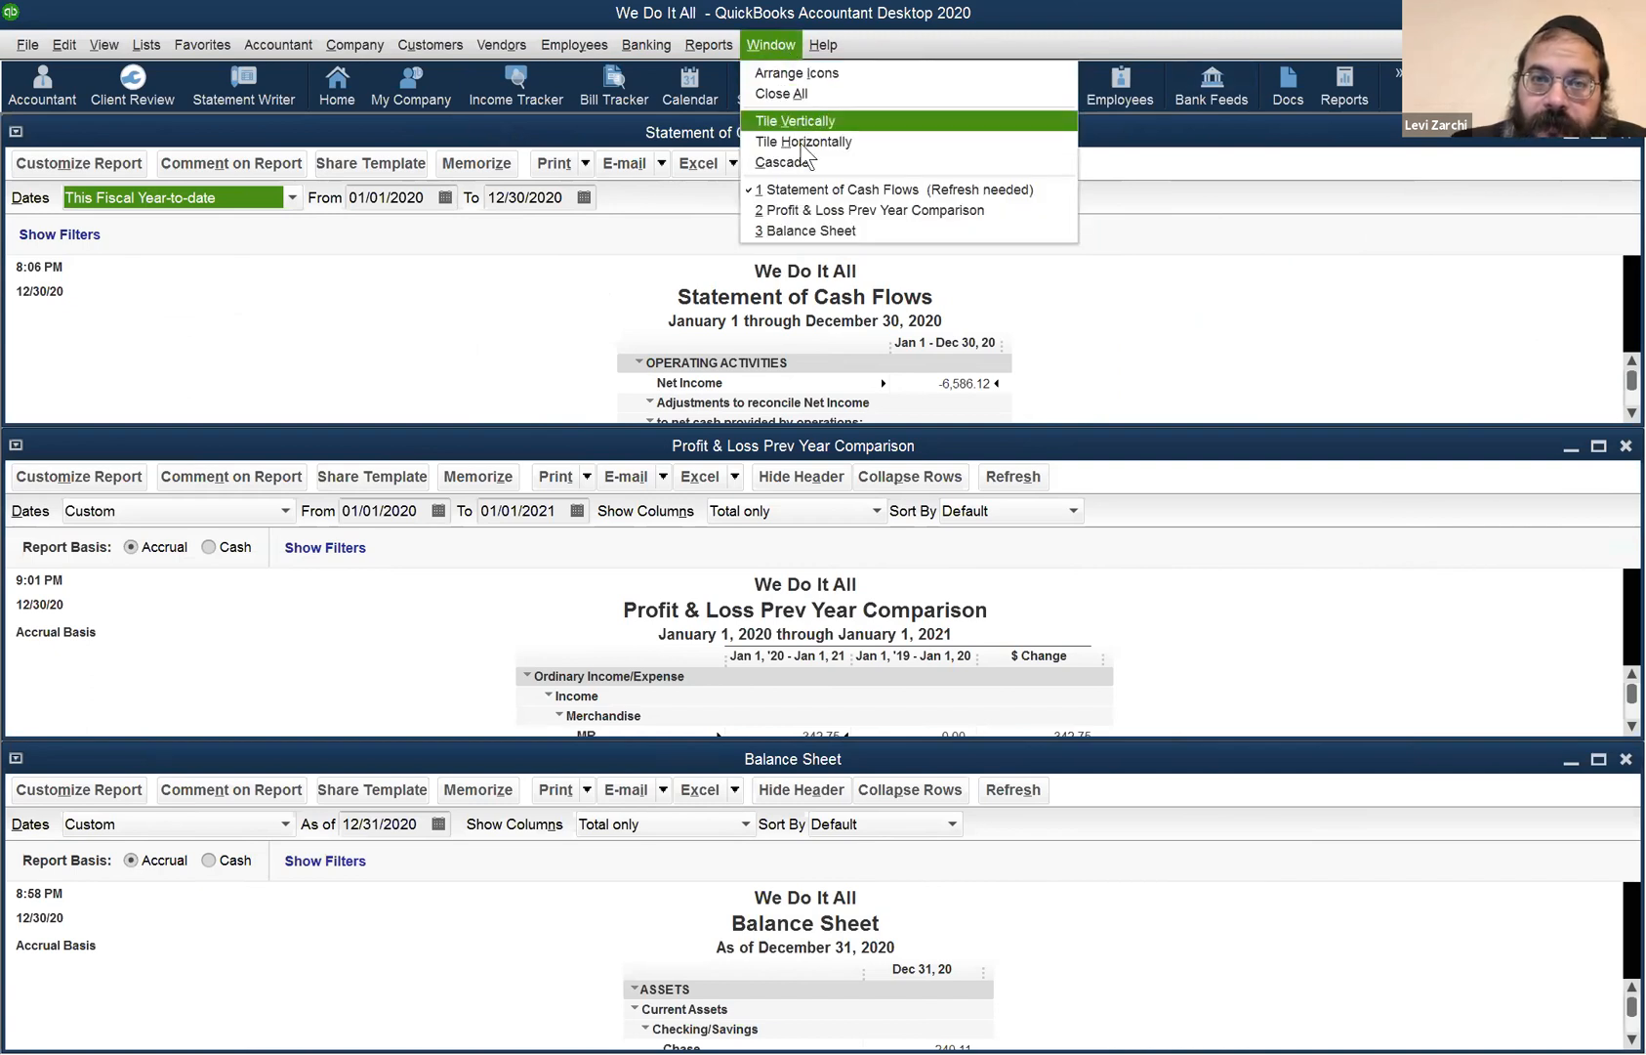
pyautogui.click(794, 161)
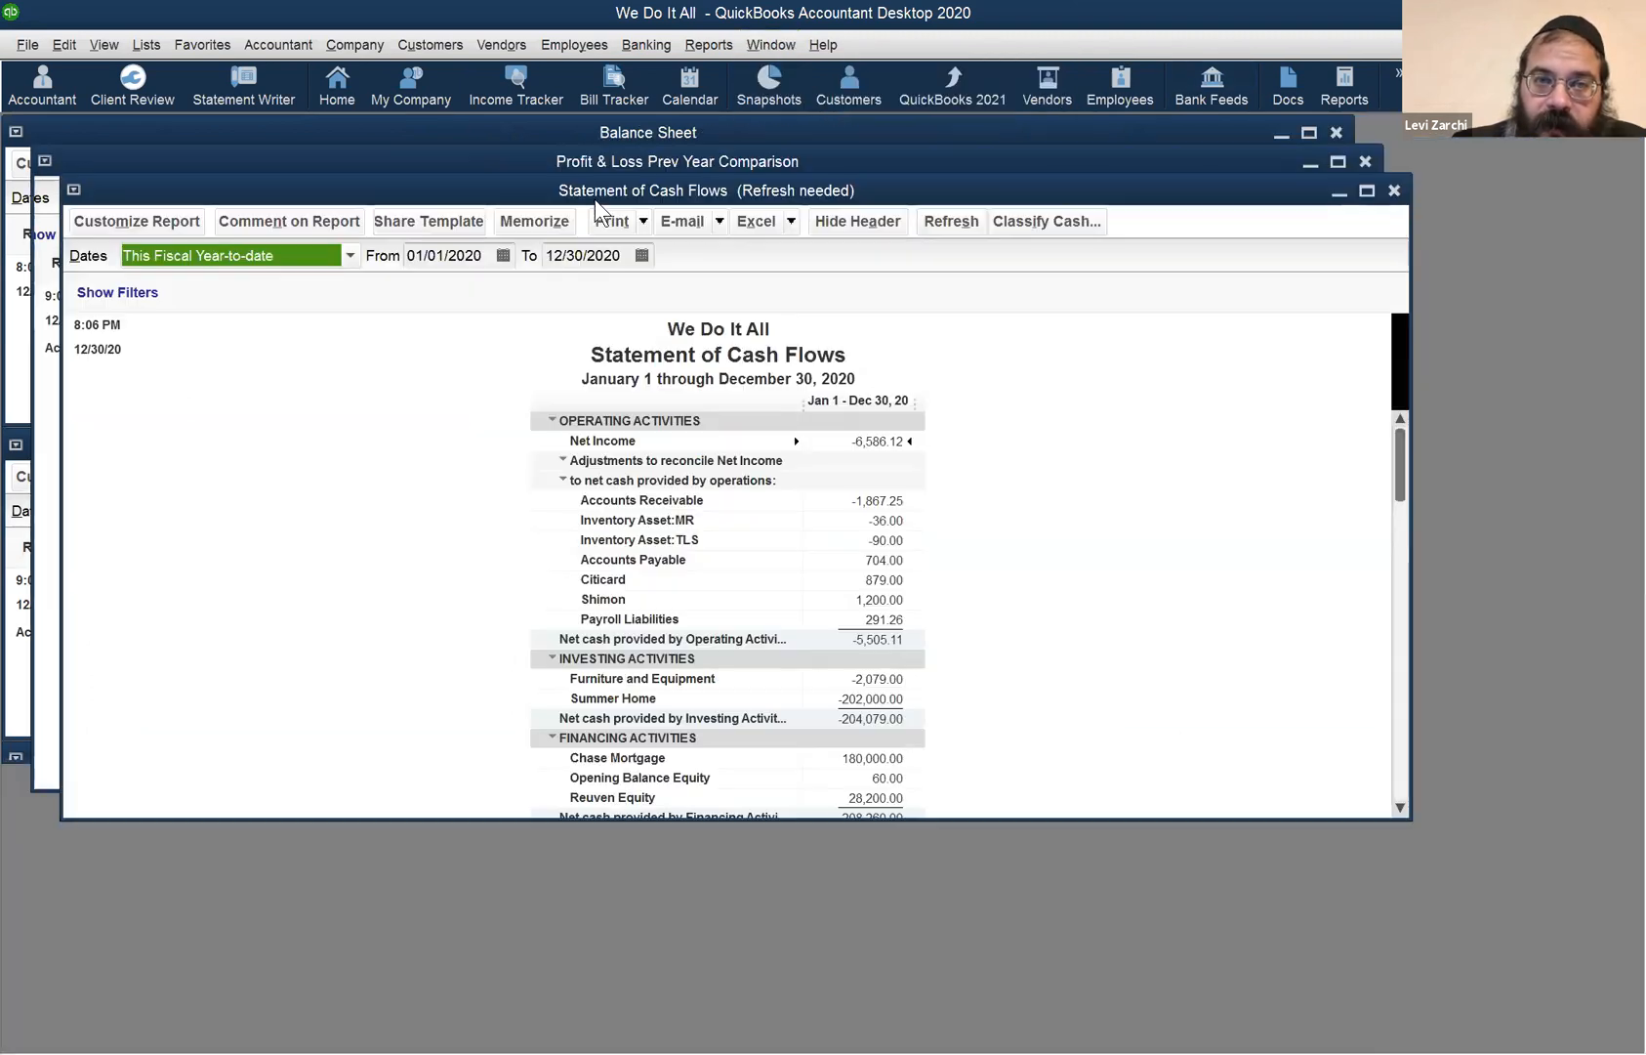
pyautogui.click(760, 44)
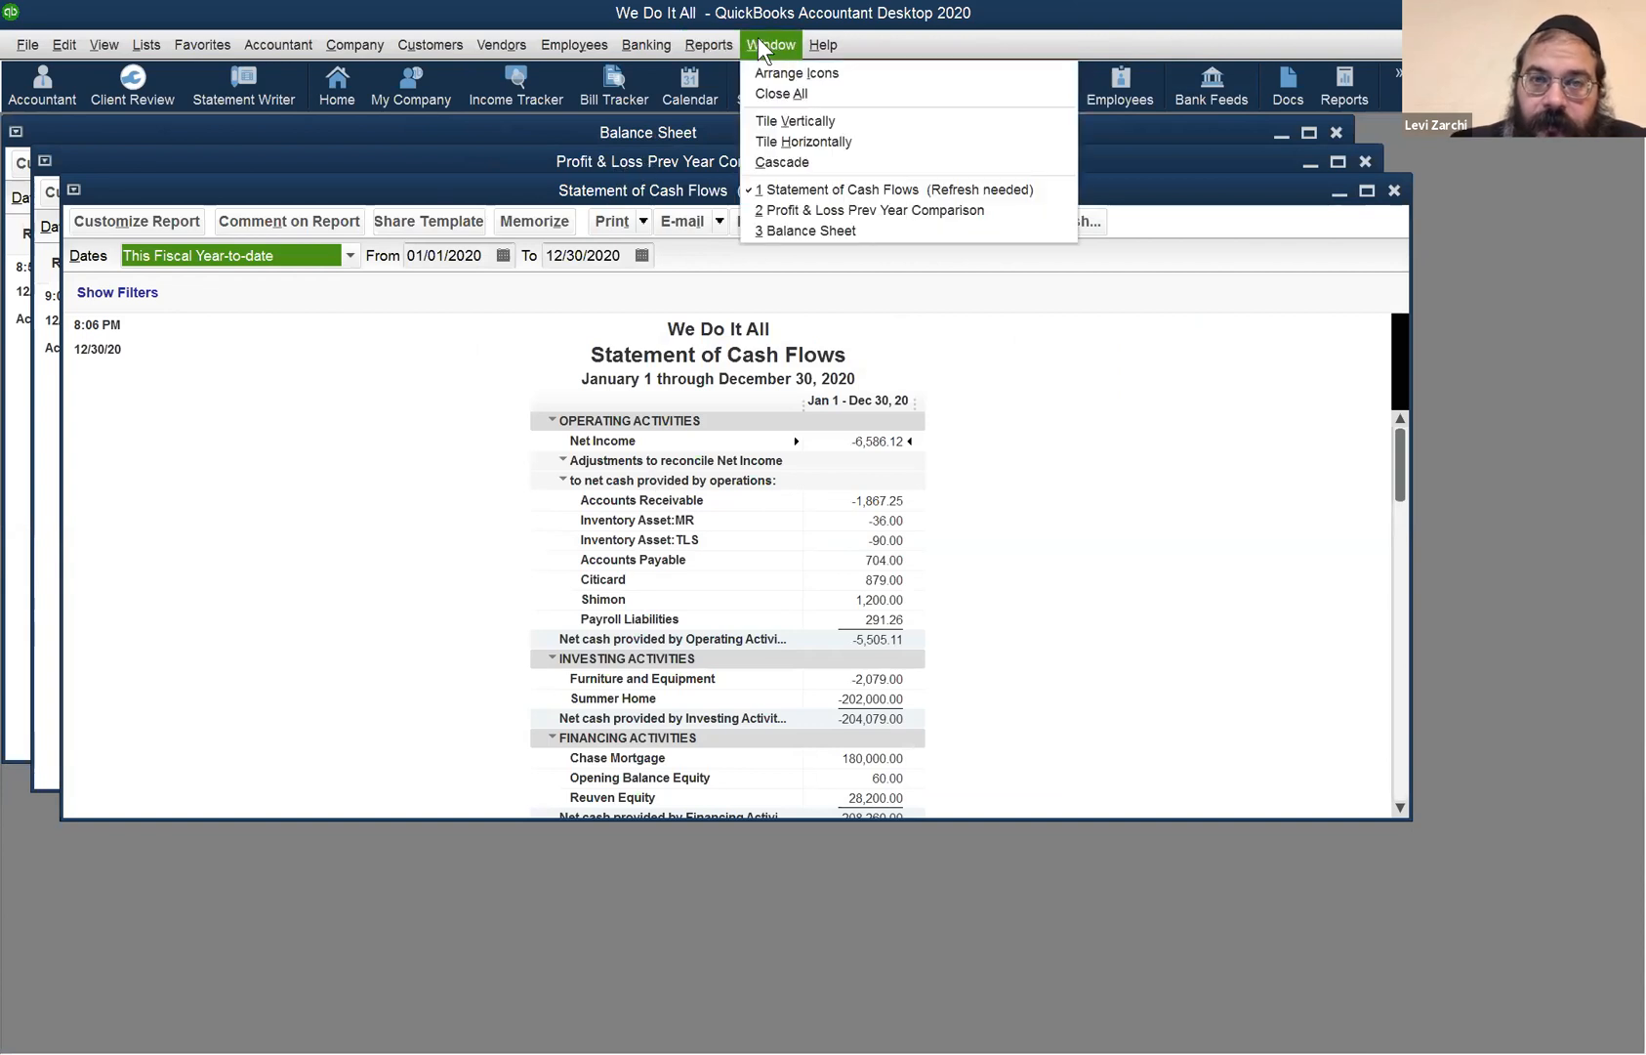
pyautogui.click(807, 73)
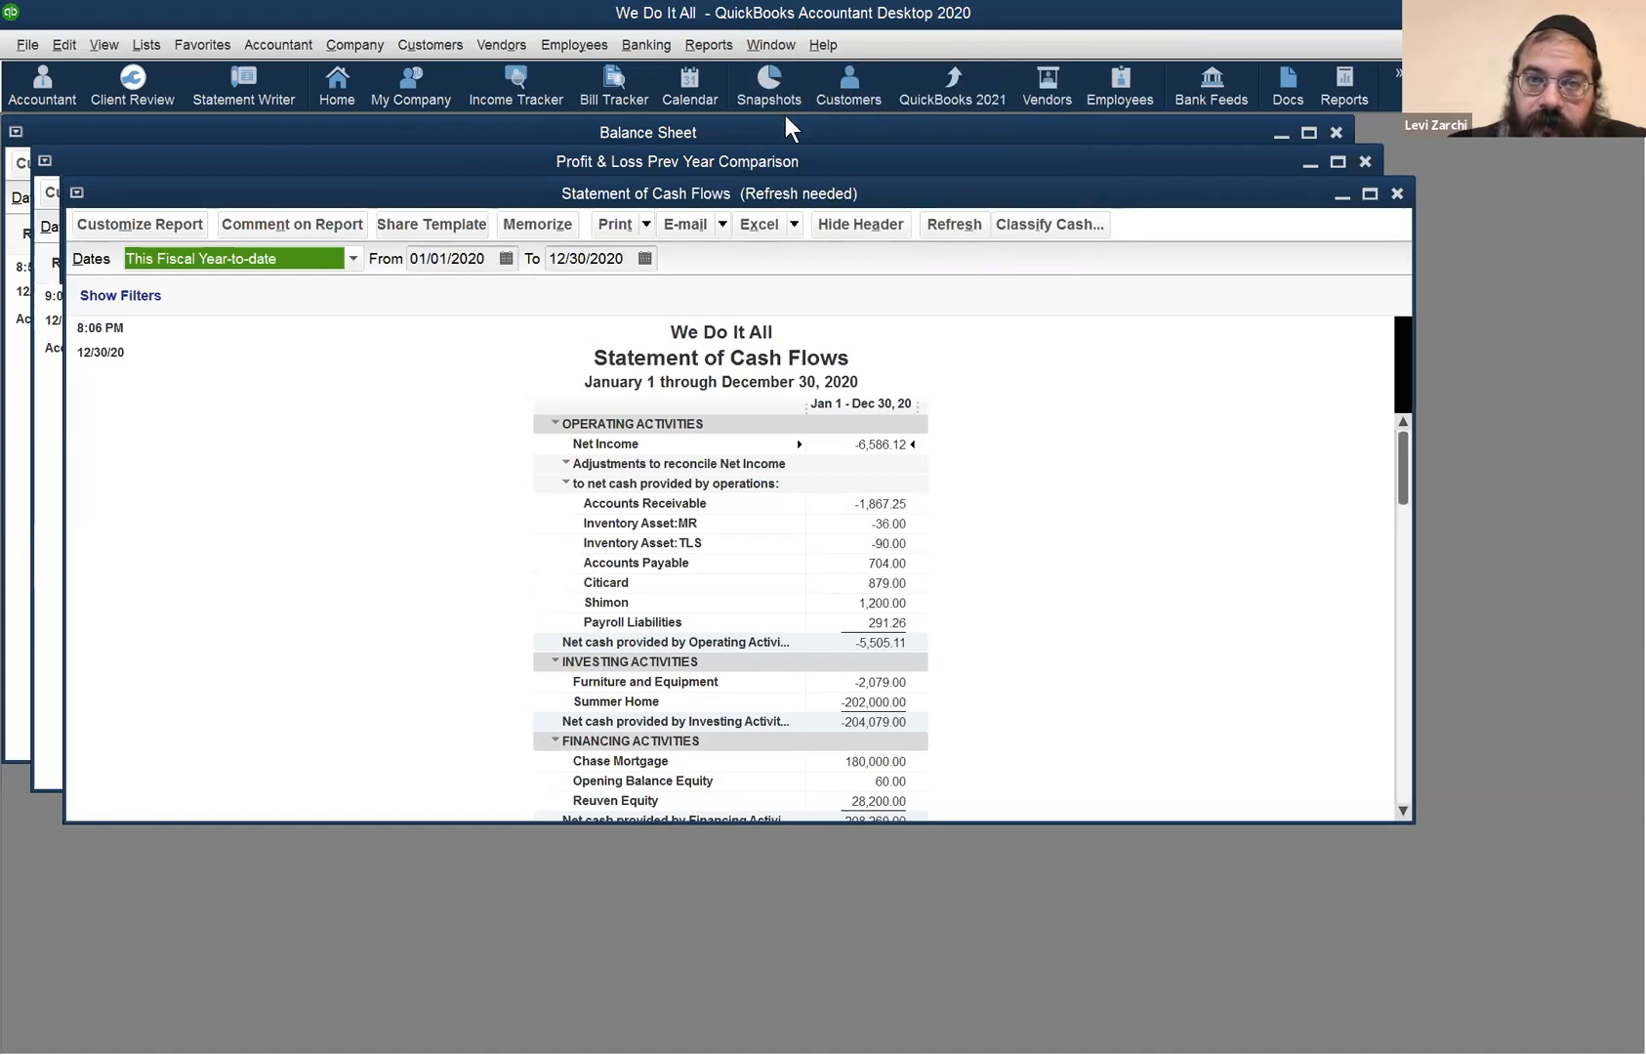
pyautogui.moveTo(732, 193); pyautogui.dragTo(775, 256)
pyautogui.click(772, 45)
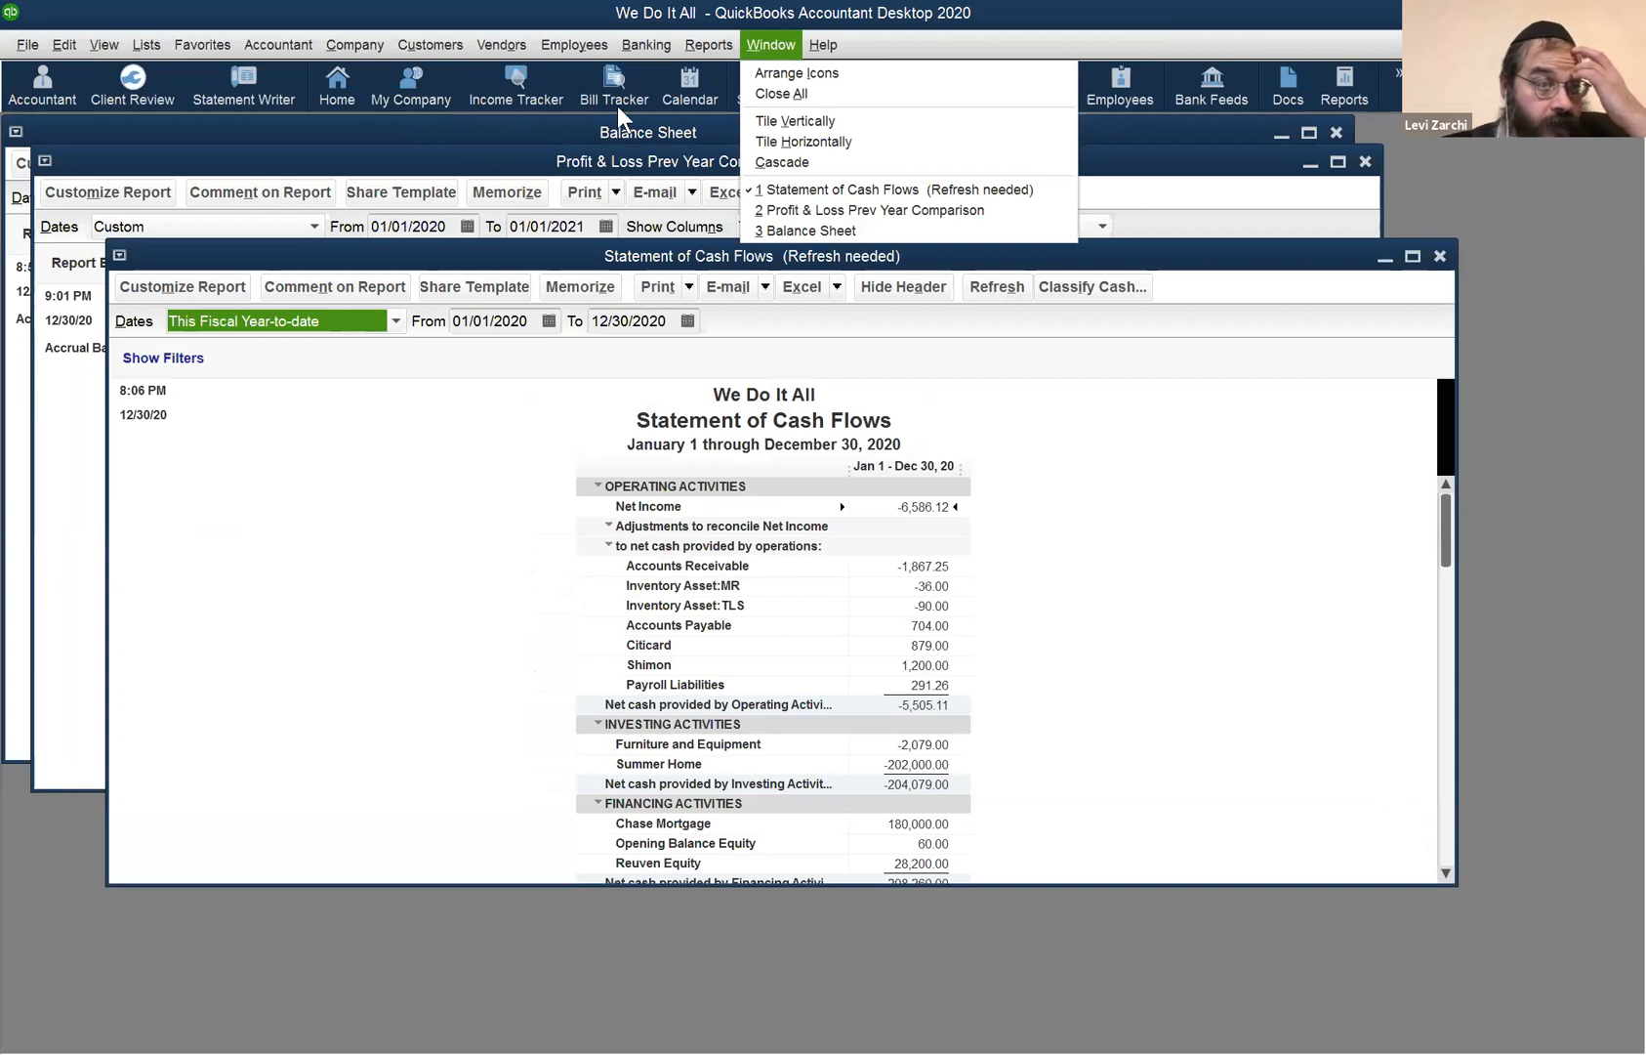
pyautogui.click(146, 46)
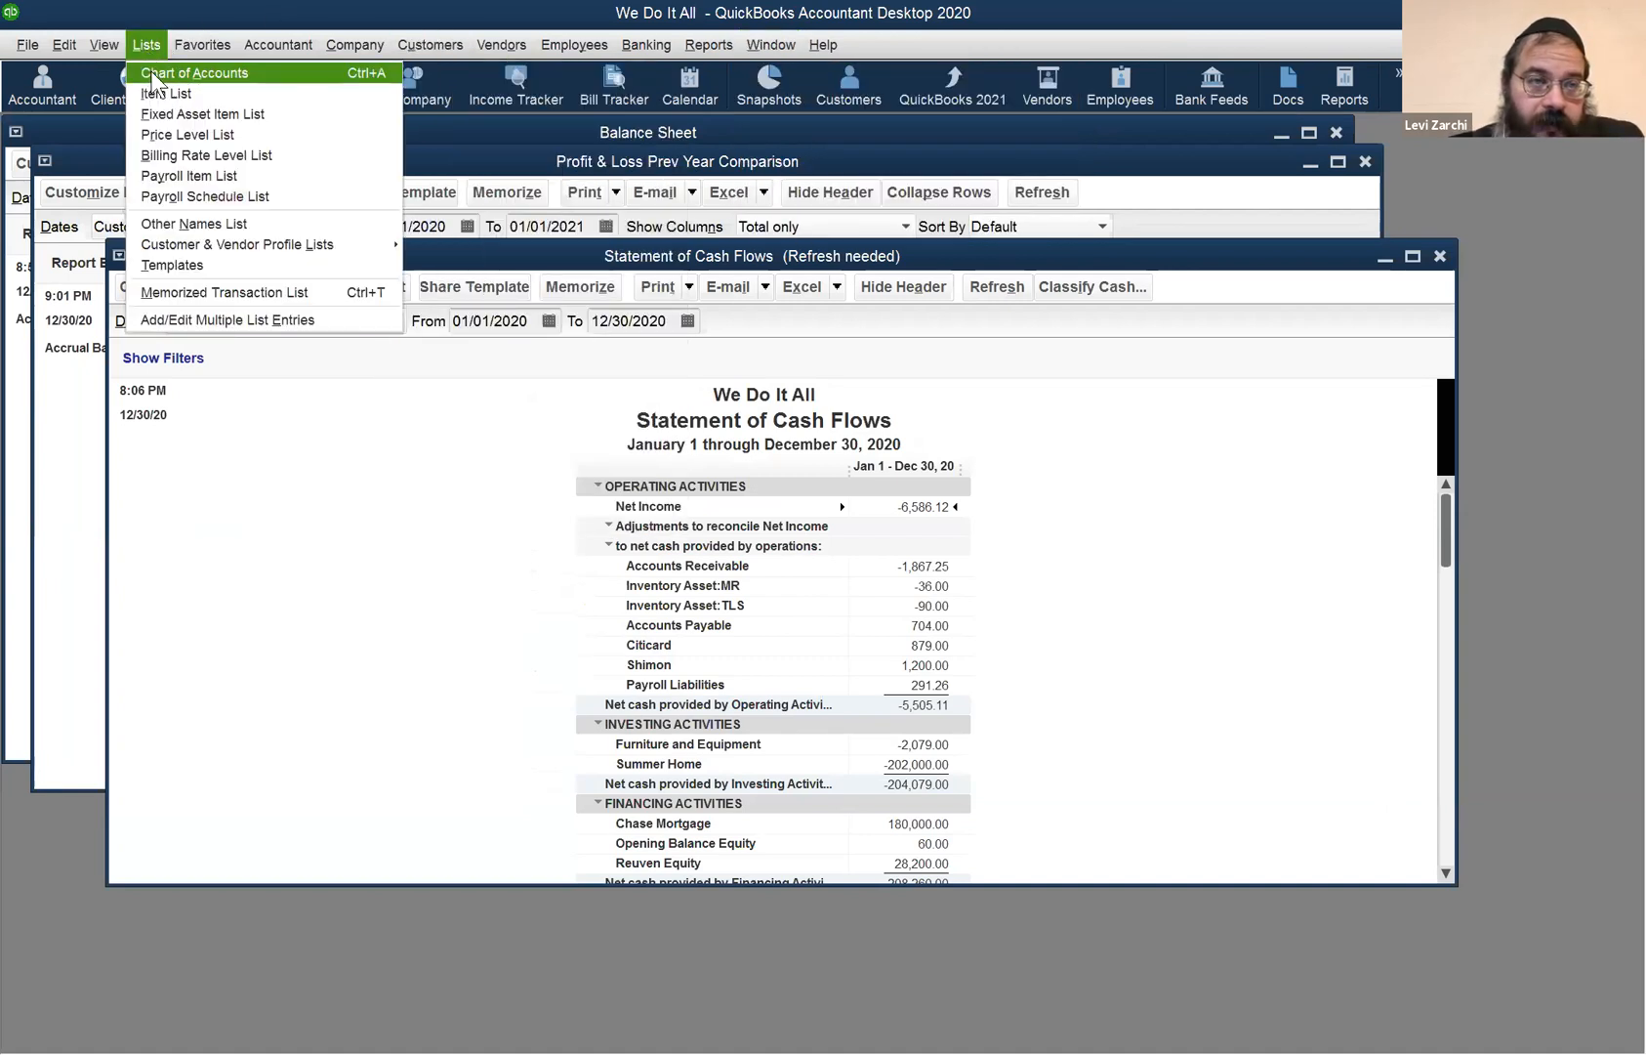
pyautogui.click(154, 82)
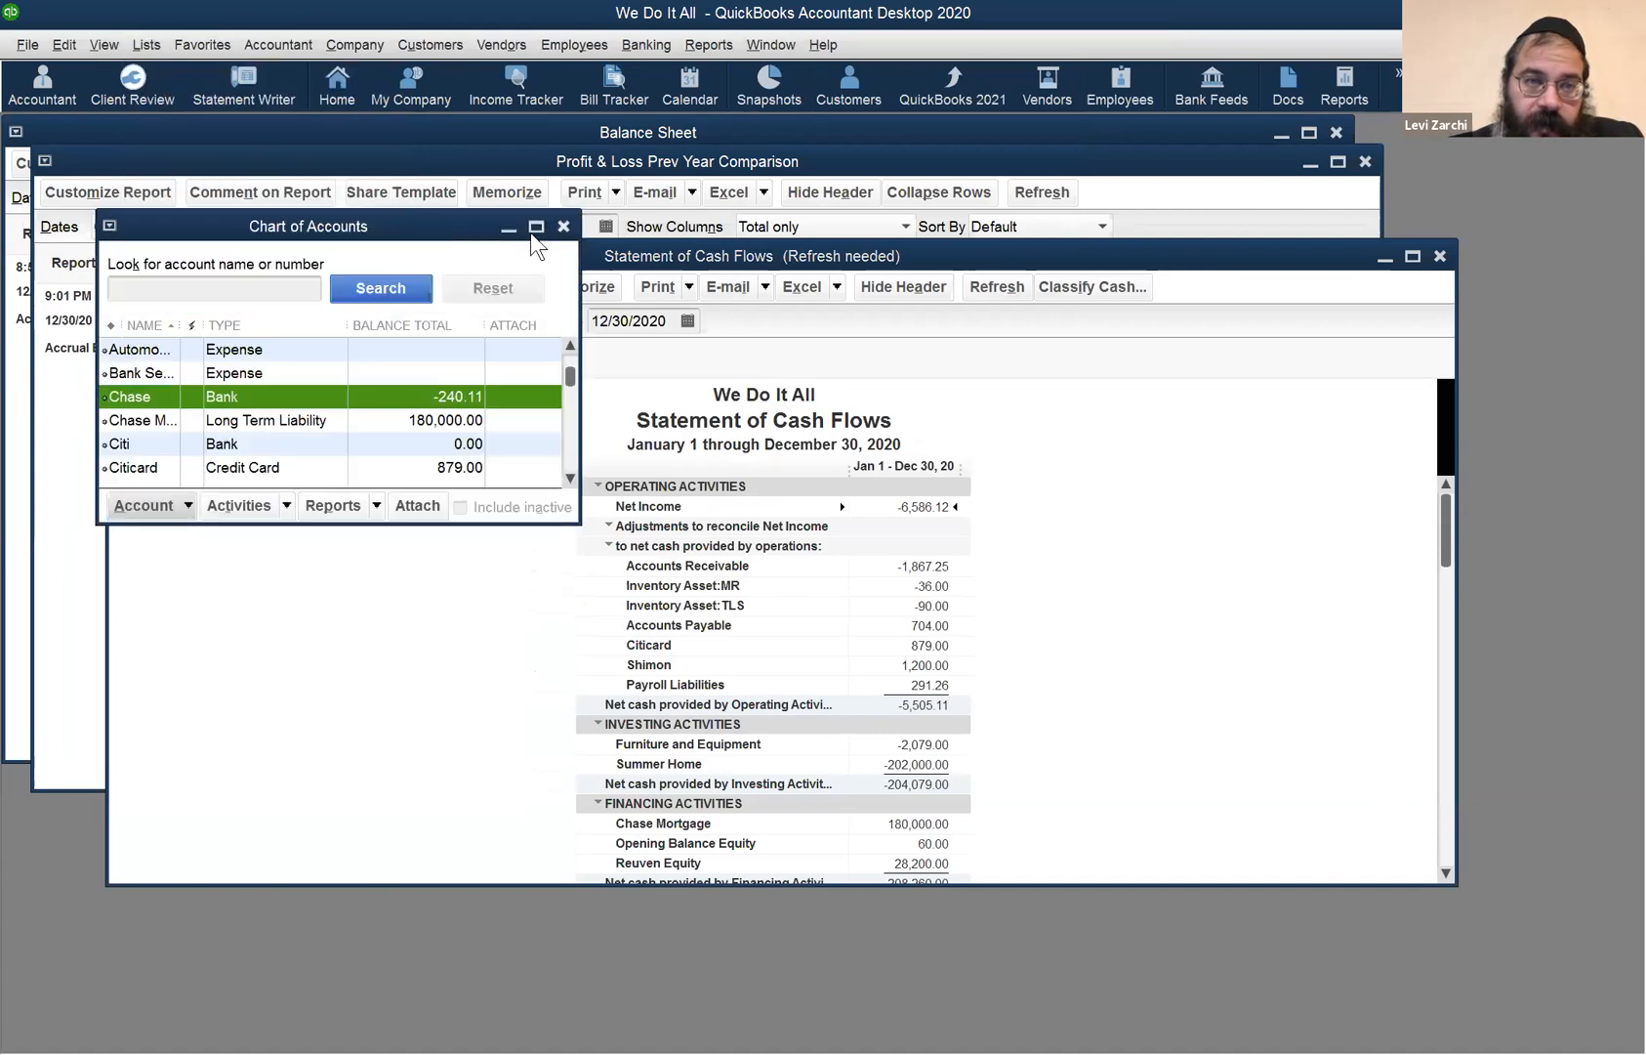
# - Maximize the Chart of Accounts, scroll through all accounts, and close it with Esc
pyautogui.click(536, 227)
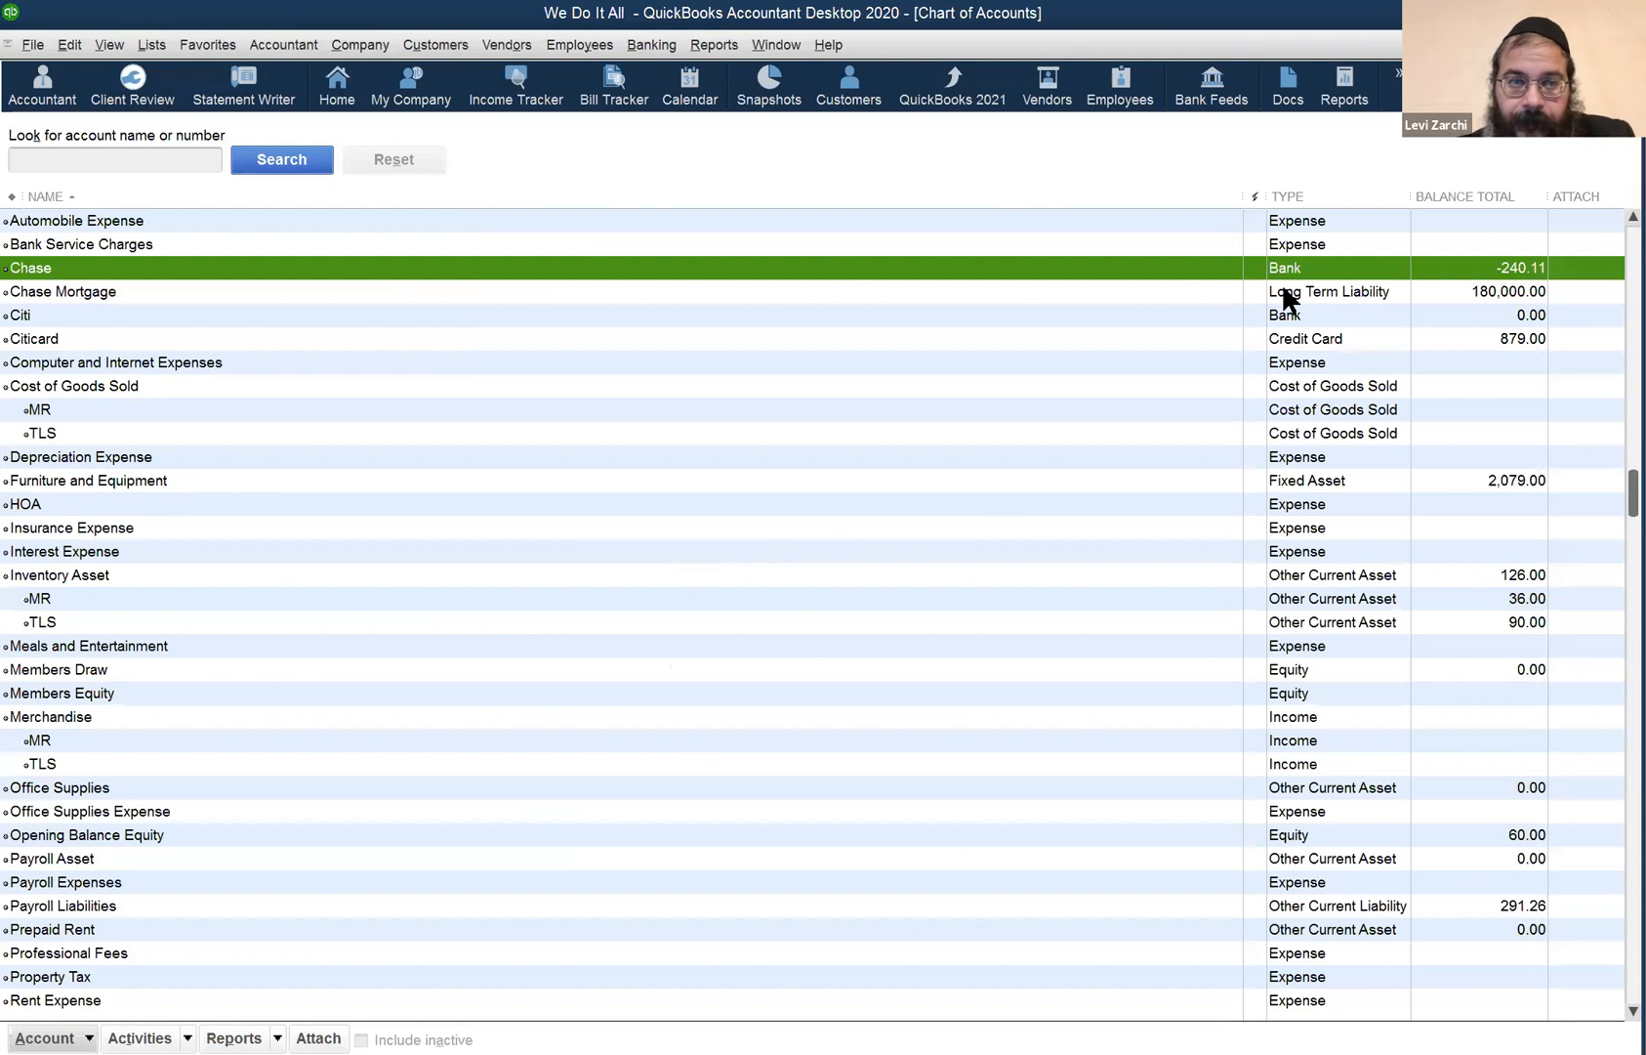
pyautogui.scroll(2, 1283, 293)
pyautogui.scroll(-5, 1497, 254)
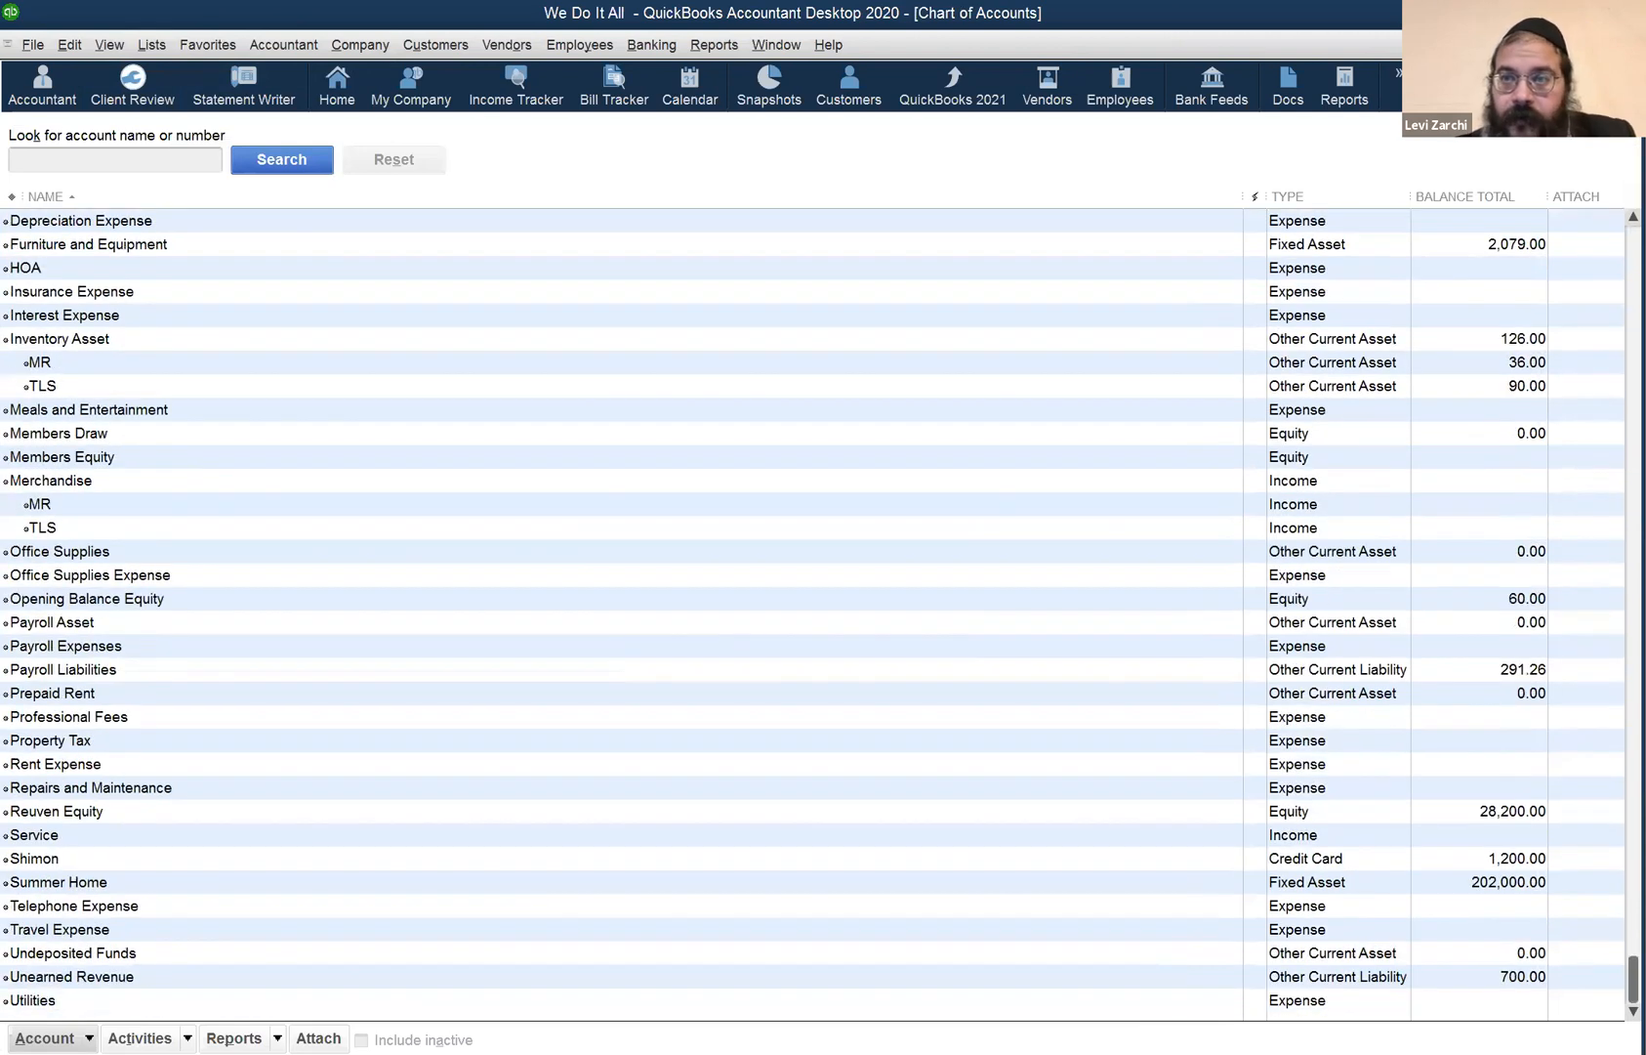
pyautogui.press('Escape')
# - Open the Item List and select the General Consulting item
pyautogui.click(147, 44)
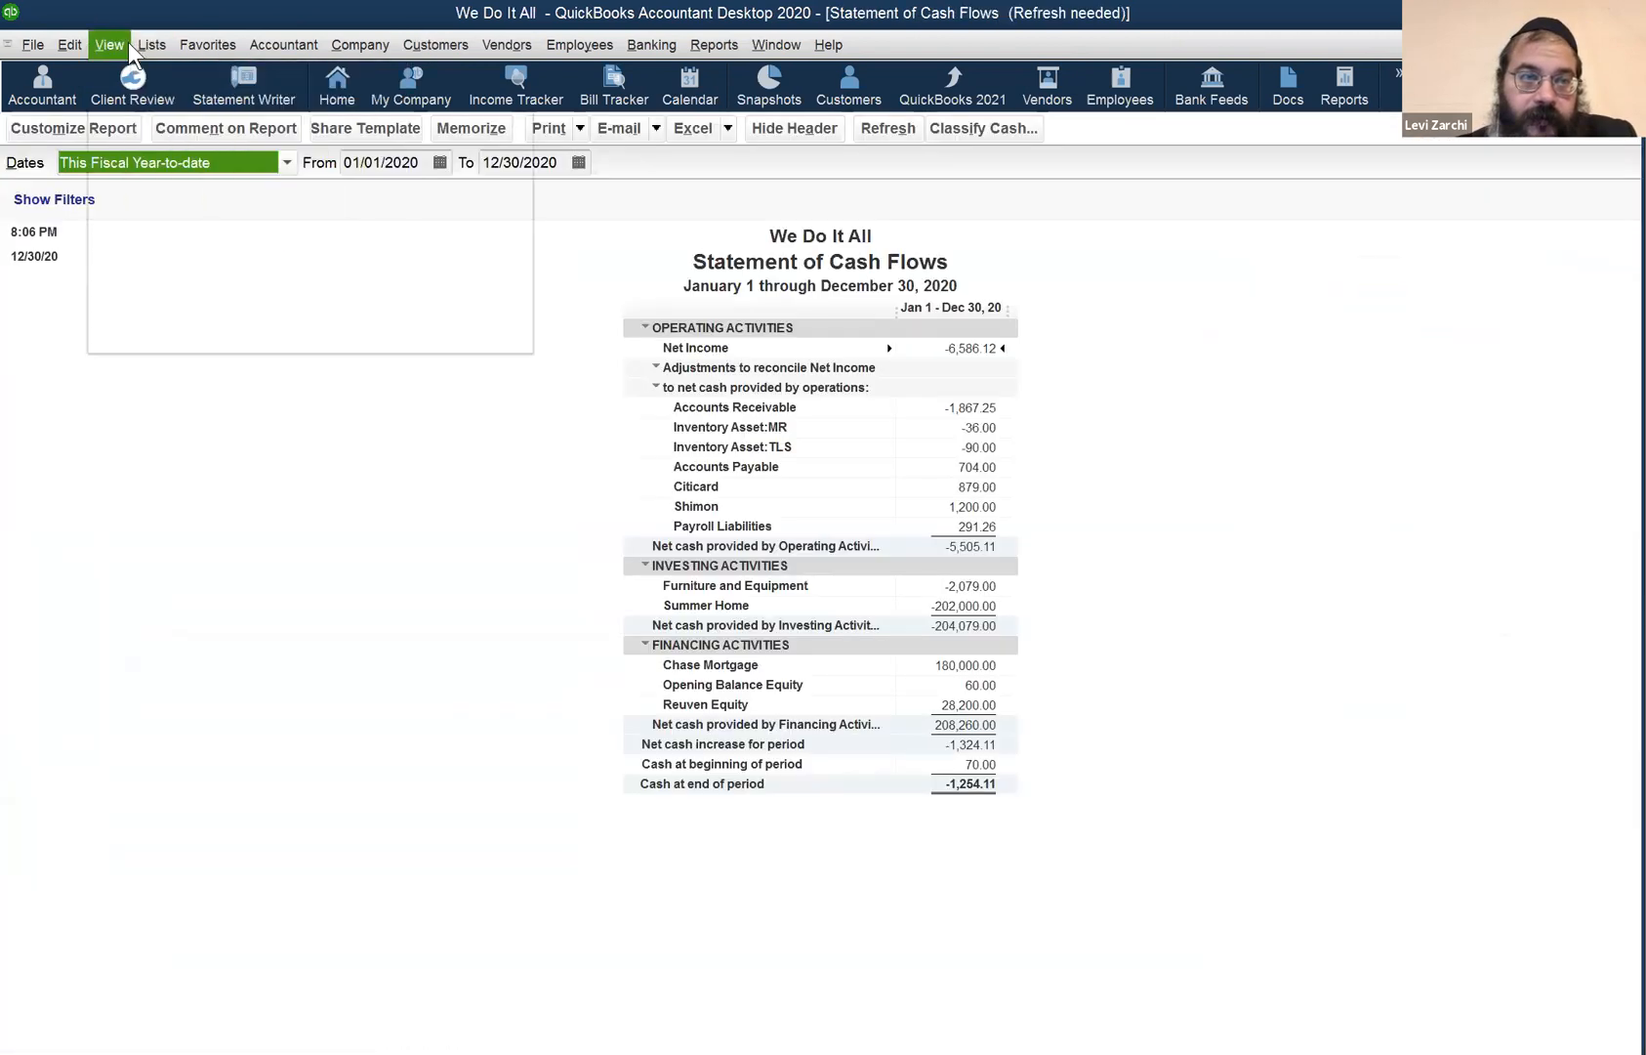
pyautogui.click(158, 93)
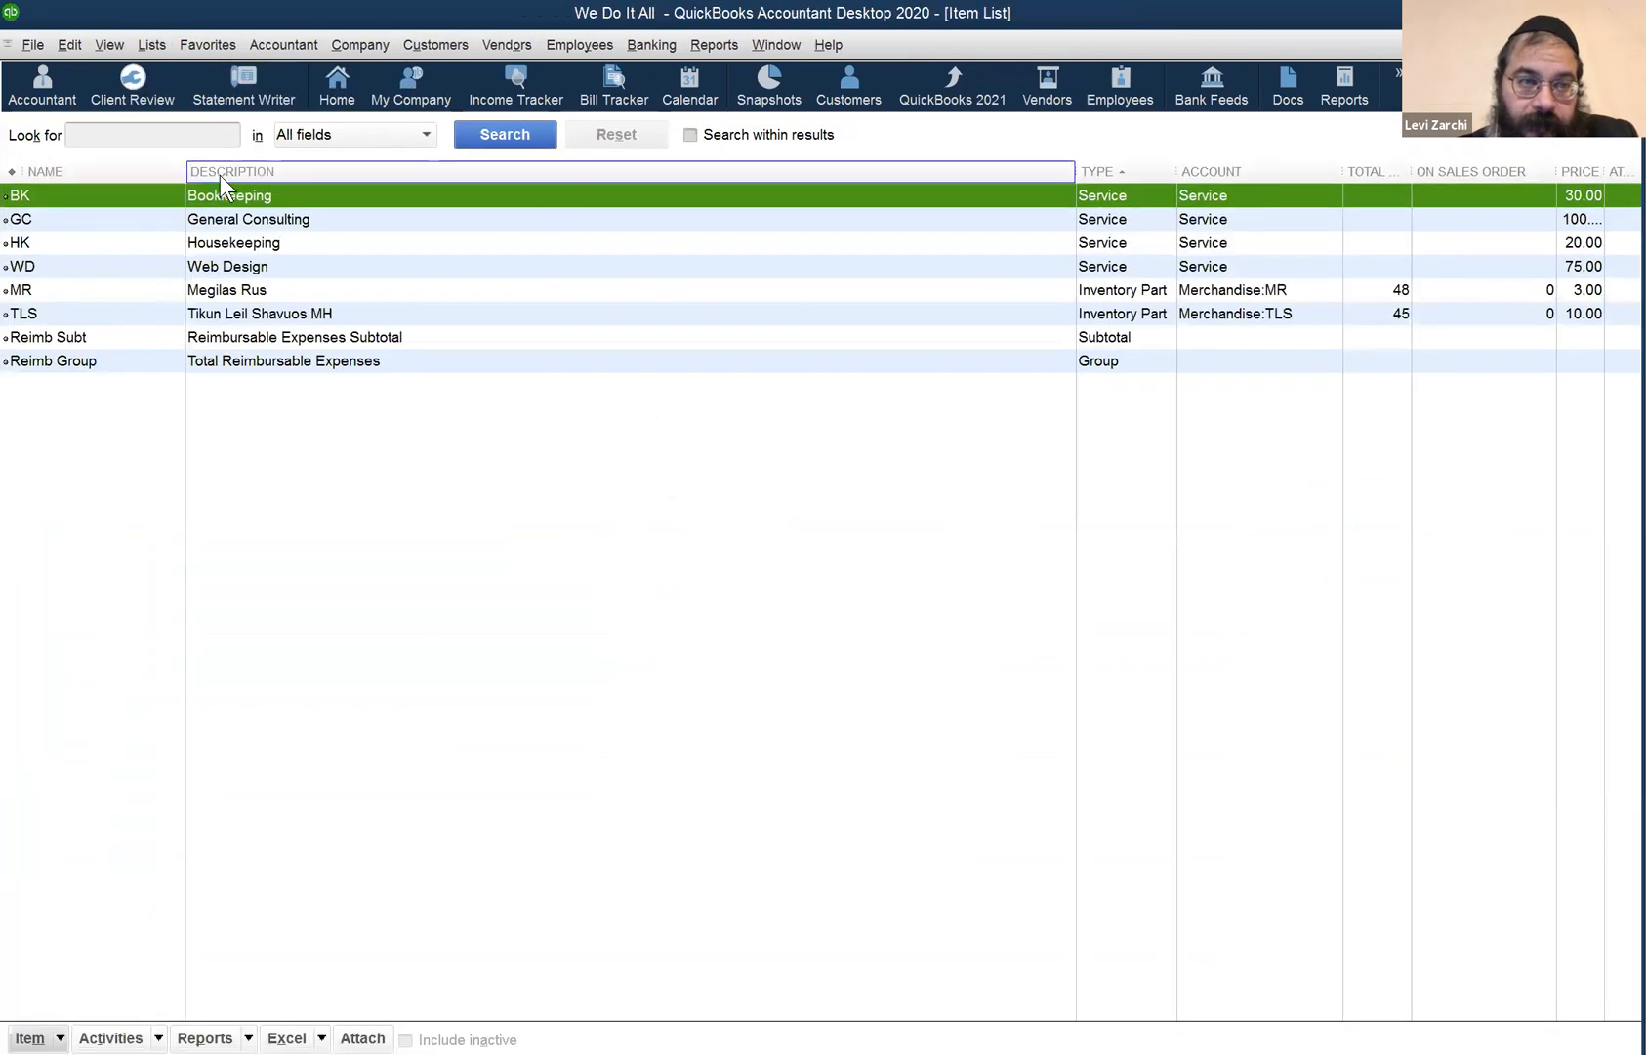
pyautogui.click(215, 226)
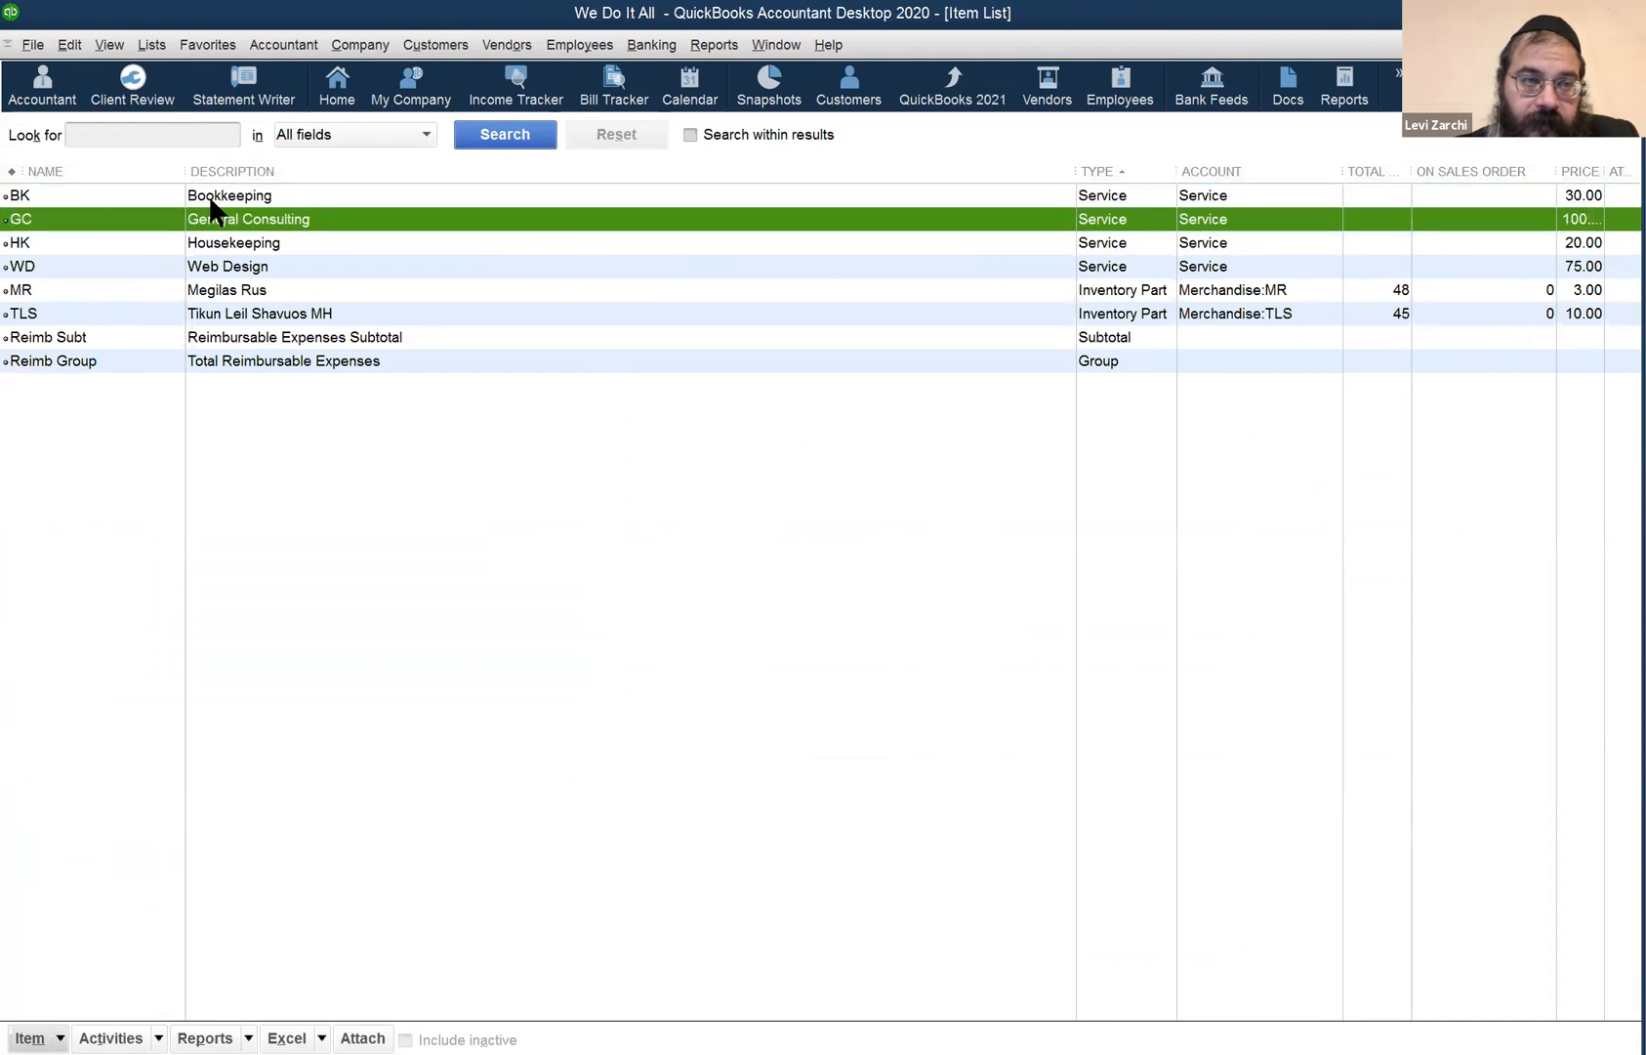
pyautogui.click(210, 200)
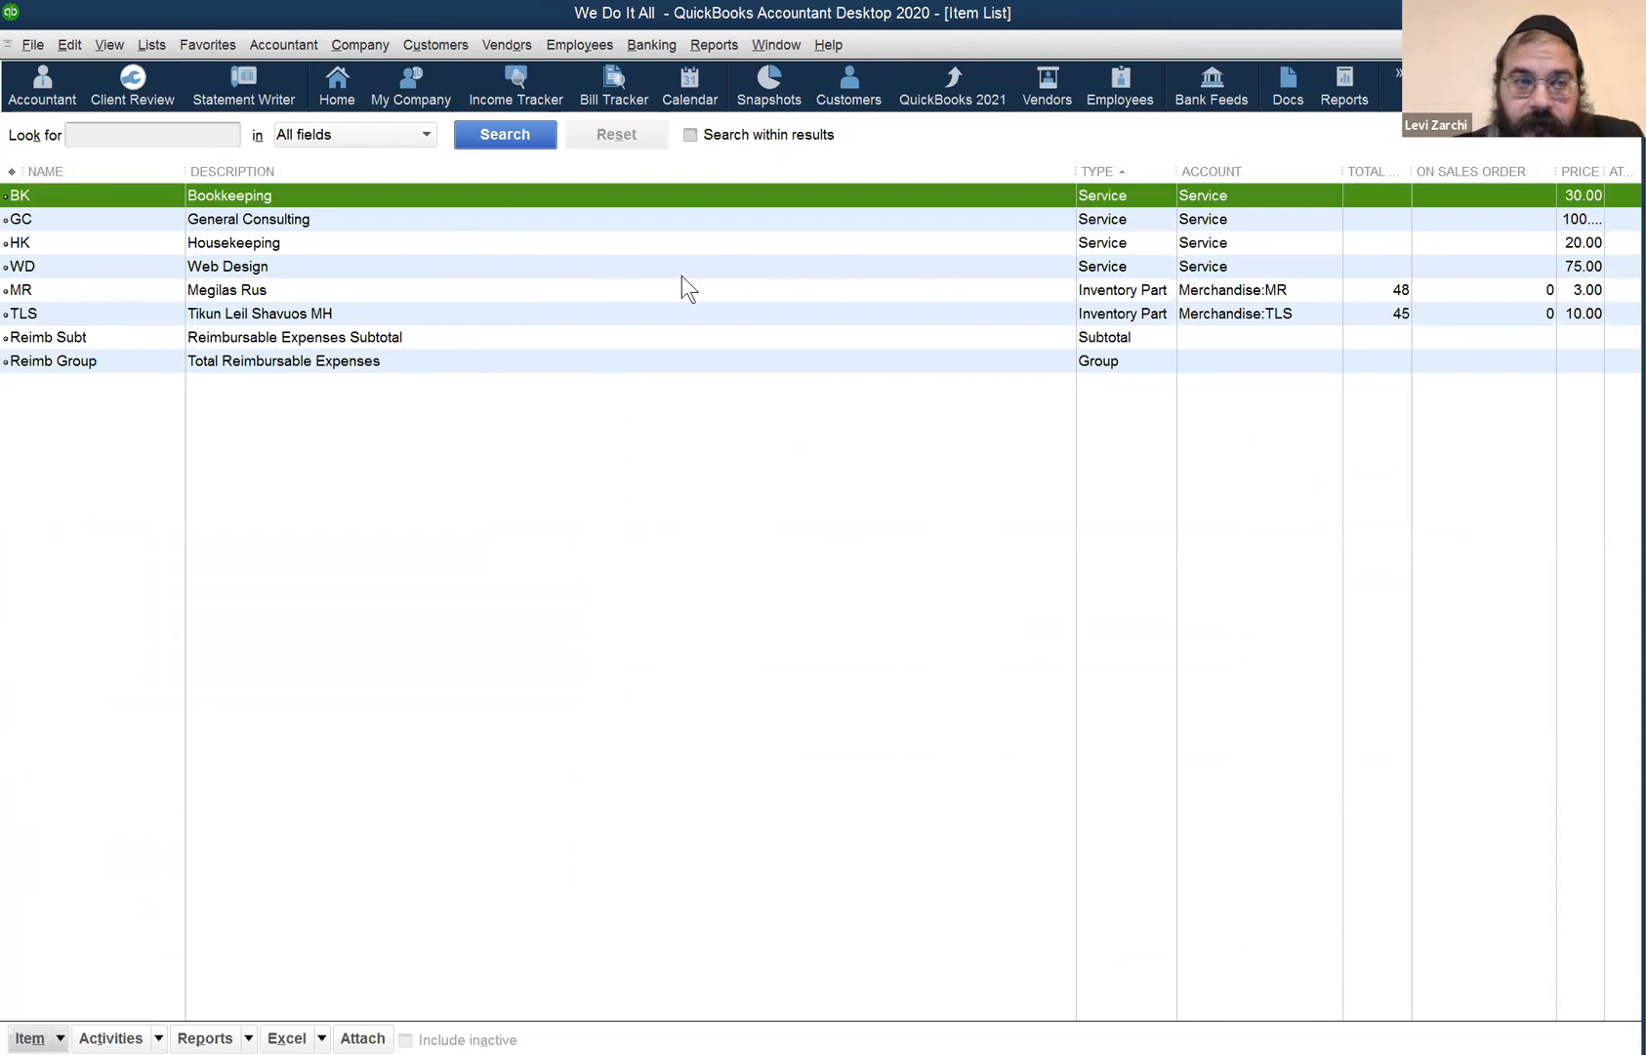
pyautogui.click(620, 293)
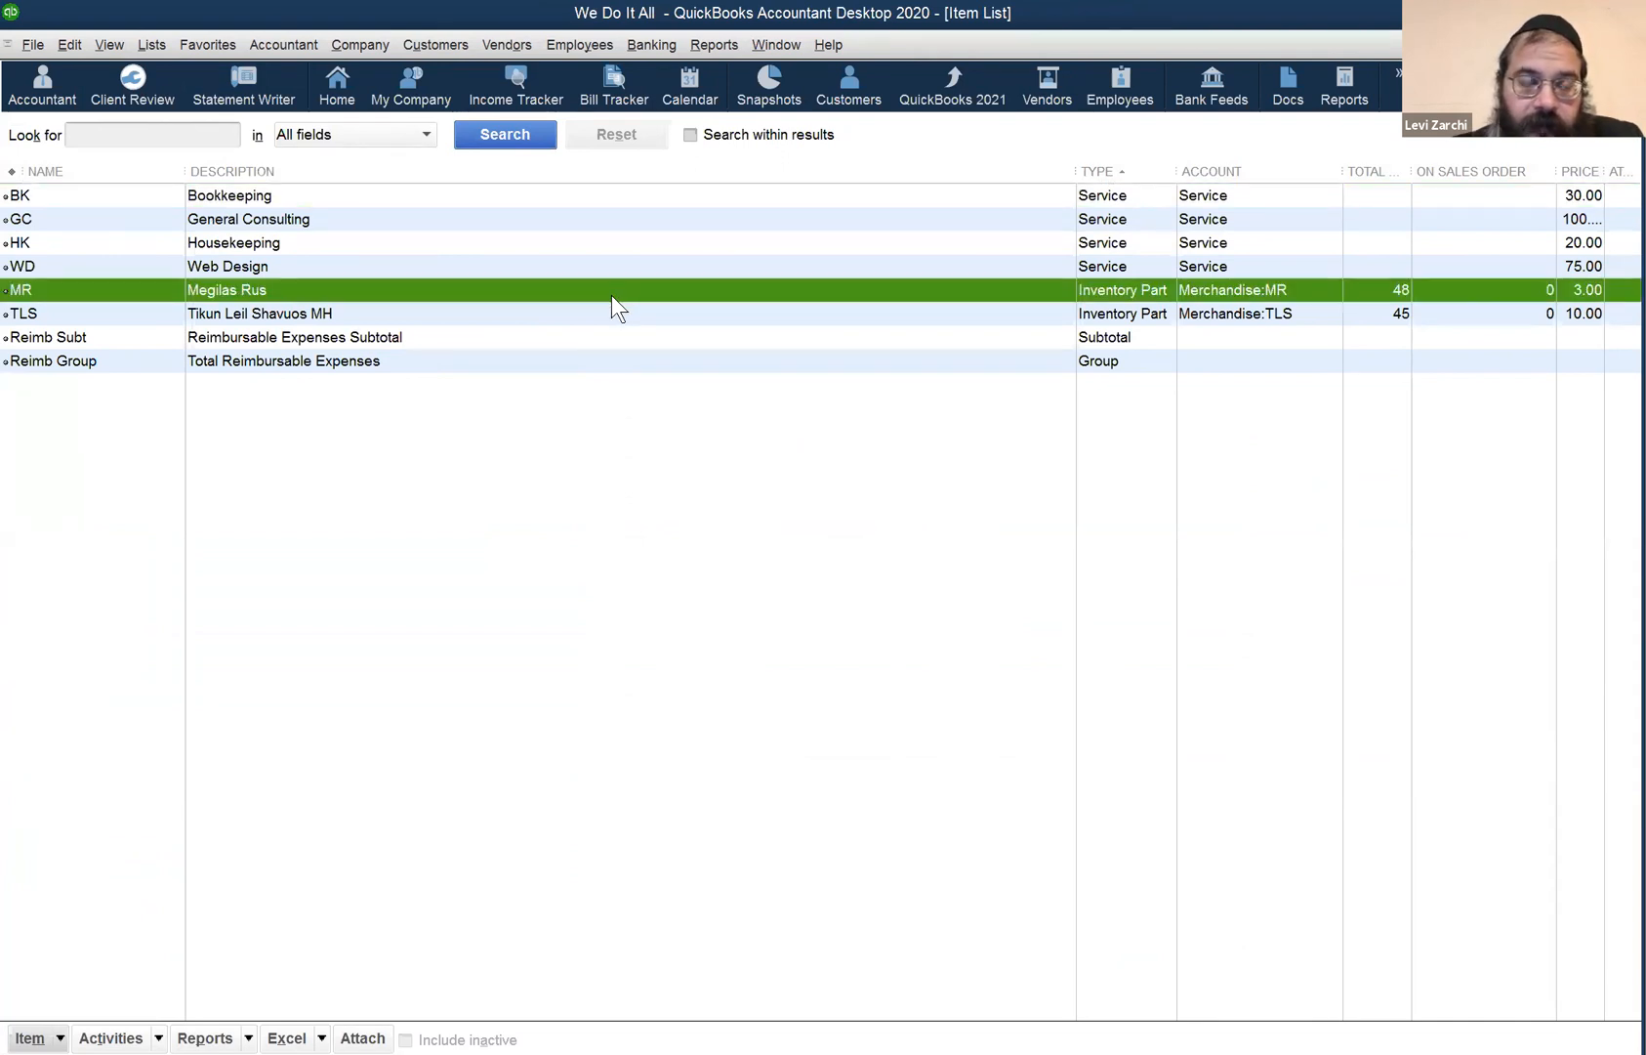
pyautogui.click(1085, 314)
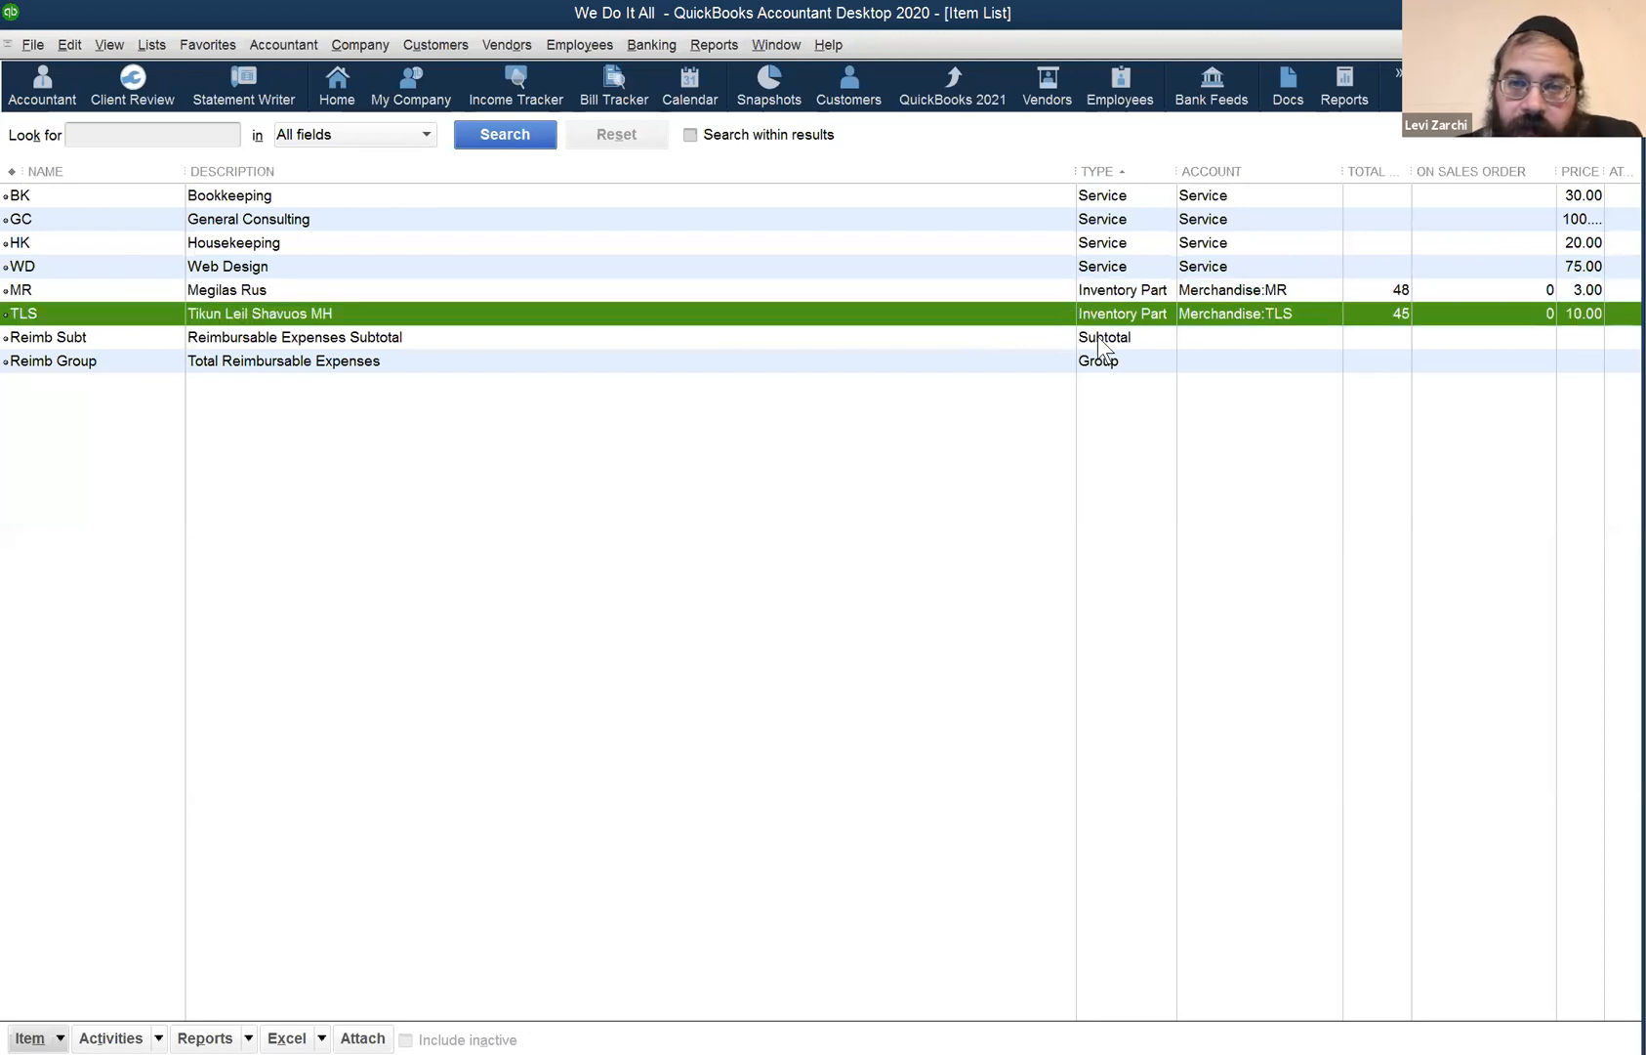
pyautogui.click(1103, 337)
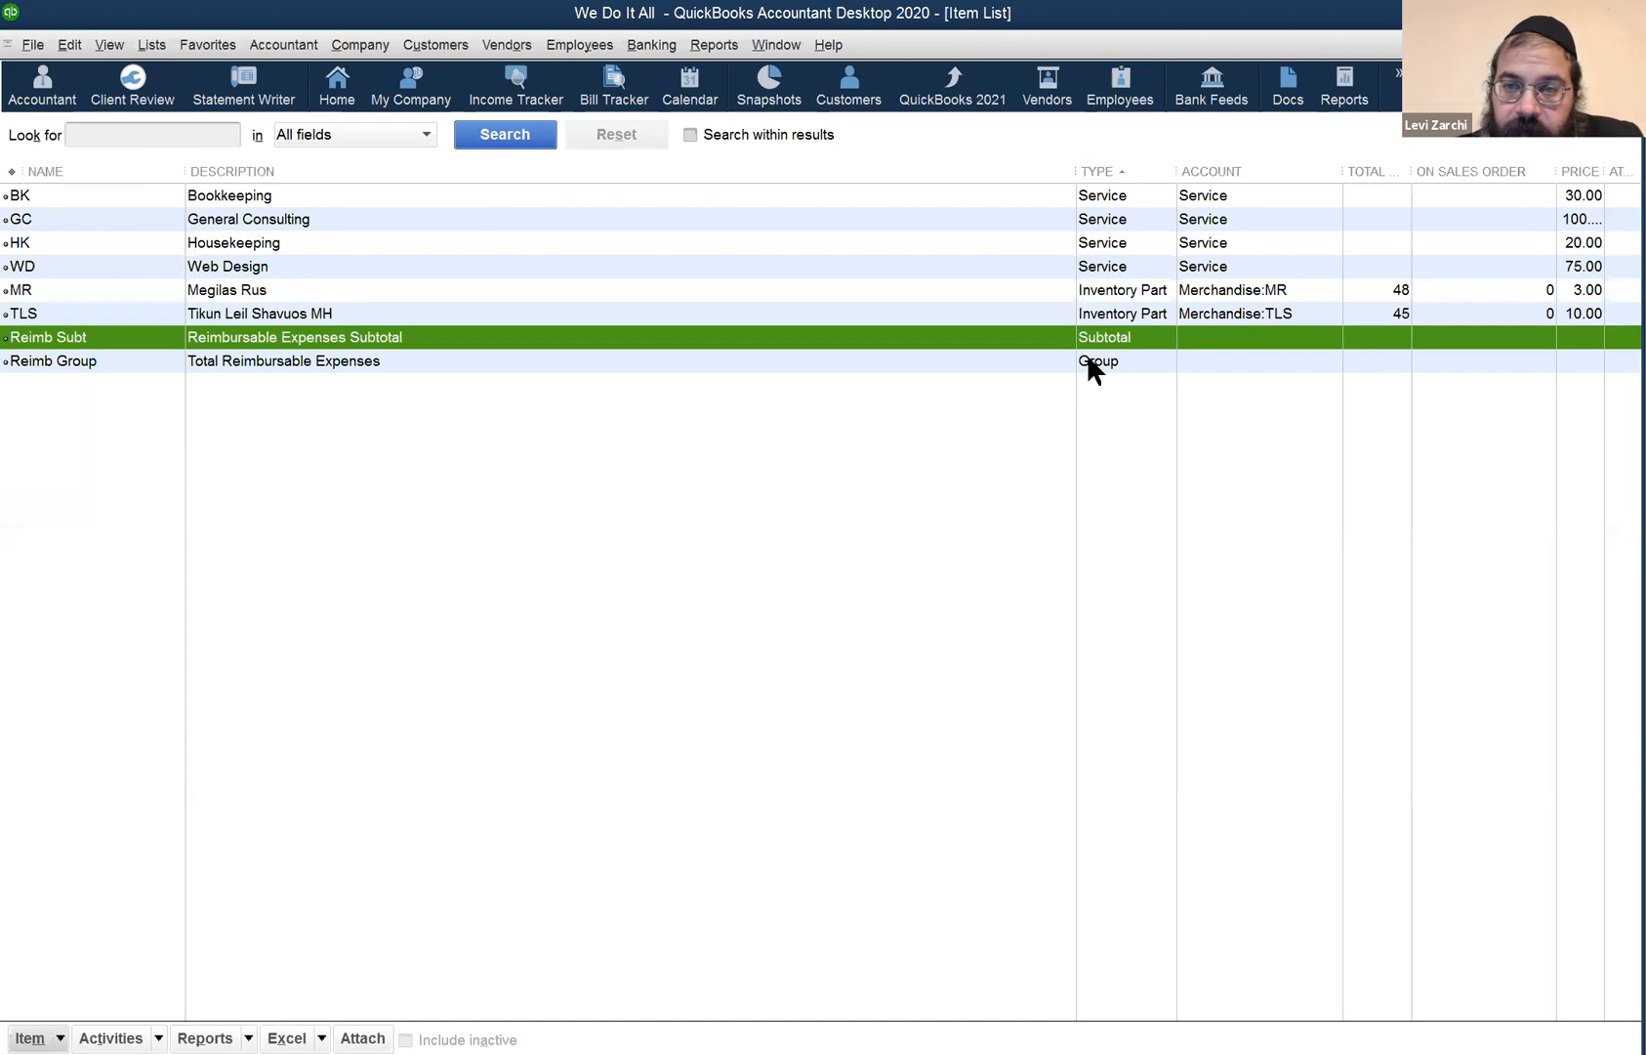
pyautogui.click(1095, 361)
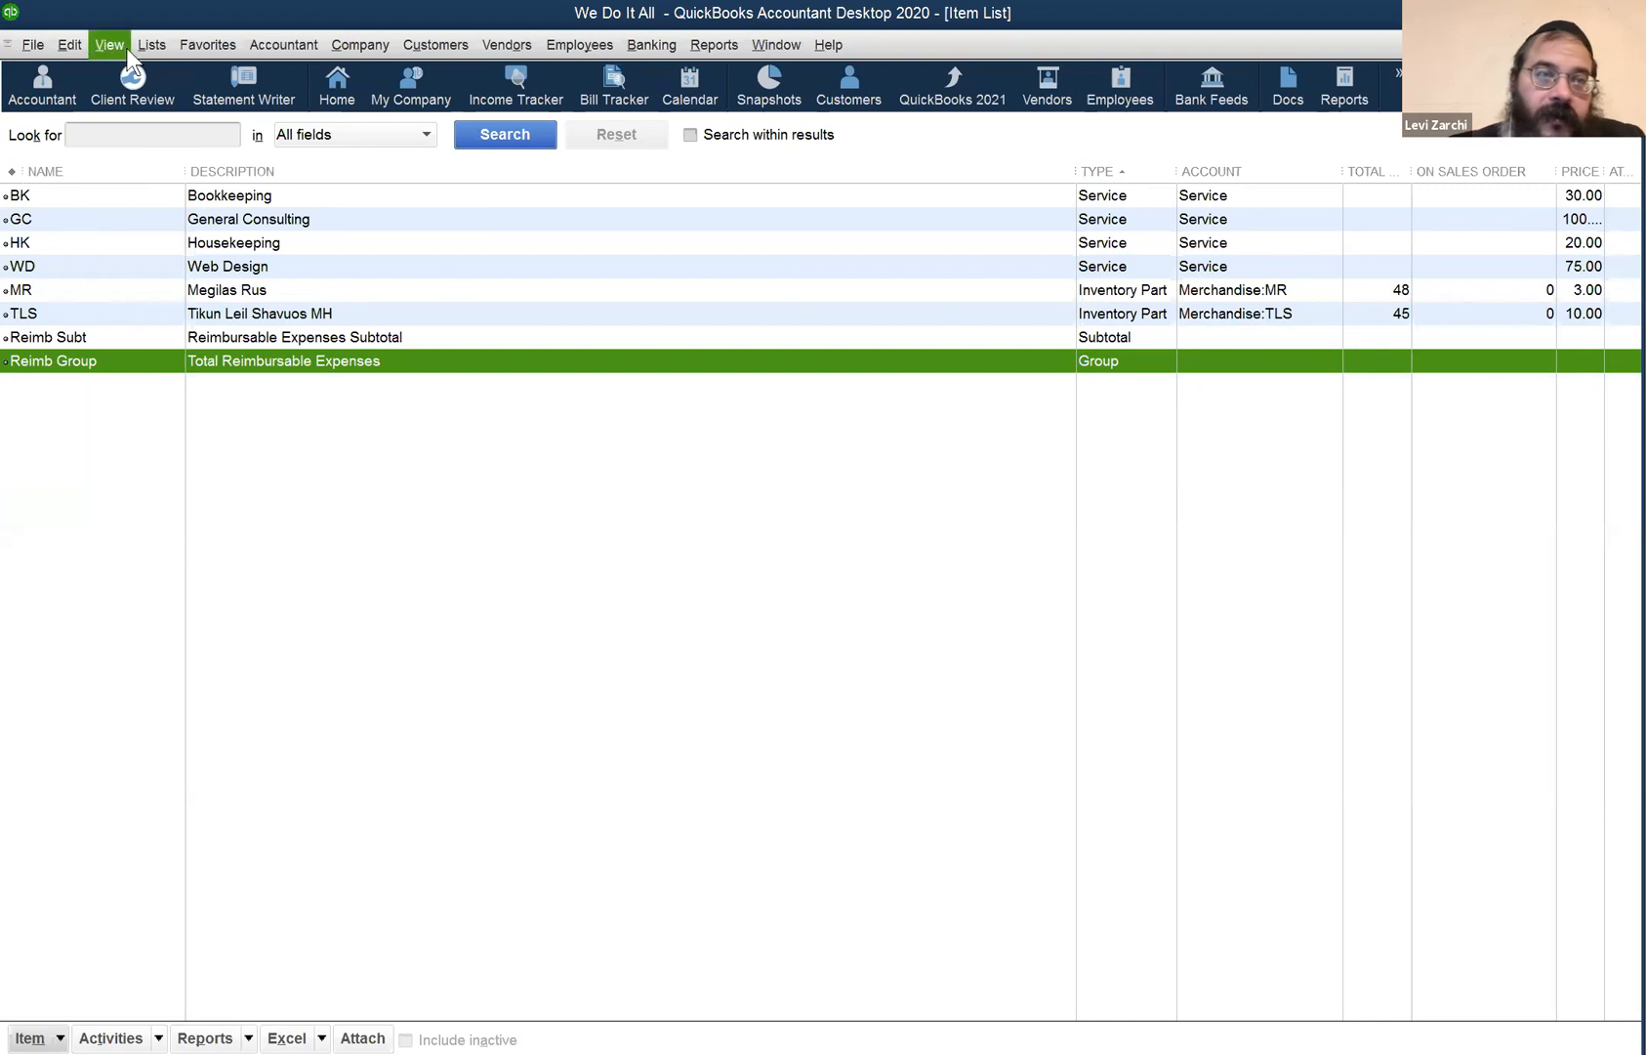
pyautogui.click(150, 45)
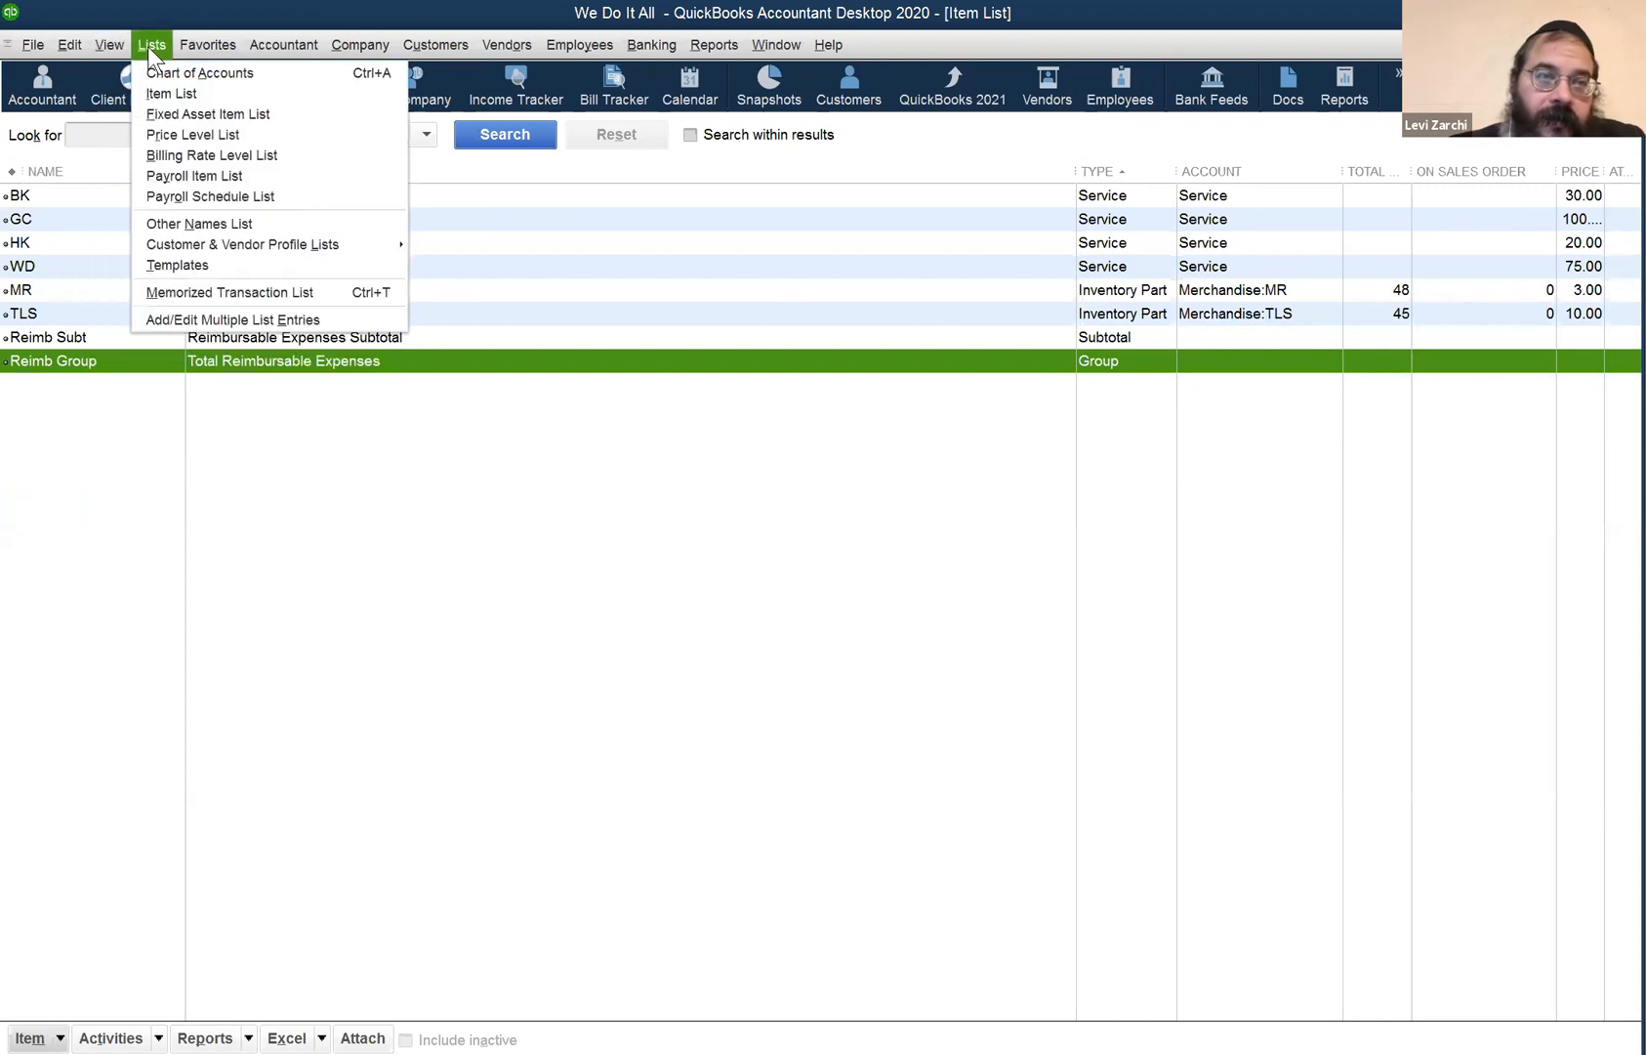
pyautogui.click(173, 113)
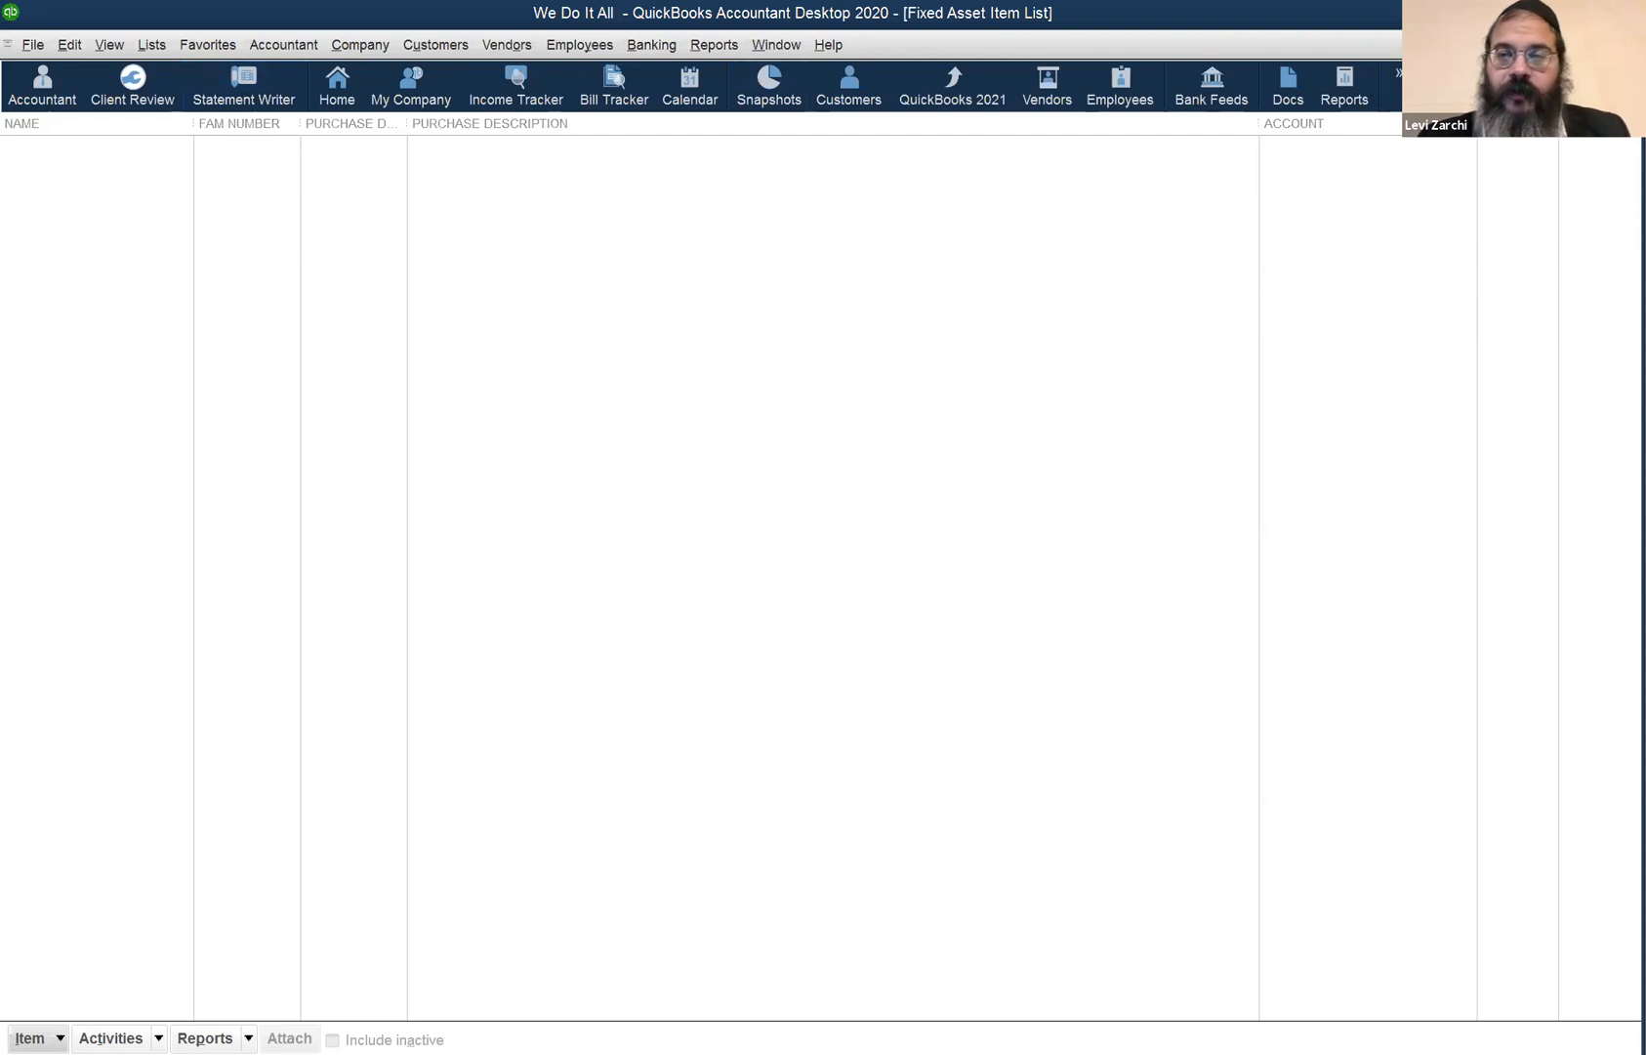
pyautogui.click(1632, 45)
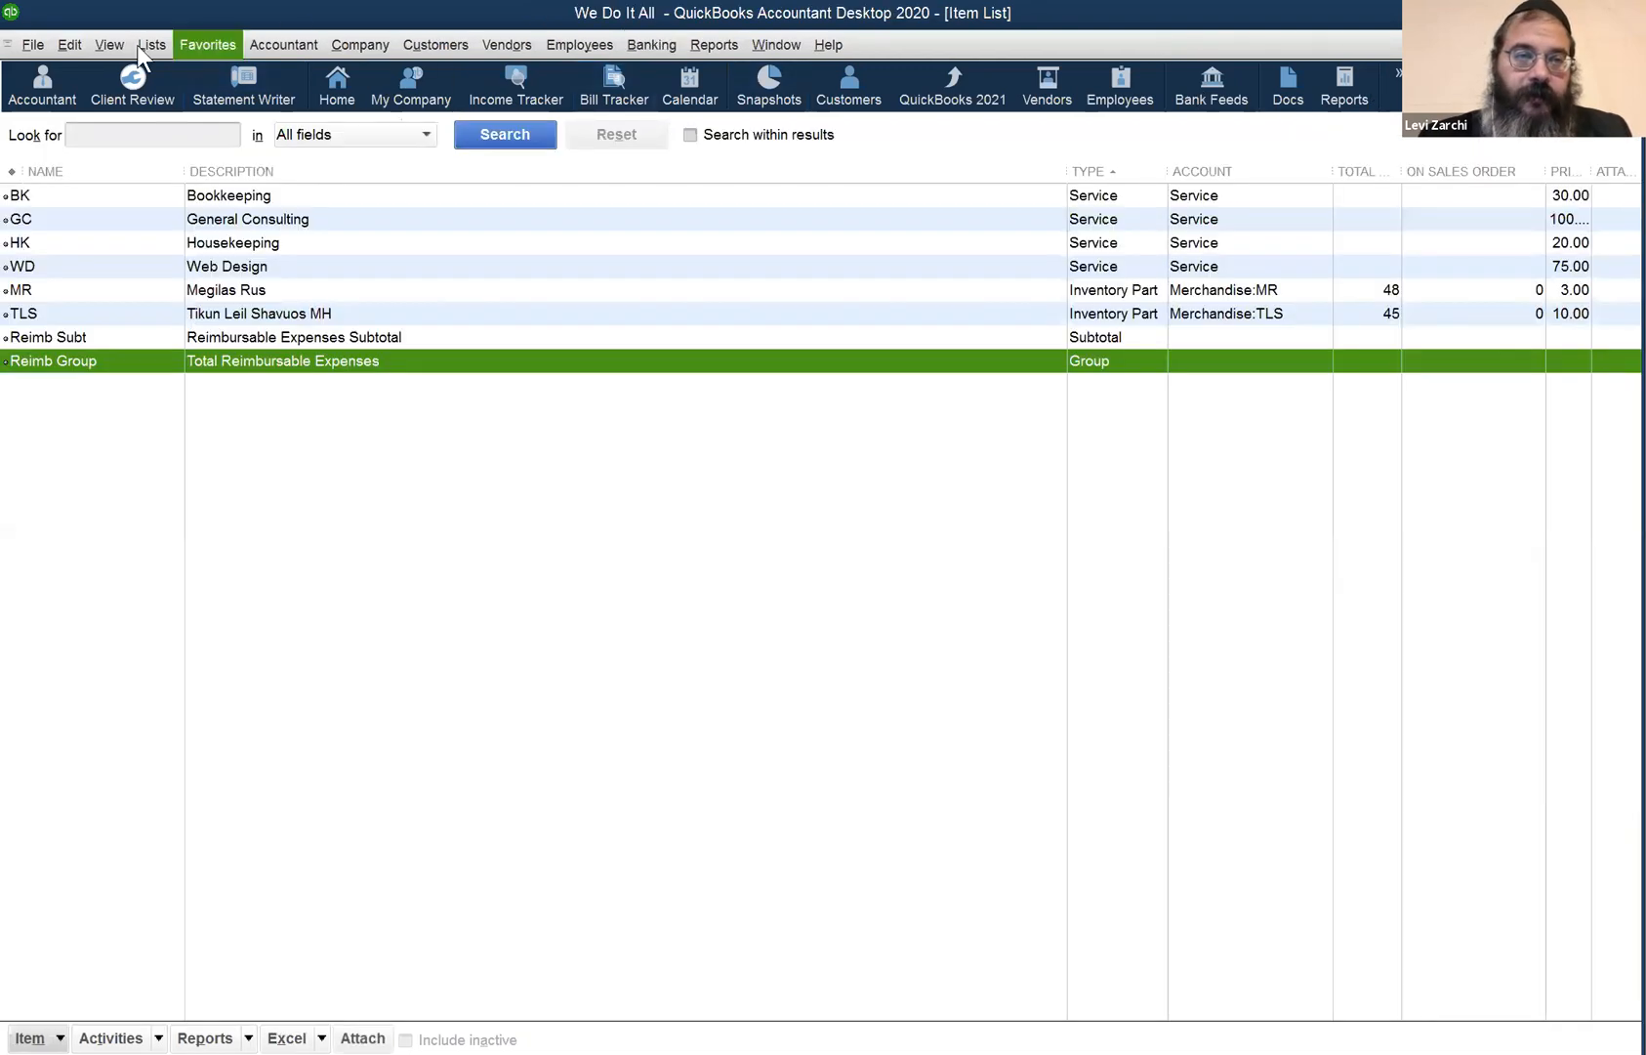
pyautogui.click(139, 47)
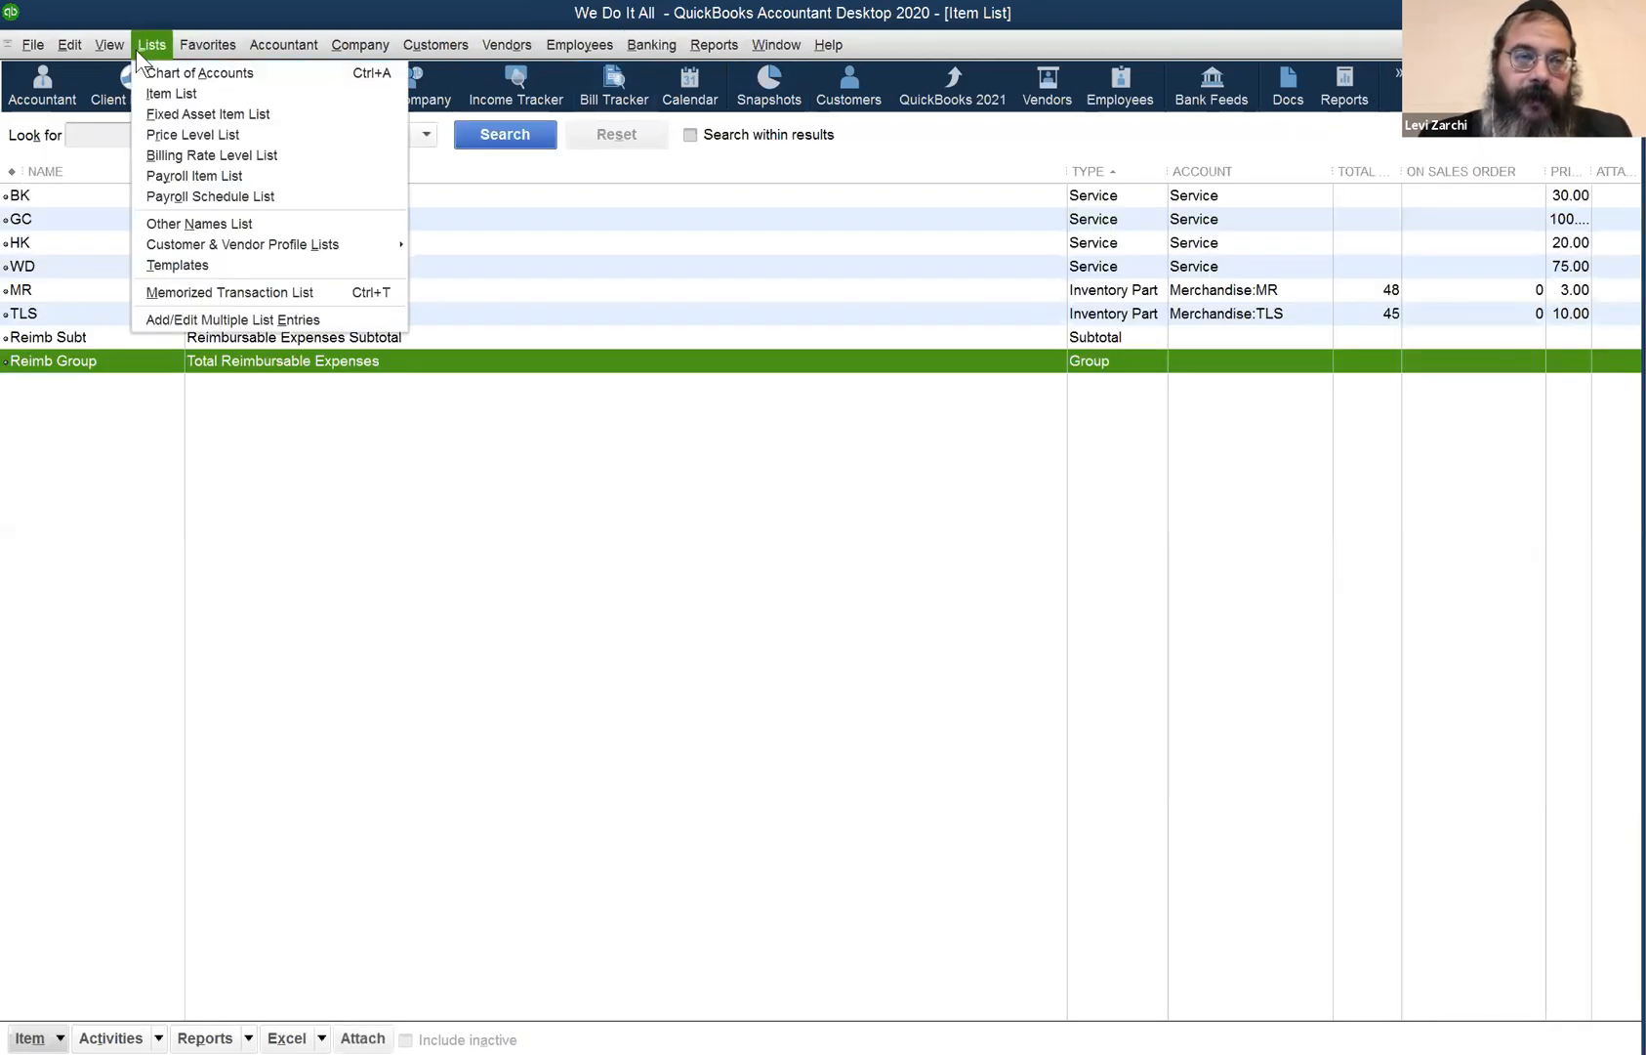
pyautogui.click(184, 142)
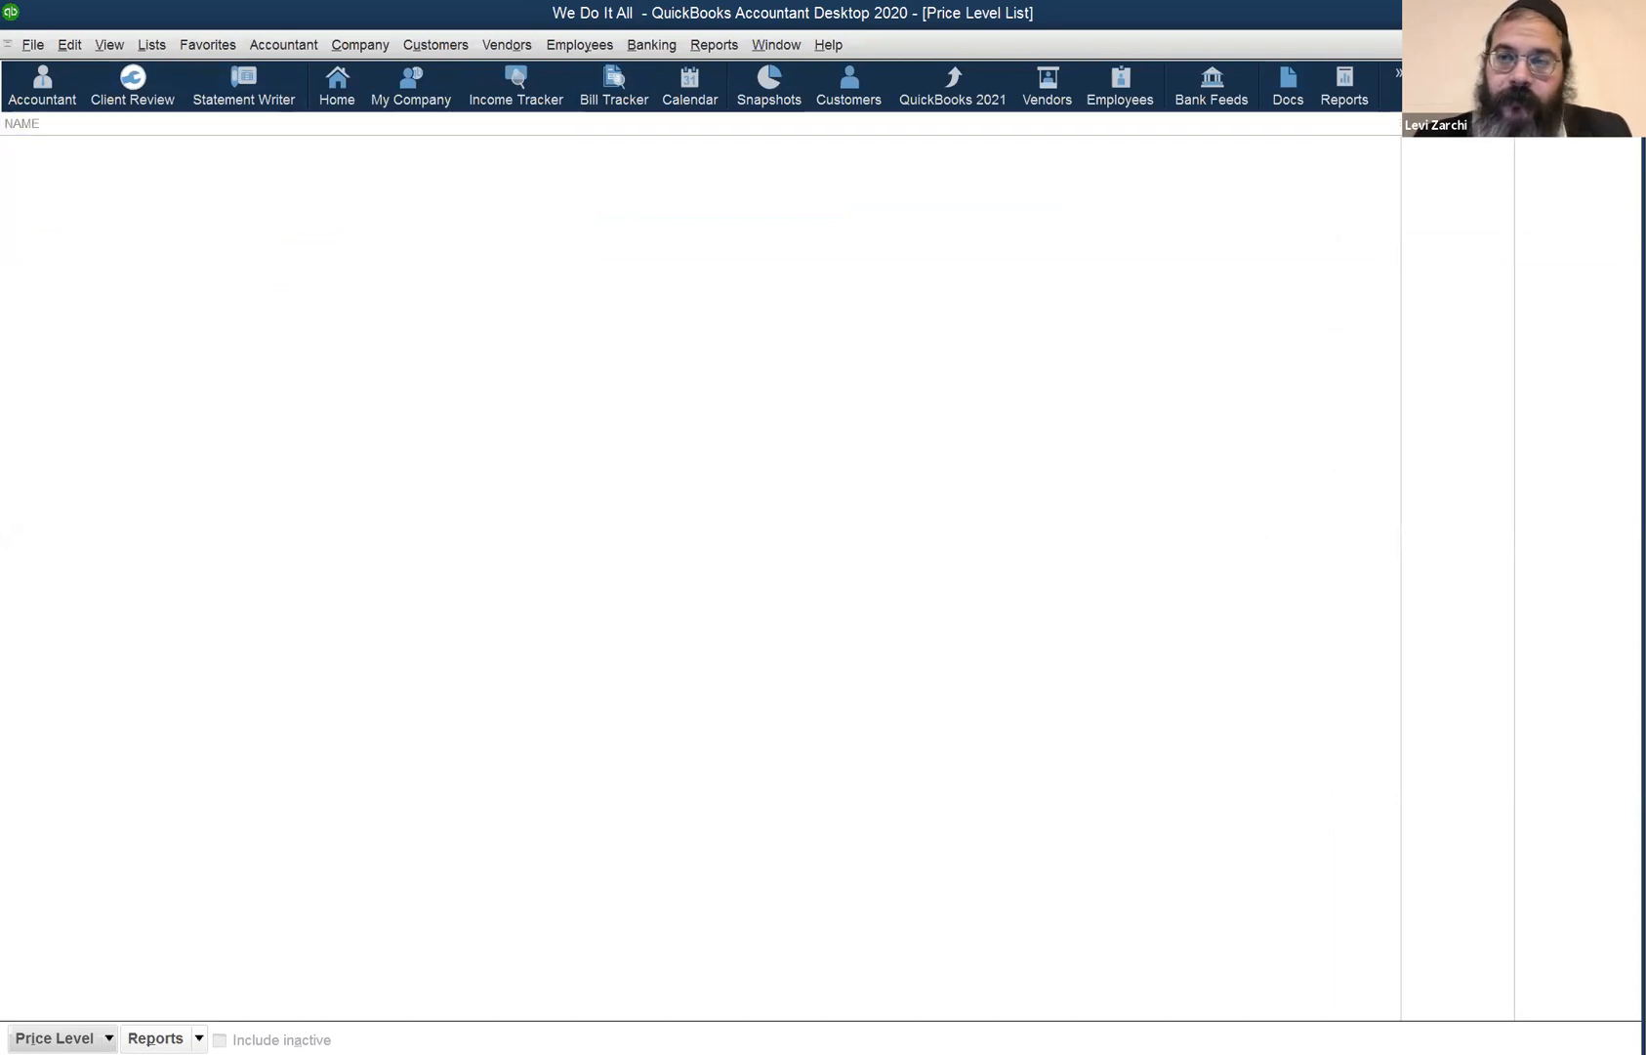
pyautogui.press('Escape')
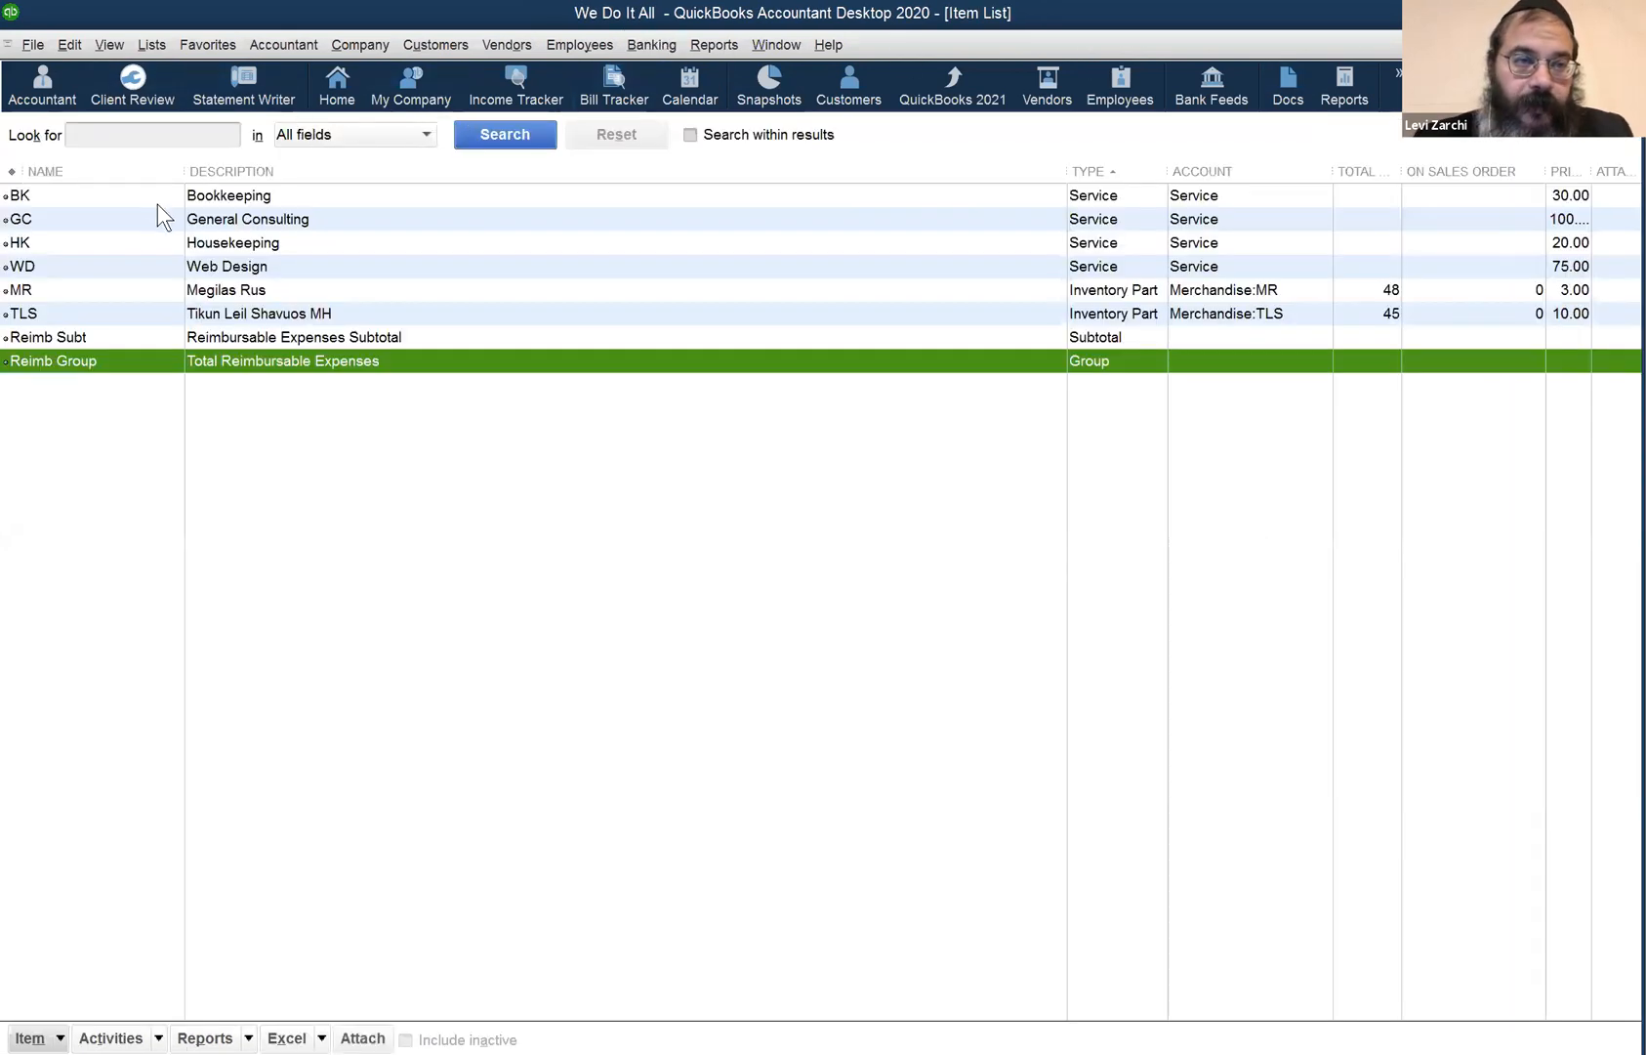
pyautogui.rightClick(90, 189)
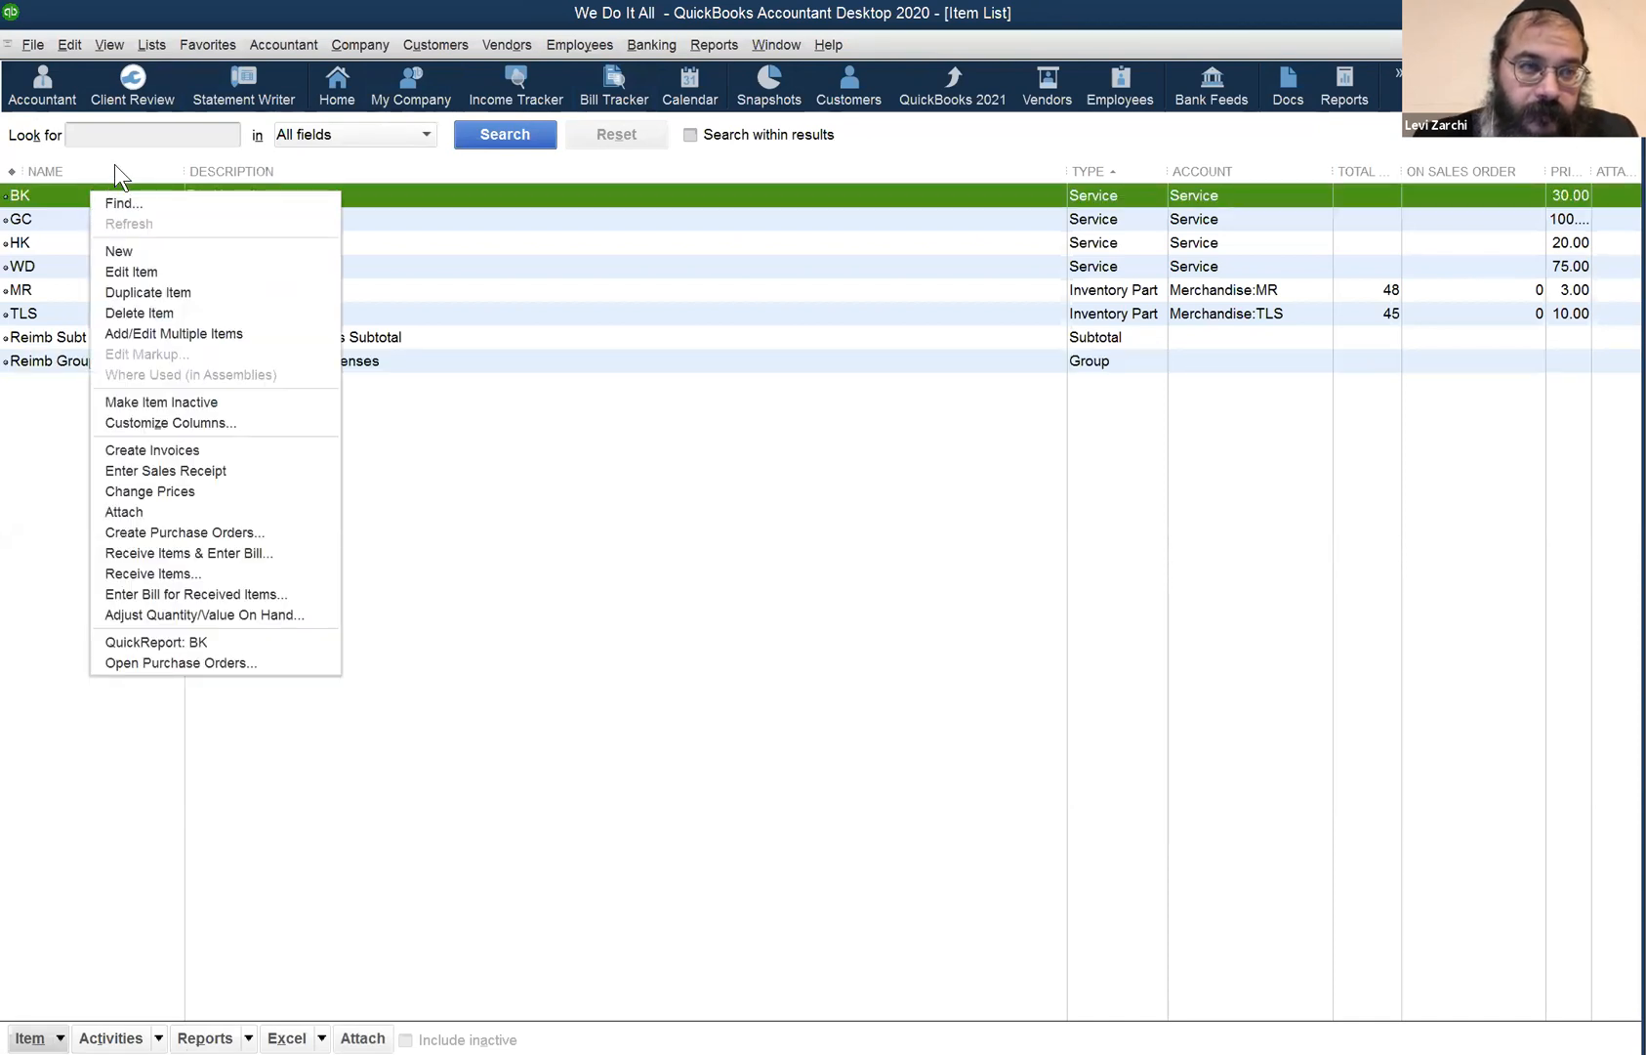
pyautogui.click(146, 35)
pyautogui.click(1135, 542)
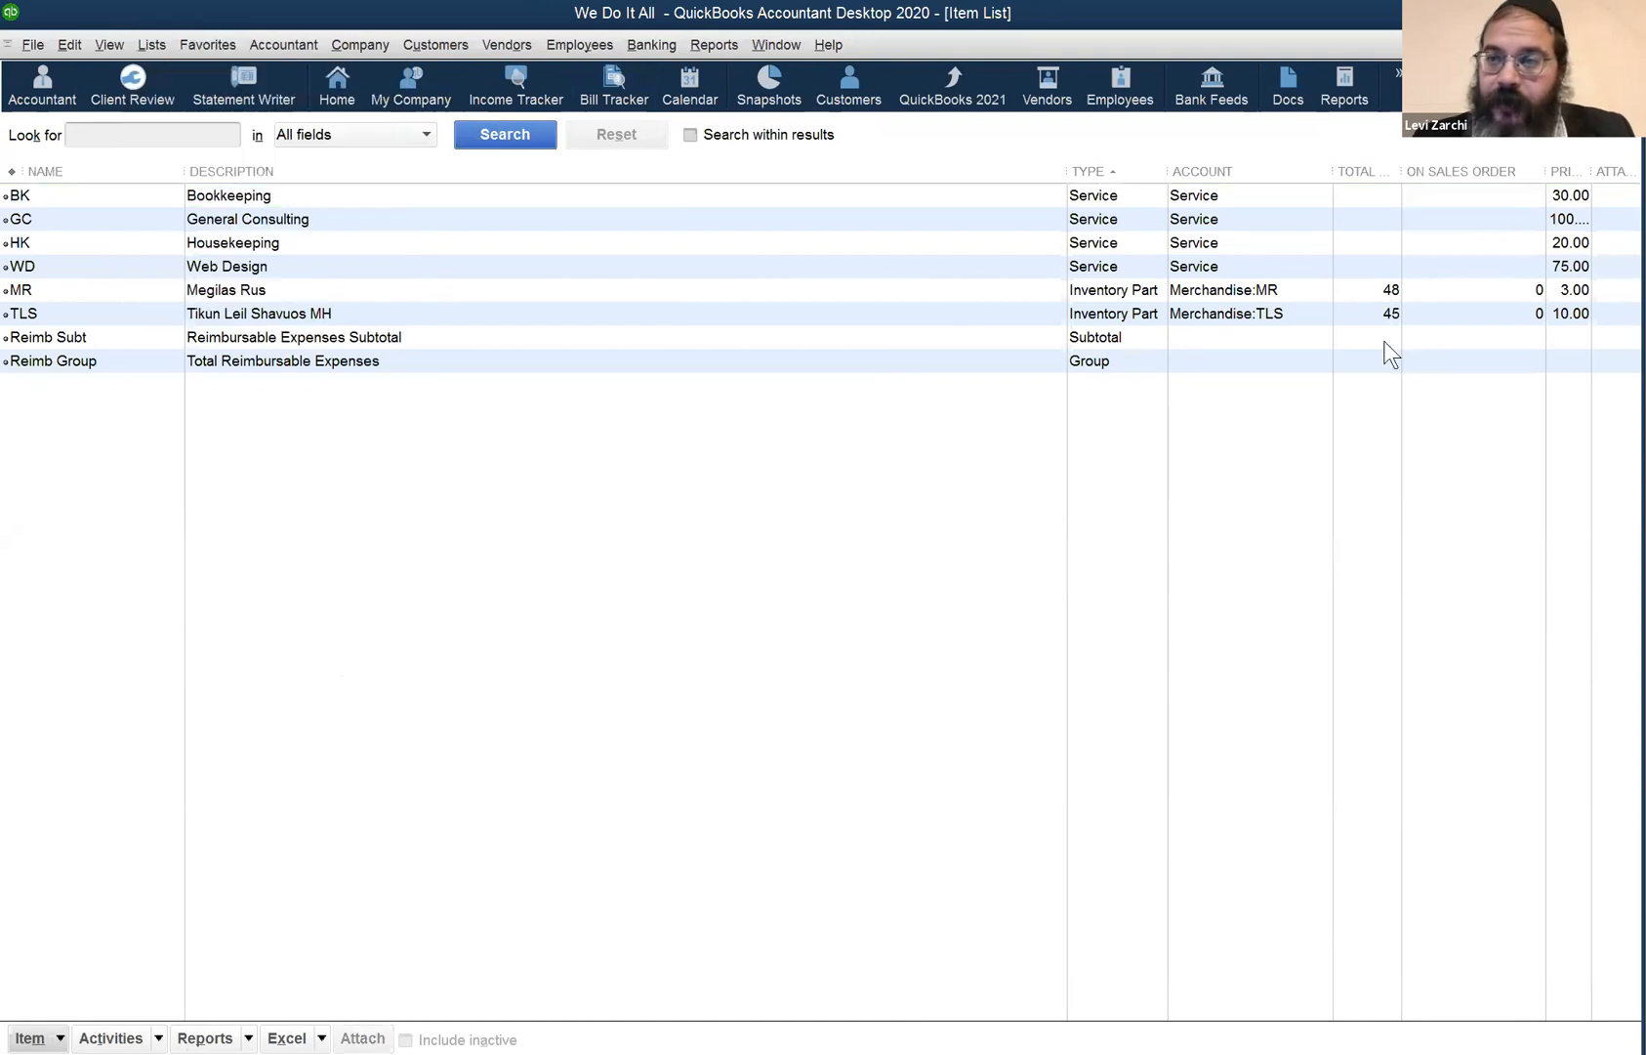
pyautogui.click(151, 39)
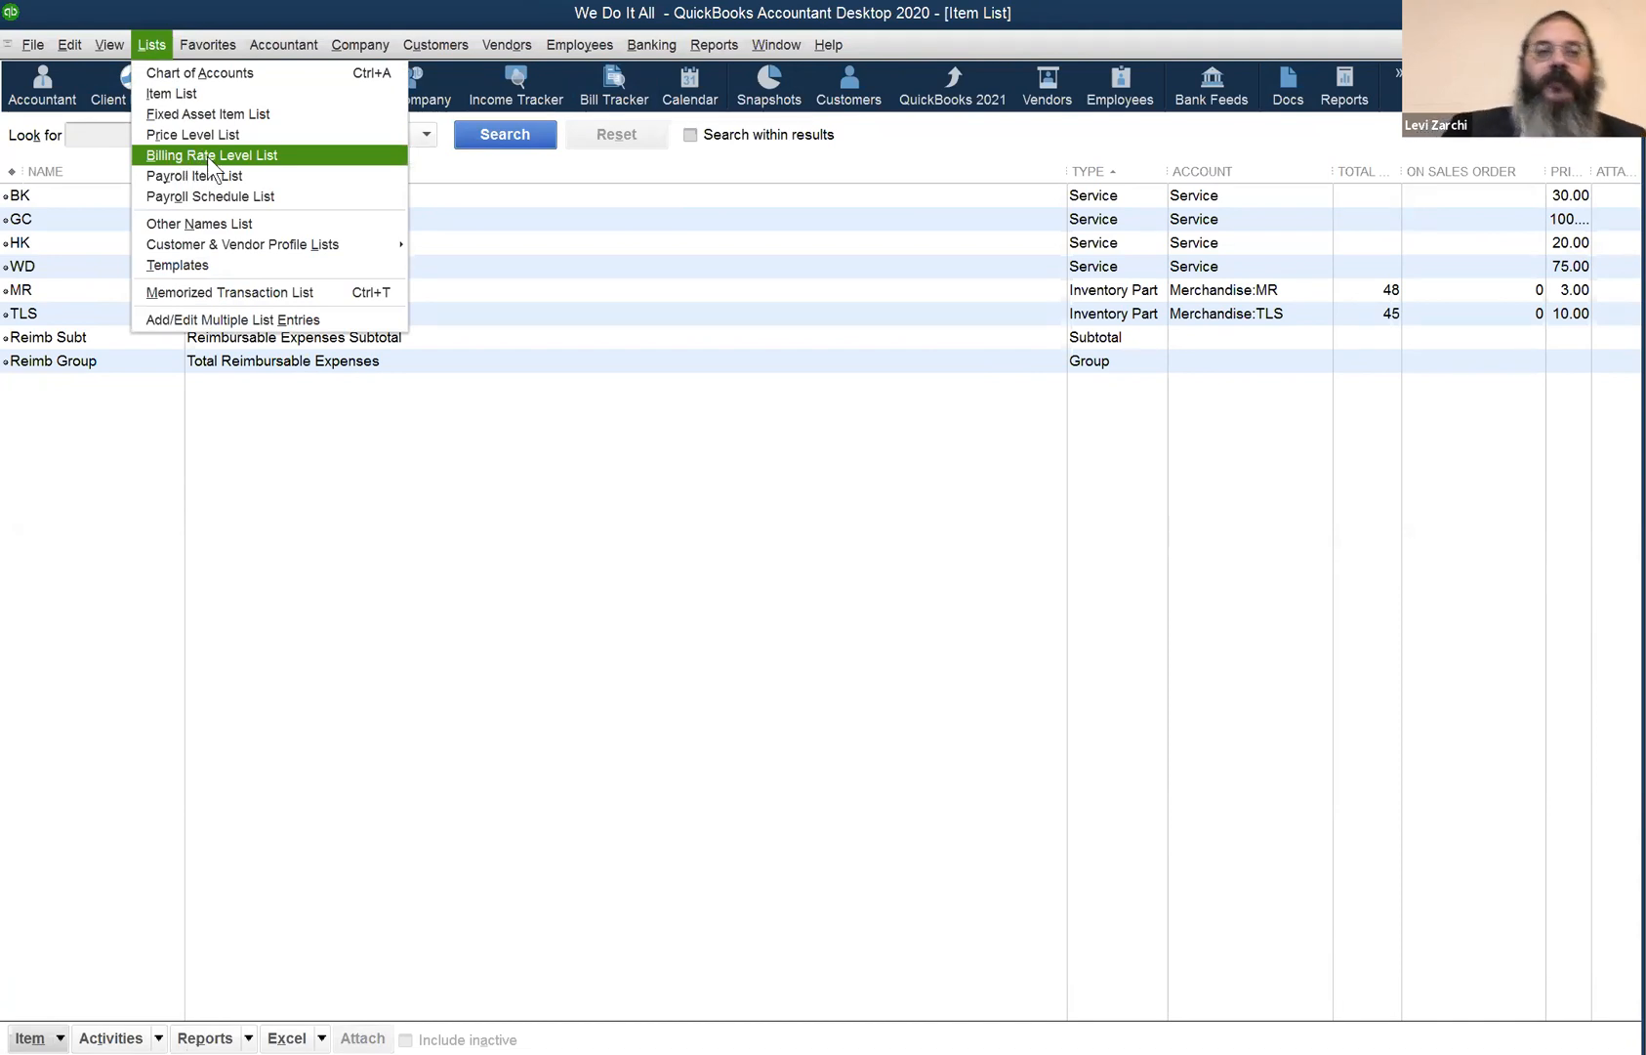
pyautogui.click(273, 157)
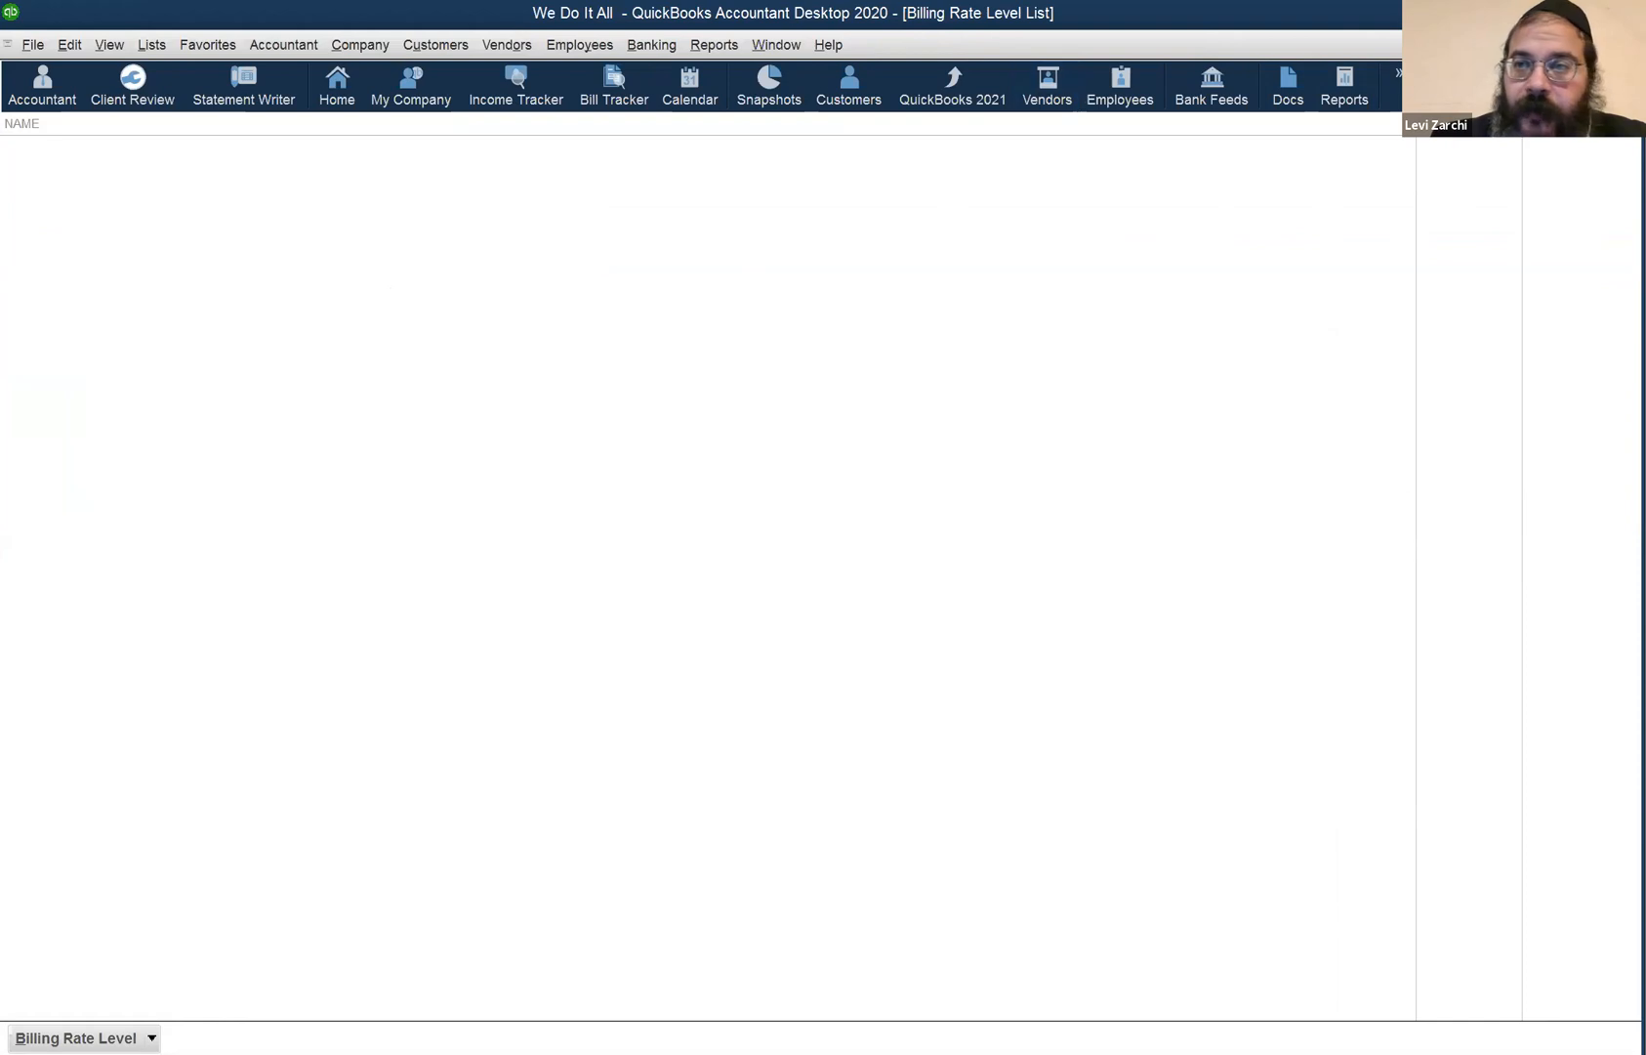
pyautogui.press('Escape')
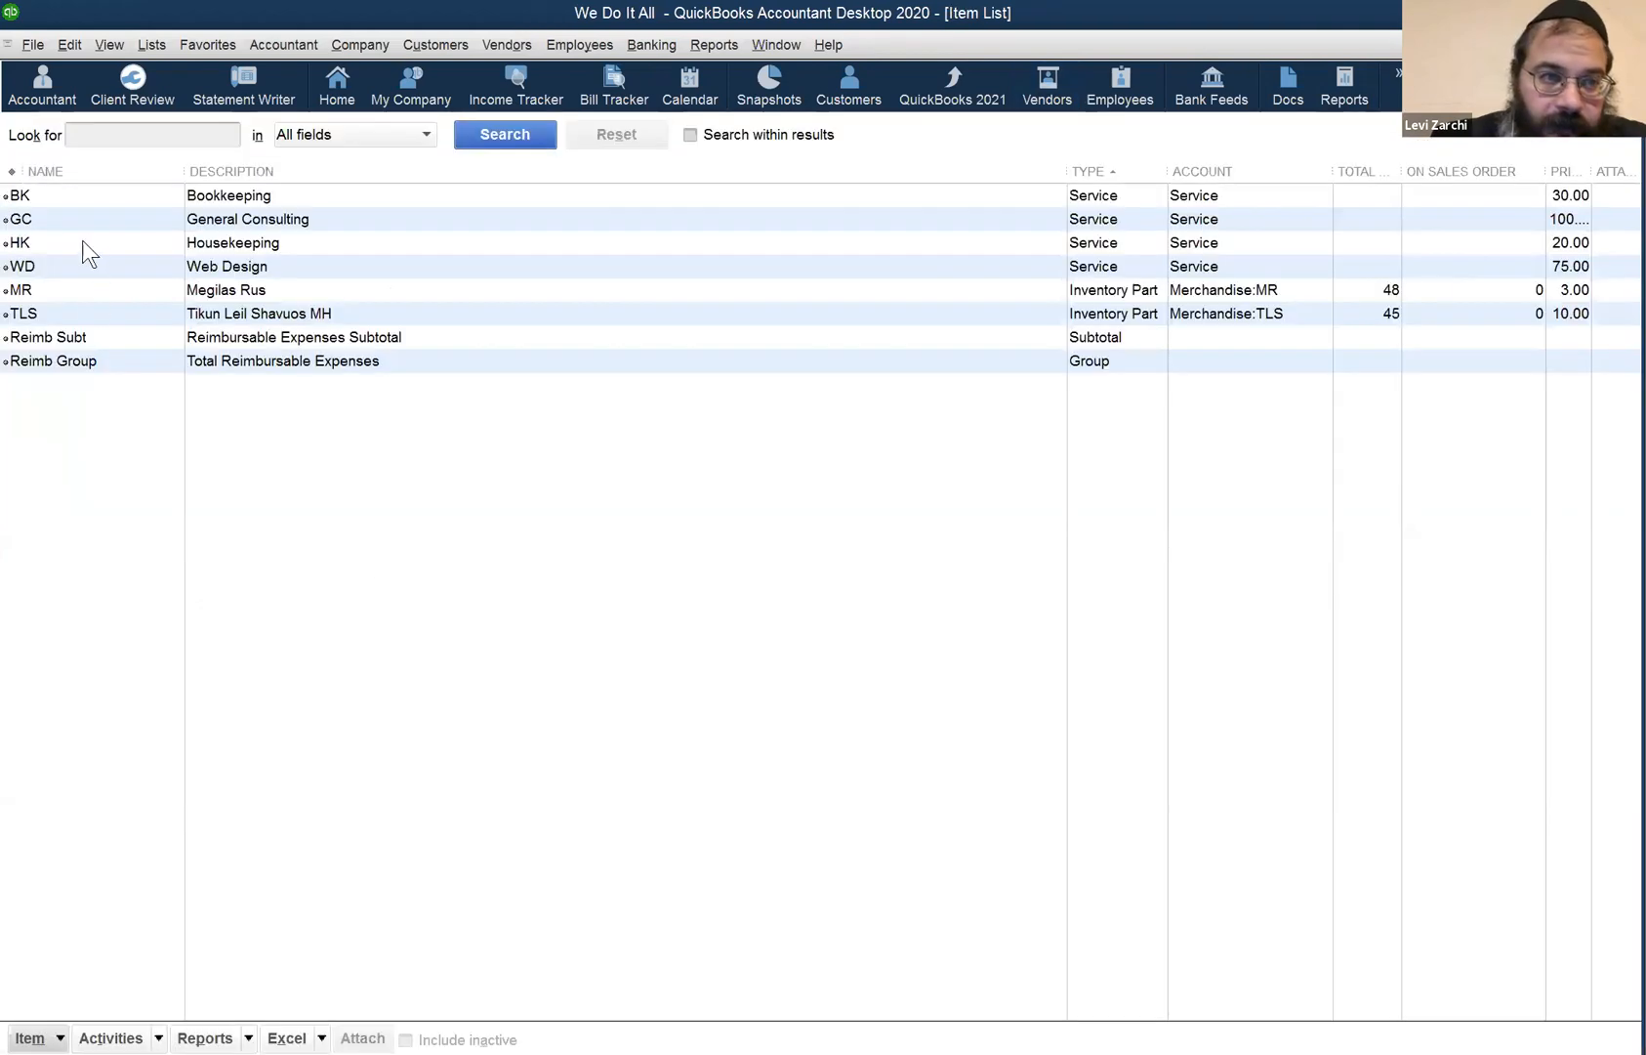
pyautogui.click(88, 195)
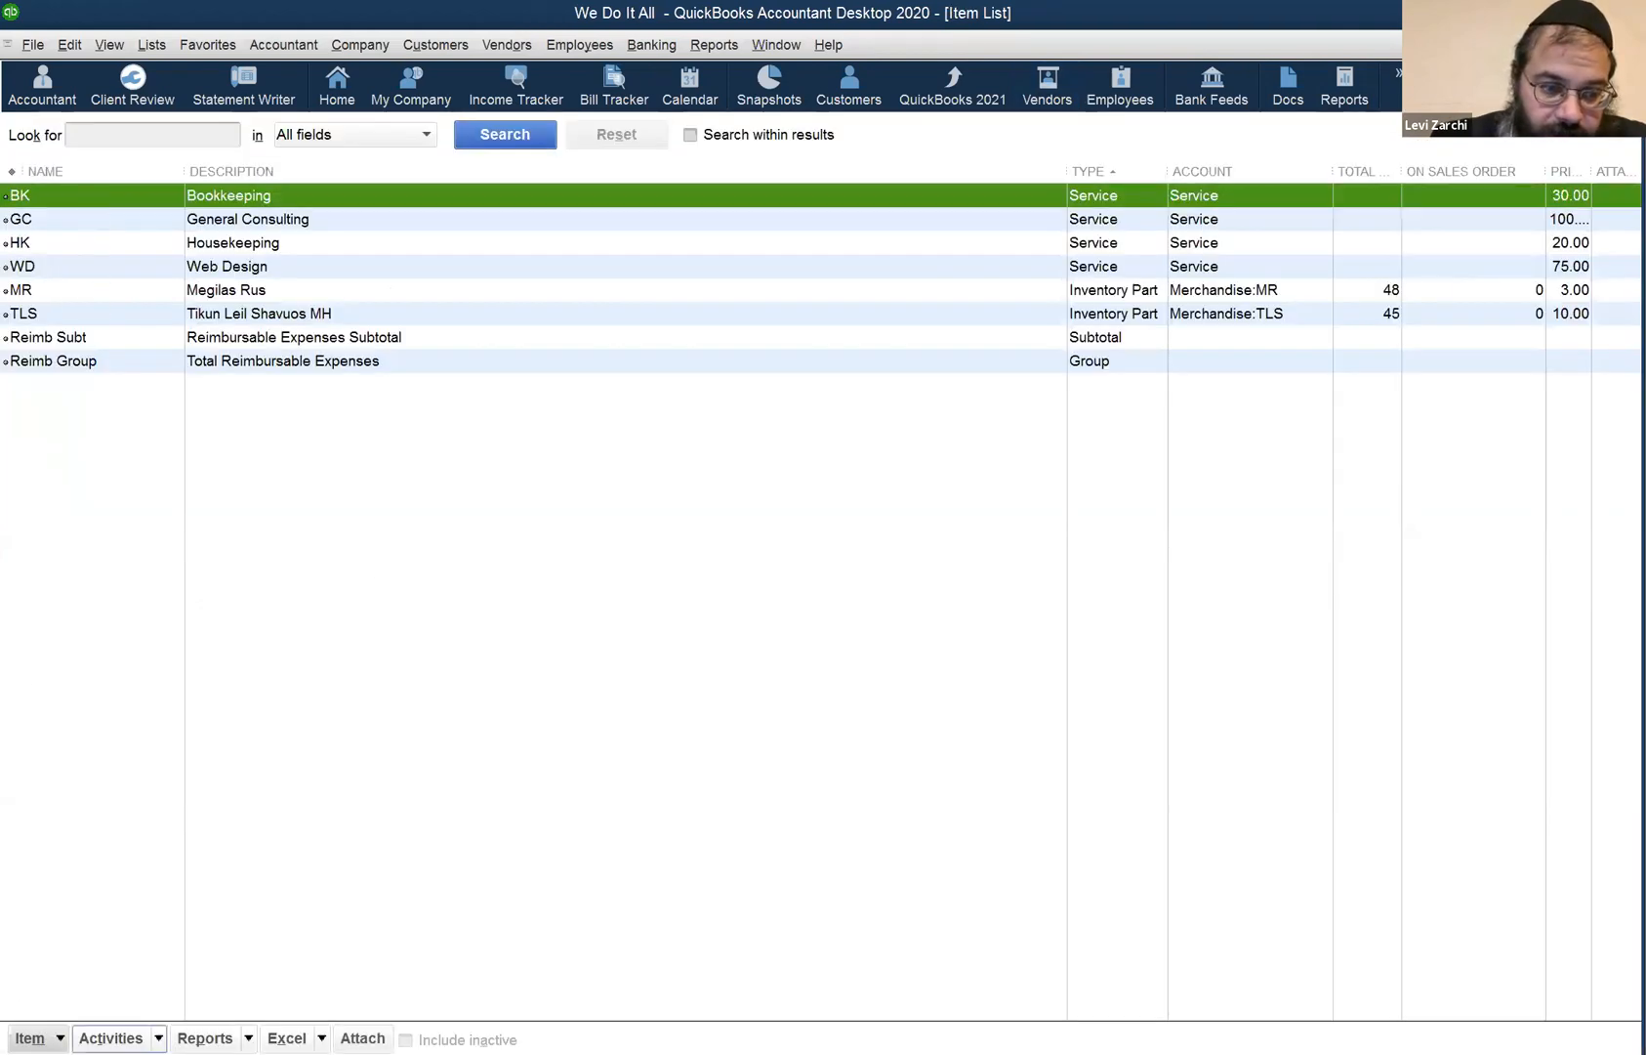
pyautogui.click(111, 1038)
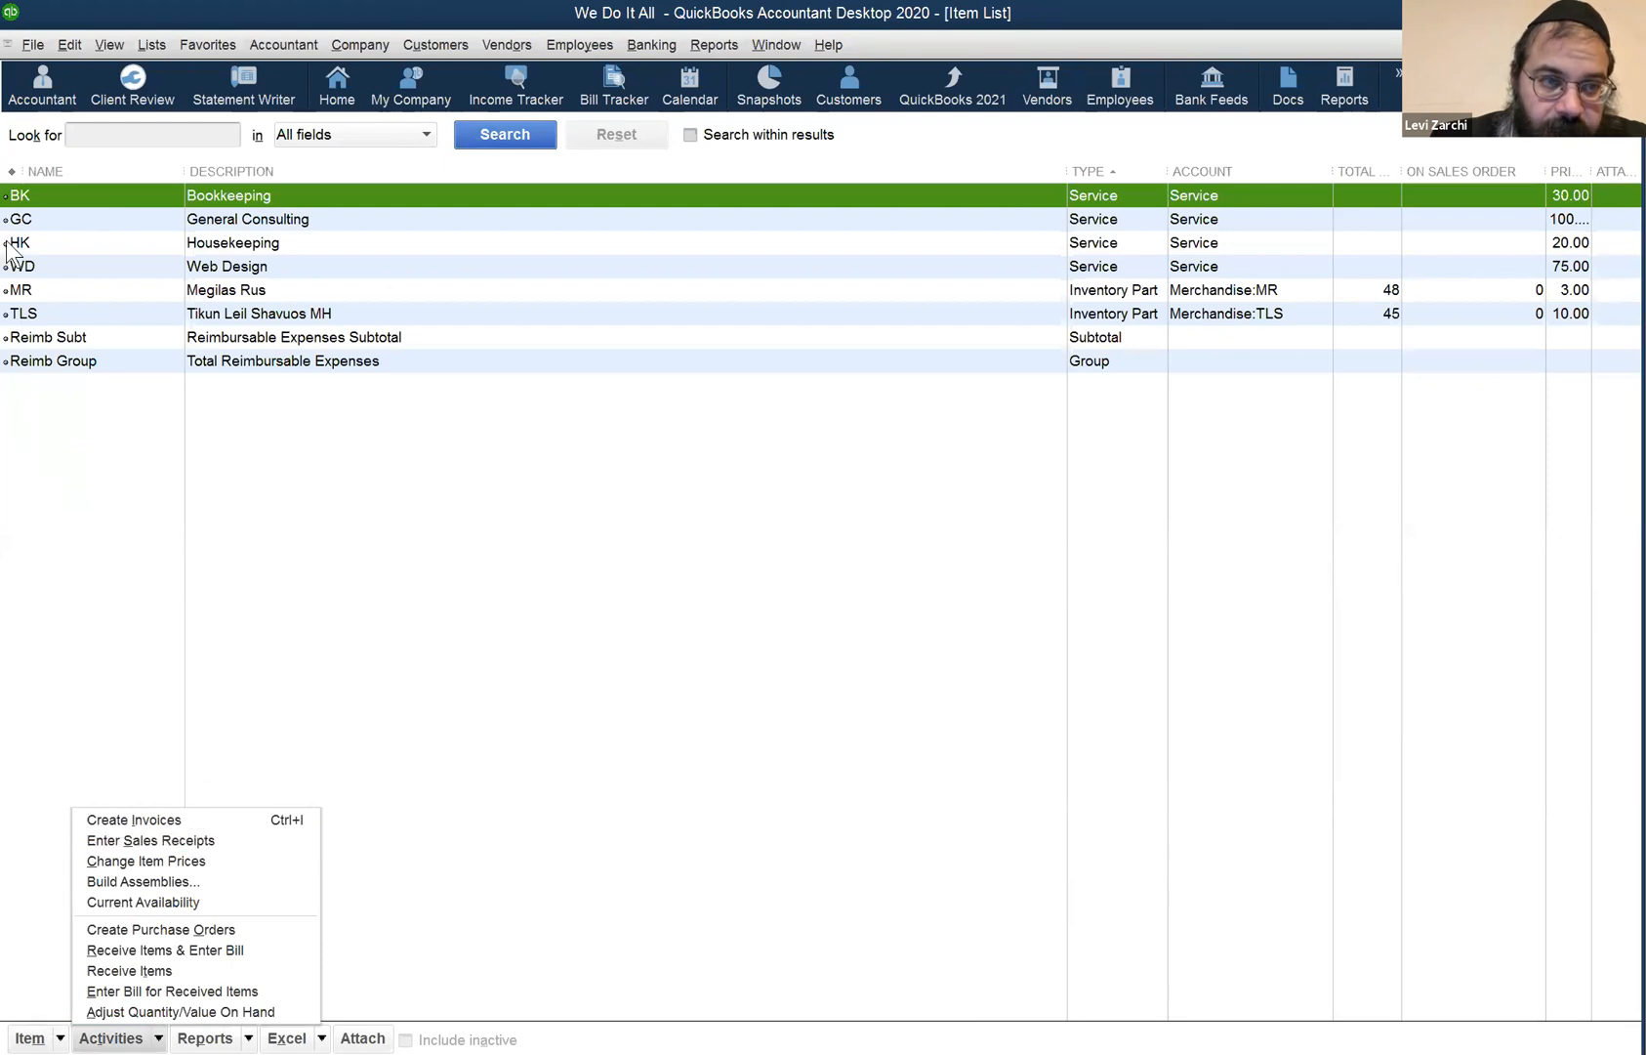
pyautogui.rightClick(132, 216)
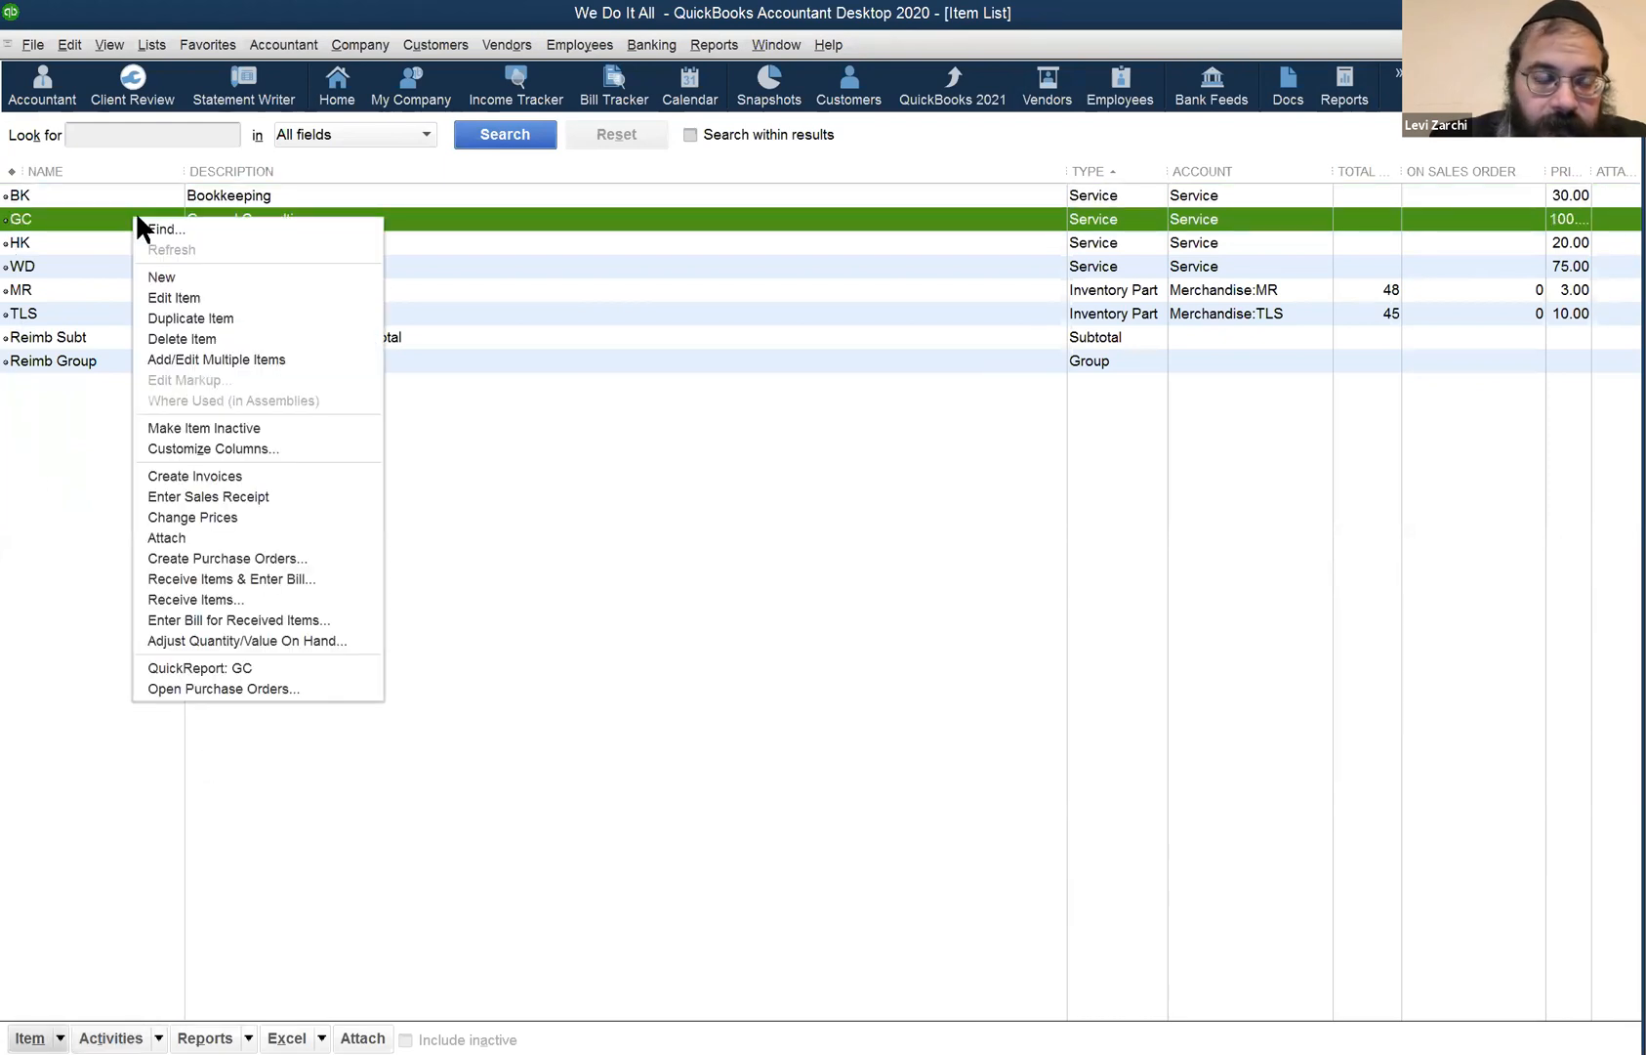
pyautogui.click(117, 45)
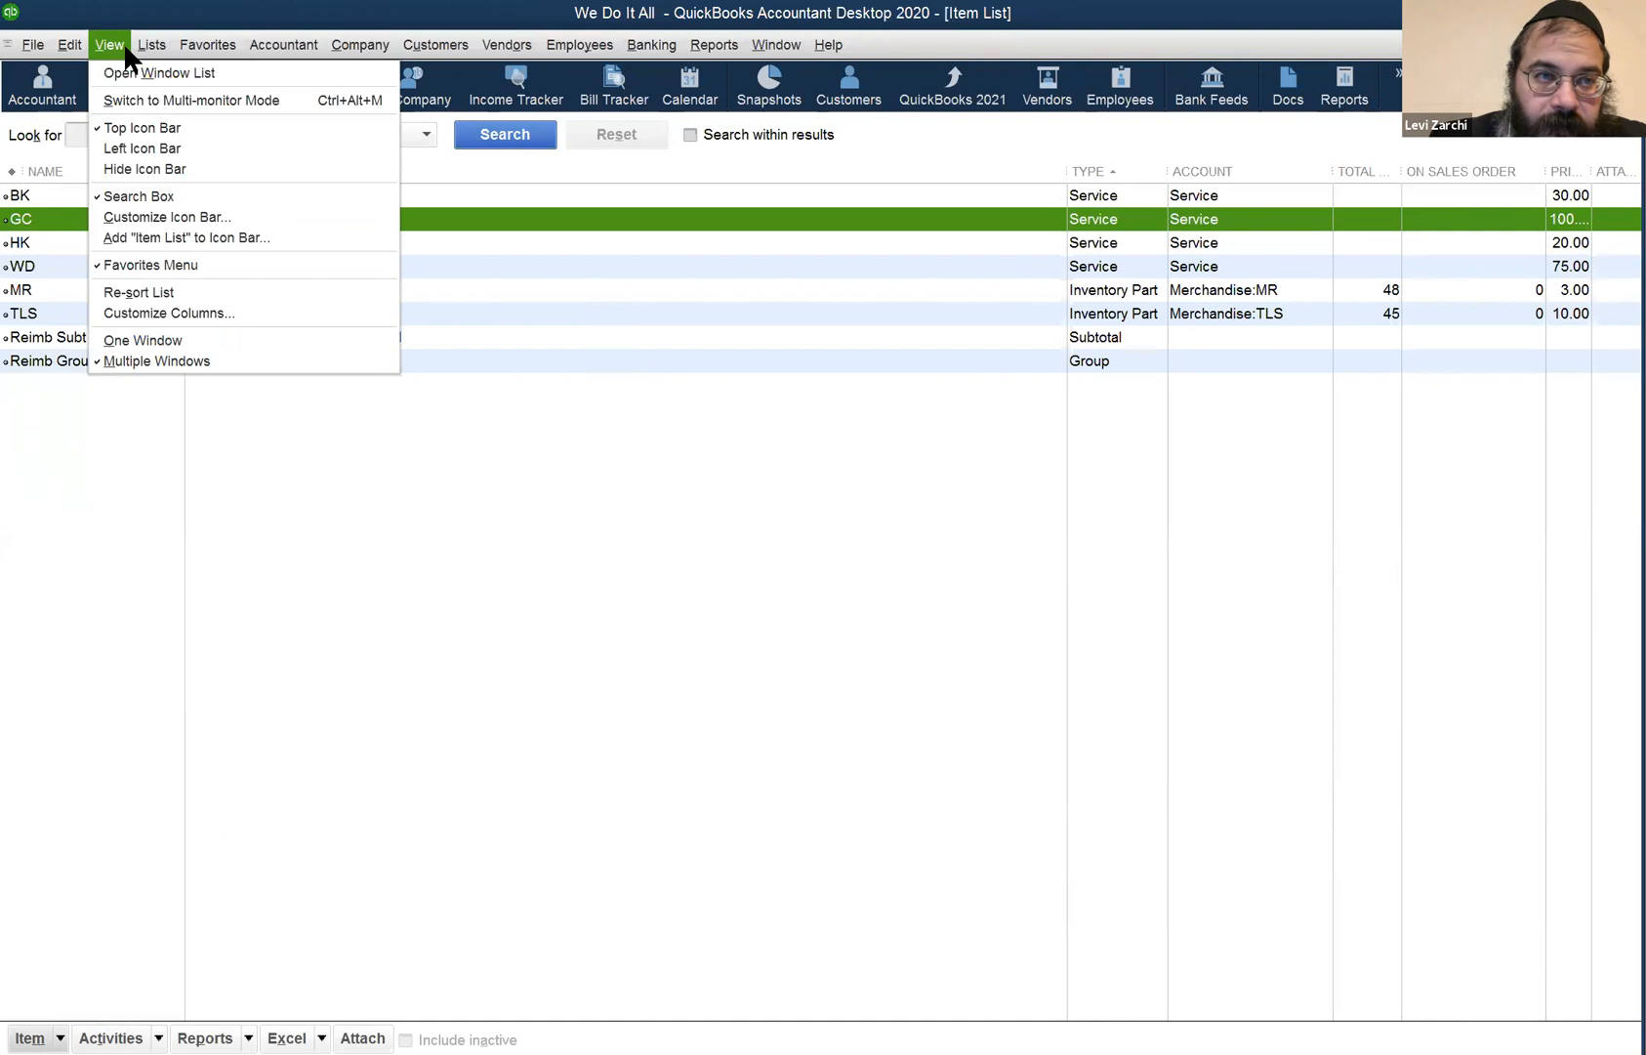
pyautogui.moveTo(76, 45)
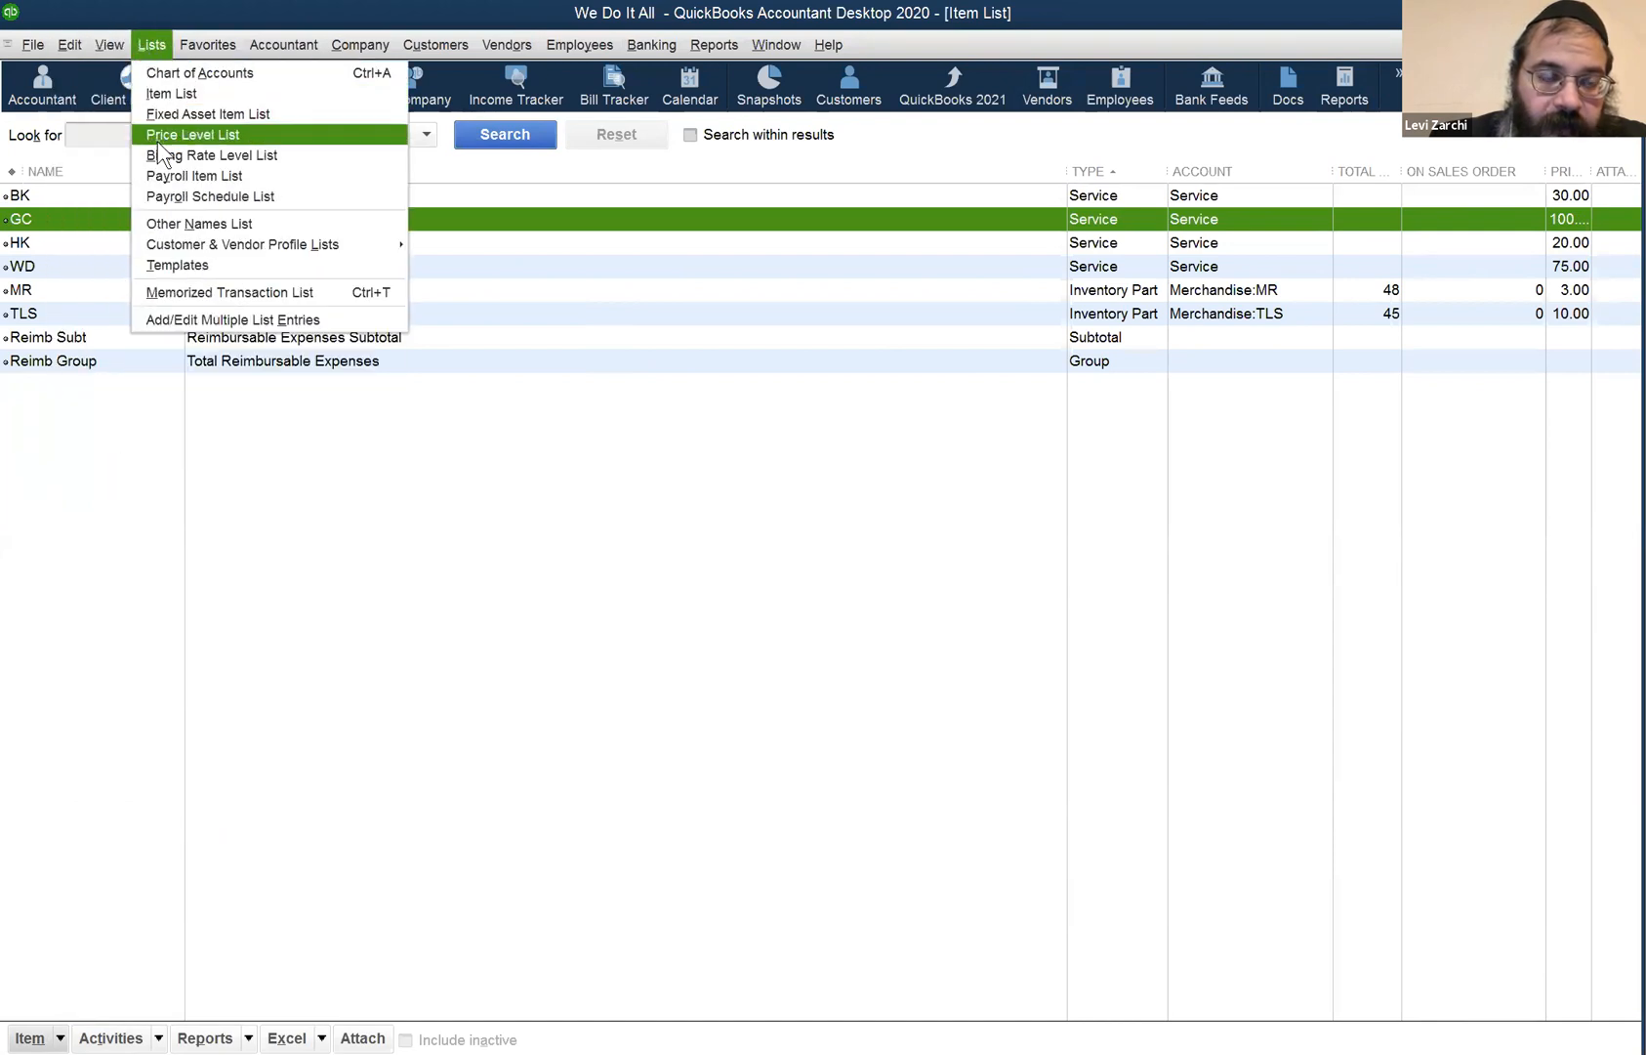
pyautogui.rightClick(49, 222)
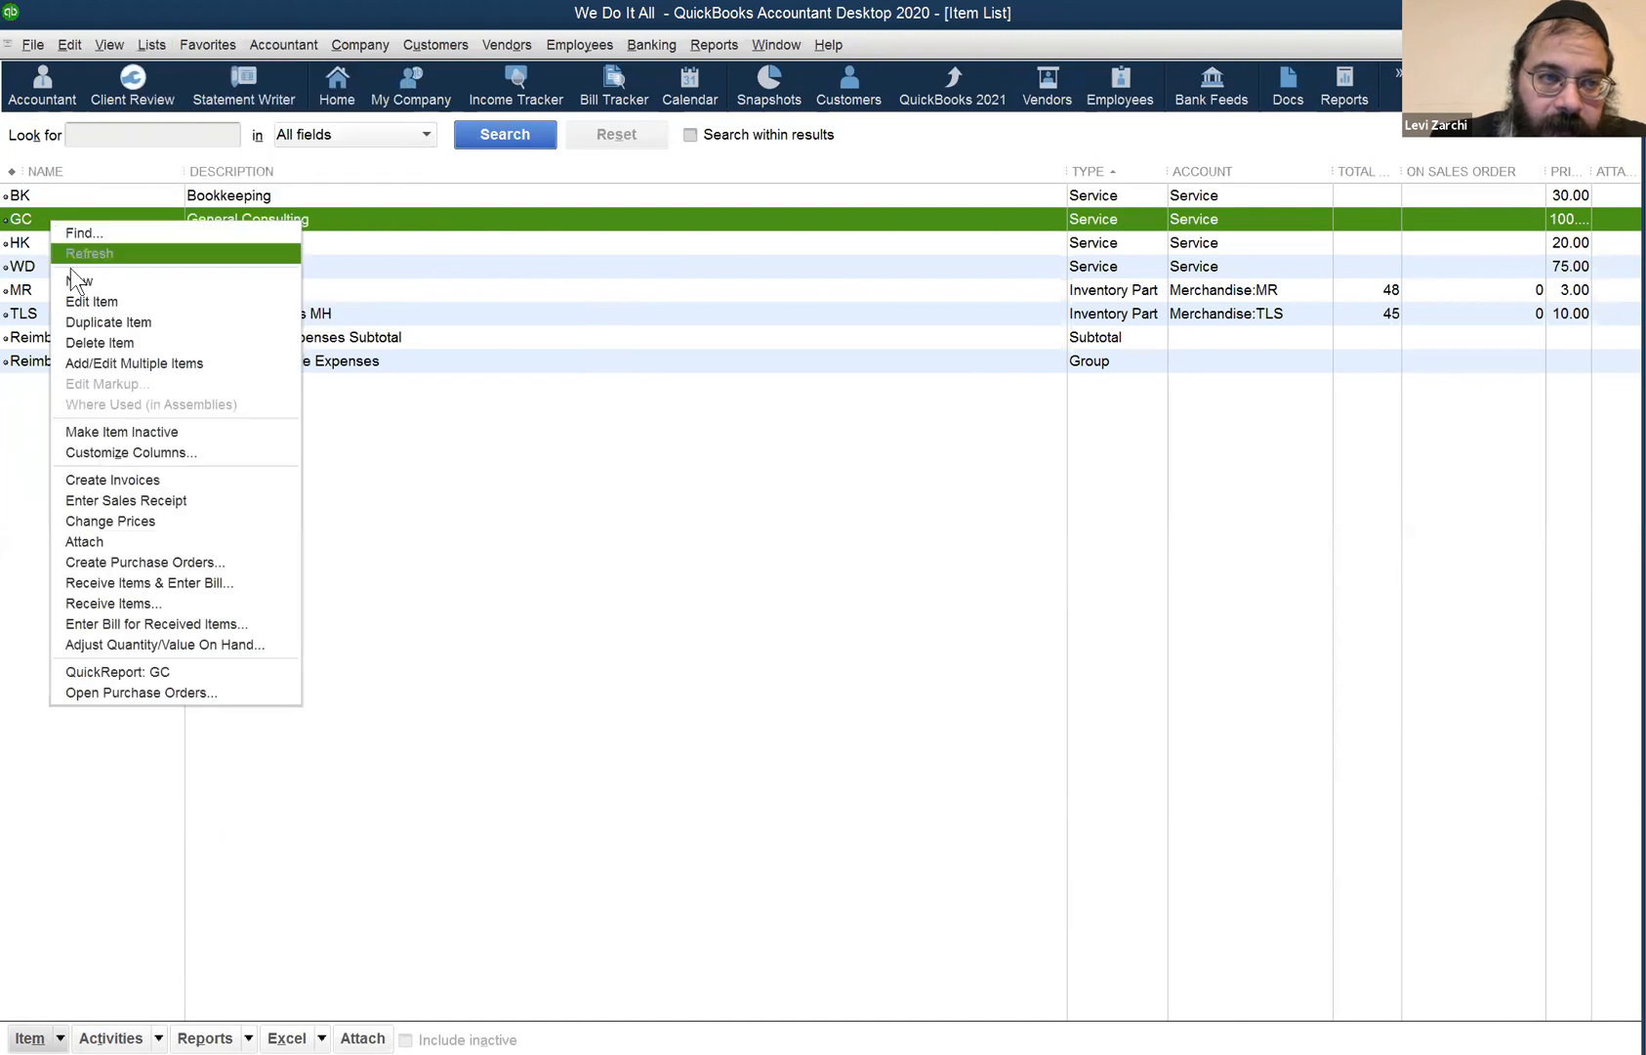
pyautogui.click(331, 292)
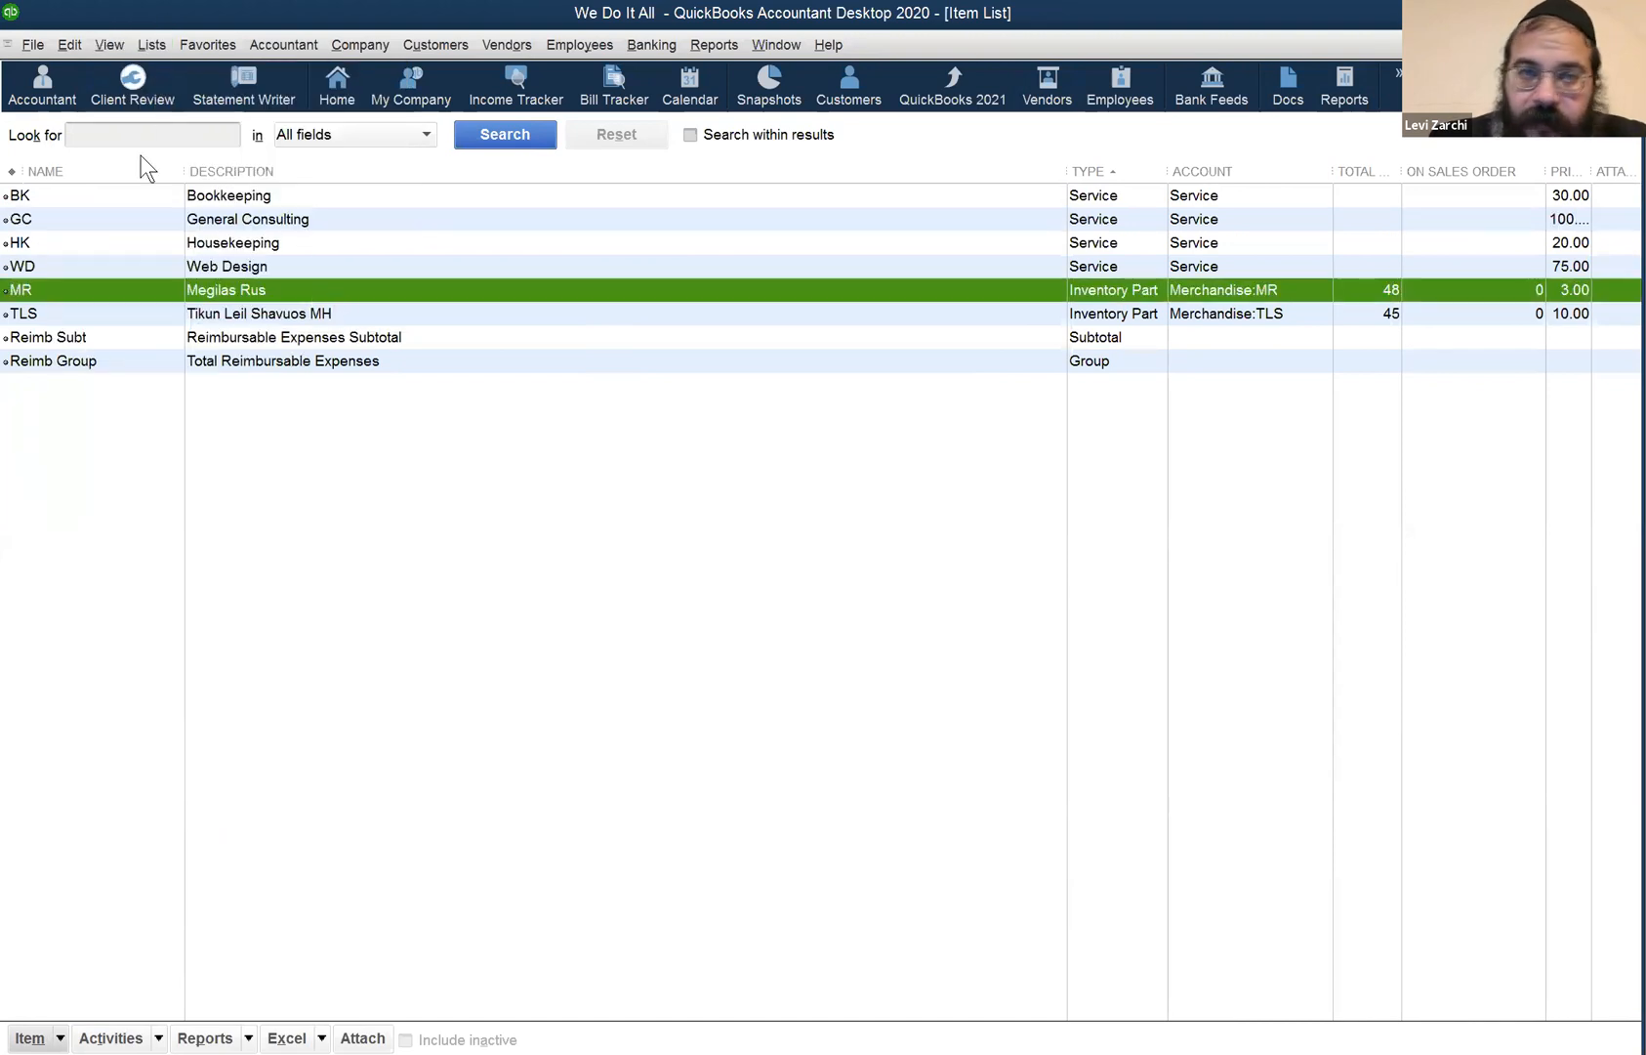
pyautogui.click(141, 46)
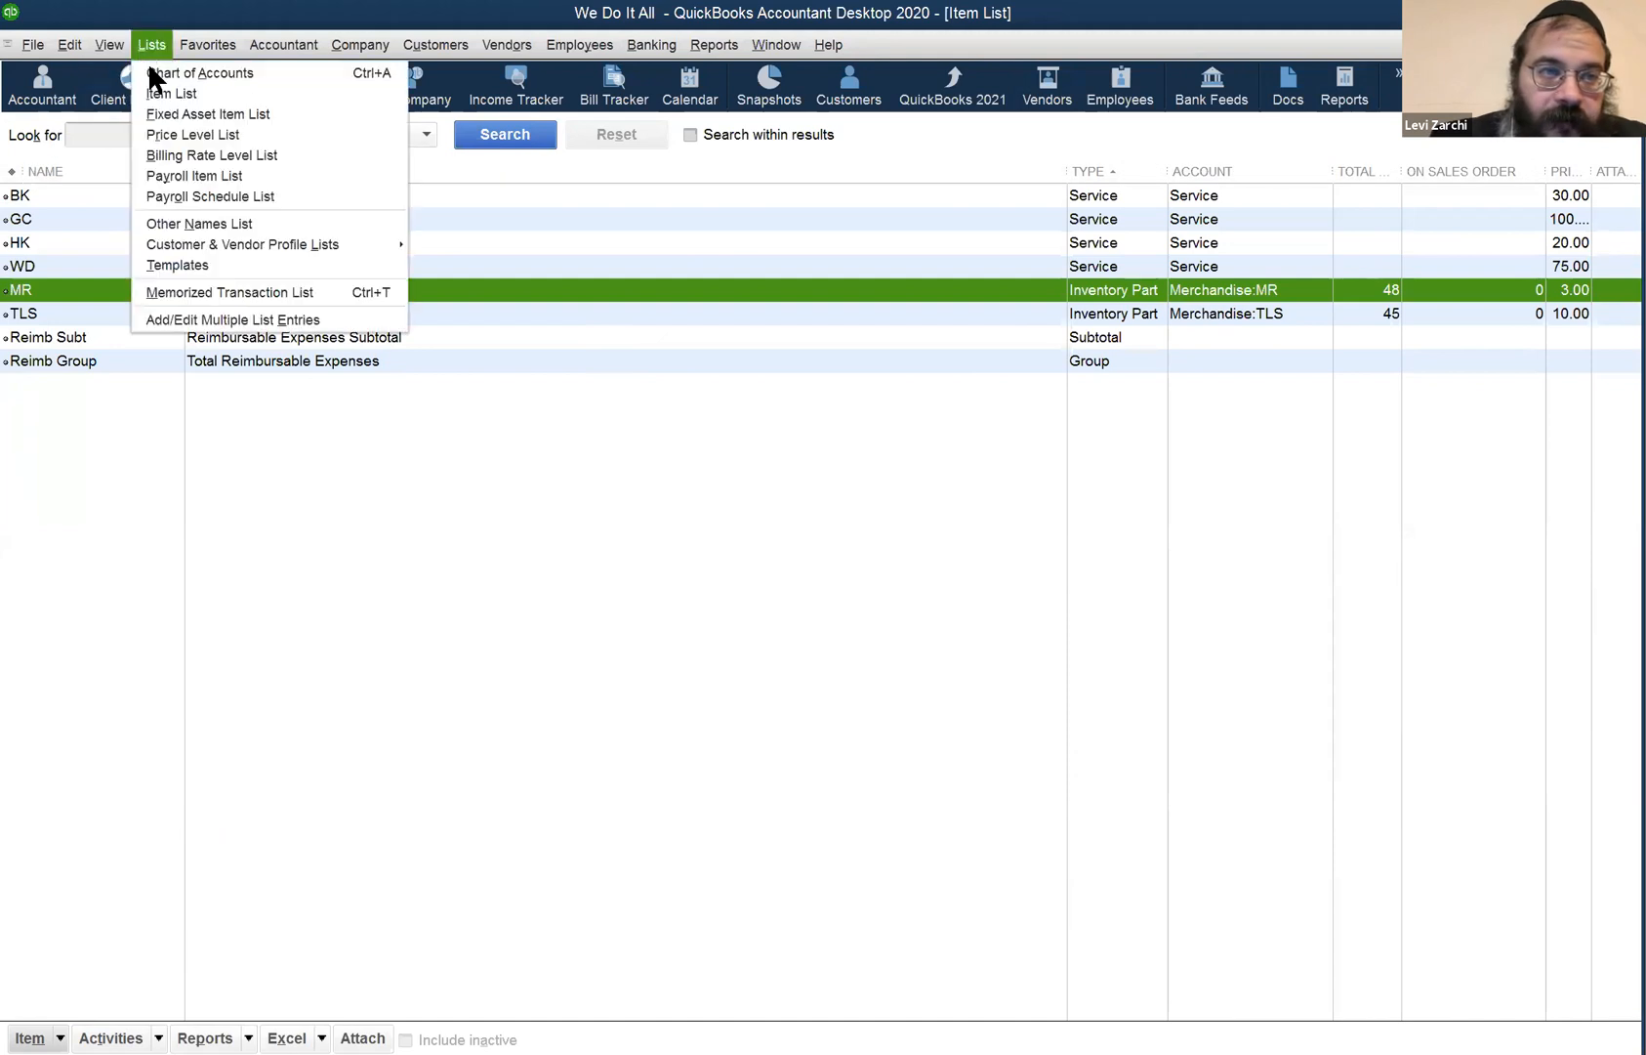
pyautogui.click(181, 126)
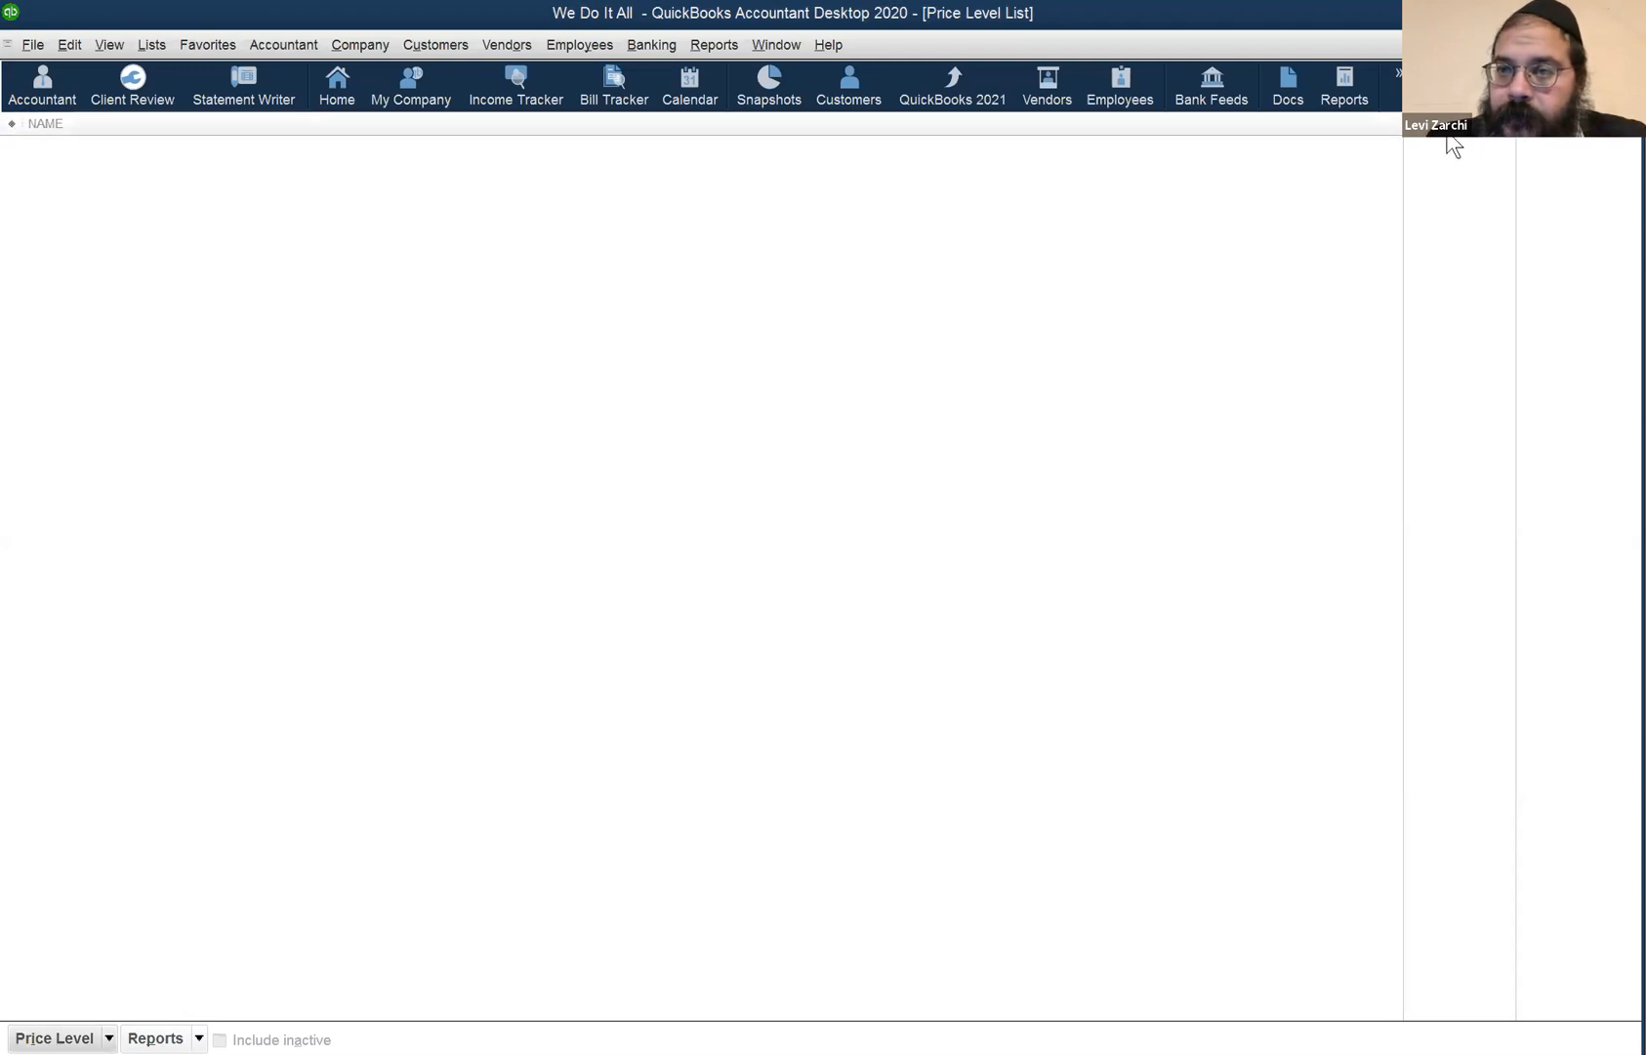
pyautogui.click(1629, 45)
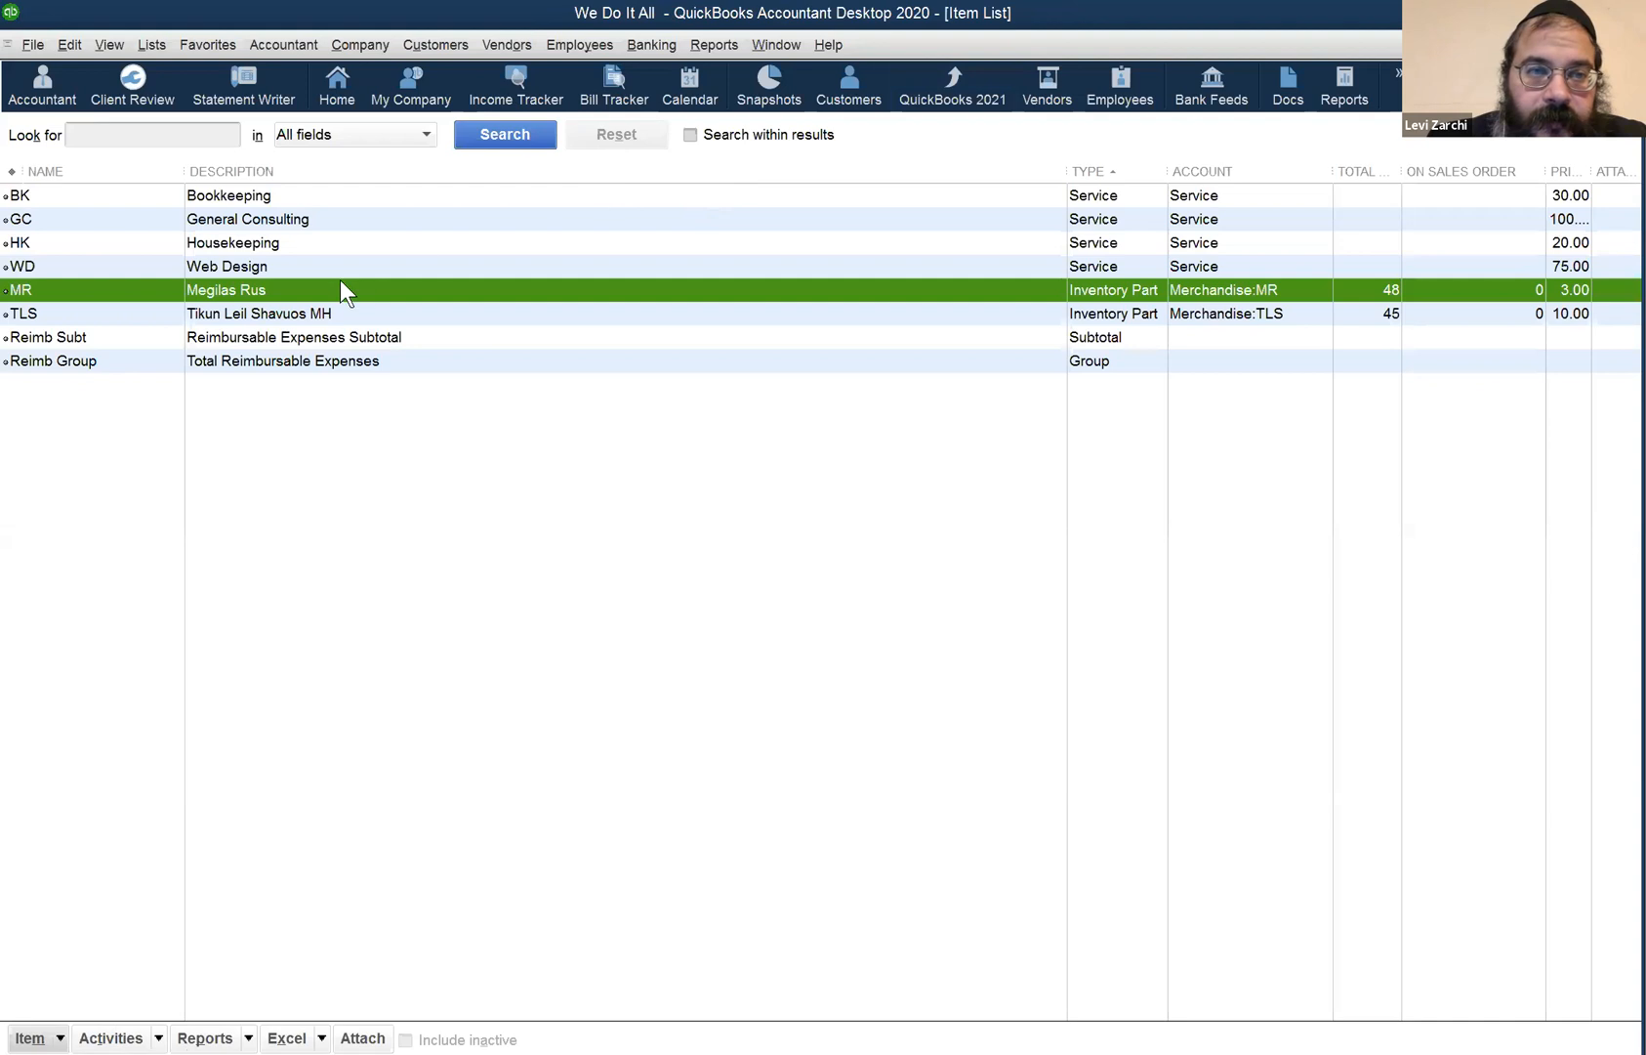
pyautogui.click(160, 45)
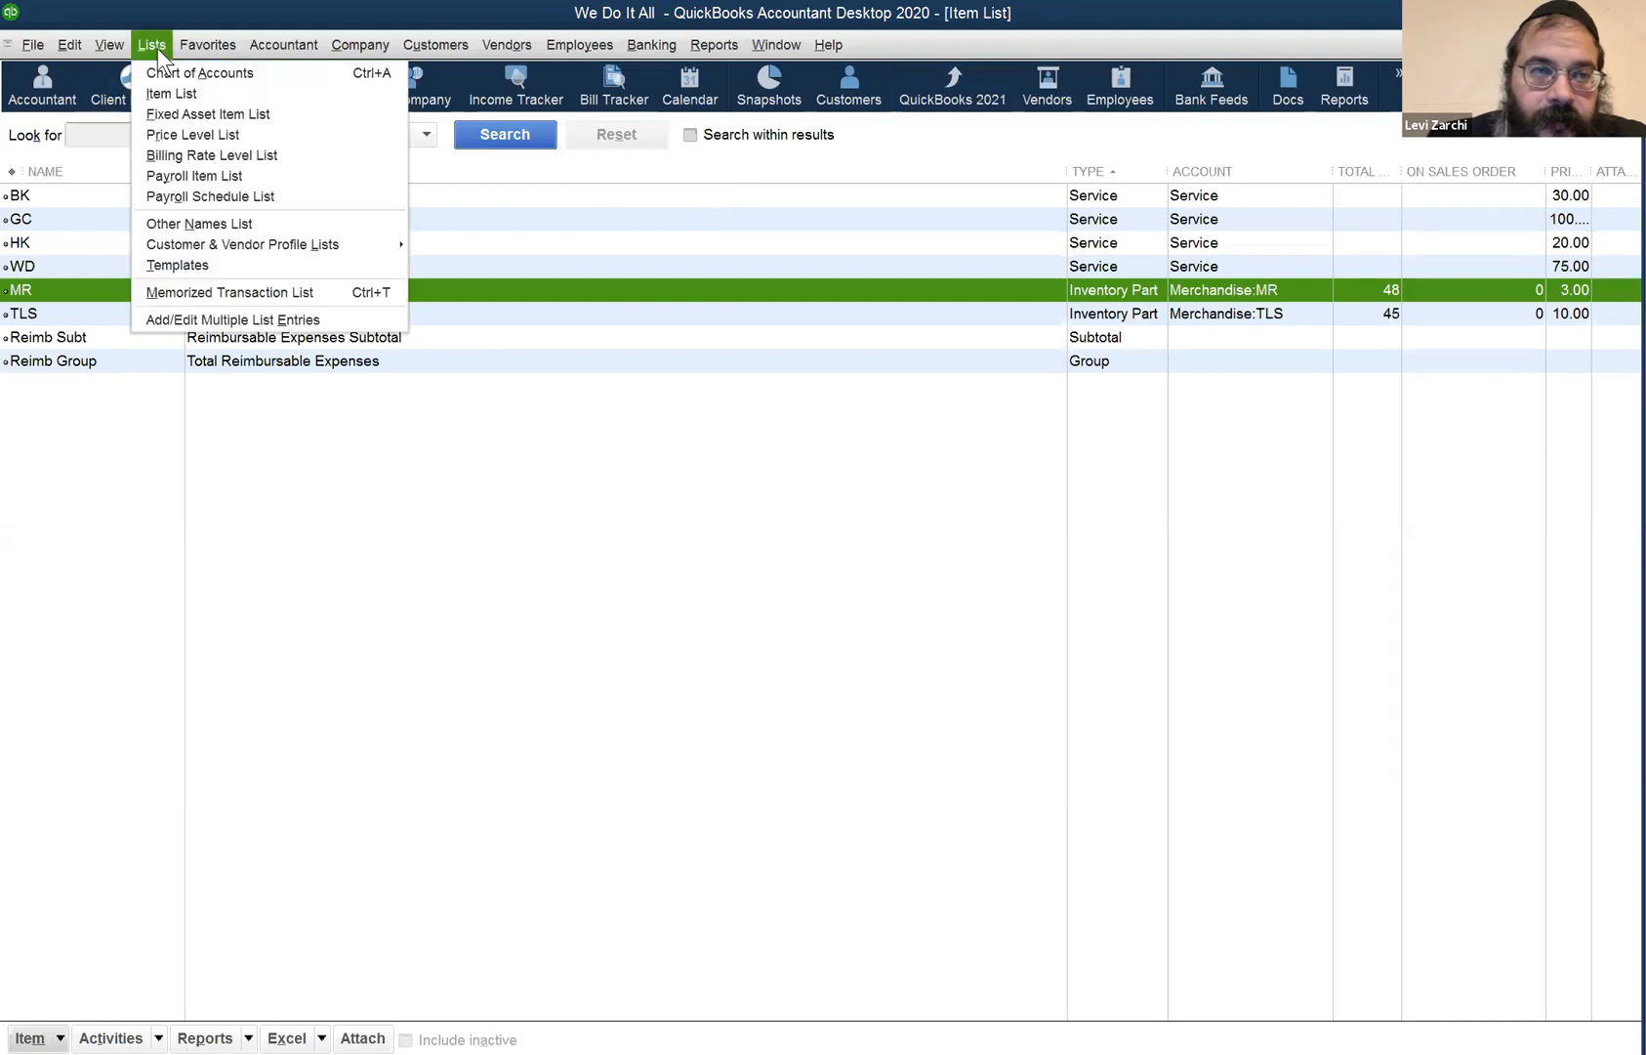
pyautogui.click(199, 132)
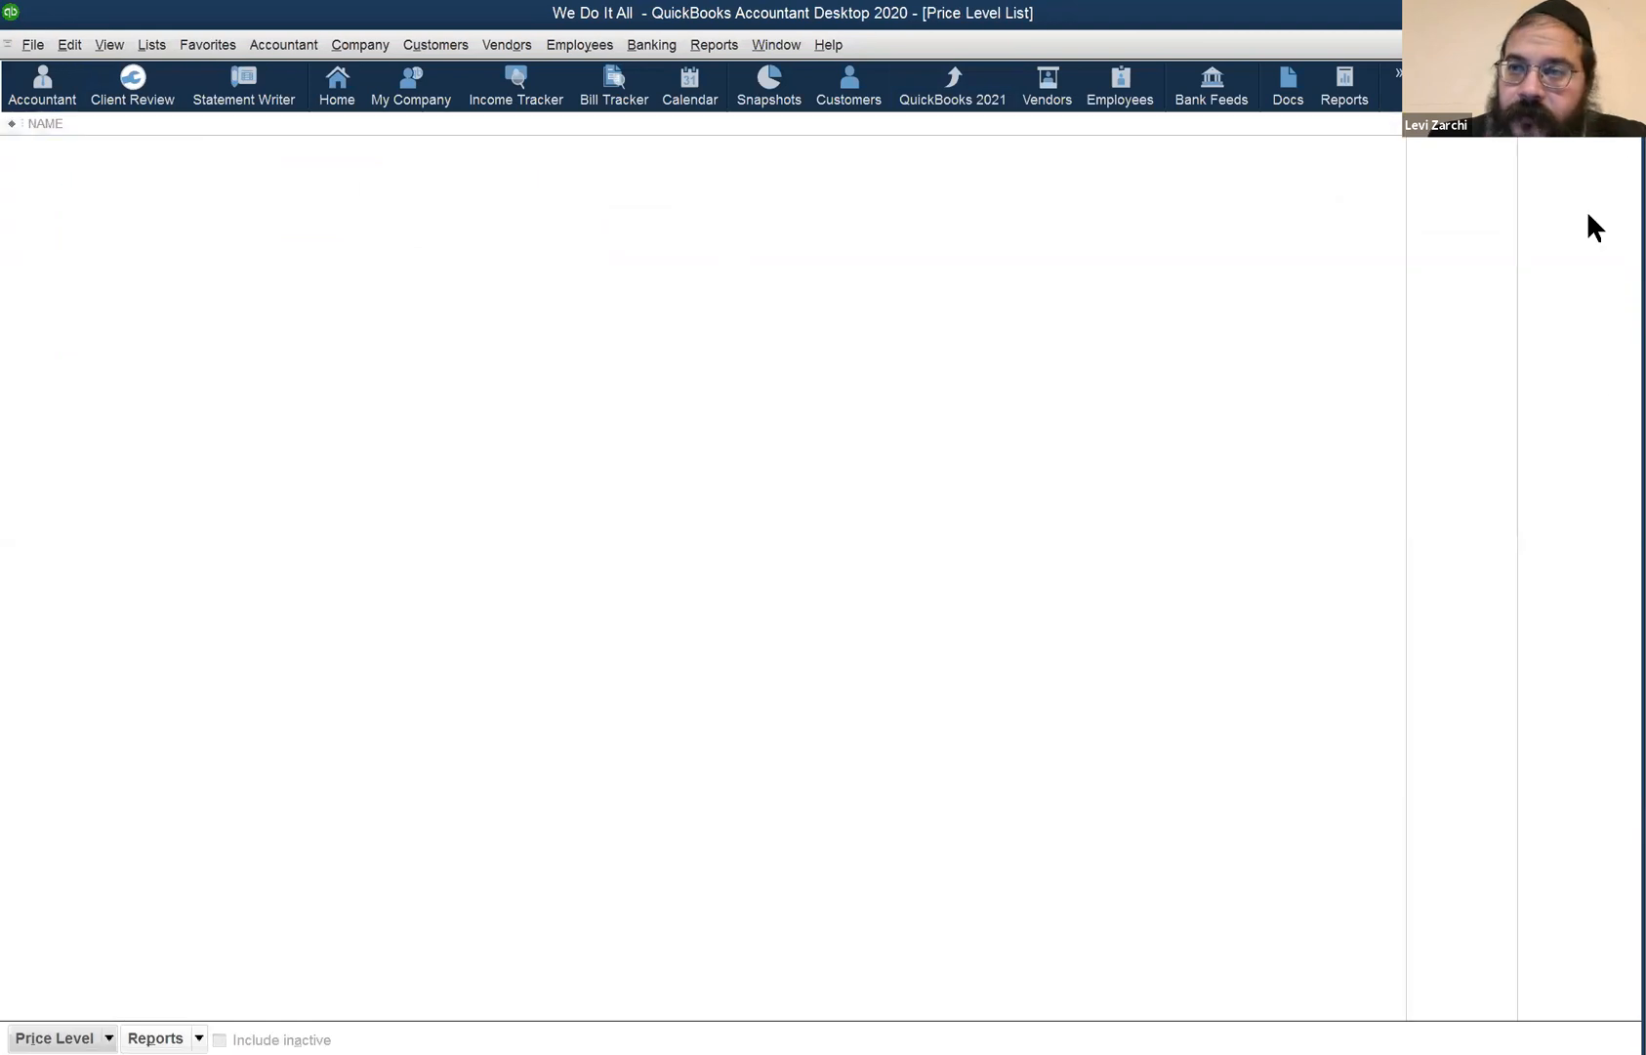
pyautogui.click(1630, 45)
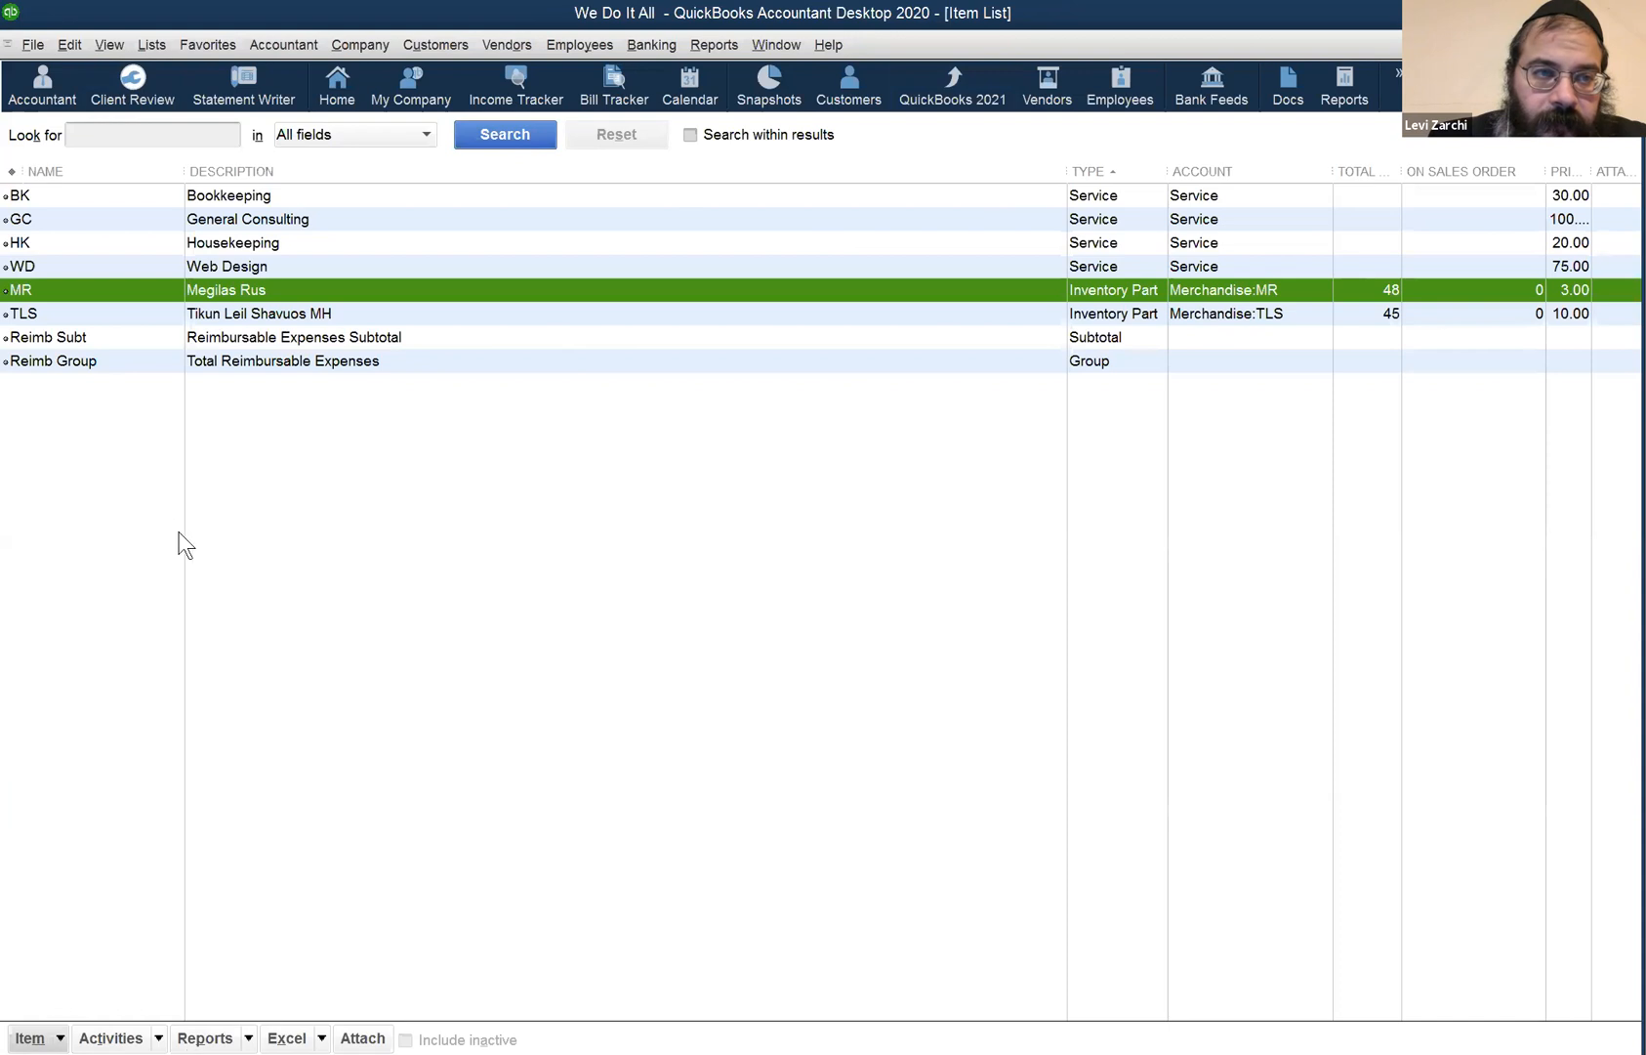
pyautogui.rightClick(159, 290)
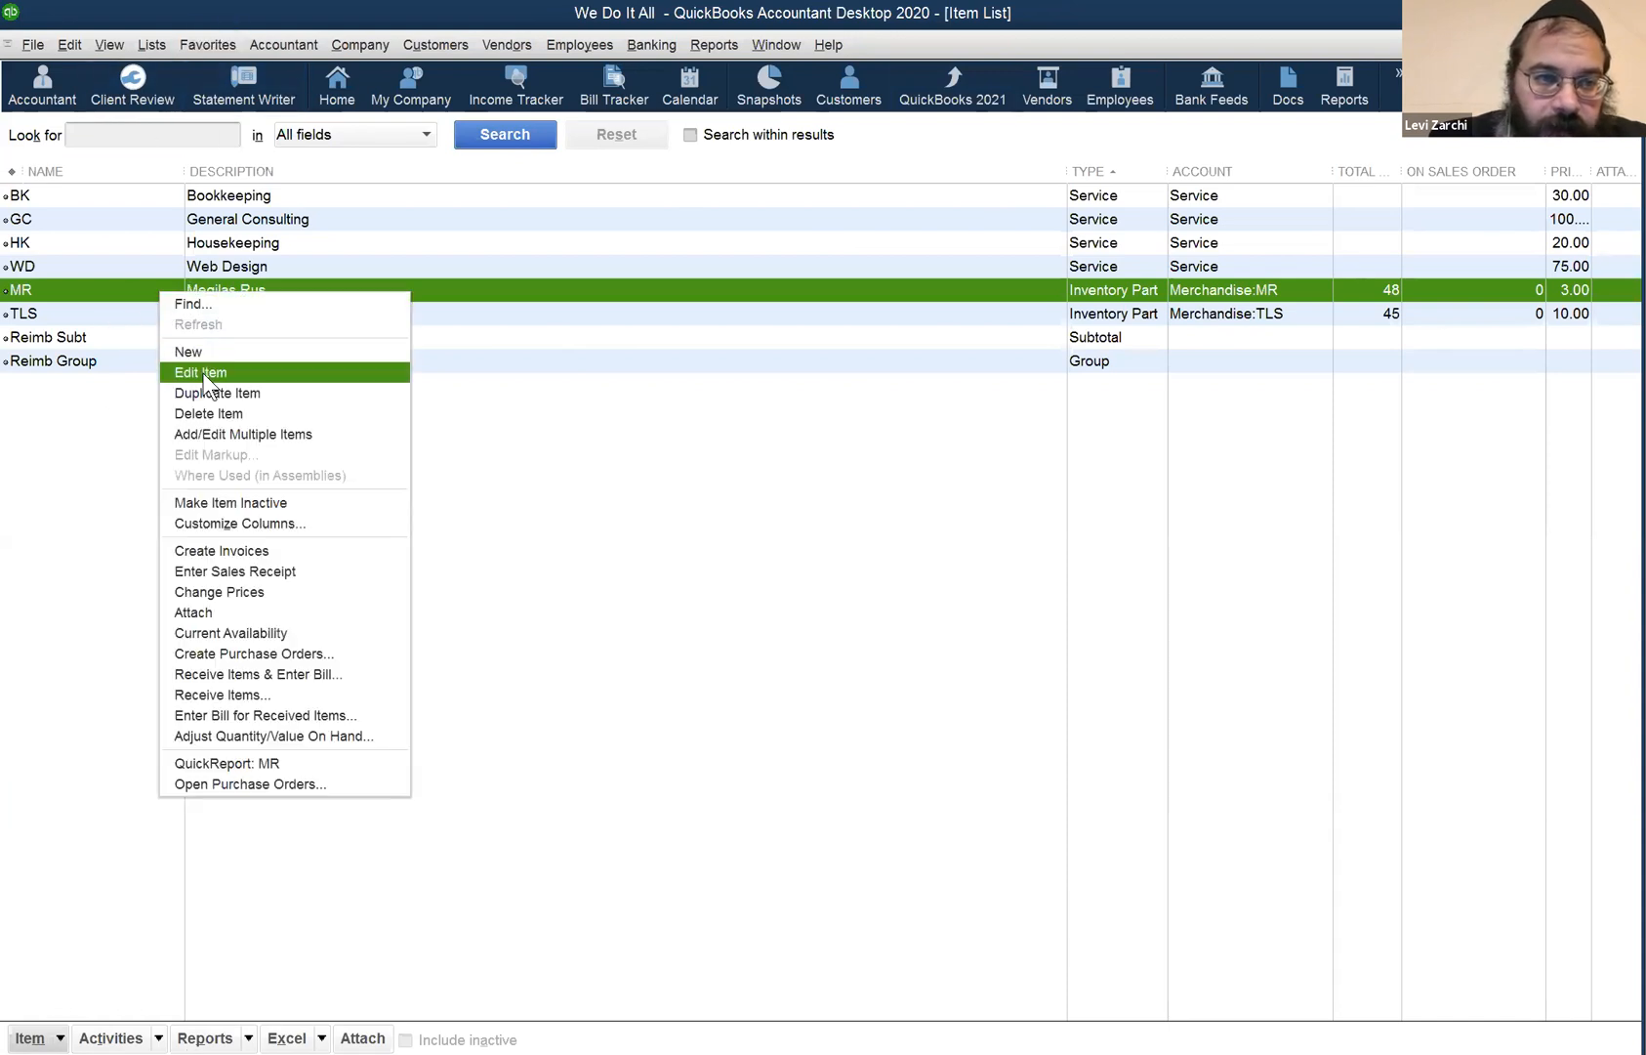
pyautogui.click(203, 373)
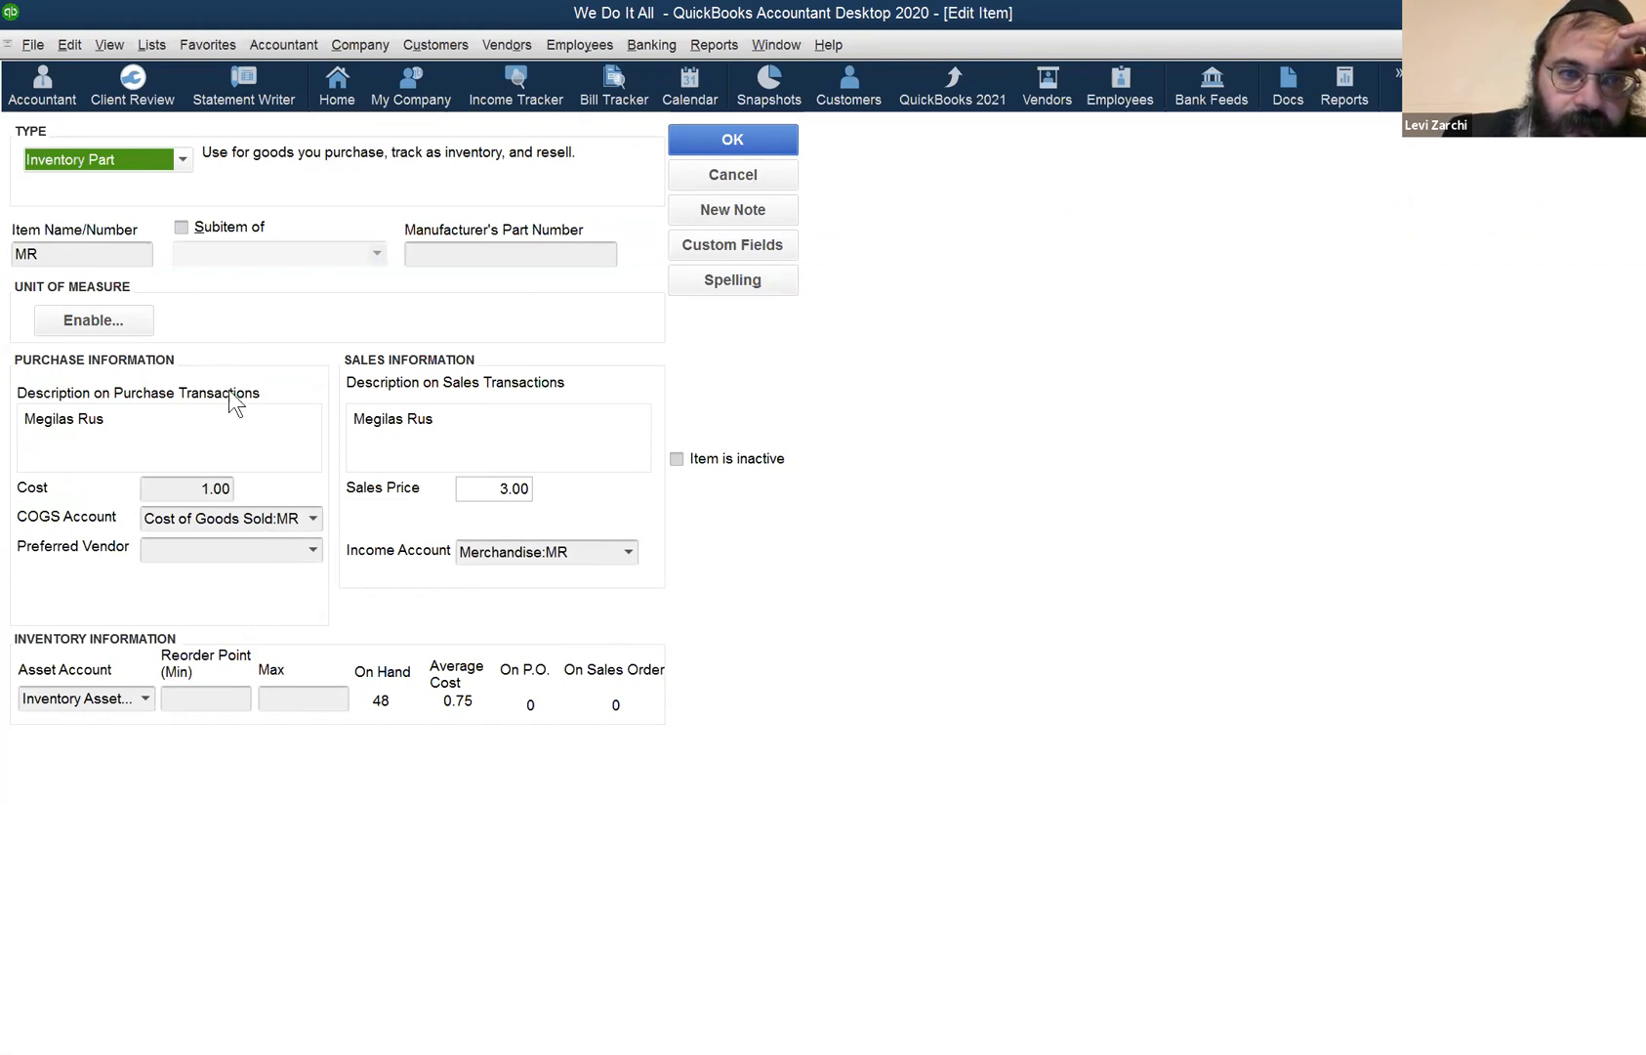
pyautogui.click(730, 175)
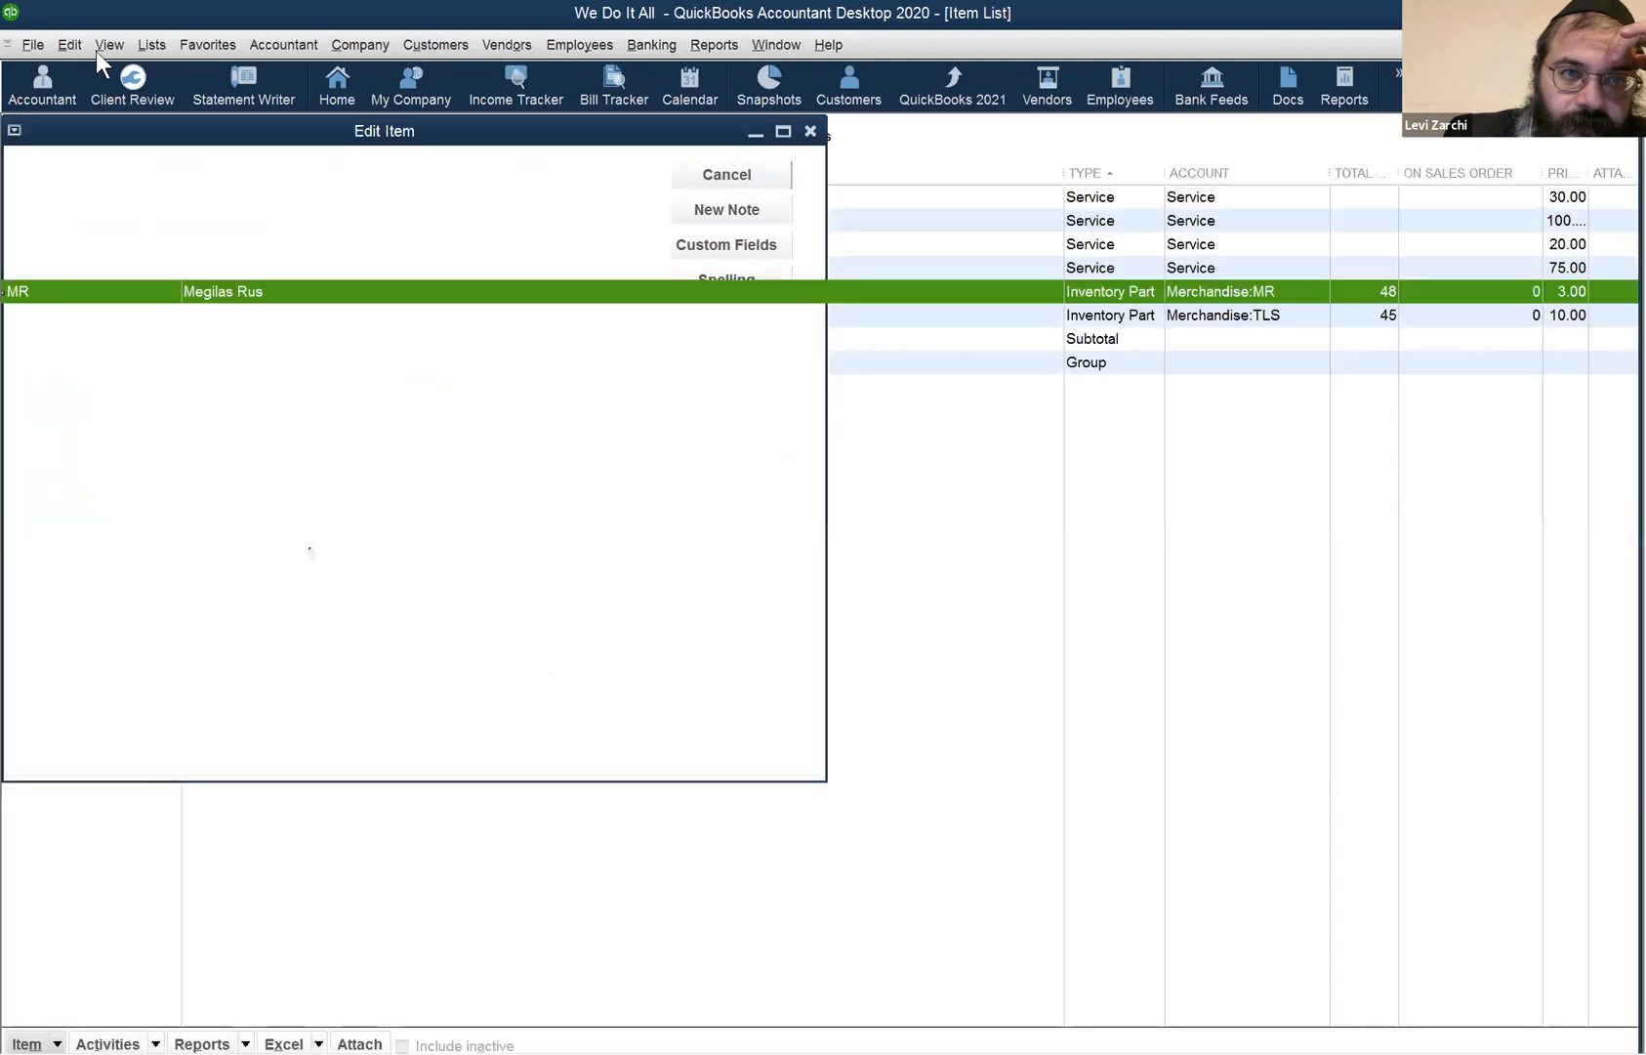
pyautogui.click(150, 48)
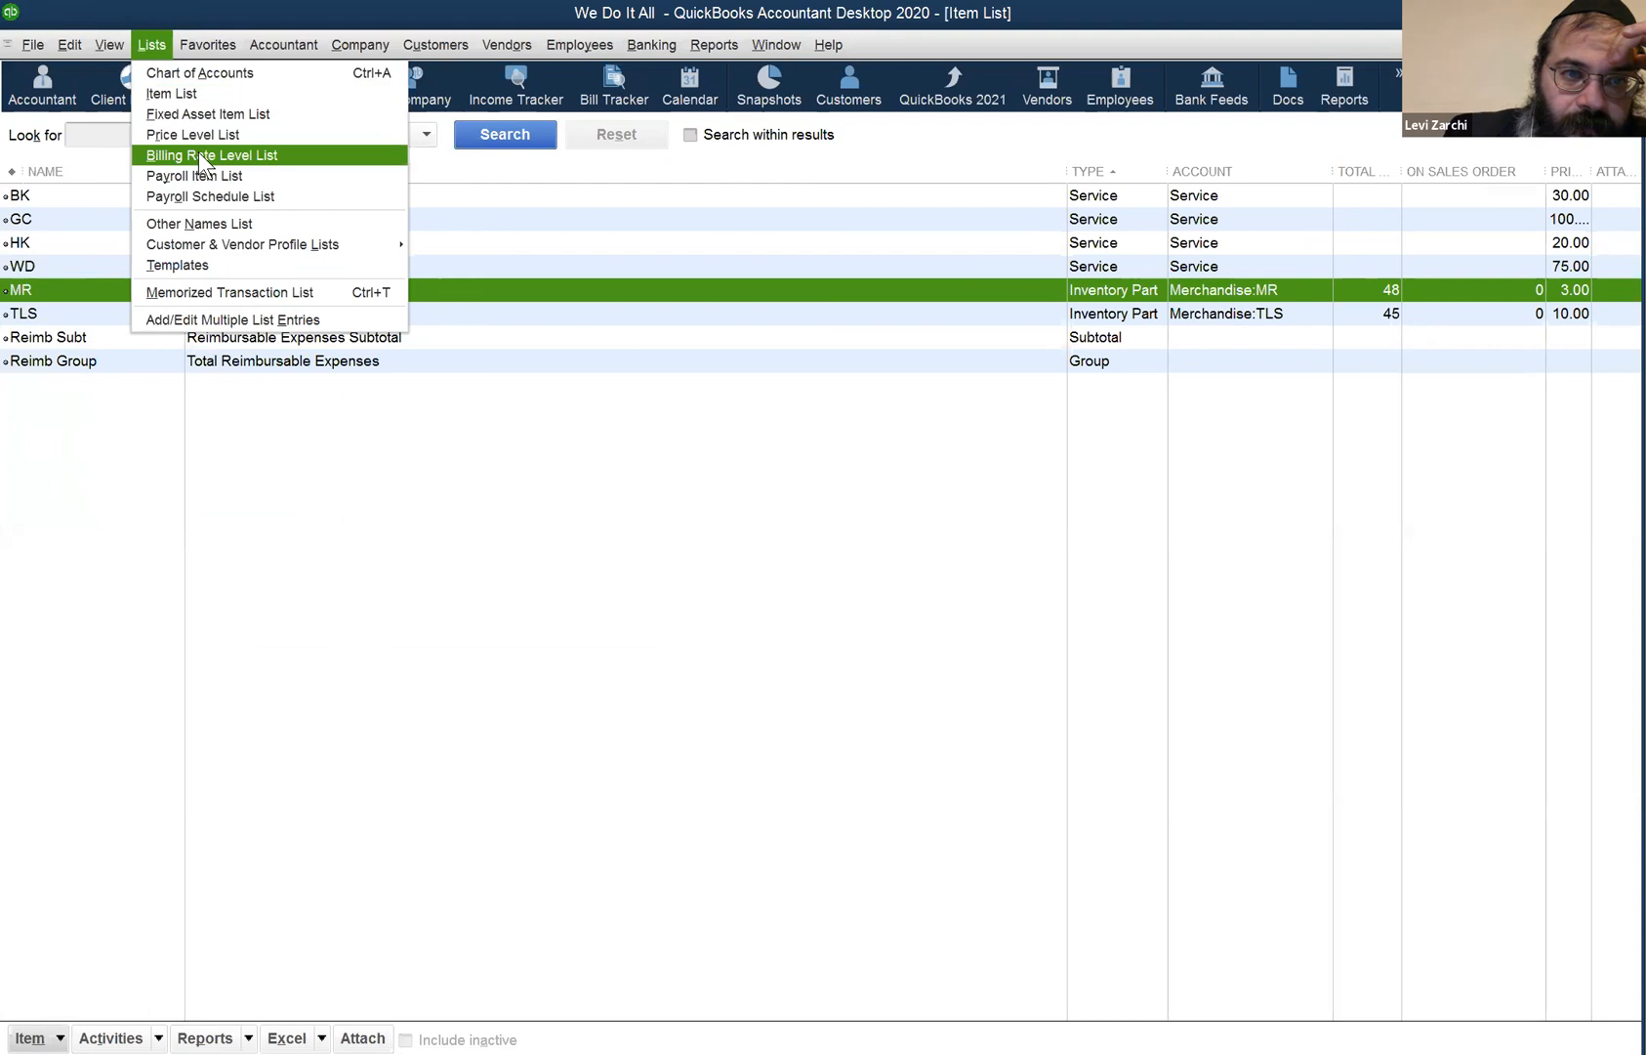
pyautogui.click(82, 194)
pyautogui.rightClick(82, 192)
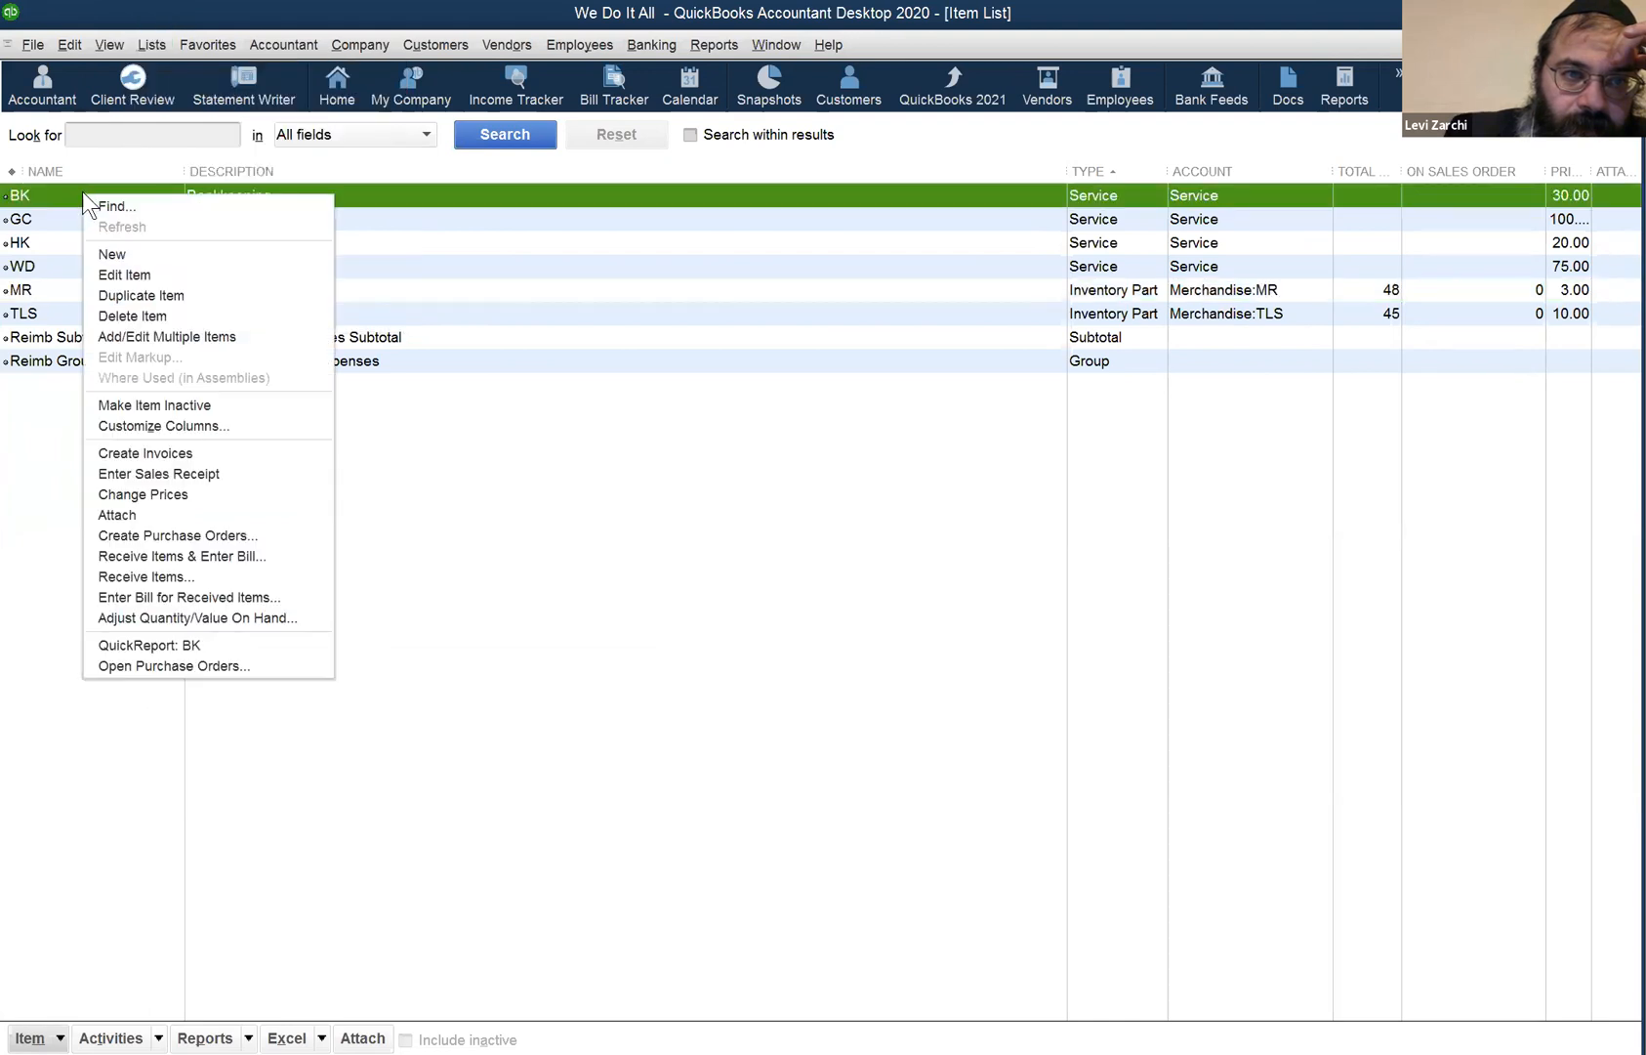
pyautogui.click(215, 496)
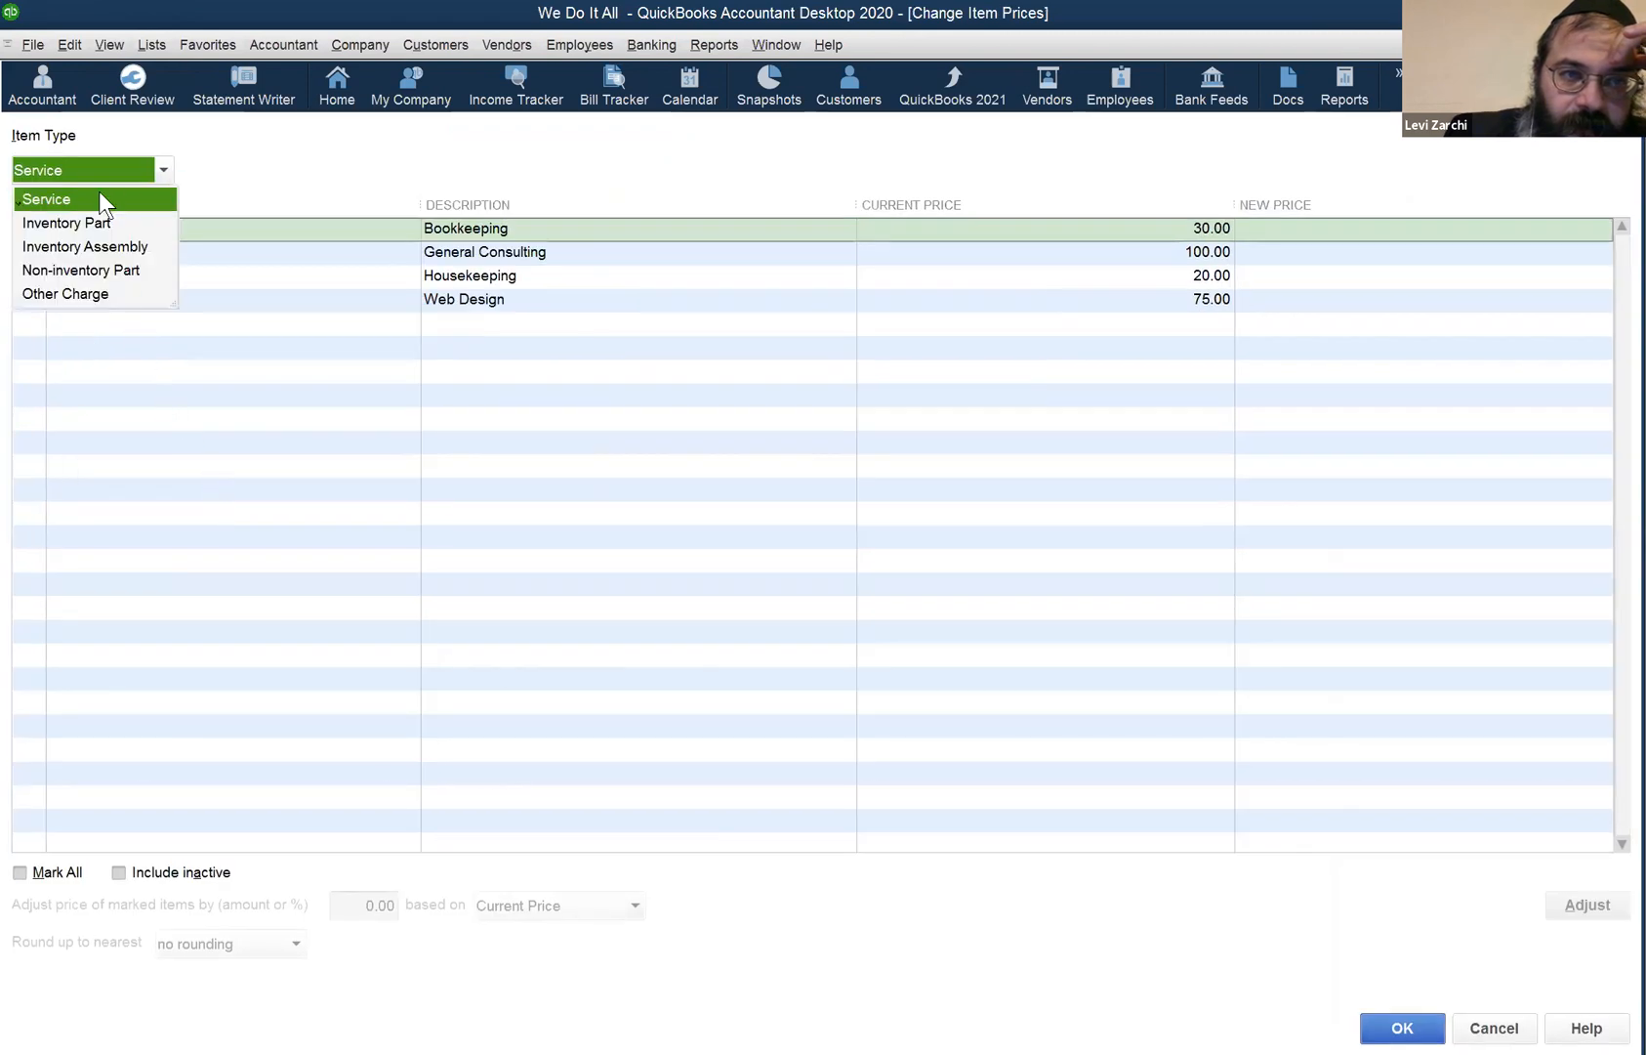
pyautogui.click(183, 235)
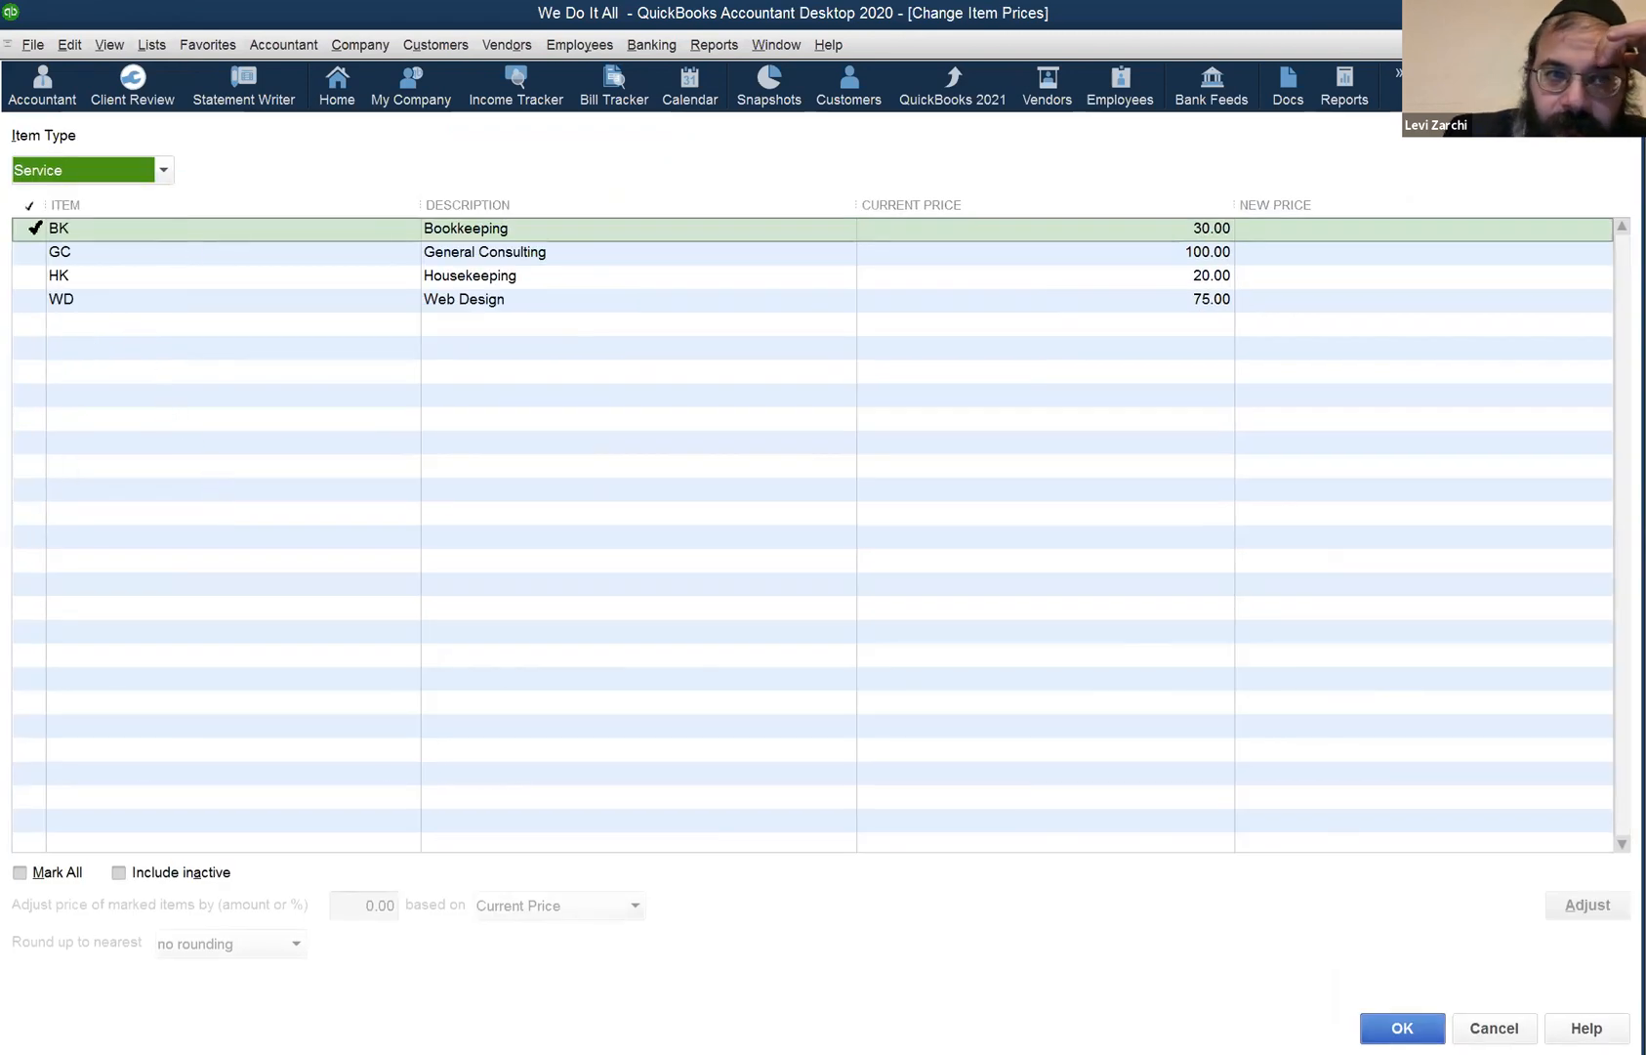
pyautogui.click(34, 230)
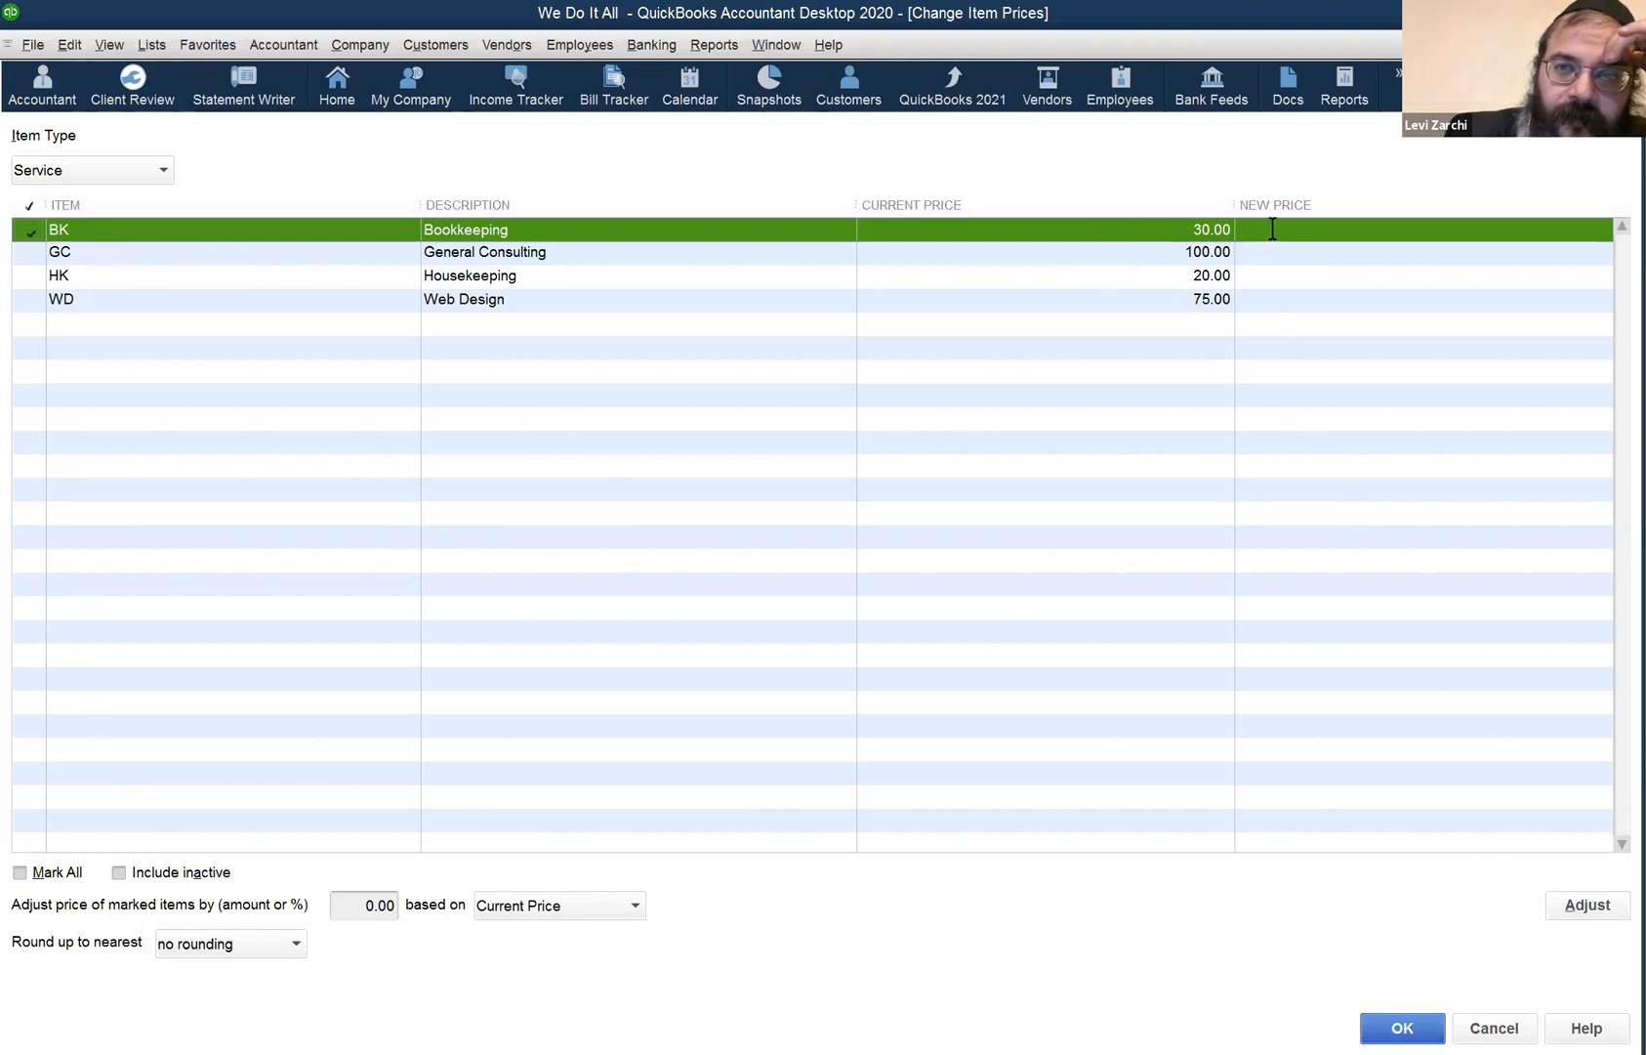
pyautogui.click(1491, 1025)
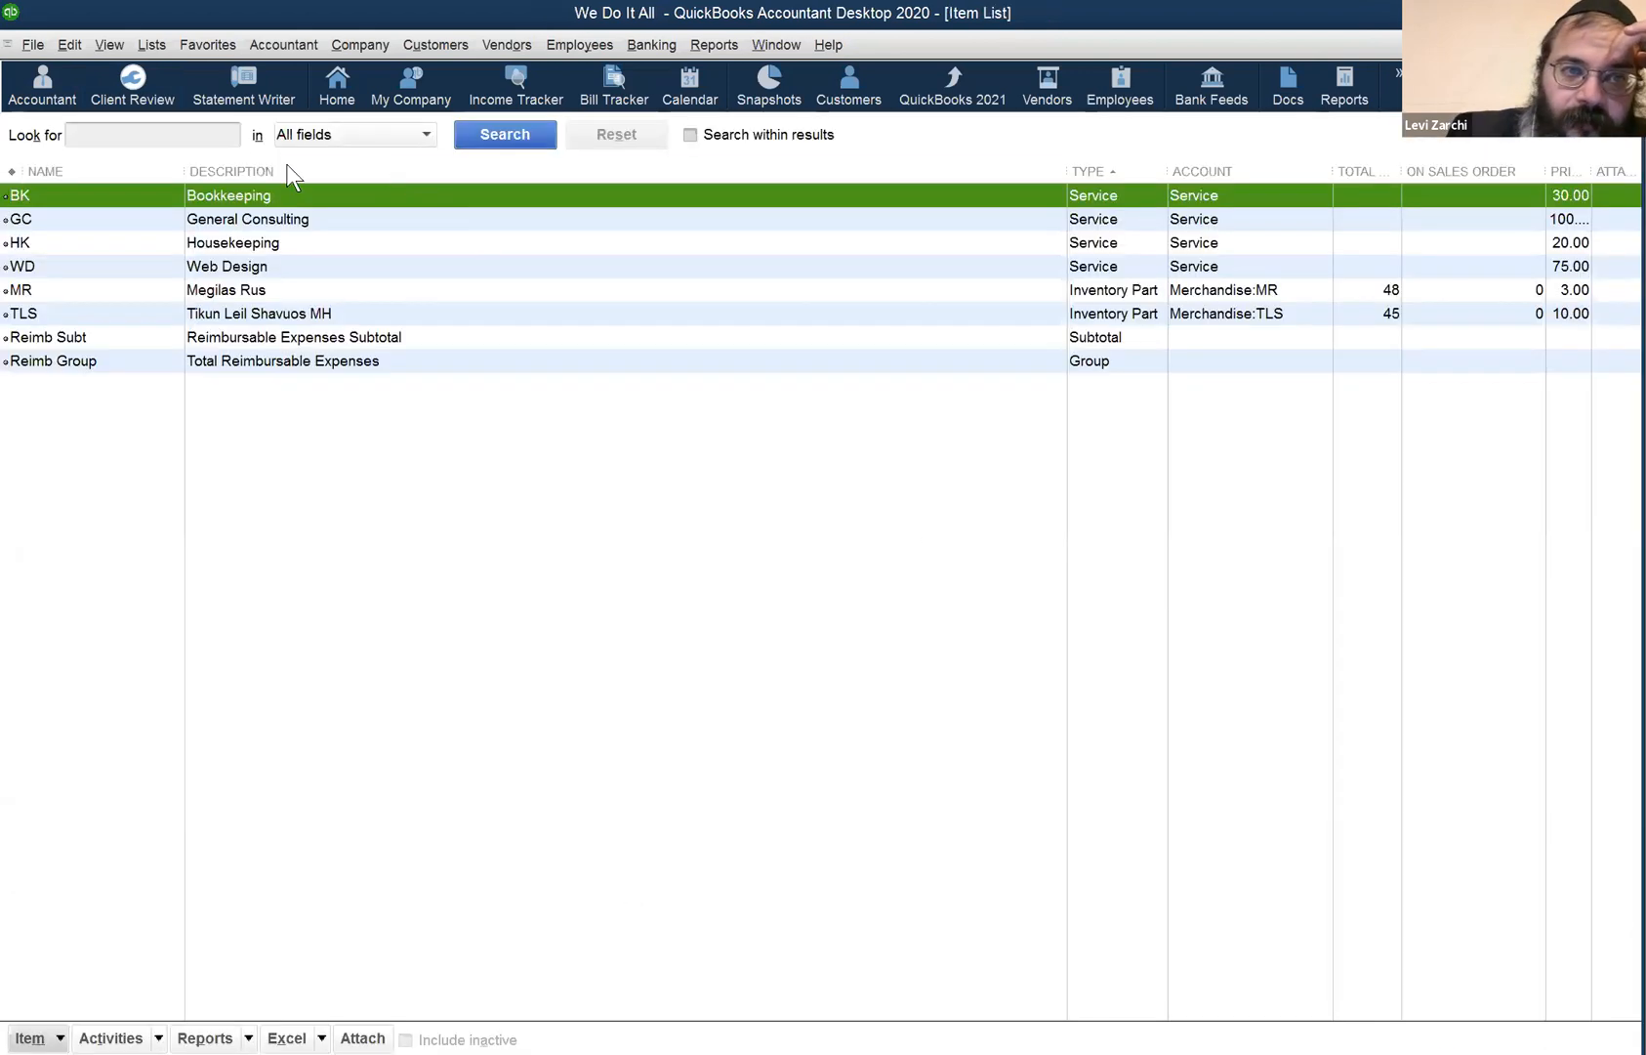
# - Check the BK item's actions, then open Adjust Quantity/Value On Hand for TLS
pyautogui.rightClick(70, 197)
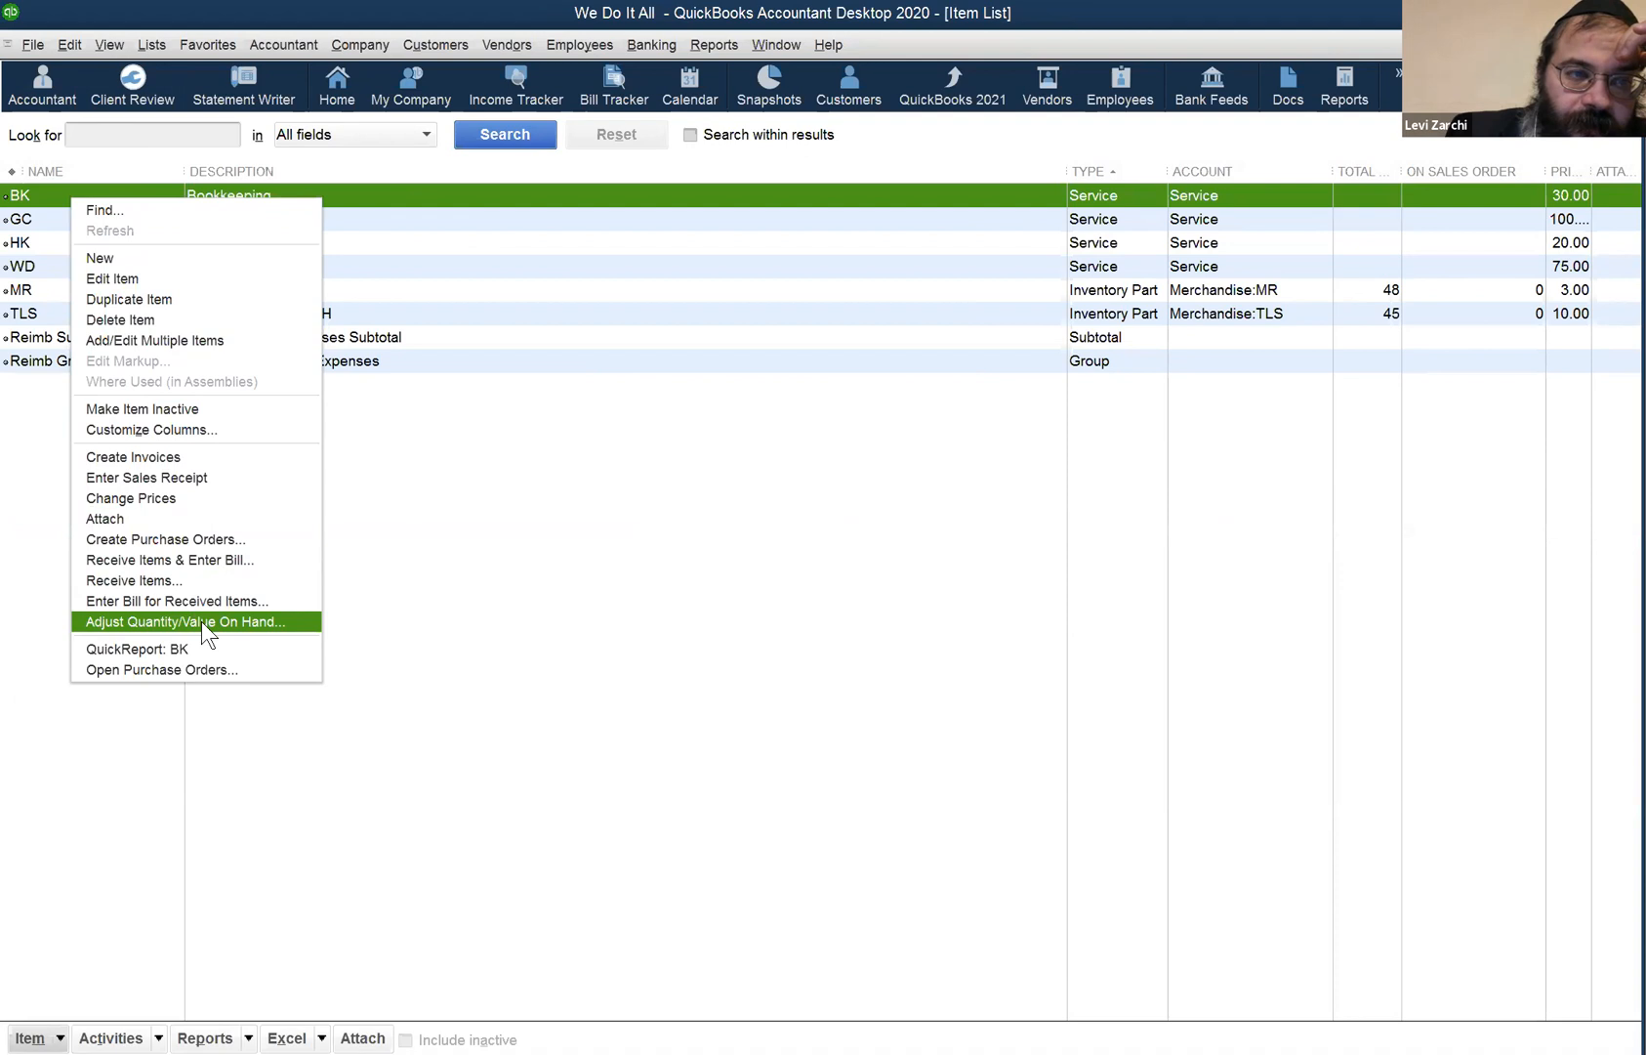
pyautogui.click(492, 648)
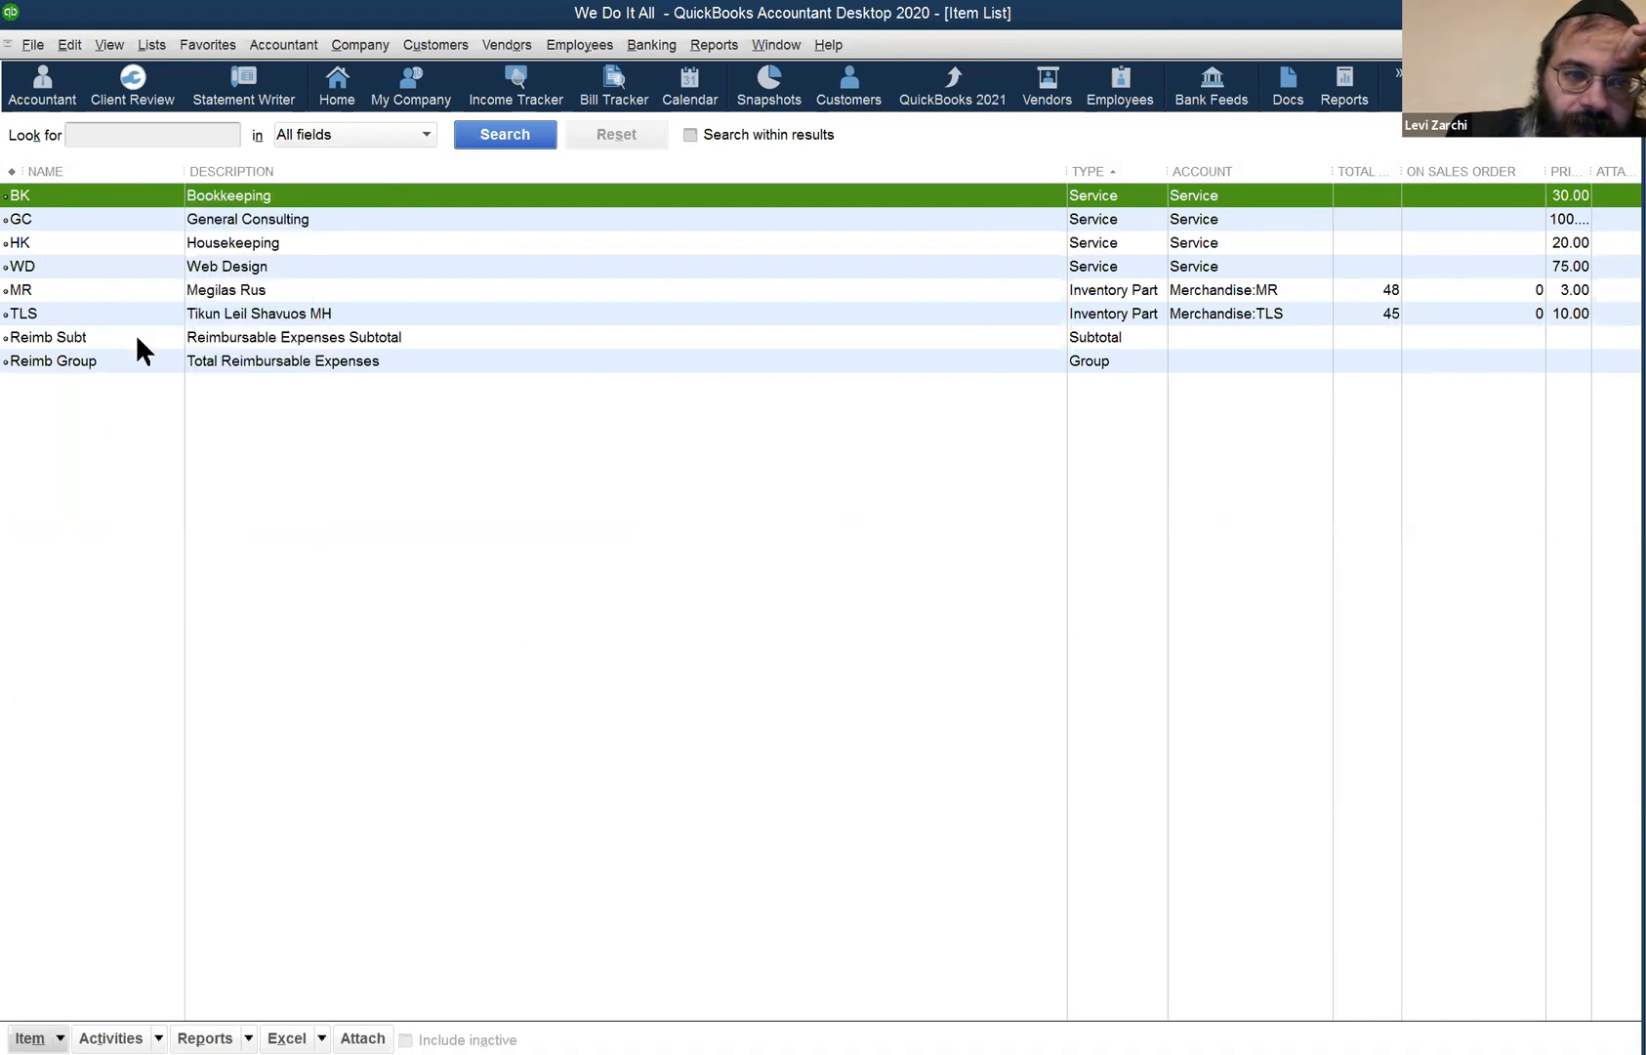
pyautogui.rightClick(84, 310)
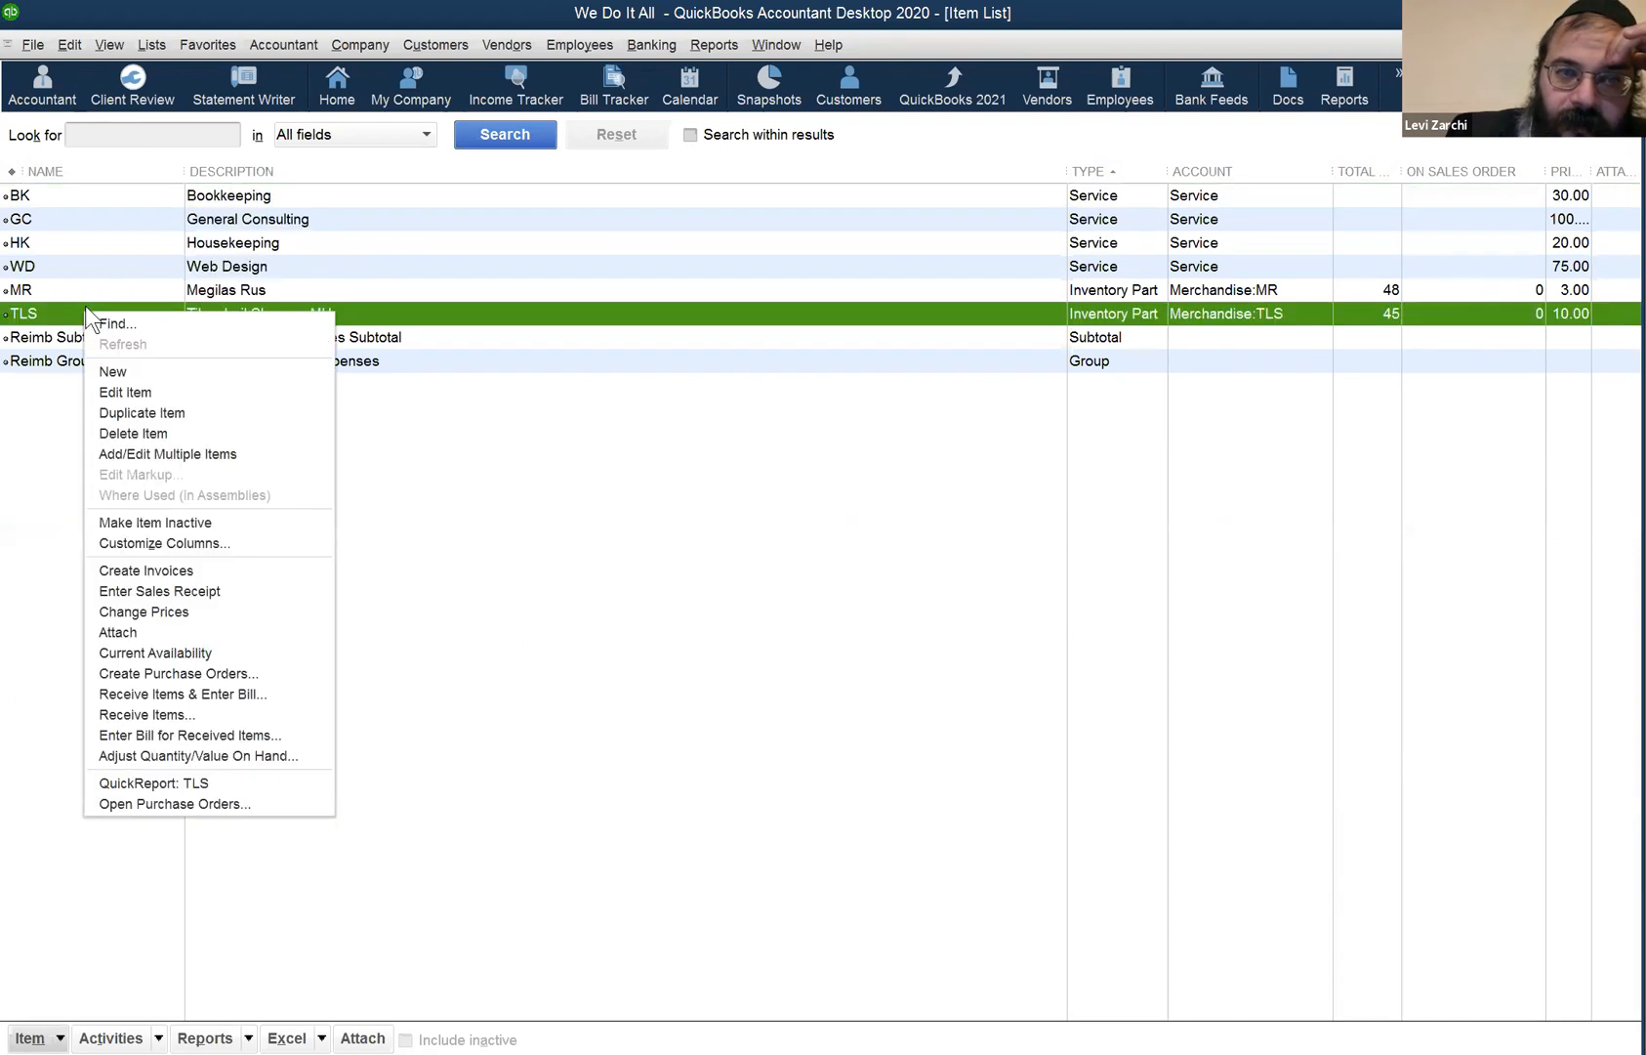
pyautogui.click(196, 755)
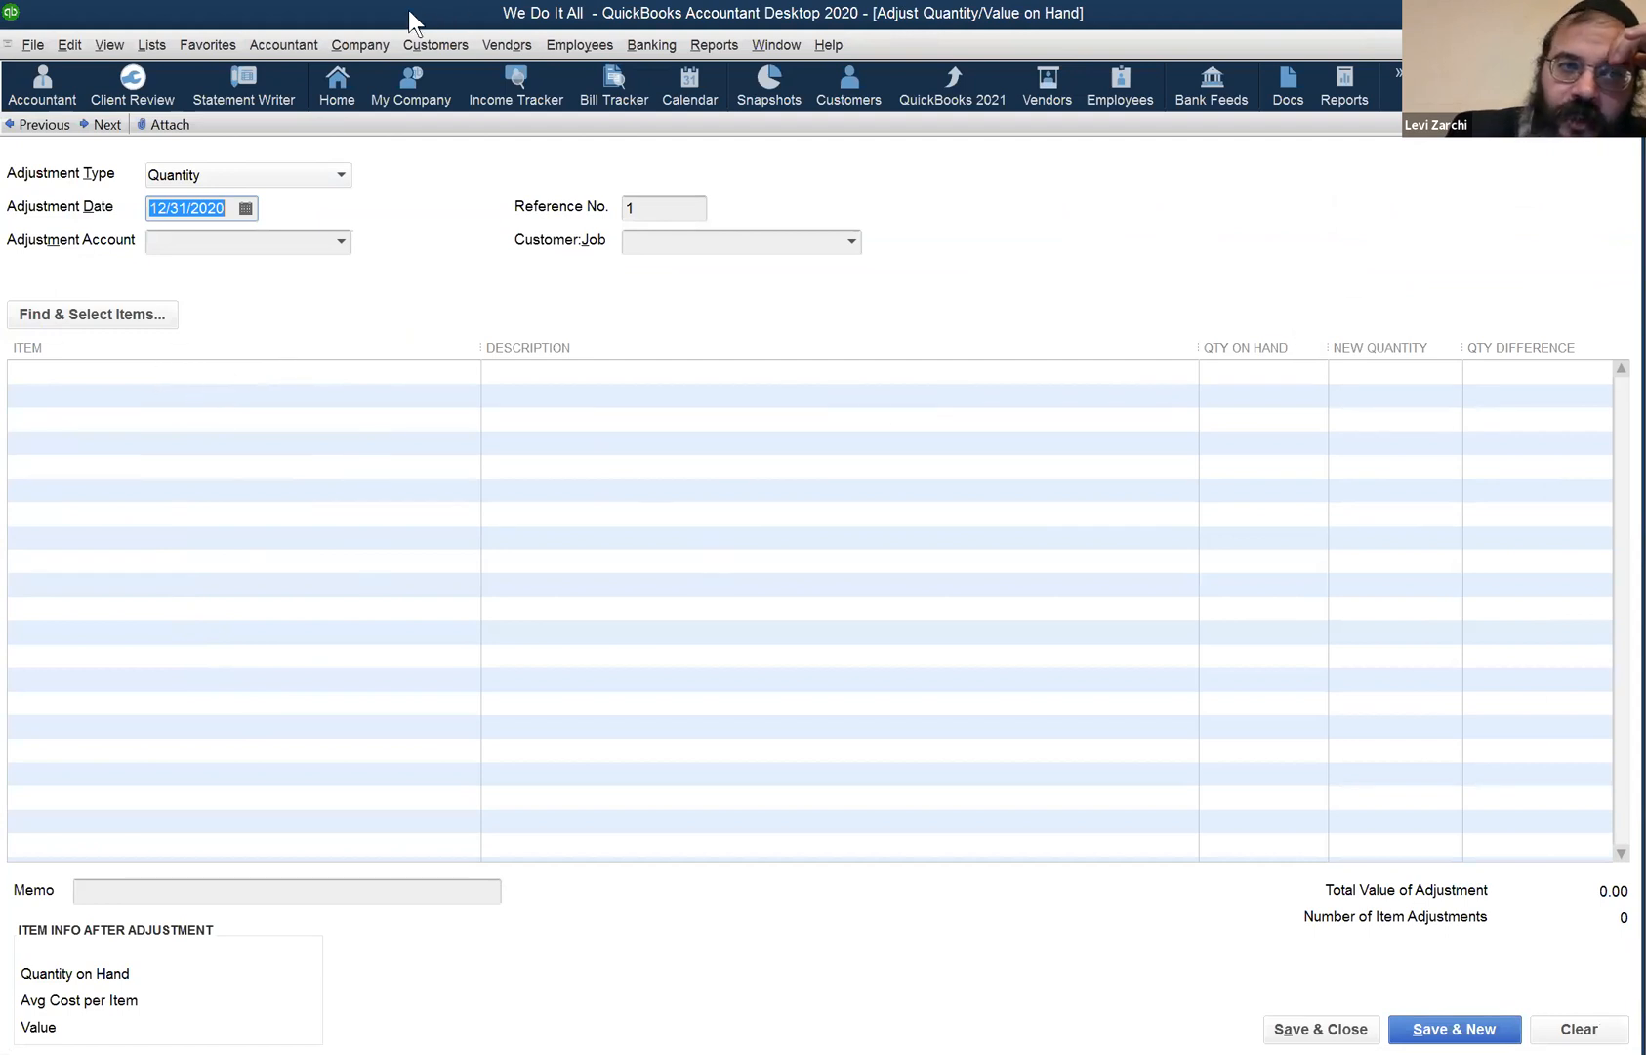
# - Leave the adjustment type as Quantity, discard the form, and close the Item List
pyautogui.click(341, 174)
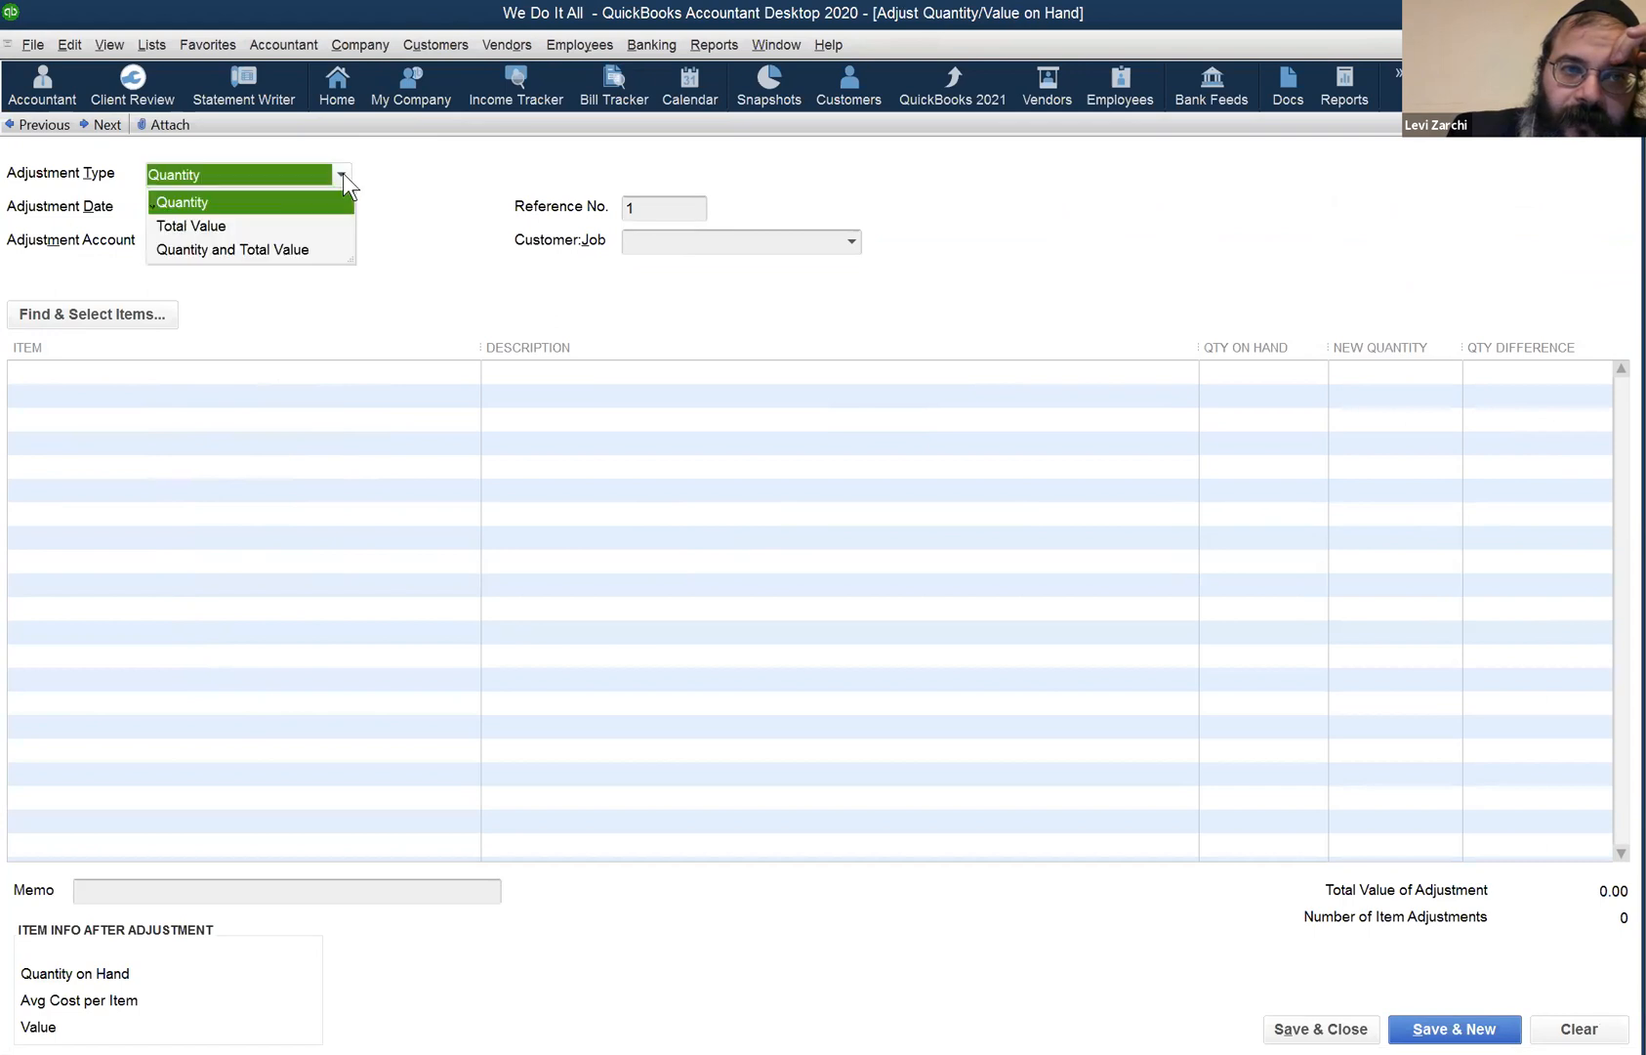
pyautogui.click(457, 160)
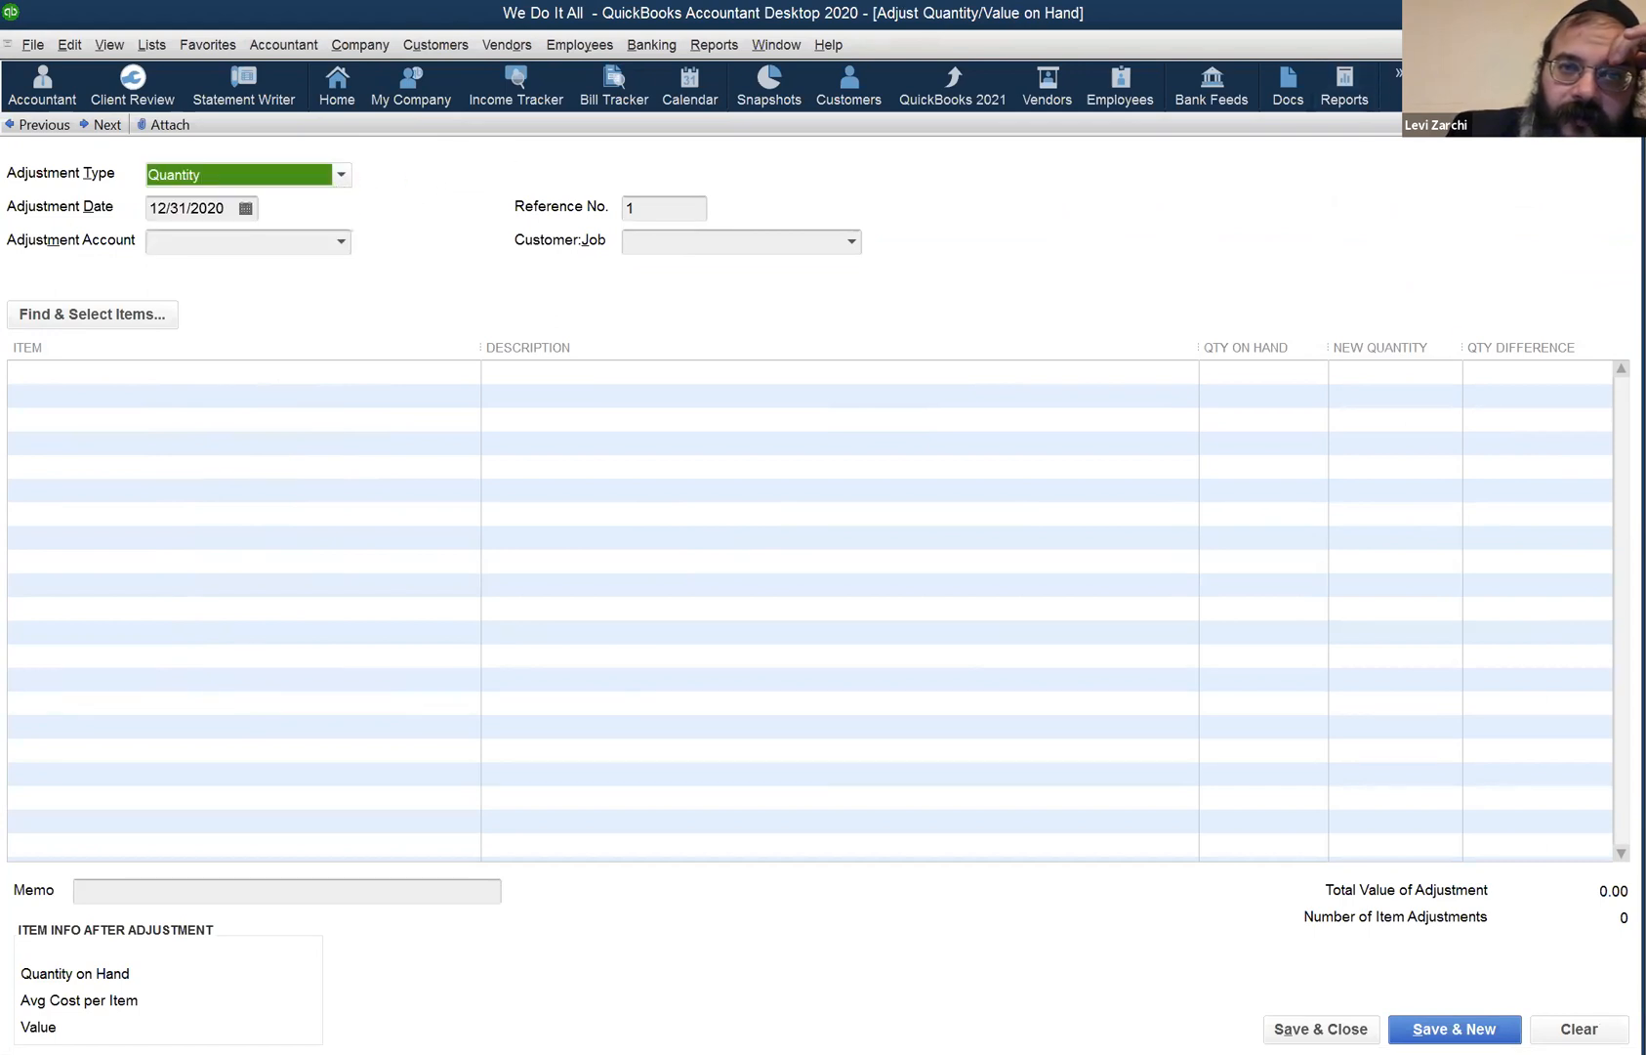
pyautogui.press('Escape')
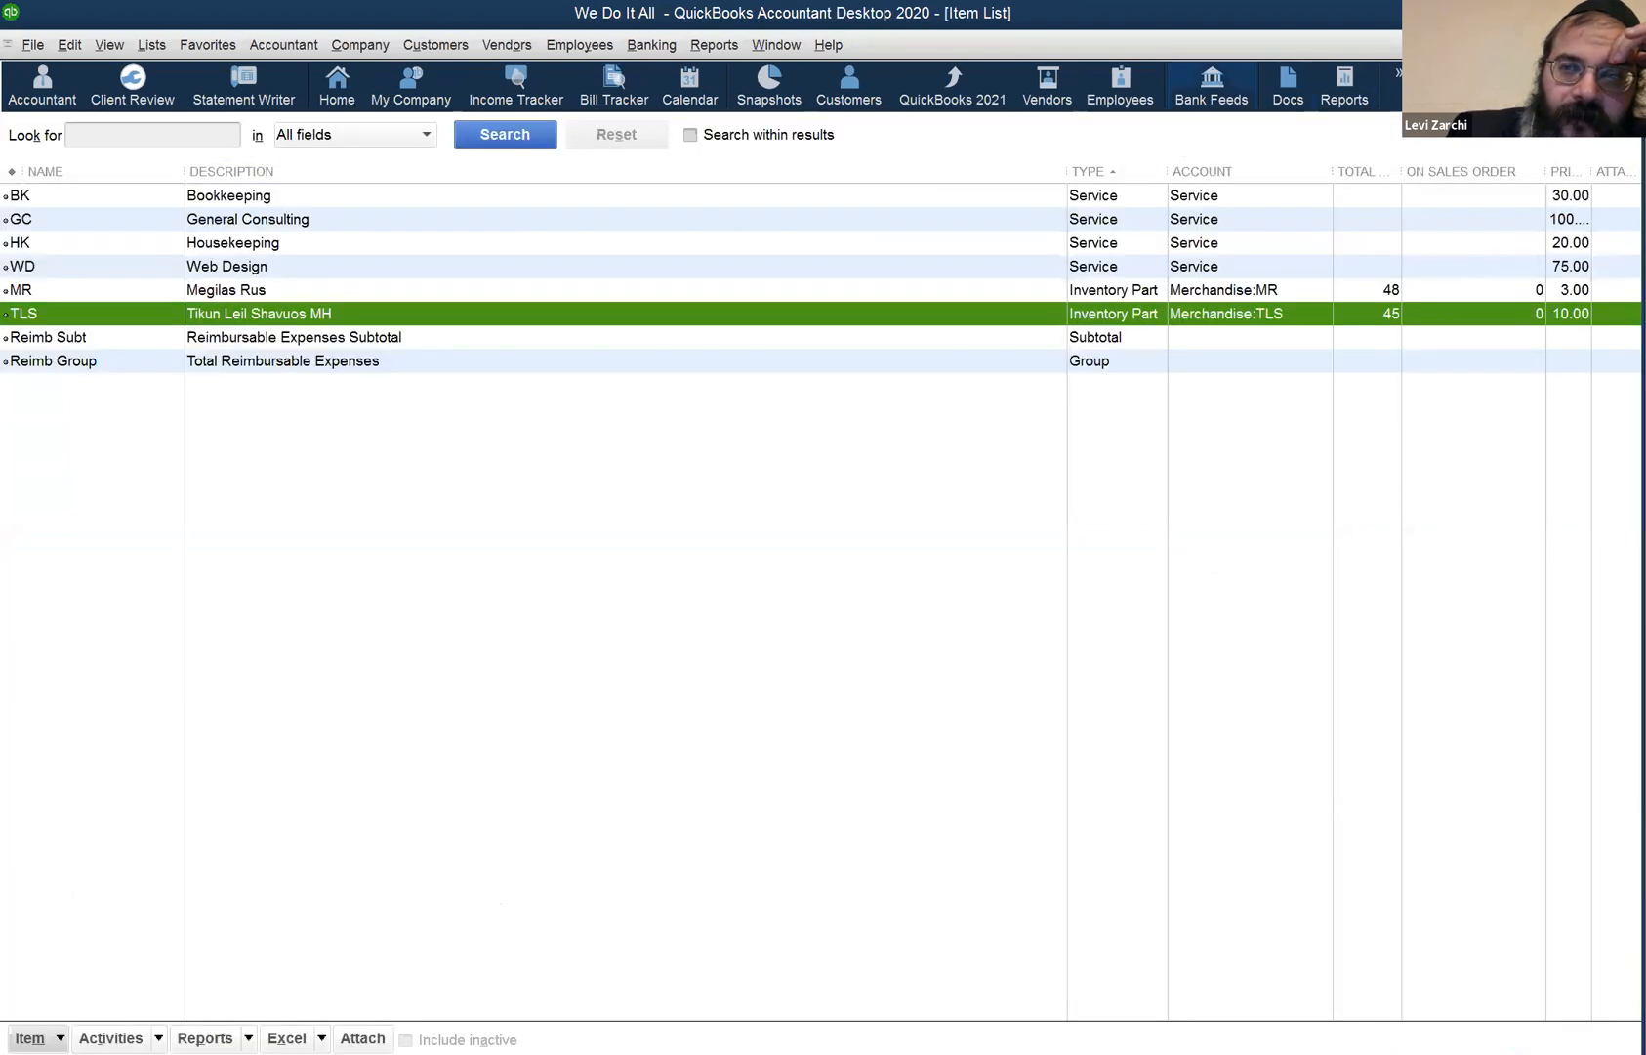
pyautogui.press('Escape')
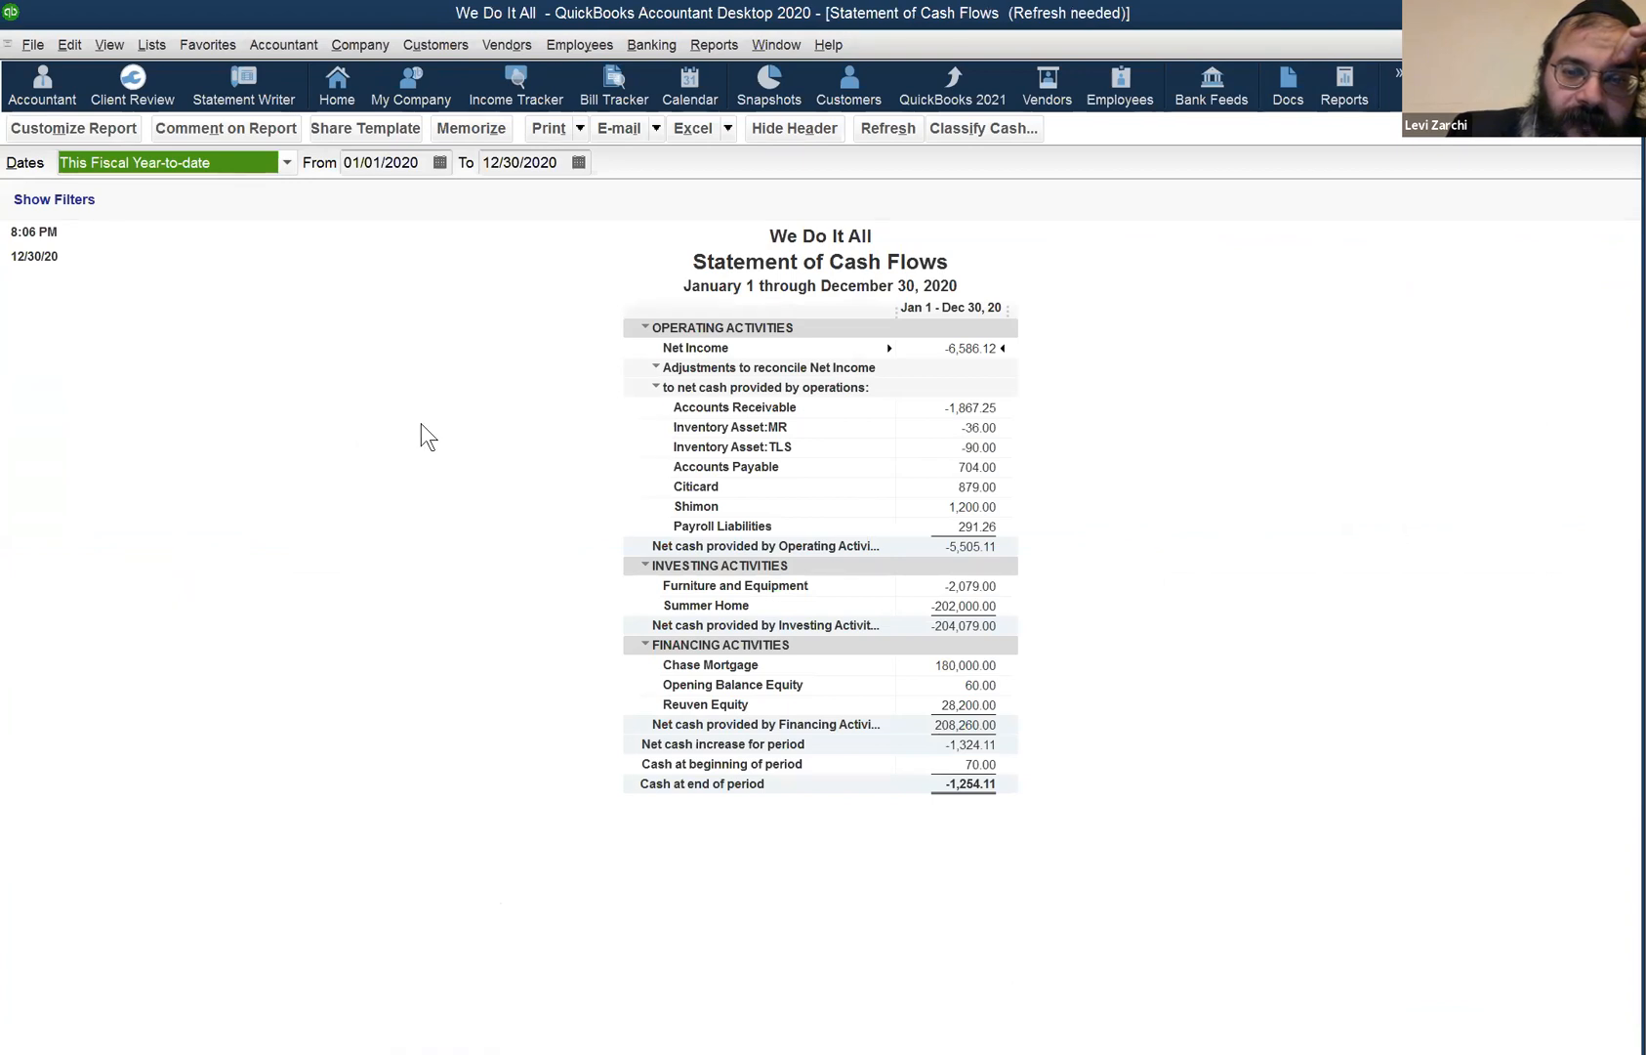
# - Open the Payroll Item List and select Salary 2, then Salary 1
pyautogui.click(150, 46)
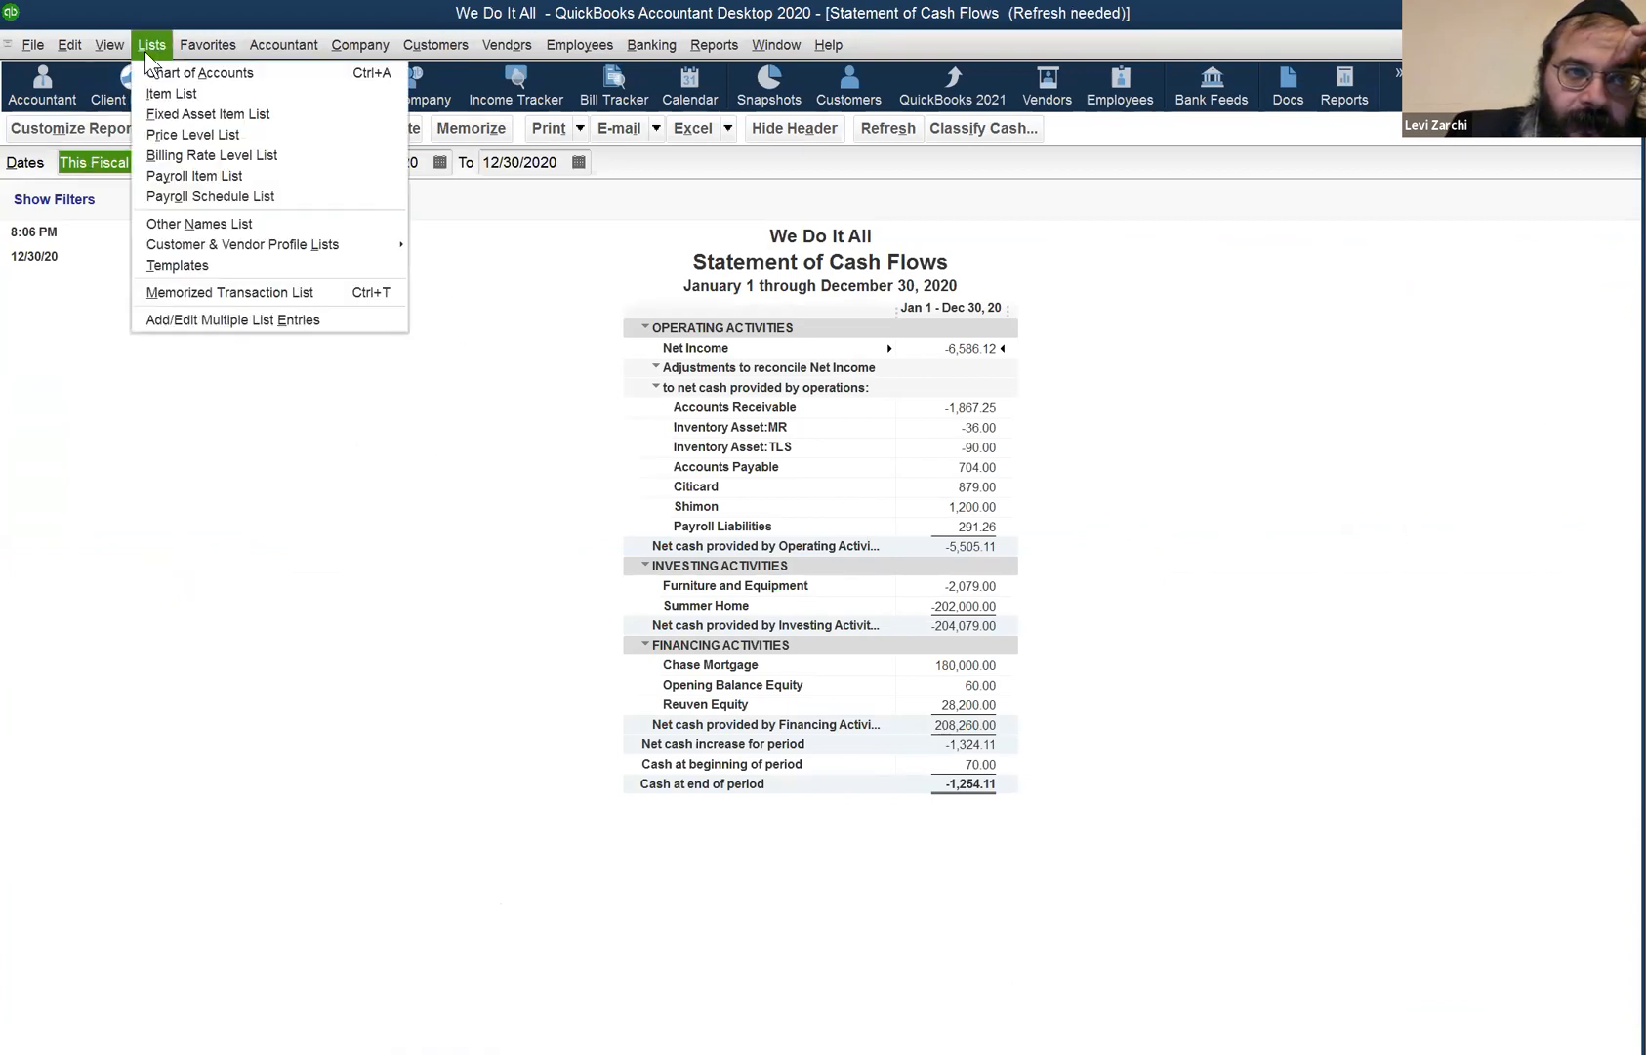
pyautogui.click(232, 177)
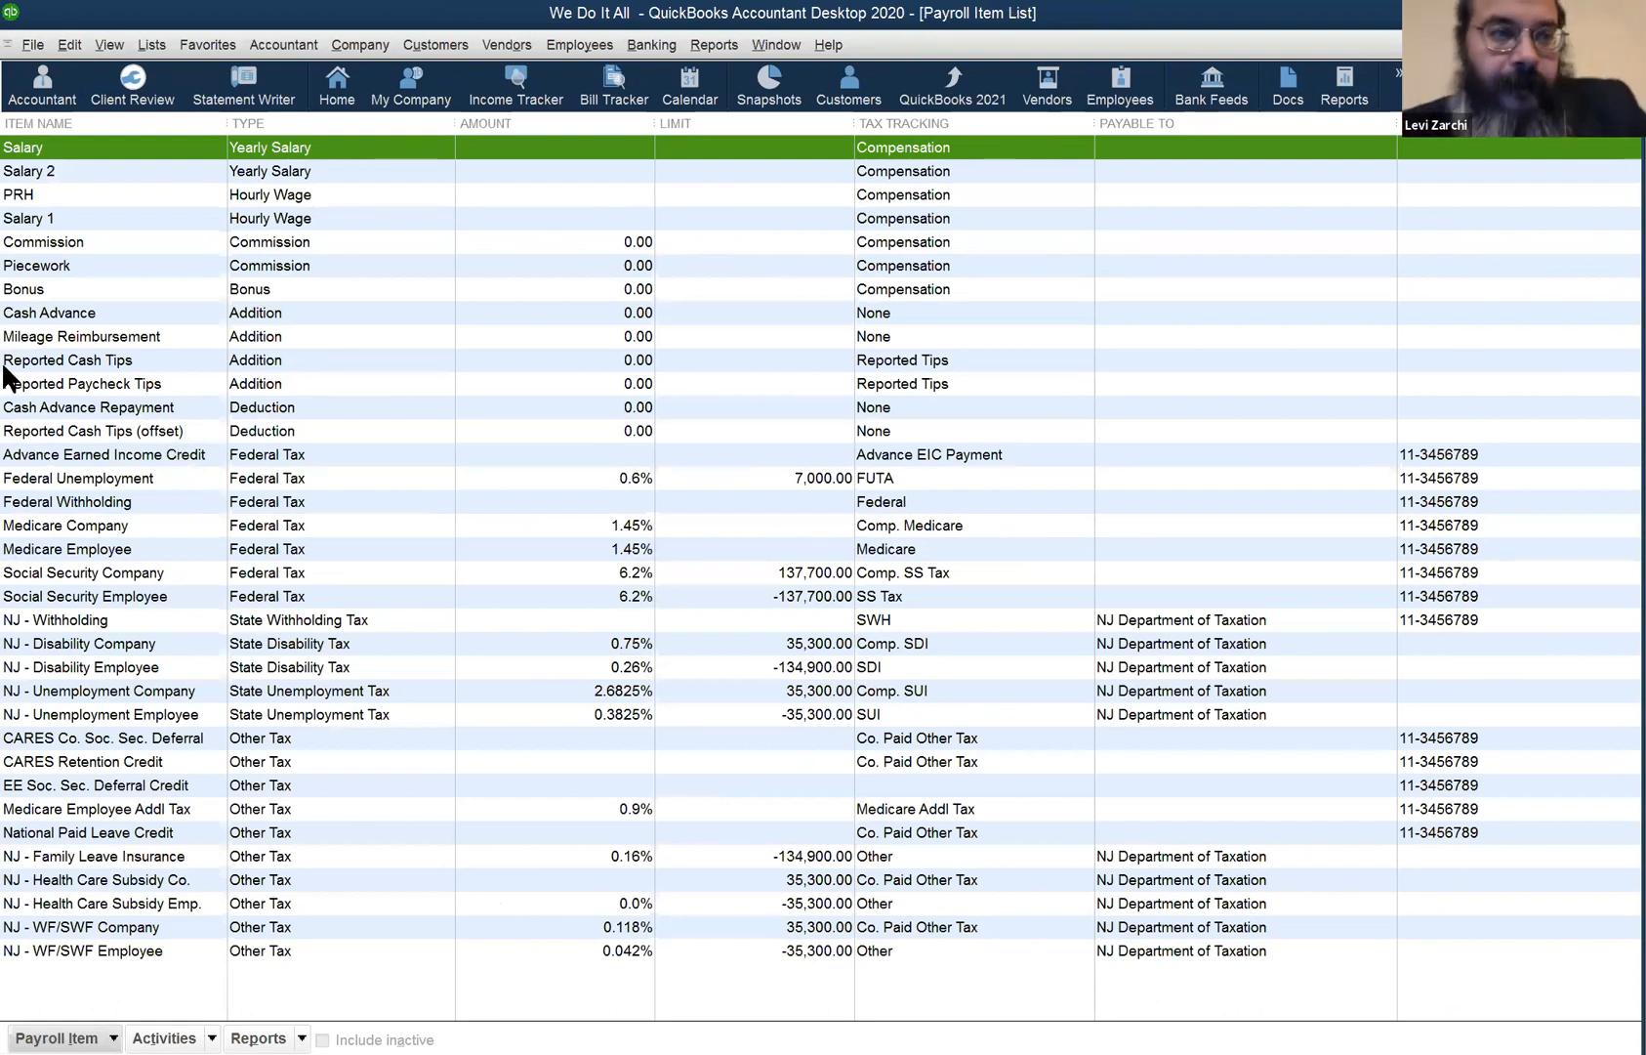
pyautogui.click(57, 170)
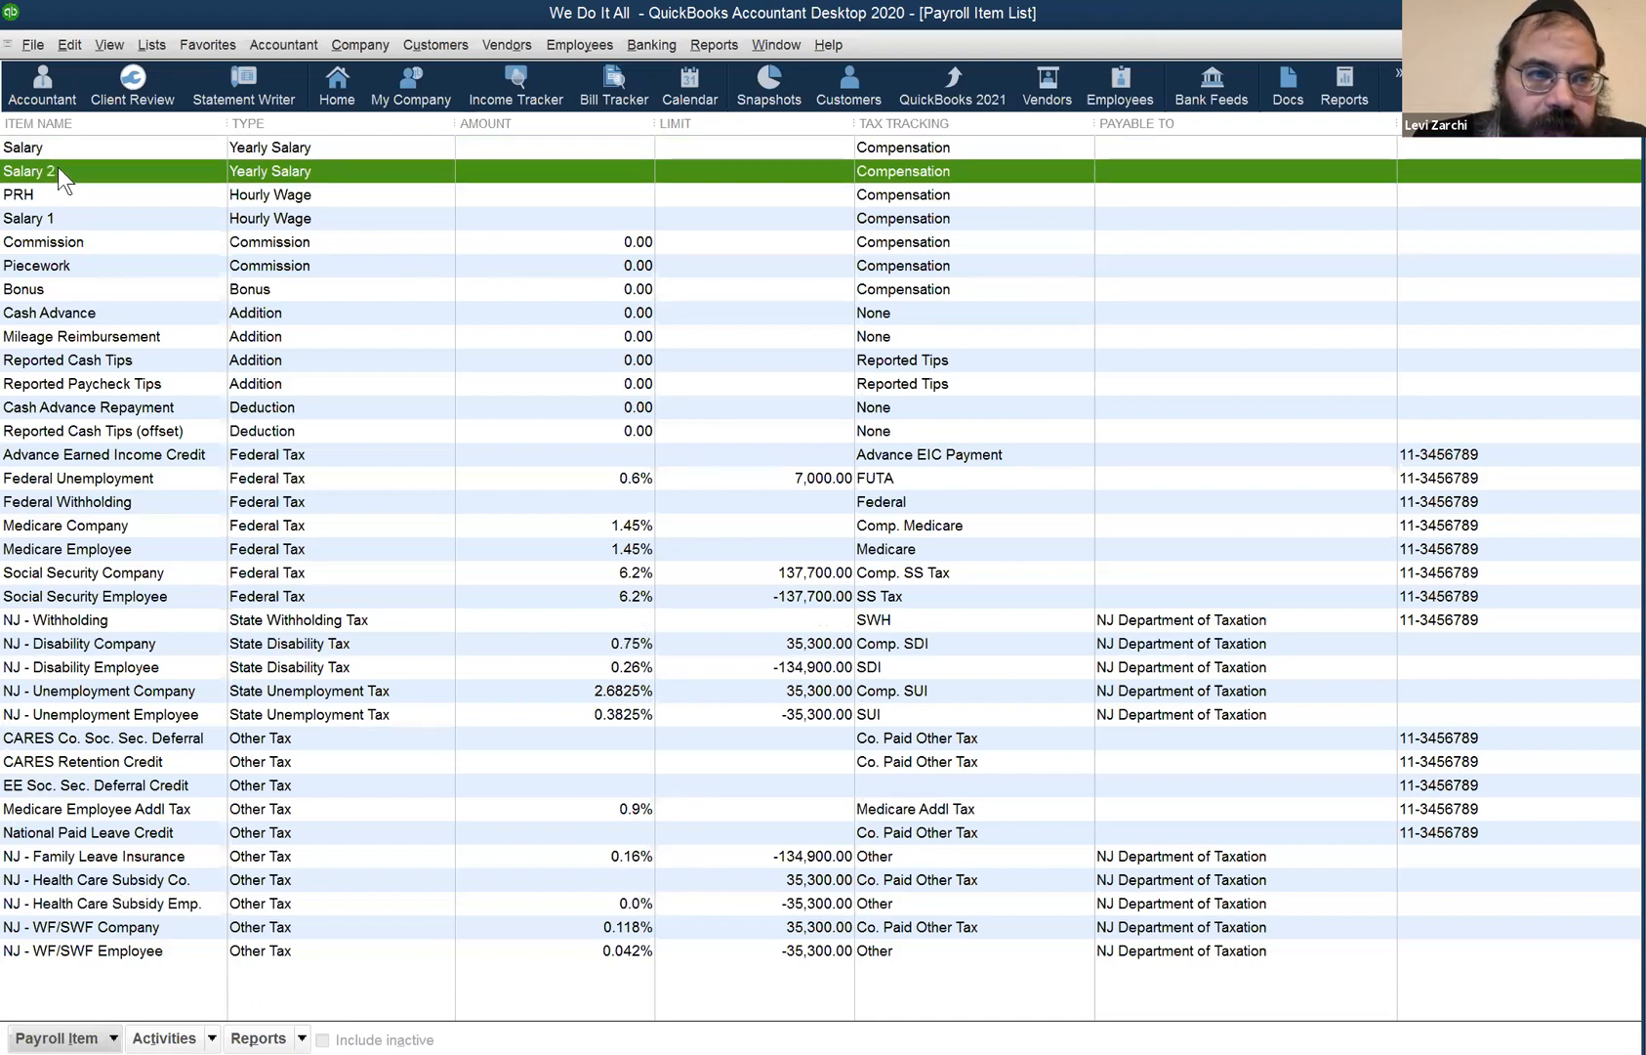
pyautogui.click(44, 216)
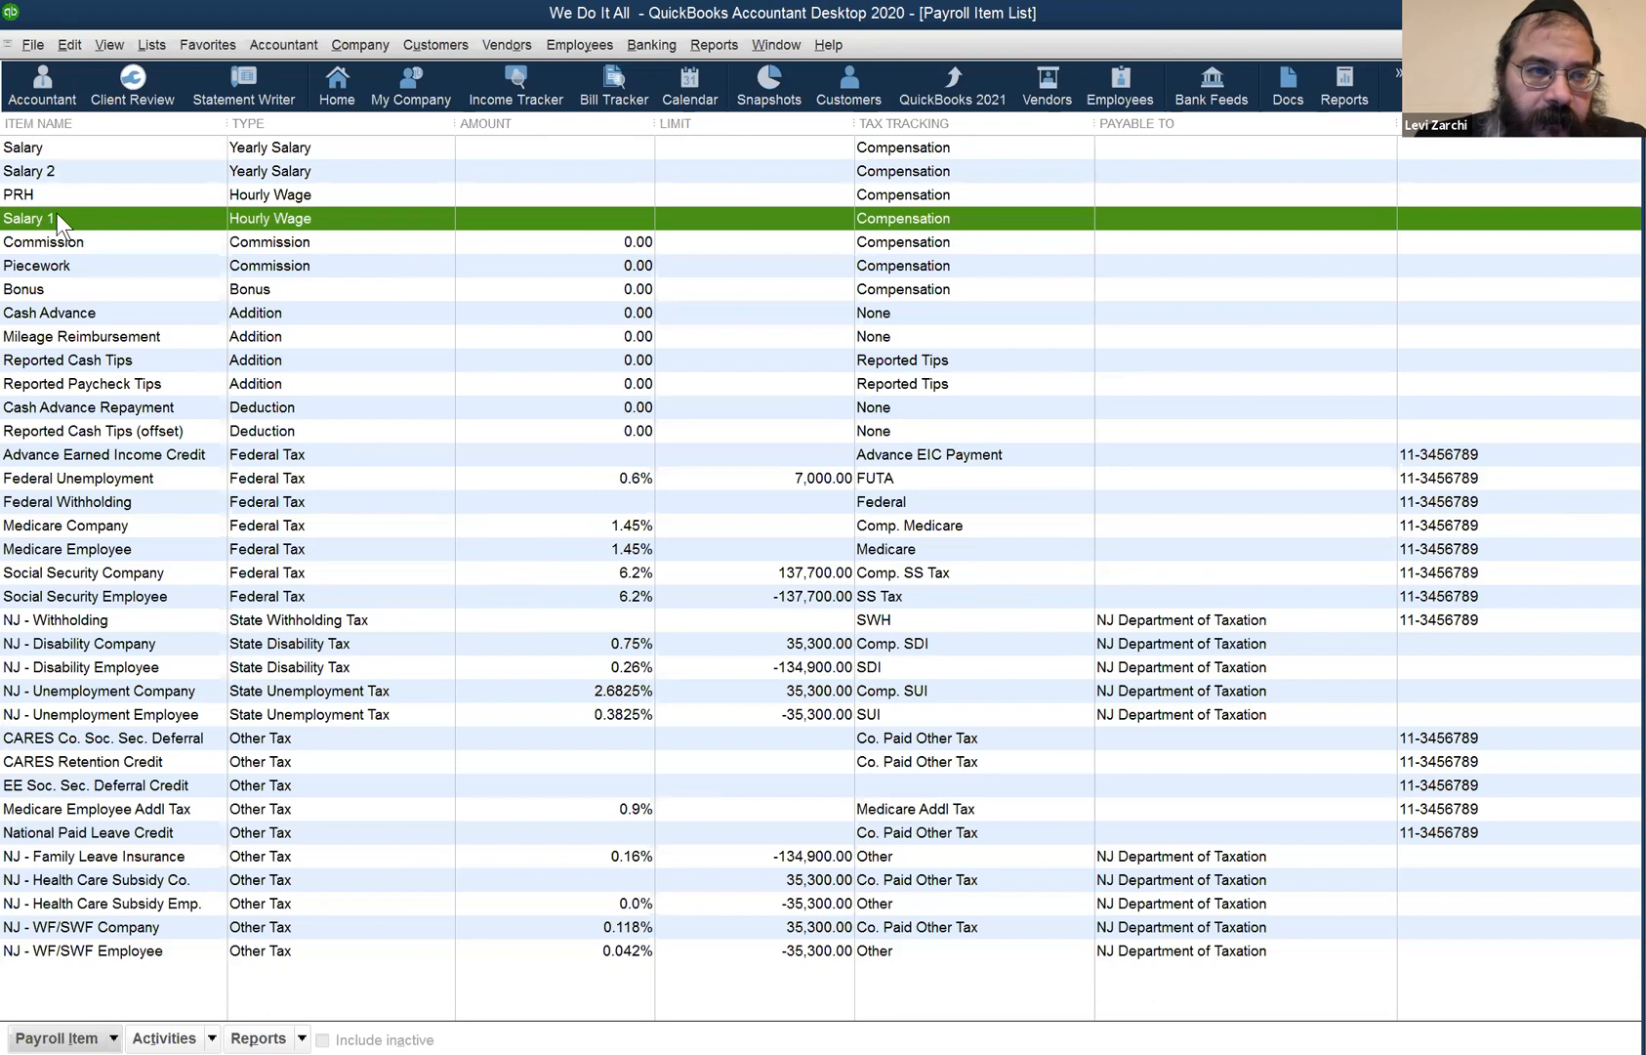
# - Open Salary 1's settings, cancel without changes, and bring up the Employees menu
pyautogui.doubleClick(57, 214)
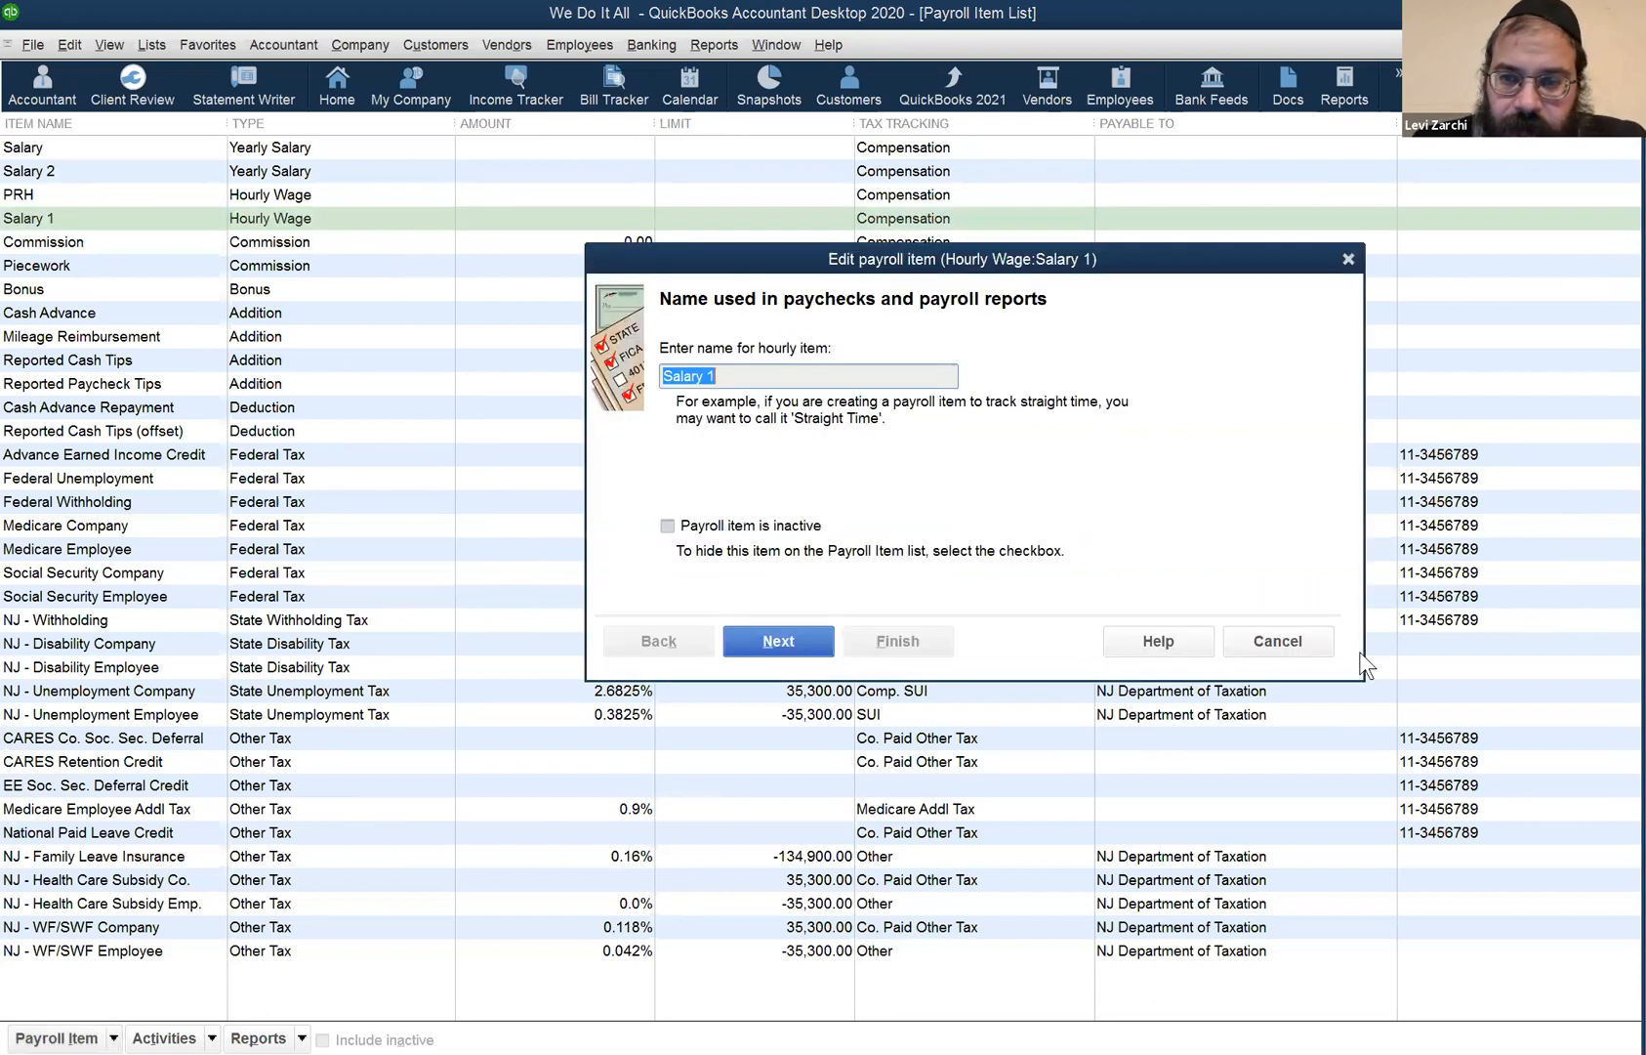
pyautogui.click(1277, 641)
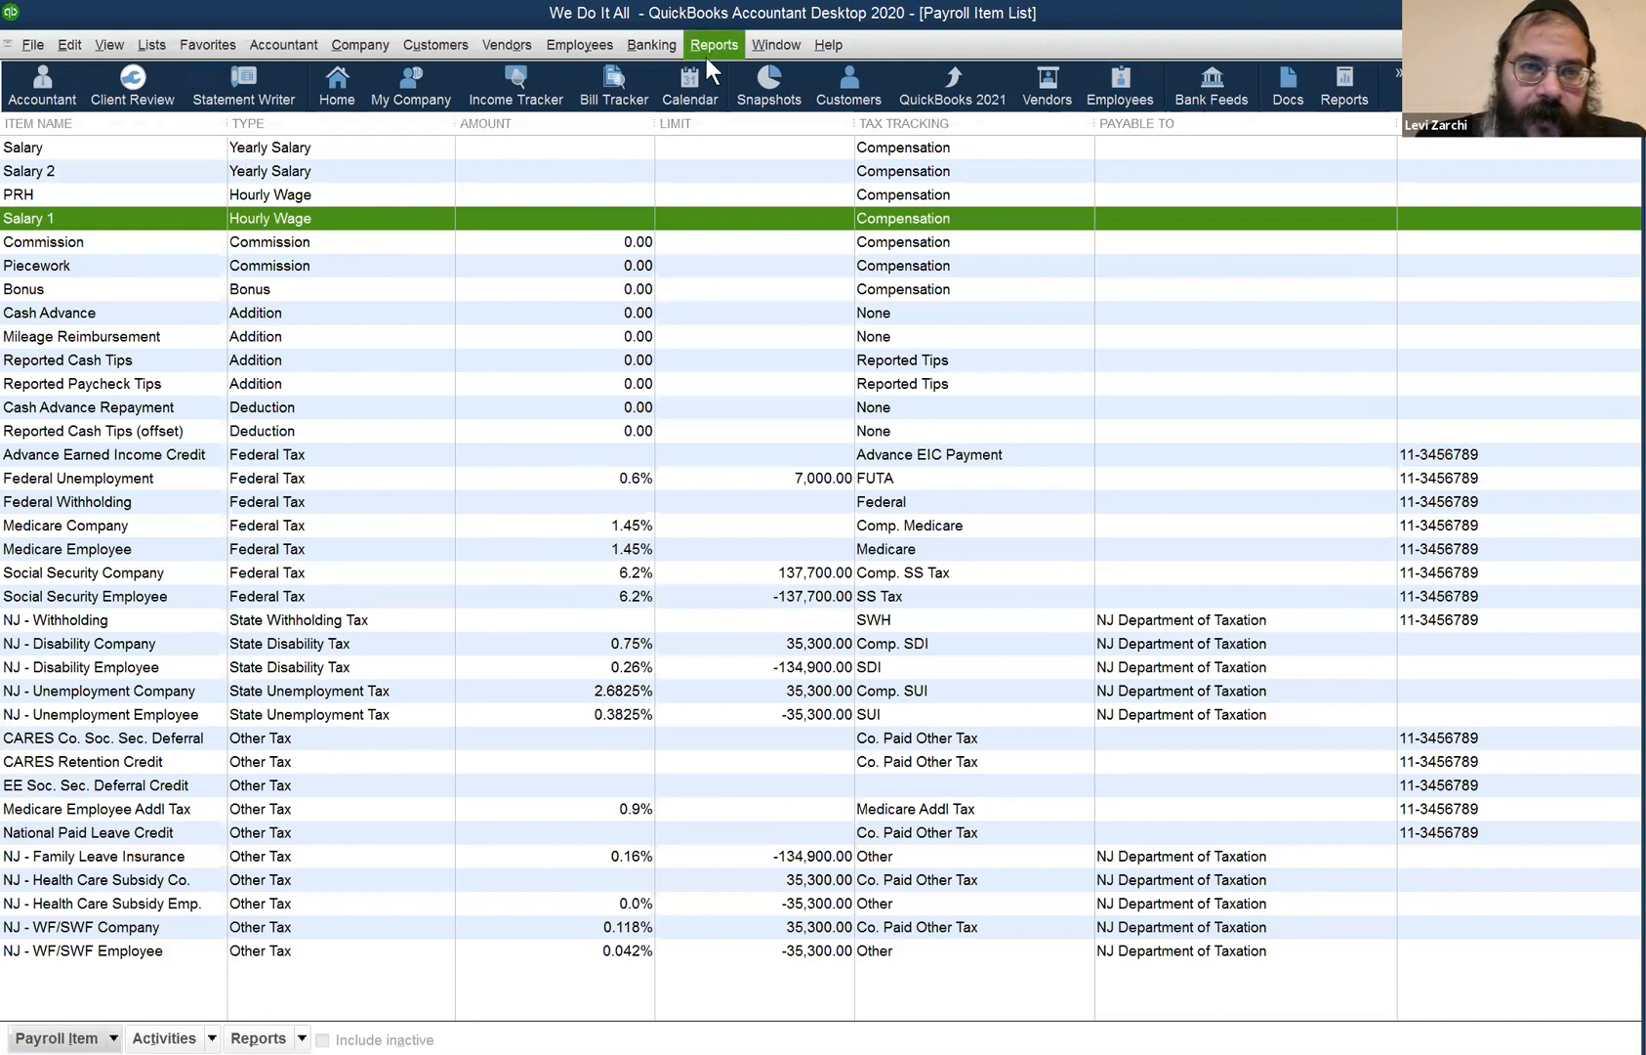
pyautogui.click(571, 43)
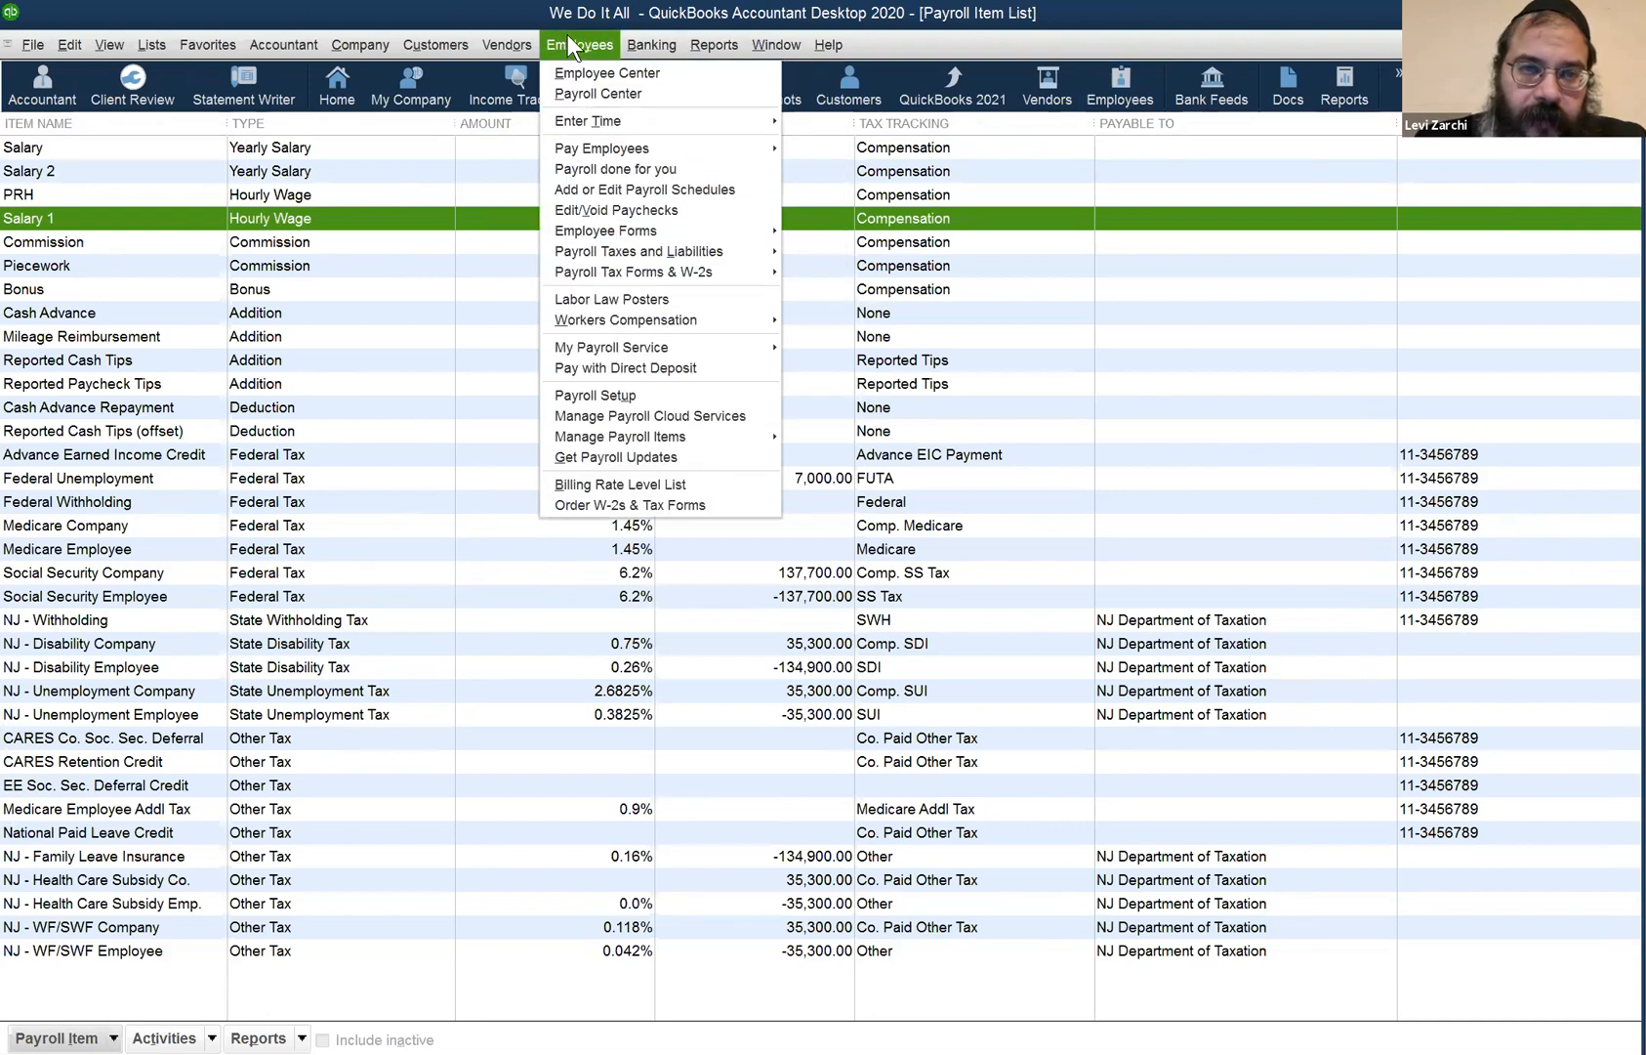
# - Open the Employee Center and the first employee's Payroll Info for editing
pyautogui.click(565, 76)
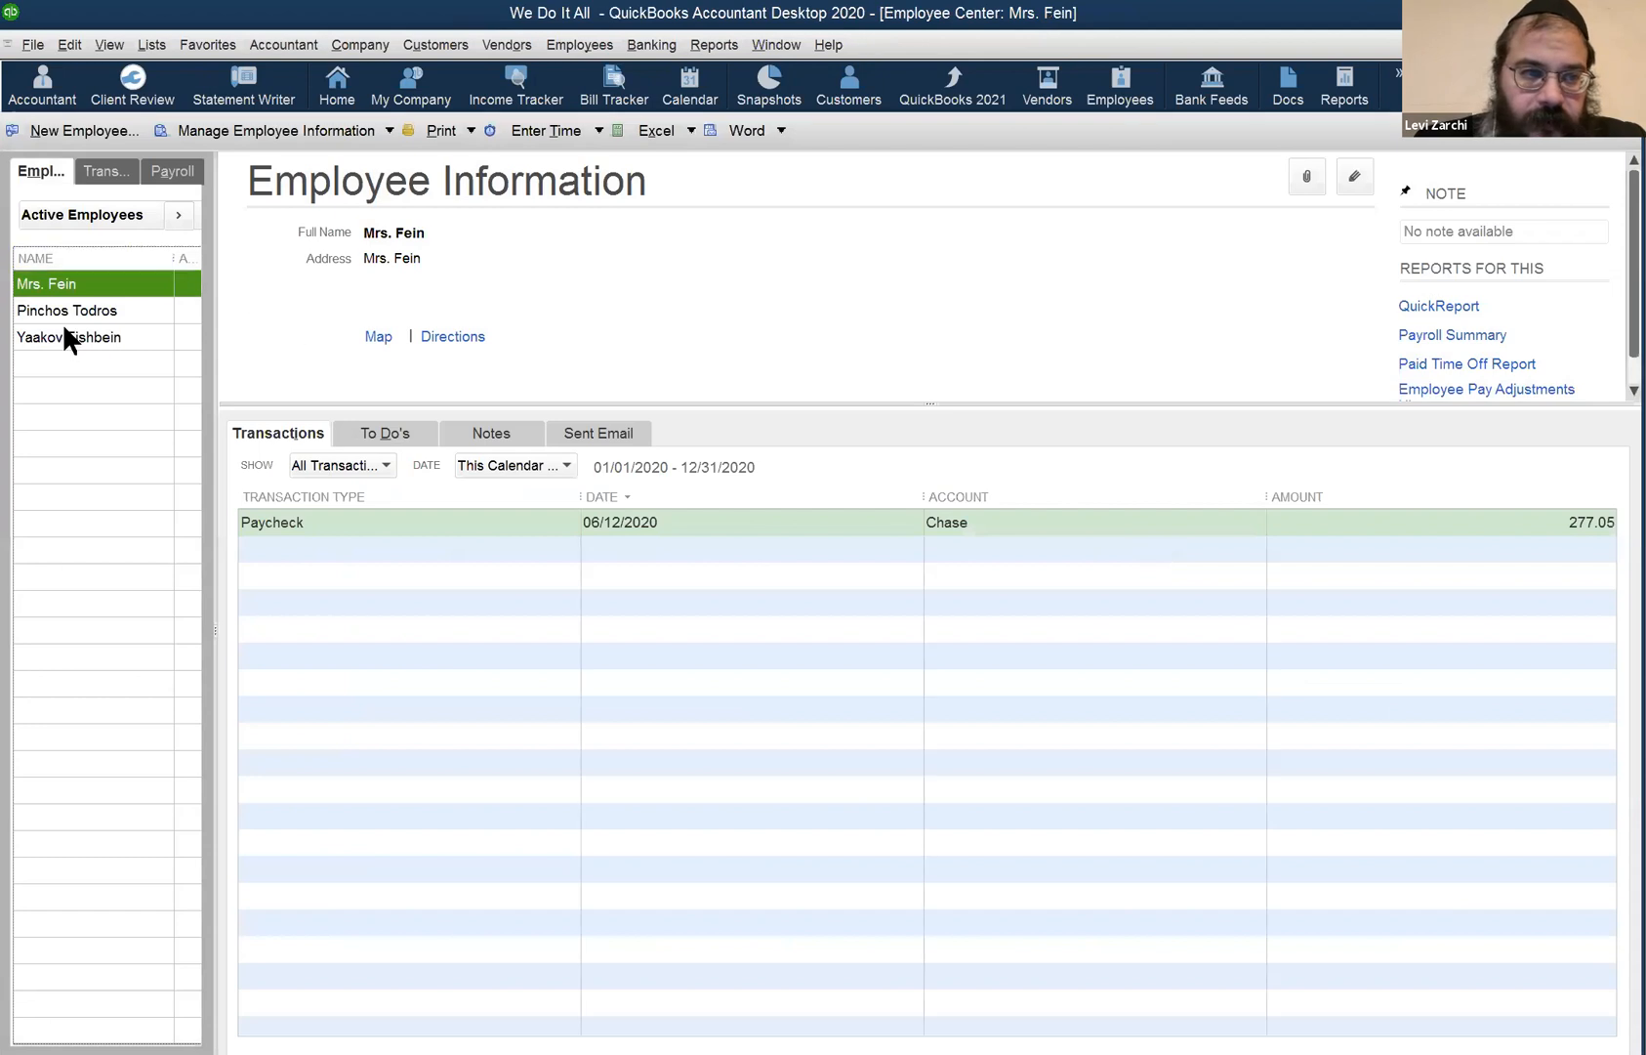
pyautogui.click(1354, 177)
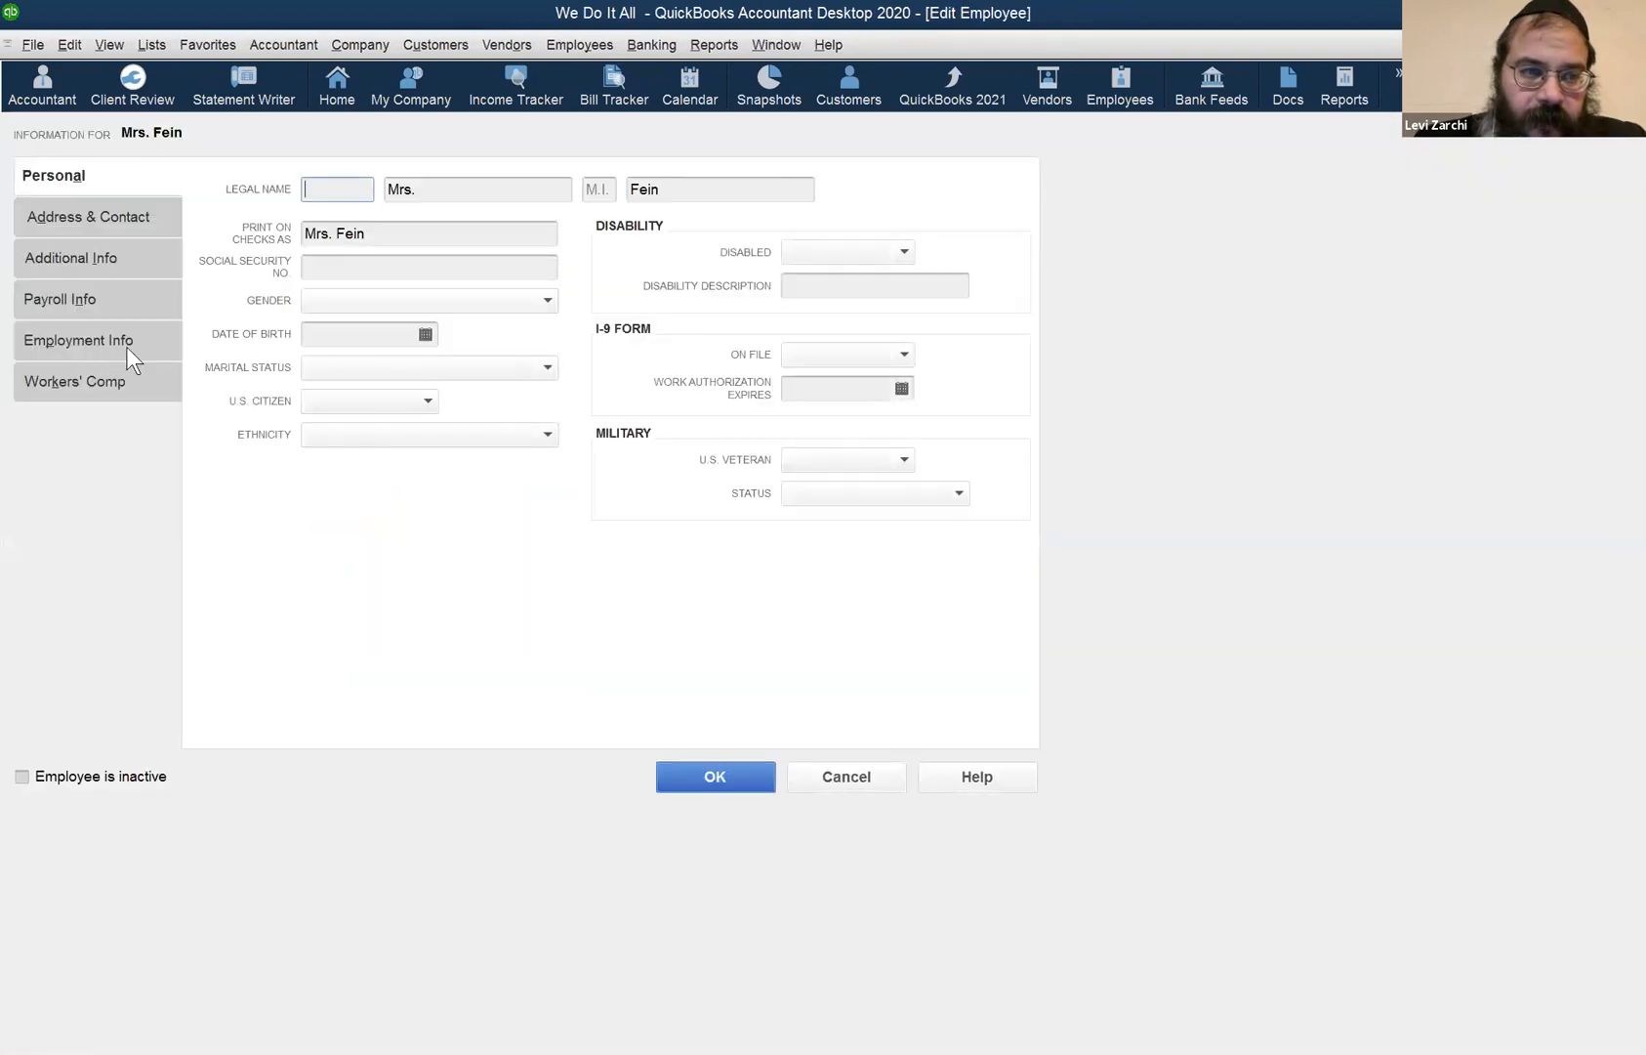
pyautogui.click(107, 301)
# - Set the employee's earnings item to Salary 1 and save the record
pyautogui.click(388, 391)
pyautogui.click(380, 368)
pyautogui.click(382, 368)
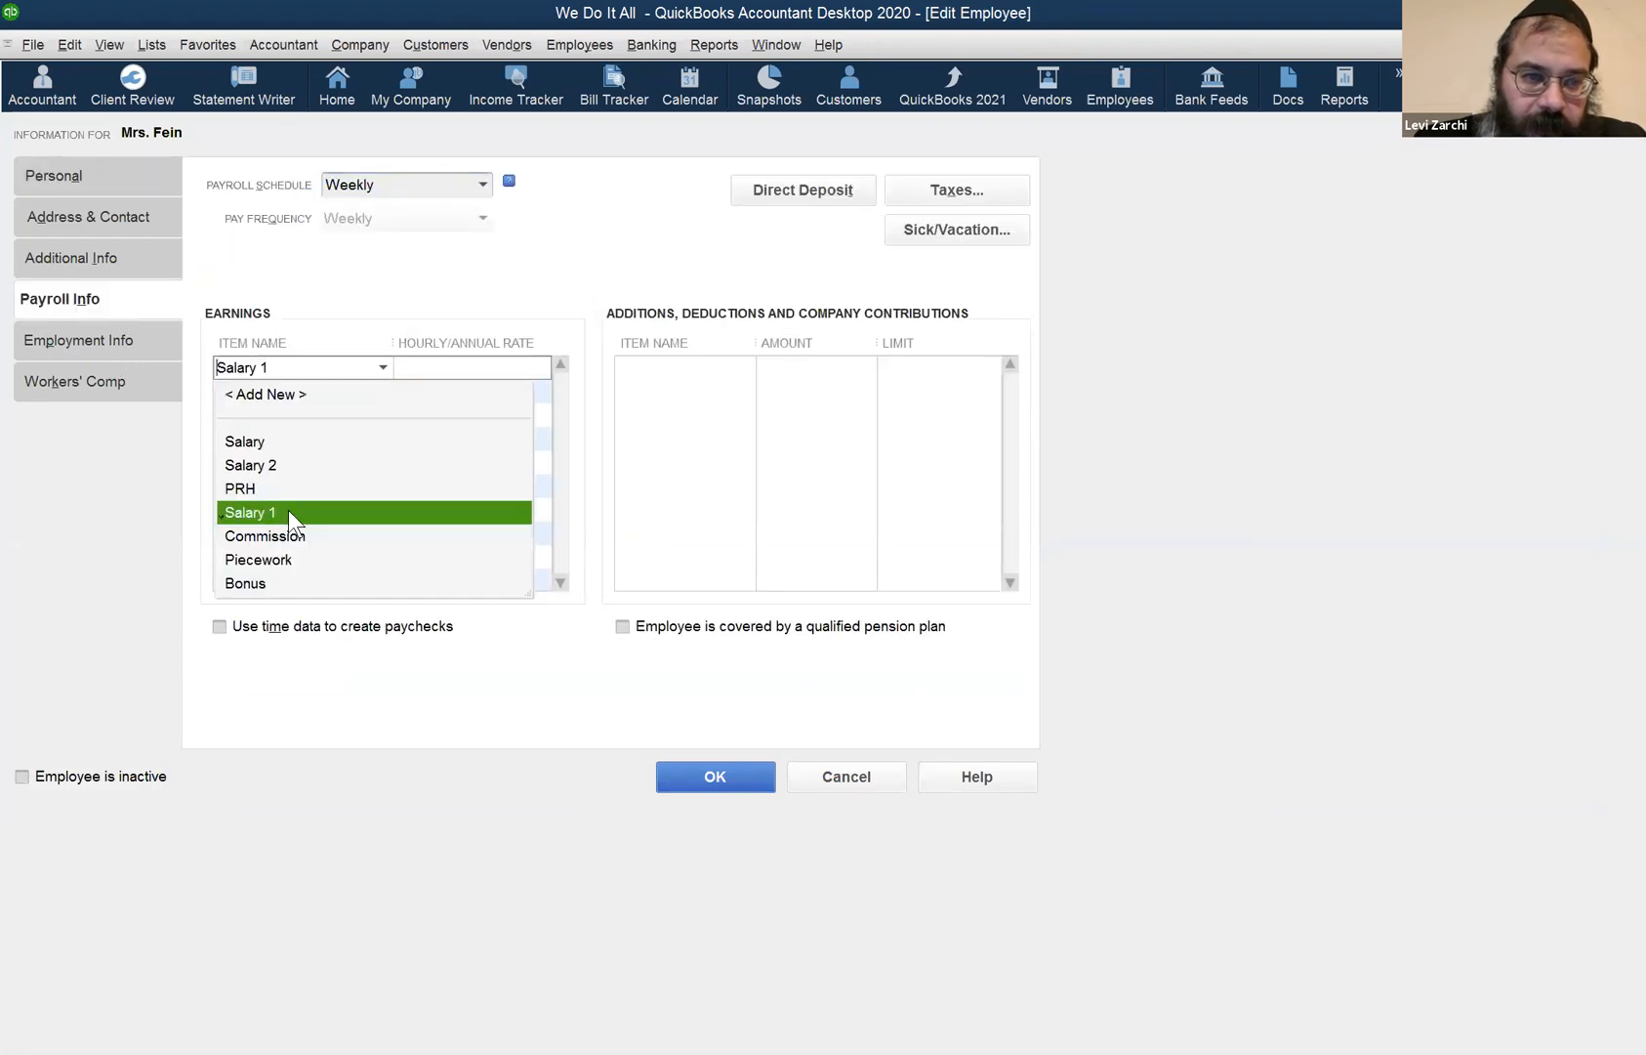
pyautogui.click(310, 466)
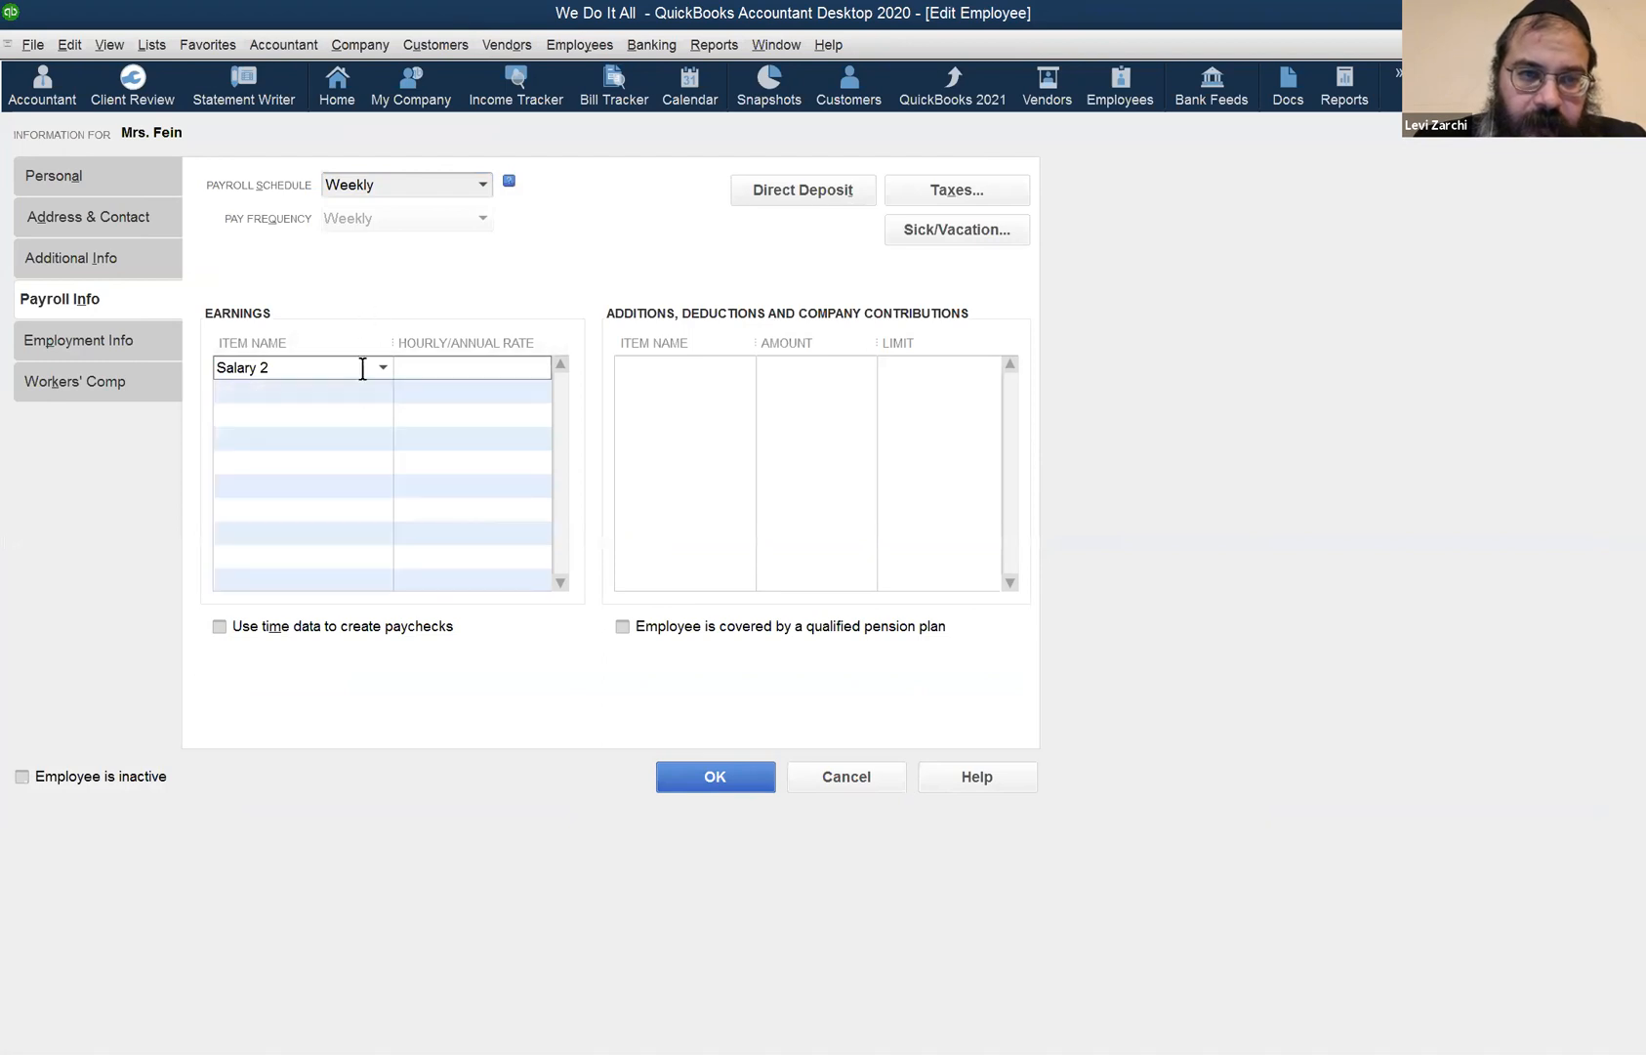
pyautogui.click(383, 367)
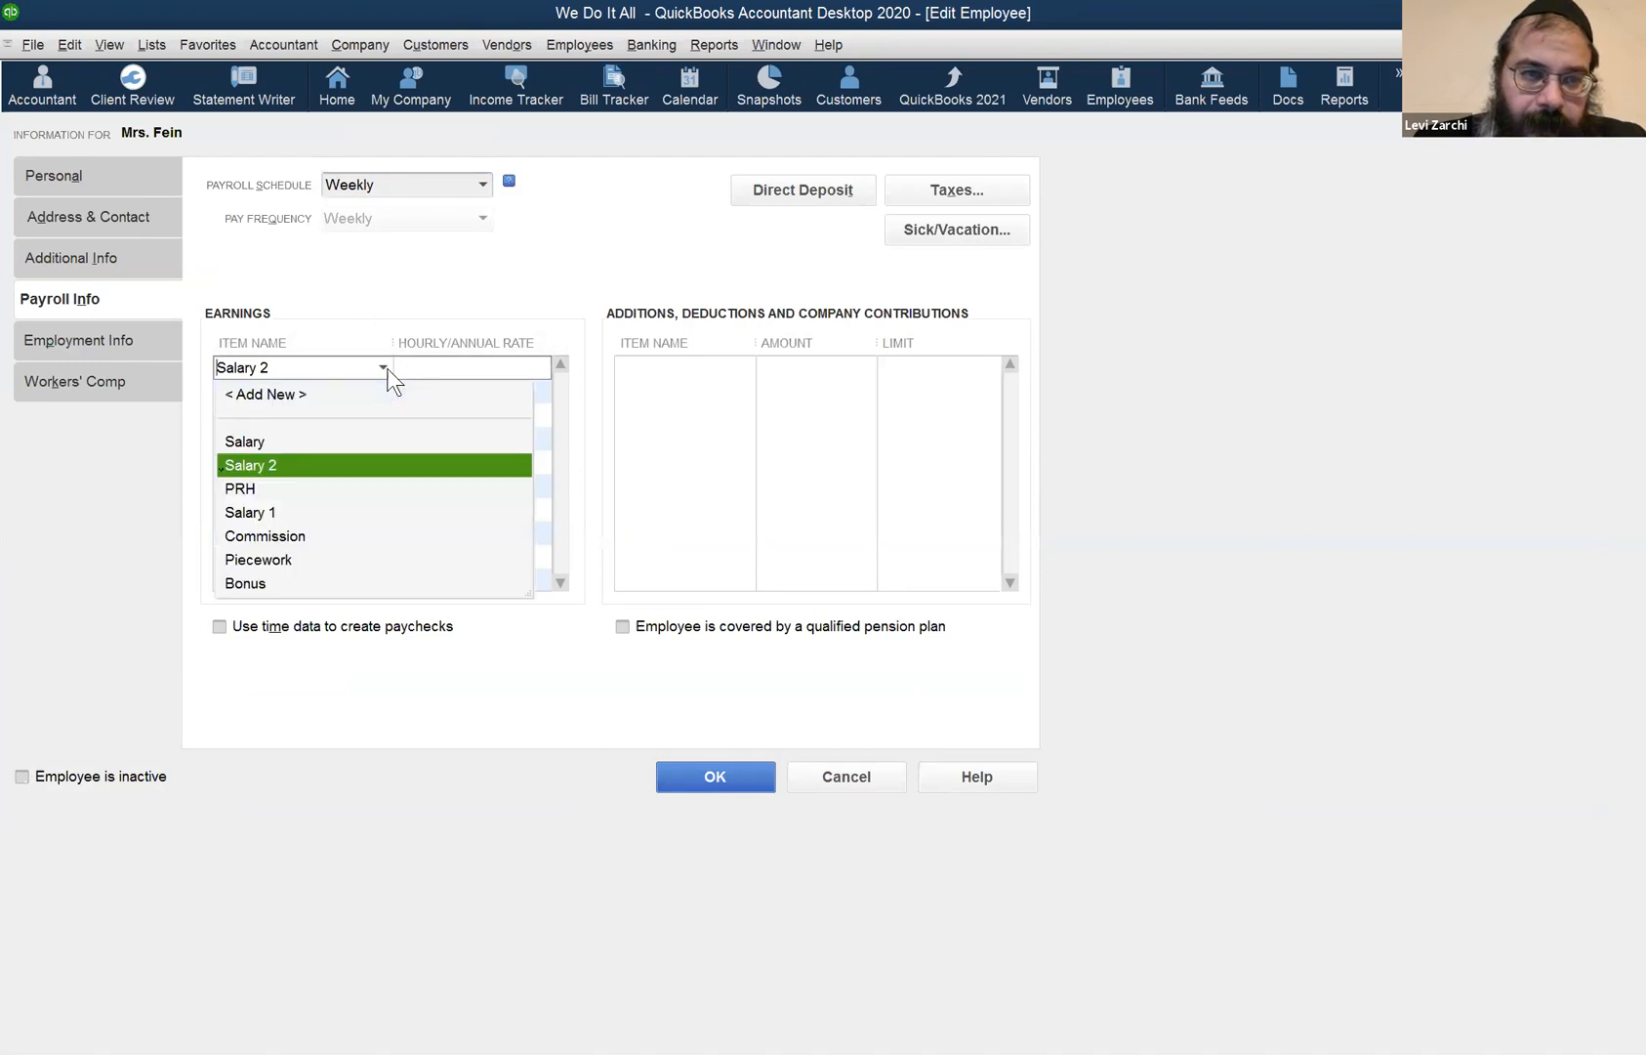
pyautogui.click(303, 511)
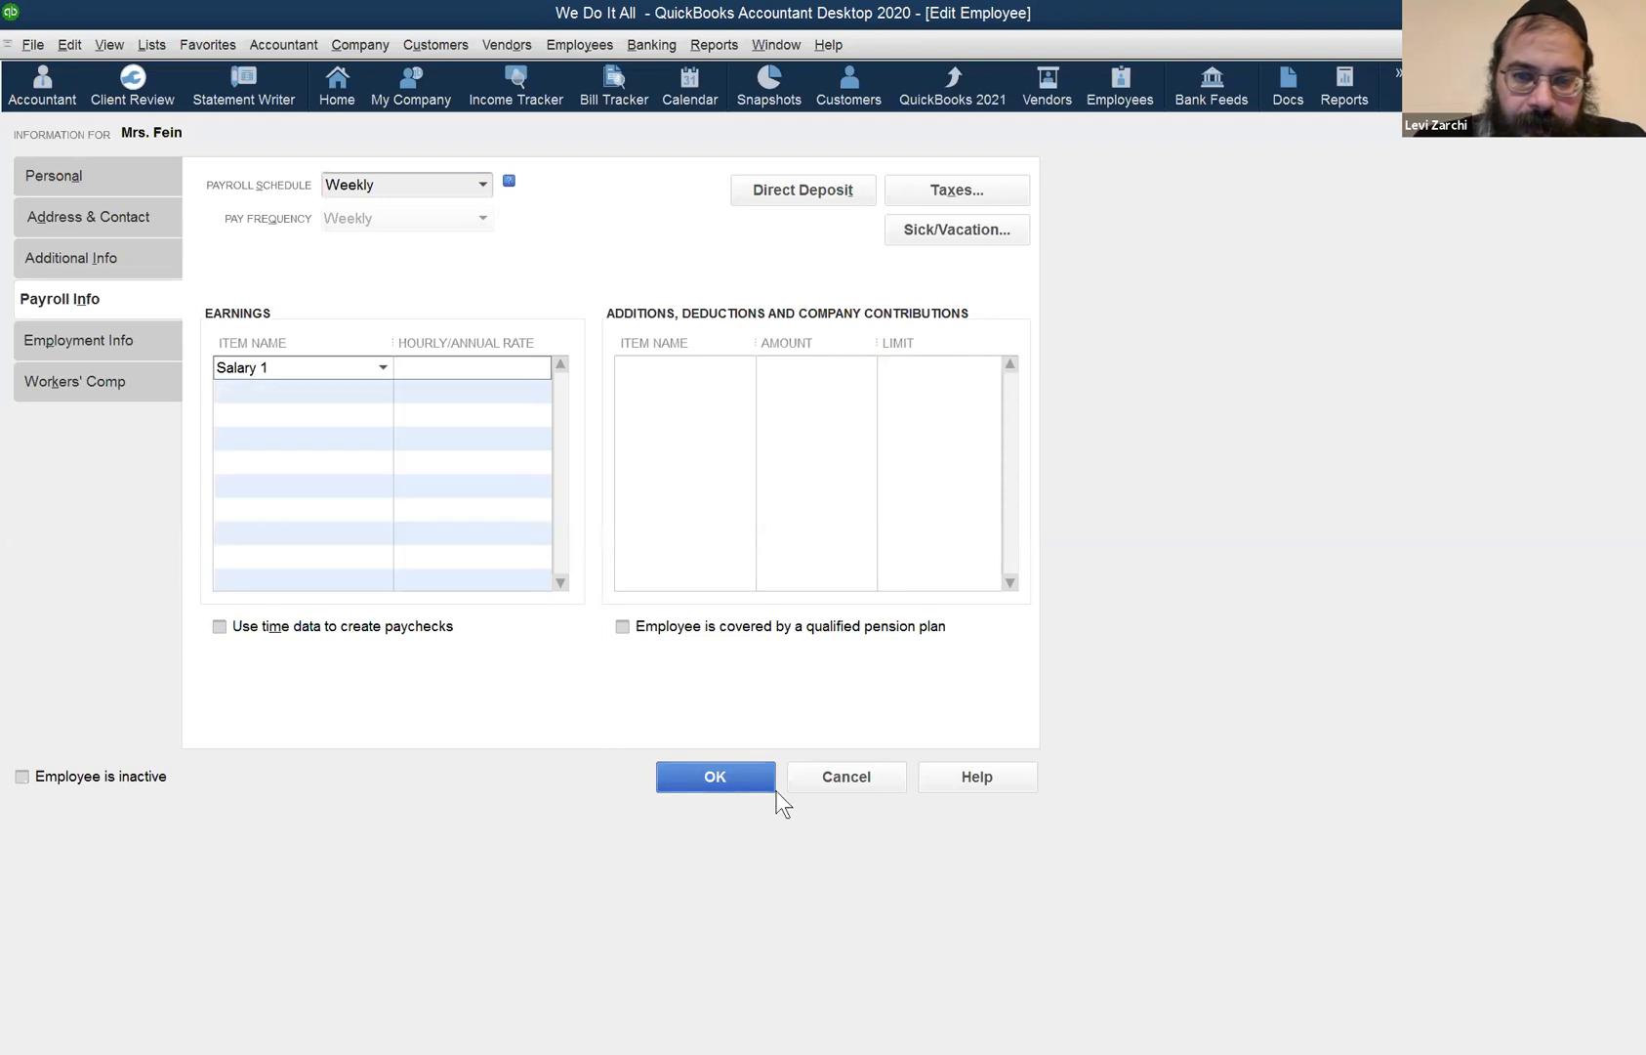
pyautogui.click(704, 772)
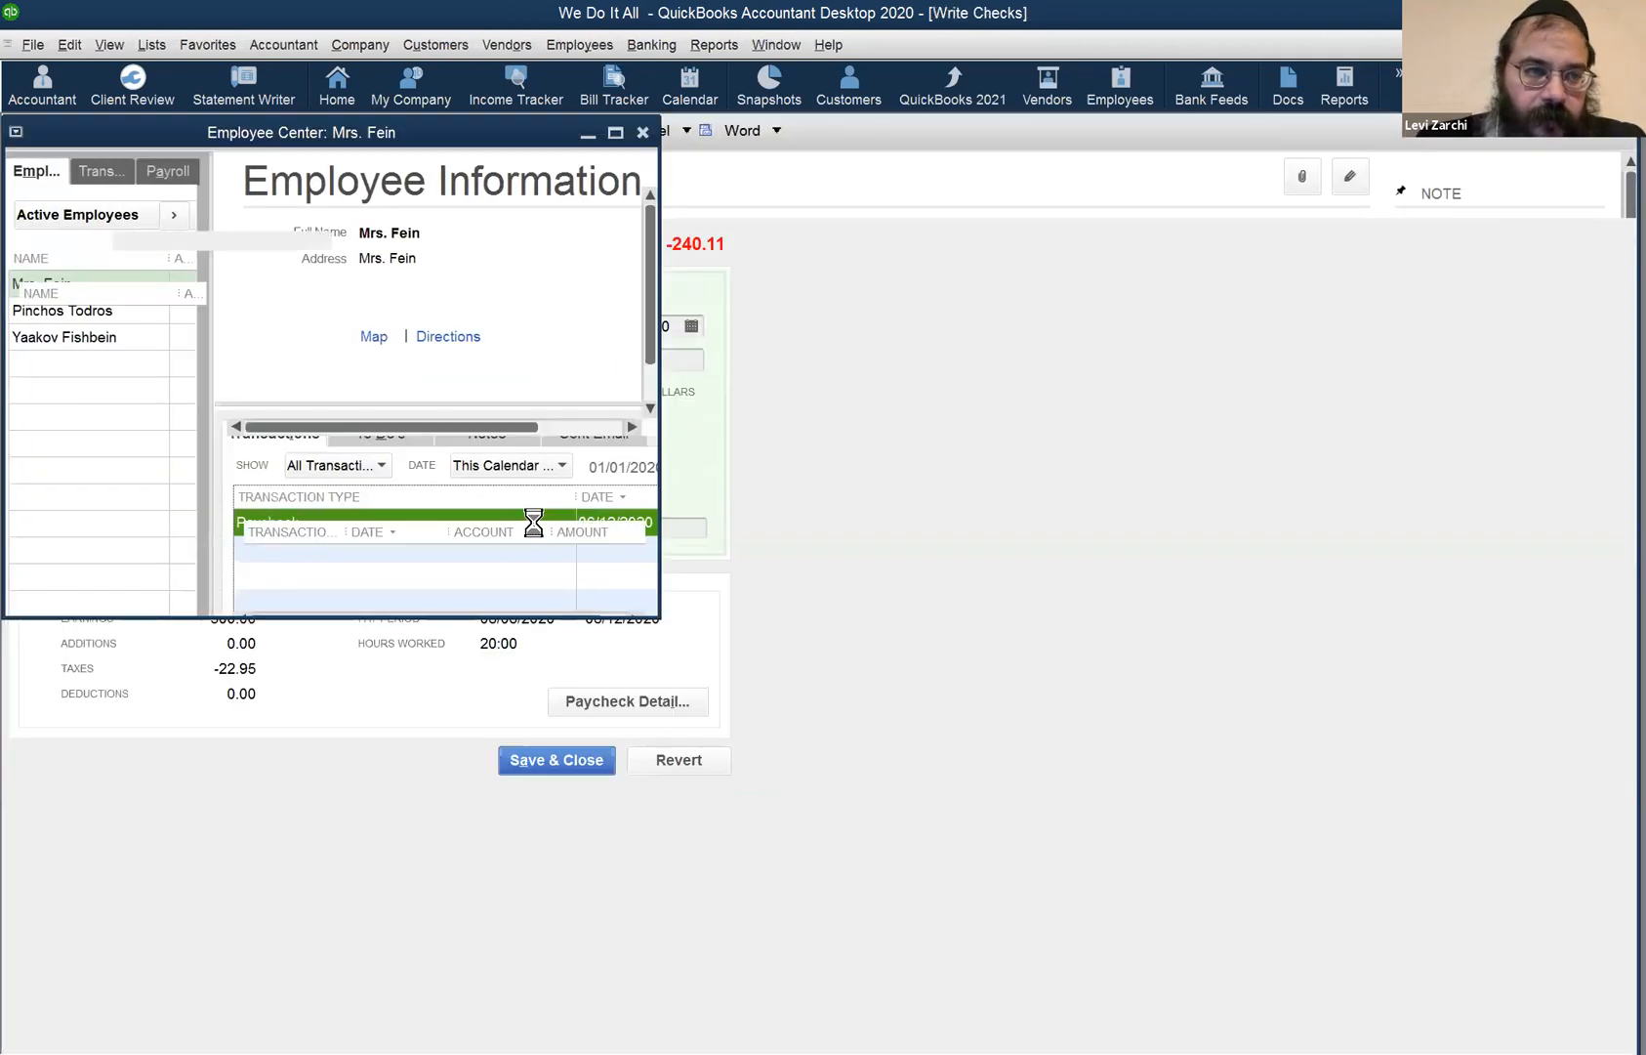
# - In Paycheck Detail, change the earnings line to Salary 1 at 15.00 for 20:00 hours
pyautogui.click(615, 696)
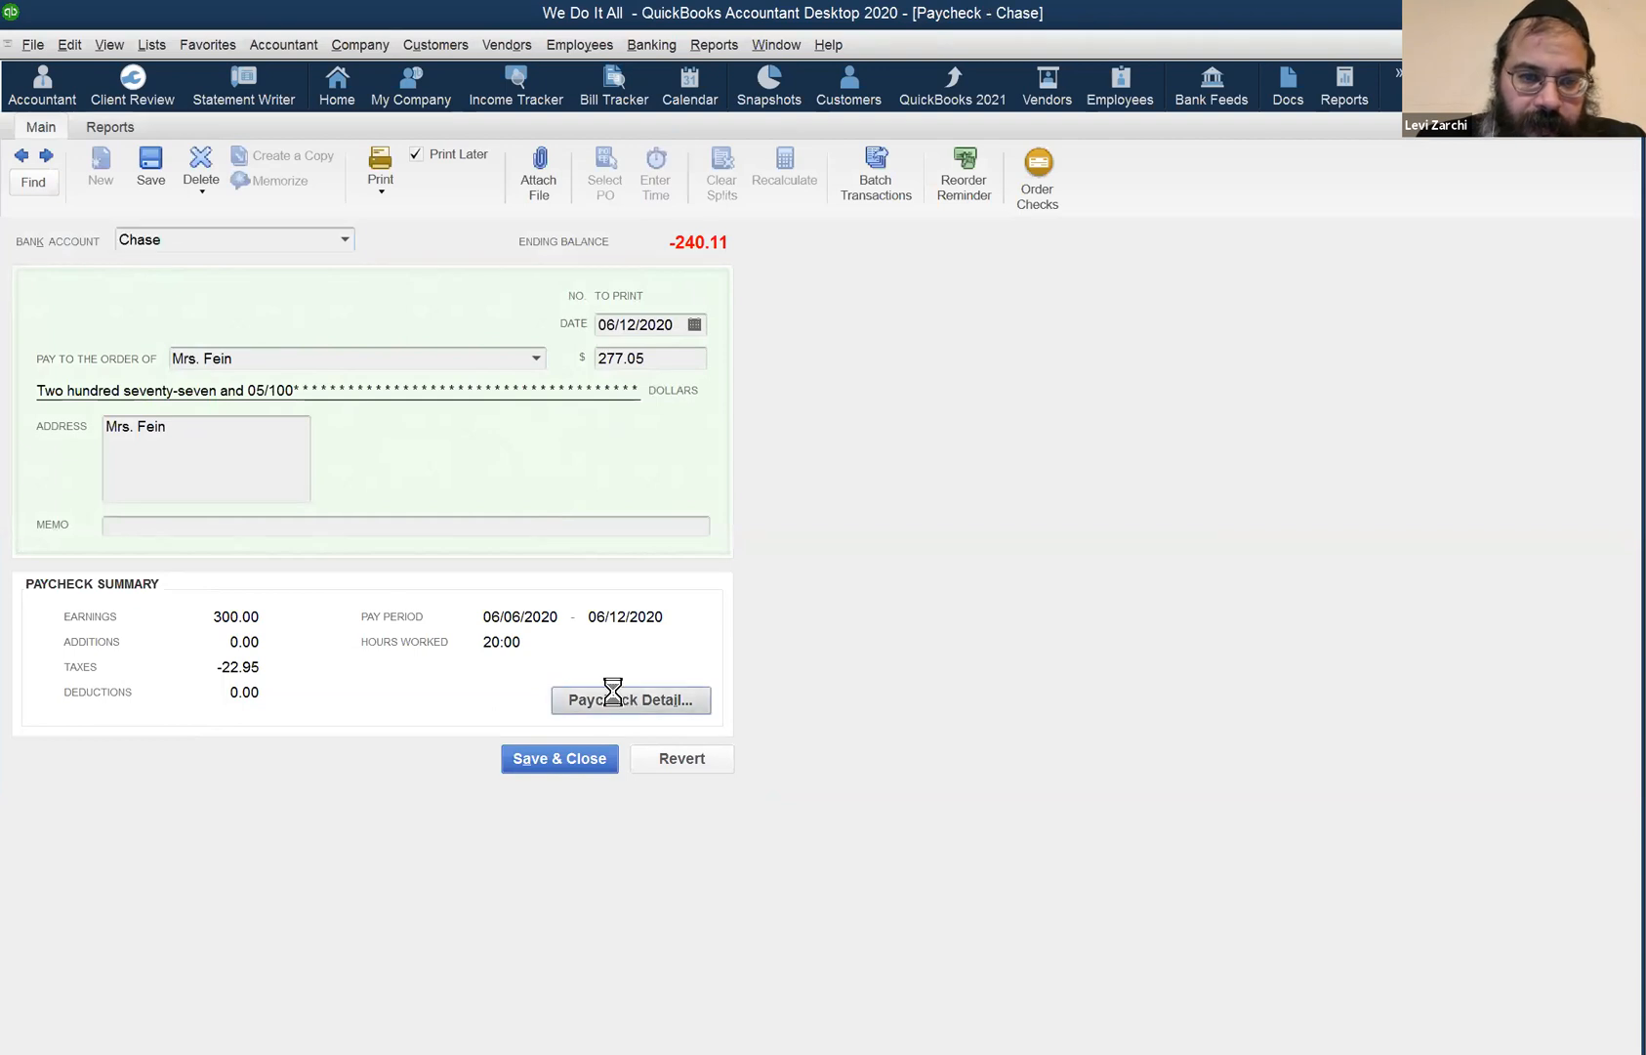
pyautogui.click(600, 219)
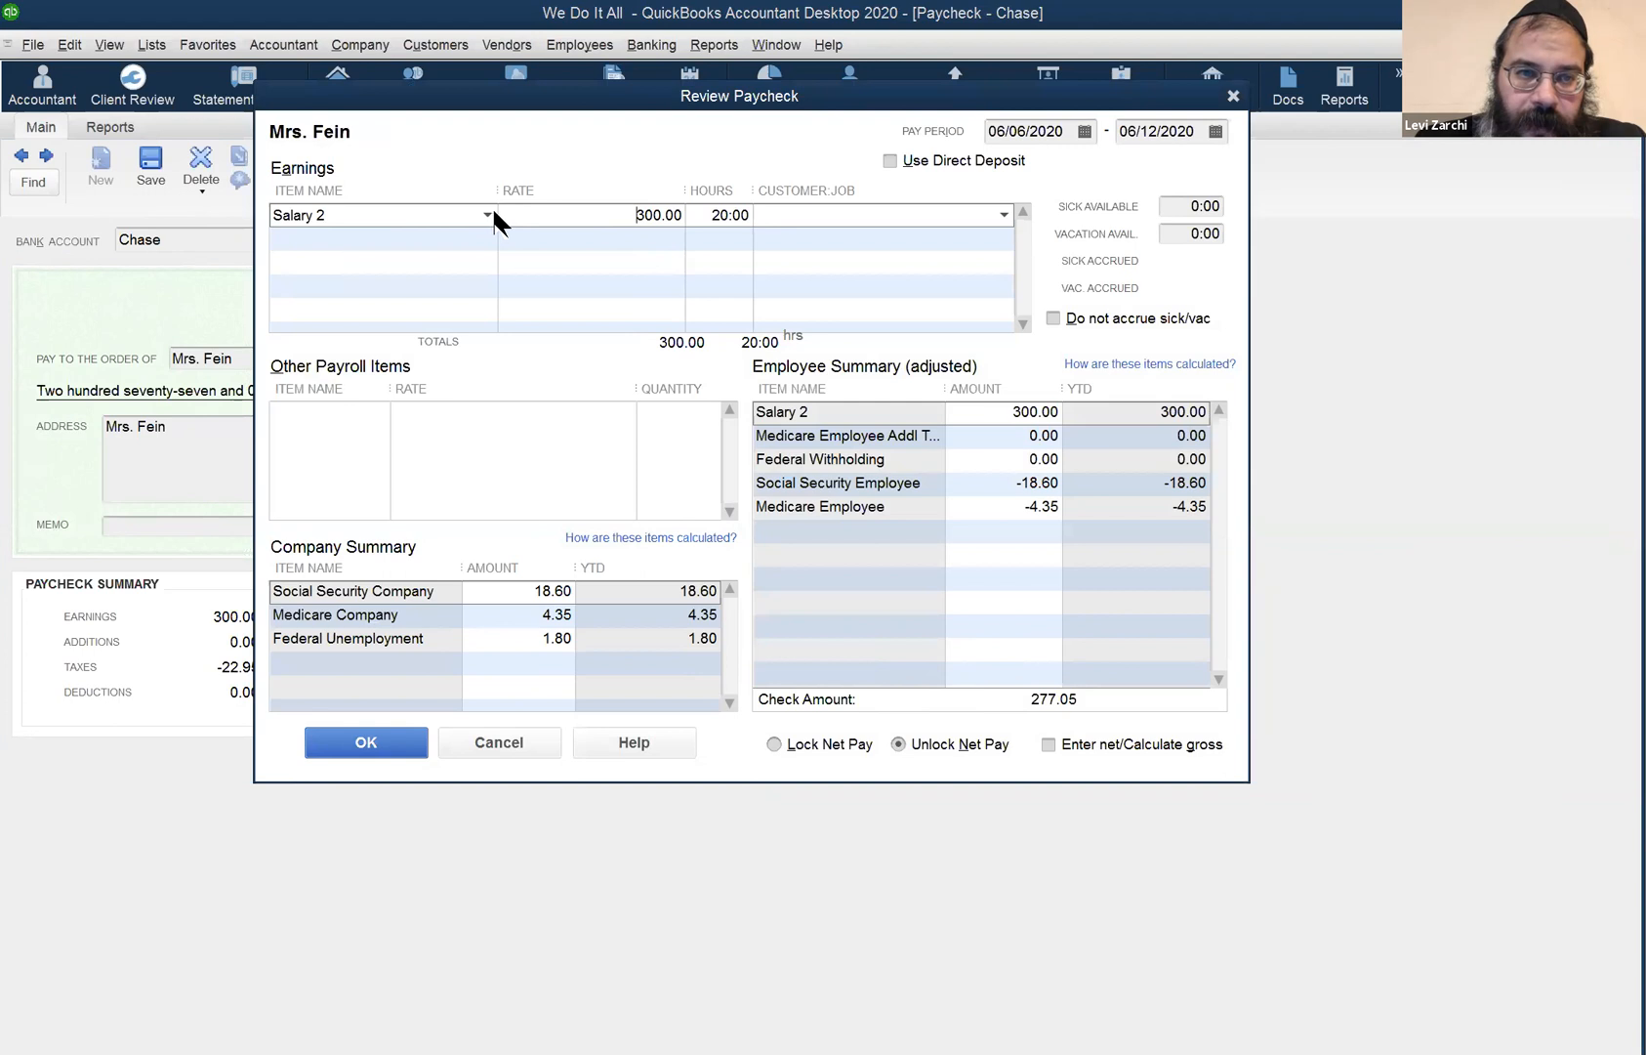
pyautogui.click(406, 358)
pyautogui.click(582, 220)
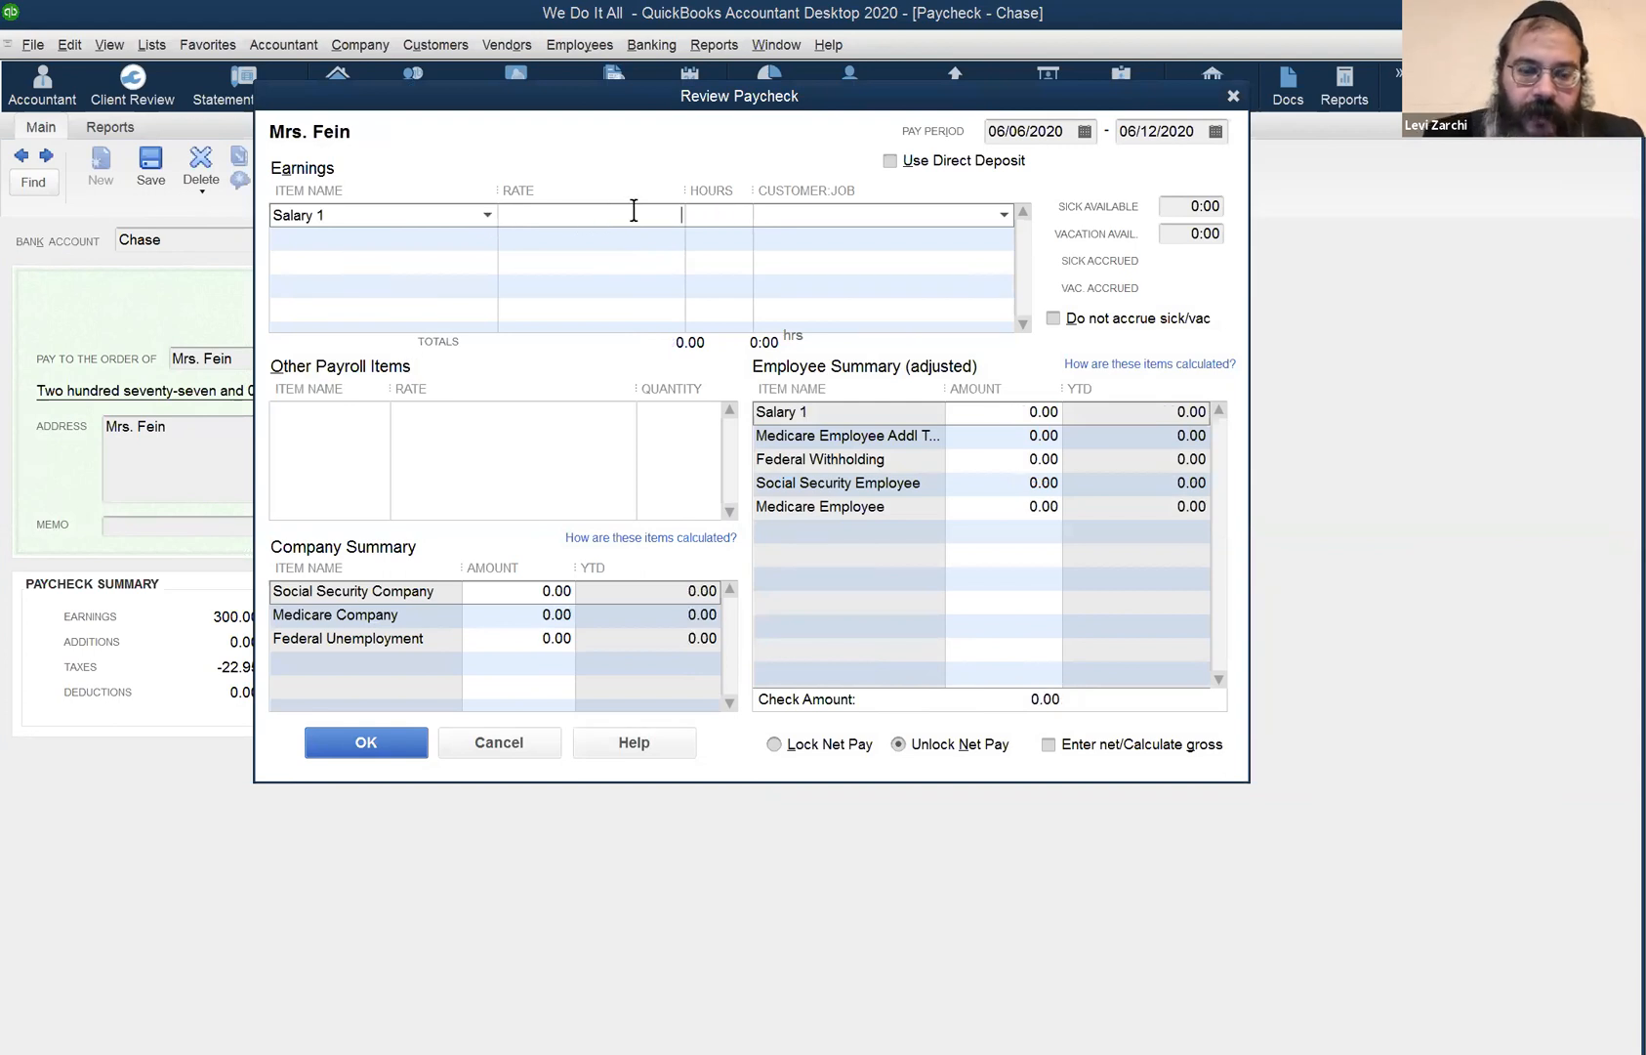
pyautogui.write('15')
pyautogui.press('Tab')
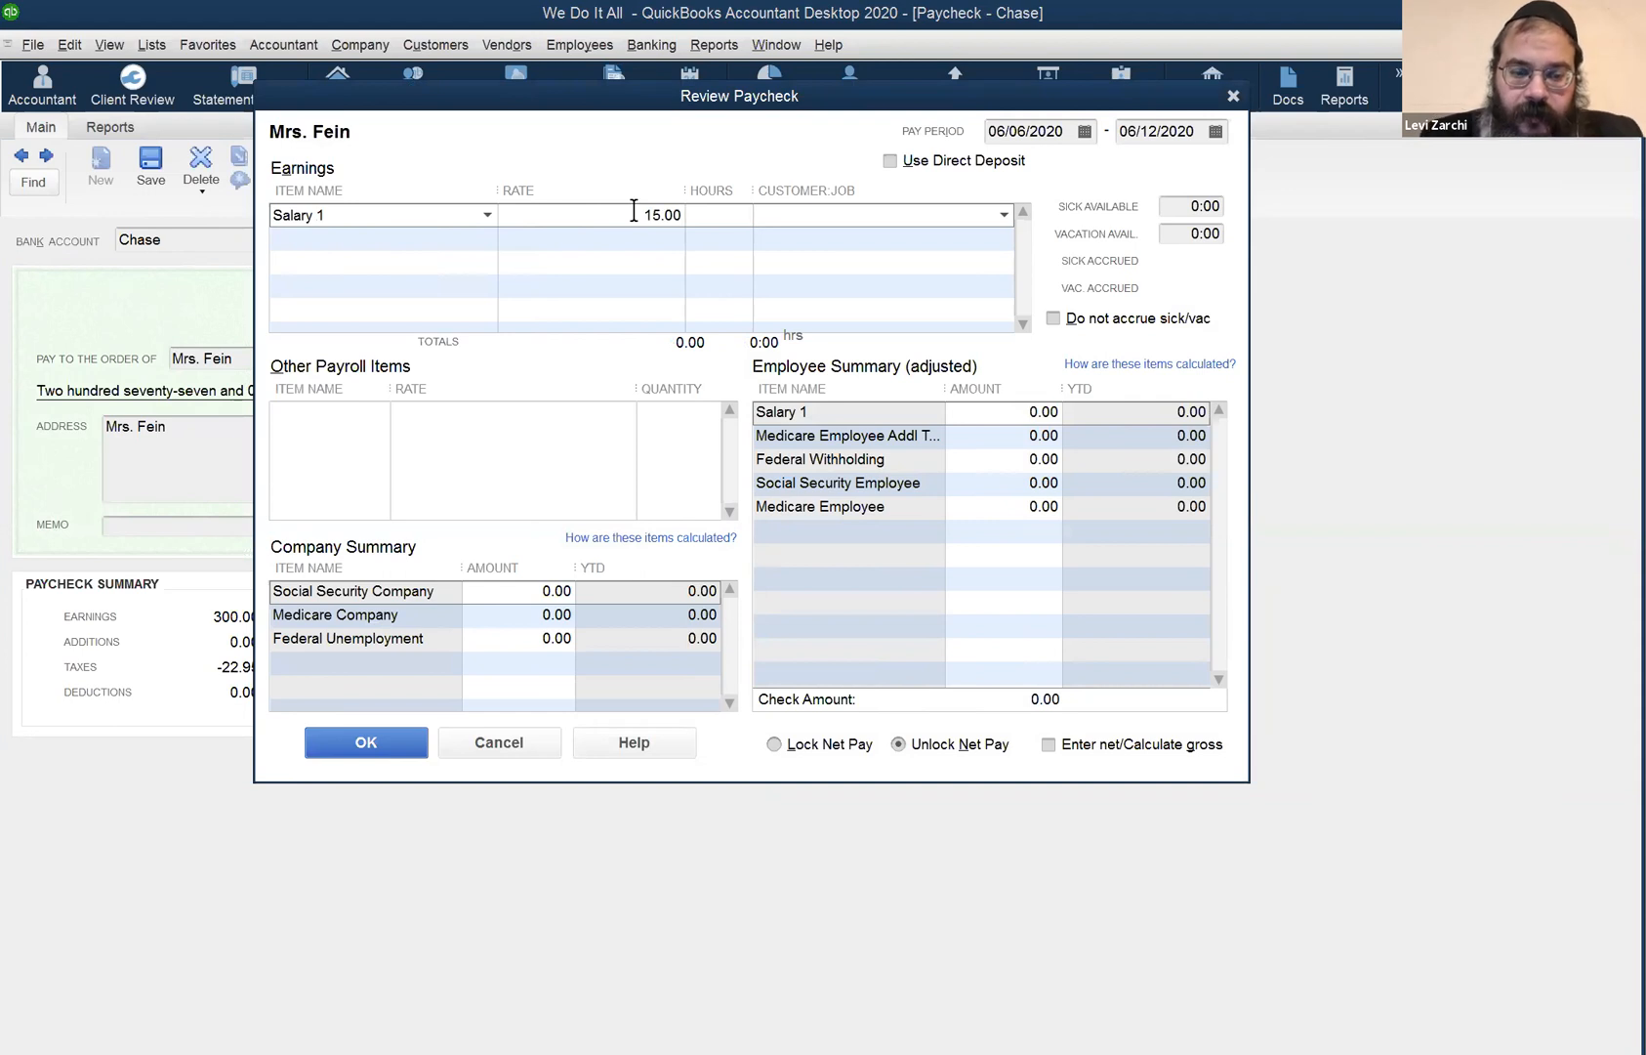
pyautogui.press('Tab')
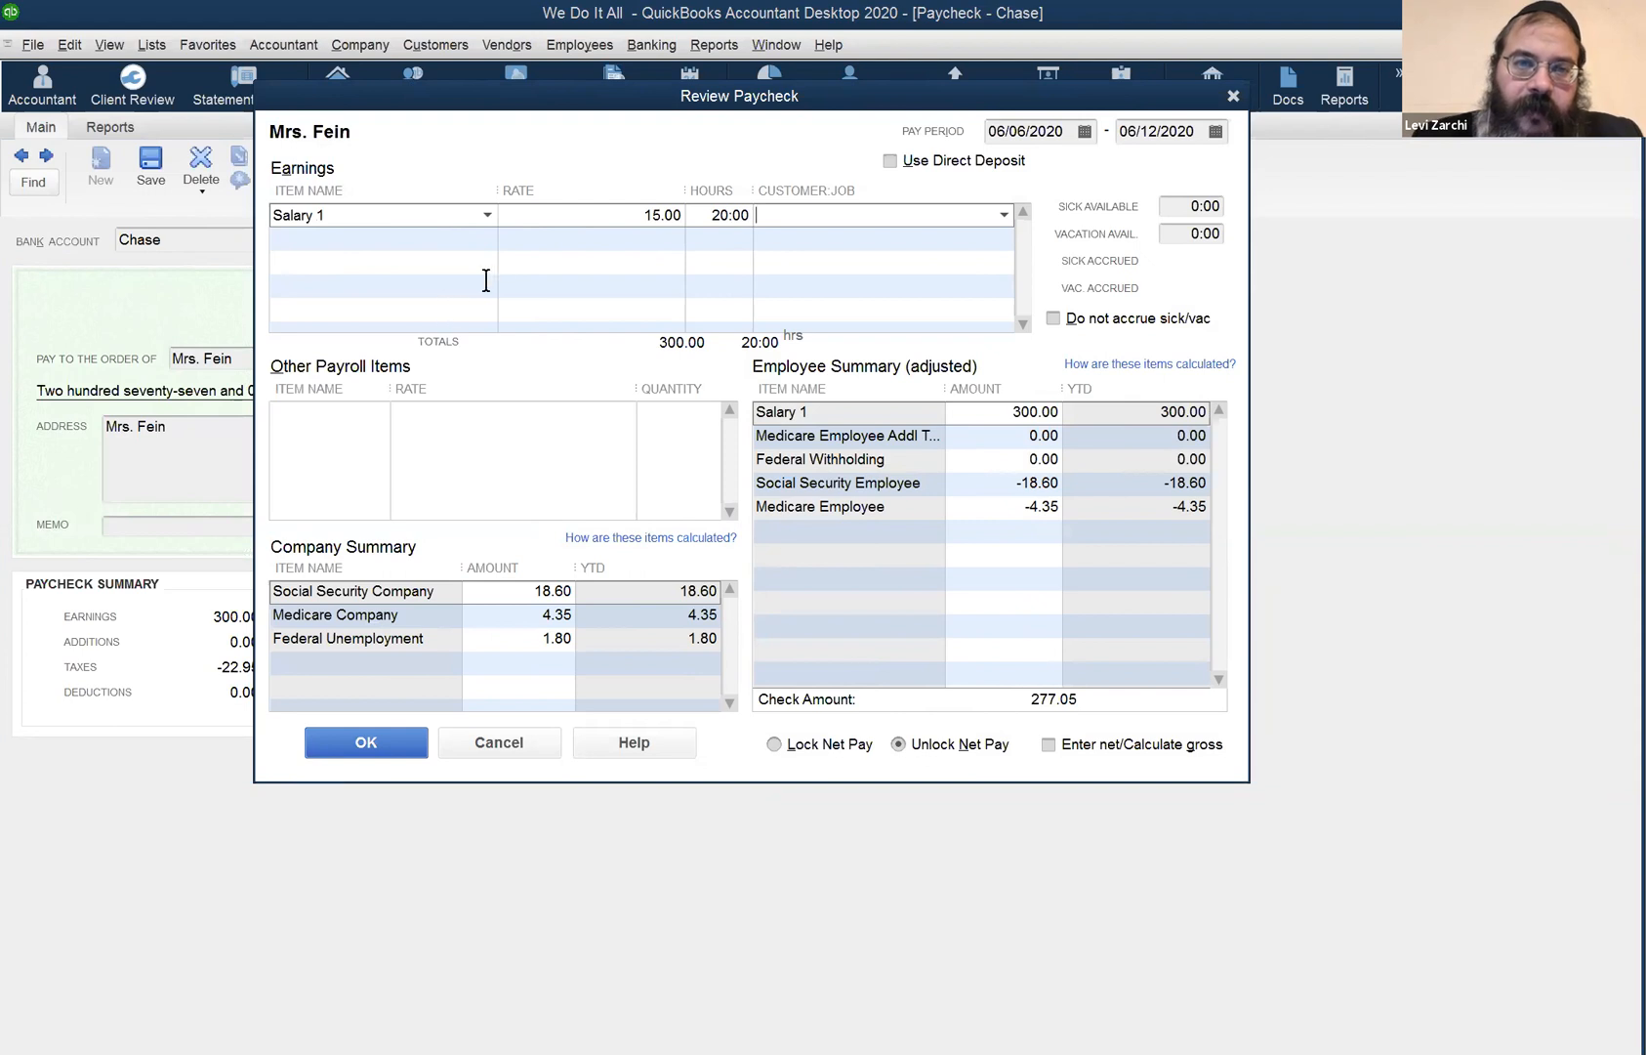
# - Verify the Salary 1 line, accept the detail, and save and record the changed paycheck
pyautogui.click(489, 216)
pyautogui.click(515, 164)
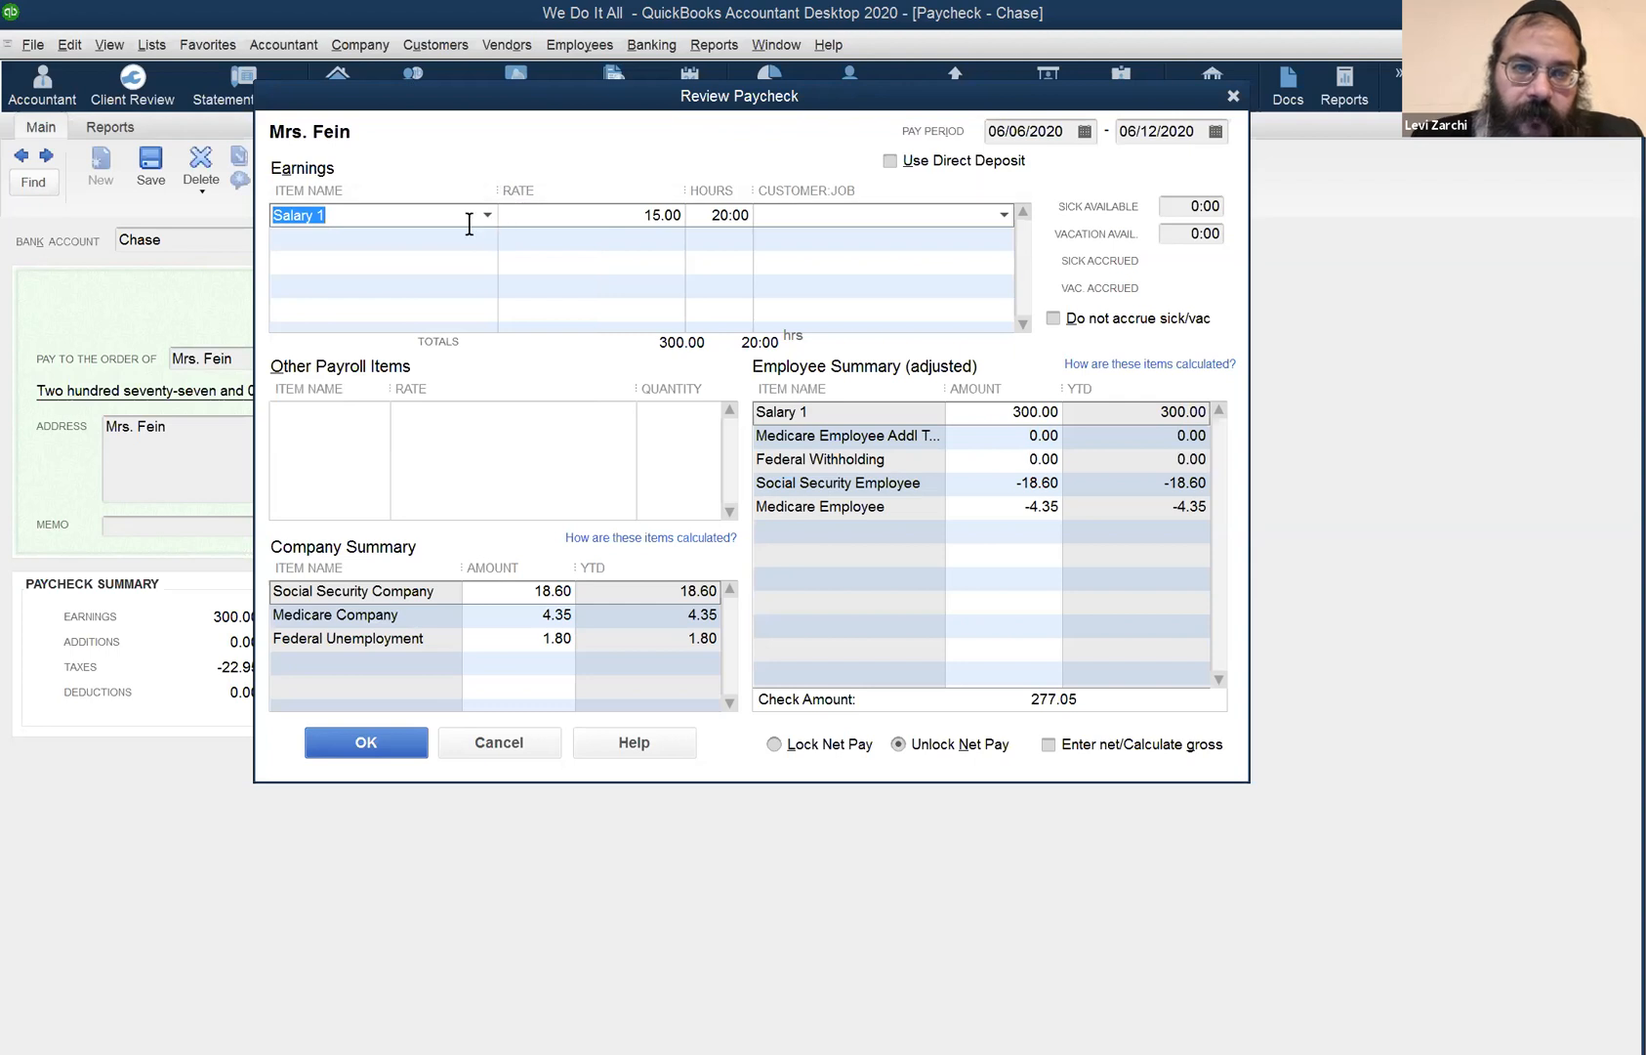
pyautogui.click(567, 212)
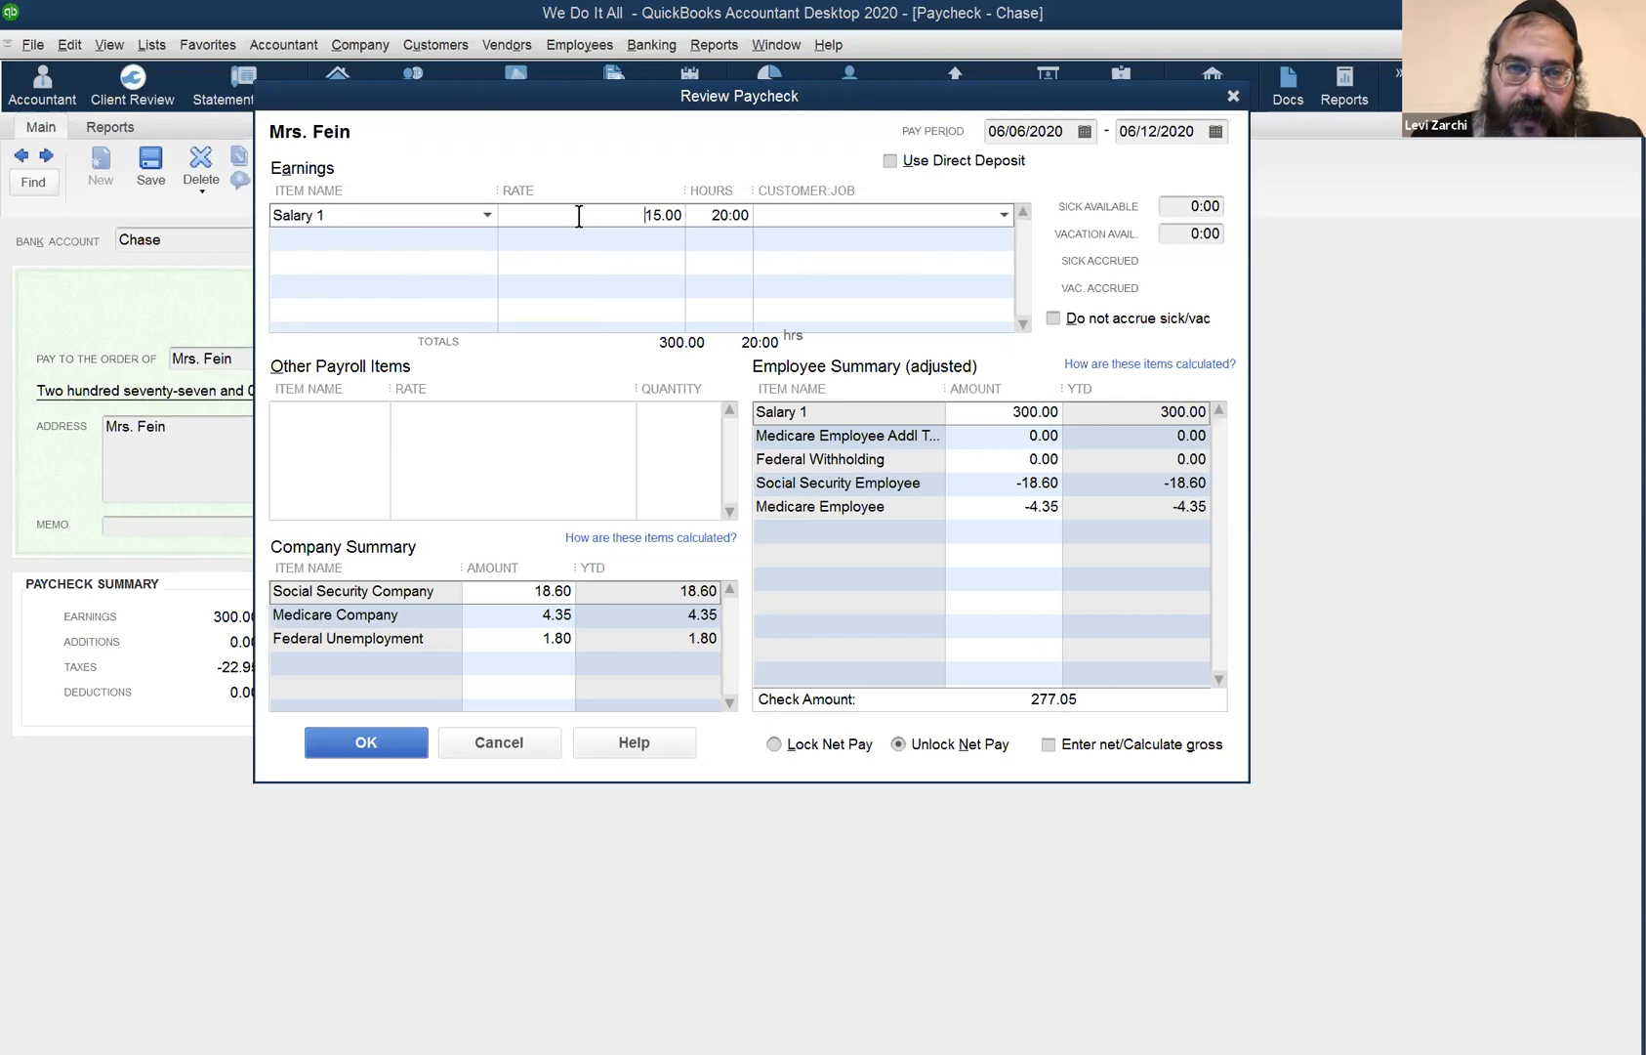
pyautogui.click(699, 215)
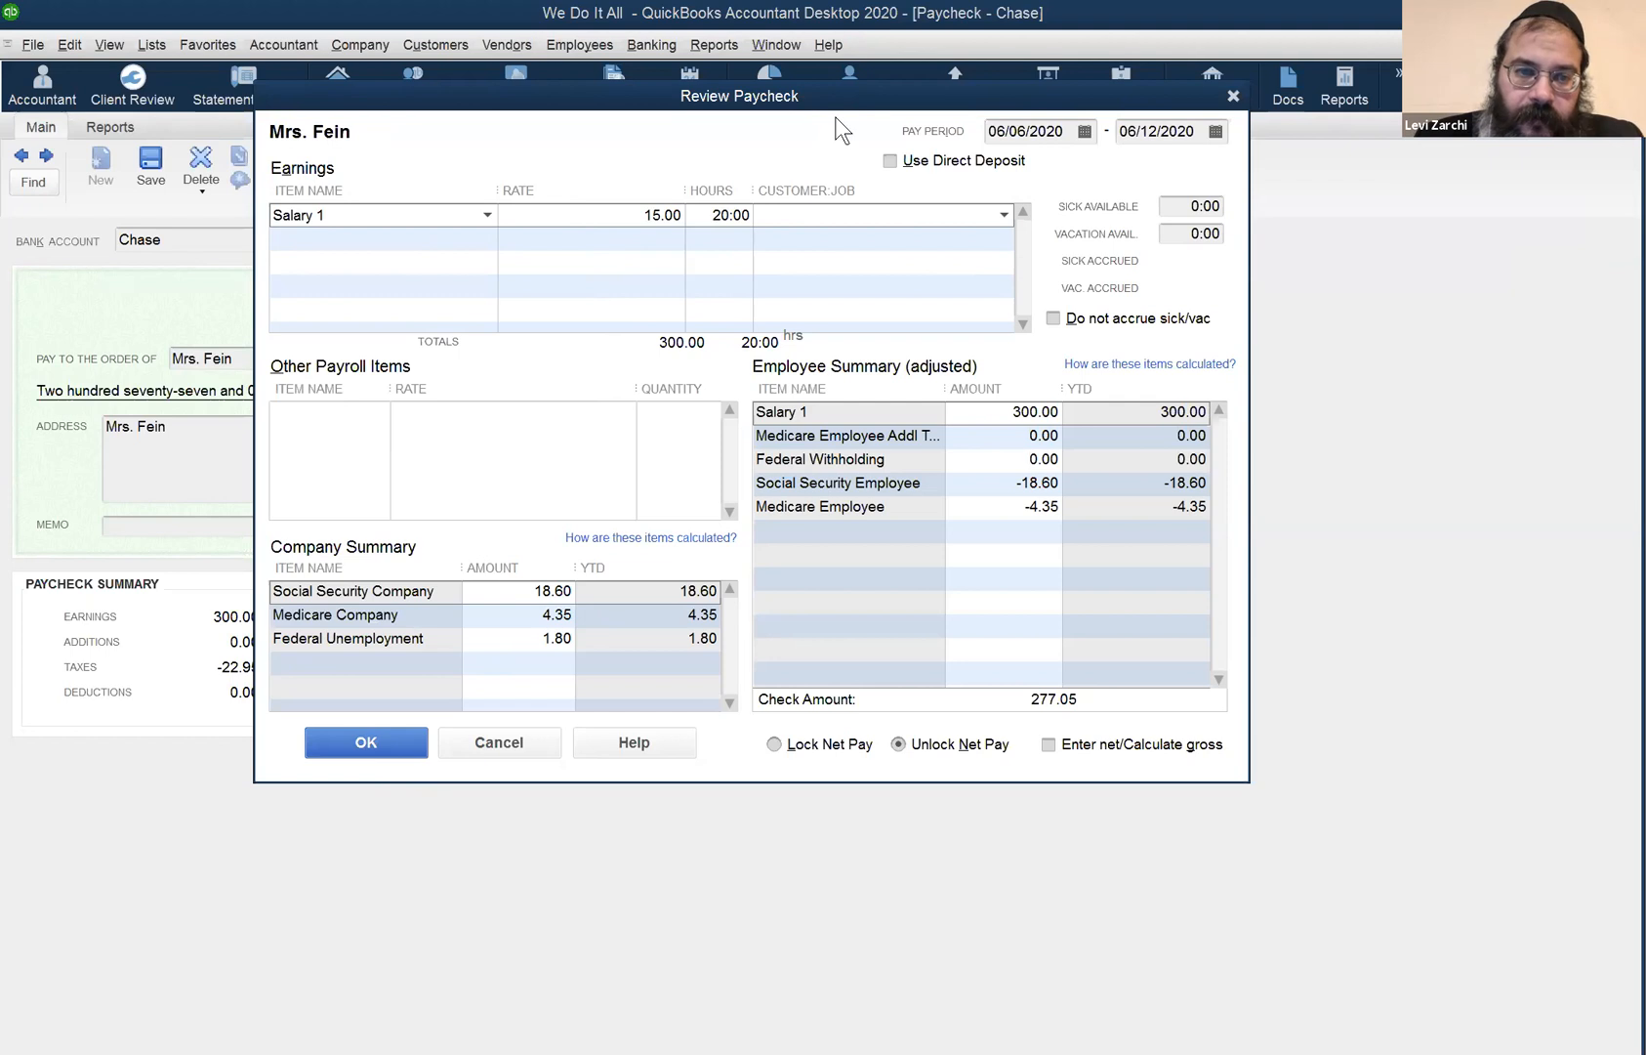
pyautogui.moveTo(835, 97); pyautogui.dragTo(1320, 156)
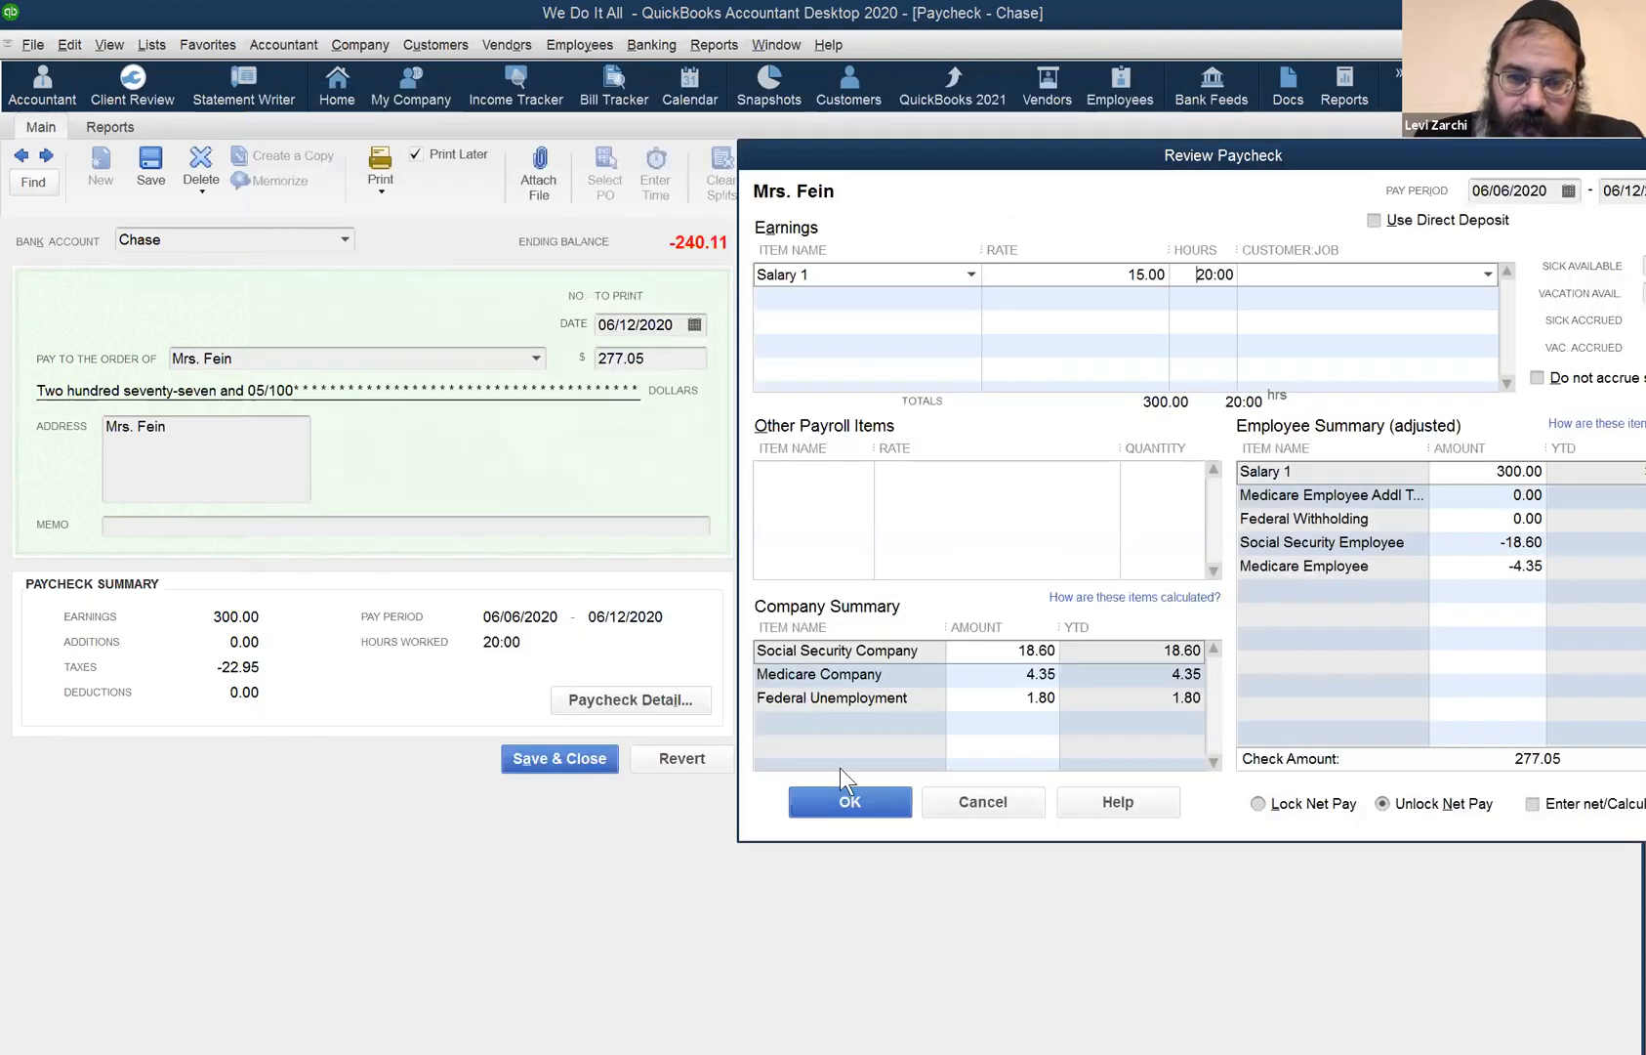
pyautogui.click(838, 802)
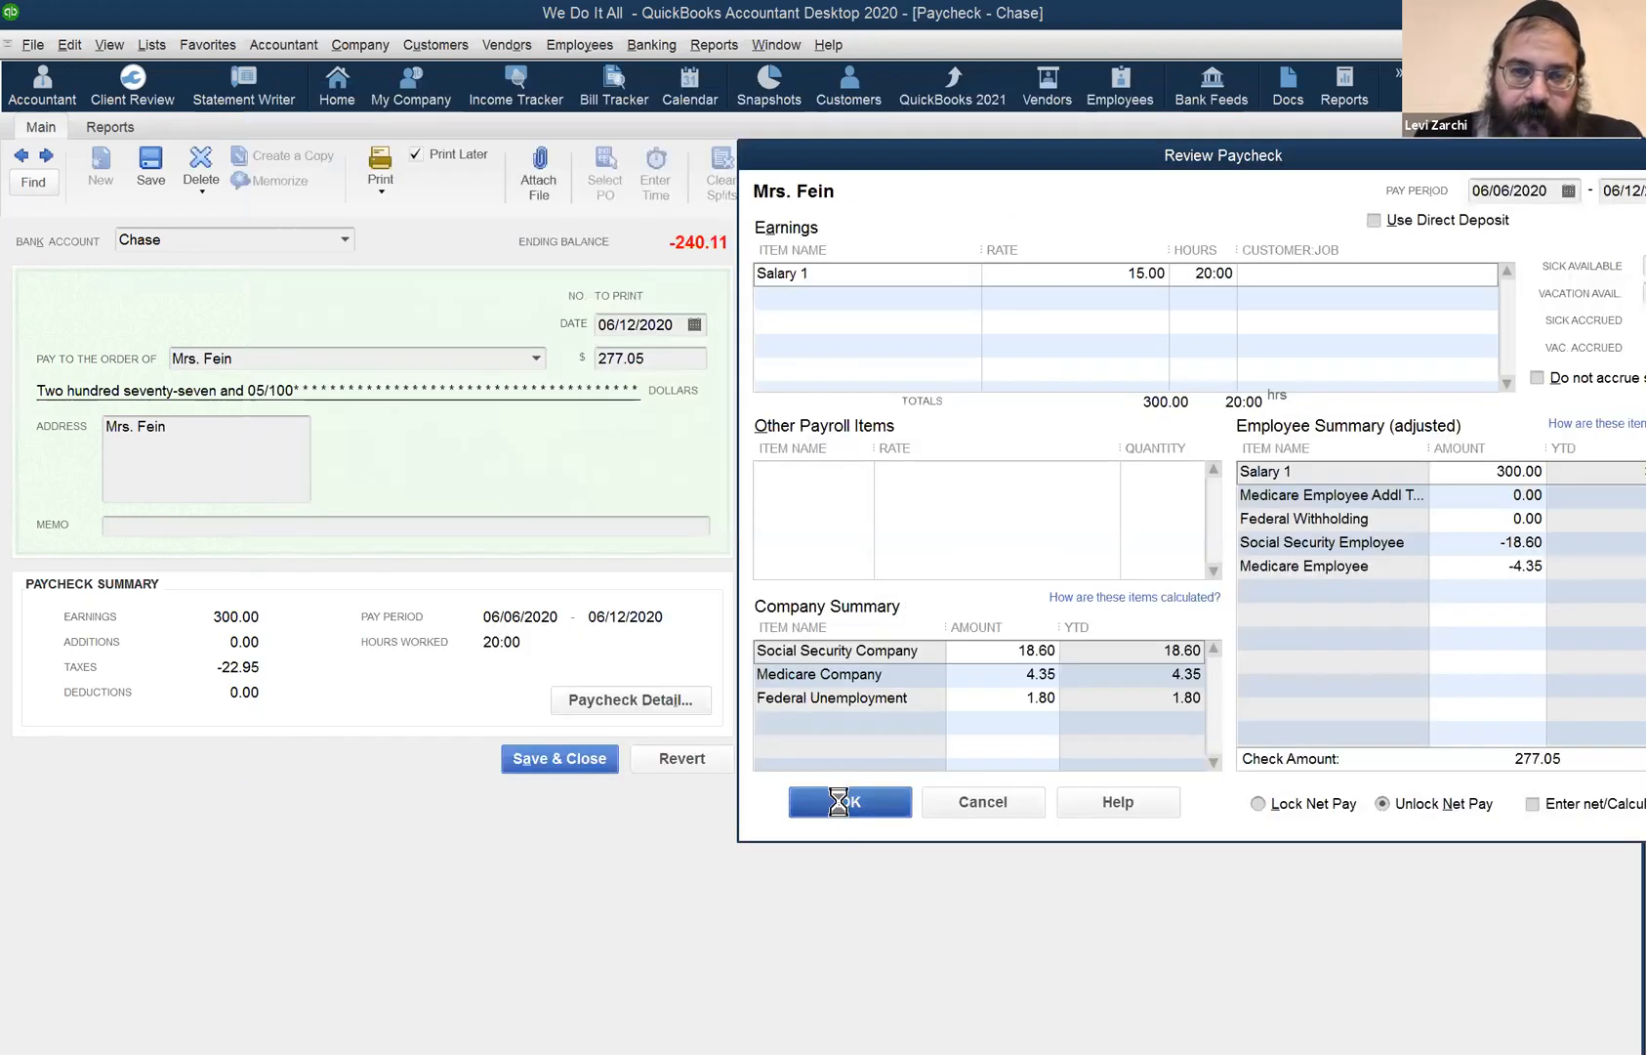
pyautogui.click(538, 762)
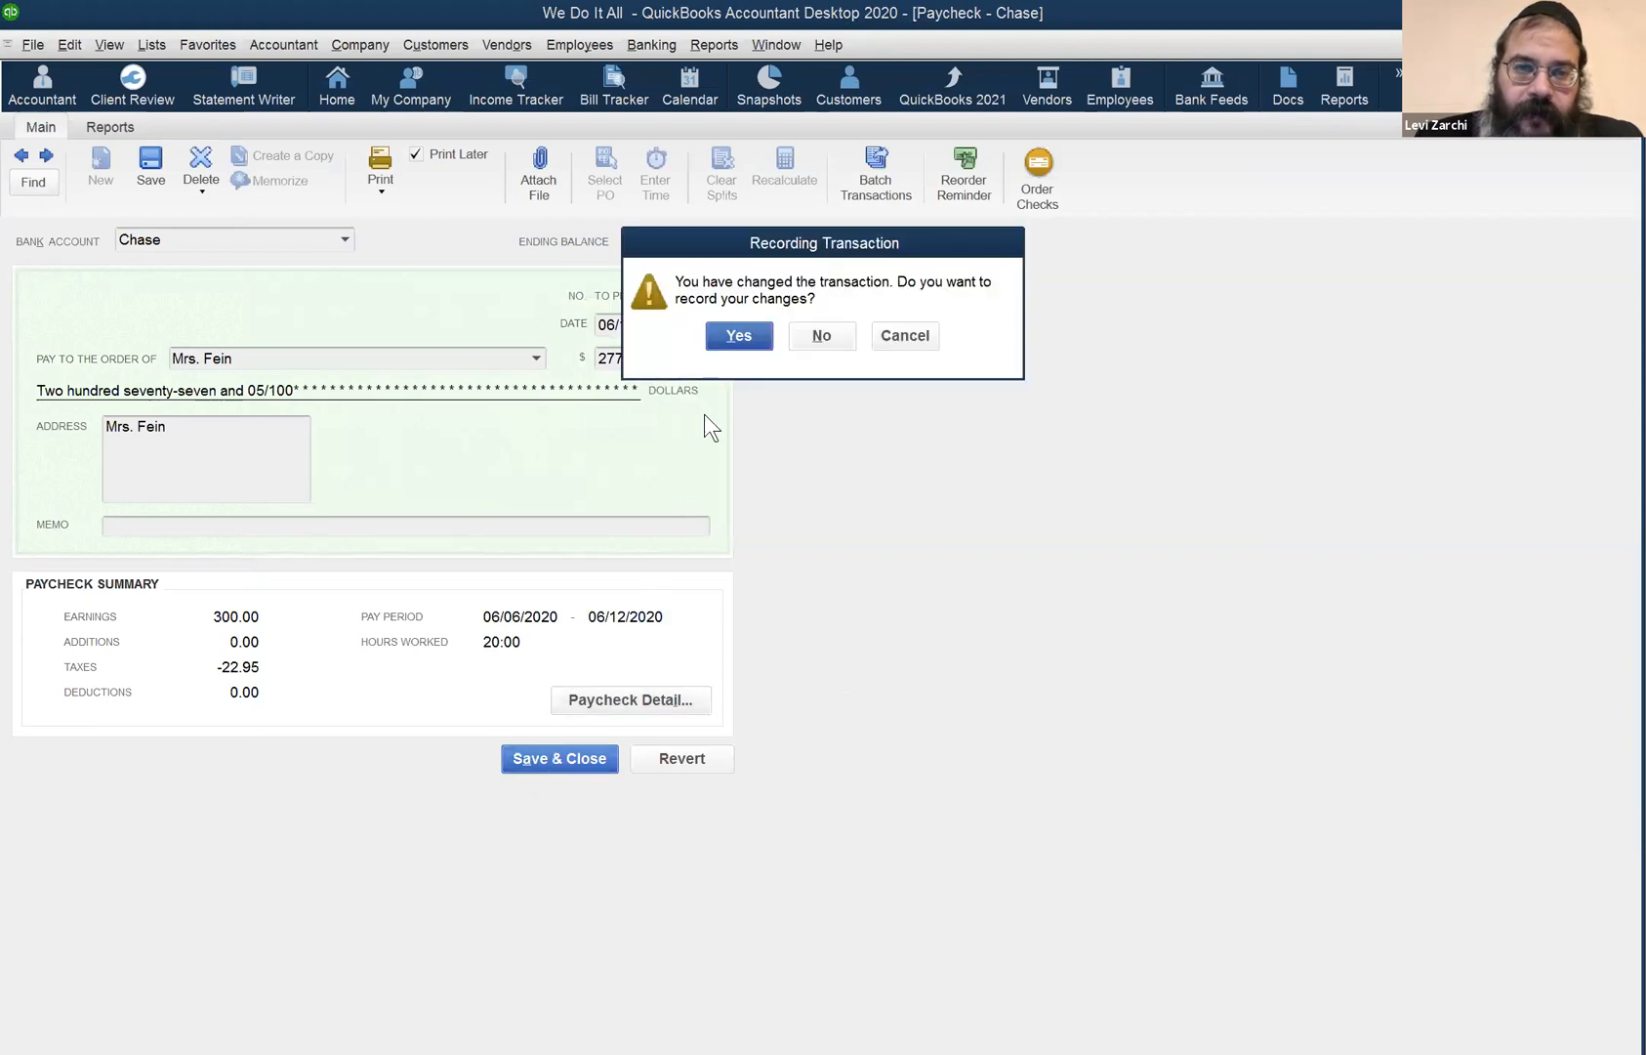
pyautogui.click(718, 330)
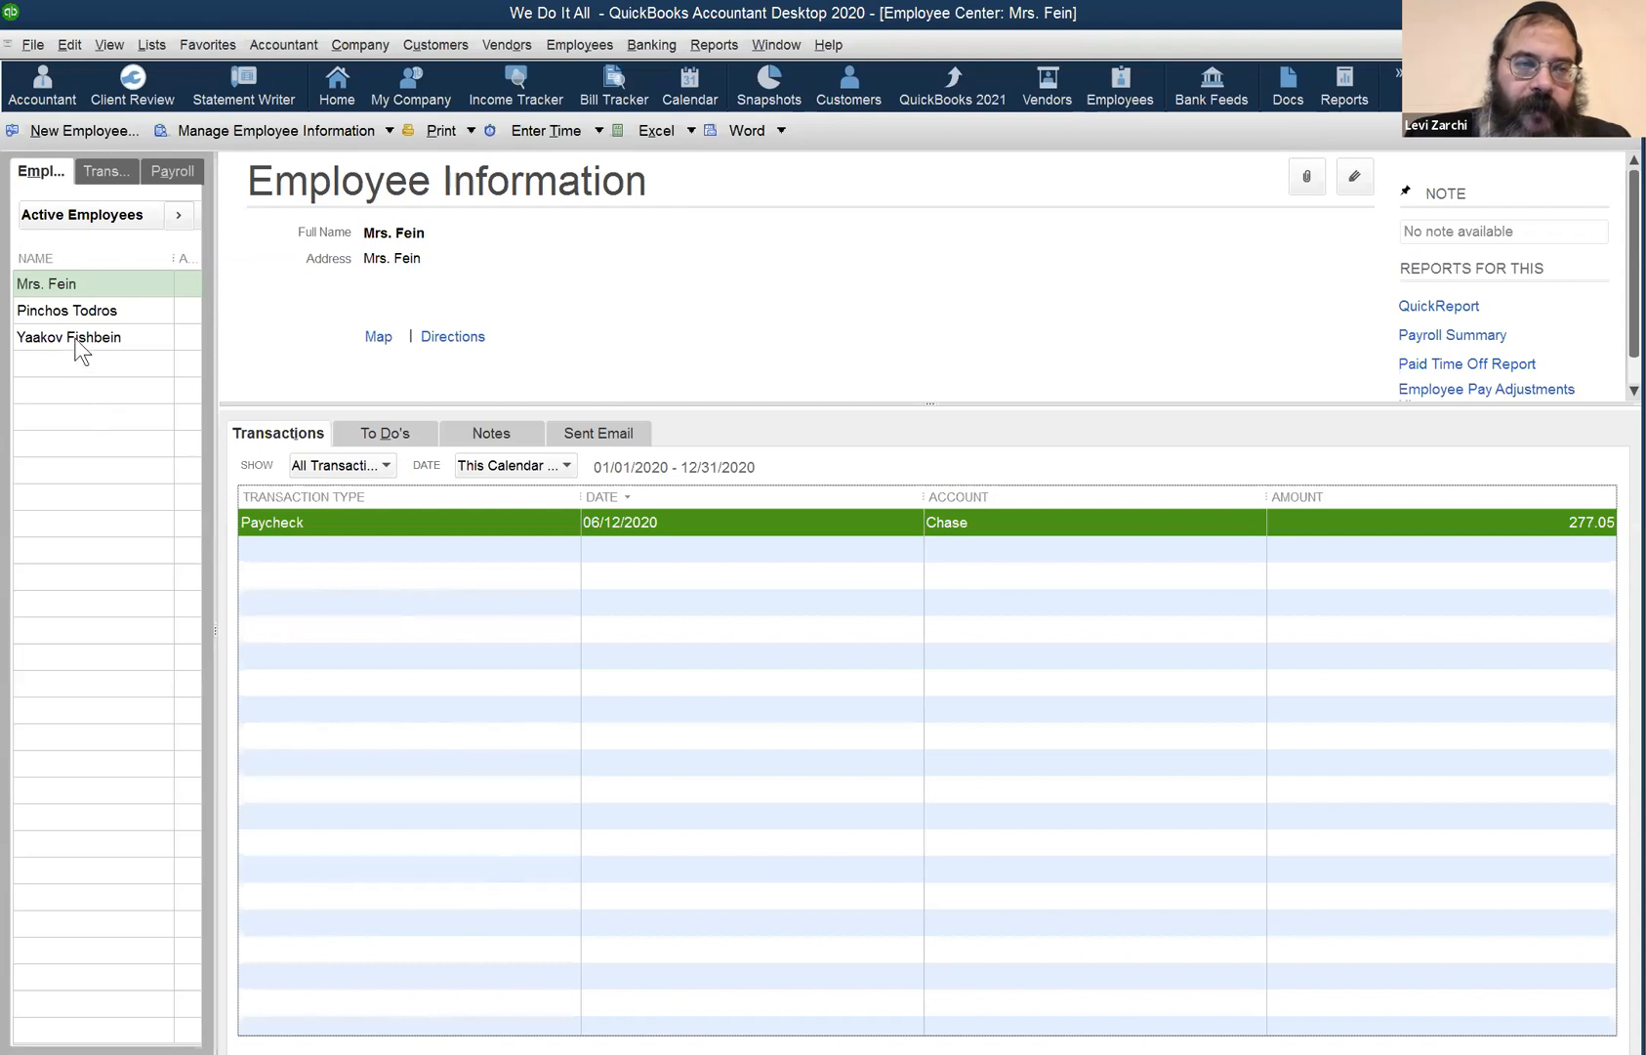
# - Check the second employee's earnings item is PRH and close the record unsaved
pyautogui.click(98, 308)
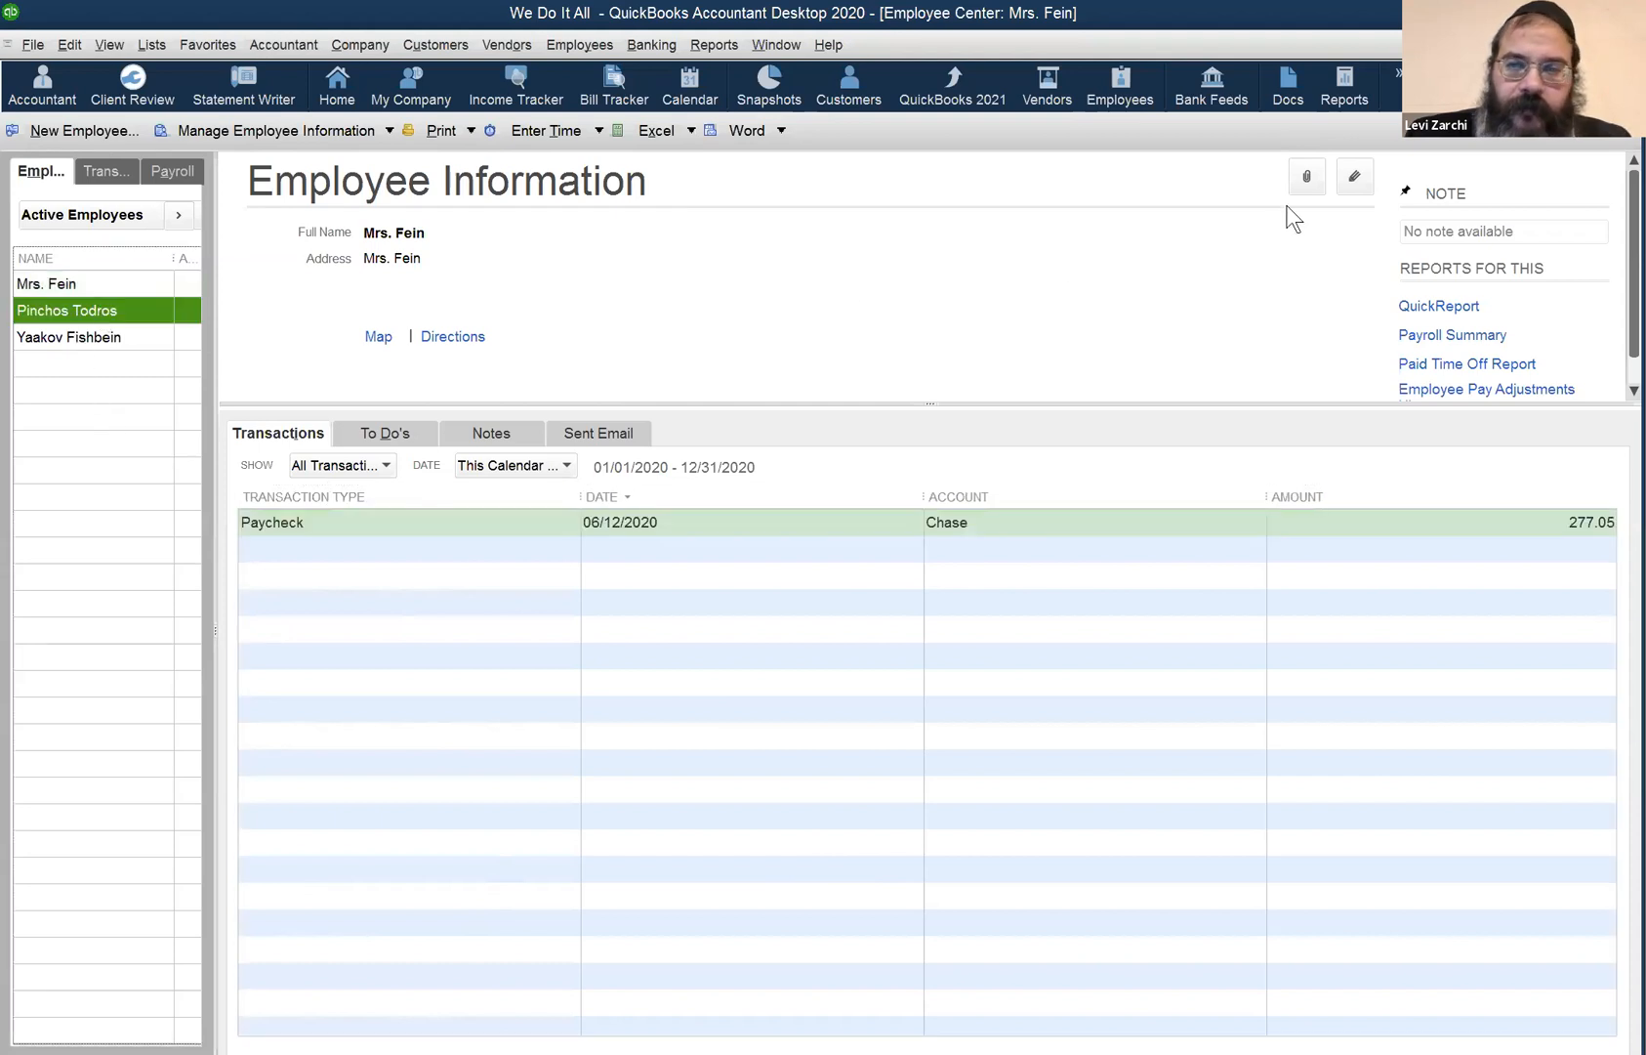
pyautogui.click(1356, 176)
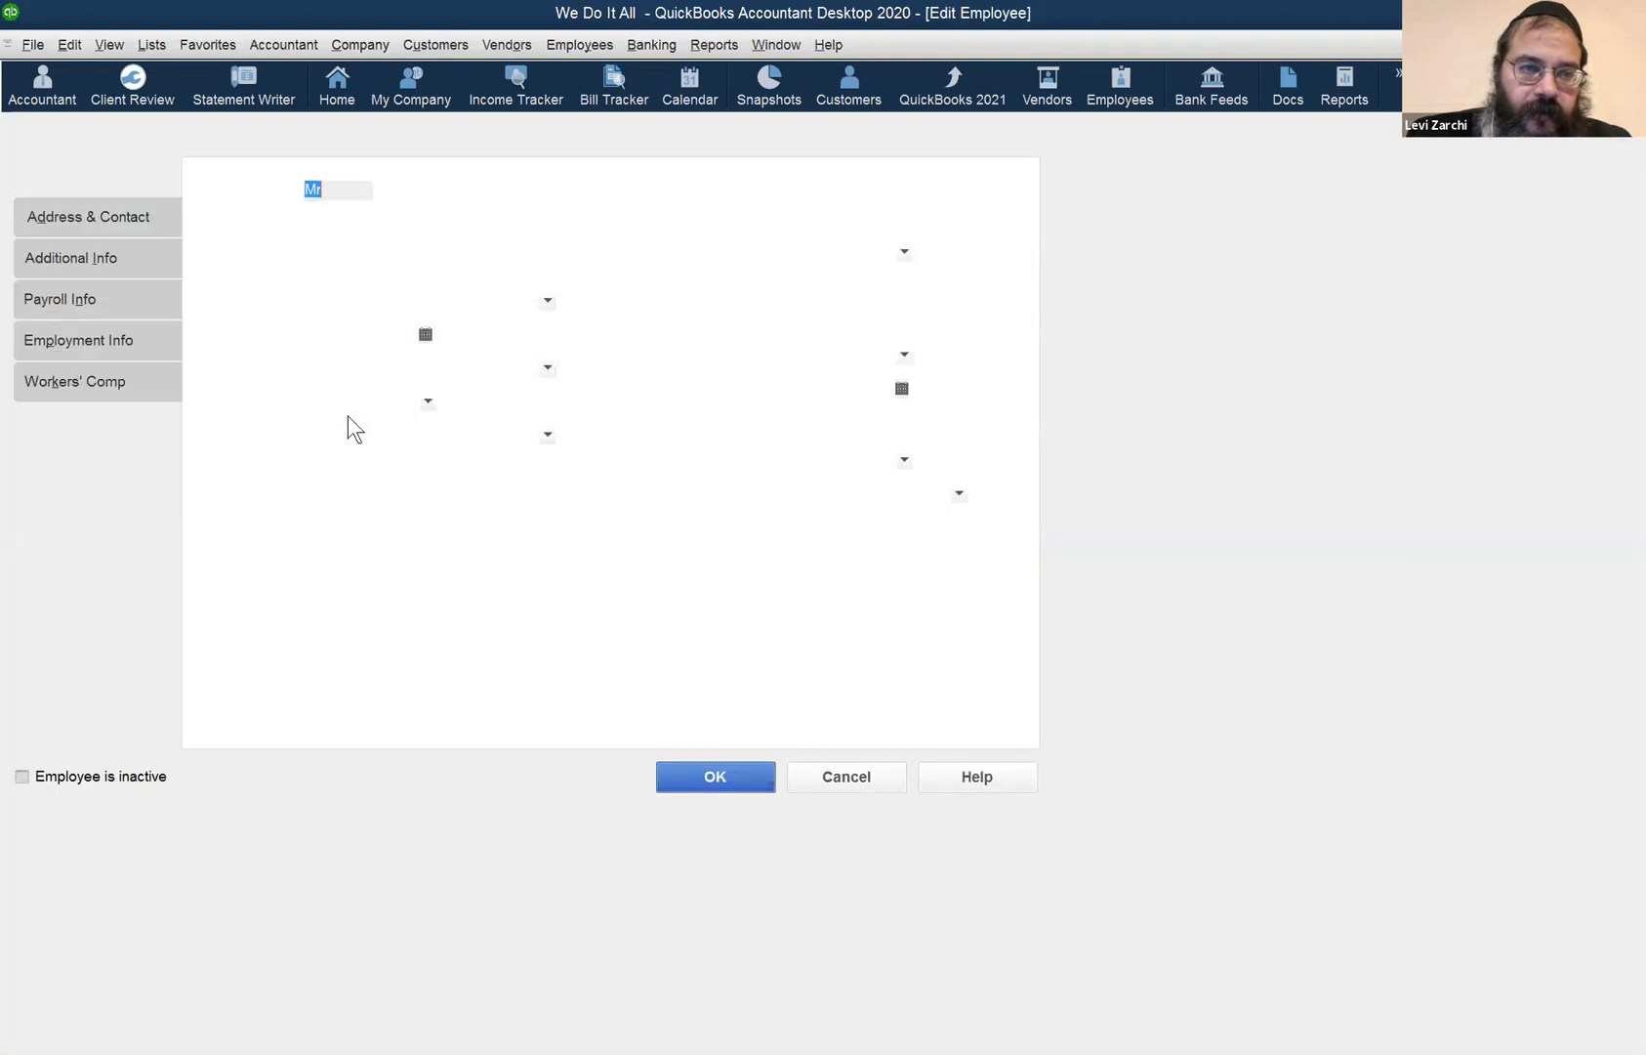
pyautogui.click(130, 305)
pyautogui.click(395, 384)
pyautogui.click(381, 368)
pyautogui.click(382, 367)
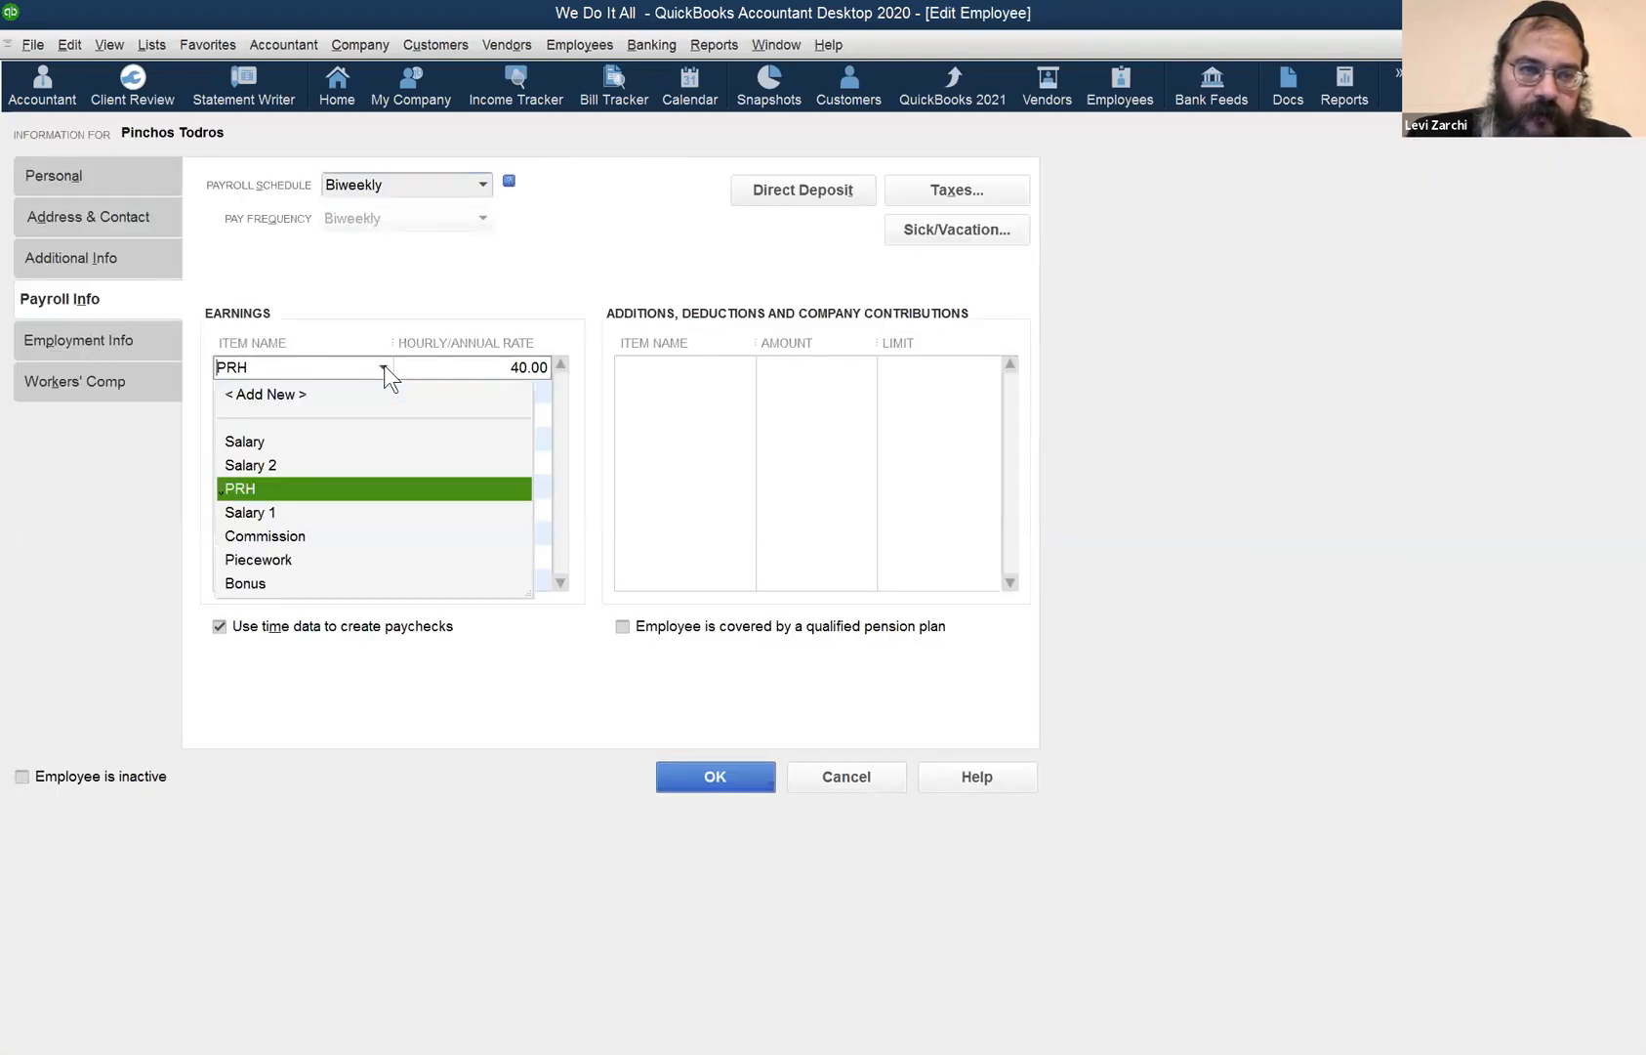
pyautogui.click(362, 489)
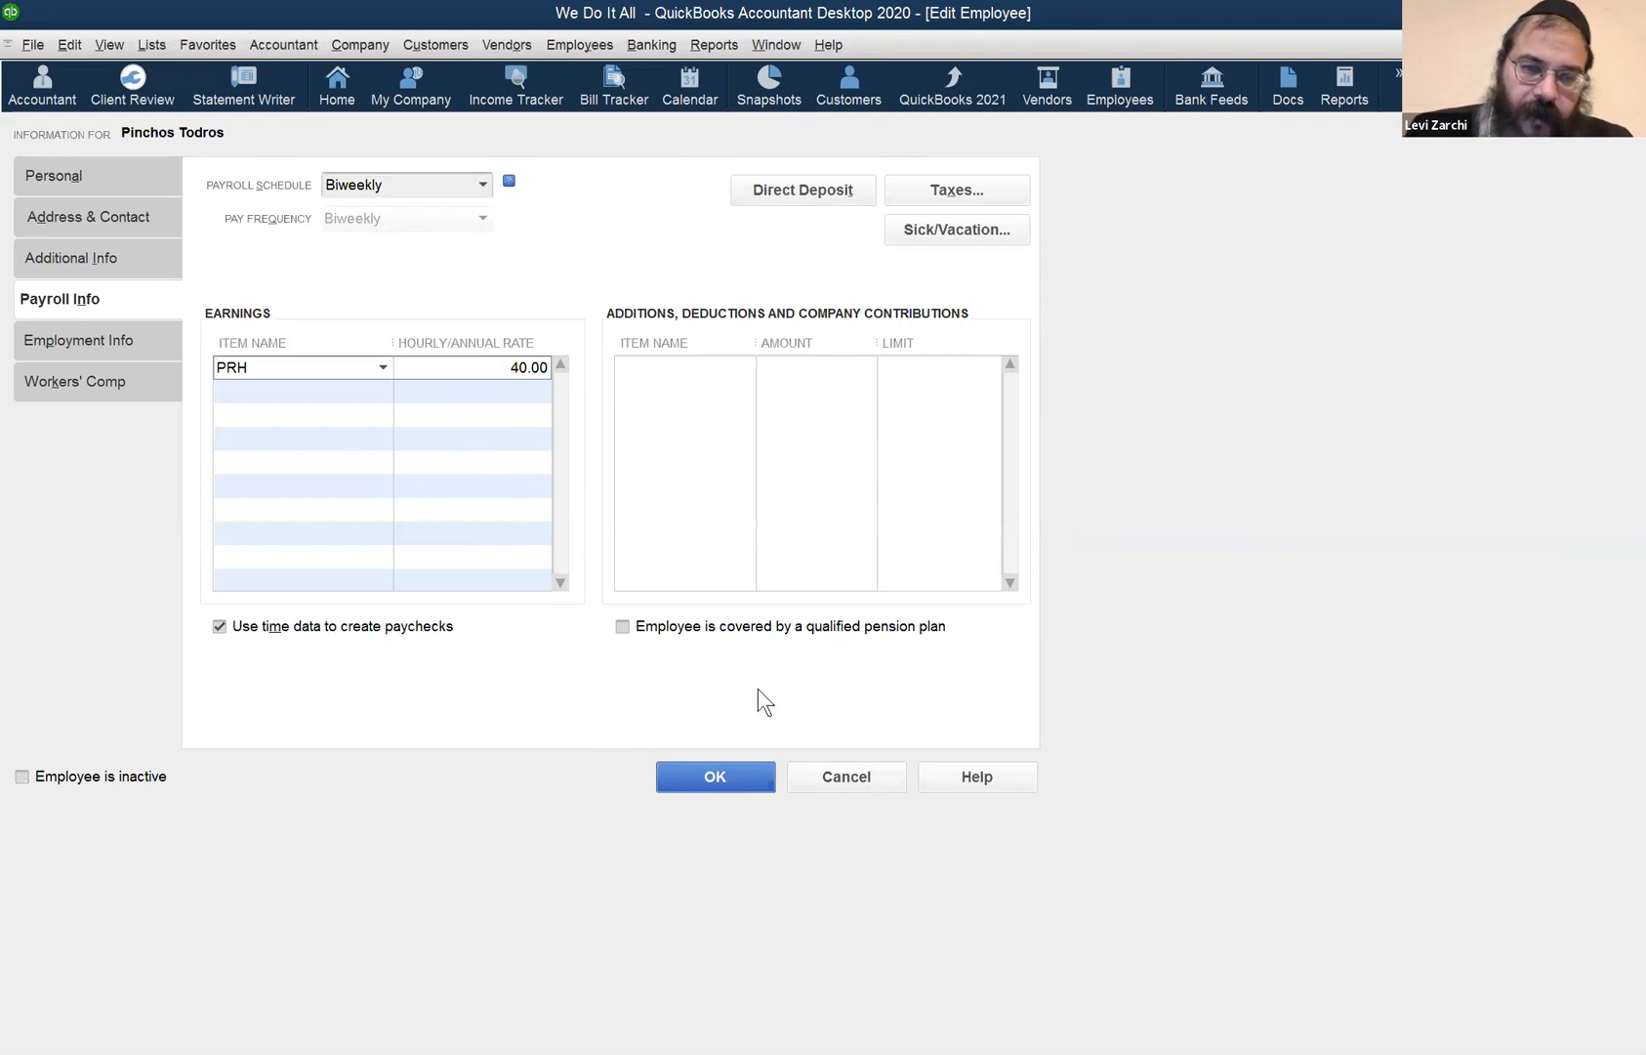
pyautogui.click(831, 769)
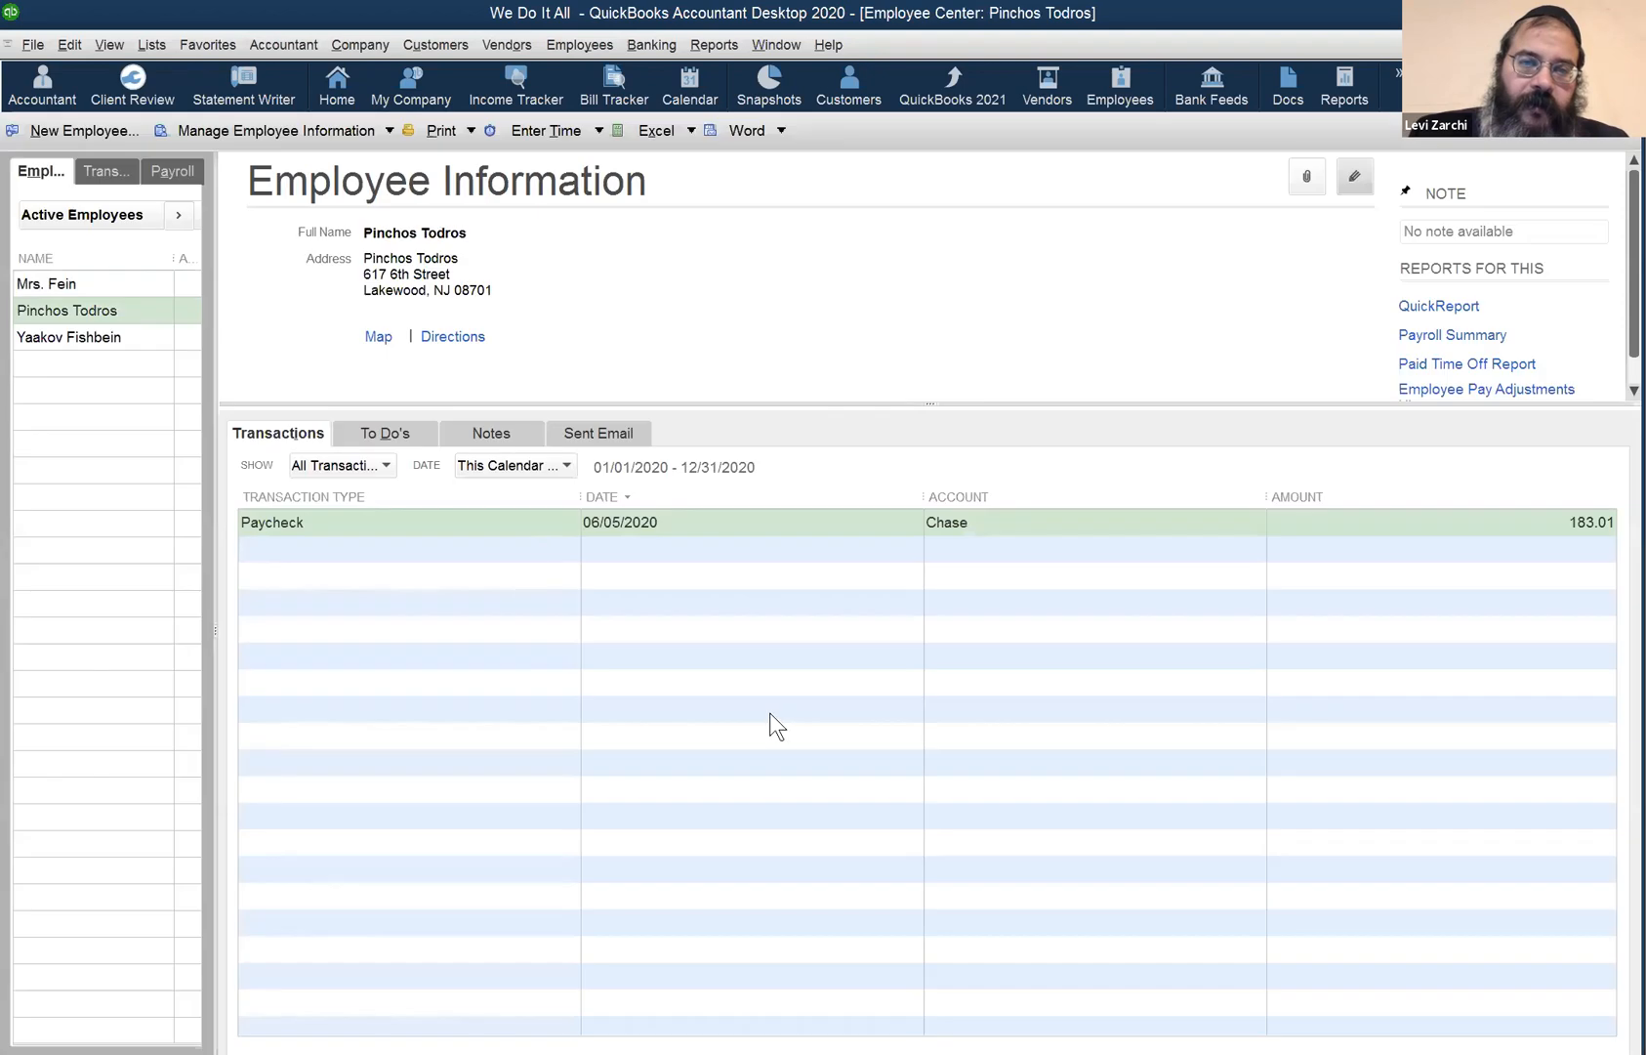
# - Open the 183.01 paycheck's earnings and tax breakdown, close it, and select the next employee
pyautogui.doubleClick(433, 522)
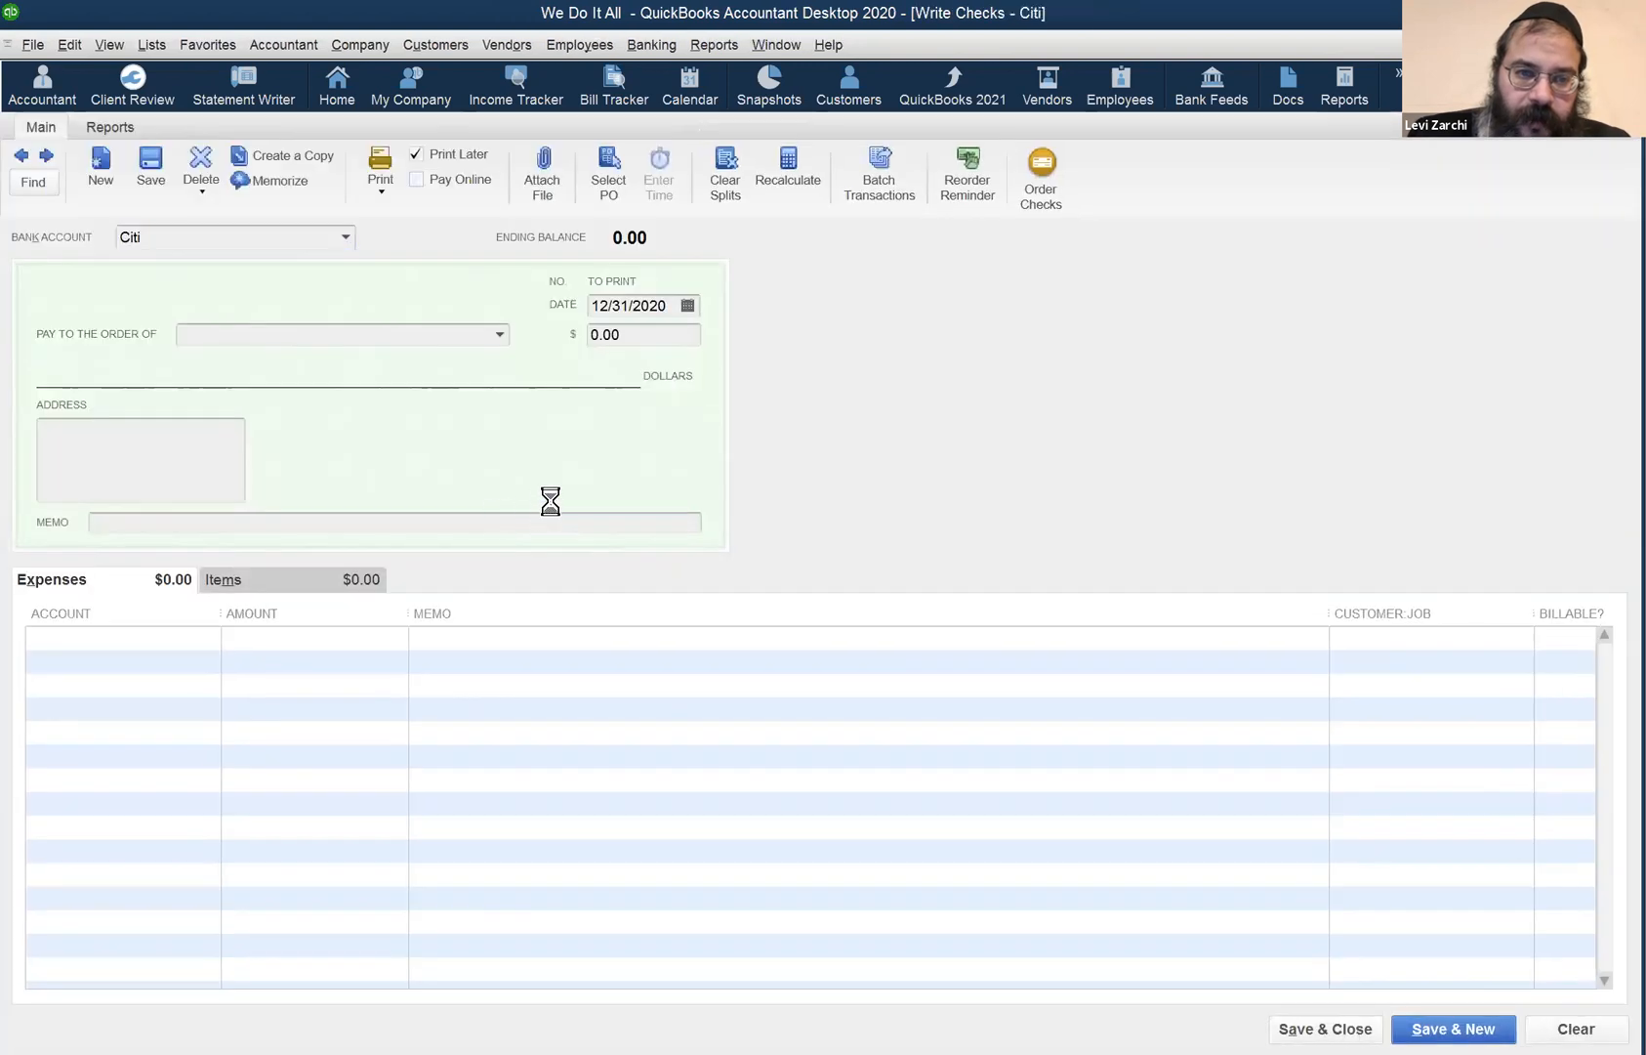
pyautogui.click(614, 696)
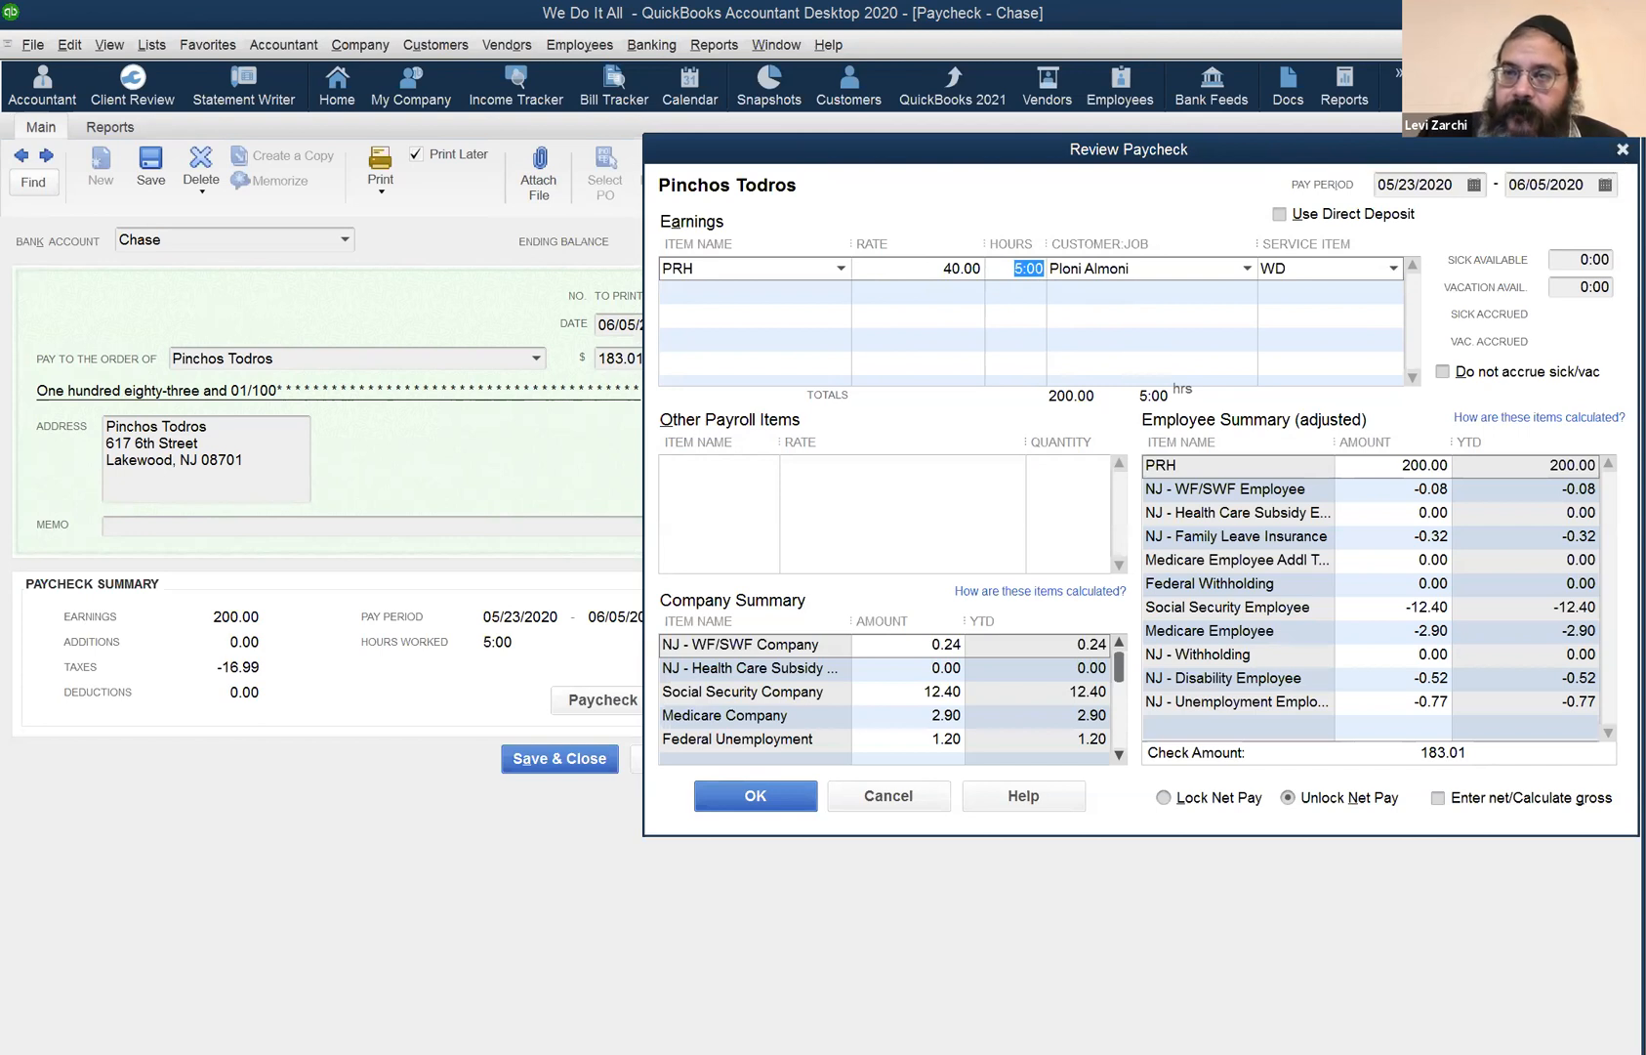
pyautogui.click(1621, 151)
pyautogui.click(90, 341)
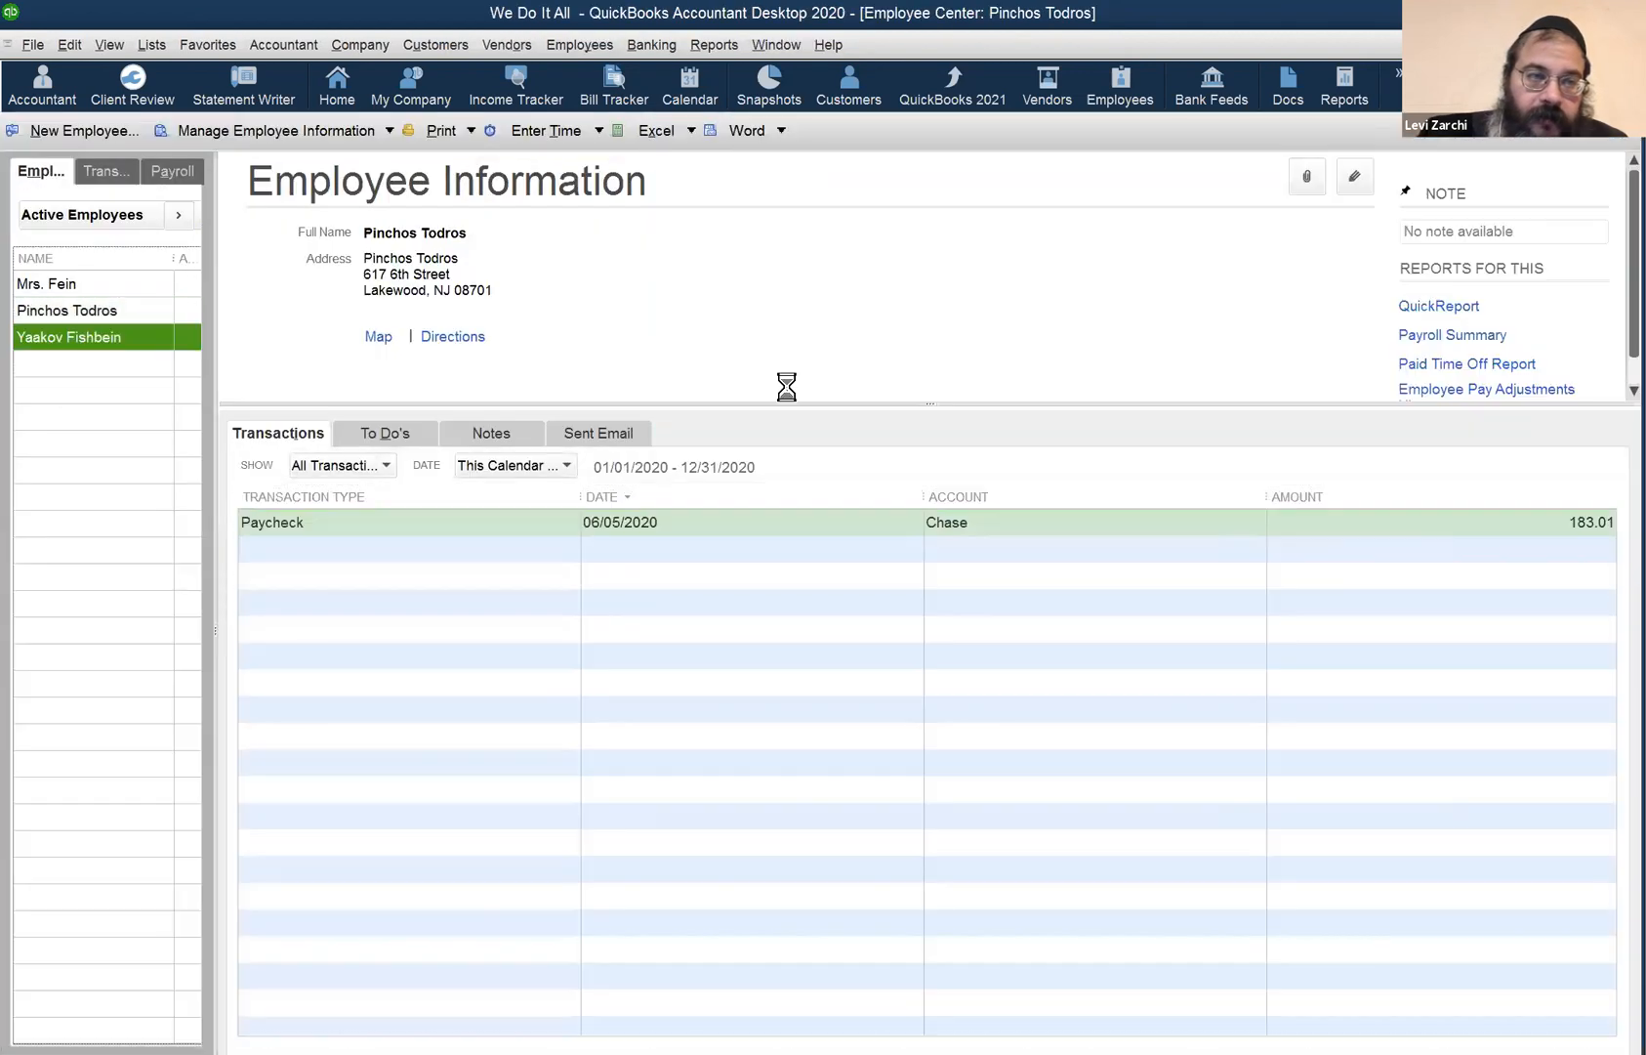
# - Open the third employee's Payroll Info, showing 26,000.00 Salary on a Biweekly schedule
pyautogui.click(1355, 180)
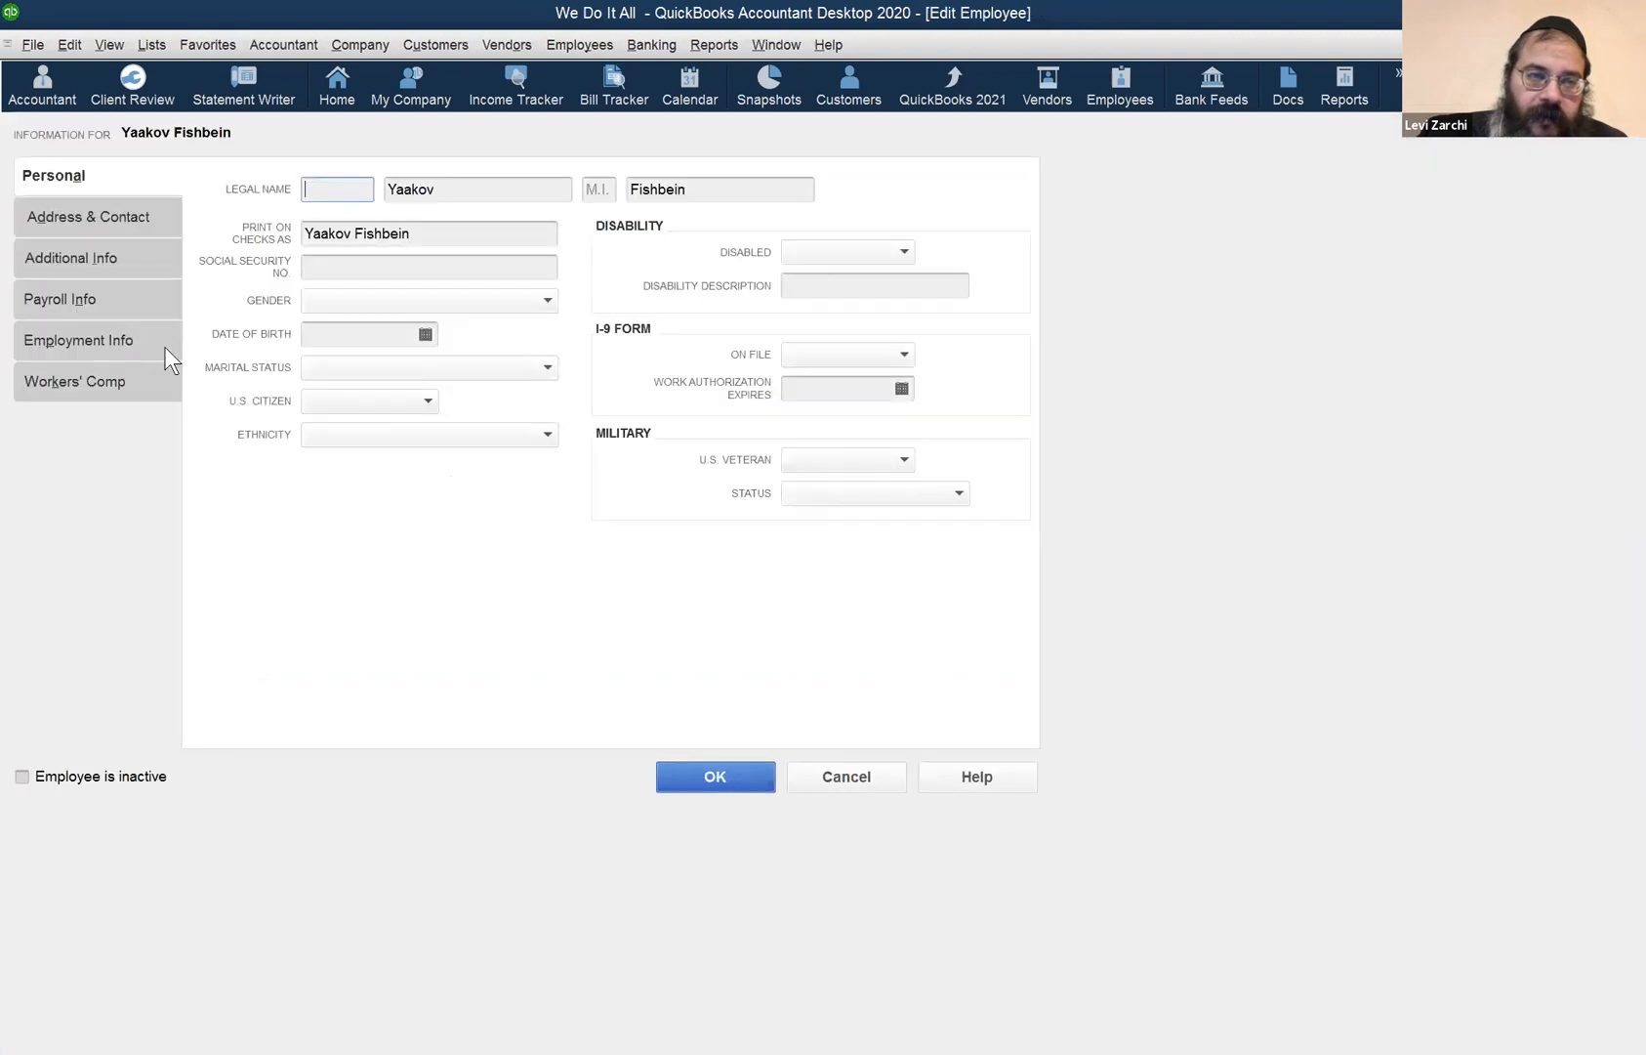
pyautogui.click(144, 308)
pyautogui.click(384, 370)
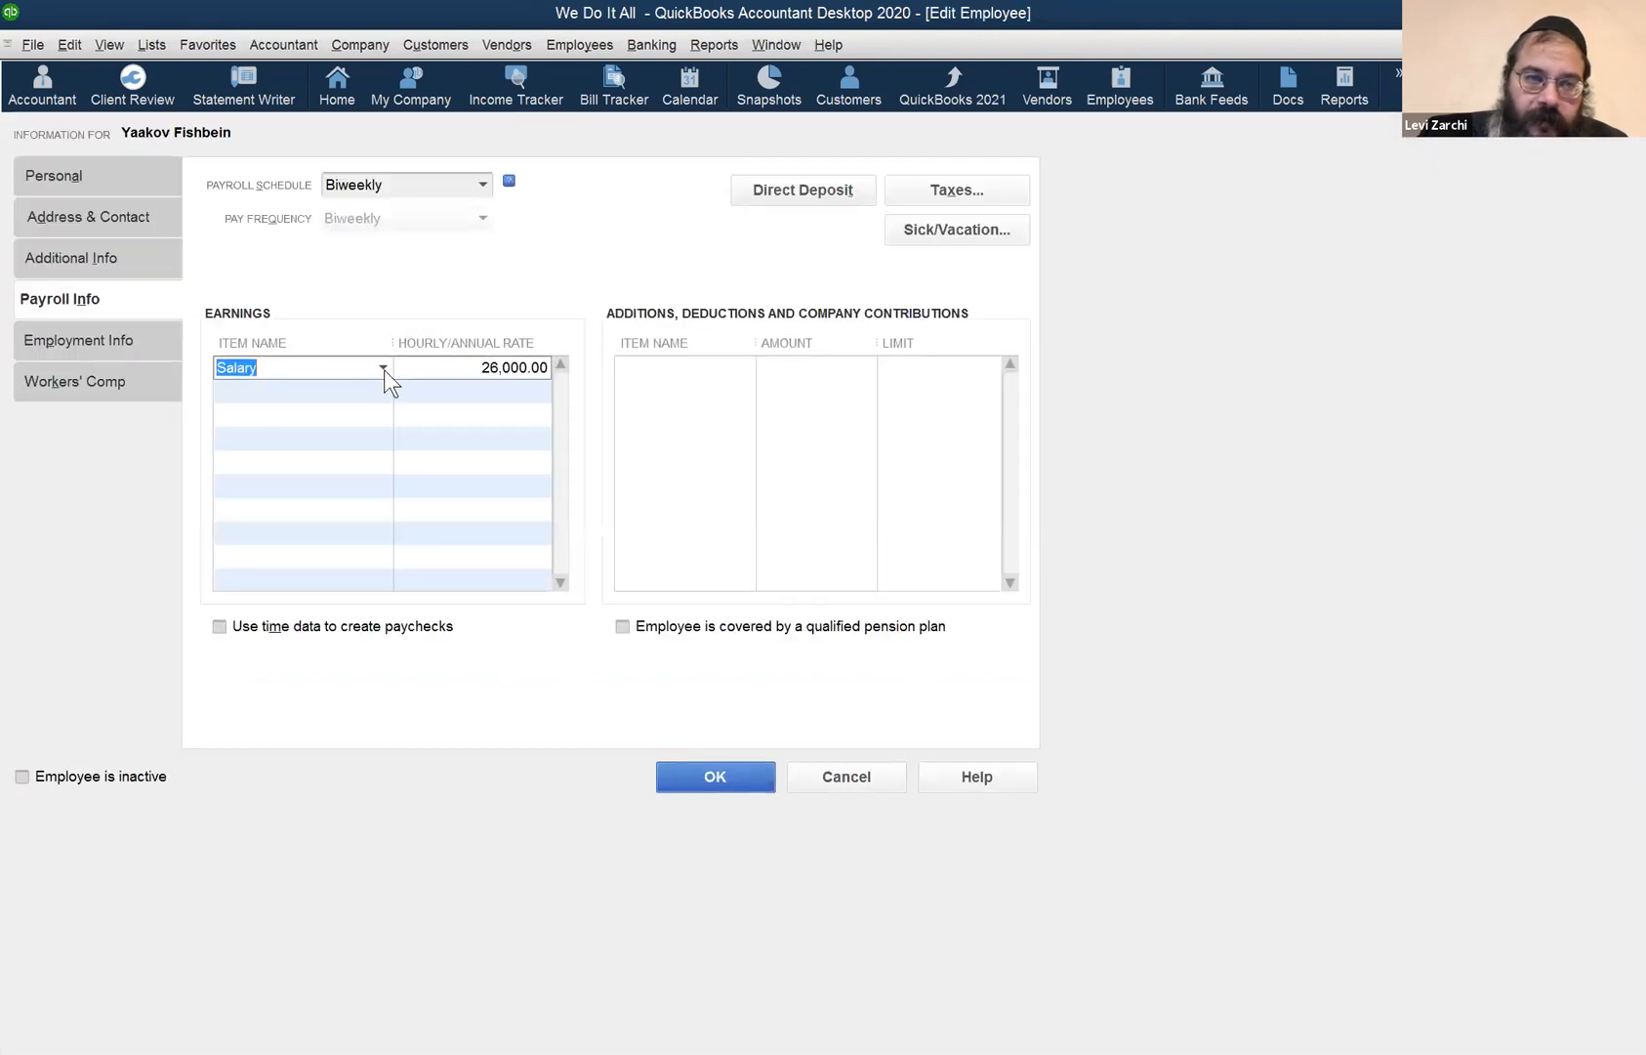
# - Cancel the employee edit, then review the first employee's 06/12/2020 277.05 paycheck and its Paycheck Detail
pyautogui.click(828, 778)
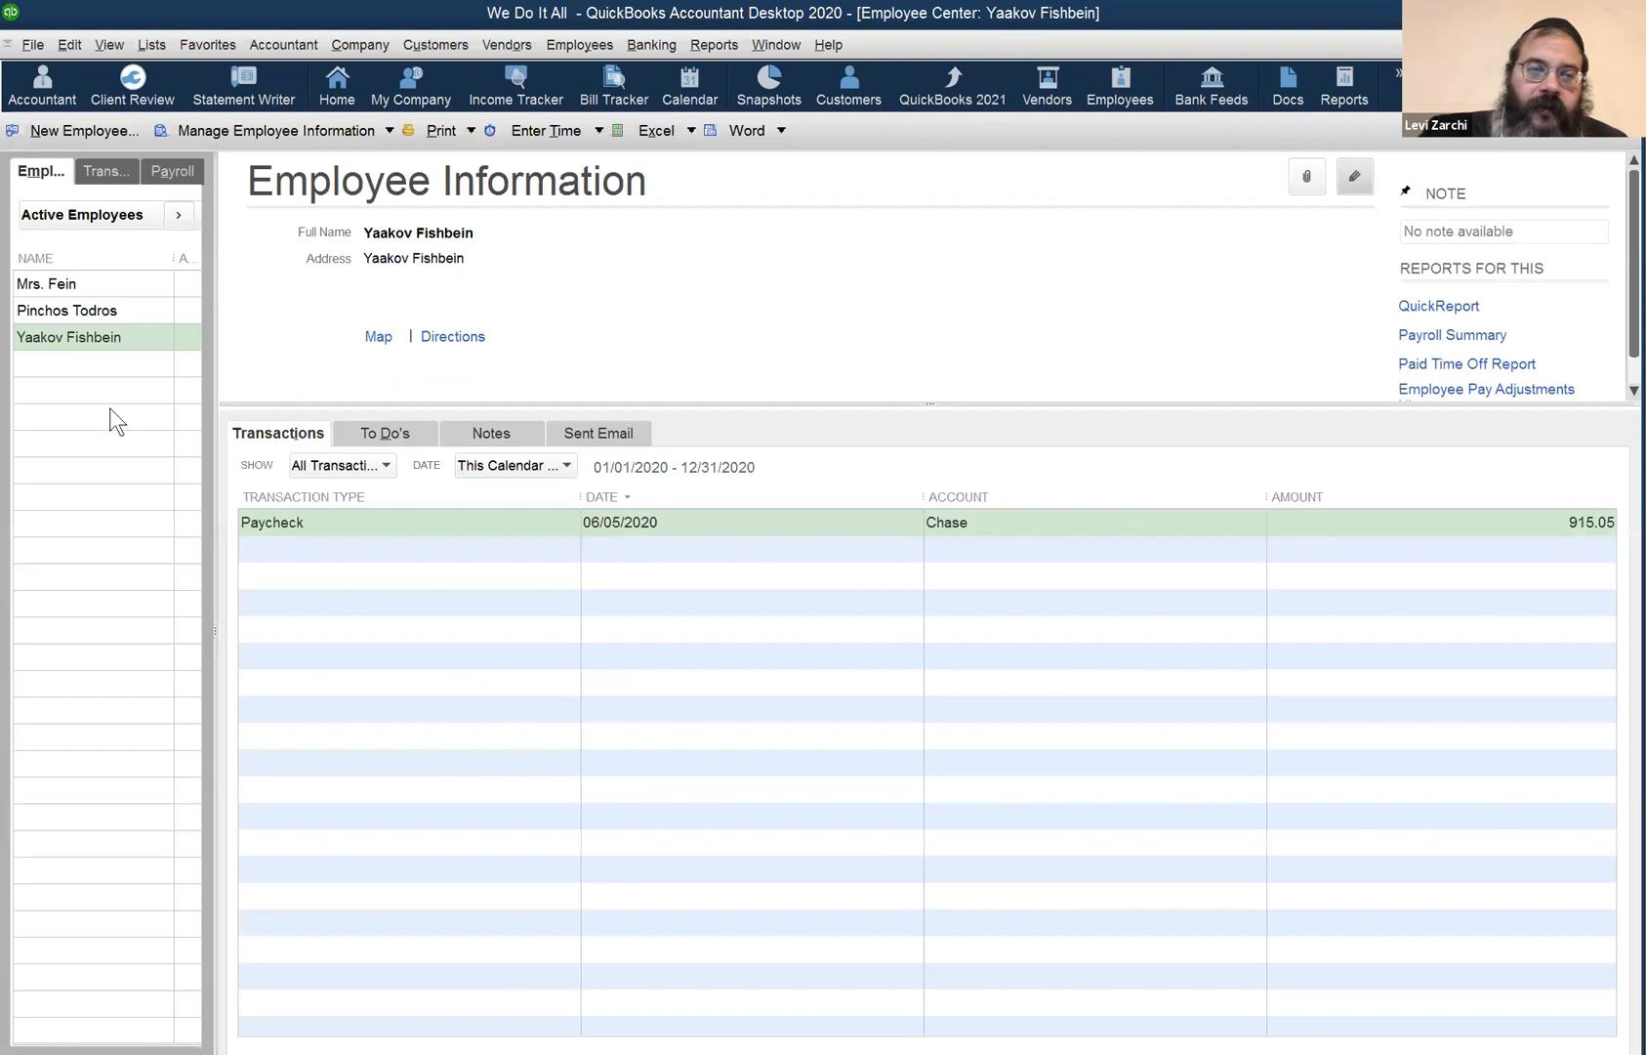
pyautogui.click(79, 282)
pyautogui.doubleClick(415, 521)
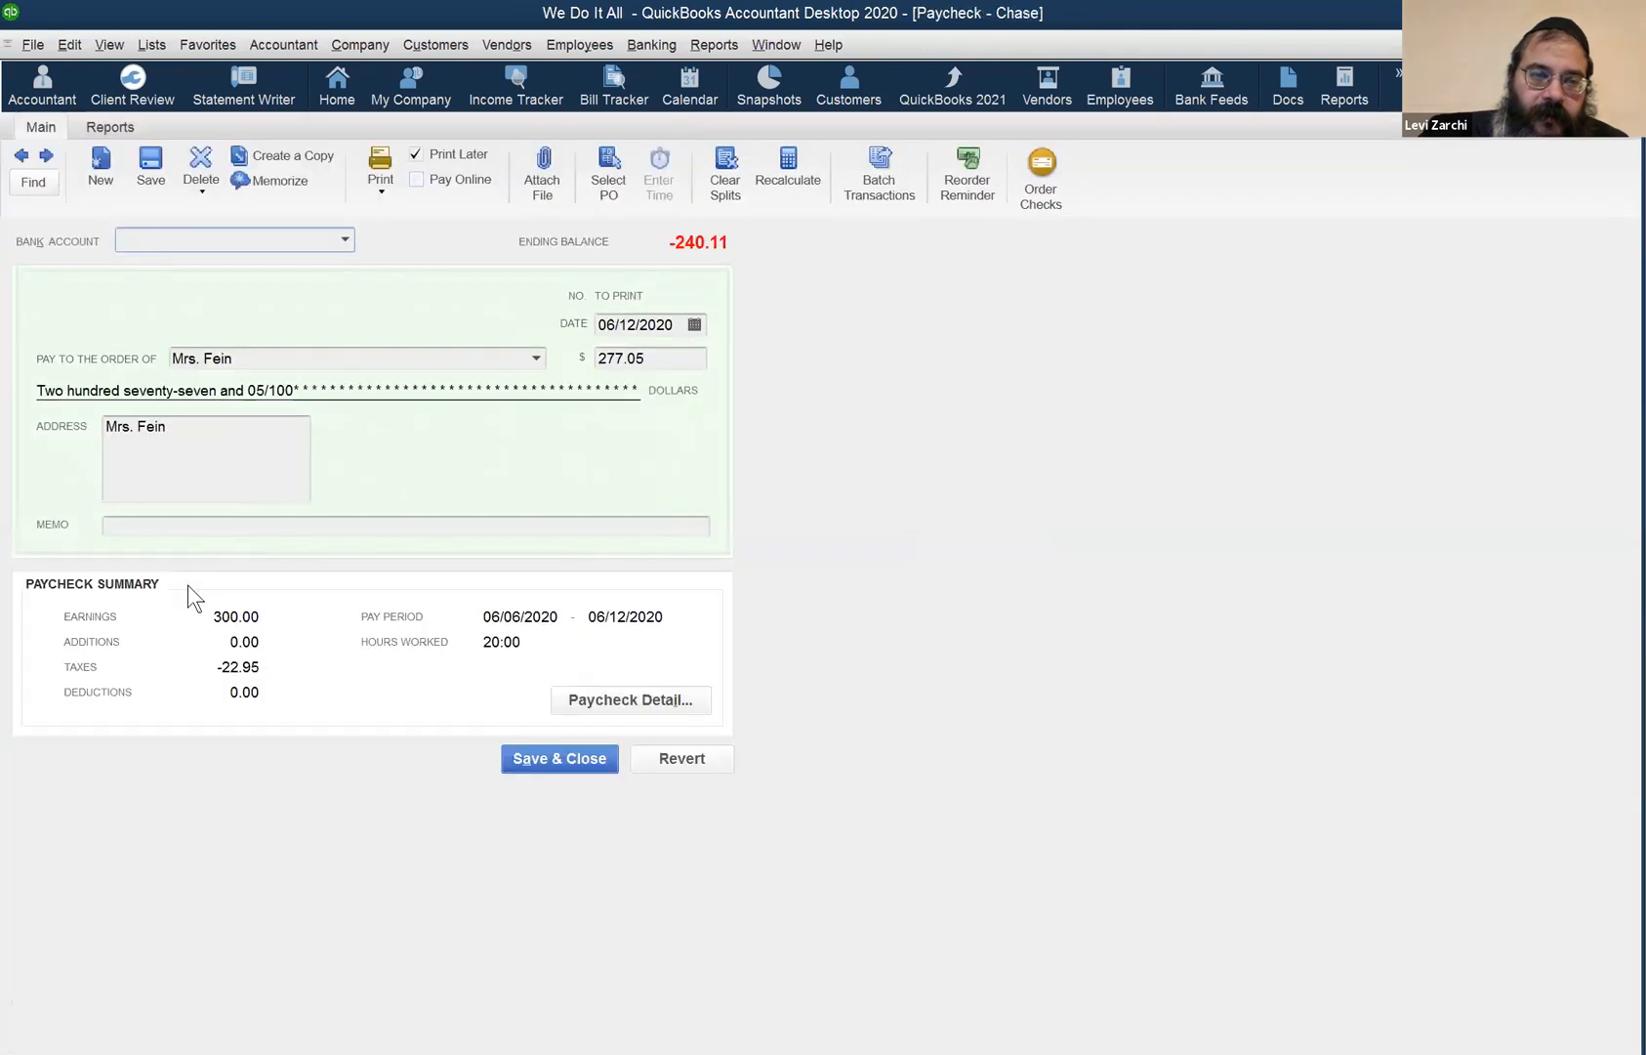
pyautogui.click(591, 701)
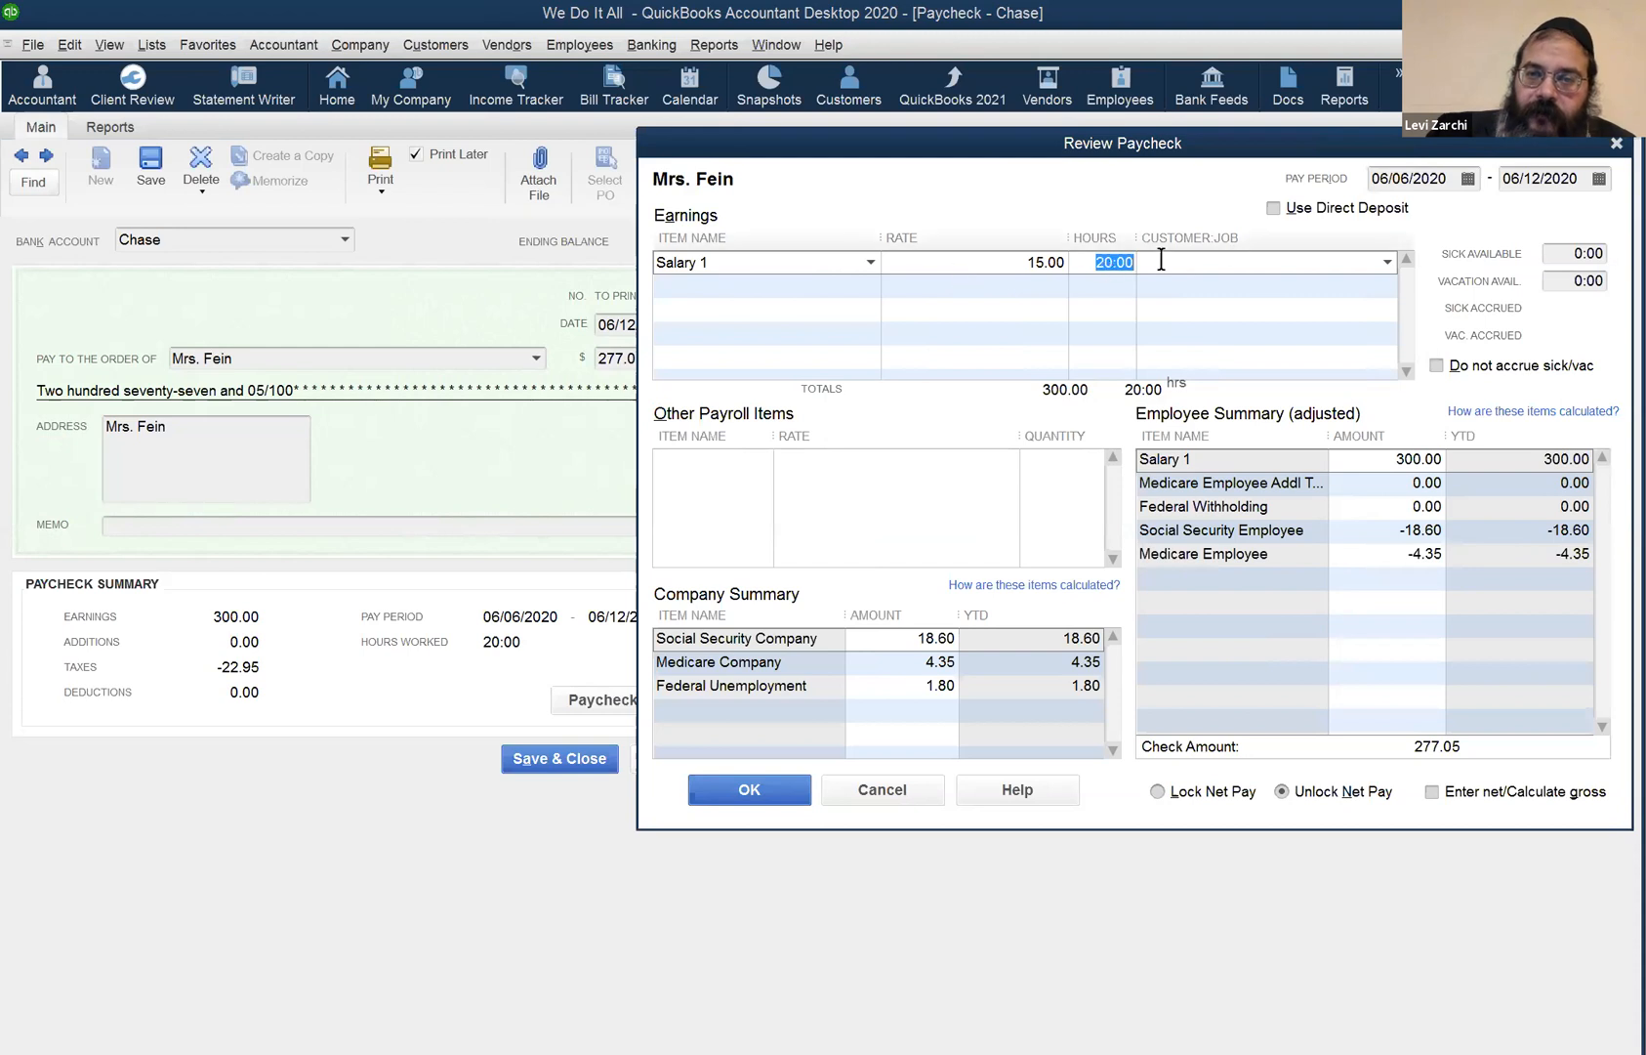
pyautogui.click(1616, 145)
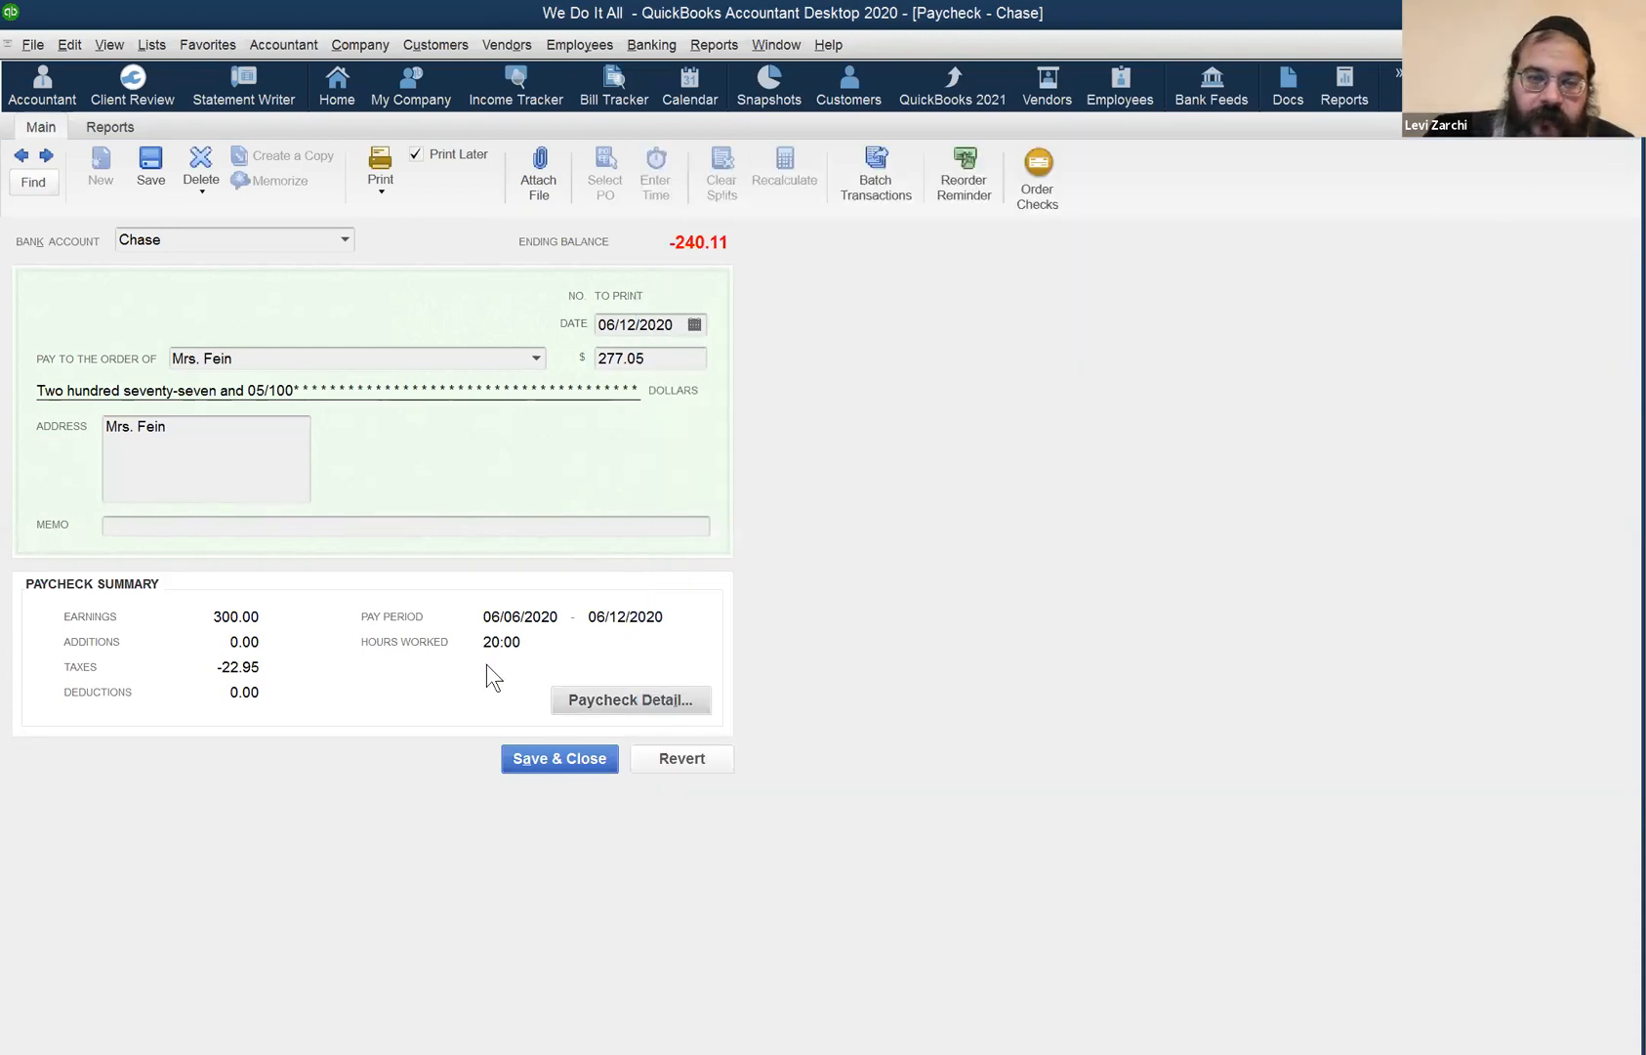
pyautogui.hotkey('ctrl', 'w')
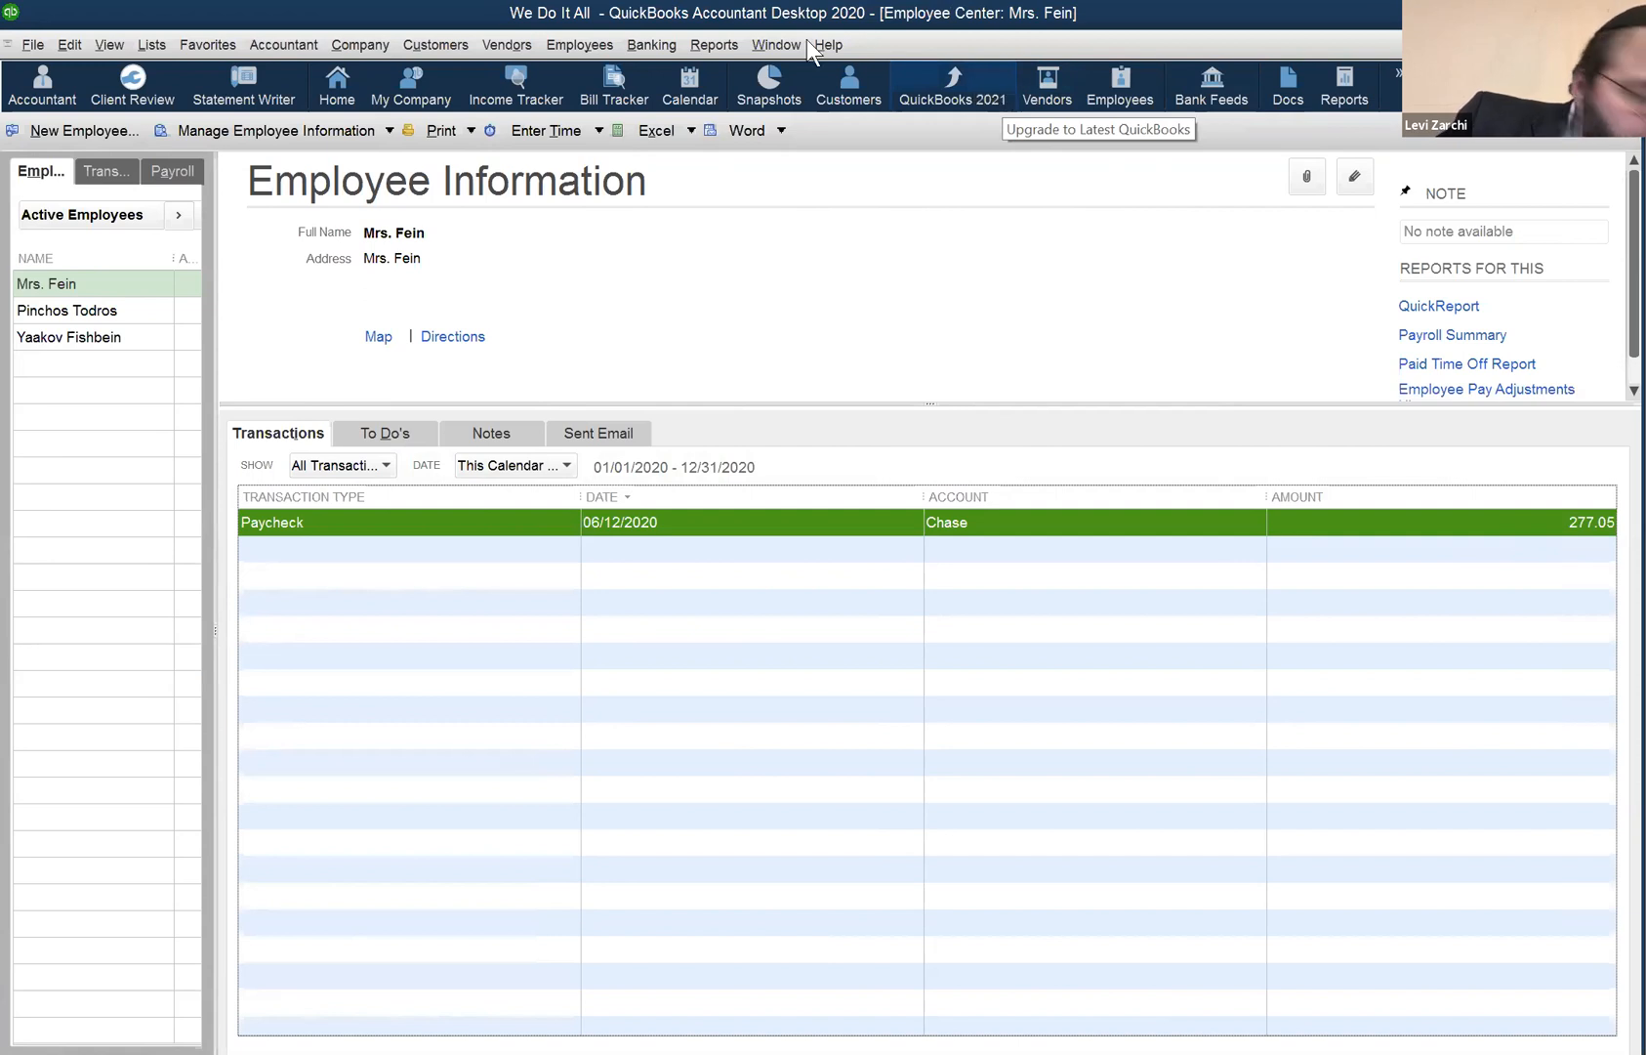
pyautogui.click(254, 46)
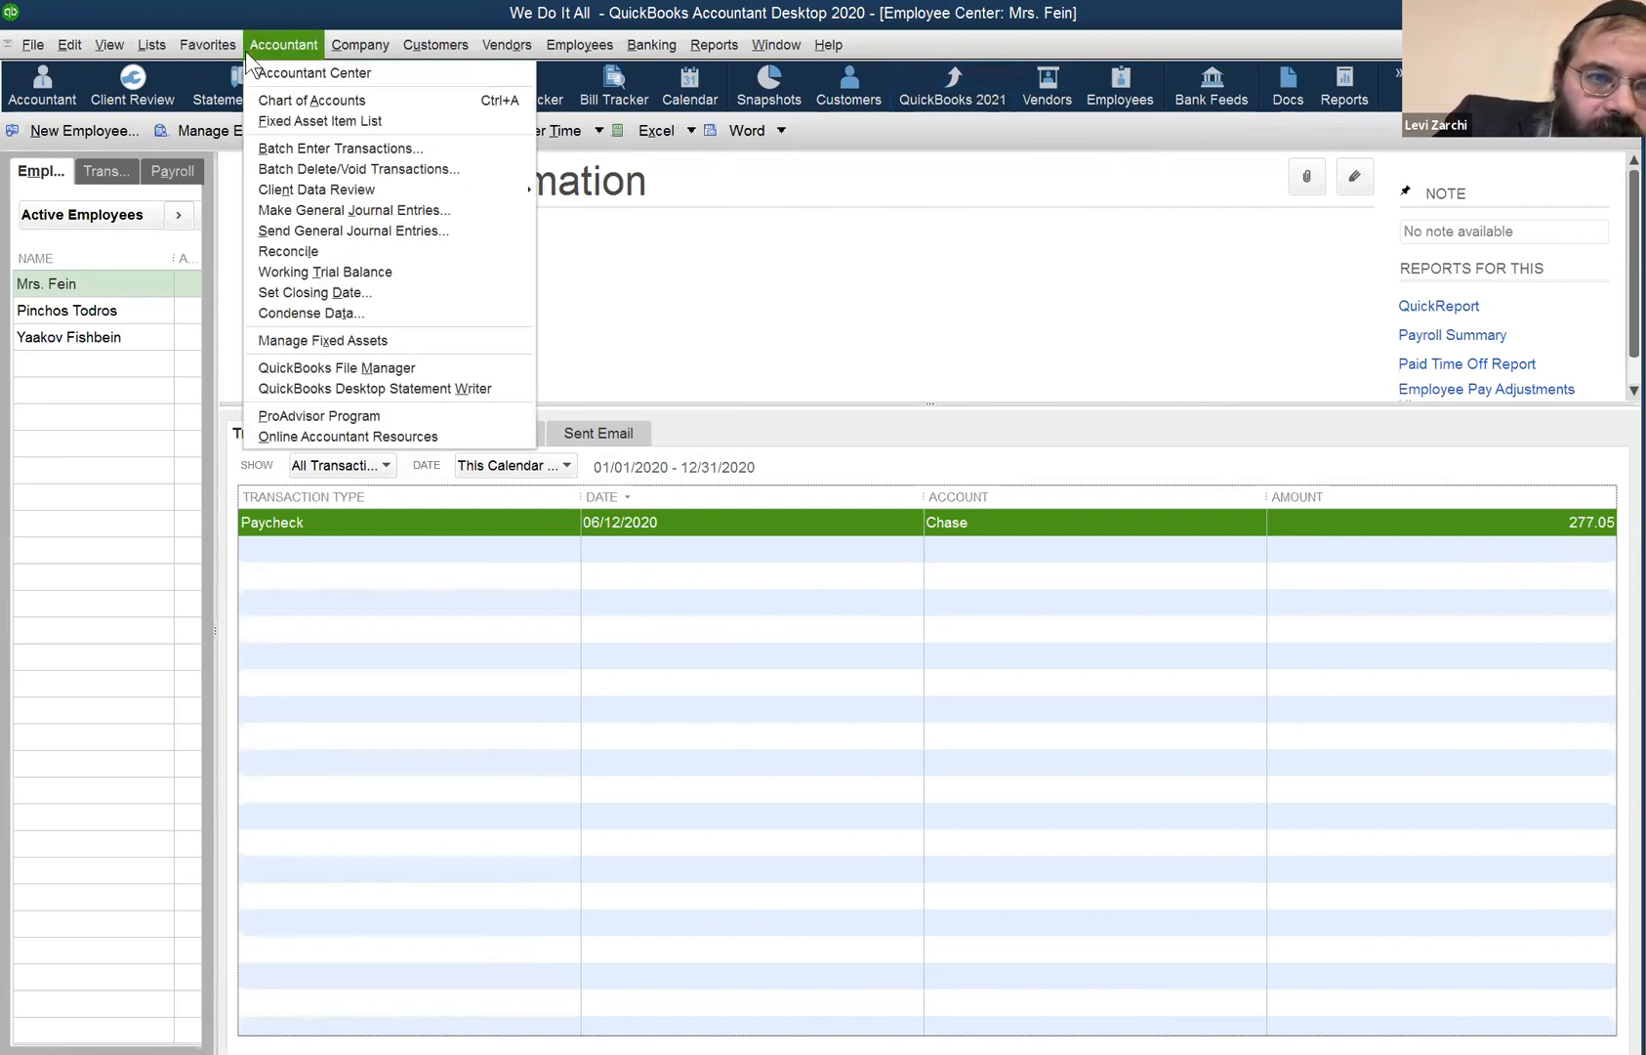
# - Open Accountant > Batch Enter Transactions set to Checks on the Chase account
pyautogui.click(245, 47)
pyautogui.click(245, 48)
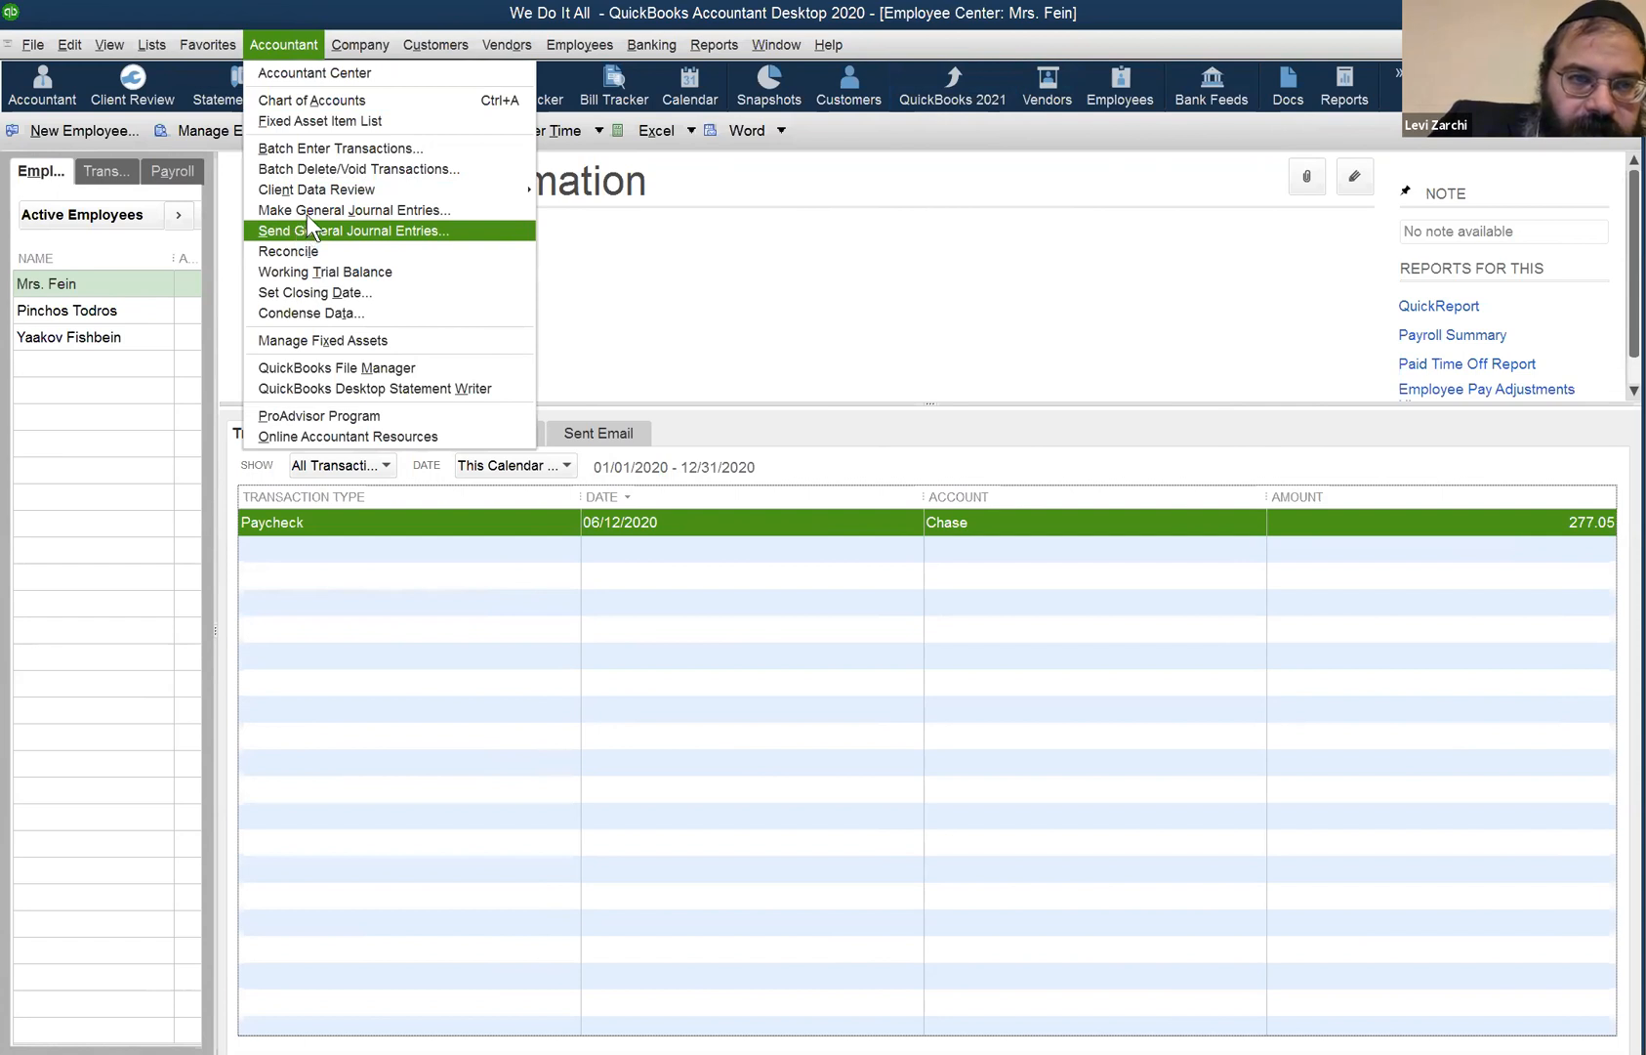
pyautogui.click(363, 149)
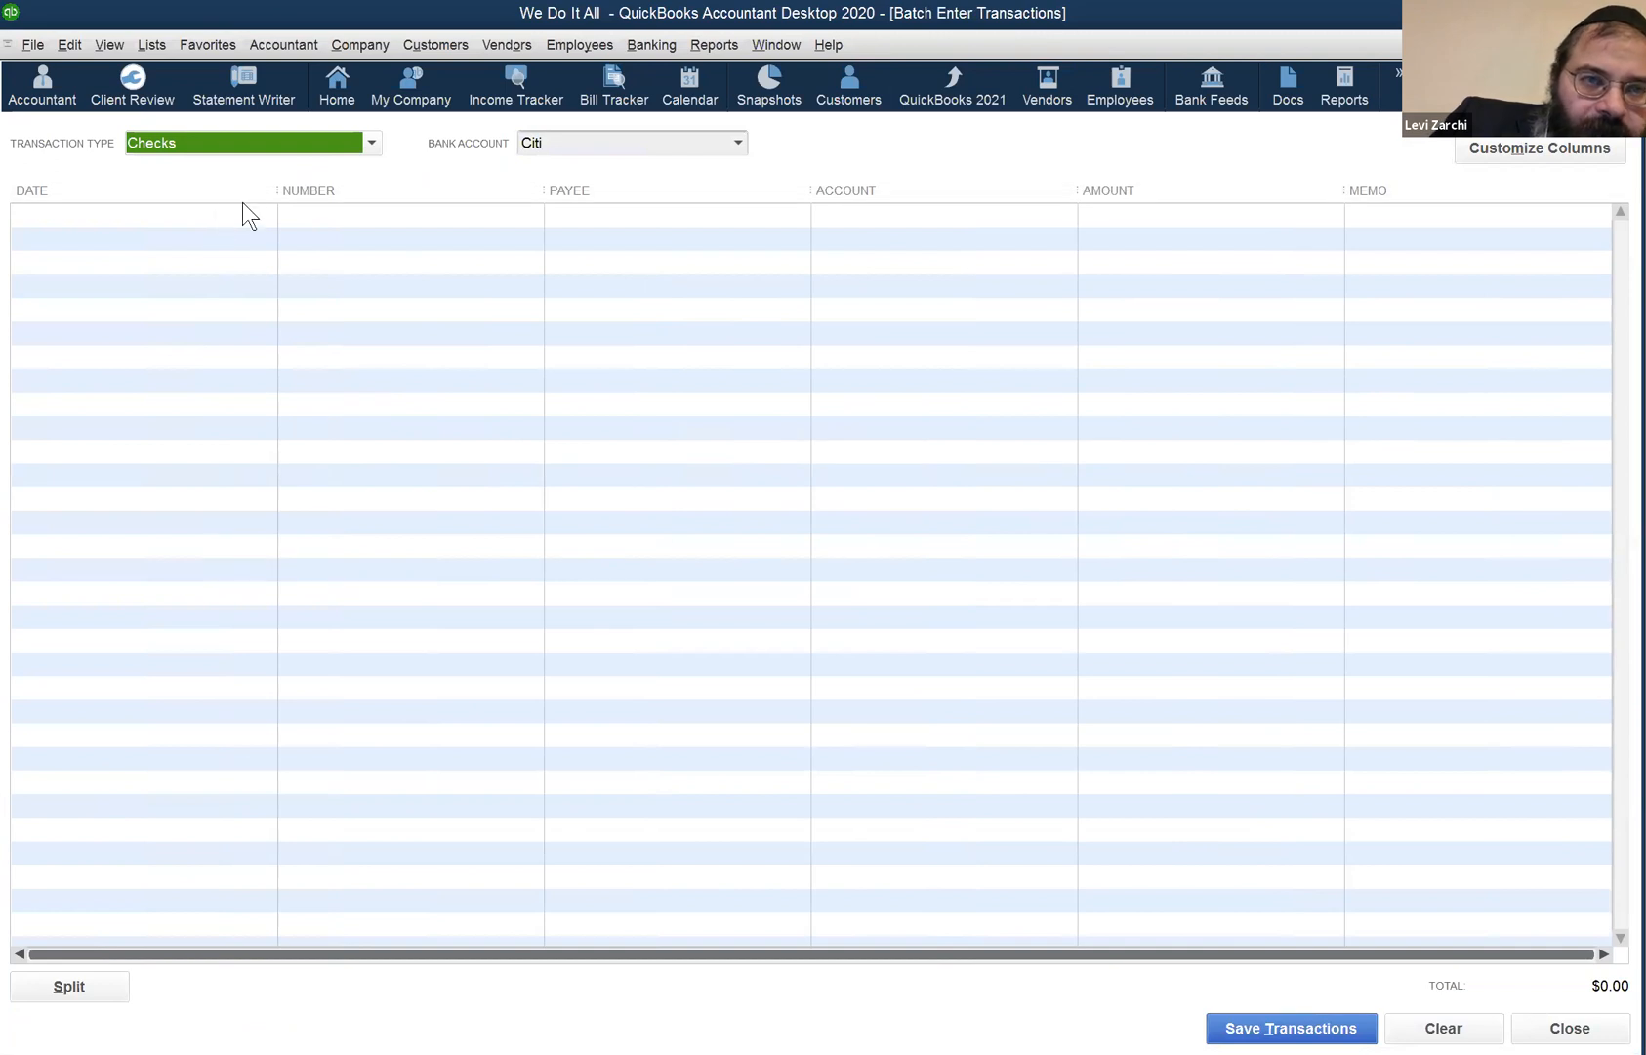
pyautogui.click(369, 145)
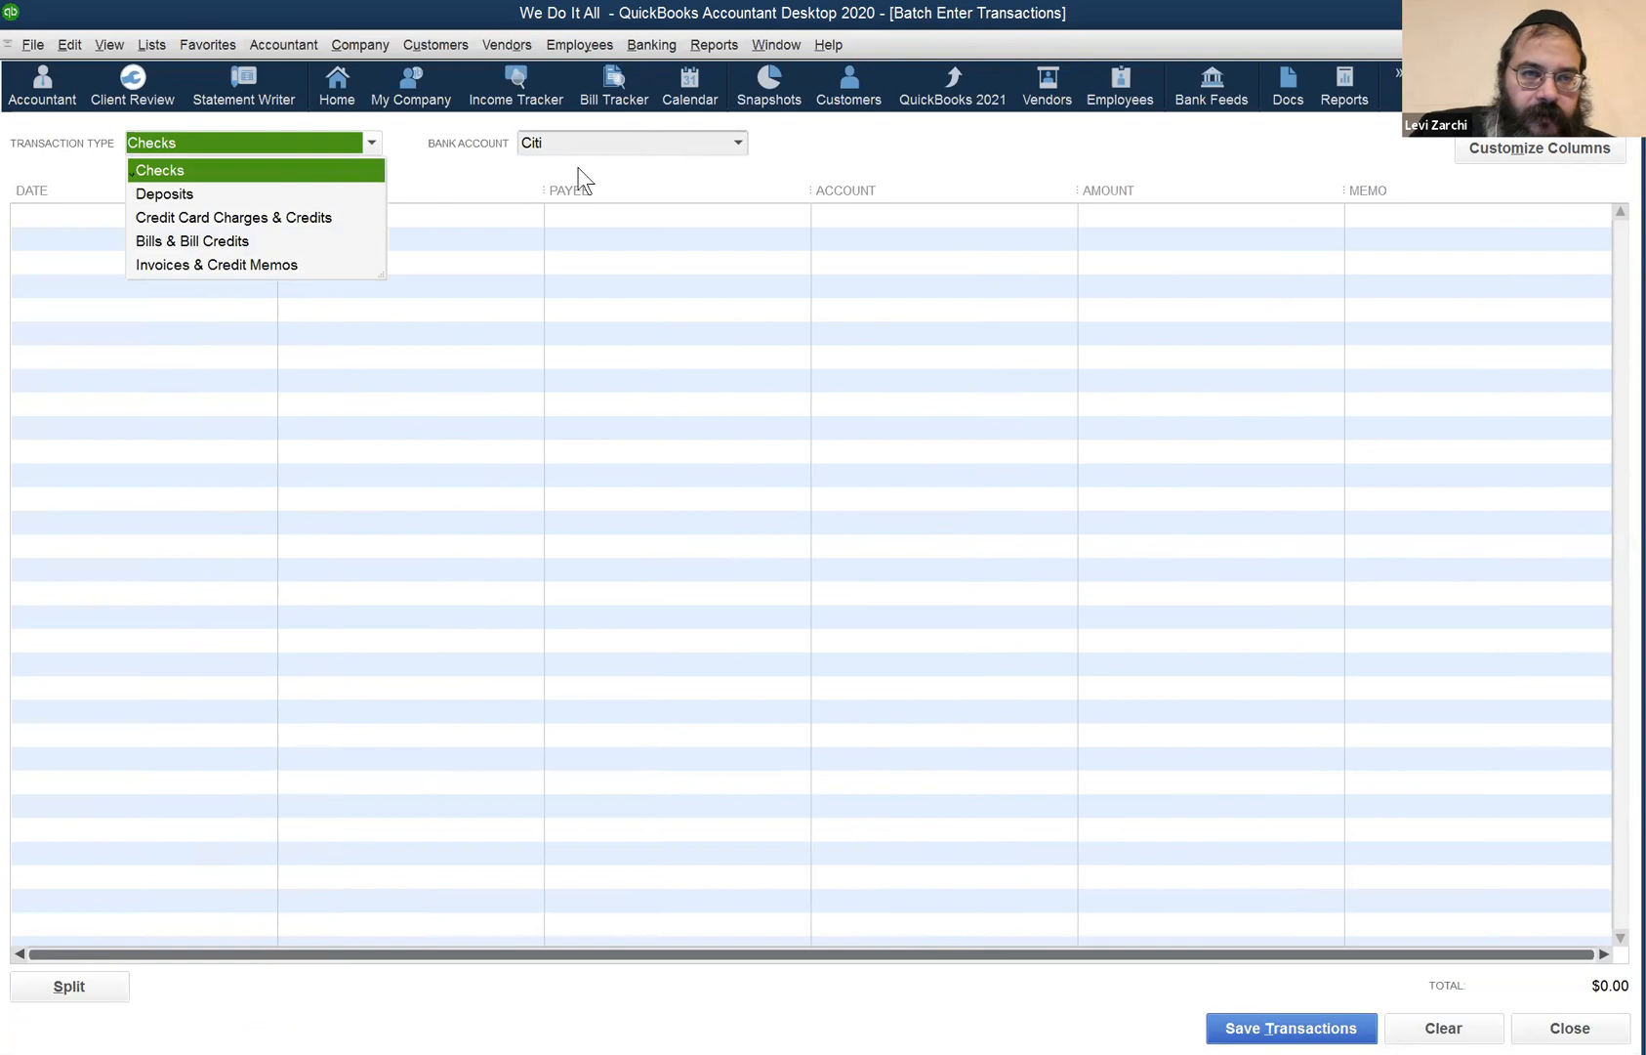
pyautogui.click(737, 144)
pyautogui.click(577, 212)
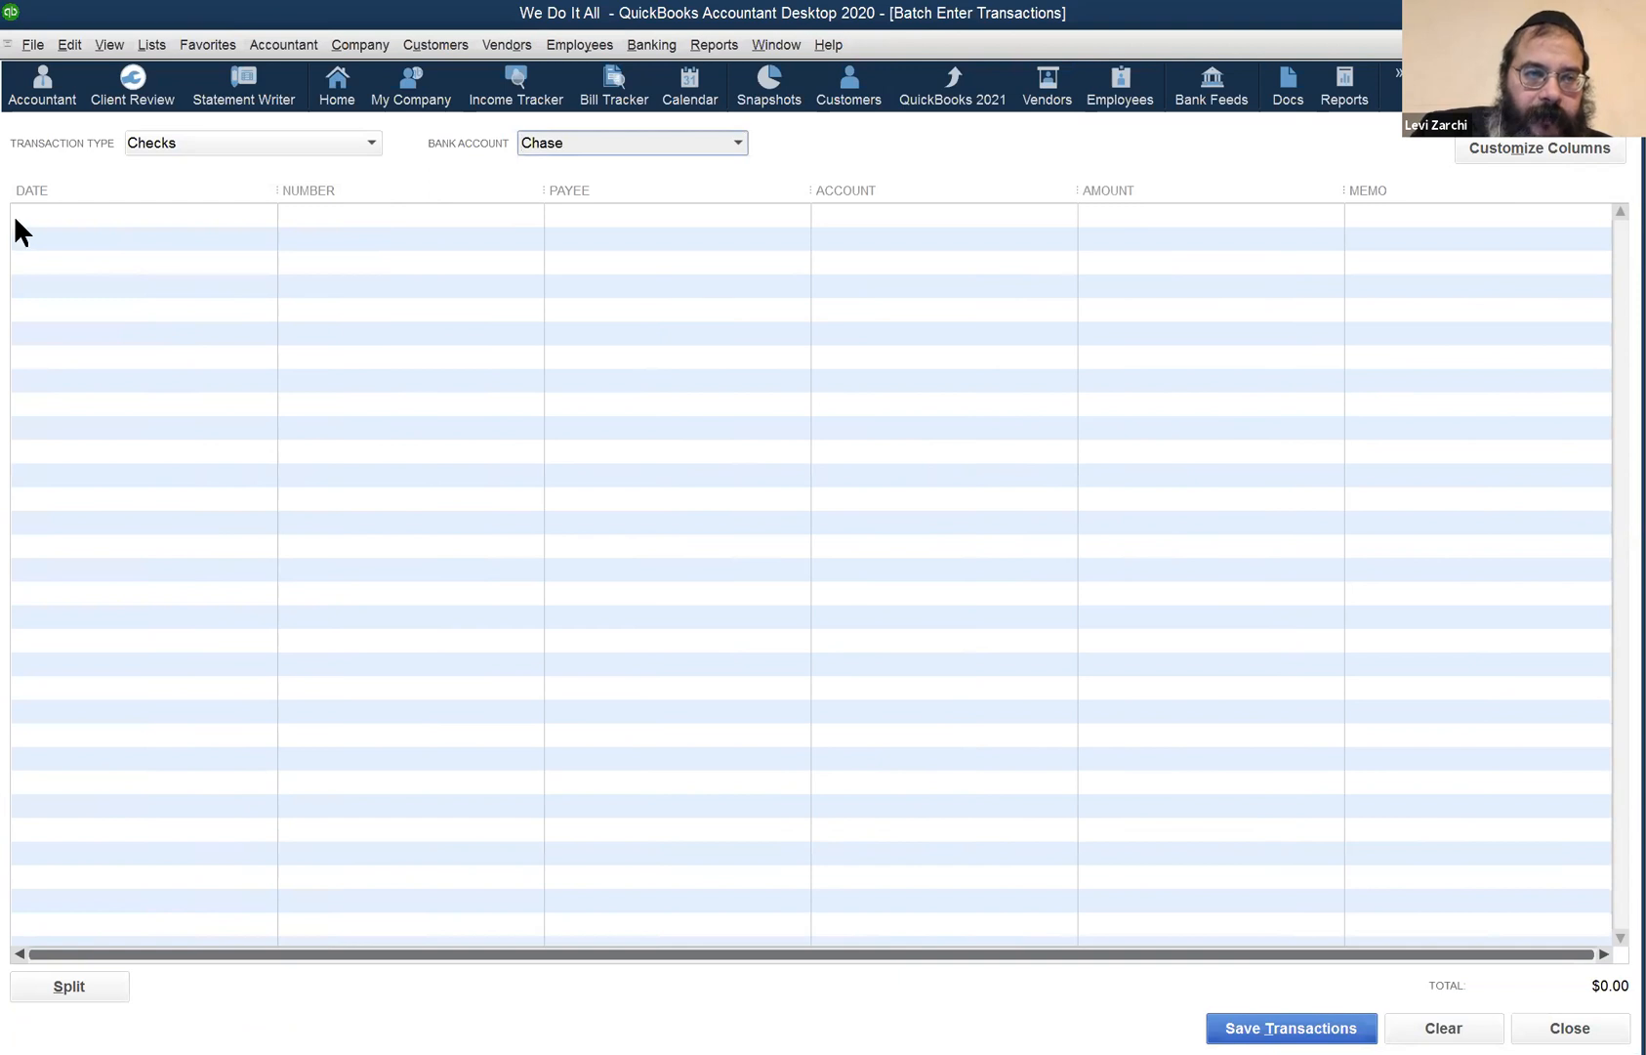
# - Add blank check rows through check 28, then switch the type to Credit Card Charges & Credits
pyautogui.click(58, 220)
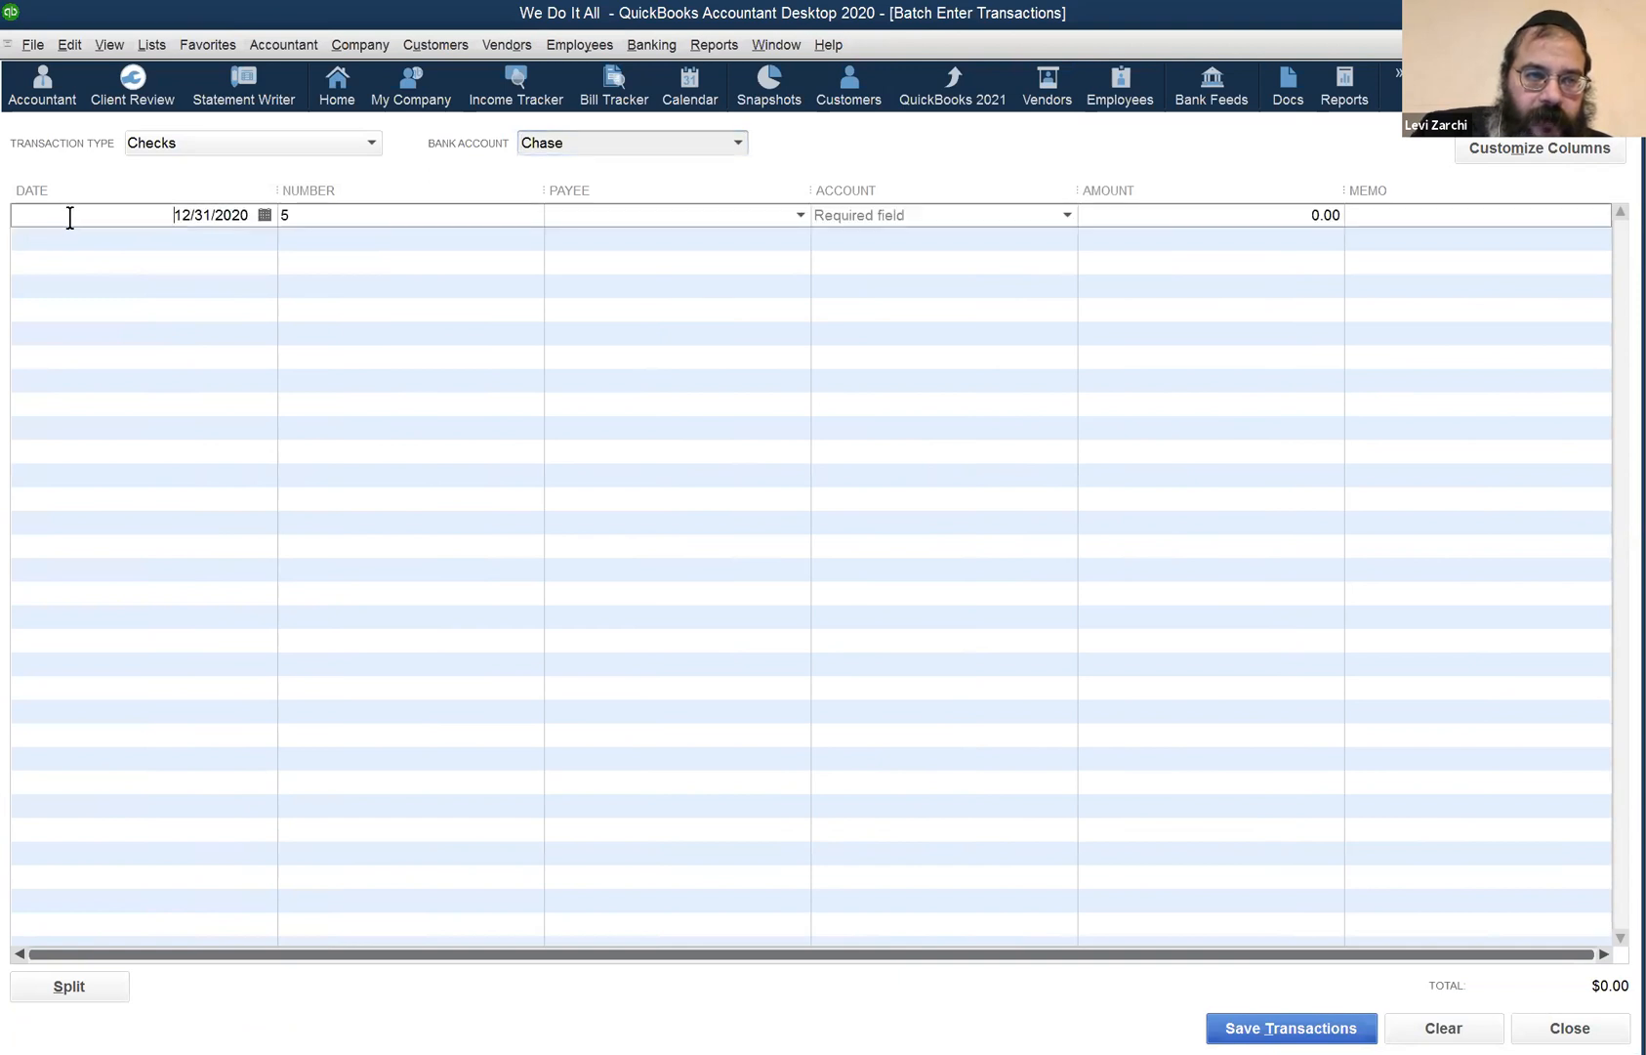
pyautogui.press('Down')
pyautogui.press('Down')
pyautogui.press('Down')
pyautogui.press('Down')
pyautogui.press('Down')
pyautogui.press('Down')
pyautogui.press('Down')
pyautogui.press('Down')
pyautogui.press('Down')
pyautogui.press('Down')
pyautogui.press('Down')
pyautogui.press('Down')
pyautogui.press('Down')
pyautogui.press('Down')
pyautogui.press('Down')
pyautogui.press('Down')
pyautogui.press('Down')
pyautogui.press('Down')
pyautogui.press('Down')
pyautogui.press('Down')
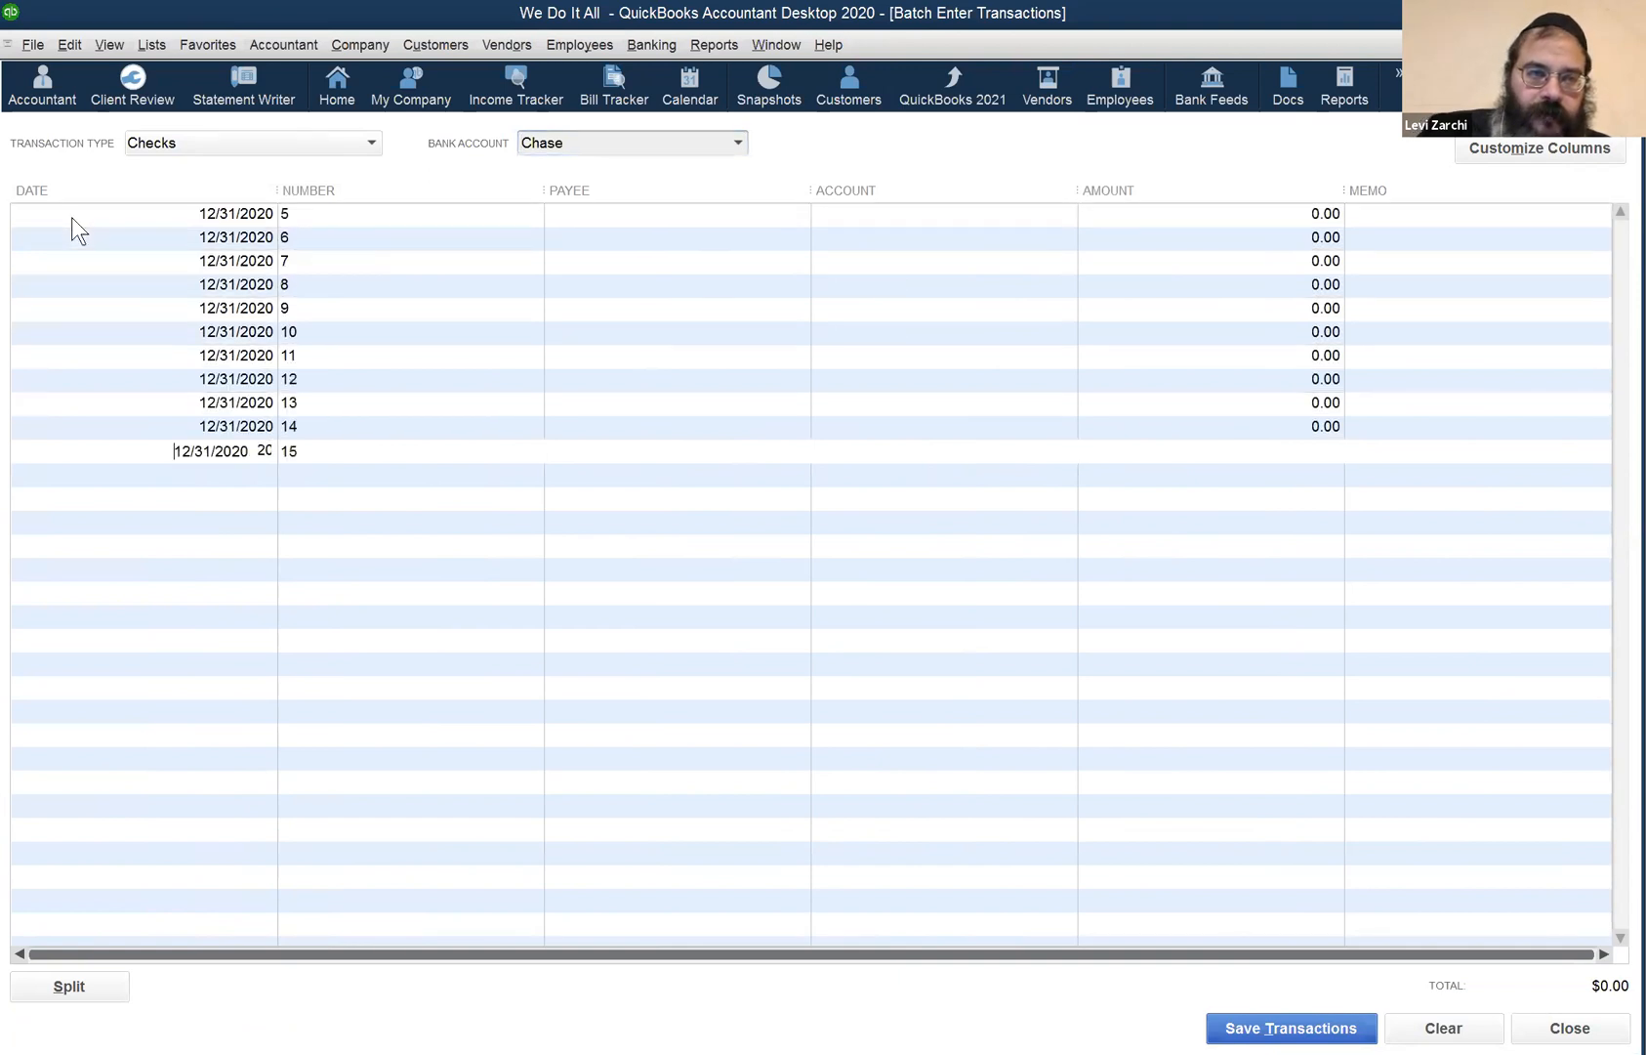
pyautogui.press('Down')
pyautogui.press('Down')
pyautogui.press('Down')
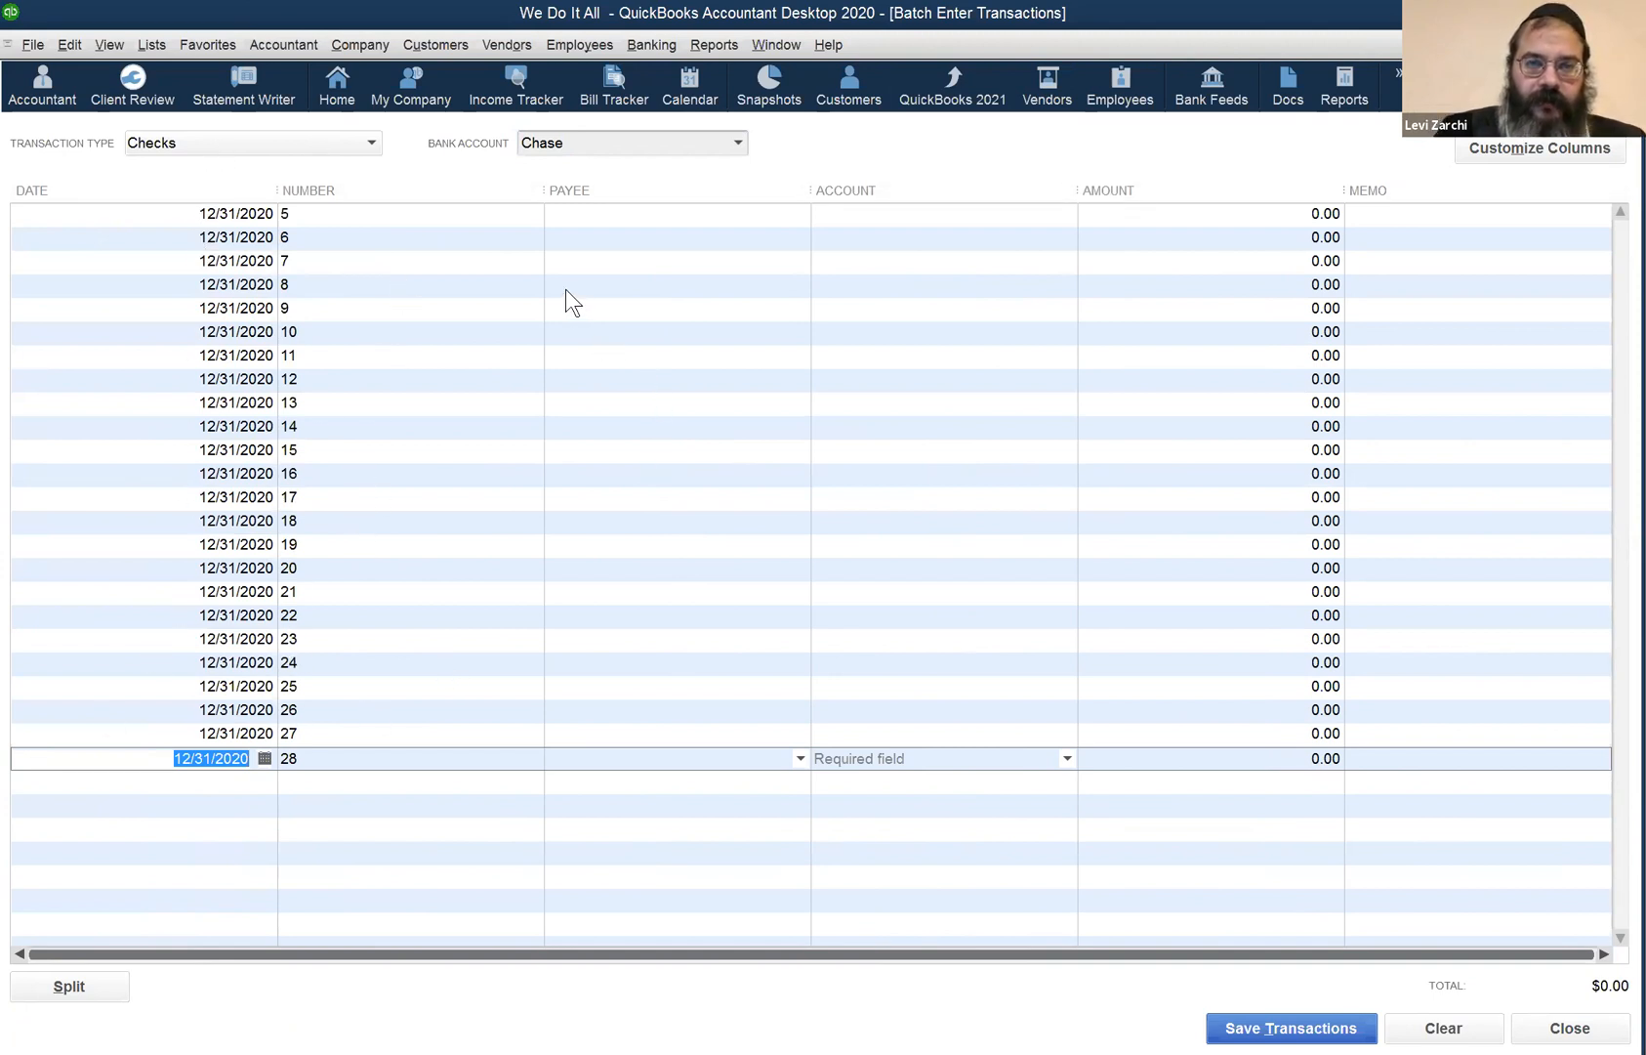
pyautogui.click(375, 213)
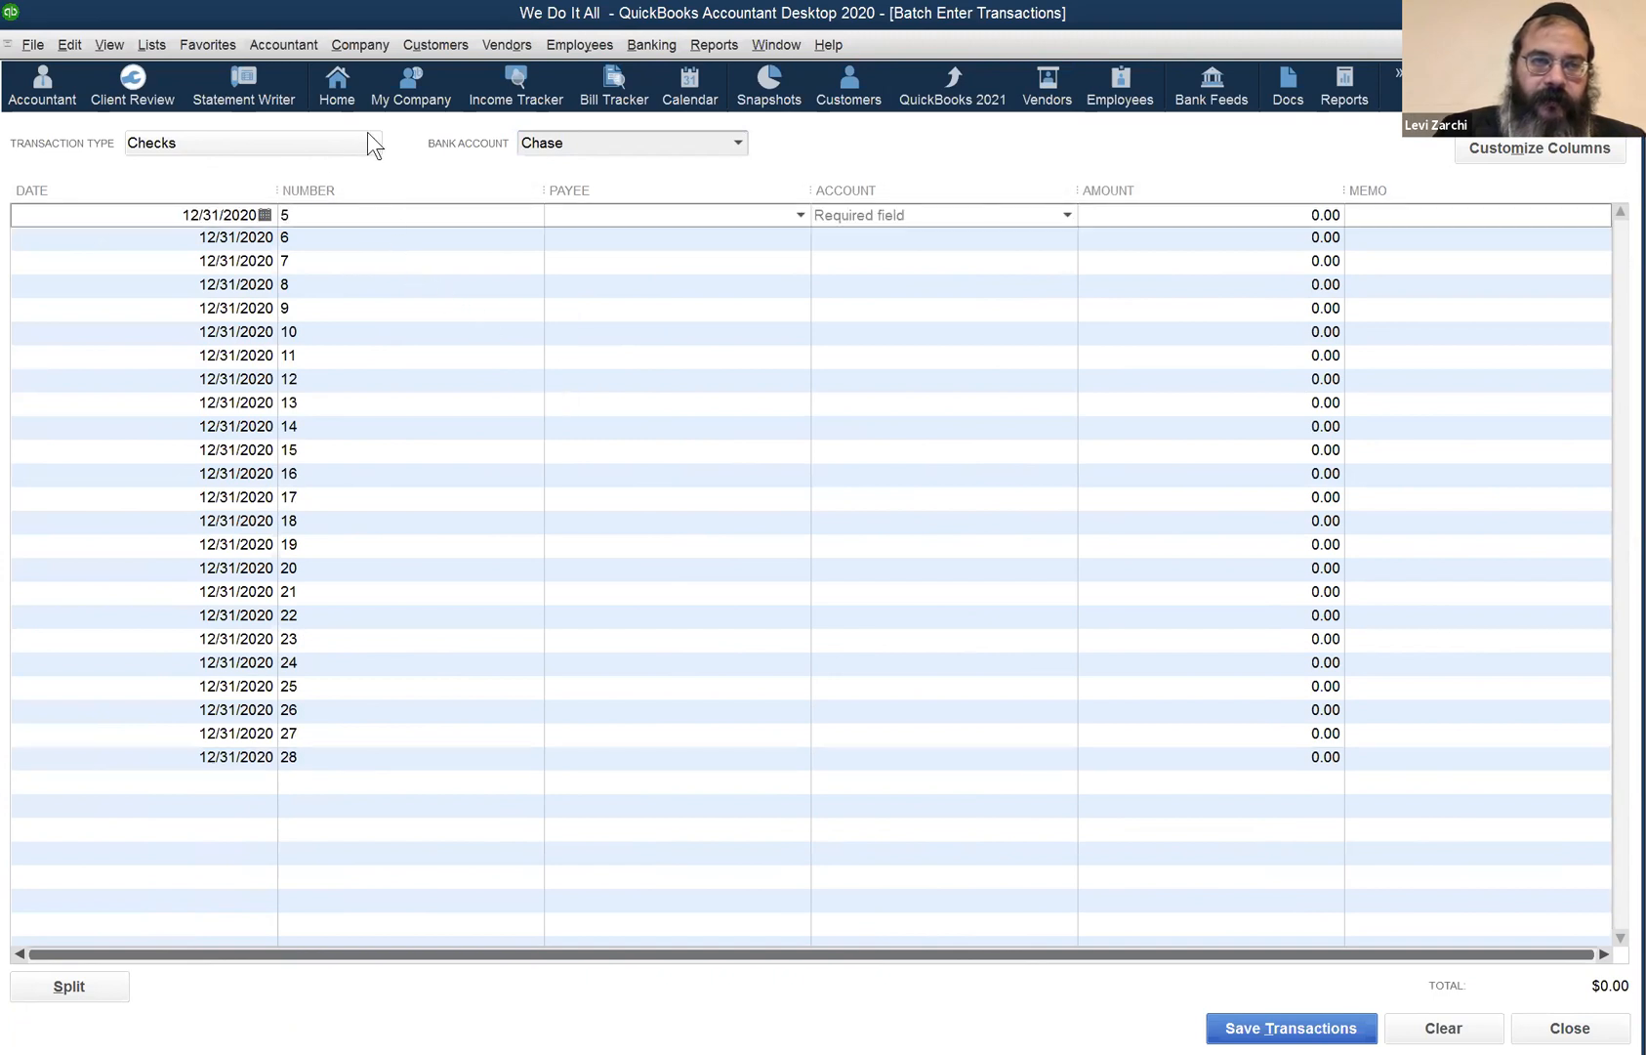
pyautogui.click(369, 143)
pyautogui.click(333, 211)
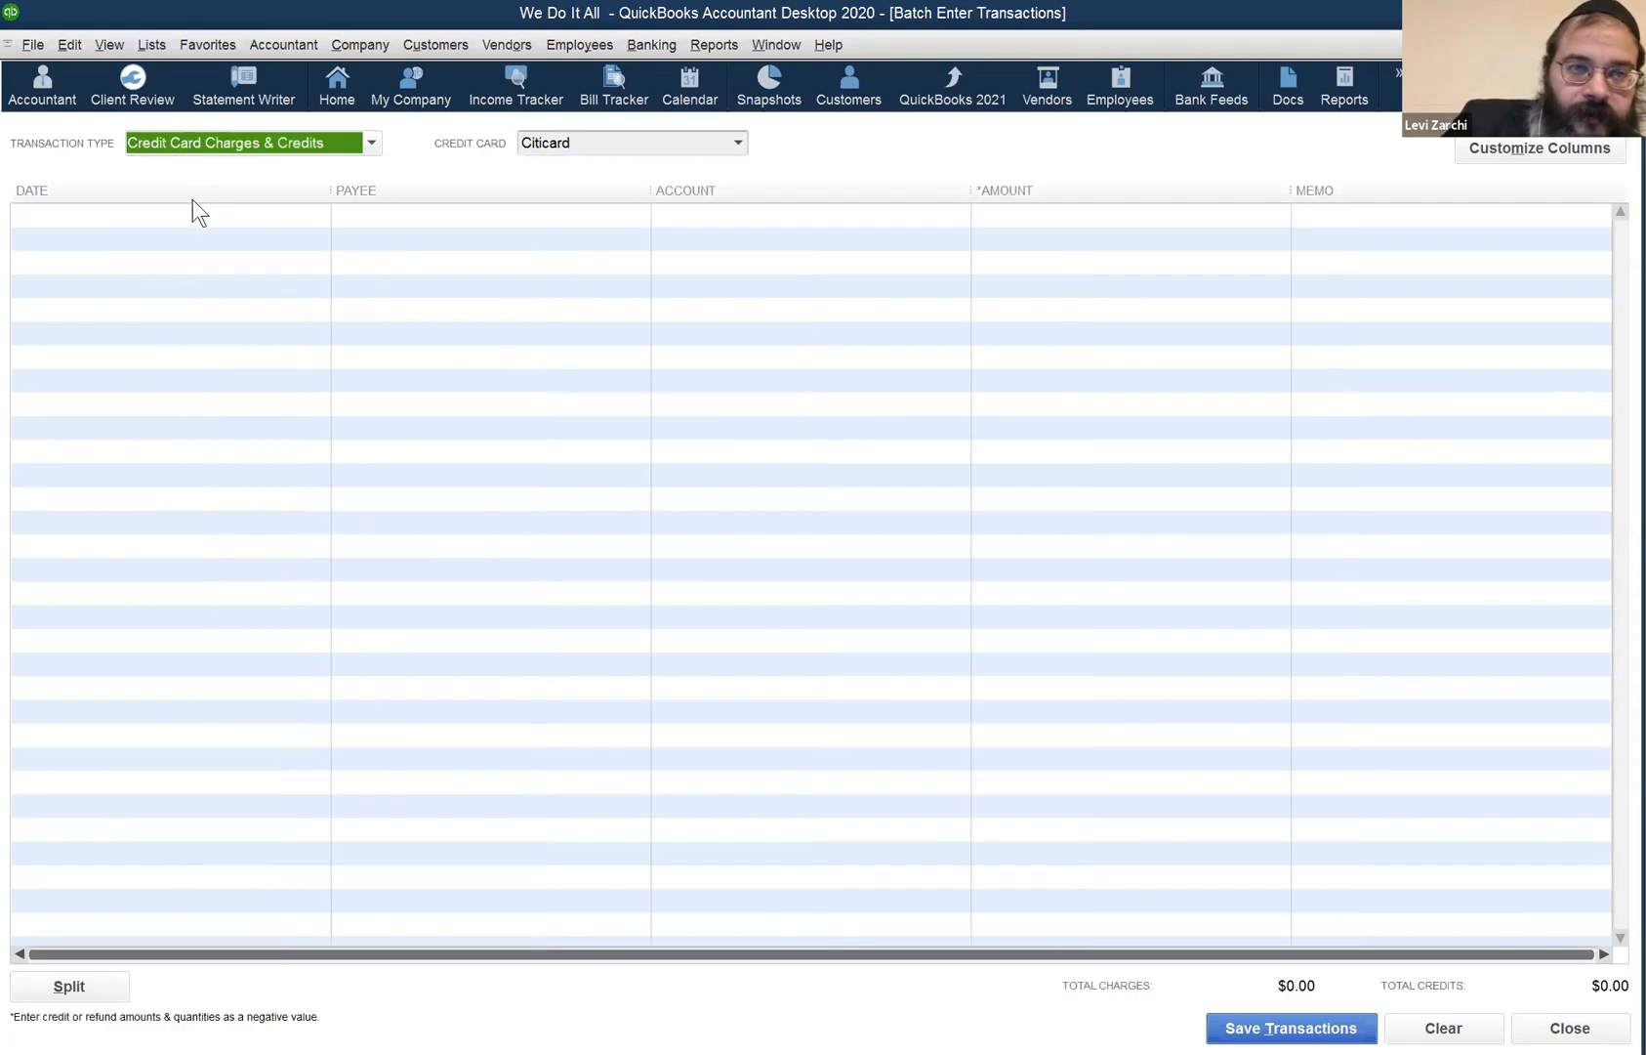
# - Start several blank 12/31/2020 Citicard charge rows in the batch grid
pyautogui.click(239, 220)
pyautogui.click(390, 206)
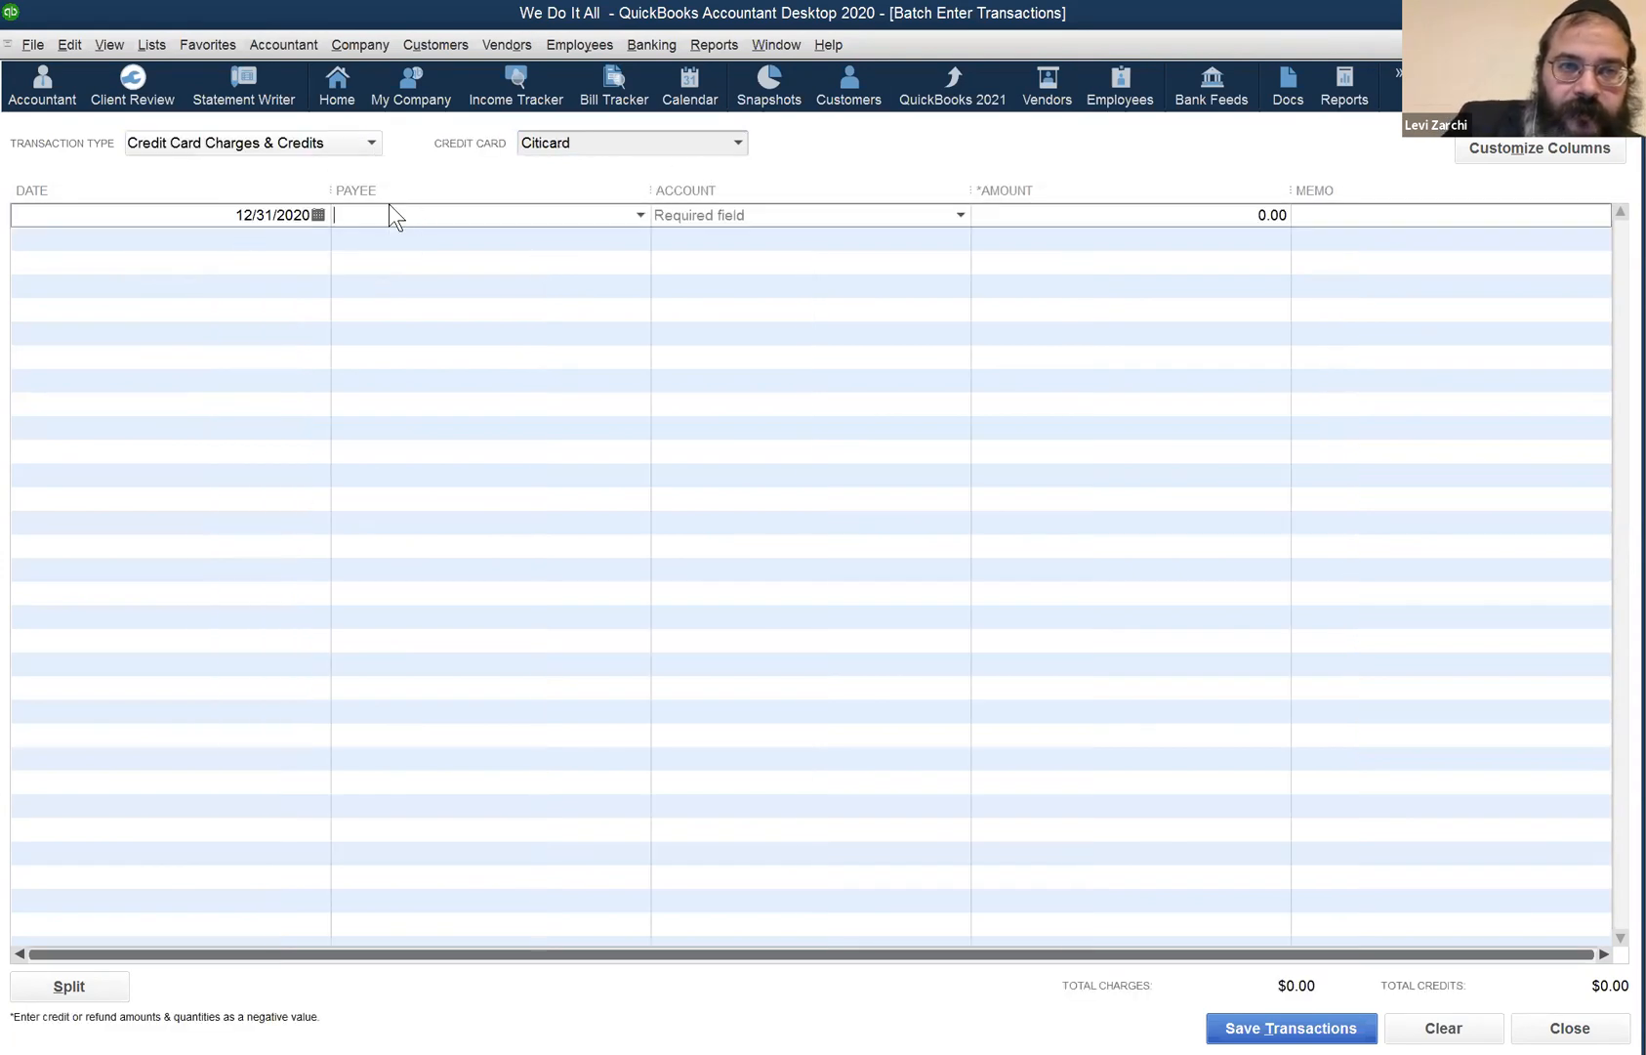
pyautogui.click(215, 238)
pyautogui.click(215, 293)
pyautogui.click(224, 381)
pyautogui.click(226, 440)
pyautogui.click(208, 543)
pyautogui.click(403, 210)
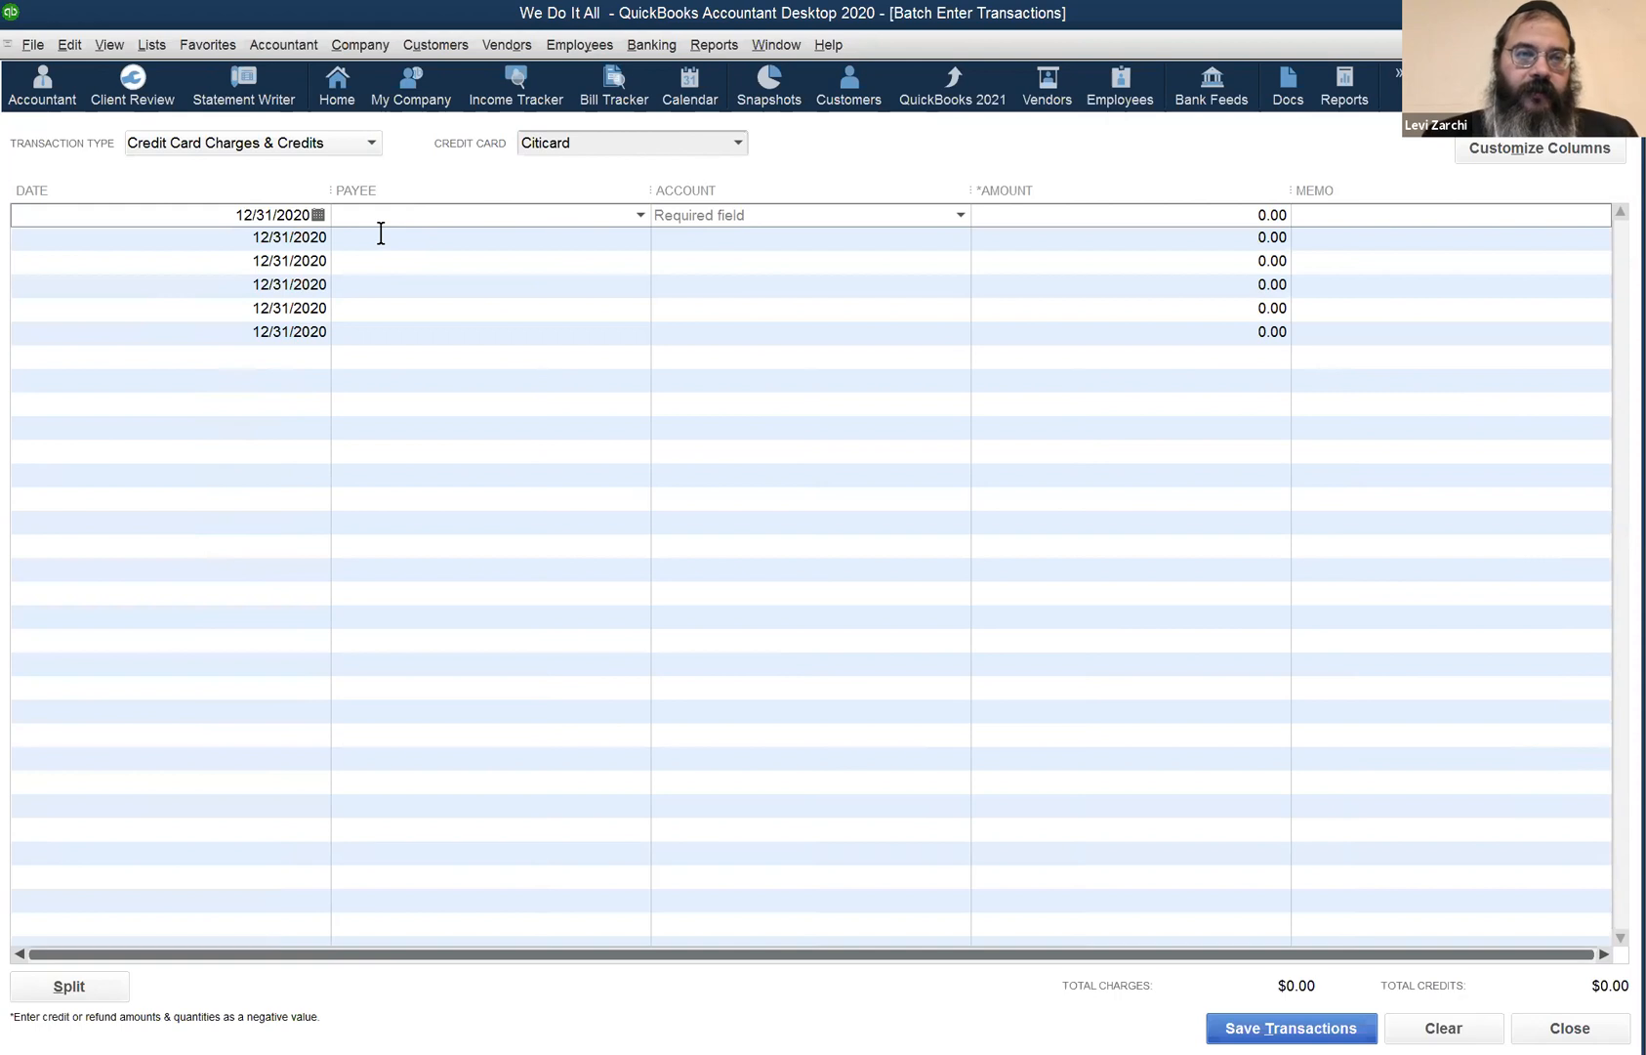
# - Enter Con Edison as payee with Accounts Payable as account, dismissing the vendor warning
pyautogui.write('Con')
pyautogui.press('Tab')
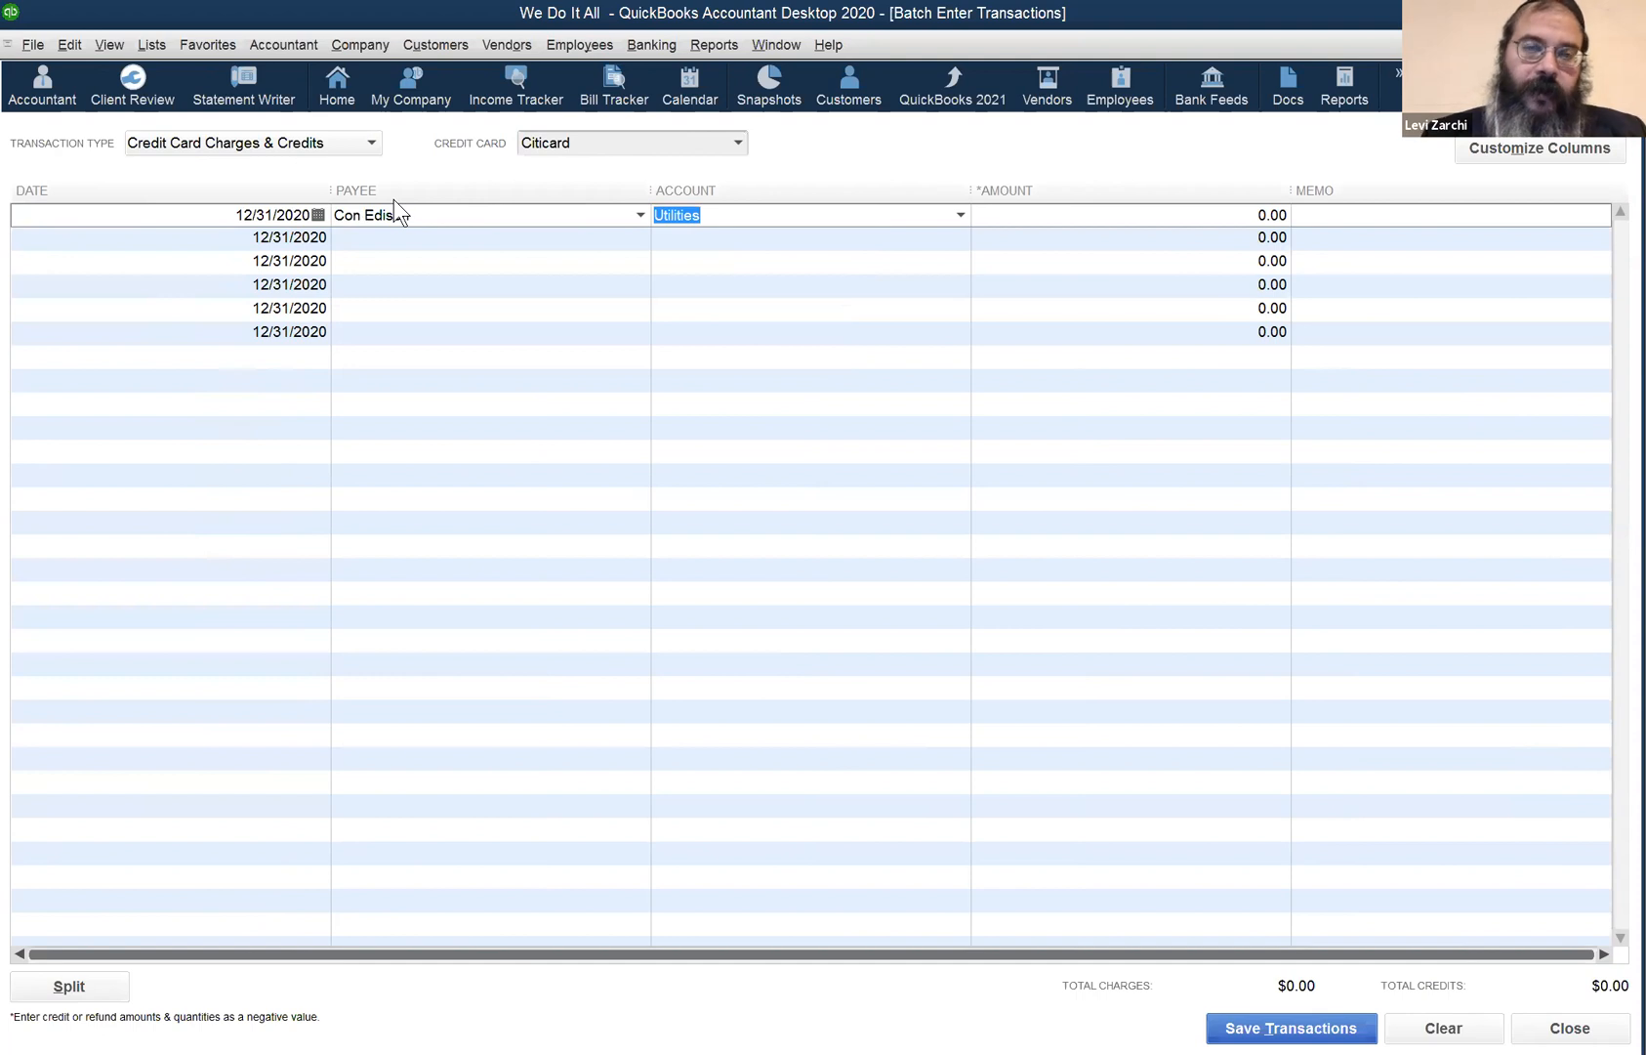
pyautogui.write('A')
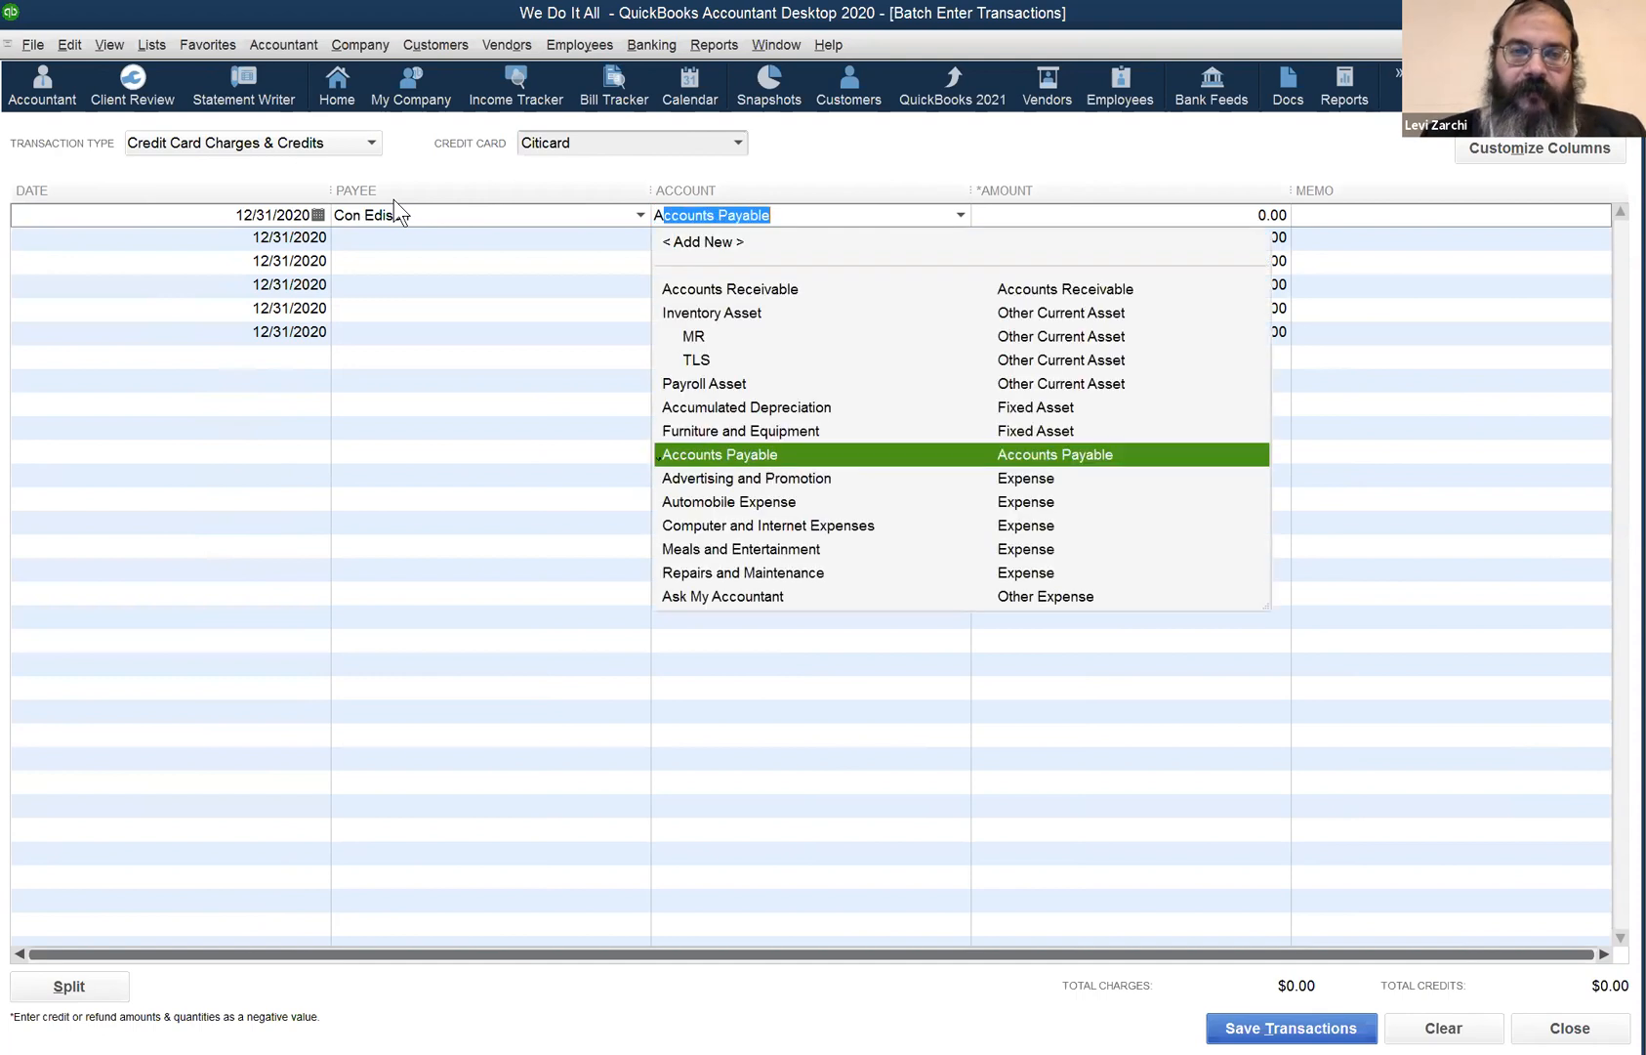
pyautogui.write('c')
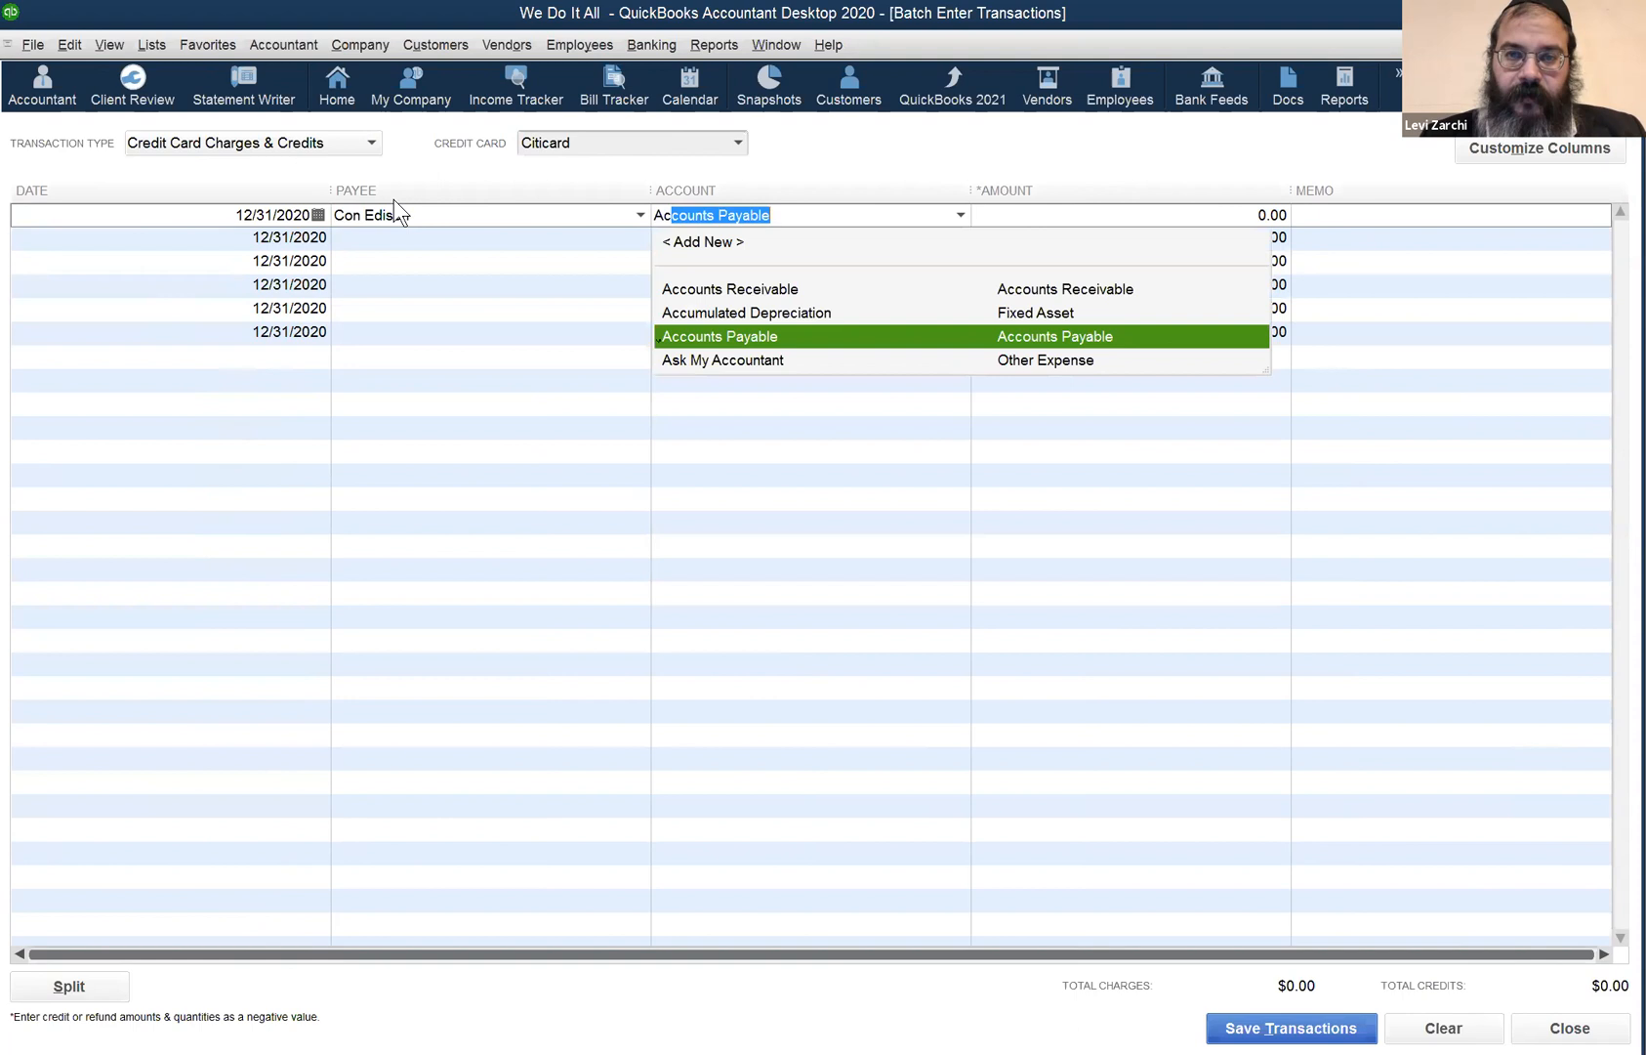
pyautogui.press('Tab')
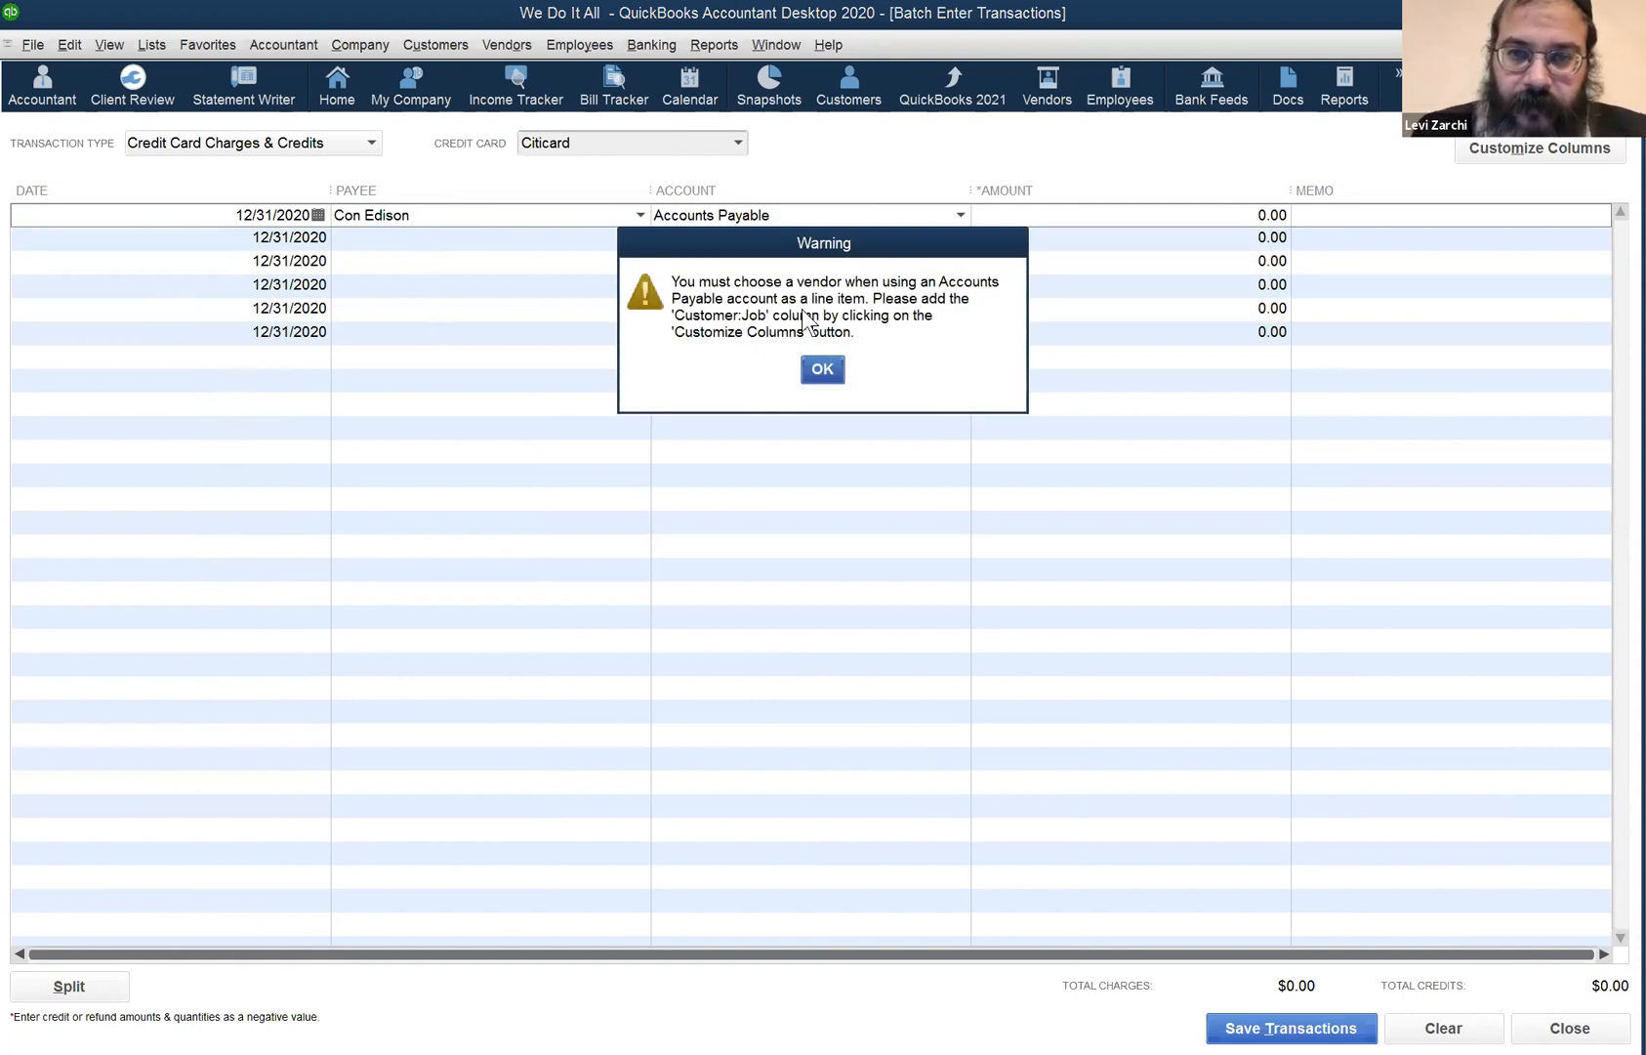
pyautogui.click(818, 370)
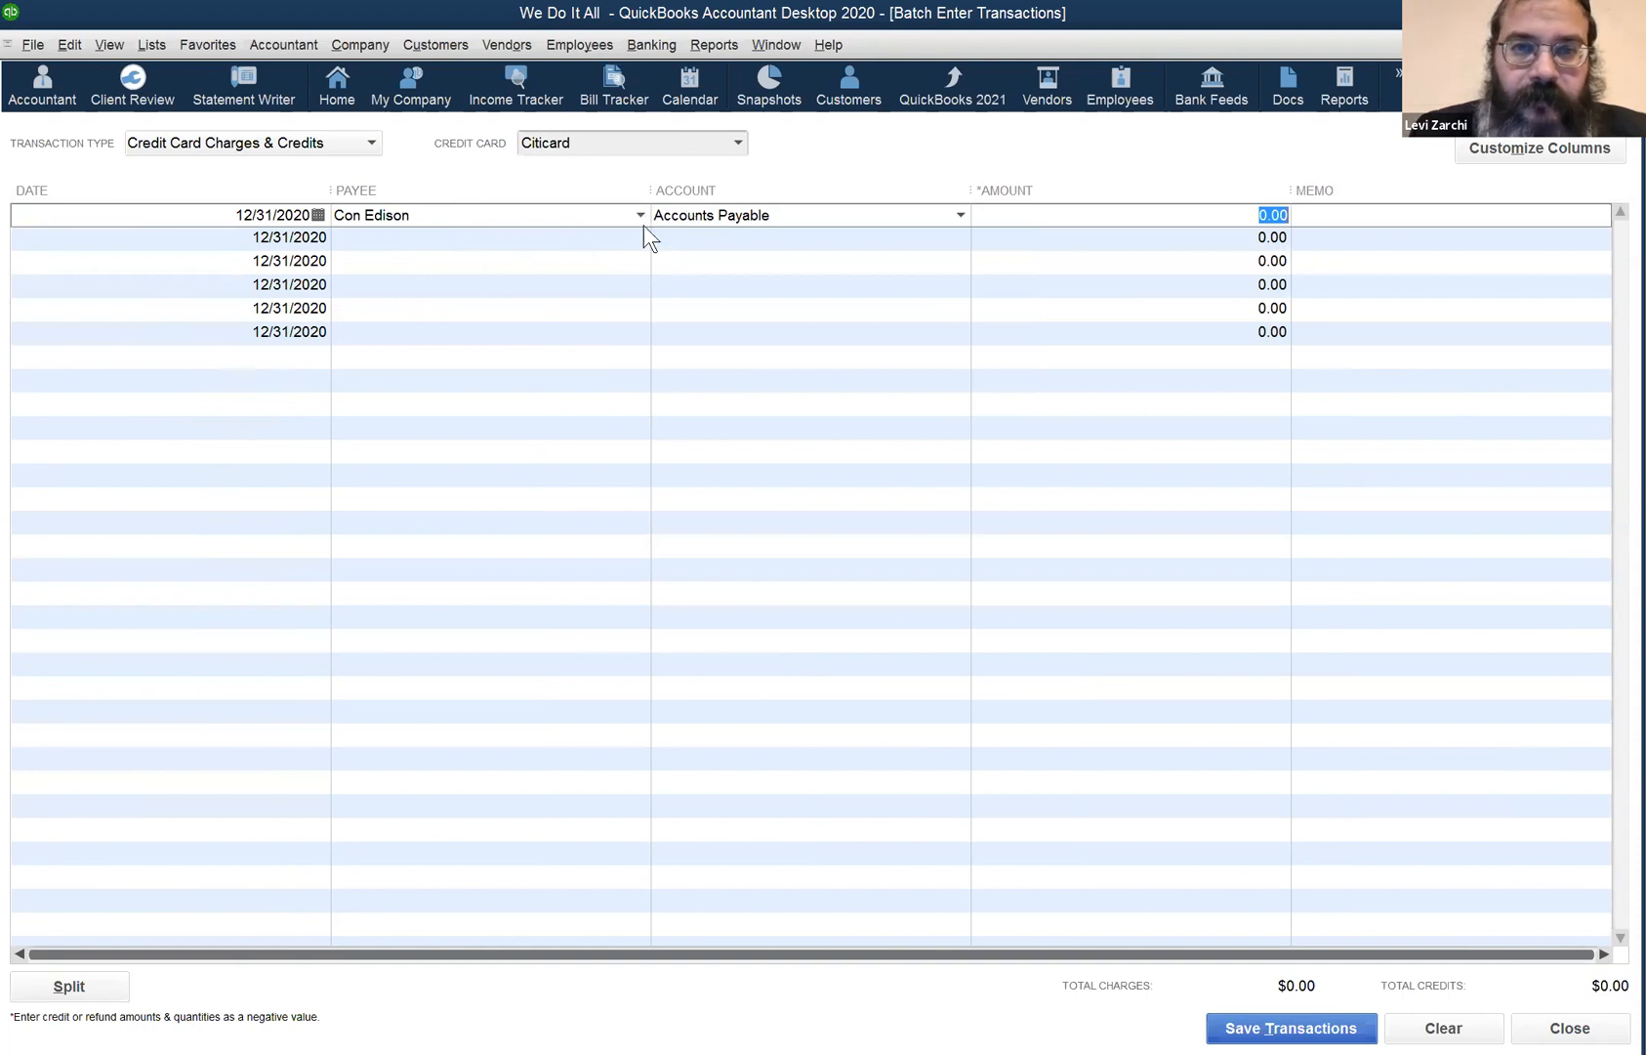
pyautogui.click(1116, 239)
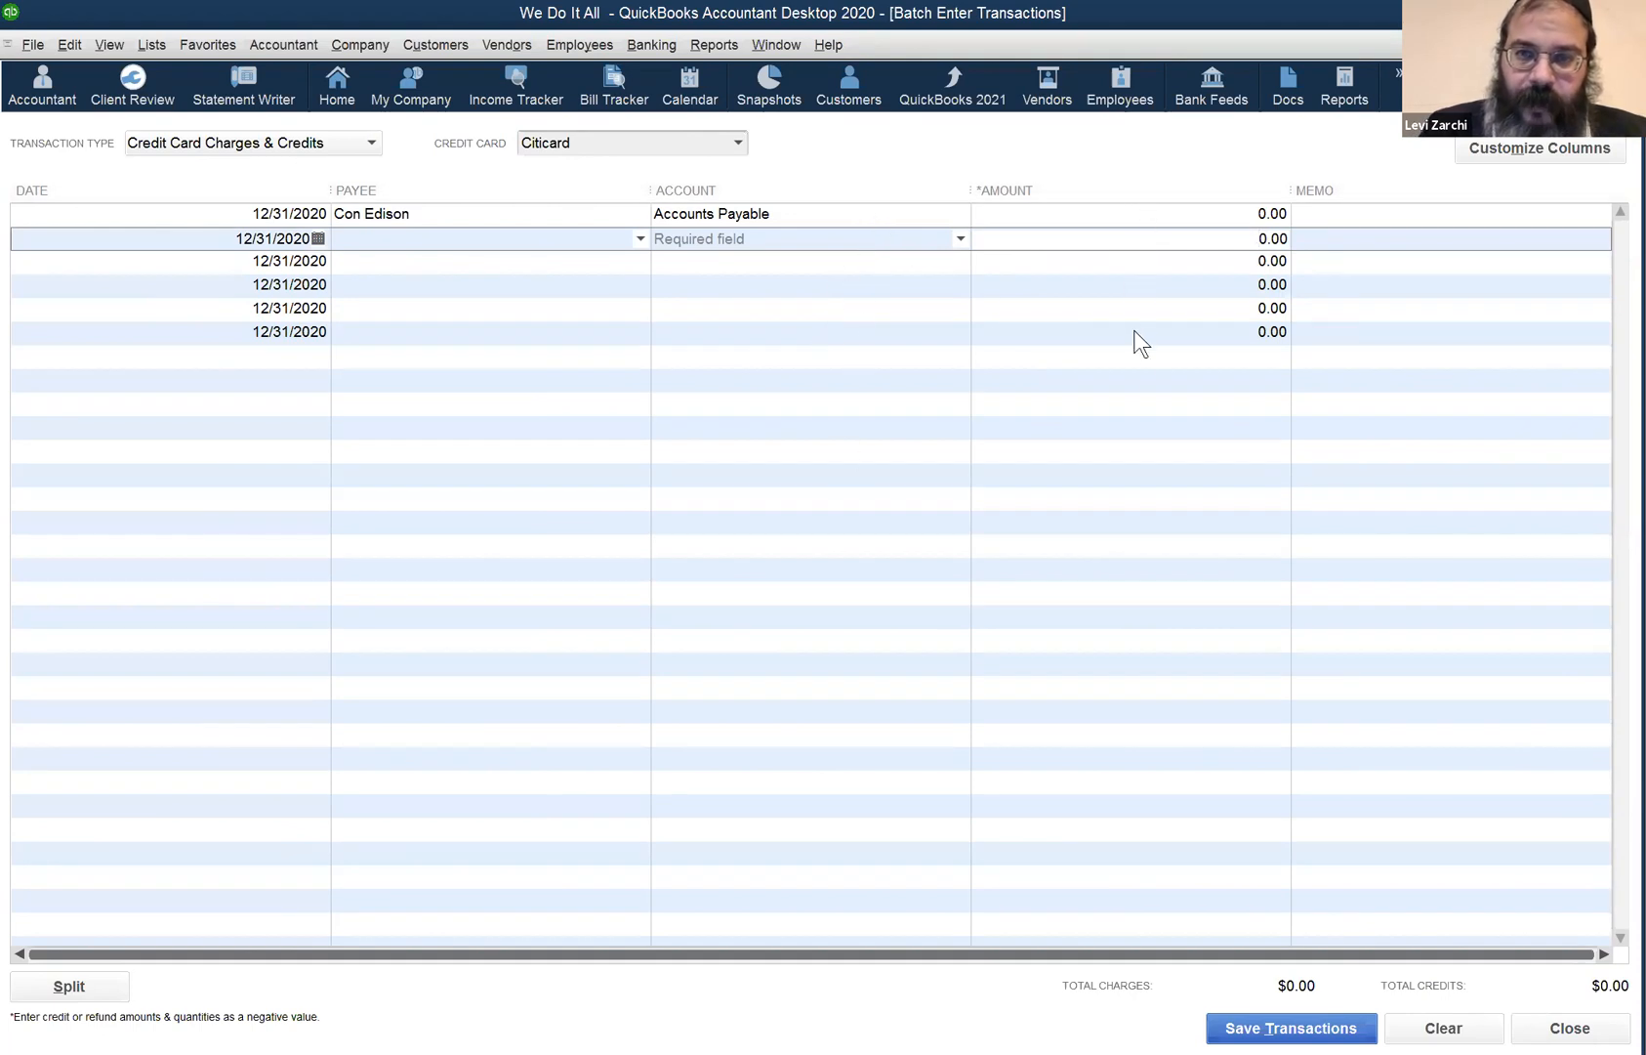
pyautogui.click(1141, 389)
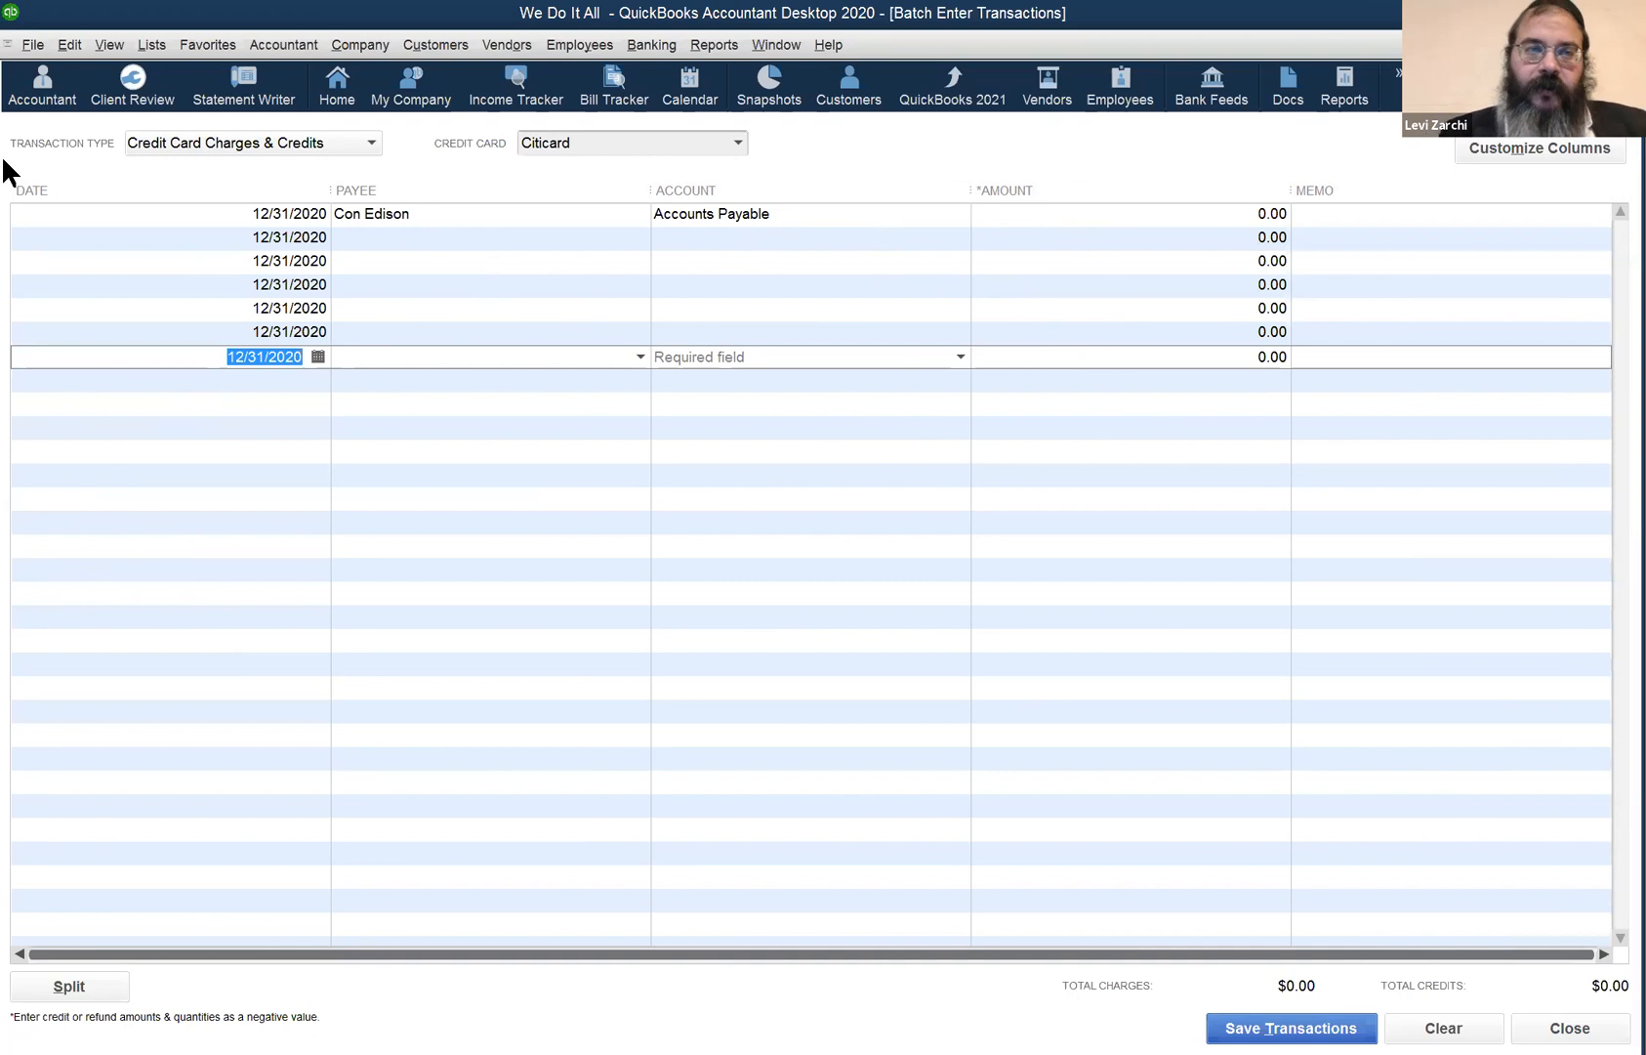
# - Open Edit > Preferences, discard the unsaved Send Forms changes, and view company General preferences
pyautogui.click(68, 46)
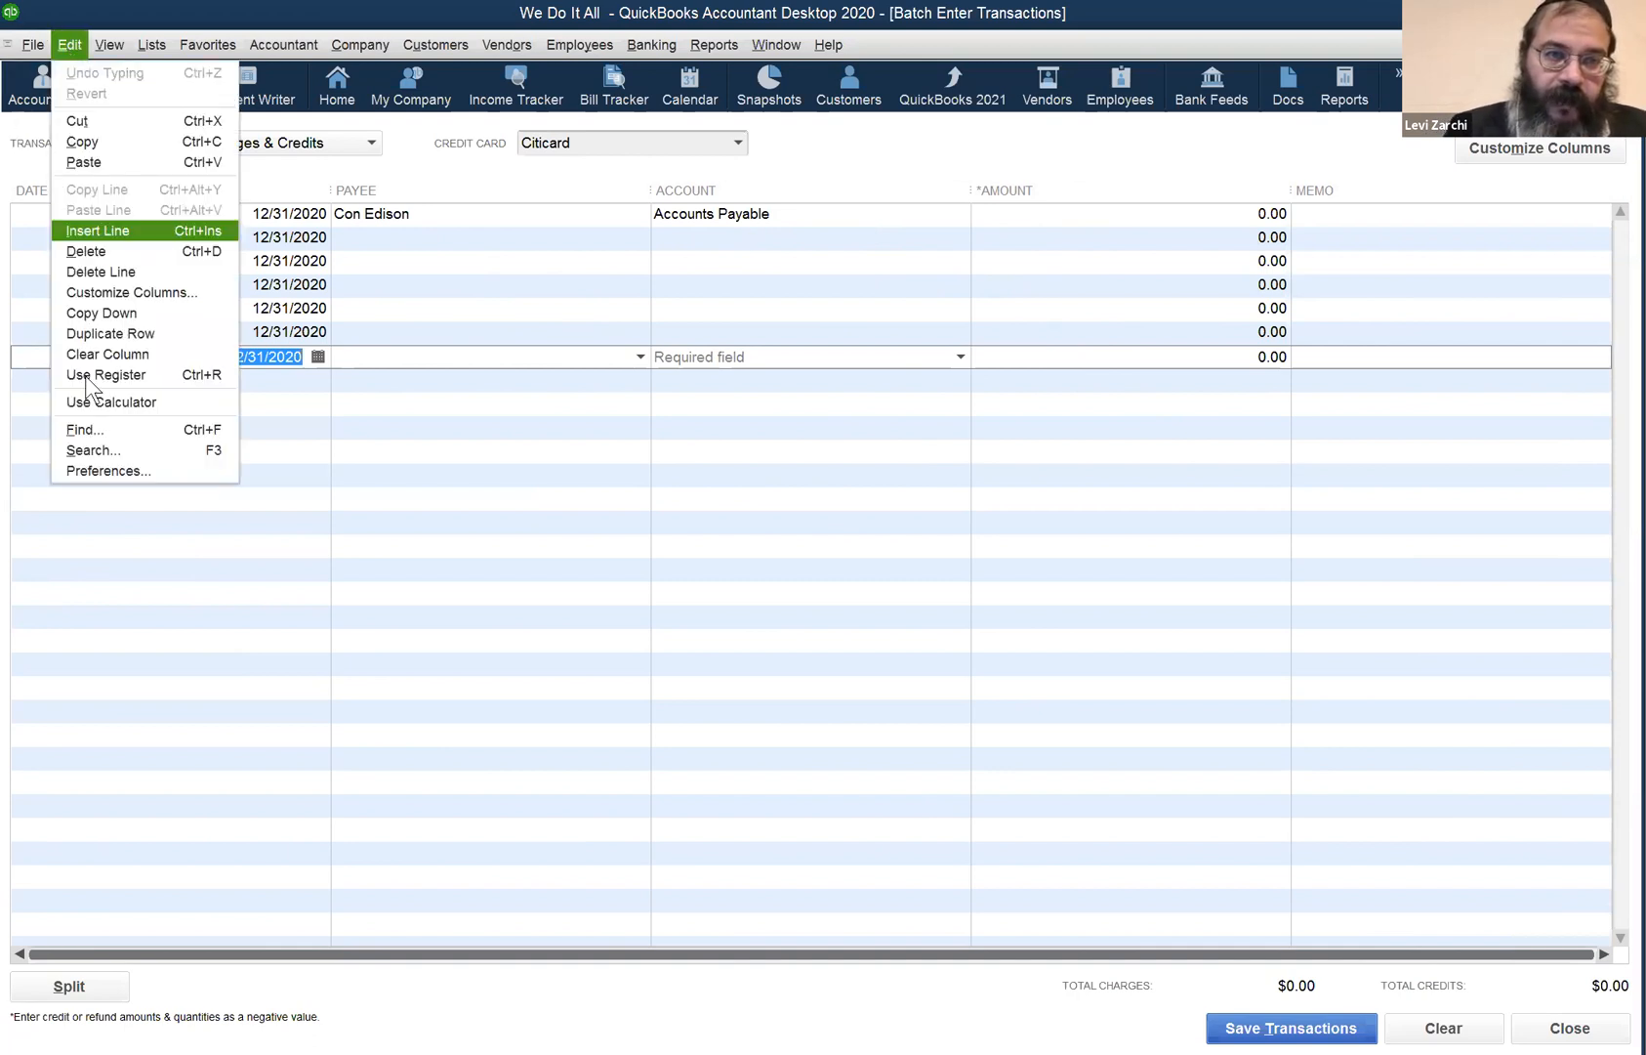
pyautogui.click(88, 471)
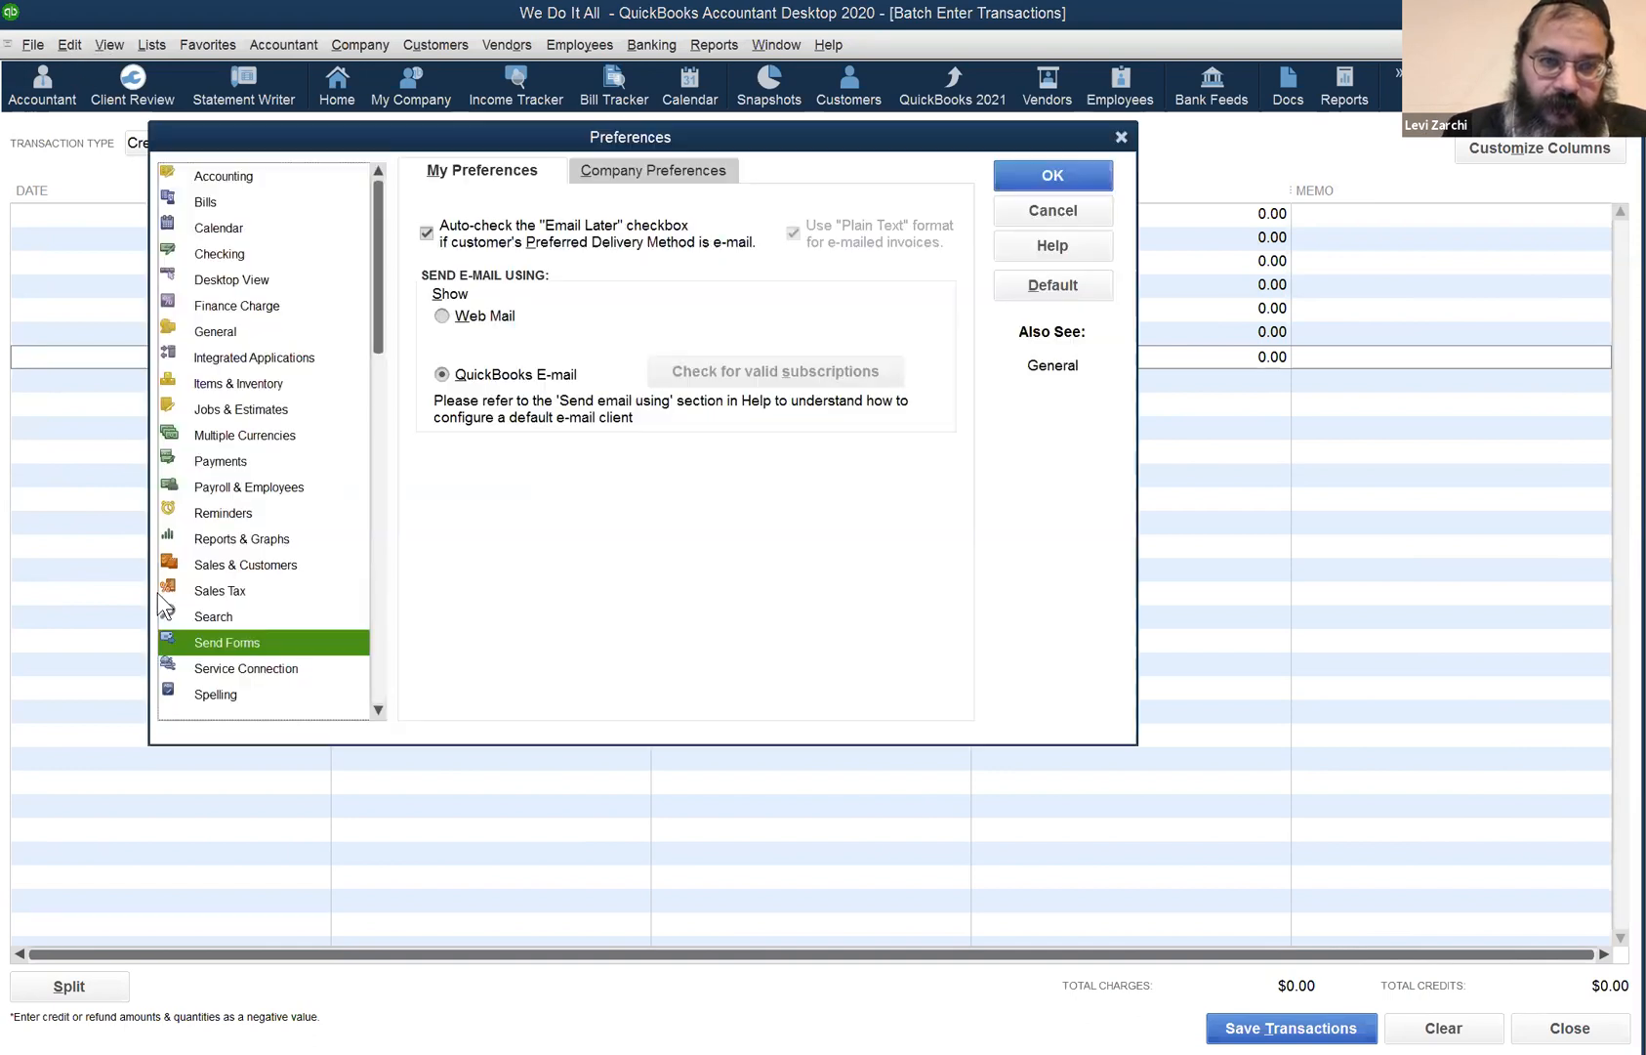
pyautogui.click(251, 332)
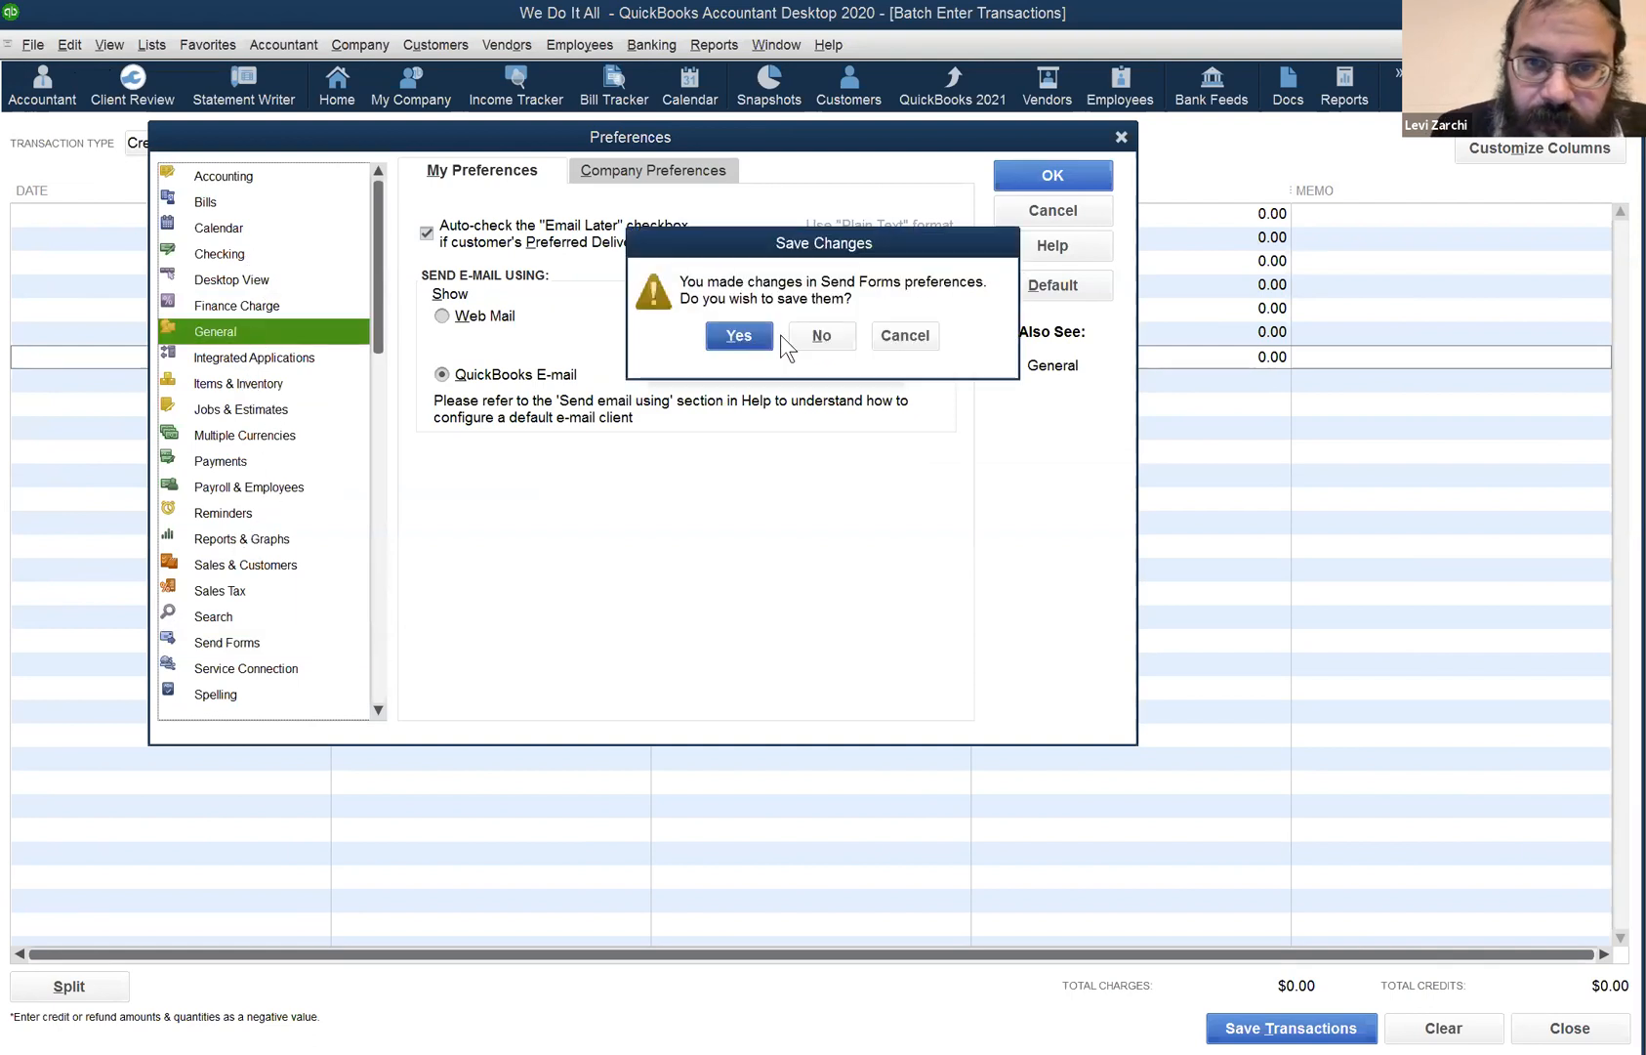
pyautogui.click(813, 342)
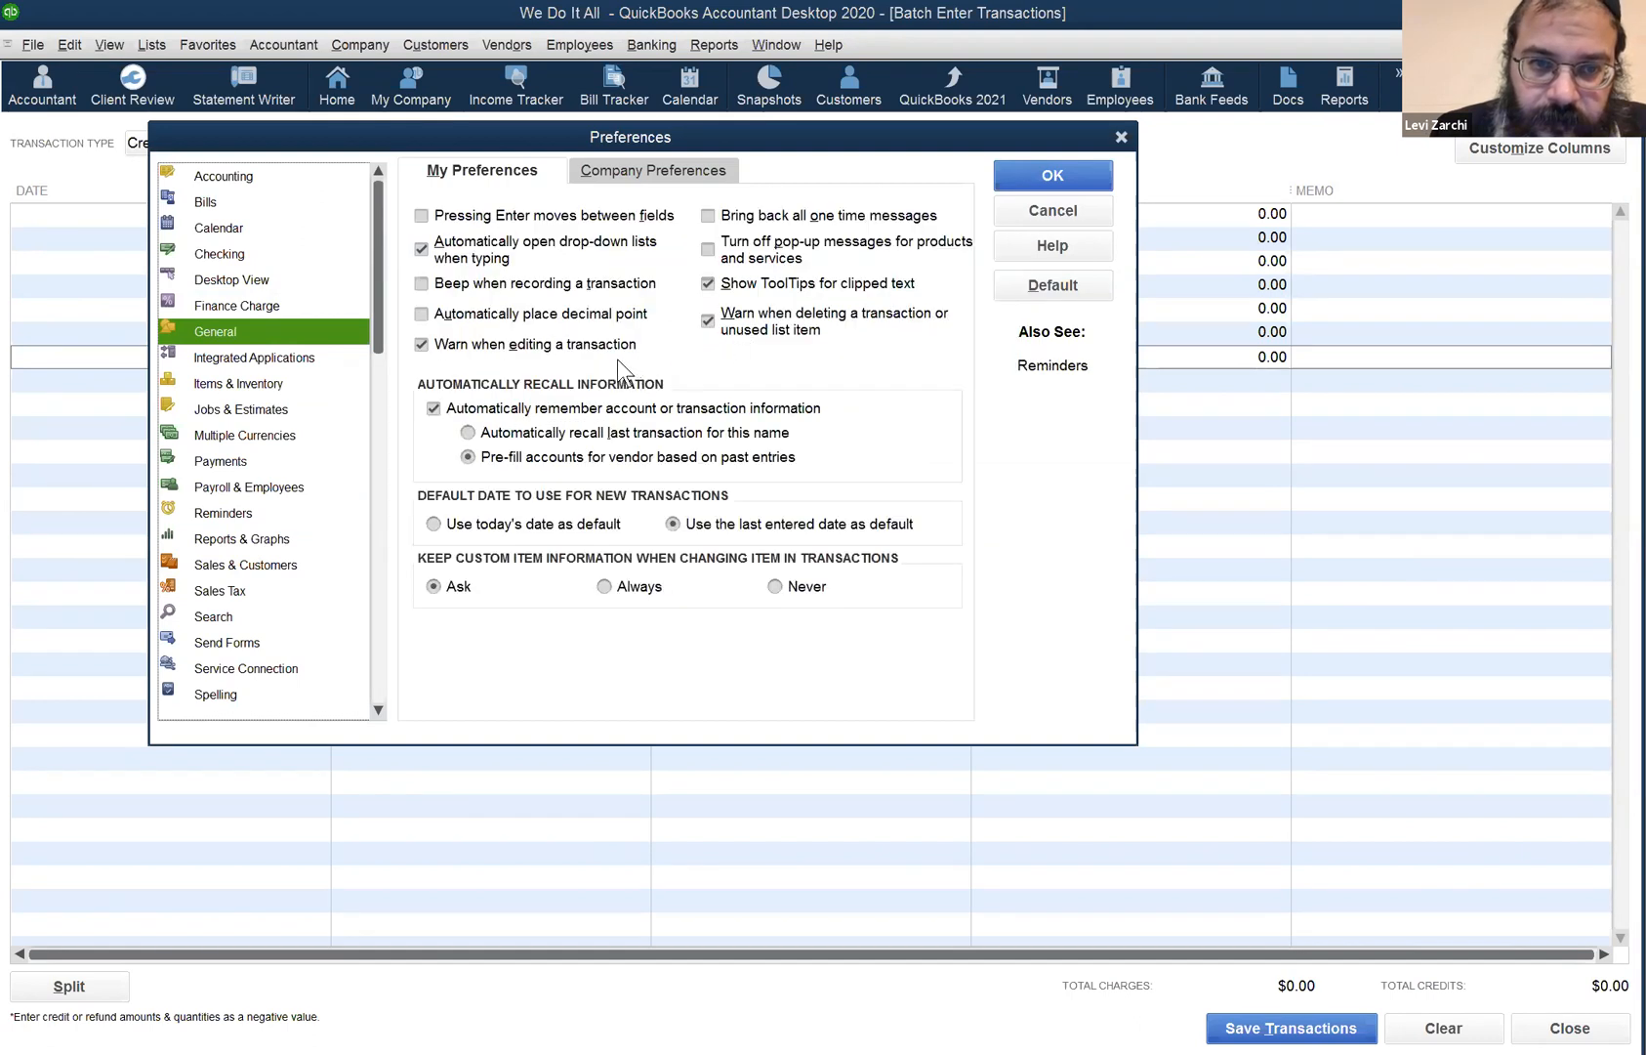
pyautogui.click(606, 168)
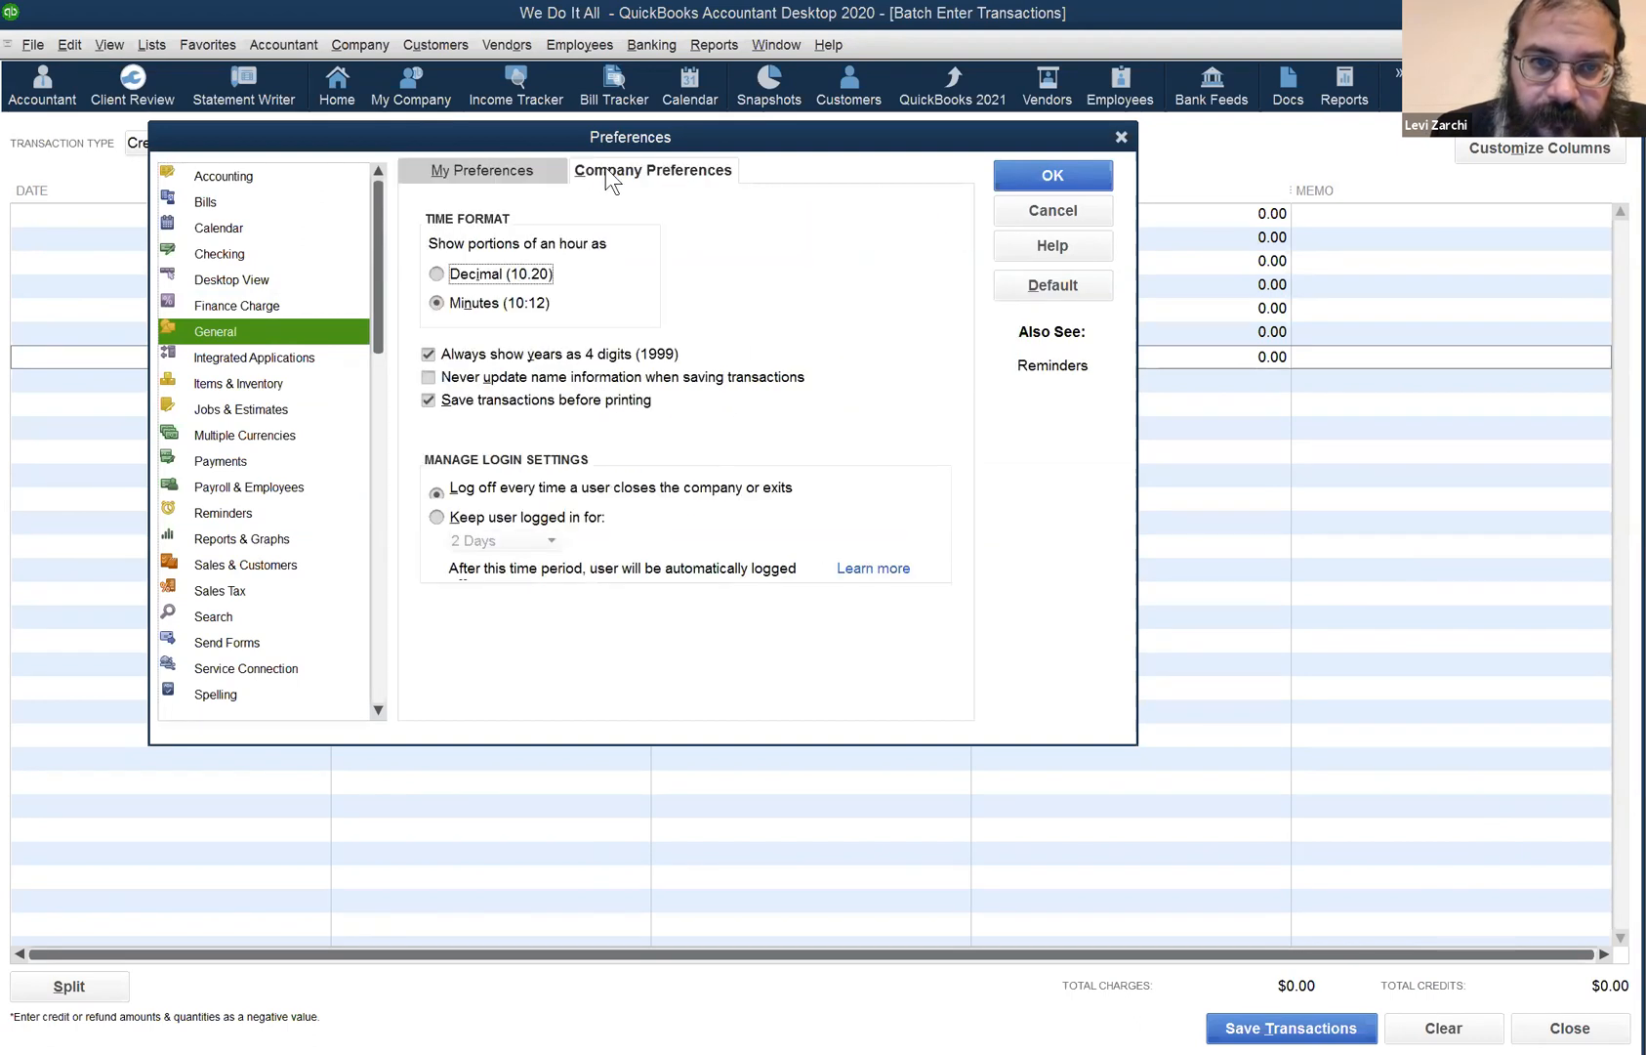
# - View the Accounting company preferences, reposition the dialog, and close it
pyautogui.click(255, 173)
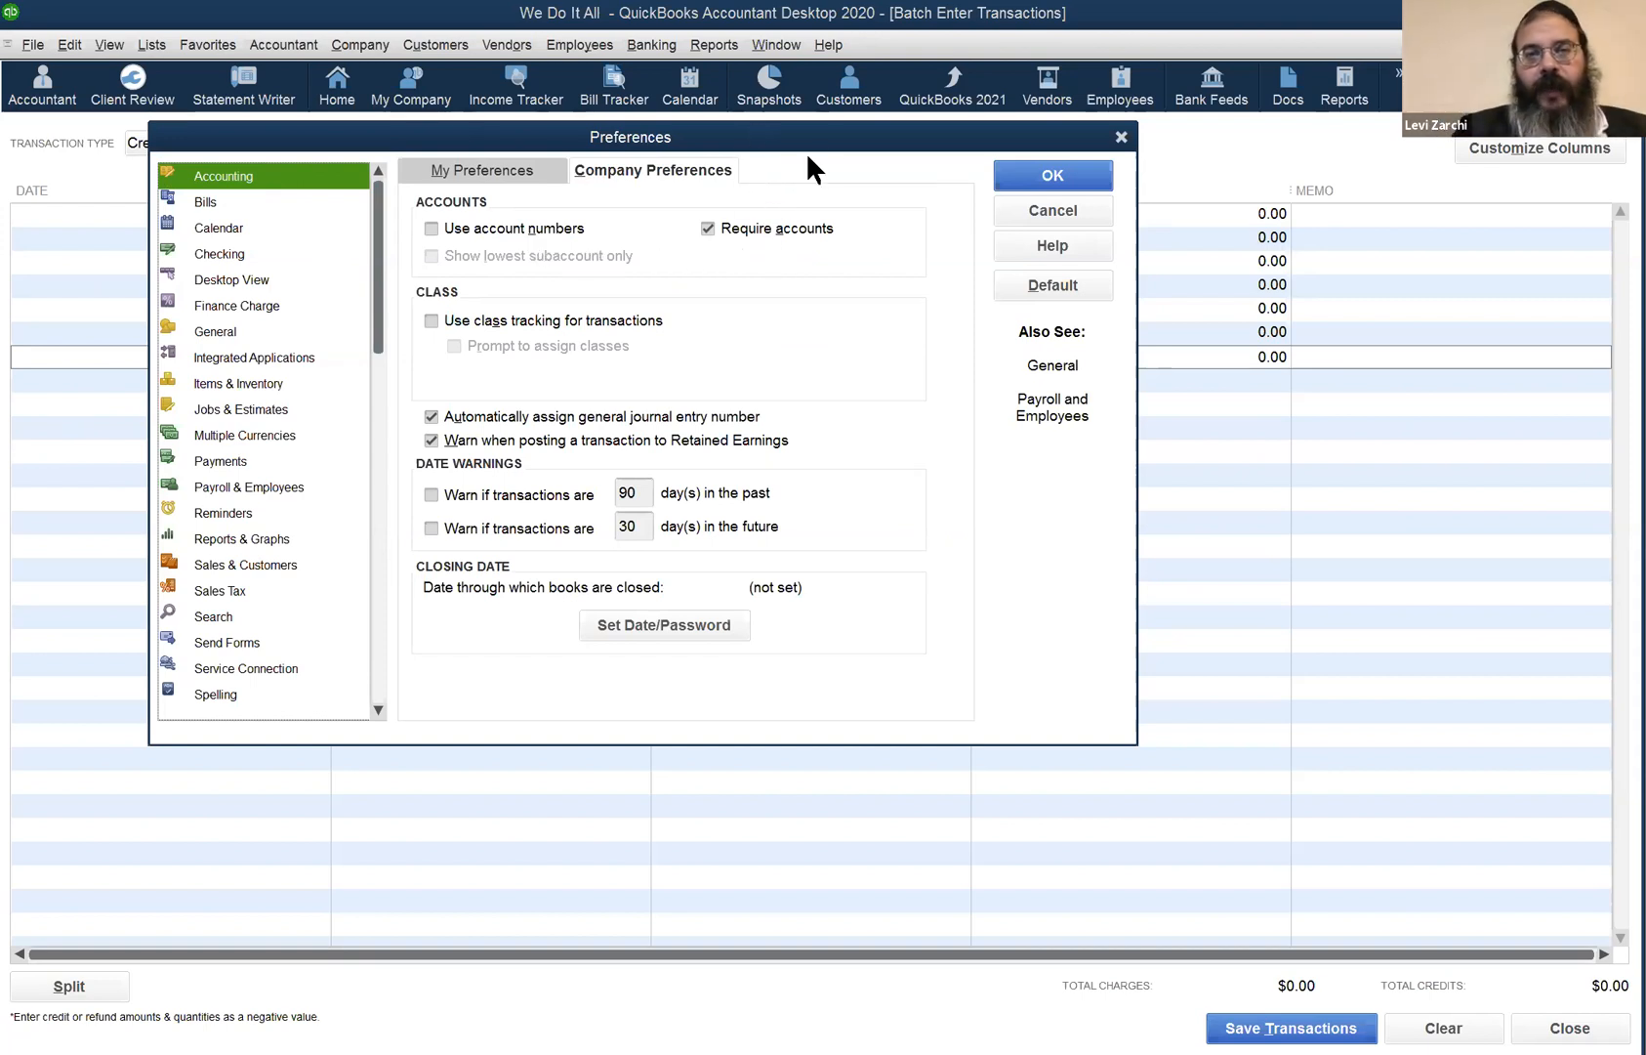
pyautogui.moveTo(809, 143); pyautogui.dragTo(1220, 304)
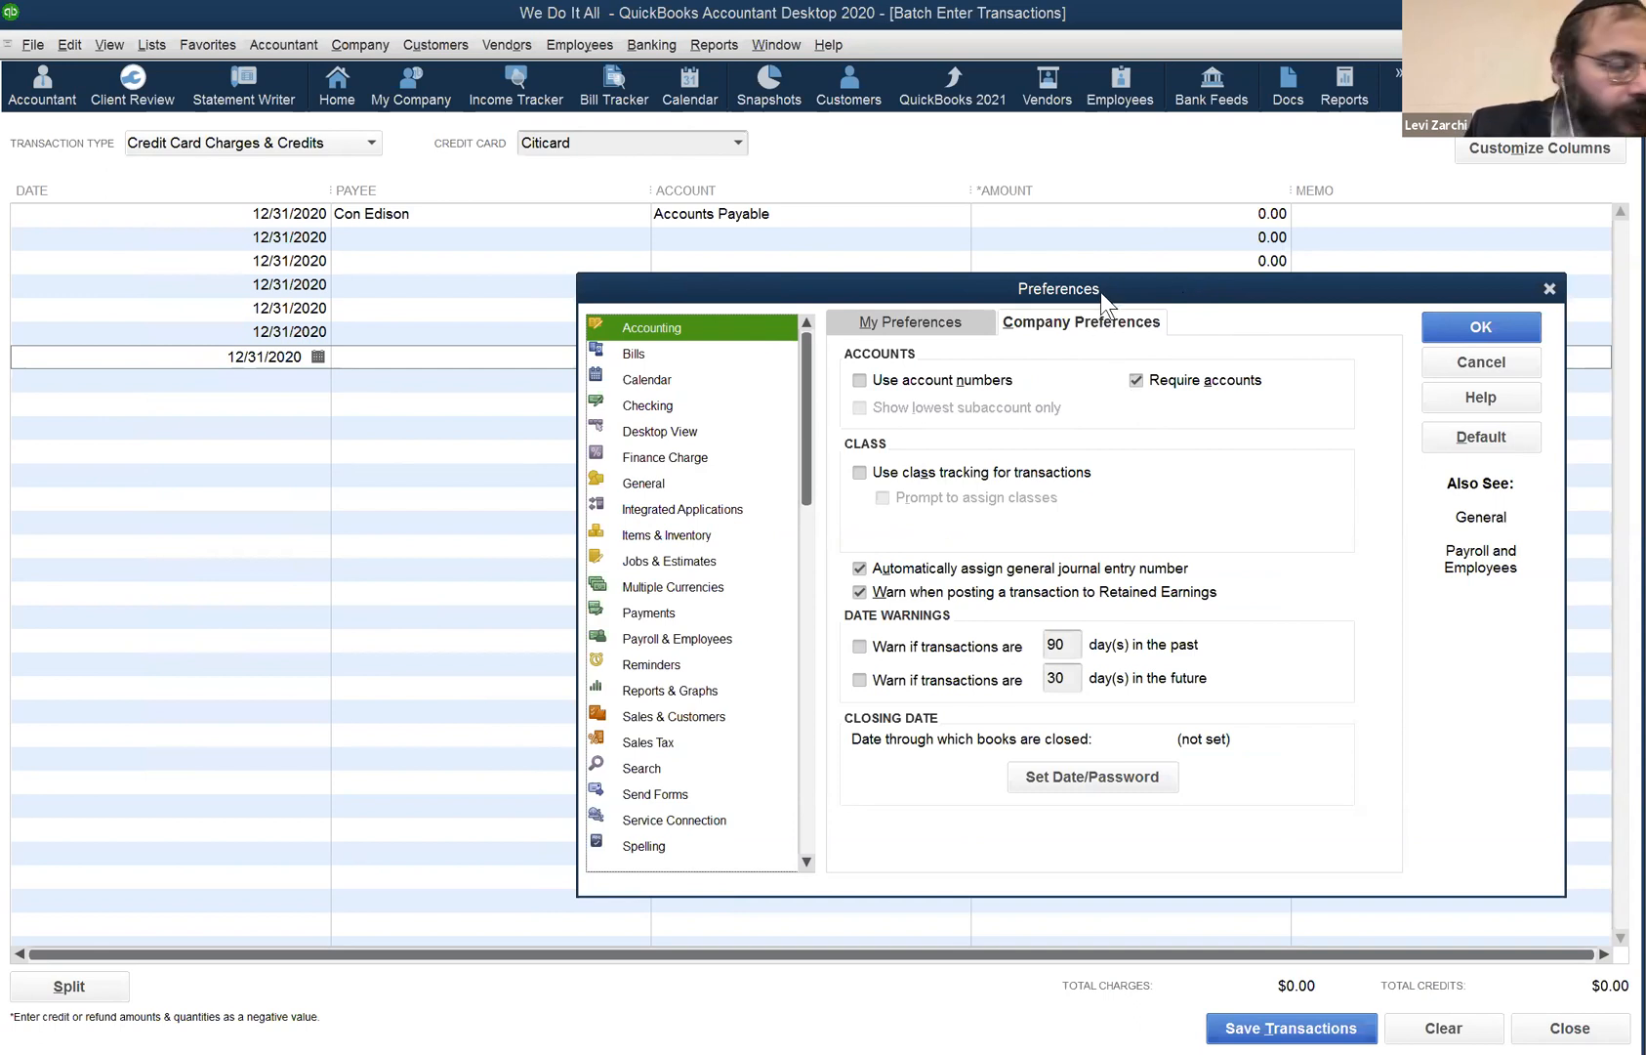
pyautogui.moveTo(1101, 292); pyautogui.dragTo(638, 384)
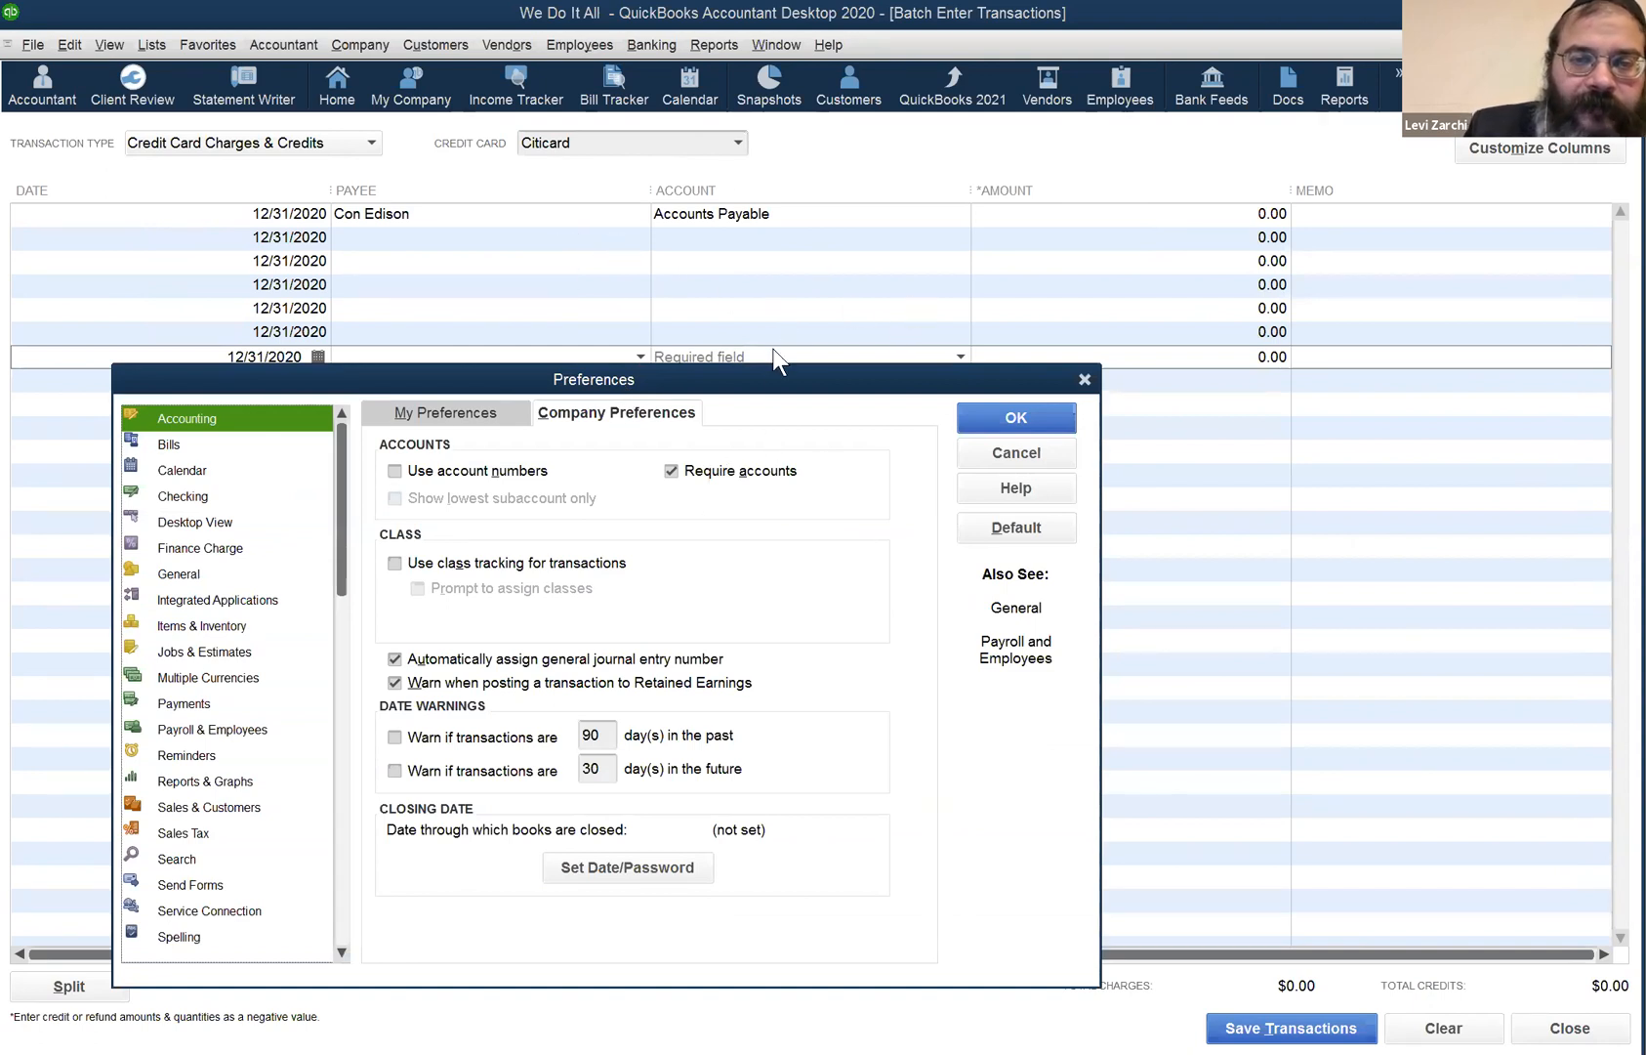
pyautogui.moveTo(993, 378); pyautogui.dragTo(1036, 337)
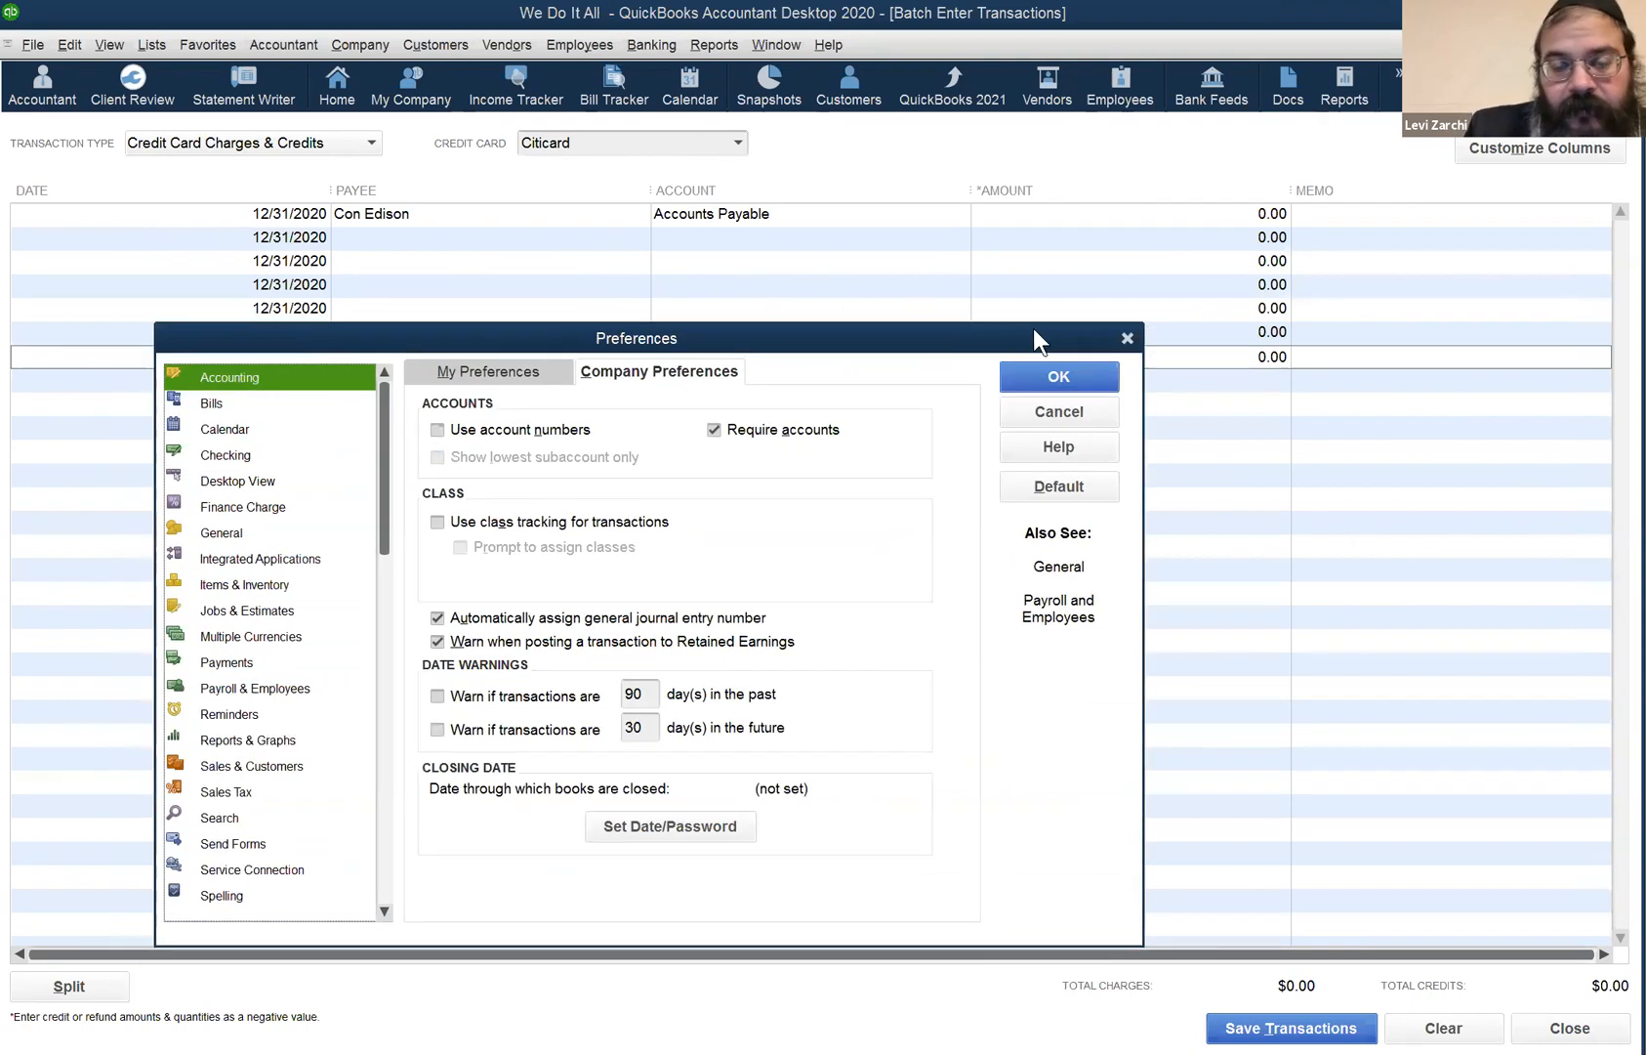
pyautogui.click(1128, 339)
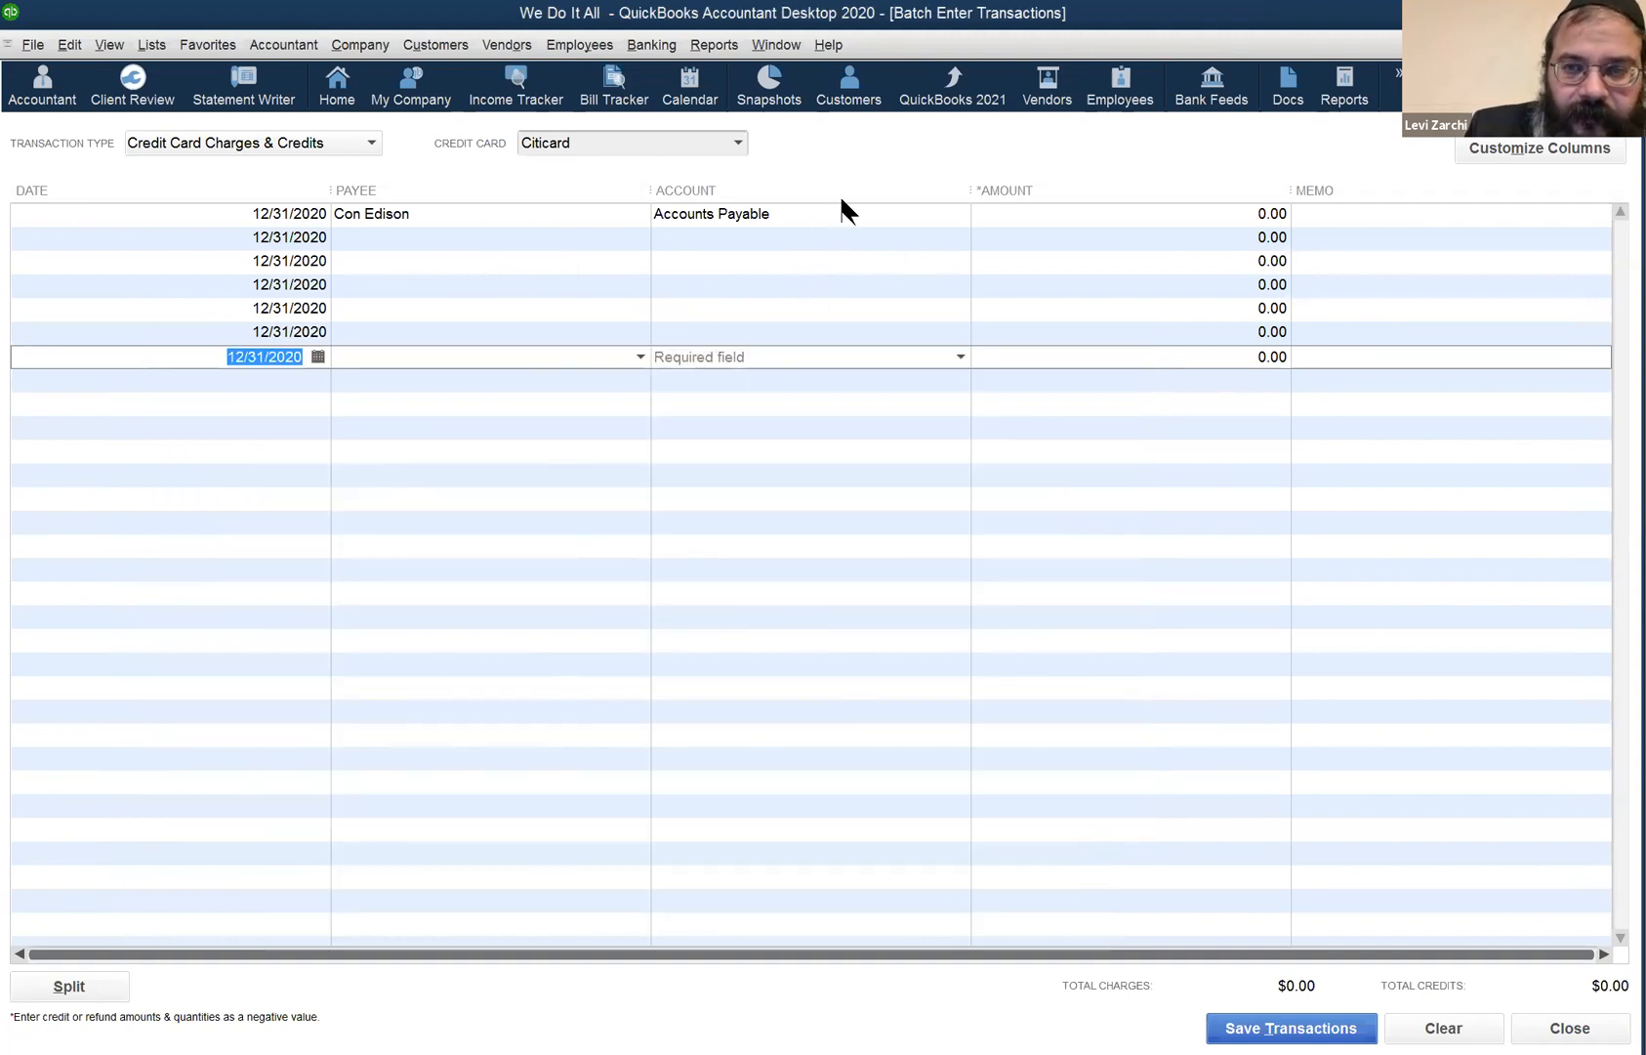
# - Clear the unsaved Con Edison Citicard charge from the batch grid, confirming with Yes
pyautogui.click(512, 213)
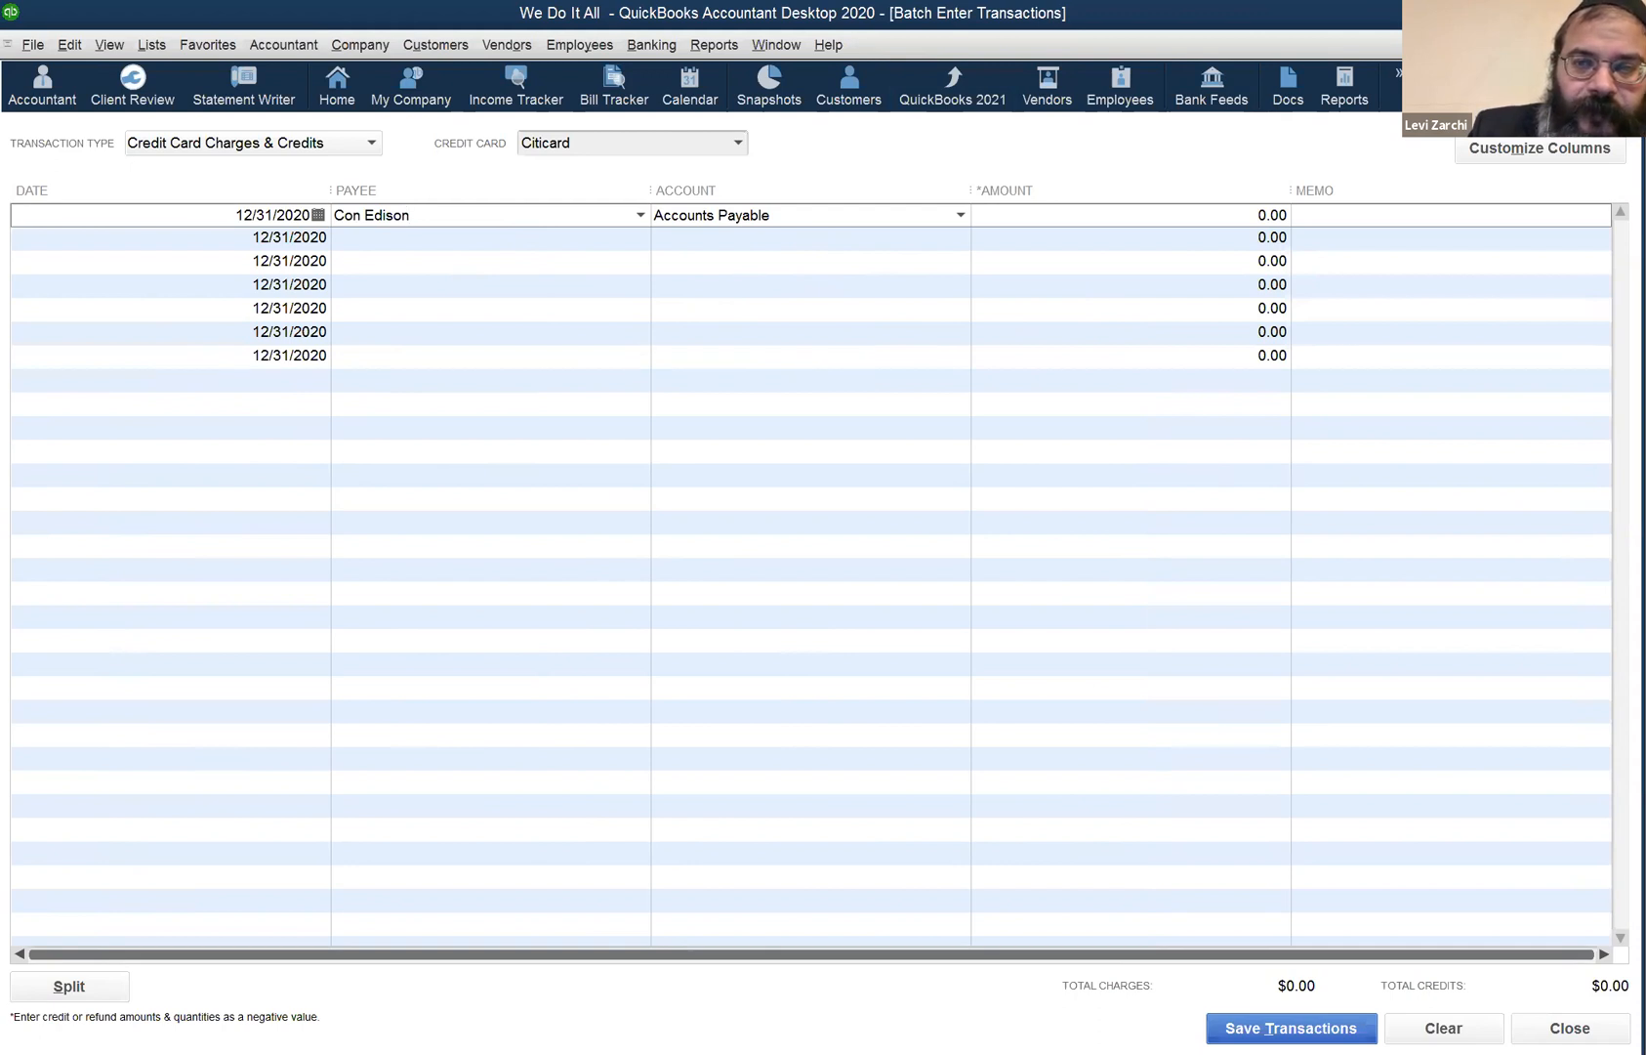
pyautogui.click(1546, 1026)
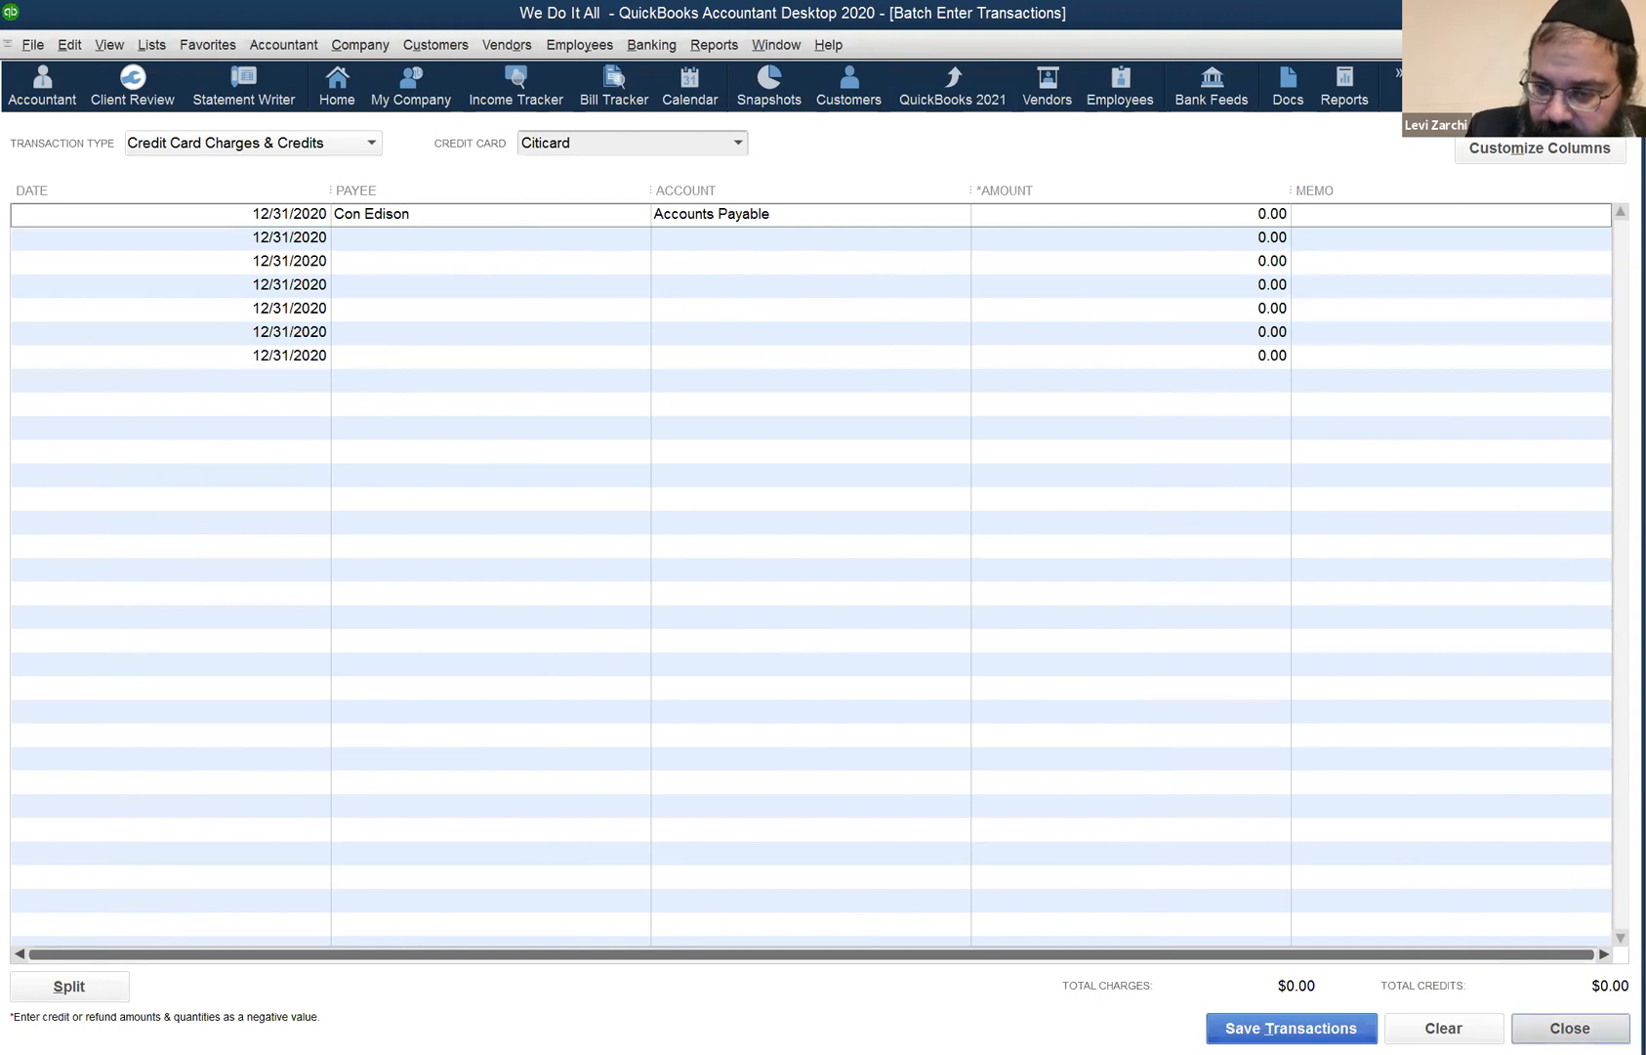
pyautogui.click(1443, 1027)
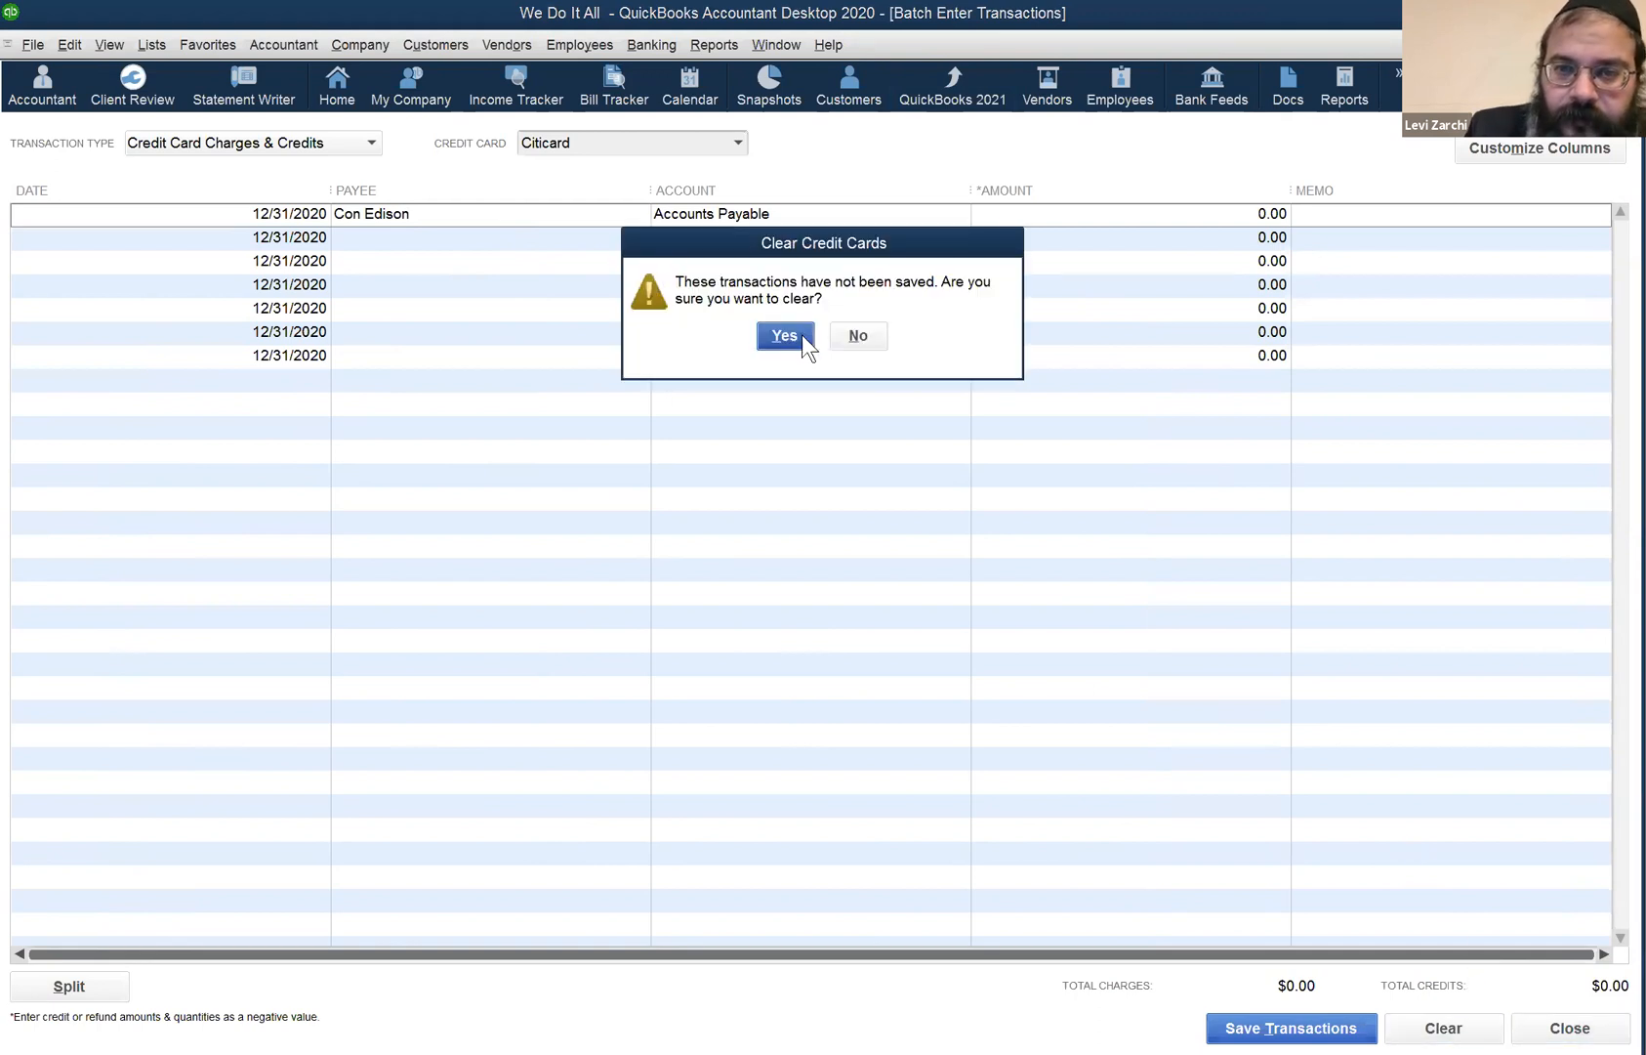
pyautogui.click(800, 335)
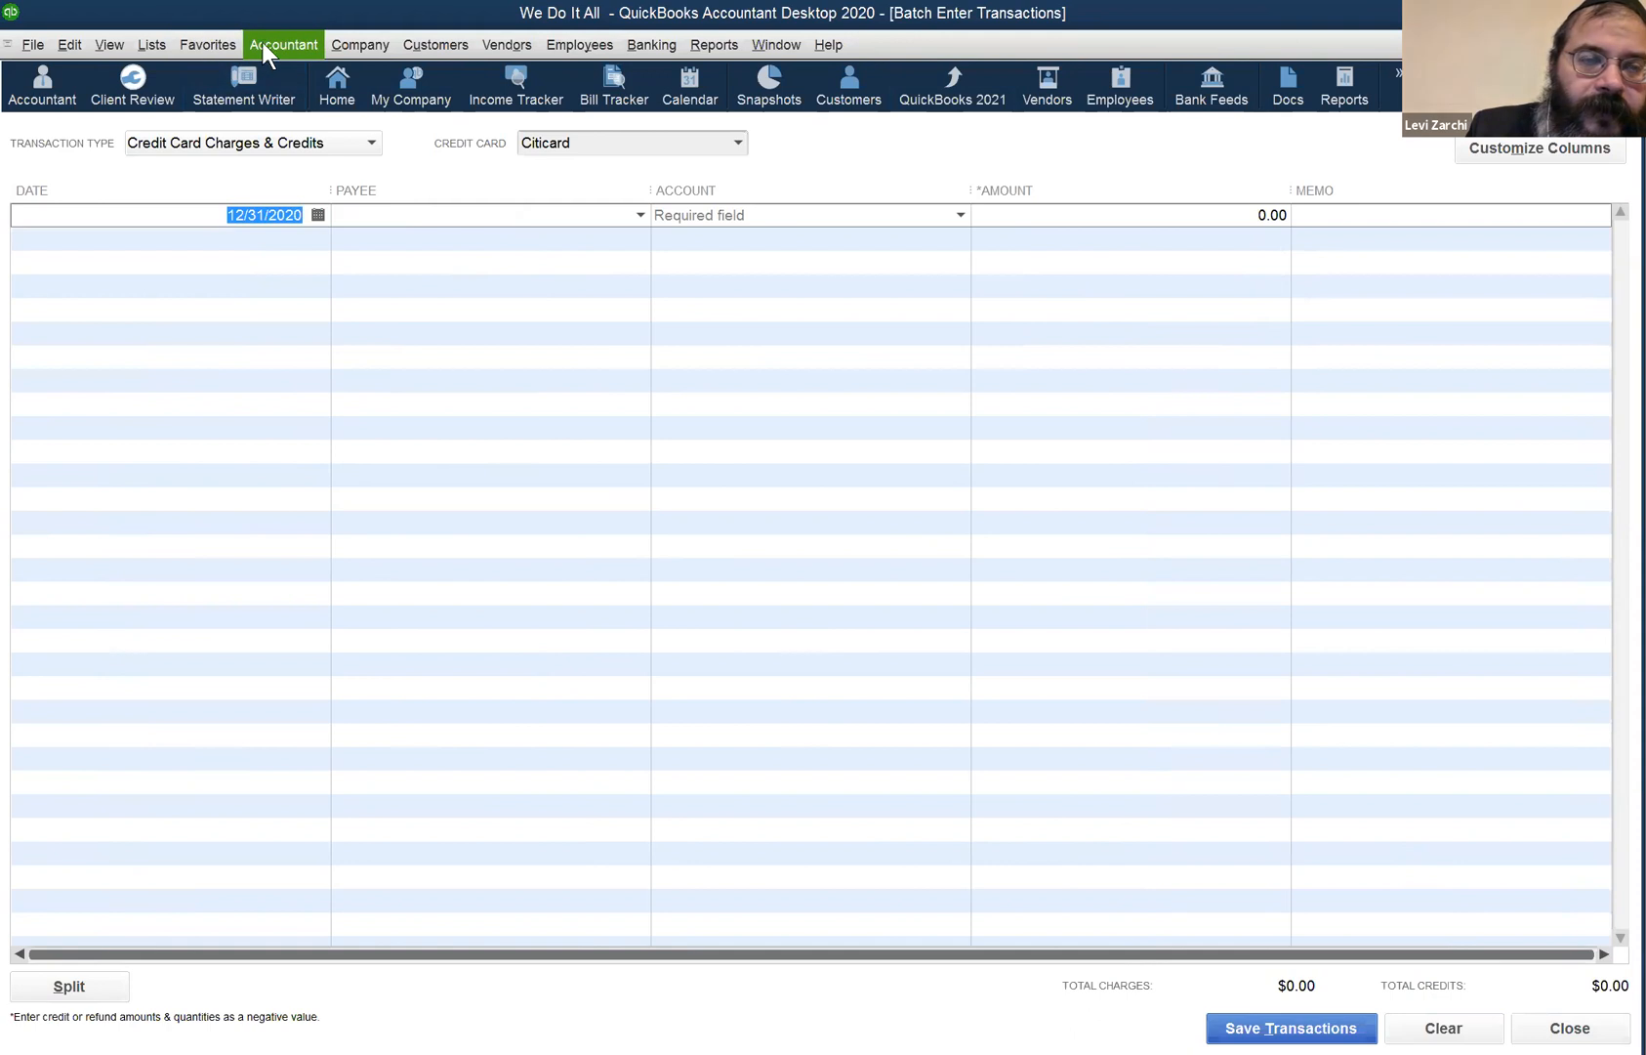
pyautogui.click(341, 49)
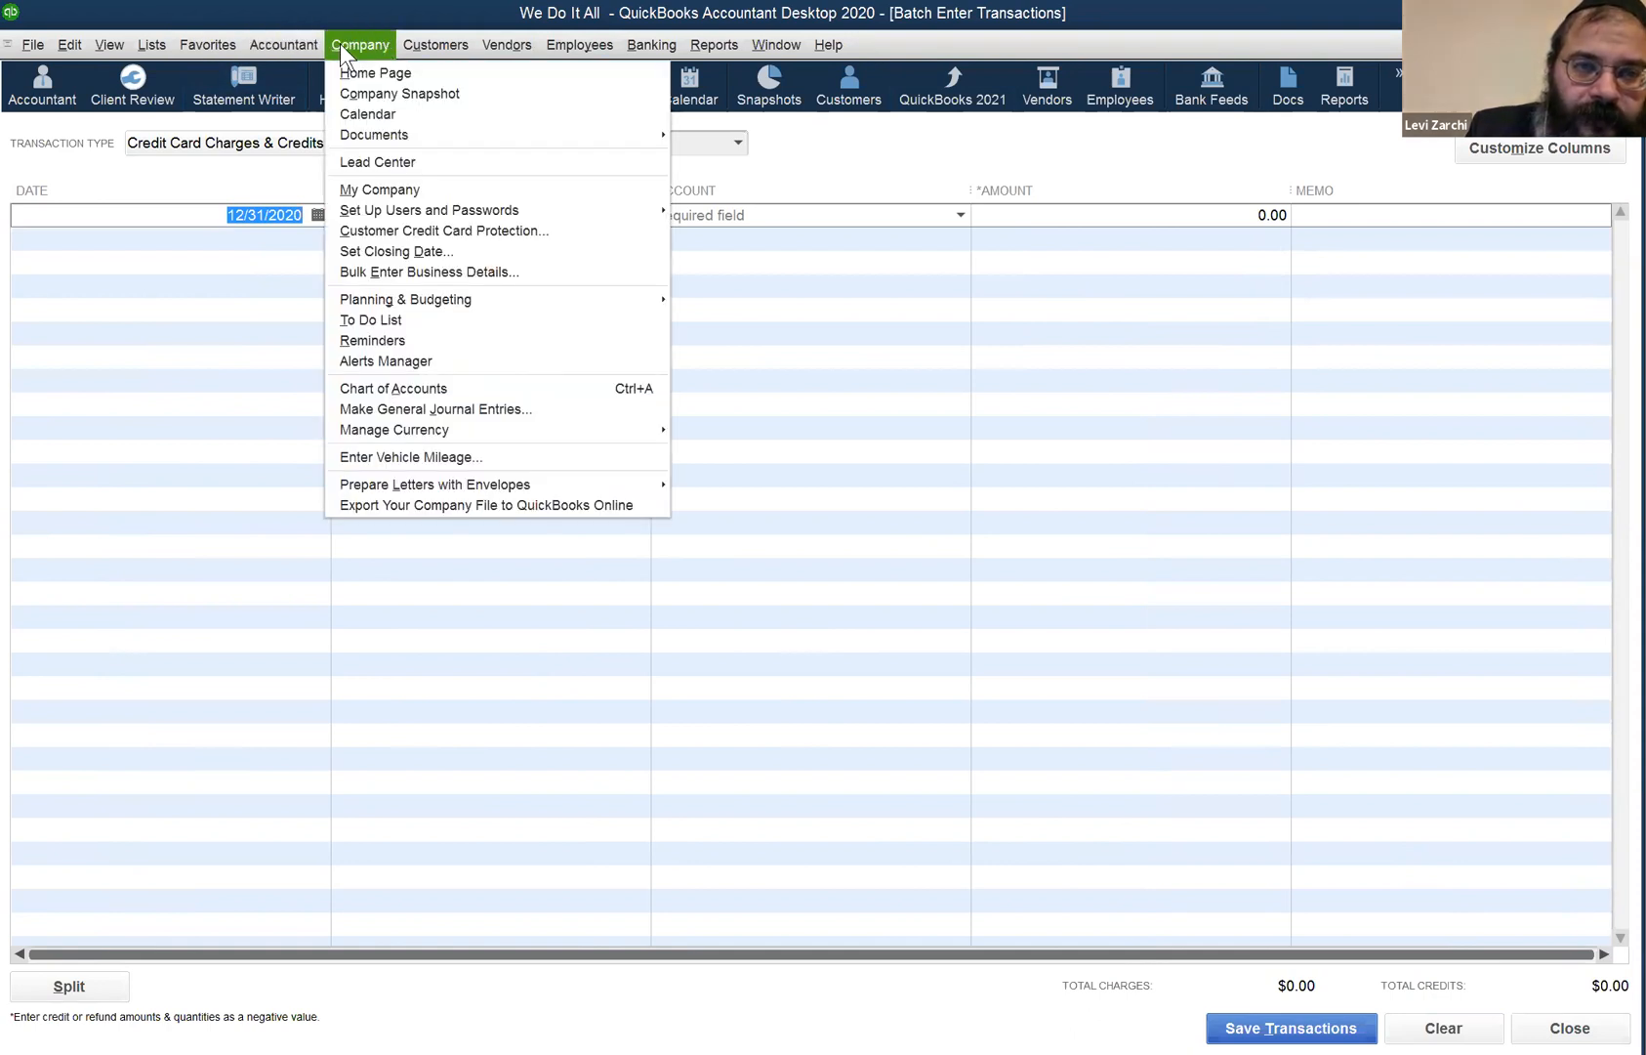
# - Look at a new sales receipt form, then open a blank Make Deposits form into Chase
pyautogui.moveTo(430, 49)
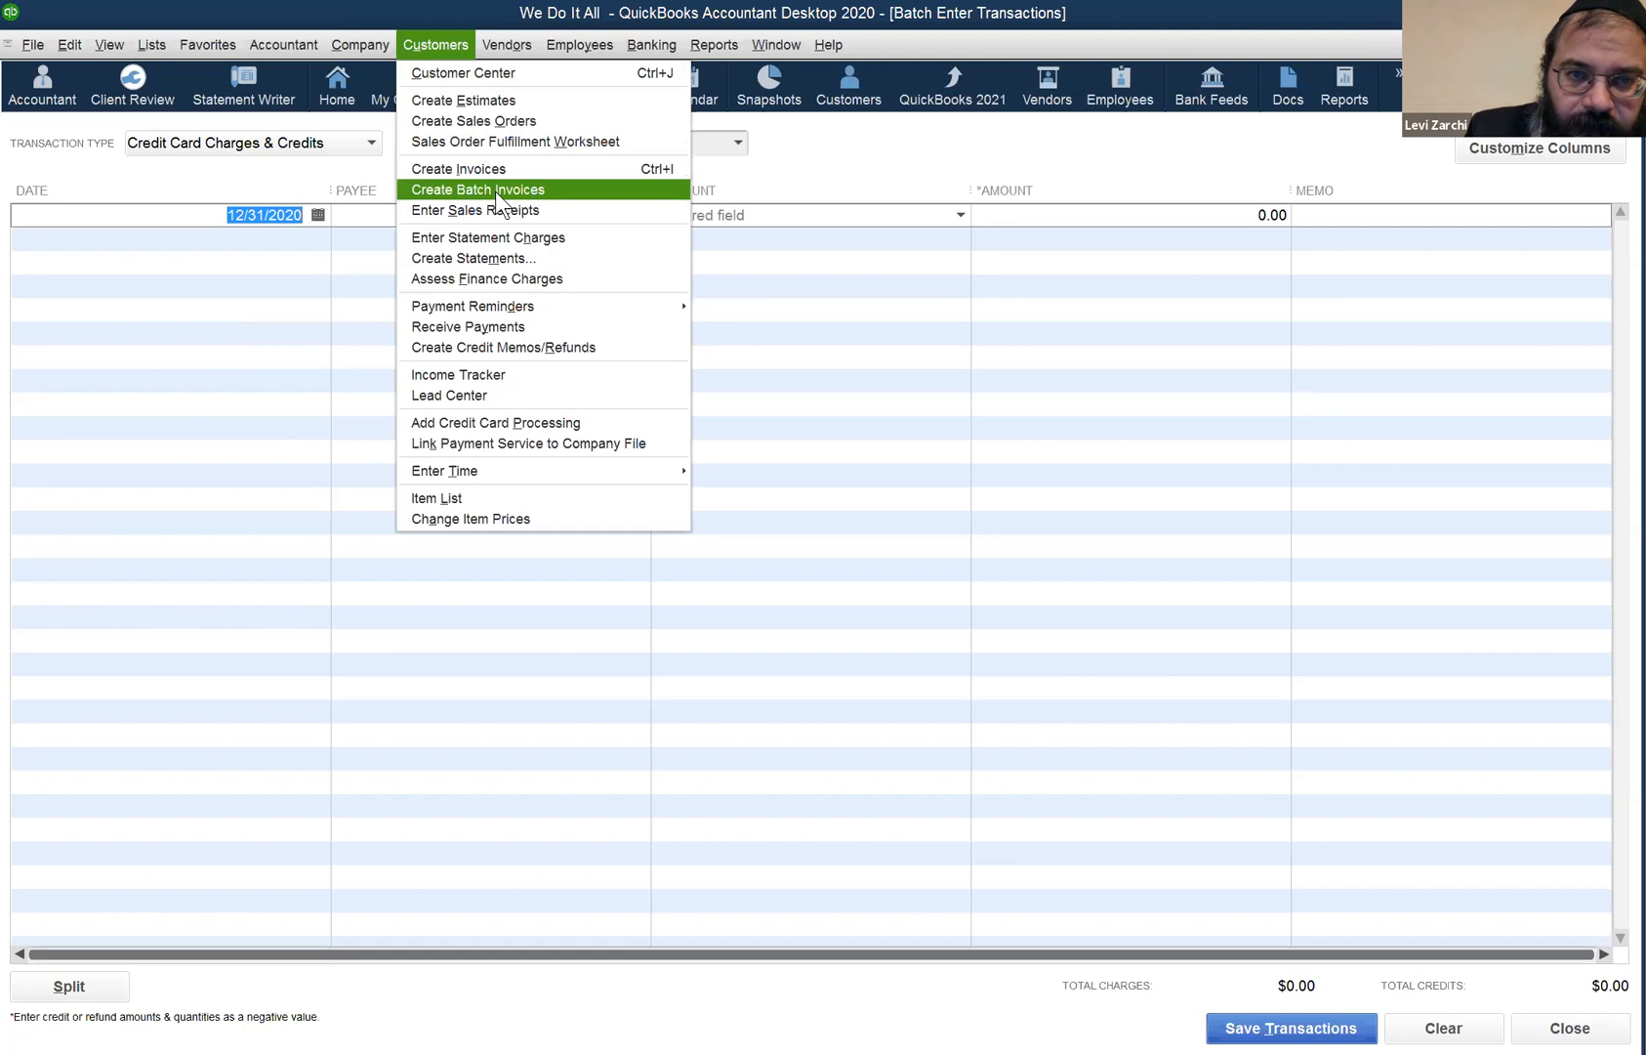
pyautogui.click(505, 210)
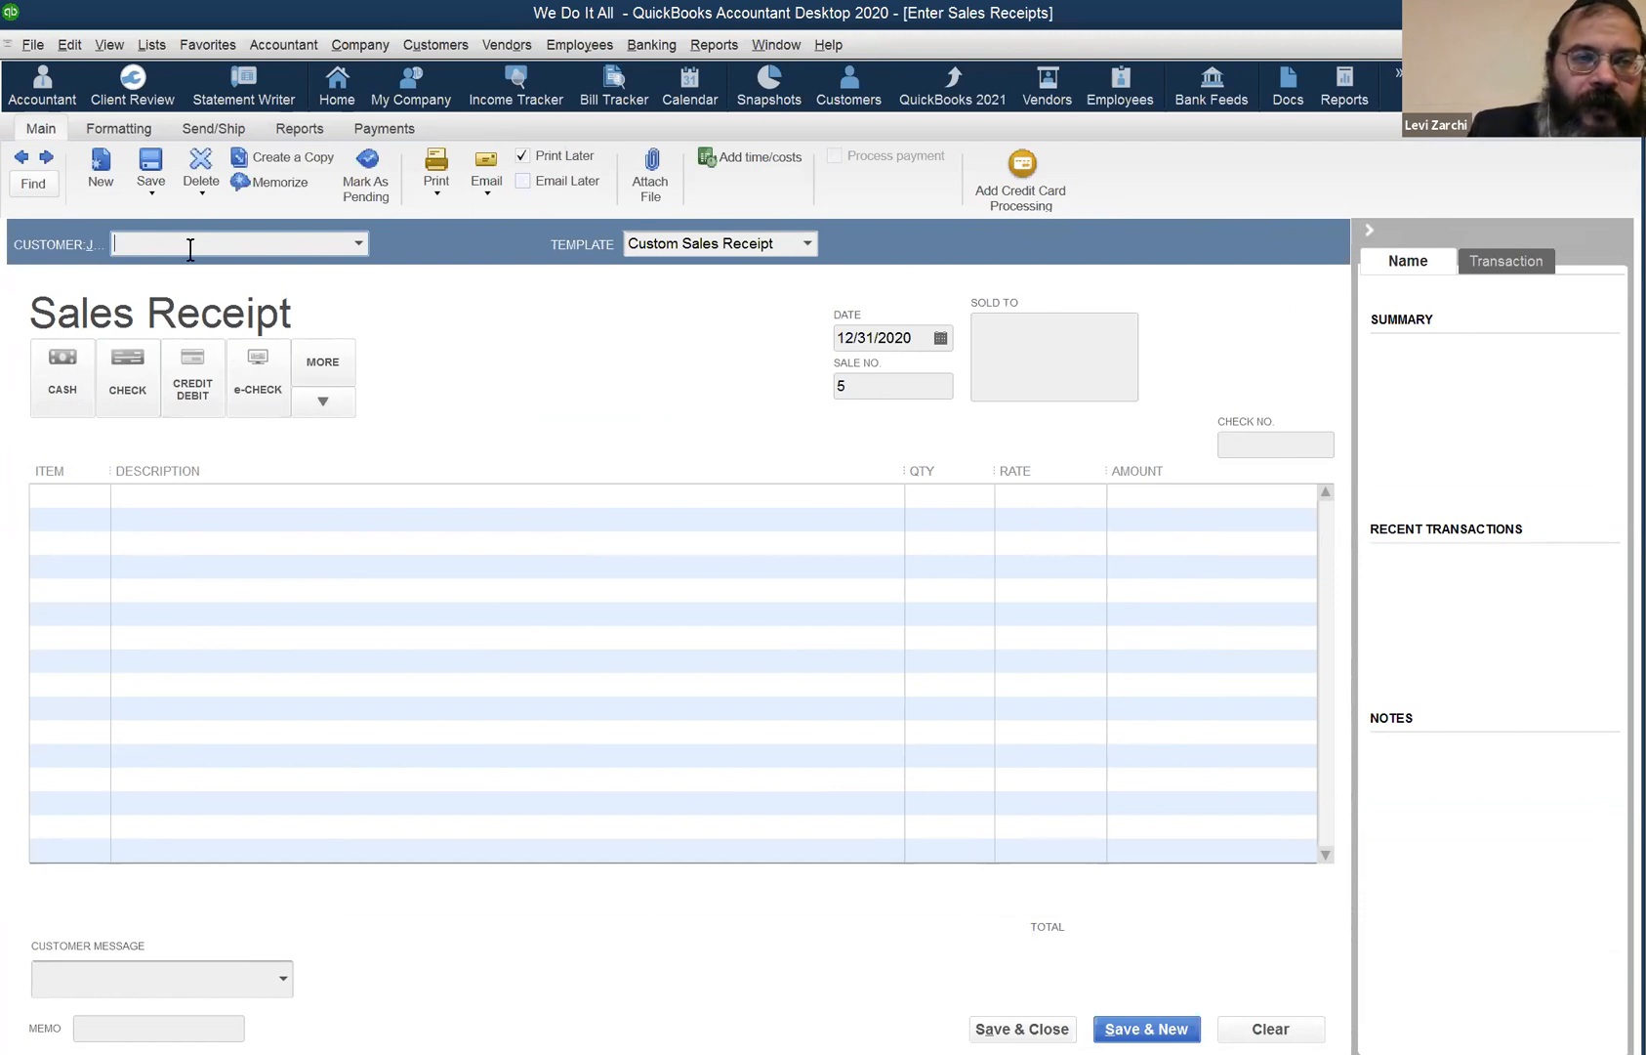
pyautogui.click(652, 48)
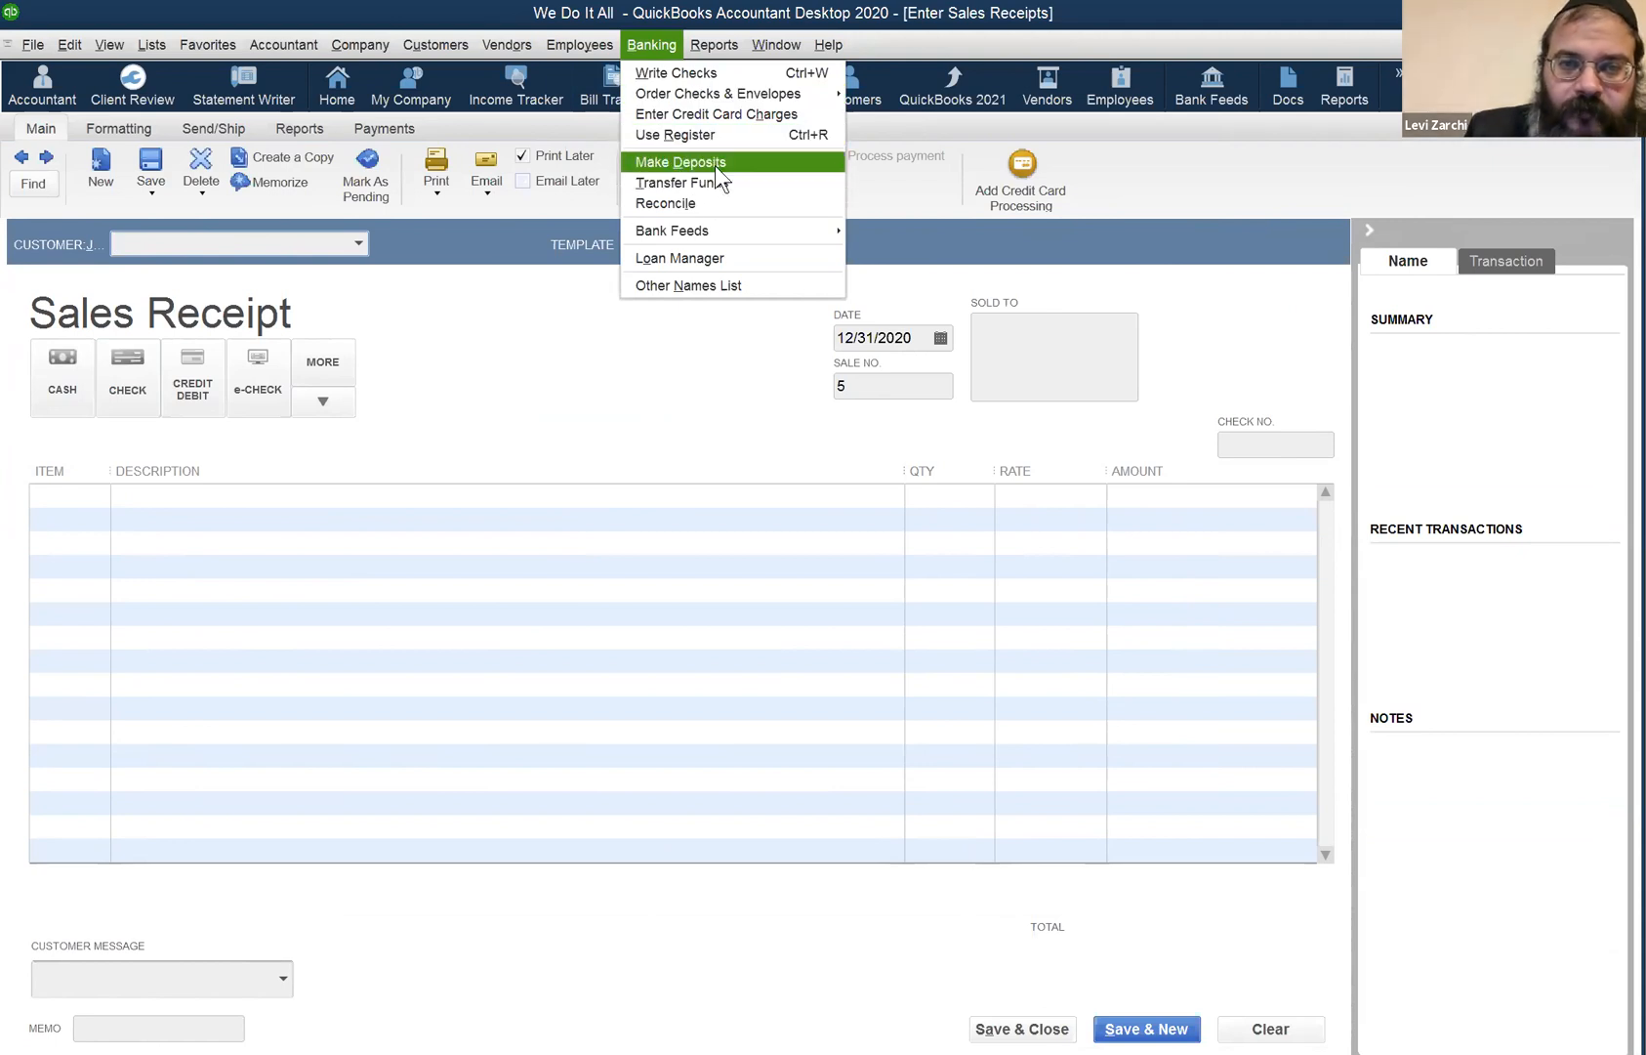
pyautogui.click(715, 164)
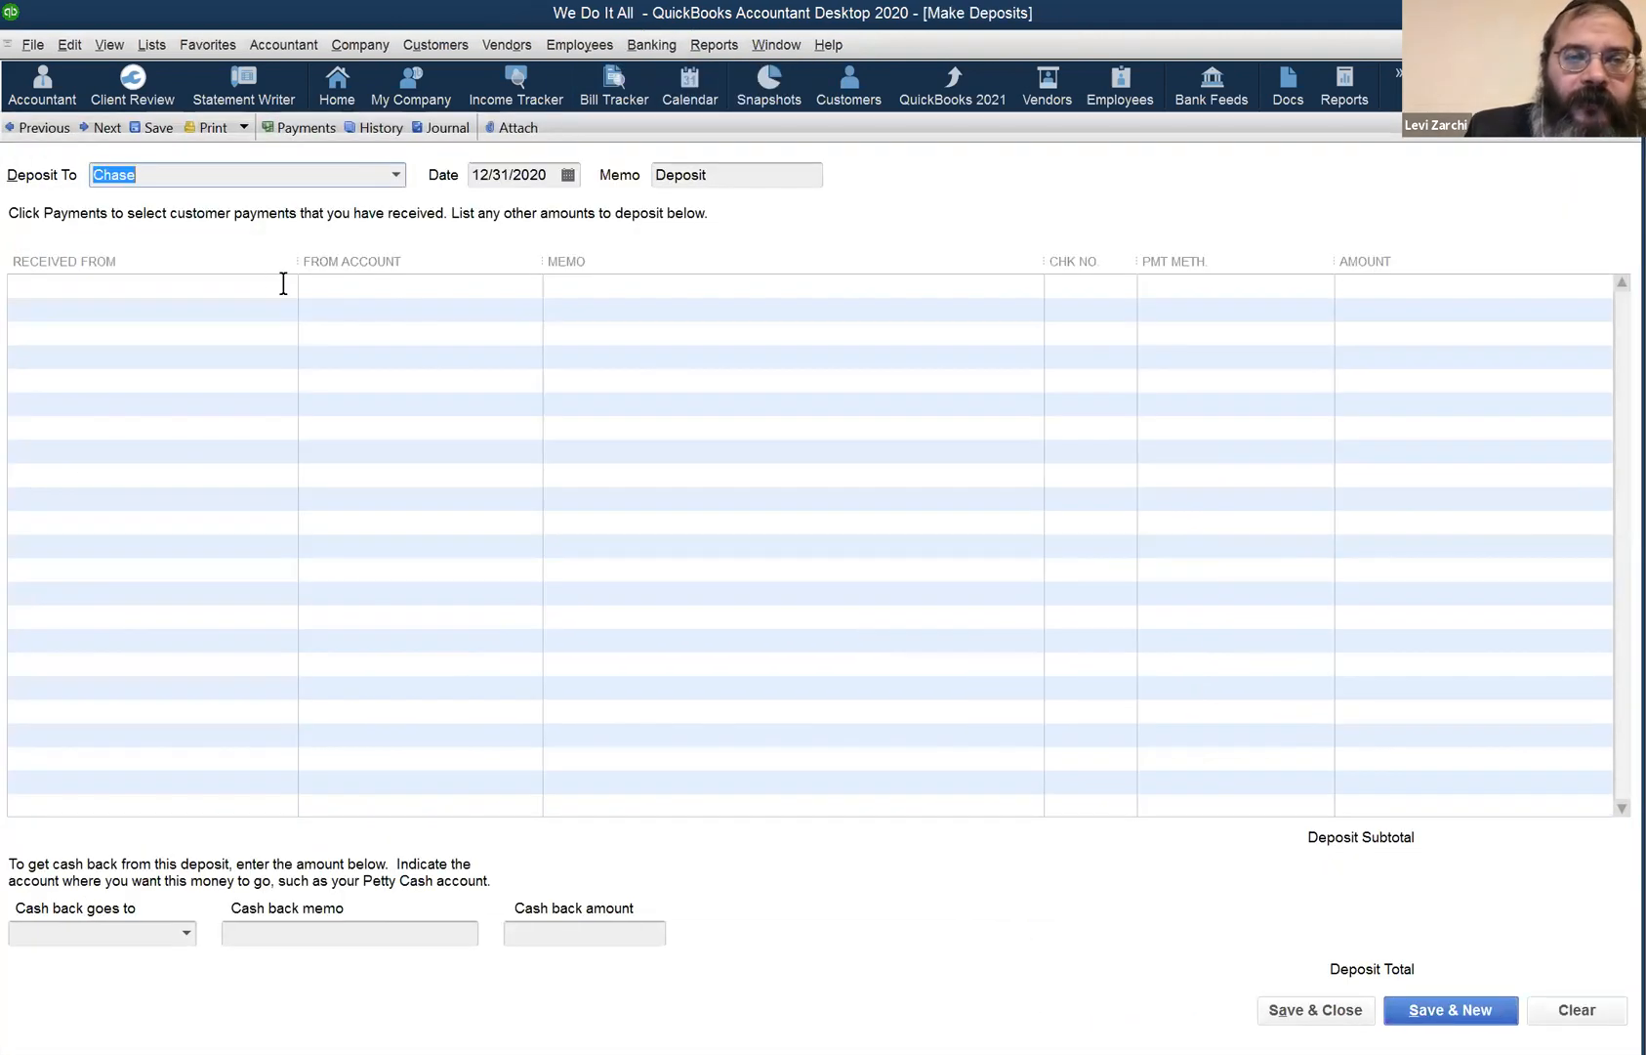
pyautogui.click(210, 279)
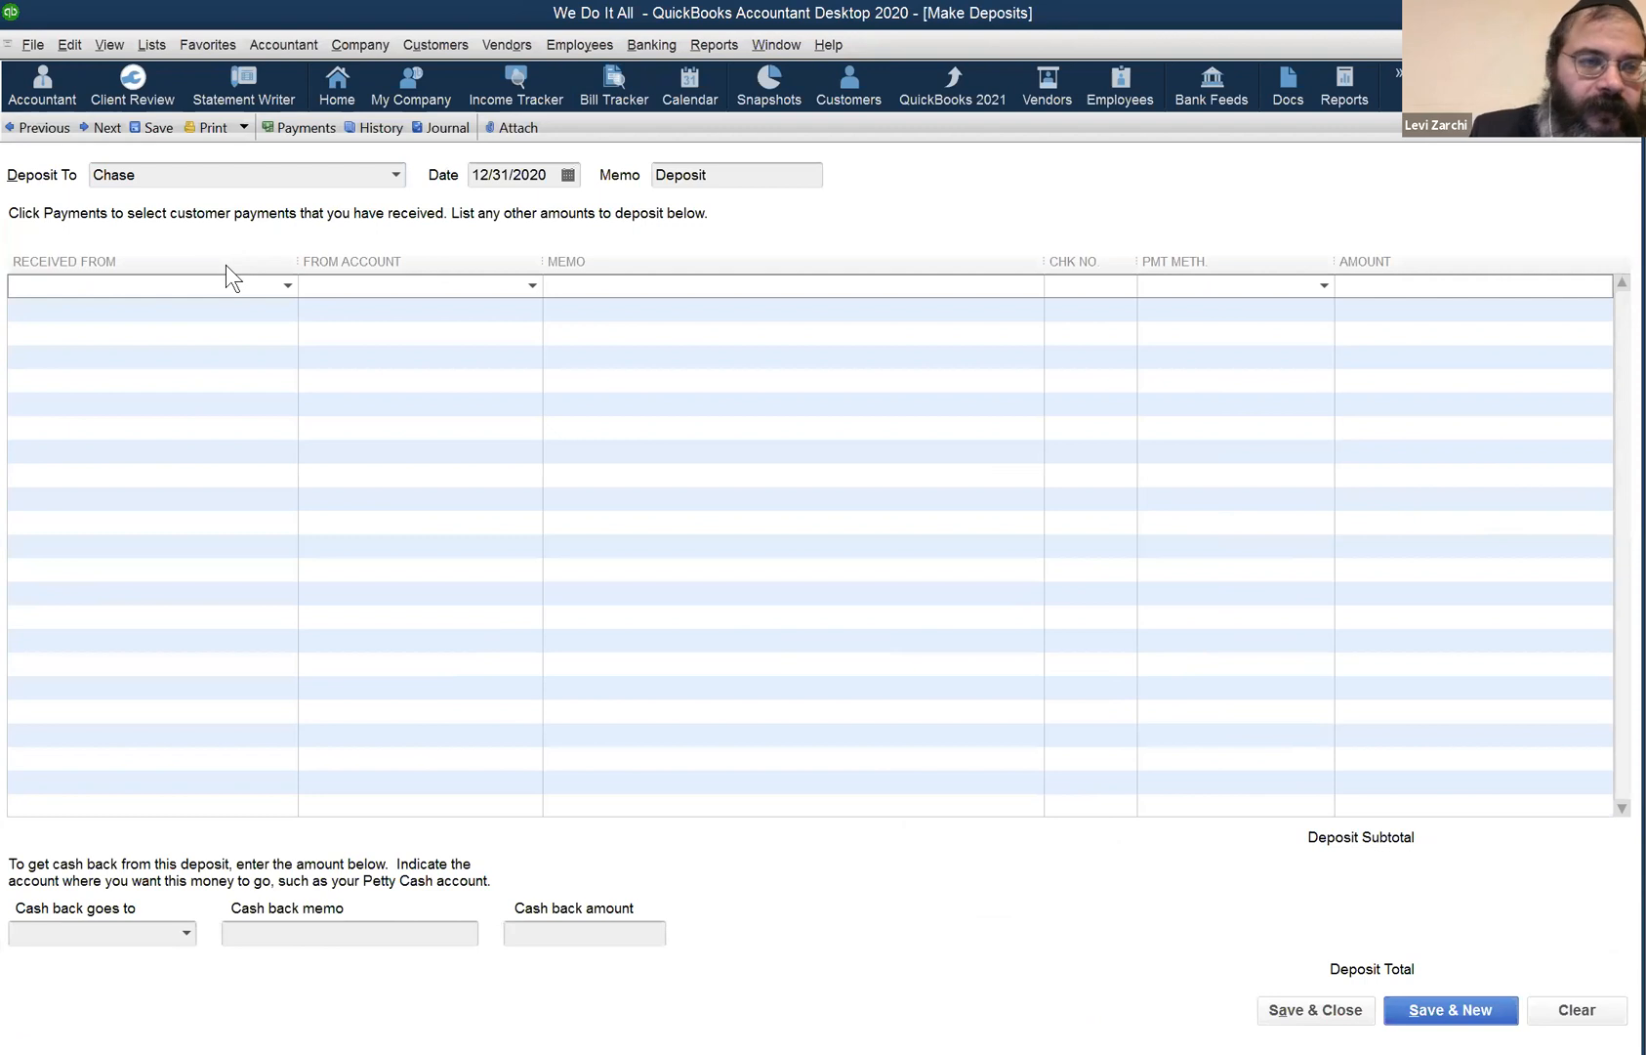
# - Fill the first deposit line with the customer as Received From and Service as From Account
pyautogui.write('h')
pyautogui.press('BackSpace')
pyautogui.write('Cohen, Rabbi Y.')
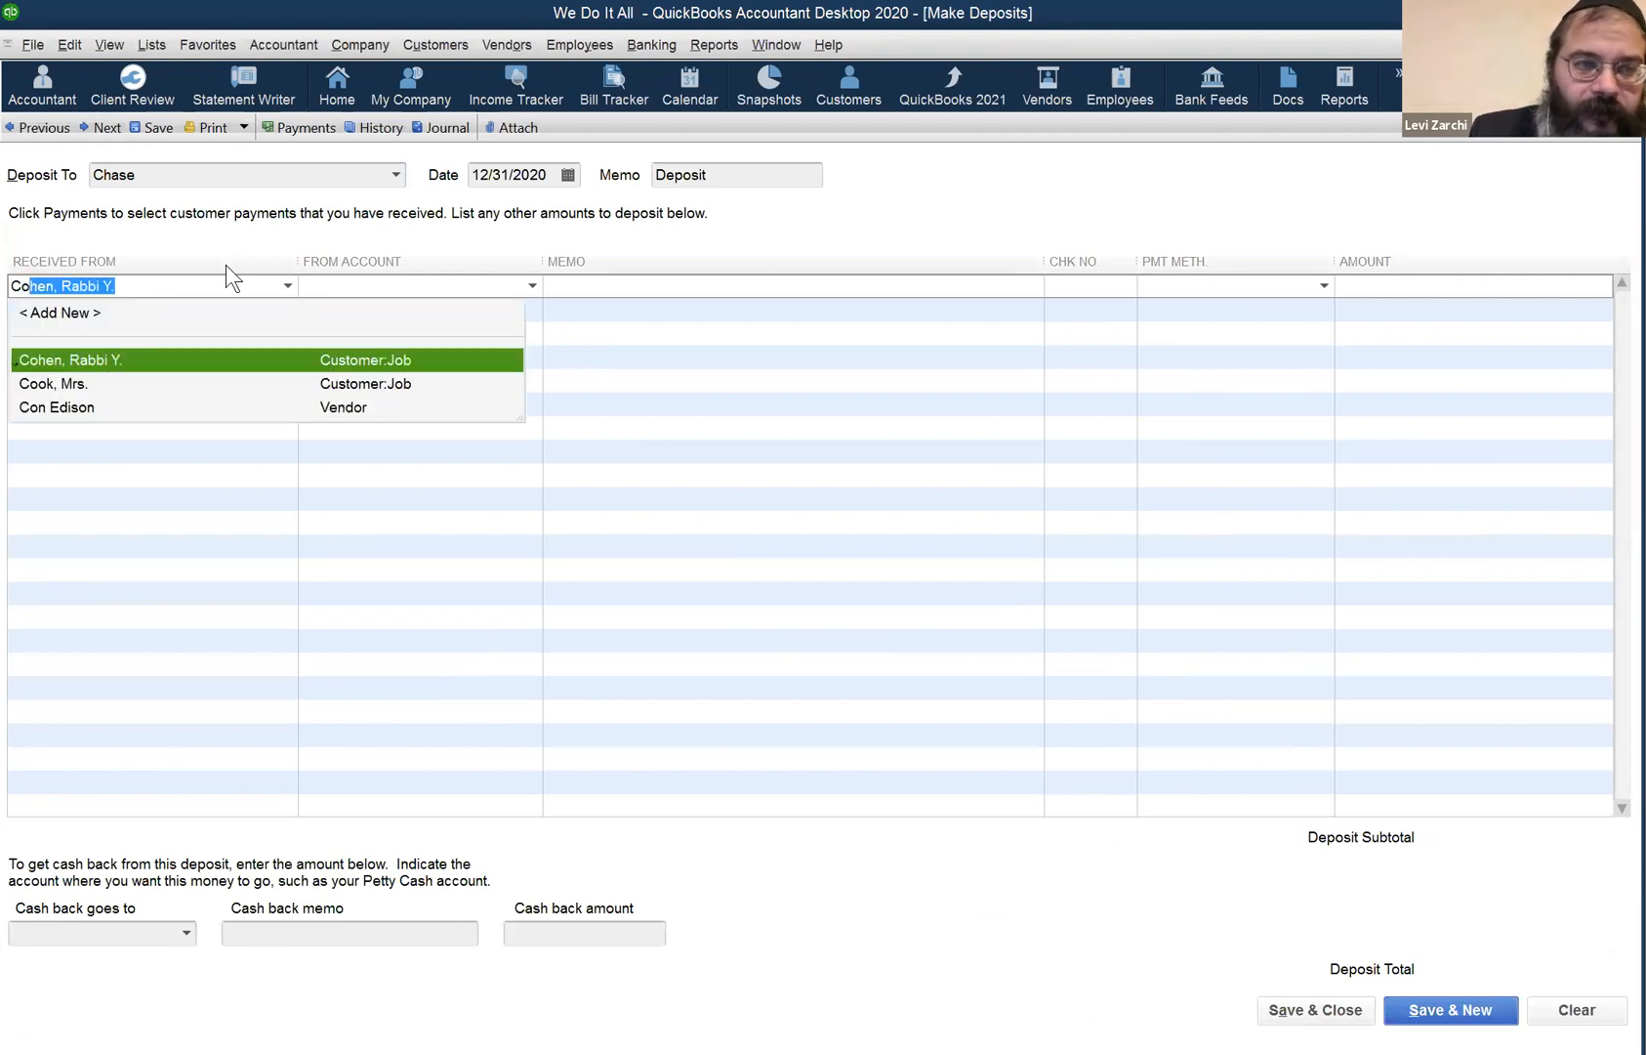
pyautogui.press('Tab')
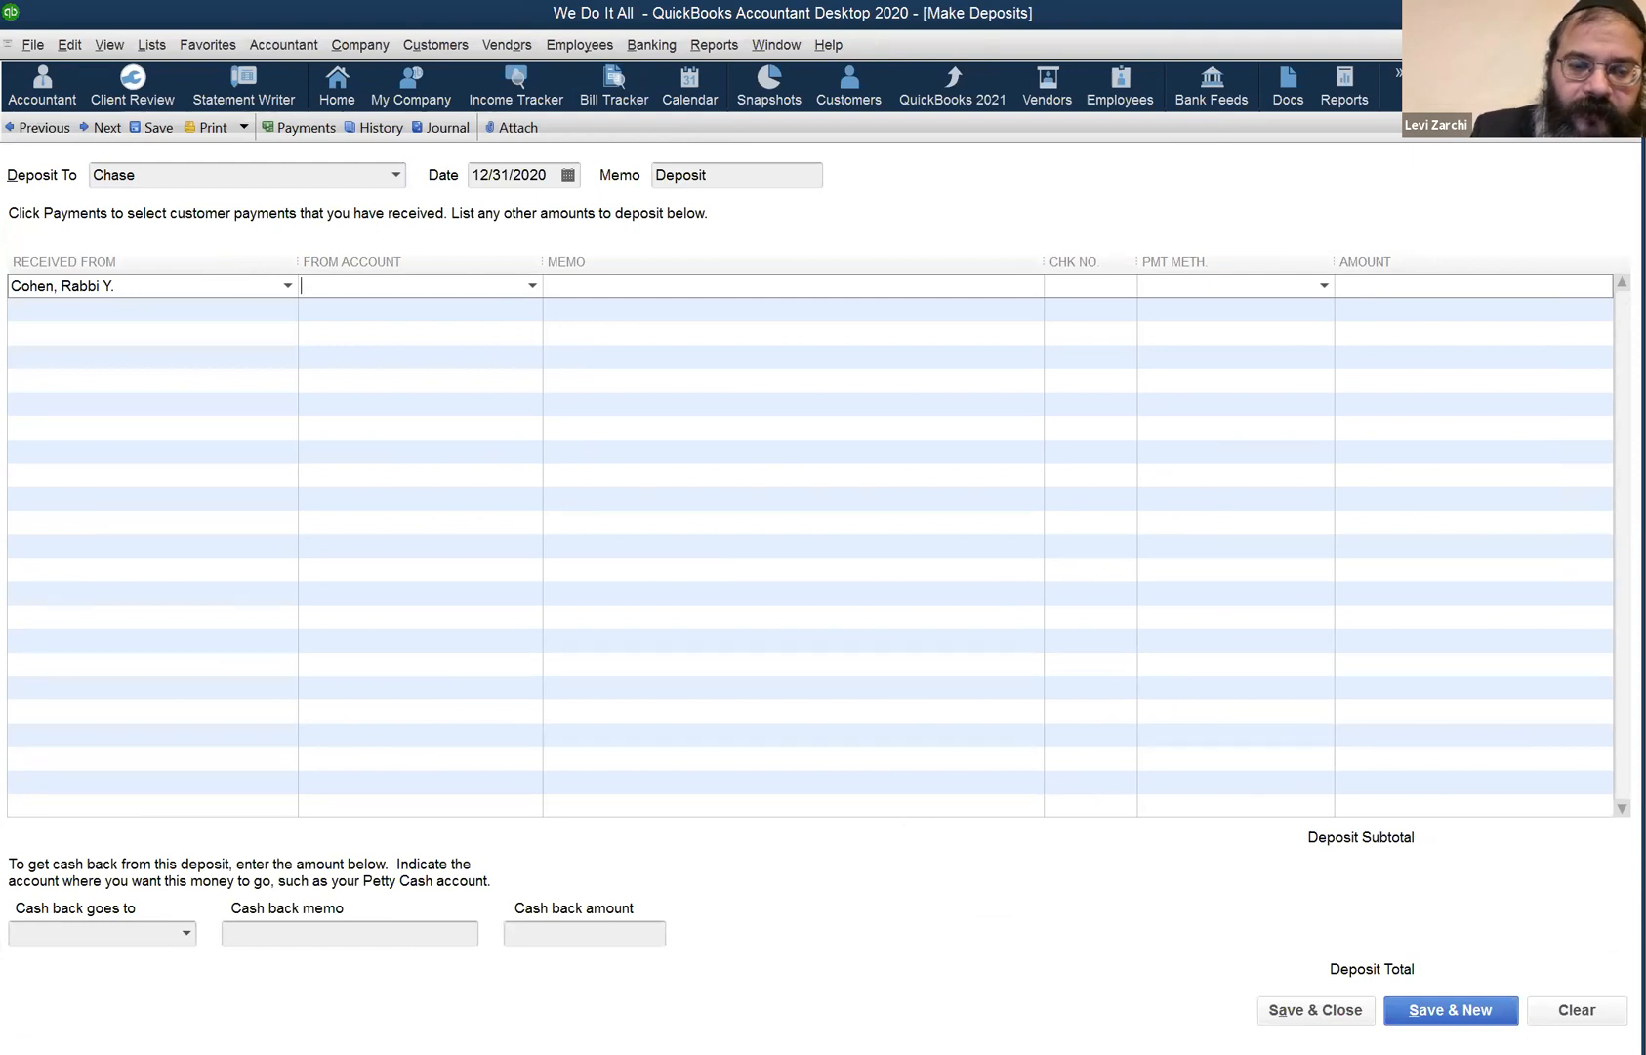
pyautogui.write('sa')
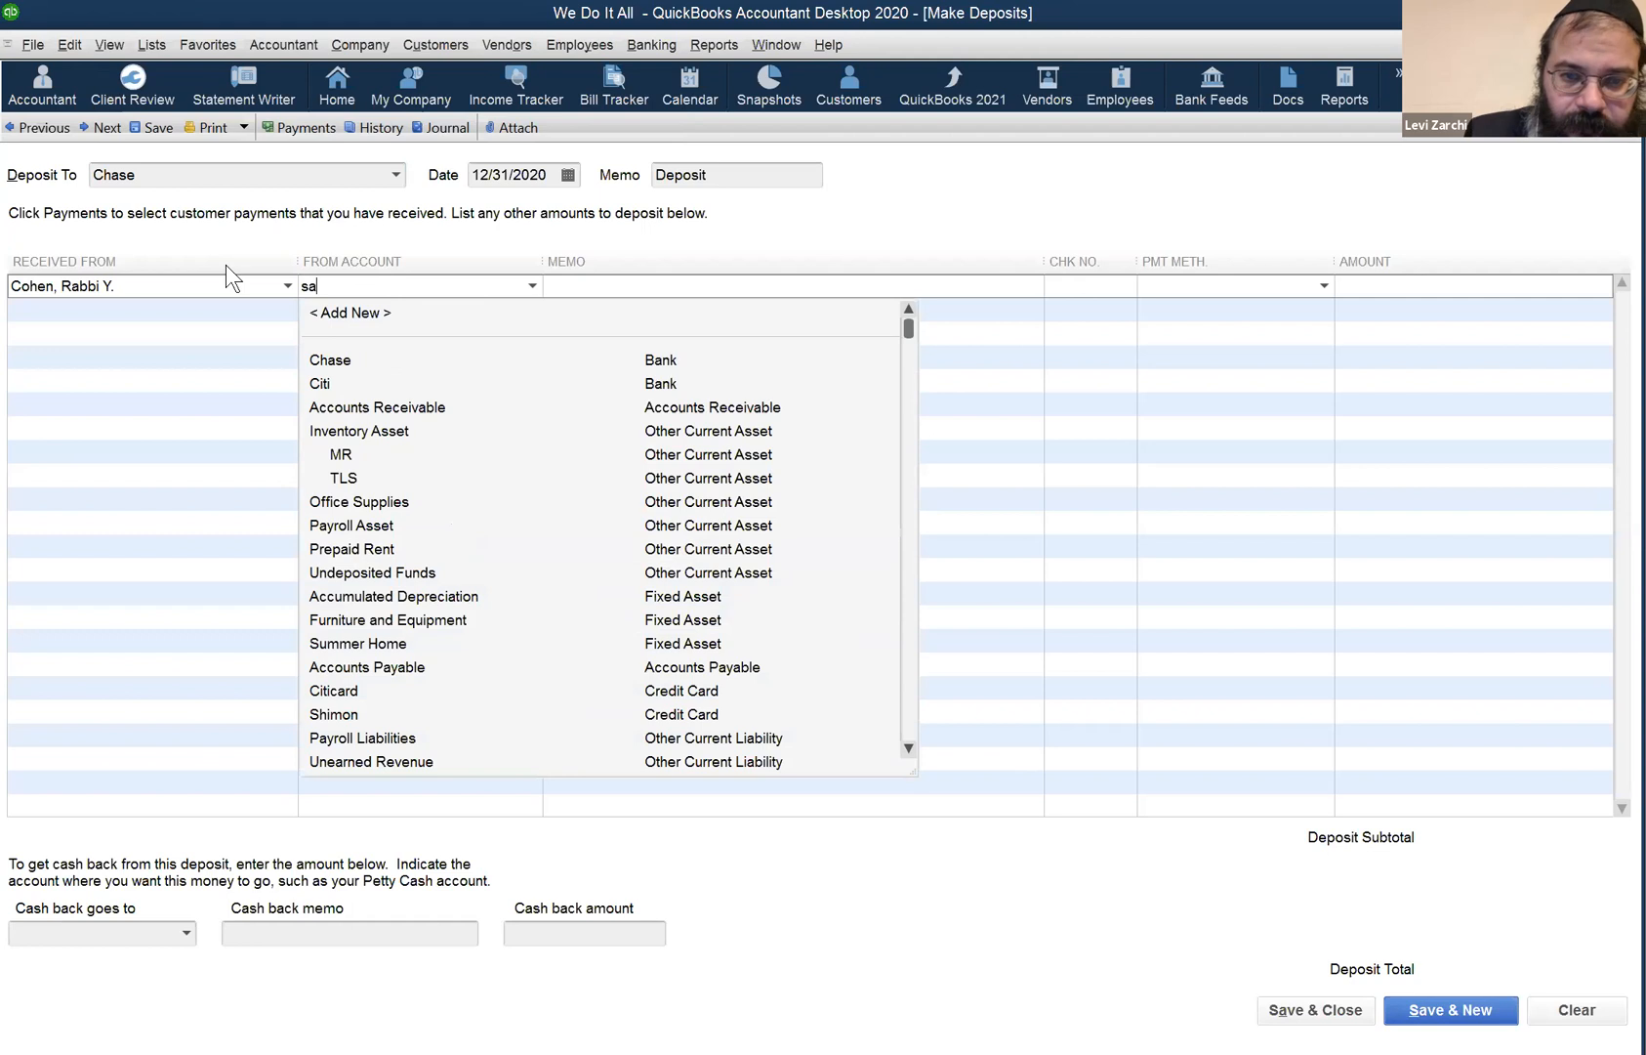
pyautogui.scroll(-1, 262, 430)
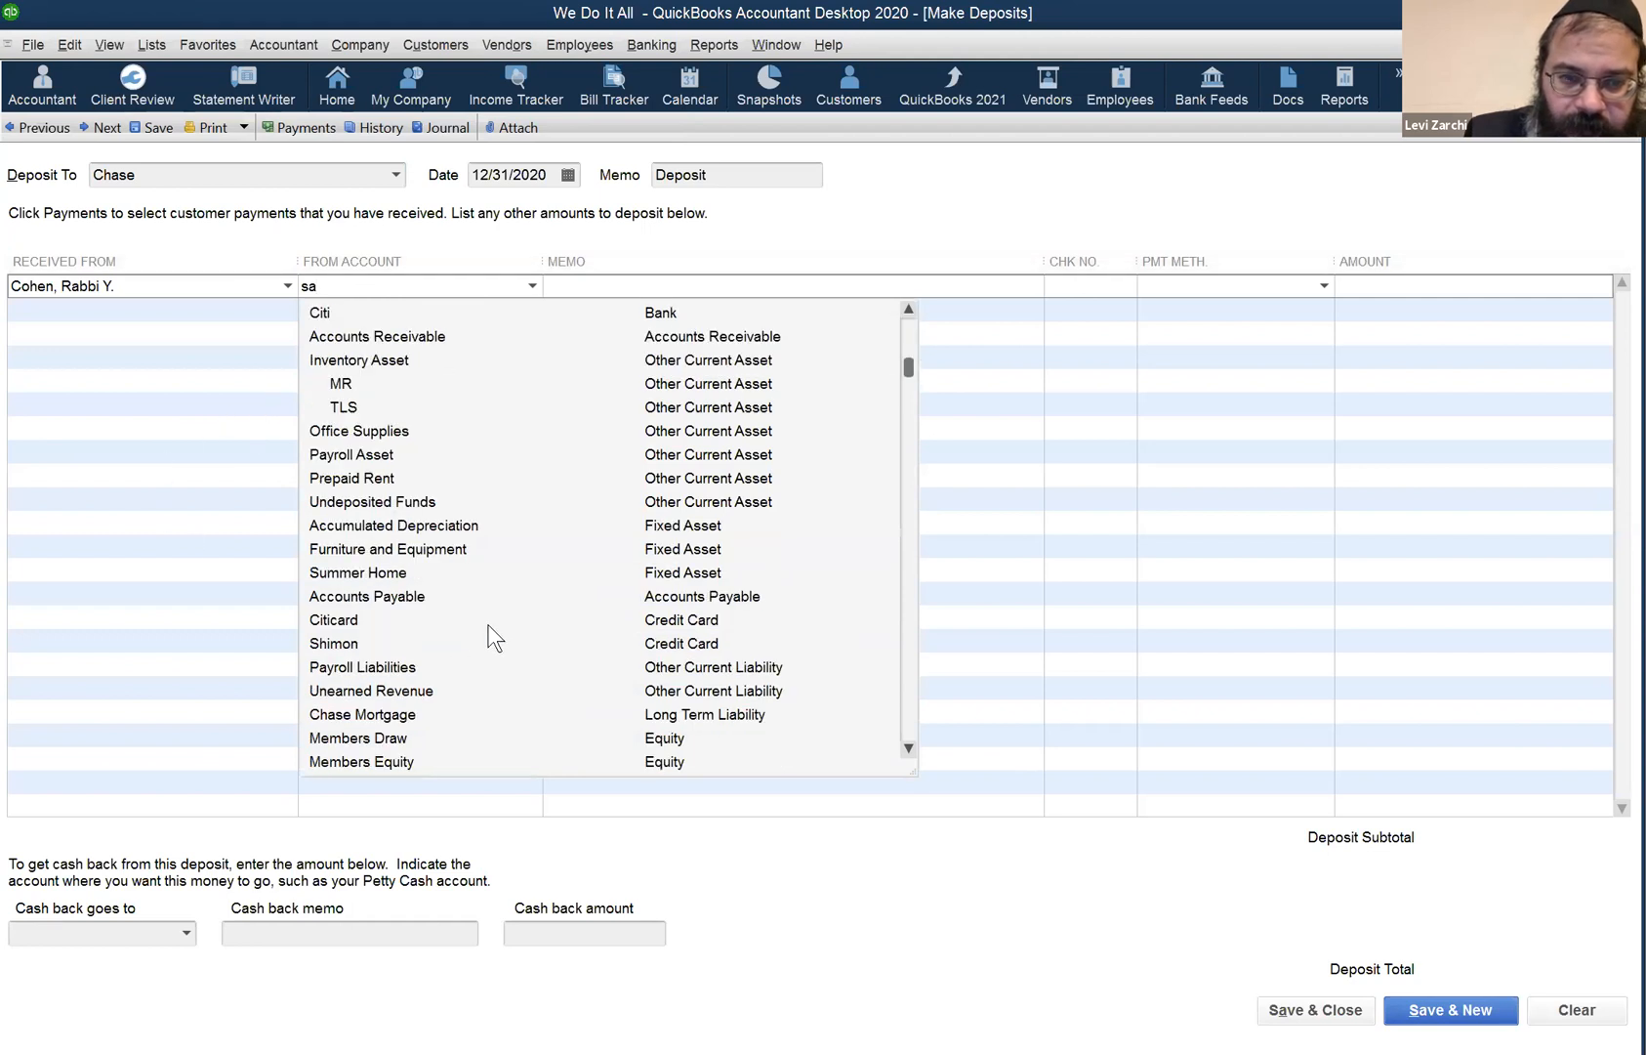
pyautogui.scroll(-7, 321, 338)
pyautogui.click(320, 339)
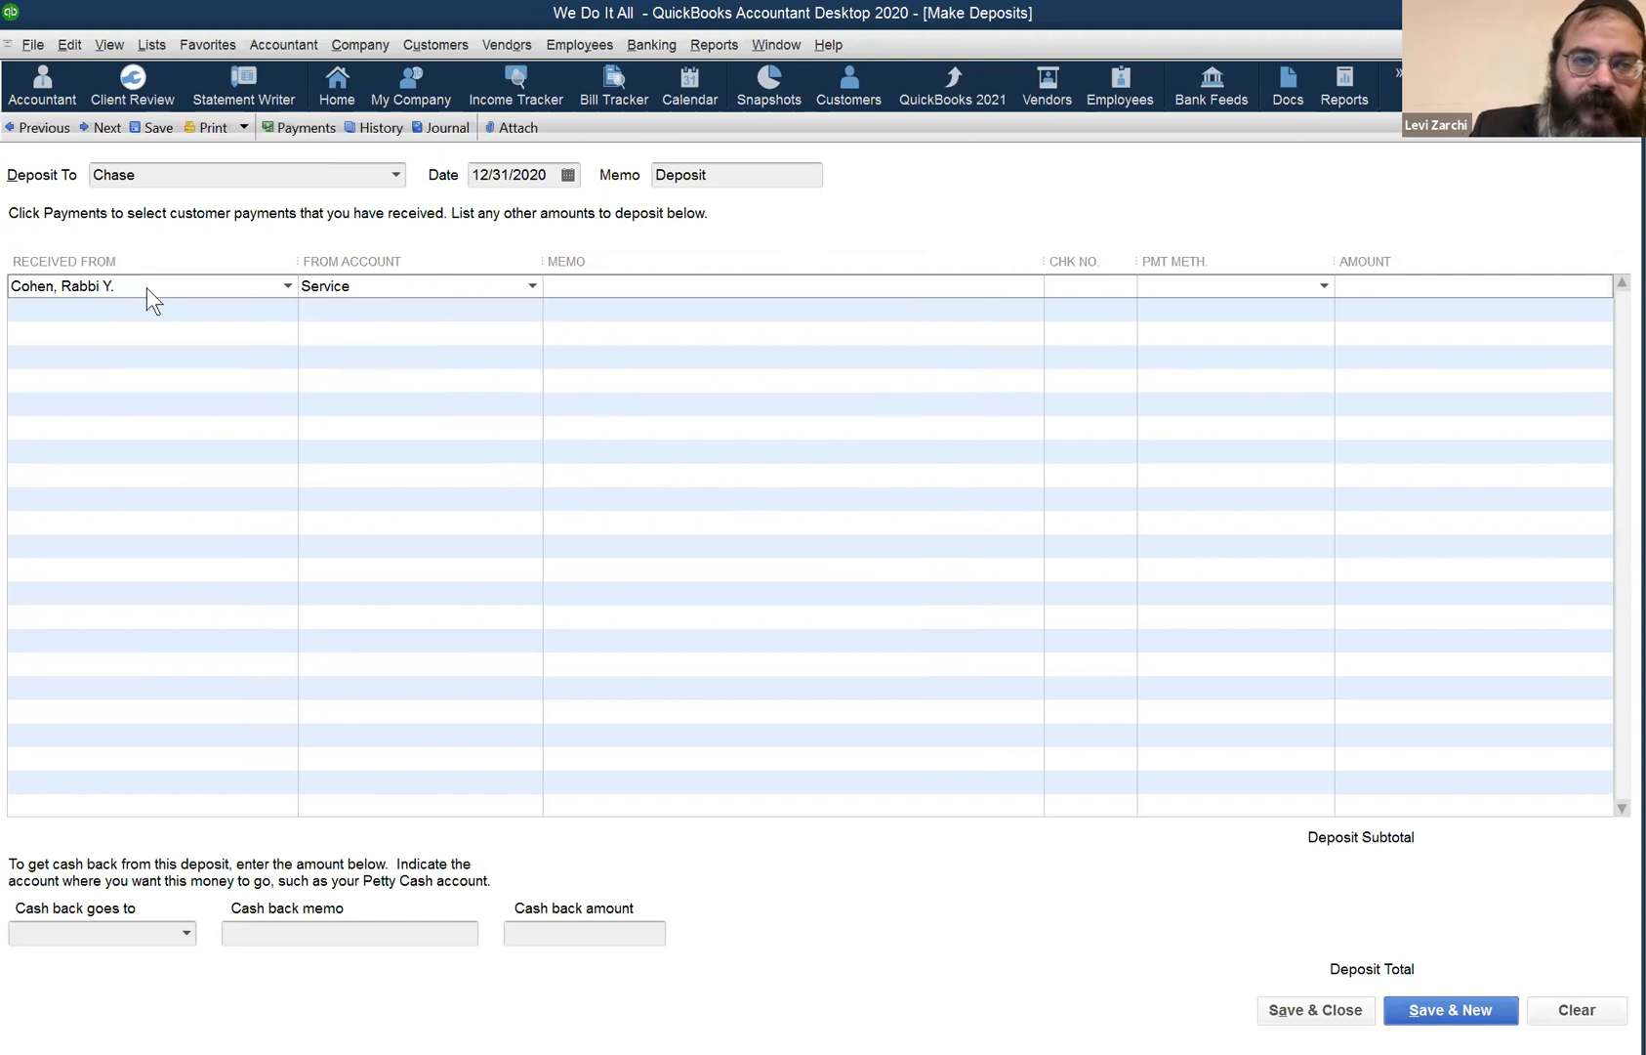
# - Switch to the Chase bank register
pyautogui.click(792, 56)
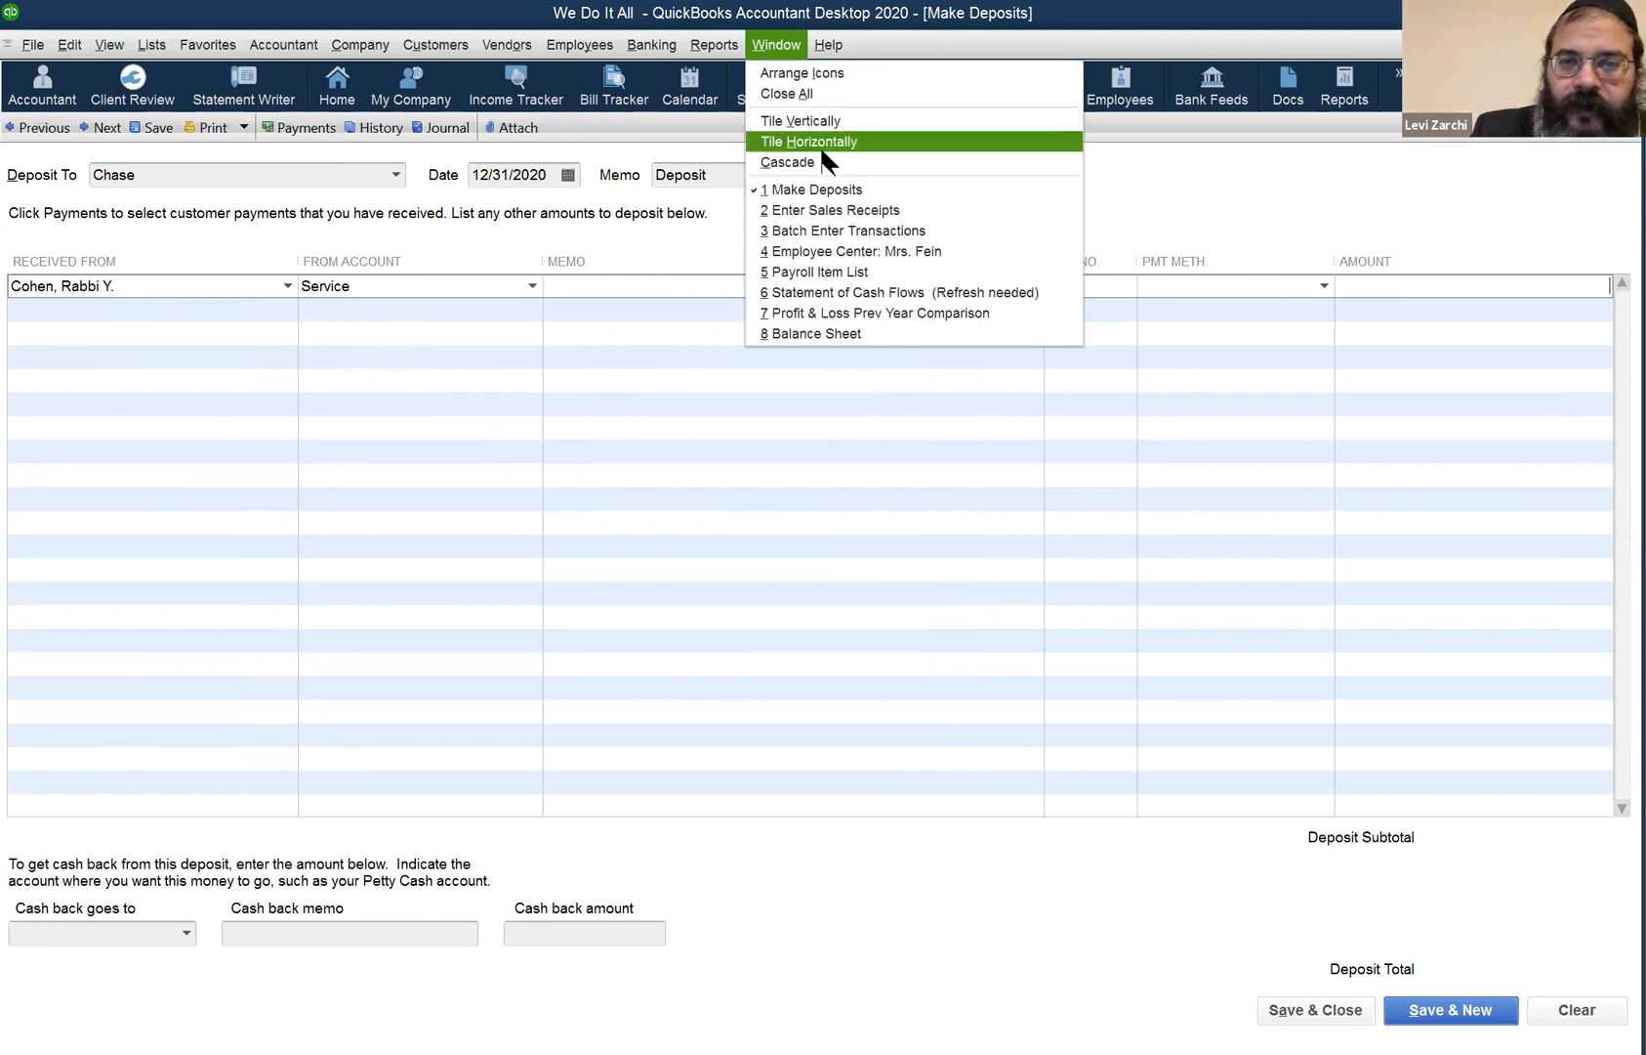
pyautogui.moveTo(653, 49)
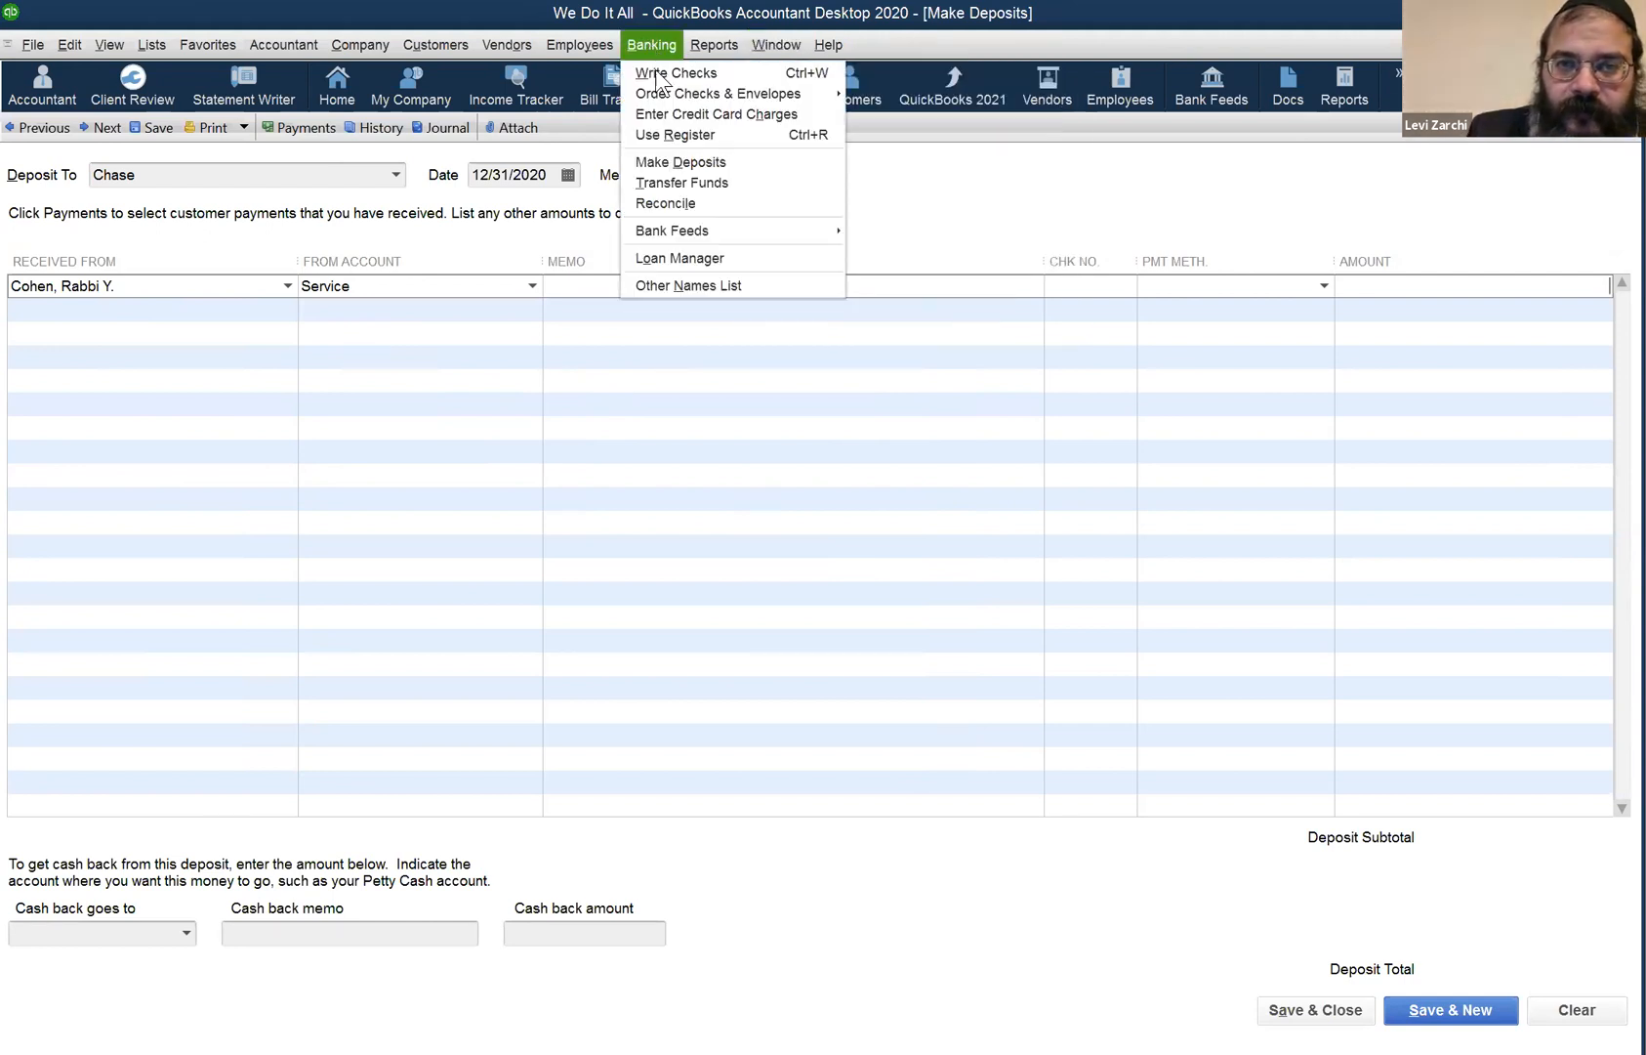
pyautogui.click(688, 137)
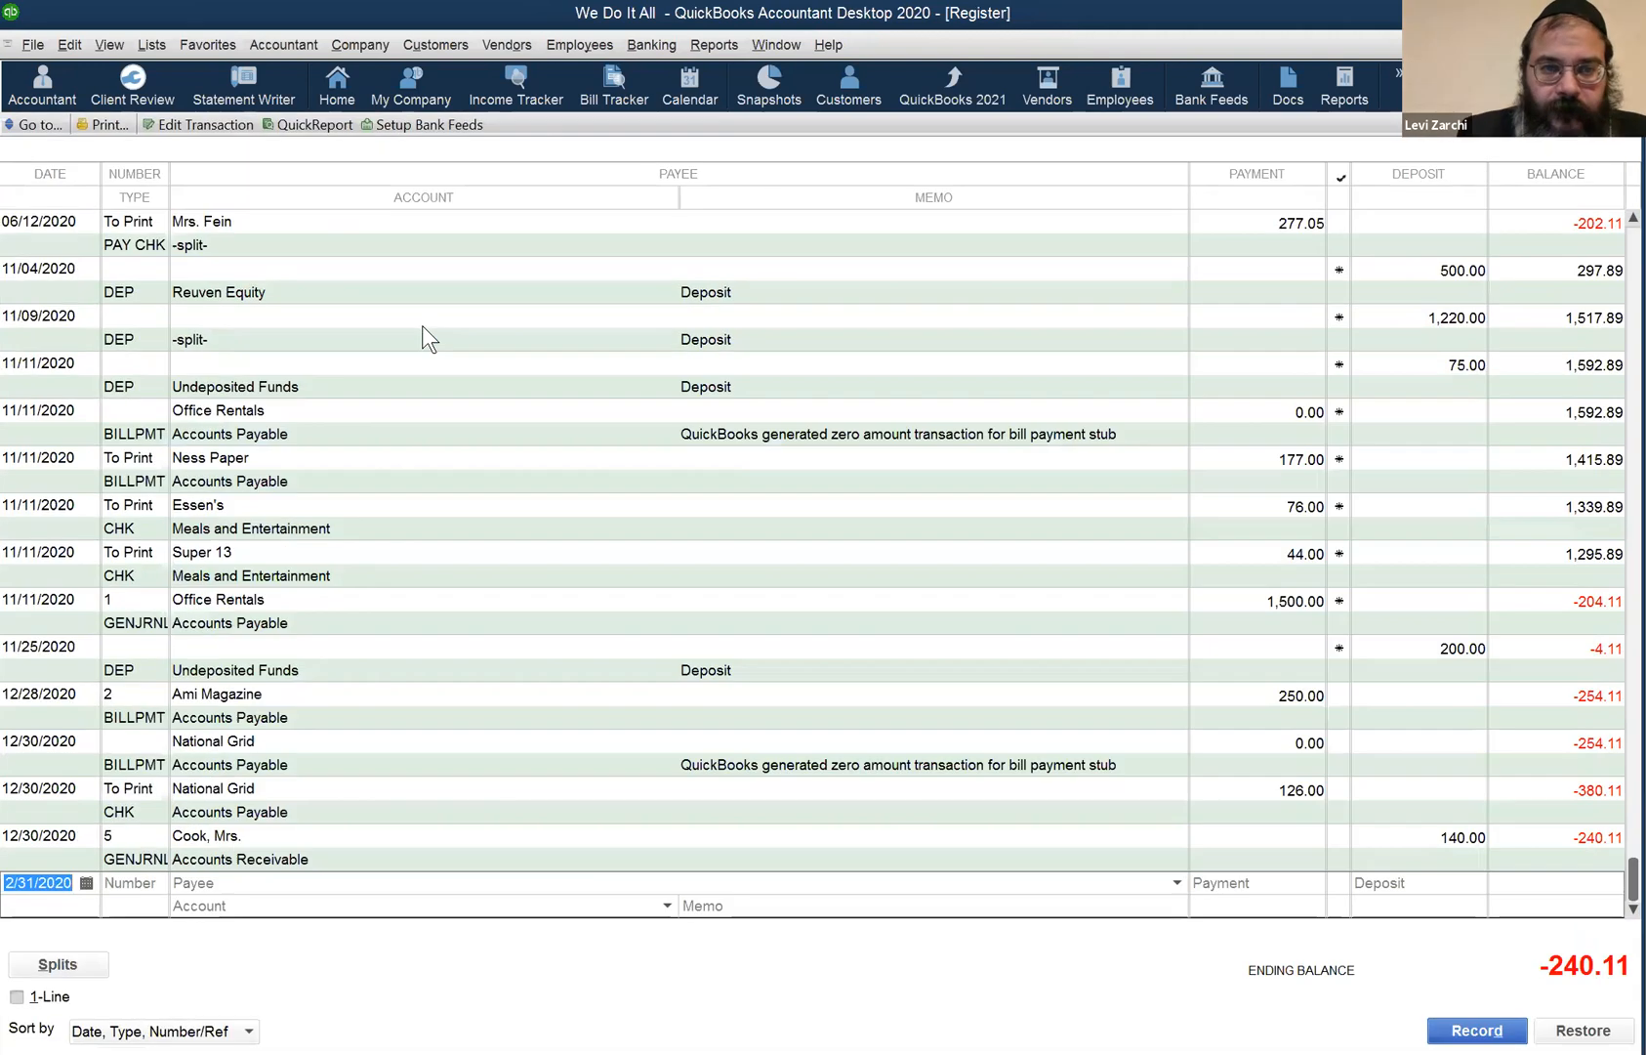
# - Open the 11/25/2020 200.00 deposit, discarding the unsaved deposit line, then close it
pyautogui.click(242, 348)
pyautogui.click(242, 362)
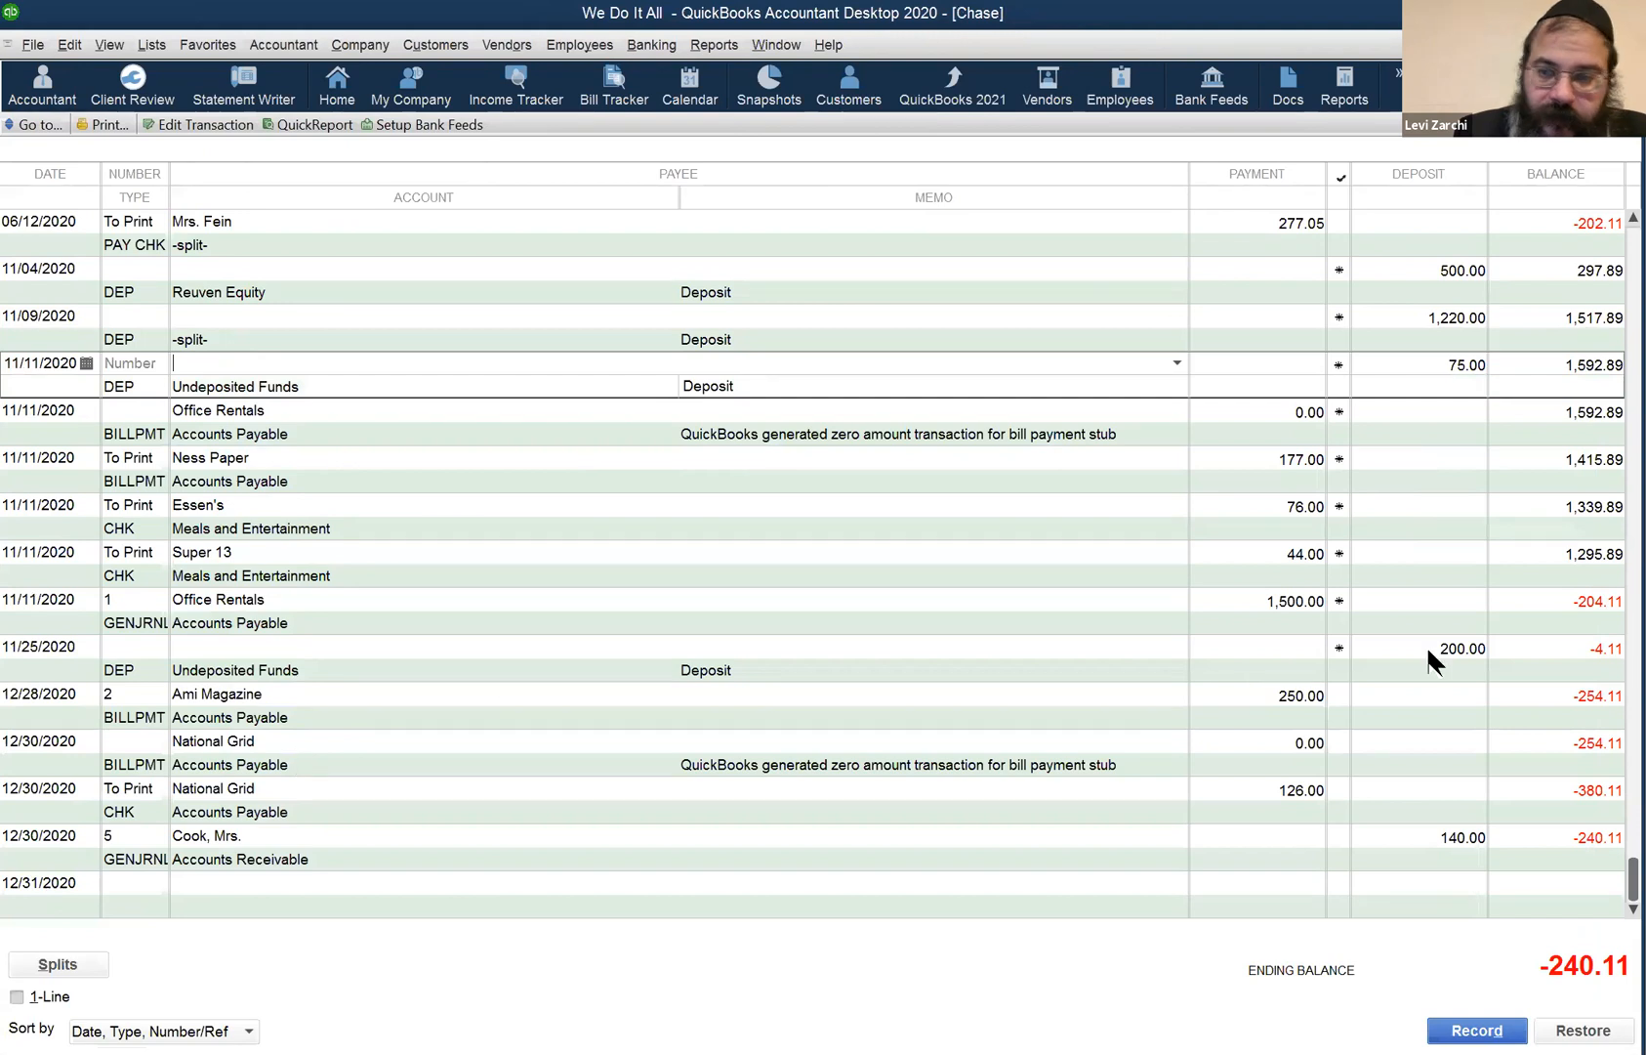
pyautogui.click(379, 648)
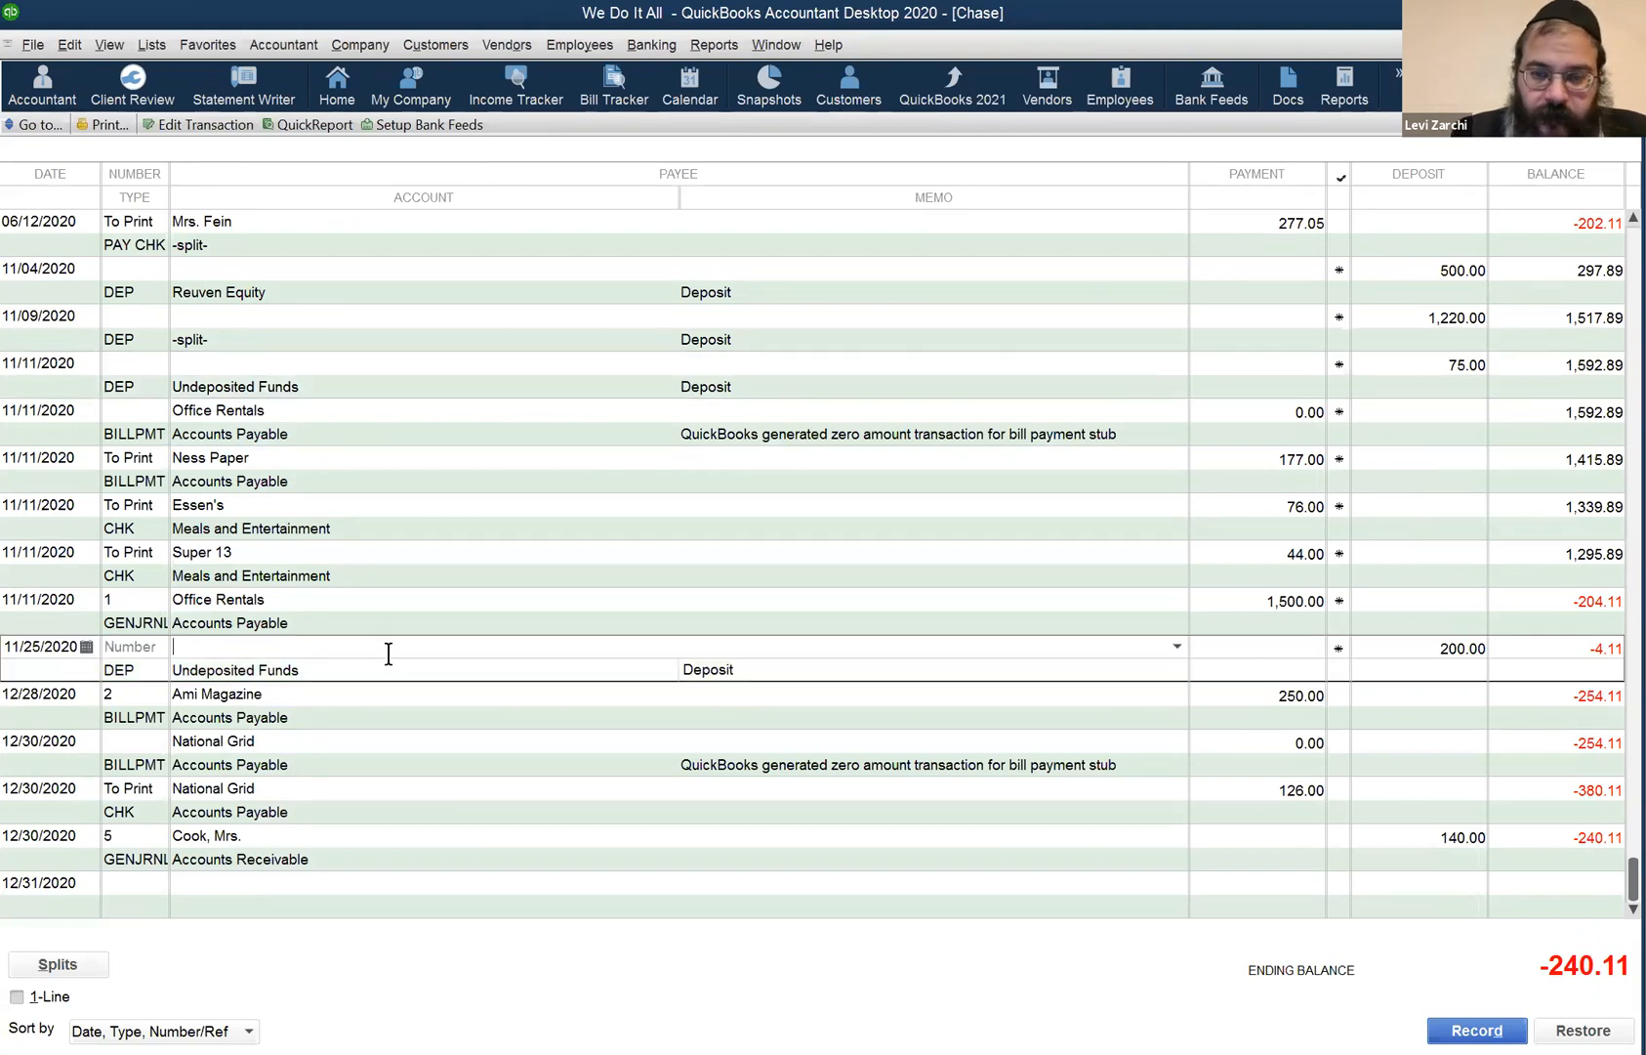
pyautogui.doubleClick(391, 656)
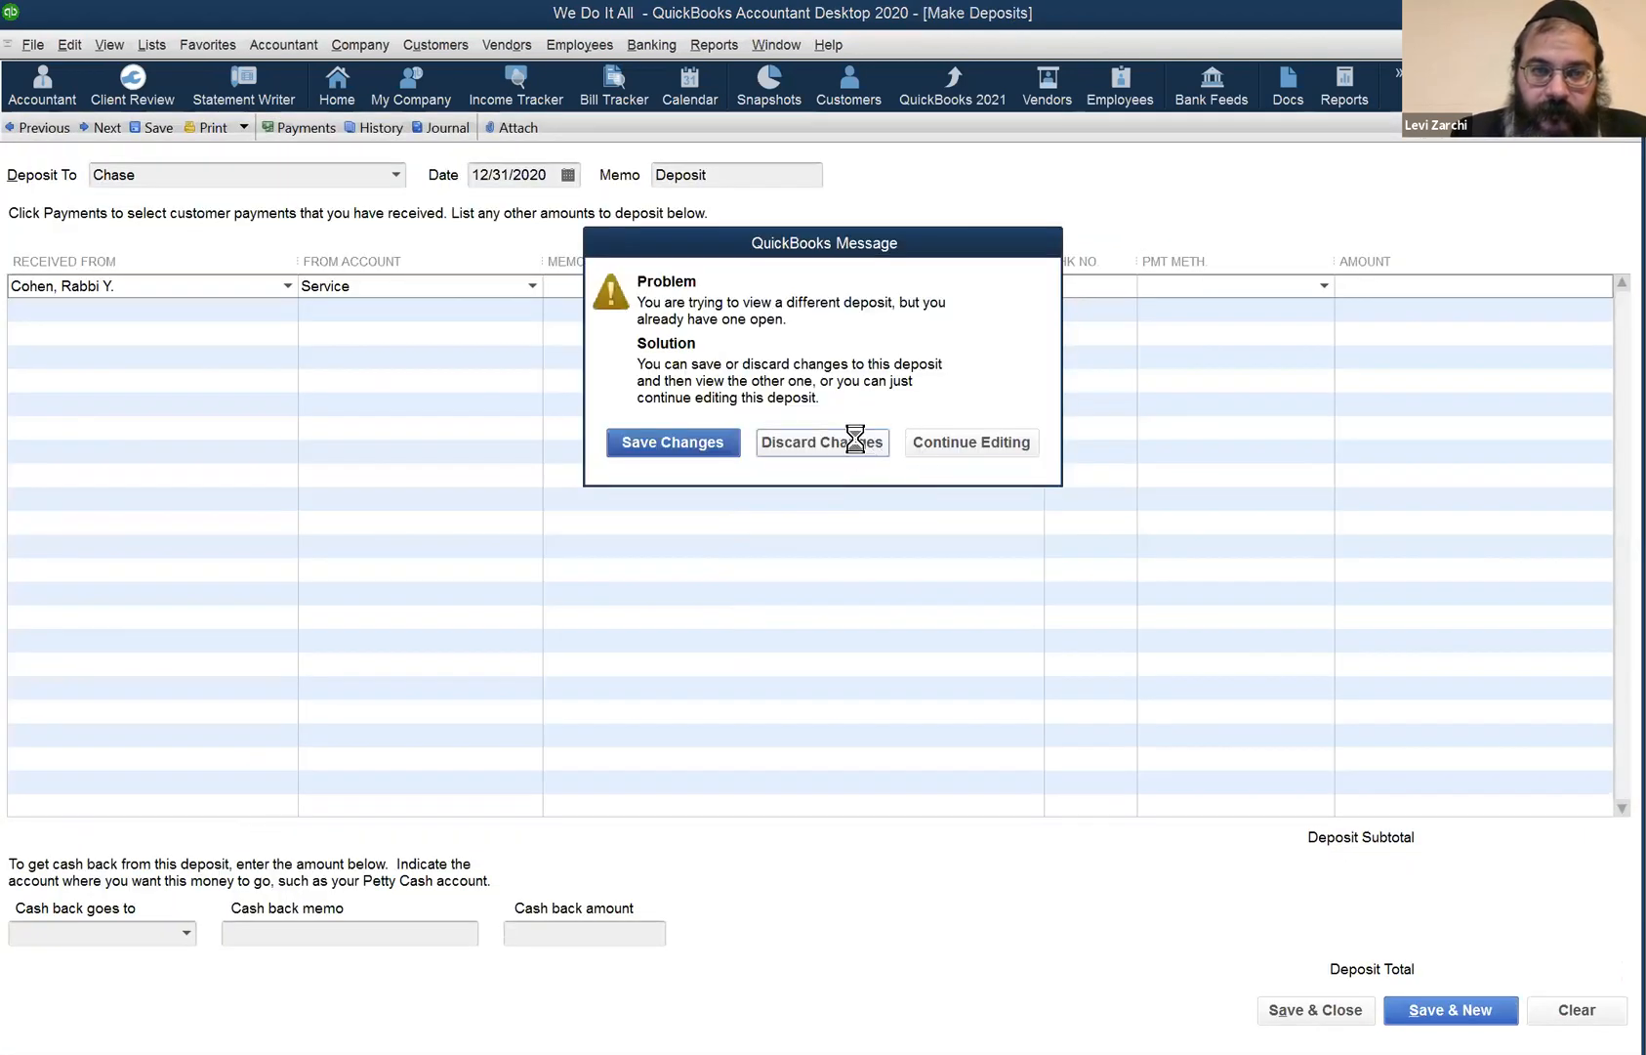
pyautogui.click(839, 446)
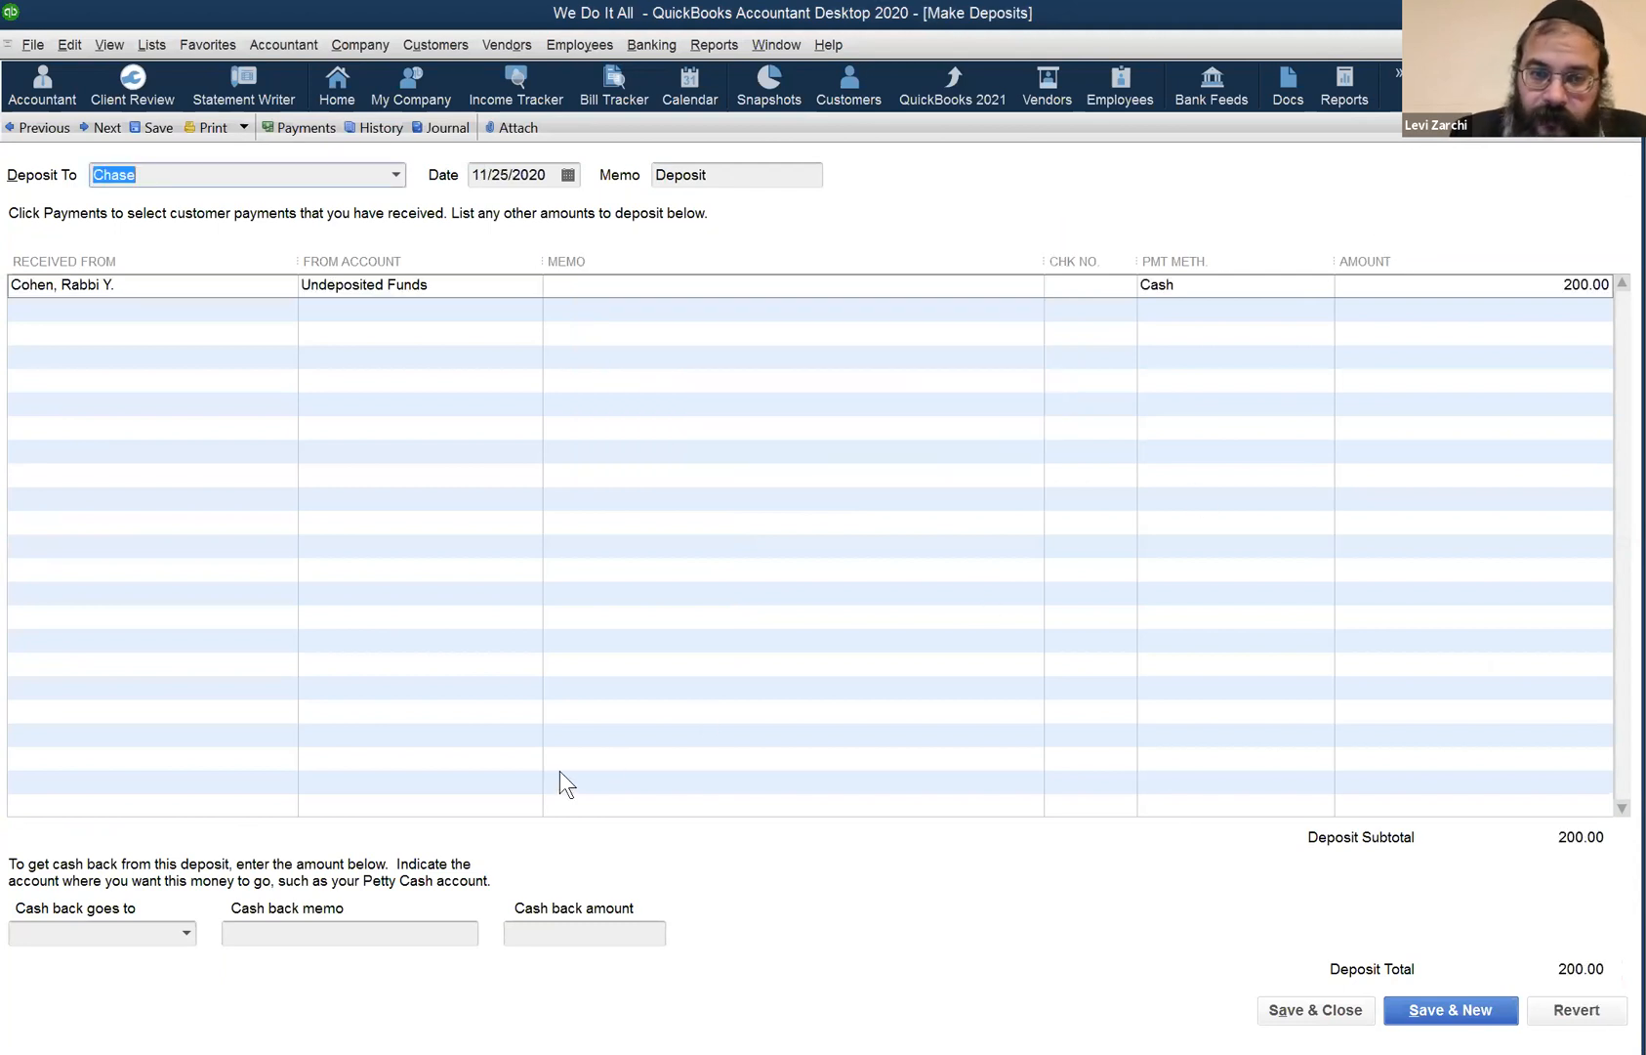
pyautogui.press('Escape')
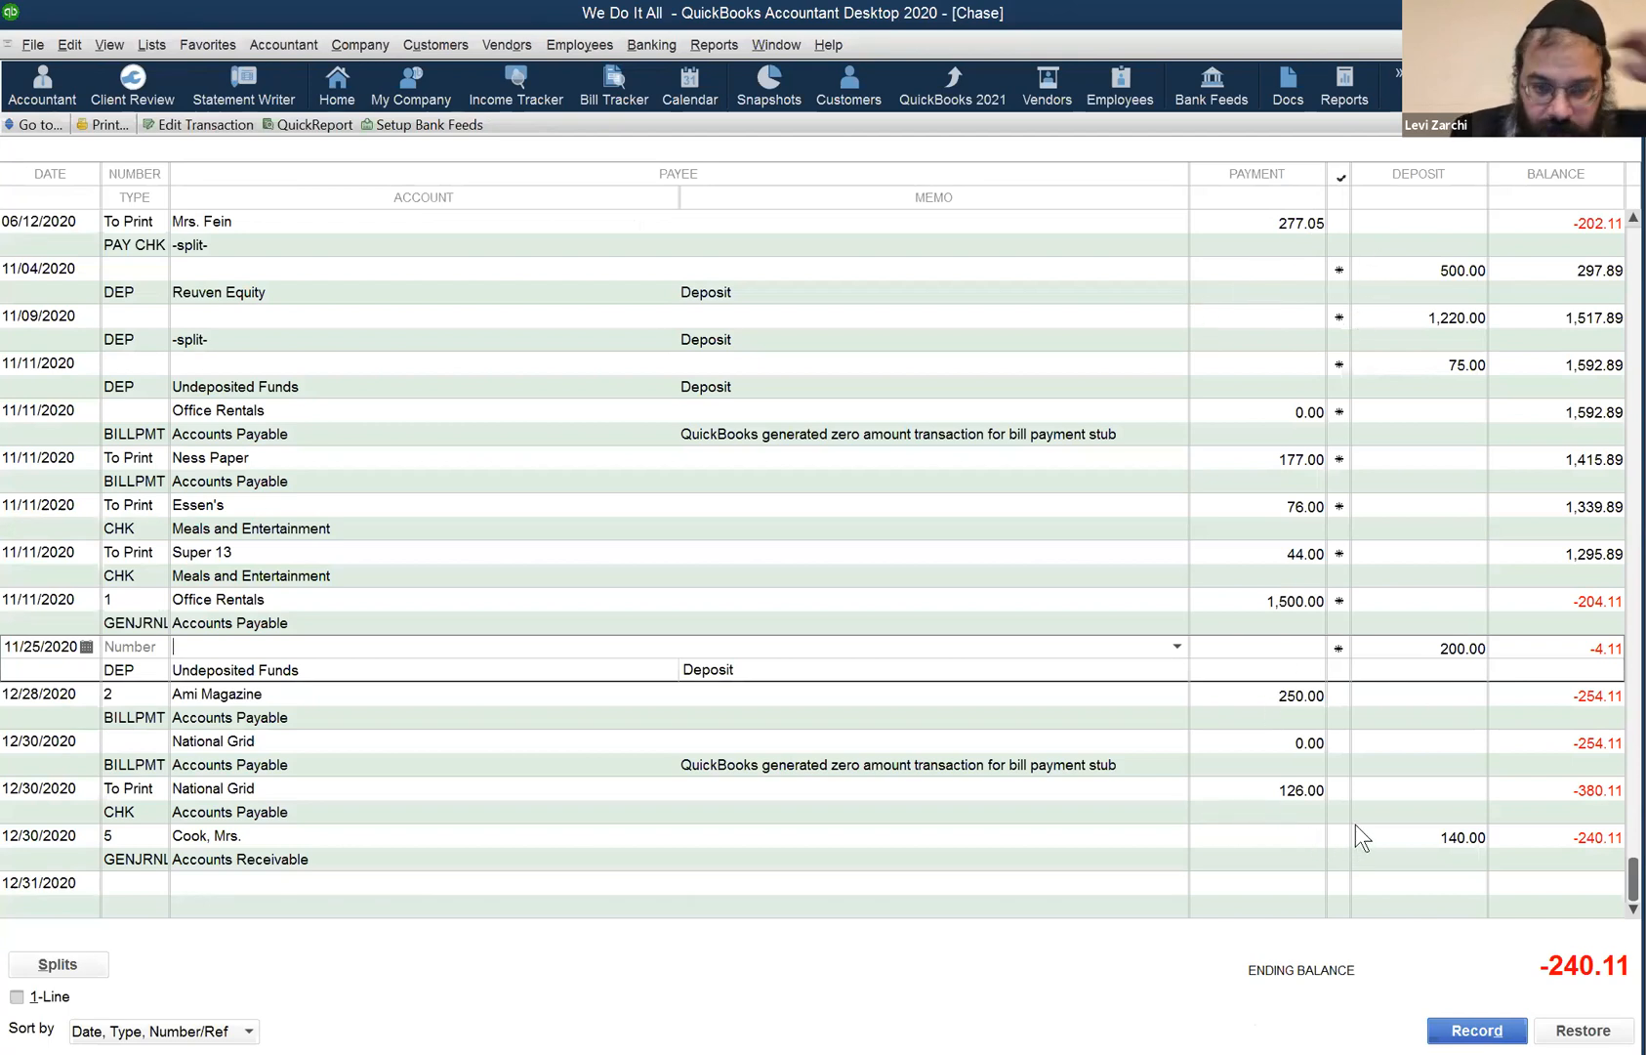
pyautogui.click(604, 847)
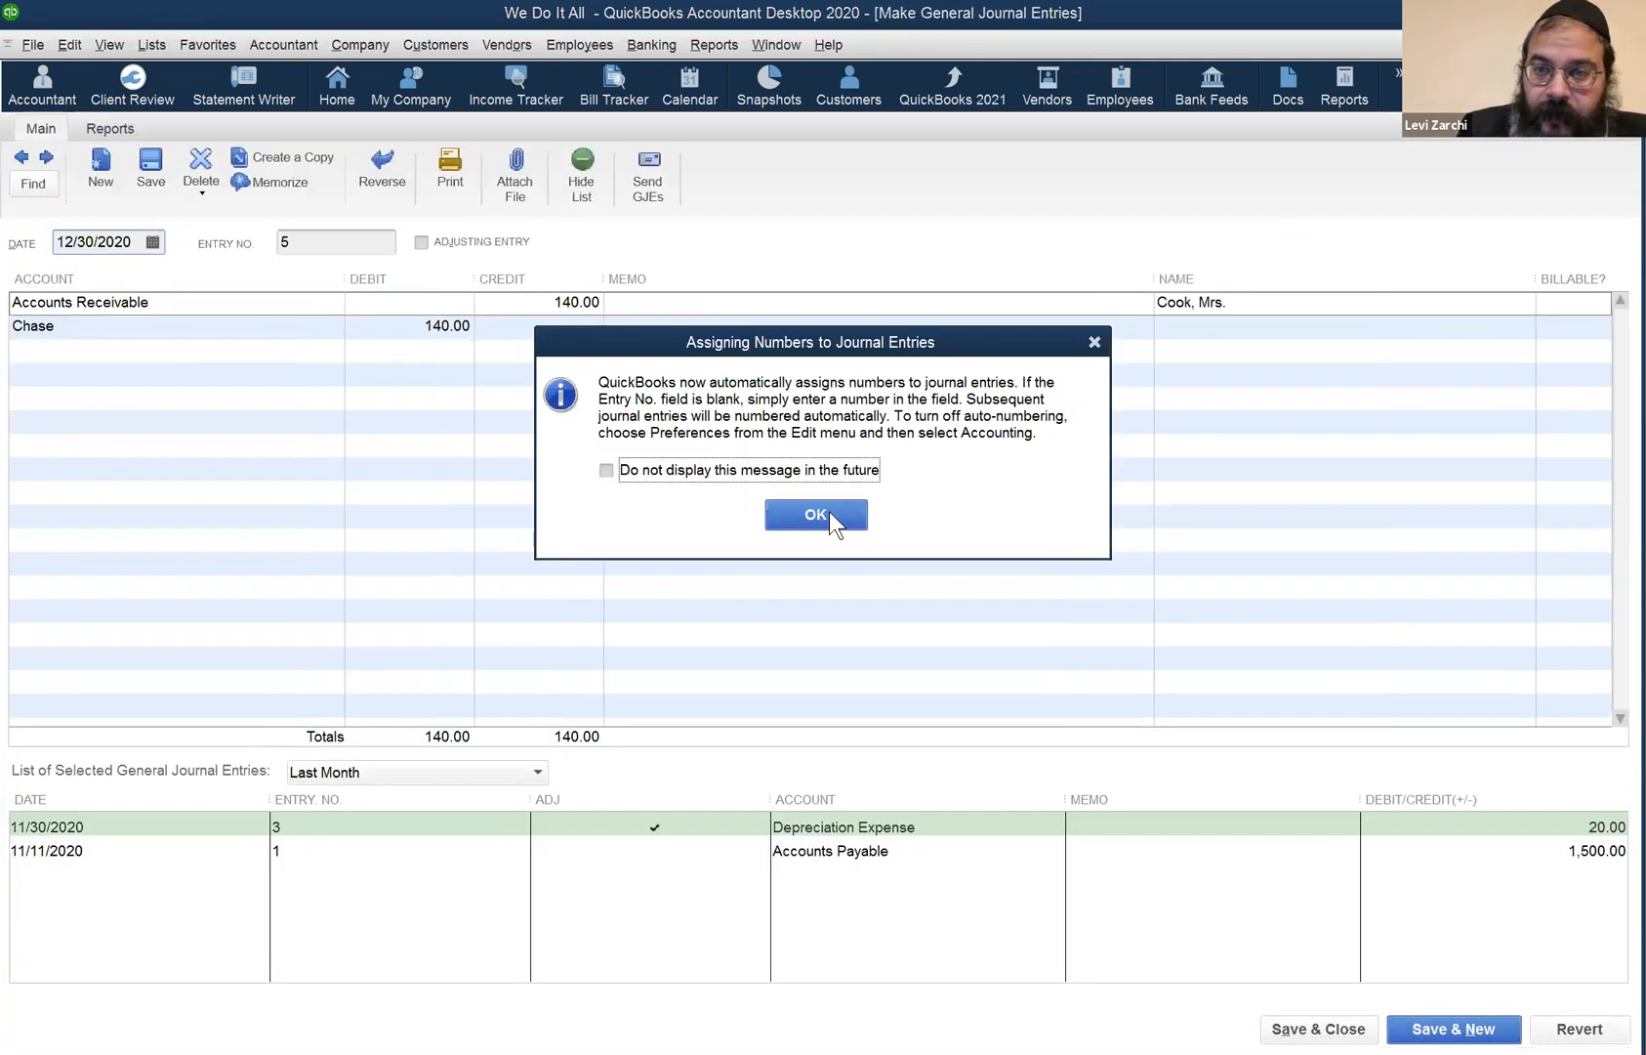
pyautogui.click(828, 514)
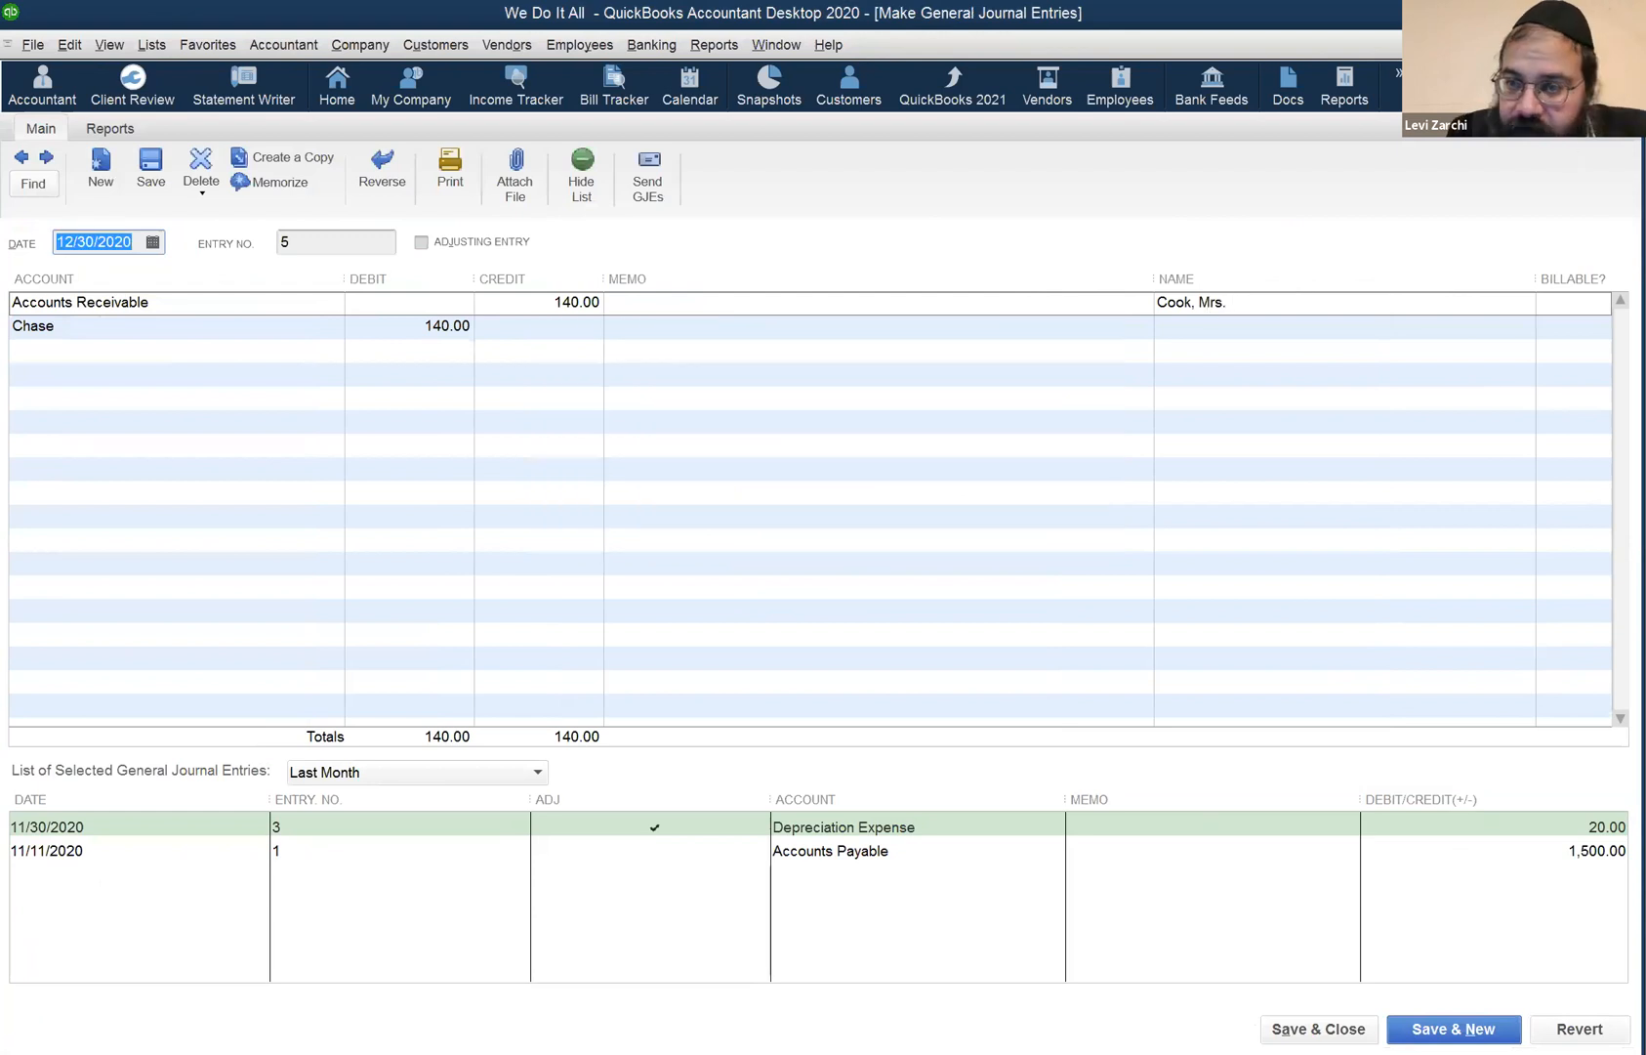
pyautogui.press('Escape')
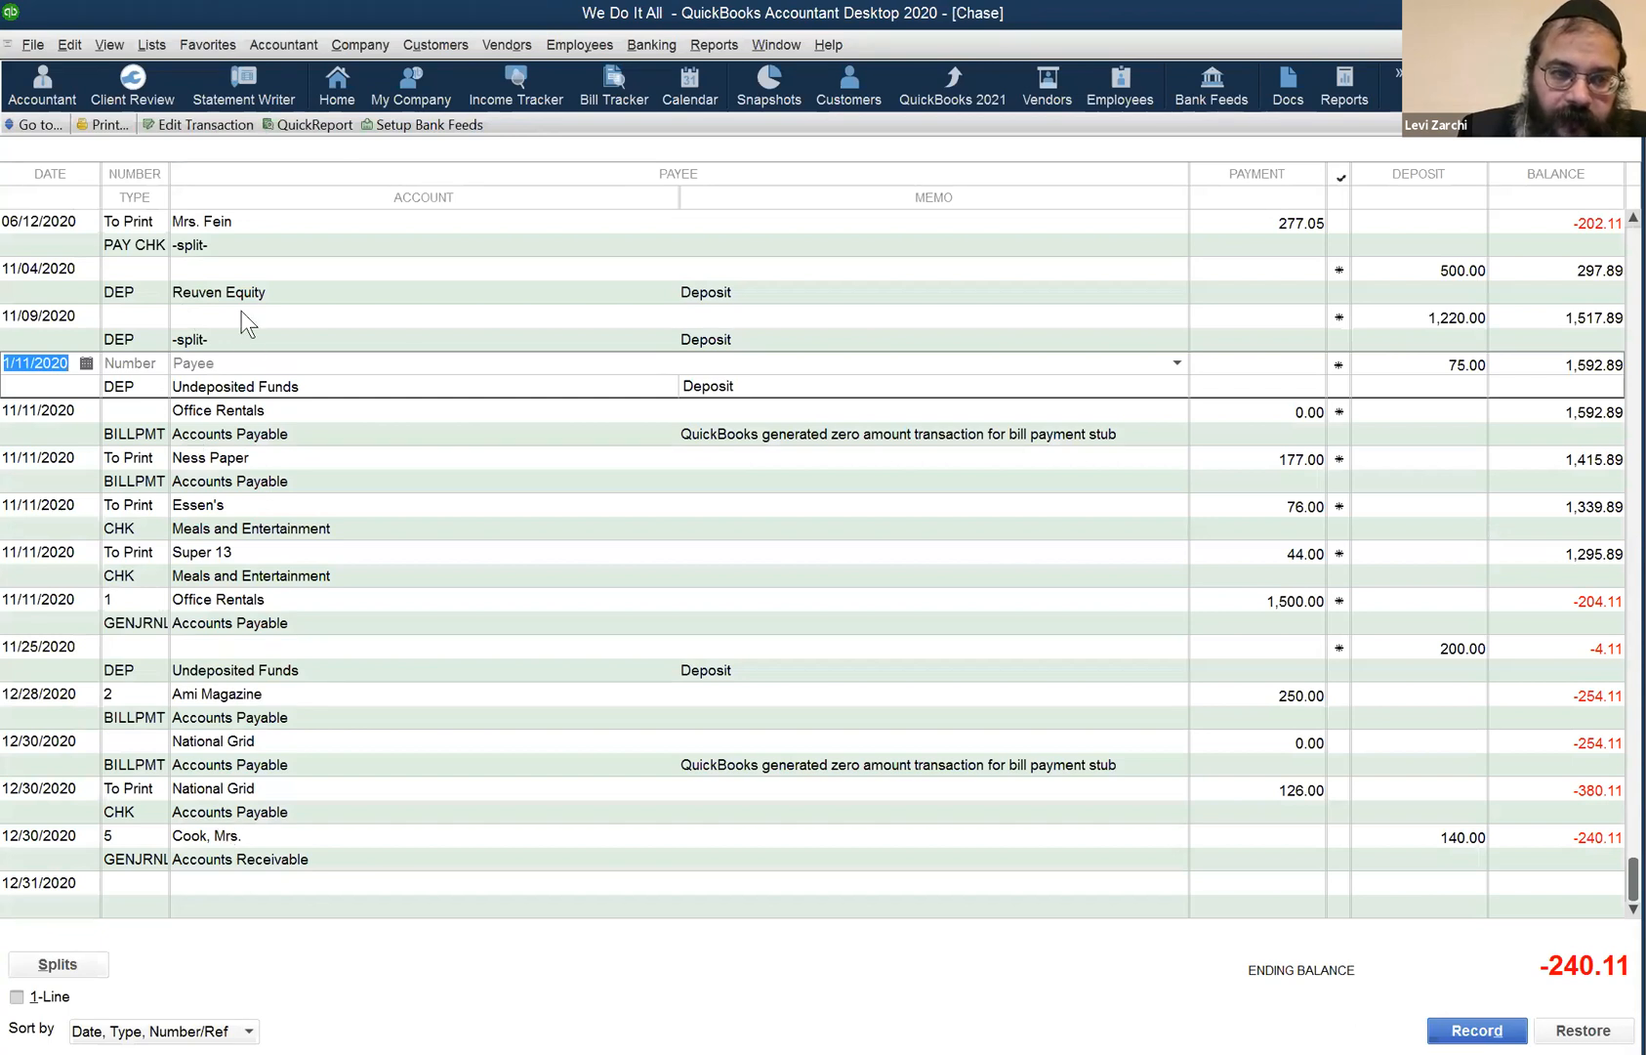
# - Browse the 11/09 and 11/11 deposits and 12/30/2020 register rows in Chase
pyautogui.click(243, 362)
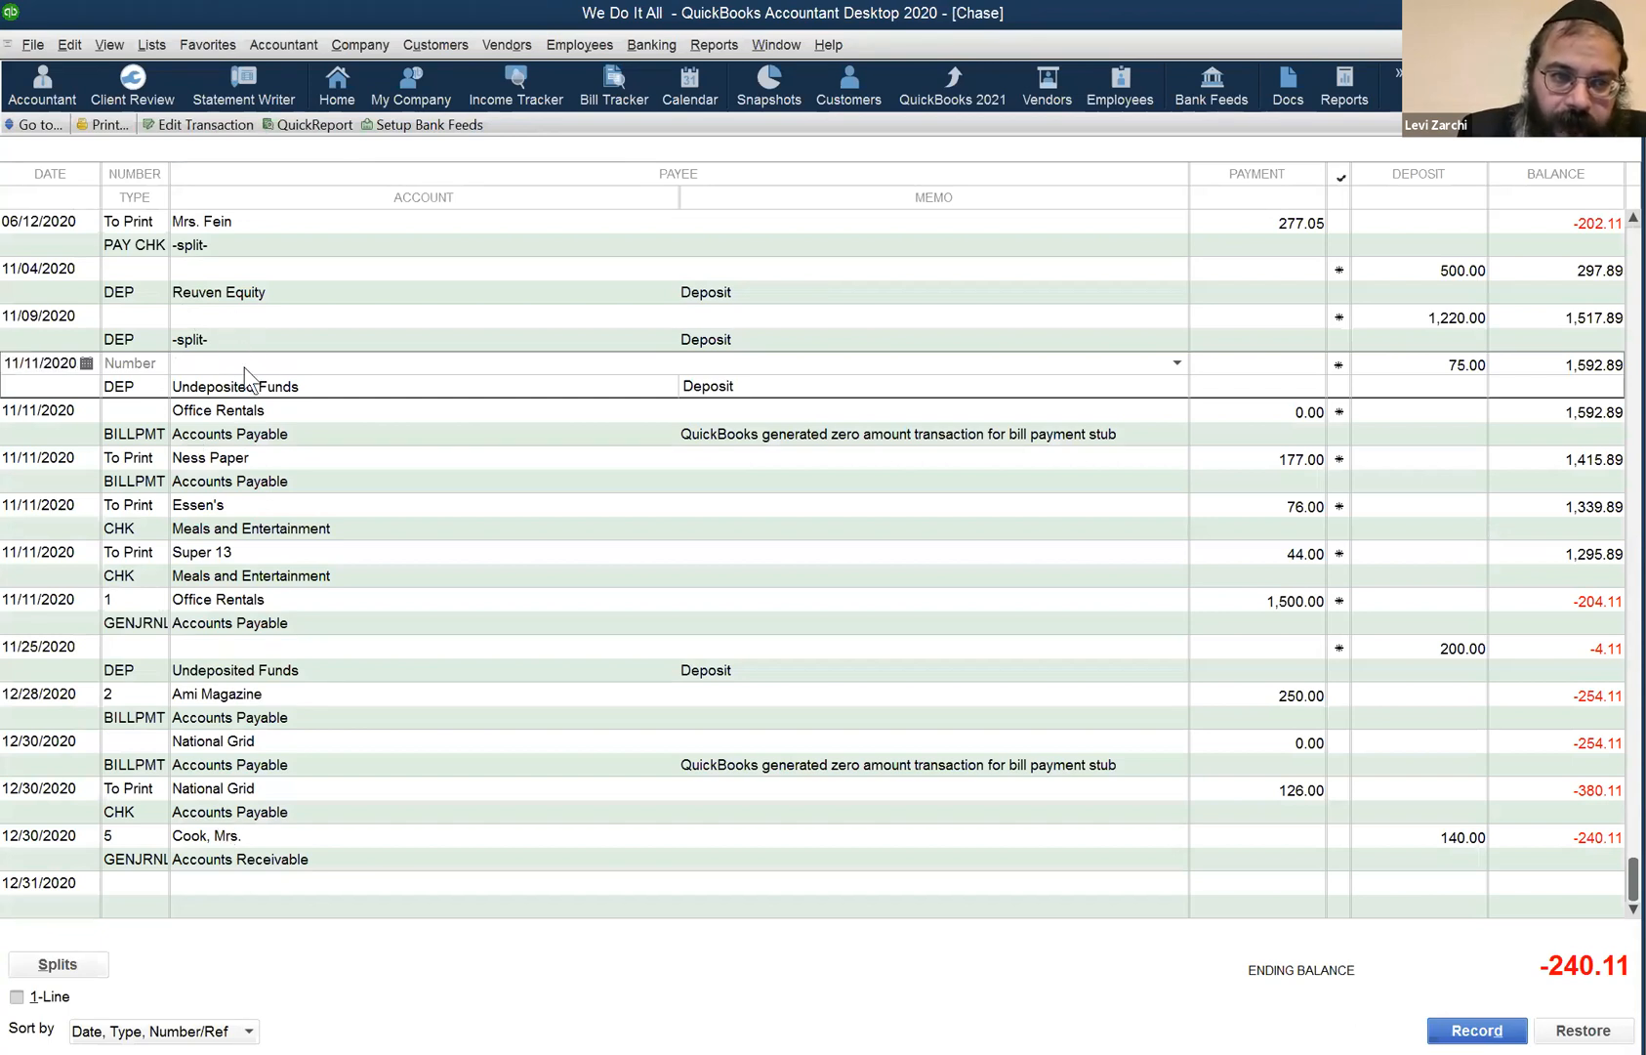
pyautogui.click(244, 310)
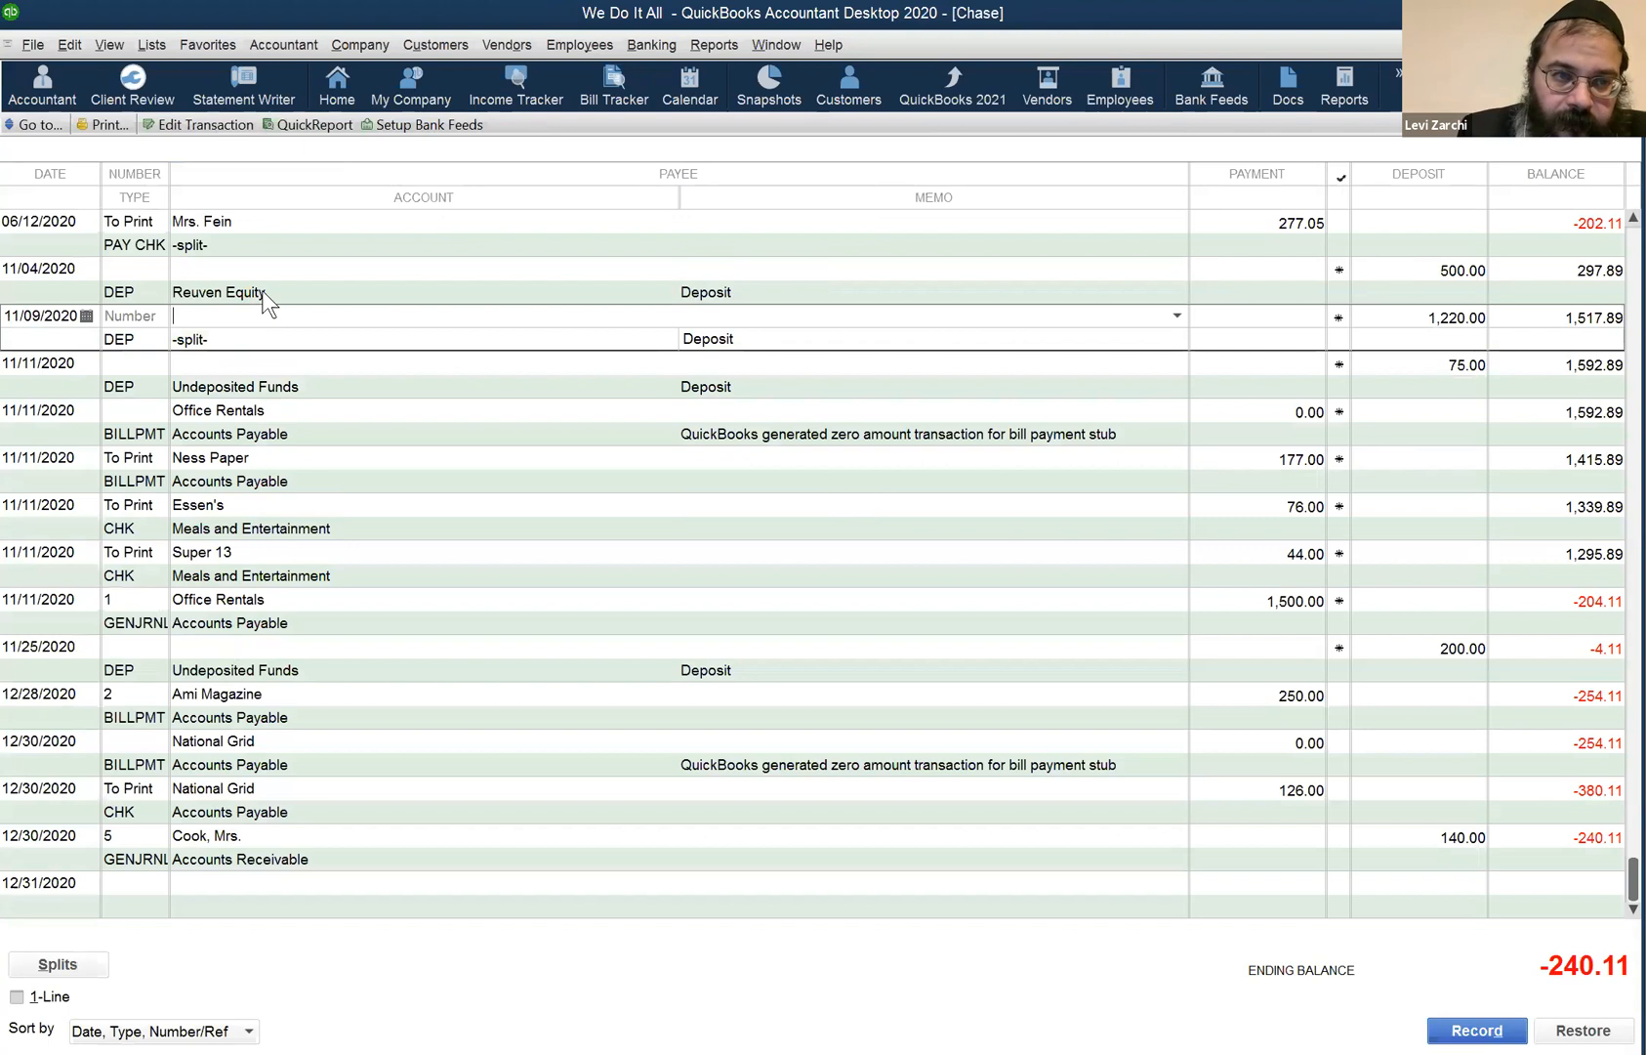
pyautogui.click(256, 361)
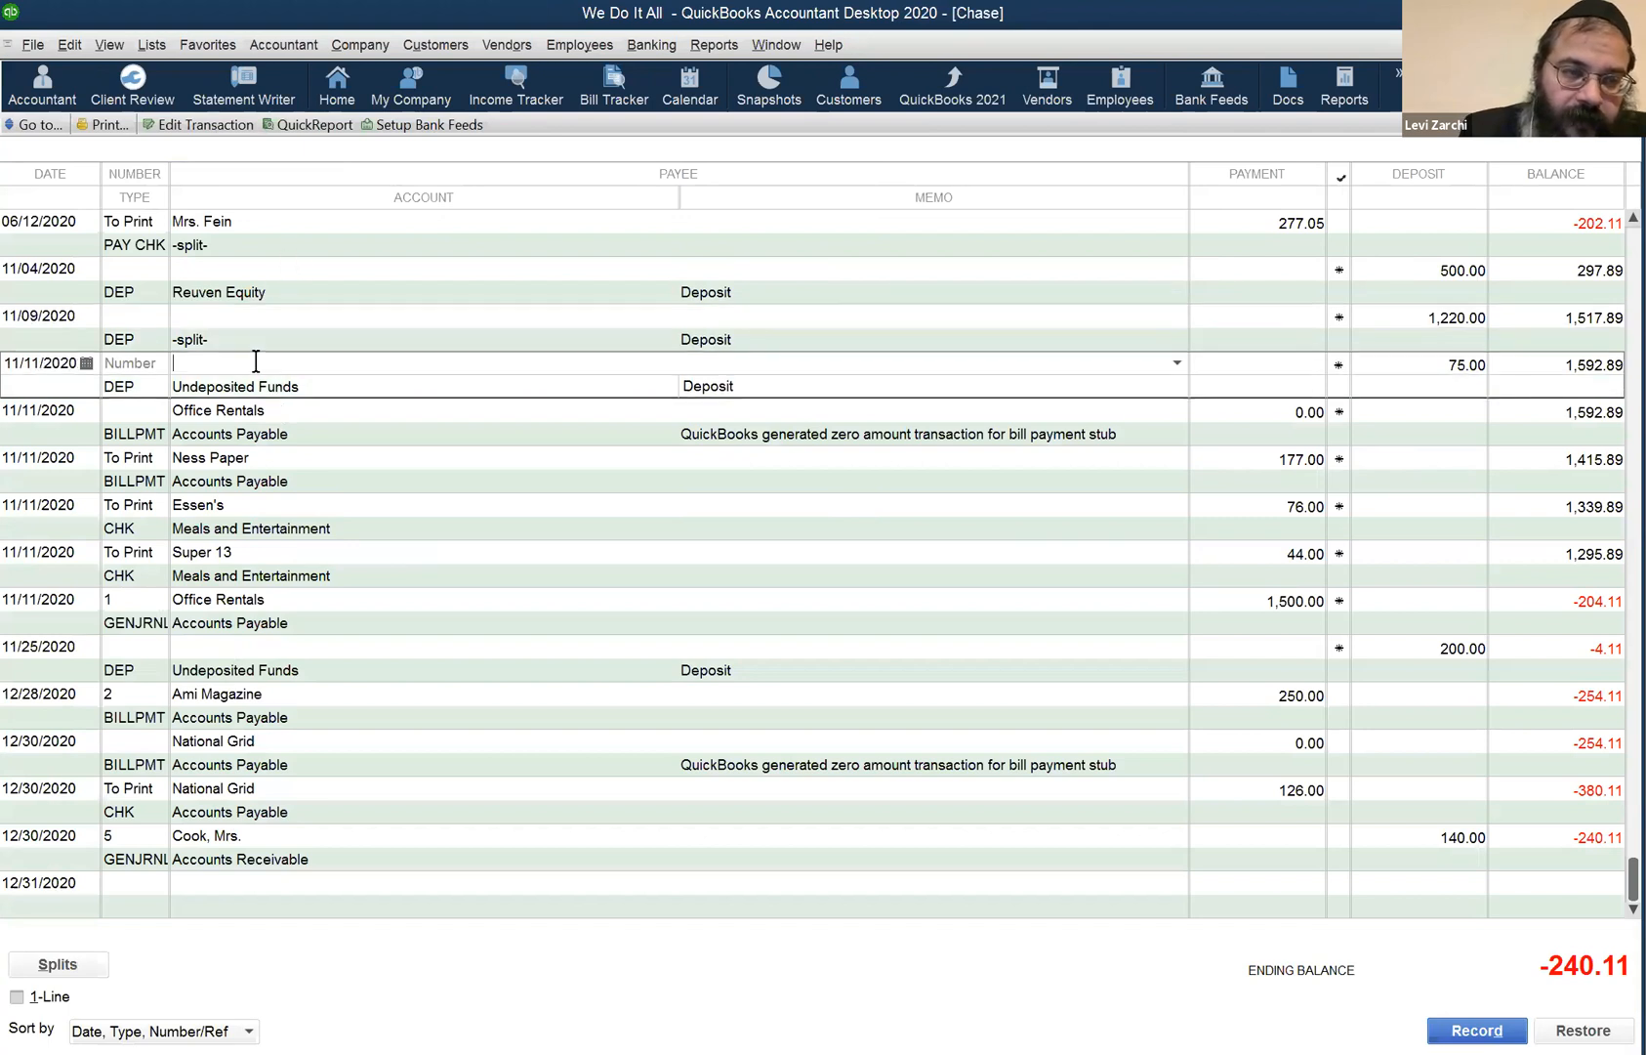
pyautogui.click(286, 835)
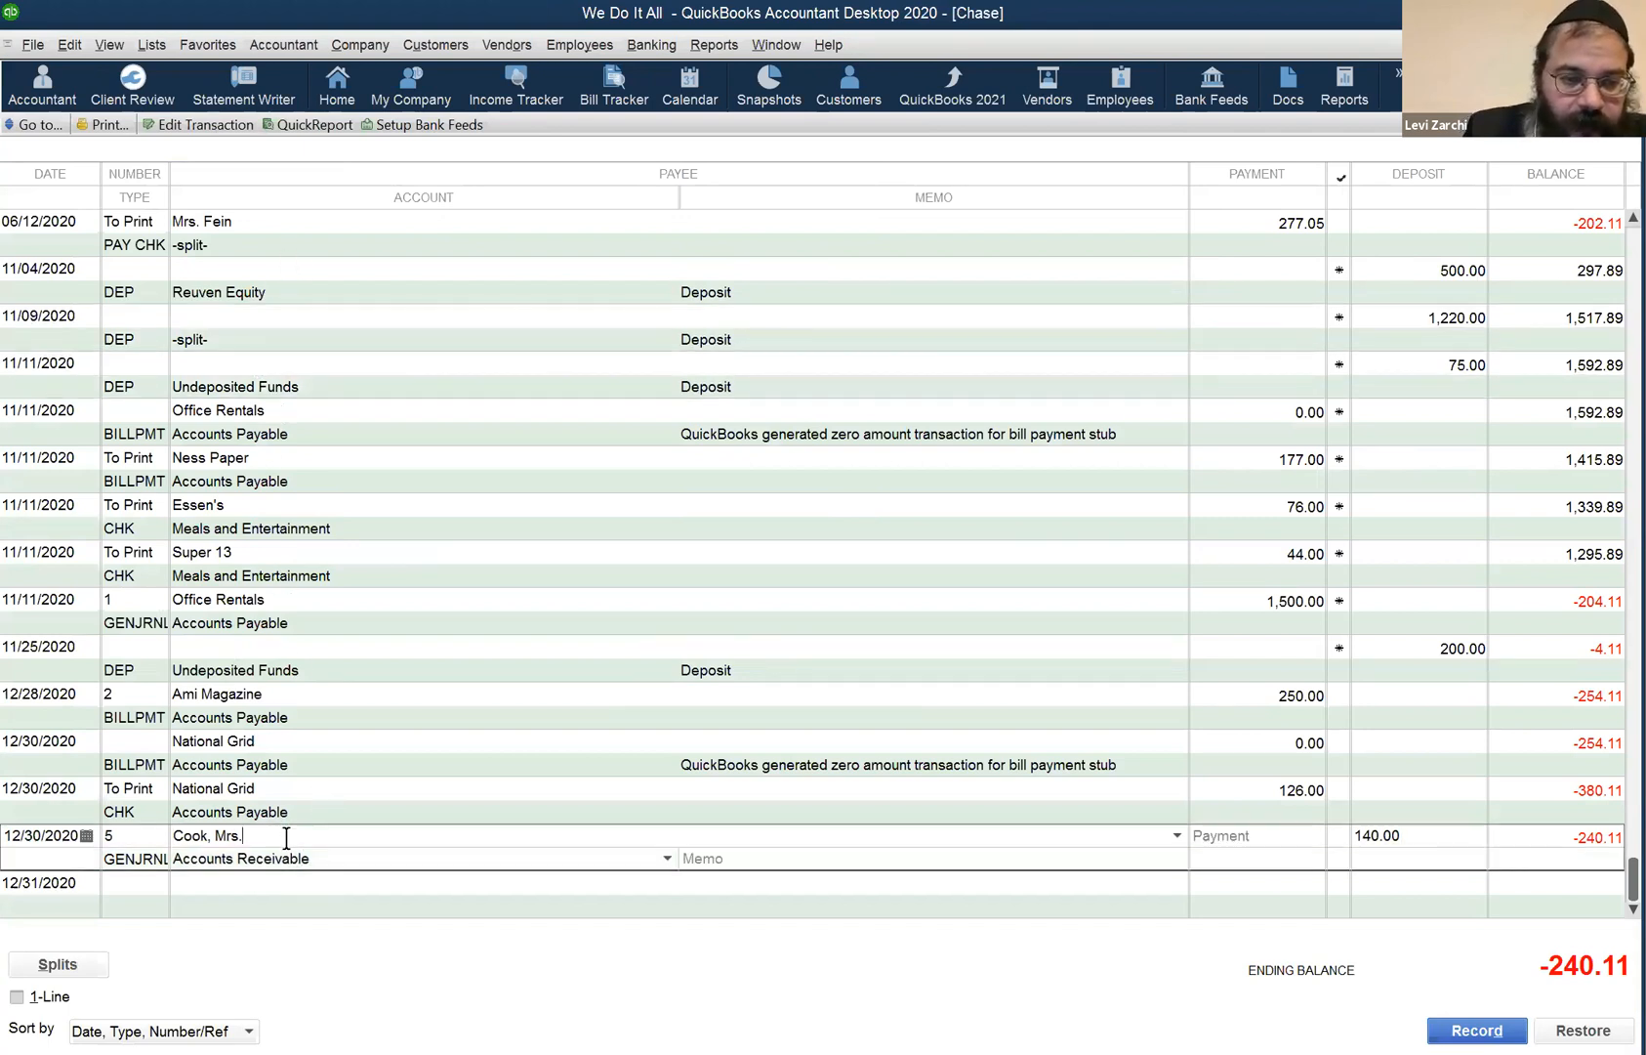
pyautogui.click(281, 788)
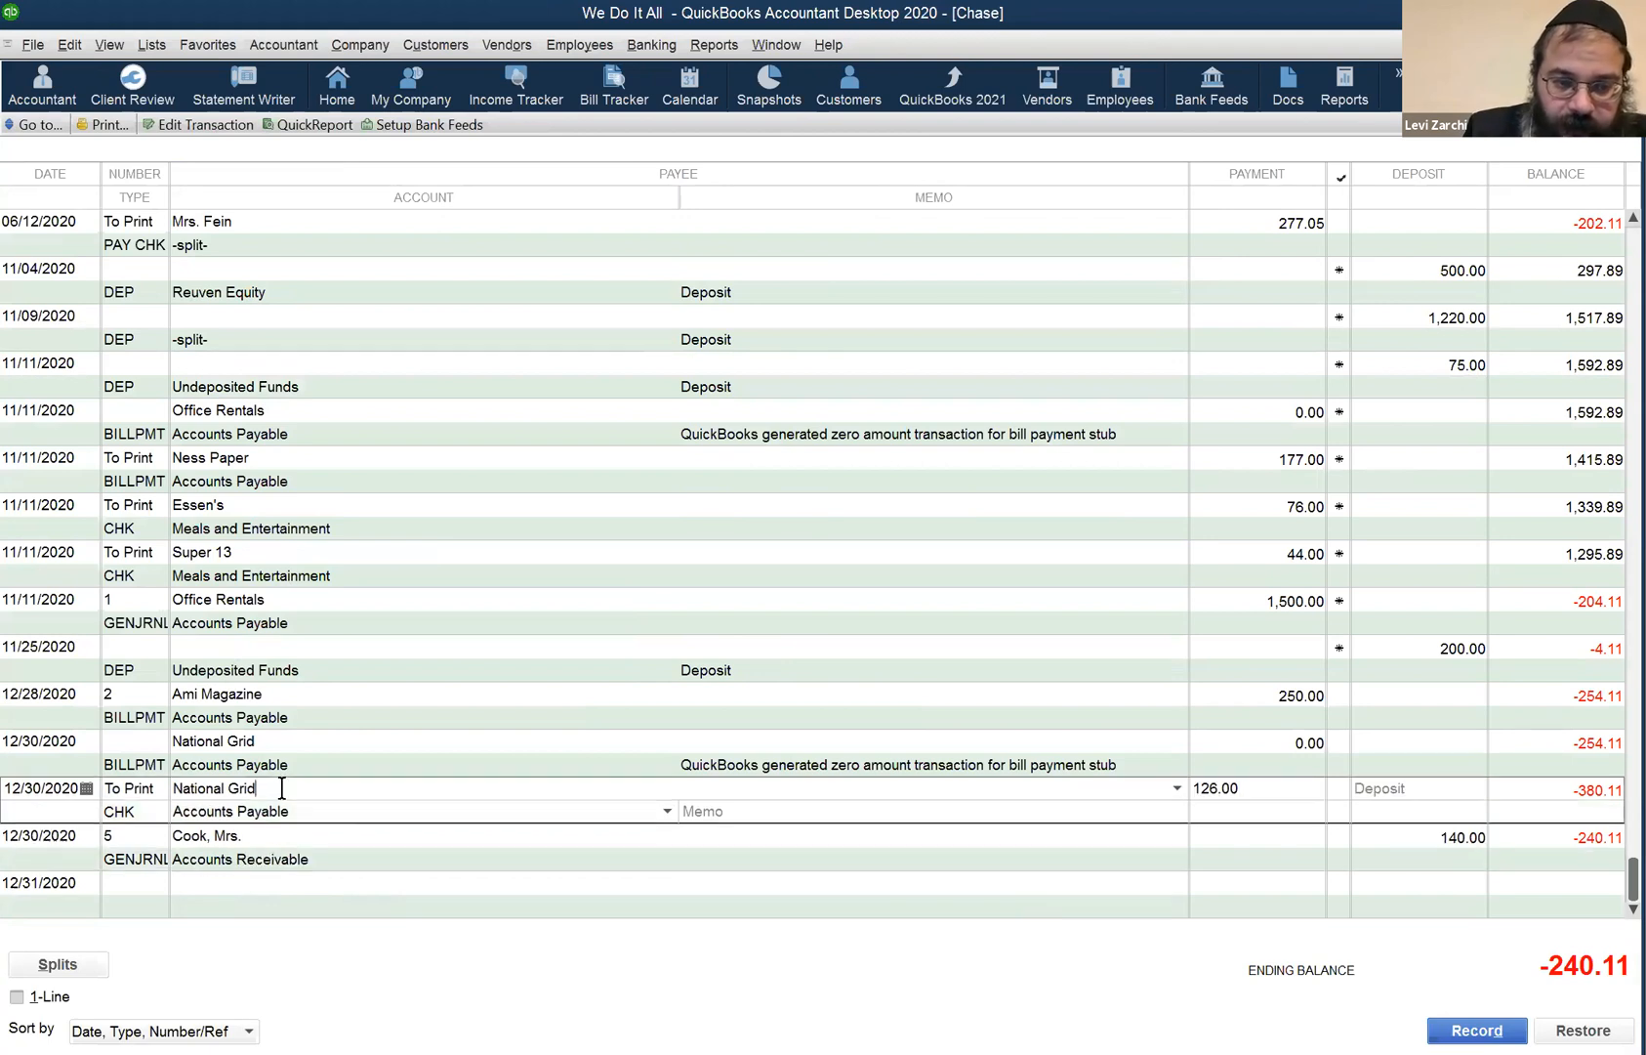
pyautogui.click(265, 843)
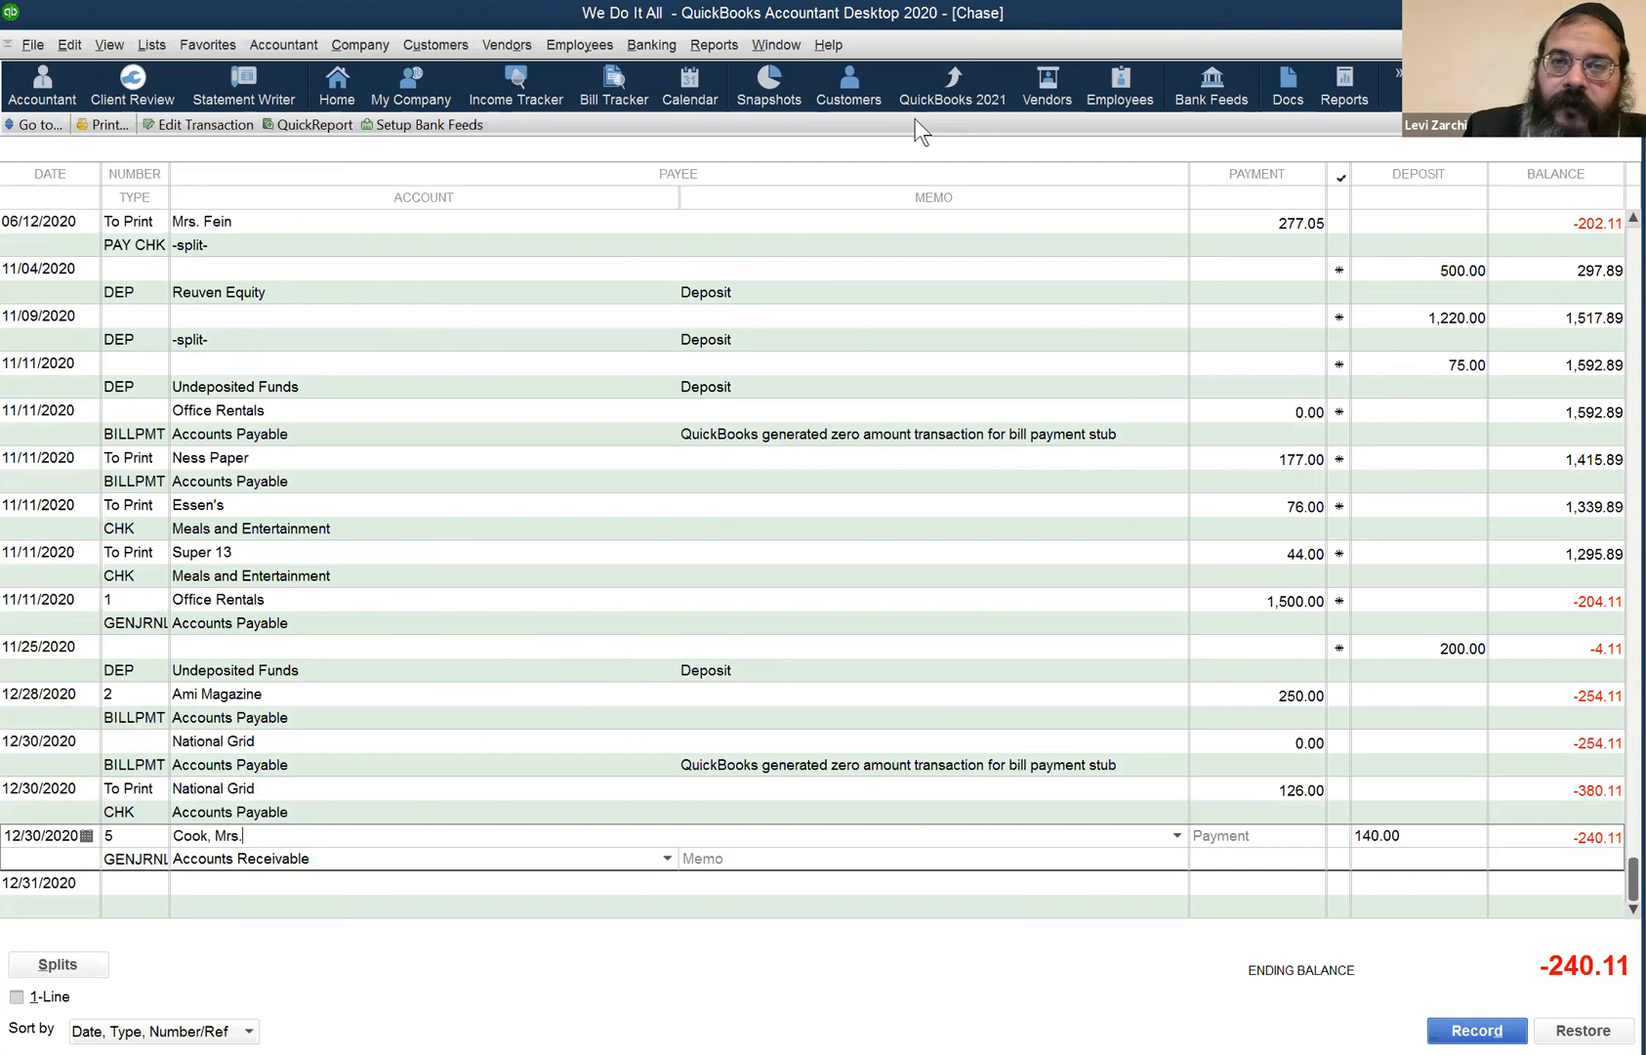
# - Tile the windows horizontally and bring the blank Chase deposit form forward
pyautogui.click(783, 46)
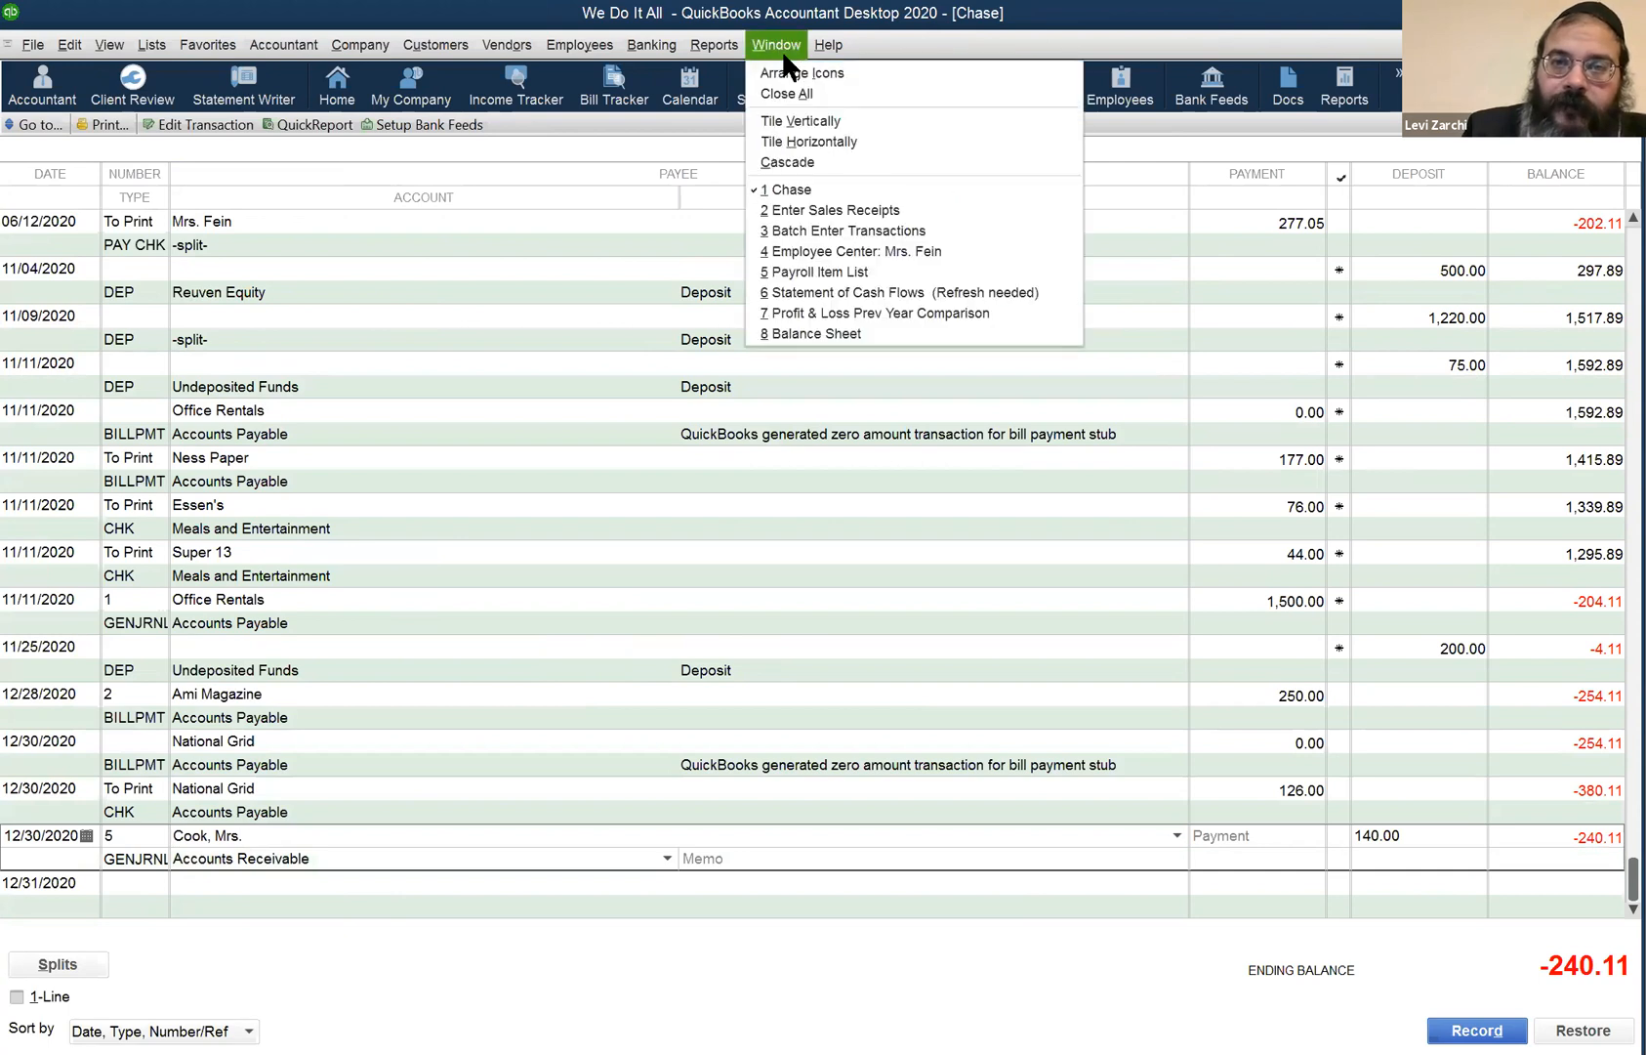
pyautogui.click(810, 143)
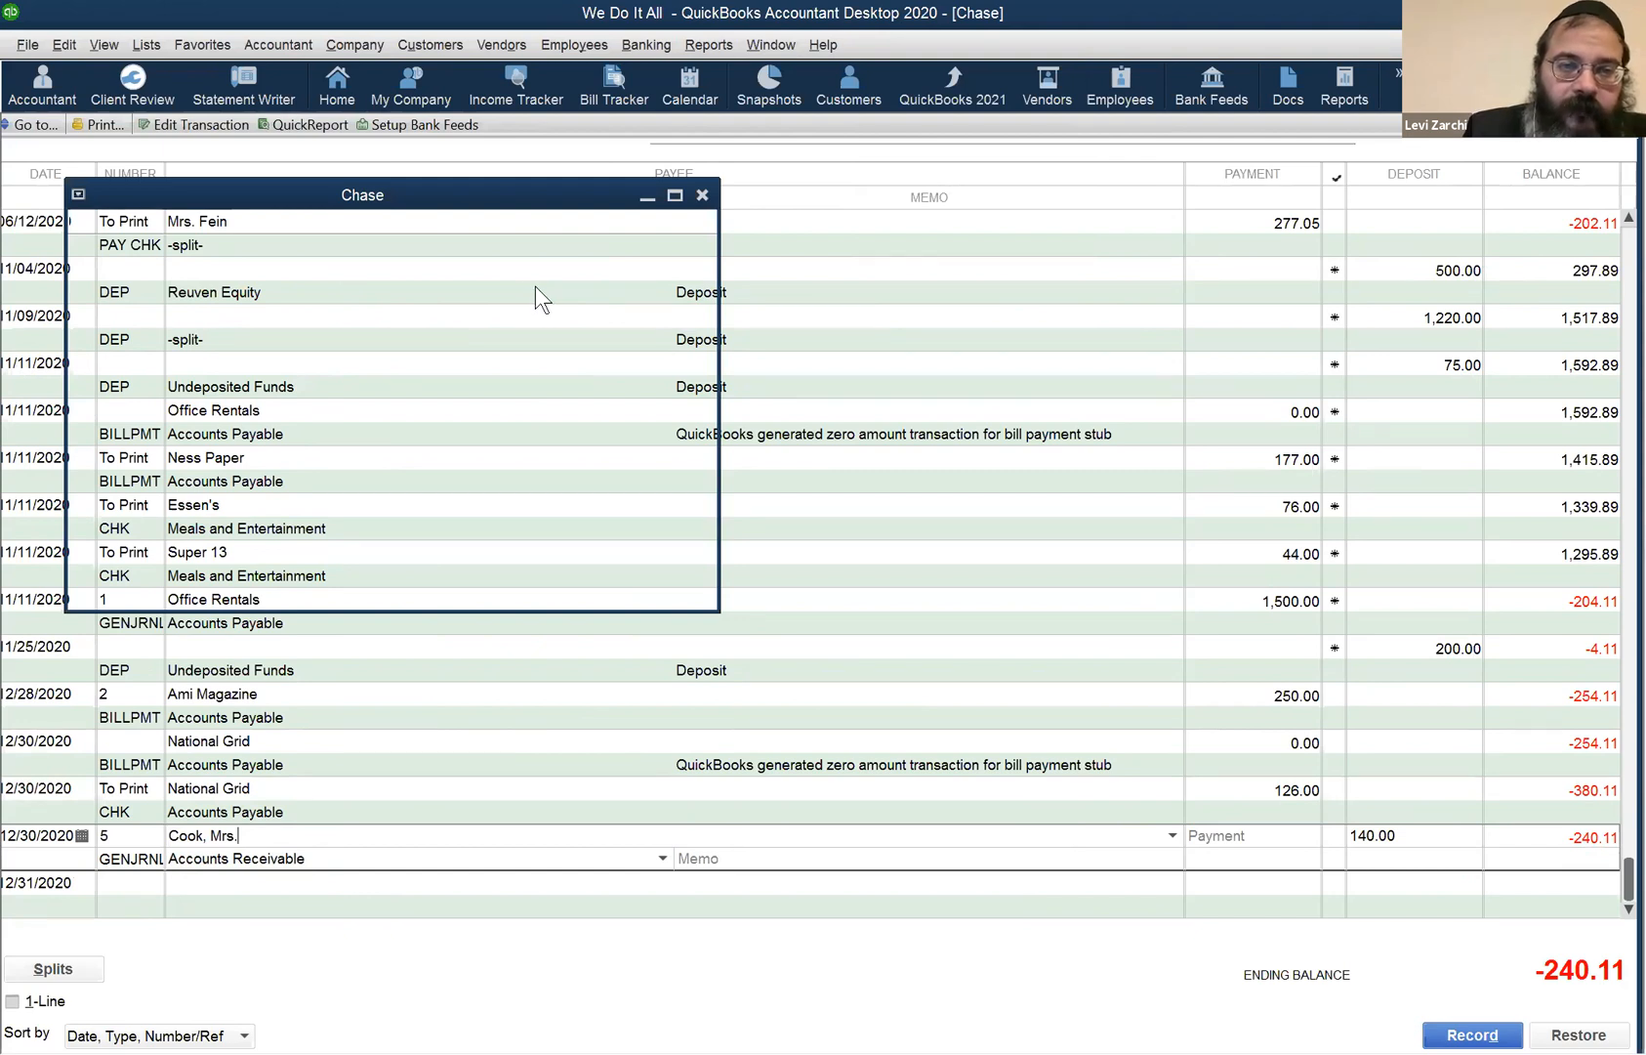
pyautogui.click(521, 291)
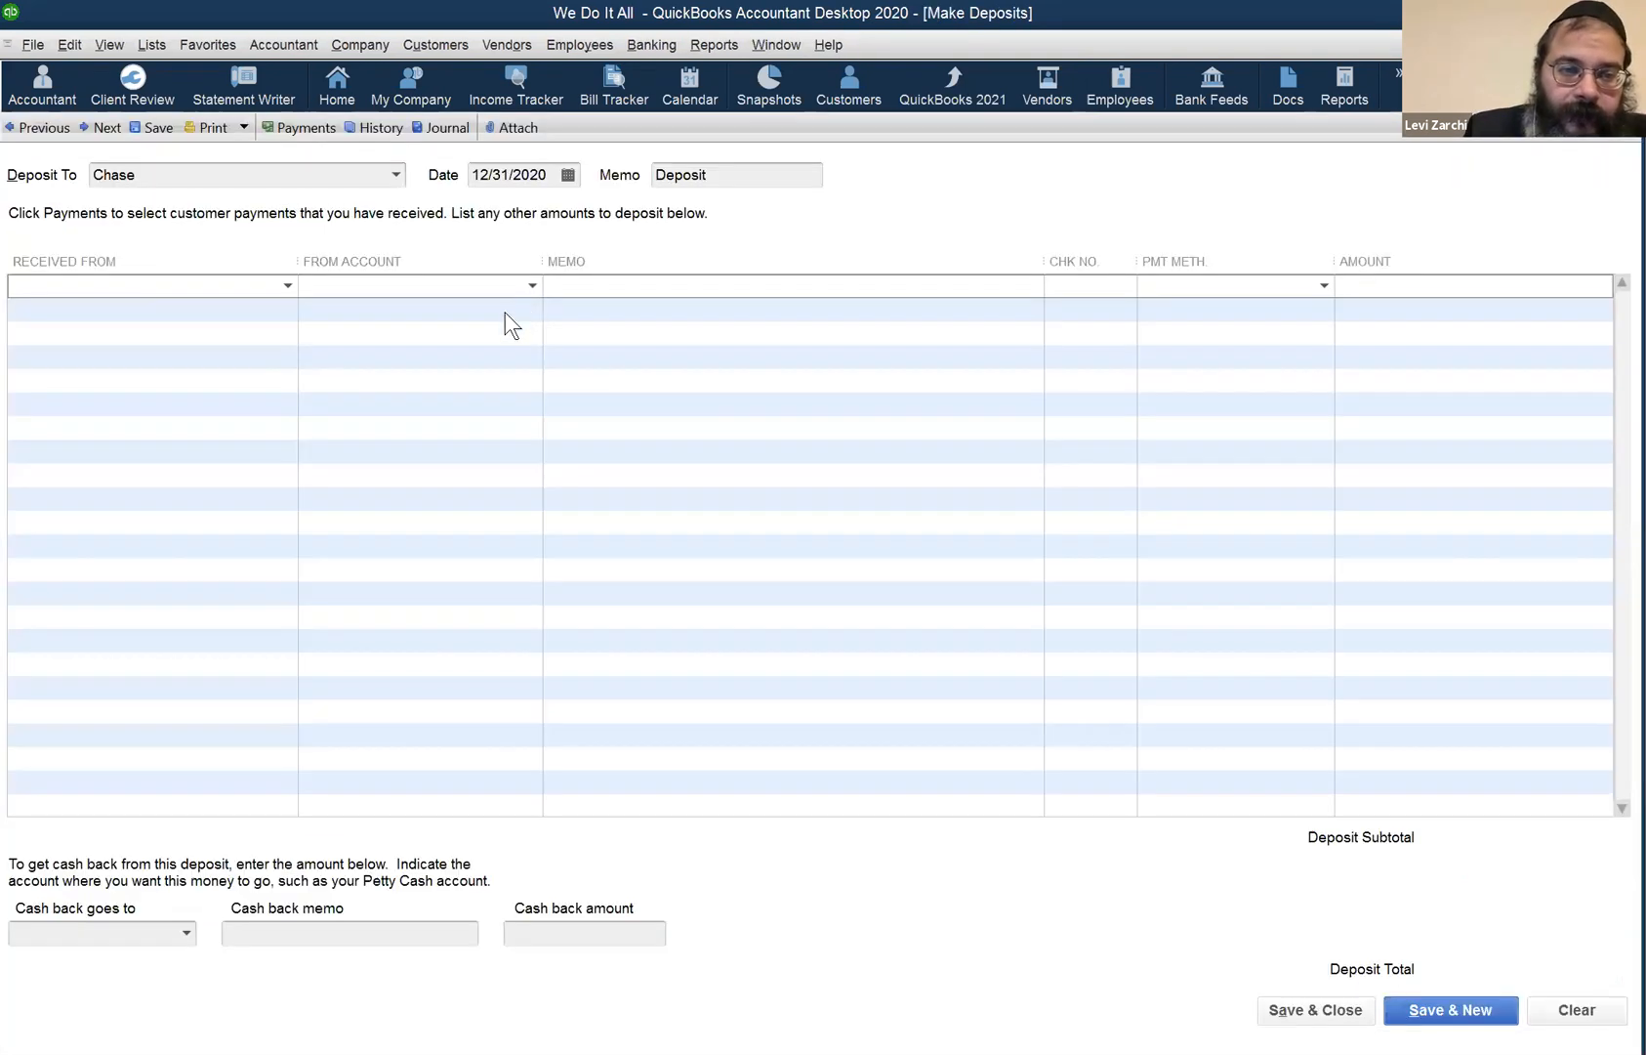
pyautogui.click(494, 345)
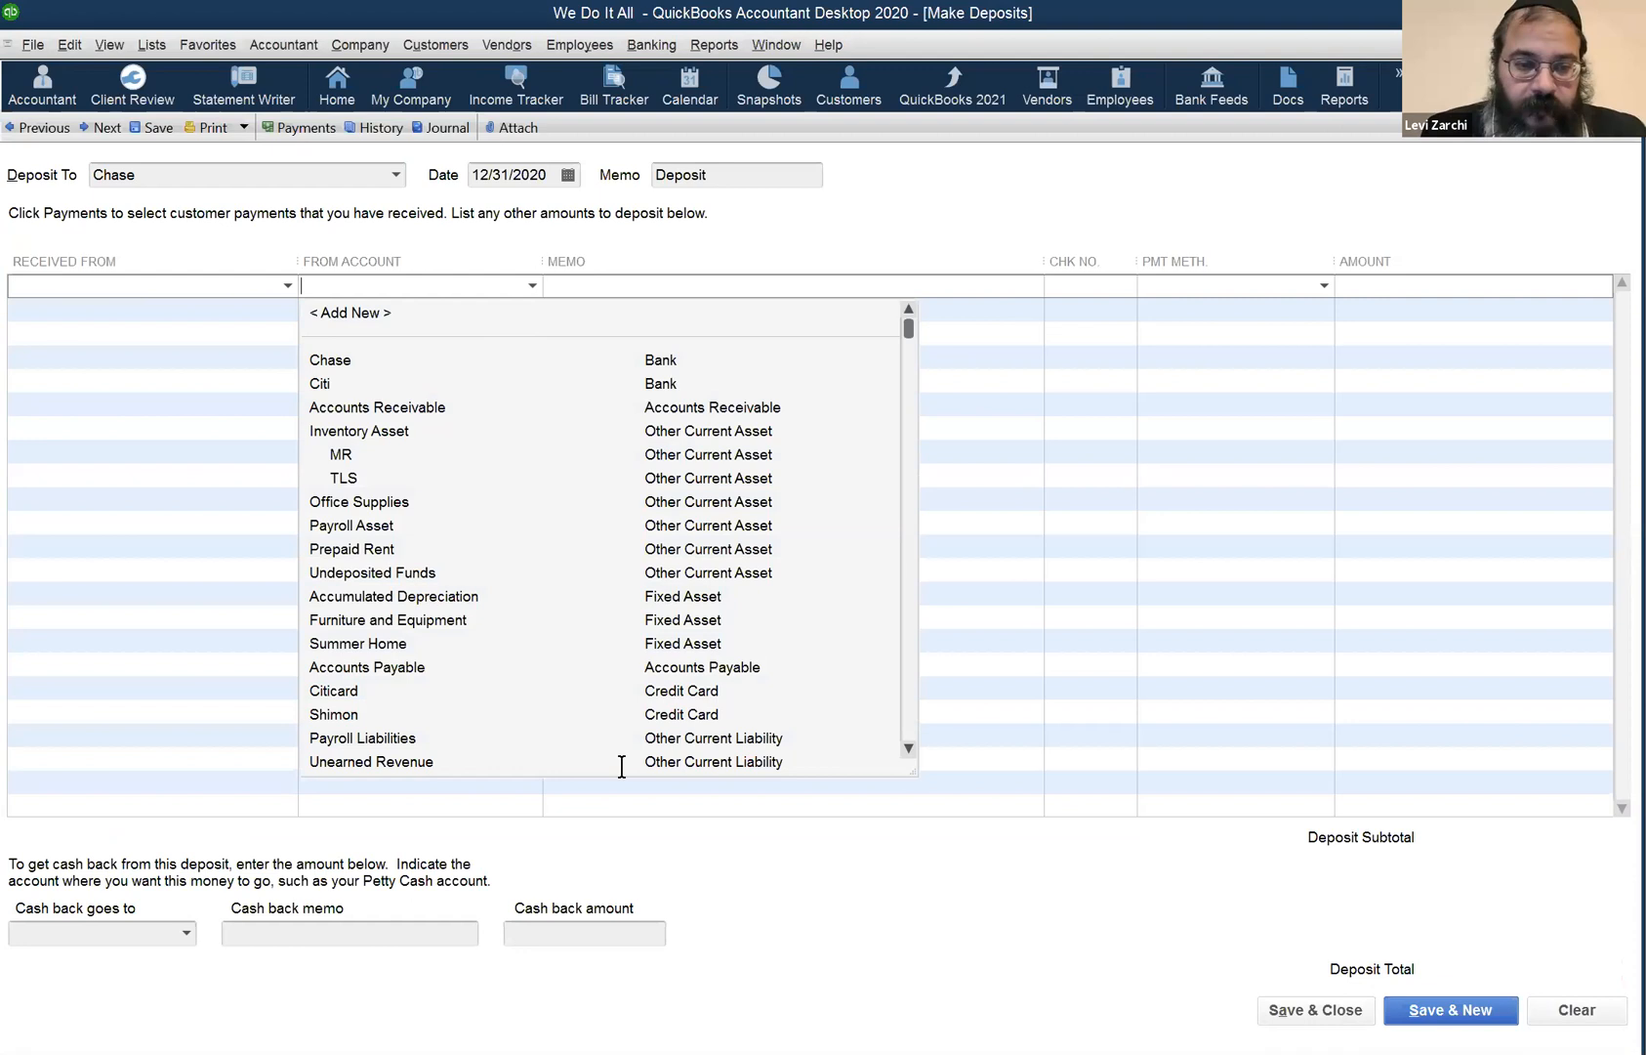
pyautogui.click(564, 813)
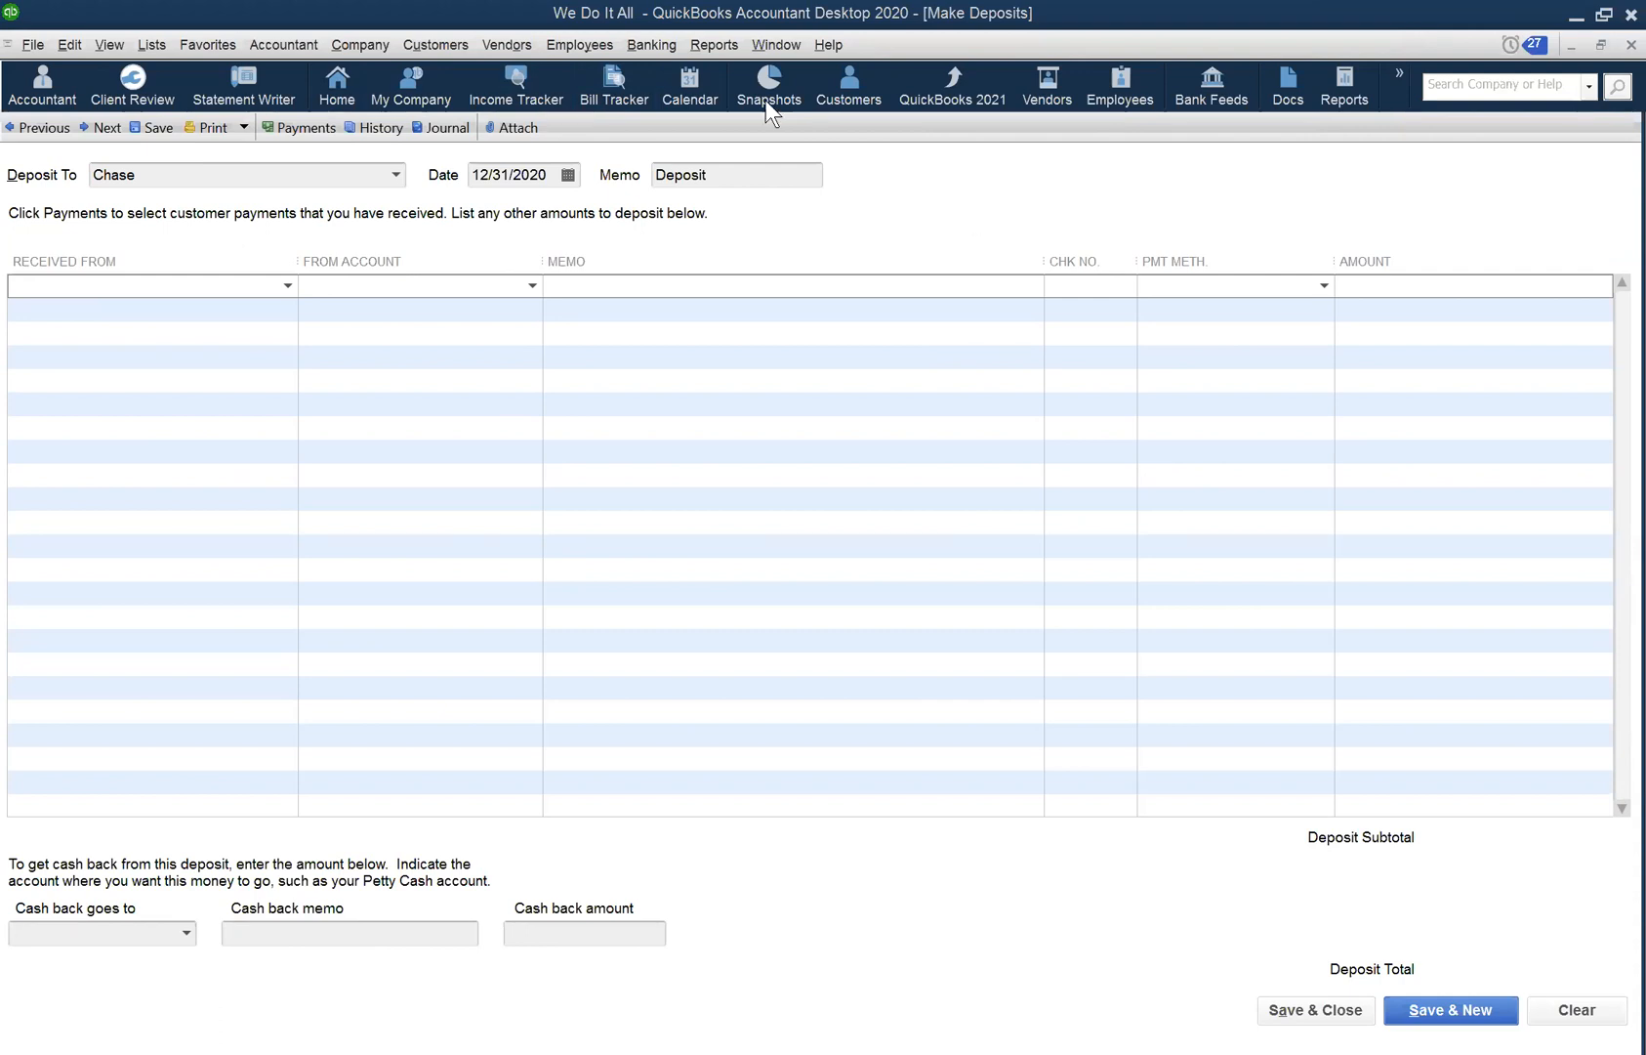
# - Switch to the Chase register via the Window menu and close it
pyautogui.click(768, 45)
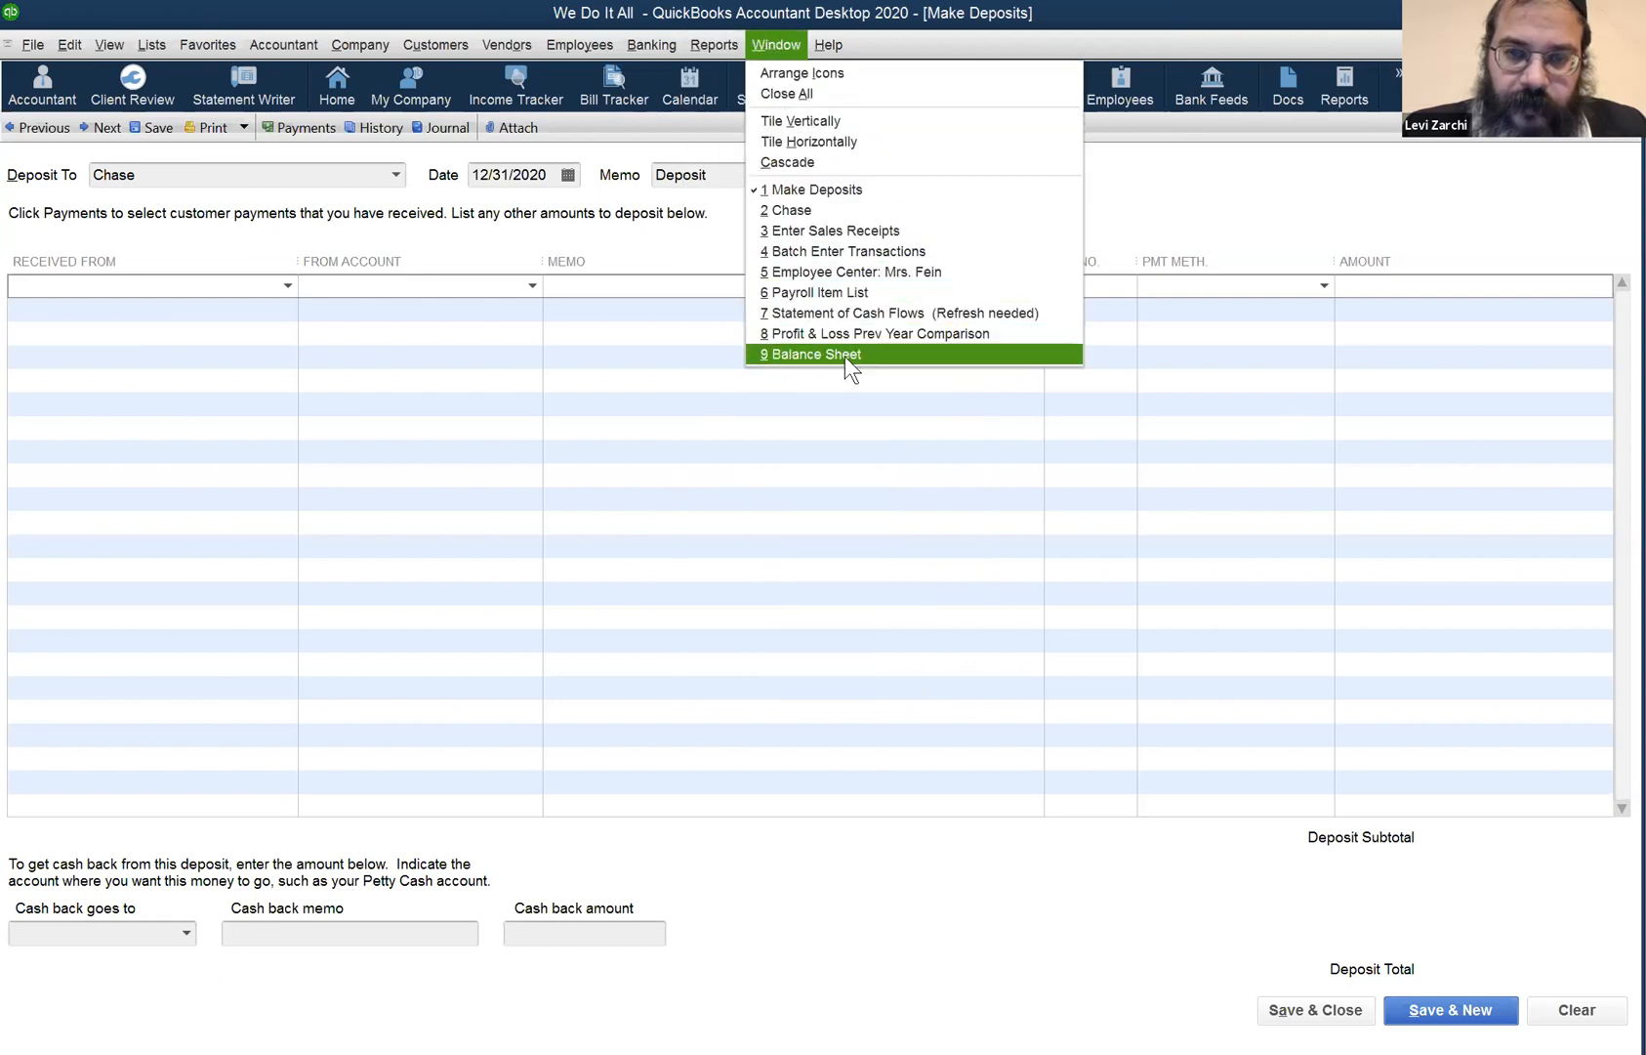
pyautogui.click(893, 205)
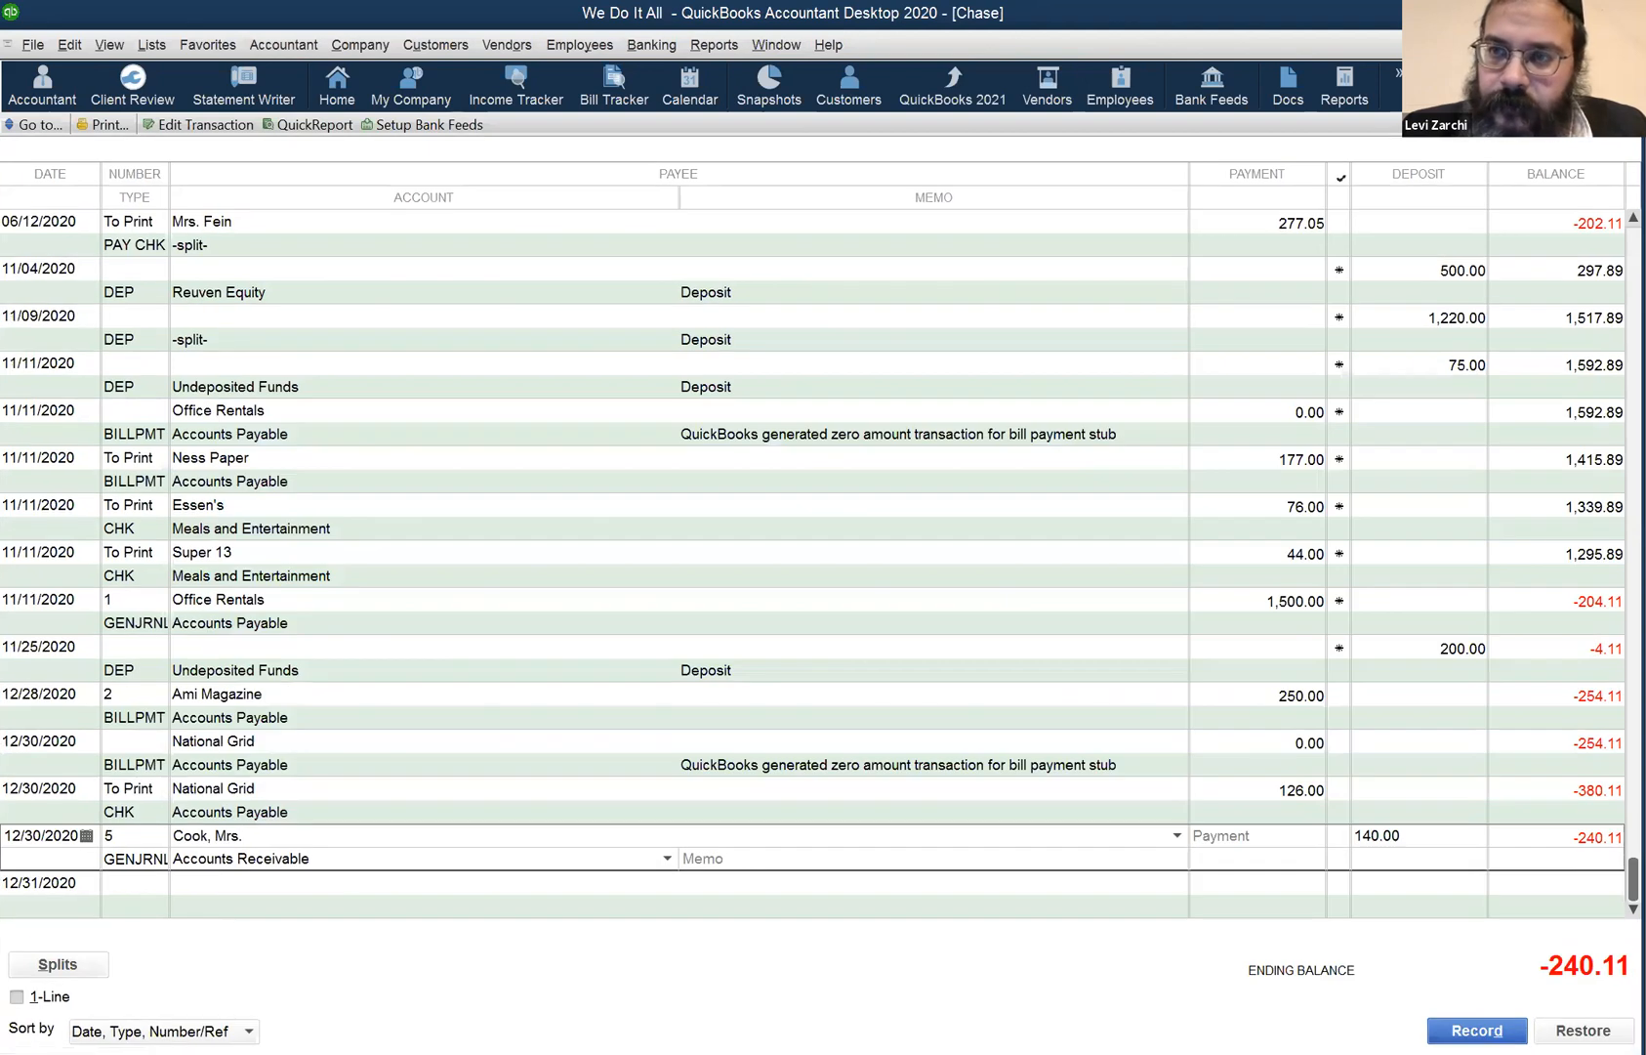
pyautogui.press('Escape')
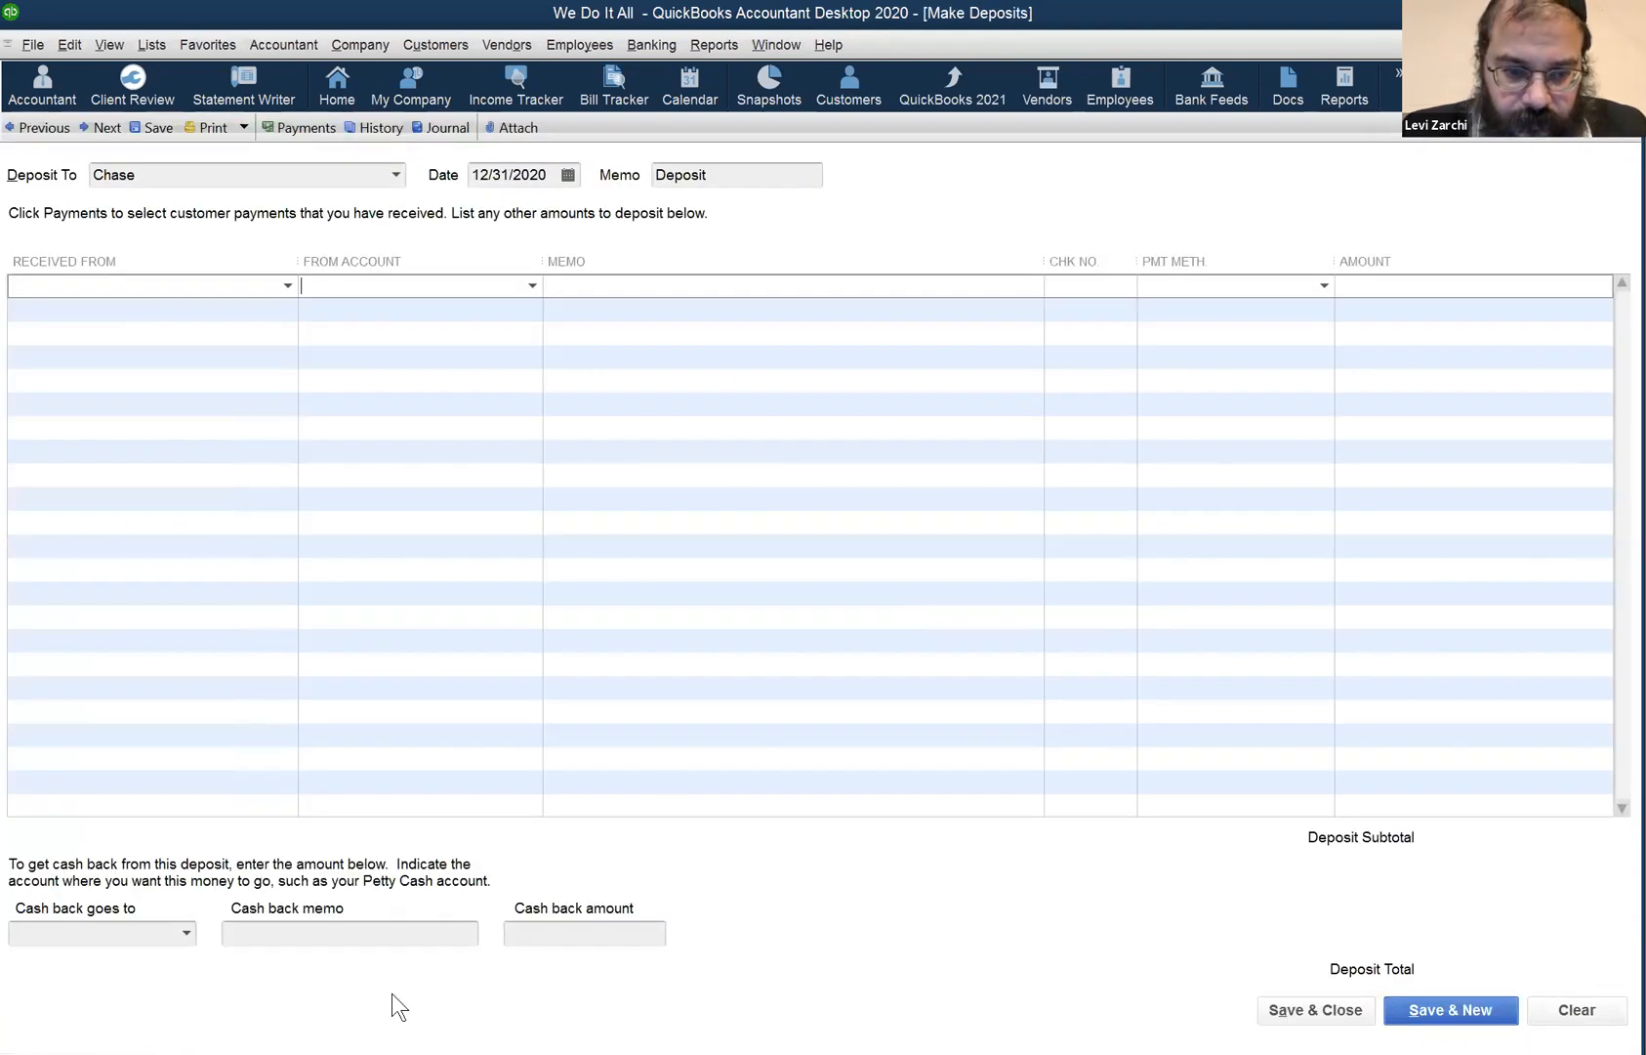
# - Close the deposit, sales receipt, batch entry, employee center and payroll item windows
pyautogui.click(1634, 45)
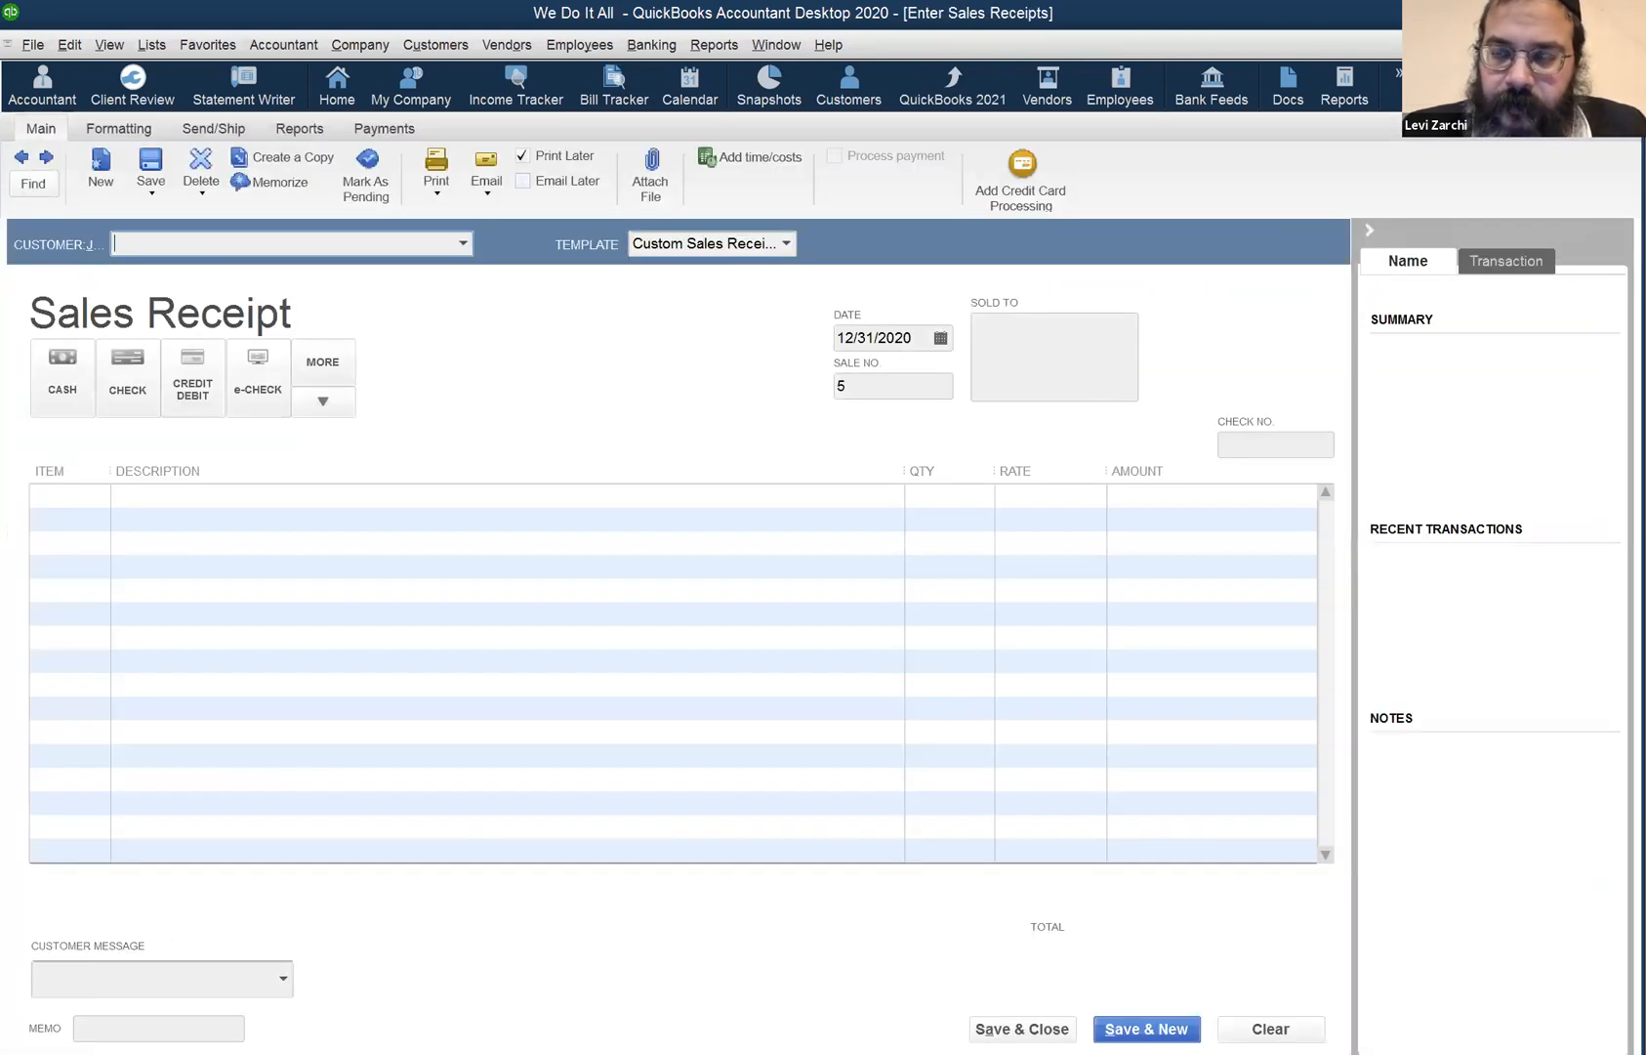
pyautogui.click(1633, 45)
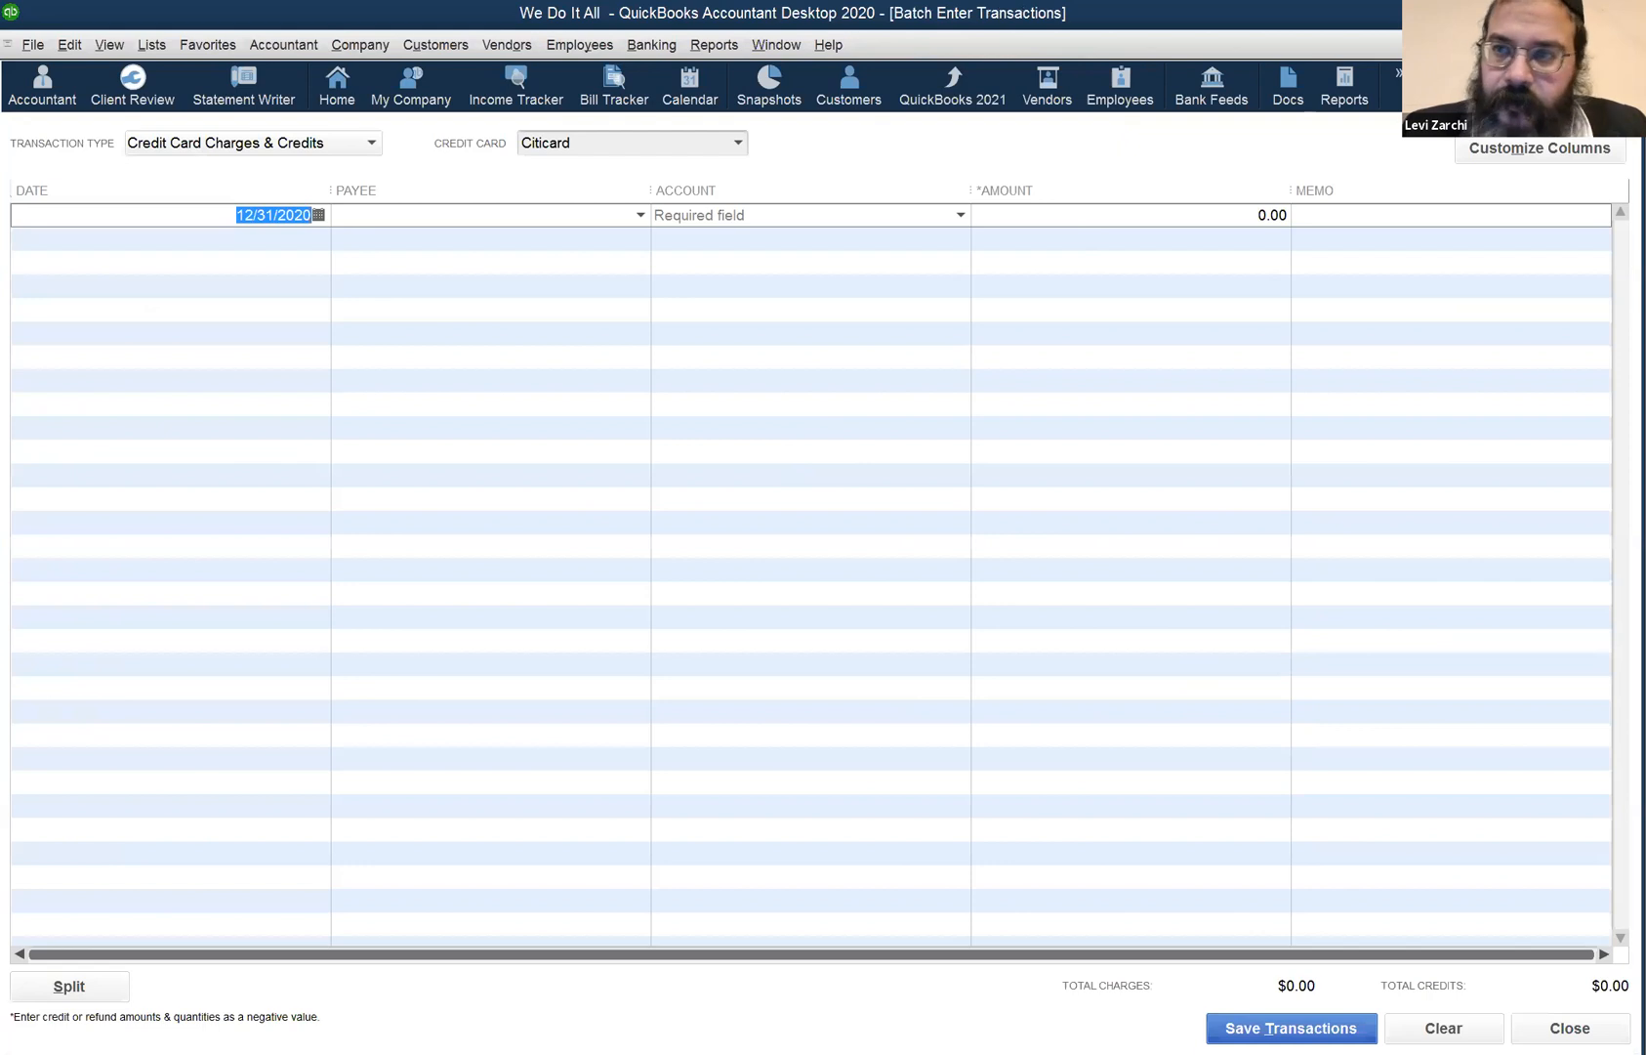
pyautogui.click(1634, 45)
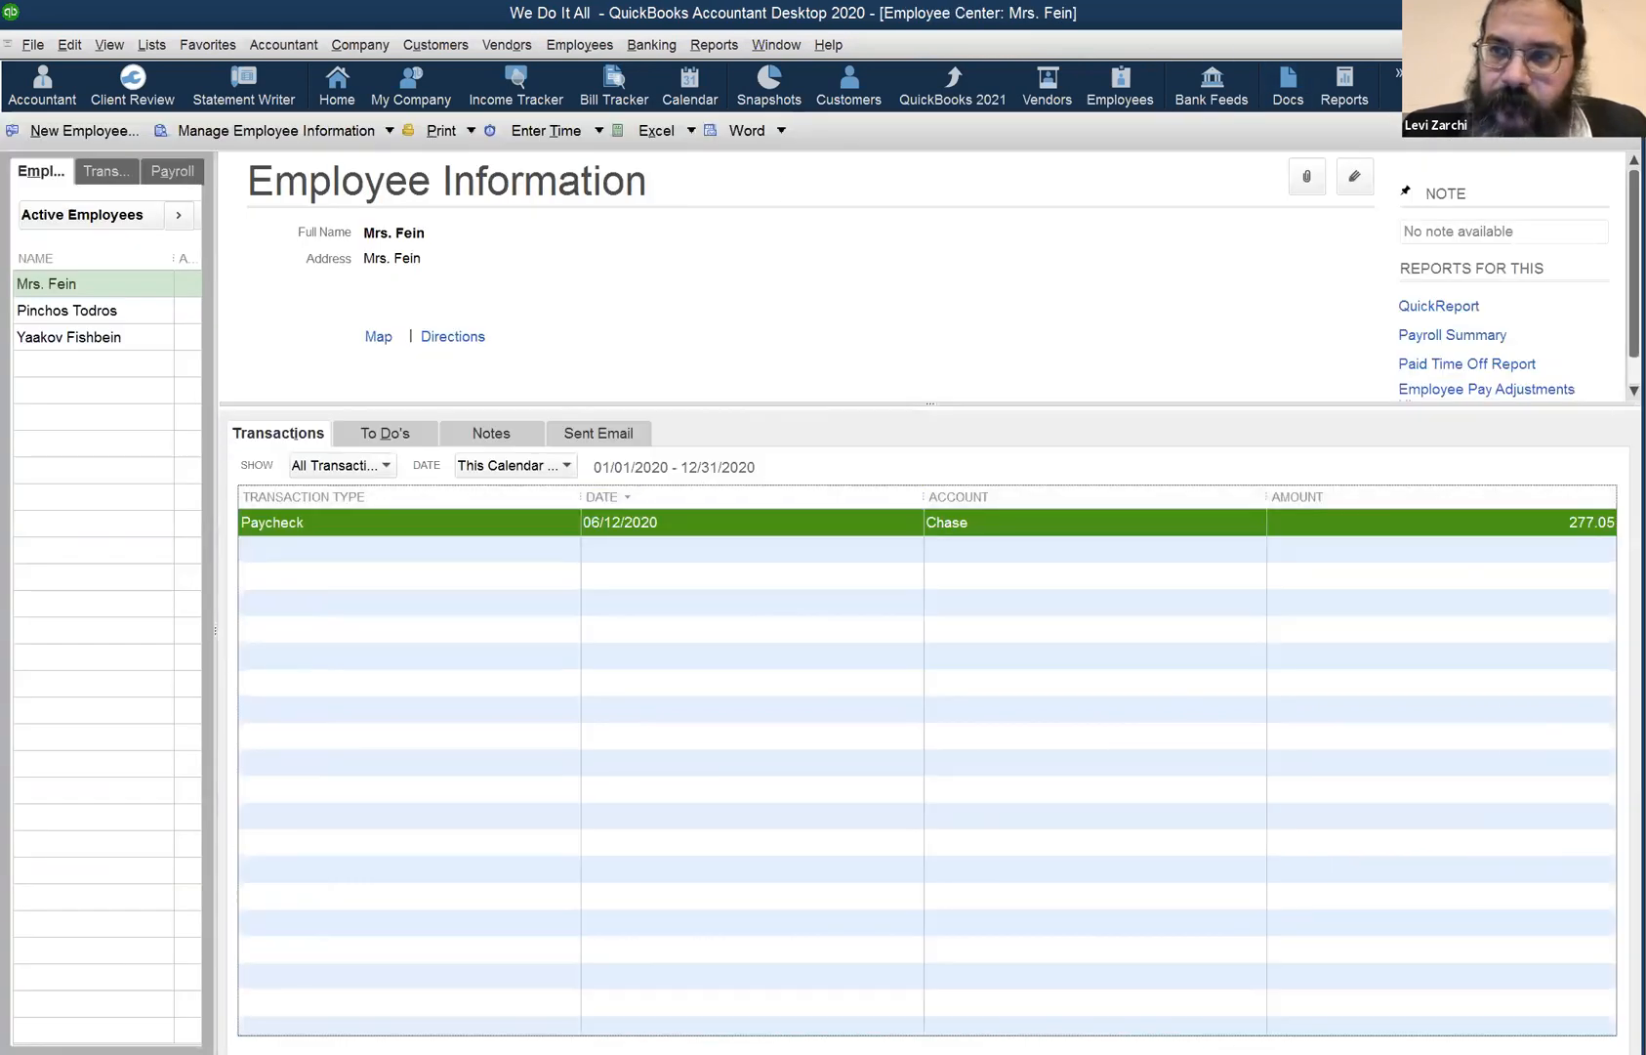
pyautogui.click(1634, 45)
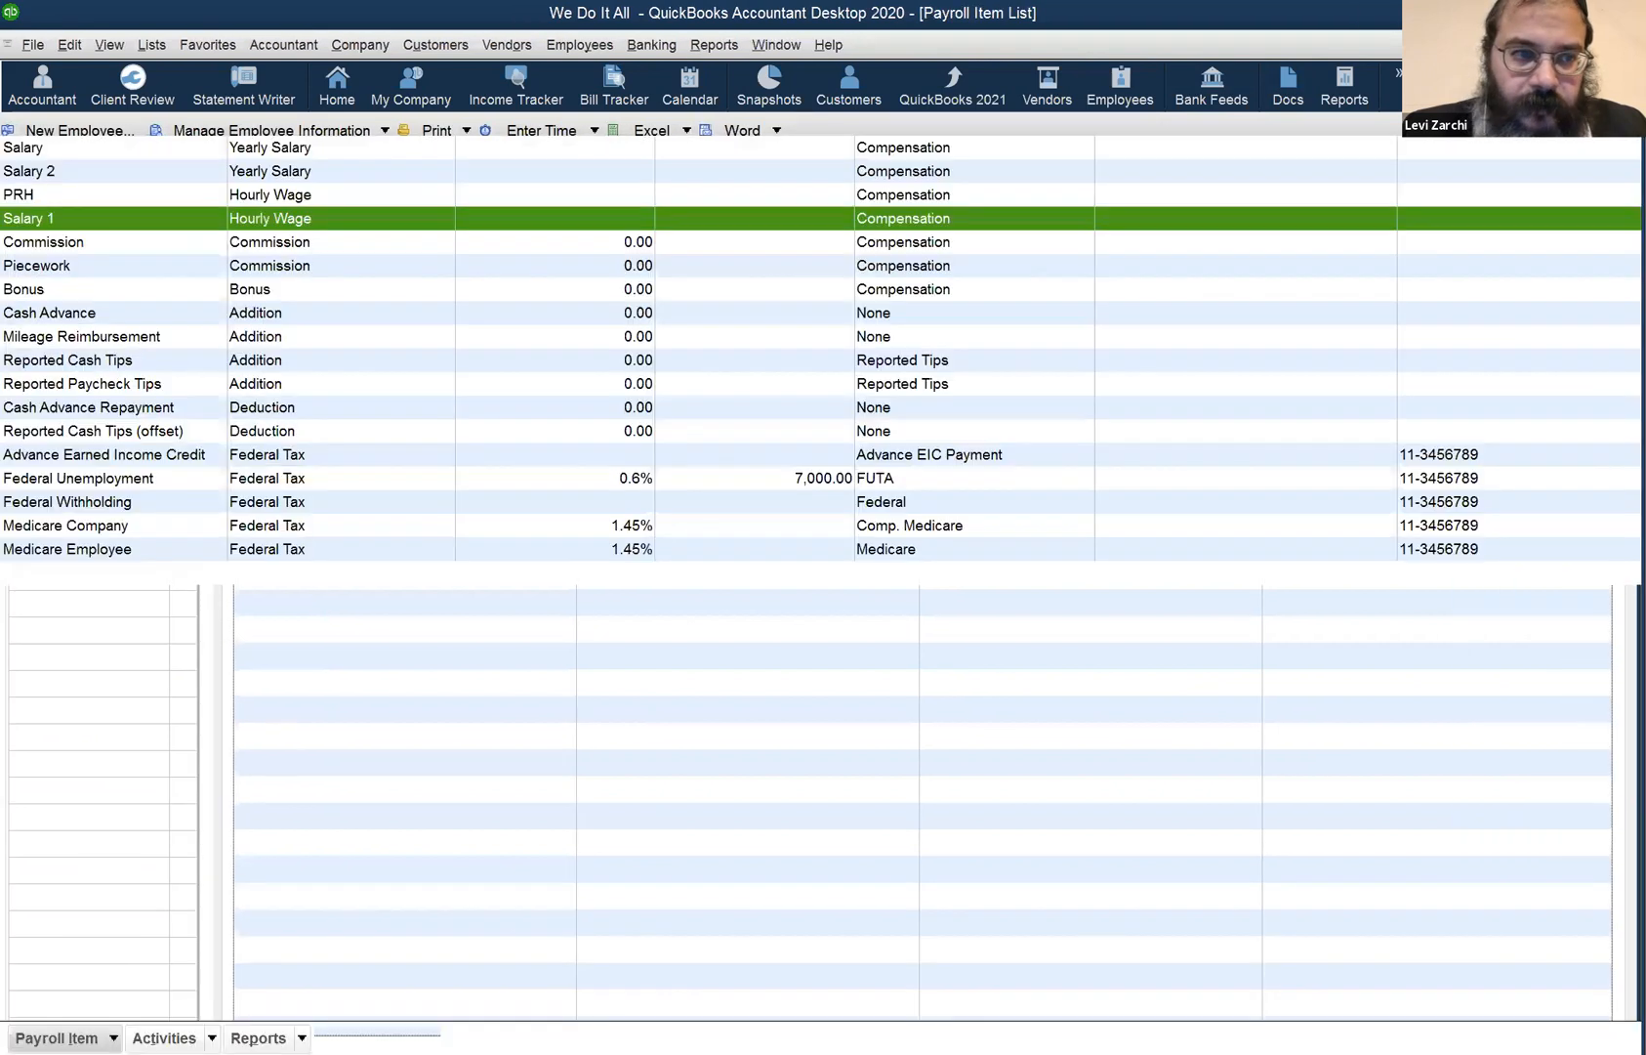
pyautogui.click(1631, 45)
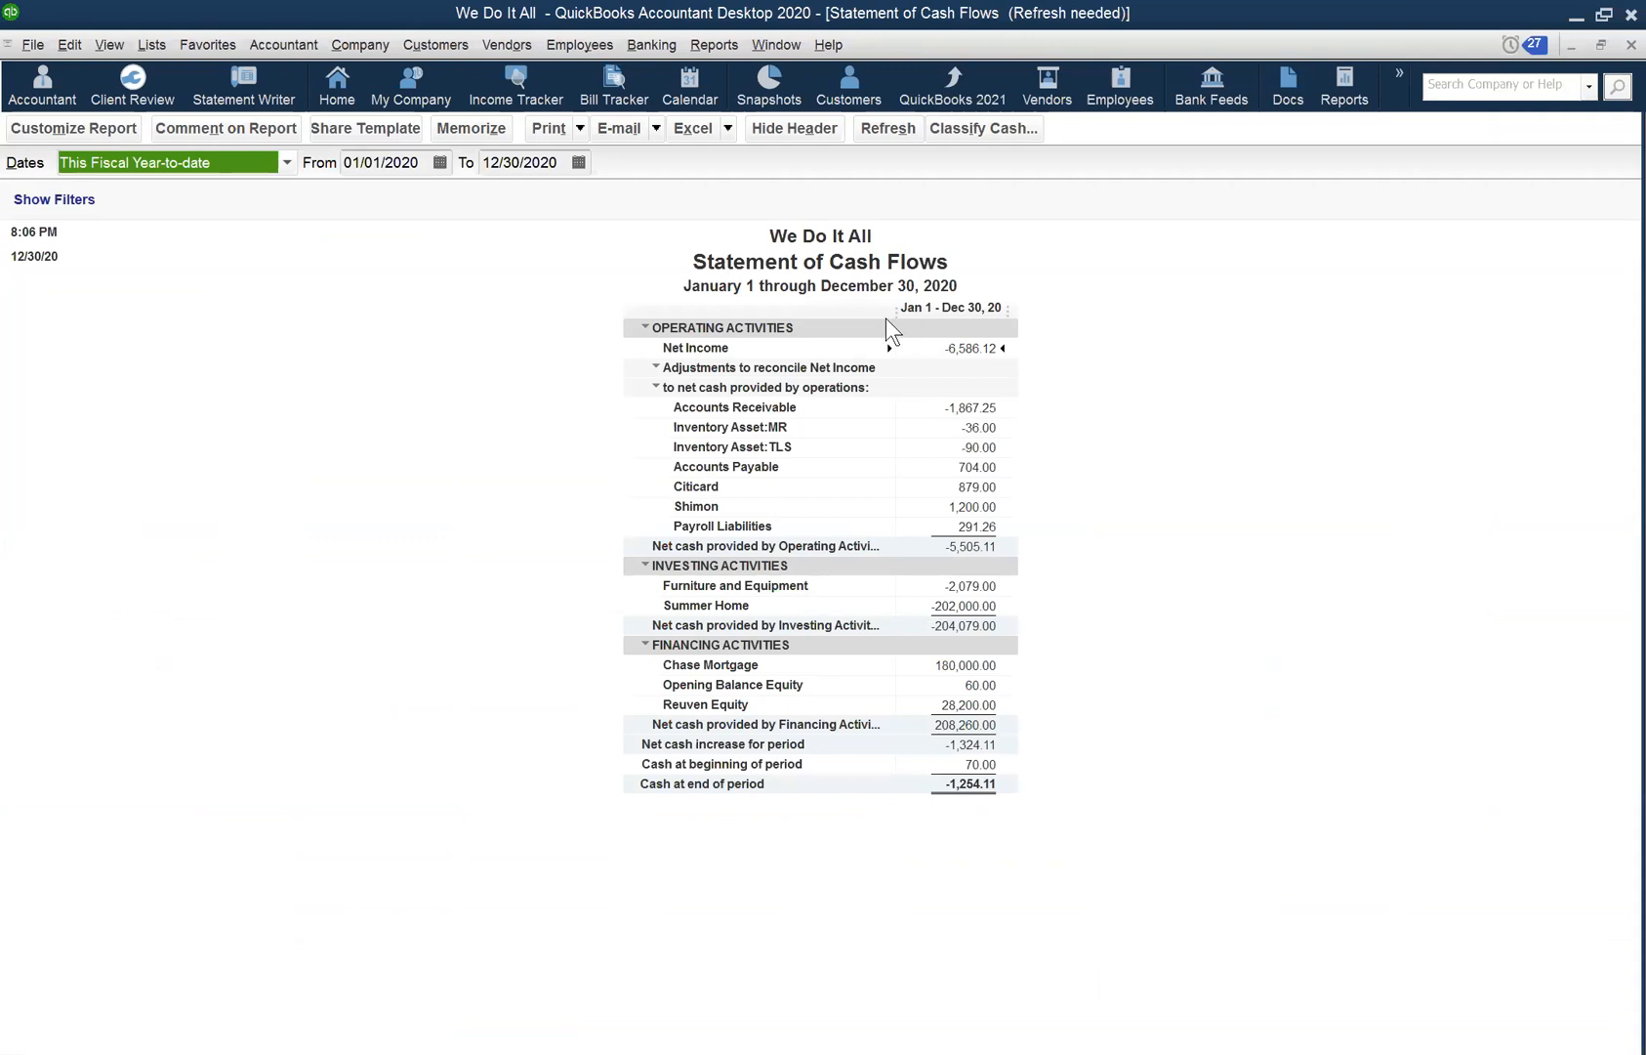
pyautogui.click(775, 51)
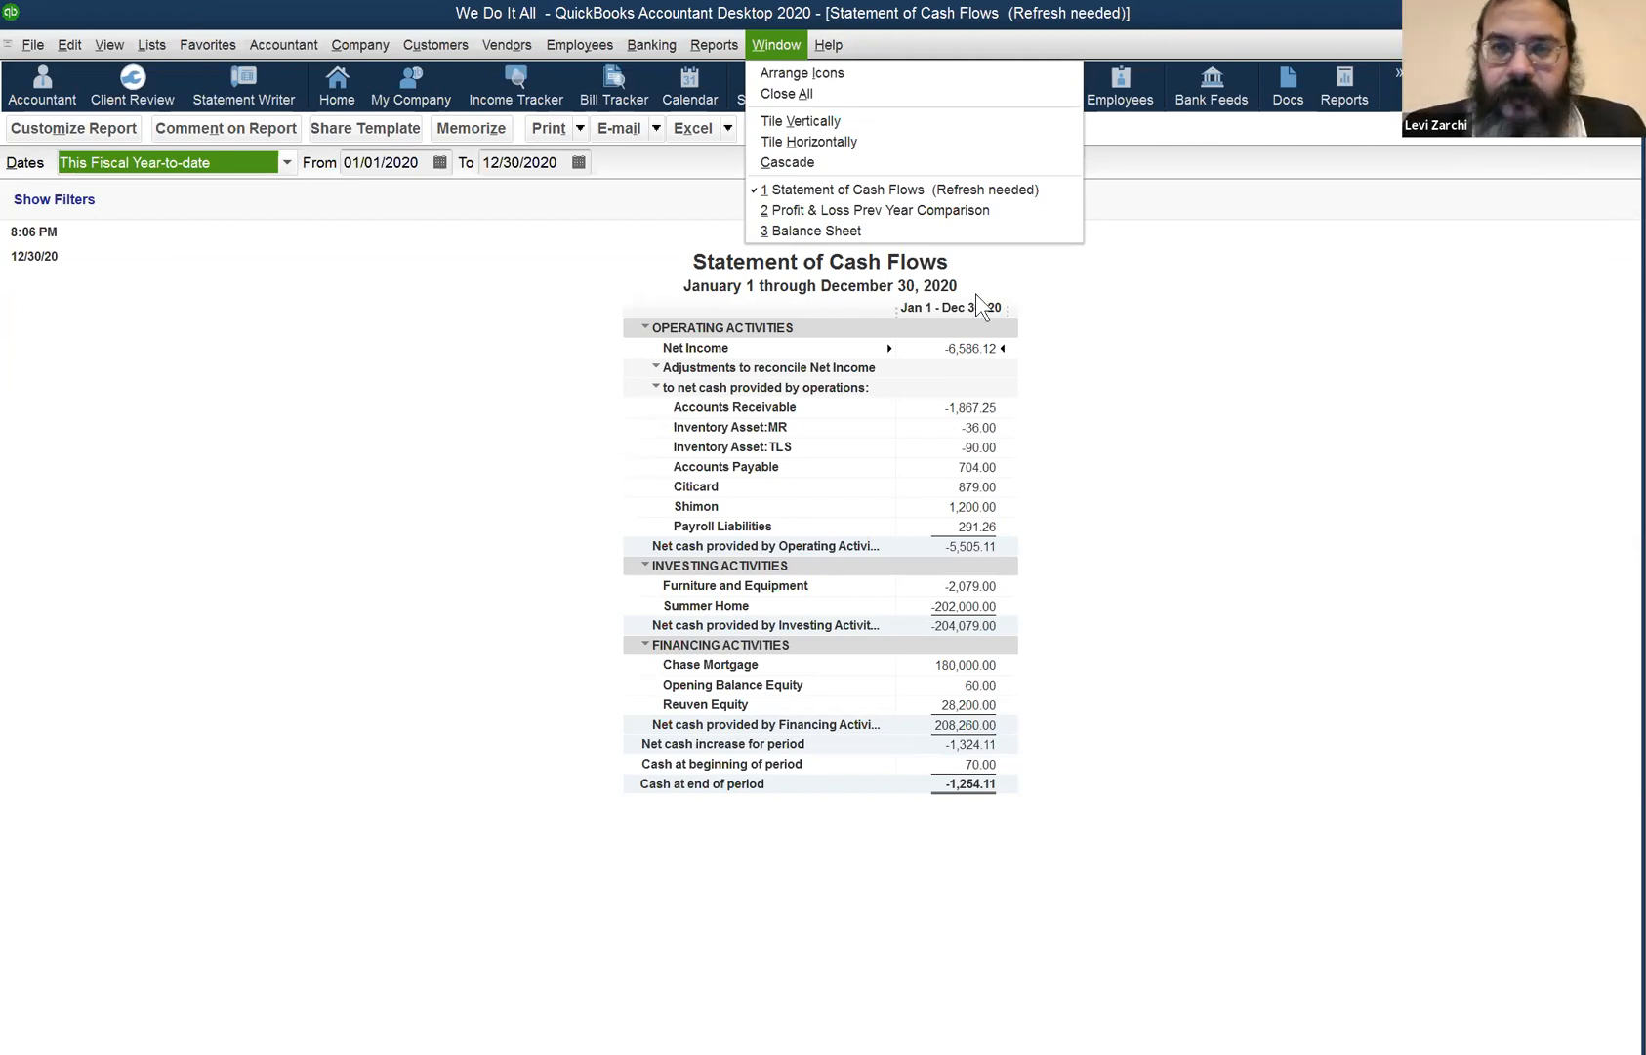
pyautogui.click(1428, 434)
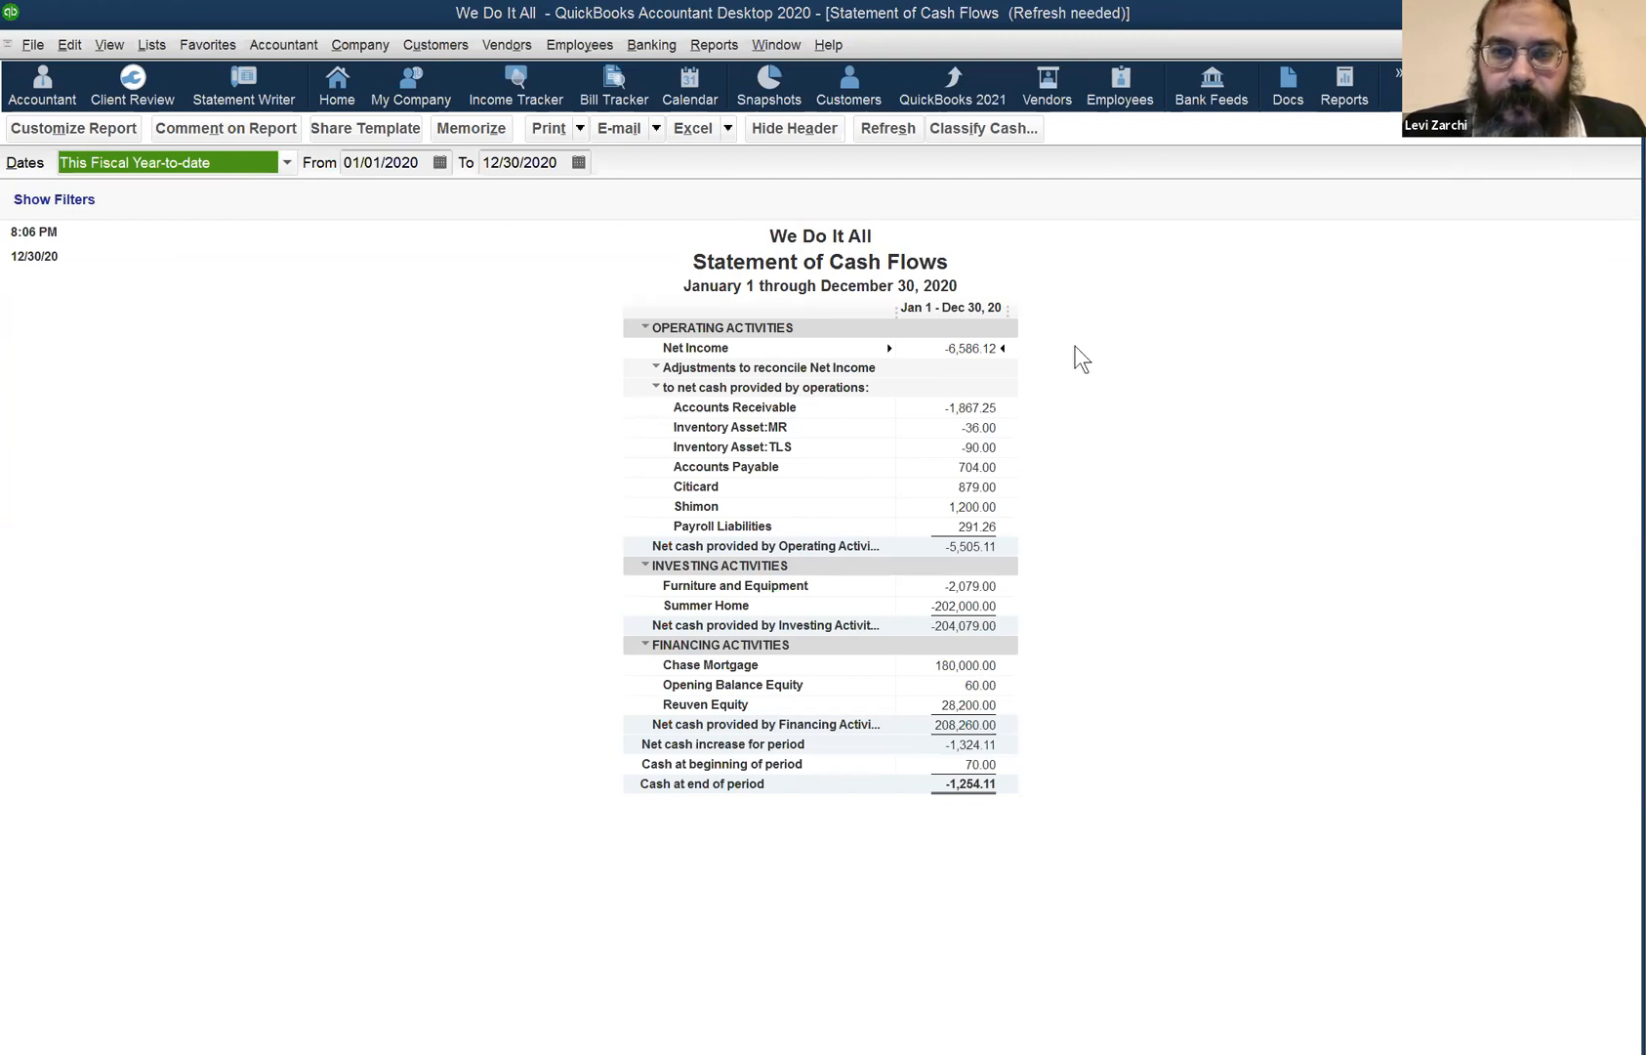
pyautogui.click(989, 366)
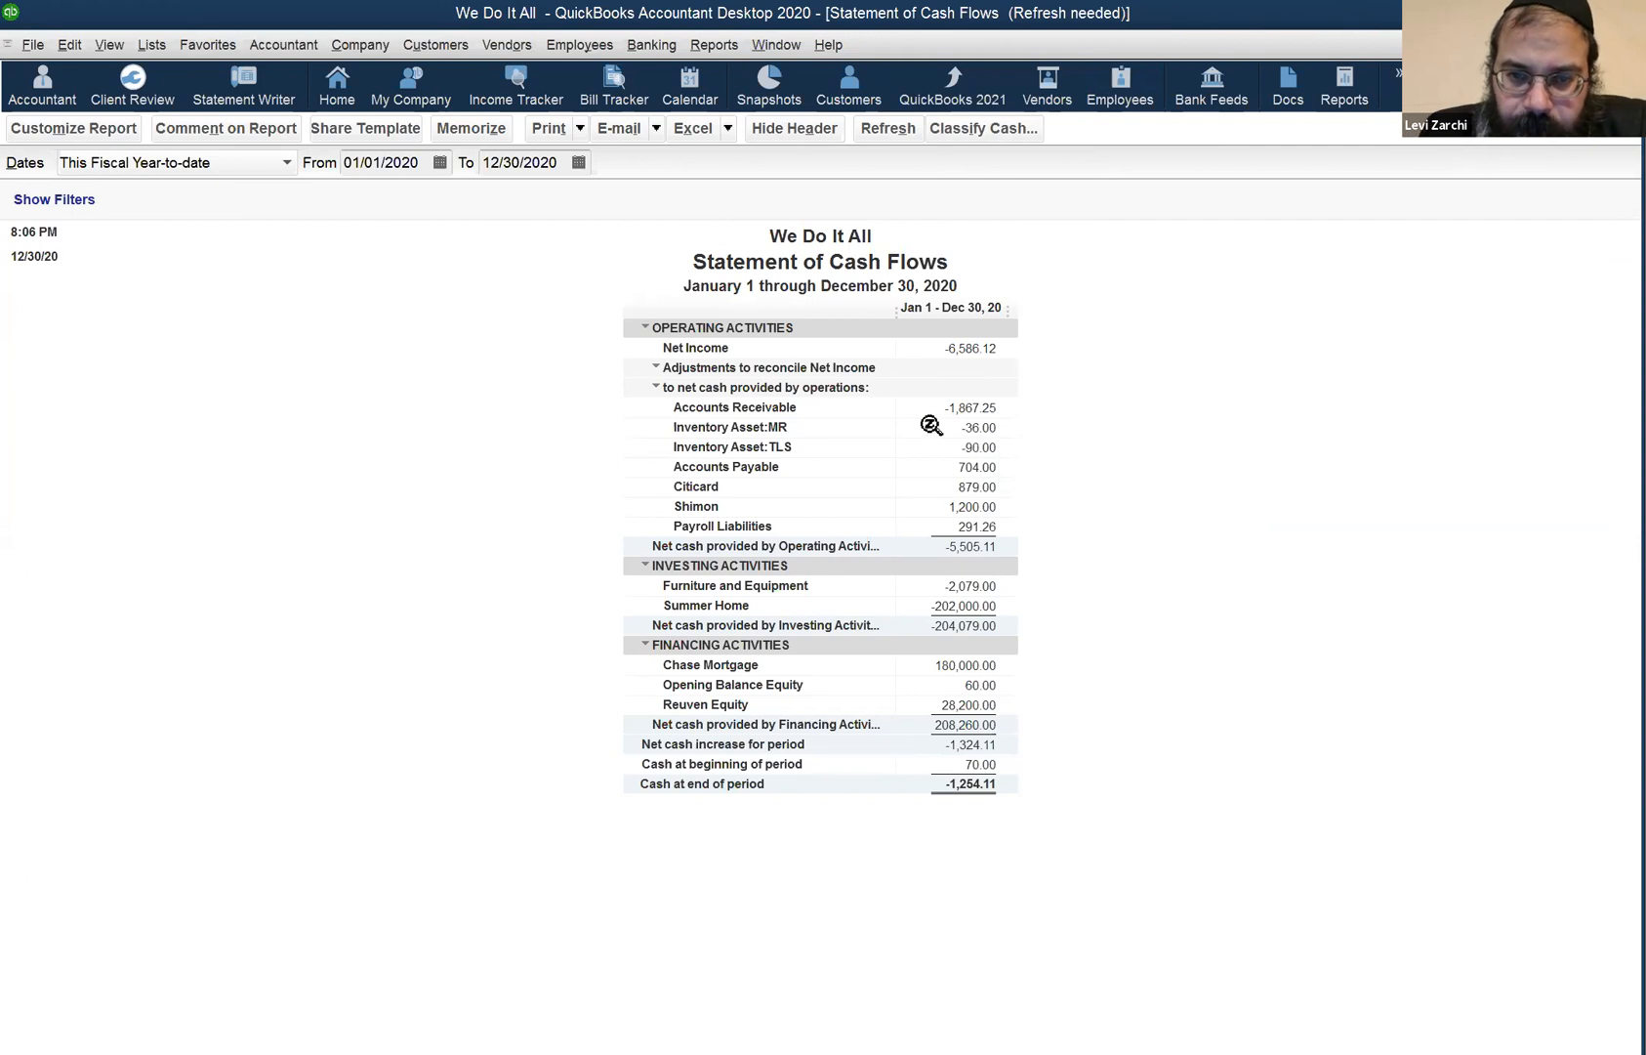
pyautogui.click(585, 44)
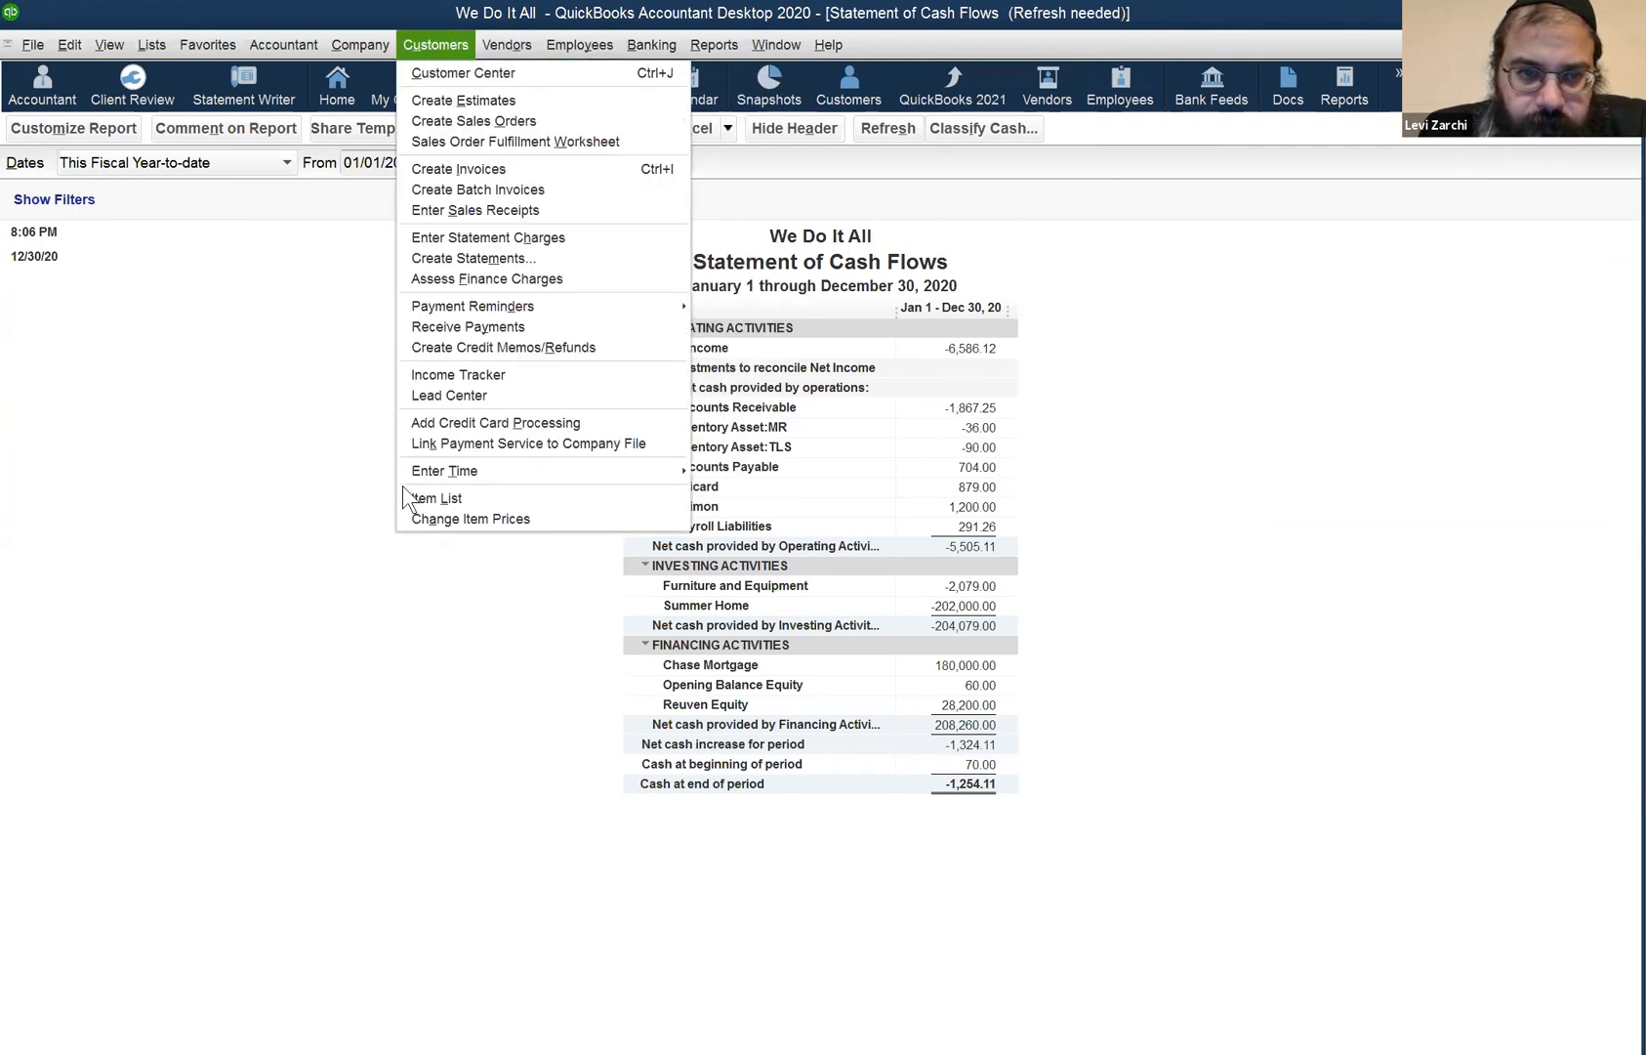
pyautogui.click(355, 524)
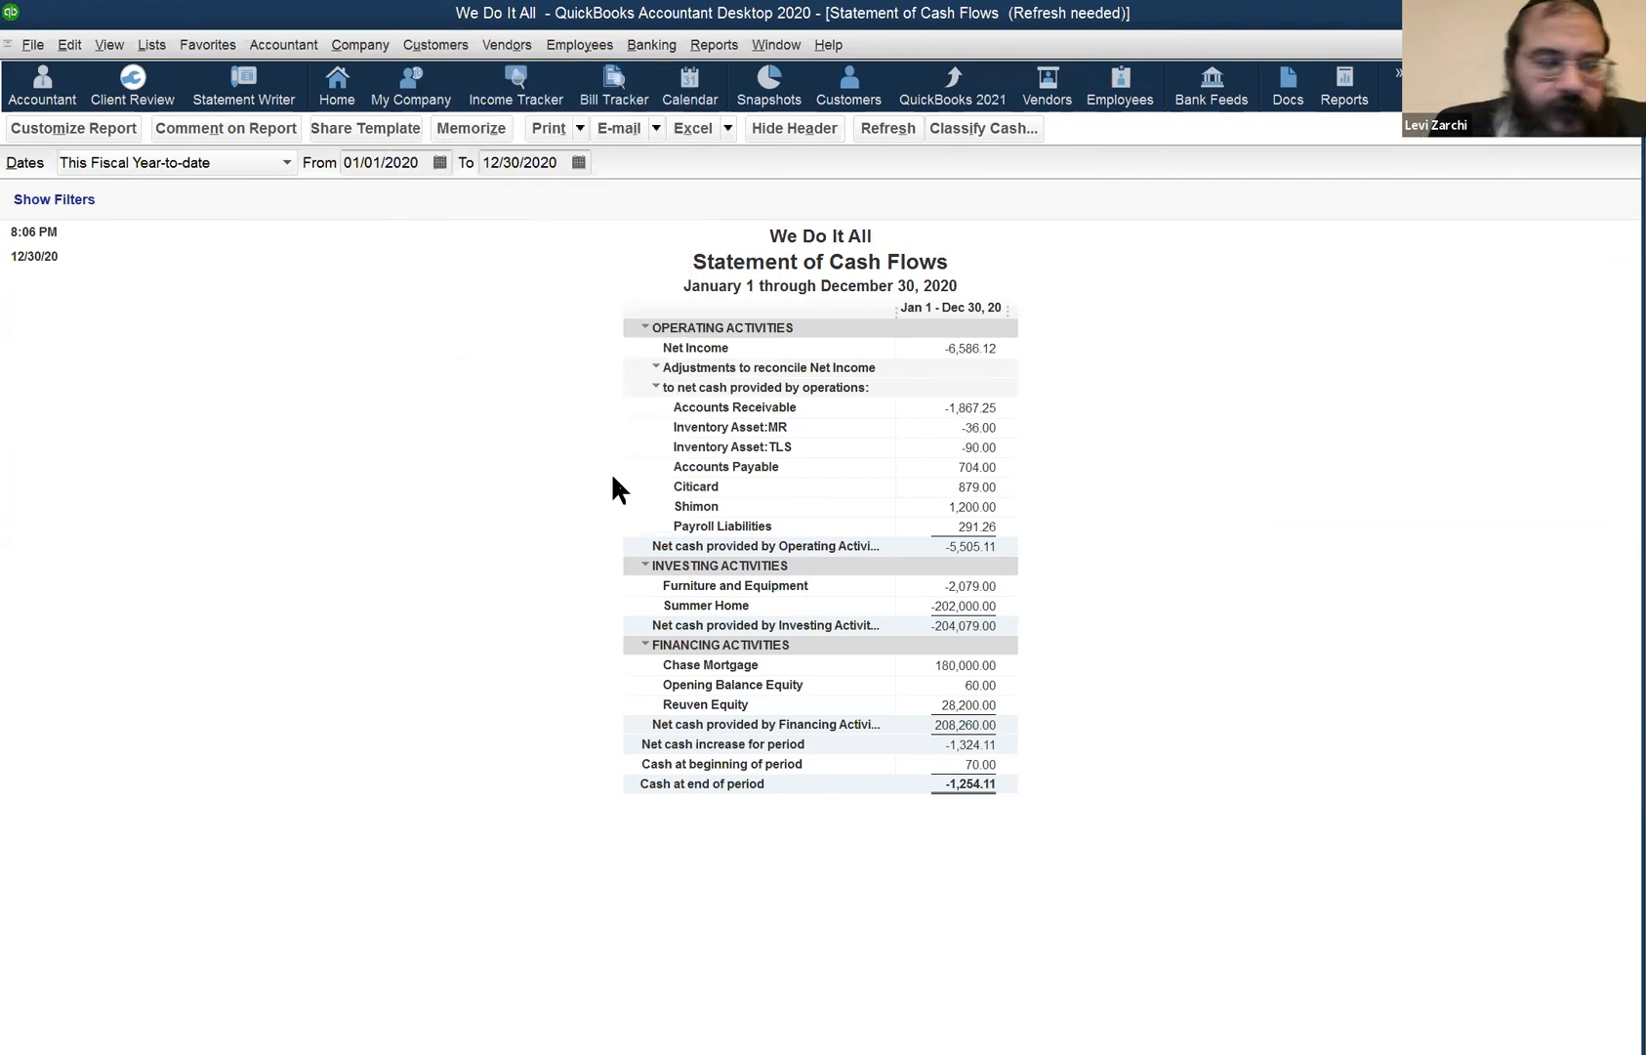
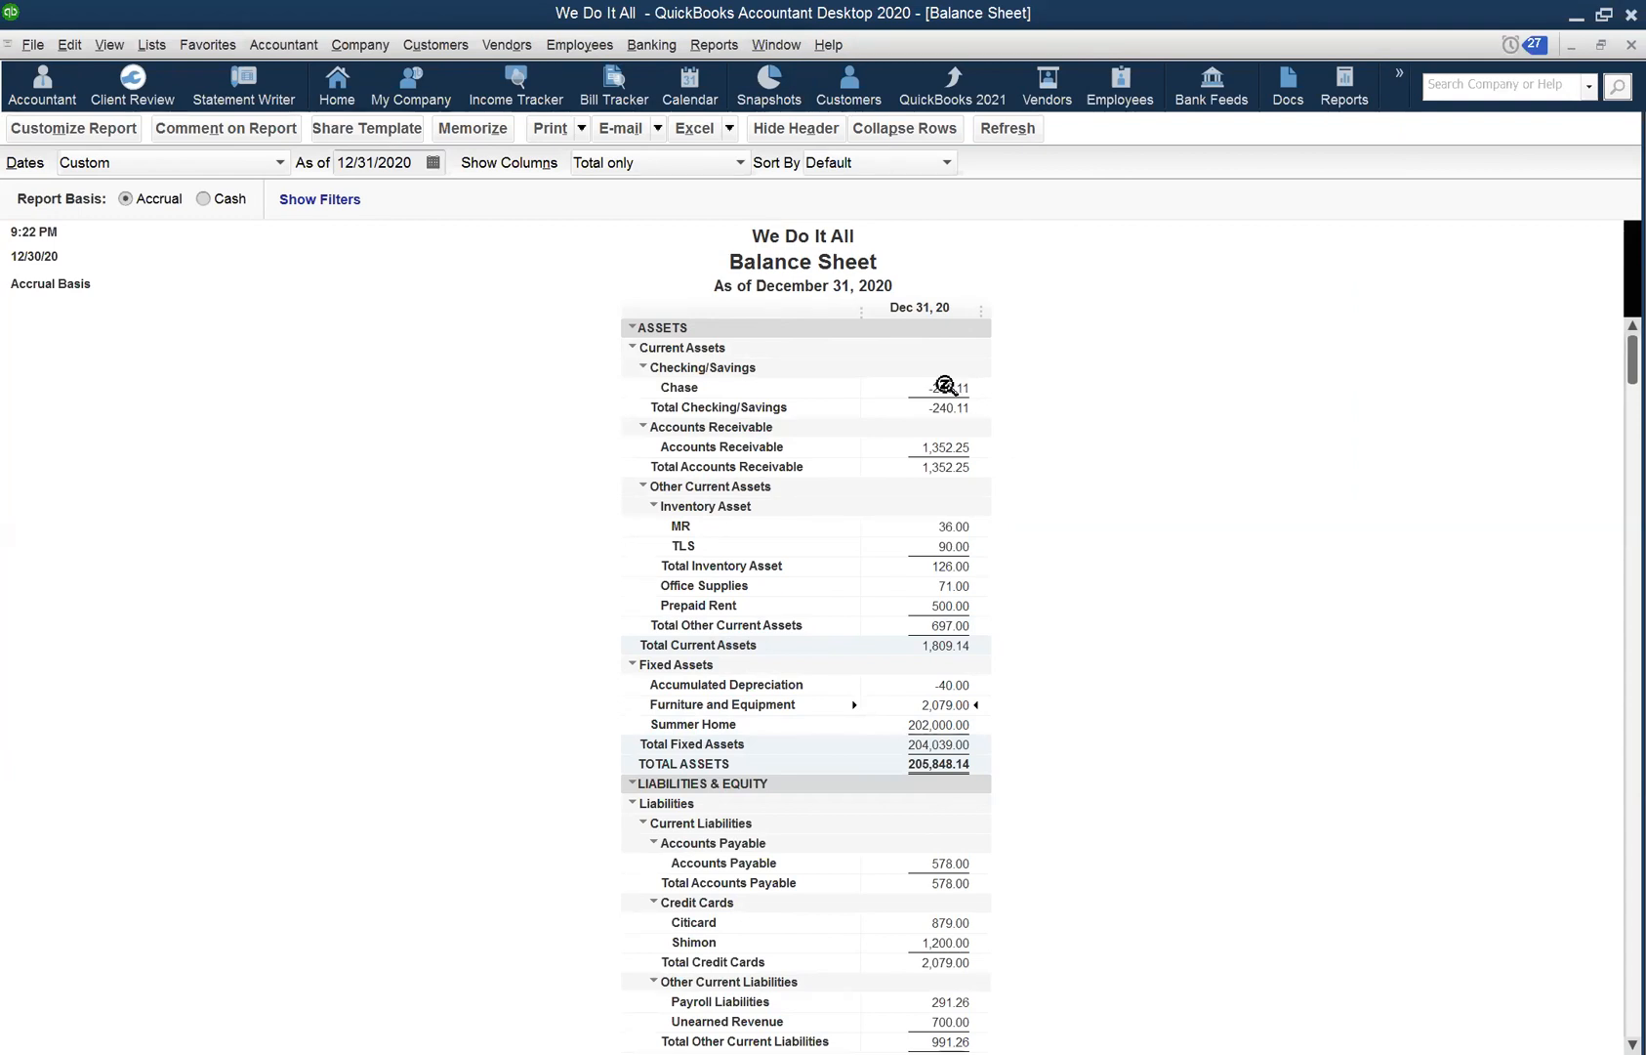
# - View the transactions behind the Chase balance, then choose Chase in Banking > Use Register
pyautogui.doubleClick(945, 387)
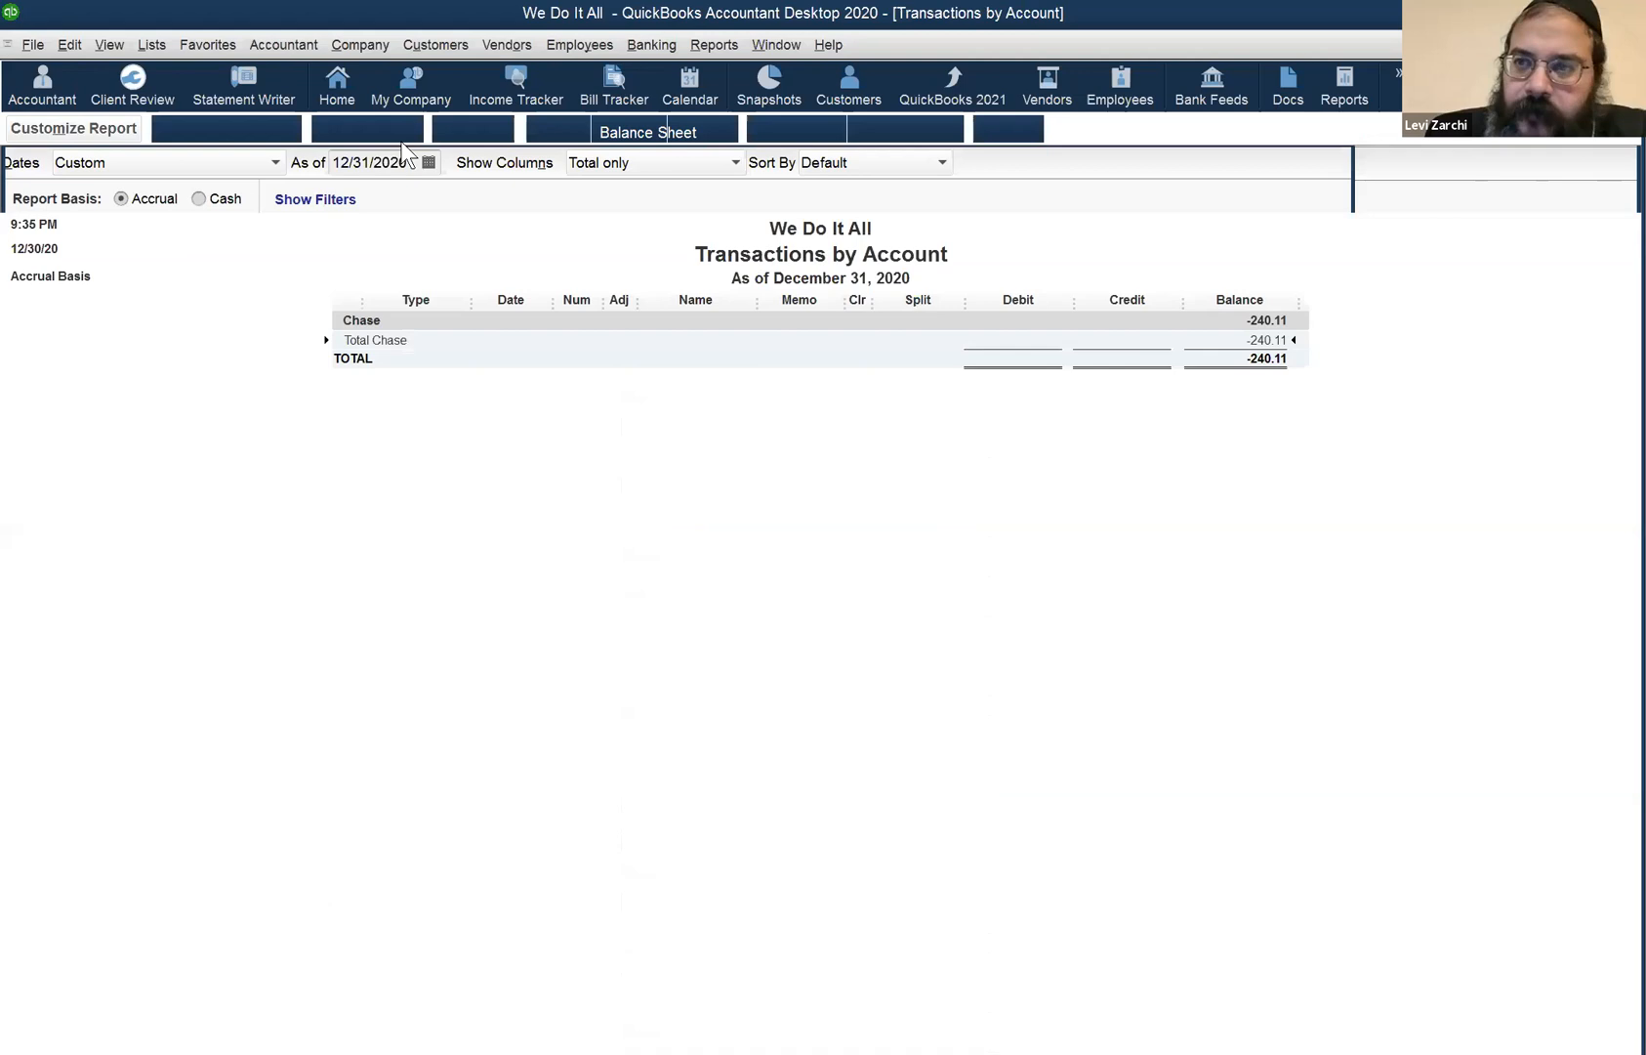
pyautogui.press('Escape')
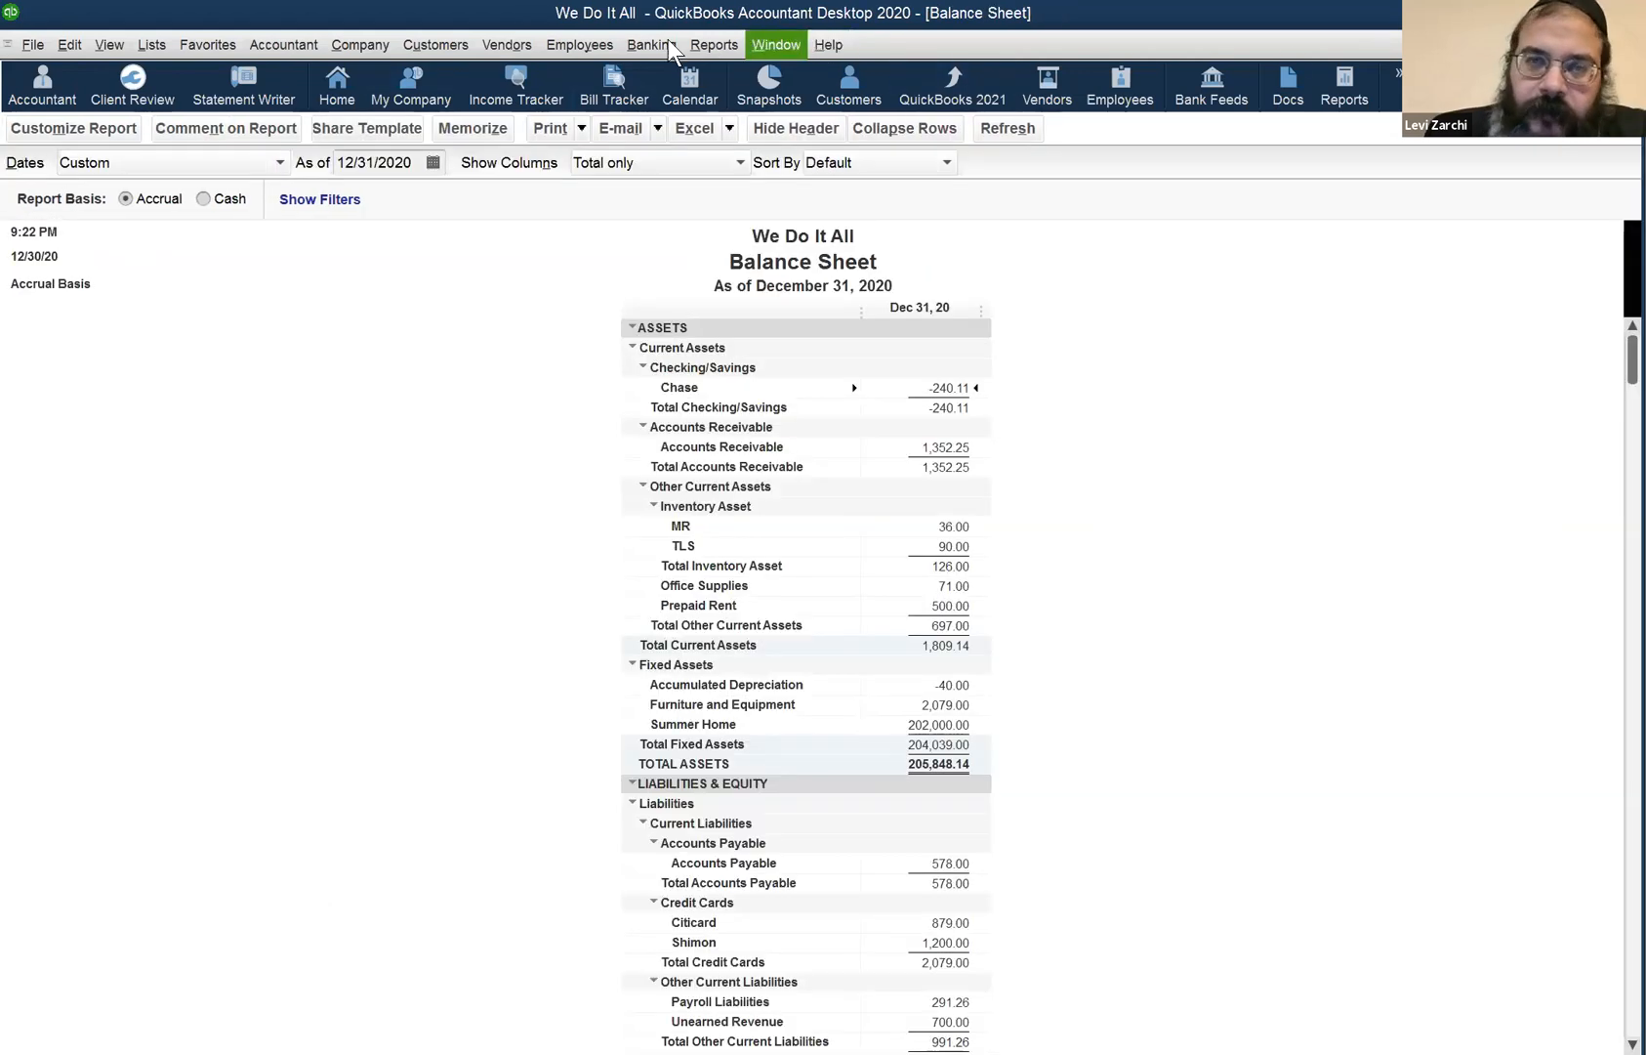
pyautogui.click(668, 38)
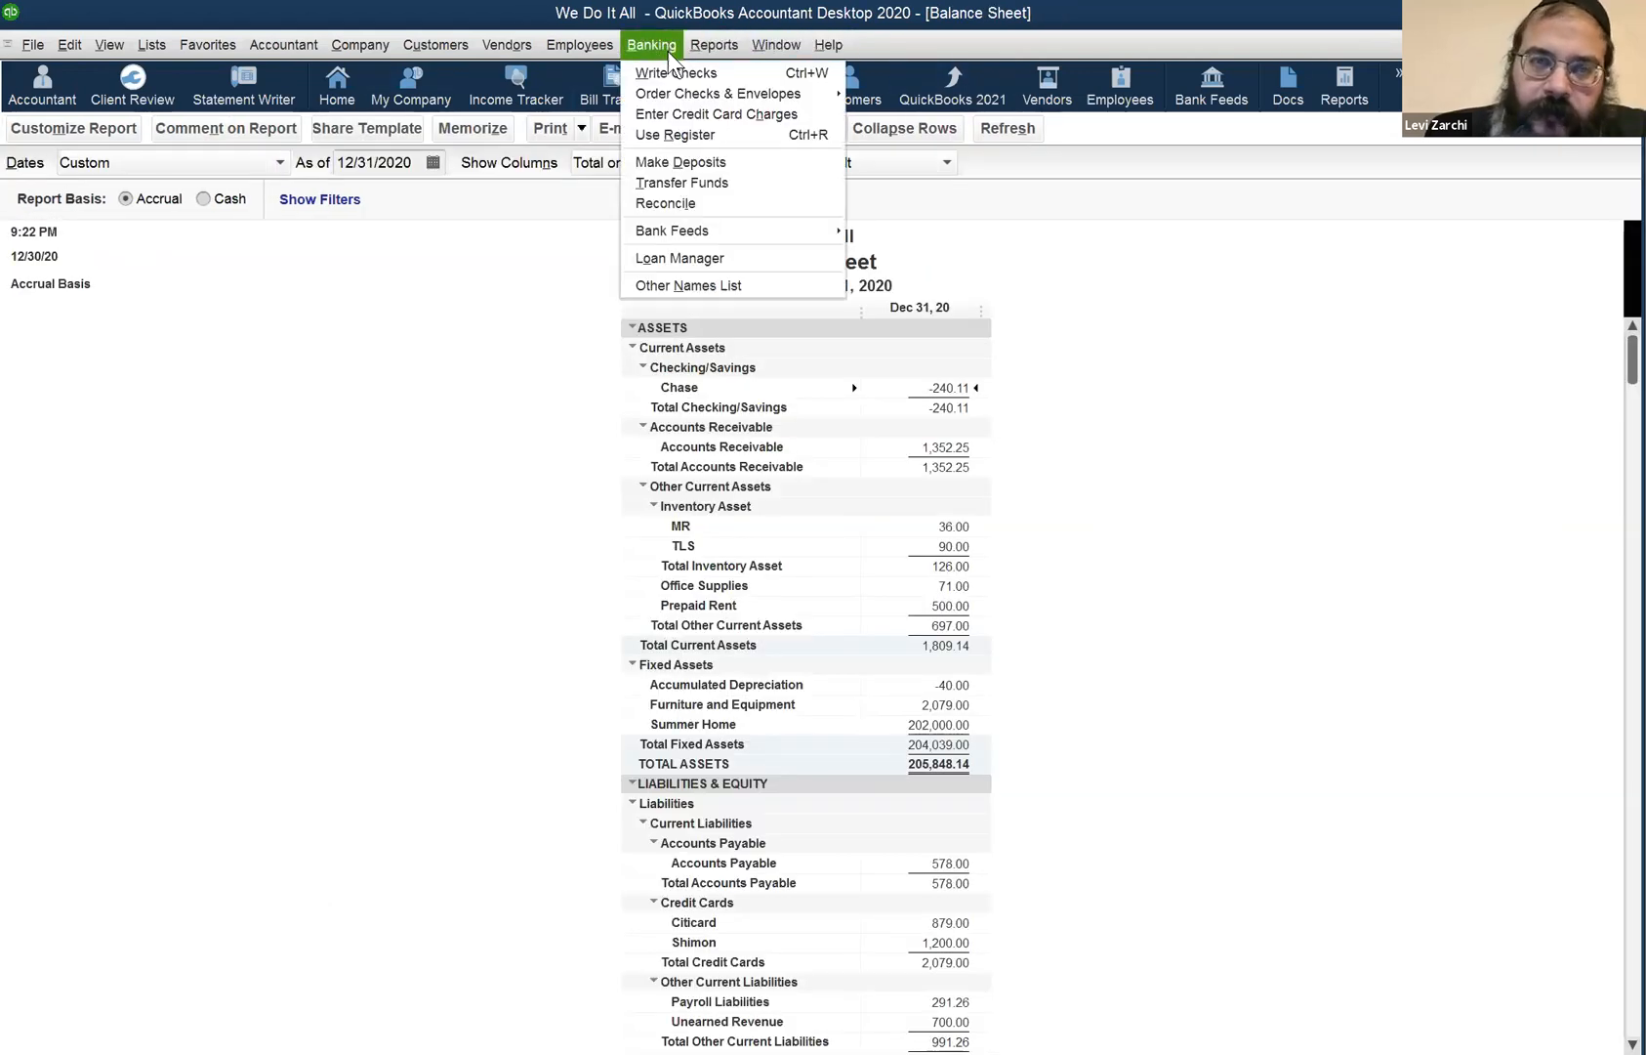
pyautogui.click(689, 134)
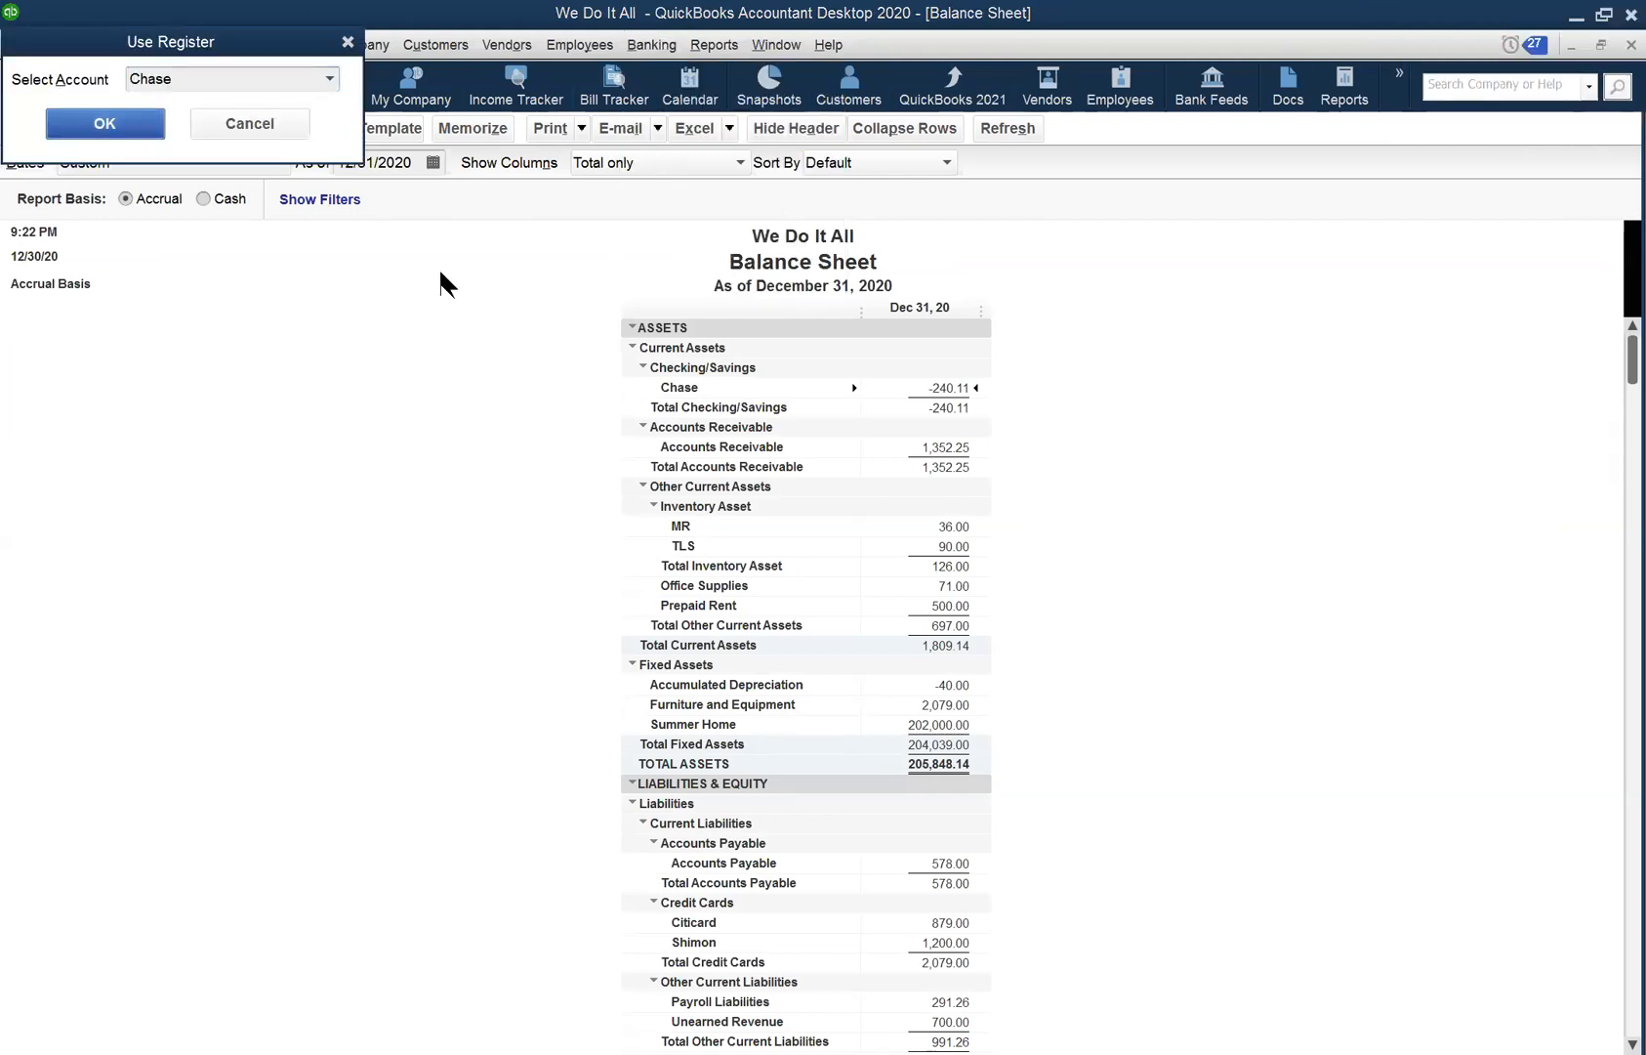
pyautogui.press('Return')
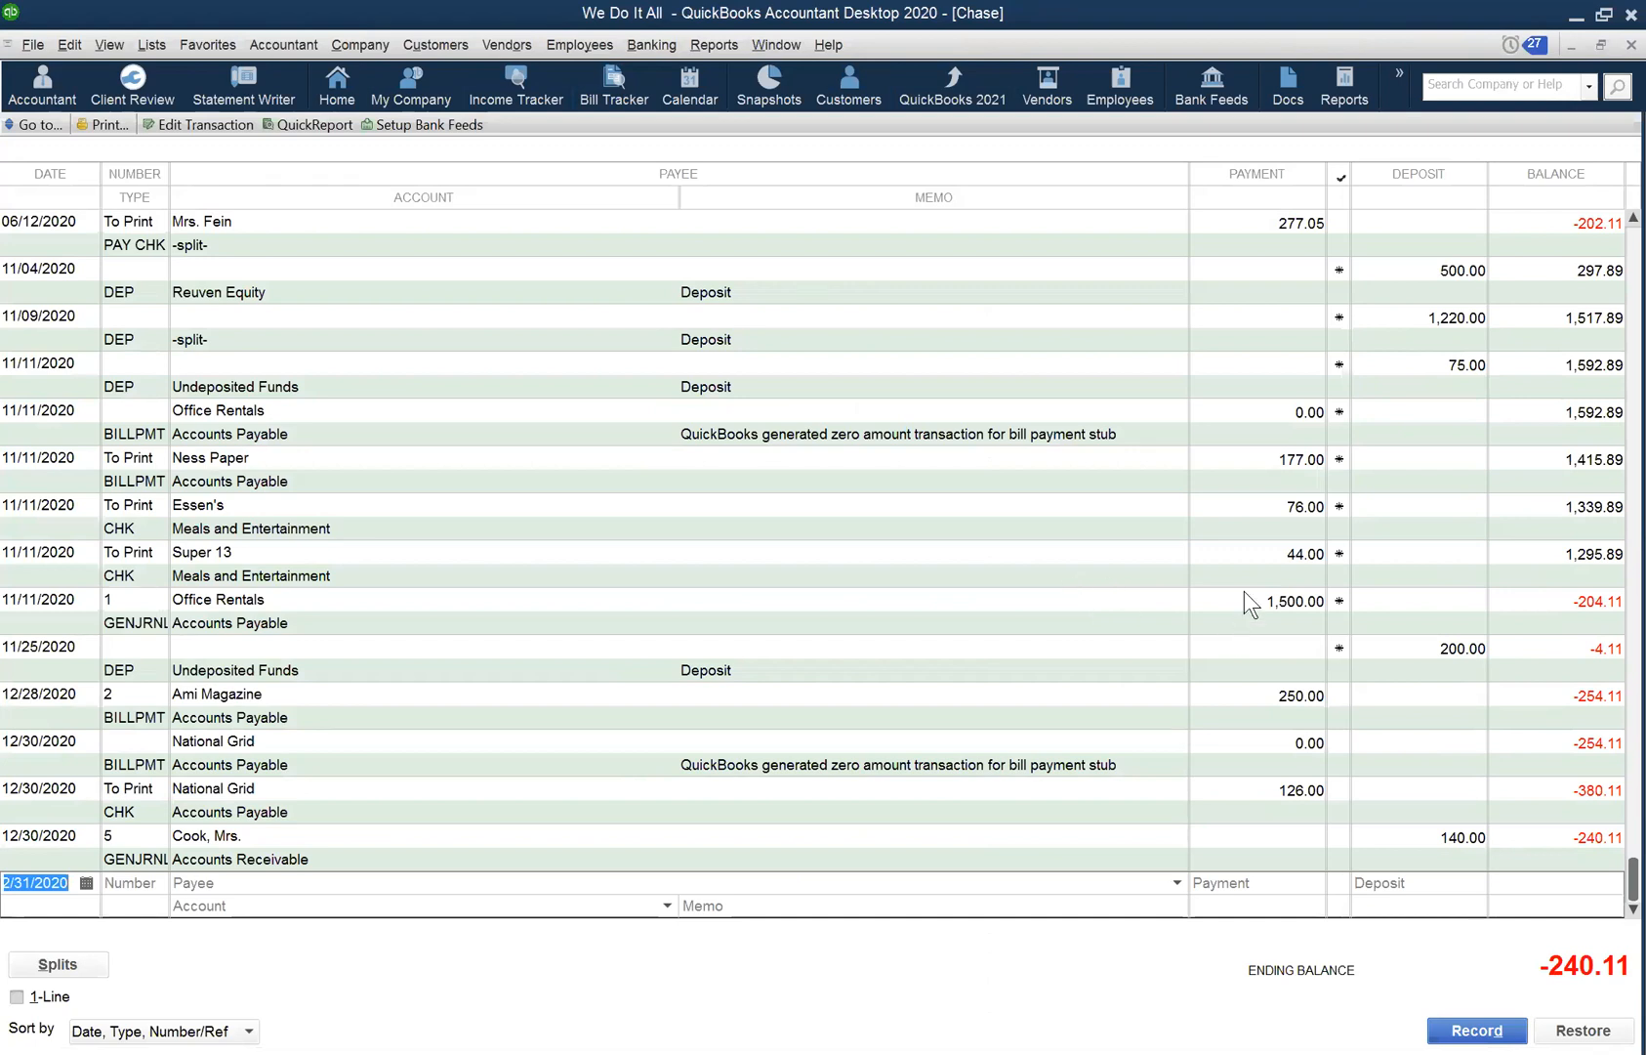
# - Scroll up through the Chase register's deposits and payments, then open the Banking menu
pyautogui.scroll(5, 1244, 591)
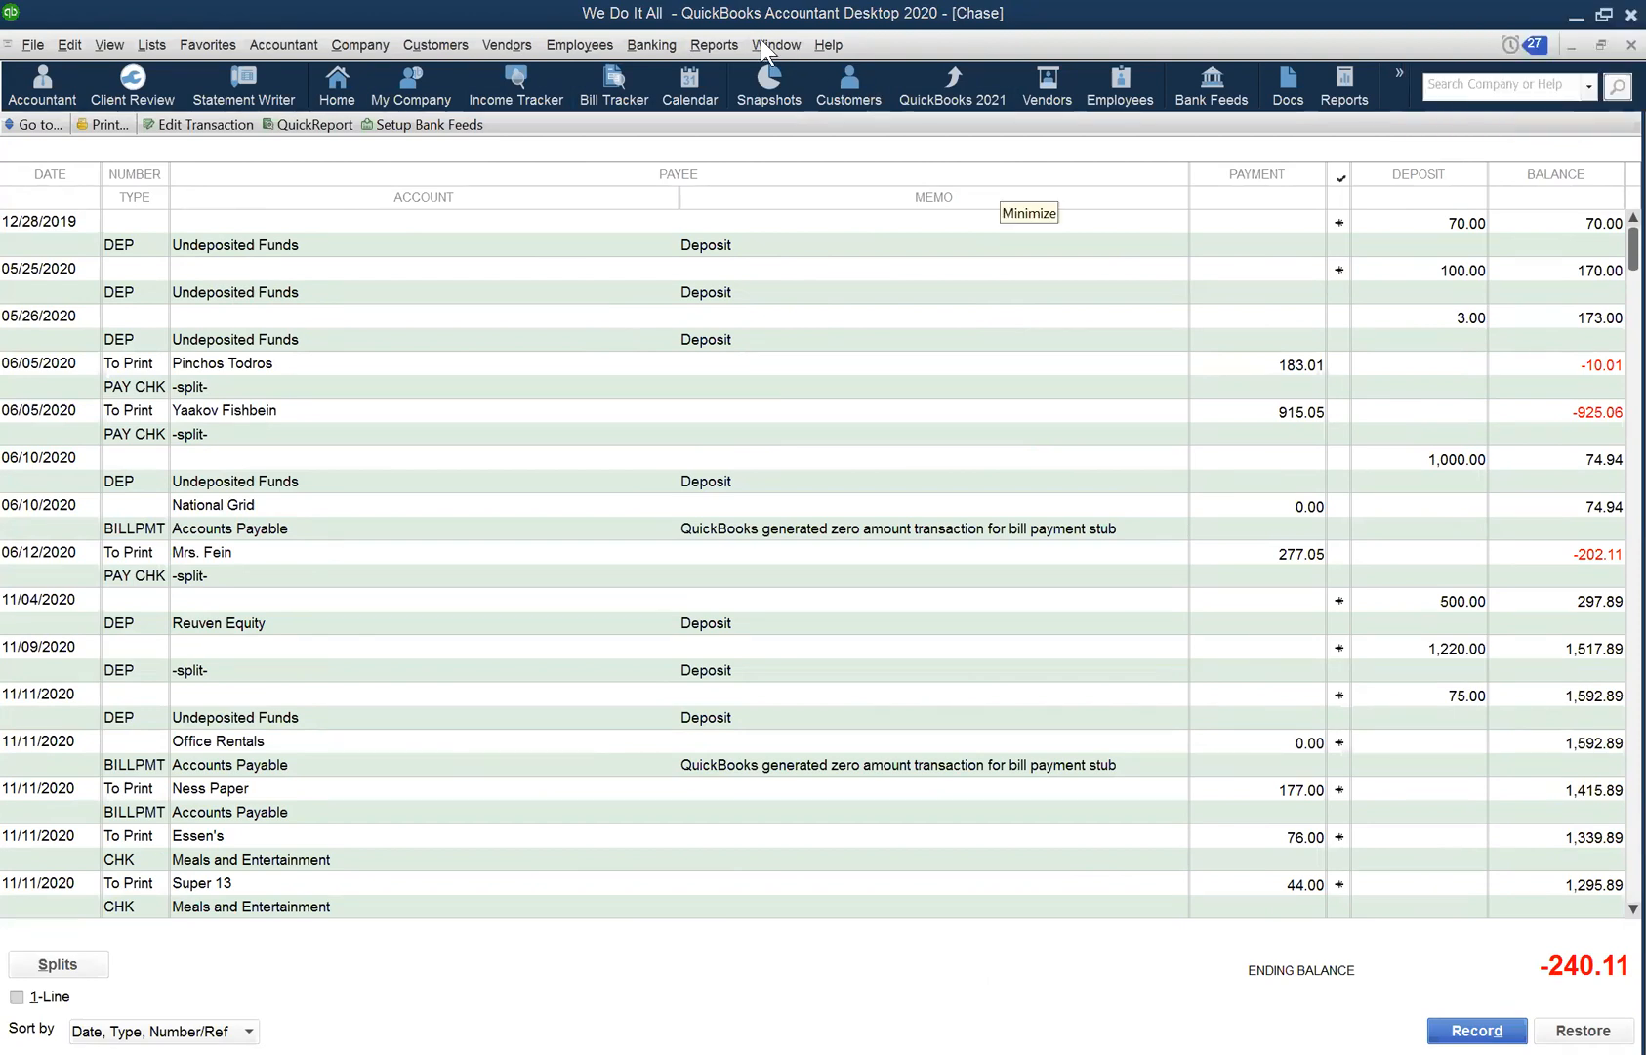
pyautogui.click(650, 45)
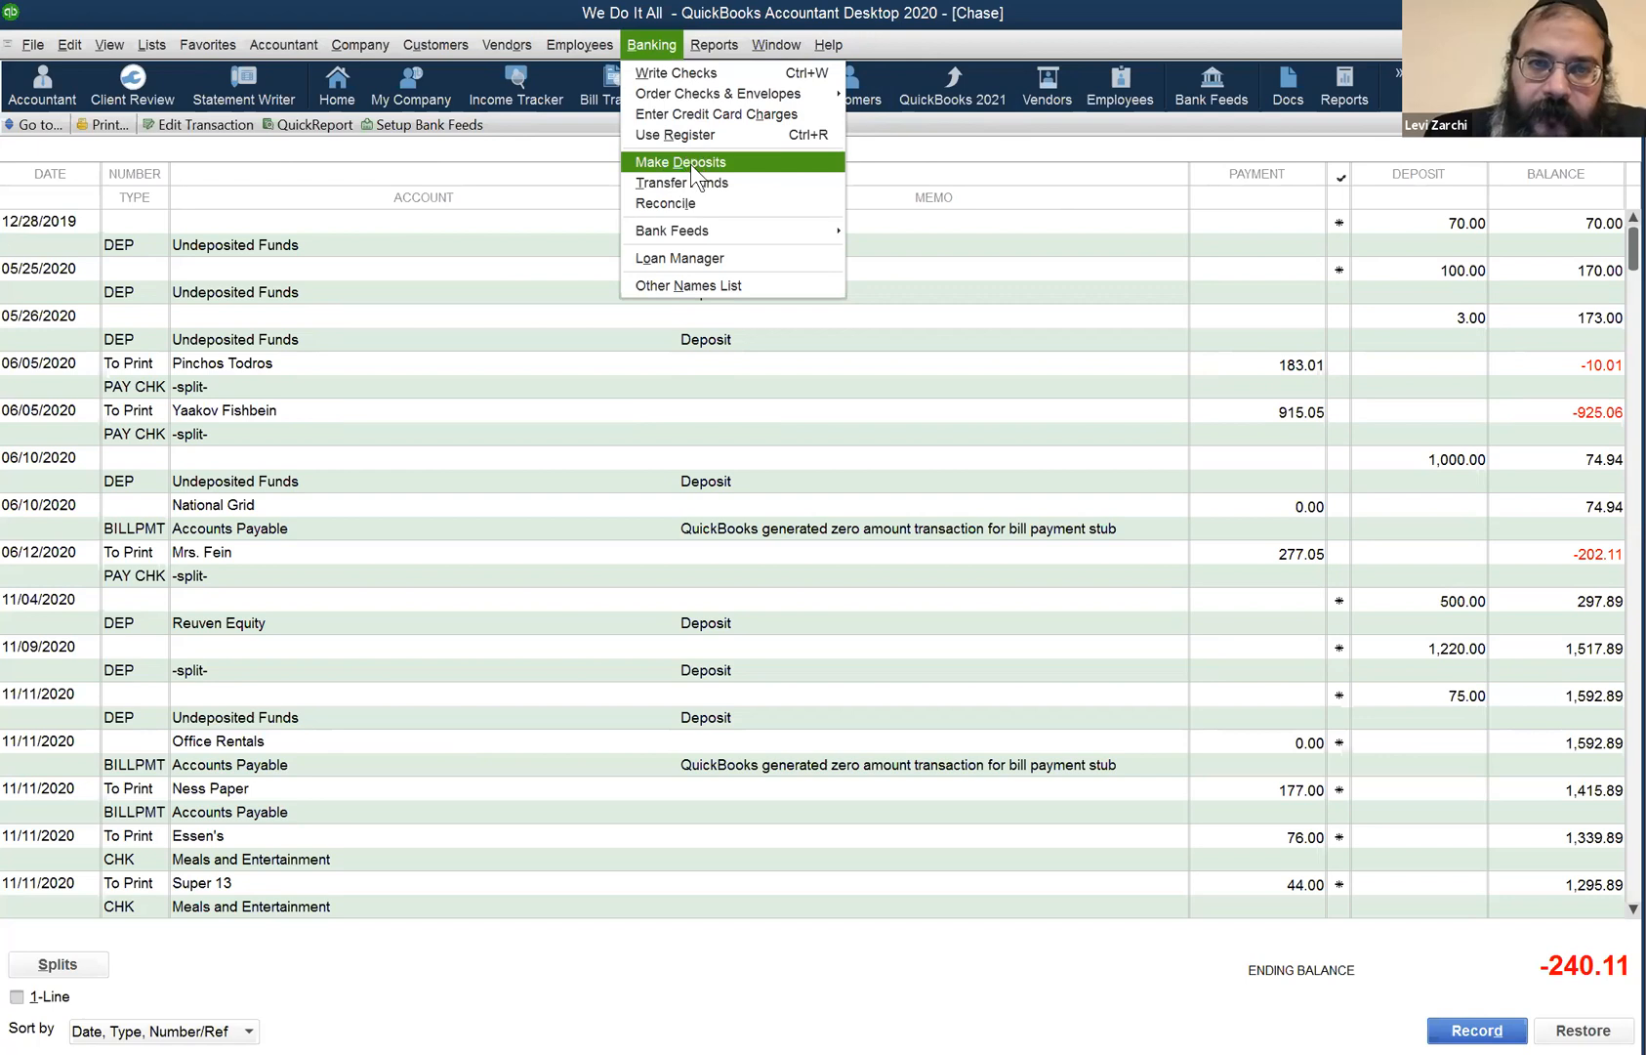
pyautogui.click(690, 161)
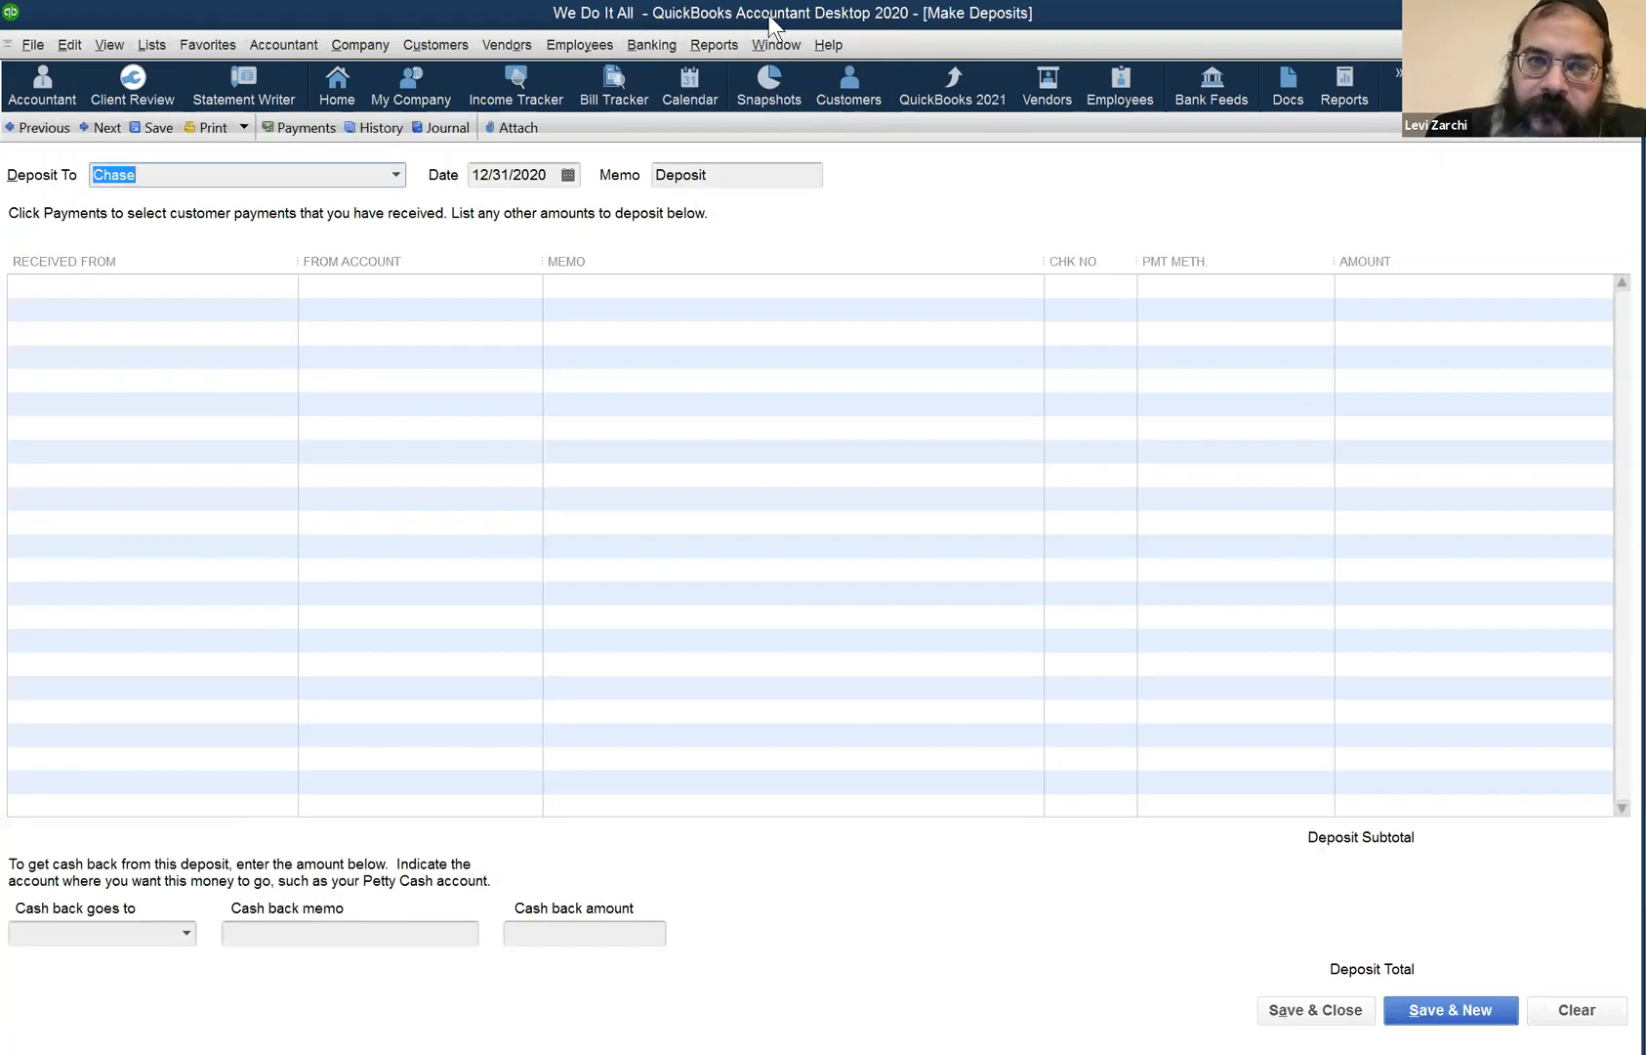
pyautogui.press('Escape')
pyautogui.click(659, 50)
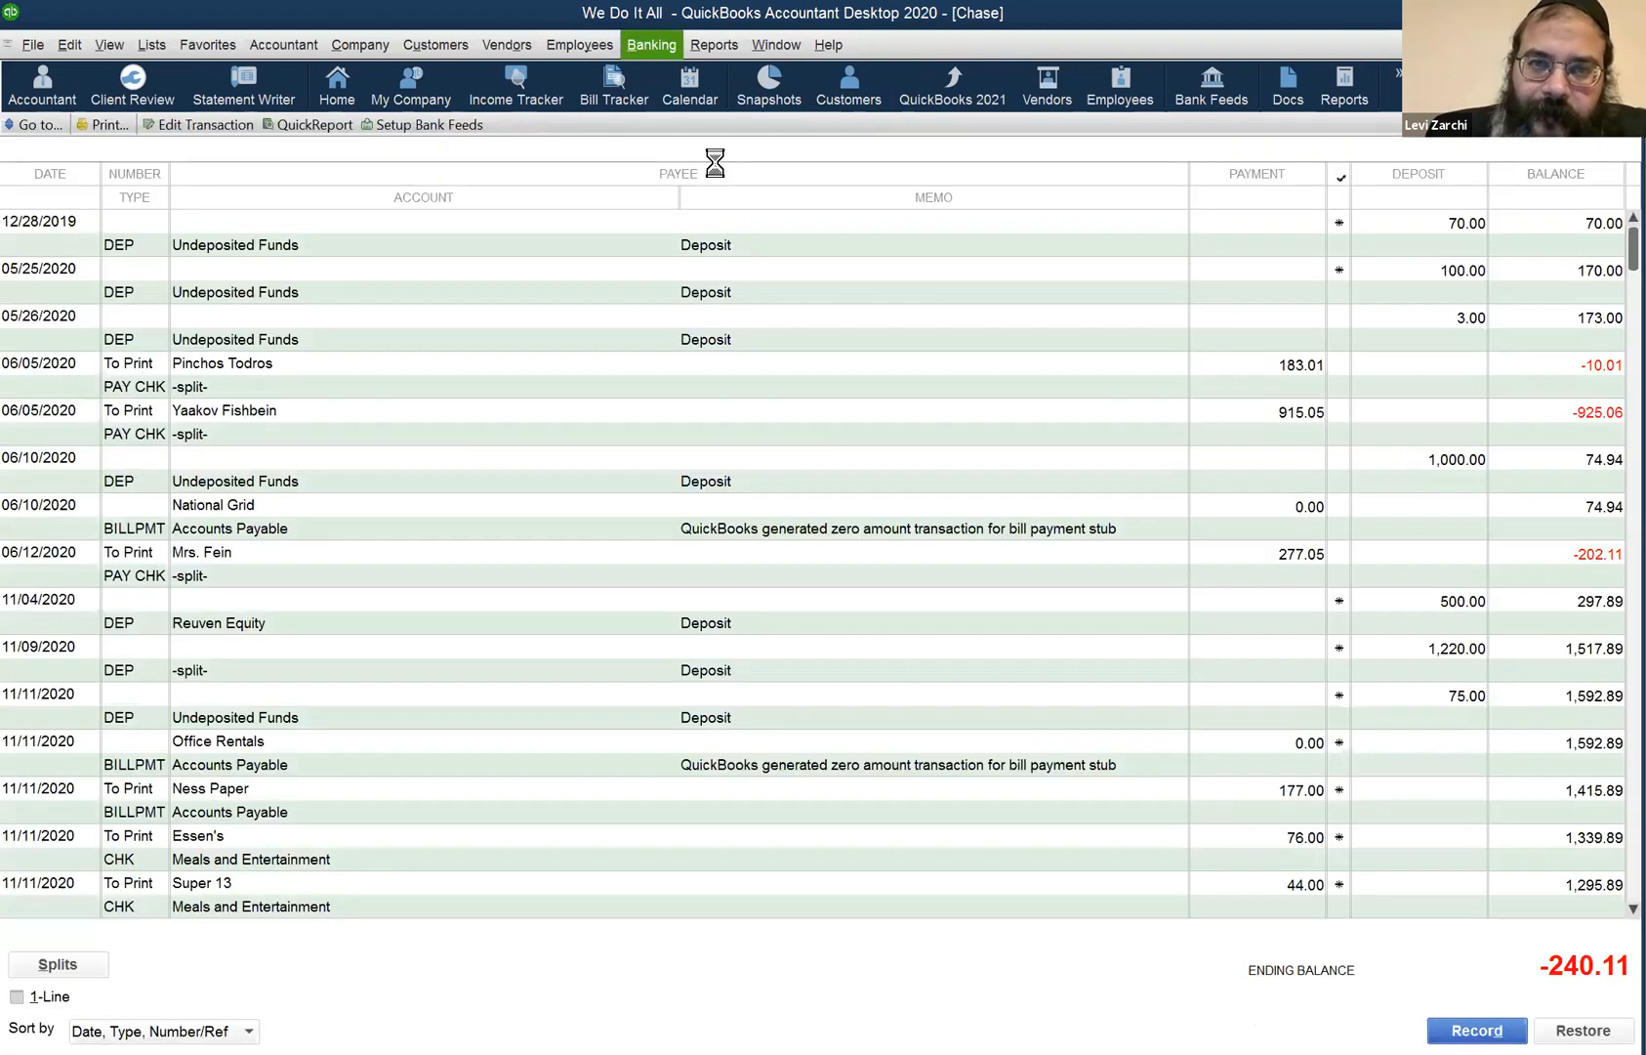
pyautogui.click(716, 162)
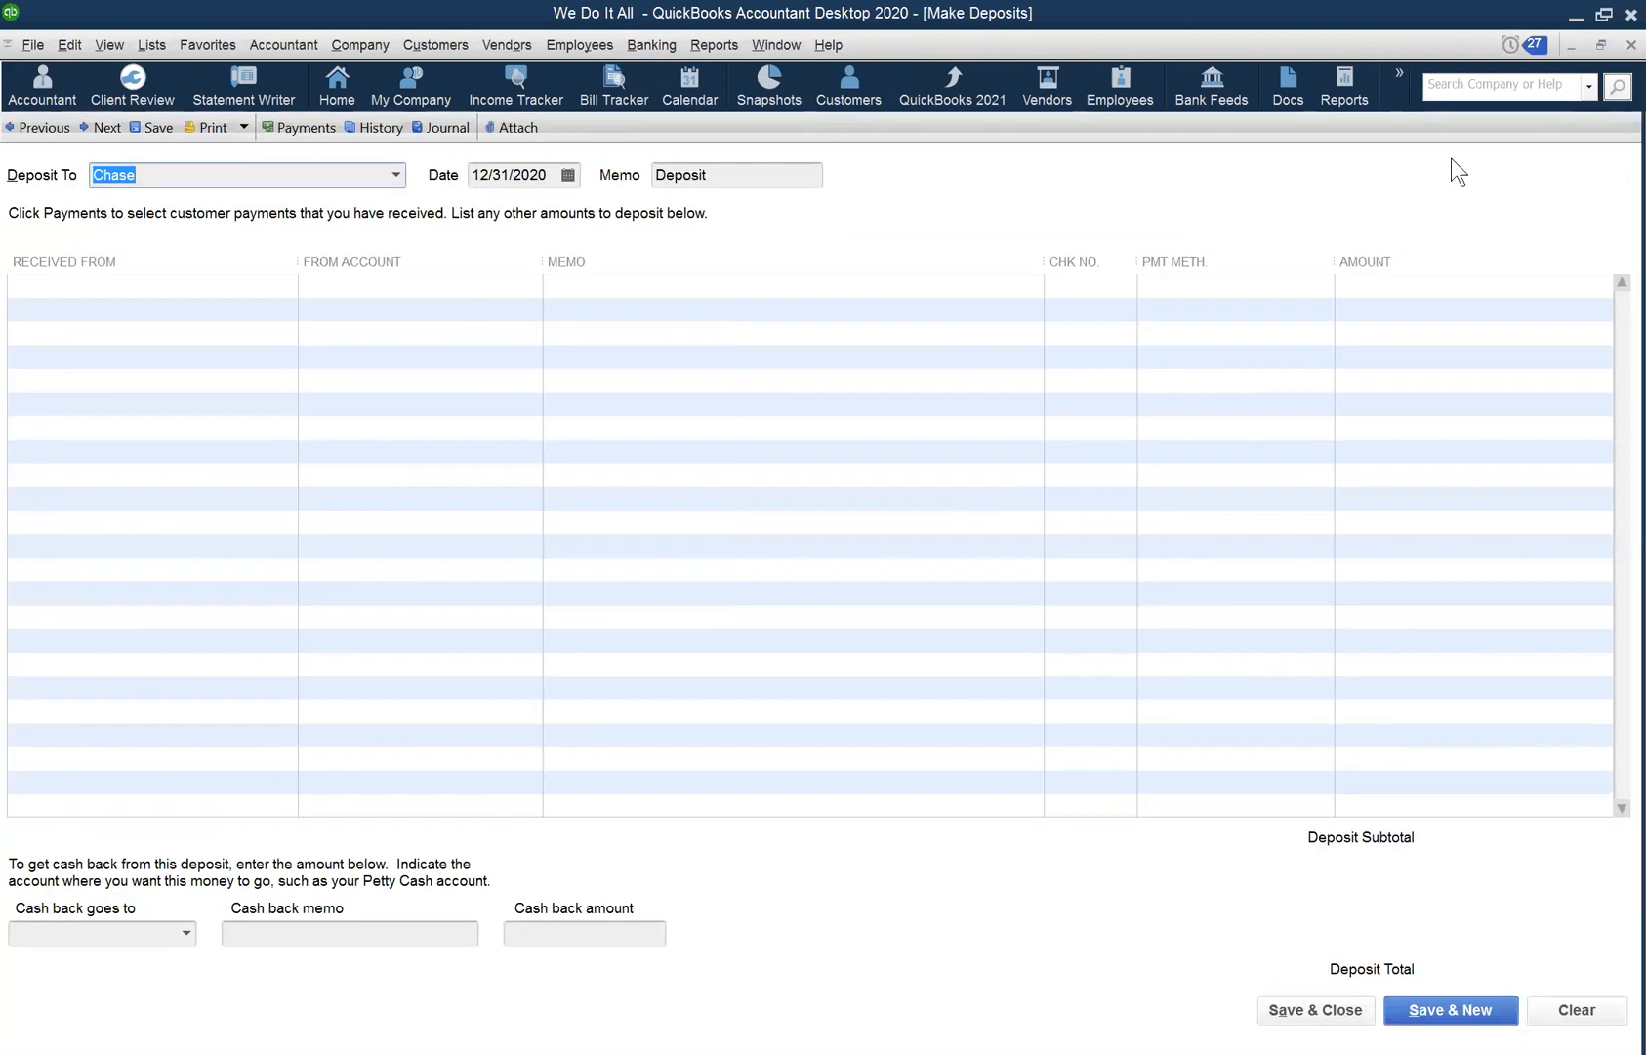
pyautogui.press('Escape')
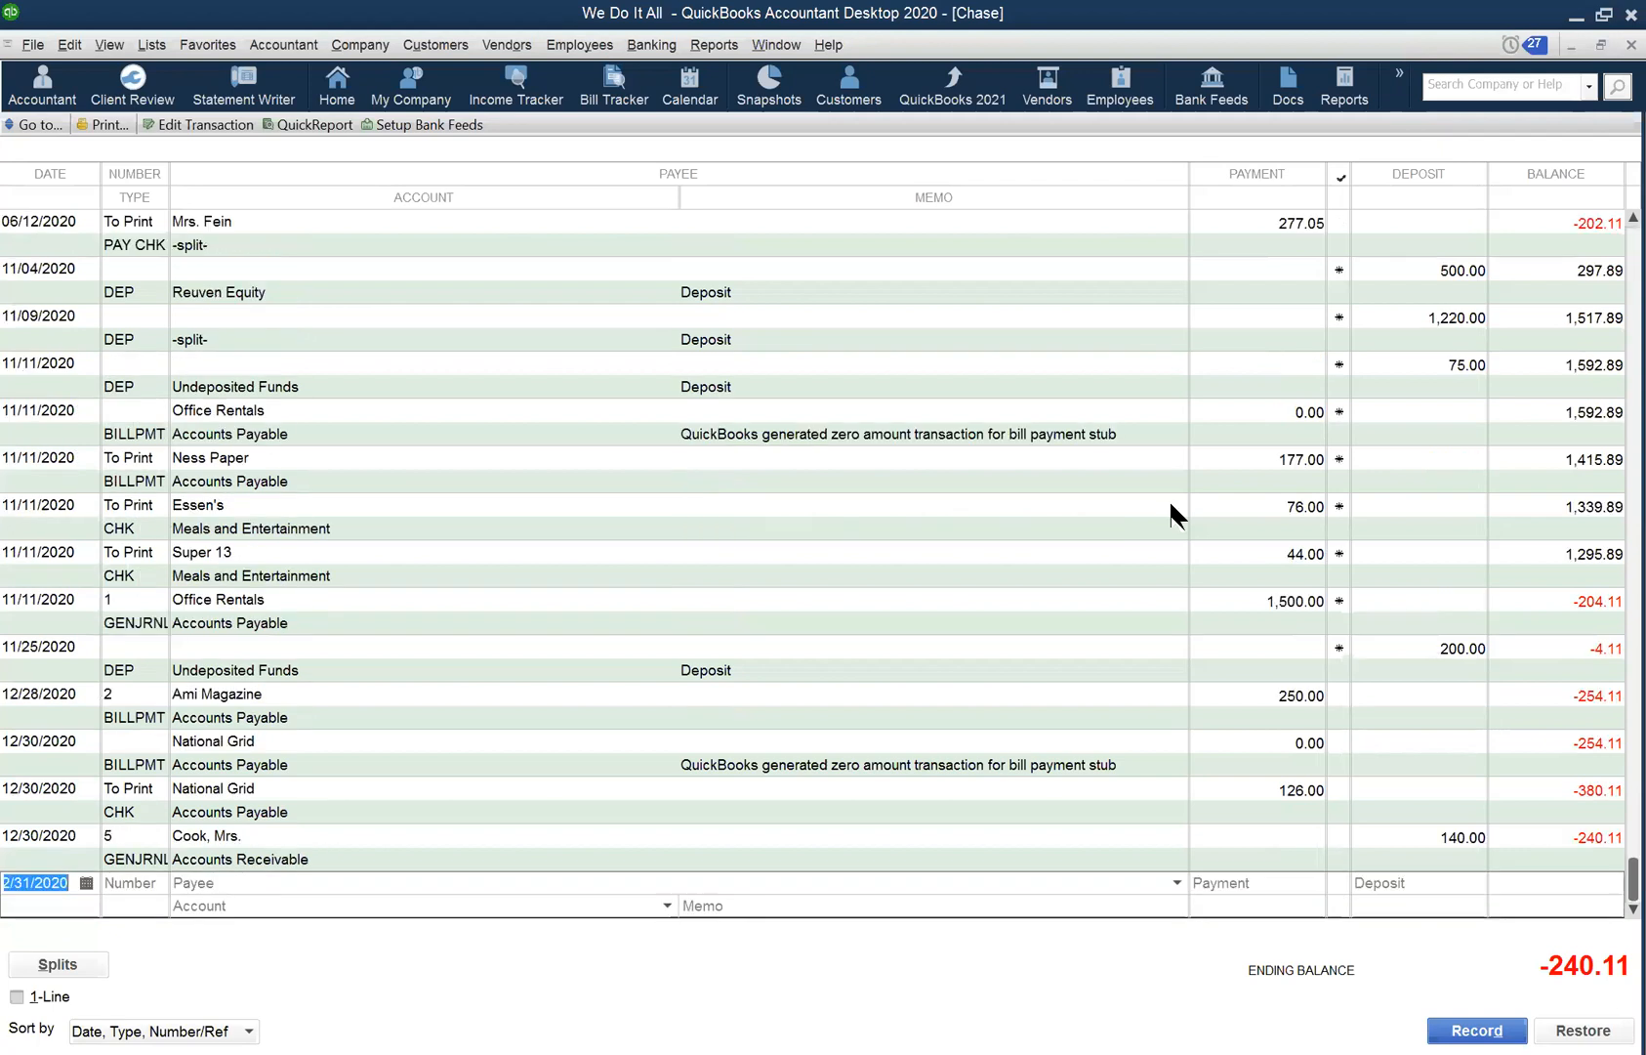
pyautogui.scroll(3, 1169, 499)
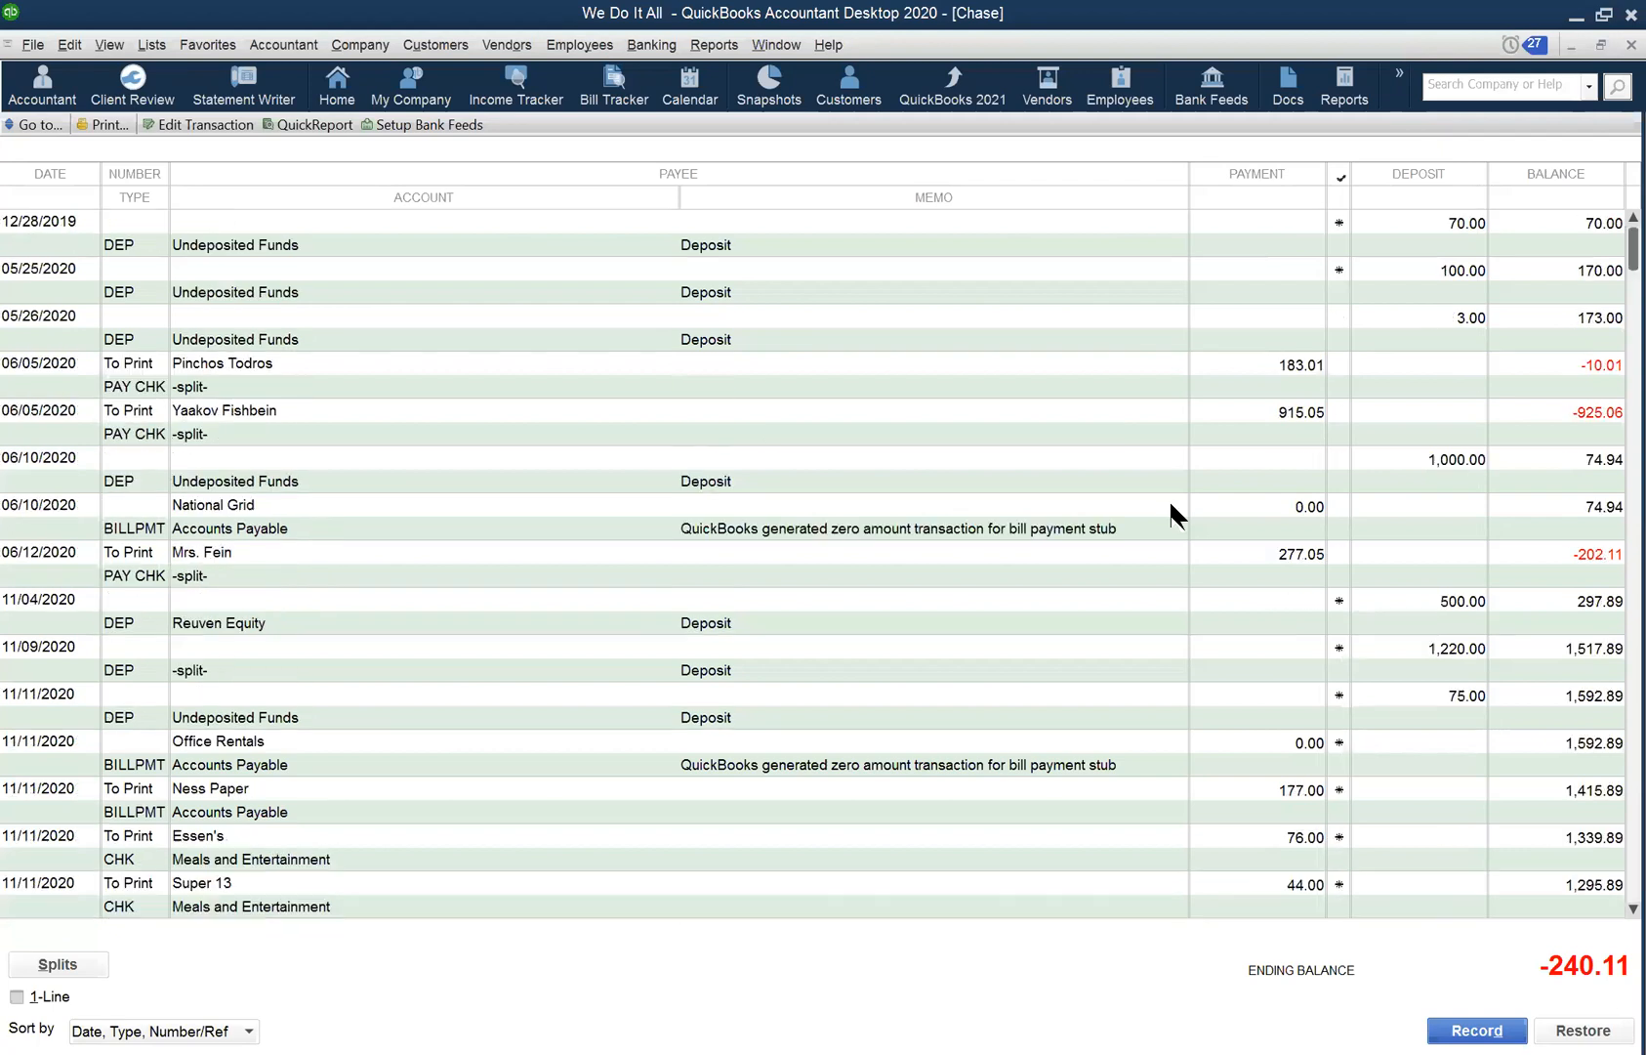
# - Open the Customer Center and view two other customers' details and transaction histories
pyautogui.click(552, 45)
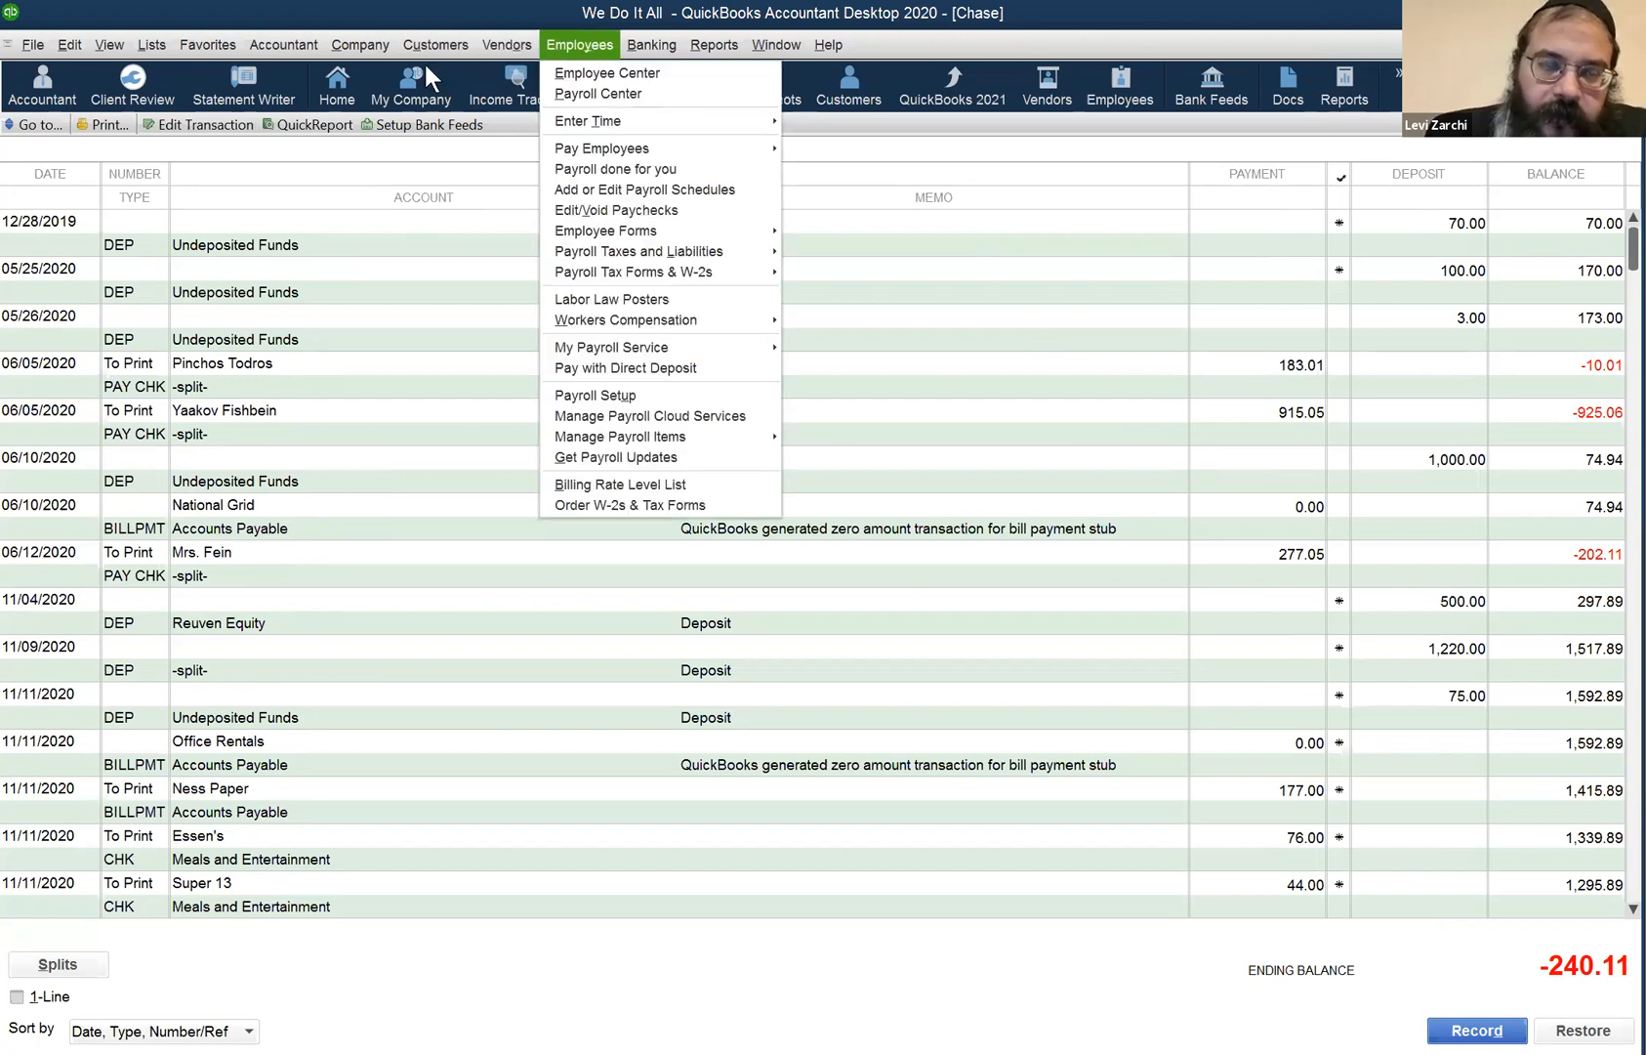
pyautogui.press('Escape')
pyautogui.press('Escape')
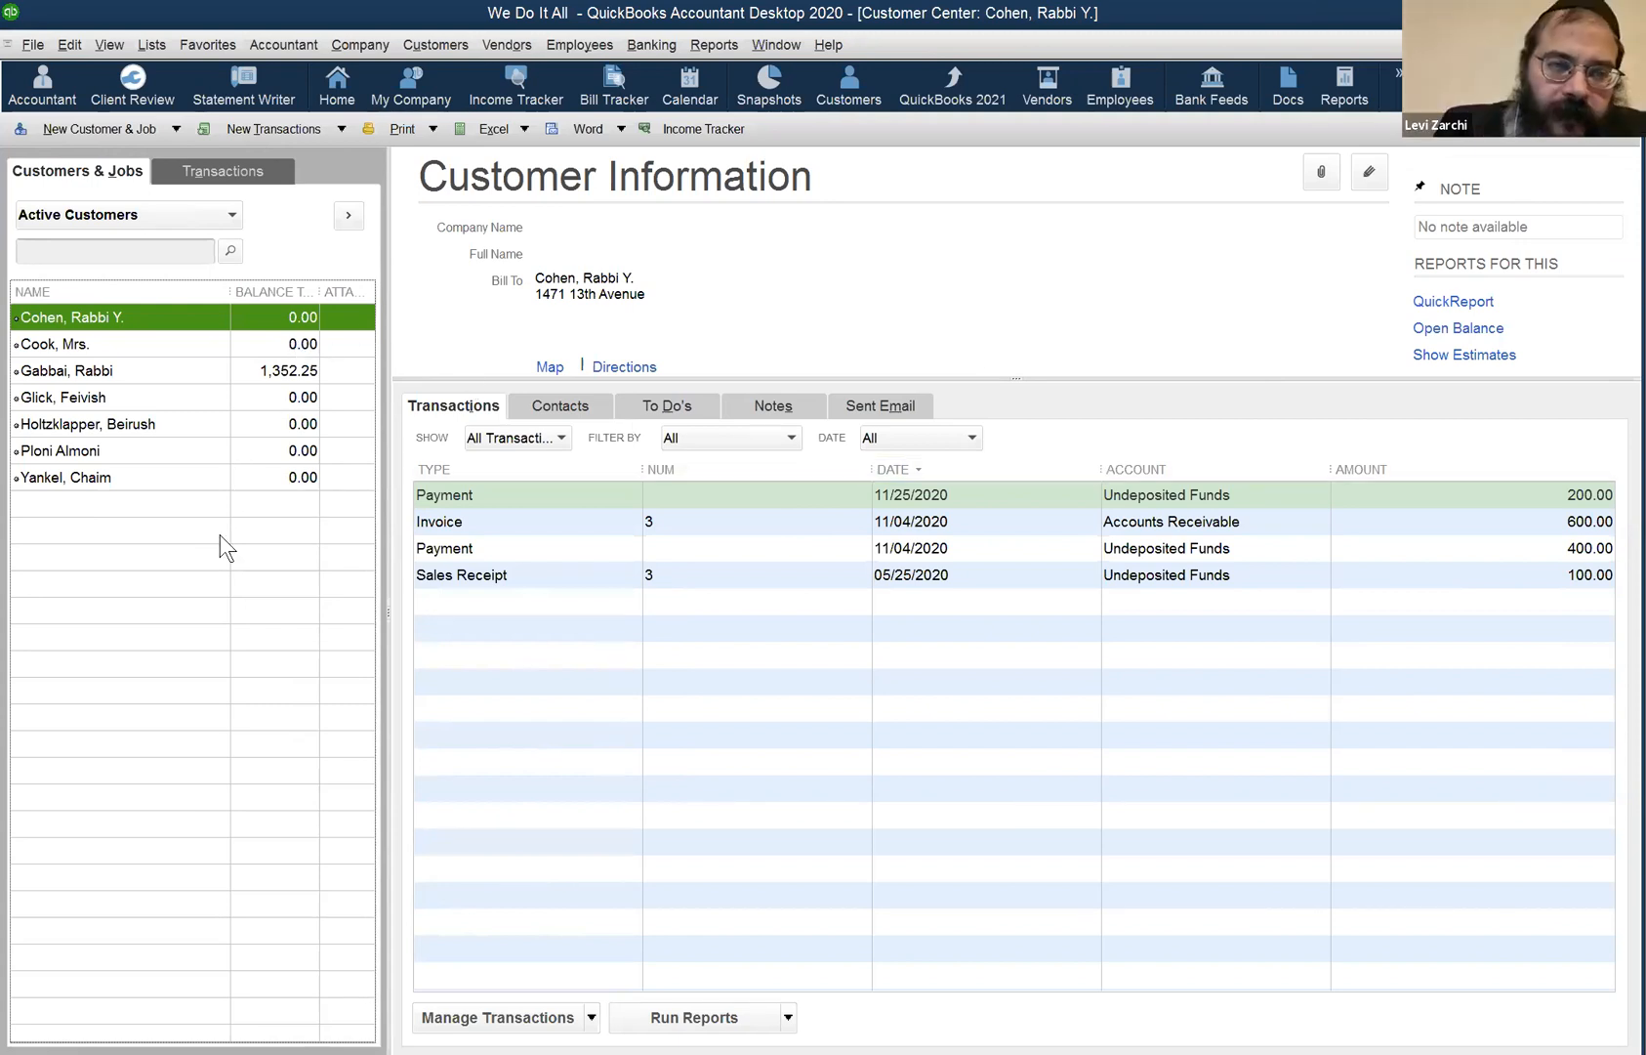
pyautogui.press('Down')
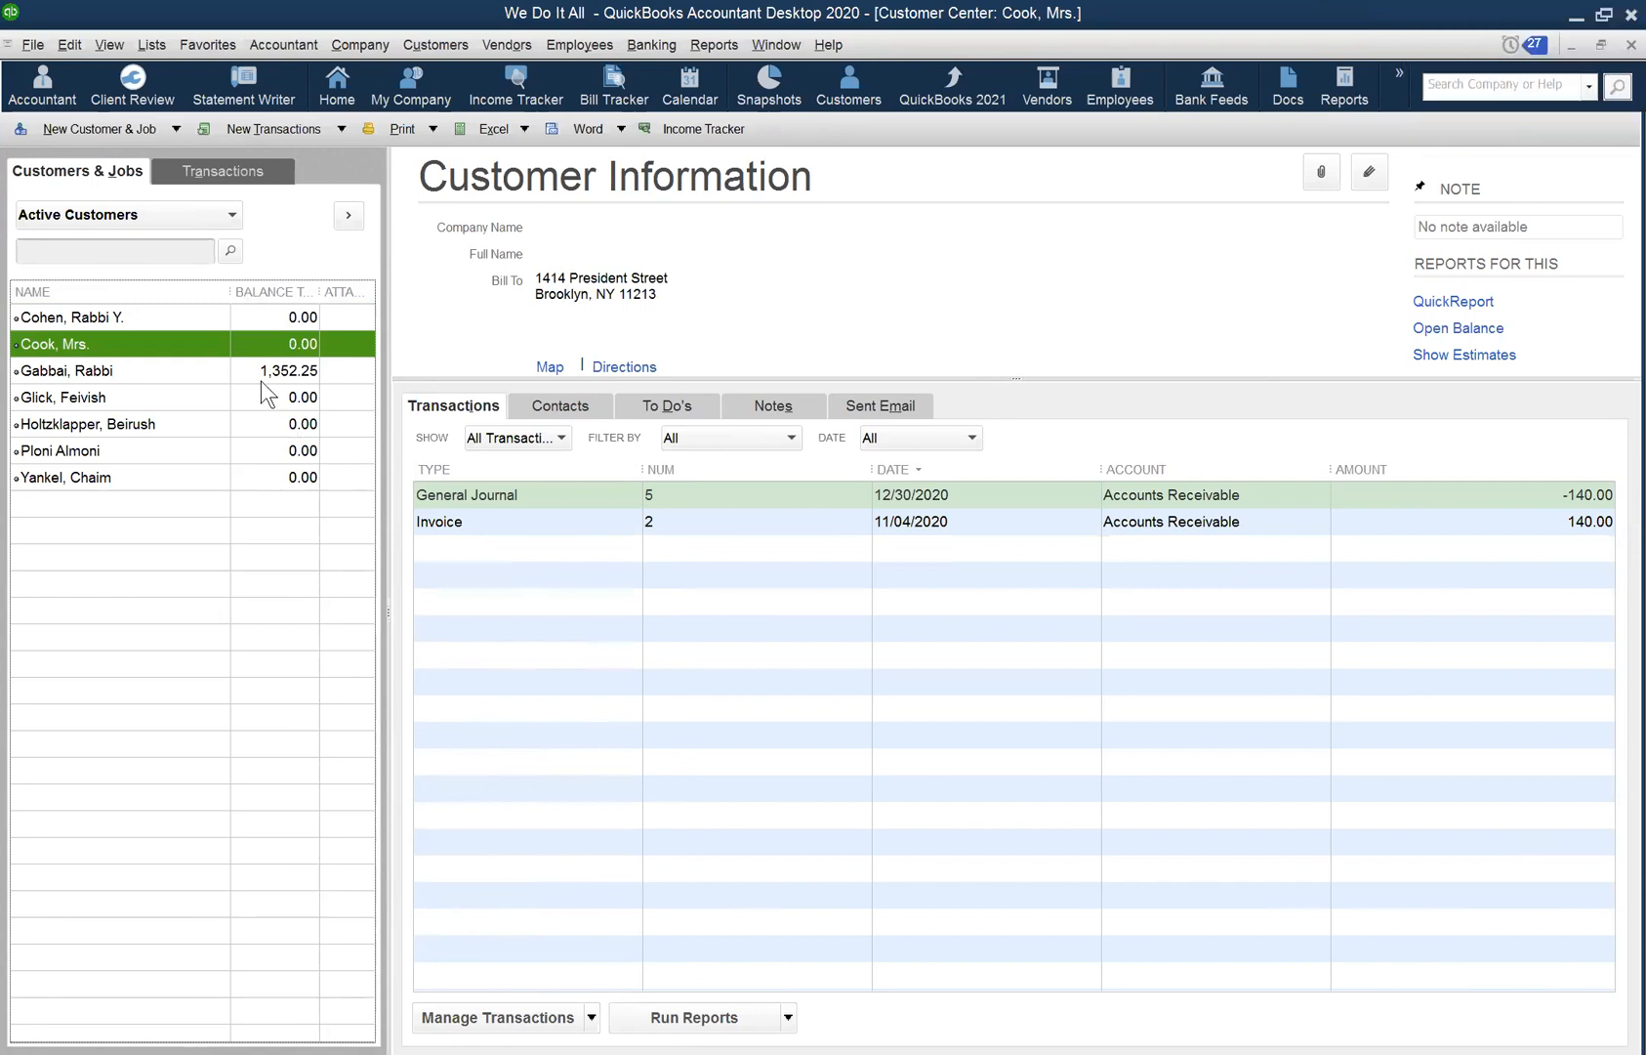
pyautogui.click(118, 449)
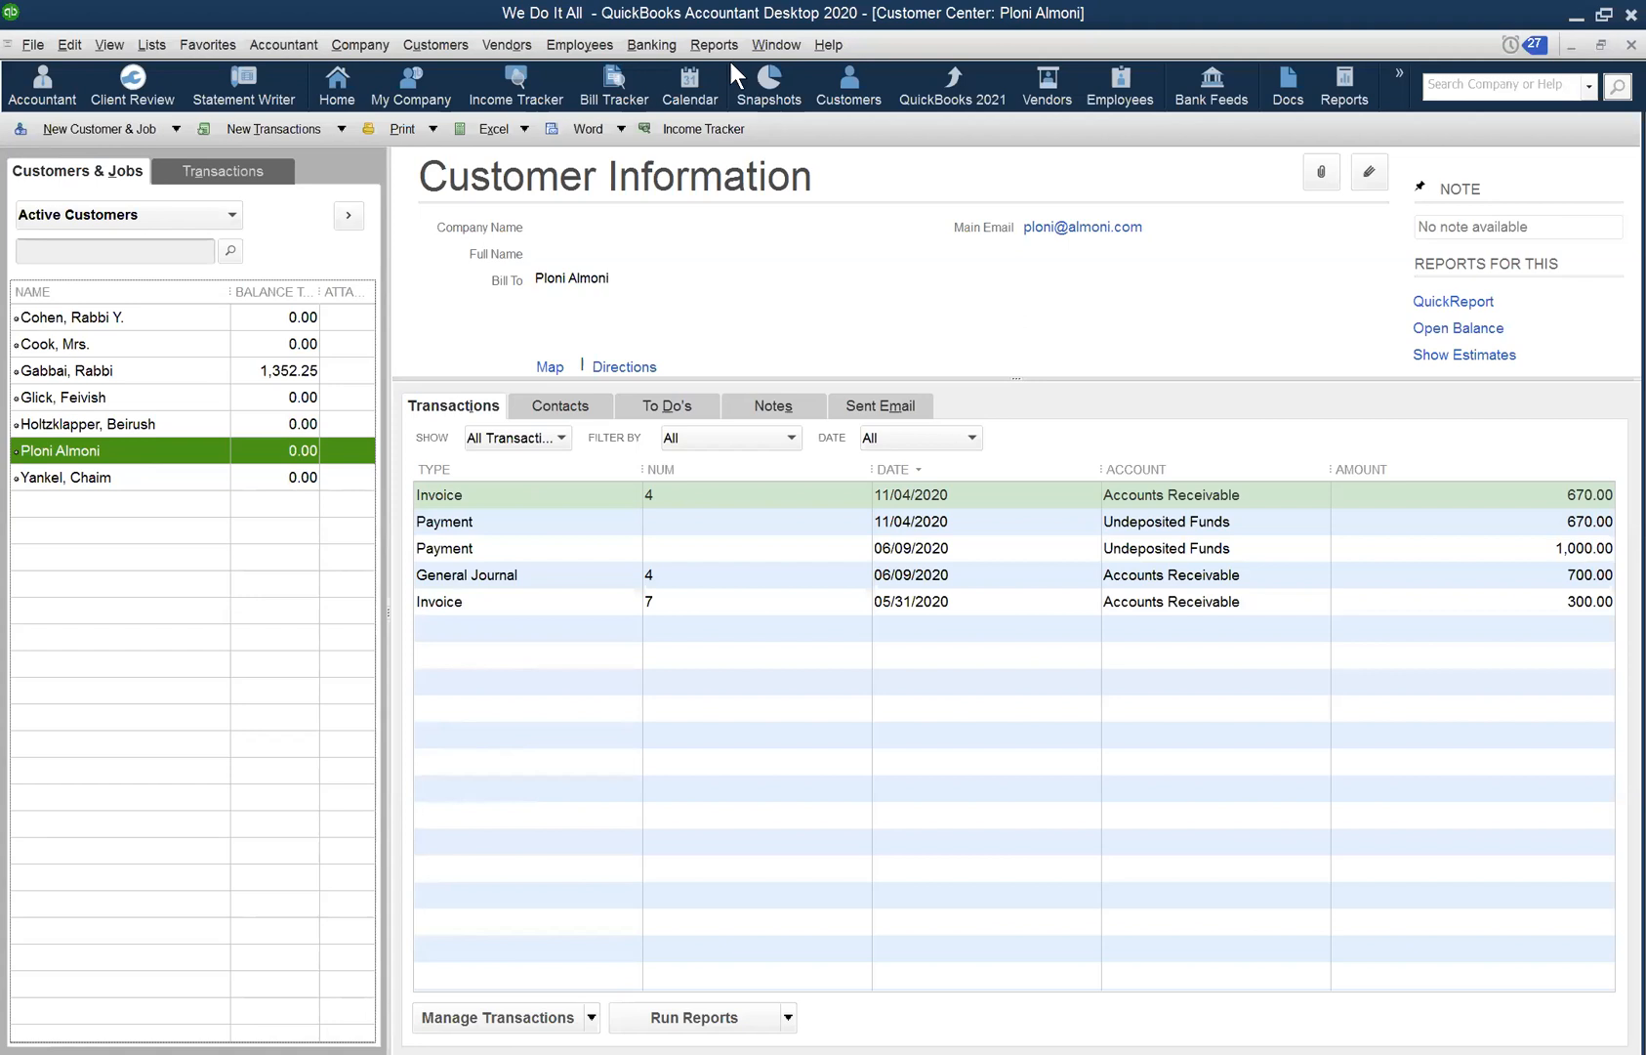
# - Browse the Window, Customers and Company menus
pyautogui.click(752, 50)
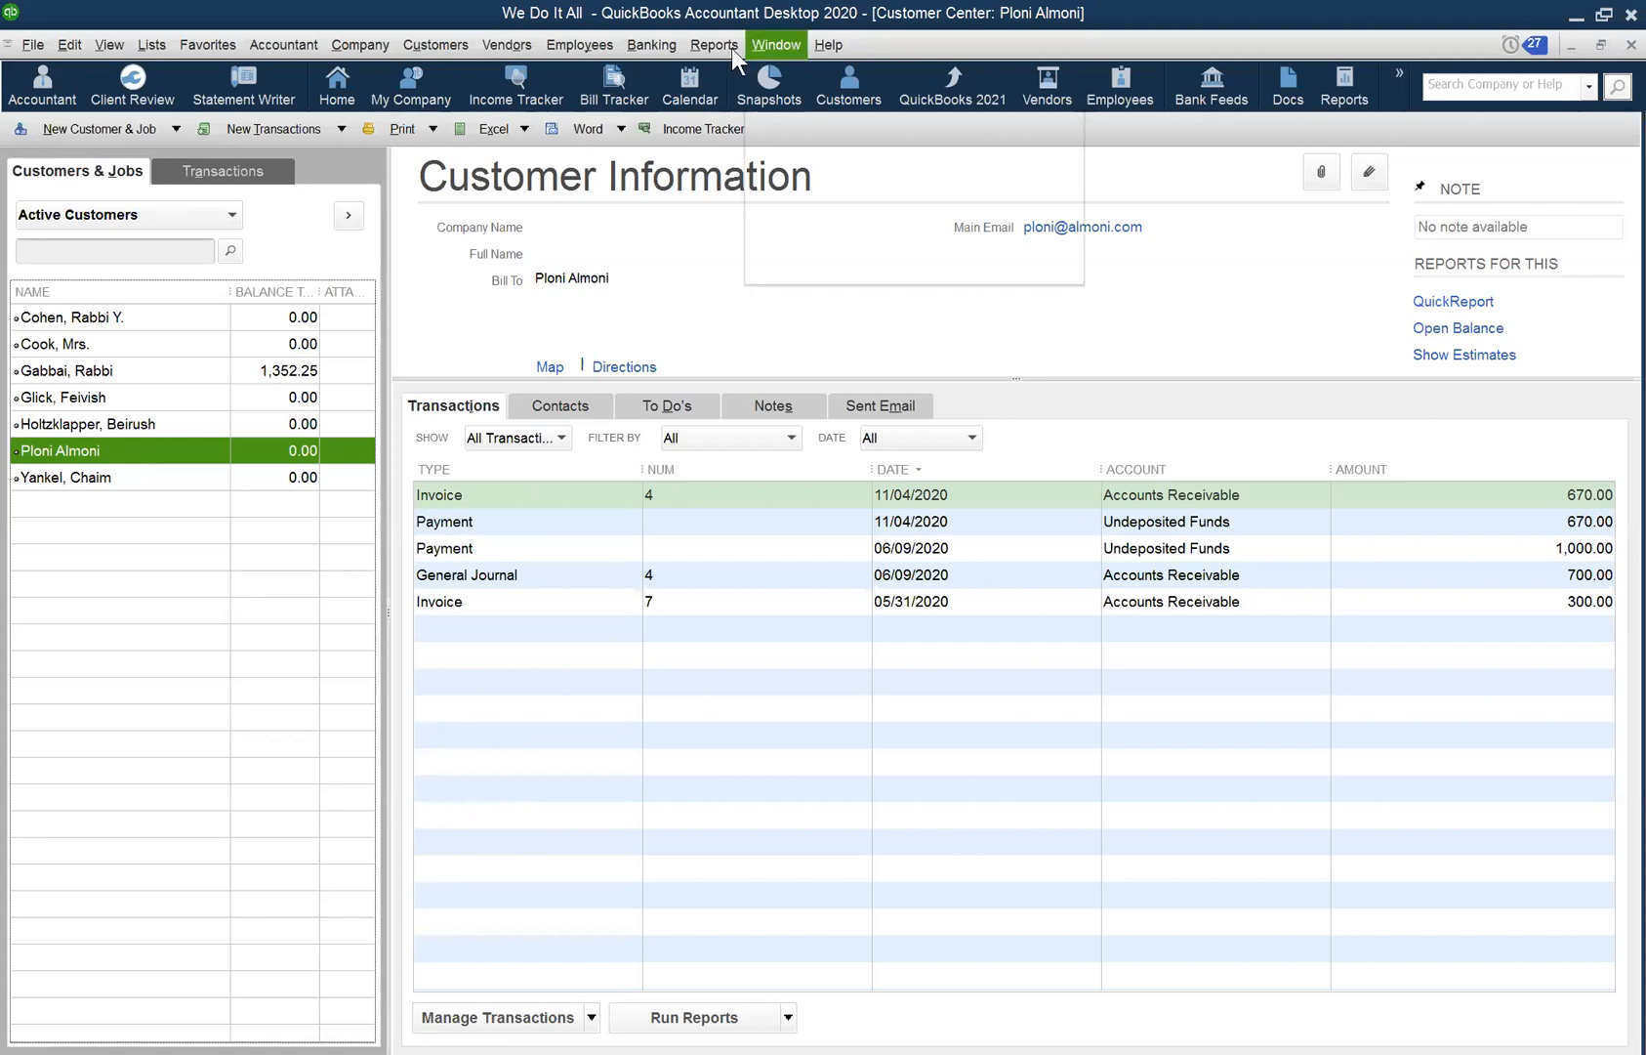
pyautogui.click(461, 41)
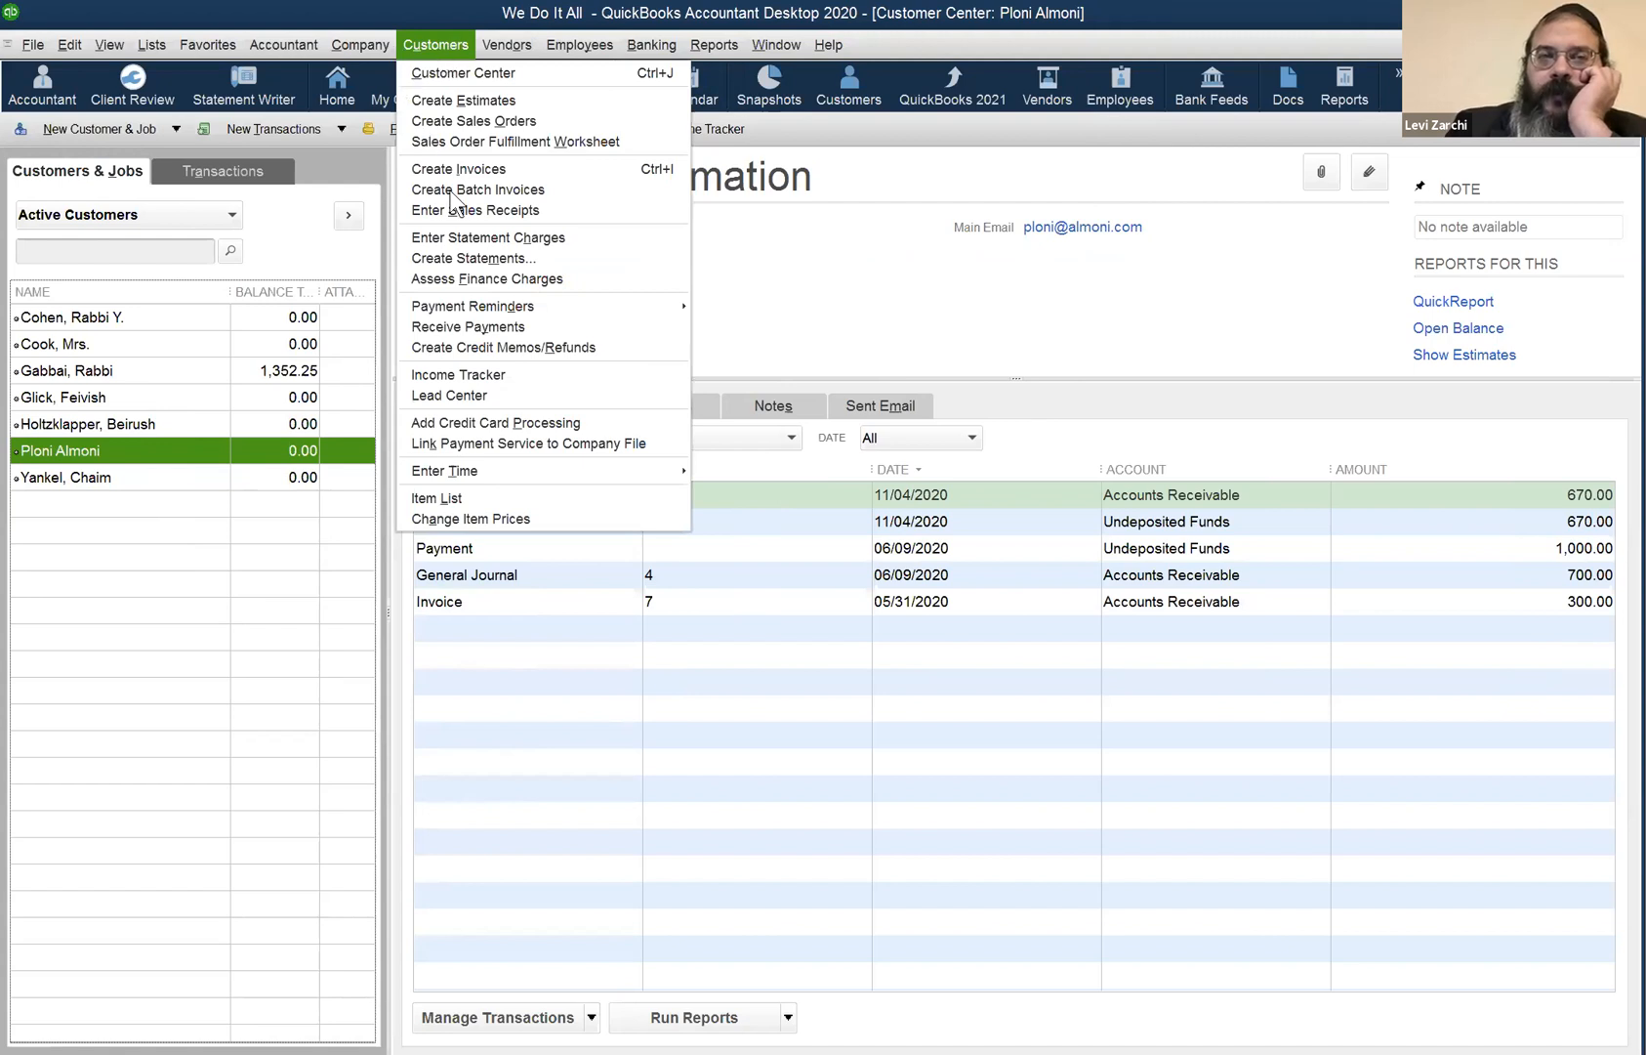
pyautogui.press('Left')
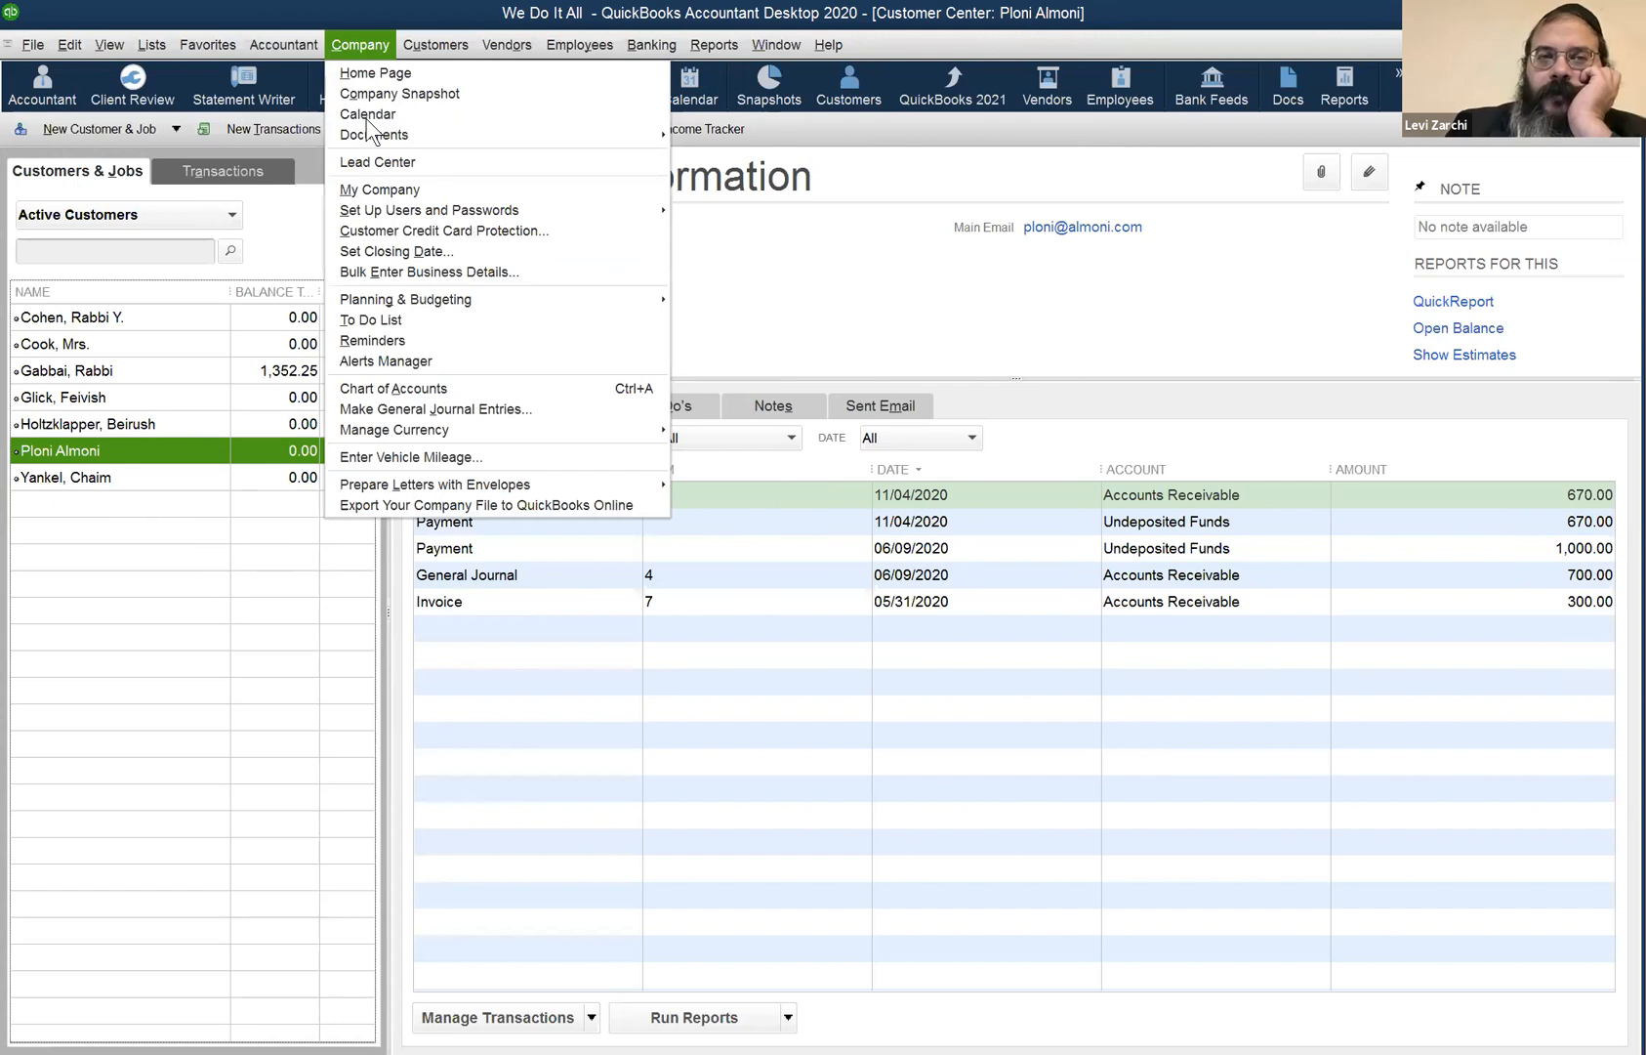
# - Open Make General Journal Entries, page back to entry 6, then forward to reversing entry 6R
pyautogui.click(432, 407)
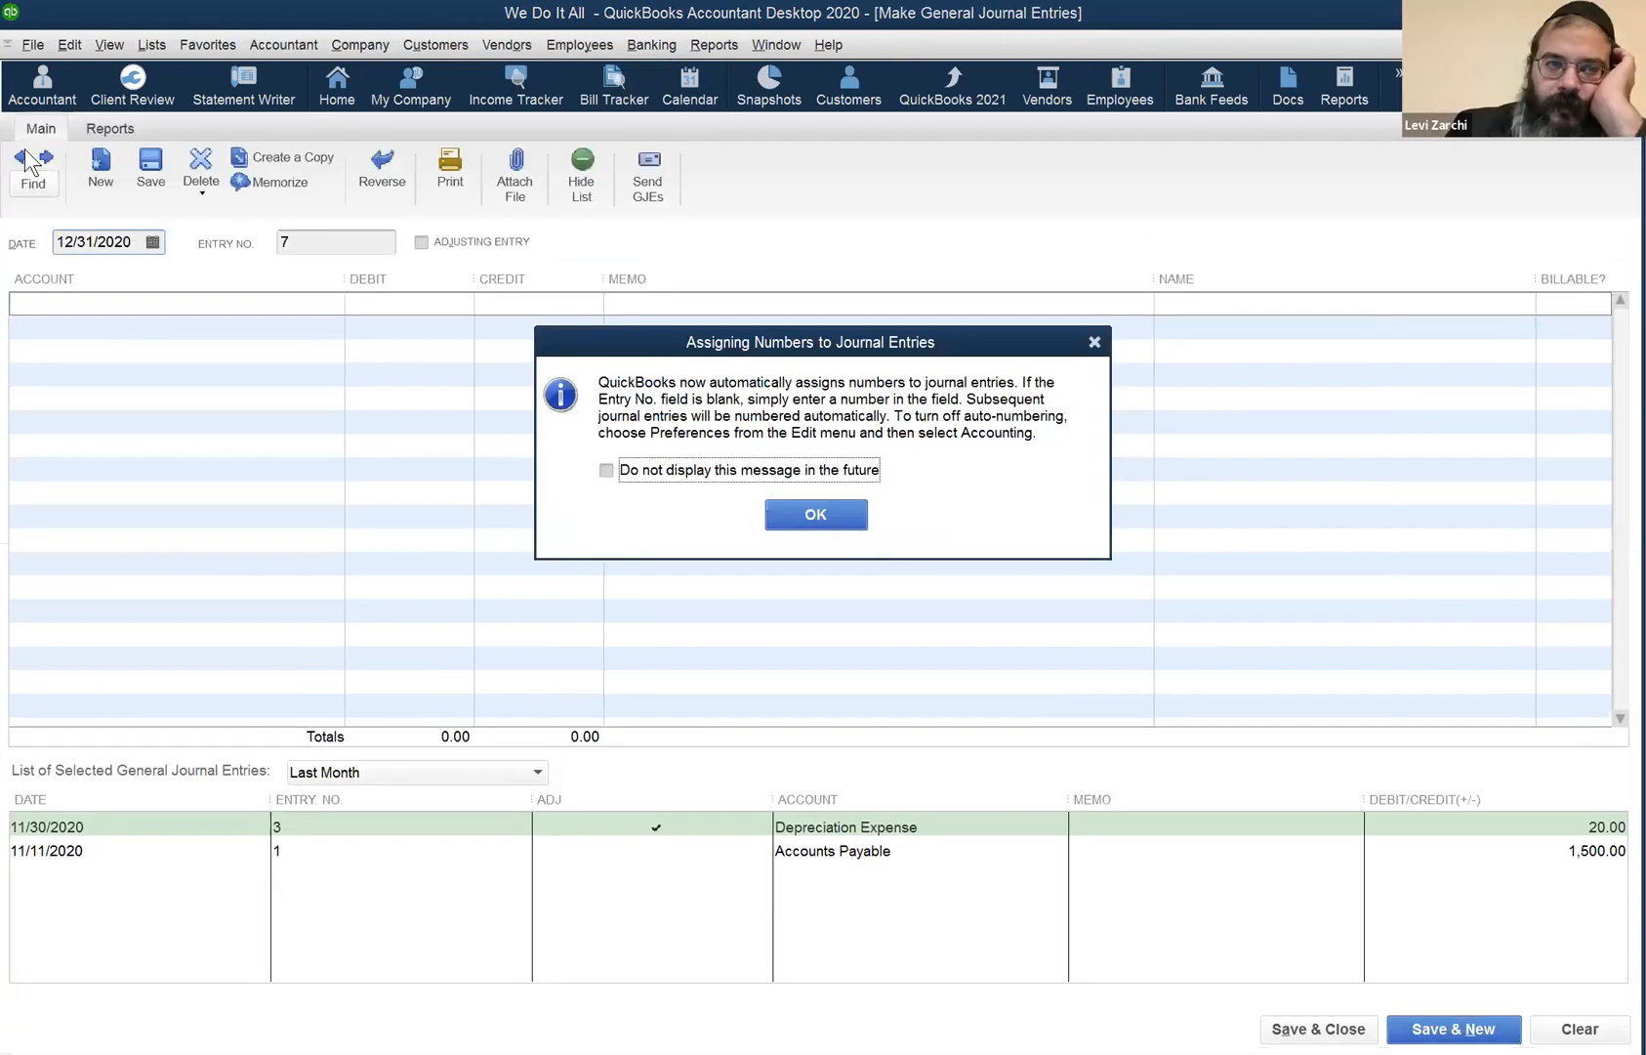
pyautogui.click(797, 508)
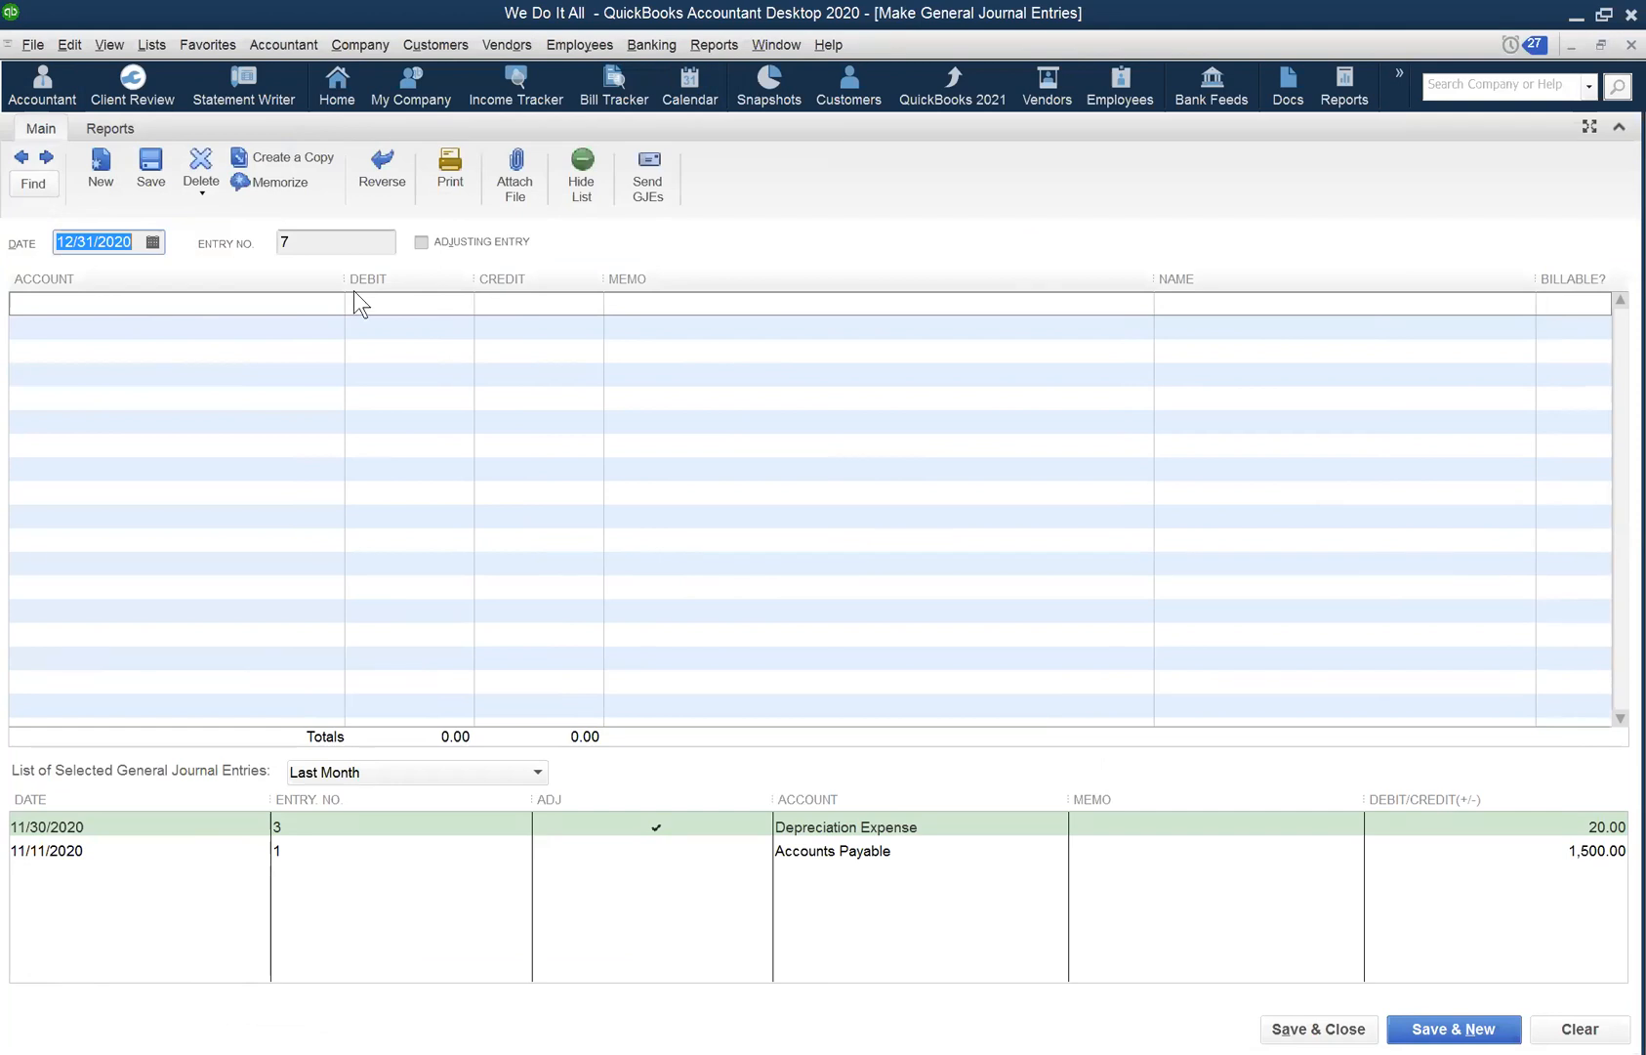
pyautogui.click(19, 159)
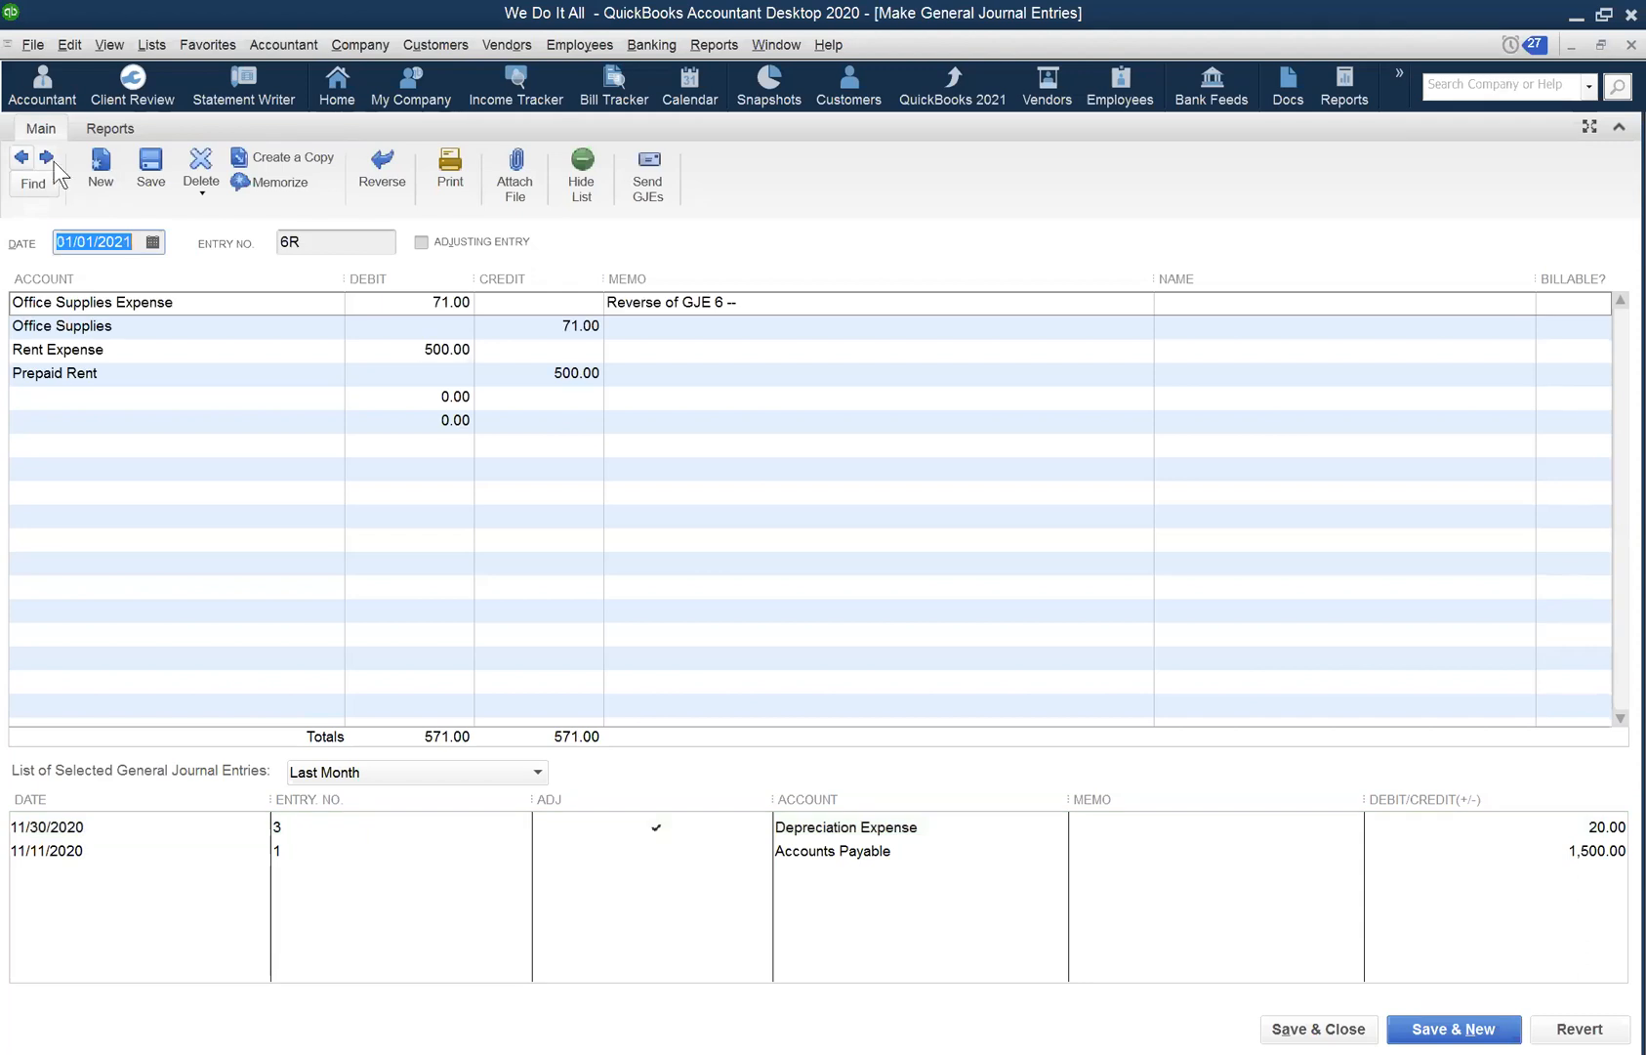
pyautogui.click(19, 160)
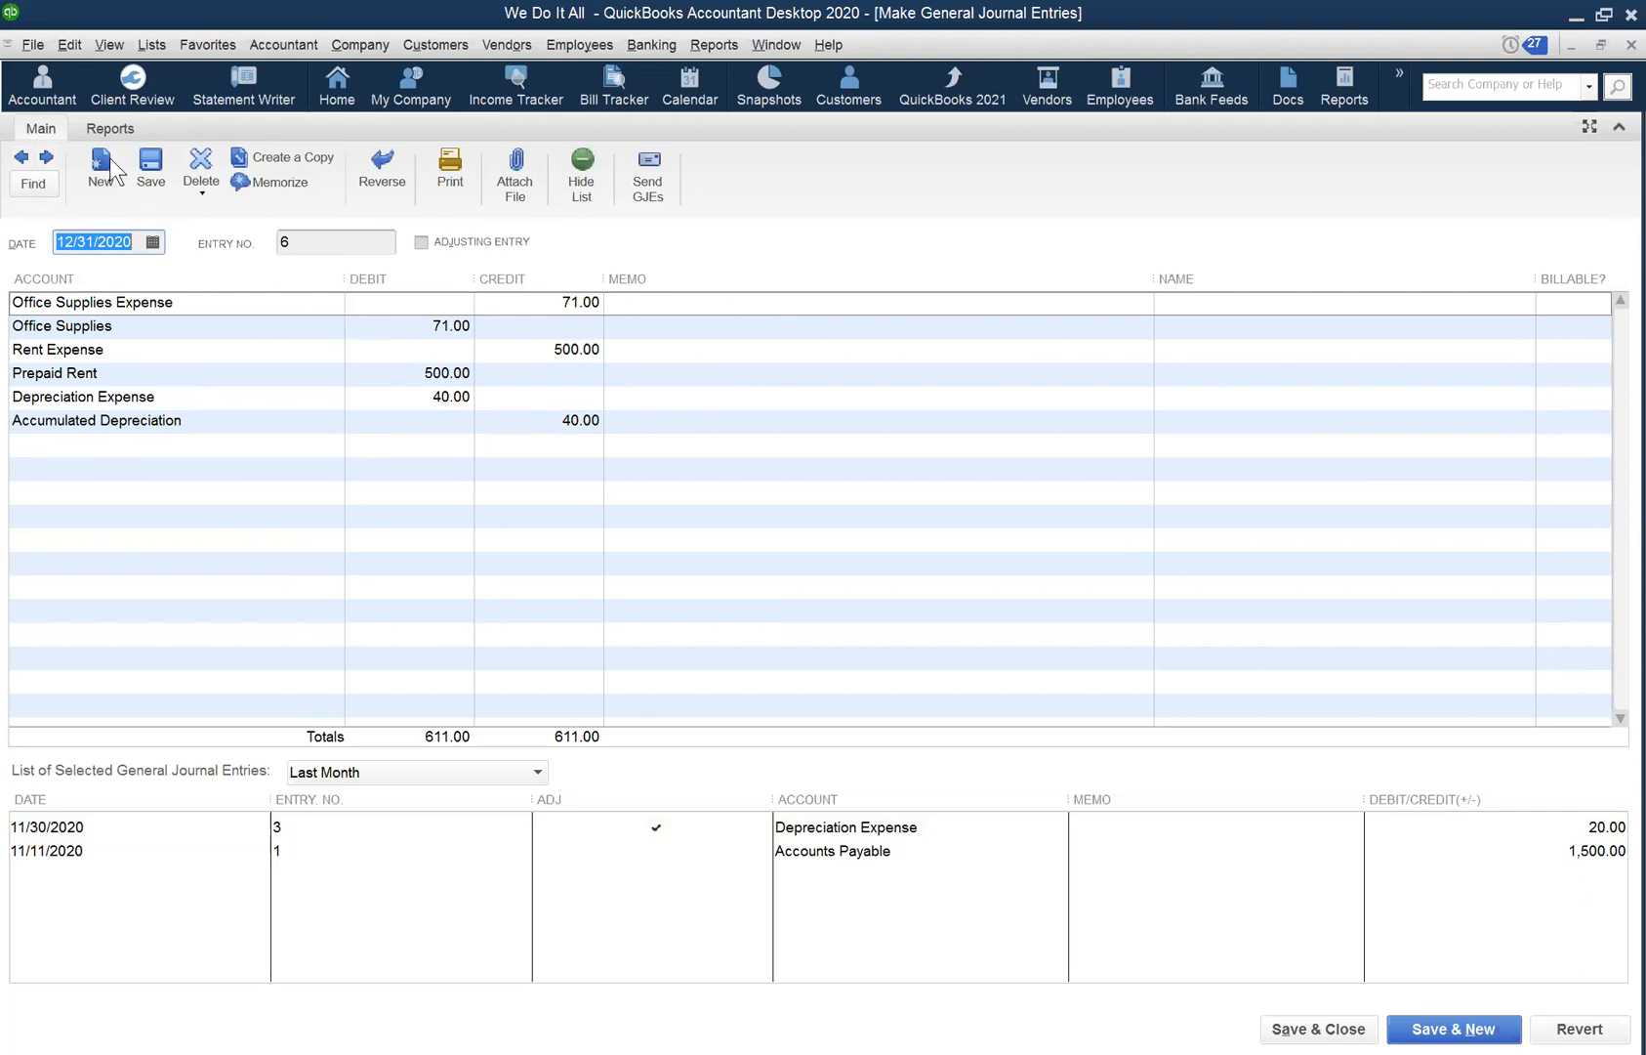
pyautogui.click(46, 158)
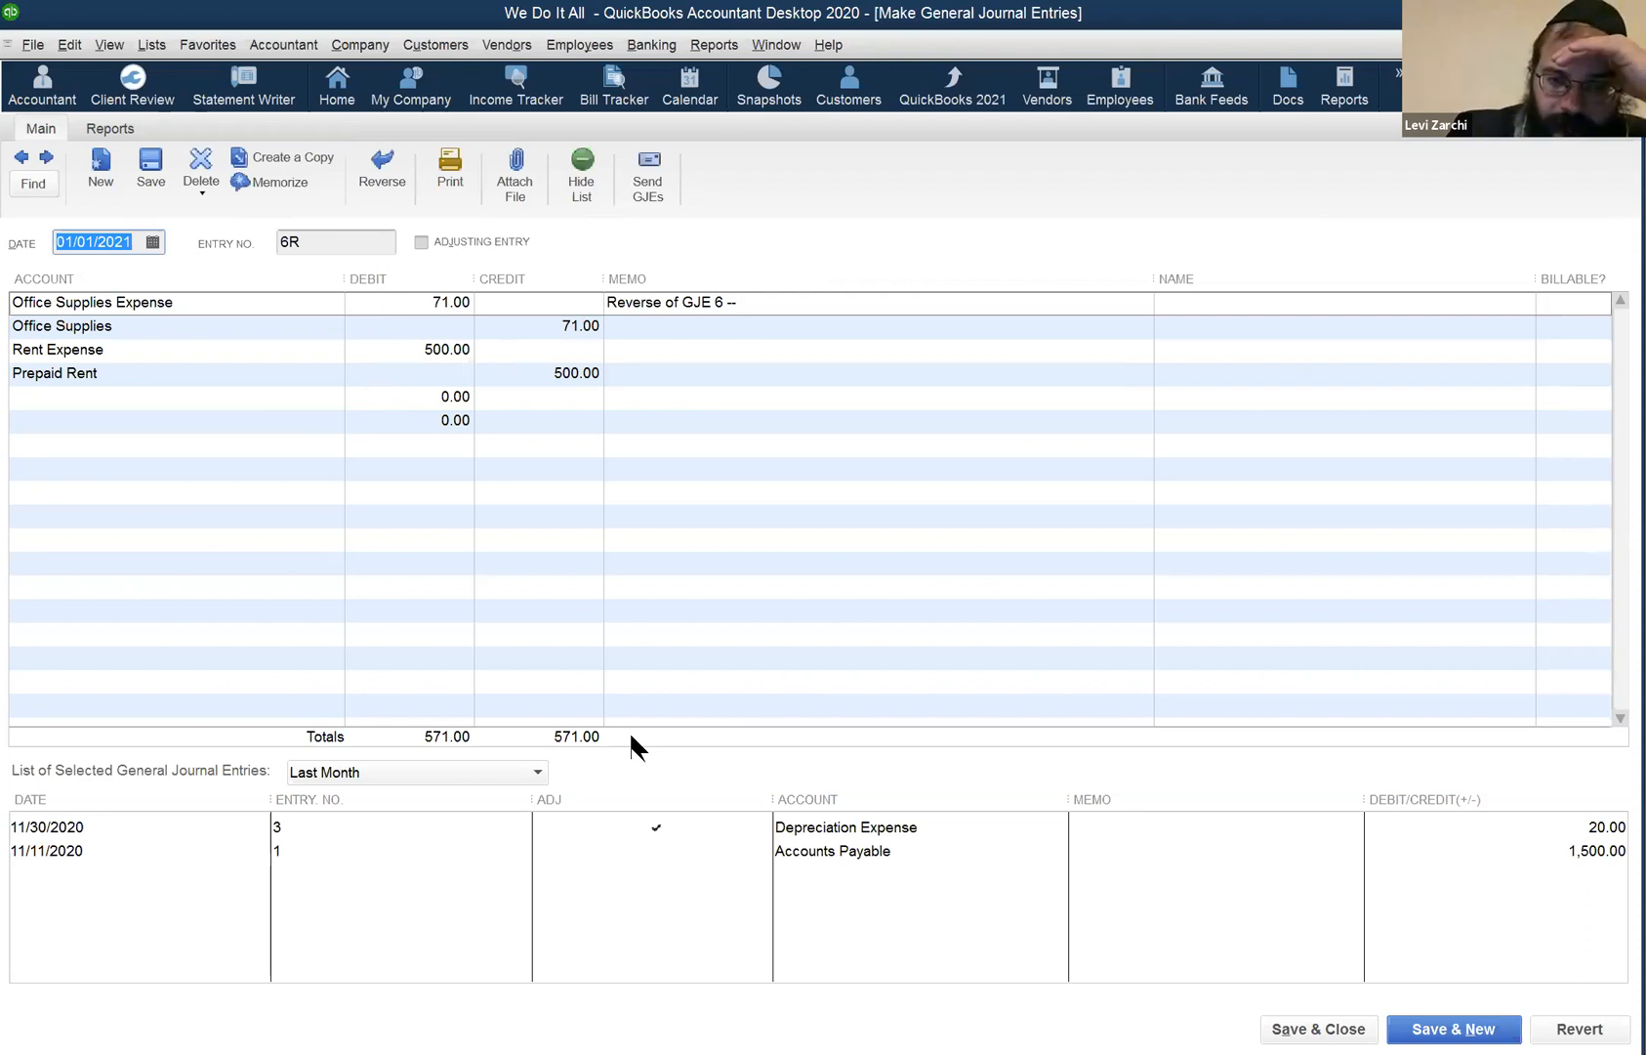
pyautogui.click(1519, 946)
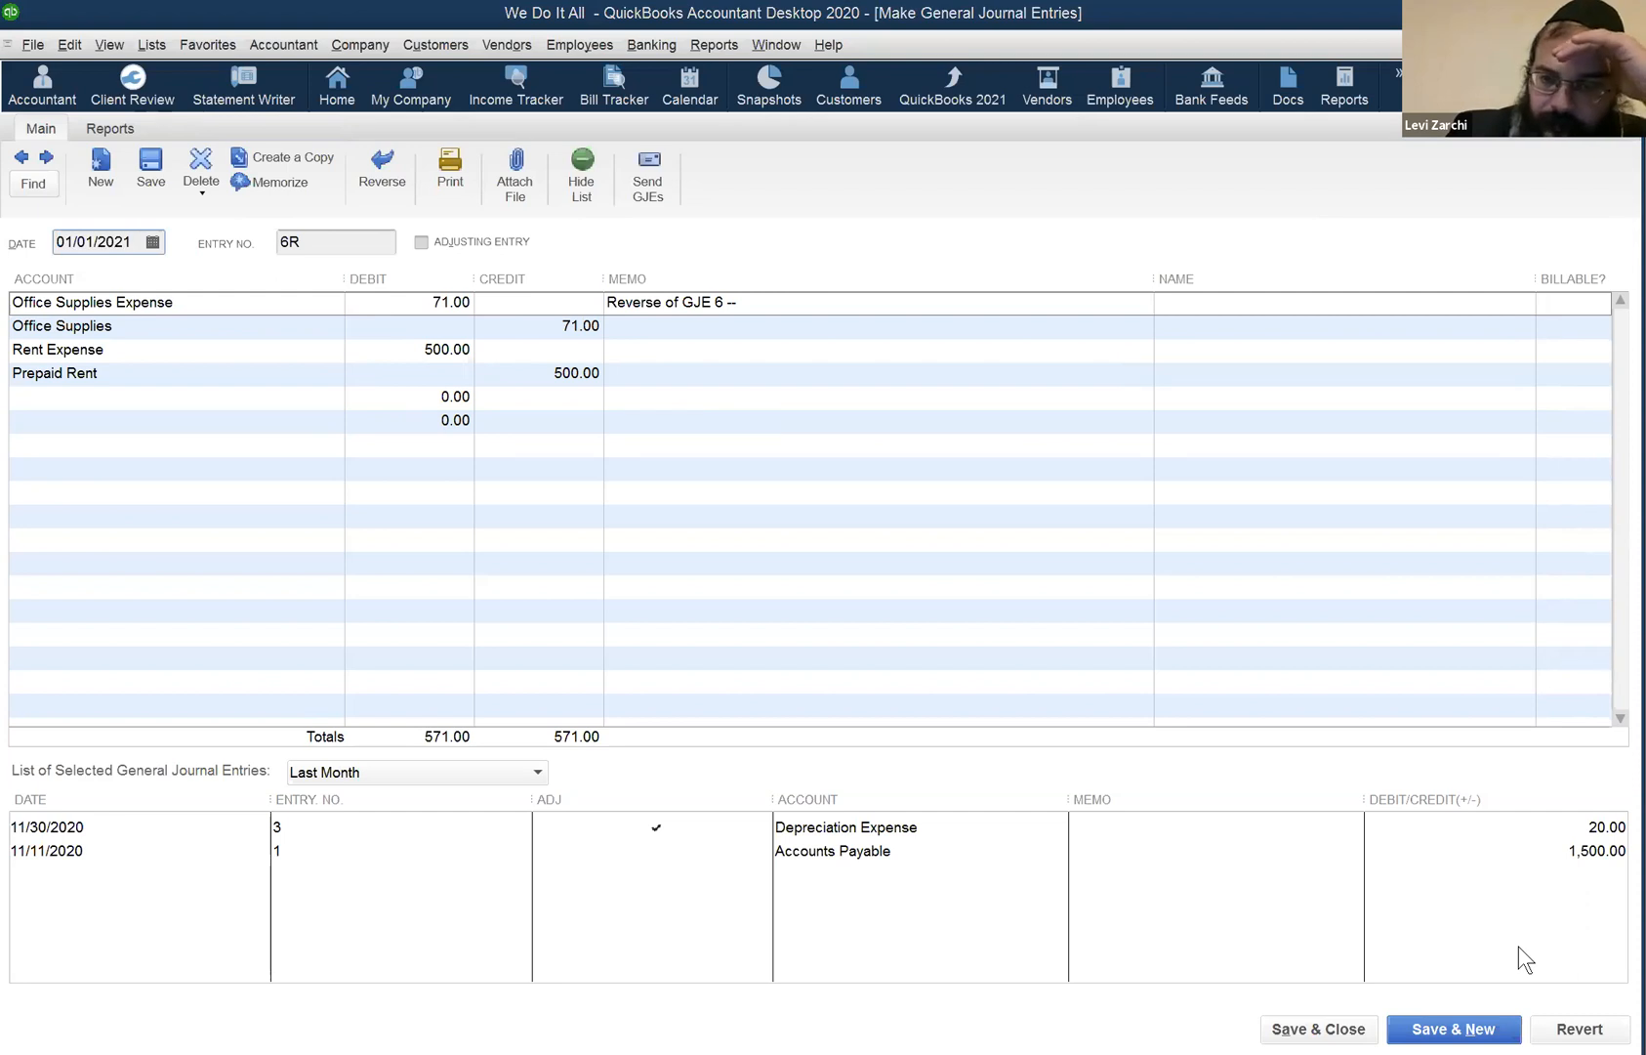
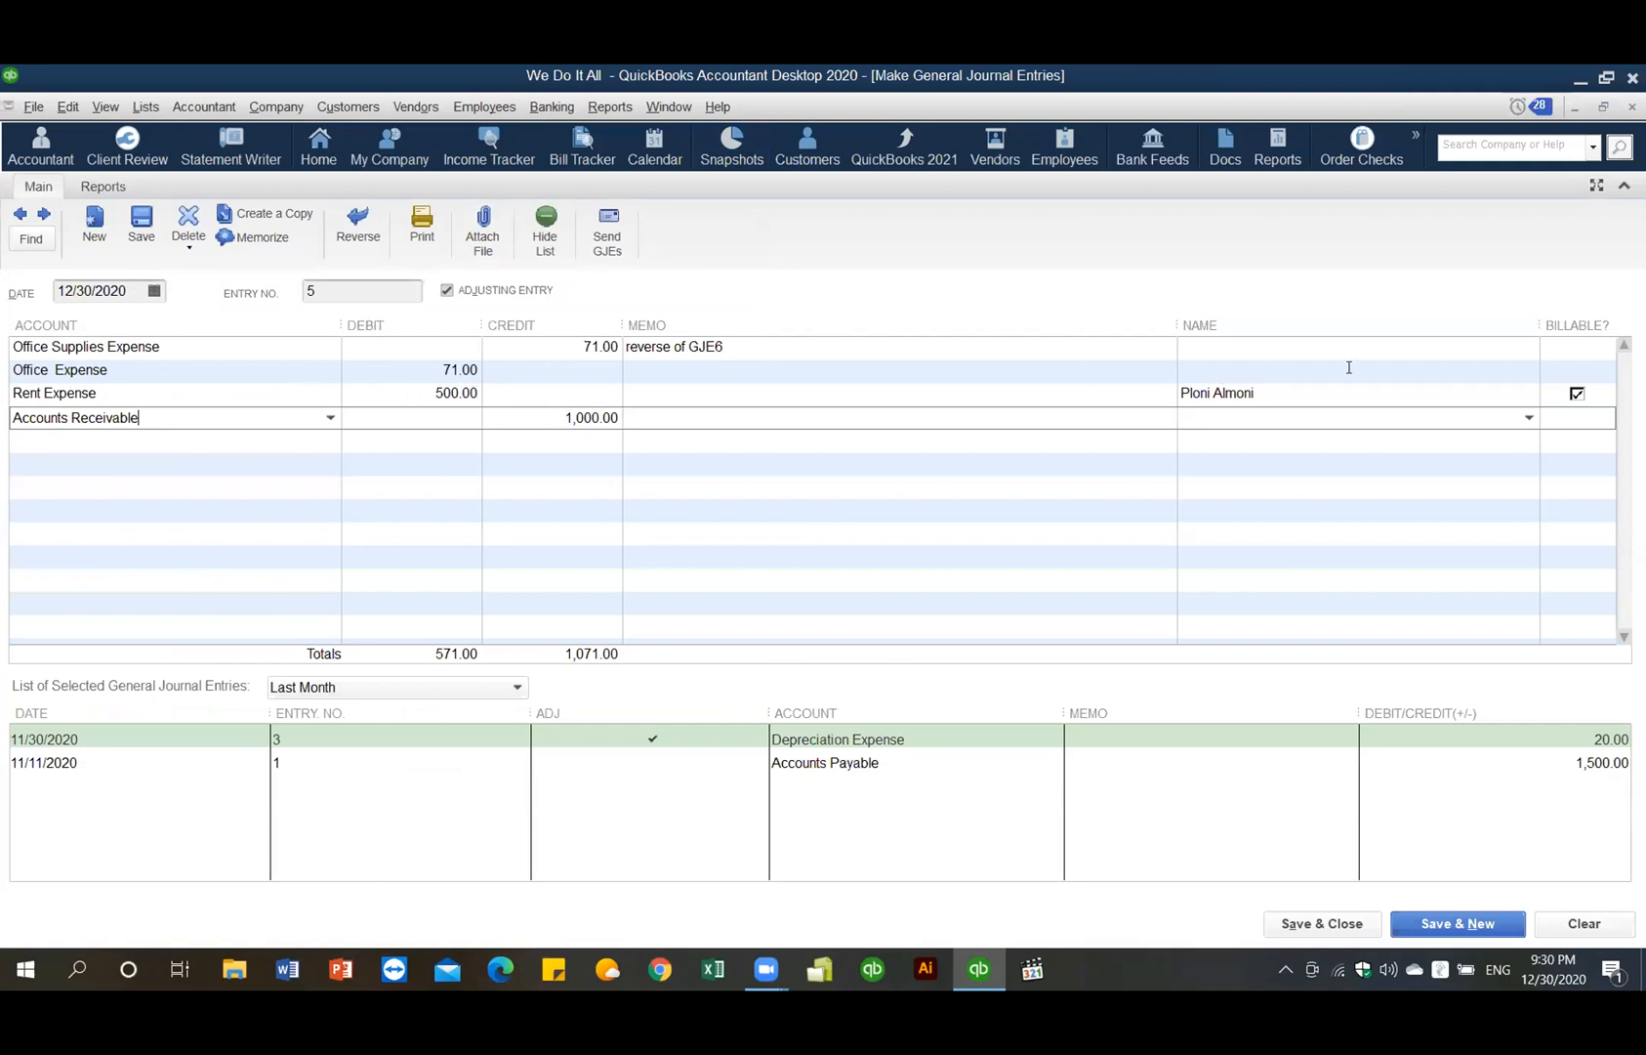
# - Remove the Rent Expense customer name and the 1,000.00 Accounts Receivable credit line
pyautogui.click(1284, 394)
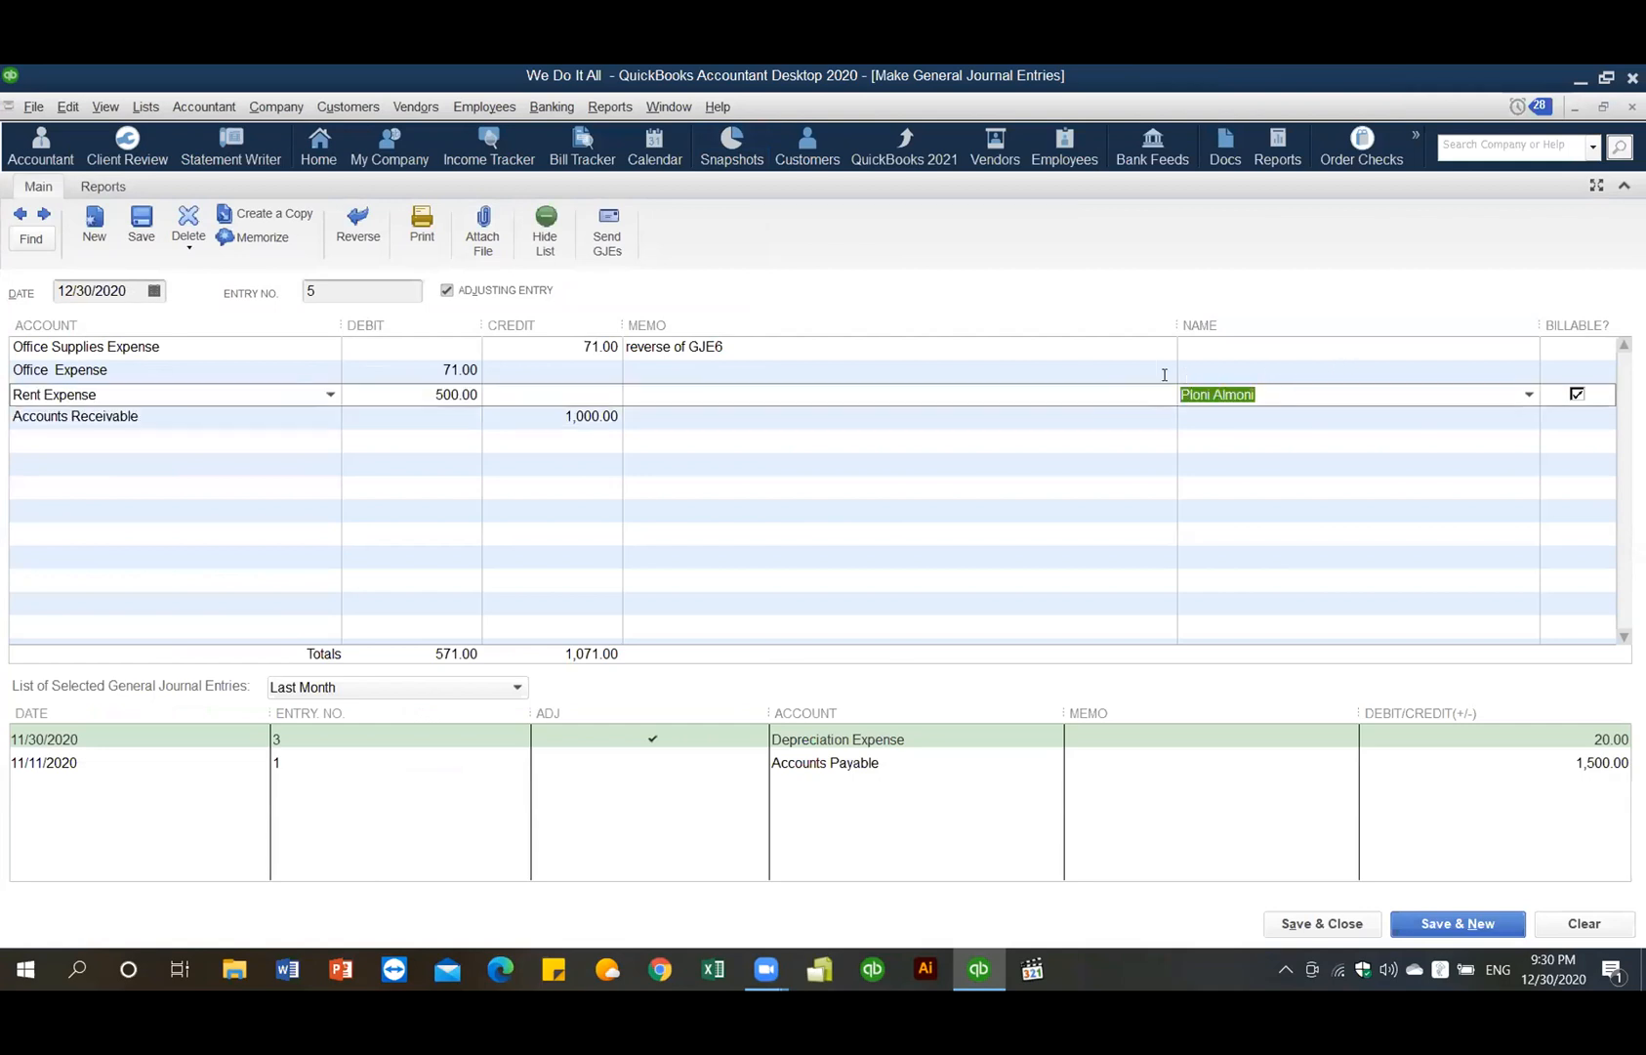
pyautogui.press('Delete')
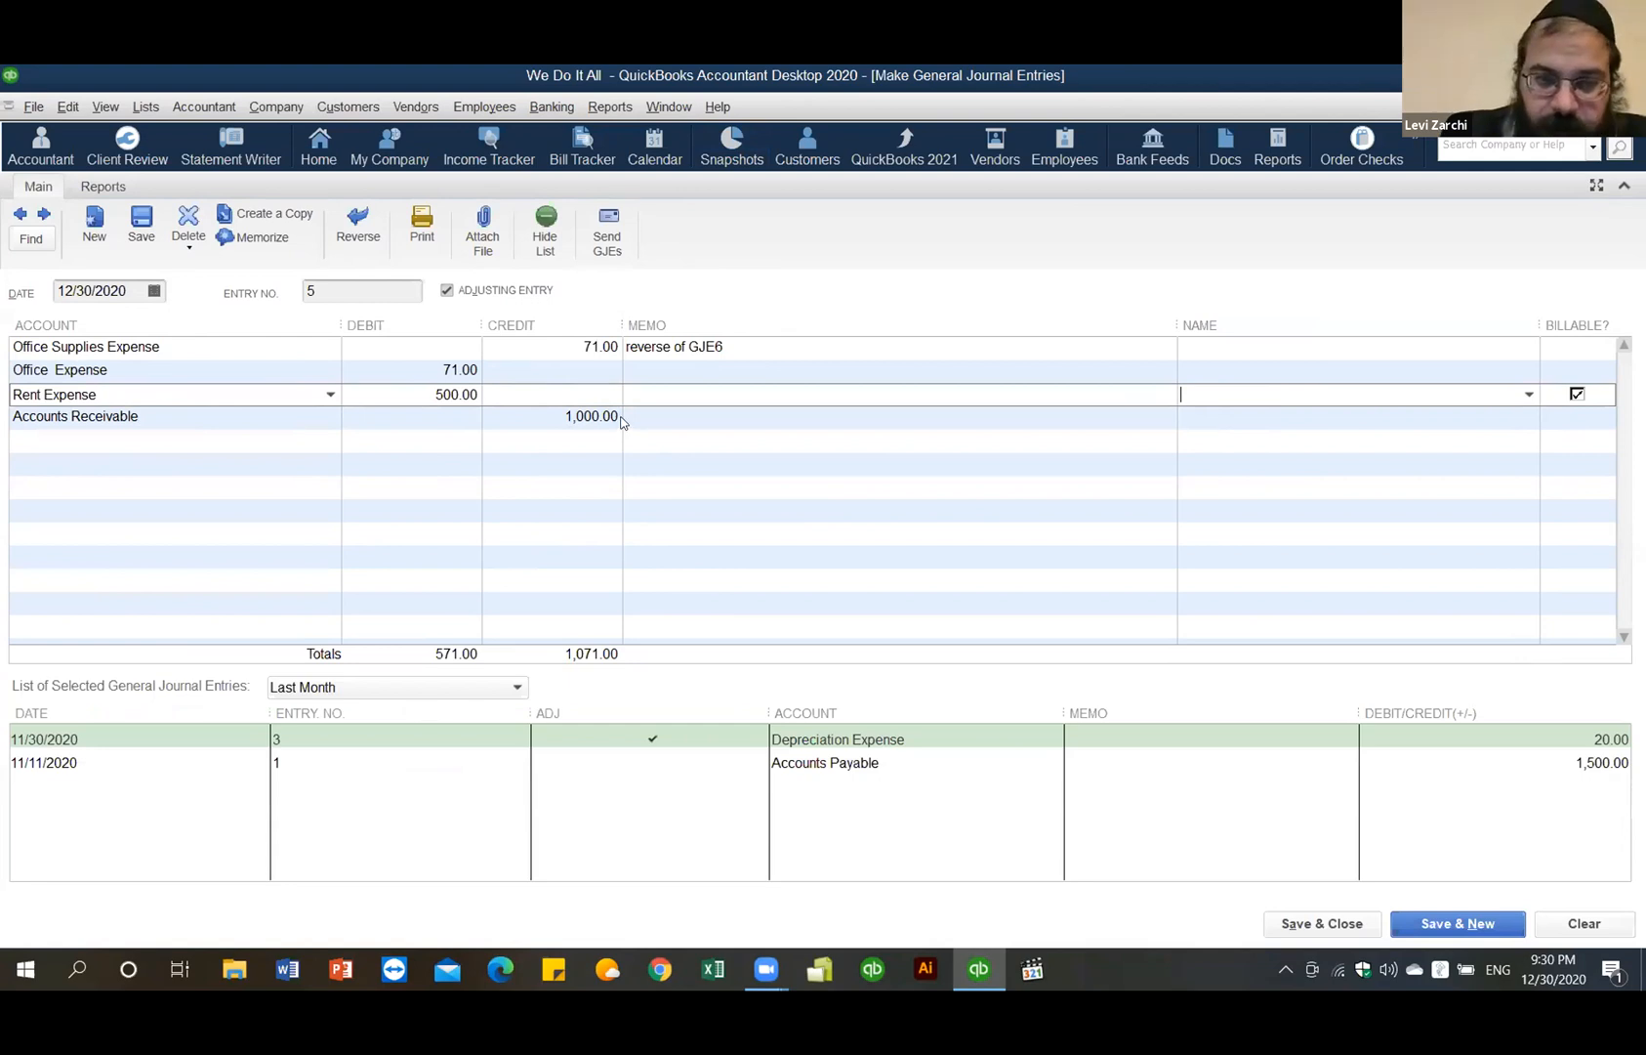
pyautogui.click(536, 420)
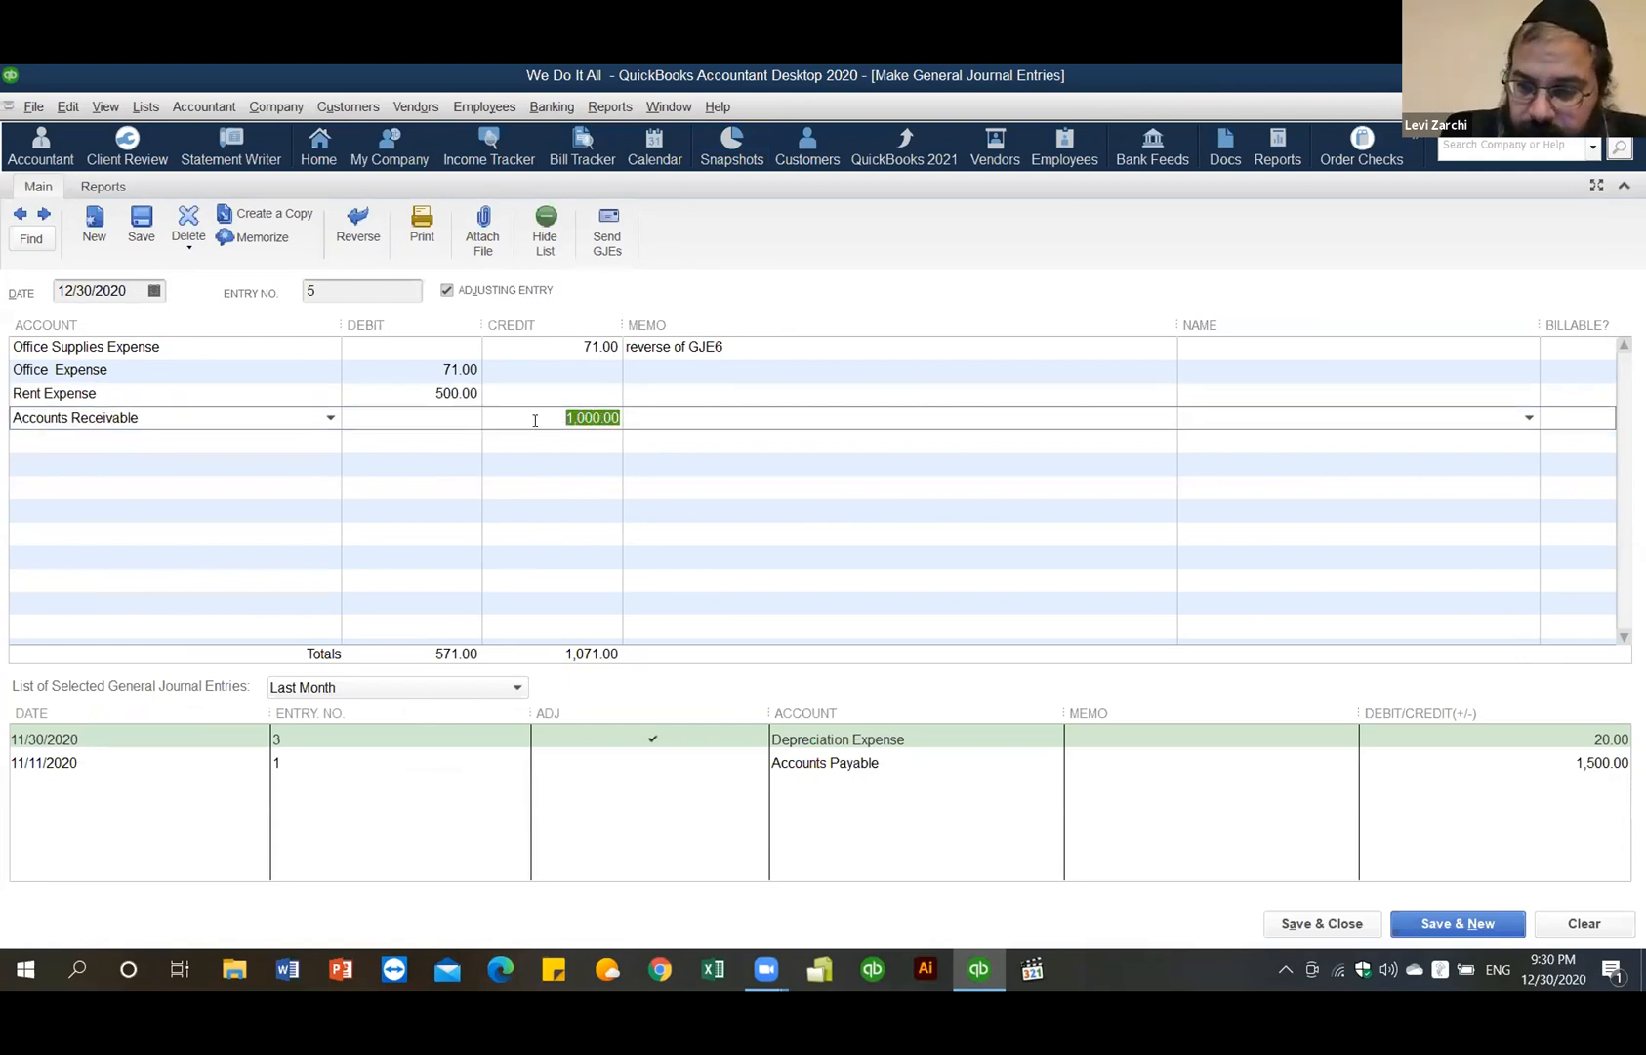
pyautogui.press('Delete')
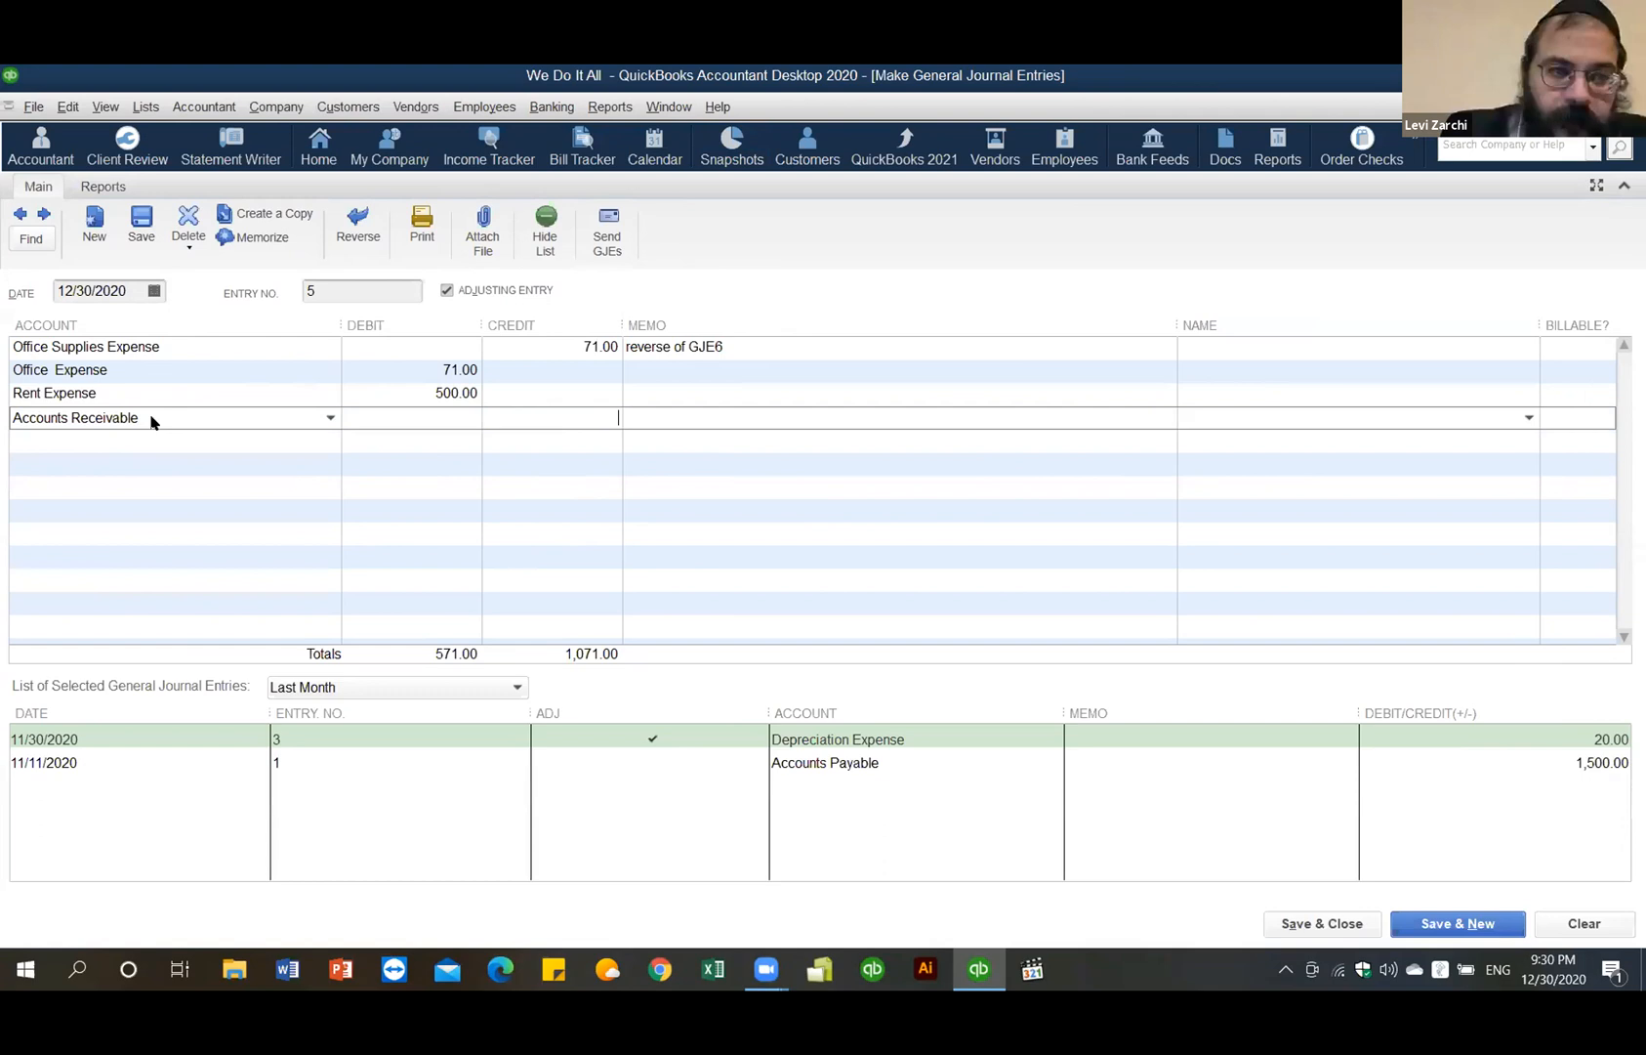
pyautogui.moveTo(144, 418); pyautogui.dragTo(1, 418)
pyautogui.press('Delete')
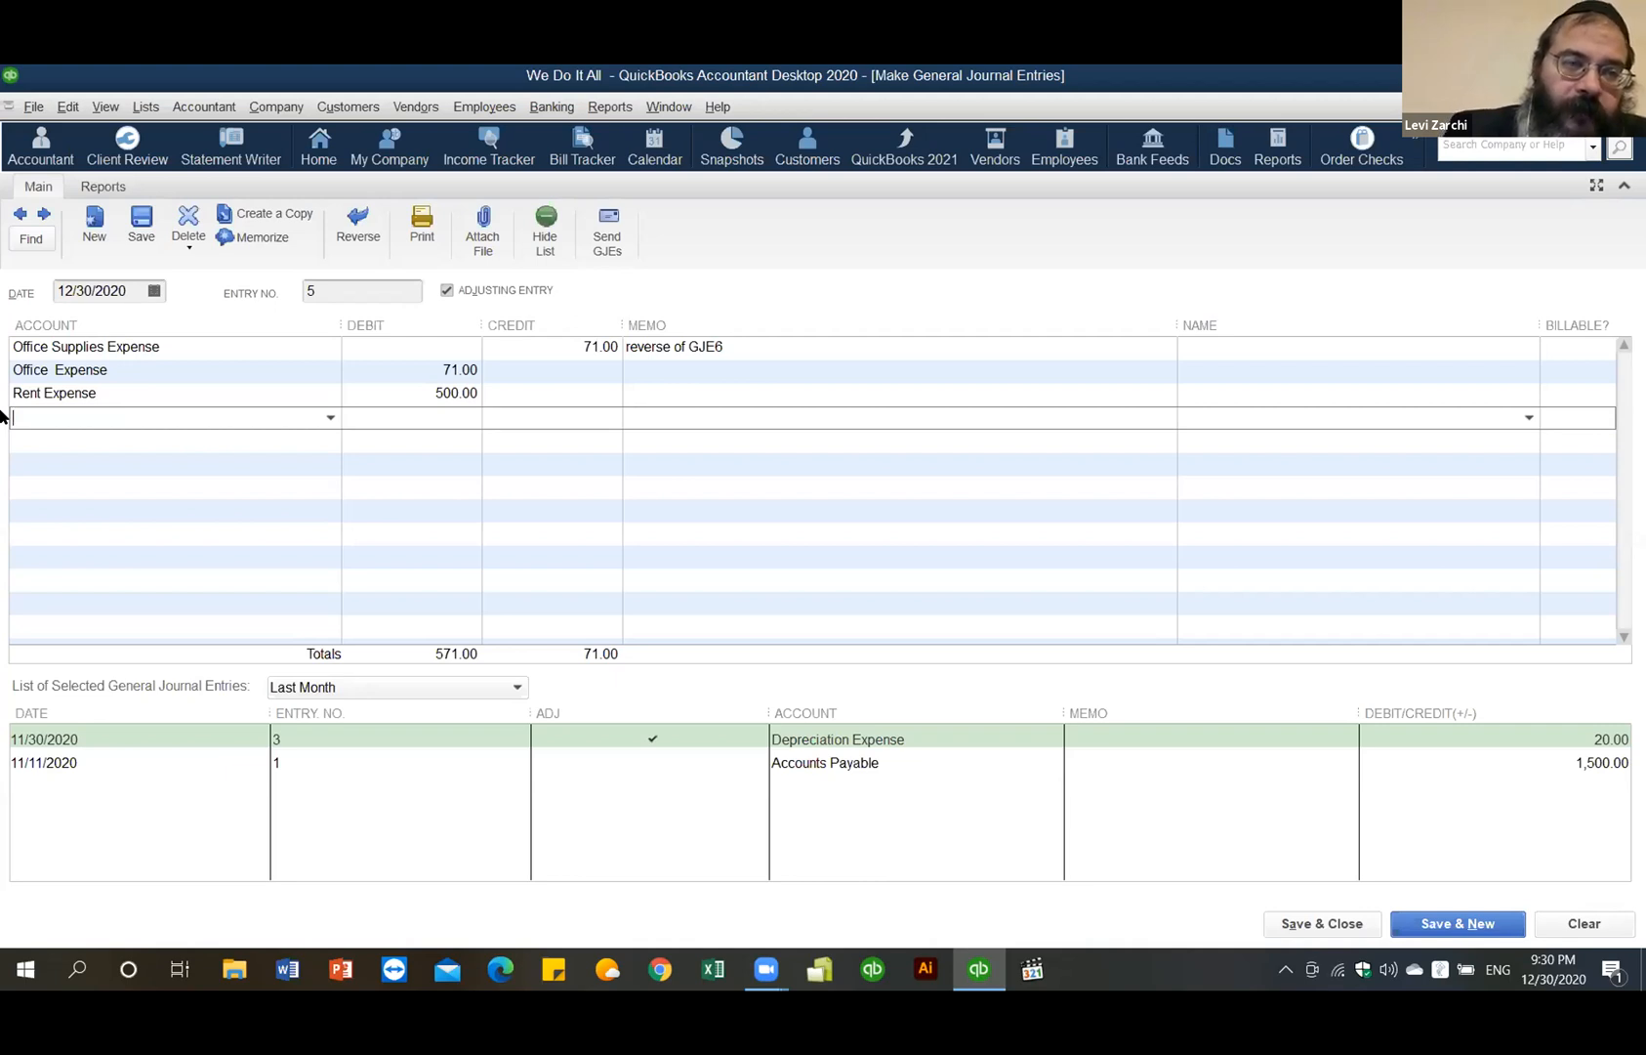
# - Change the entry date to 12/31/2020, then clear the whole journal entry form
pyautogui.click(154, 291)
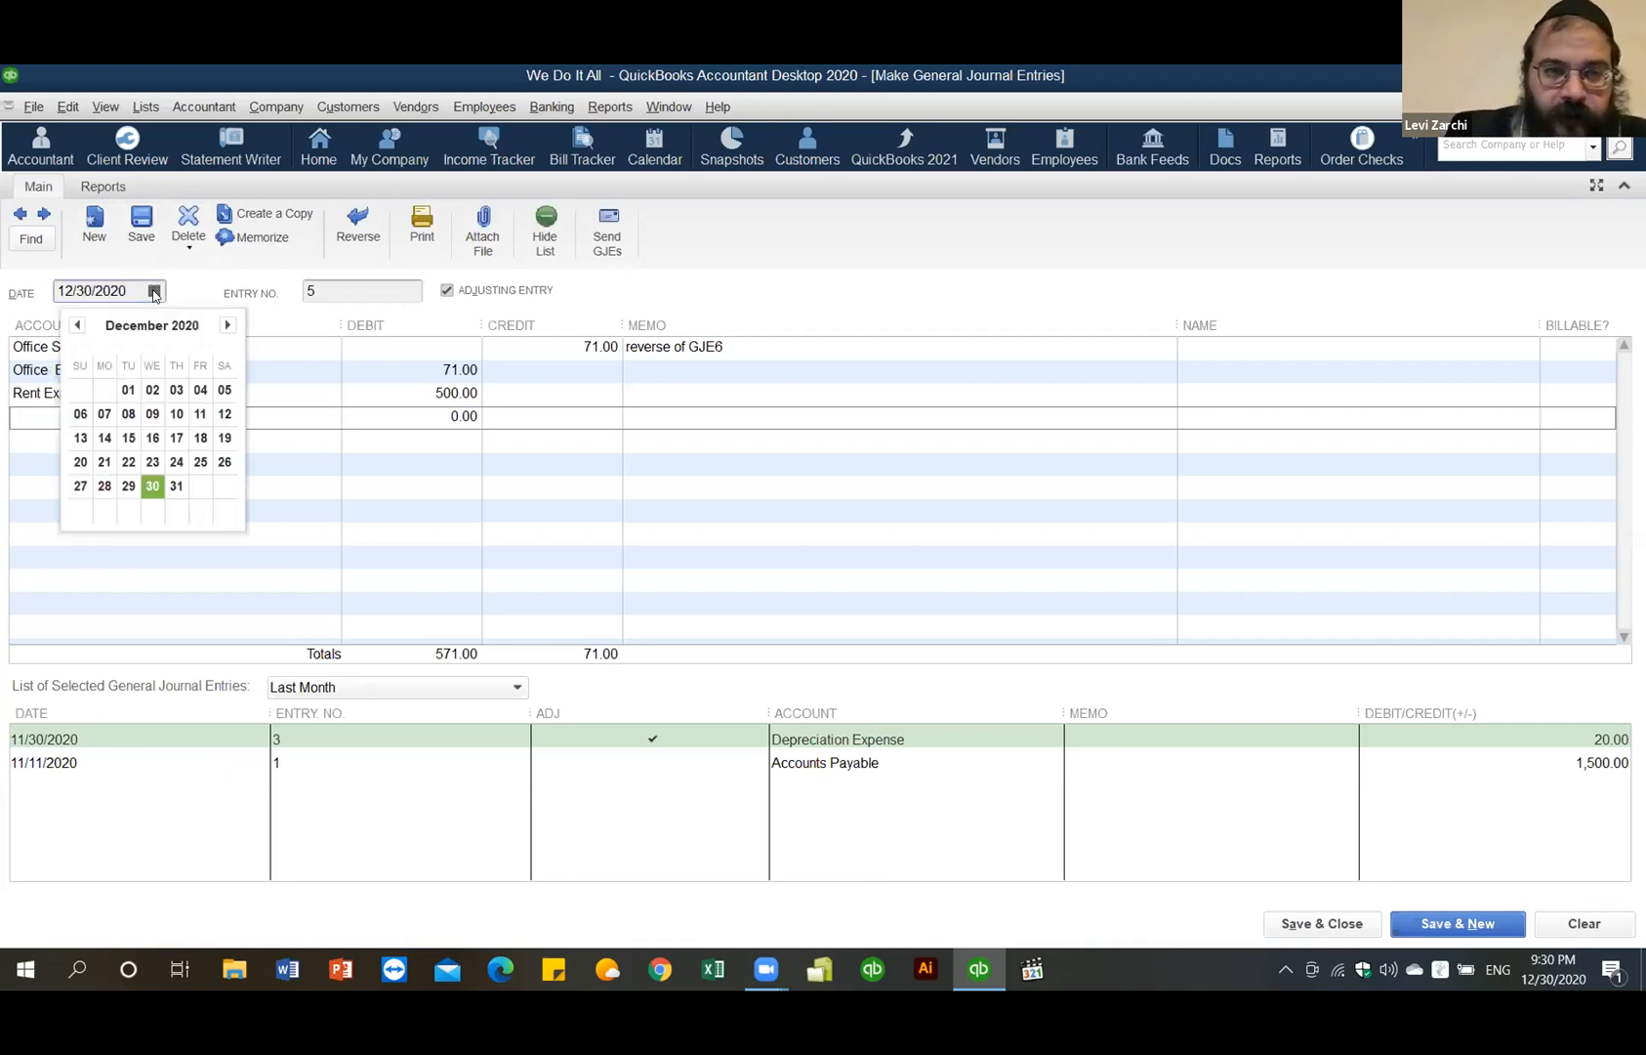
pyautogui.click(177, 482)
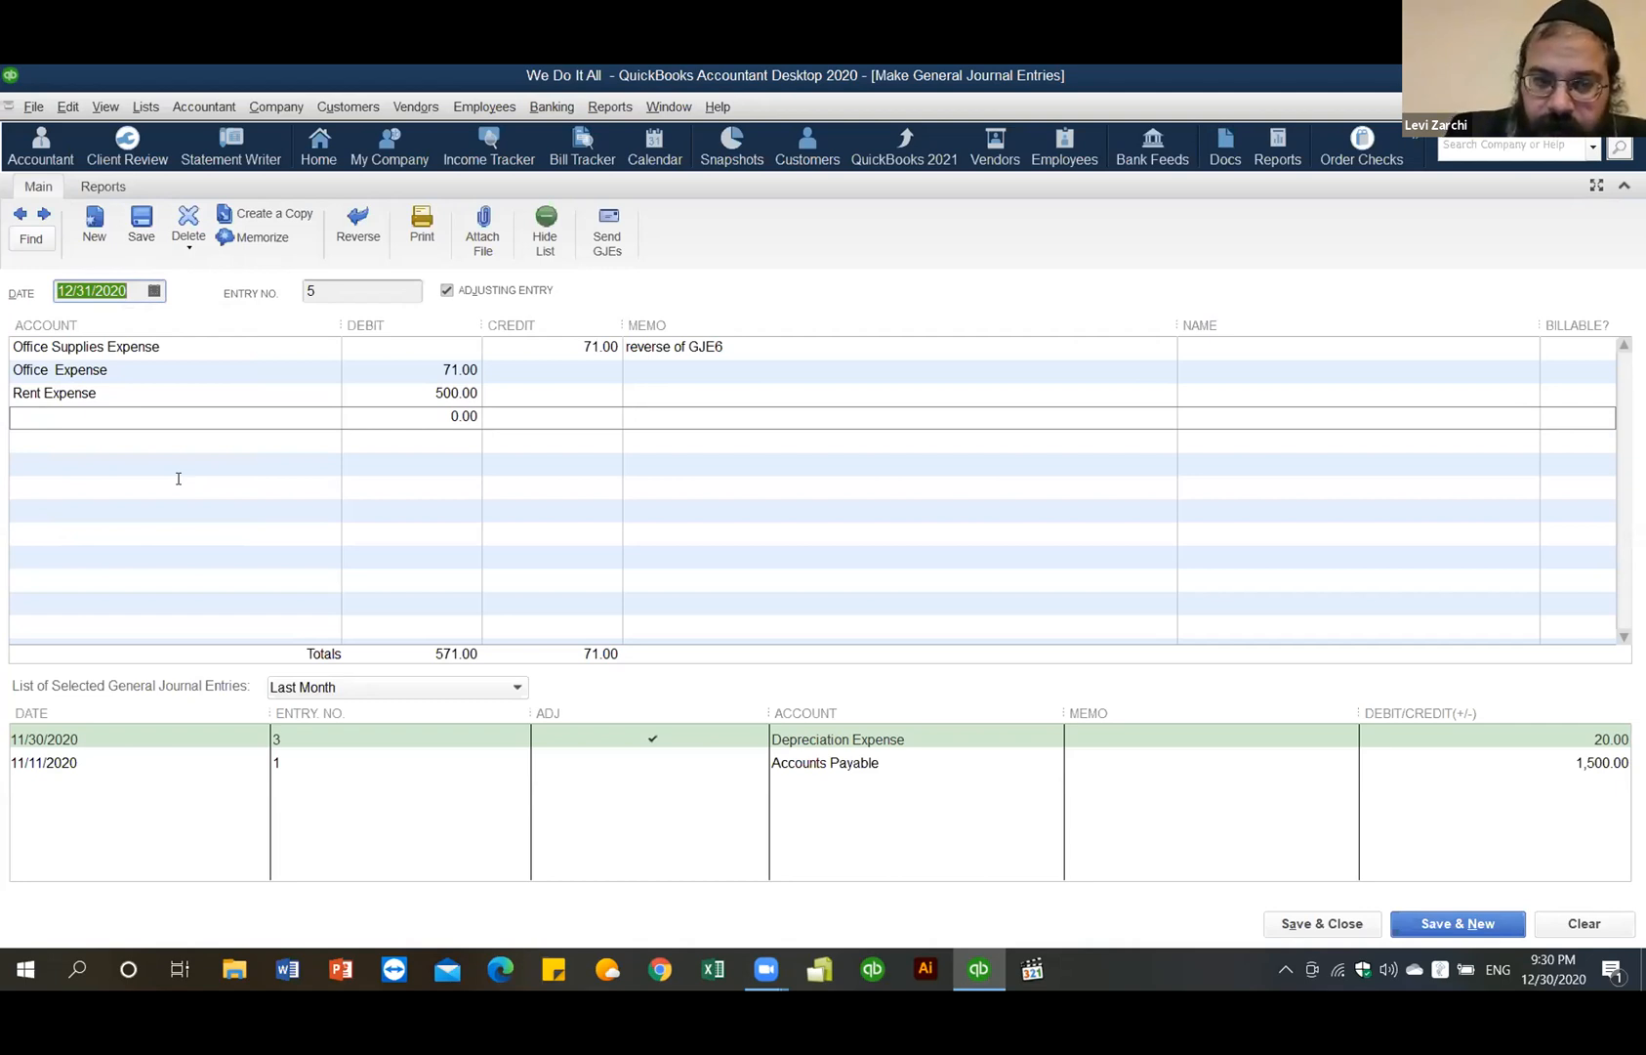
pyautogui.click(153, 291)
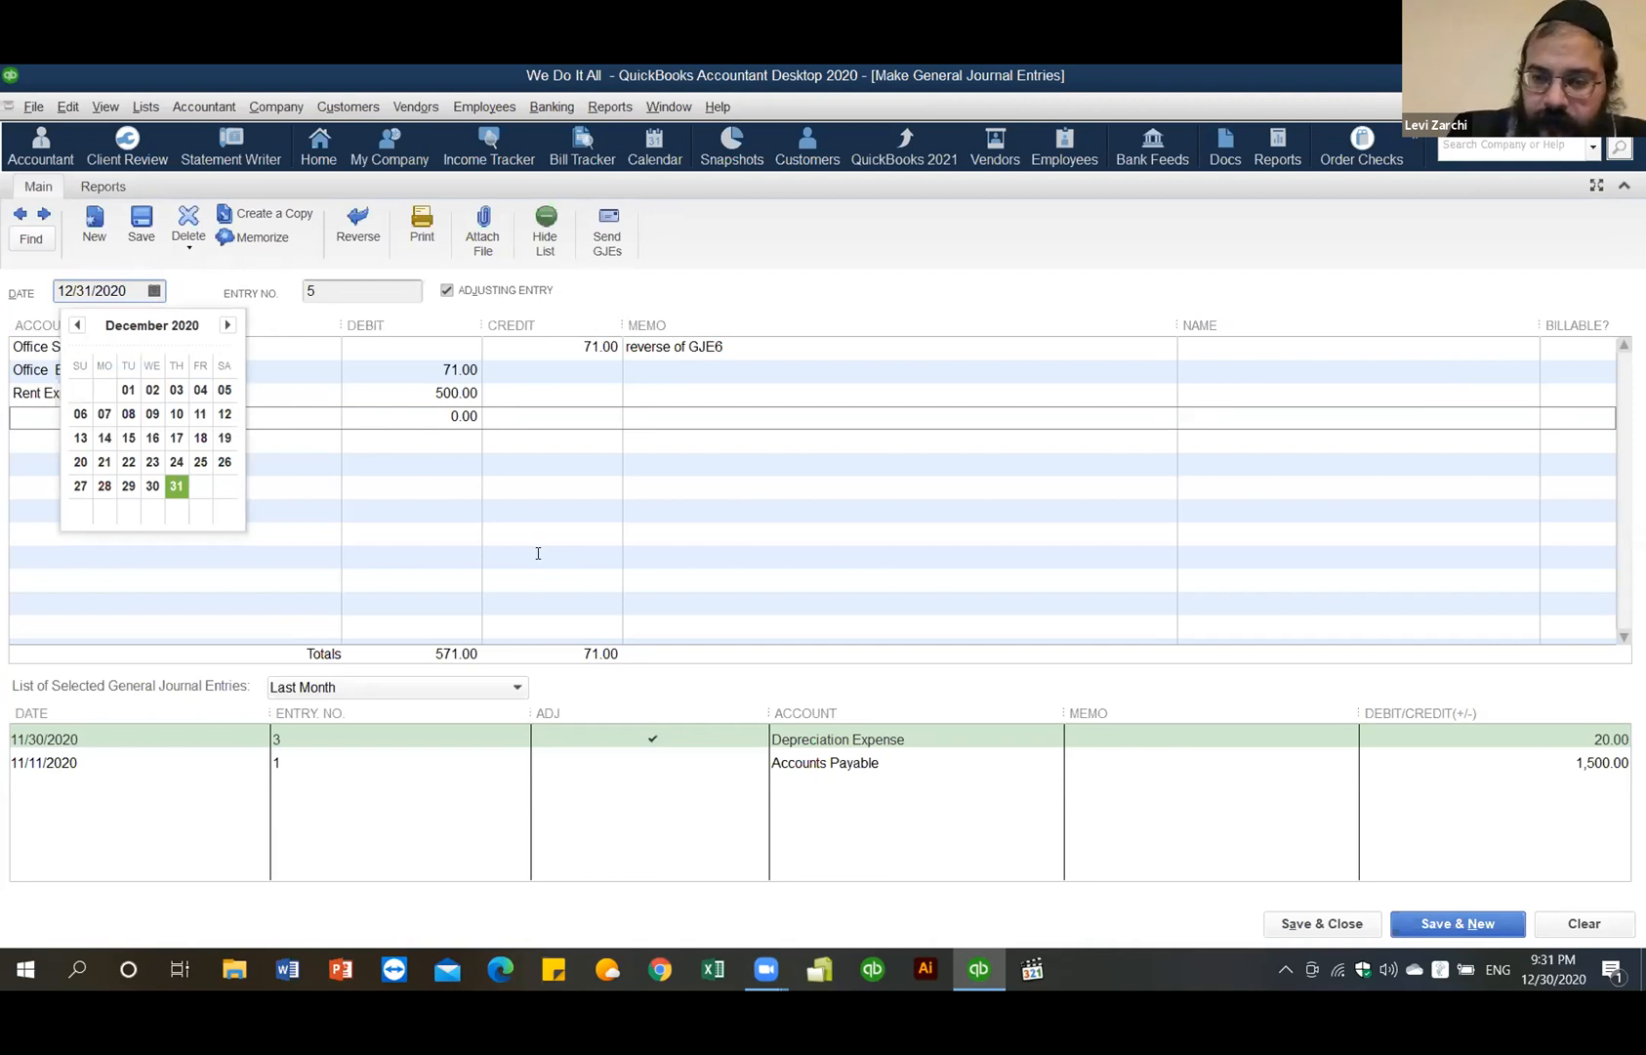
pyautogui.click(1584, 923)
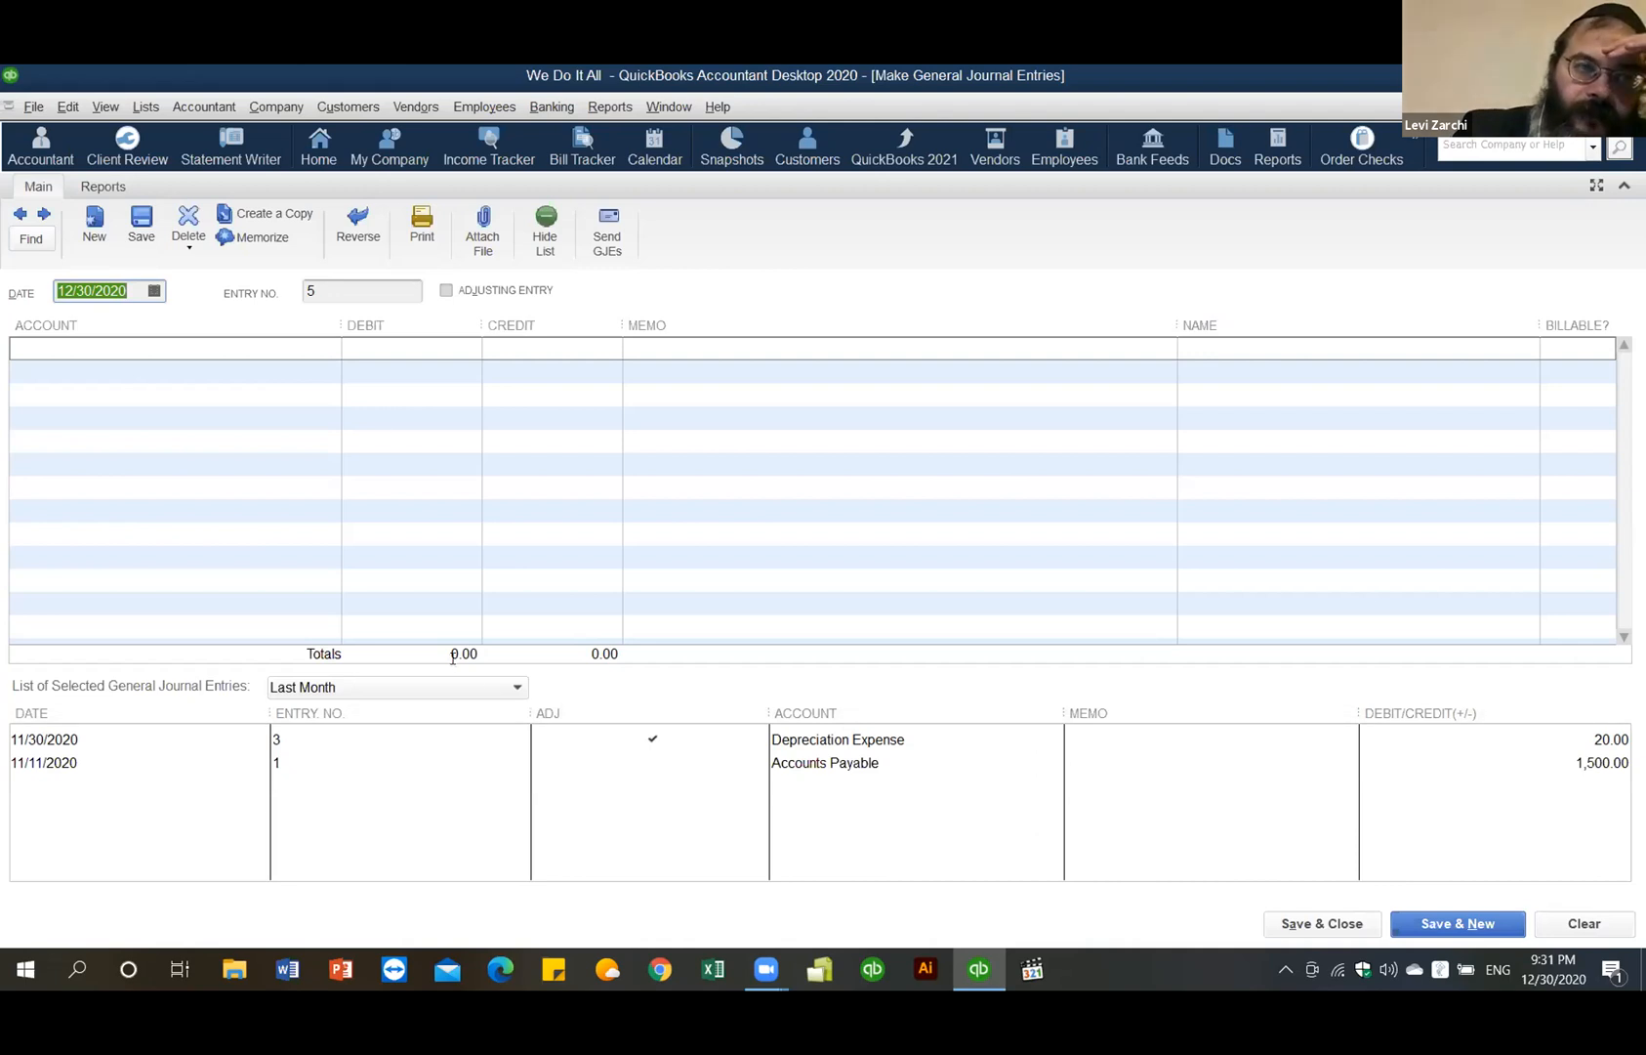
# - Page back through earlier journal entries 3R, 3, 1 and 2
pyautogui.click(298, 354)
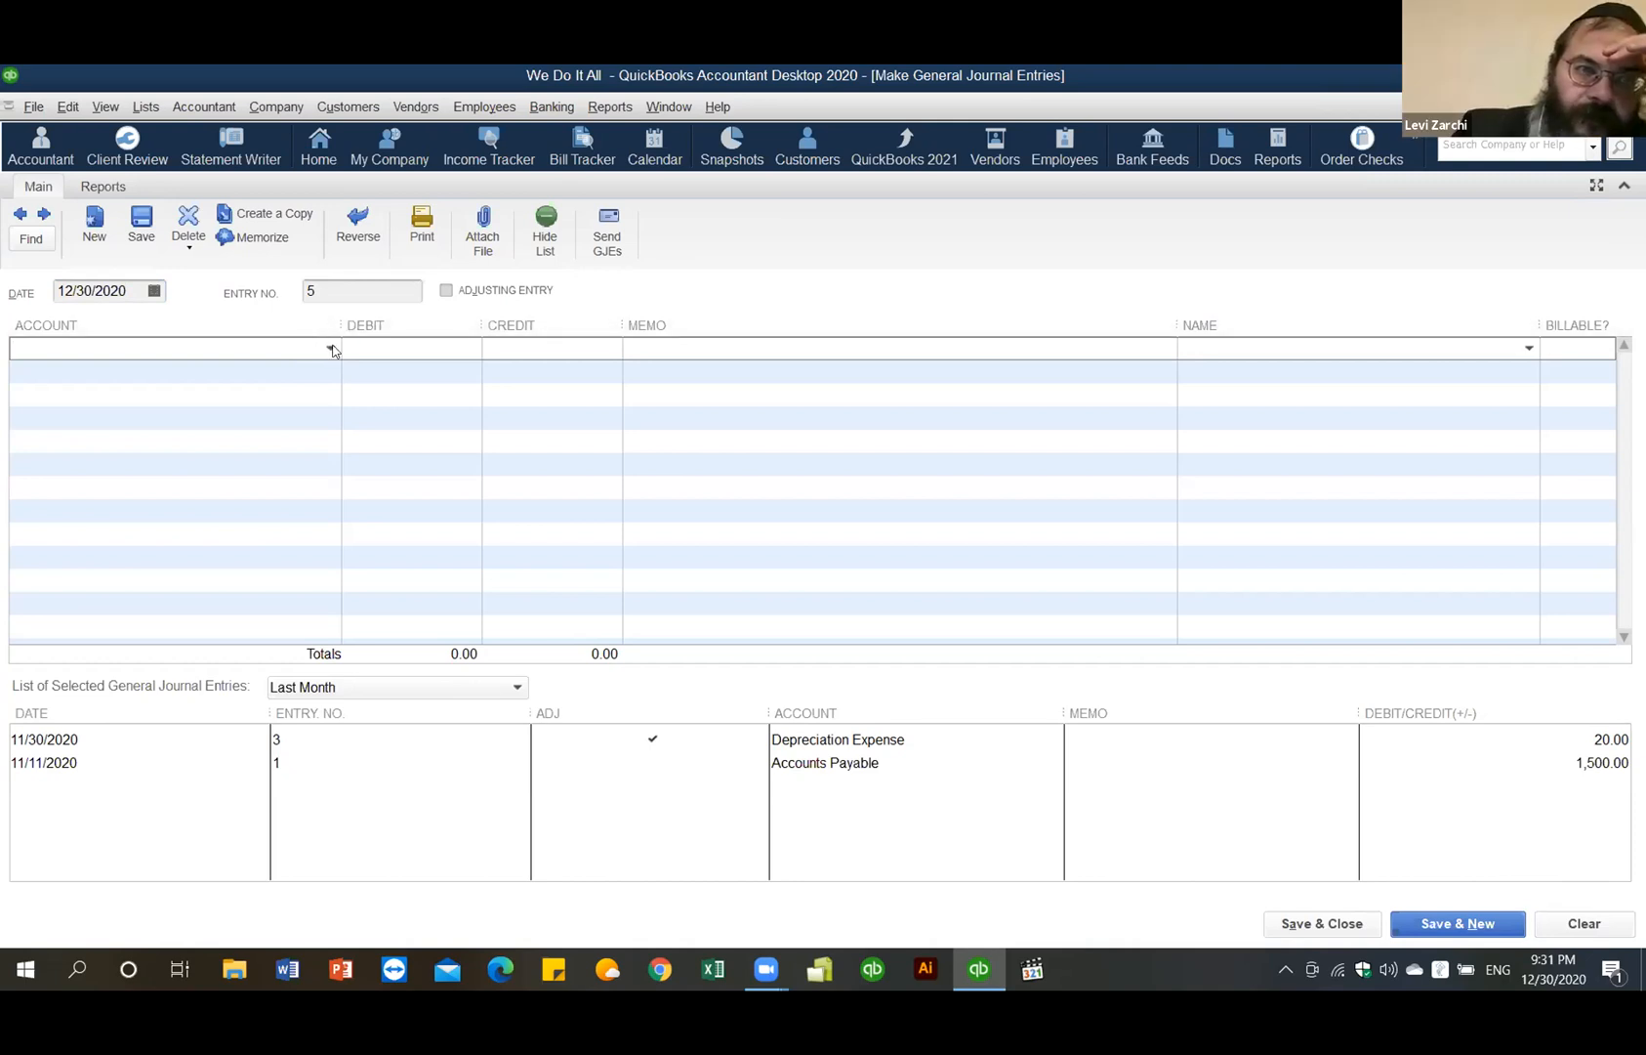
pyautogui.click(13, 213)
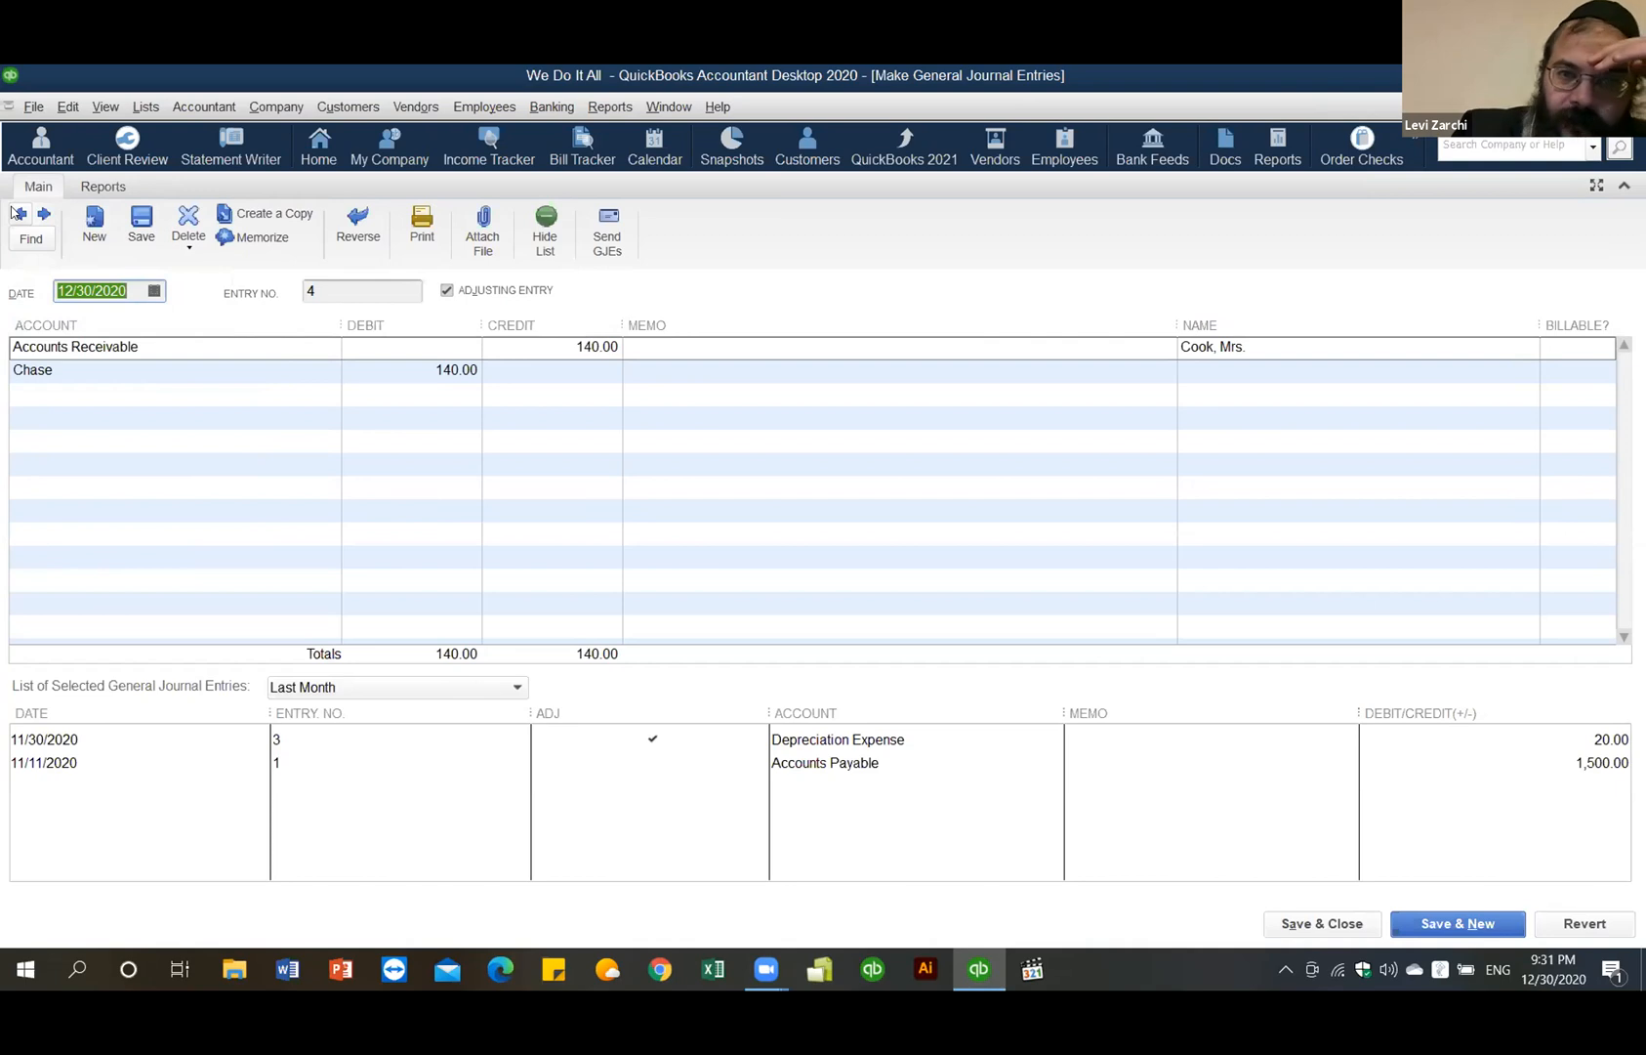
pyautogui.click(13, 212)
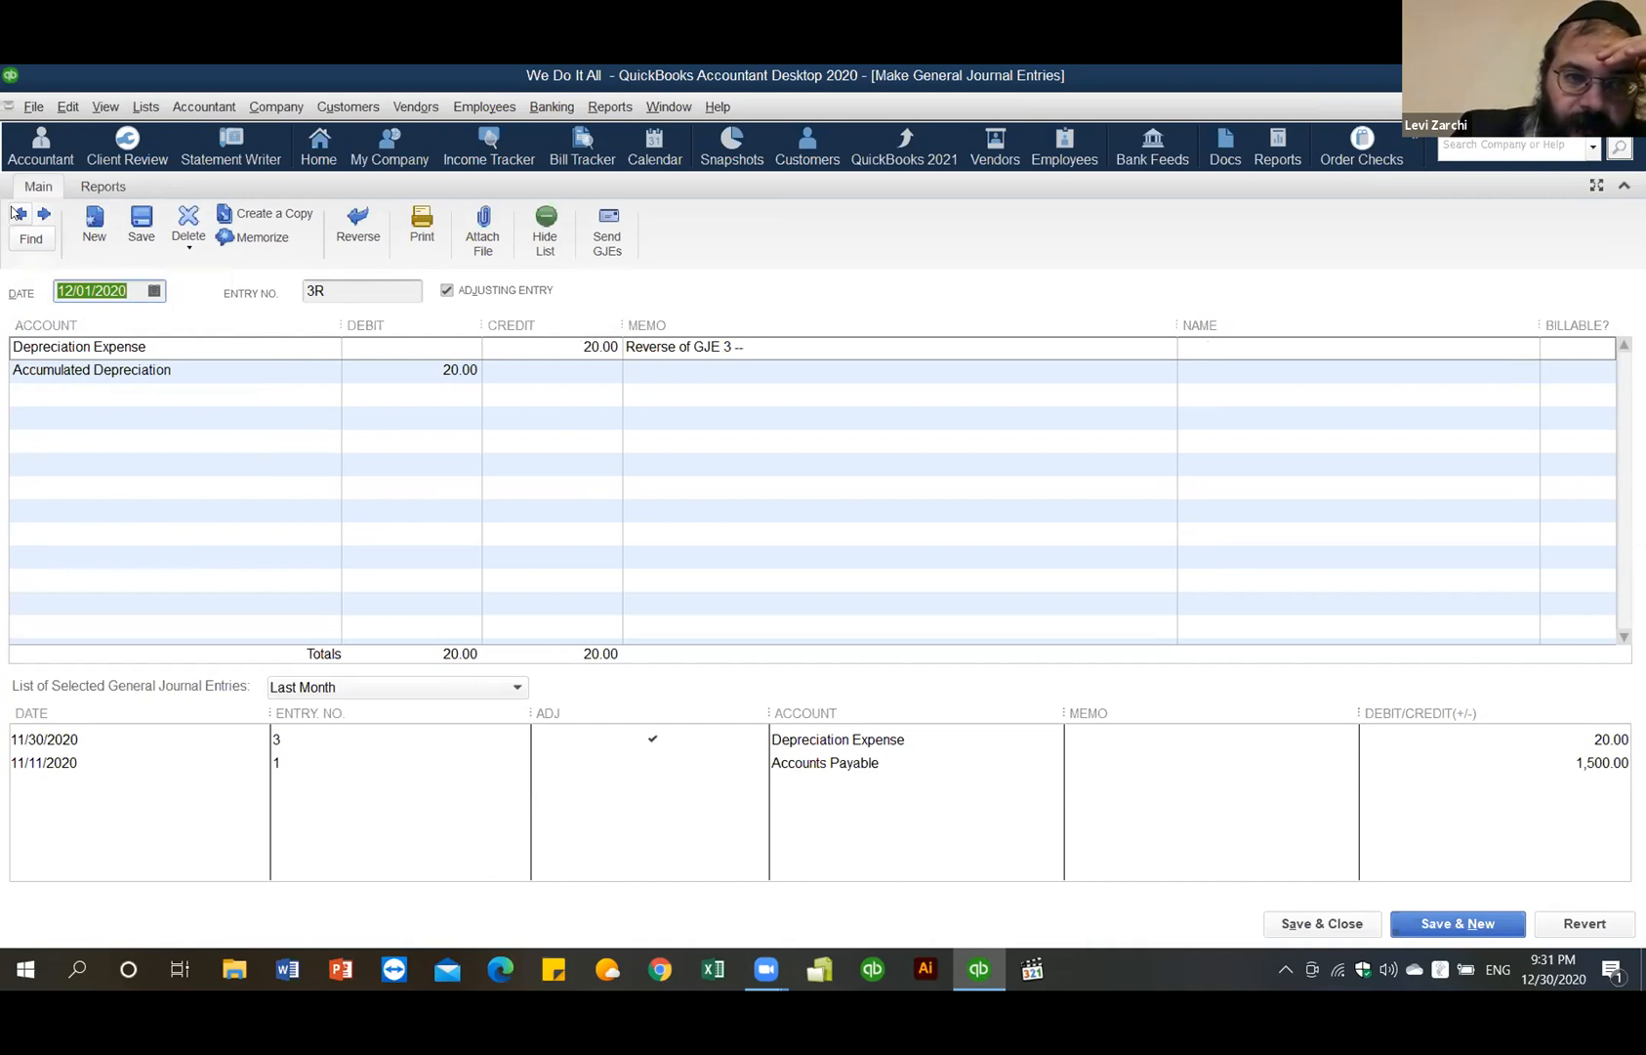
pyautogui.click(17, 213)
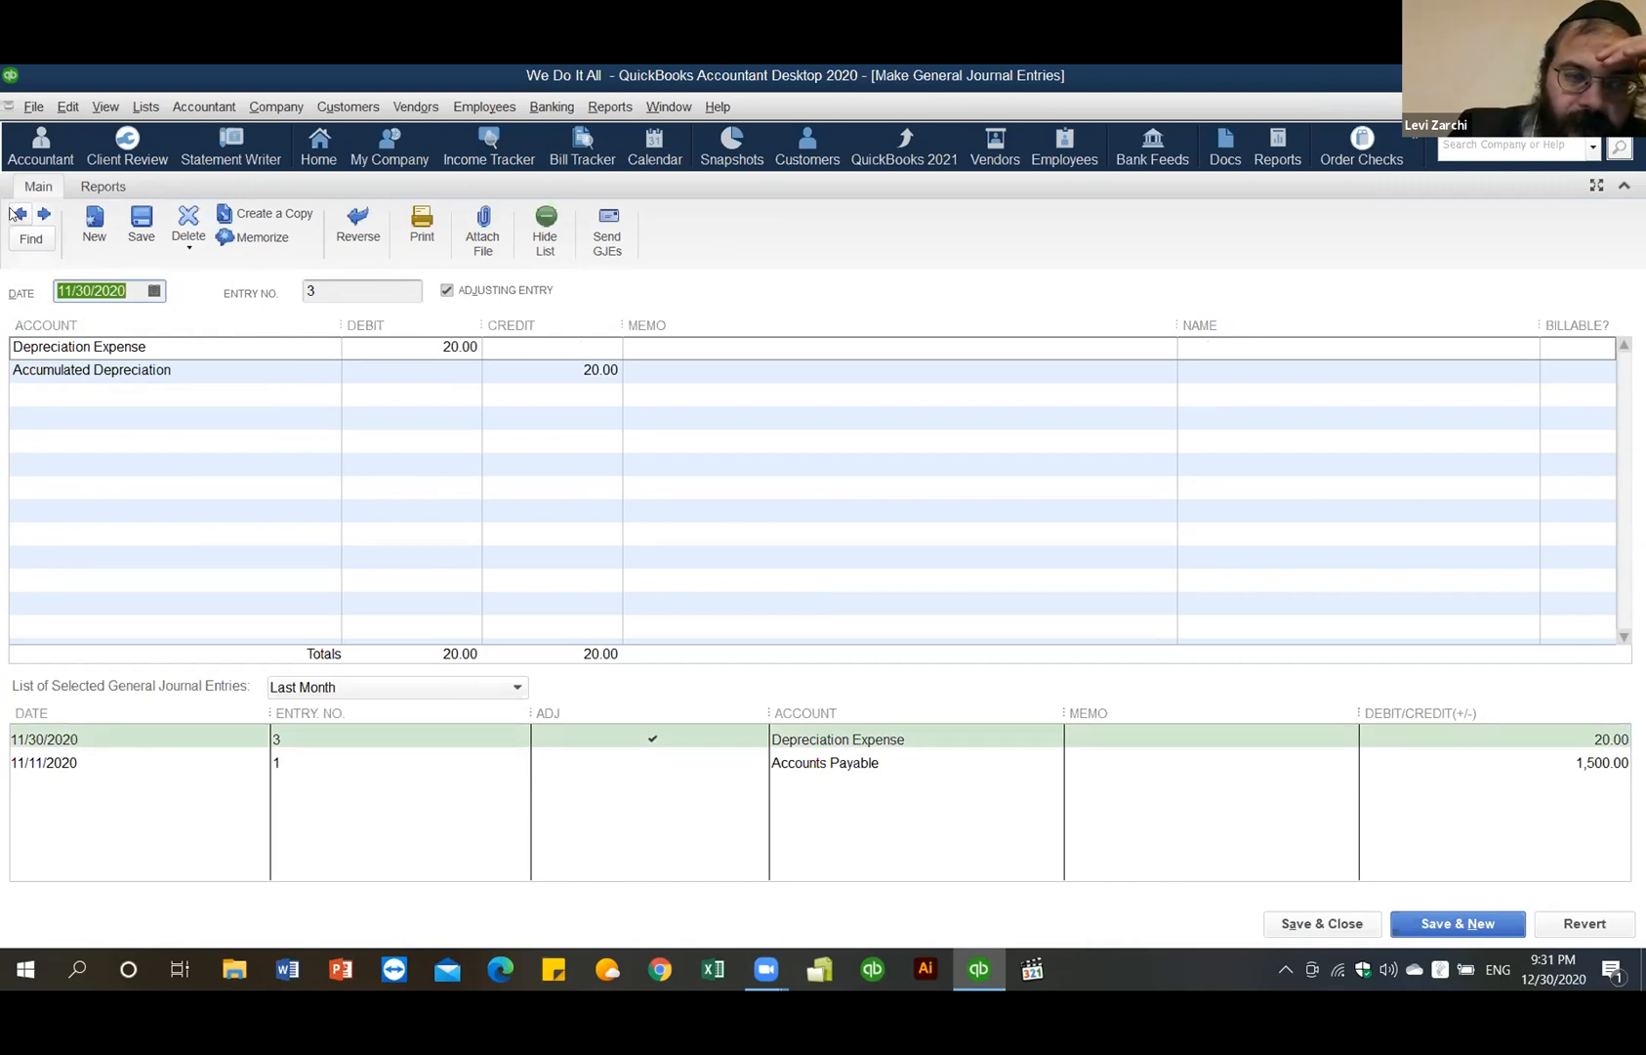
pyautogui.click(14, 214)
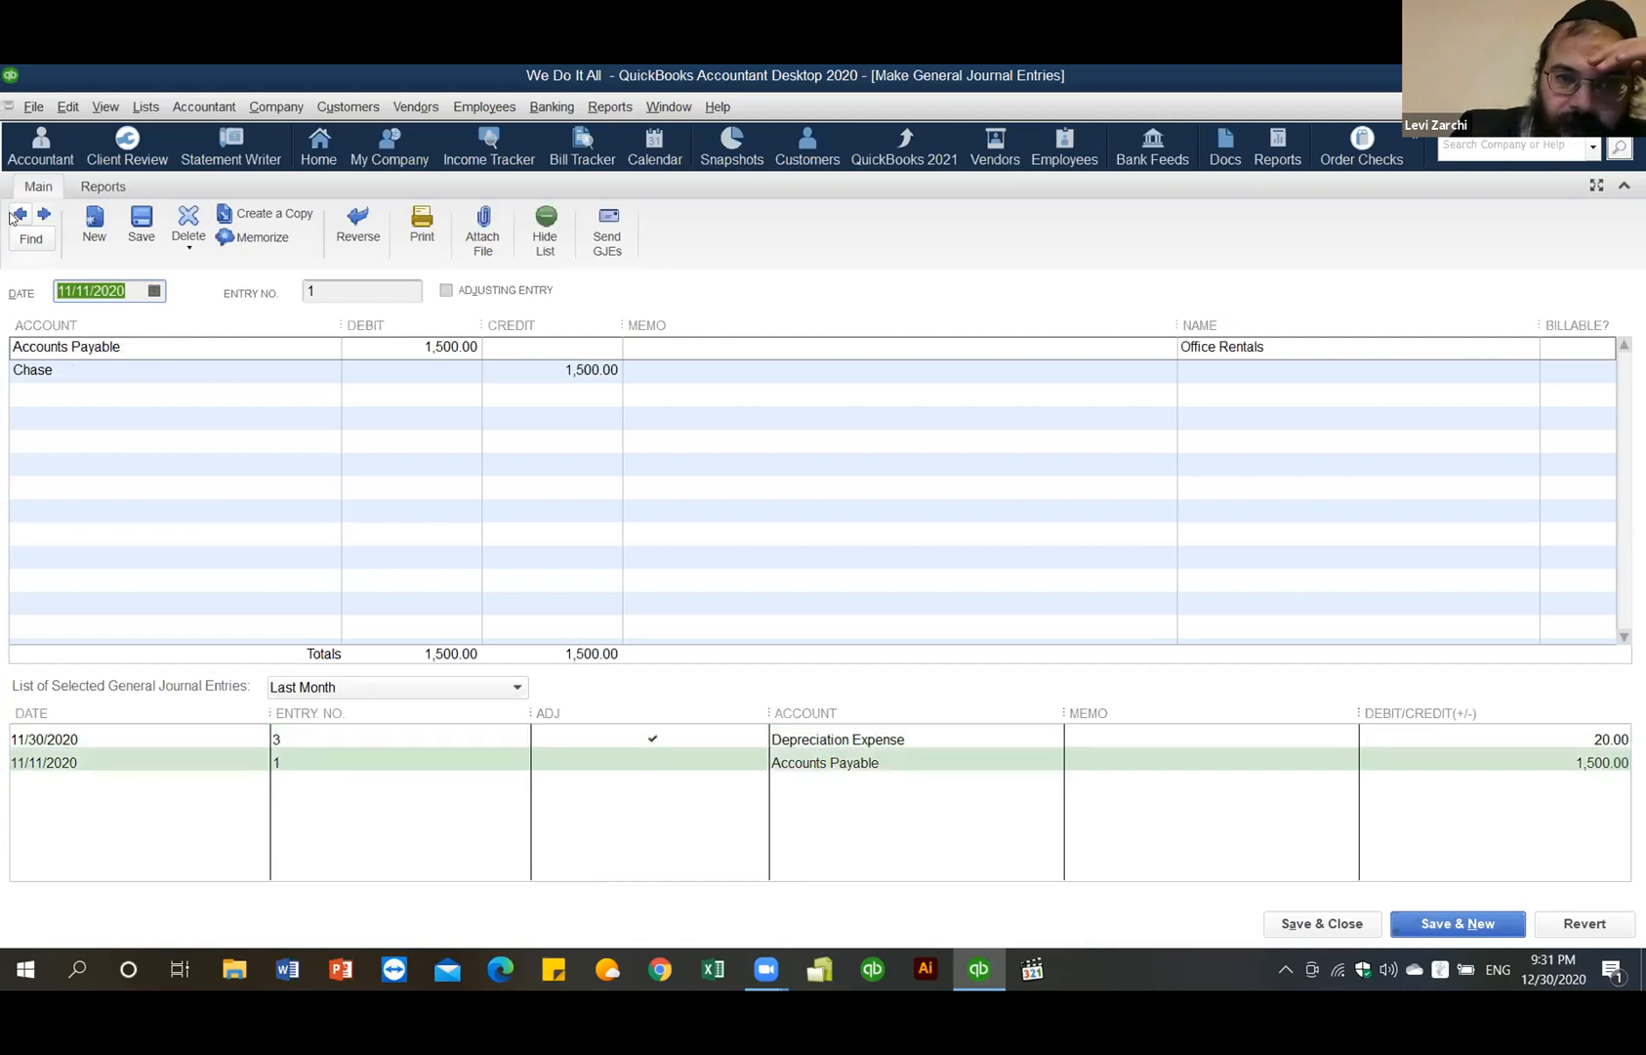
pyautogui.click(14, 214)
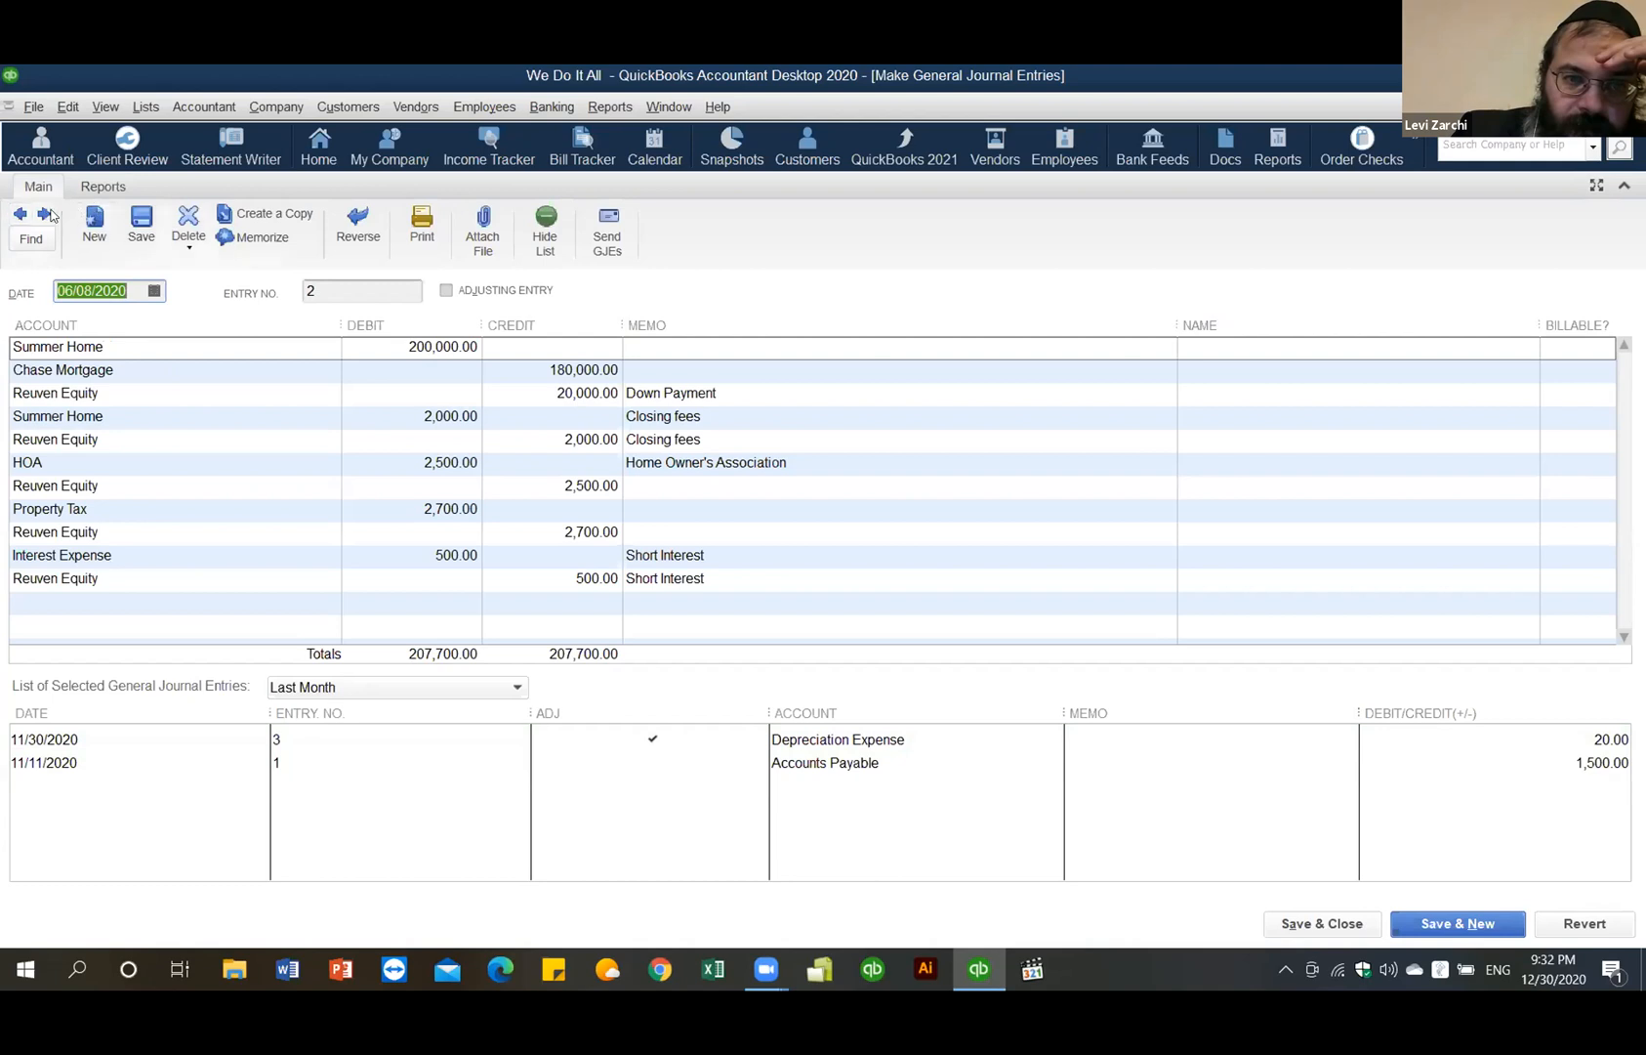
# - Page forward to blank entry 5, then settle on journal entry 4
pyautogui.click(44, 213)
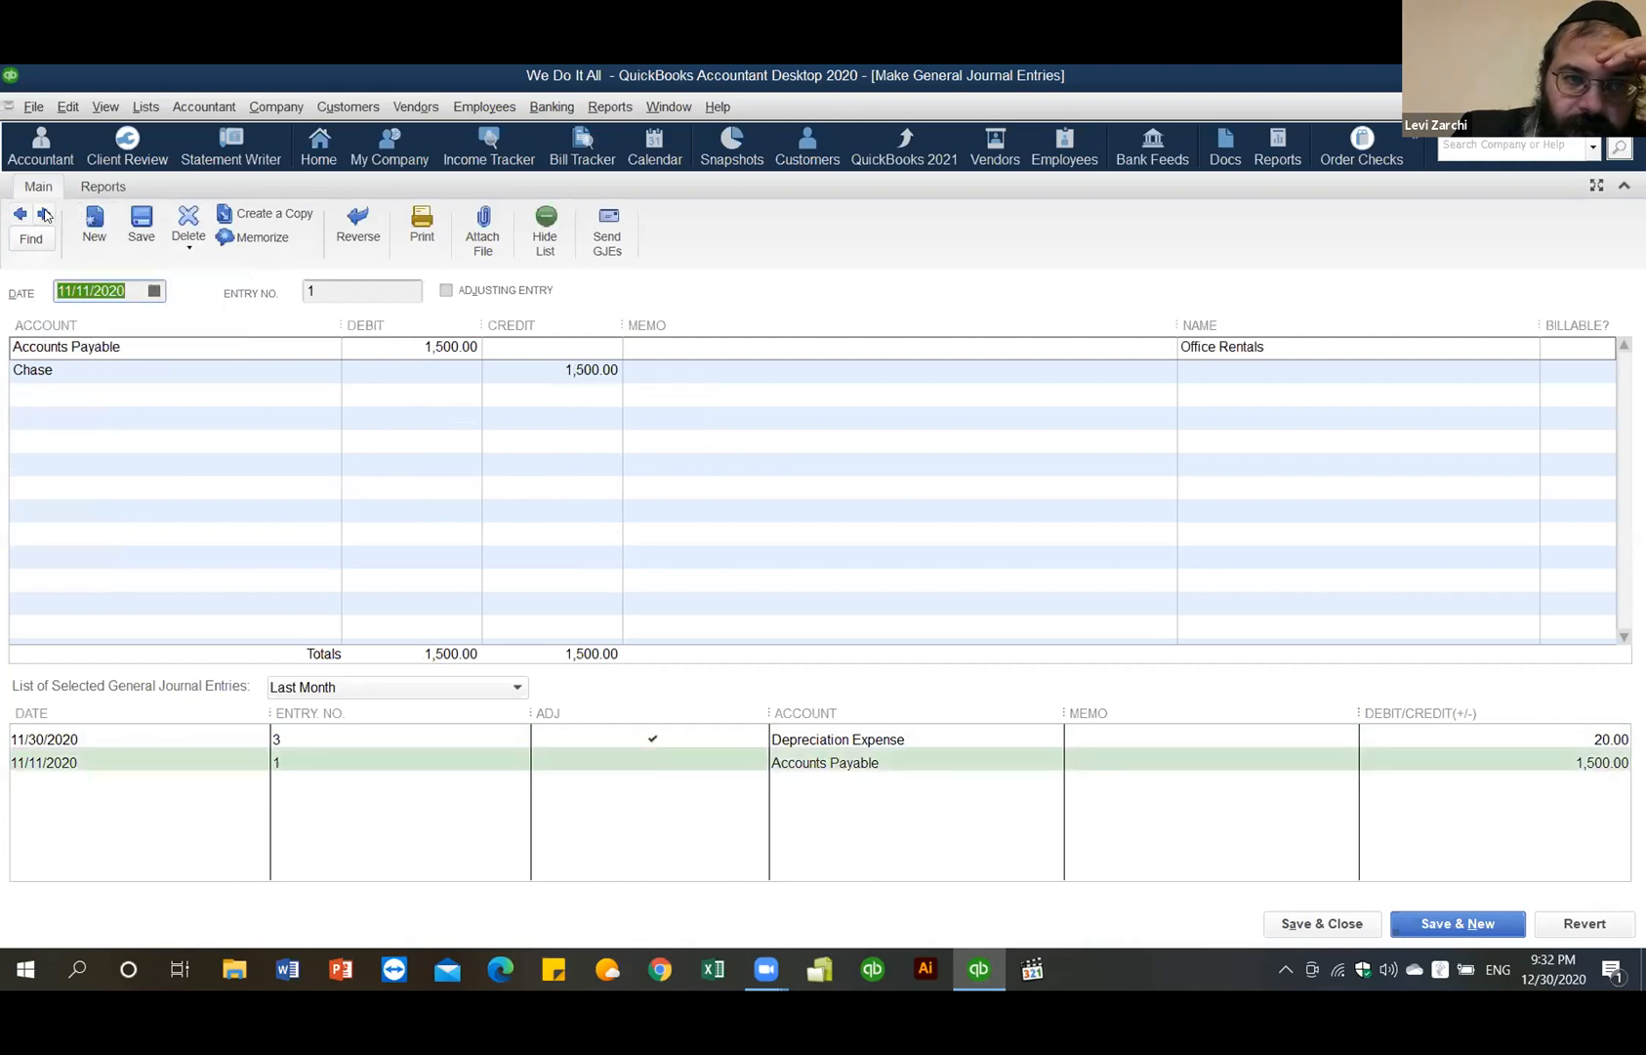
pyautogui.click(44, 214)
pyautogui.click(43, 214)
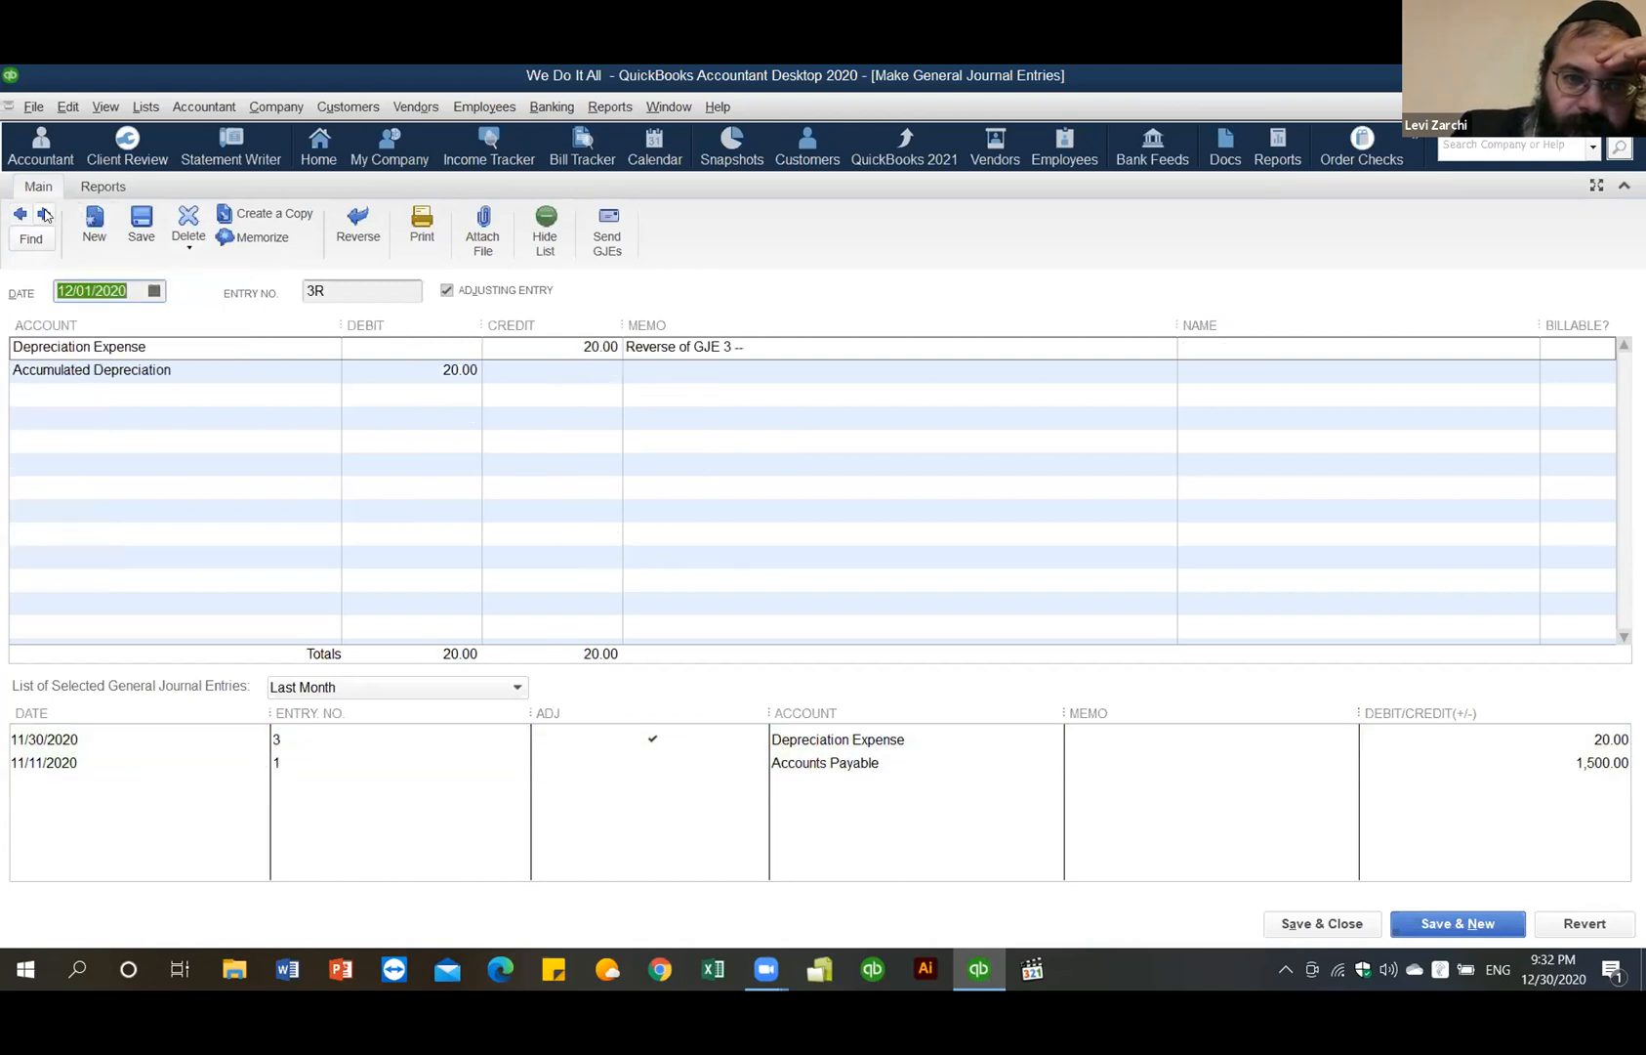
pyautogui.click(44, 214)
pyautogui.click(44, 214)
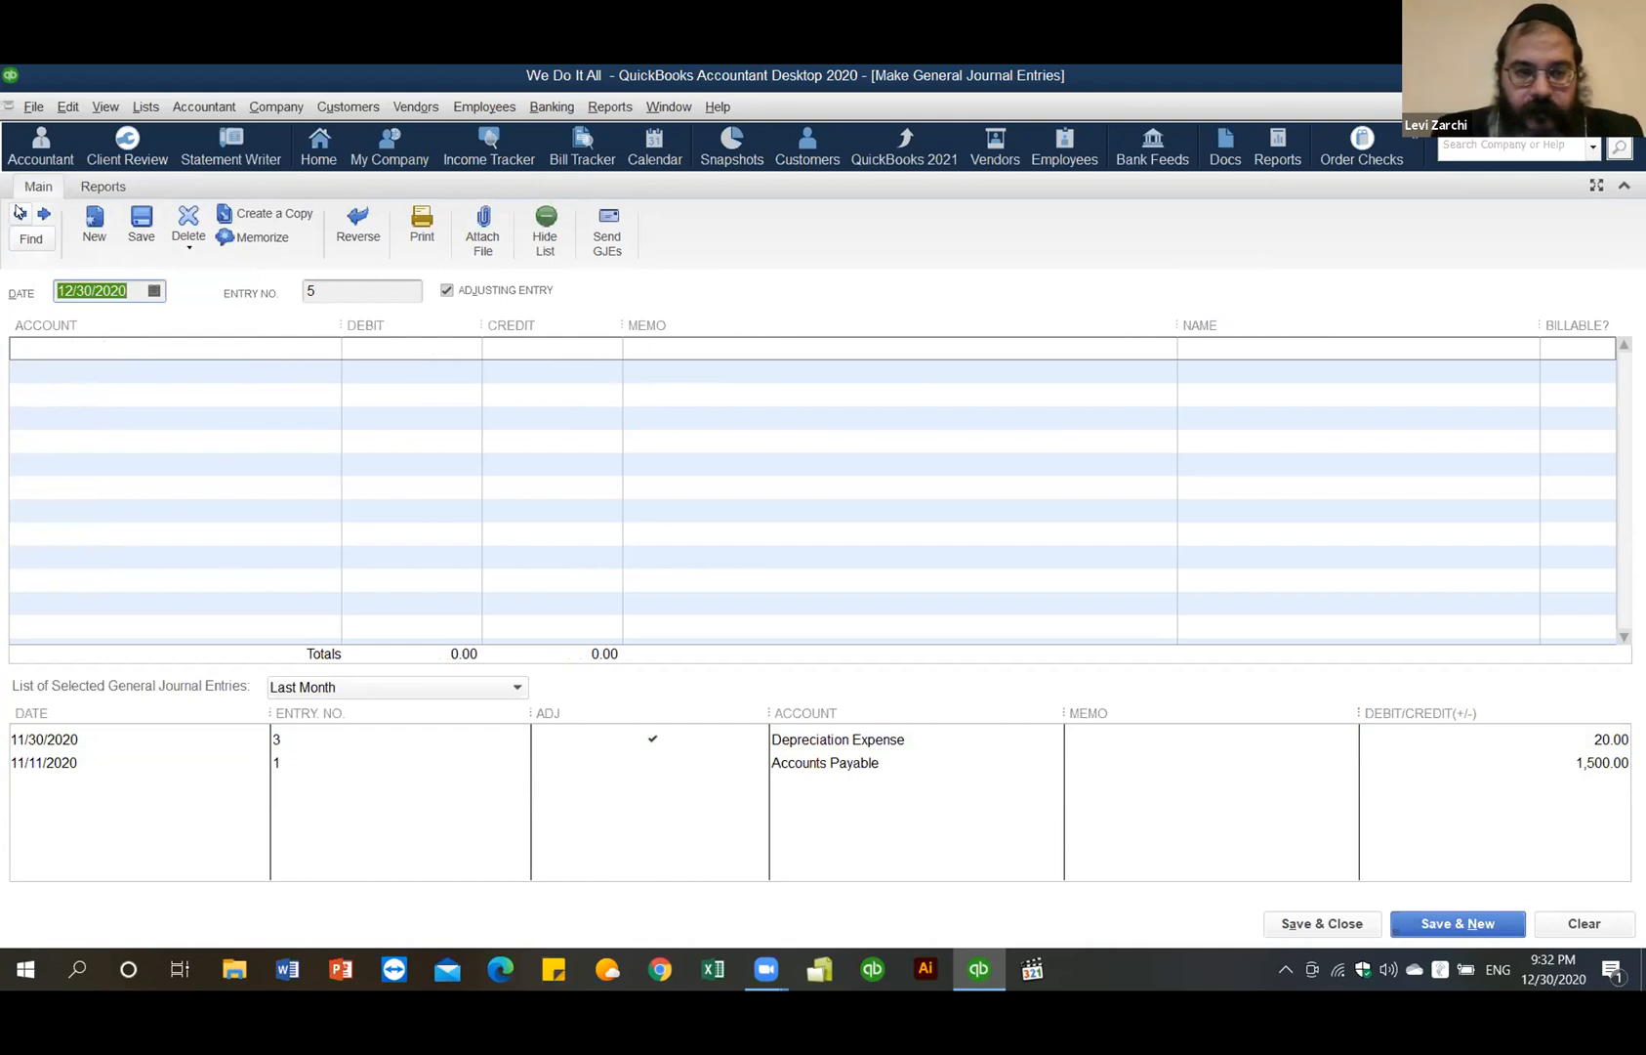
pyautogui.click(19, 211)
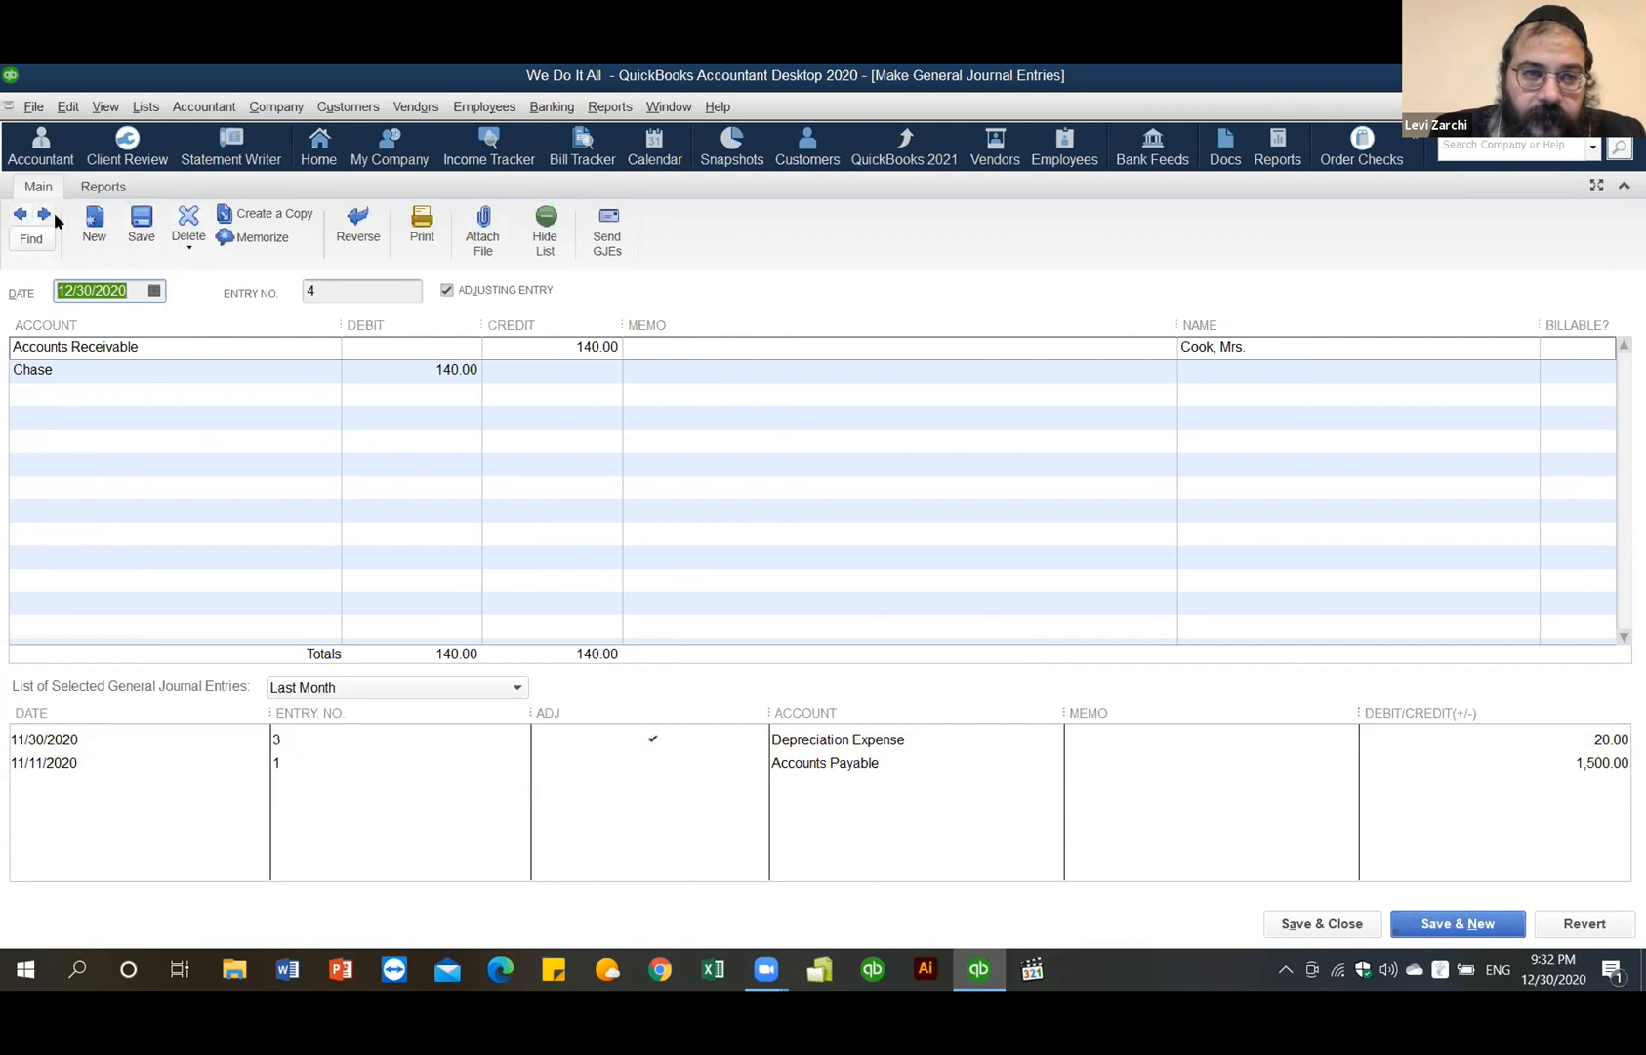
pyautogui.click(18, 215)
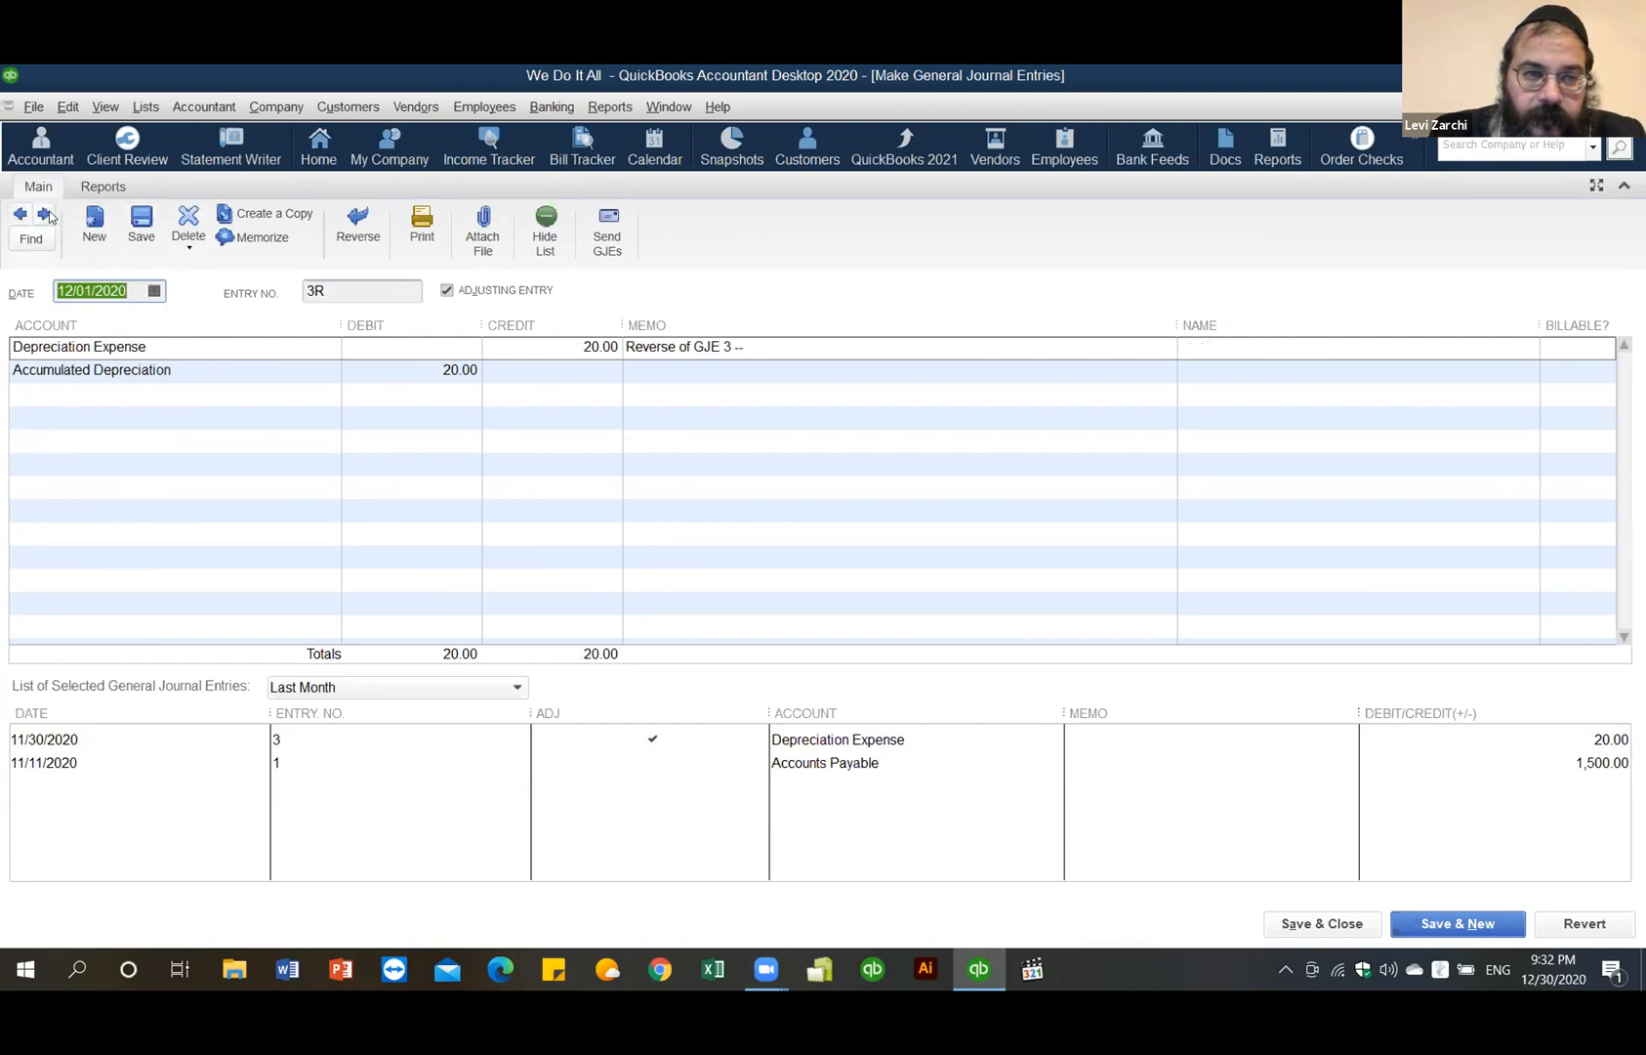
pyautogui.click(44, 215)
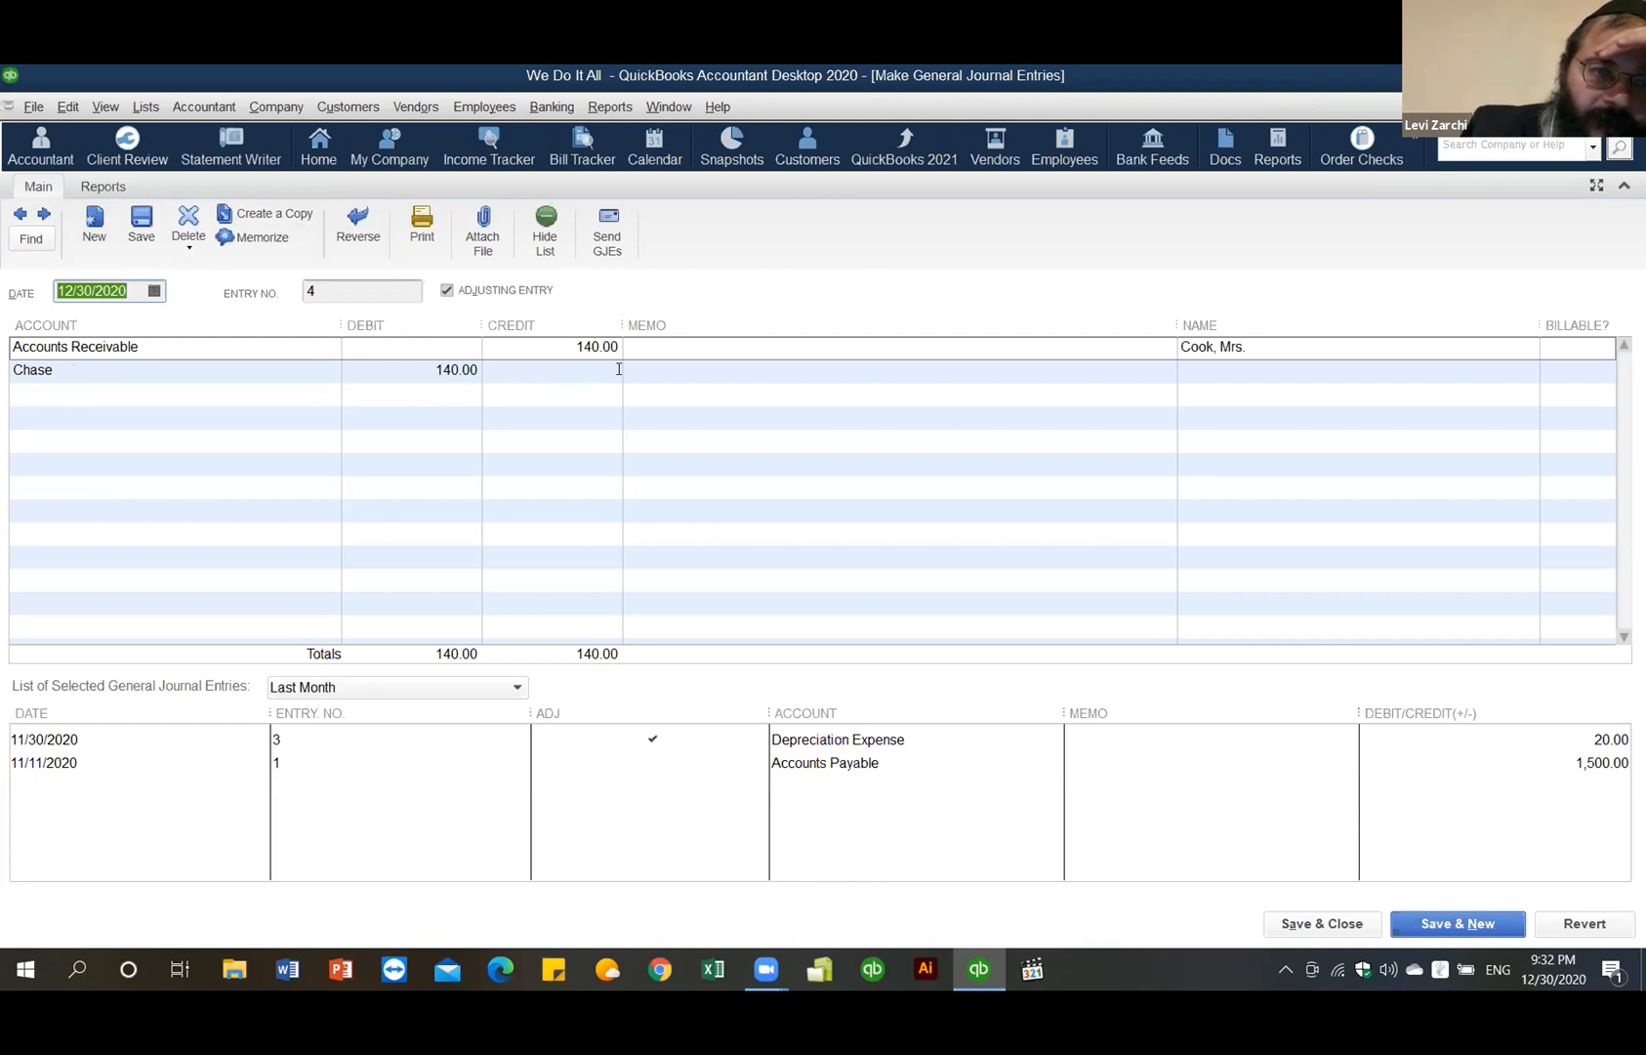
# - Renumber the entry from 4 to 5 and record it, moving to a blank entry
pyautogui.click(319, 287)
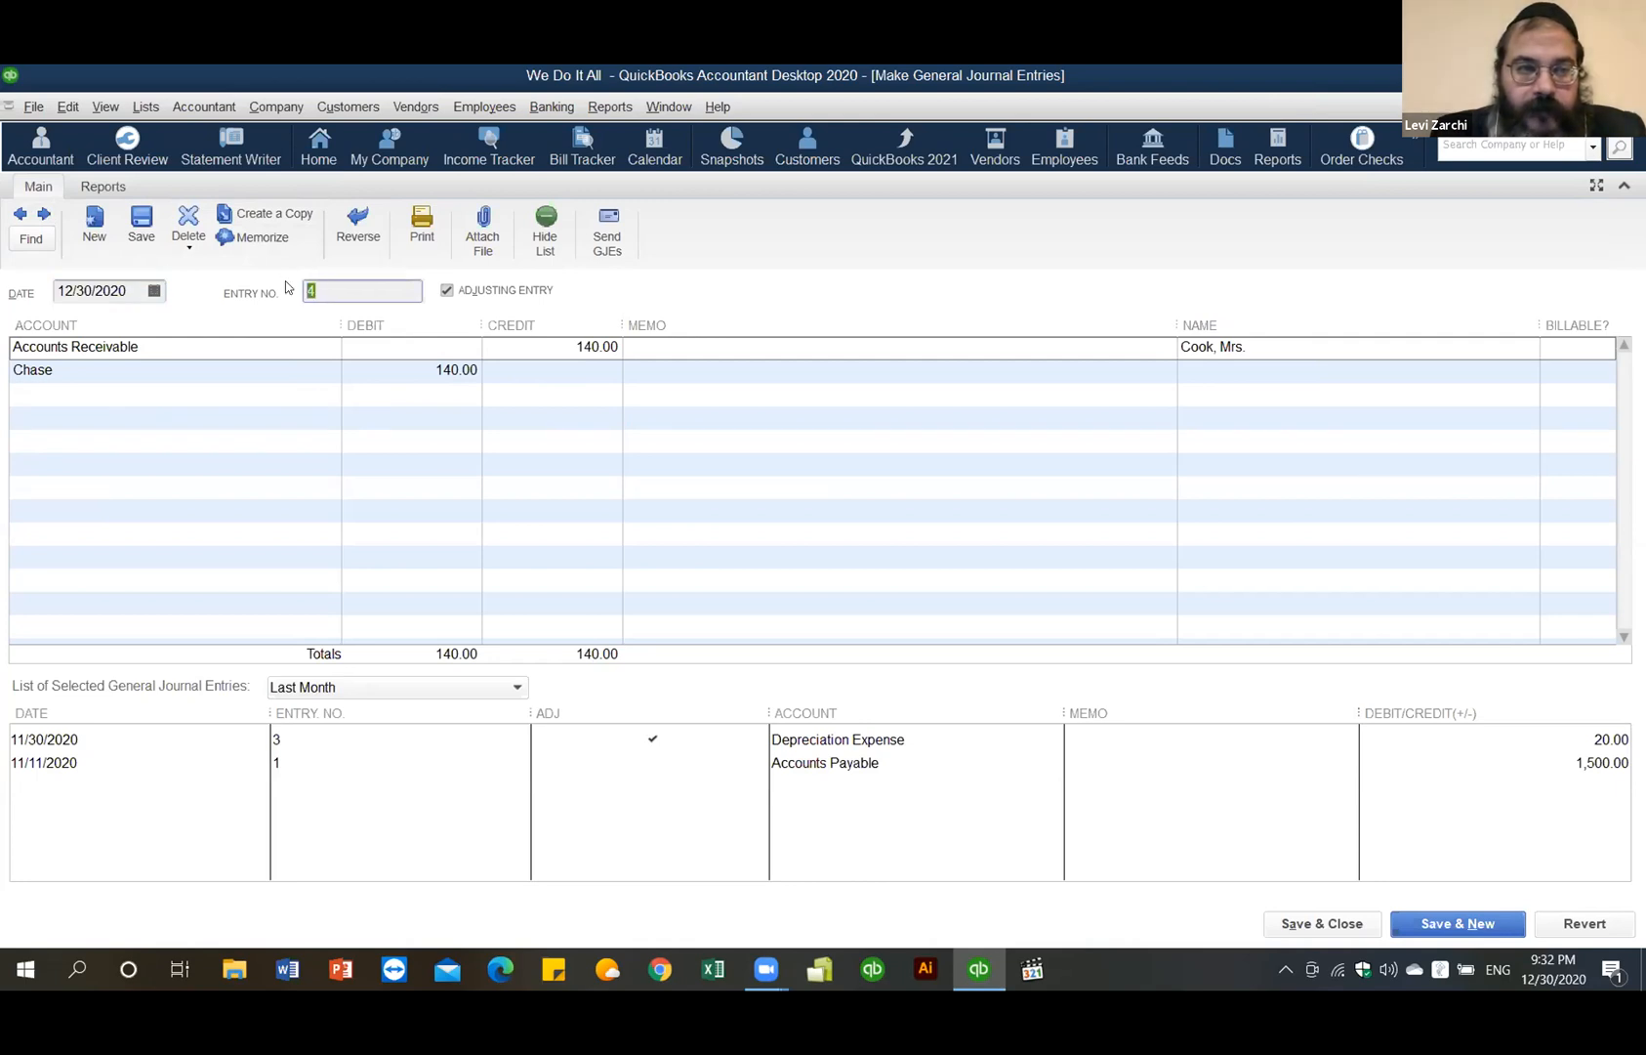
pyautogui.write('5')
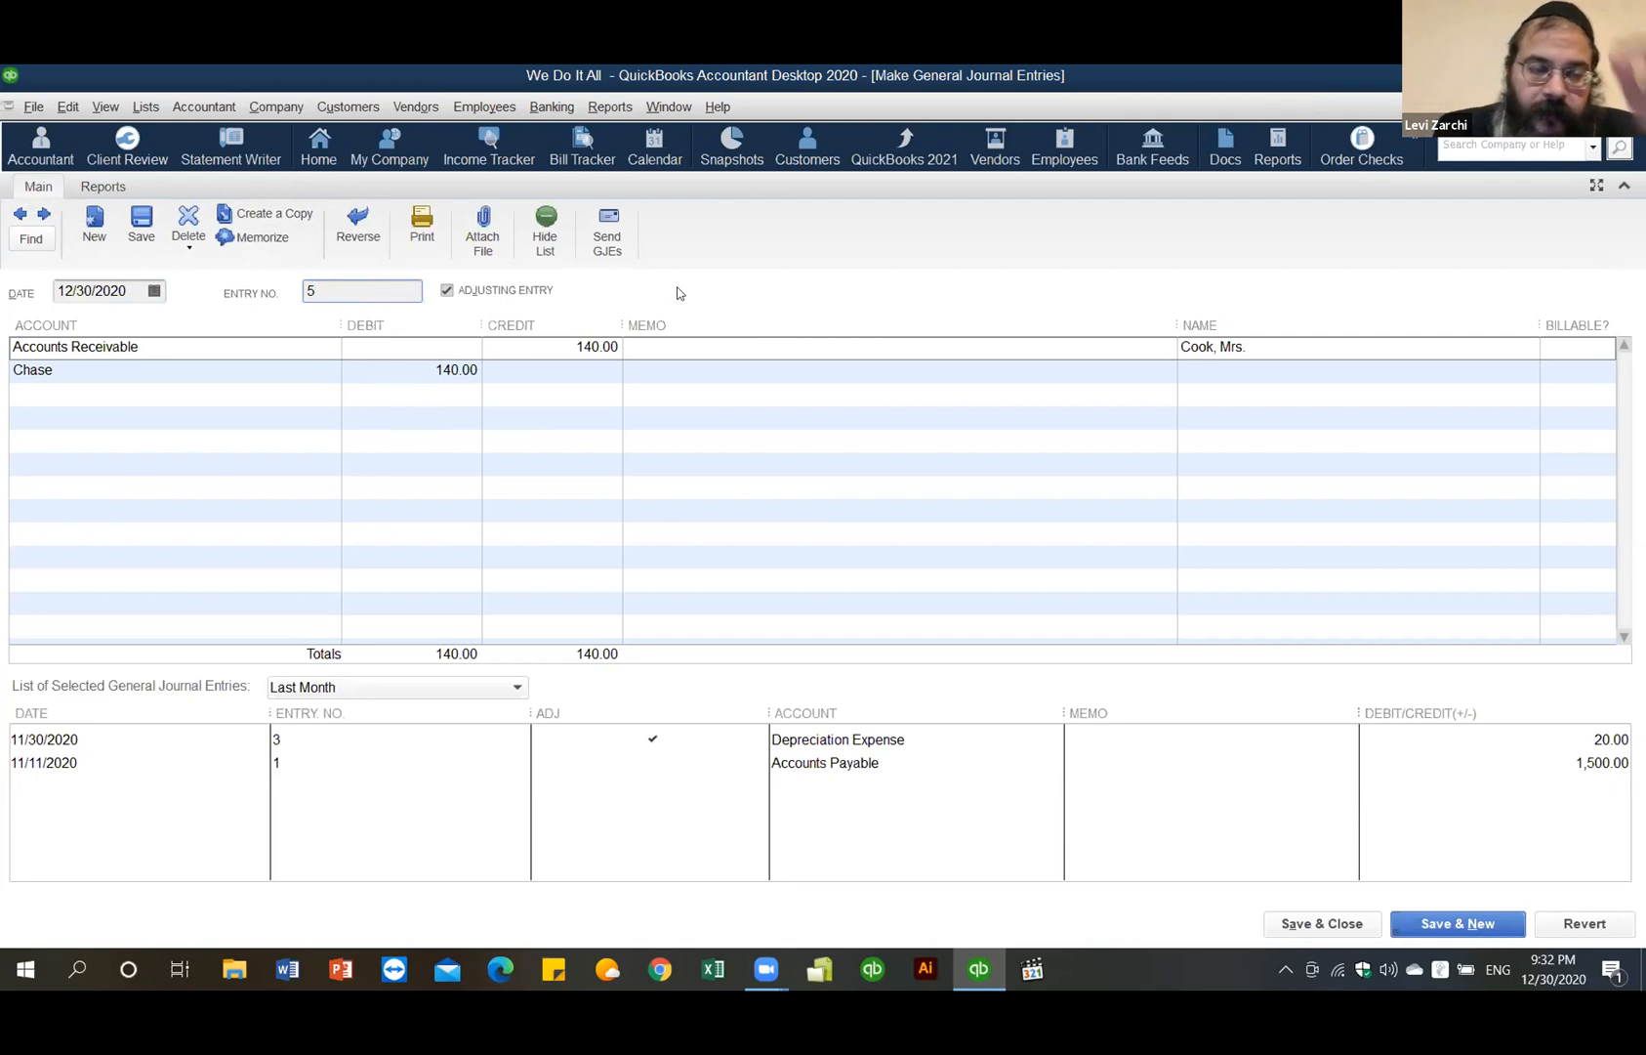
pyautogui.click(43, 212)
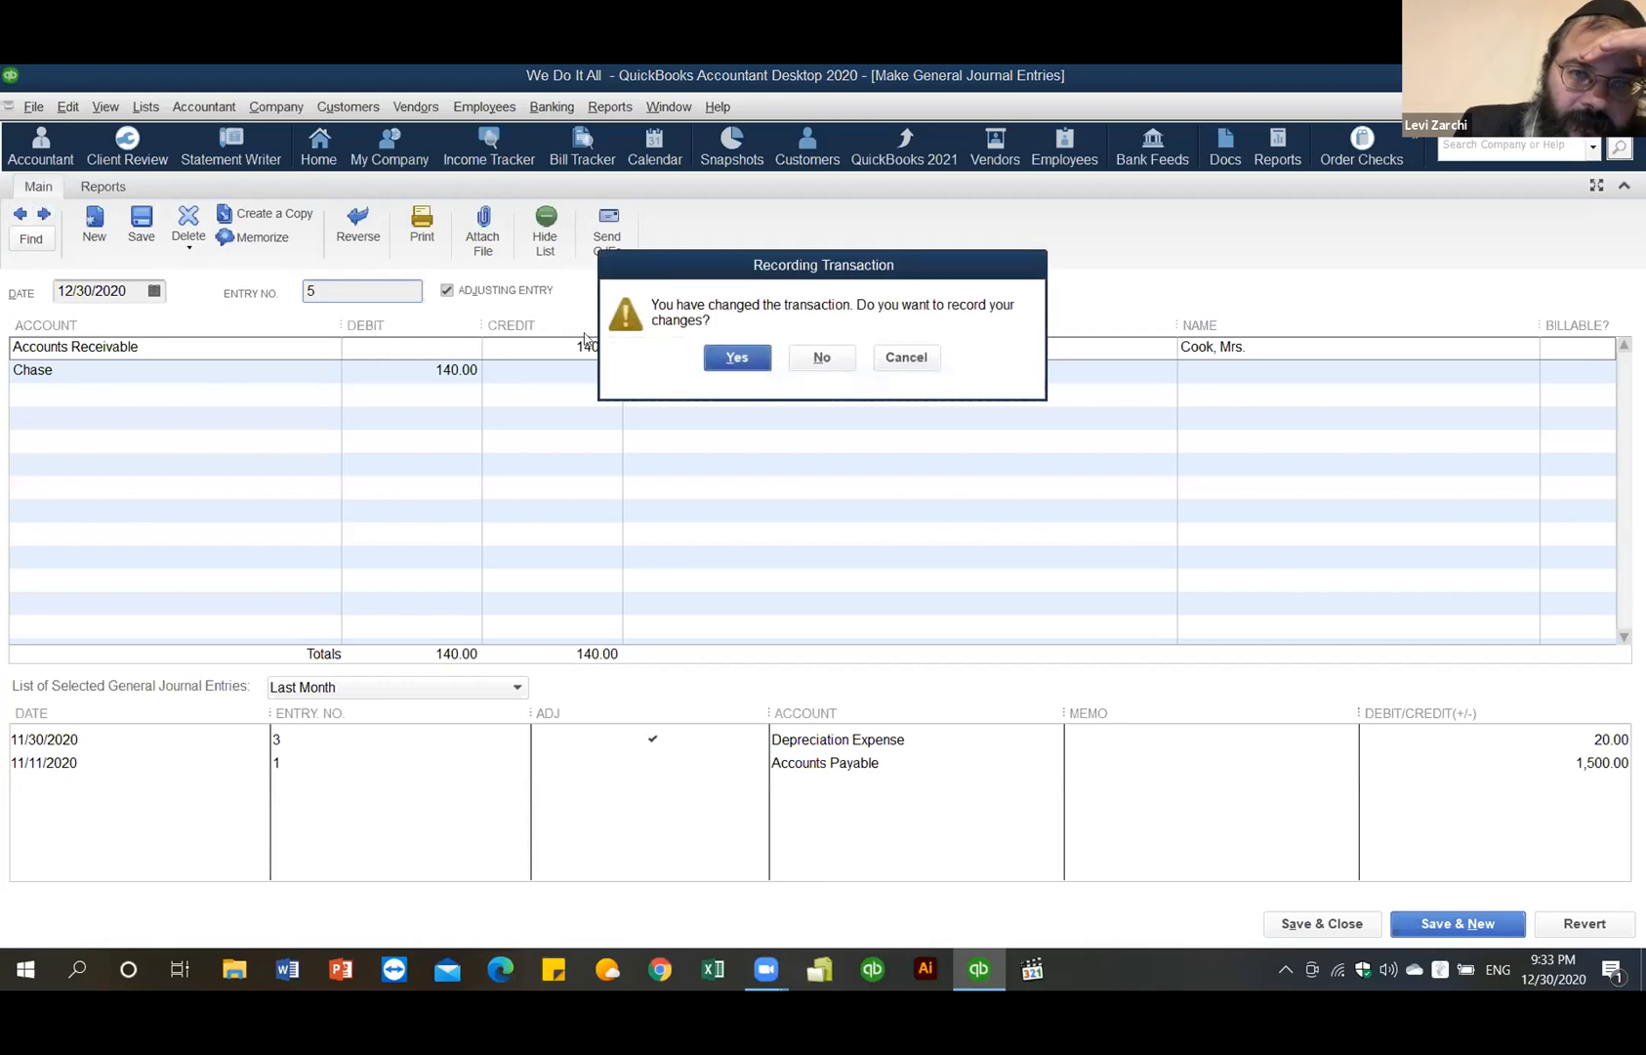
pyautogui.click(738, 358)
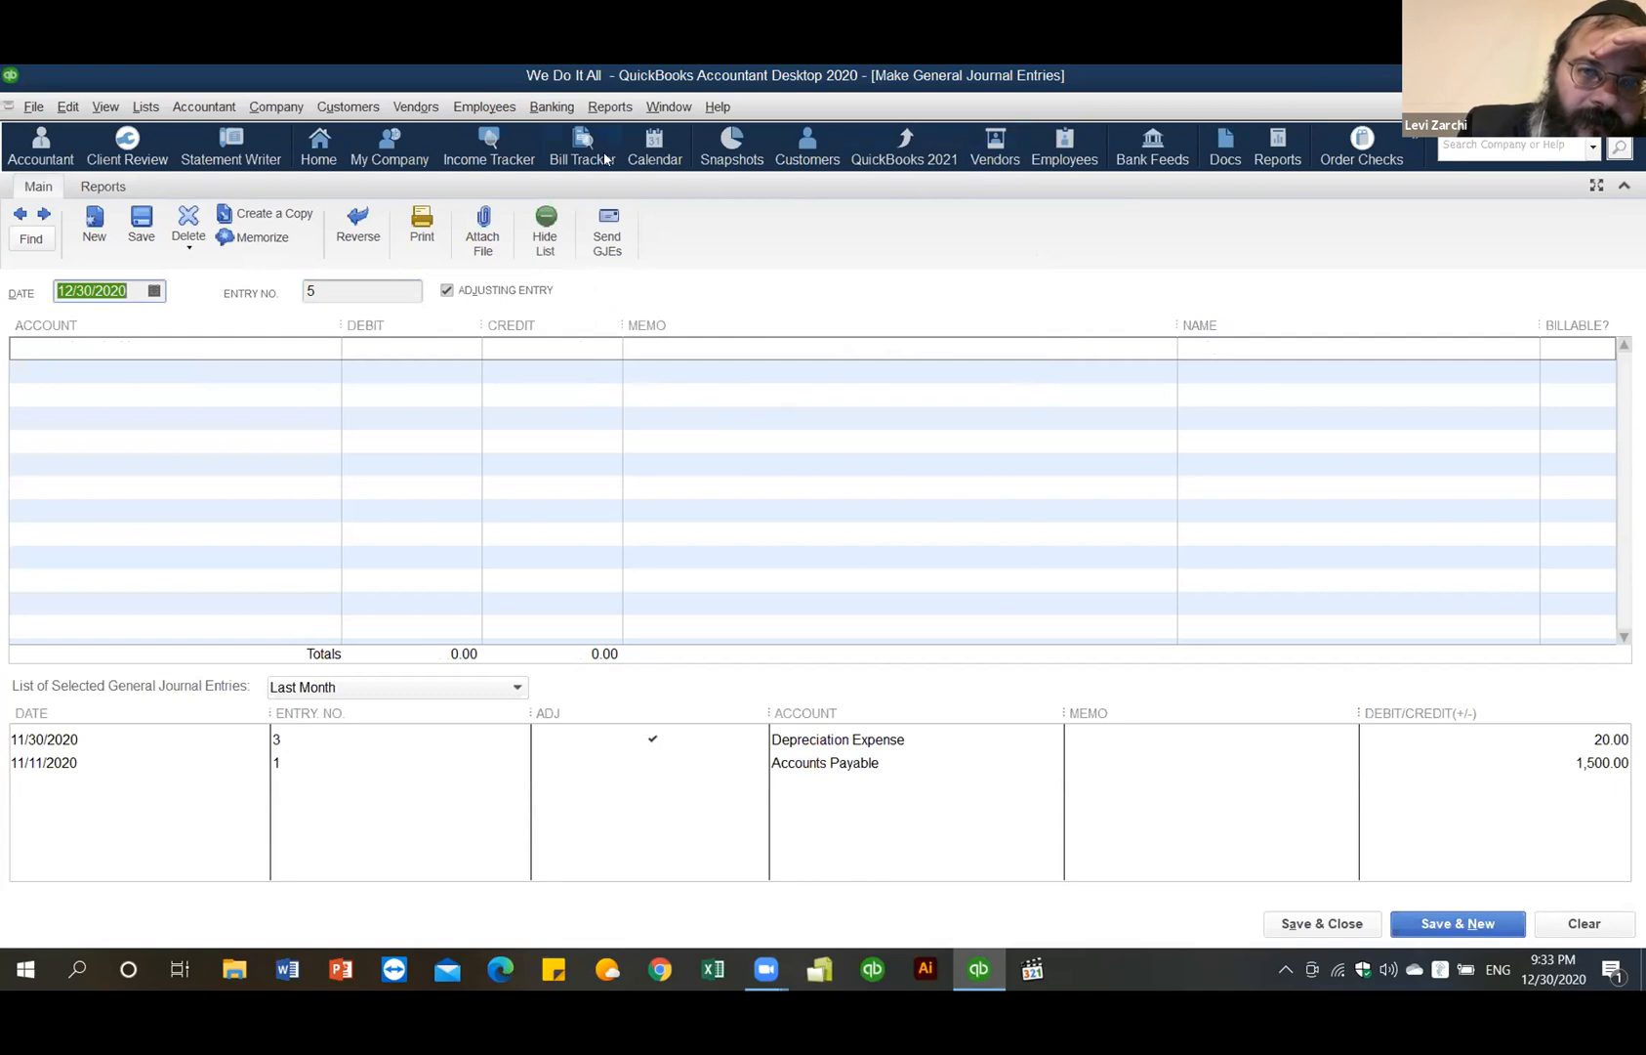
# - Show the Customer Center maximized with the customer information and transactions panel beside the list
pyautogui.click(375, 113)
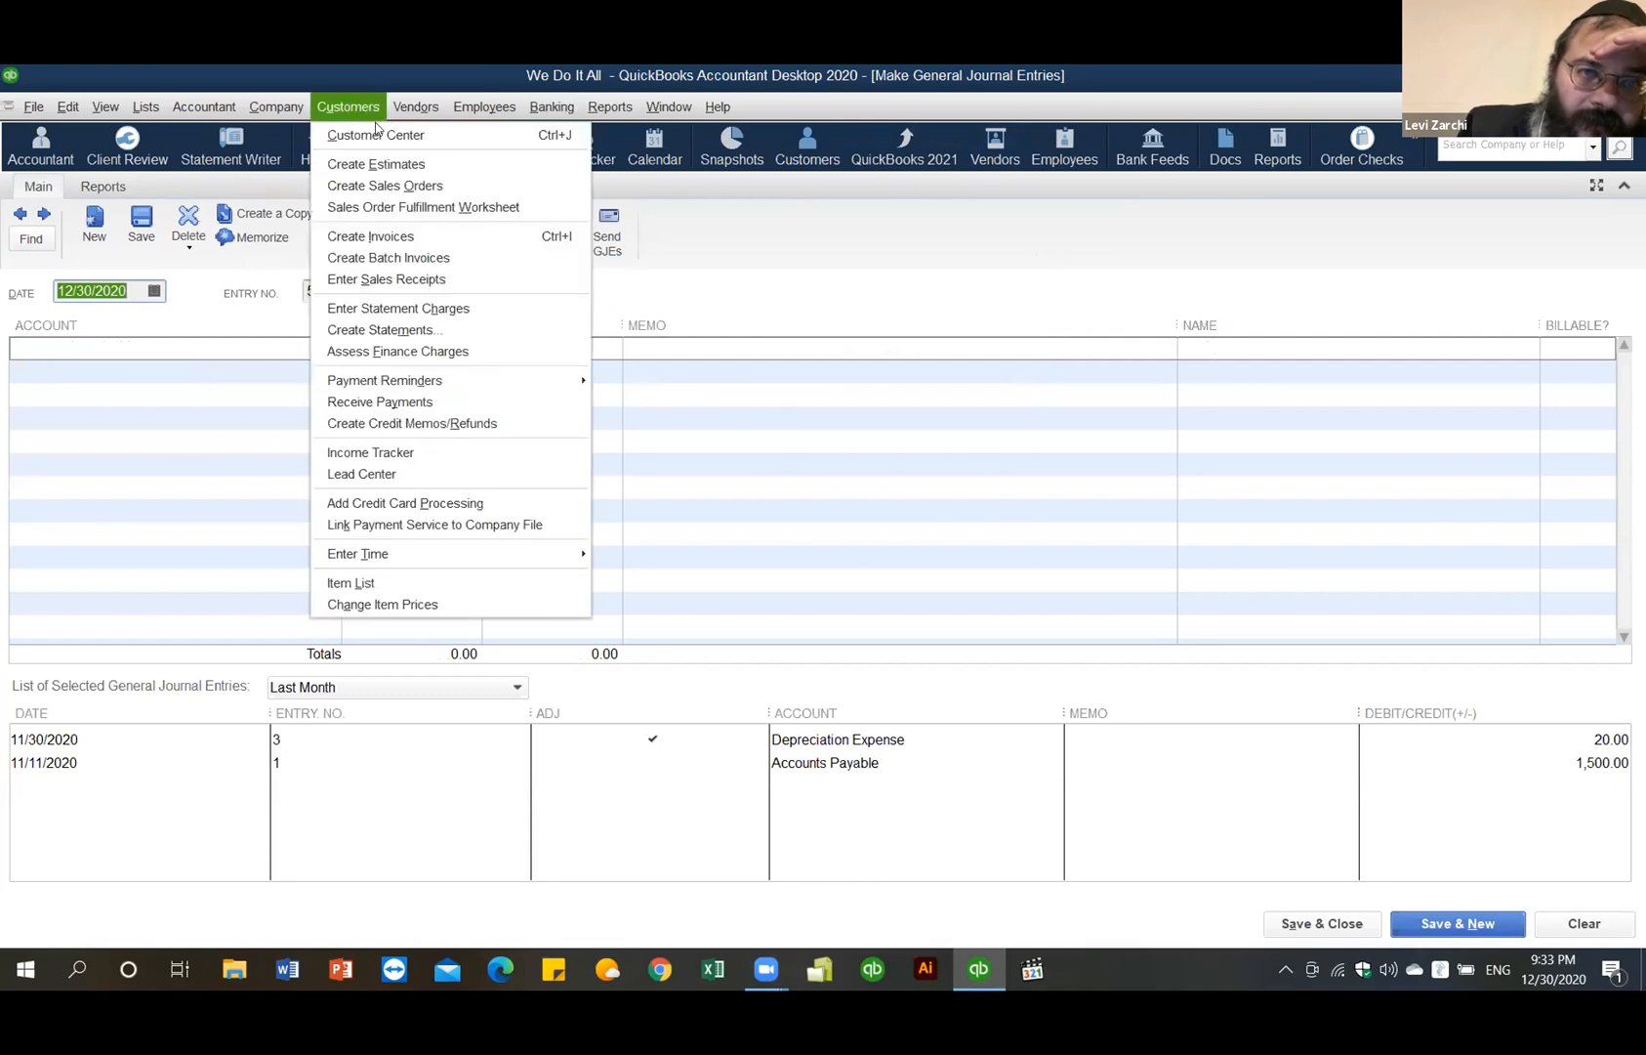
pyautogui.click(377, 133)
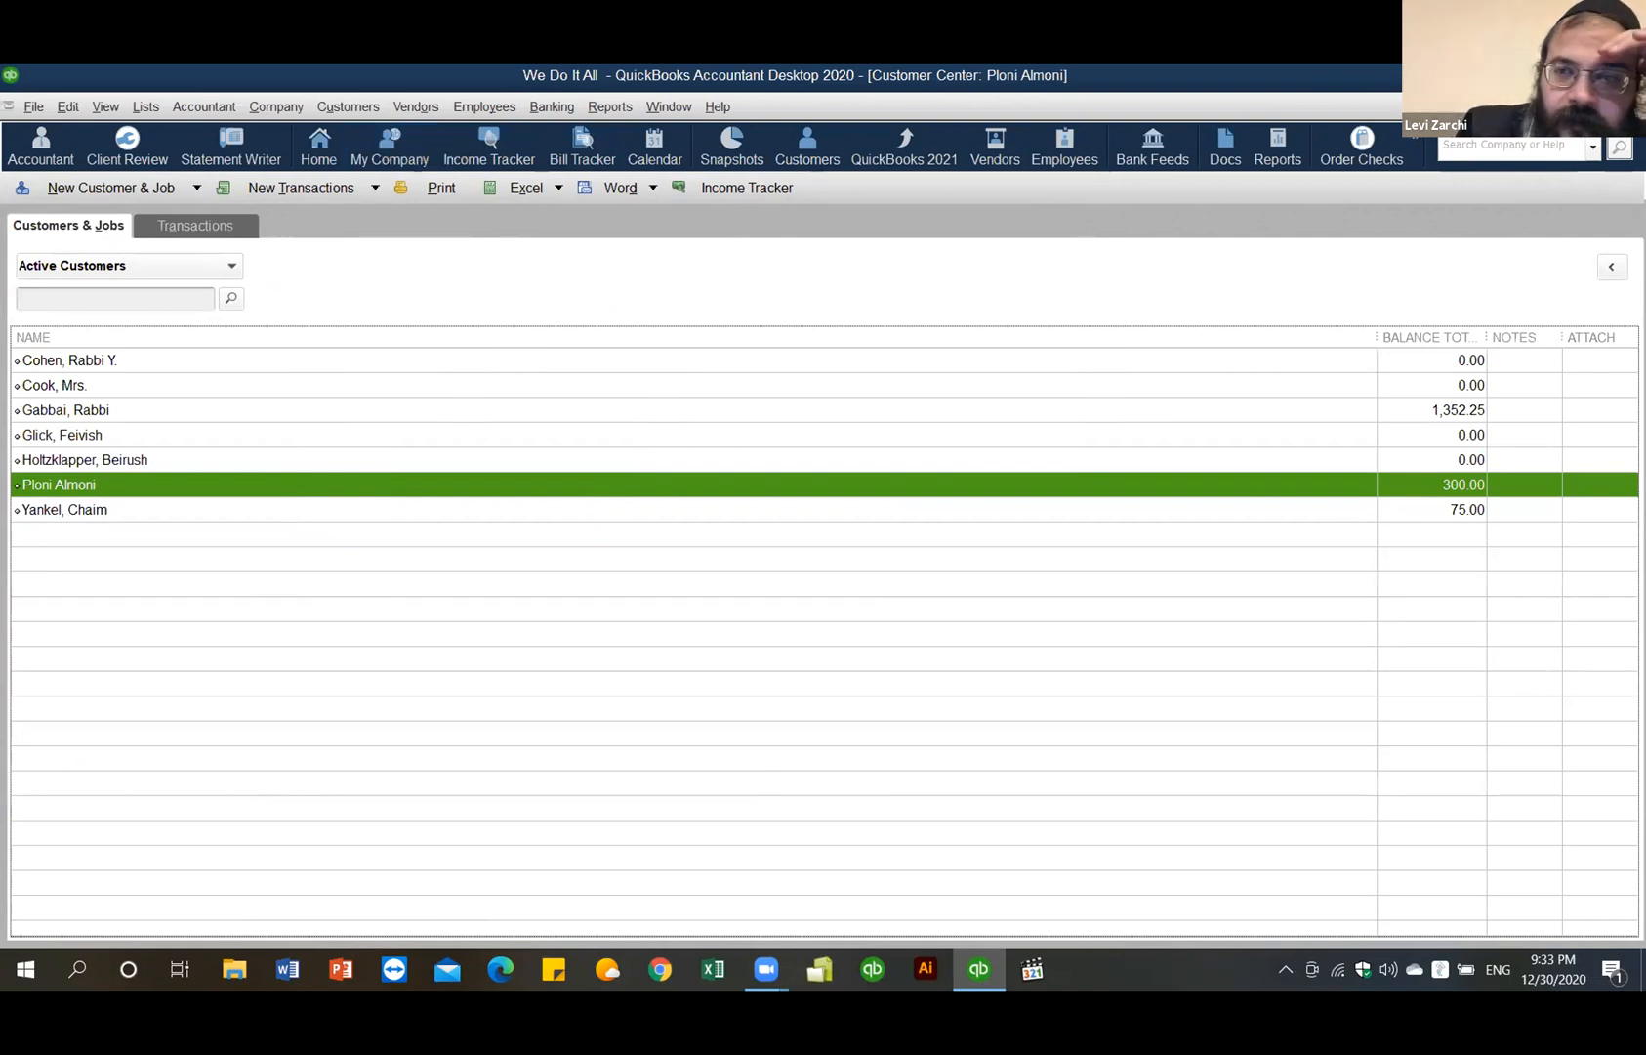
pyautogui.click(1611, 106)
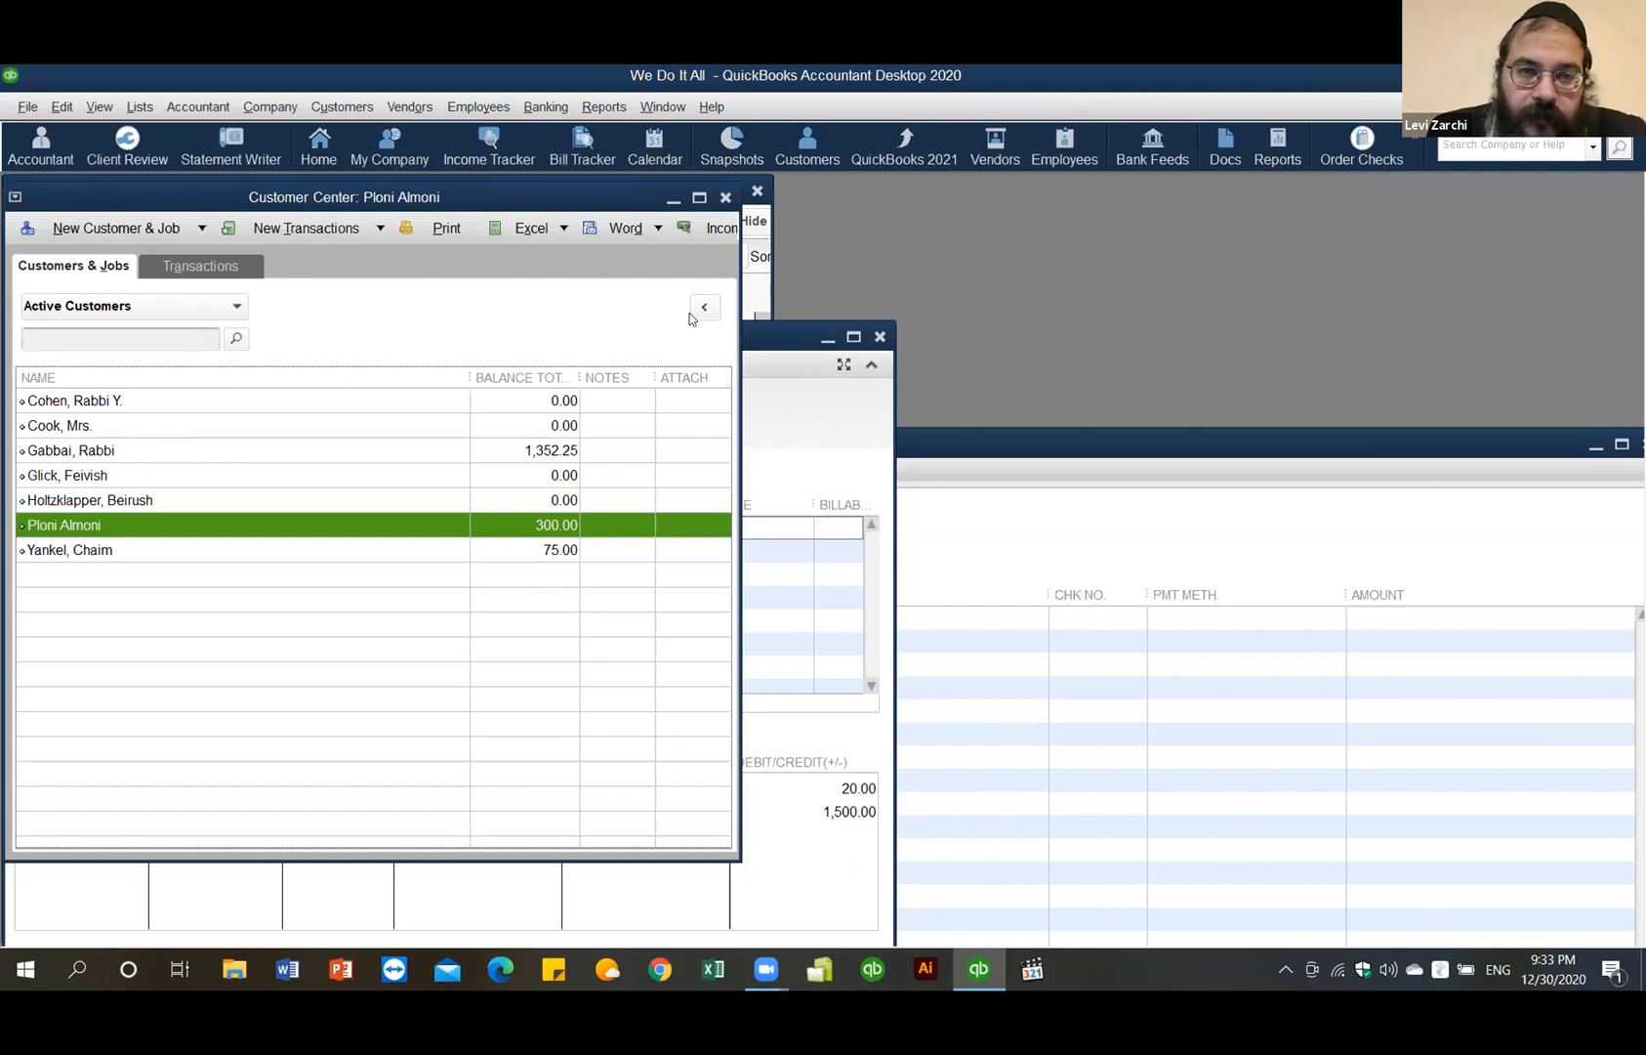
pyautogui.click(699, 197)
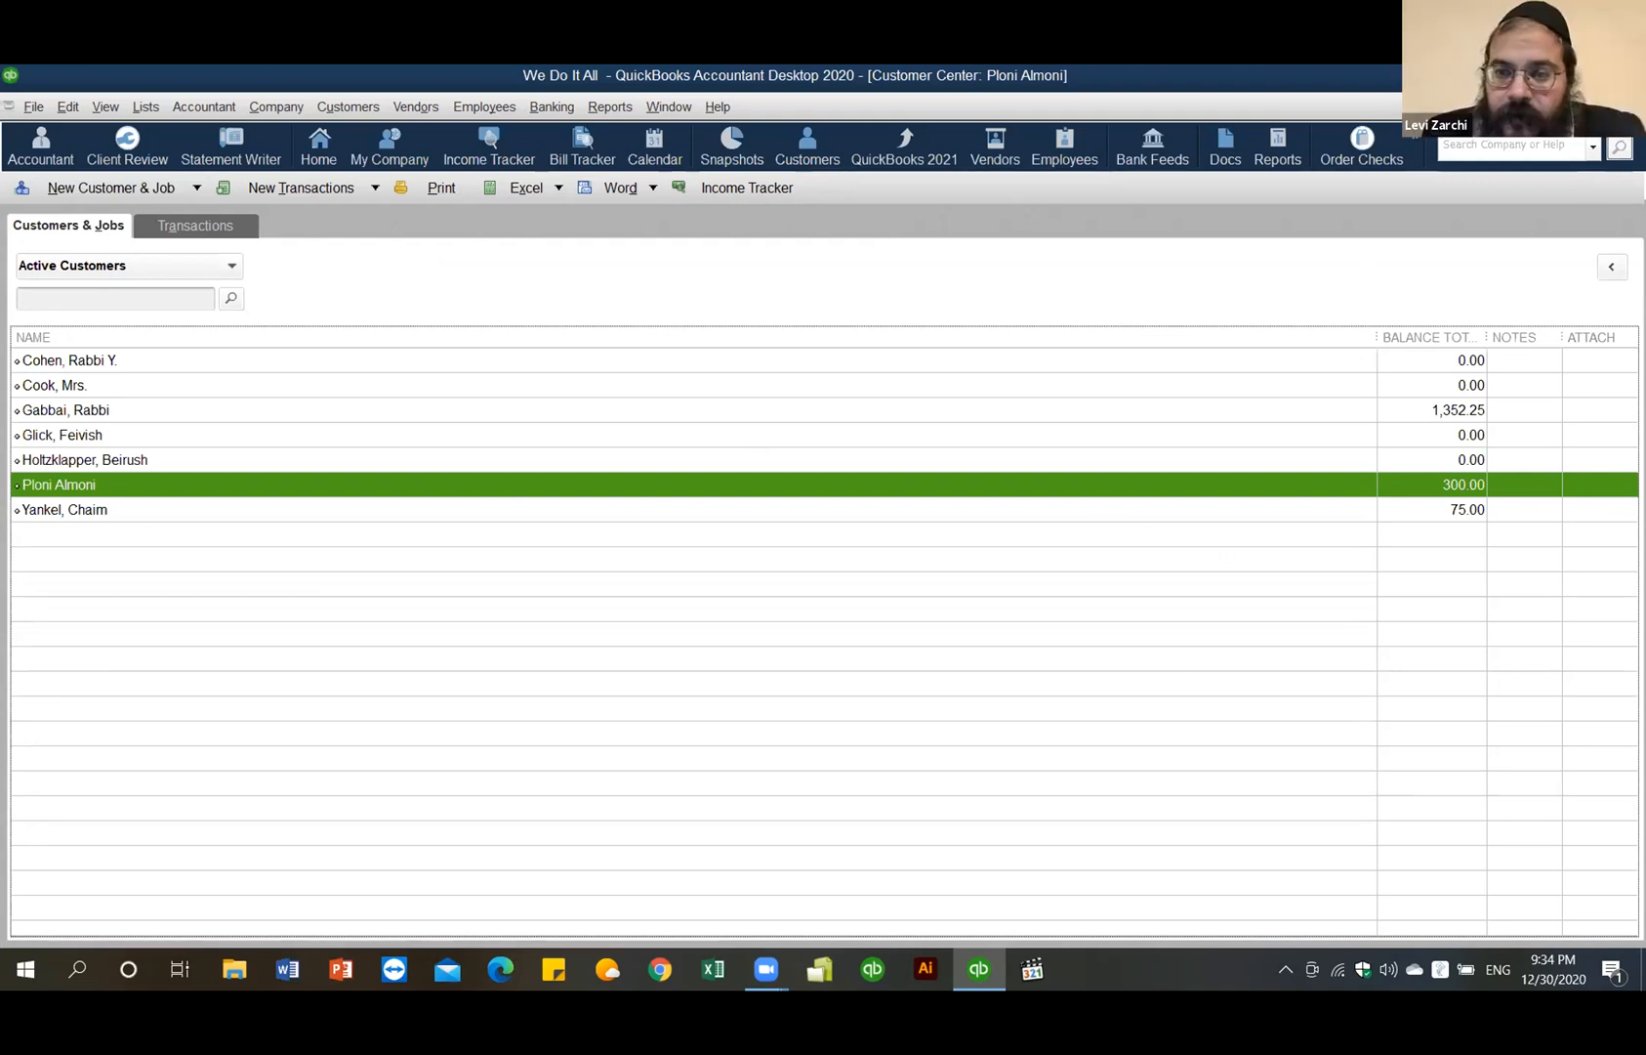
pyautogui.click(1616, 107)
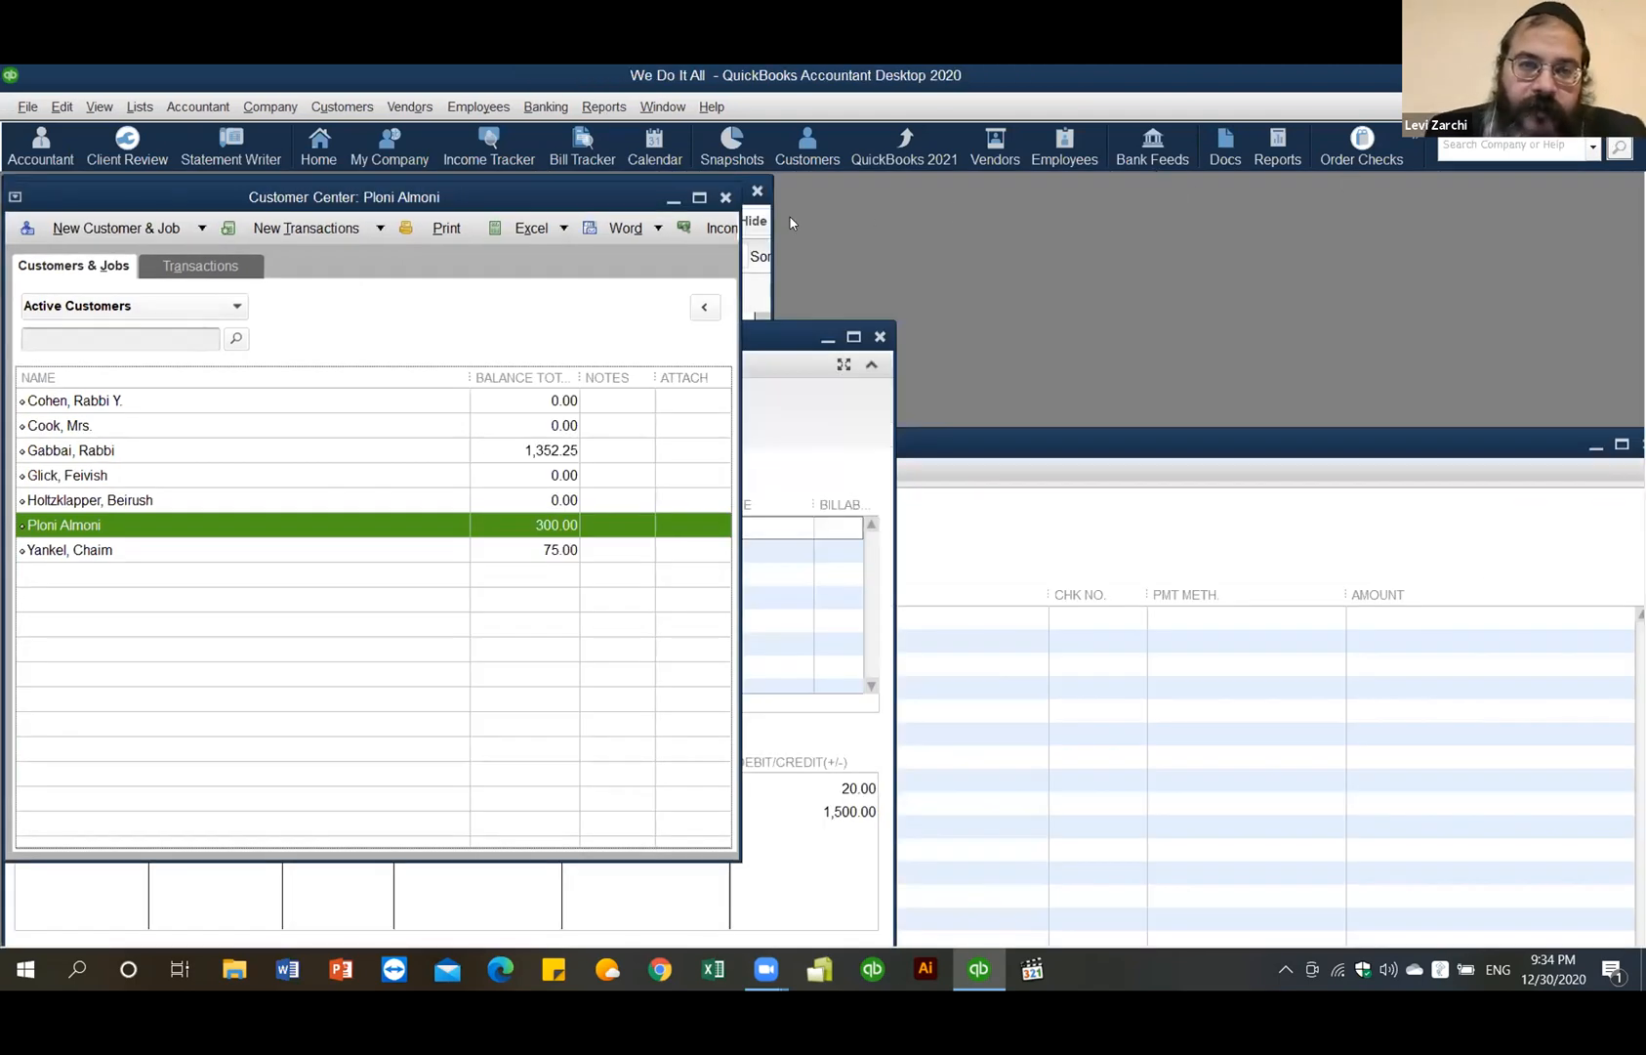
pyautogui.click(698, 199)
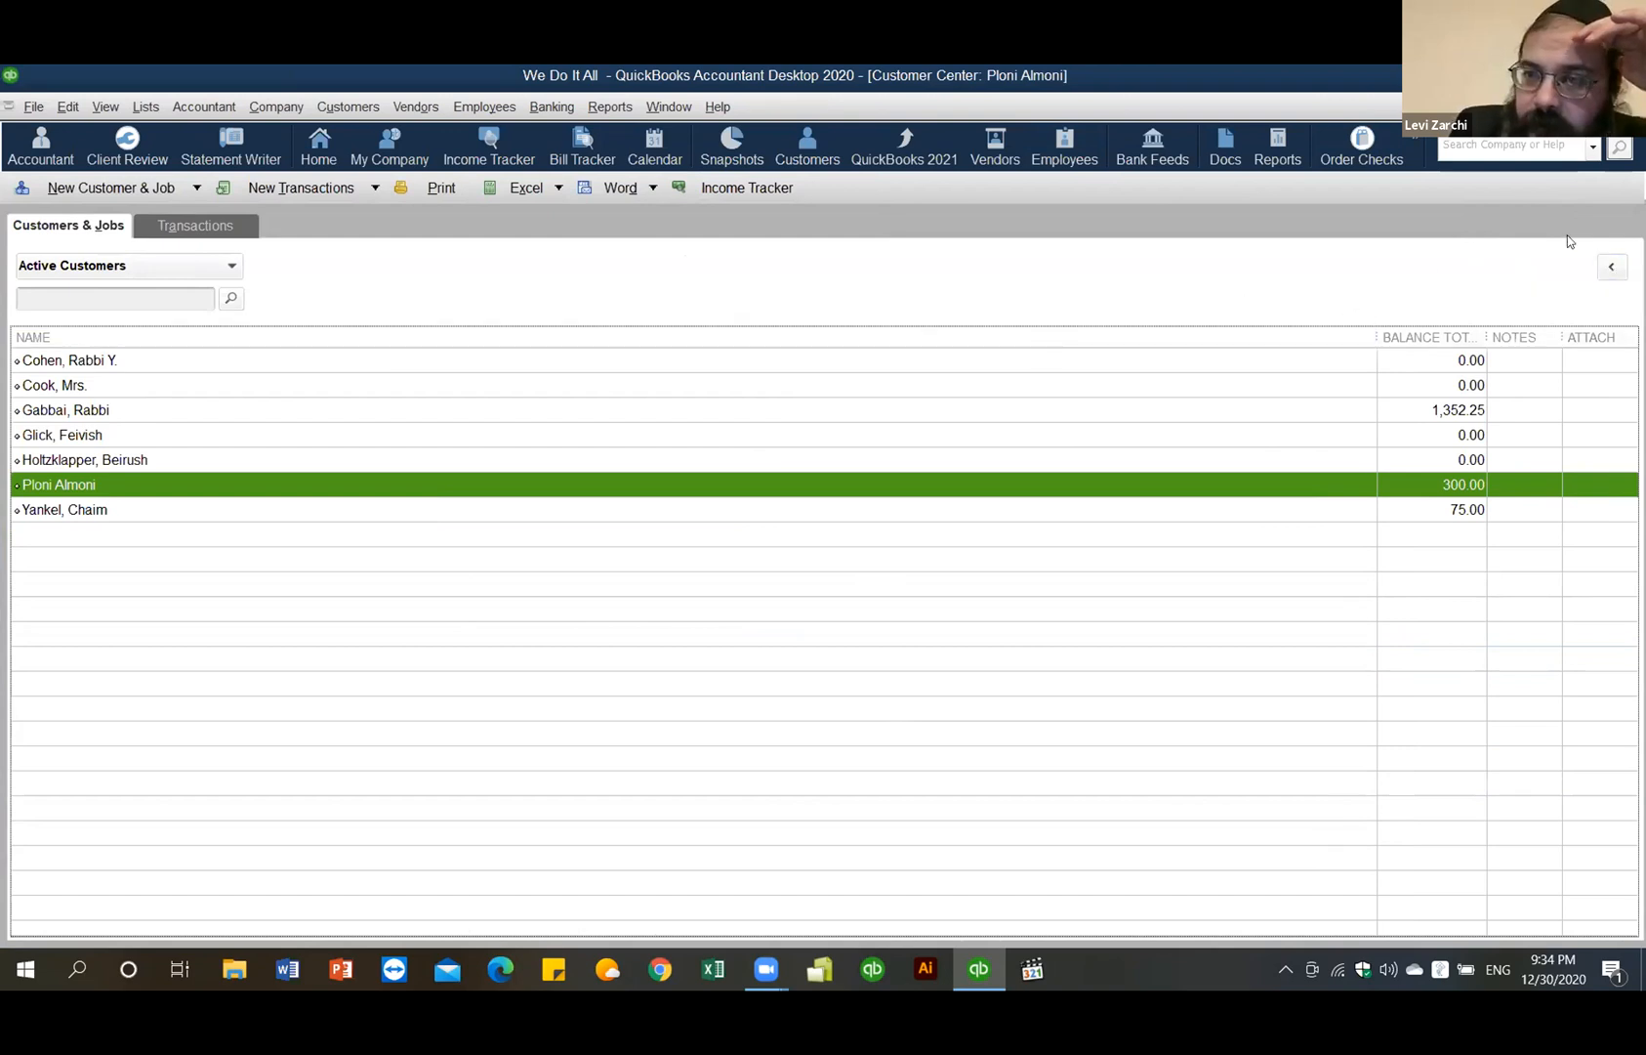
pyautogui.click(1611, 266)
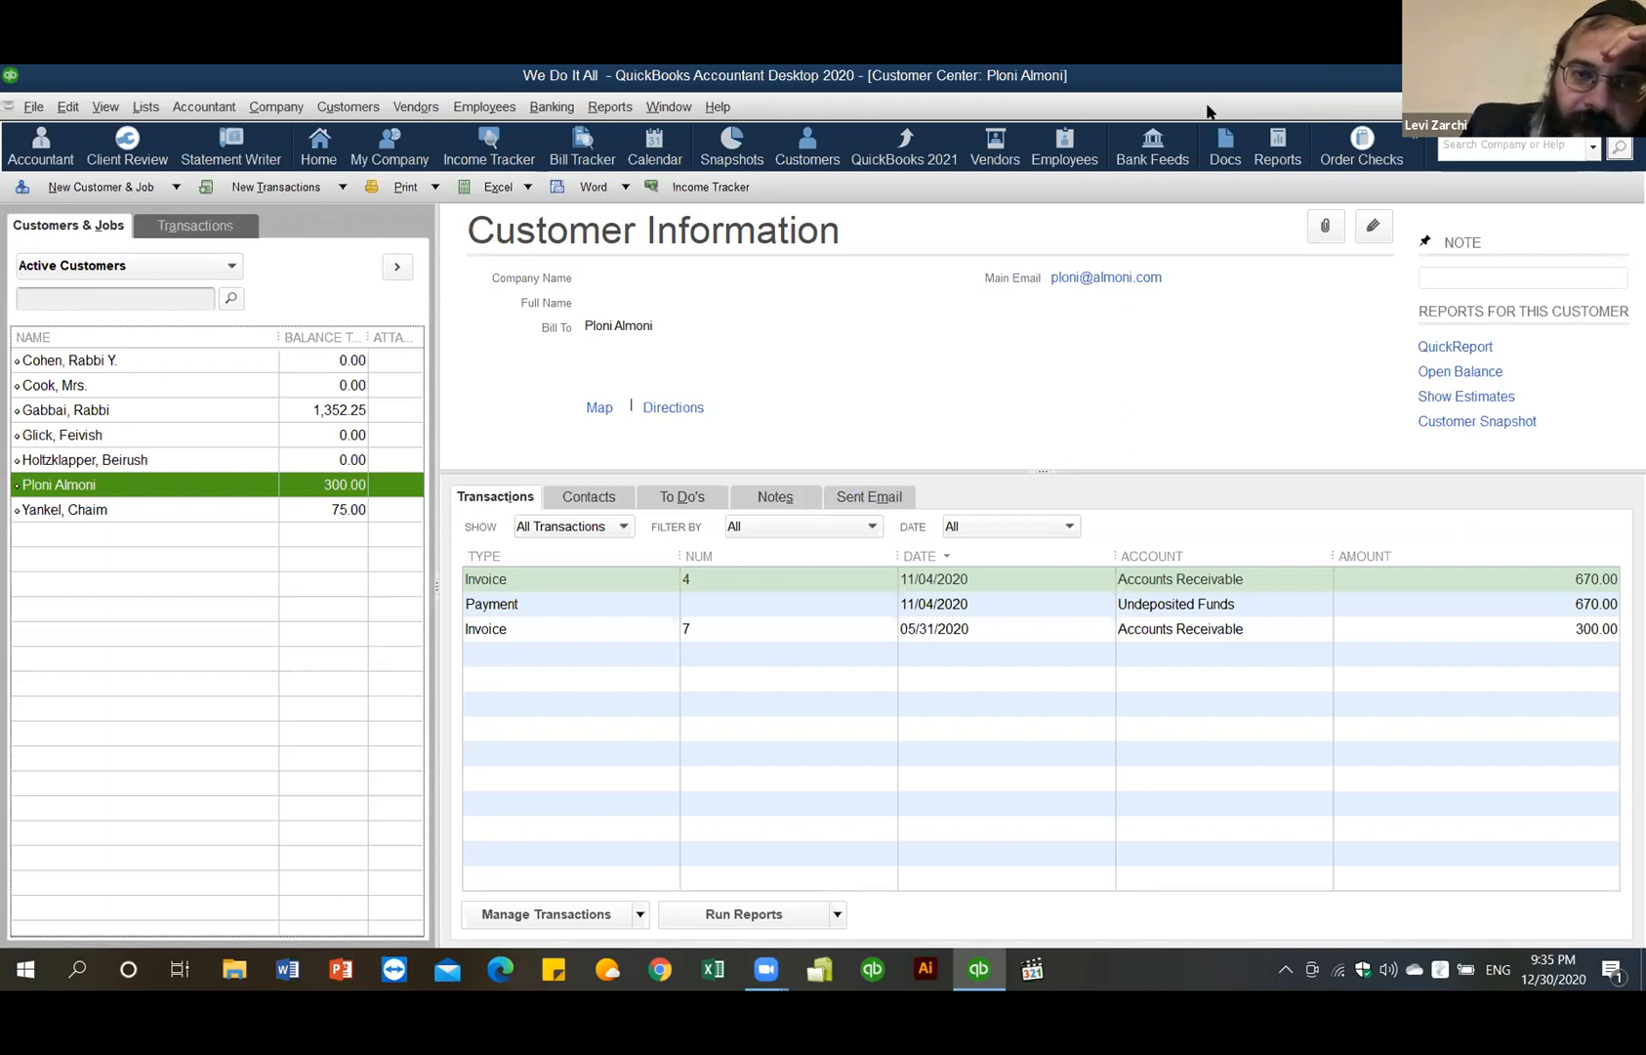
# - Start a new Make Deposits form for Chase from the Banking menu
pyautogui.click(543, 109)
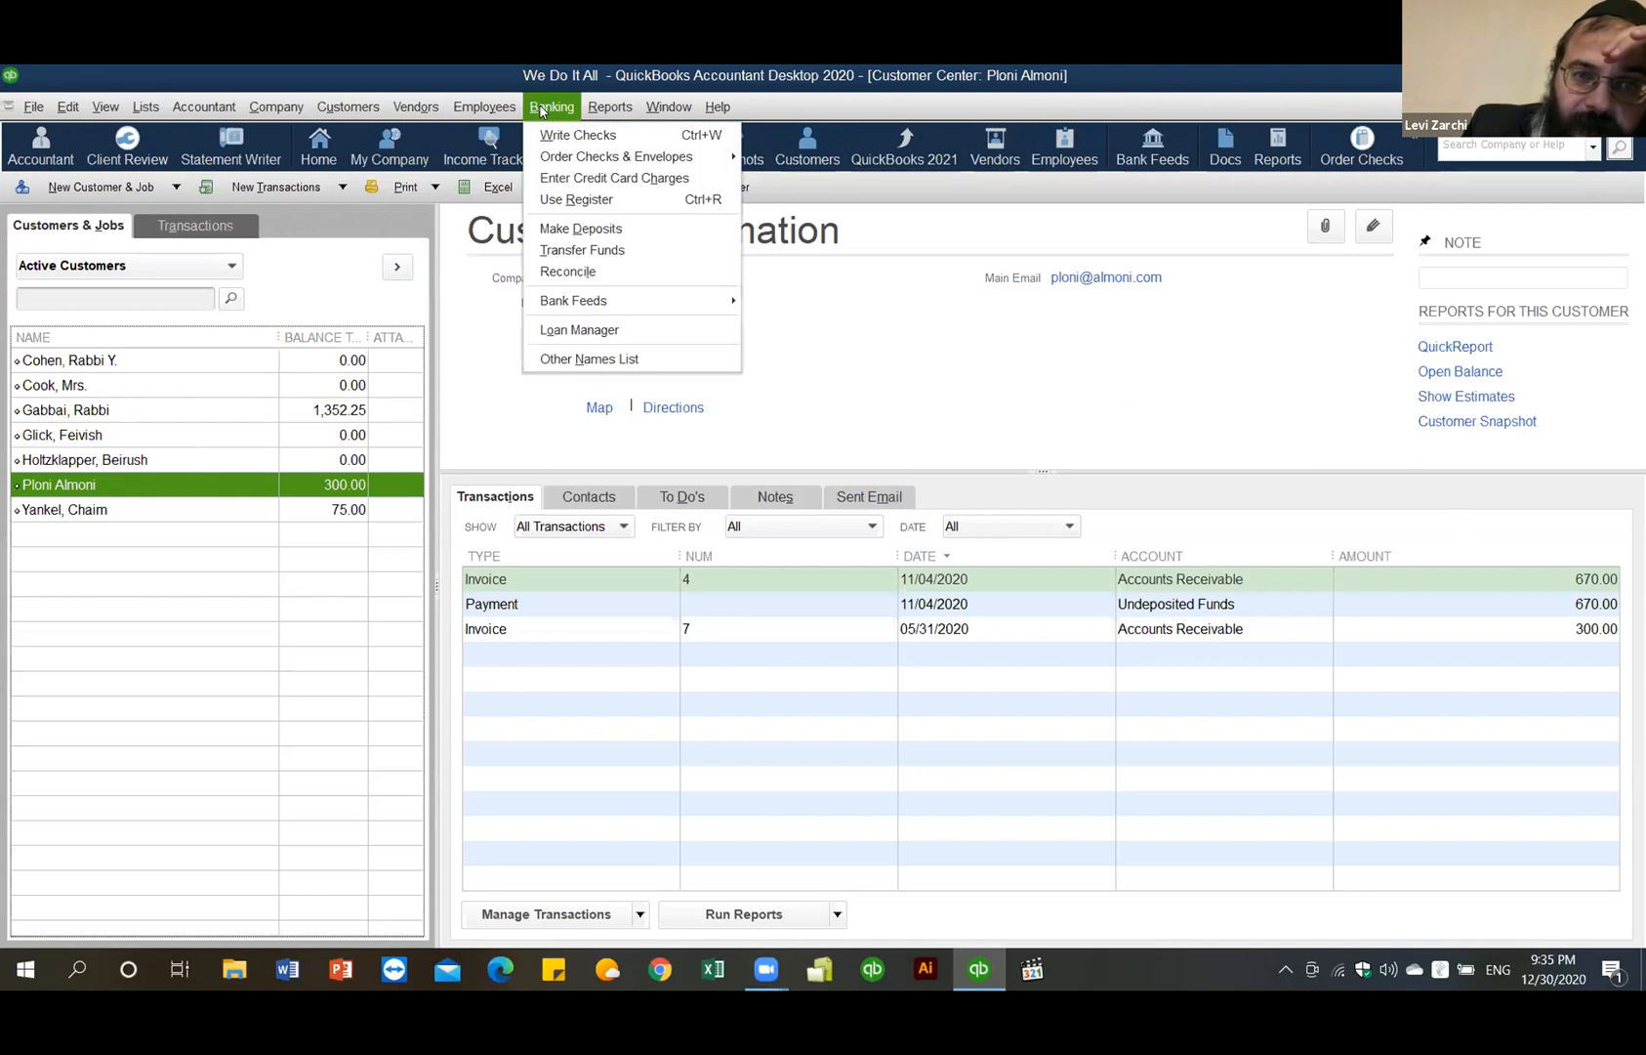
pyautogui.click(602, 230)
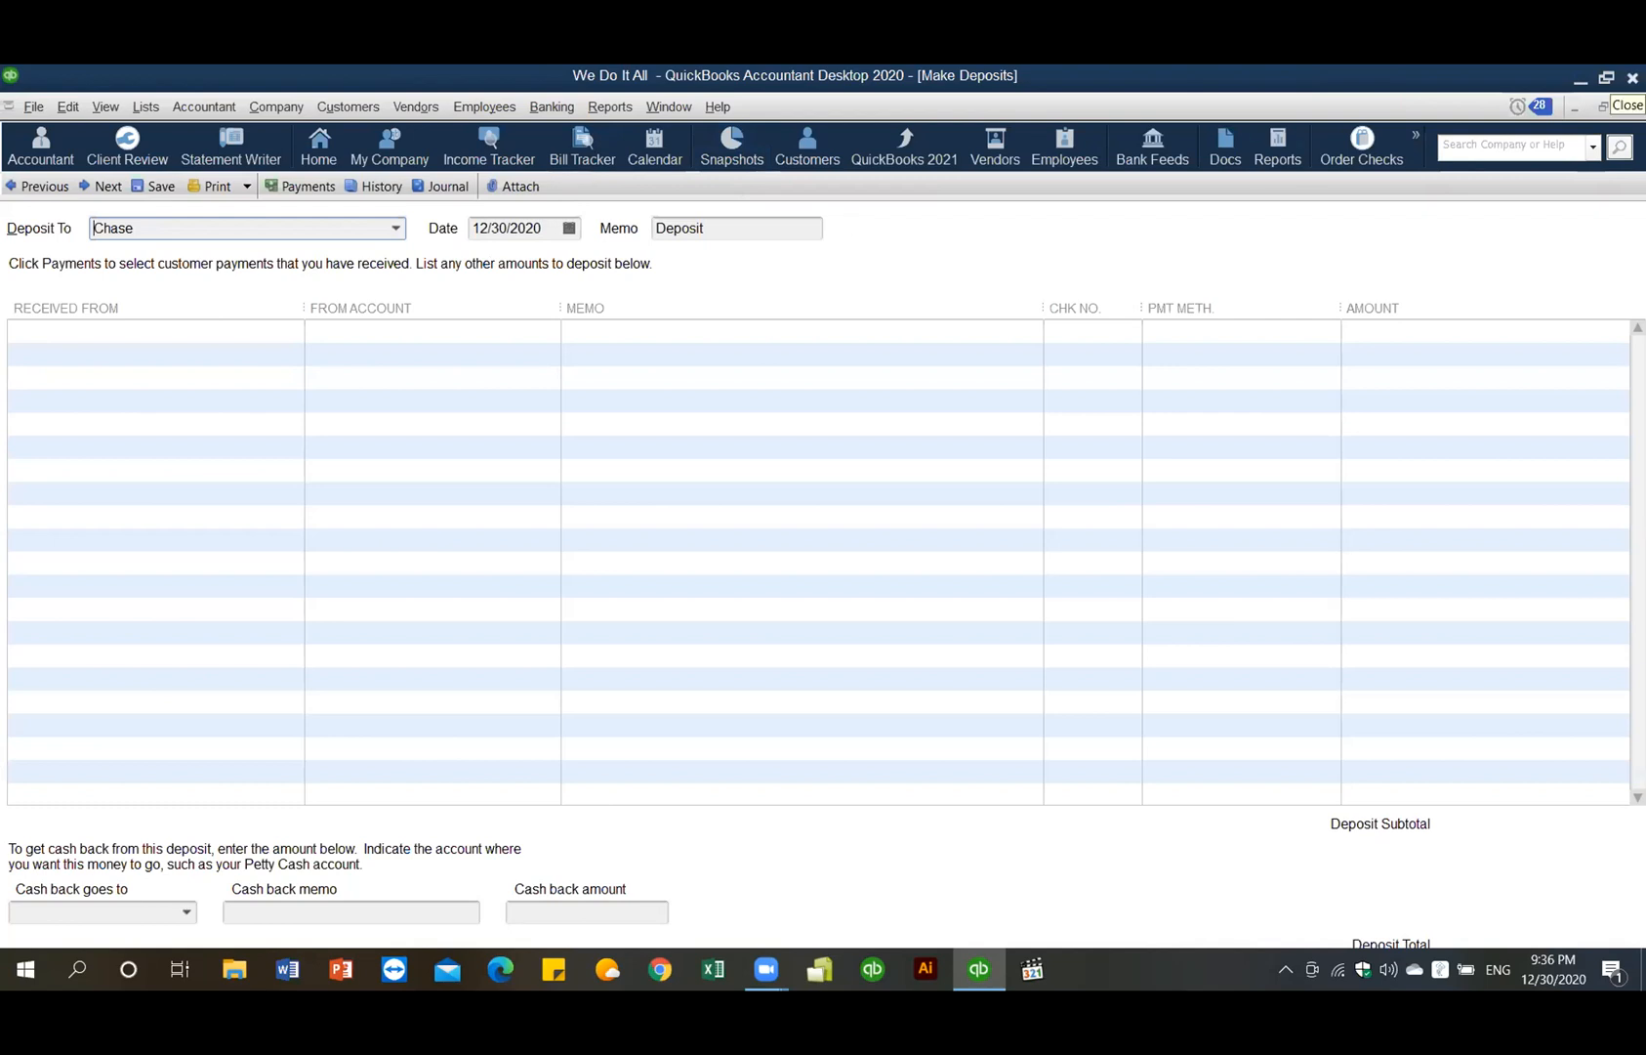
# - Close the QuickBooks window to quit the program
pyautogui.click(1633, 78)
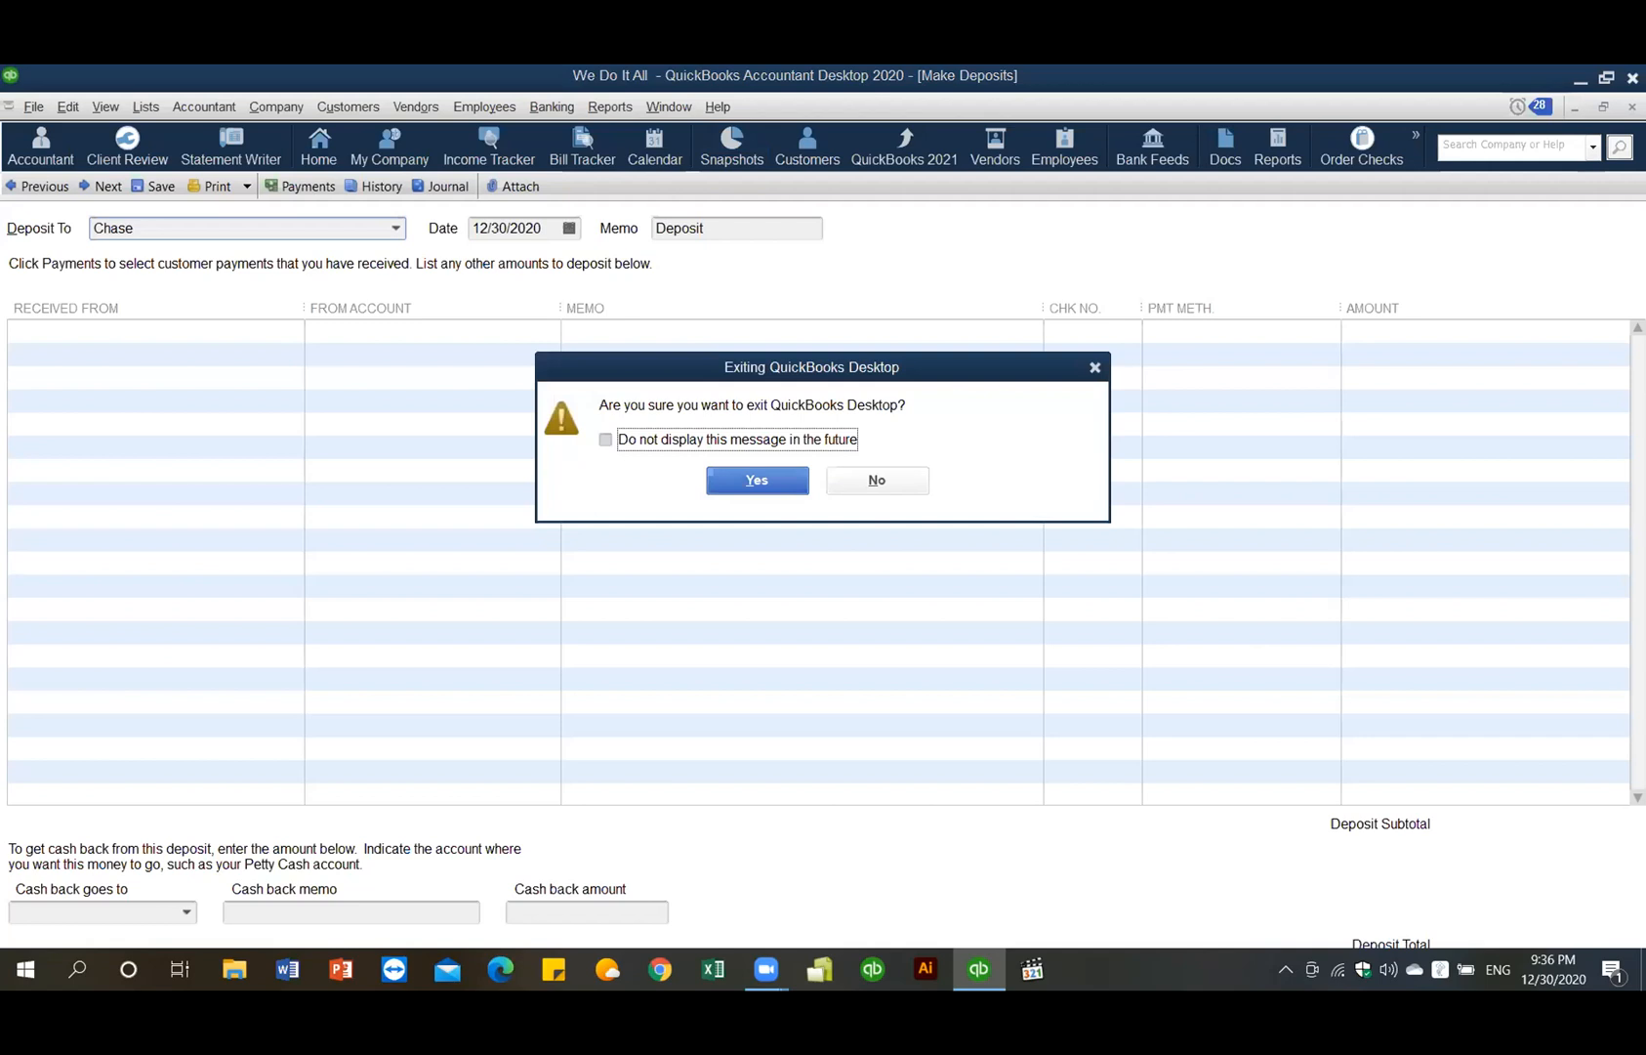
# - Confirm exiting QuickBooks Desktop
pyautogui.click(771, 481)
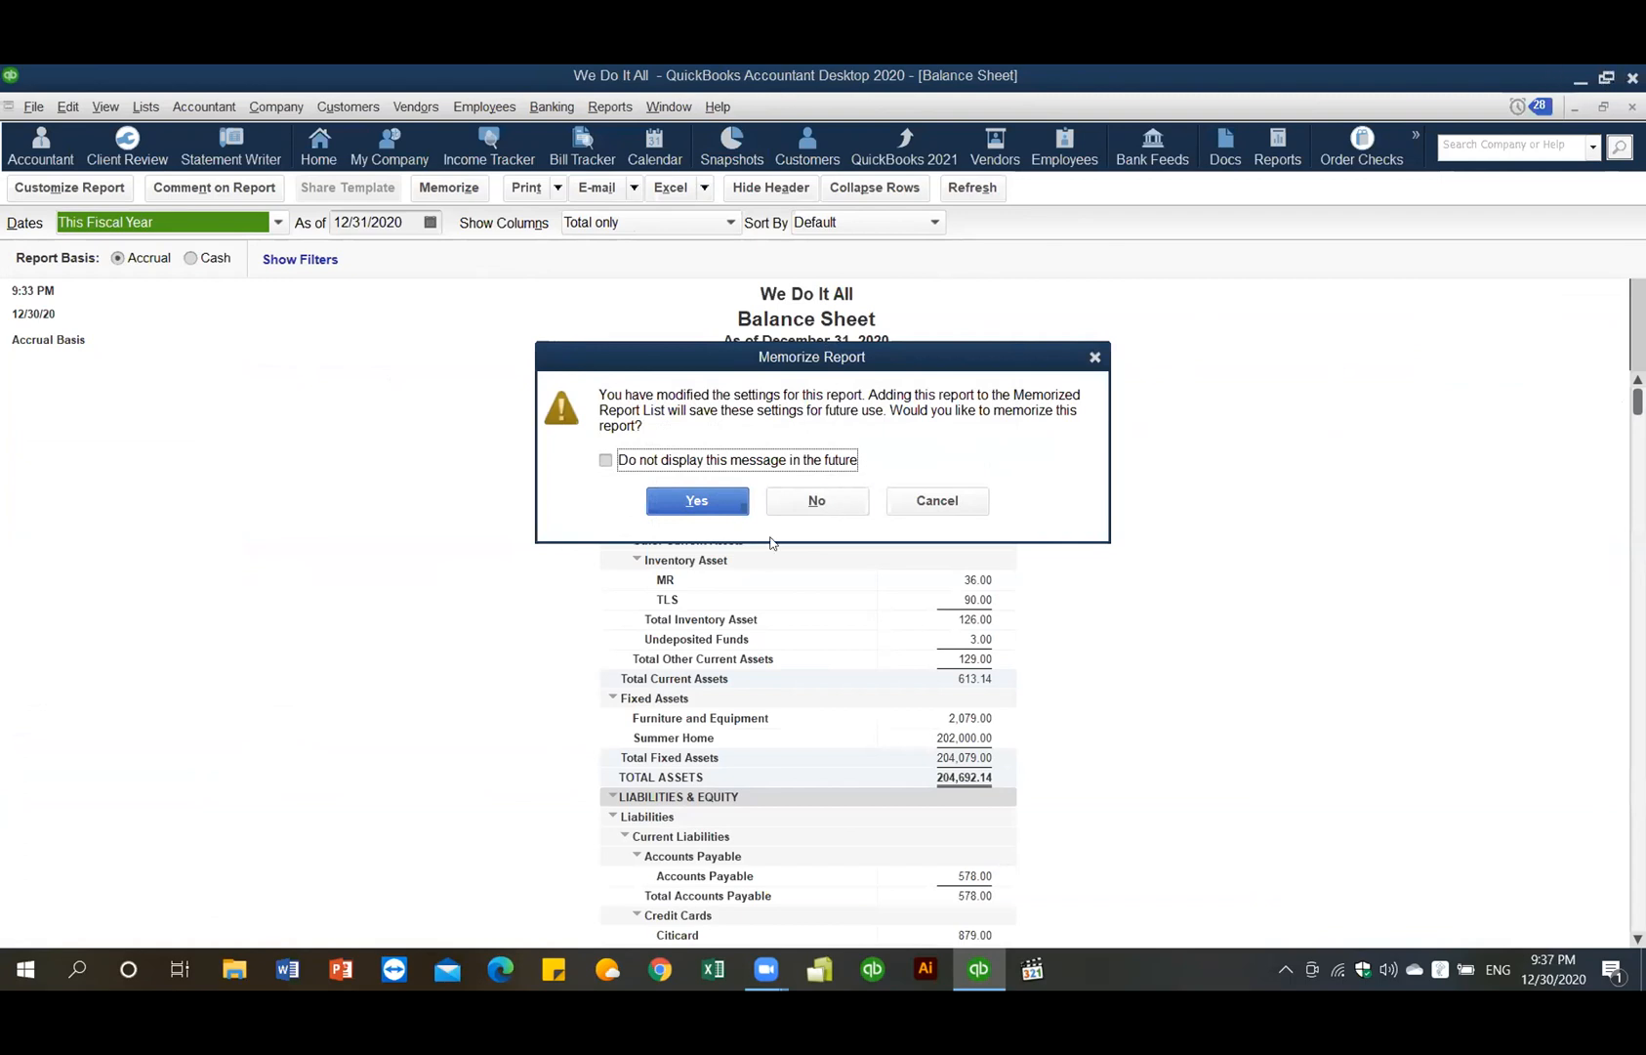
# - Decline memorizing the Balance Sheet, then abandon memorizing the P&L and modified reports
pyautogui.click(828, 500)
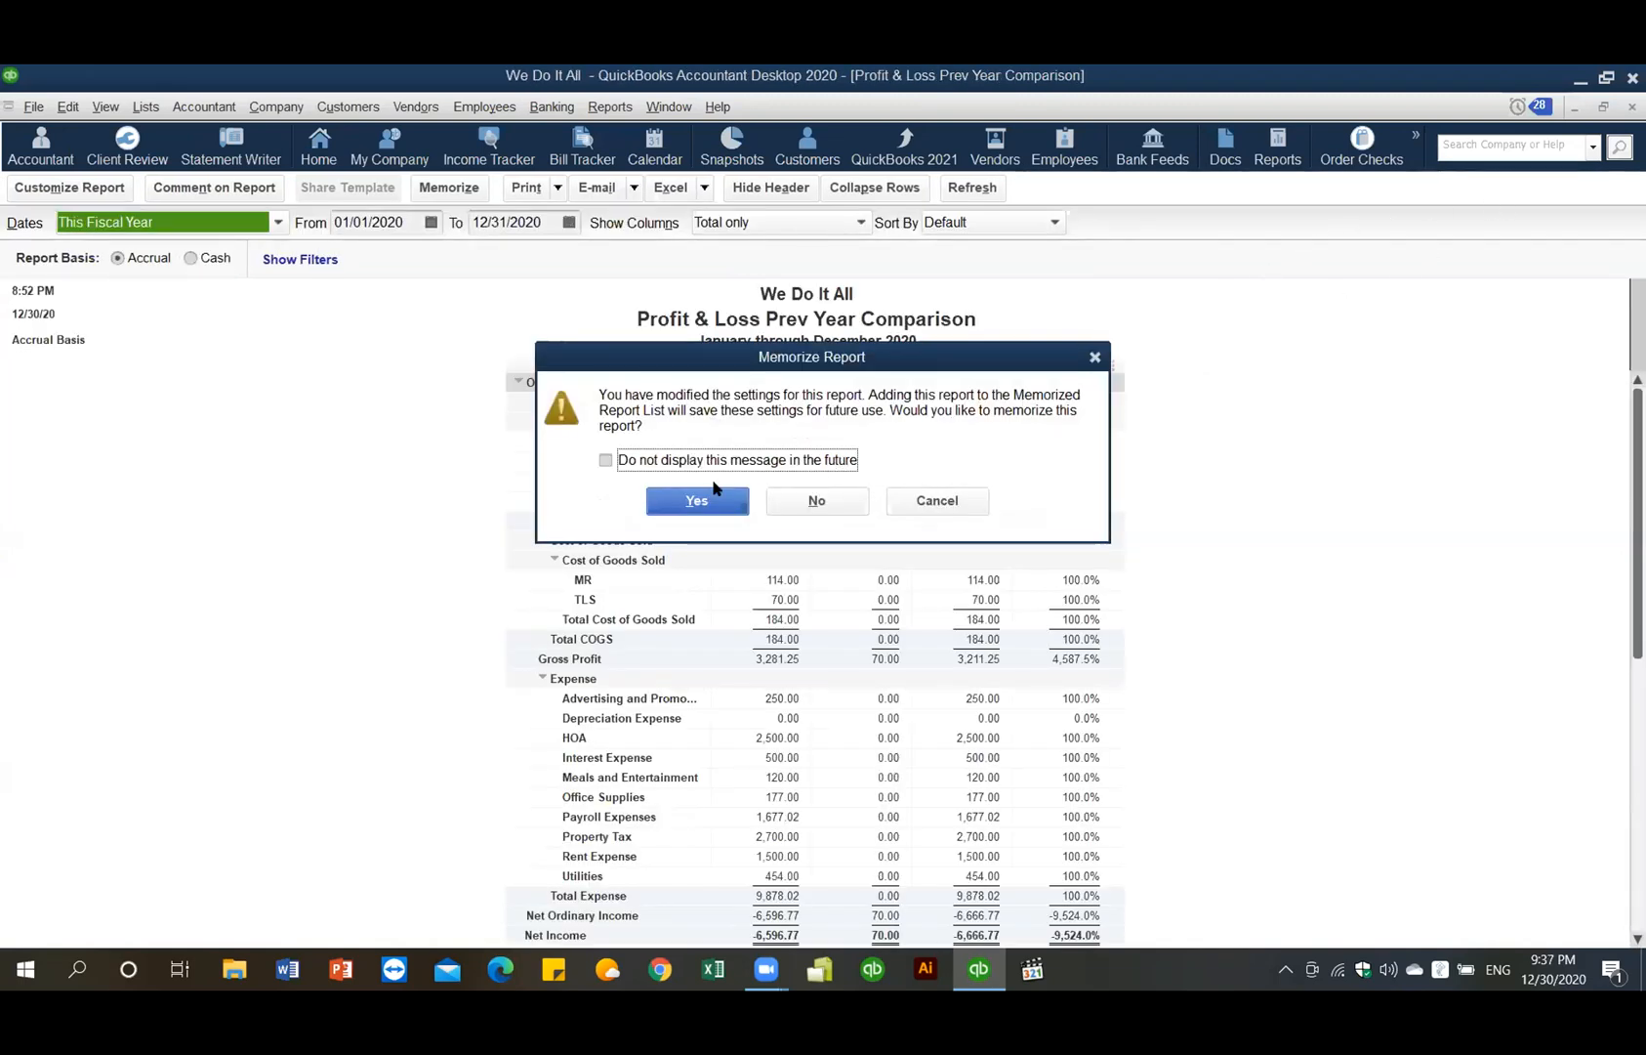
pyautogui.click(691, 502)
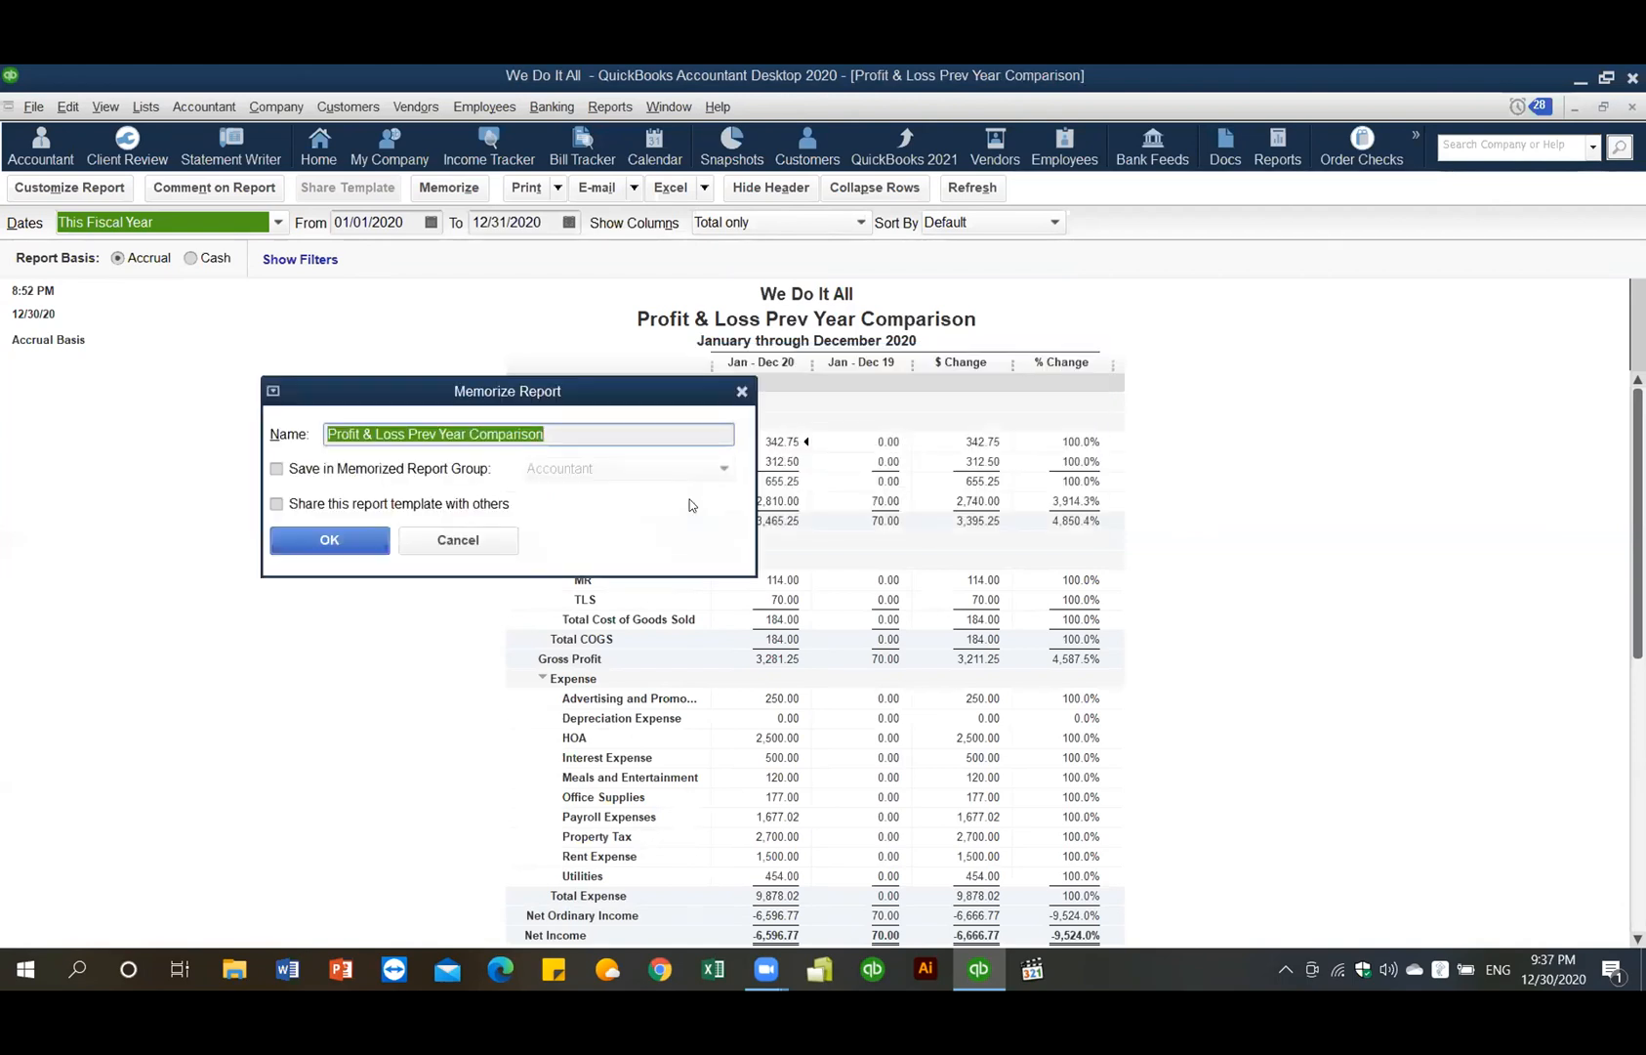
pyautogui.click(371, 537)
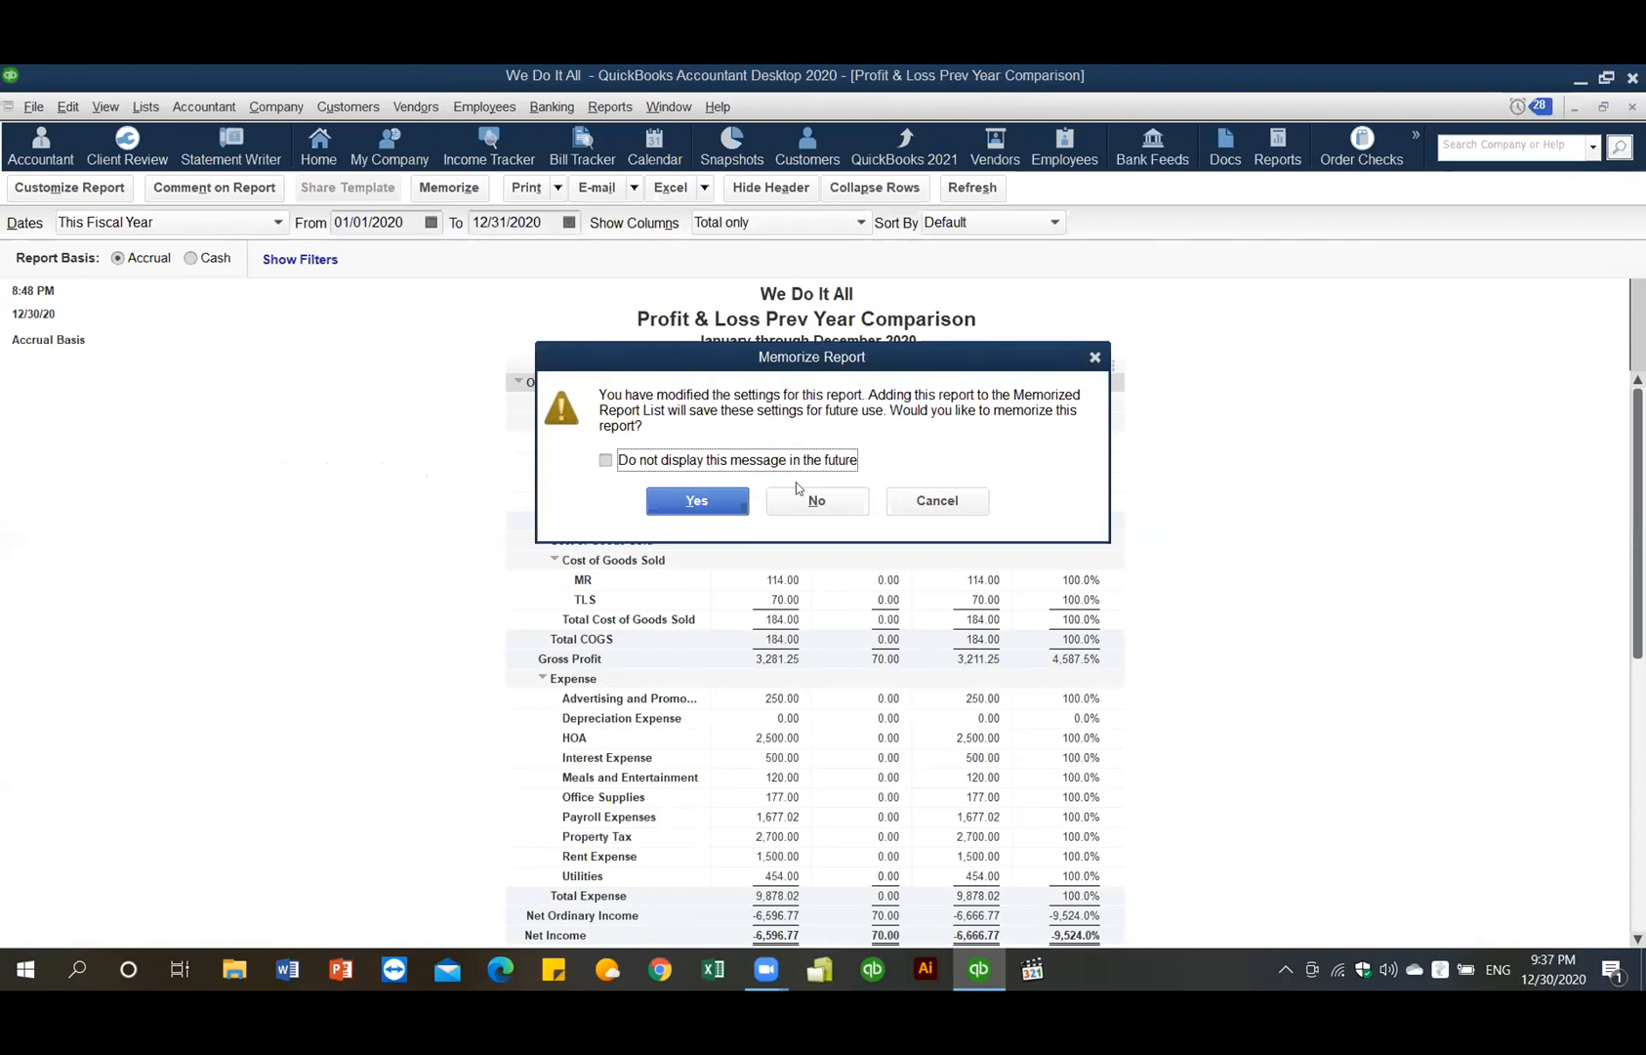
pyautogui.click(721, 504)
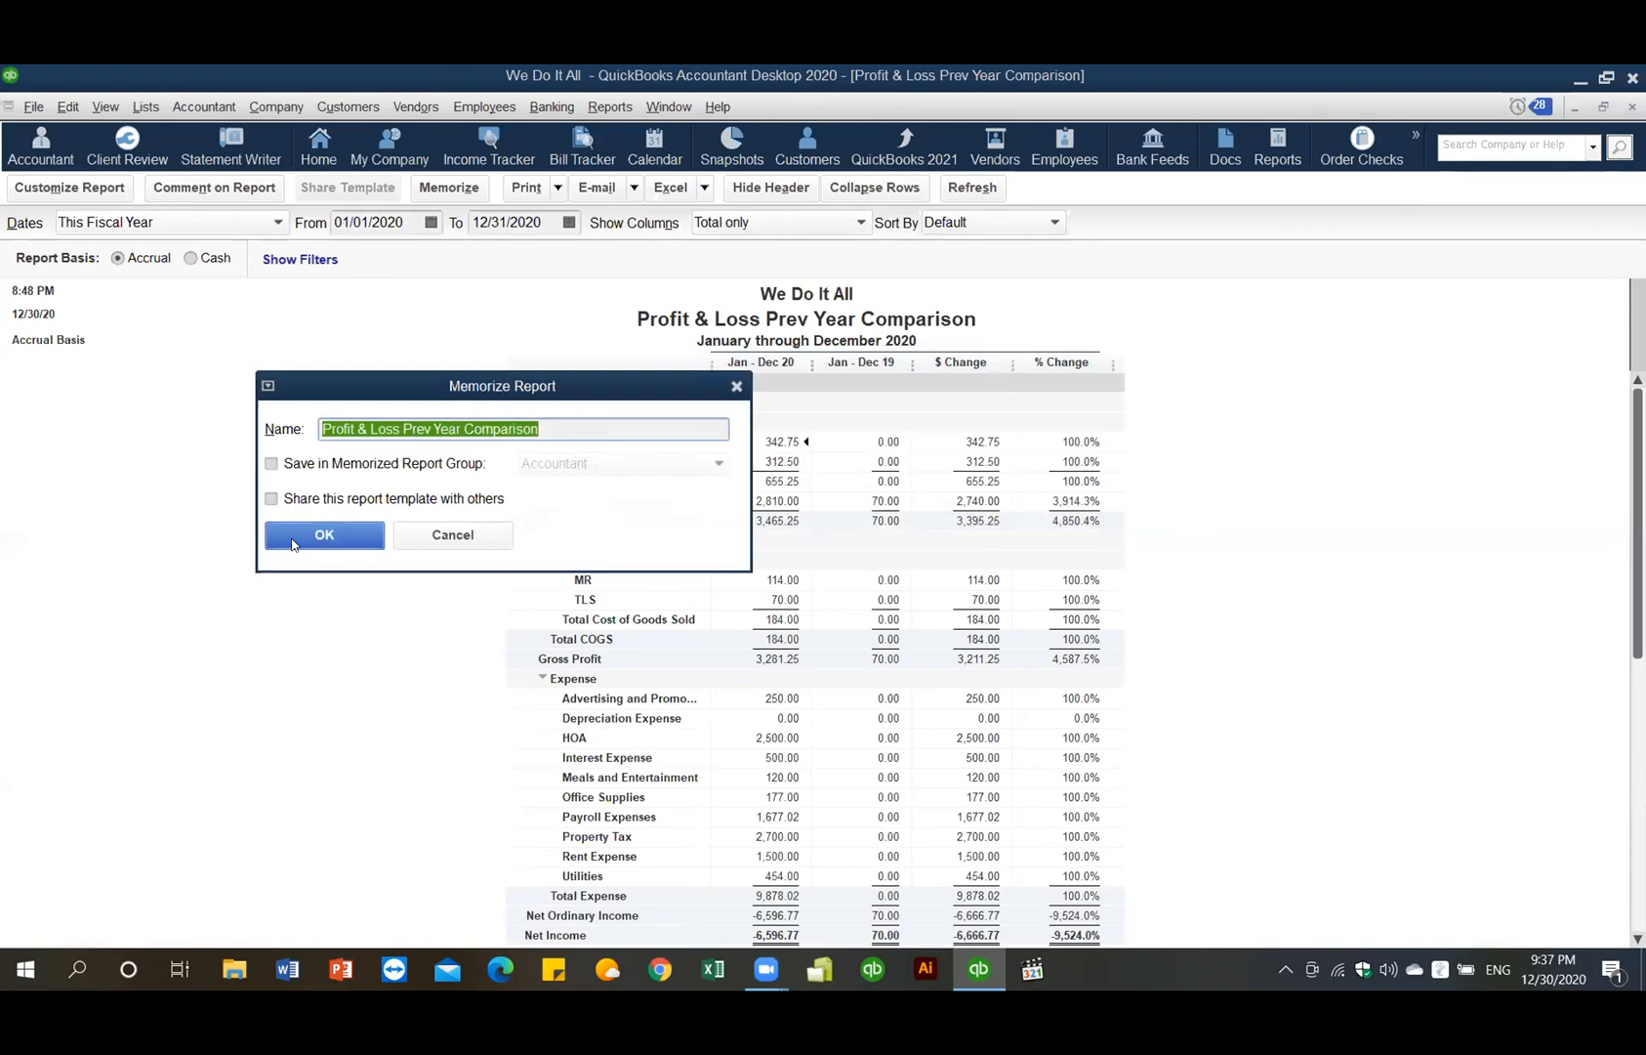
pyautogui.click(300, 536)
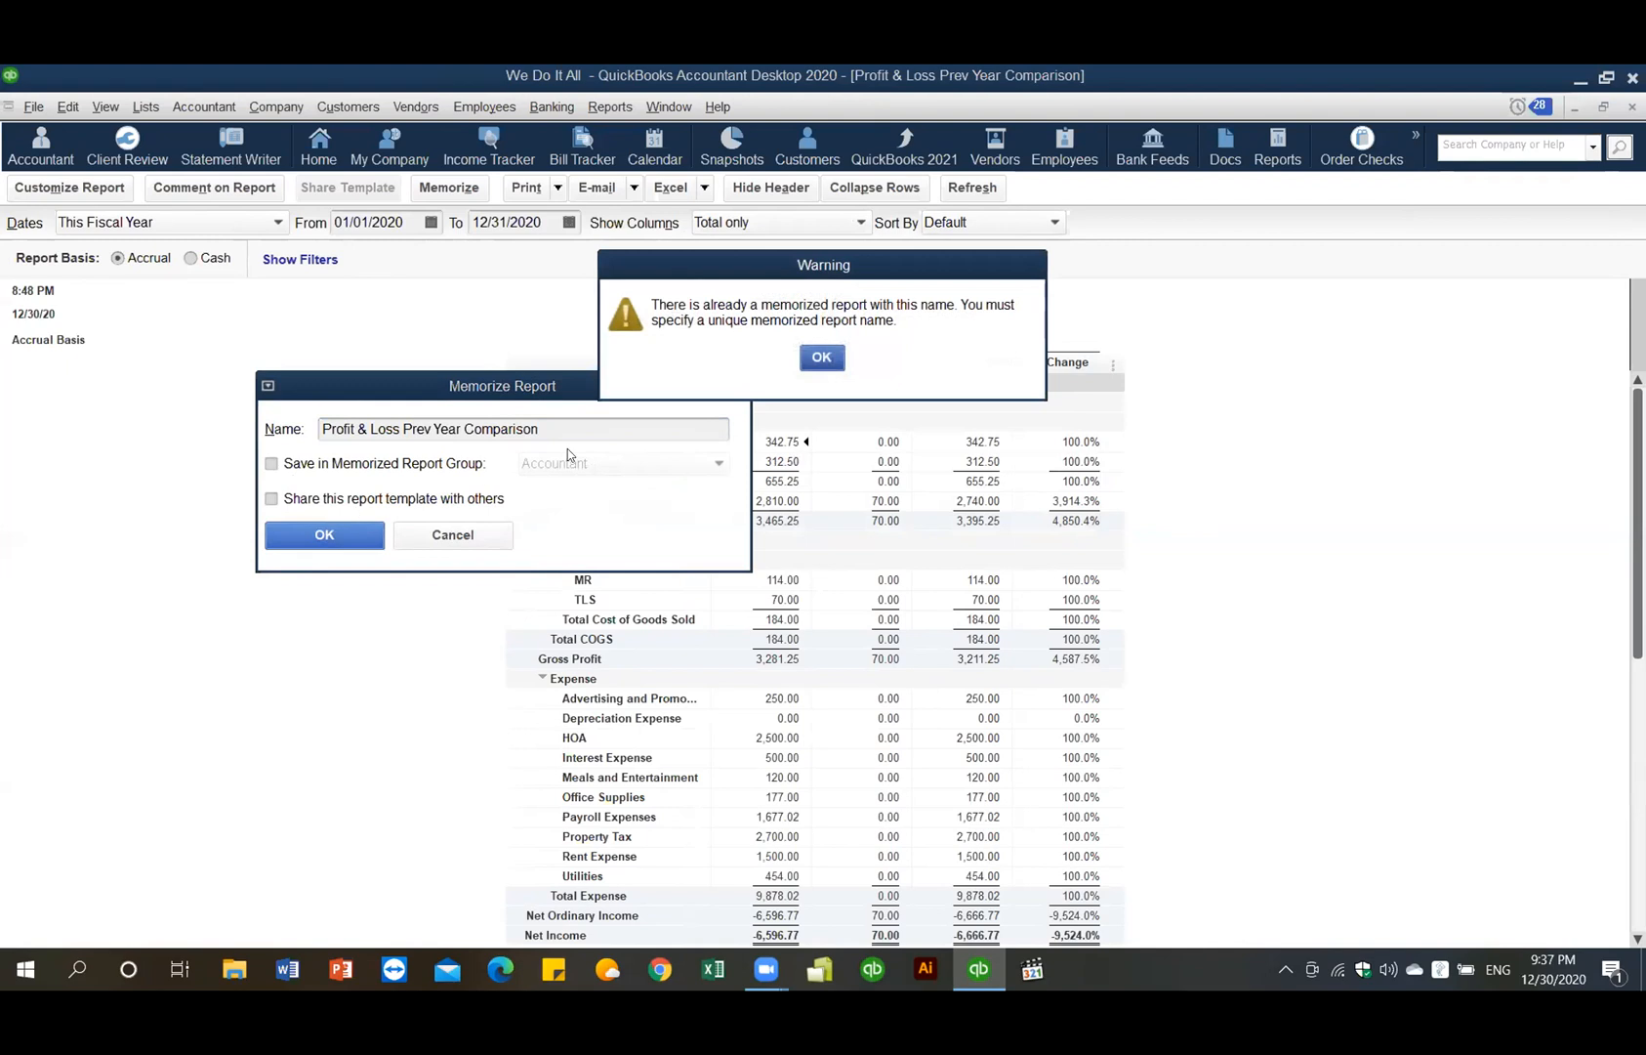
pyautogui.click(821, 358)
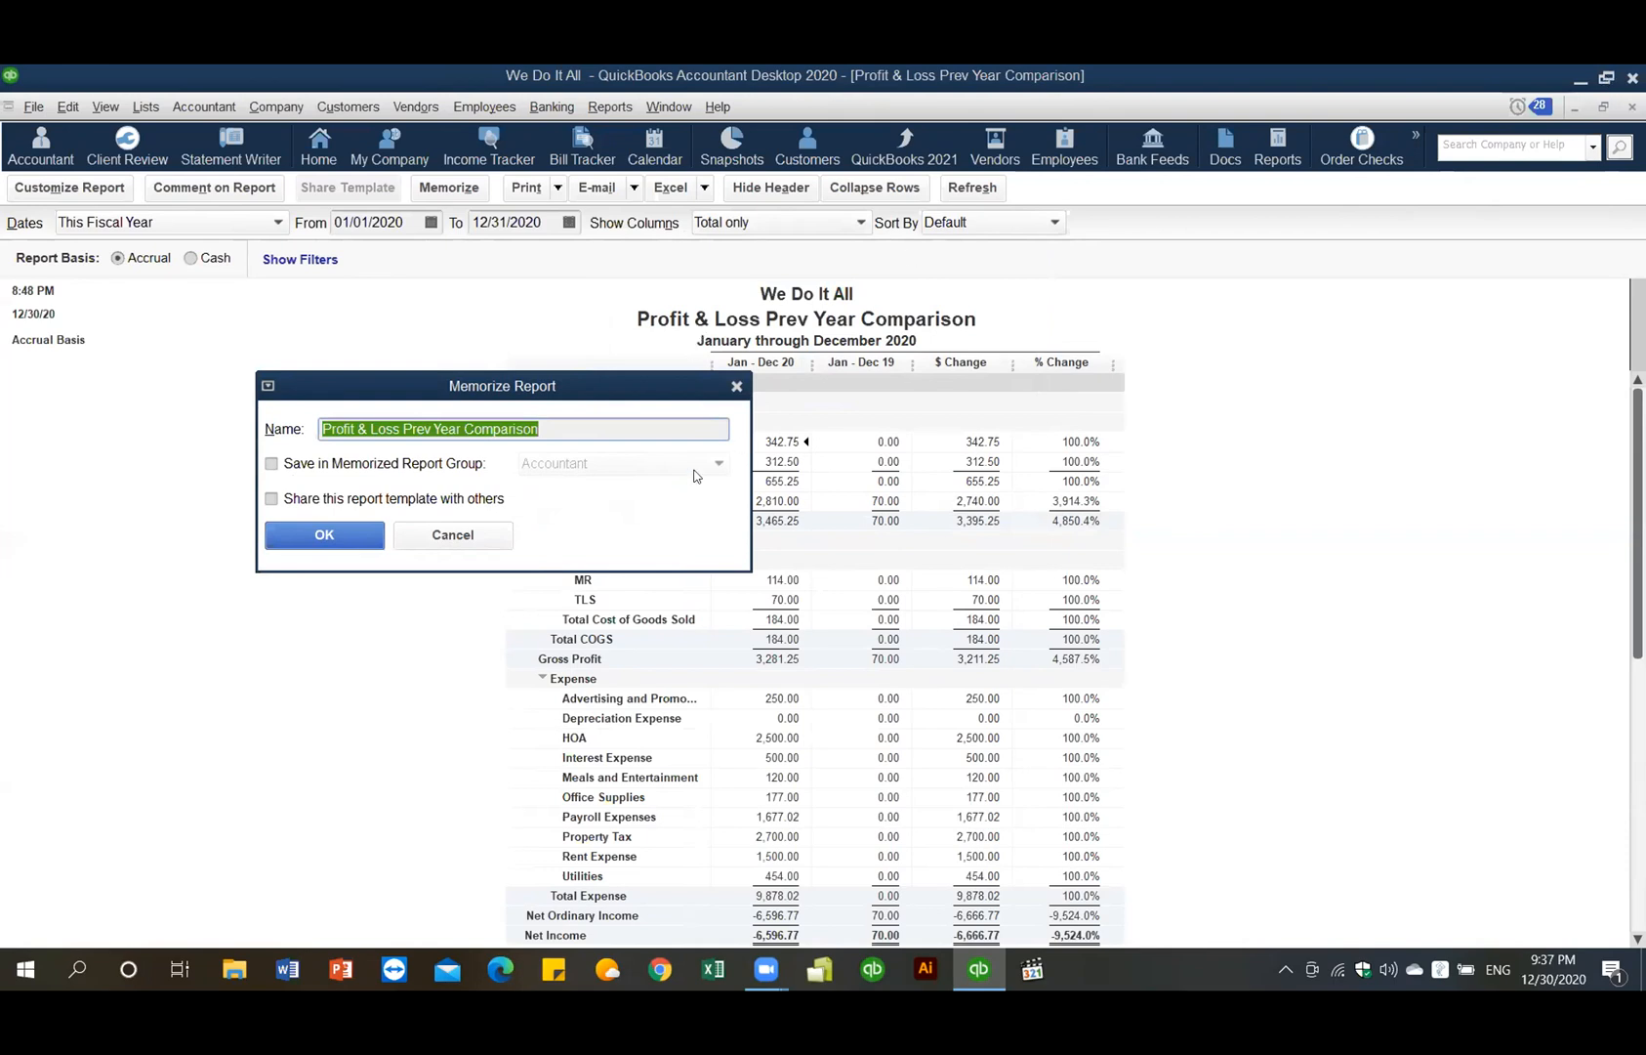
pyautogui.click(737, 386)
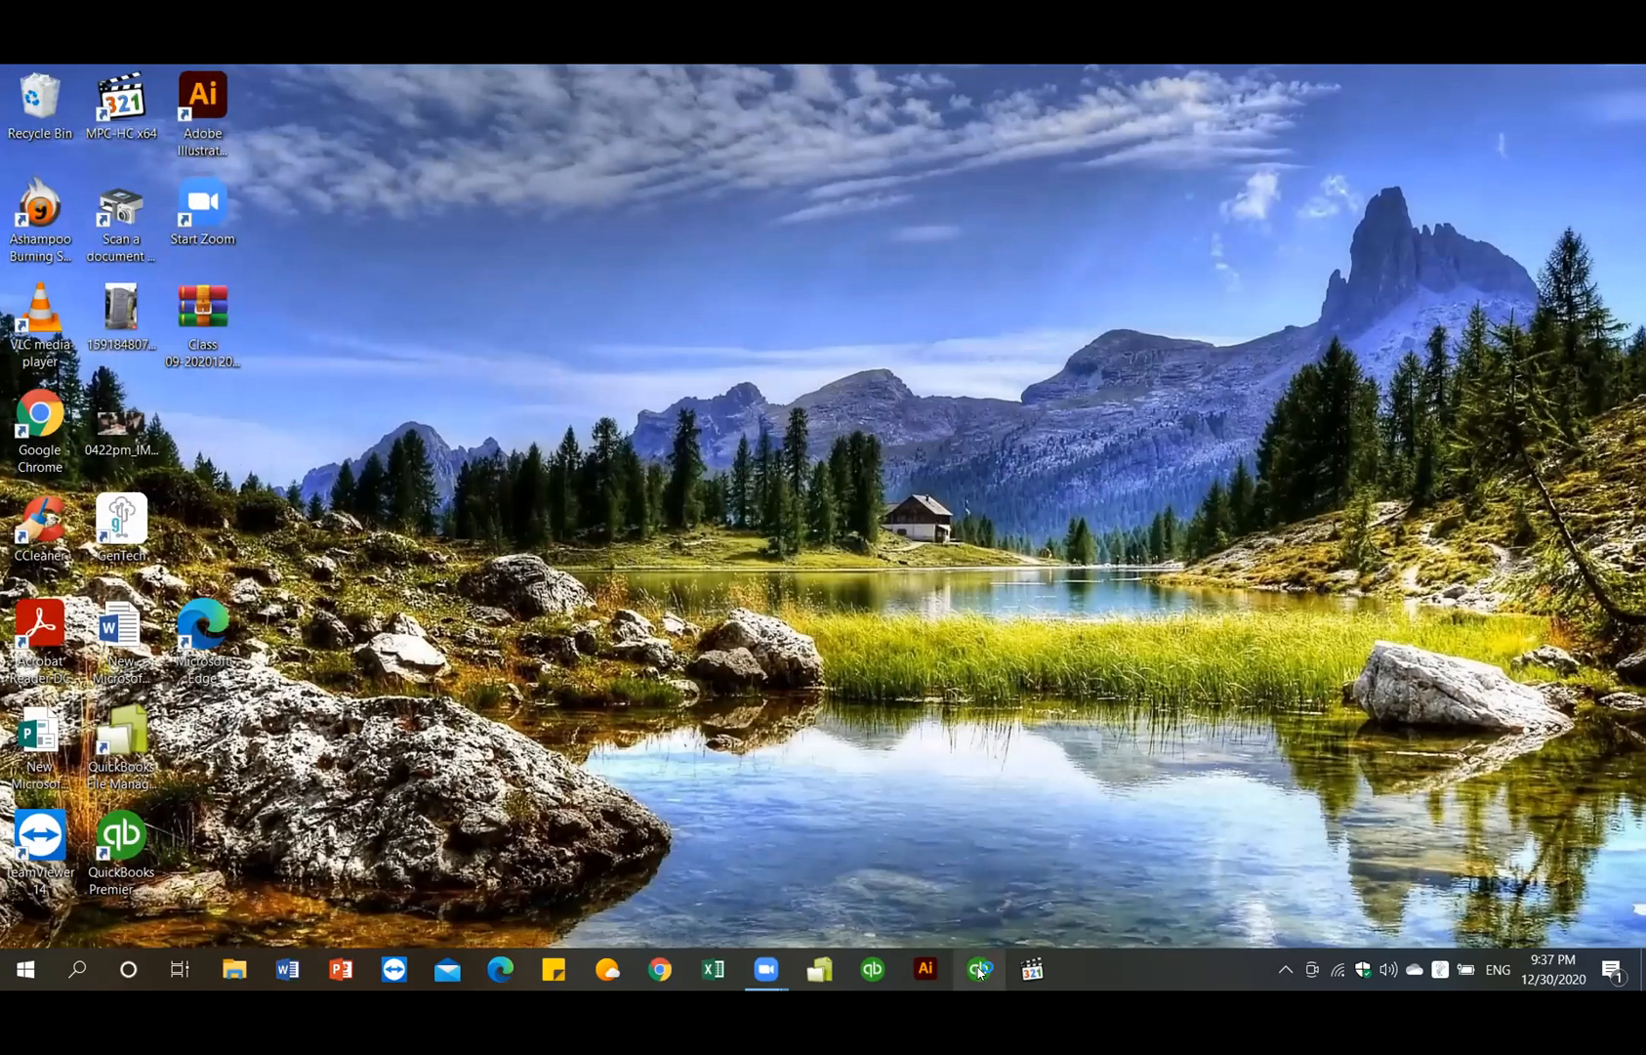
# - Relaunch QuickBooks and log in to We Do It All with the admin password
pyautogui.click(980, 970)
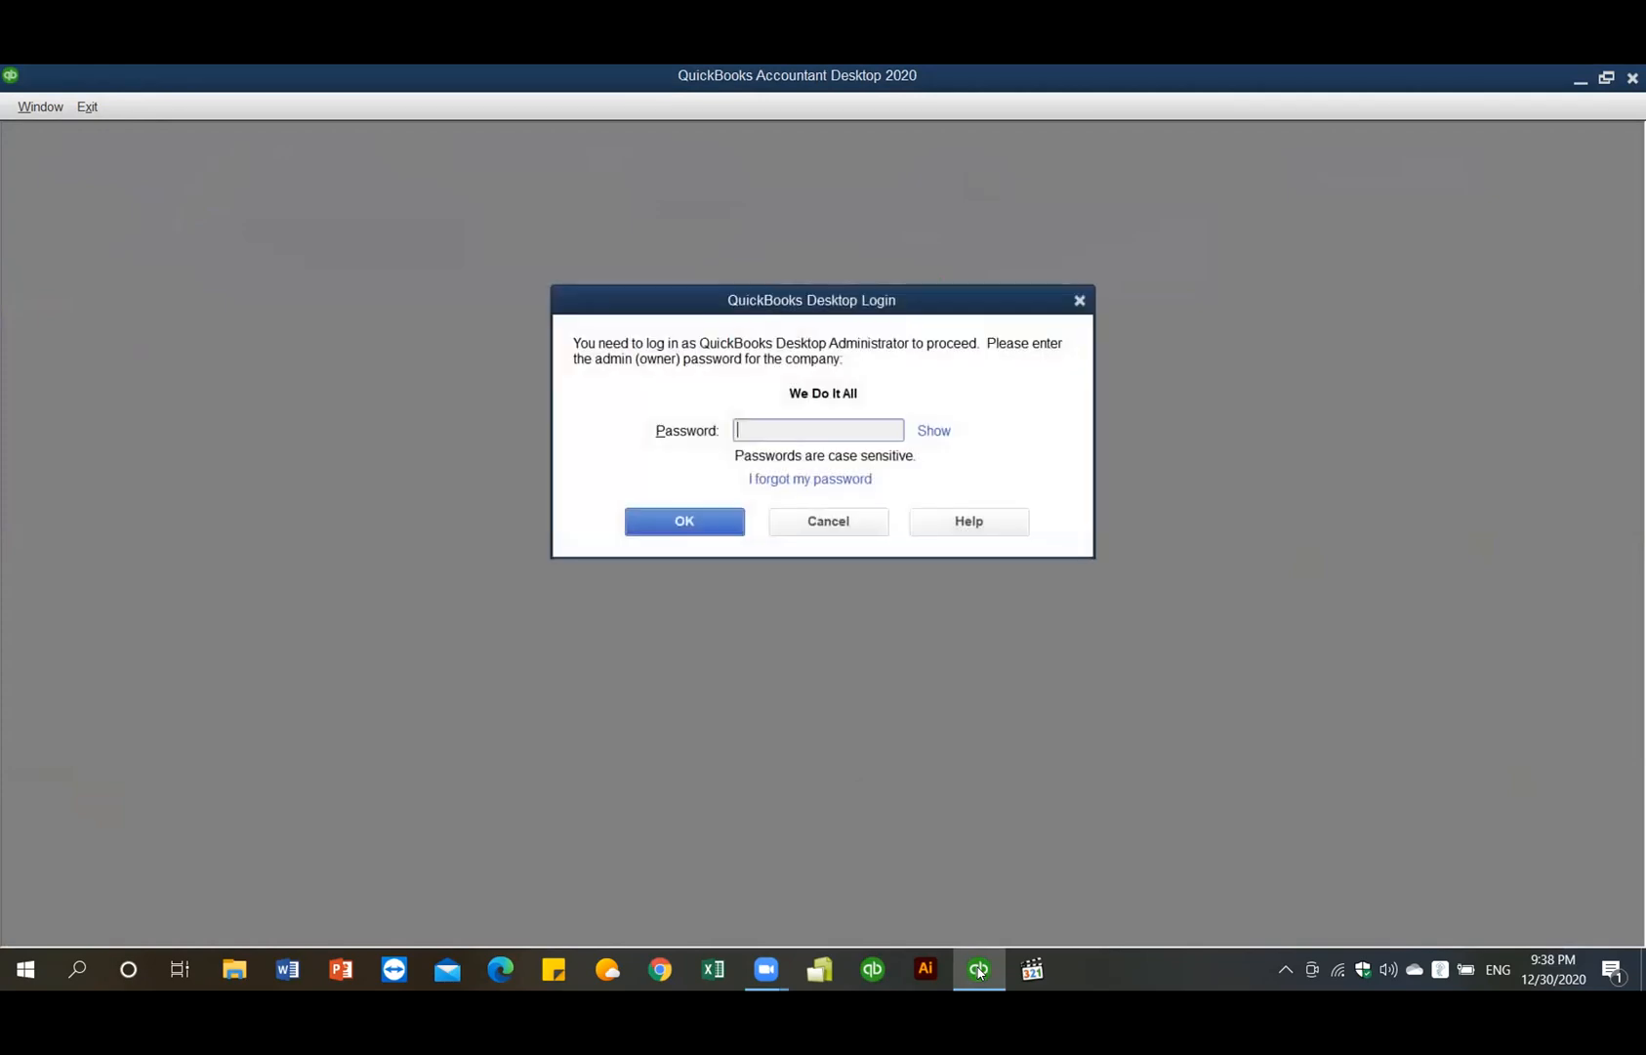
pyautogui.write('•••••••')
pyautogui.click(690, 521)
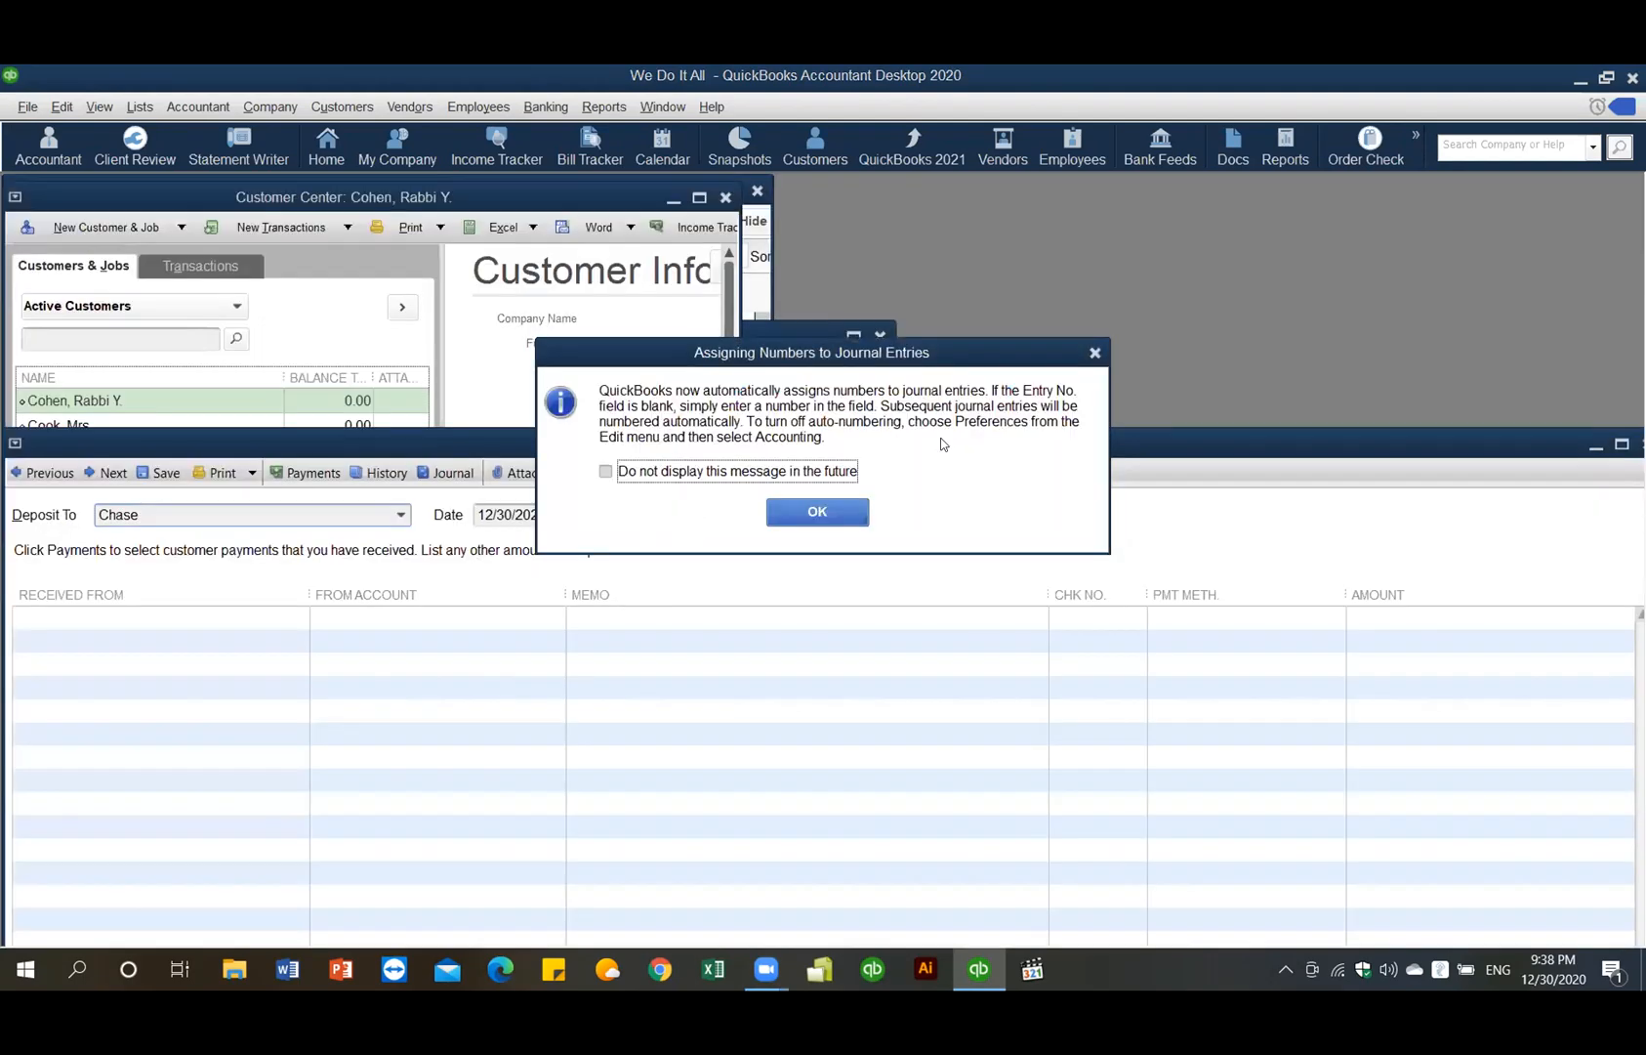
# - Dismiss the Assigning Numbers notice and bring the Balance Sheet report to the front
pyautogui.click(1095, 351)
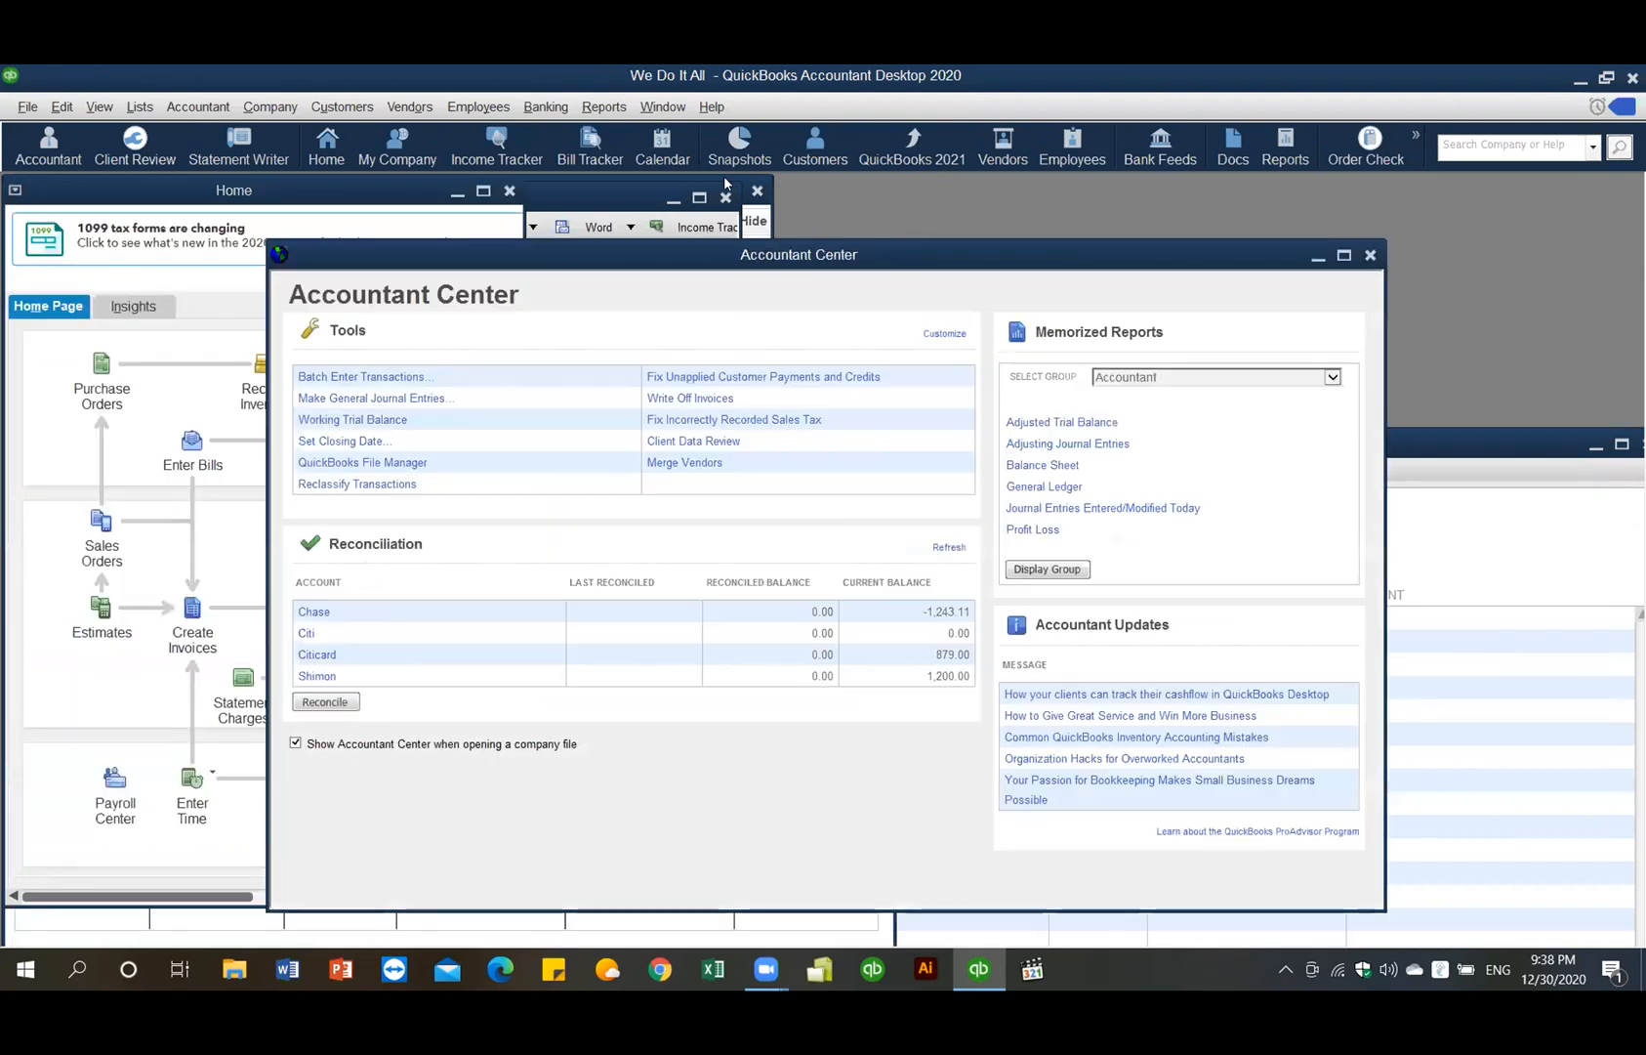
pyautogui.click(604, 106)
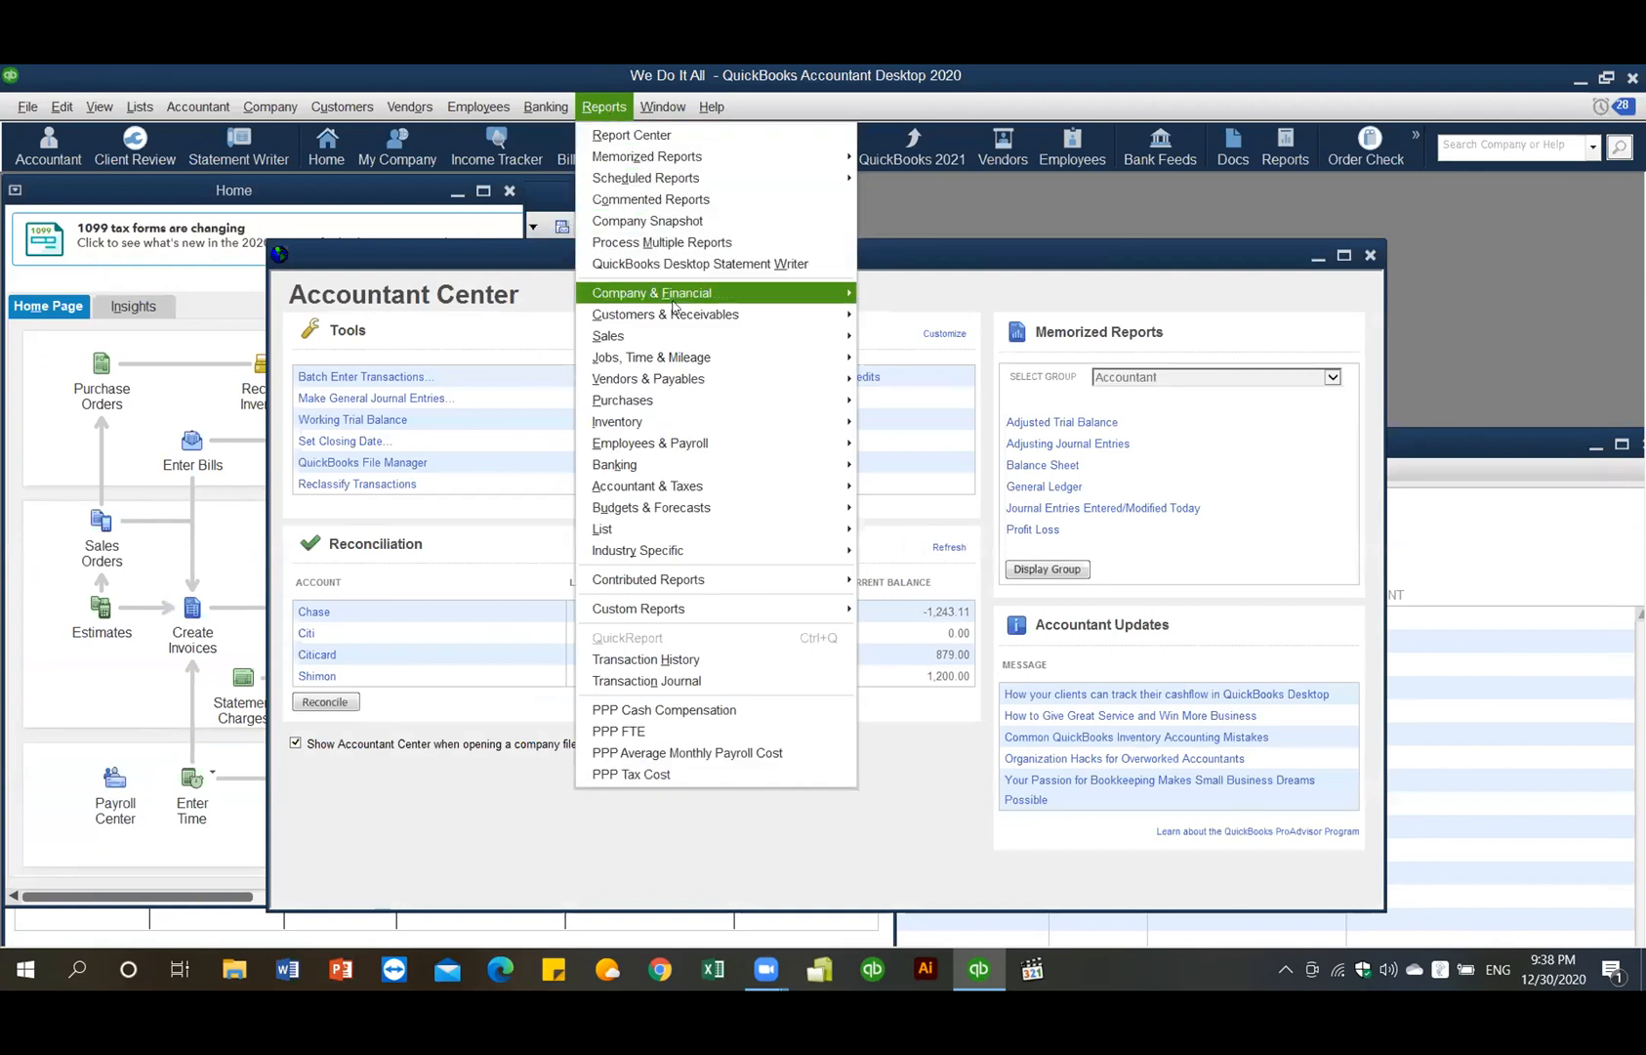
pyautogui.moveTo(679, 298)
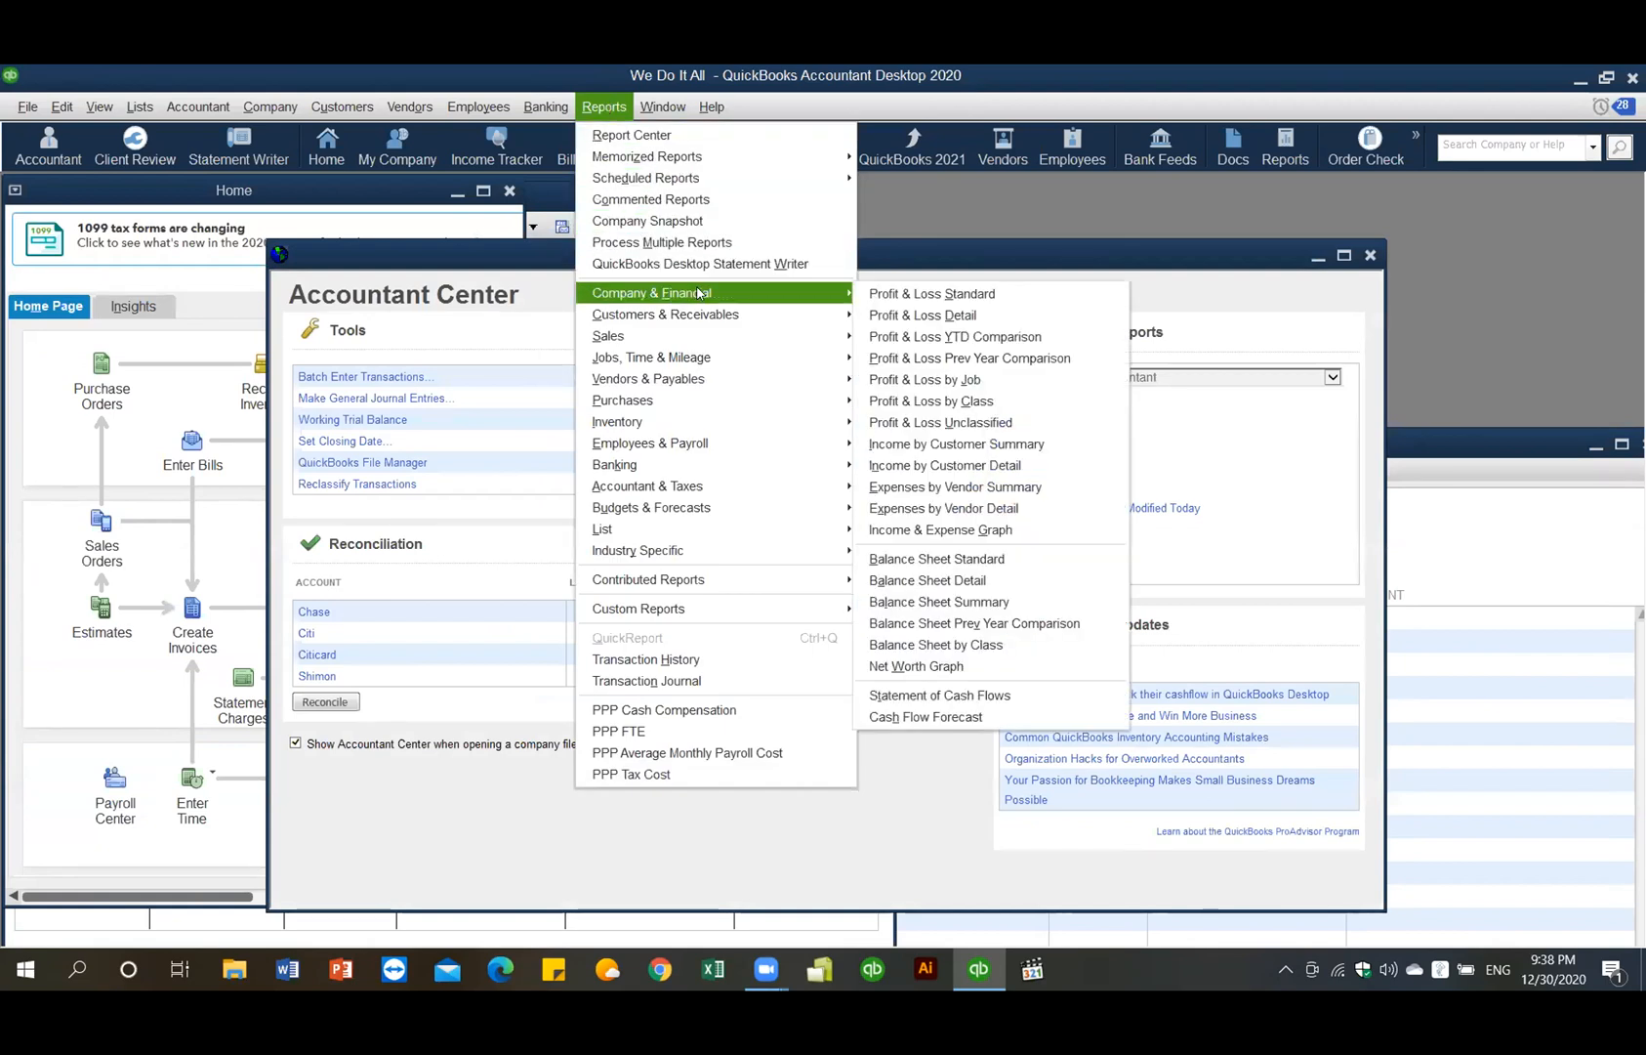
pyautogui.click(662, 108)
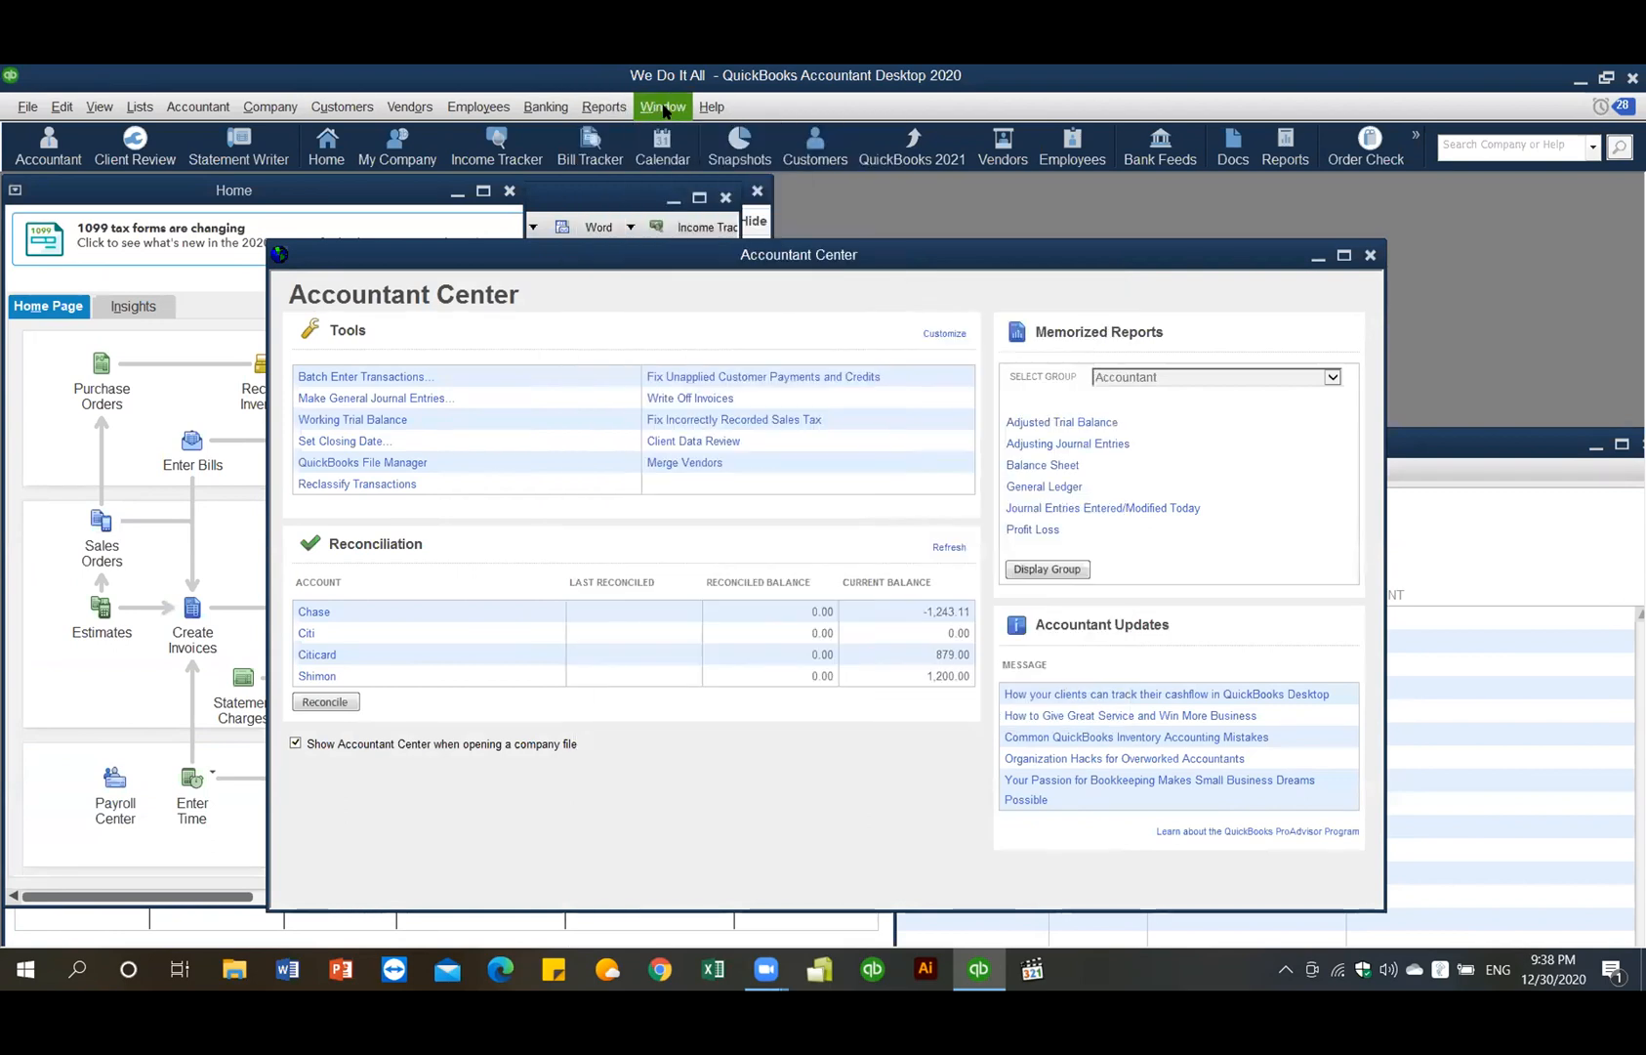
pyautogui.click(663, 108)
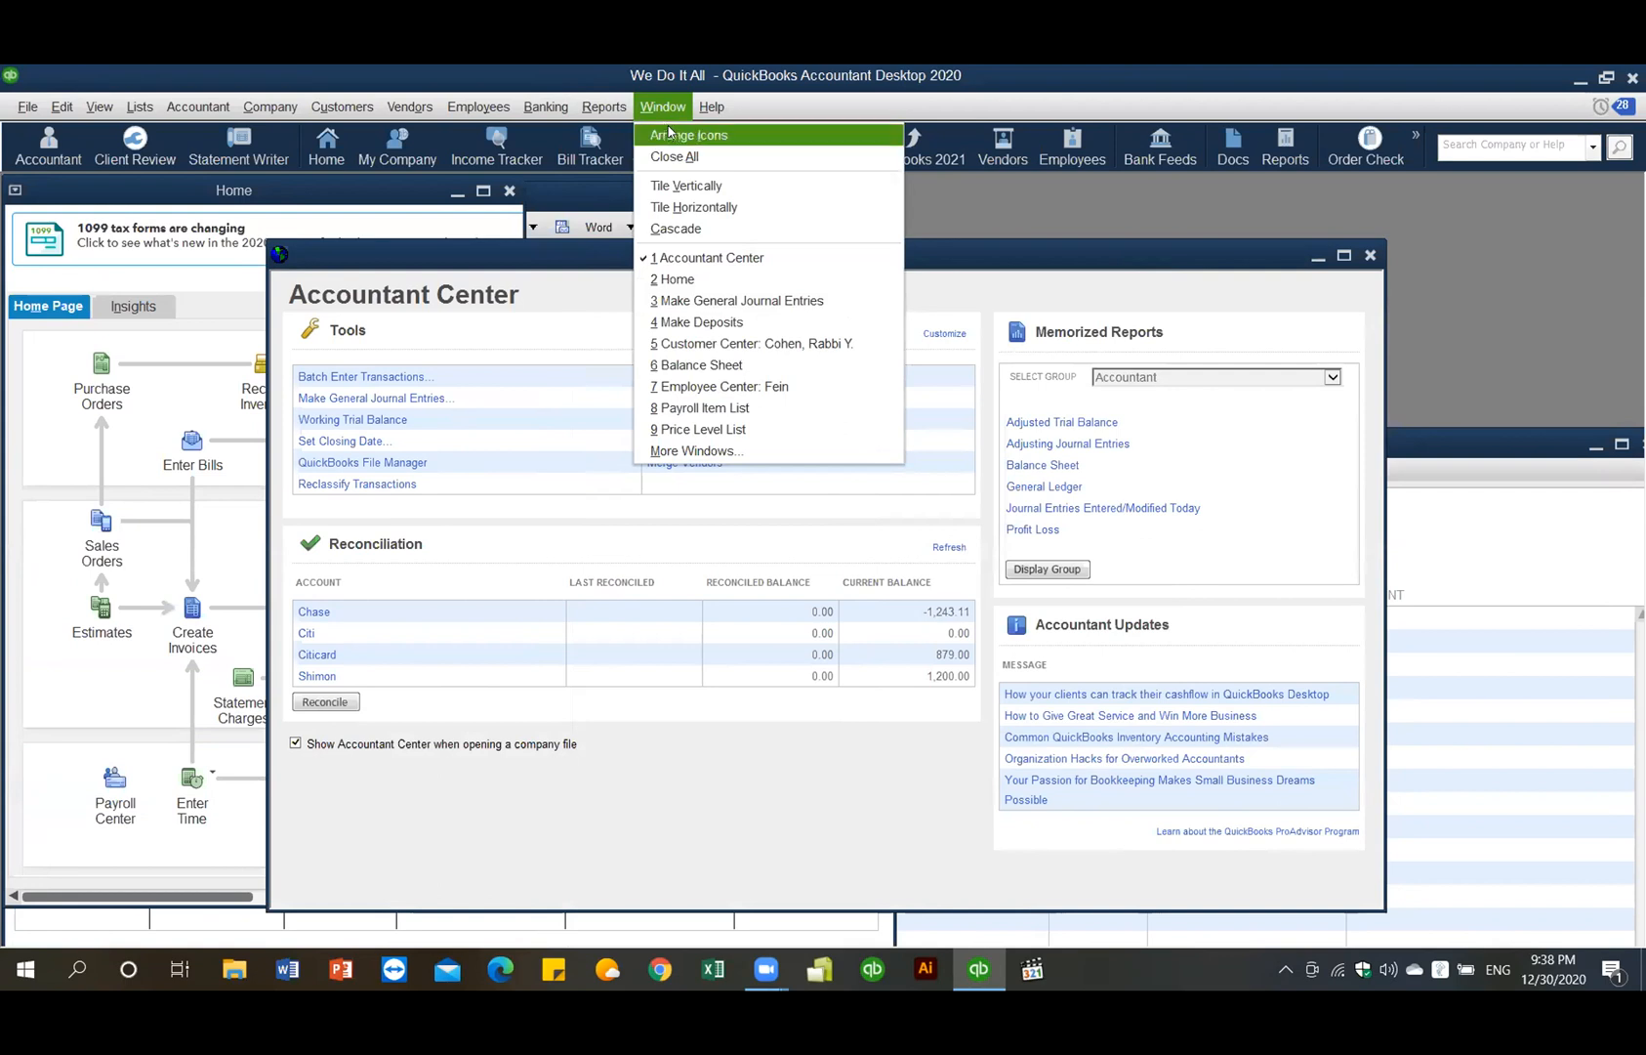
pyautogui.click(702, 365)
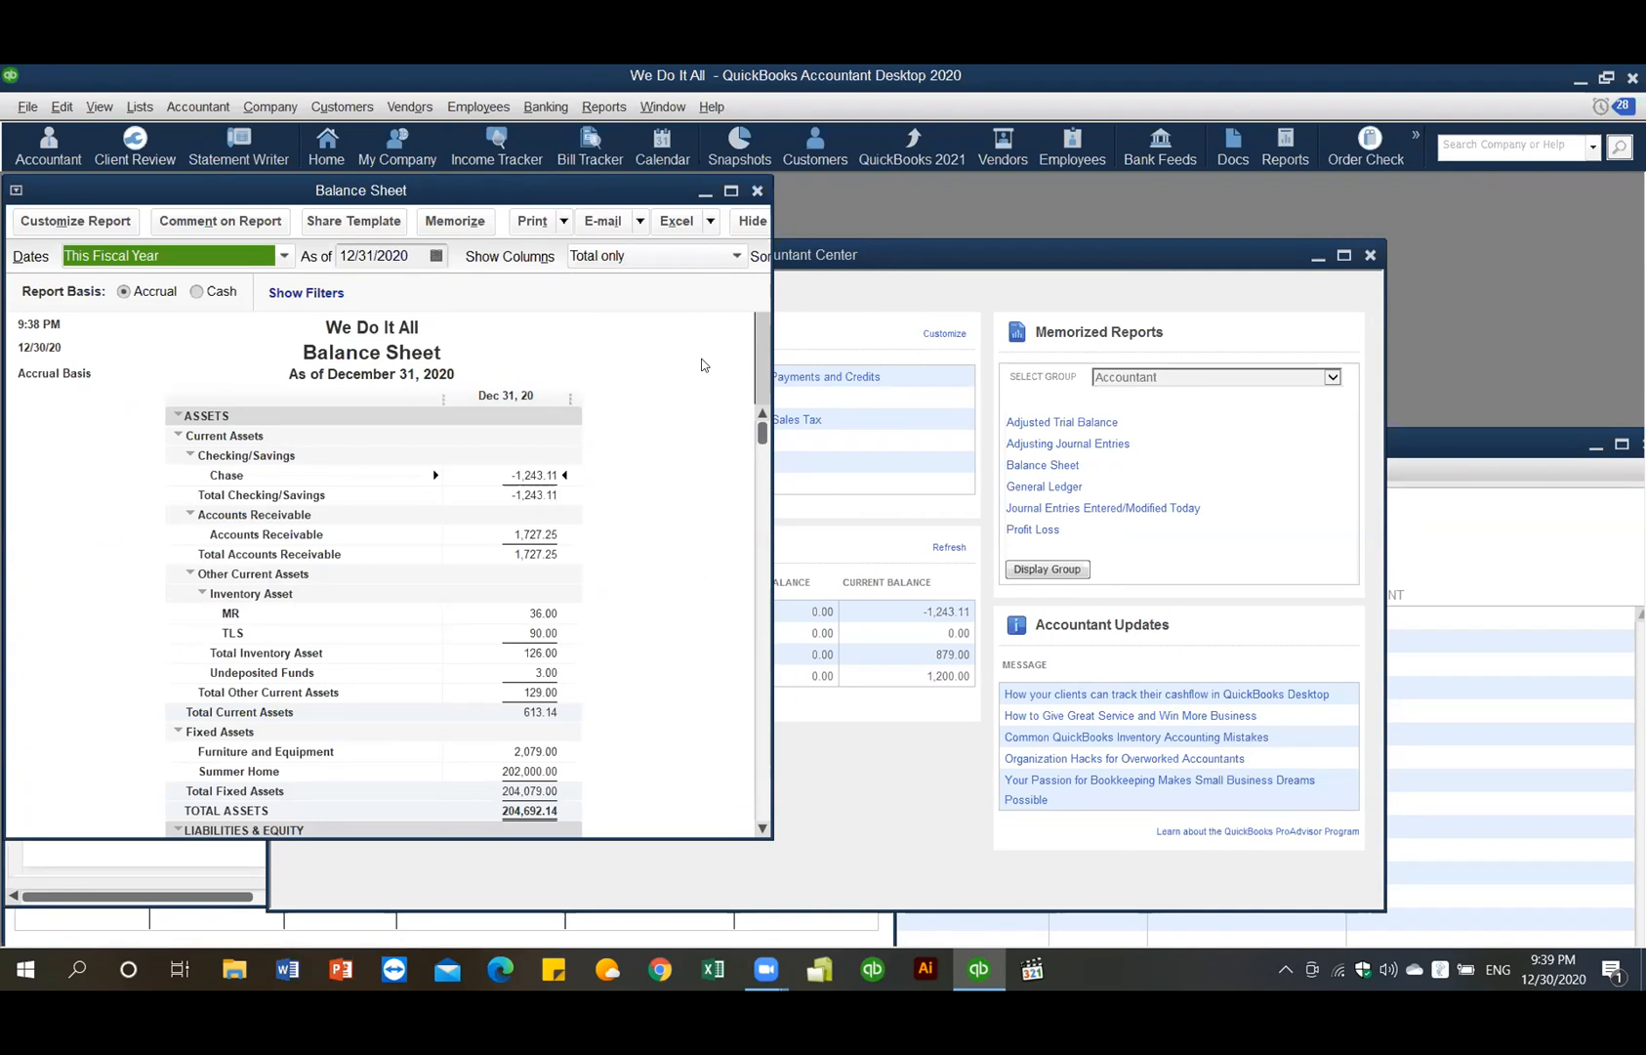
# - Start a new general journal entry dated June 9, 2020 and maximize its window
pyautogui.click(270, 108)
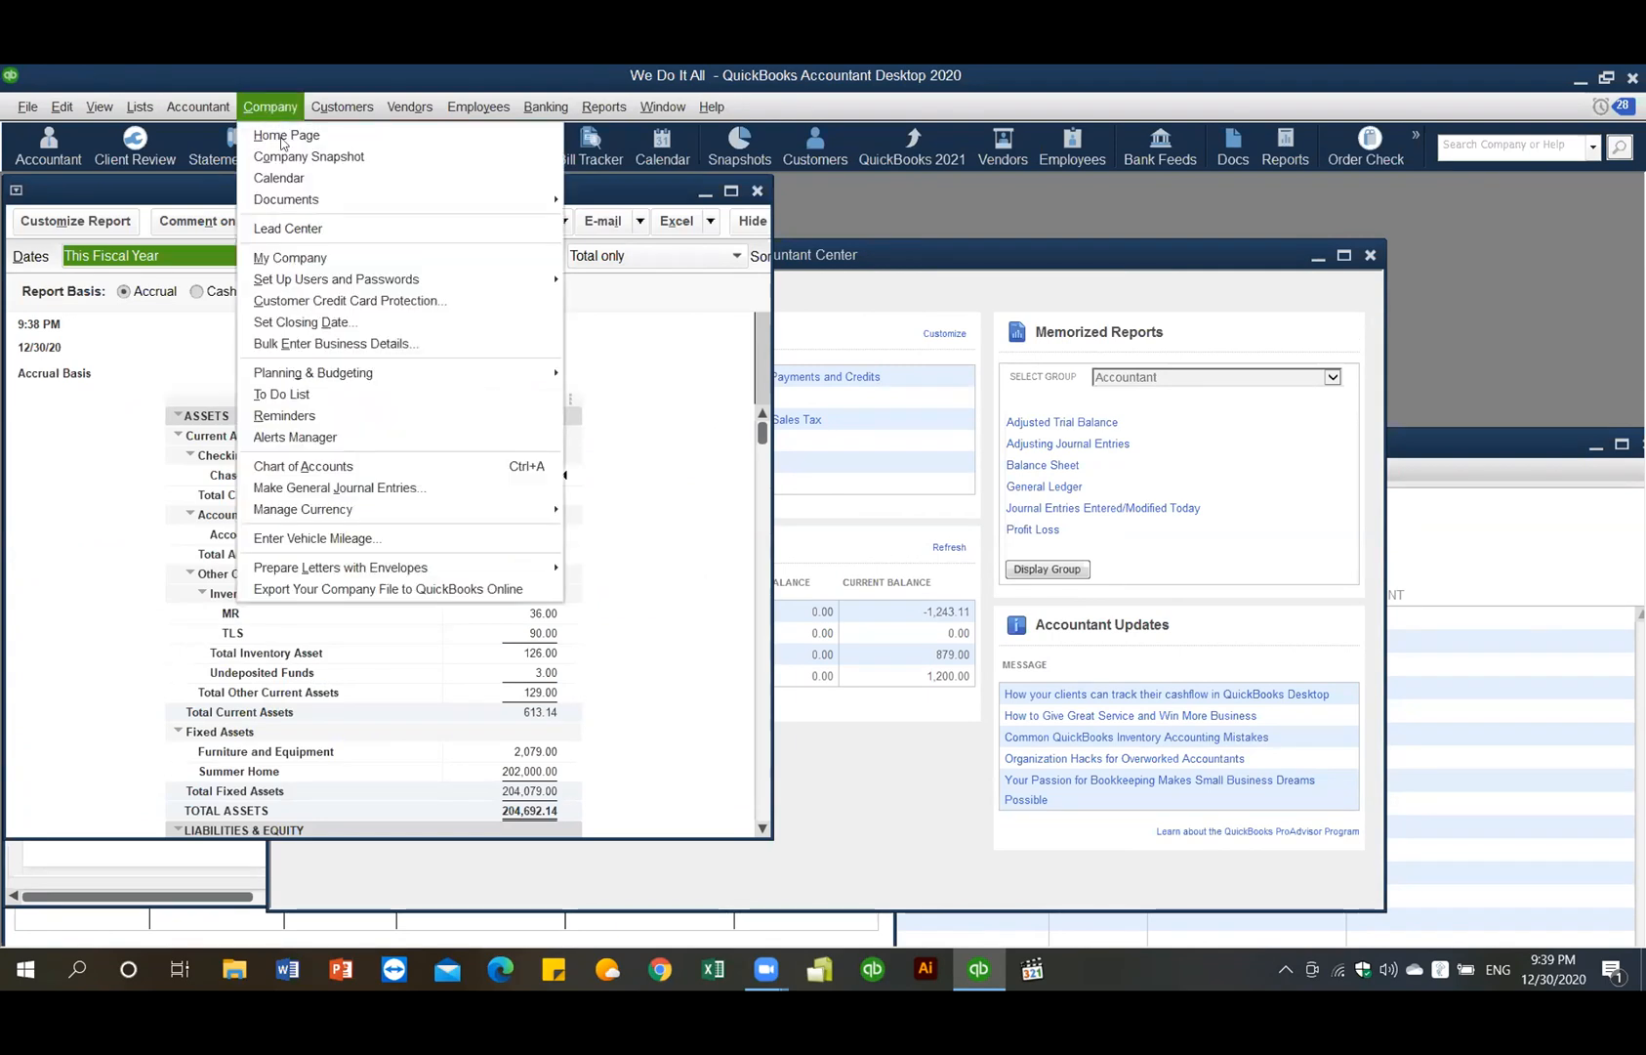
pyautogui.click(349, 489)
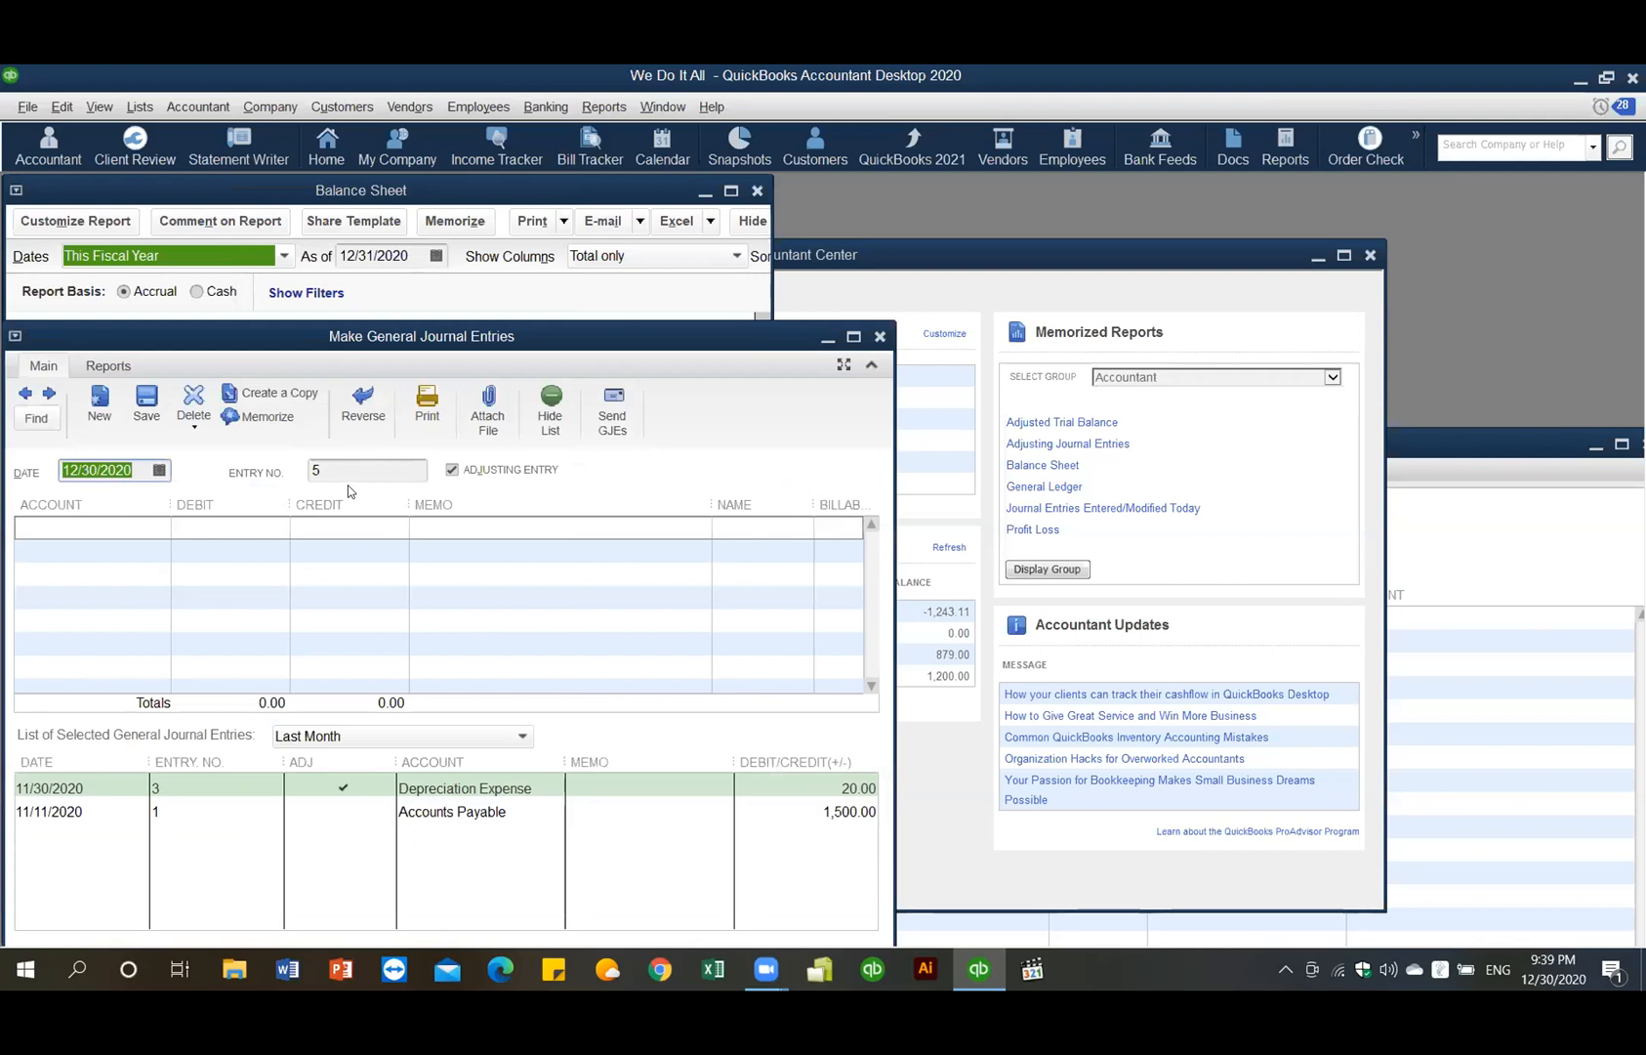
pyautogui.click(159, 470)
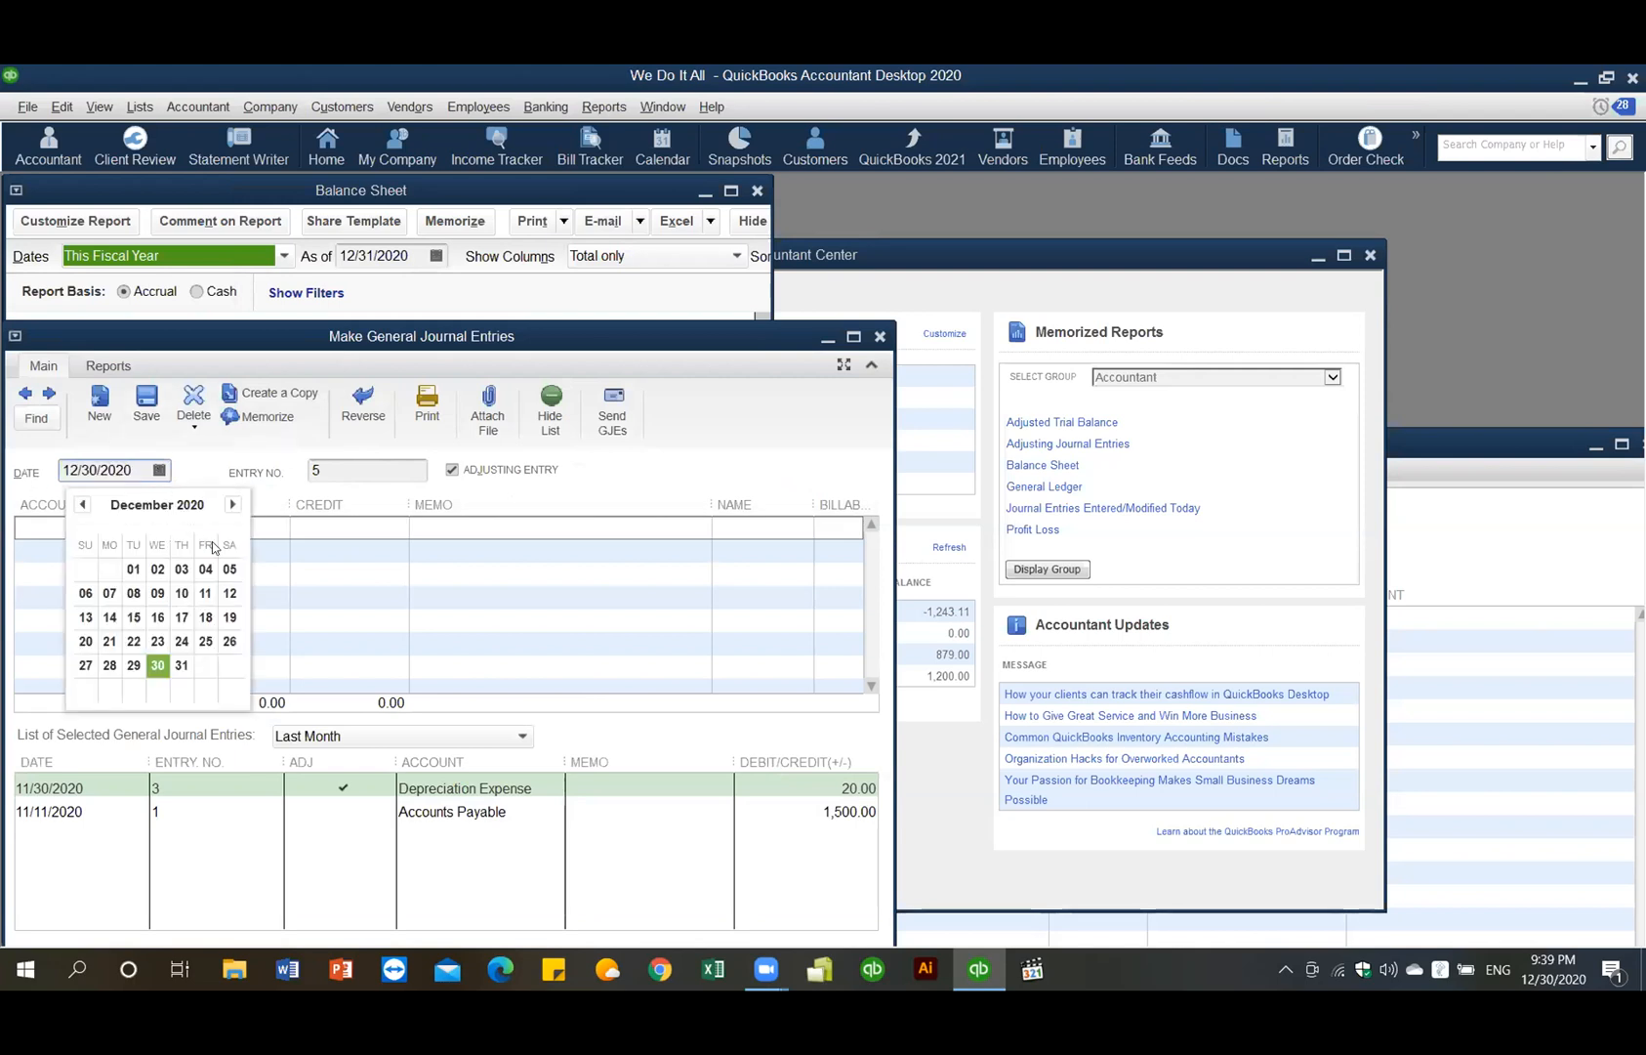
pyautogui.click(82, 504)
pyautogui.click(82, 504)
pyautogui.click(82, 504)
pyautogui.click(82, 504)
pyautogui.click(82, 504)
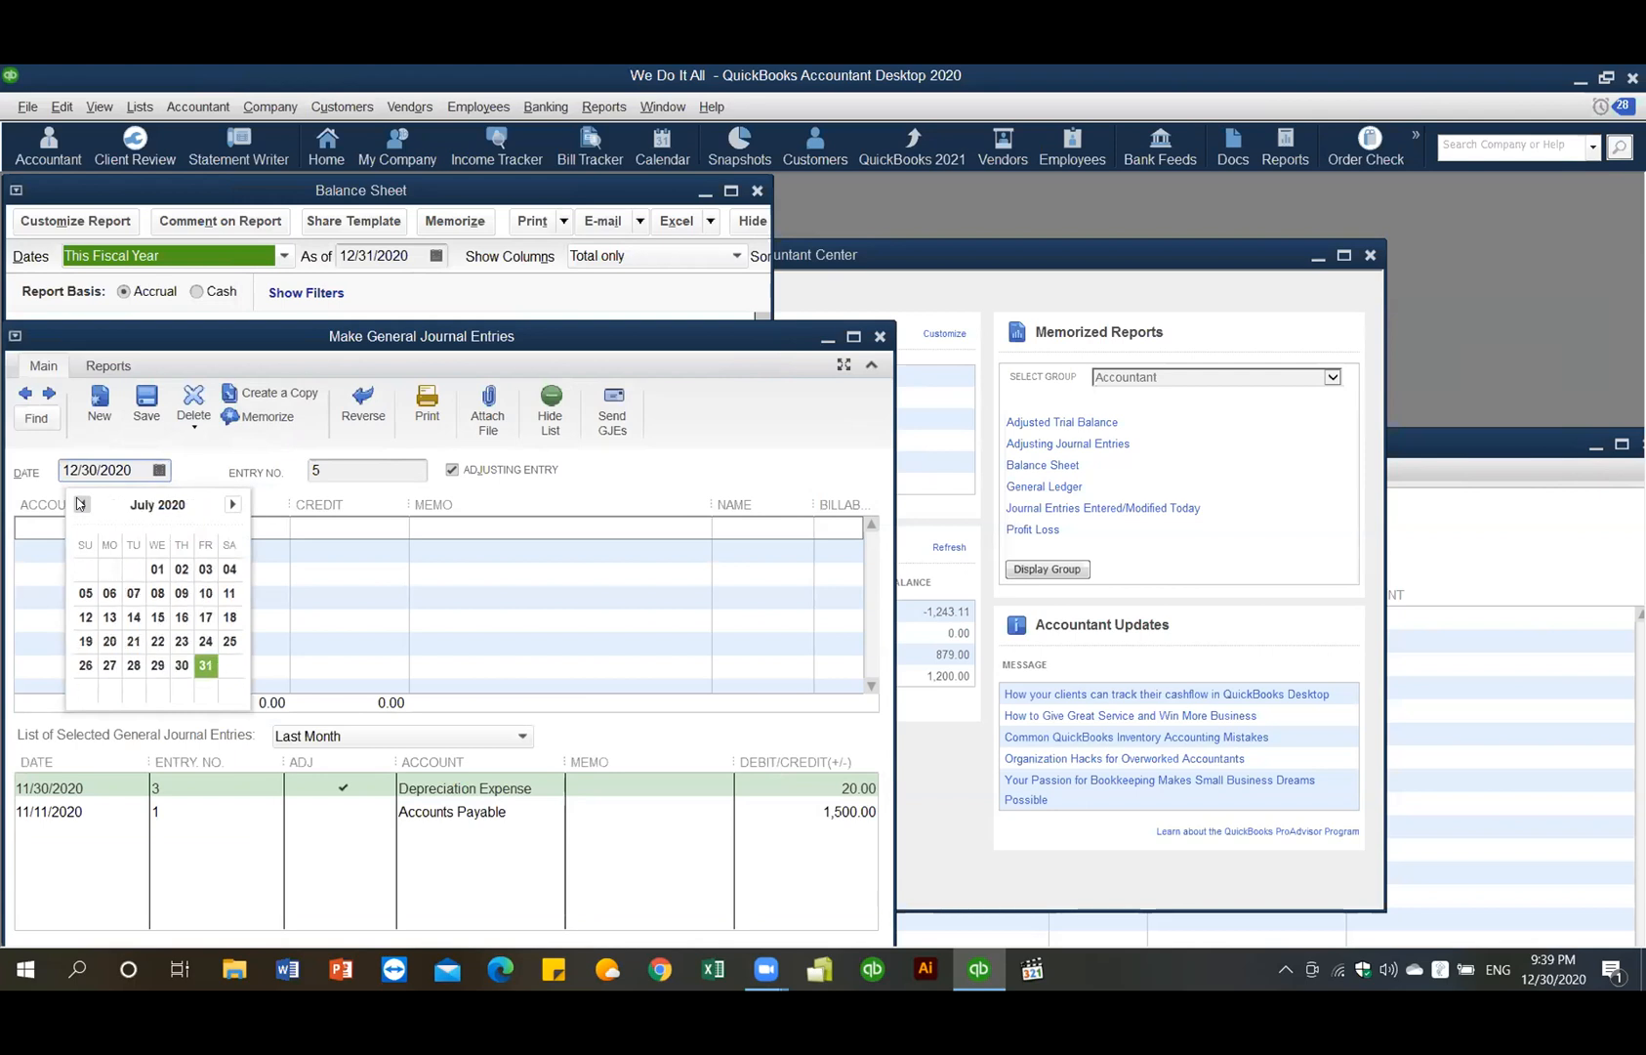
pyautogui.click(82, 504)
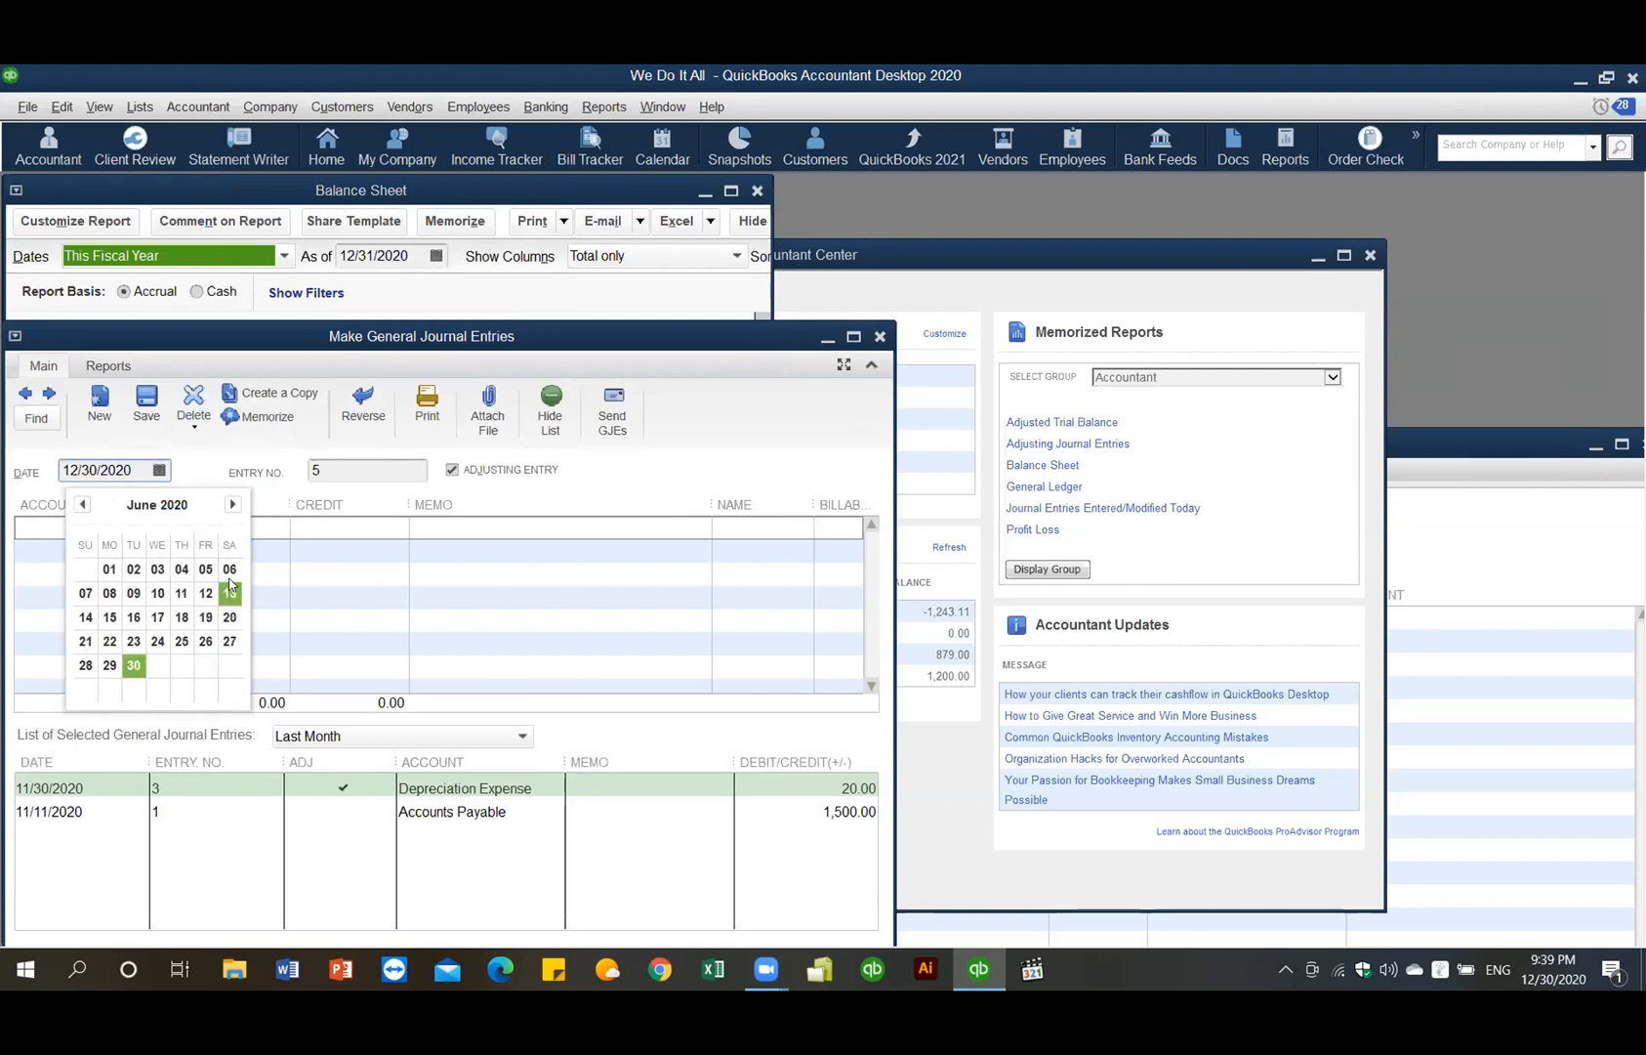
pyautogui.click(136, 587)
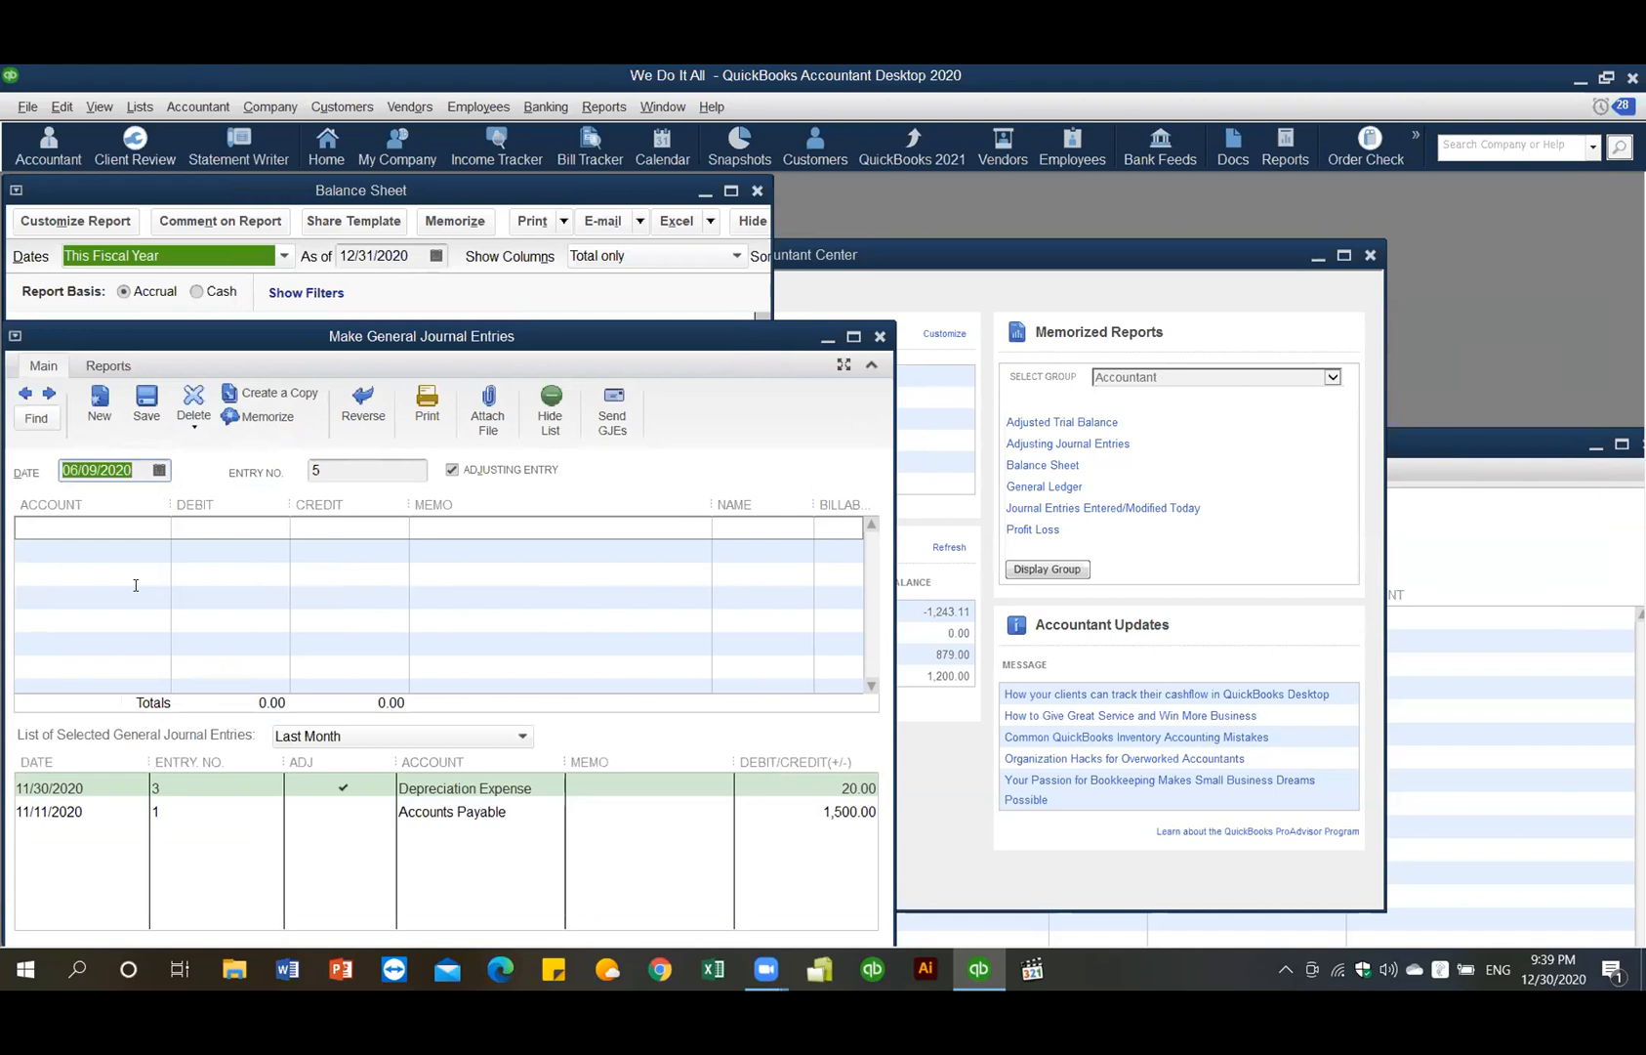
pyautogui.click(852, 336)
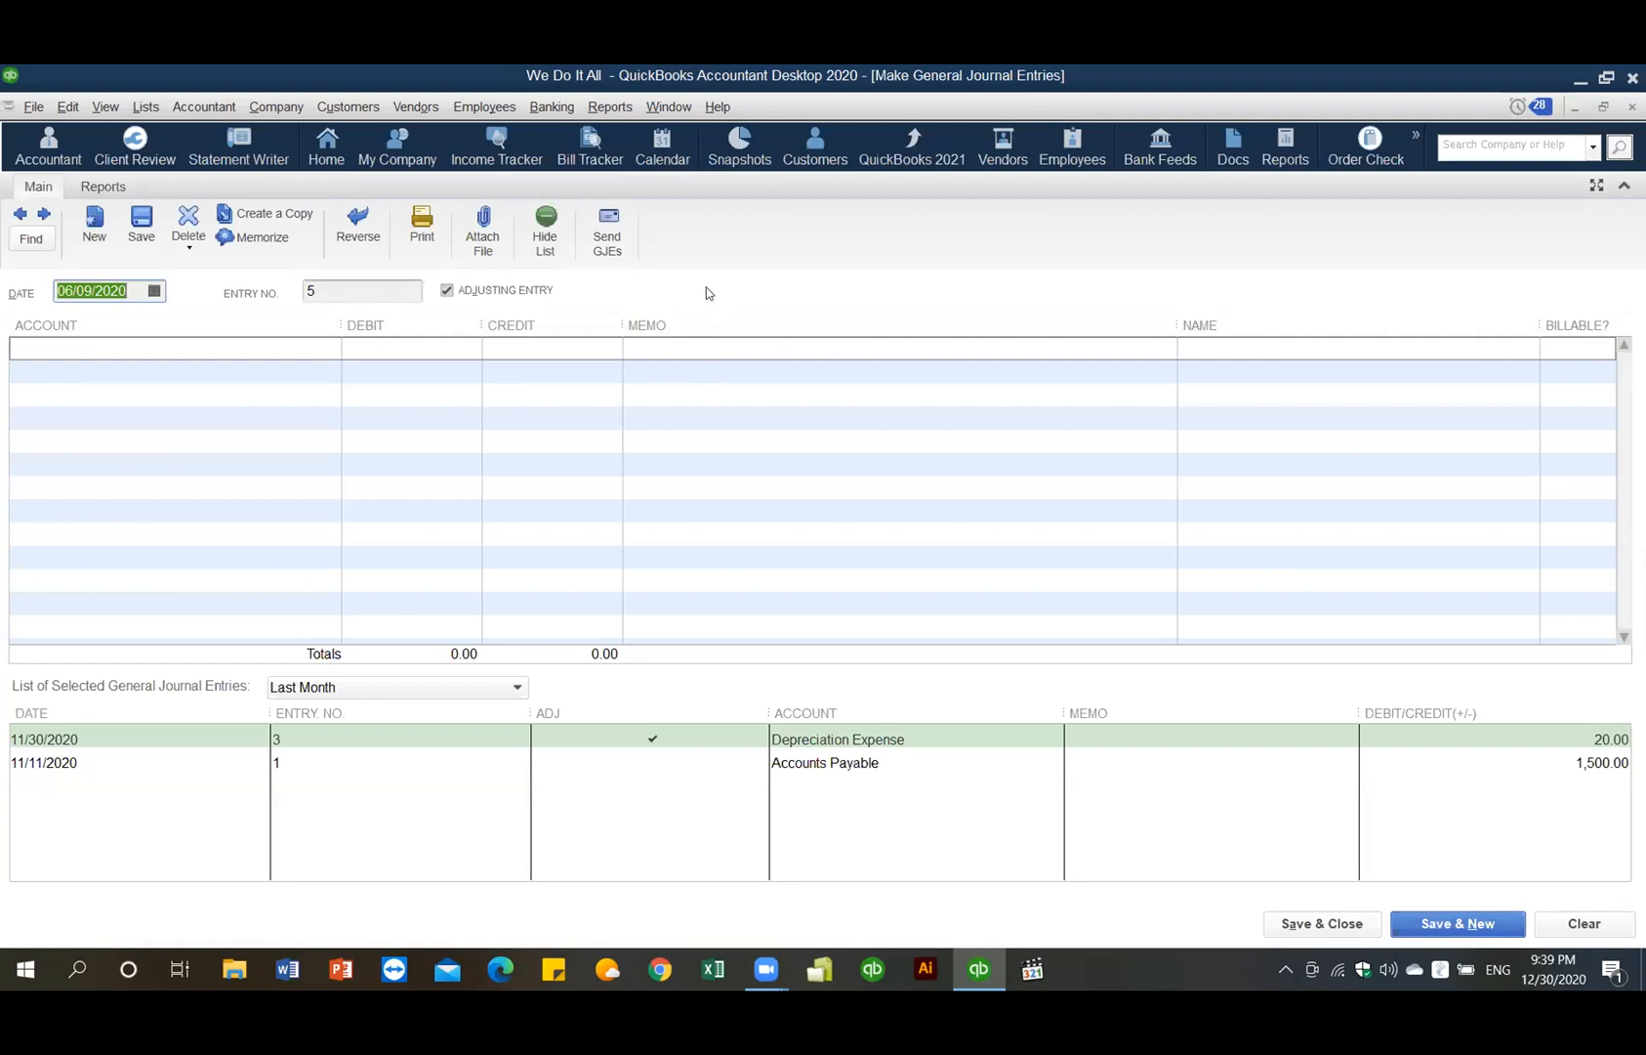
# - Make the entry non-adjusting and set its entry number to 4
pyautogui.click(446, 291)
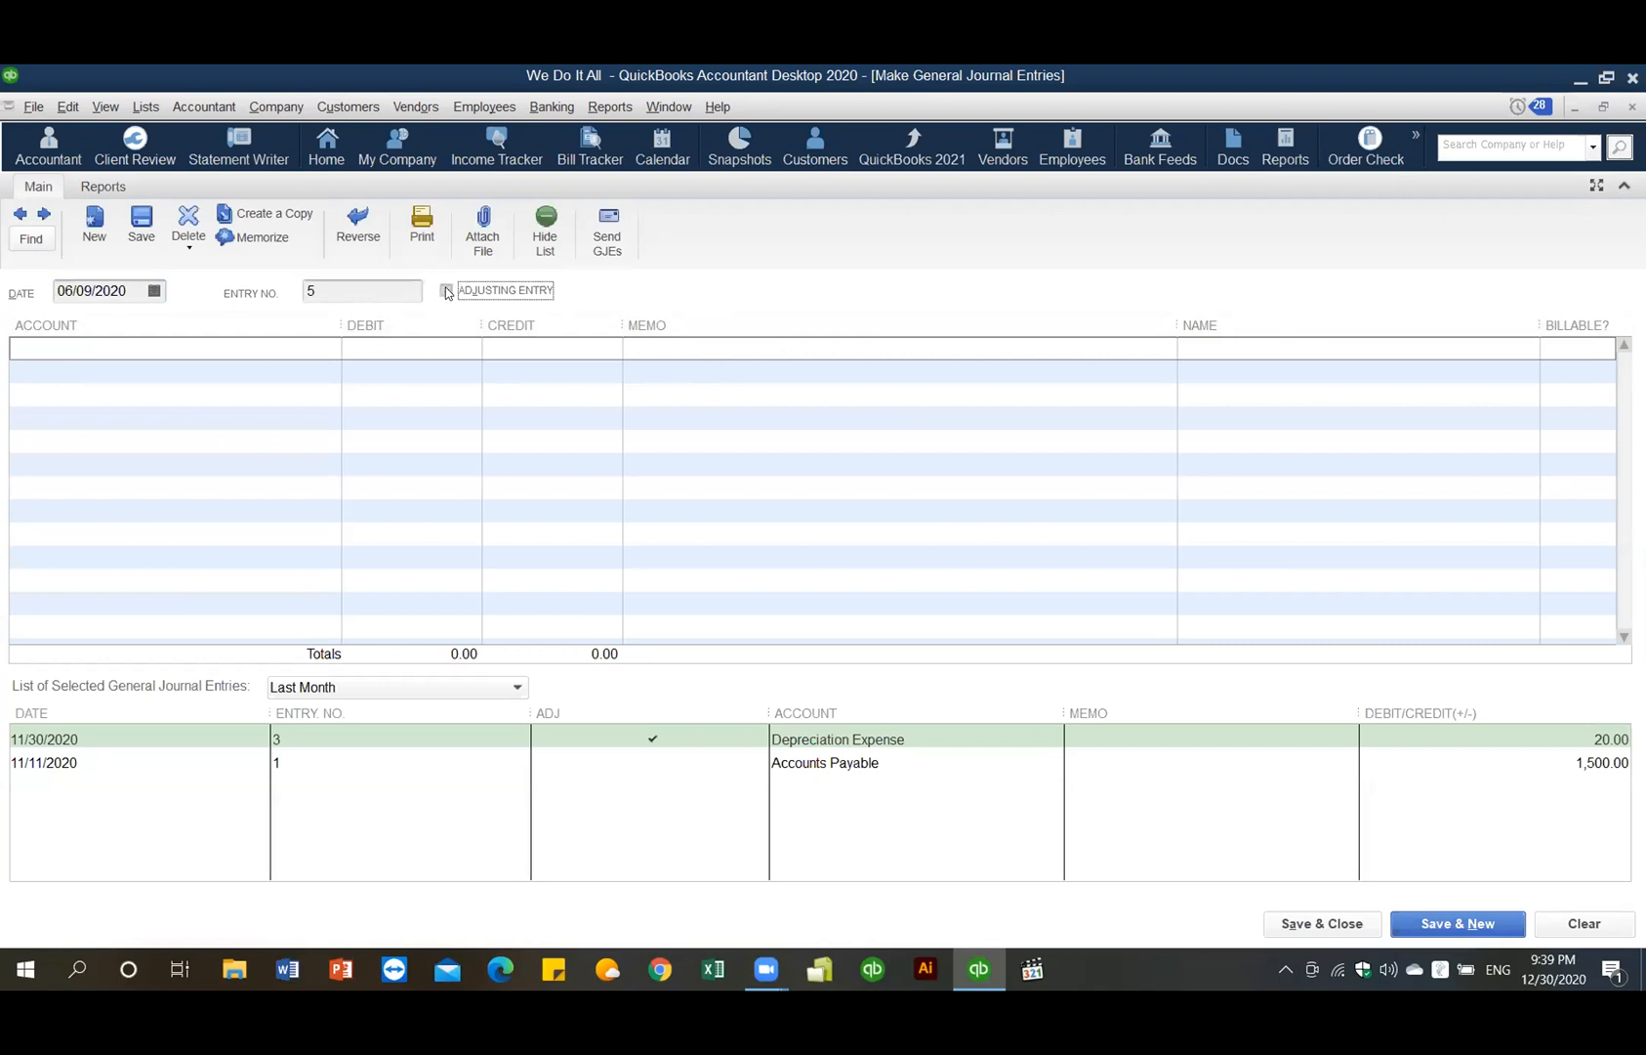
pyautogui.click(329, 285)
pyautogui.write('4')
# - Debit Undeposited Funds 1,000.00 on the first line, correcting the mistyped amount
pyautogui.click(74, 350)
pyautogui.click(331, 348)
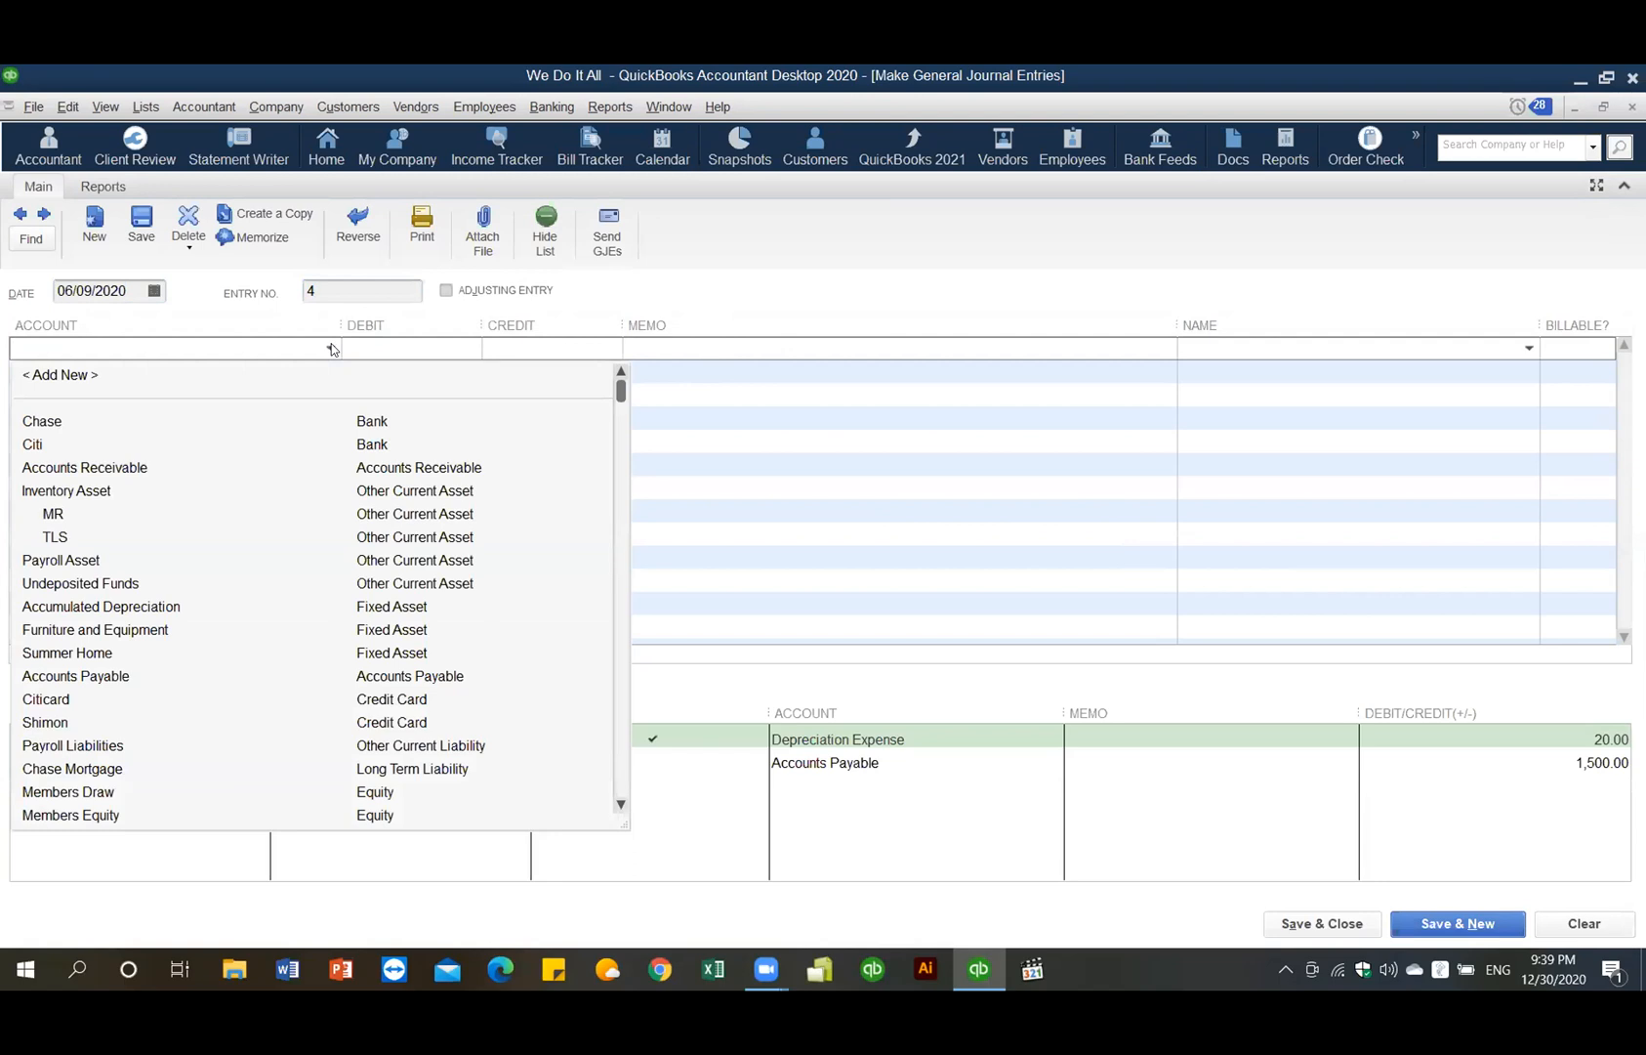
pyautogui.write('Undeposited Funds')
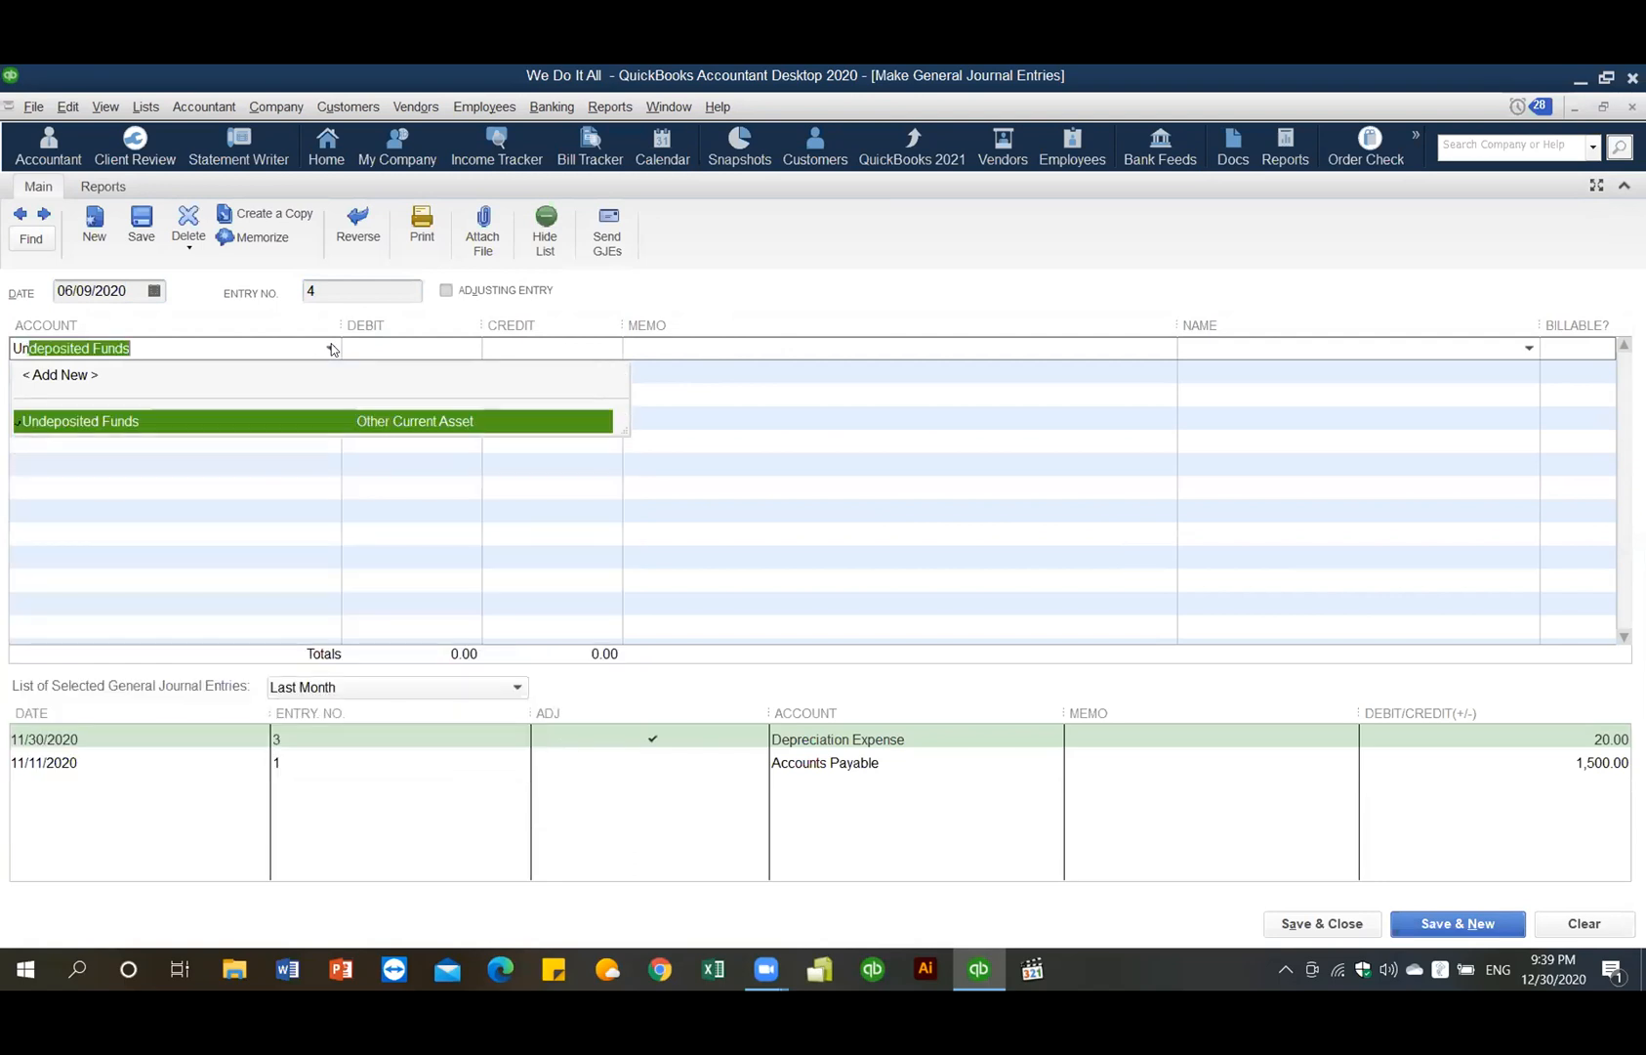
pyautogui.click(310, 424)
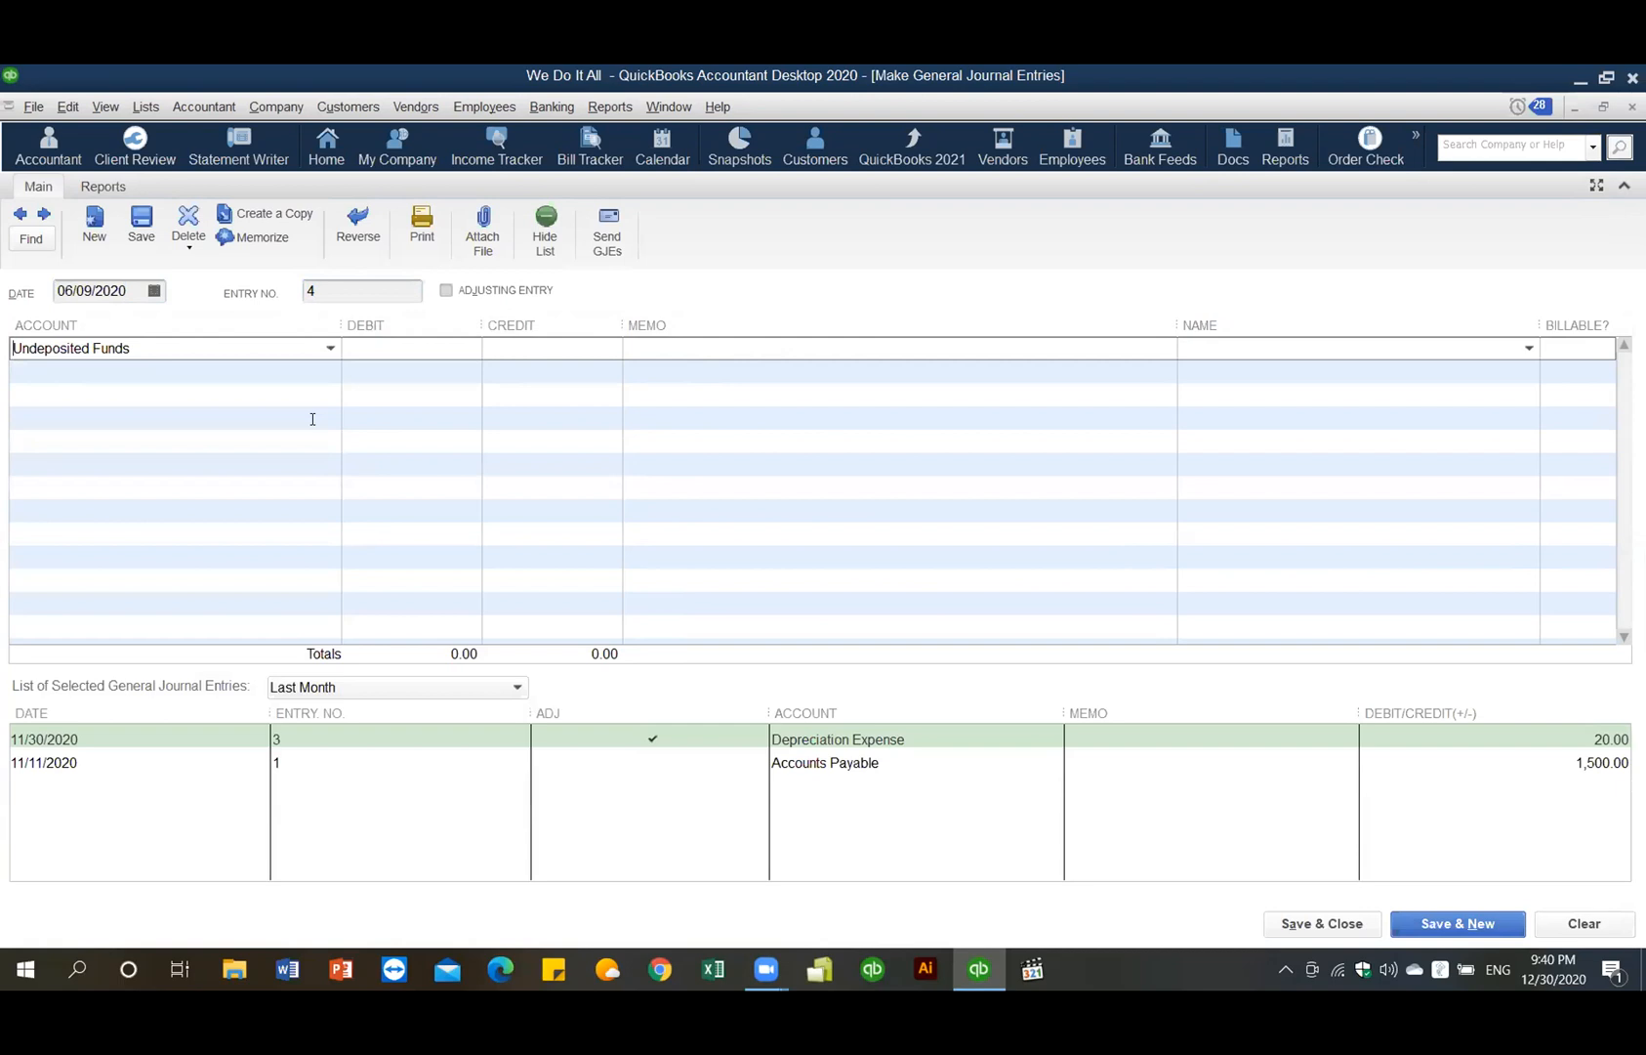
pyautogui.click(444, 349)
pyautogui.write('1000,')
pyautogui.write('00')
pyautogui.press('Tab')
pyautogui.moveTo(456, 348); pyautogui.dragTo(406, 346)
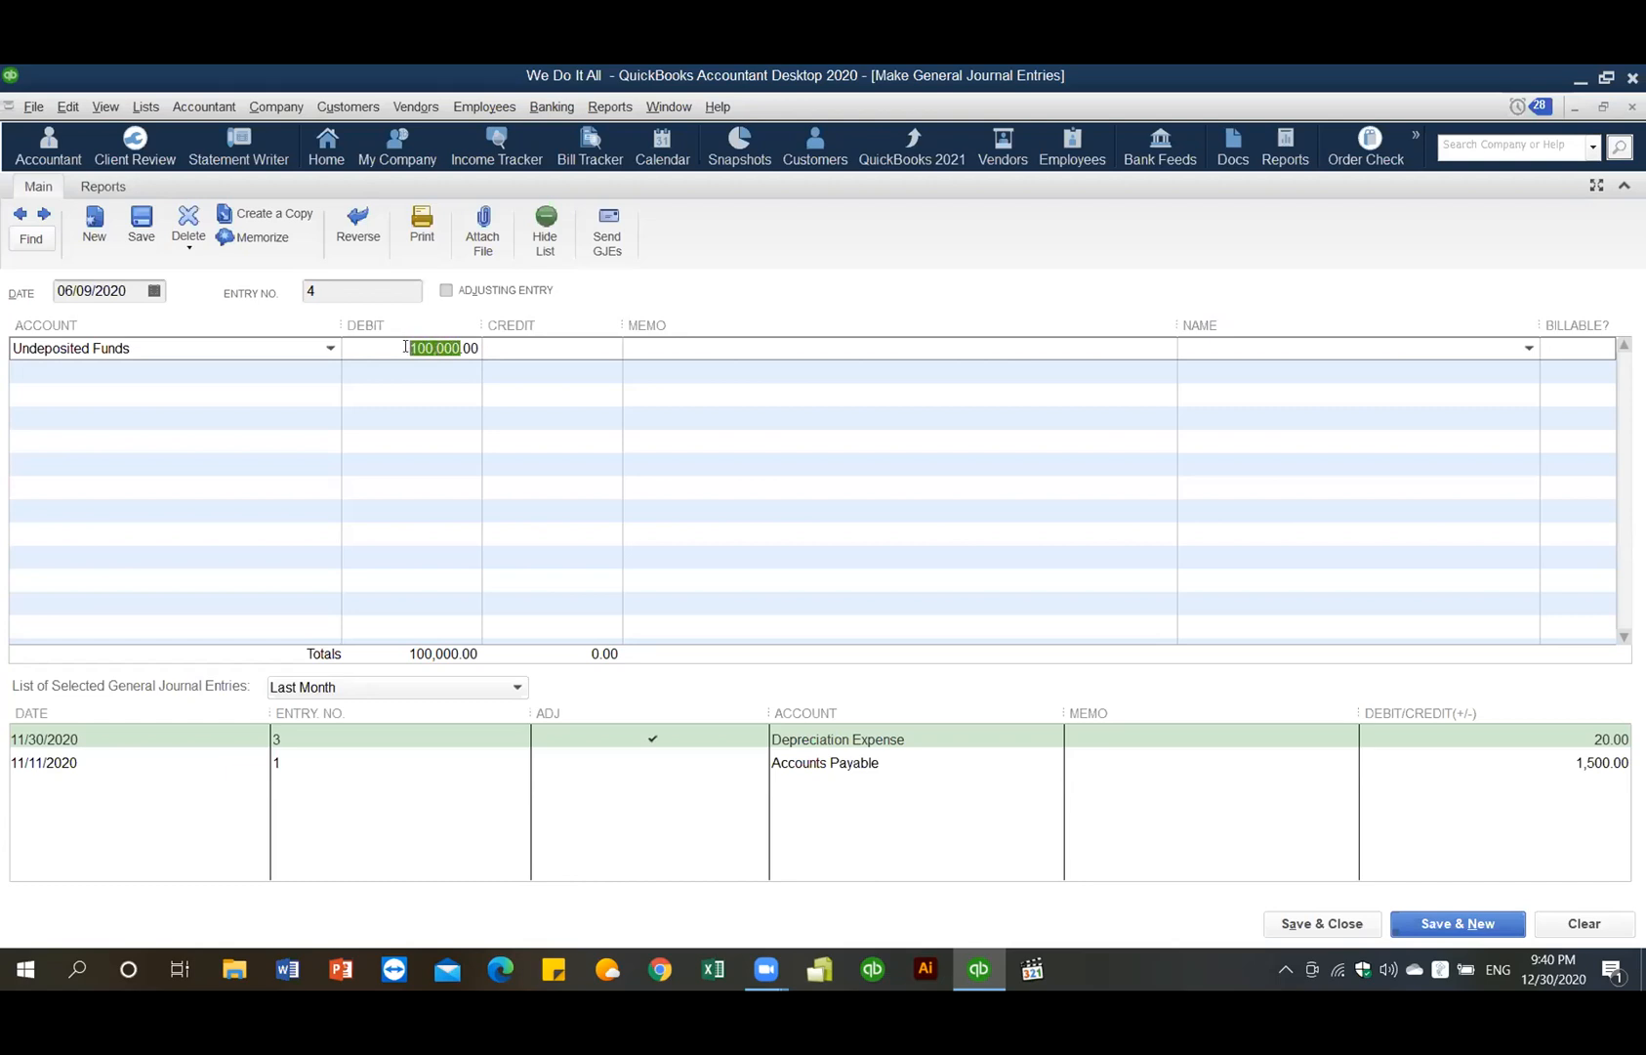
pyautogui.press('BackSpace')
pyautogui.write('1,000.0')
# - Credit Accounts Receivable 300.00 on the second line
pyautogui.click(264, 370)
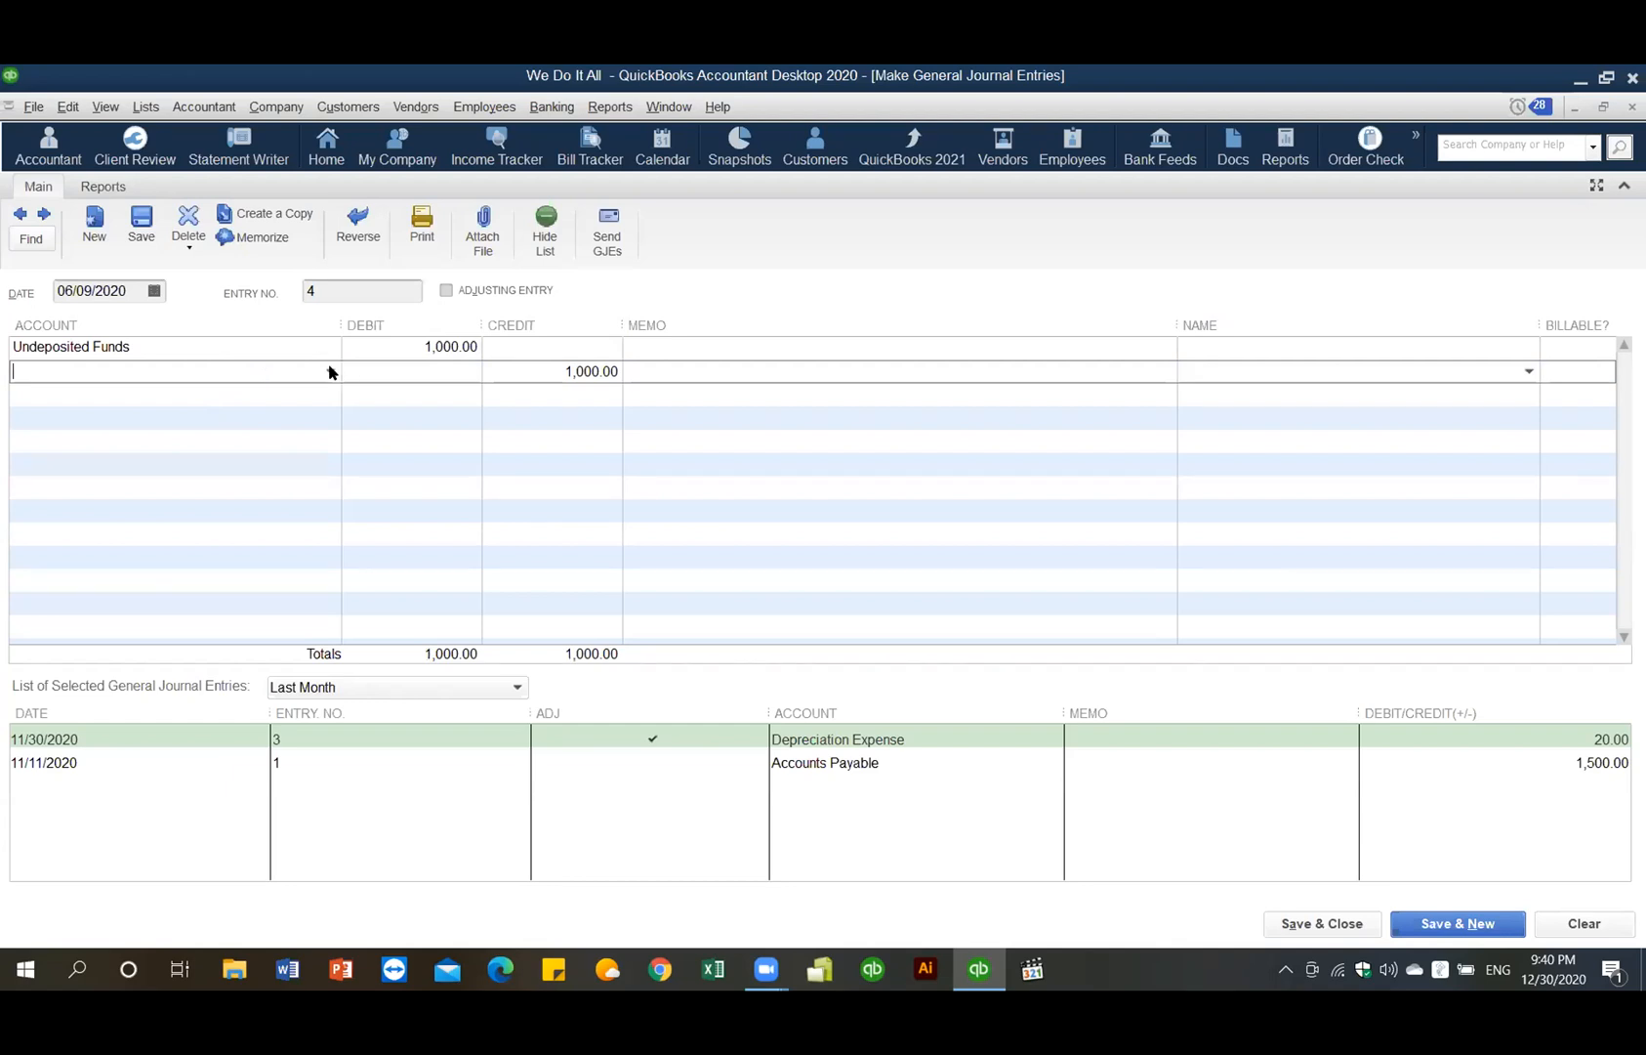
pyautogui.click(327, 370)
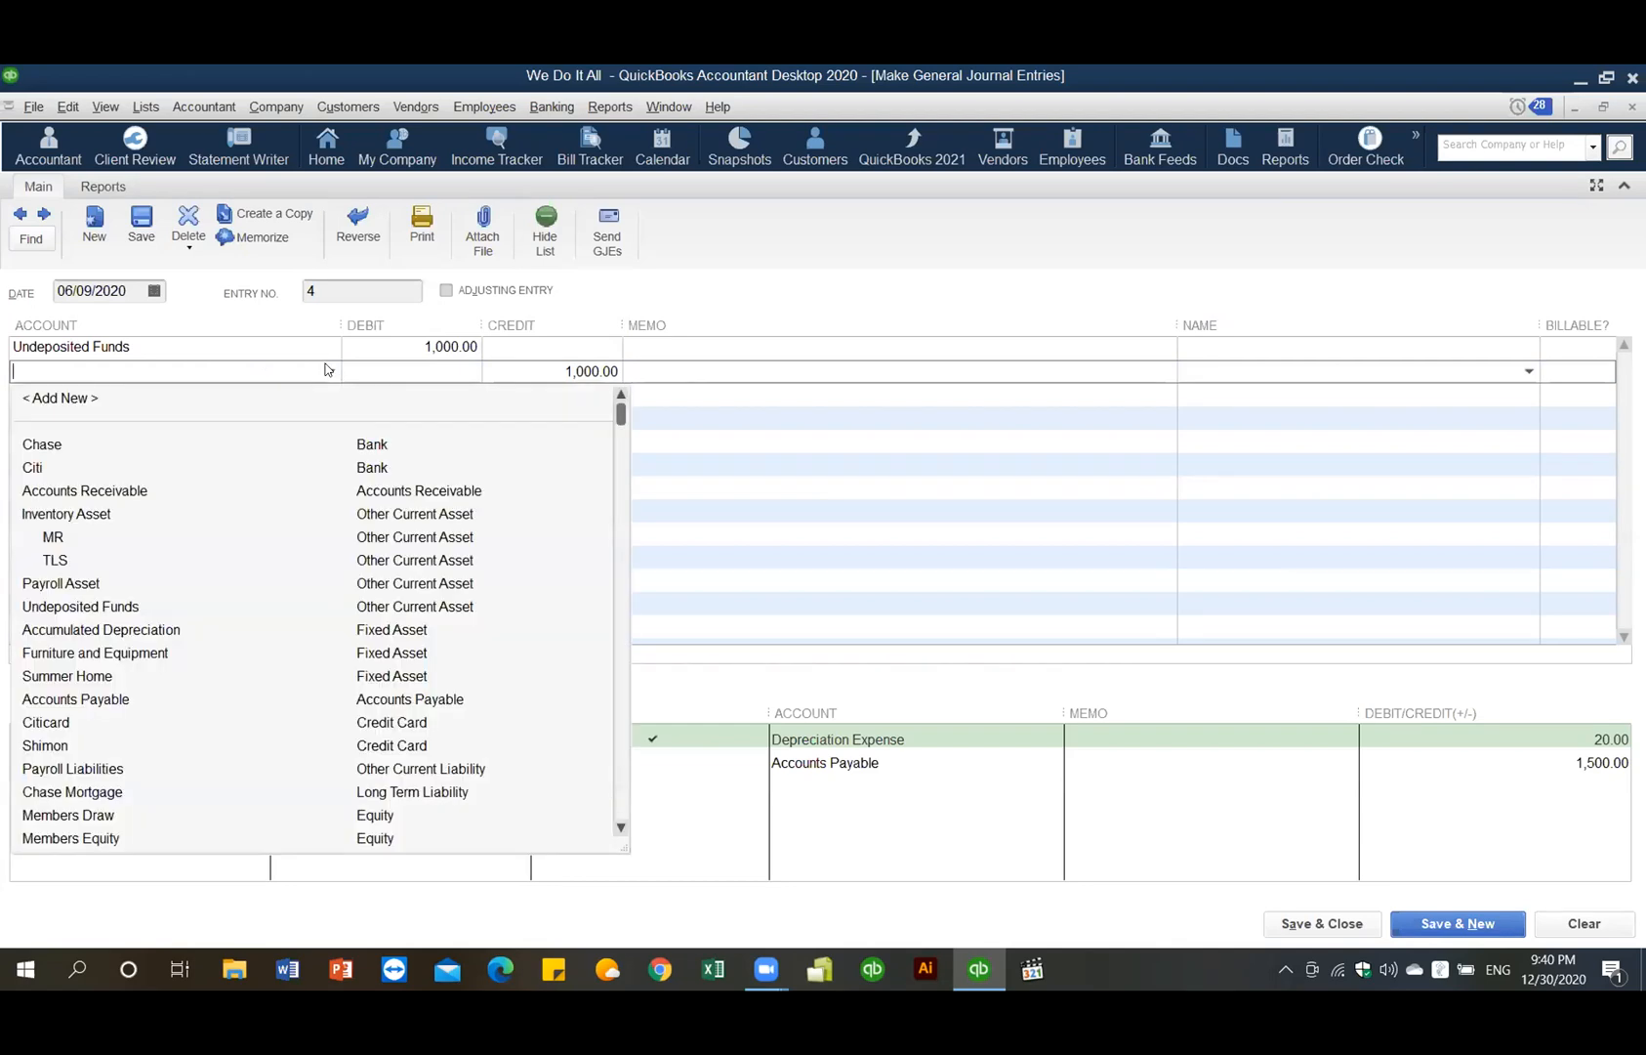
pyautogui.write('Accounts Payable')
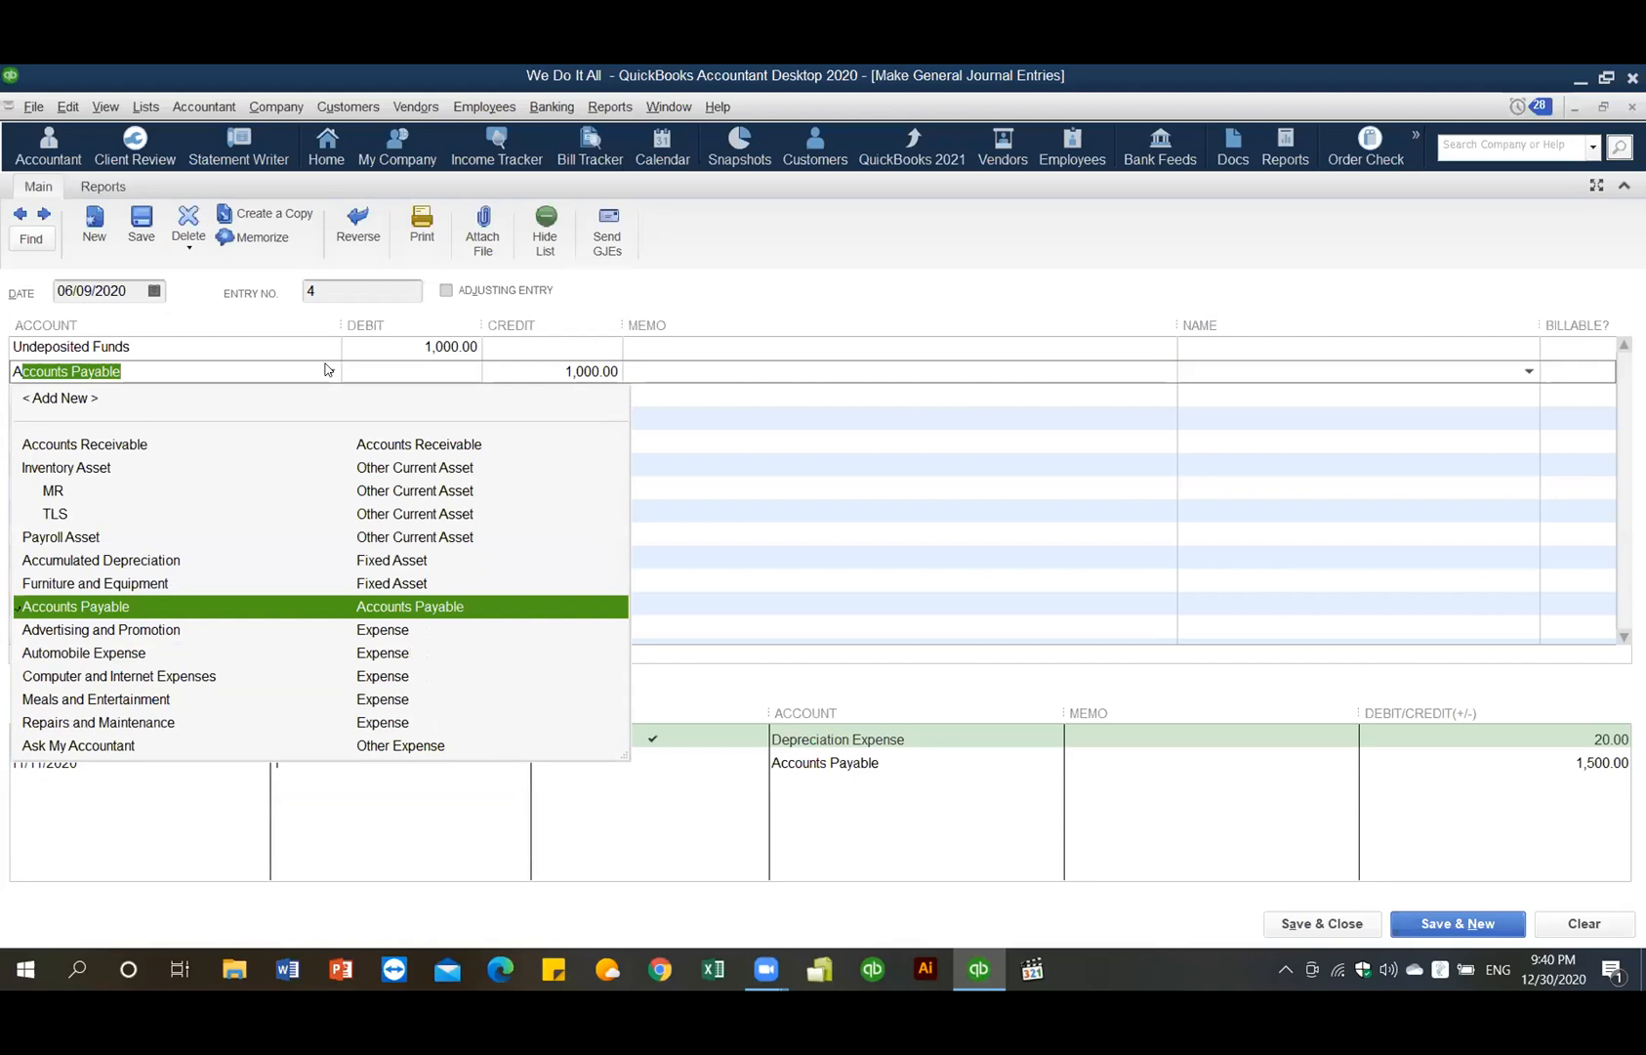
pyautogui.click(132, 446)
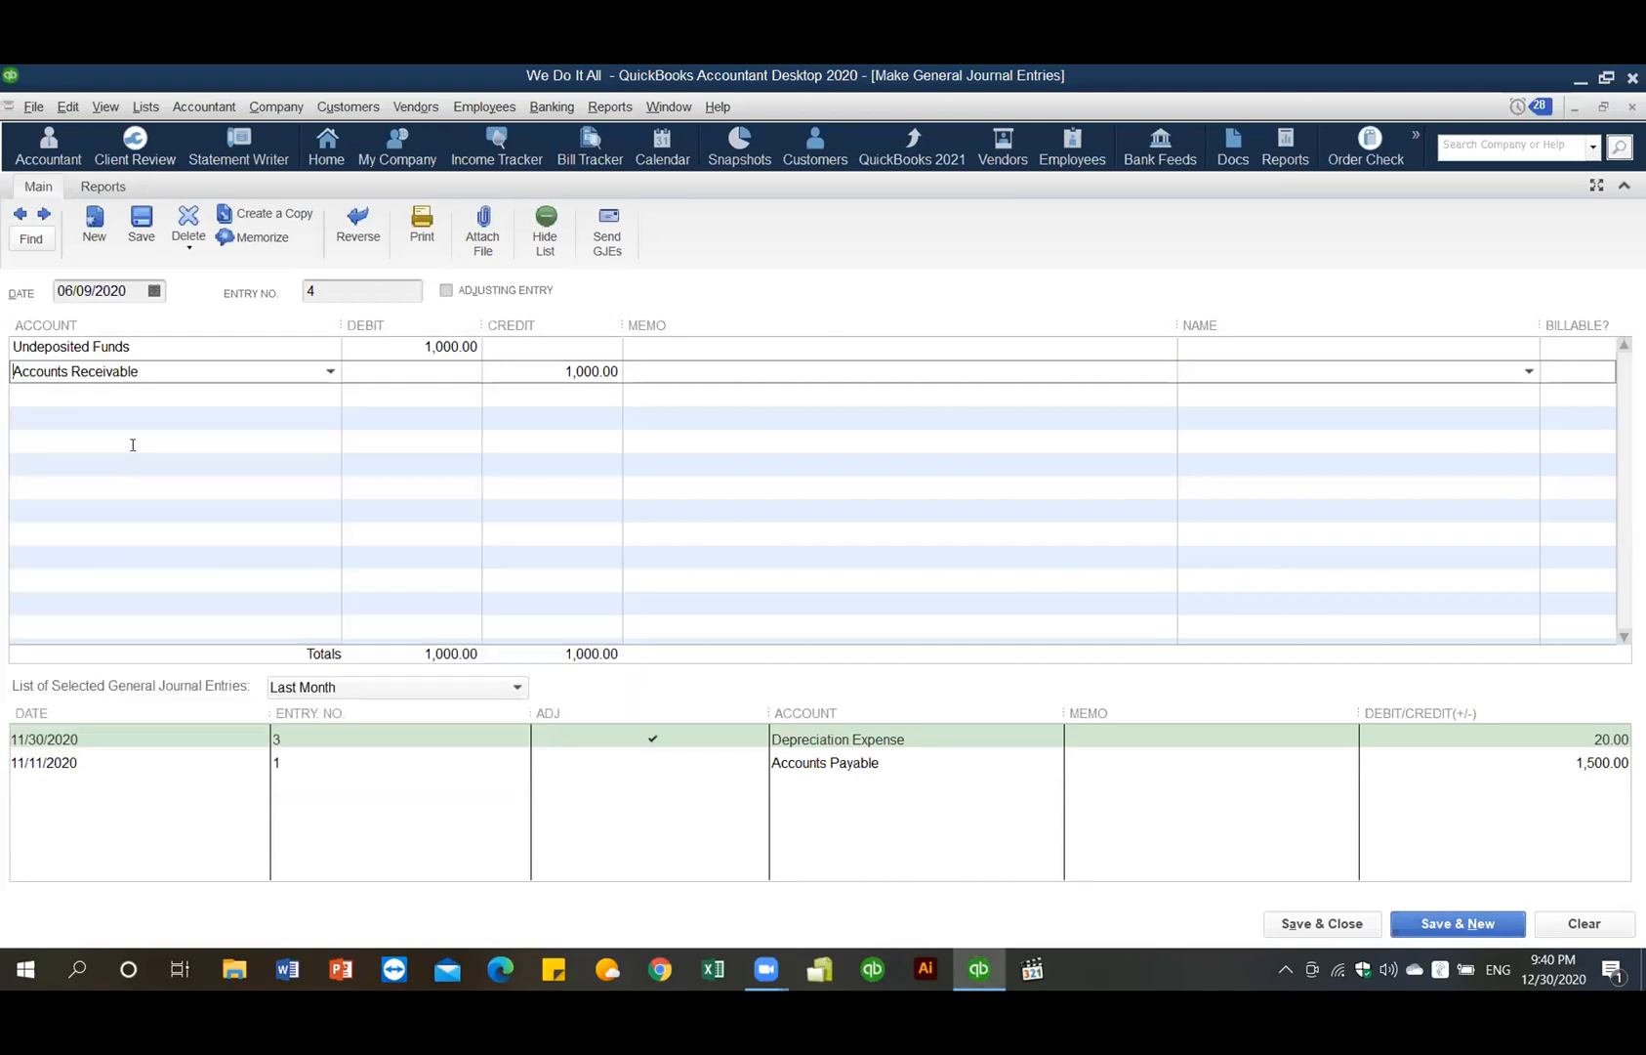
pyautogui.click(133, 444)
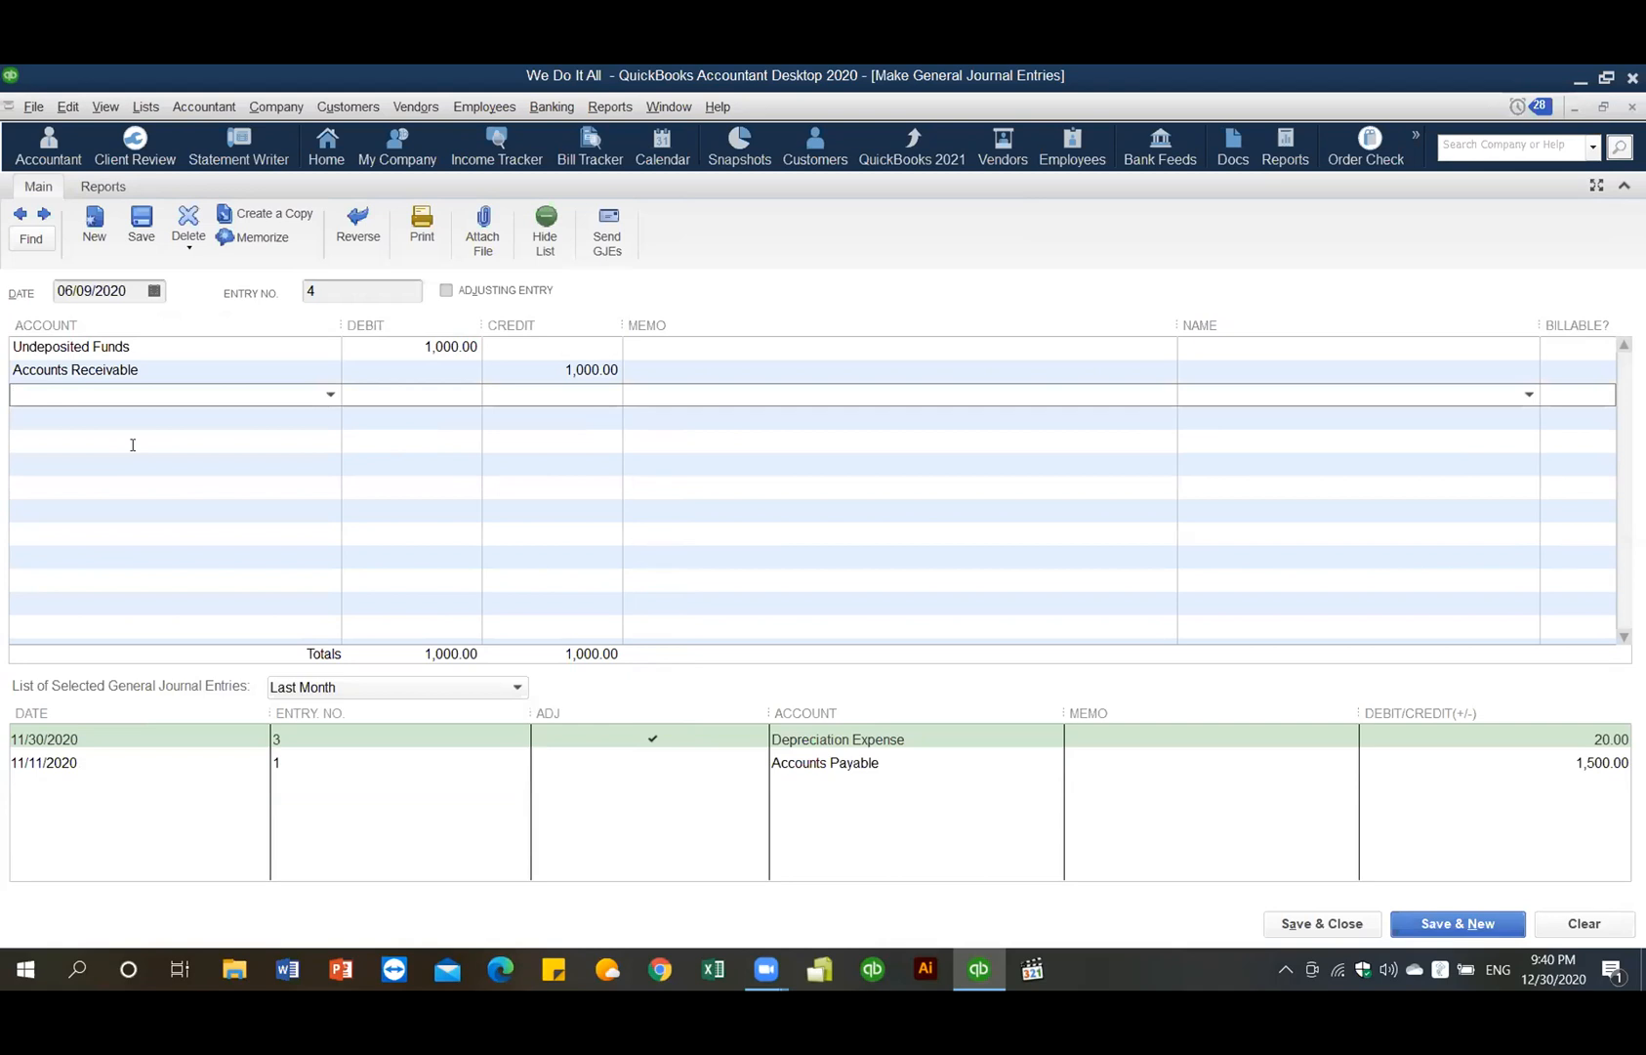
pyautogui.click(617, 370)
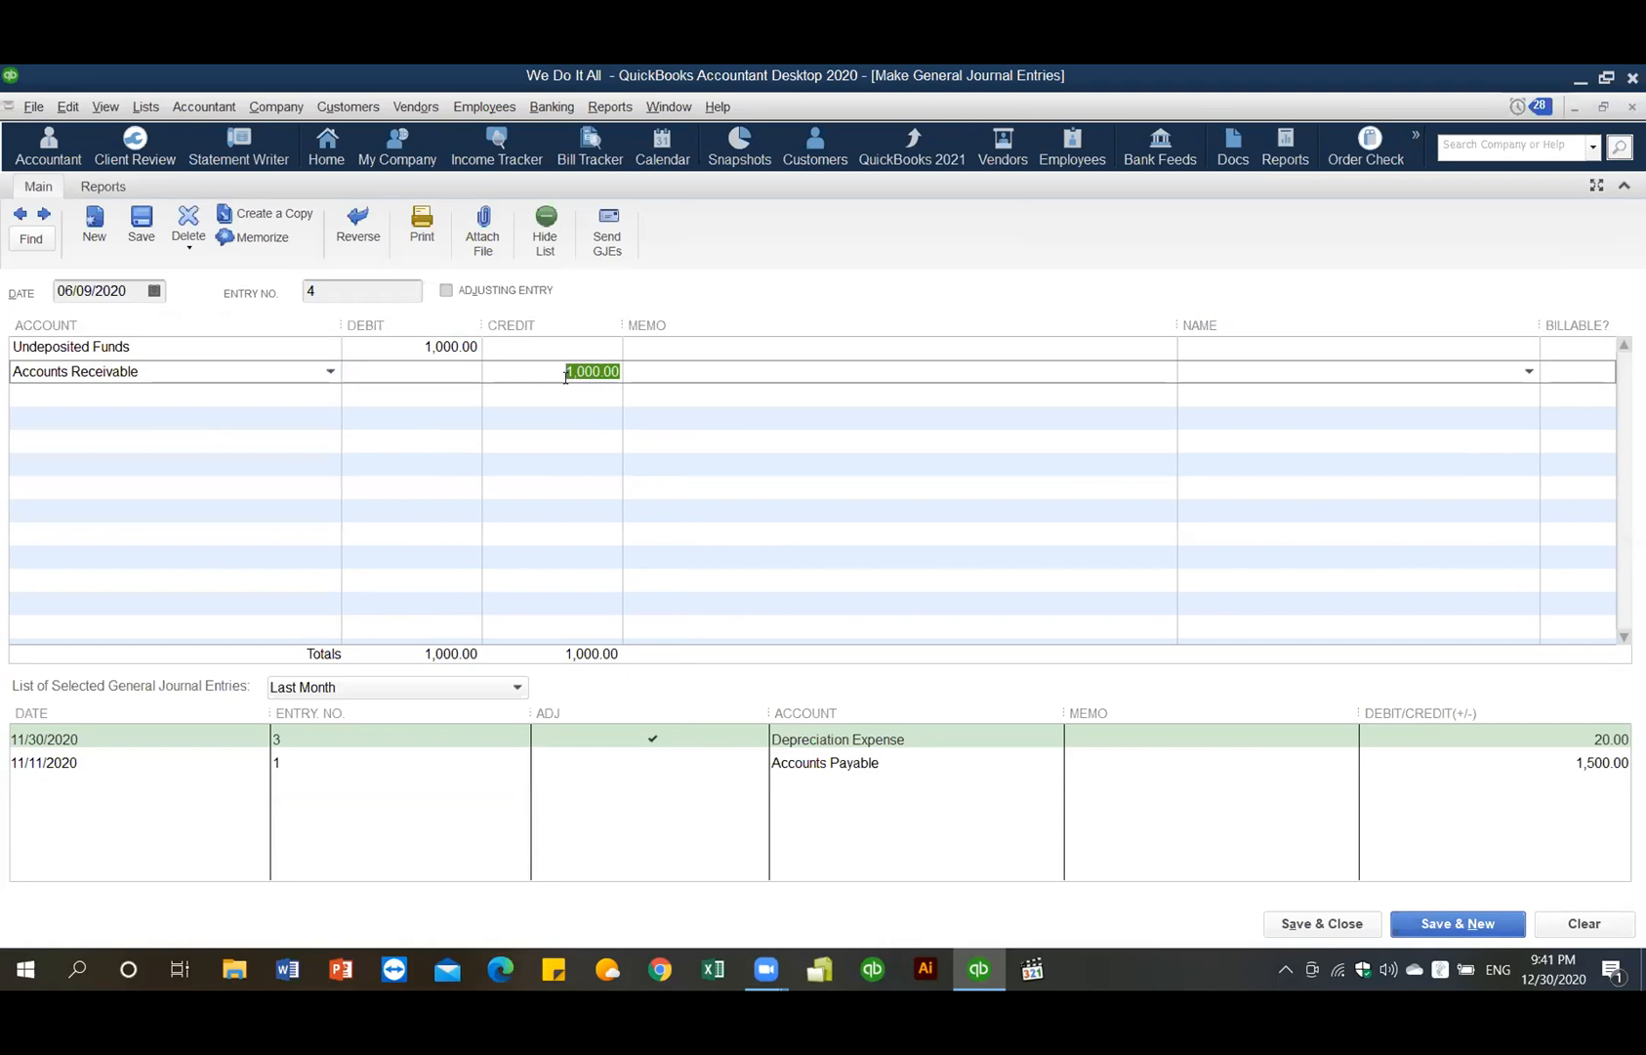
pyautogui.write('300.00')
# - Enter 'Unearned income' as the third line's account
pyautogui.click(327, 395)
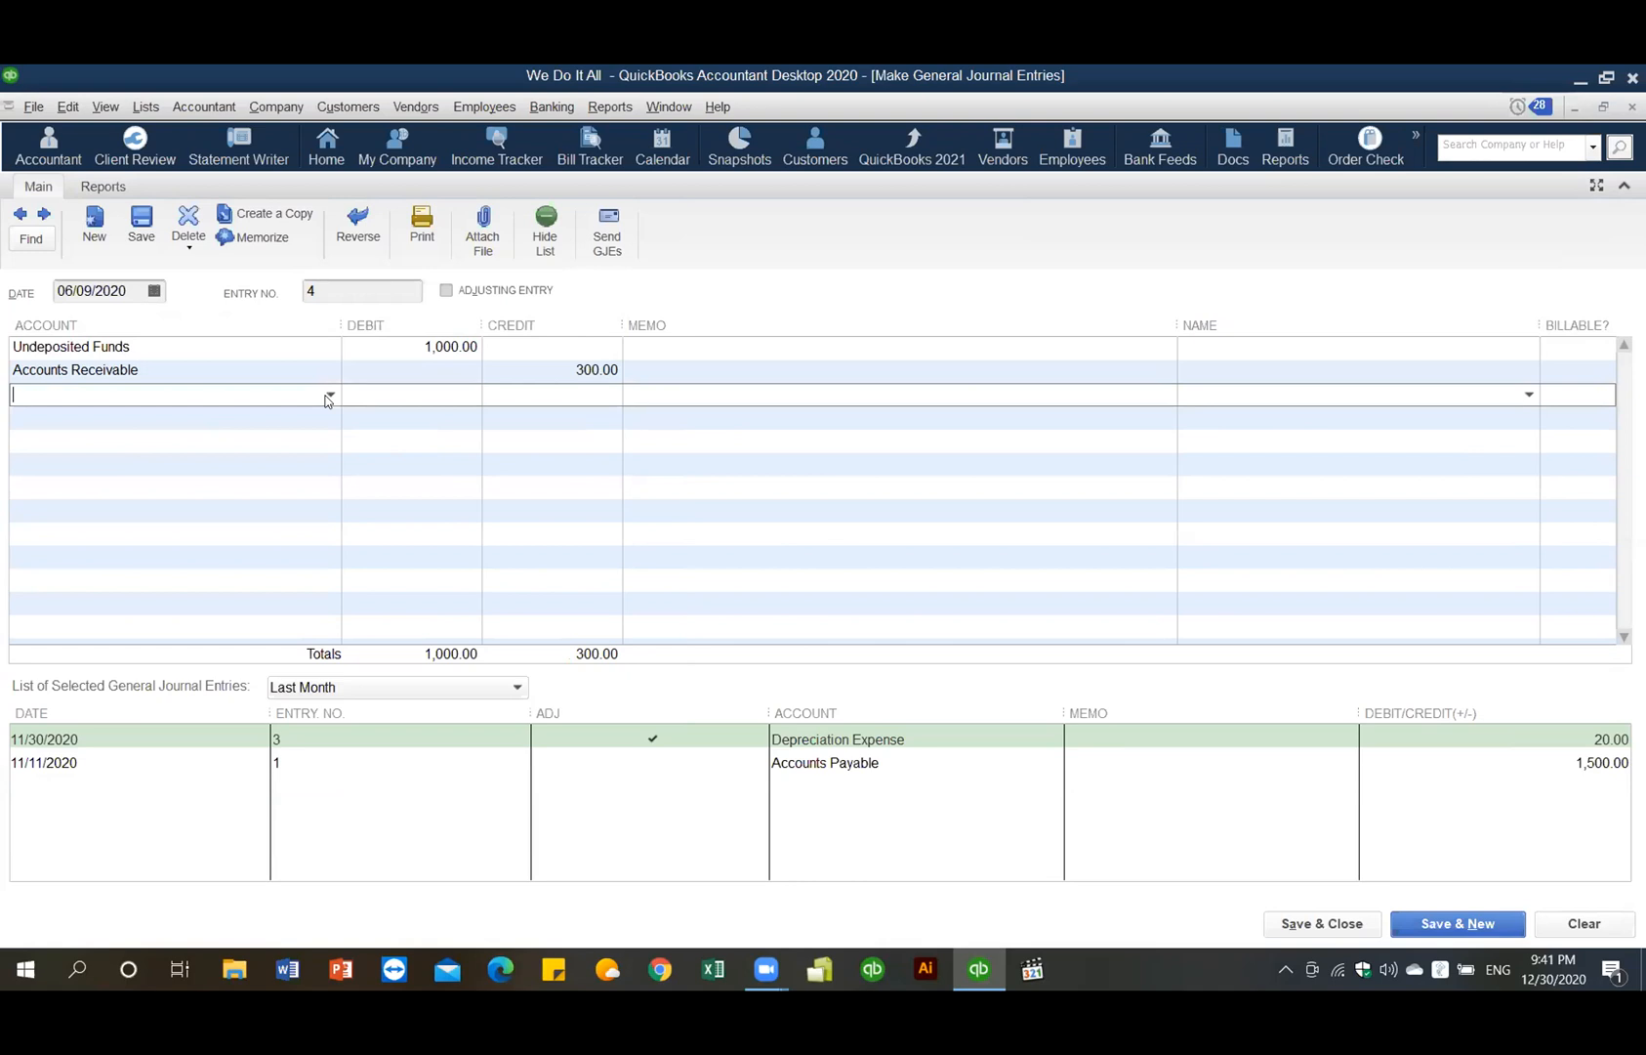
pyautogui.write('Un')
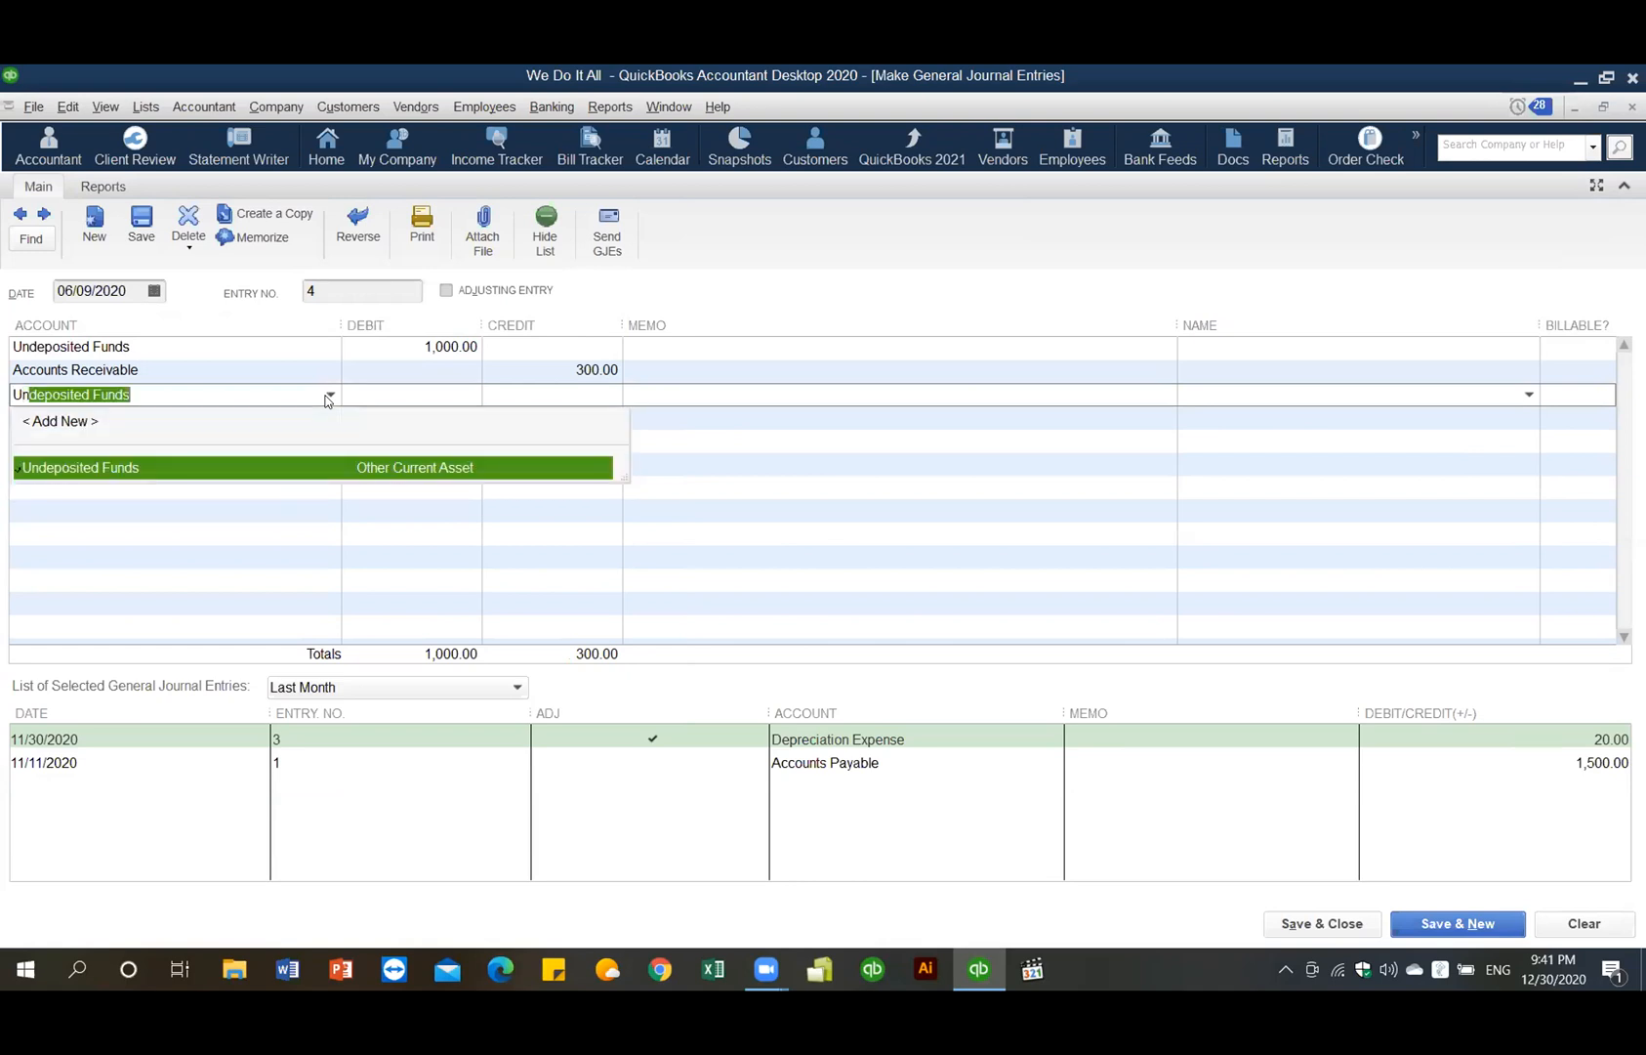
pyautogui.write('ear')
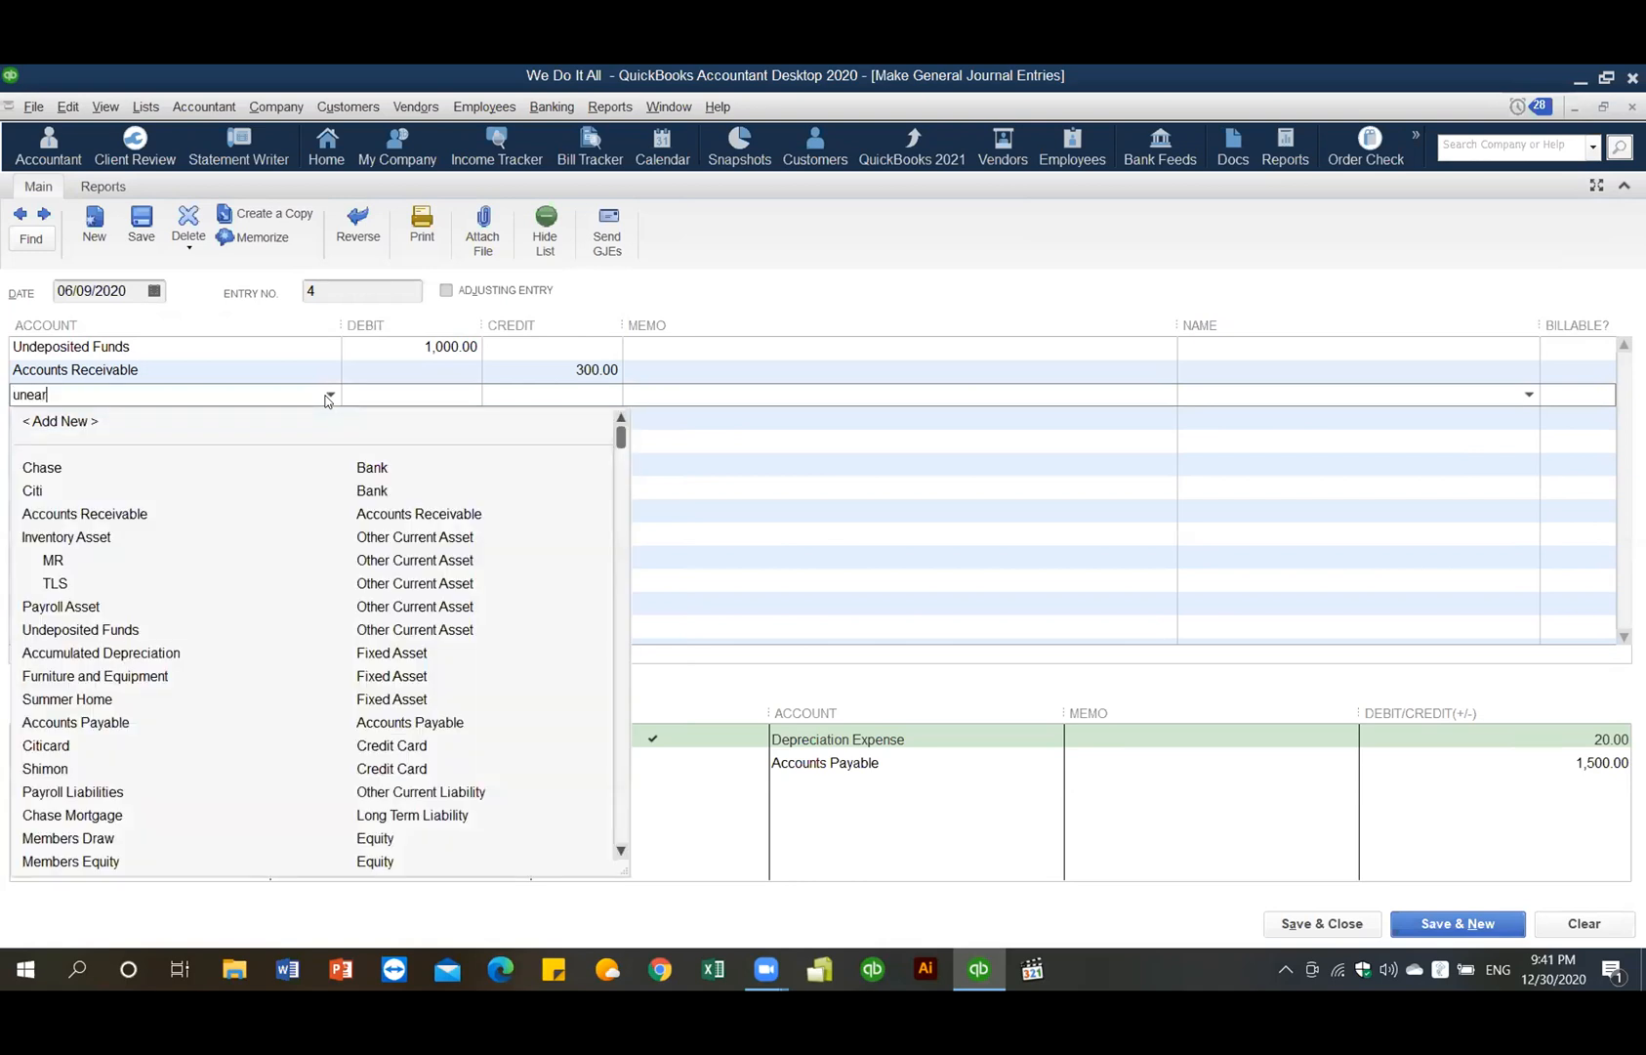
pyautogui.write('ned income')
pyautogui.moveTo(14, 394); pyautogui.dragTo(2, 398)
pyautogui.write('U')
pyautogui.press('Tab')
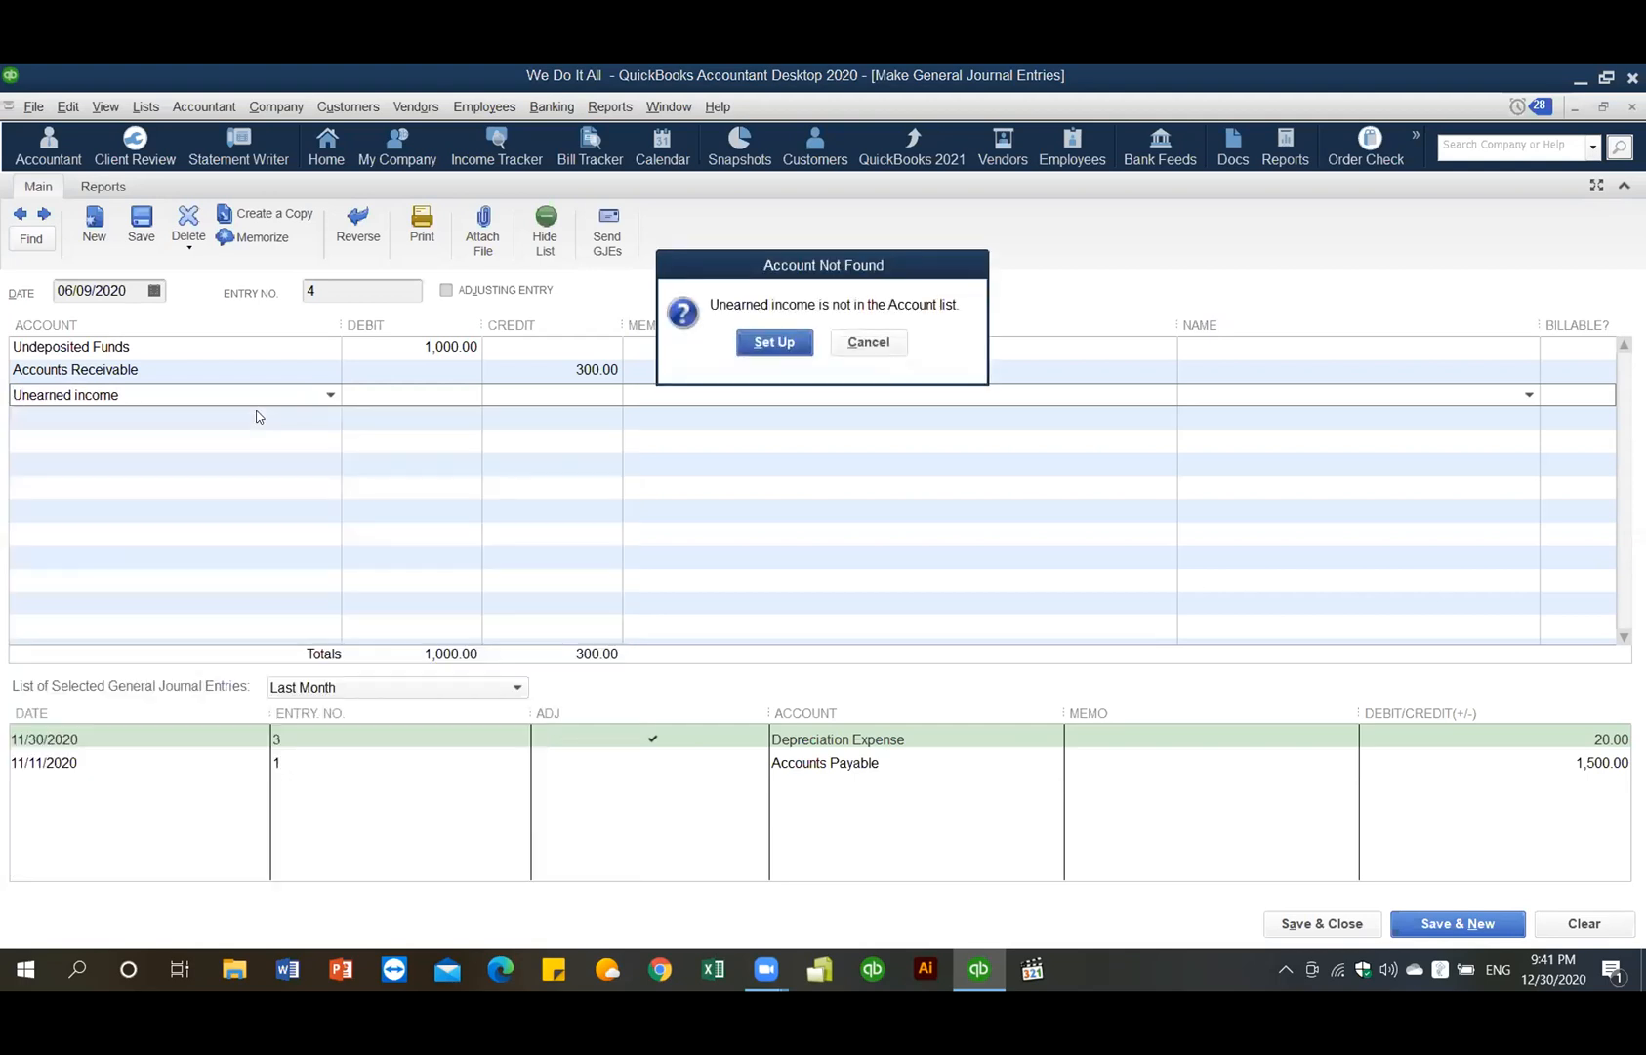
# - Set up Unearned income as a new Other Current Liability account and save it
pyautogui.click(761, 344)
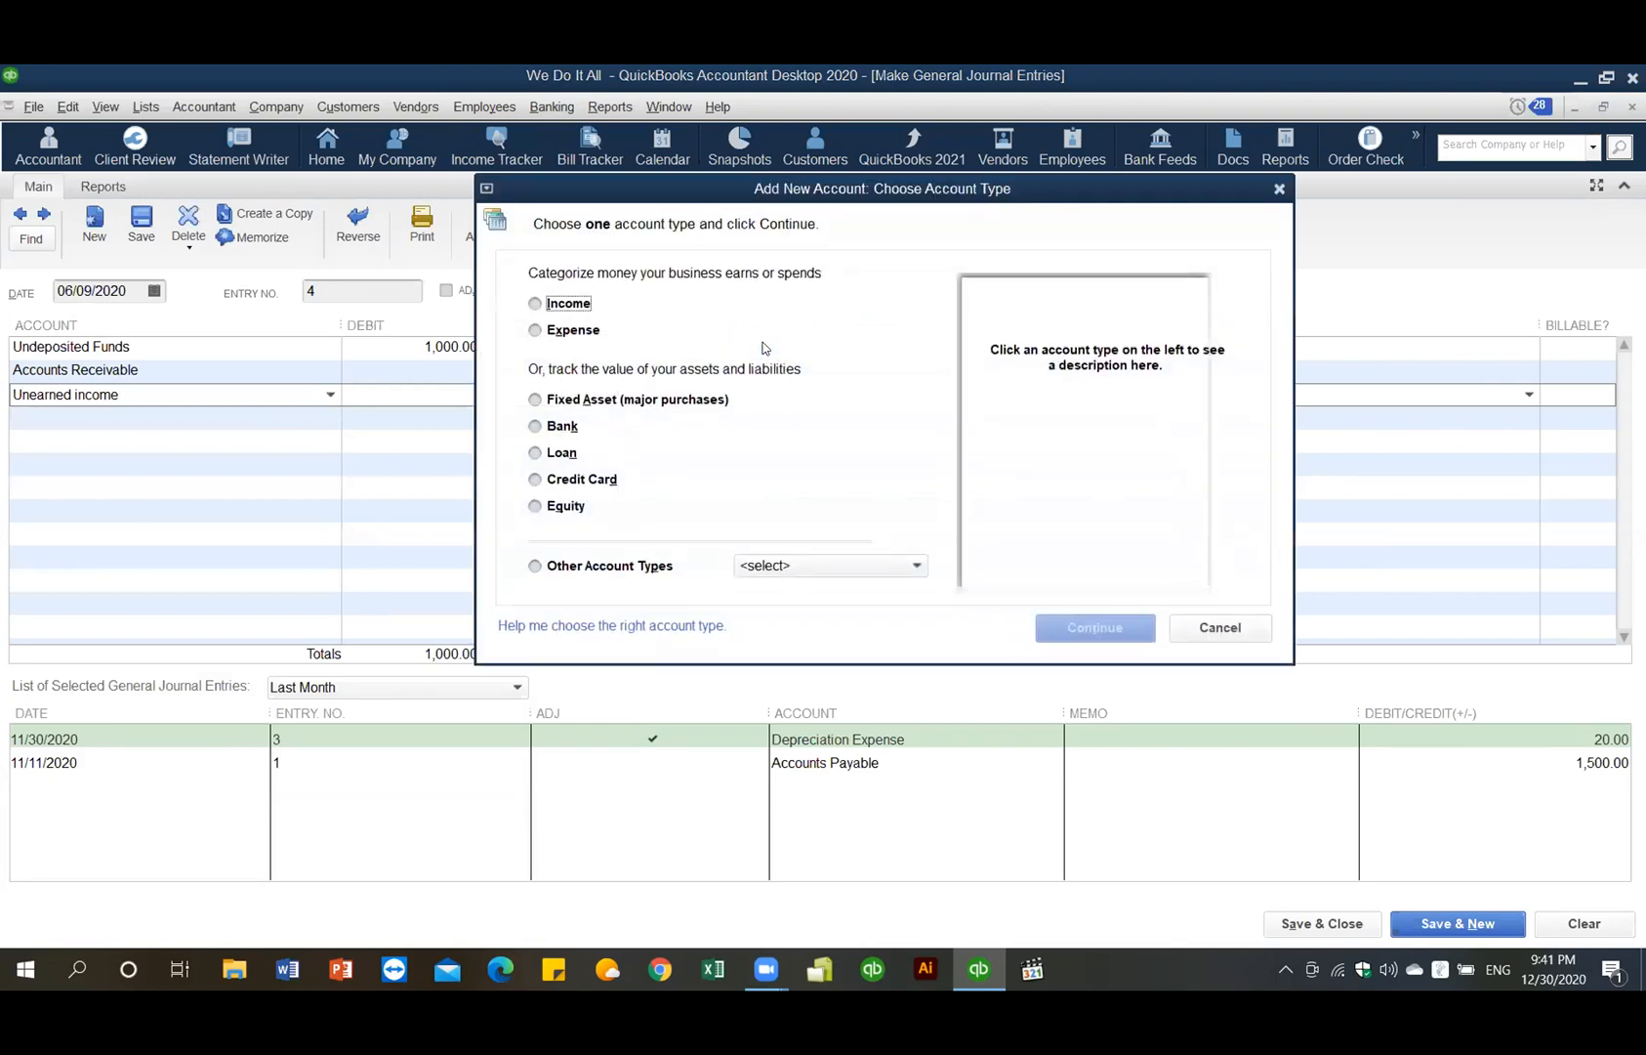
pyautogui.click(918, 566)
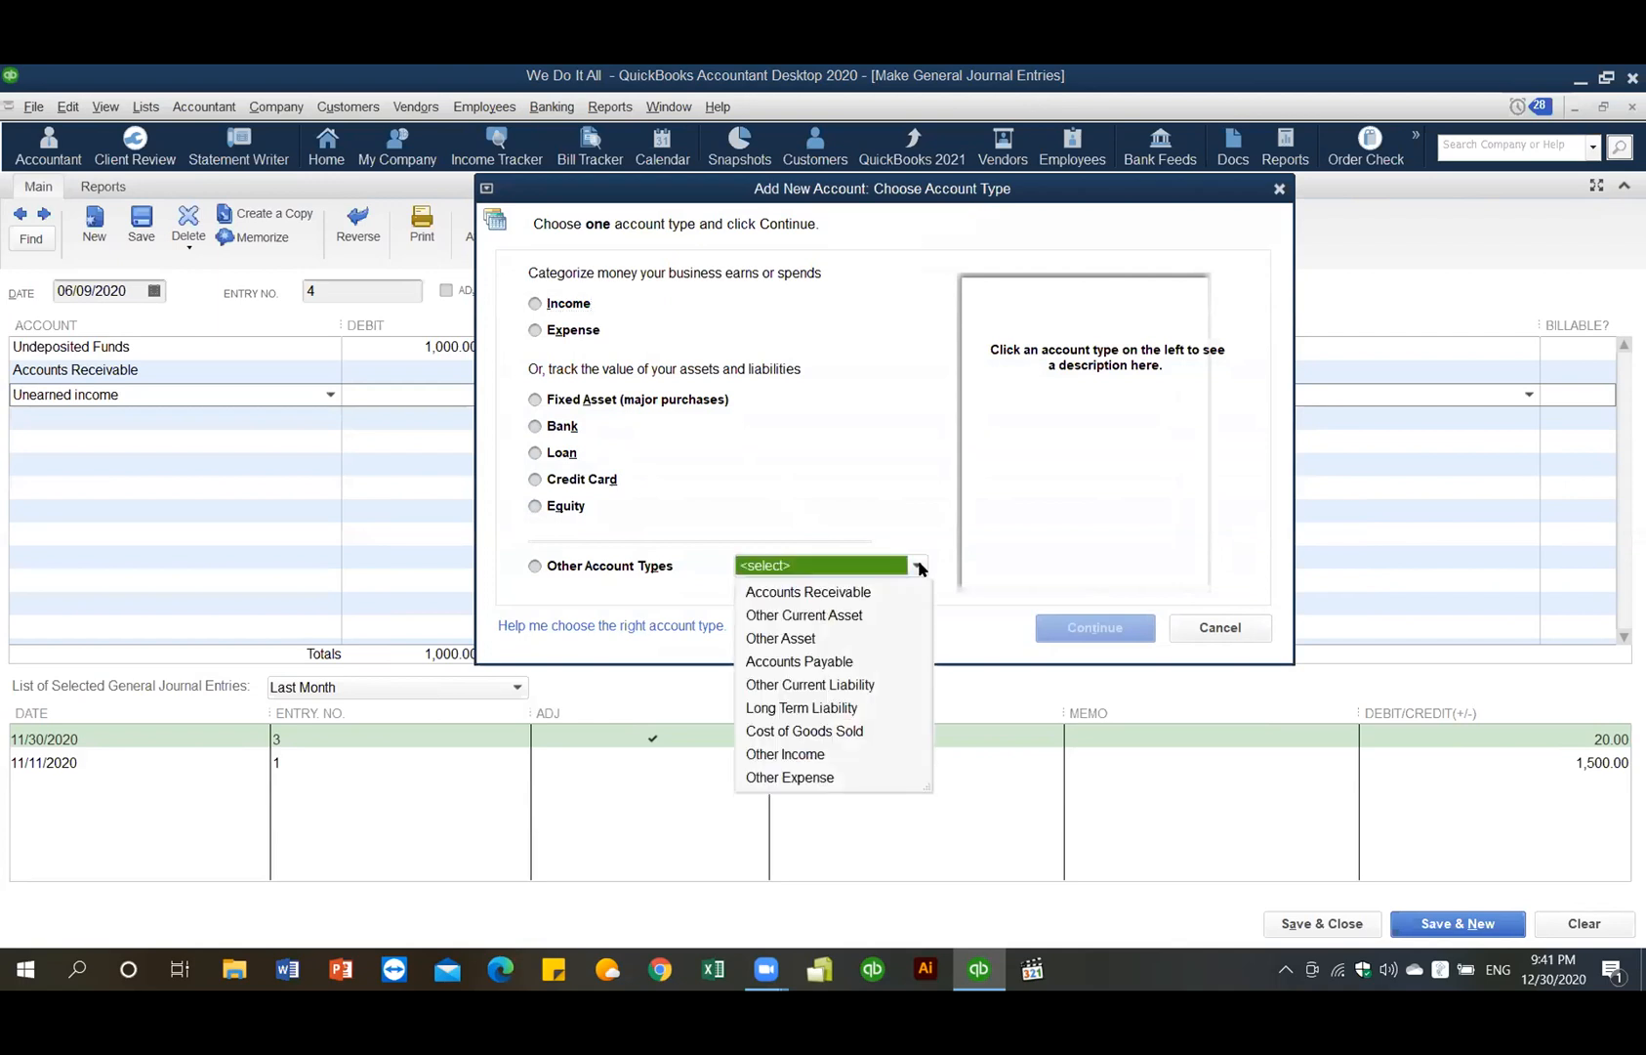
pyautogui.click(852, 616)
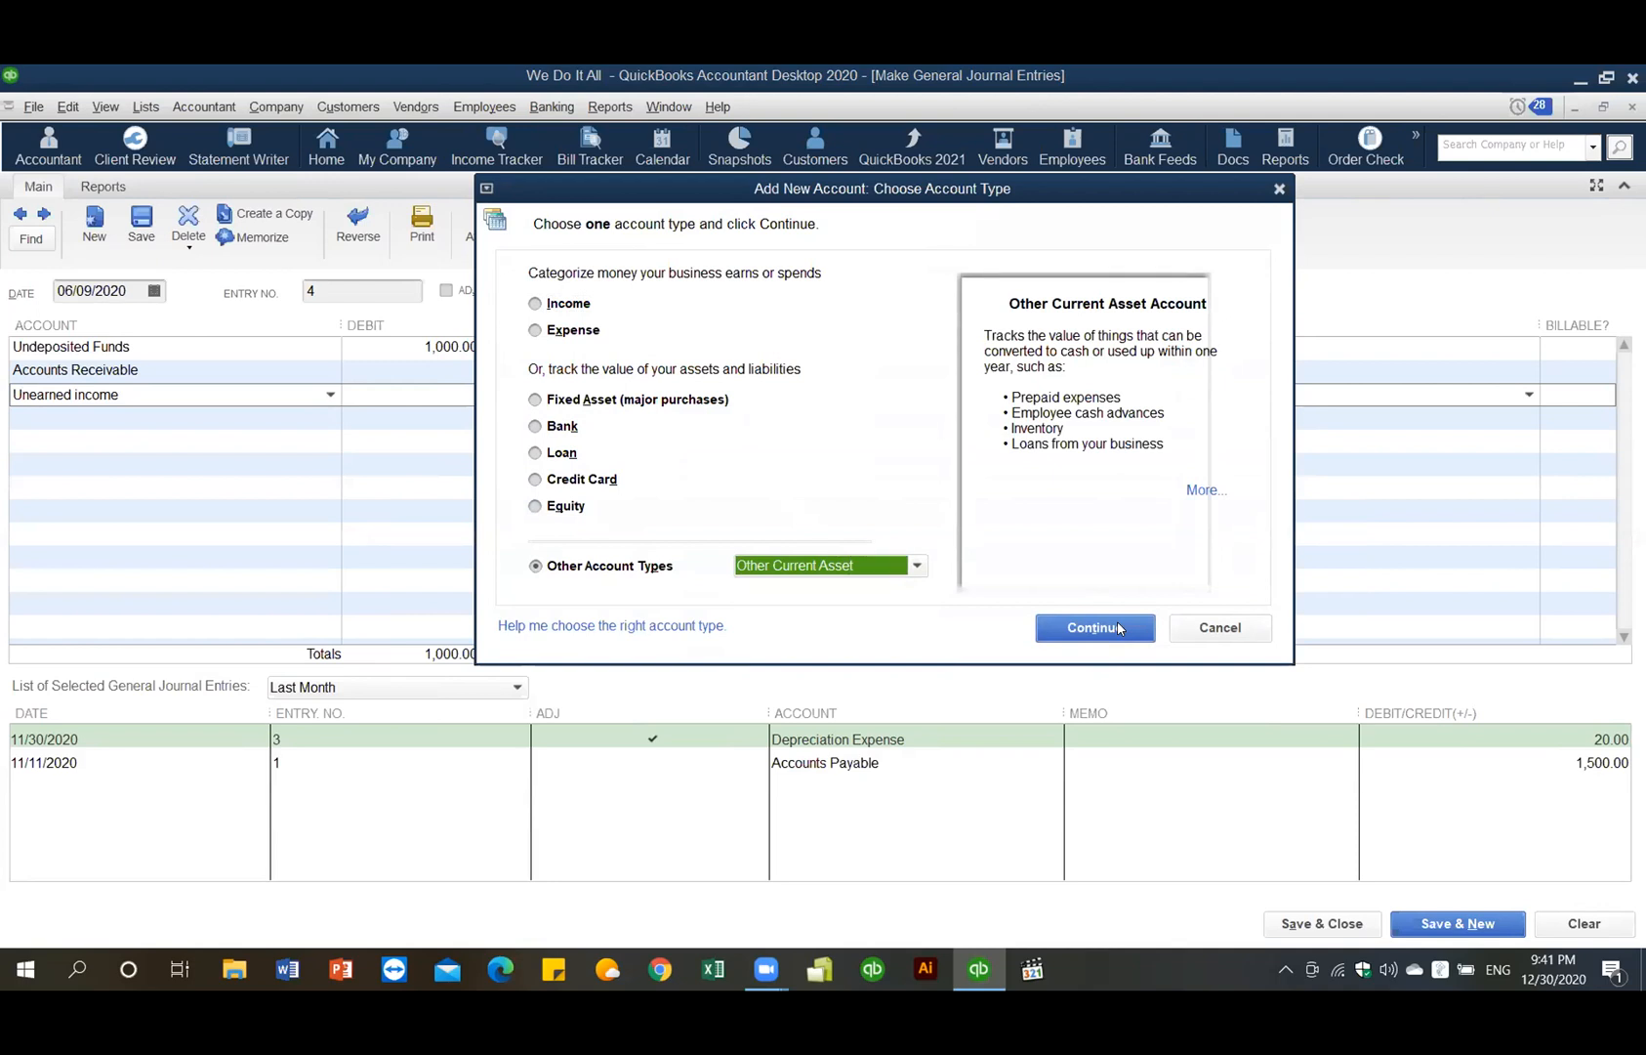
pyautogui.click(917, 566)
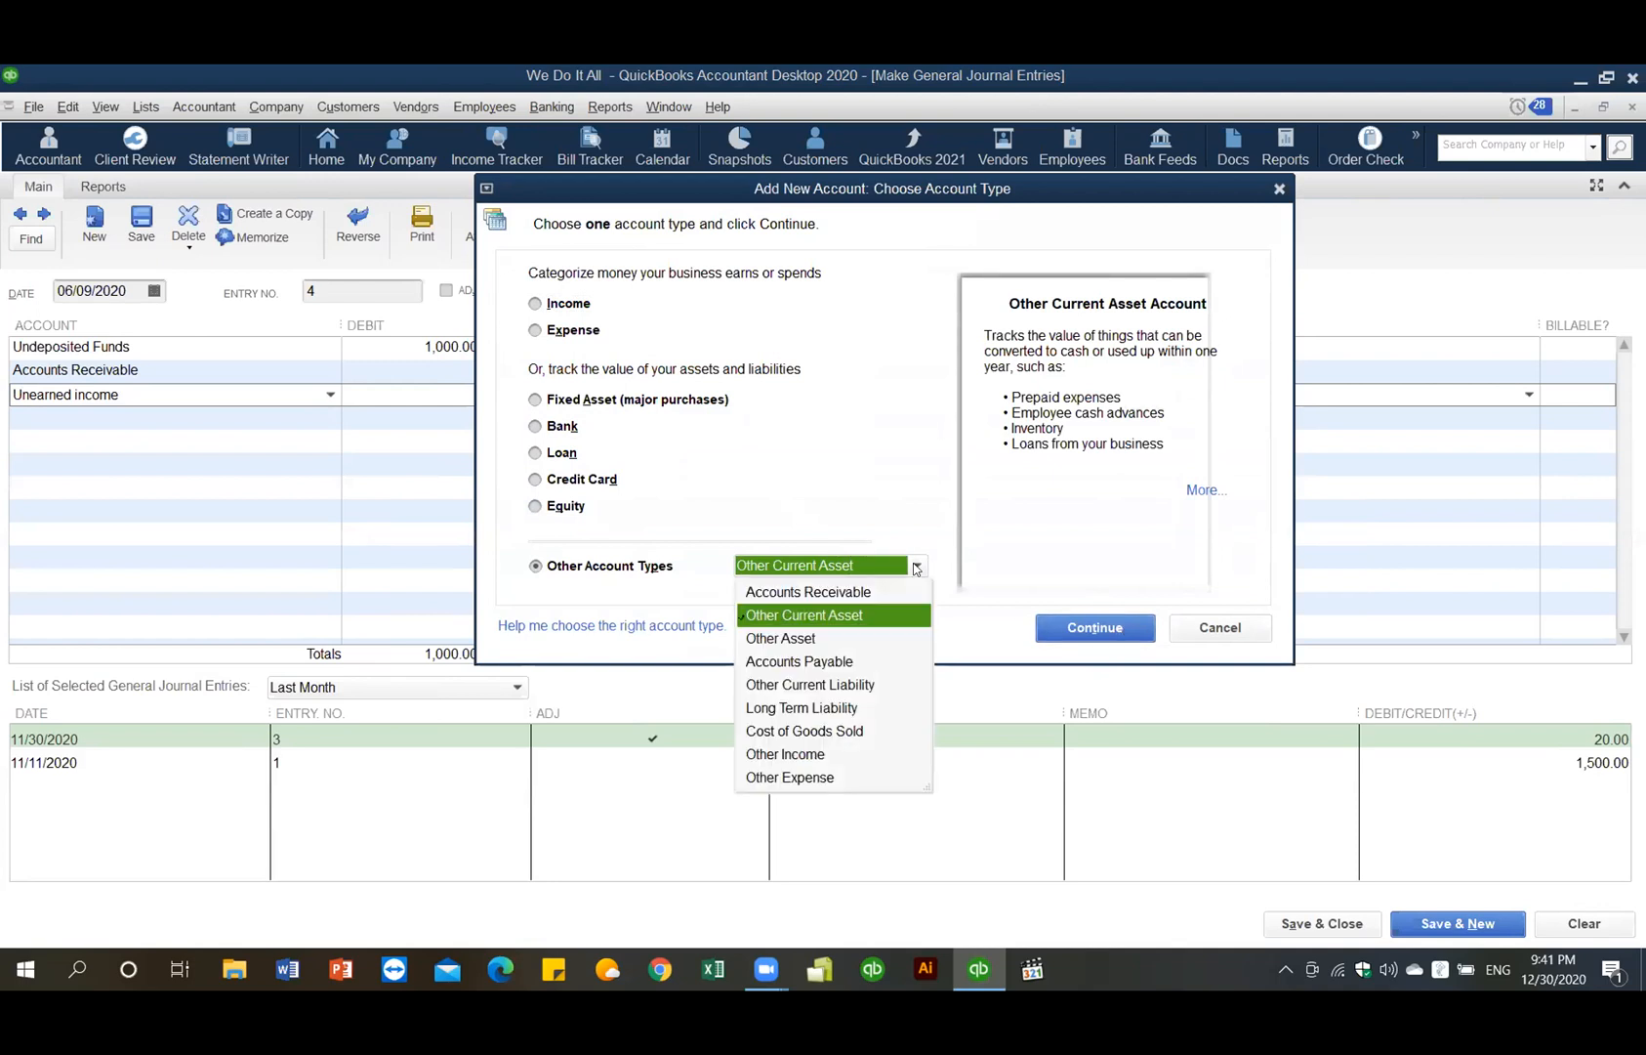
pyautogui.click(833, 688)
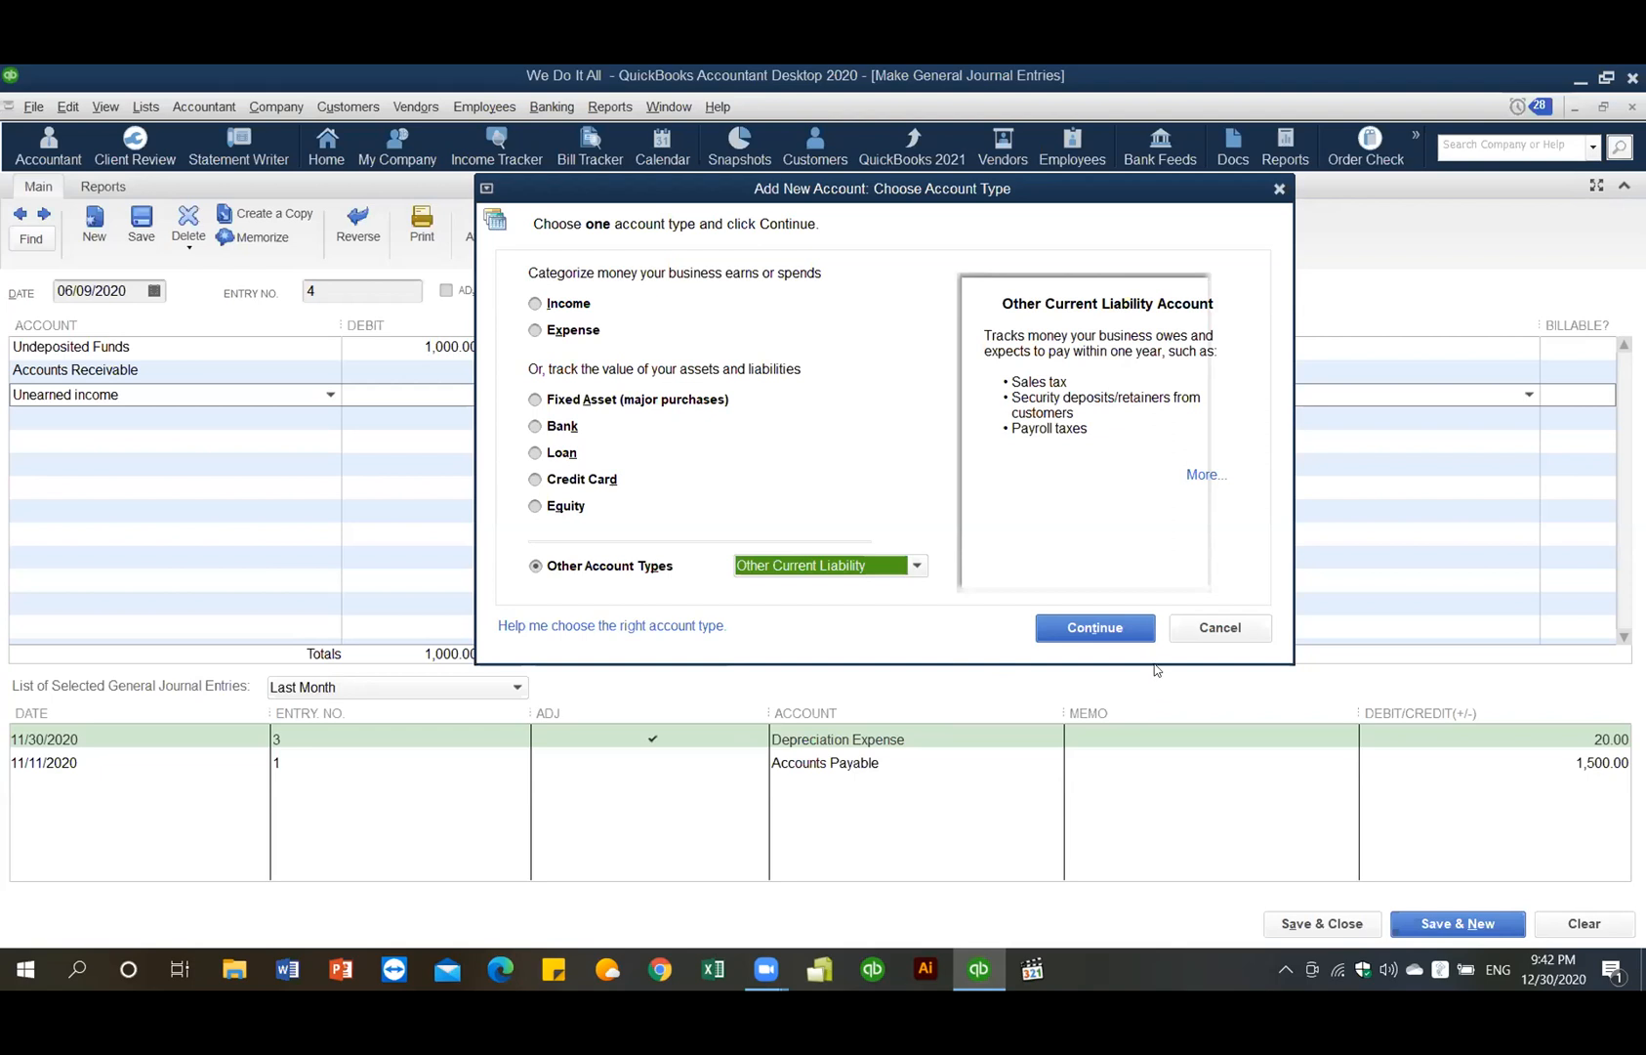
pyautogui.click(1108, 627)
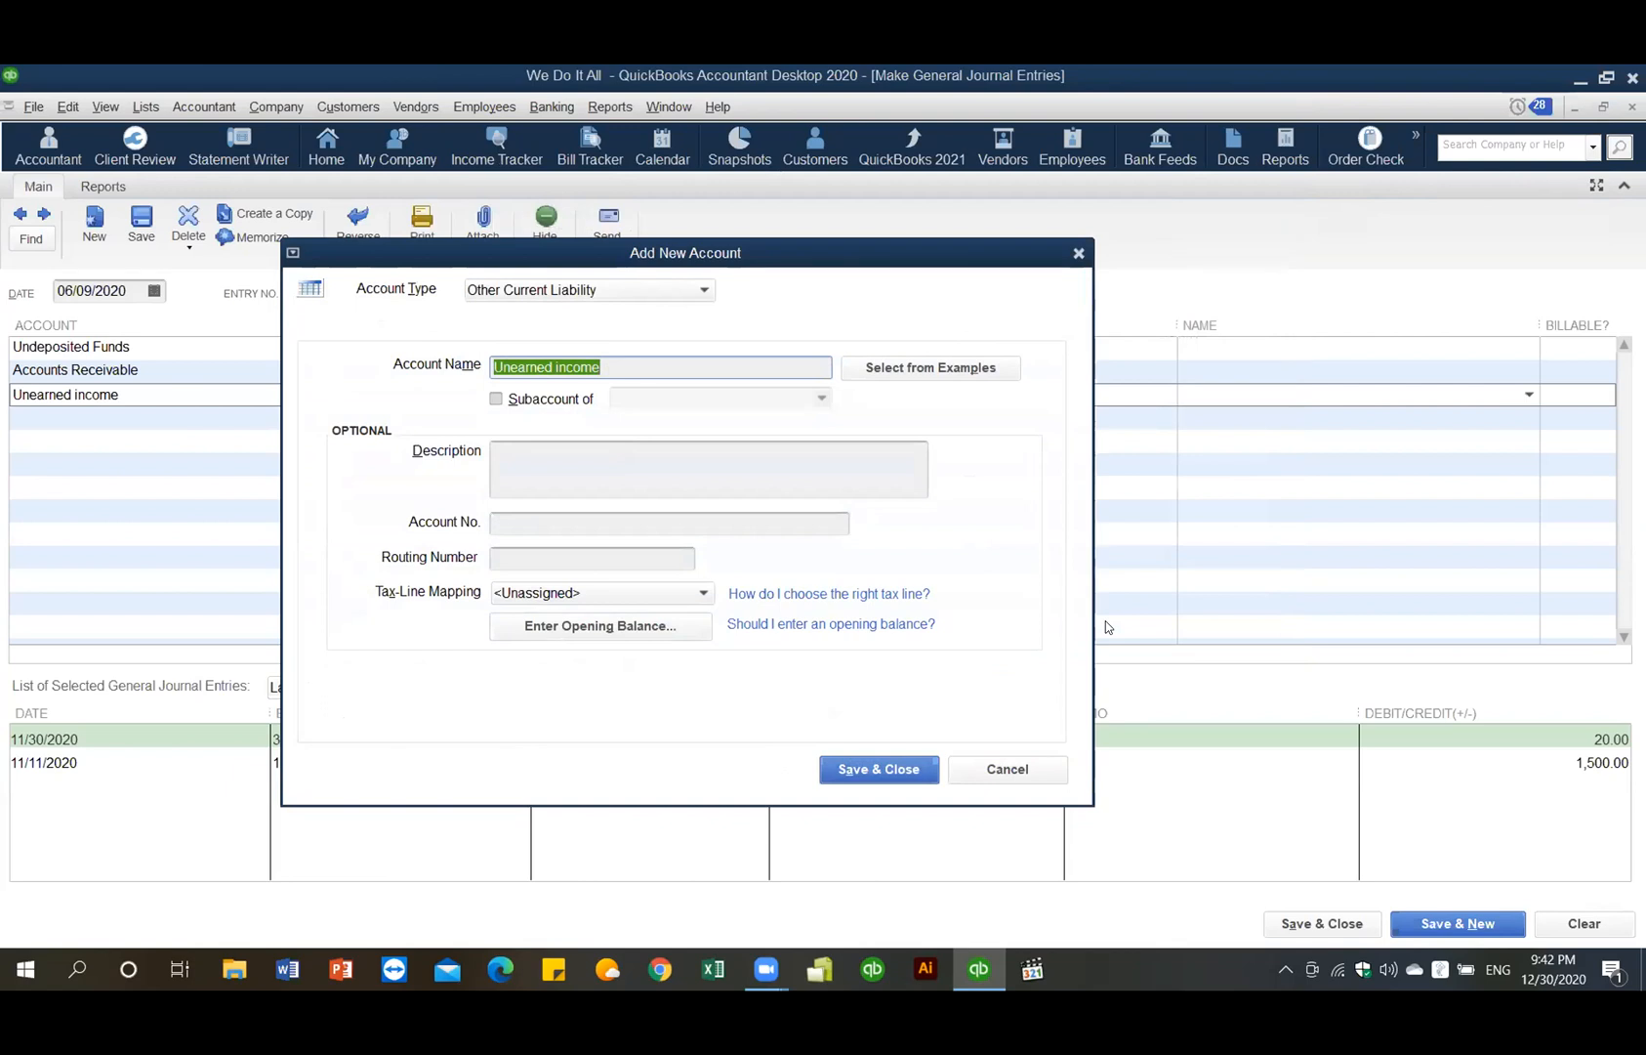
pyautogui.click(891, 770)
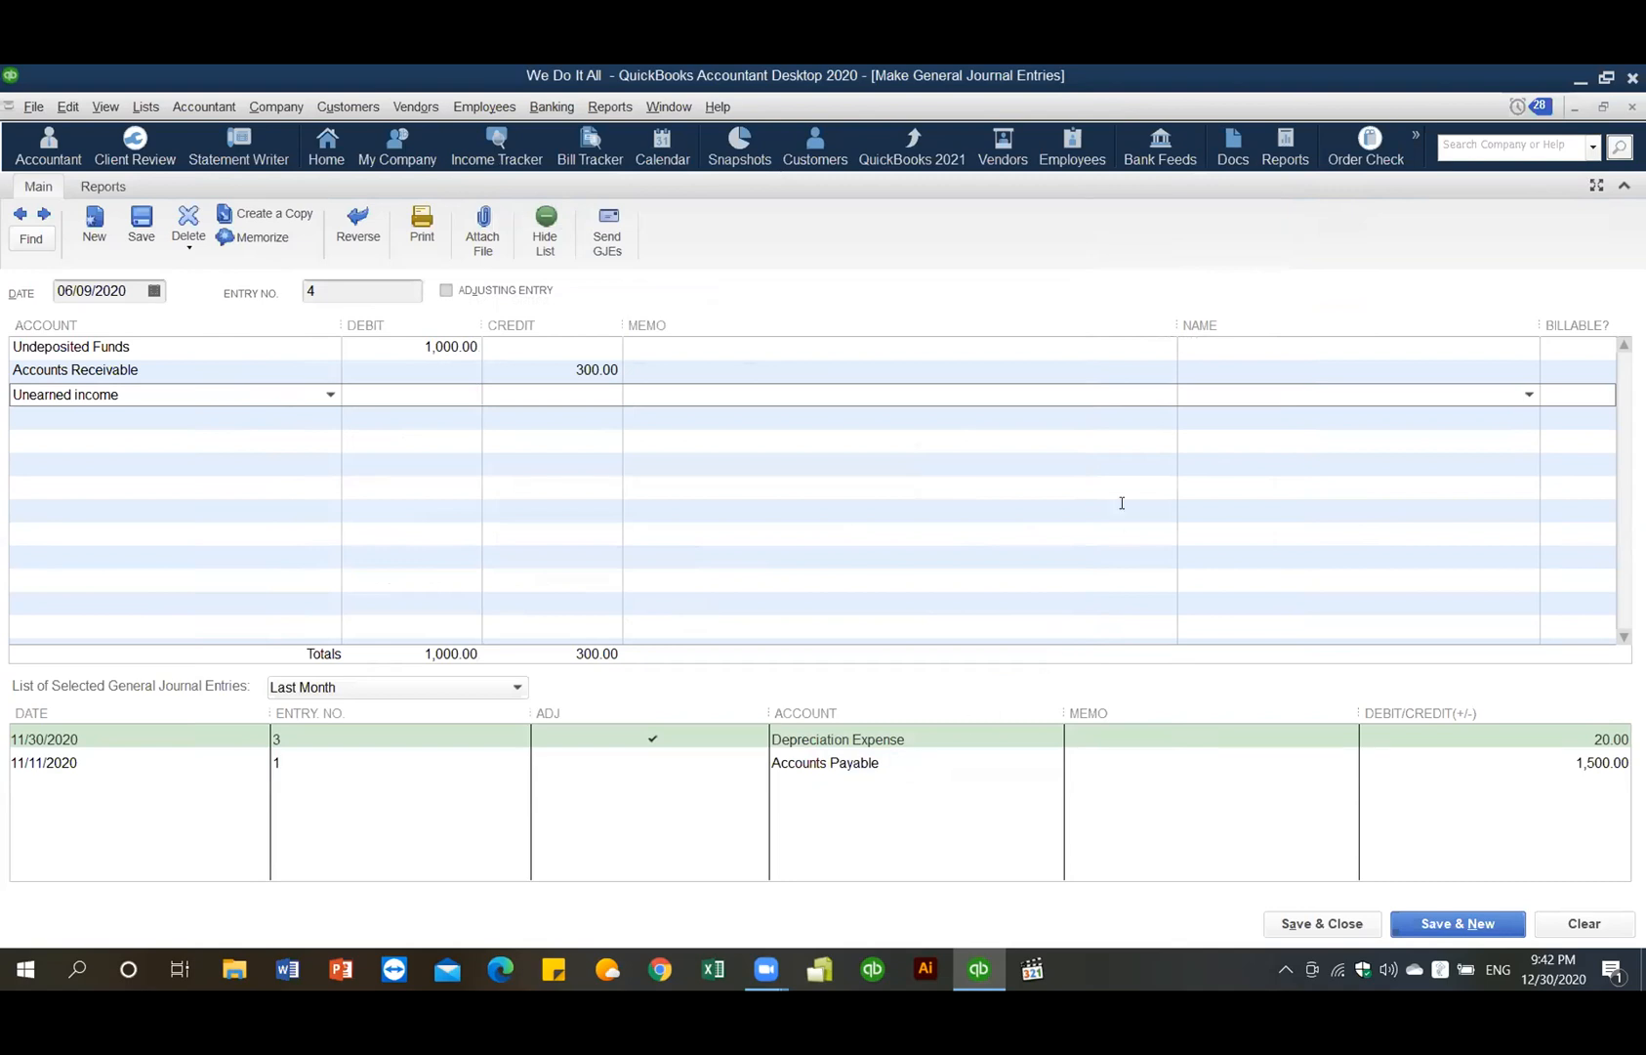
# - Assign the customer to the Unearned income and Accounts Receivable lines
pyautogui.click(1299, 393)
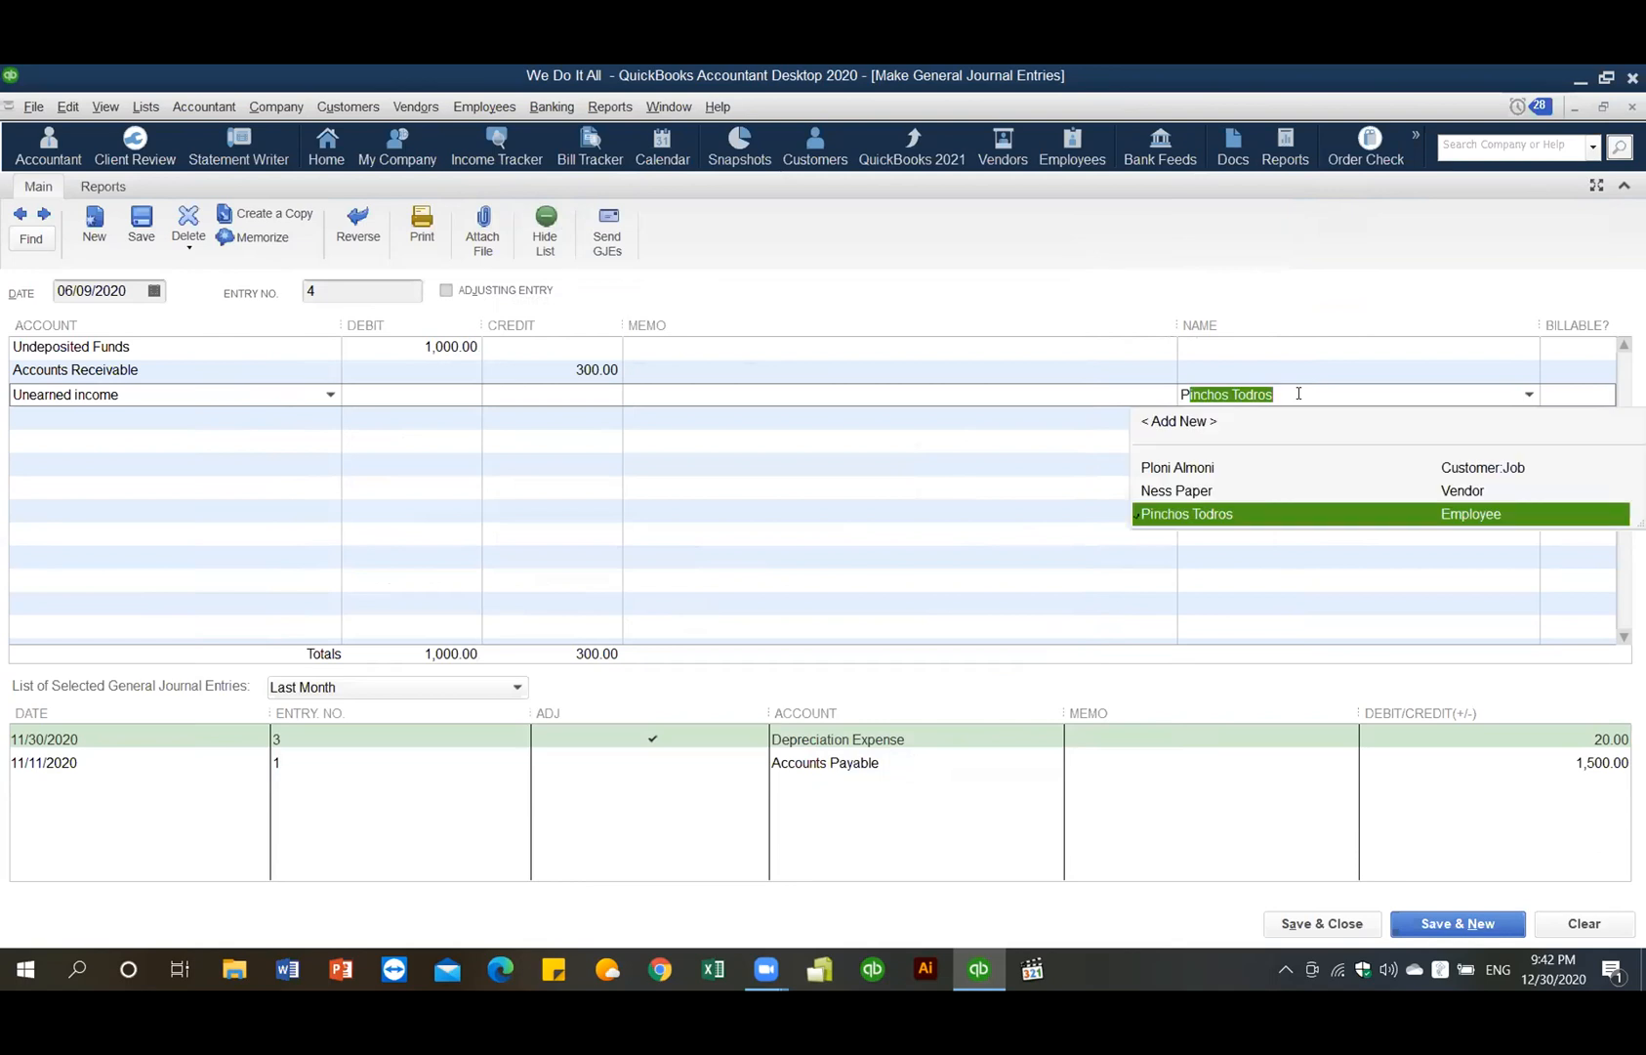
pyautogui.click(1328, 465)
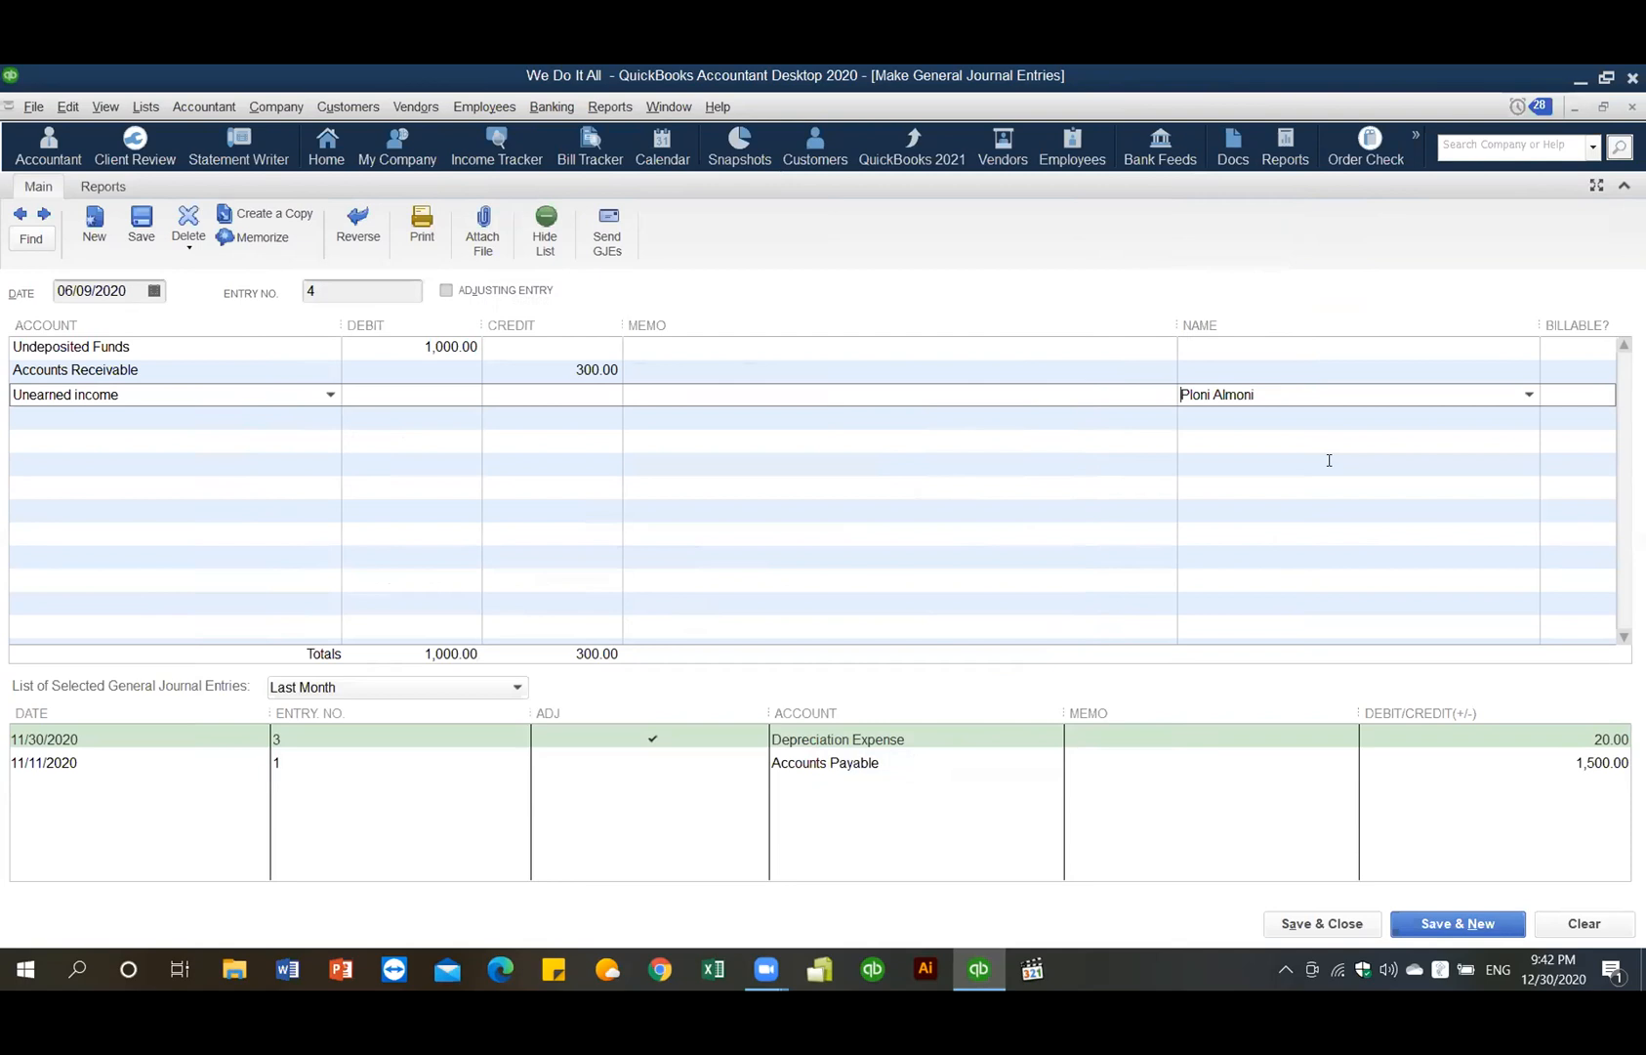
pyautogui.click(1368, 368)
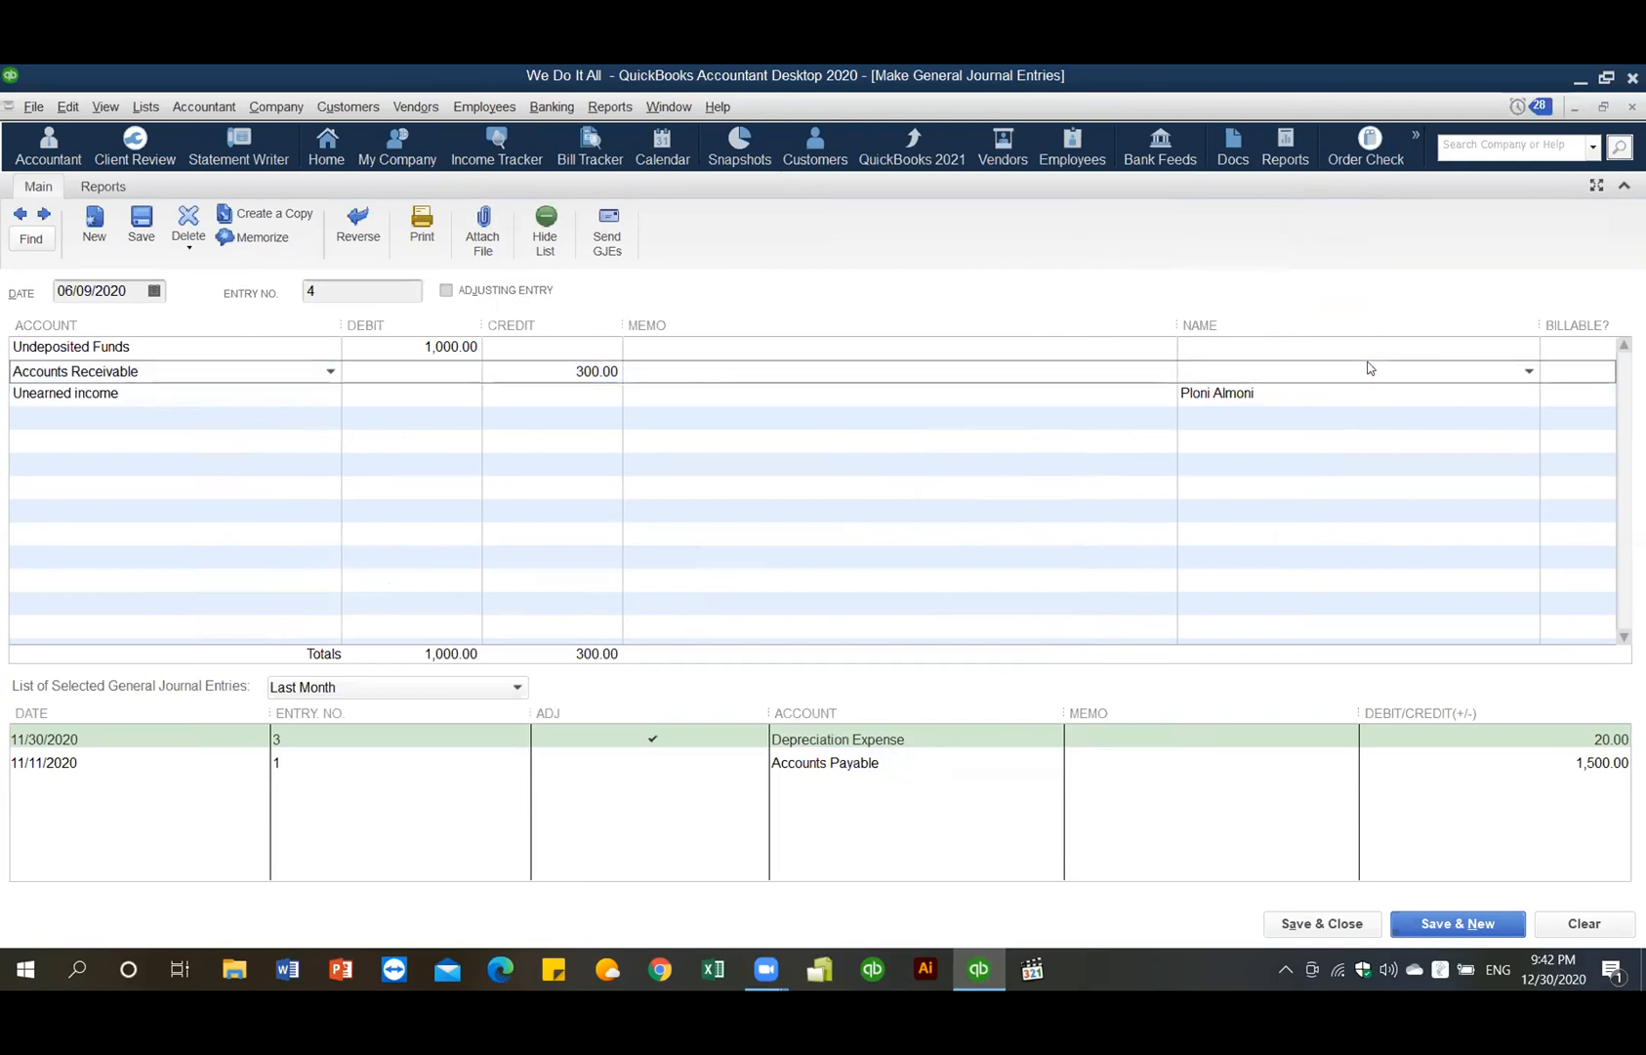
pyautogui.write('Ploni Almoni')
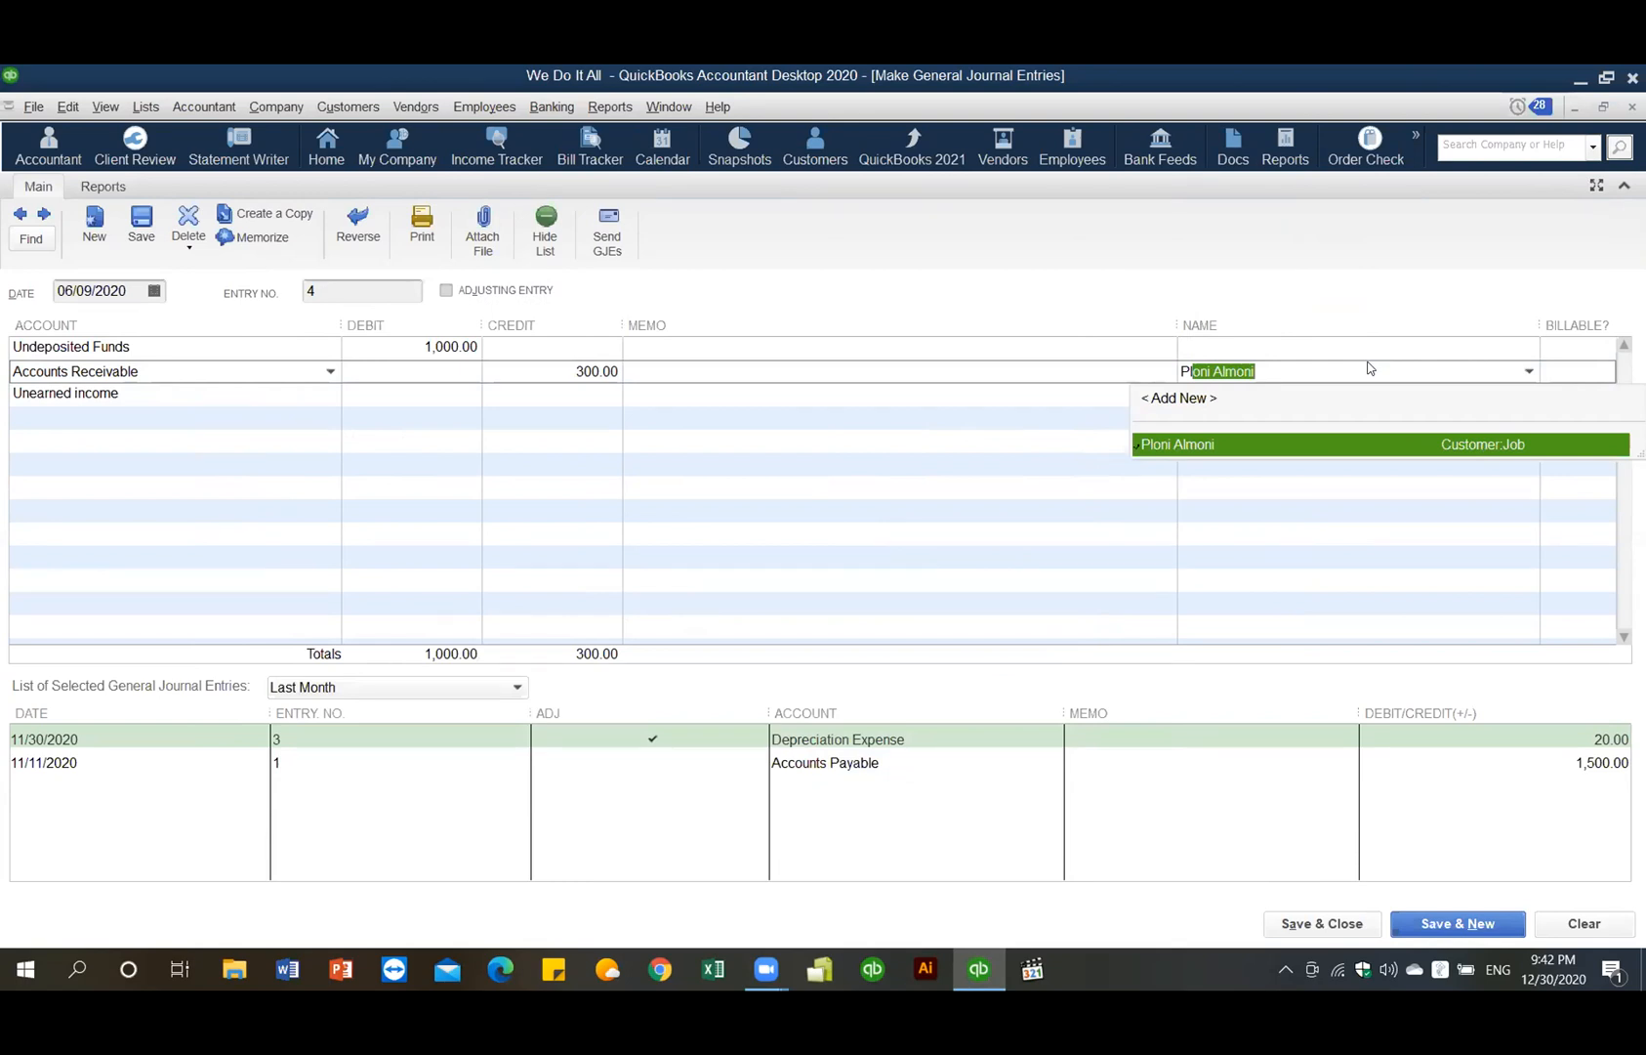
pyautogui.press('Tab')
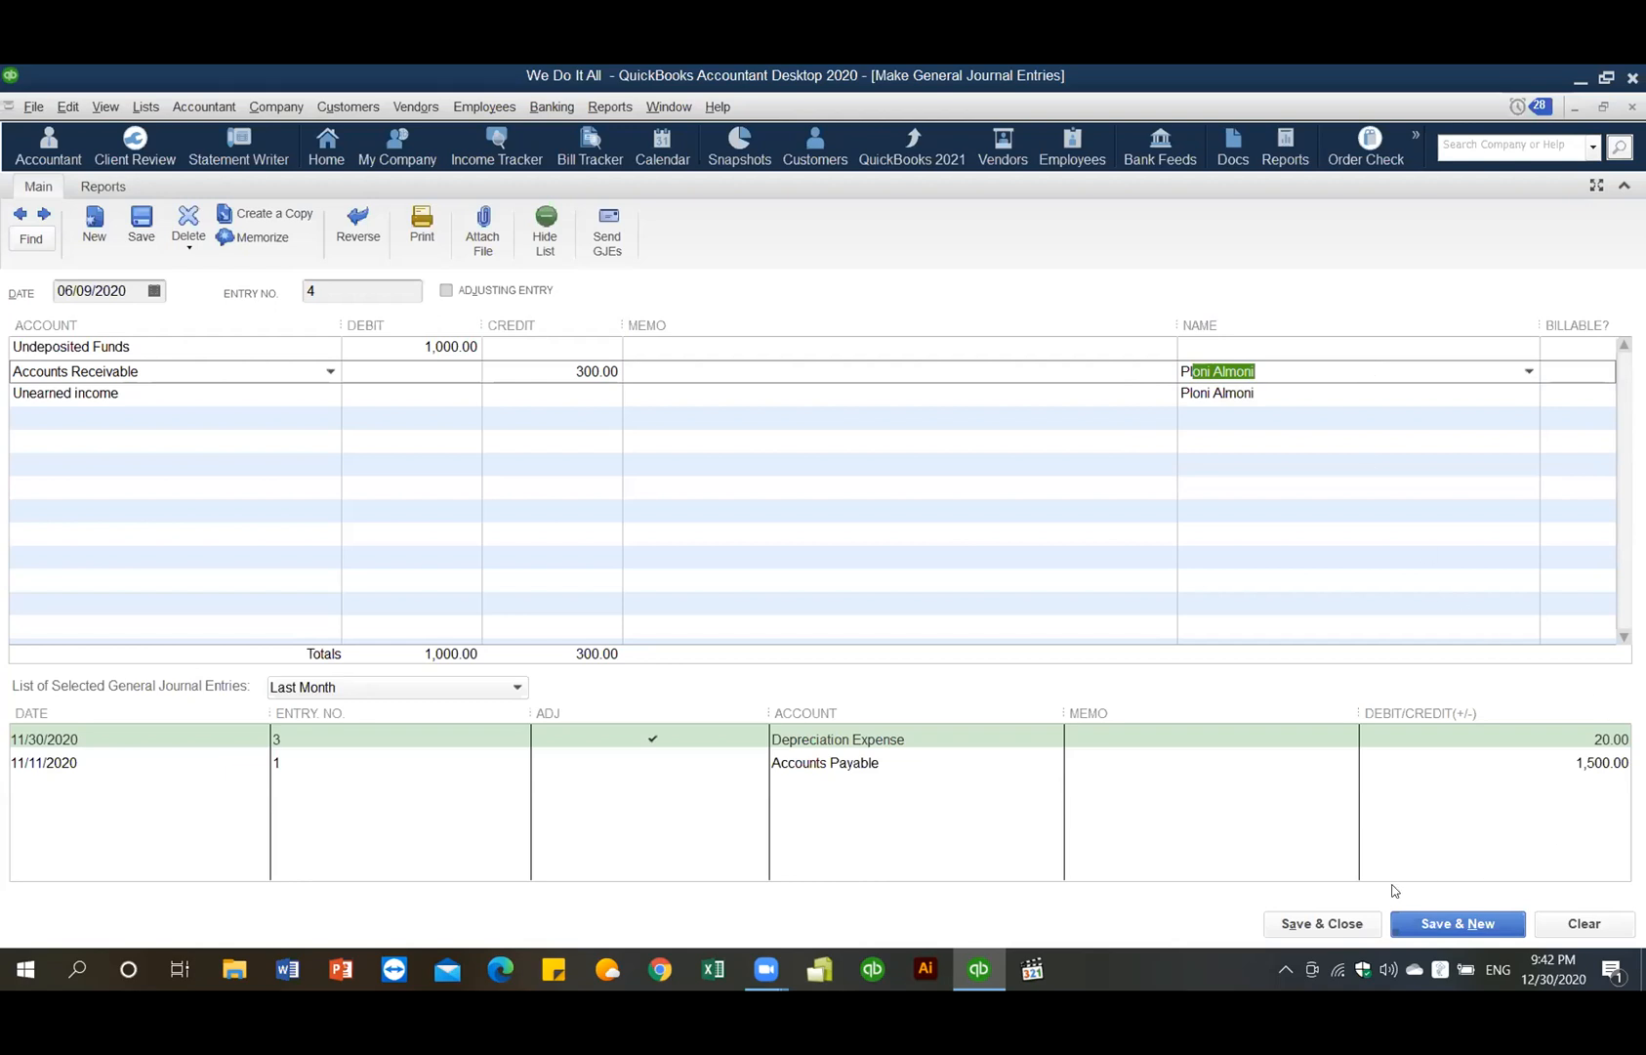
# - After the out-of-balance warning, credit Unearned income 700.00 to balance the entry
pyautogui.click(1355, 923)
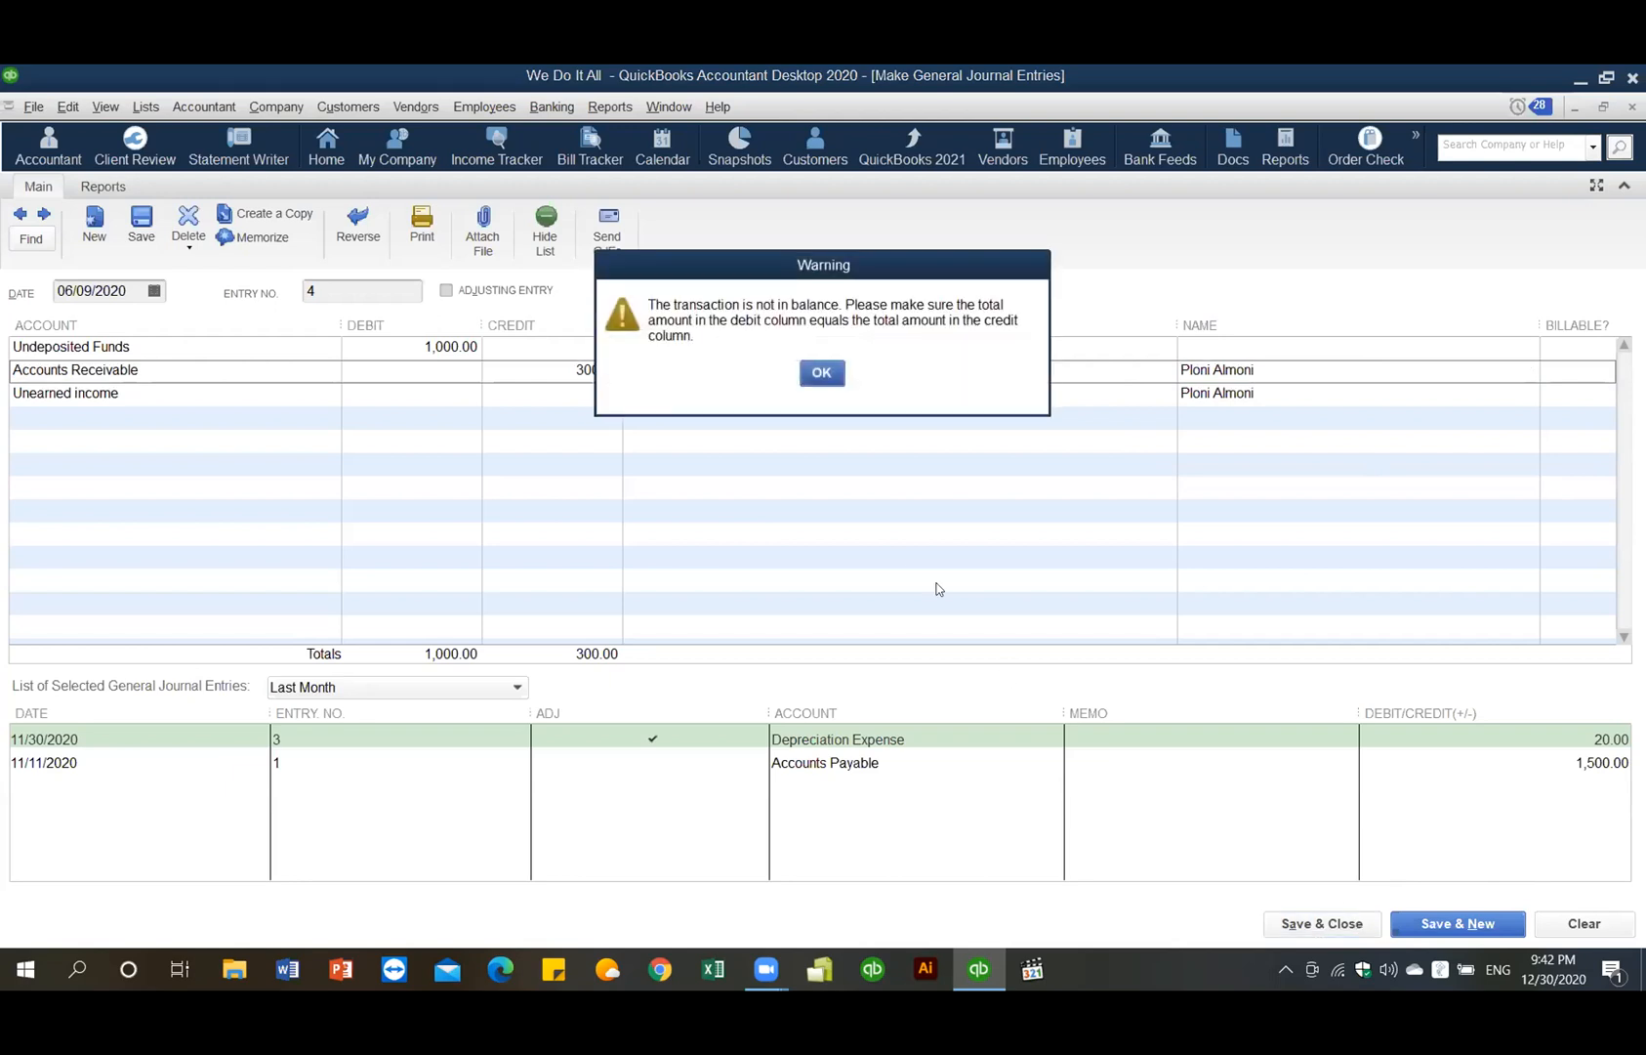
pyautogui.click(822, 373)
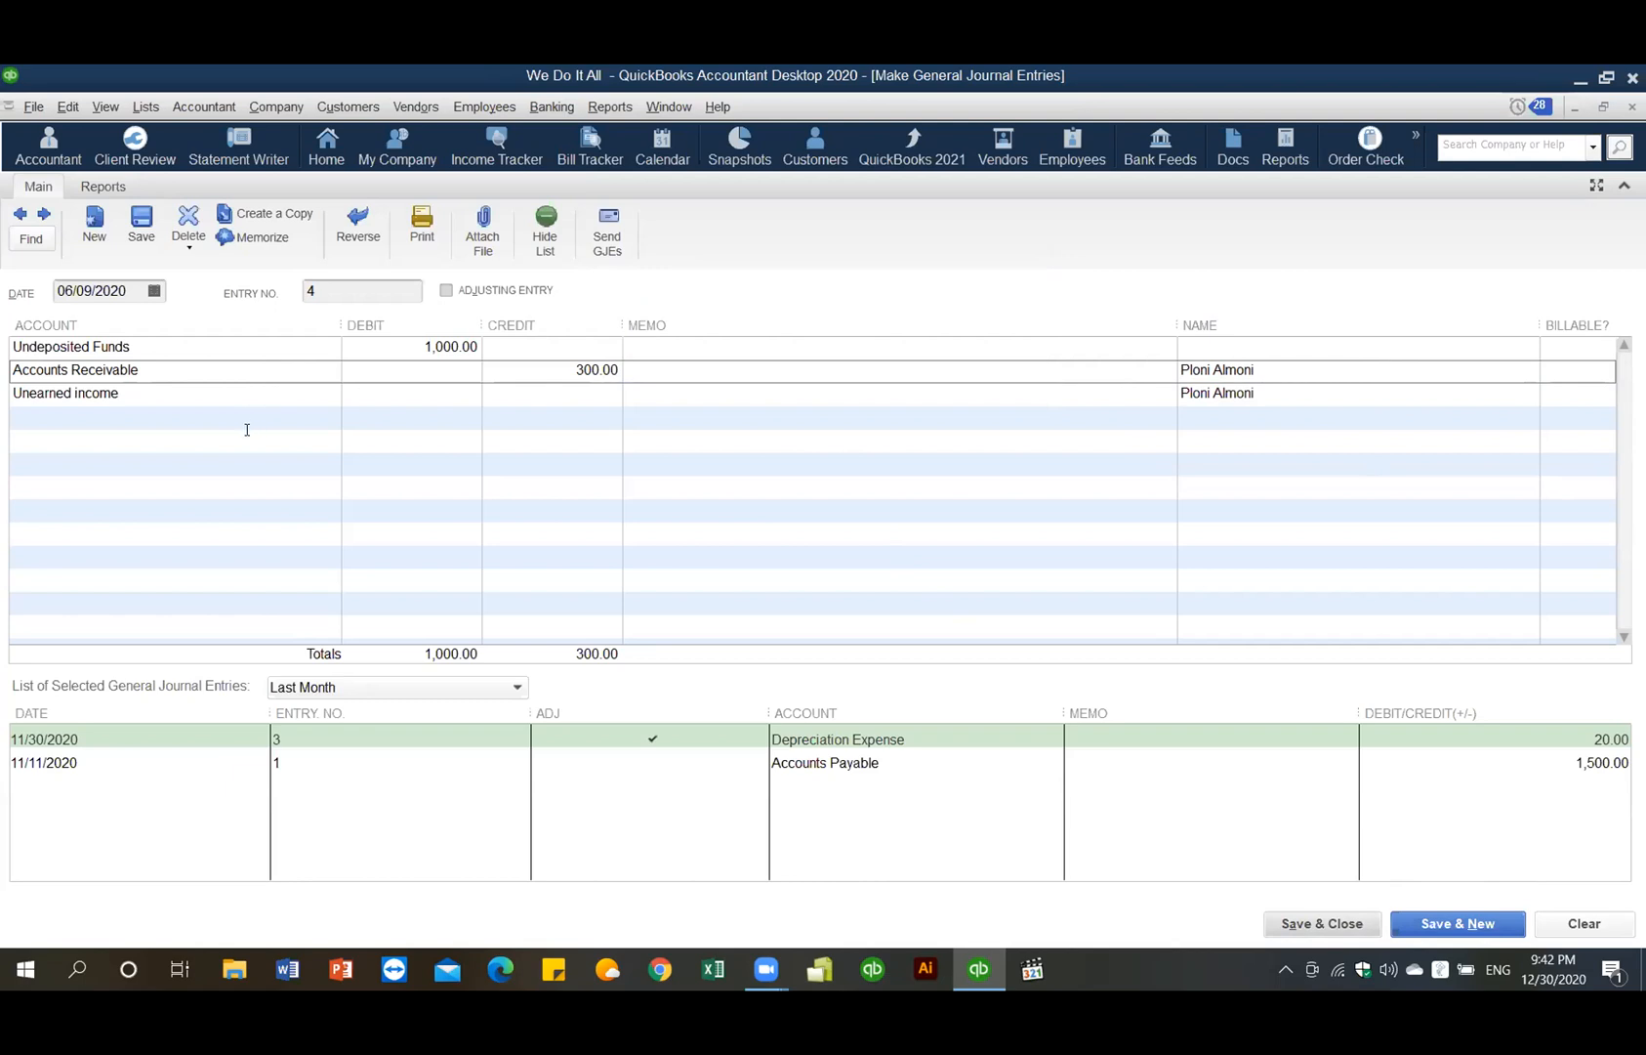
pyautogui.click(581, 391)
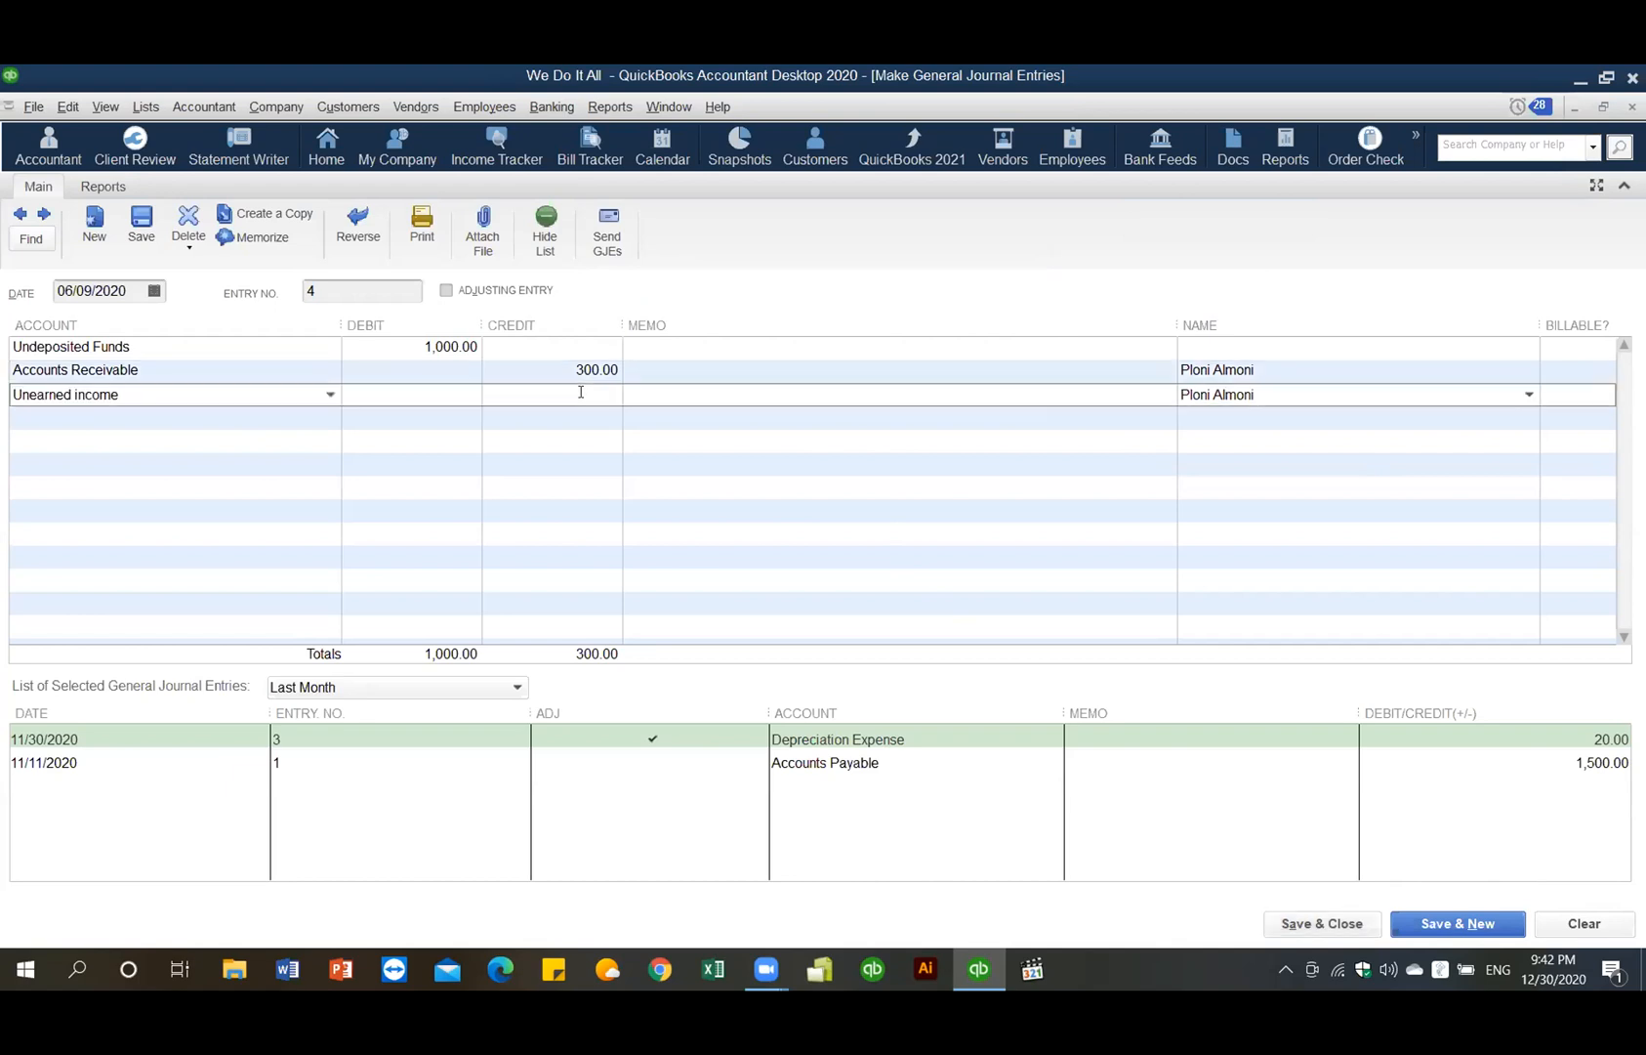
pyautogui.write('700.00')
# - Save journal entry 4 and refresh the Balance Sheet report
pyautogui.click(1328, 933)
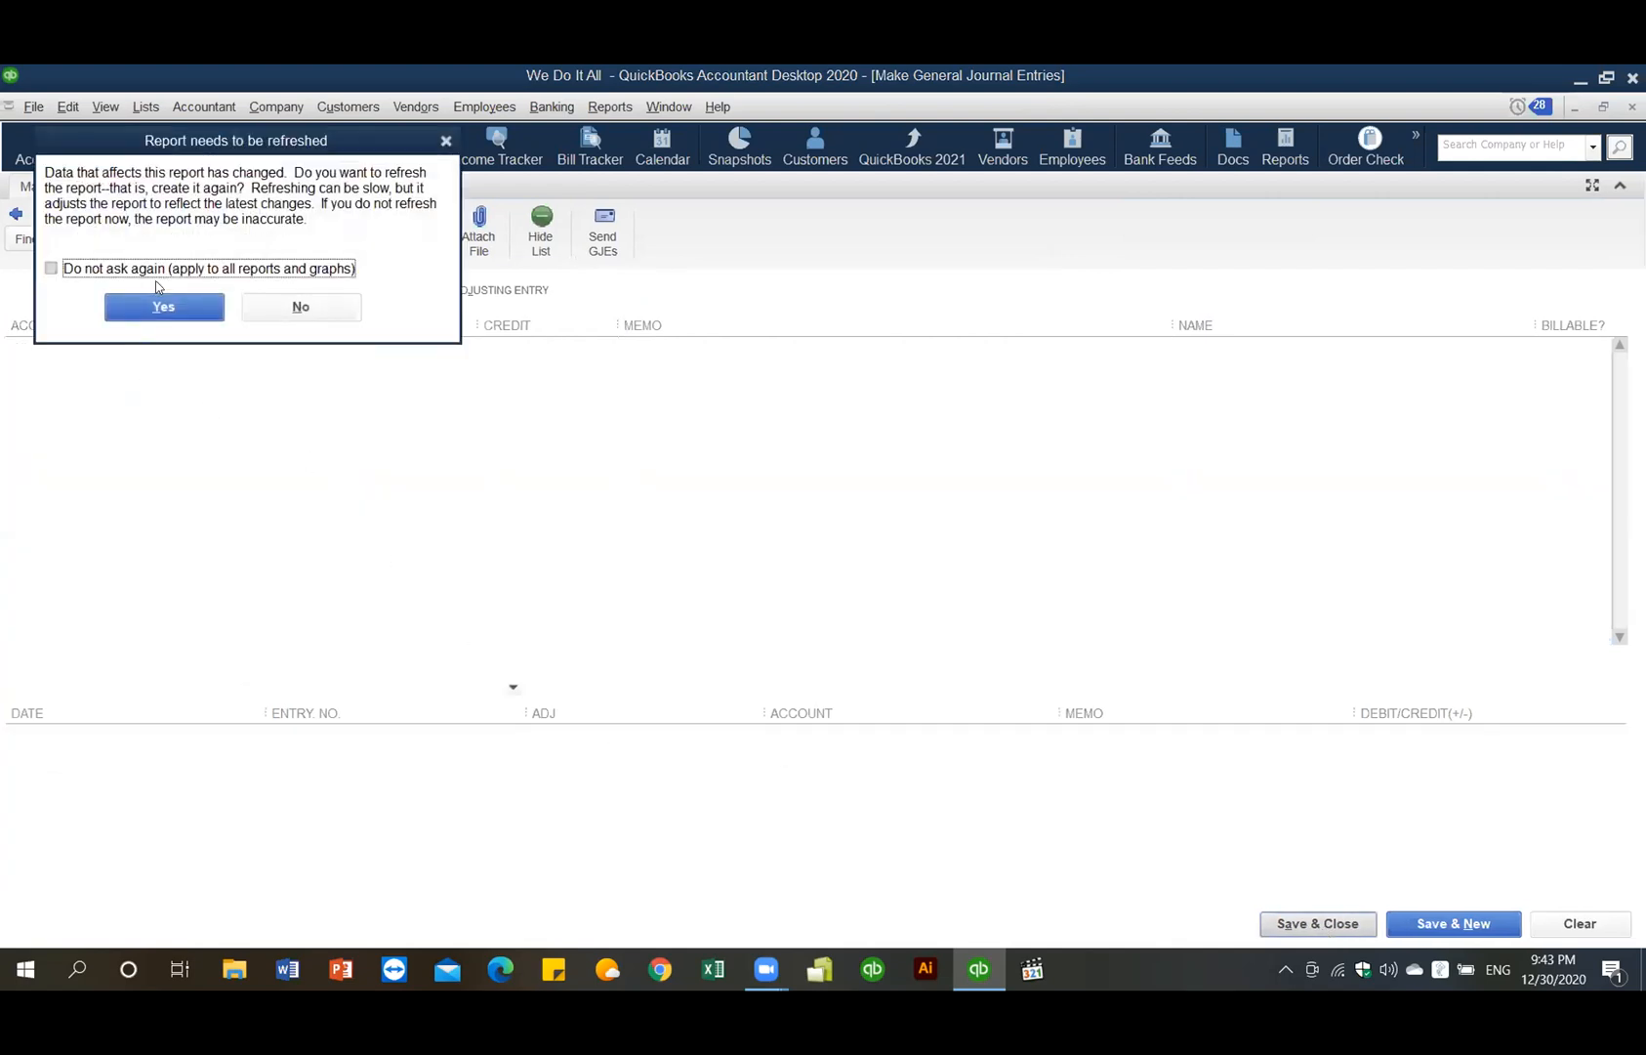
pyautogui.click(163, 308)
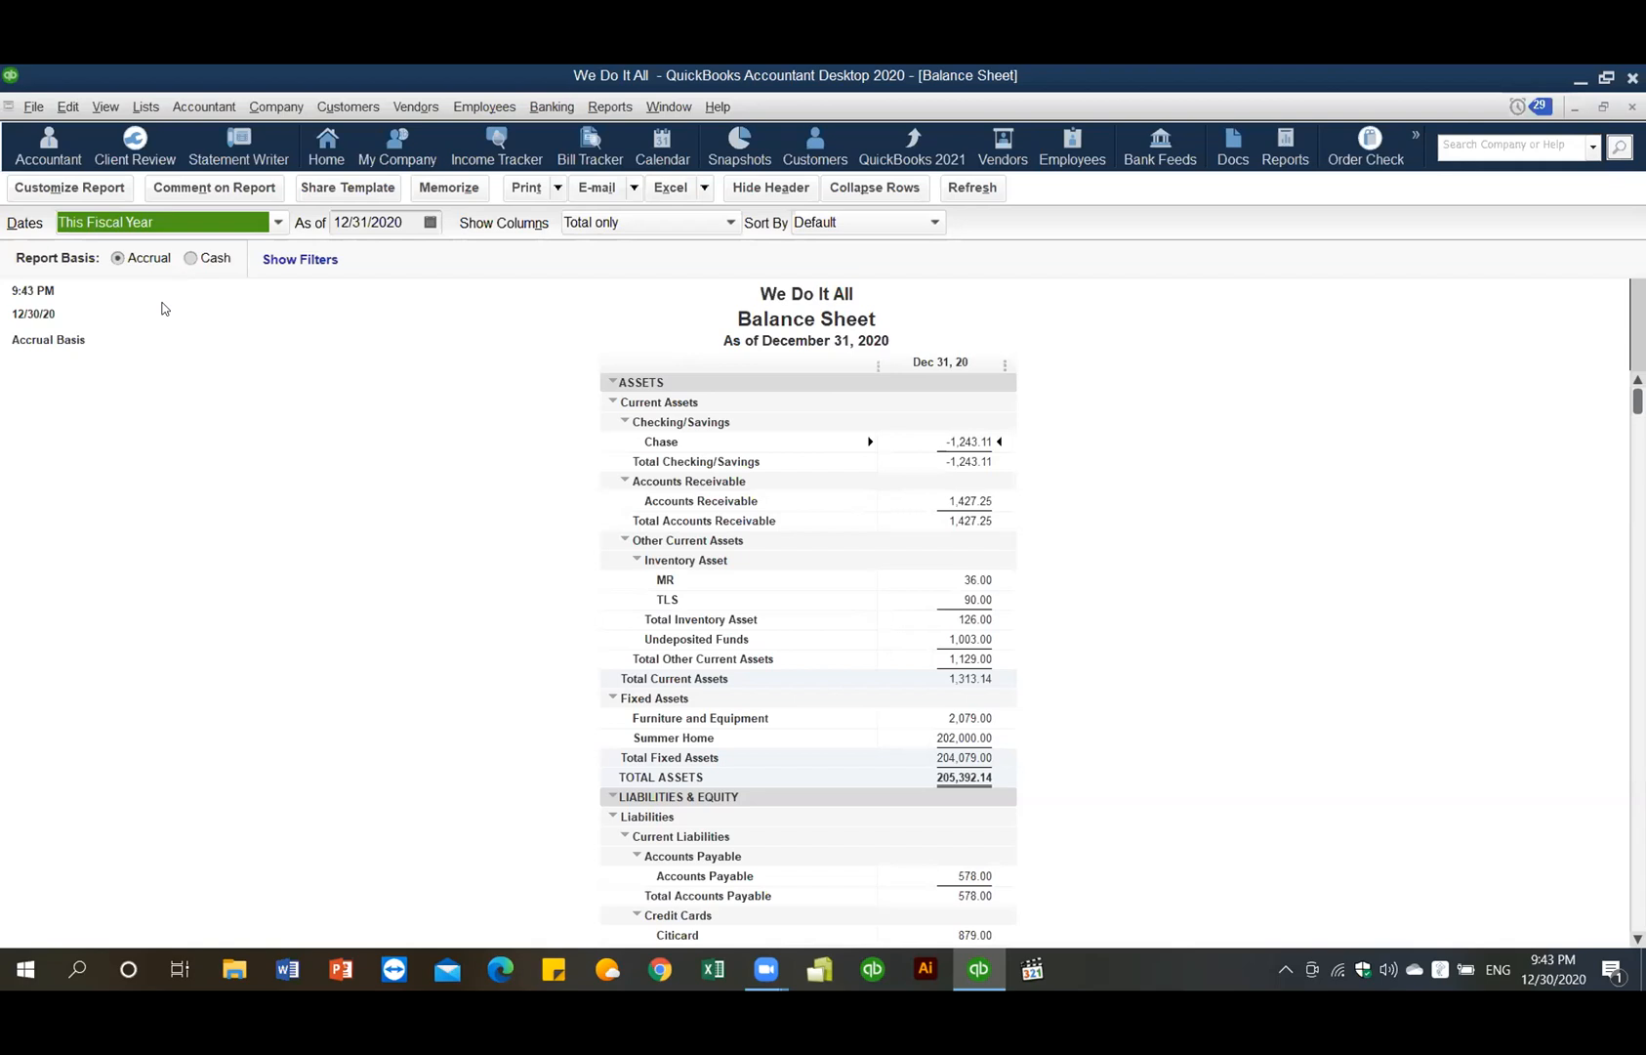
# - Create a 75.00 Web Design credit memo for the customer and retain it as available credit
pyautogui.click(809, 142)
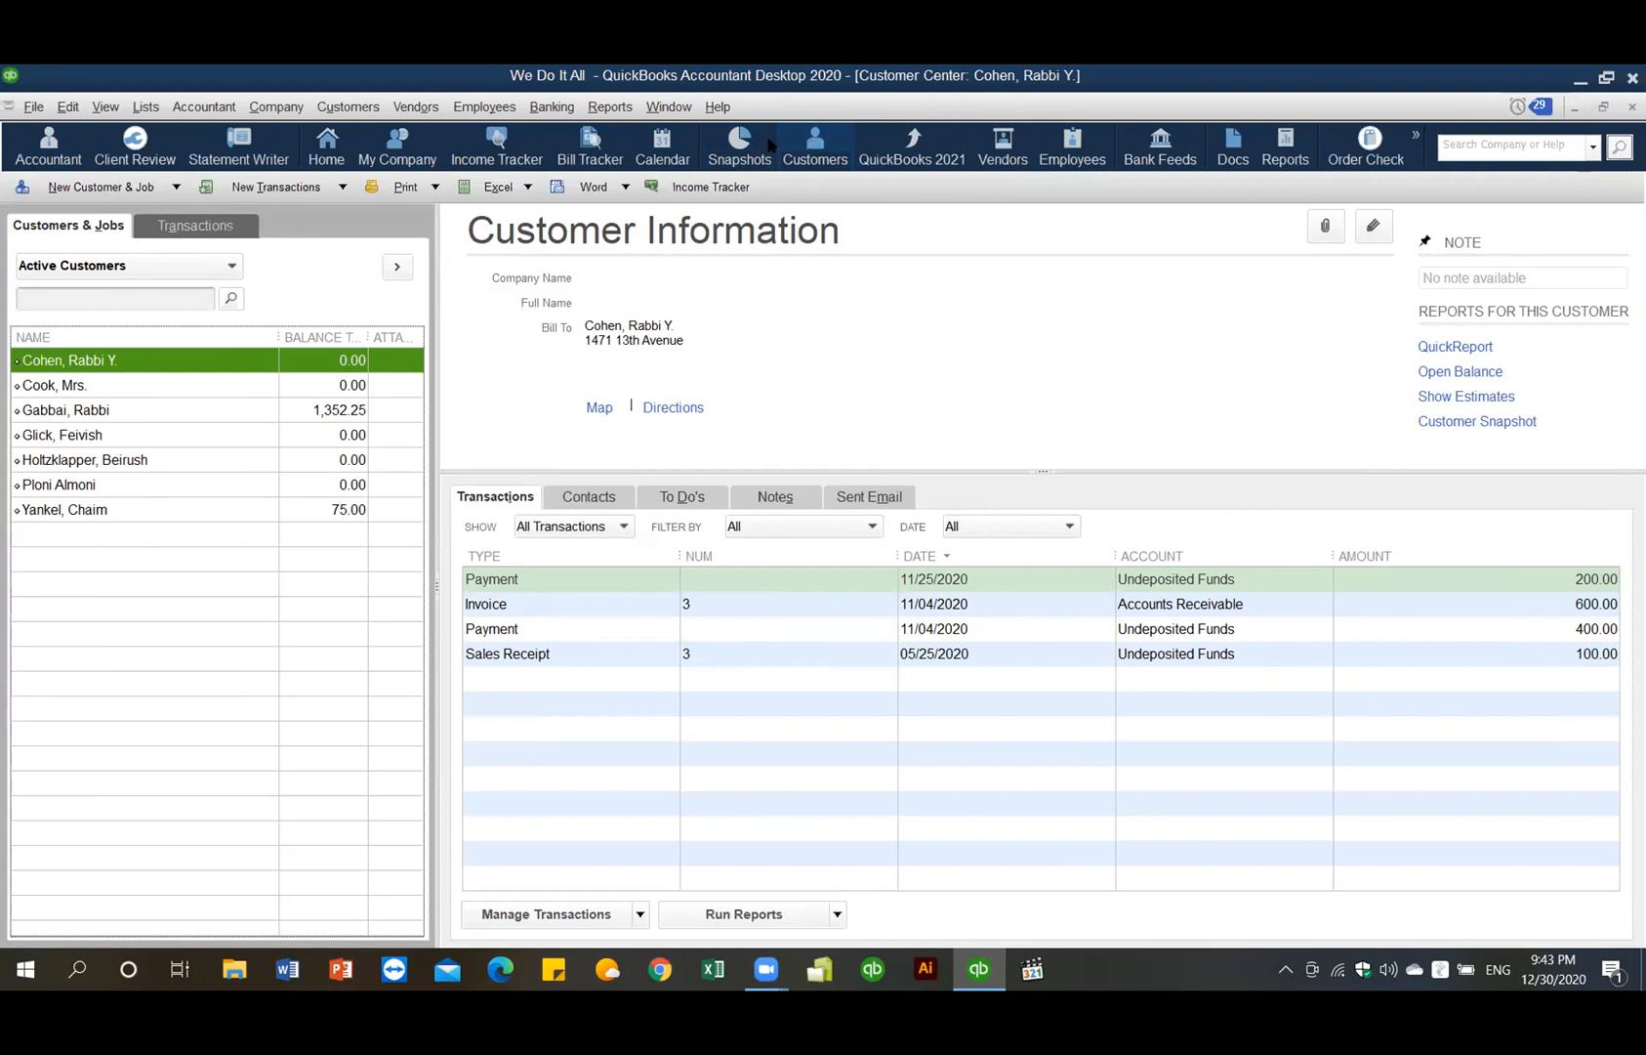
pyautogui.rightClick(184, 505)
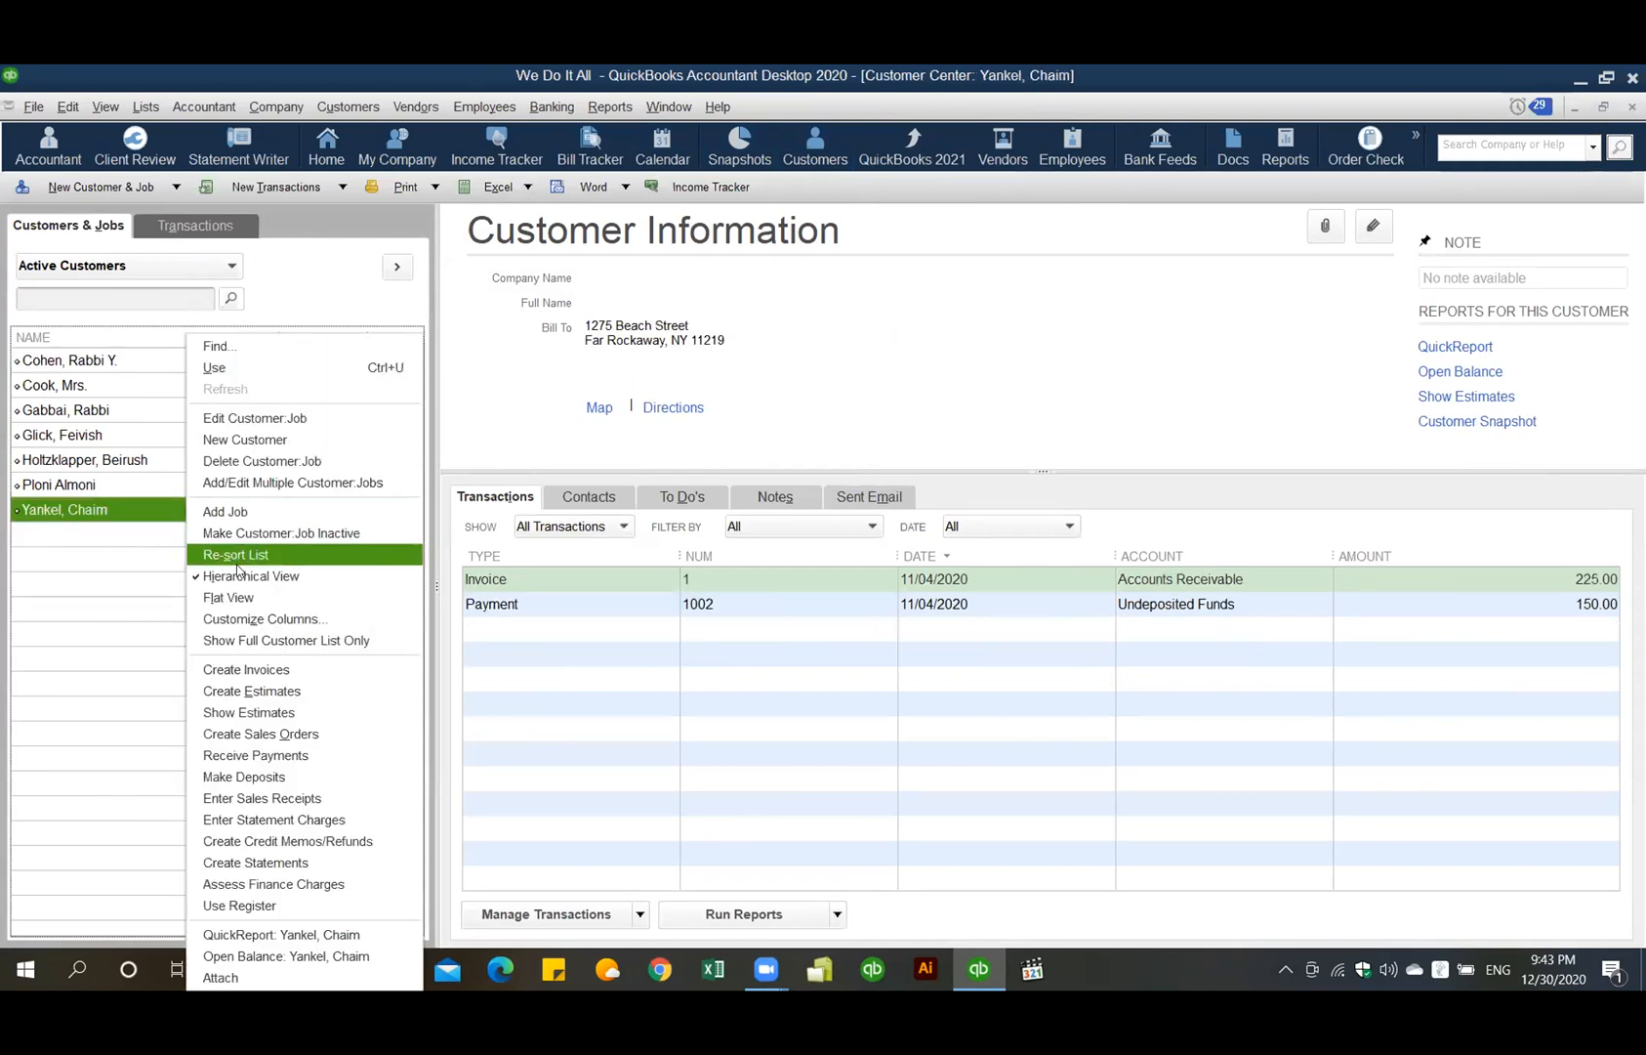
pyautogui.click(260, 840)
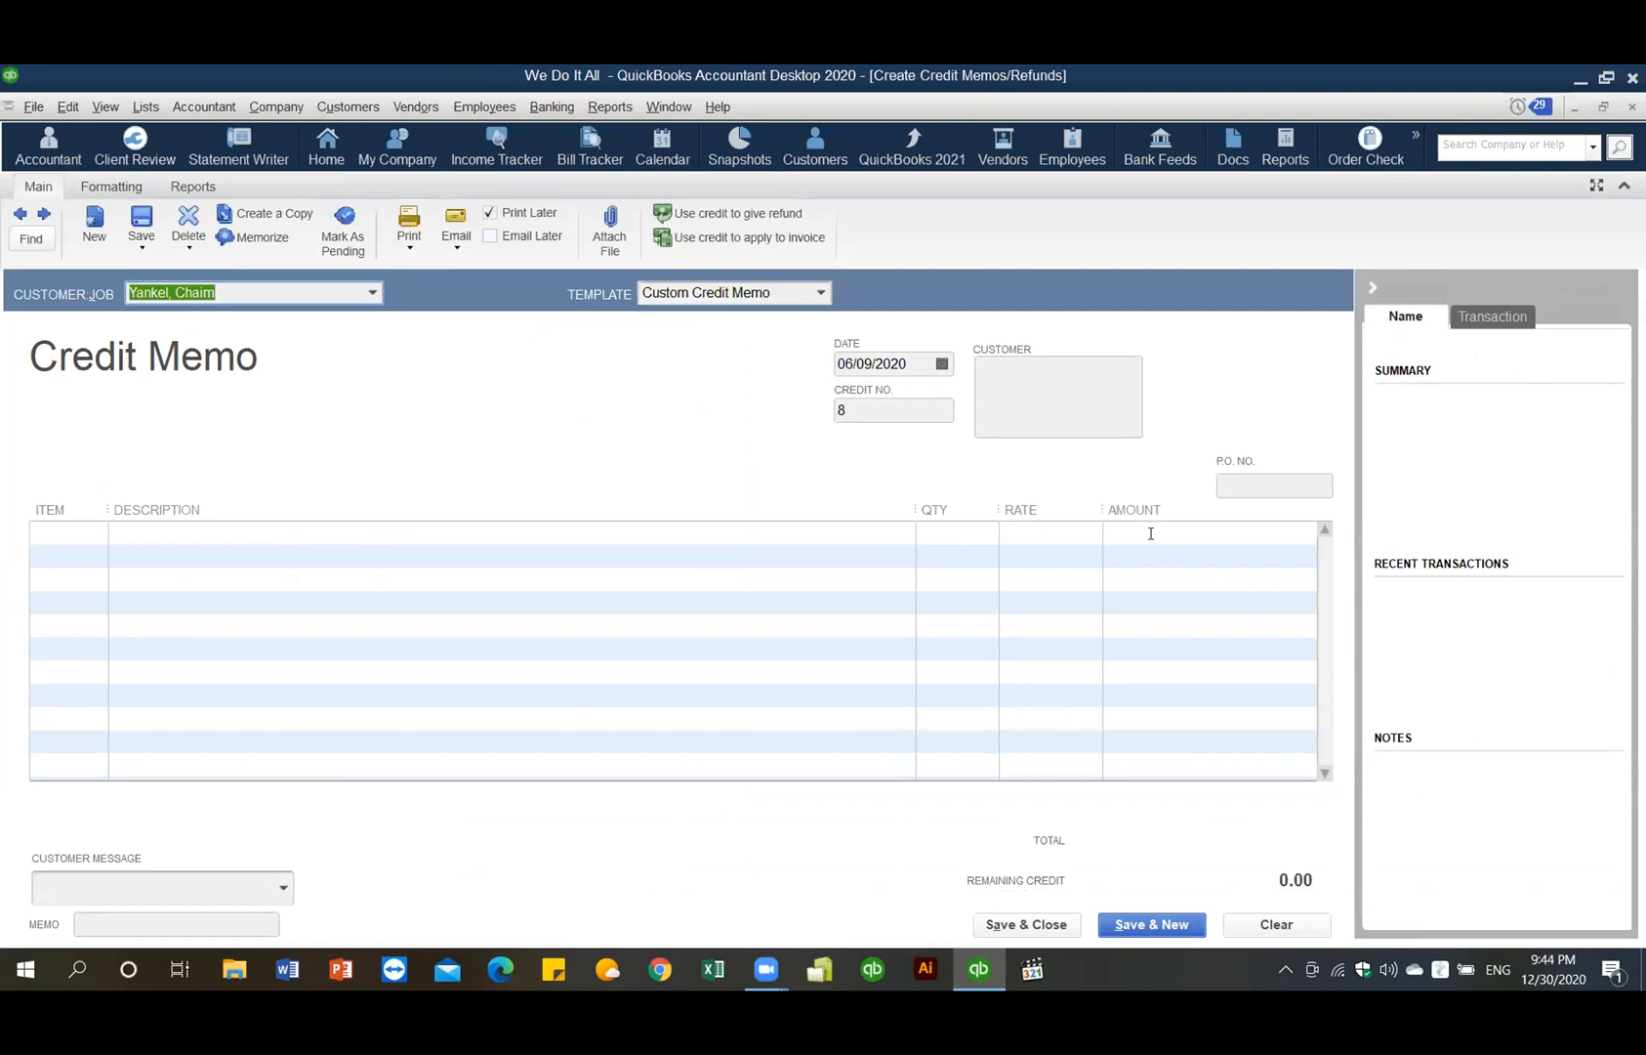
pyautogui.click(59, 530)
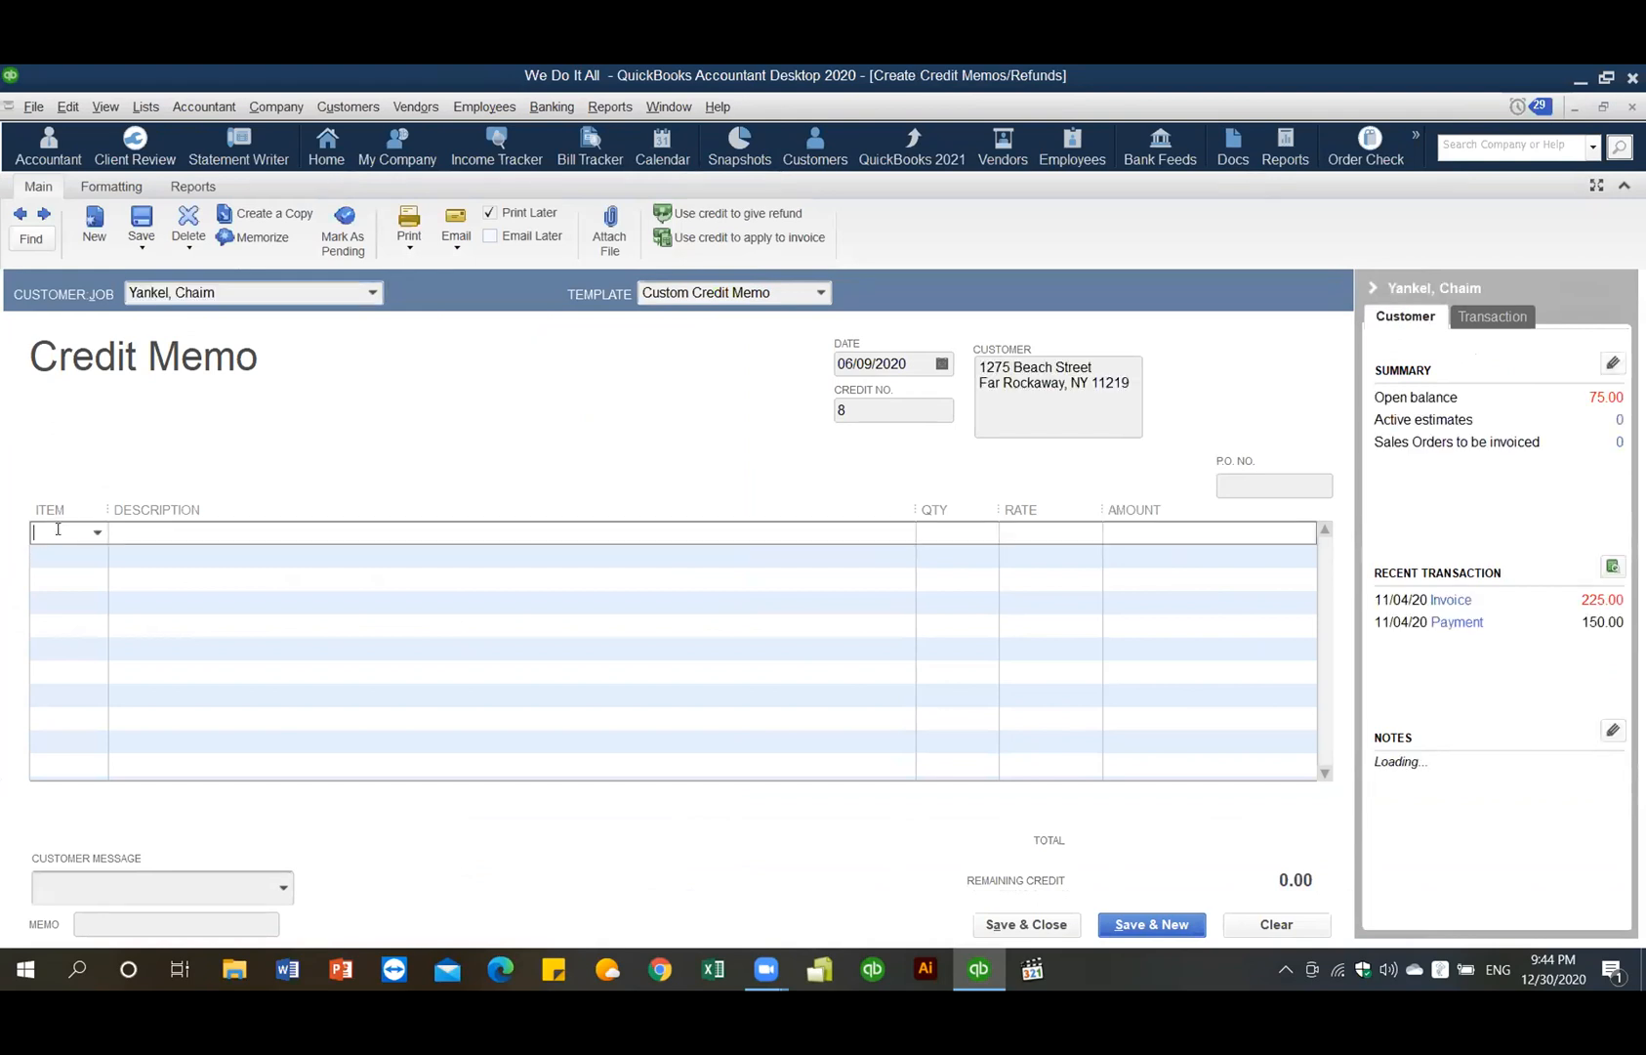
pyautogui.write('WD')
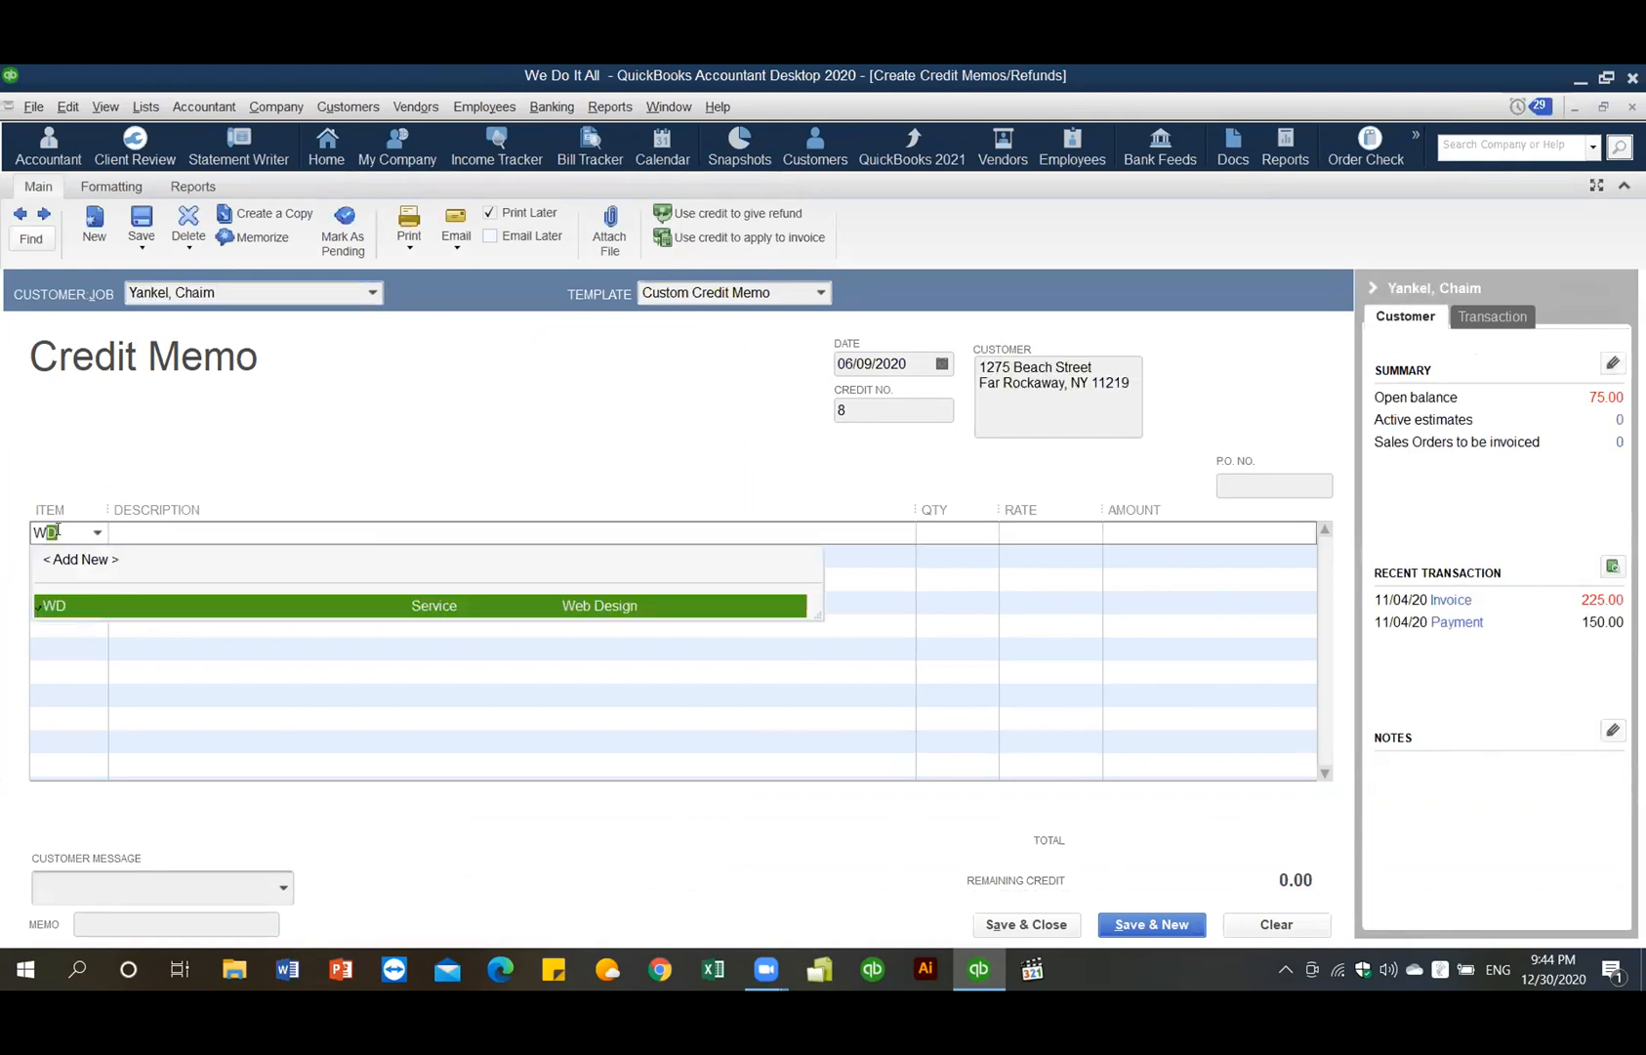
pyautogui.click(78, 597)
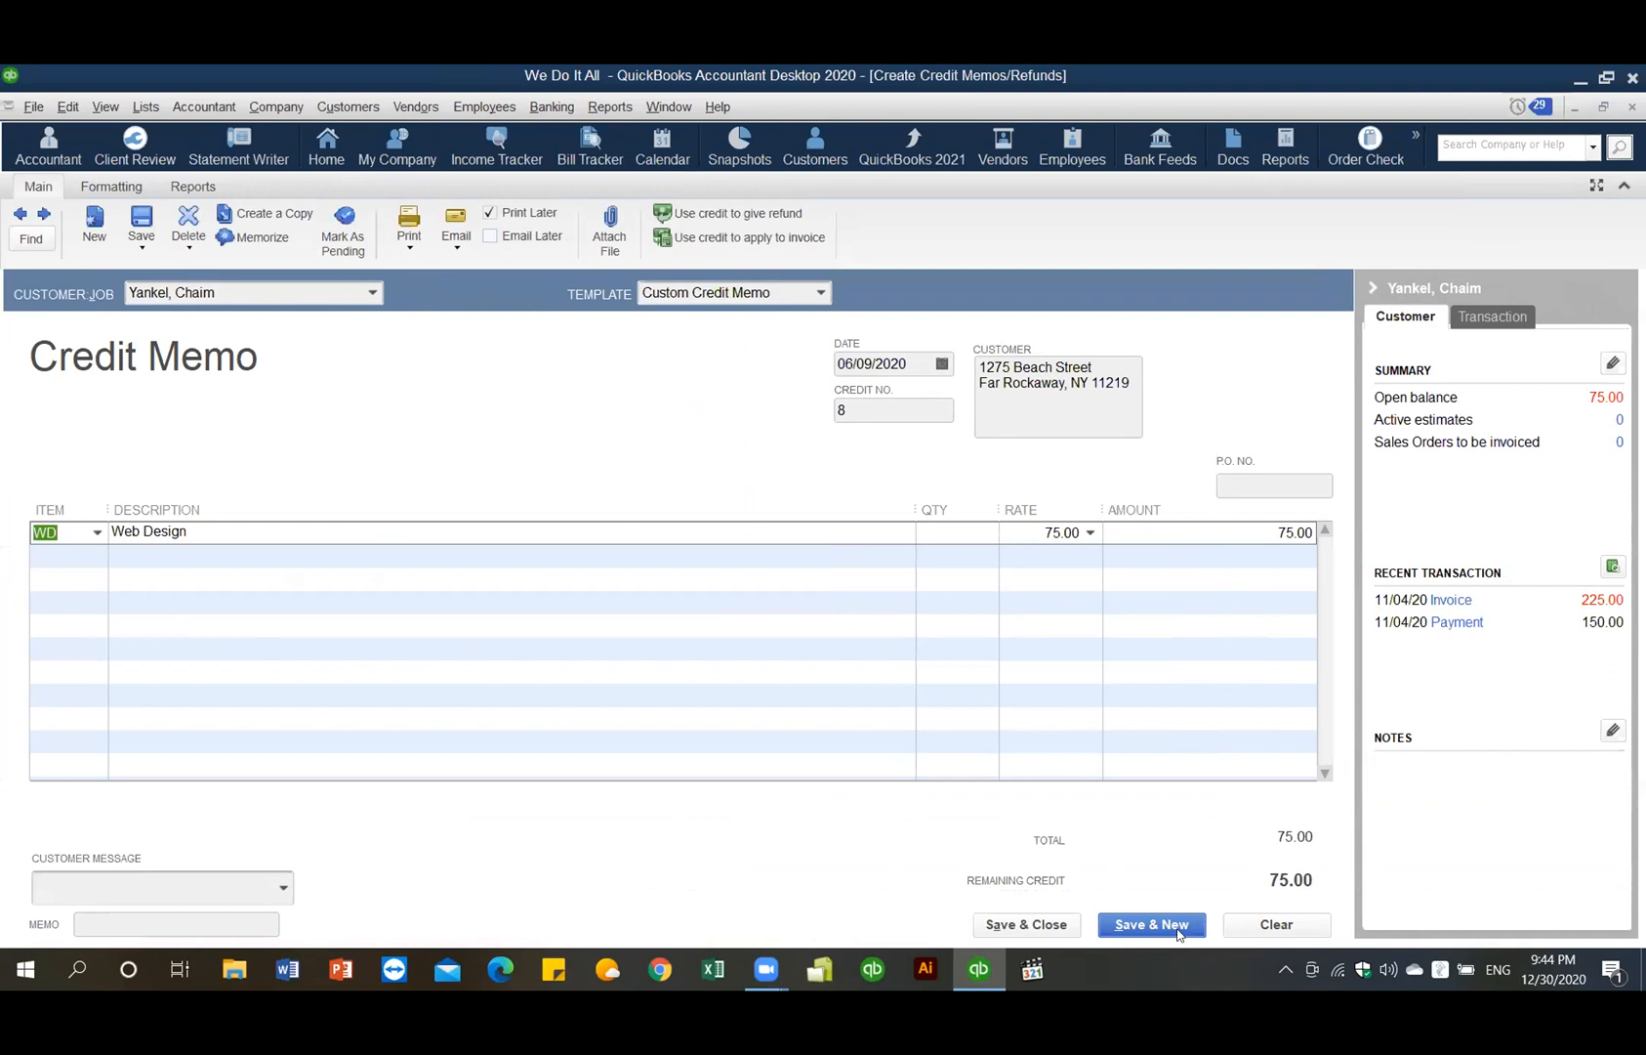
pyautogui.click(1052, 932)
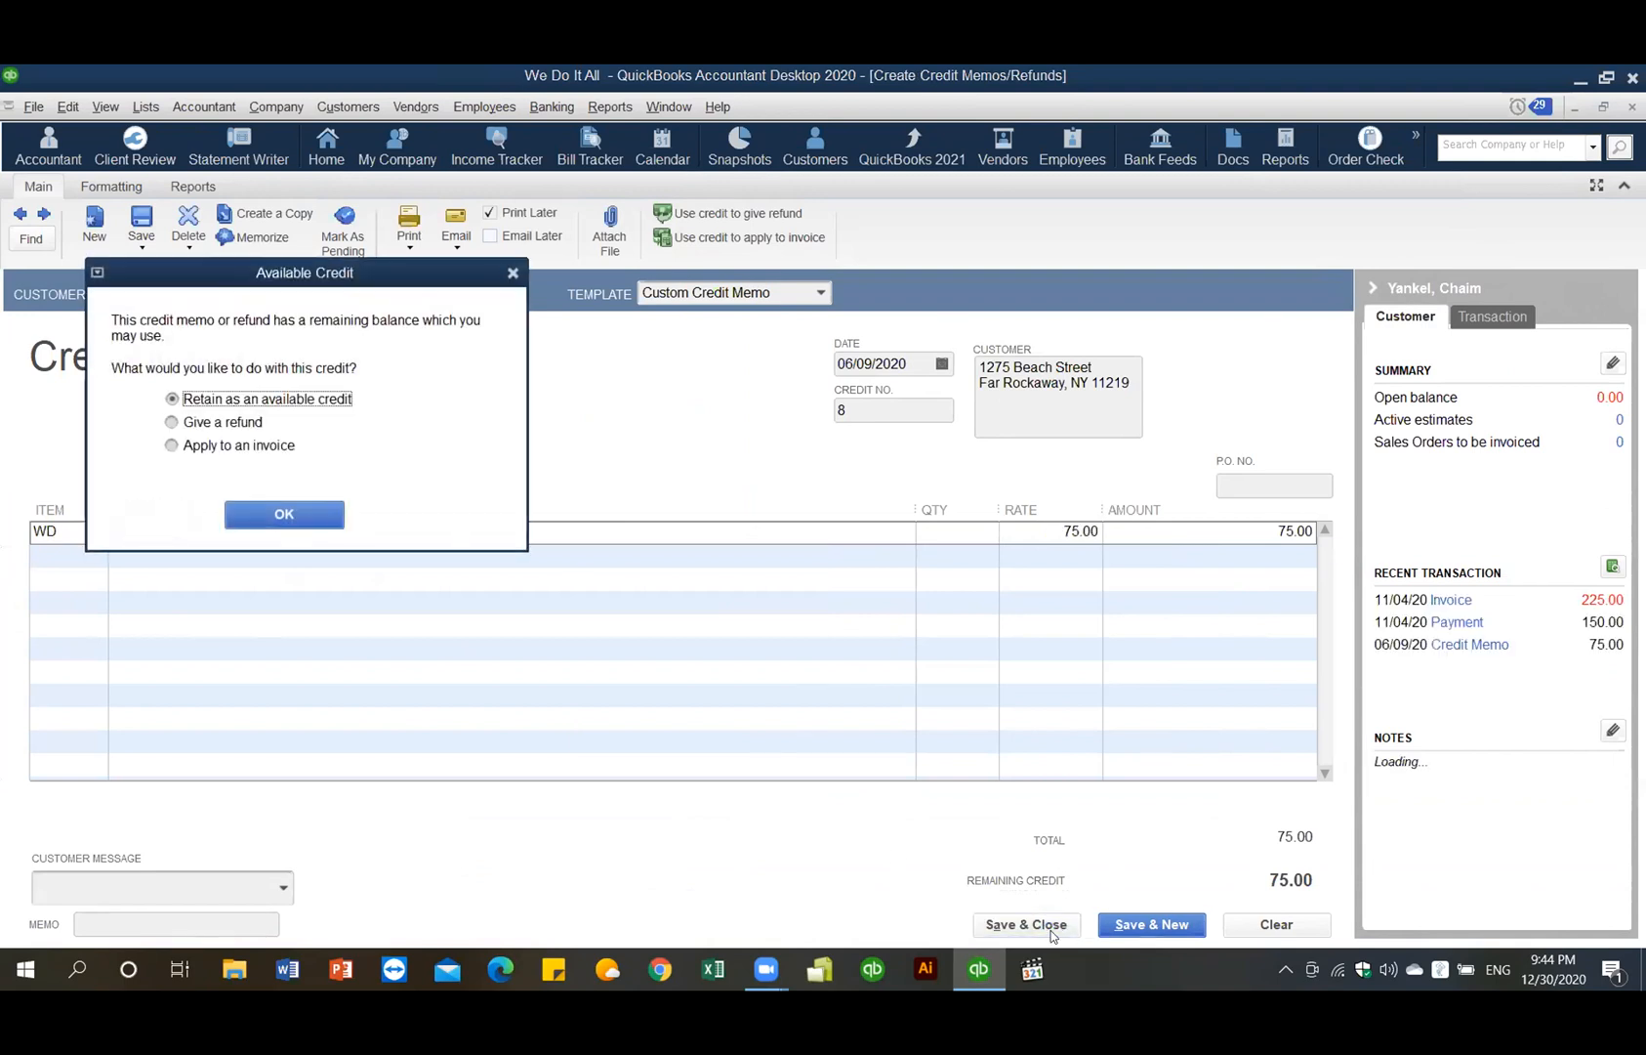
pyautogui.click(284, 514)
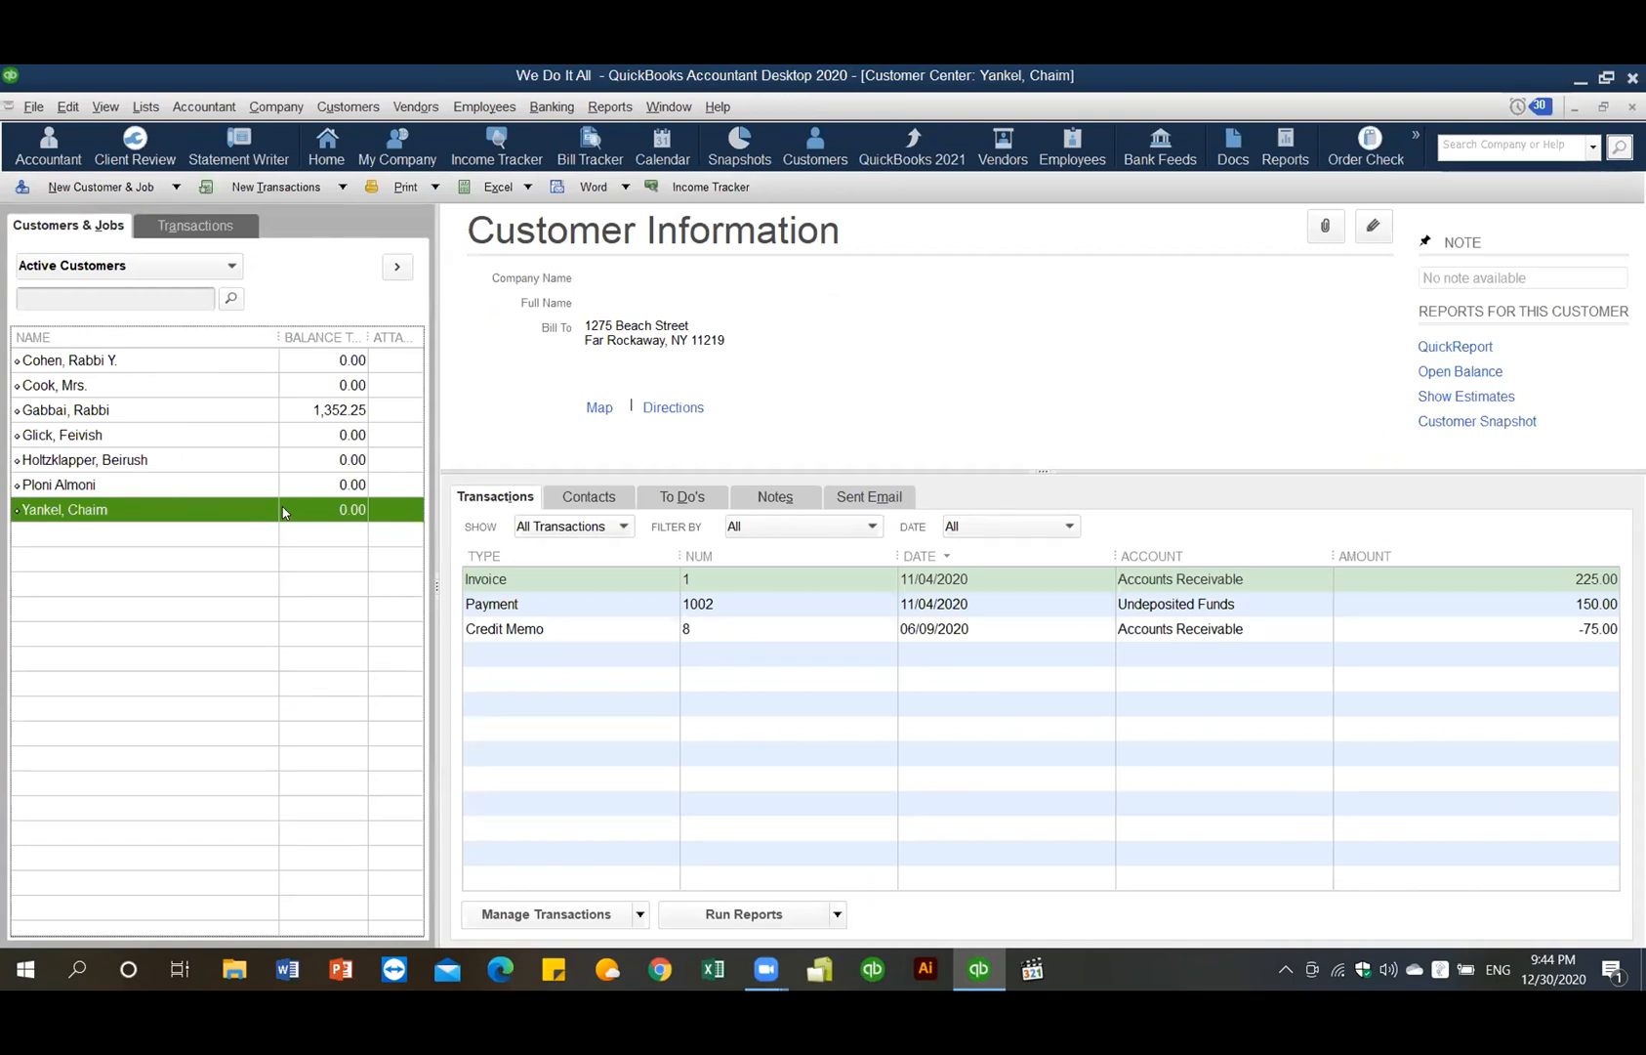
# - Apply the 75.00 credit to invoice 1 in Receive Payments and save the payment
pyautogui.rightClick(283, 514)
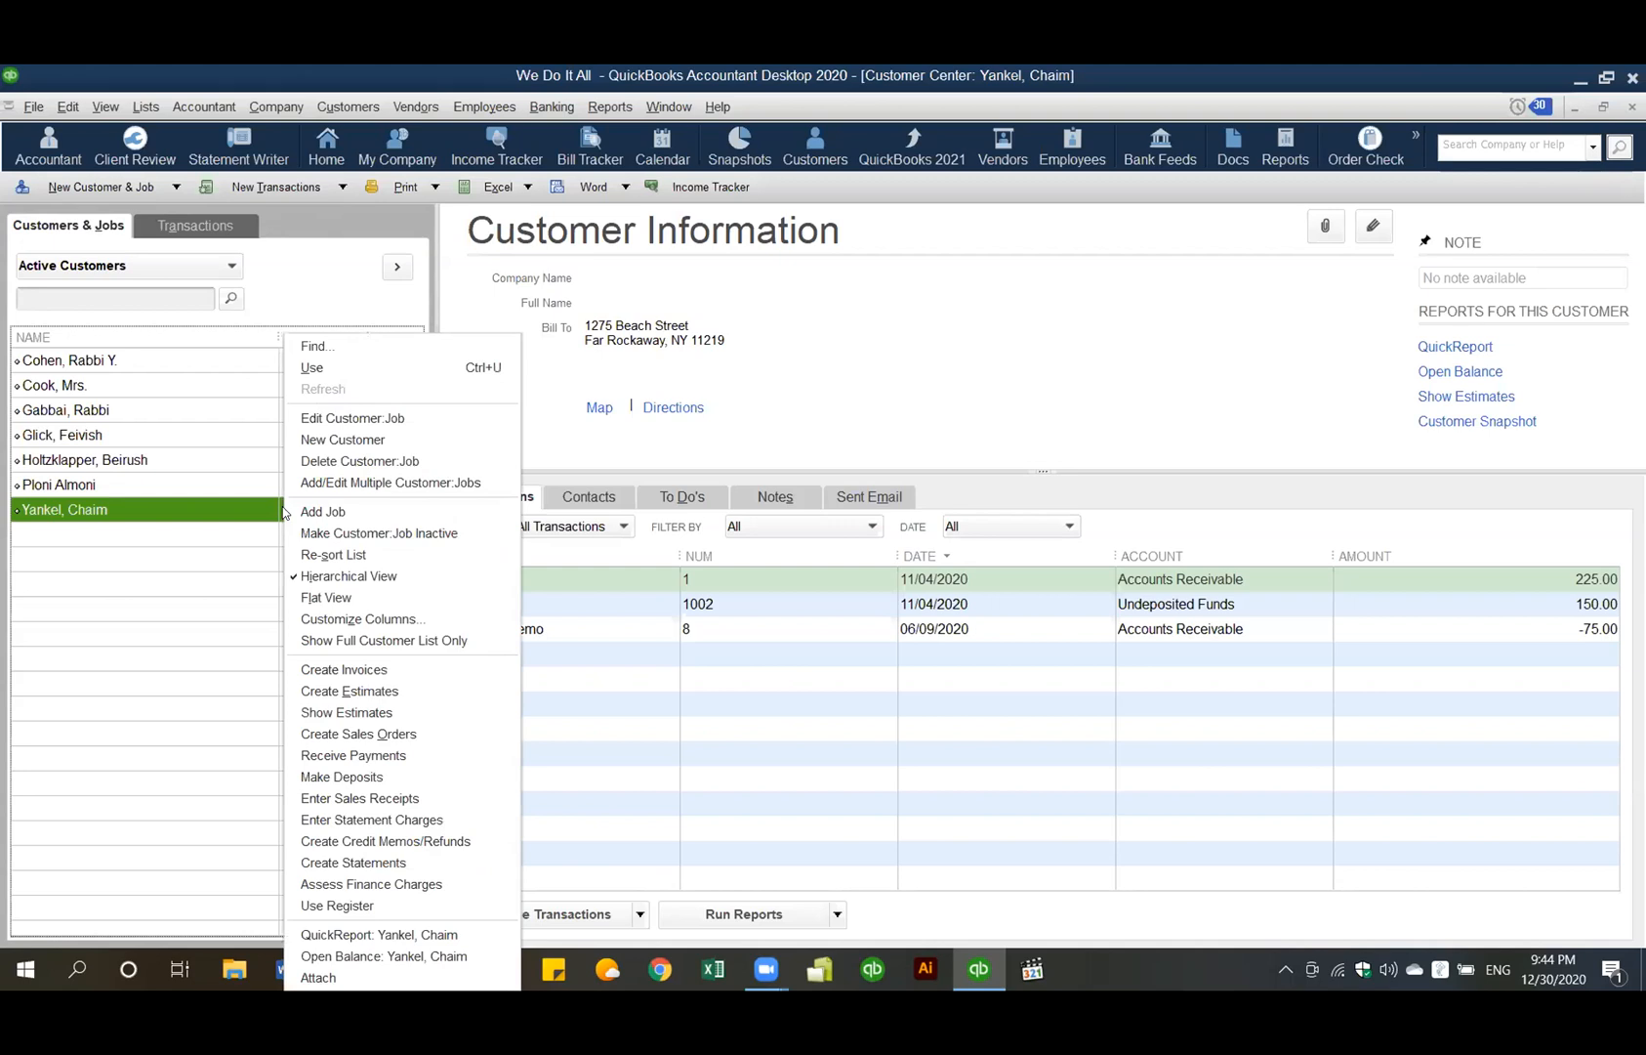
pyautogui.click(353, 755)
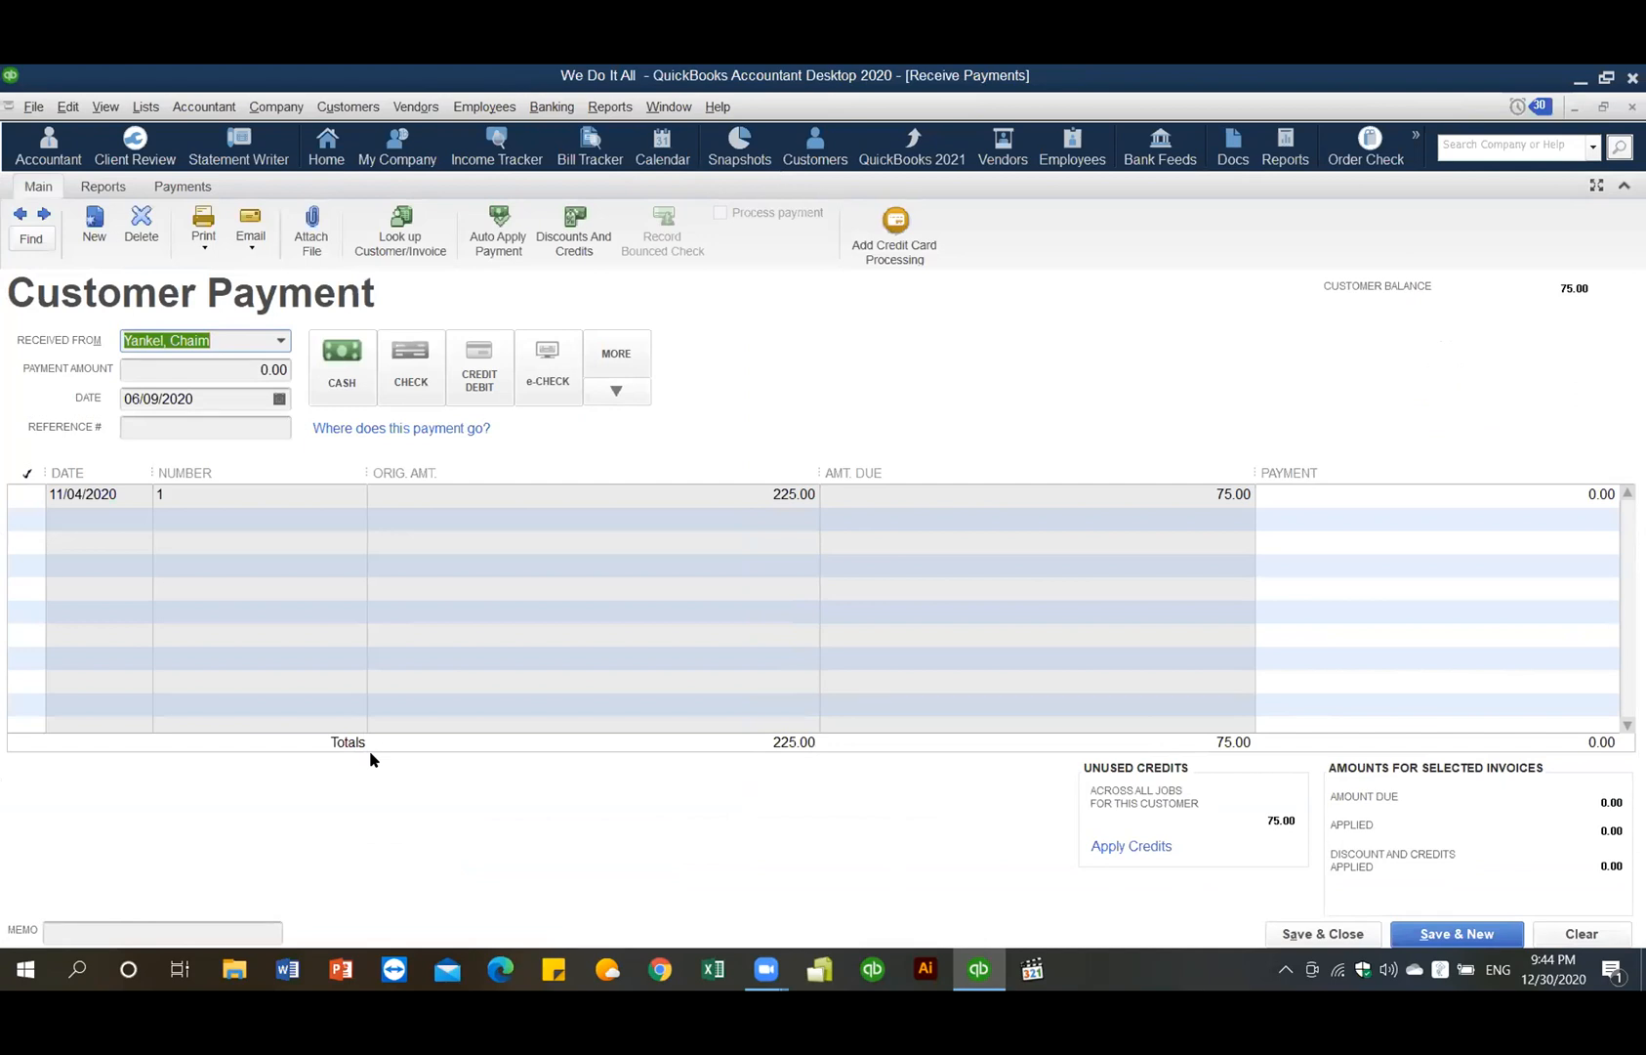
pyautogui.click(111, 493)
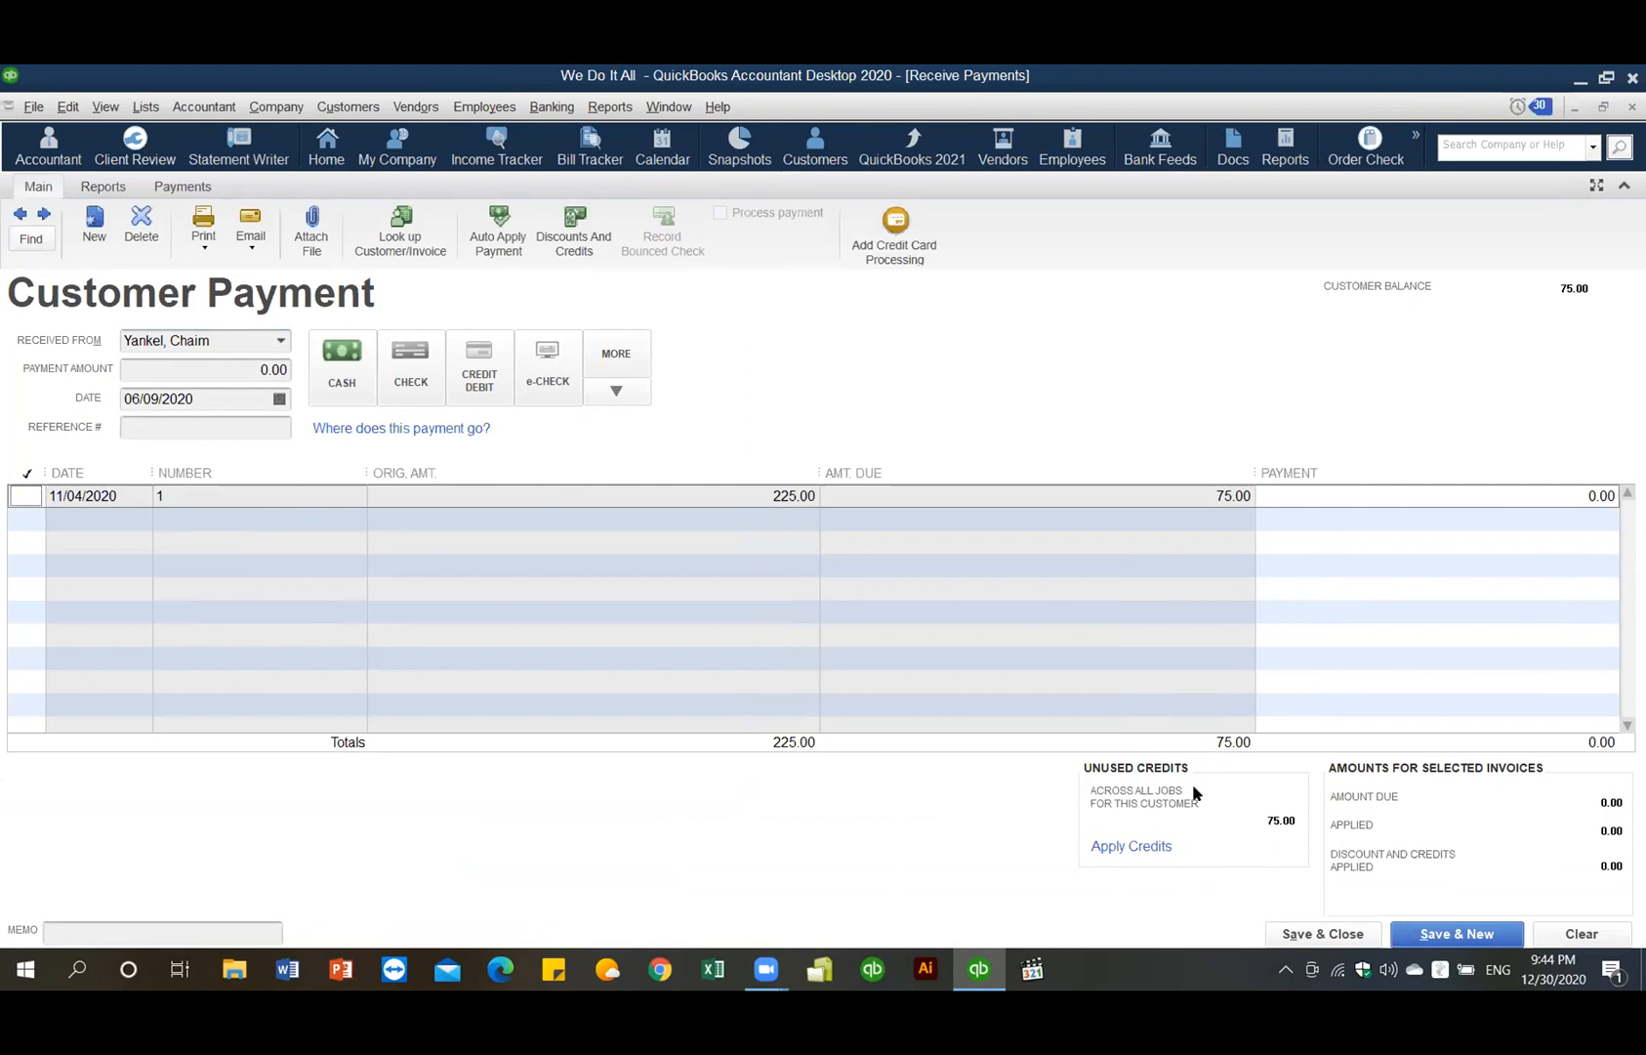
pyautogui.click(1141, 845)
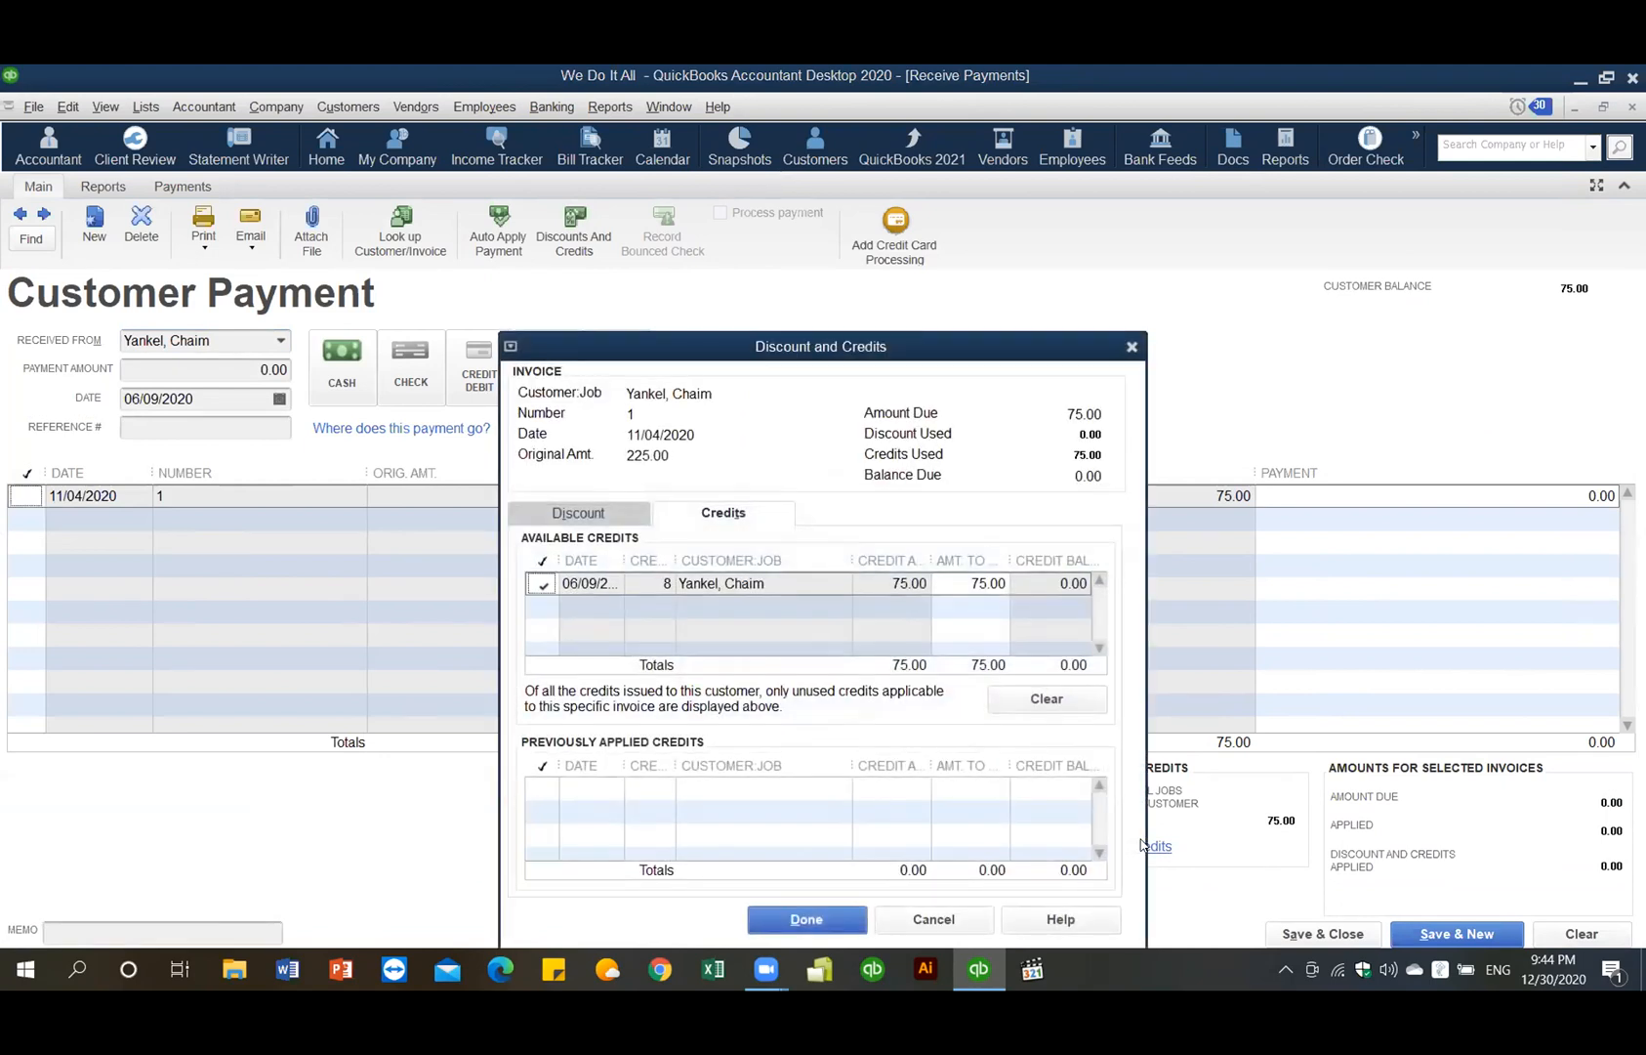
pyautogui.click(797, 923)
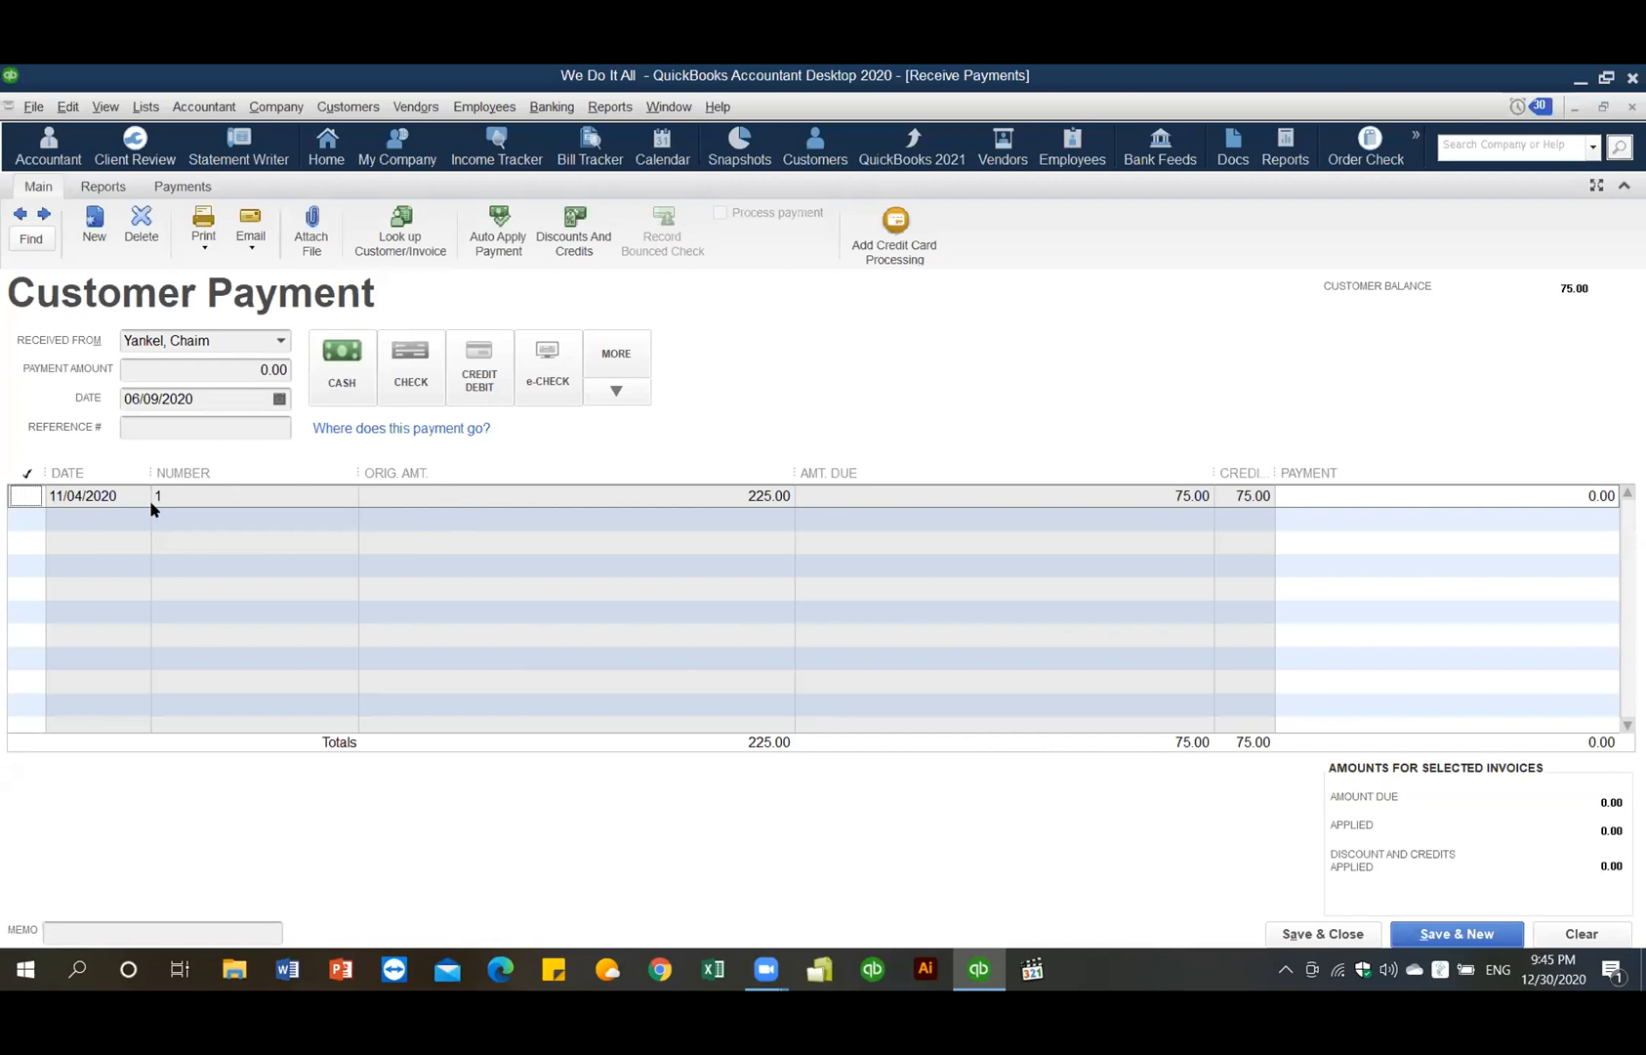
pyautogui.click(26, 496)
pyautogui.click(25, 496)
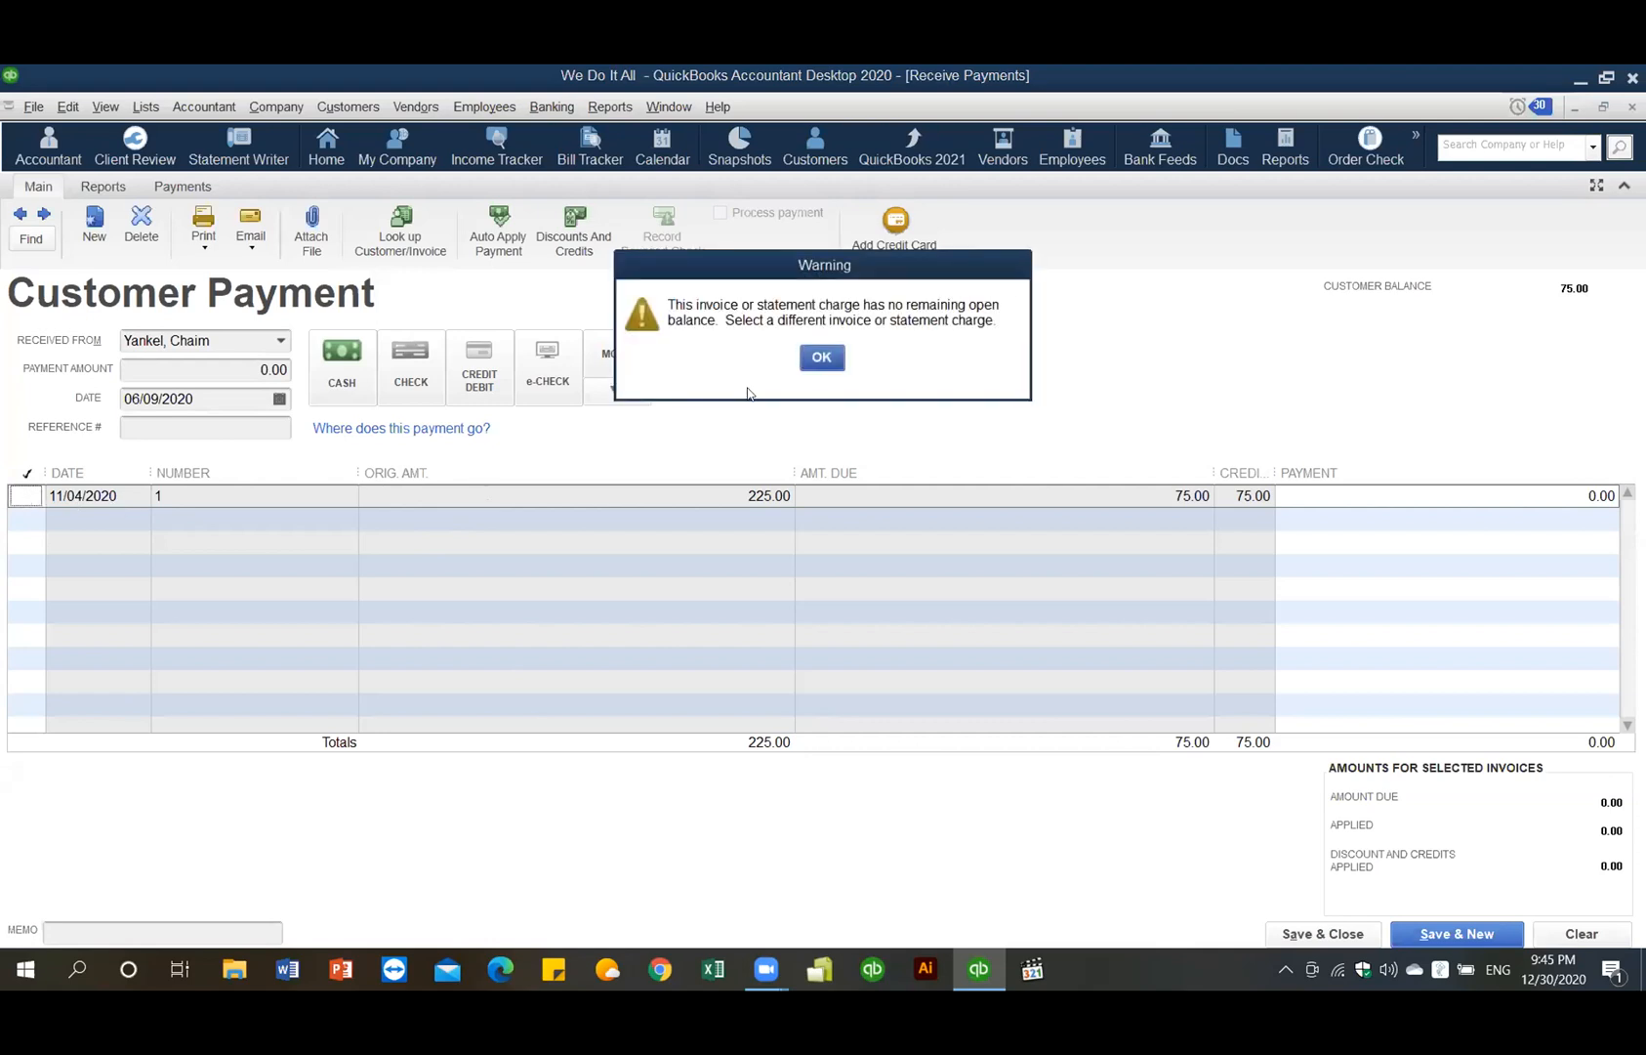
pyautogui.click(822, 359)
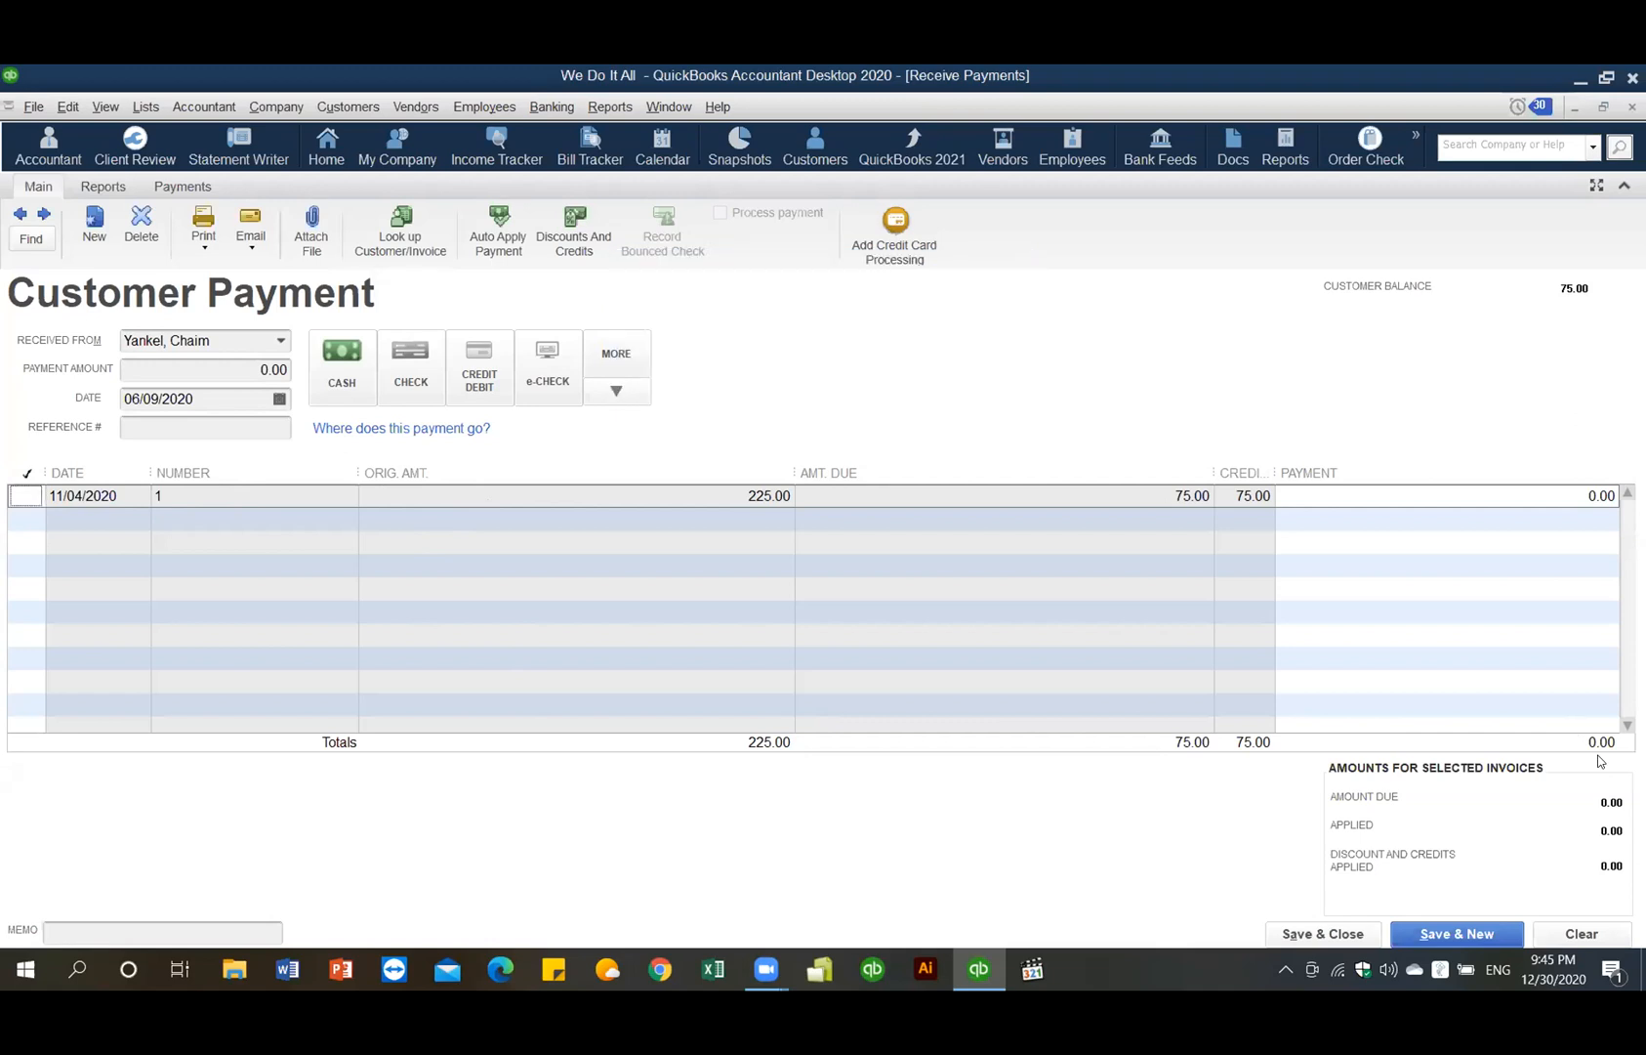
pyautogui.click(1323, 933)
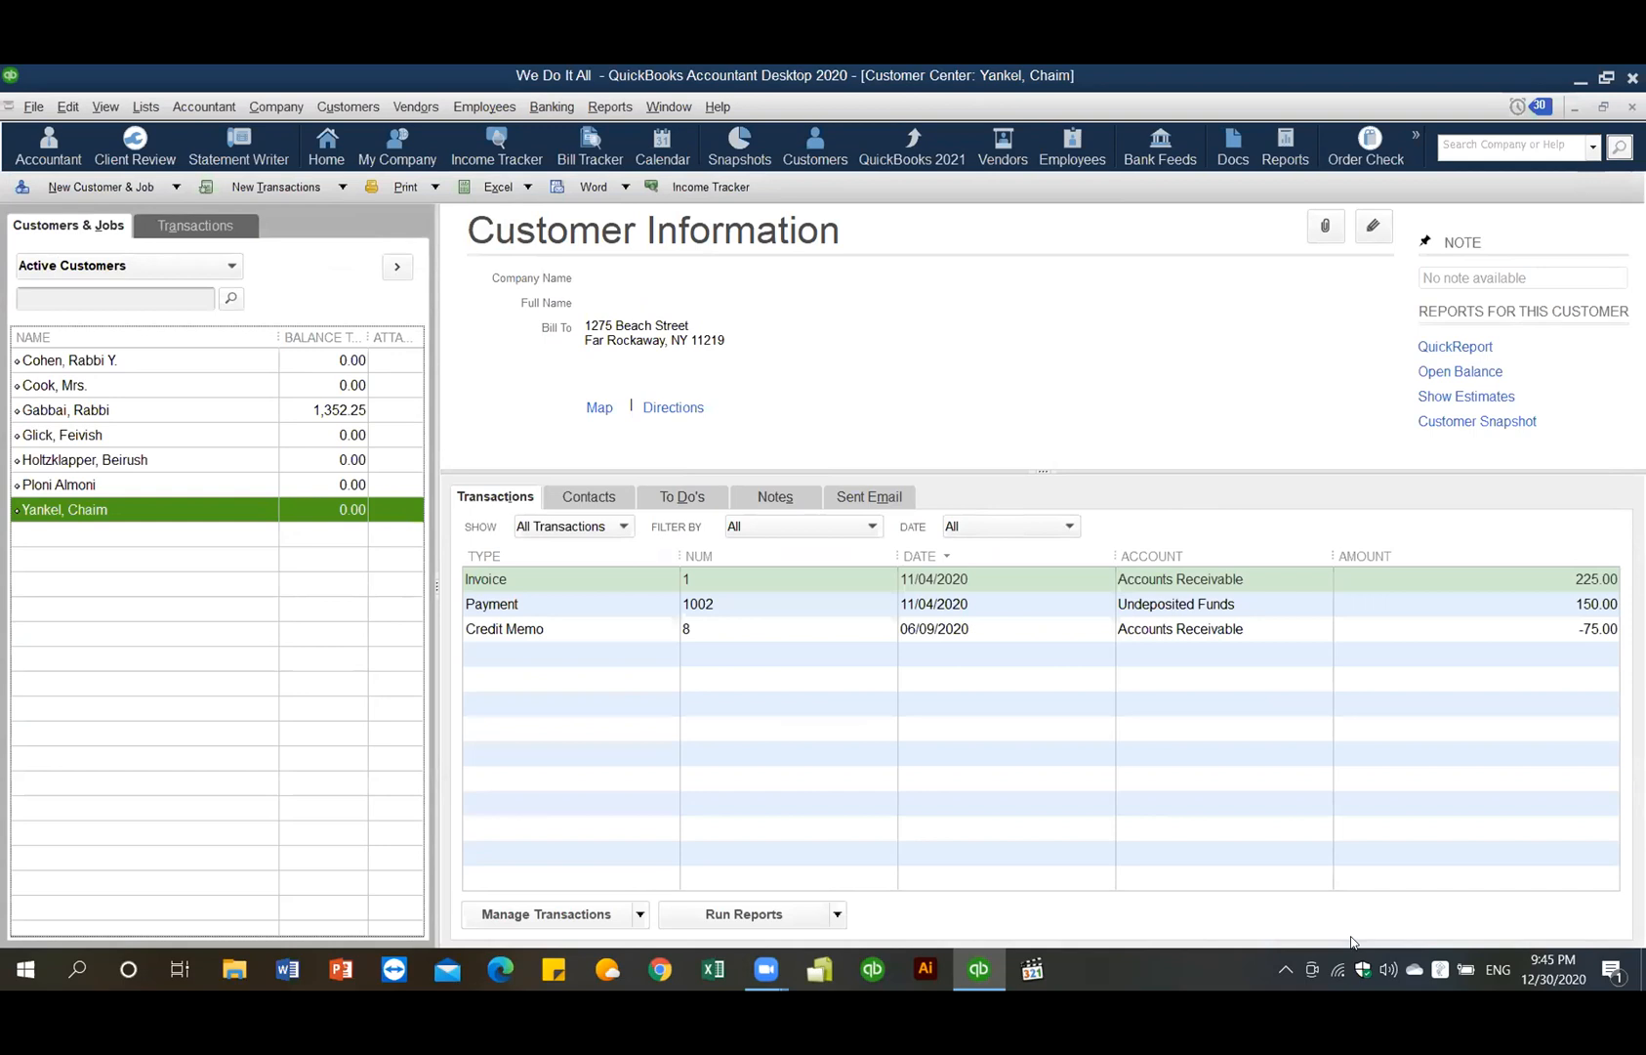
# - Start a payment for the other customer, marking invoice 7 for its full 300.00
pyautogui.rightClick(203, 486)
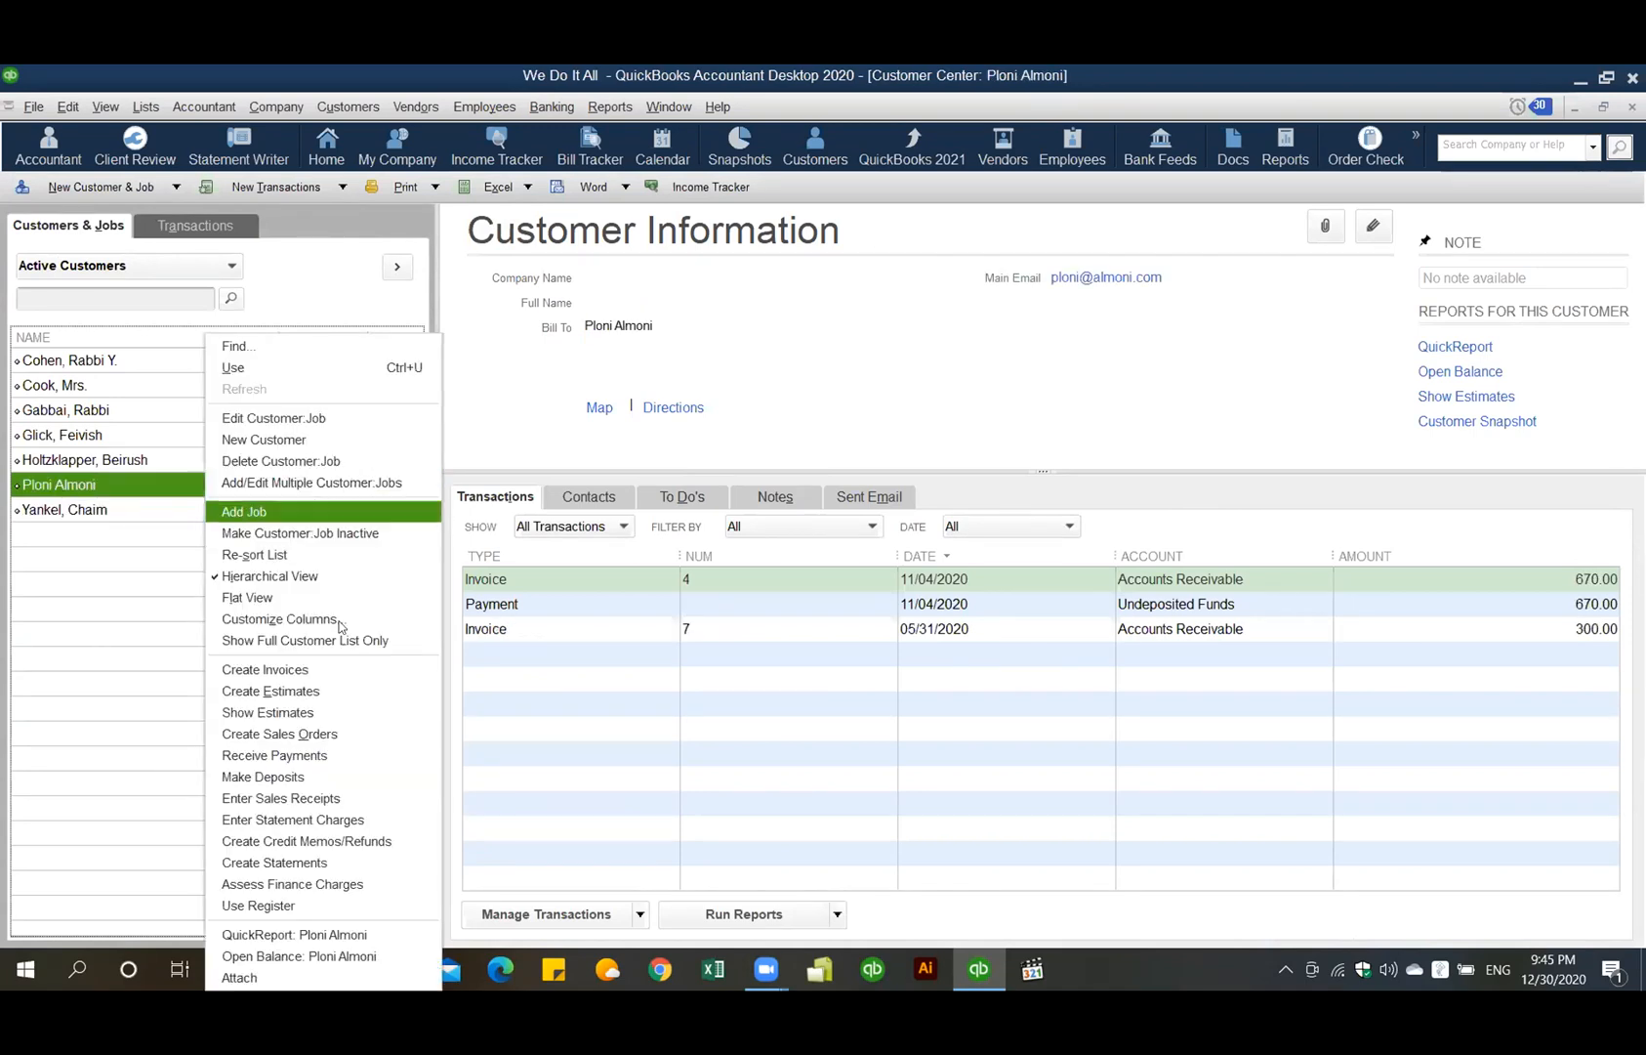
pyautogui.click(363, 752)
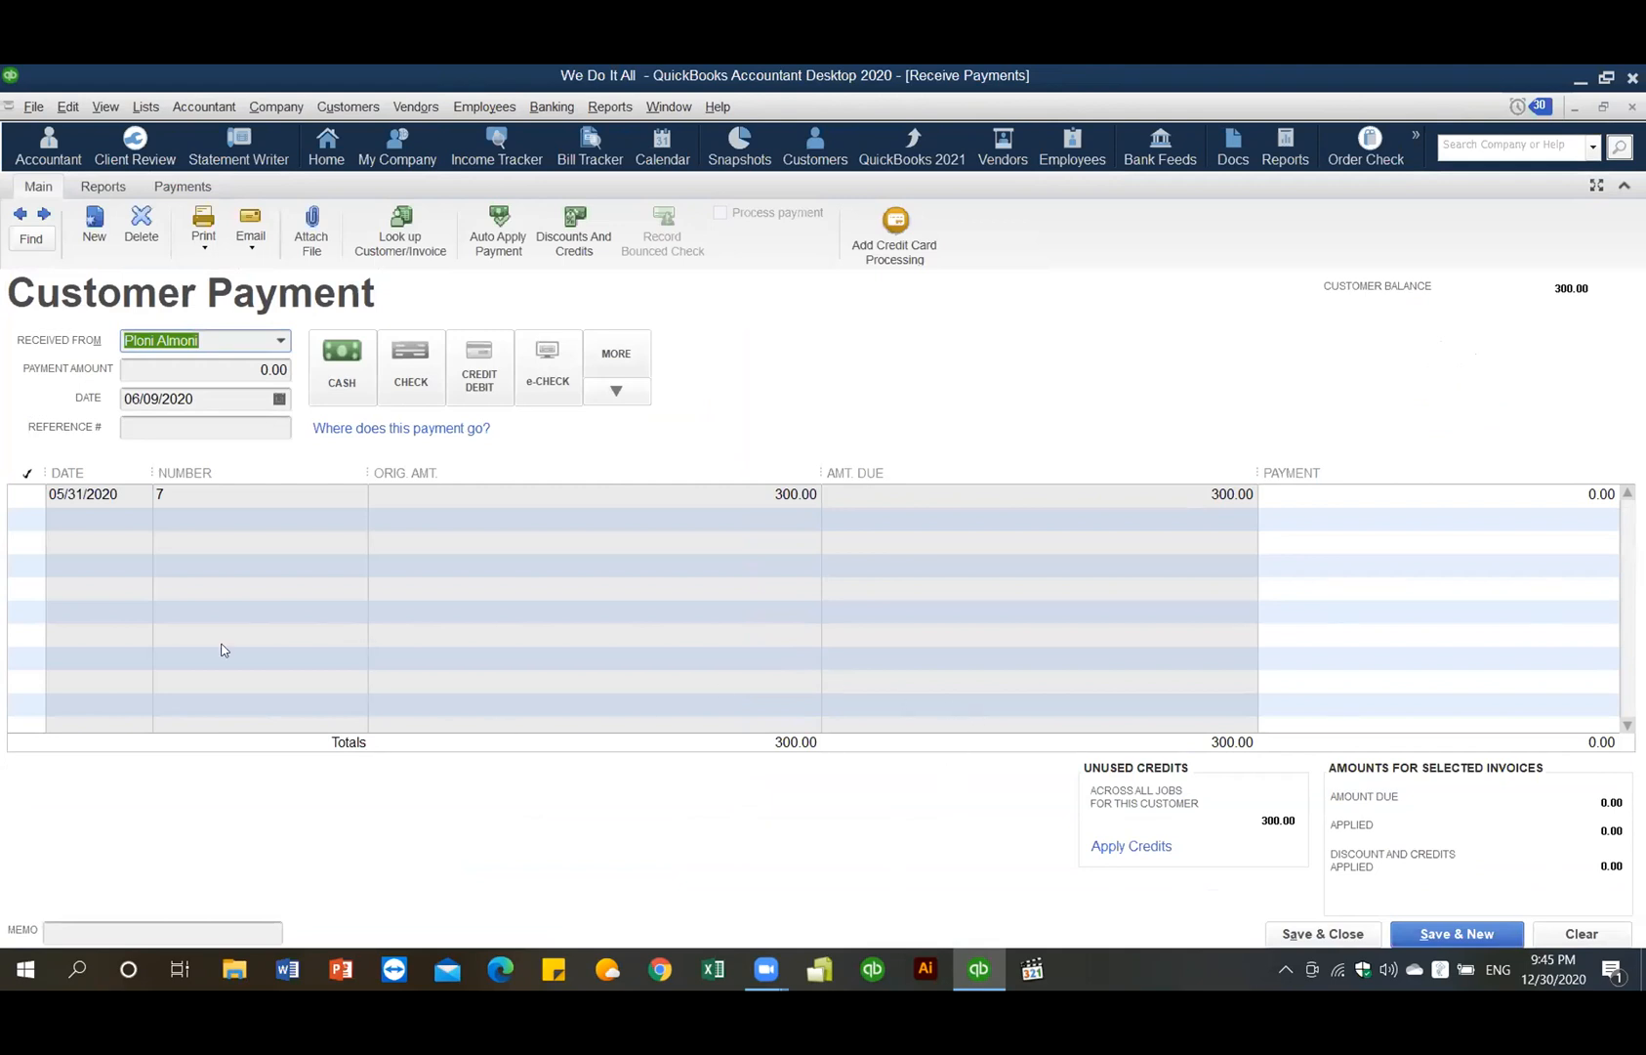
pyautogui.click(27, 494)
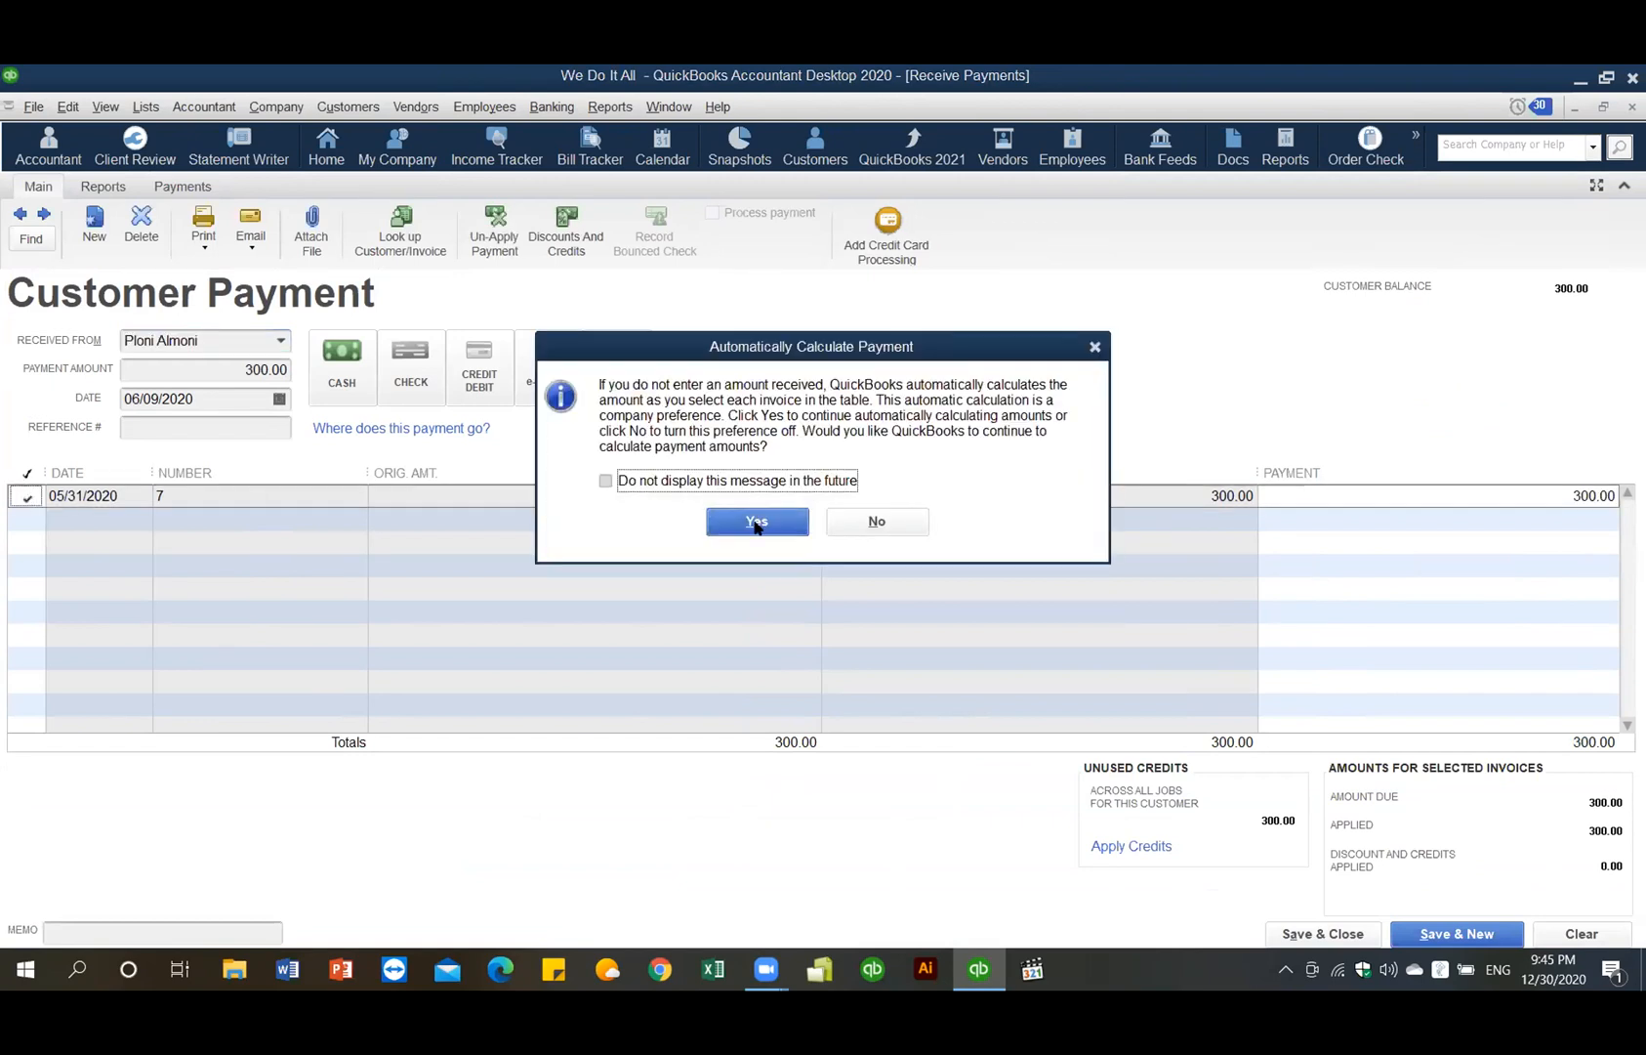
pyautogui.click(755, 522)
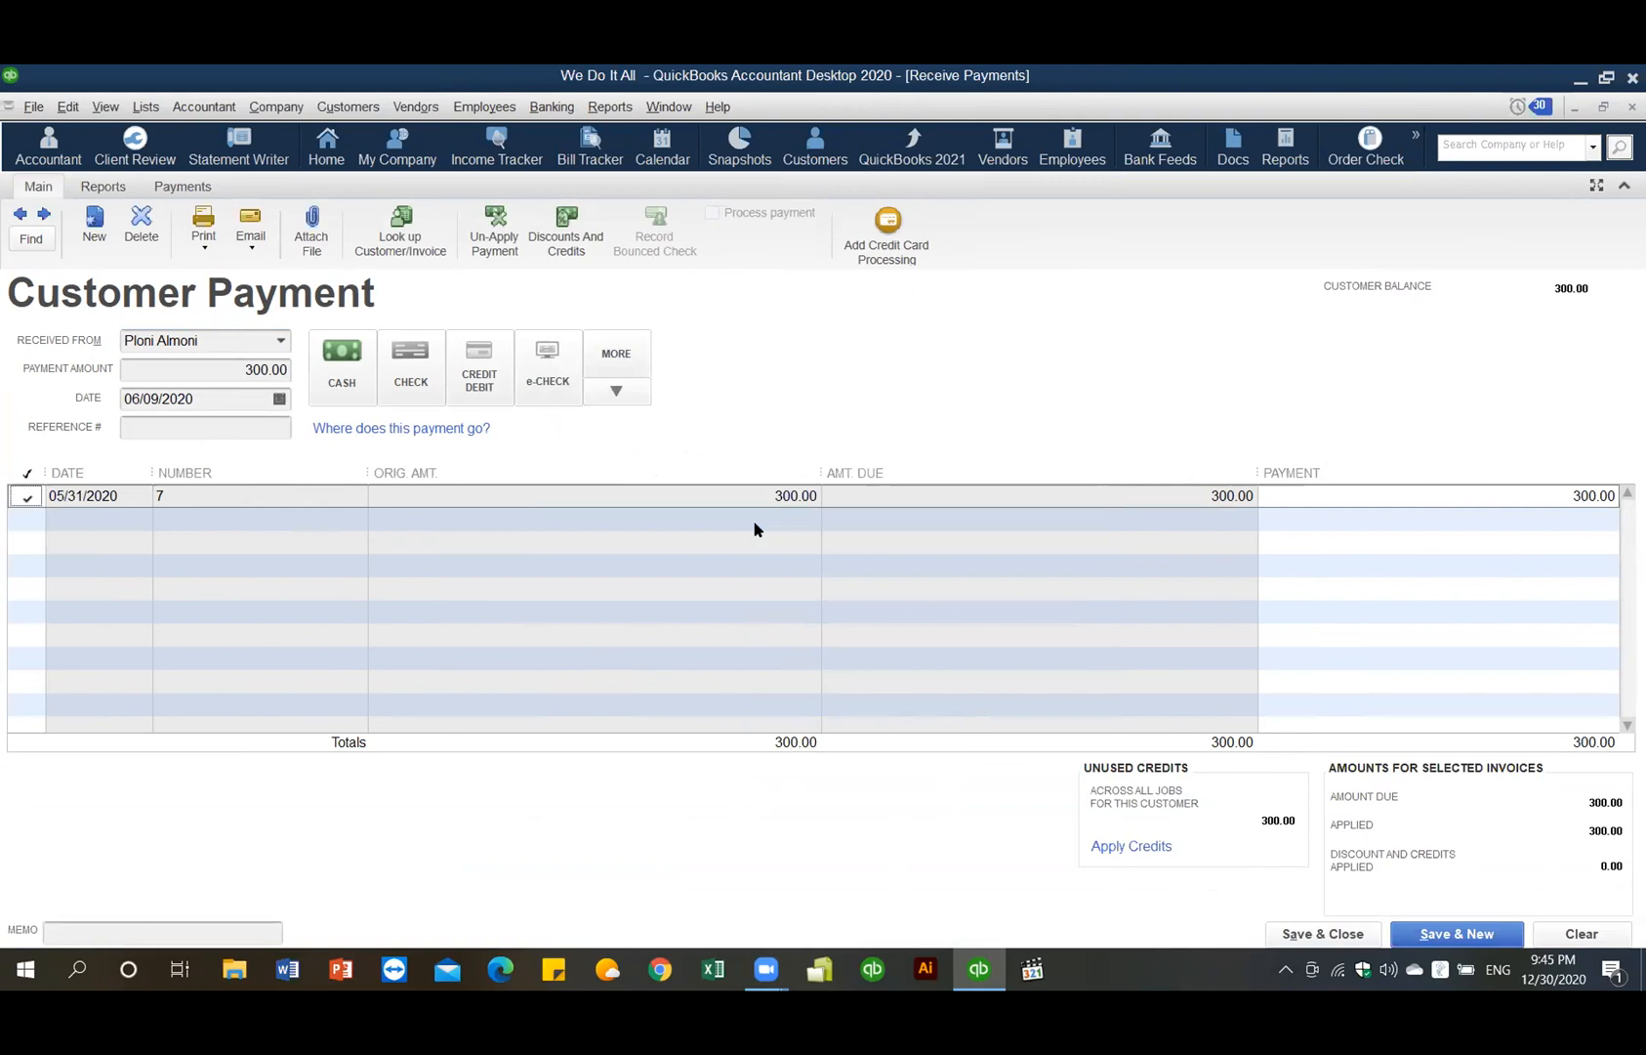
# - Apply the 300.00 credit to invoice 7 and save the customer payment
pyautogui.click(1124, 848)
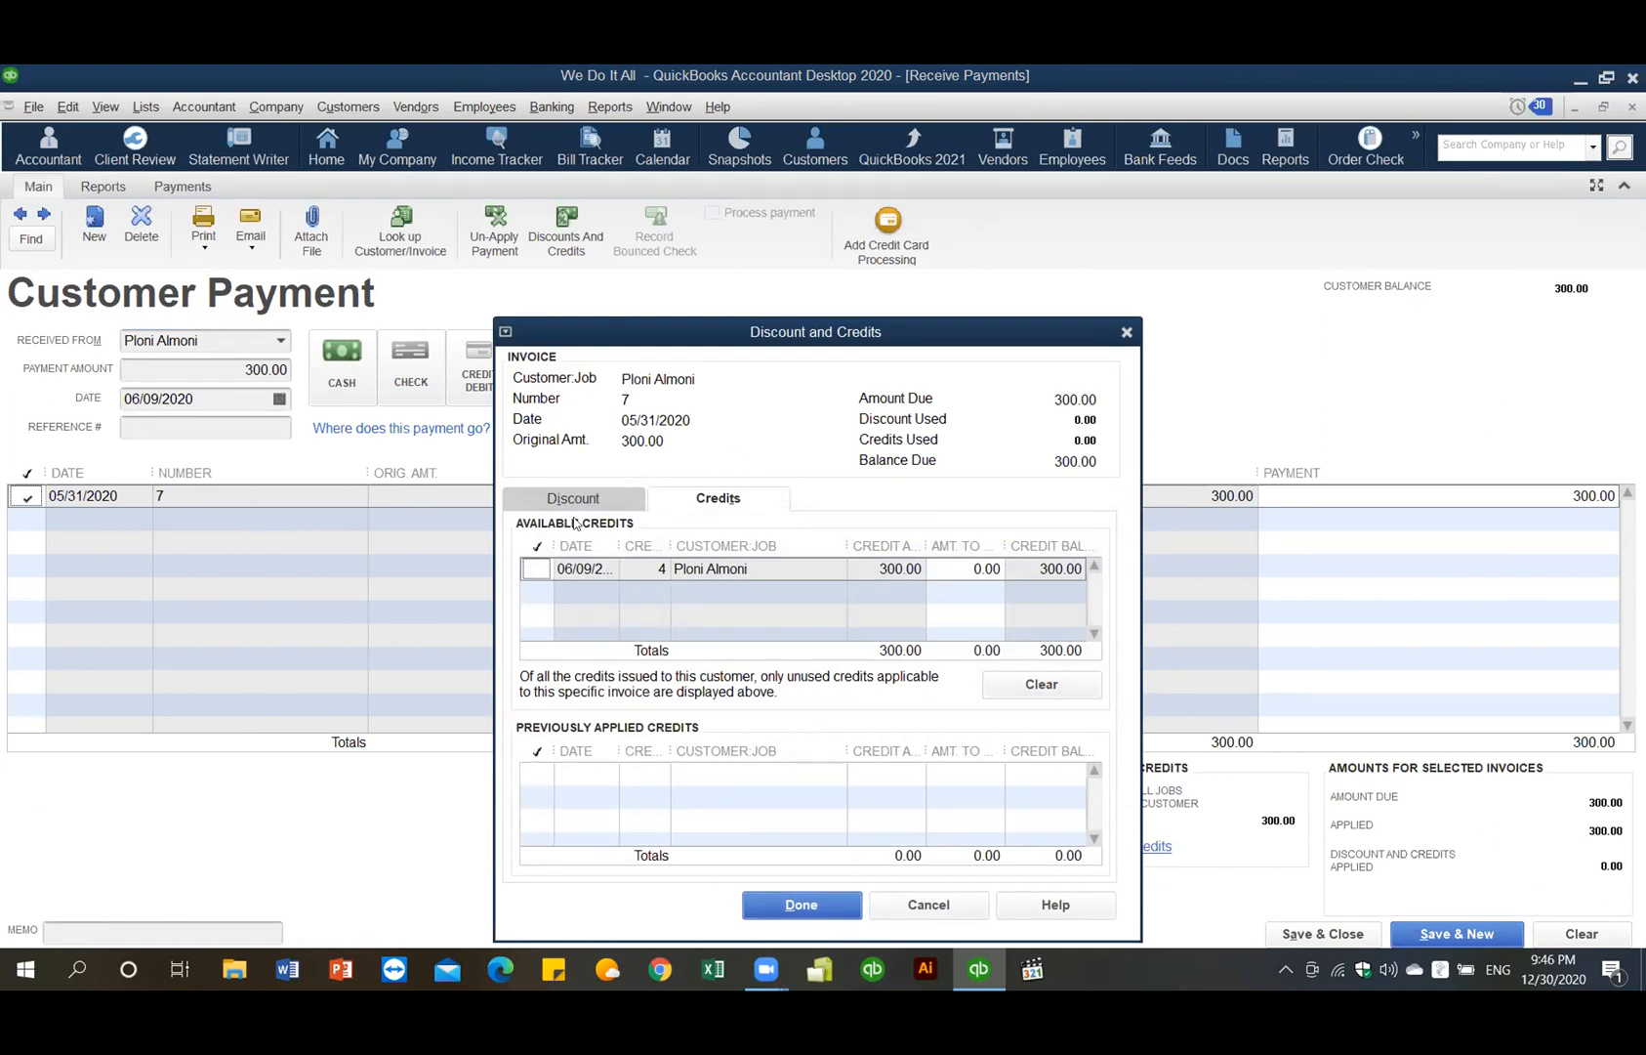
pyautogui.click(534, 568)
pyautogui.click(796, 906)
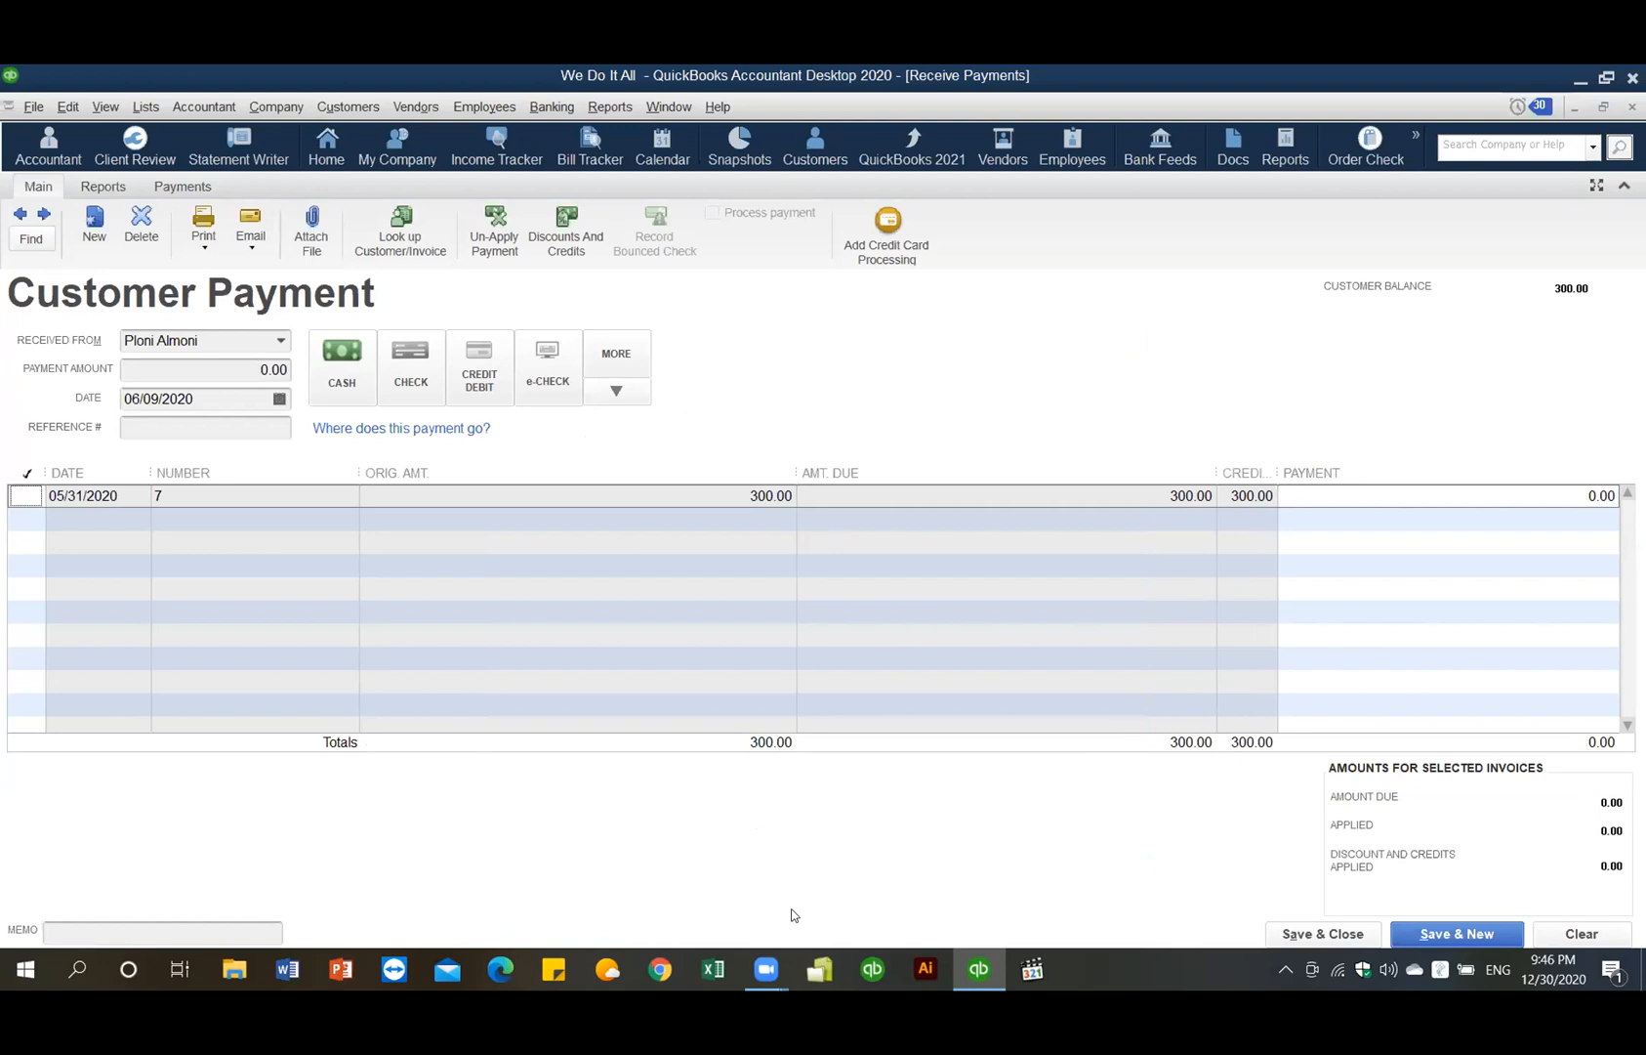
pyautogui.click(1348, 933)
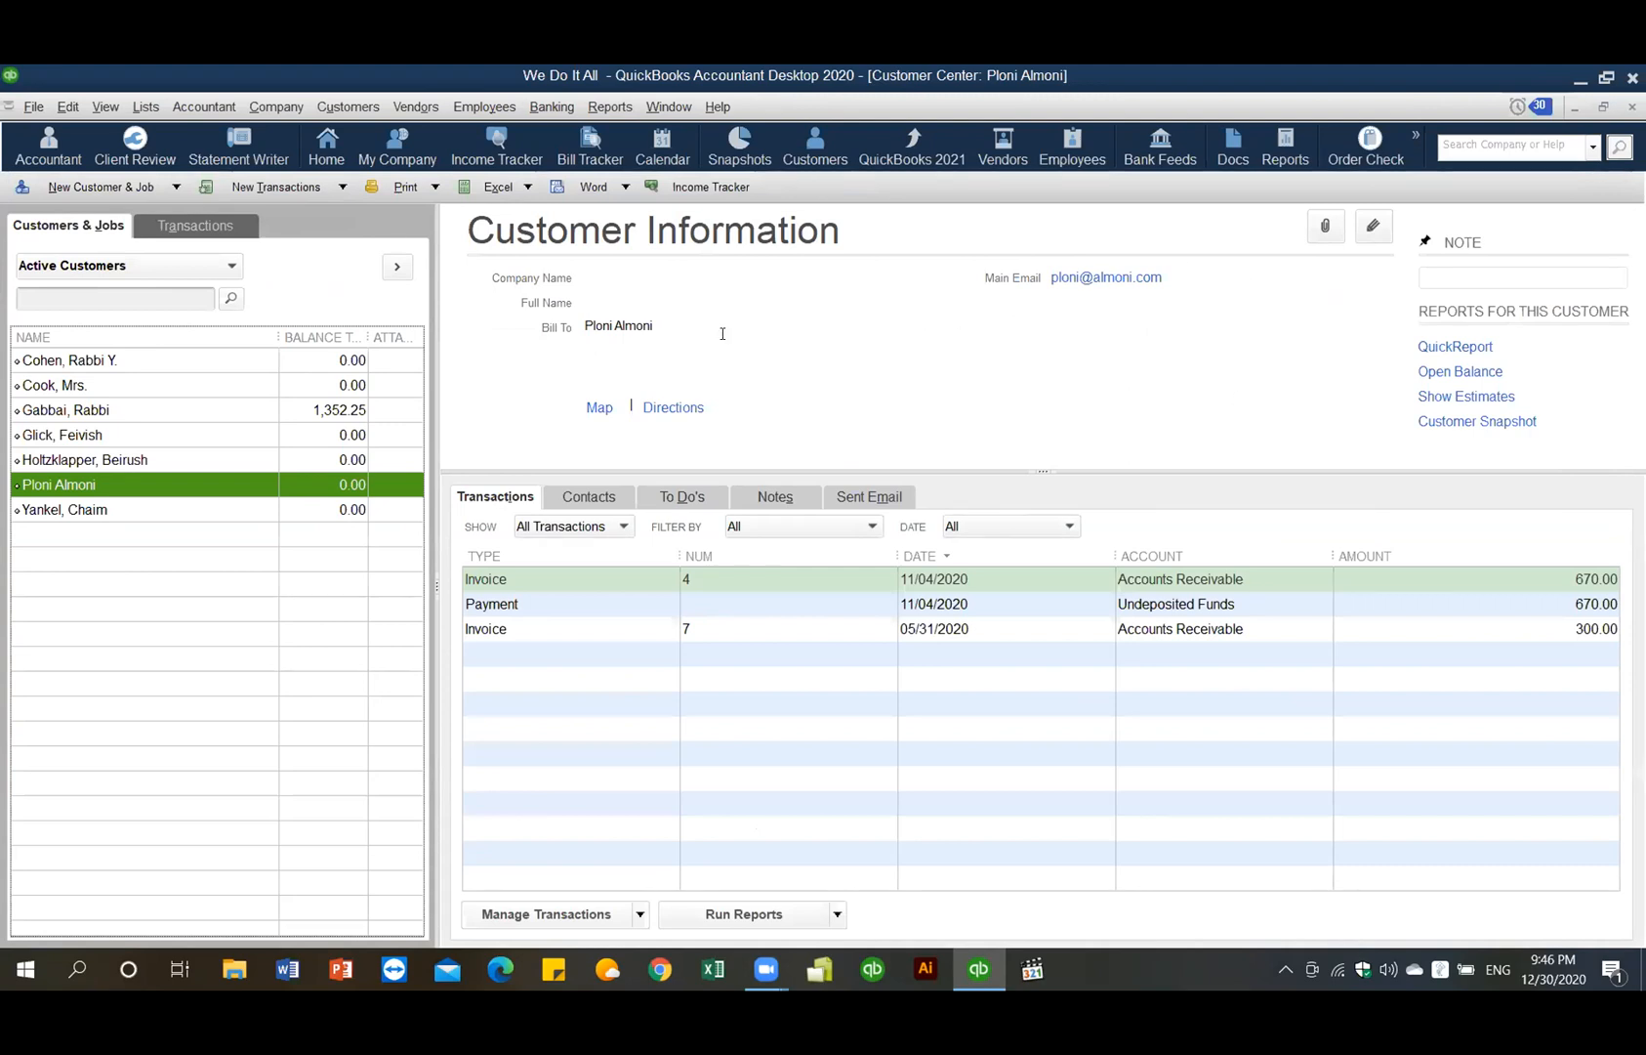
# - Open Make Deposits from the Banking menu to list payments waiting to be deposited
pyautogui.click(552, 106)
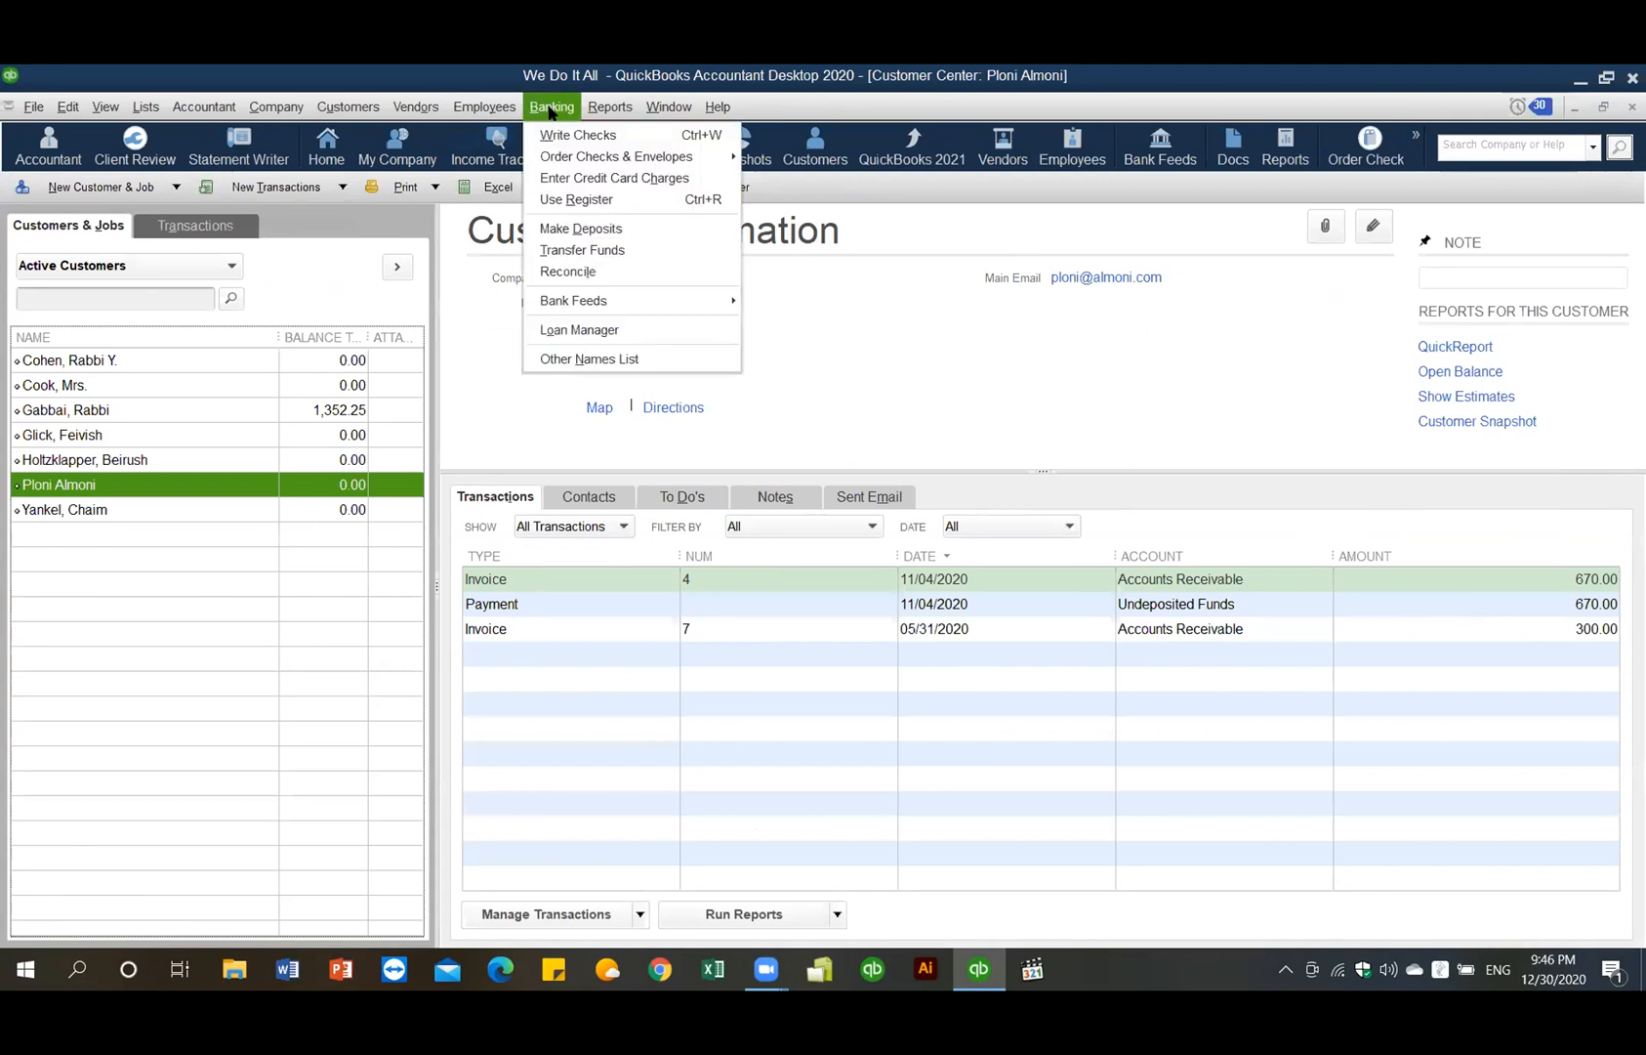
pyautogui.click(597, 229)
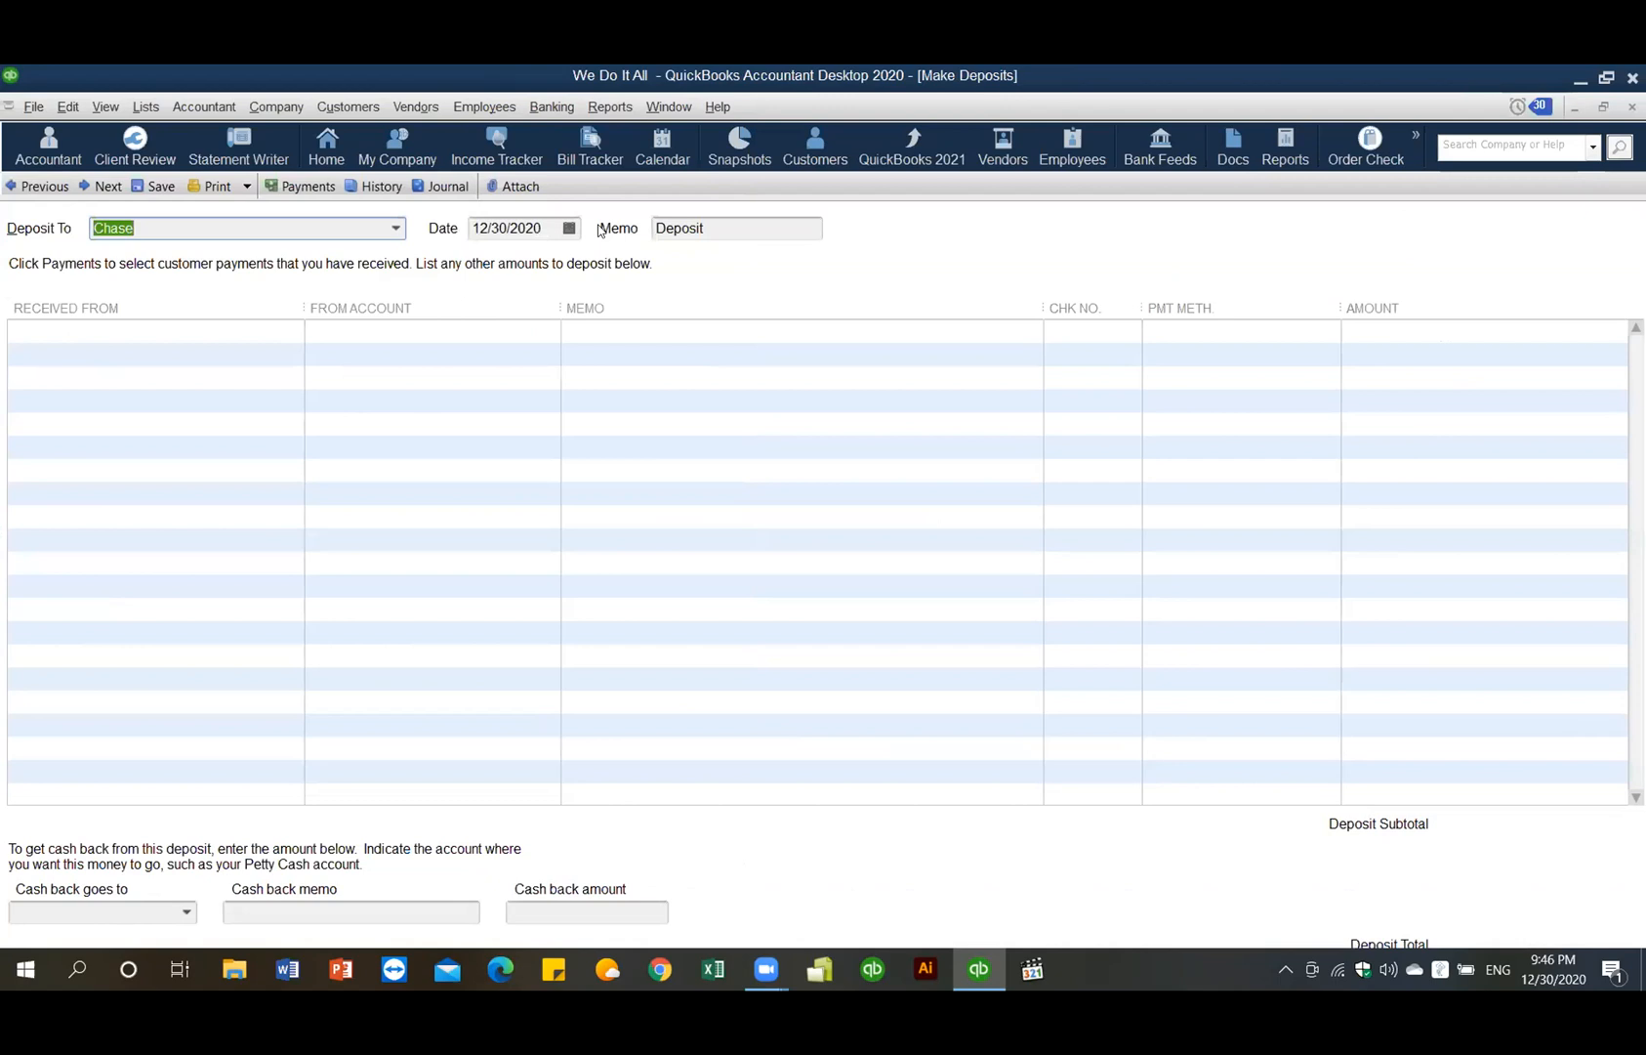
pyautogui.click(568, 111)
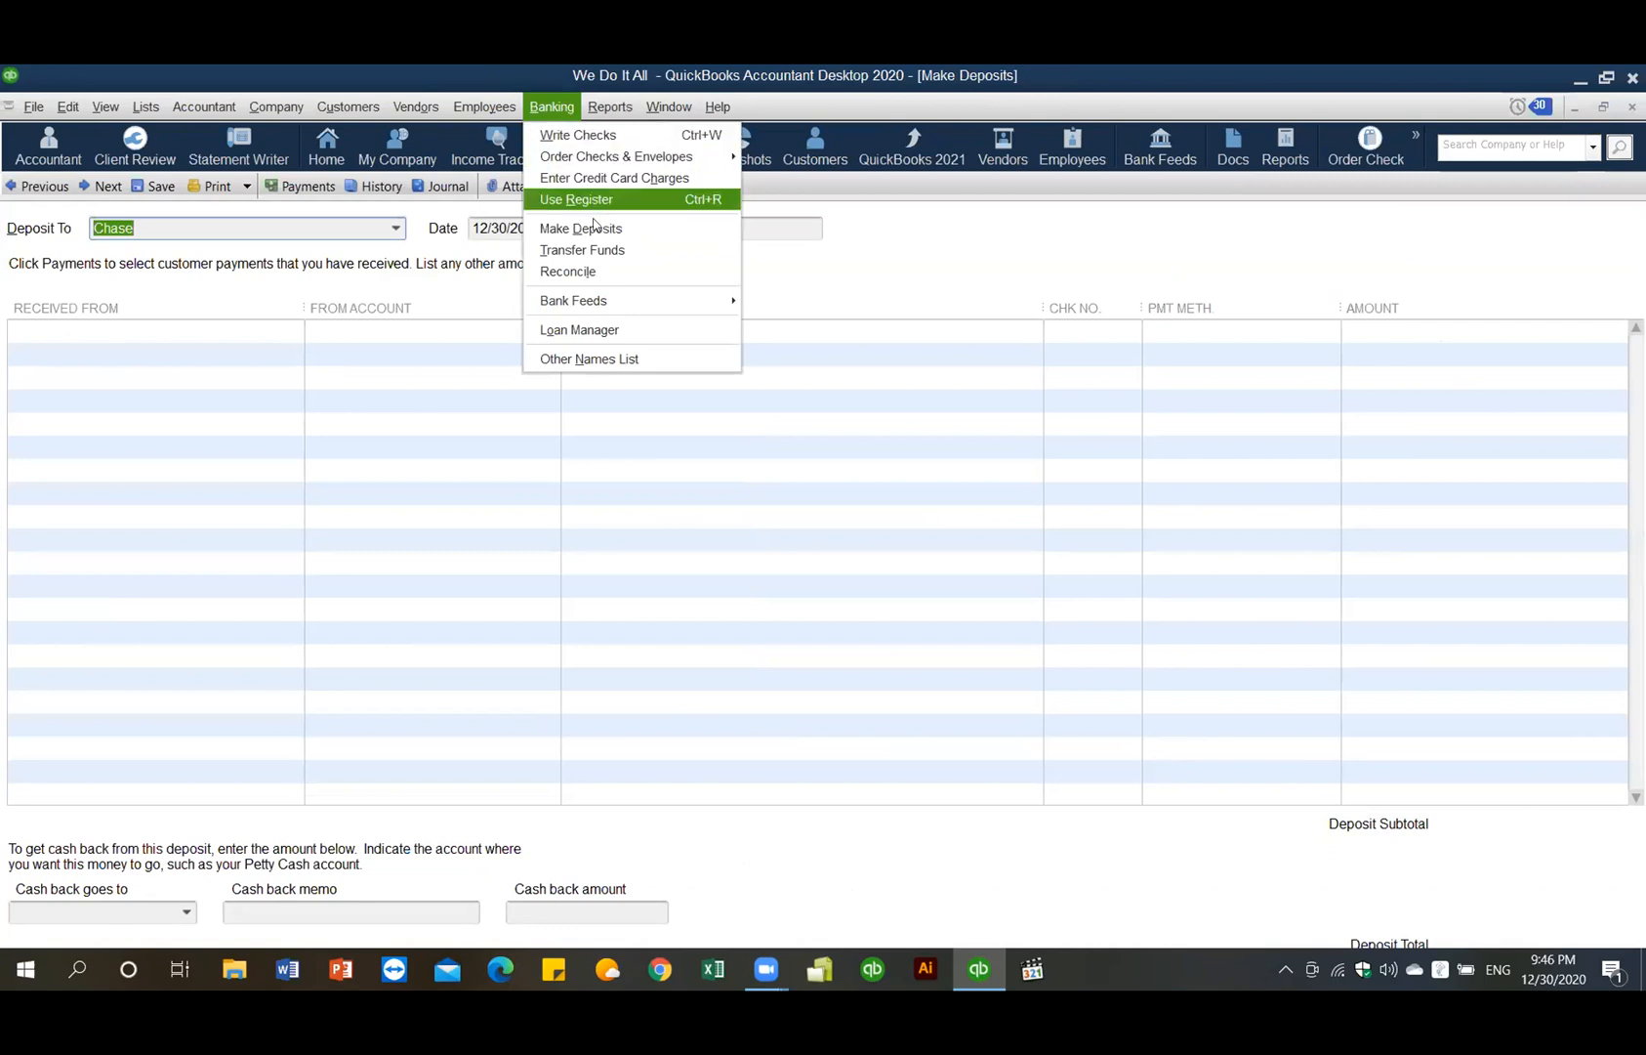
pyautogui.click(594, 233)
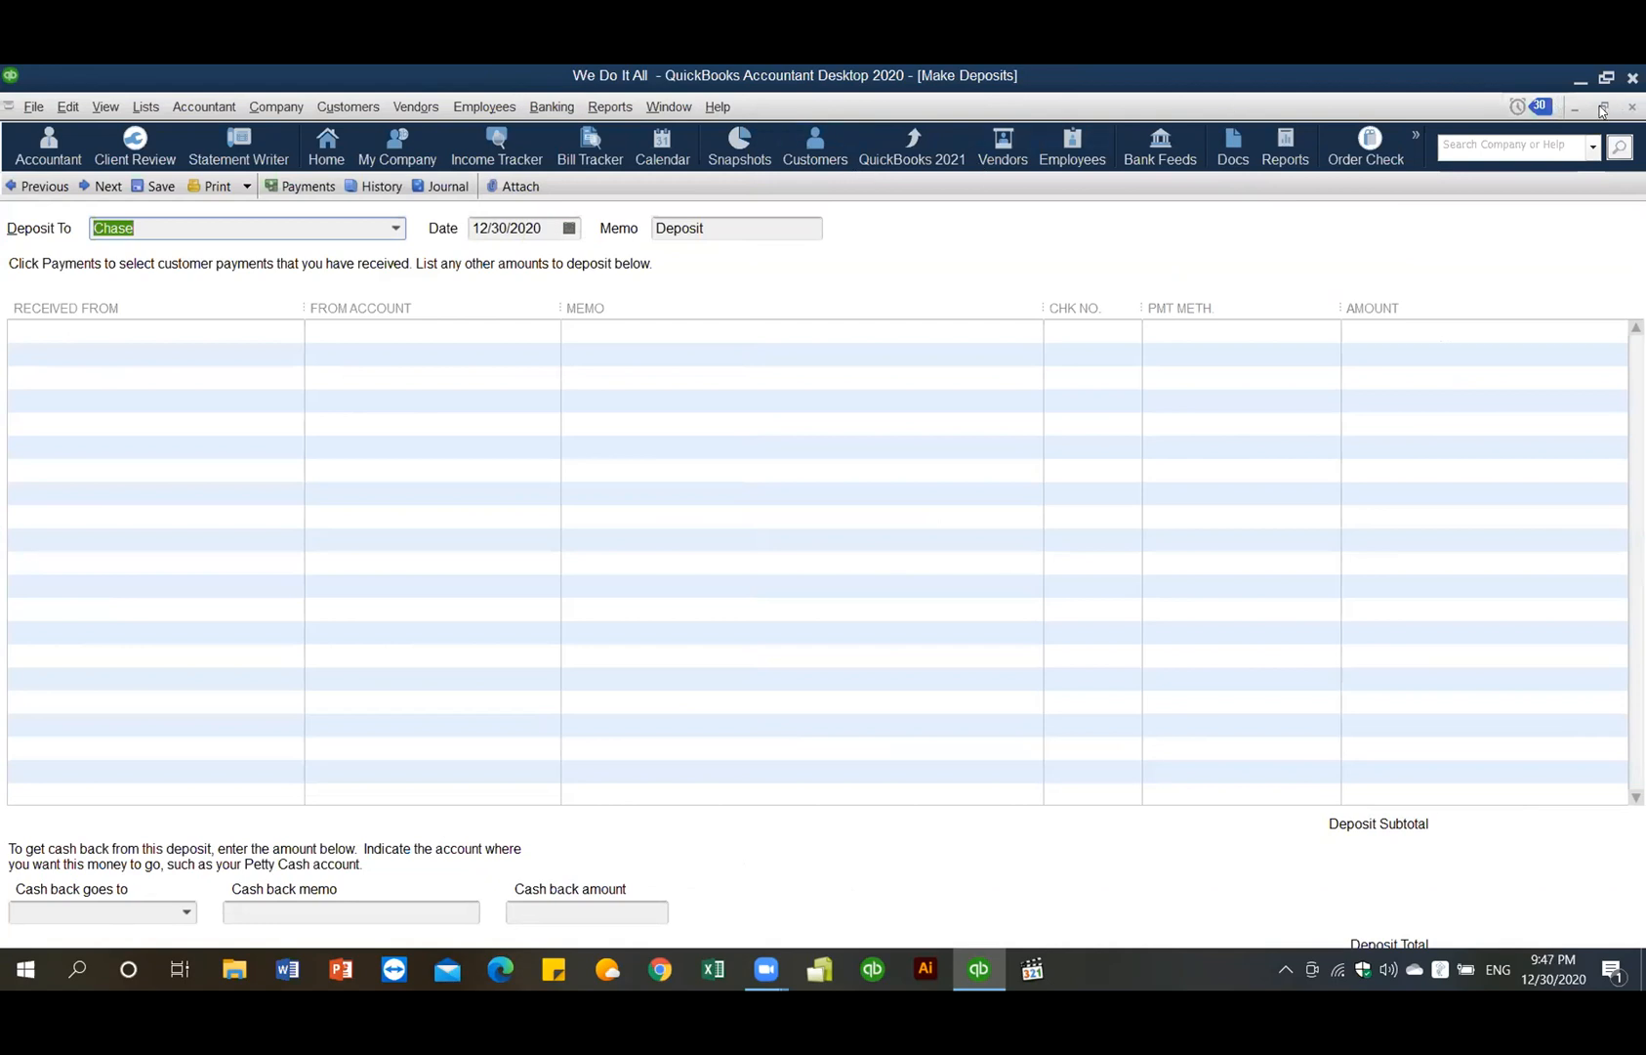
pyautogui.press('Escape')
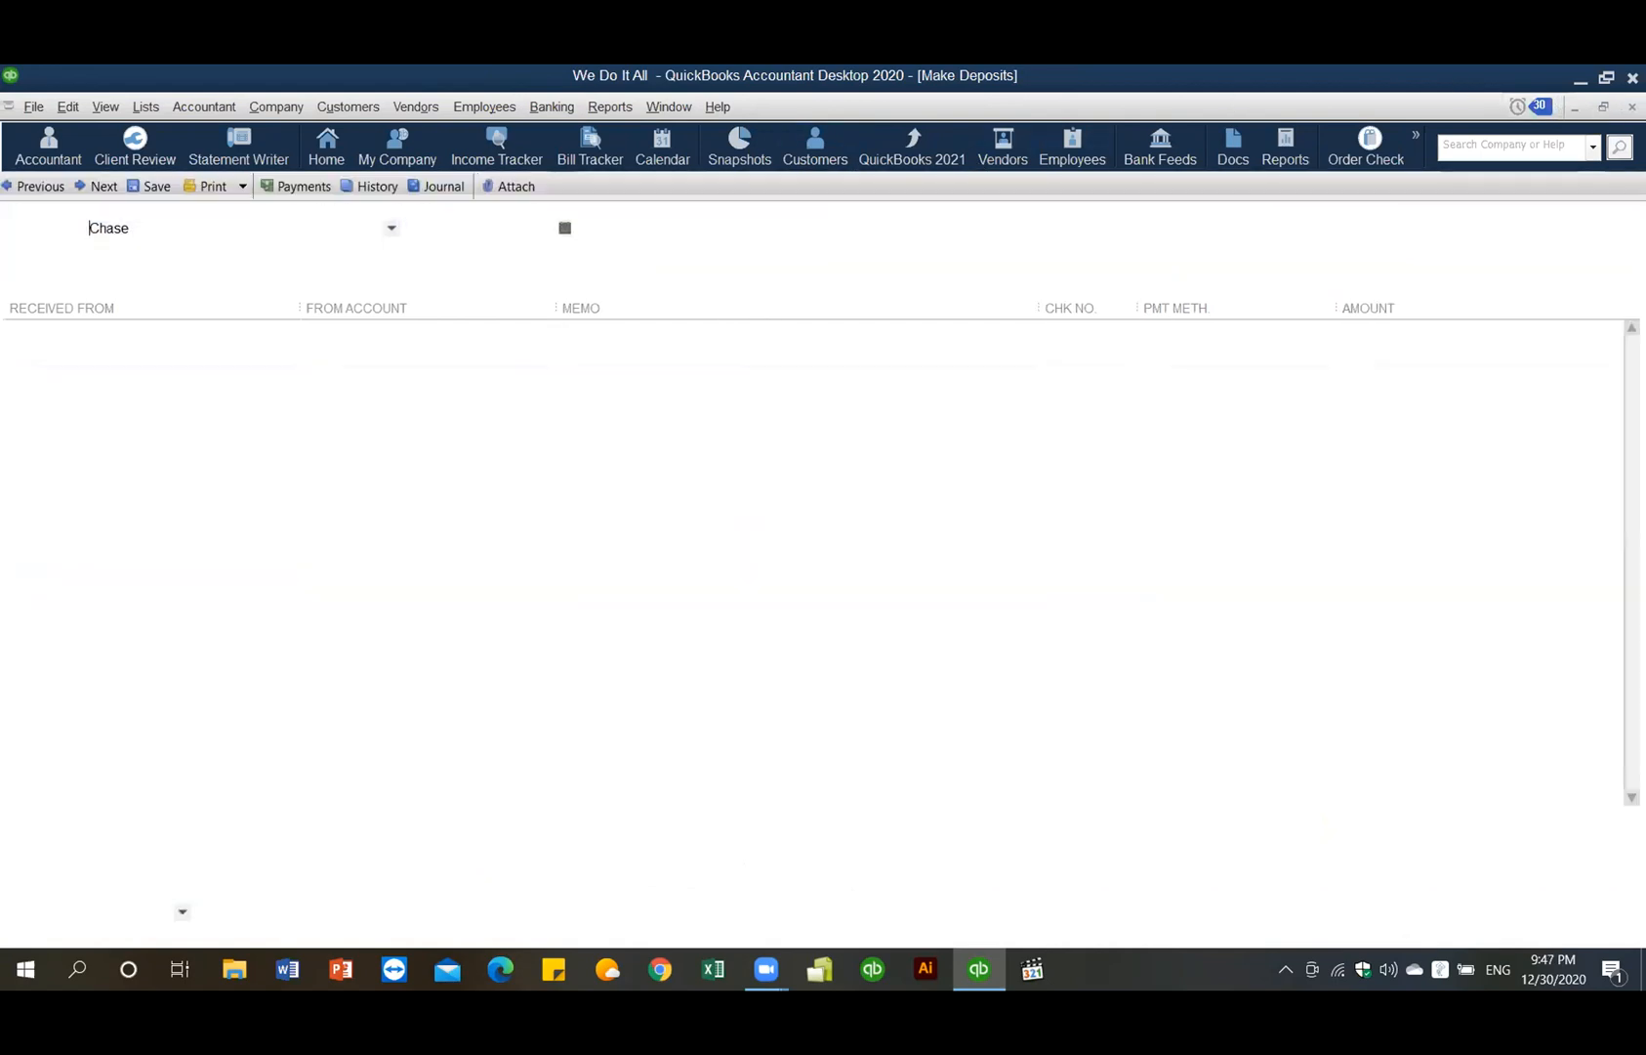
pyautogui.click(547, 107)
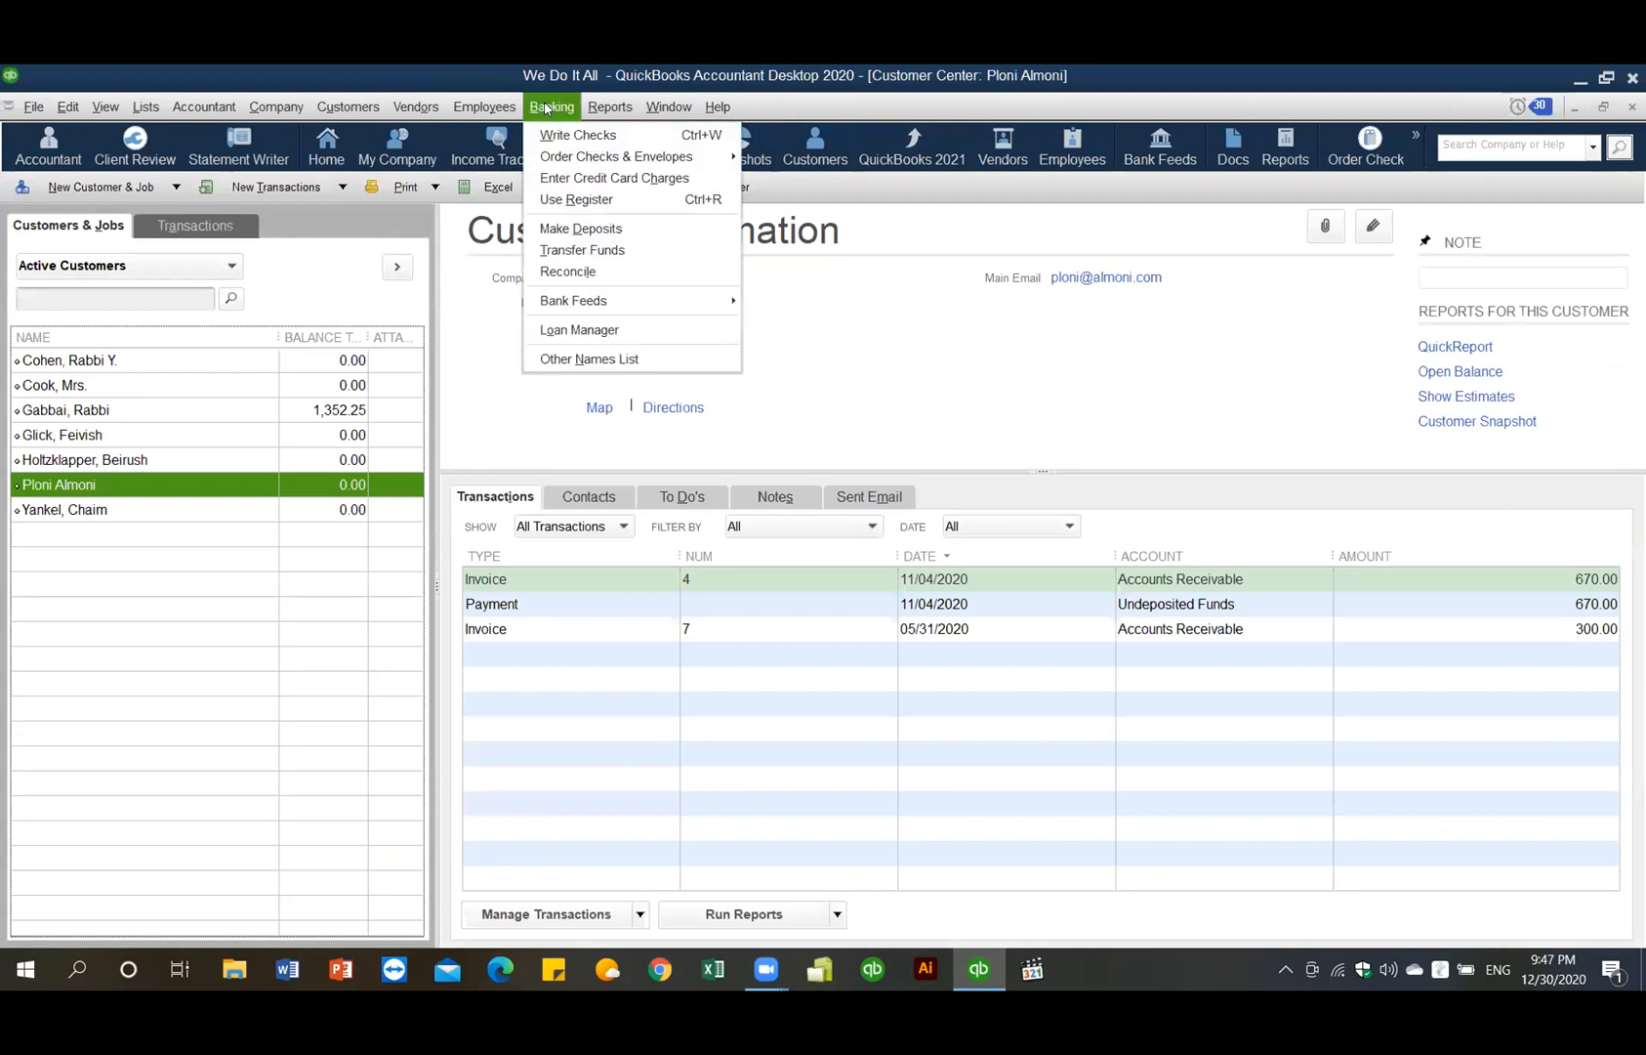
pyautogui.click(585, 227)
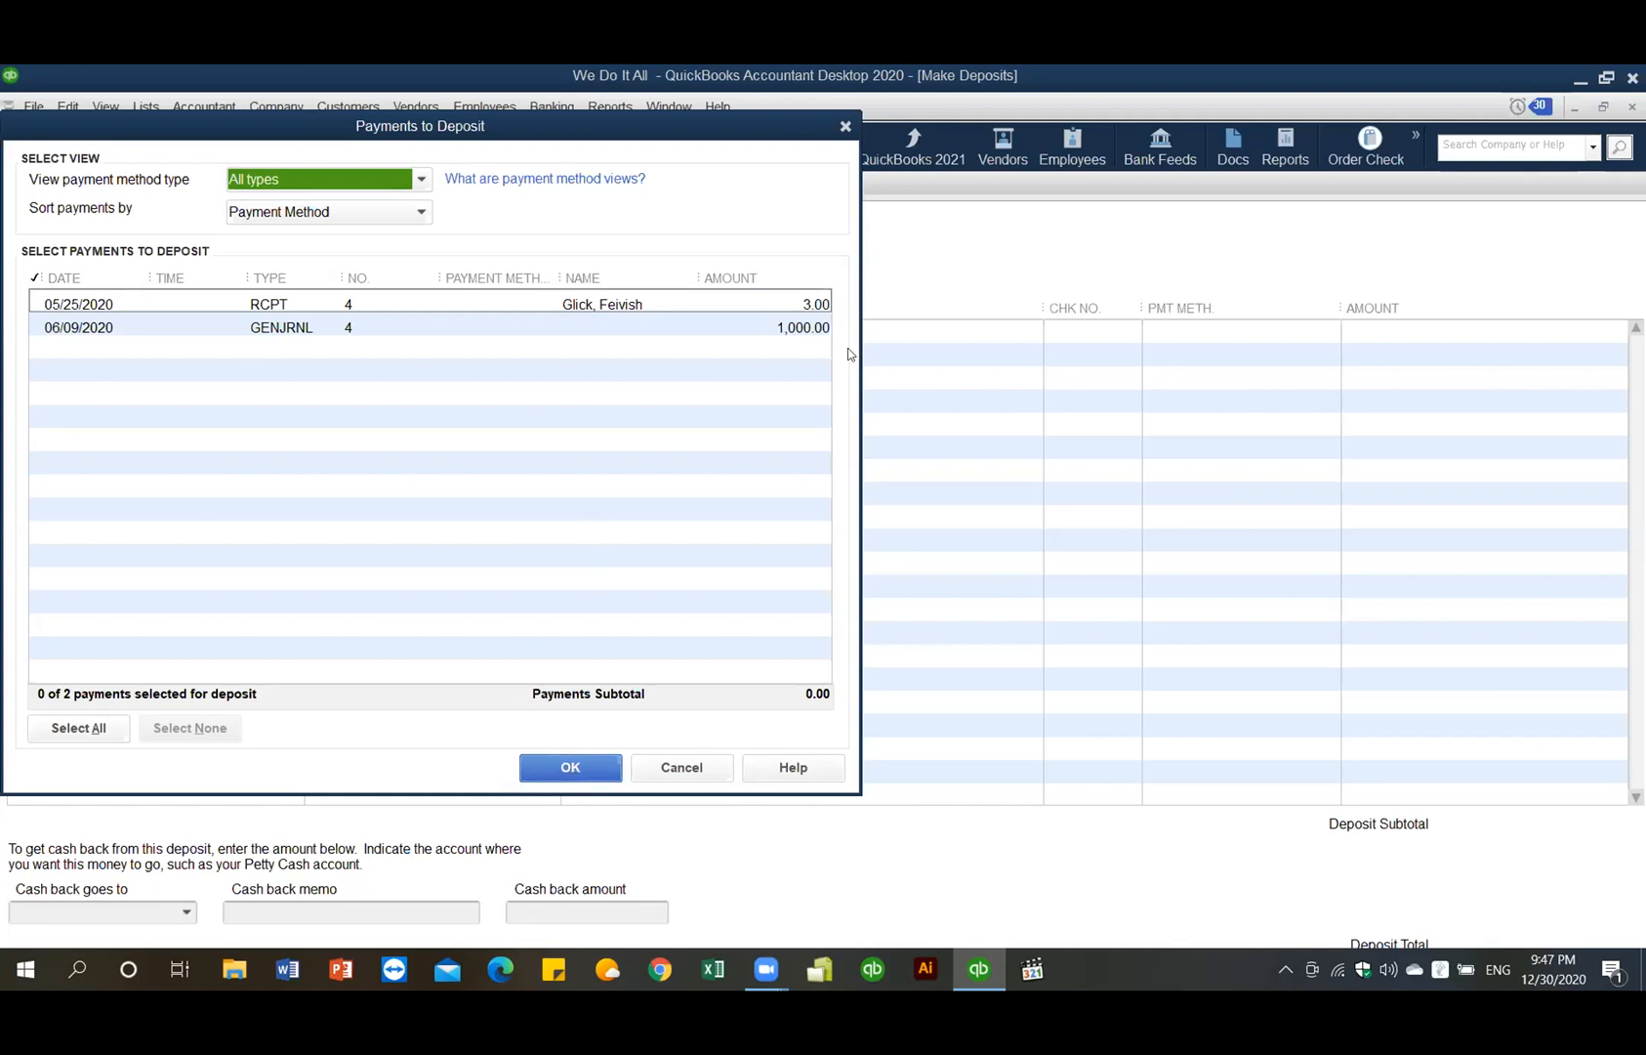
# - Mark the 3.00 receipt and 1,000.00 journal-entry payment and add them to the Chase deposit
pyautogui.click(713, 301)
pyautogui.click(709, 323)
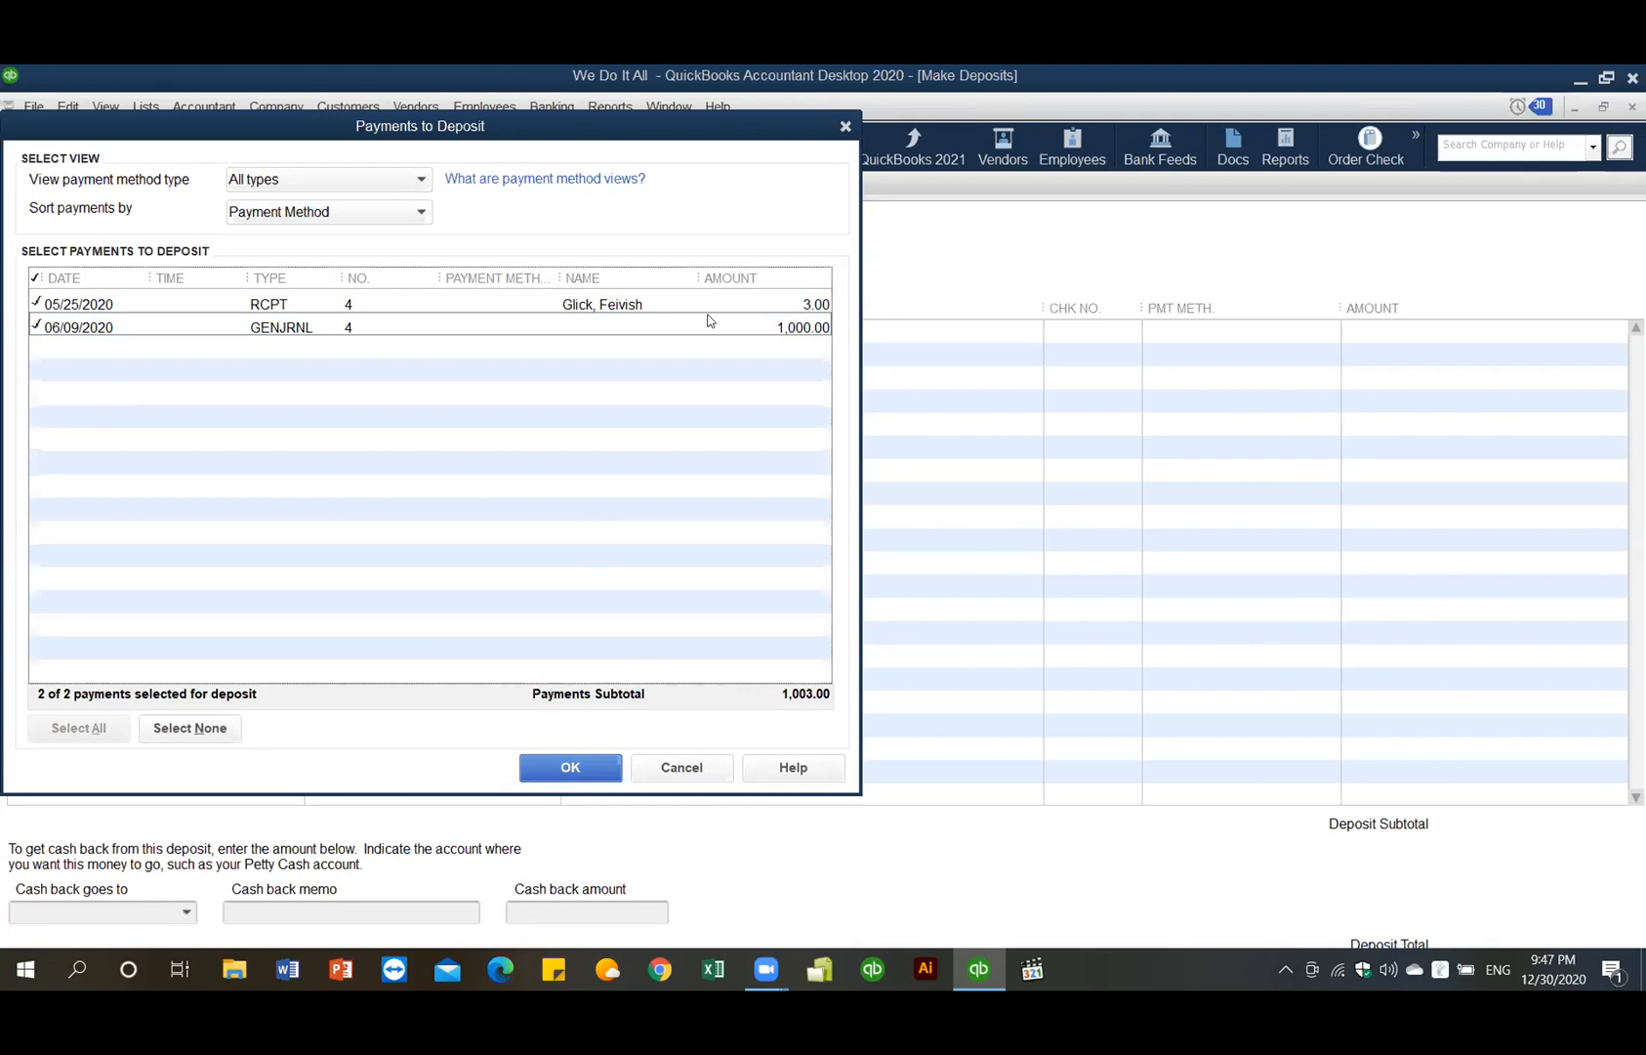
pyautogui.click(570, 768)
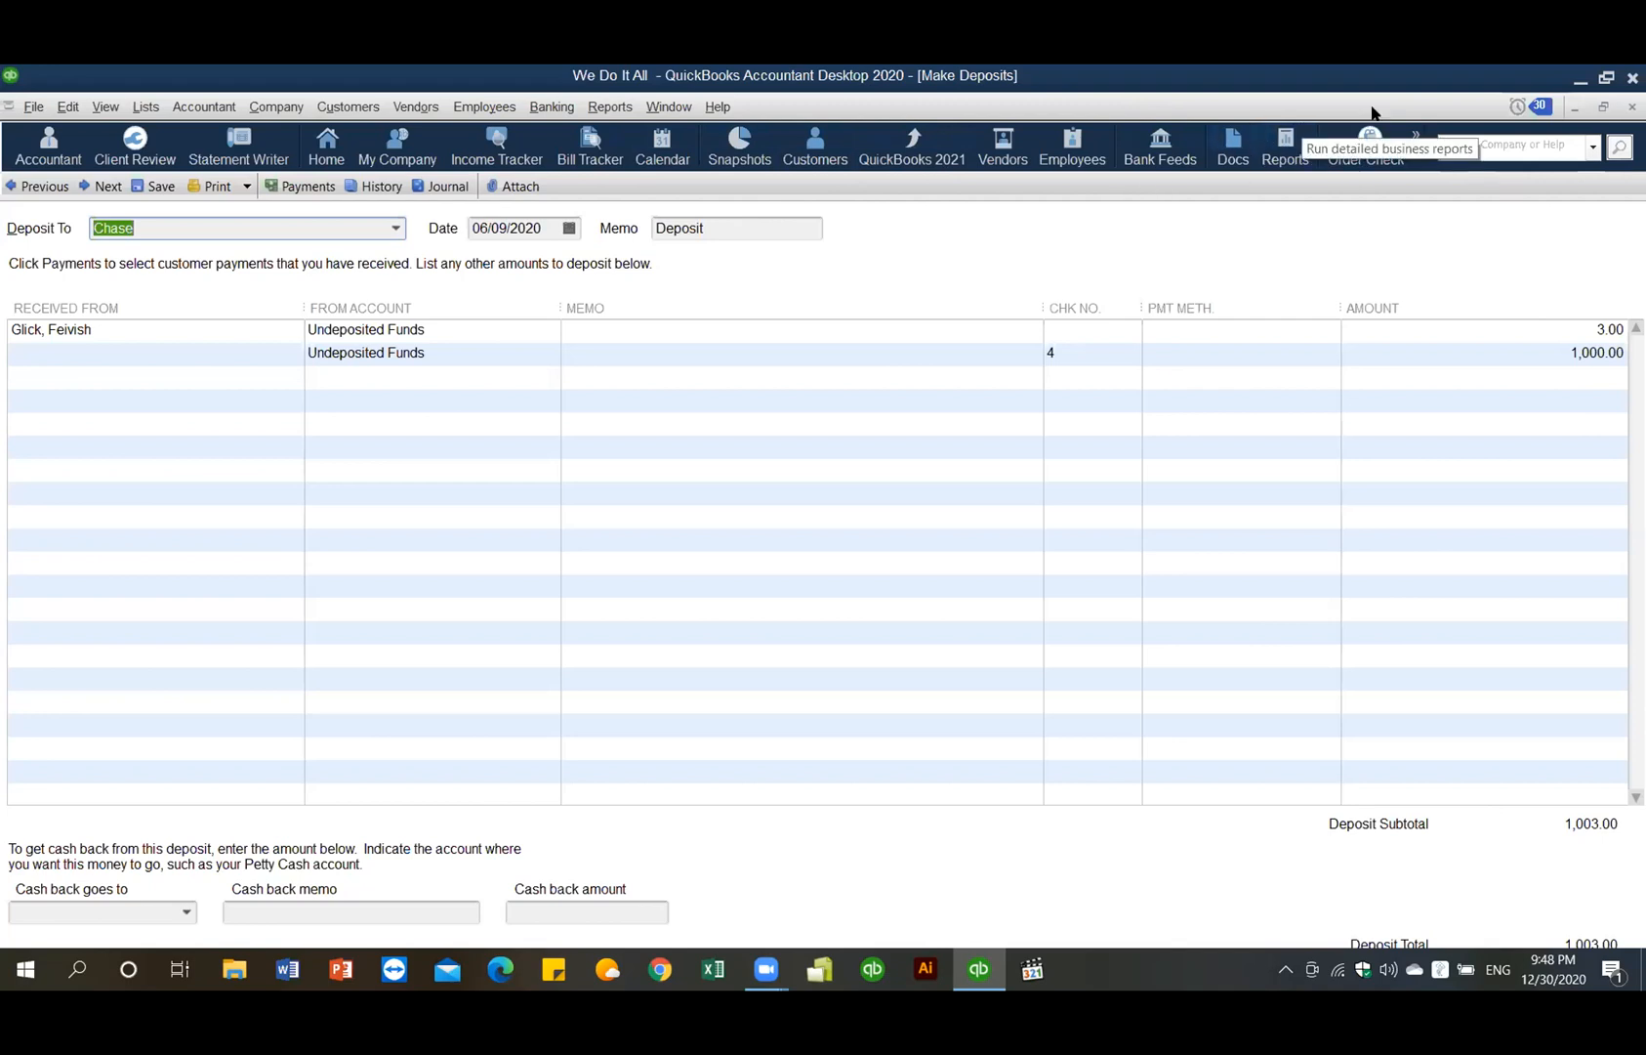
# - Hide the icon bar, then save and close the 1,003.00 Chase deposit
pyautogui.click(1416, 135)
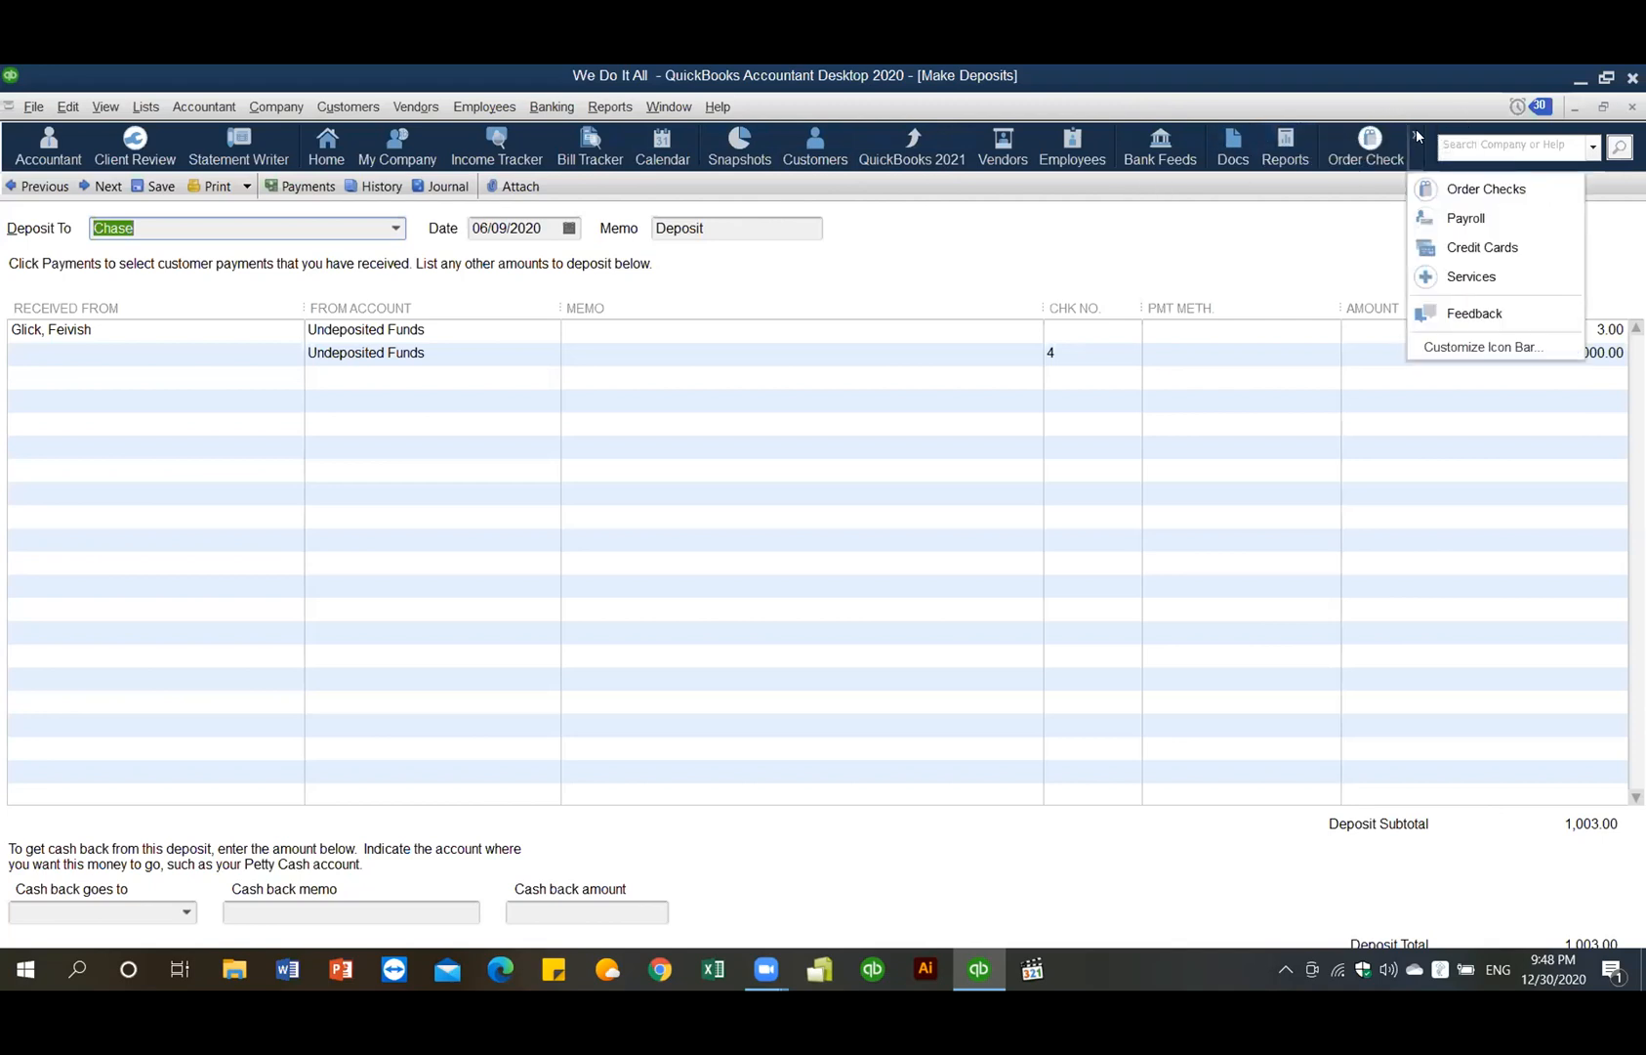
pyautogui.click(1239, 244)
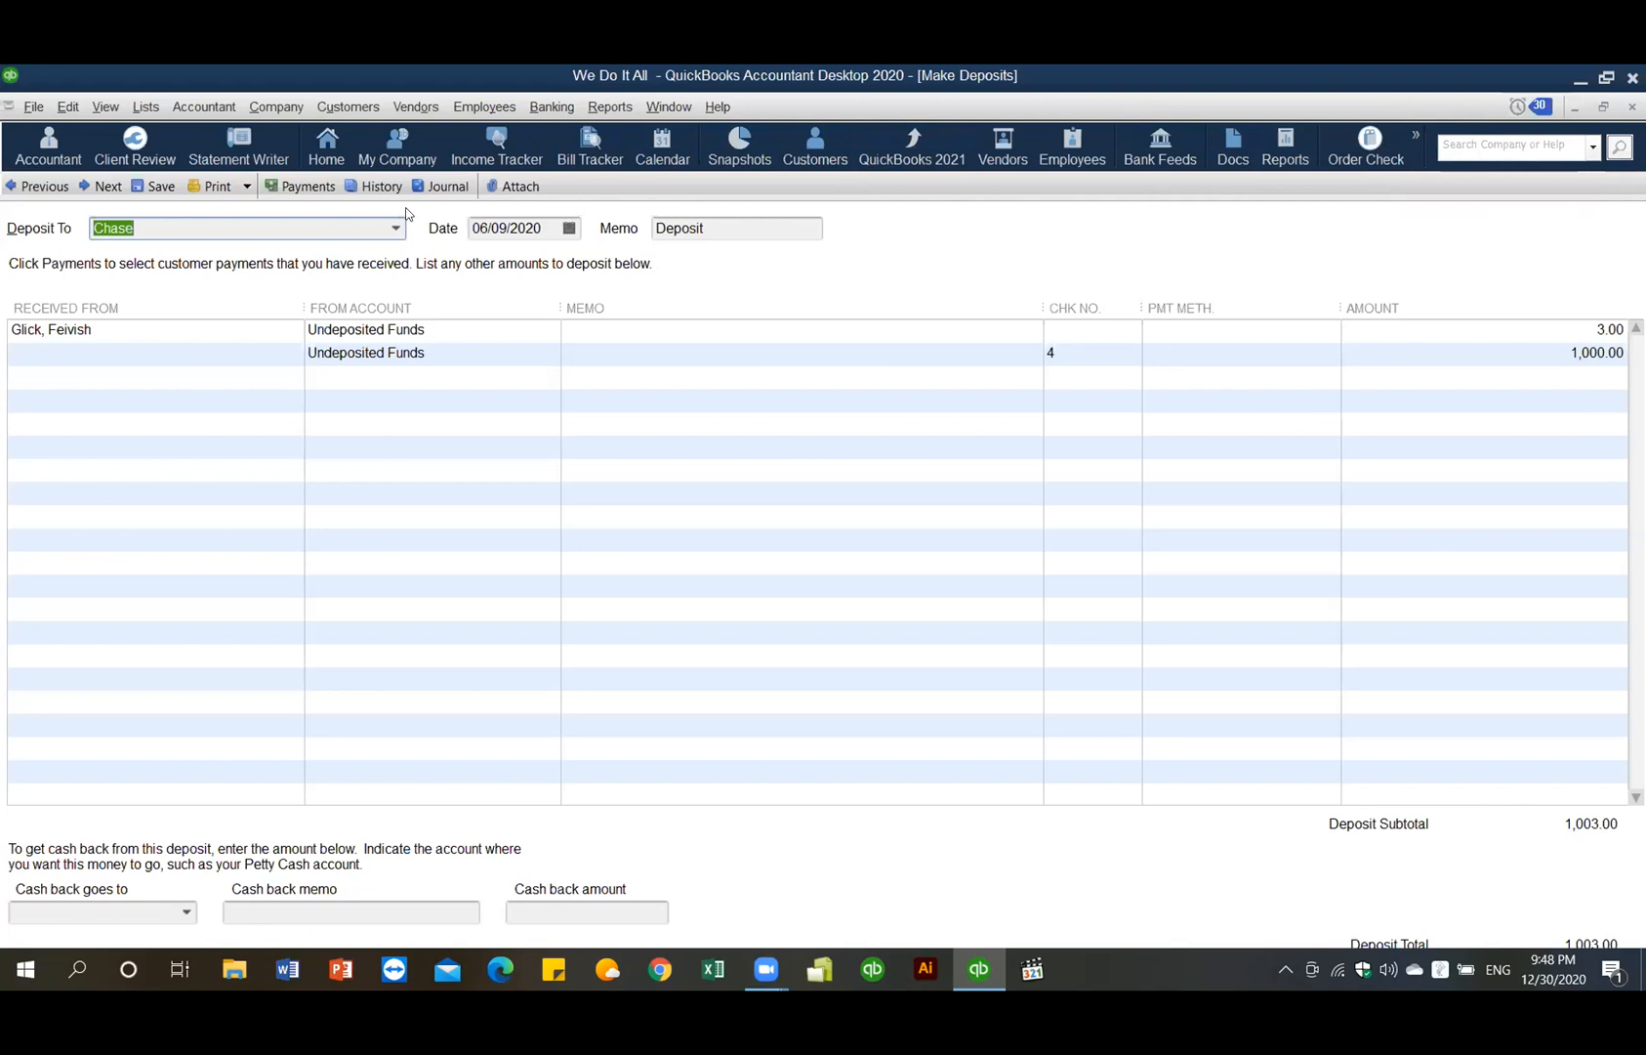
pyautogui.click(104, 110)
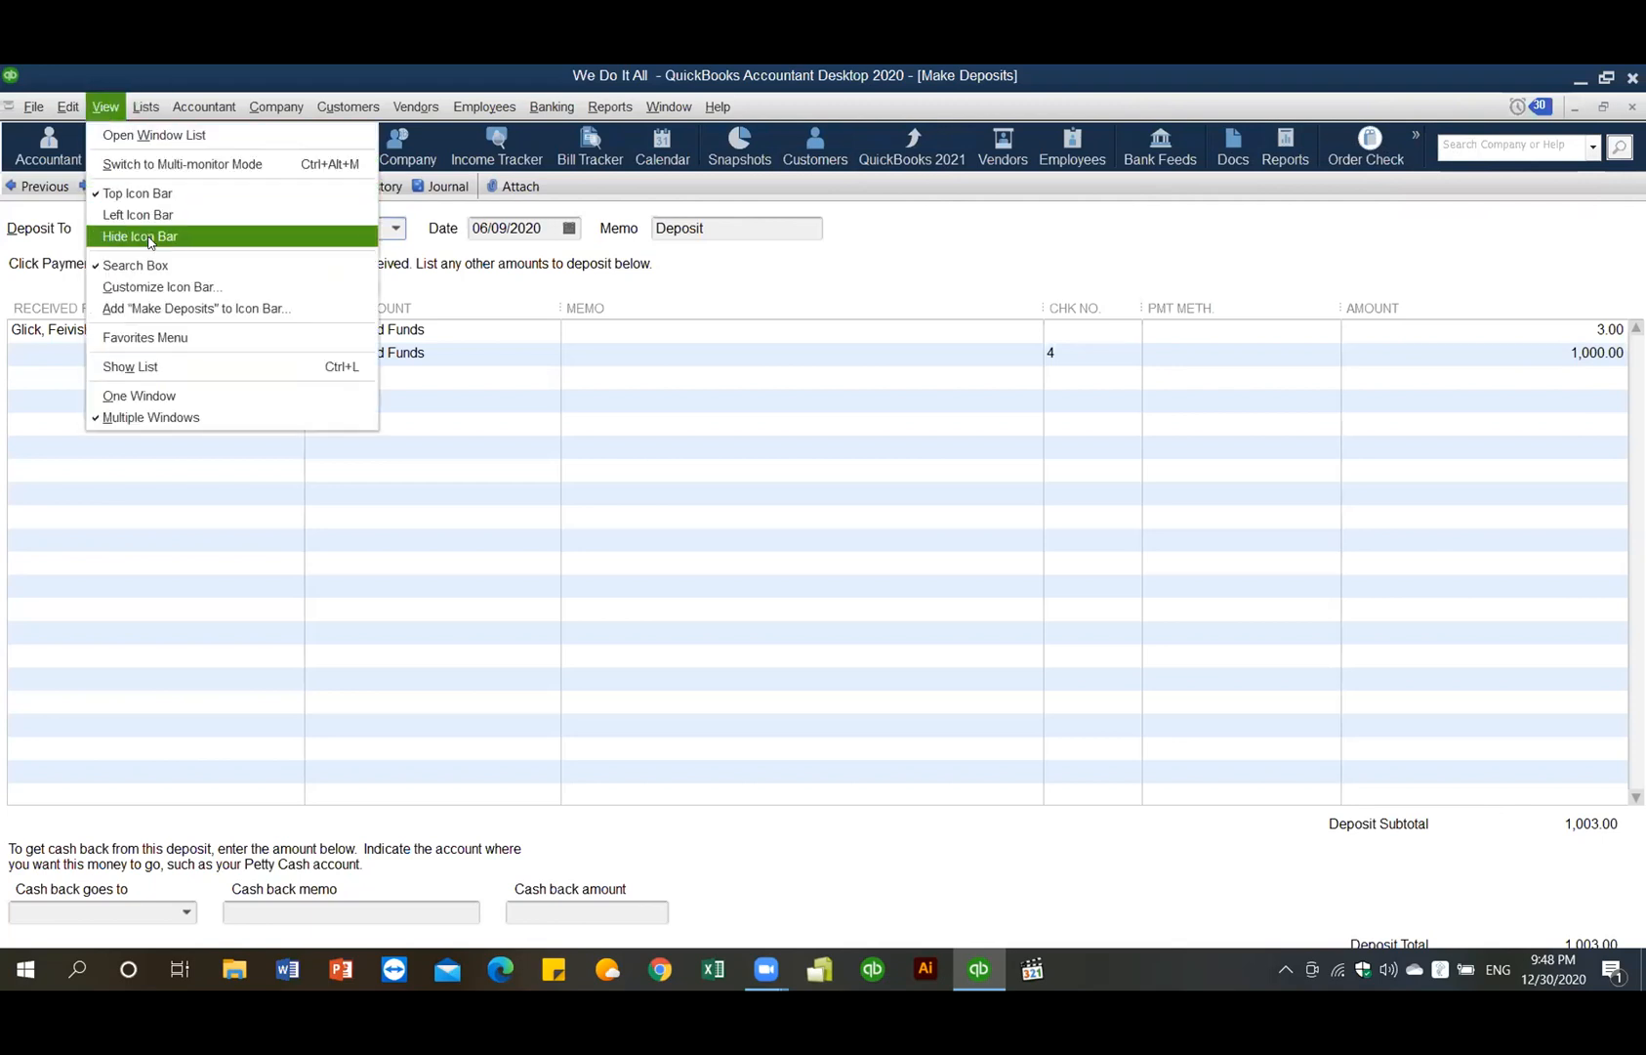
pyautogui.click(147, 236)
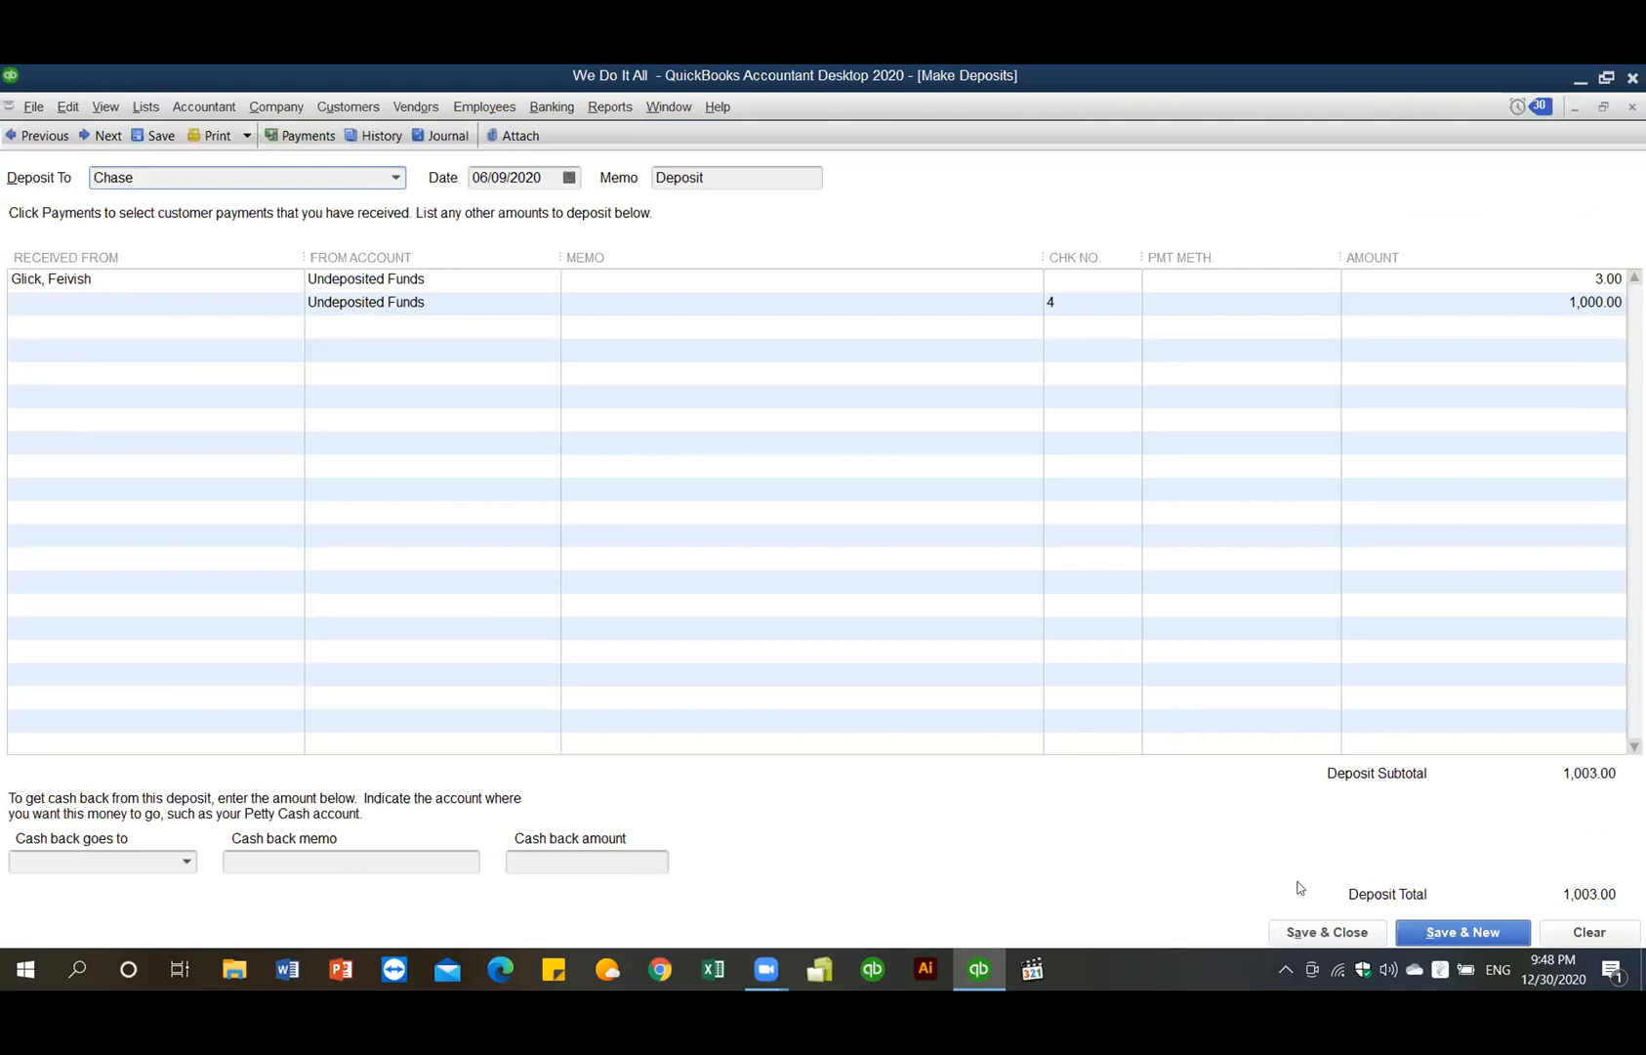
pyautogui.click(1307, 931)
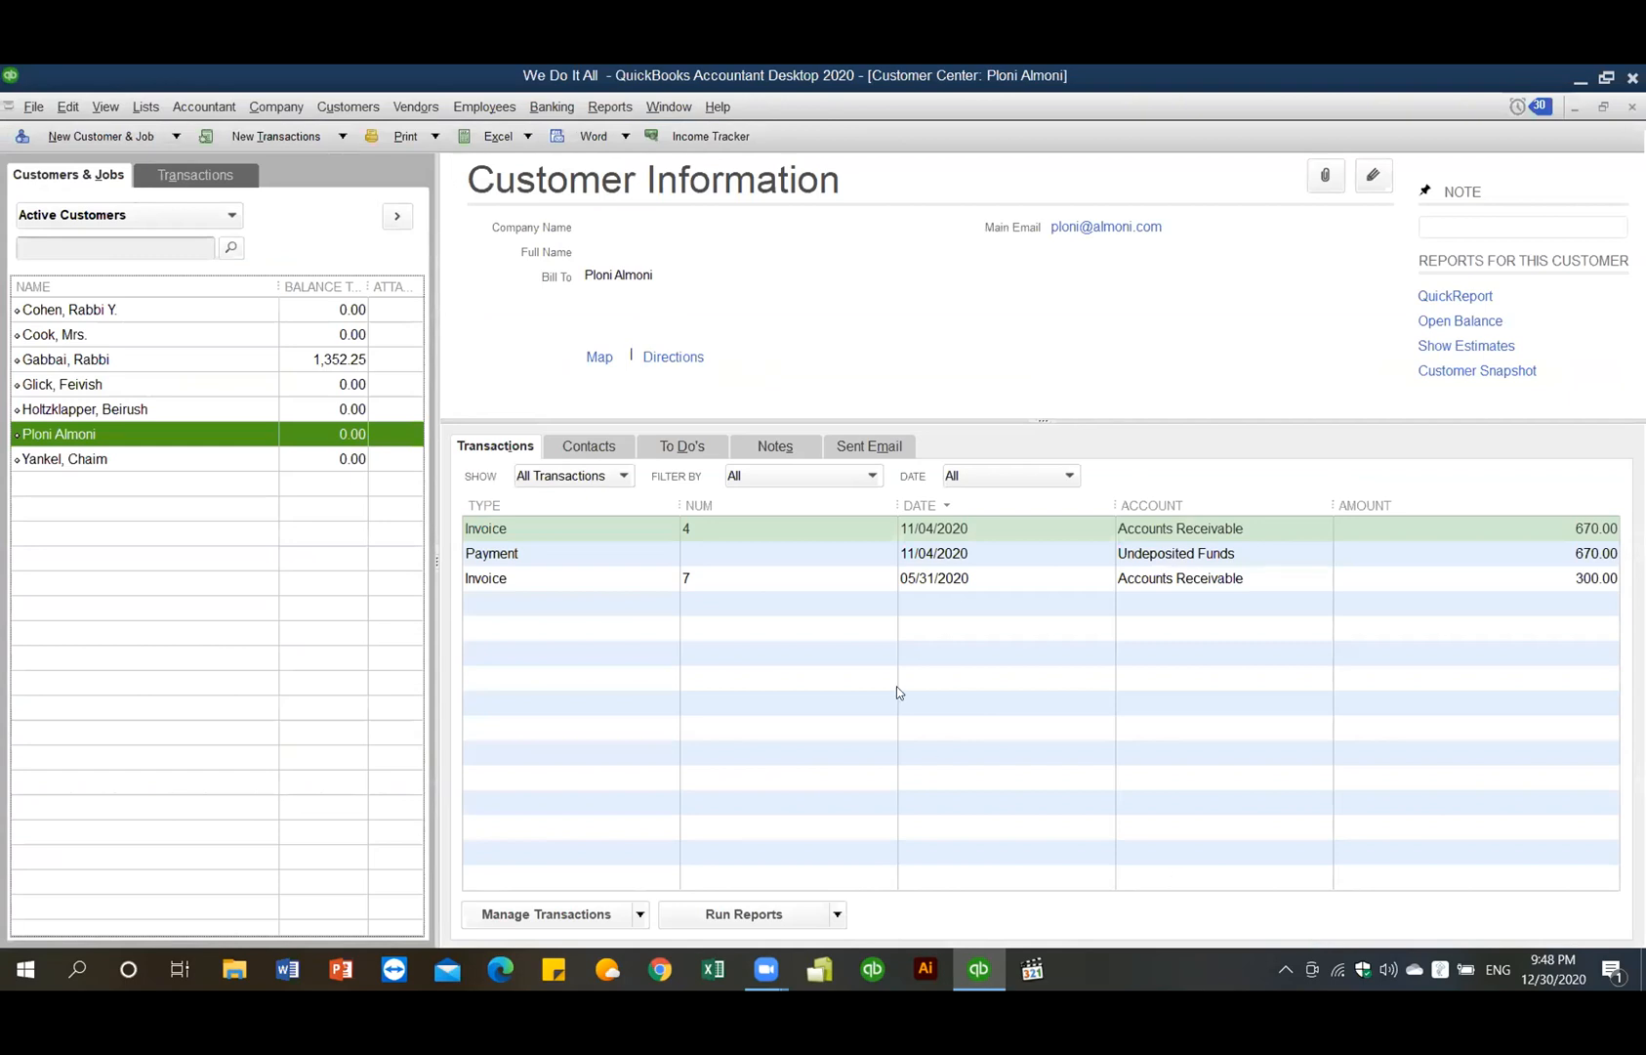
# - Review the customer's accounts receivable register via Banking > Use Register, then close it and the Customer Center
pyautogui.click(551, 107)
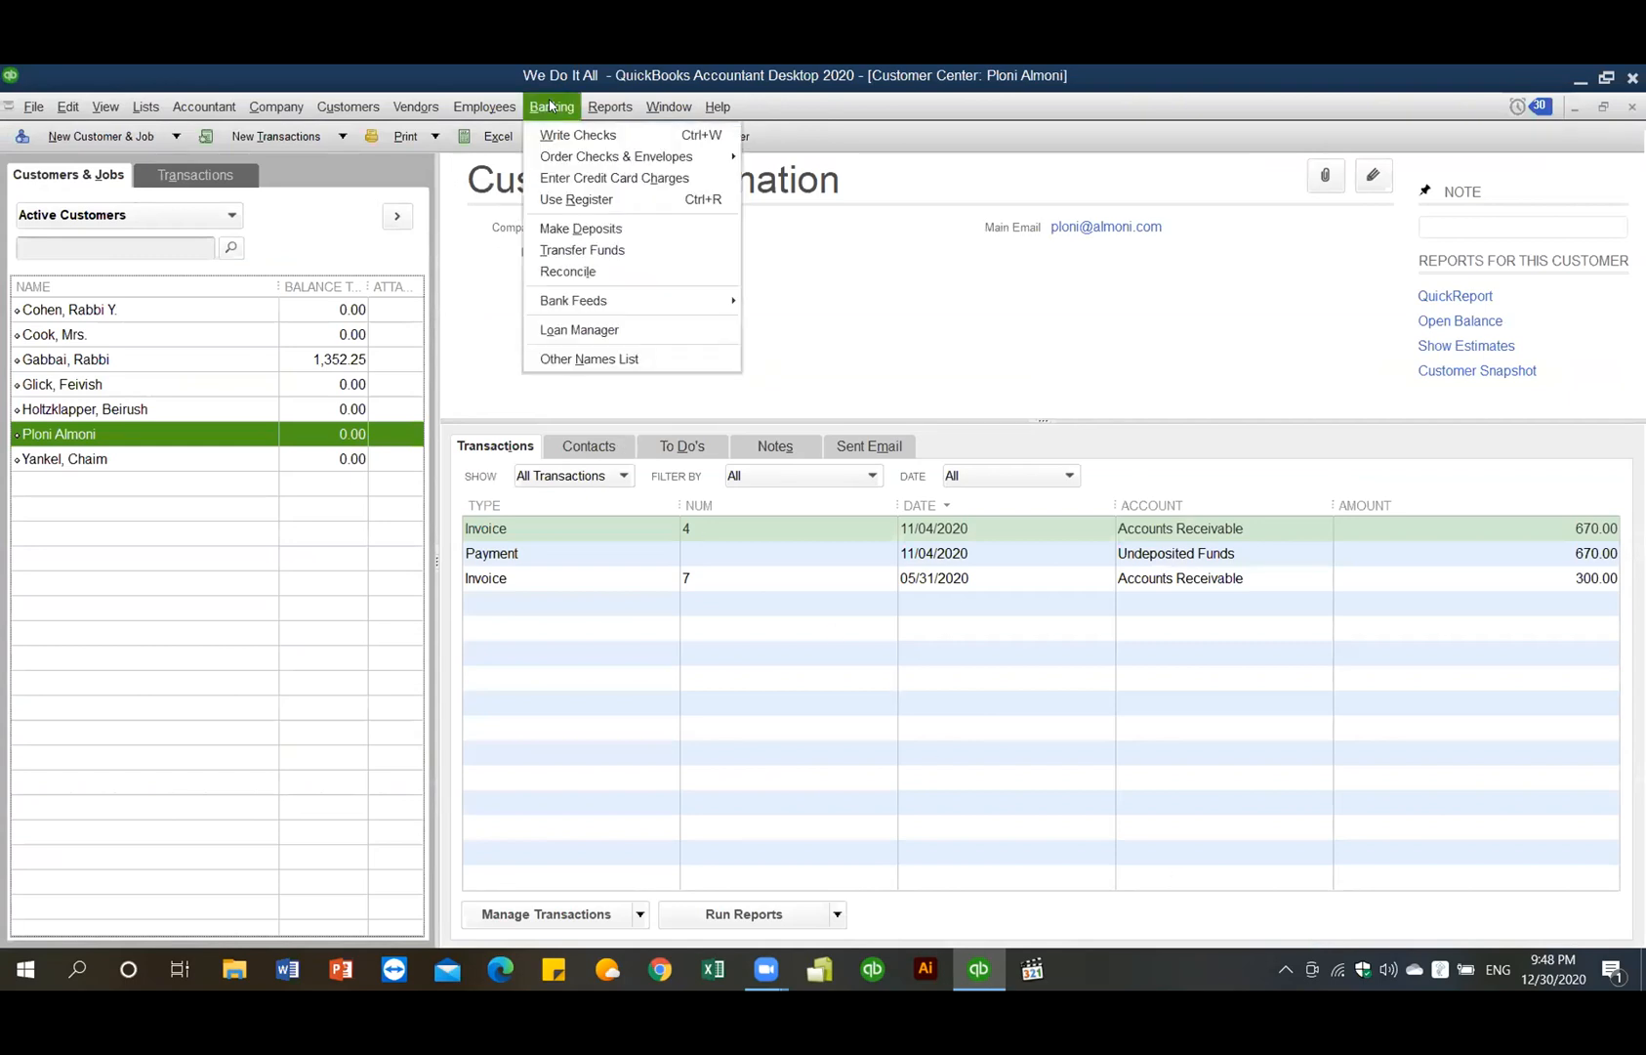
pyautogui.click(578, 202)
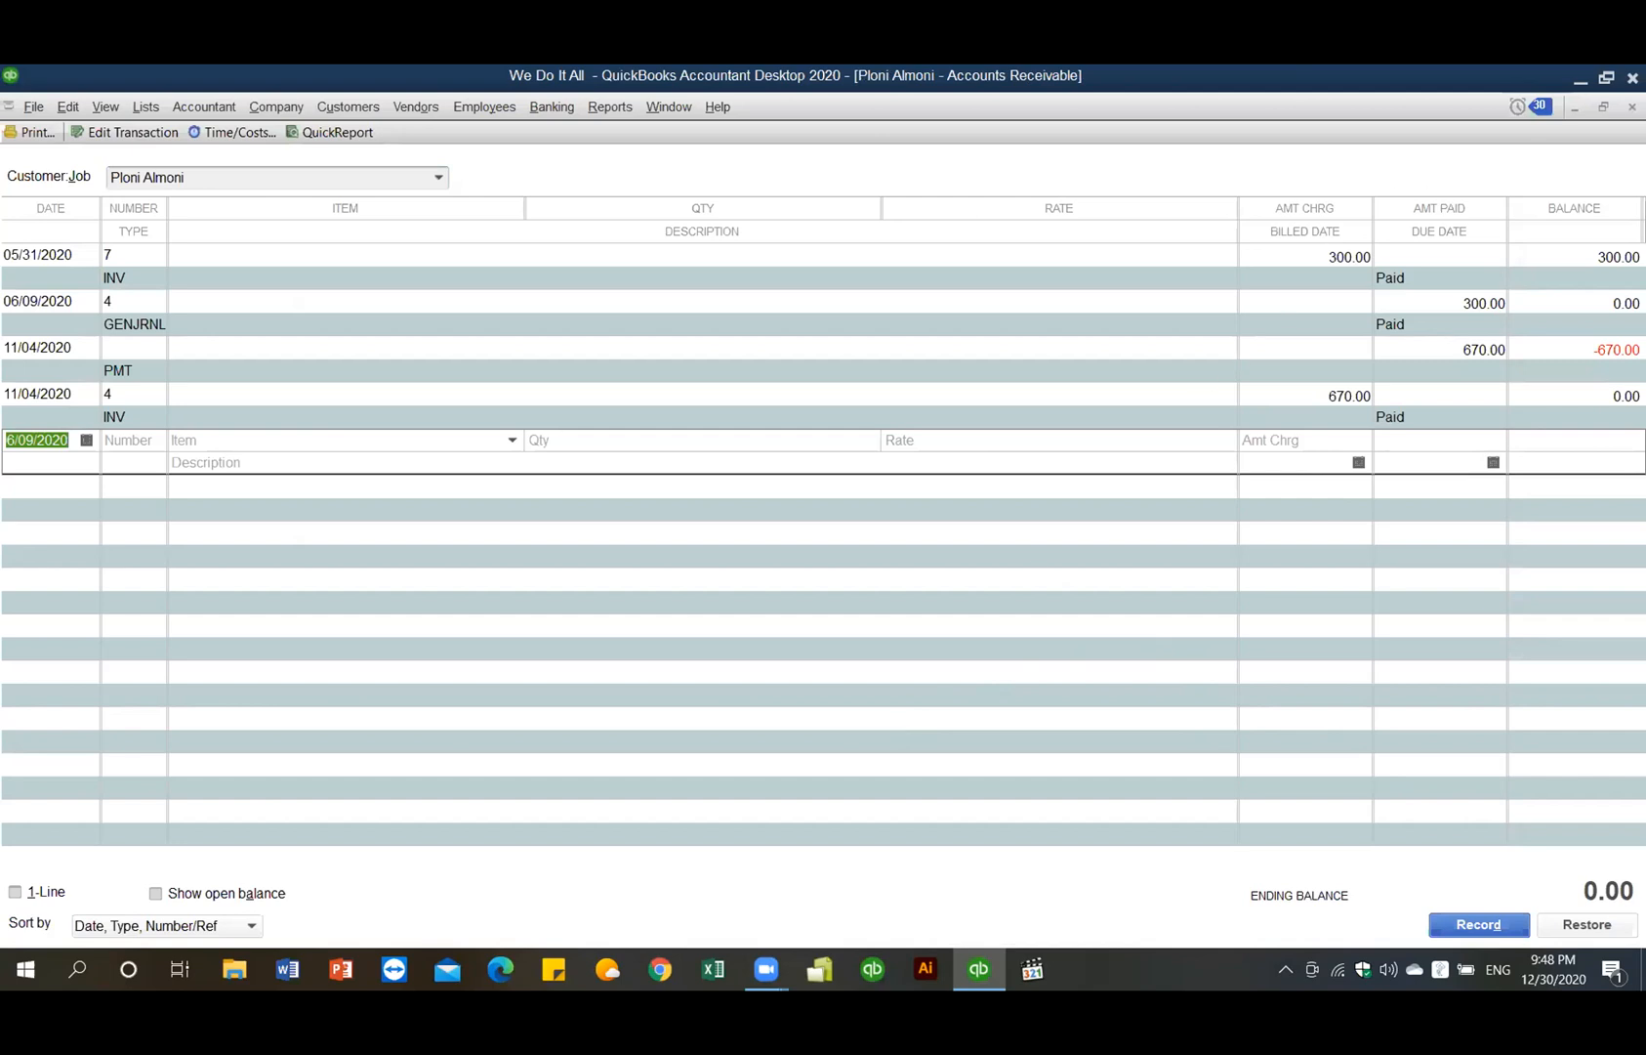
pyautogui.press('Escape')
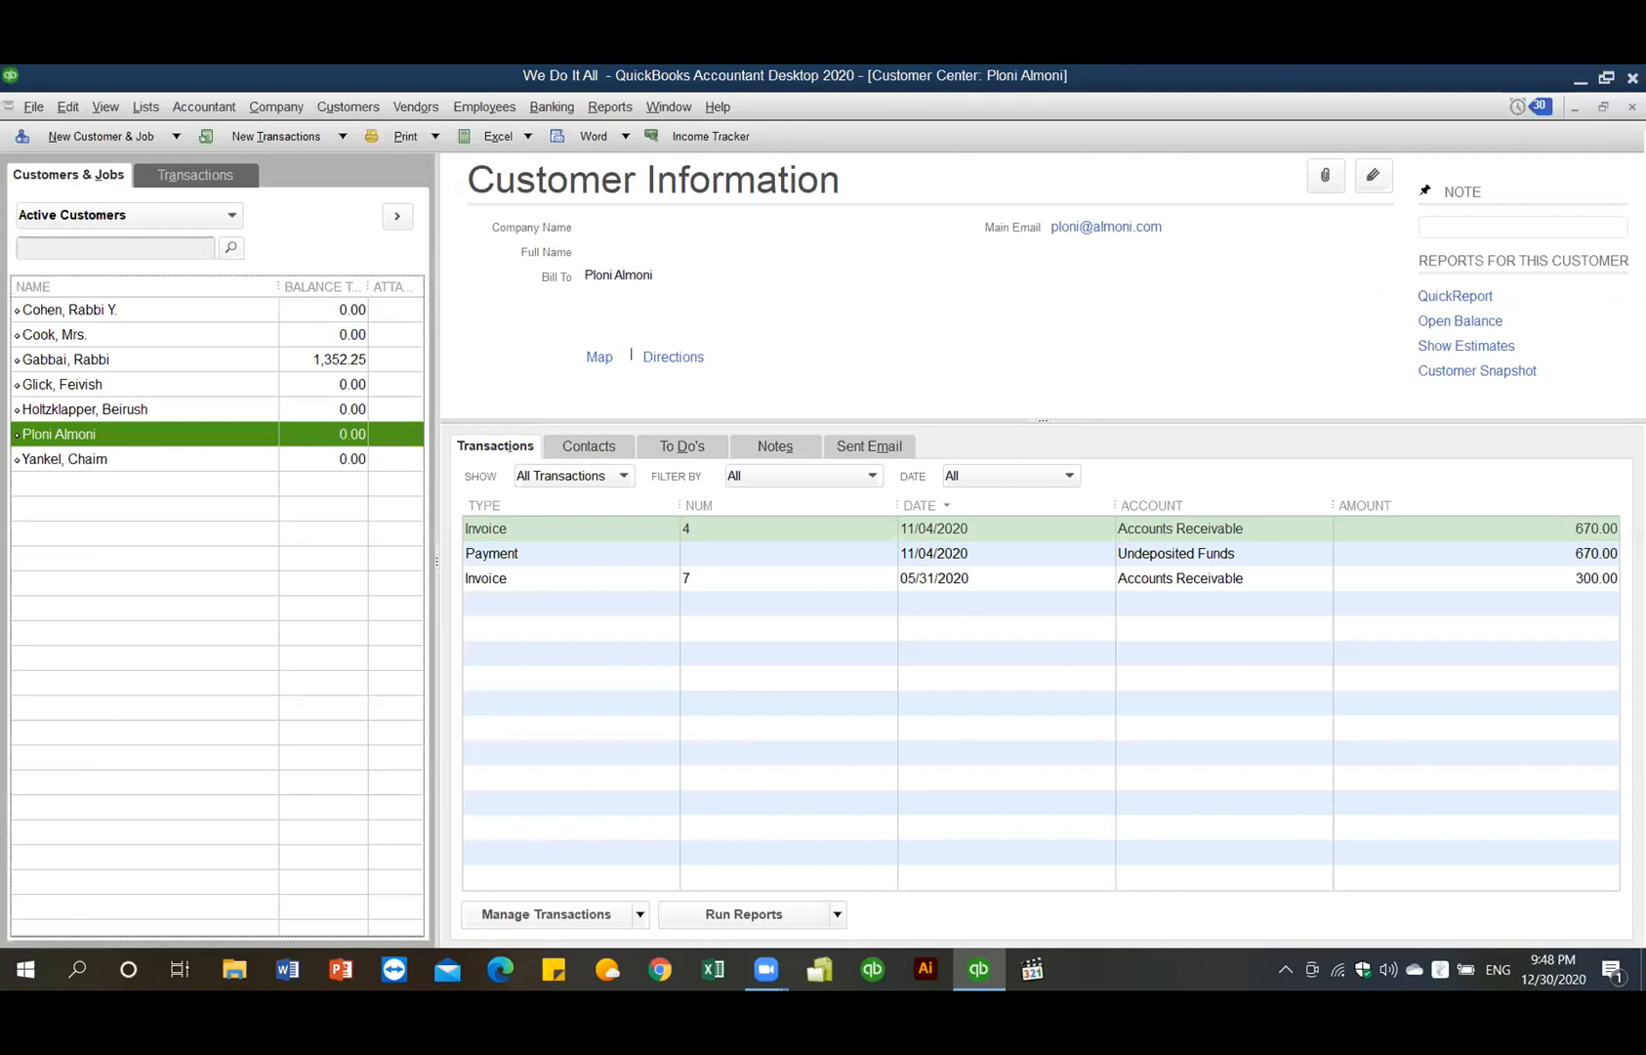
pyautogui.press('Escape')
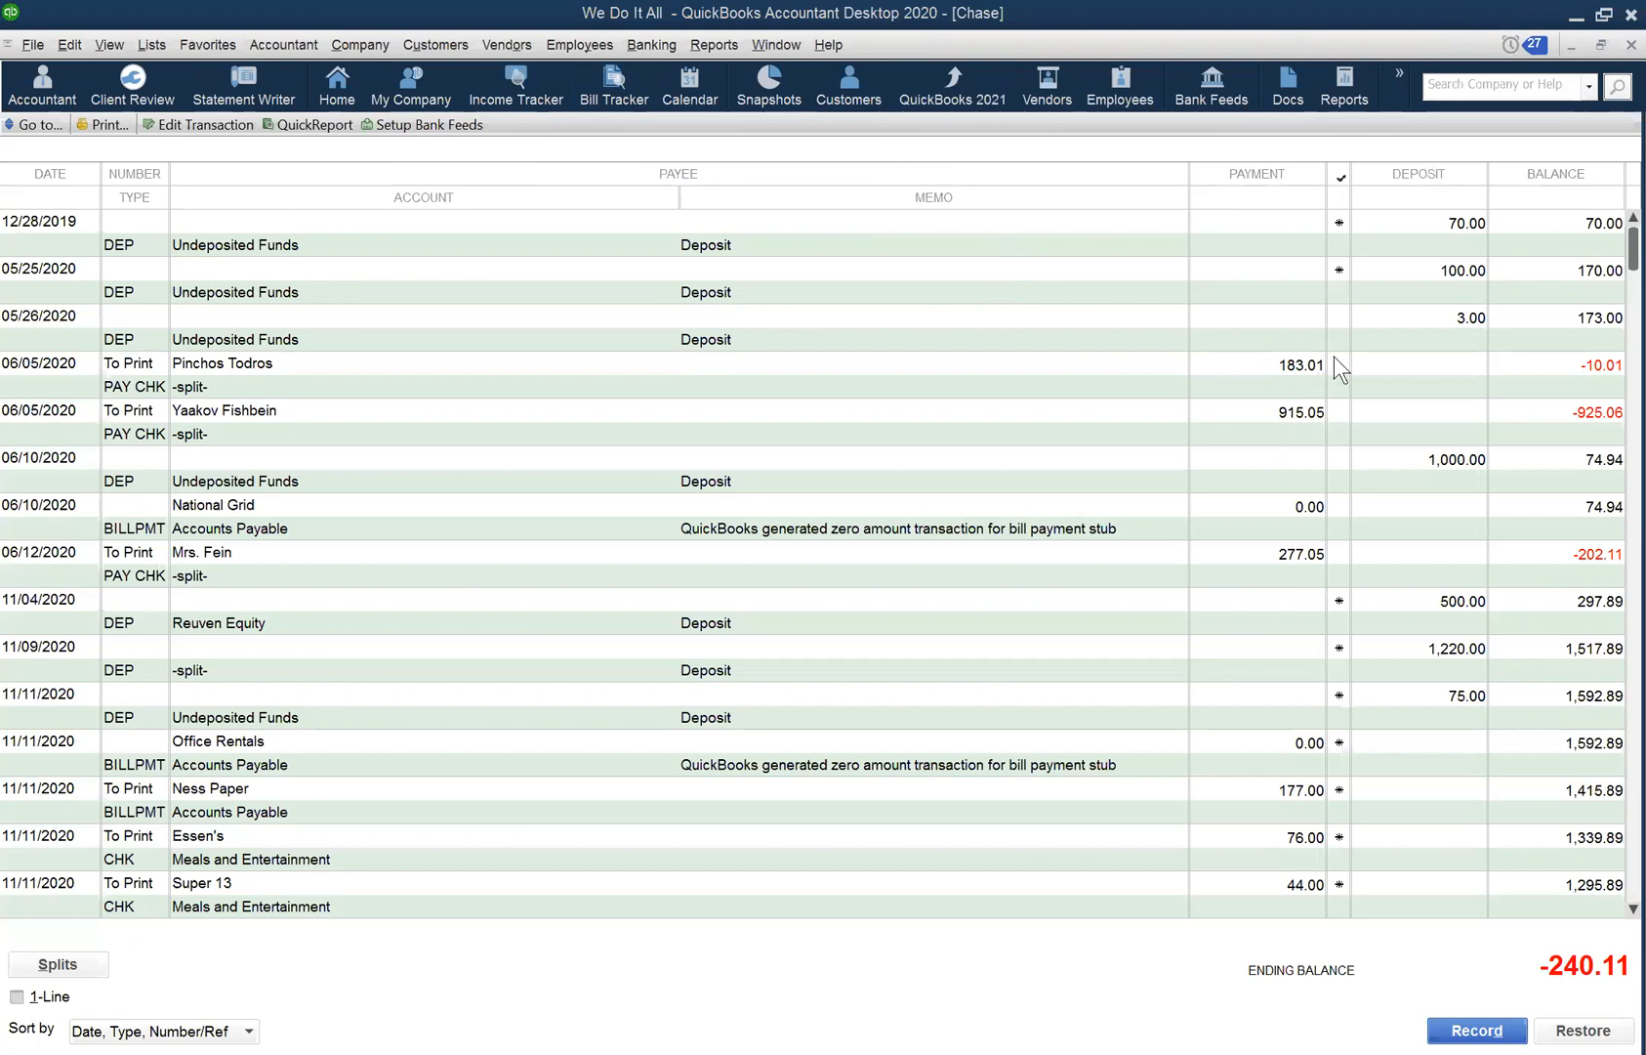
# - Close the Chase register and bring up the Vendor Center from the Vendors menu
pyautogui.click(1598, 45)
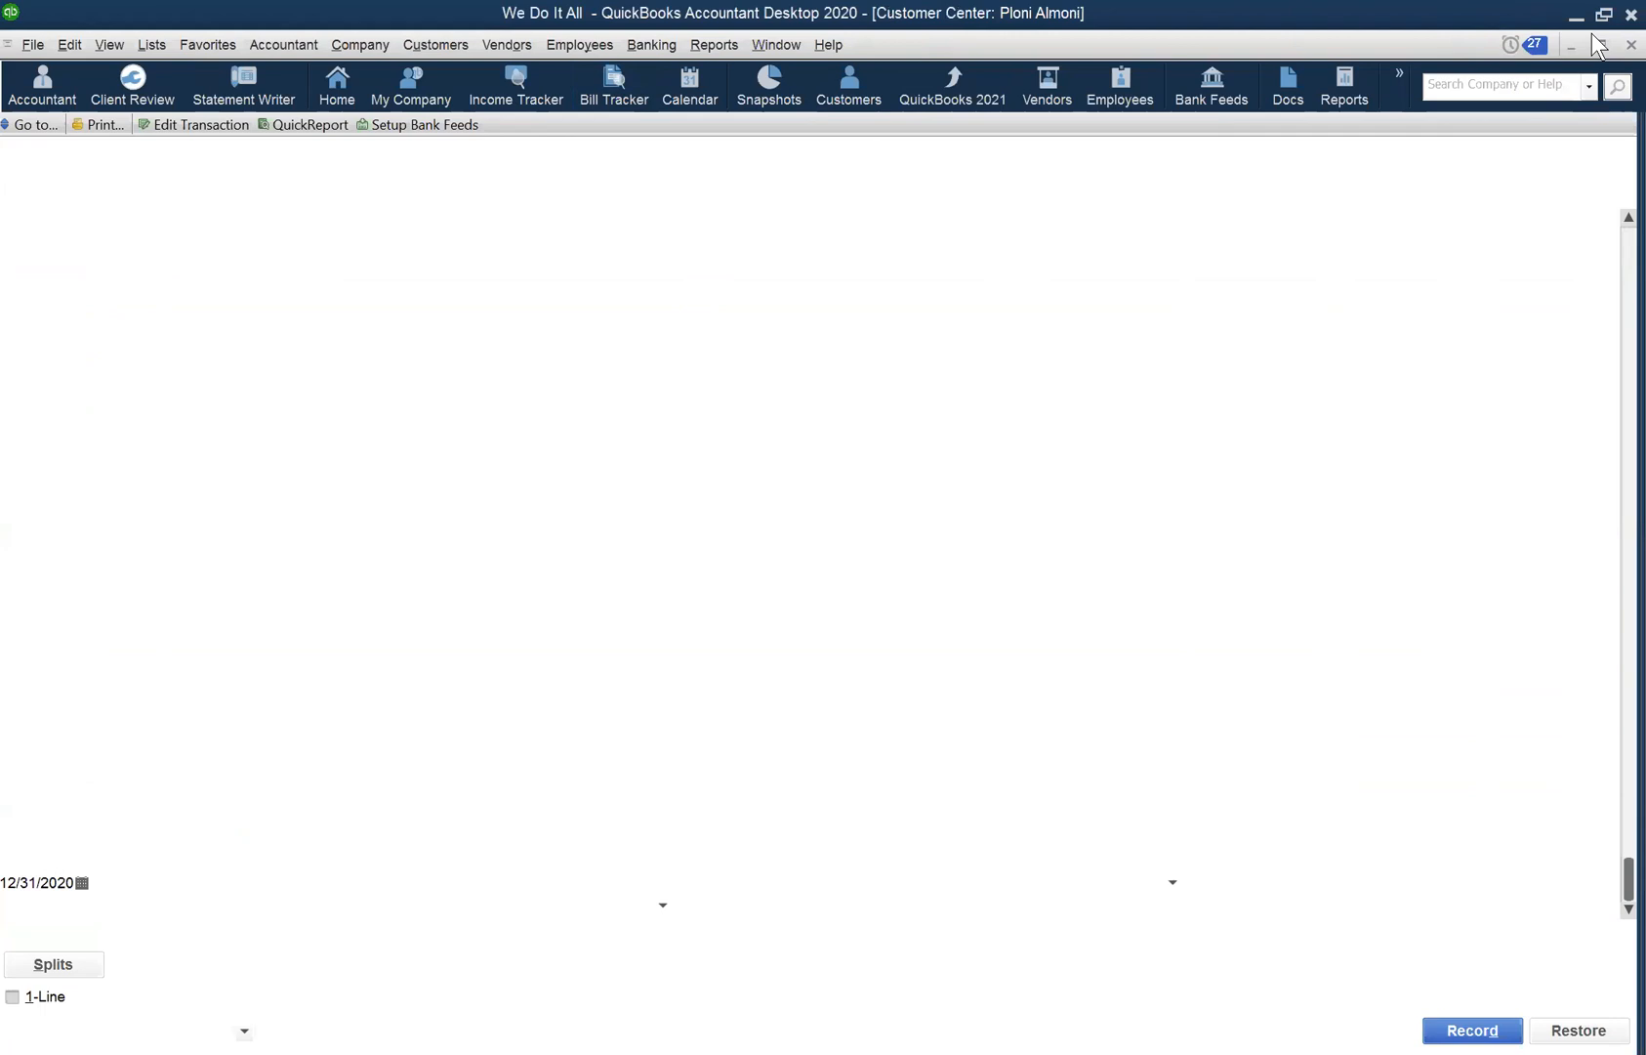
pyautogui.click(506, 45)
pyautogui.press('Escape')
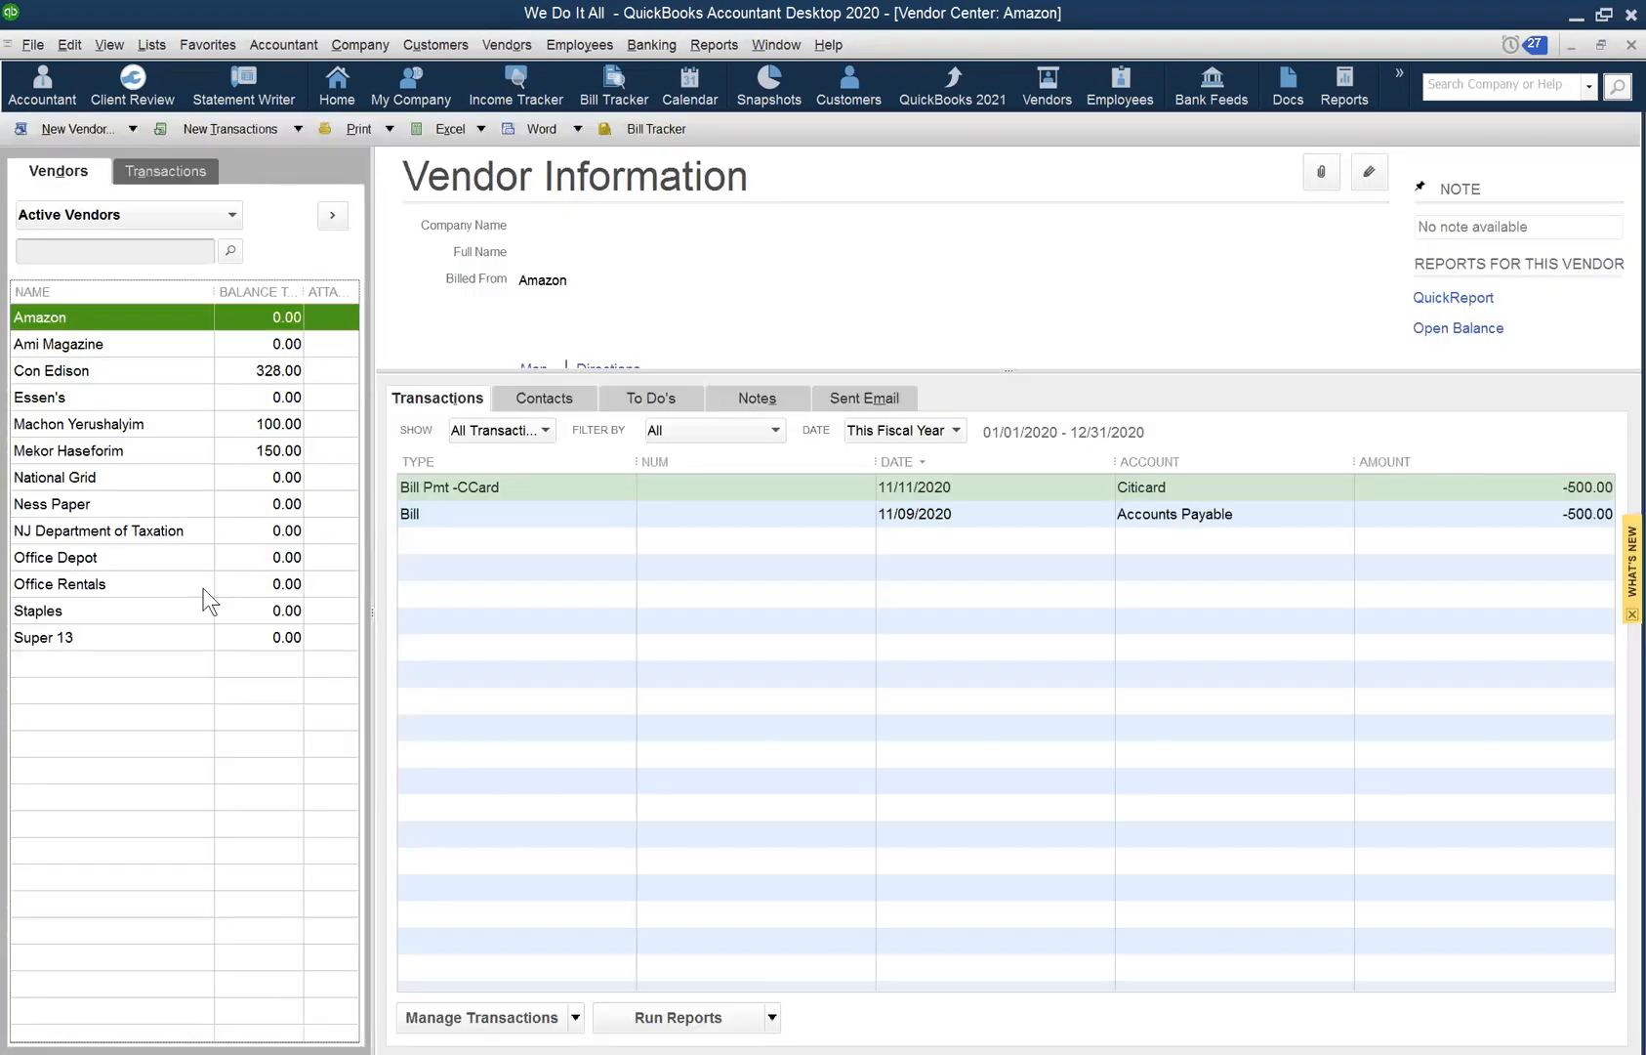
# - View transactions for Staples, NJ Taxation, Office Rentals, Amazon and Ness Paper, ending on National Grid
pyautogui.click(204, 600)
pyautogui.click(198, 477)
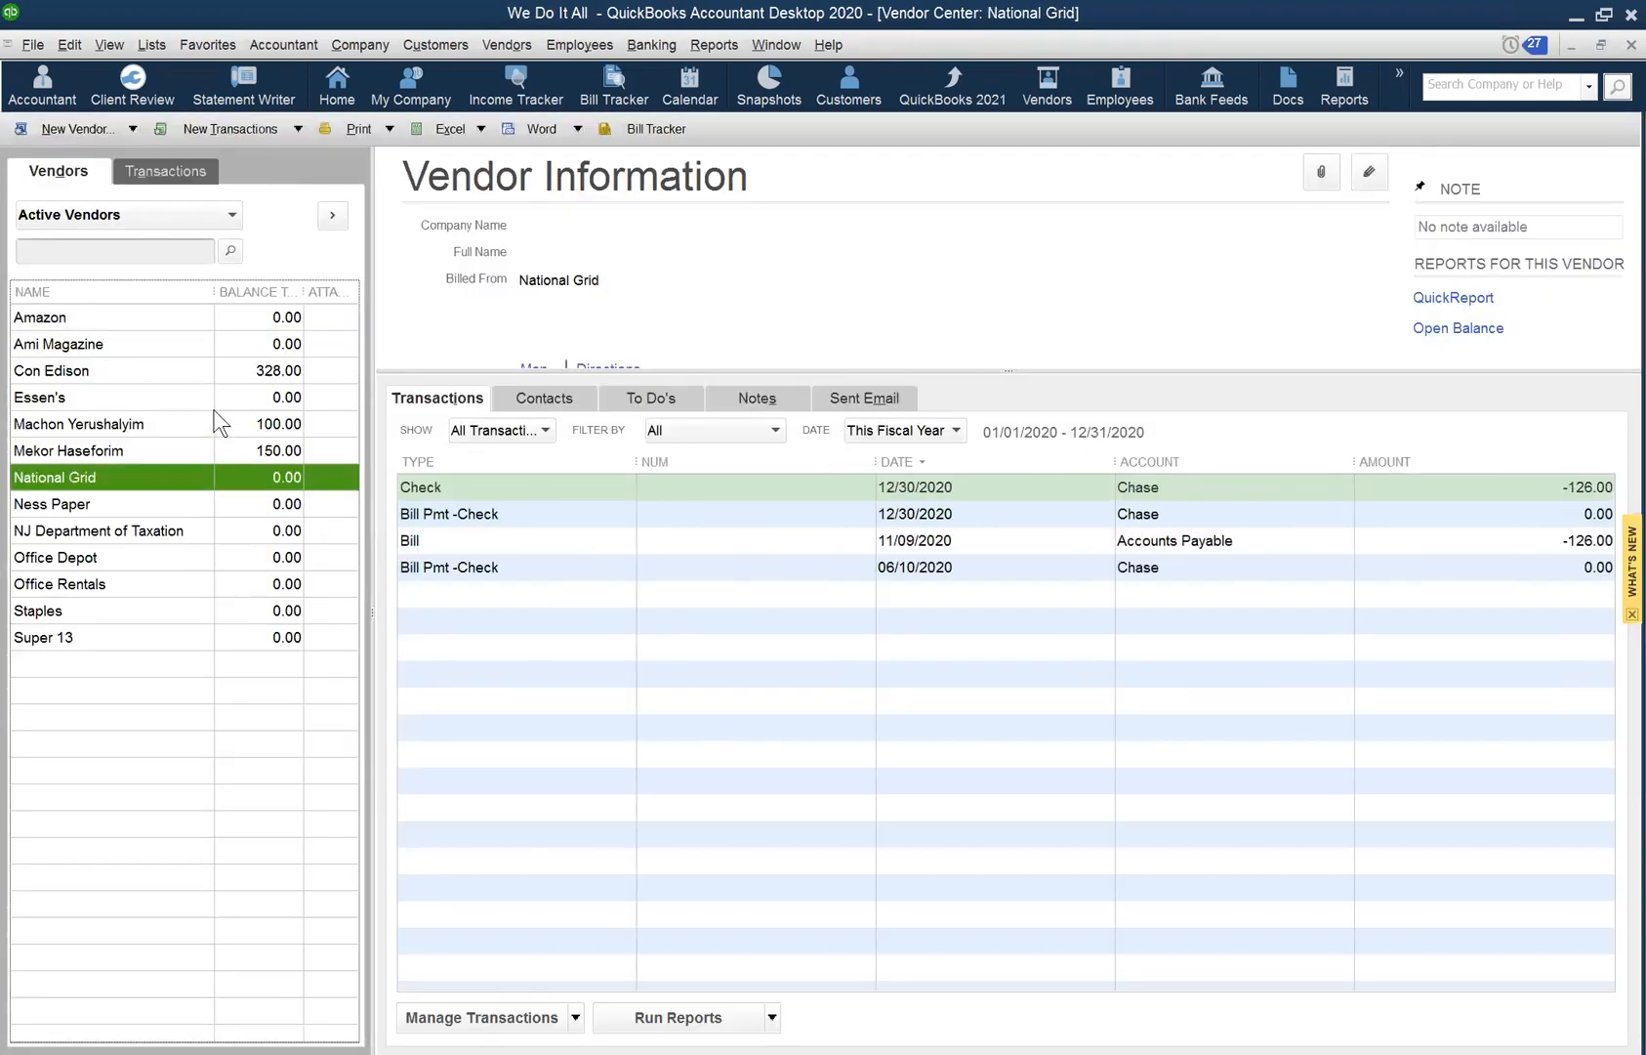
pyautogui.click(168, 527)
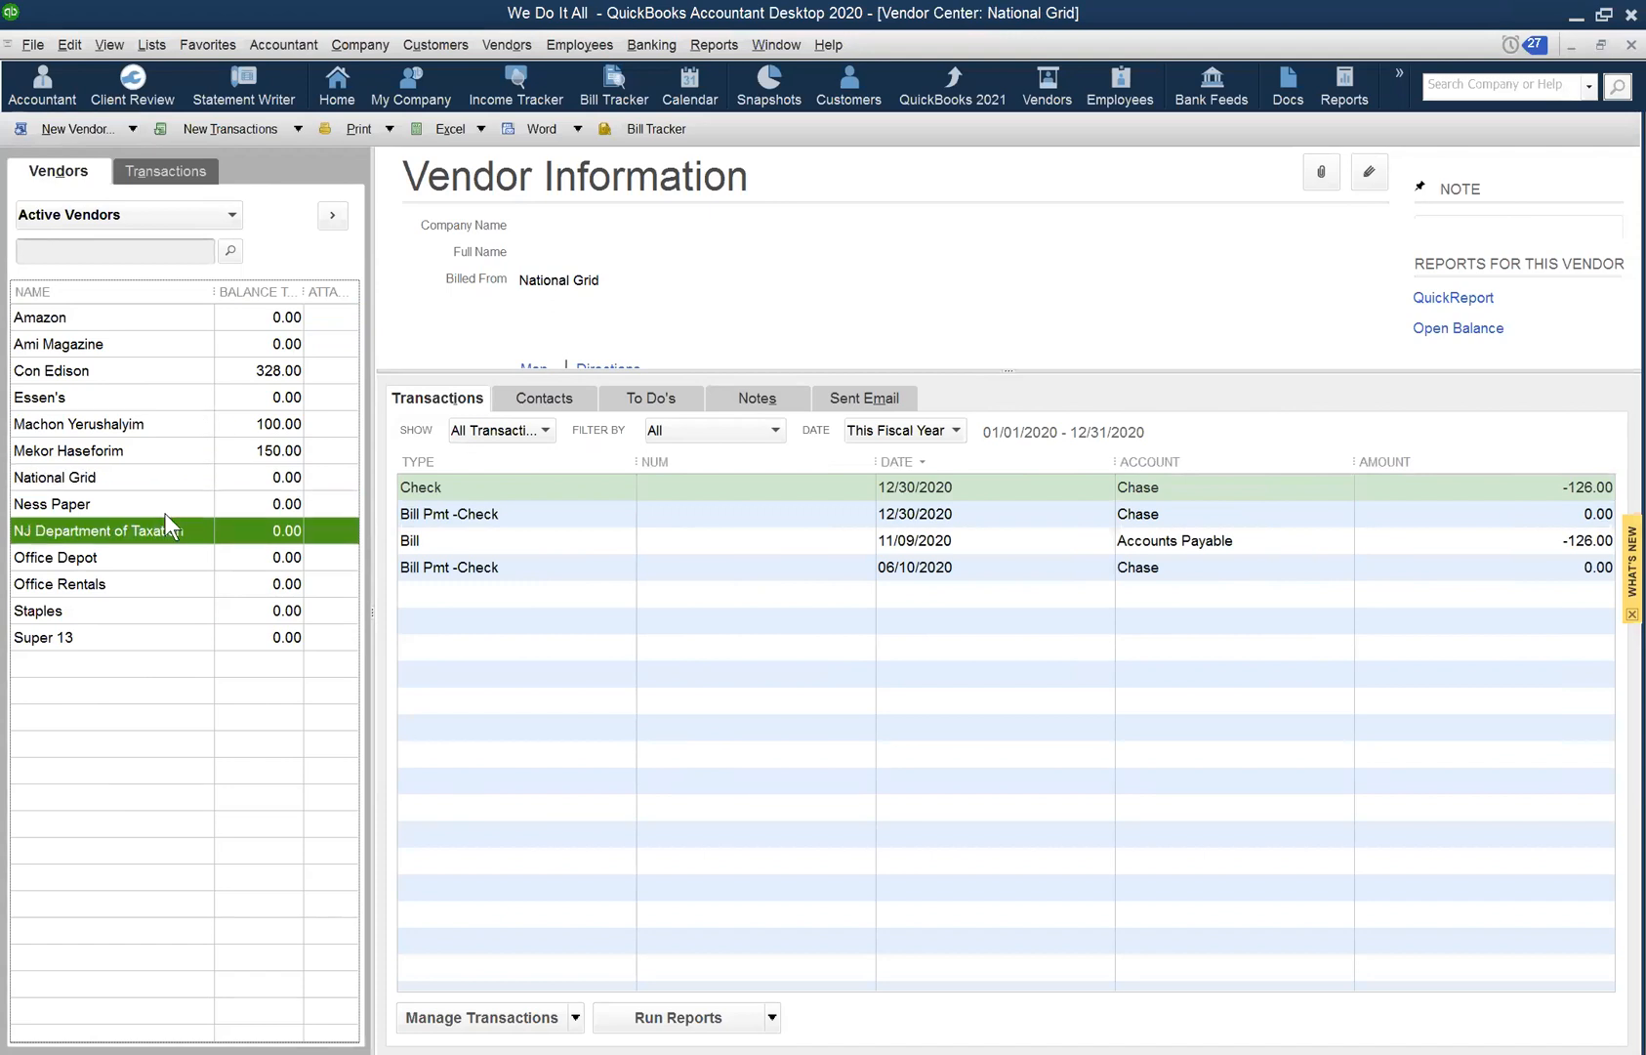
pyautogui.click(159, 582)
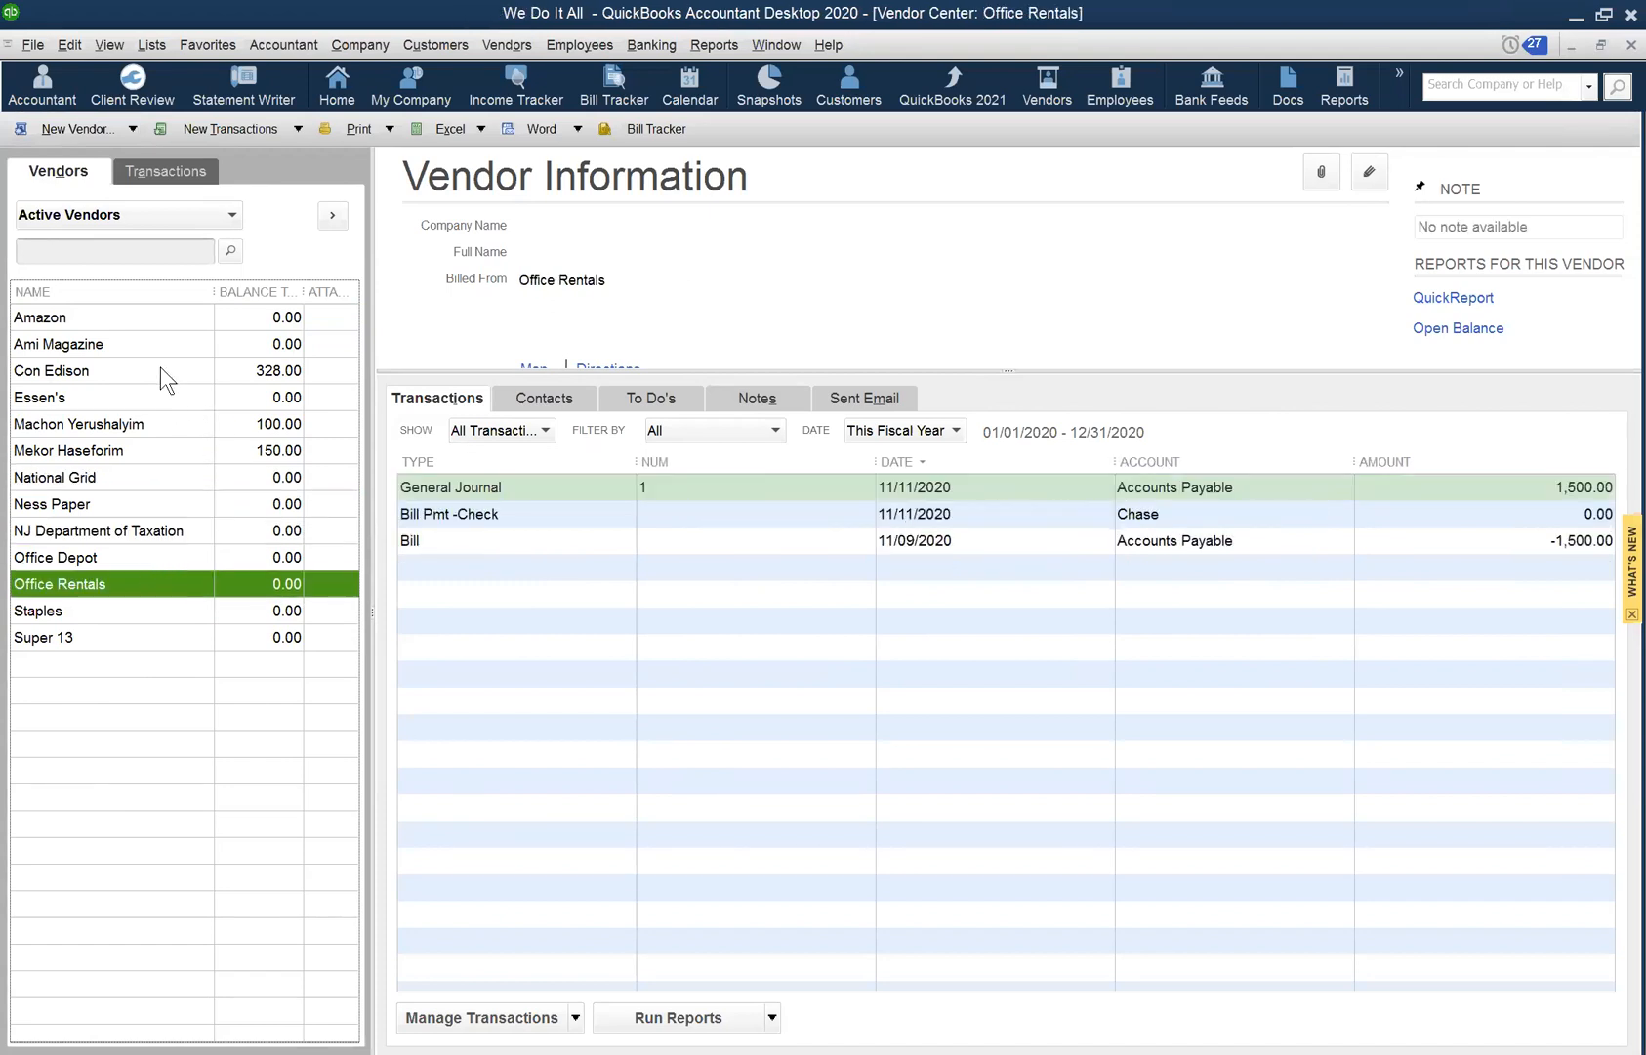
pyautogui.click(161, 318)
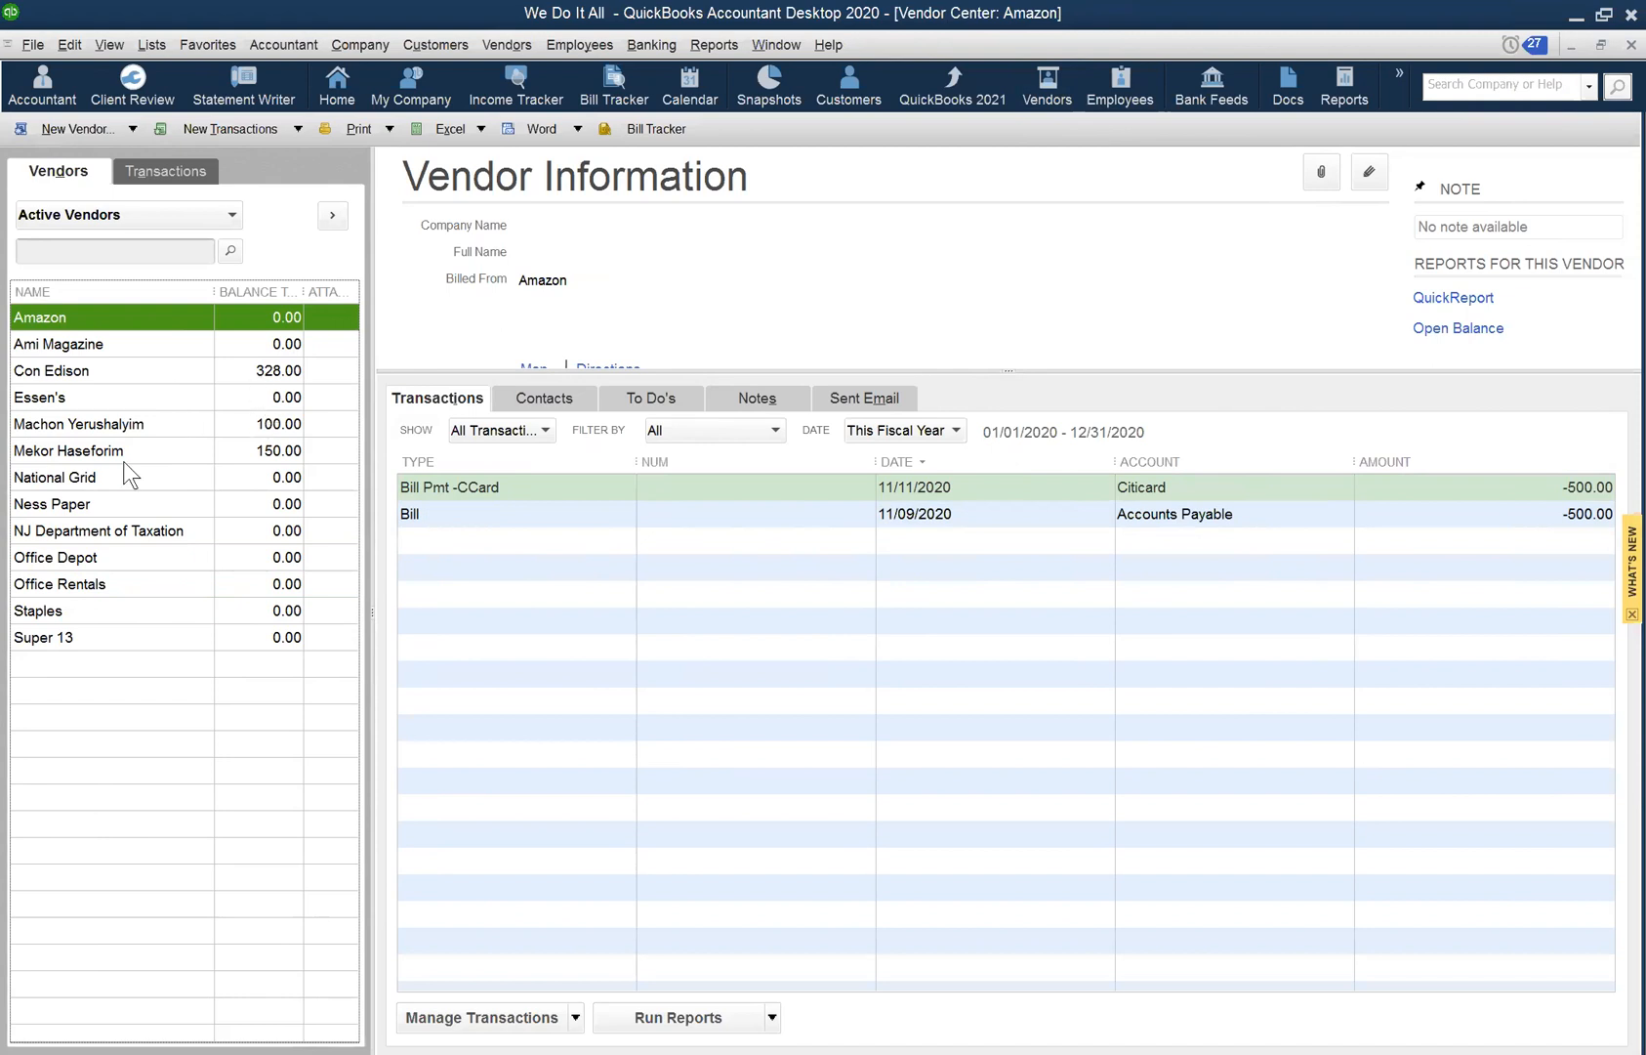
pyautogui.click(108, 503)
pyautogui.click(138, 482)
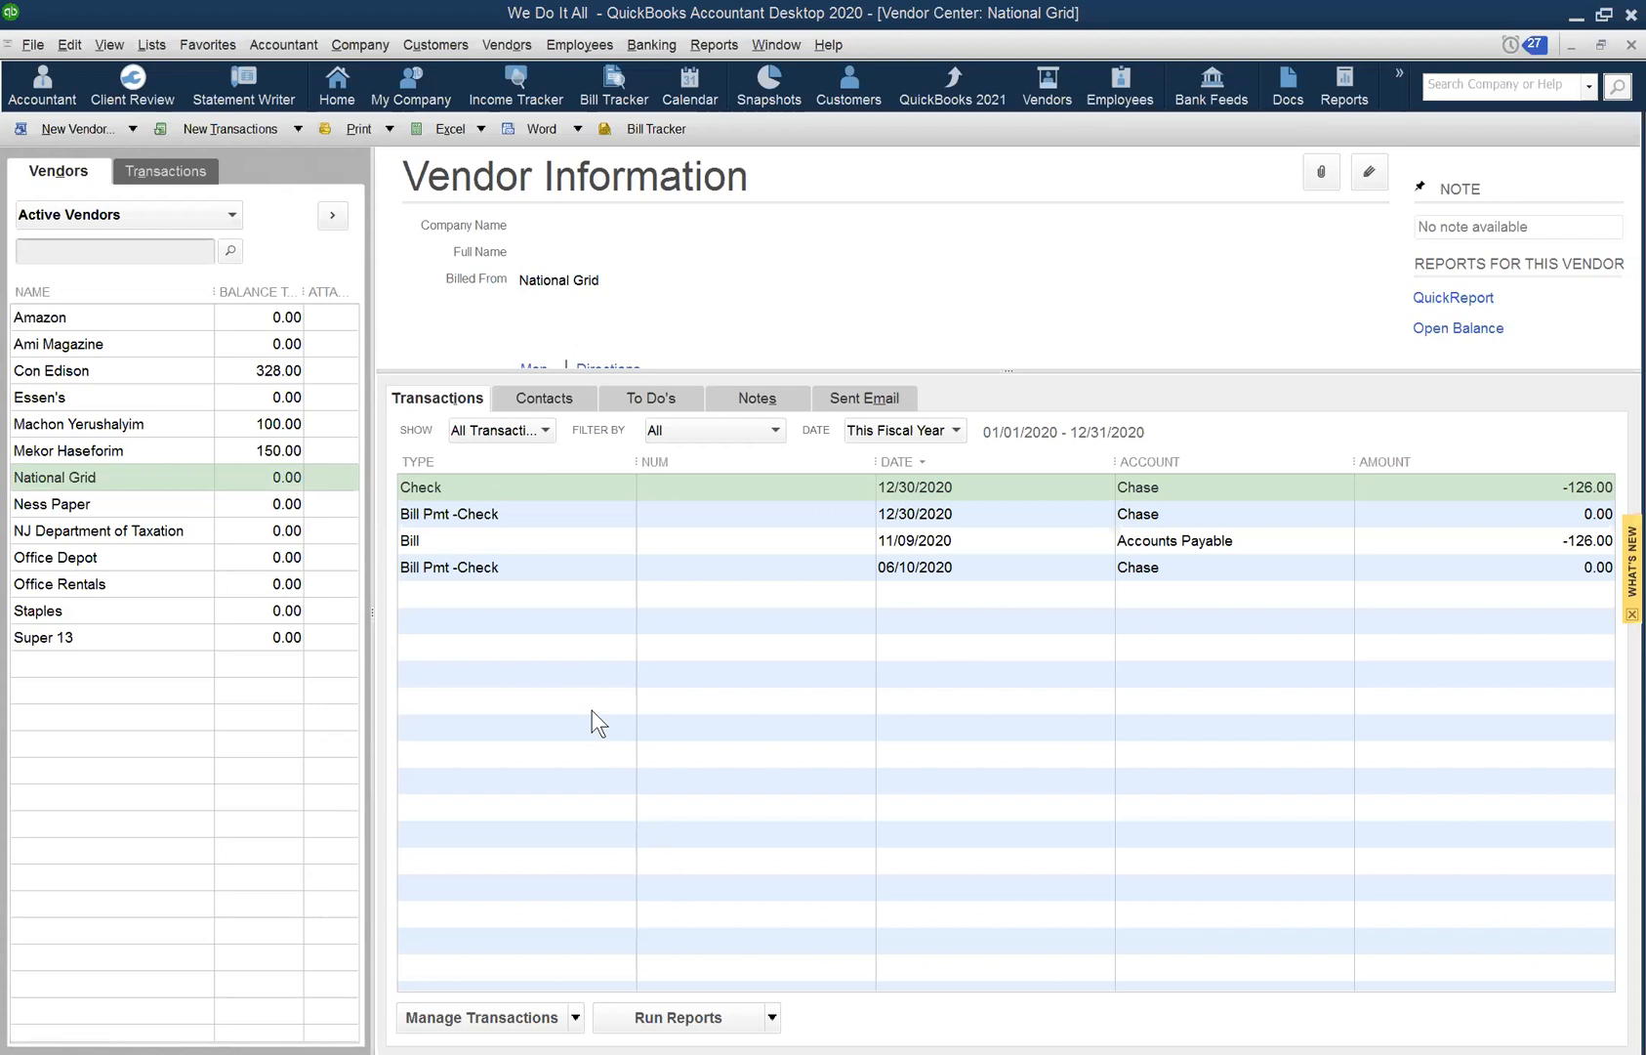
pyautogui.click(136, 482)
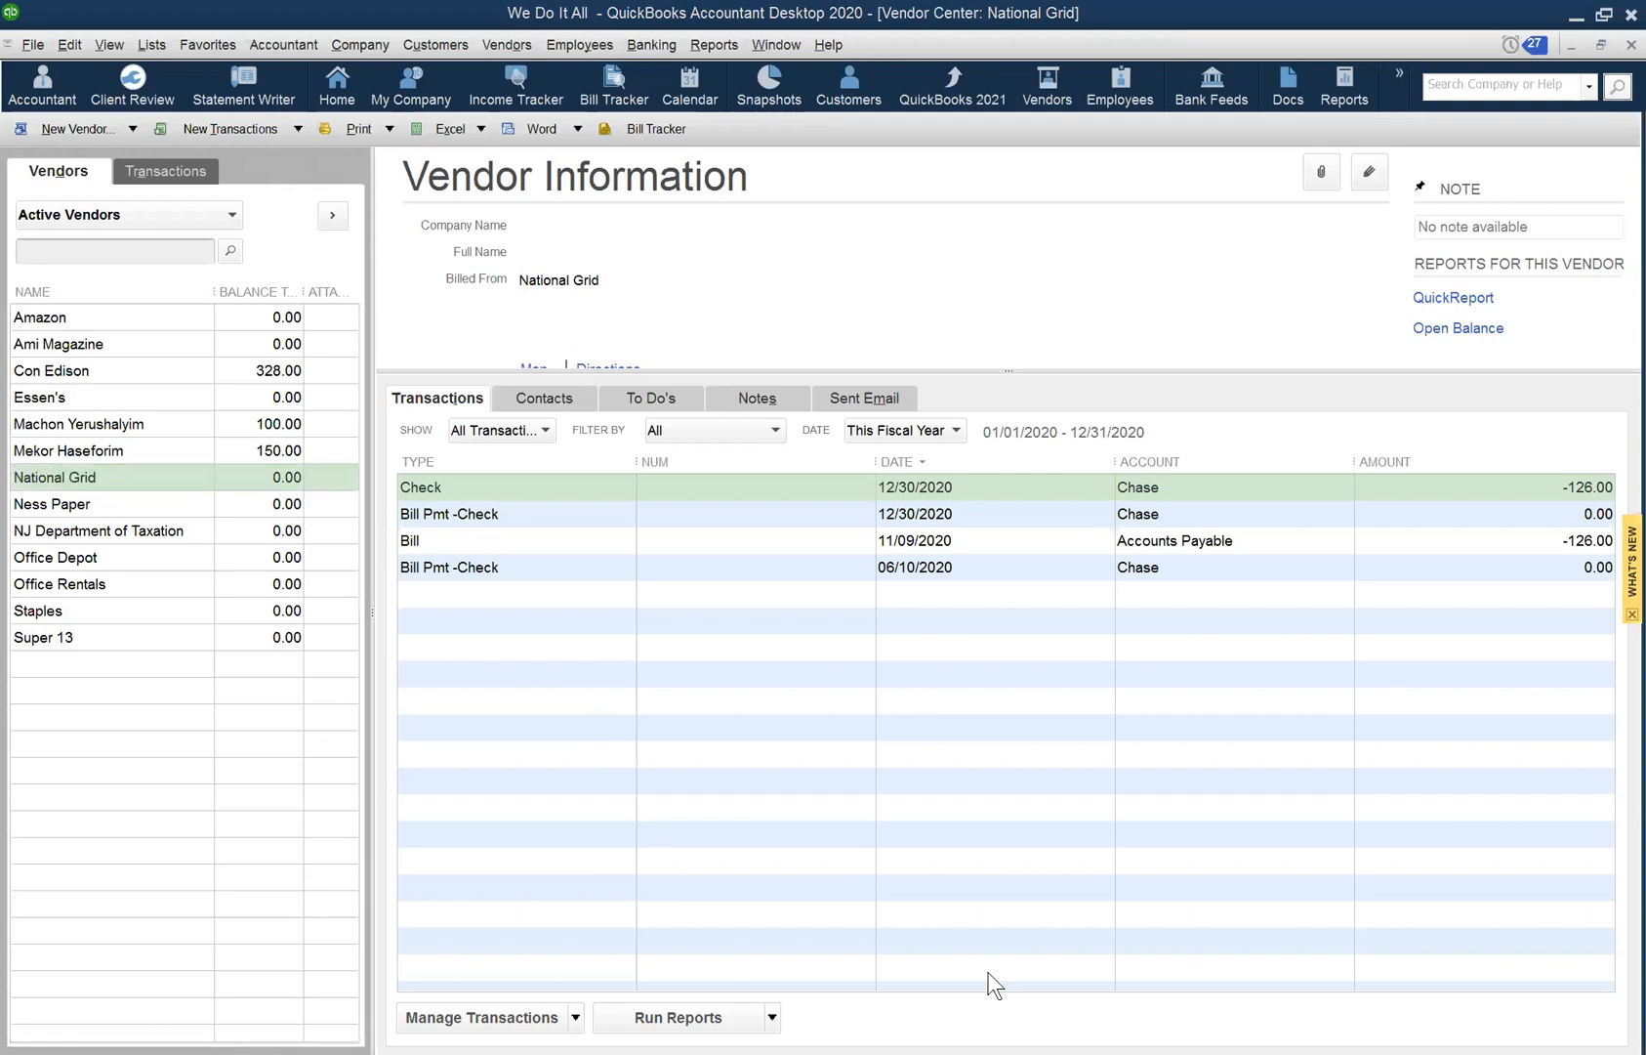